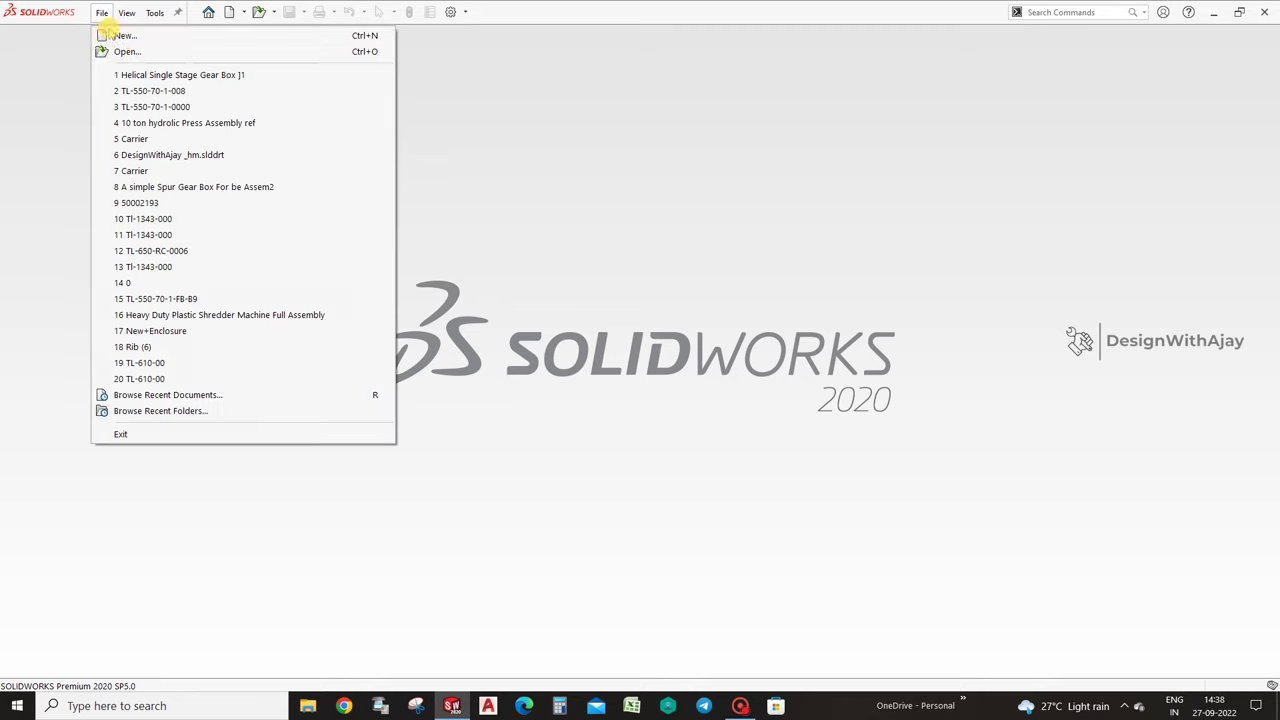
# Create a new part, show the default planes, and begin a sketch on the Front Plane.
pyautogui.click(120, 34)
pyautogui.doubleClick(337, 212)
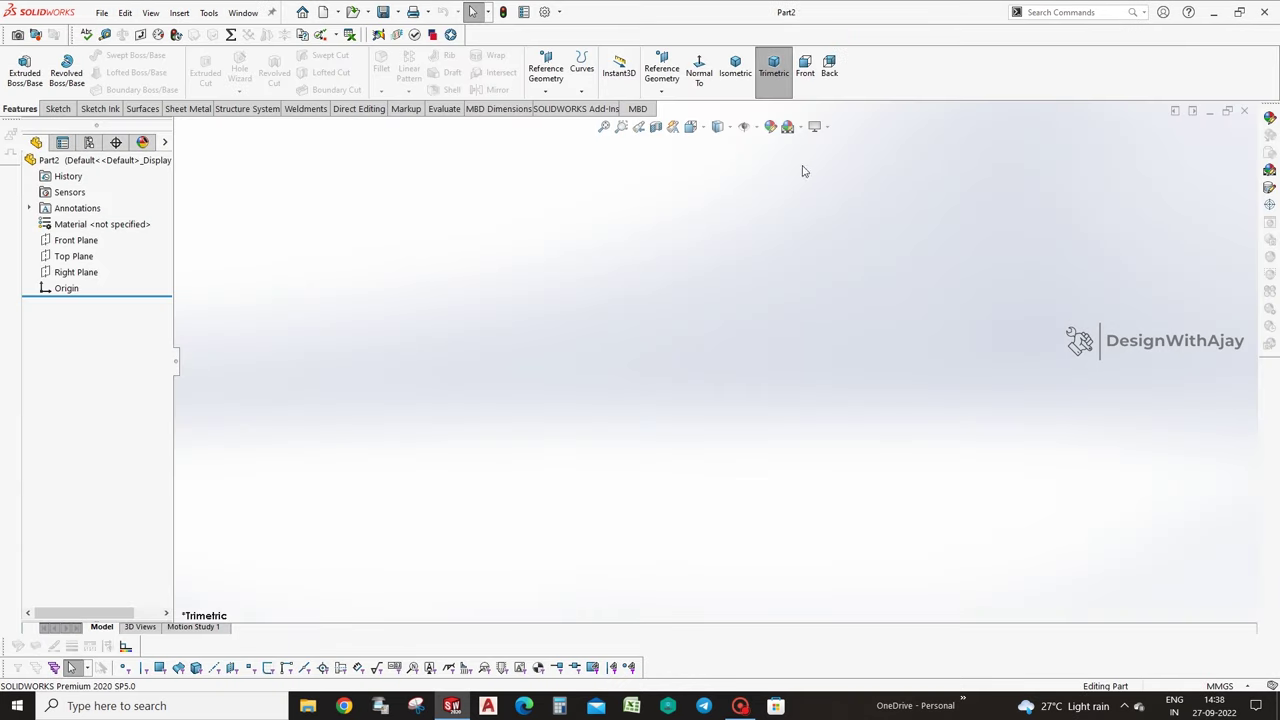
pyautogui.click(745, 127)
pyautogui.click(764, 145)
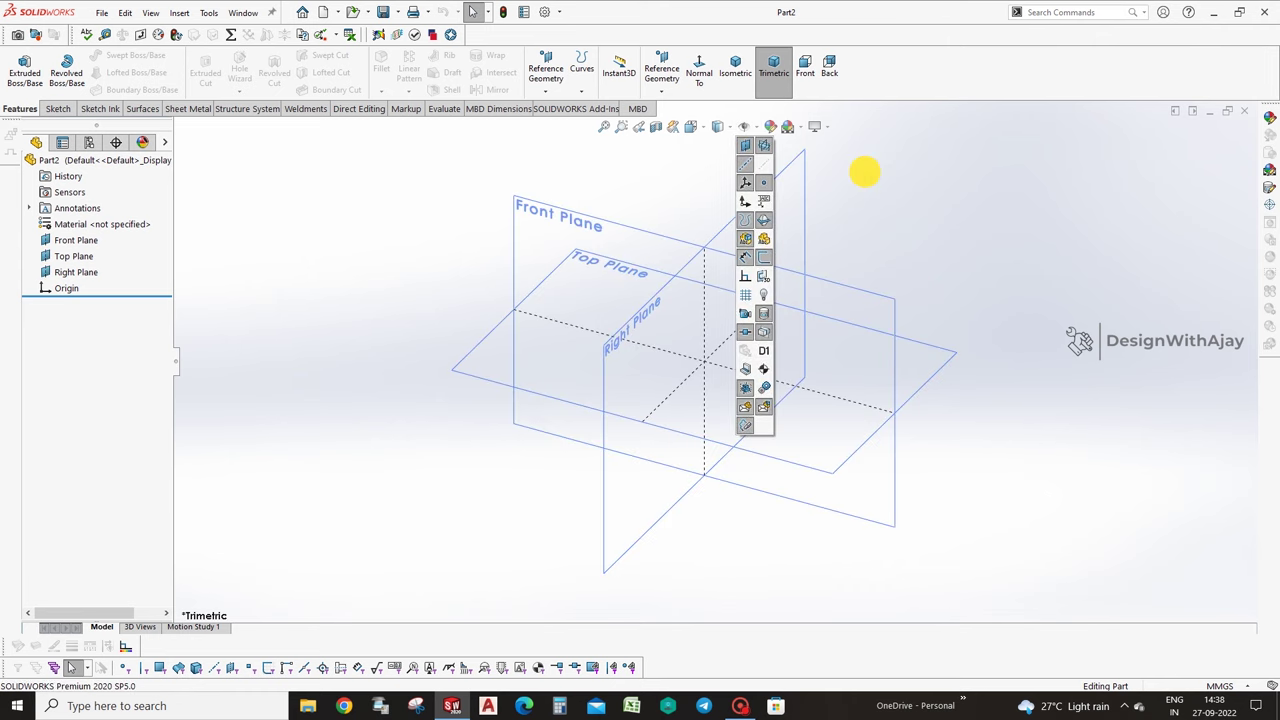
pyautogui.click(630, 228)
pyautogui.click(694, 188)
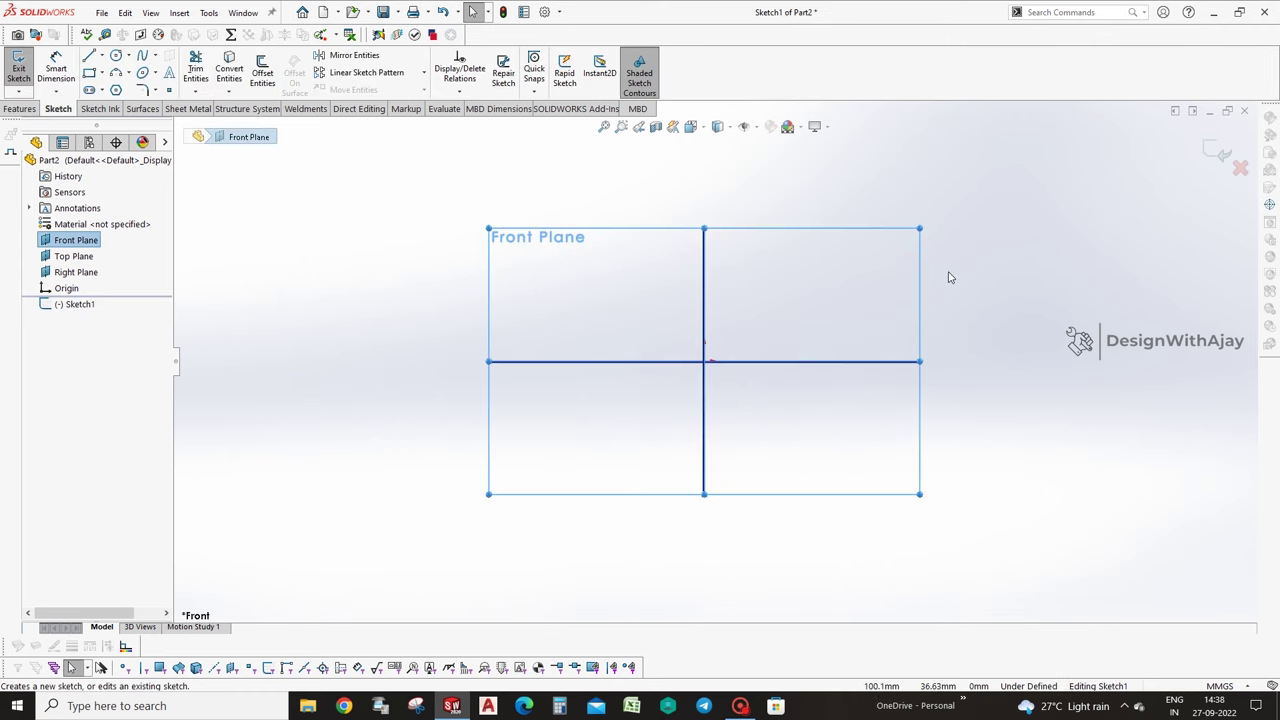
# Draw a closed stepped line profile starting and ending at the origin.
pyautogui.click(760, 360)
pyautogui.press('l')
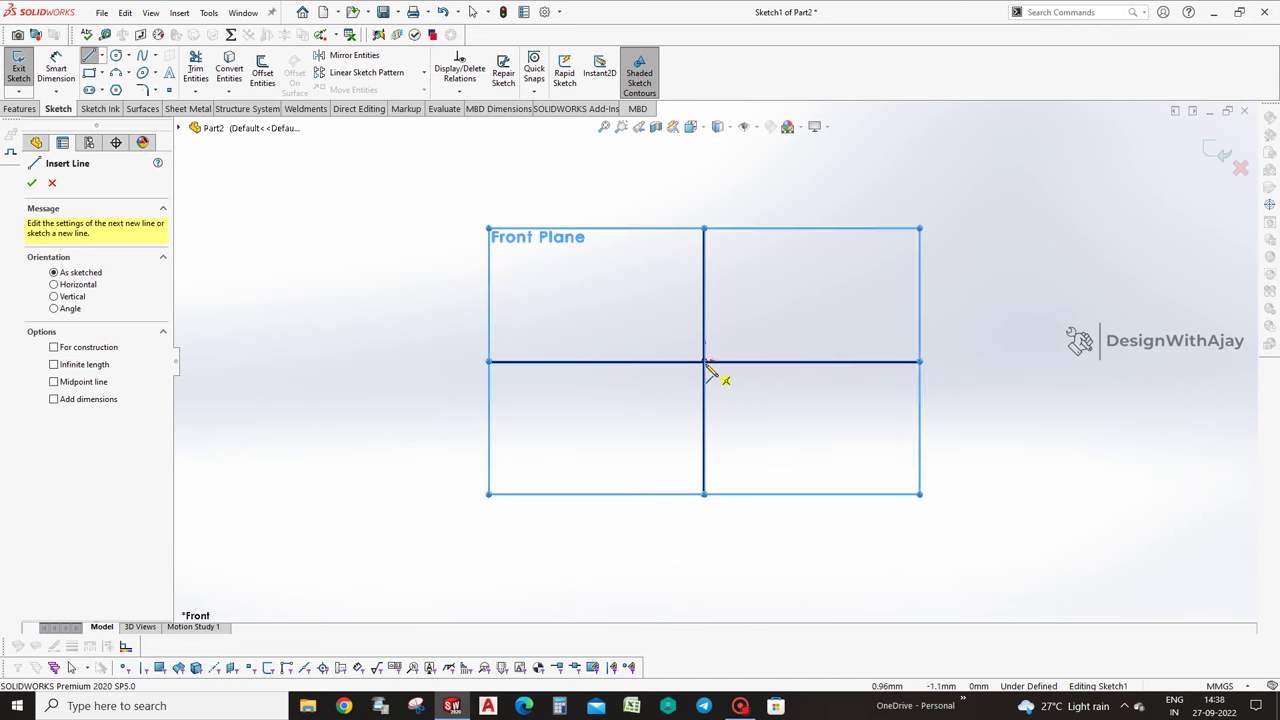
pyautogui.click(704, 362)
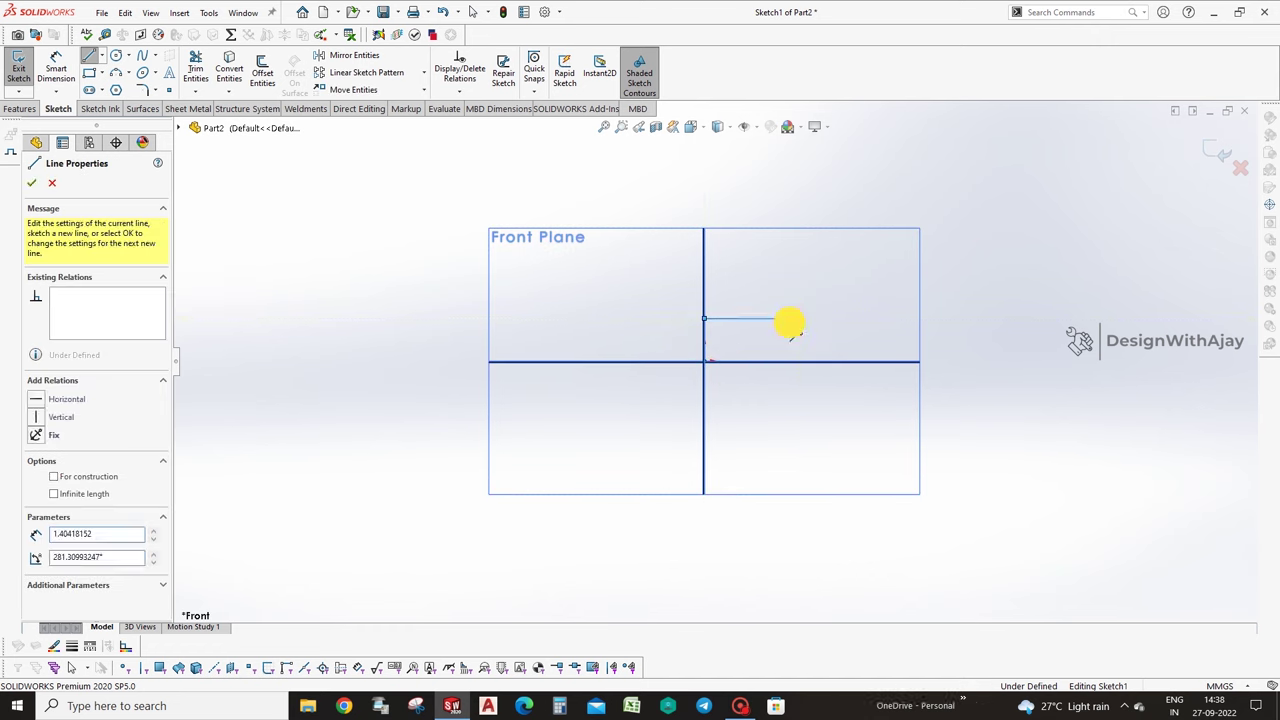
pyautogui.click(789, 318)
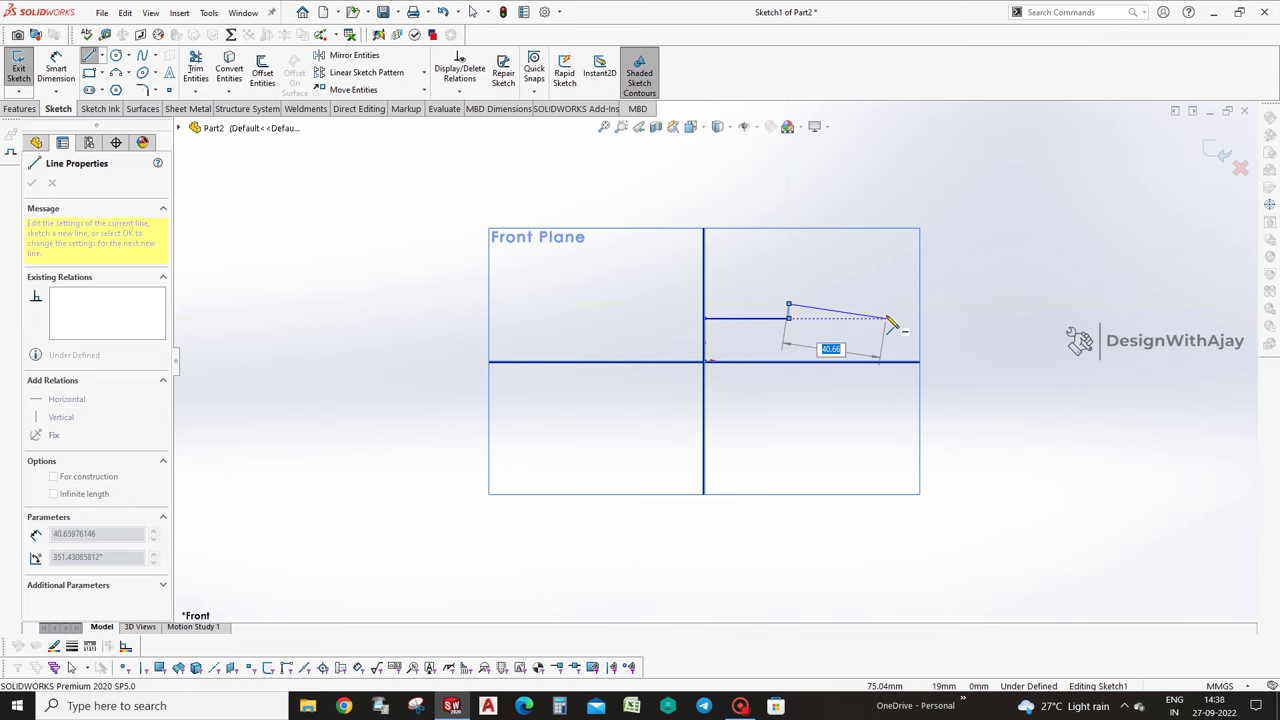
pyautogui.click(823, 303)
pyautogui.click(823, 290)
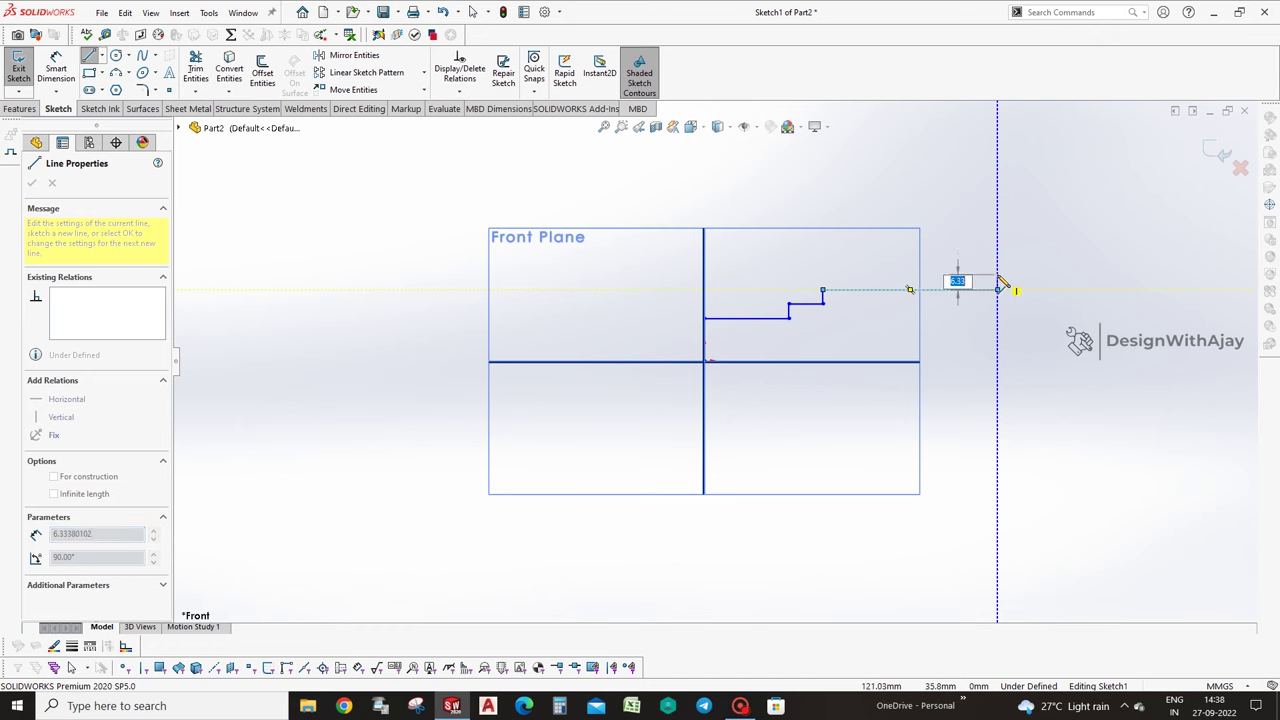
pyautogui.click(998, 288)
pyautogui.click(1055, 274)
pyautogui.click(1055, 297)
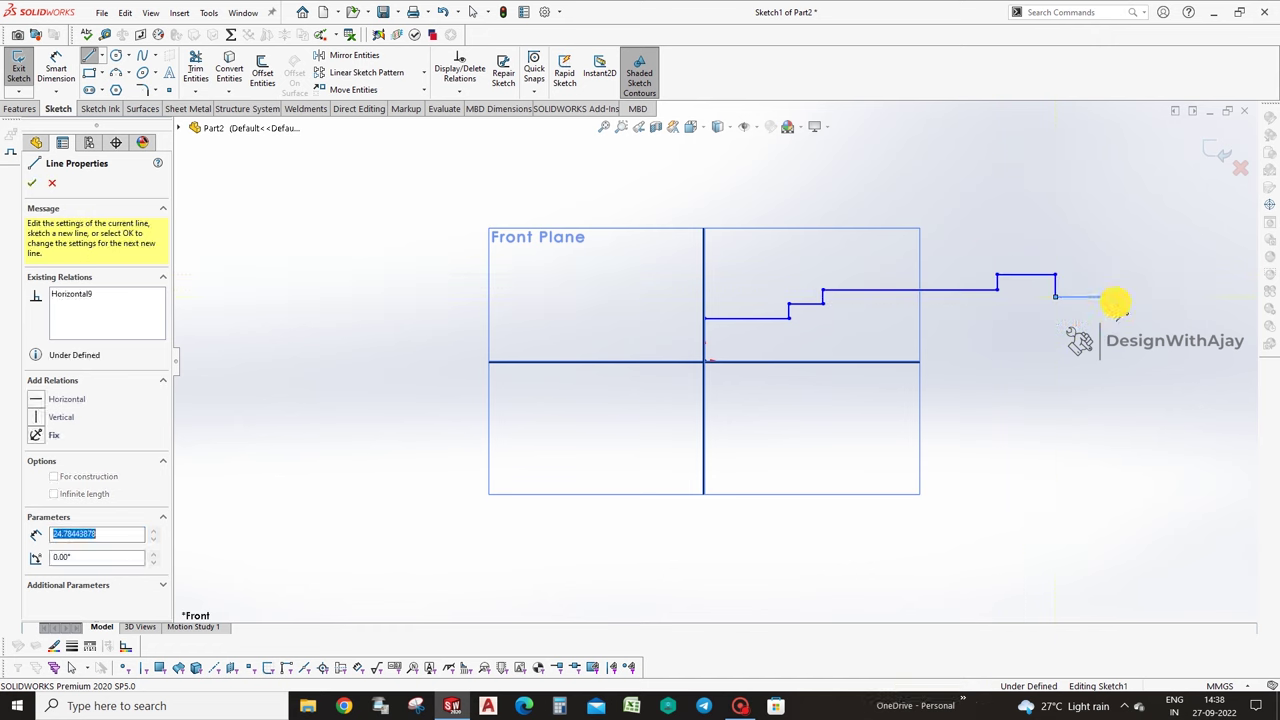
pyautogui.click(1115, 361)
pyautogui.click(705, 362)
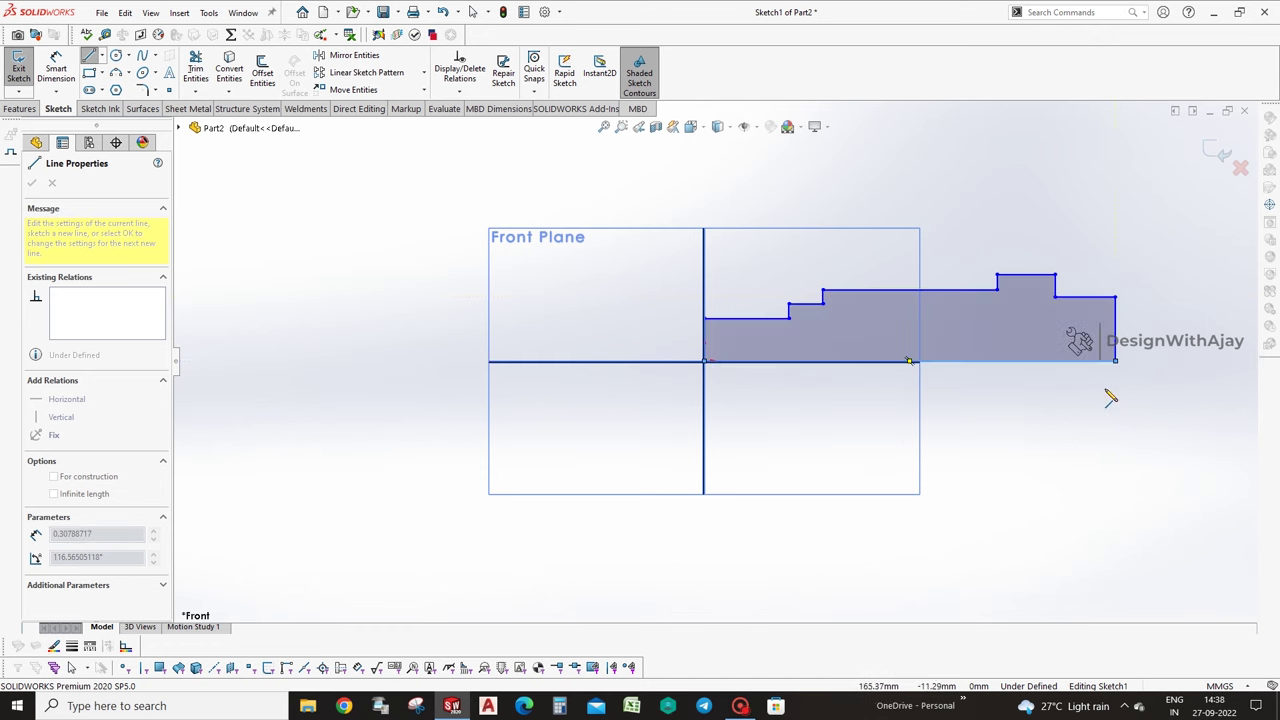
# Convert the profile's bottom line into a centerline.
pyautogui.press('Escape')
pyautogui.click(995, 362)
pyautogui.click(145, 405)
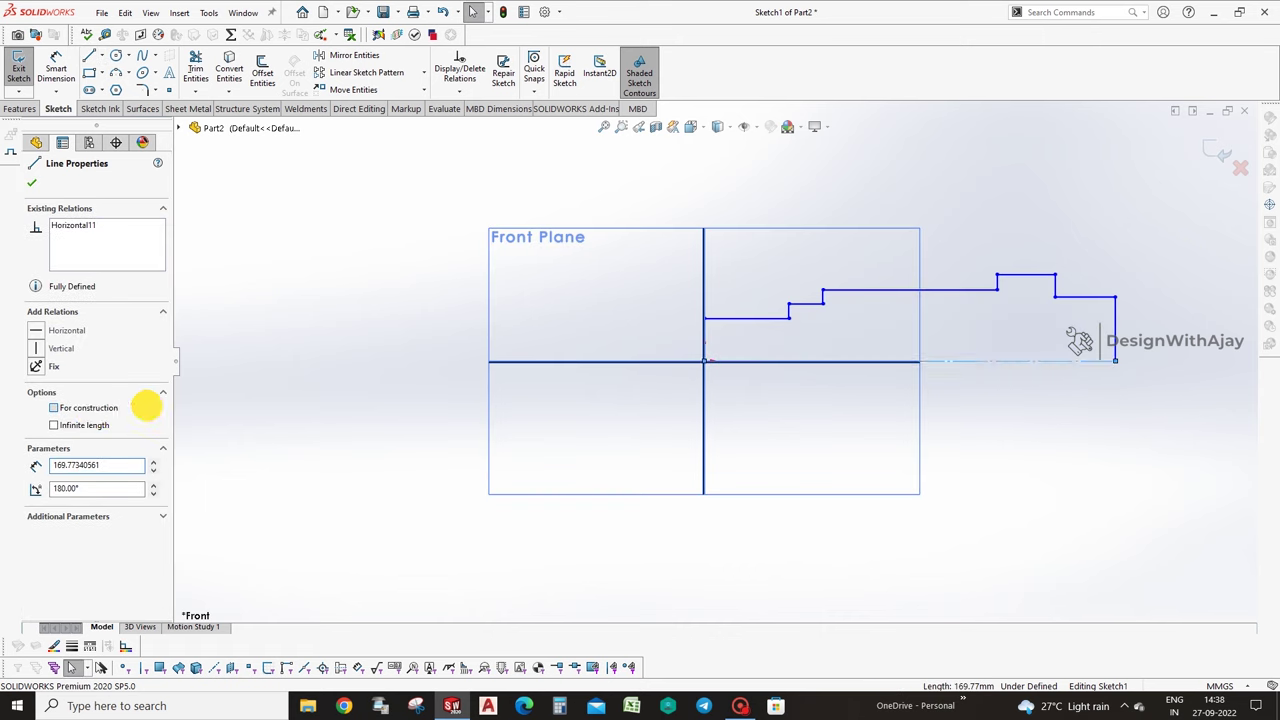
# Dimension the first step's height above the centerline as 21.
pyautogui.press('Escape')
pyautogui.press('f')
pyautogui.moveTo(1028, 541); pyautogui.dragTo(1011, 253, button='right')
pyautogui.click(647, 333)
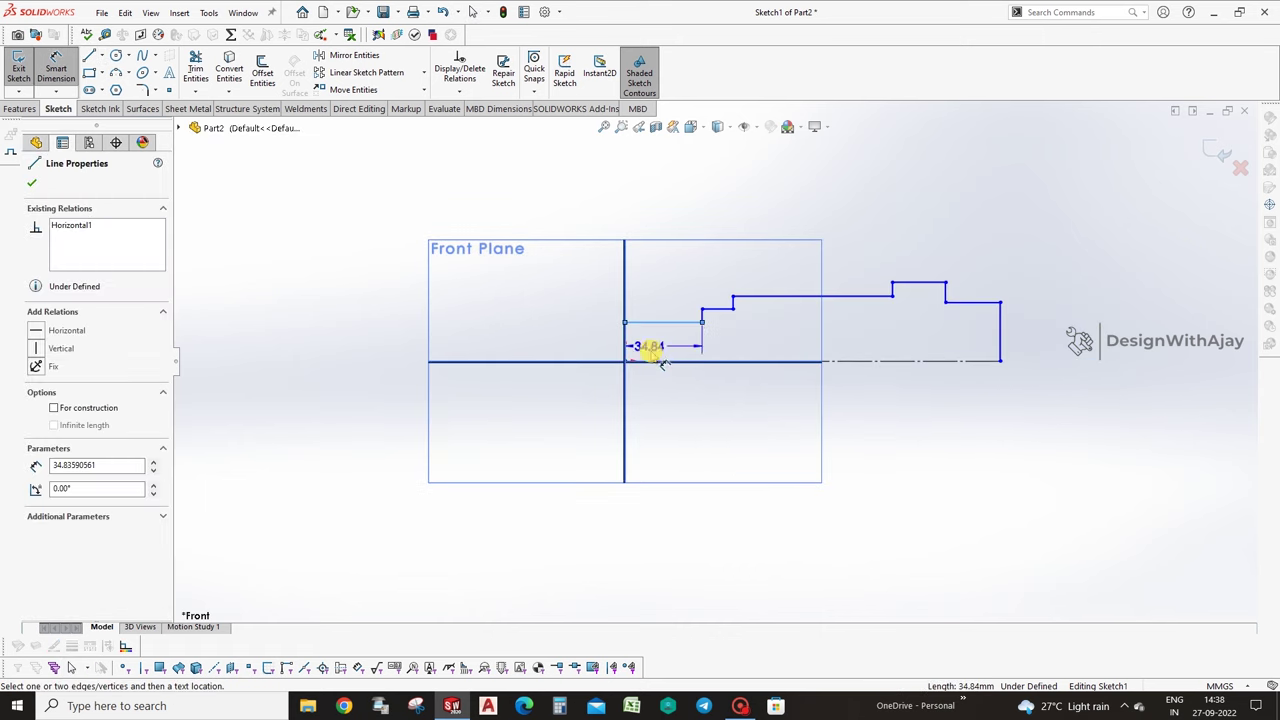
pyautogui.click(650, 362)
pyautogui.click(597, 362)
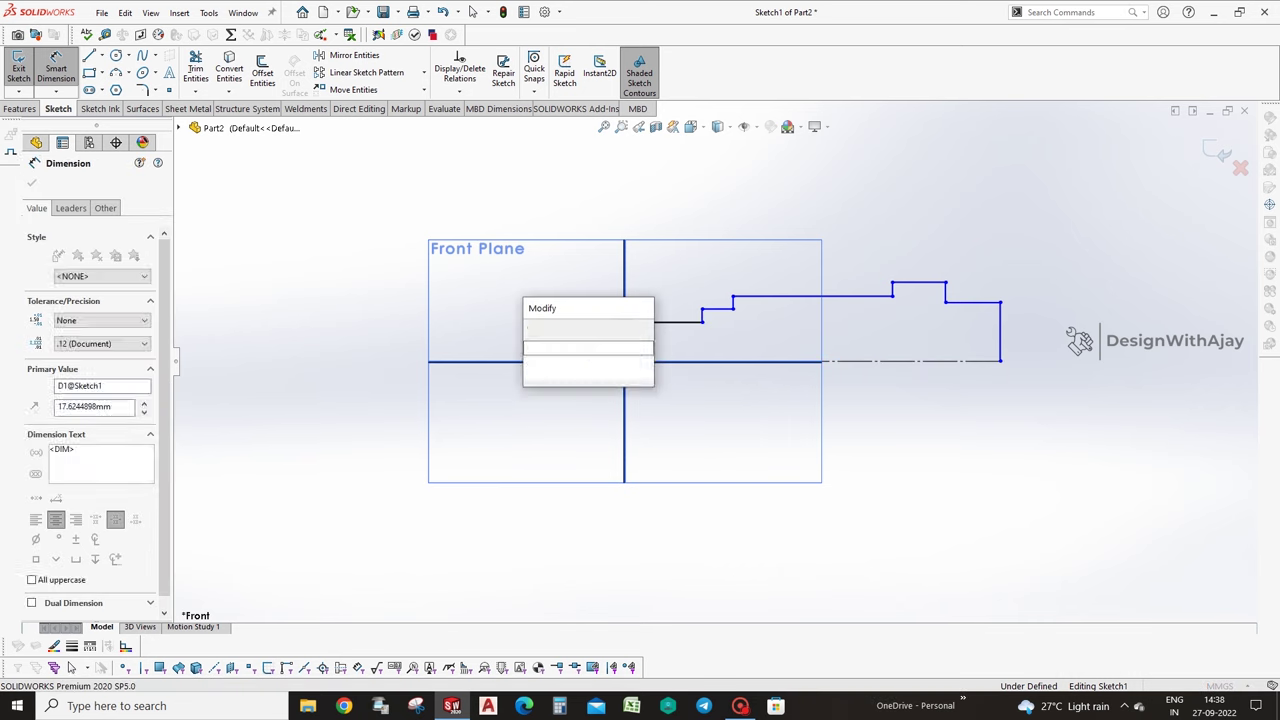
pyautogui.write('21')
pyautogui.press('Return')
# Dimension the first two horizontal line lengths as 60 and 19.
pyautogui.click(668, 318)
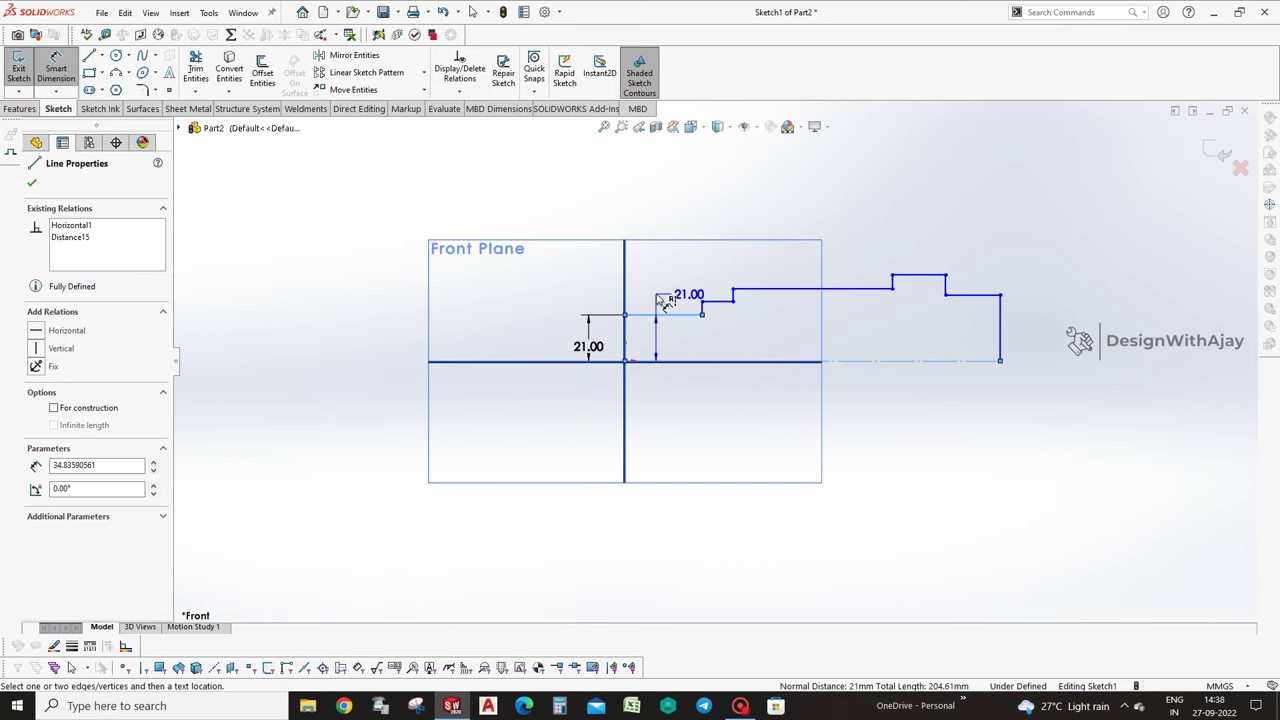
pyautogui.click(655, 292)
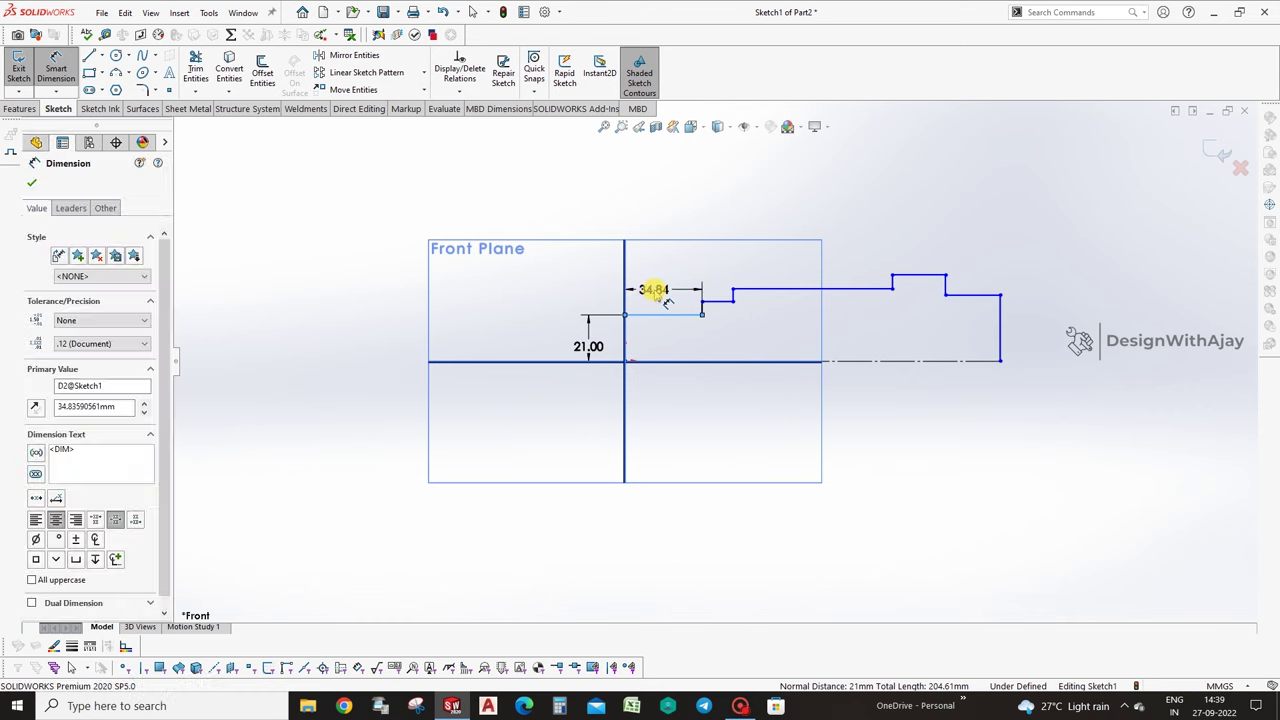
pyautogui.write('60')
pyautogui.press('Return')
pyautogui.click(778, 302)
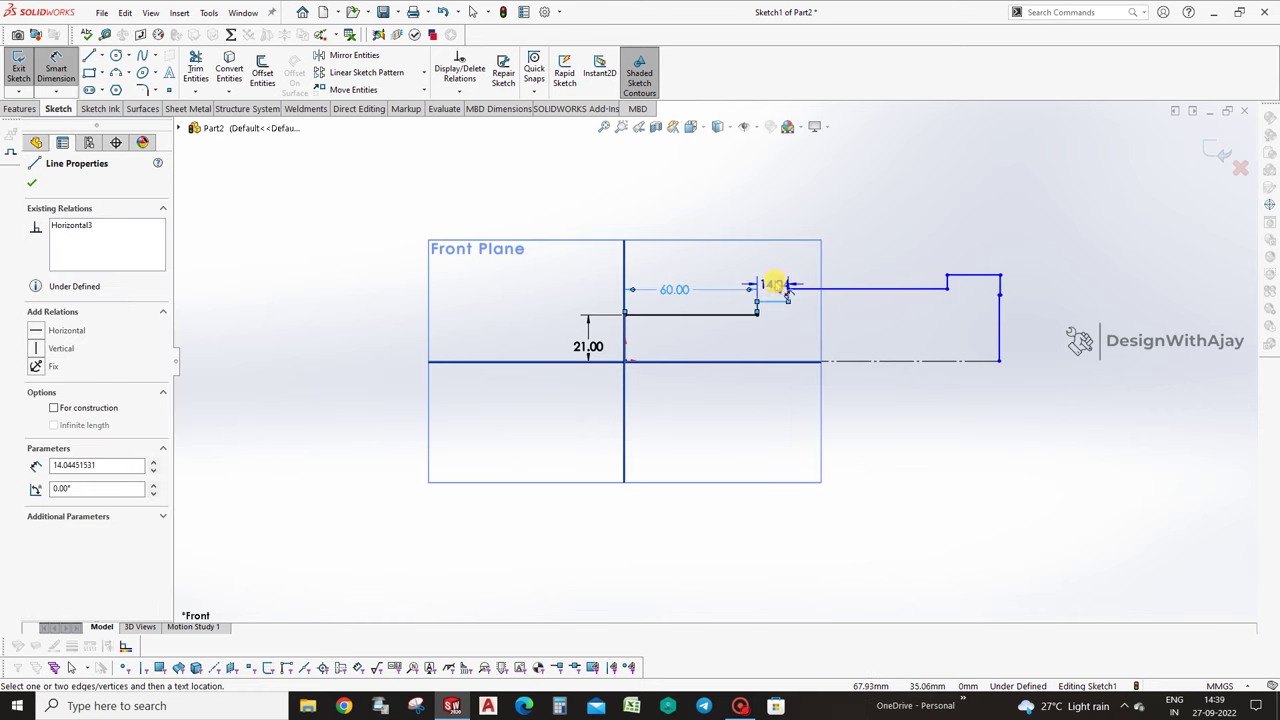
pyautogui.click(778, 283)
pyautogui.write('19')
pyautogui.press('Return')
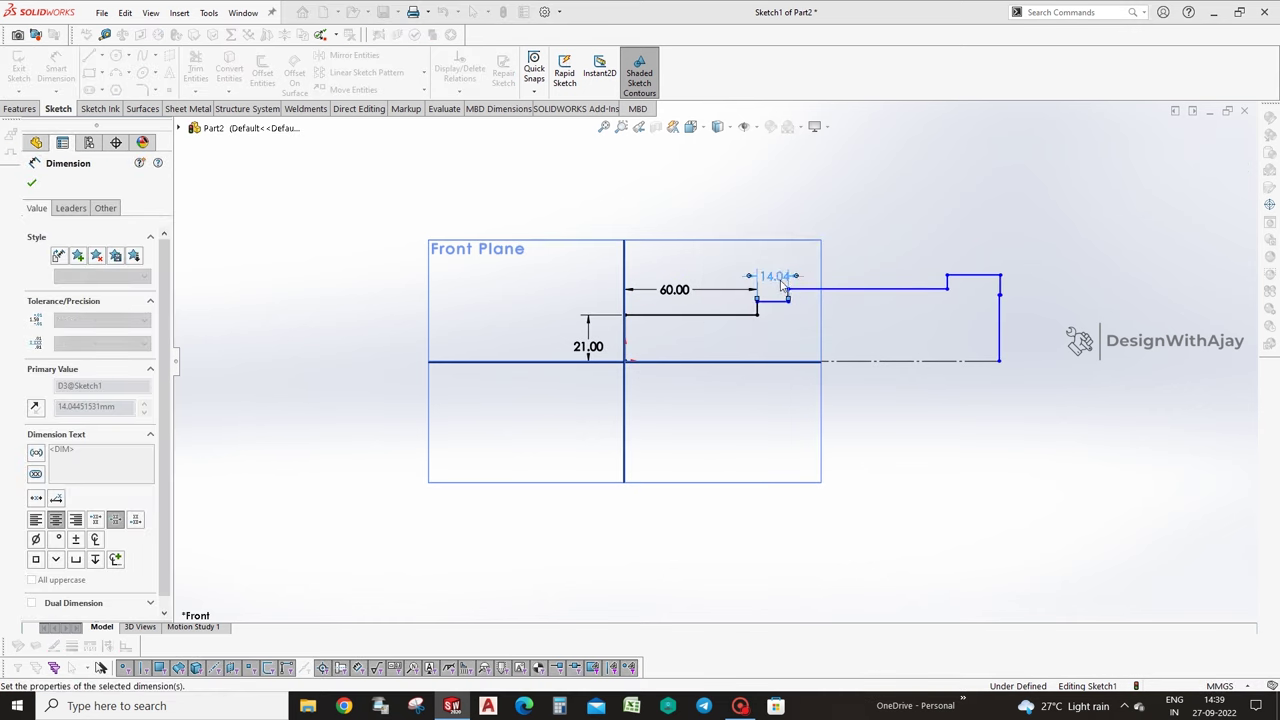
# Stretch the profile's right end outward and dimension the long upper line as 72.
pyautogui.click(864, 290)
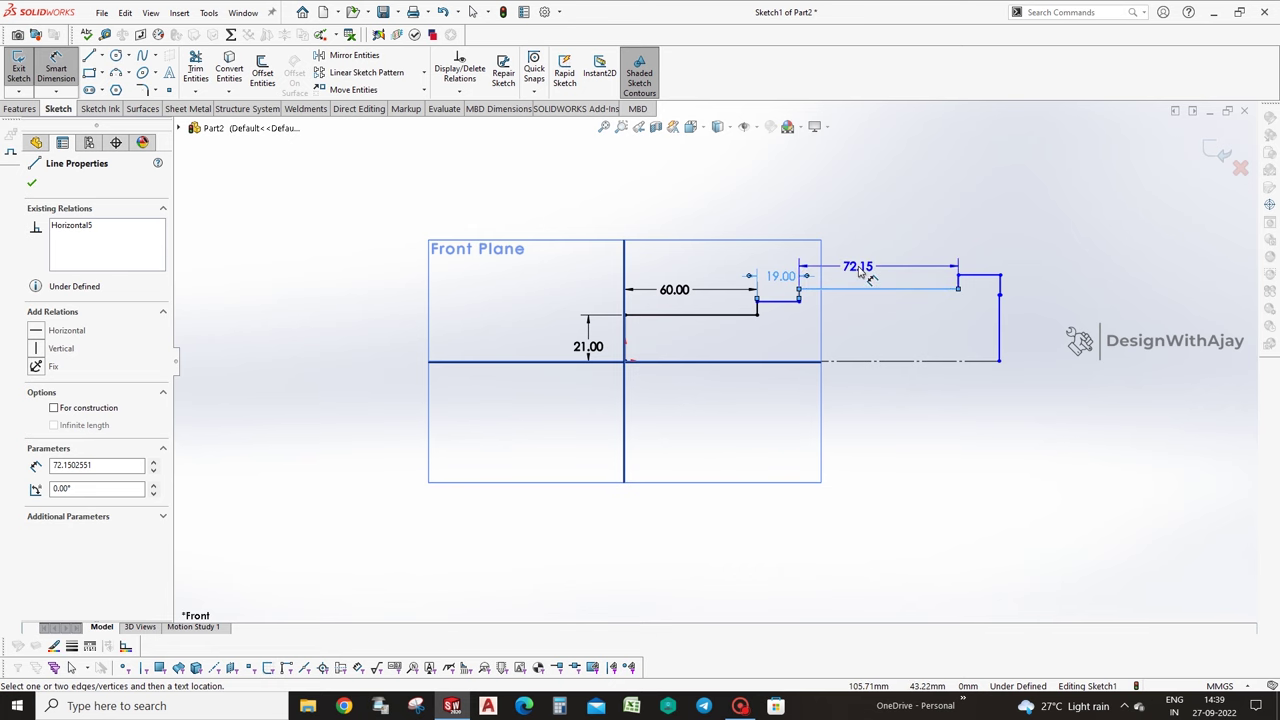
pyautogui.press('z')
pyautogui.press('Escape')
pyautogui.moveTo(880, 342); pyautogui.dragTo(1005, 340)
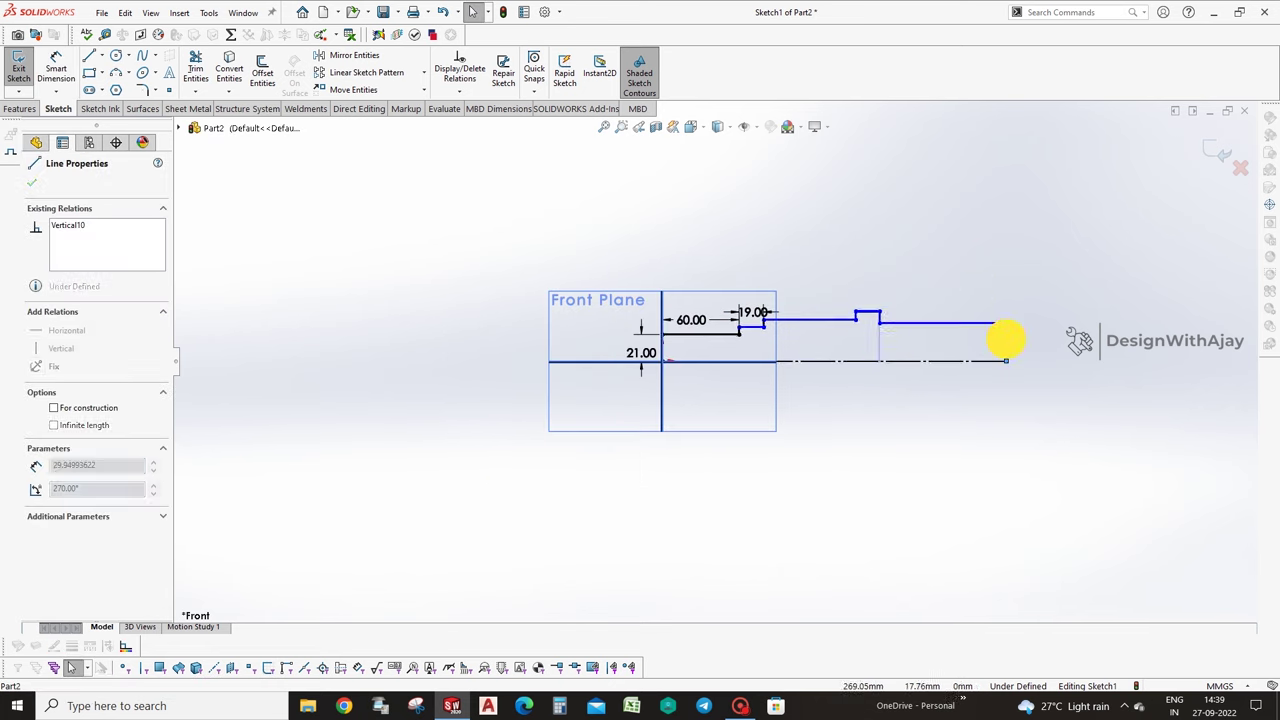
pyautogui.moveTo(846, 314); pyautogui.dragTo(820, 290, button='right')
pyautogui.click(812, 320)
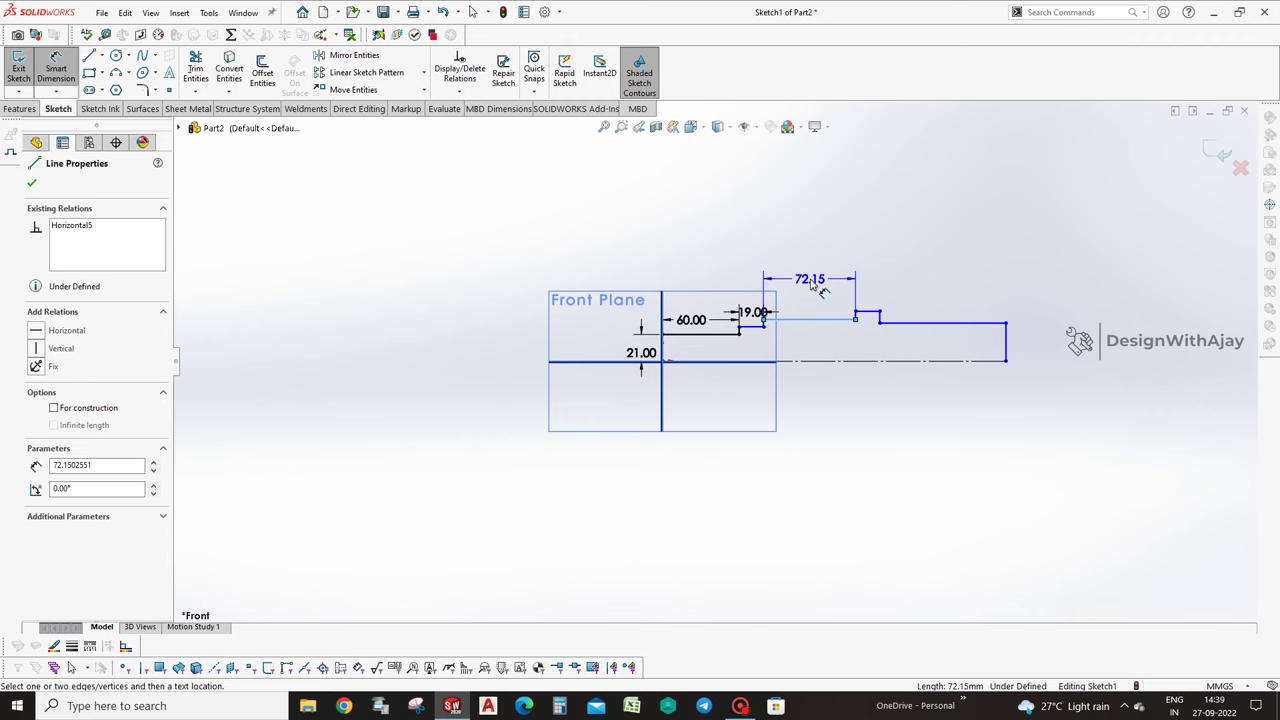
pyautogui.click(818, 287)
pyautogui.write('72')
pyautogui.press('Return')
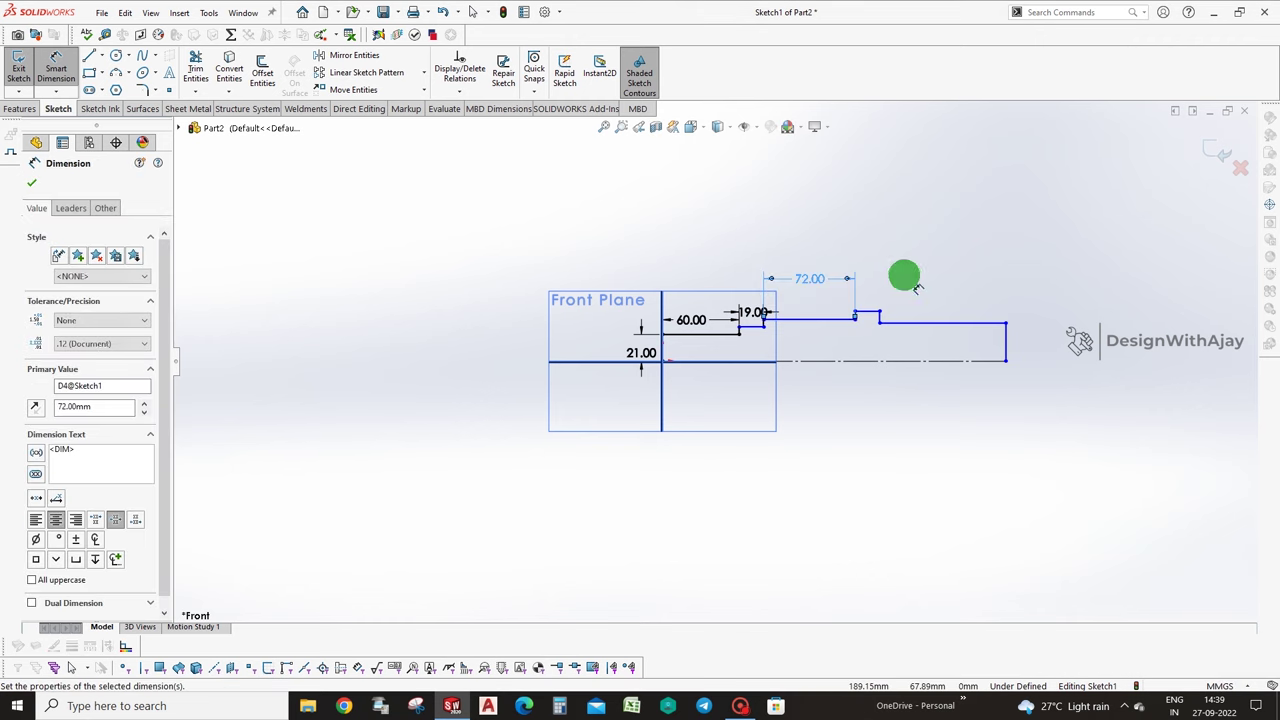
# Dimension the next two line lengths as 32 and 19.
pyautogui.scroll(-1, 880, 300)
pyautogui.click(838, 315)
pyautogui.click(830, 292)
pyautogui.write('32')
pyautogui.press('Return')
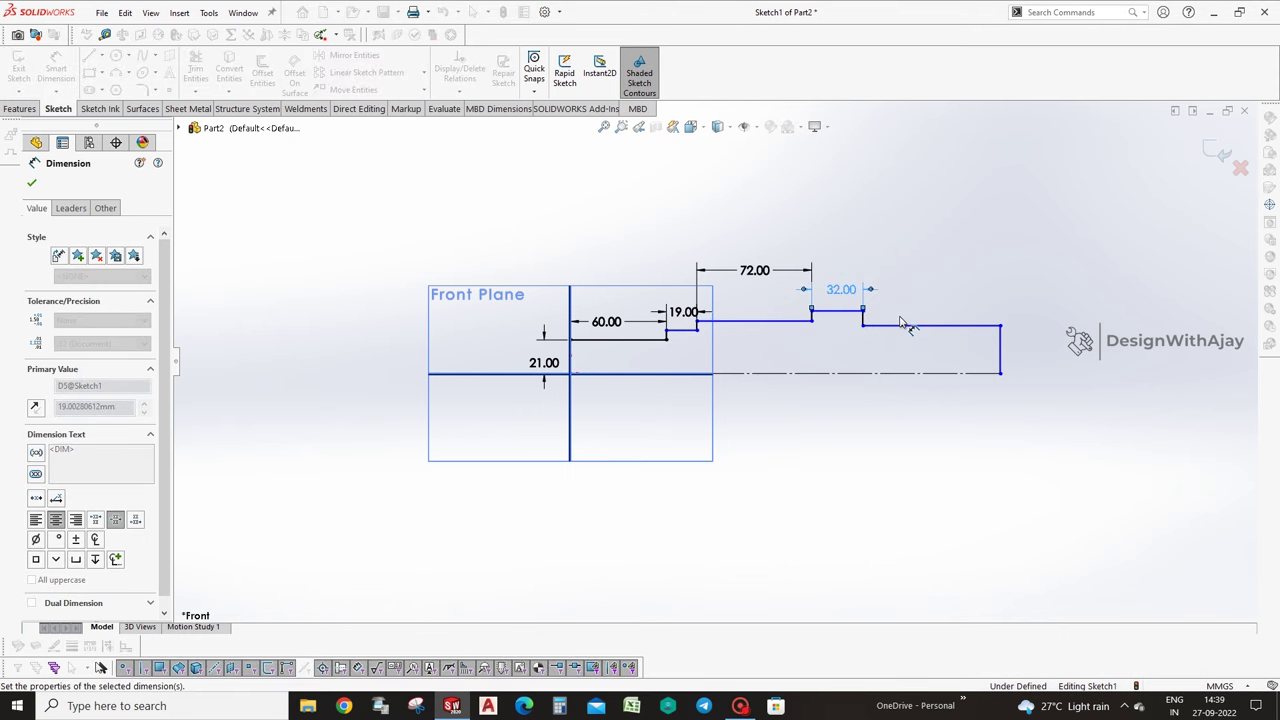
pyautogui.click(912, 325)
pyautogui.click(920, 291)
pyautogui.write('19')
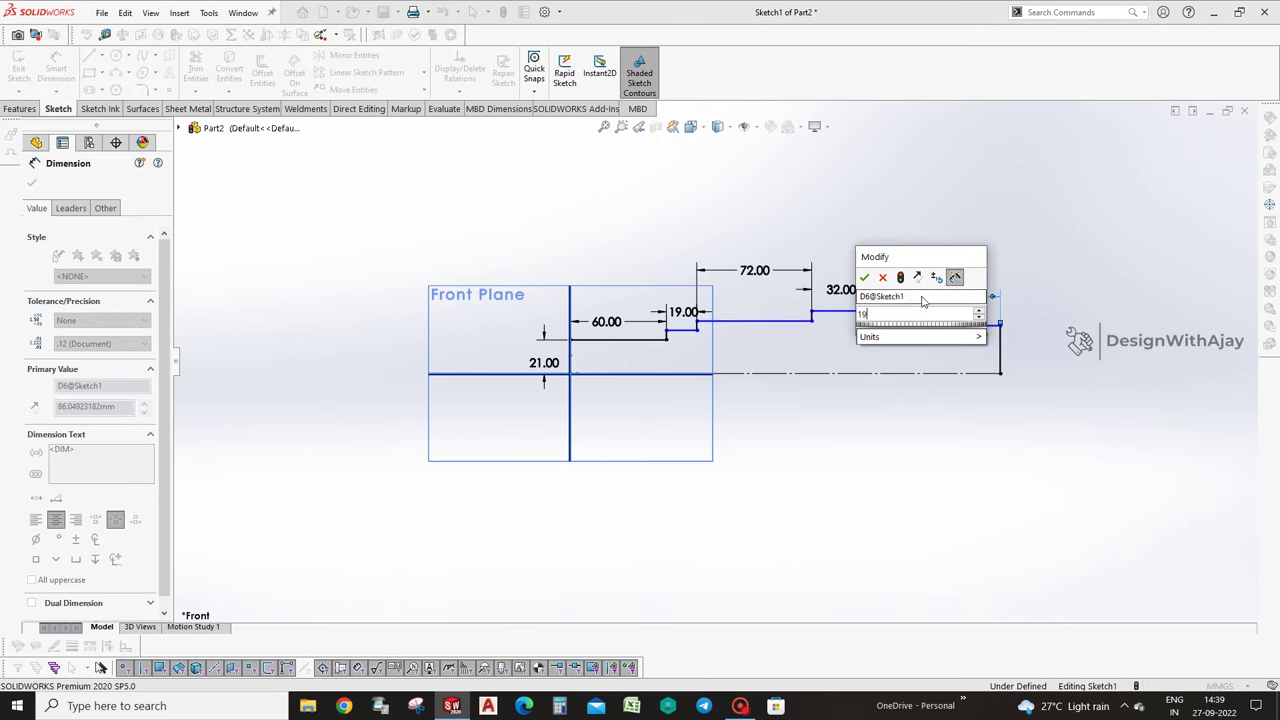
pyautogui.press('Return')
pyautogui.click(969, 307)
# Add step heights of 22.5 and 25 measured from the centerline.
pyautogui.click(735, 321)
pyautogui.click(745, 375)
pyautogui.click(740, 343)
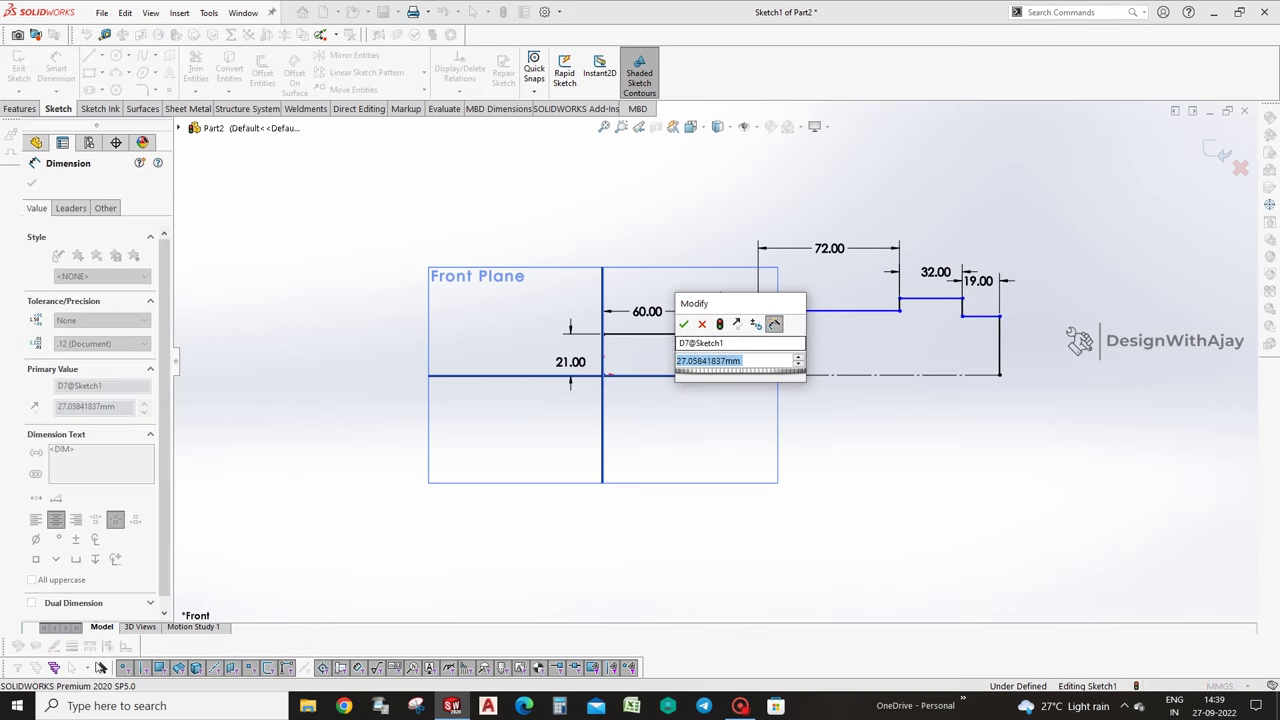
pyautogui.click(823, 330)
pyautogui.click(832, 320)
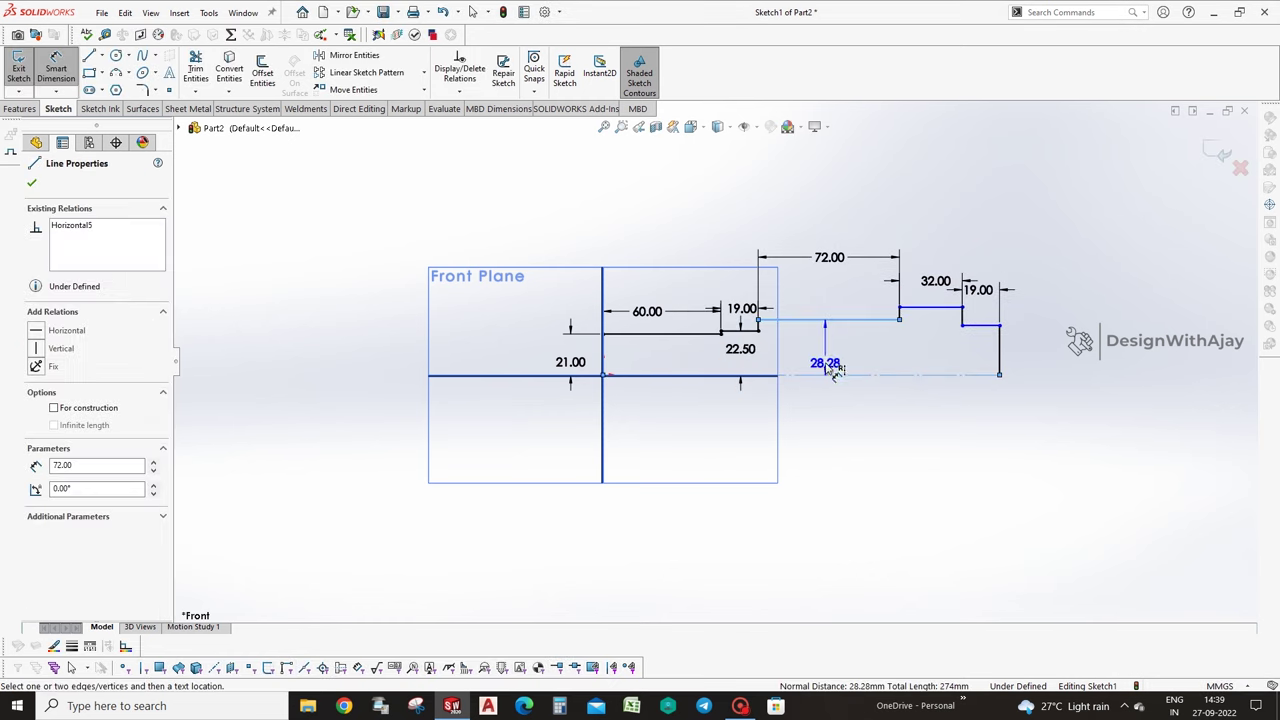
pyautogui.click(826, 352)
pyautogui.write('25')
pyautogui.press('Return')
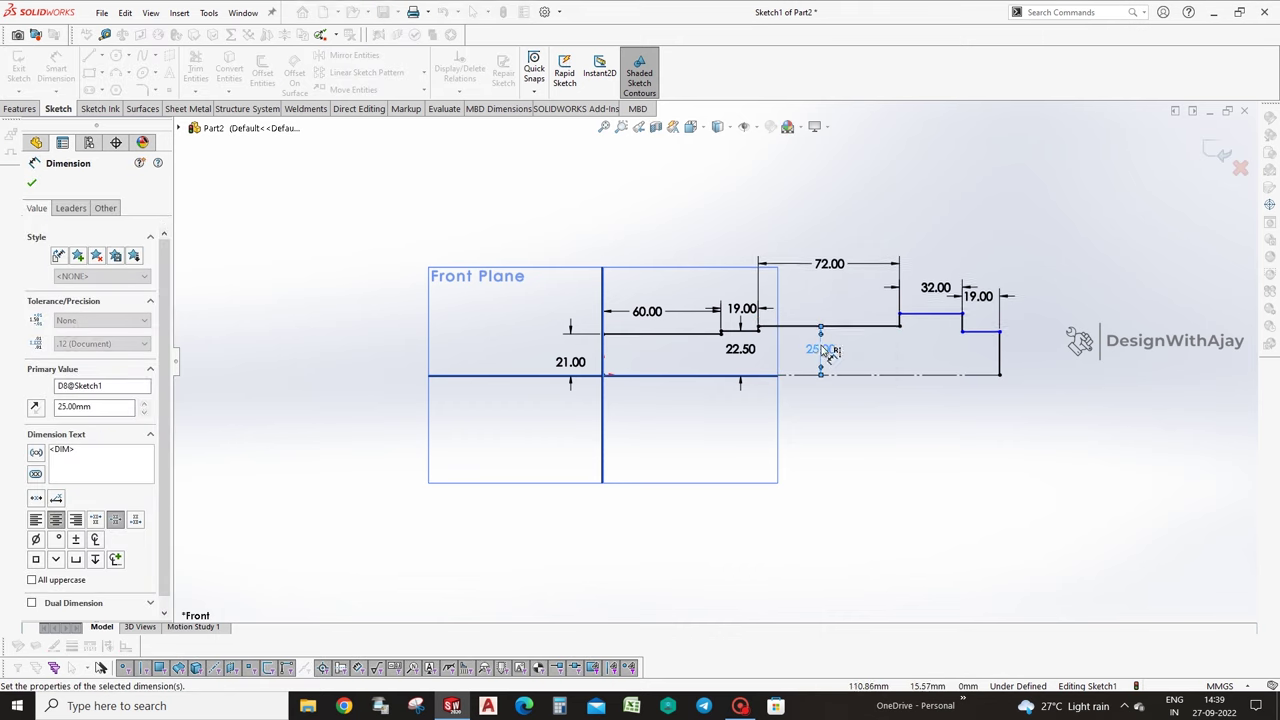
# Add the remaining step heights of 27.5 and 22.5 to fully define the profile.
pyautogui.click(930, 305)
pyautogui.click(930, 350)
pyautogui.write('27.')
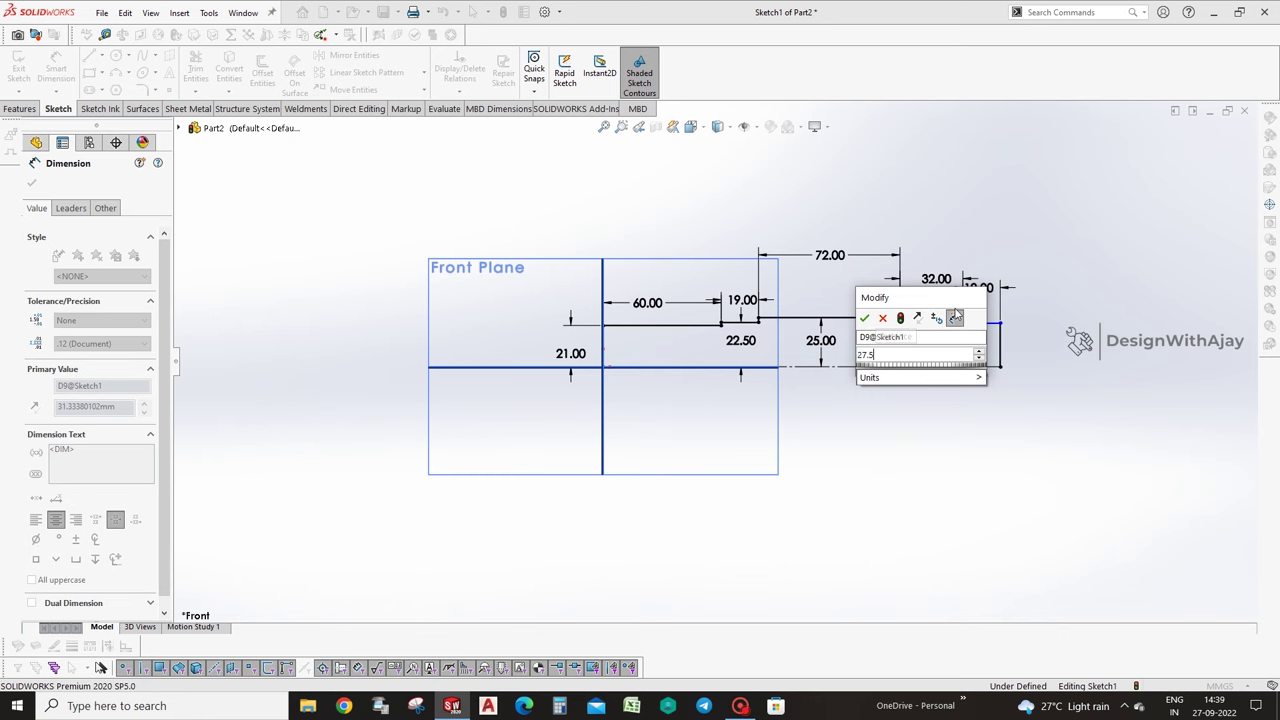
pyautogui.write('5')
pyautogui.press('Return')
pyautogui.click(975, 330)
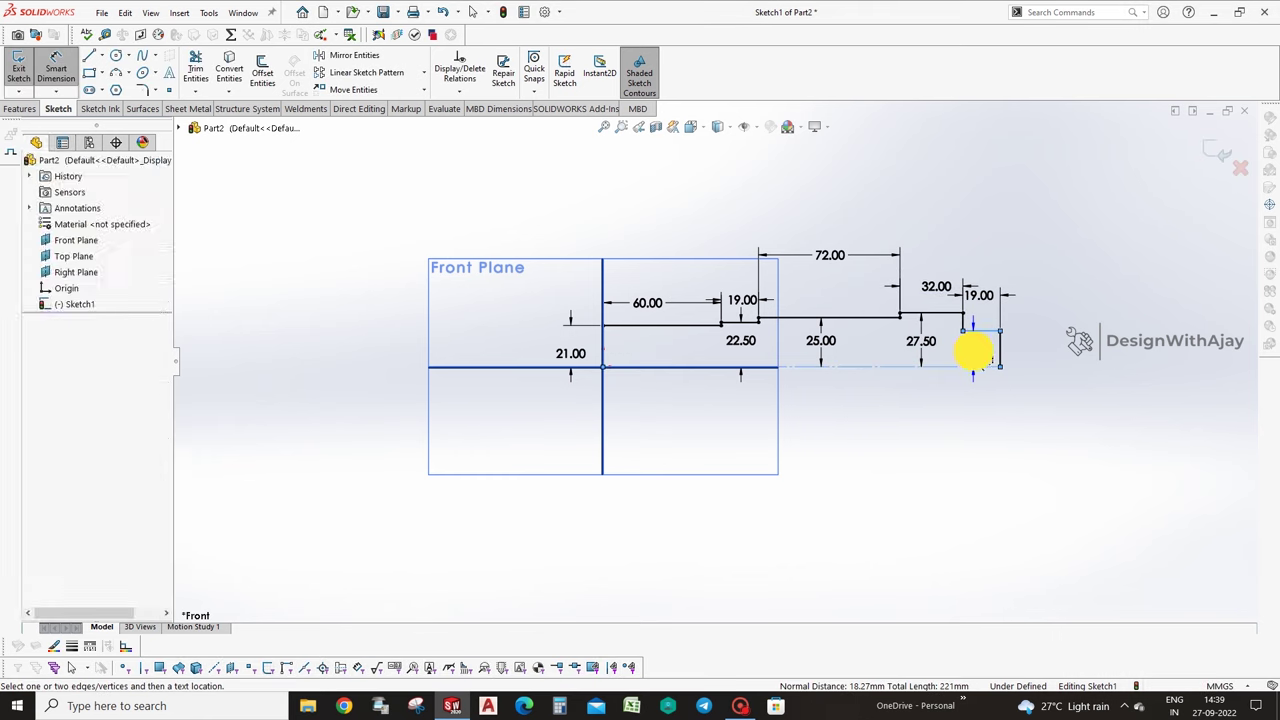
pyautogui.click(978, 355)
pyautogui.write('22.5')
pyautogui.click(1115, 375)
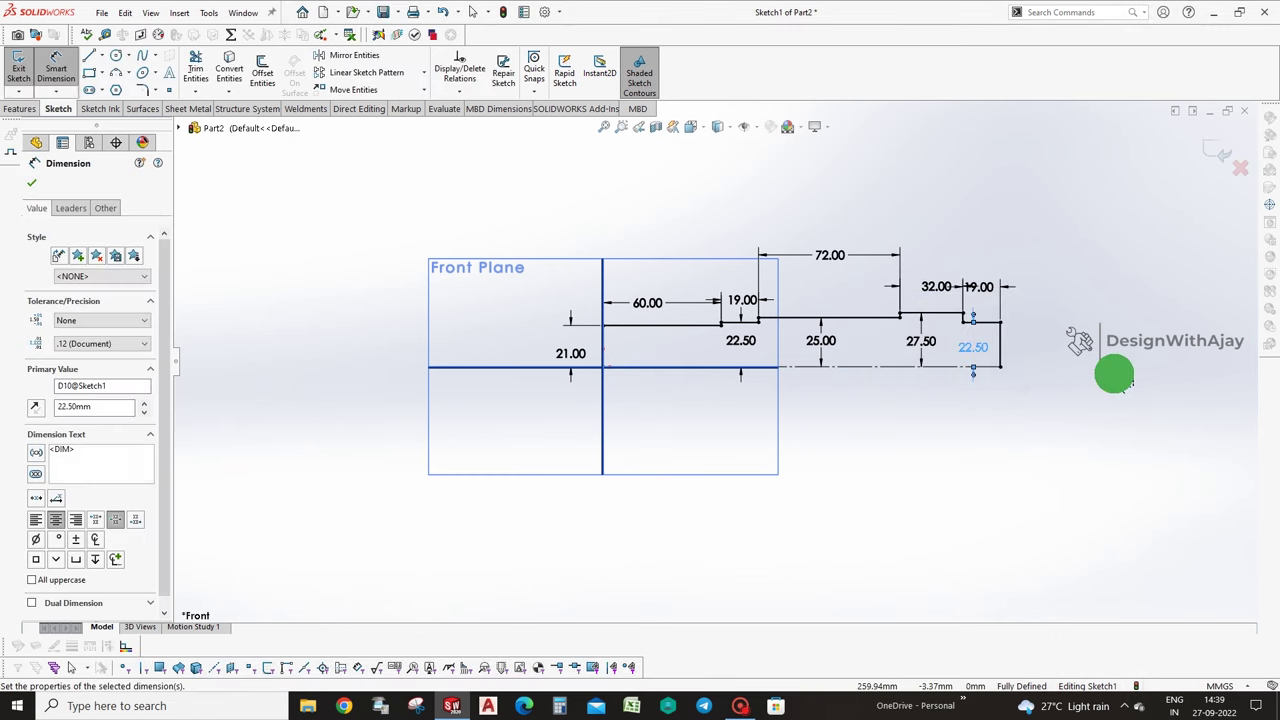
# Close the dimension panel and start the Sketch Fillet tool.
pyautogui.click(20, 108)
pyautogui.click(386, 325)
pyautogui.click(58, 108)
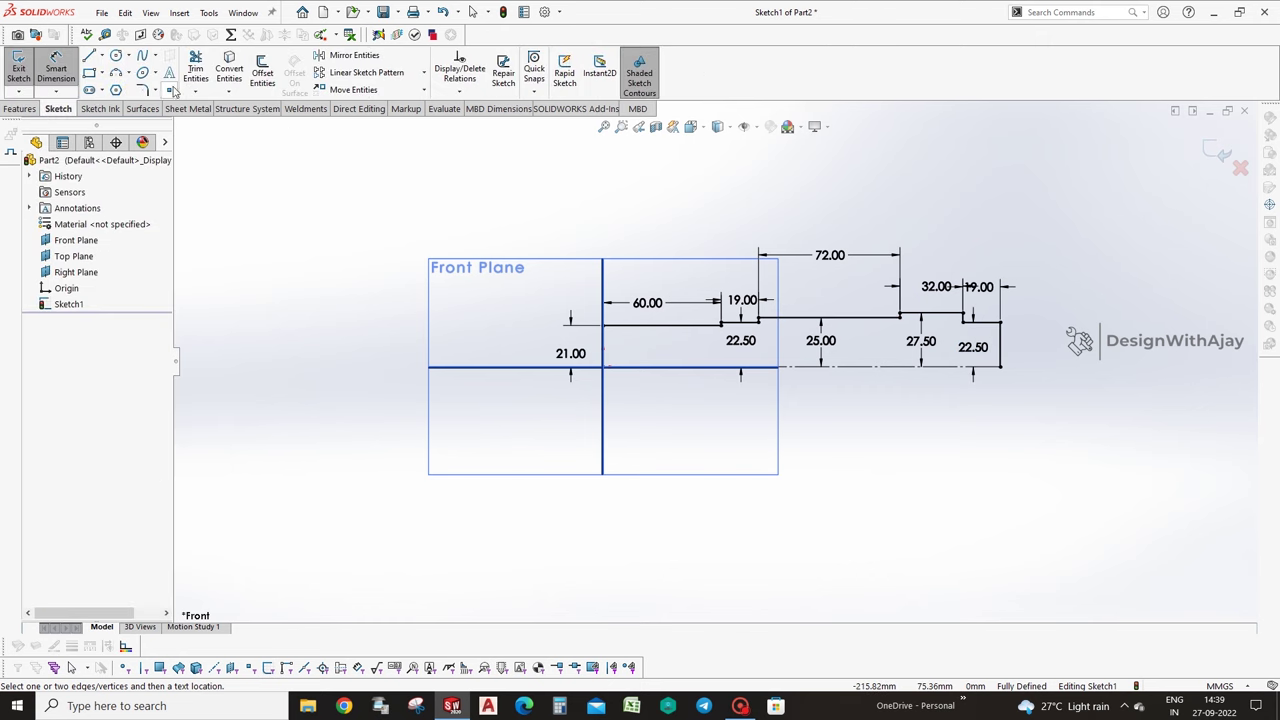
pyautogui.click(143, 90)
pyautogui.write('1')
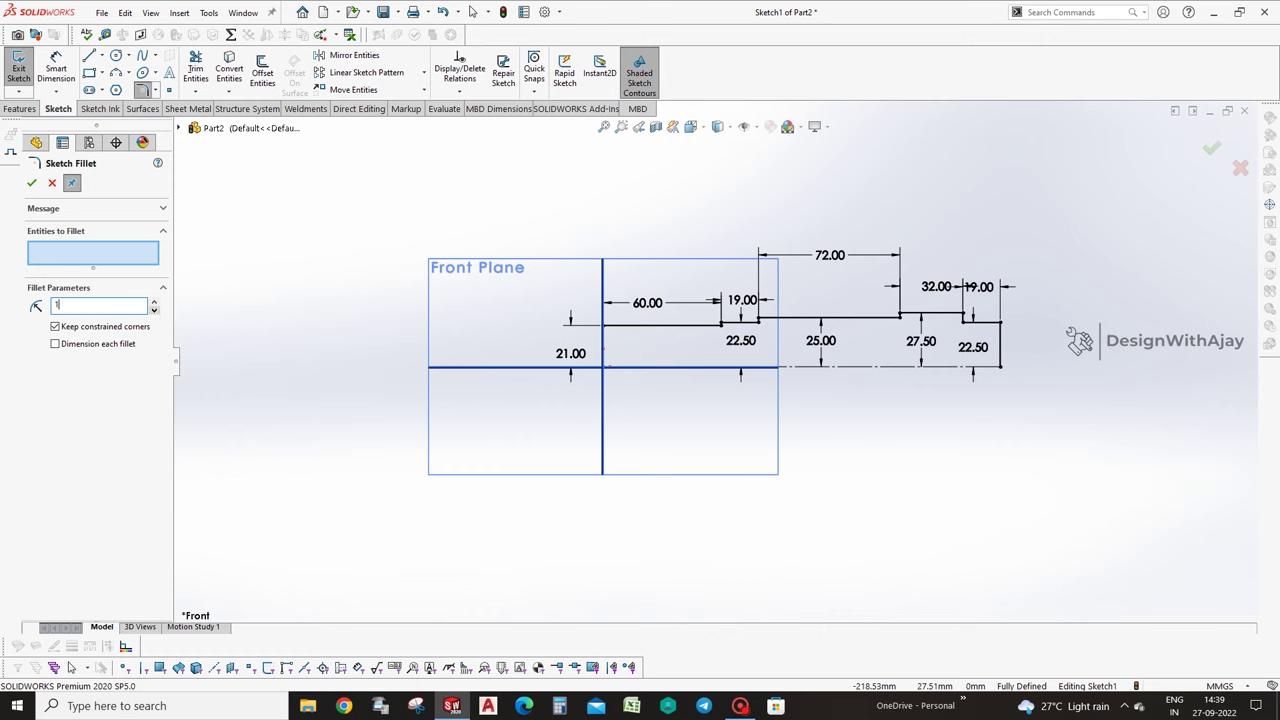
# Round four step corners of the profile with 1 mm sketch fillets.
pyautogui.scroll(-3, 601, 298)
pyautogui.scroll(-3, 604, 330)
pyautogui.click(604, 354)
pyautogui.click(803, 339)
pyautogui.scroll(5, 834, 357)
pyautogui.scroll(-4, 974, 354)
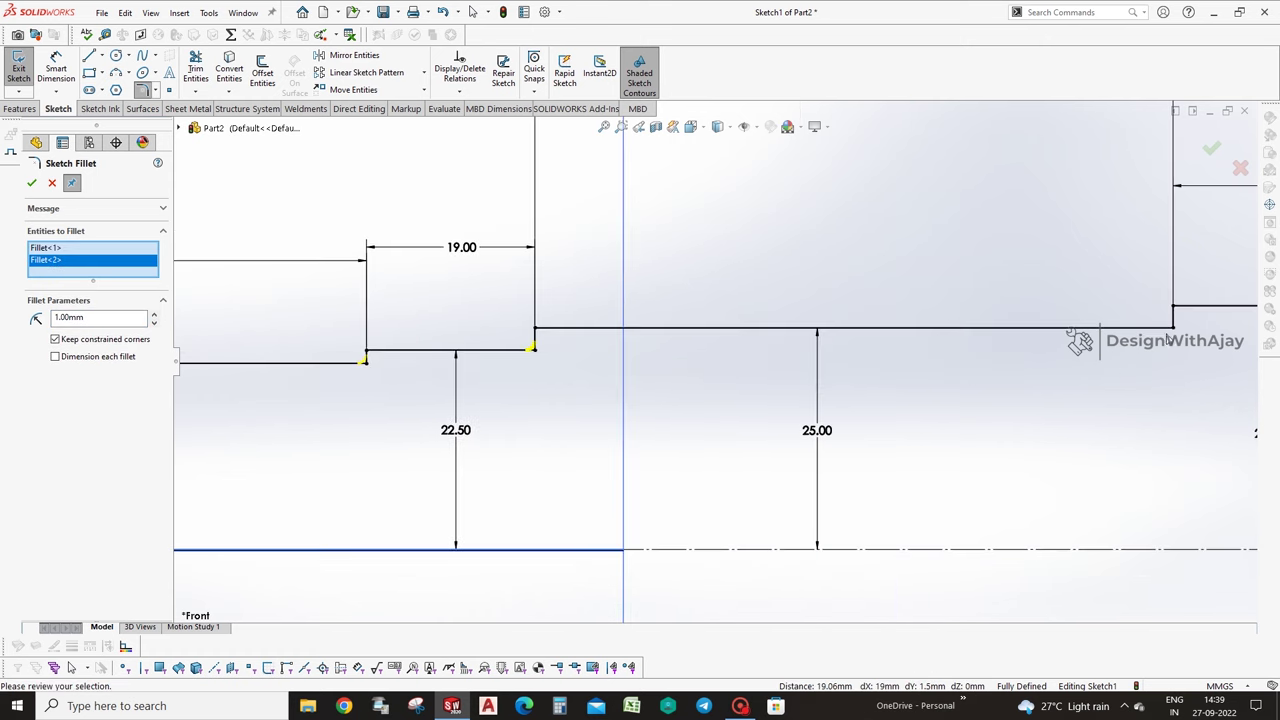
pyautogui.click(1168, 336)
pyautogui.scroll(4, 1100, 340)
pyautogui.scroll(-4, 1105, 357)
pyautogui.click(1089, 368)
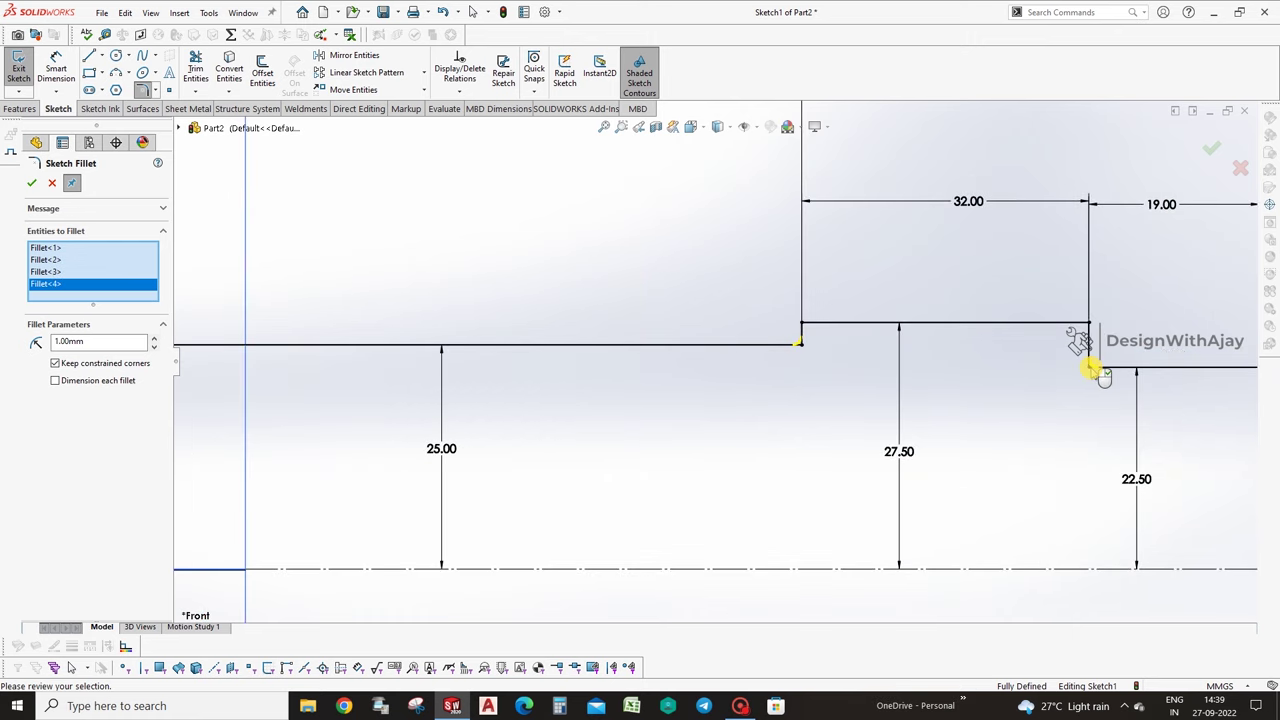
pyautogui.scroll(3, 1086, 350)
pyautogui.click(1211, 148)
pyautogui.click(1204, 151)
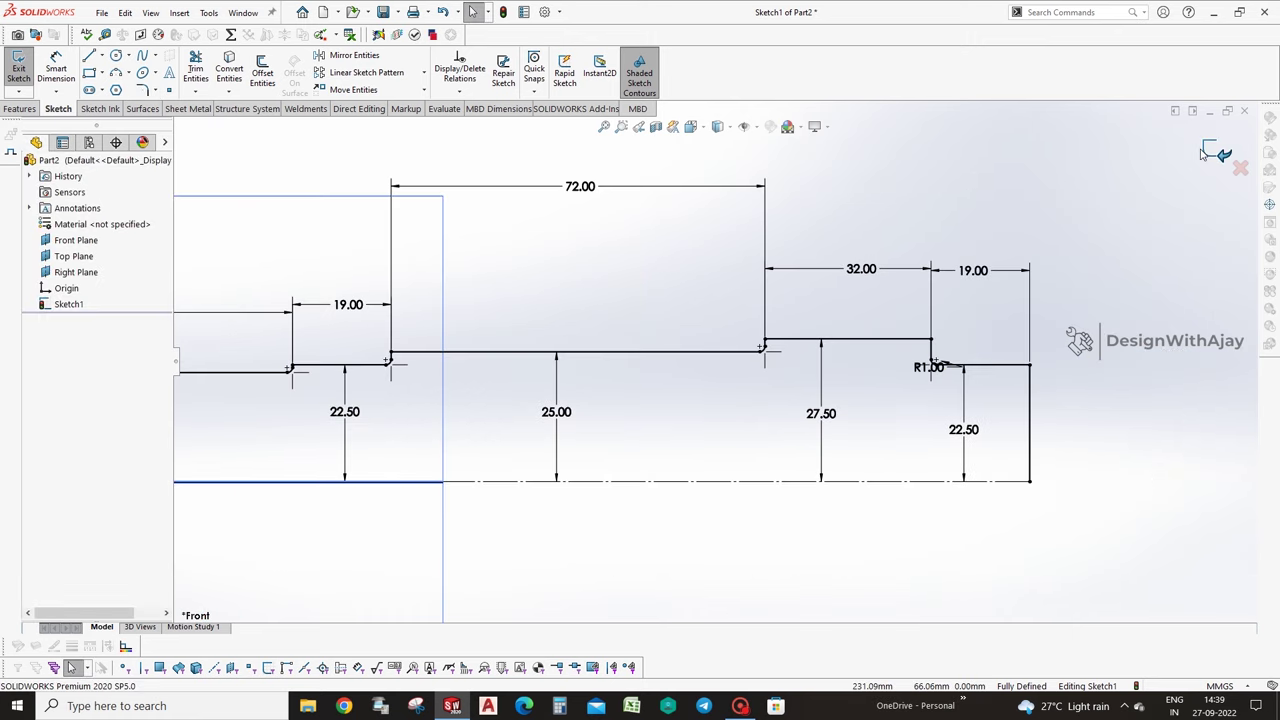
# Revolve Sketch1 a full 360° about the centerline into a solid shaft.
pyautogui.click(1206, 152)
pyautogui.scroll(4, 1150, 333)
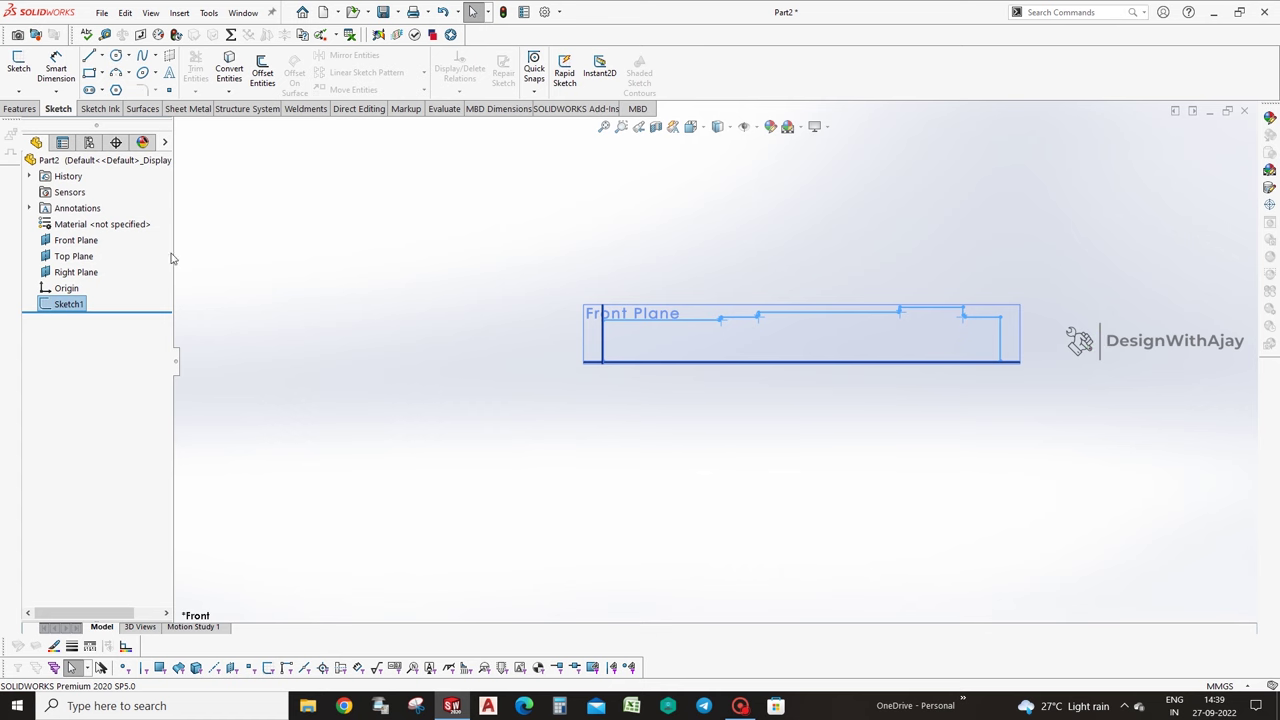
pyautogui.rightClick(42, 308)
pyautogui.click(52, 260)
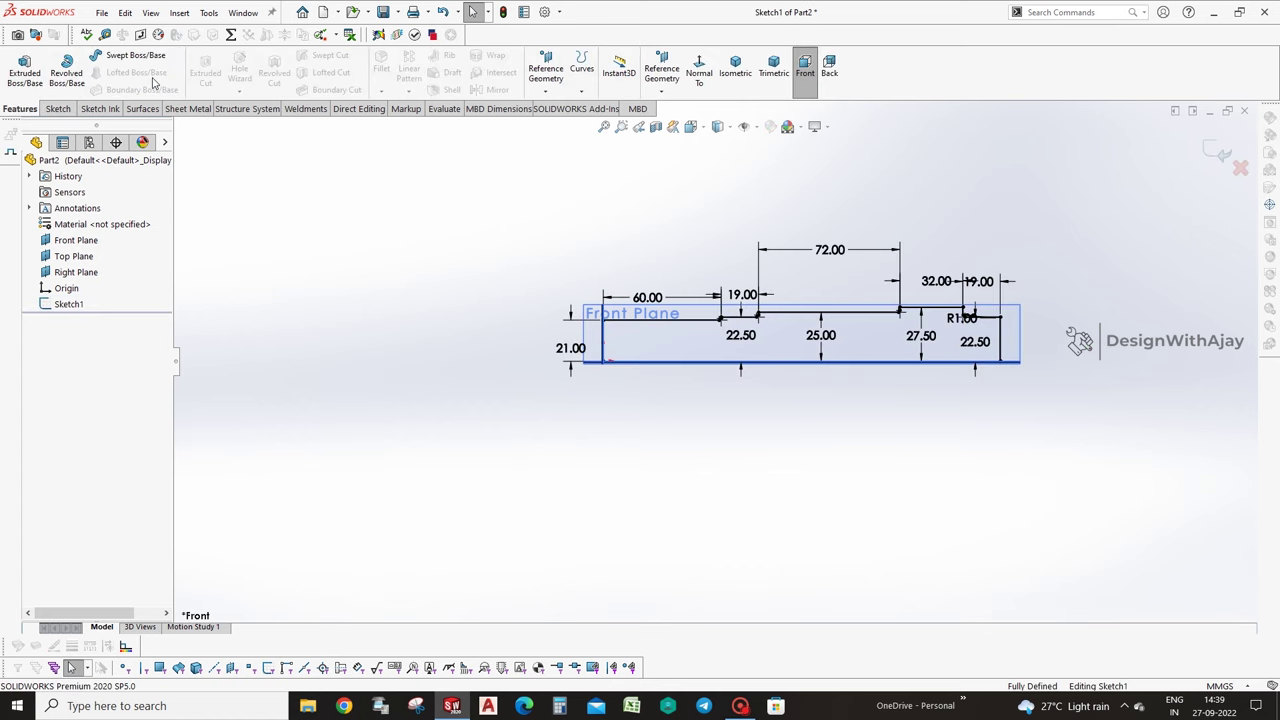
pyautogui.click(55, 85)
pyautogui.click(680, 363)
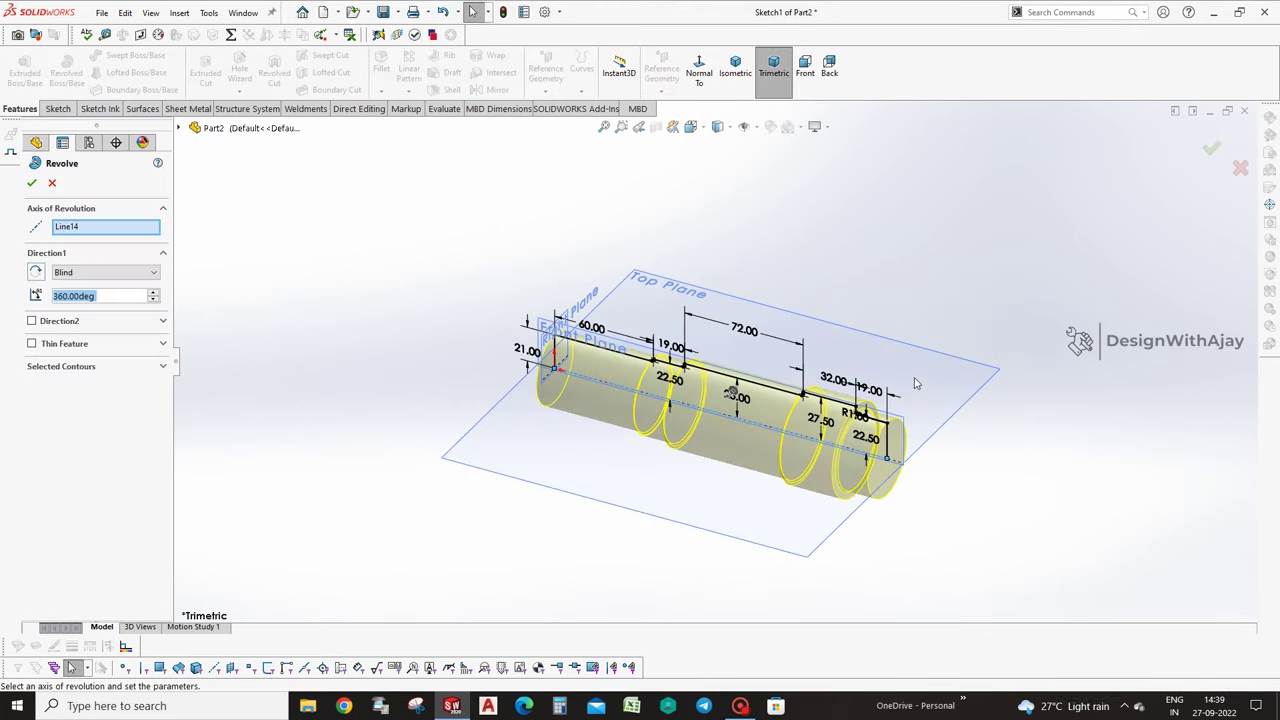
pyautogui.click(1211, 148)
# Apply the Plain White scene background.
pyautogui.click(787, 126)
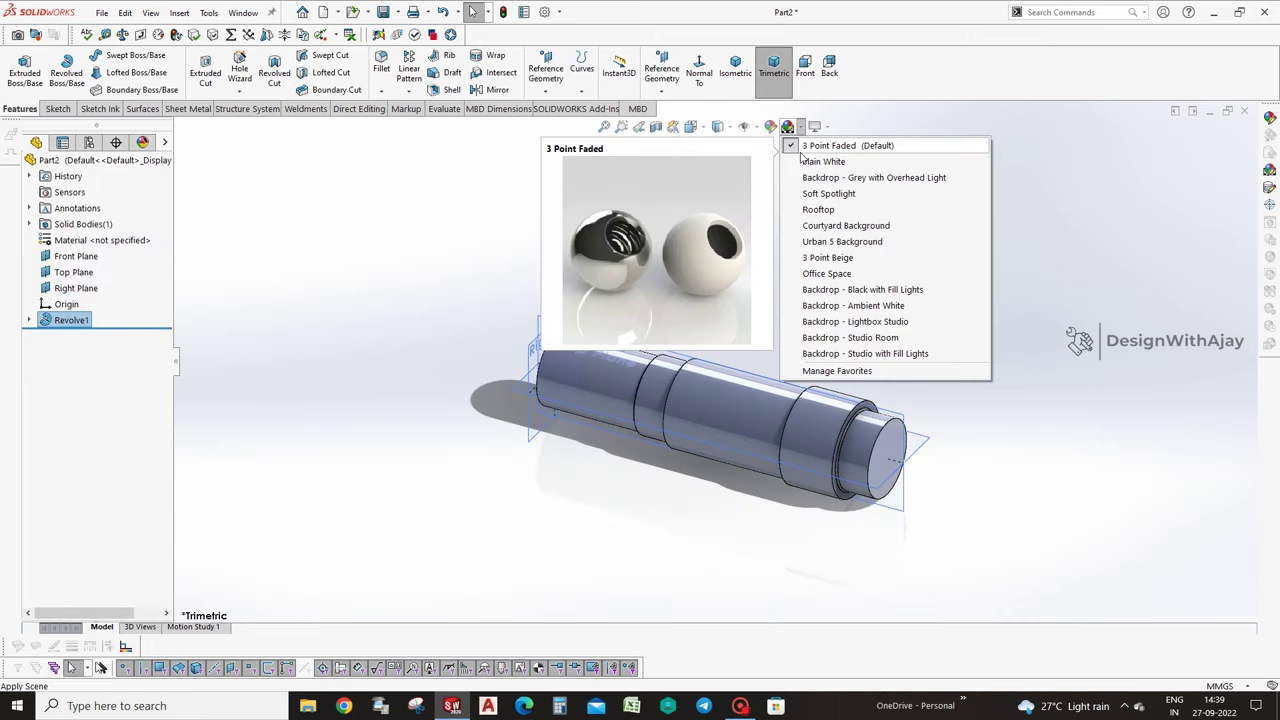
pyautogui.click(823, 162)
pyautogui.scroll(-2, 1007, 345)
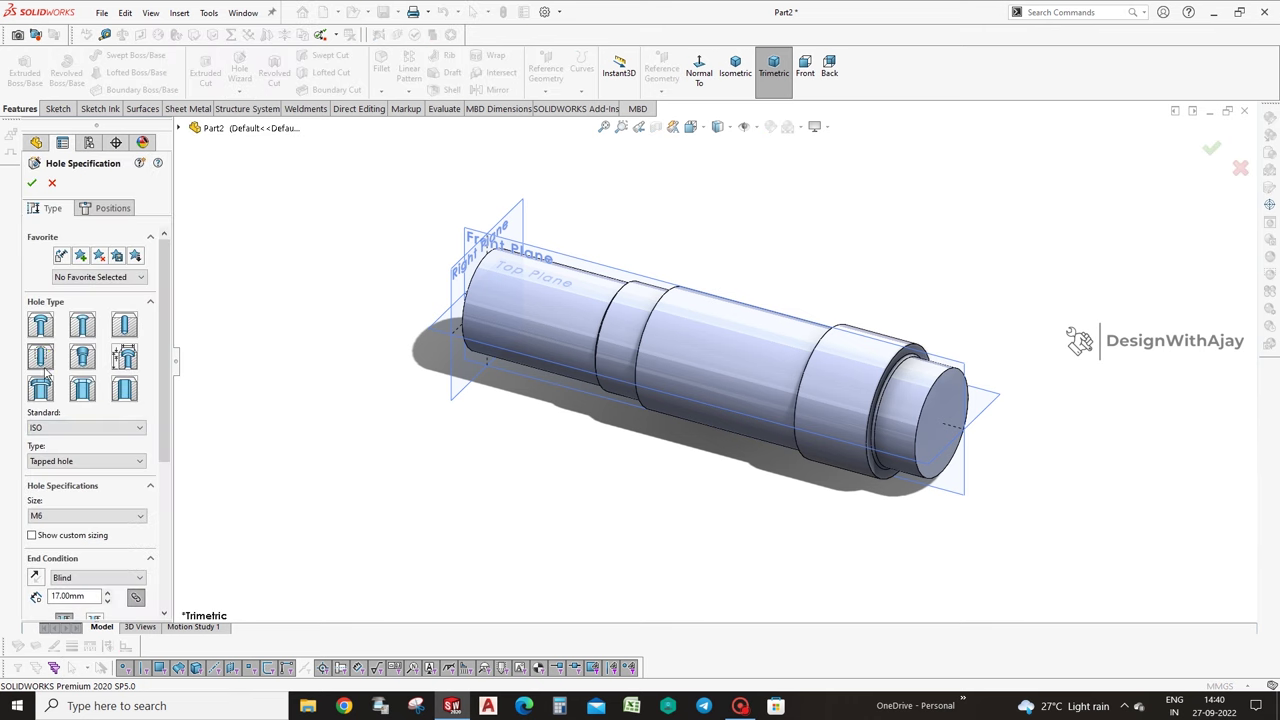
# Set the hole size to M10 and dimension the hole point 0 from the end-face edge.
pyautogui.click(110, 515)
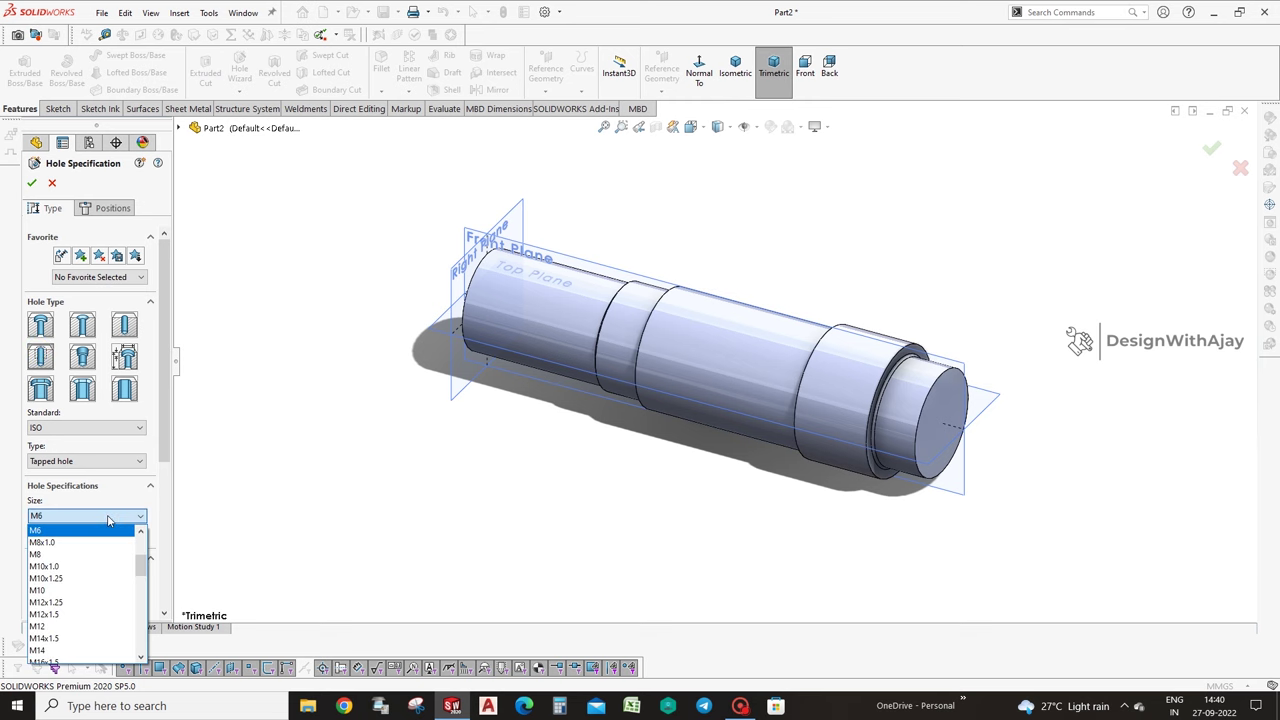
pyautogui.click(113, 585)
pyautogui.click(112, 207)
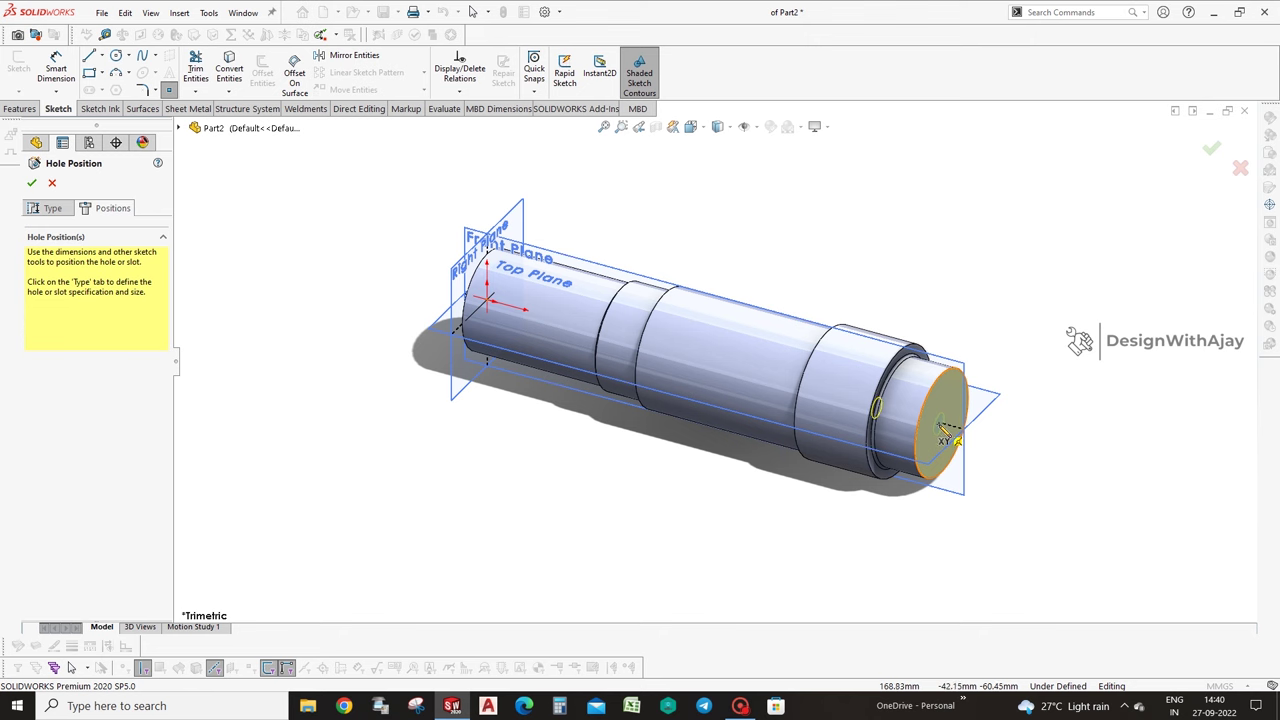
pyautogui.moveTo(771, 514); pyautogui.dragTo(900, 517, button='middle')
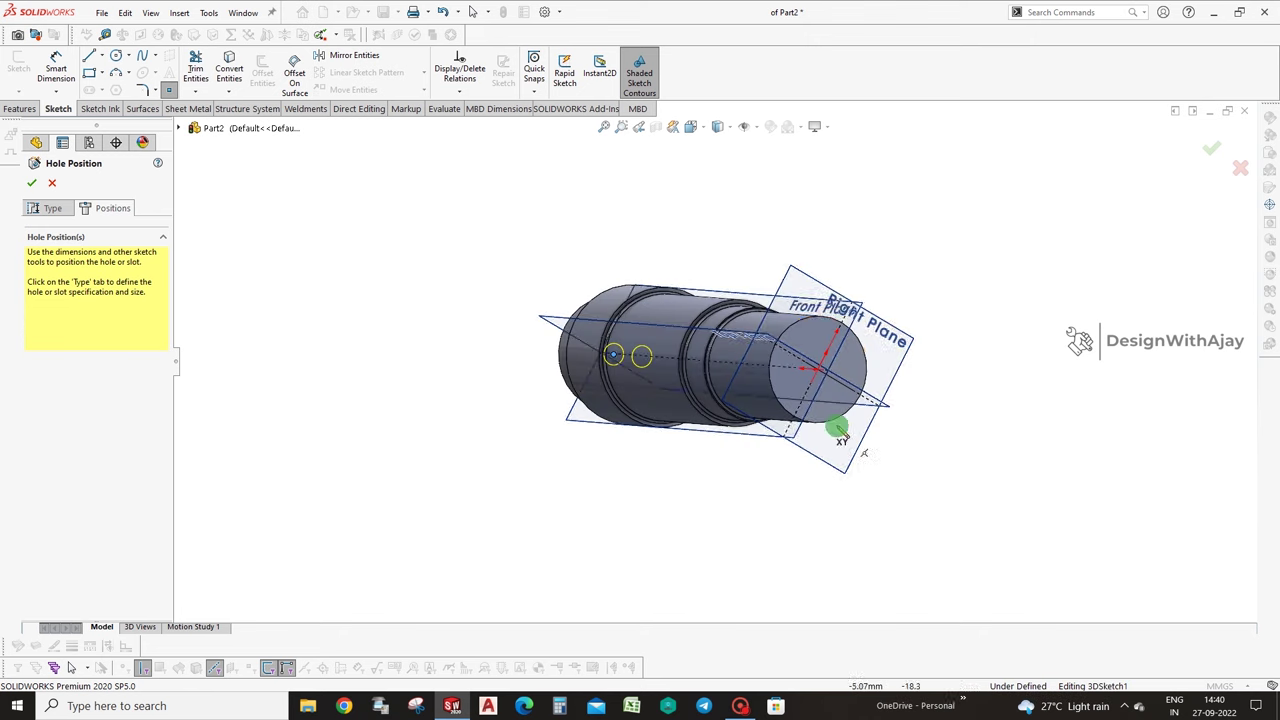
pyautogui.click(877, 530)
pyautogui.moveTo(877, 530); pyautogui.dragTo(857, 385, button='right')
pyautogui.click(860, 360)
pyautogui.click(842, 366)
pyautogui.click(1030, 495)
pyautogui.write('0')
pyautogui.press('Return')
# Add a second zero position dimension and confirm the M10 tapped hole.
pyautogui.scroll(-2, 960, 490)
pyautogui.moveTo(960, 490); pyautogui.dragTo(725, 505, button='middle')
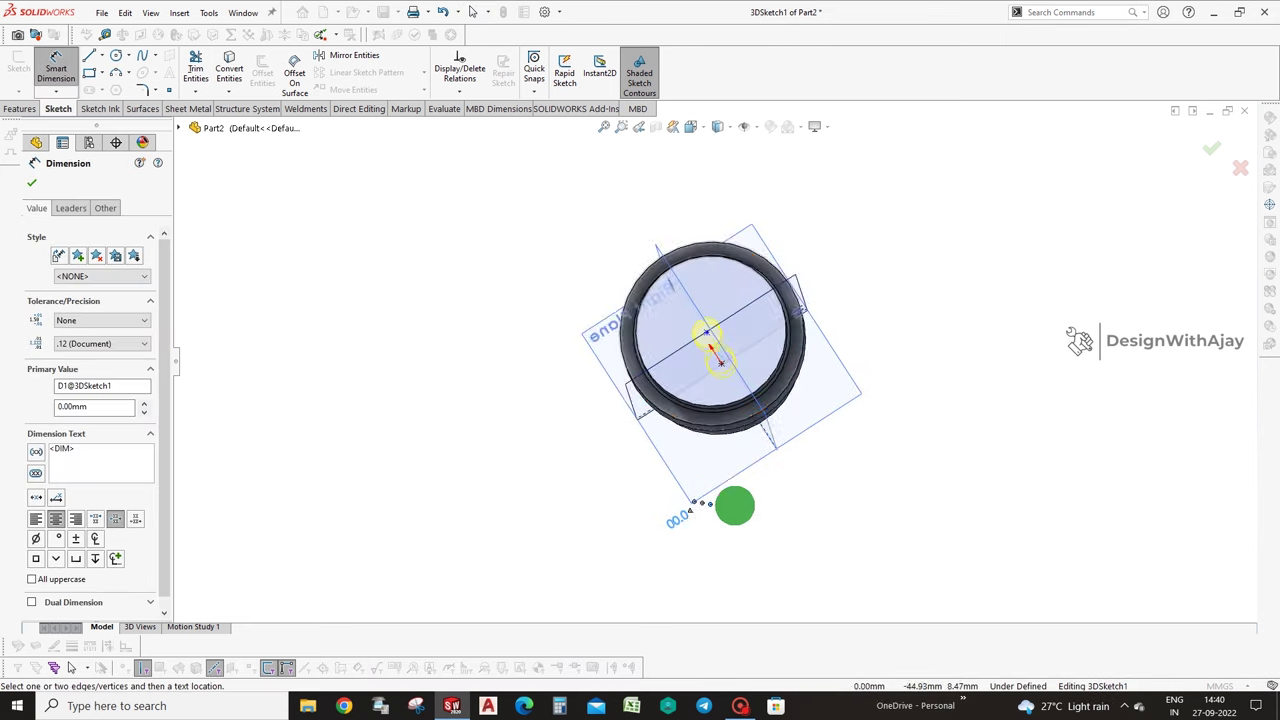
pyautogui.click(705, 340)
pyautogui.click(1000, 510)
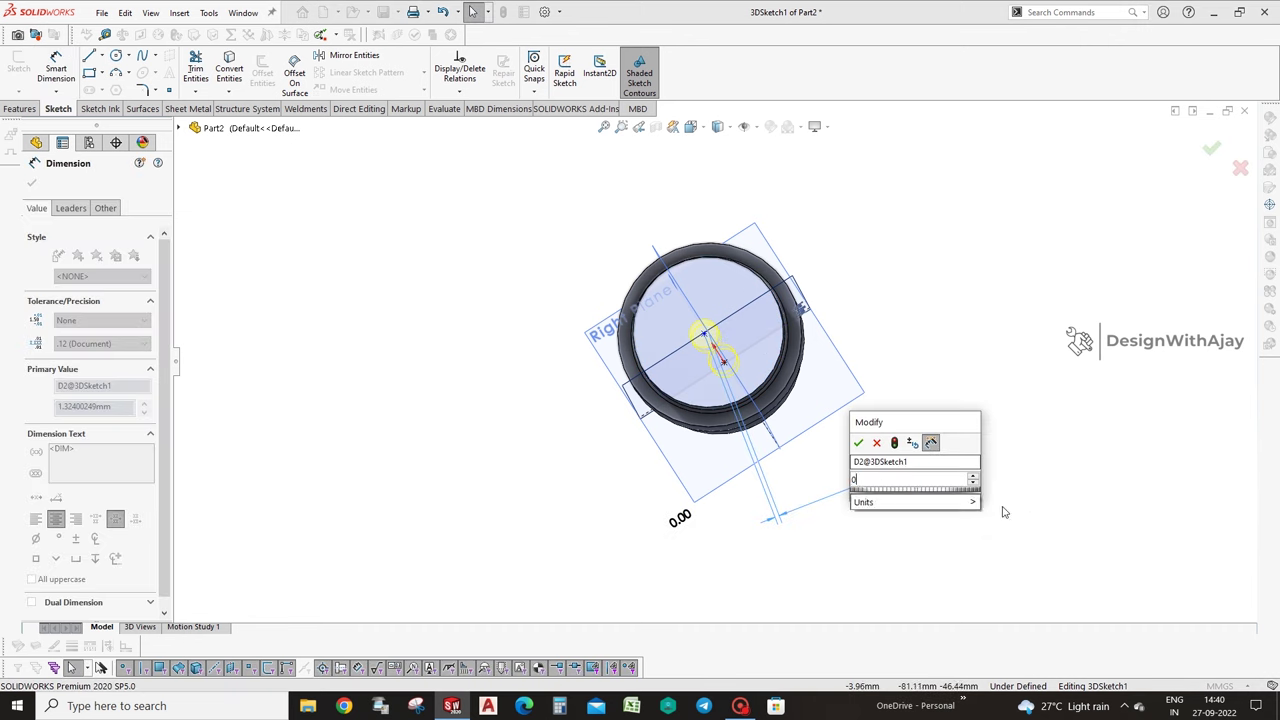
pyautogui.write('0')
pyautogui.press('Return')
pyautogui.moveTo(1006, 508)
pyautogui.mouseDown(button='middle')
pyautogui.moveTo(963, 443)
pyautogui.moveTo(951, 486)
pyautogui.mouseUp(button='middle')
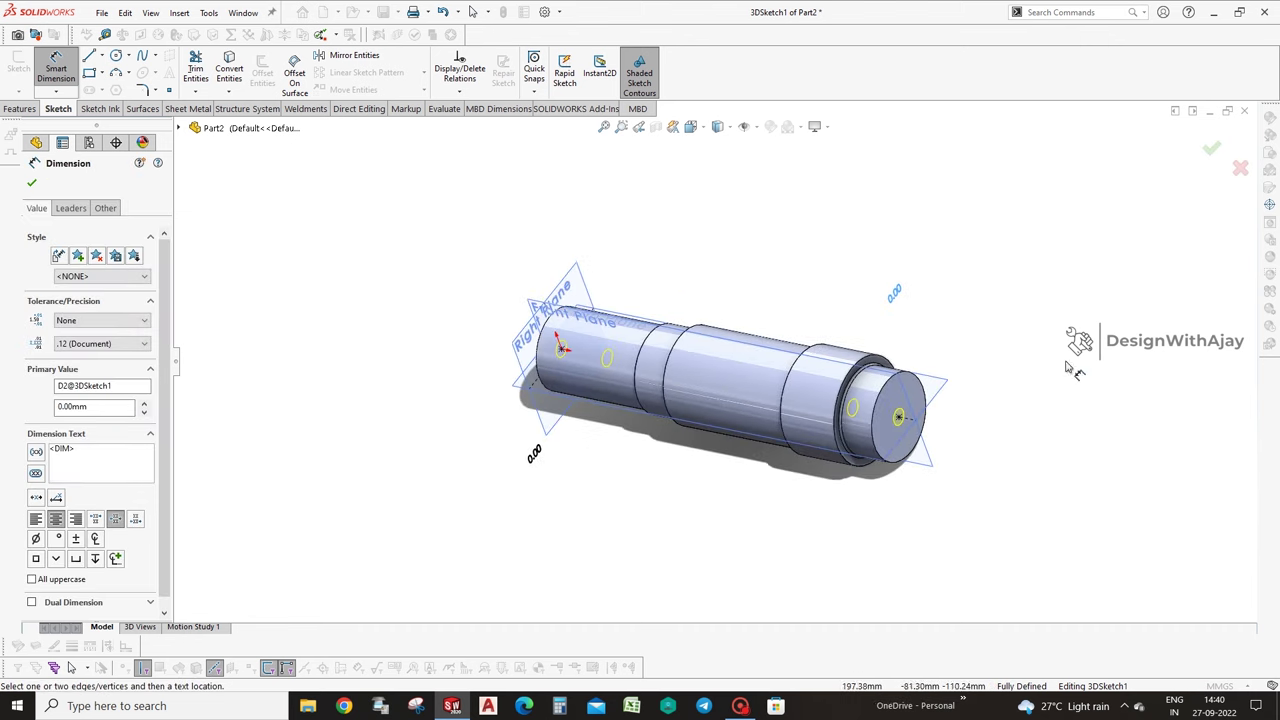
pyautogui.click(1208, 152)
pyautogui.click(1208, 152)
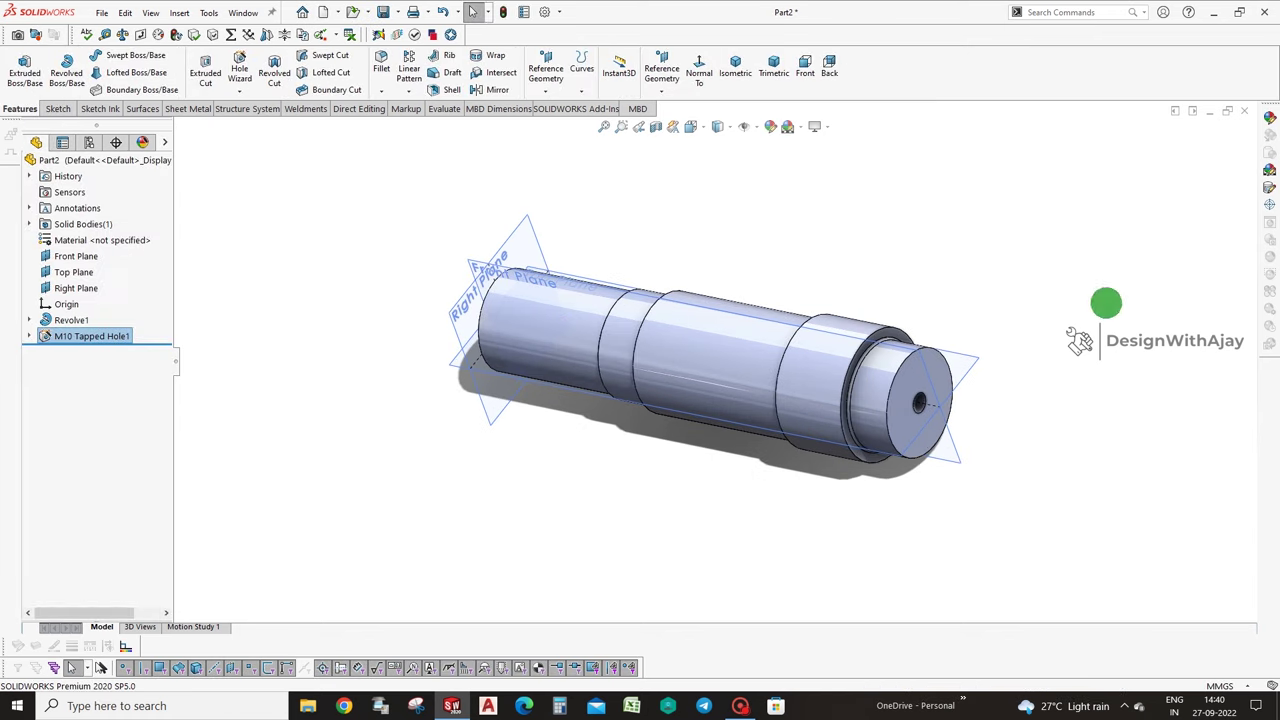
pyautogui.moveTo(1046, 369)
pyautogui.mouseDown(button='middle')
pyautogui.moveTo(1131, 371)
pyautogui.moveTo(1131, 390)
pyautogui.moveTo(1074, 343)
pyautogui.mouseUp(button='middle')
# Open Save As and browse to the Documents folder.
pyautogui.click(102, 13)
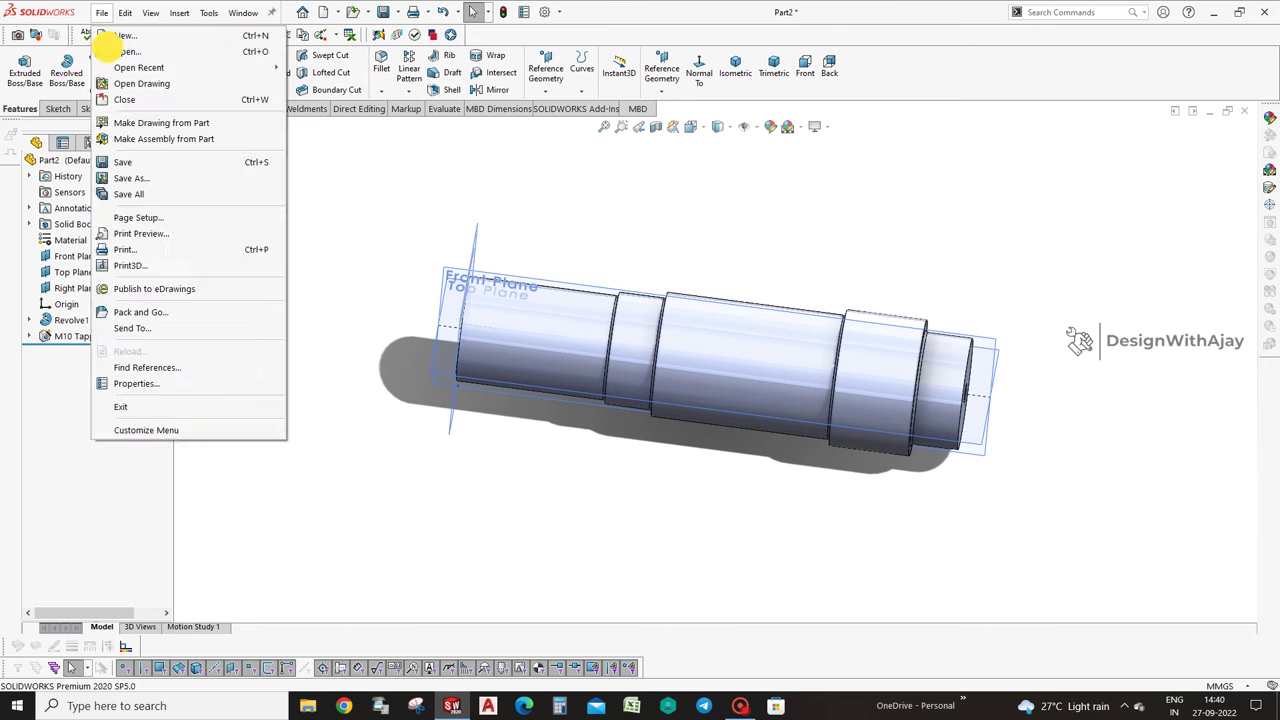
pyautogui.click(157, 164)
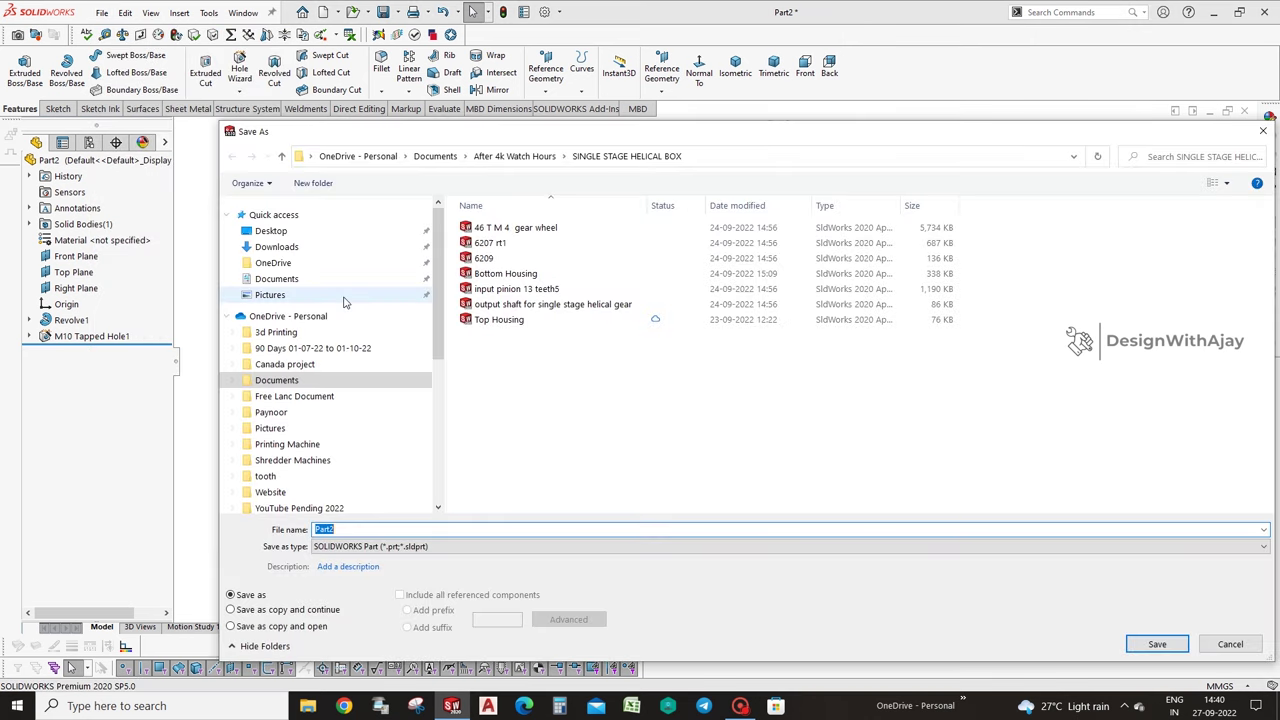
pyautogui.moveTo(437, 325); pyautogui.dragTo(451, 494)
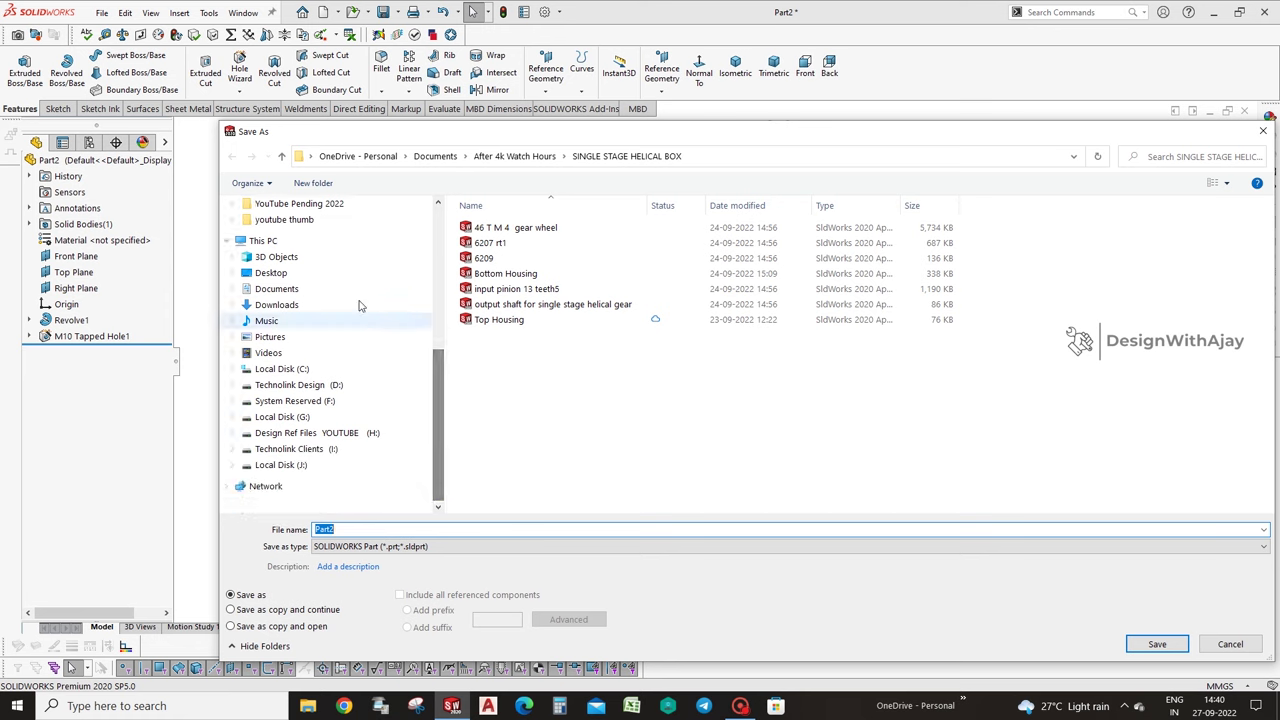
pyautogui.click(276, 288)
# Create the 'Single stage helical gear box' folder and save the part there as 'Output Shaft'.
pyautogui.rightClick(972, 304)
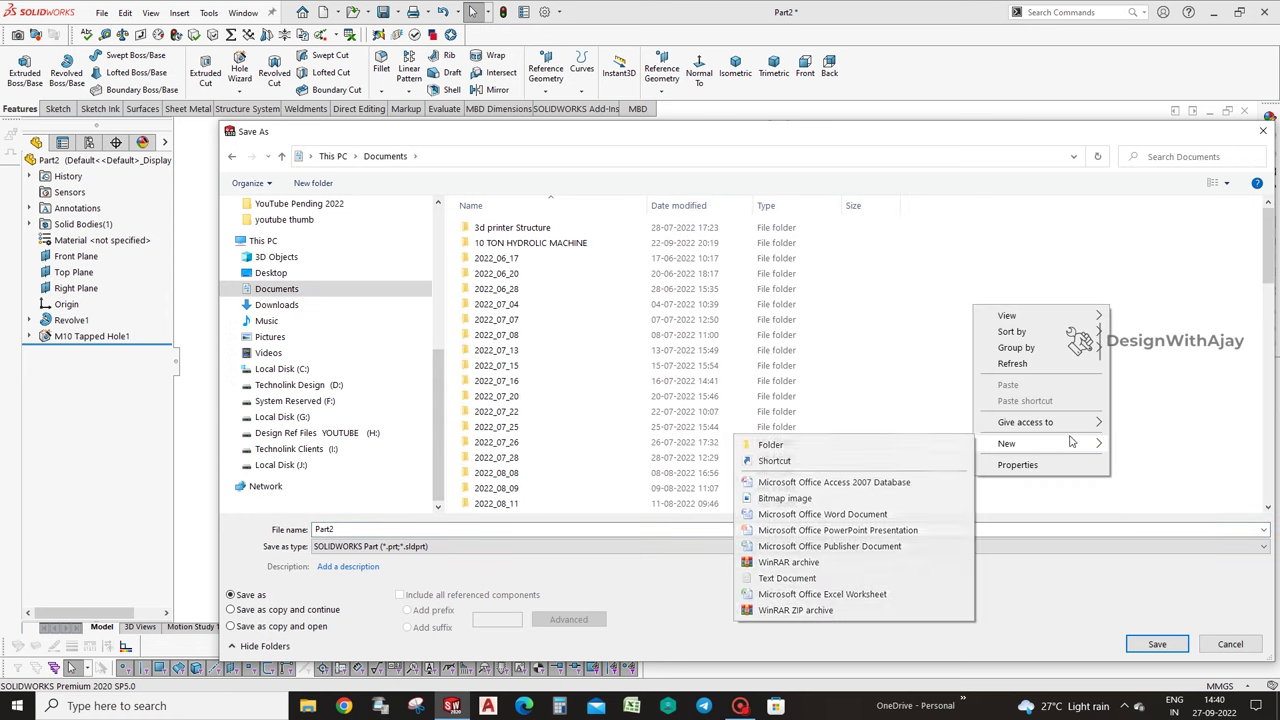
pyautogui.click(914, 437)
pyautogui.rightClick(949, 443)
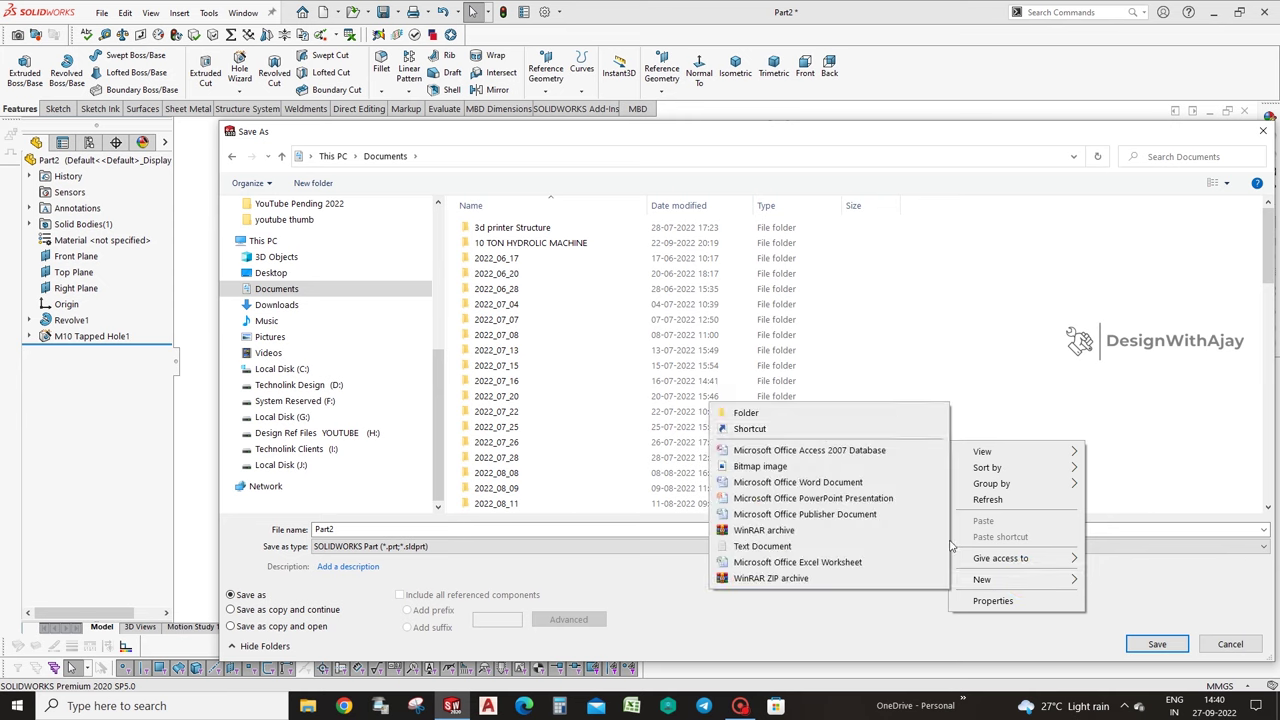
pyautogui.click(745, 411)
pyautogui.write('Single stage helical gear box')
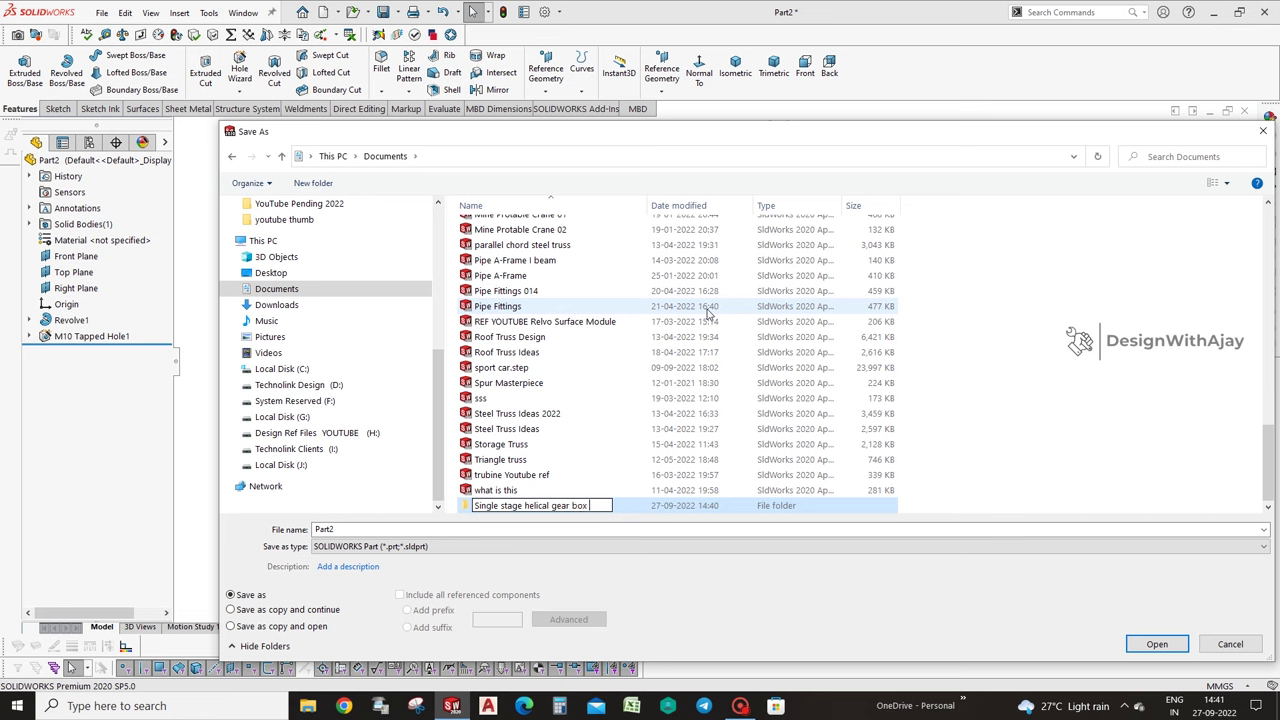
pyautogui.press('Return')
pyautogui.press('Return')
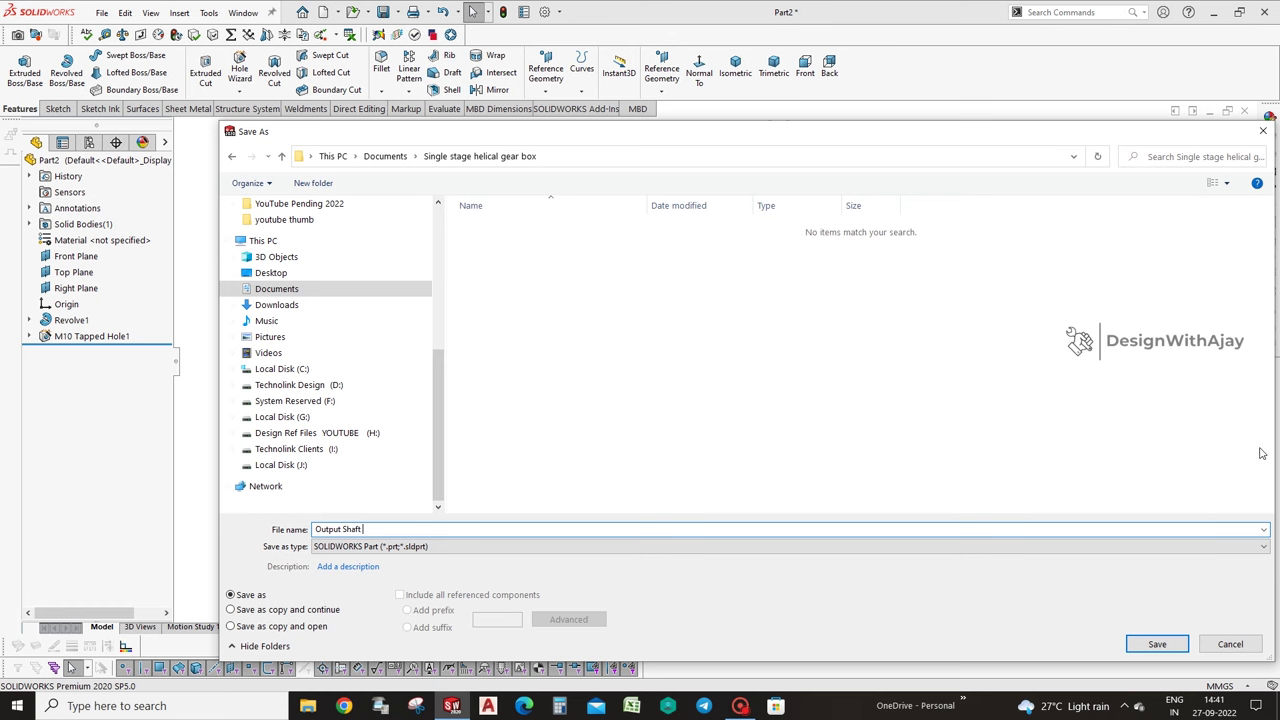
pyautogui.click(1157, 644)
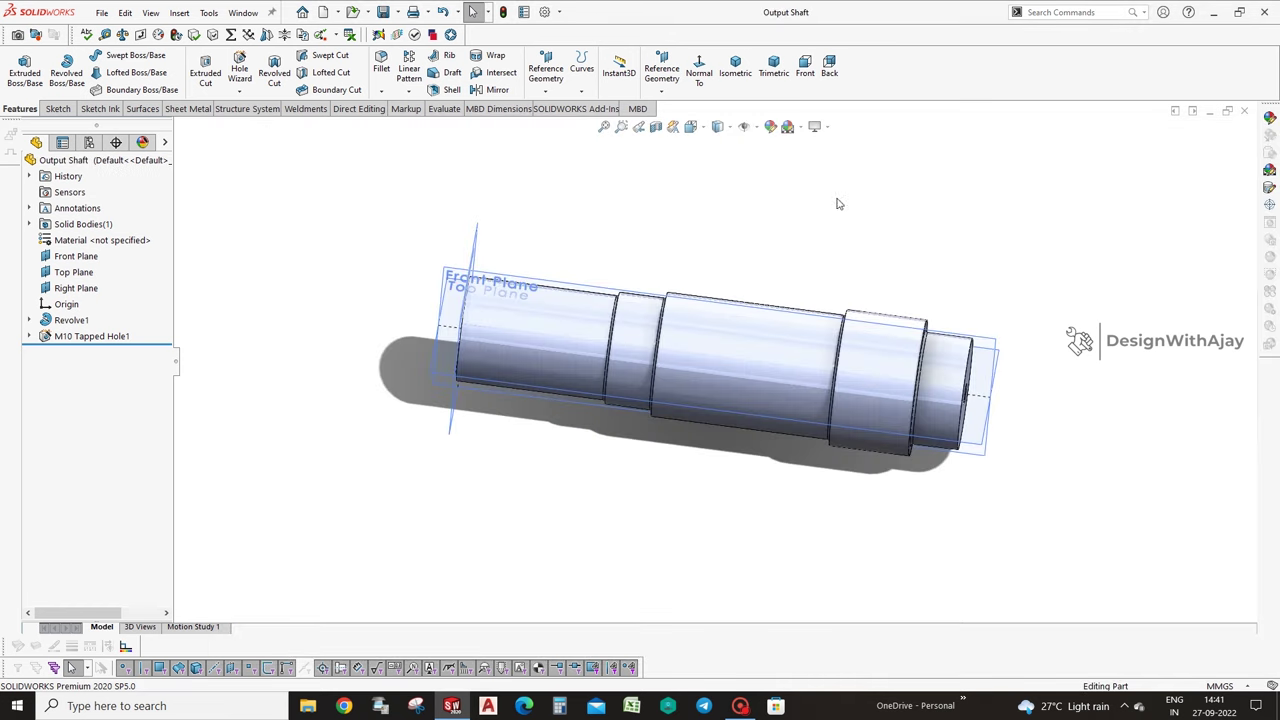
# In isometric view, create Plane1 offset 21 mm from the Top Plane and select it.
pyautogui.click(735, 68)
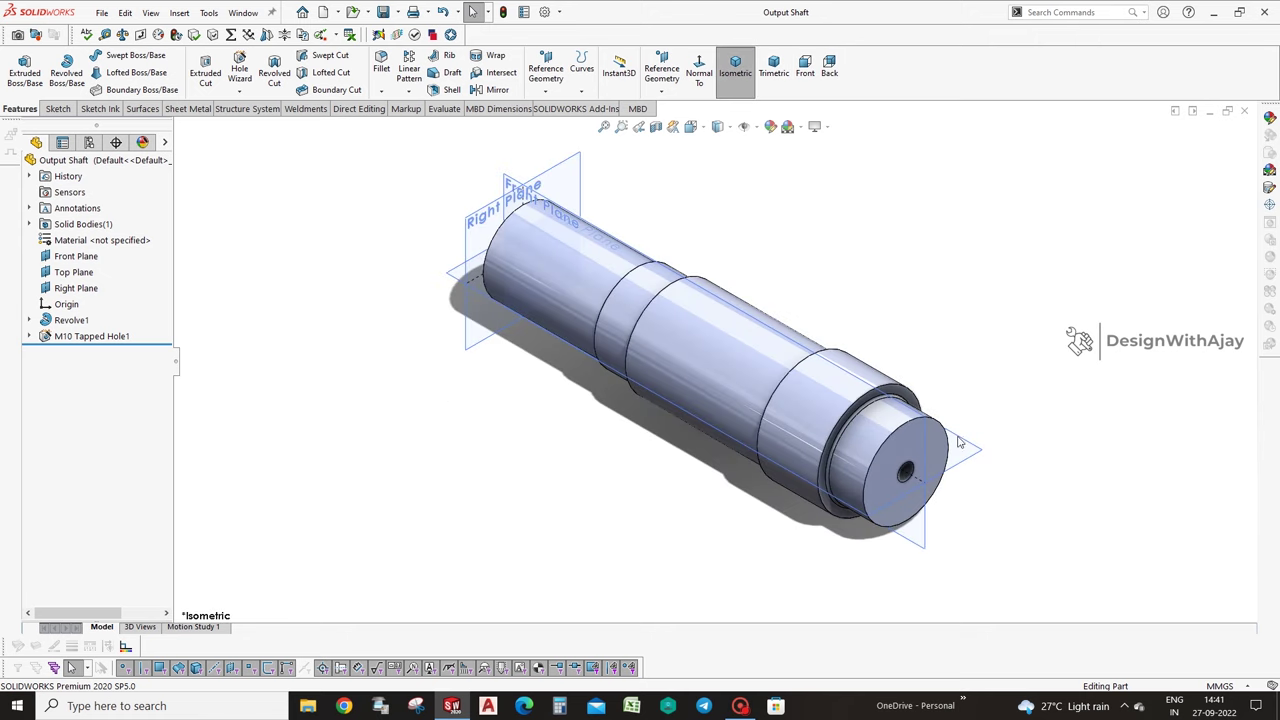
pyautogui.click(73, 272)
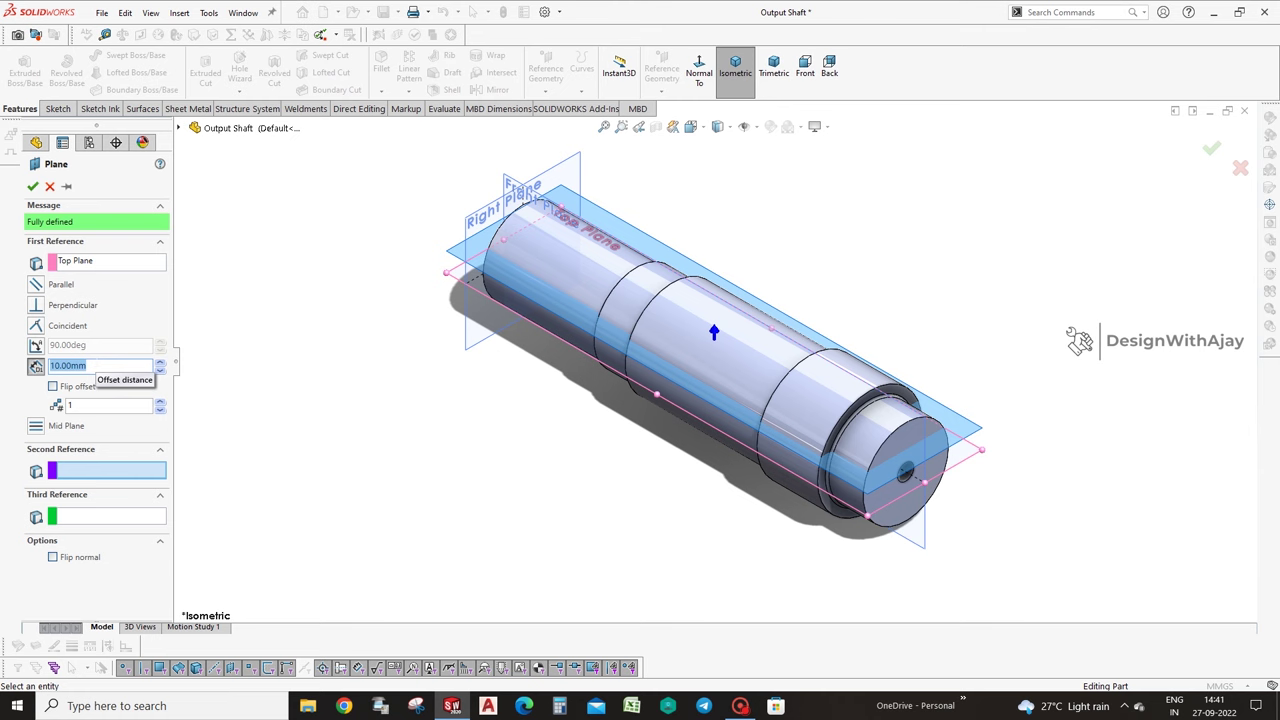
pyautogui.write('21')
pyautogui.press('Return')
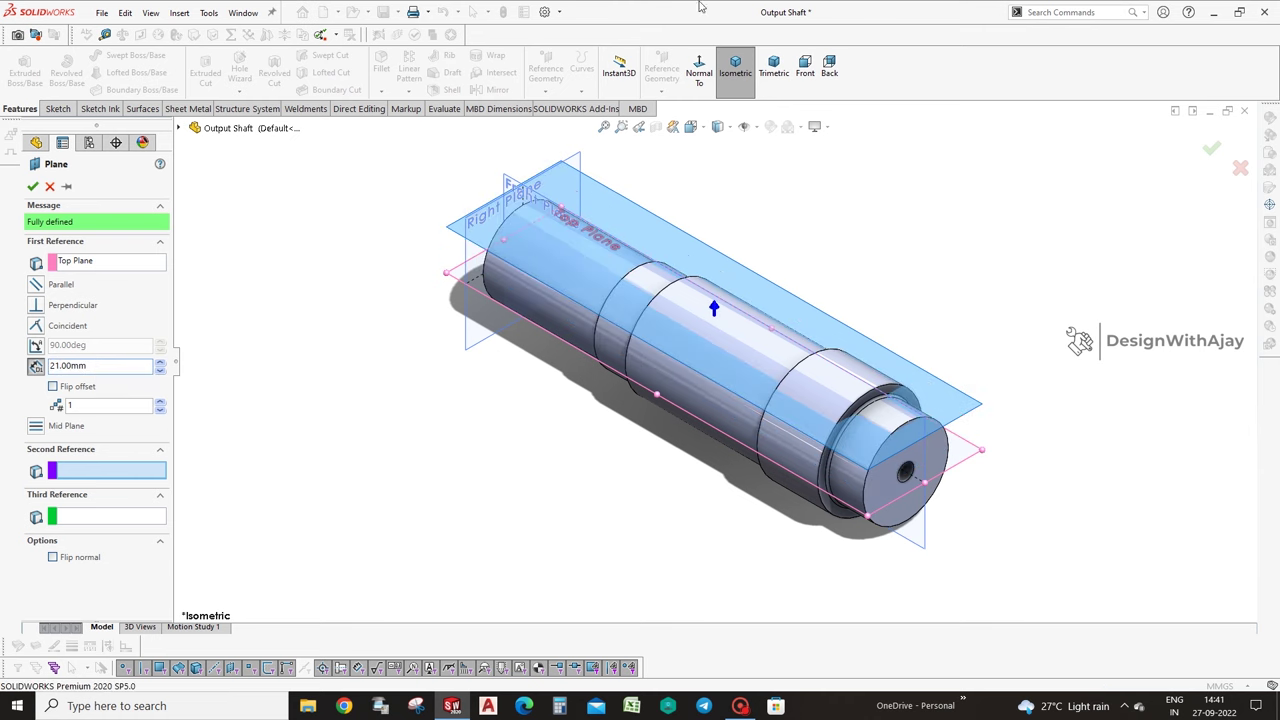
pyautogui.click(1211, 148)
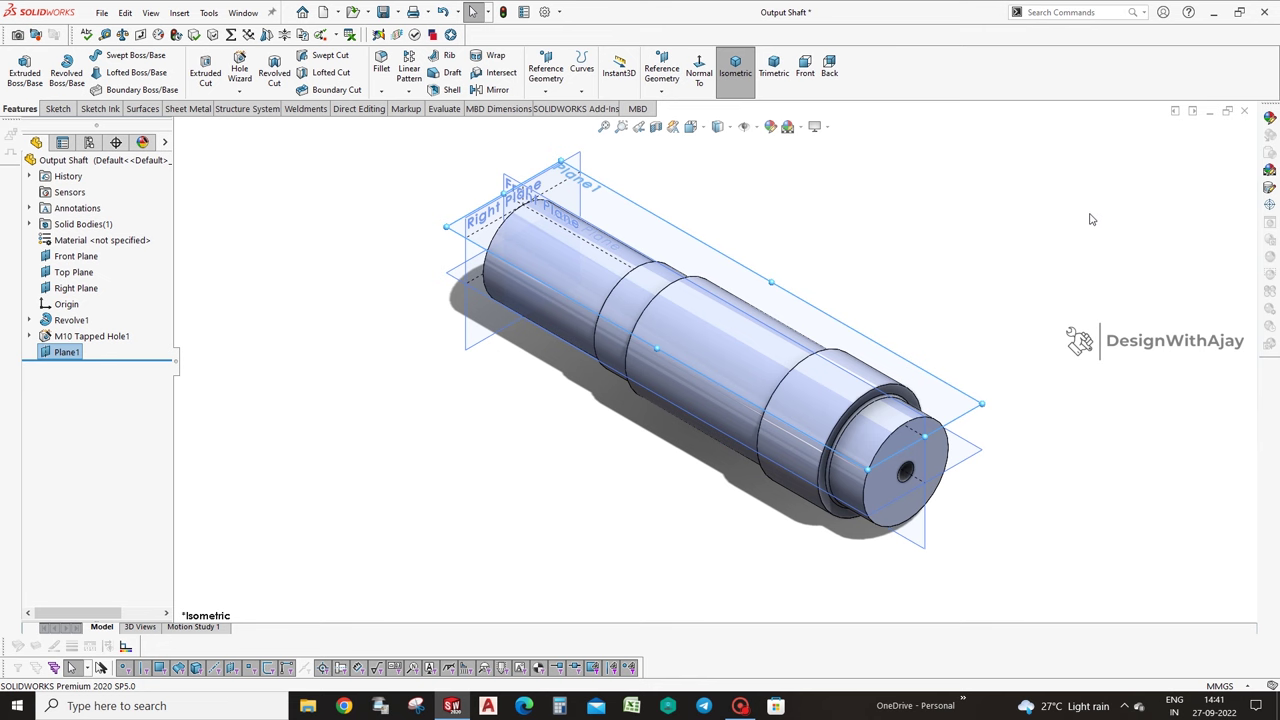
pyautogui.click(1051, 224)
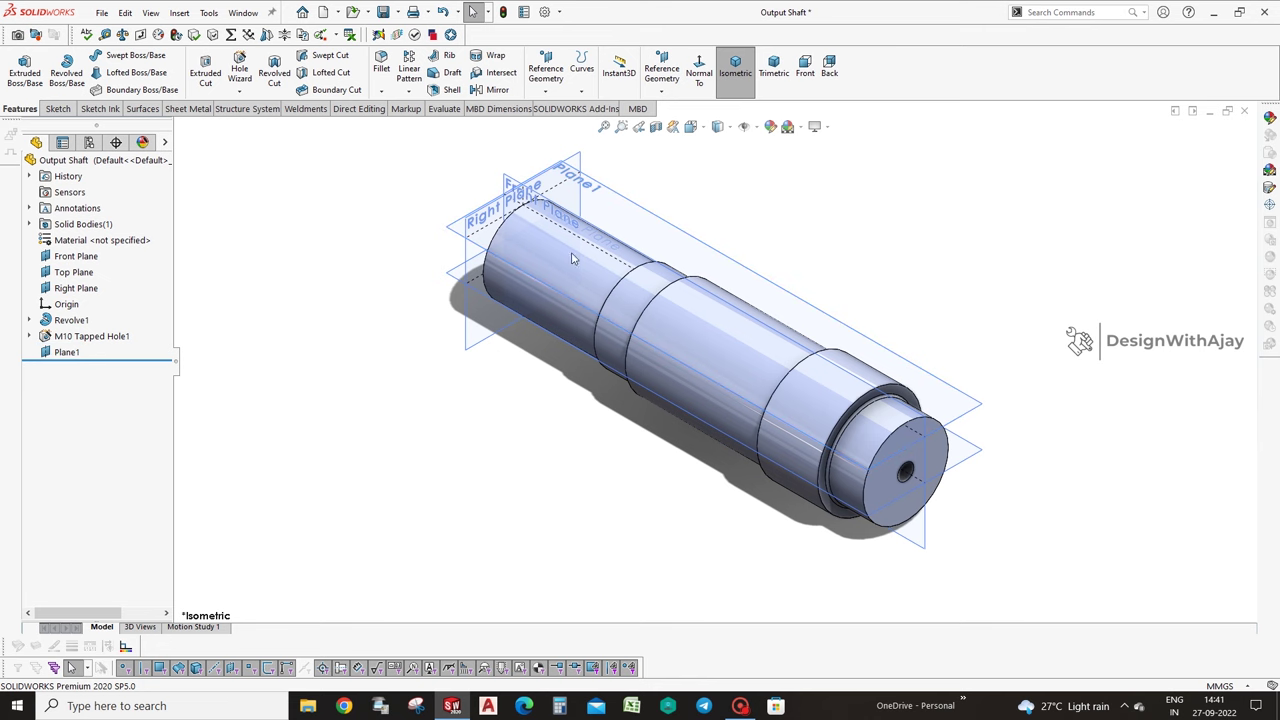
pyautogui.click(611, 206)
# Sketch a slot on Plane1, starting on the shaft centreline.
pyautogui.click(670, 168)
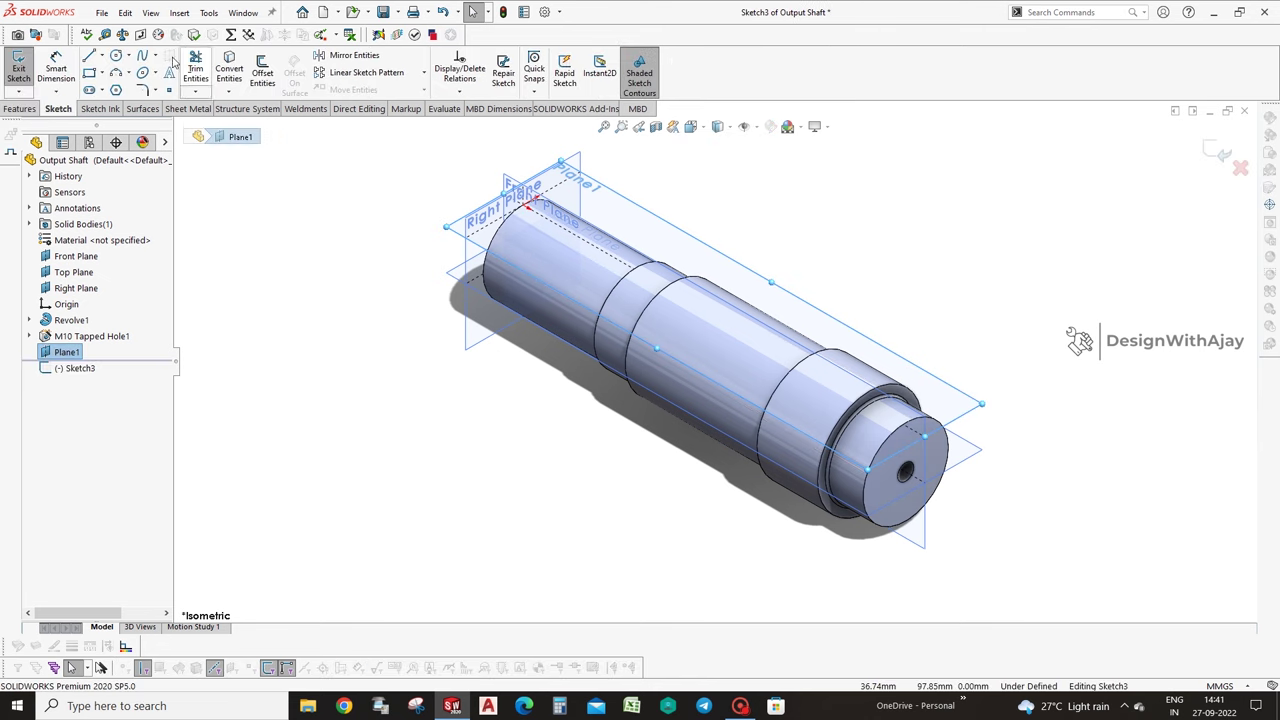
pyautogui.click(699, 70)
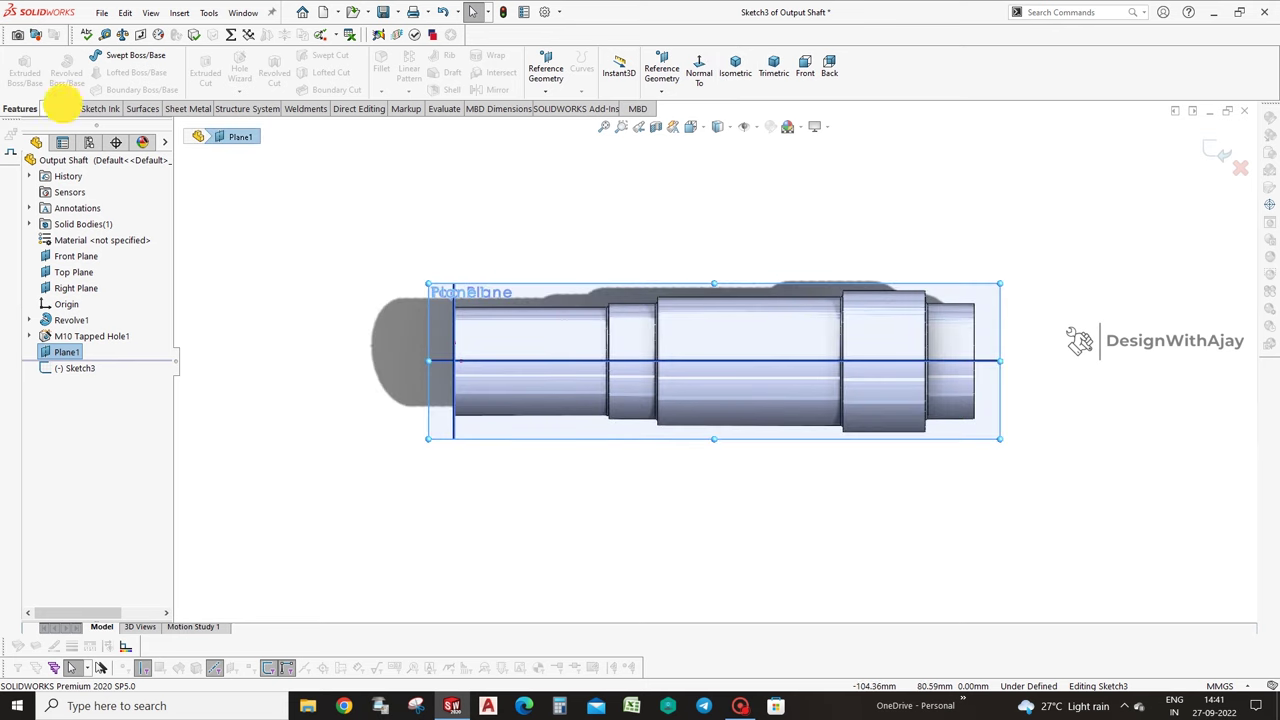
pyautogui.click(58, 108)
pyautogui.click(90, 90)
pyautogui.click(461, 361)
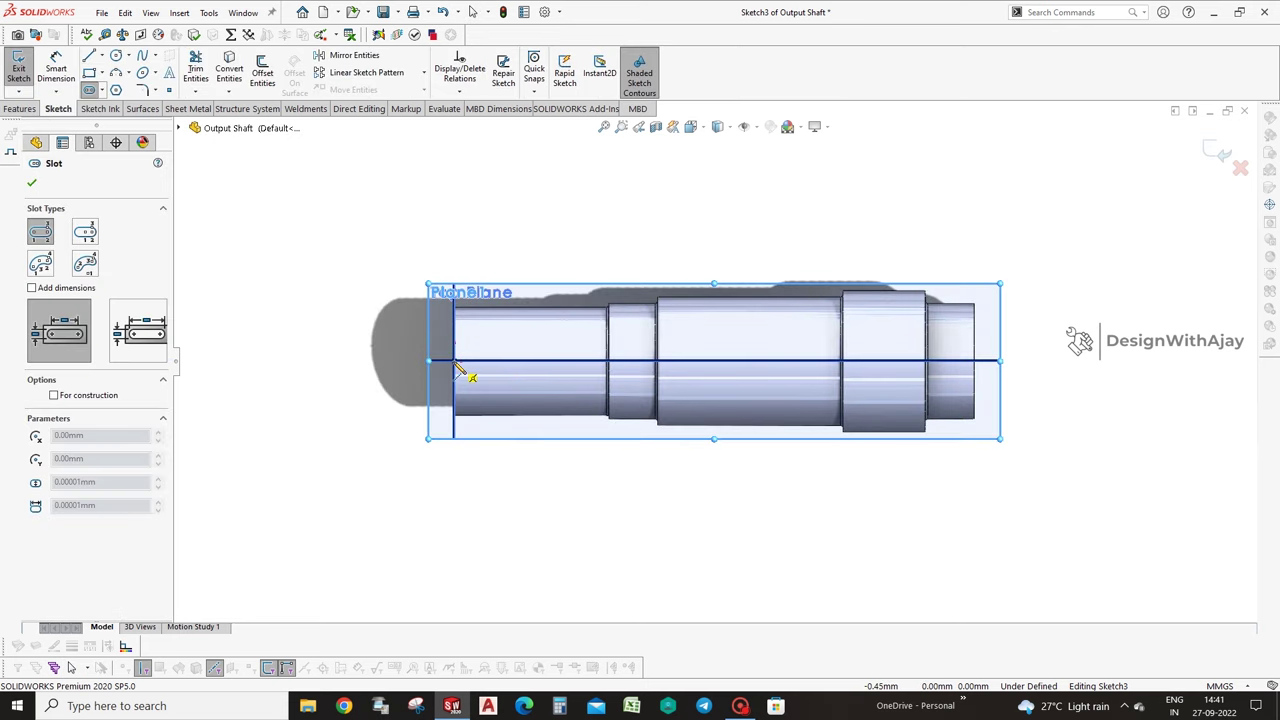
pyautogui.click(573, 377)
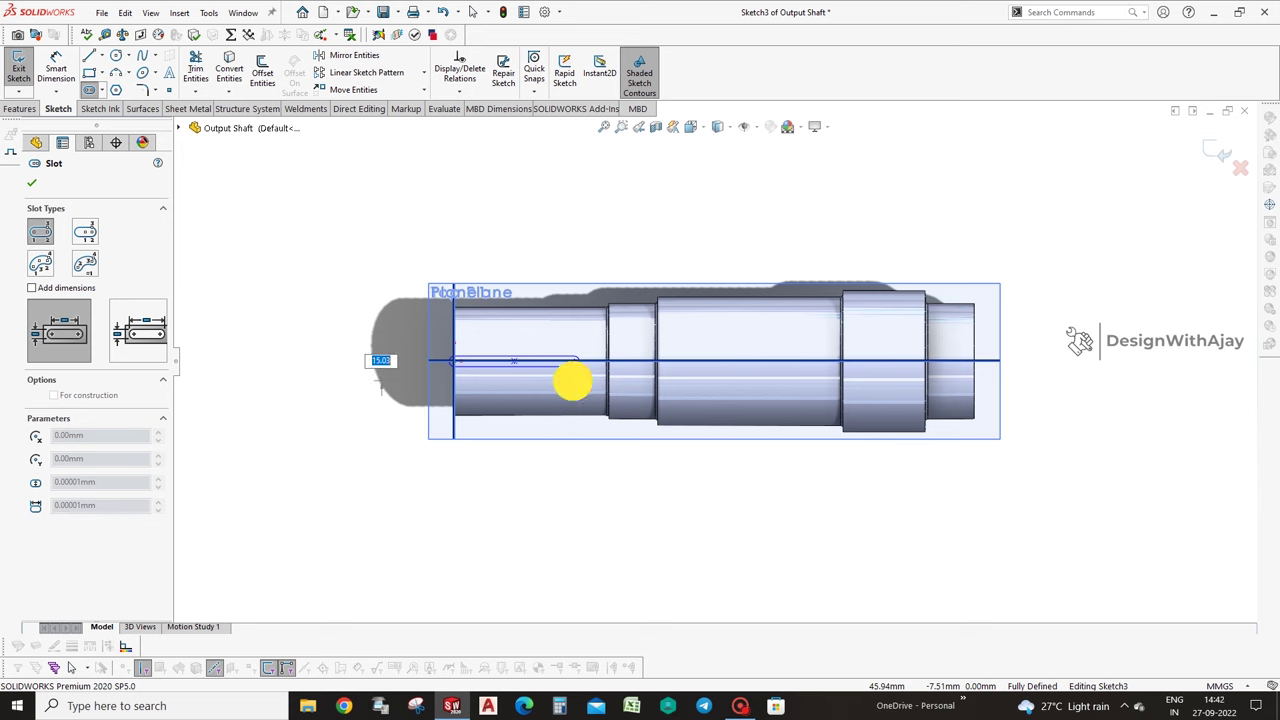
pyautogui.click(575, 343)
# Dimension the slot 12 mm wide and 55 mm long.
pyautogui.click(545, 362)
pyautogui.click(330, 360)
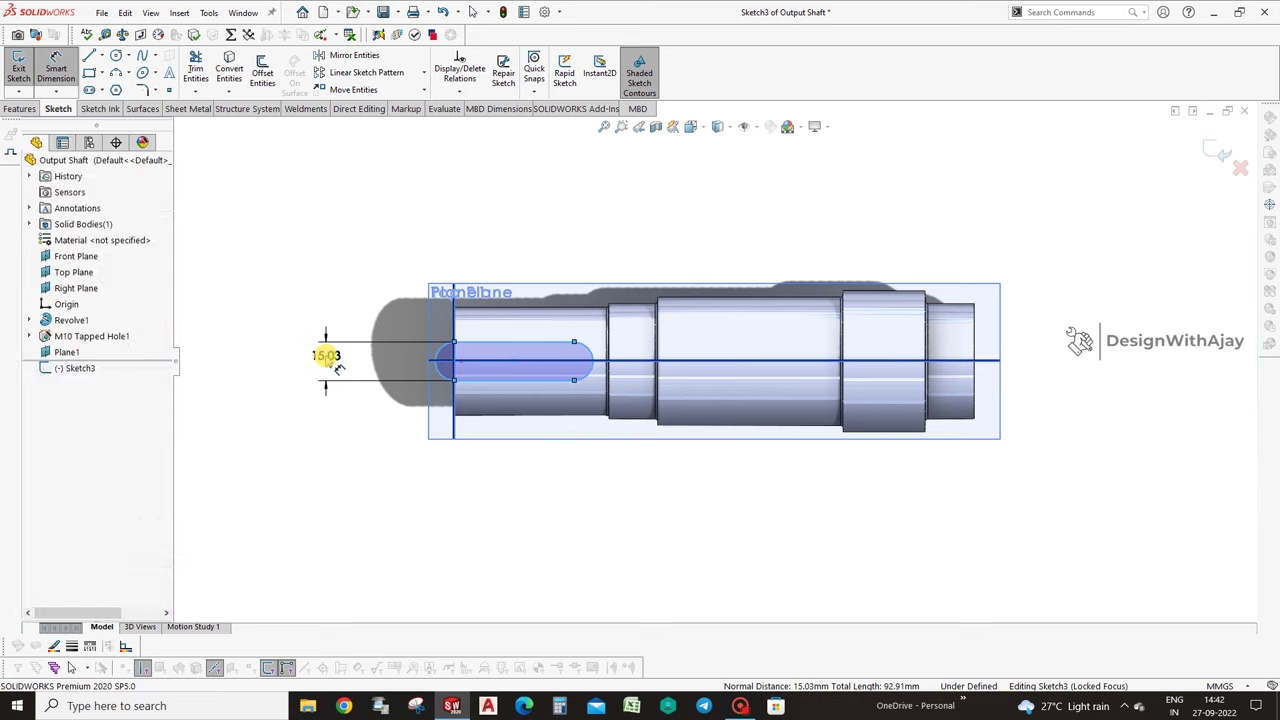
pyautogui.write('12')
pyautogui.press('Return')
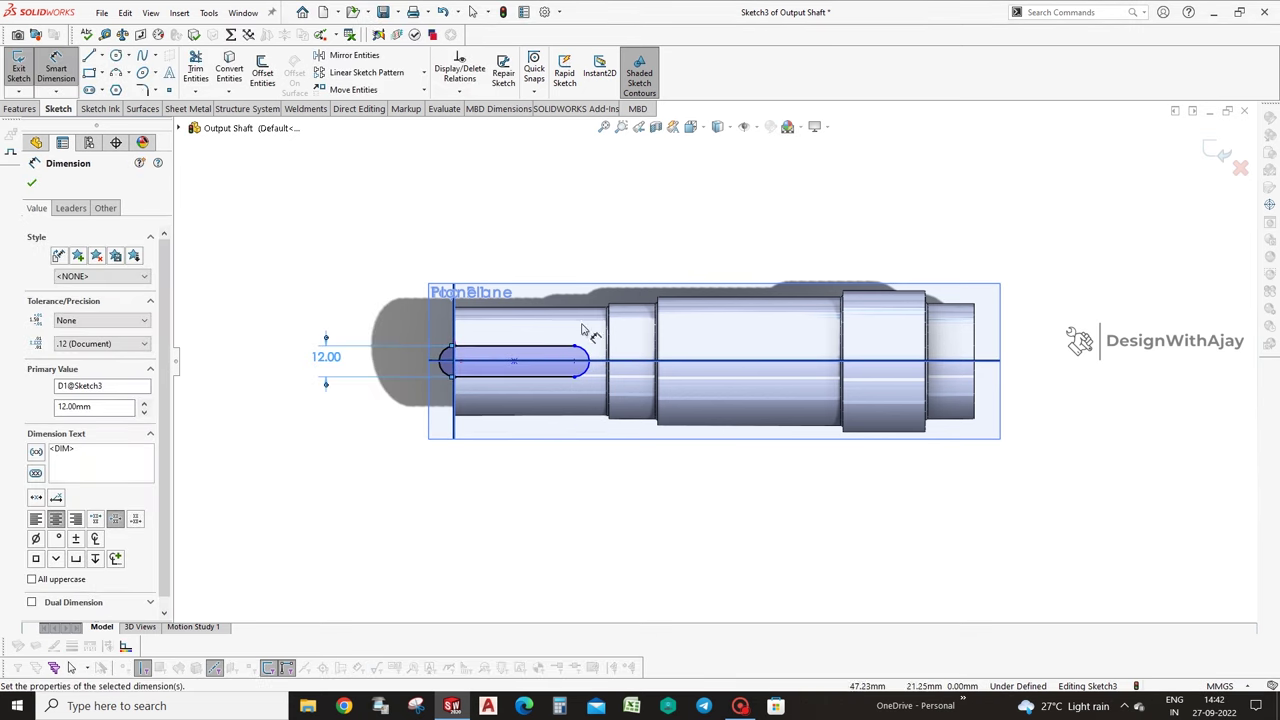
pyautogui.click(588, 365)
pyautogui.click(480, 257)
pyautogui.write('55')
pyautogui.press('Return')
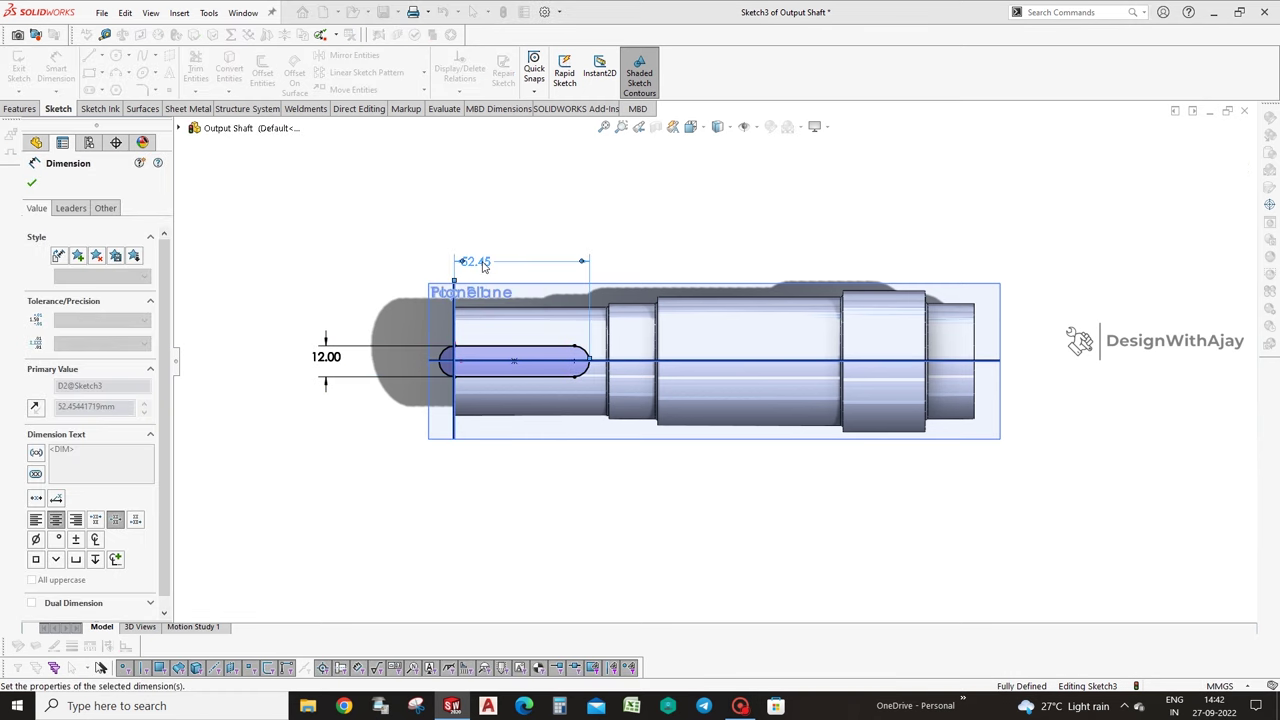
# Extrude-cut the slot 6 mm deep (Blind) to form the keyway, then view it trimetric.
pyautogui.click(19, 108)
pyautogui.click(205, 75)
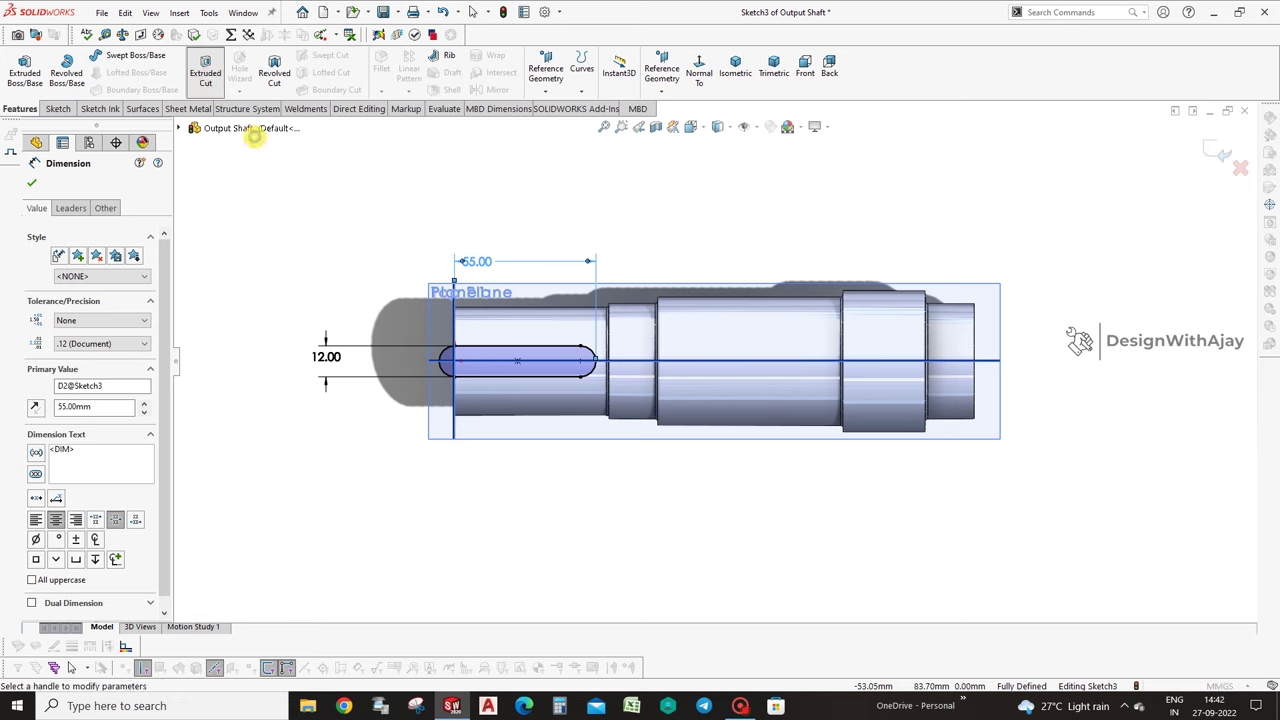
pyautogui.write('5')
pyautogui.press('Return')
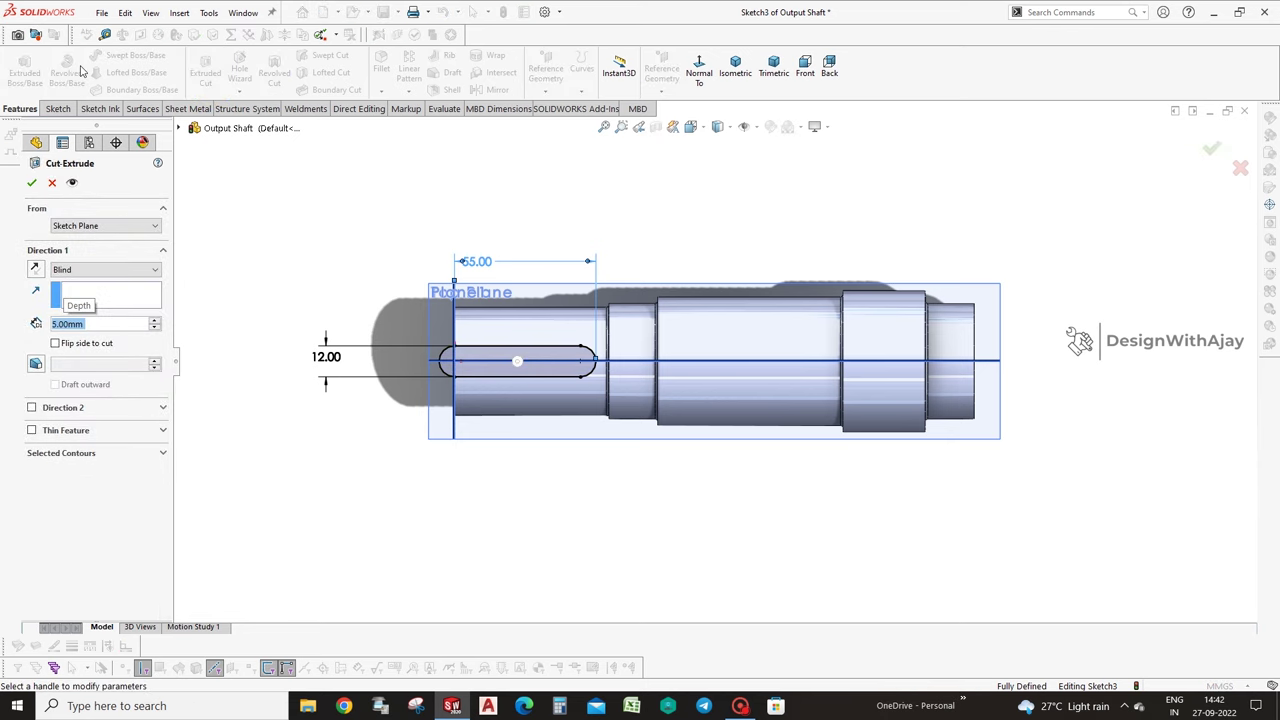
pyautogui.write('6')
pyautogui.press('Return')
pyautogui.click(31, 182)
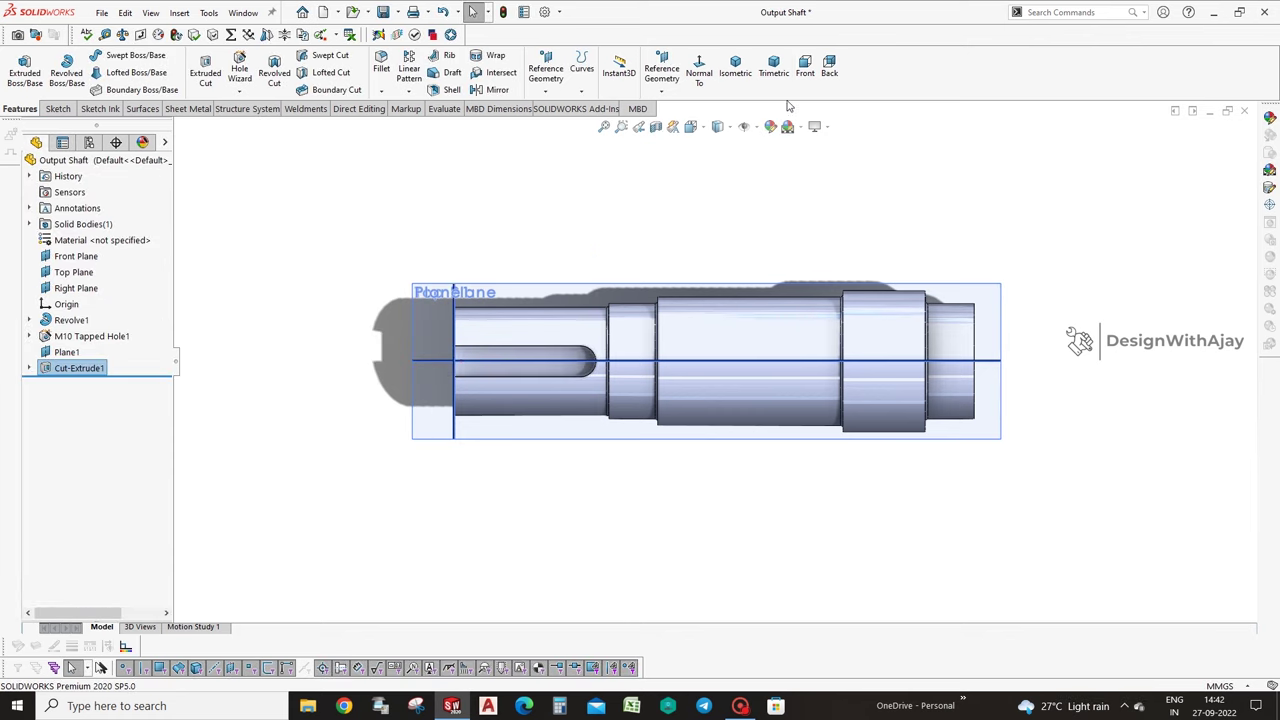
pyautogui.click(774, 70)
pyautogui.click(837, 197)
# Orbit the shaft to inspect the keyway, trying a dimension before cancelling it.
pyautogui.scroll(-3, 797, 340)
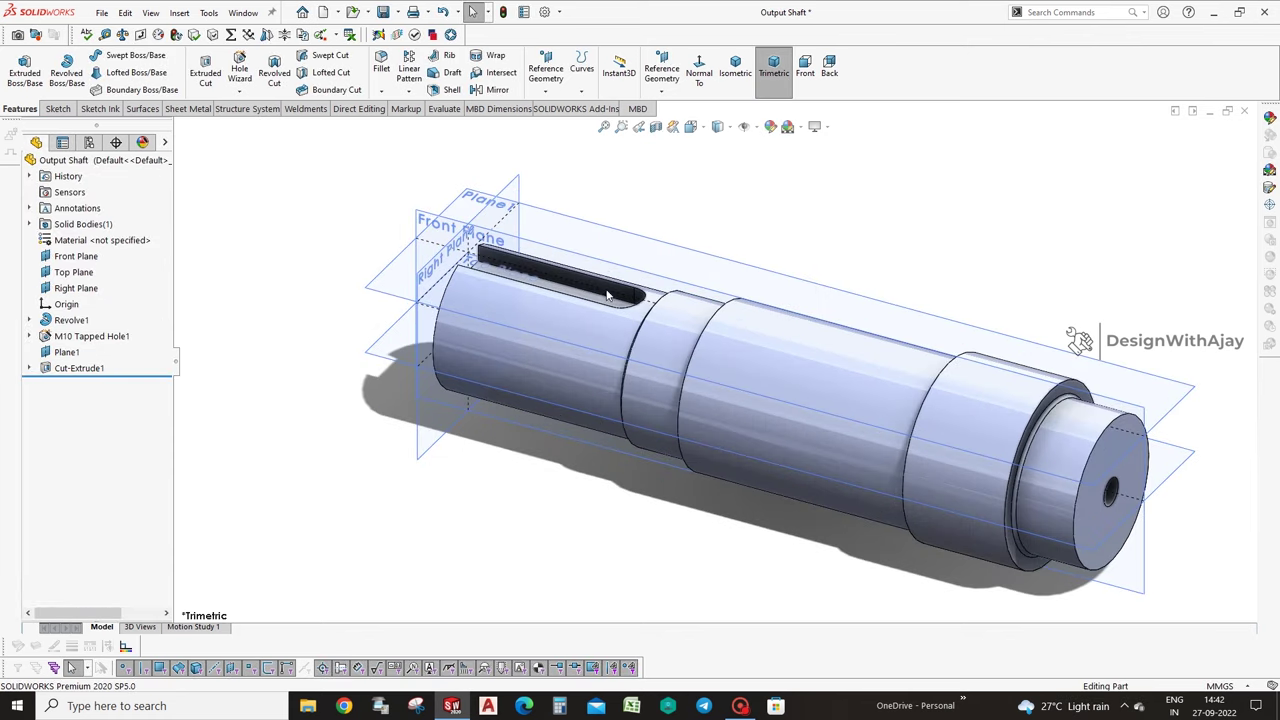
pyautogui.click(606, 290)
pyautogui.click(606, 290)
pyautogui.moveTo(606, 290)
pyautogui.mouseDown(button='middle')
pyautogui.moveTo(541, 444)
pyautogui.moveTo(549, 494)
pyautogui.mouseUp(button='middle')
pyautogui.click(610, 330)
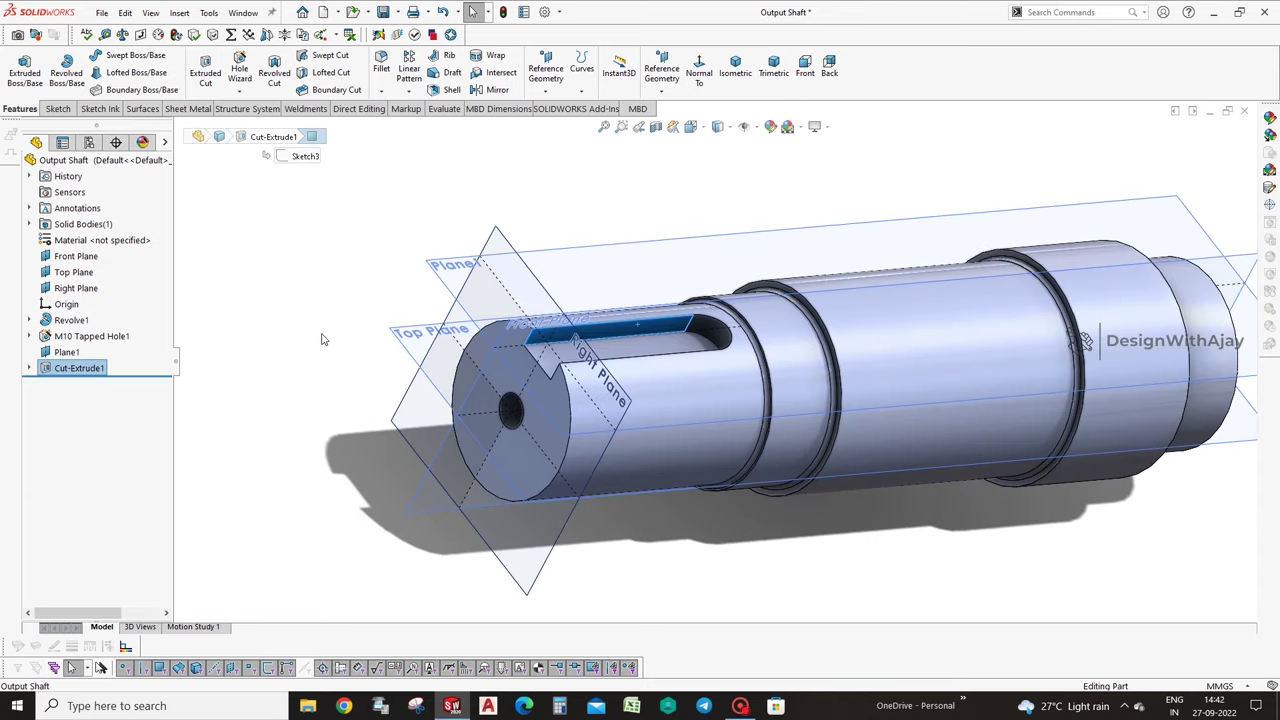
pyautogui.click(94, 368)
pyautogui.click(334, 297)
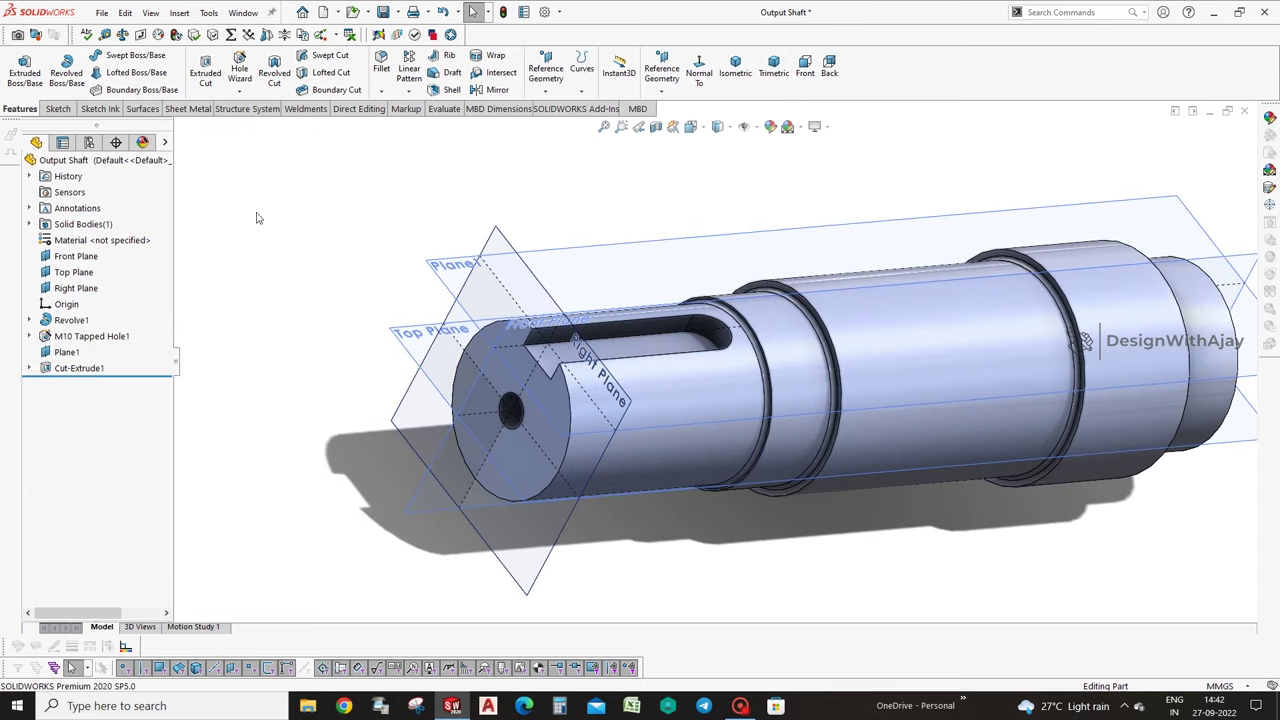
pyautogui.click(58, 108)
pyautogui.click(56, 70)
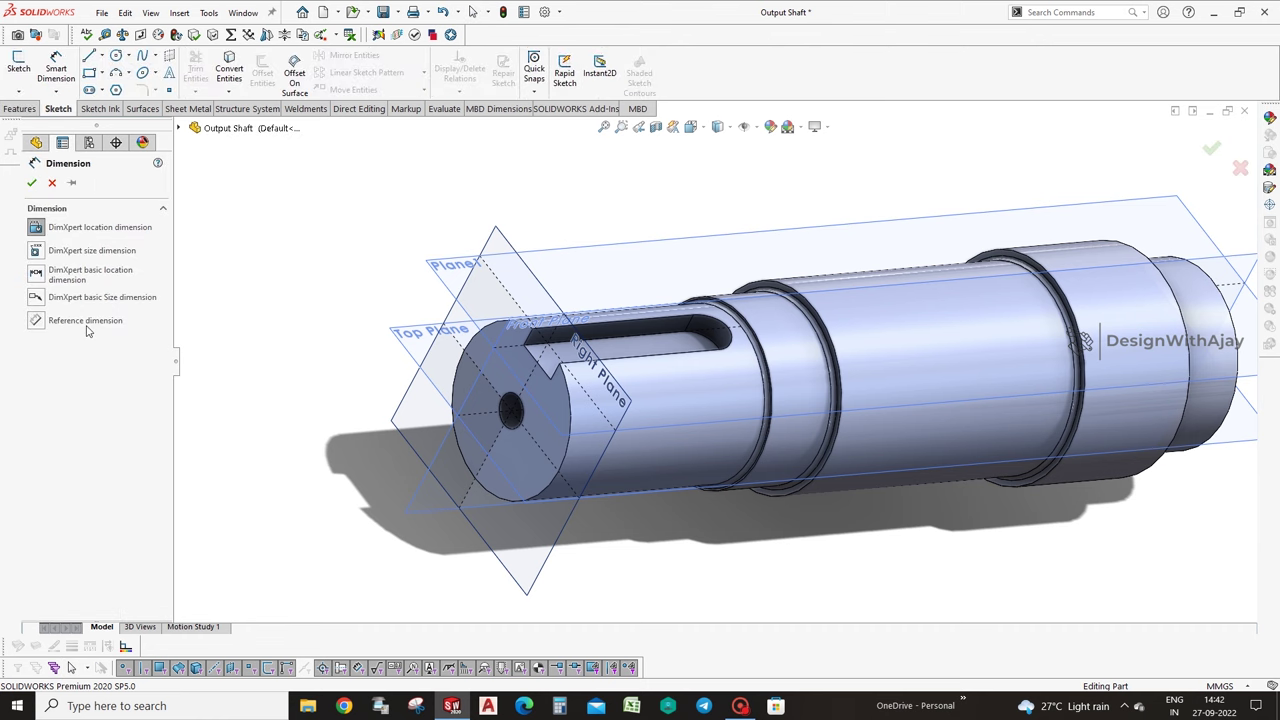
pyautogui.click(443, 323)
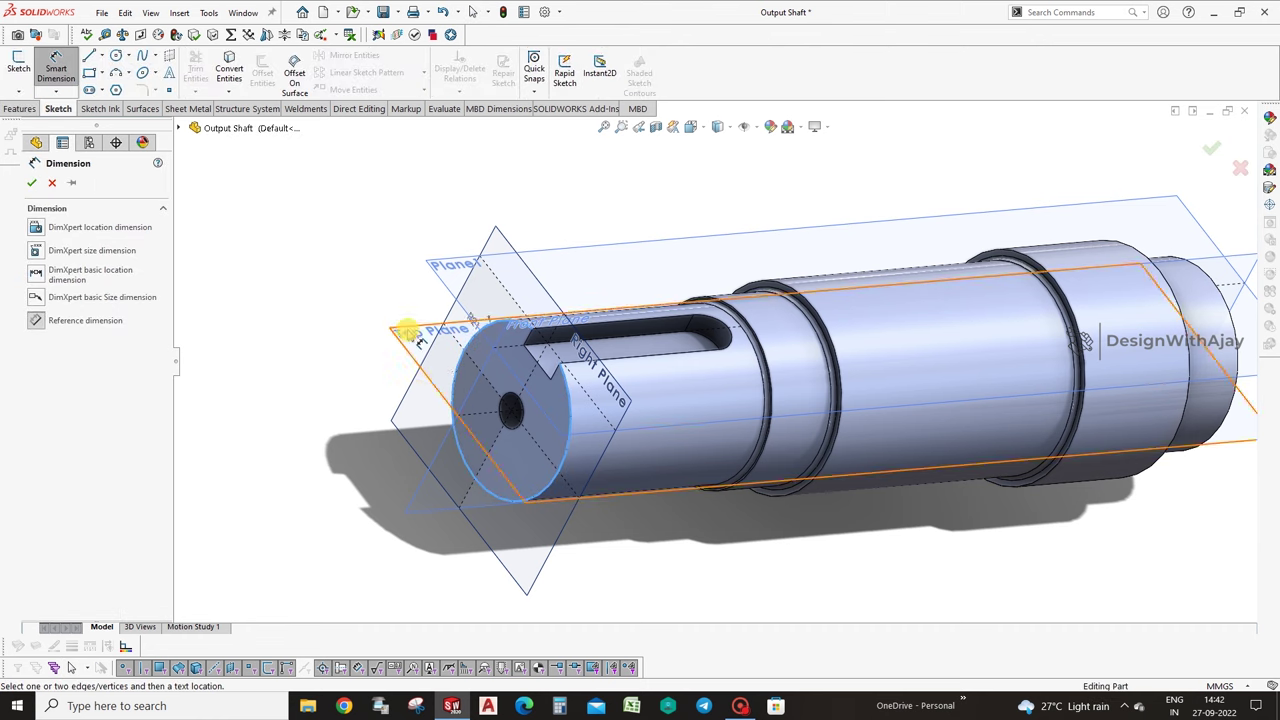
pyautogui.moveTo(429, 309); pyautogui.dragTo(447, 305, button='middle')
pyautogui.press('Escape')
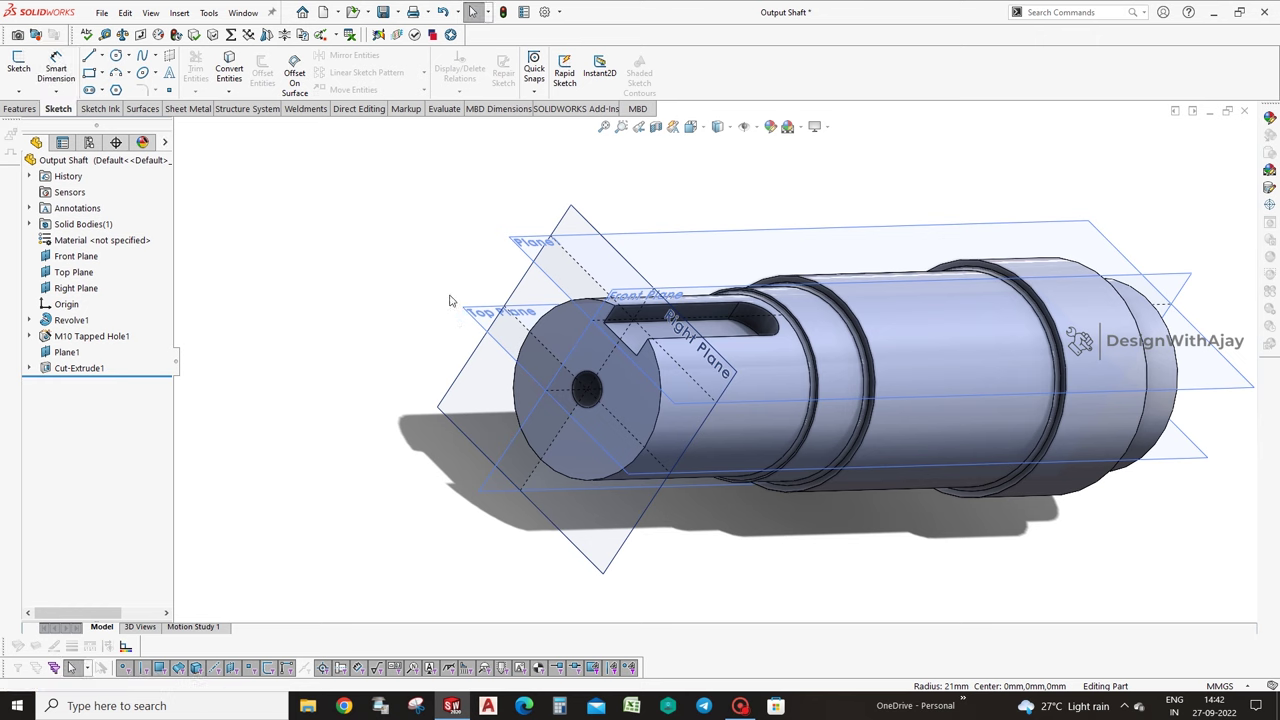
# Edit the Cut-Extrude1 keyway feature to a 3 mm depth.
pyautogui.click(683, 330)
pyautogui.rightClick(80, 368)
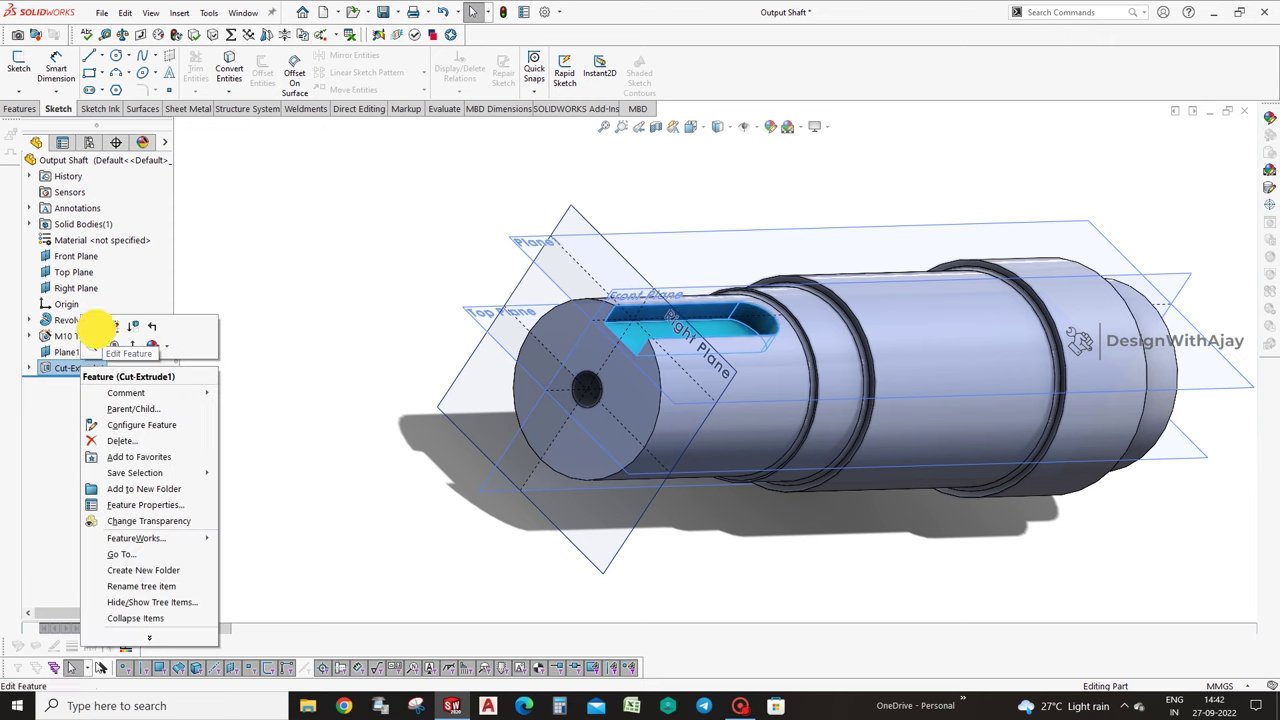
pyautogui.click(118, 331)
pyautogui.write('3')
pyautogui.press('Return')
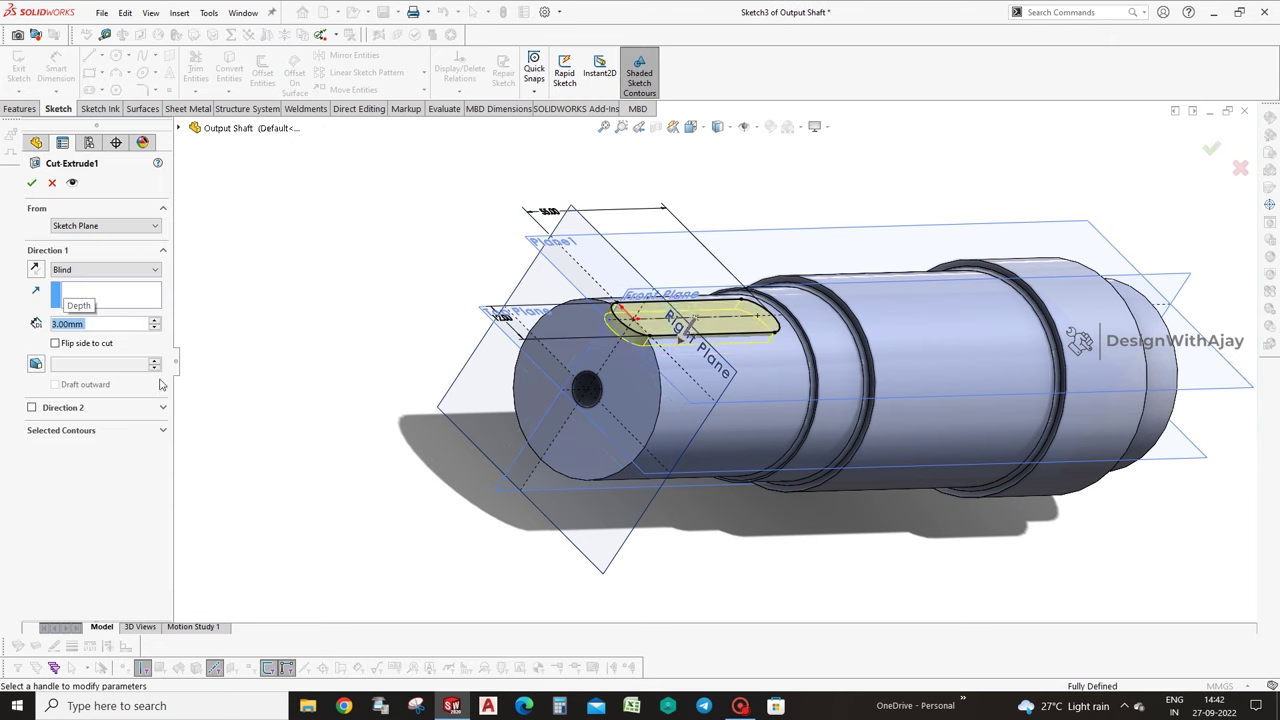
pyautogui.click(1208, 150)
# Hide the reference planes on the Output Shaft.
pyautogui.moveTo(1185, 172); pyautogui.dragTo(1030, 300, button='middle')
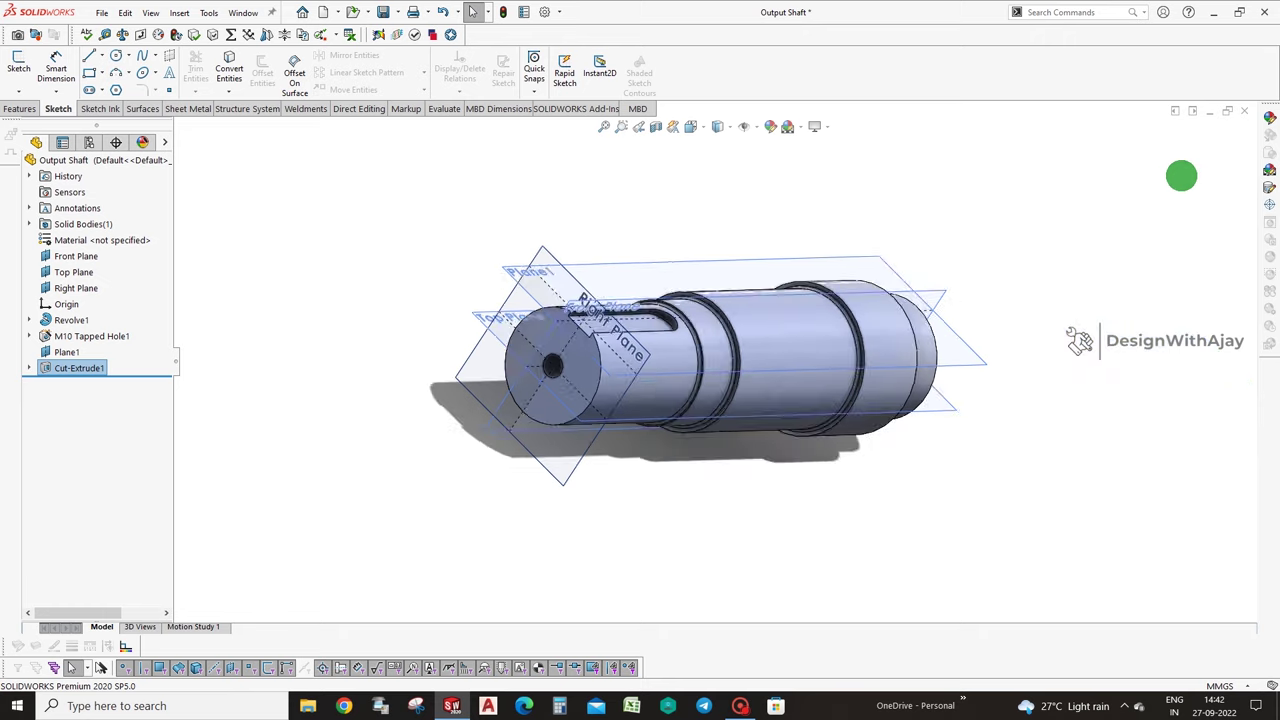
pyautogui.click(743, 126)
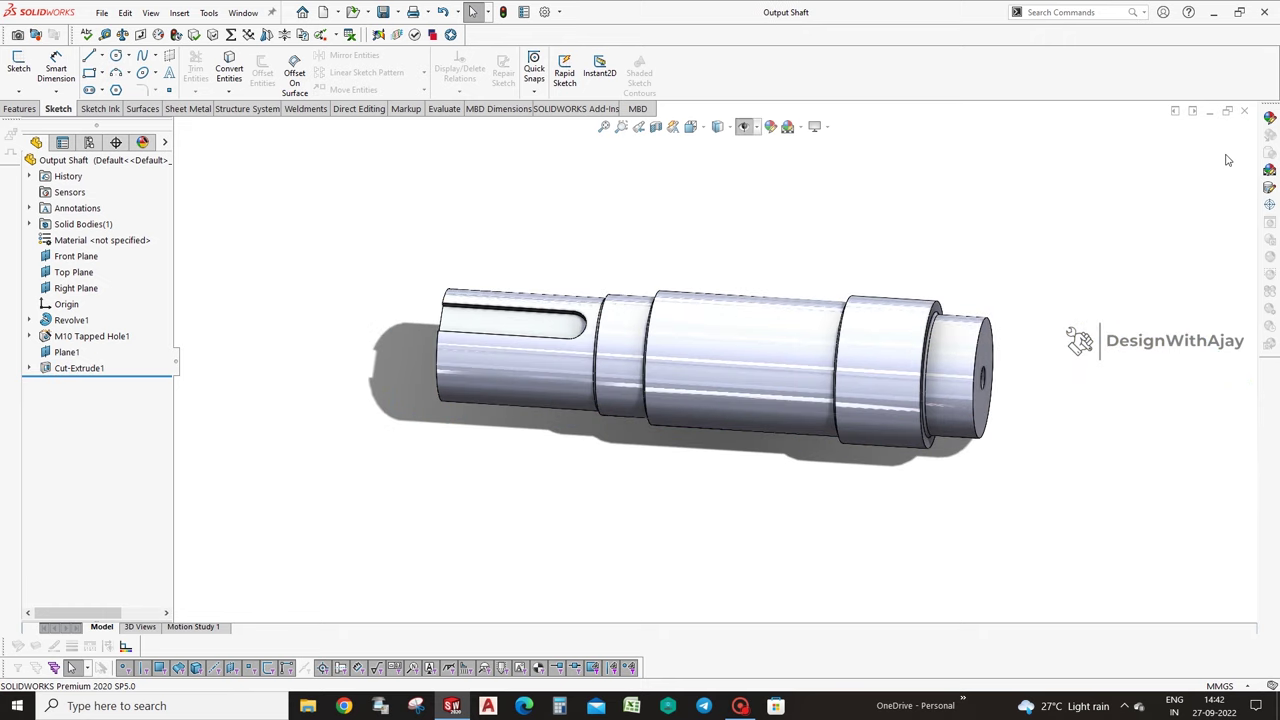
pyautogui.click(740, 706)
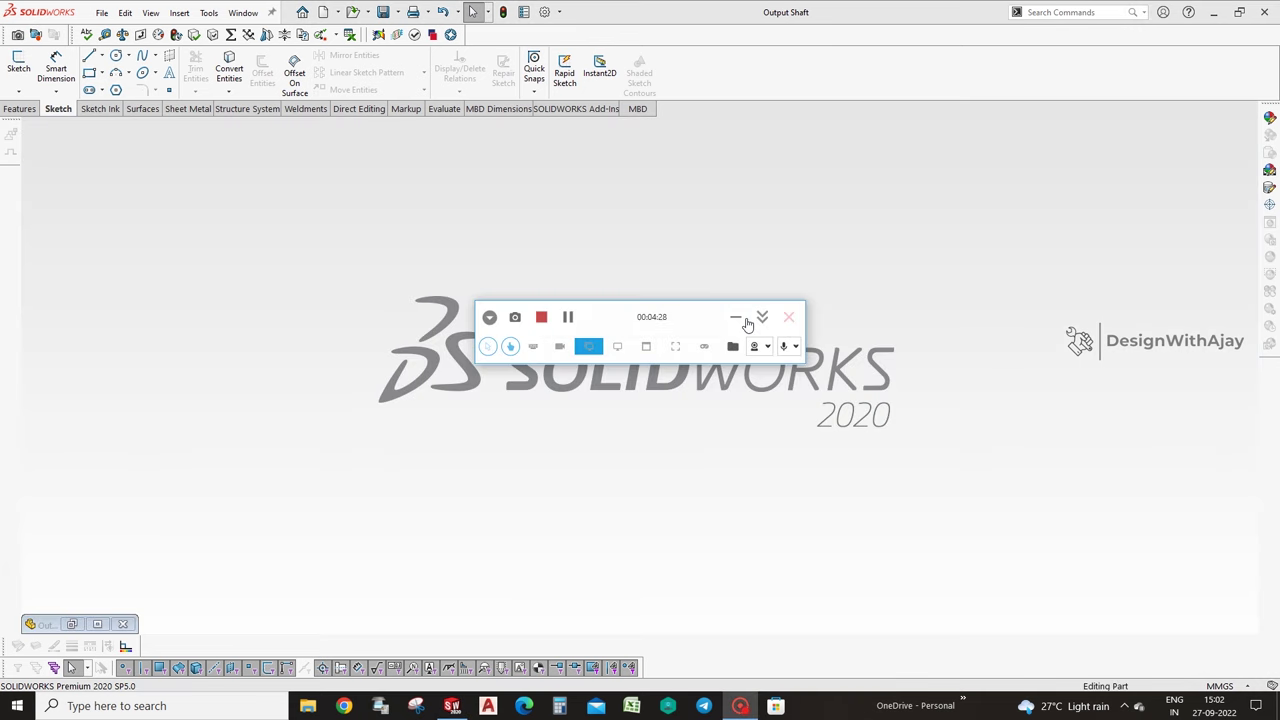
# Create a new assembly document and close the Begin Assembly panel.
pyautogui.click(737, 318)
pyautogui.click(102, 13)
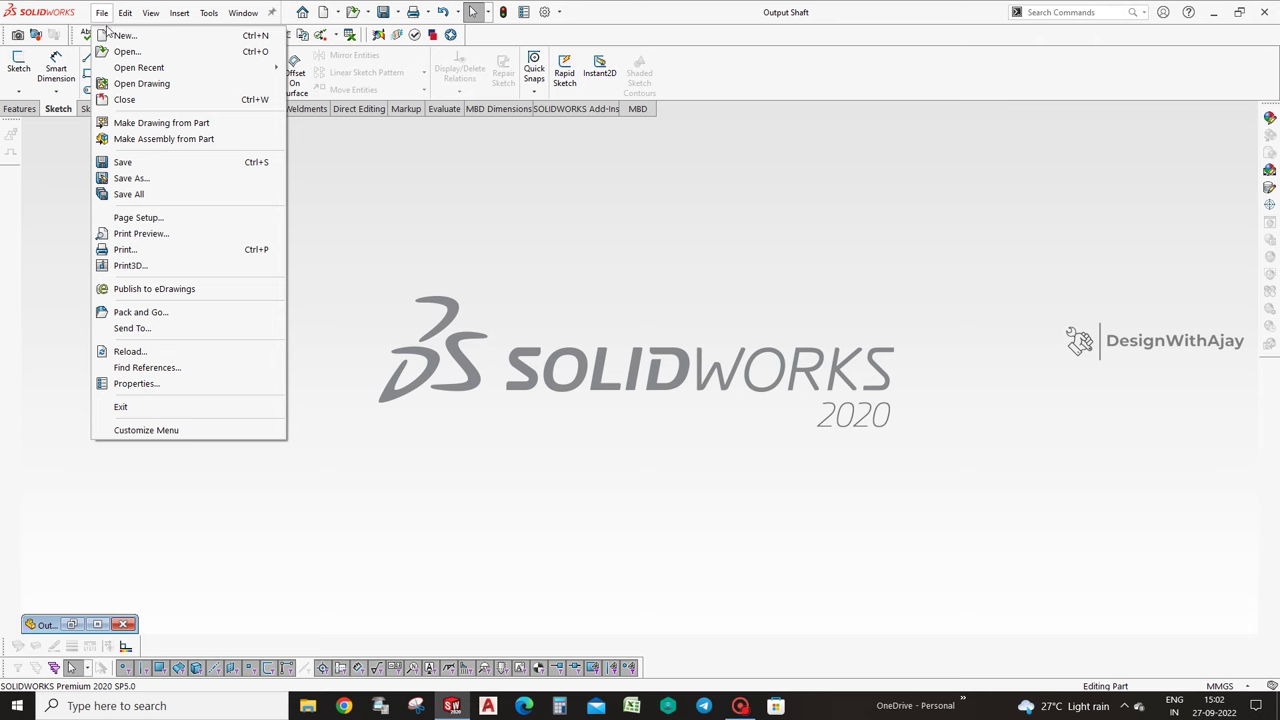
pyautogui.click(110, 37)
pyautogui.doubleClick(476, 216)
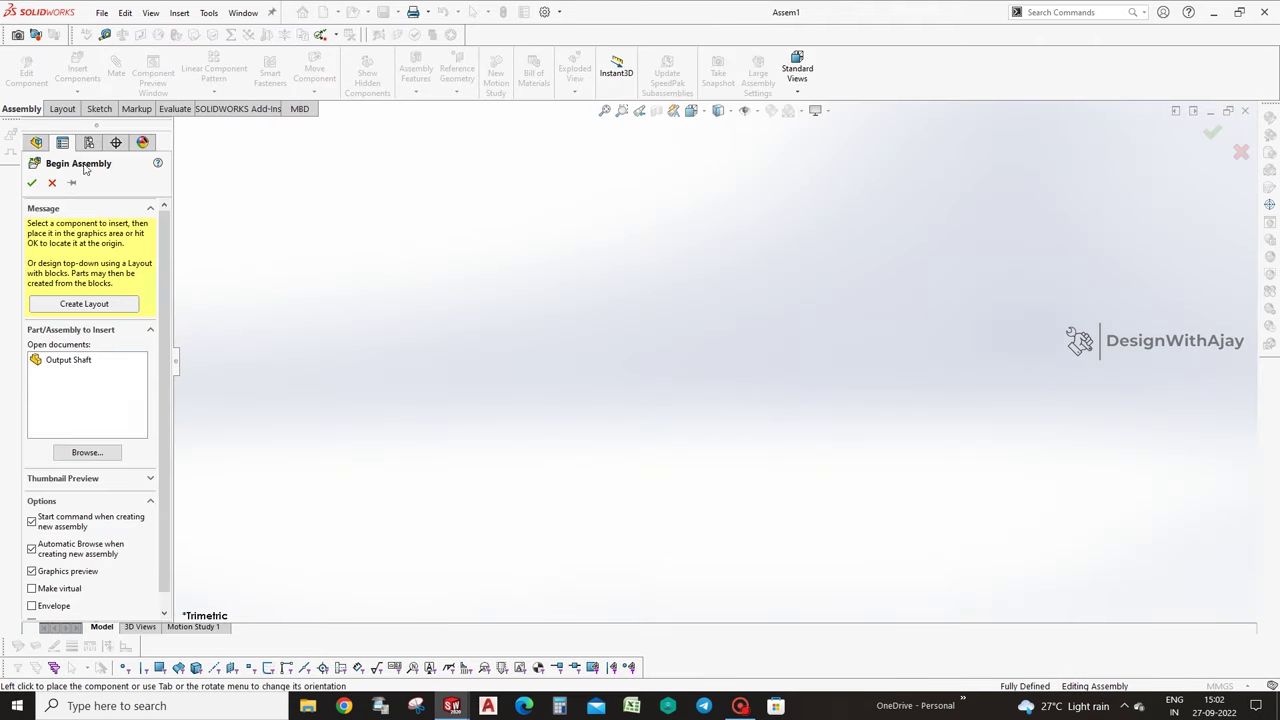
pyautogui.click(52, 182)
# Show the origin and apply the Plain White scene.
pyautogui.click(746, 110)
pyautogui.click(746, 167)
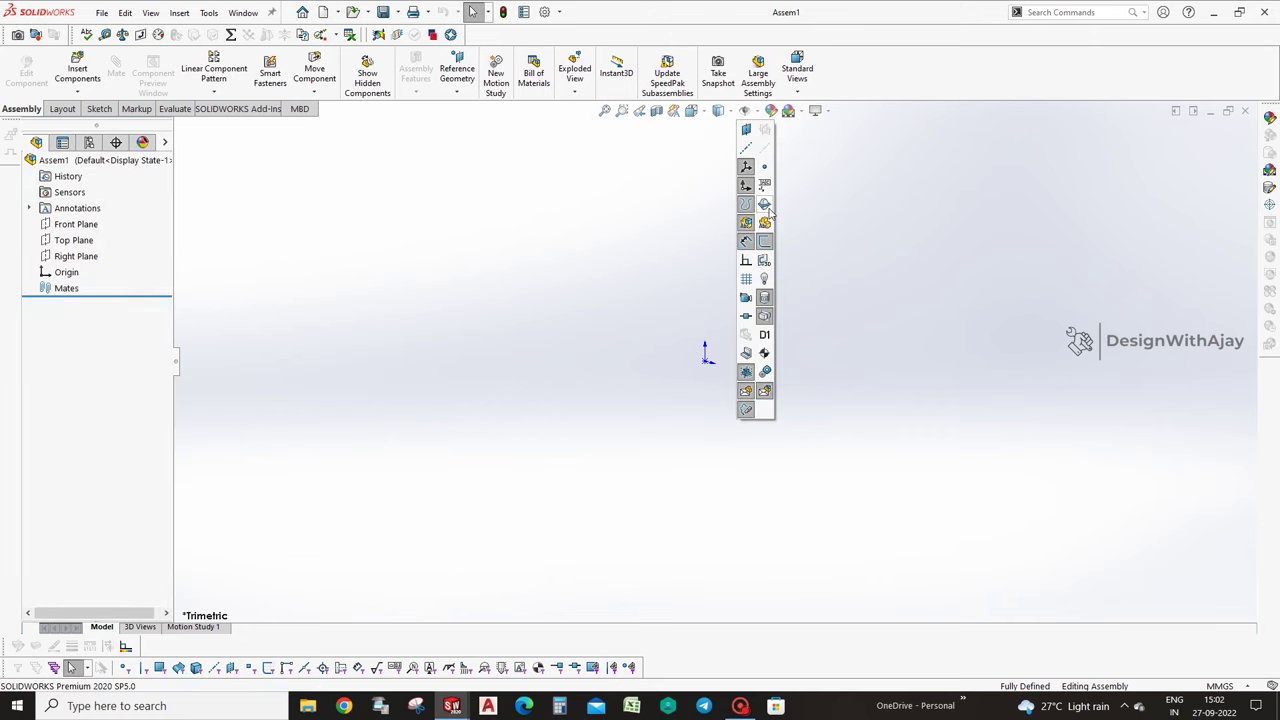
pyautogui.click(790, 110)
pyautogui.click(822, 145)
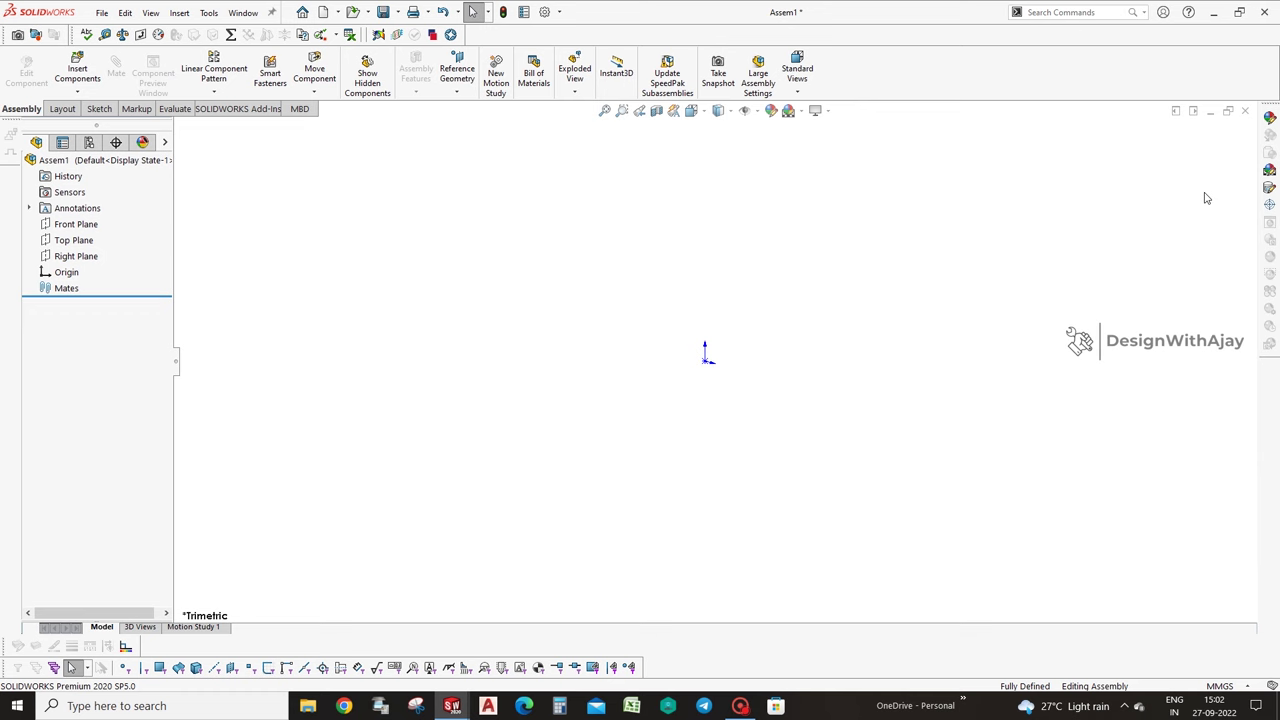
# Drag a helical gear from Toolbox ISO > Power Transmission > Gears into the assembly.
pyautogui.click(1070, 12)
pyautogui.write('t')
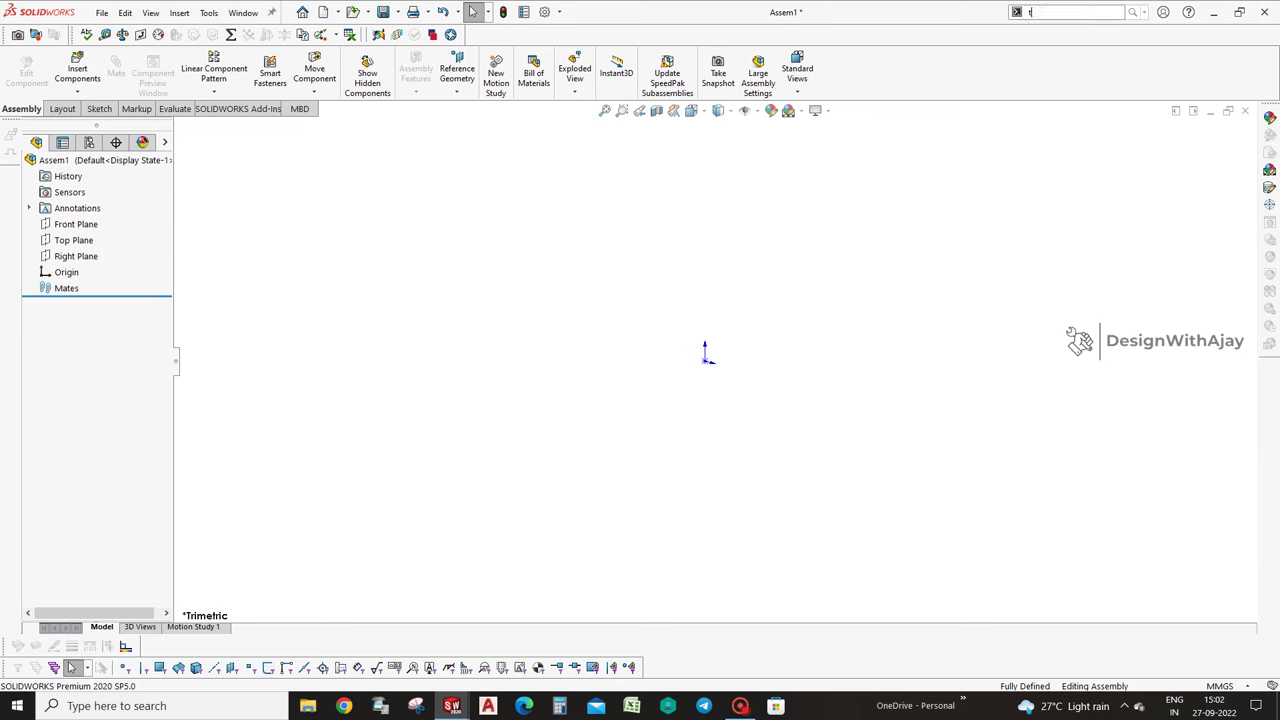
pyautogui.write('as')
pyautogui.click(1062, 29)
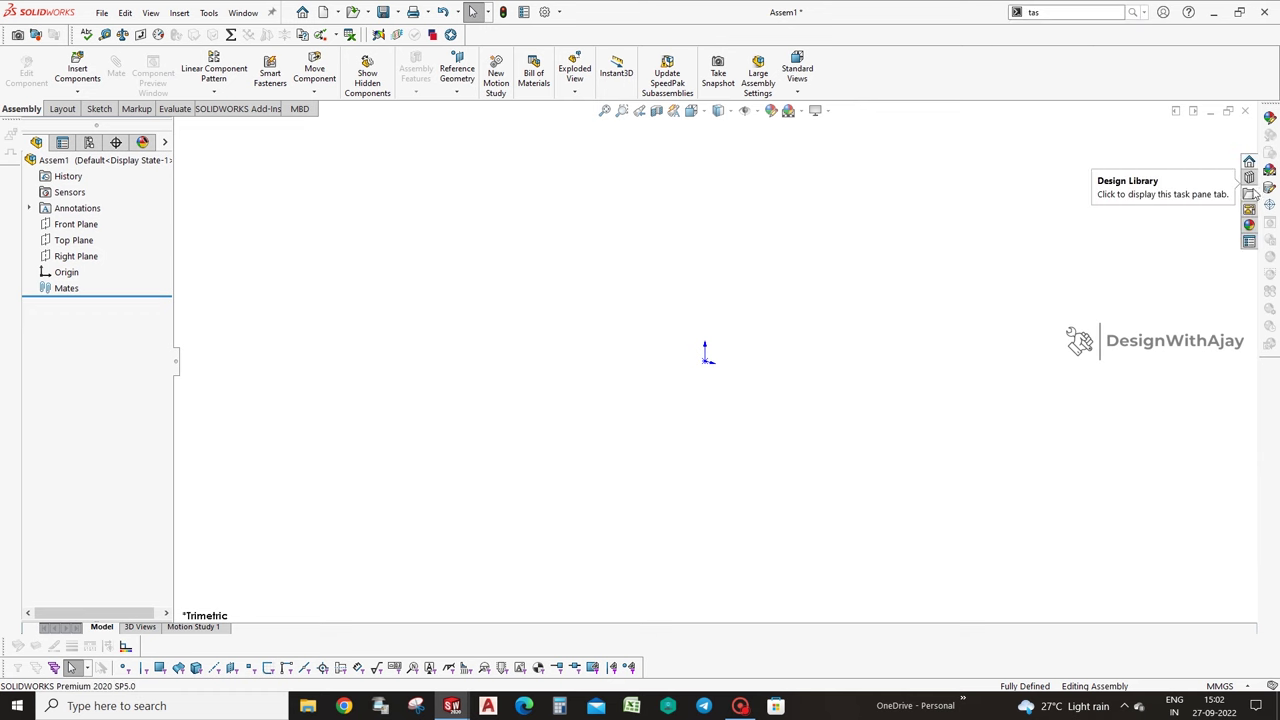
pyautogui.click(1250, 184)
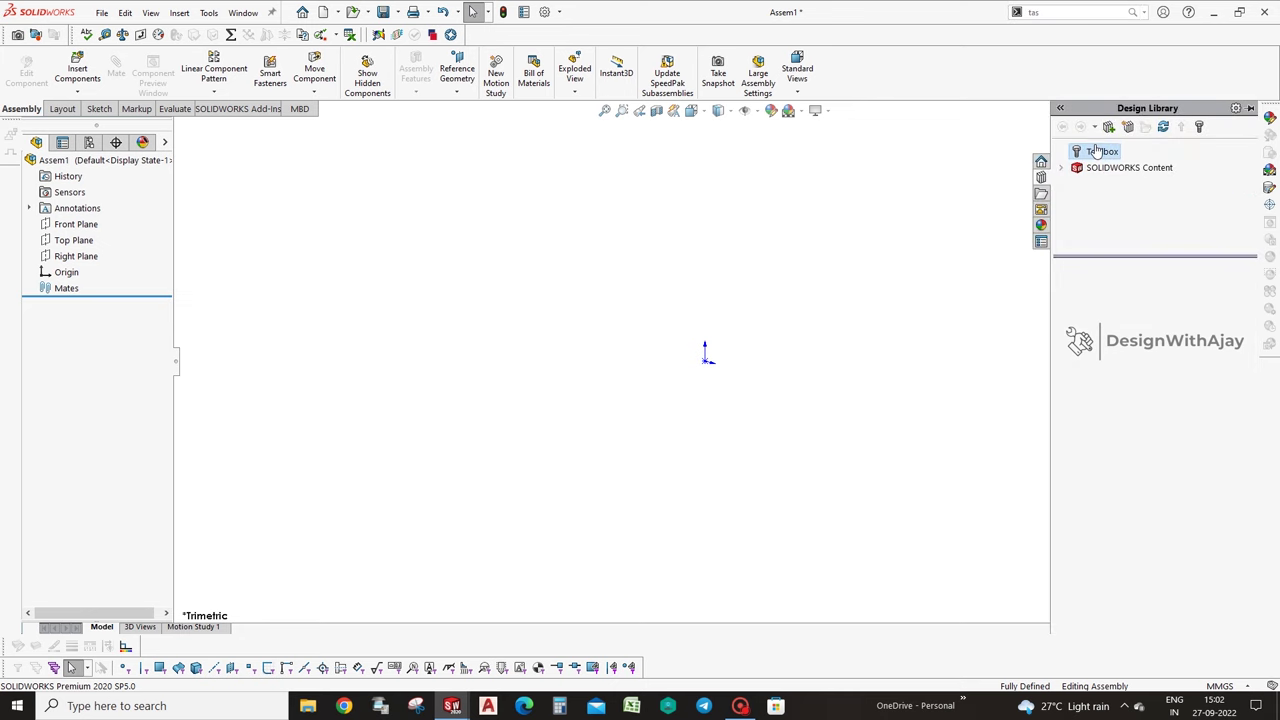
pyautogui.click(1163, 421)
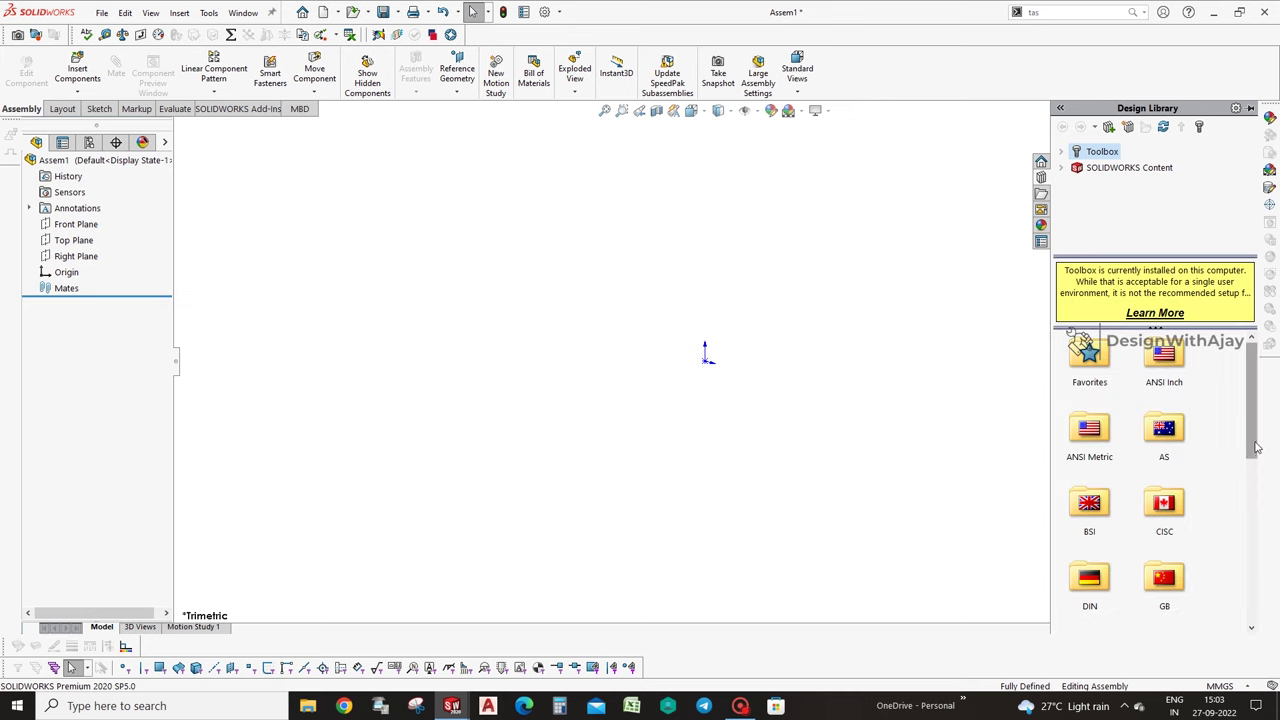
pyautogui.moveTo(1257, 447); pyautogui.dragTo(1246, 514)
pyautogui.doubleClick(1164, 442)
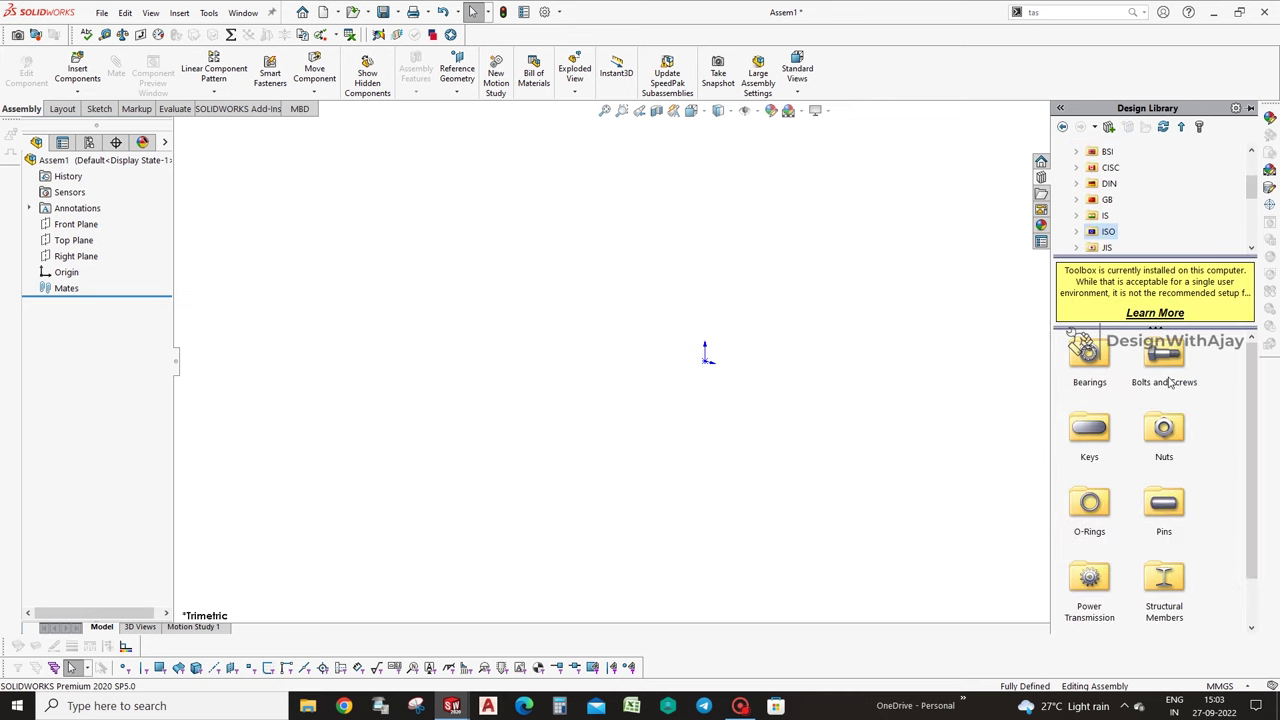
pyautogui.doubleClick(1085, 600)
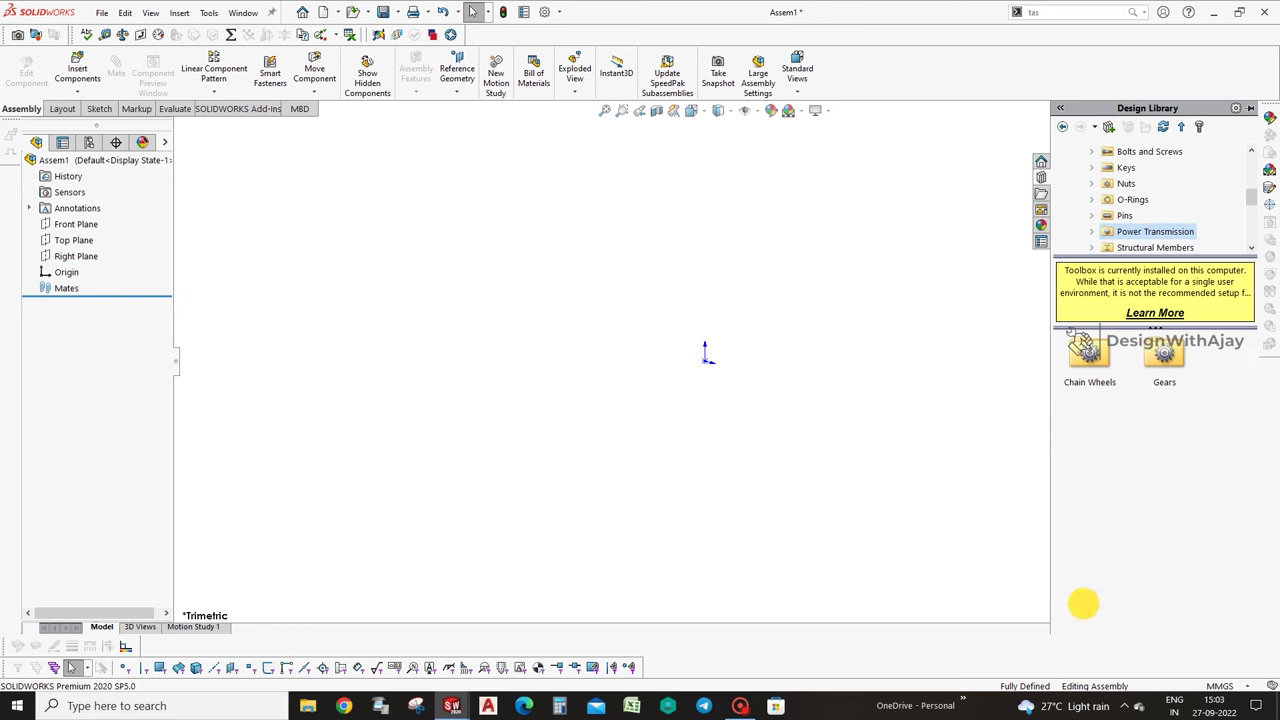
pyautogui.doubleClick(1164, 355)
pyautogui.moveTo(1089, 378); pyautogui.dragTo(708, 362)
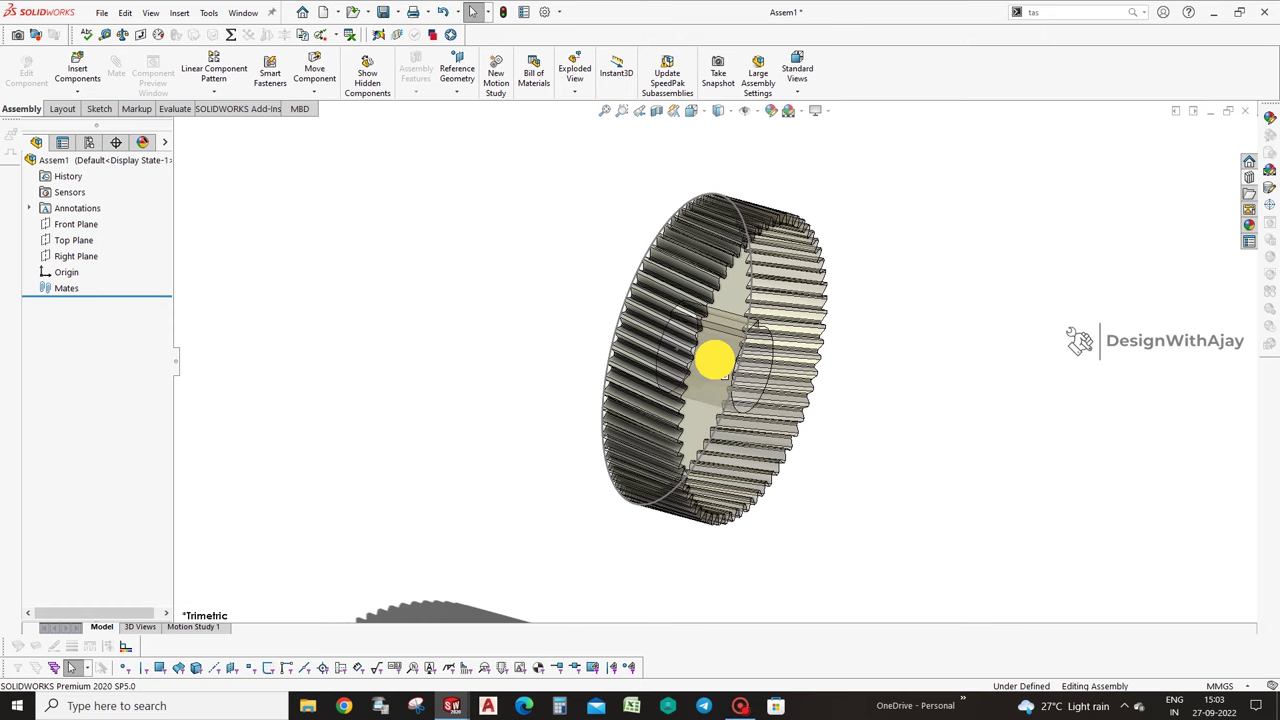
pyautogui.moveTo(708, 362); pyautogui.dragTo(715, 361)
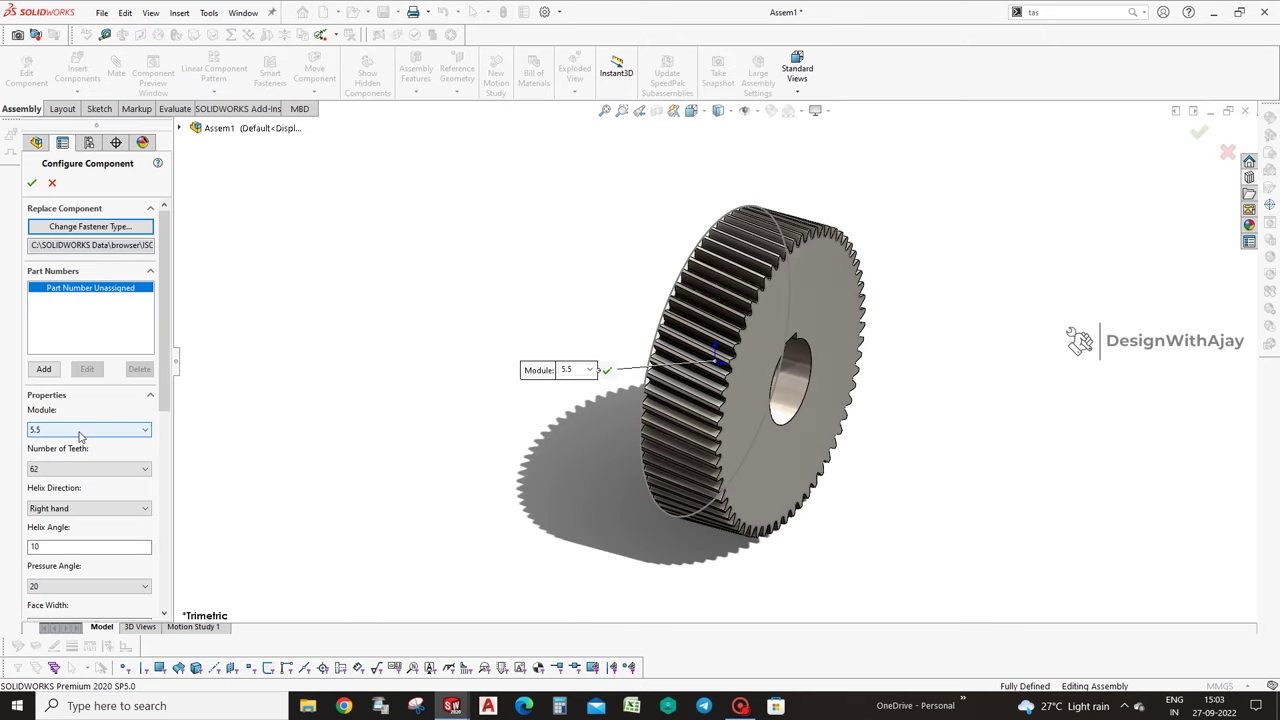
# Set the gear to module 4, 13 teeth, left-hand helix.
pyautogui.click(80, 430)
pyautogui.scroll(2, 86, 330)
pyautogui.click(86, 306)
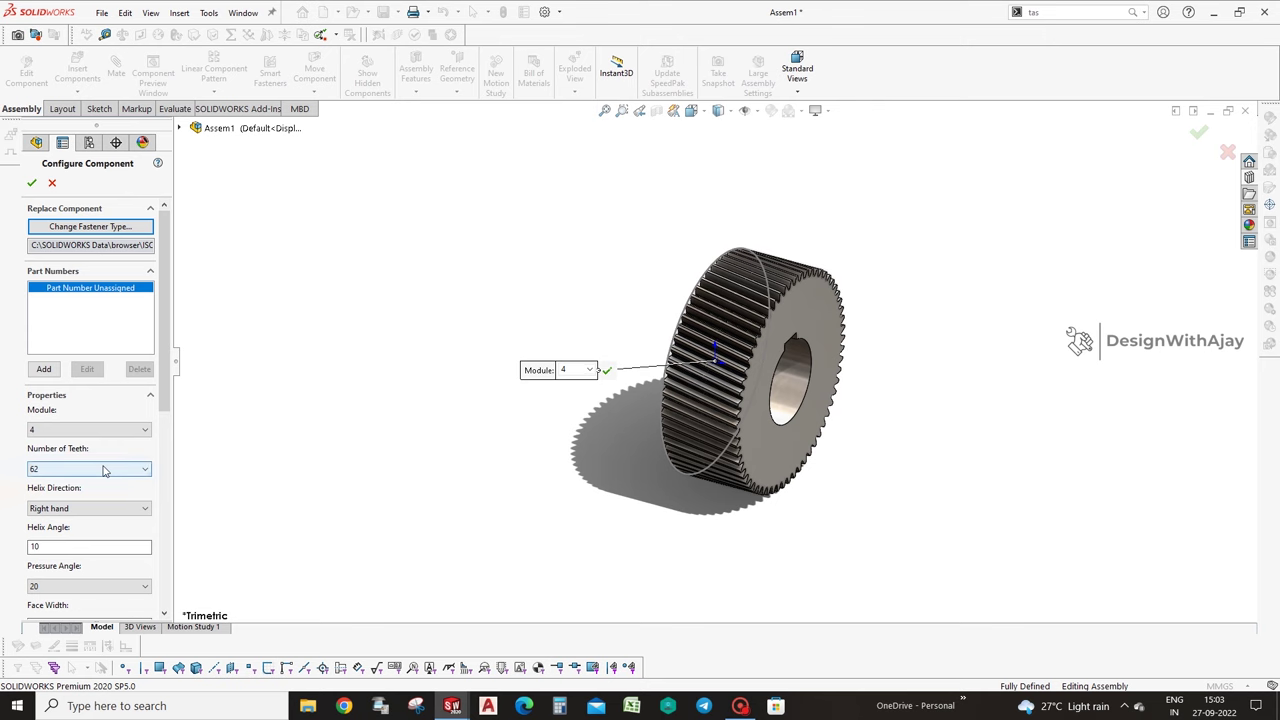
pyautogui.click(102, 467)
pyautogui.scroll(6, 94, 271)
pyautogui.scroll(5, 97, 271)
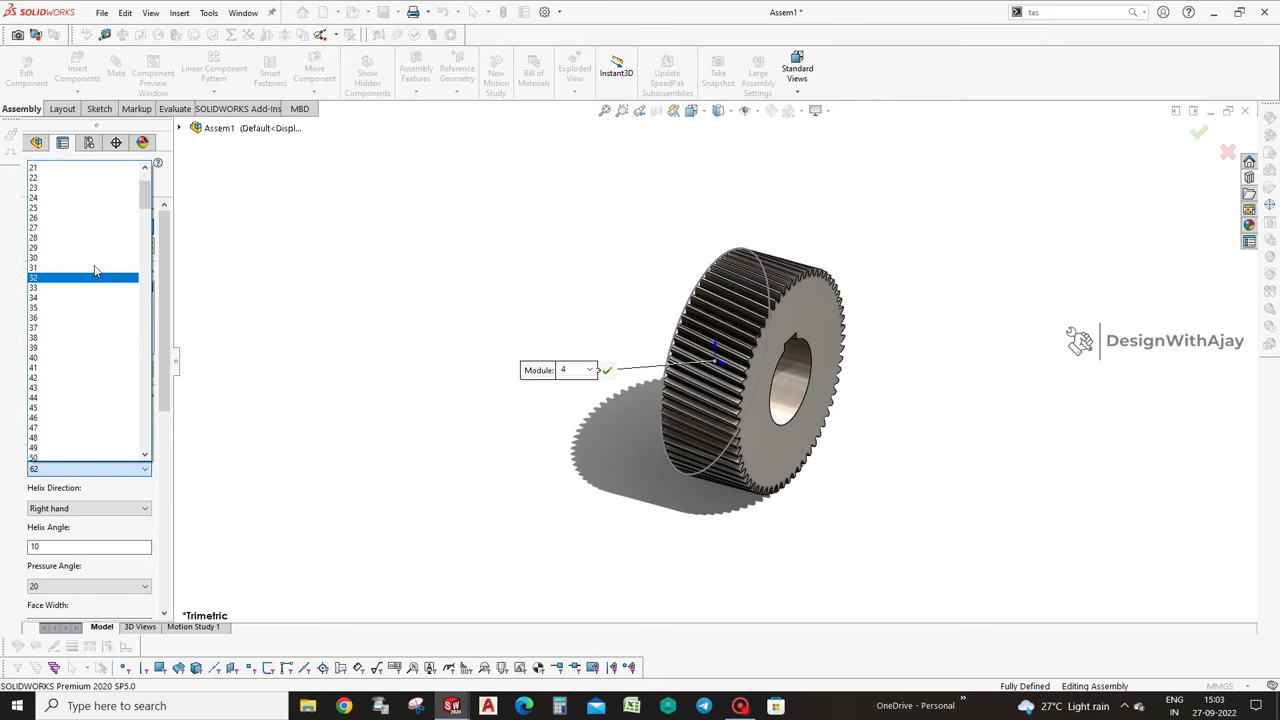
pyautogui.scroll(3, 100, 265)
pyautogui.click(71, 196)
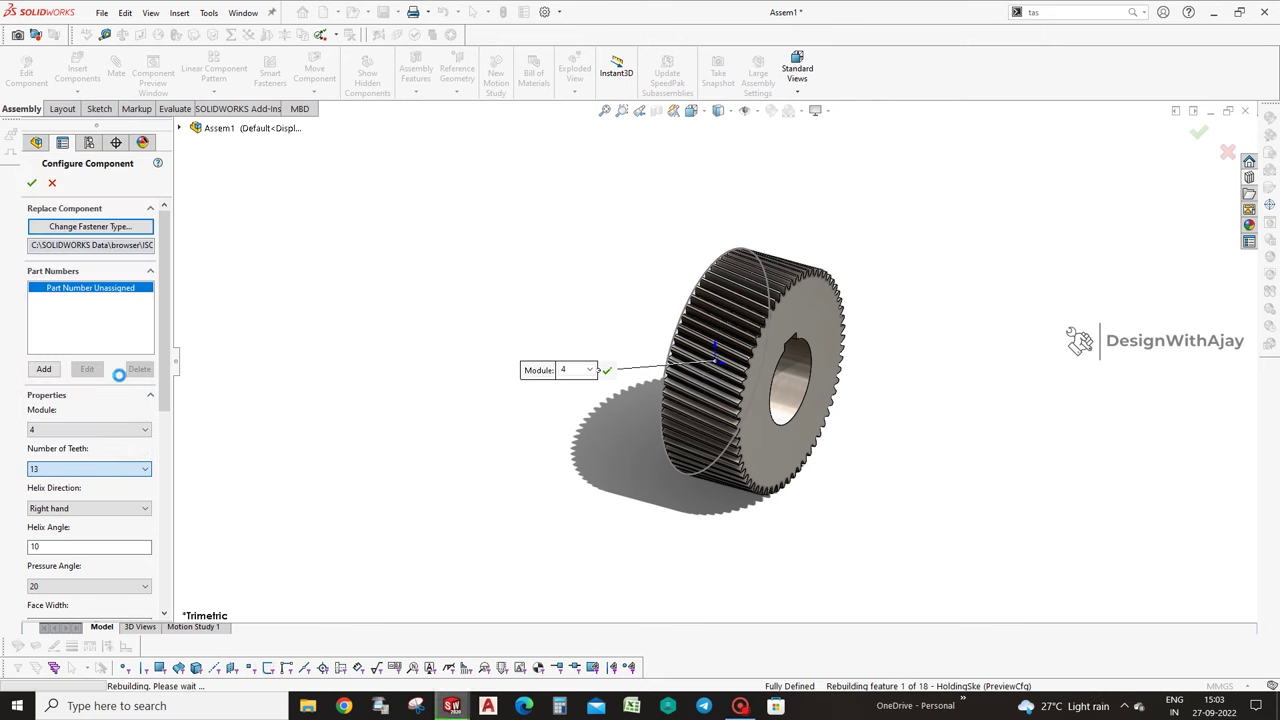
pyautogui.click(116, 510)
pyautogui.click(106, 530)
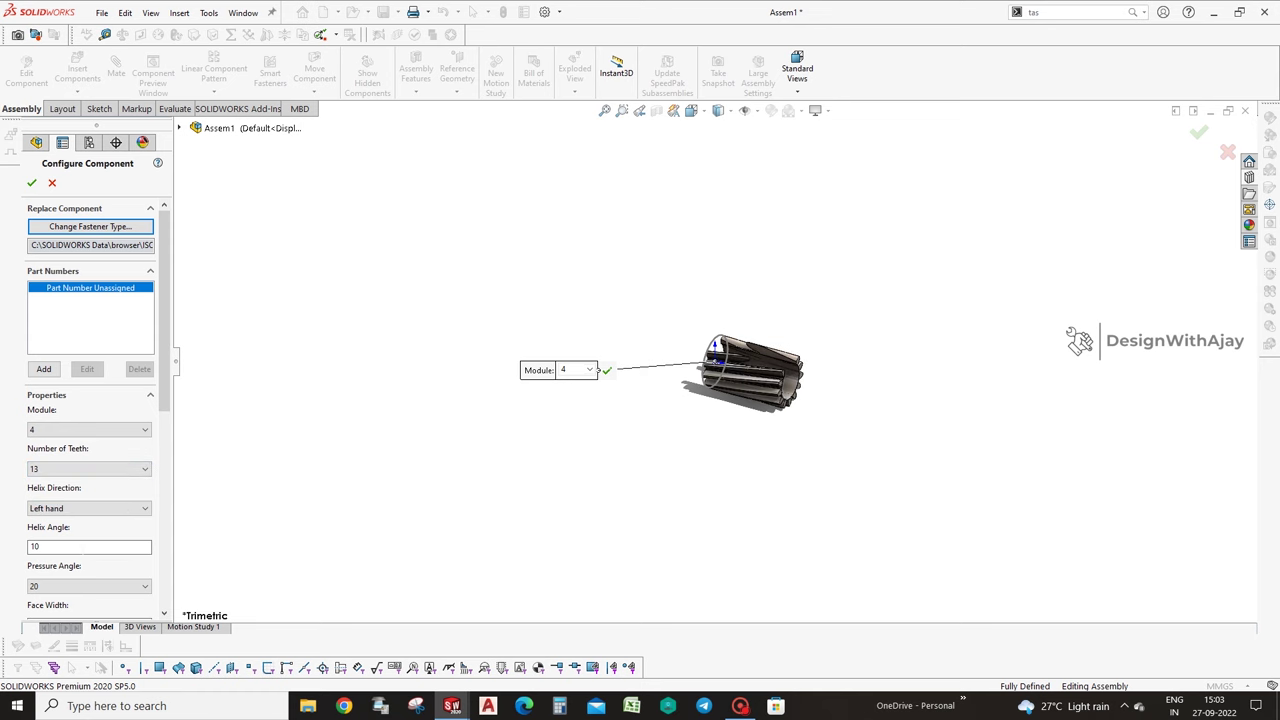
# Set the helix angle to 17° and the face width to 45.
pyautogui.moveTo(76, 546); pyautogui.dragTo(35, 543)
pyautogui.write('7')
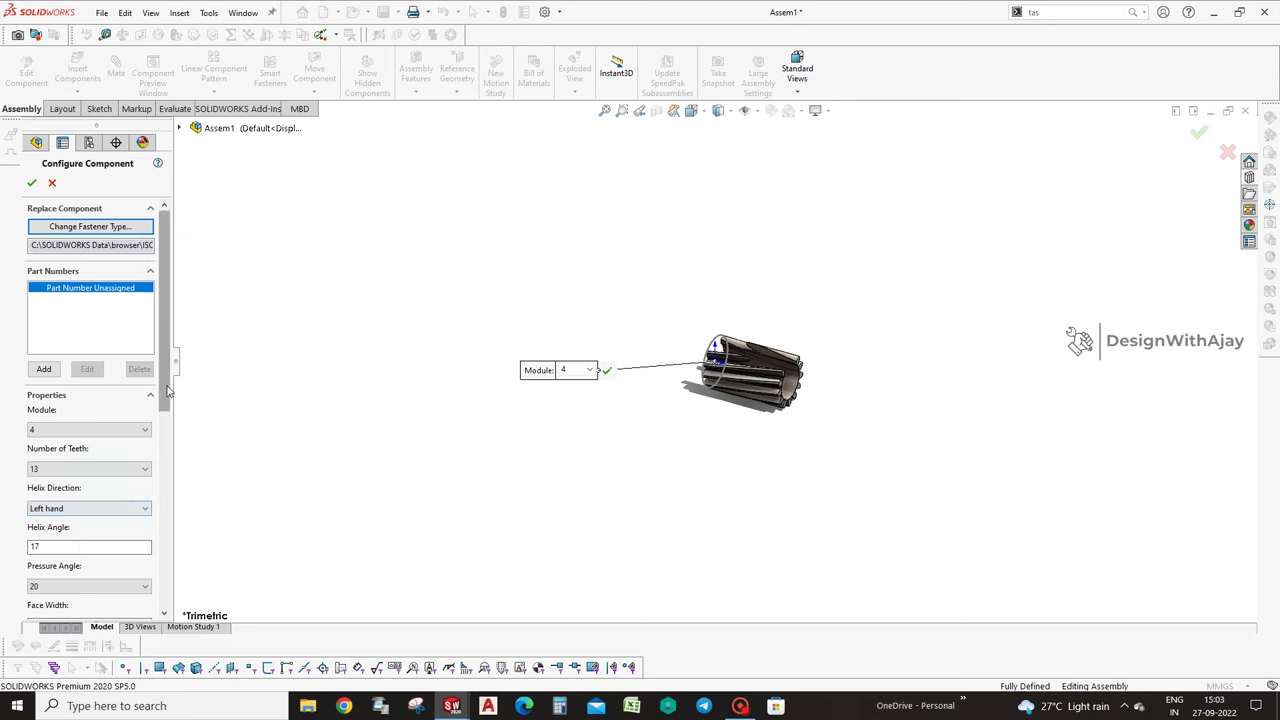
pyautogui.scroll(-2, 167, 410)
pyautogui.moveTo(167, 410); pyautogui.dragTo(171, 471)
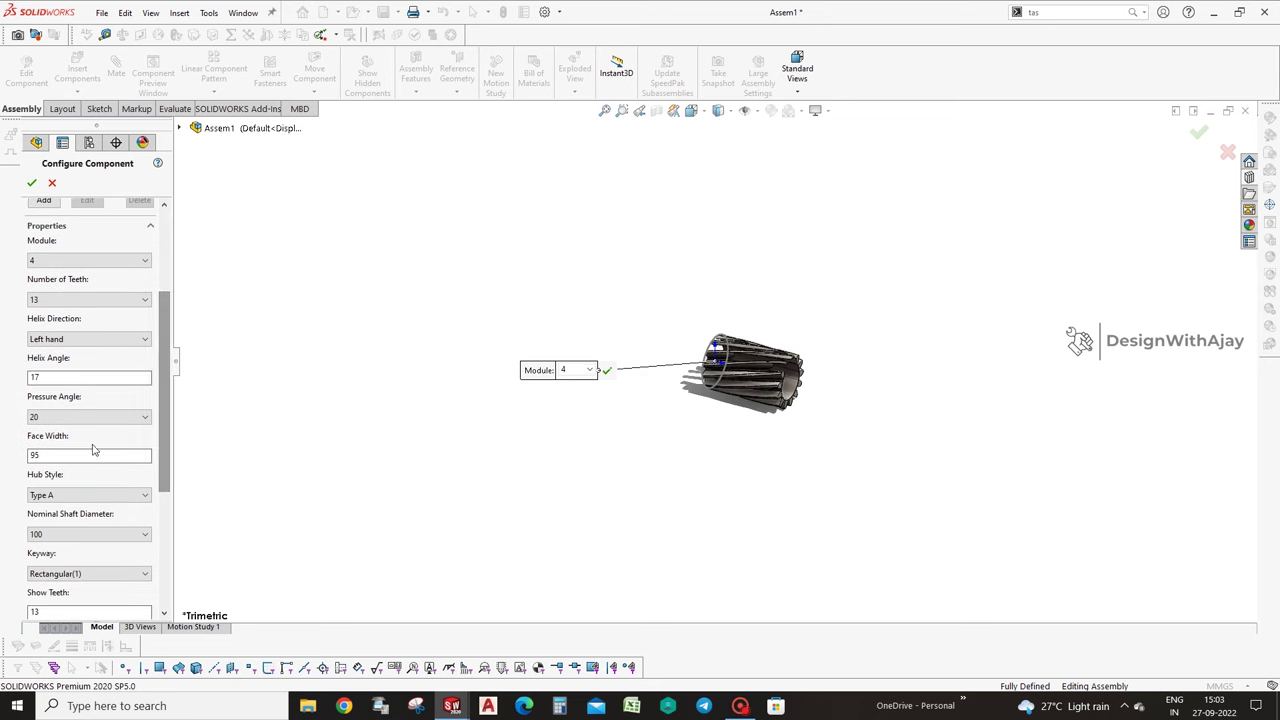
pyautogui.press('f')
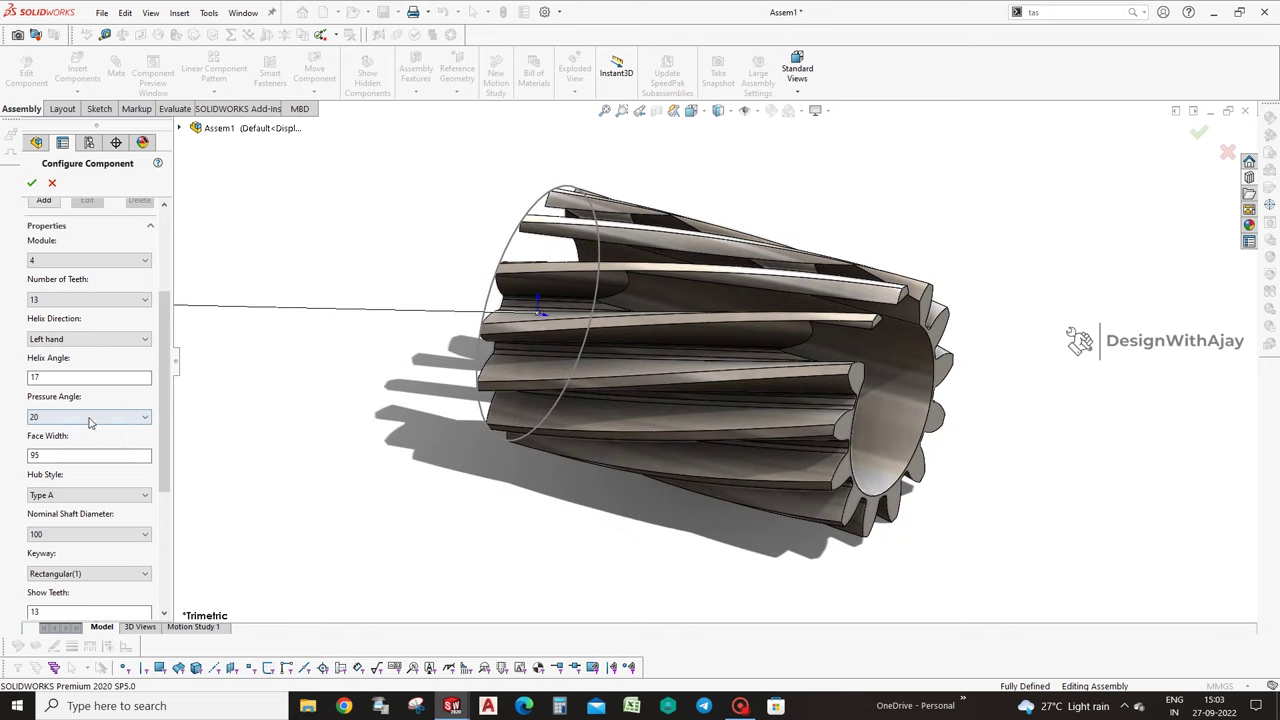
pyautogui.doubleClick(56, 456)
pyautogui.write('45')
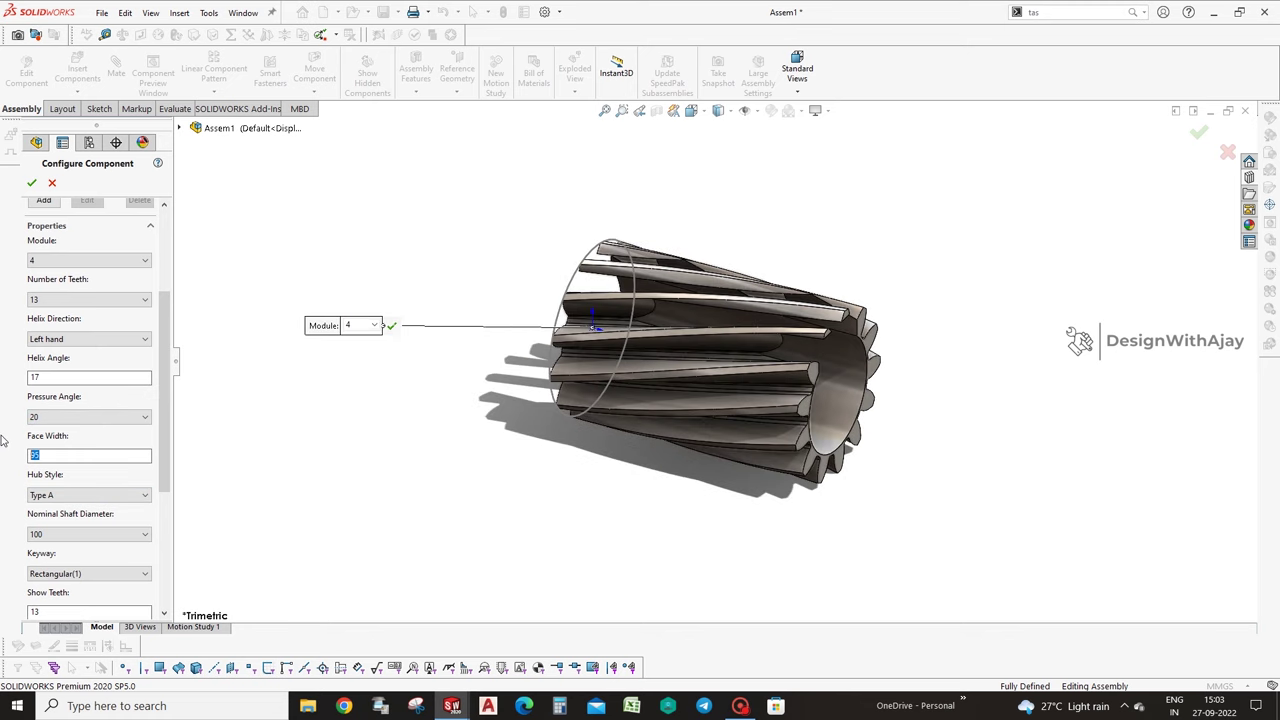
pyautogui.click(84, 417)
pyautogui.click(84, 421)
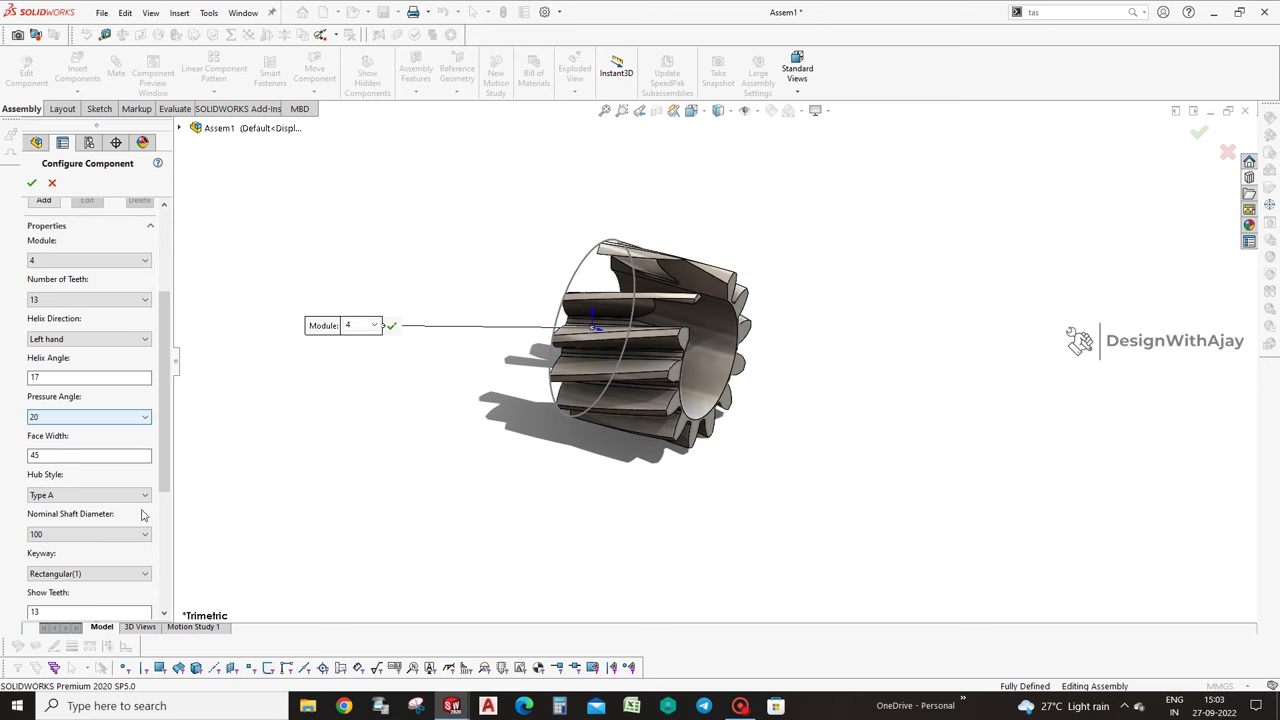
# Set the nominal shaft diameter to 1 and accept the gear configuration.
pyautogui.click(90, 535)
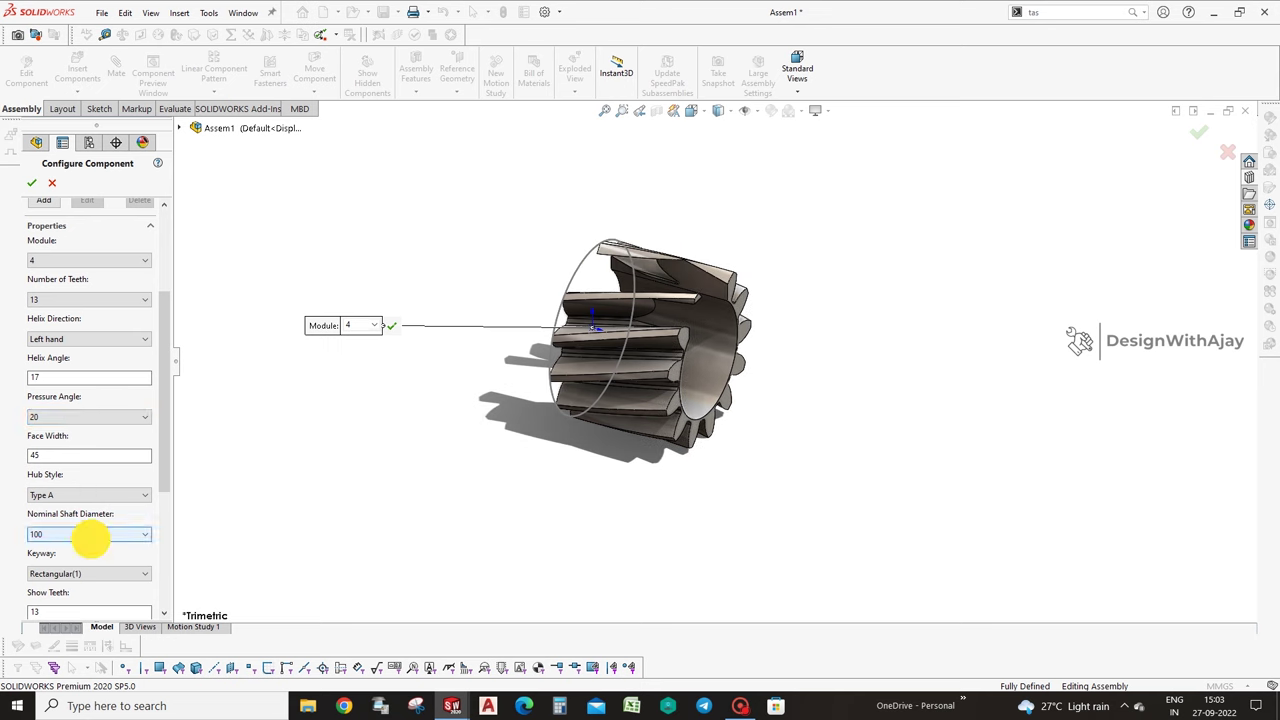
pyautogui.click(90, 540)
pyautogui.click(90, 540)
pyautogui.scroll(5, 30, 330)
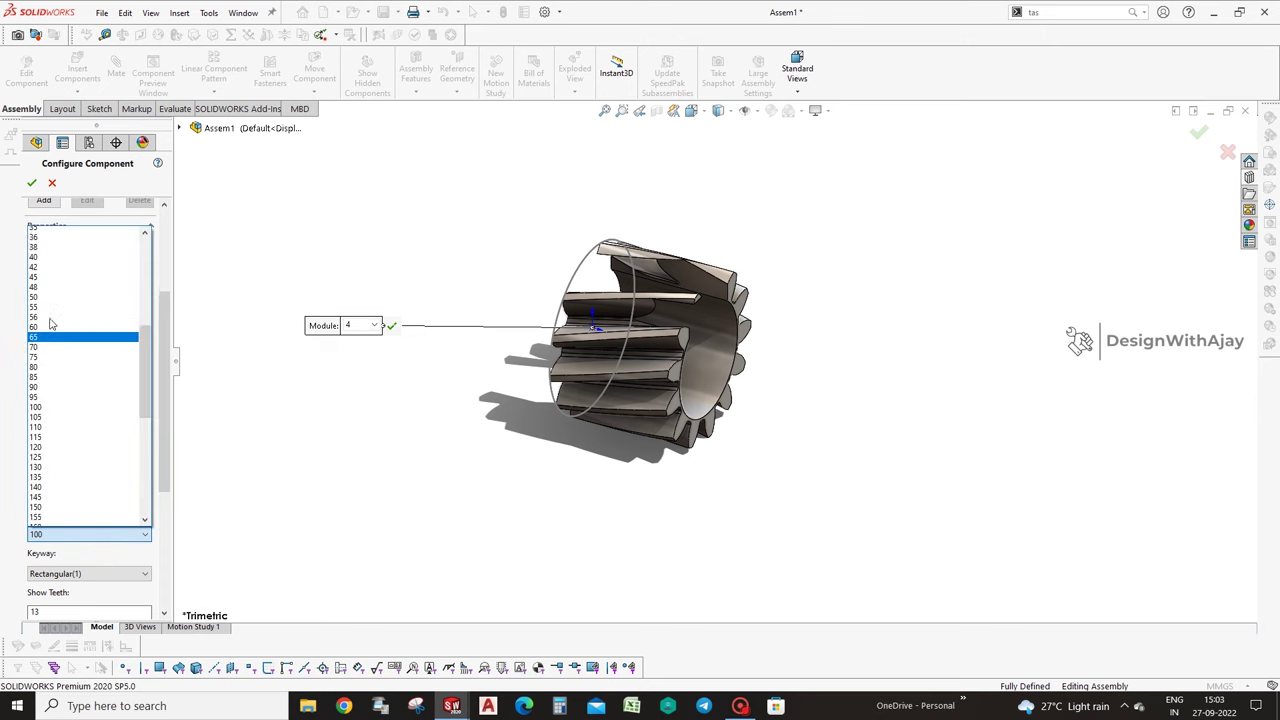
pyautogui.scroll(5, 45, 320)
pyautogui.click(63, 254)
pyautogui.middleClick(486, 537)
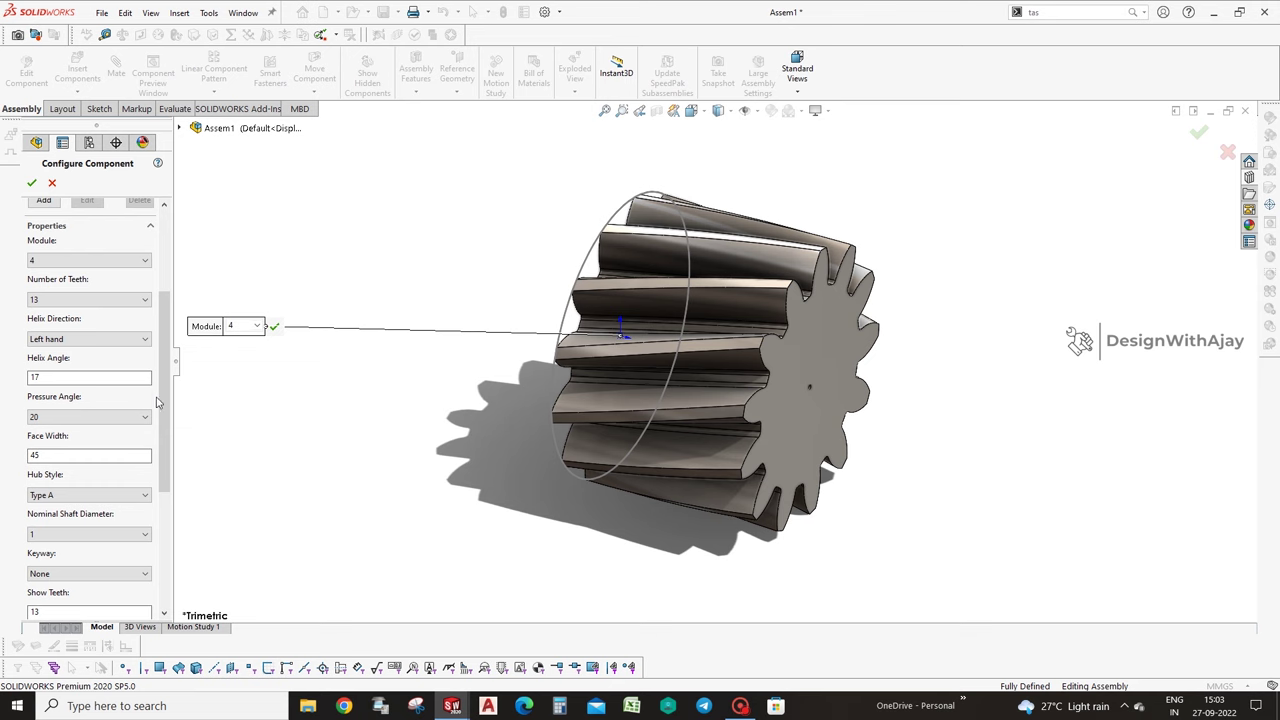
pyautogui.click(31, 183)
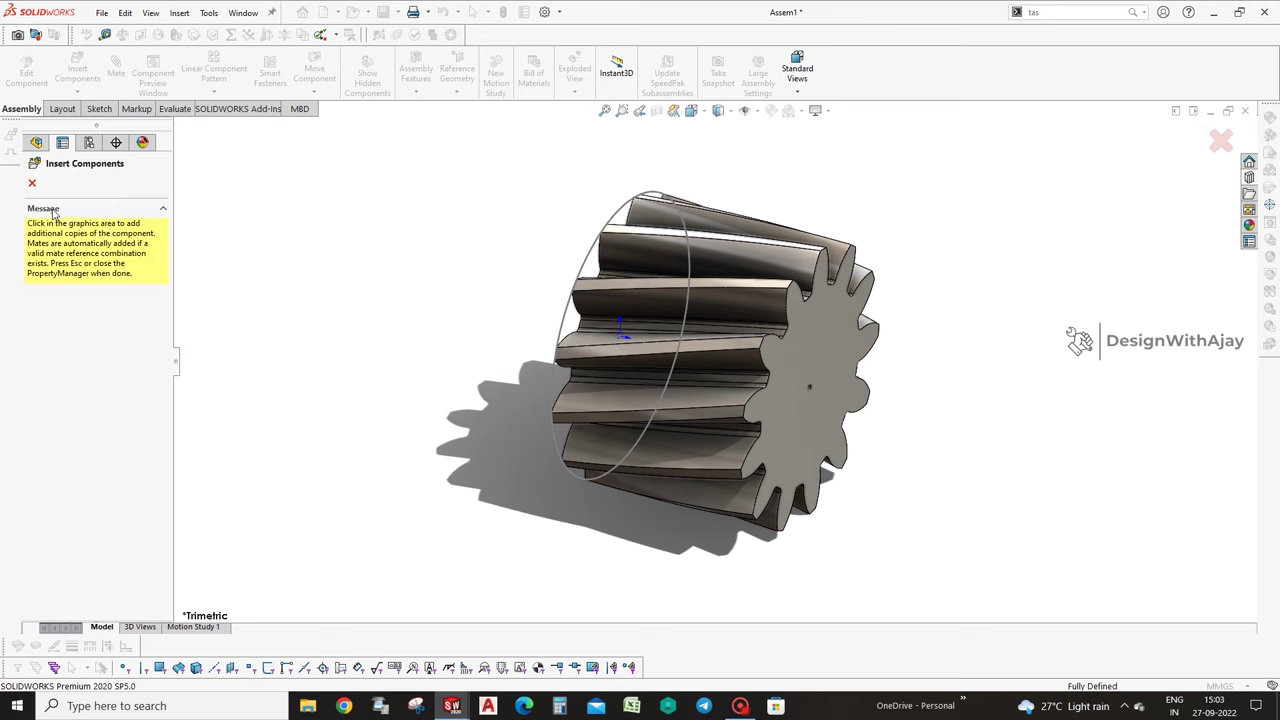
pyautogui.click(32, 183)
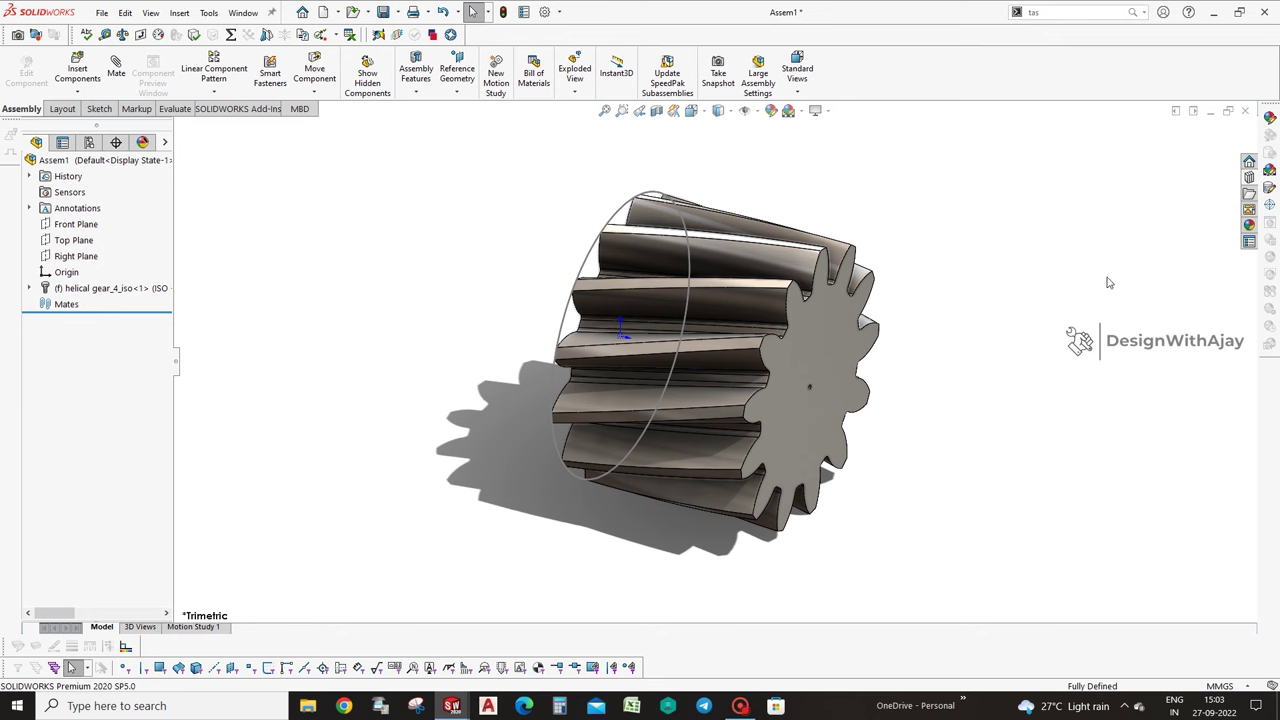
# Save the gear as the SOLIDWORKS part file 'Input Pinion Shaft' (*.sldprt).
pyautogui.click(101, 12)
pyautogui.click(131, 178)
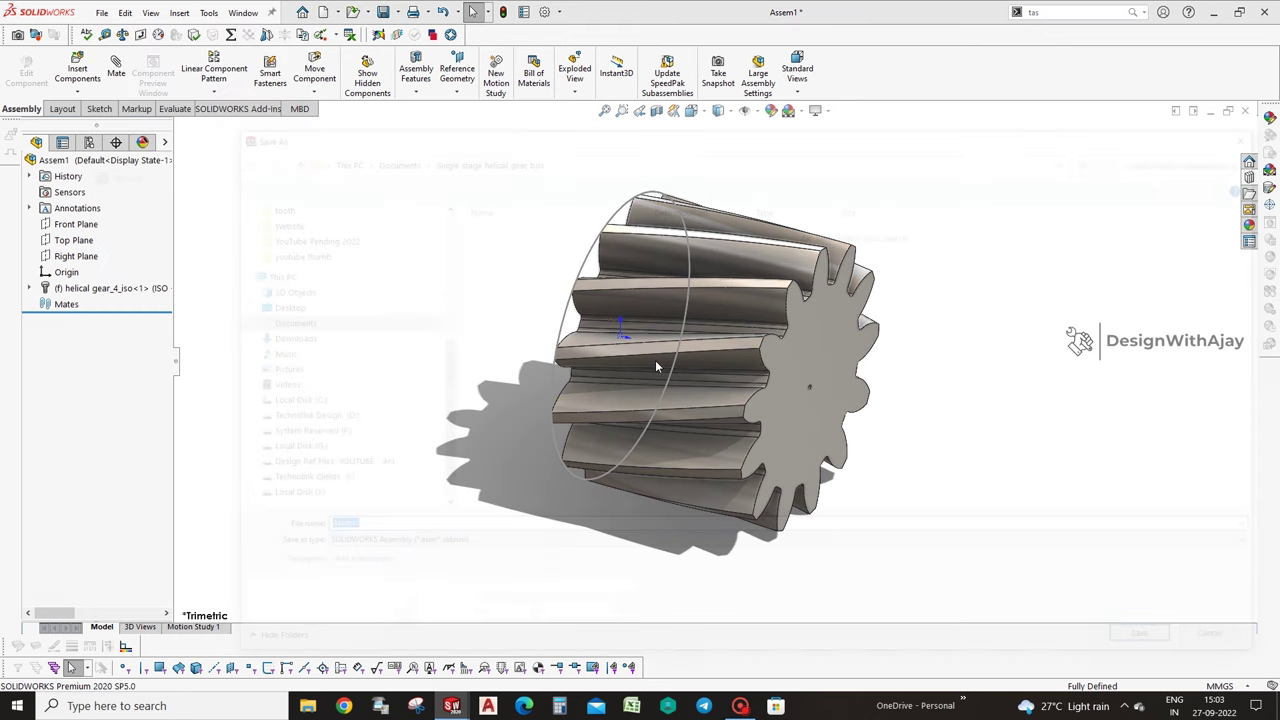
pyautogui.click(383, 547)
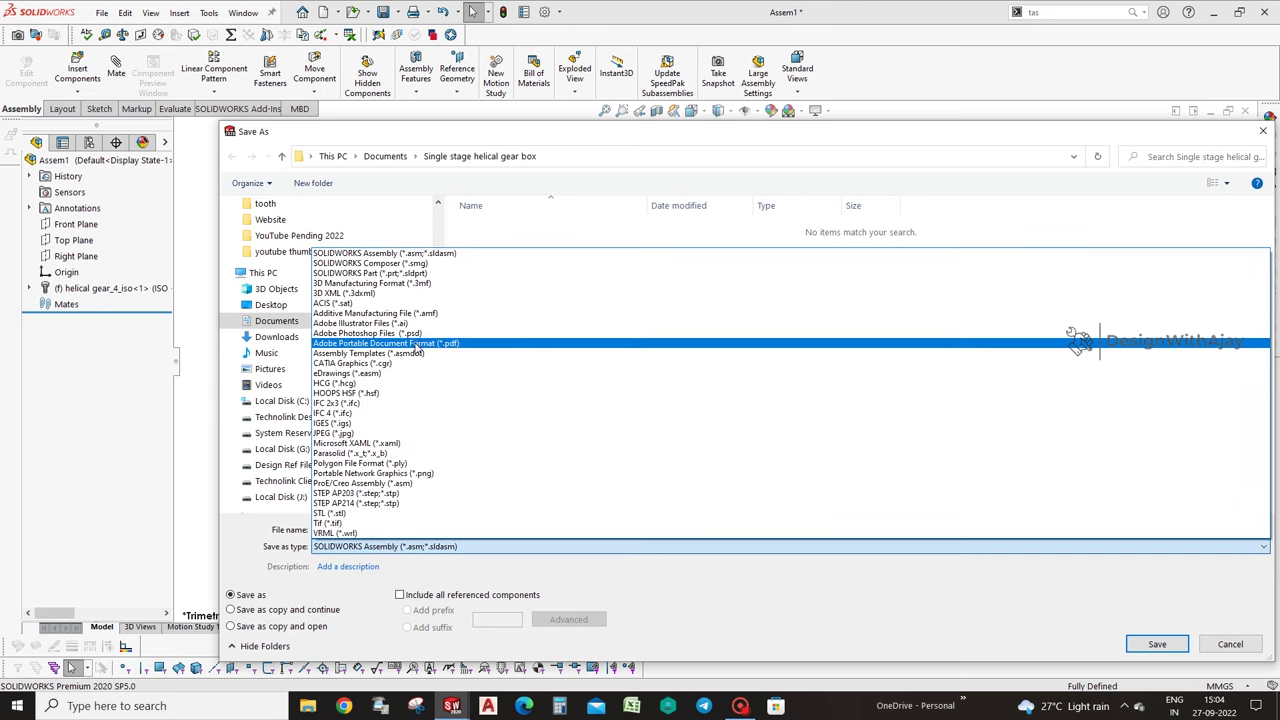
pyautogui.click(470, 273)
pyautogui.write('Input Pinion Shaft')
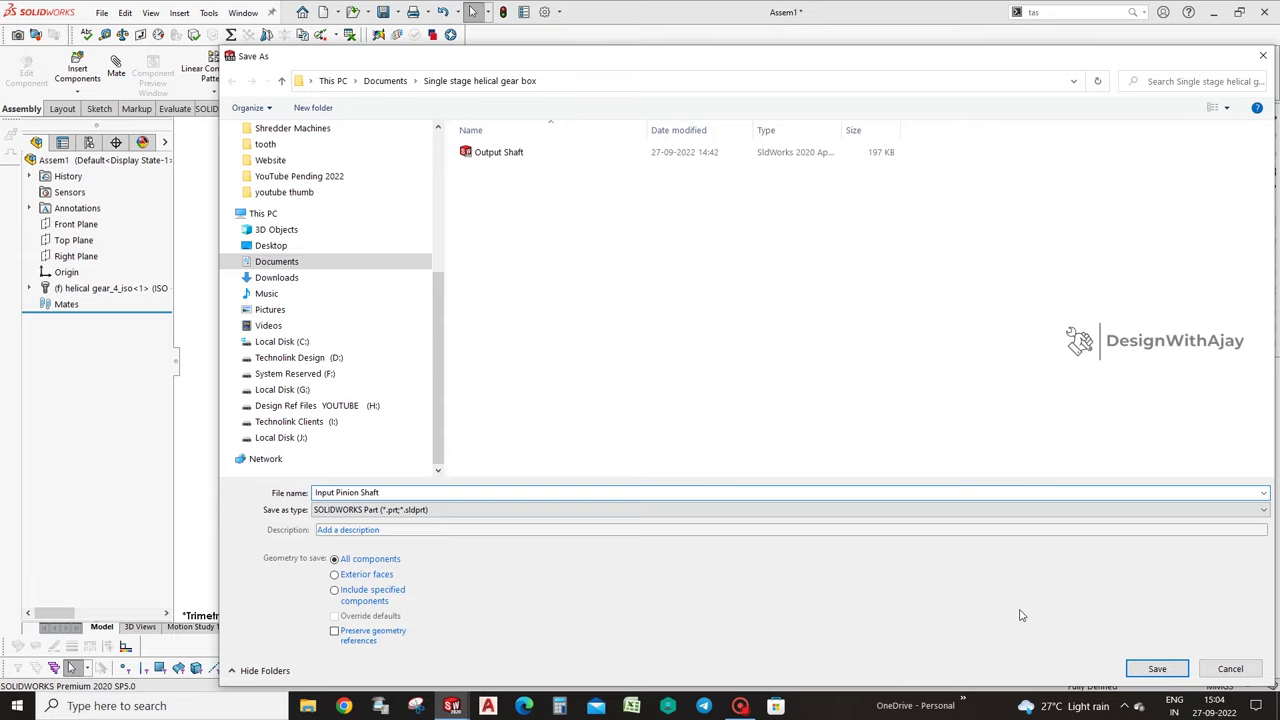
pyautogui.click(1157, 668)
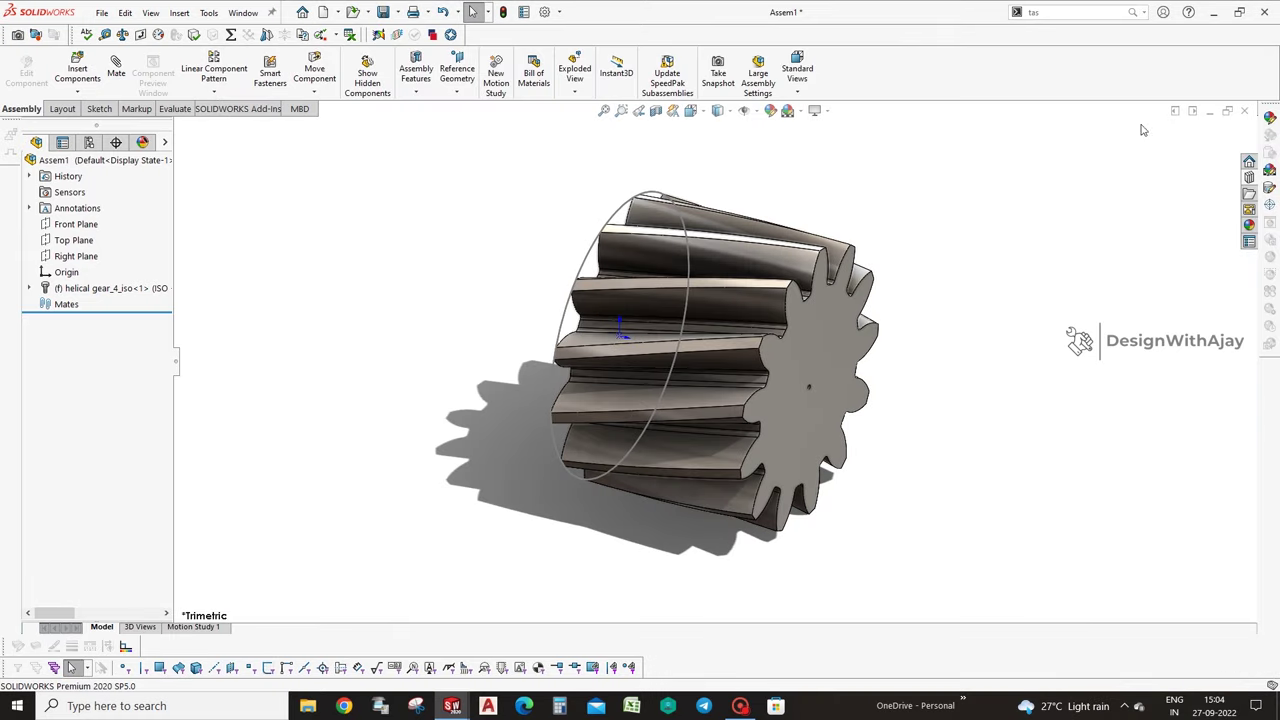
pyautogui.click(1227, 110)
# Close Assem1 without saving, open the Input Pinion Shaft part and change its scene.
pyautogui.click(1238, 130)
pyautogui.click(675, 374)
pyautogui.click(412, 321)
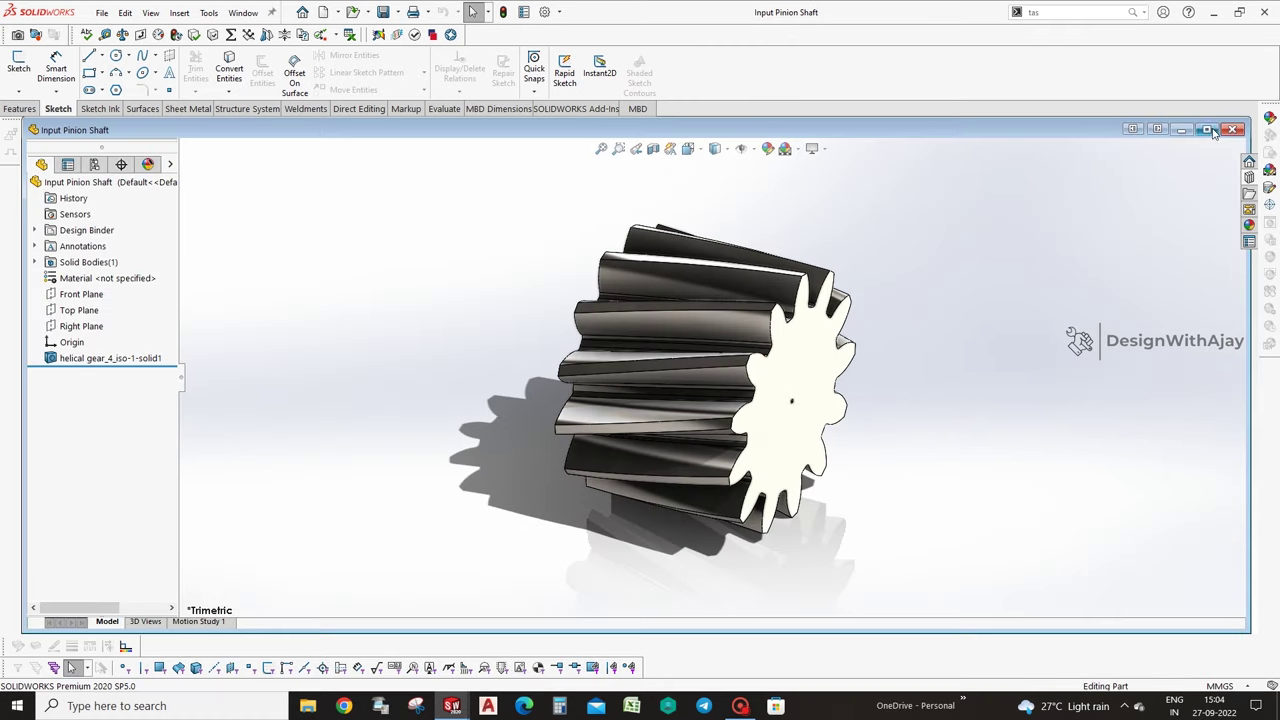
pyautogui.click(1209, 130)
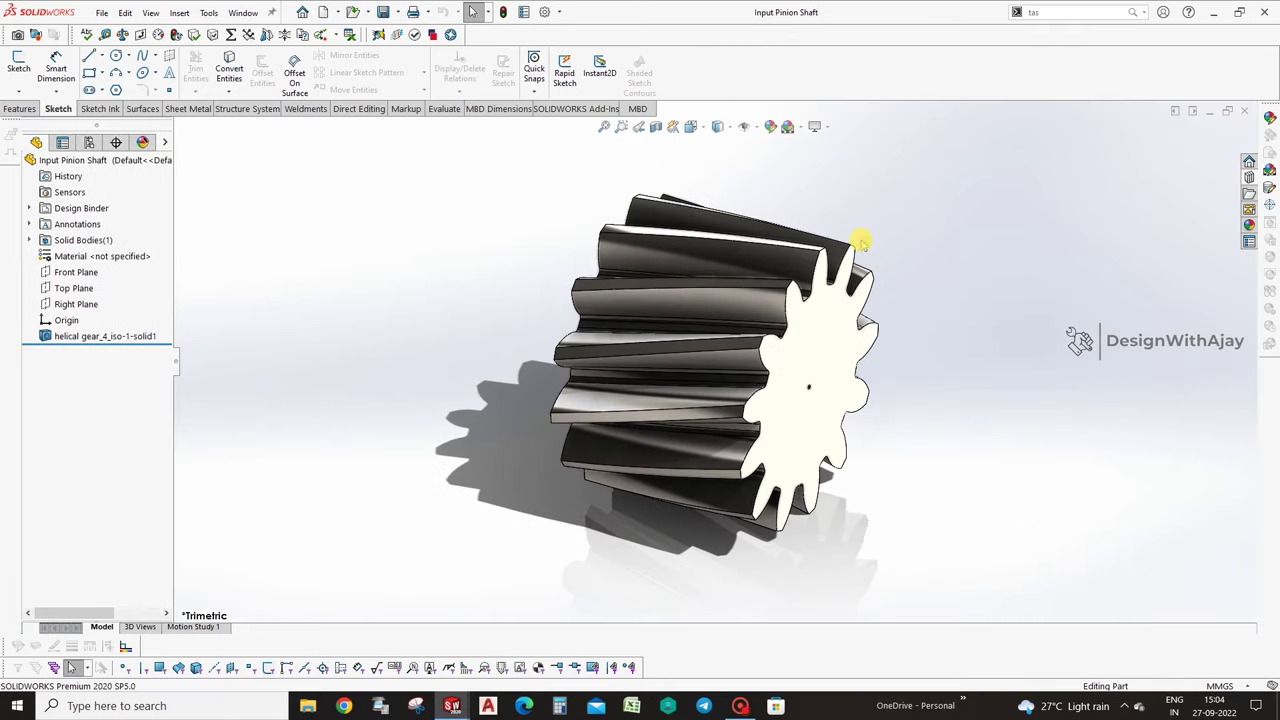
pyautogui.click(756, 127)
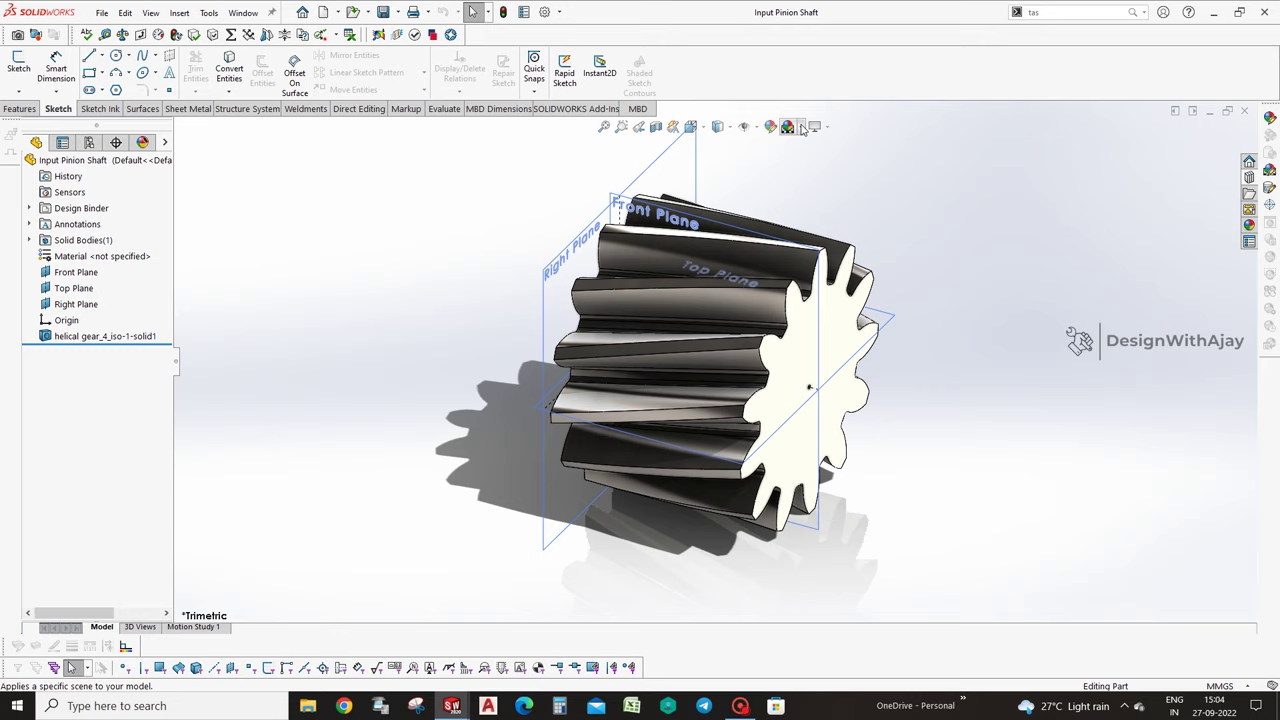
pyautogui.click(797, 128)
pyautogui.click(820, 163)
# Start a sketch on the Front Plane viewed straight on.
pyautogui.click(620, 200)
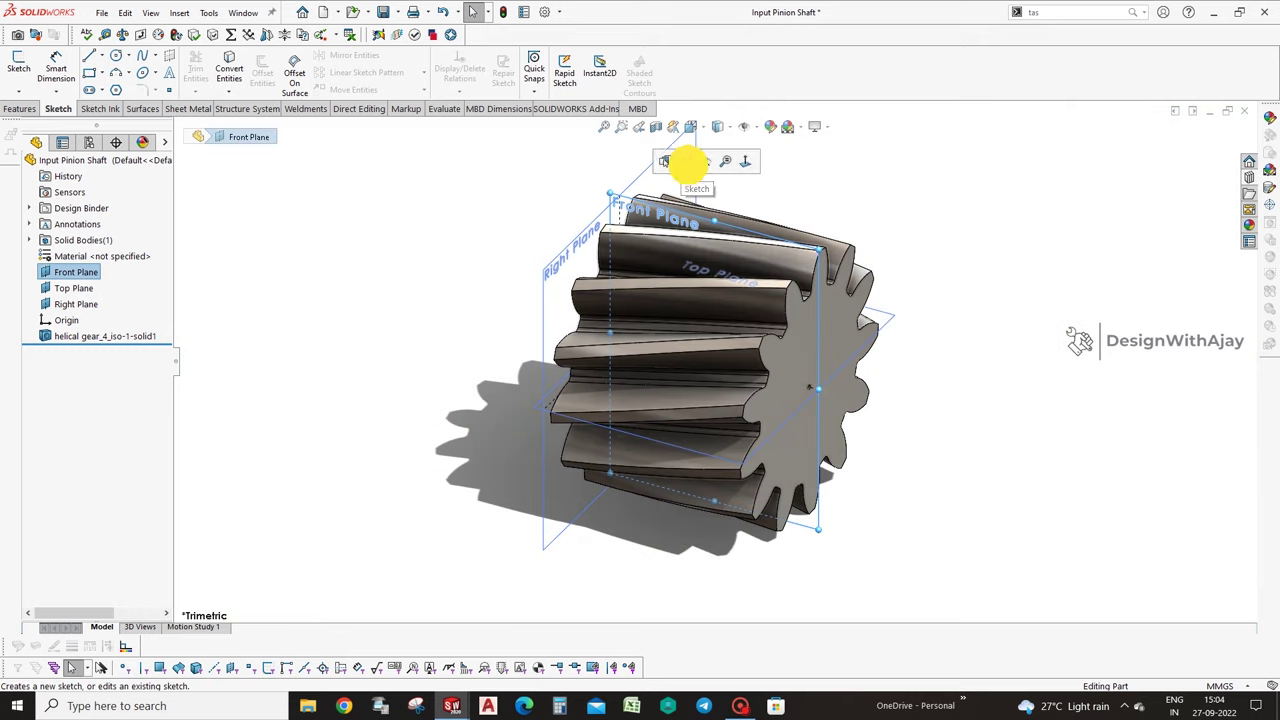
pyautogui.click(685, 210)
pyautogui.moveTo(963, 371); pyautogui.dragTo(817, 181, button='right')
pyautogui.click(18, 108)
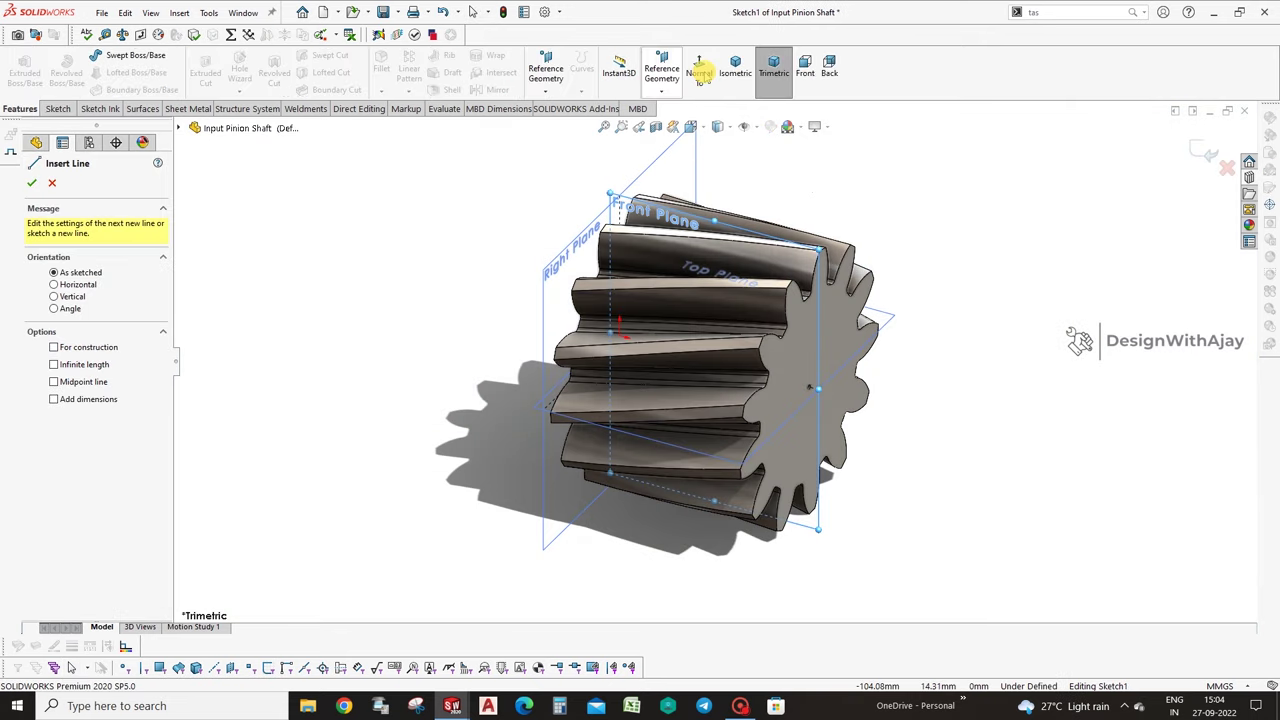
pyautogui.click(805, 68)
pyautogui.press('Escape')
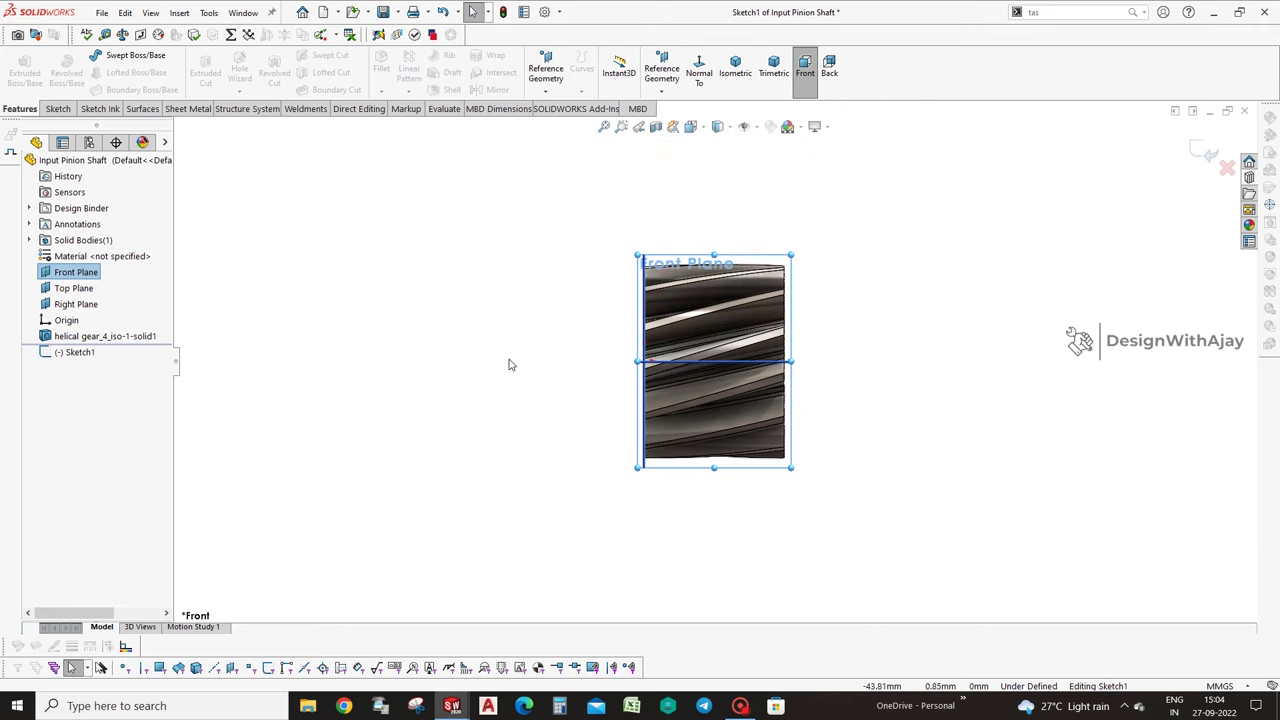
pyautogui.moveTo(509, 364); pyautogui.dragTo(428, 350, button='right')
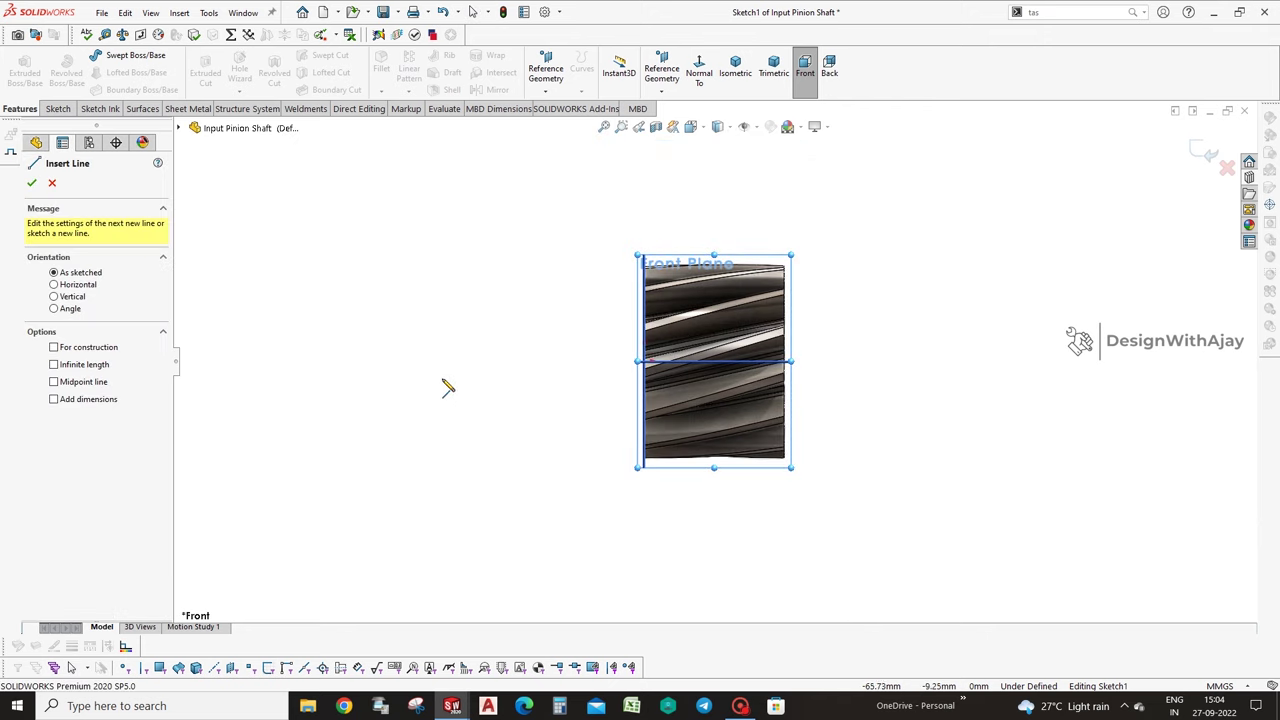
# Draw the shaft profile's left steps and run it across the gear's width.
pyautogui.click(443, 363)
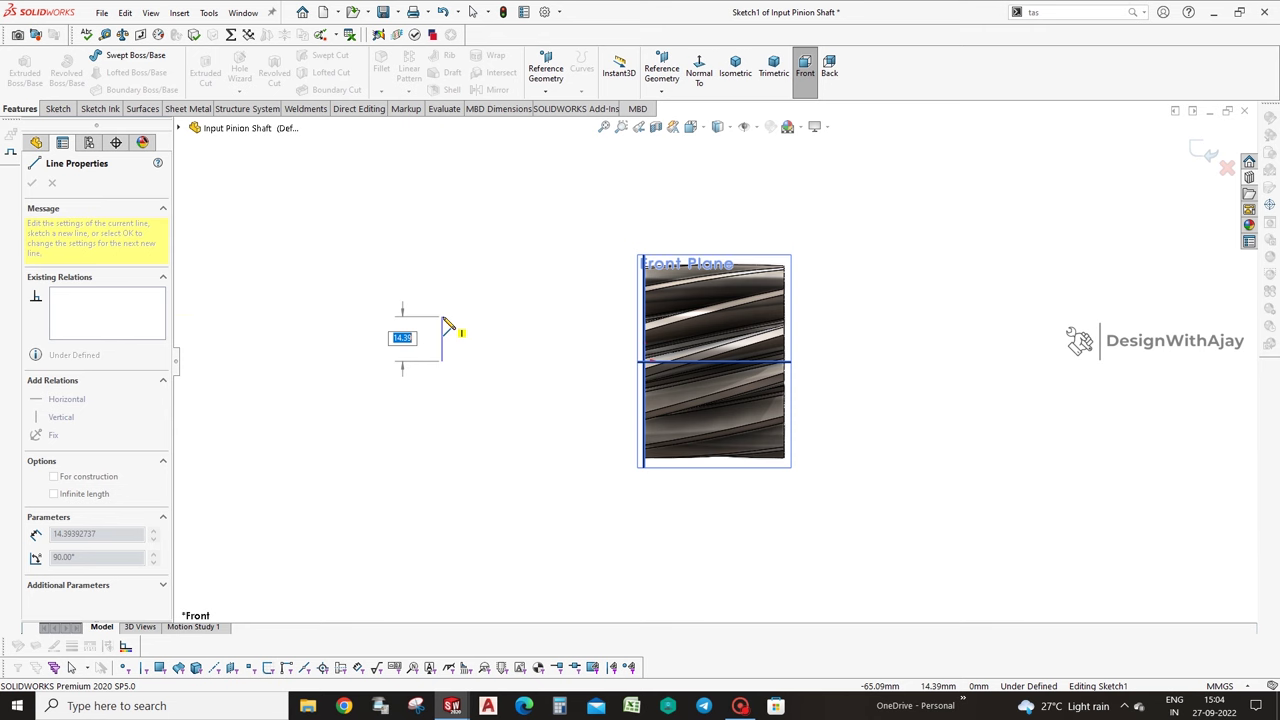
pyautogui.click(443, 317)
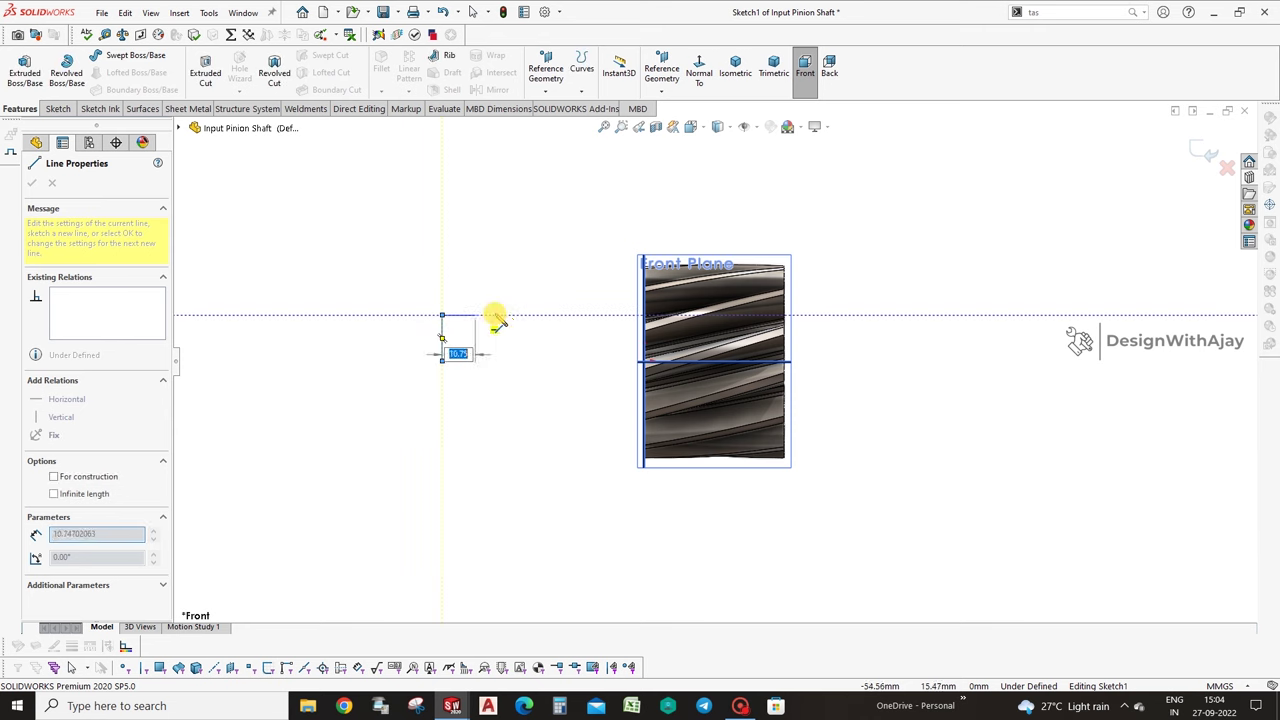
pyautogui.click(552, 315)
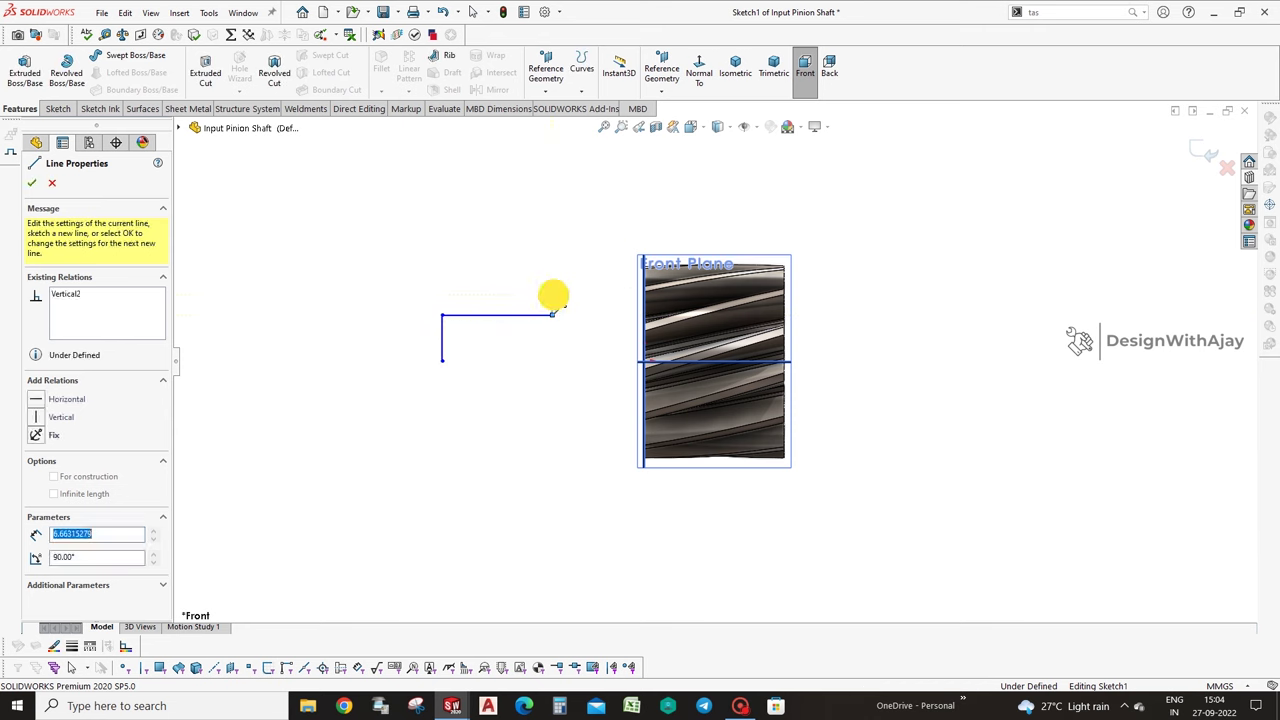
pyautogui.click(630, 295)
pyautogui.click(630, 345)
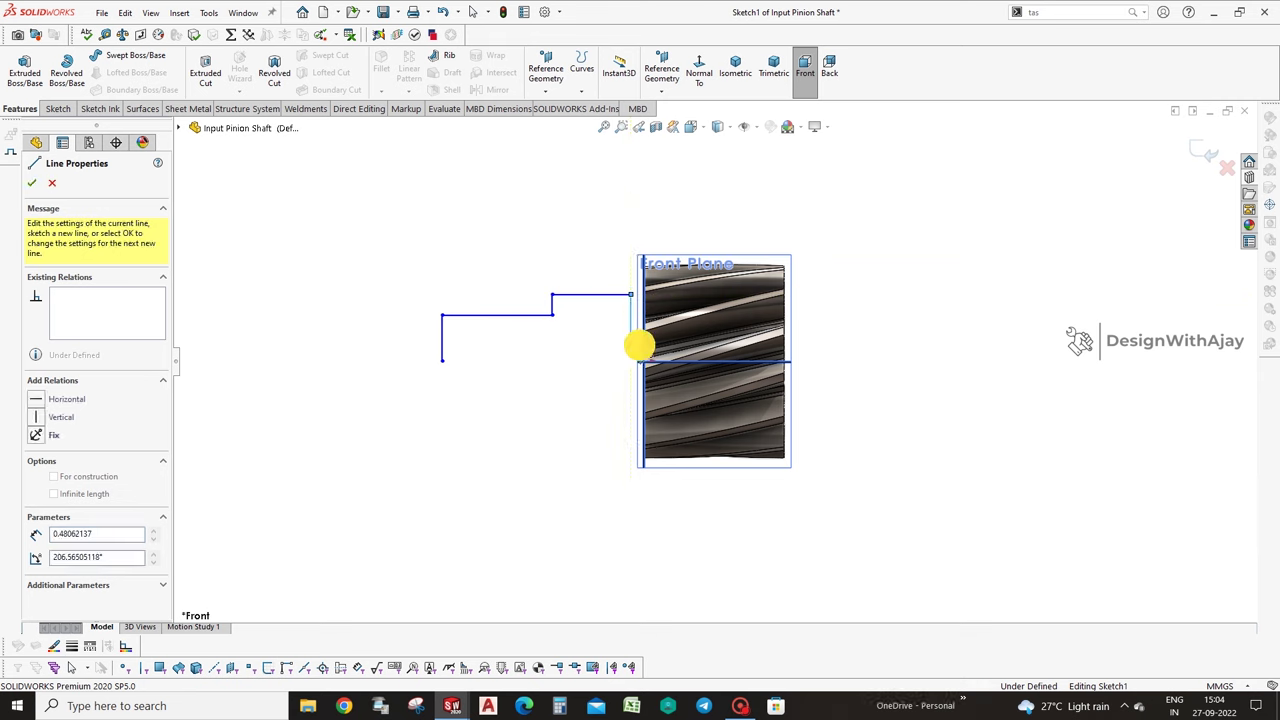
pyautogui.click(800, 344)
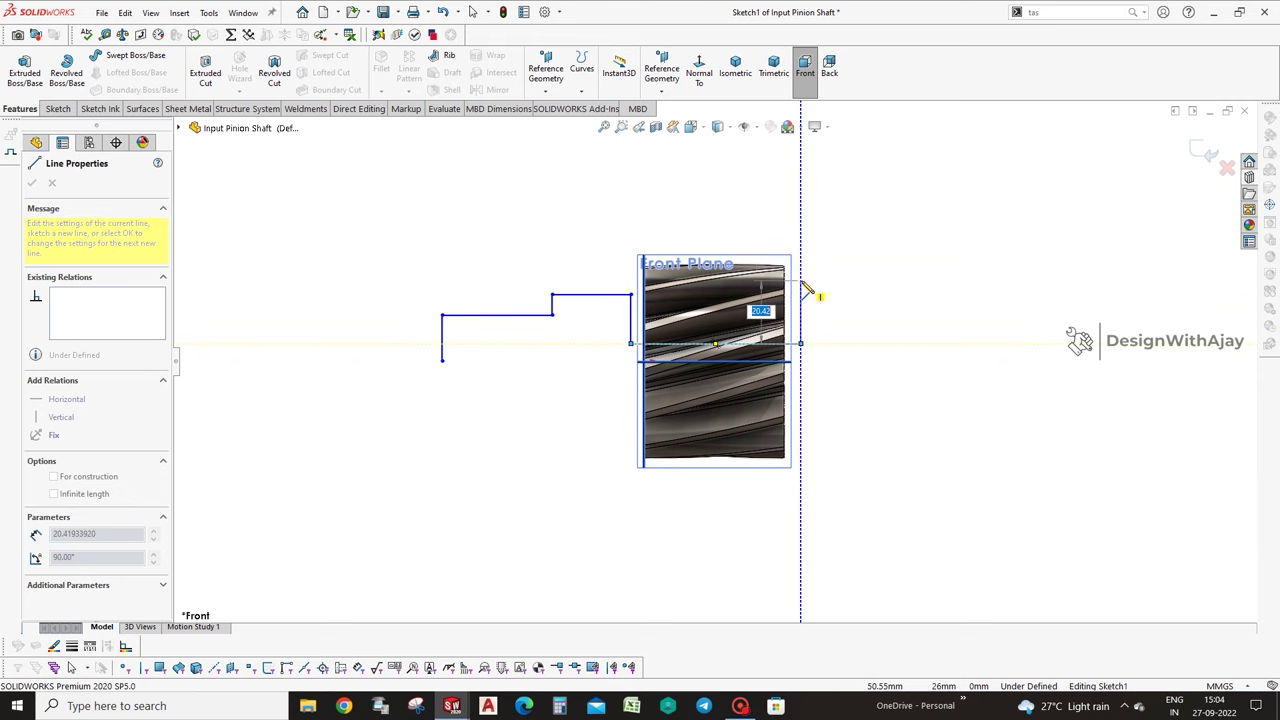
pyautogui.click(800, 279)
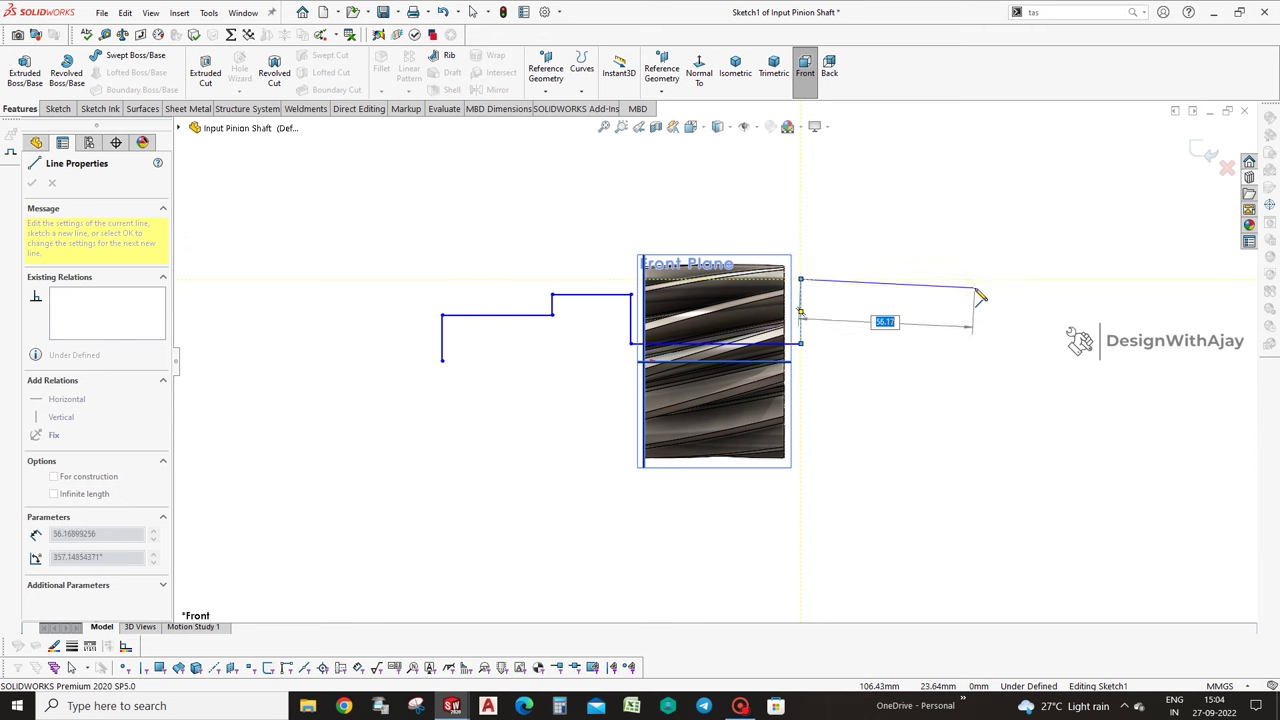
# Draw the right-hand steps and close the profile at its starting point.
pyautogui.click(972, 279)
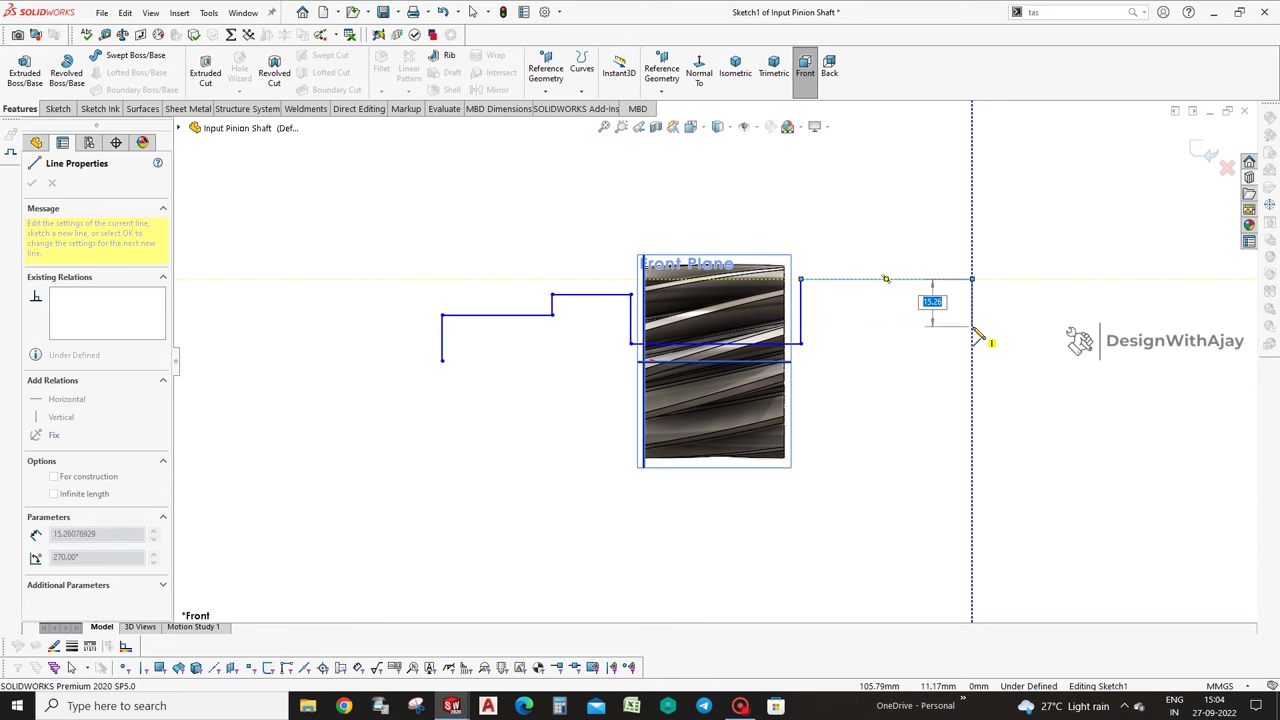
pyautogui.click(972, 326)
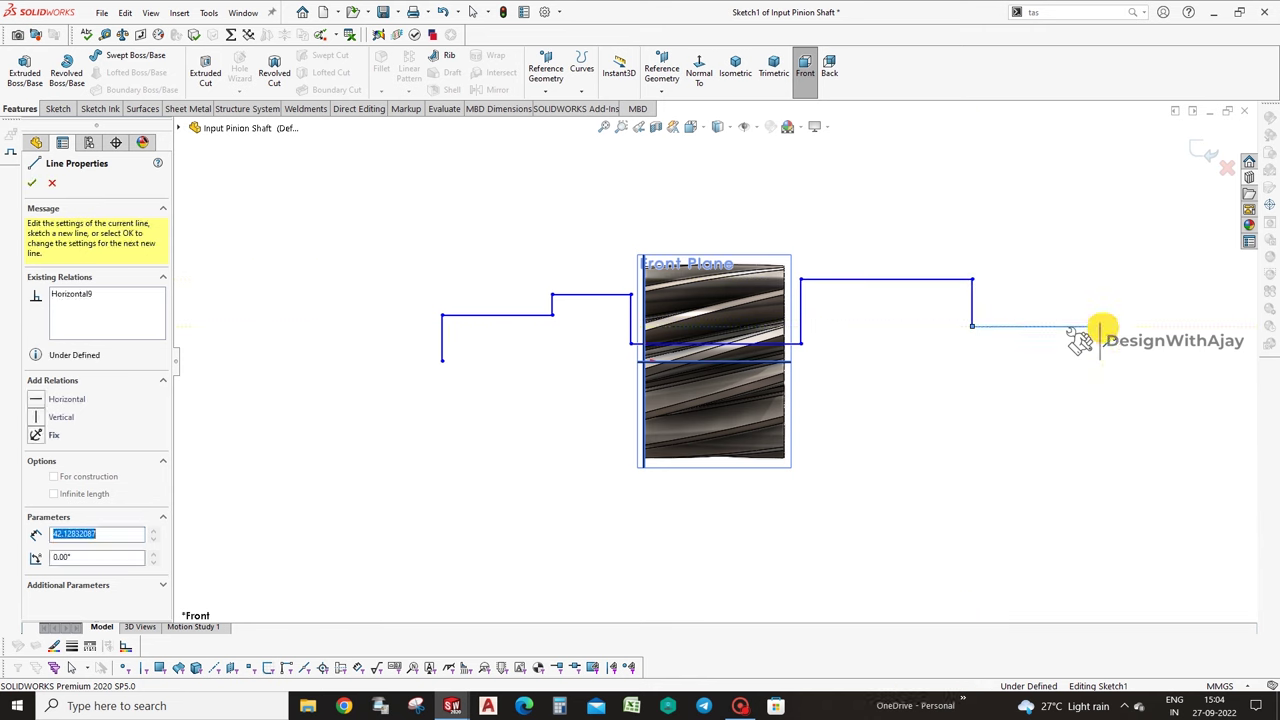
pyautogui.click(1101, 326)
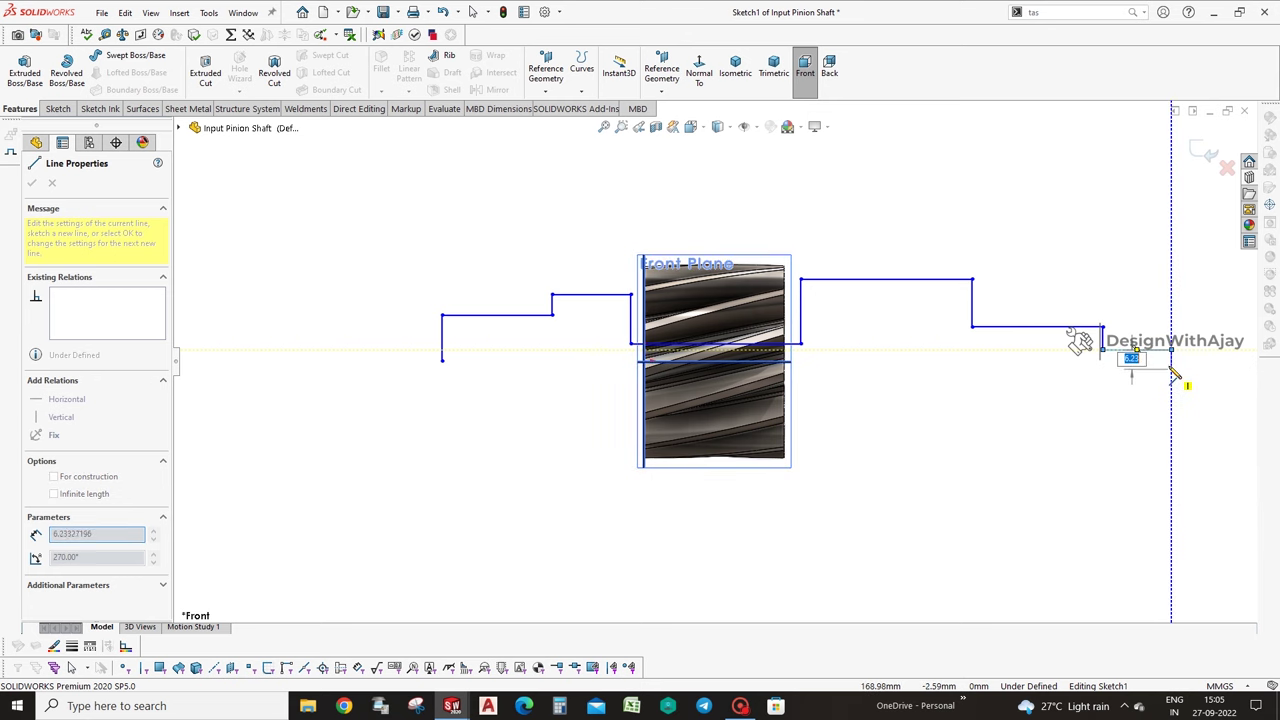
pyautogui.click(1171, 360)
pyautogui.click(442, 360)
pyautogui.press('Escape')
pyautogui.click(506, 360)
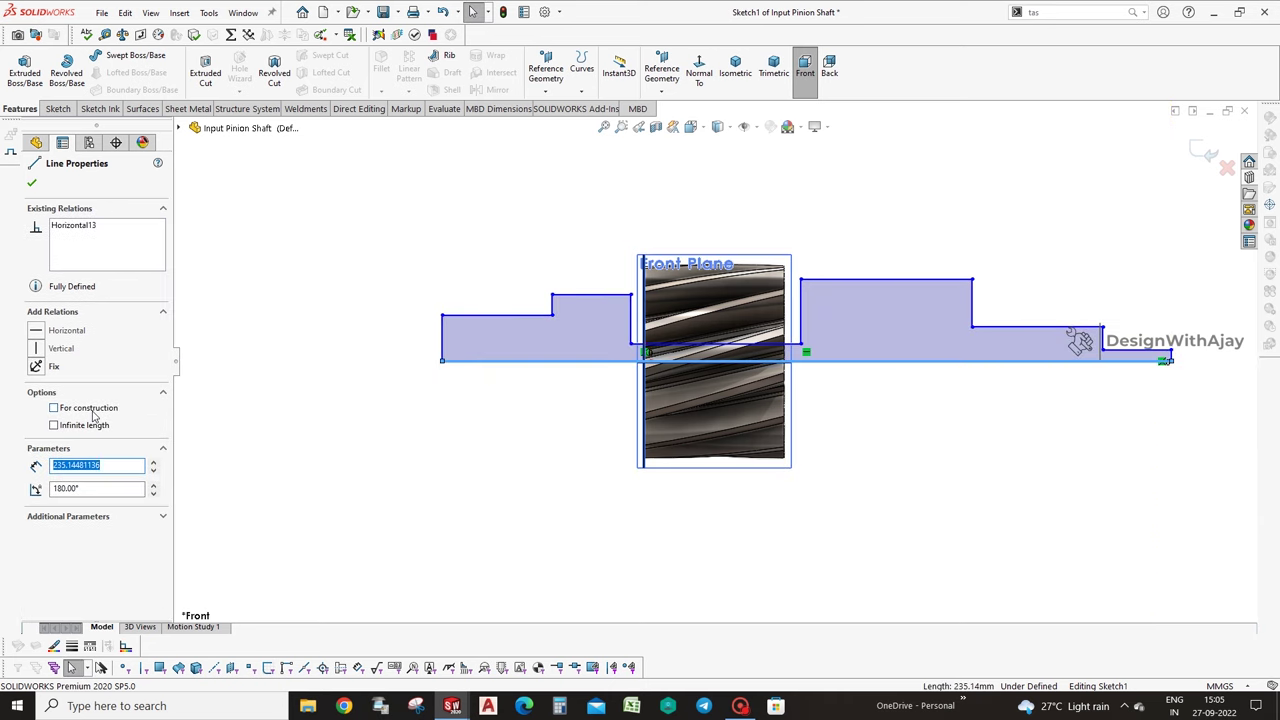
# Convert the bottom line to a centerline and make the gear's left line collinear with the Right Plane.
pyautogui.click(94, 416)
pyautogui.click(800, 534)
pyautogui.scroll(-3, 727, 300)
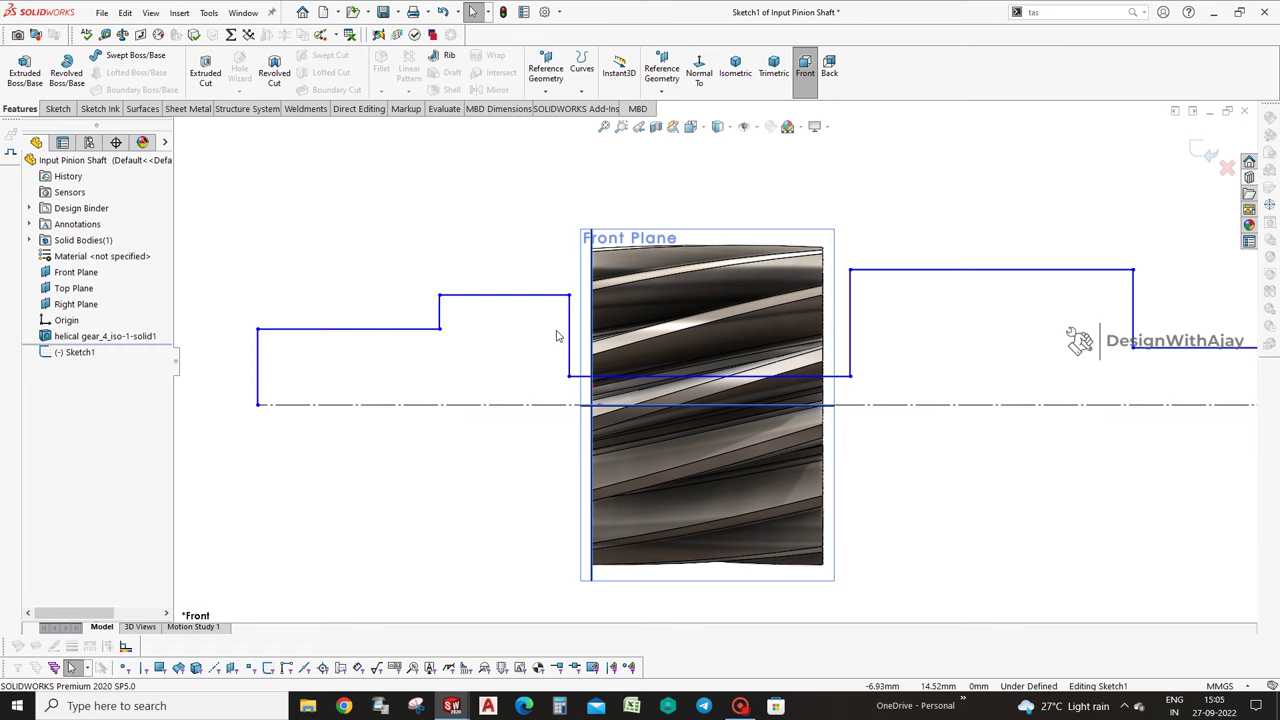
pyautogui.click(569, 330)
pyautogui.scroll(-5, 590, 240)
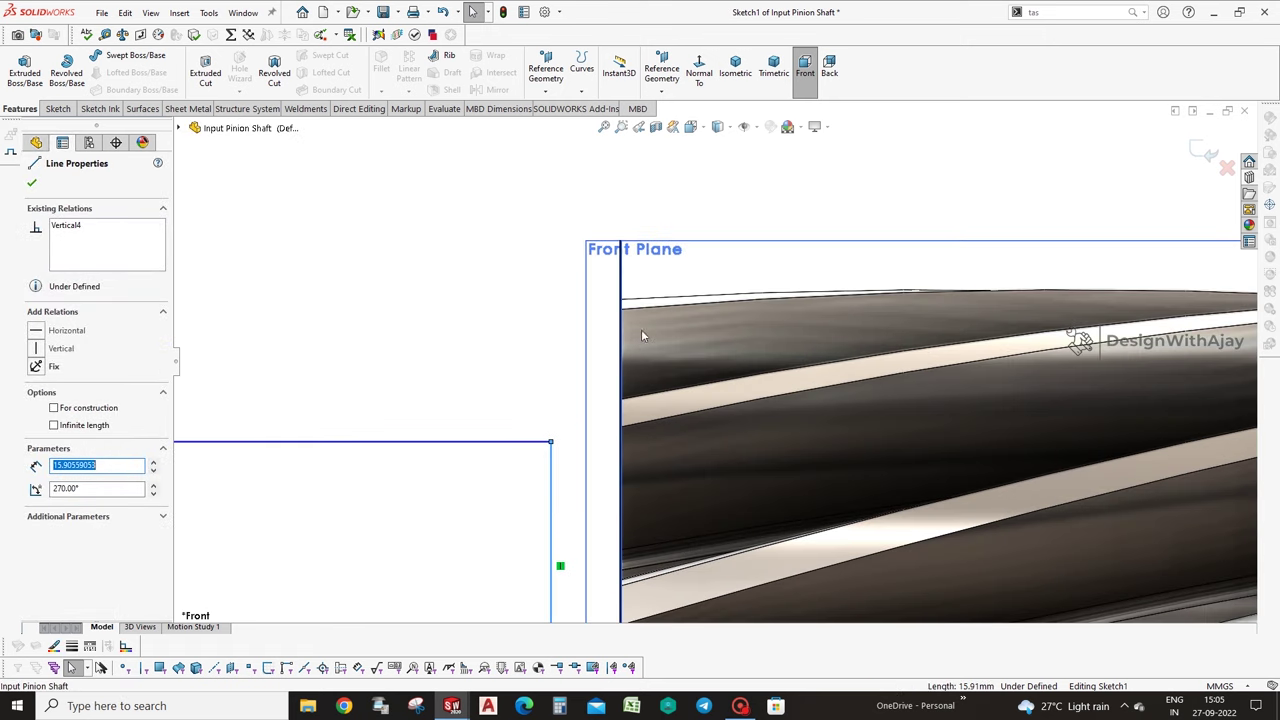
pyautogui.keyDown('ctrl'); pyautogui.click(622, 325); pyautogui.keyUp('ctrl')
pyautogui.click(75, 391)
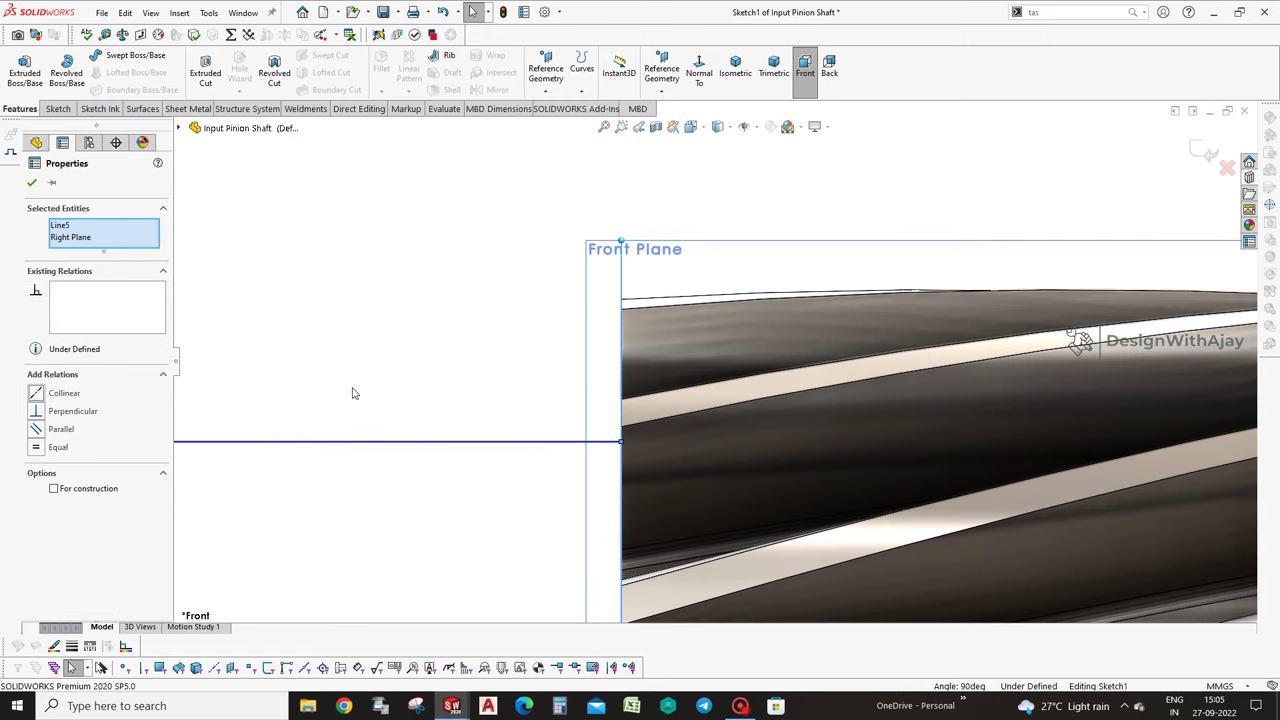
pyautogui.press('f')
pyautogui.click(714, 334)
# Make the gear's right vertical line collinear with the gear's right edge.
pyautogui.click(728, 313)
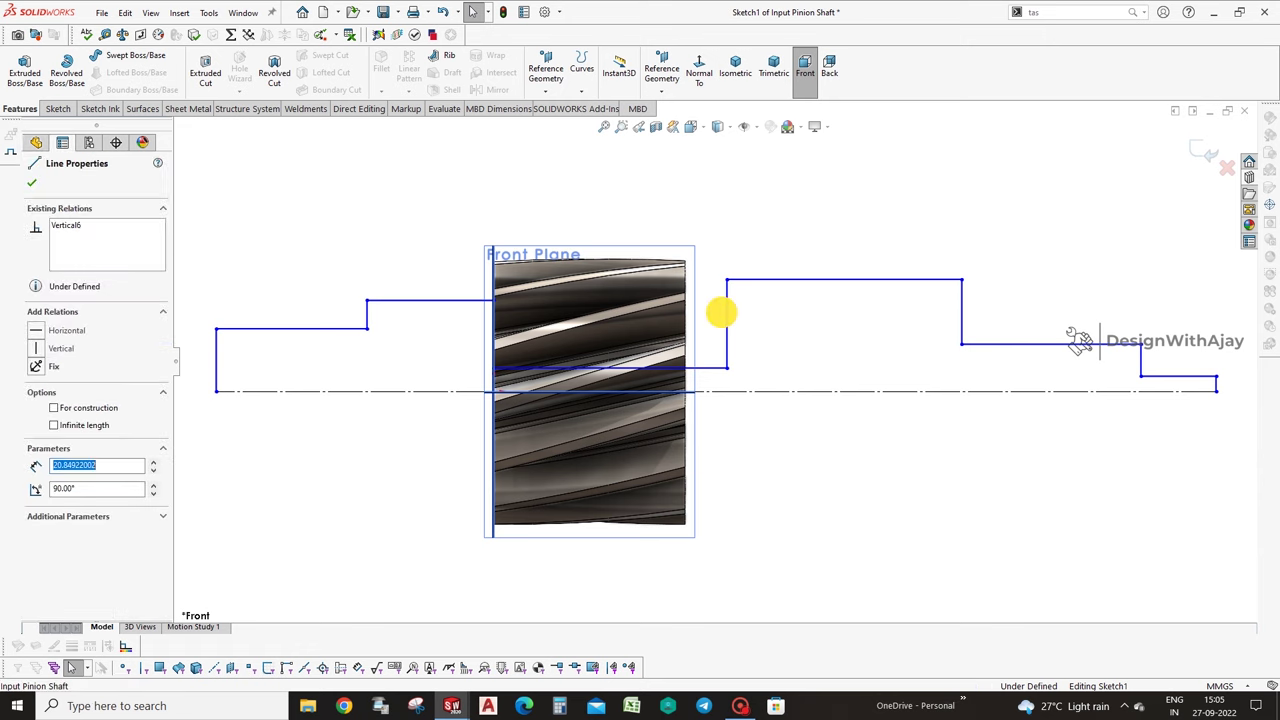
pyautogui.scroll(-2, 690, 310)
pyautogui.keyDown('ctrl'); pyautogui.click(675, 297); pyautogui.keyUp('ctrl')
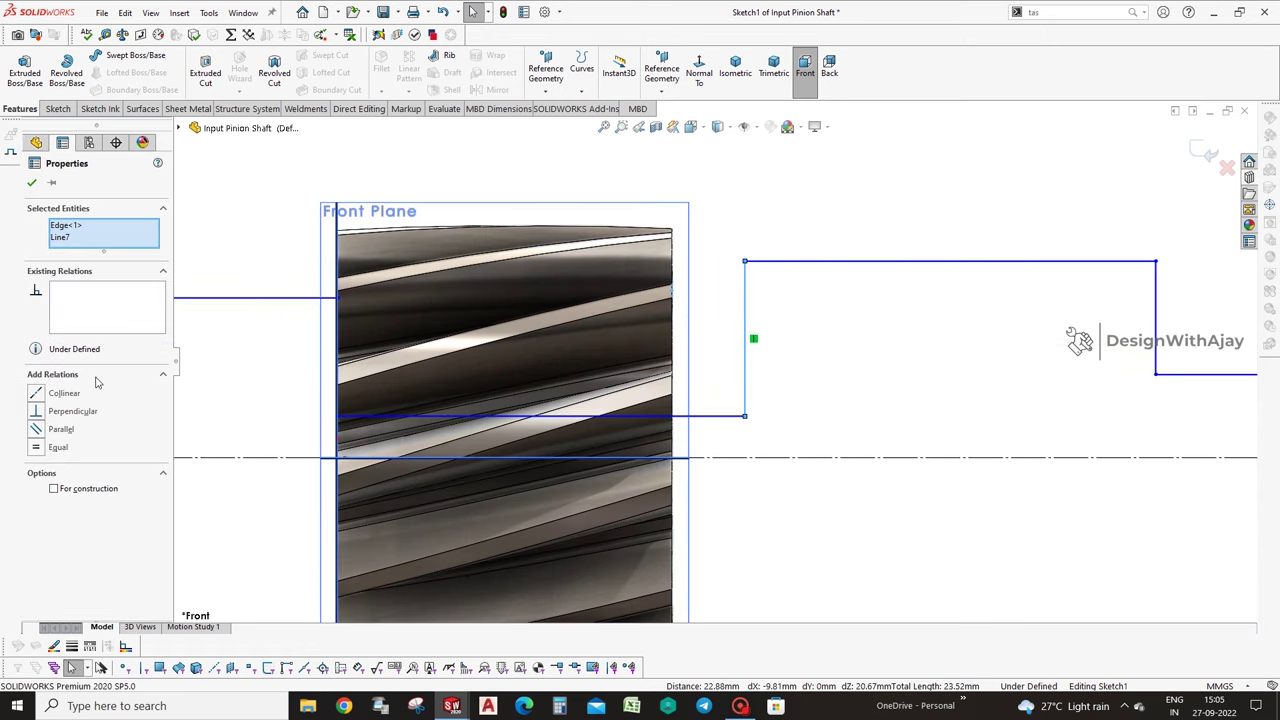
pyautogui.click(50, 393)
# Dimension the left step's height from the centerline as 20.
pyautogui.press('d')
pyautogui.press('f')
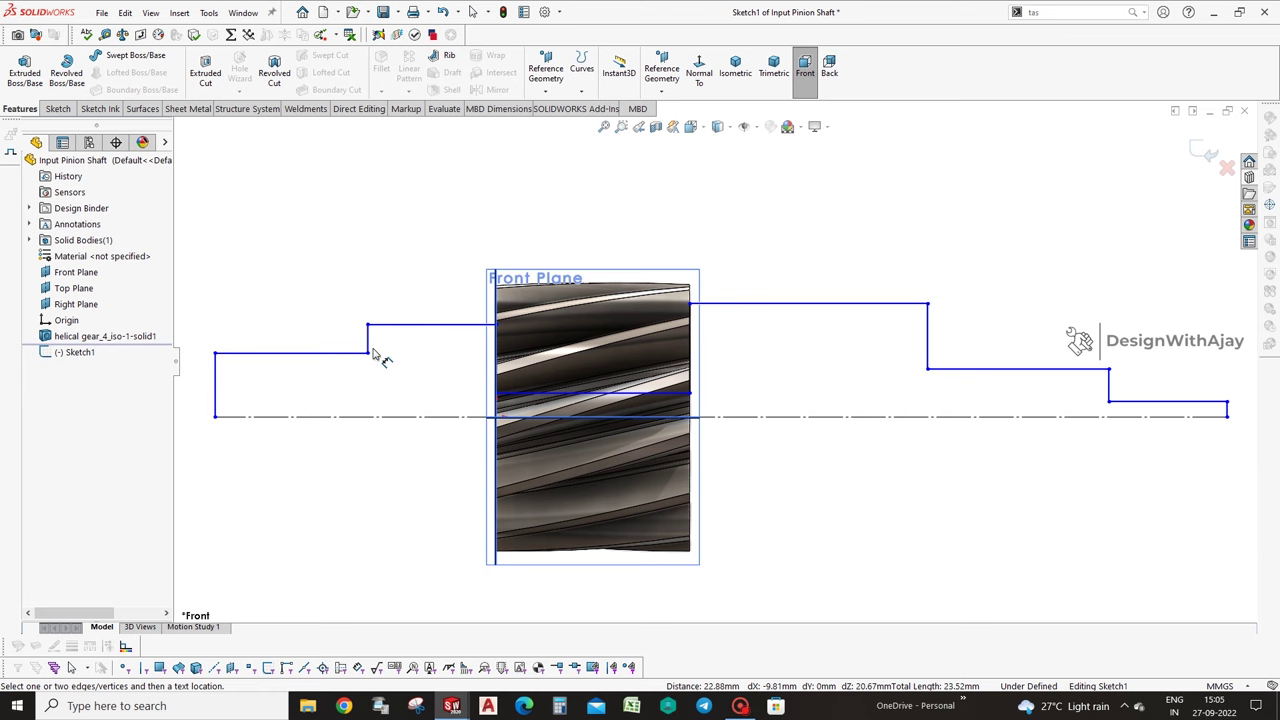
pyautogui.click(425, 324)
pyautogui.click(428, 416)
pyautogui.click(432, 445)
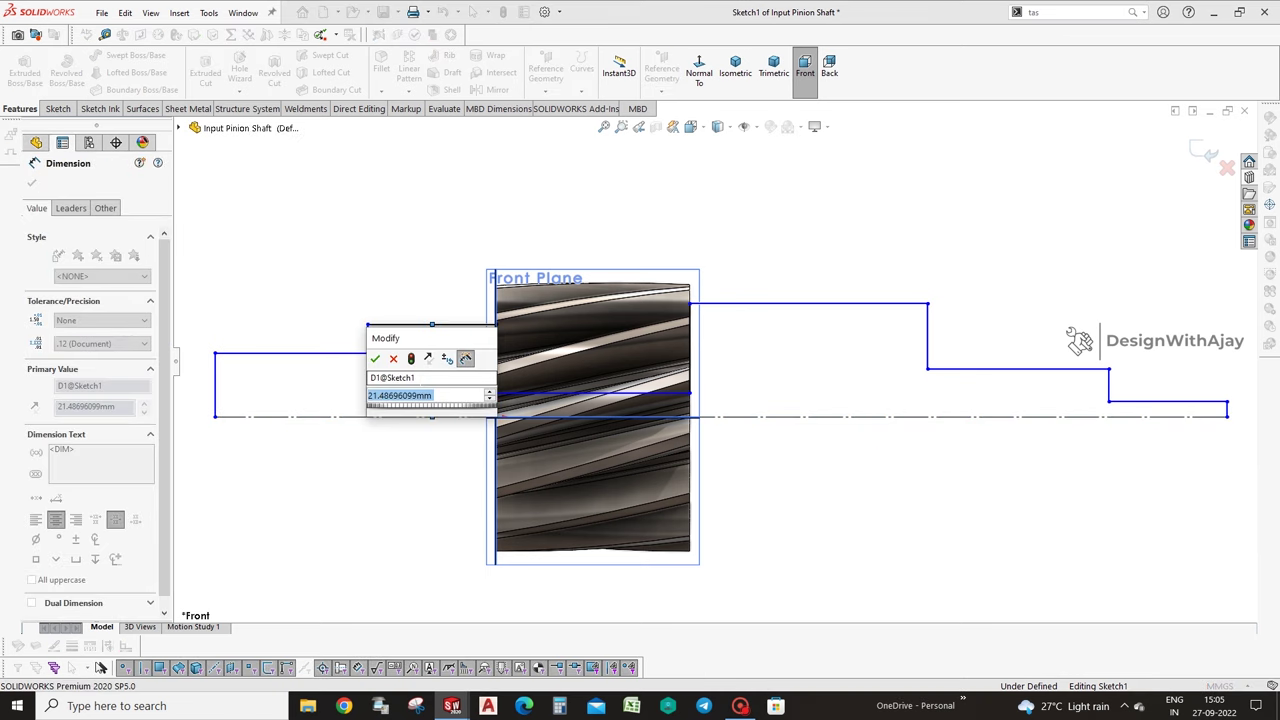
pyautogui.write('20')
pyautogui.press('Return')
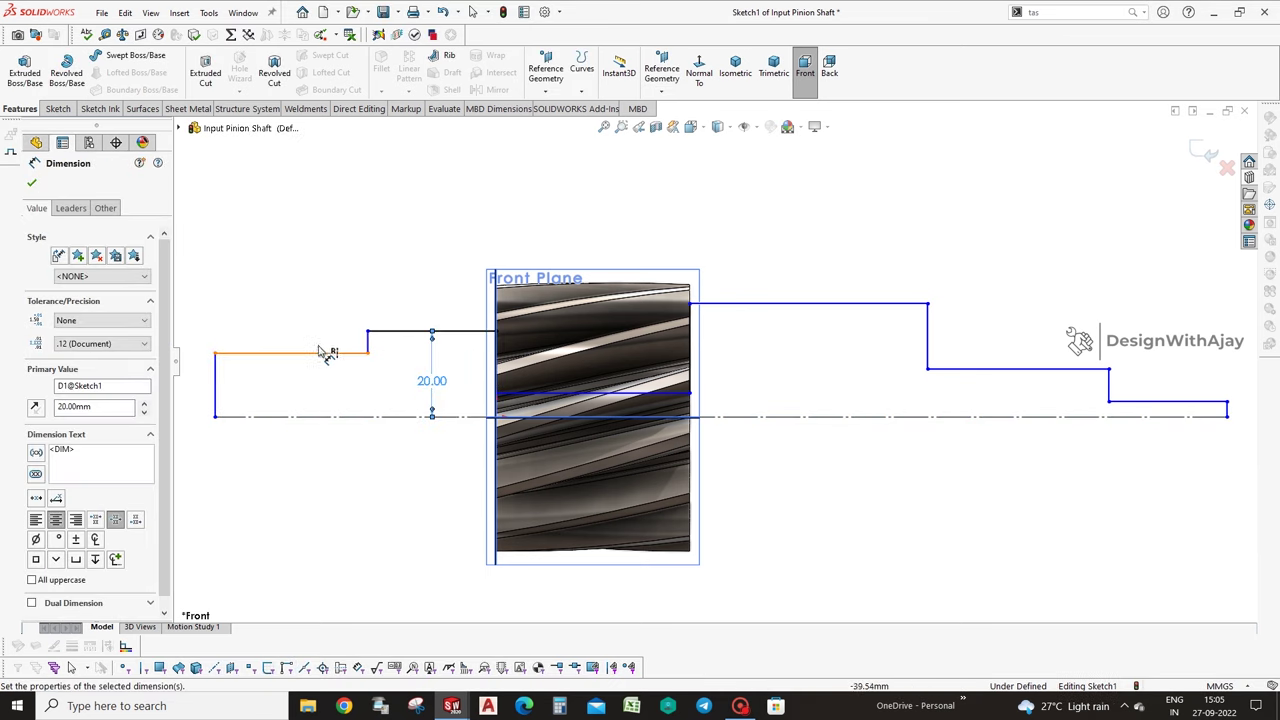
# Dimension the leftmost step's height as 17.5, correcting the mistaken 1.75 entry.
pyautogui.click(313, 355)
pyautogui.click(340, 405)
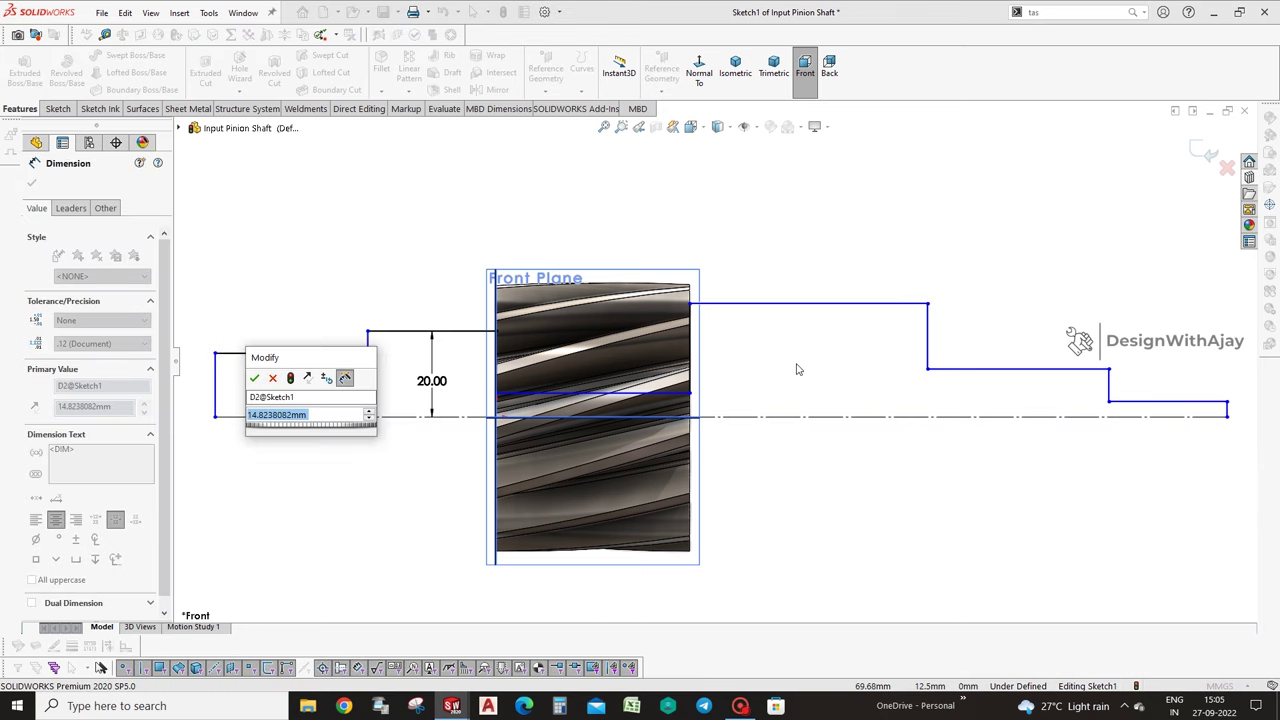
pyautogui.write('1.75')
pyautogui.press('Return')
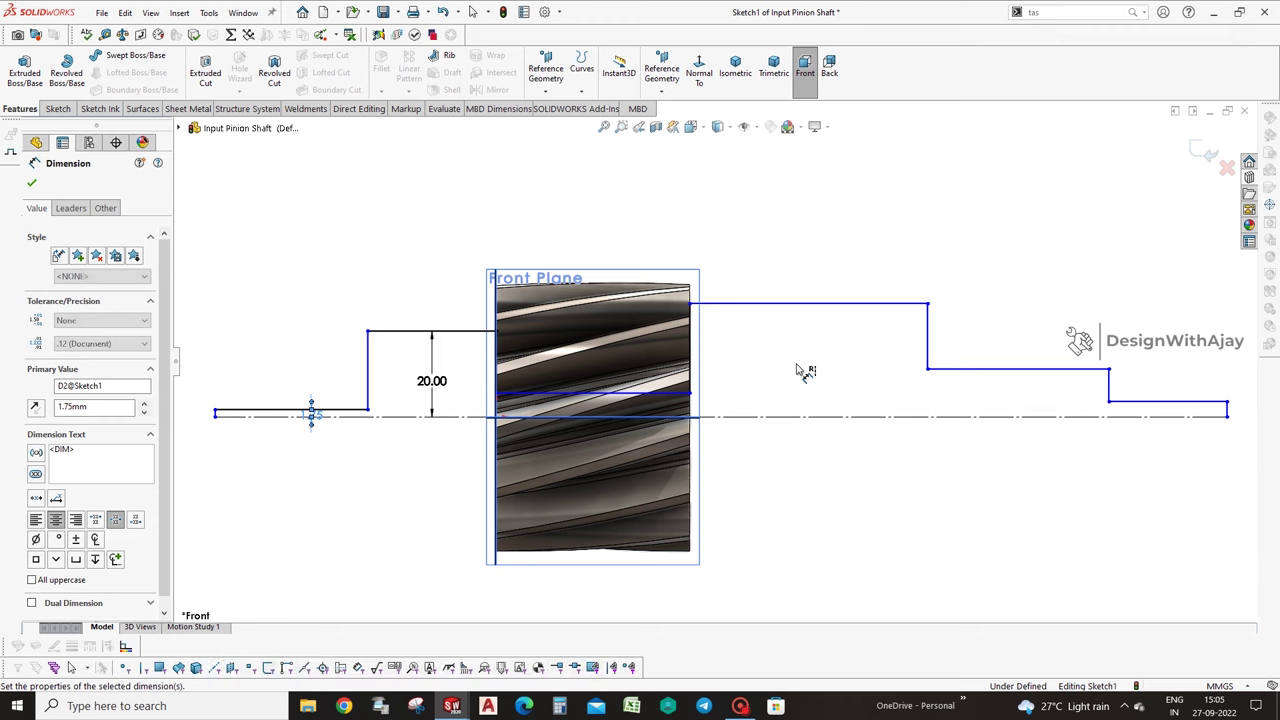
pyautogui.moveTo(316, 413); pyautogui.dragTo(303, 478)
pyautogui.click(287, 470)
pyautogui.write('17.5')
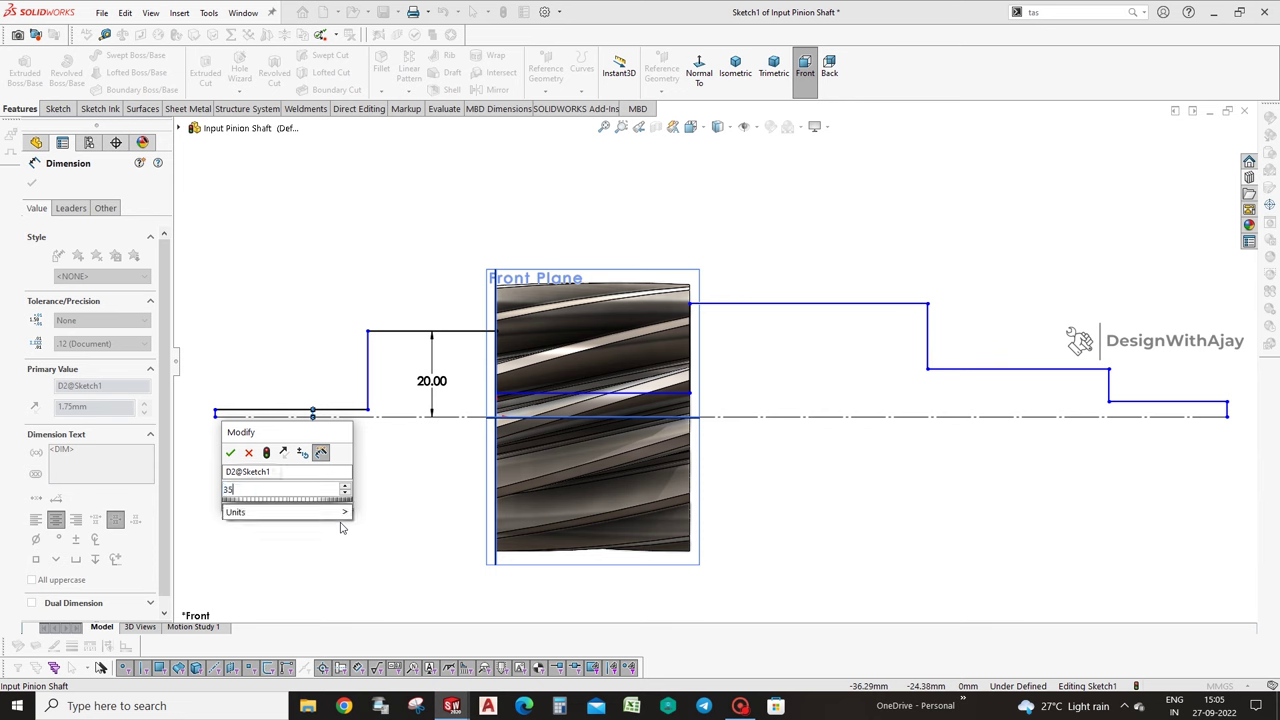
pyautogui.press('Return')
pyautogui.click(470, 490)
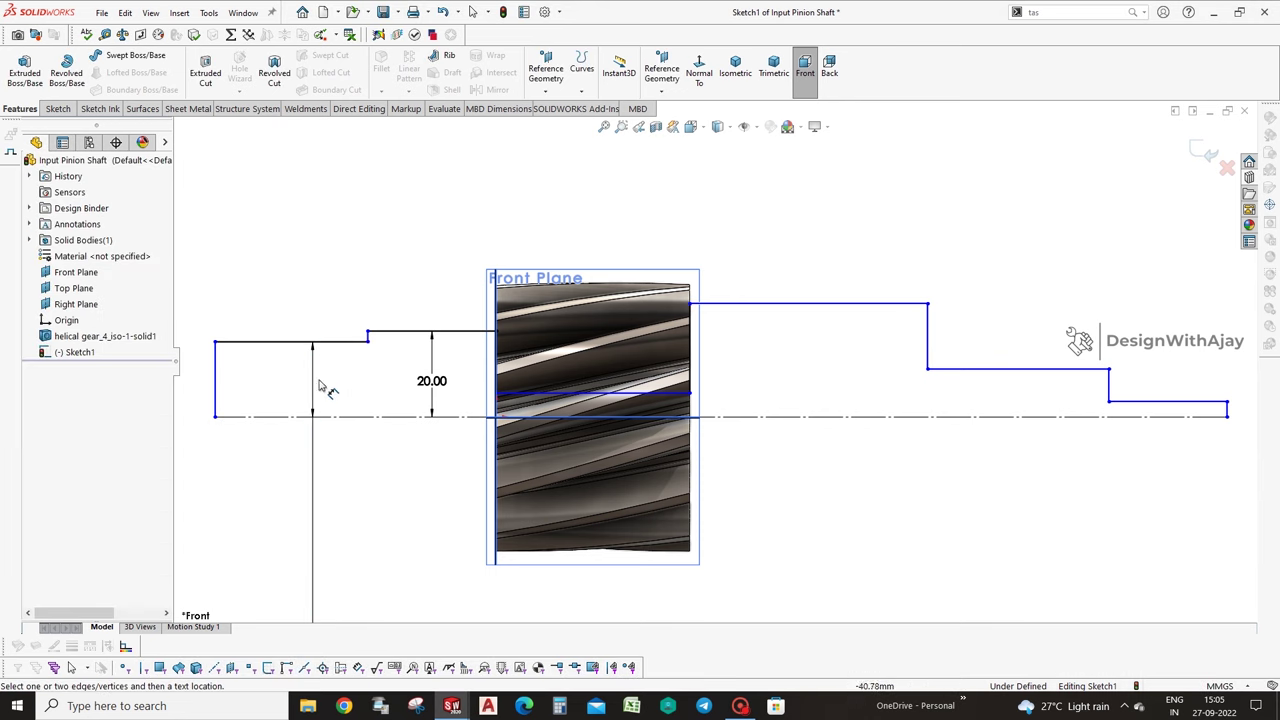
# Dimension the first two step lengths as 17 and 30.
pyautogui.click(271, 342)
pyautogui.click(280, 310)
pyautogui.write('17')
pyautogui.press('Return')
pyautogui.click(345, 332)
pyautogui.click(350, 310)
pyautogui.write('30')
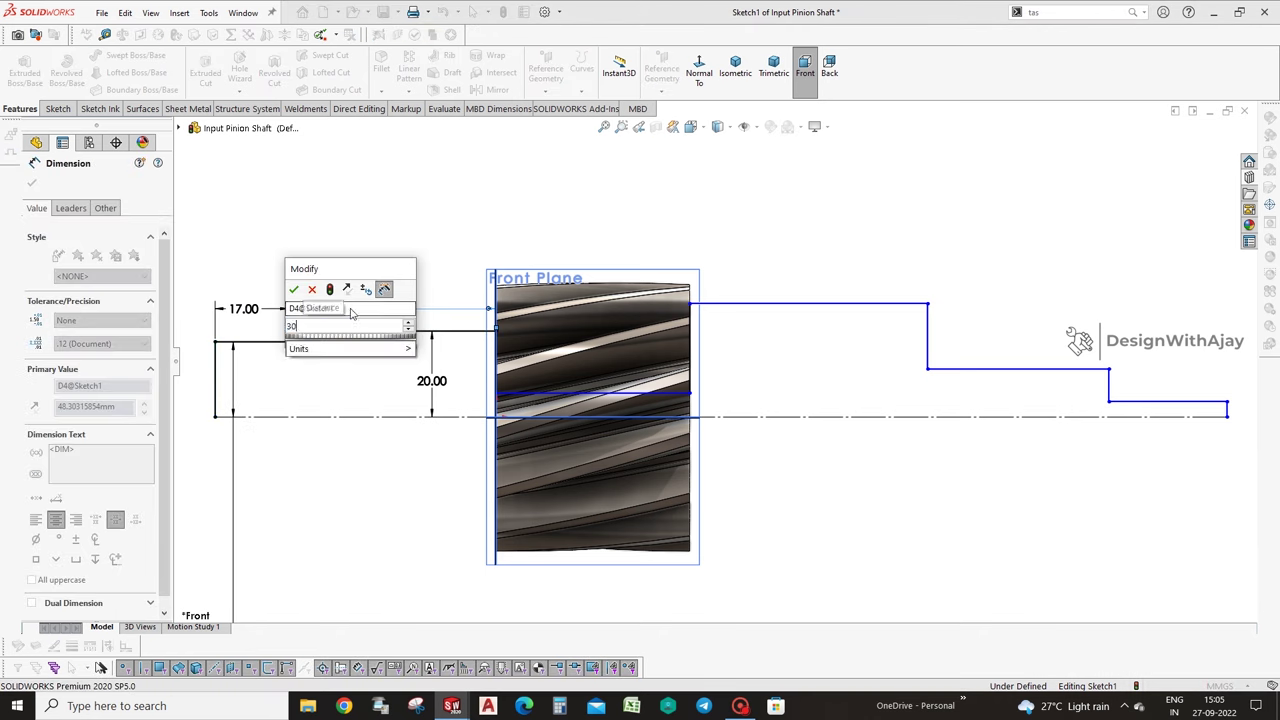
pyautogui.press('Return')
# Give the step right of the gear a 29 length and a 20 height.
pyautogui.click(757, 302)
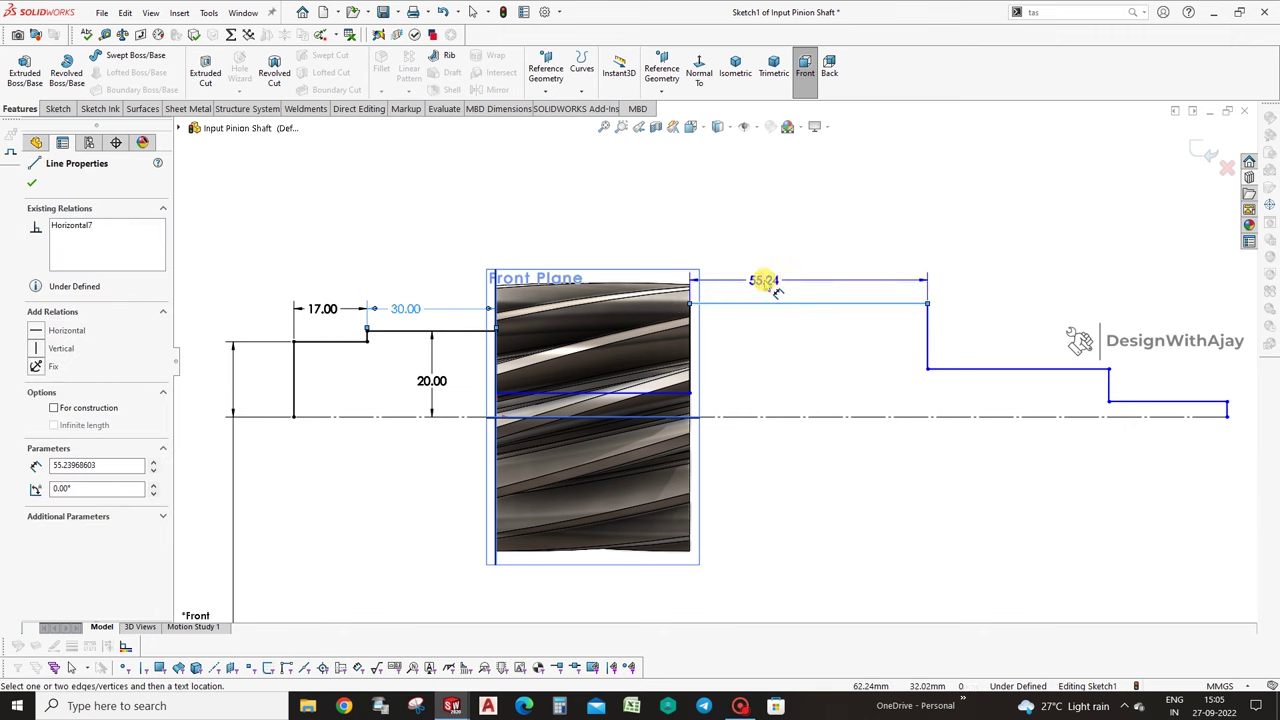
pyautogui.click(766, 278)
pyautogui.write('29')
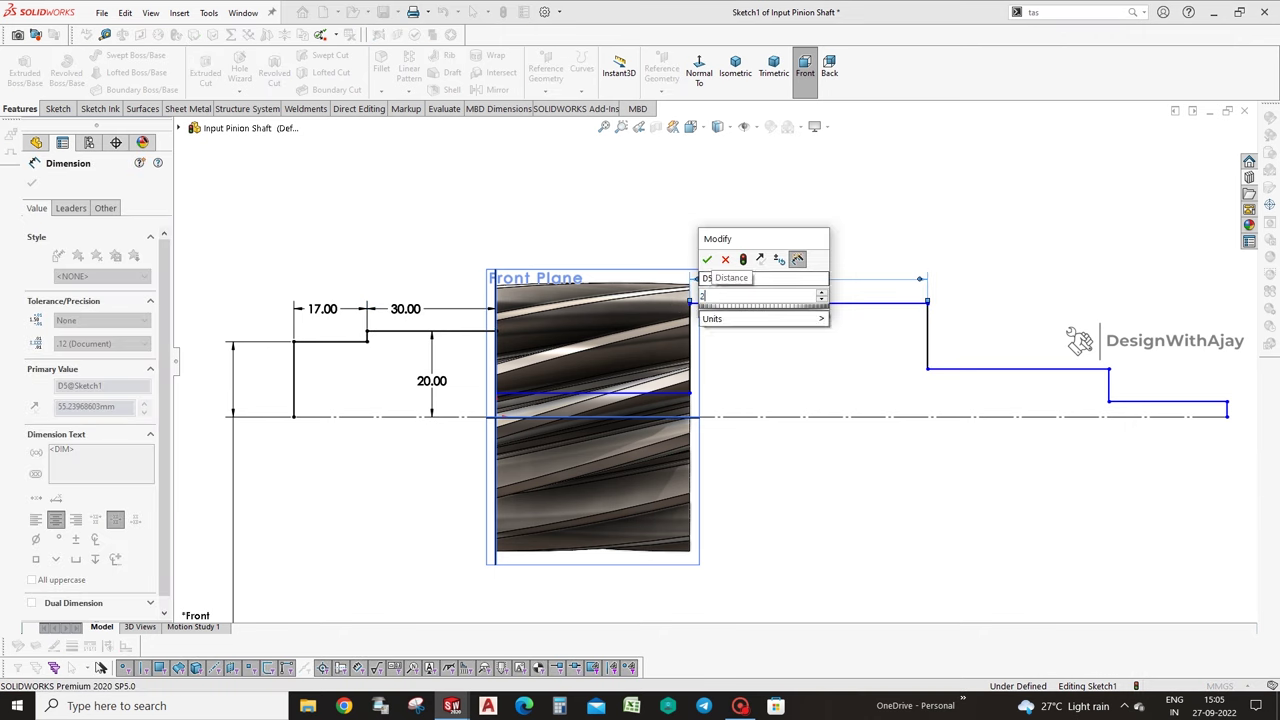
pyautogui.press('Return')
pyautogui.click(757, 303)
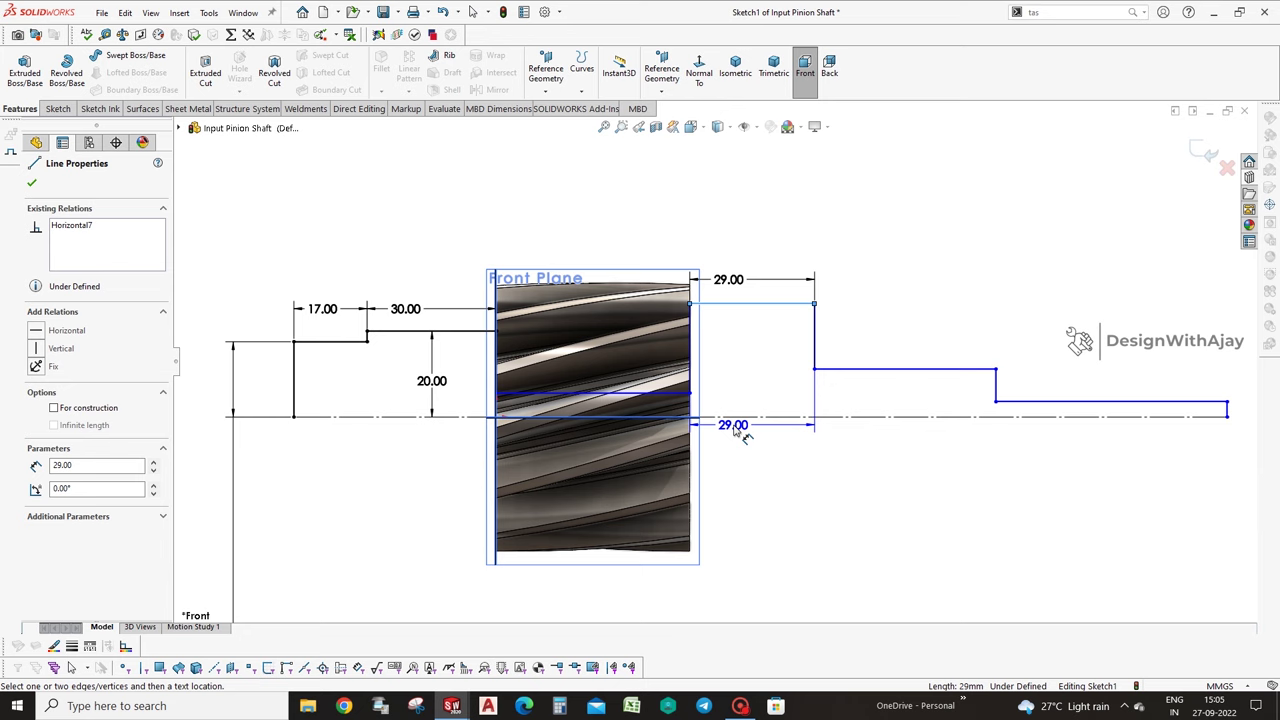
pyautogui.click(740, 416)
pyautogui.click(770, 398)
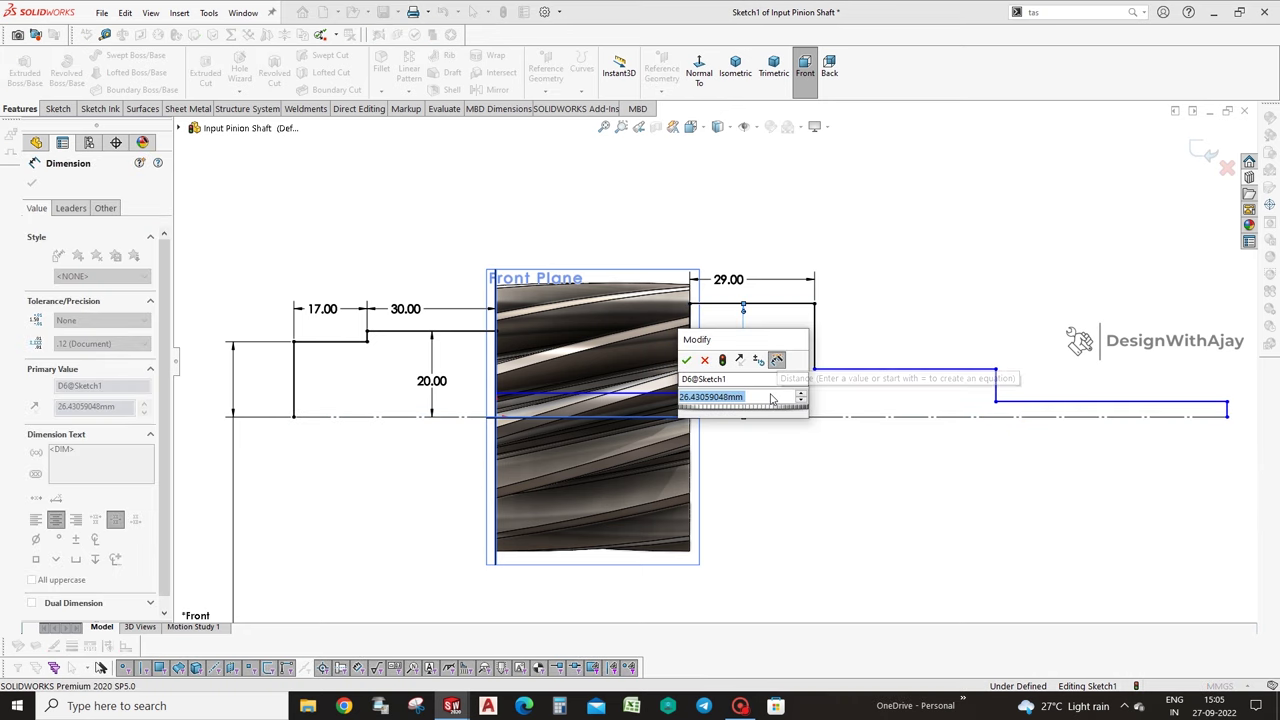
pyautogui.write('29')
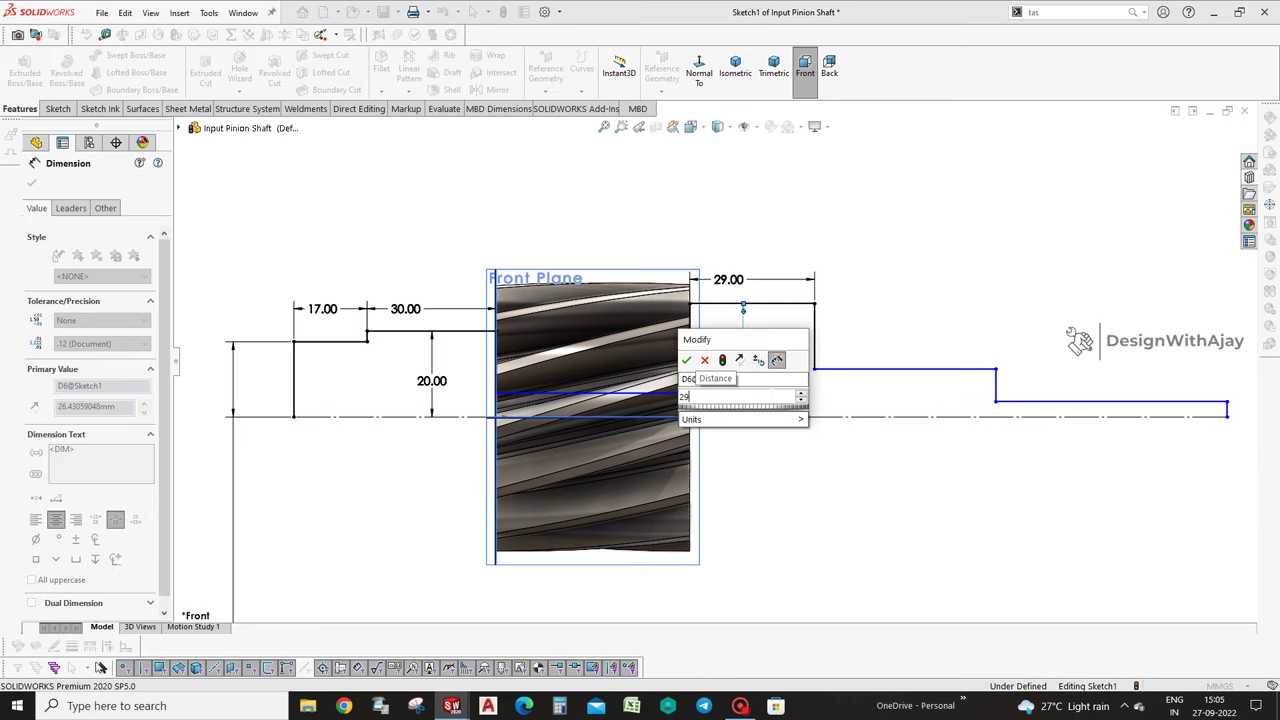
pyautogui.press('BackSpace')
pyautogui.press('BackSpace')
pyautogui.write('20')
pyautogui.press('Return')
pyautogui.press('Escape')
# Pull the right step lines upward and set the middle right step's length to 35.
pyautogui.moveTo(923, 390); pyautogui.dragTo(960, 380)
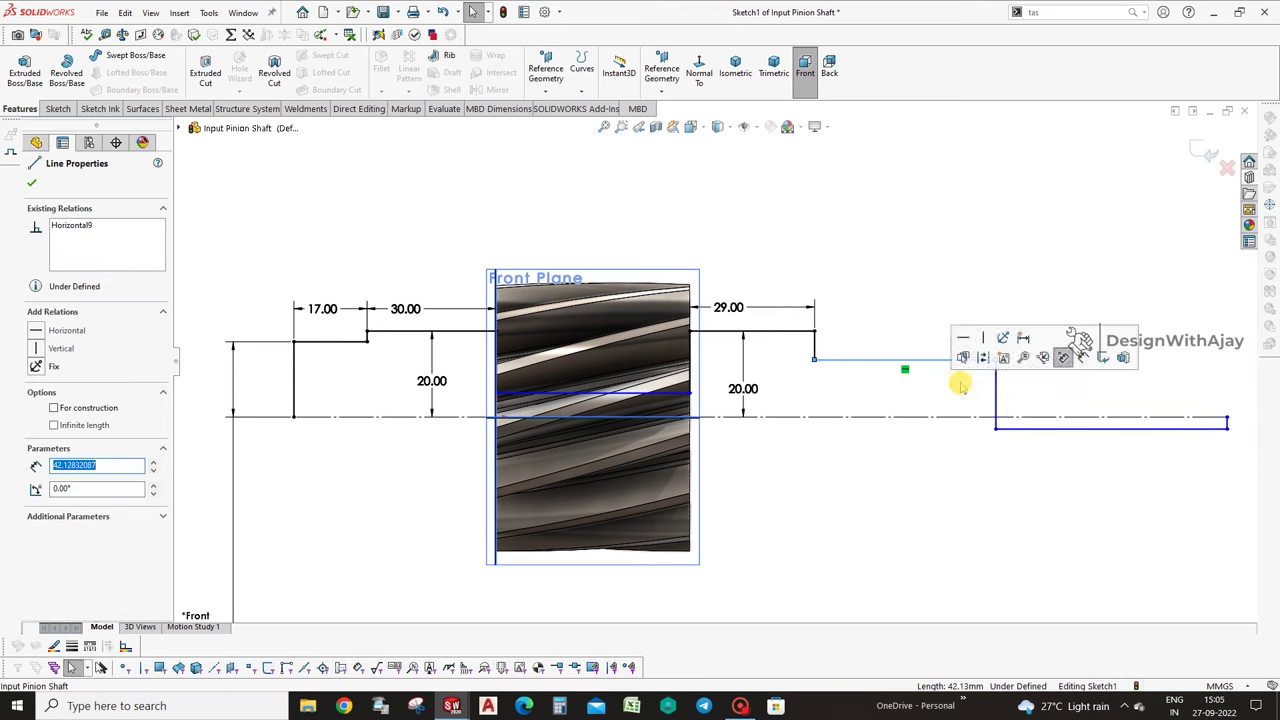
pyautogui.moveTo(1051, 428); pyautogui.dragTo(1023, 383)
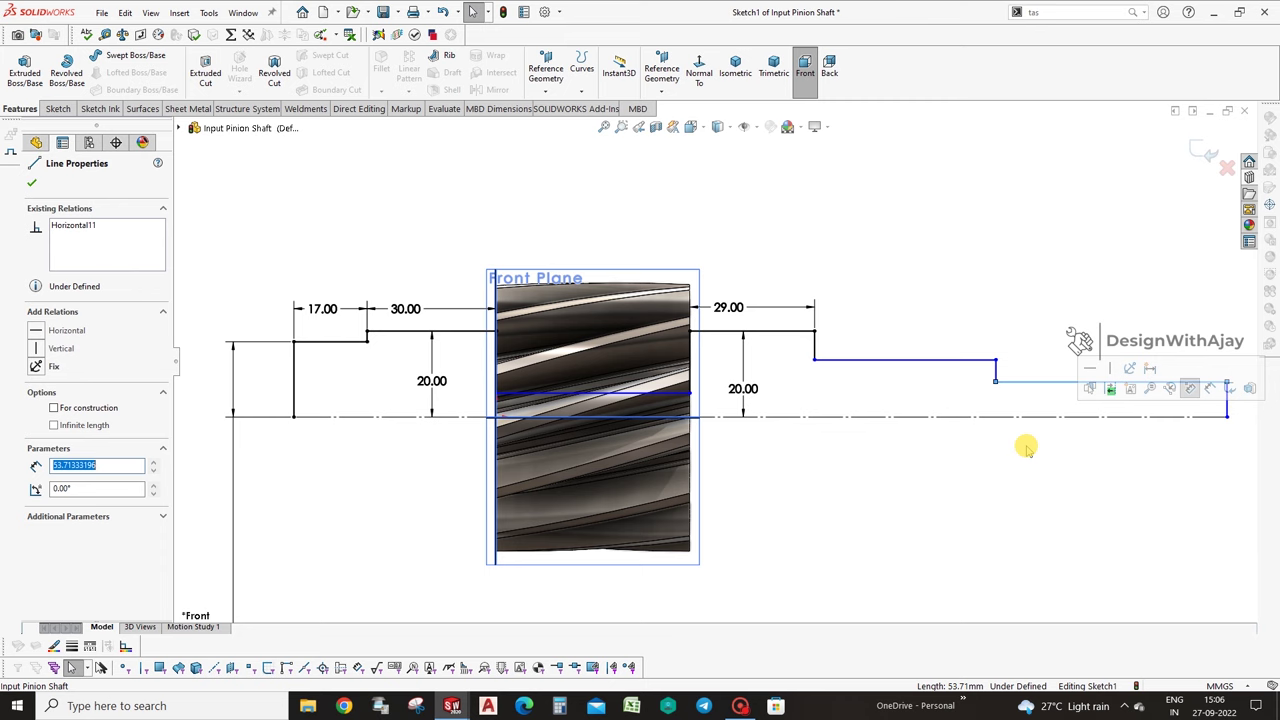
pyautogui.click(934, 360)
pyautogui.click(936, 322)
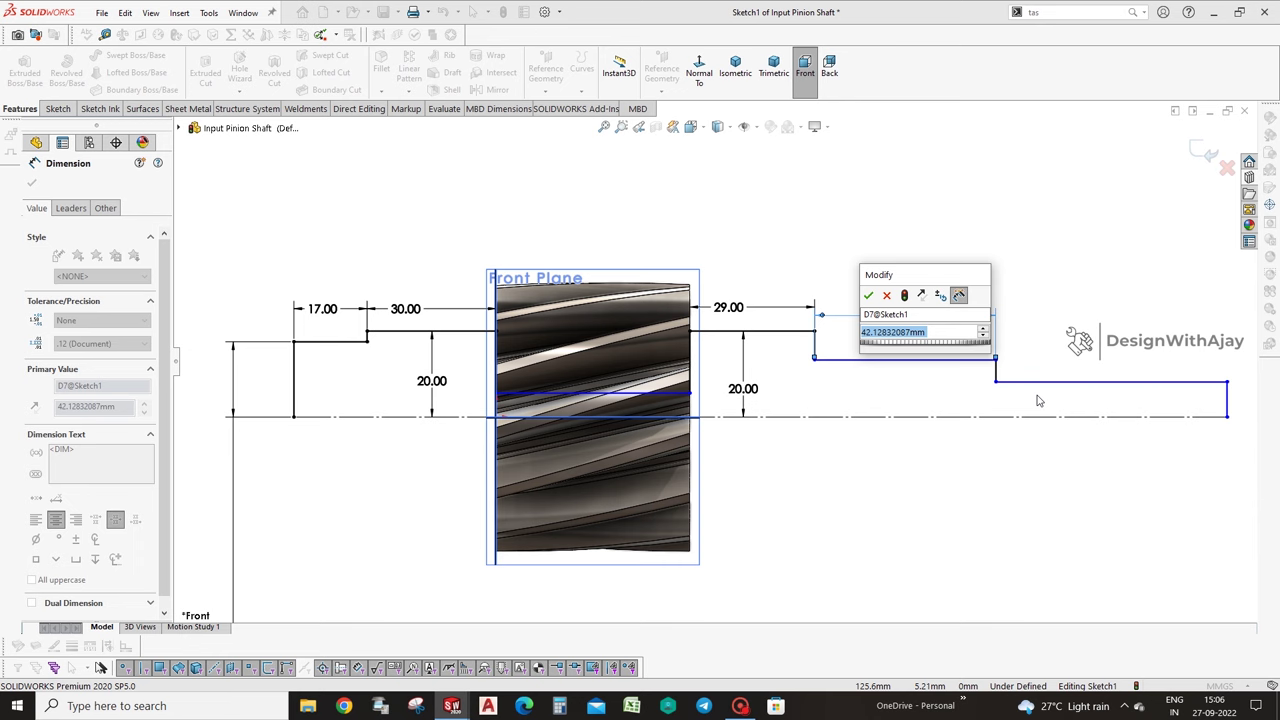
pyautogui.write('17.5')
pyautogui.press('Return')
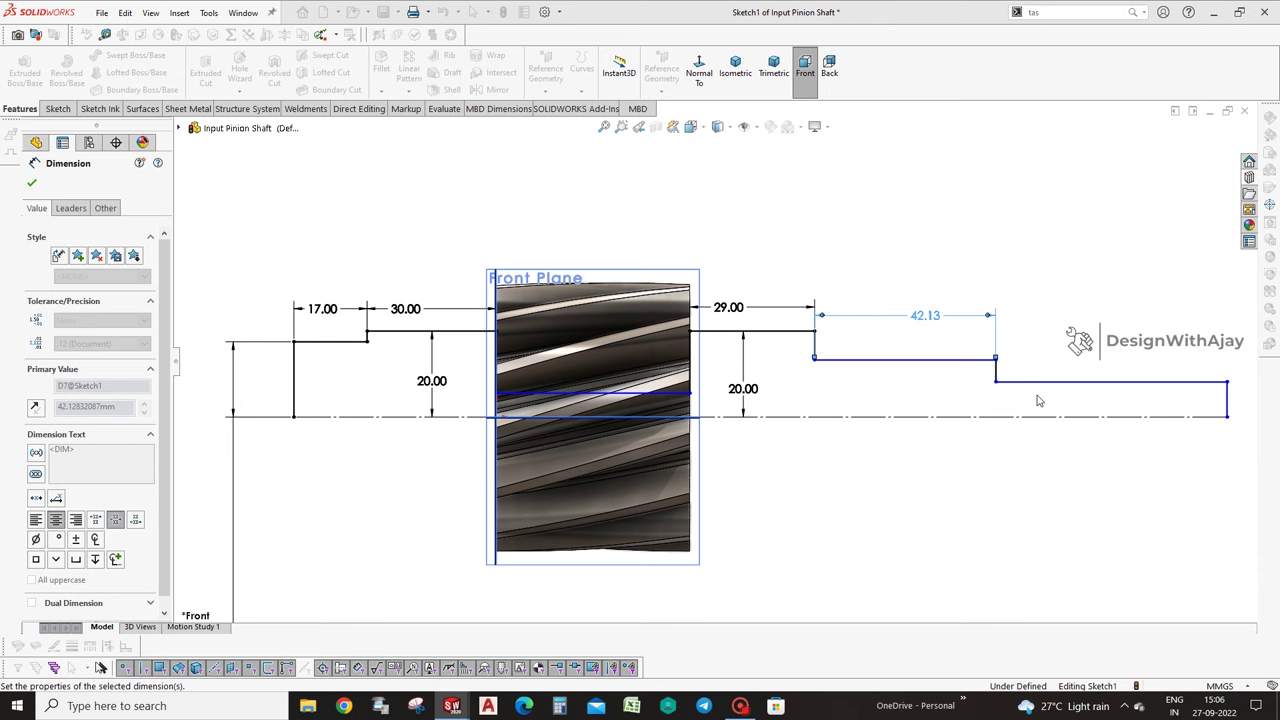
pyautogui.doubleClick(860, 315)
pyautogui.write('35')
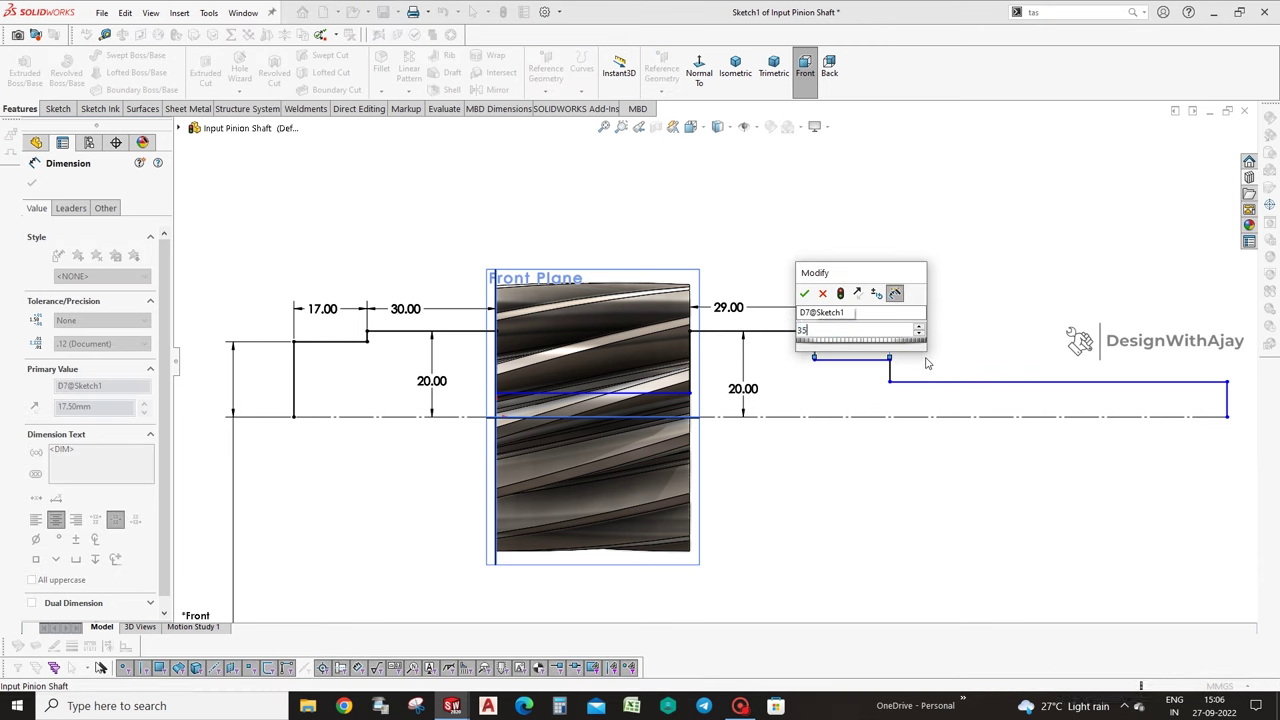
pyautogui.press('Return')
# Set the middle right step's height to 35/2 (17.5).
pyautogui.click(900, 415)
pyautogui.click(895, 360)
pyautogui.click(894, 389)
pyautogui.write('35/2')
pyautogui.press('Return')
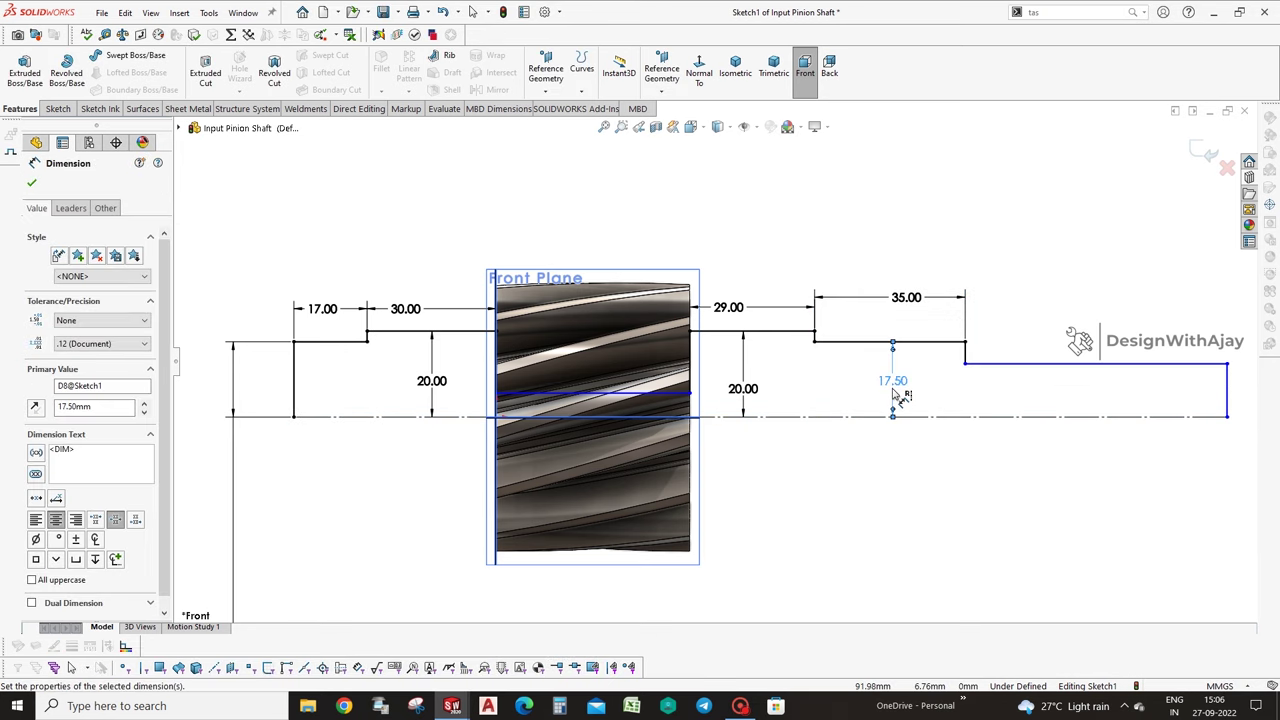
pyautogui.click(1127, 305)
# Dimension the rightmost step's height as 32/2 (16) and its length as 60.
pyautogui.click(1008, 415)
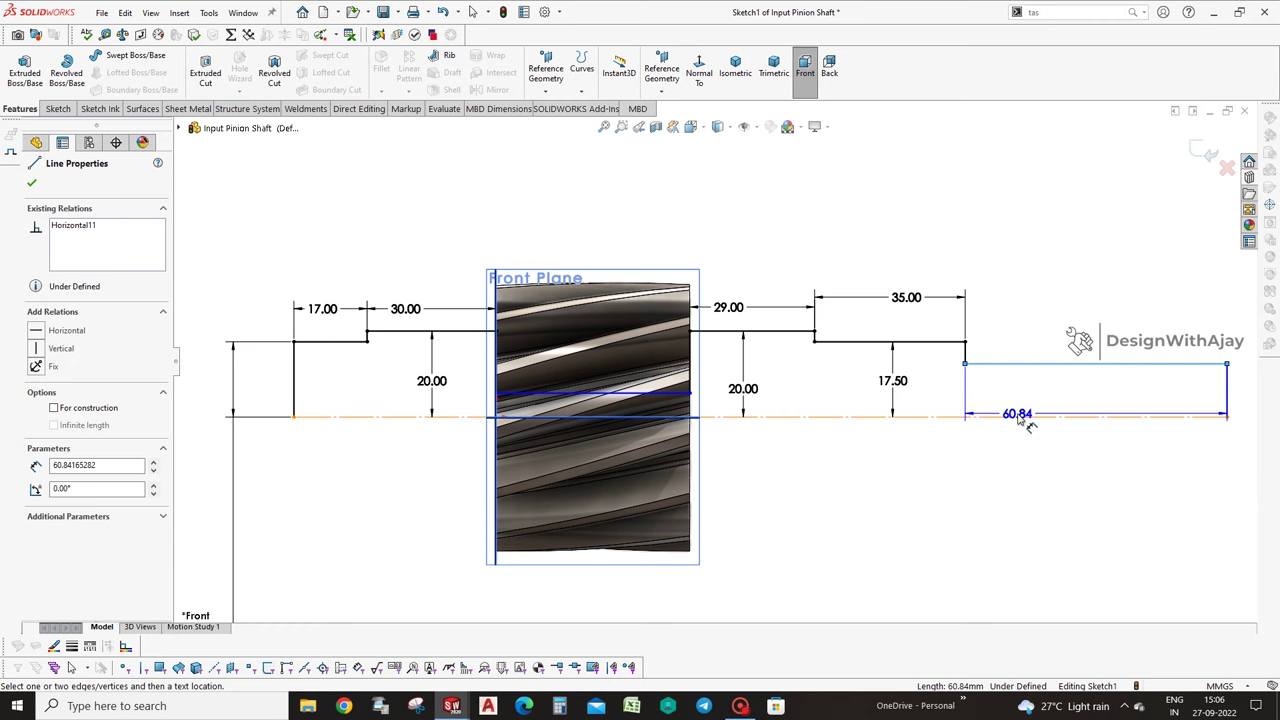
pyautogui.click(1032, 364)
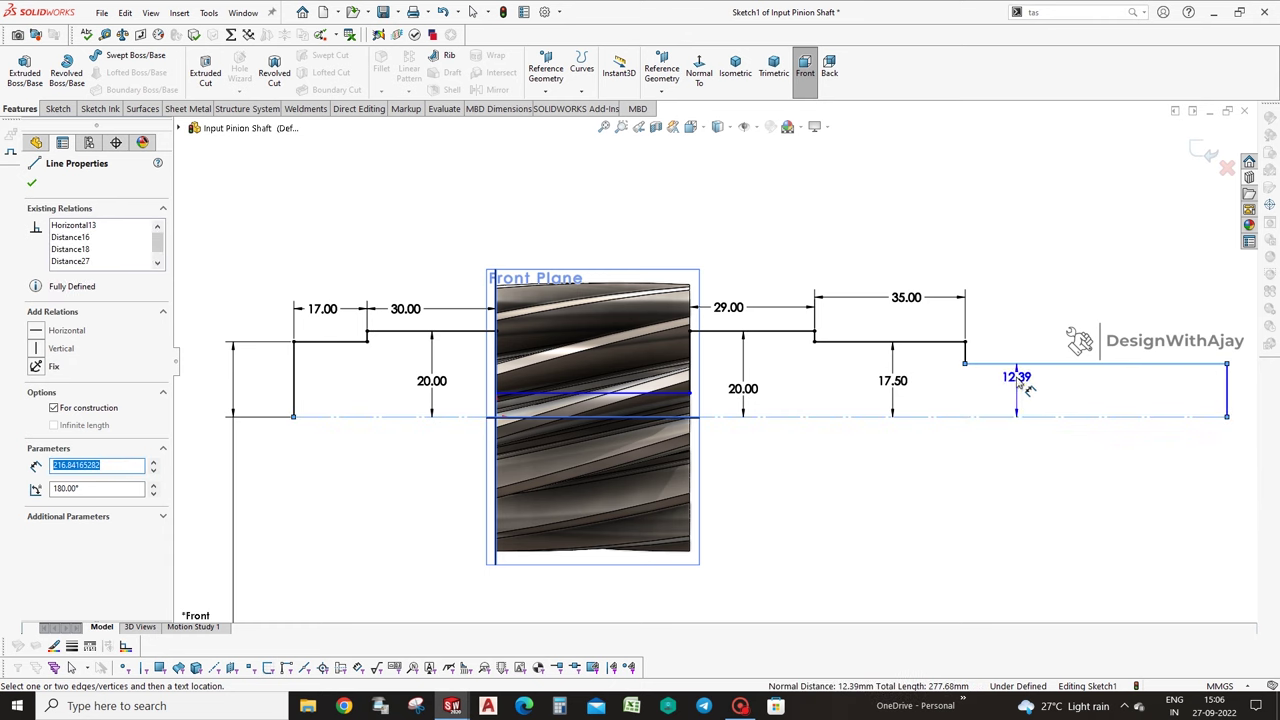
pyautogui.click(1104, 270)
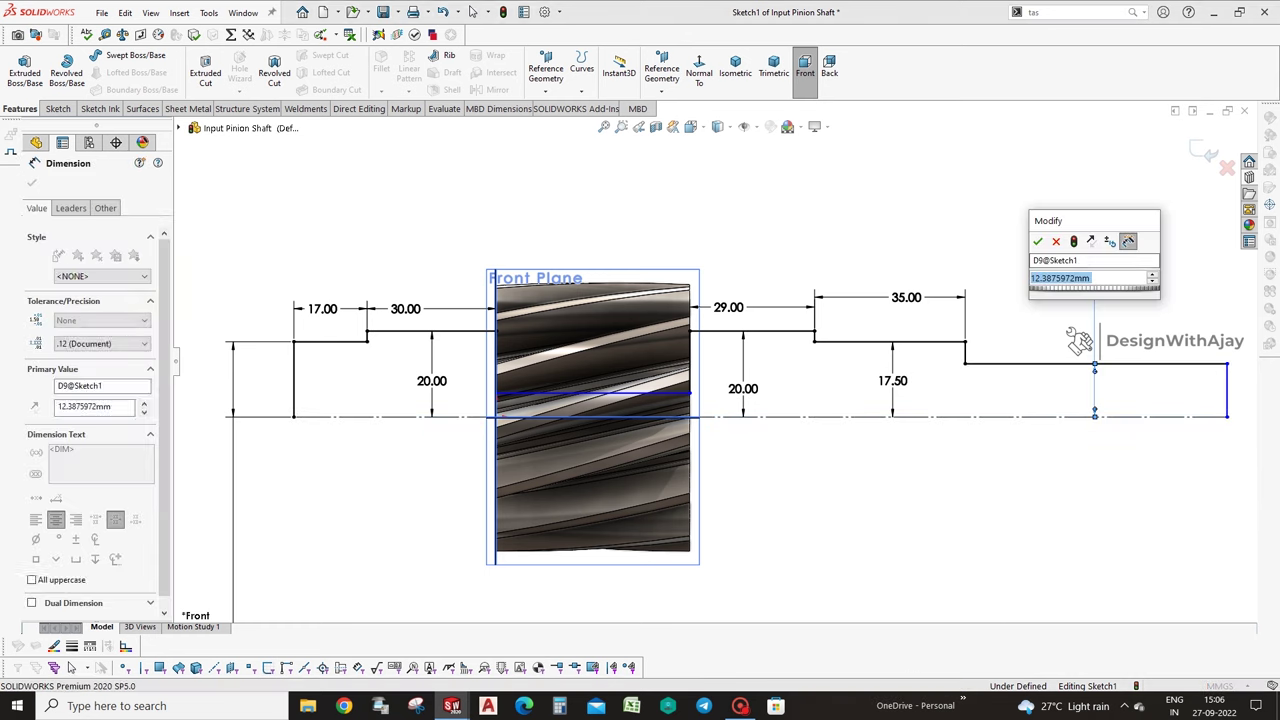
pyautogui.write('32//')
pyautogui.write('2/2')
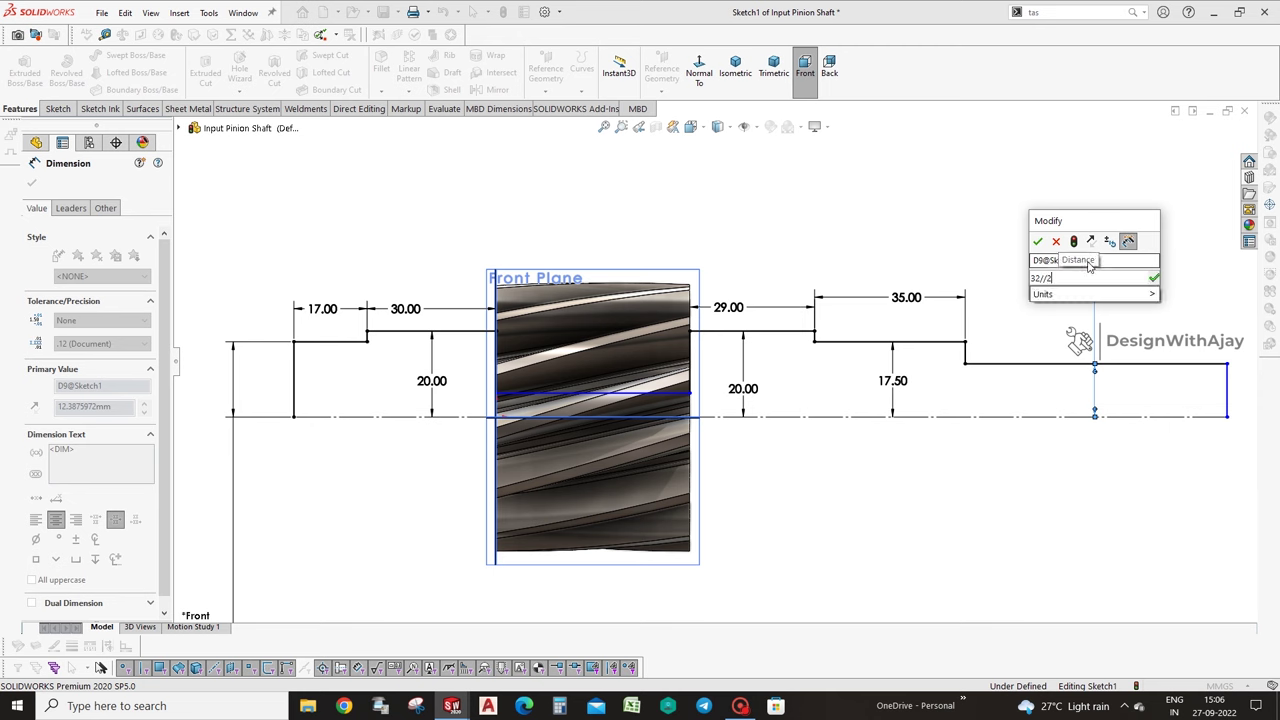
pyautogui.press('BackSpace')
pyautogui.write('2')
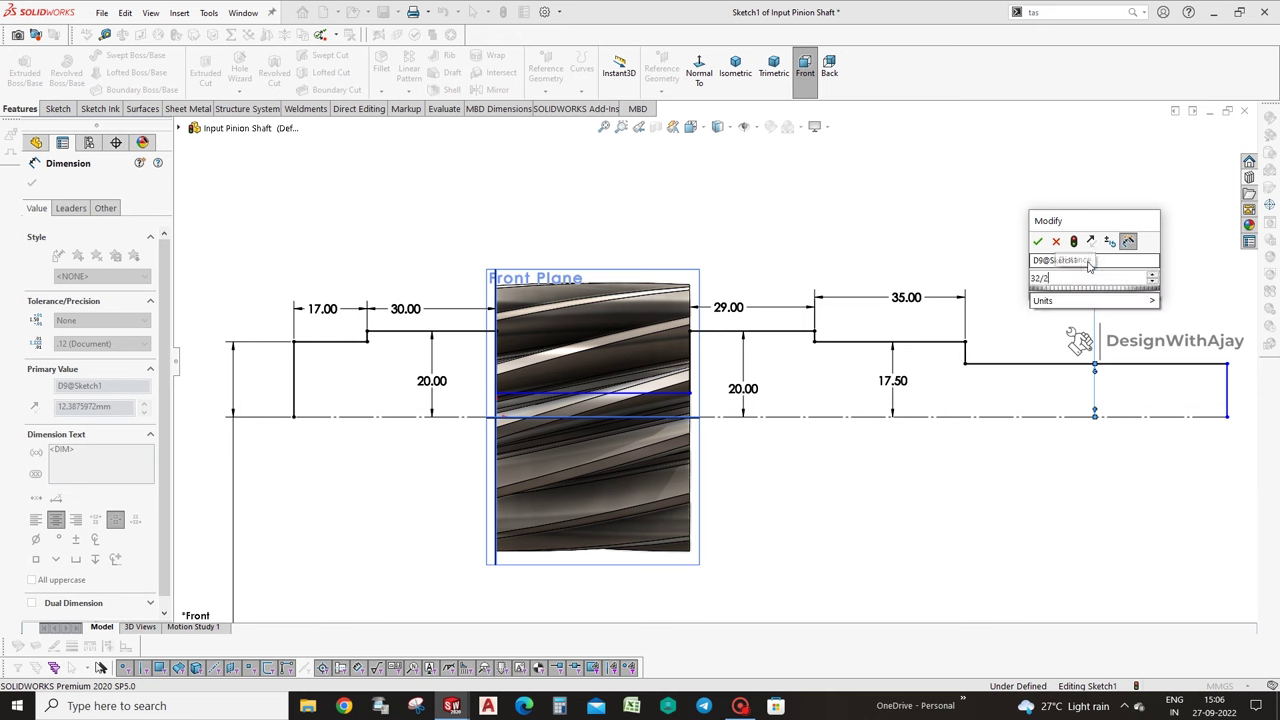
pyautogui.press('Return')
pyautogui.click(1126, 342)
pyautogui.click(1130, 316)
pyautogui.write('60')
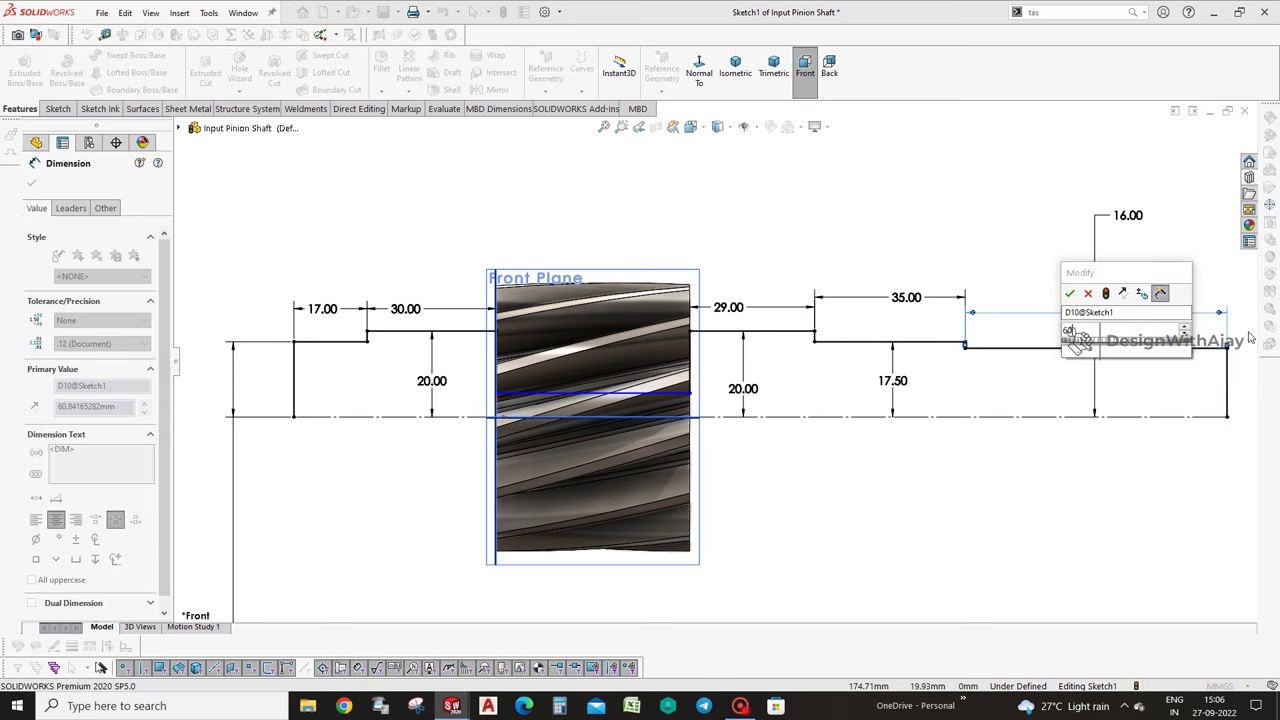
pyautogui.press('Return')
pyautogui.click(877, 443)
pyautogui.scroll(2, 877, 443)
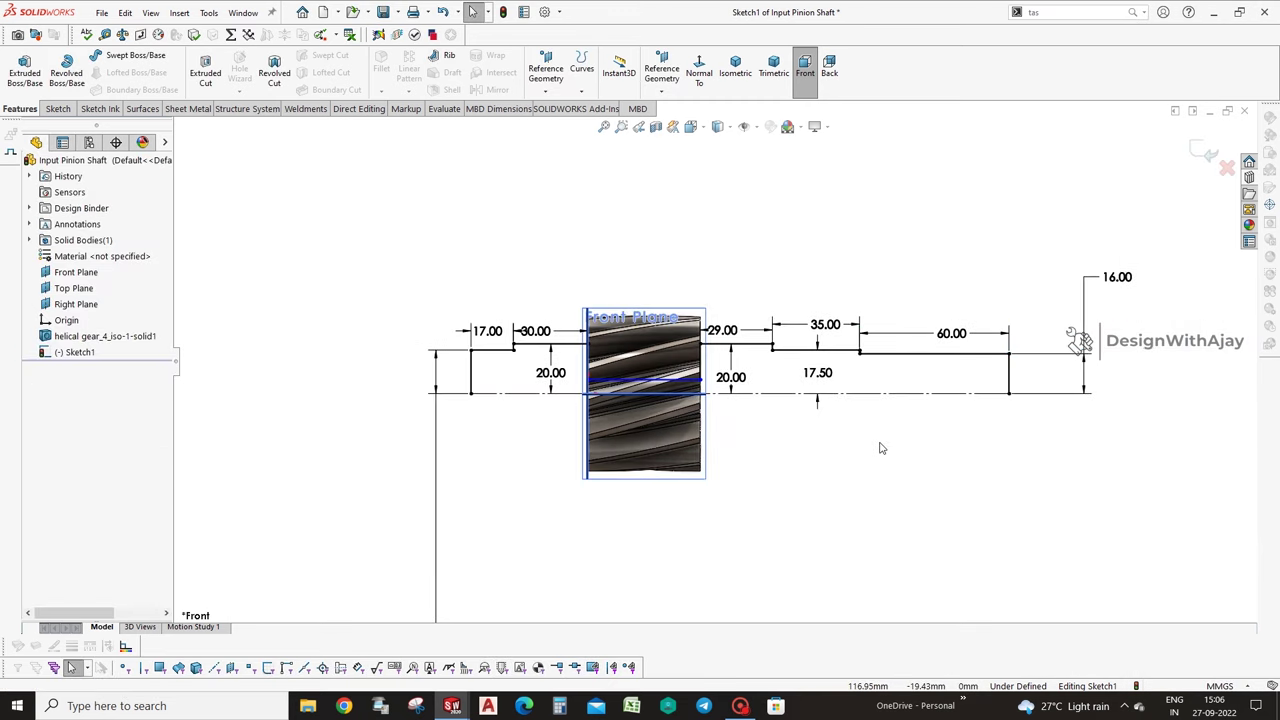
# Revolve the shaft sketch into a solid, letting SOLIDWORKS close the open sketch.
pyautogui.scroll(-2, 410, 370)
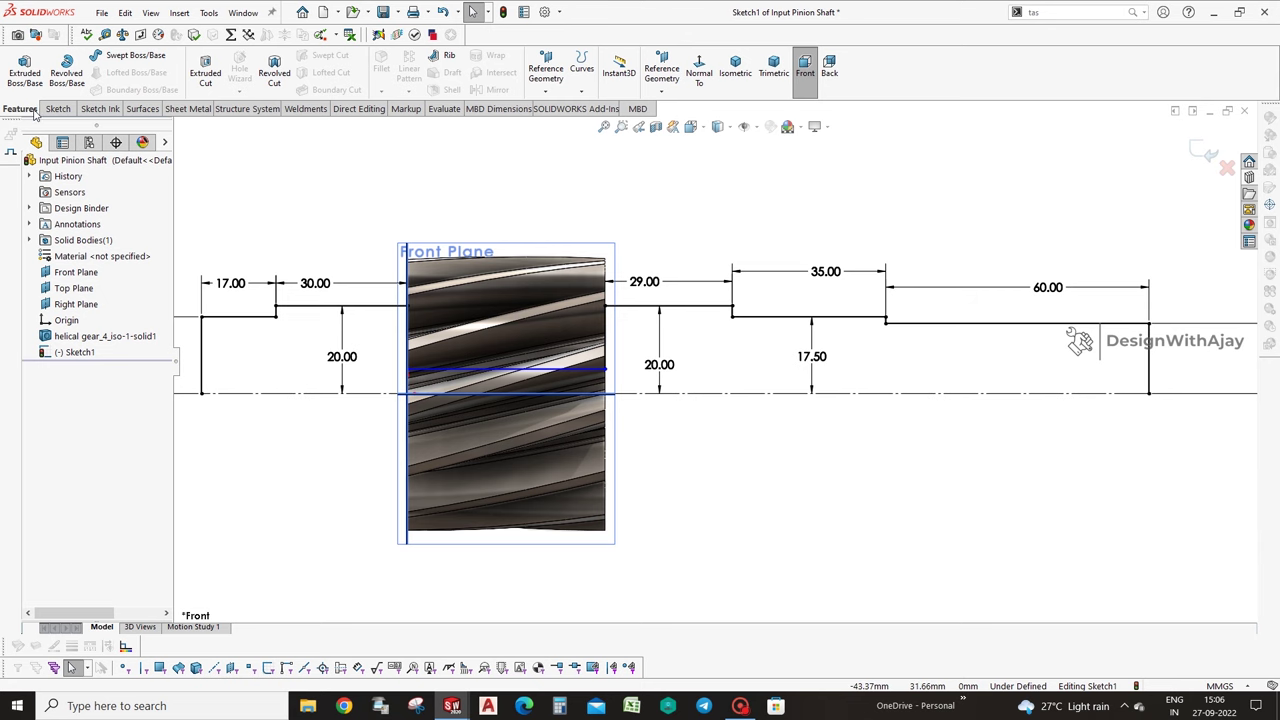
pyautogui.click(67, 70)
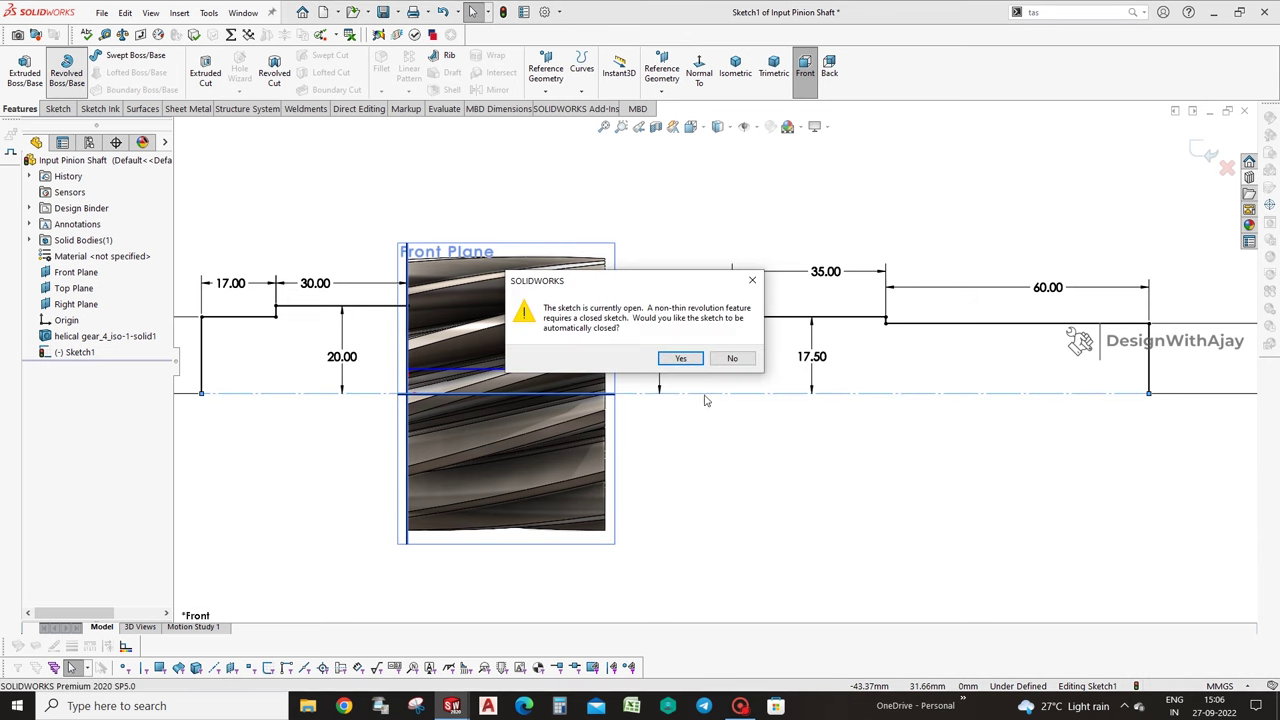
pyautogui.click(680, 357)
pyautogui.scroll(-3, 1093, 441)
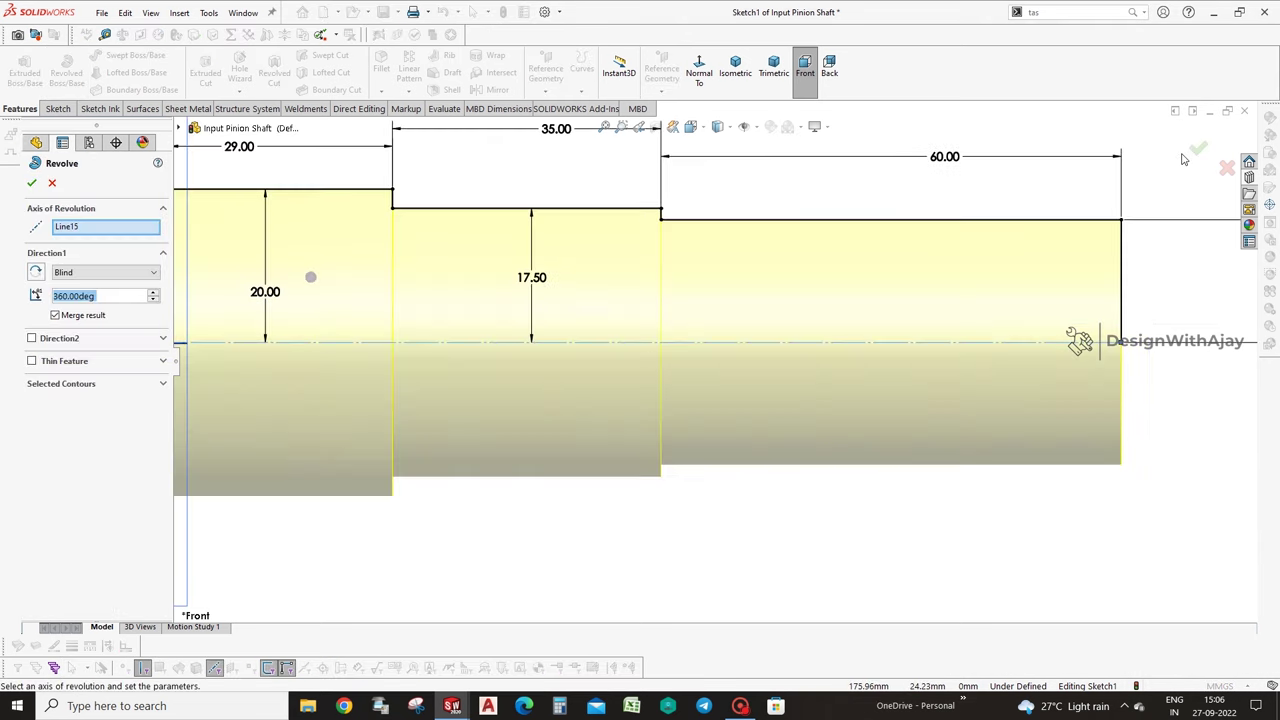
pyautogui.click(1199, 150)
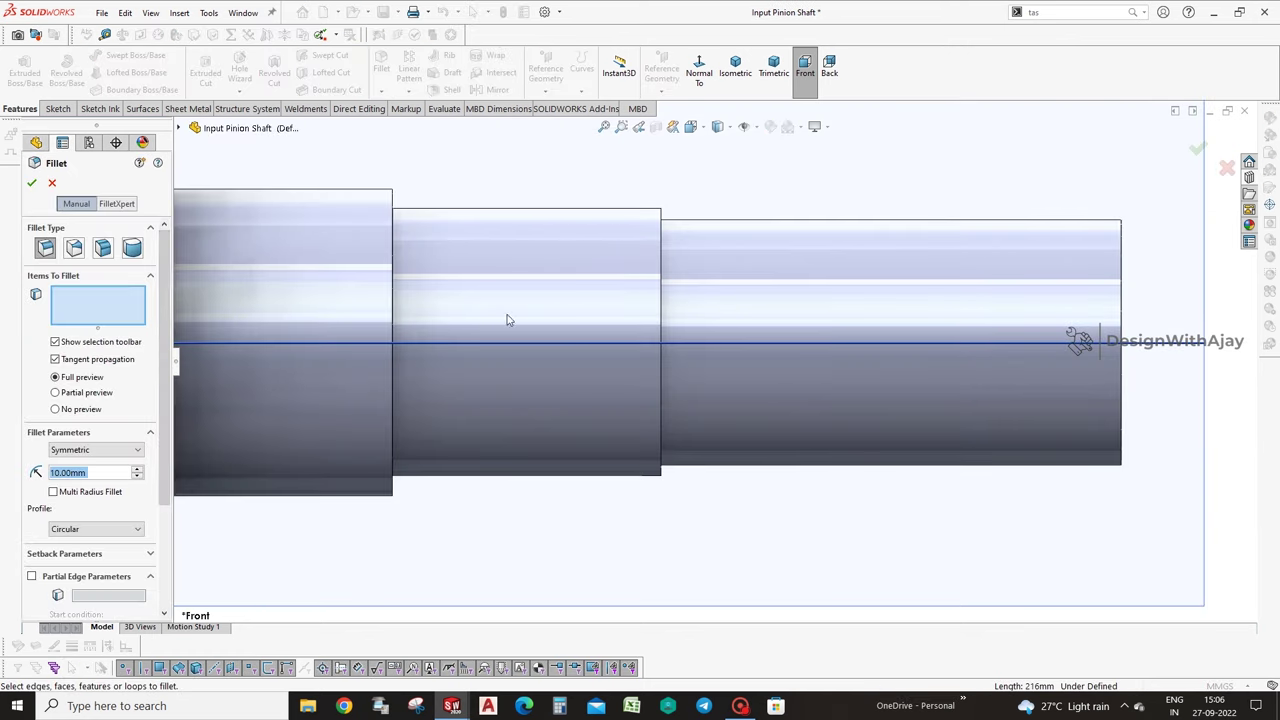
# Set a 1 mm fillet radius and pick the first three shaft step edges.
pyautogui.write('1')
pyautogui.press('Return')
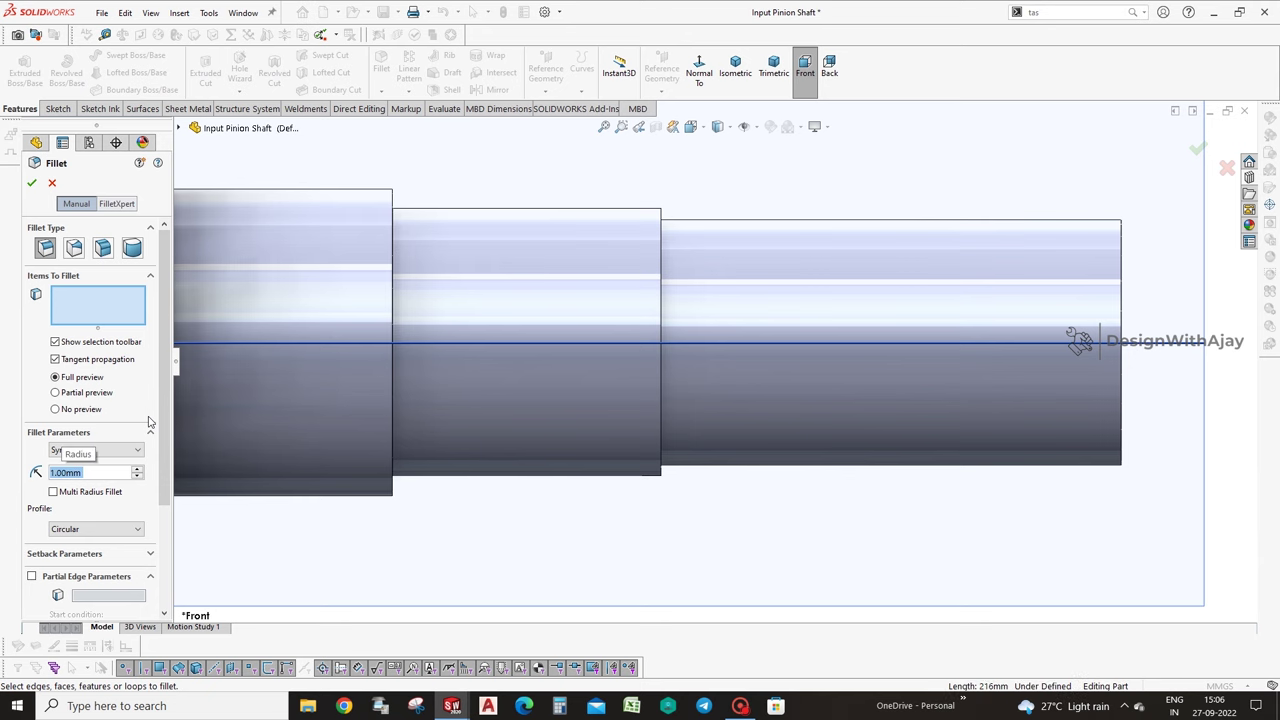
pyautogui.scroll(-3, 654, 277)
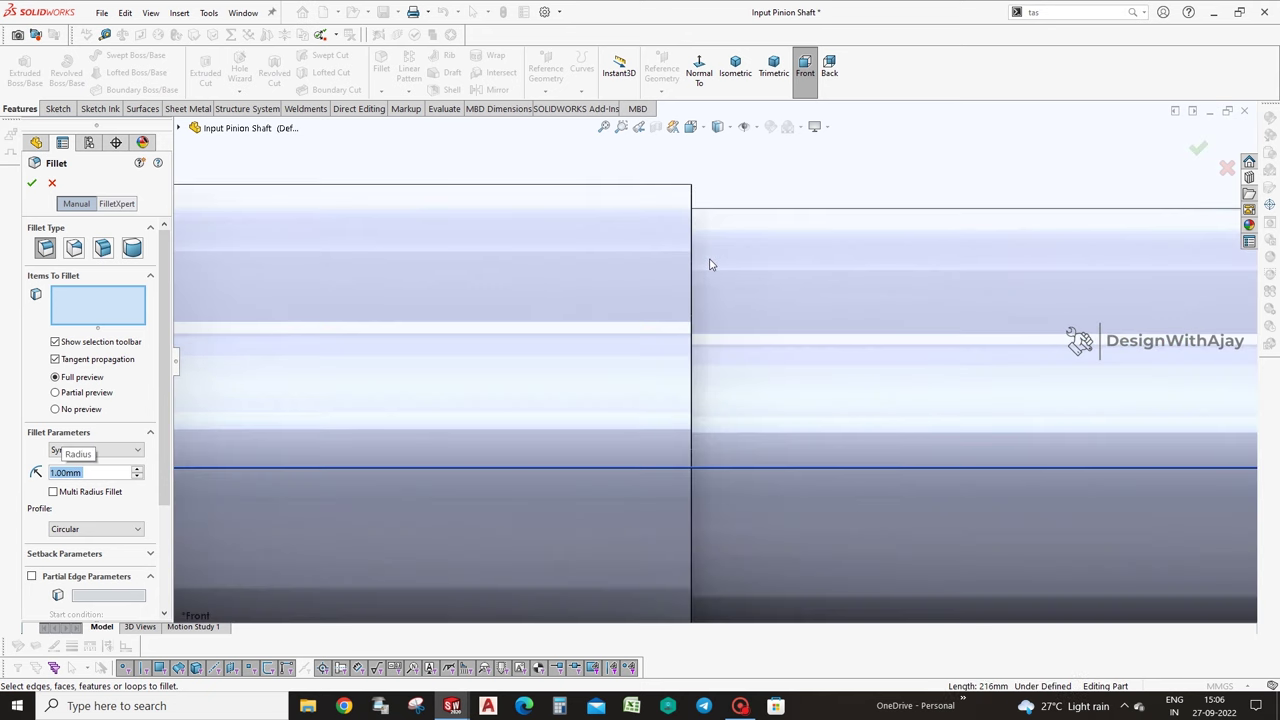
pyautogui.press('Left')
pyautogui.click(713, 262)
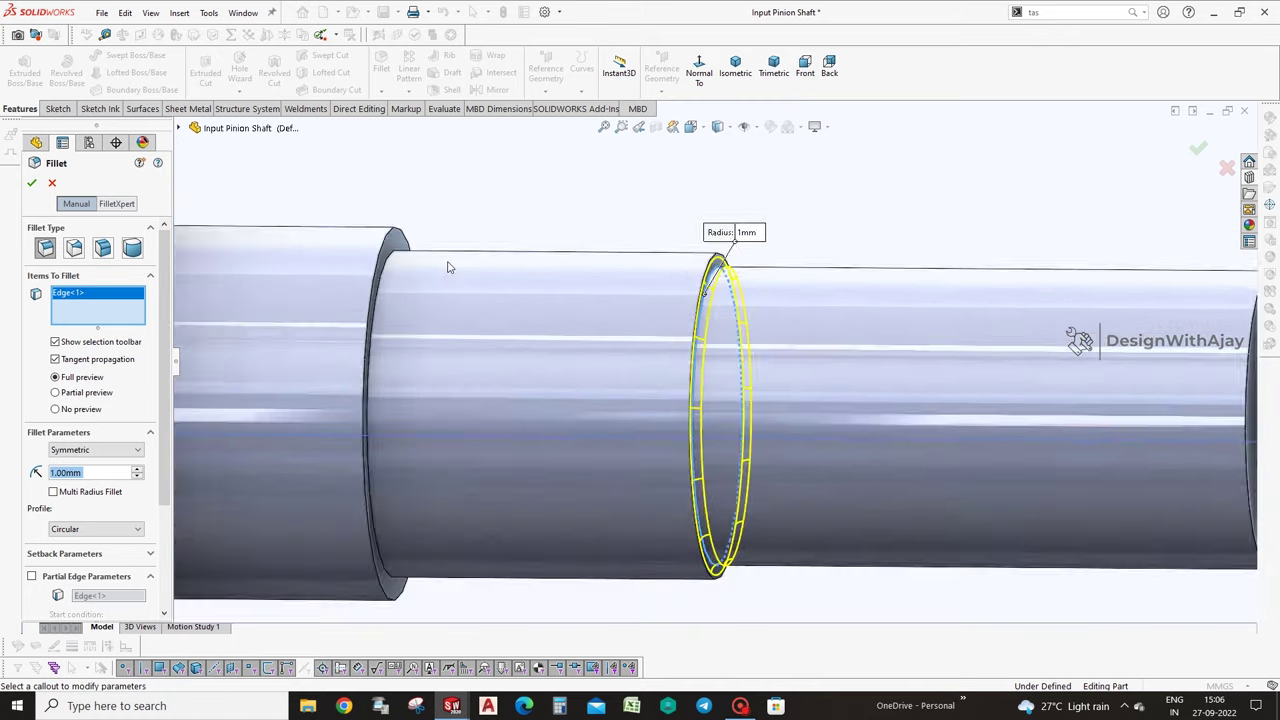
pyautogui.scroll(-3, 449, 267)
pyautogui.click(393, 276)
pyautogui.scroll(3, 400, 285)
pyautogui.scroll(-2, 405, 300)
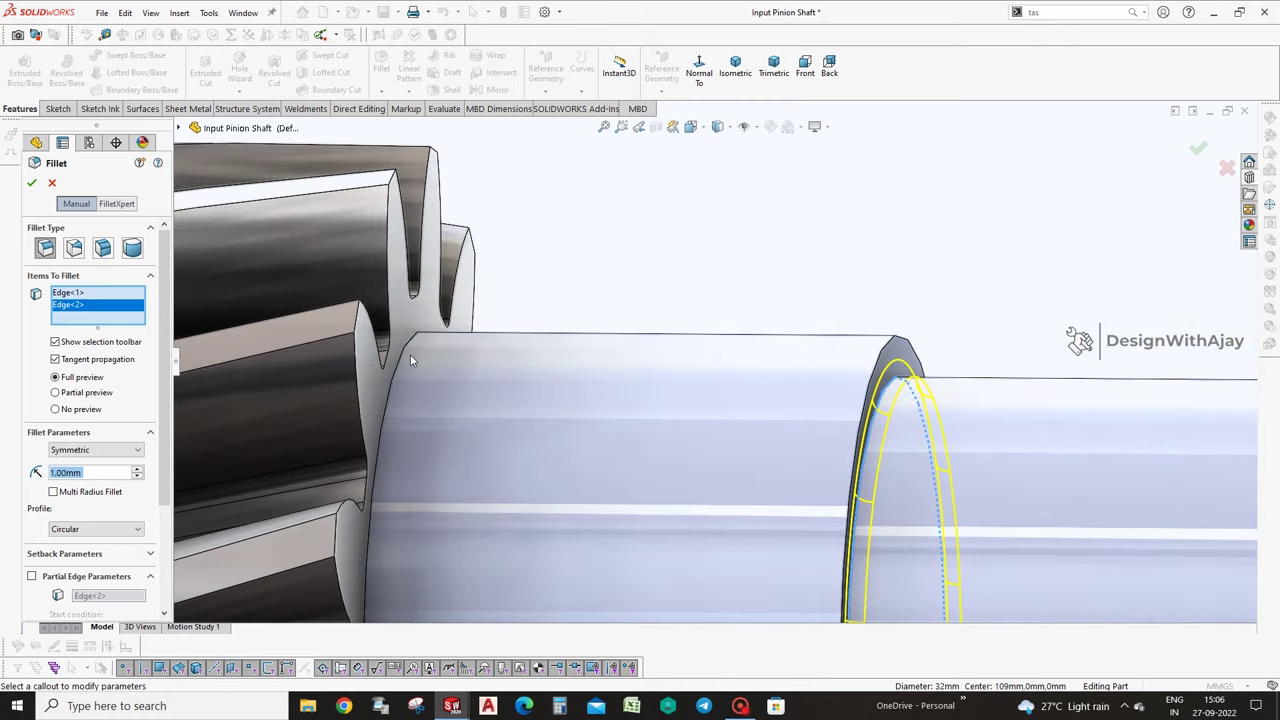
pyautogui.scroll(-3, 905, 378)
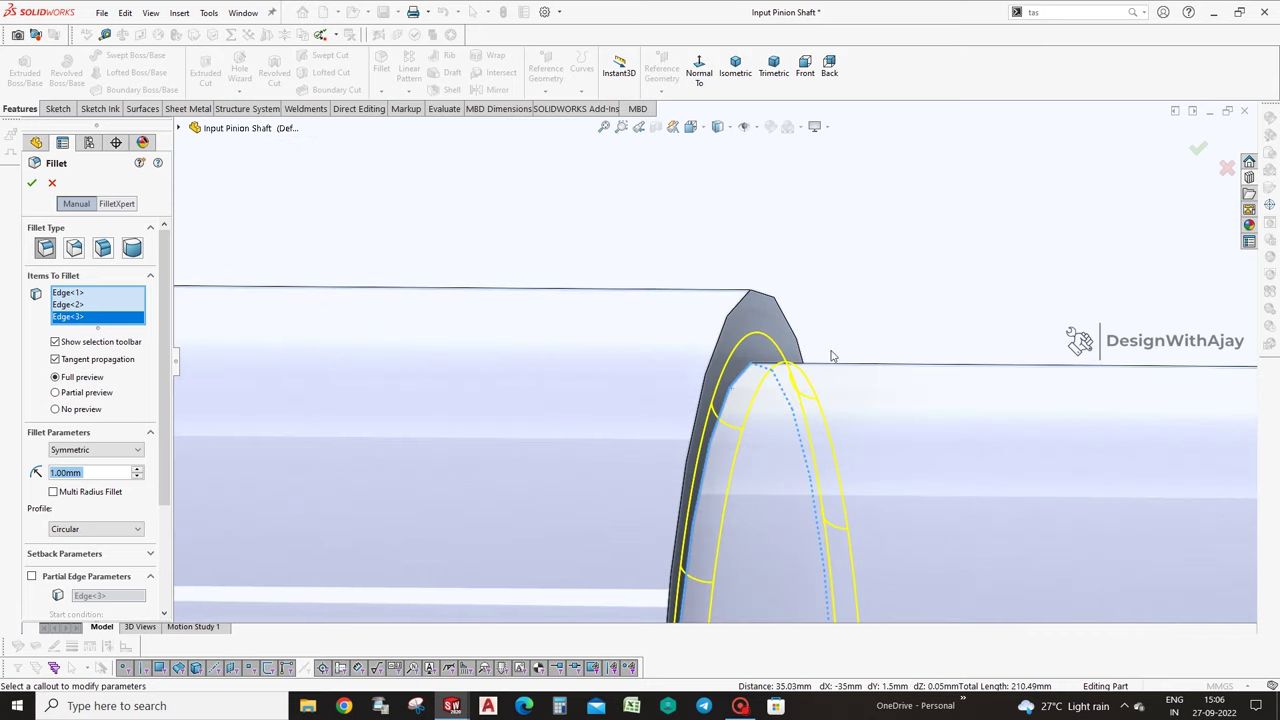
pyautogui.click(853, 348)
pyautogui.scroll(-2, 853, 348)
# Add the remaining step edges and gear-to-shaft edge, drop a stray face, and accept the fillet.
pyautogui.moveTo(853, 348)
pyautogui.mouseDown(button='middle')
pyautogui.moveTo(803, 351)
pyautogui.moveTo(863, 343)
pyautogui.mouseUp(button='middle')
pyautogui.scroll(3, 366, 371)
pyautogui.moveTo(366, 371); pyautogui.dragTo(470, 360, button='middle')
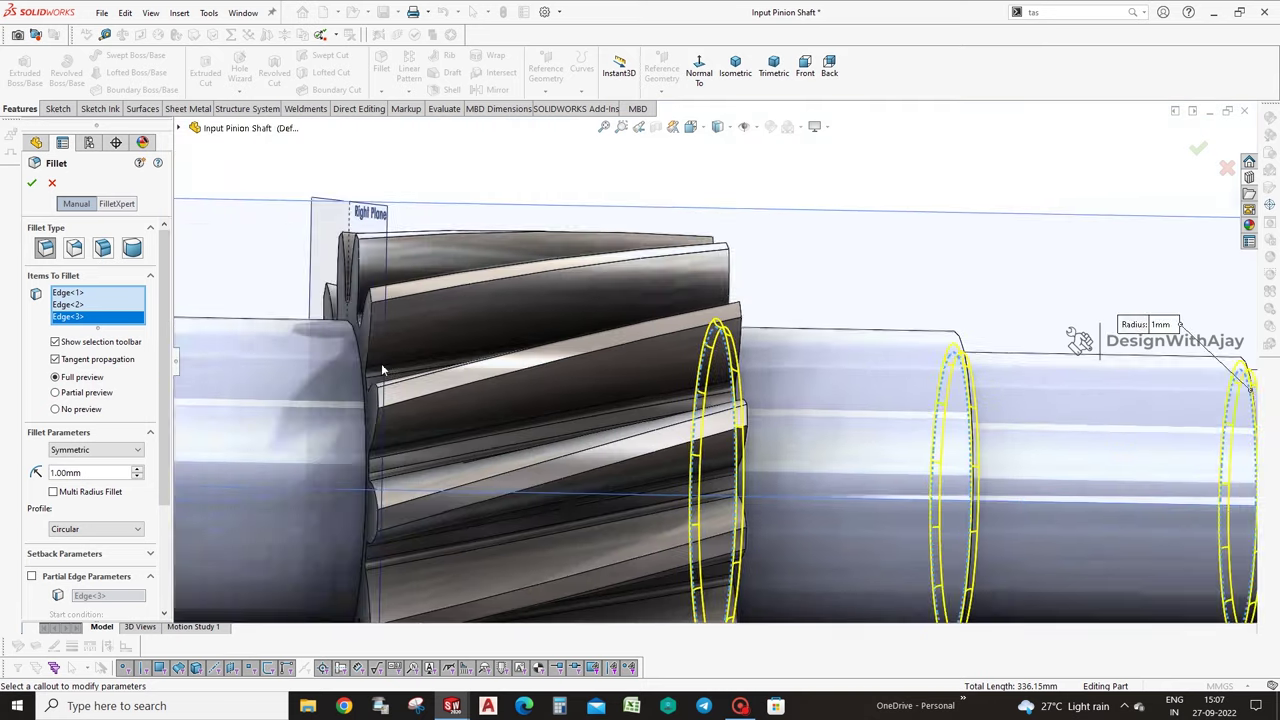
pyautogui.scroll(-3, 477, 360)
pyautogui.scroll(2, 477, 360)
pyautogui.click(414, 343)
pyautogui.scroll(3, 414, 343)
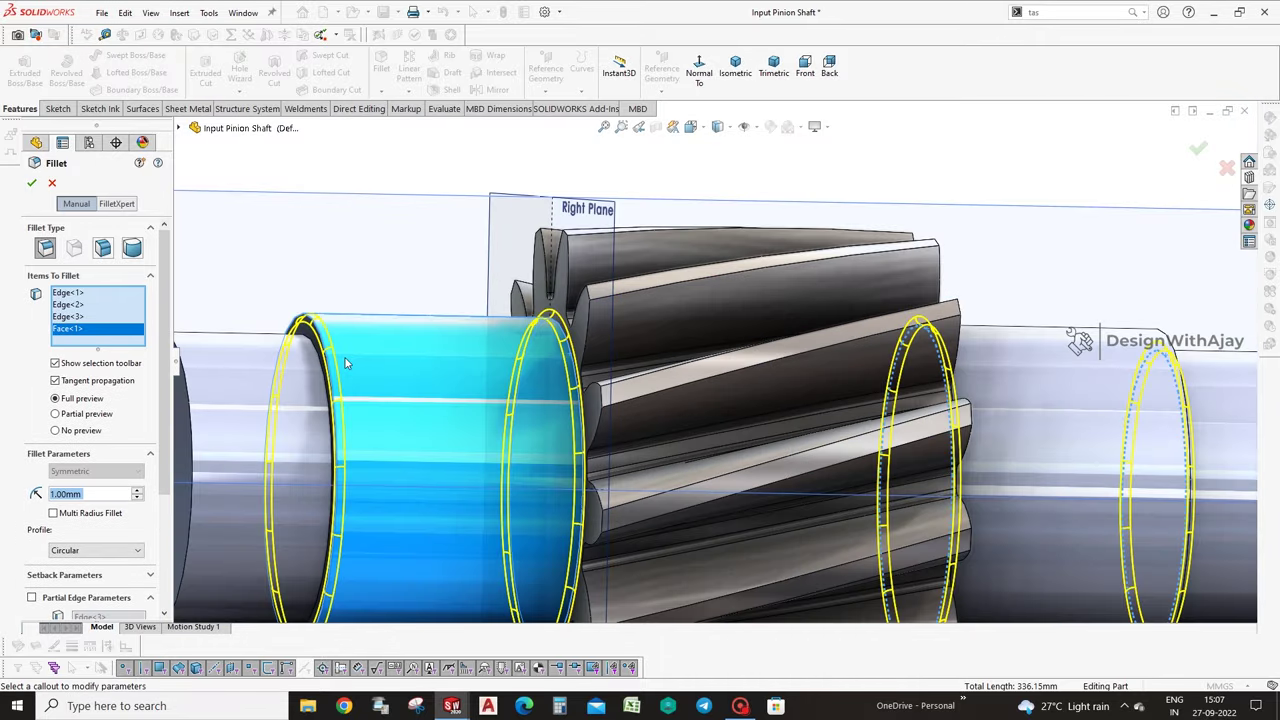
pyautogui.click(353, 343)
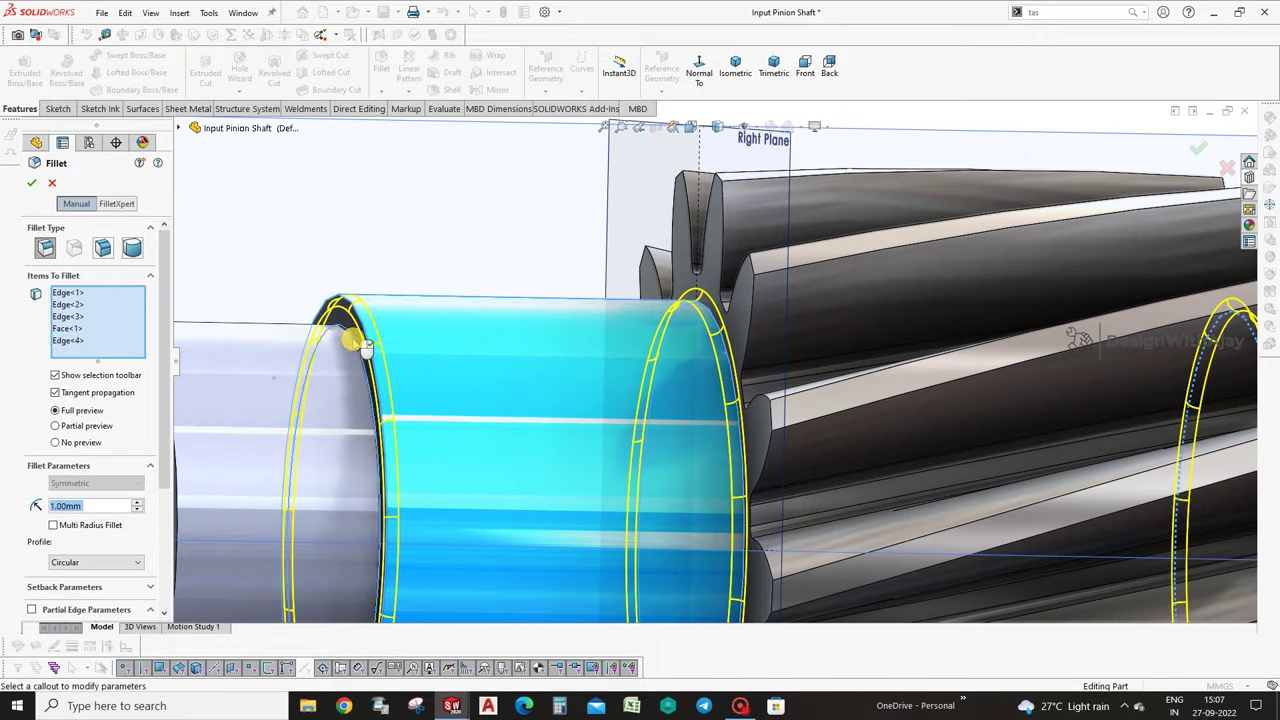
pyautogui.rightClick(100, 337)
pyautogui.click(100, 357)
pyautogui.click(723, 337)
pyautogui.scroll(2, 723, 337)
pyautogui.scroll(1, 723, 337)
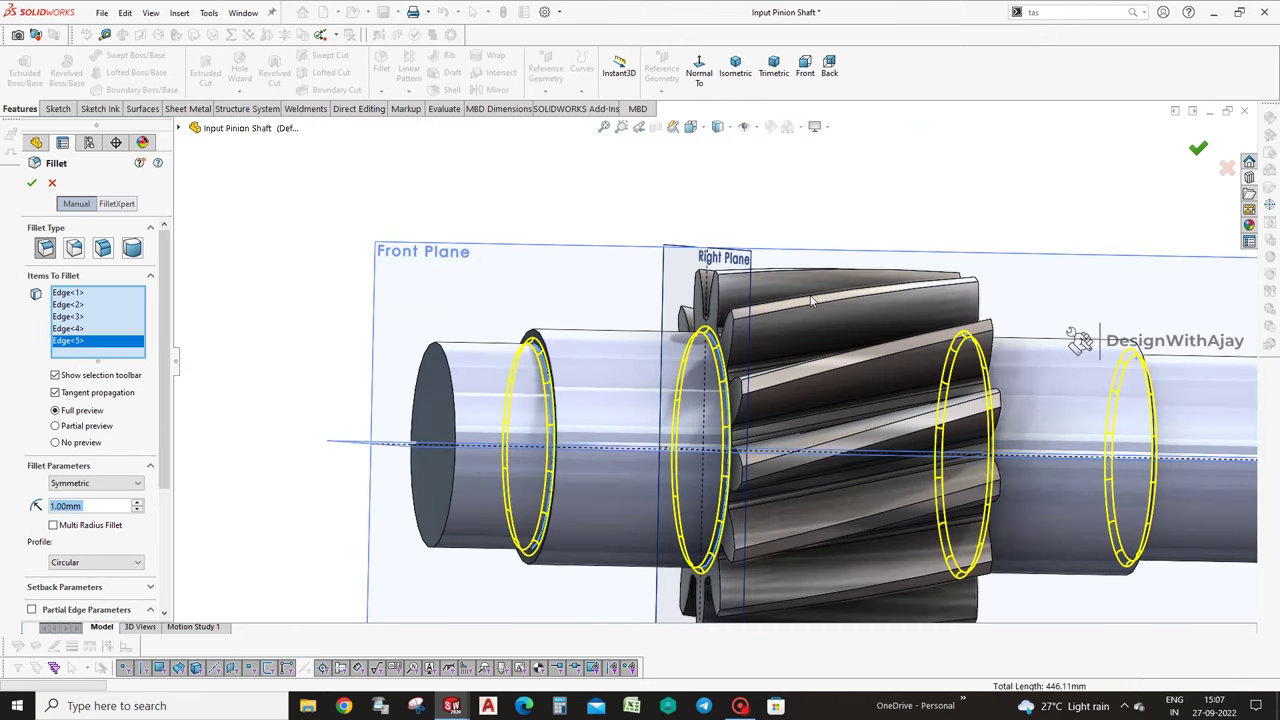
pyautogui.press('Return')
pyautogui.moveTo(800, 457); pyautogui.dragTo(1015, 545, button='middle')
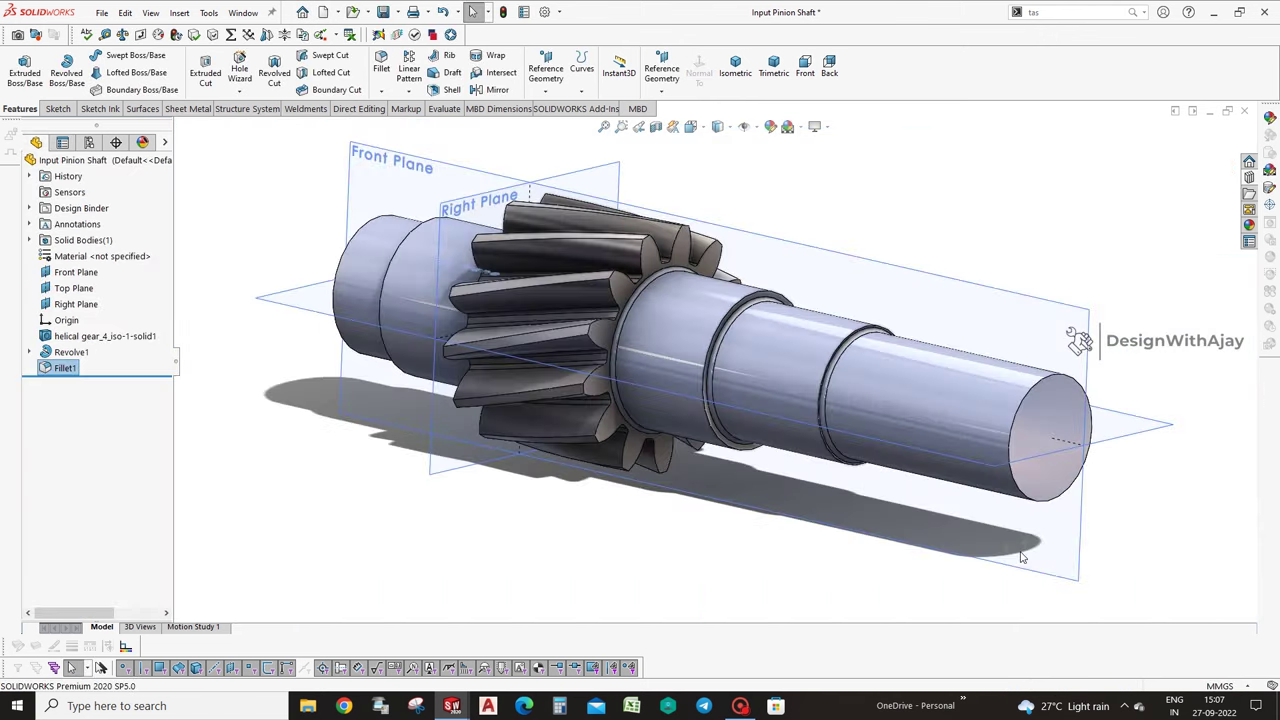
# Hide the reference planes and rotate the shaft so the gear end sits lower right.
pyautogui.click(796, 127)
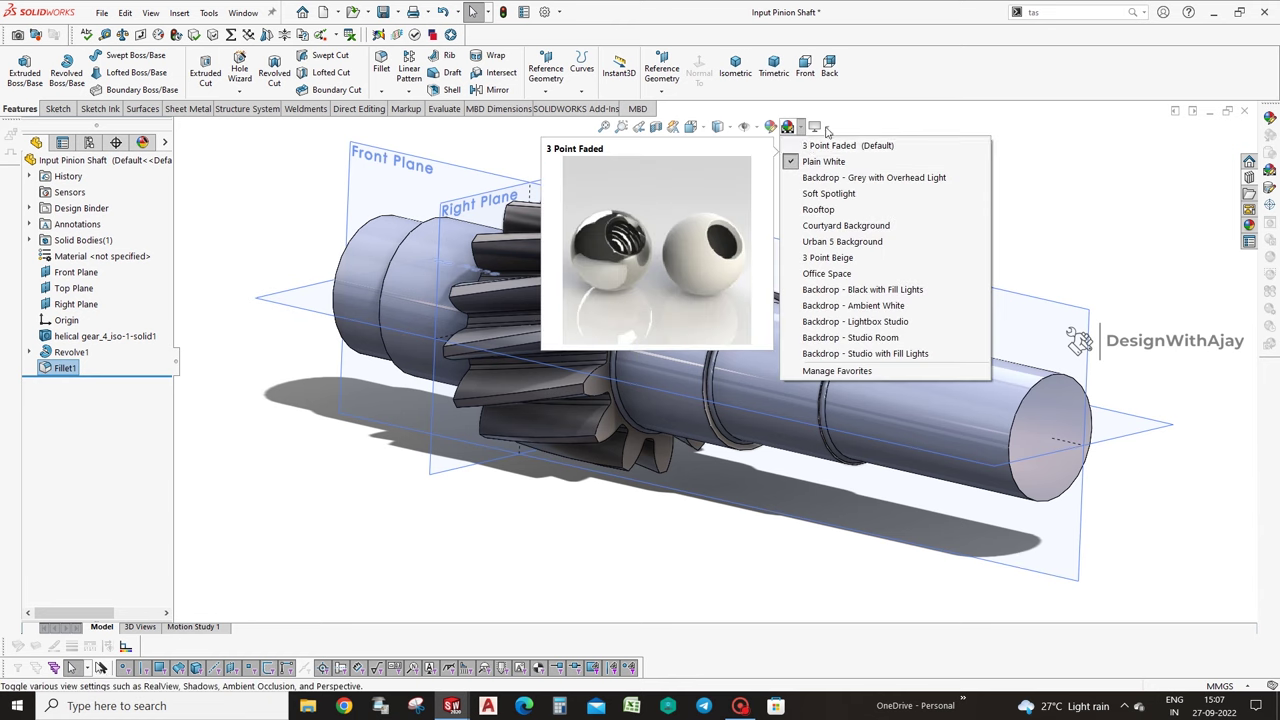
pyautogui.click(829, 127)
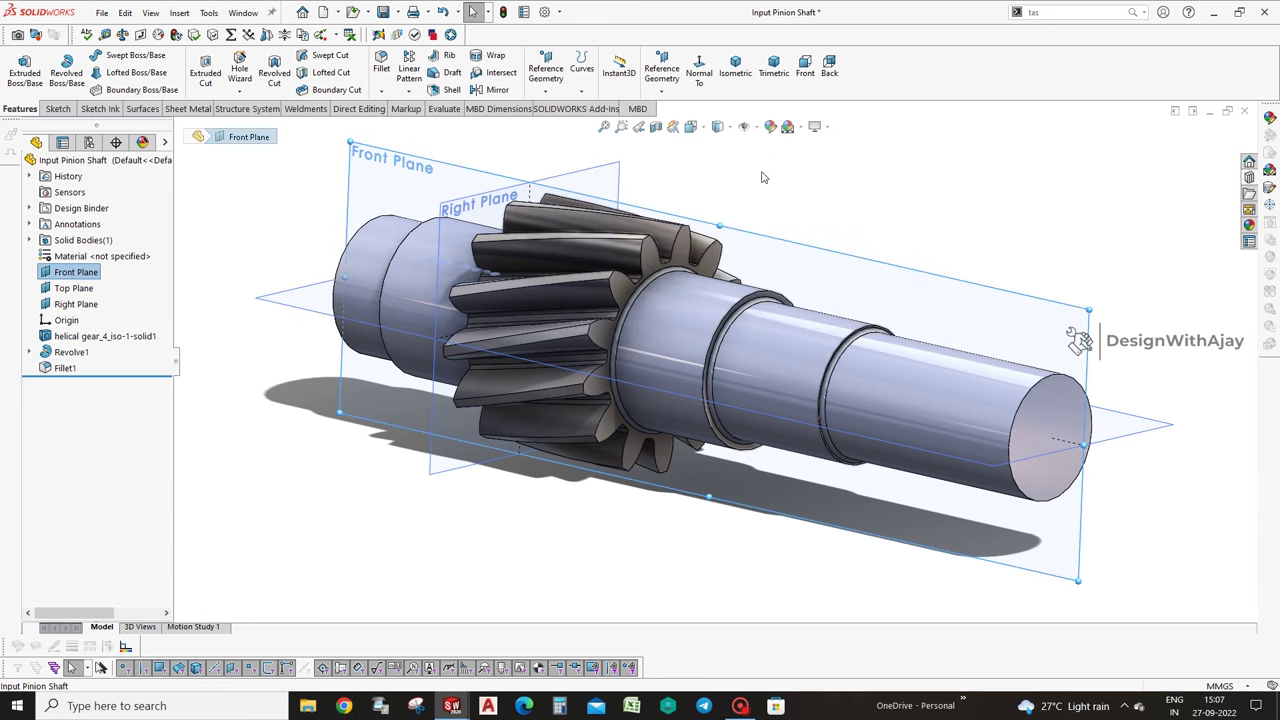
pyautogui.click(746, 127)
pyautogui.click(838, 205)
pyautogui.scroll(2, 586, 331)
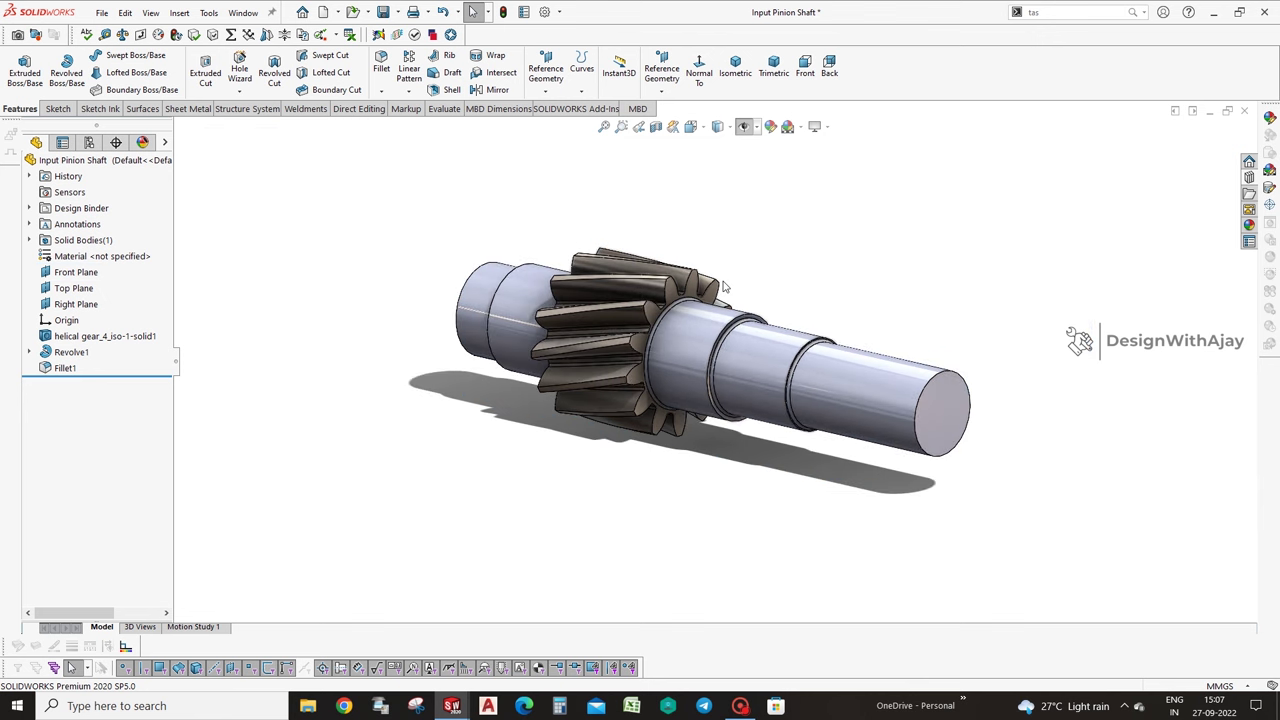
pyautogui.scroll(-3, 541, 343)
pyautogui.moveTo(1063, 333)
pyautogui.mouseDown(button='middle')
pyautogui.moveTo(1068, 385)
pyautogui.moveTo(1146, 394)
pyautogui.moveTo(1103, 466)
pyautogui.moveTo(1097, 409)
pyautogui.mouseUp(button='middle')
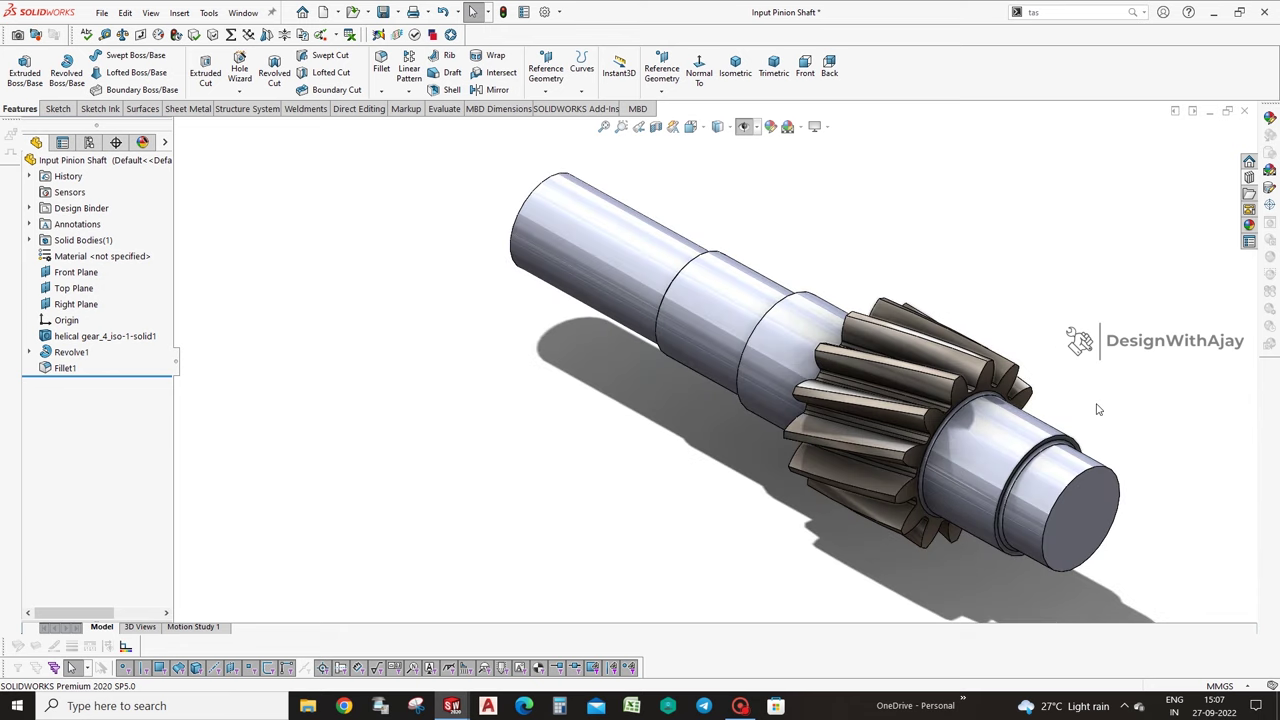
# Apply a polished steel Metal appearance to the whole part.
pyautogui.click(1264, 206)
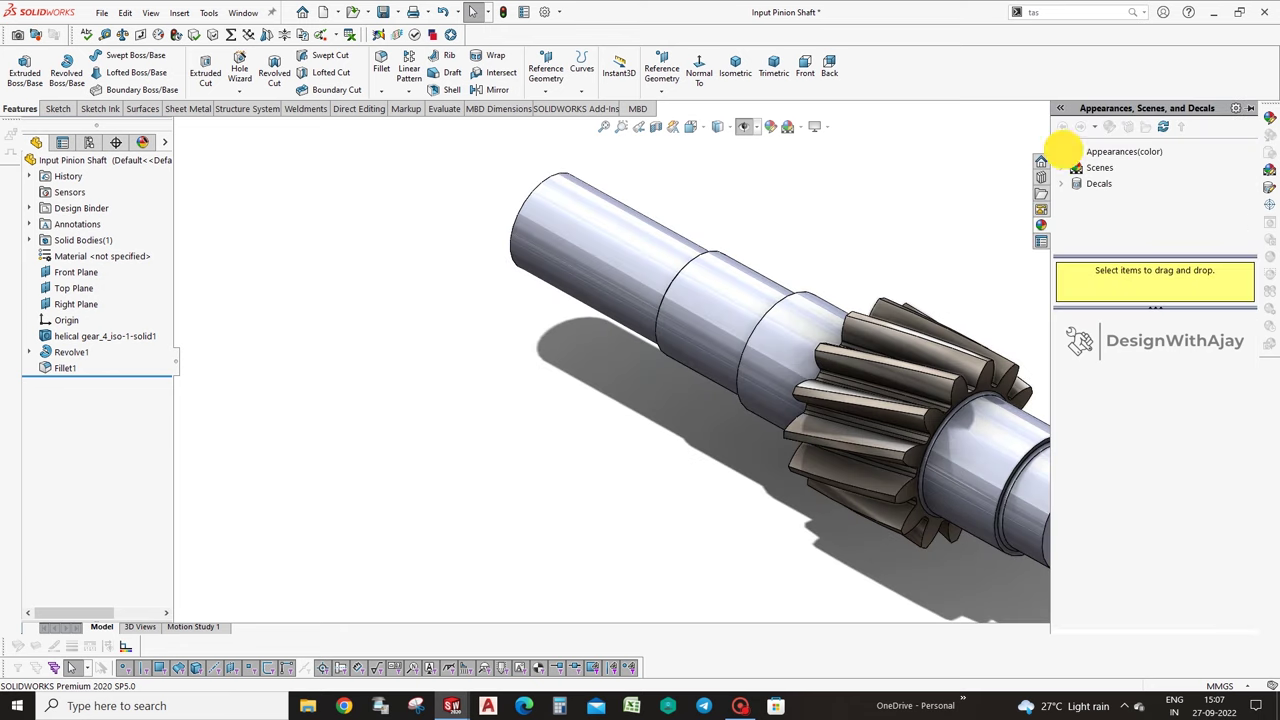
pyautogui.click(1066, 151)
pyautogui.click(1110, 184)
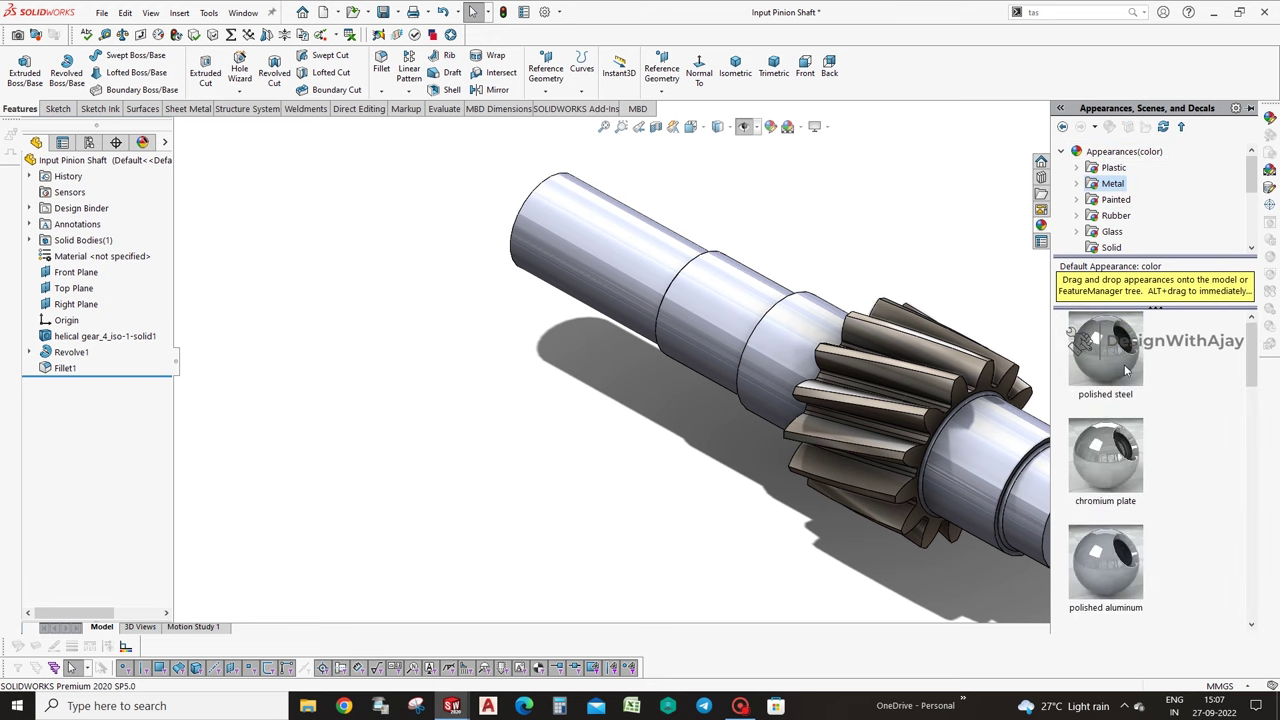
pyautogui.moveTo(1127, 370); pyautogui.dragTo(720, 305)
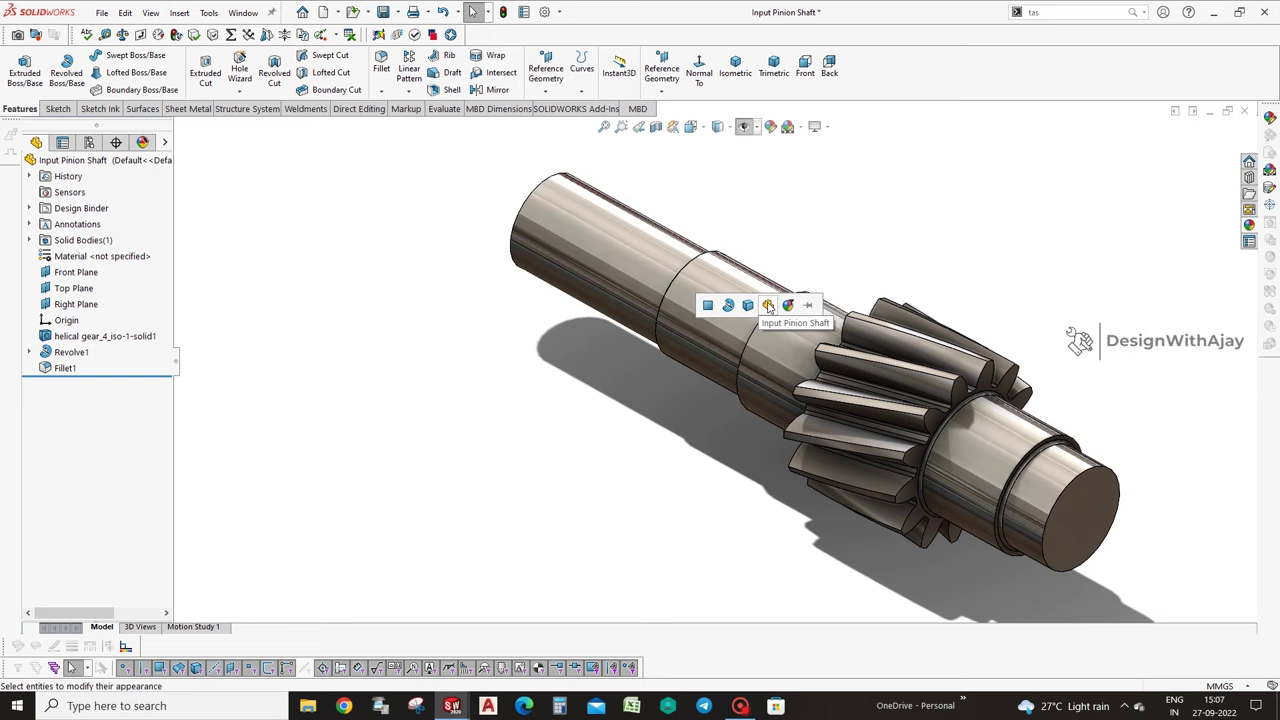
pyautogui.click(767, 305)
# Replace it with the Chrome chromium plate appearance, then start the Hole Wizard.
pyautogui.click(1249, 209)
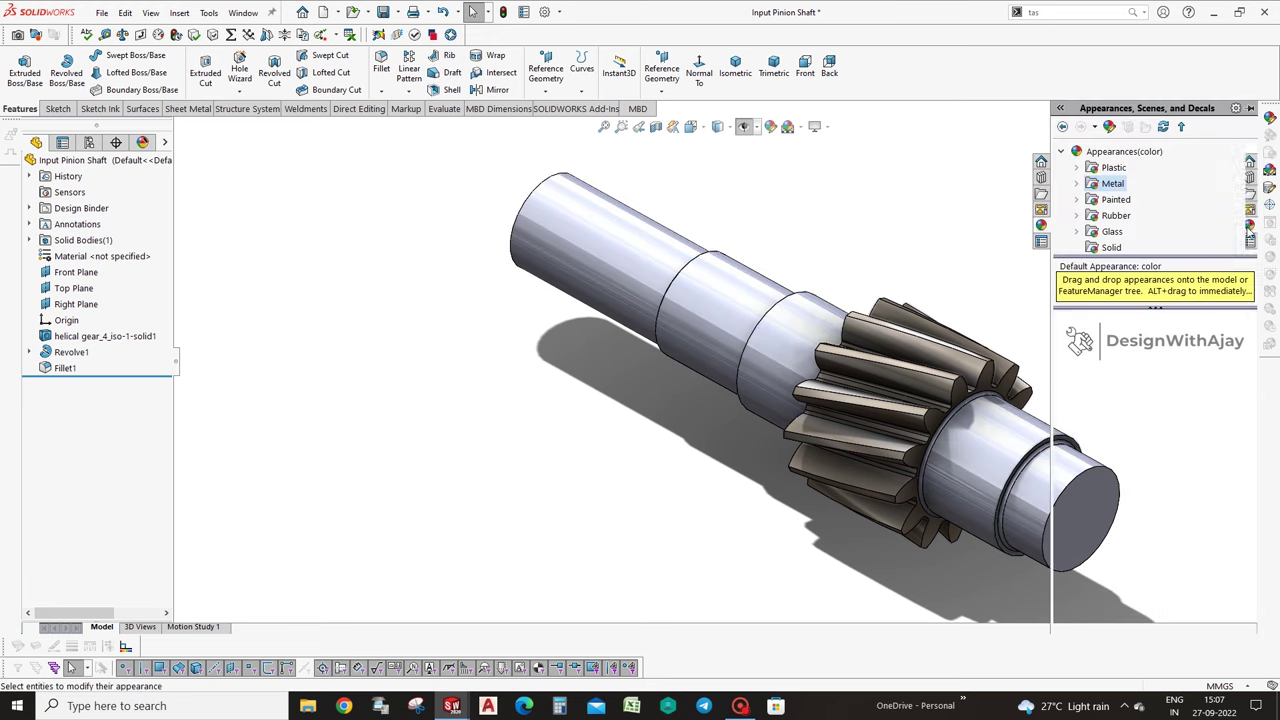
pyautogui.click(1078, 184)
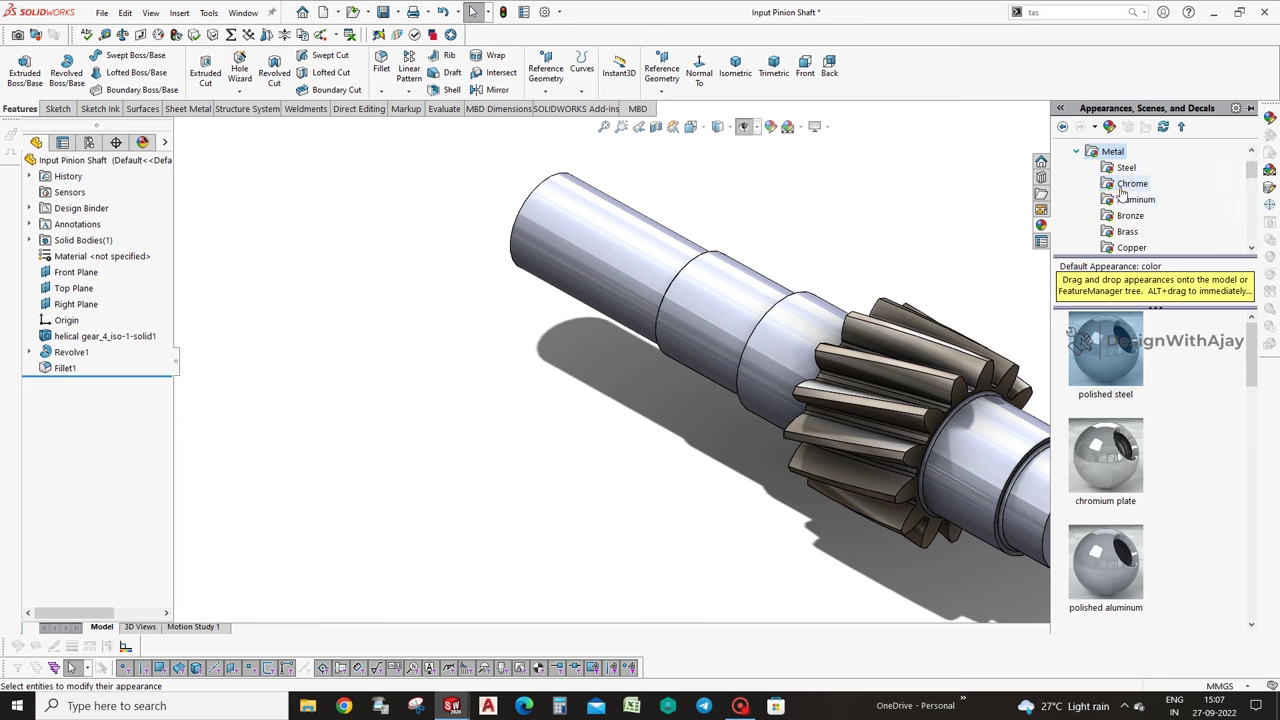
pyautogui.click(1132, 183)
pyautogui.doubleClick(1134, 392)
pyautogui.click(934, 188)
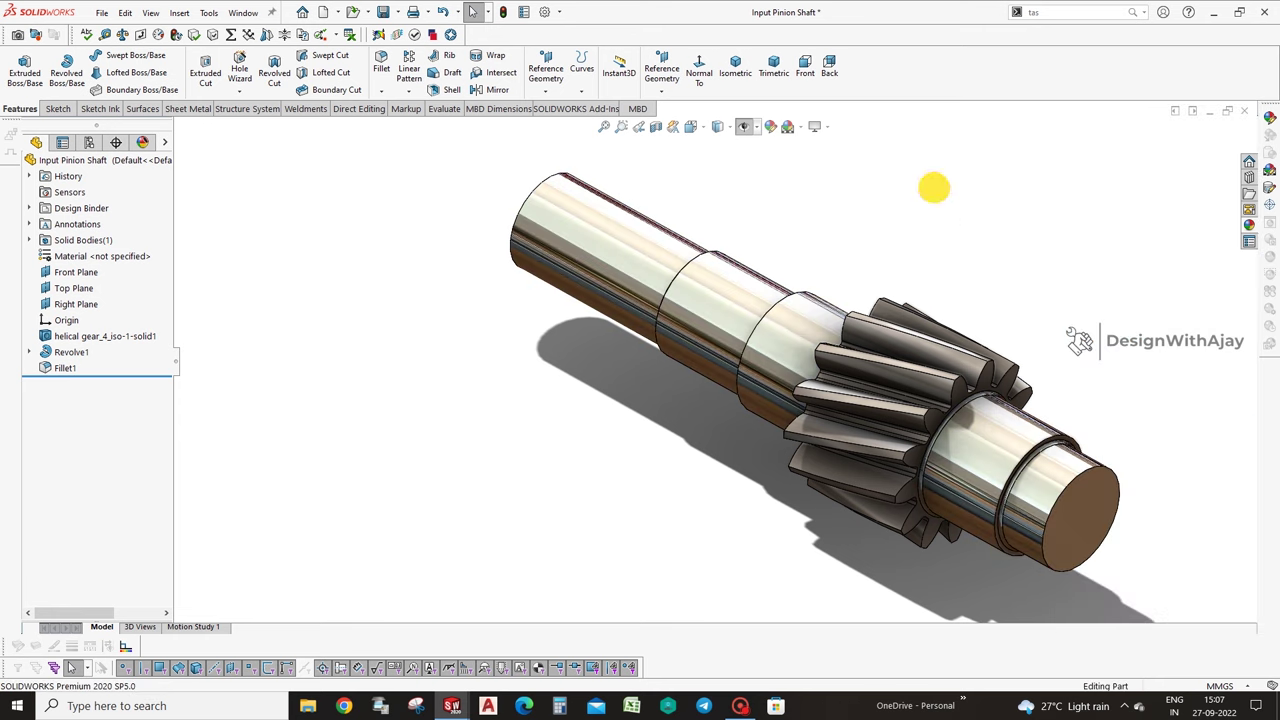
pyautogui.moveTo(1189, 370)
pyautogui.mouseDown(button='middle')
pyautogui.moveTo(951, 309)
pyautogui.moveTo(957, 437)
pyautogui.mouseUp(button='middle')
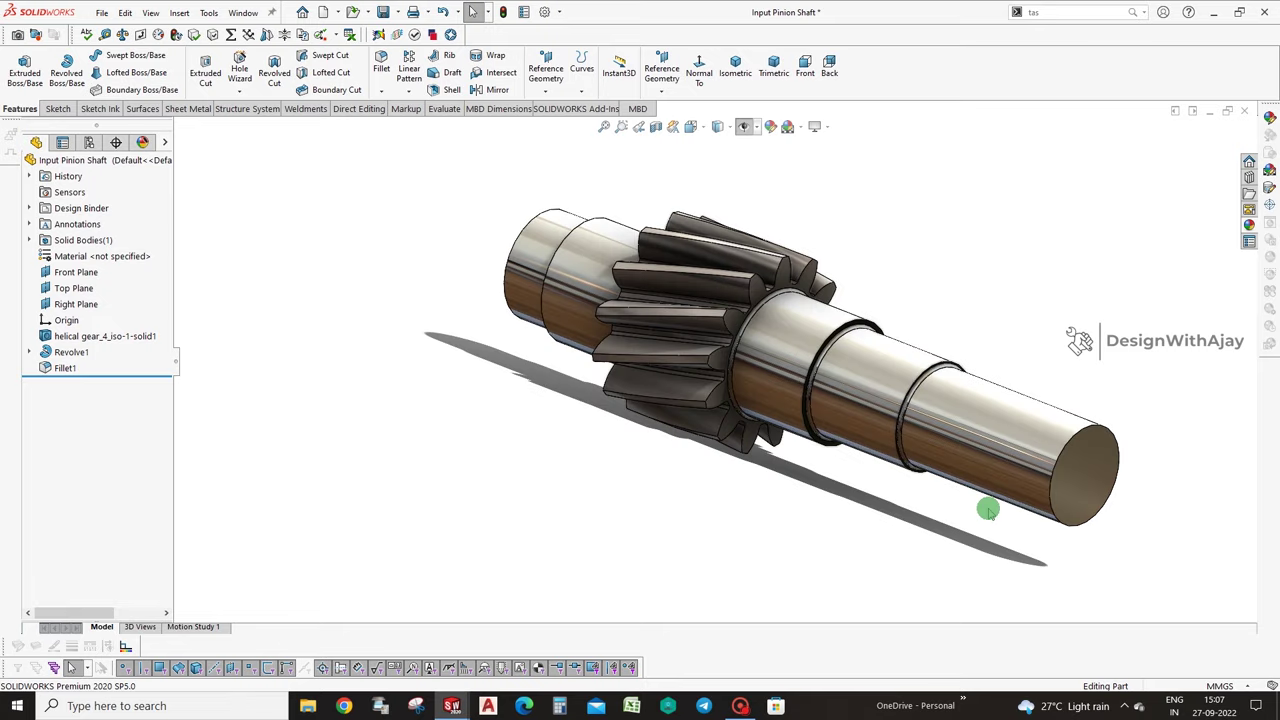
pyautogui.moveTo(988, 517)
pyautogui.mouseDown(button='middle')
pyautogui.moveTo(1176, 625)
pyautogui.moveTo(1103, 603)
pyautogui.mouseUp(button='middle')
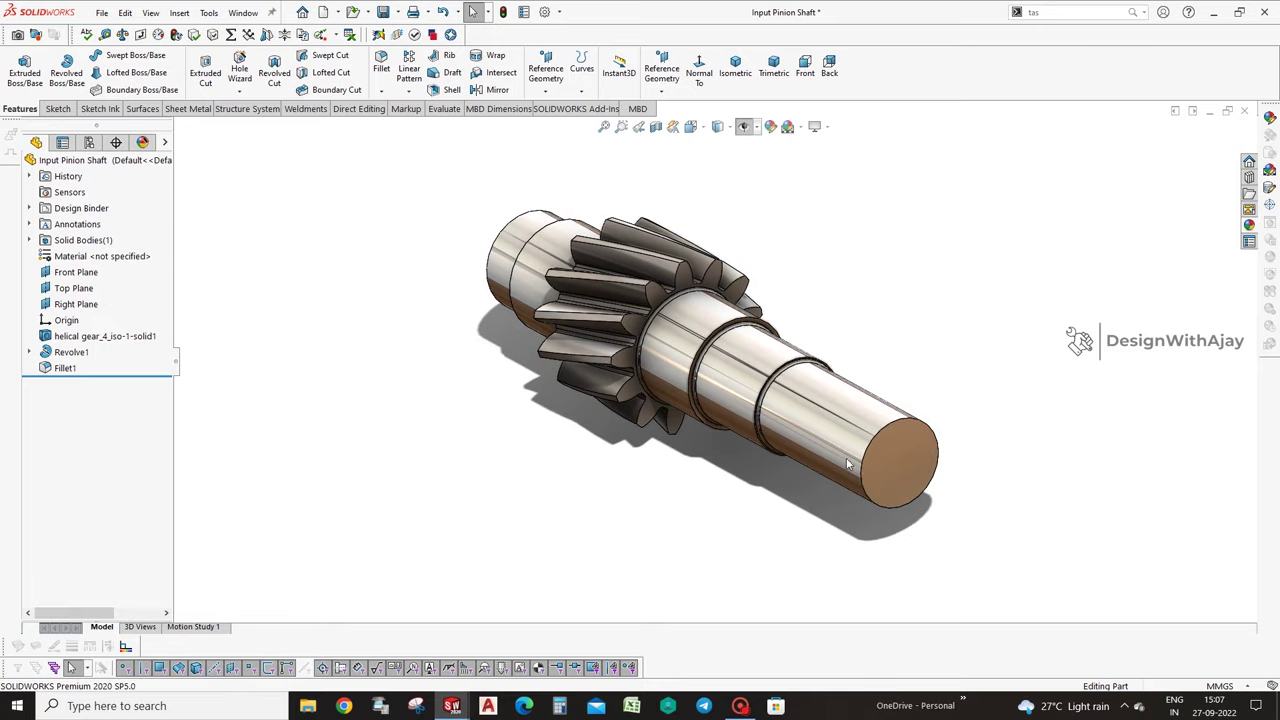
pyautogui.click(230, 70)
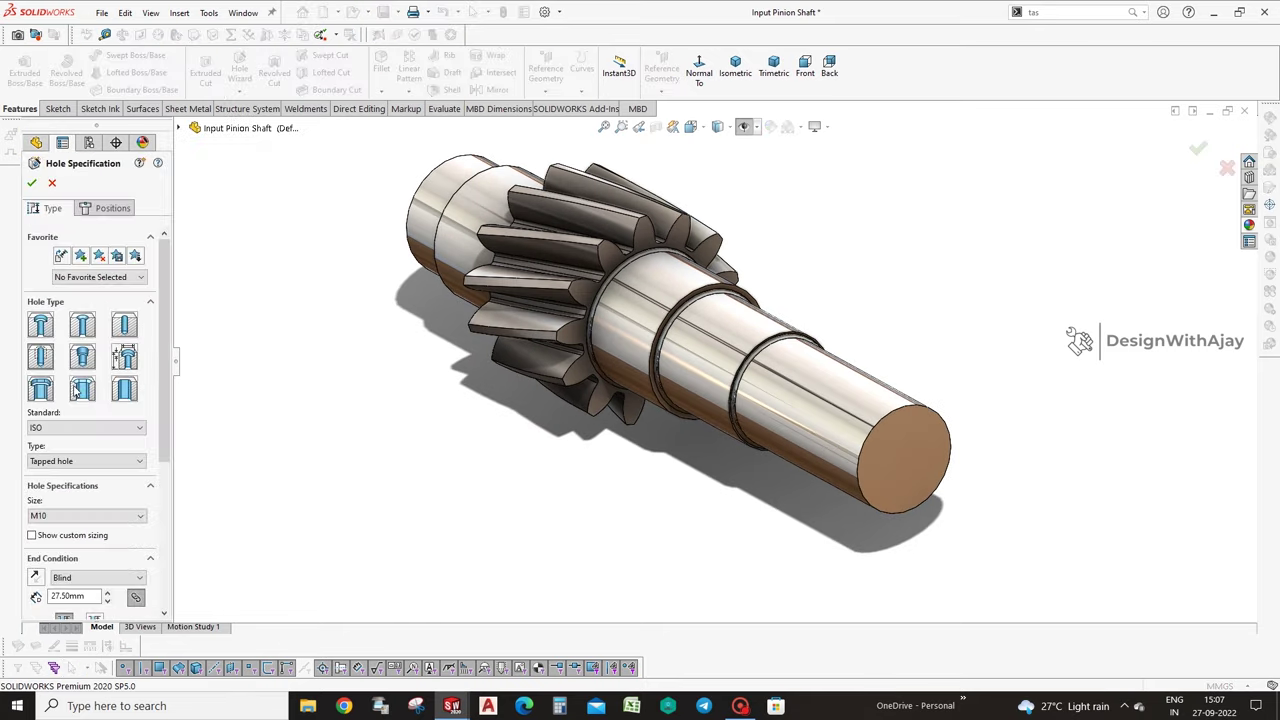
# Set the Hole Wizard hole size to M8 tapped.
pyautogui.click(80, 515)
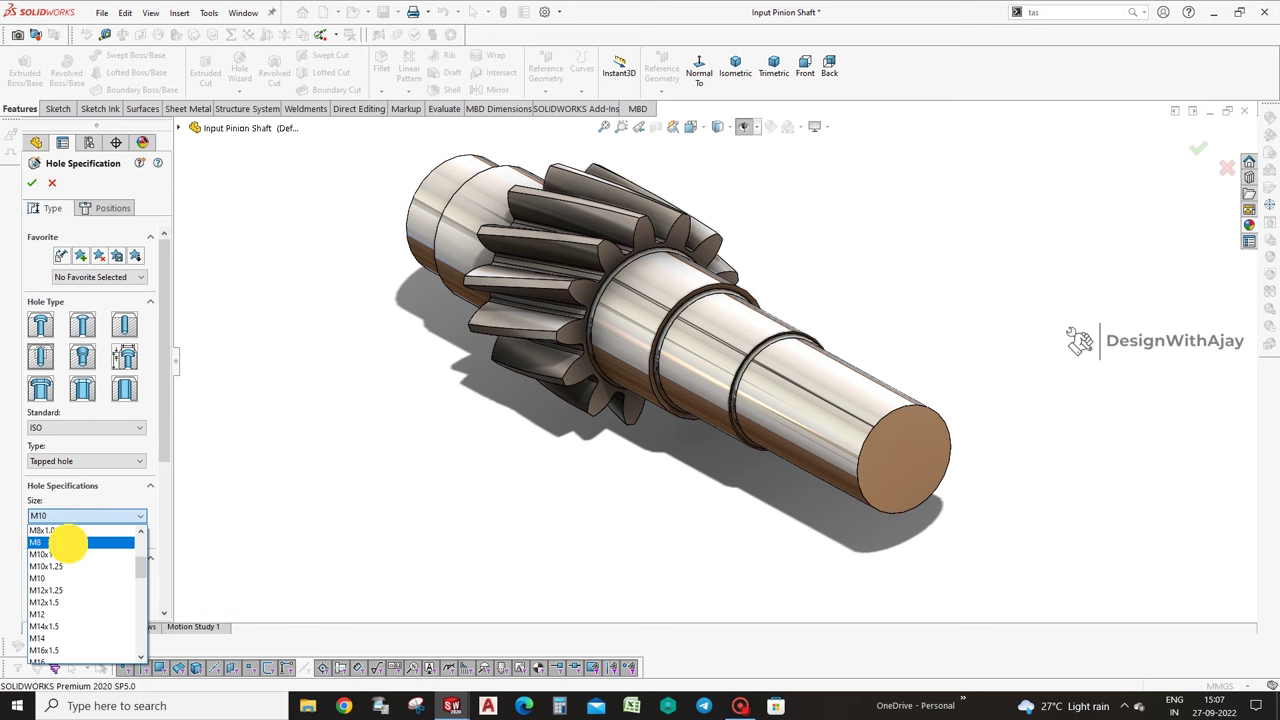
pyautogui.click(69, 543)
pyautogui.click(106, 209)
# Place the hole point on the shaft end face, dimensioned 0 to the circular edge.
pyautogui.click(113, 333)
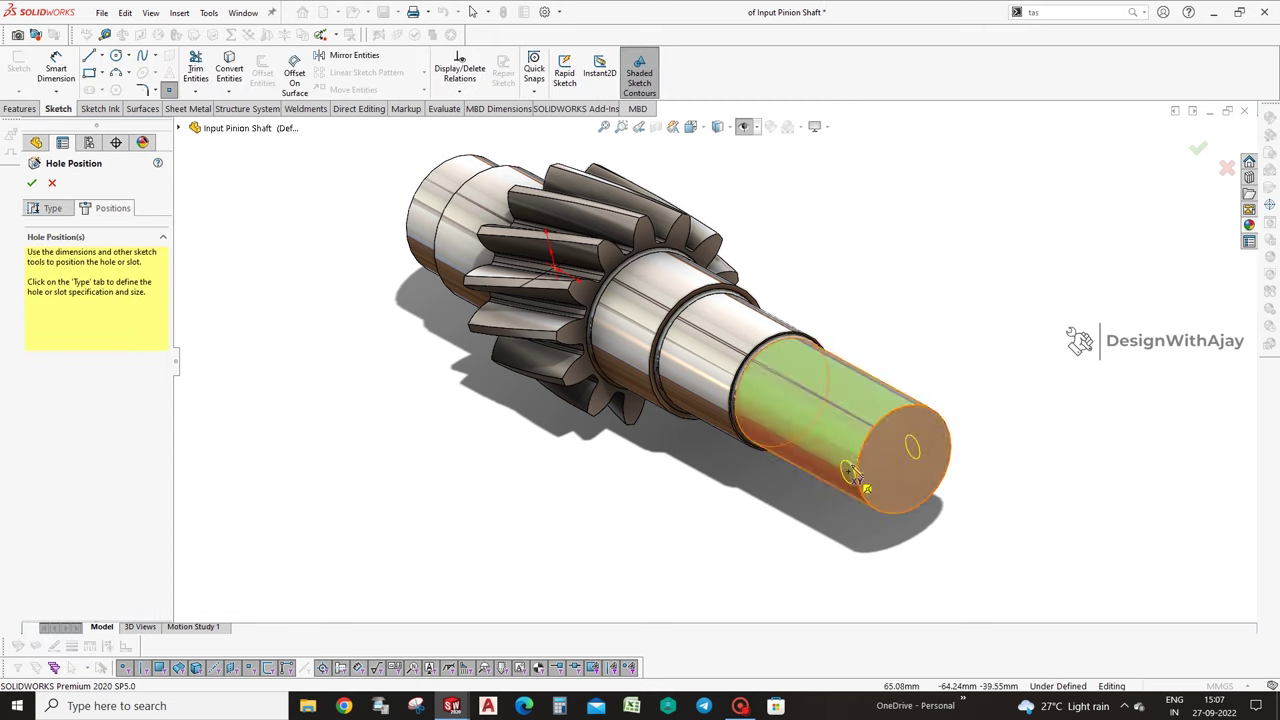
pyautogui.click(906, 462)
pyautogui.moveTo(780, 520)
pyautogui.mouseDown(button='middle')
pyautogui.moveTo(475, 480)
pyautogui.moveTo(629, 471)
pyautogui.mouseUp(button='middle')
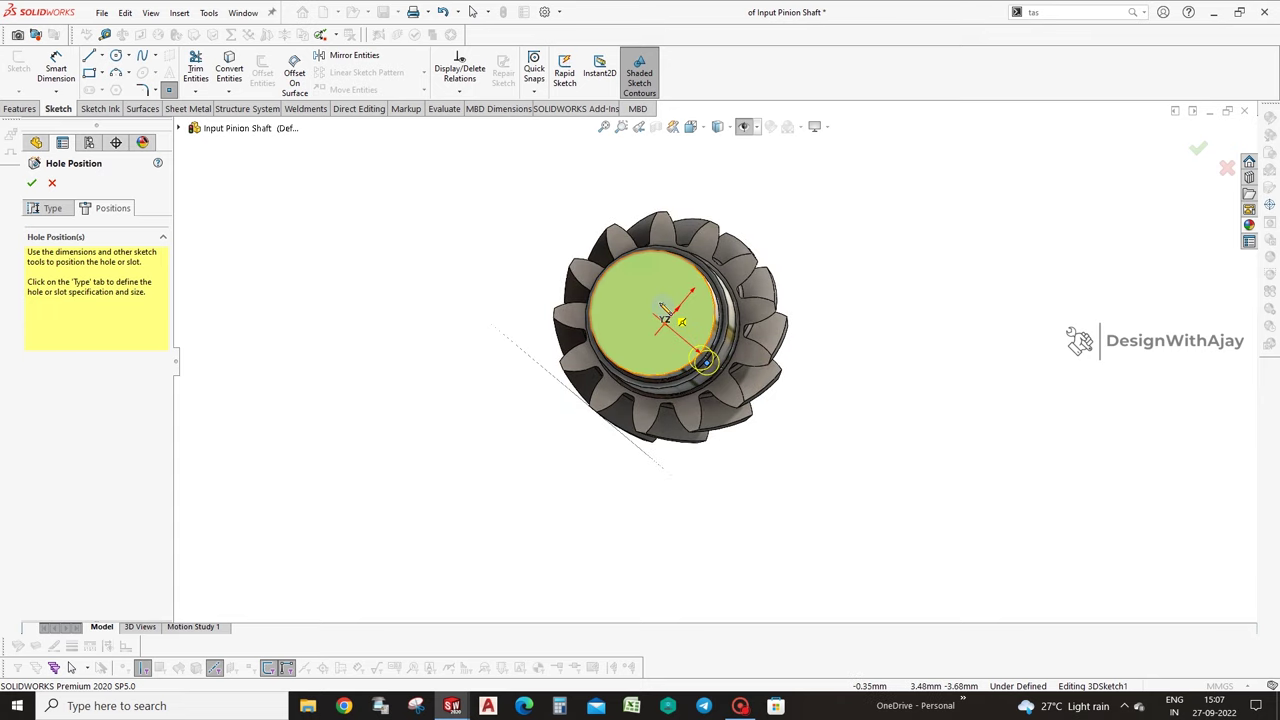
pyautogui.moveTo(614, 230); pyautogui.dragTo(614, 191, button='right')
pyautogui.moveTo(614, 191)
pyautogui.mouseDown(button='middle')
pyautogui.moveTo(537, 360)
pyautogui.moveTo(392, 386)
pyautogui.mouseUp(button='middle')
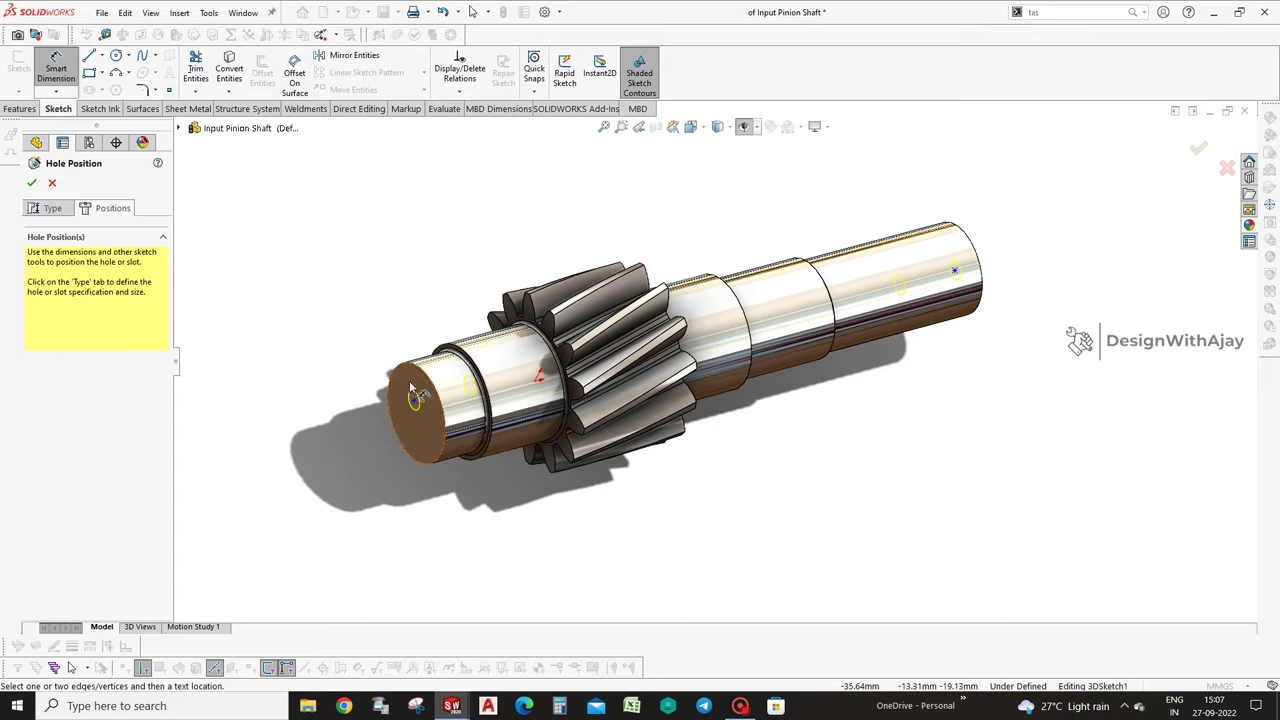
pyautogui.click(400, 373)
pyautogui.click(400, 418)
pyautogui.click(276, 390)
pyautogui.press('Return')
pyautogui.press('Escape')
# Add a second locating dimension and create M8 Tapped Hole1 in the end face.
pyautogui.moveTo(808, 514); pyautogui.dragTo(720, 491, button='middle')
pyautogui.click(881, 301)
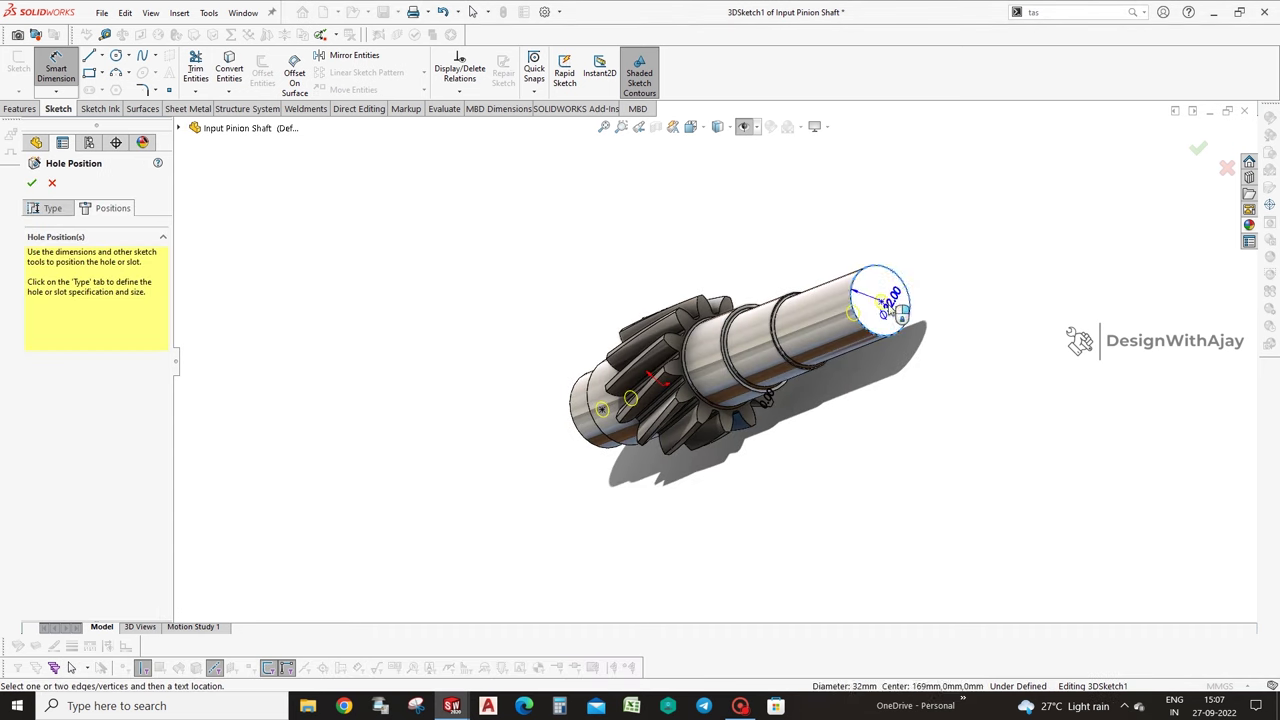
pyautogui.click(833, 398)
pyautogui.click(869, 216)
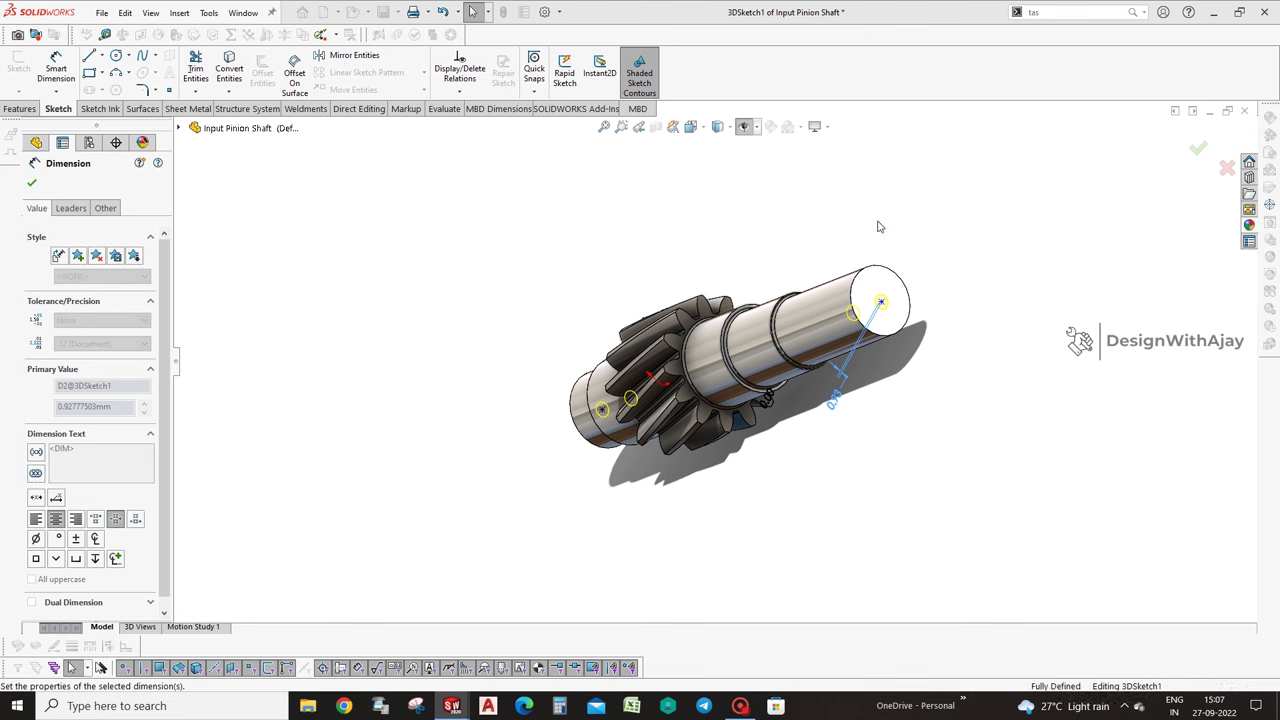
pyautogui.click(1197, 148)
pyautogui.moveTo(1163, 190)
pyautogui.mouseDown(button='middle')
pyautogui.moveTo(1179, 418)
pyautogui.moveTo(1106, 423)
pyautogui.mouseUp(button='middle')
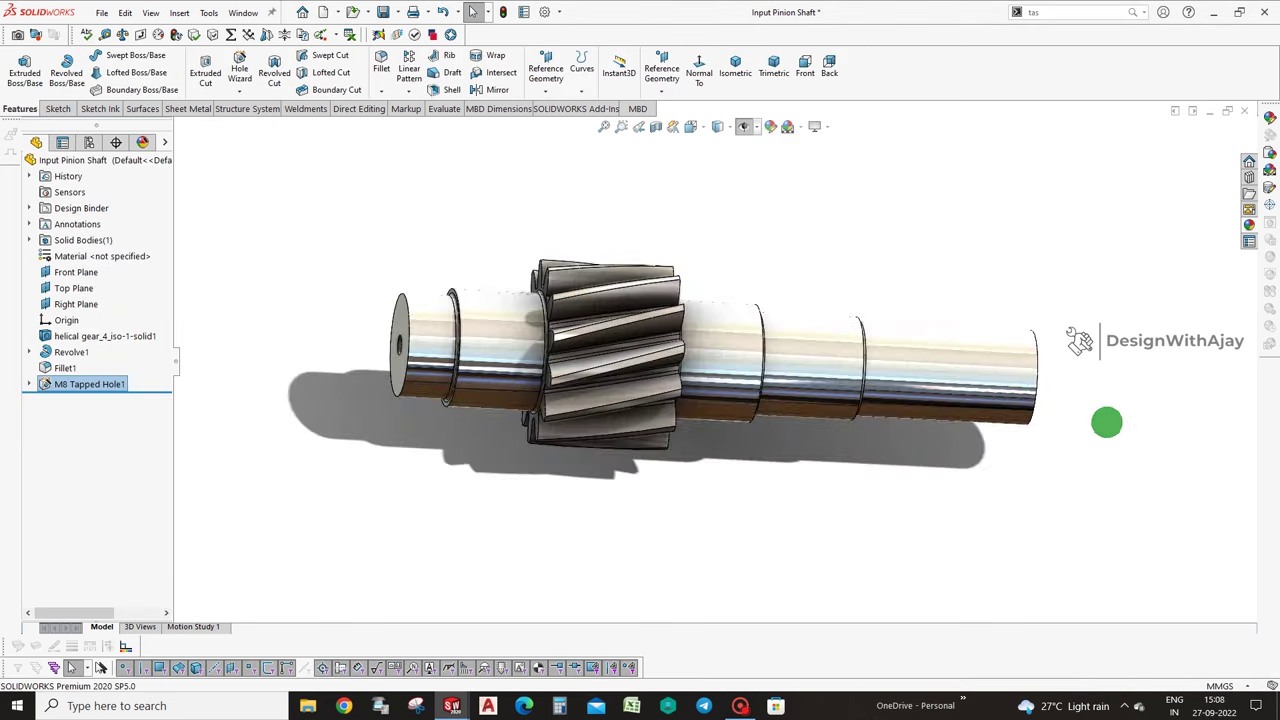
# Apply the brushed chromium appearance to the whole Input Pinion Shaft part.
pyautogui.click(1025, 365)
pyautogui.click(1141, 319)
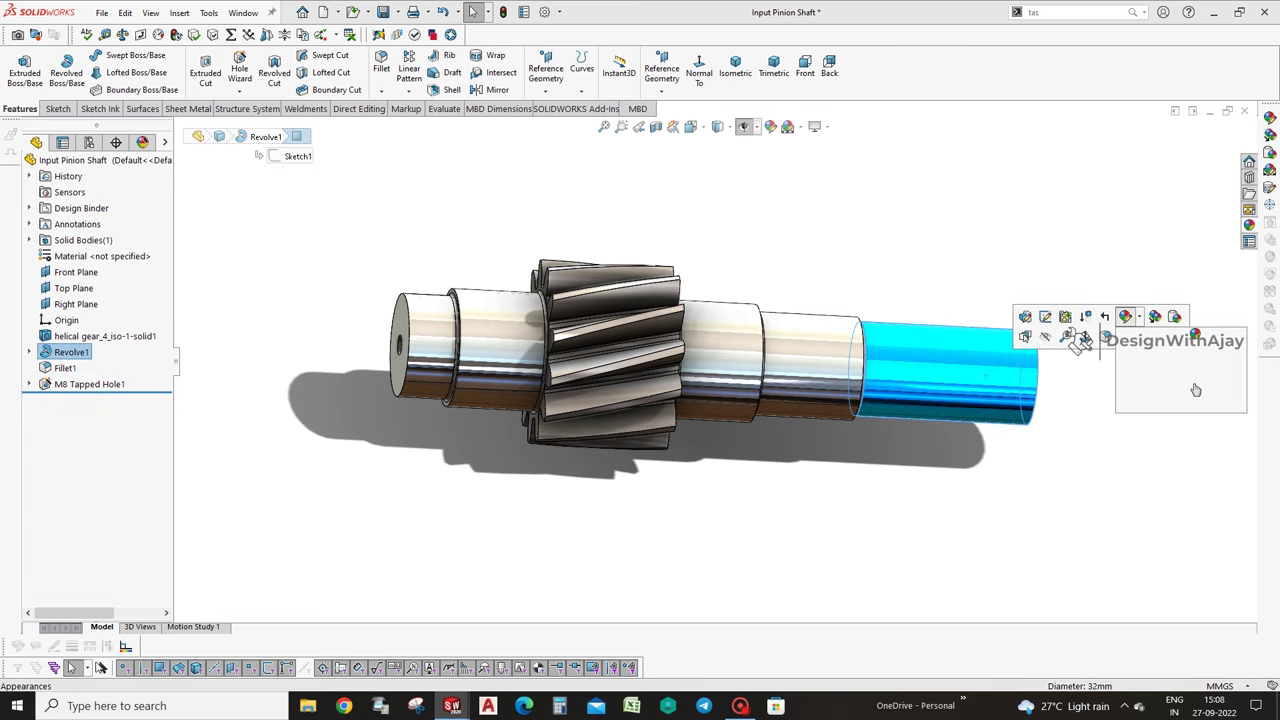
pyautogui.click(1140, 350)
pyautogui.click(1120, 460)
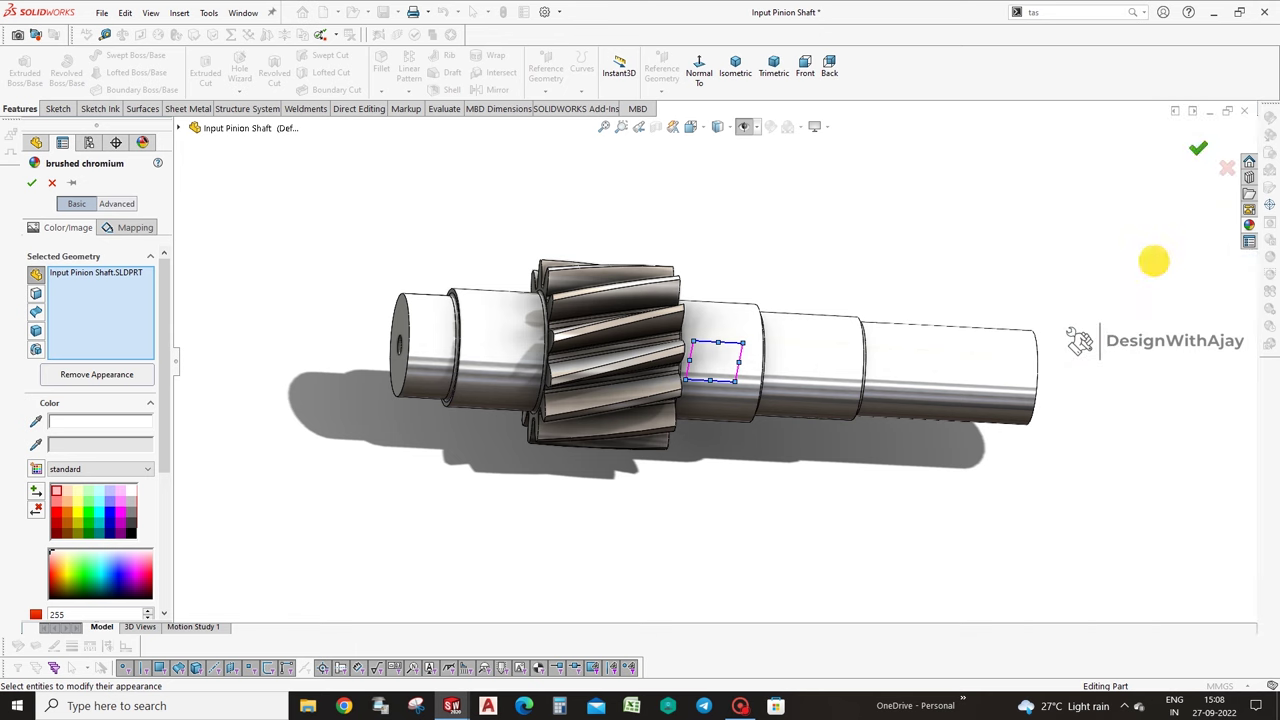
pyautogui.click(1198, 148)
pyautogui.moveTo(1125, 212); pyautogui.dragTo(1047, 309, button='middle')
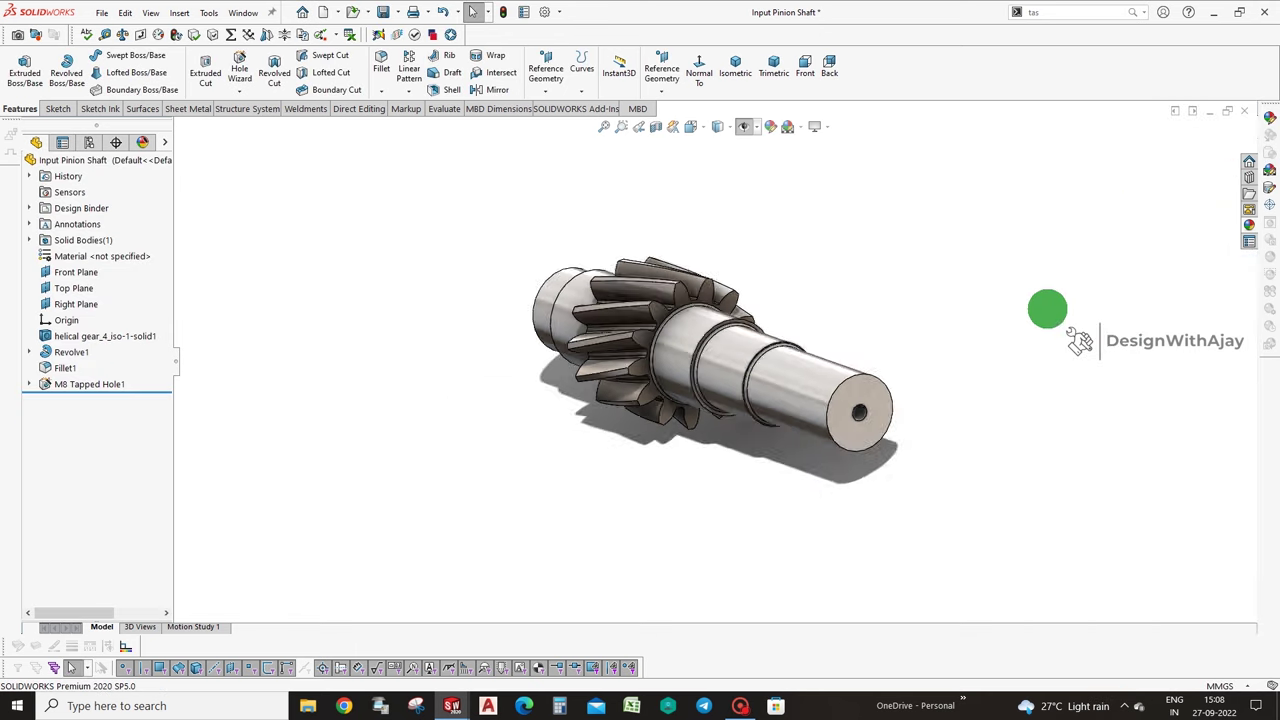
pyautogui.scroll(-2, 800, 368)
pyautogui.scroll(-1, 800, 368)
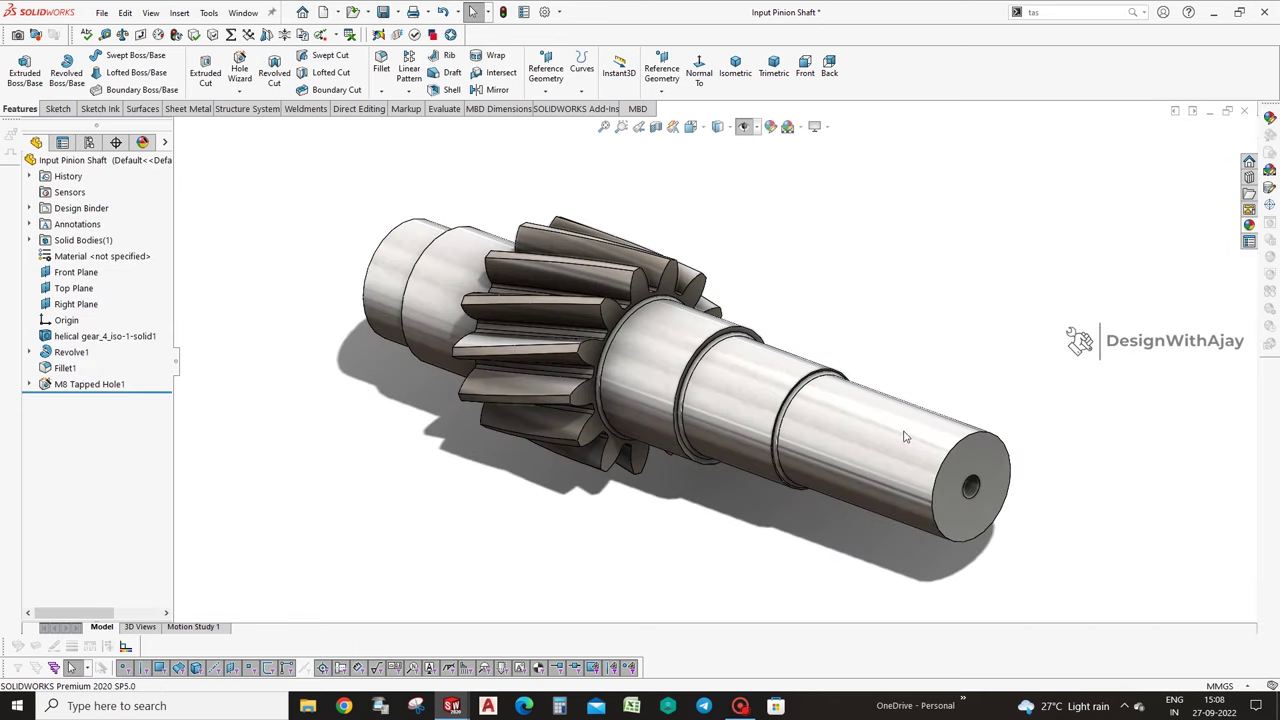
pyautogui.click(1210, 111)
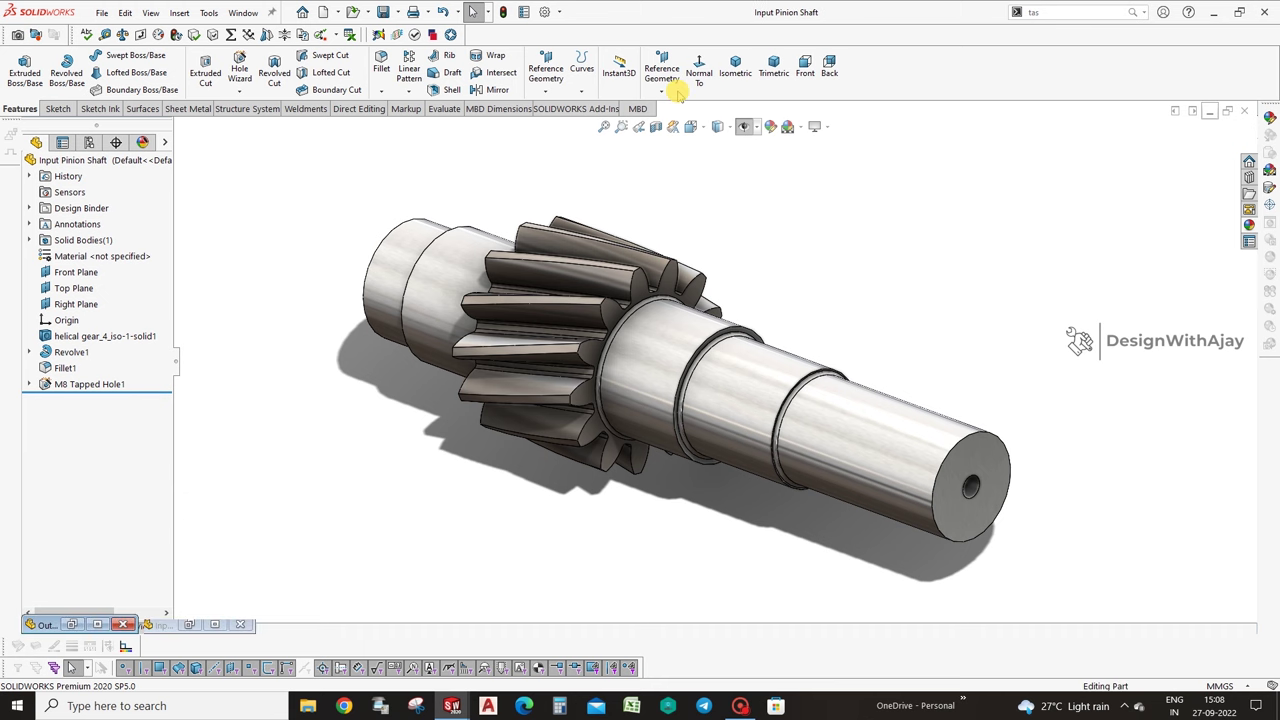
pyautogui.click(102, 12)
# Create a new assembly, skip Begin Assembly, and browse the Design Library Toolbox gears.
pyautogui.click(118, 46)
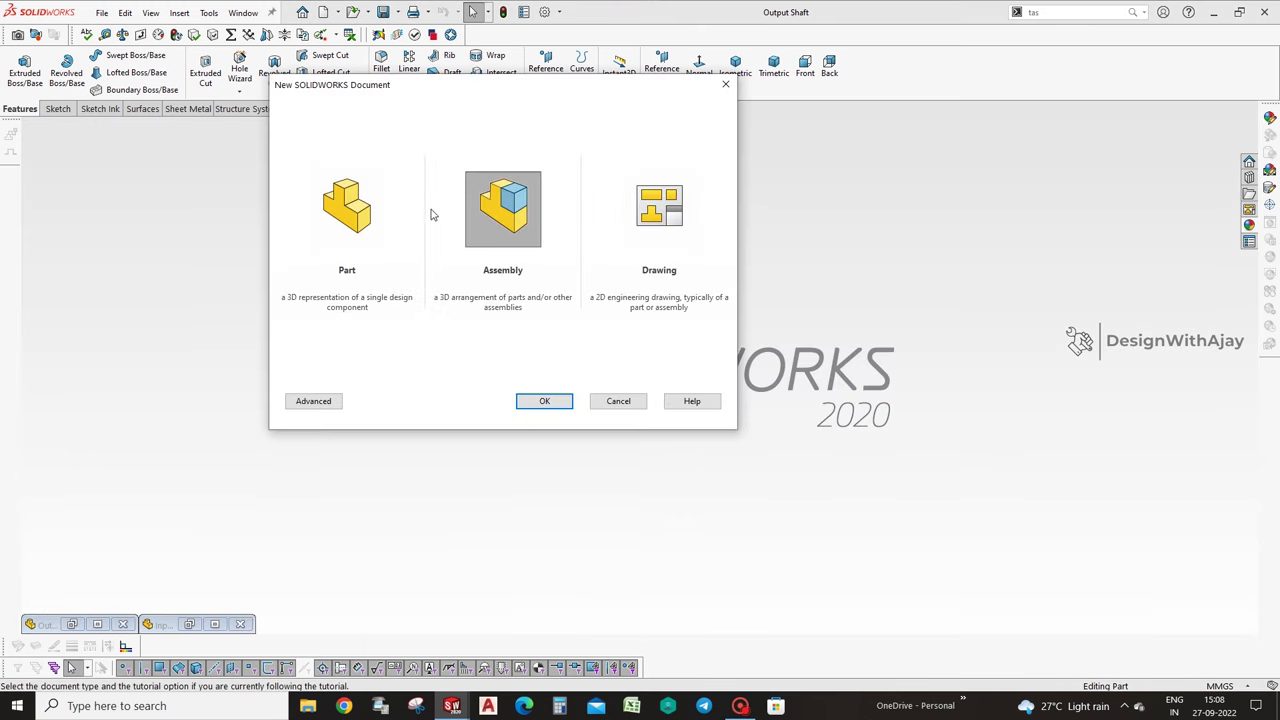
pyautogui.doubleClick(495, 212)
pyautogui.click(745, 112)
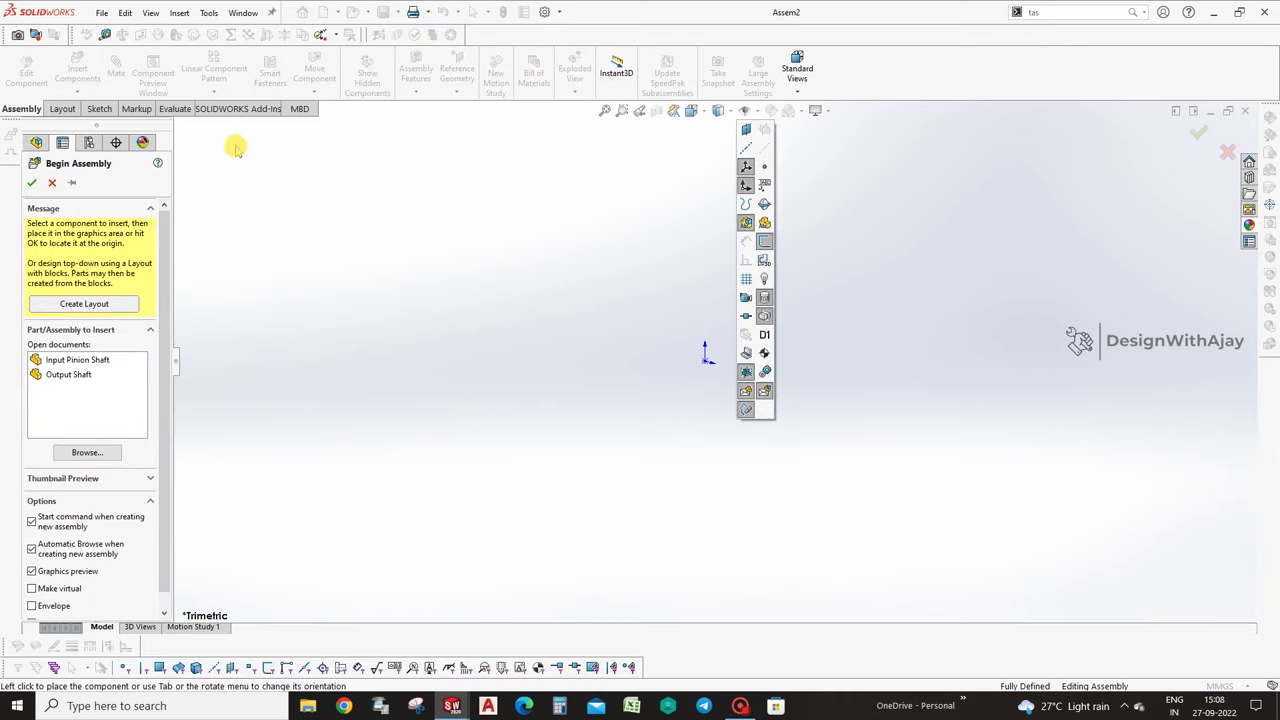
pyautogui.click(52, 182)
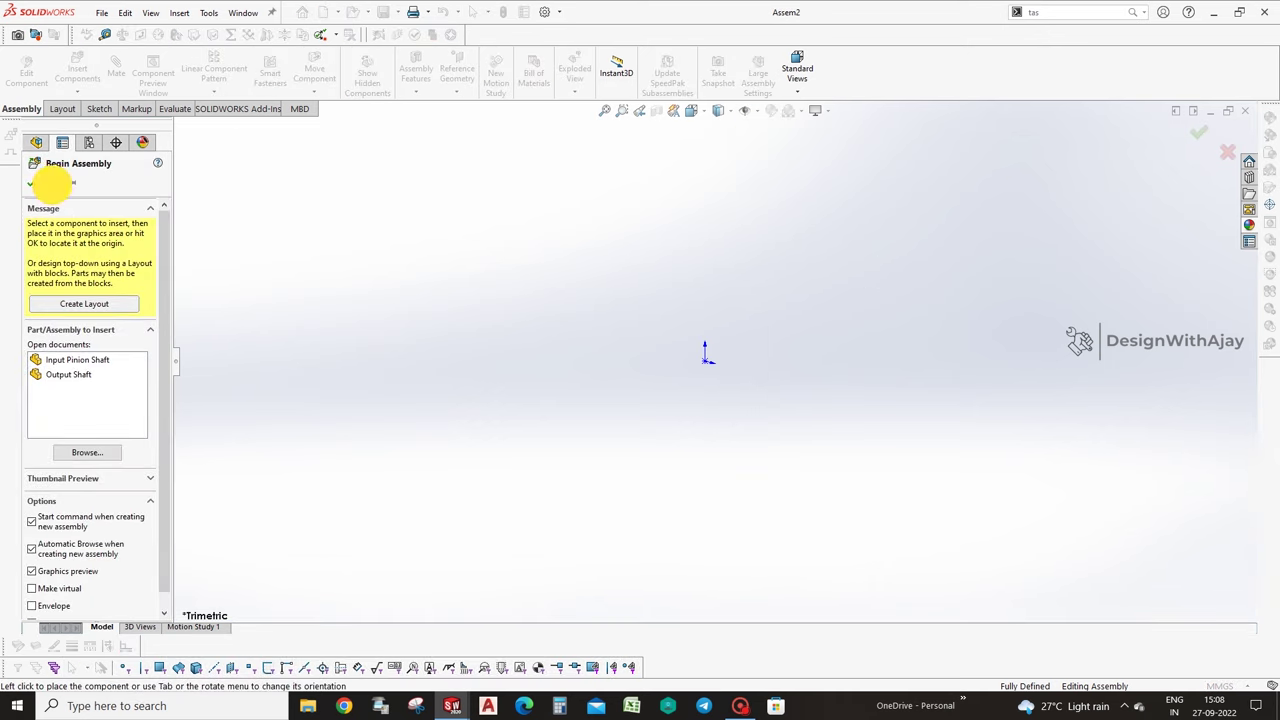
pyautogui.click(1249, 224)
pyautogui.click(1040, 180)
# Insert a Toolbox helical gear with module 4, 46 teeth and right-hand helix.
pyautogui.moveTo(1088, 352); pyautogui.dragTo(723, 368)
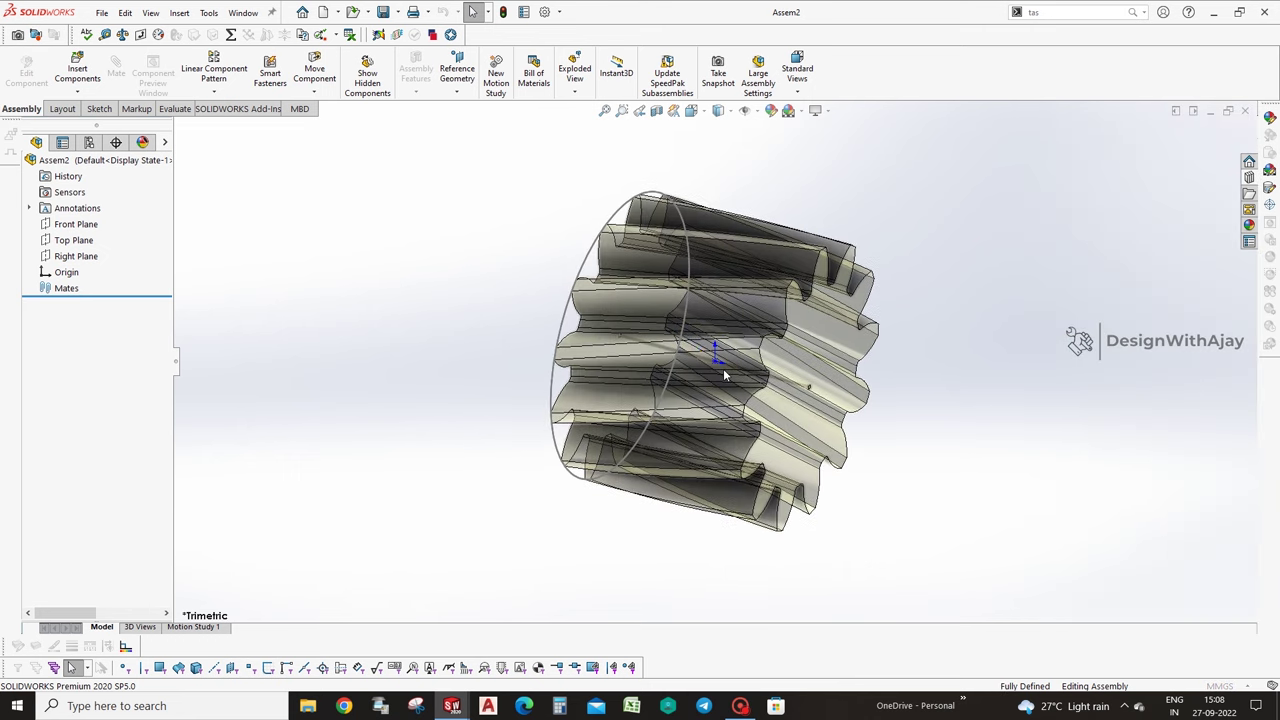
pyautogui.click(133, 428)
pyautogui.click(133, 428)
pyautogui.click(117, 472)
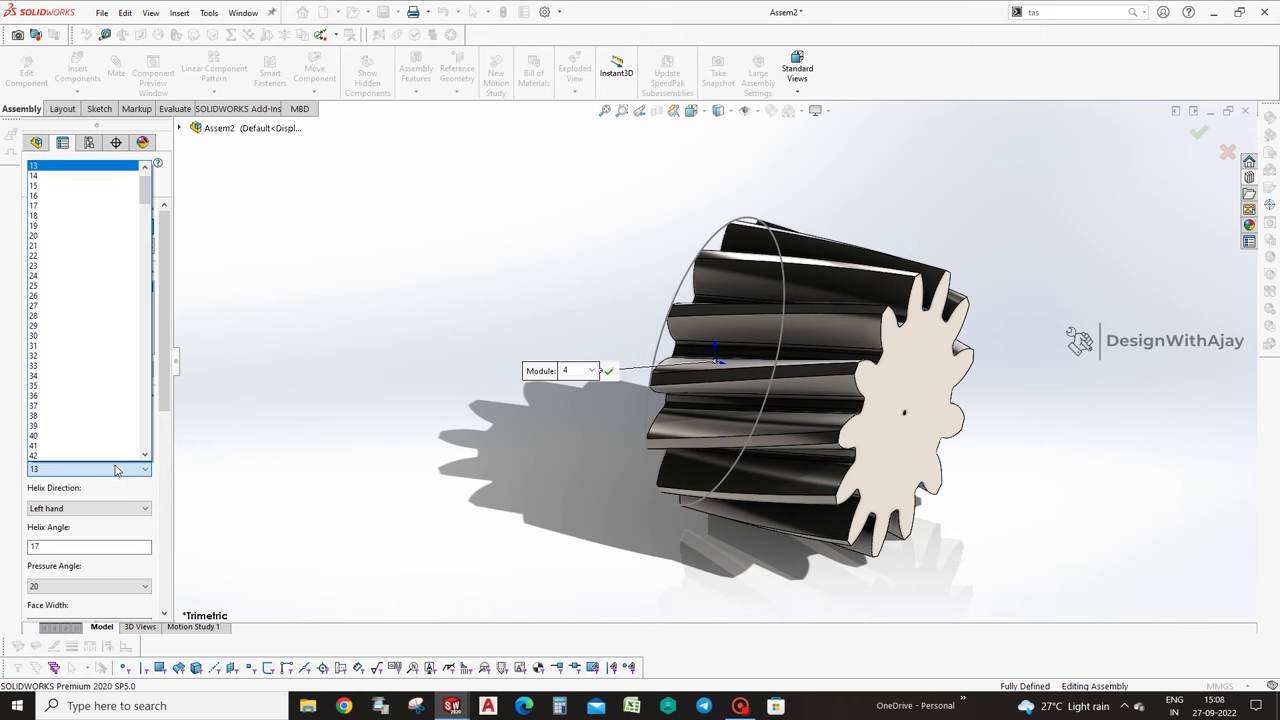
pyautogui.press('4')
pyautogui.click(115, 465)
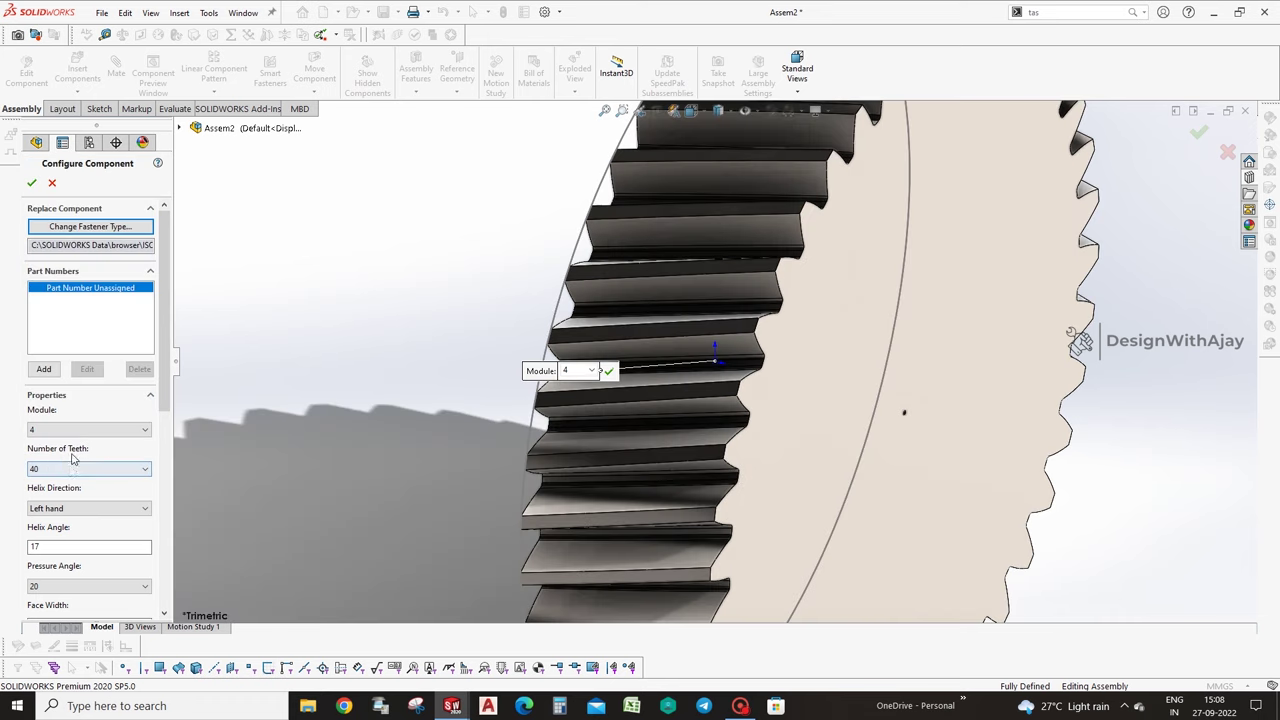
pyautogui.click(72, 466)
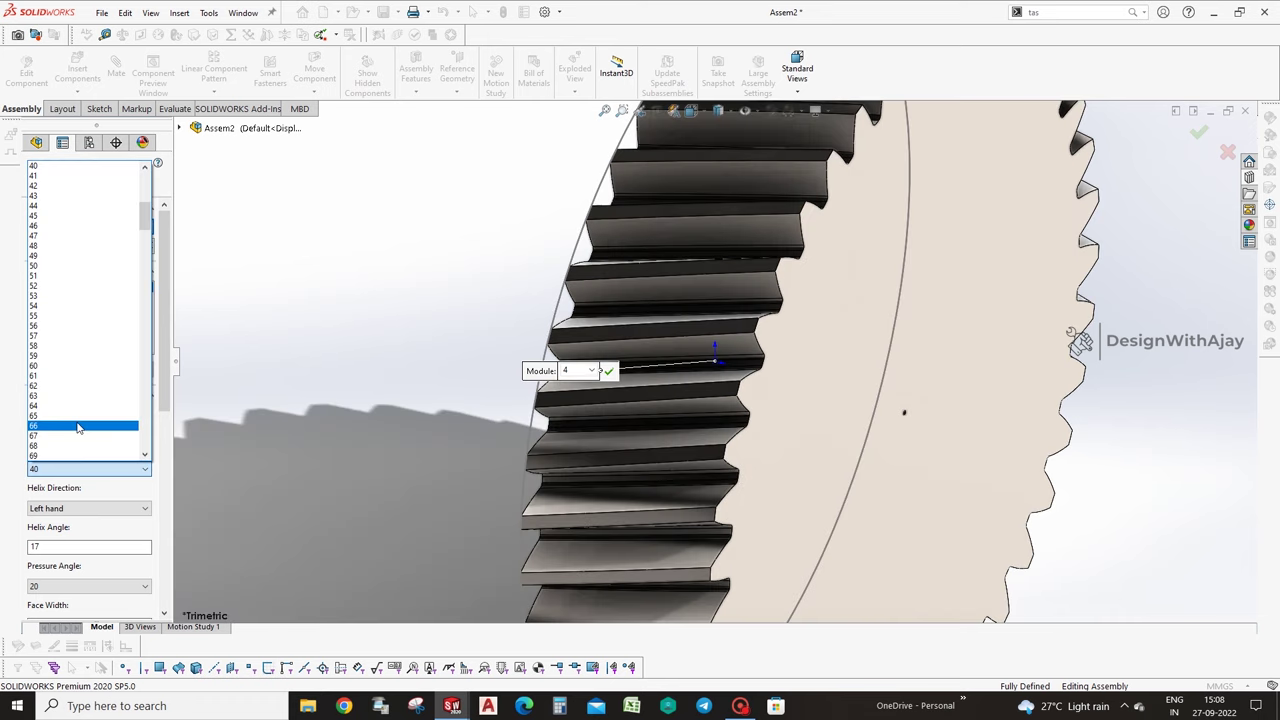
pyautogui.click(88, 228)
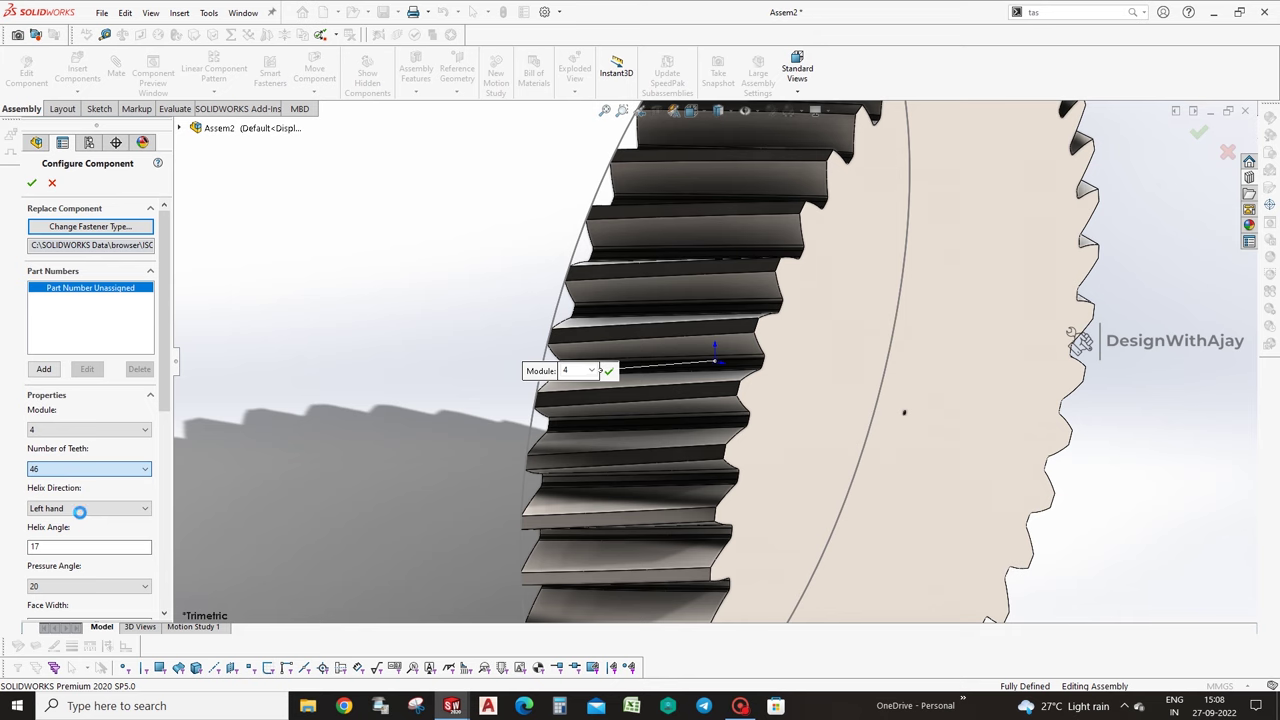
pyautogui.click(70, 509)
pyautogui.click(70, 530)
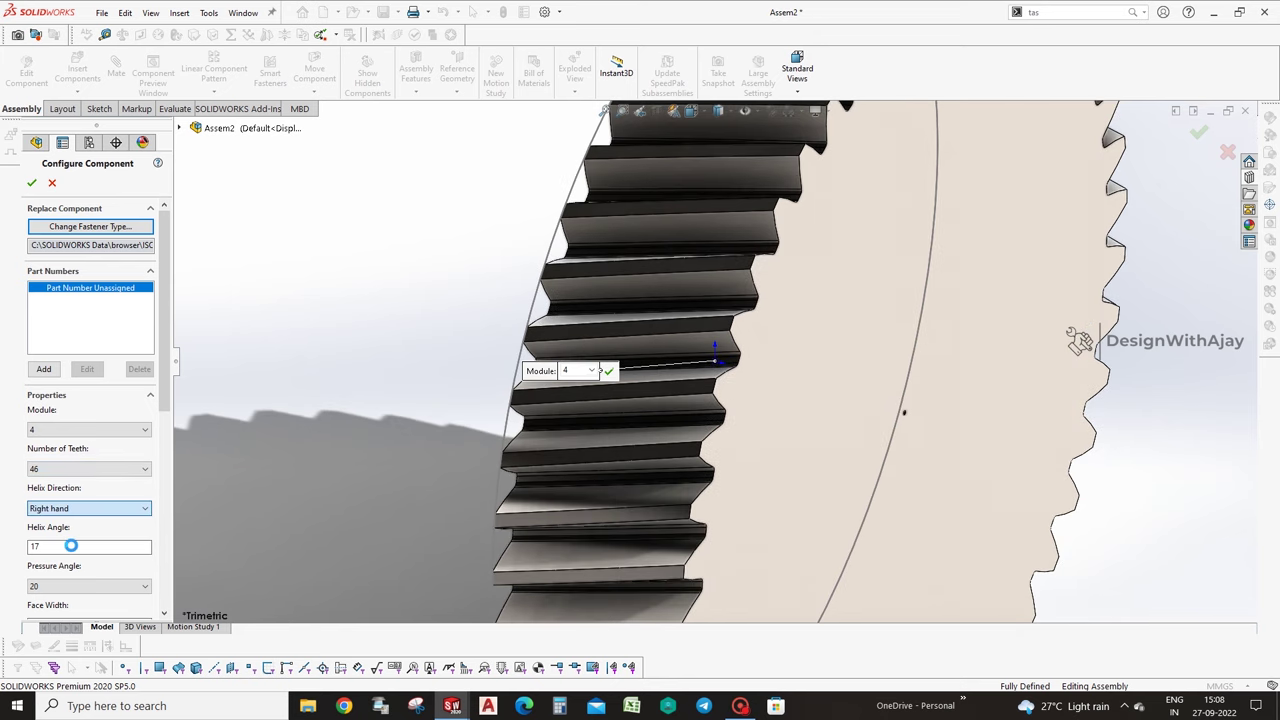
# Keep face width 40, set a 50 mm shaft bore with rectangular keyway, and finish.
pyautogui.moveTo(163, 417); pyautogui.dragTo(163, 505)
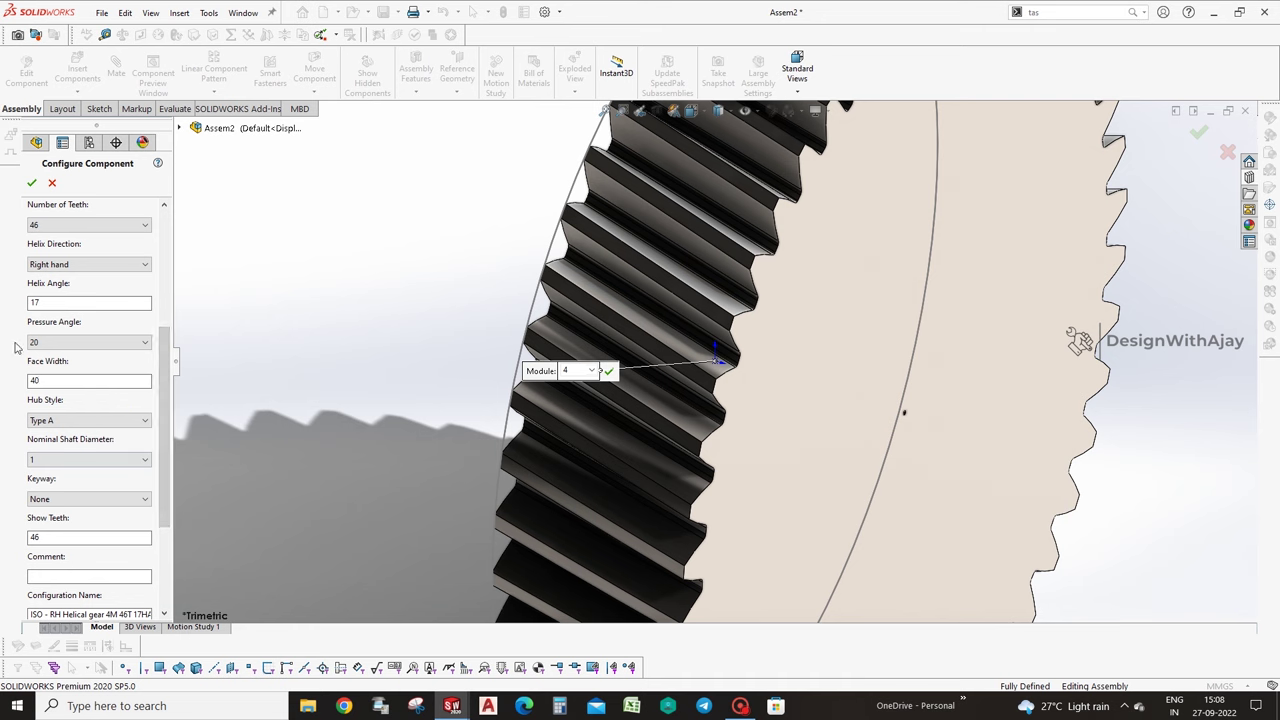
pyautogui.click(172, 395)
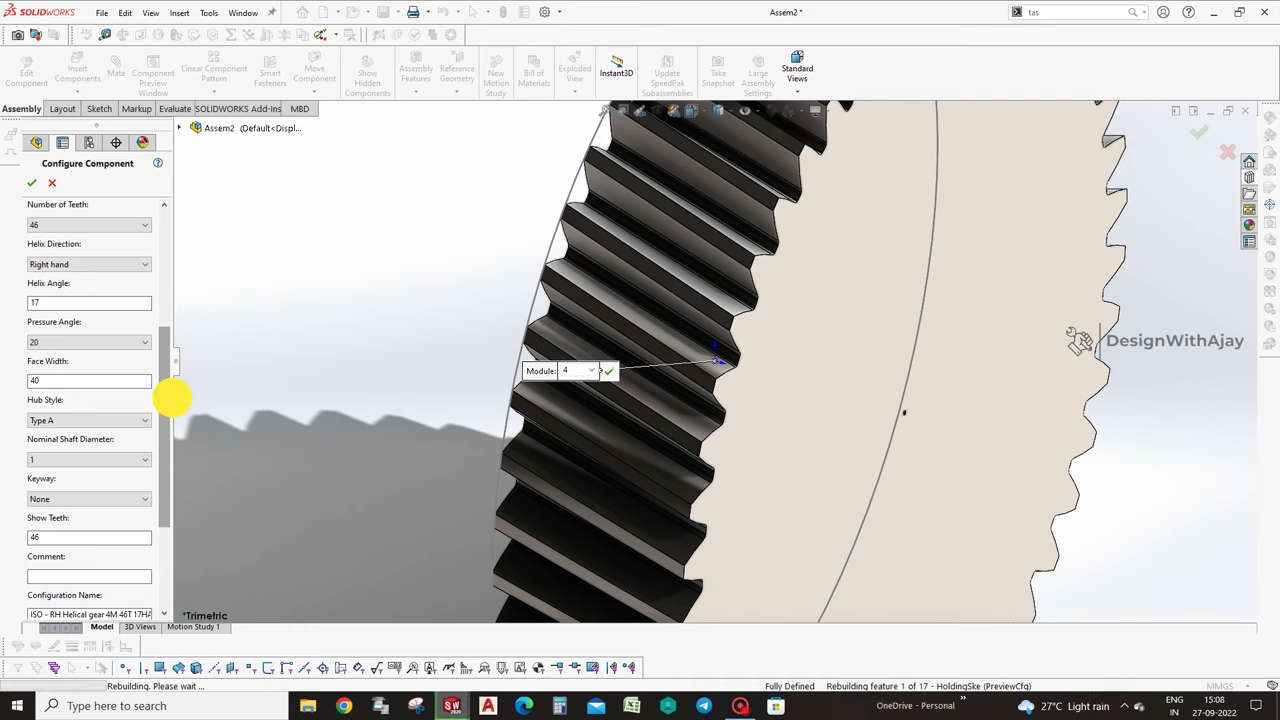
pyautogui.moveTo(172, 397); pyautogui.dragTo(167, 418)
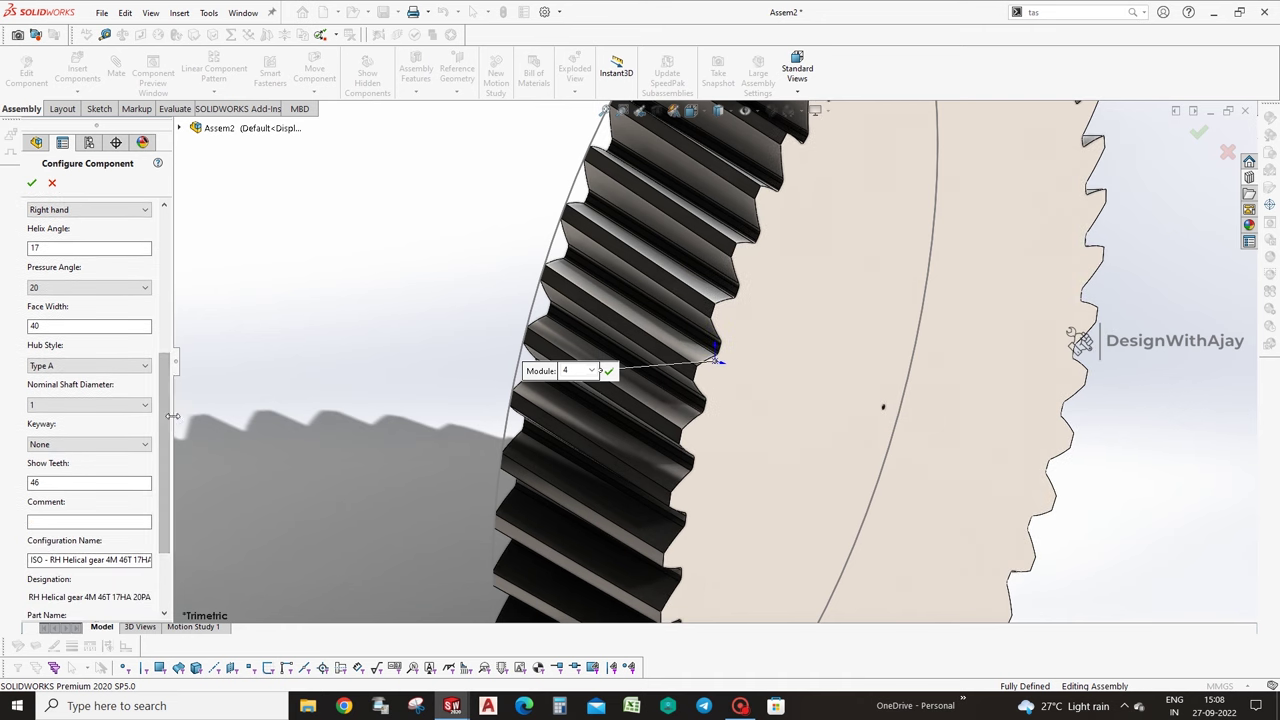
pyautogui.click(133, 405)
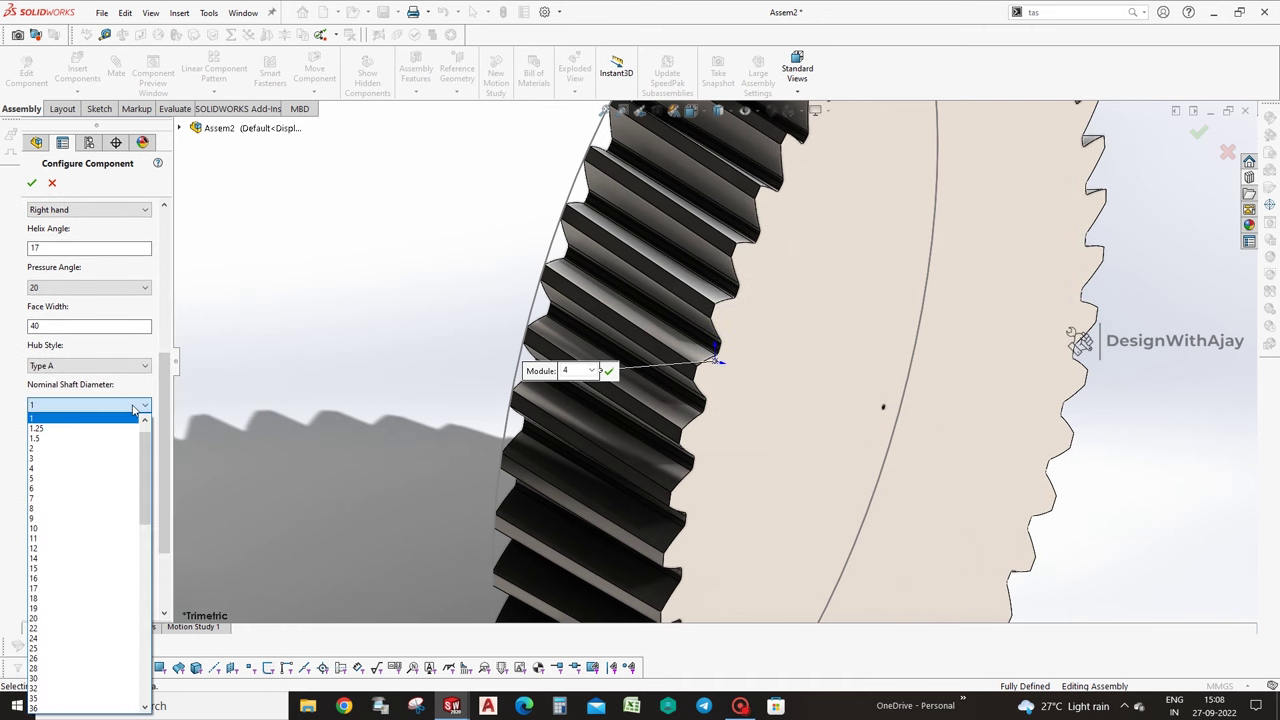
pyautogui.scroll(-2, 75, 580)
pyautogui.scroll(-2, 83, 608)
pyautogui.scroll(-2, 85, 612)
pyautogui.scroll(-1, 85, 615)
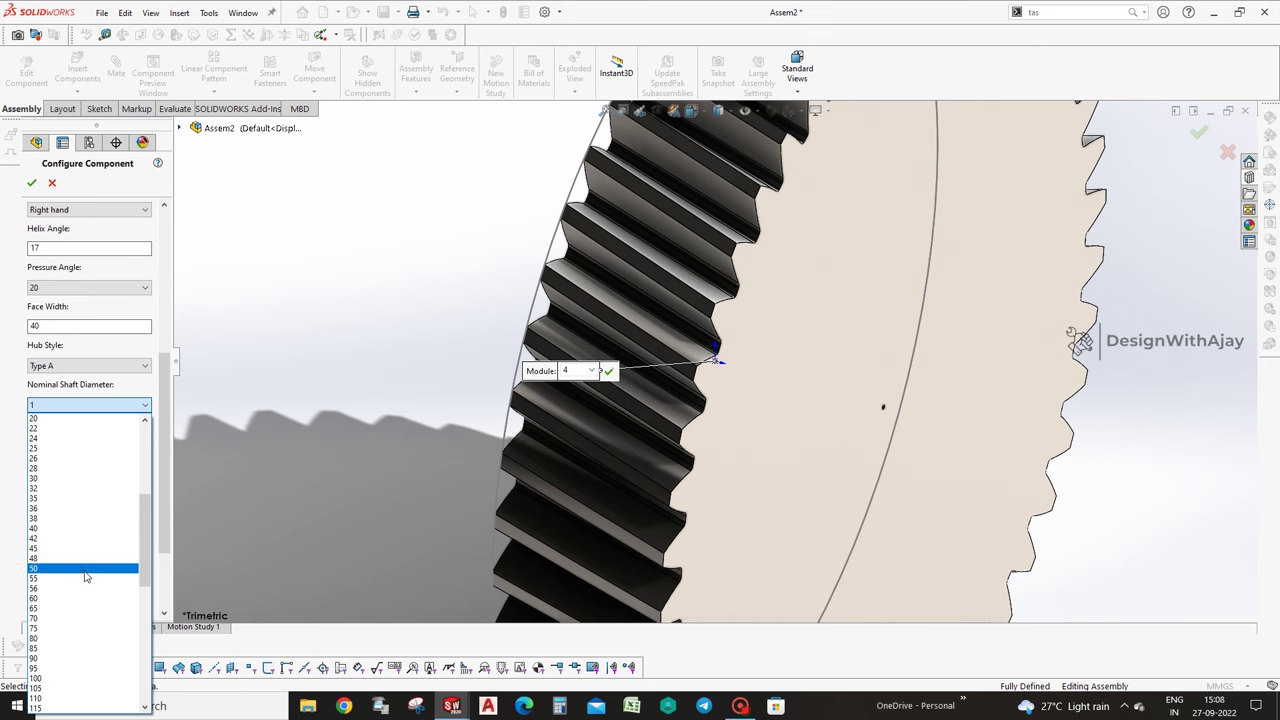
pyautogui.click(85, 568)
pyautogui.click(61, 446)
pyautogui.click(70, 455)
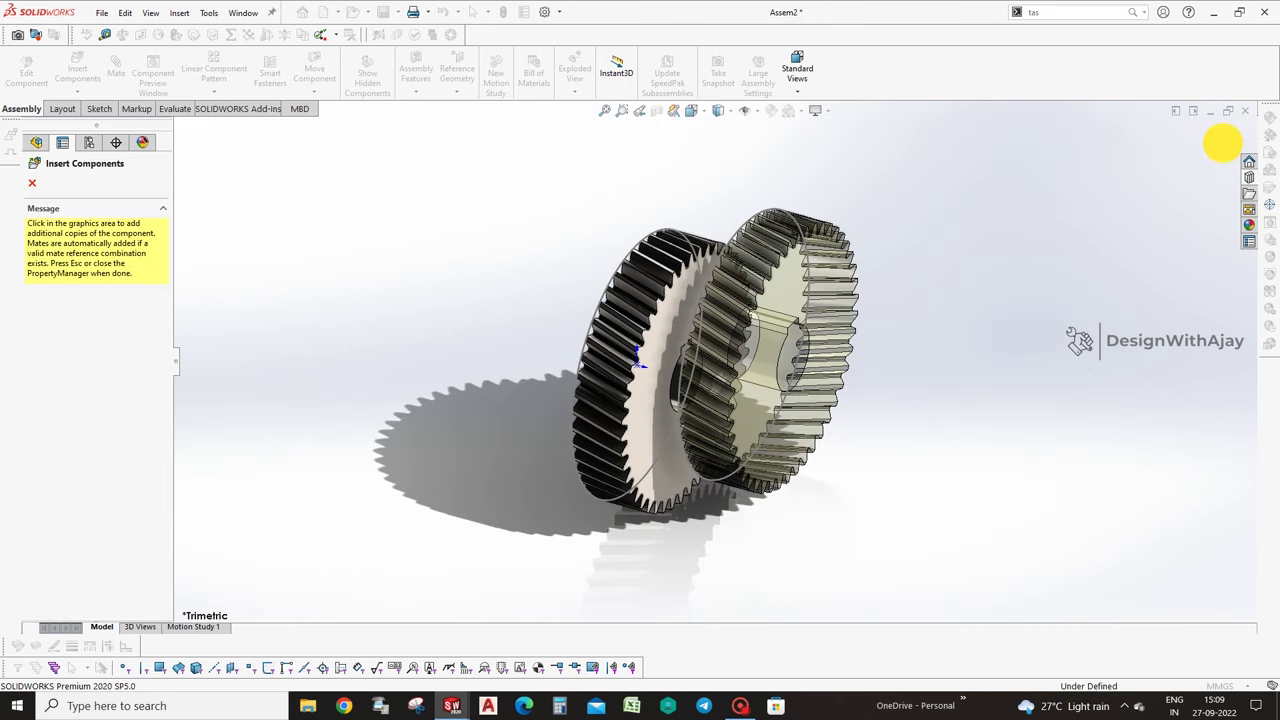
pyautogui.click(1054, 371)
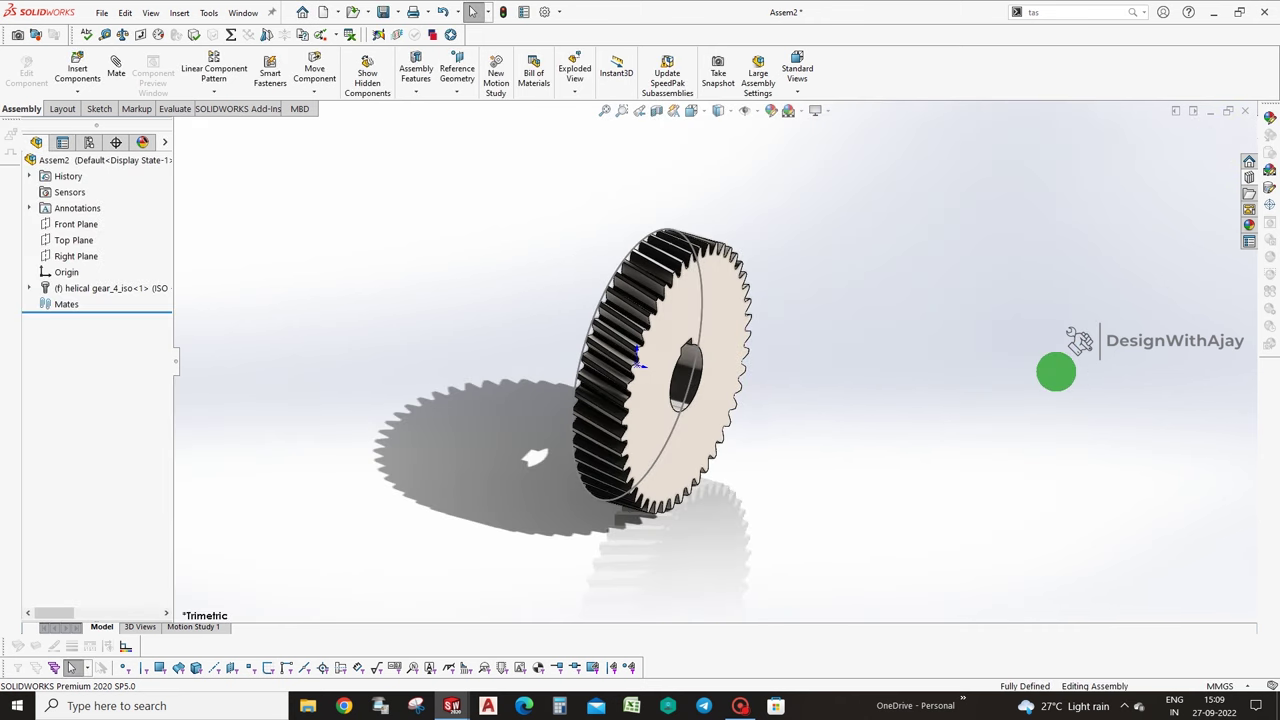
# Switch to the plain white scene and save the gear as the SOLIDWORKS part 'Gear Wheel'.
pyautogui.click(798, 111)
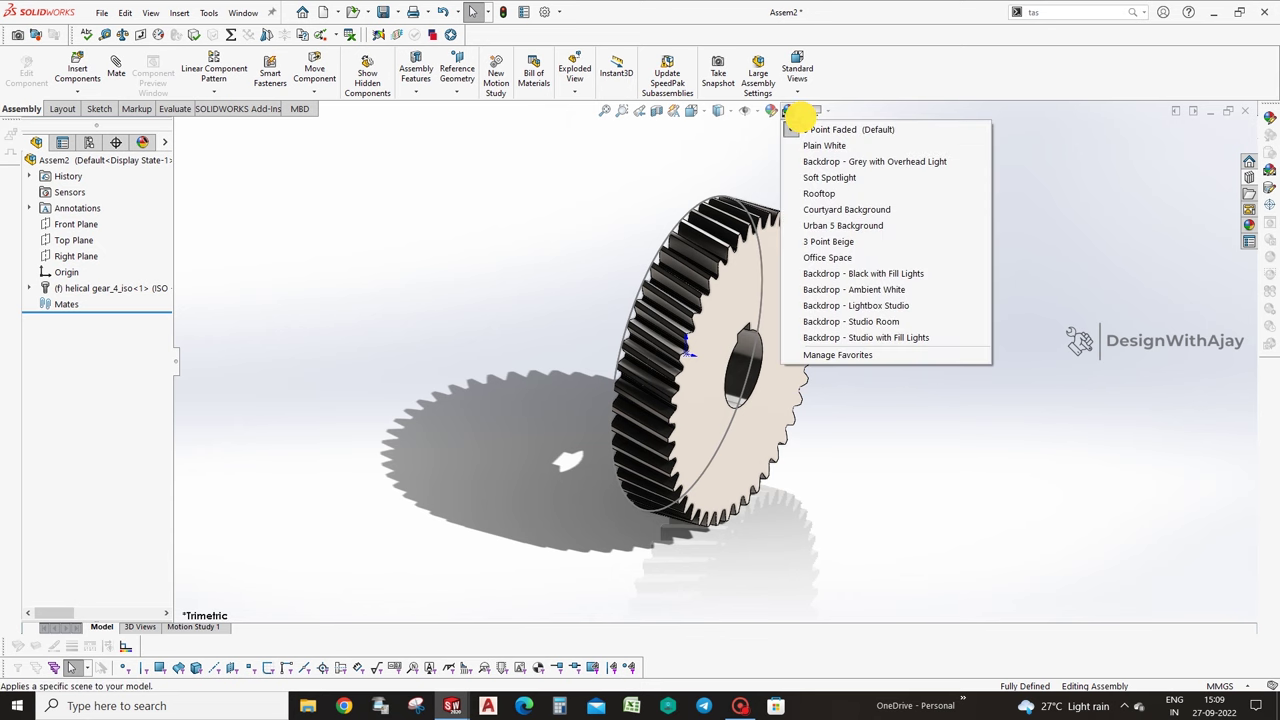
pyautogui.click(860, 145)
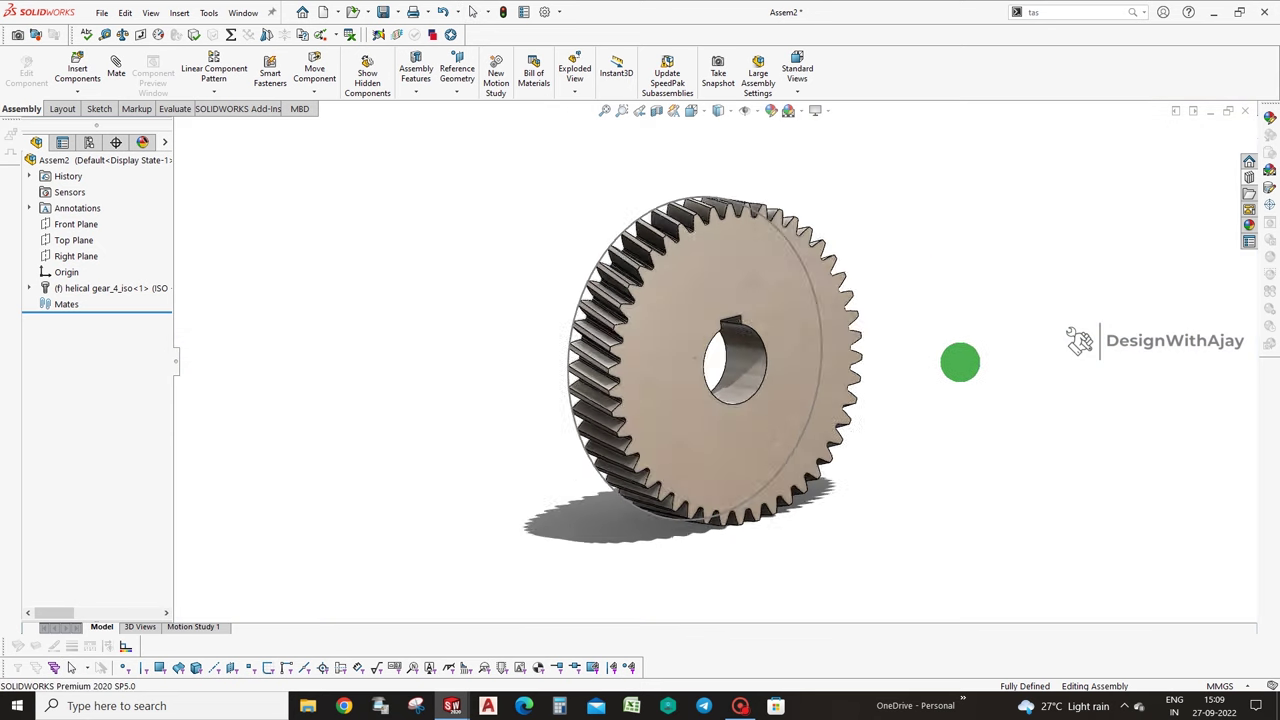
pyautogui.hotkey('ctrl', 's')
pyautogui.click(422, 471)
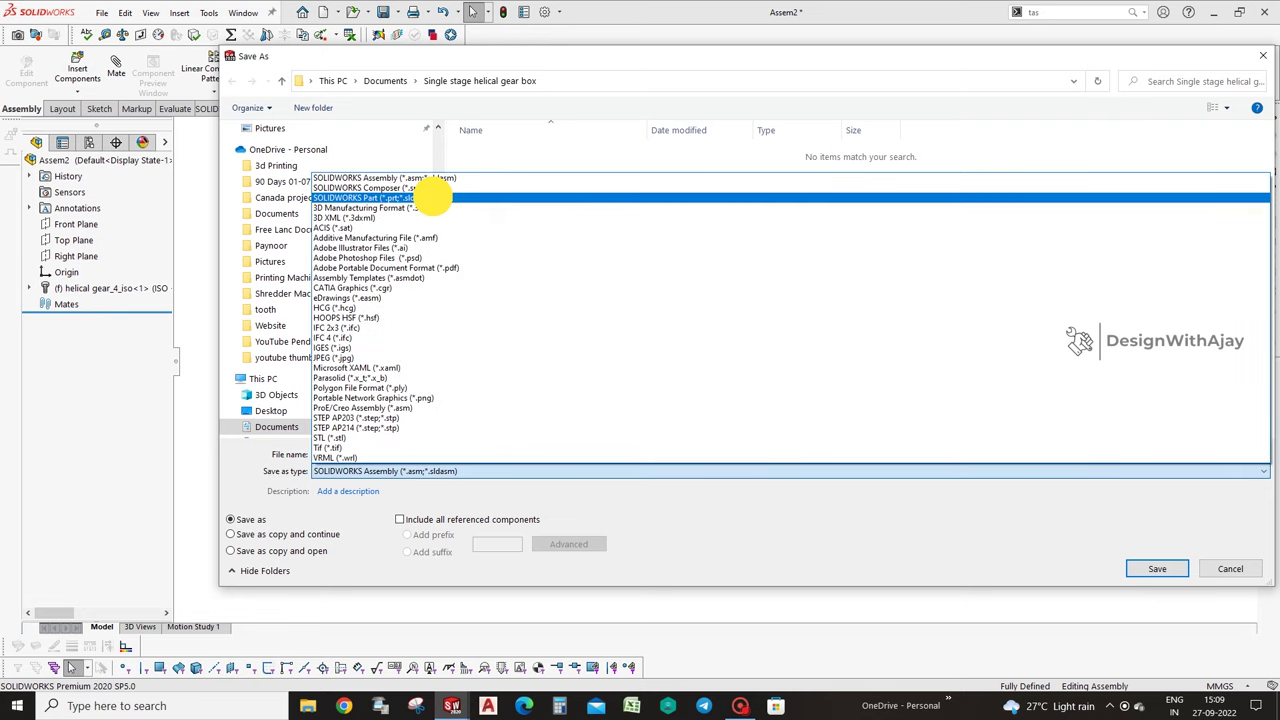
pyautogui.click(434, 202)
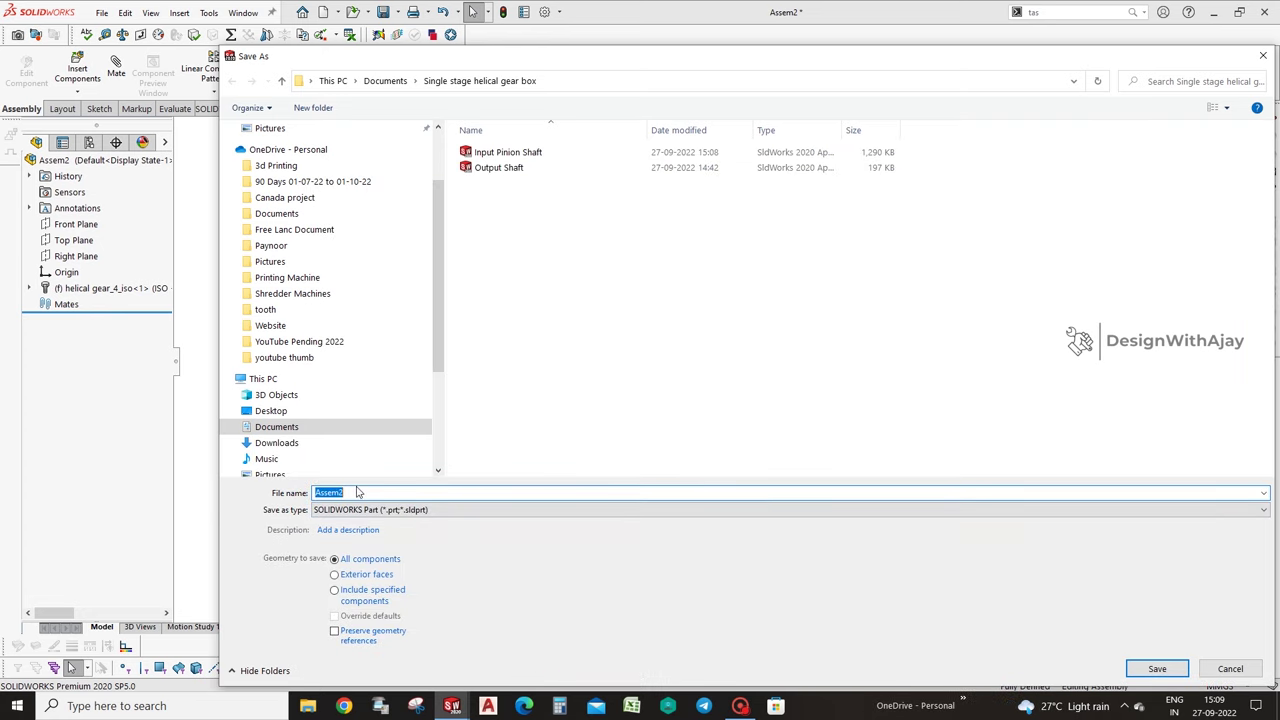
pyautogui.moveTo(366, 493); pyautogui.dragTo(285, 487)
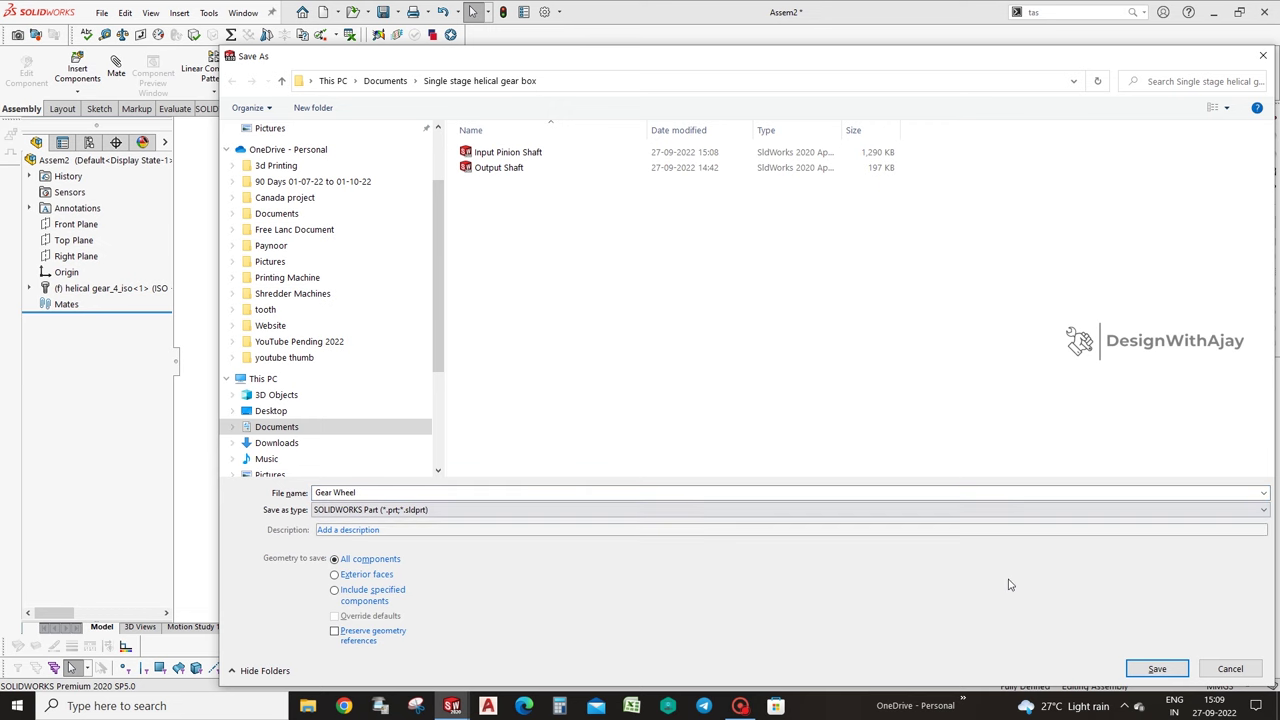
pyautogui.click(1152, 668)
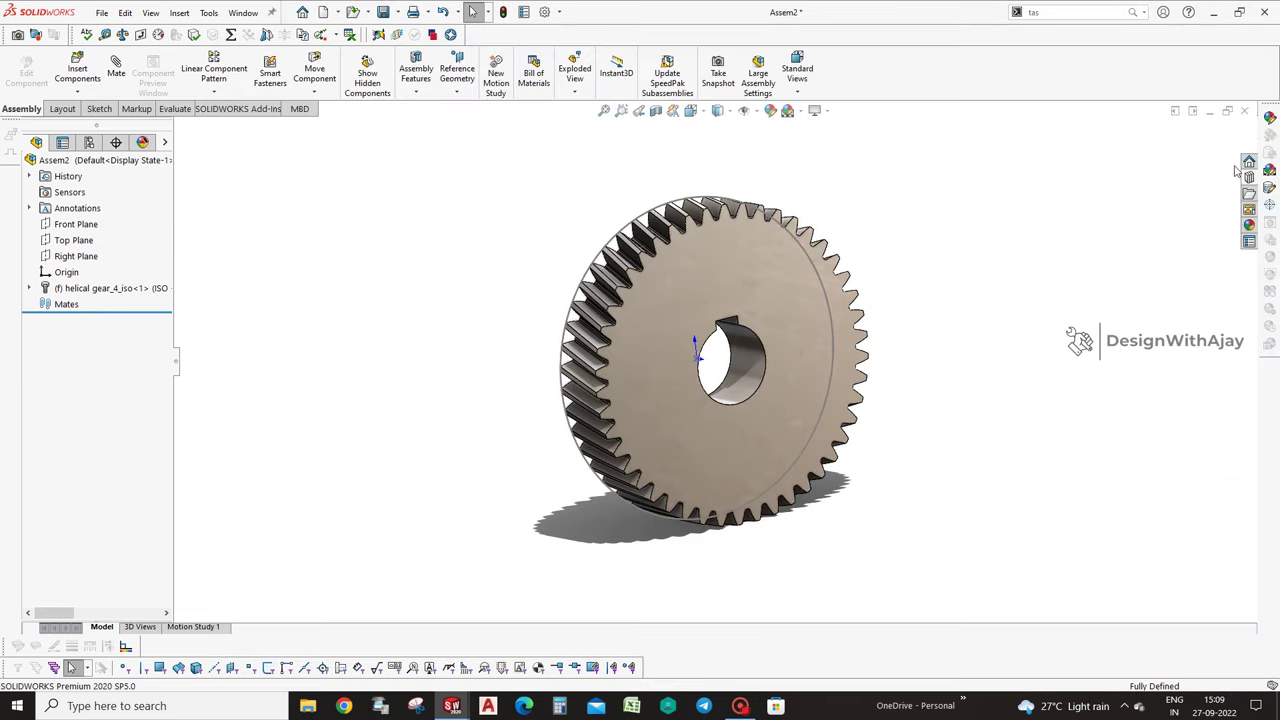
pyautogui.click(1246, 110)
# Open the Gear Wheel part and start an Extruded Cut sketch on the gear's flat face.
pyautogui.click(543, 448)
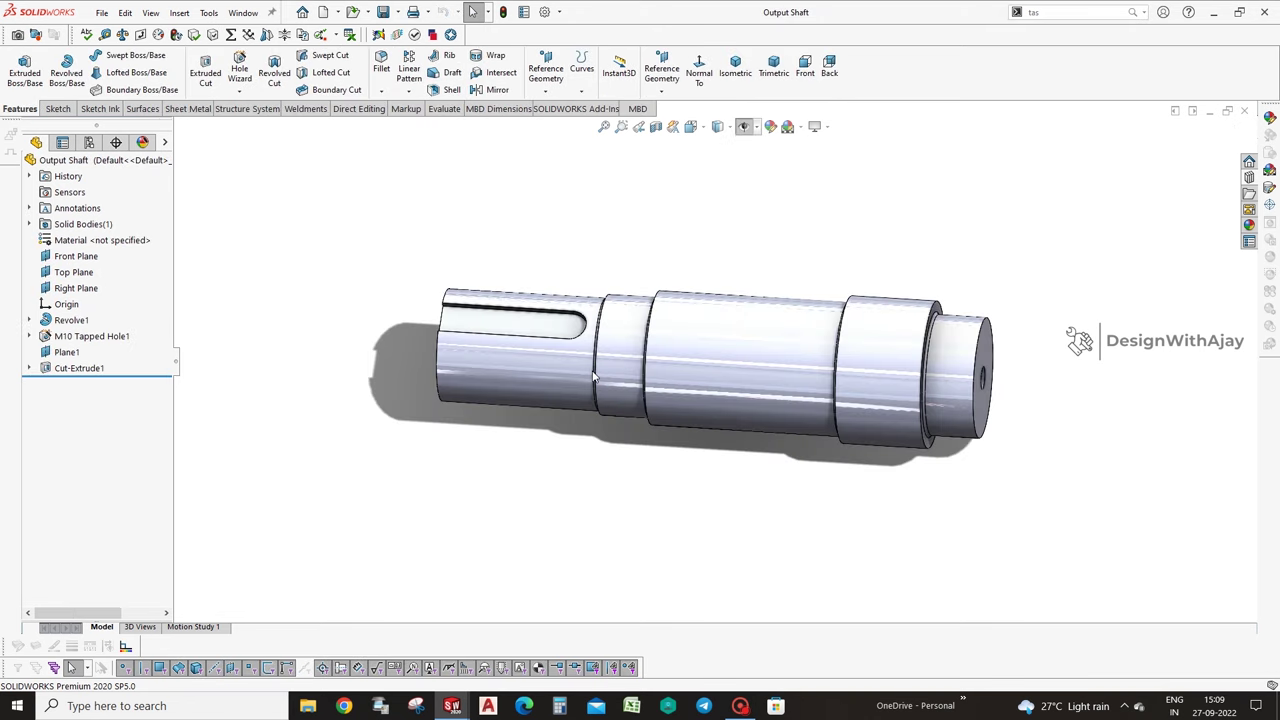
pyautogui.click(398, 306)
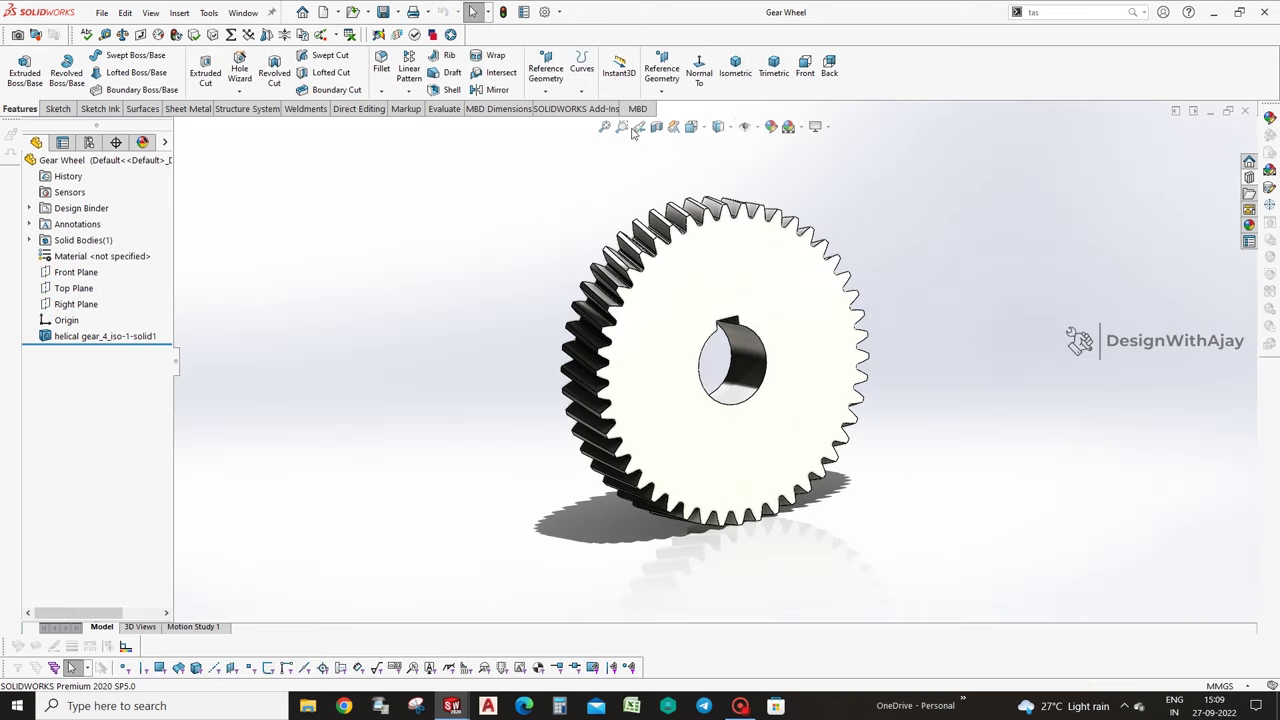
pyautogui.click(197, 68)
pyautogui.click(820, 343)
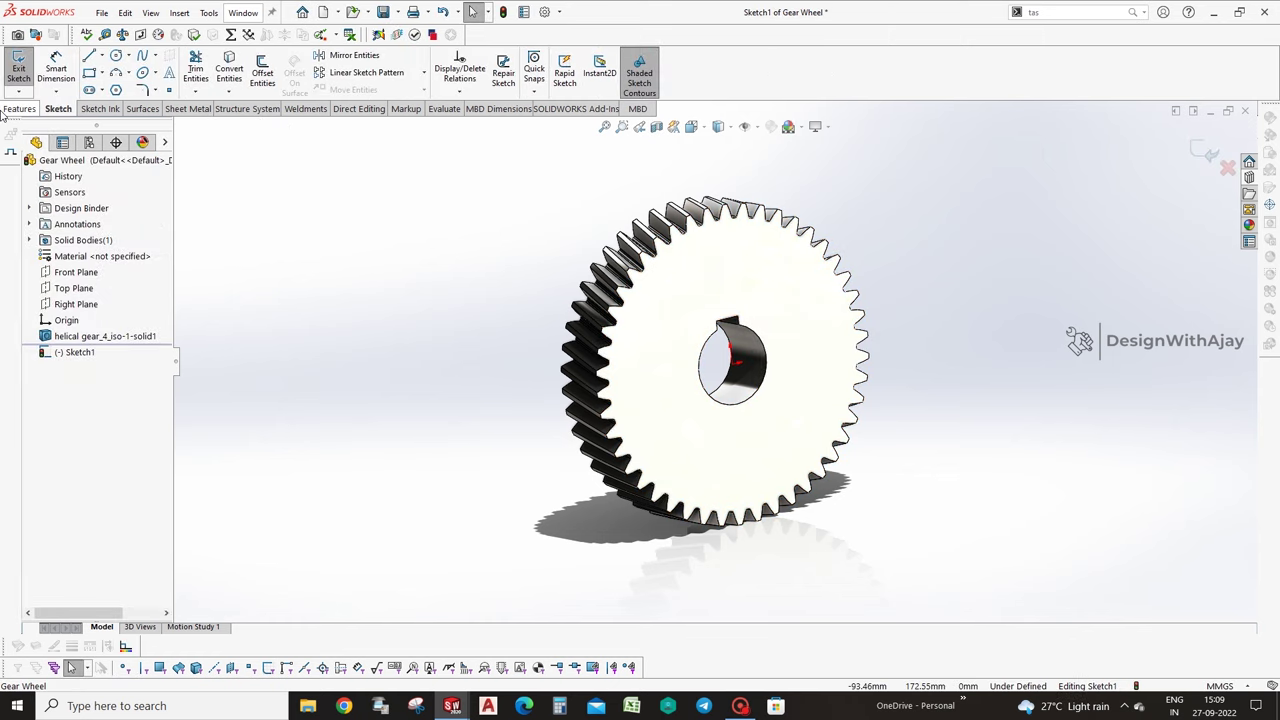
pyautogui.click(699, 72)
# Draw a circle centred on the origin and dimension it to Ø140.
pyautogui.press('c')
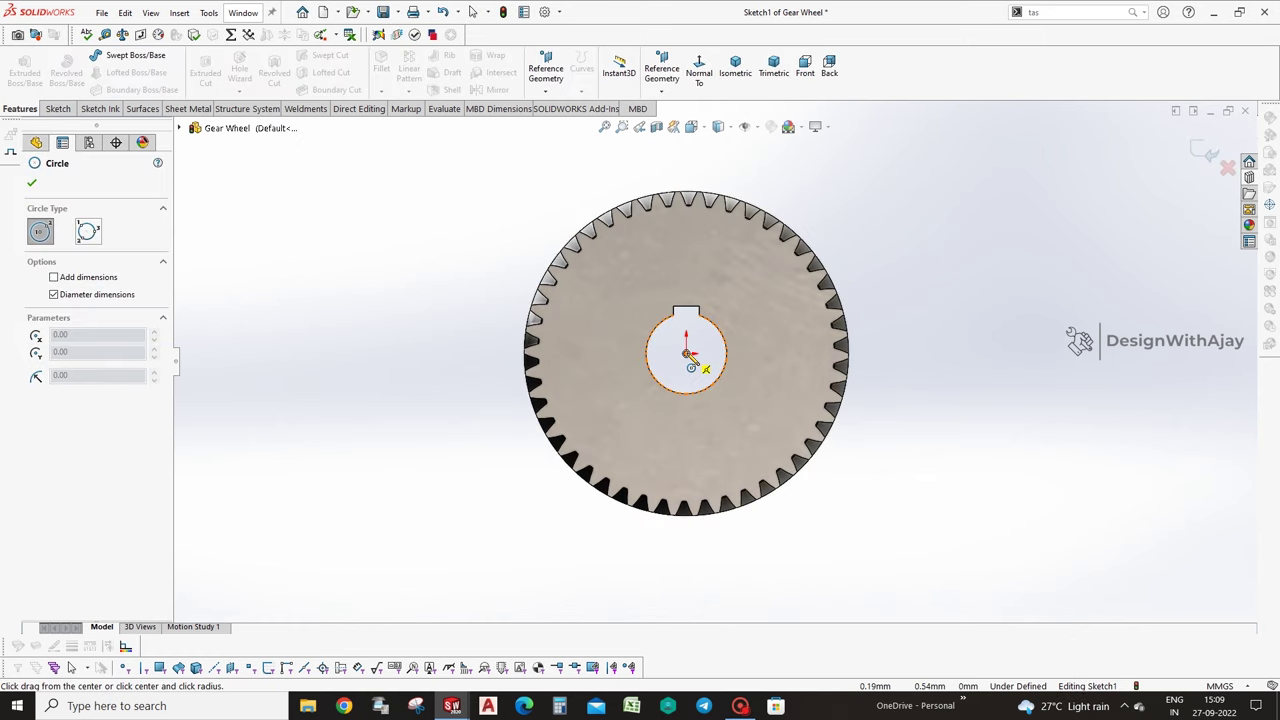
pyautogui.click(686, 352)
pyautogui.click(766, 406)
pyautogui.click(780, 272)
pyautogui.write('220')
pyautogui.press('Return')
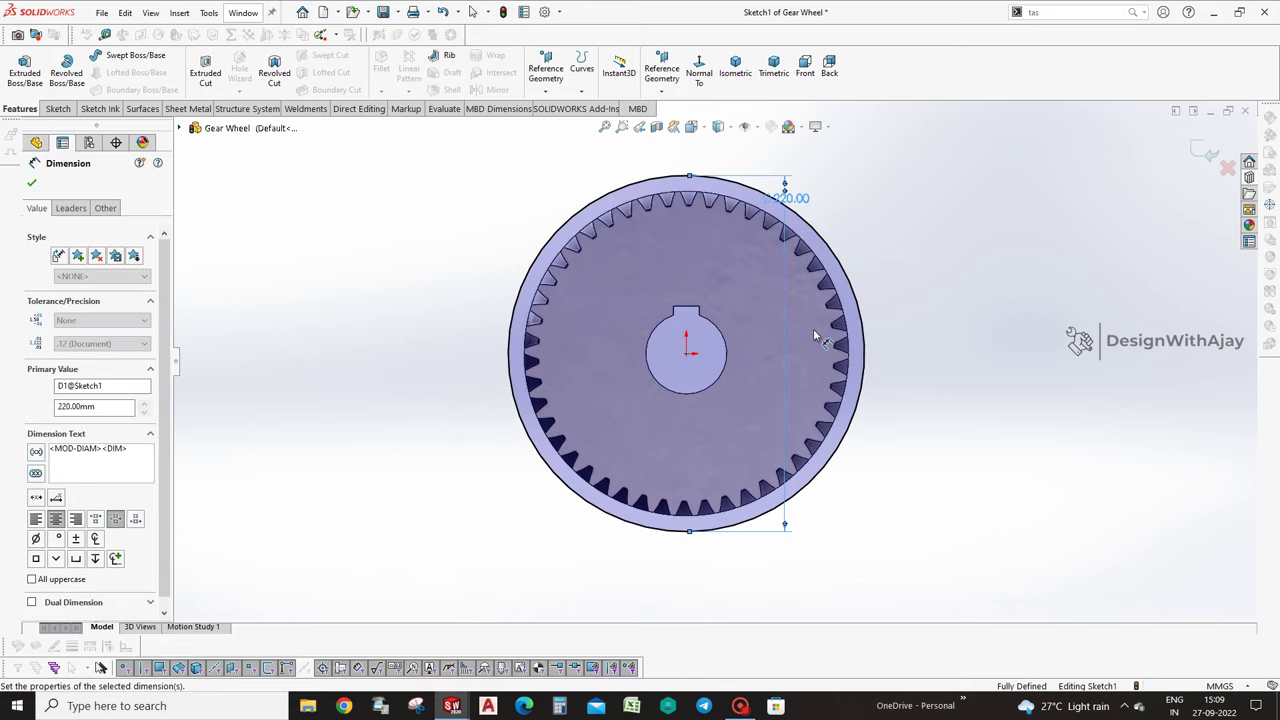
pyautogui.doubleClick(788, 197)
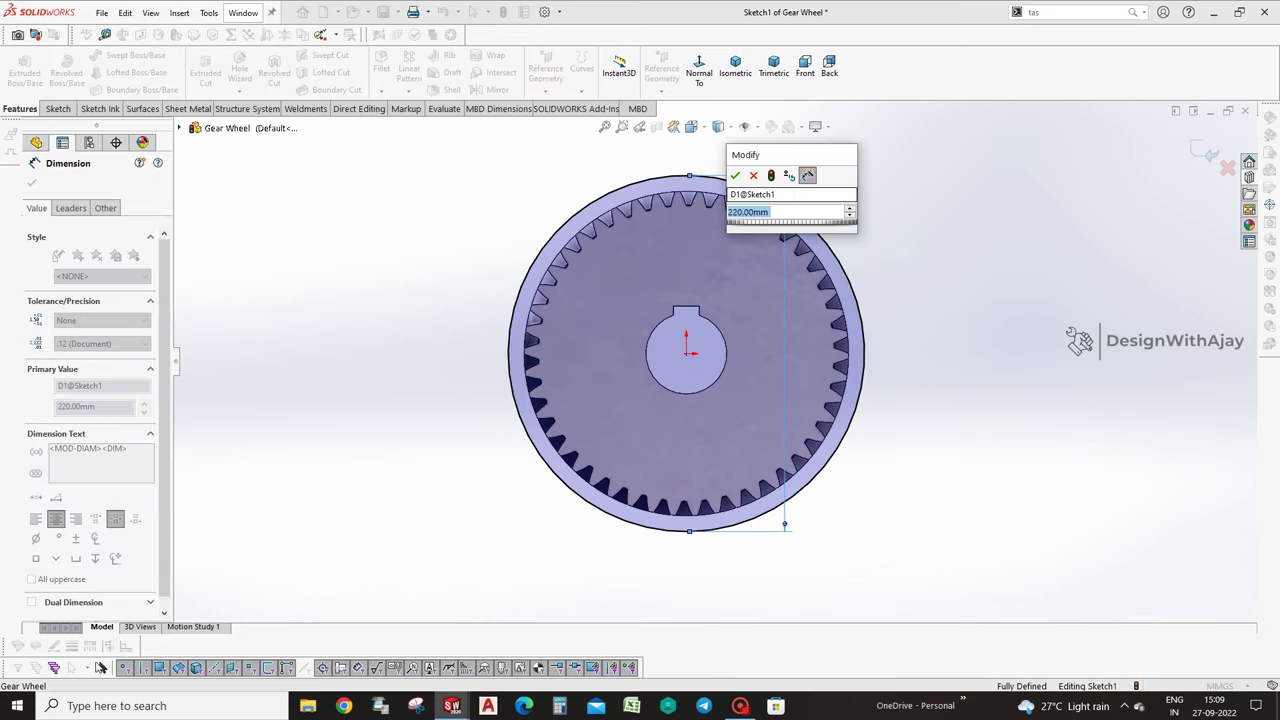
pyautogui.write('1')
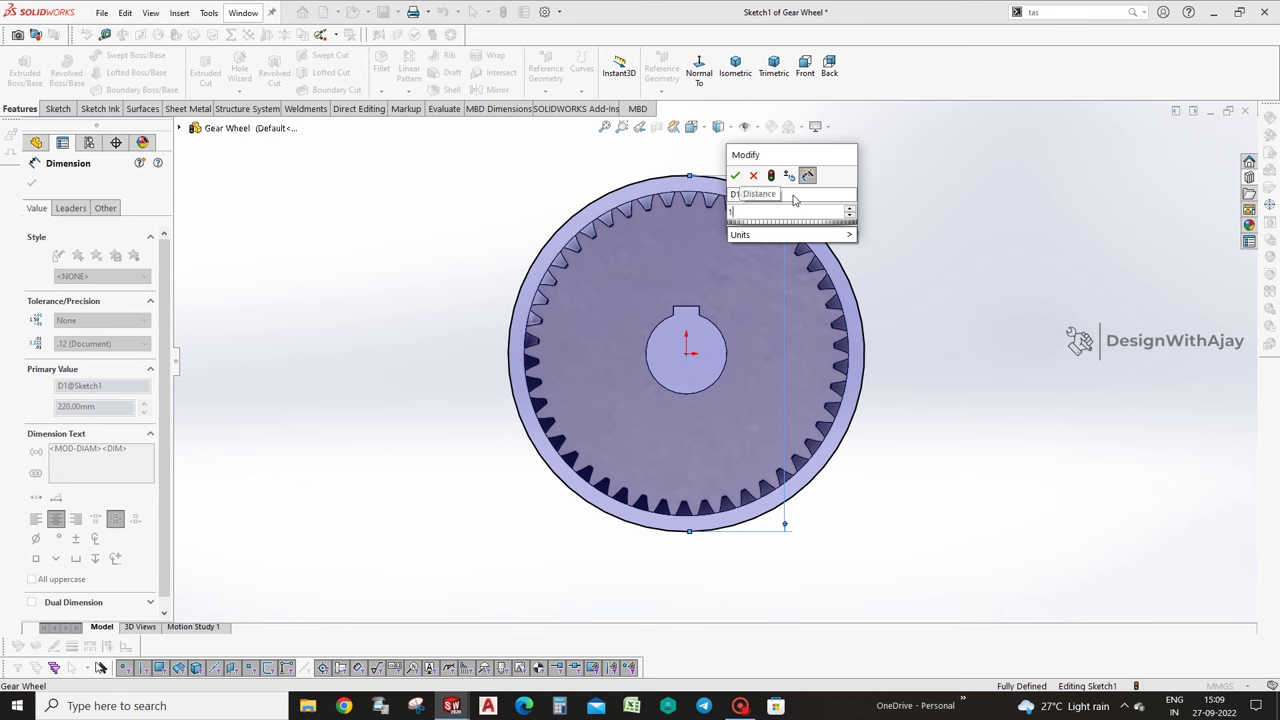
pyautogui.write('870')
pyautogui.press('Return')
pyautogui.scroll(-3, 808, 235)
pyautogui.click(780, 240)
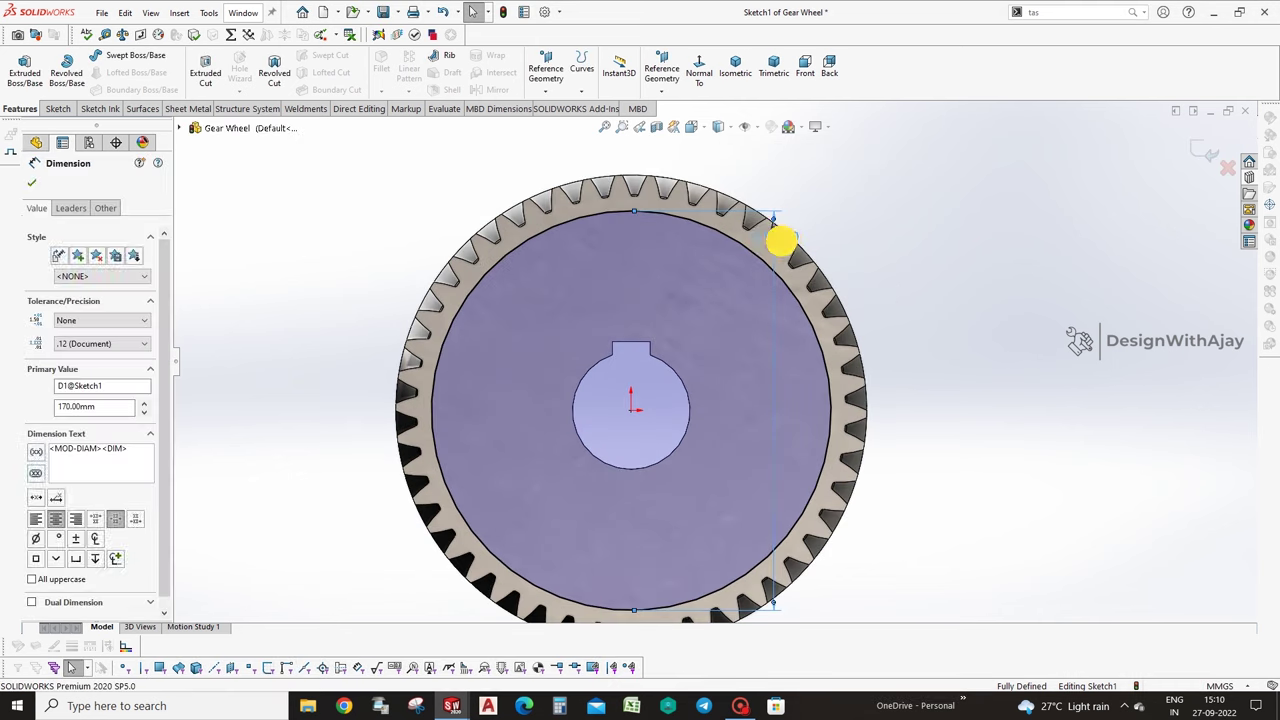
pyautogui.doubleClick(780, 240)
pyautogui.write('140')
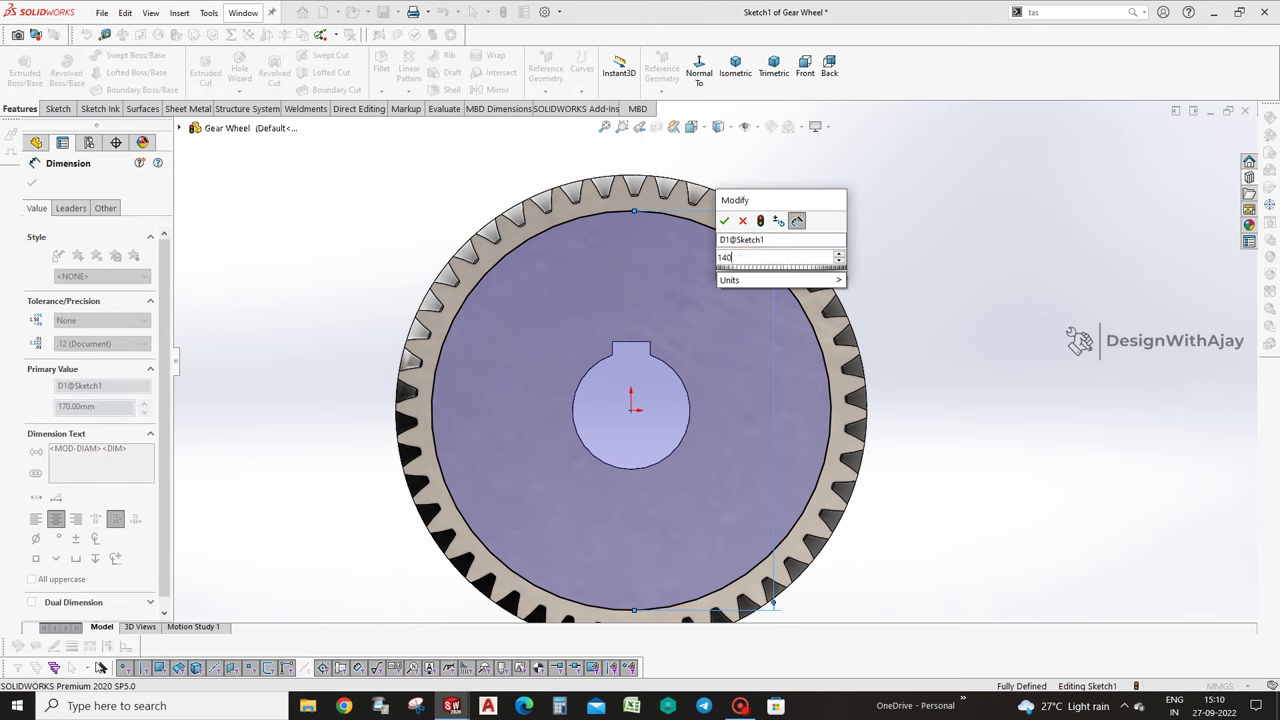
pyautogui.press('Return')
# Add a small circle on the Ø140 circle's edge and make the Ø140 circle construction geometry.
pyautogui.click(178, 668)
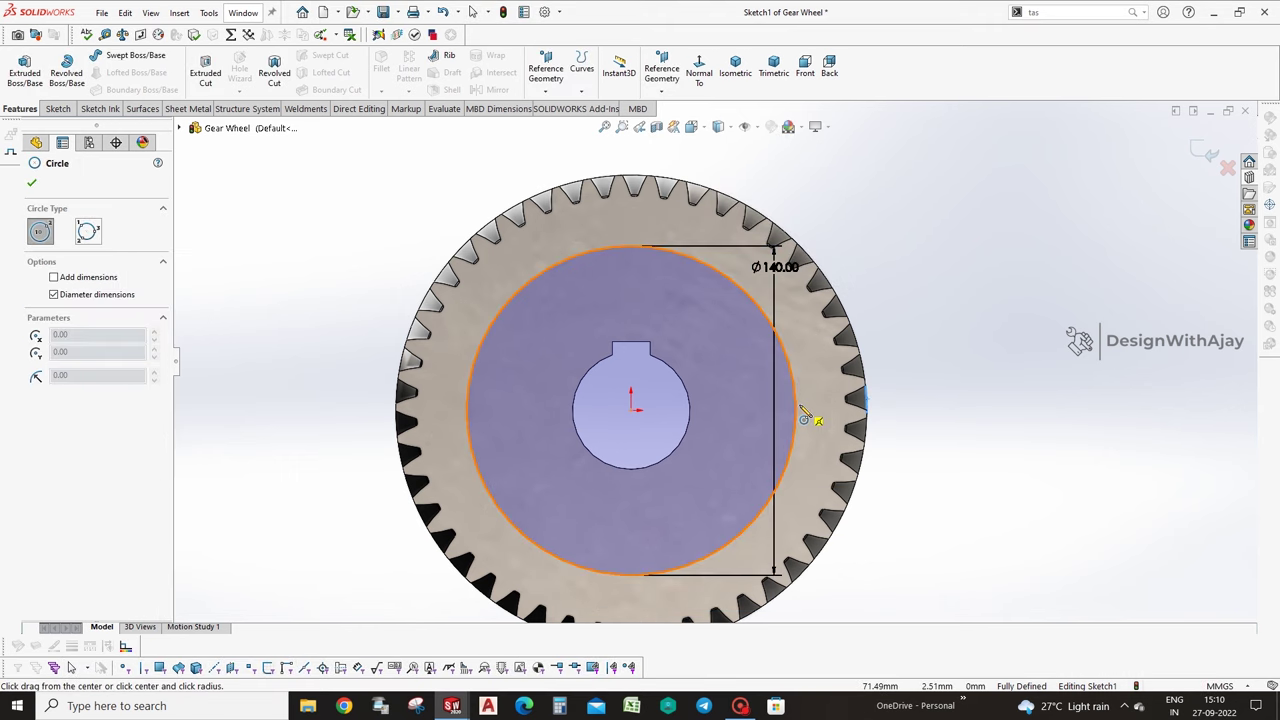
pyautogui.click(753, 302)
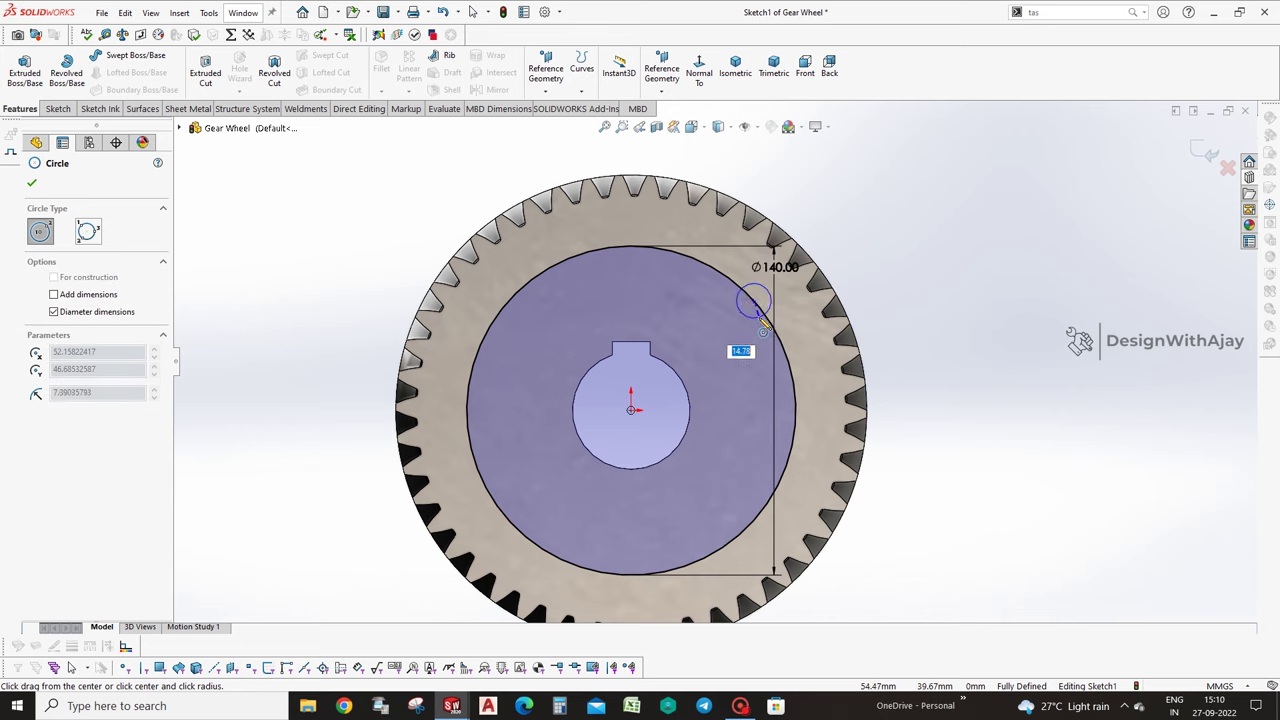
pyautogui.click(762, 322)
pyautogui.press('Escape')
pyautogui.click(770, 318)
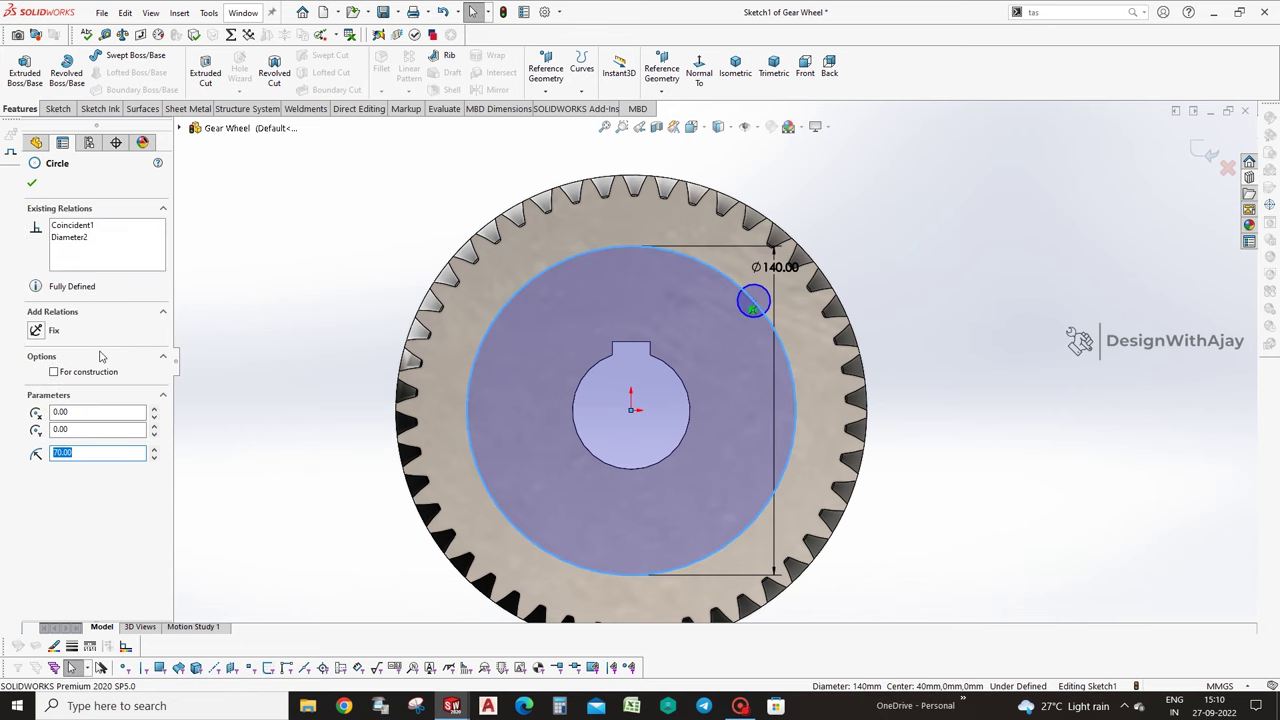
pyautogui.click(54, 371)
pyautogui.click(631, 400)
# Draw a line from the origin to the small circle's centre and a horizontal centerline.
pyautogui.click(60, 108)
pyautogui.click(98, 55)
pyautogui.click(122, 86)
pyautogui.click(632, 408)
pyautogui.scroll(-2, 765, 292)
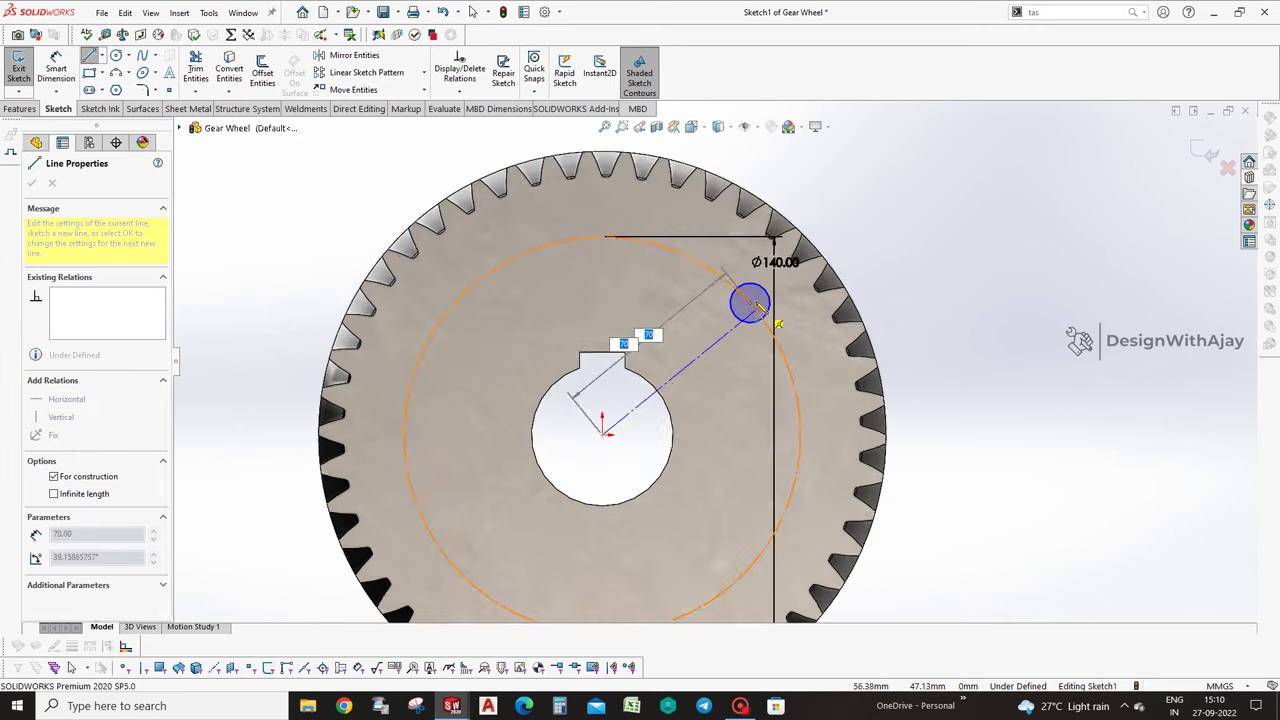
pyautogui.scroll(-2, 765, 292)
pyautogui.click(740, 310)
pyautogui.press('Escape')
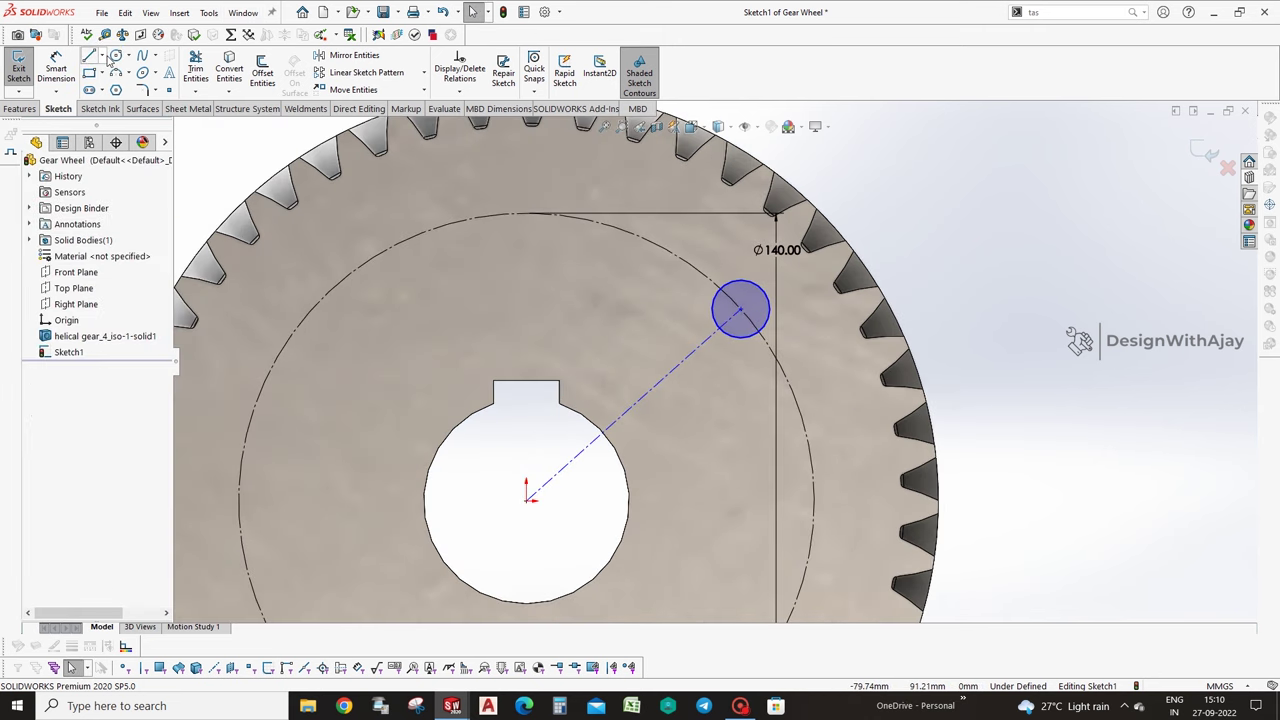
pyautogui.click(116, 56)
pyautogui.click(102, 56)
pyautogui.click(120, 82)
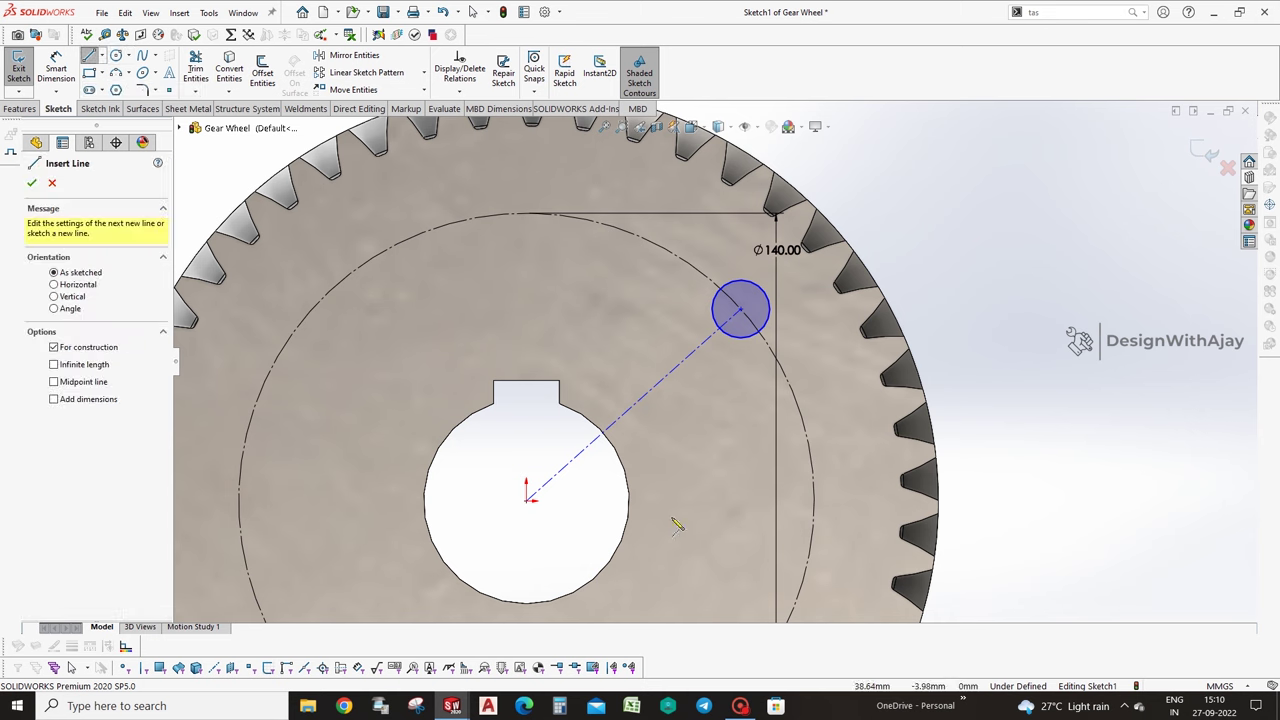
pyautogui.click(525, 500)
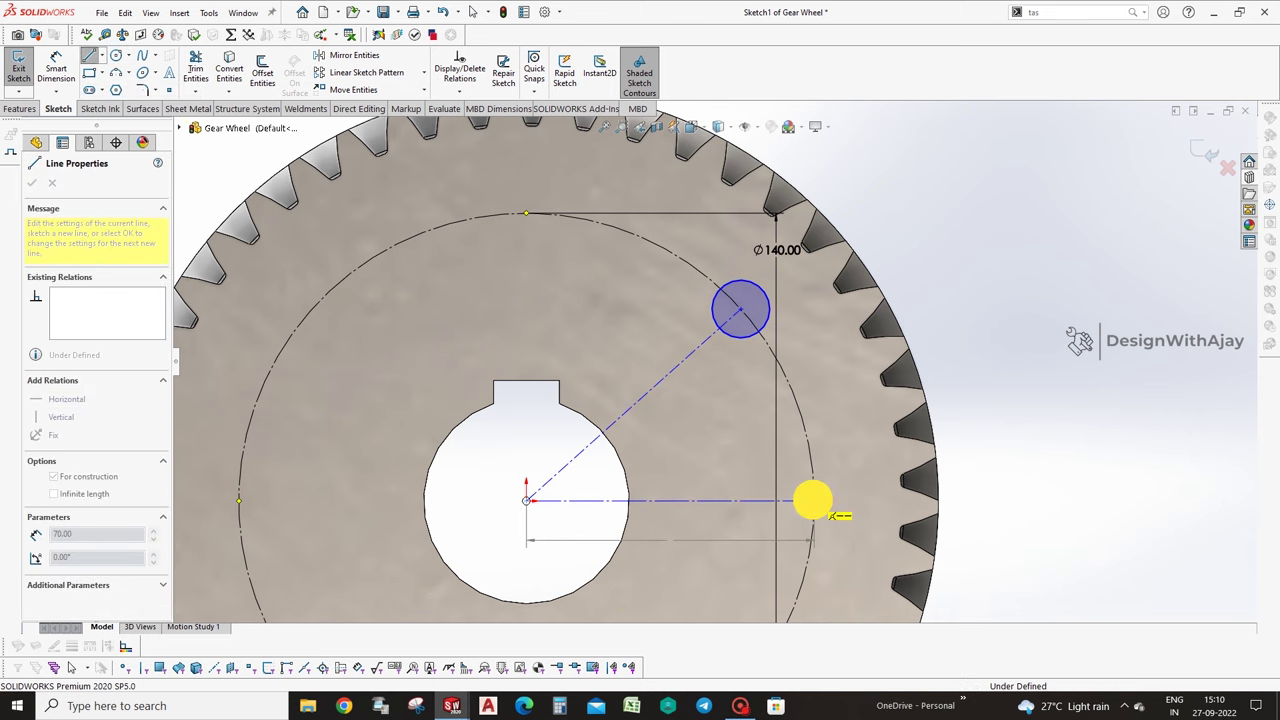
pyautogui.click(812, 500)
# Dimension the angle between the two lines as 30°.
pyautogui.moveTo(812, 500); pyautogui.dragTo(675, 410, button='right')
pyautogui.click(690, 500)
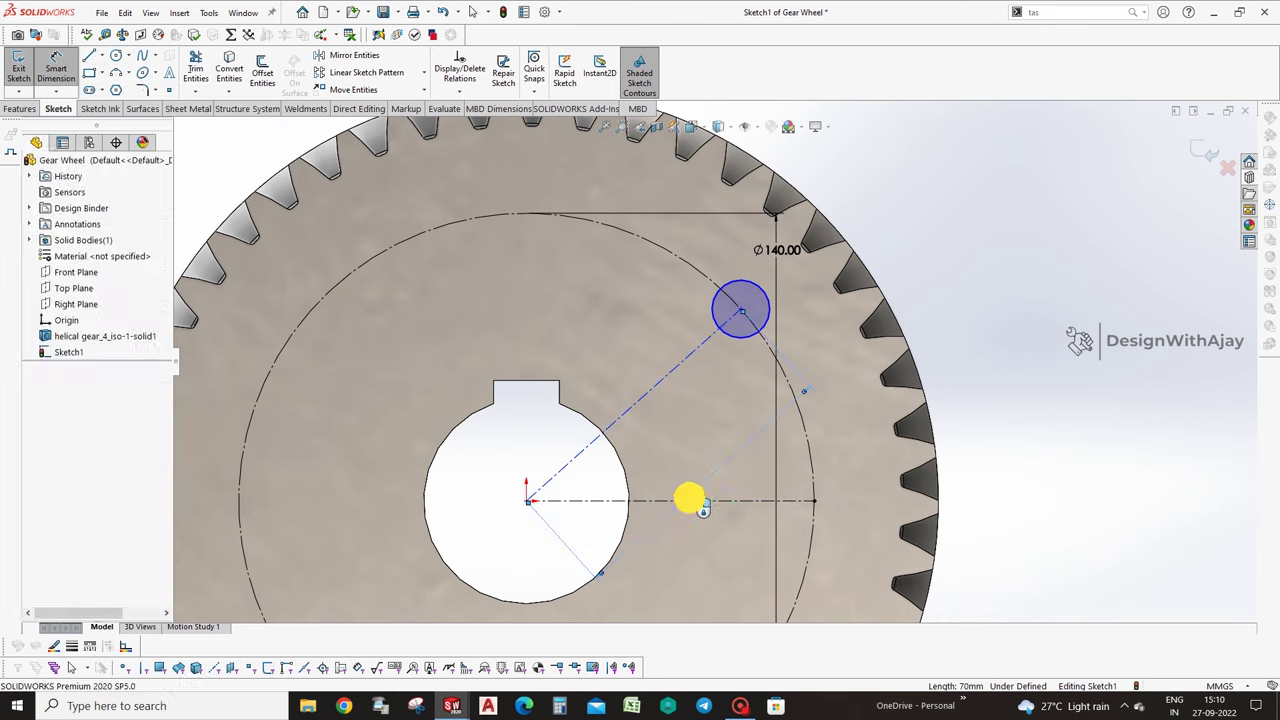
pyautogui.click(680, 432)
pyautogui.click(640, 401)
pyautogui.click(680, 430)
pyautogui.write('30')
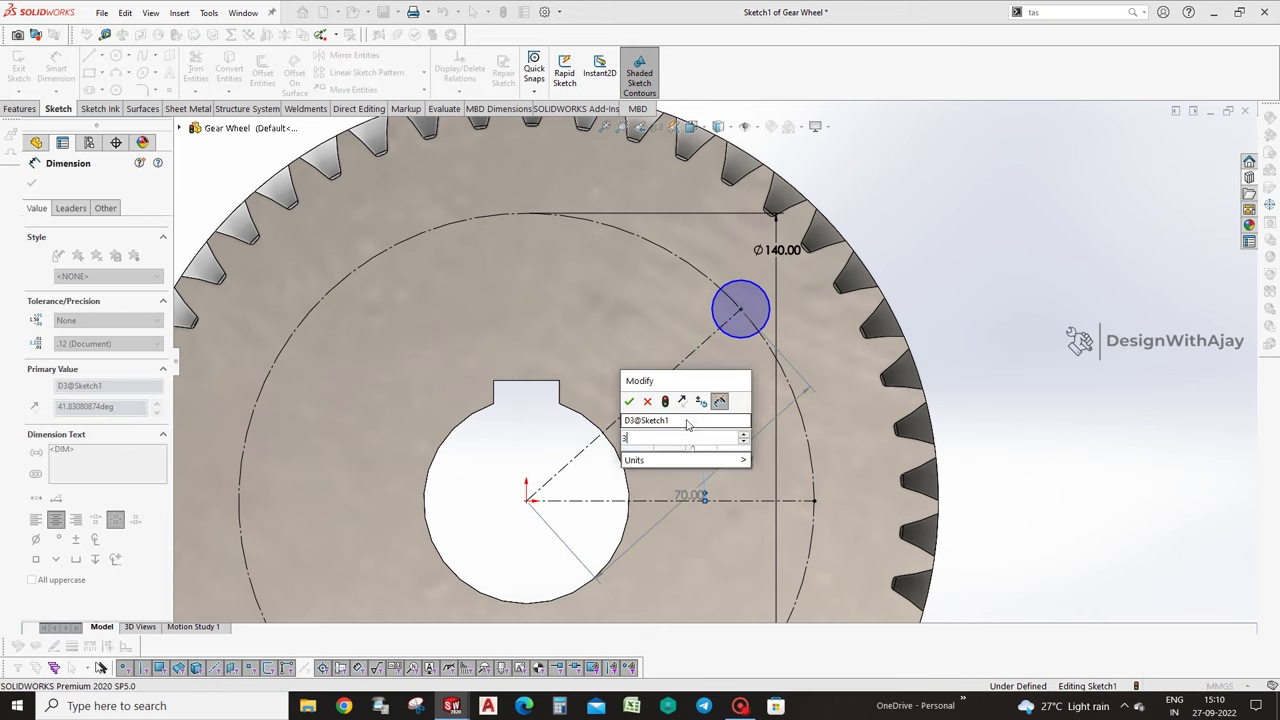
pyautogui.press('Return')
# Dimension the small circle to Ø14.5, fully defining the sketch.
pyautogui.click(806, 350)
pyautogui.click(920, 289)
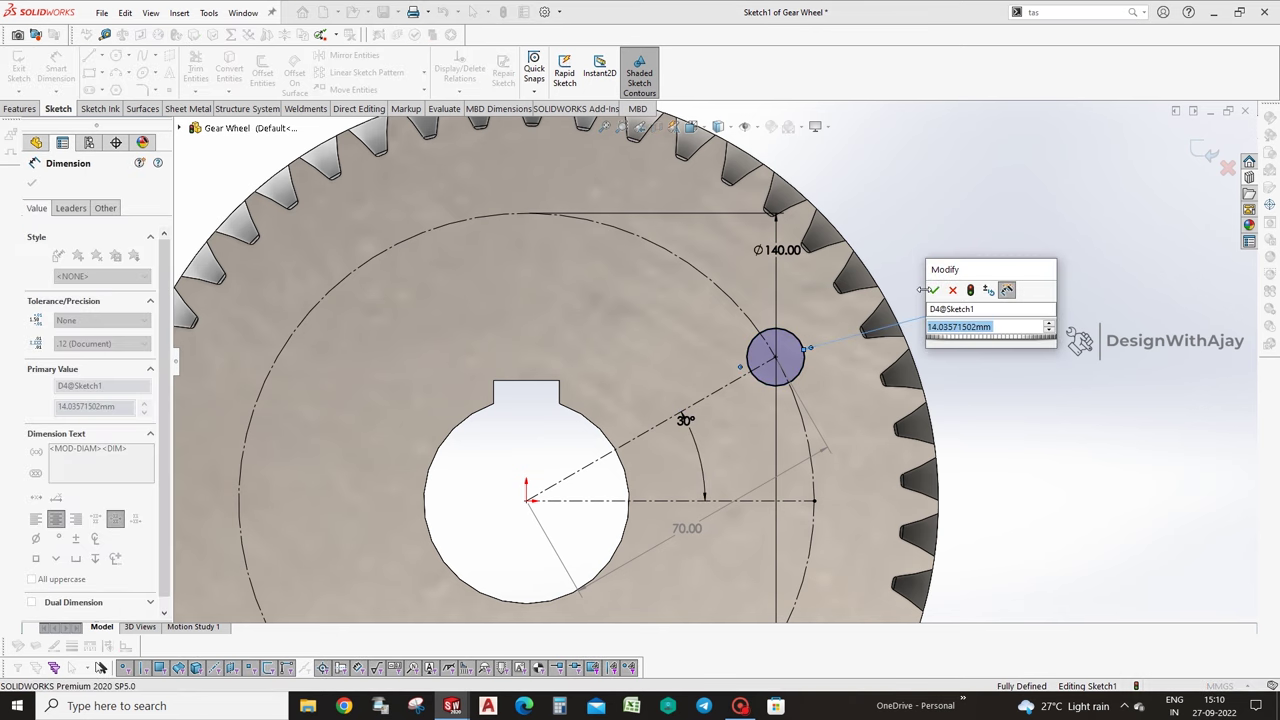
pyautogui.write('14.5')
pyautogui.press('Return')
pyautogui.press('Escape')
pyautogui.moveTo(926, 297); pyautogui.dragTo(347, 206, button='middle')
pyautogui.click(19, 108)
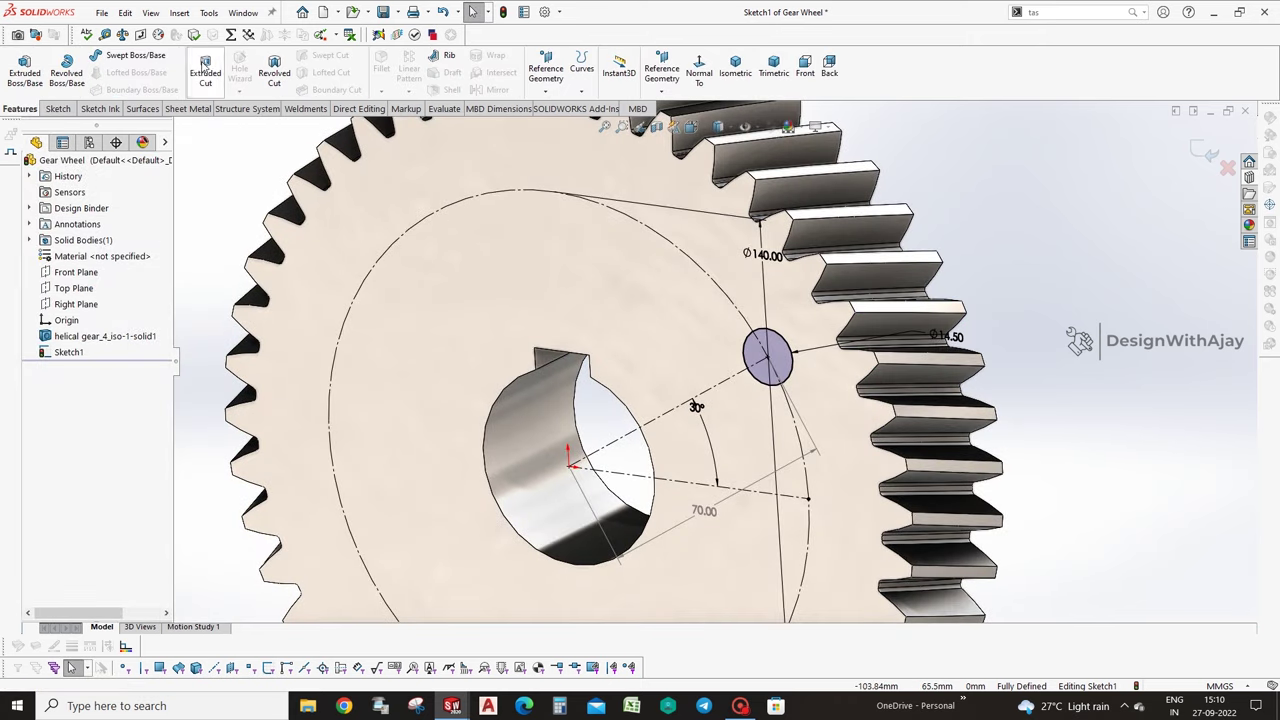
# Cut the small circle through the gear as a Blind 50 mm extruded cut.
pyautogui.click(205, 72)
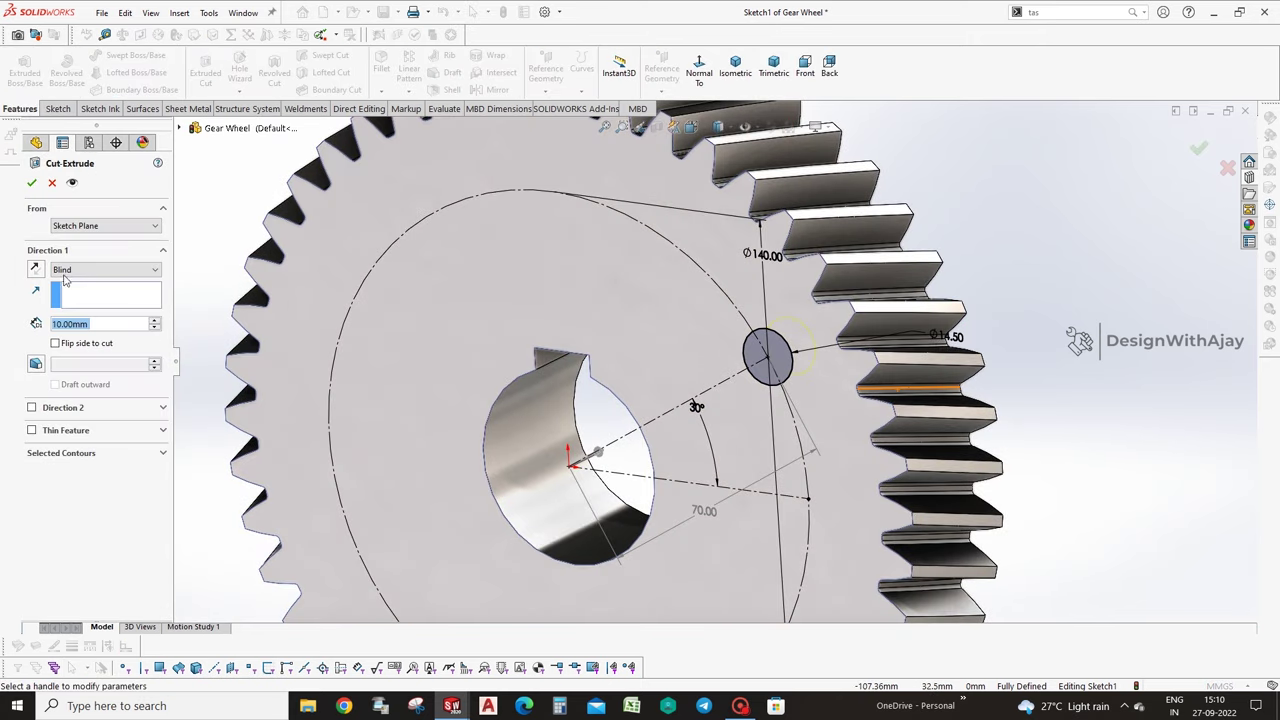
pyautogui.scroll(4, 158, 322)
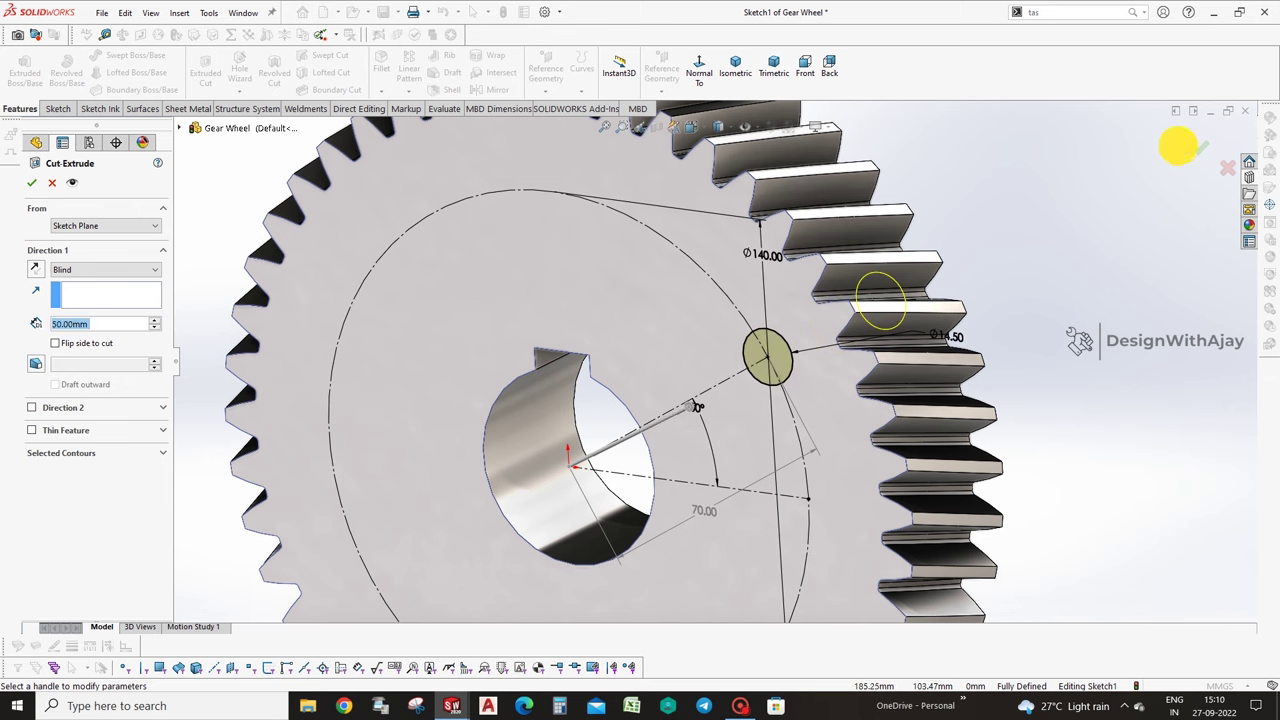
pyautogui.click(1198, 148)
pyautogui.scroll(3, 646, 310)
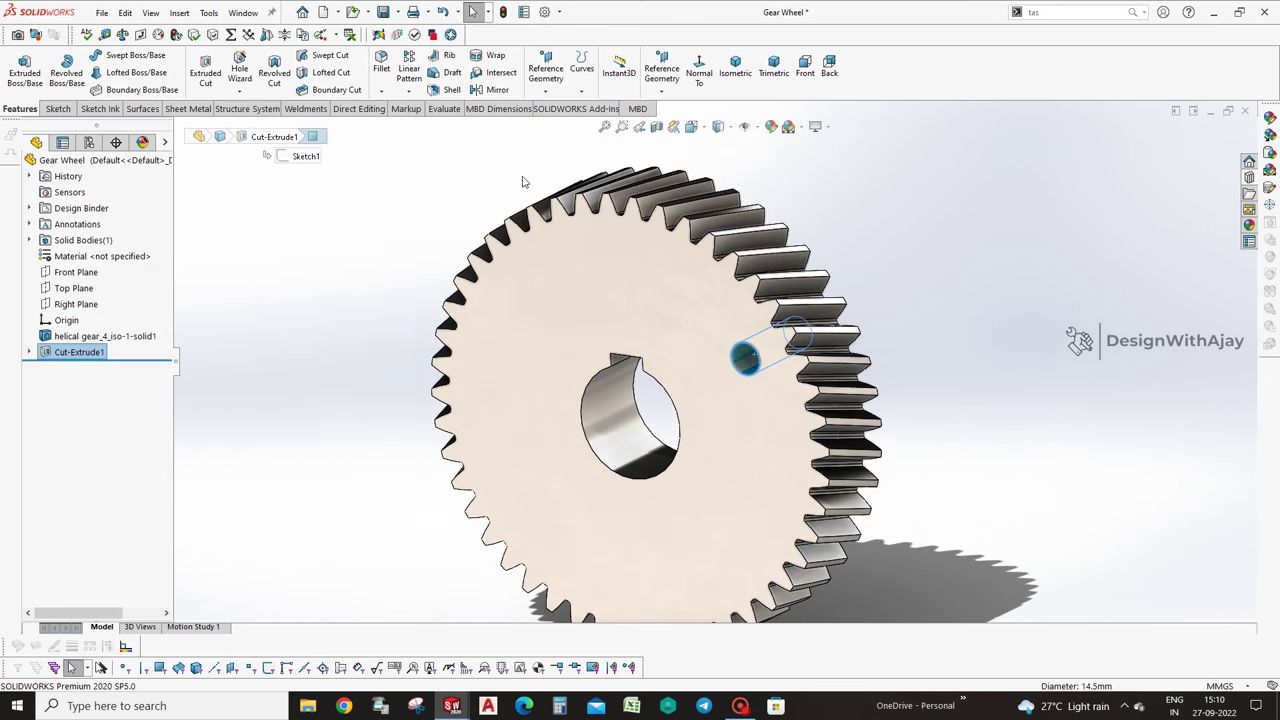
# Circular-pattern the hole into 6 instances over 360° around the central bore.
pyautogui.click(409, 90)
pyautogui.click(445, 121)
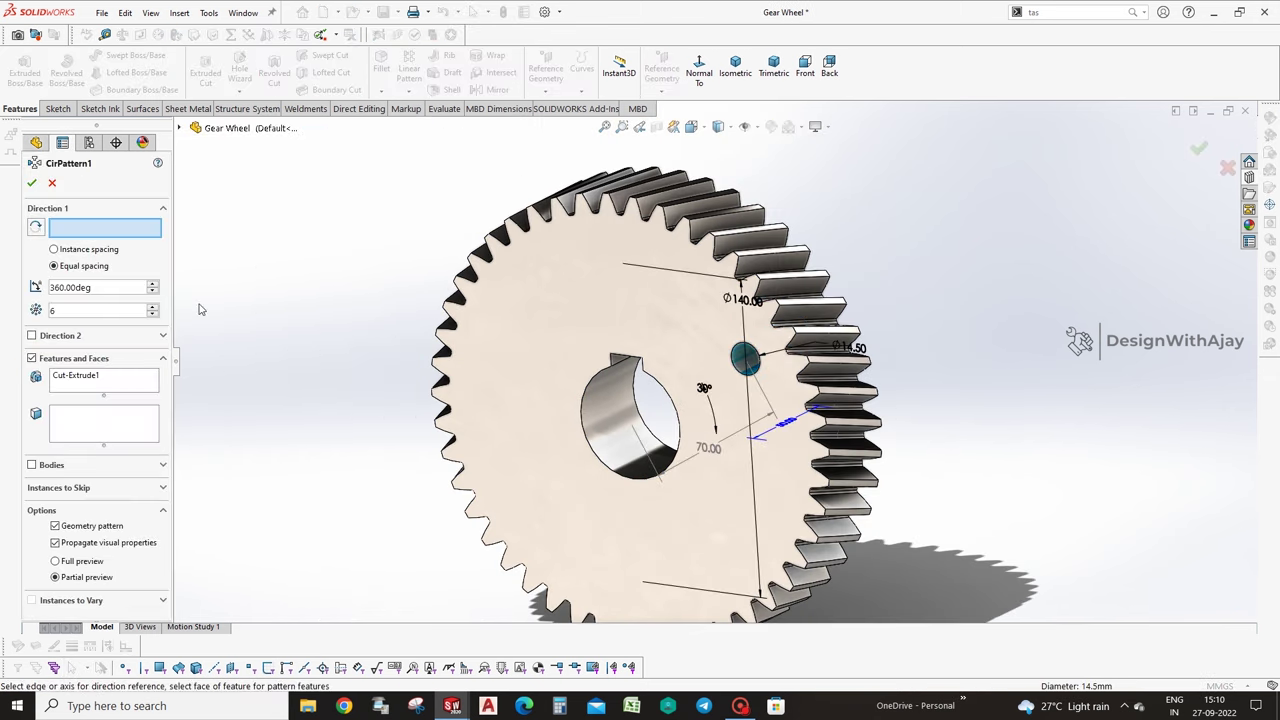
pyautogui.click(597, 434)
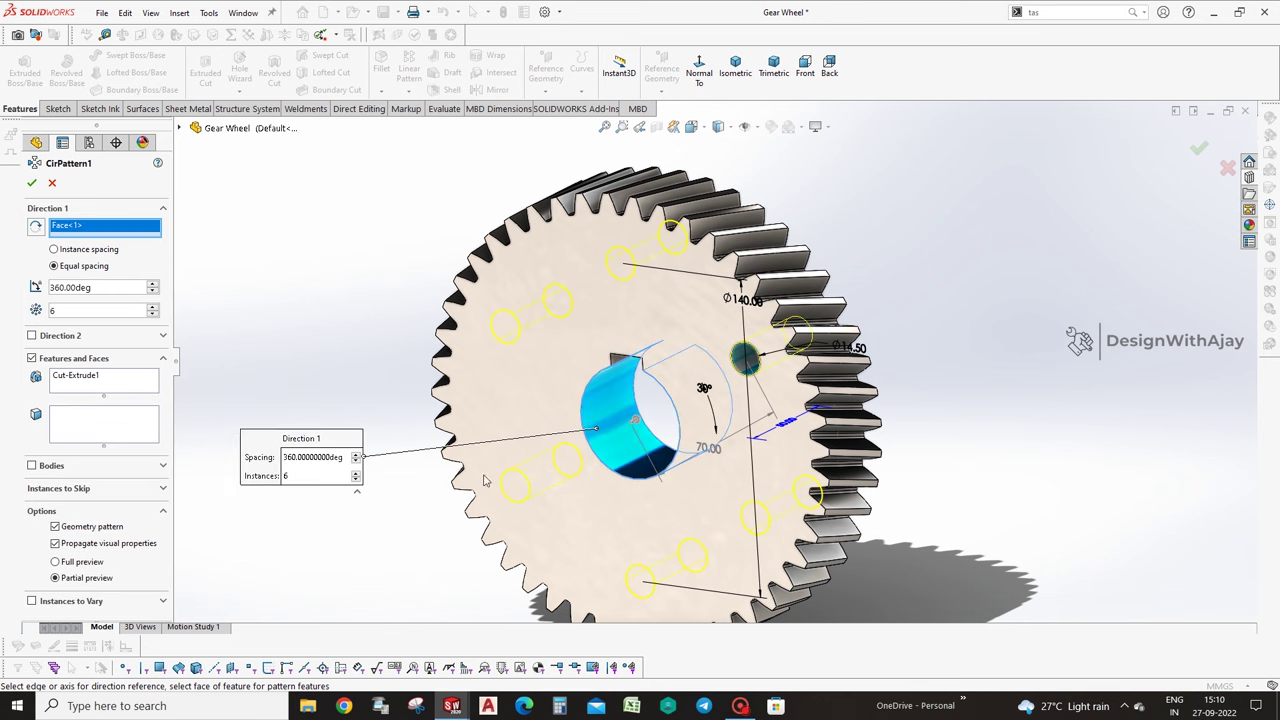
pyautogui.click(1198, 148)
pyautogui.moveTo(1000, 330)
pyautogui.mouseDown(button='middle')
pyautogui.moveTo(1089, 423)
pyautogui.moveTo(927, 372)
pyautogui.mouseUp(button='middle')
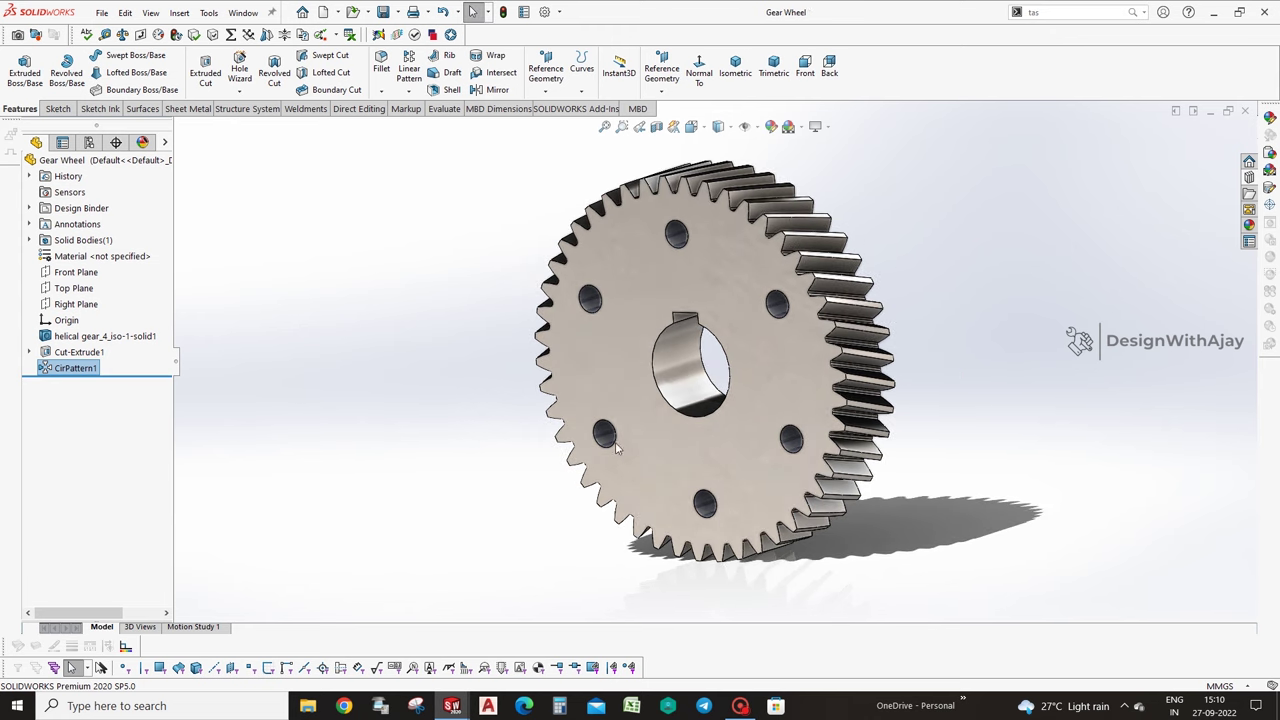
pyautogui.click(78, 352)
# Edit the hole sketch, view it head-on, and trial-measure from the pitch circle to the bore.
pyautogui.click(73, 324)
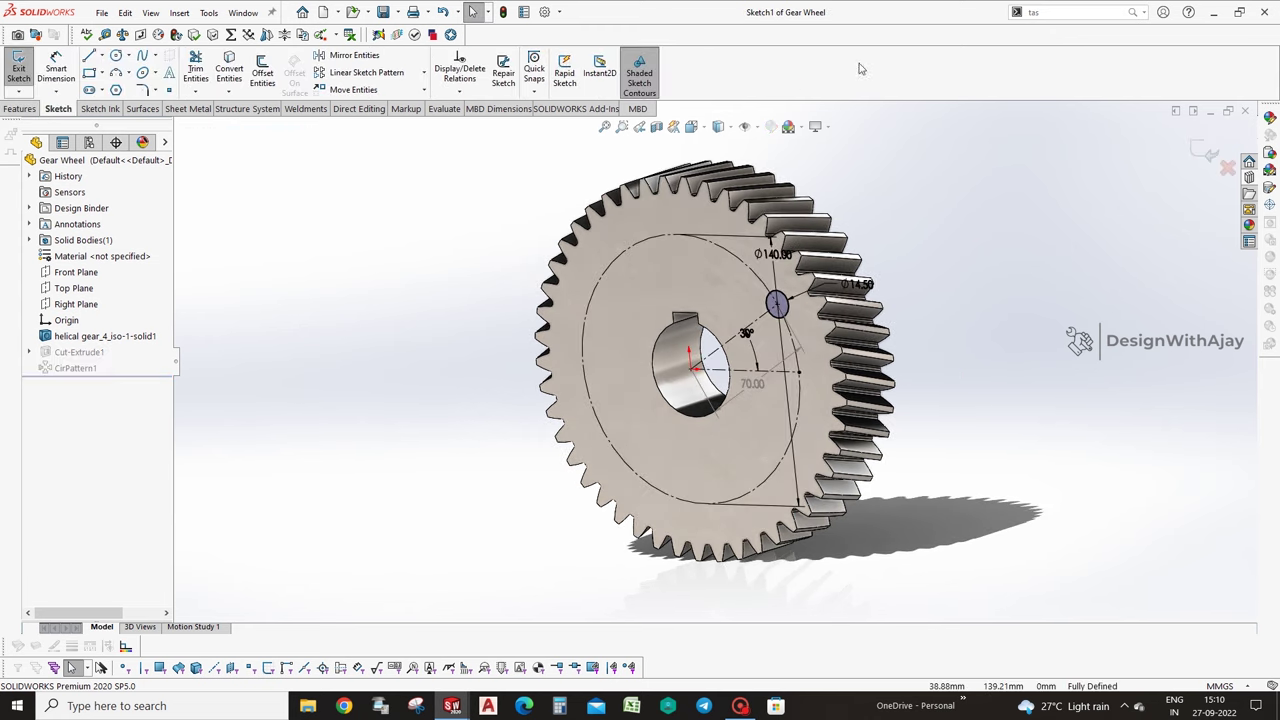
pyautogui.click(12, 107)
pyautogui.click(700, 78)
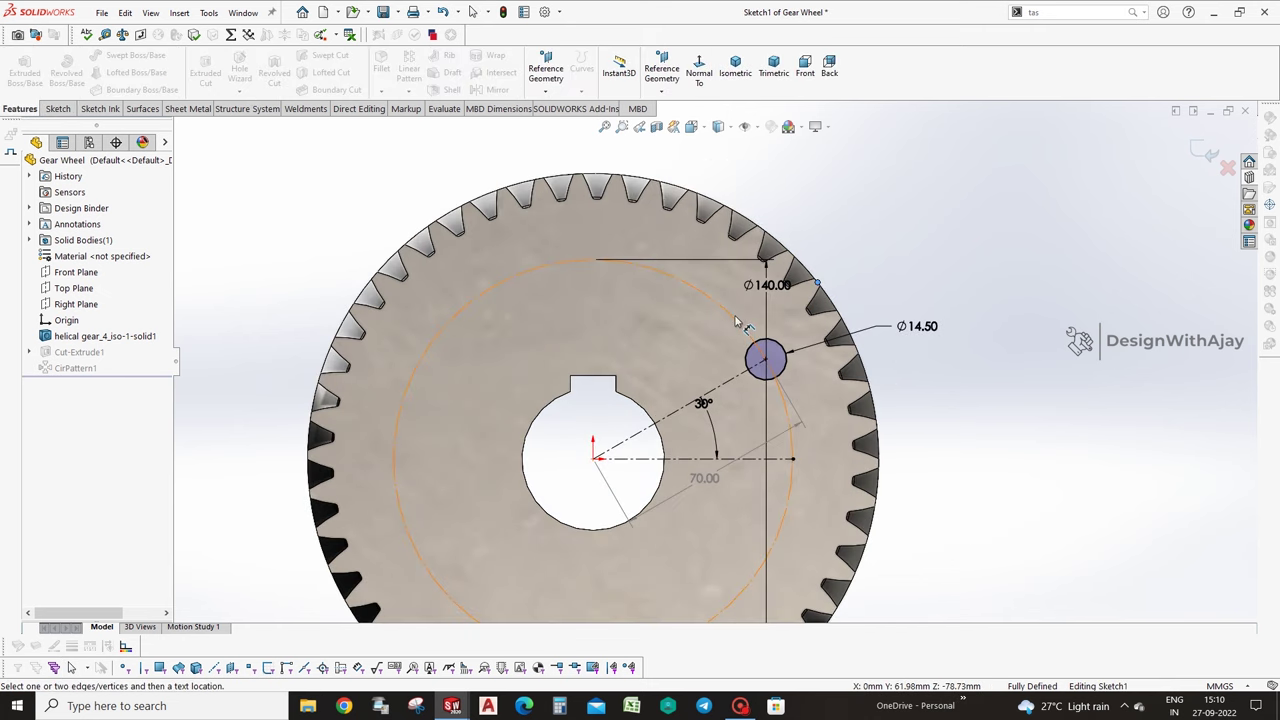
pyautogui.scroll(-3, 815, 298)
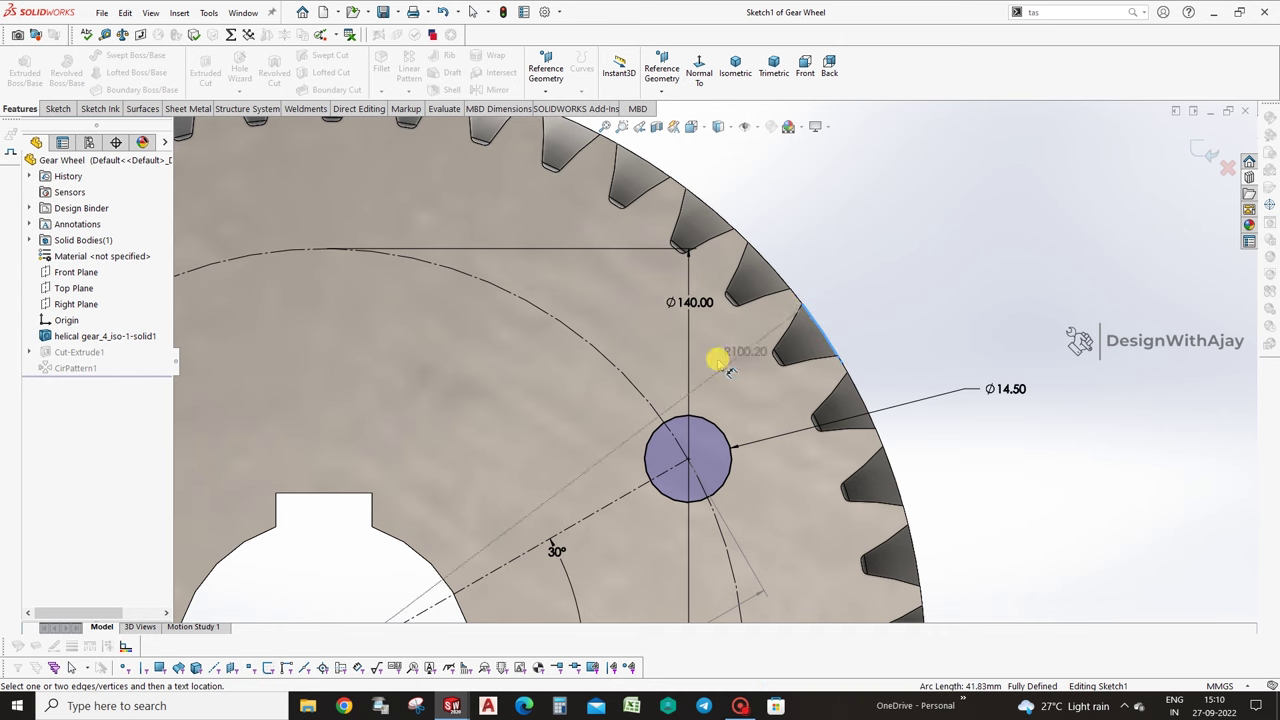
pyautogui.click(652, 370)
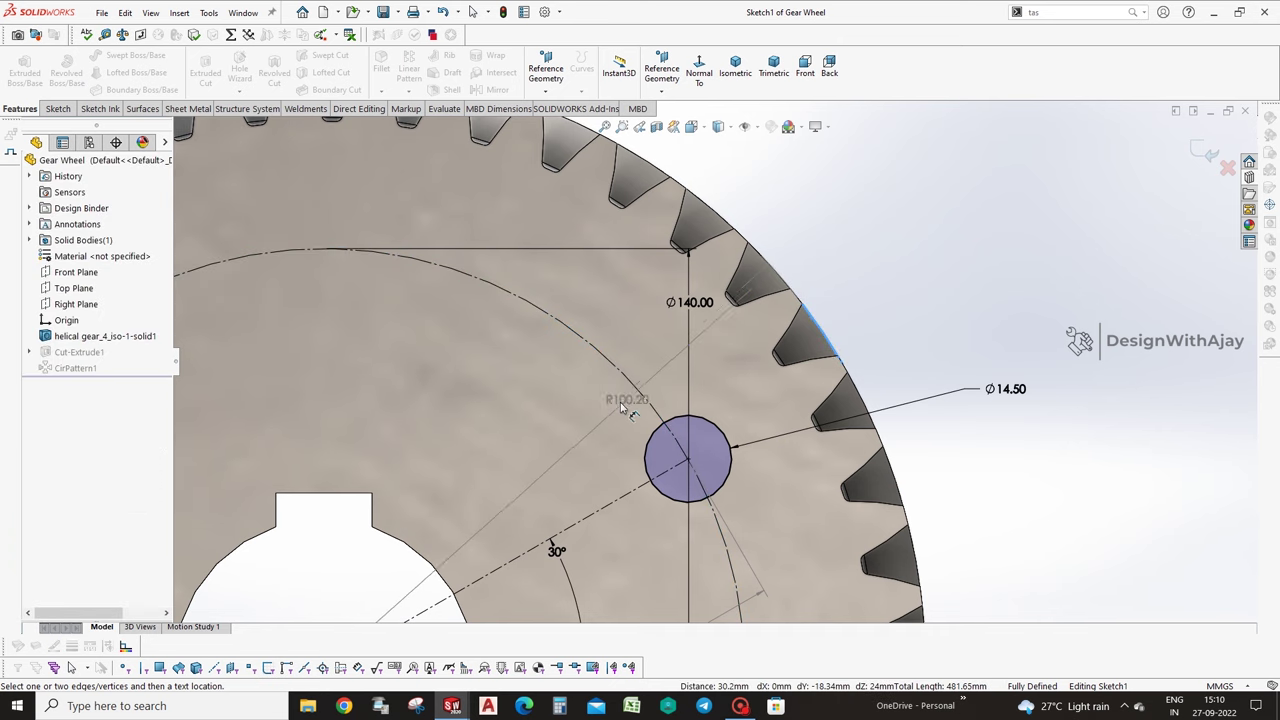
pyautogui.click(591, 419)
pyautogui.click(425, 555)
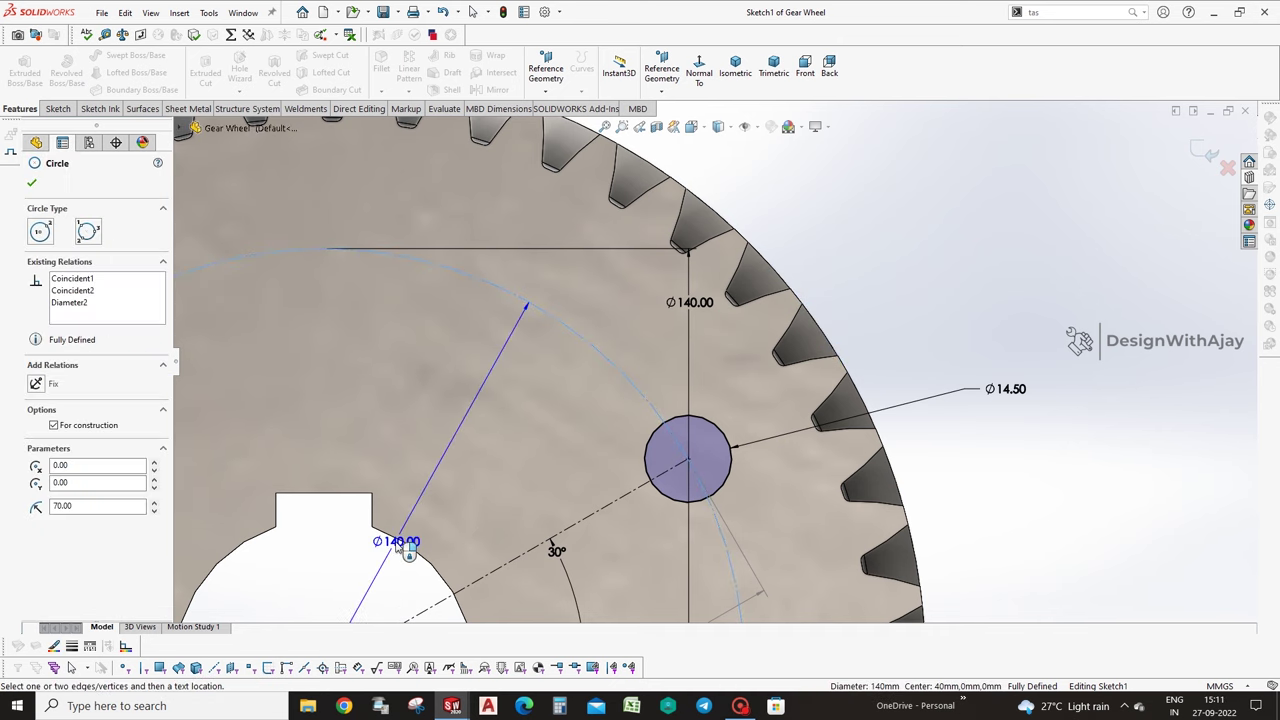
pyautogui.click(485, 494)
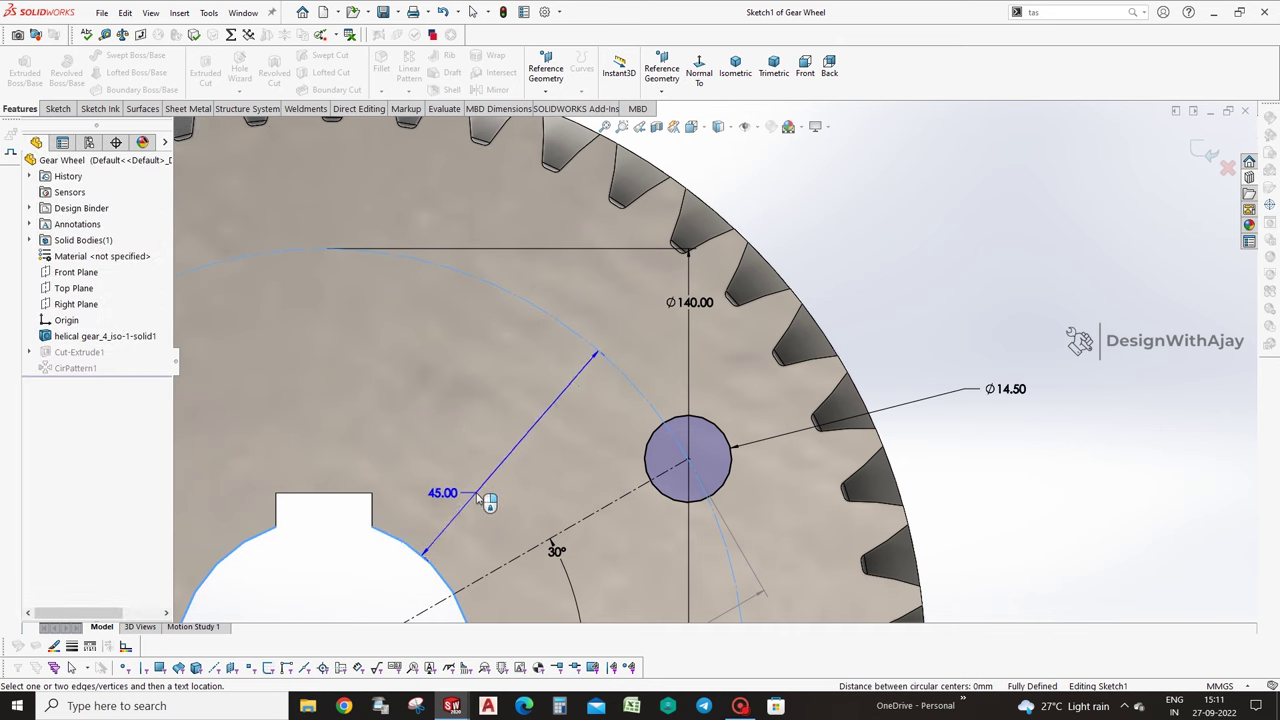
pyautogui.press('Escape')
# Change the pitch circle diameter from Ø140 to Ø130, rebuild the gear, and minimise it.
pyautogui.doubleClick(699, 311)
pyautogui.write('130')
pyautogui.press('Return')
pyautogui.hotkey('ctrl', 'b')
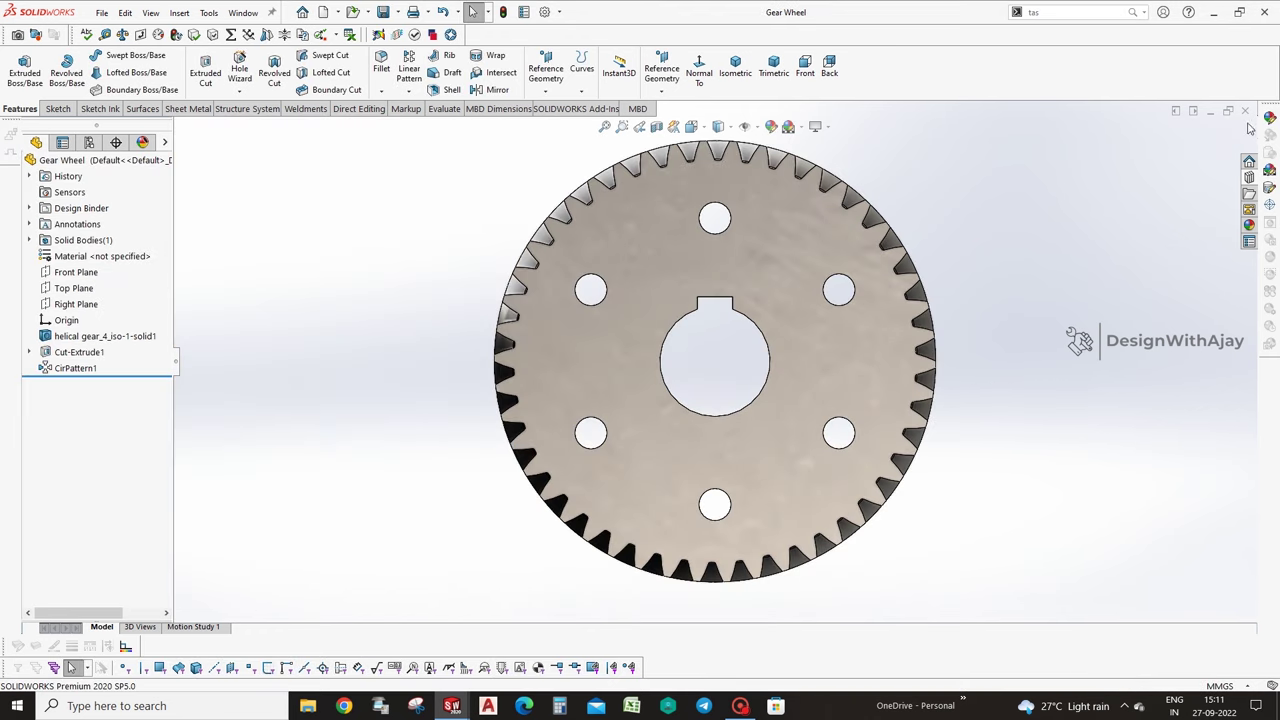
pyautogui.click(1208, 110)
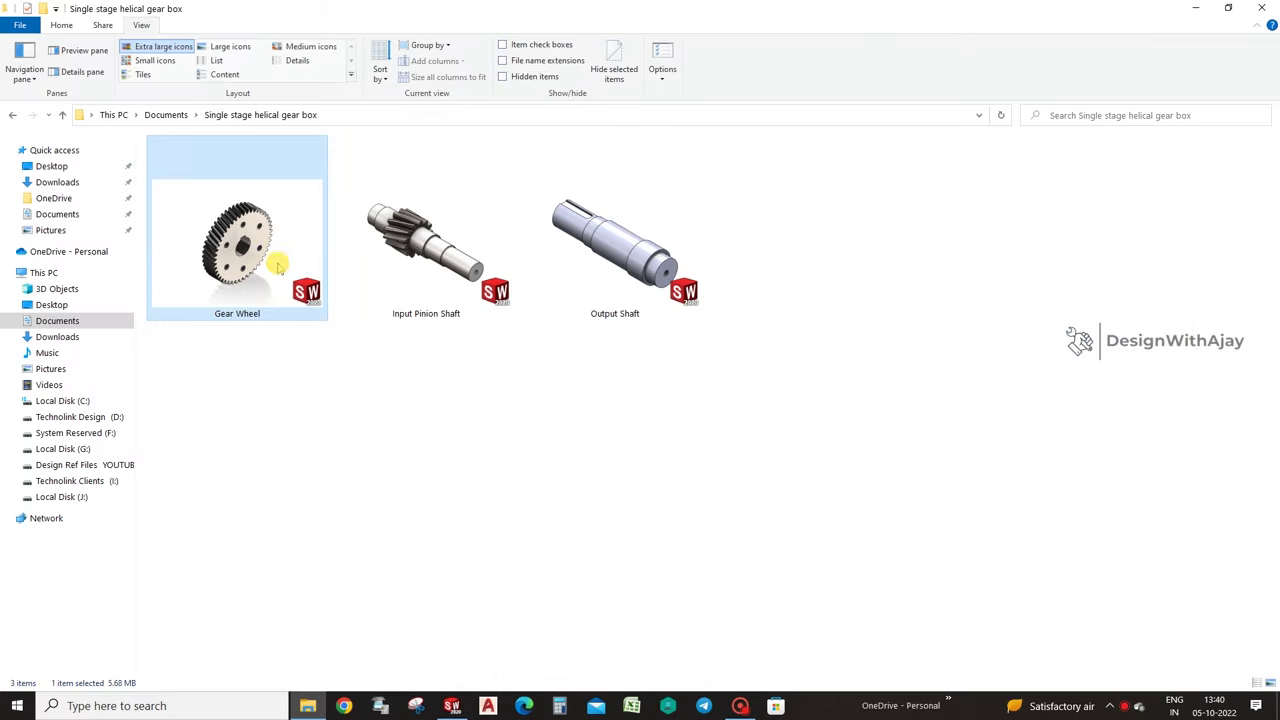
# Select the Output Shaft part file in the Single stage helical gear box folder.
pyautogui.click(627, 257)
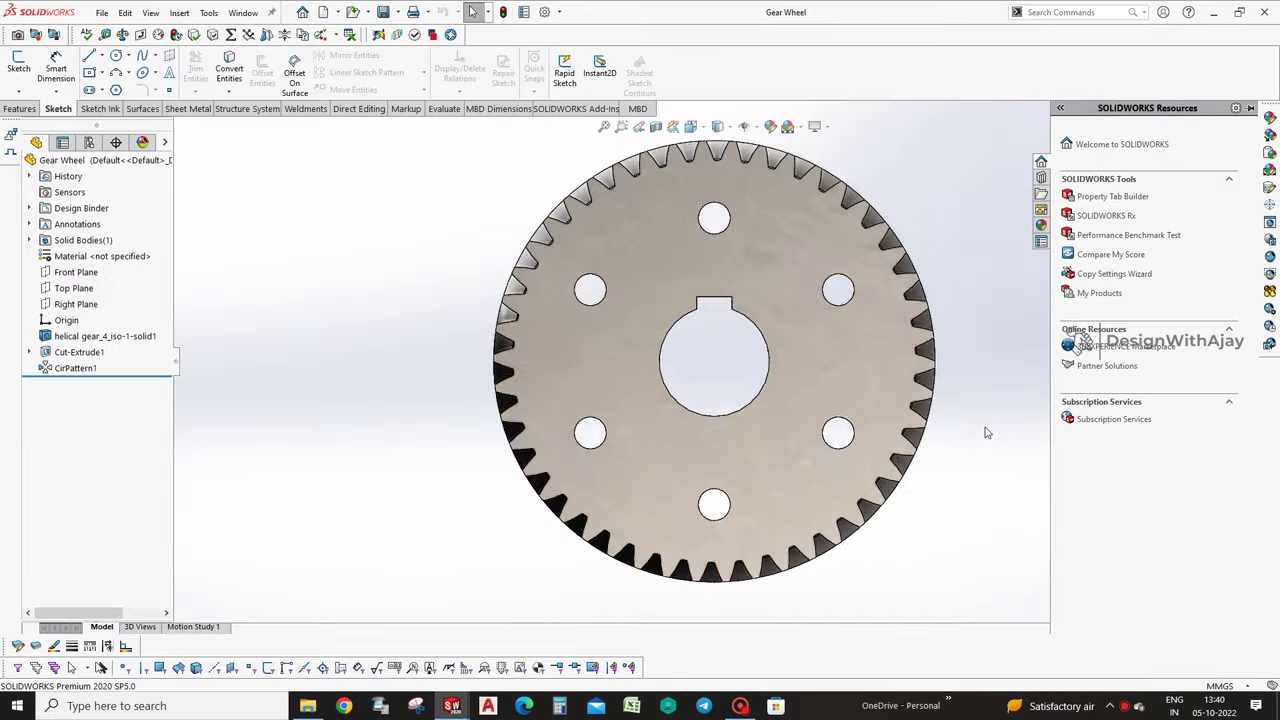
# Minimise the Input Pinion Shaft and Output Shaft documents.
pyautogui.click(1209, 111)
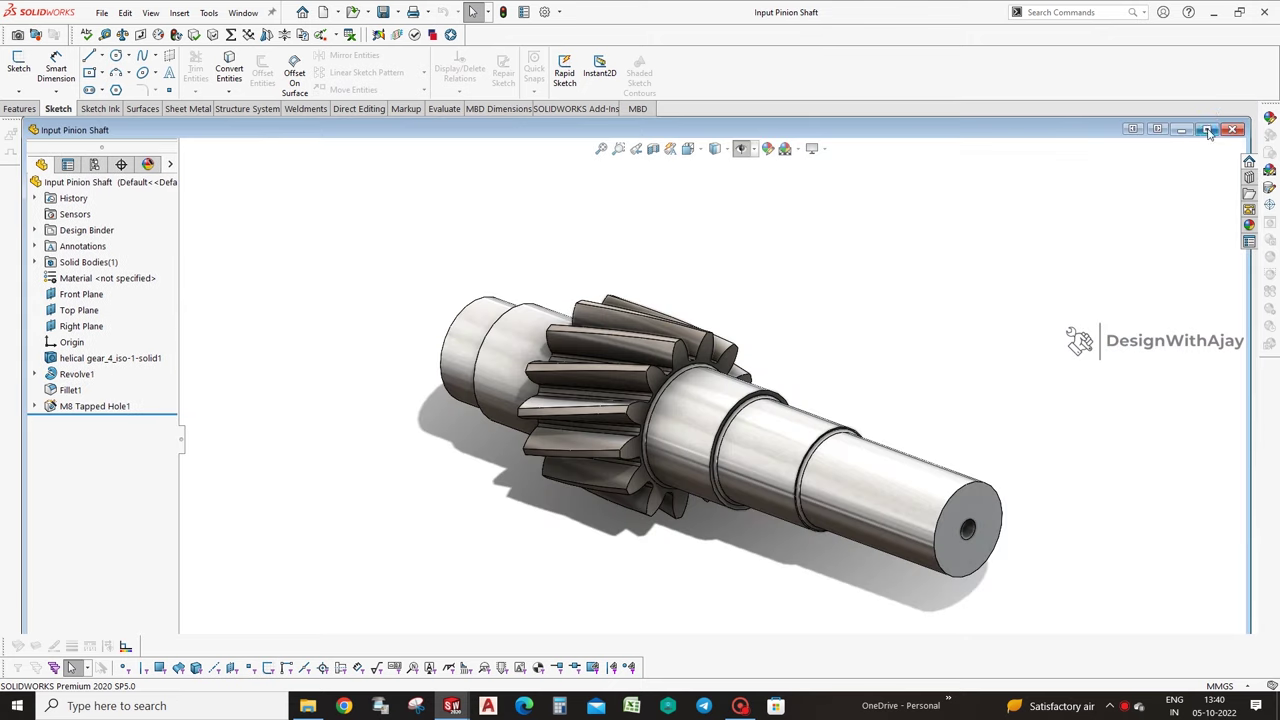
pyautogui.click(1209, 111)
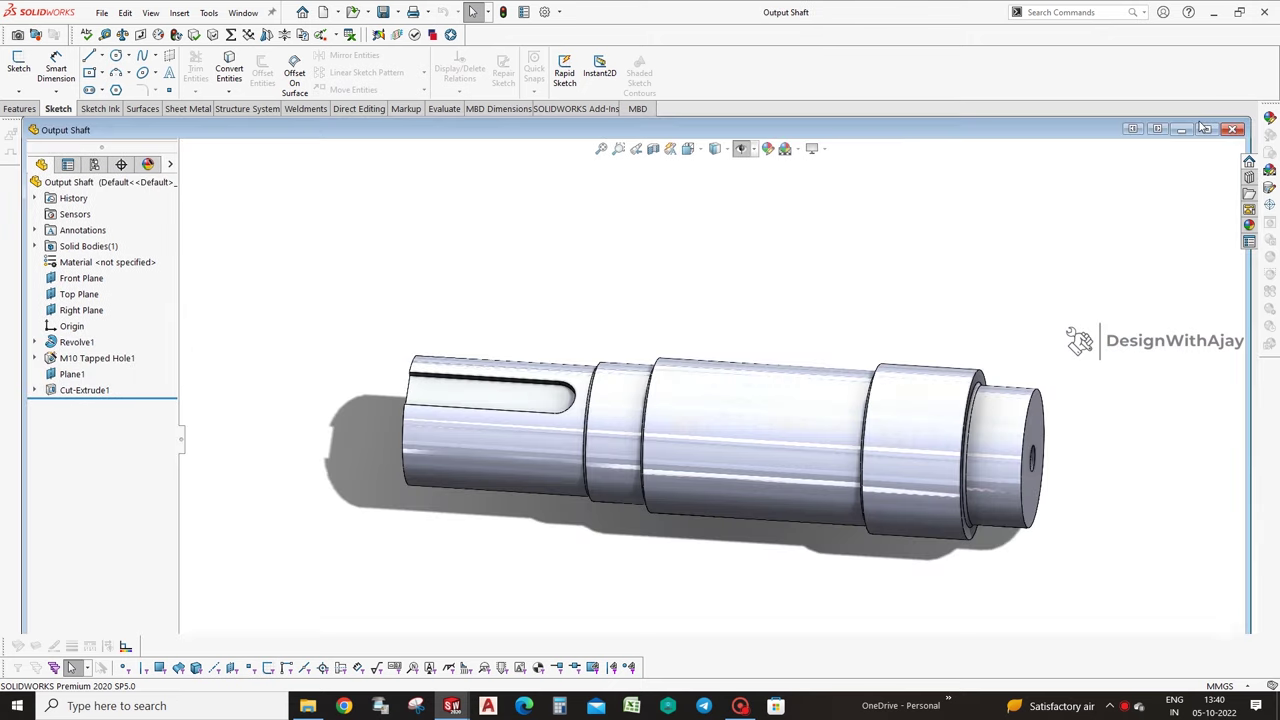
pyautogui.click(1203, 130)
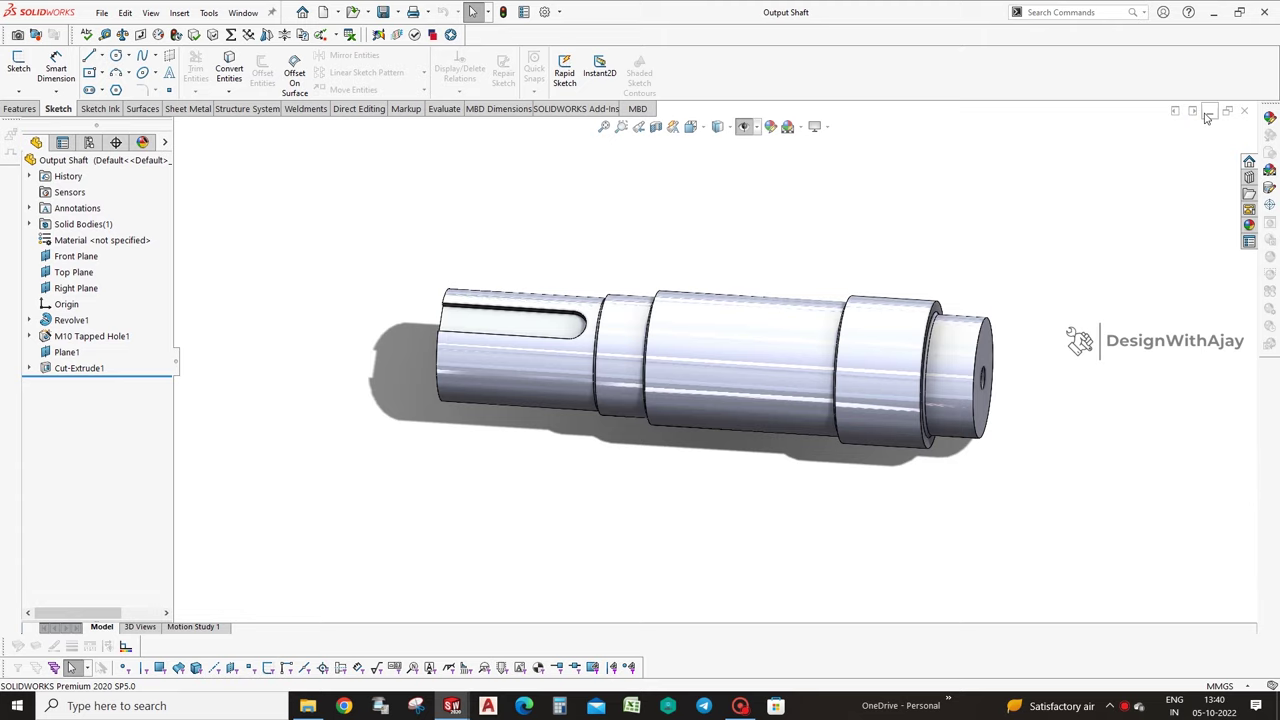
pyautogui.click(1207, 113)
# Create a new blank part and make its reference planes visible.
pyautogui.click(125, 12)
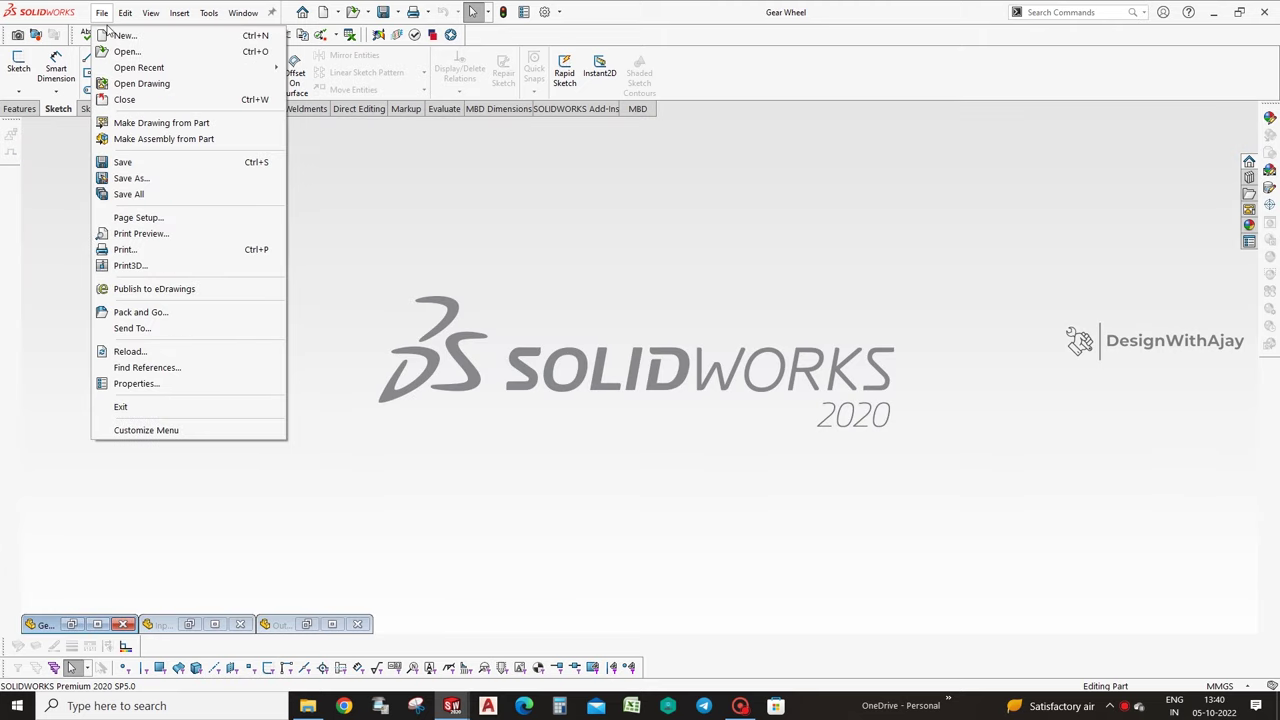
pyautogui.click(115, 37)
pyautogui.doubleClick(360, 212)
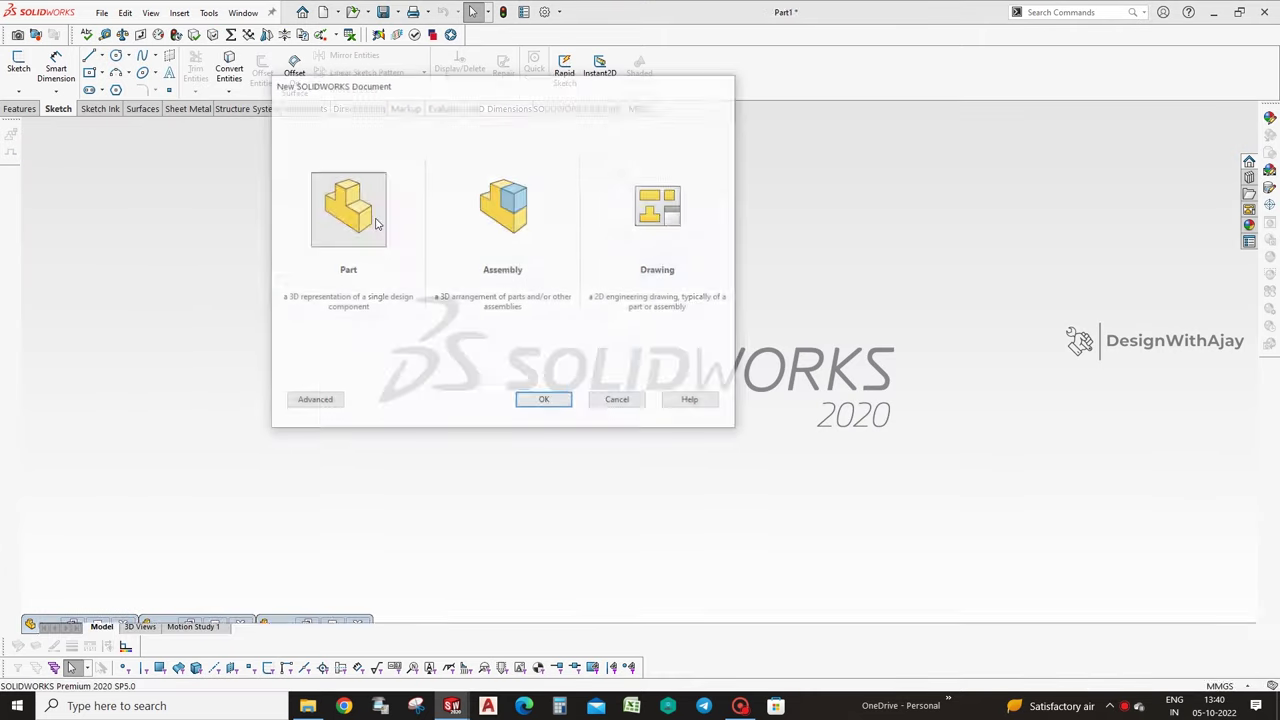
pyautogui.click(757, 130)
pyautogui.click(757, 148)
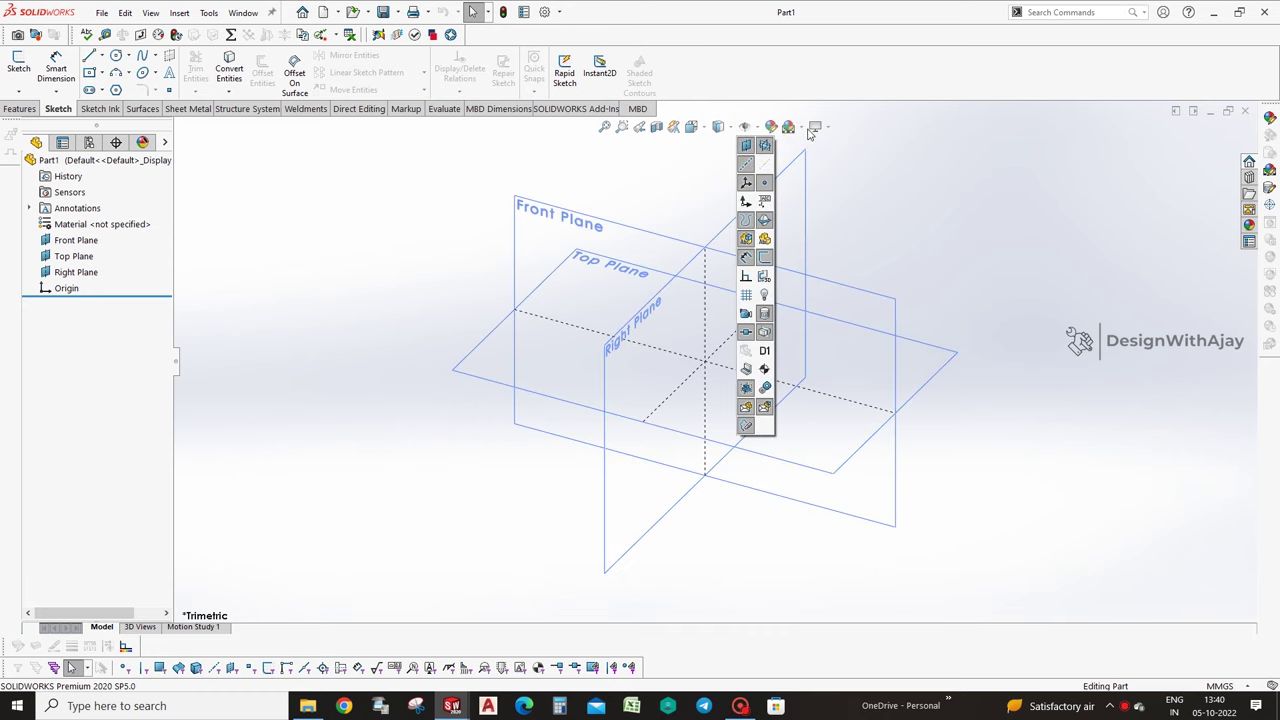
# Set a plain white background and start a sketch on the Top Plane, viewed normal.
pyautogui.click(800, 127)
pyautogui.click(803, 161)
pyautogui.click(655, 234)
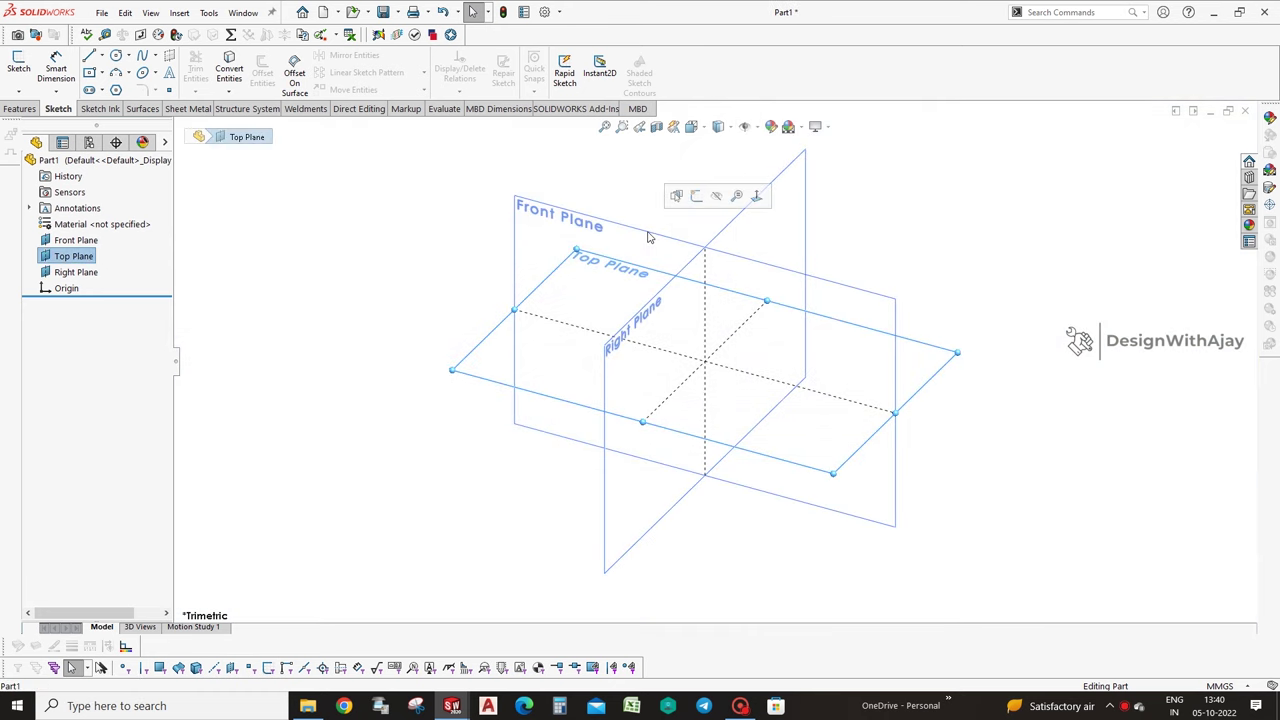
pyautogui.click(645, 234)
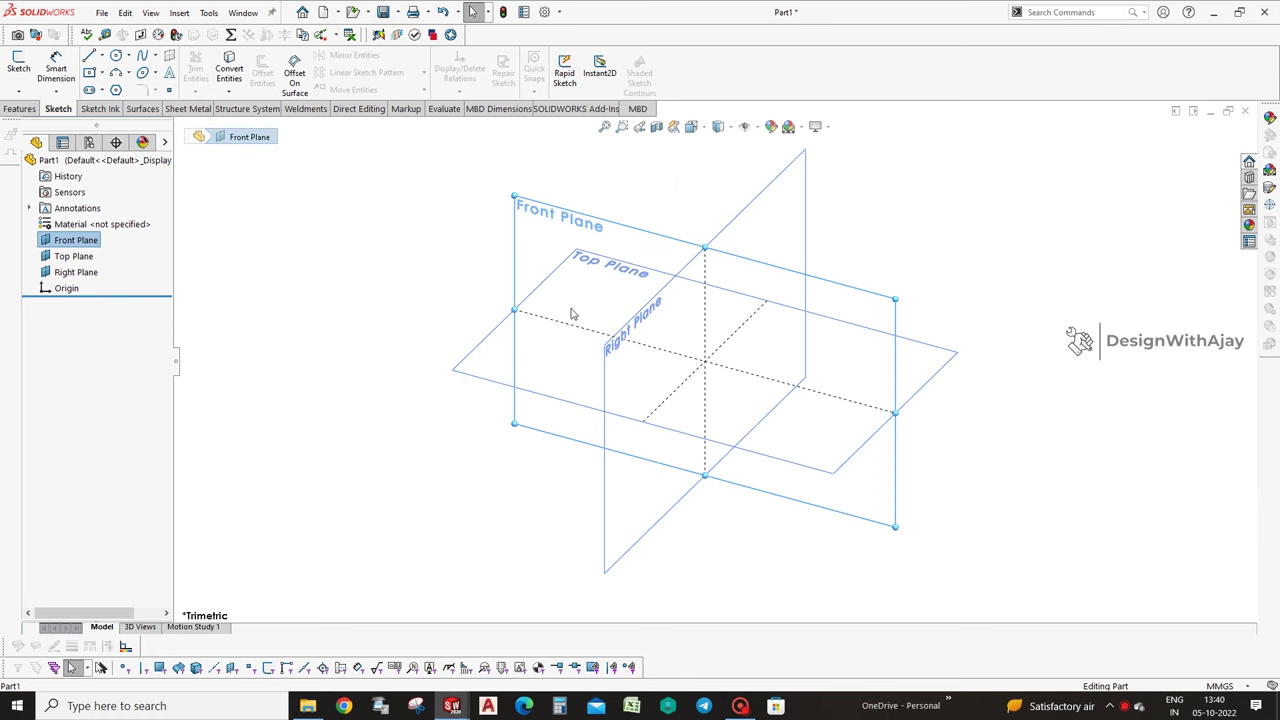
pyautogui.click(495, 338)
pyautogui.click(18, 65)
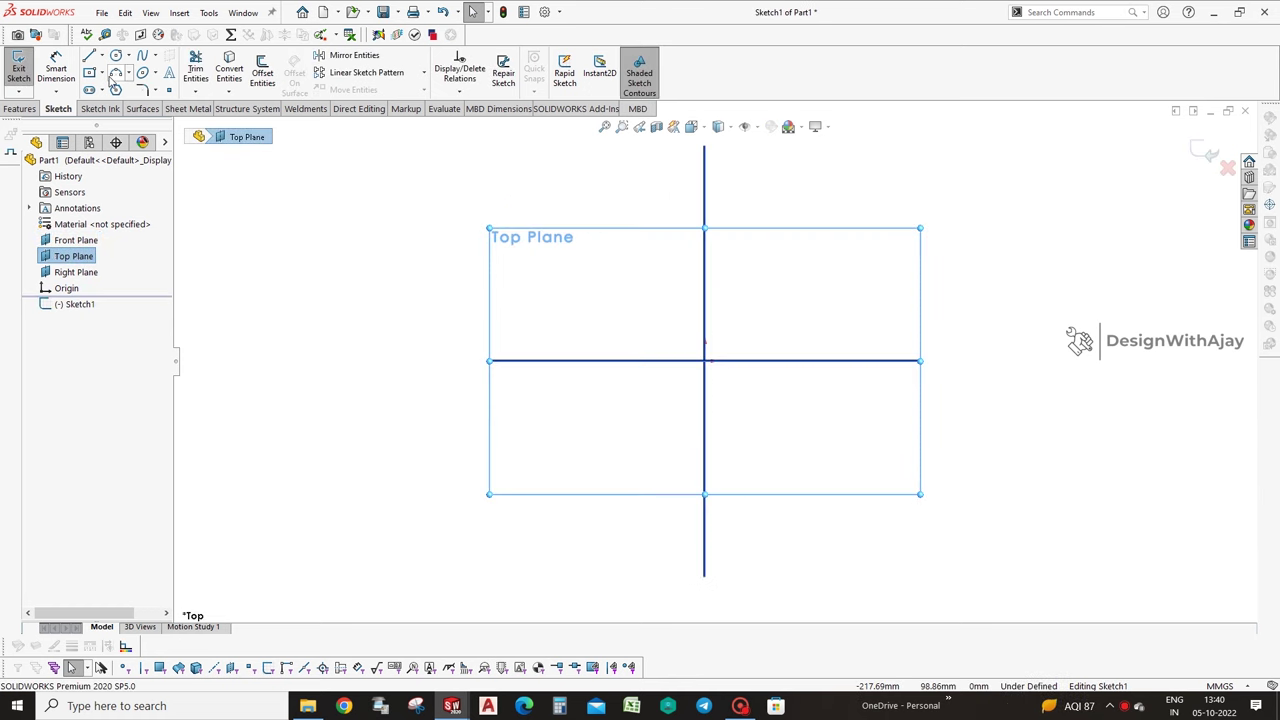
pyautogui.click(56, 68)
# Draw a 350 × 150 centre rectangle at the origin.
pyautogui.click(89, 75)
pyautogui.click(705, 360)
pyautogui.write('150')
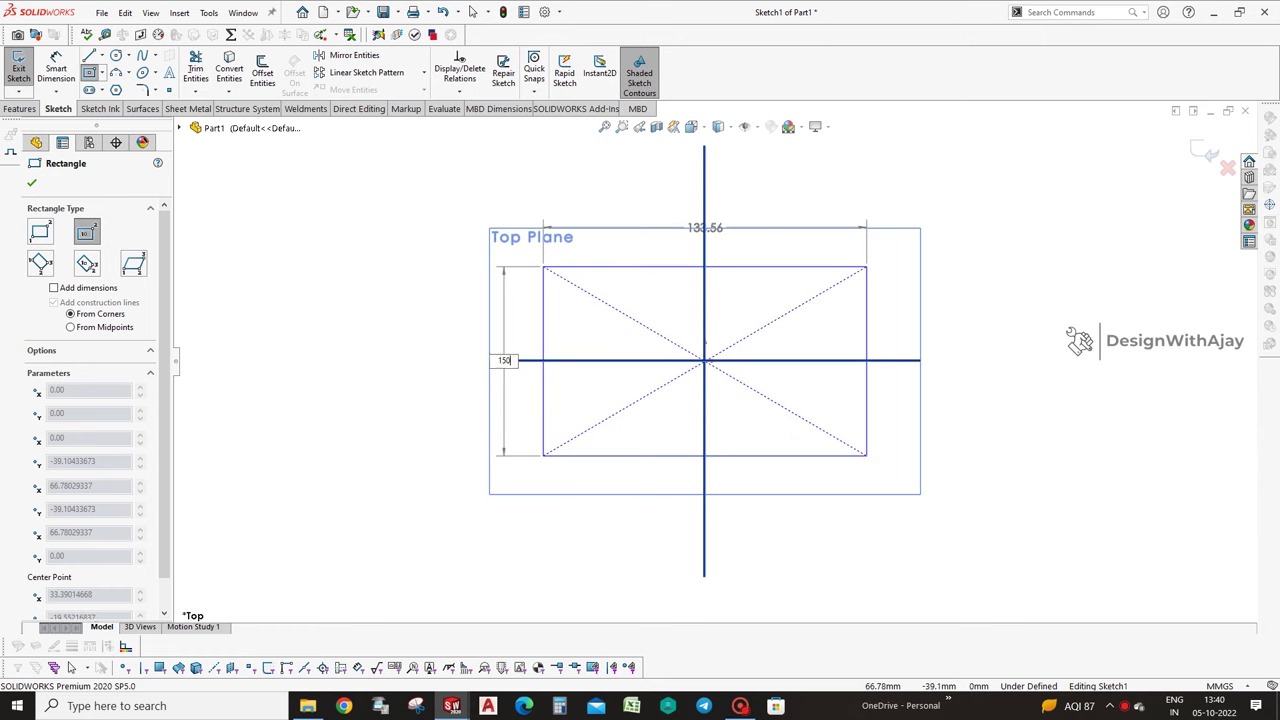
pyautogui.press('Tab')
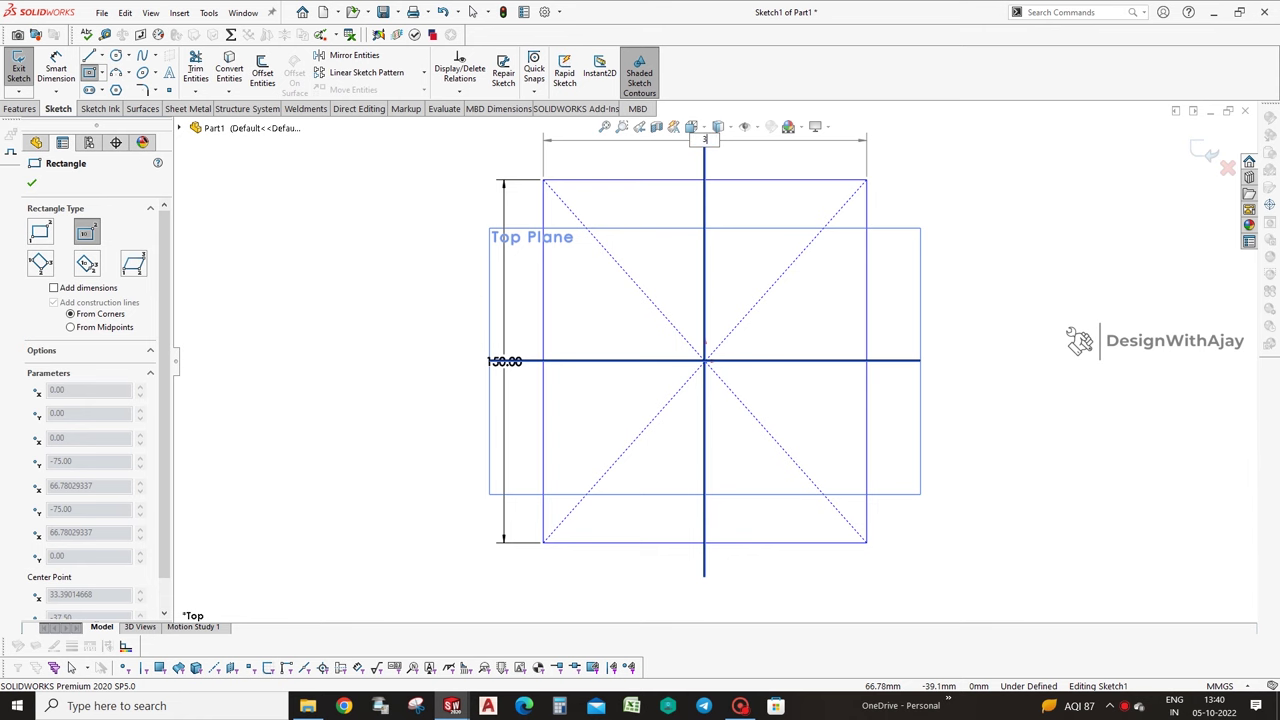
pyautogui.write('50')
pyautogui.press('Return')
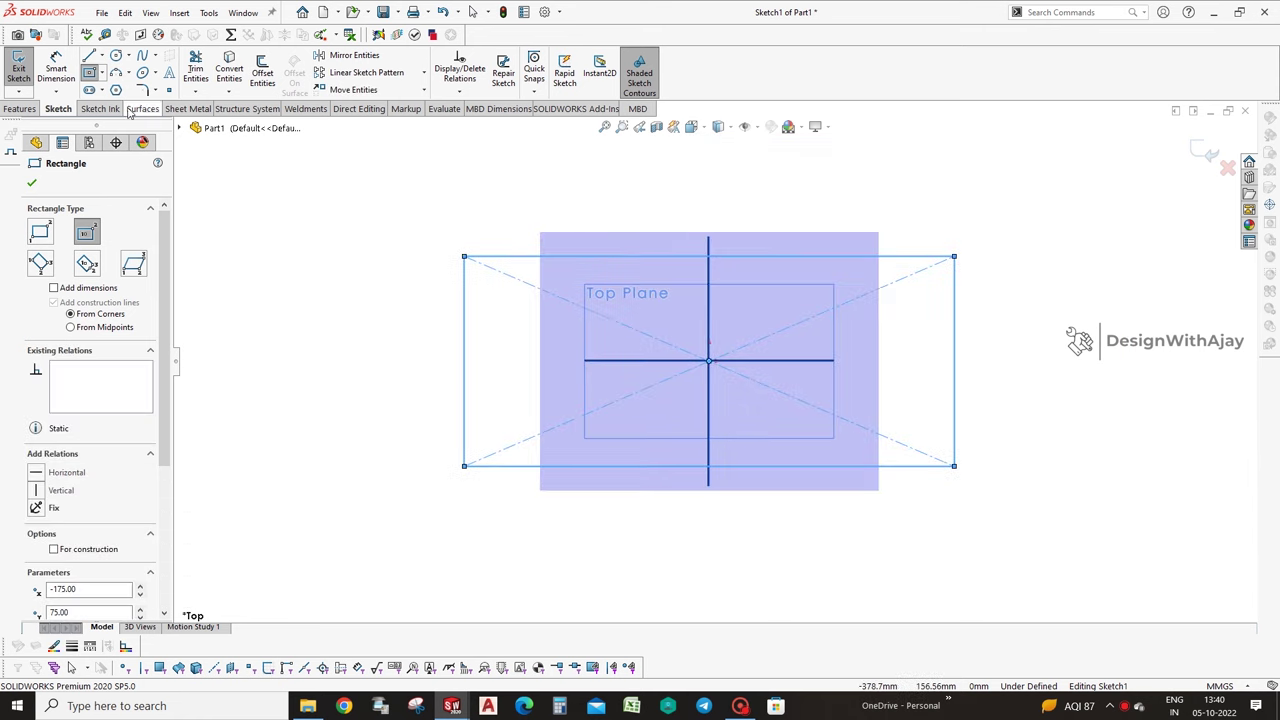
# Round all four rectangle corners with 10 mm sketch fillets.
pyautogui.click(138, 90)
pyautogui.click(465, 258)
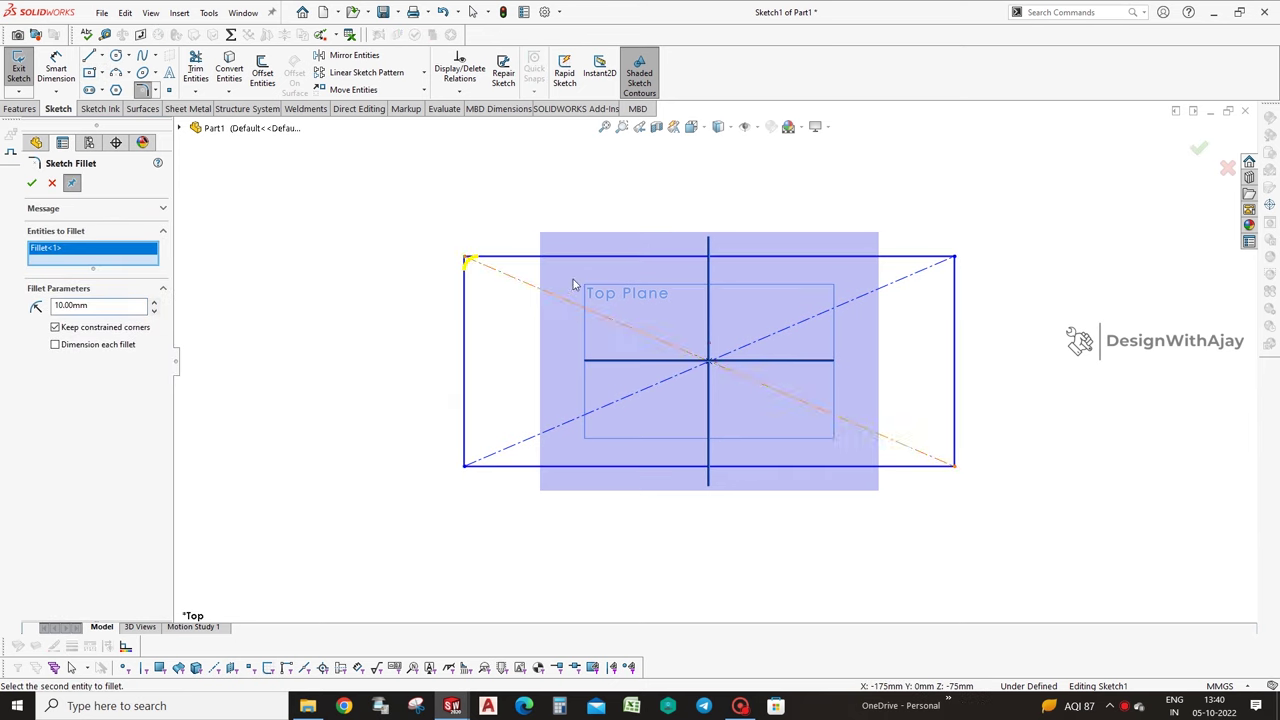
pyautogui.click(955, 259)
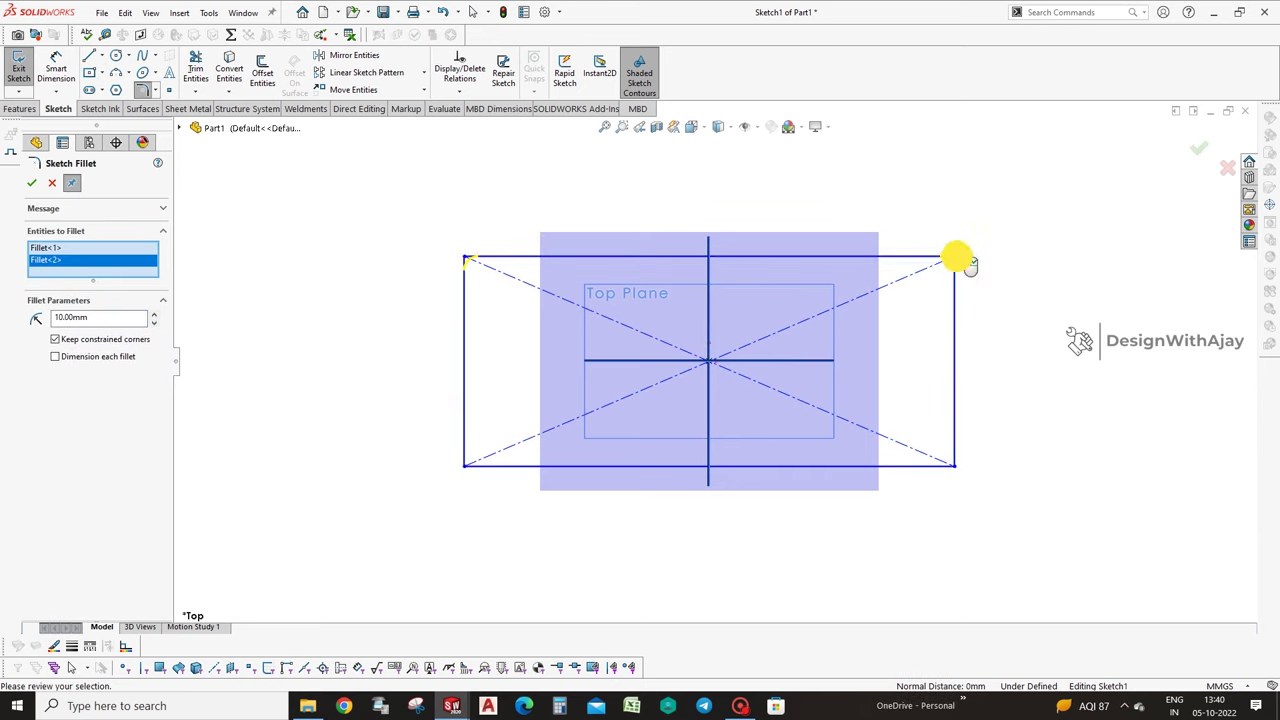
pyautogui.click(465, 464)
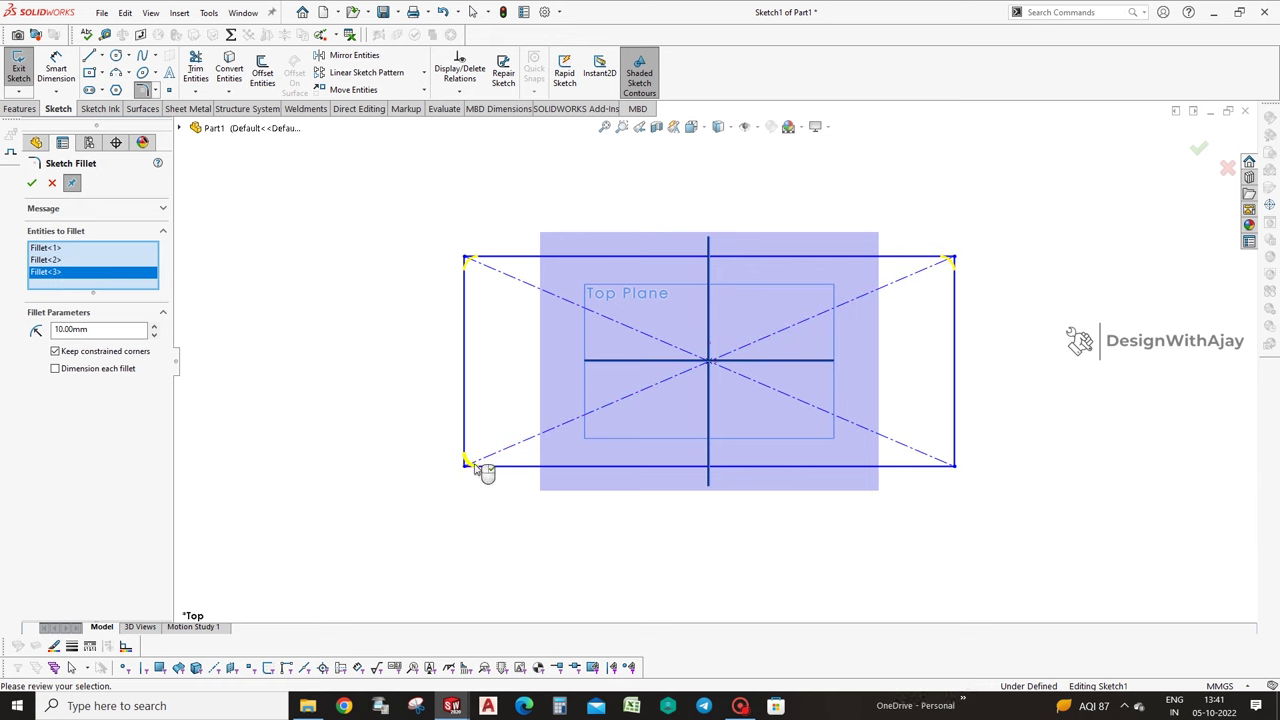
pyautogui.click(955, 464)
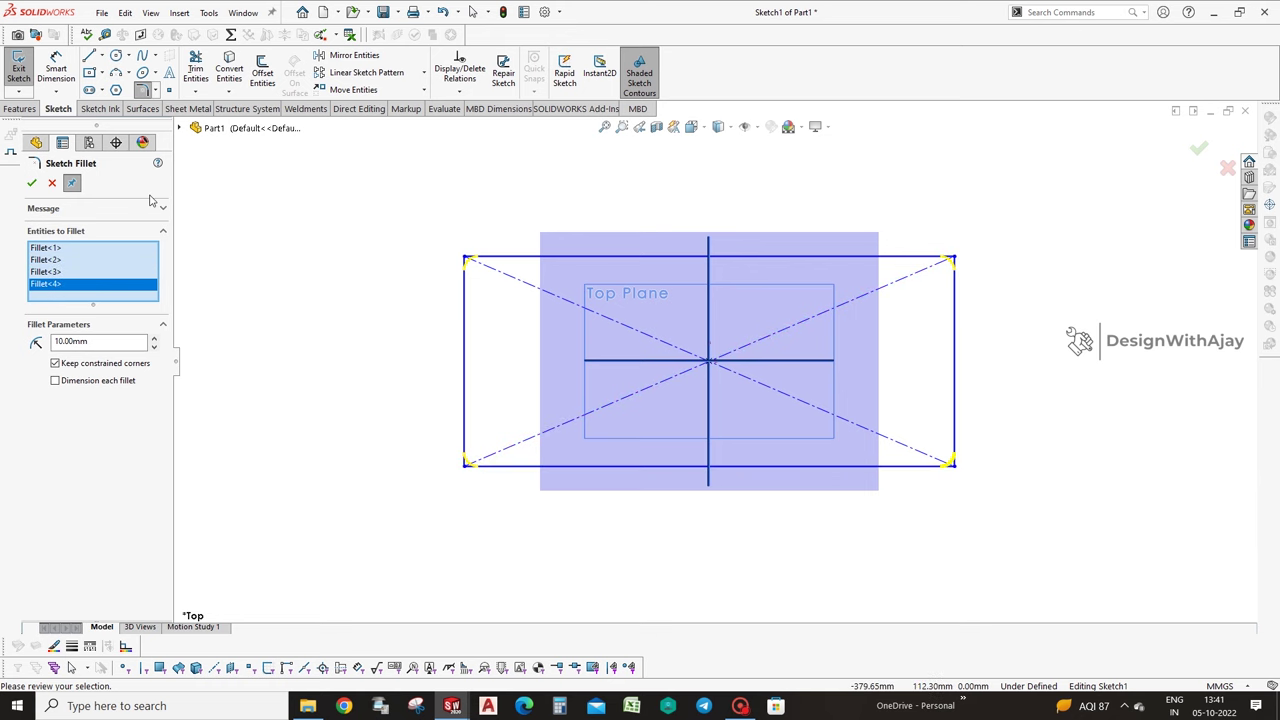
pyautogui.click(31, 183)
# Dimension the plate as 350 wide and 150 high, fully defining the sketch.
pyautogui.moveTo(520, 474); pyautogui.dragTo(471, 434, button='right')
pyautogui.click(465, 432)
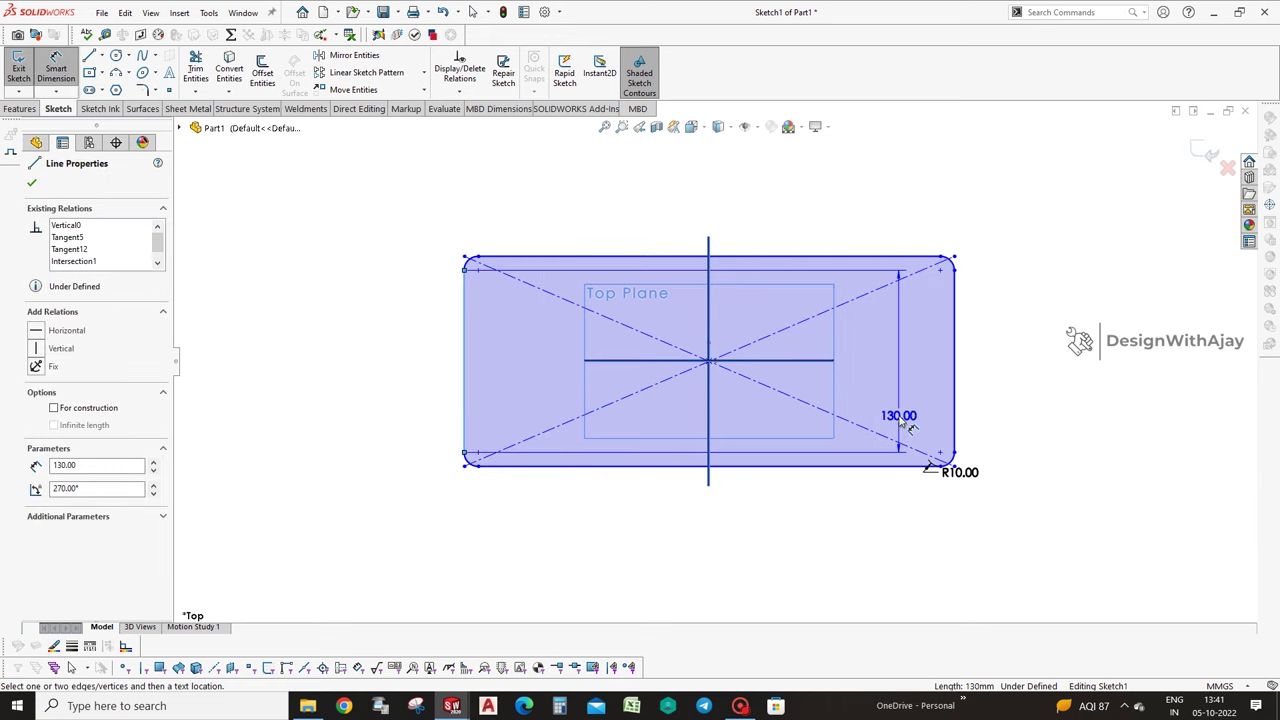
pyautogui.press('Escape')
pyautogui.click(700, 465)
pyautogui.click(705, 598)
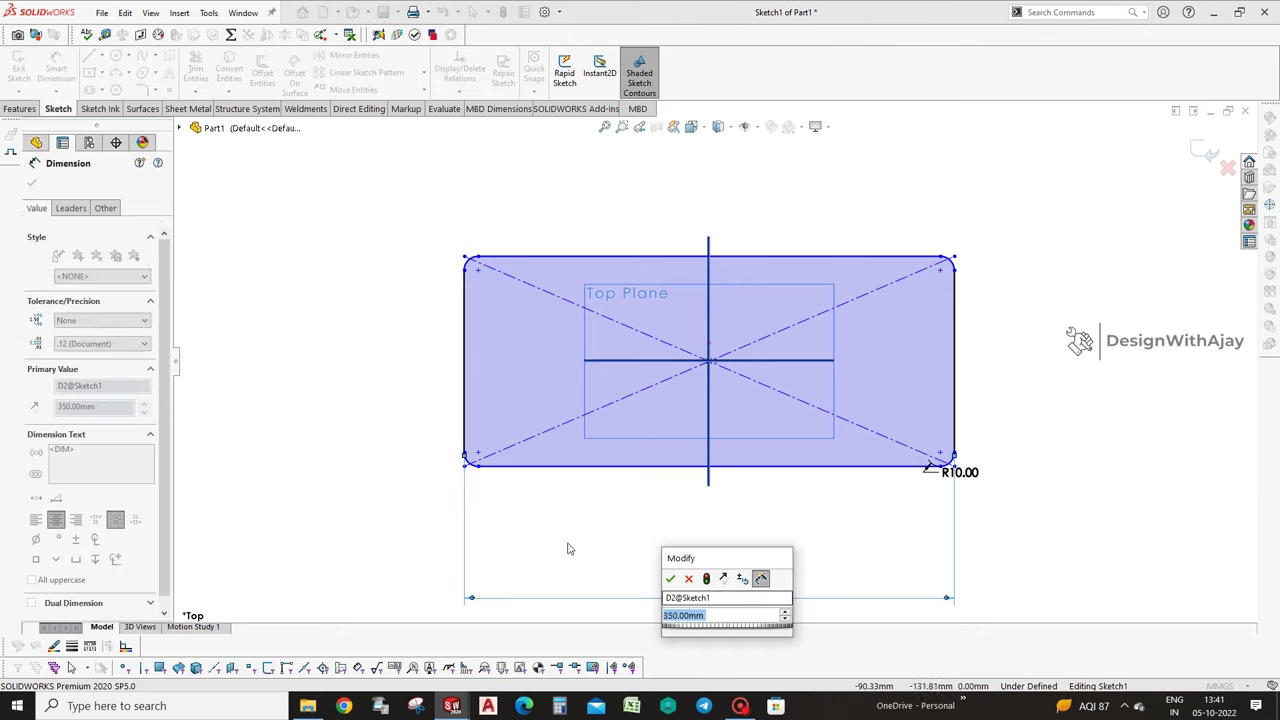
pyautogui.click(670, 579)
pyautogui.click(498, 257)
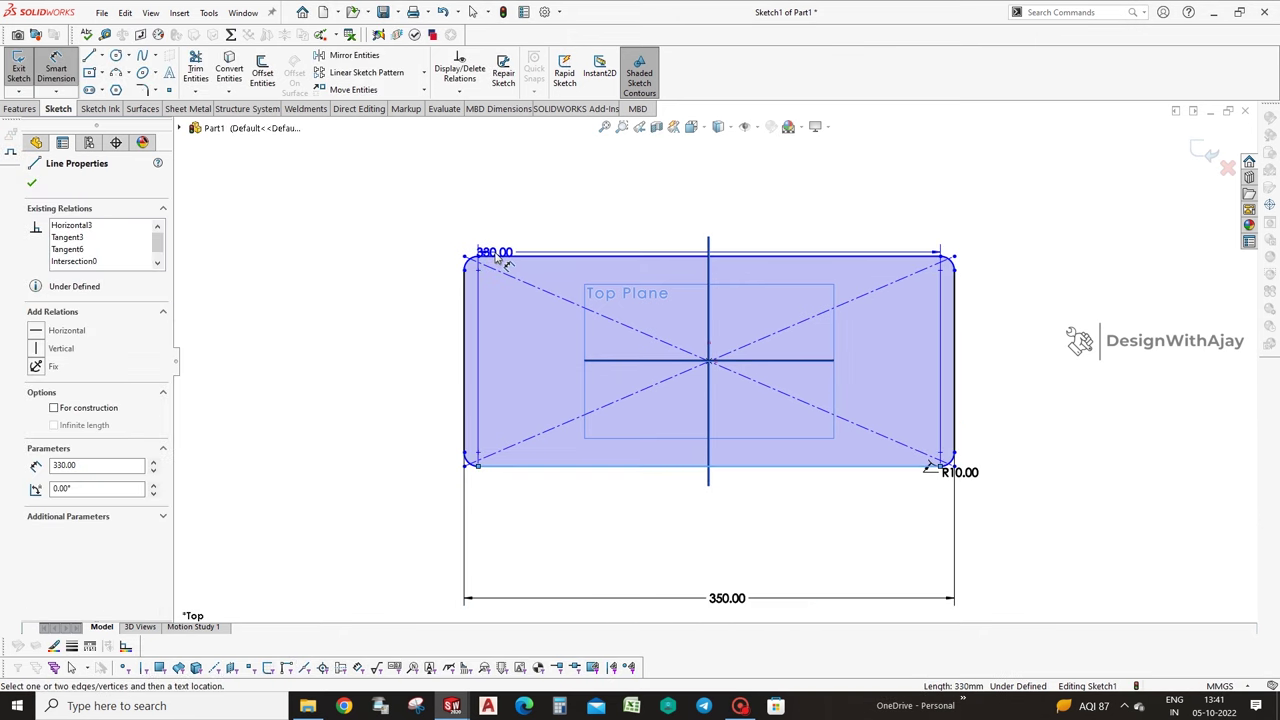
pyautogui.click(464, 280)
pyautogui.click(329, 323)
pyautogui.click(271, 302)
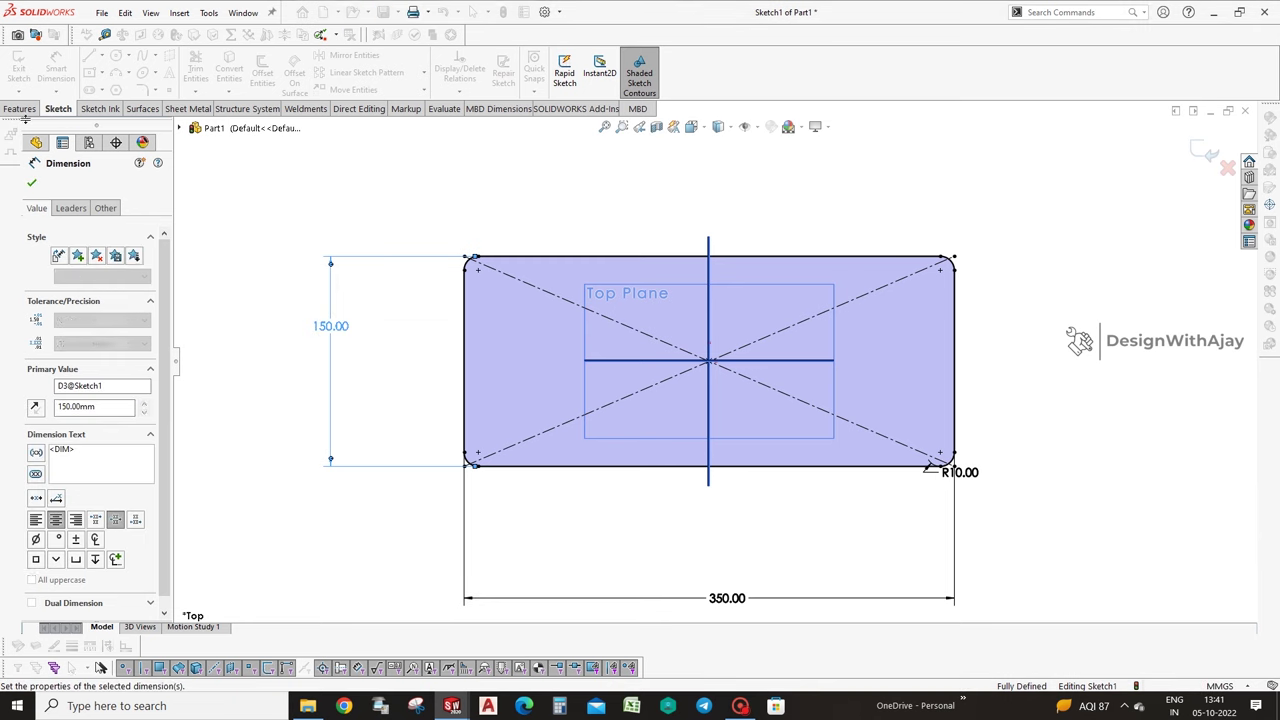
# Extrude the rounded rectangle 10 mm into a solid plate.
pyautogui.click(19, 108)
pyautogui.click(24, 72)
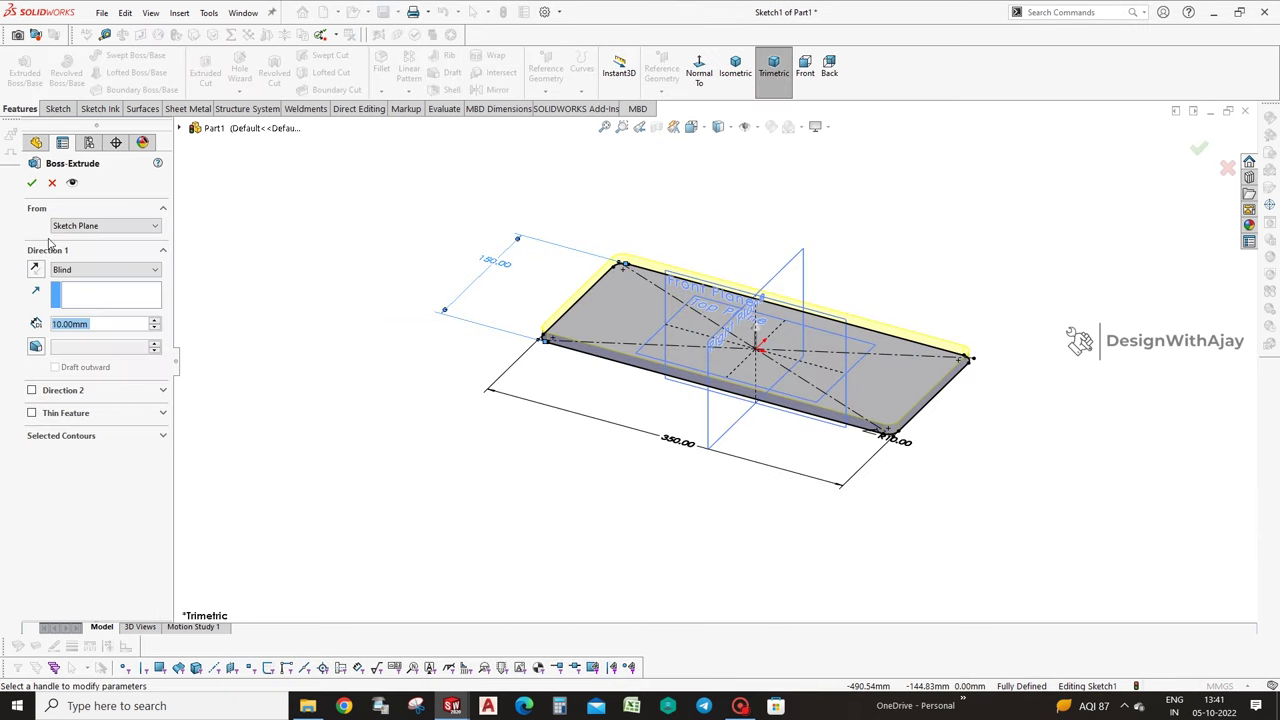
pyautogui.click(31, 182)
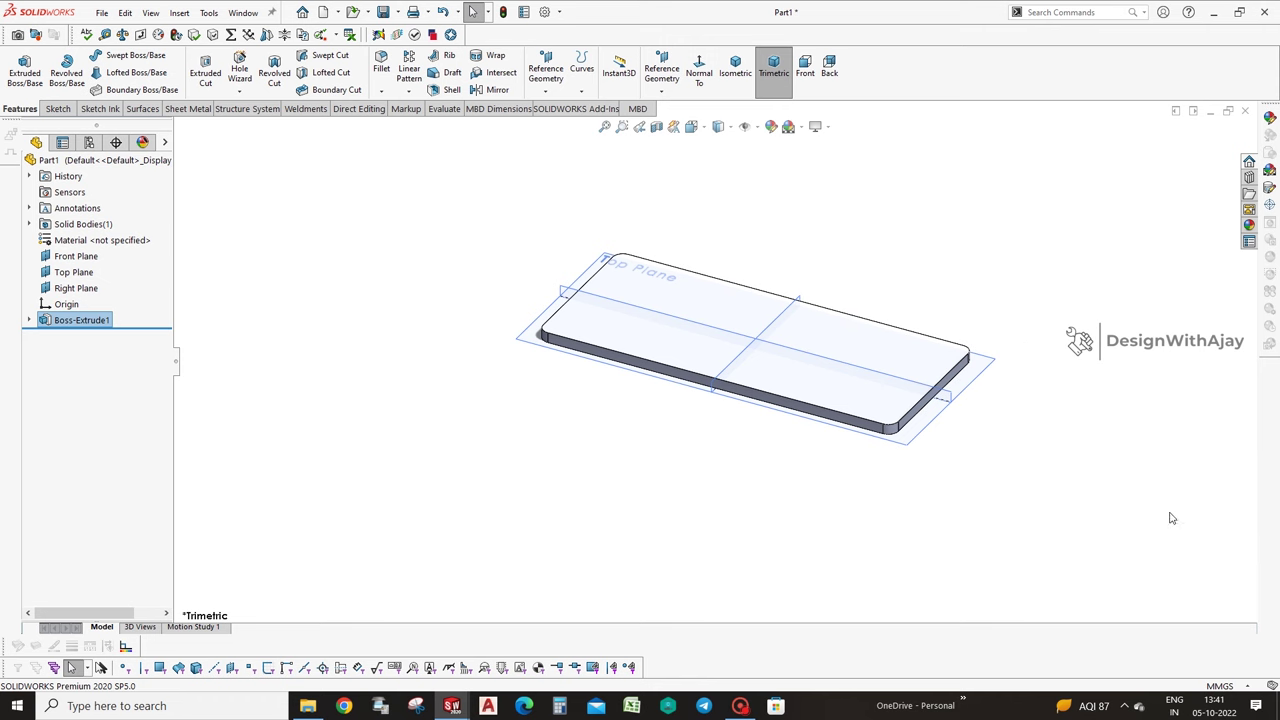
# Create Plane1 offset 104/2 = 52 mm from the Front Plane, then select it.
pyautogui.click(562, 292)
pyautogui.click(648, 86)
pyautogui.click(674, 108)
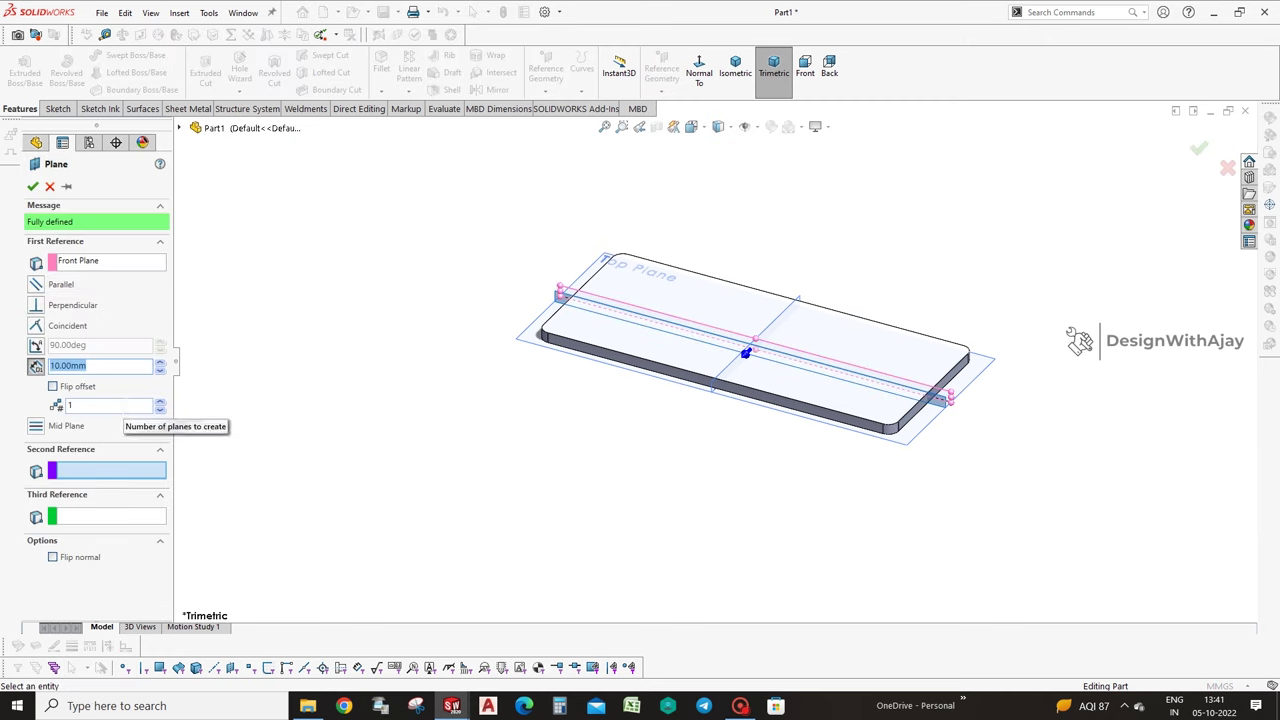
pyautogui.write('2')
pyautogui.press('Return')
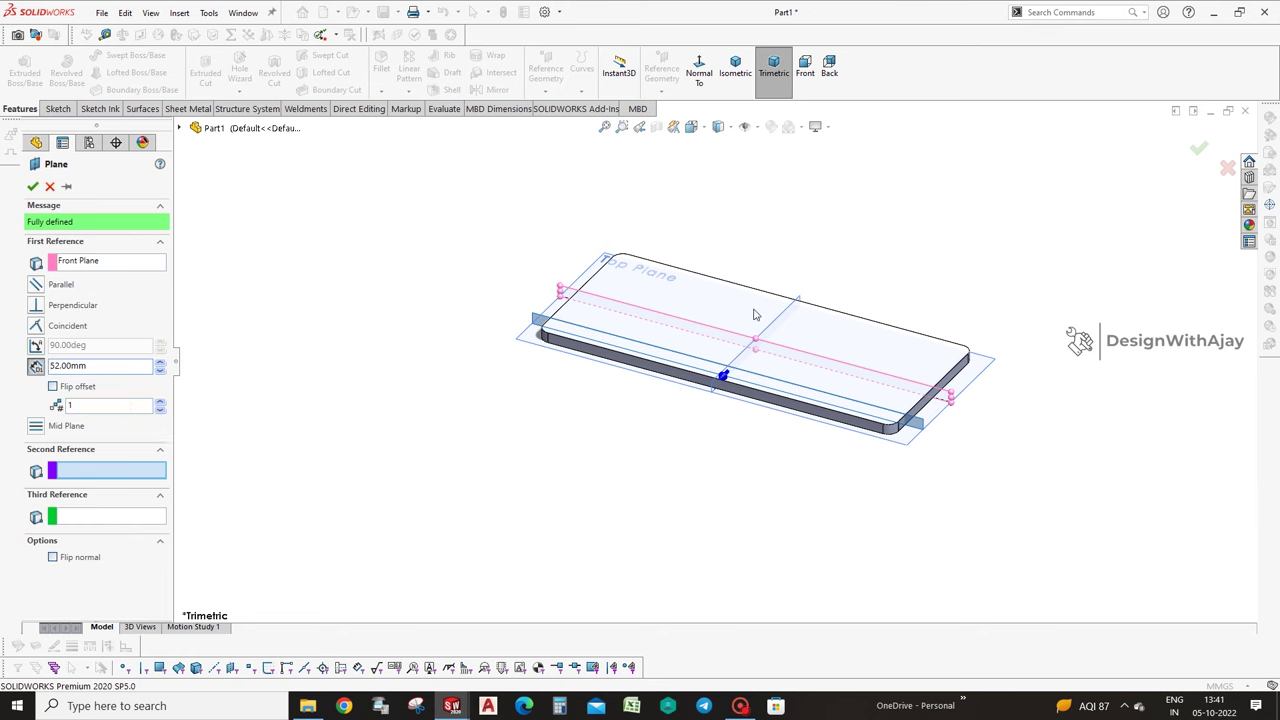
pyautogui.click(1198, 148)
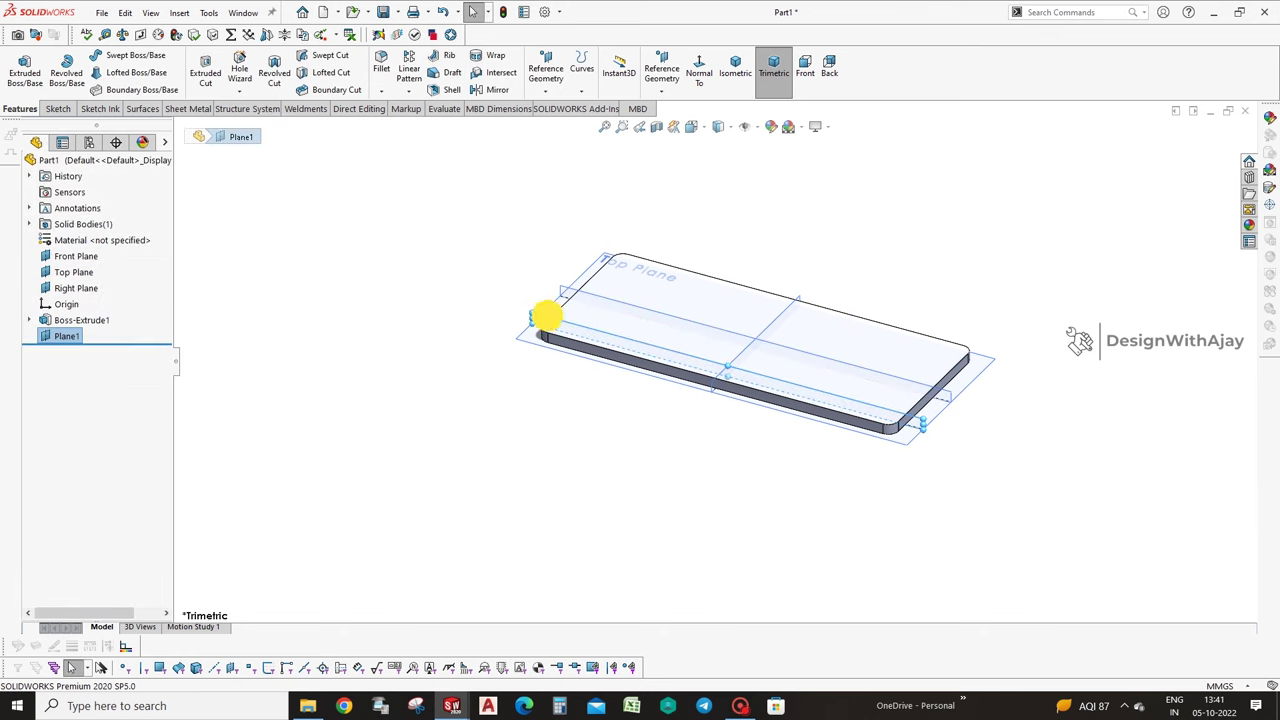
pyautogui.click(717, 251)
pyautogui.rightClick(733, 264)
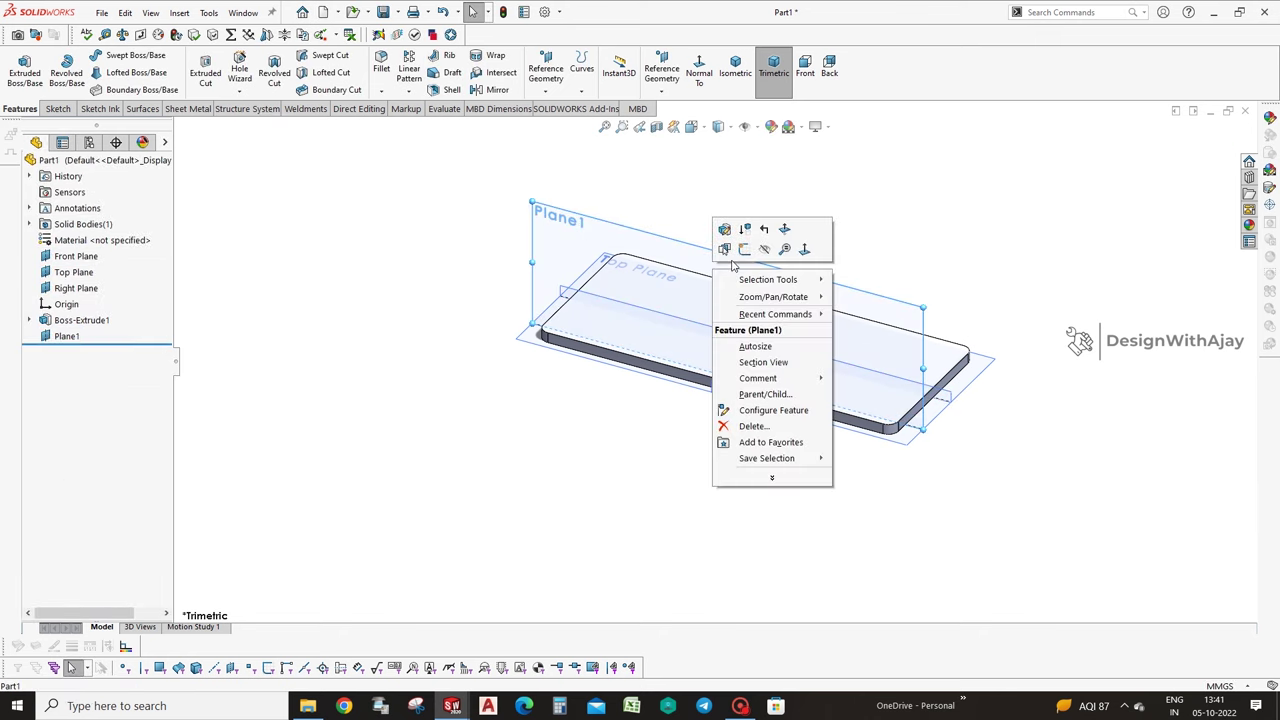
# Start a front-facing sketch on Plane1 and draw the left, bottom and right outer edges.
pyautogui.click(744, 248)
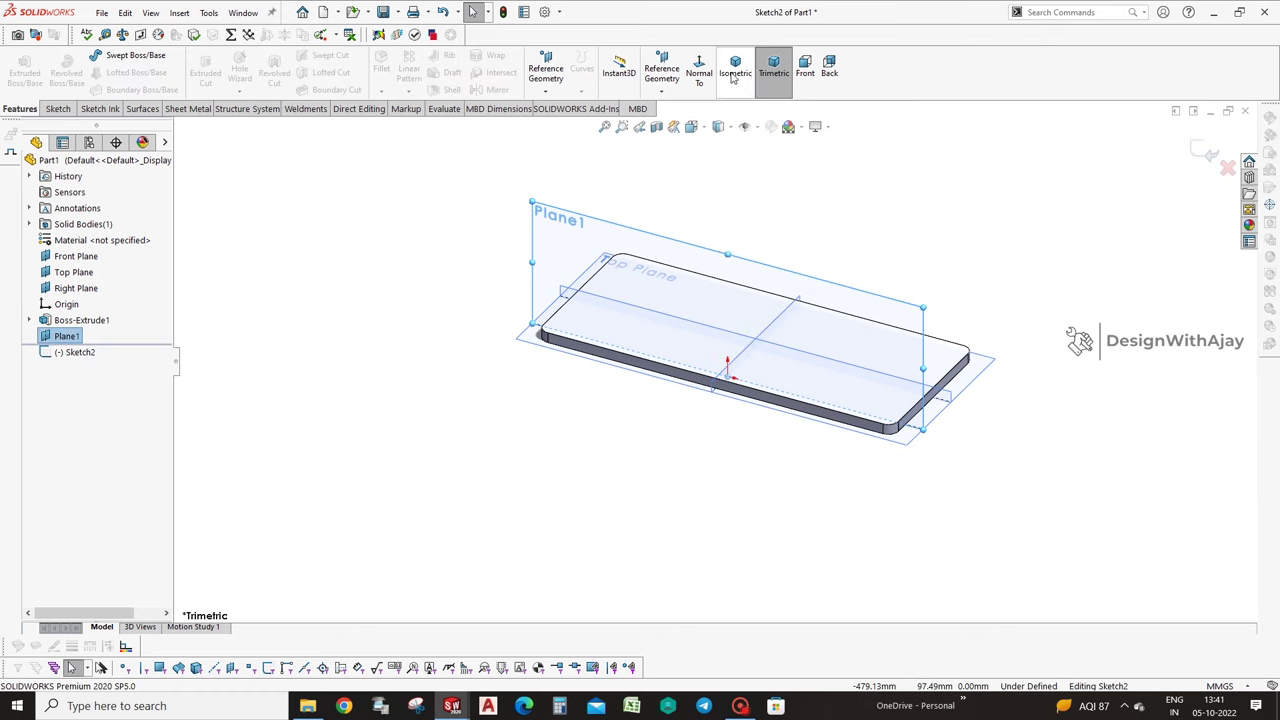
pyautogui.click(805, 67)
pyautogui.press('l')
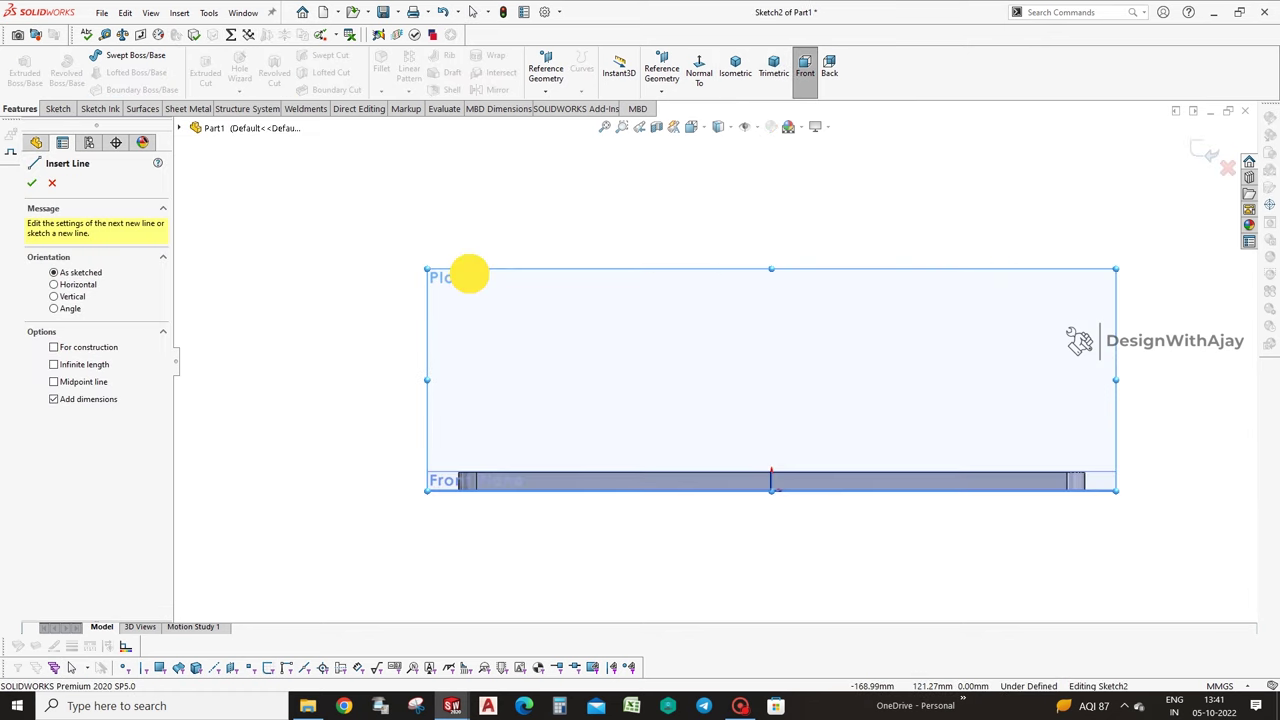
pyautogui.click(469, 273)
pyautogui.click(469, 470)
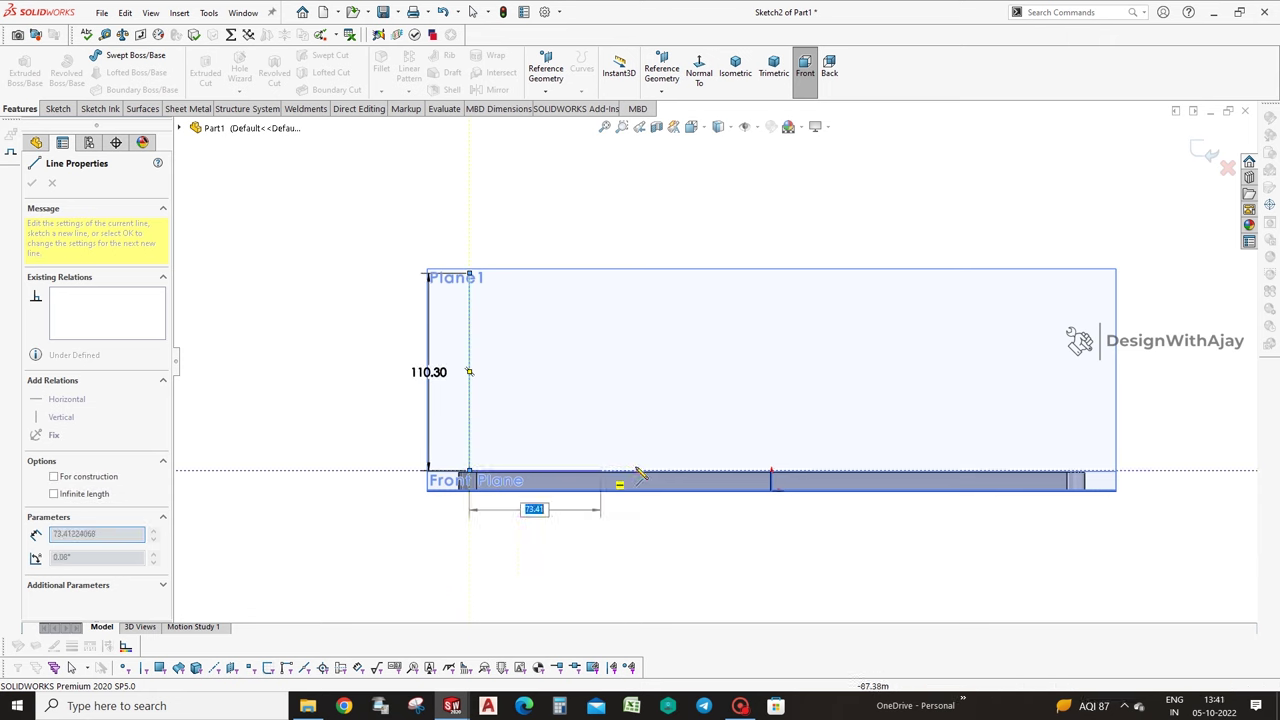
pyautogui.click(1077, 470)
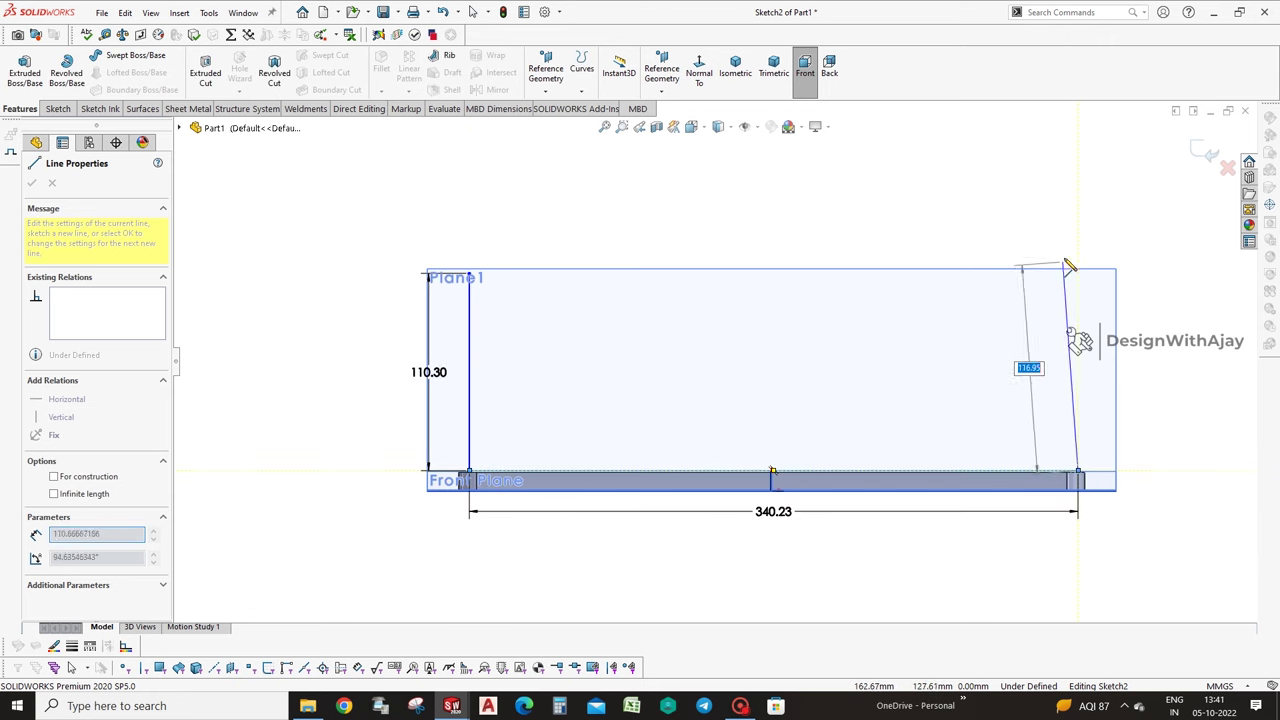
pyautogui.click(1077, 273)
# Draw both uprights and the cradle floor, closing the U outline at the start corner.
pyautogui.click(979, 273)
pyautogui.click(979, 392)
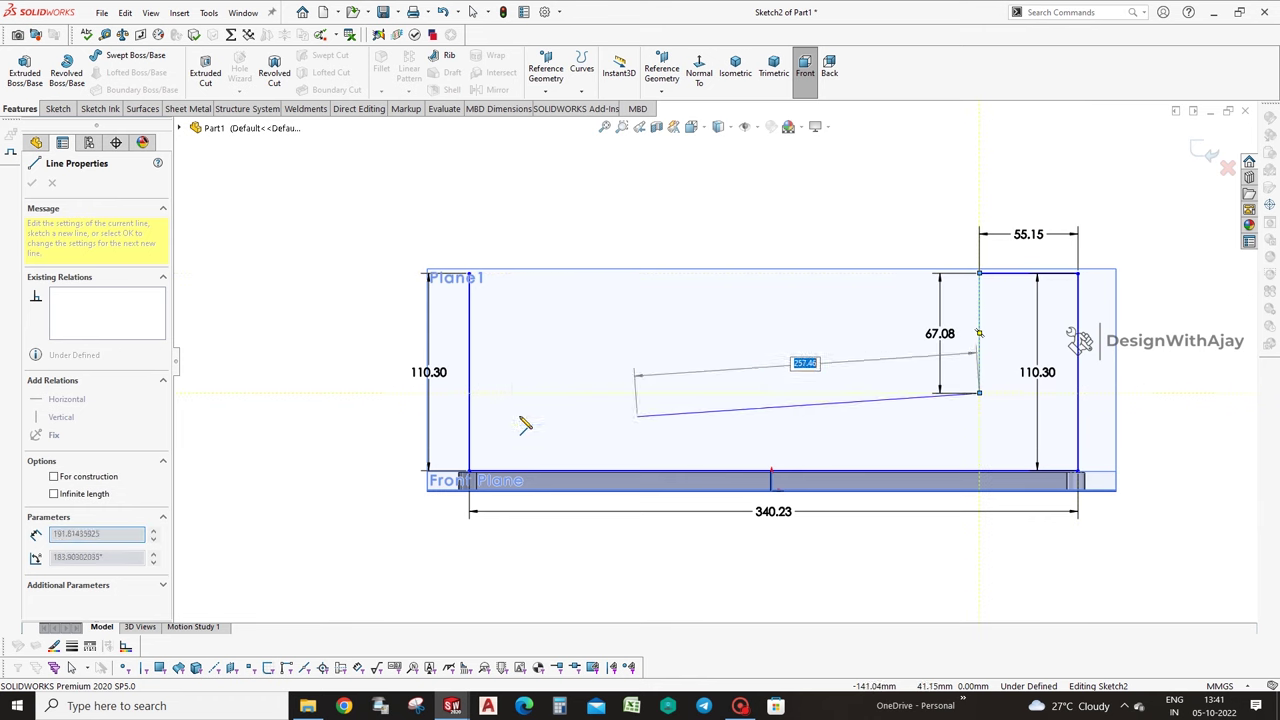
pyautogui.click(508, 392)
pyautogui.click(508, 273)
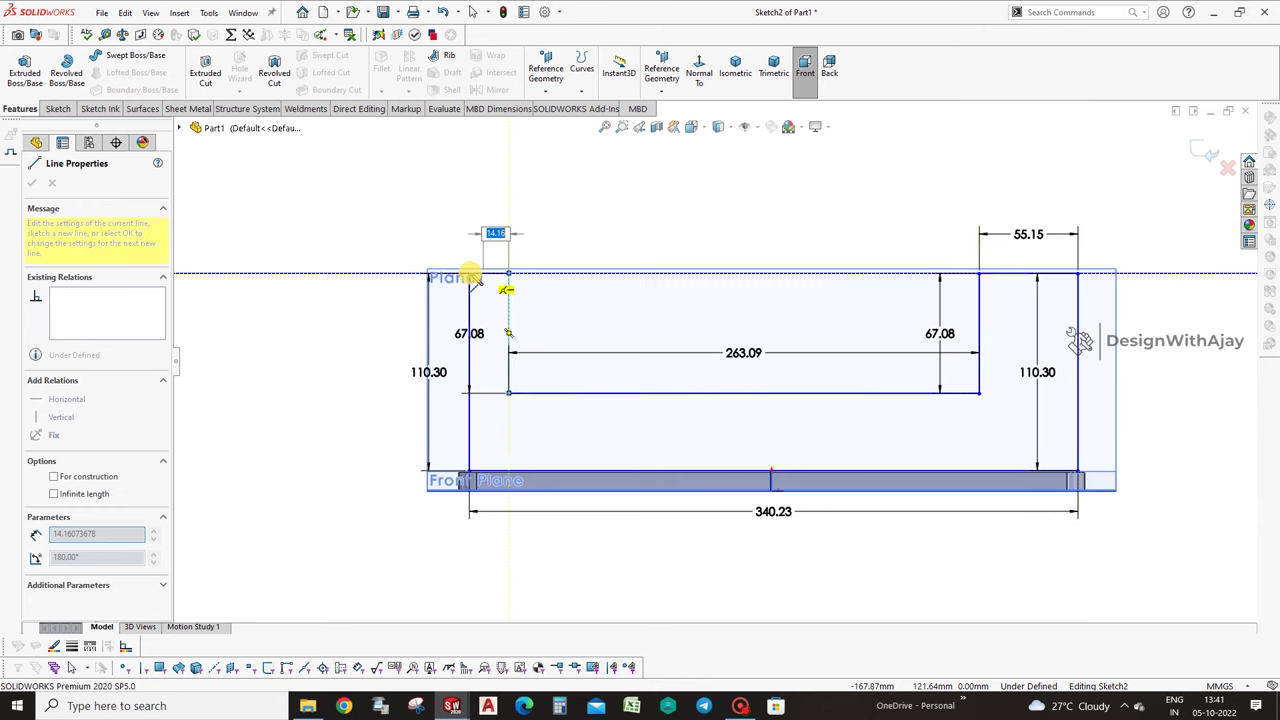
pyautogui.click(469, 273)
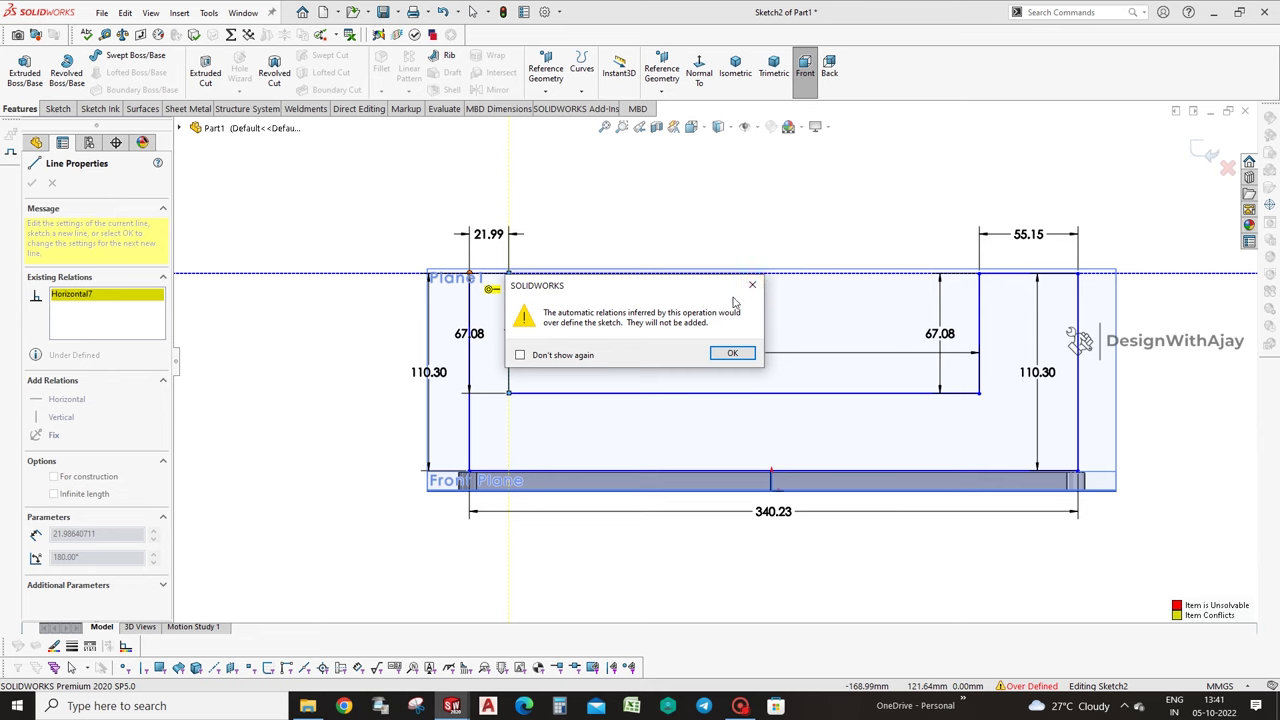
pyautogui.press('Return')
pyautogui.press('Escape')
pyautogui.scroll(-3, 667, 458)
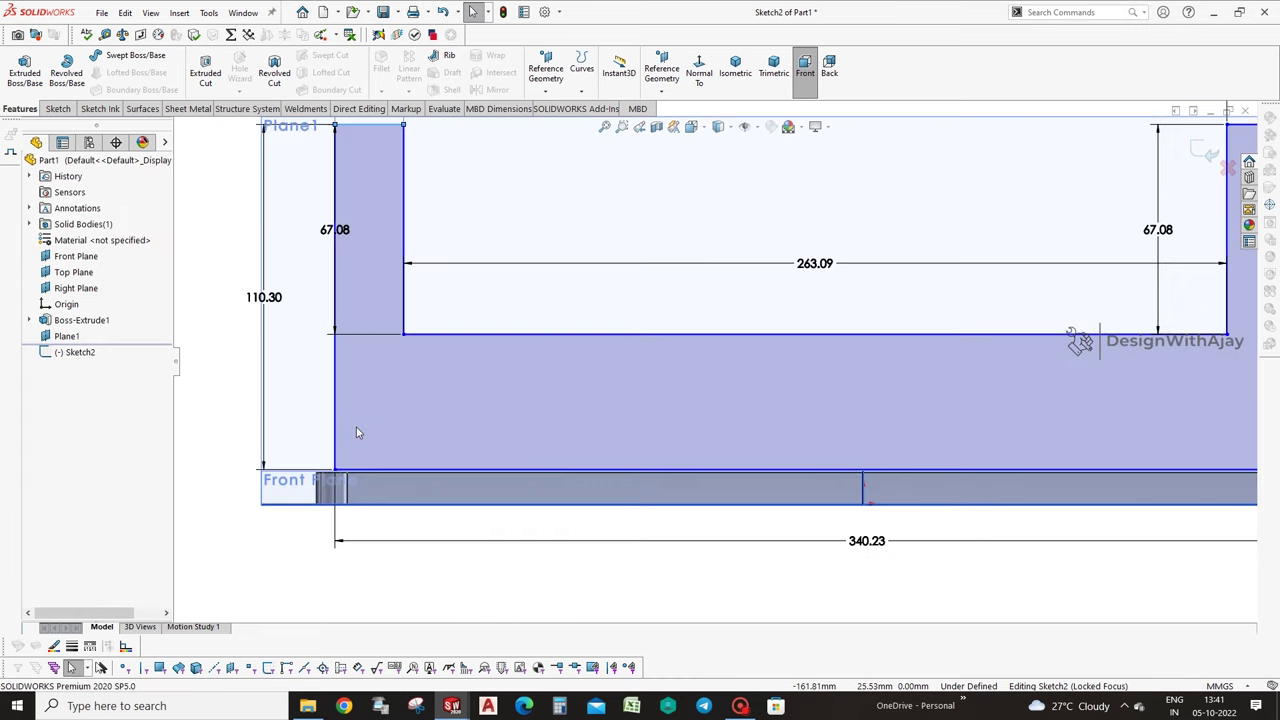
# Make the sketch's bottom line collinear with the base block's top edge.
pyautogui.click(374, 470)
pyautogui.scroll(-2, 380, 464)
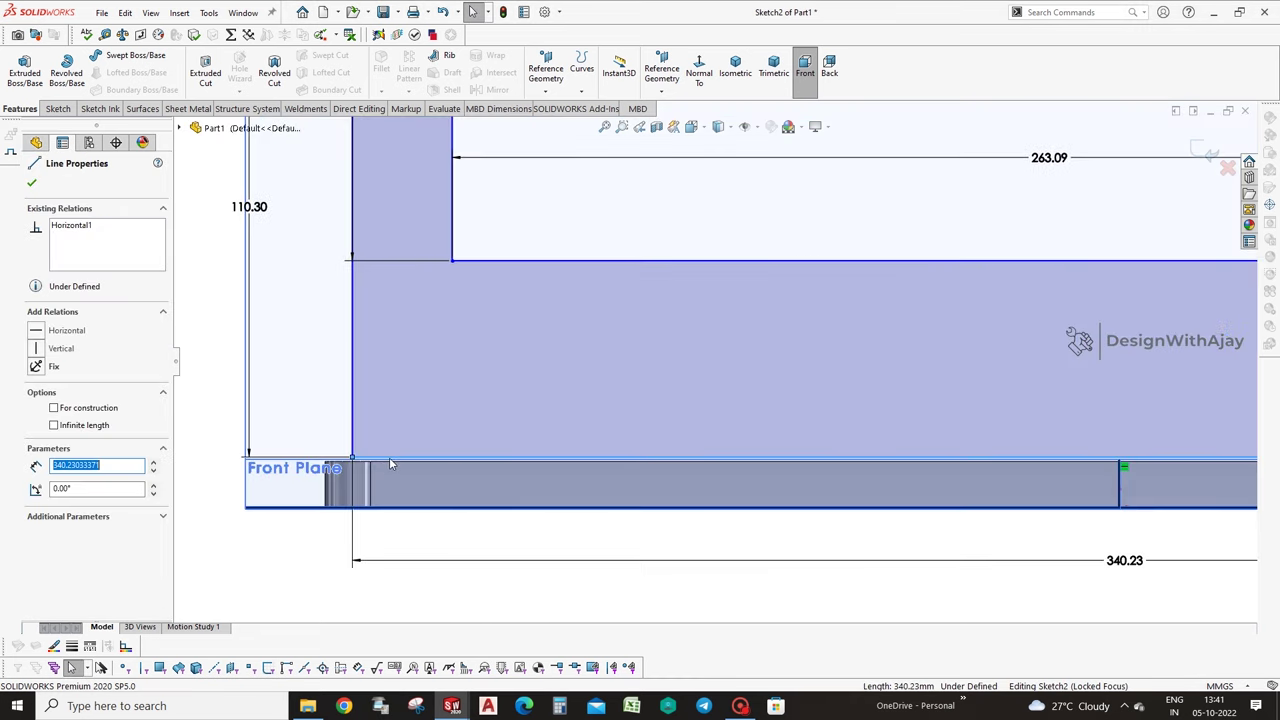
pyautogui.scroll(-2, 380, 464)
pyautogui.scroll(-1, 443, 452)
pyautogui.keyDown('ctrl'); pyautogui.click(449, 434); pyautogui.keyUp('ctrl')
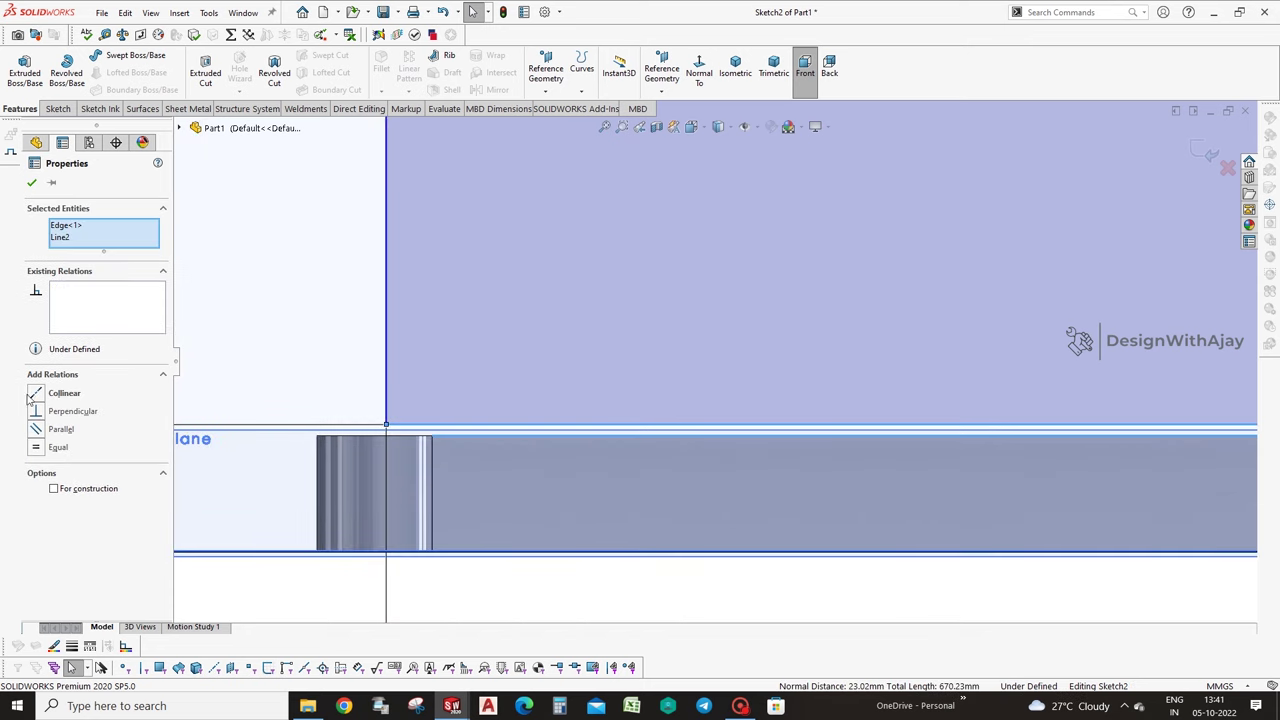
pyautogui.click(52, 394)
# Dimension the left outer line 20 mm in from the base's left edge.
pyautogui.rightClick(368, 290)
pyautogui.click(400, 362)
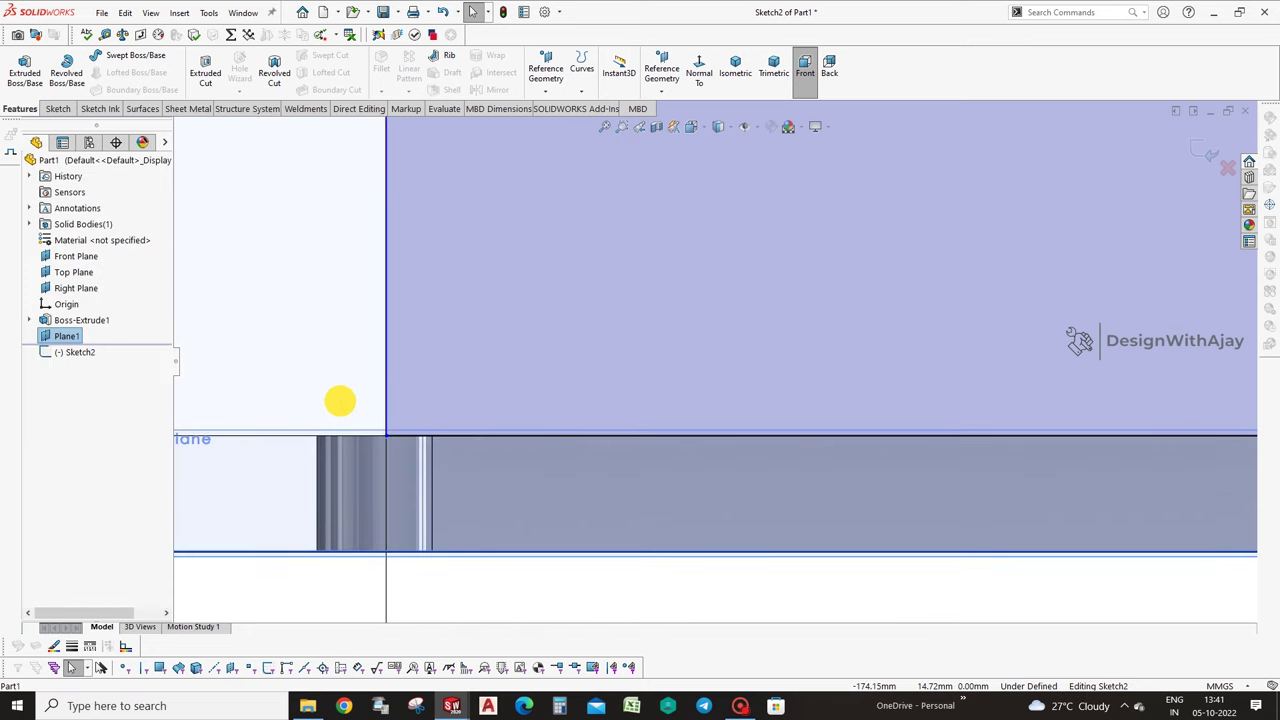
pyautogui.click(388, 428)
pyautogui.click(318, 445)
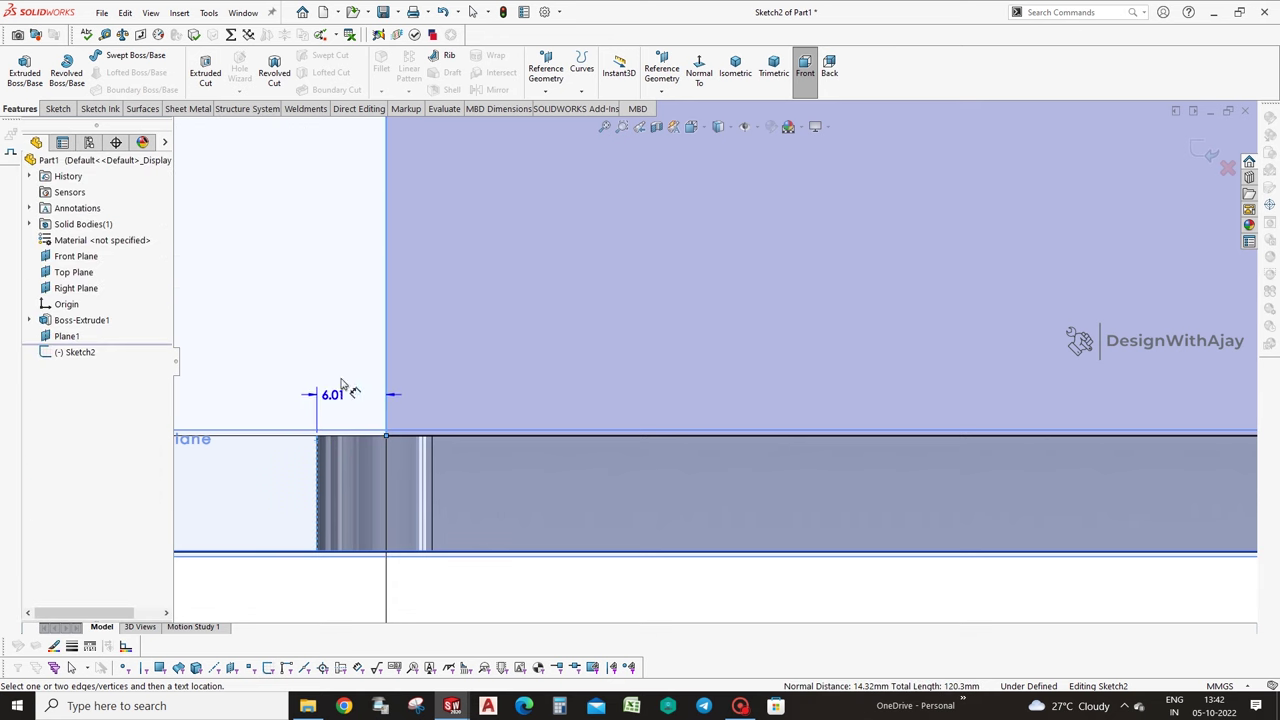
pyautogui.click(341, 372)
pyautogui.write('20')
pyautogui.press('Return')
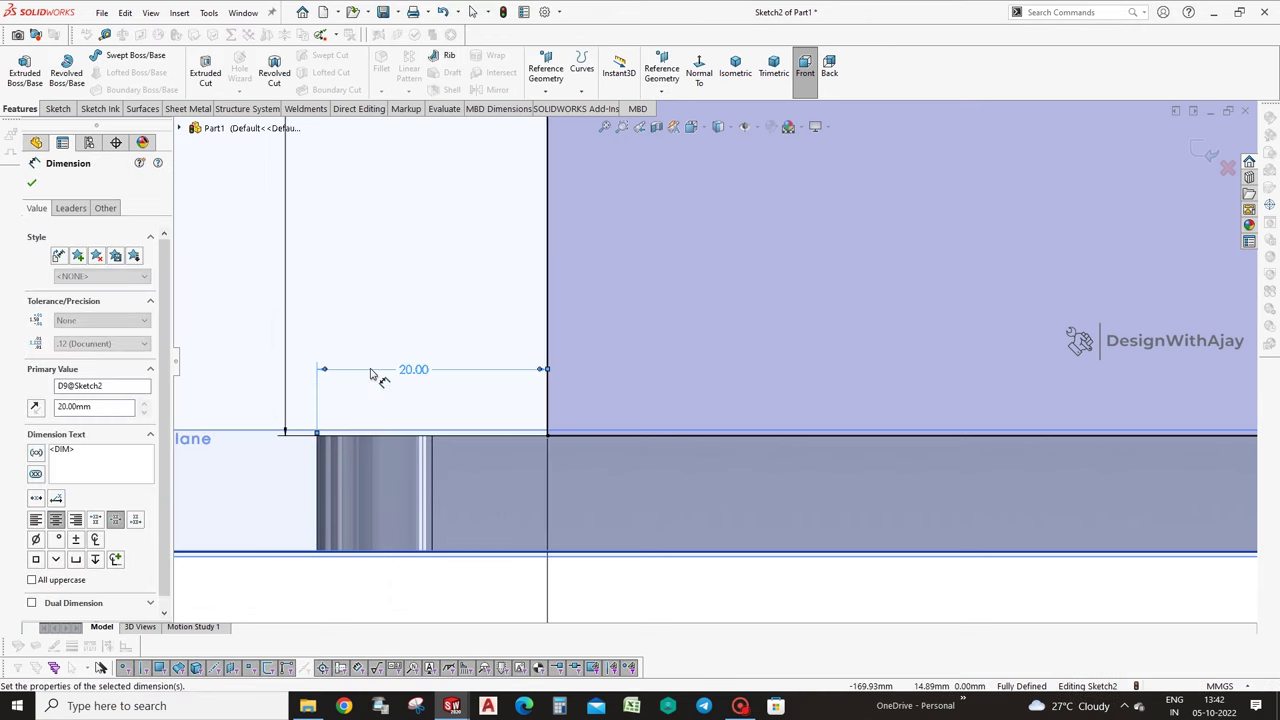
pyautogui.click(400, 314)
pyautogui.middleClick(400, 314)
pyautogui.scroll(-3, 1040, 480)
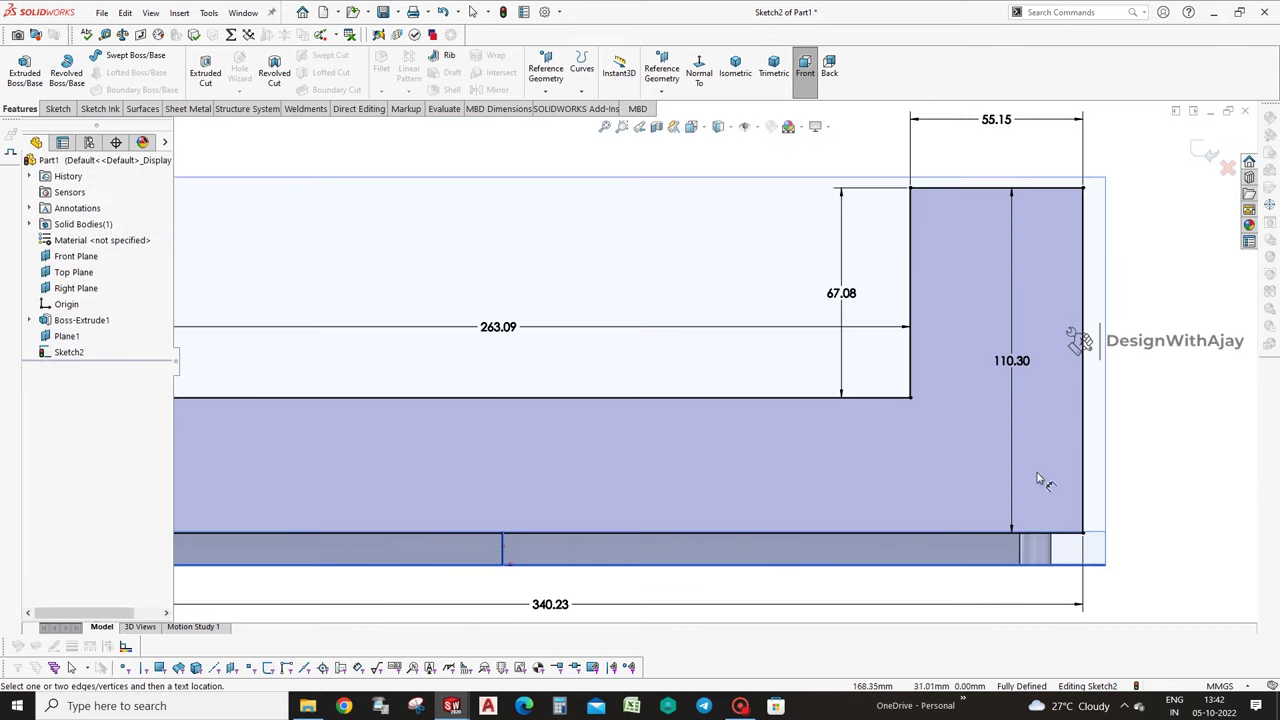
pyautogui.press('f')
# Set overall length to 310, right-end offset to 20, and upright height to 100.
pyautogui.doubleClick(600, 530)
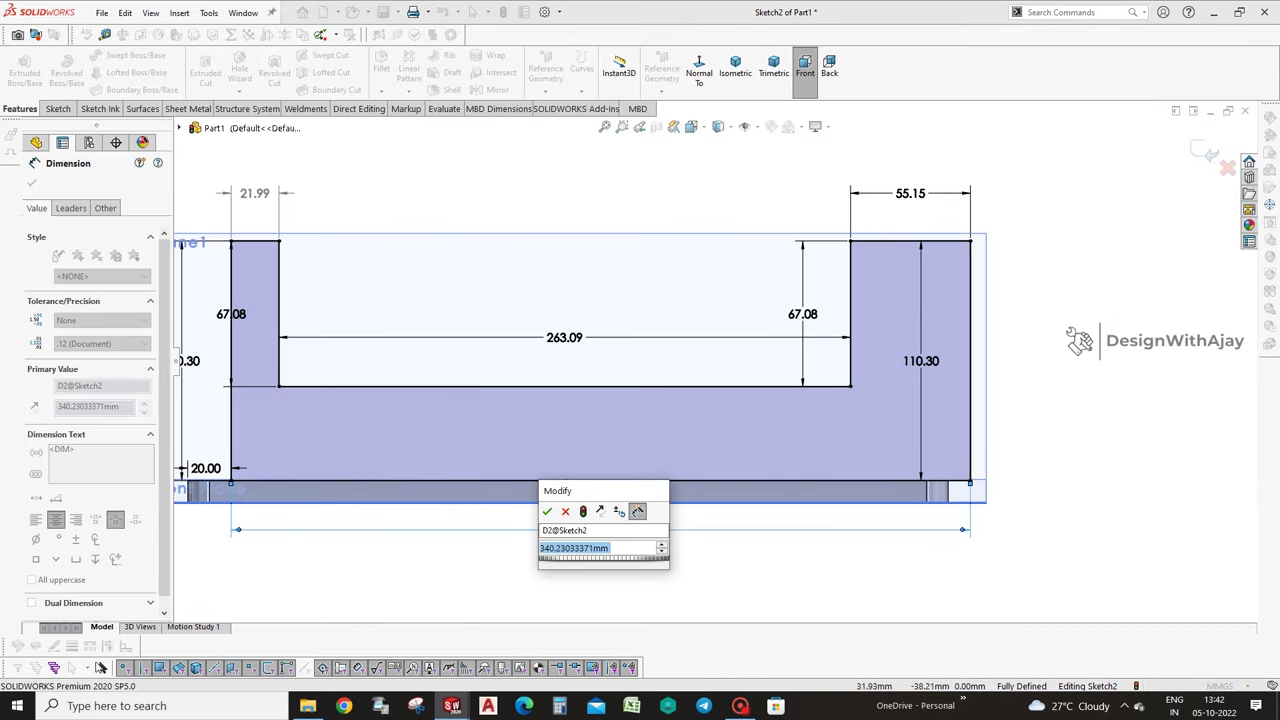
pyautogui.write('310')
pyautogui.press('Return')
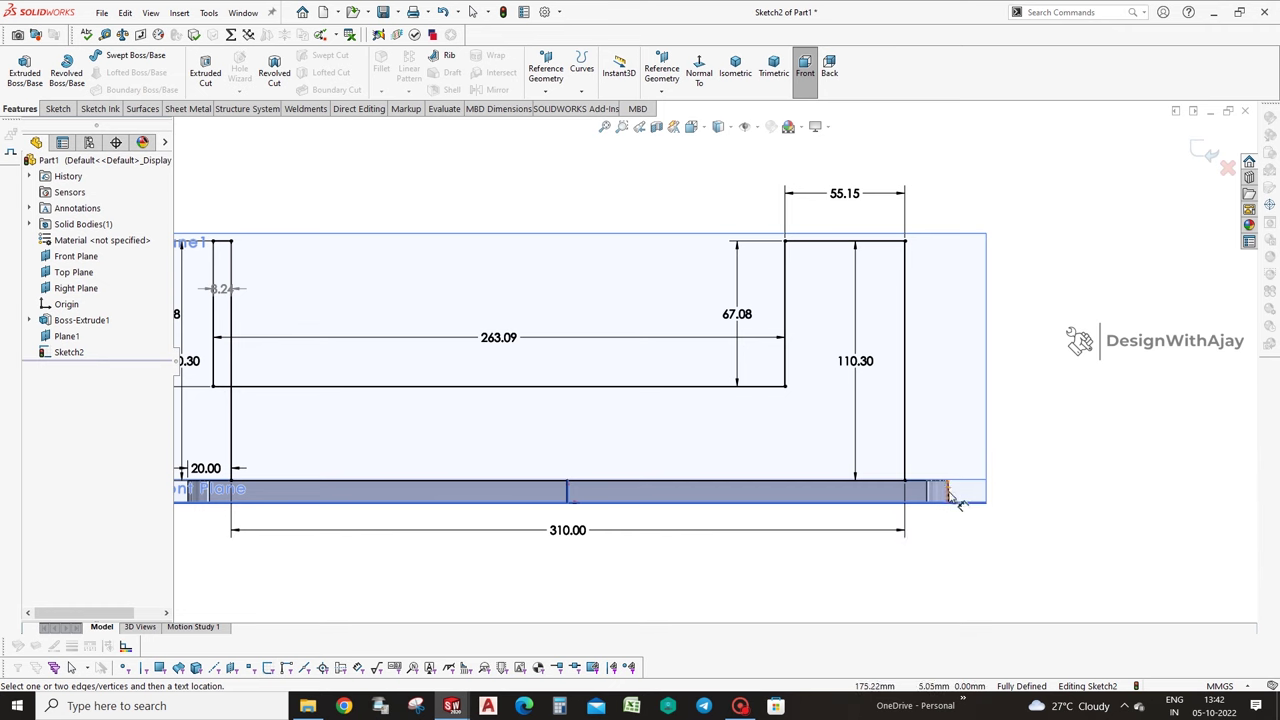
pyautogui.click(903, 464)
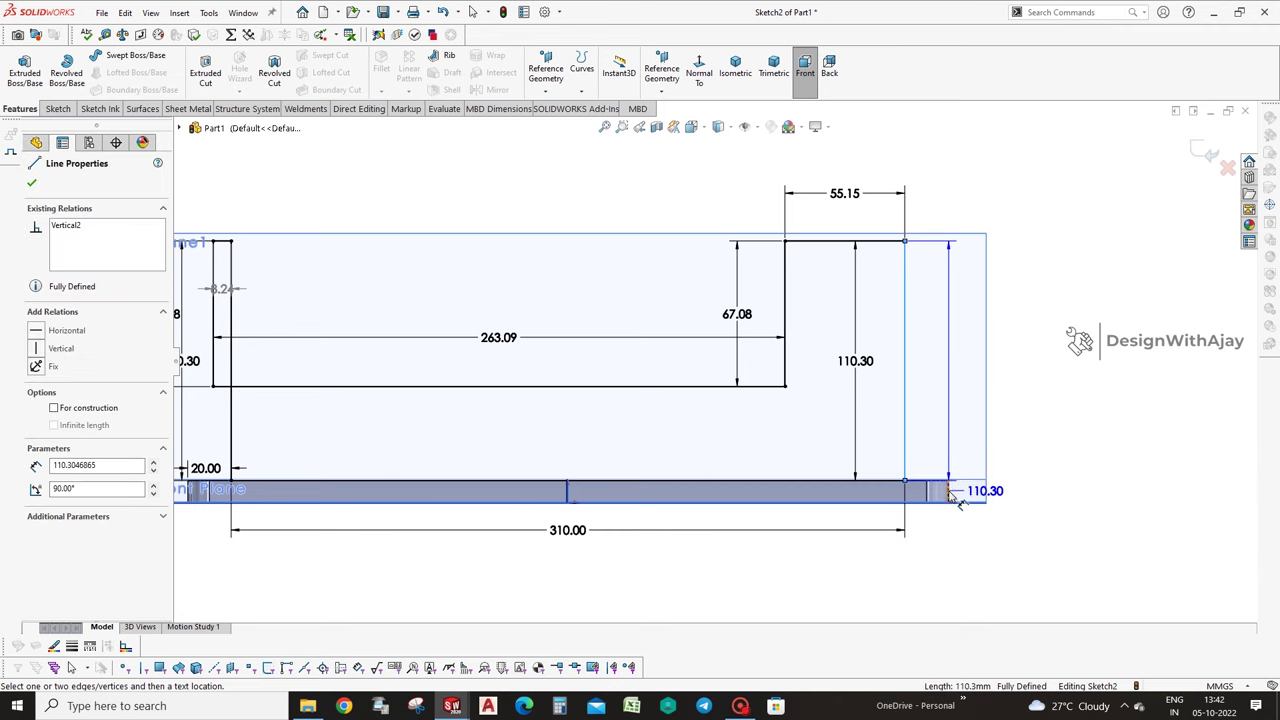
pyautogui.click(950, 495)
pyautogui.click(920, 540)
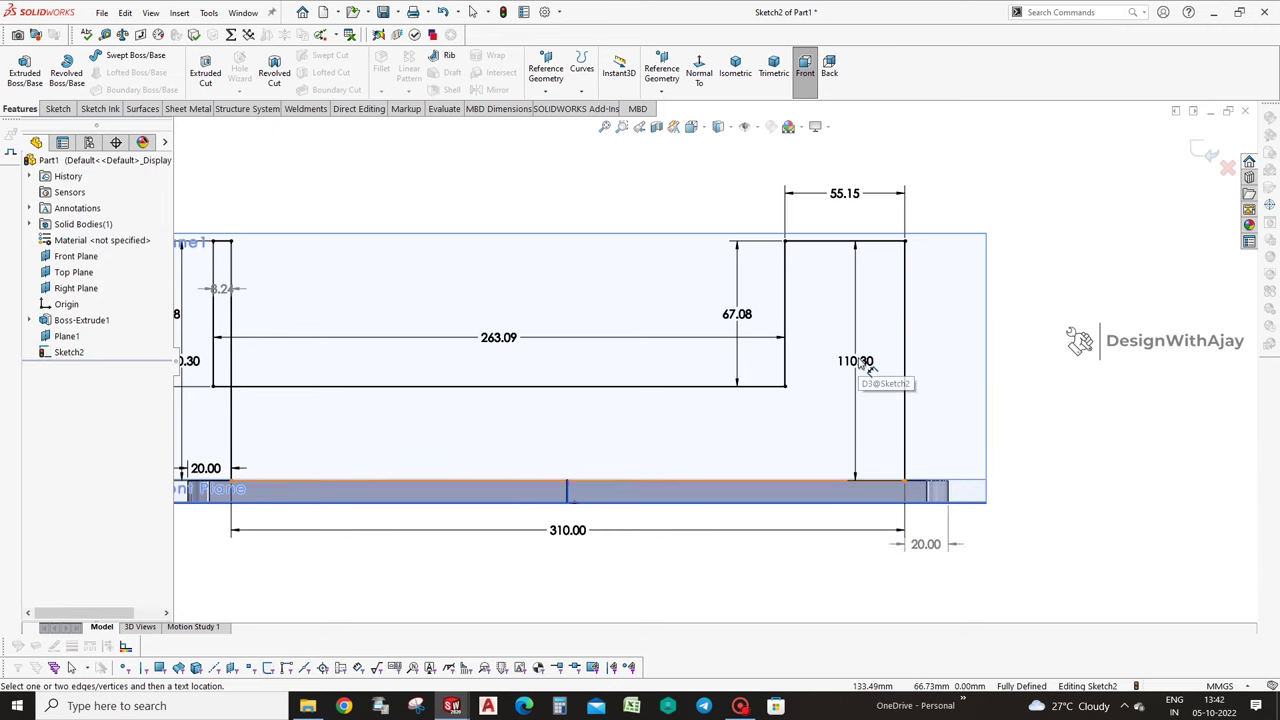
pyautogui.click(859, 368)
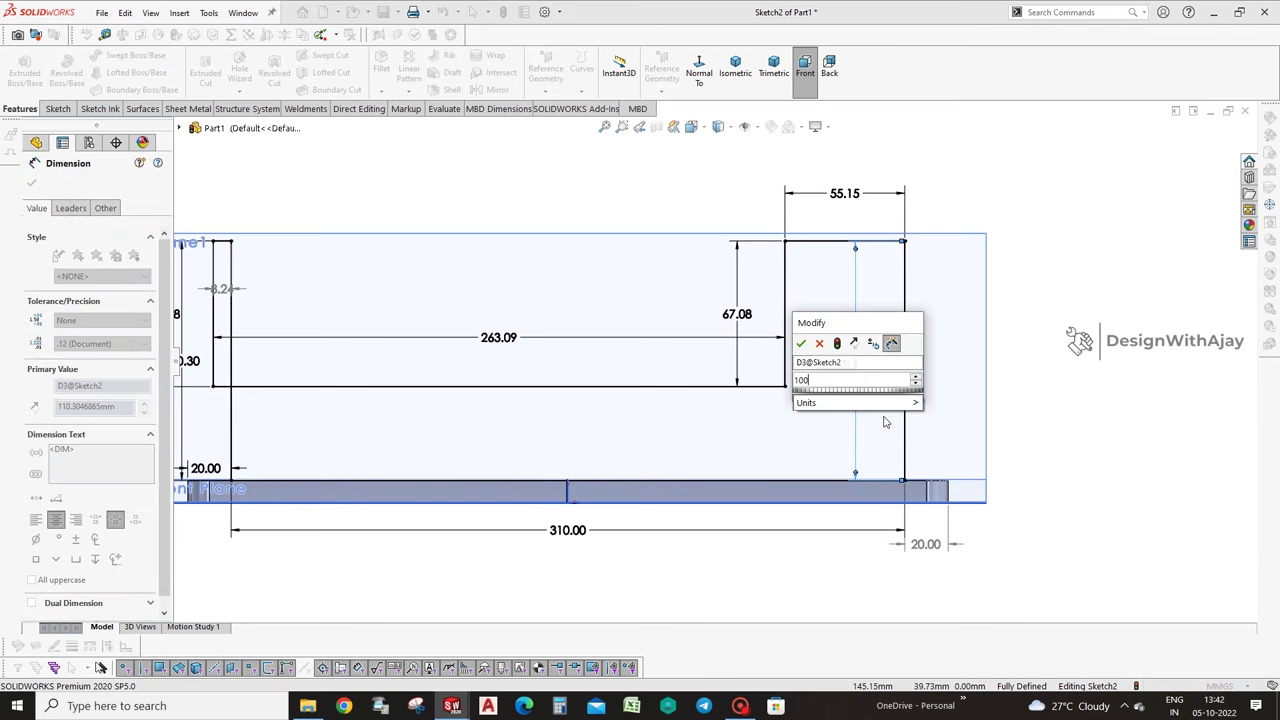
pyautogui.press('Return')
# Set right upright width 40.50, inner wall gap 250 and inner depth 50.
pyautogui.click(858, 214)
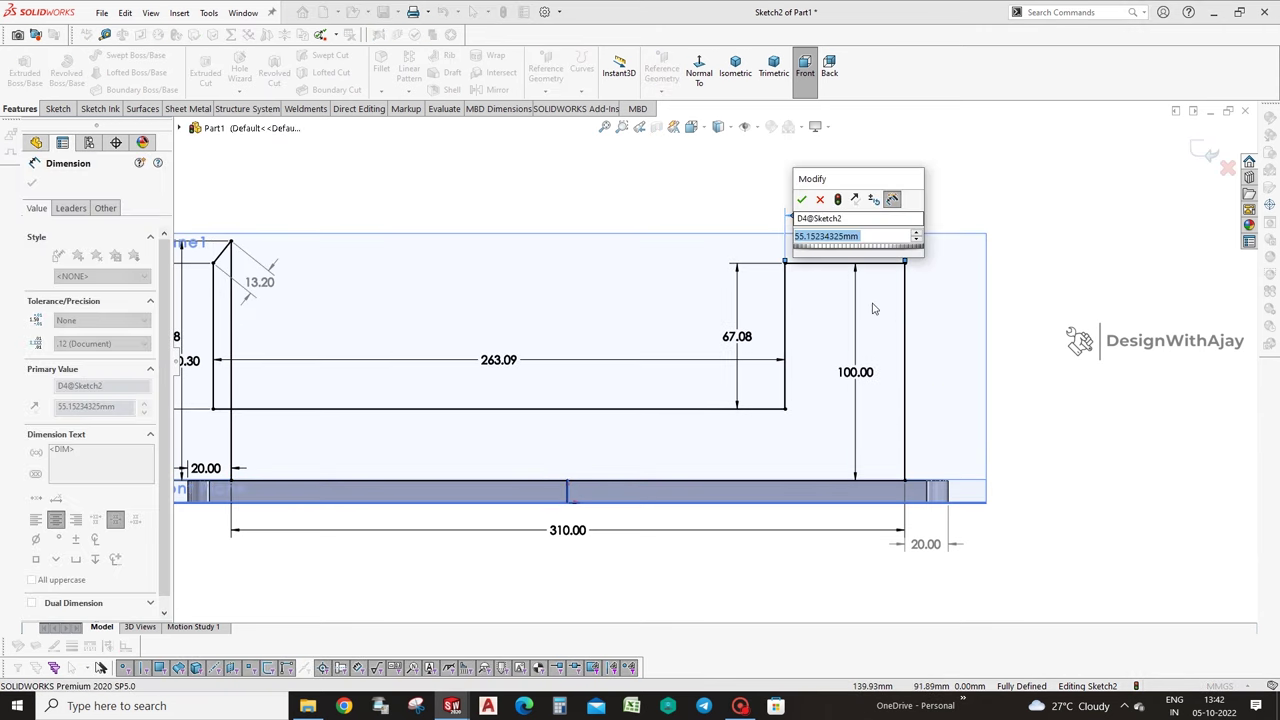
pyautogui.write('40.5')
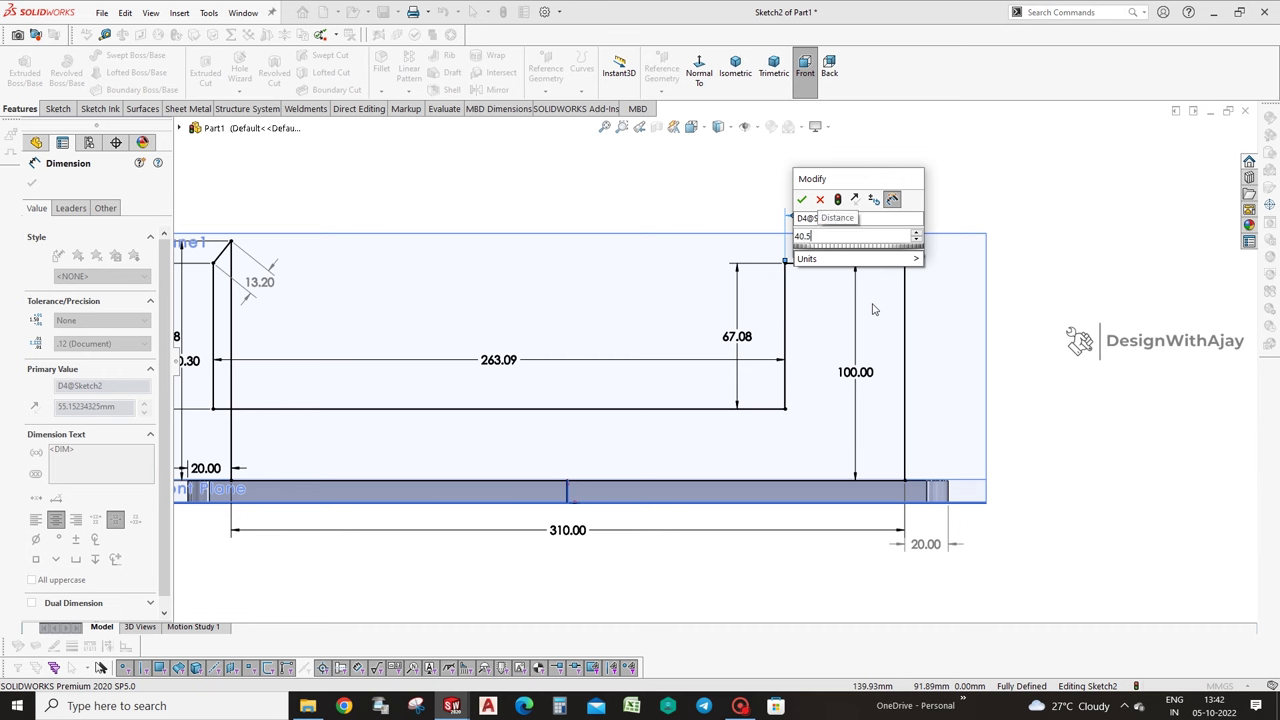
pyautogui.press('Return')
pyautogui.click(534, 355)
pyautogui.write('2')
pyautogui.press('Return')
pyautogui.doubleClick(768, 338)
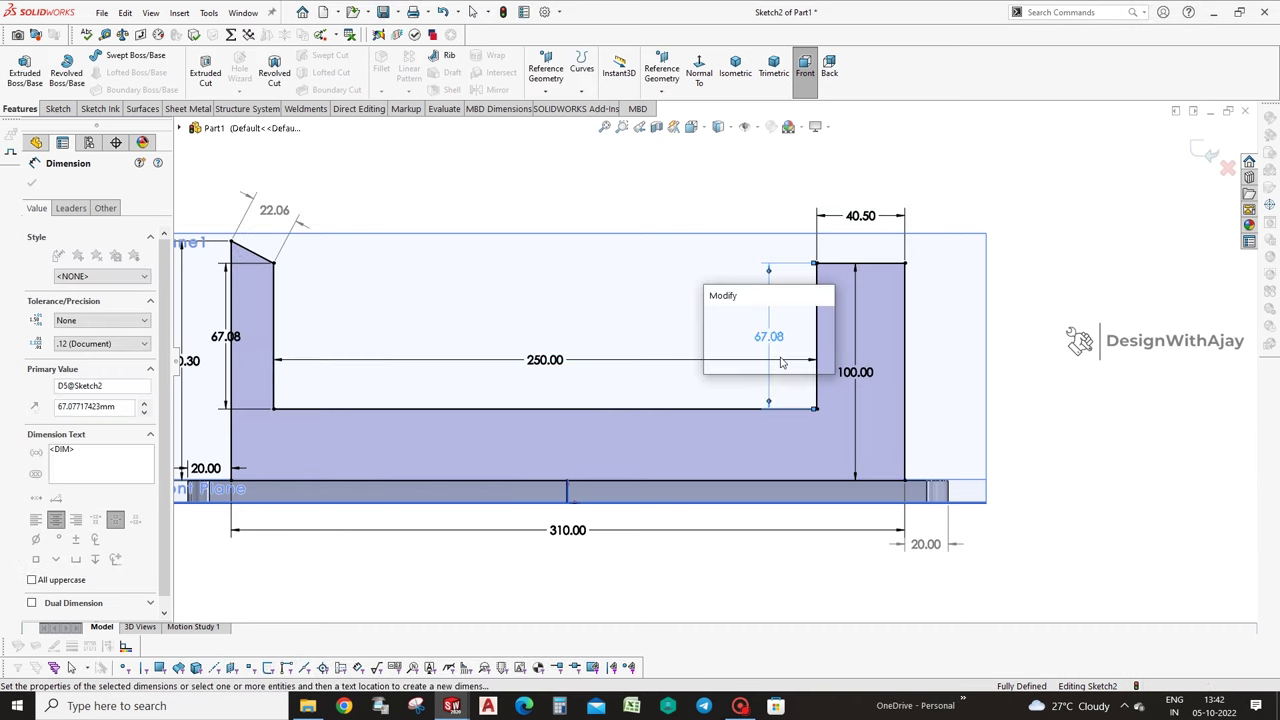
pyautogui.write('50')
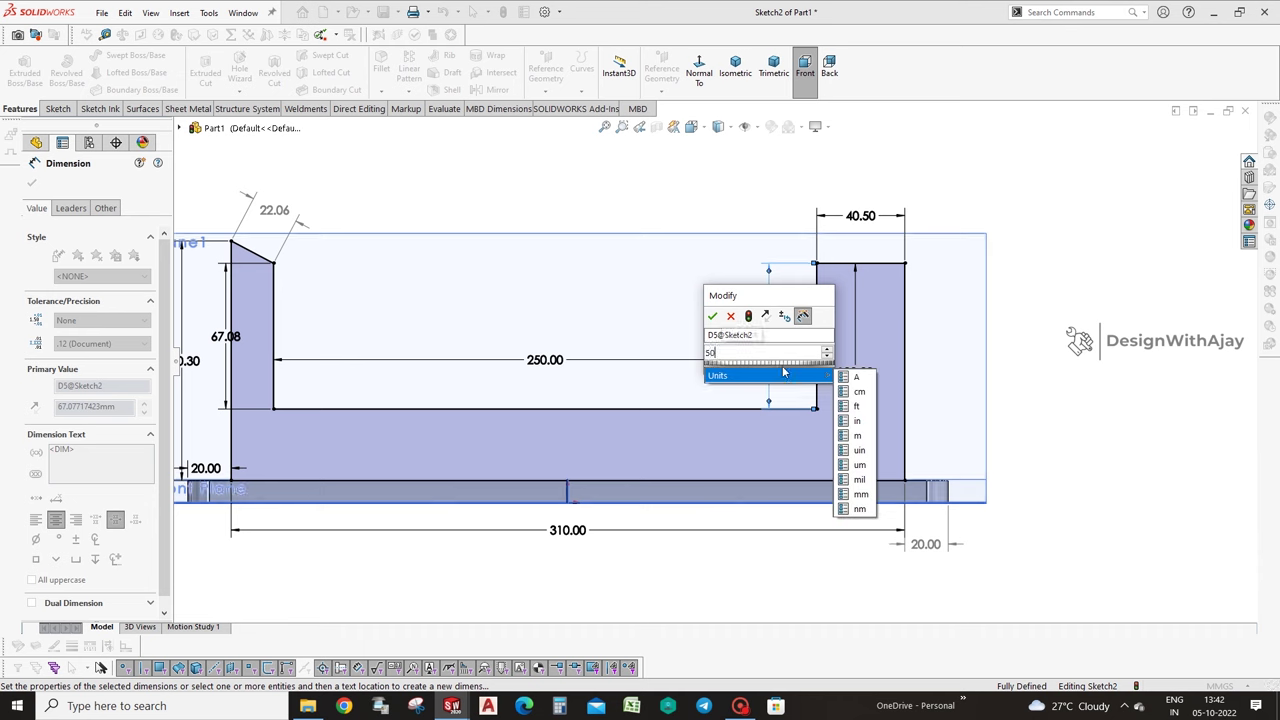
pyautogui.press('Return')
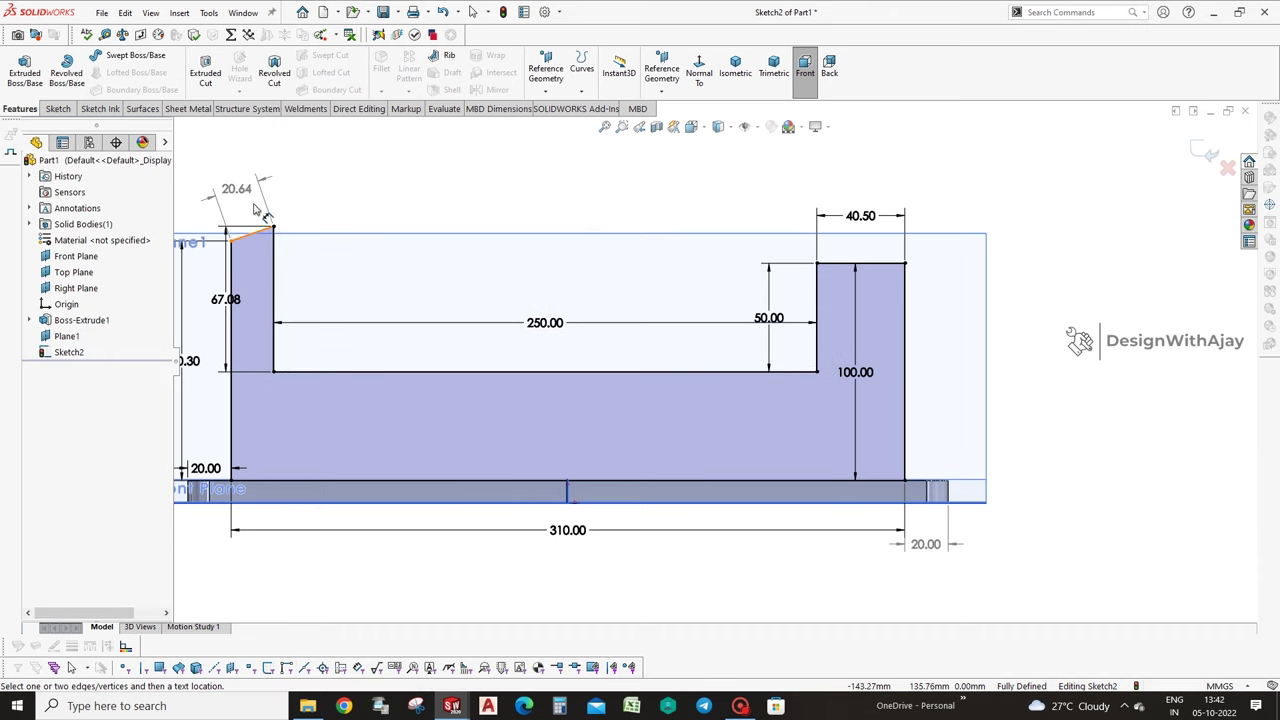
pyautogui.press('Escape')
pyautogui.moveTo(225, 299); pyautogui.dragTo(318, 298)
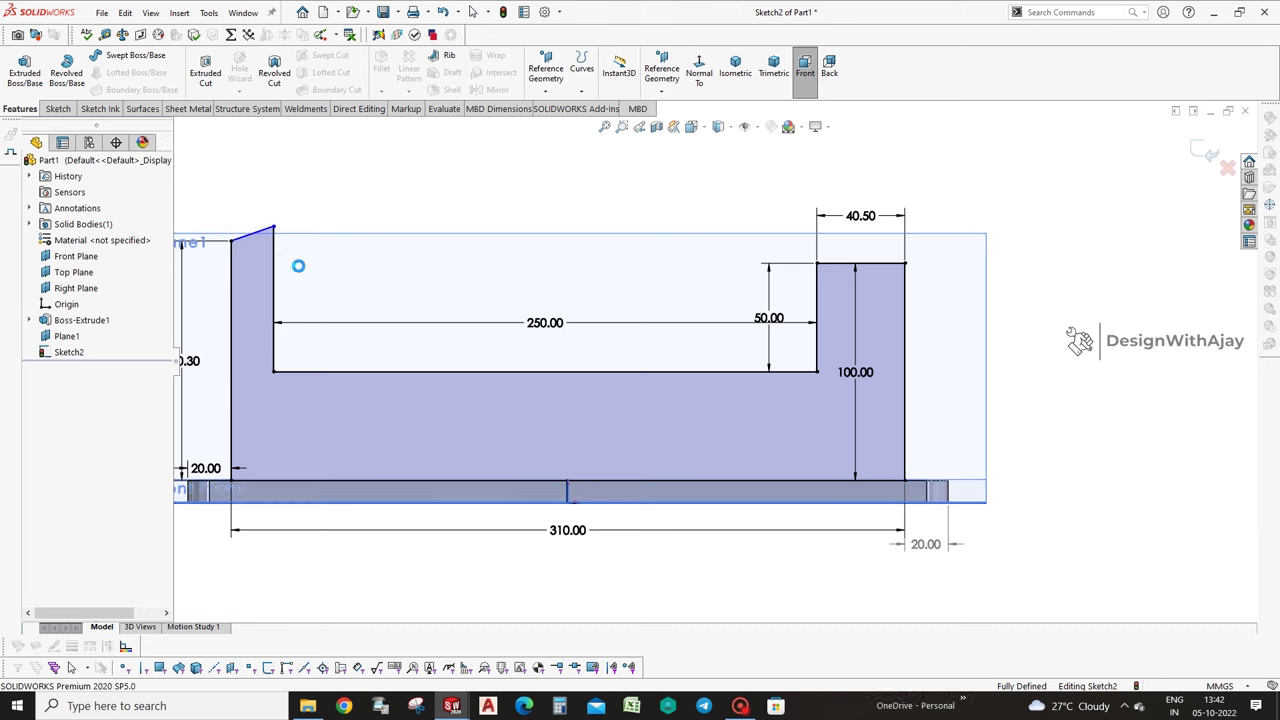
# Make the left wall's top line horizontal and dimension its width 19.50.
pyautogui.click(252, 235)
pyautogui.click(58, 333)
pyautogui.click(263, 208)
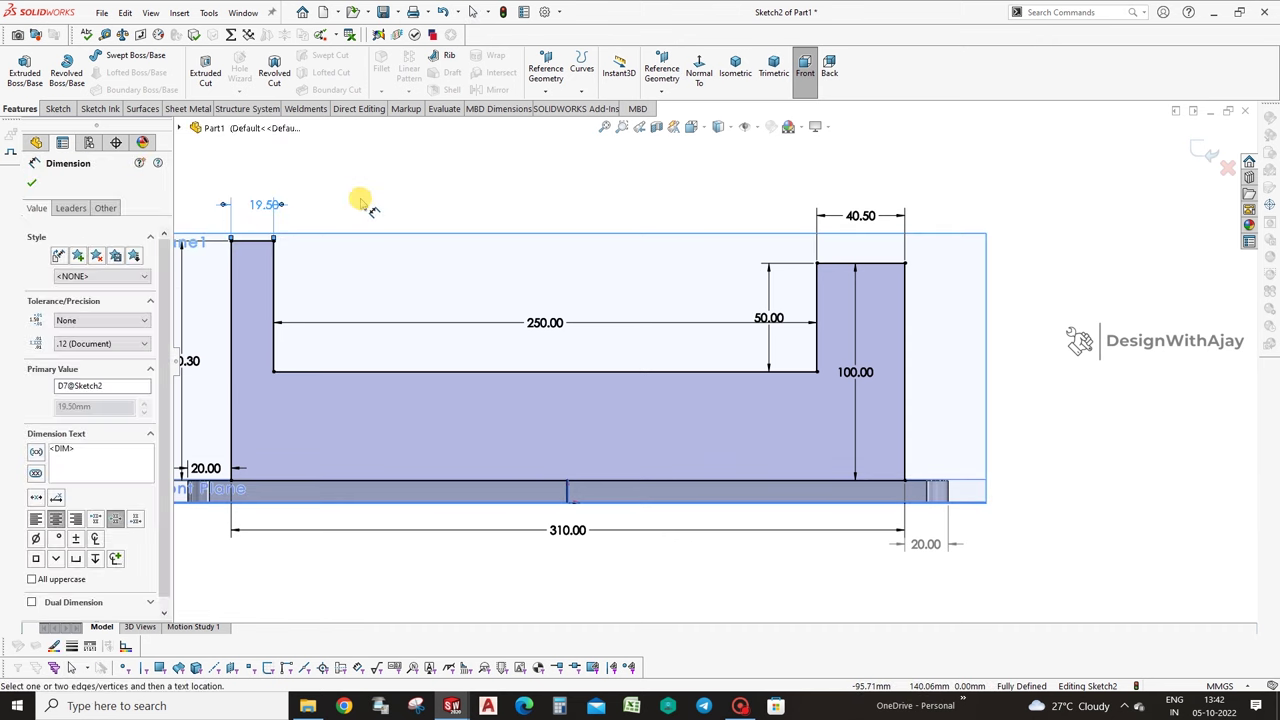
pyautogui.click(364, 205)
# Extrude the rib profile 8 mm into a solid wall.
pyautogui.click(24, 70)
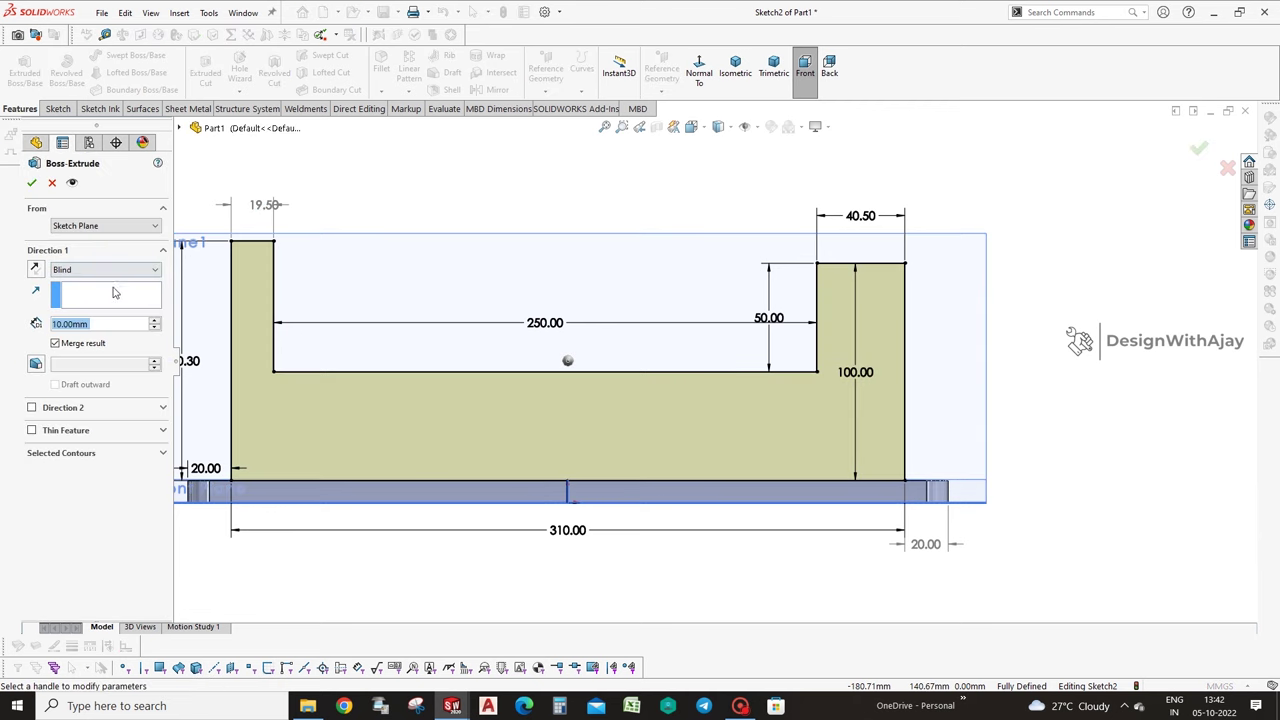
pyautogui.write('8')
pyautogui.press('Return')
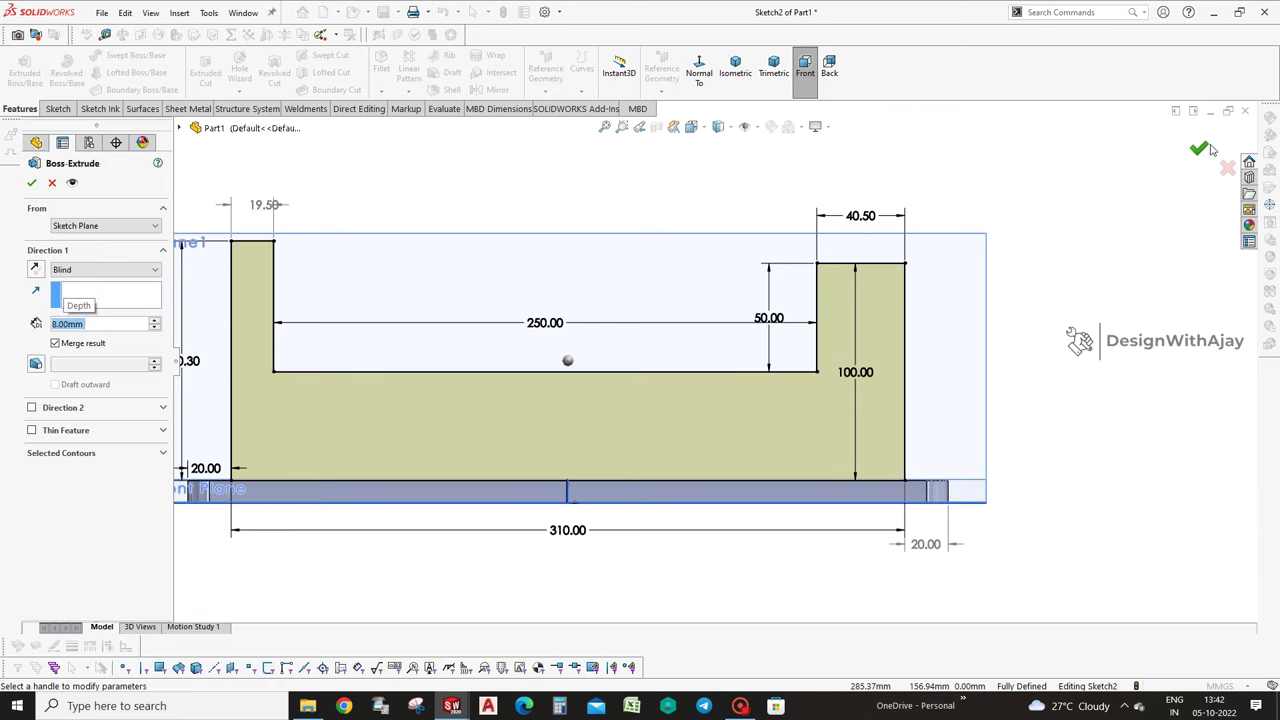
pyautogui.click(1199, 149)
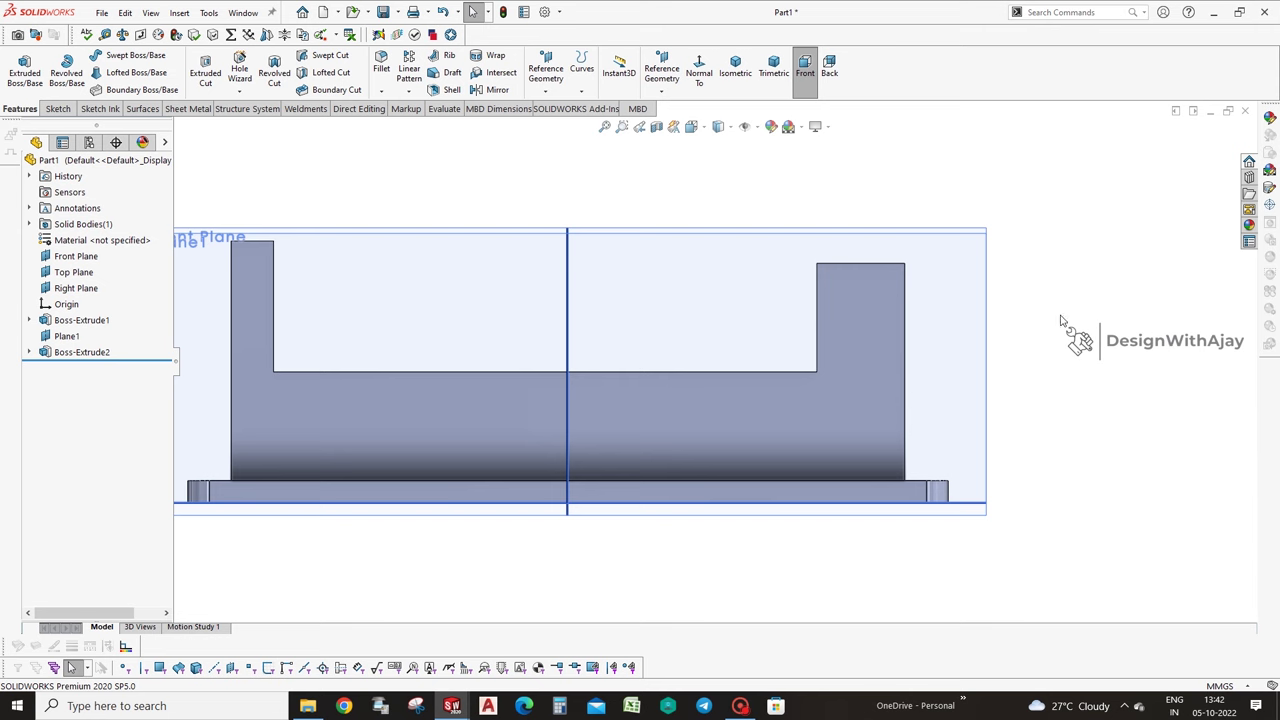
# Start a sketch on the Front Plane and draw a corner rectangle over the wall.
pyautogui.click(24, 70)
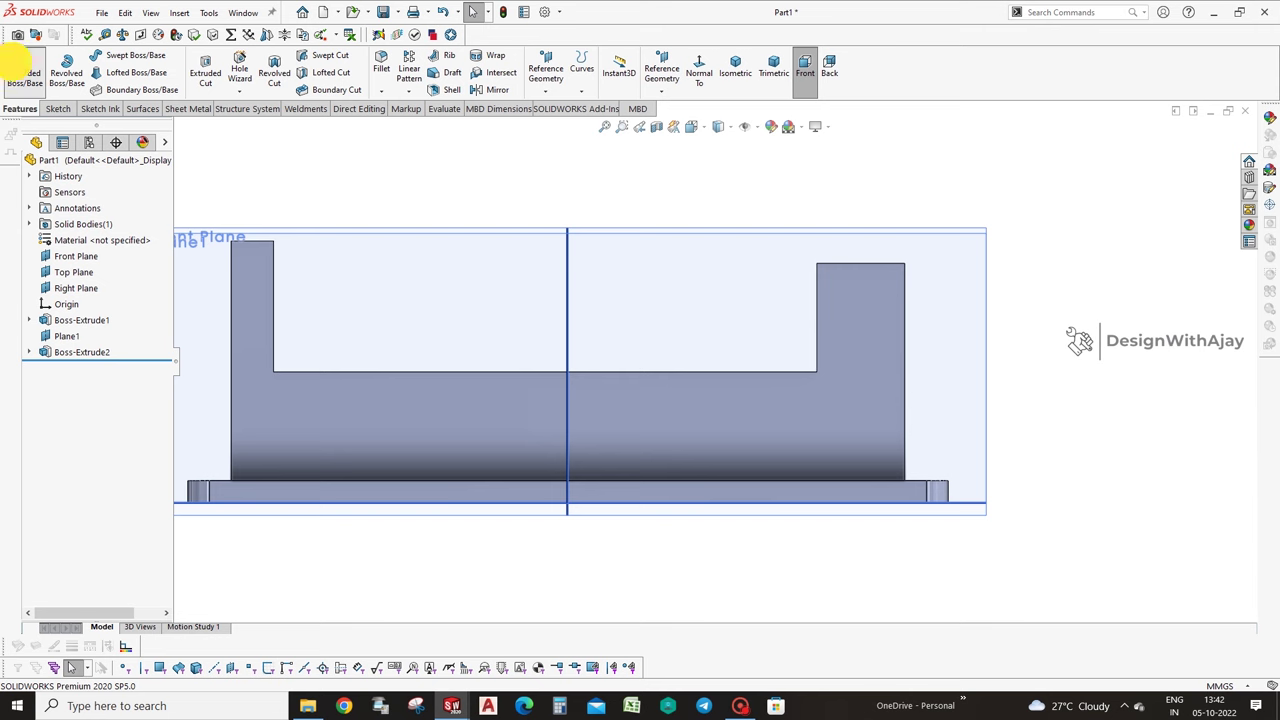
pyautogui.click(392, 254)
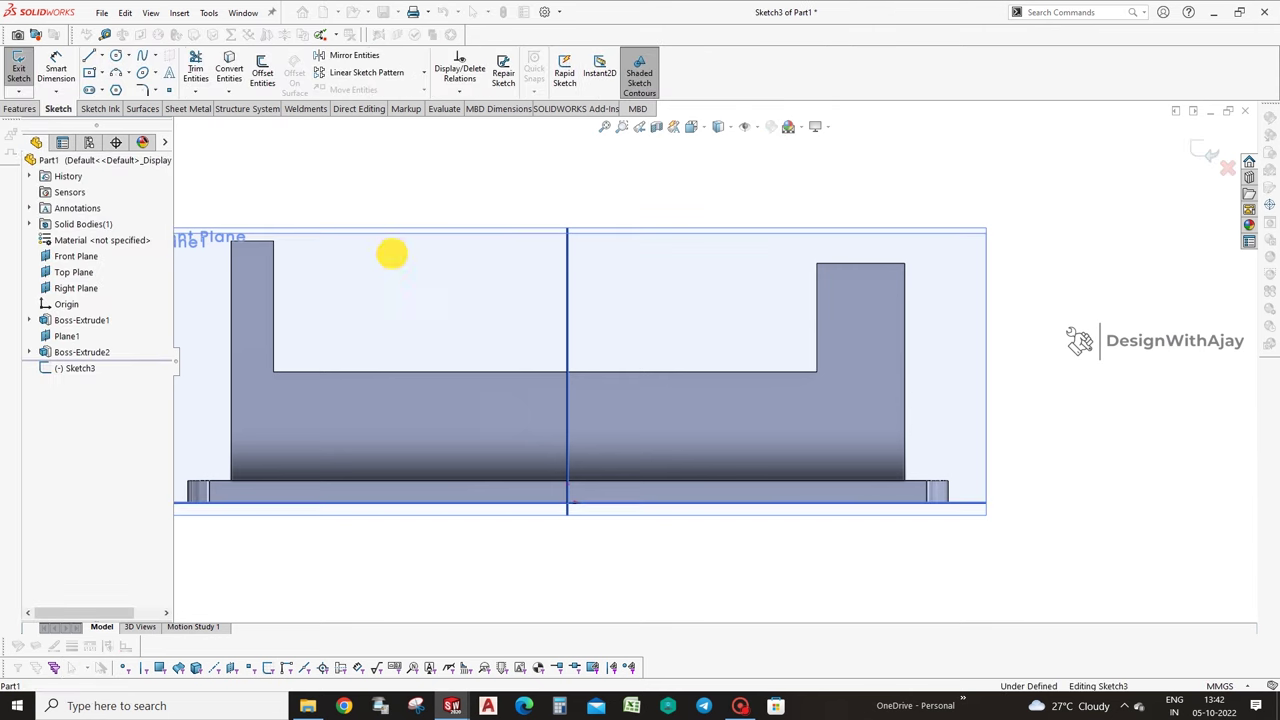
pyautogui.click(90, 57)
pyautogui.click(101, 73)
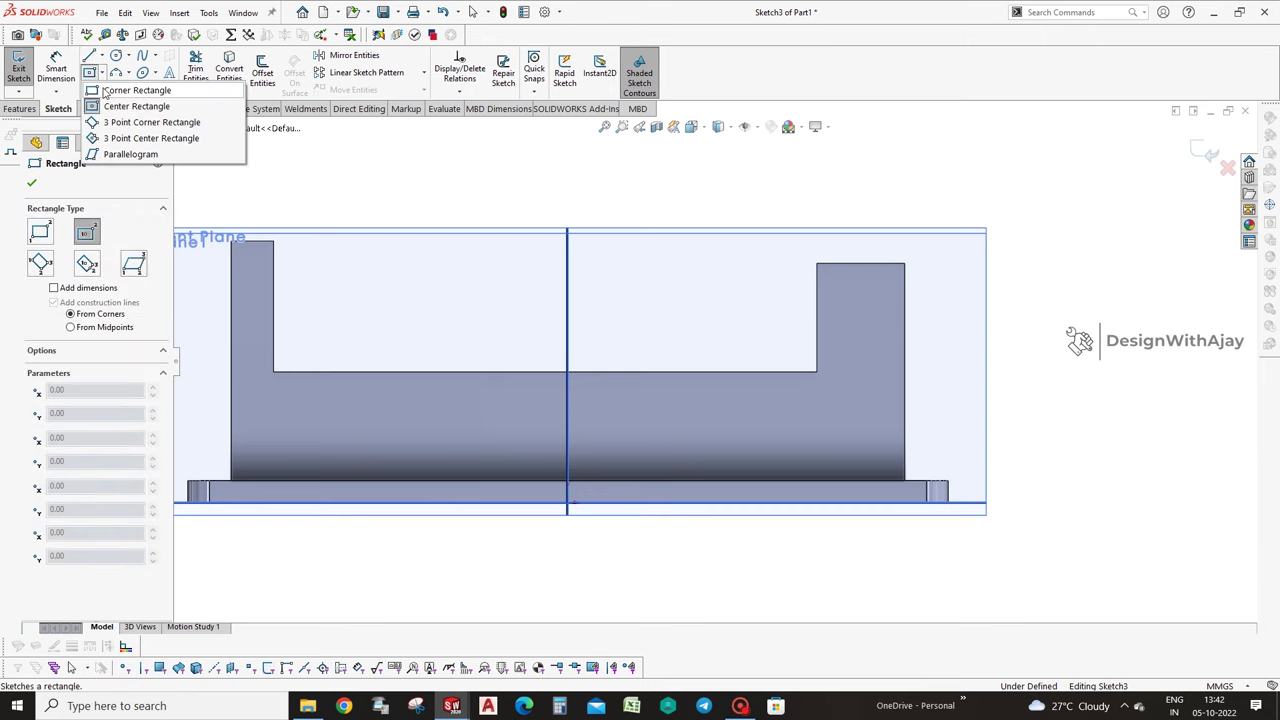
pyautogui.click(104, 92)
pyautogui.click(274, 222)
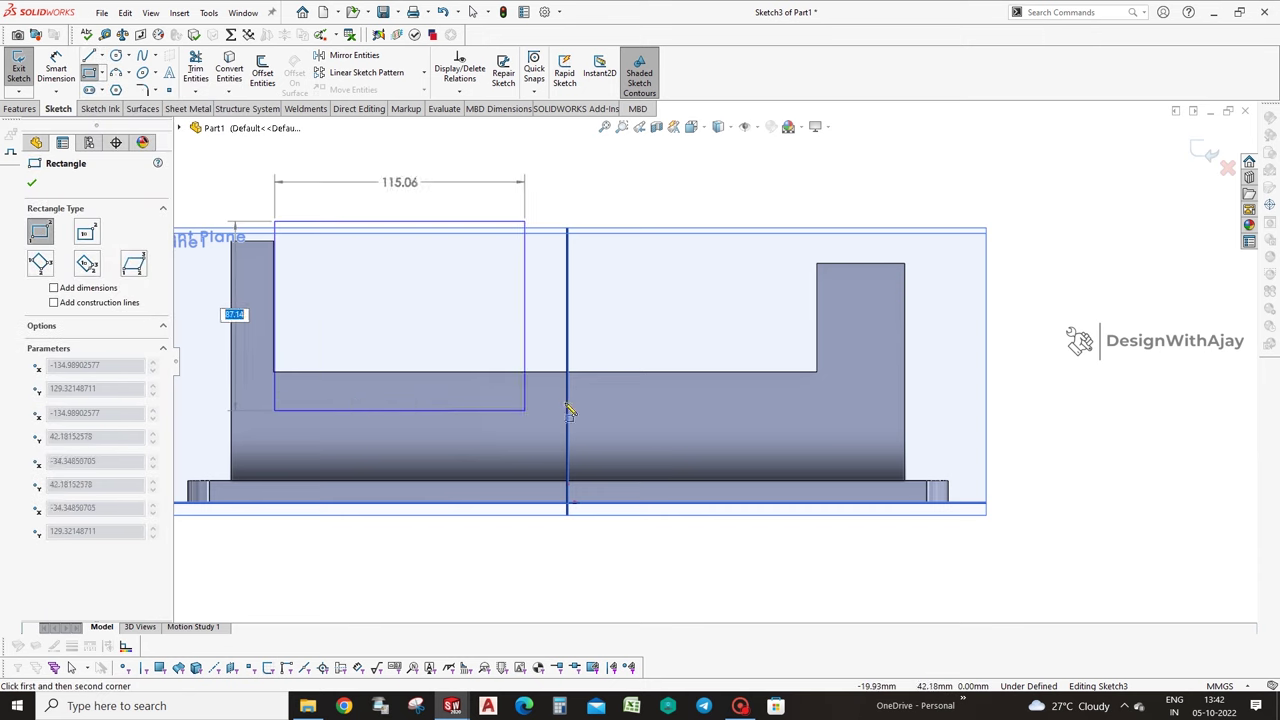
pyautogui.click(822, 372)
pyautogui.scroll(-2, 250, 262)
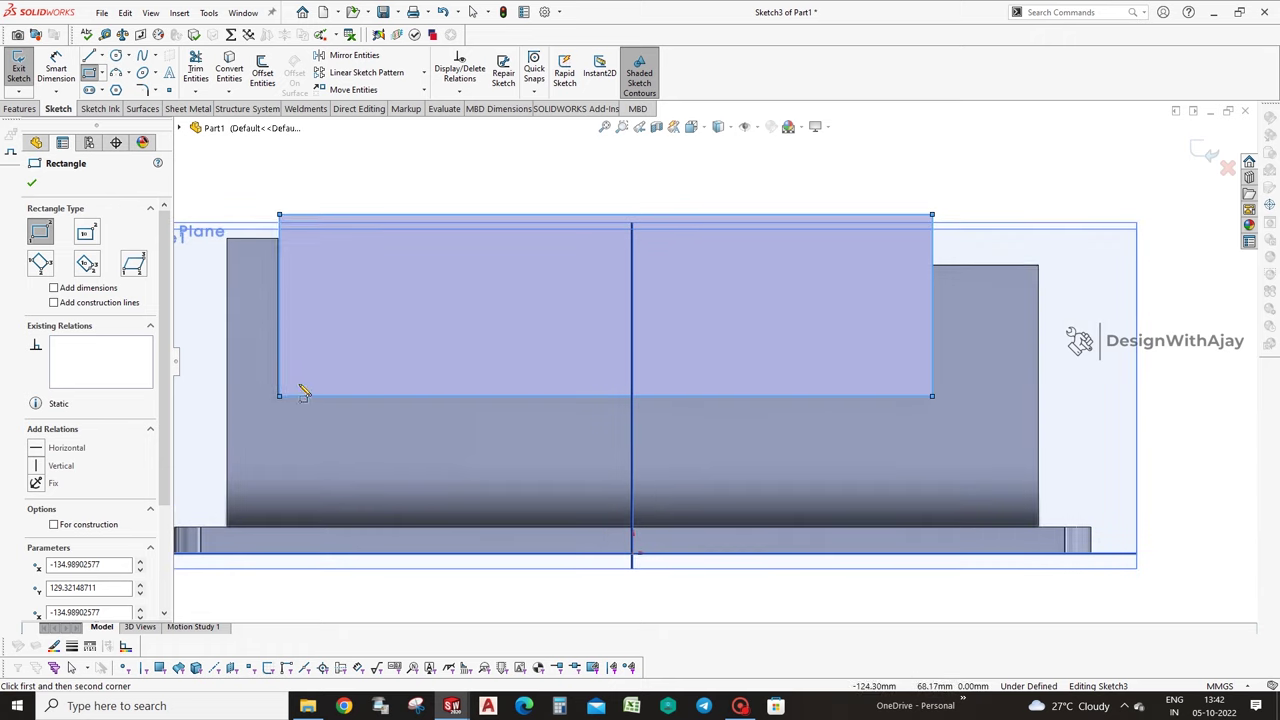
pyautogui.press('Escape')
# Align the rectangle's left edge with the wall's inner edge and offset its top 10 mm.
pyautogui.moveTo(283, 375); pyautogui.dragTo(313, 375)
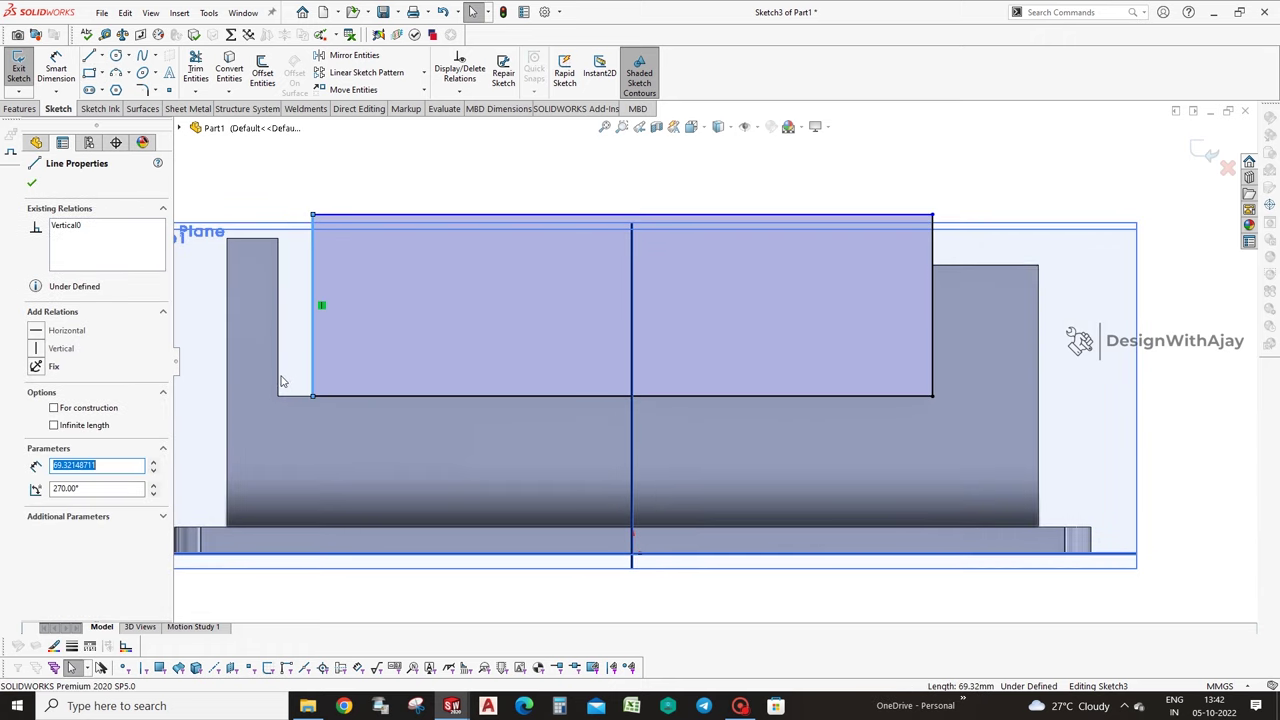
pyautogui.keyDown('ctrl'); pyautogui.click(280, 380); pyautogui.keyUp('ctrl')
pyautogui.click(64, 393)
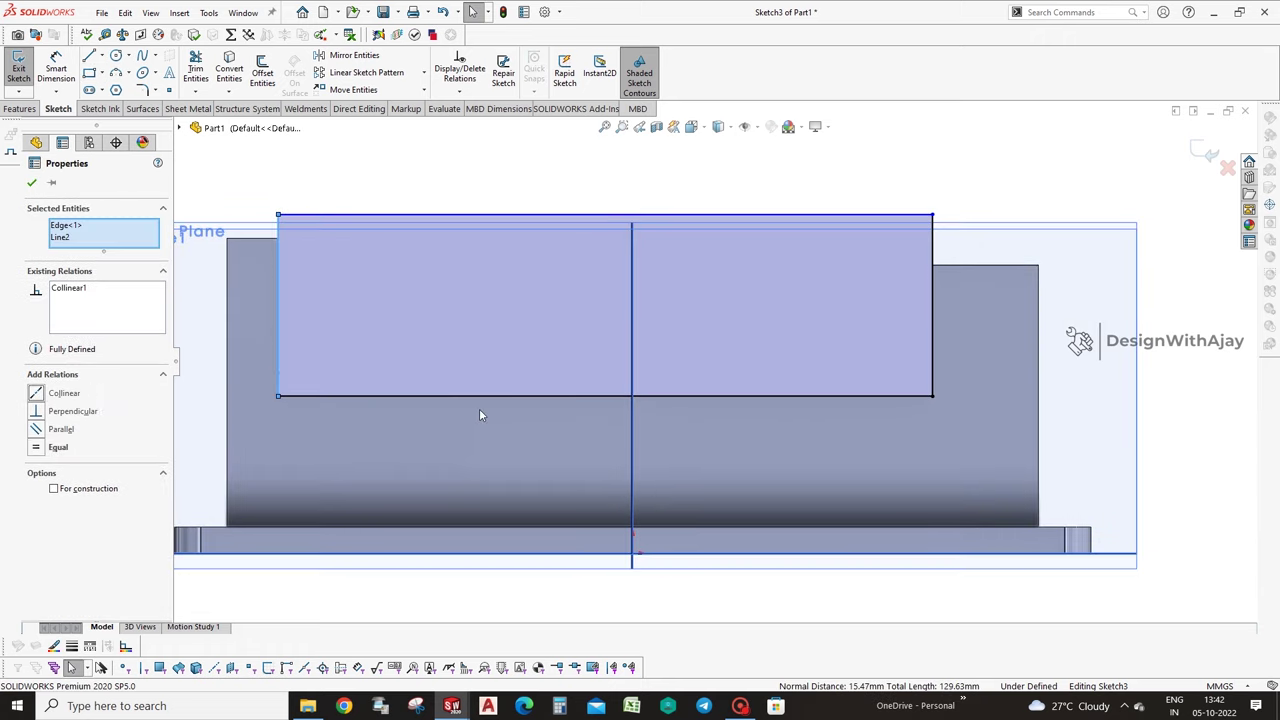
pyautogui.scroll(2, 715, 360)
pyautogui.moveTo(911, 523); pyautogui.dragTo(880, 293, button='right')
pyautogui.click(866, 260)
pyautogui.click(939, 294)
pyautogui.click(930, 250)
pyautogui.write('10')
pyautogui.press('Return')
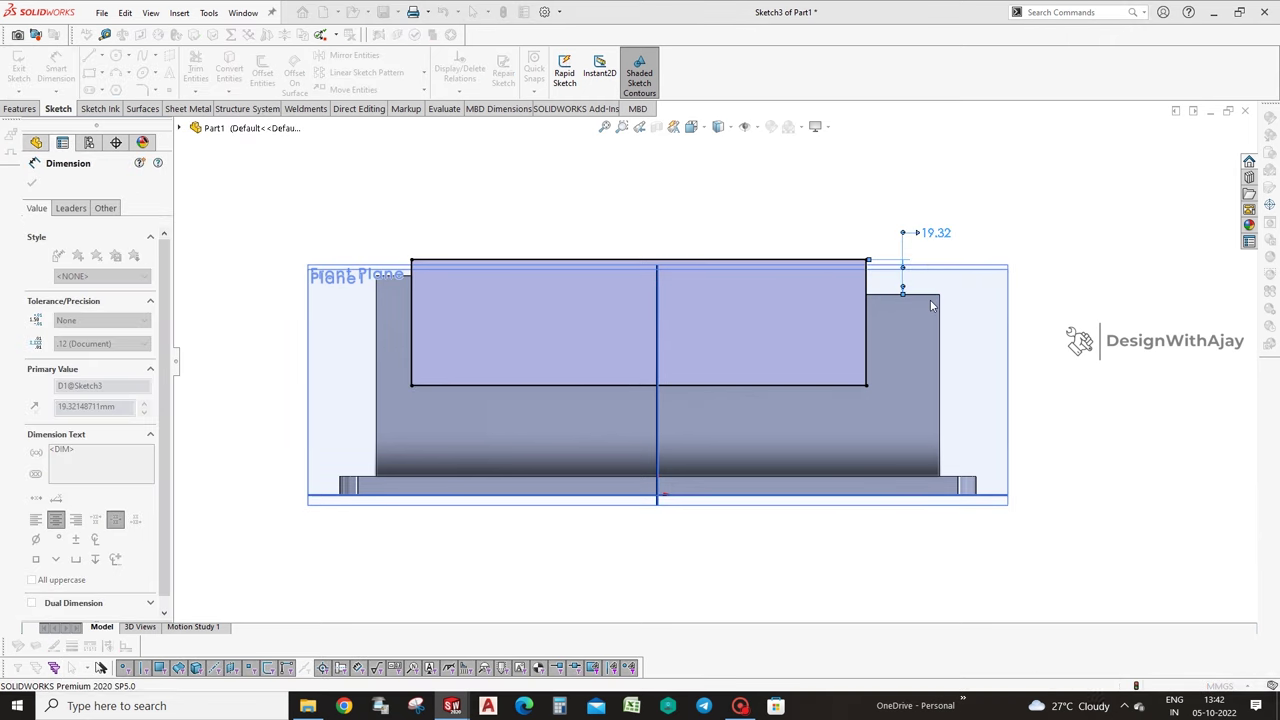
# Draw two circles centred on the rectangle's top edge.
pyautogui.click(1040, 283)
pyautogui.click(503, 276)
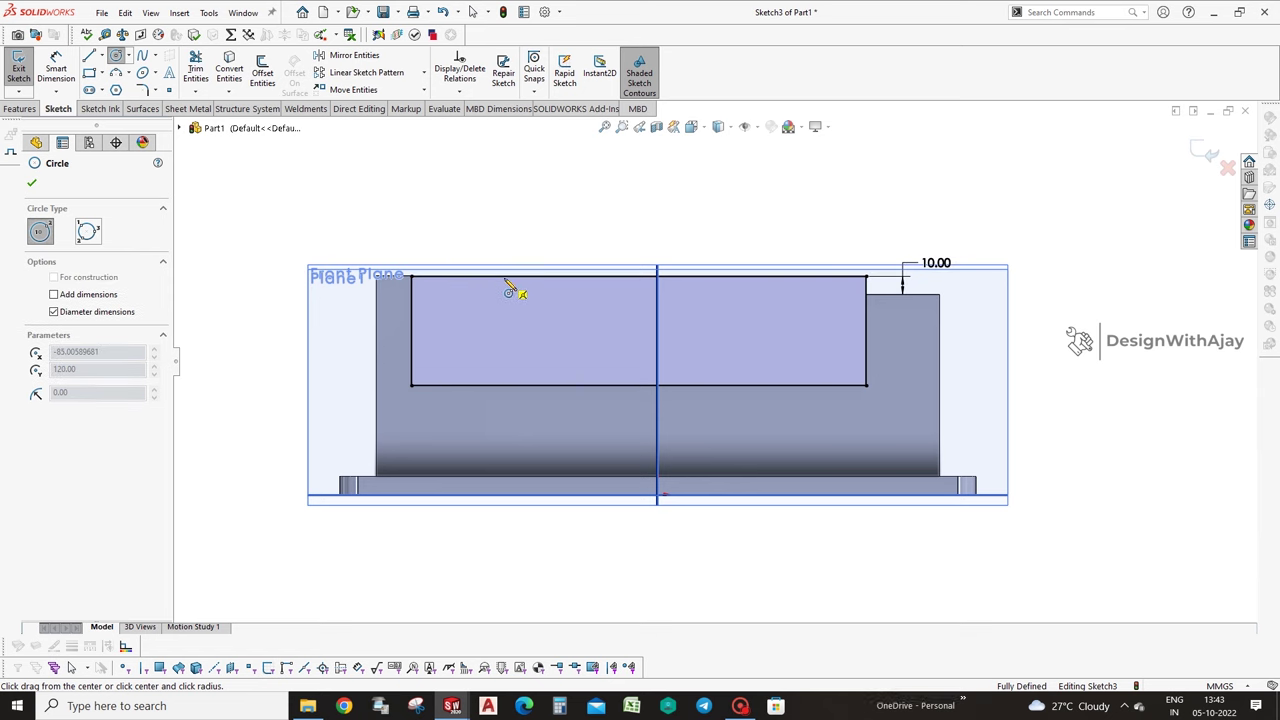
pyautogui.click(492, 329)
pyautogui.click(738, 277)
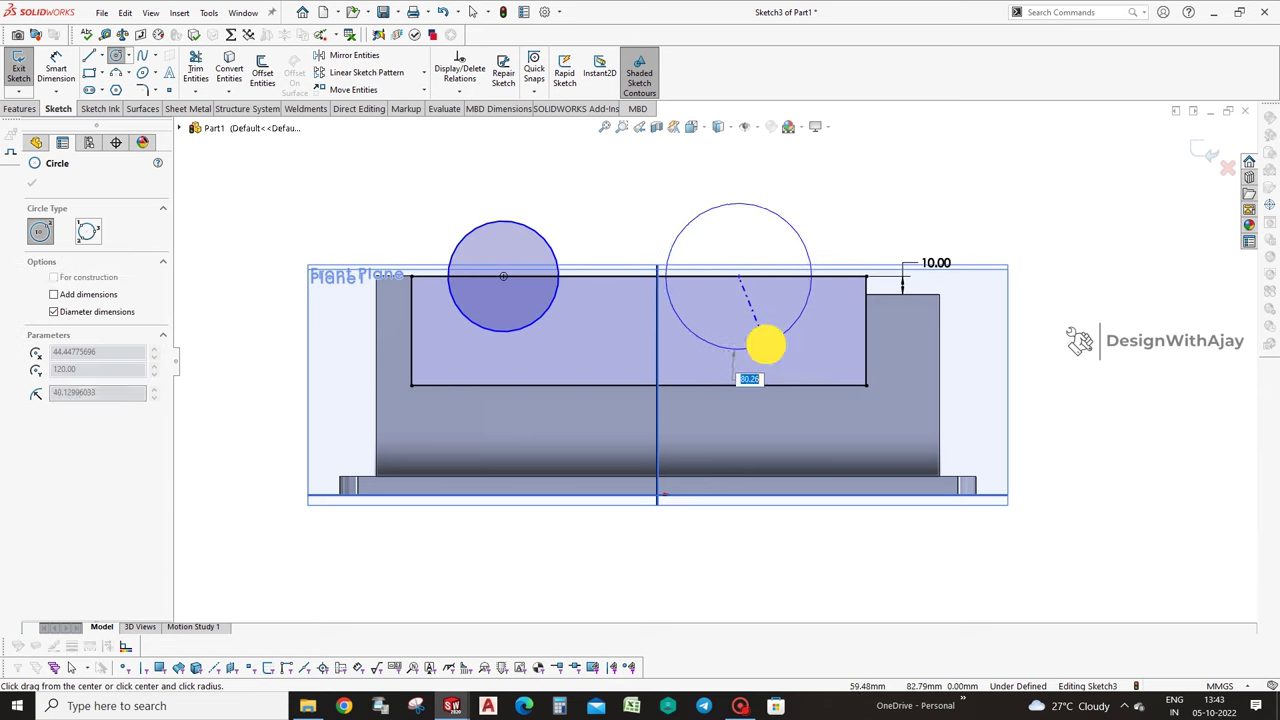
pyautogui.click(766, 340)
# Position the first circle's centre 55.50 from the rectangle's left edge.
pyautogui.click(503, 276)
pyautogui.click(410, 305)
pyautogui.click(455, 178)
pyautogui.write('5')
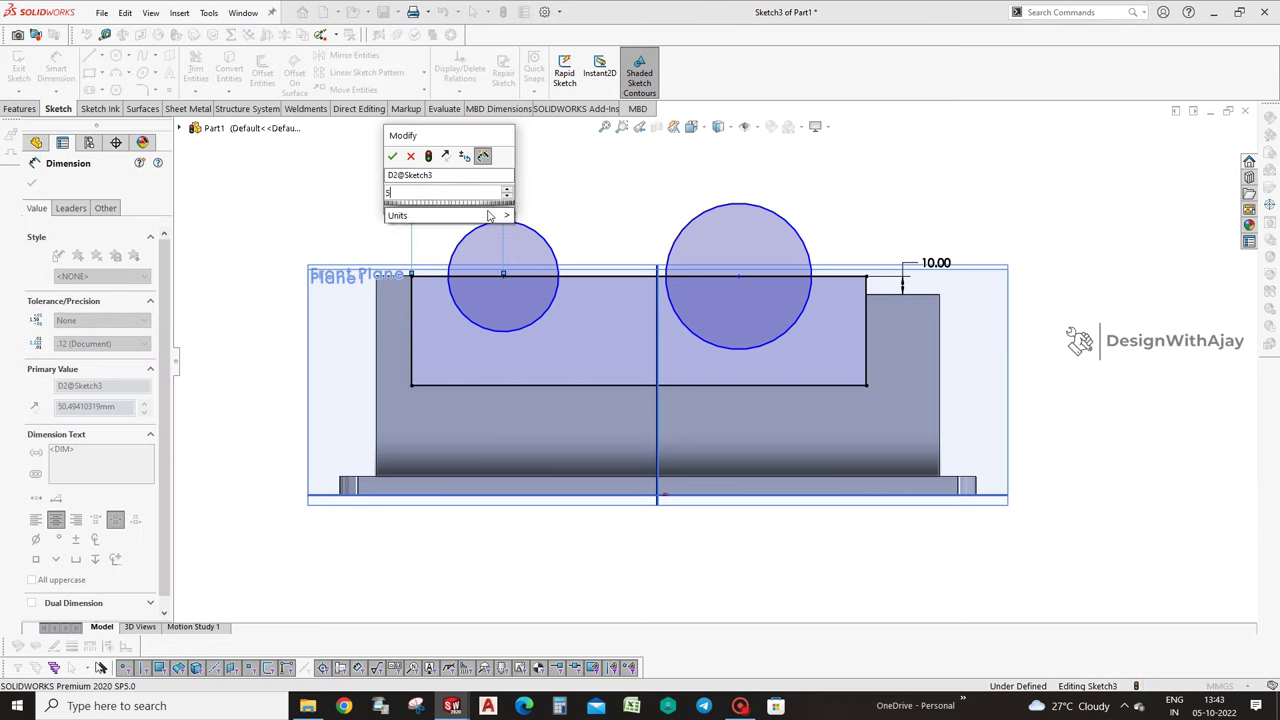
pyautogui.press('Return')
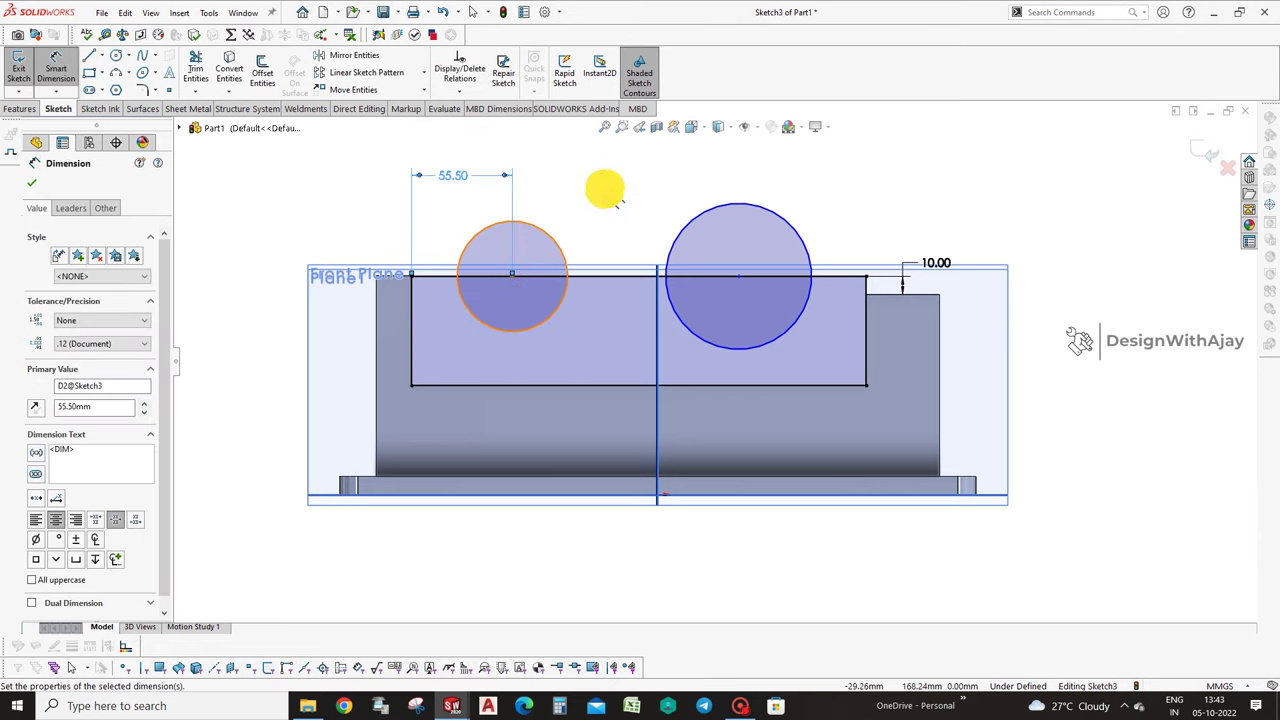
pyautogui.click(605, 190)
pyautogui.moveTo(589, 214); pyautogui.dragTo(571, 243, button='middle')
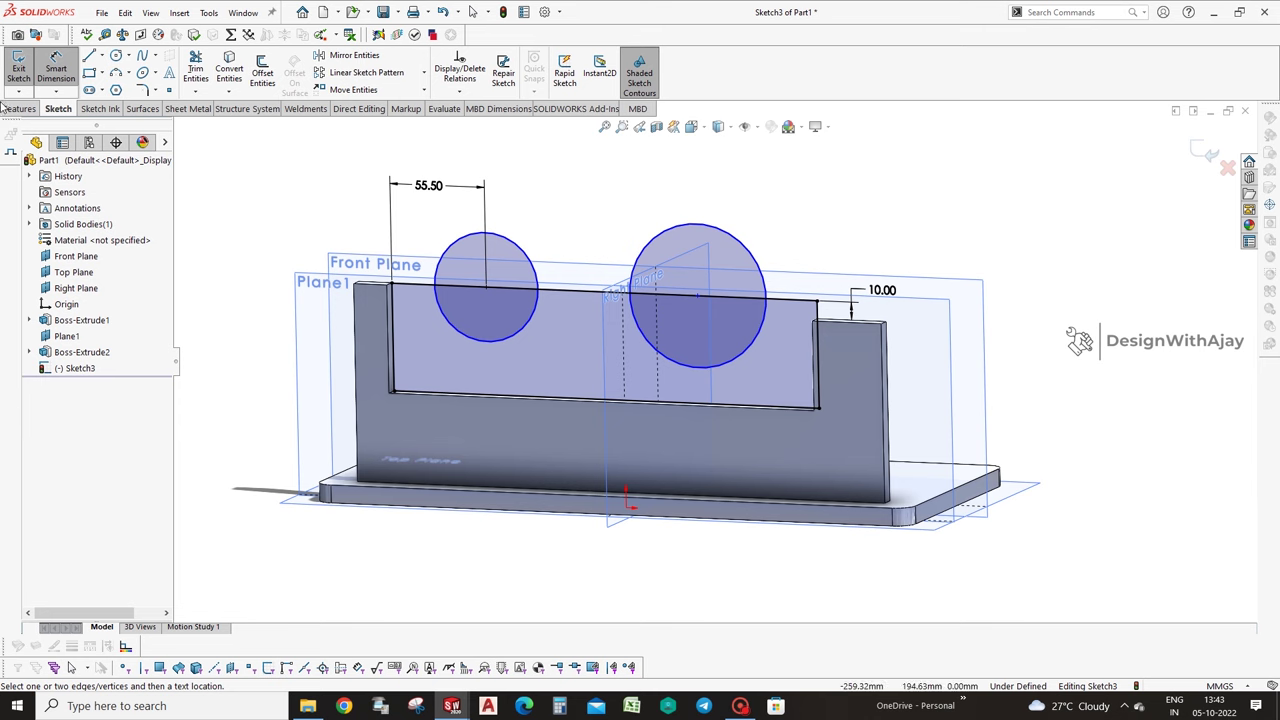
pyautogui.click(10, 108)
pyautogui.click(805, 68)
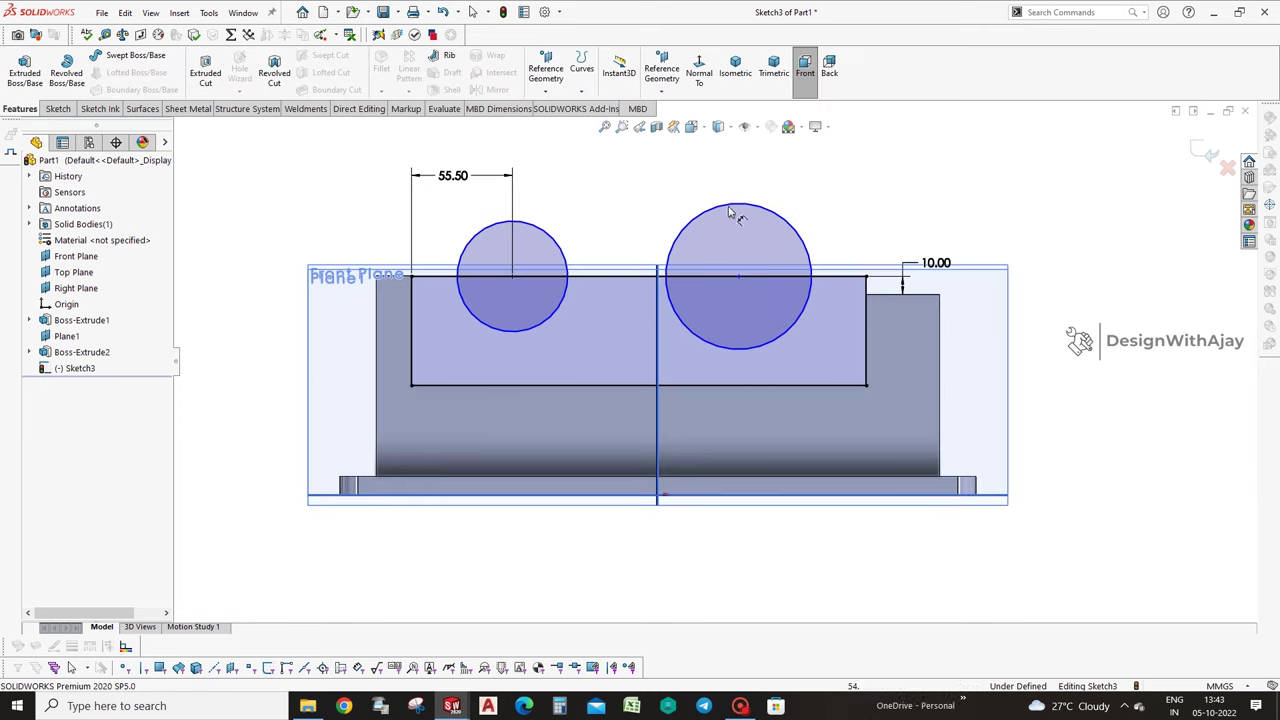
# Dimension the left circle Ø72 and the right circle Ø85.
pyautogui.click(553, 214)
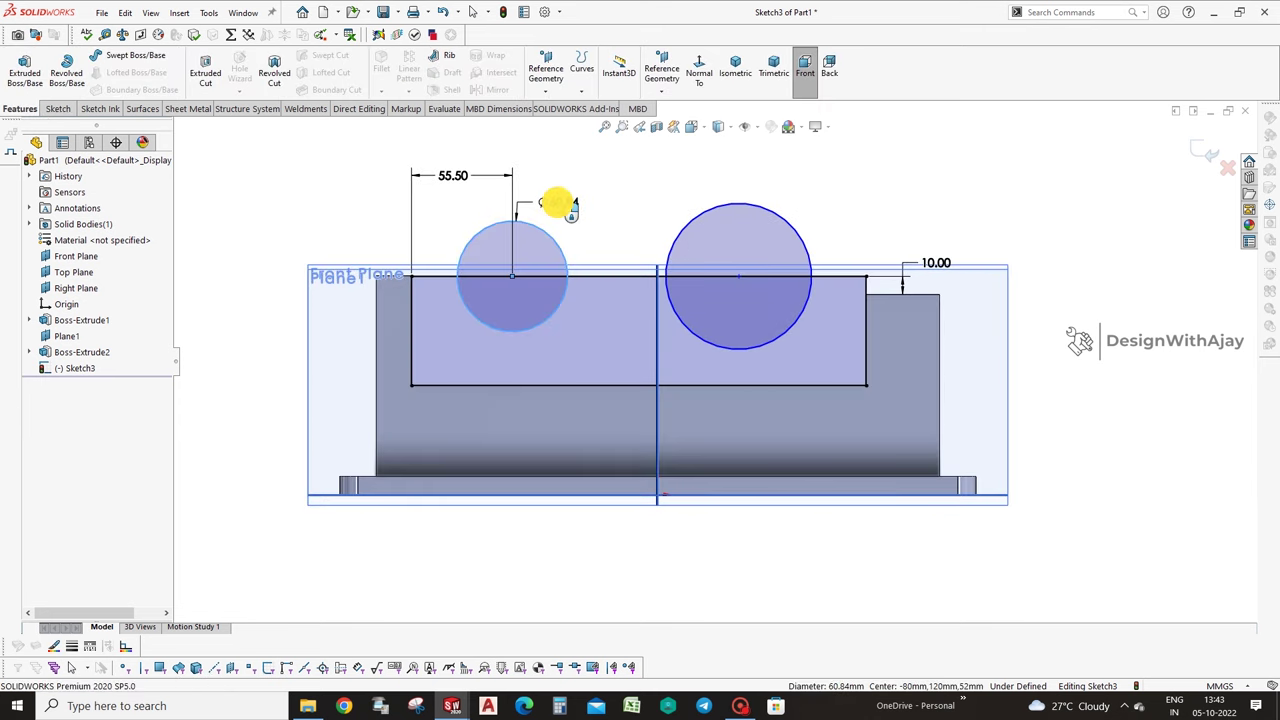
pyautogui.click(557, 204)
pyautogui.write('72')
pyautogui.press('Return')
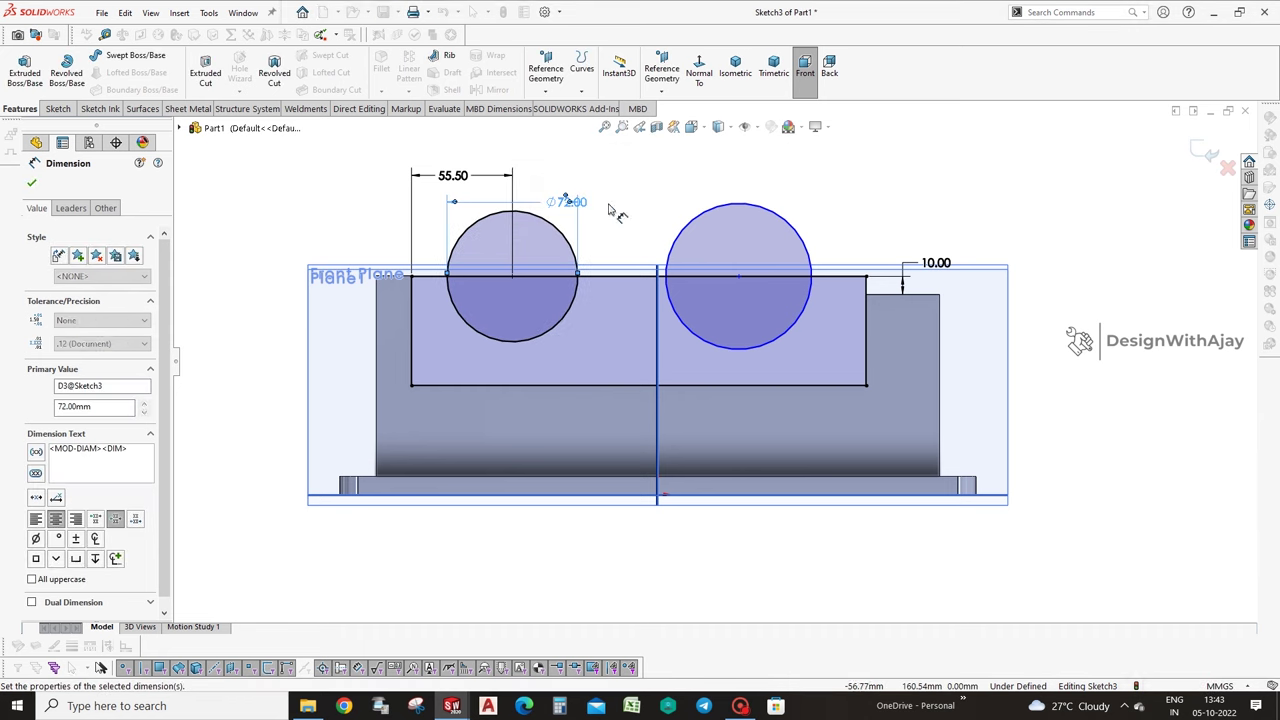
pyautogui.click(738, 204)
pyautogui.click(754, 176)
pyautogui.write('85')
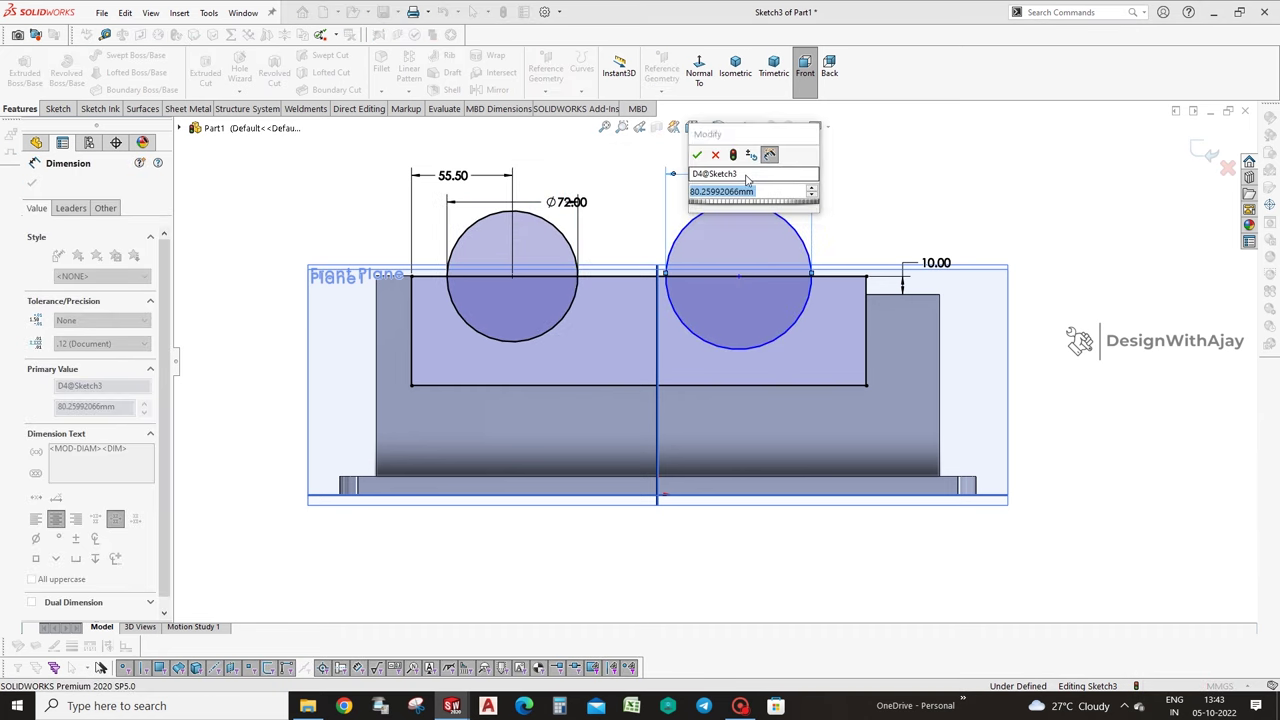
pyautogui.press('Return')
# Space the two circle centres 125 mm apart.
pyautogui.click(690, 228)
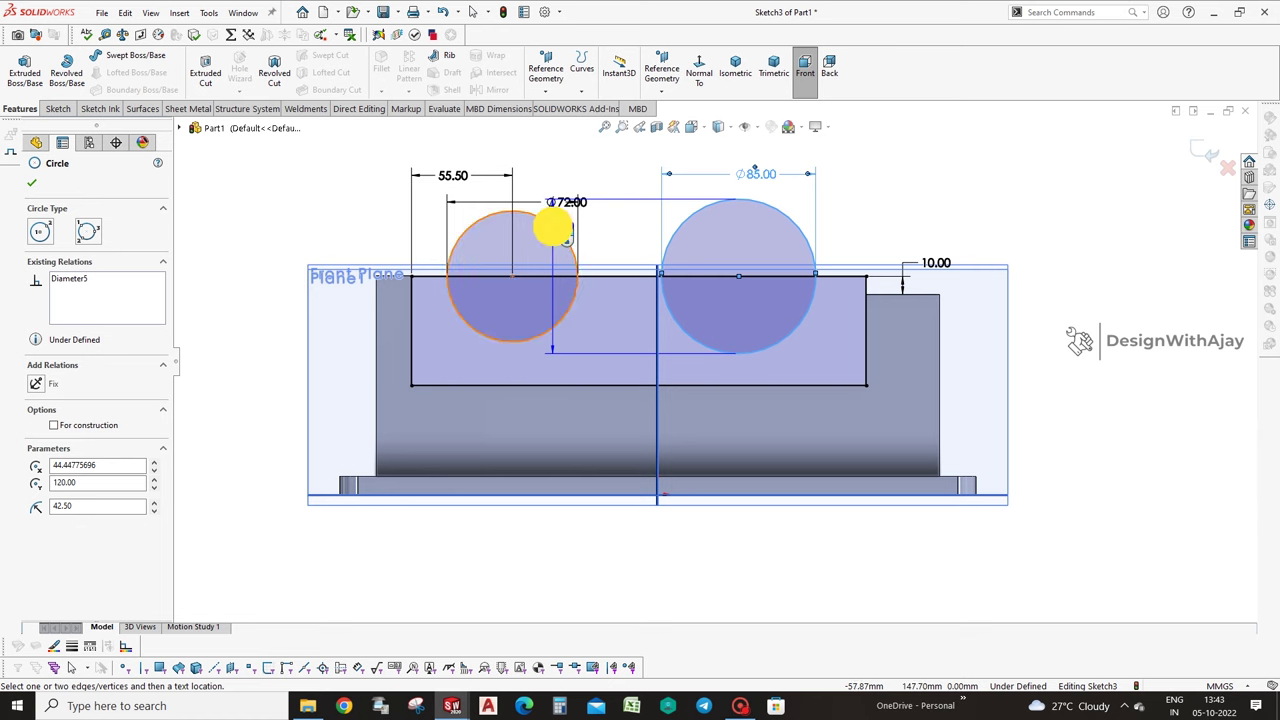
pyautogui.click(552, 224)
pyautogui.click(582, 166)
pyautogui.write('125')
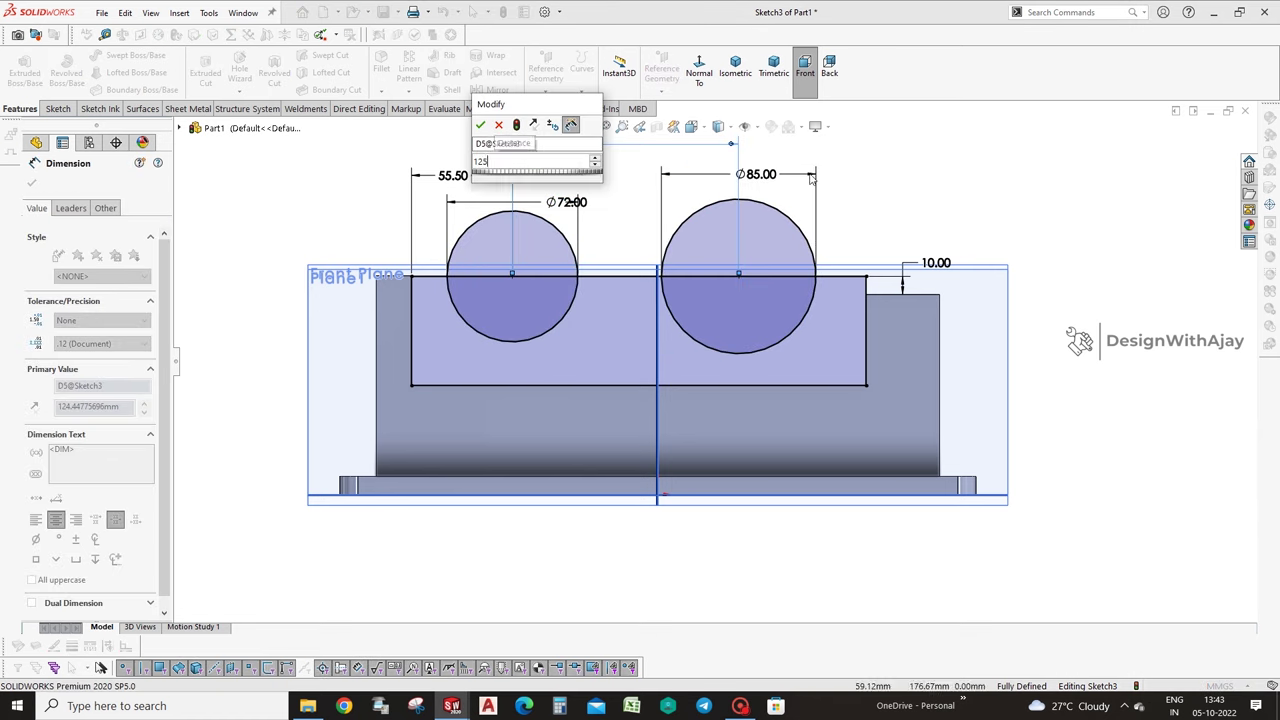
pyautogui.press('Return')
pyautogui.scroll(1, 887, 253)
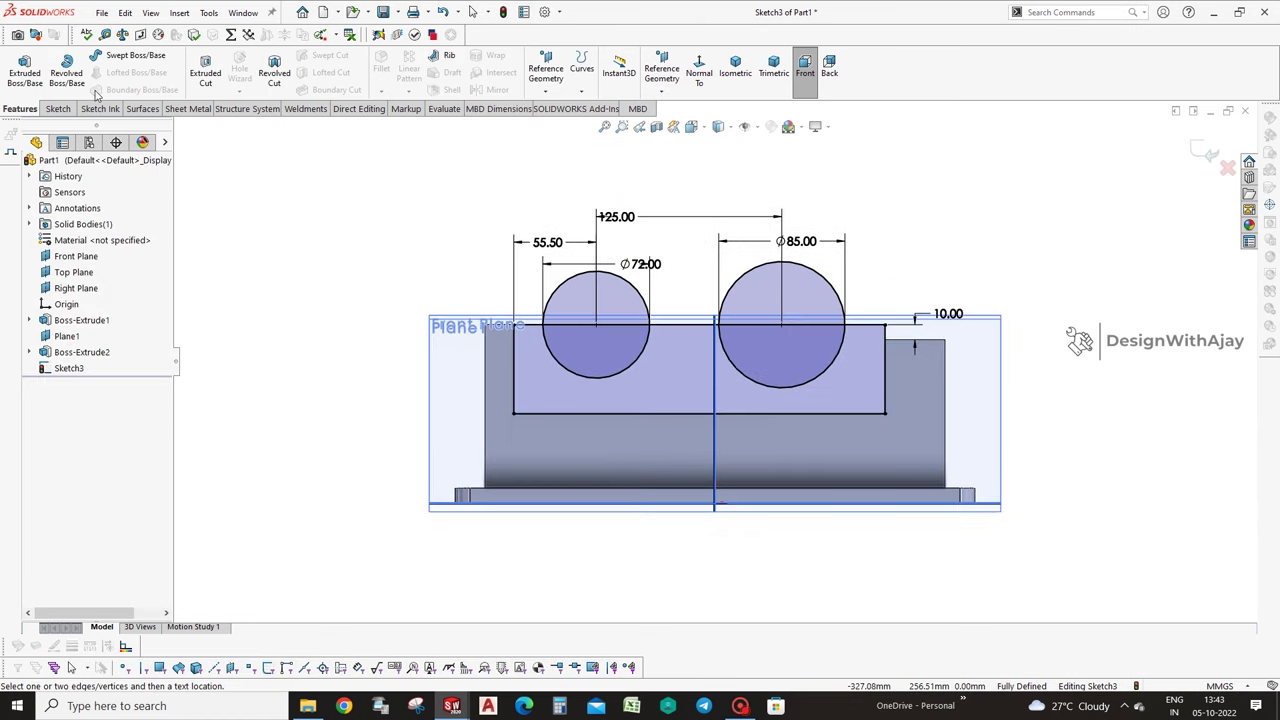
pyautogui.click(60, 108)
# Trim away the circles' upper arcs and the top line to form two half-round cradles.
pyautogui.click(195, 70)
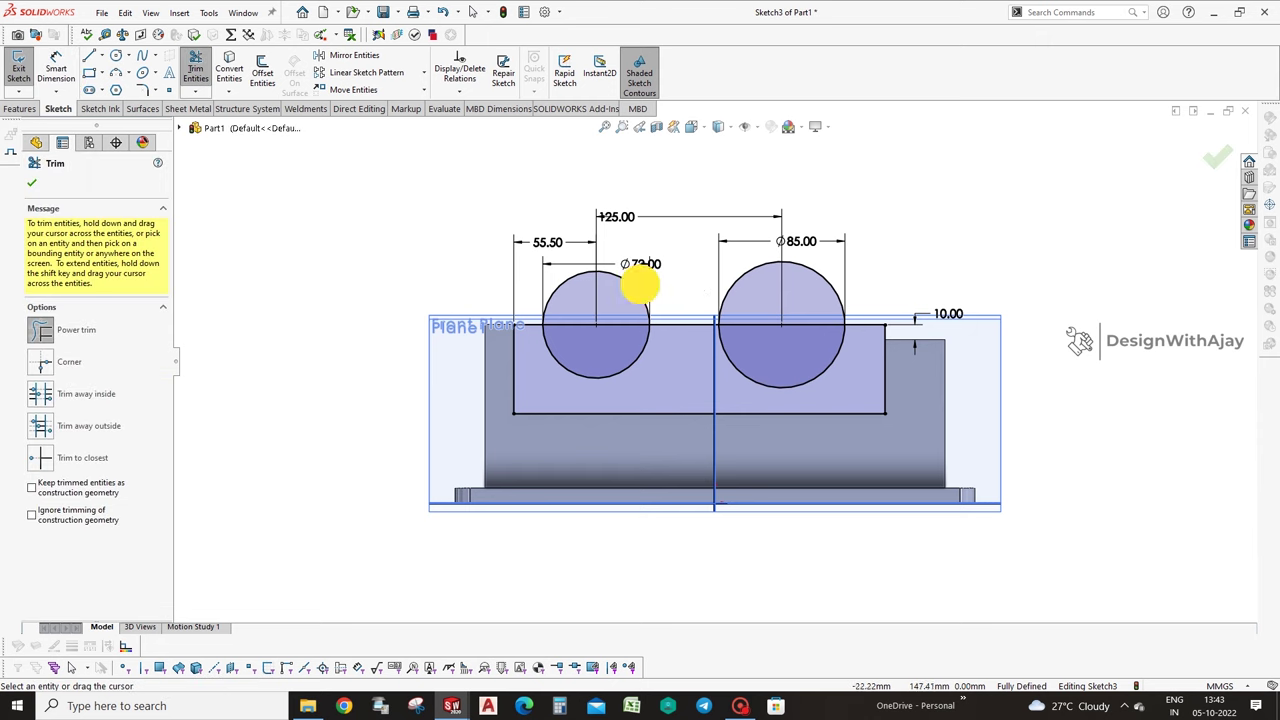
pyautogui.moveTo(634, 258); pyautogui.dragTo(608, 337)
pyautogui.moveTo(752, 276); pyautogui.dragTo(766, 346)
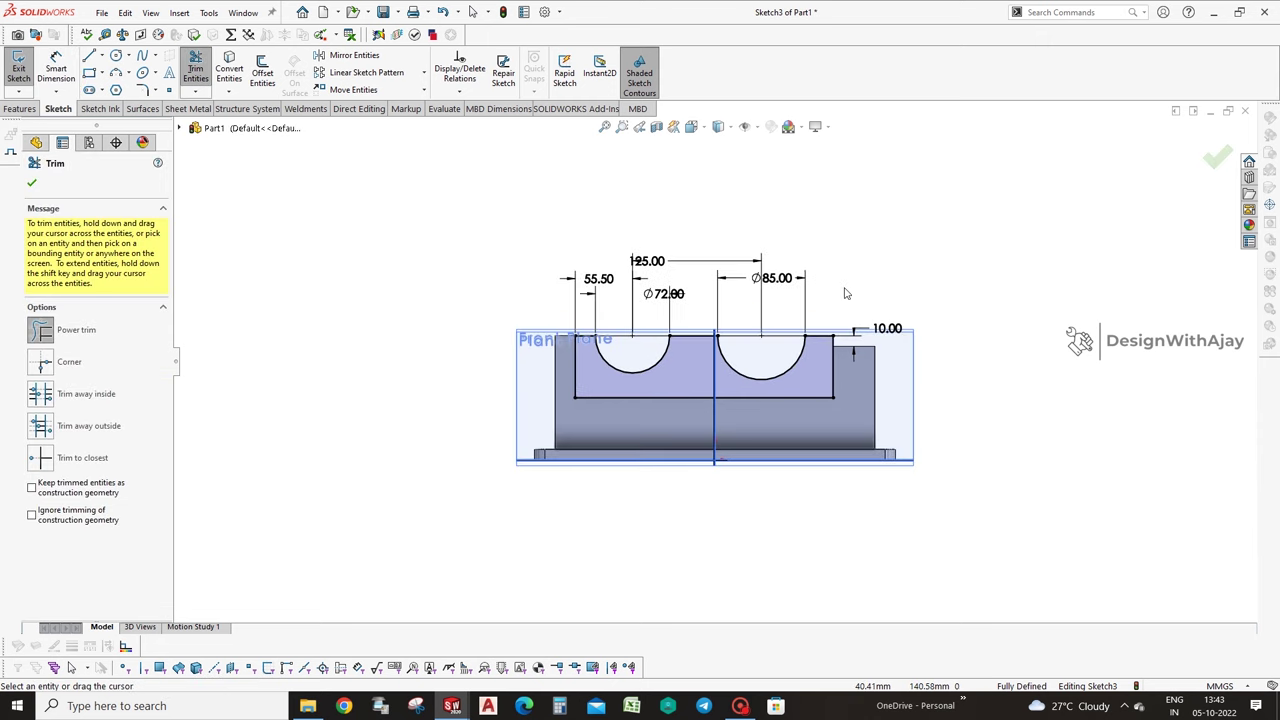
pyautogui.click(33, 184)
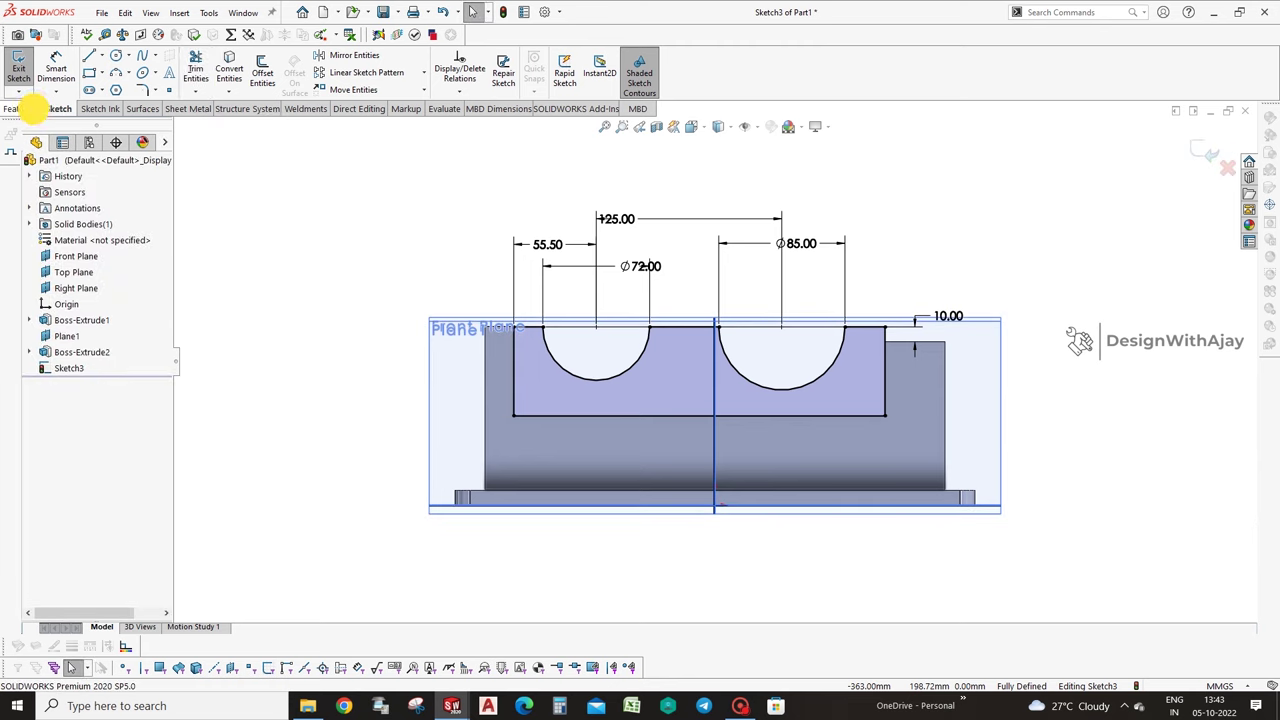
# Extrude the trimmed saddle sketch 23 mm, merged with the part.
pyautogui.click(20, 108)
pyautogui.click(24, 70)
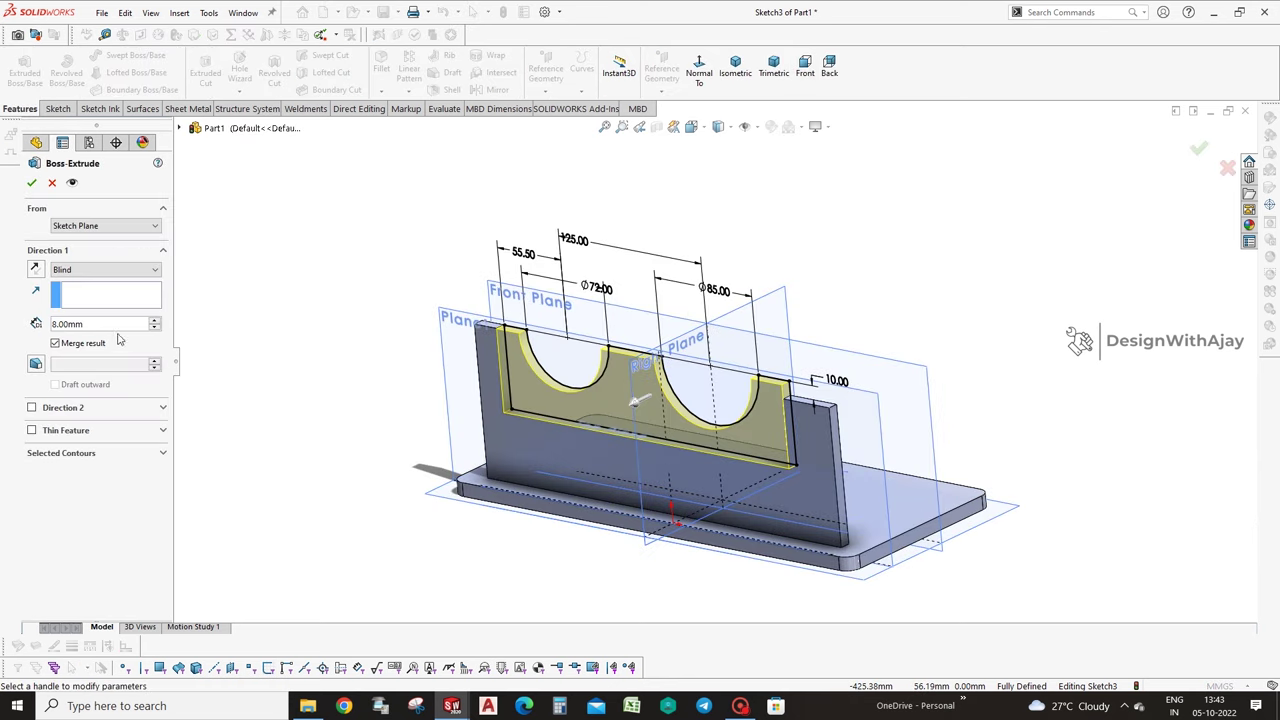
pyautogui.write('3')
pyautogui.press('Return')
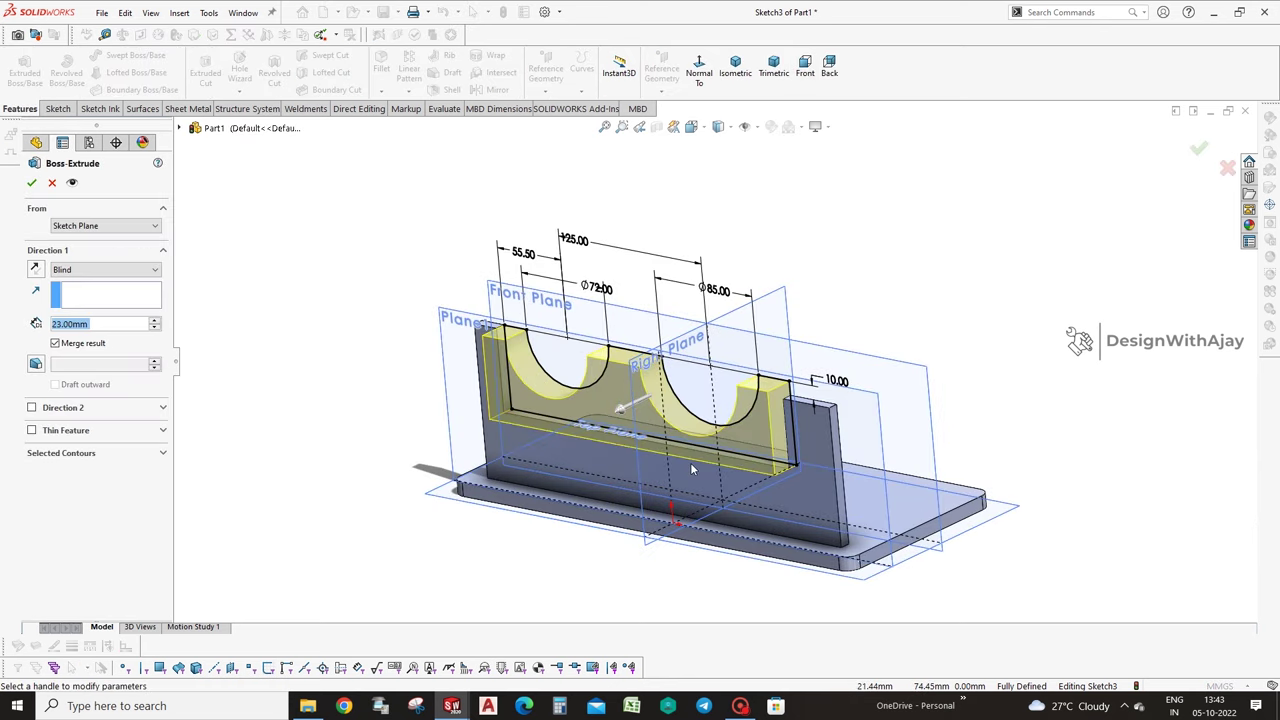
pyautogui.click(1198, 148)
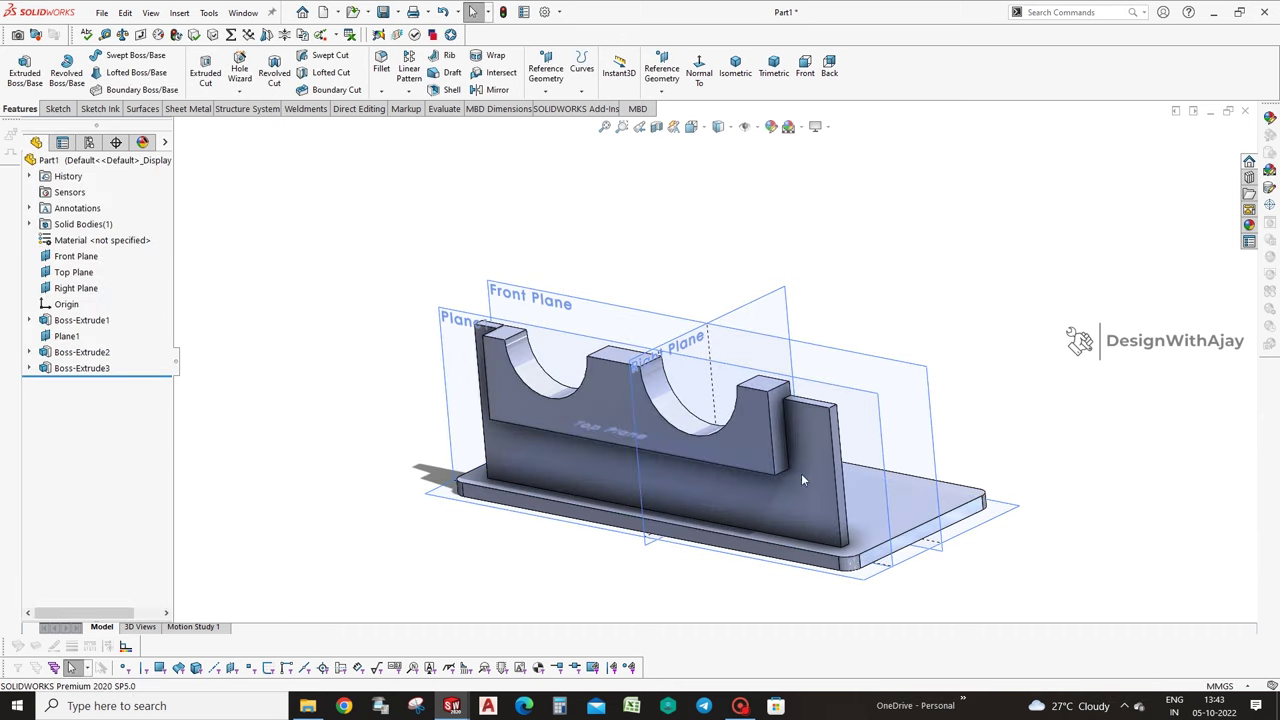
pyautogui.moveTo(697, 543); pyautogui.dragTo(626, 549, button='middle')
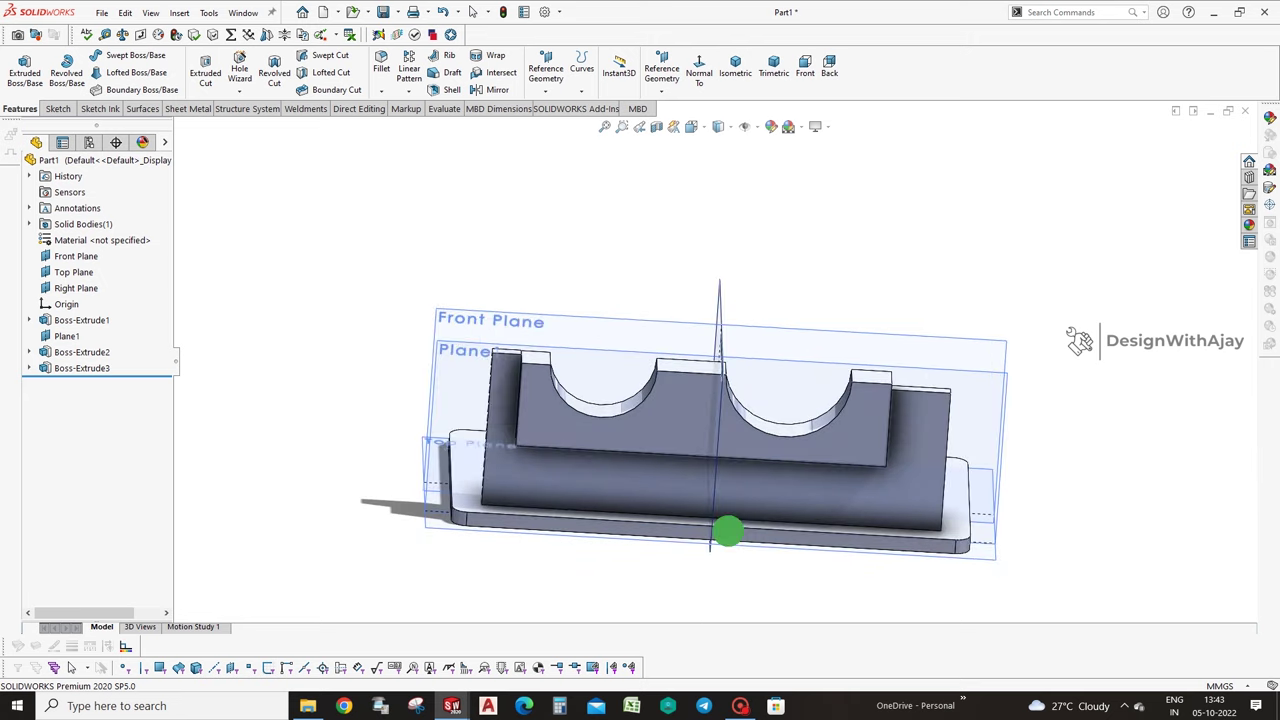
# Mirror Boss-Extrude2 and Boss-Extrude3 about the Front Plane as Mirror1.
pyautogui.moveTo(626, 549); pyautogui.dragTo(729, 531, button='middle')
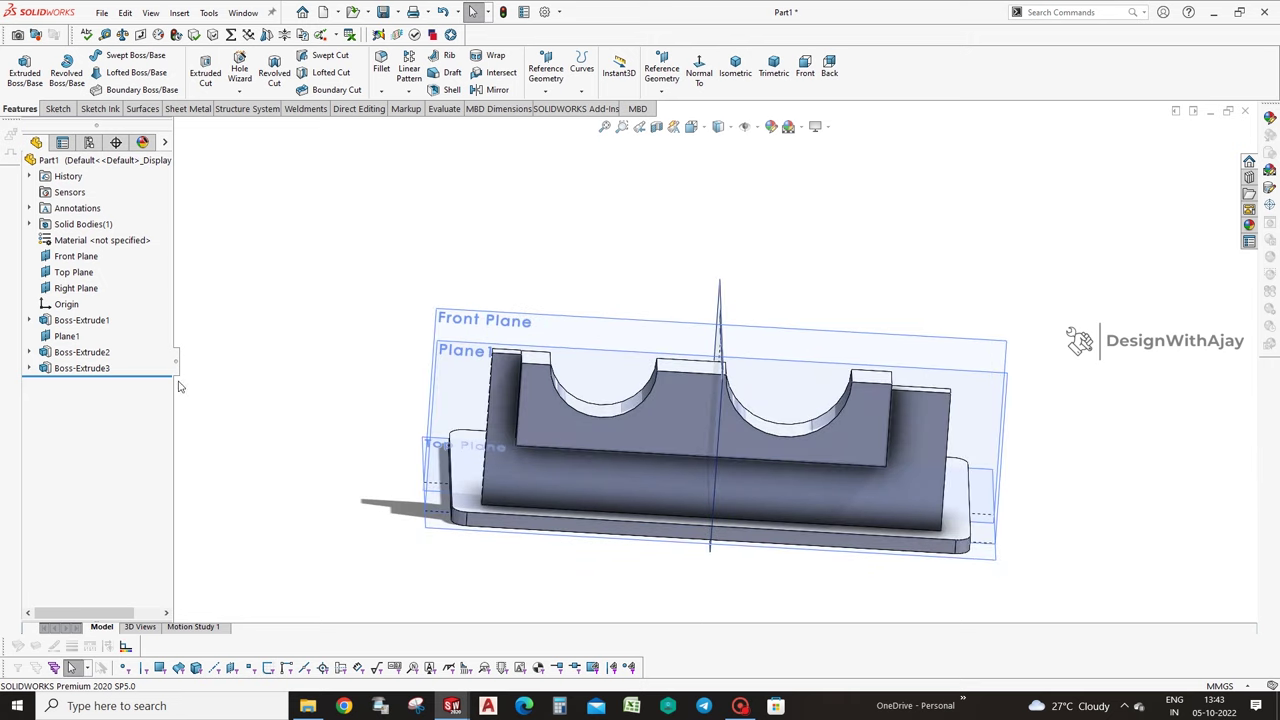
pyautogui.click(82, 352)
pyautogui.keyDown('ctrl'); pyautogui.click(82, 368); pyautogui.keyUp('ctrl')
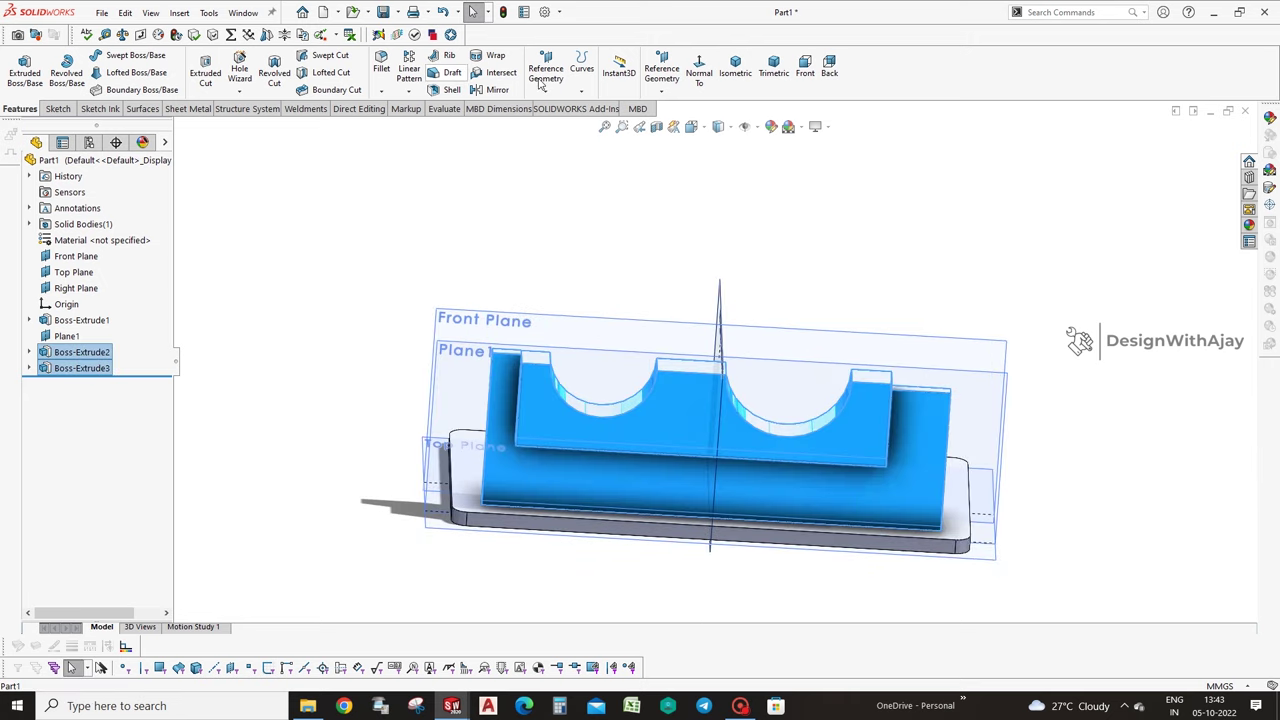
pyautogui.click(497, 89)
pyautogui.moveTo(634, 271); pyautogui.dragTo(571, 318, button='middle')
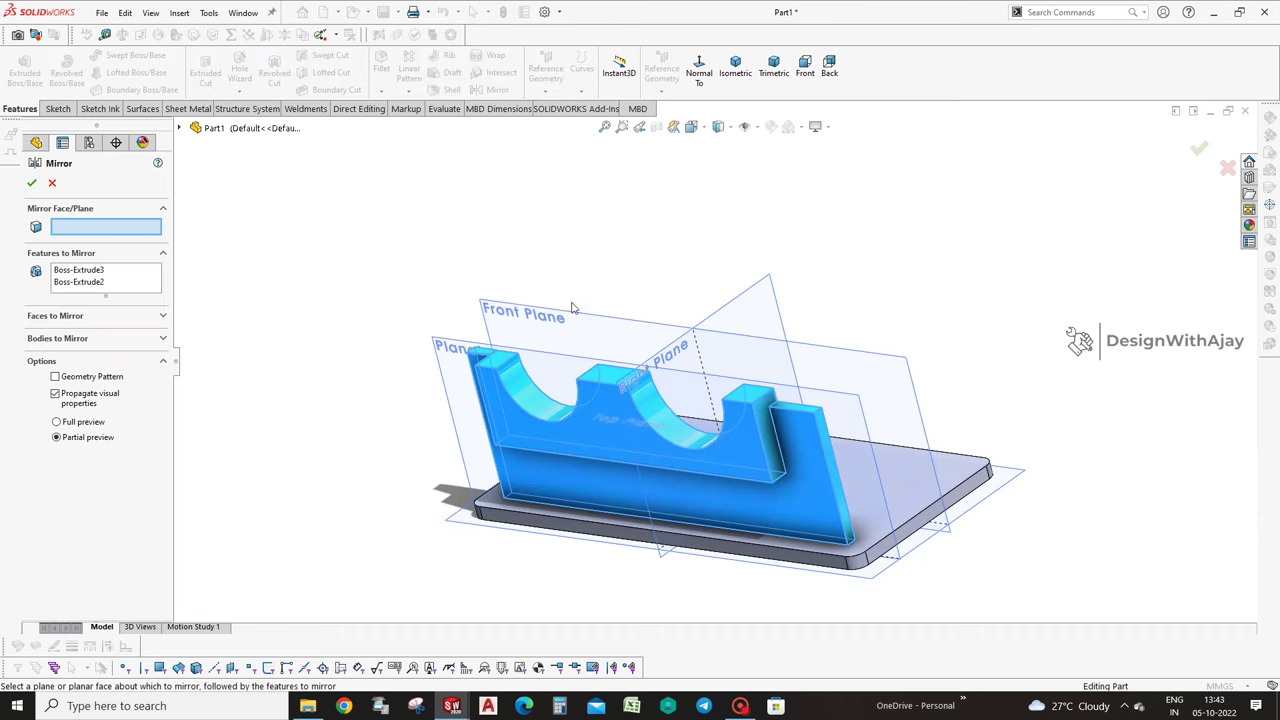
pyautogui.click(571, 318)
pyautogui.click(1198, 148)
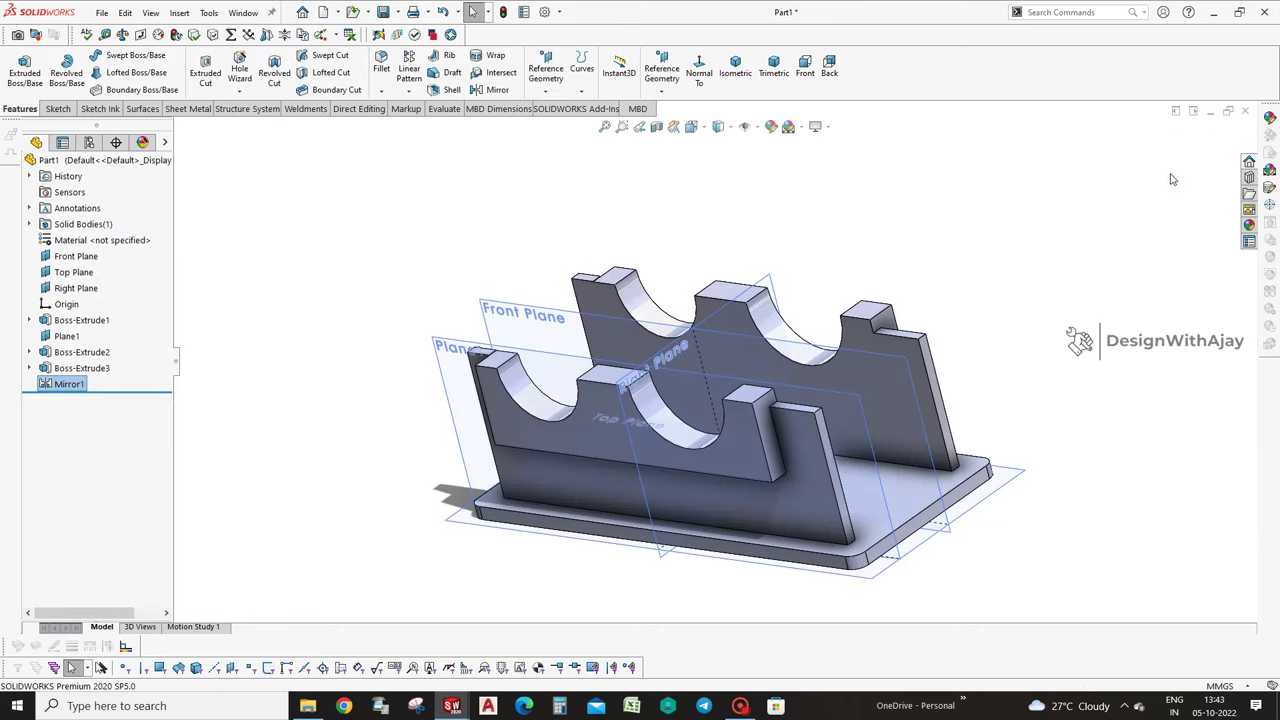
pyautogui.moveTo(1055, 290); pyautogui.dragTo(1086, 384, button='middle')
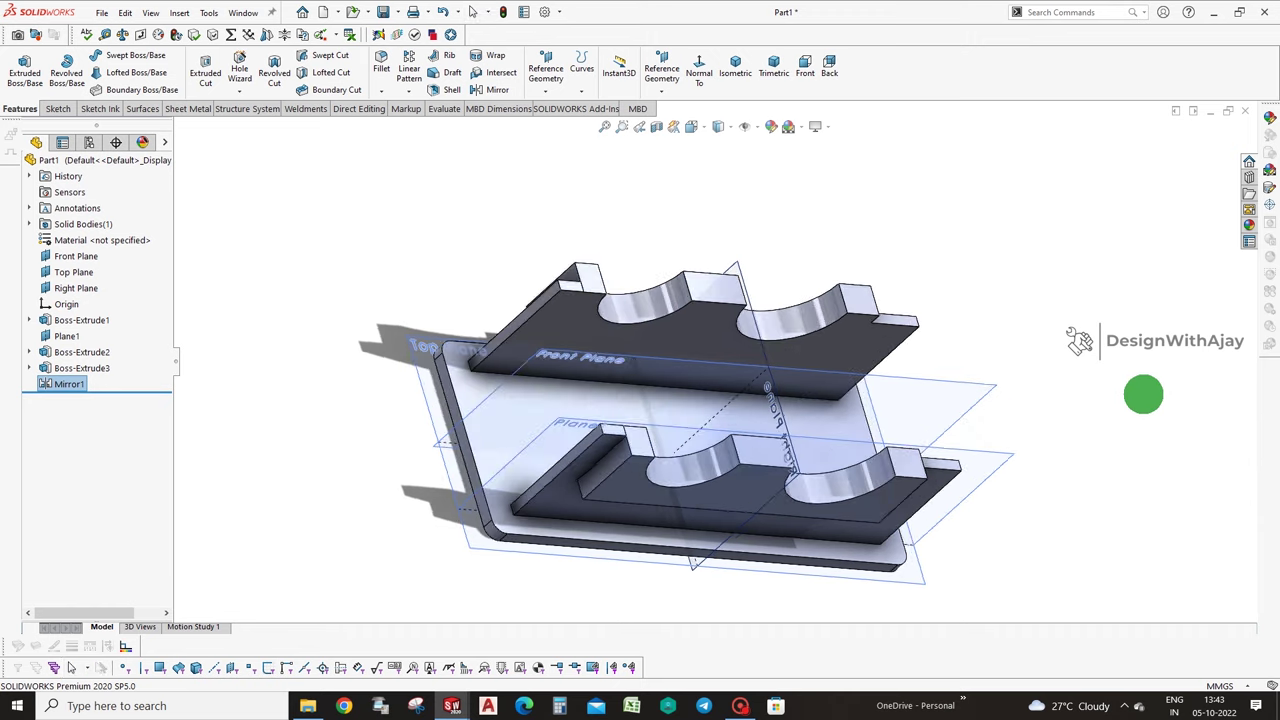
# Edit Boss-Extrude2's sketch, change the 110.30 height to 100, and rebuild the part.
pyautogui.click(25, 75)
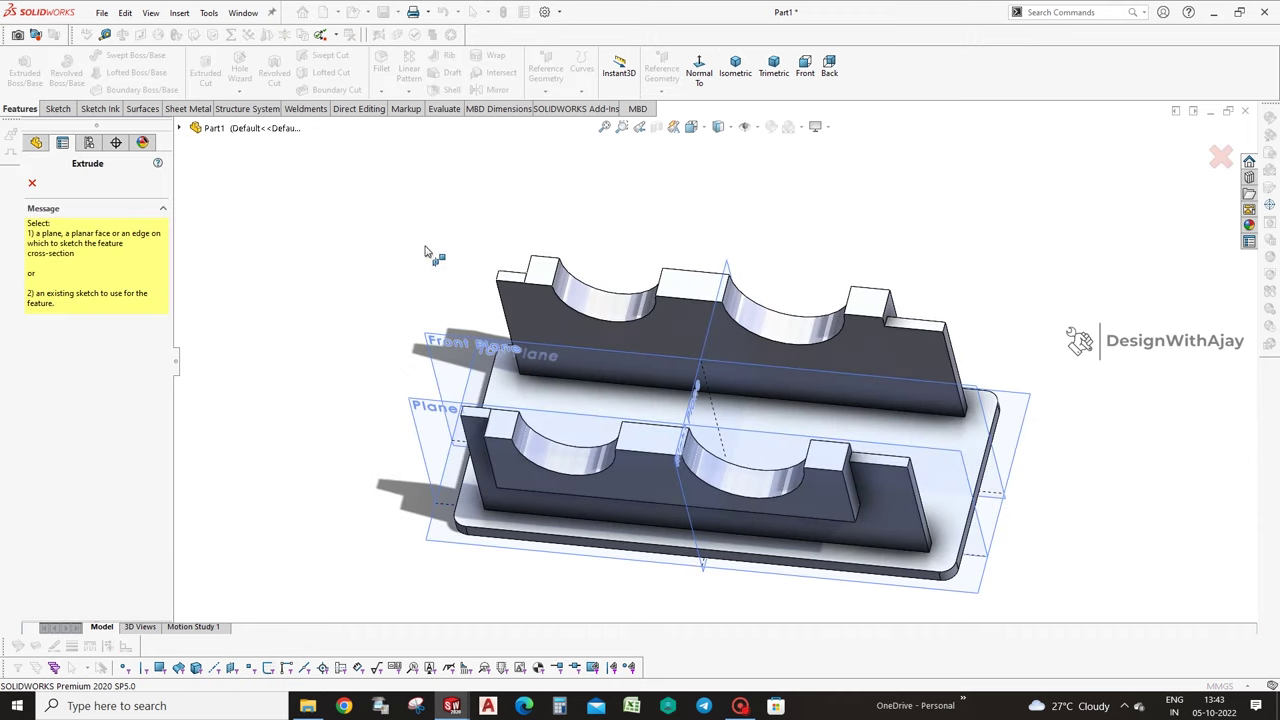
pyautogui.moveTo(600, 450); pyautogui.dragTo(615, 205, button='middle')
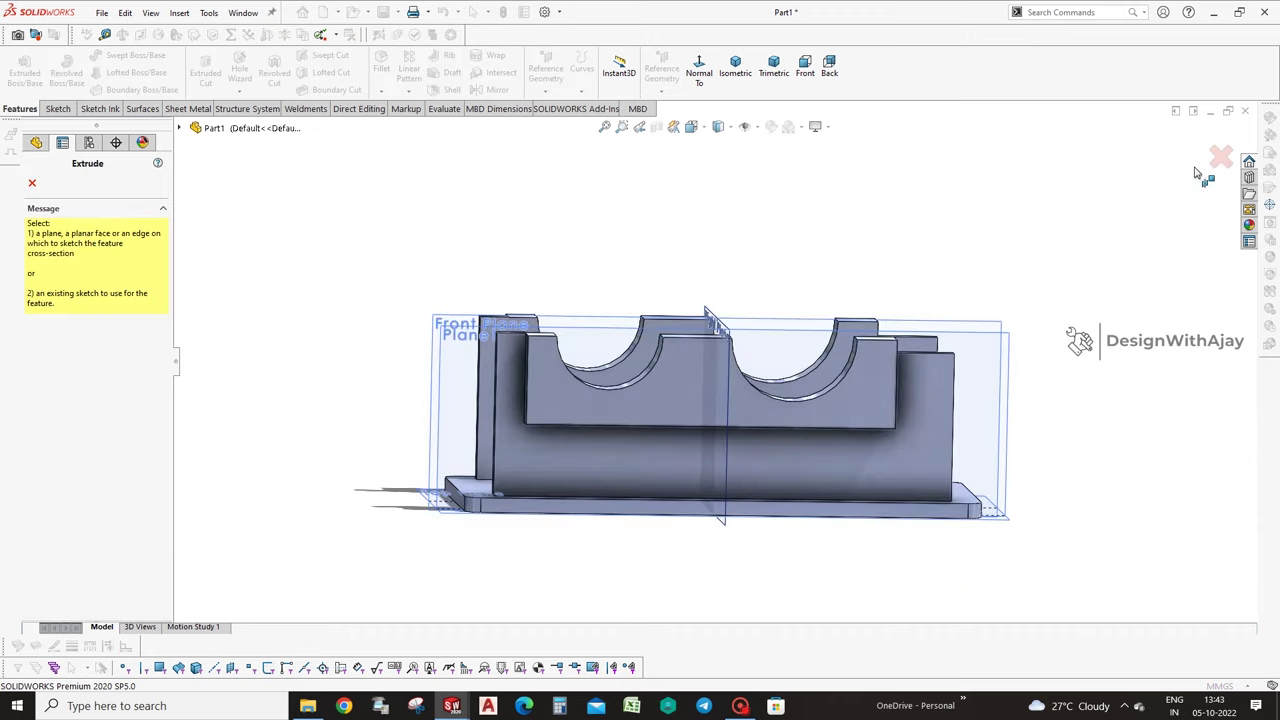
pyautogui.click(1220, 157)
pyautogui.click(536, 456)
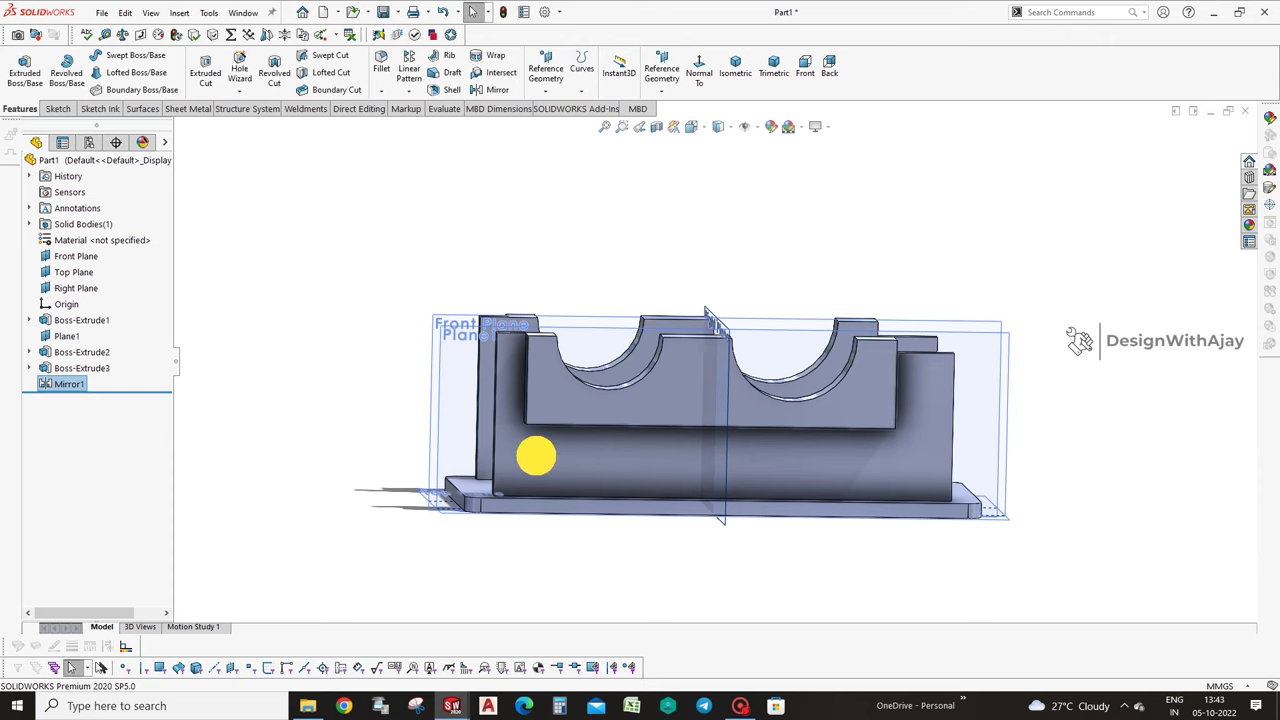
pyautogui.click(108, 358)
pyautogui.click(137, 312)
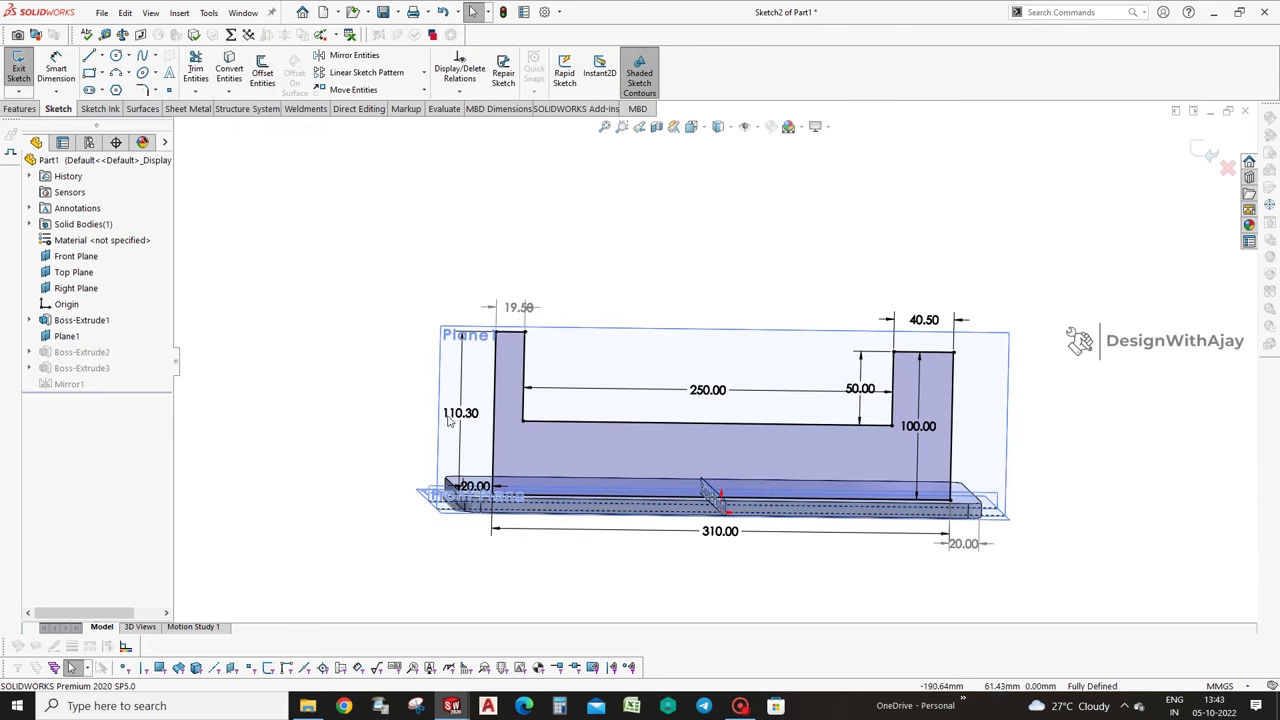
pyautogui.doubleClick(455, 415)
pyautogui.write('100')
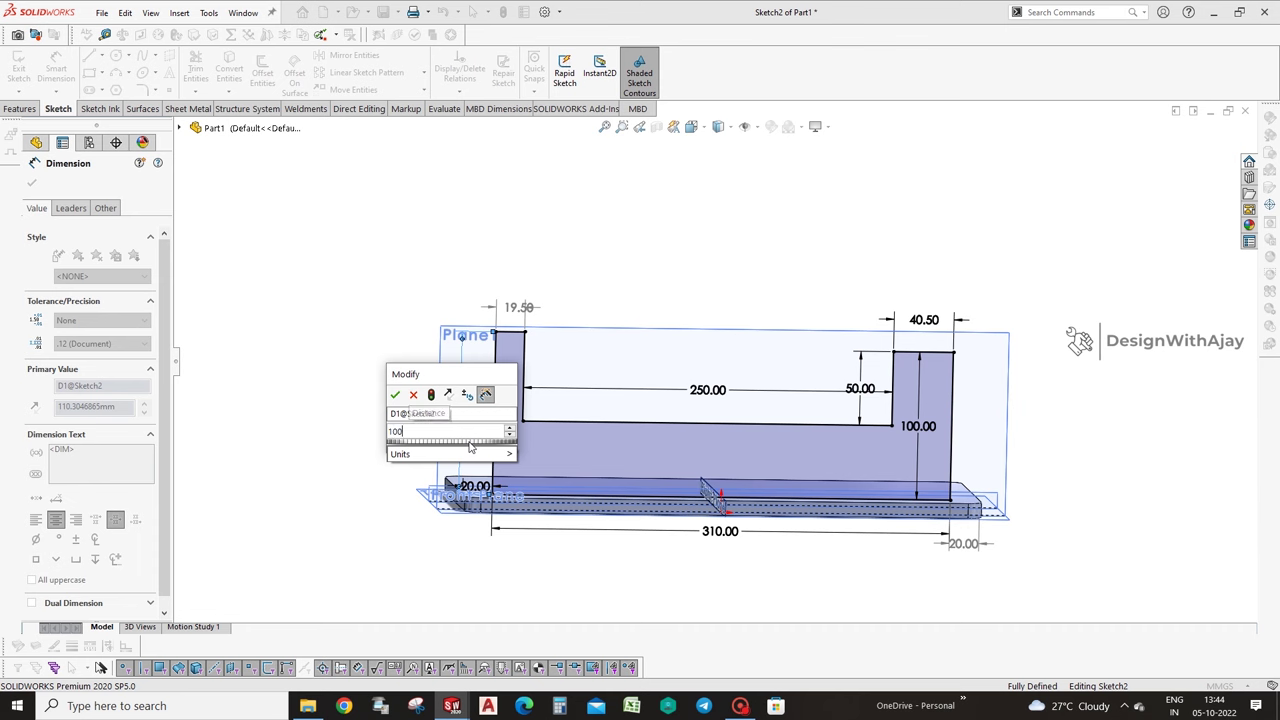
pyautogui.press('Return')
pyautogui.click(1205, 150)
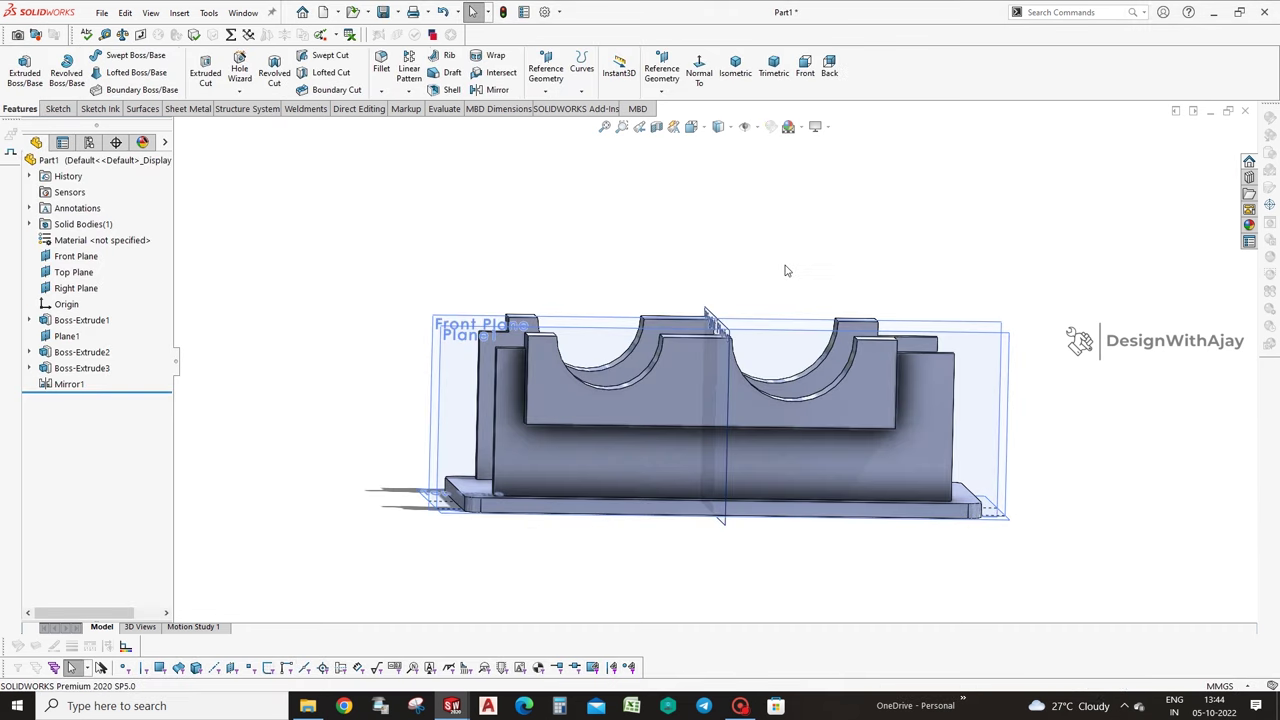
pyautogui.moveTo(782, 266); pyautogui.dragTo(826, 300, button='middle')
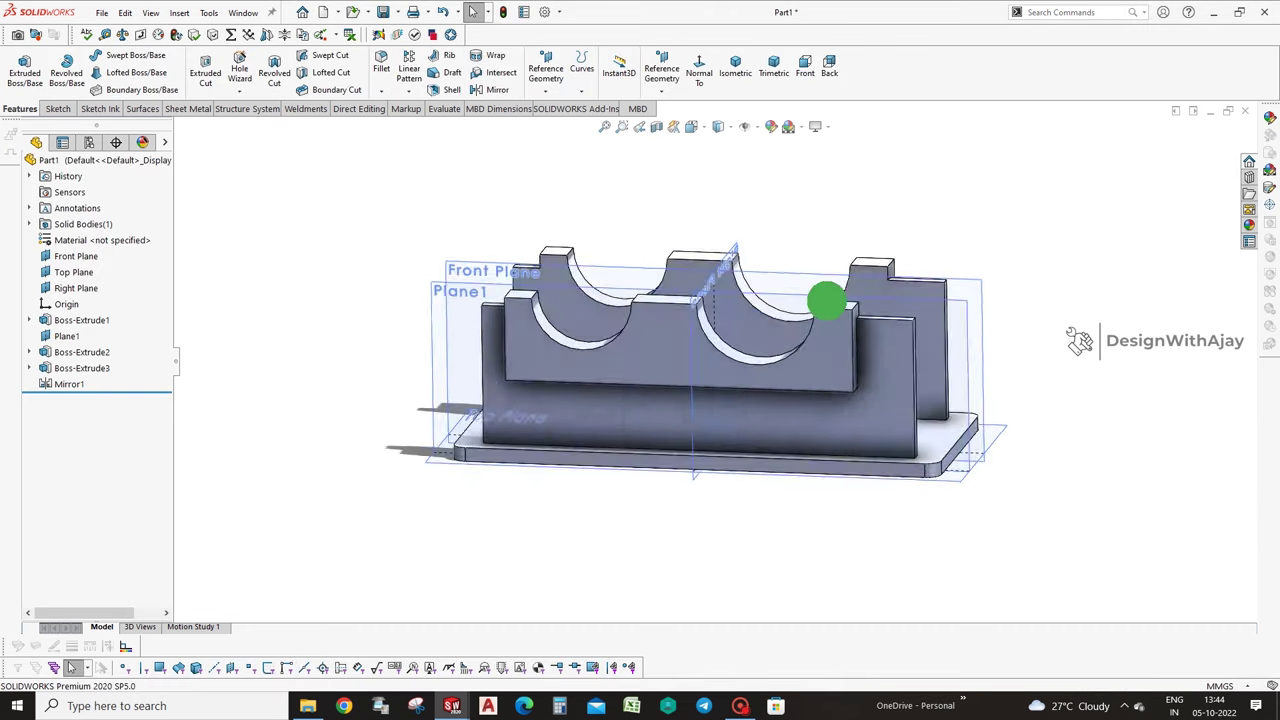
# Start a new sketch on Plane1 and view it face-on for line drawing.
pyautogui.click(10, 75)
pyautogui.scroll(-5, 563, 363)
pyautogui.click(591, 366)
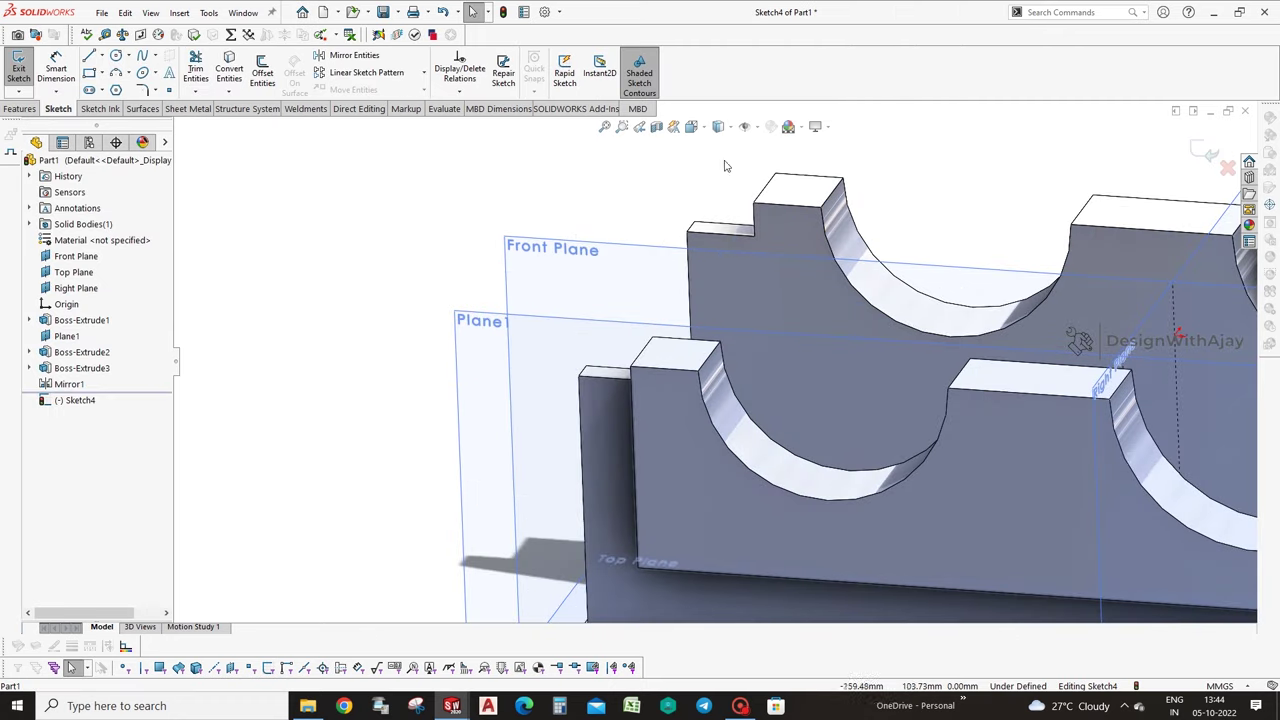
pyautogui.scroll(1, 697, 106)
pyautogui.click(699, 80)
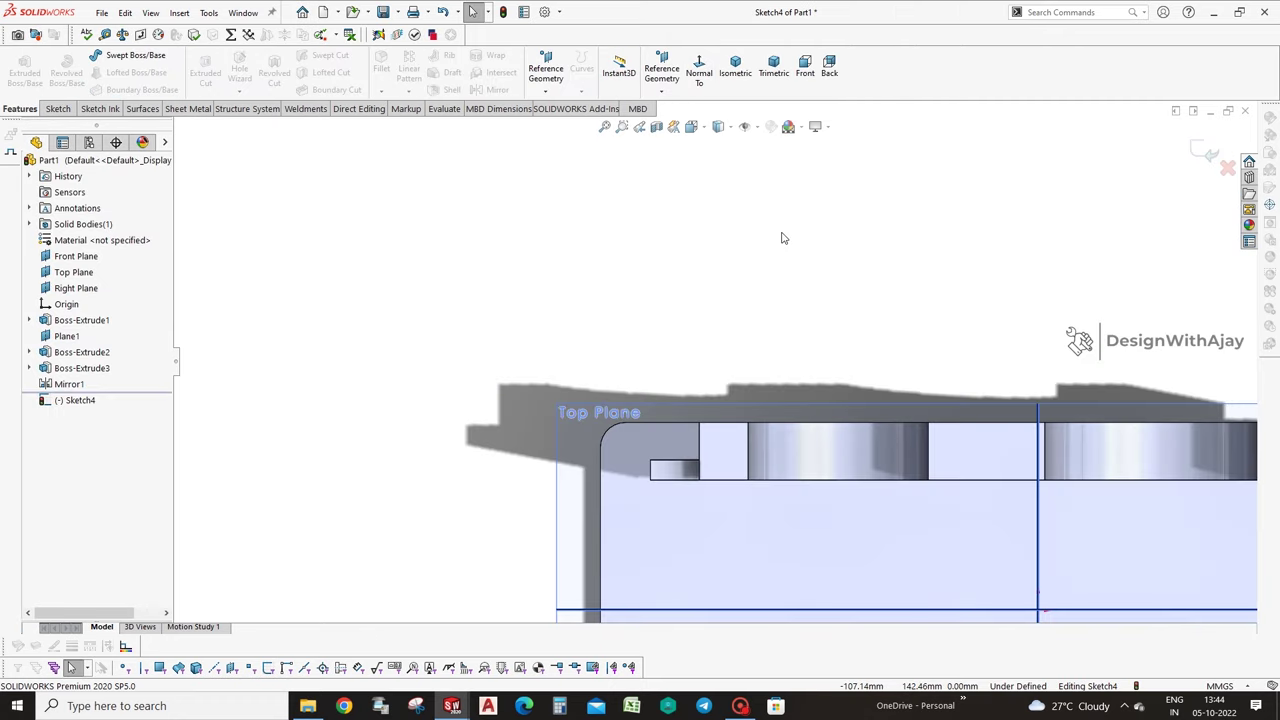
pyautogui.click(74, 109)
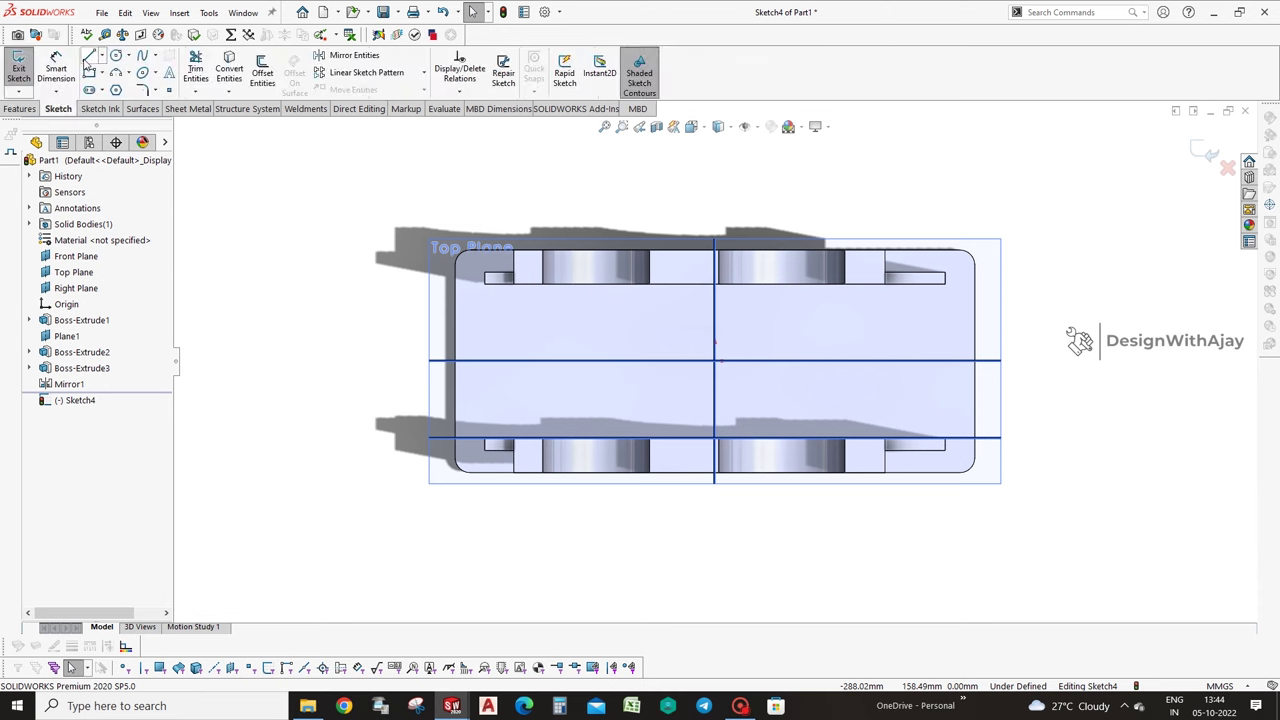
pyautogui.click(89, 57)
# Draw the wall outline with 23, 39.46, 23 and 19.50 mm segments along the base.
pyautogui.scroll(-5, 551, 286)
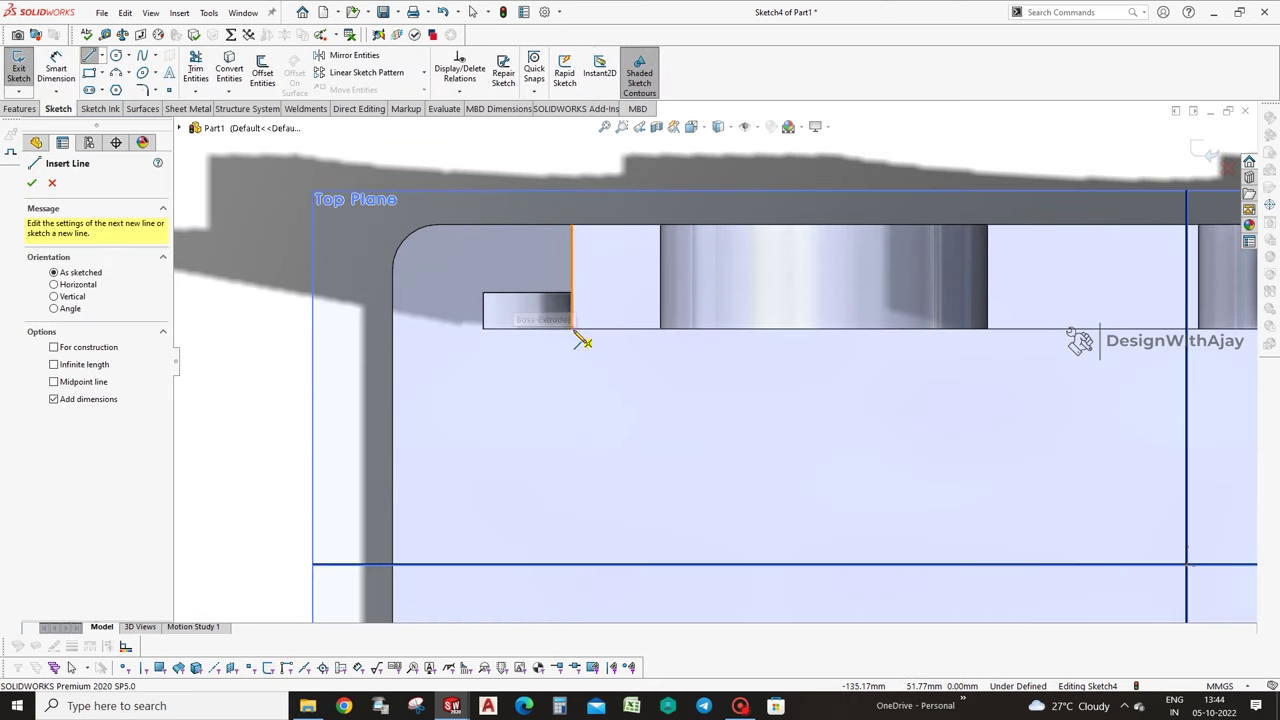
pyautogui.click(573, 326)
pyautogui.click(571, 224)
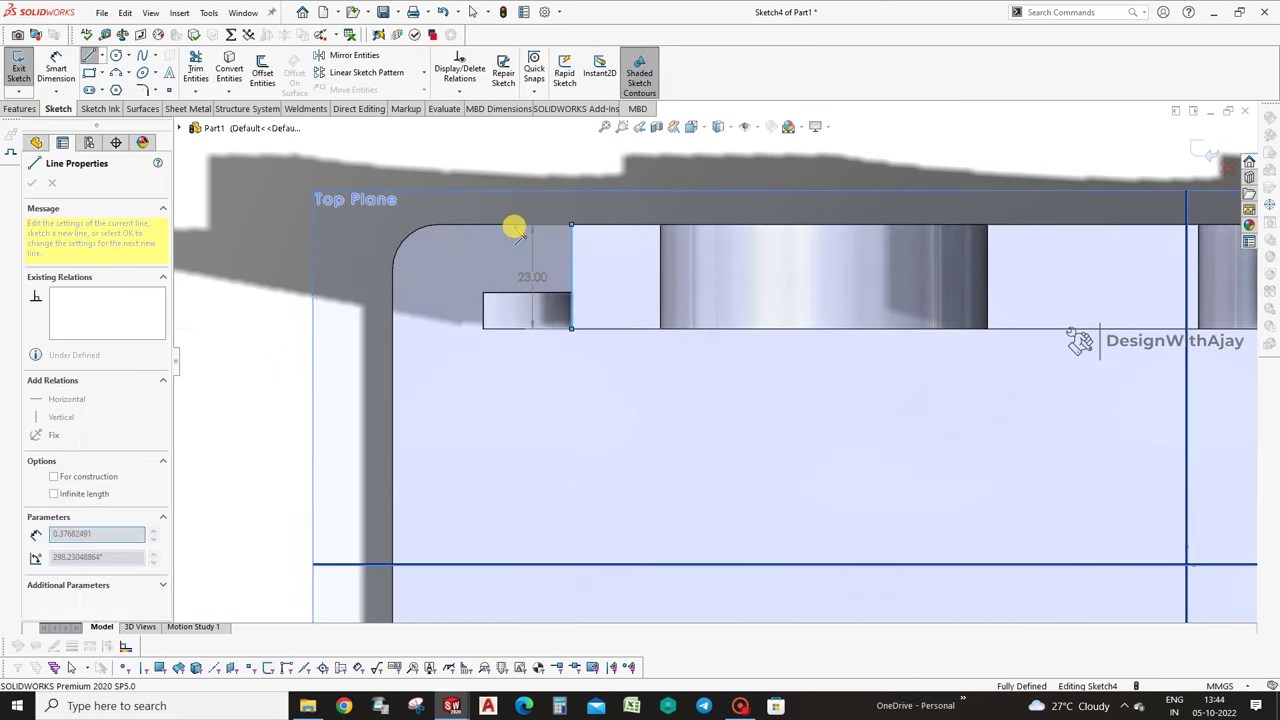
pyautogui.click(393, 224)
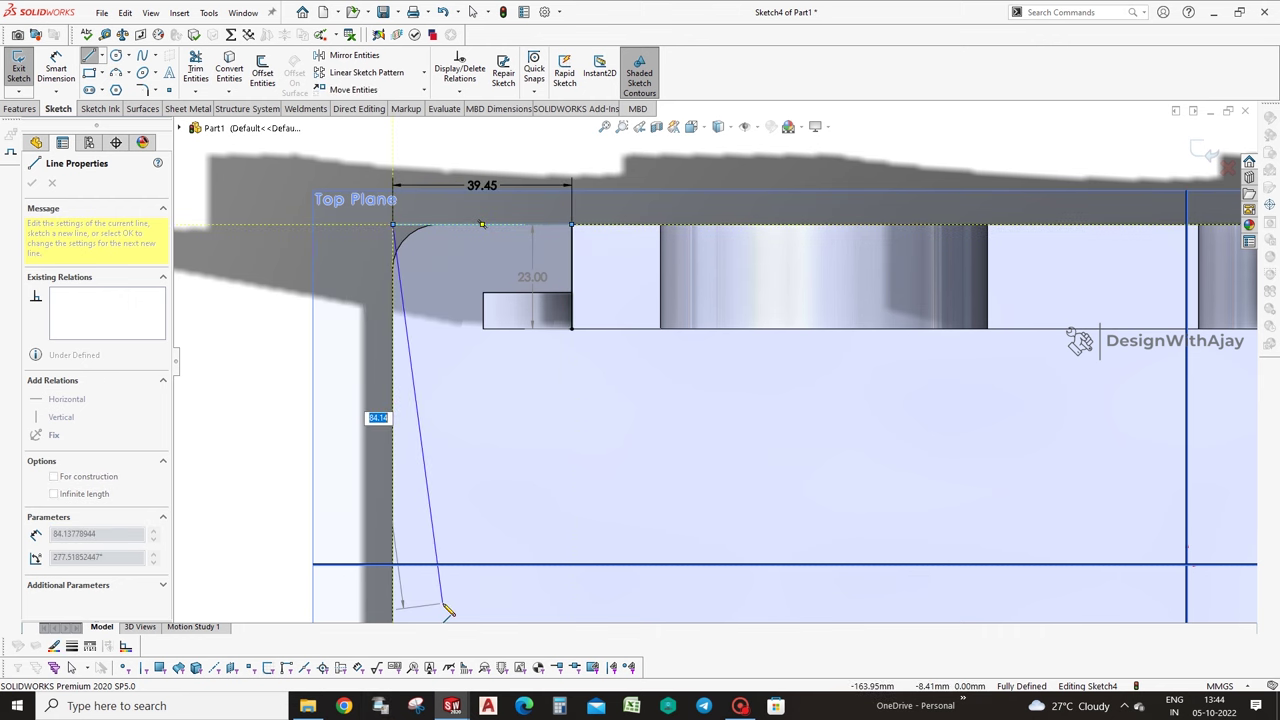
pyautogui.scroll(2, 425, 600)
pyautogui.scroll(2, 560, 578)
pyautogui.scroll(-2, 560, 578)
pyautogui.scroll(1, 605, 545)
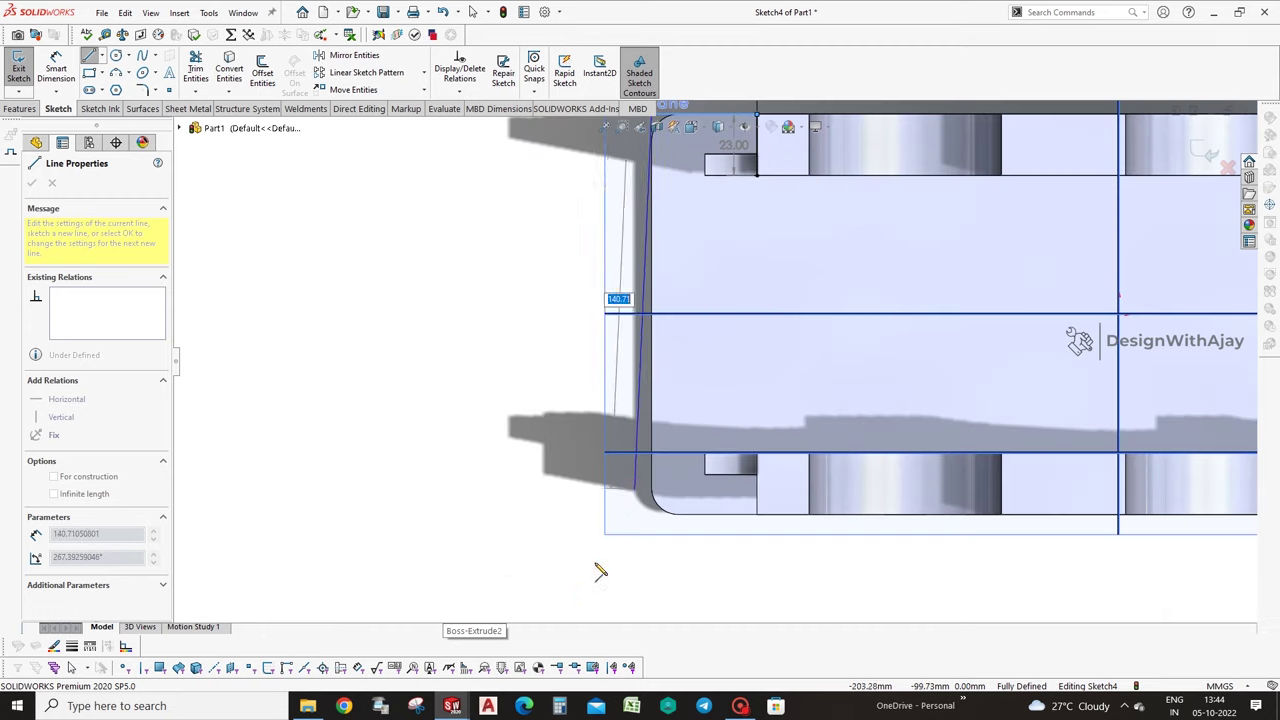
pyautogui.scroll(-2, 610, 540)
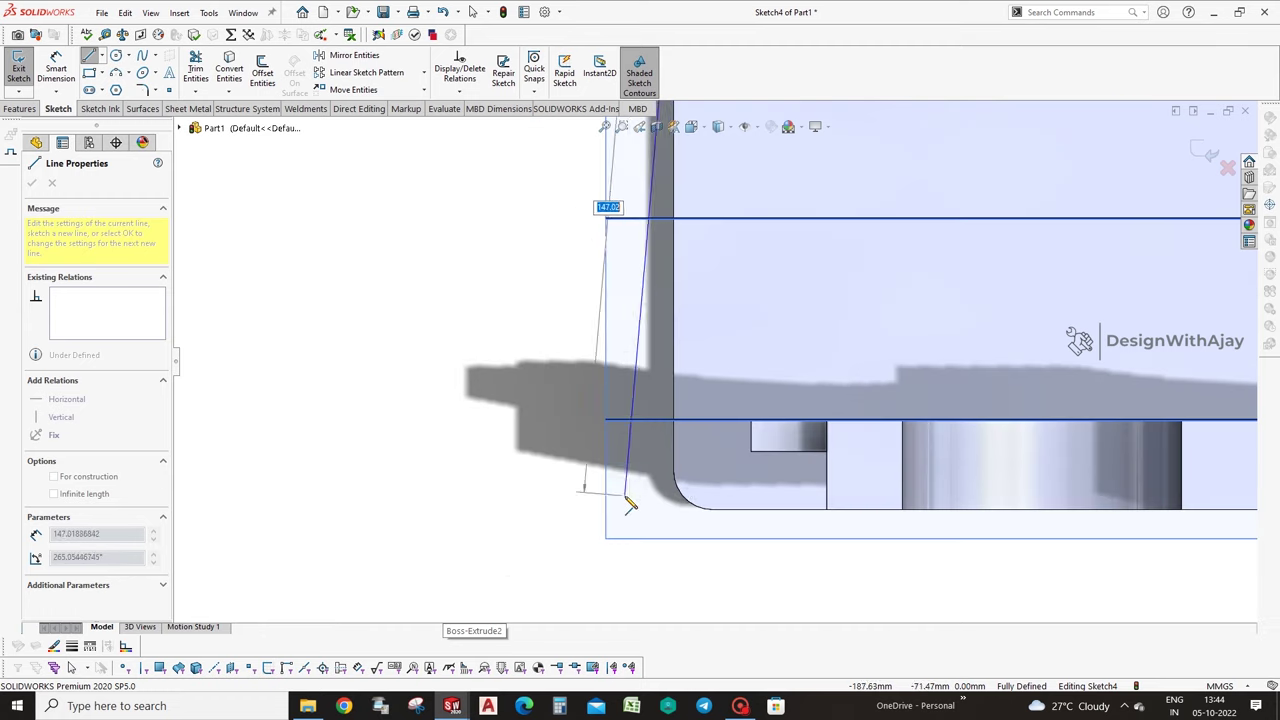
pyautogui.click(674, 511)
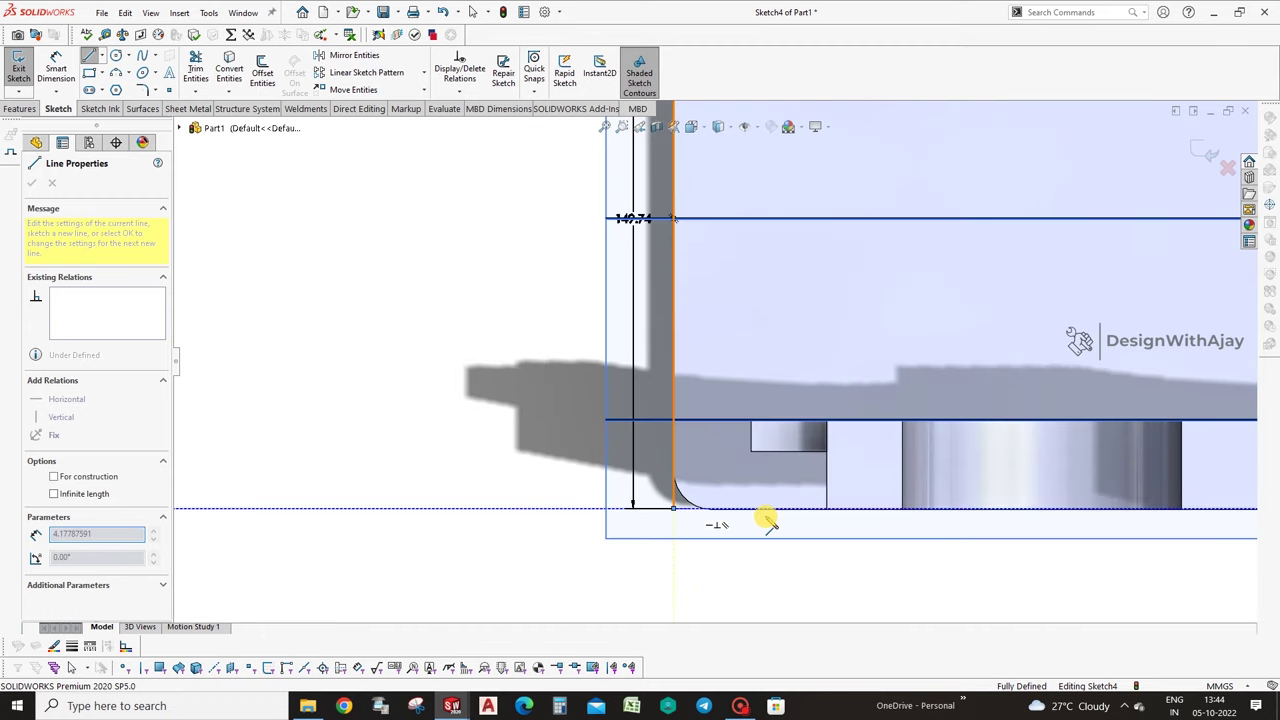
pyautogui.click(826, 509)
pyautogui.click(826, 420)
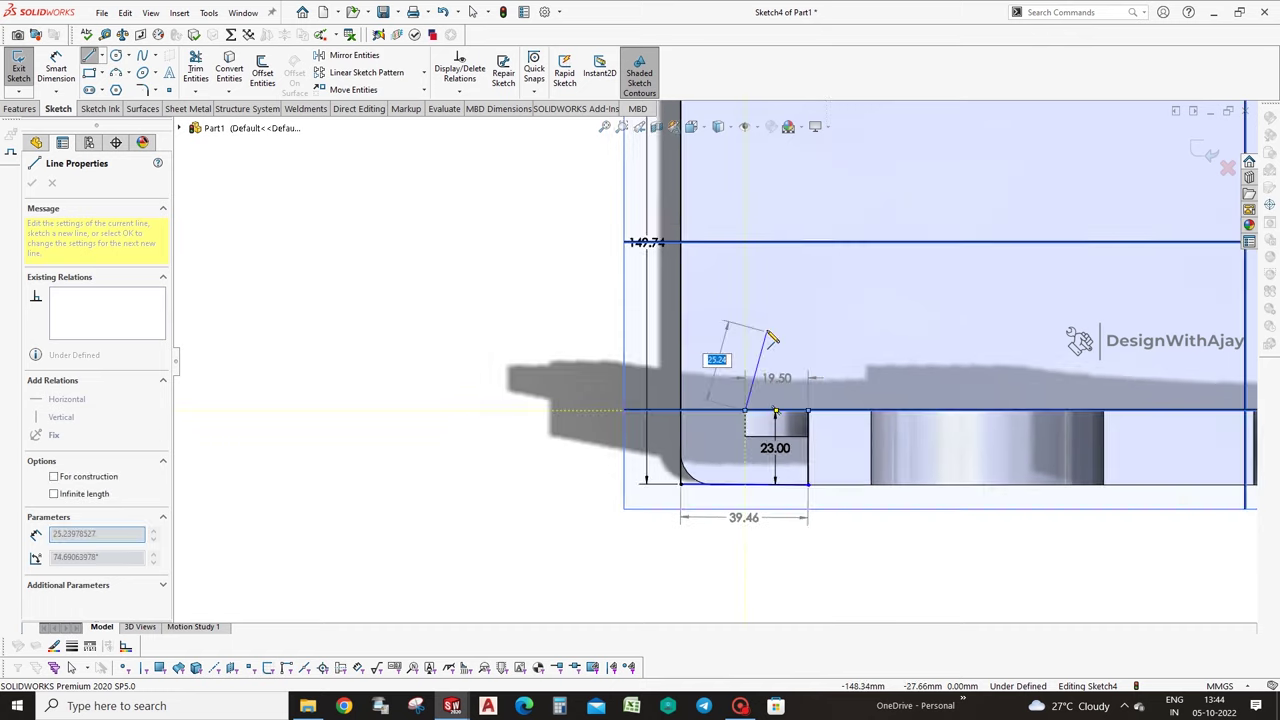
pyautogui.moveTo(757, 435); pyautogui.dragTo(740, 218, button='middle')
pyautogui.scroll(-2, 740, 218)
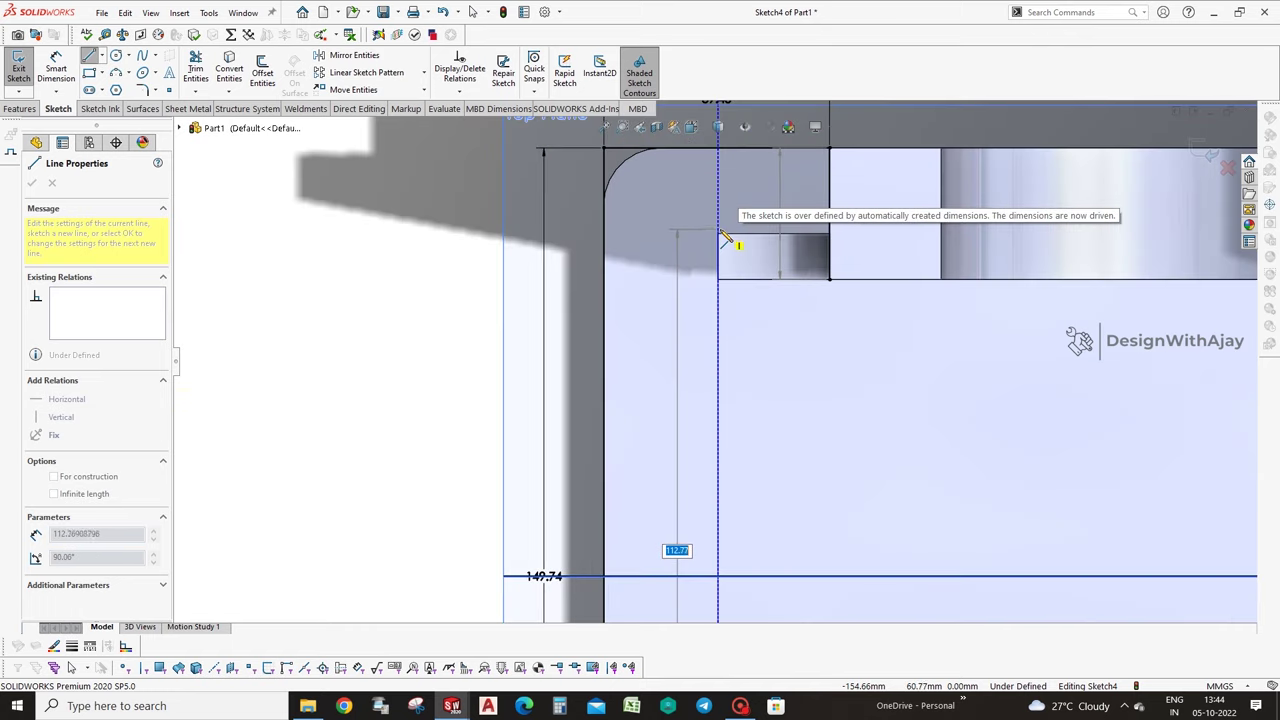
pyautogui.click(830, 234)
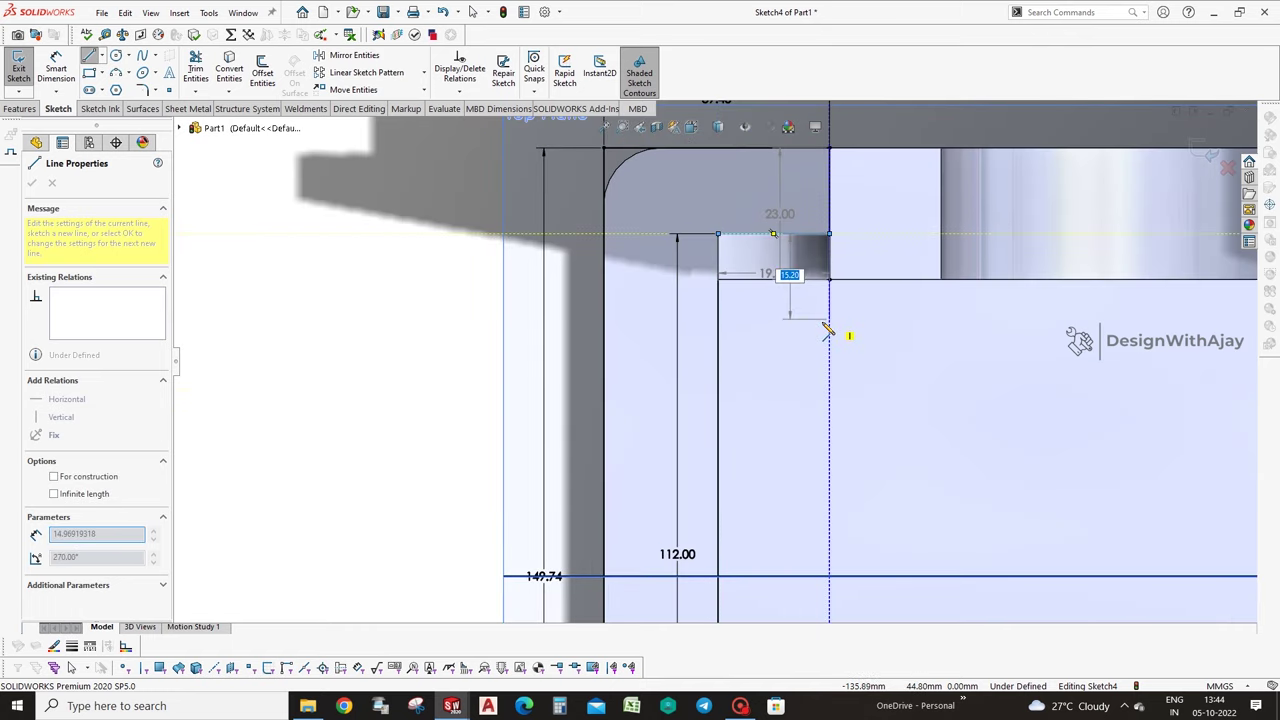
pyautogui.press('Escape')
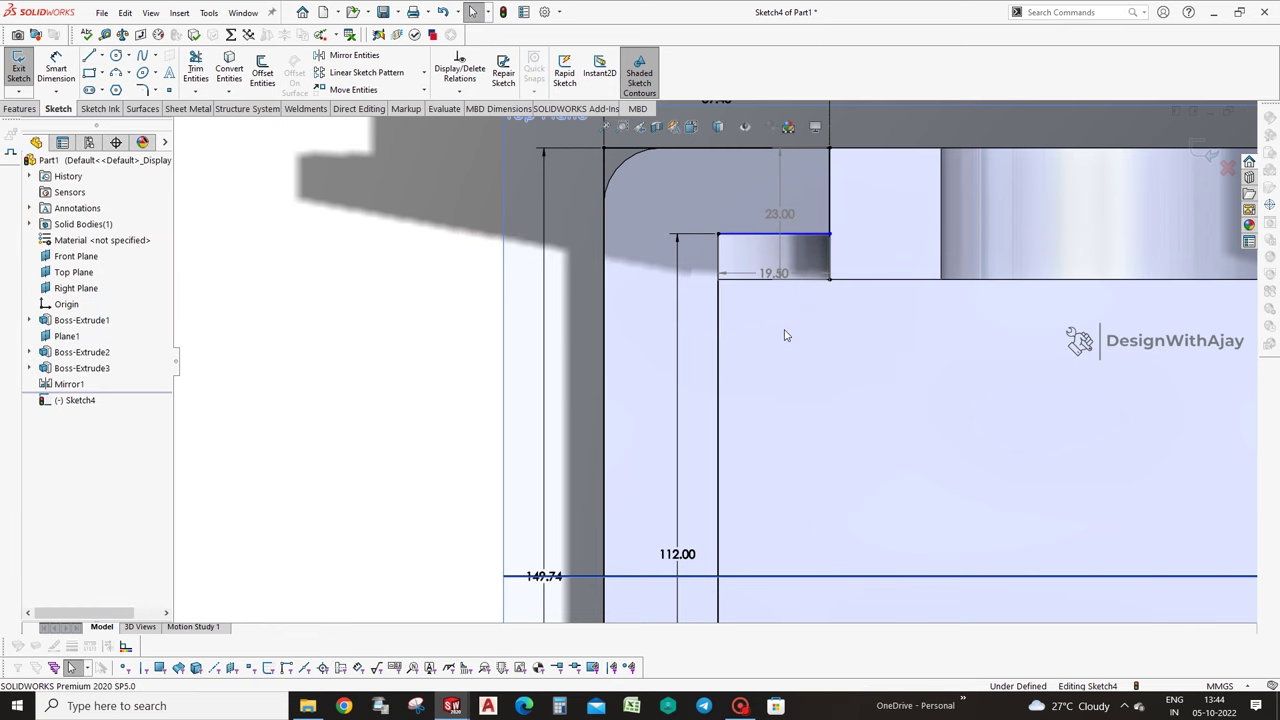
# Make the short 19.50 notch line collinear with the saddle wall edge.
pyautogui.click(754, 249)
pyautogui.moveTo(750, 262); pyautogui.dragTo(770, 280)
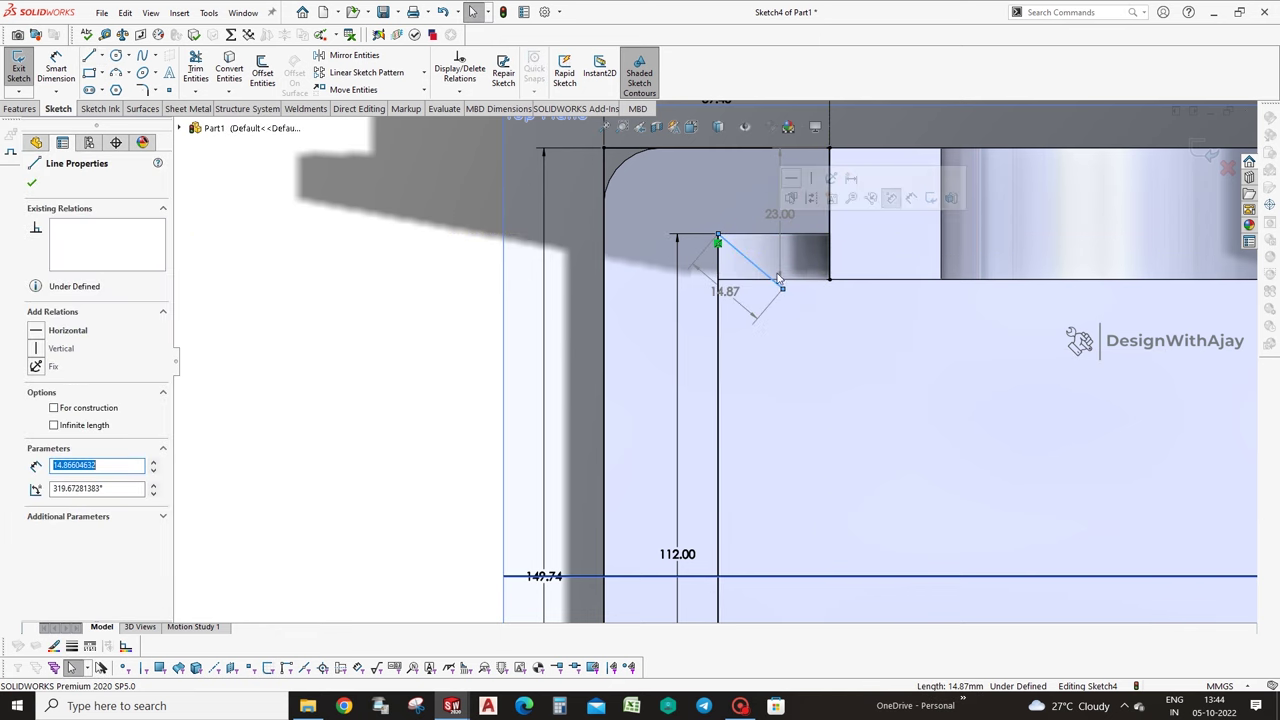
pyautogui.keyDown('ctrl'); pyautogui.click(806, 236); pyautogui.keyUp('ctrl')
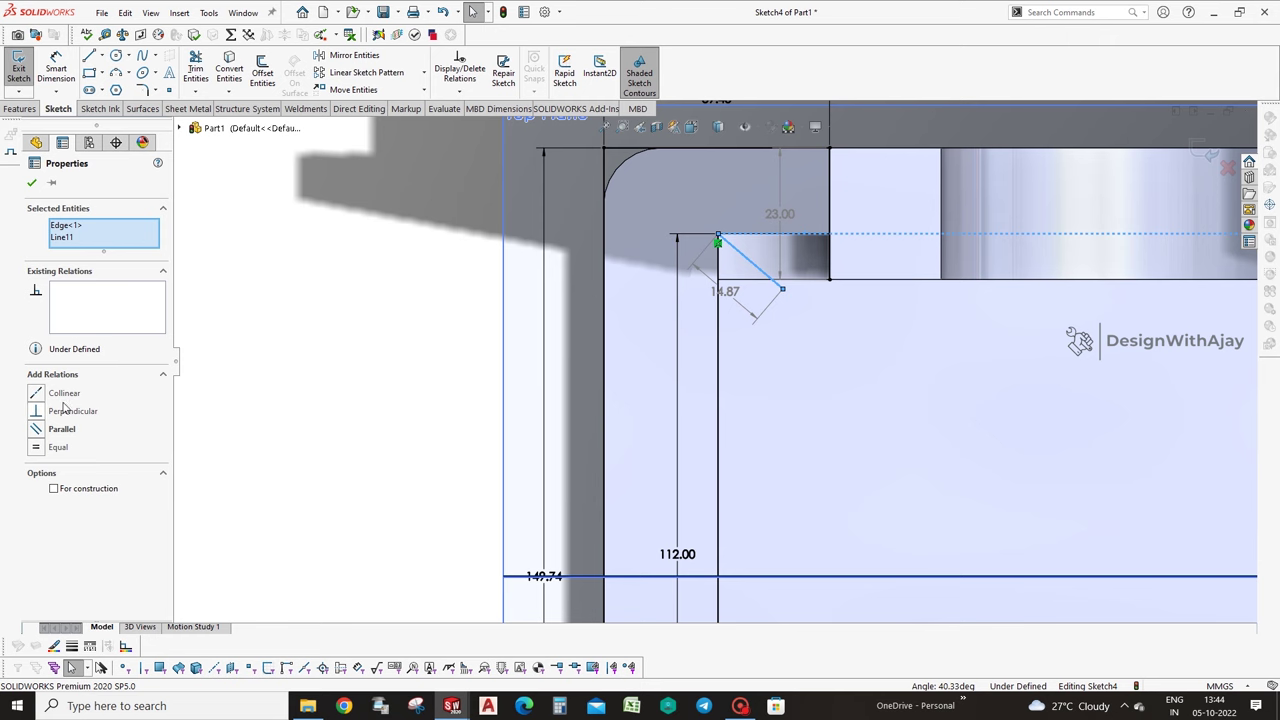
pyautogui.click(64, 409)
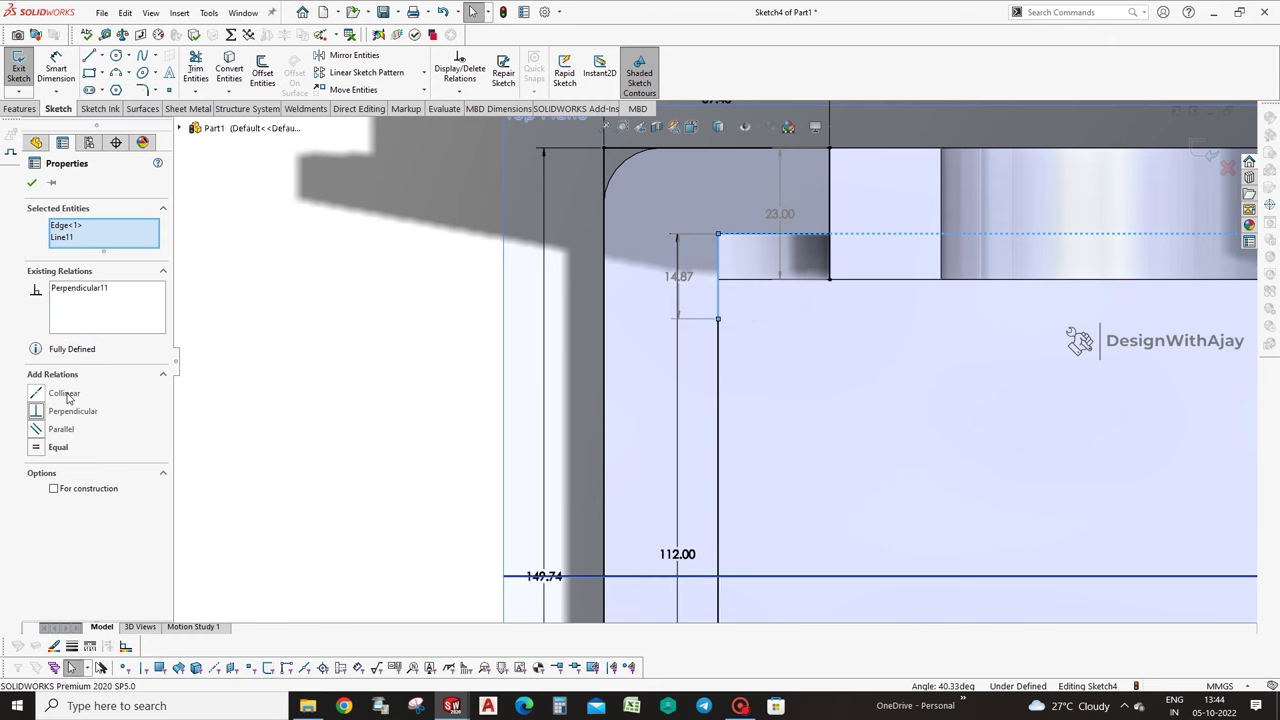
pyautogui.hotkey('ctrl', 'z')
pyautogui.click(64, 393)
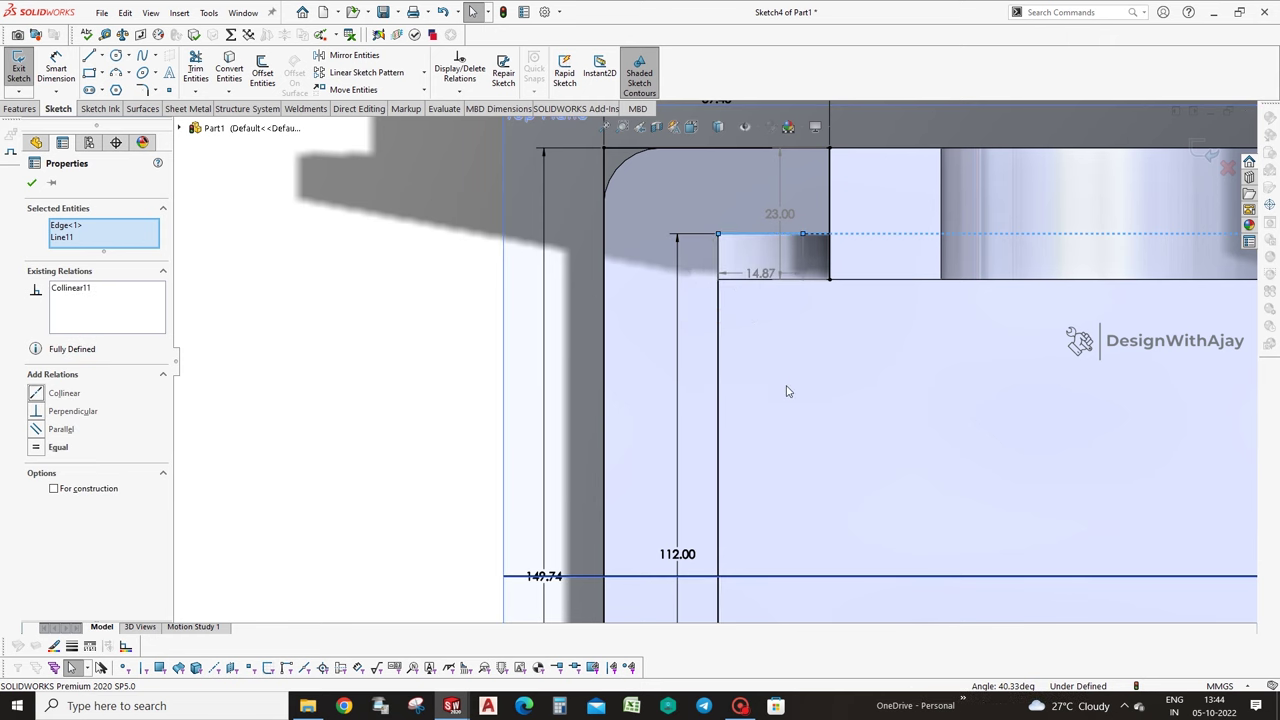
pyautogui.click(822, 250)
pyautogui.scroll(-3, 822, 250)
pyautogui.click(822, 250)
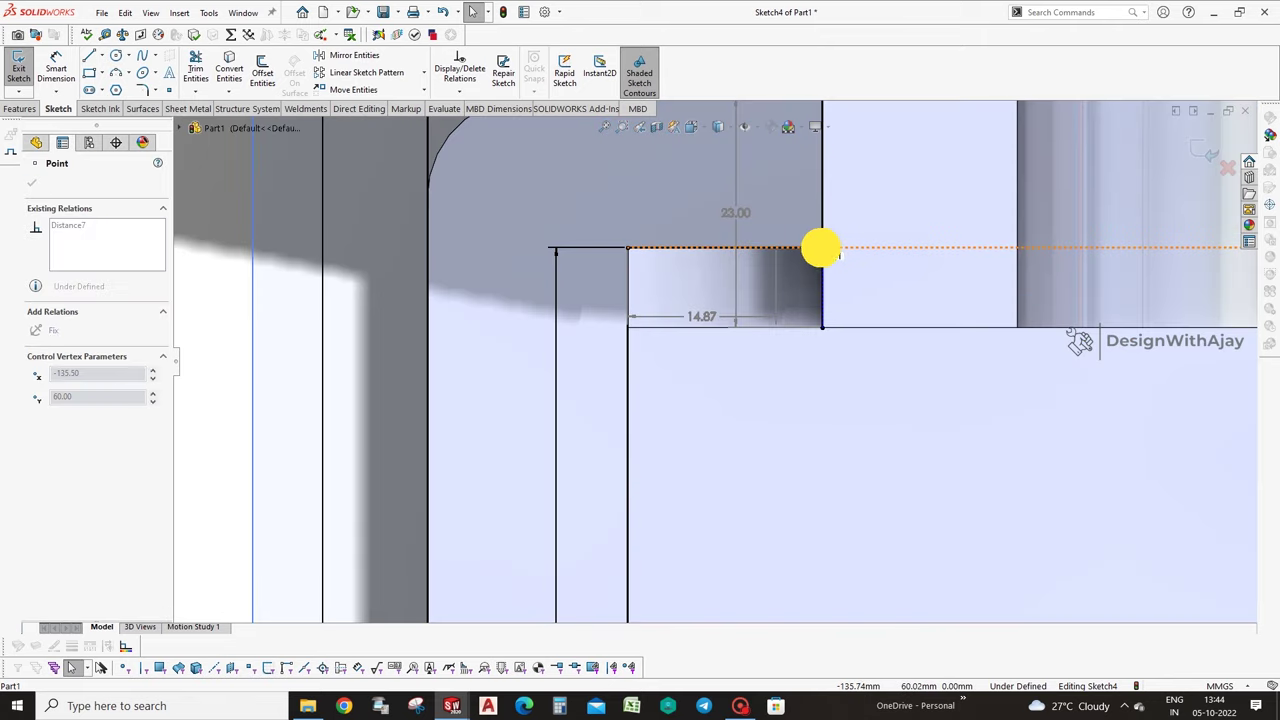
# Try Trim Entities, then rotate the part slightly to inspect the walls.
pyautogui.click(196, 66)
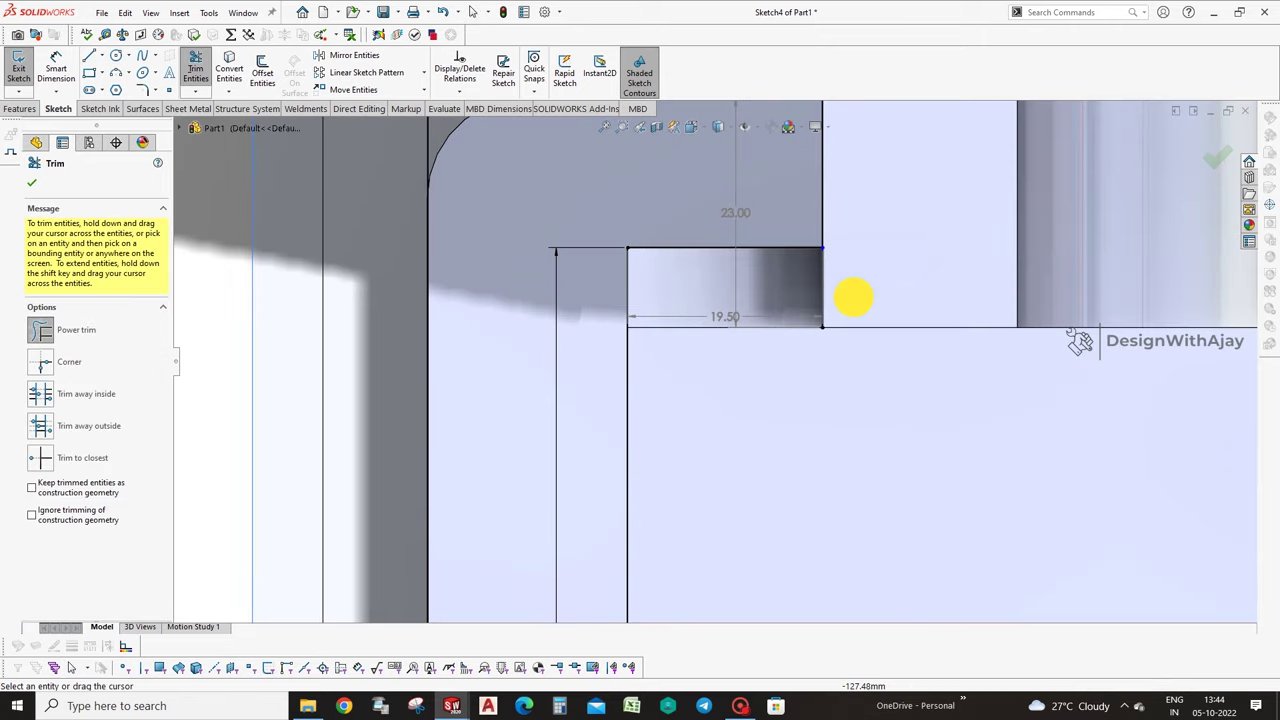
pyautogui.scroll(3, 766, 323)
pyautogui.scroll(2, 654, 331)
pyautogui.press('Escape')
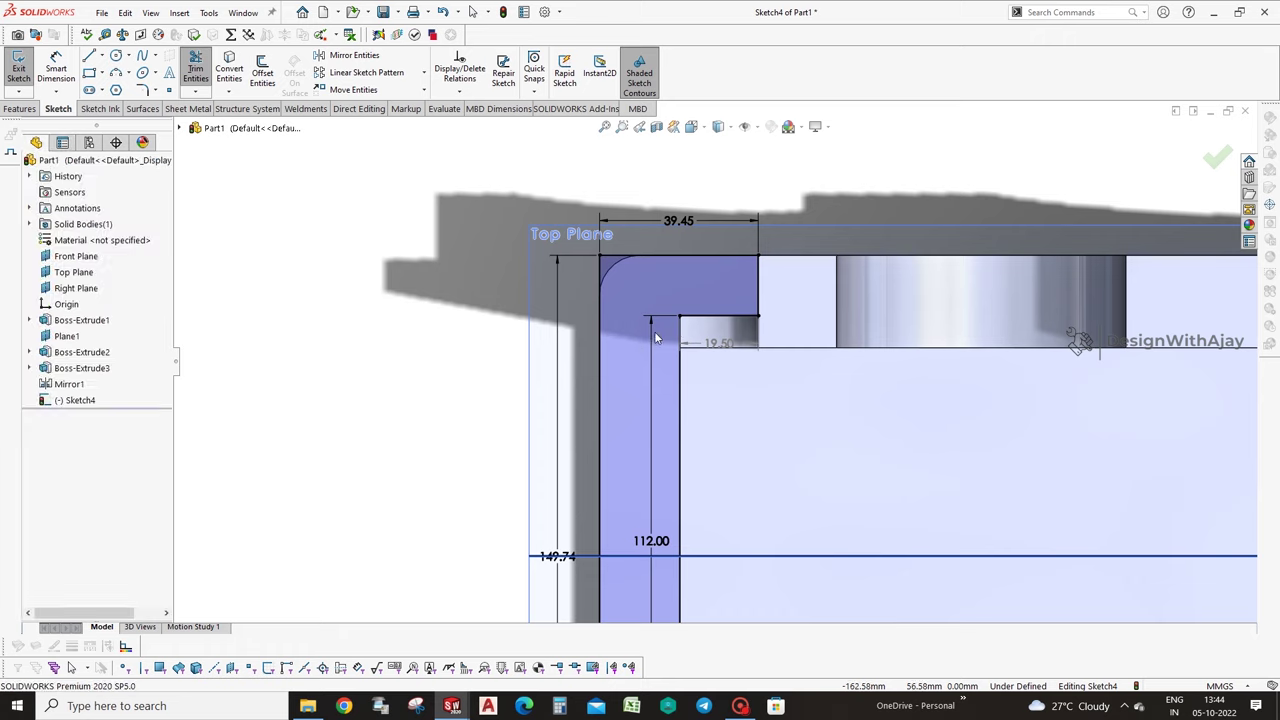
pyautogui.scroll(2, 697, 459)
pyautogui.moveTo(685, 444); pyautogui.dragTo(728, 443, button='middle')
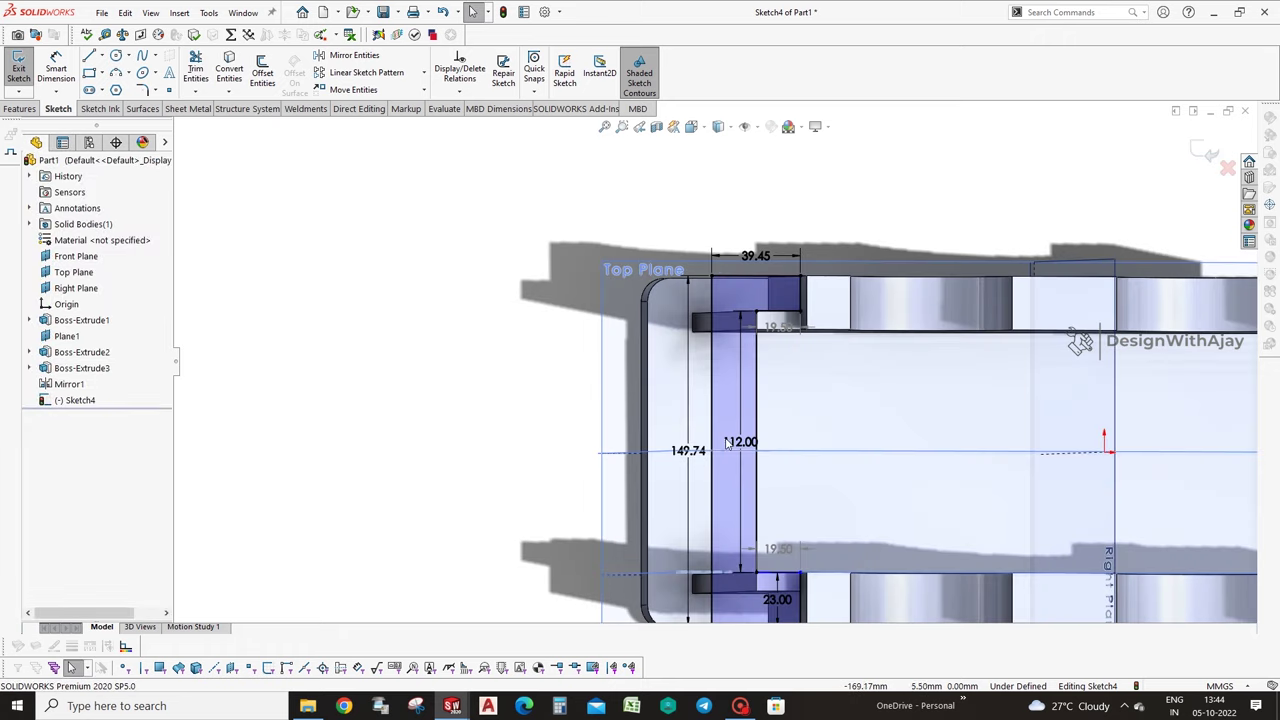
# View the sketch face-on and move the 112.00 dimension to the right.
pyautogui.click(12, 109)
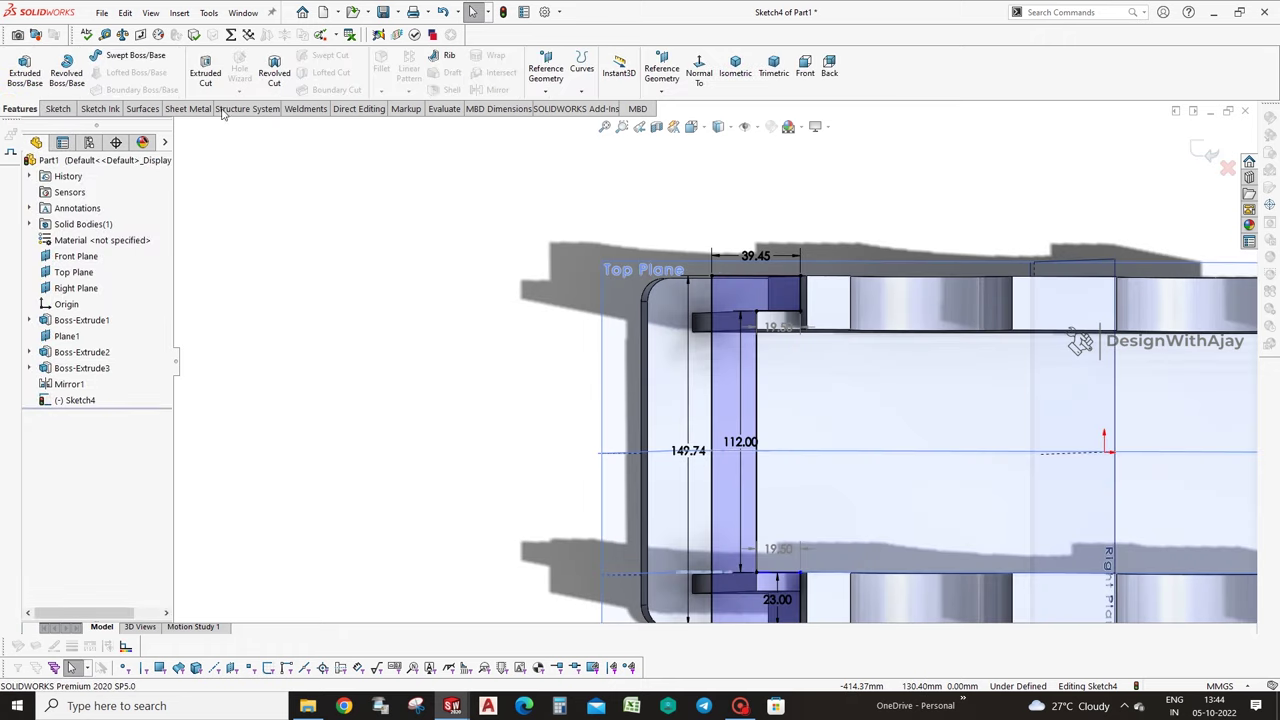
pyautogui.click(707, 85)
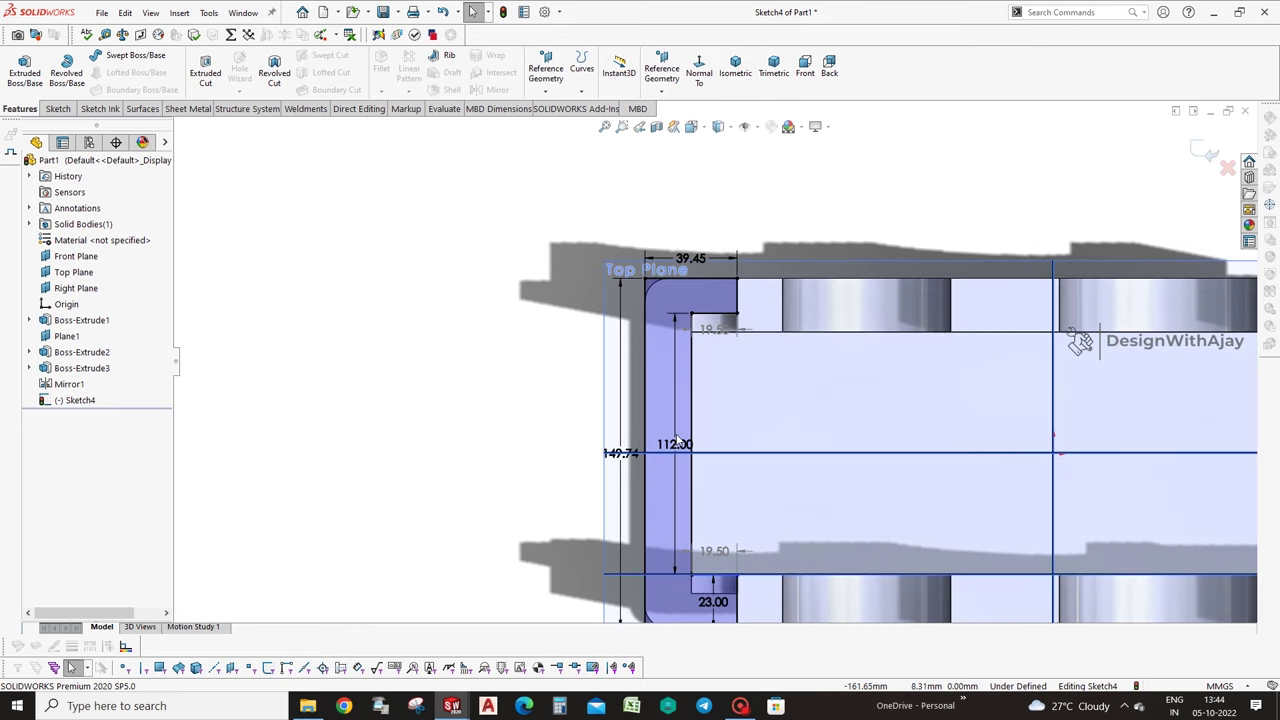
pyautogui.moveTo(677, 452)
pyautogui.mouseDown()
pyautogui.moveTo(766, 430)
pyautogui.moveTo(776, 392)
pyautogui.mouseUp()
pyautogui.scroll(-1, 780, 400)
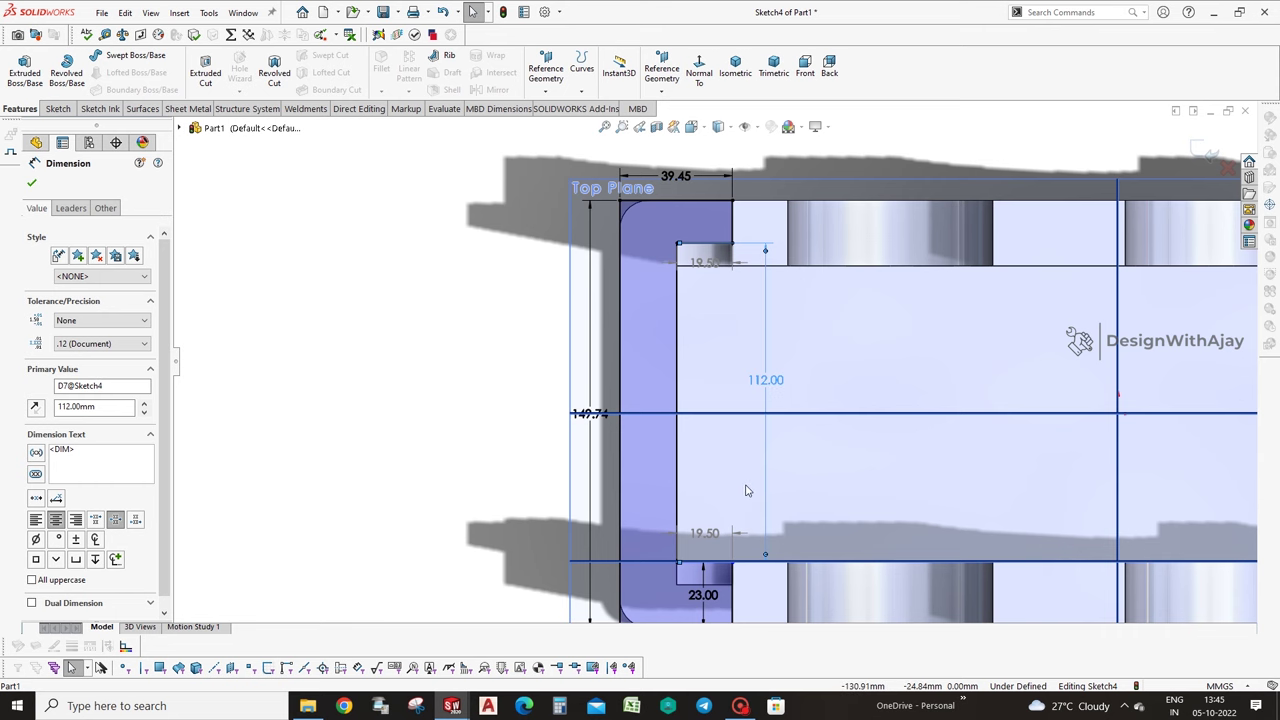
pyautogui.scroll(2, 745, 490)
pyautogui.click(777, 612)
pyautogui.scroll(-3, 725, 497)
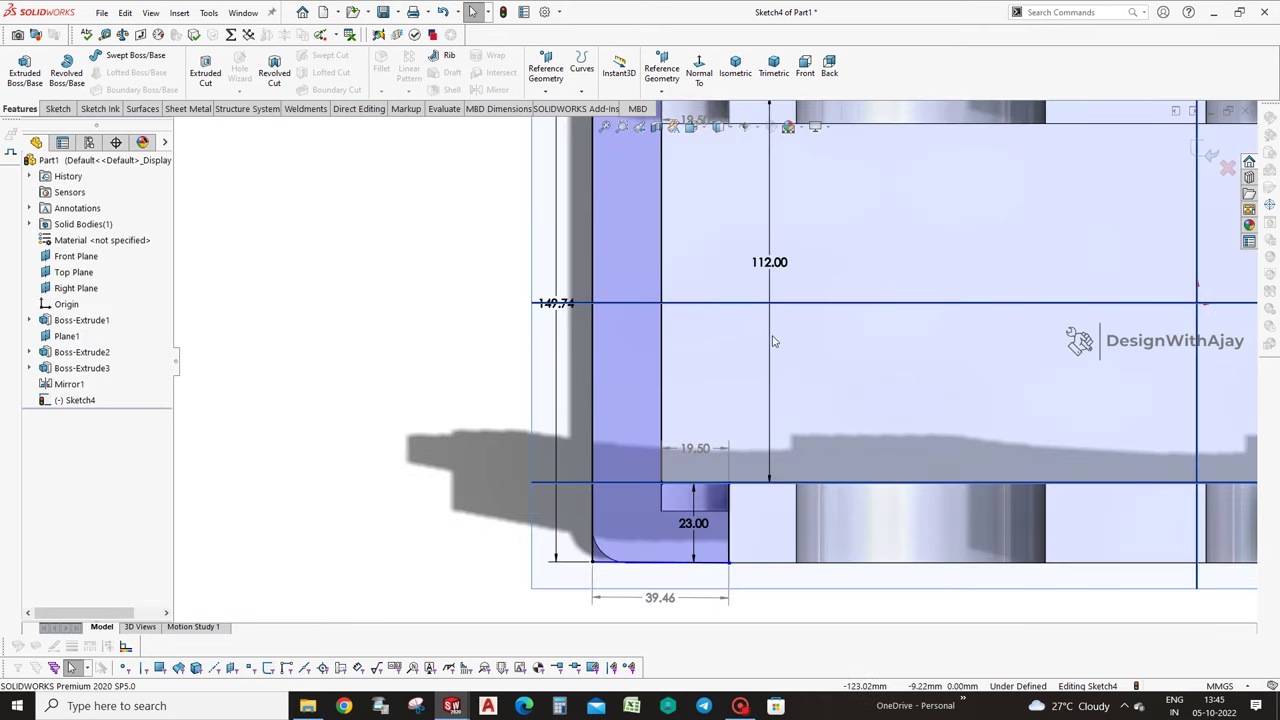
pyautogui.scroll(2, 772, 341)
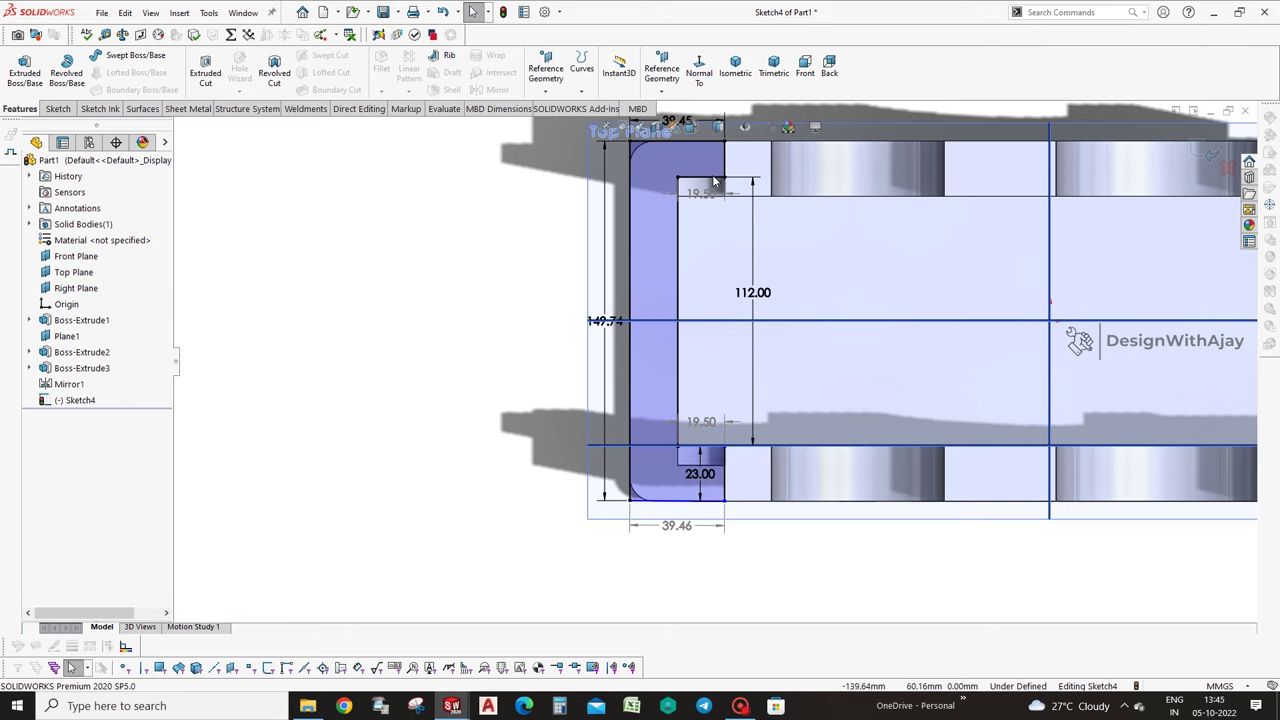
pyautogui.click(707, 185)
pyautogui.scroll(-2, 712, 192)
# Make the short top notch line collinear with the saddle model edge.
pyautogui.press('Escape')
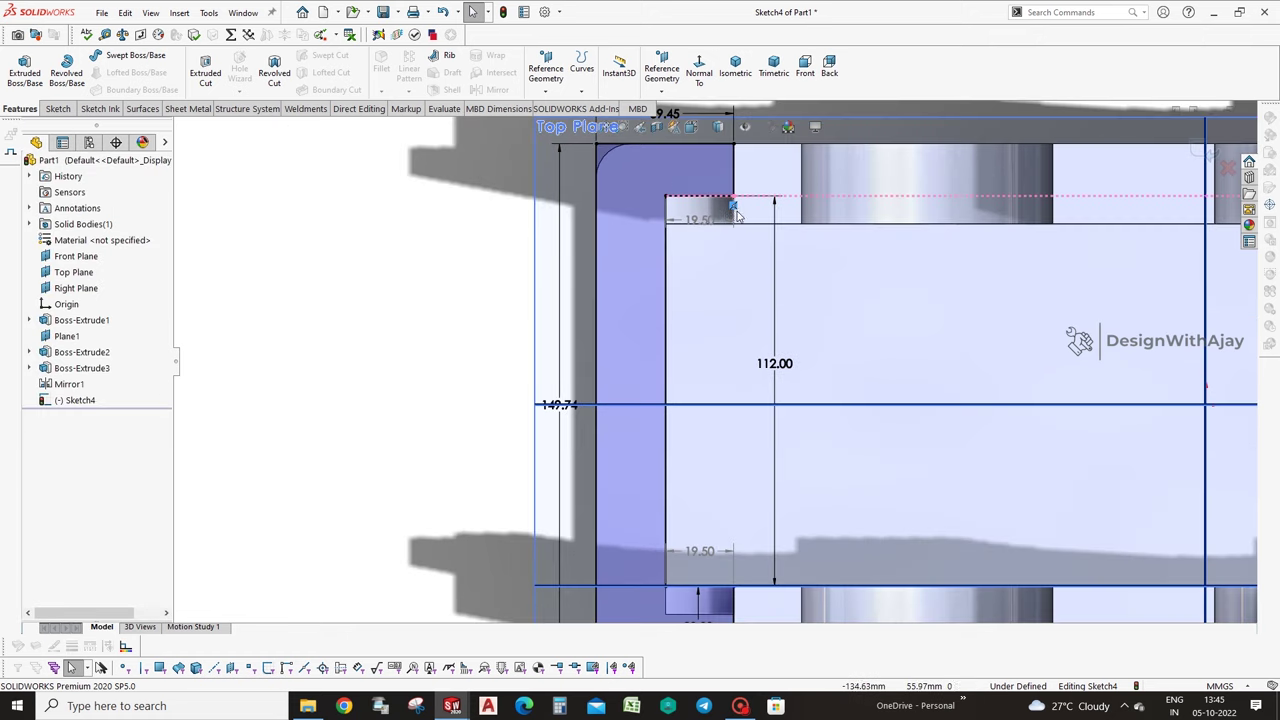
pyautogui.click(694, 196)
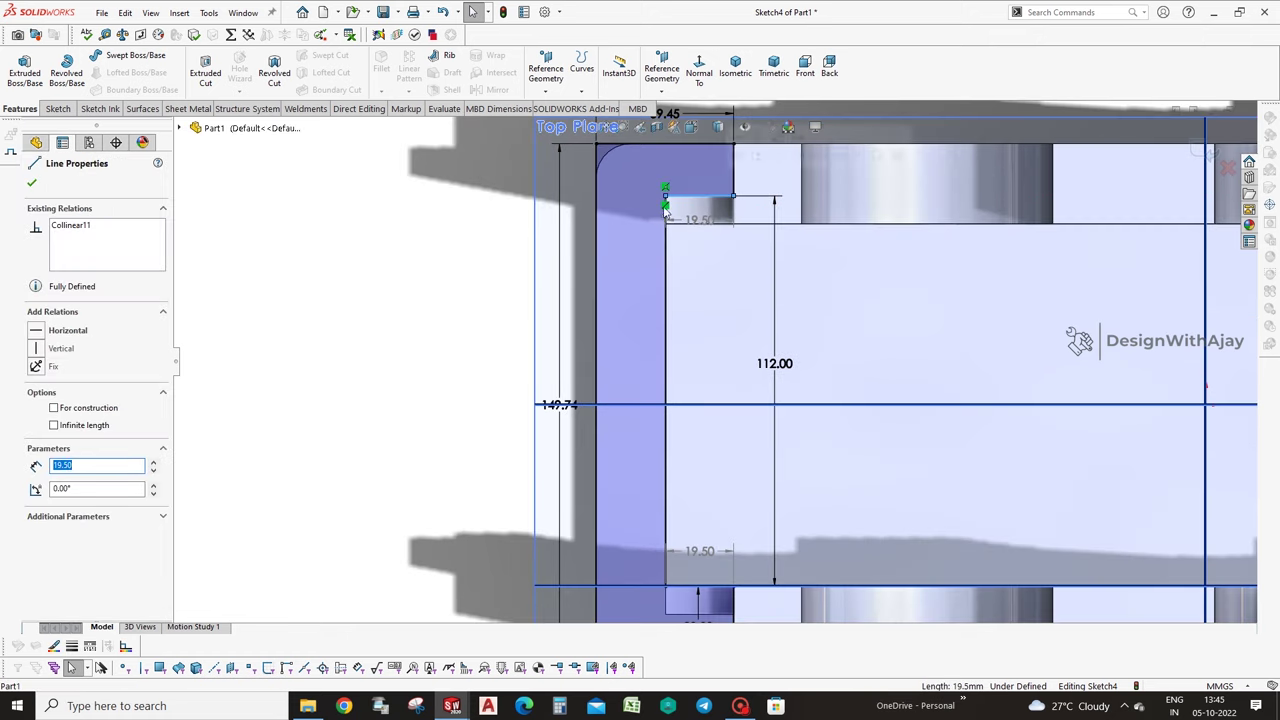
pyautogui.press('Escape')
pyautogui.click(672, 199)
pyautogui.press('Escape')
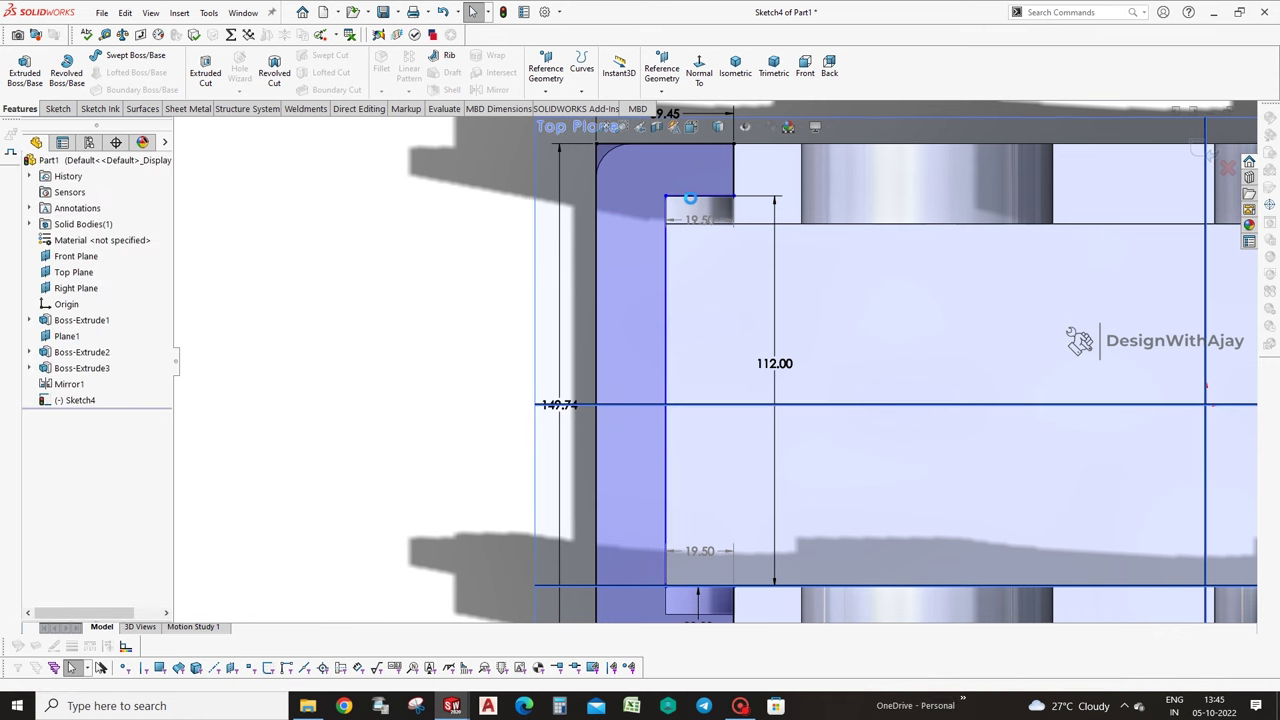
pyautogui.click(701, 222)
pyautogui.scroll(-3, 700, 210)
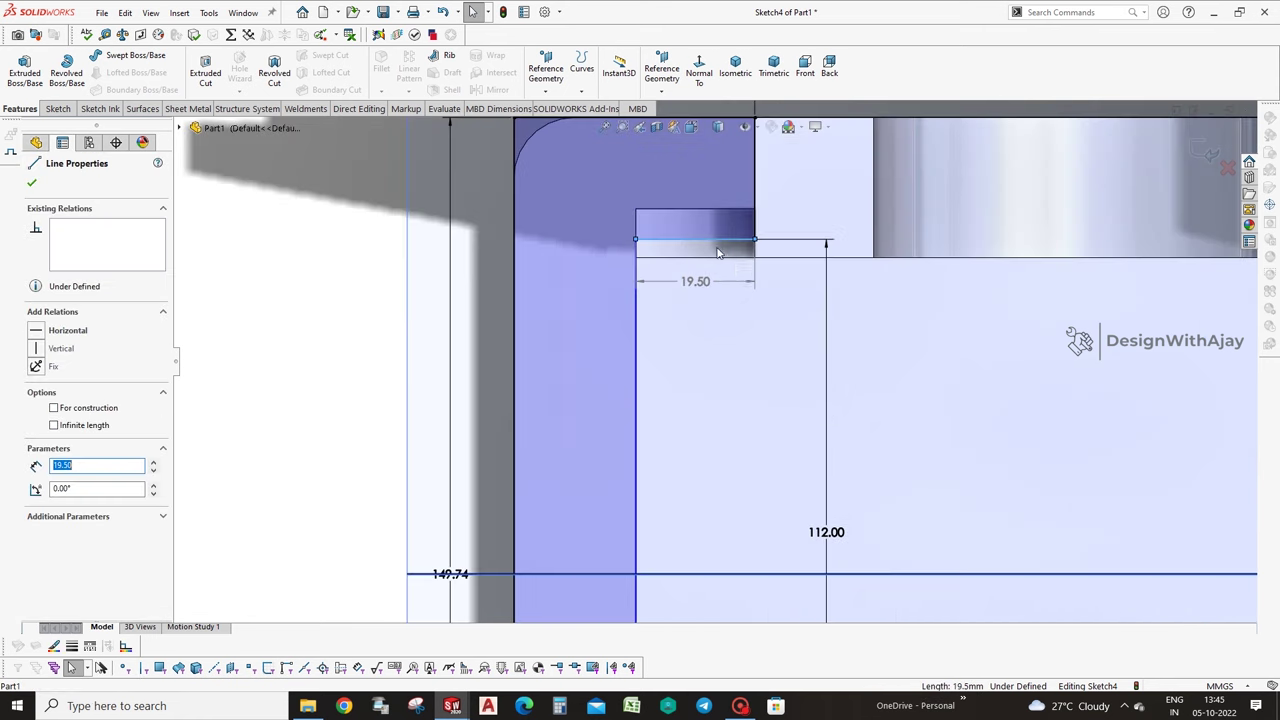
pyautogui.keyDown('ctrl'); pyautogui.click(728, 260); pyautogui.keyUp('ctrl')
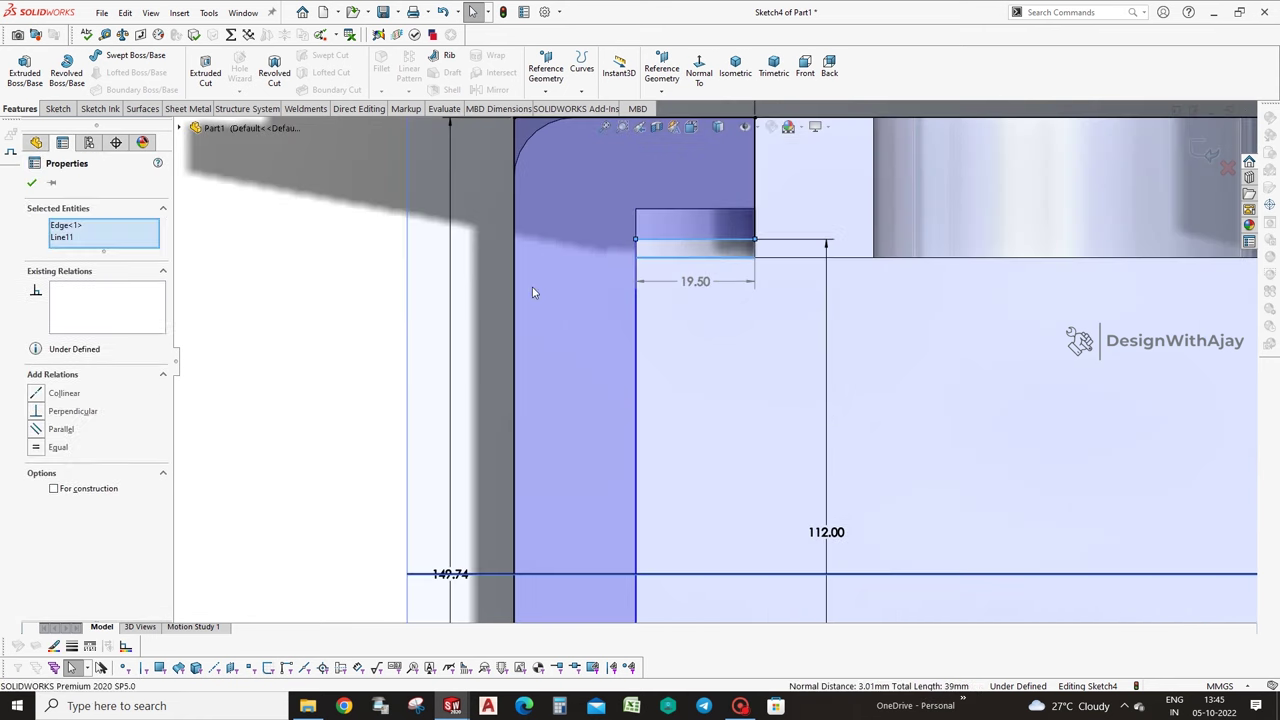
pyautogui.click(55, 393)
pyautogui.click(766, 255)
# From the flipped view, make the bottom notch's diagonal line collinear with the Plane1 edge.
pyautogui.scroll(2, 766, 255)
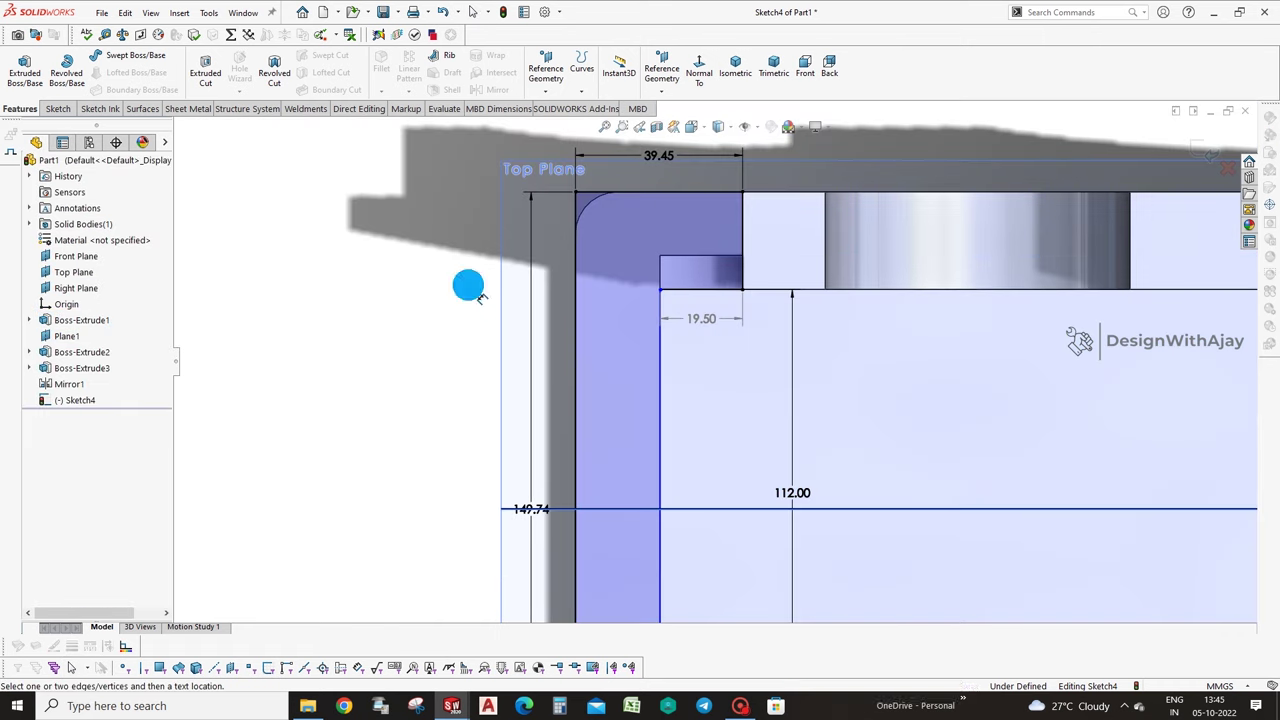
pyautogui.hotkey('ctrl', '8')
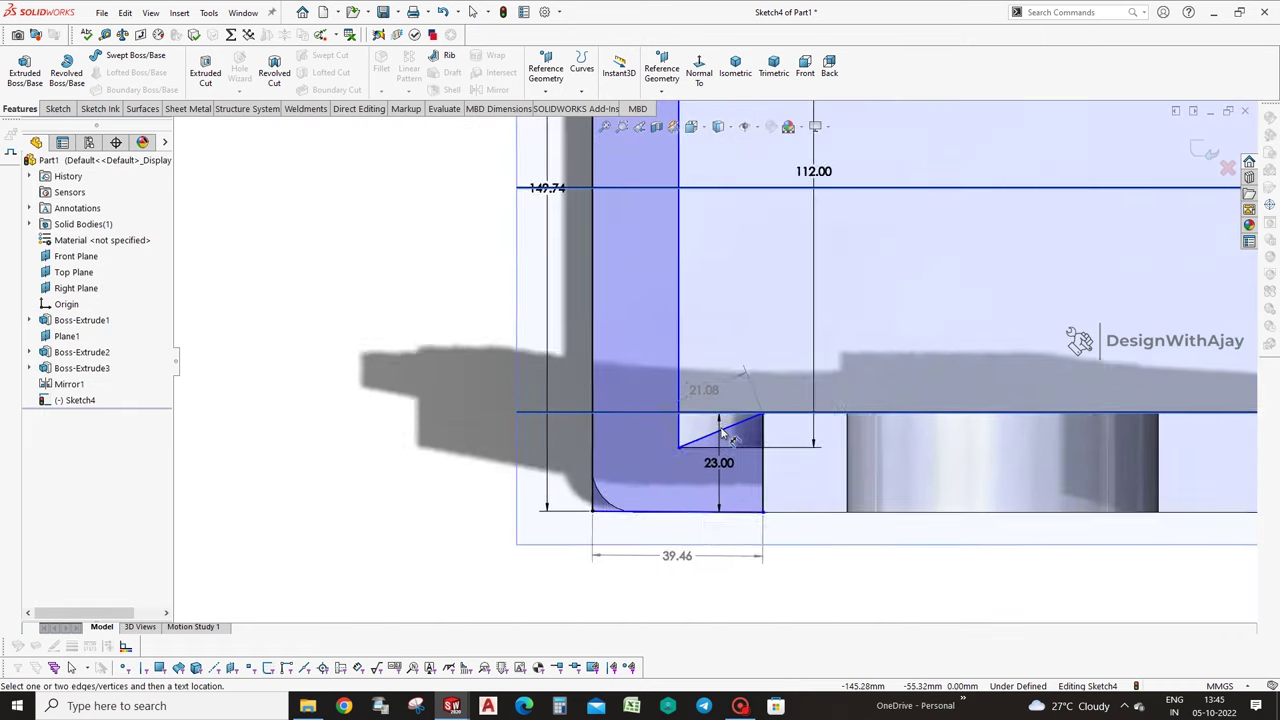
pyautogui.press('Escape')
pyautogui.click(735, 420)
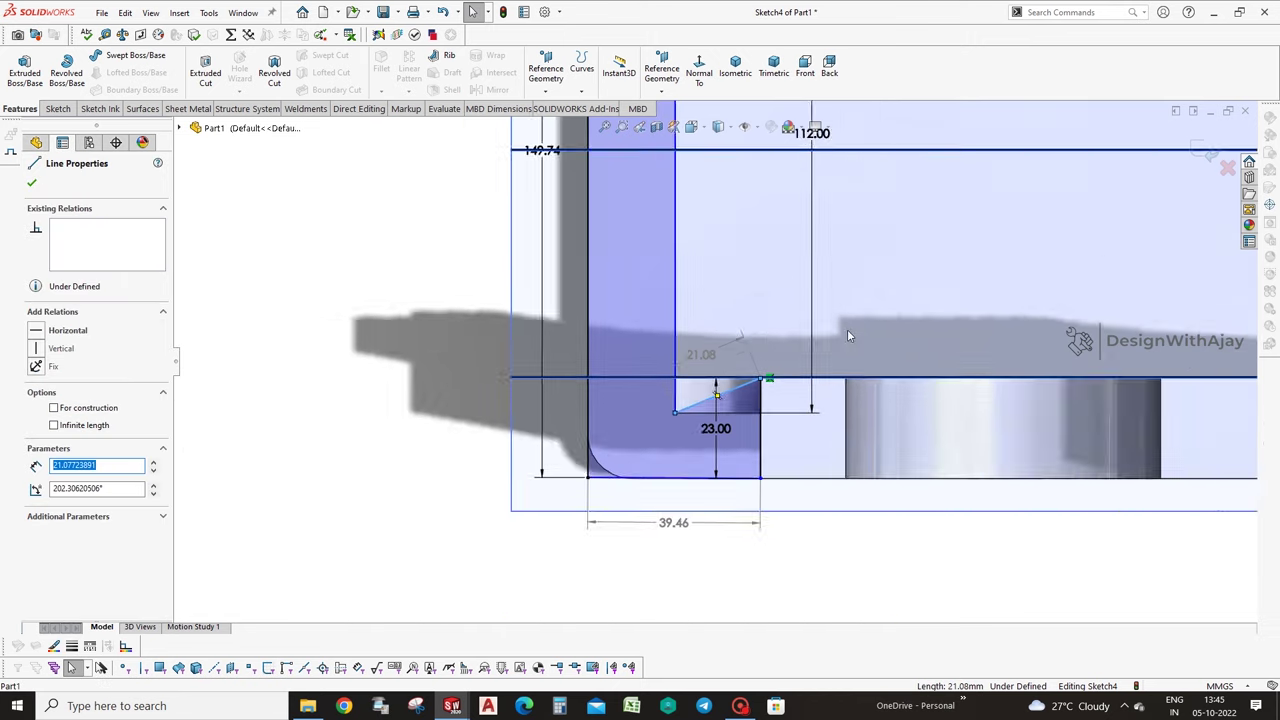
pyautogui.scroll(-2, 847, 335)
pyautogui.click(814, 194)
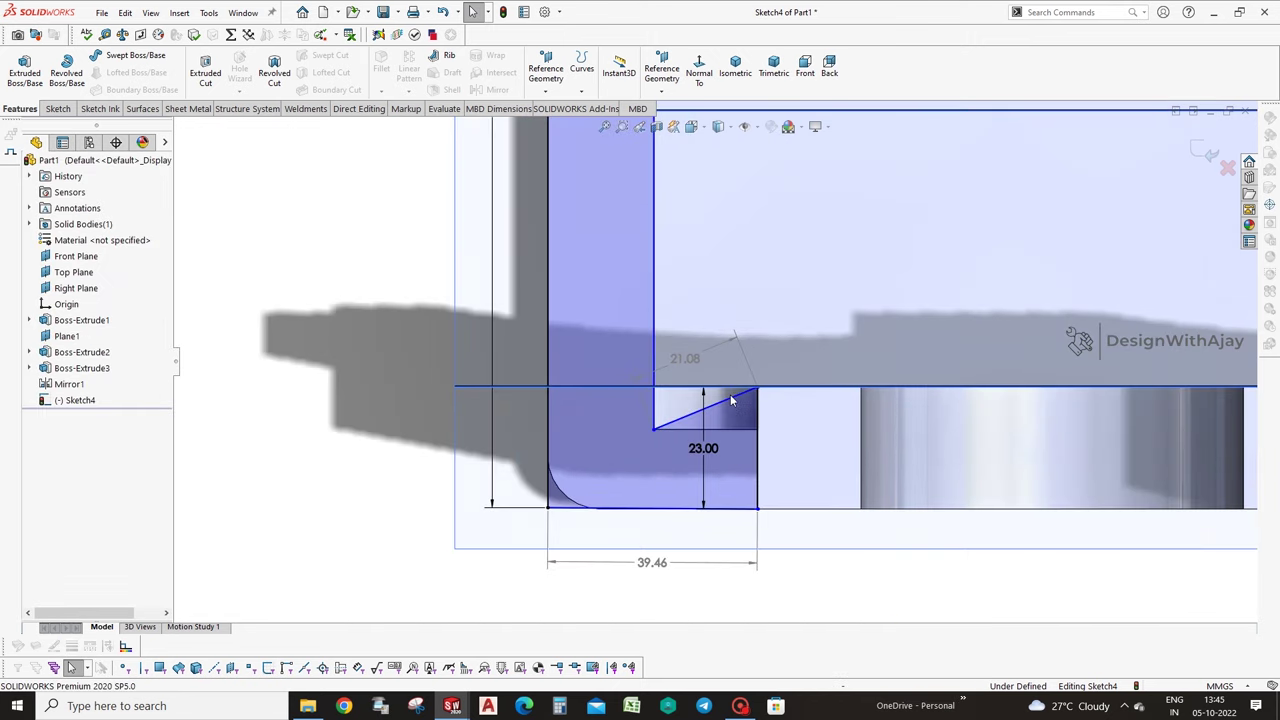
pyautogui.click(728, 398)
pyautogui.keyDown('ctrl'); pyautogui.click(716, 387); pyautogui.keyUp('ctrl')
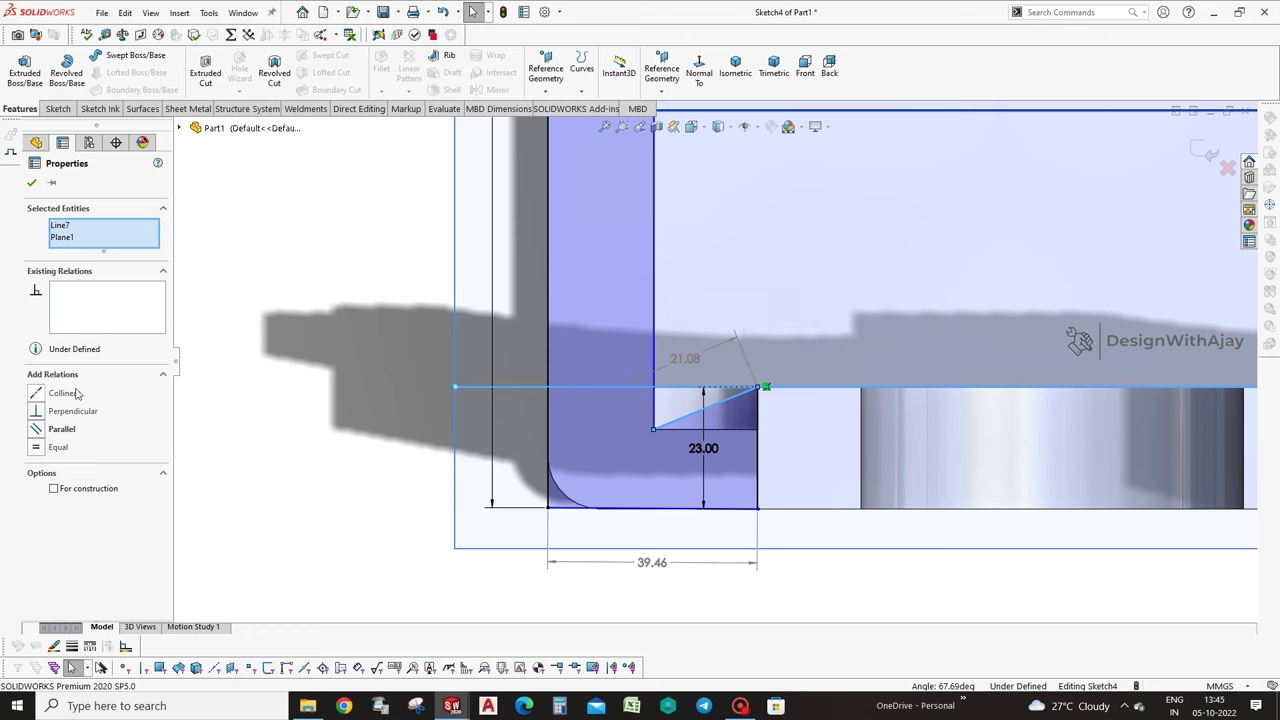
pyautogui.click(74, 393)
pyautogui.scroll(3, 714, 348)
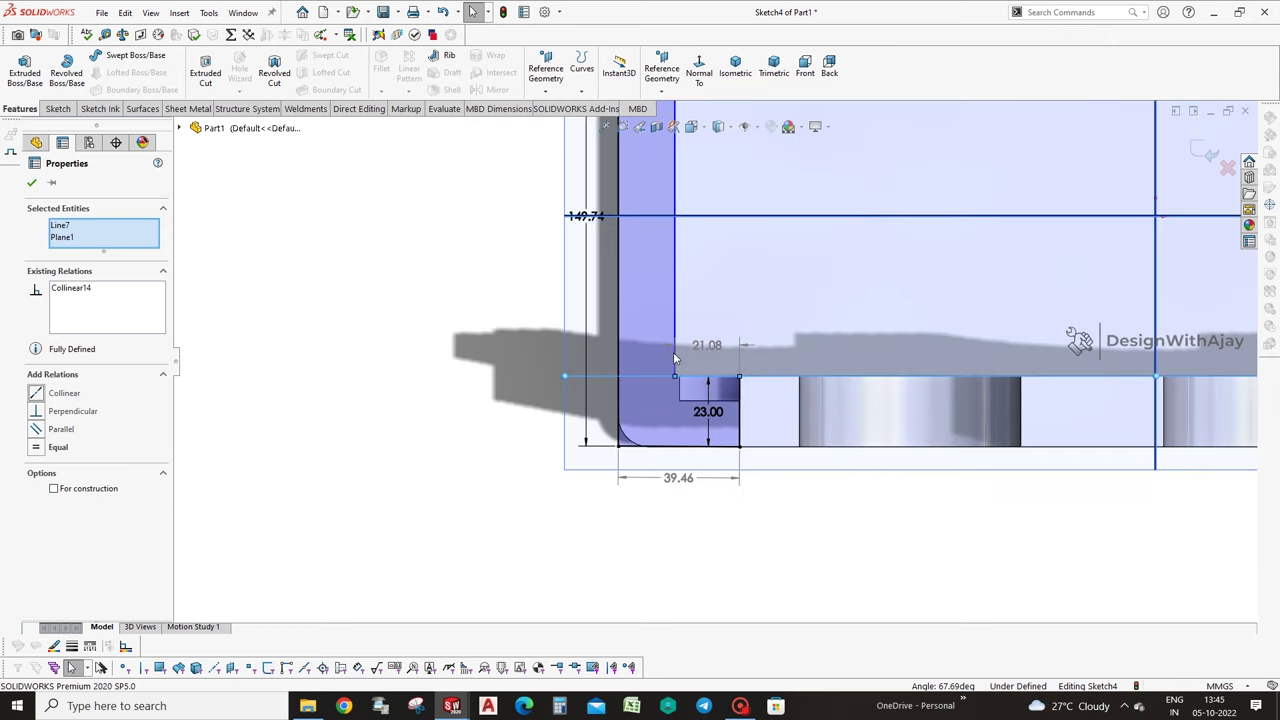
# Make the inner vertical sketch line collinear with its model edge.
pyautogui.click(674, 354)
pyautogui.keyDown('ctrl'); pyautogui.click(644, 404); pyautogui.keyUp('ctrl')
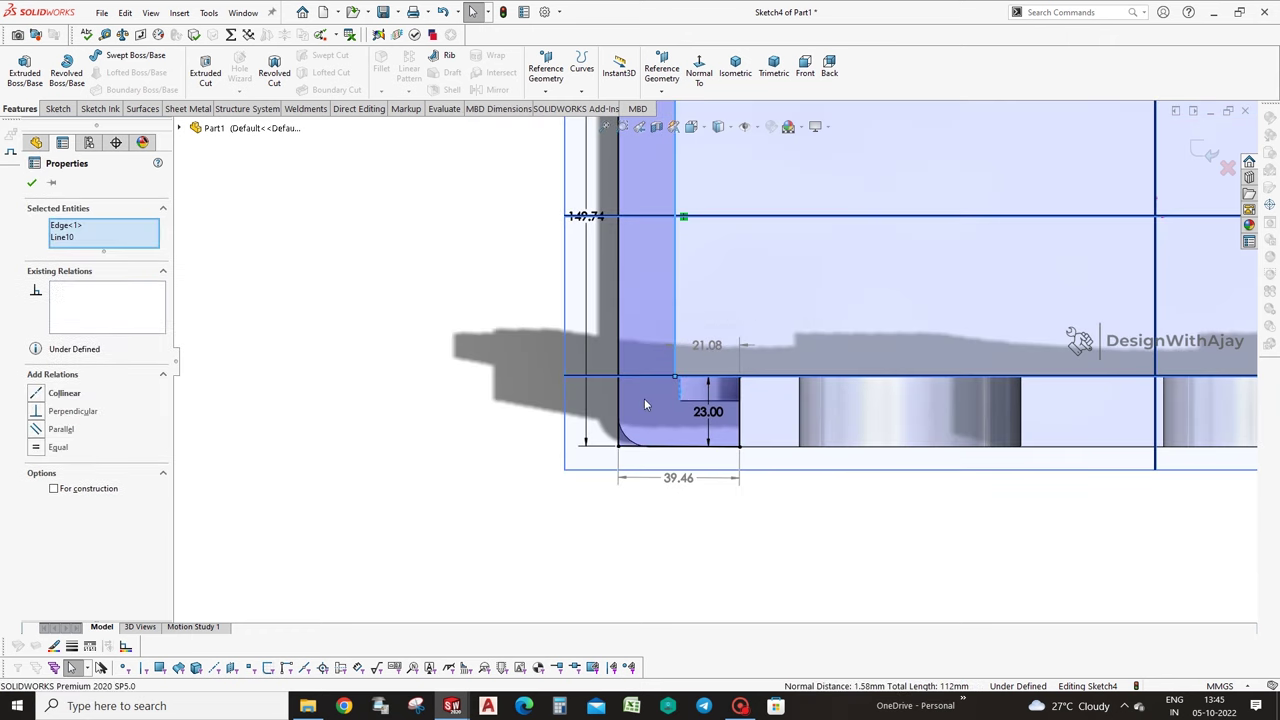
pyautogui.click(37, 393)
pyautogui.click(714, 523)
pyautogui.scroll(3, 700, 420)
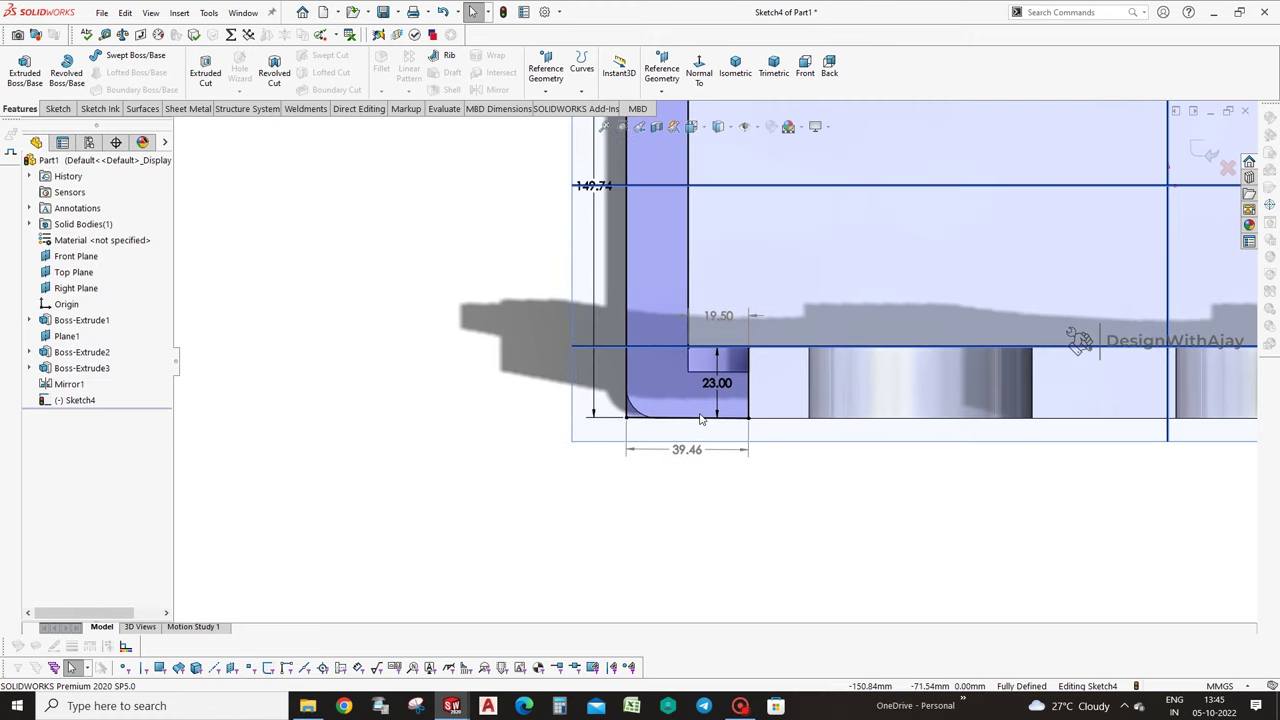
# Delete the 39.46 width dimension and the left vertical dimension.
pyautogui.click(703, 437)
pyautogui.click(650, 277)
pyautogui.press('Delete')
pyautogui.scroll(3, 650, 250)
pyautogui.scroll(-4, 650, 230)
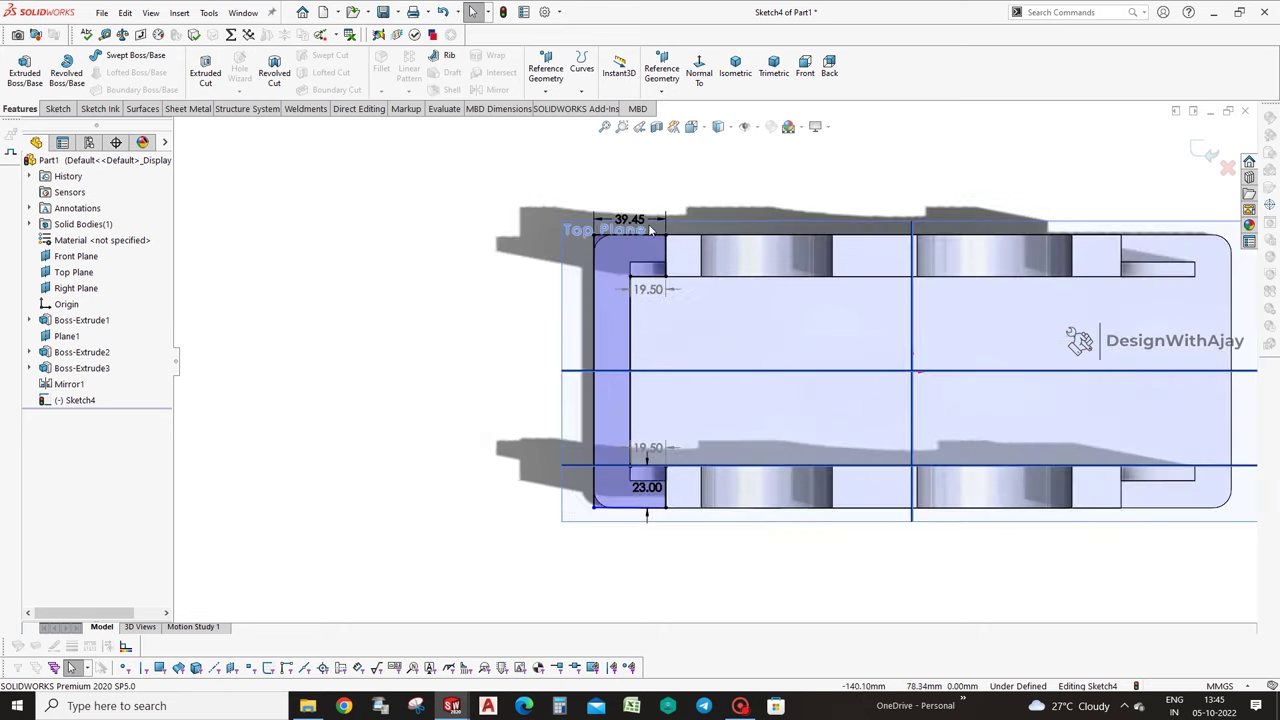
pyautogui.scroll(-3, 655, 250)
pyautogui.scroll(-2, 662, 285)
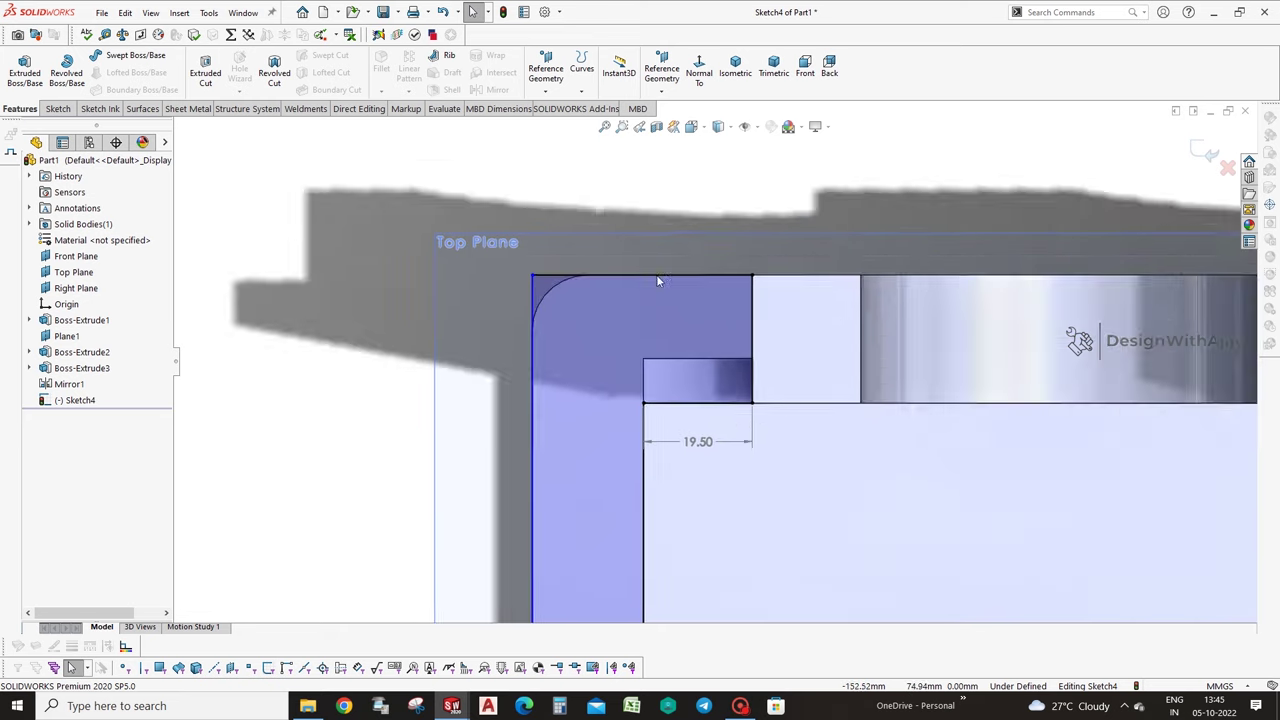
pyautogui.scroll(-2, 596, 281)
# Move the left outer line outward and make it collinear with the model edge.
pyautogui.click(600, 295)
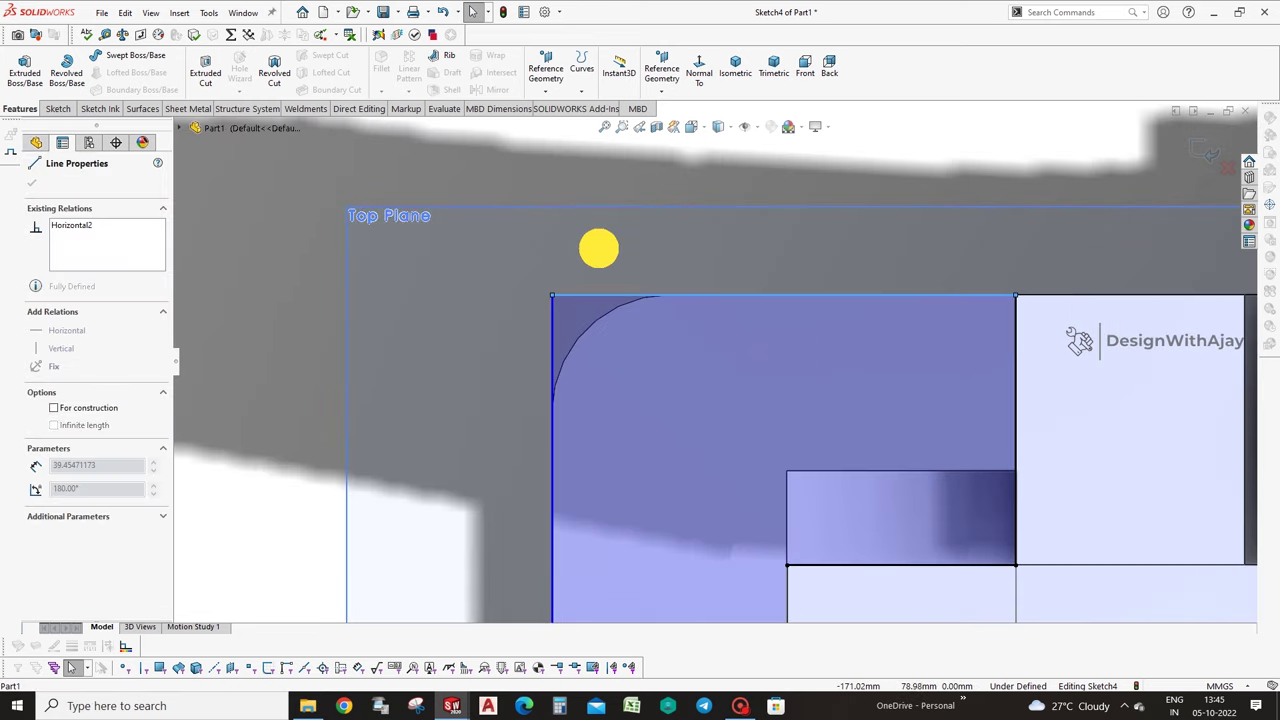
pyautogui.click(547, 330)
pyautogui.moveTo(551, 325); pyautogui.dragTo(525, 330)
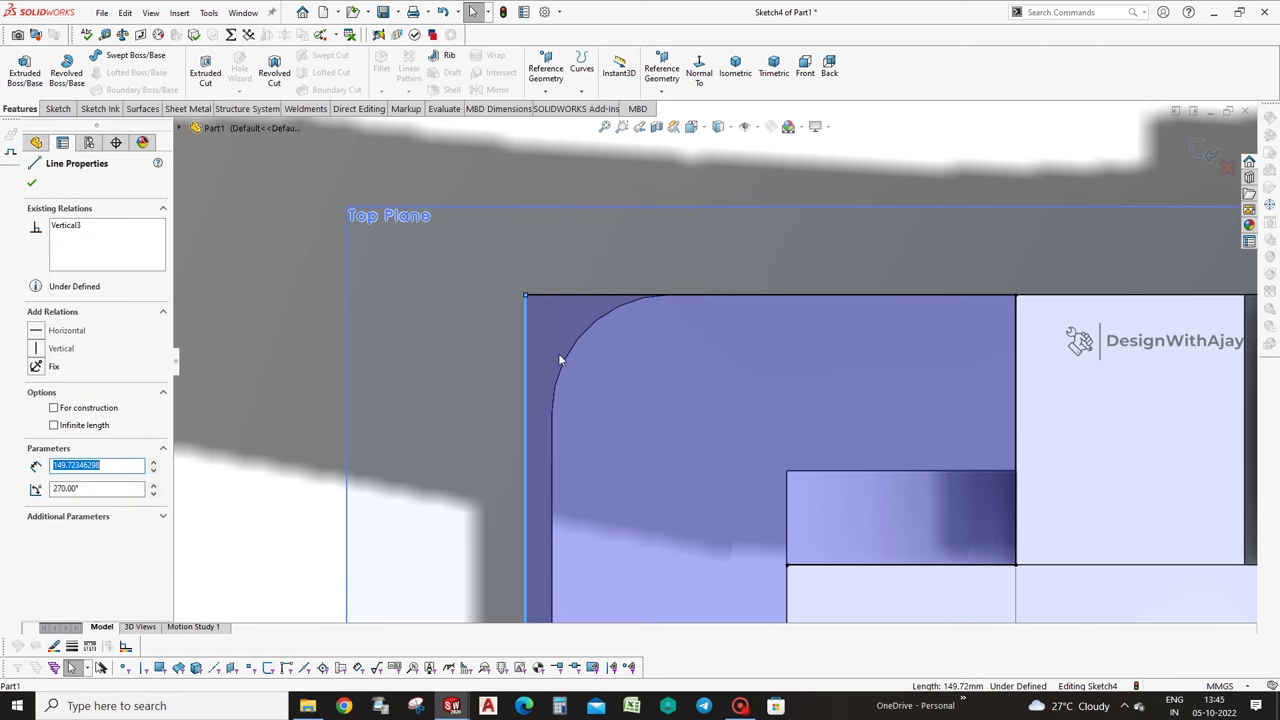
pyautogui.keyDown('ctrl'); pyautogui.click(552, 430); pyautogui.keyUp('ctrl')
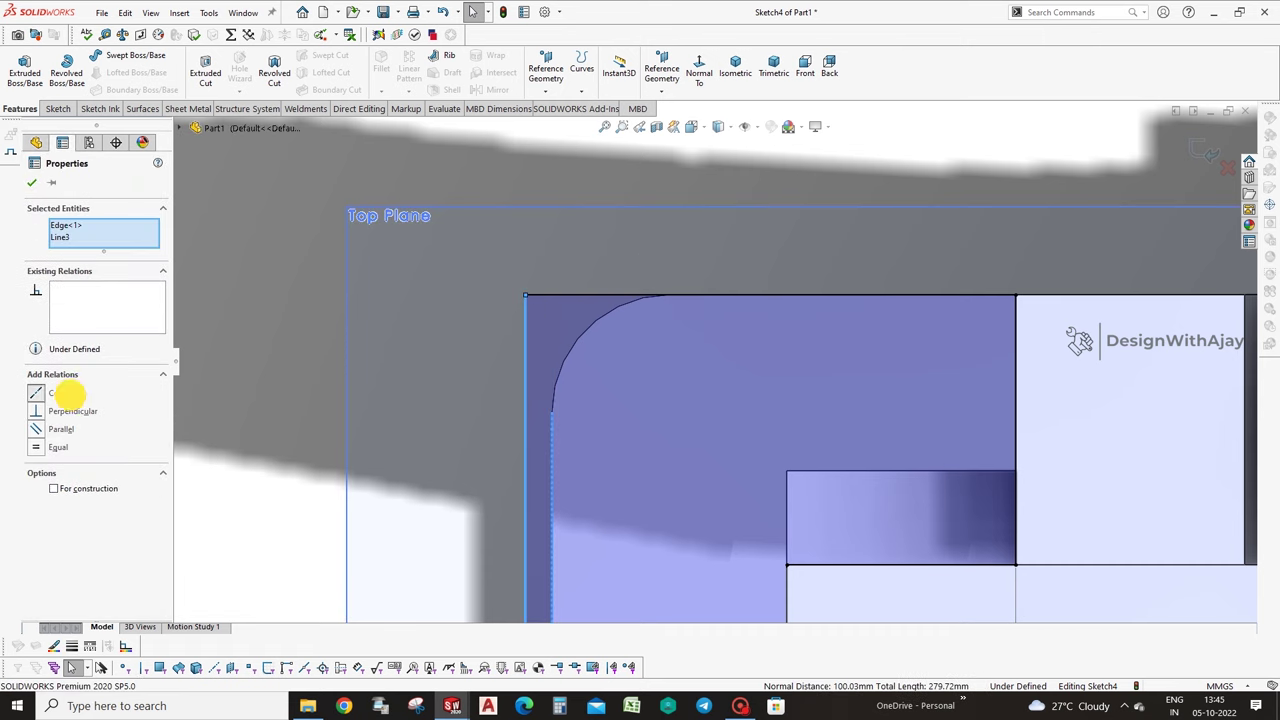
pyautogui.click(62, 393)
pyautogui.scroll(2, 366, 443)
pyautogui.scroll(2, 500, 471)
pyautogui.scroll(-2, 486, 451)
pyautogui.scroll(-3, 445, 486)
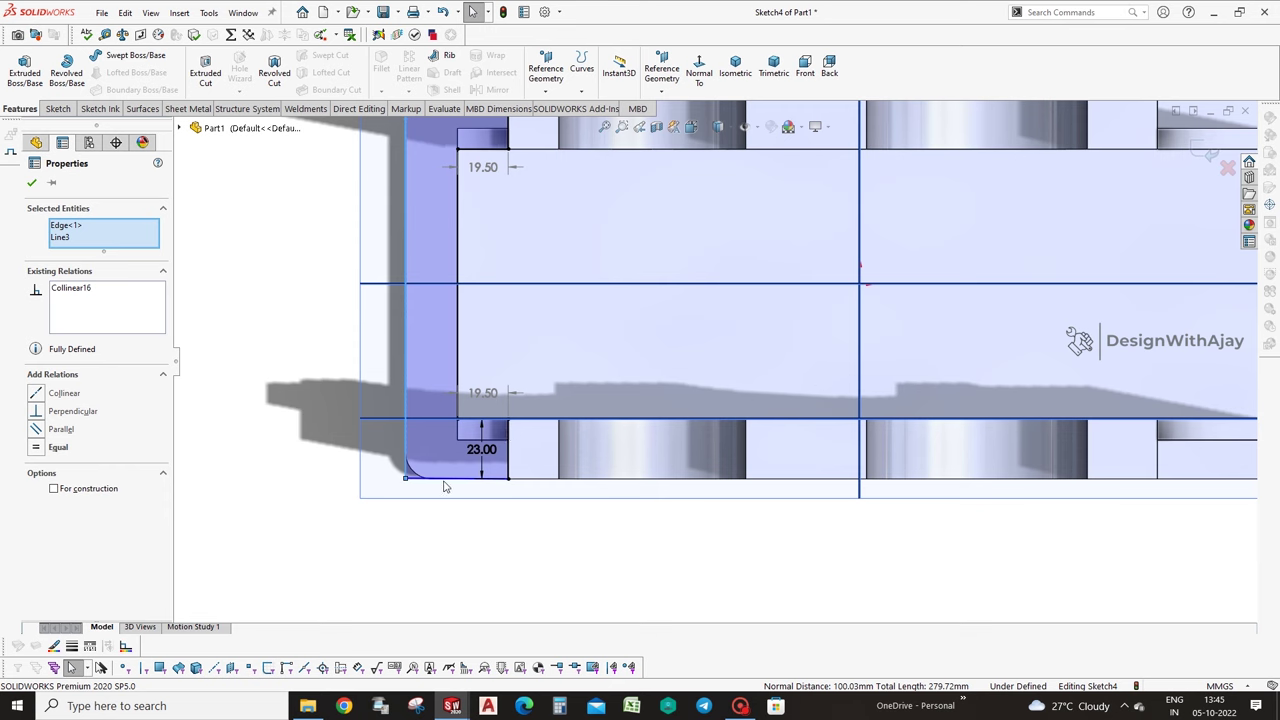
# Make the bottom sketch line horizontal.
pyautogui.click(446, 481)
pyautogui.click(38, 340)
pyautogui.click(483, 566)
pyautogui.scroll(-2, 477, 481)
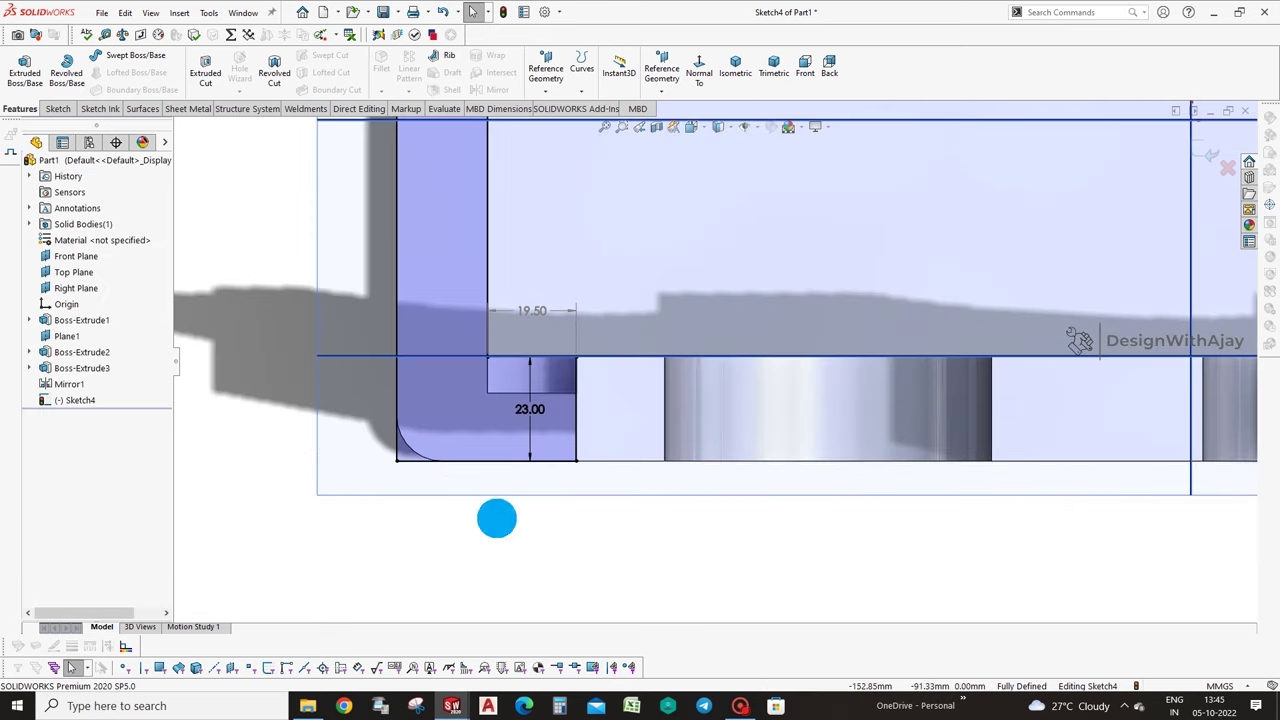
# Dimension the left wall width to 20.00 mm.
pyautogui.click(489, 278)
pyautogui.keyDown('ctrl'); pyautogui.click(396, 278); pyautogui.keyUp('ctrl')
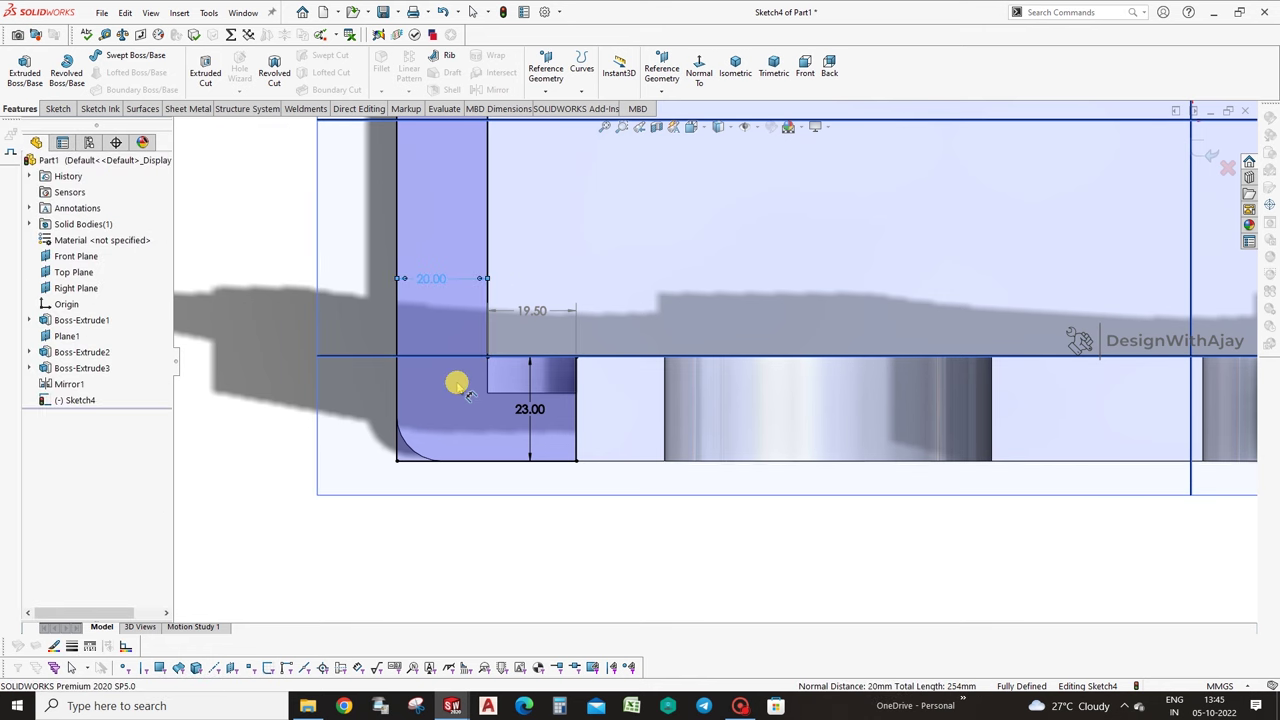
pyautogui.scroll(1, 606, 531)
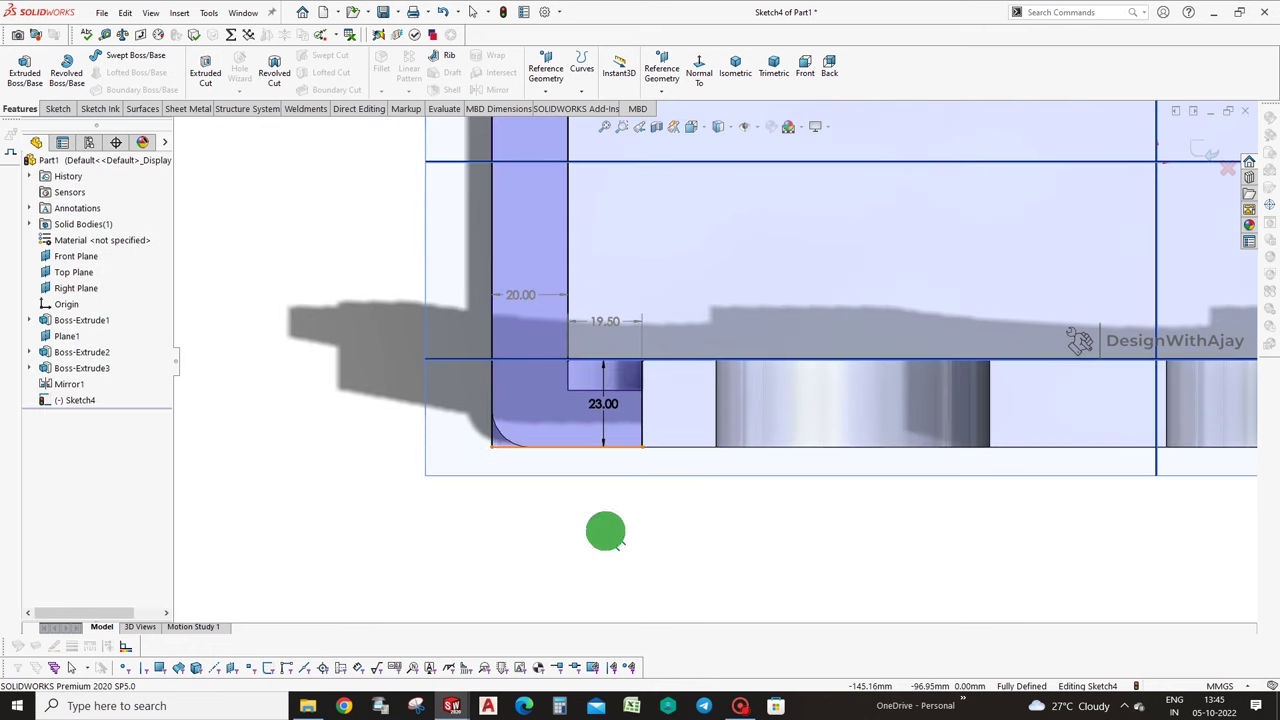
pyautogui.scroll(3, 606, 531)
pyautogui.scroll(-1, 903, 323)
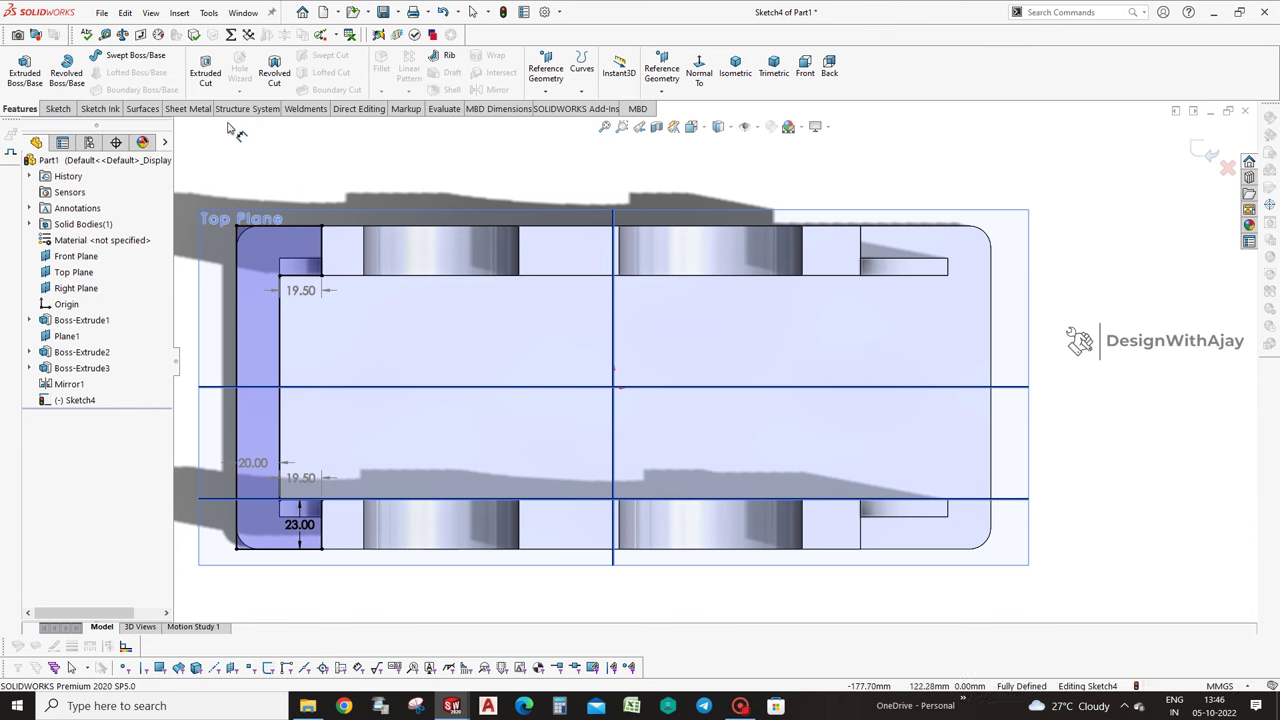
pyautogui.click(58, 108)
pyautogui.click(89, 55)
pyautogui.scroll(3, 920, 245)
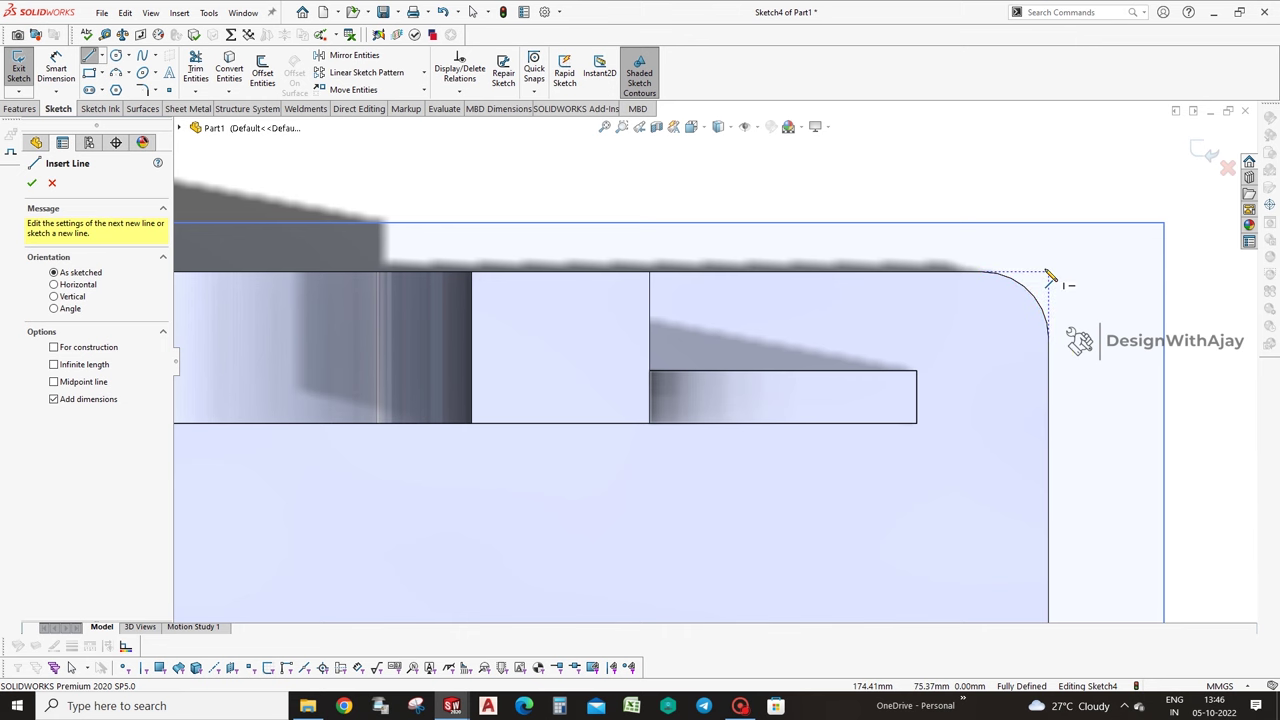
# Sketch a first L-shaped line chain at the right end, then delete the mistaken lines.
pyautogui.click(1053, 279)
pyautogui.scroll(-3, 960, 560)
pyautogui.scroll(-3, 880, 555)
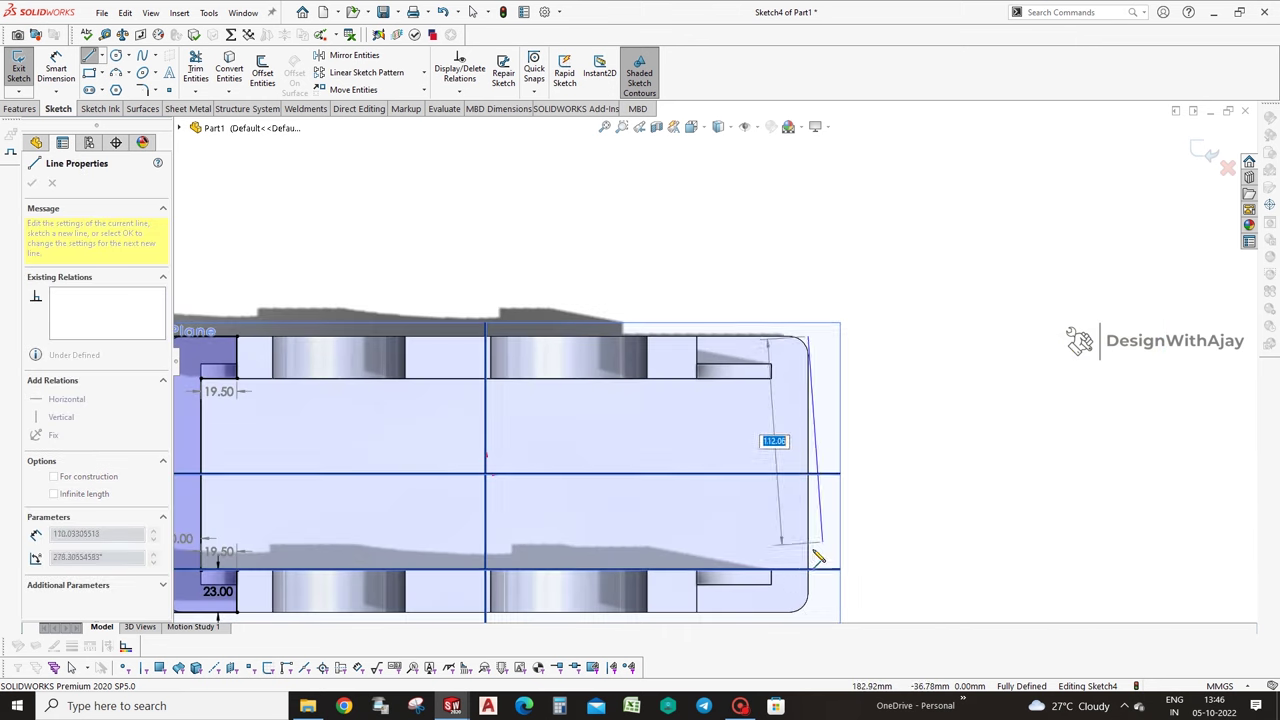
pyautogui.scroll(-1, 808, 605)
pyautogui.click(760, 602)
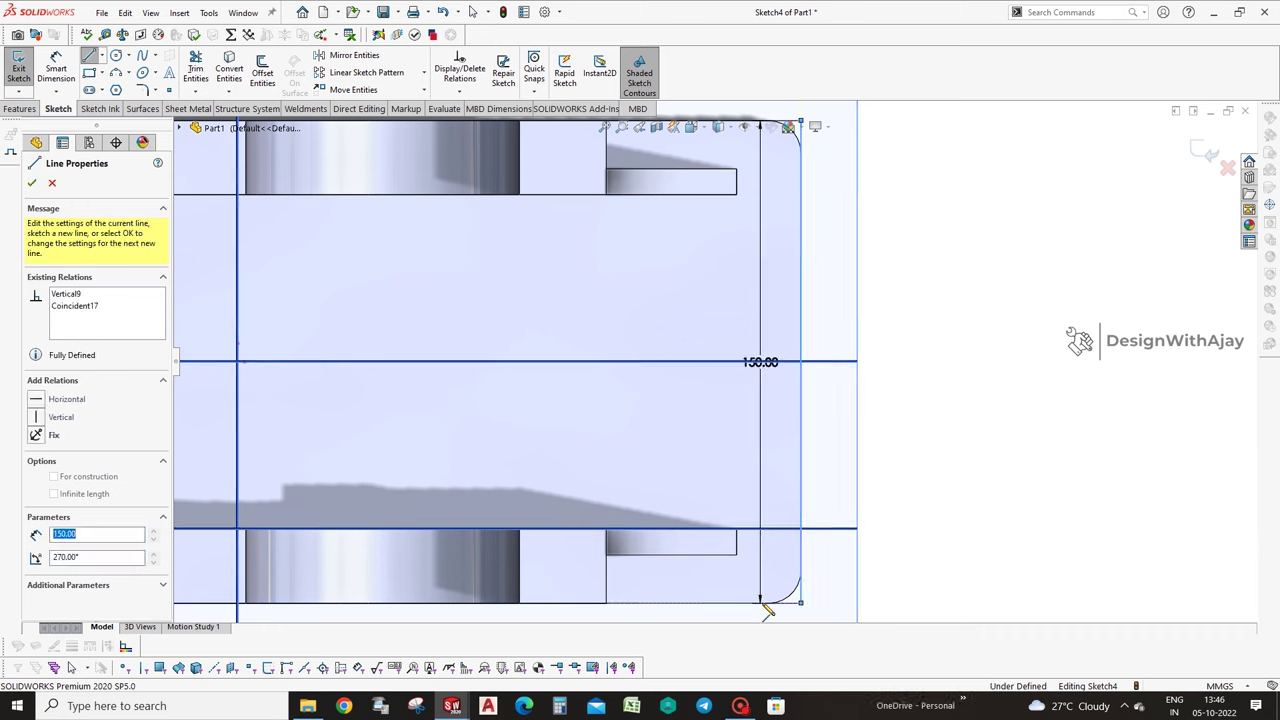
pyautogui.click(606, 602)
pyautogui.click(606, 529)
pyautogui.click(736, 529)
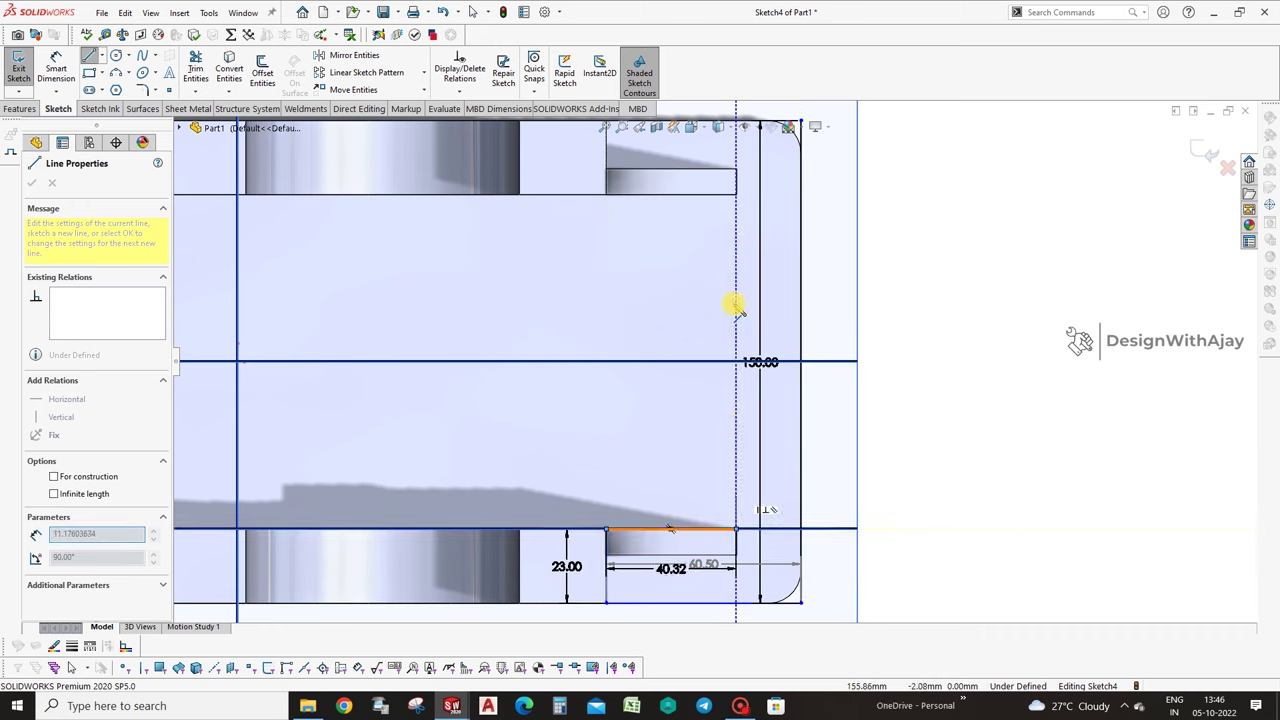
pyautogui.click(737, 173)
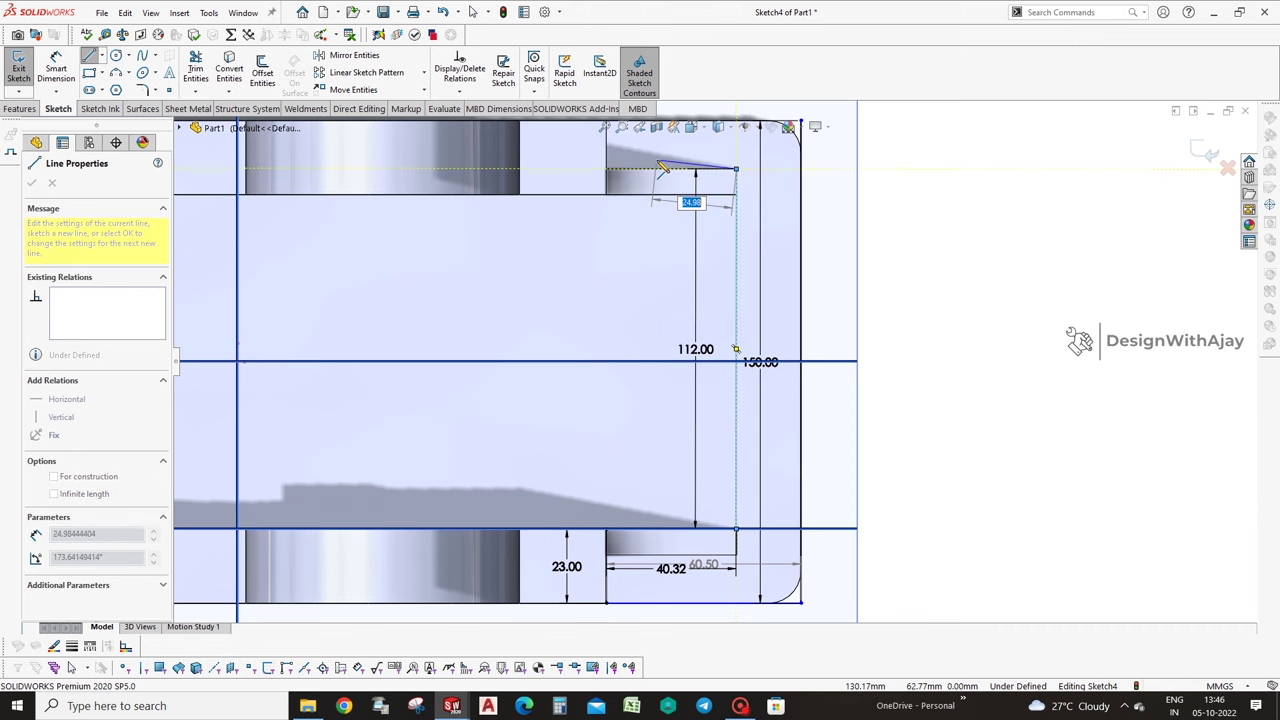
pyautogui.scroll(-4, 729, 187)
pyautogui.press('Escape')
pyautogui.click(745, 225)
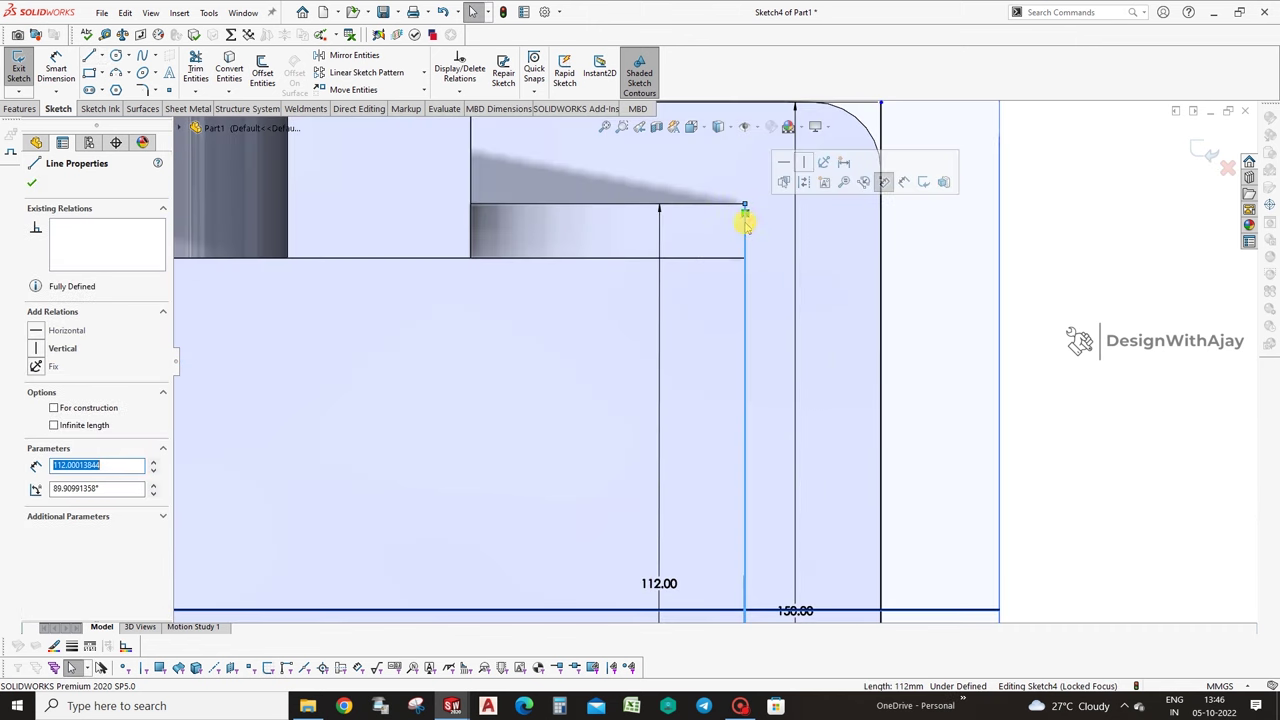
pyautogui.press('Delete')
pyautogui.press('l')
# Redraw the right rib outline with a 40.50 step line and a 23.00 riser closing along the top edge.
pyautogui.click(476, 263)
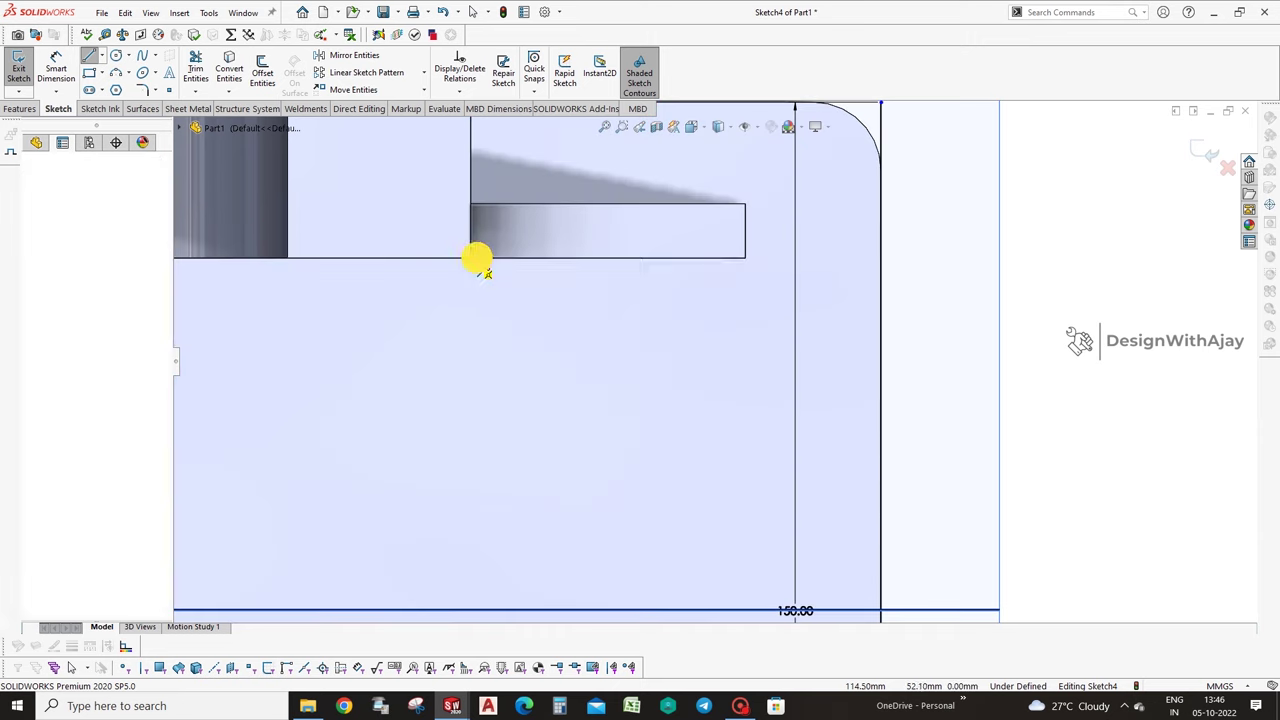
pyautogui.click(745, 260)
pyautogui.scroll(4, 760, 378)
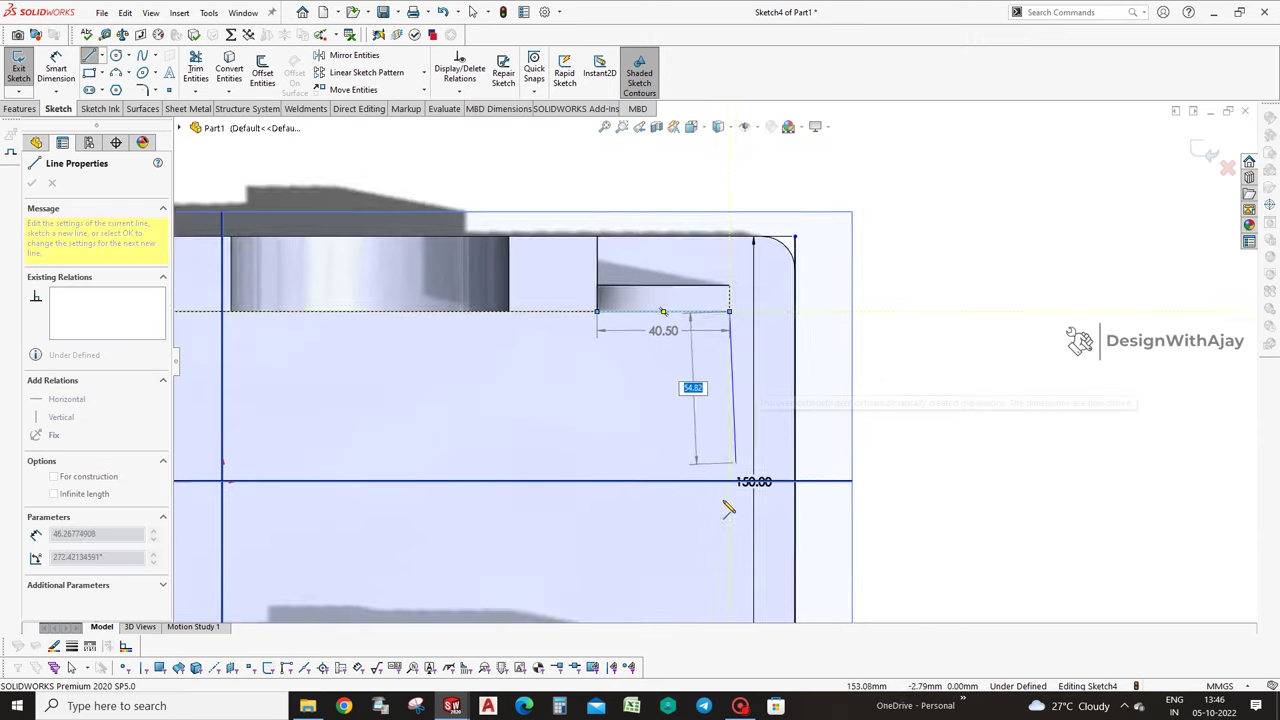
pyautogui.click(729, 566)
pyautogui.press('Escape')
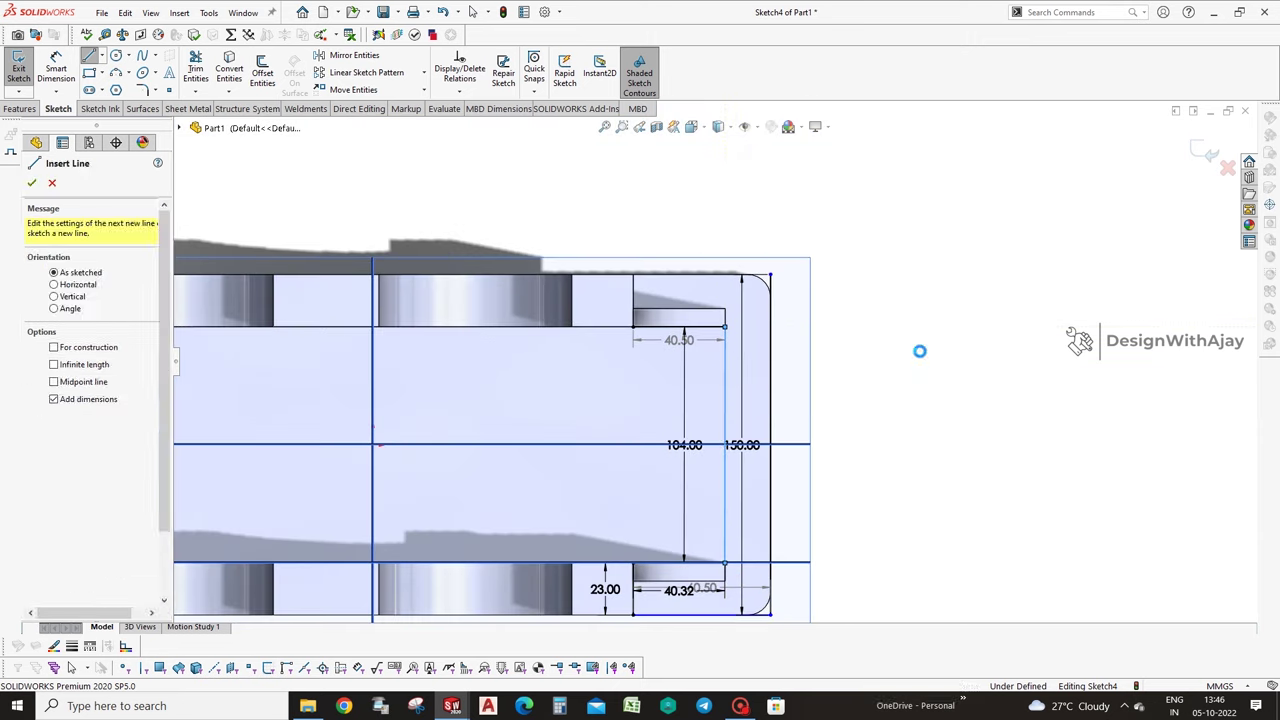
pyautogui.scroll(-3, 620, 290)
pyautogui.click(609, 410)
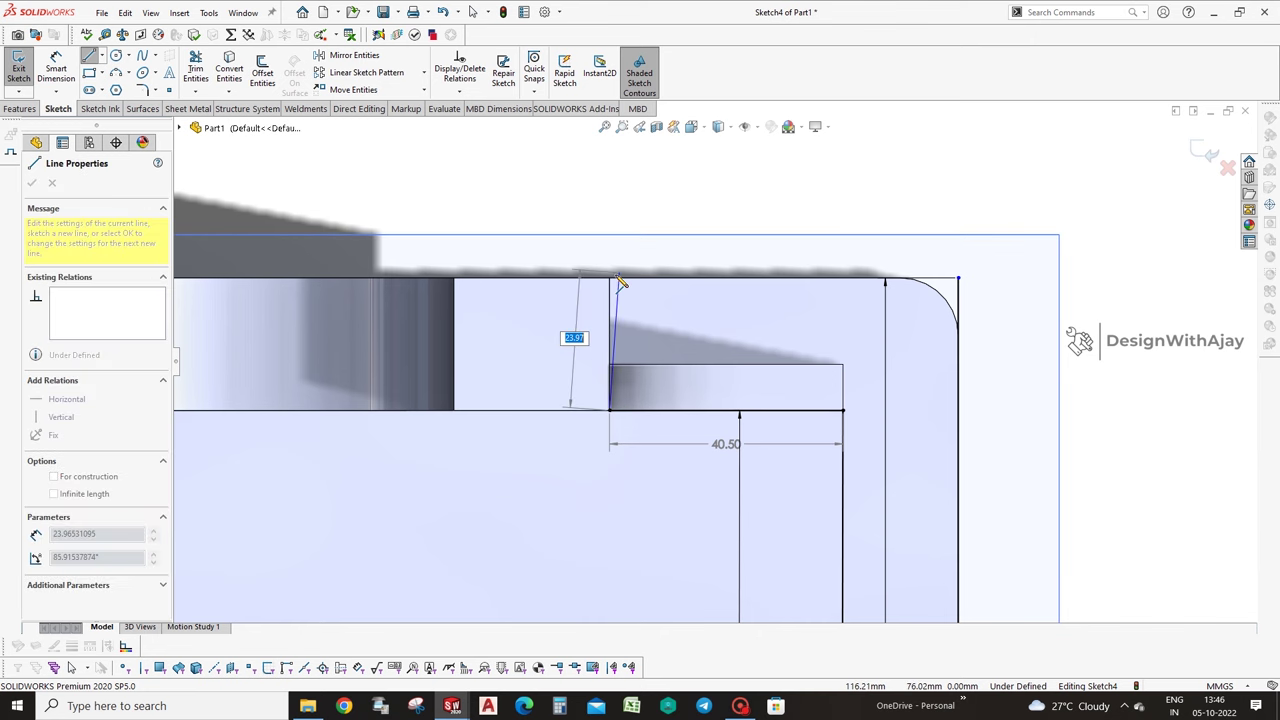
pyautogui.click(609, 278)
pyautogui.click(957, 280)
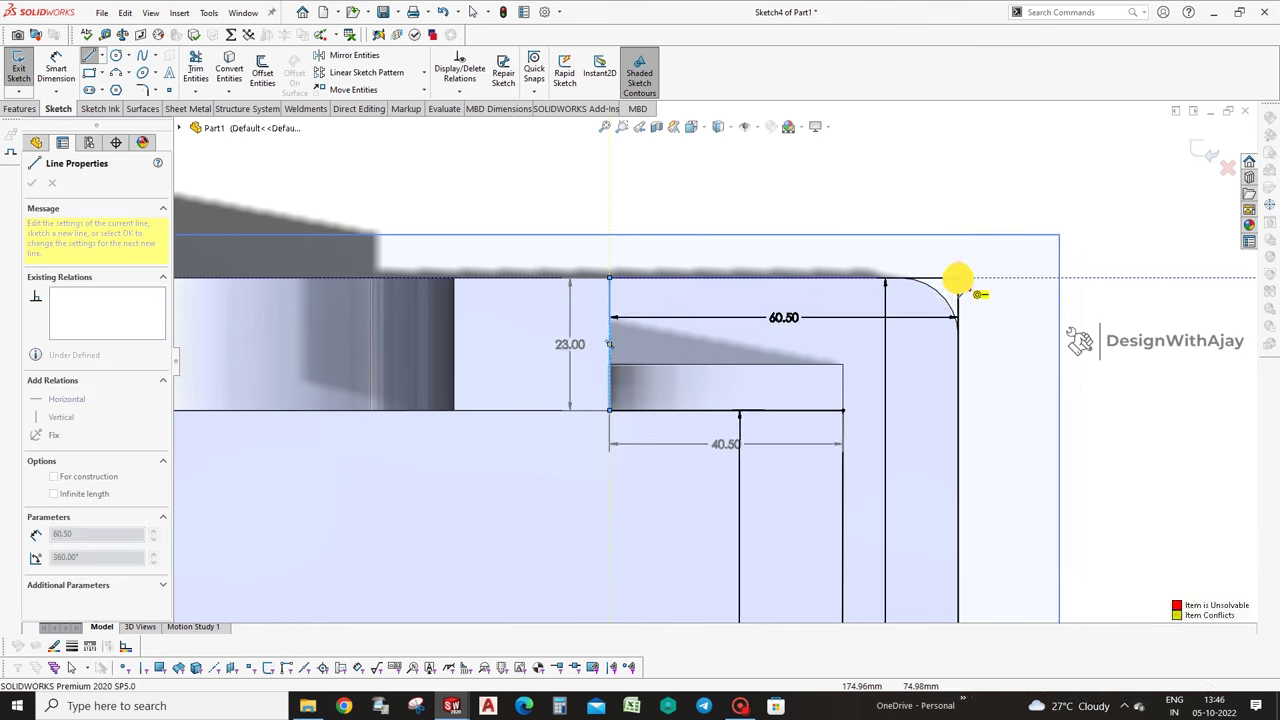
pyautogui.scroll(2, 1000, 395)
pyautogui.press('Escape')
pyautogui.middleClick(998, 392)
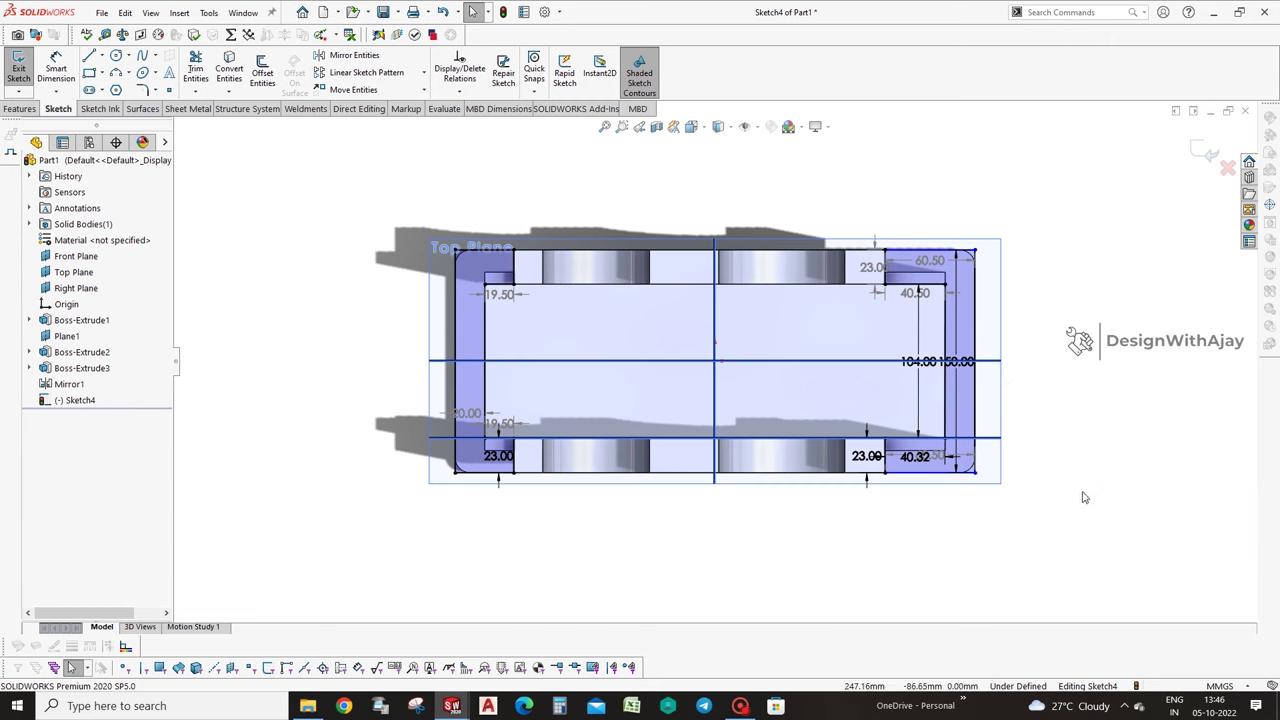
# Make the outline's vertical line collinear with the model edge.
pyautogui.press('d')
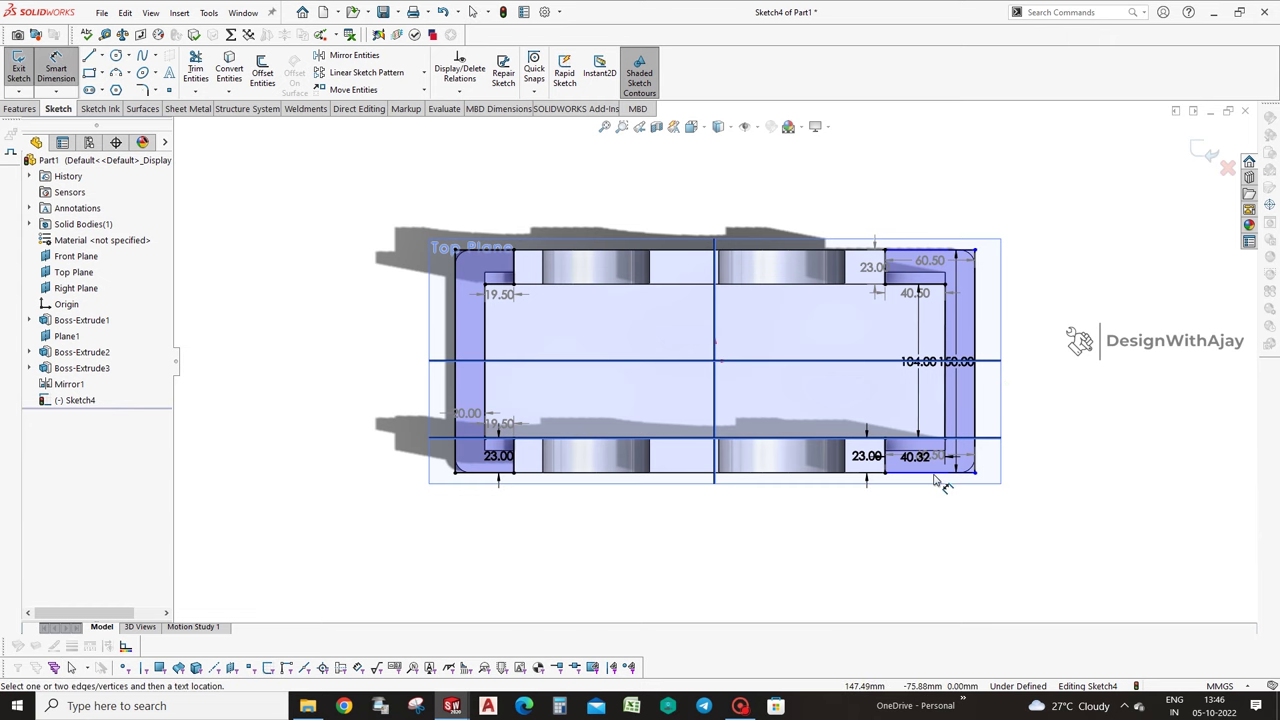
pyautogui.scroll(-3, 950, 462)
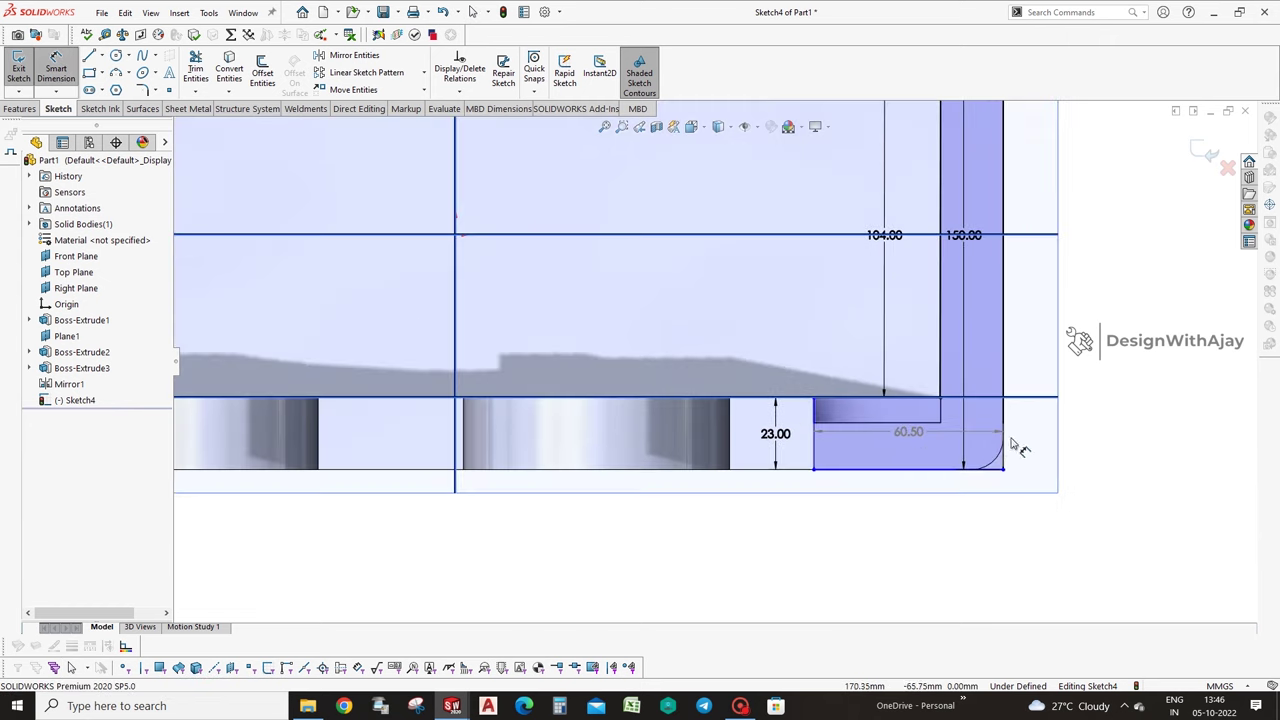
pyautogui.scroll(-2, 829, 430)
pyautogui.scroll(-1, 829, 430)
pyautogui.press('Escape')
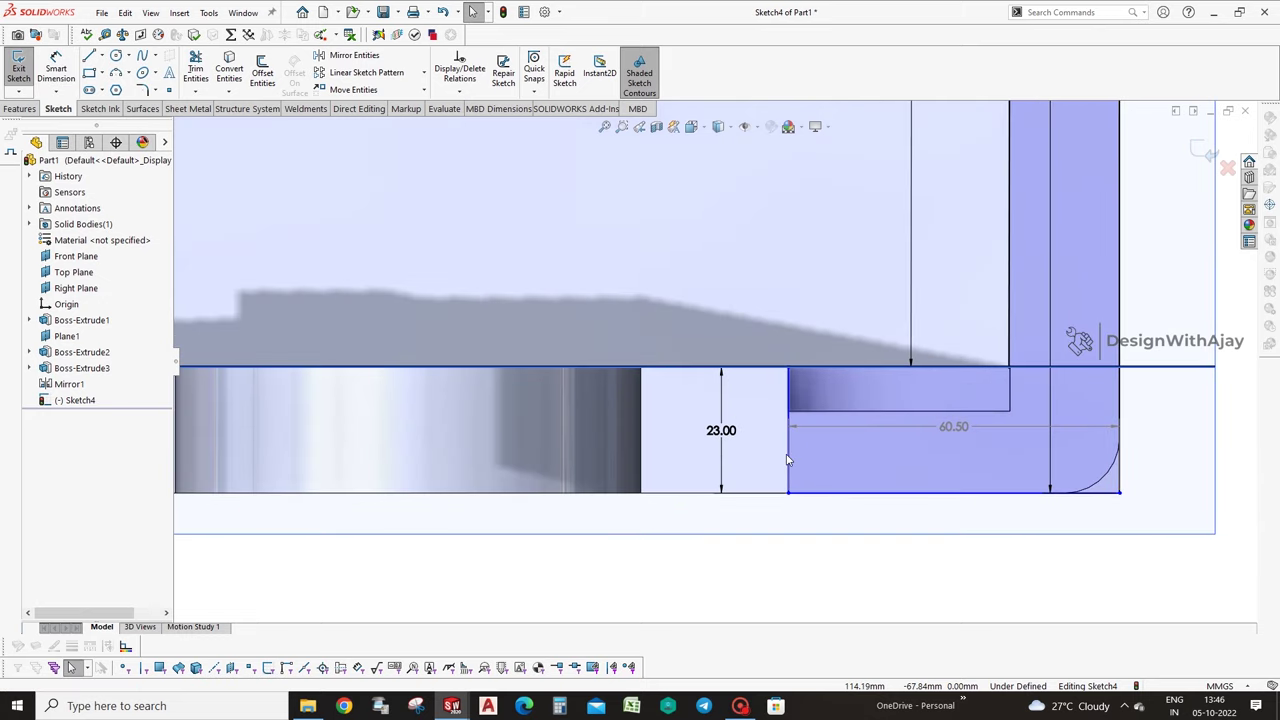
pyautogui.click(836, 450)
pyautogui.keyDown('ctrl'); pyautogui.click(789, 452); pyautogui.keyUp('ctrl')
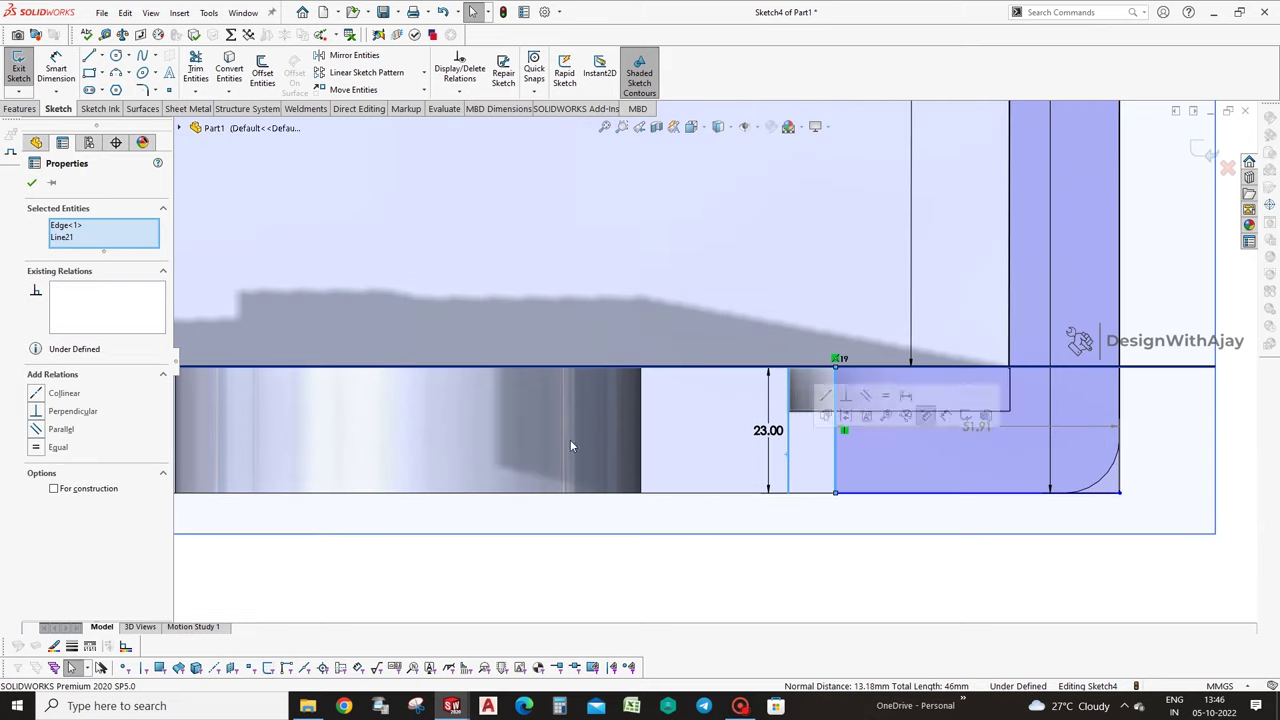
pyautogui.click(62, 393)
pyautogui.click(1060, 519)
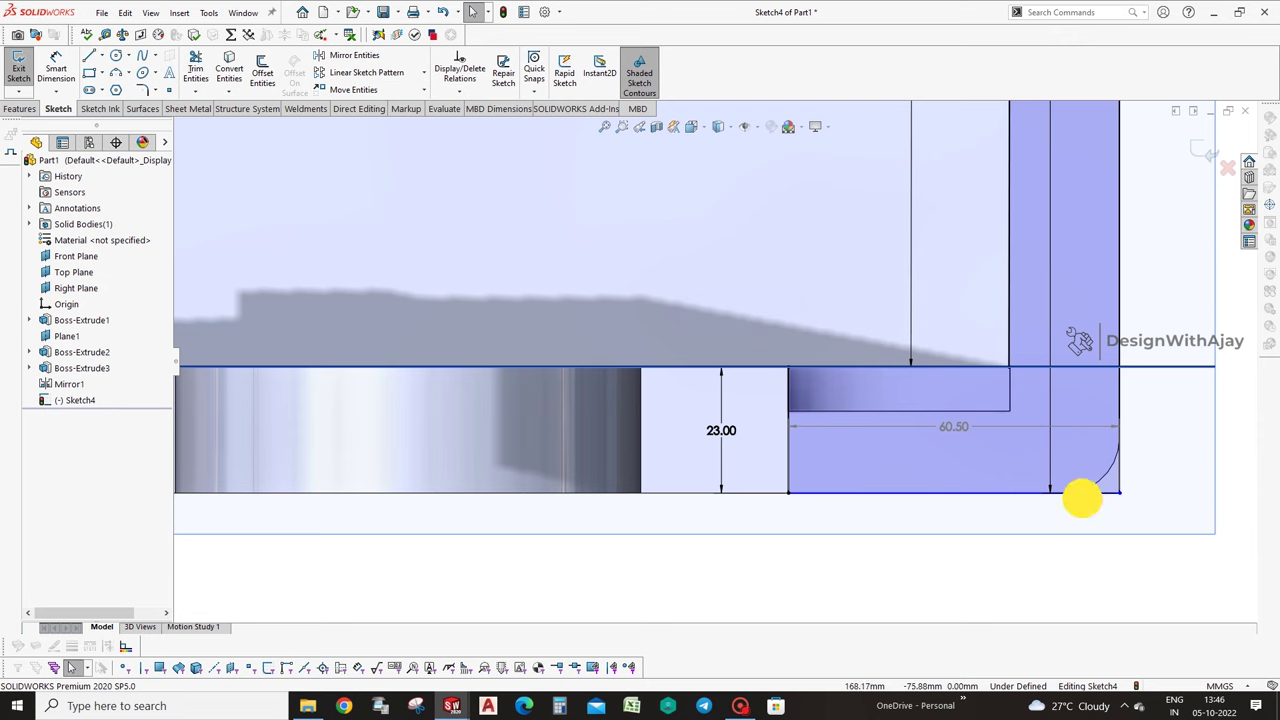
# Make the bottom line horizontal so the right rib sketch becomes fully defined.
pyautogui.click(1080, 491)
pyautogui.click(1086, 520)
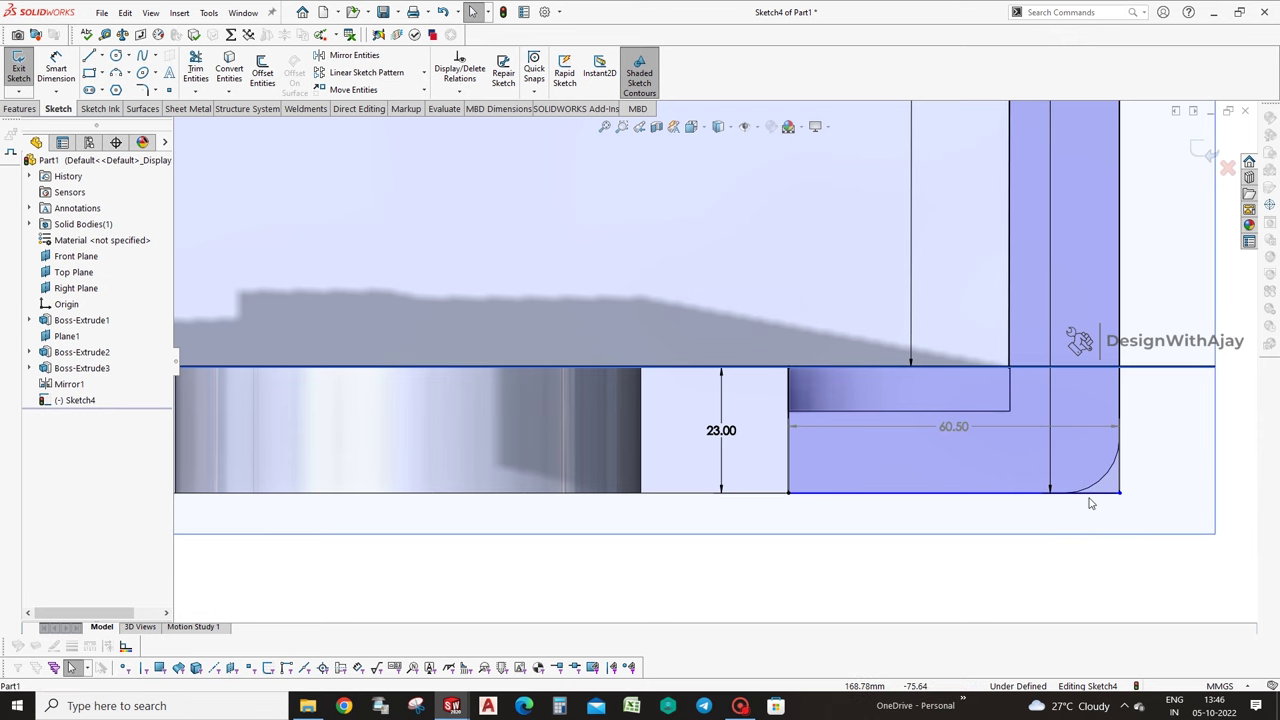
pyautogui.moveTo(1120, 495); pyautogui.dragTo(1120, 532)
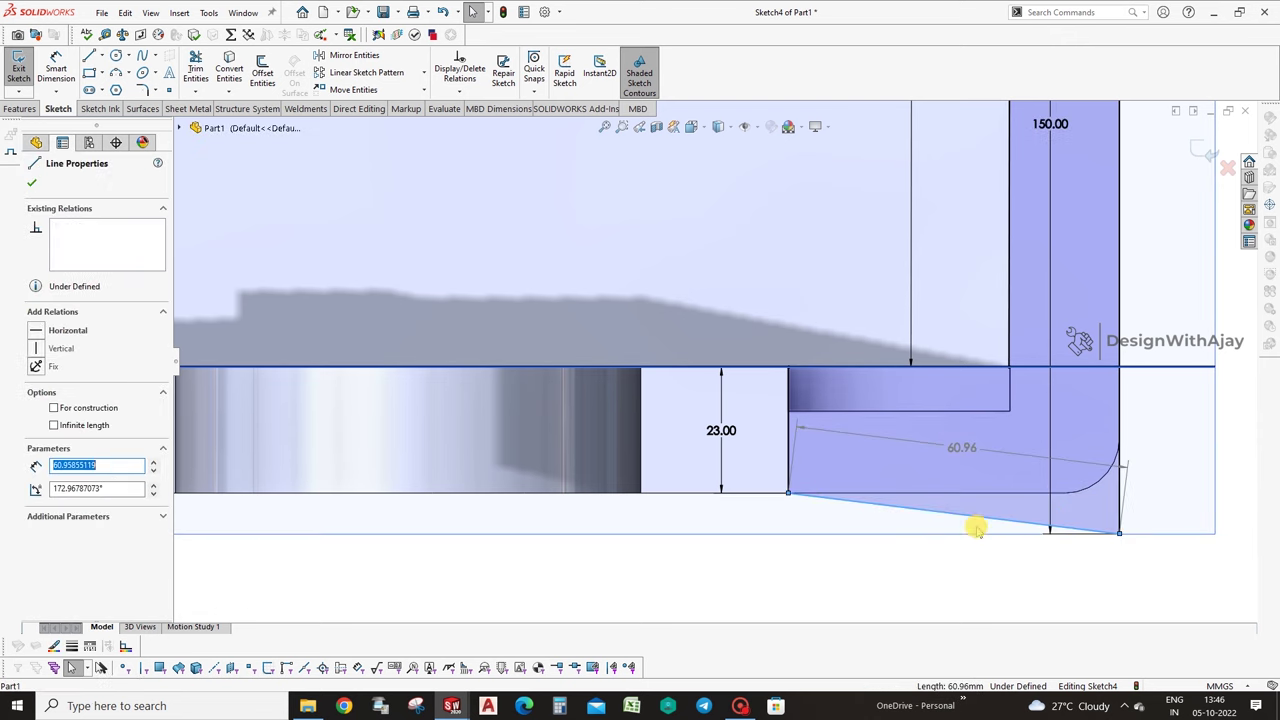
pyautogui.click(64, 331)
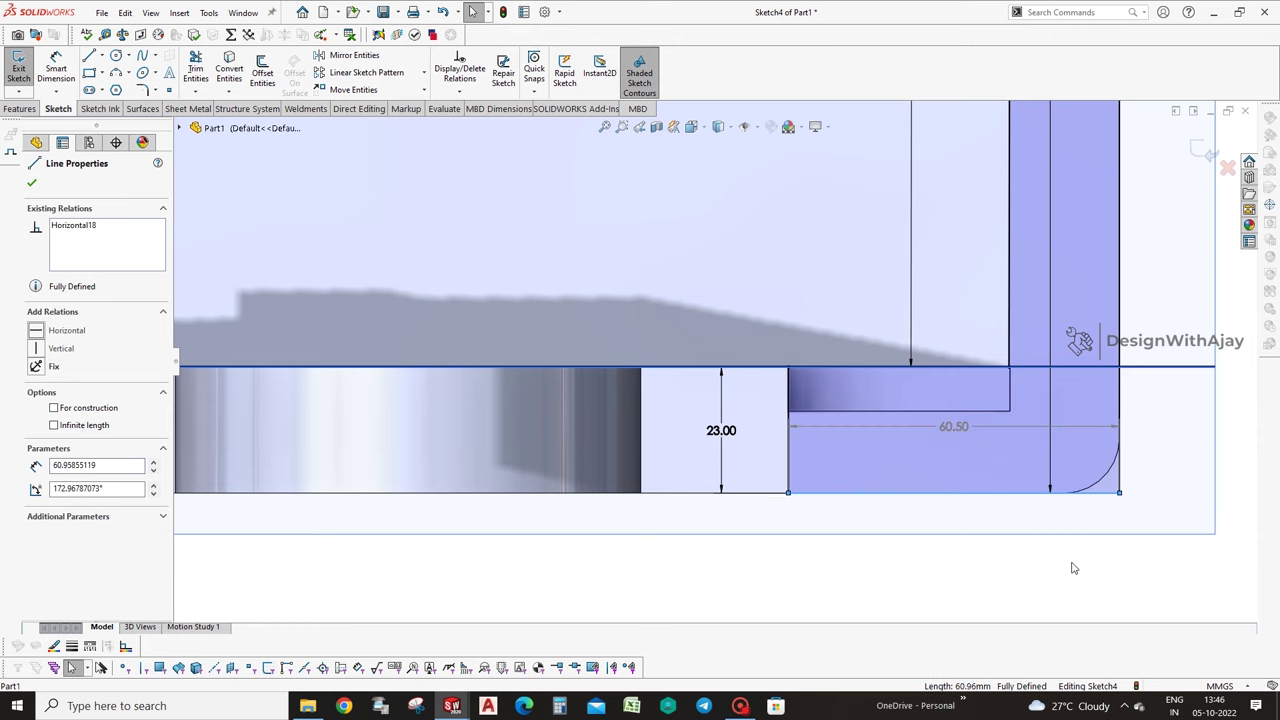
pyautogui.middleClick(1073, 568)
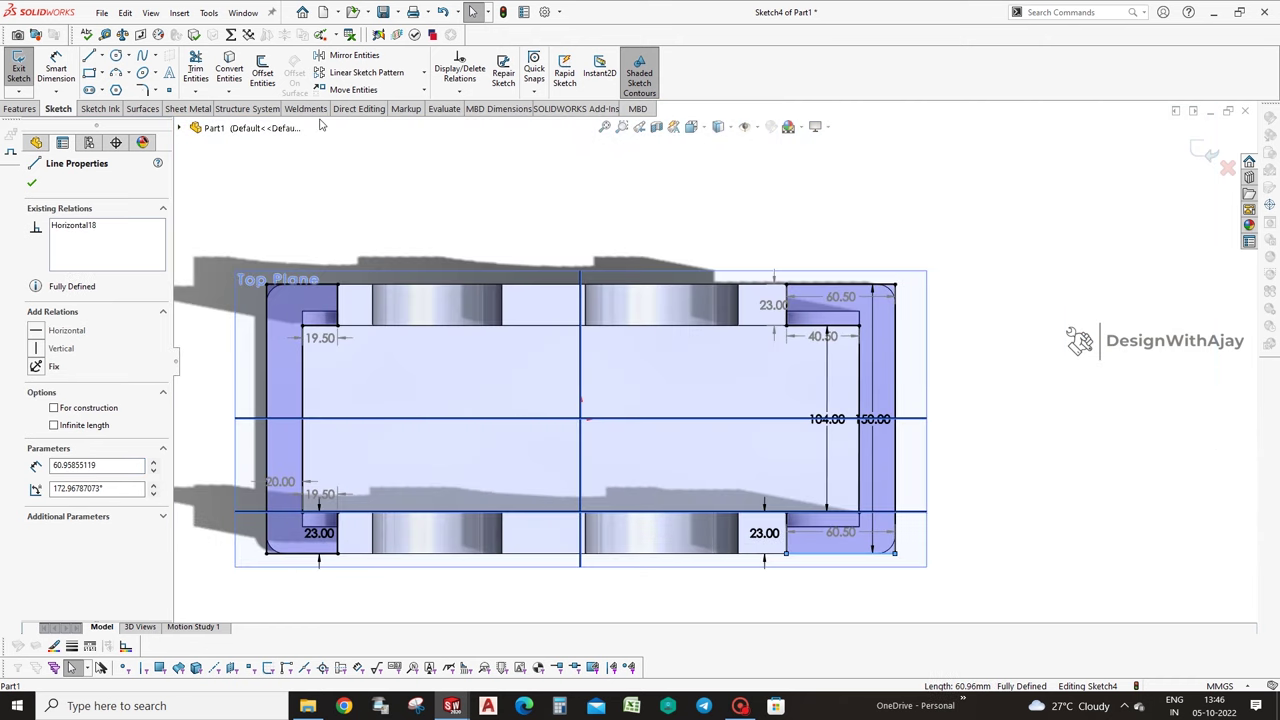
pyautogui.click(142, 90)
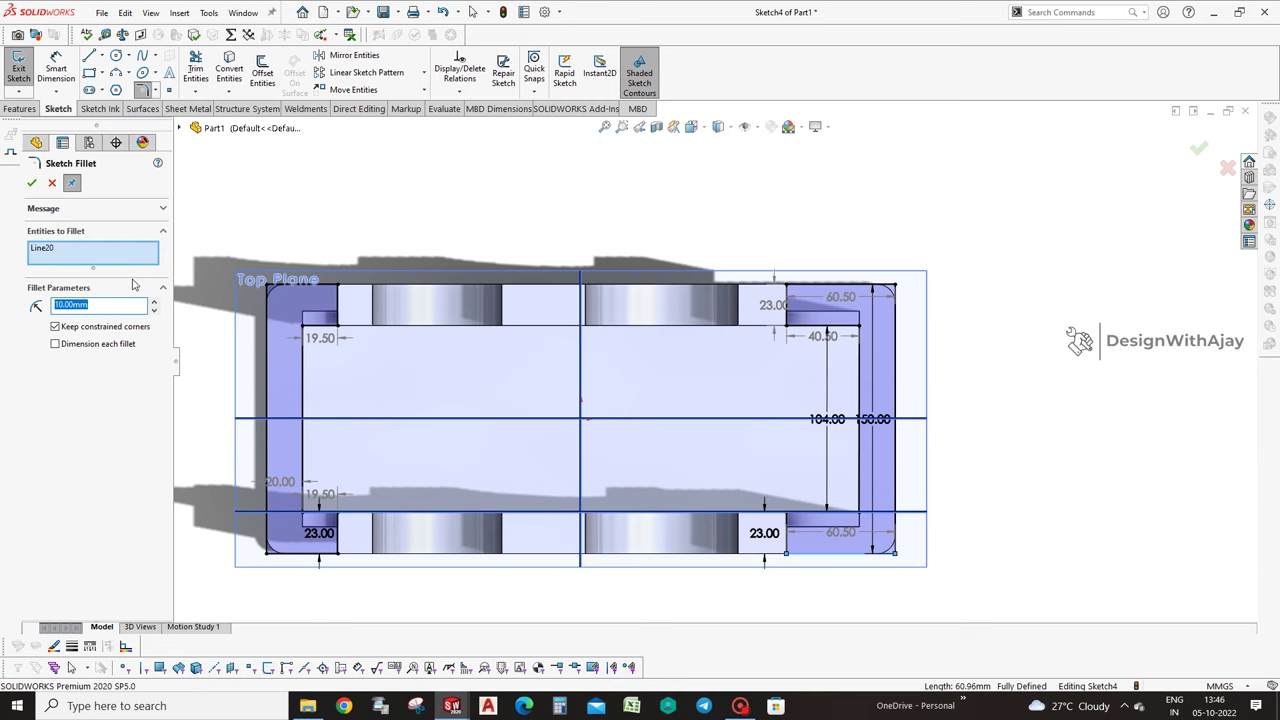
pyautogui.write('5')
# Round the top-left, bottom-left, top-right and bottom-right corners with 5 mm sketch fillets.
pyautogui.click(266, 281)
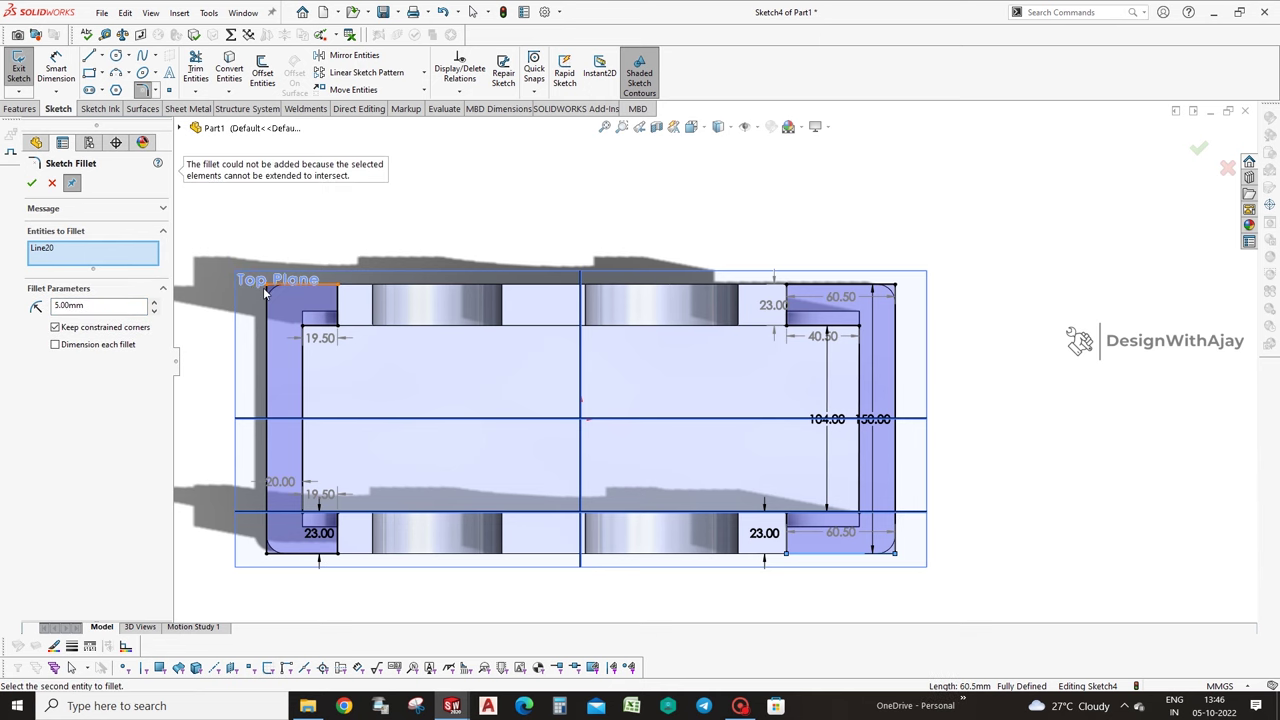
pyautogui.rightClick(131, 263)
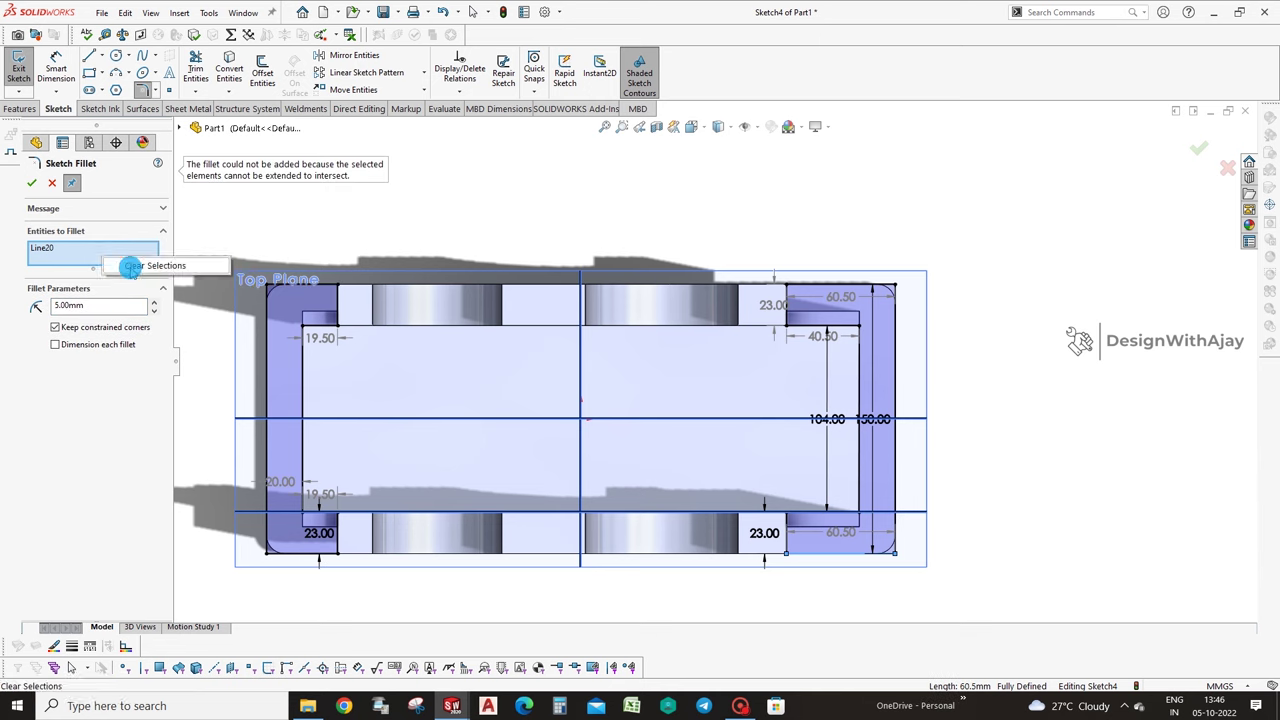
pyautogui.click(170, 263)
pyautogui.scroll(5, 300, 305)
pyautogui.click(297, 303)
pyautogui.scroll(-5, 712, 360)
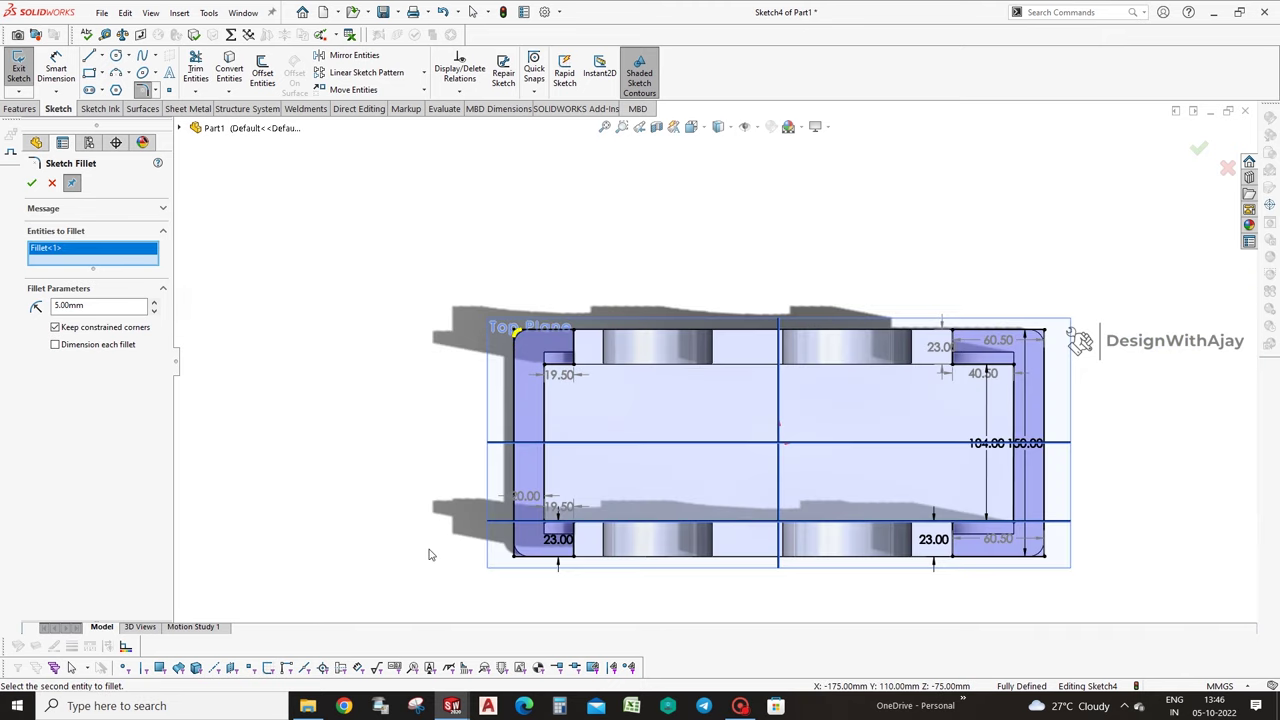
pyautogui.click(515, 554)
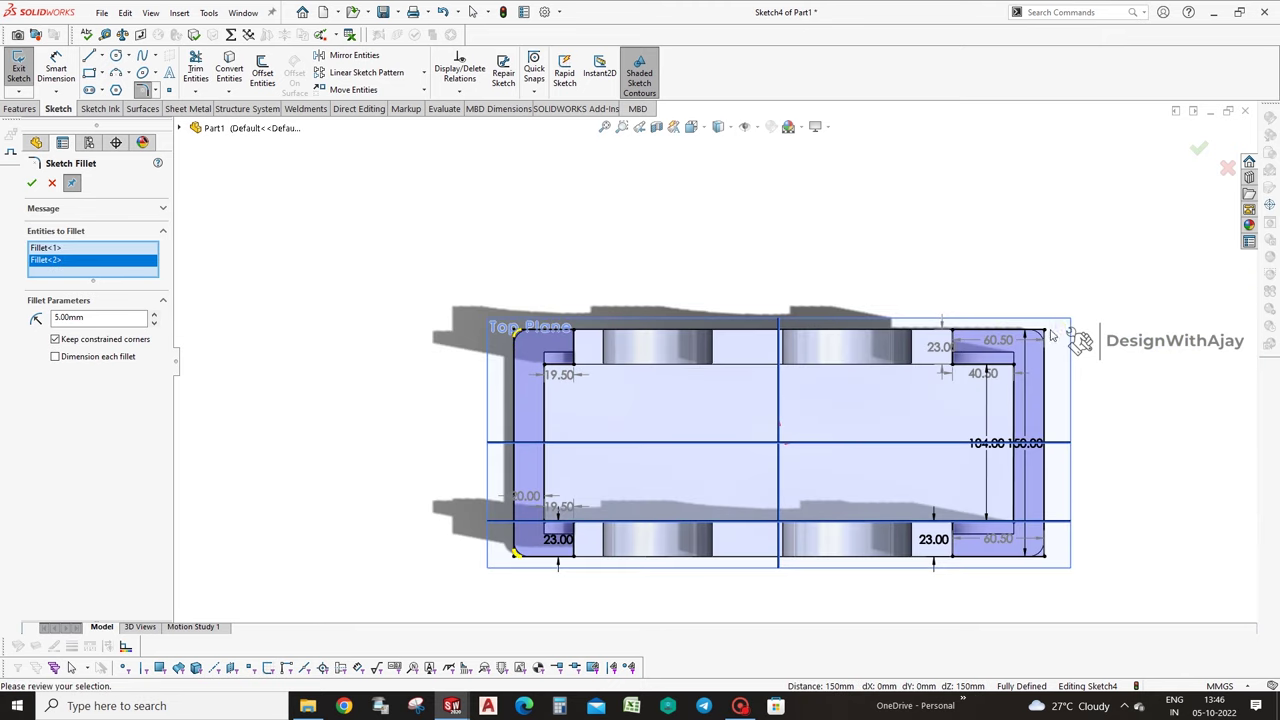
pyautogui.click(1046, 333)
pyautogui.click(1044, 557)
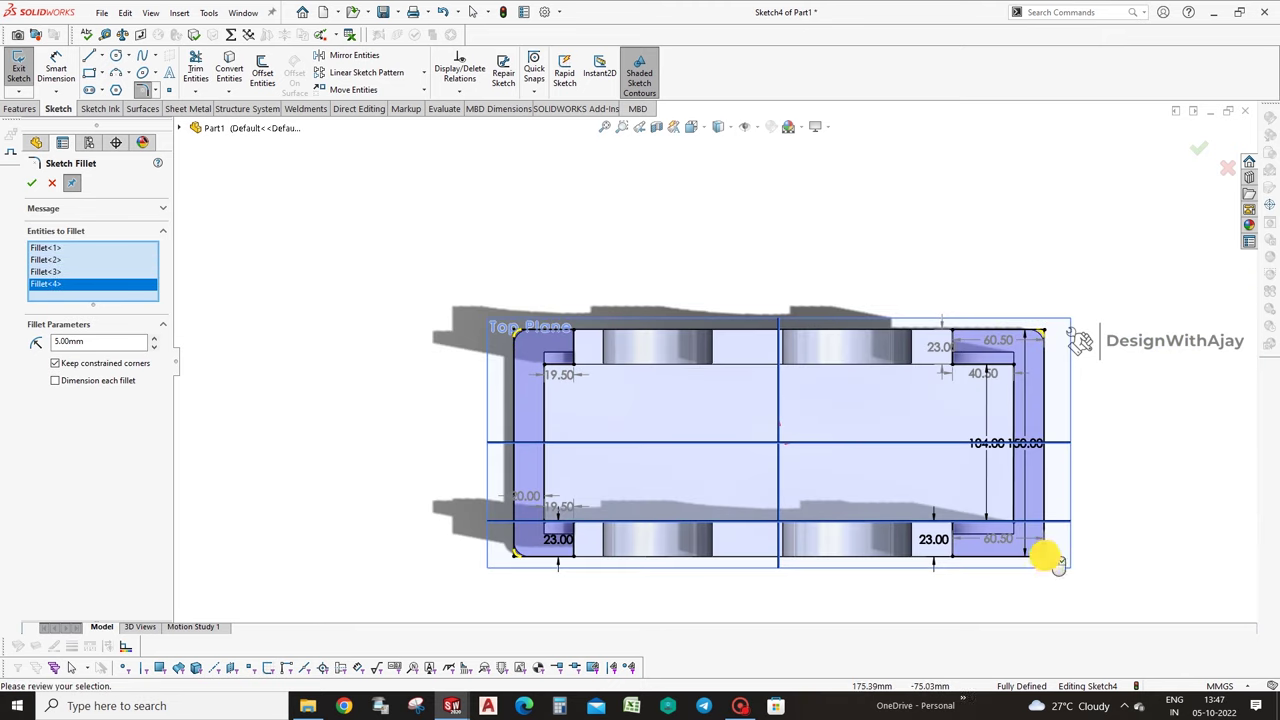
pyautogui.click(35, 181)
# Extrude the filleted sketch 10 mm Blind into the base plate.
pyautogui.click(19, 108)
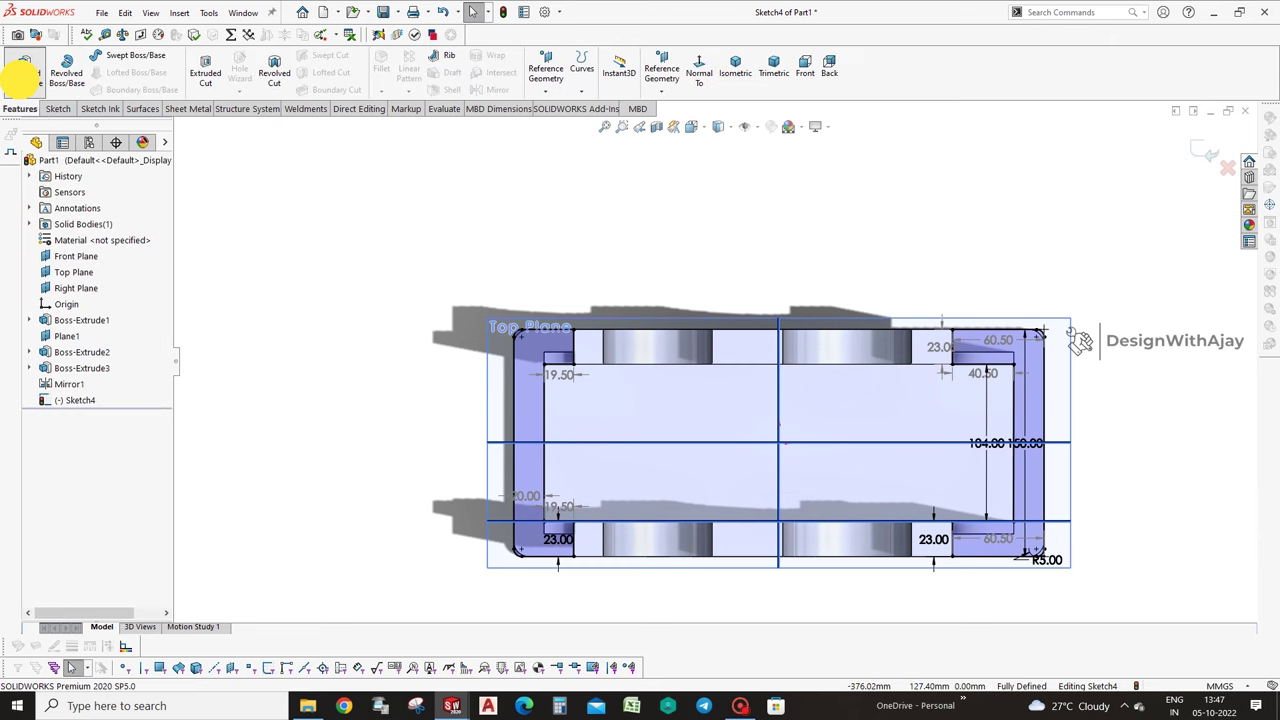
pyautogui.click(24, 72)
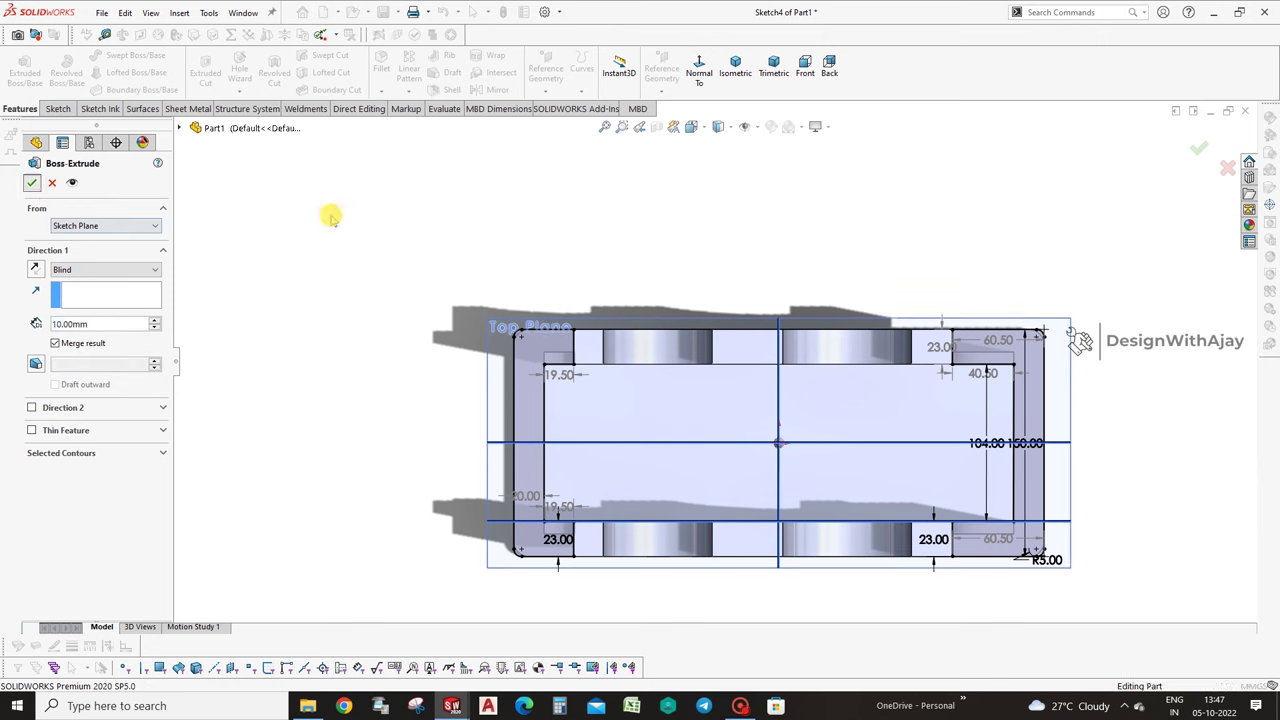
pyautogui.press('Return')
pyautogui.moveTo(919, 276)
pyautogui.mouseDown(button='middle')
pyautogui.moveTo(857, 168)
pyautogui.moveTo(886, 174)
pyautogui.mouseUp(button='middle')
pyautogui.click(24, 72)
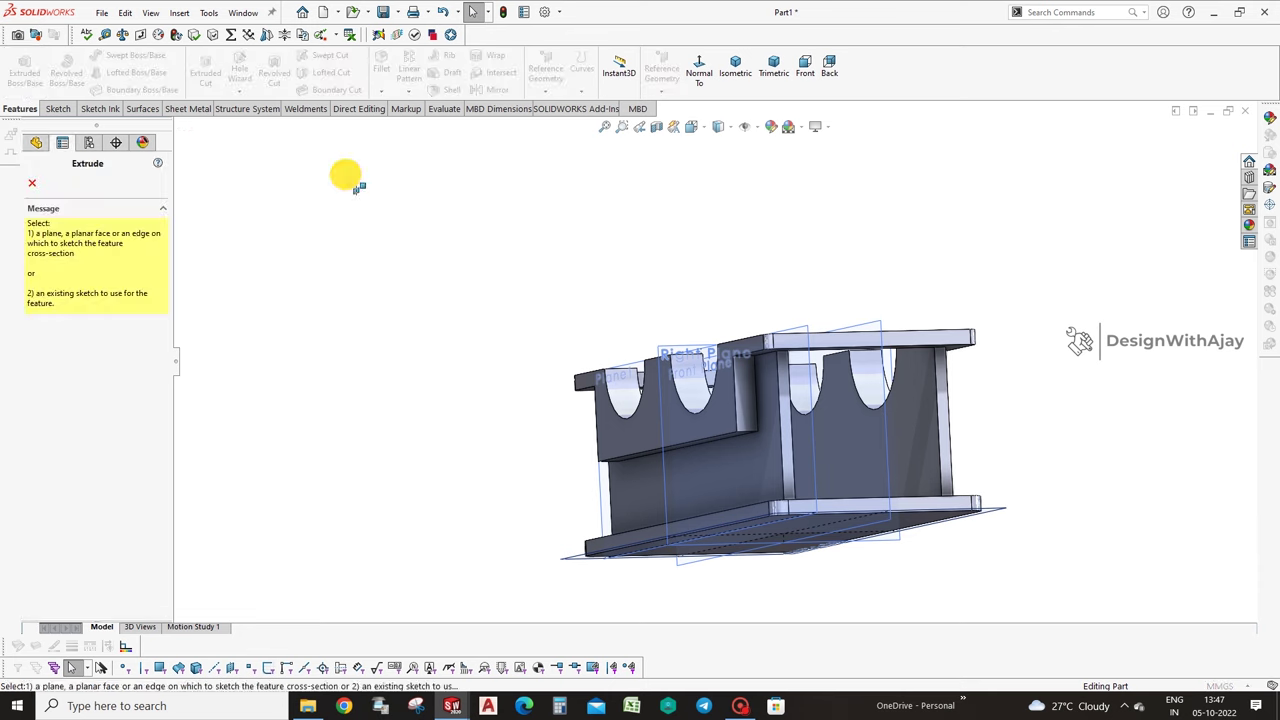
# Sketch a rectangle on the part's right side face down to the base plate edge.
pyautogui.click(940, 365)
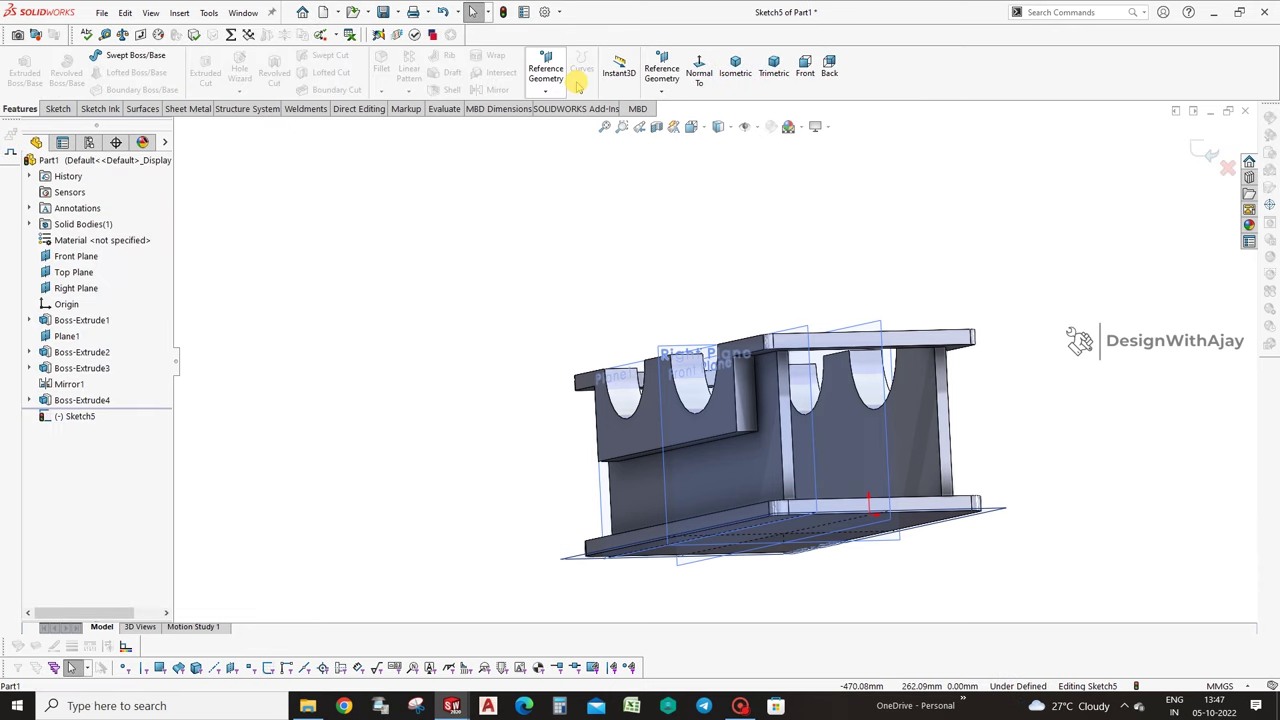
pyautogui.click(711, 68)
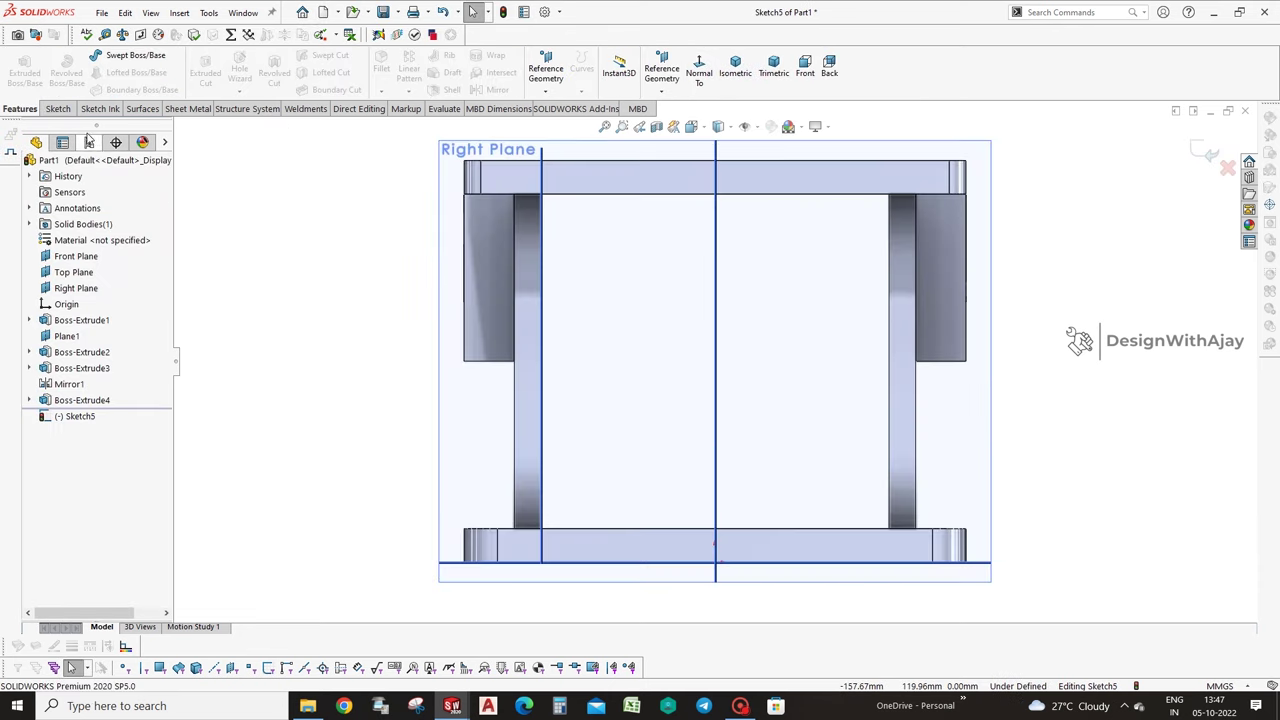
pyautogui.click(60, 108)
pyautogui.click(89, 73)
pyautogui.click(514, 194)
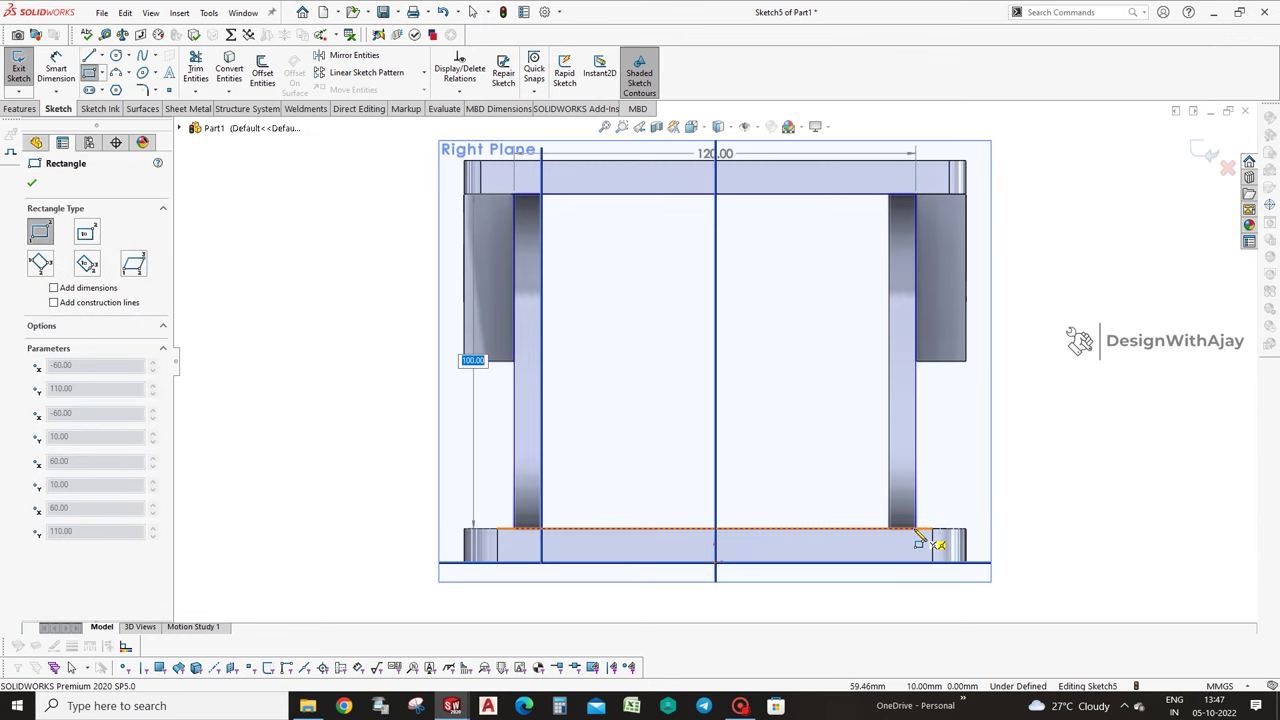
pyautogui.click(908, 516)
pyautogui.moveTo(977, 457); pyautogui.dragTo(1178, 495, button='middle')
pyautogui.scroll(5, 1000, 420)
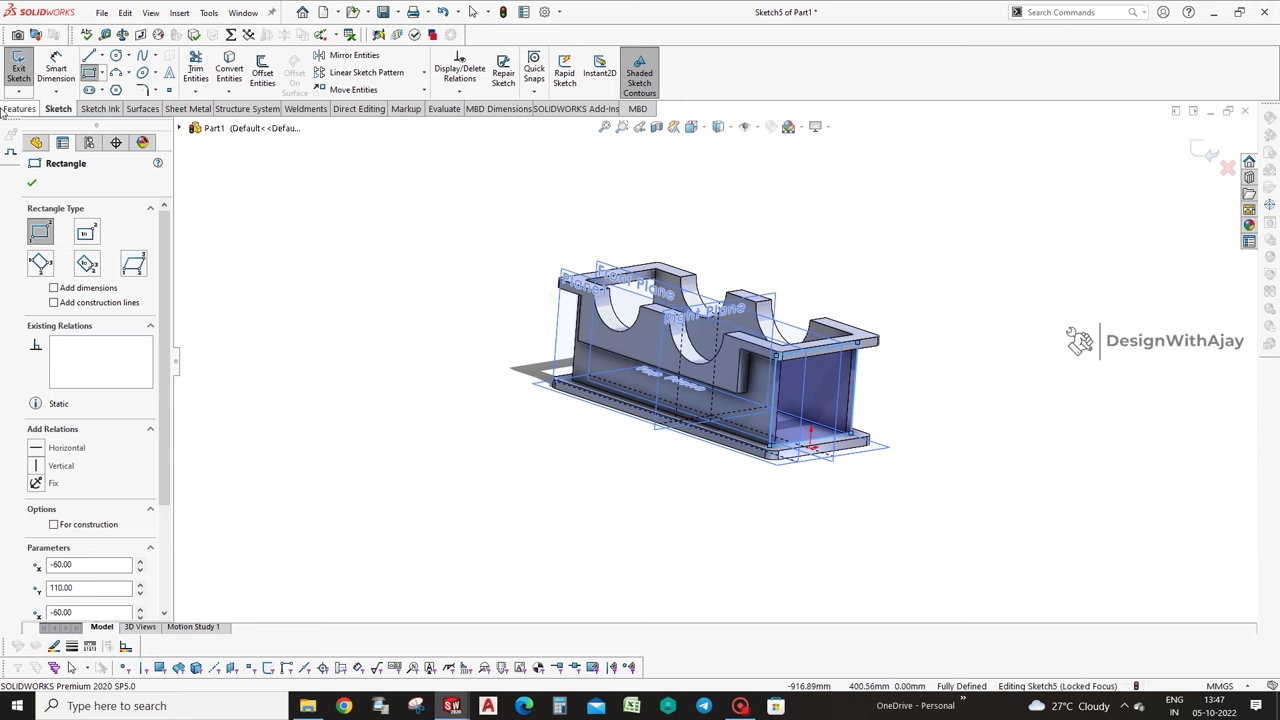
# Extrude the rectangle 10 mm as the end wall Boss-Extrude5.
pyautogui.click(19, 108)
pyautogui.press('Escape')
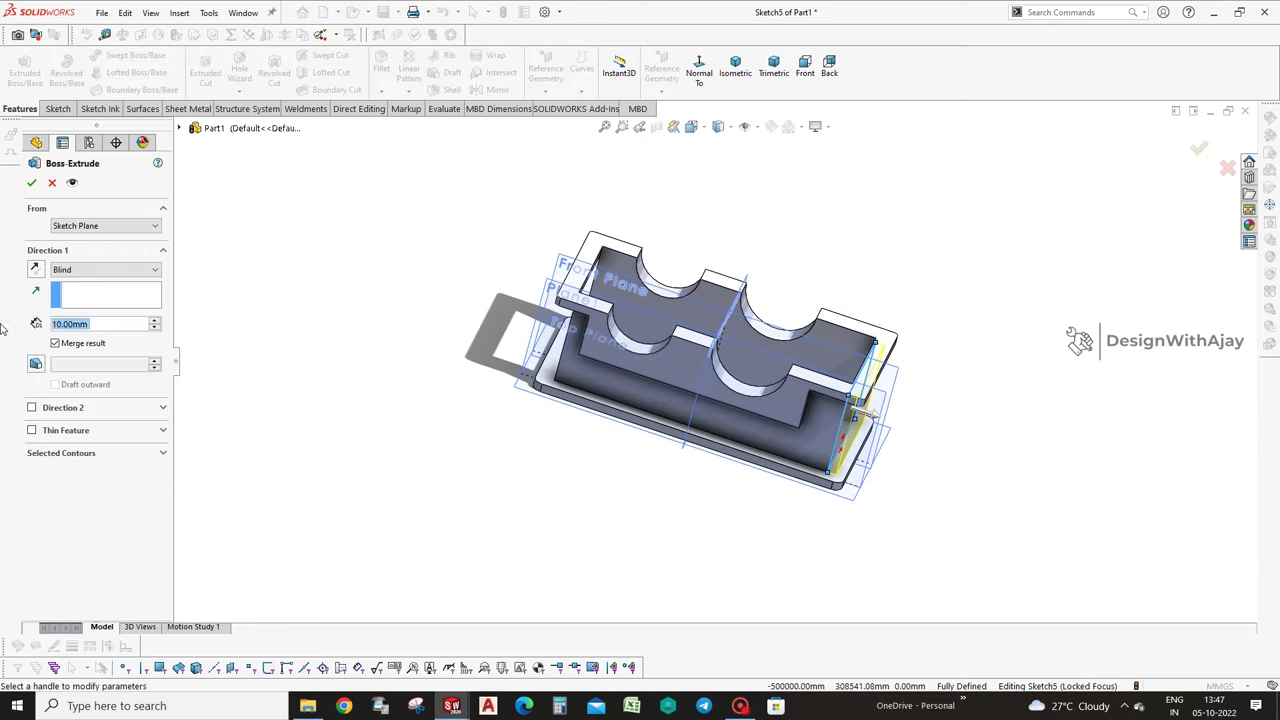
pyautogui.click(31, 182)
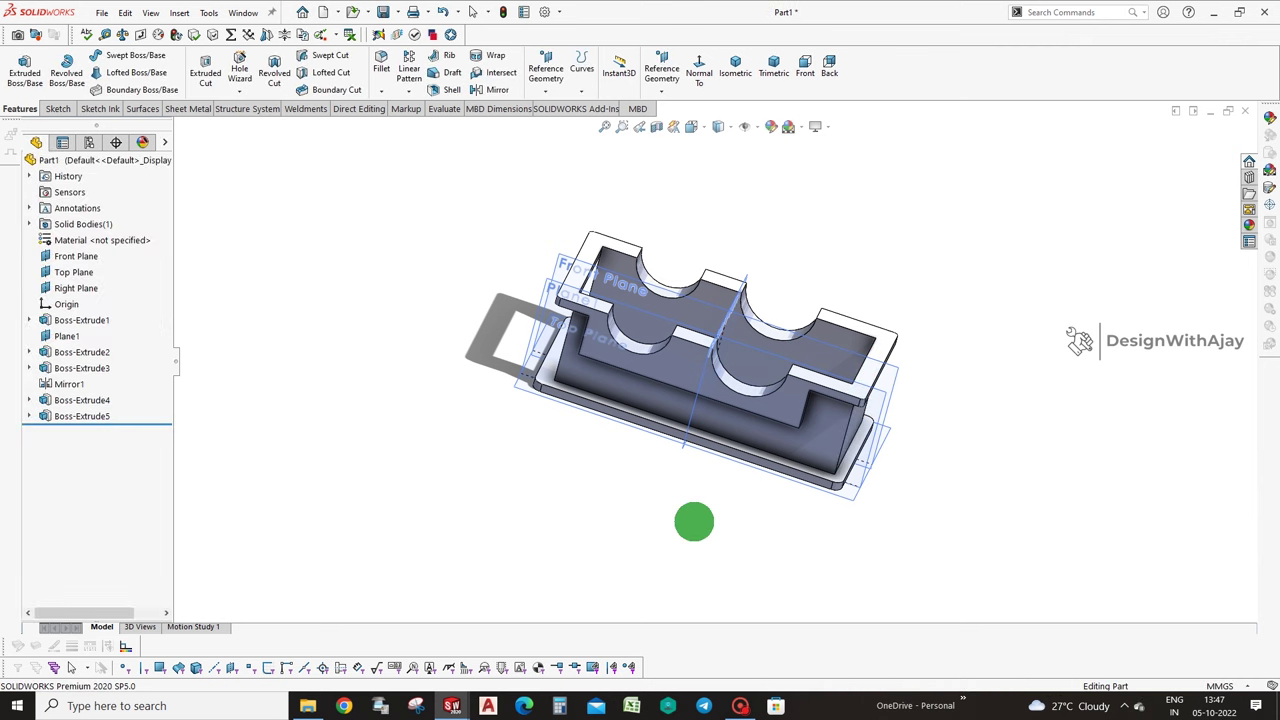
pyautogui.moveTo(694, 521); pyautogui.dragTo(829, 563, button='middle')
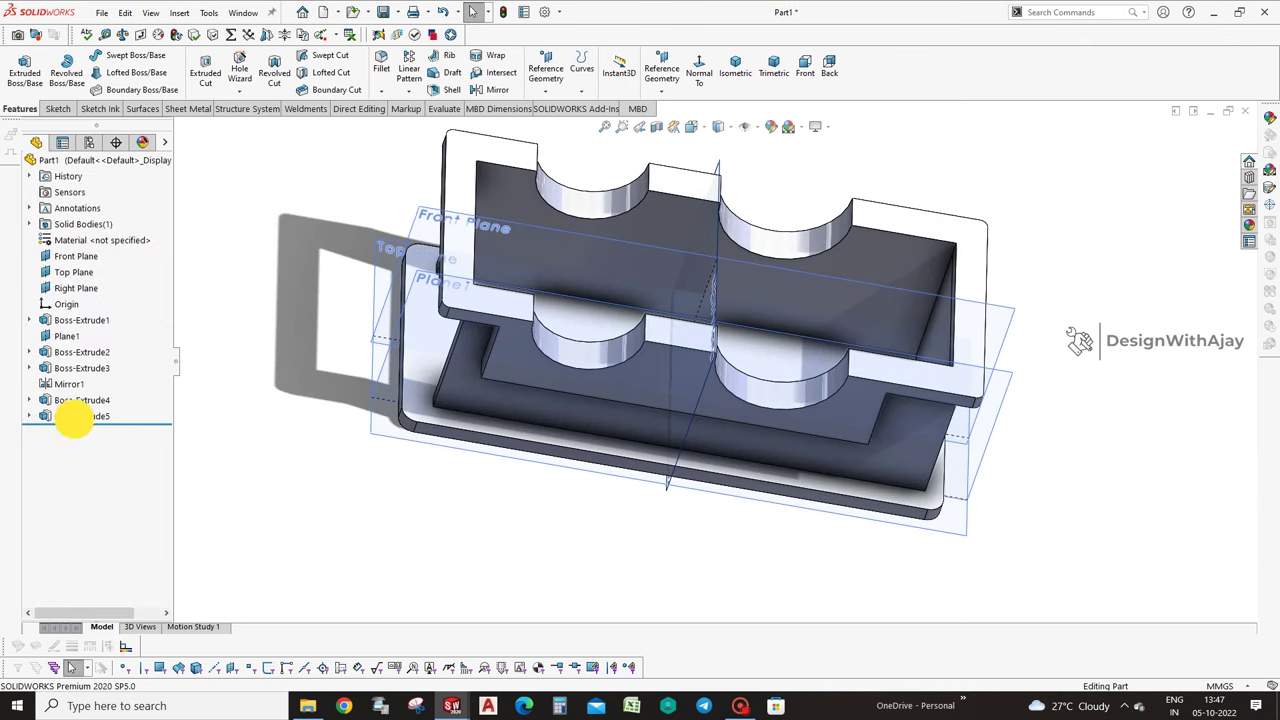
# Mirror Boss-Extrude5 about the Right Plane to the opposite side.
pyautogui.click(74, 416)
pyautogui.moveTo(760, 380); pyautogui.dragTo(832, 300, button='middle')
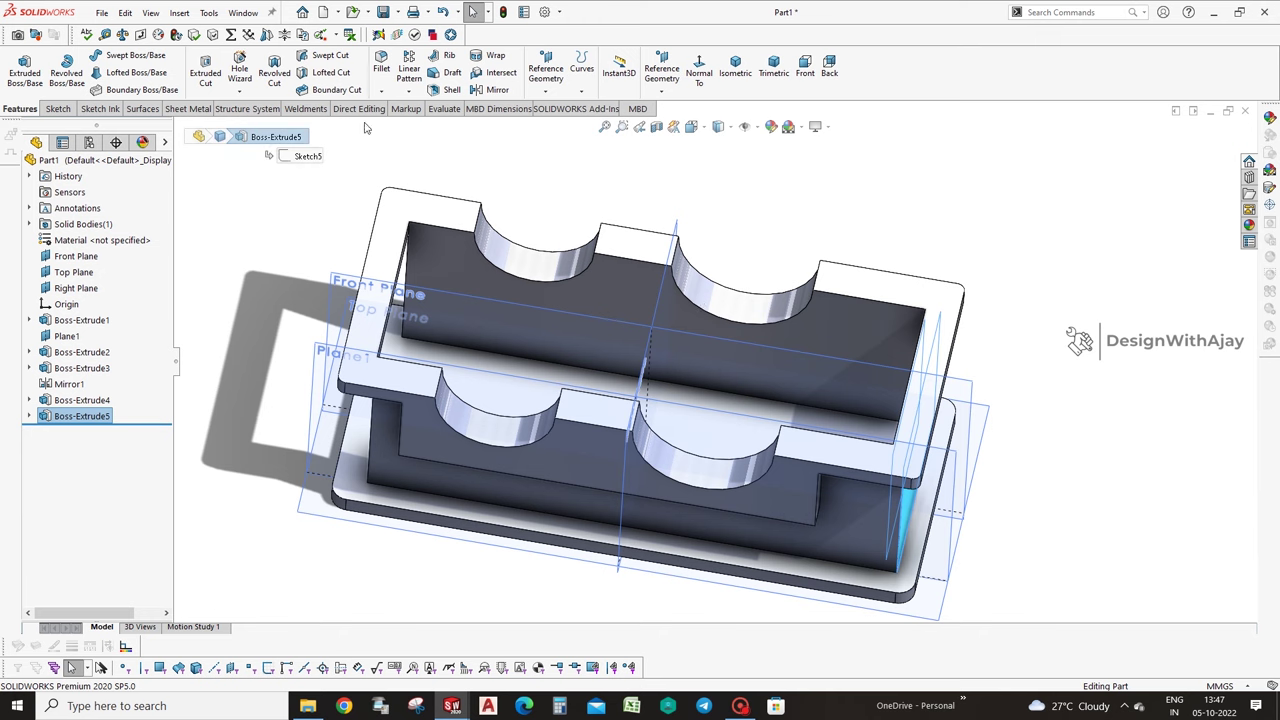
pyautogui.click(484, 90)
pyautogui.click(672, 229)
pyautogui.click(1199, 148)
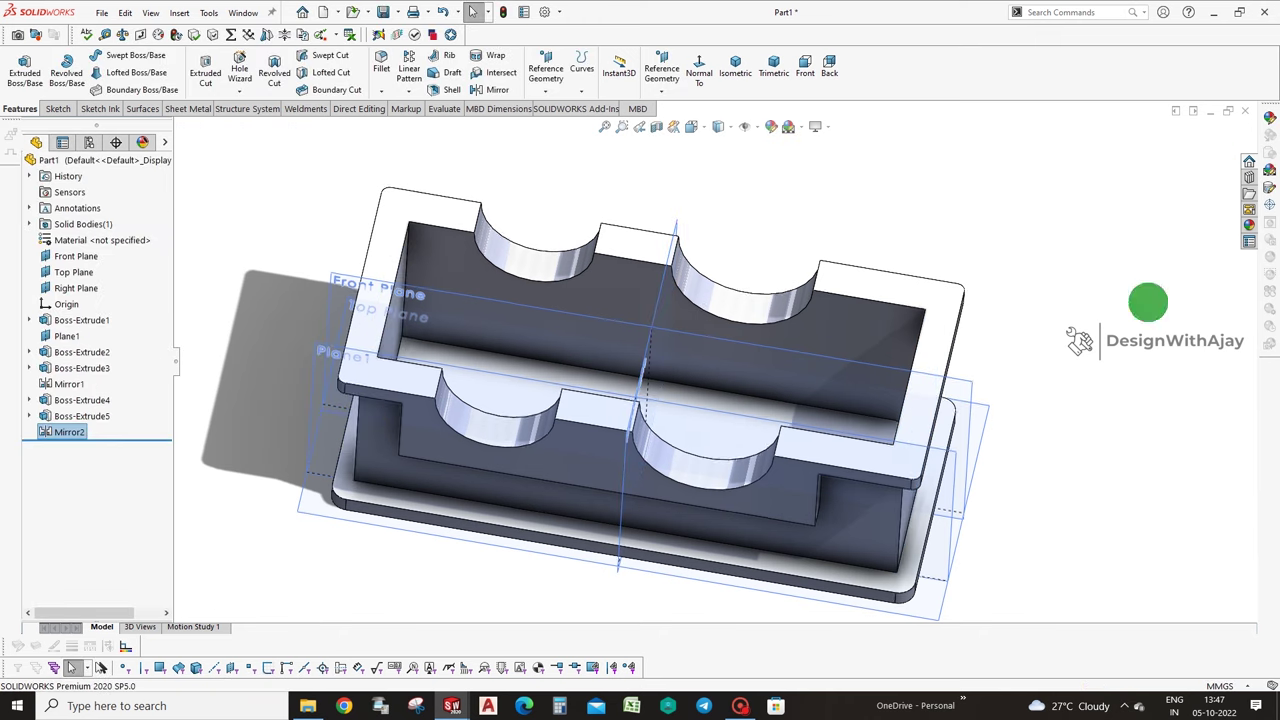
pyautogui.middleClick(1148, 302)
pyautogui.click(24, 68)
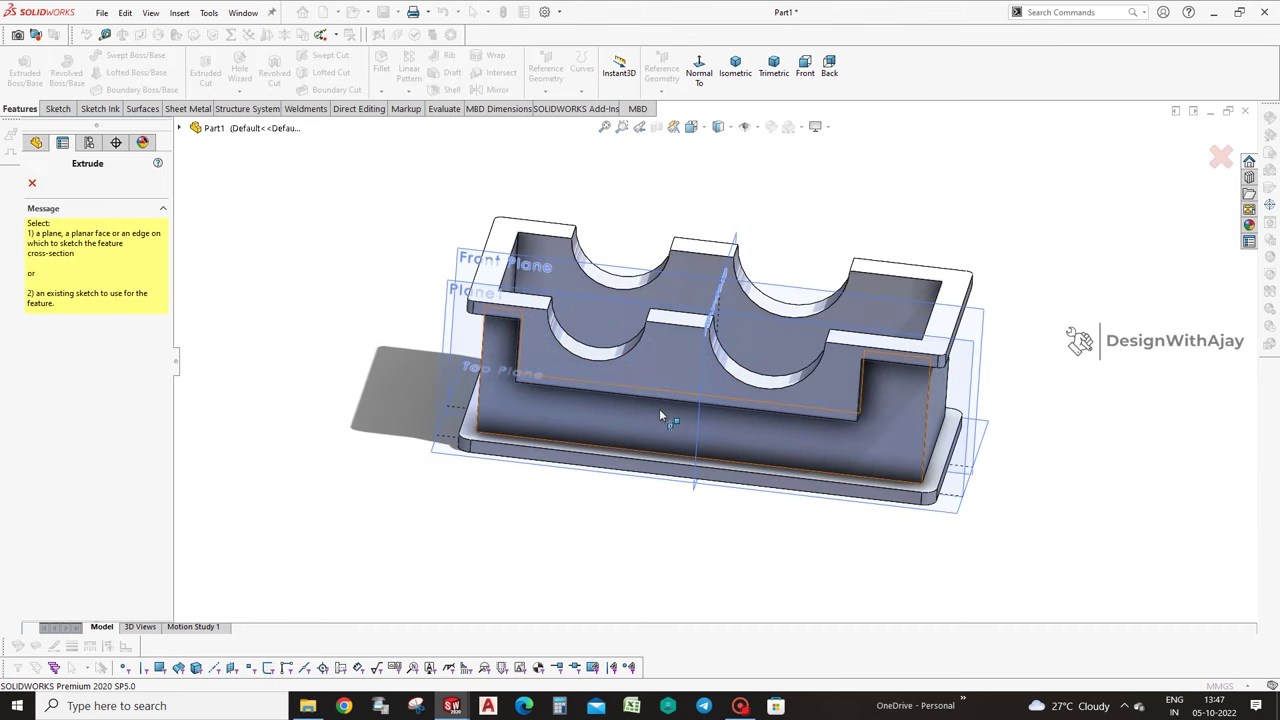
pyautogui.click(660, 412)
# Viewing the front face Normal To, draw the first two narrow rib rectangles down to the base.
pyautogui.click(18, 108)
pyautogui.click(805, 72)
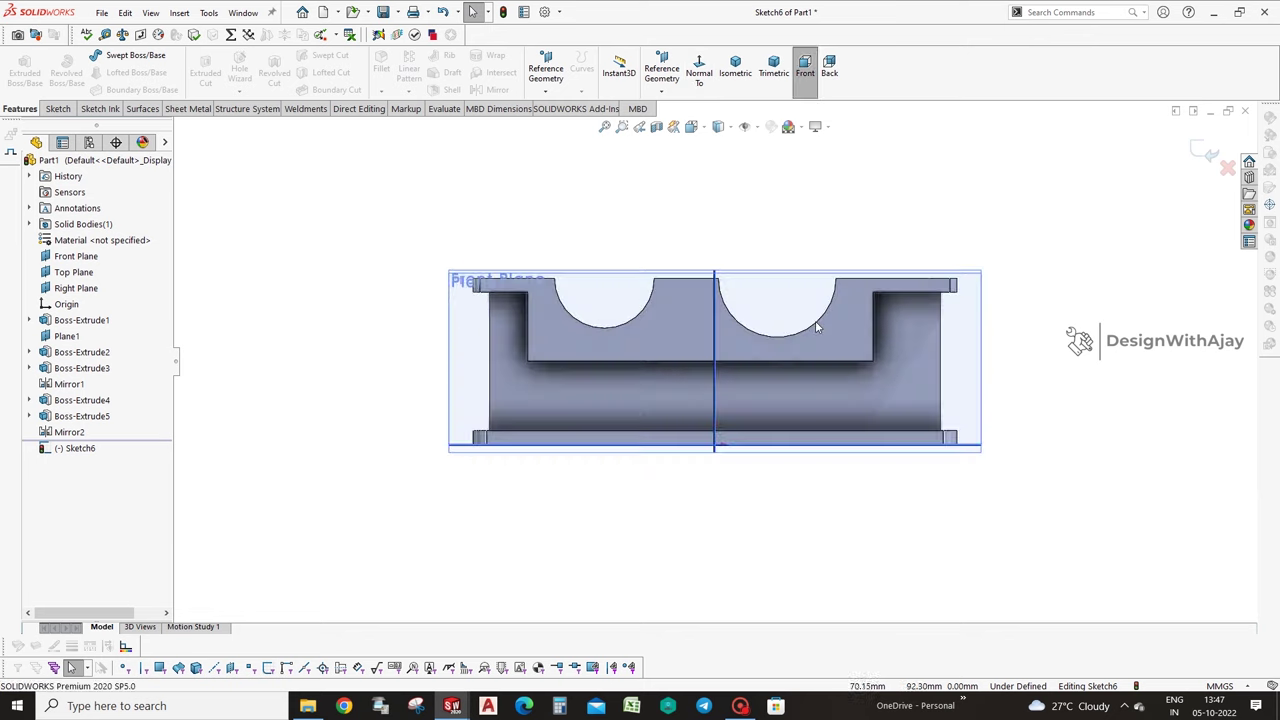
pyautogui.scroll(-2, 820, 323)
pyautogui.click(58, 108)
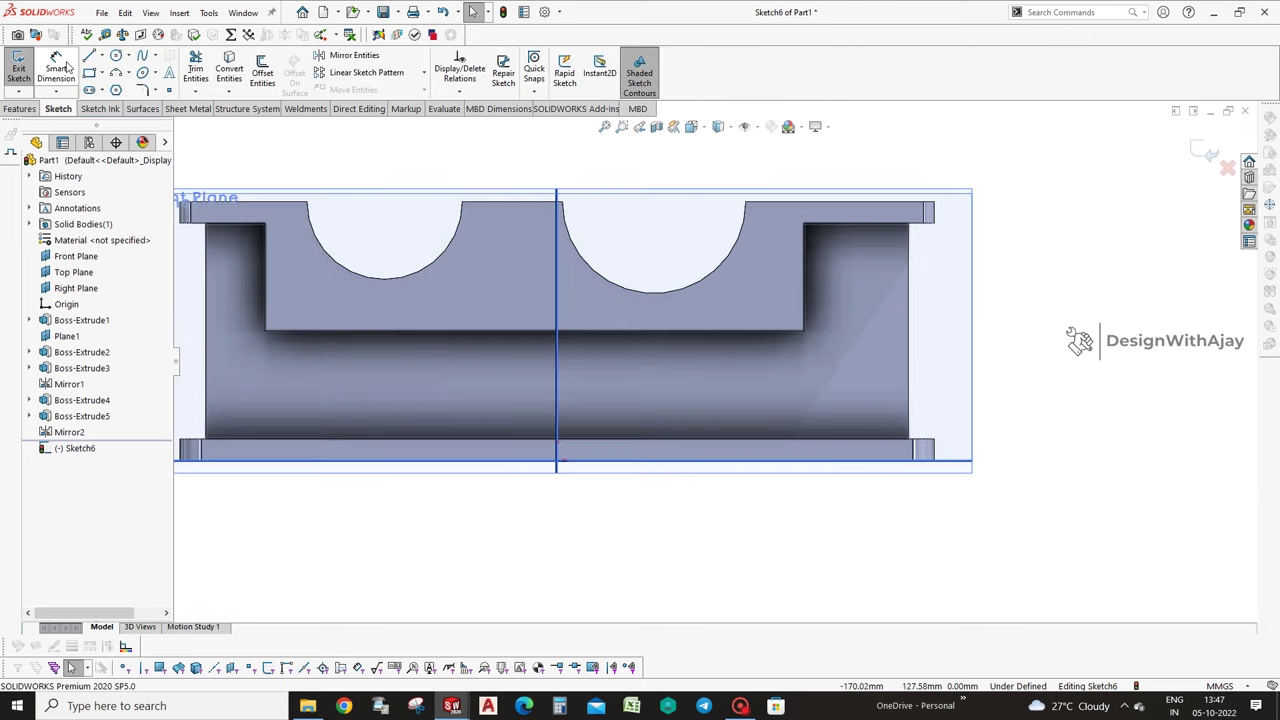
pyautogui.click(89, 73)
pyautogui.scroll(-2, 205, 338)
pyautogui.click(343, 328)
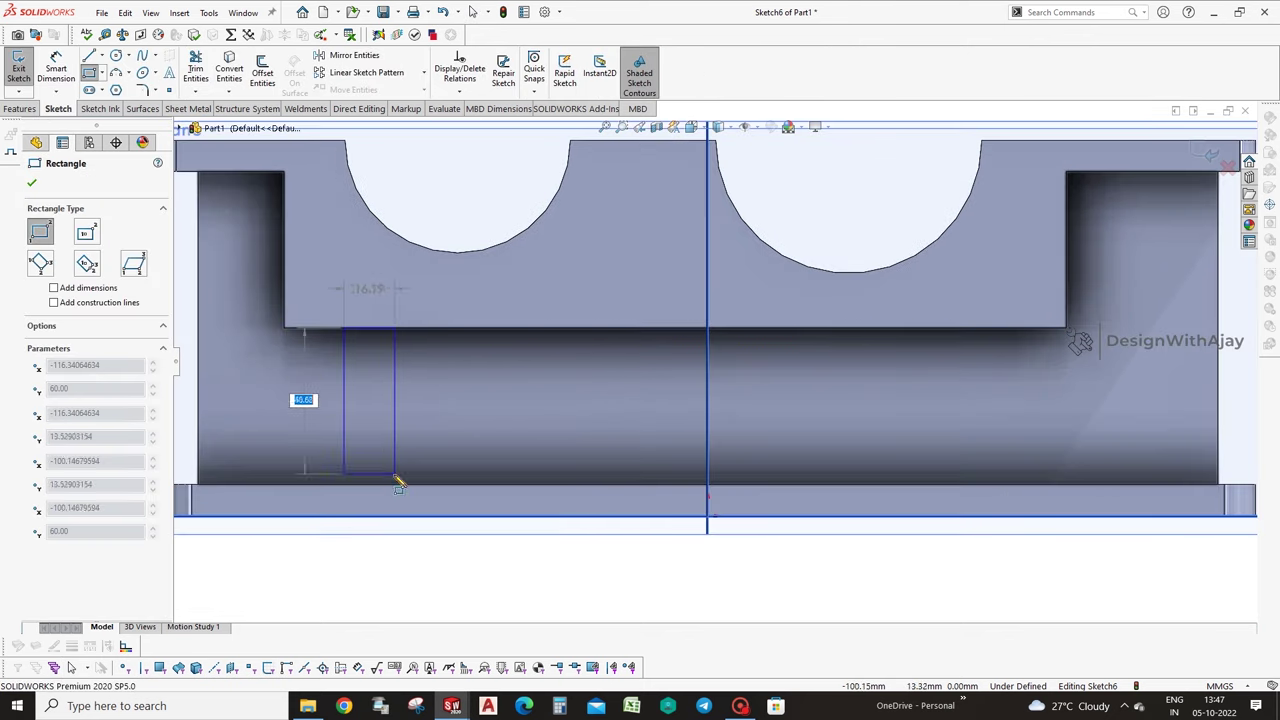
pyautogui.click(364, 485)
pyautogui.click(518, 330)
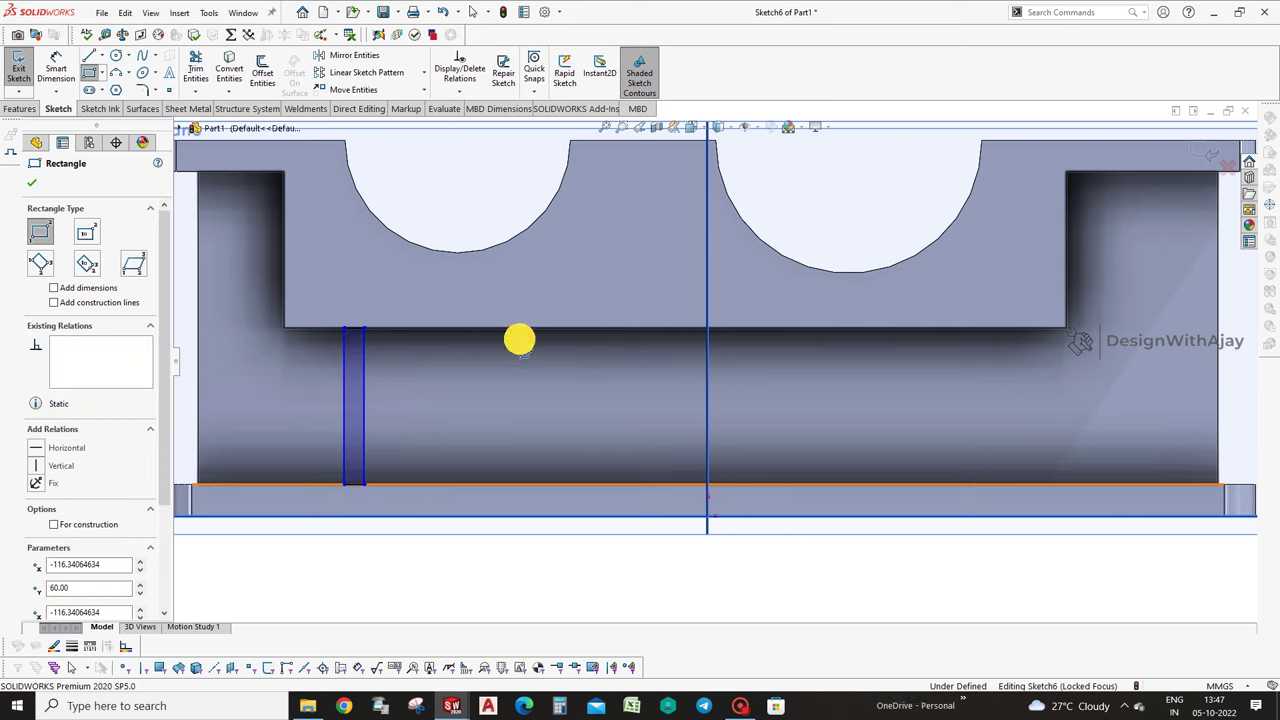
pyautogui.click(561, 485)
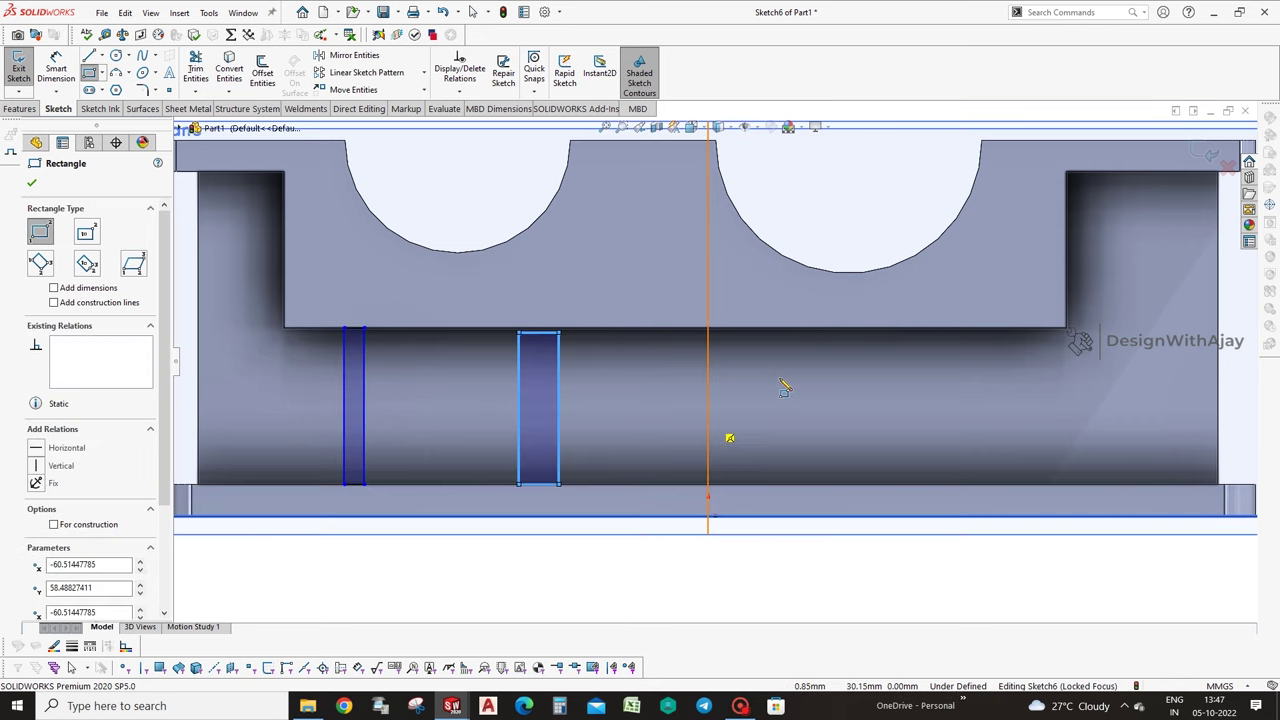
# Draw the third and fourth narrow rib rectangles toward the right side.
pyautogui.click(745, 328)
pyautogui.click(781, 485)
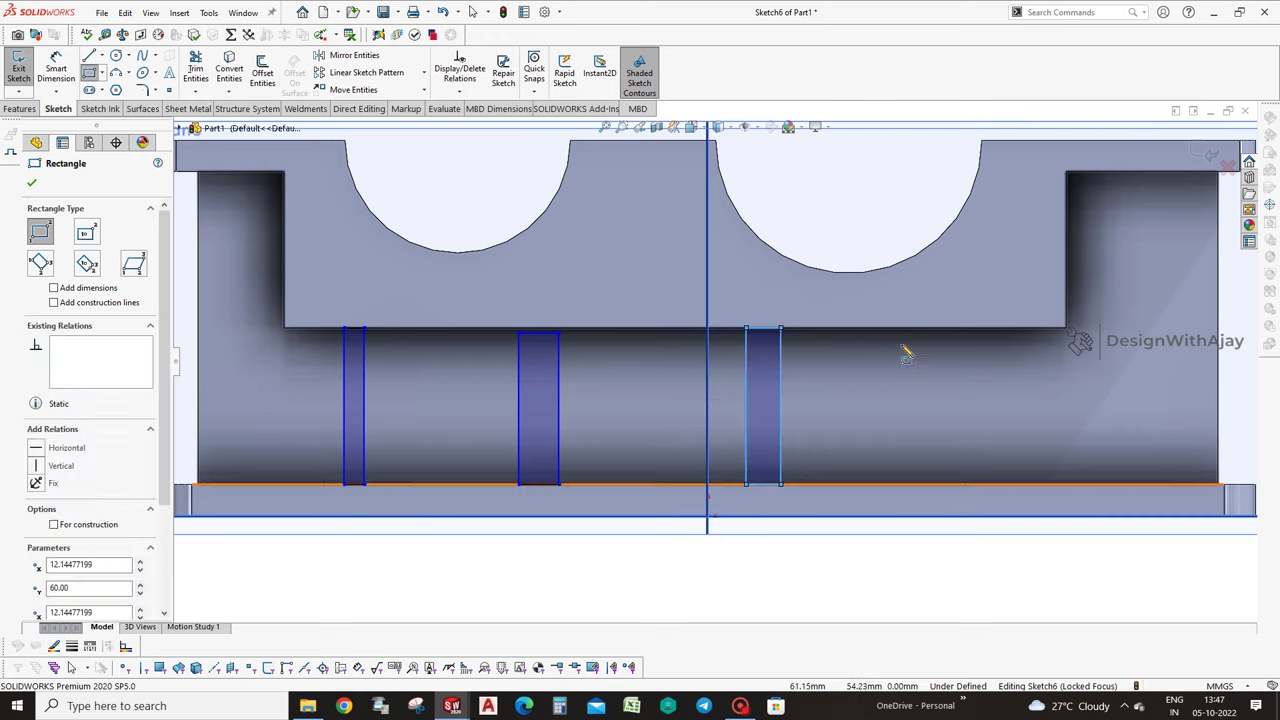
pyautogui.click(910, 328)
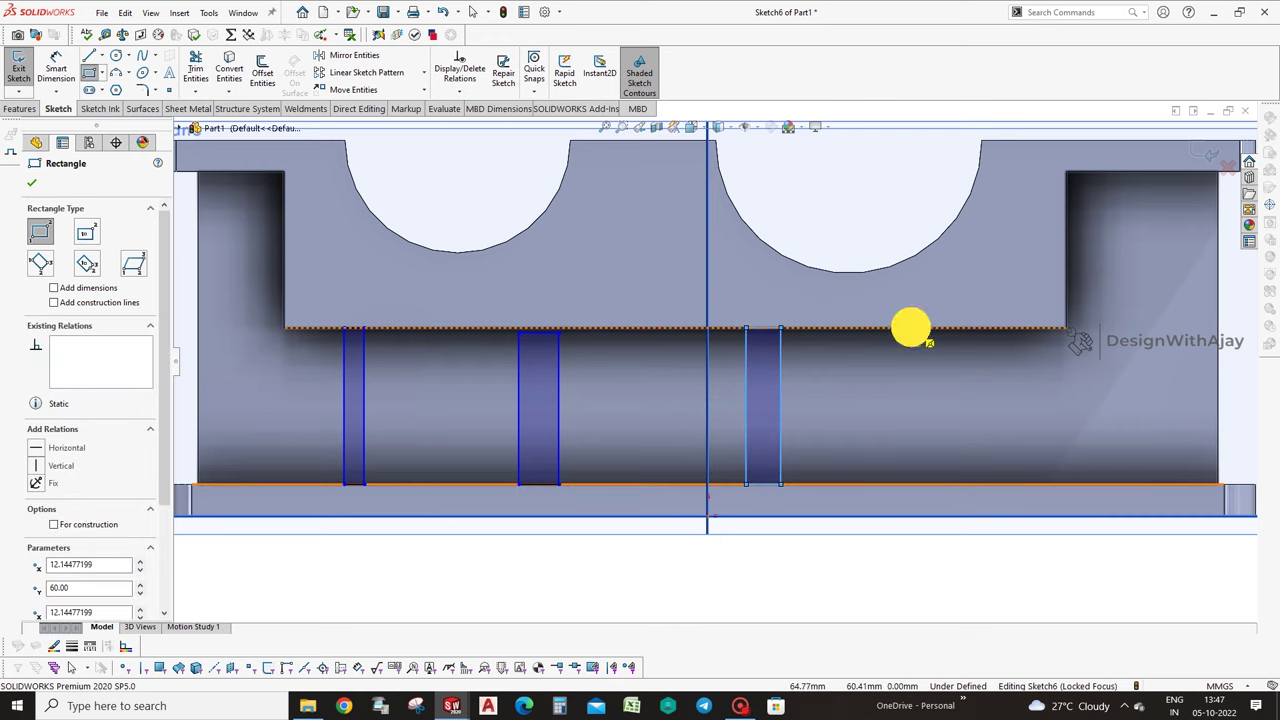
pyautogui.click(936, 485)
pyautogui.scroll(-3, 509, 325)
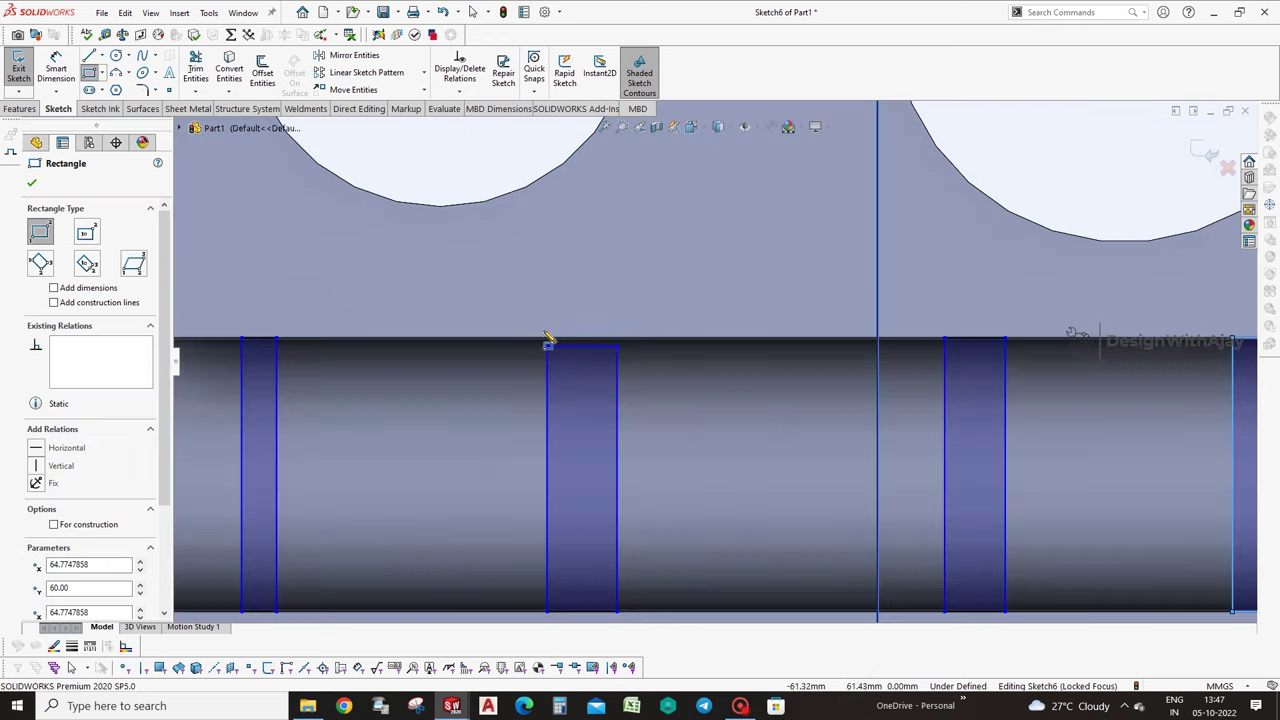
pyautogui.press('Escape')
pyautogui.click(580, 347)
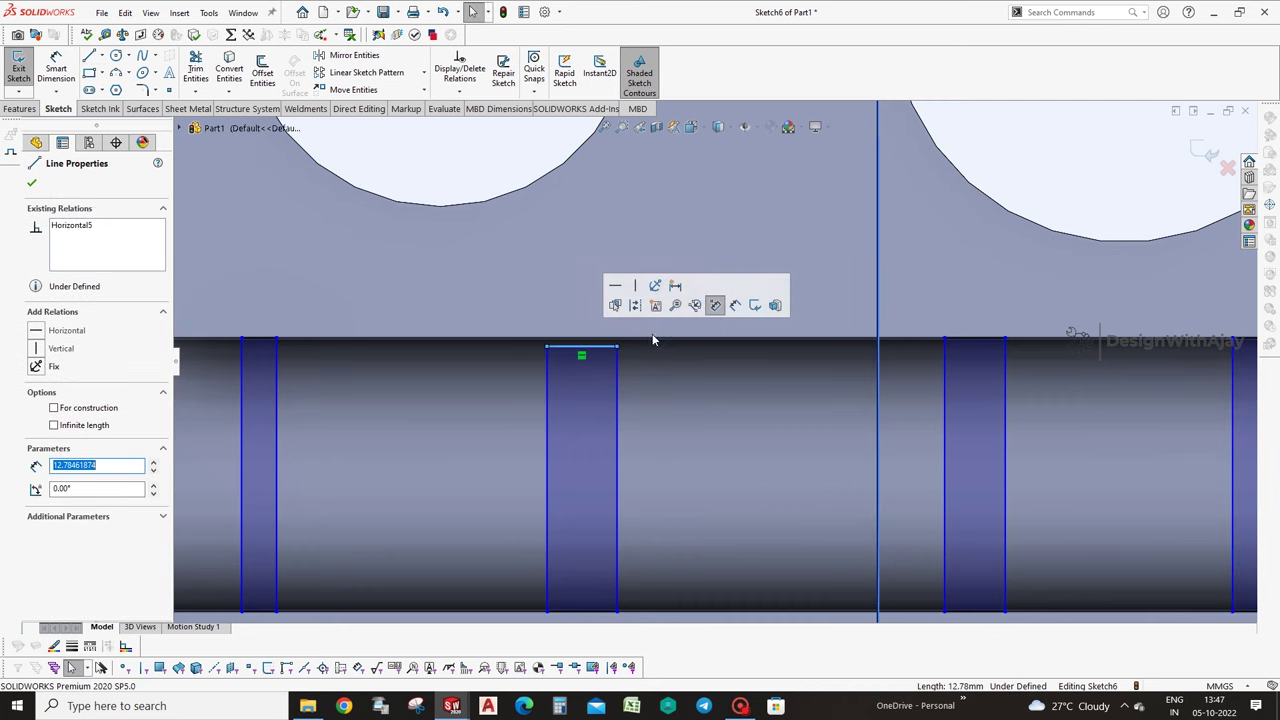
# Make the rectangle top collinear with the saddle block edge and dimension a vertical line 42.
pyautogui.keyDown('ctrl'); pyautogui.click(485, 339); pyautogui.keyUp('ctrl')
pyautogui.click(108, 388)
pyautogui.press('f')
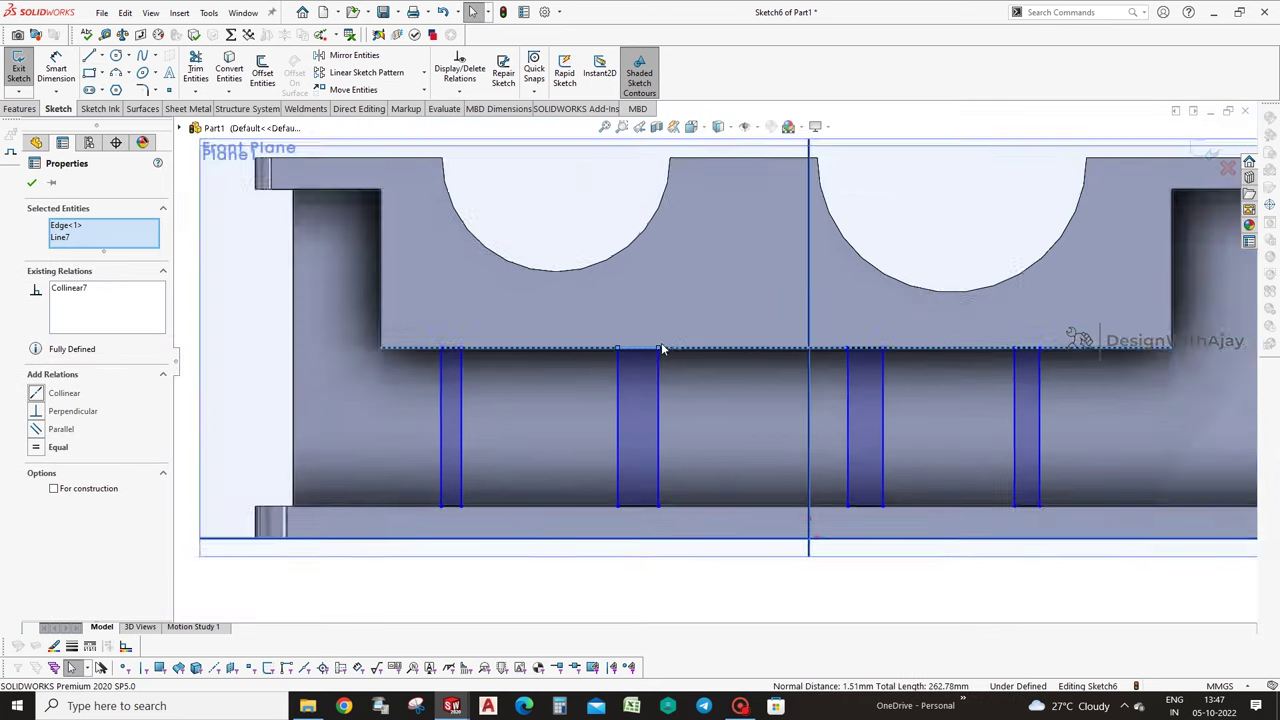
pyautogui.click(934, 583)
pyautogui.click(900, 372)
pyautogui.click(980, 403)
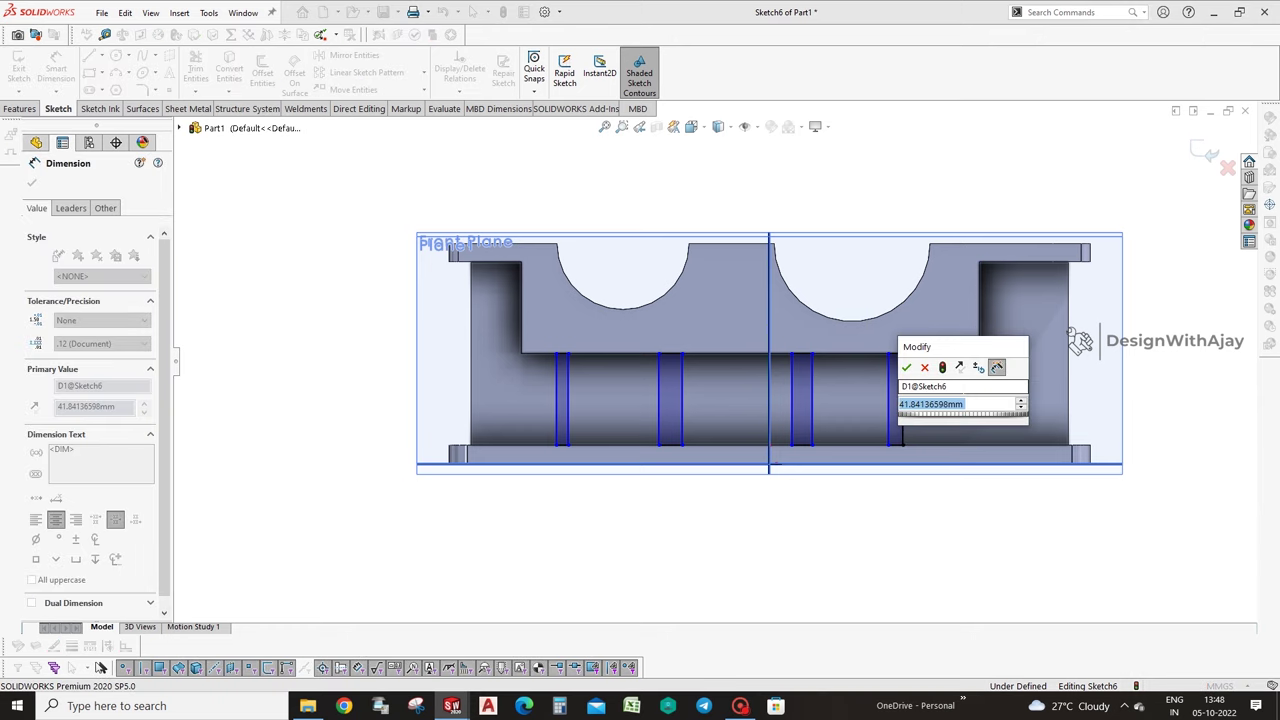
pyautogui.write('42')
pyautogui.press('Return')
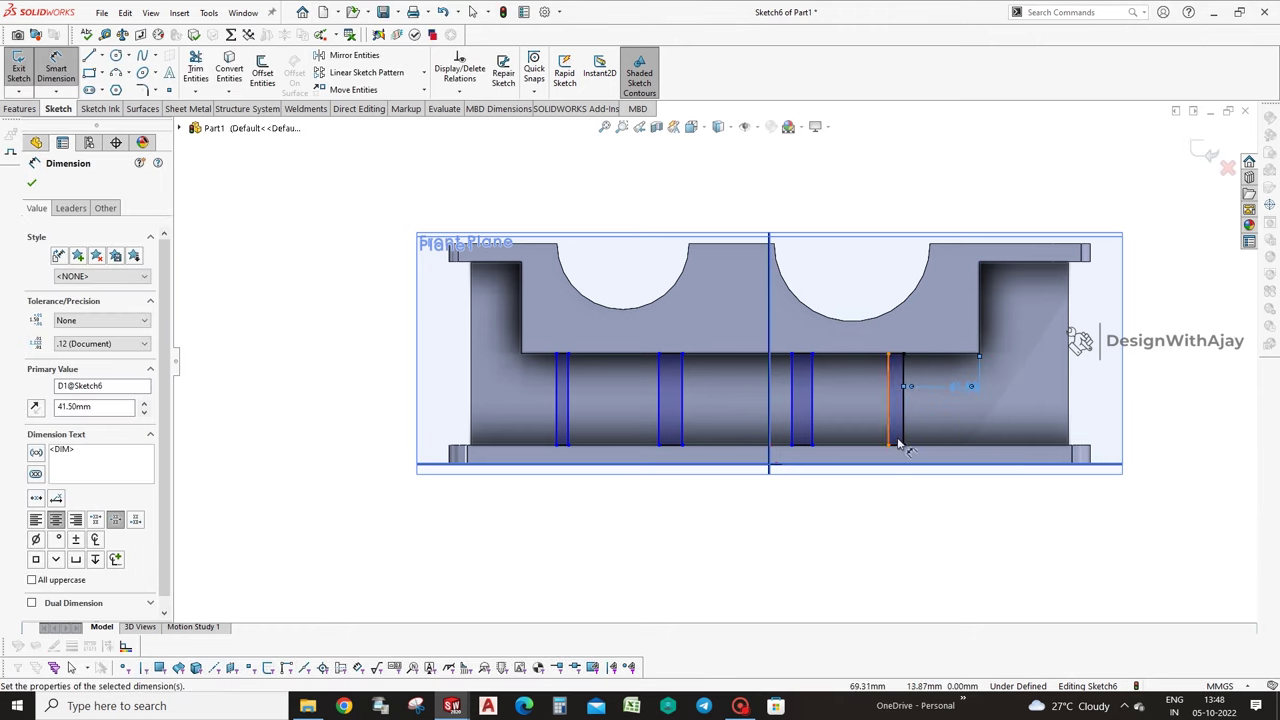
# Dimension the right ribs: 8 mm width, 40 mm spacing, 8 mm width.
pyautogui.click(896, 445)
pyautogui.click(918, 500)
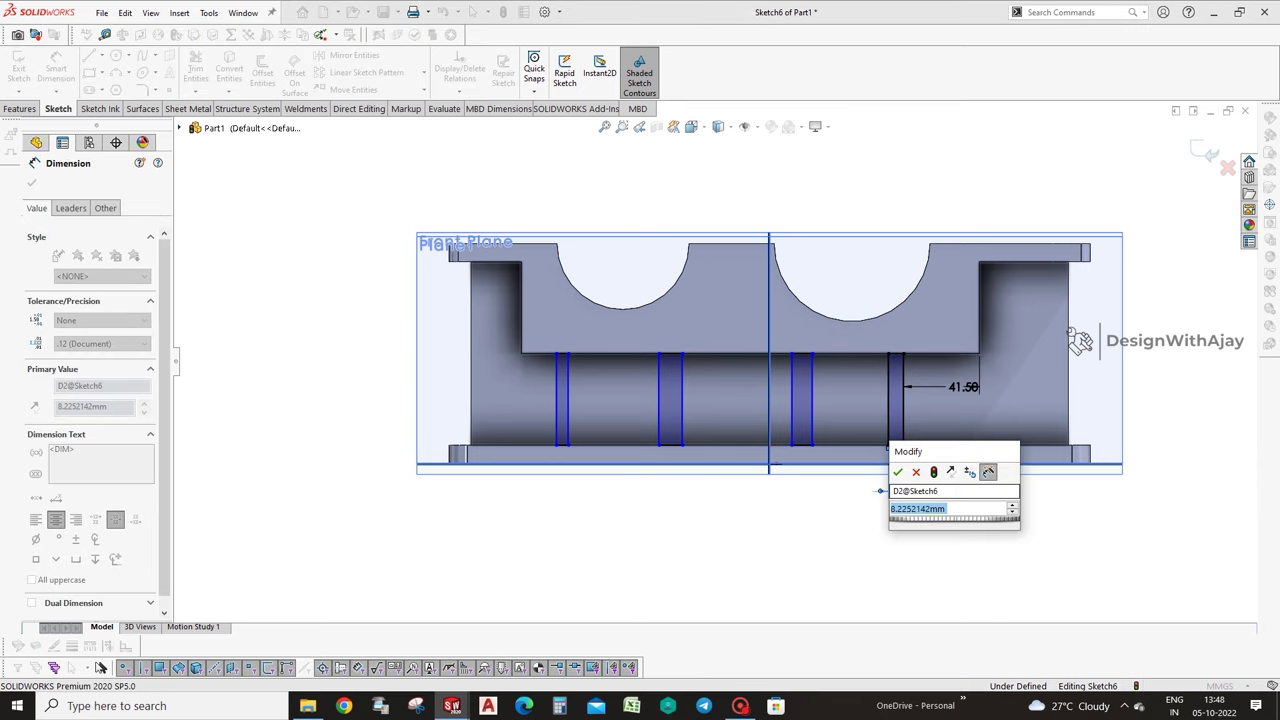
pyautogui.write('8')
pyautogui.press('Return')
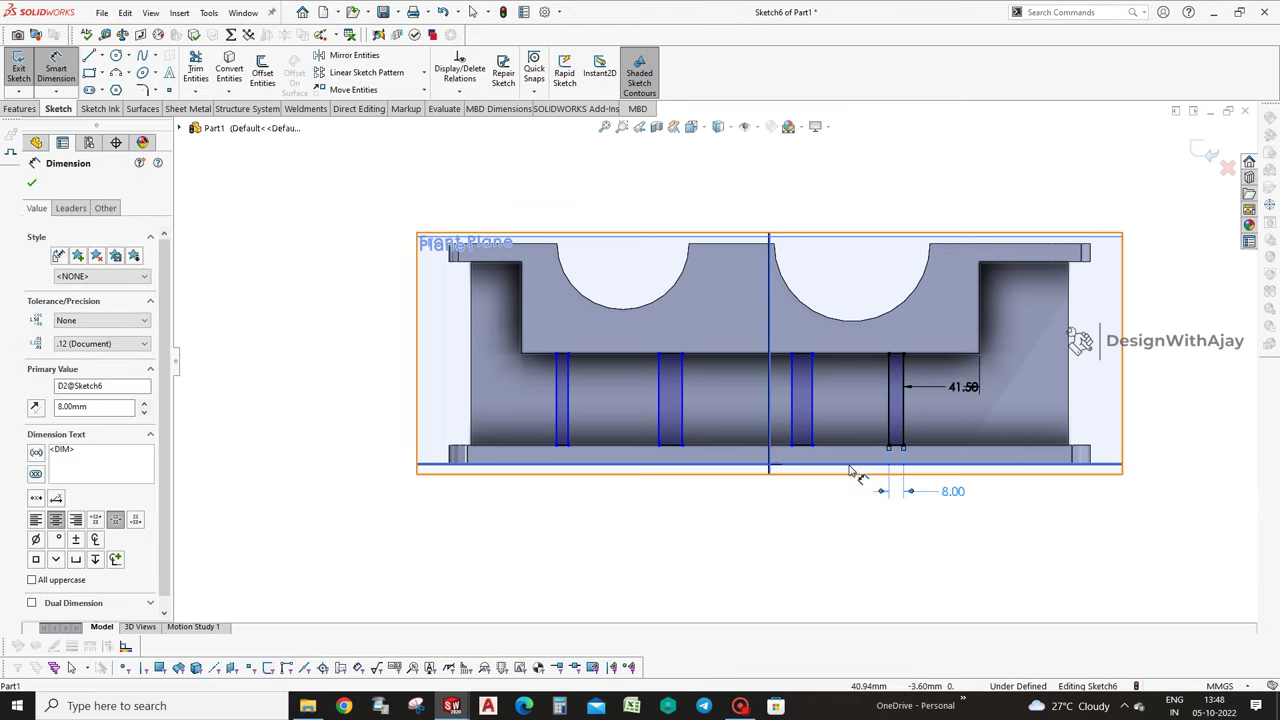
pyautogui.click(888, 410)
pyautogui.click(831, 500)
pyautogui.write('40')
pyautogui.press('Return')
pyautogui.click(792, 430)
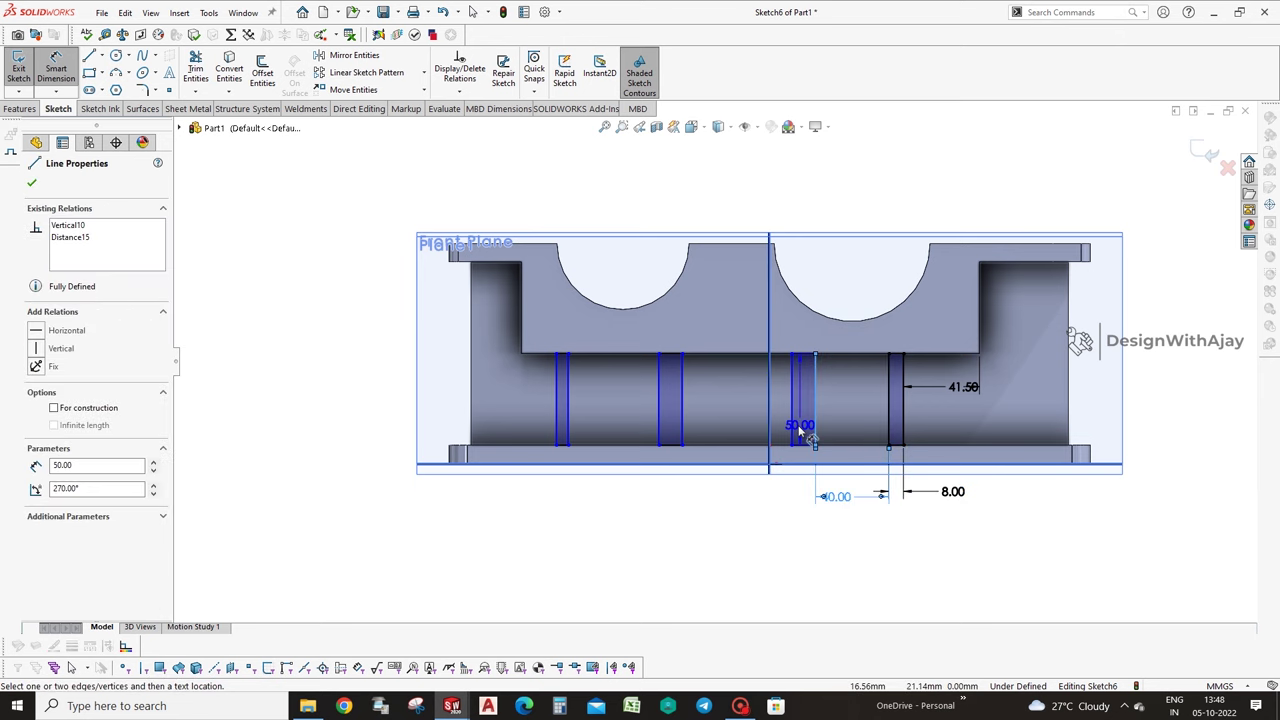
pyautogui.click(741, 500)
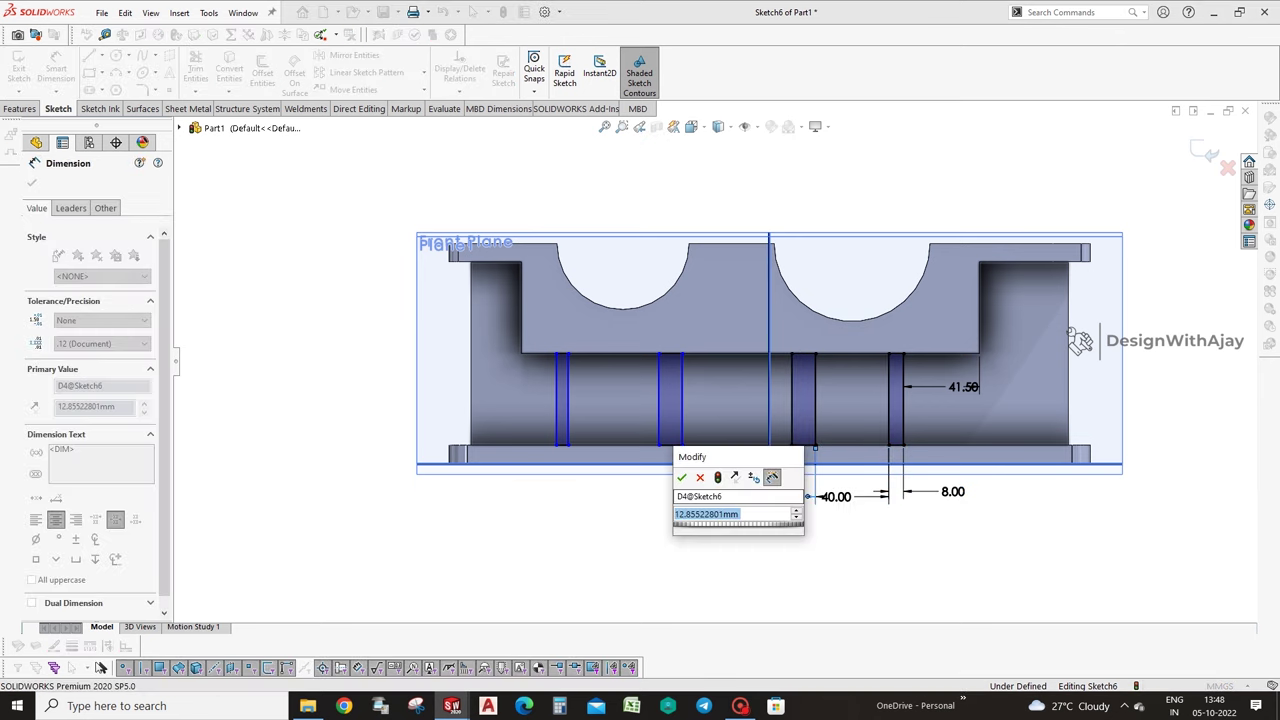
pyautogui.write('8')
pyautogui.press('Return')
# Dimension the remaining ribs: 64 mm spacing, 8 mm width, 50 mm spacing, 8 mm width.
pyautogui.click(795, 415)
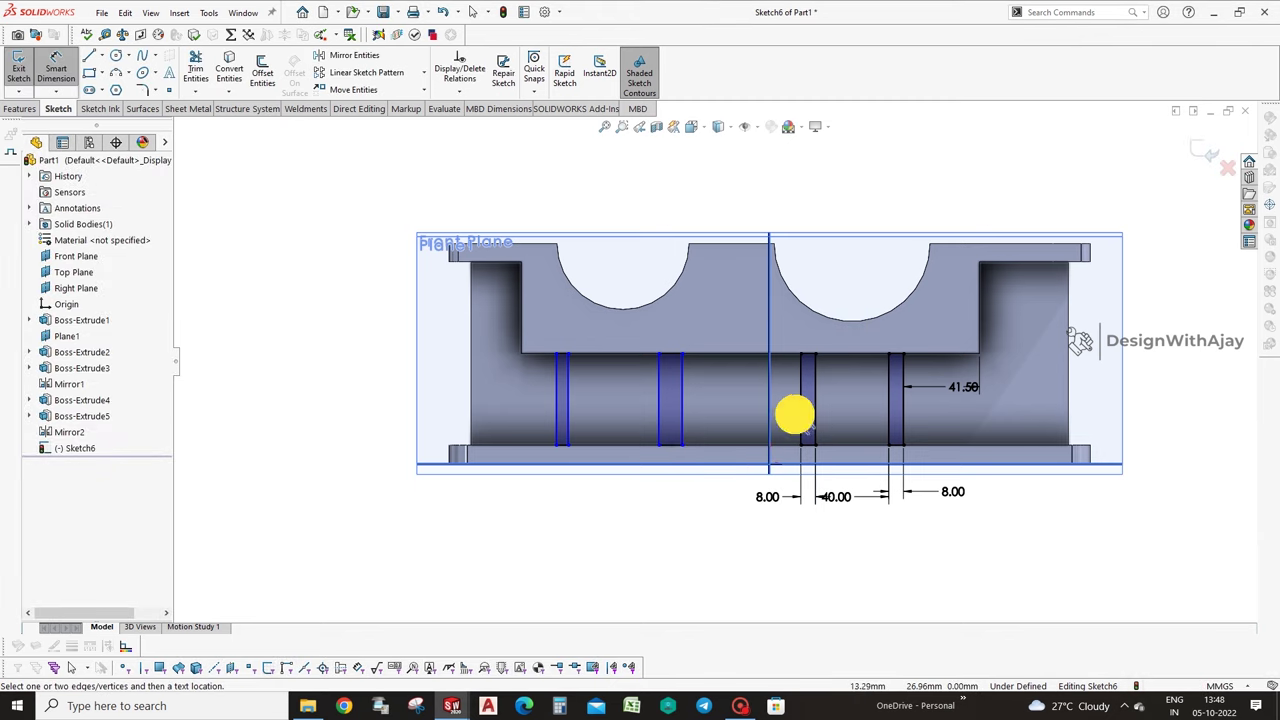
pyautogui.click(712, 392)
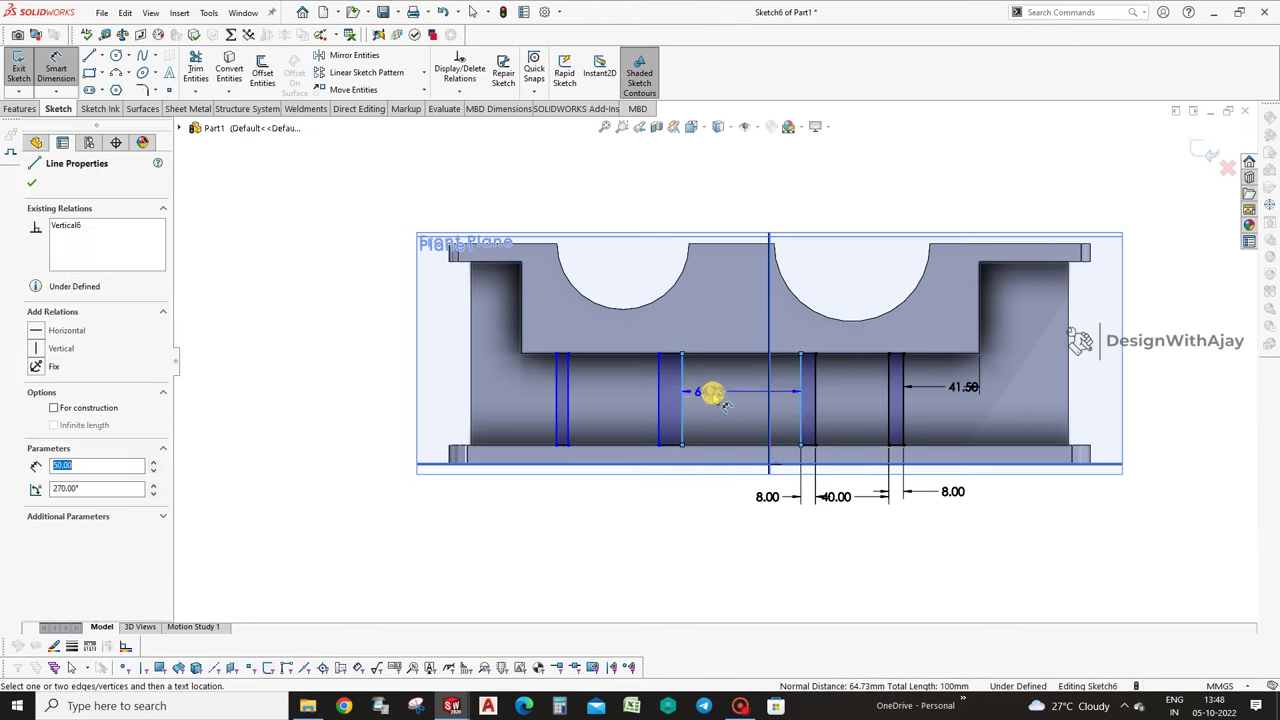
pyautogui.write('64')
pyautogui.press('Return')
pyautogui.click(668, 464)
pyautogui.click(685, 510)
pyautogui.write('8')
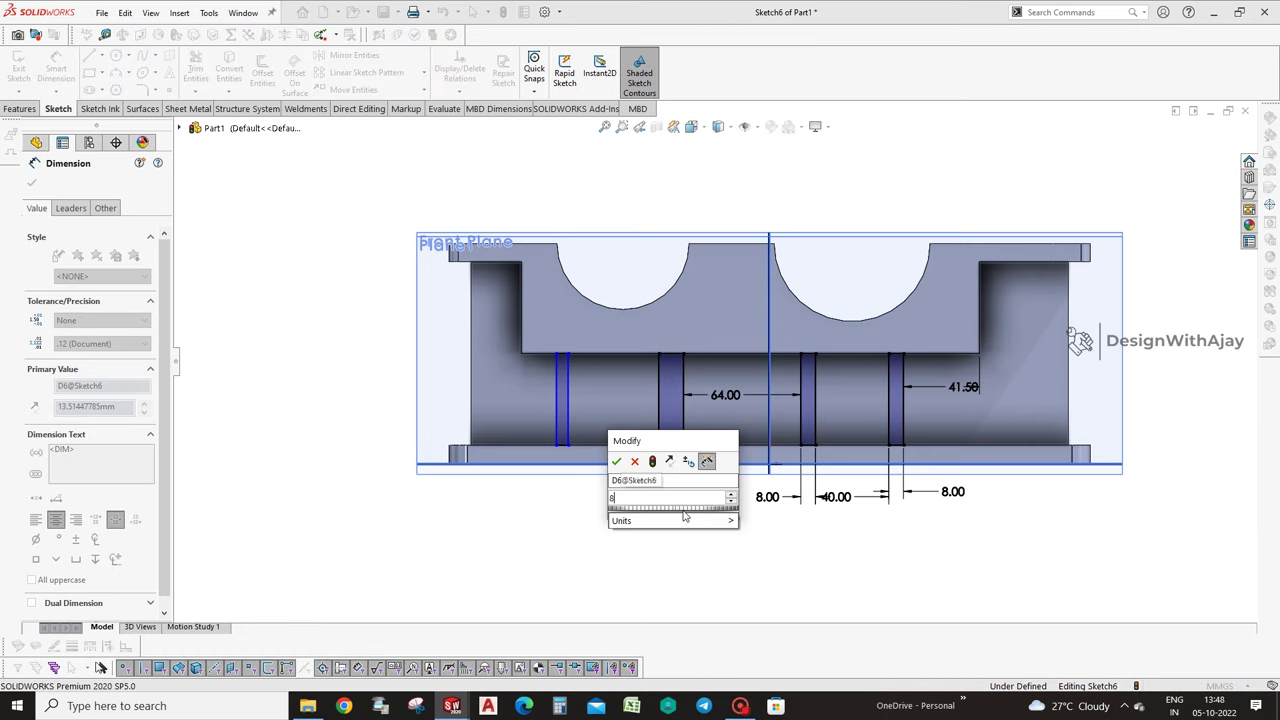
pyautogui.press('Return')
pyautogui.click(666, 400)
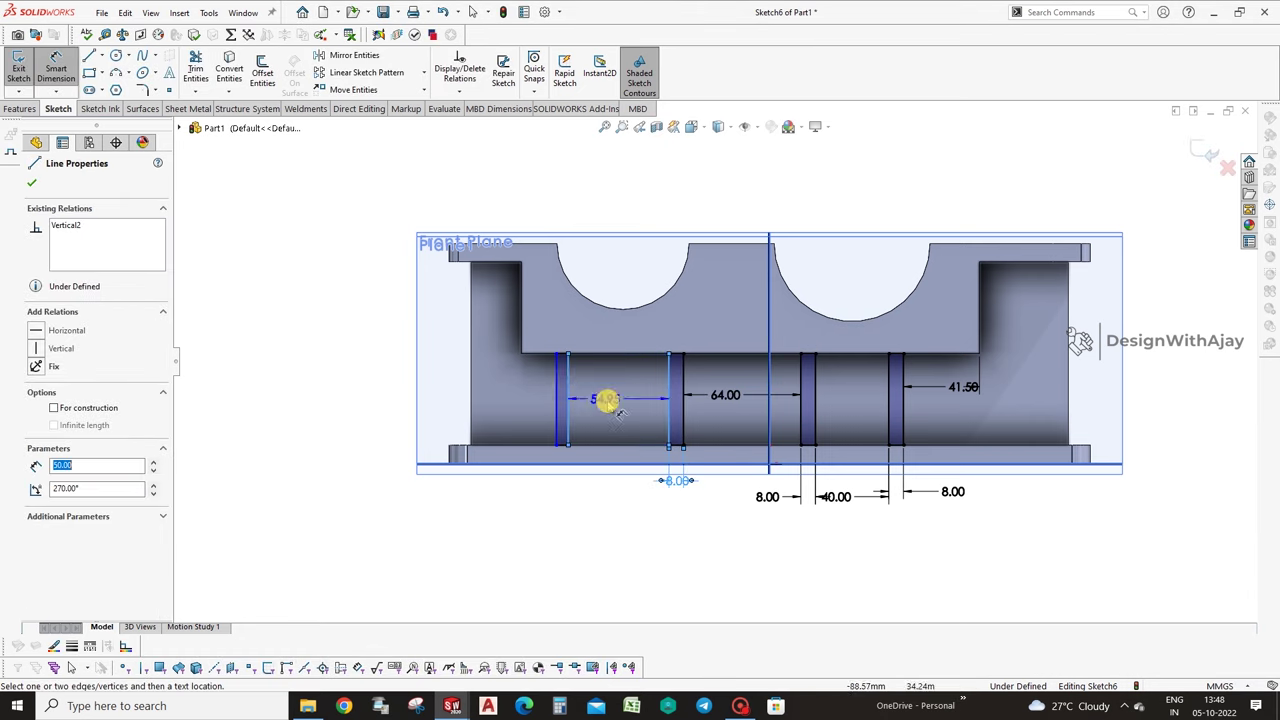
pyautogui.click(610, 402)
pyautogui.press('Return')
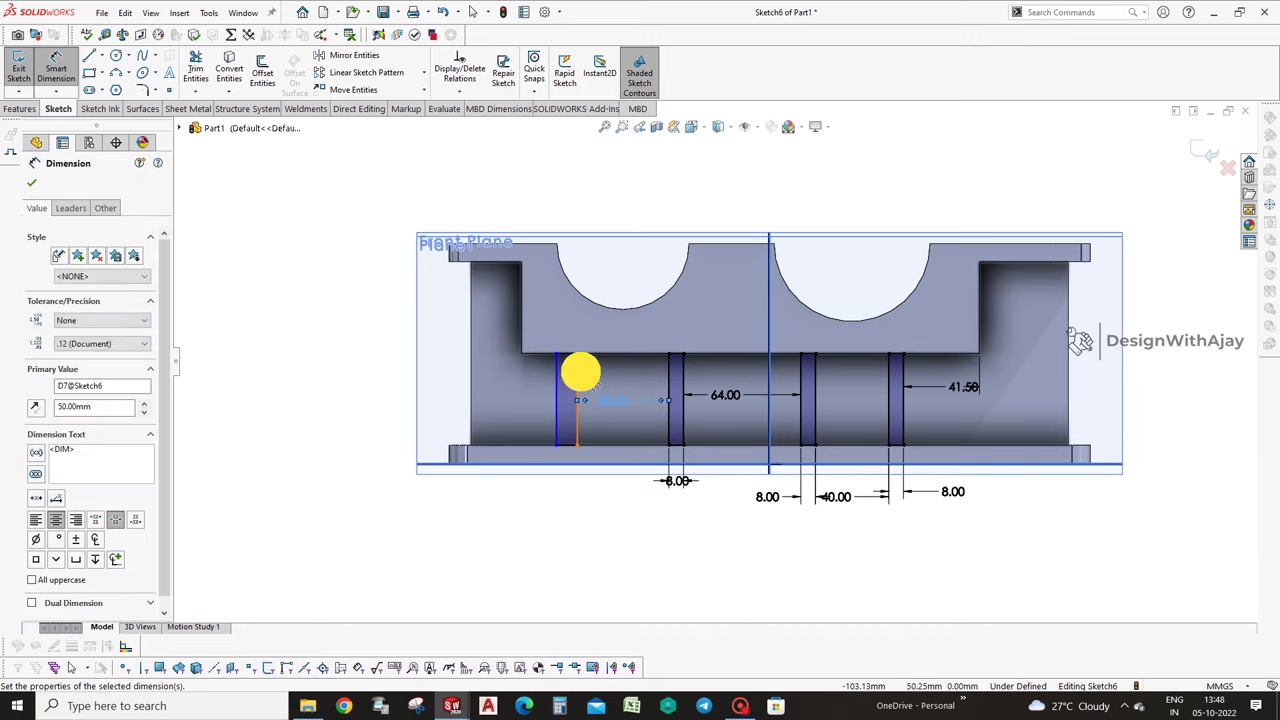
pyautogui.click(581, 372)
pyautogui.click(557, 507)
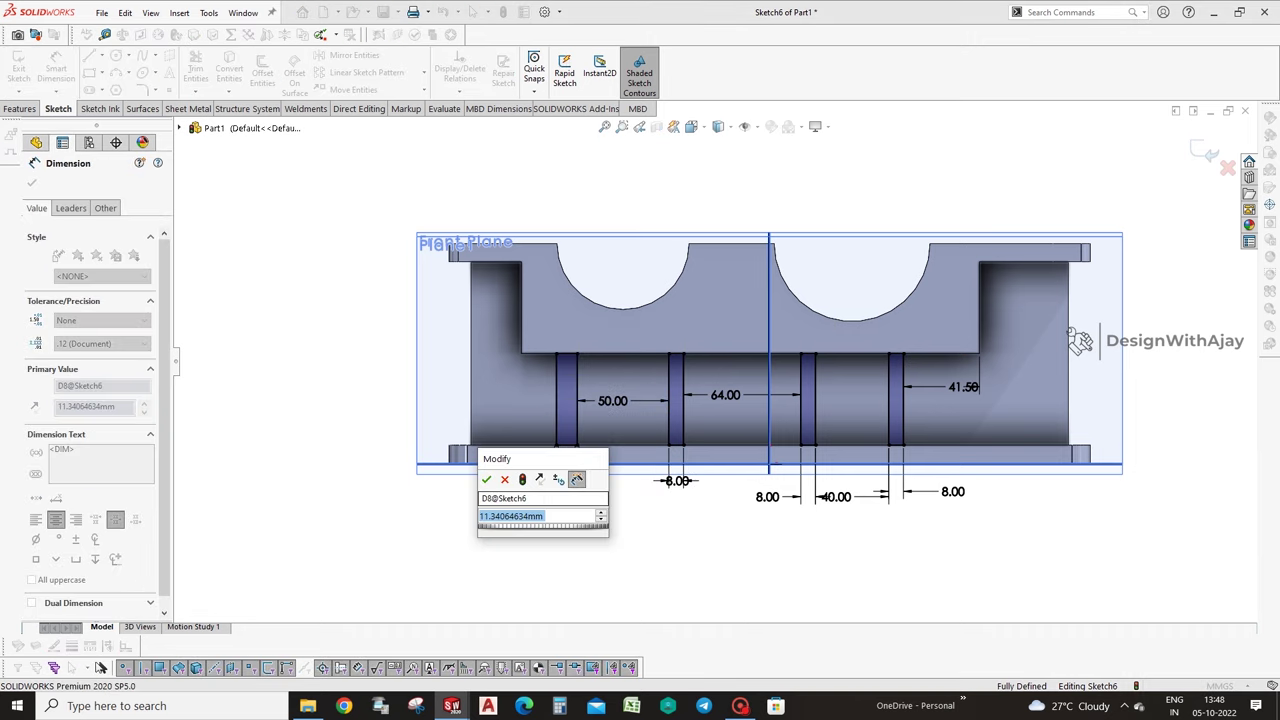
pyautogui.write('8')
pyautogui.press('Return')
pyautogui.moveTo(694, 514); pyautogui.dragTo(1077, 571, button='middle')
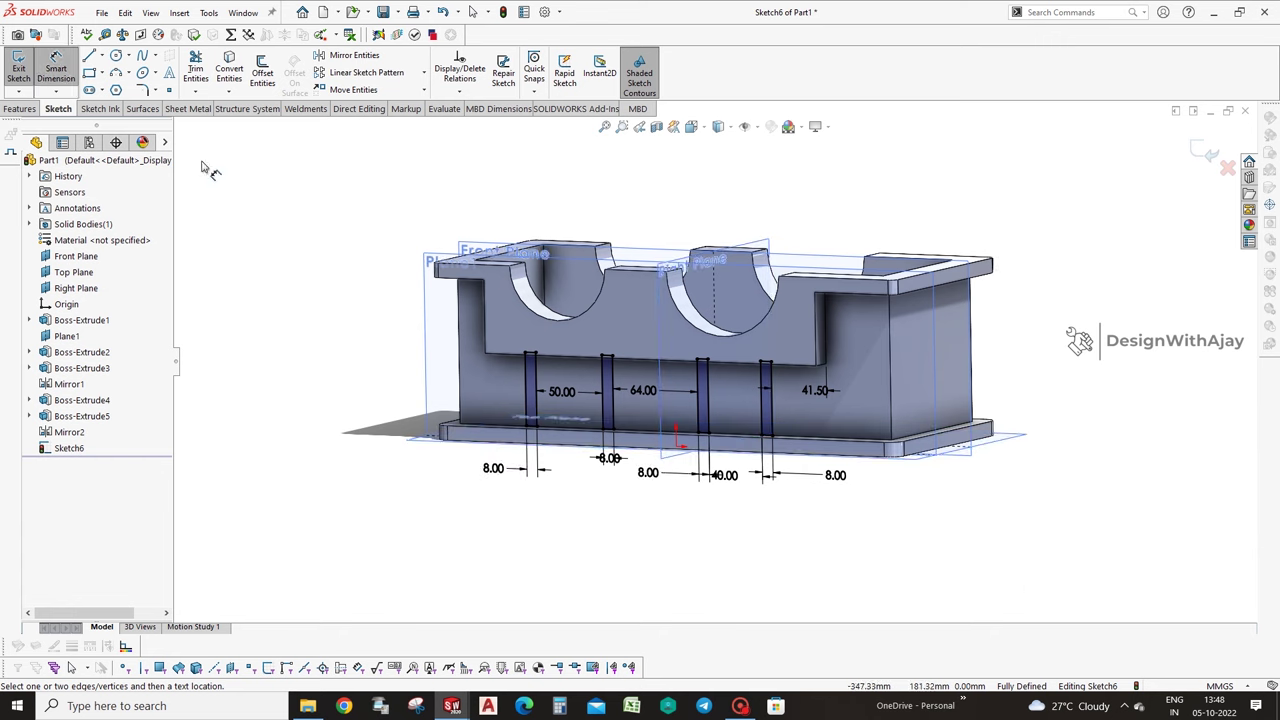
# Extrude Sketch6's four ribs Up To Surface, stopping at the base plate's front face, as Boss-Extrude6.
pyautogui.click(30, 109)
pyautogui.click(24, 70)
pyautogui.moveTo(306, 337); pyautogui.dragTo(330, 355, button='middle')
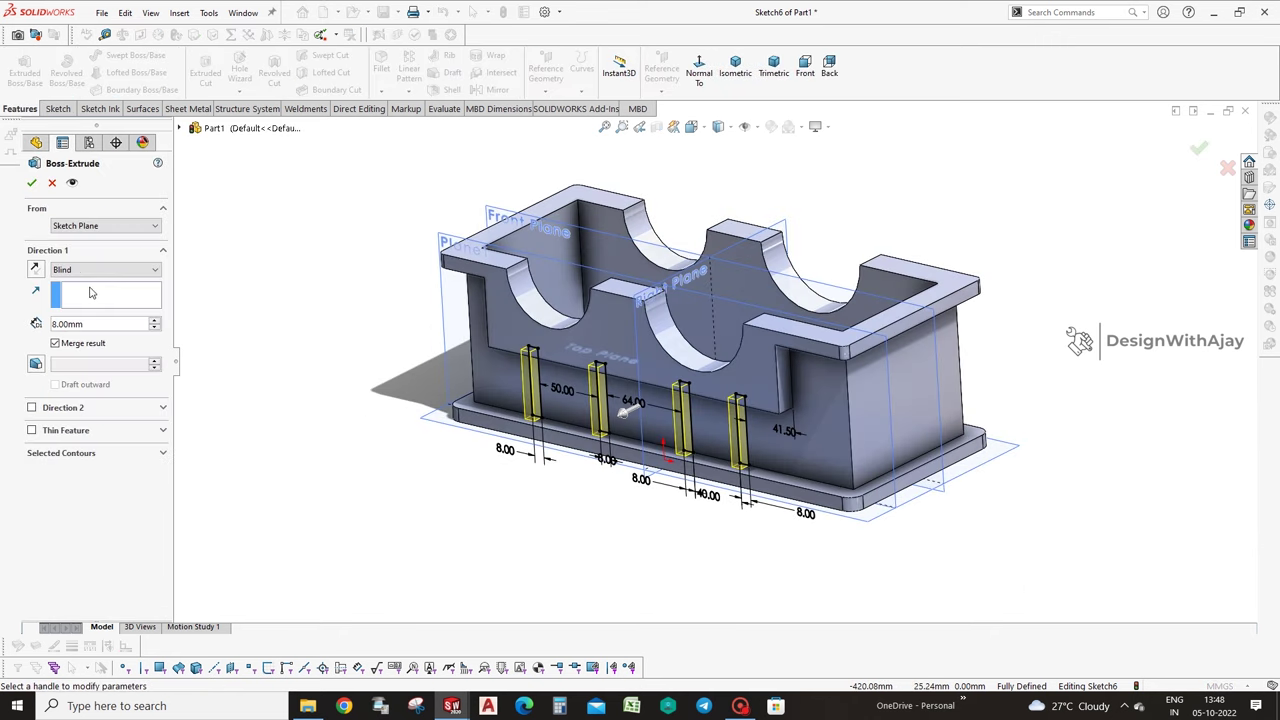
pyautogui.click(106, 270)
pyautogui.click(80, 336)
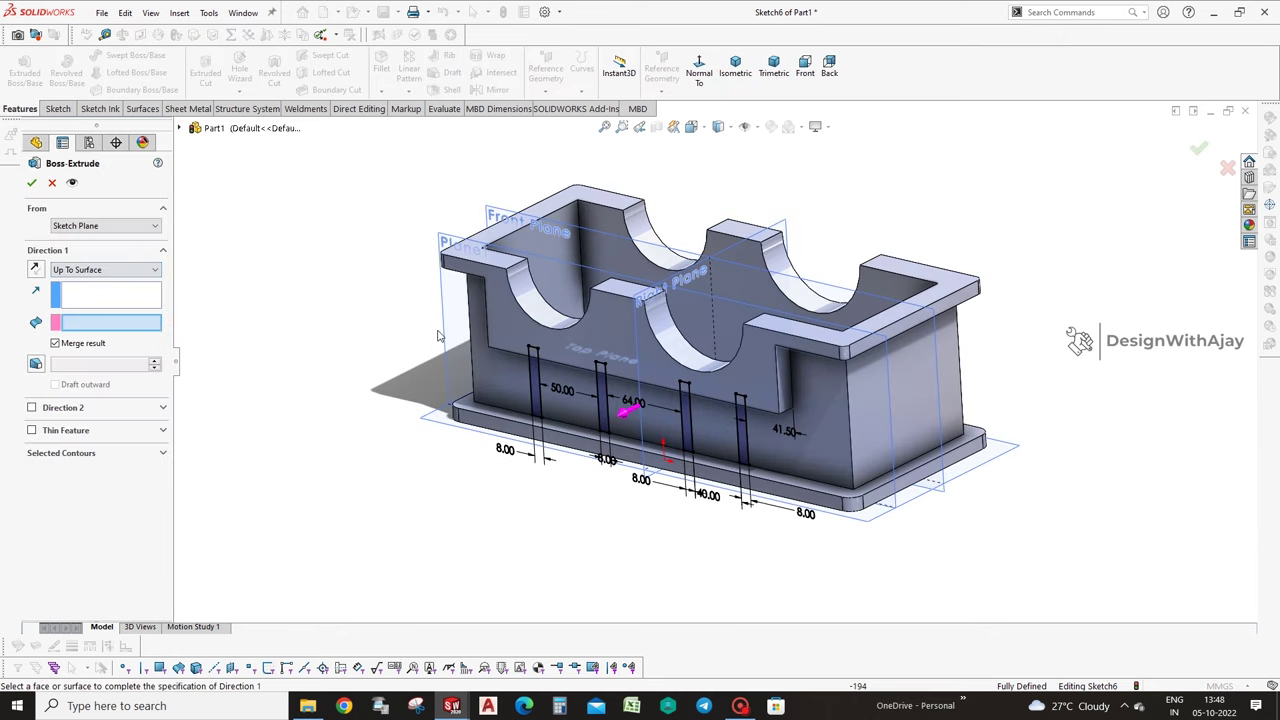
pyautogui.click(500, 333)
pyautogui.rightClick(86, 321)
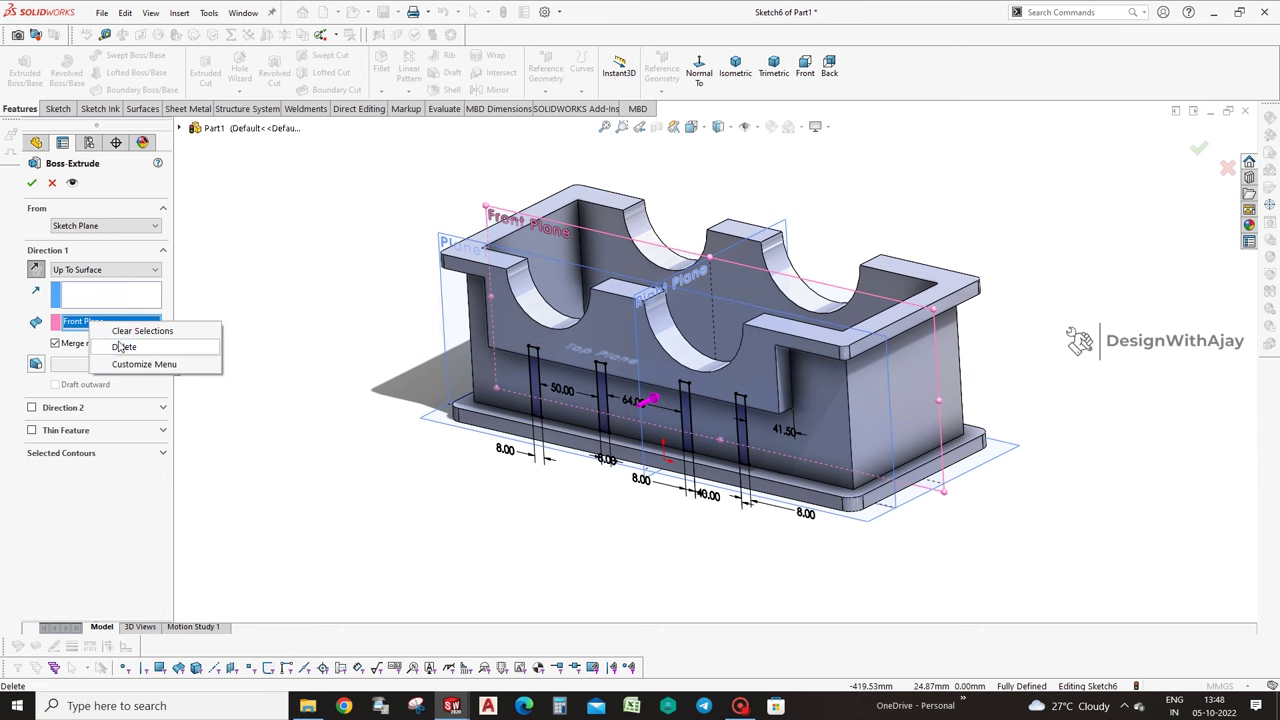
pyautogui.click(132, 331)
pyautogui.click(480, 425)
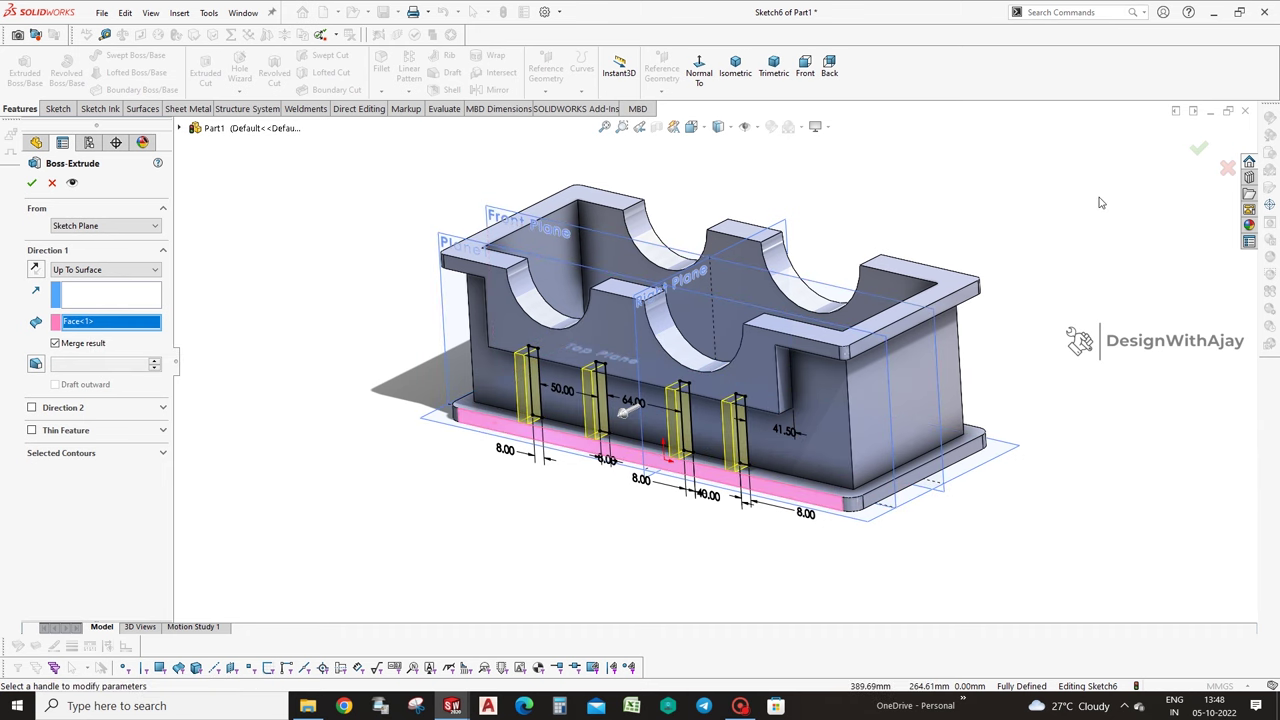
pyautogui.click(1197, 148)
pyautogui.click(93, 446)
pyautogui.moveTo(942, 384); pyautogui.dragTo(835, 296, button='middle')
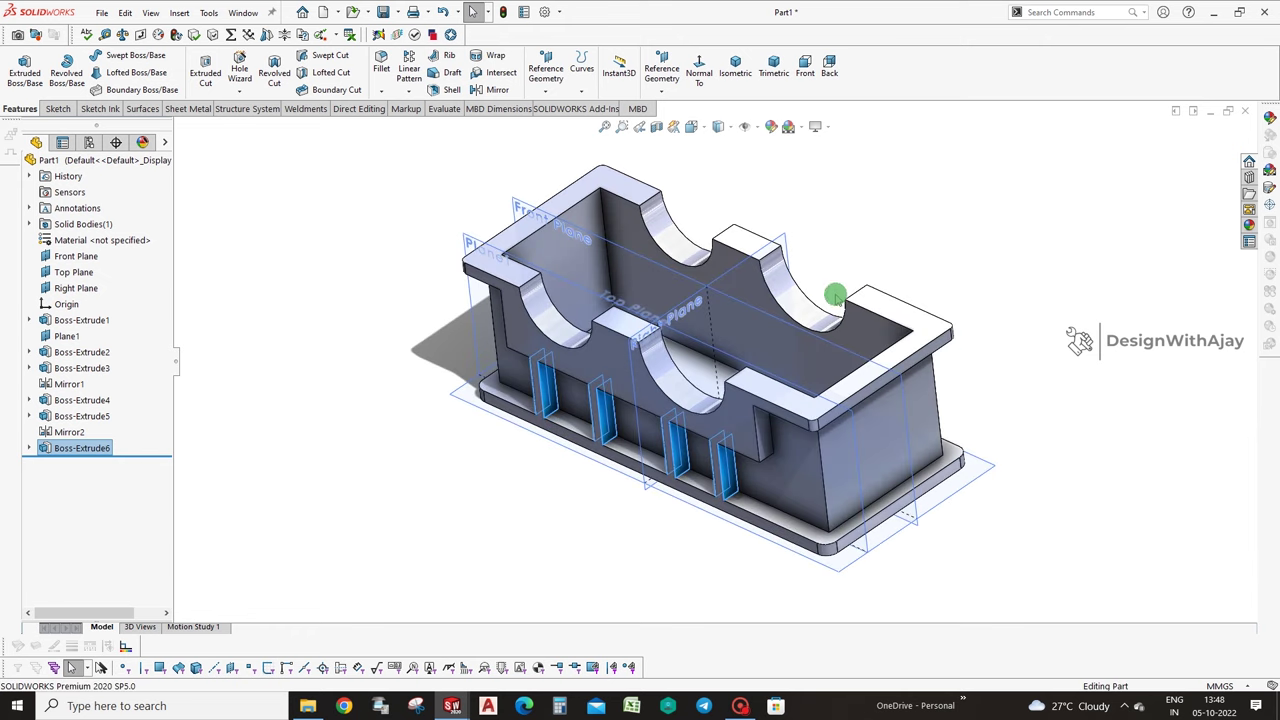
pyautogui.click(497, 89)
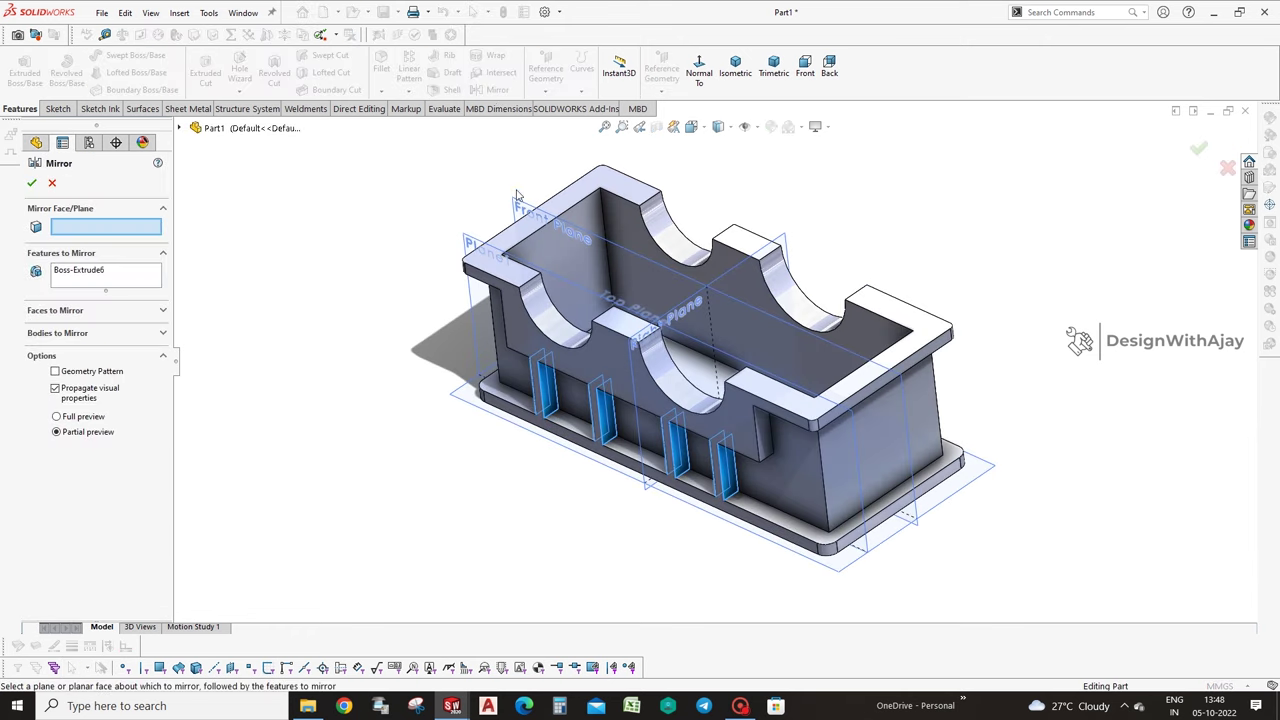
pyautogui.click(523, 196)
pyautogui.click(1199, 148)
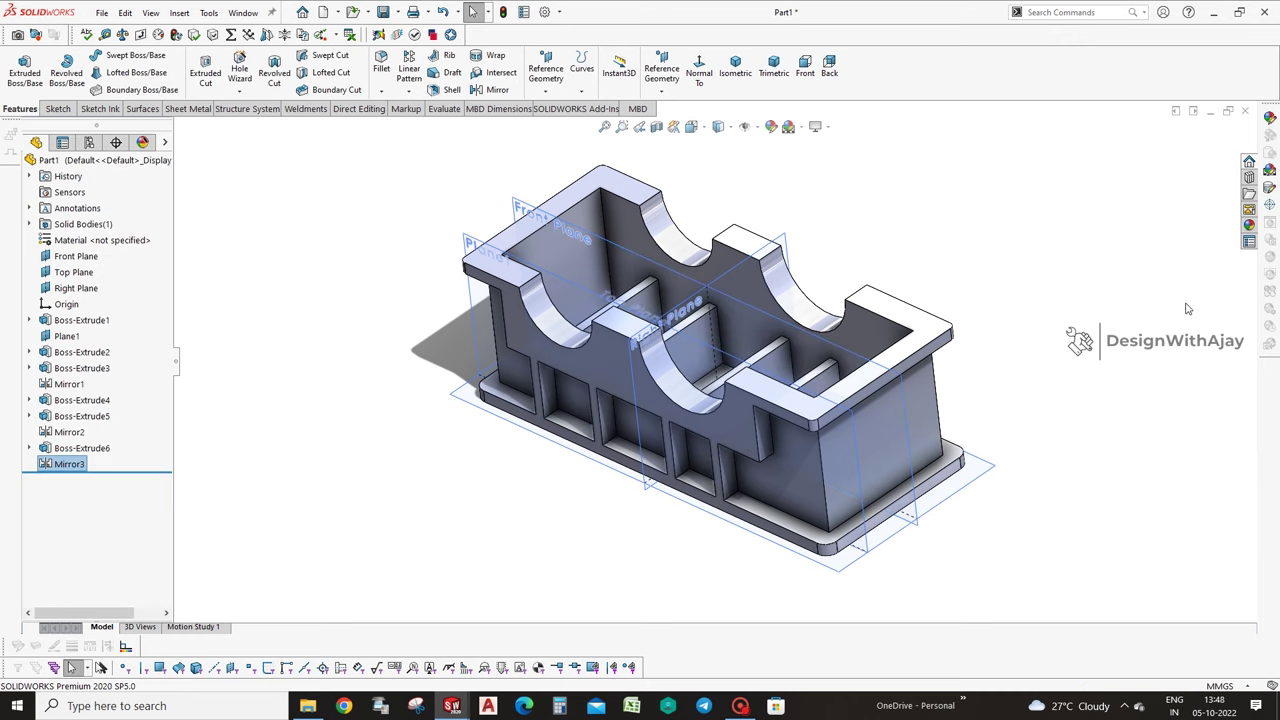
pyautogui.rightClick(83, 461)
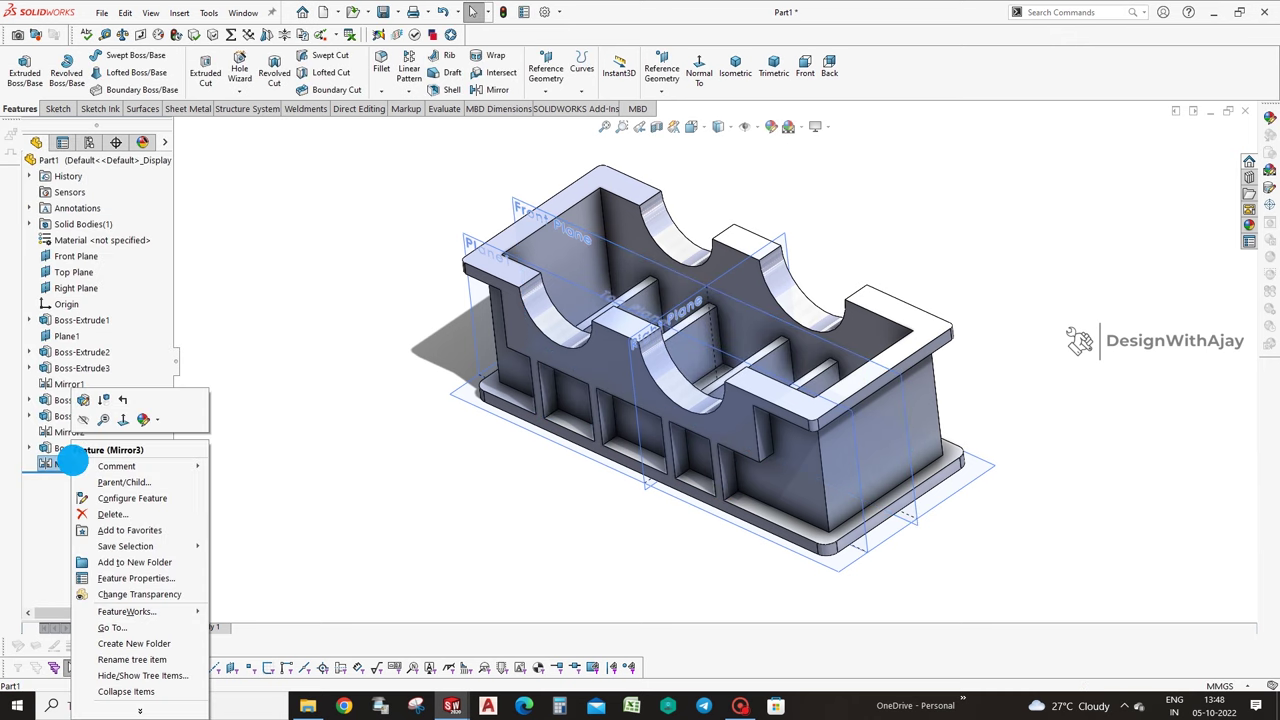
pyautogui.click(85, 403)
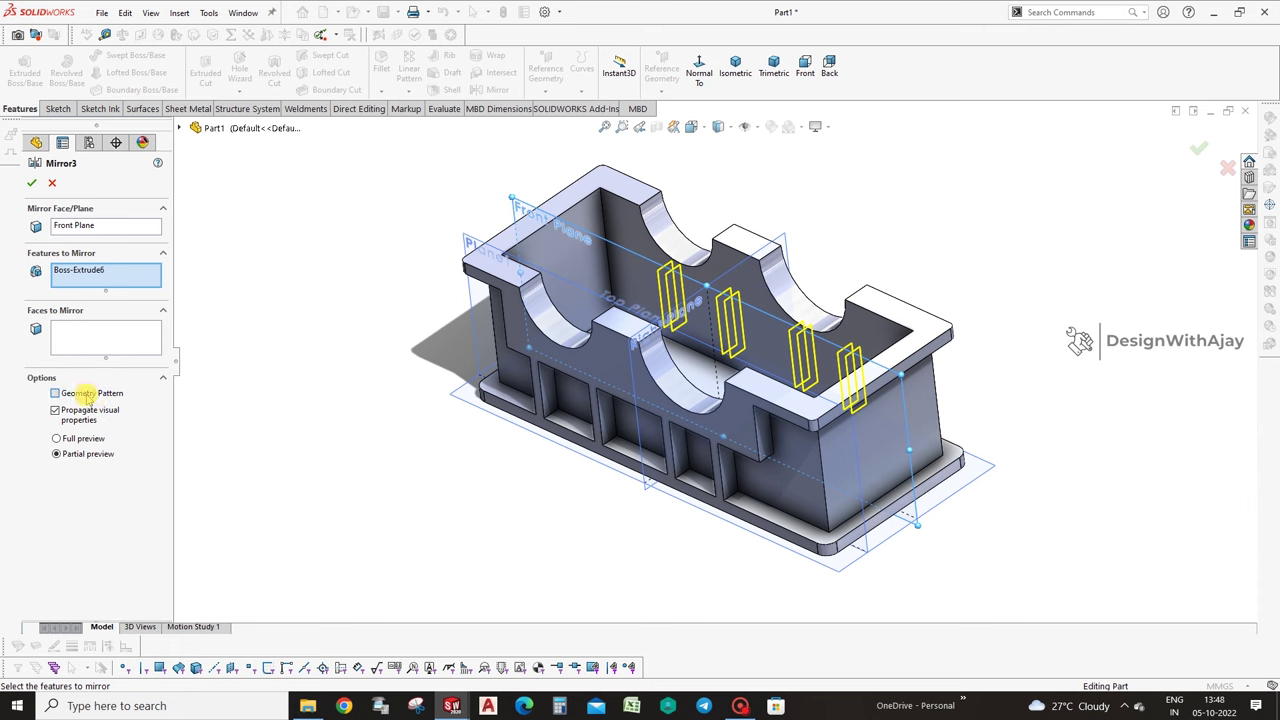
pyautogui.click(31, 183)
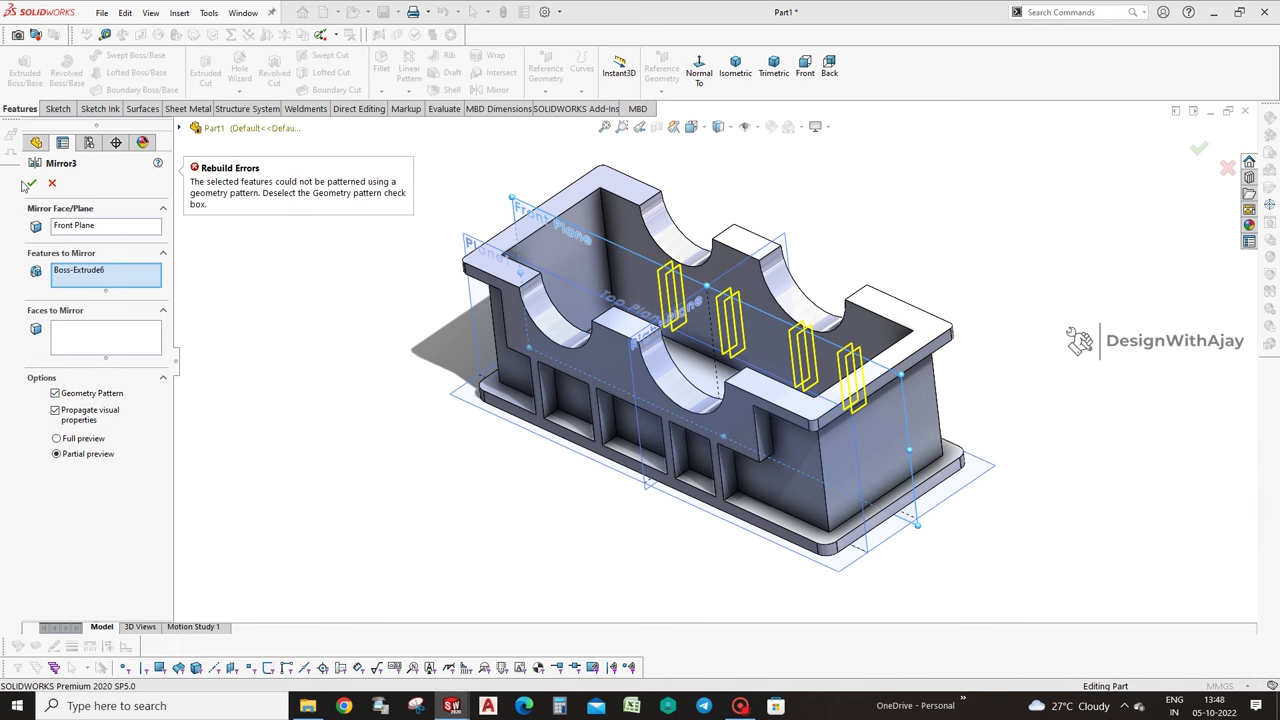
pyautogui.click(52, 183)
pyautogui.click(70, 463)
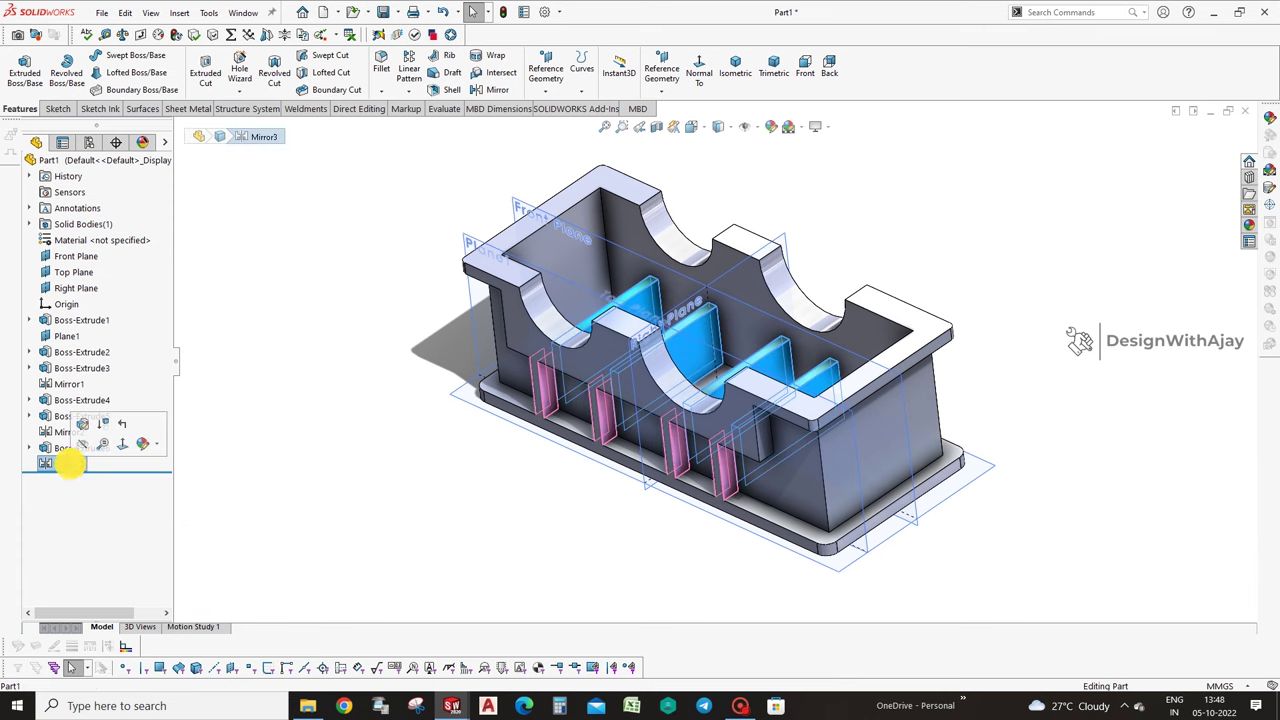
pyautogui.press('Delete')
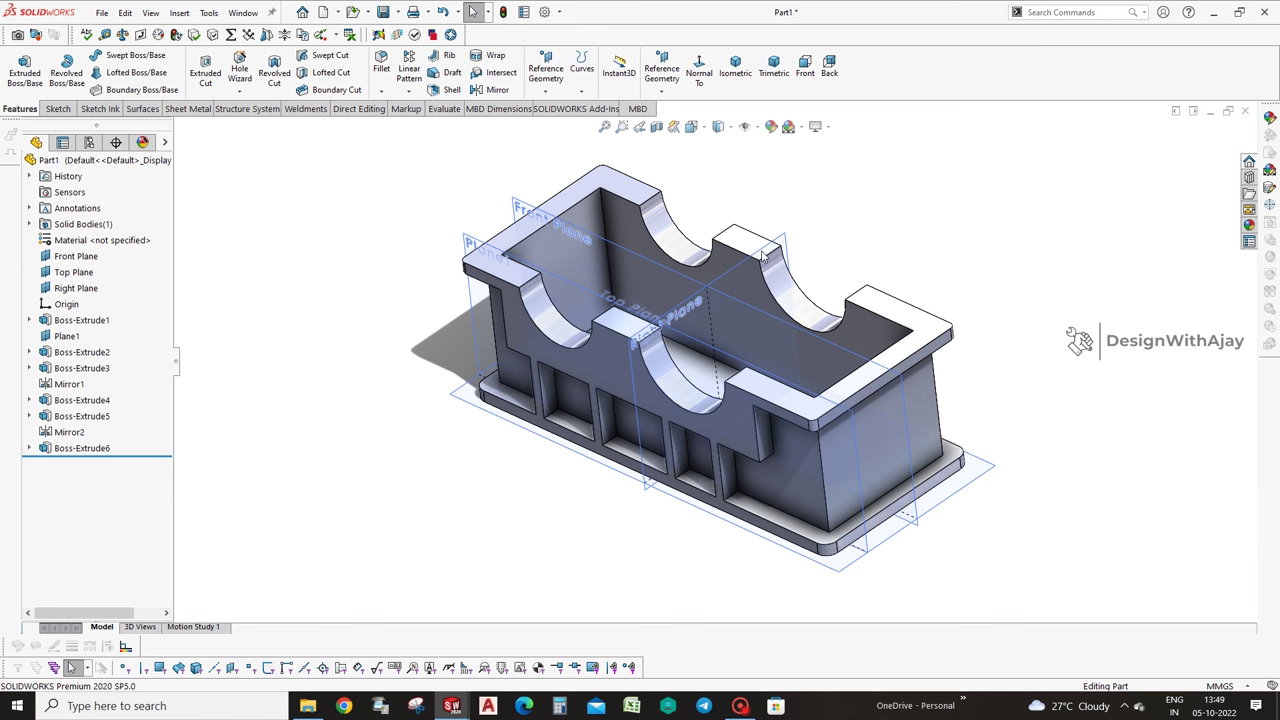
# Start a sketch on the part's front face and draw a circle over the left saddle.
pyautogui.moveTo(538, 252); pyautogui.dragTo(874, 307, button='middle')
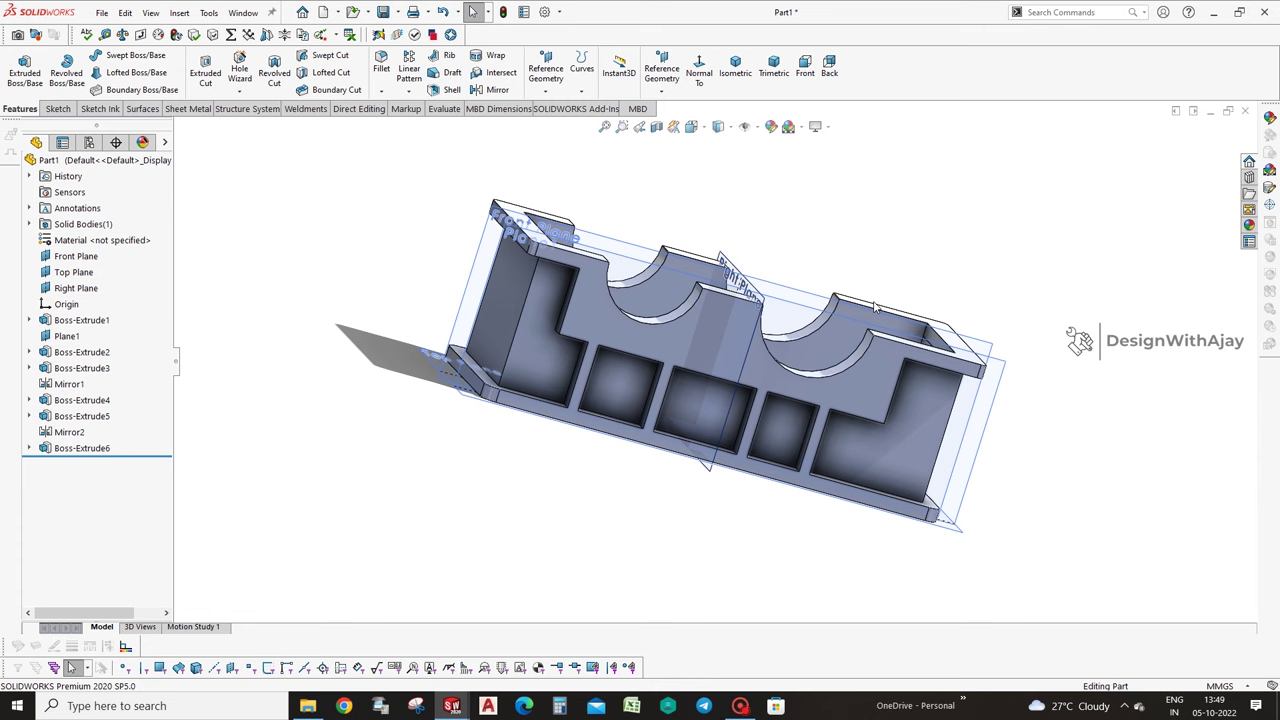
pyautogui.click(805, 67)
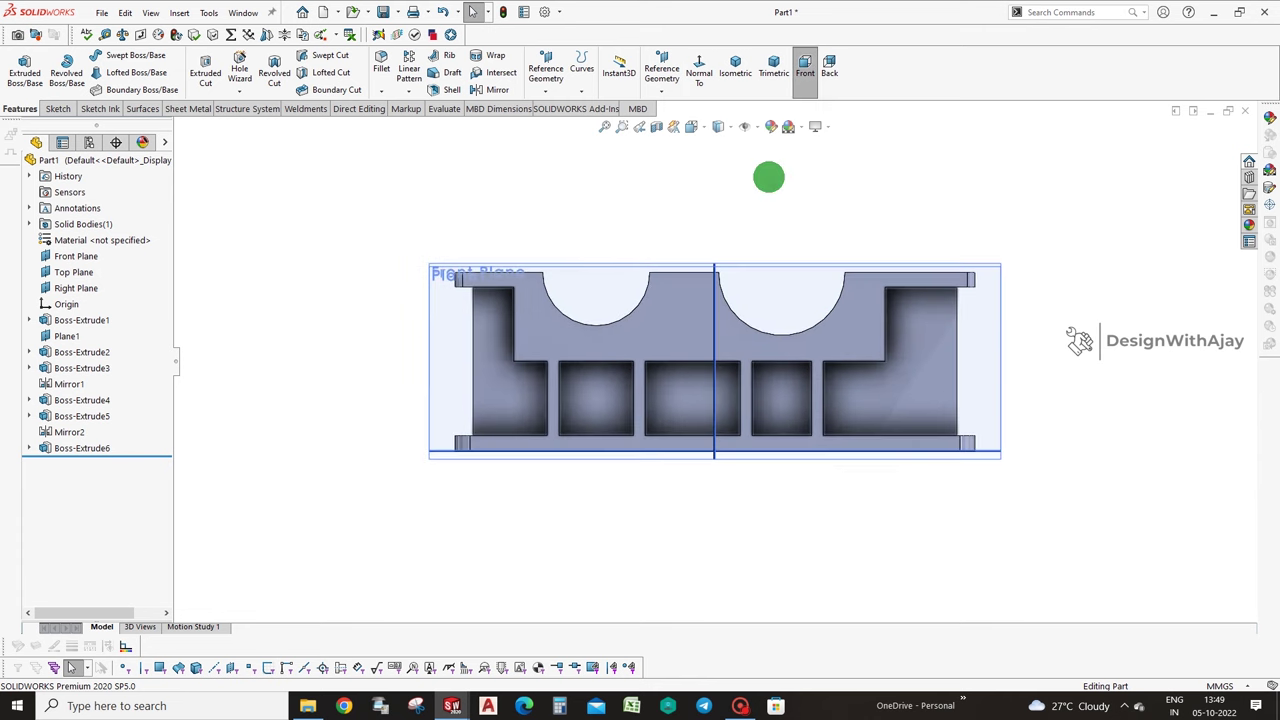
pyautogui.scroll(-3, 766, 180)
pyautogui.click(59, 108)
pyautogui.click(101, 73)
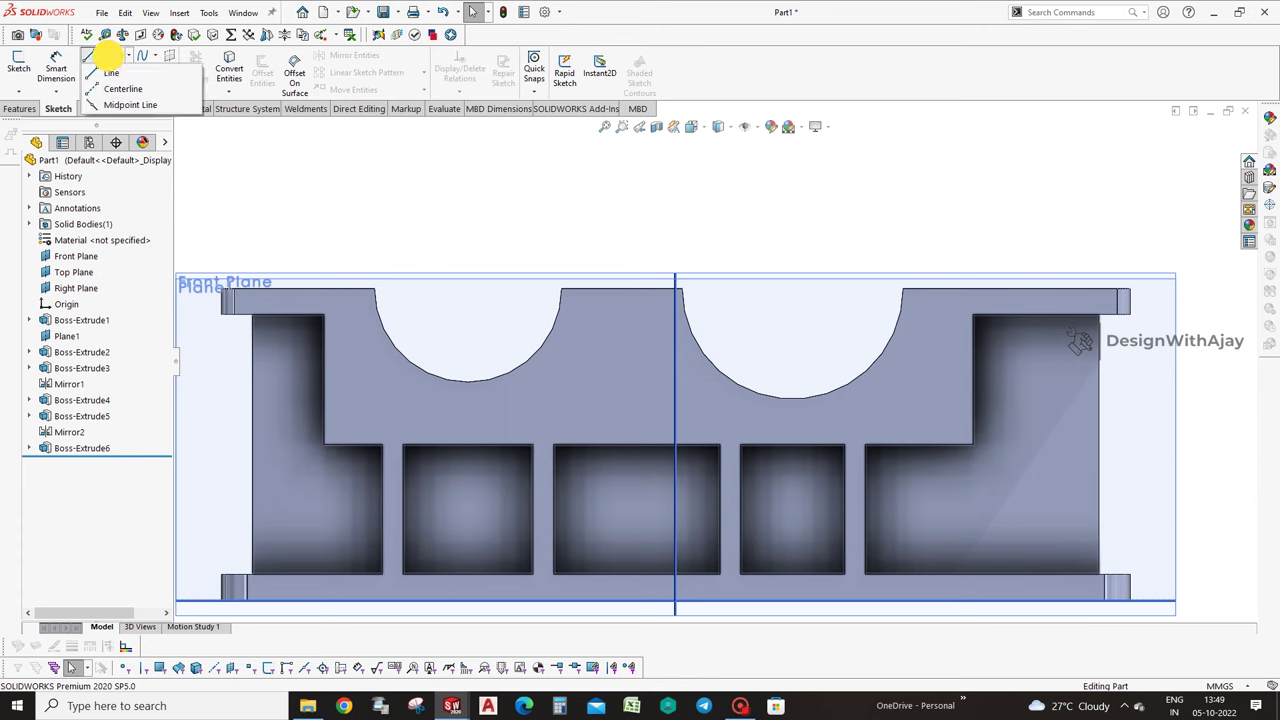
pyautogui.click(140, 73)
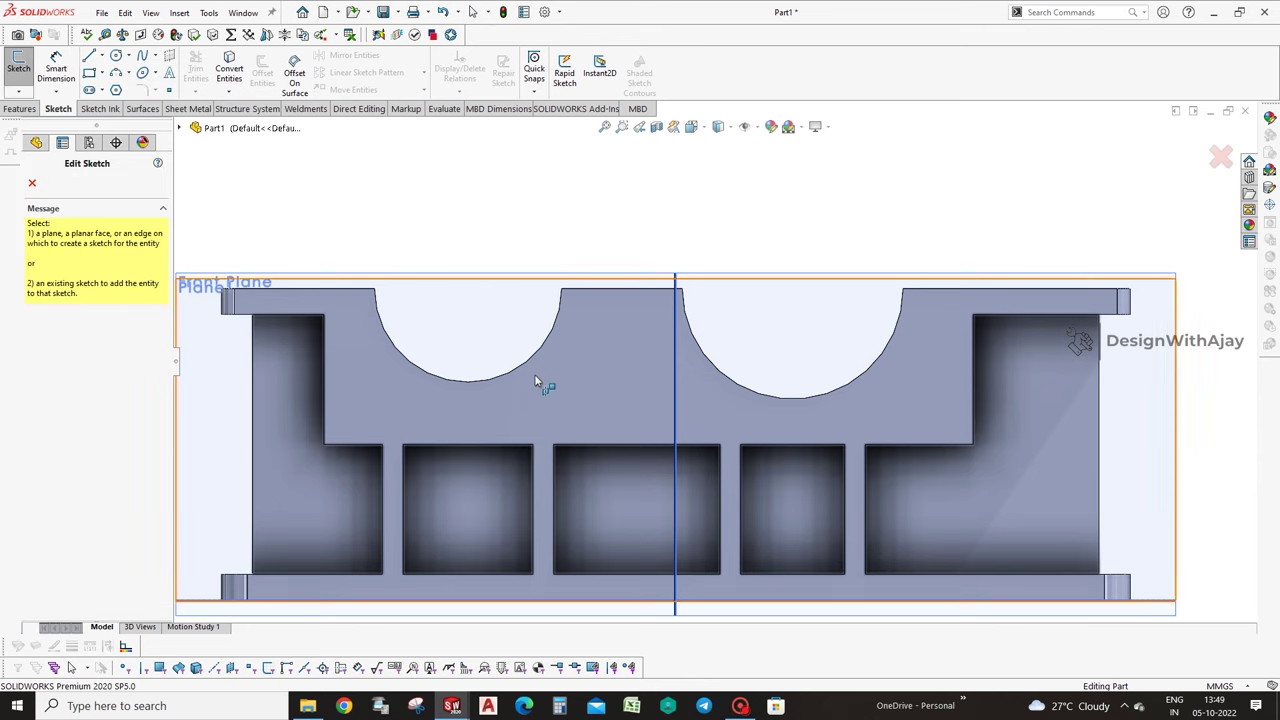
pyautogui.click(478, 387)
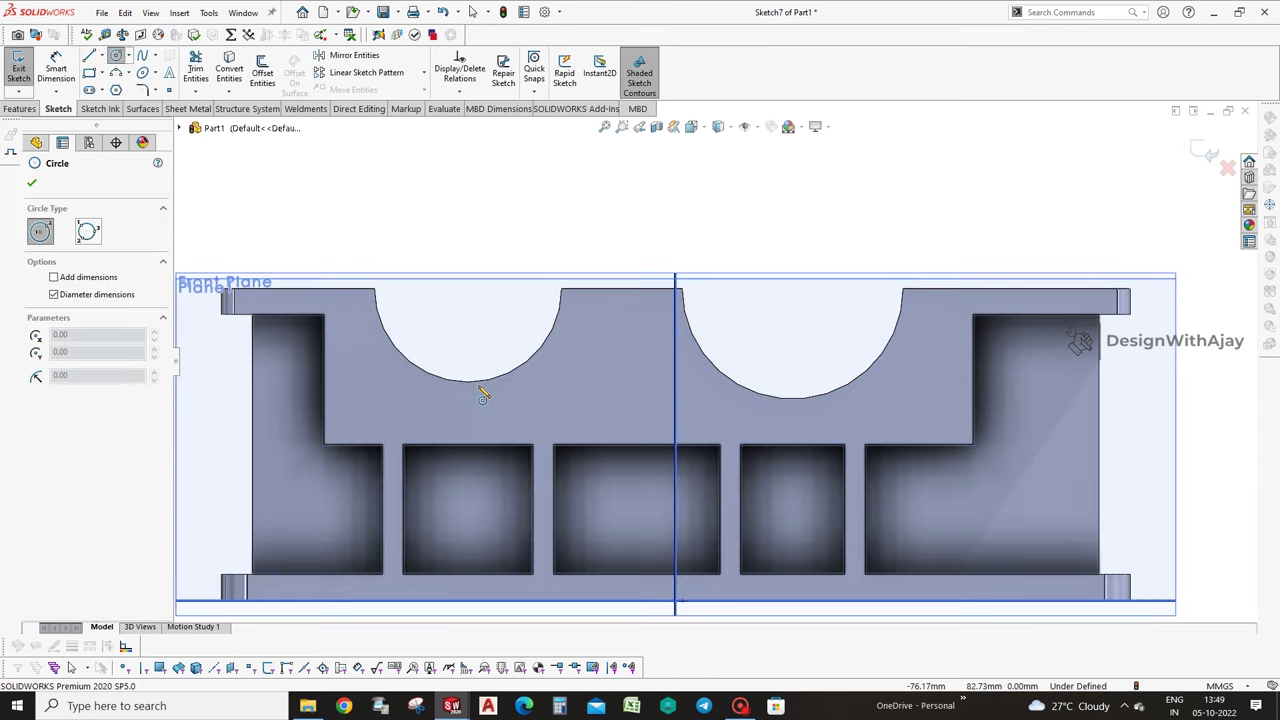
pyautogui.click(468, 288)
pyautogui.click(523, 381)
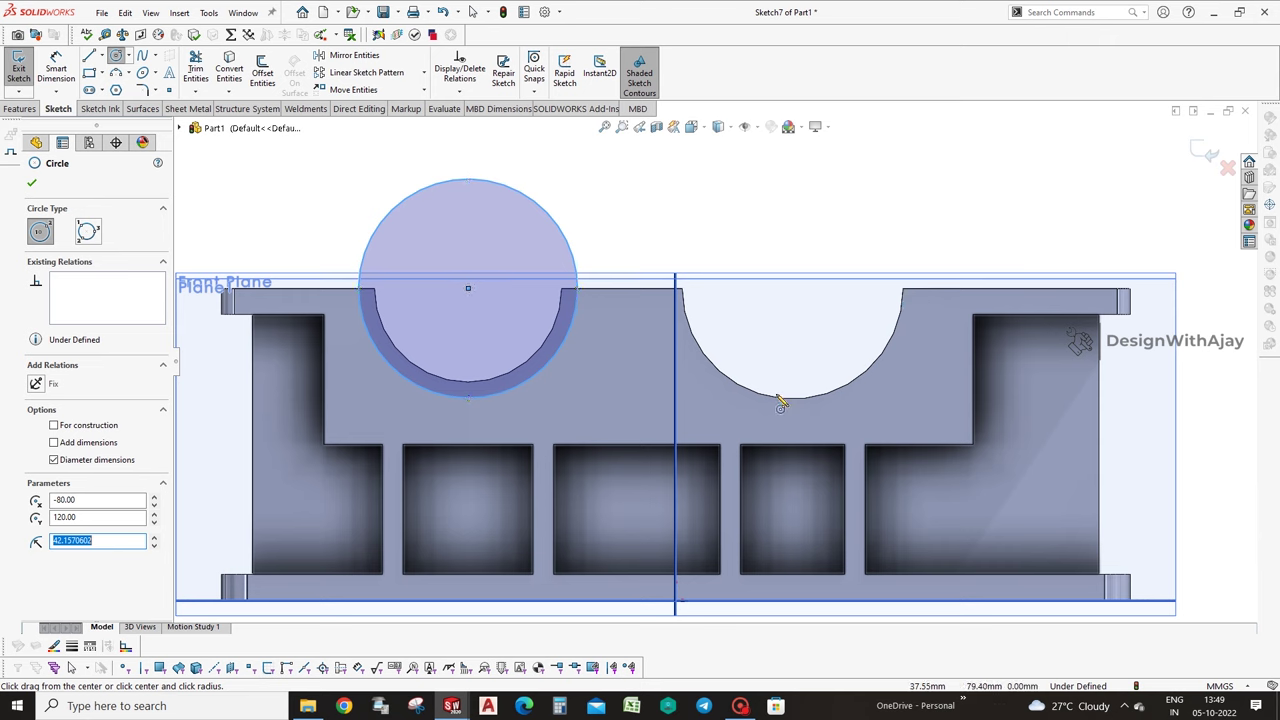
# Draw the right saddle circle at Ø105 and dimension the left circle Ø92.
pyautogui.click(792, 288)
pyautogui.write('105')
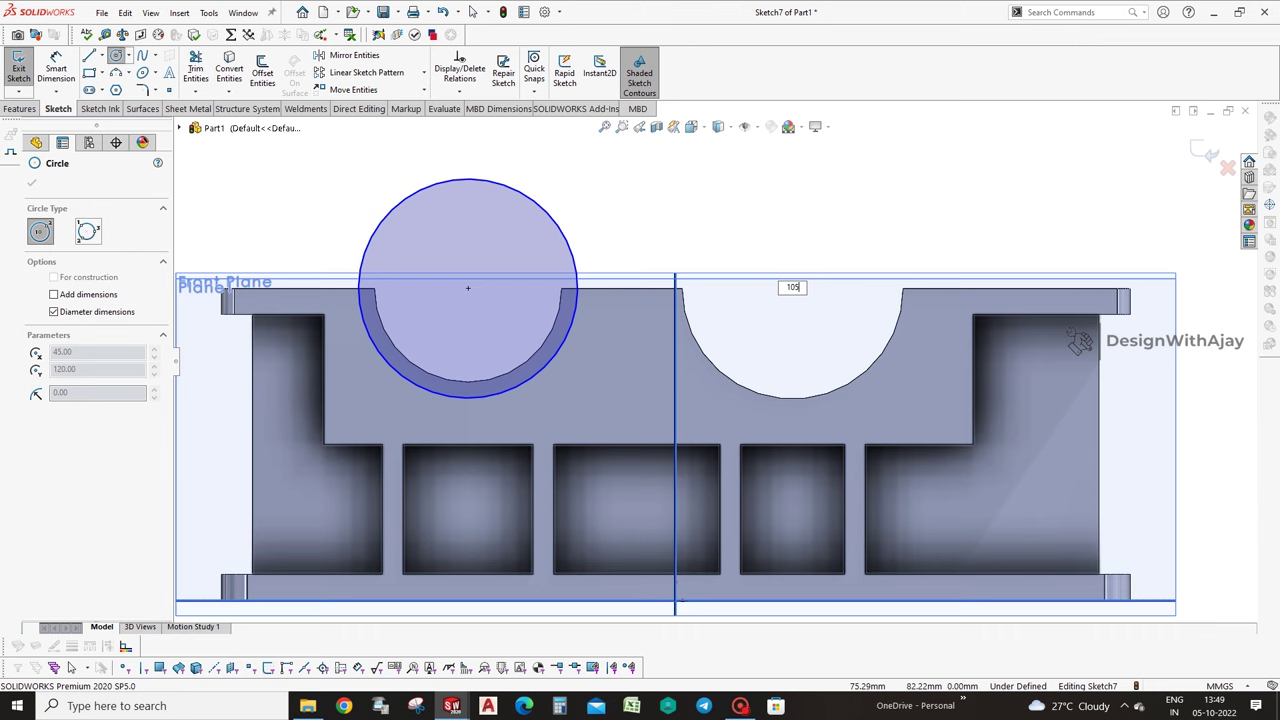
pyautogui.press('Return')
pyautogui.press('Escape')
pyautogui.click(914, 214)
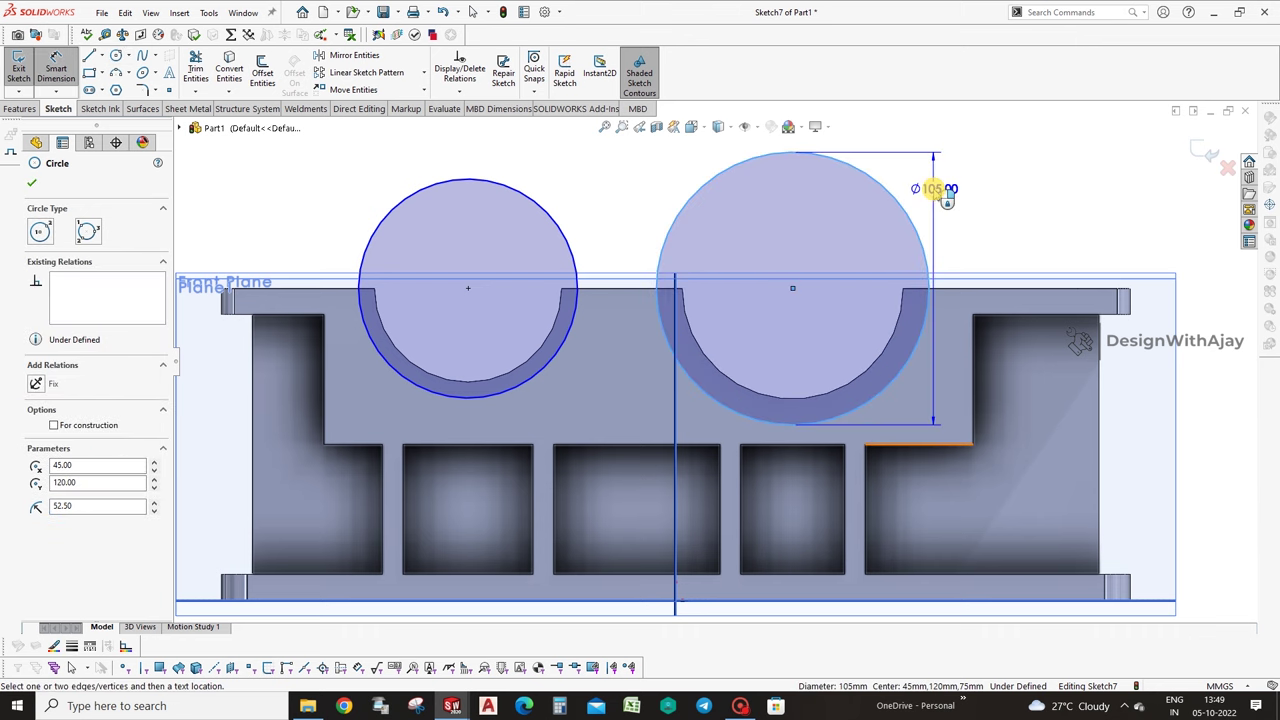
pyautogui.click(930, 194)
pyautogui.press('Return')
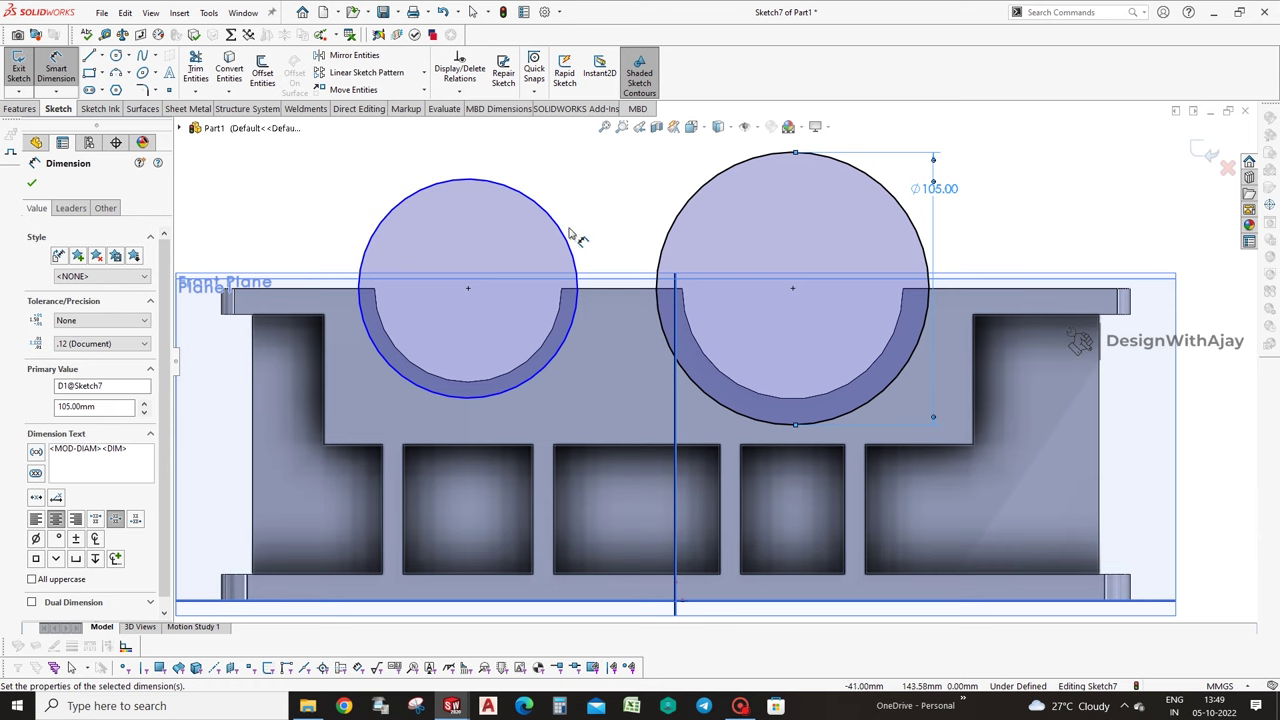
pyautogui.click(565, 237)
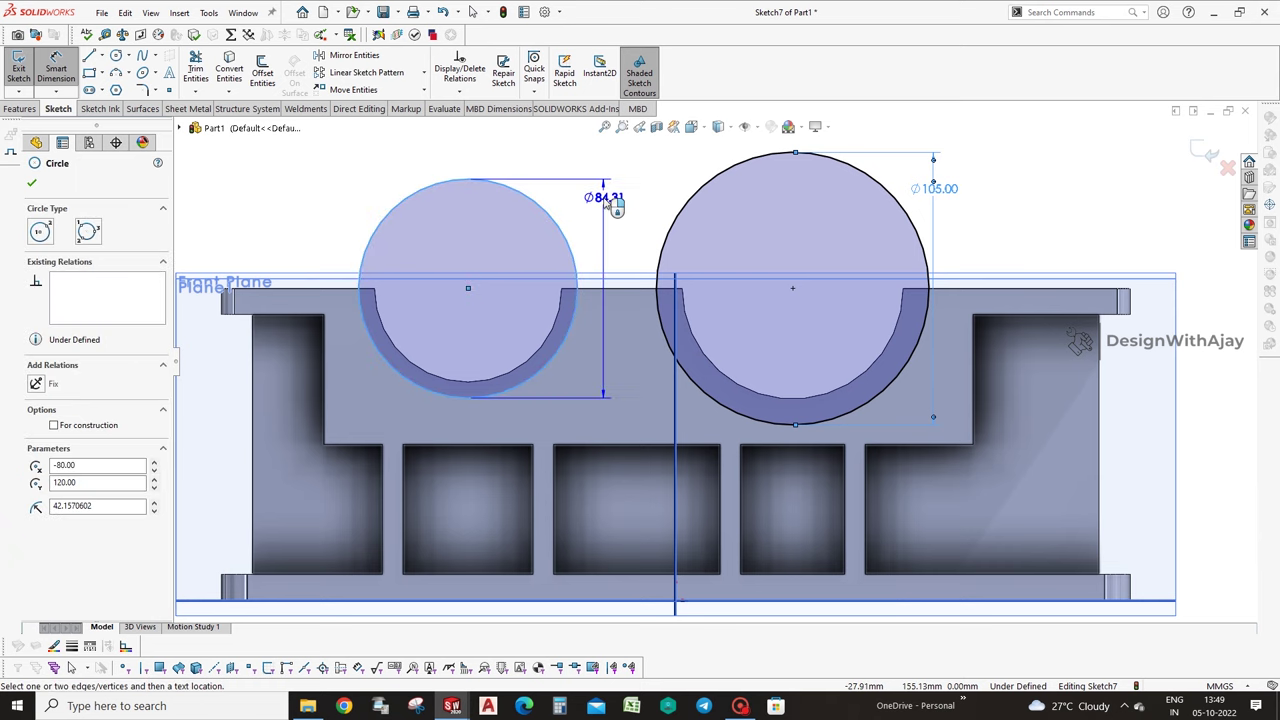
pyautogui.click(597, 208)
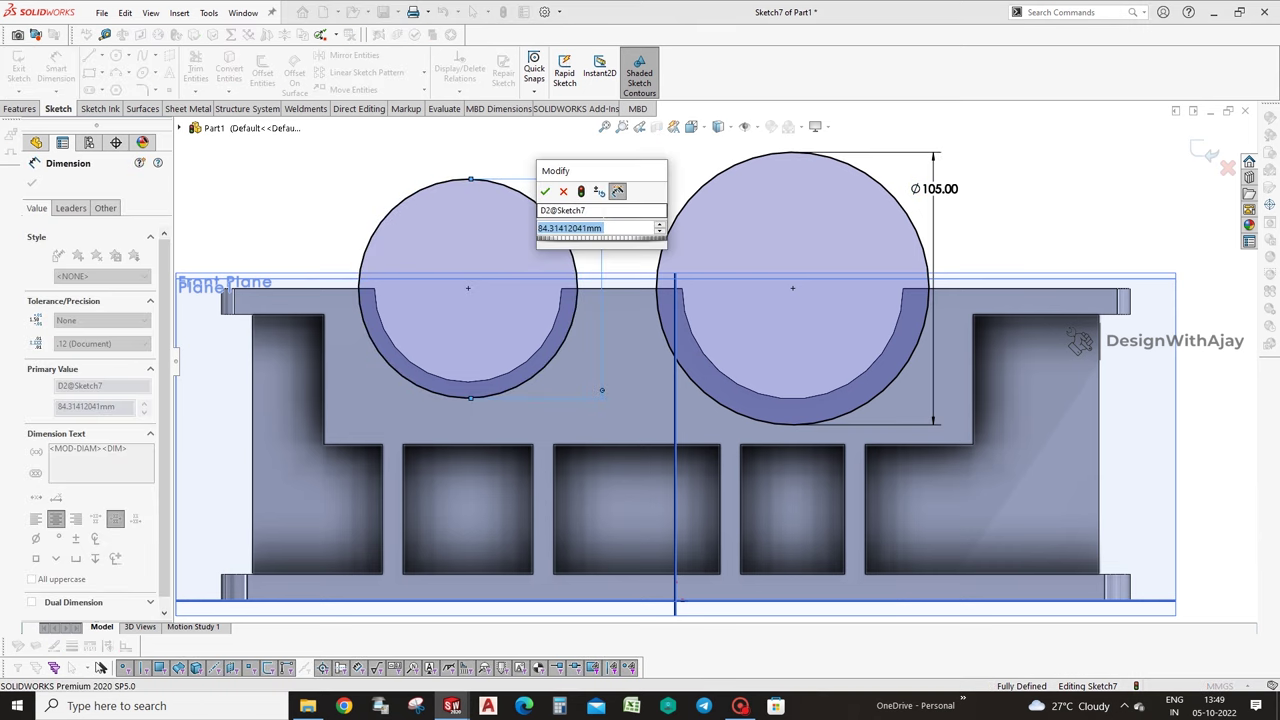
pyautogui.write('92')
pyautogui.press('Return')
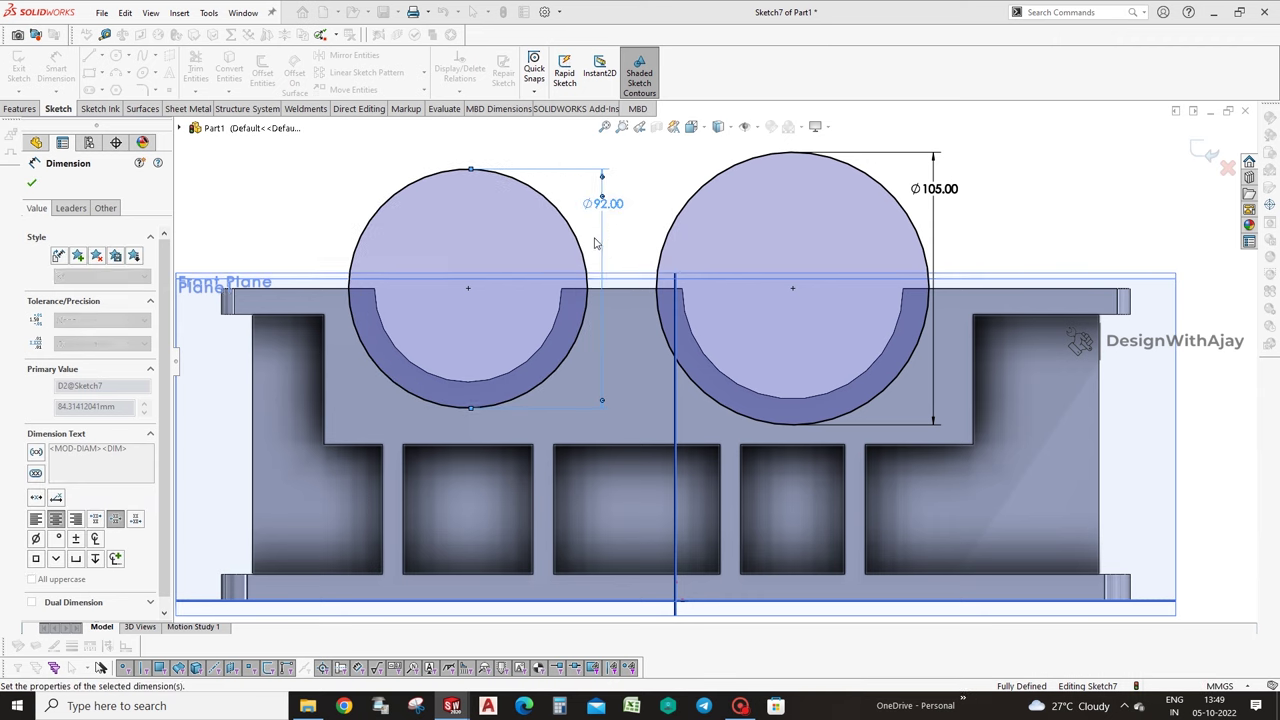
pyautogui.click(580, 251)
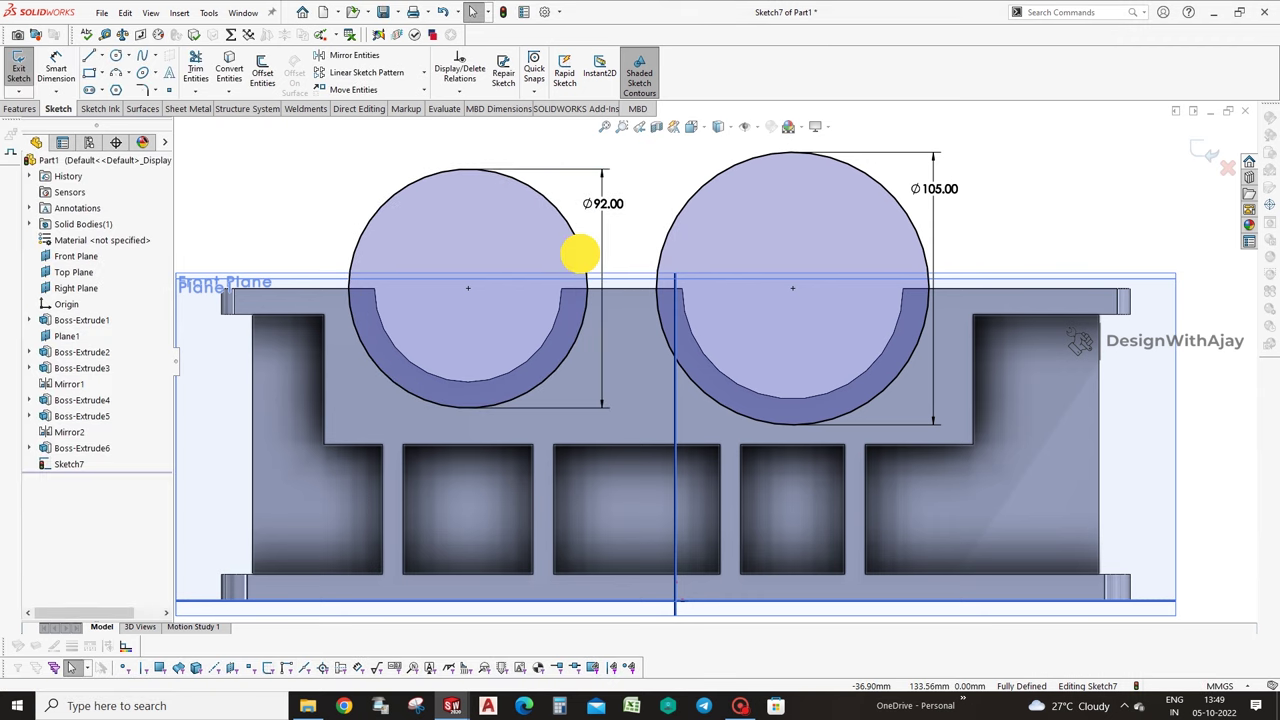
# Convert both saddle circles to construction geometry.
pyautogui.keyDown('ctrl'); pyautogui.click(663, 250); pyautogui.keyUp('ctrl')
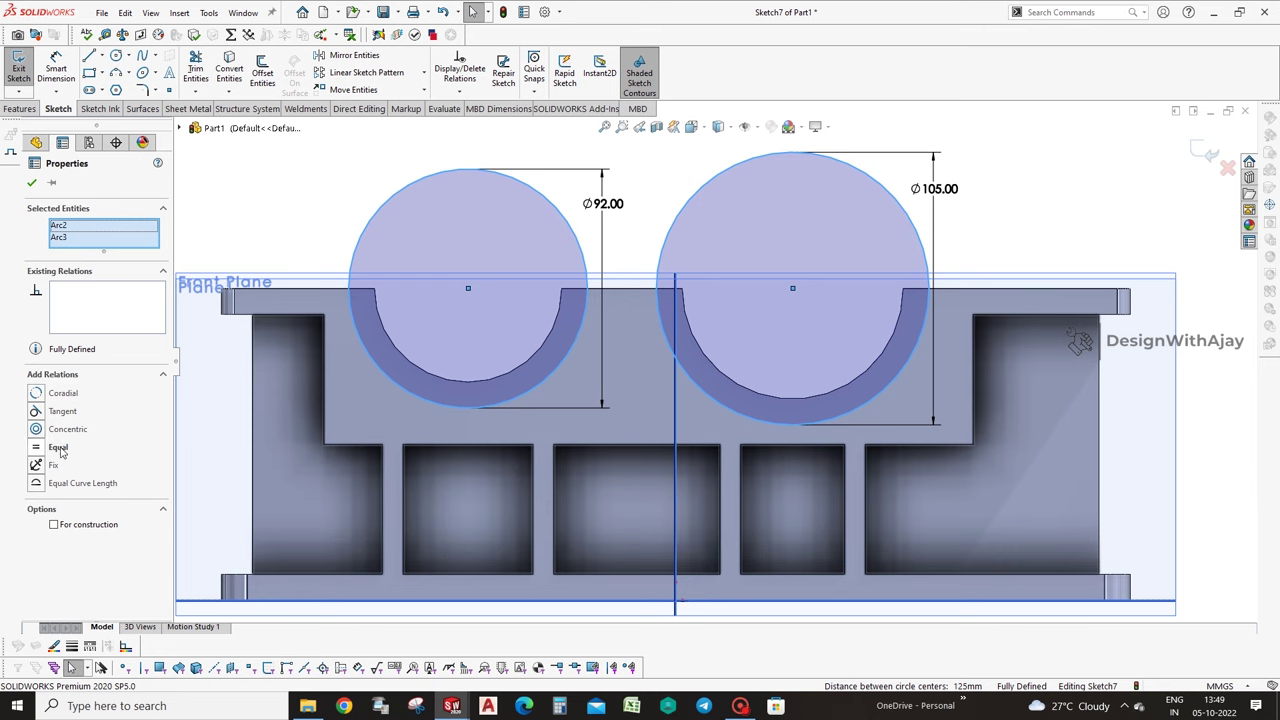
pyautogui.click(93, 519)
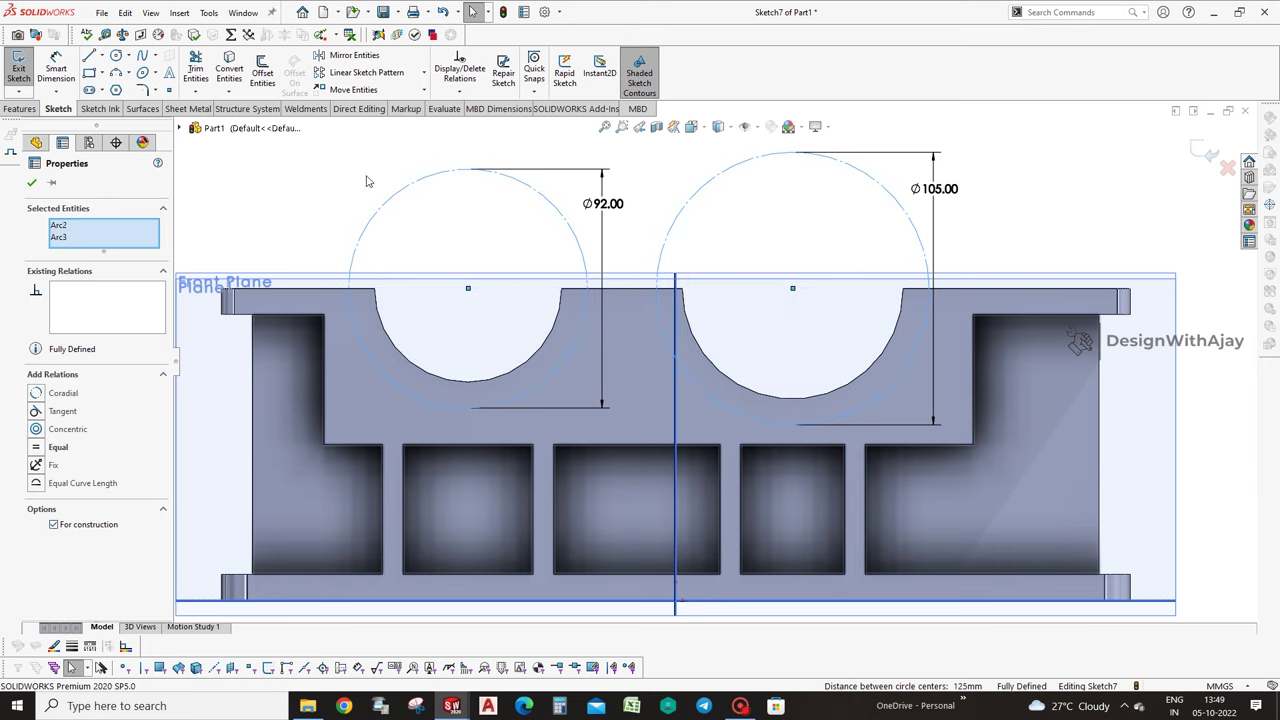
pyautogui.click(253, 128)
# Draw a radial line from each saddle circle's centre to its edge.
pyautogui.click(90, 56)
pyautogui.click(467, 289)
pyautogui.doubleClick(368, 354)
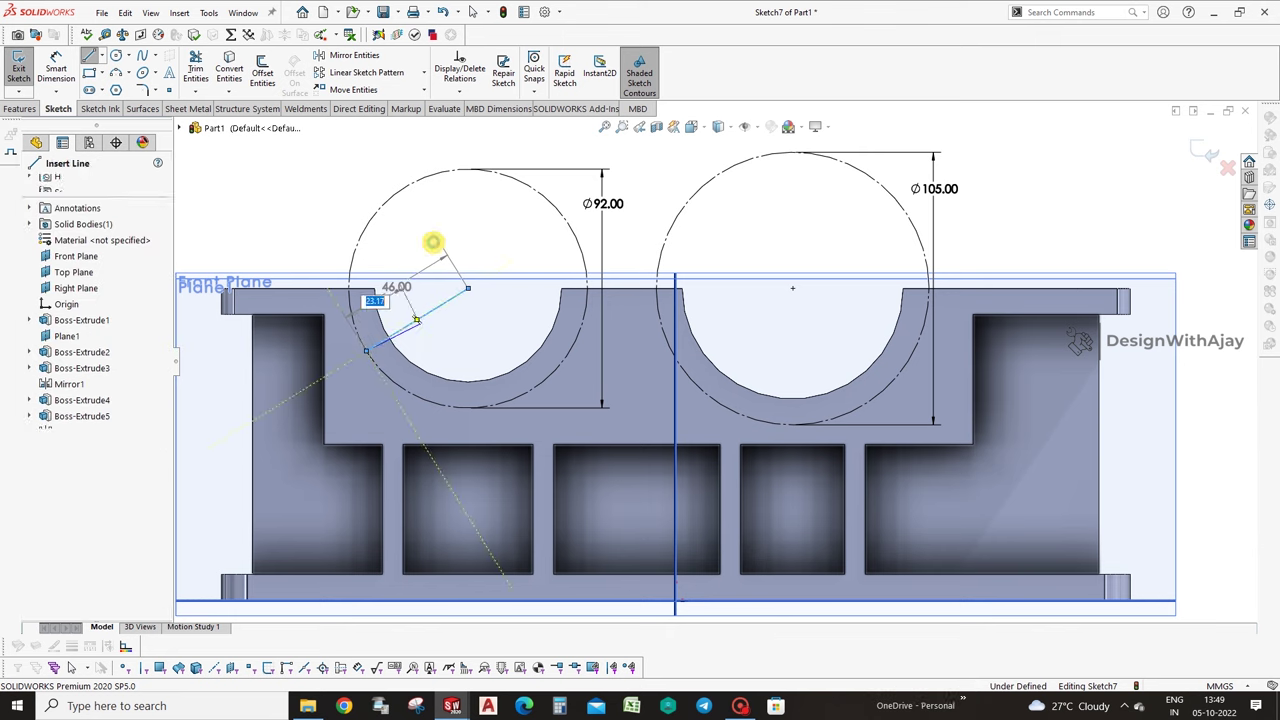
pyautogui.click(792, 289)
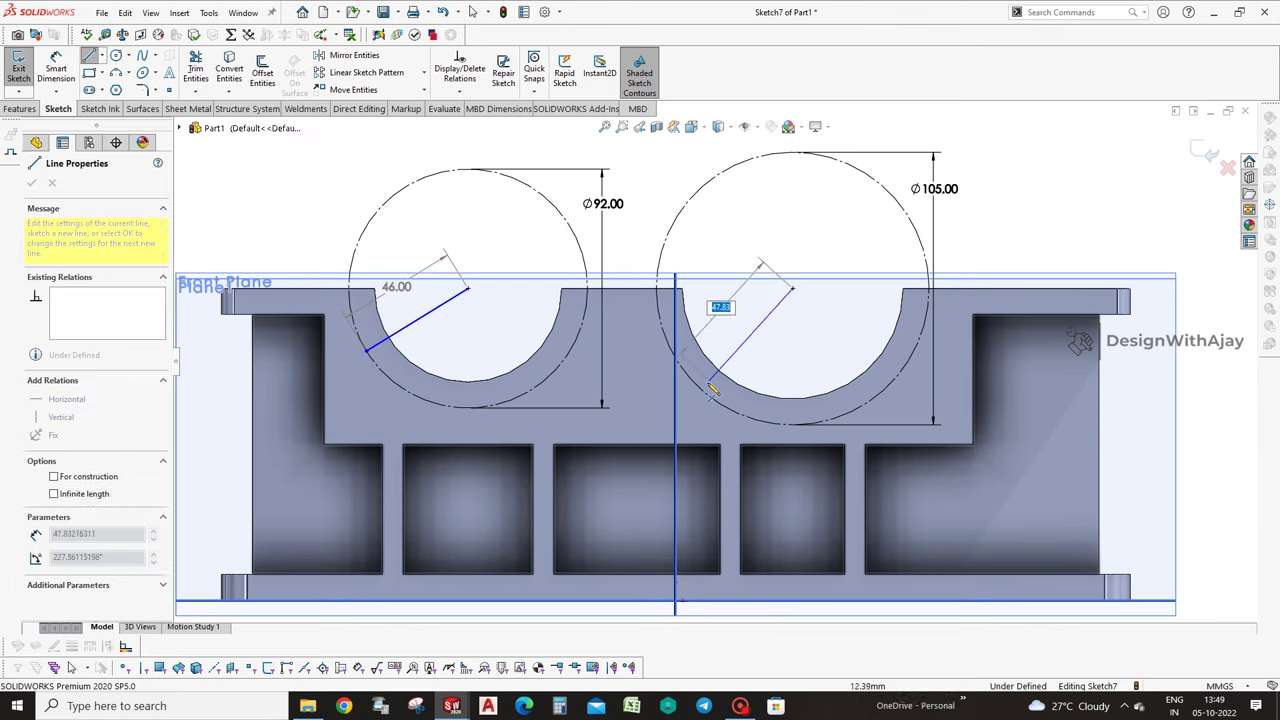
pyautogui.doubleClick(686, 373)
pyautogui.moveTo(686, 373); pyautogui.dragTo(462, 262, button='right')
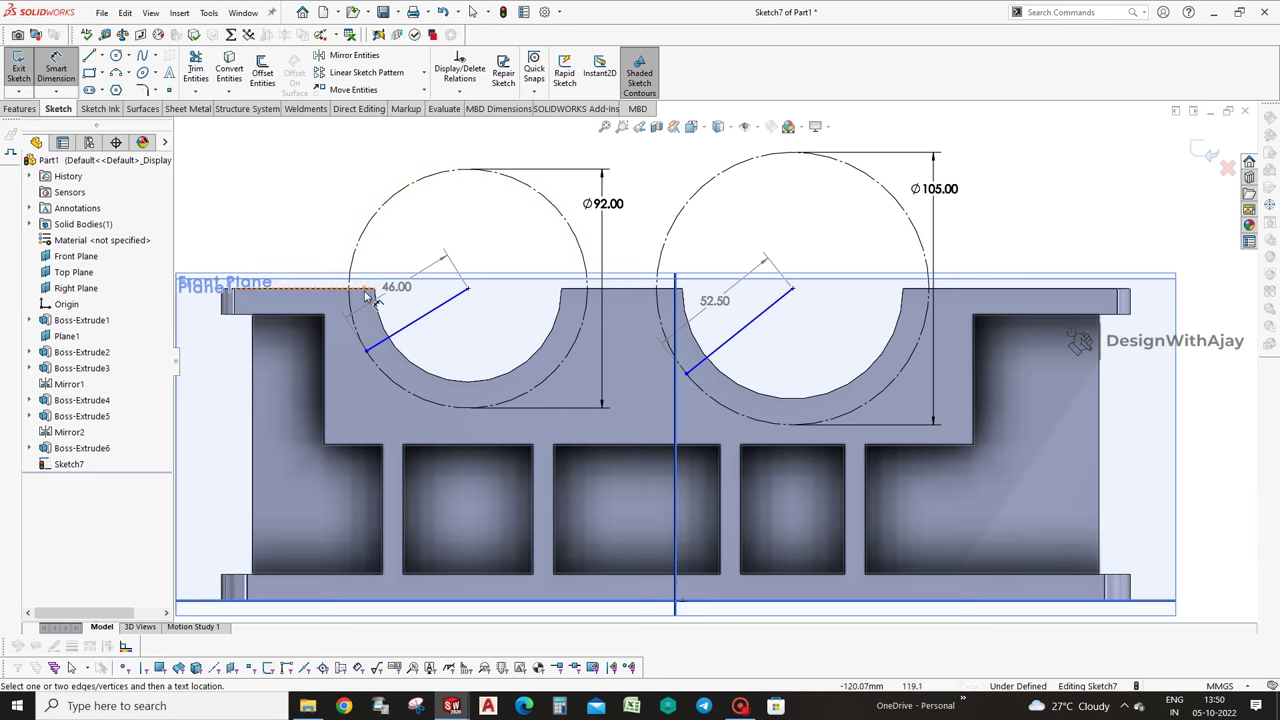
# Dimension both radial lines at 30° and exit Sketch7.
pyautogui.click(400, 330)
pyautogui.click(408, 291)
pyautogui.click(422, 323)
pyautogui.write('30')
pyautogui.press('Return')
pyautogui.click(720, 341)
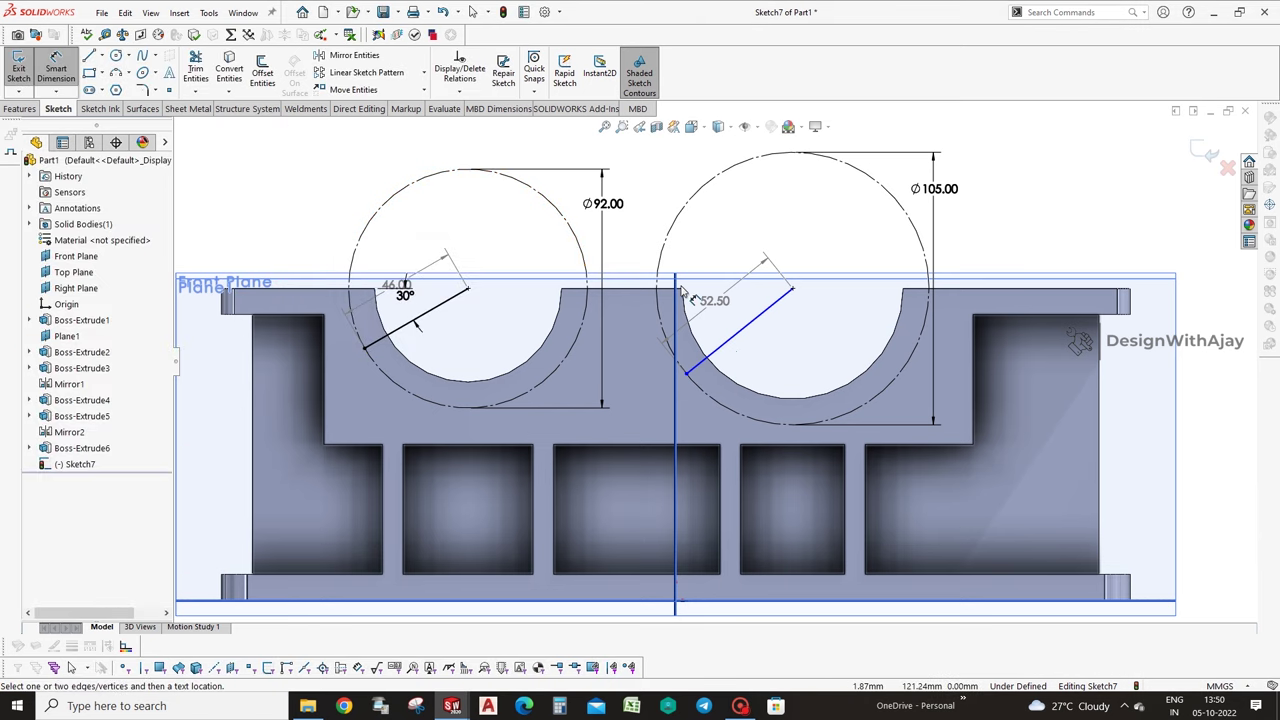
pyautogui.click(676, 345)
pyautogui.click(716, 300)
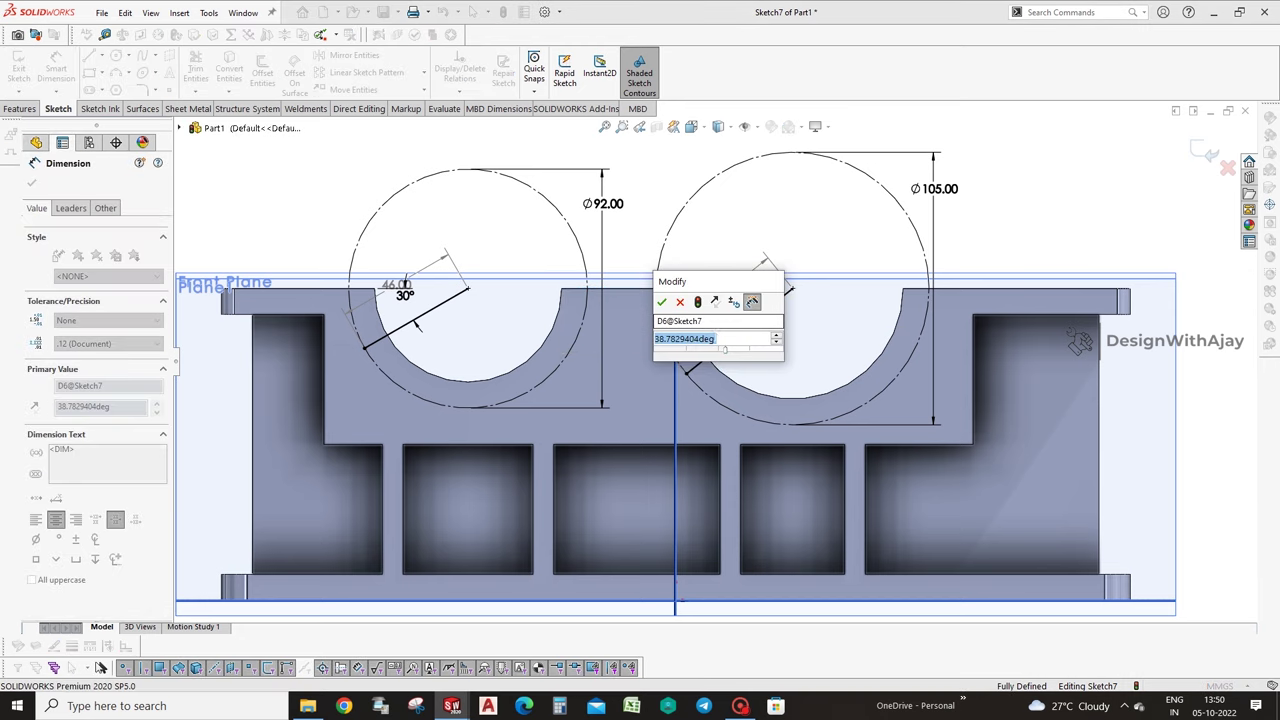
pyautogui.write('30')
pyautogui.press('Return')
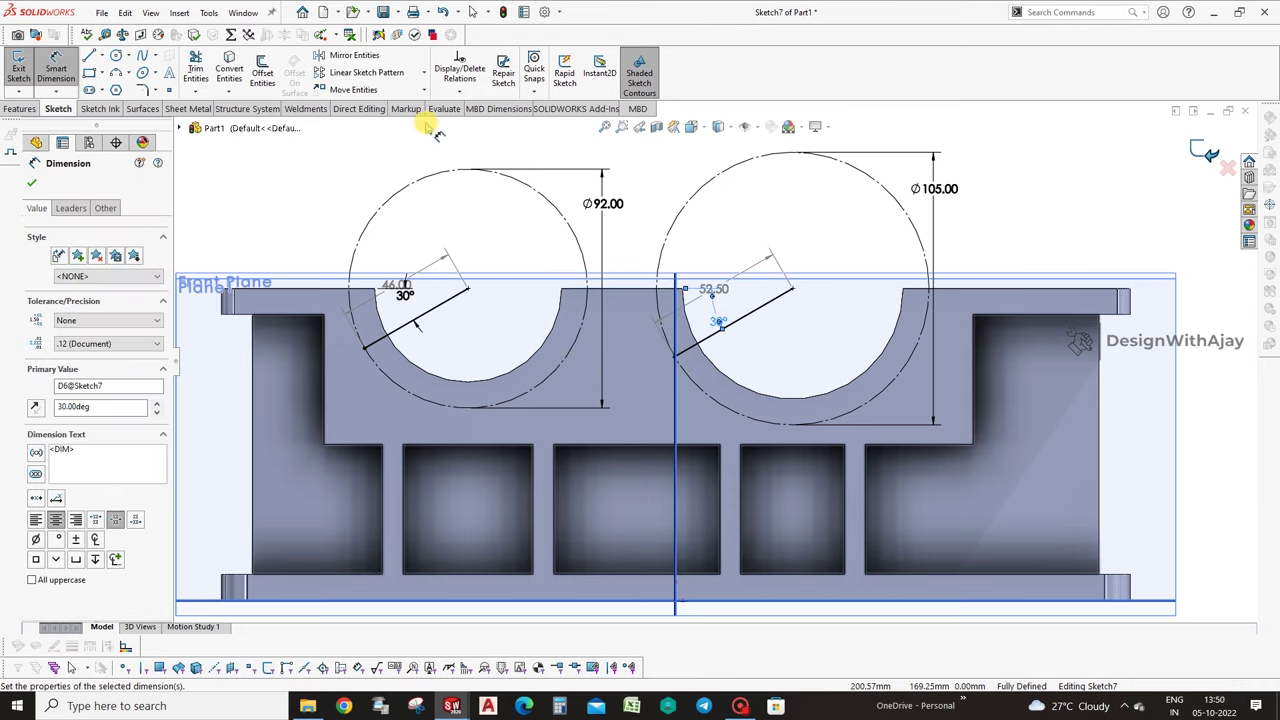
pyautogui.click(1210, 148)
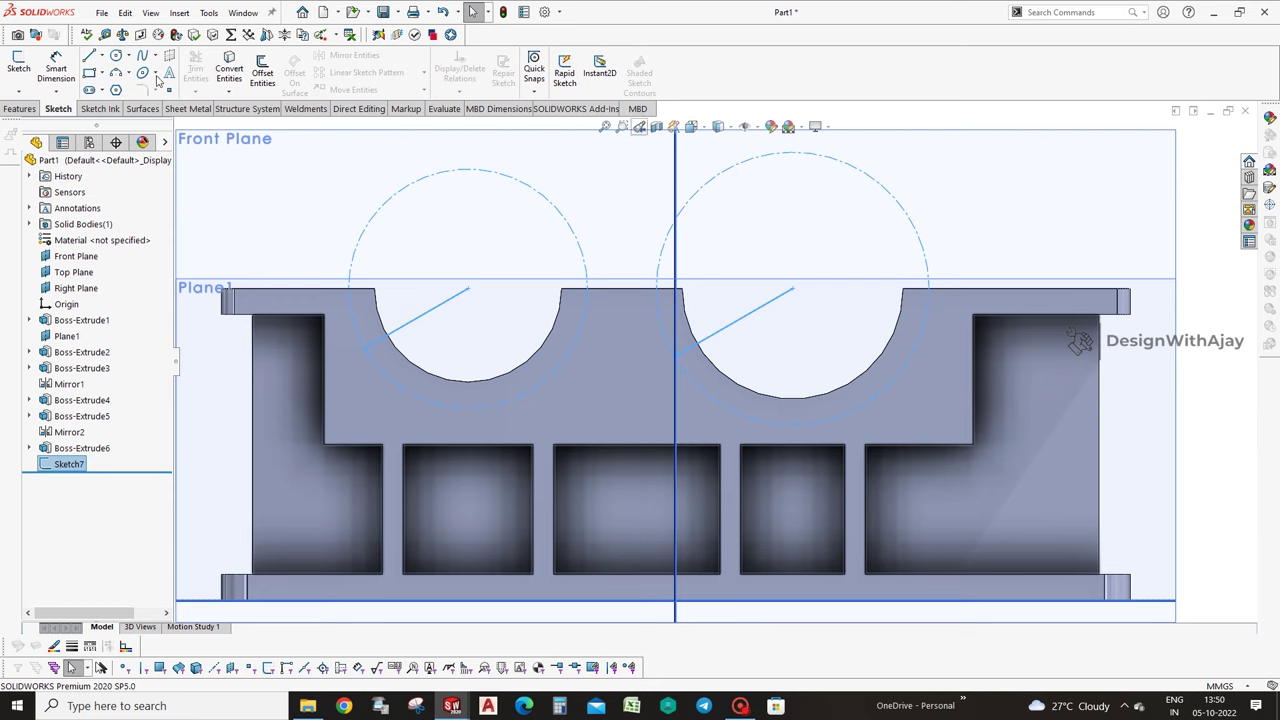
pyautogui.click(20, 108)
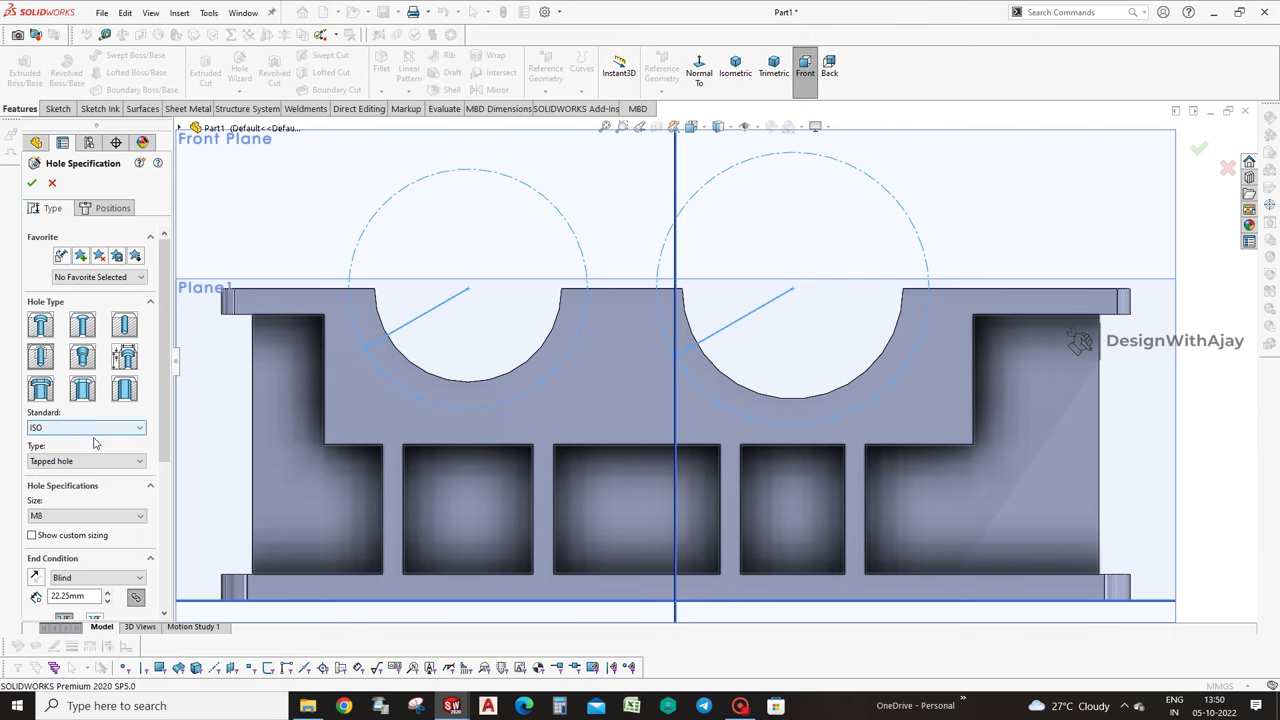
# Place an ISO M8 tapped hole at the end of the left saddle's 30° radial line.
pyautogui.click(112, 210)
pyautogui.click(100, 336)
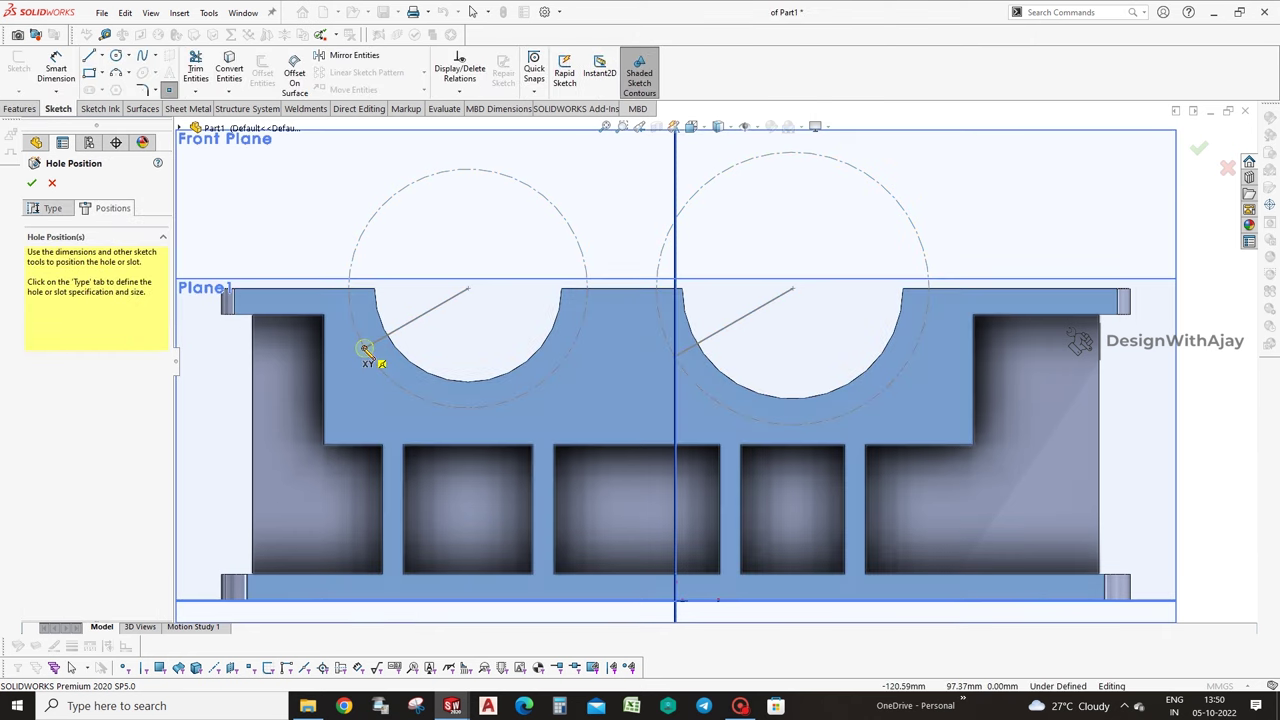
pyautogui.click(365, 346)
pyautogui.click(32, 183)
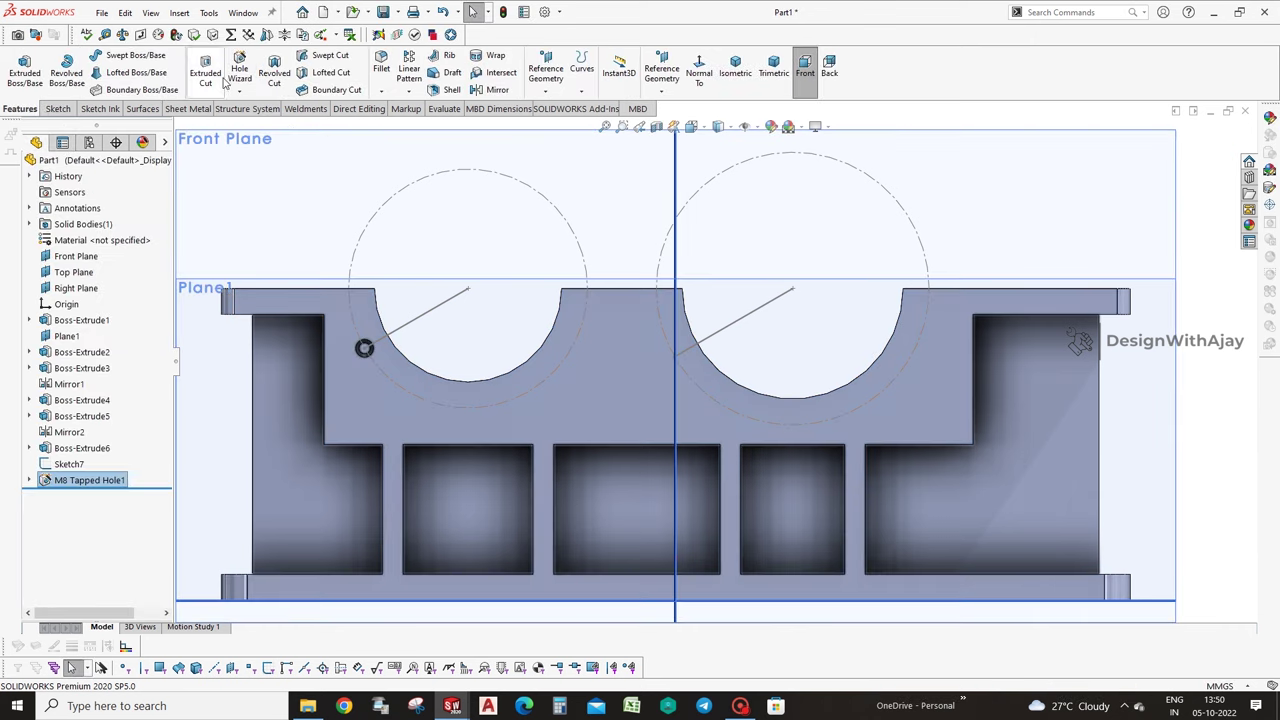
pyautogui.press('Return')
# Place M8 Tapped Hole2 at the right saddle's 30° line end, then edit M8 Tapped Hole1.
pyautogui.moveTo(330, 440)
pyautogui.mouseDown(button='middle')
pyautogui.moveTo(368, 455)
pyautogui.moveTo(229, 580)
pyautogui.moveTo(309, 514)
pyautogui.moveTo(200, 520)
pyautogui.mouseUp(button='middle')
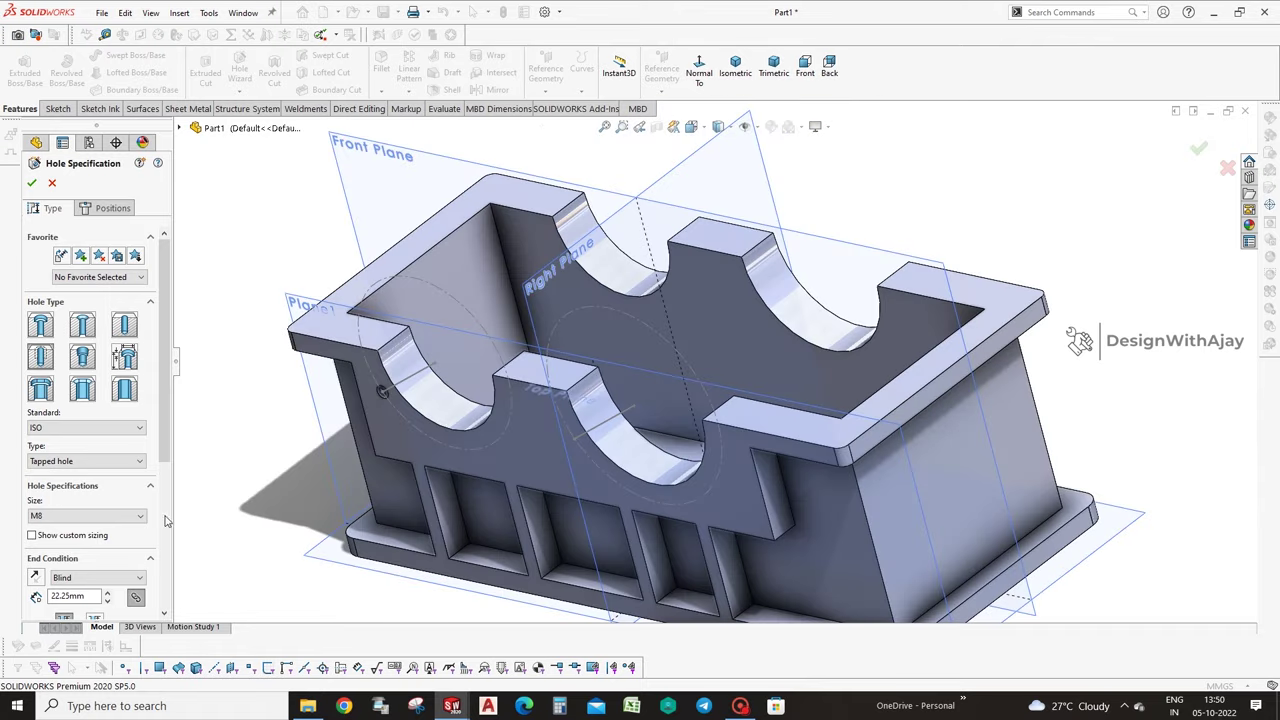
pyautogui.click(104, 208)
pyautogui.click(100, 337)
pyautogui.click(574, 438)
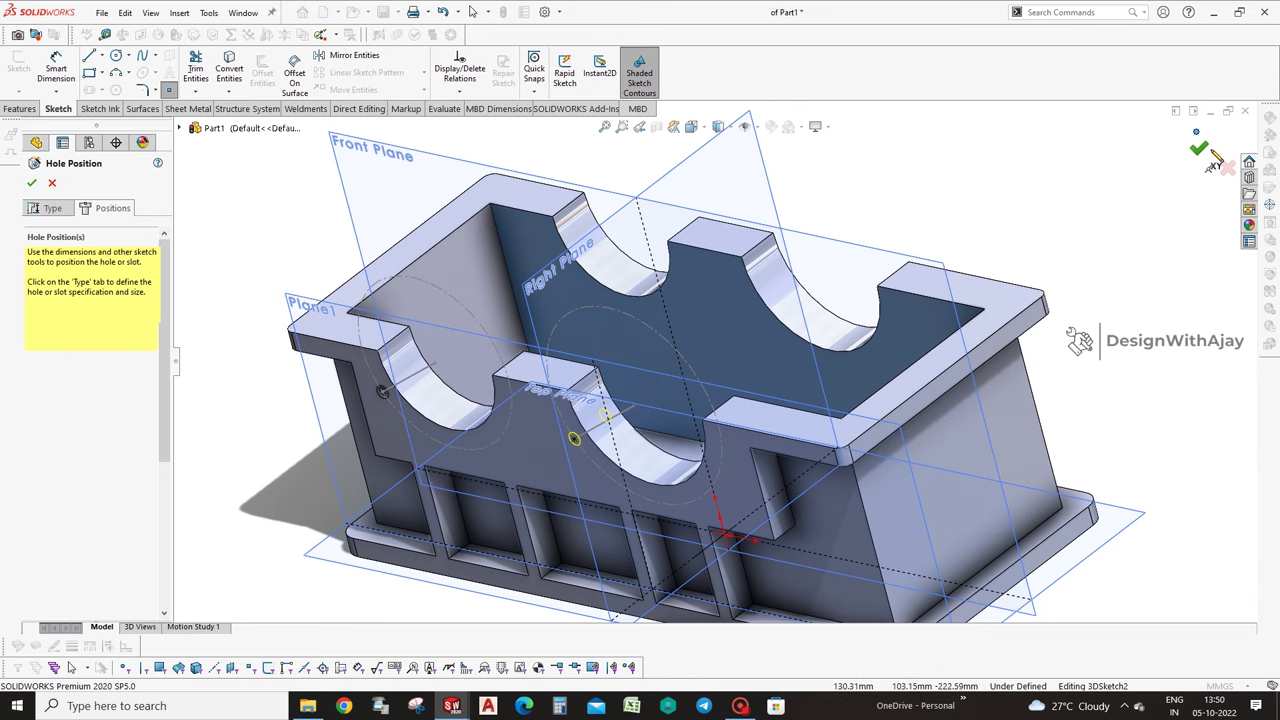
pyautogui.press('Escape')
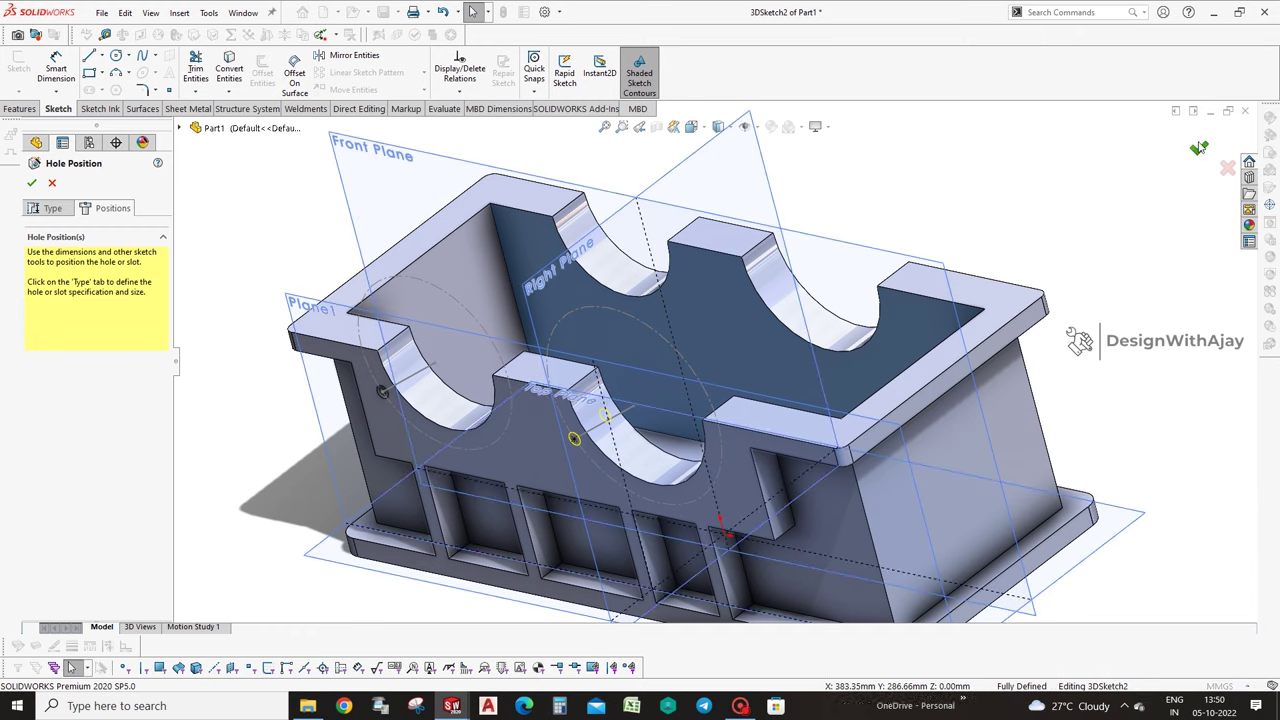
pyautogui.click(1195, 131)
pyautogui.click(85, 480)
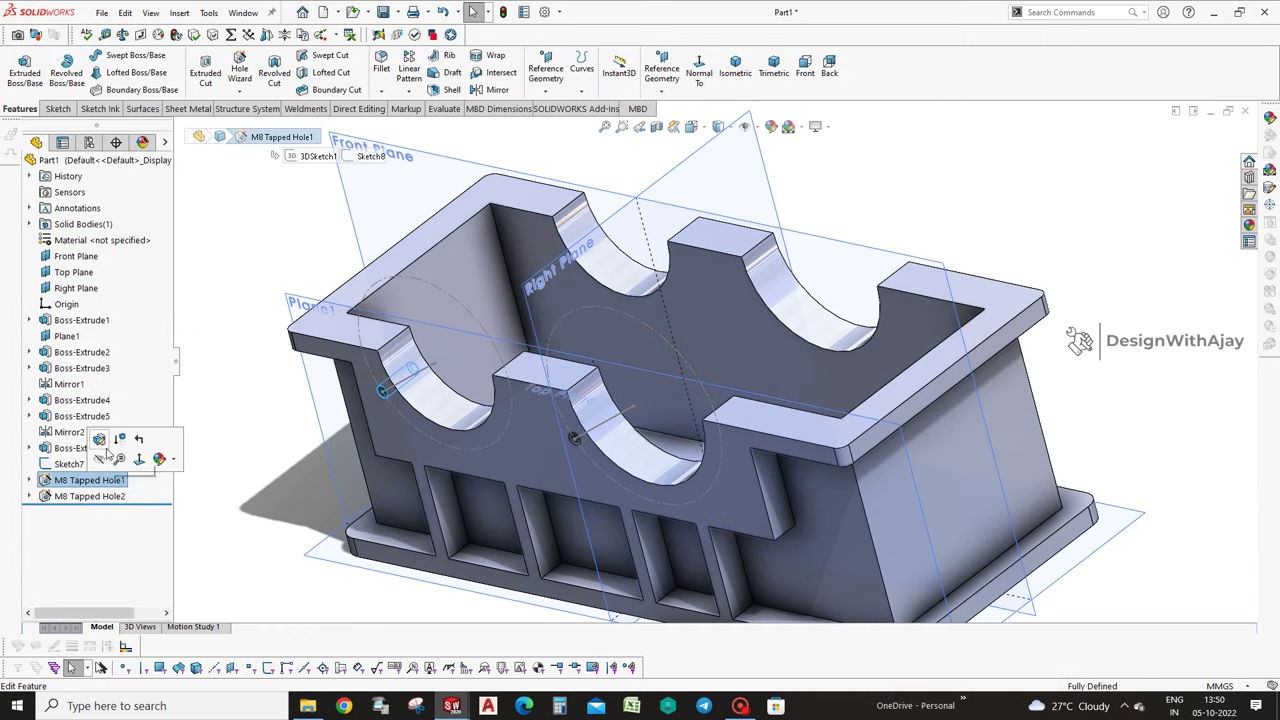
pyautogui.click(106, 446)
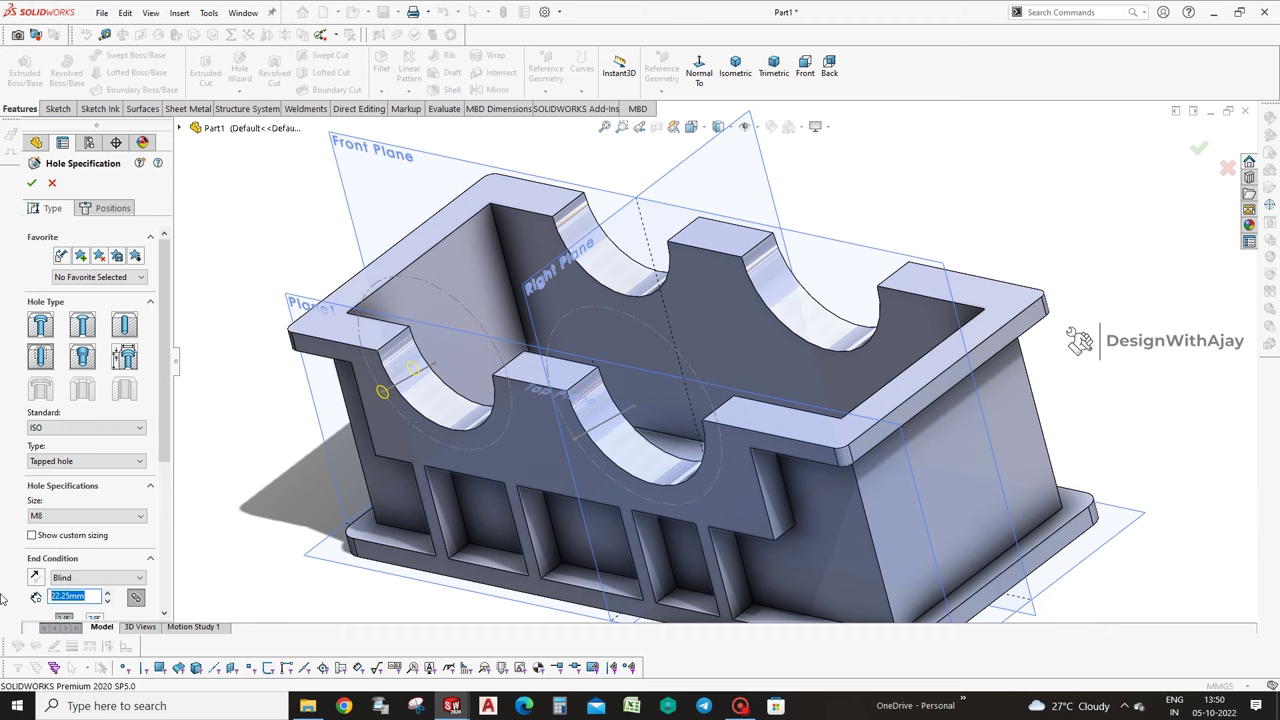
pyautogui.write('15')
# Give M8 Tapped Hole1 a 15 mm blind depth and accept the hole.
pyautogui.press('Return')
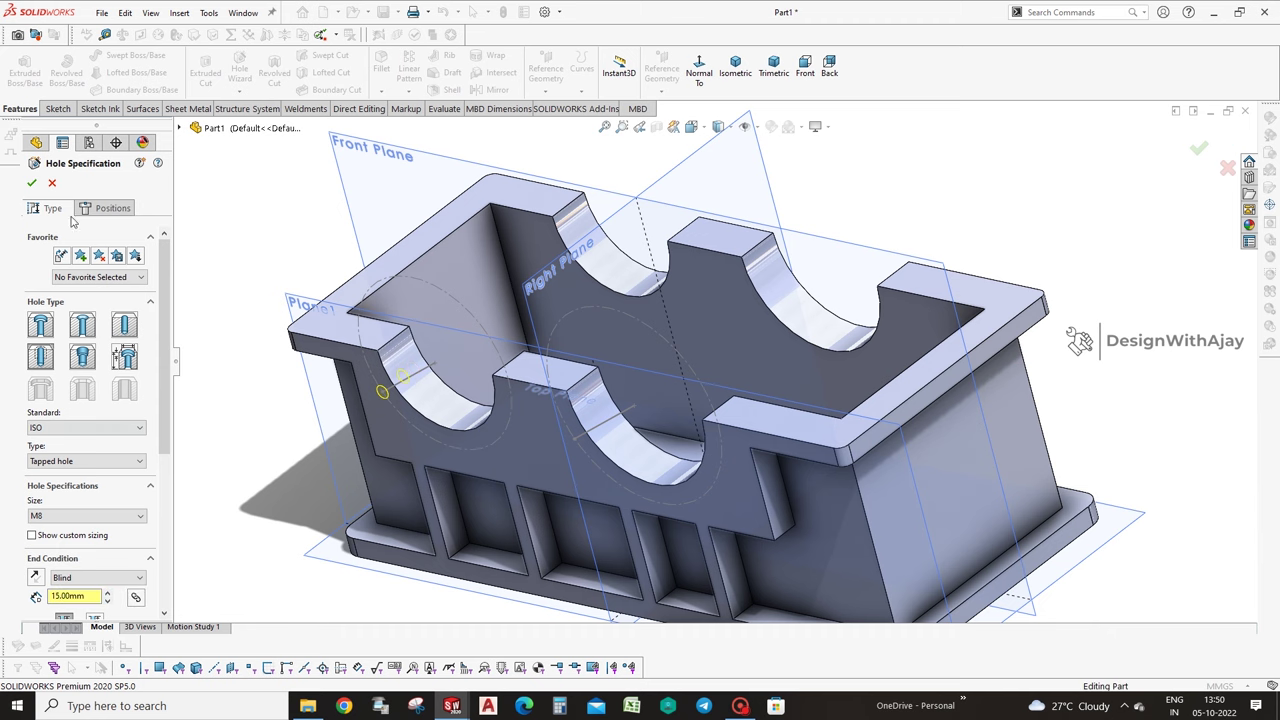
pyautogui.click(33, 172)
pyautogui.moveTo(443, 463); pyautogui.dragTo(480, 440, button='middle')
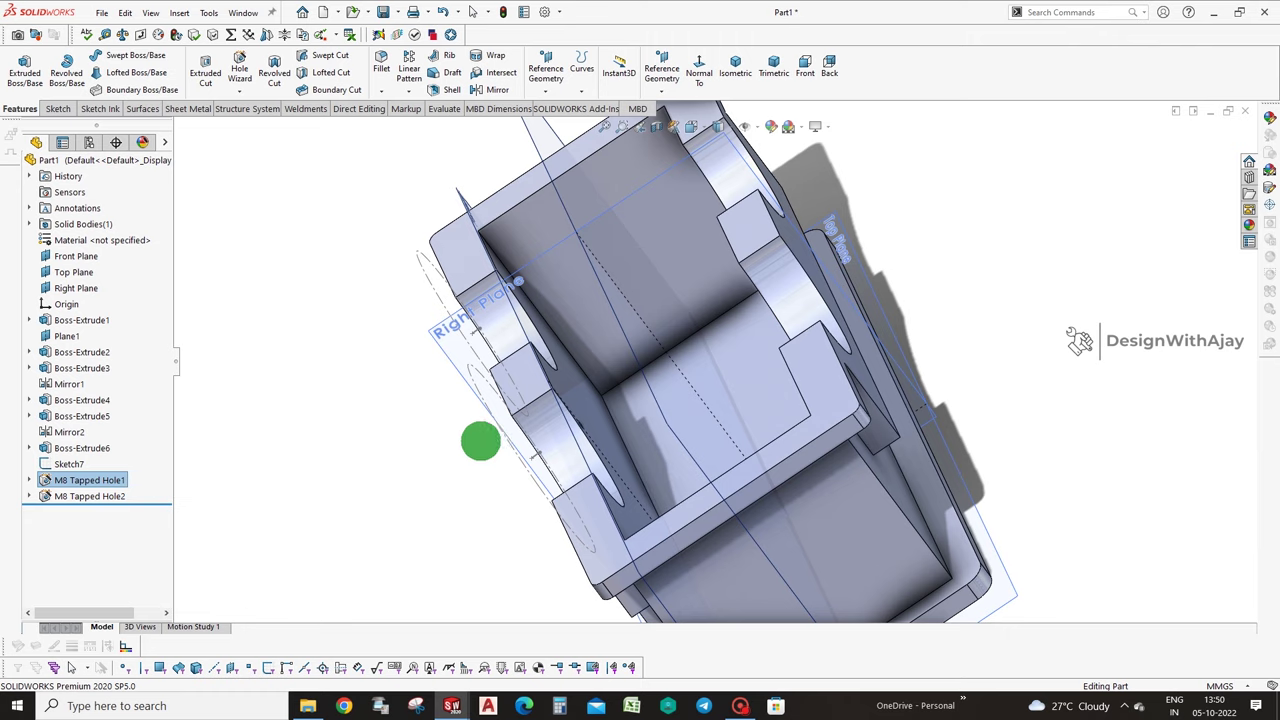
# Edit M8 Tapped Hole2 to the same 15 mm depth and apply it.
pyautogui.click(90, 495)
pyautogui.click(93, 454)
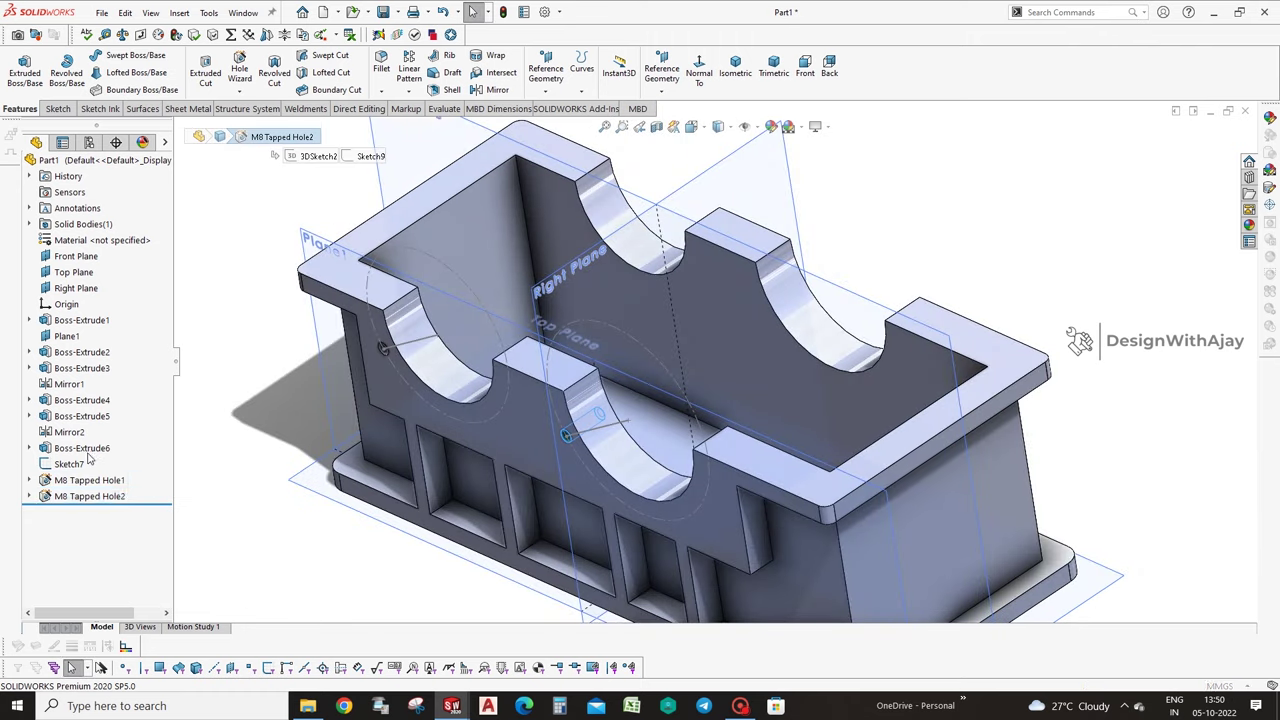
pyautogui.click(88, 212)
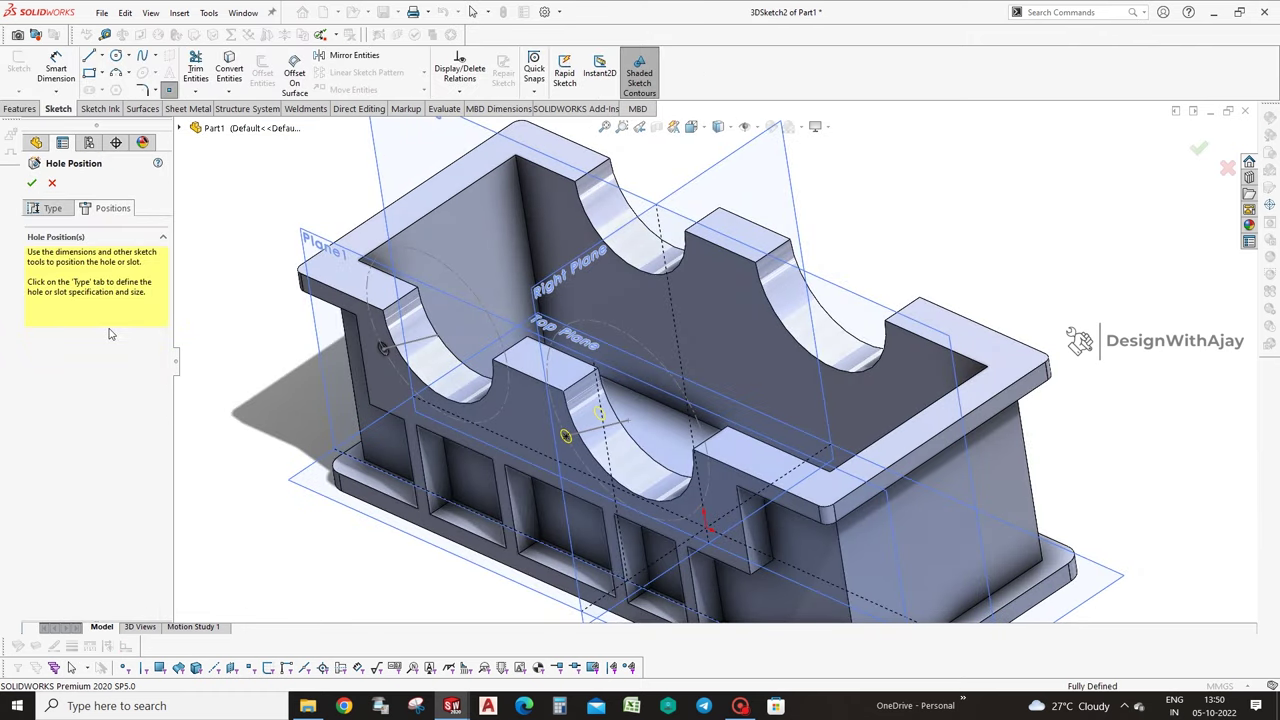
pyautogui.click(55, 211)
pyautogui.write('15')
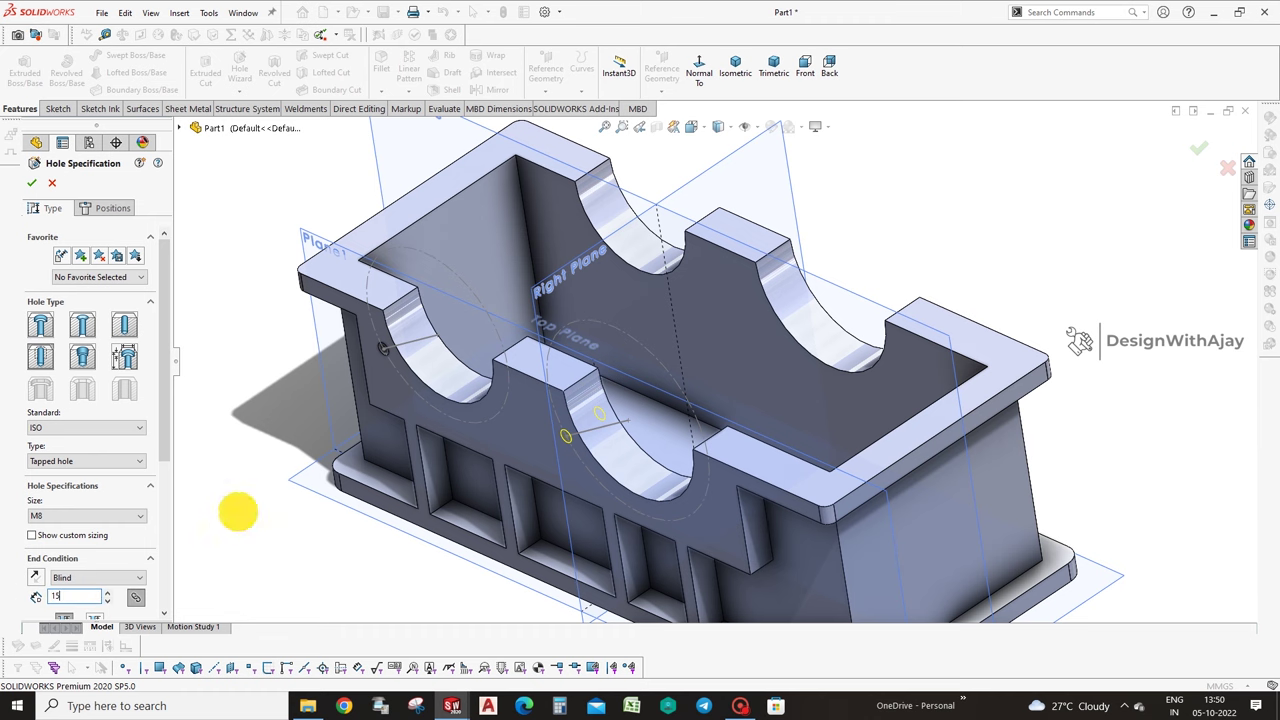
pyautogui.press('Return')
pyautogui.click(1200, 152)
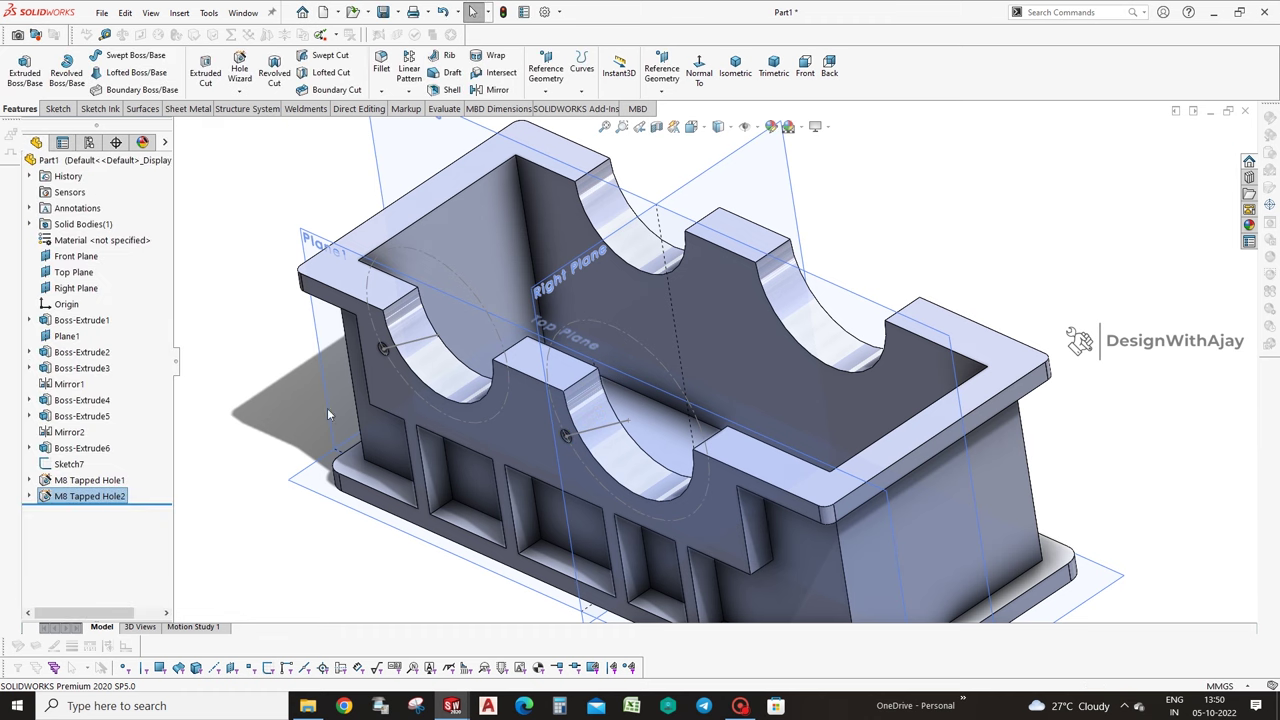
# Select the M8 Tapped Hole1 feature on the model.
pyautogui.scroll(-5, 447, 300)
pyautogui.click(447, 300)
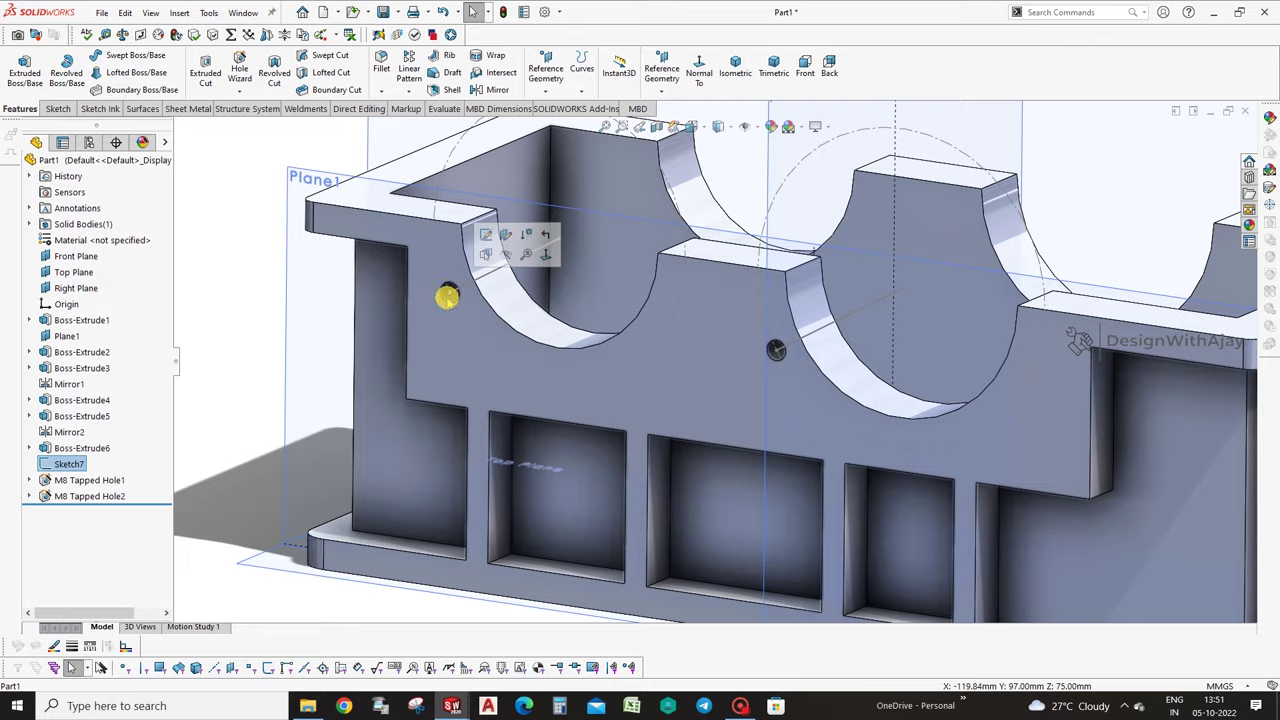
pyautogui.scroll(-3, 449, 322)
pyautogui.scroll(3, 505, 330)
pyautogui.scroll(5, 505, 330)
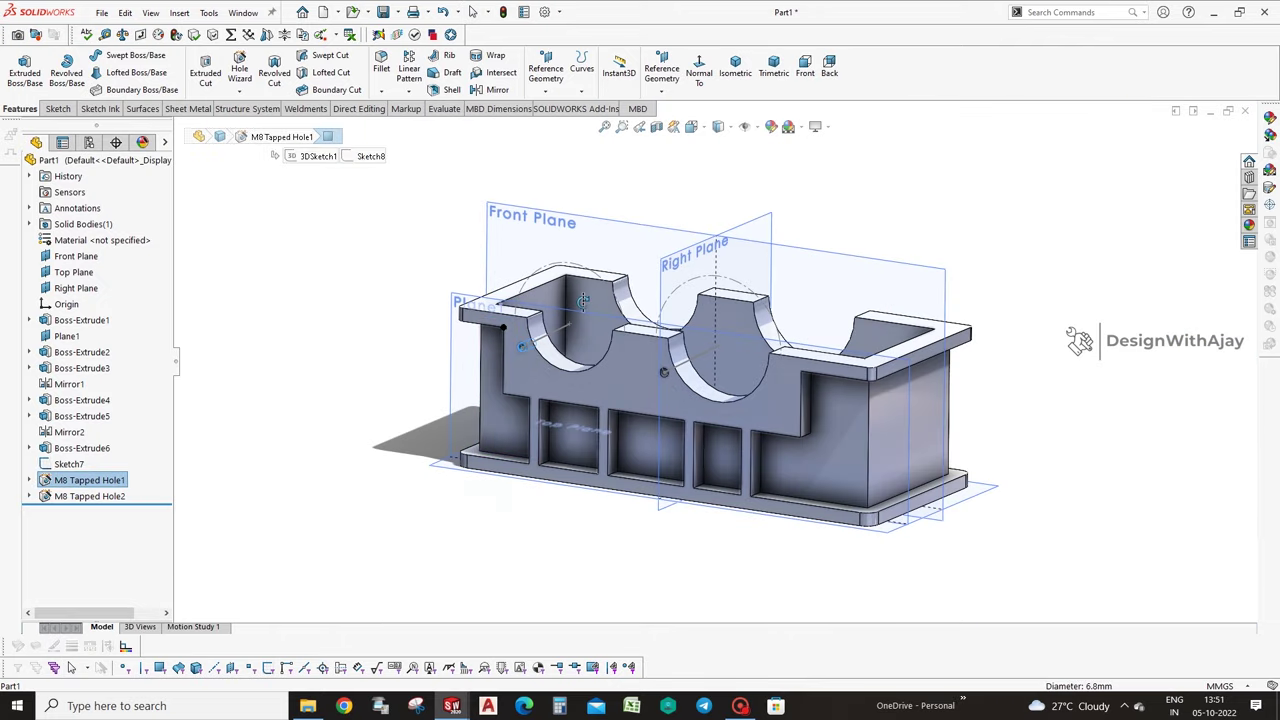
pyautogui.scroll(-3, 440, 260)
# Circular-pattern M8 Tapped Hole1 six times over 360° around the left cutout's curved face.
pyautogui.click(412, 92)
pyautogui.click(450, 122)
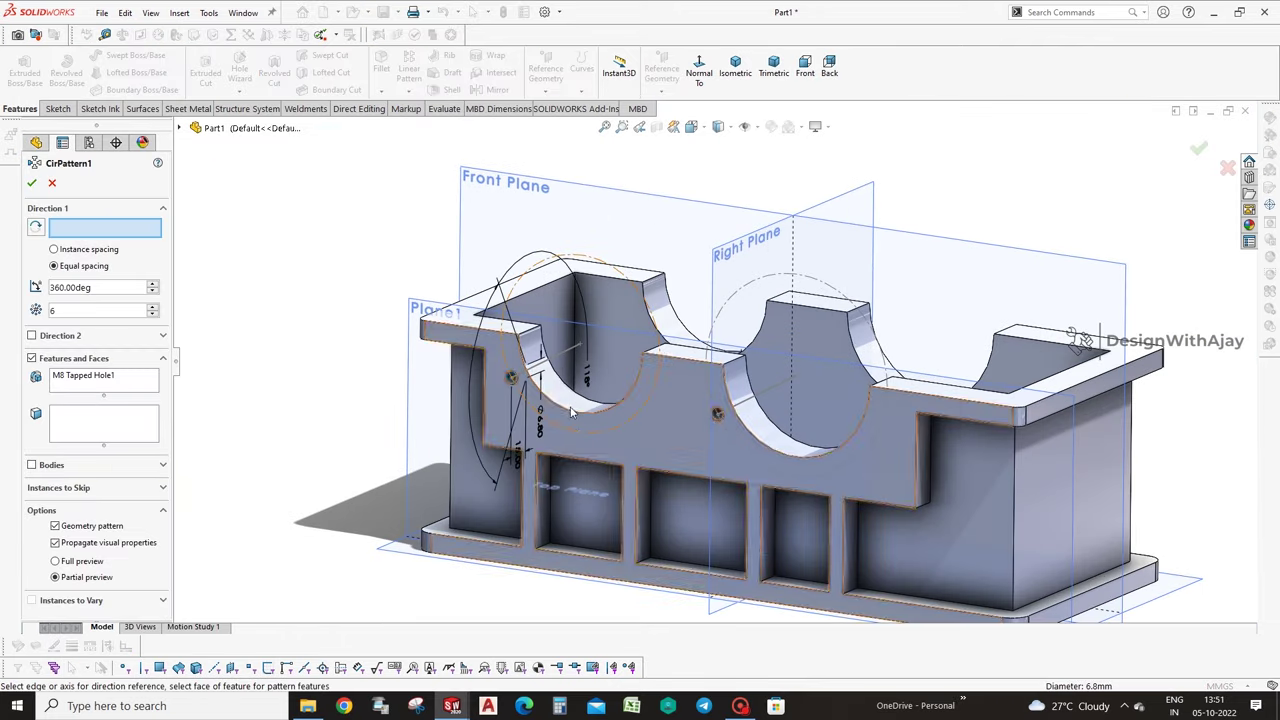
pyautogui.click(570, 408)
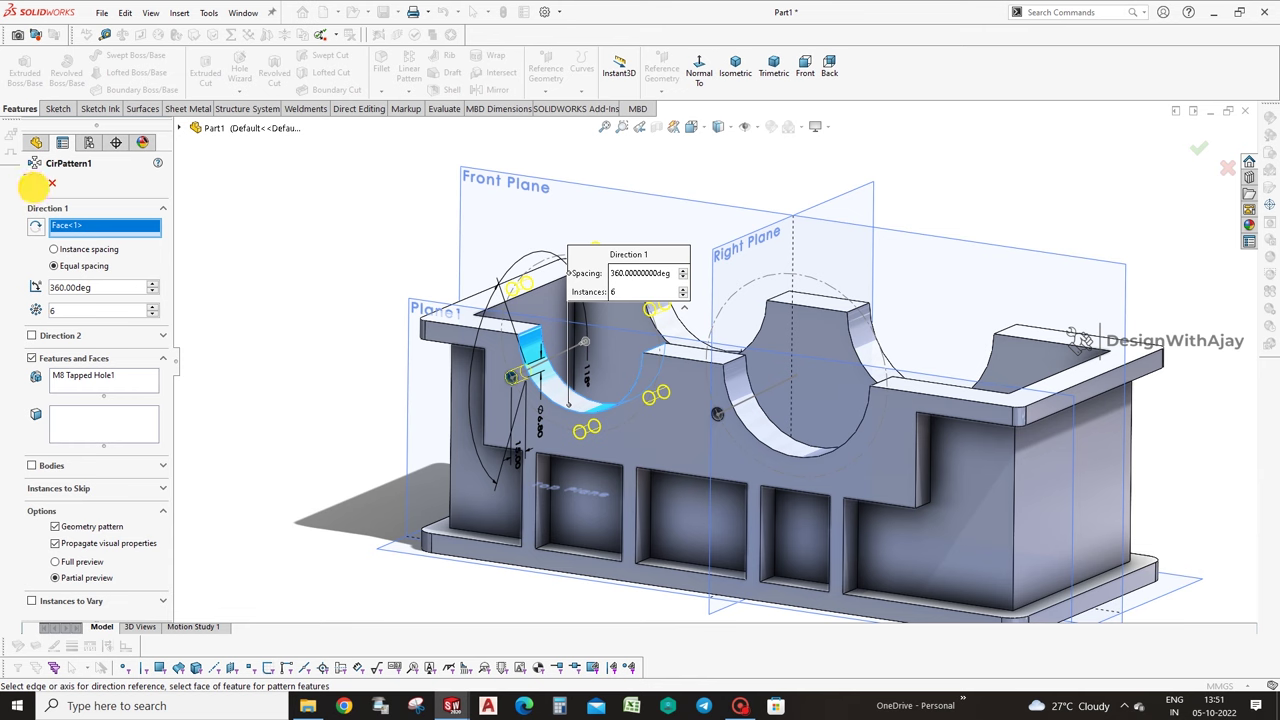
pyautogui.click(35, 184)
# Circular-pattern M8 Tapped Hole2 six times over 360° around the right cutout's curved face.
pyautogui.scroll(-3, 717, 413)
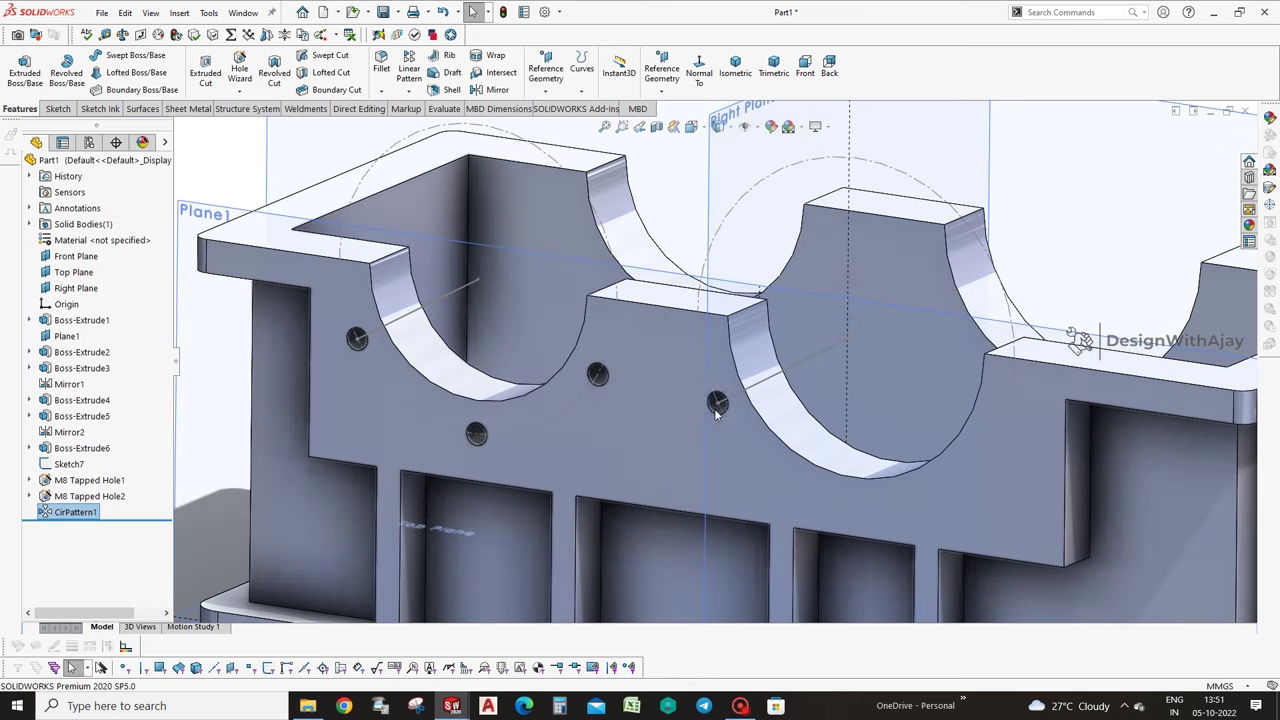
pyautogui.click(720, 405)
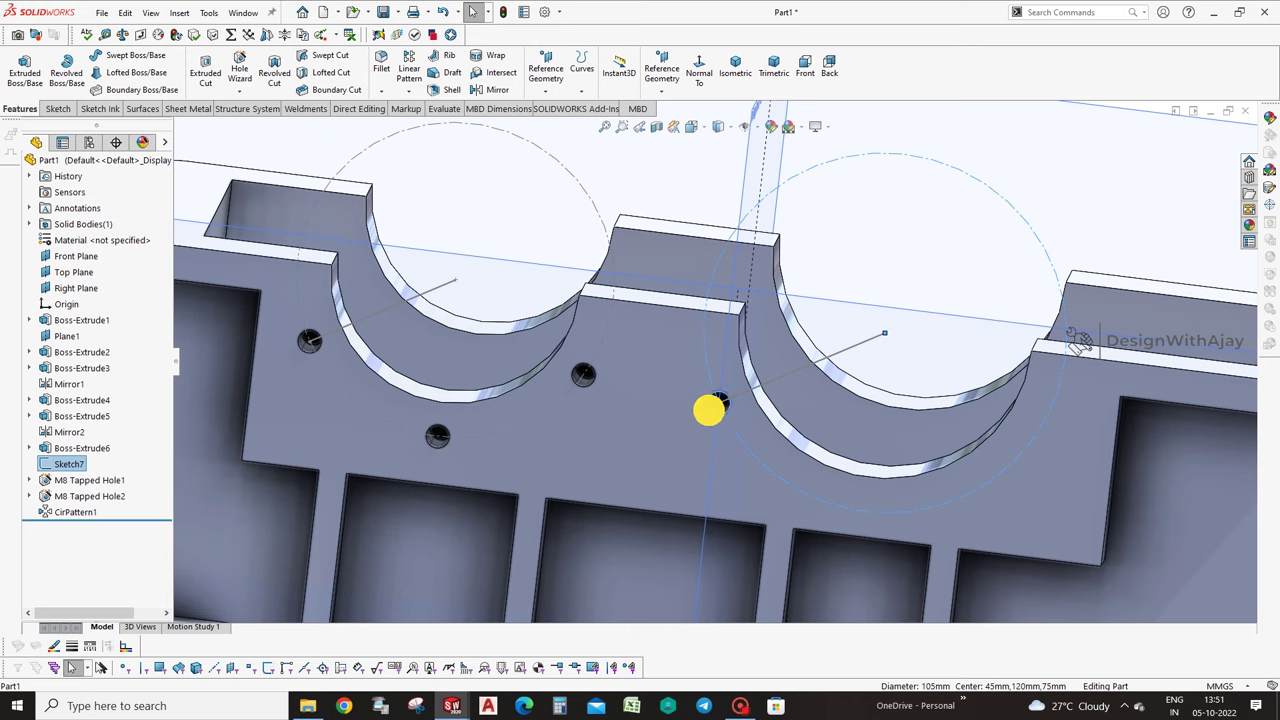
pyautogui.click(712, 406)
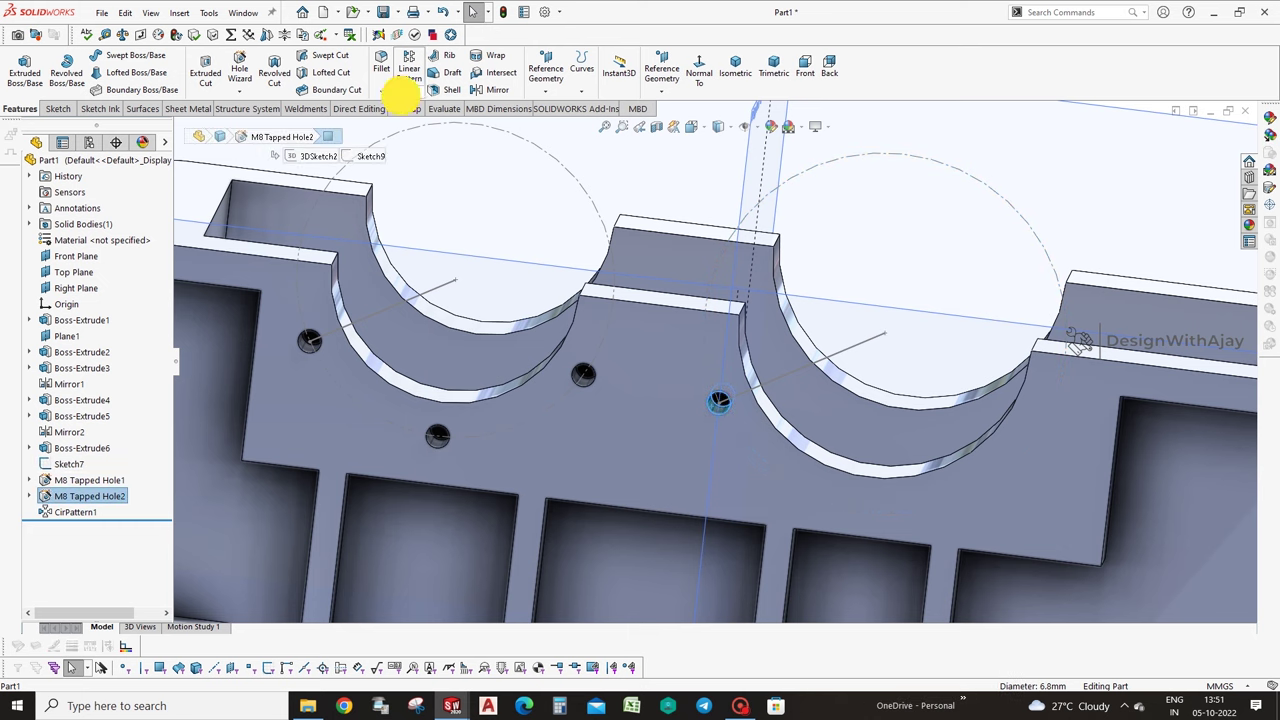
pyautogui.click(400, 97)
pyautogui.click(460, 120)
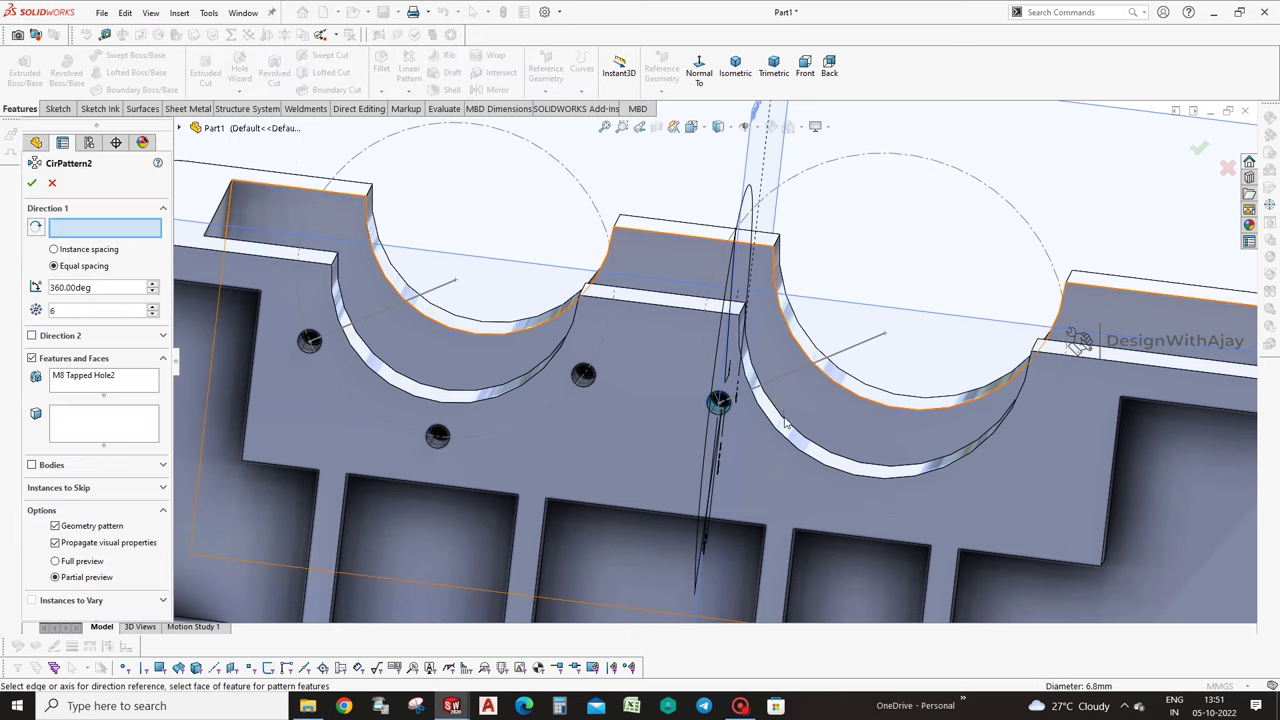
pyautogui.click(783, 424)
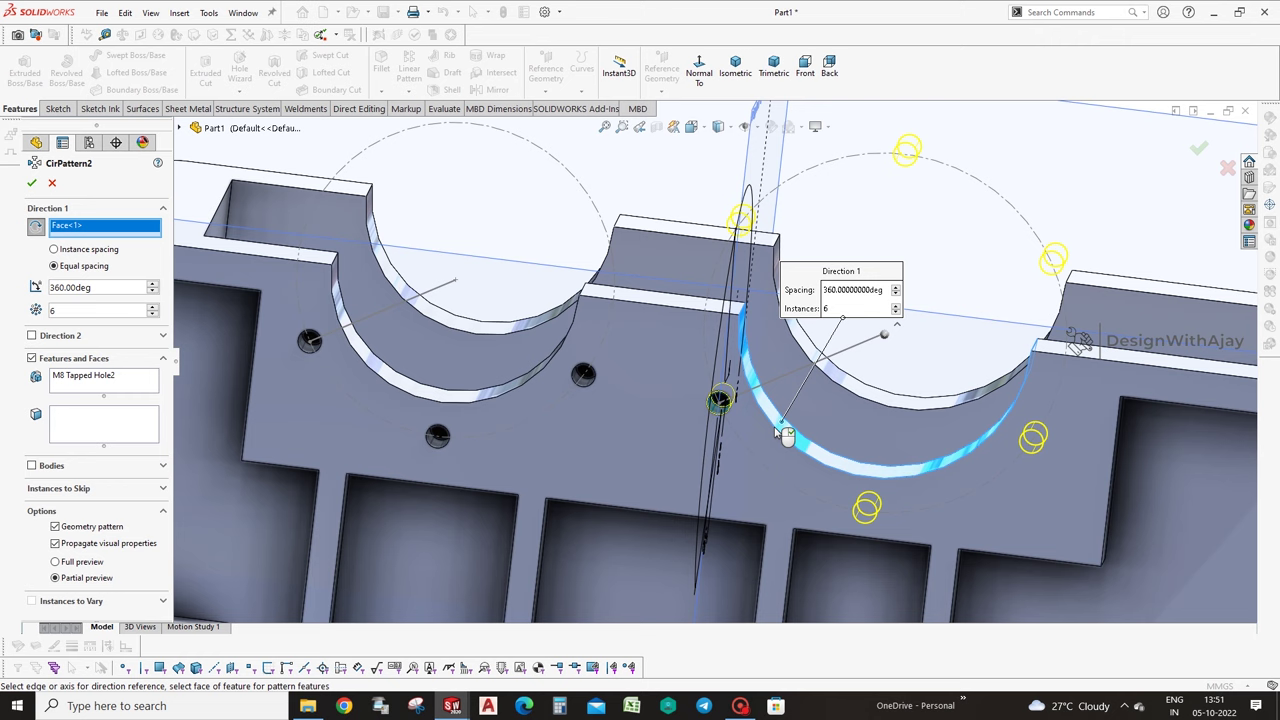
pyautogui.click(1200, 150)
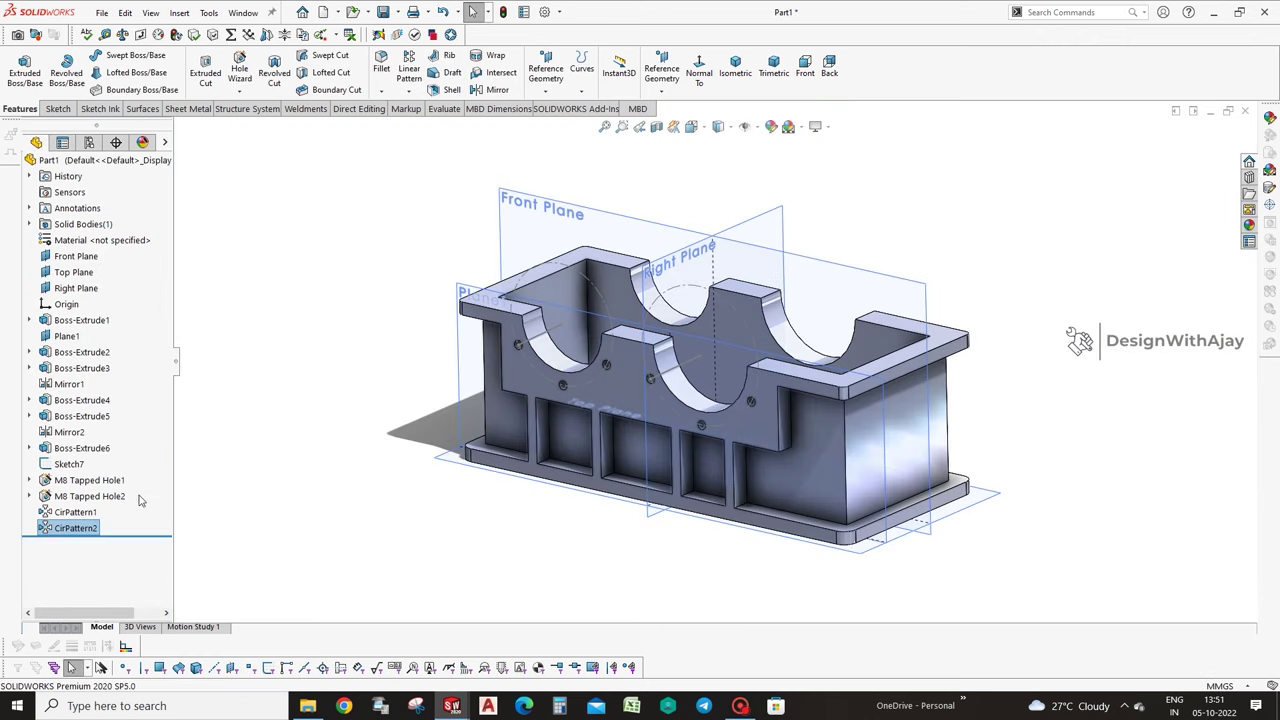
pyautogui.keyDown('shift'); pyautogui.click(108, 482); pyautogui.keyUp('shift')
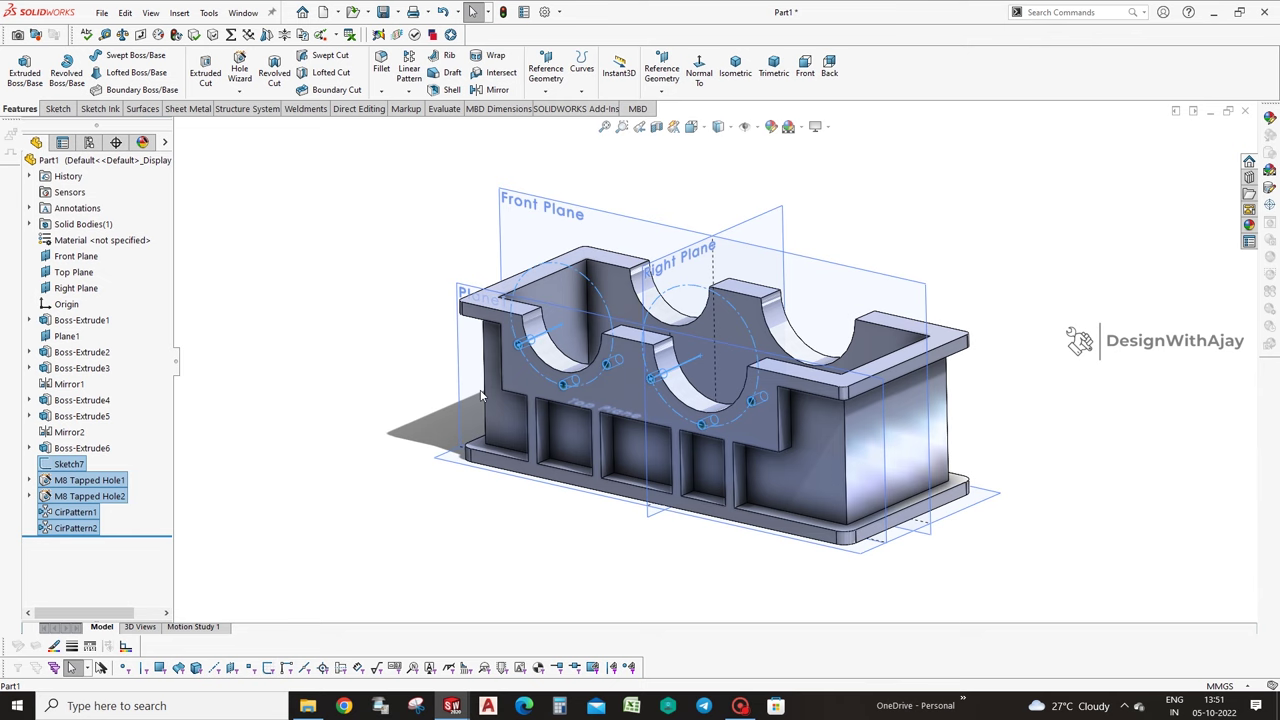
# Mirror the tapped holes and their circular patterns about the Front Plane.
pyautogui.click(492, 89)
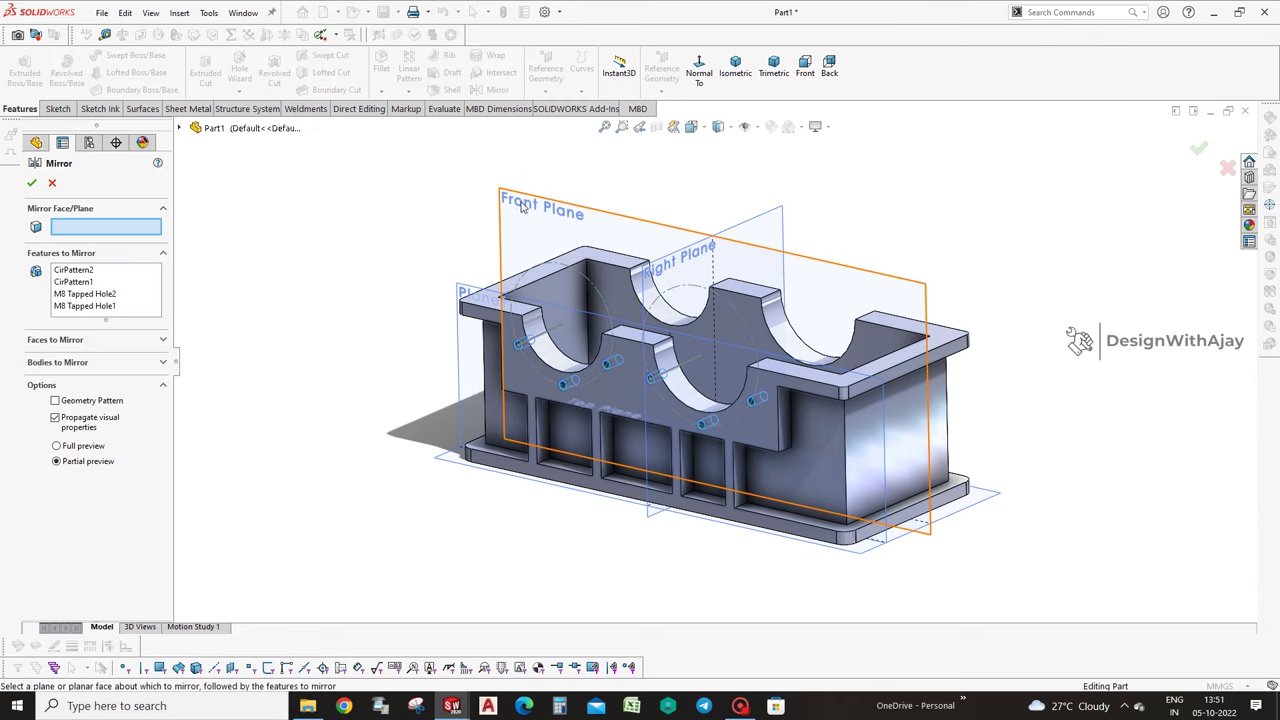
pyautogui.click(525, 205)
pyautogui.moveTo(793, 205); pyautogui.dragTo(766, 209, button='middle')
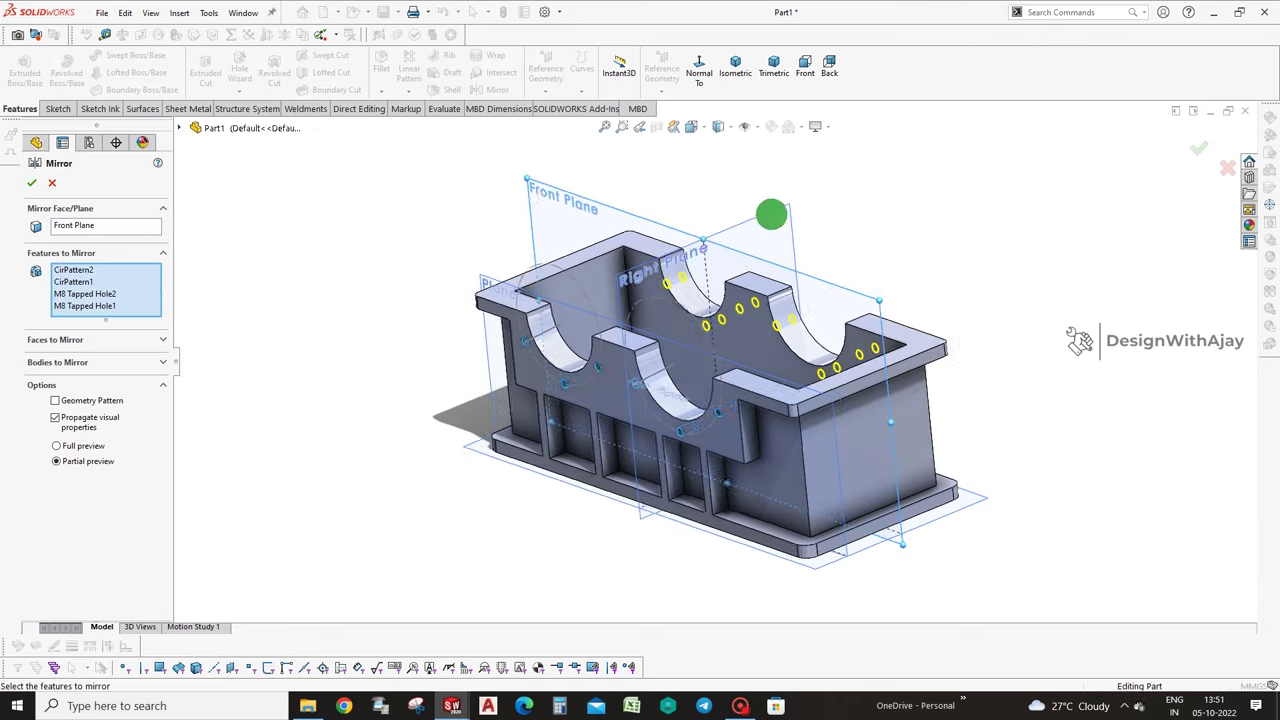
pyautogui.click(1199, 148)
# Tilt the part to show its top and begin an extruded-boss sketch on the front face.
pyautogui.moveTo(1143, 223)
pyautogui.mouseDown(button='middle')
pyautogui.moveTo(908, 402)
pyautogui.moveTo(977, 304)
pyautogui.moveTo(944, 335)
pyautogui.mouseUp(button='middle')
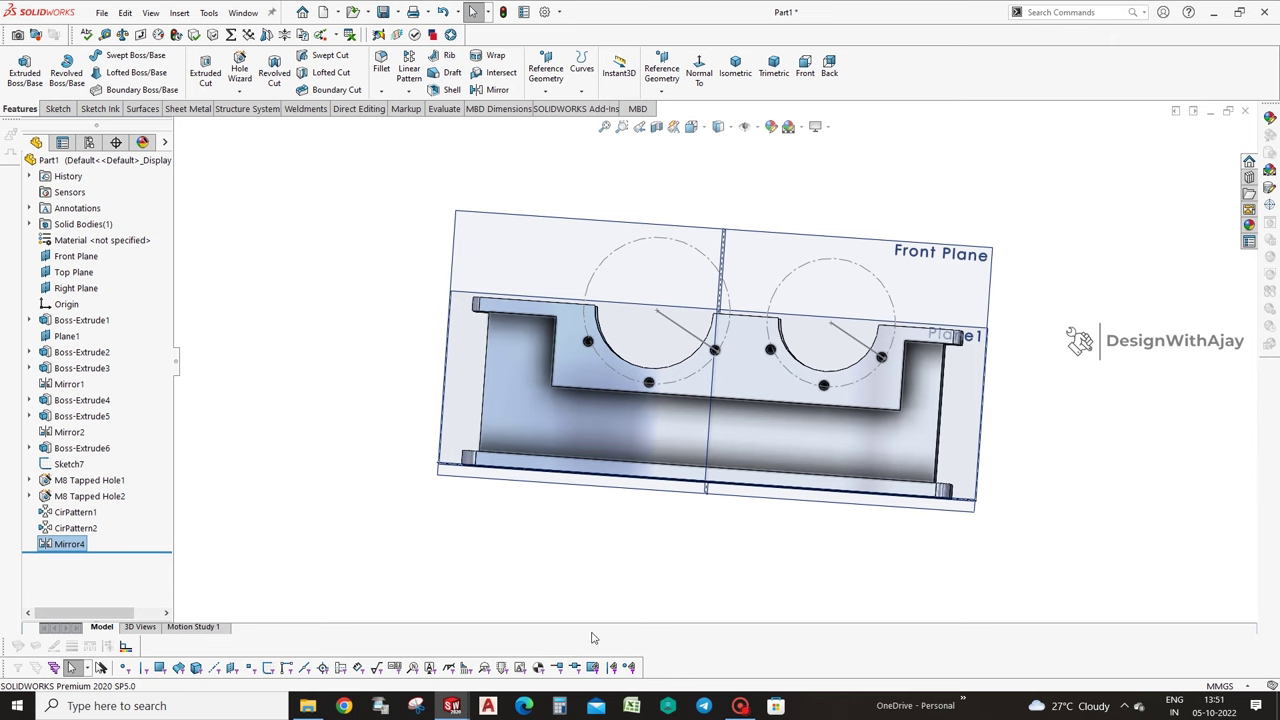
pyautogui.moveTo(649, 459); pyautogui.dragTo(649, 493, button='middle')
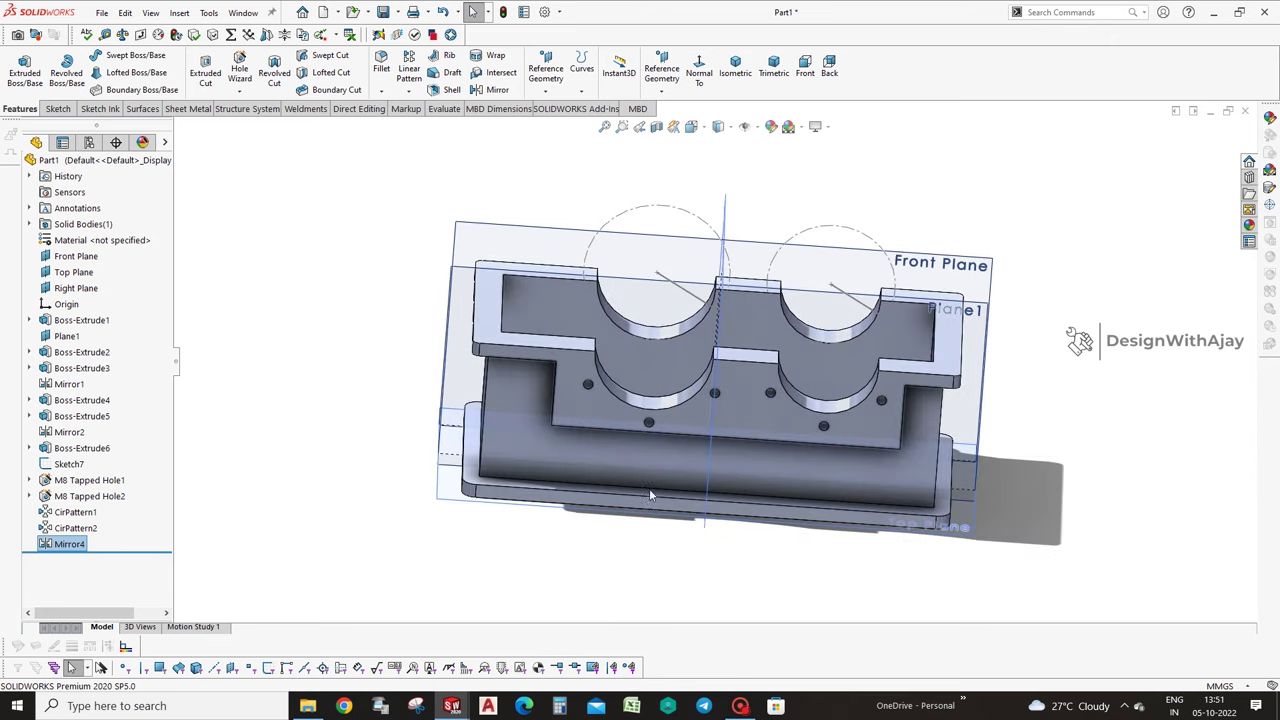
pyautogui.click(13, 86)
pyautogui.click(881, 465)
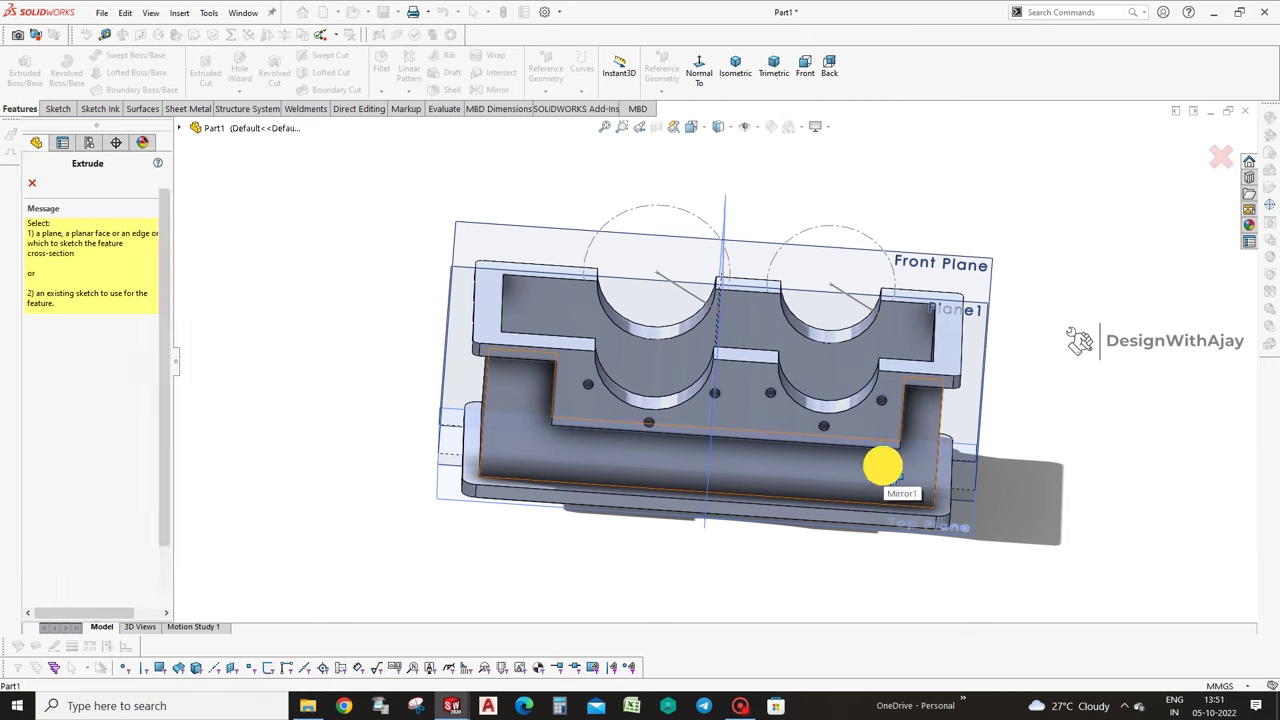
# View the sketch face-on and draw four narrow rectangles side by side below the cutouts.
pyautogui.click(33, 106)
pyautogui.click(699, 72)
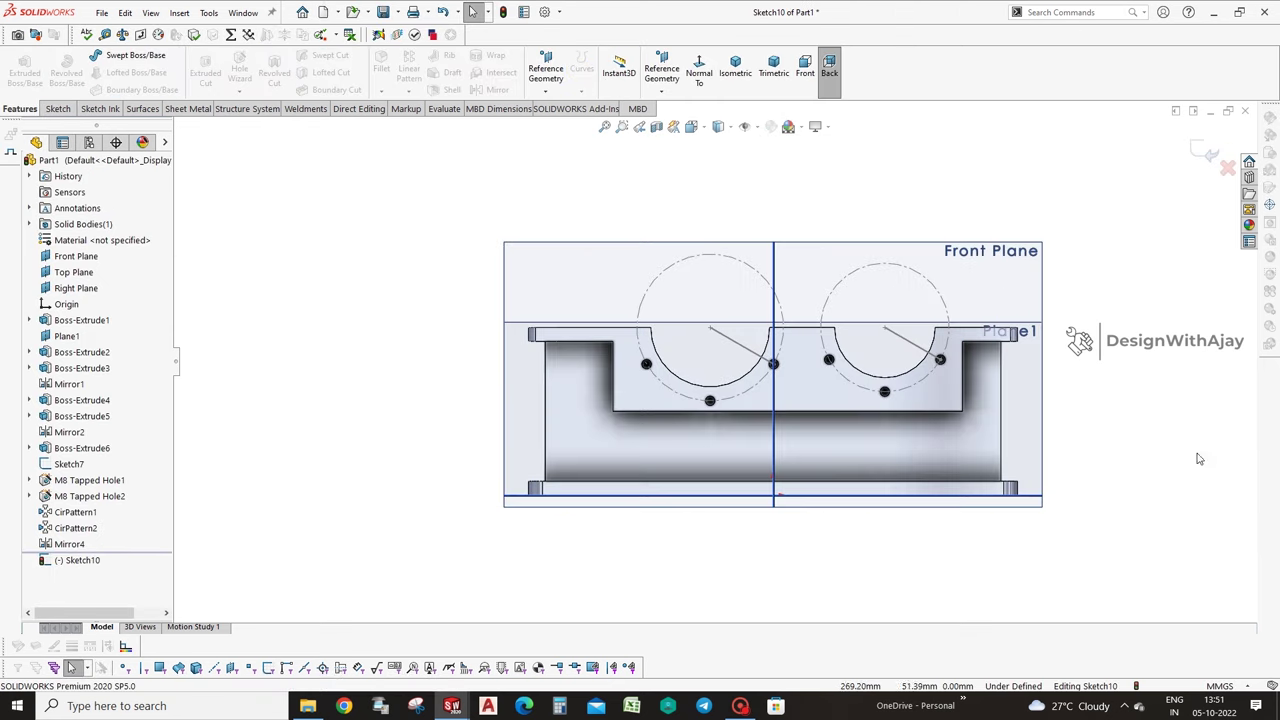
pyautogui.click(57, 109)
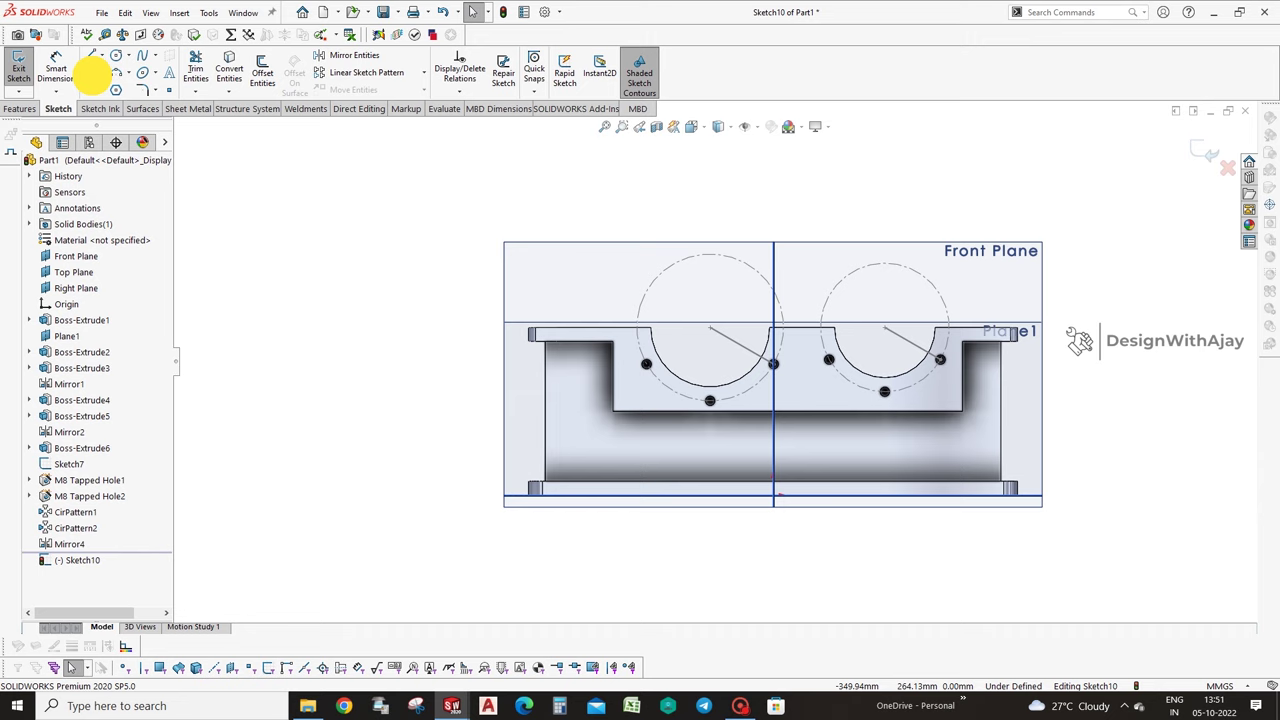
pyautogui.click(89, 72)
pyautogui.scroll(-3, 660, 430)
pyautogui.click(654, 412)
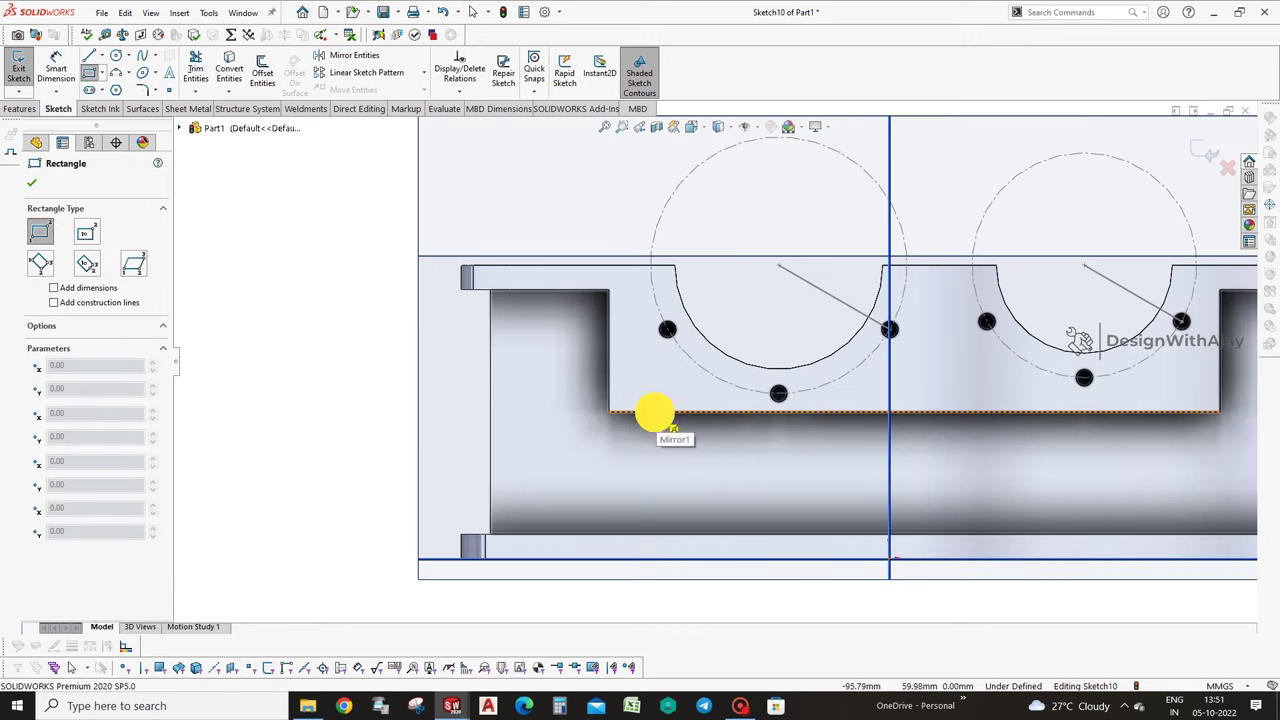
pyautogui.click(672, 535)
pyautogui.click(754, 412)
pyautogui.click(778, 535)
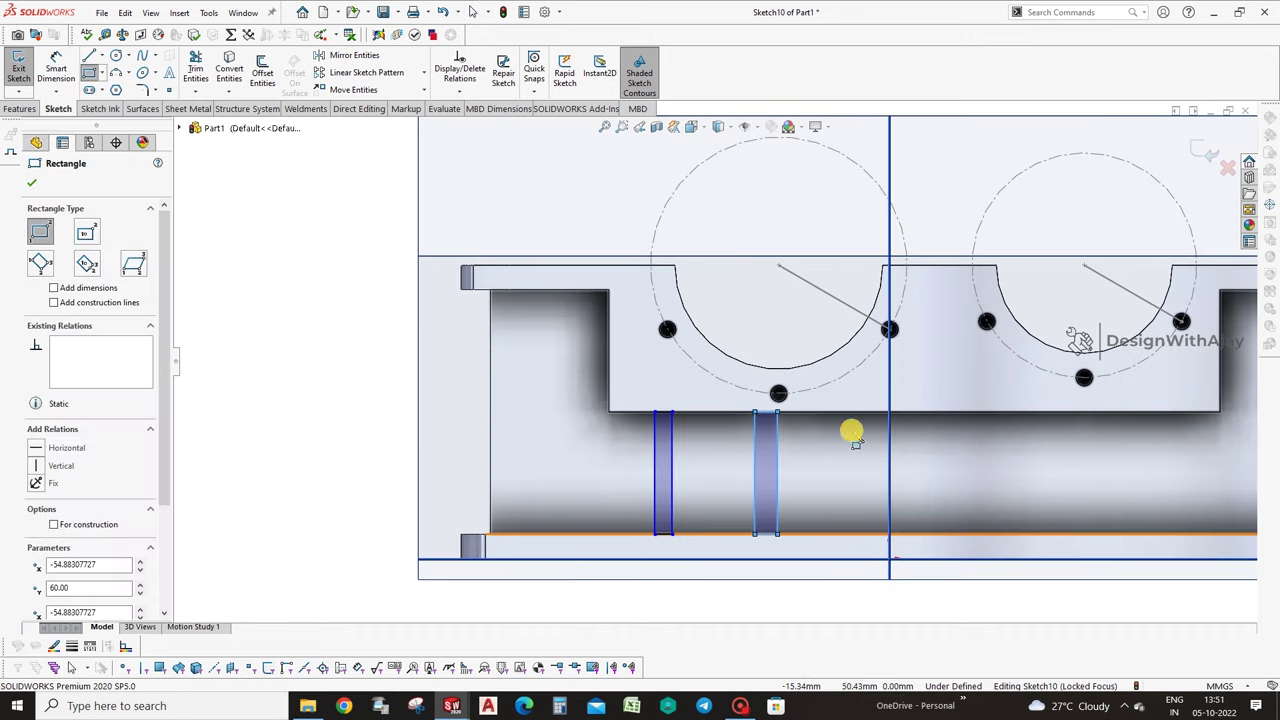
pyautogui.click(853, 412)
pyautogui.click(870, 535)
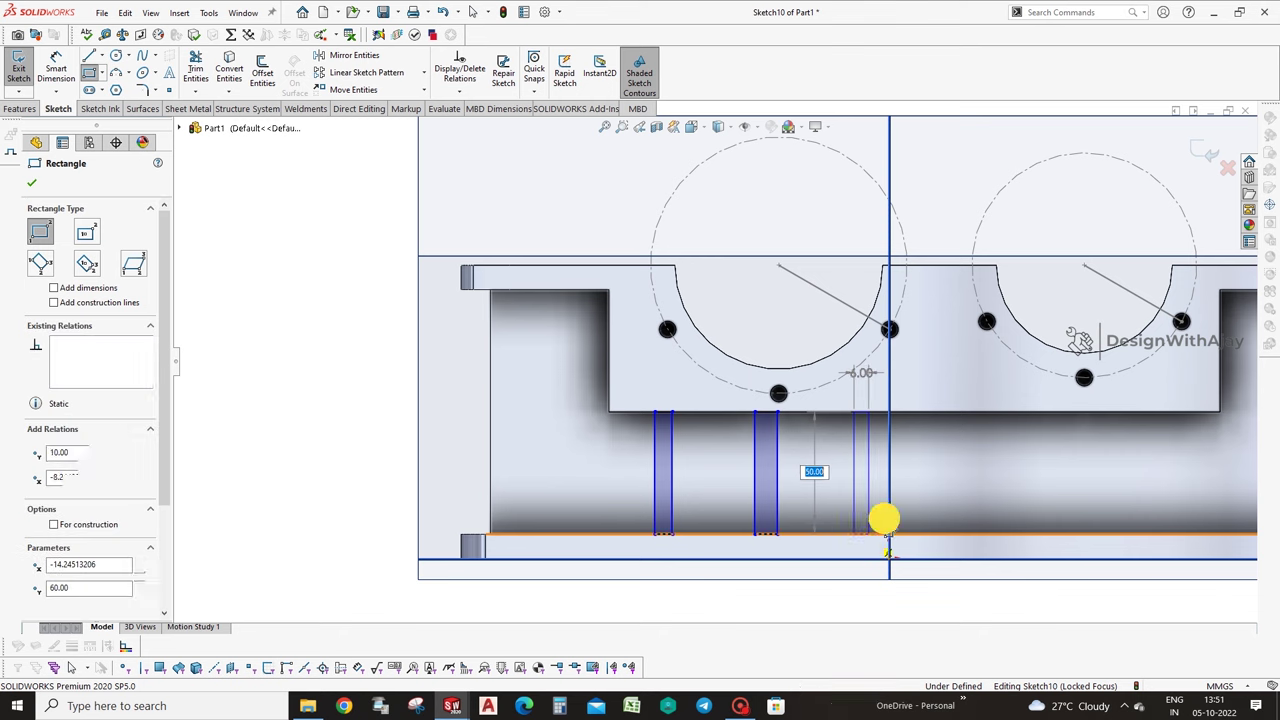
pyautogui.click(980, 412)
pyautogui.click(1002, 535)
# Dimension the top edges of the first two slots, setting the second to 8 mm.
pyautogui.press('d')
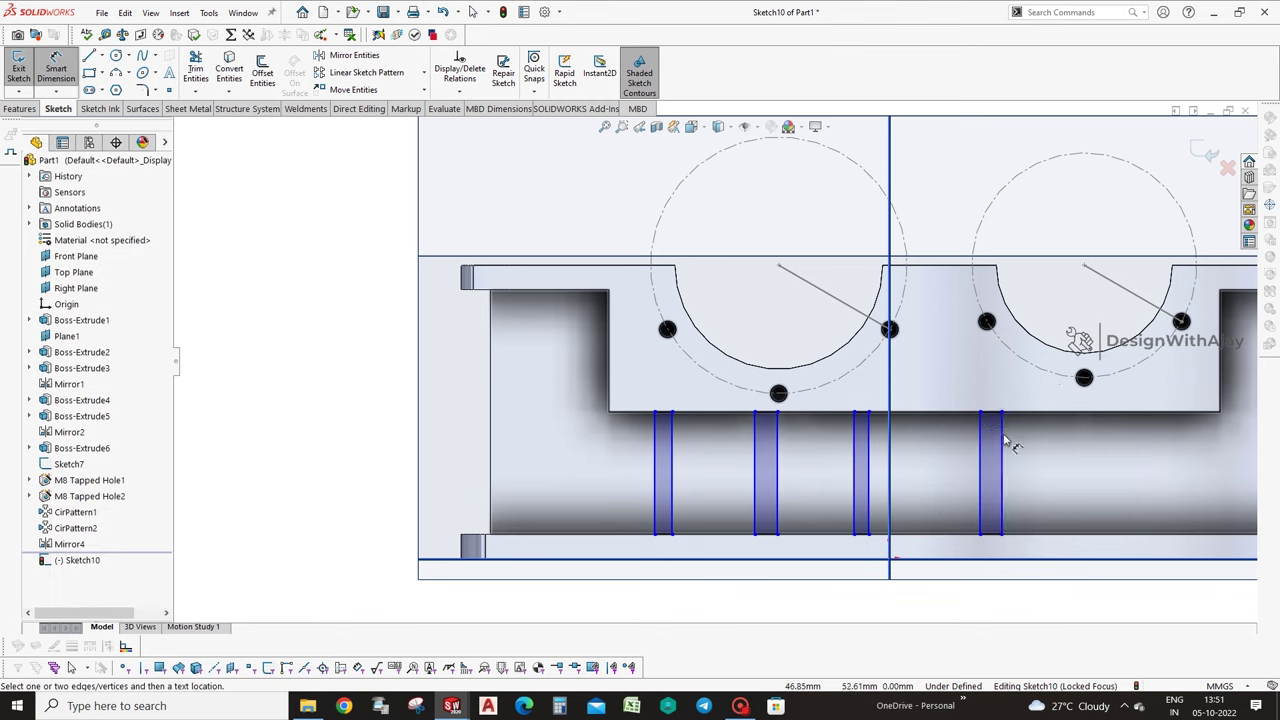
pyautogui.click(1220, 398)
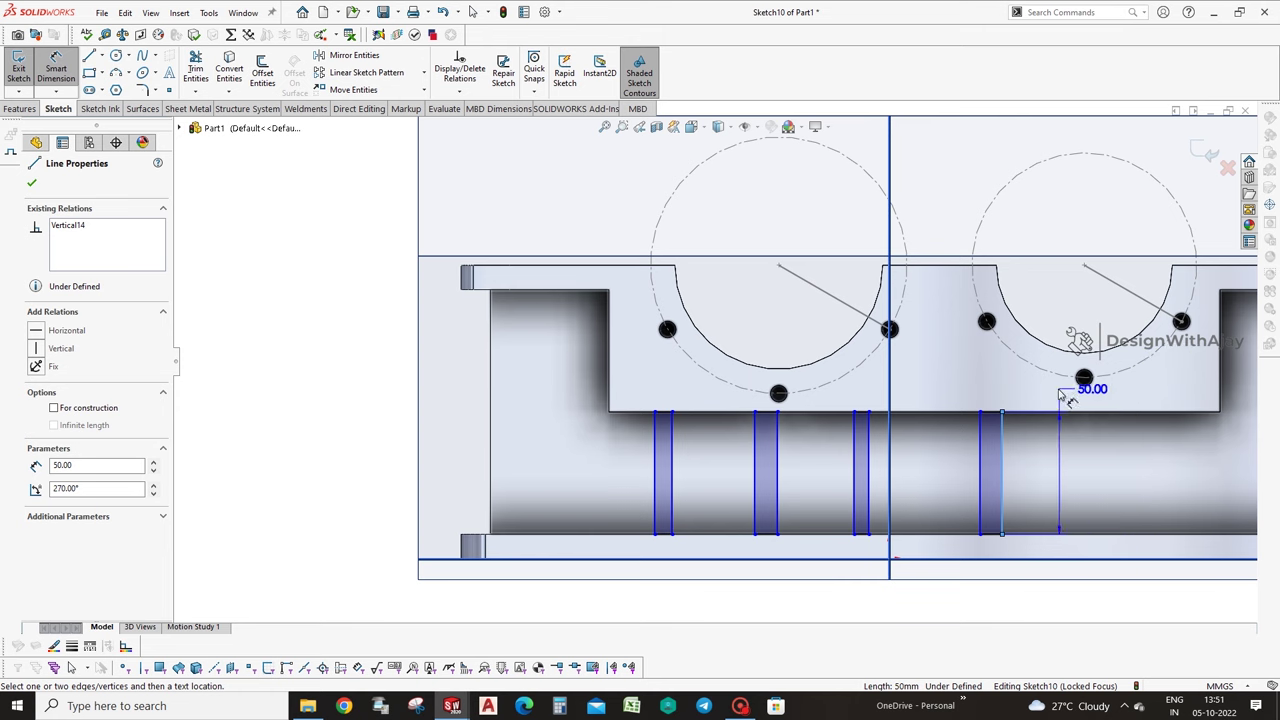
pyautogui.press('Escape')
pyautogui.click(663, 410)
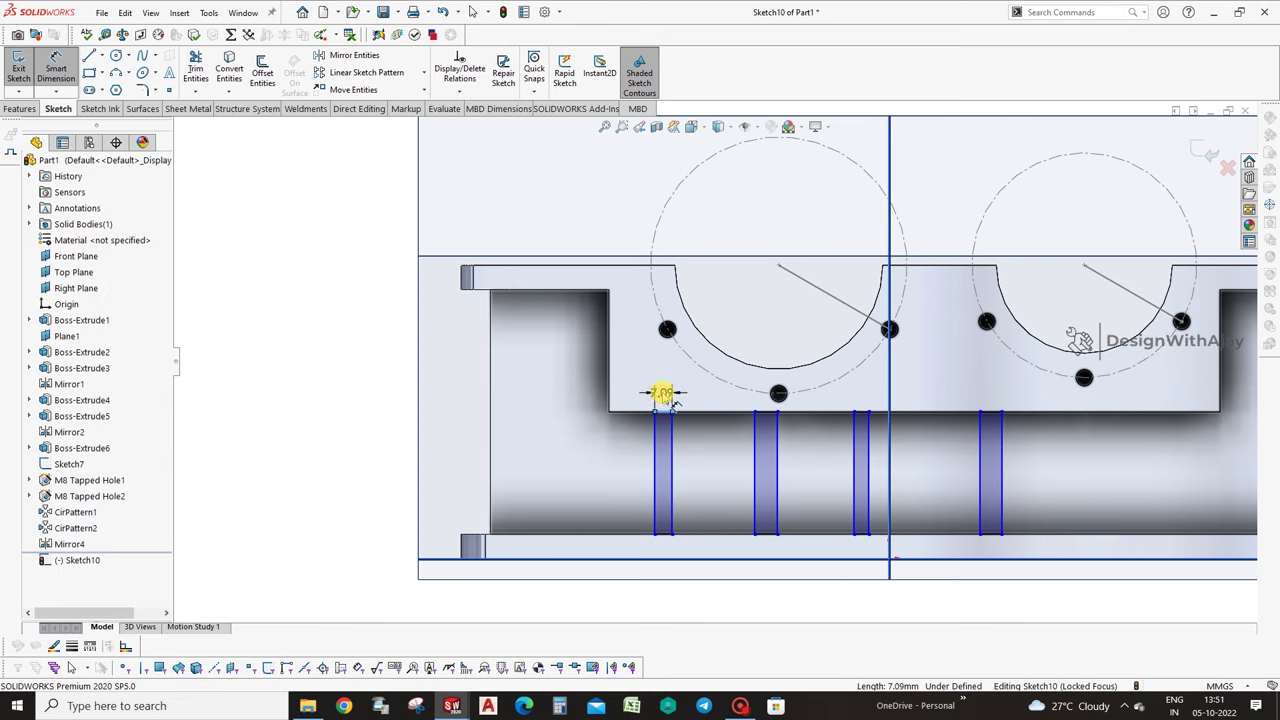
pyautogui.click(663, 393)
pyautogui.write('9')
pyautogui.press('Return')
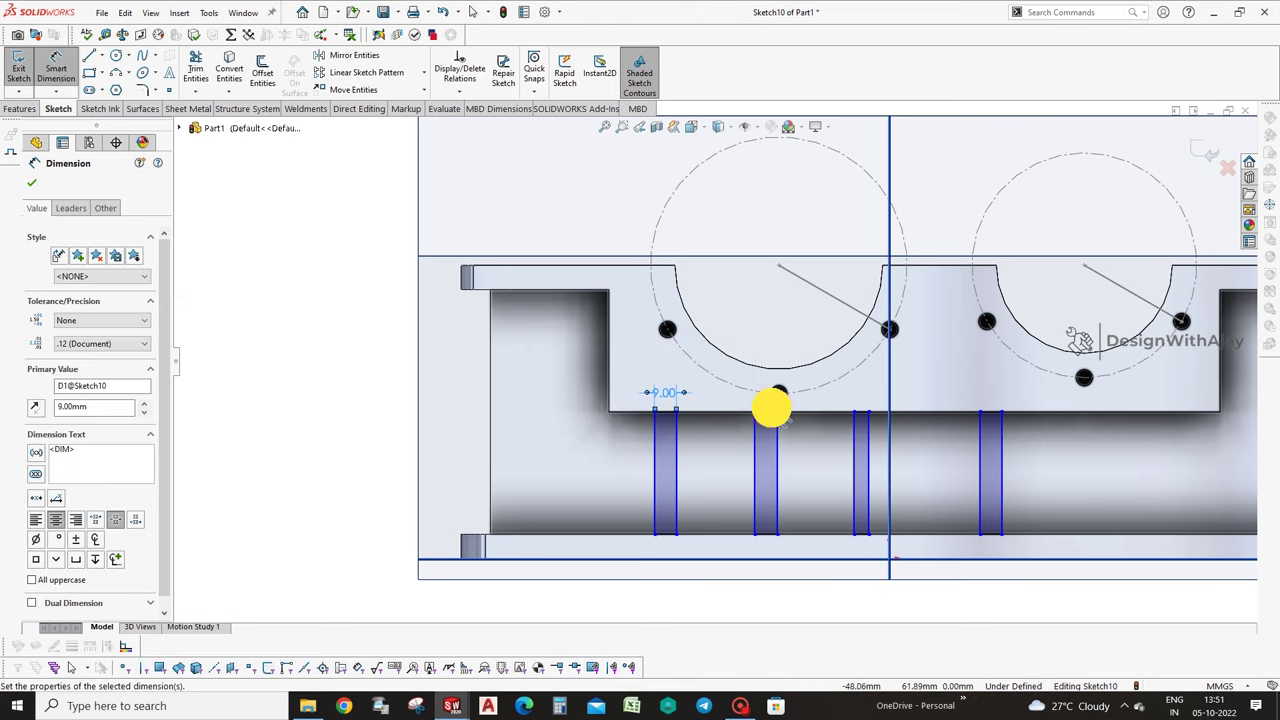
pyautogui.click(766, 410)
pyautogui.click(735, 412)
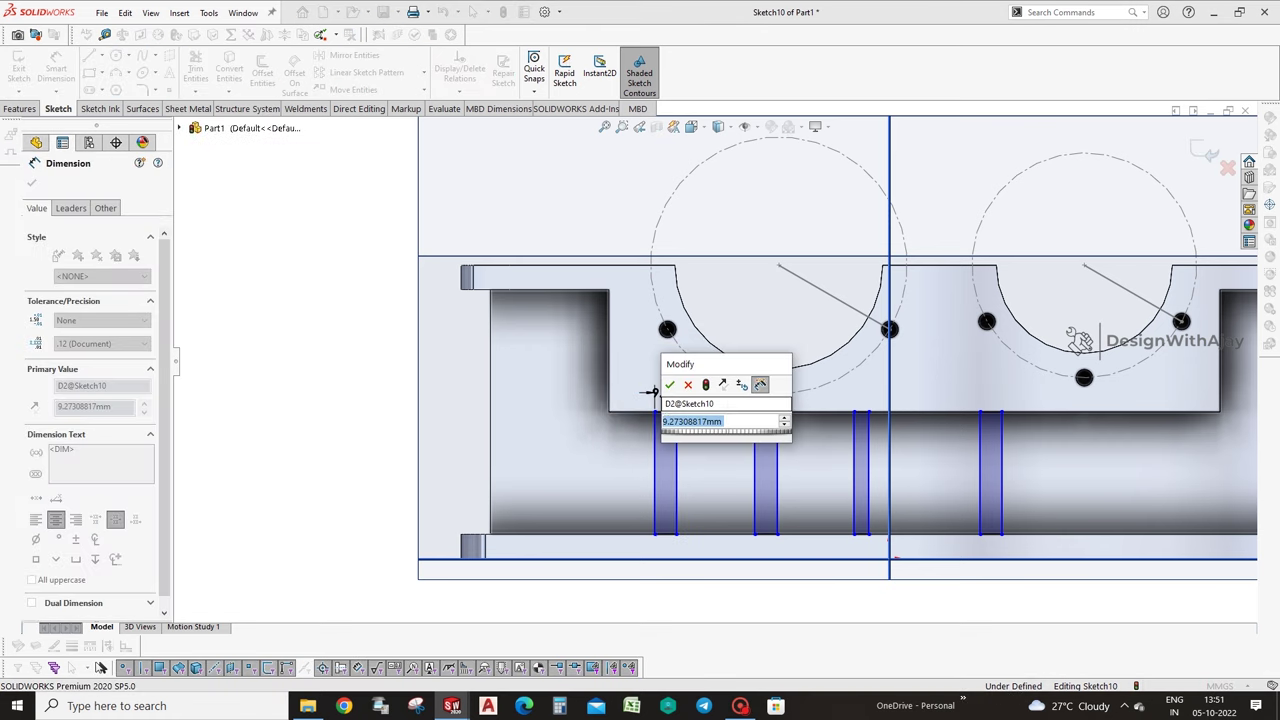
pyautogui.write('9=')
pyautogui.press('BackSpace')
pyautogui.write('8')
pyautogui.press('Return')
# Set the first, third and fourth slot widths to 8 mm.
pyautogui.doubleClick(658, 396)
pyautogui.write('8')
pyautogui.press('Return')
pyautogui.click(862, 408)
pyautogui.click(866, 410)
pyautogui.write('8')
pyautogui.press('Return')
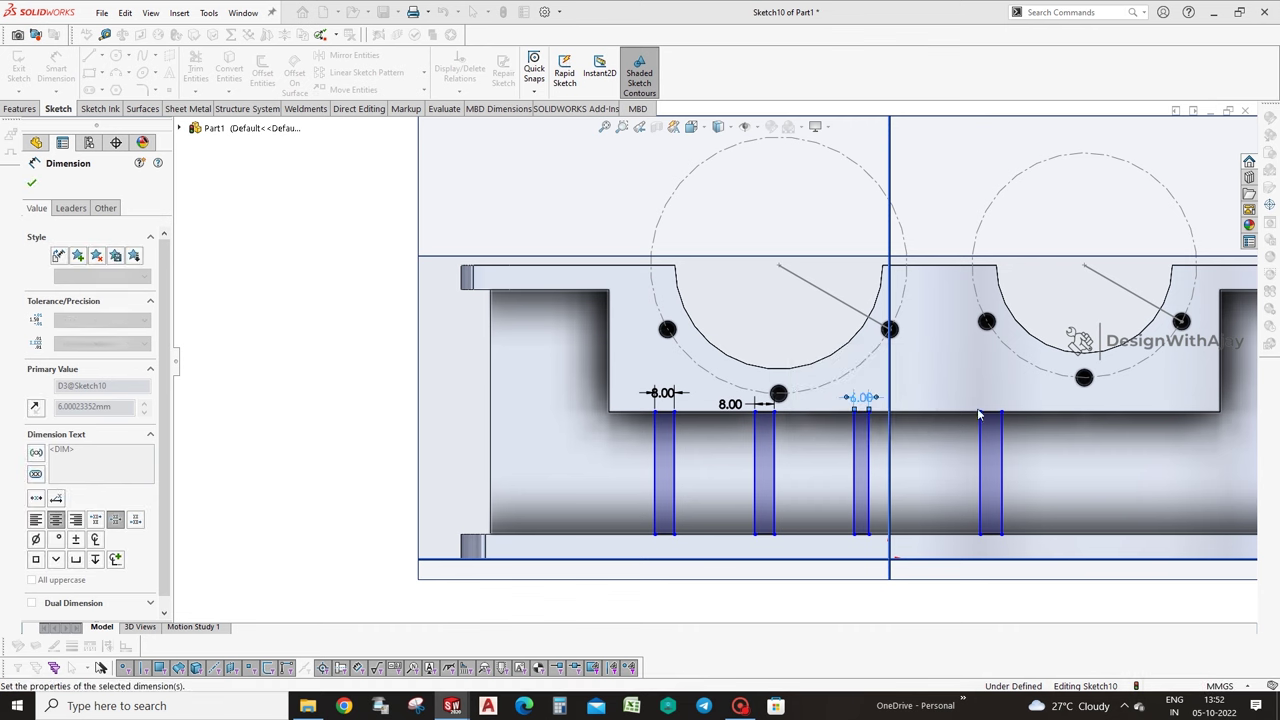
pyautogui.click(991, 408)
pyautogui.write('8')
pyautogui.press('Return')
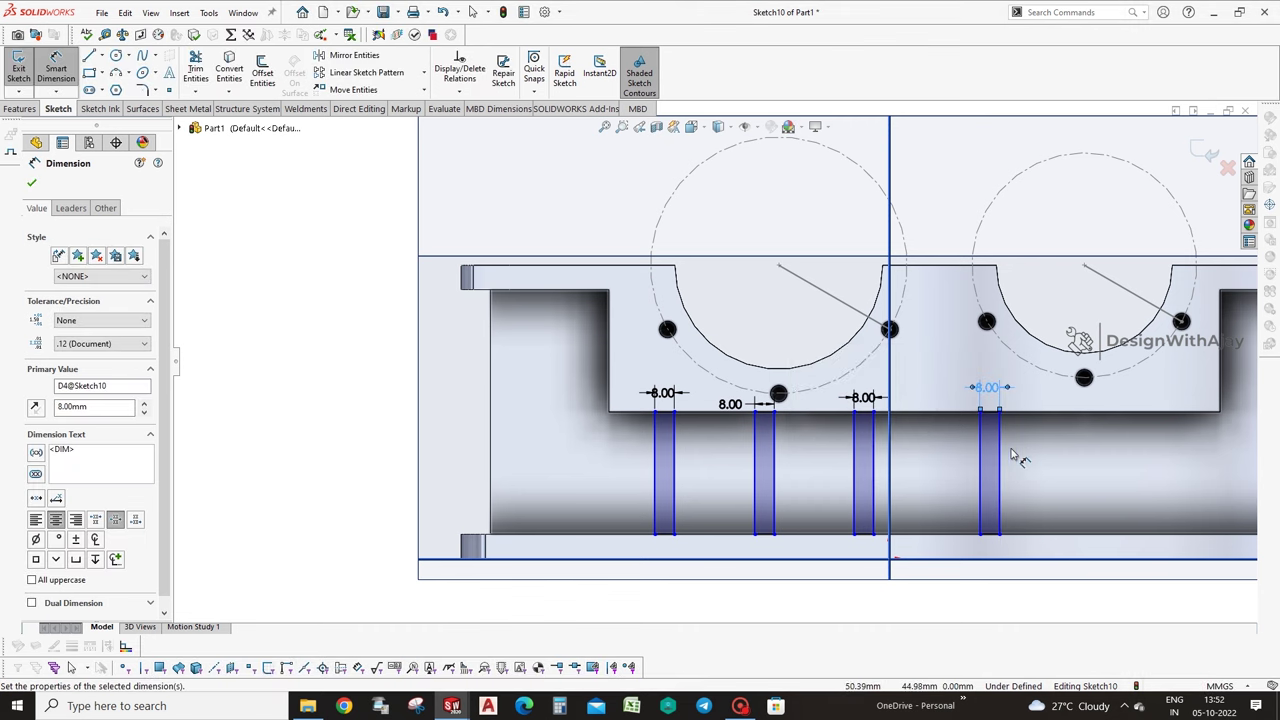
# Dimension the right gap between slots to 40 mm and the middle gap to 64 mm.
pyautogui.click(981, 452)
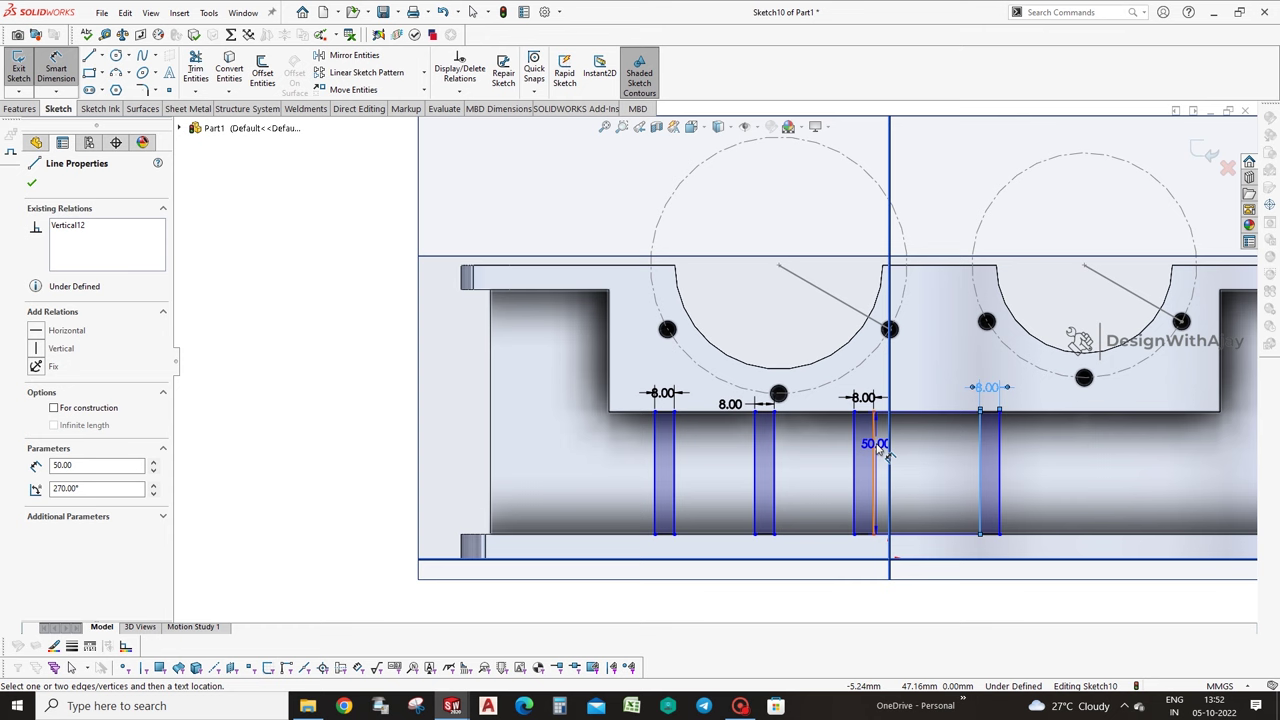
pyautogui.click(876, 452)
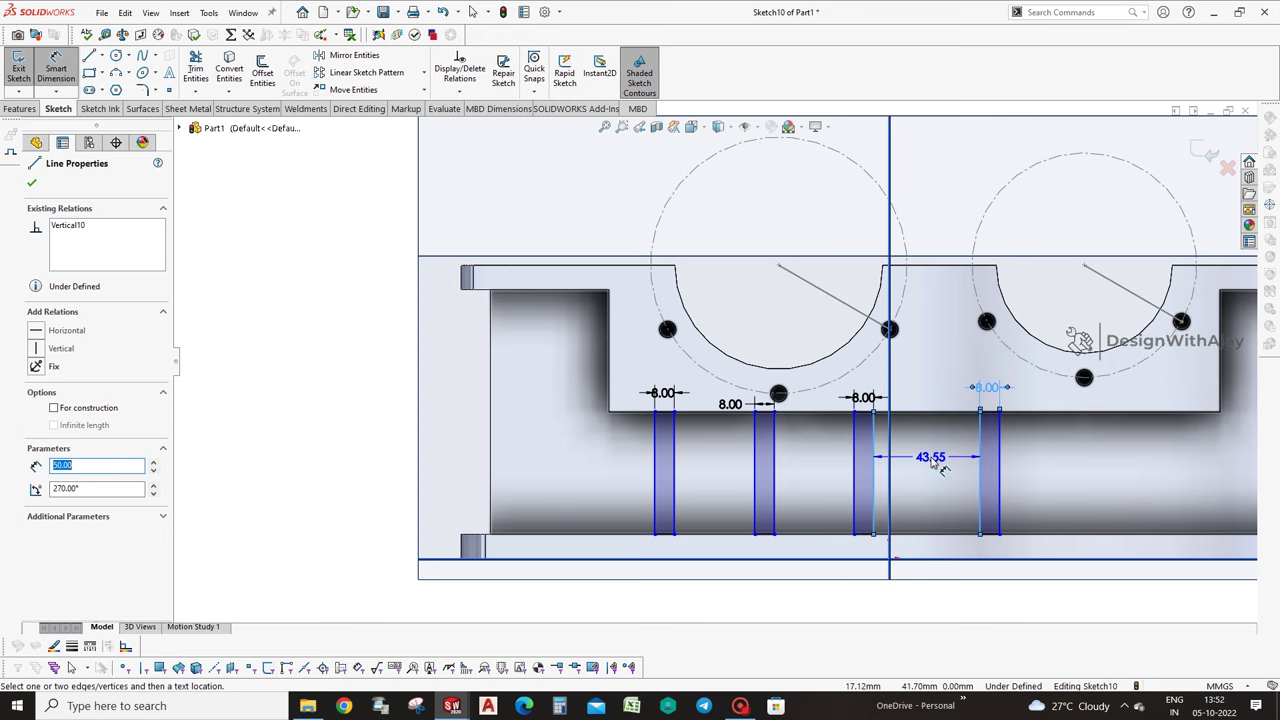
pyautogui.click(928, 460)
pyautogui.write('40')
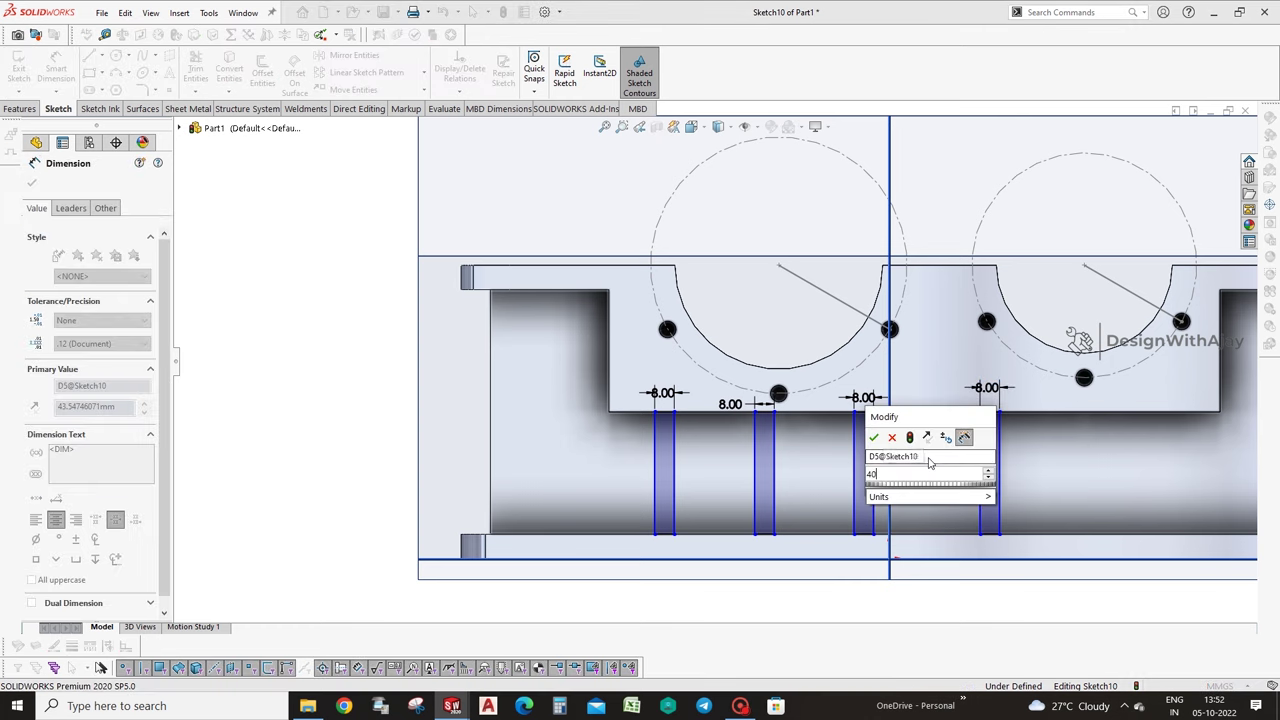
pyautogui.press('Return')
pyautogui.click(853, 477)
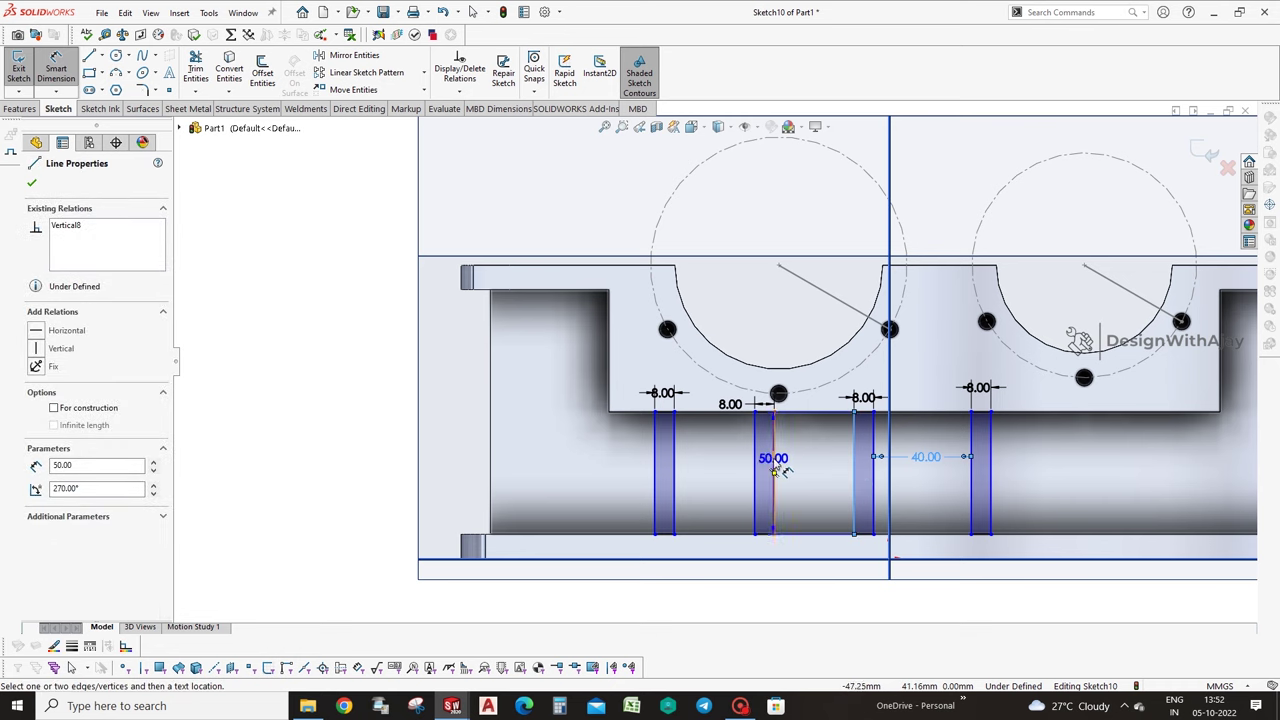
pyautogui.click(775, 455)
pyautogui.click(806, 468)
pyautogui.write('64')
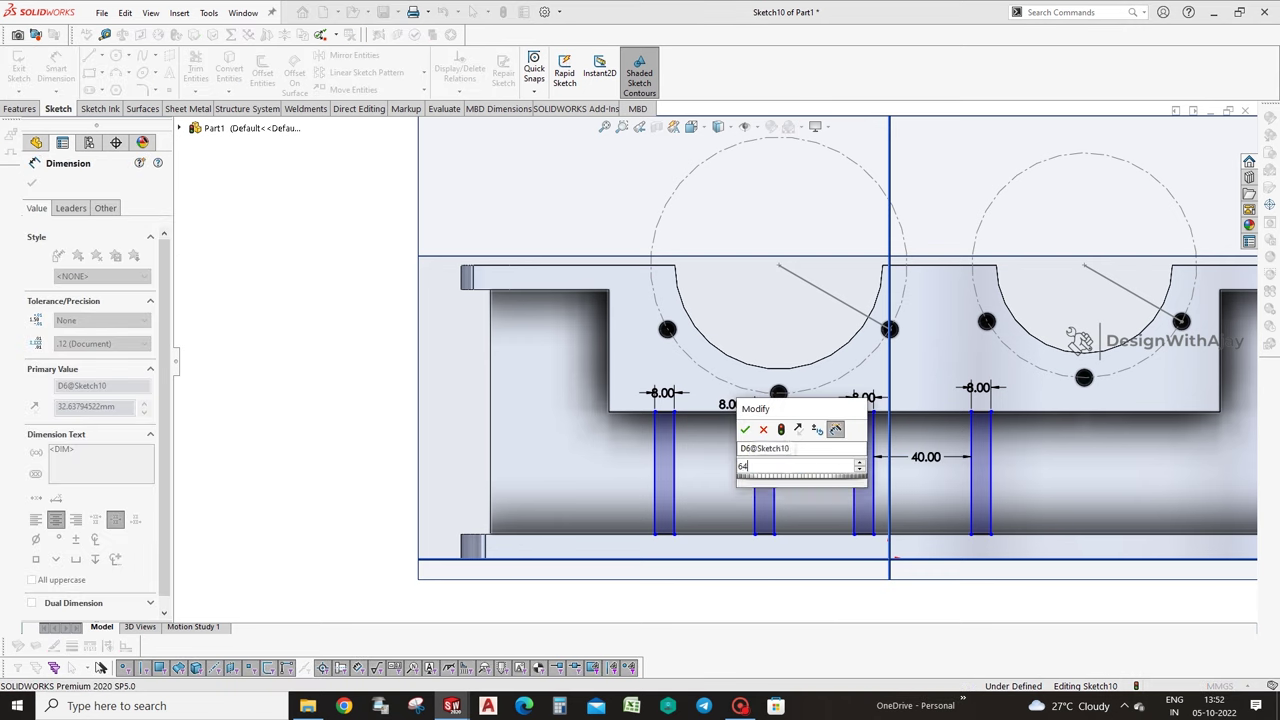
pyautogui.press('Return')
# Dimension the left gap between slots to 50 mm and orbit to a 3-D view.
pyautogui.click(755, 486)
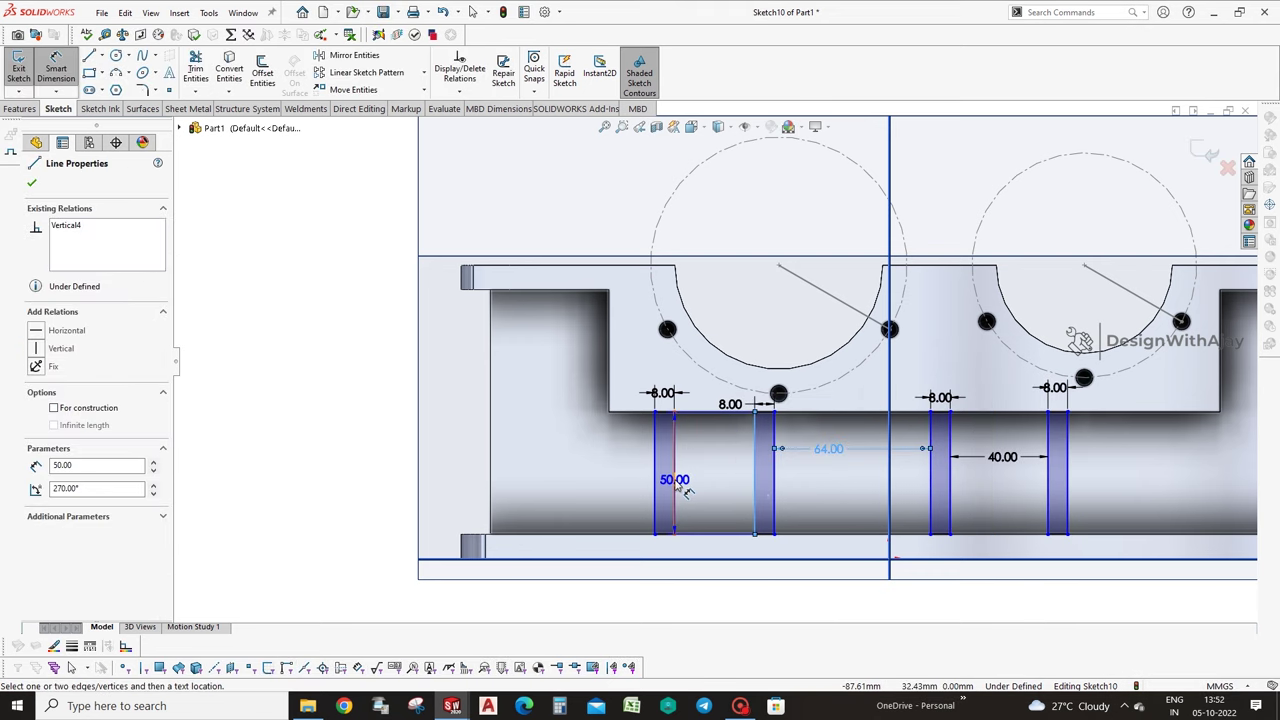
pyautogui.click(677, 480)
pyautogui.click(728, 478)
pyautogui.write('5')
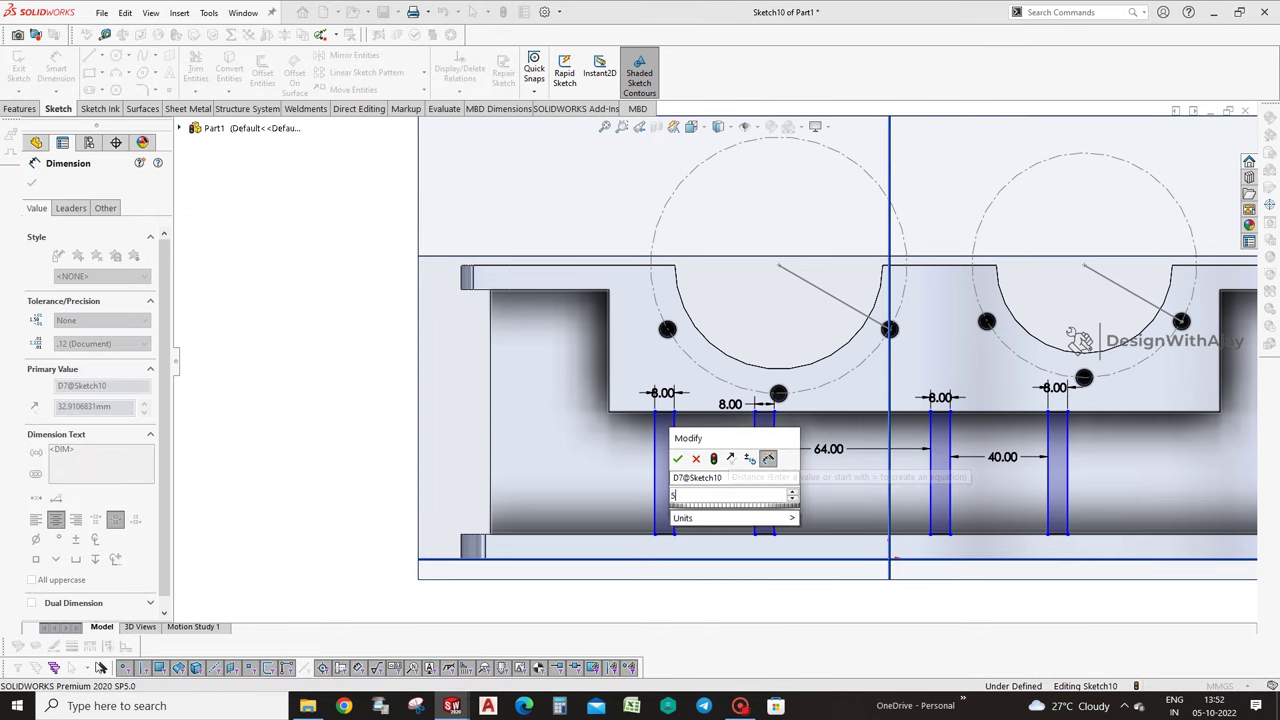
pyautogui.write('0')
pyautogui.press('Return')
pyautogui.click(743, 609)
pyautogui.moveTo(743, 609)
pyautogui.mouseDown(button='middle')
pyautogui.moveTo(721, 582)
pyautogui.moveTo(714, 600)
pyautogui.moveTo(714, 540)
pyautogui.moveTo(663, 583)
pyautogui.moveTo(605, 598)
pyautogui.mouseUp(button='middle')
# Extrude the four slot profiles Up To Surface, ending at the base's front face.
pyautogui.click(1200, 145)
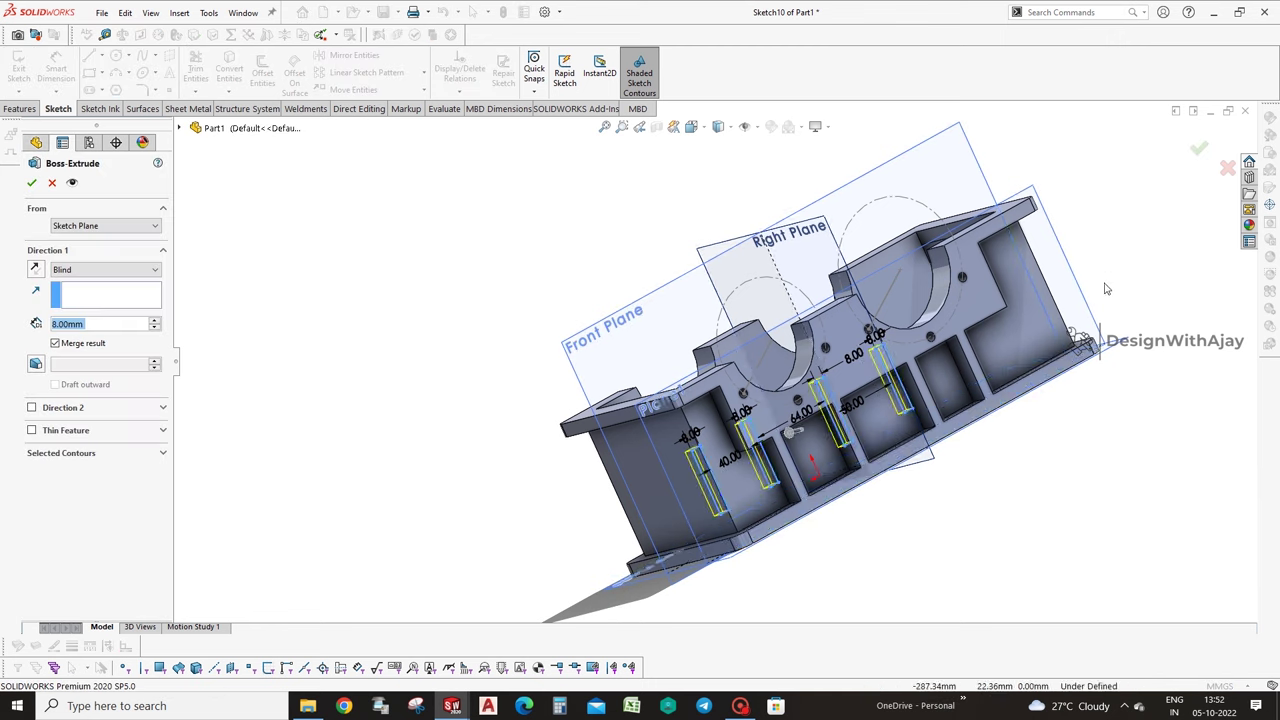
pyautogui.click(100, 230)
pyautogui.click(85, 225)
pyautogui.click(95, 269)
pyautogui.click(78, 323)
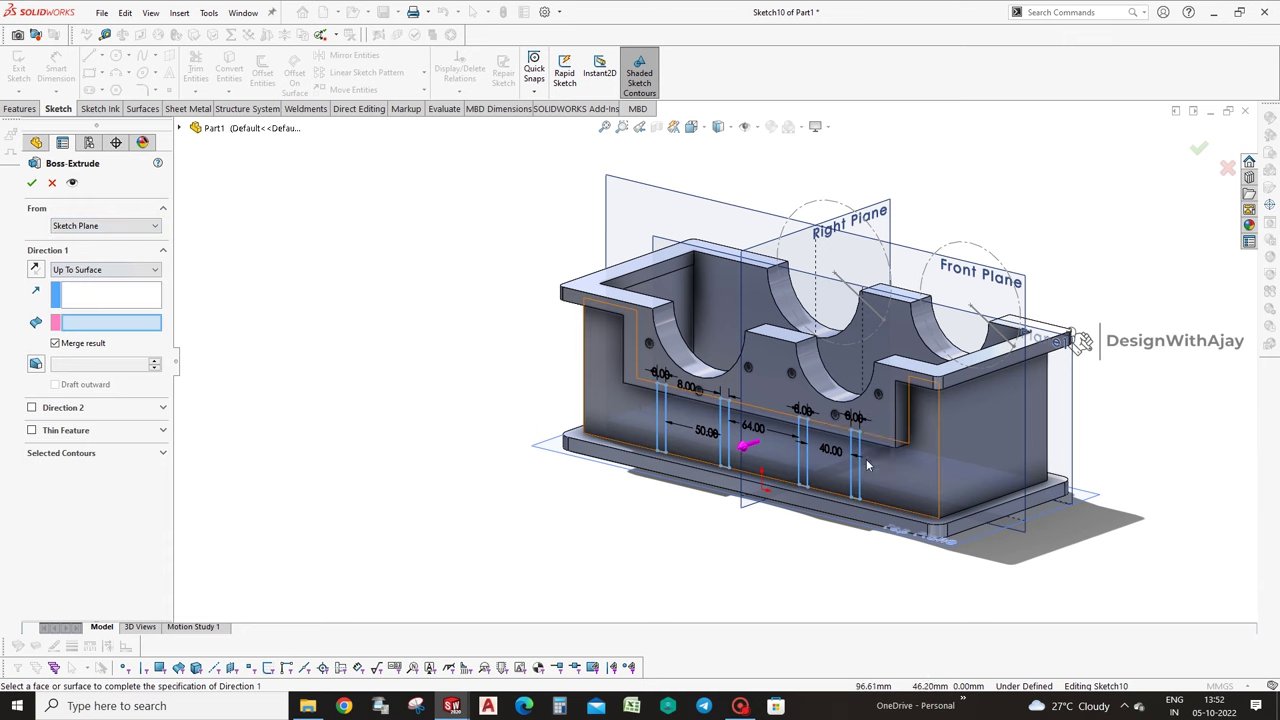
pyautogui.click(760, 488)
pyautogui.click(1199, 149)
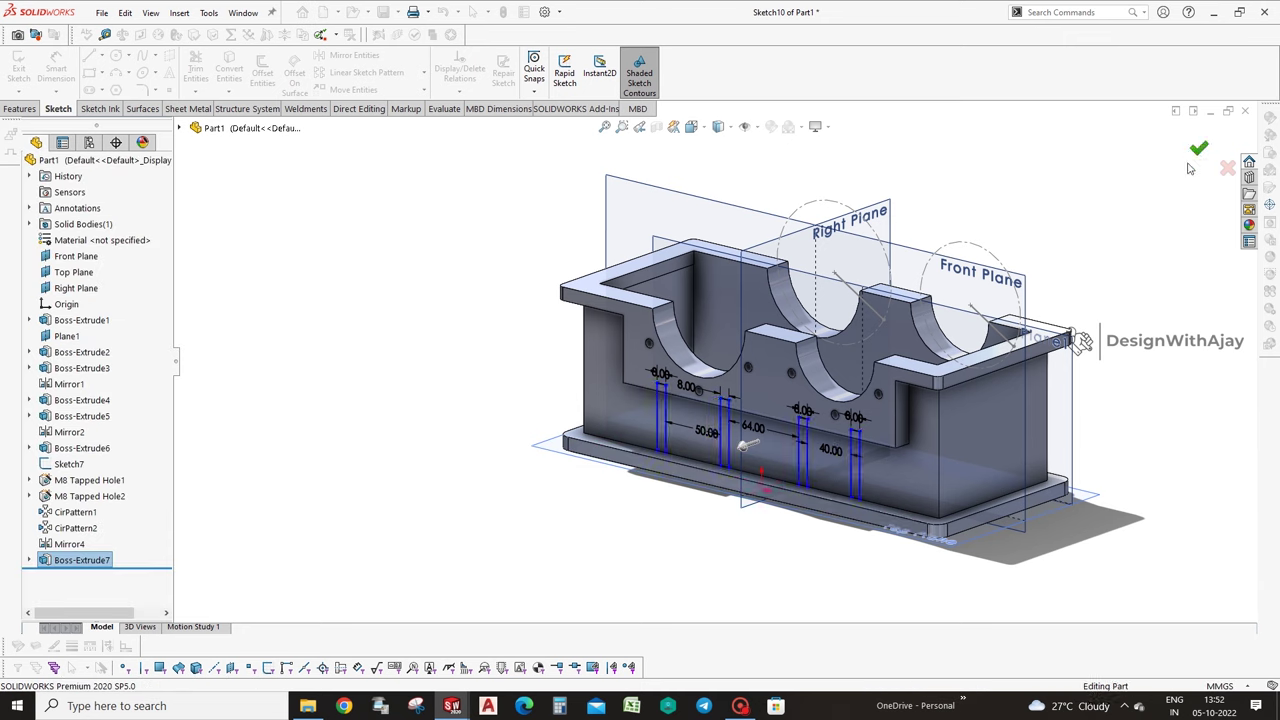
pyautogui.click(56, 68)
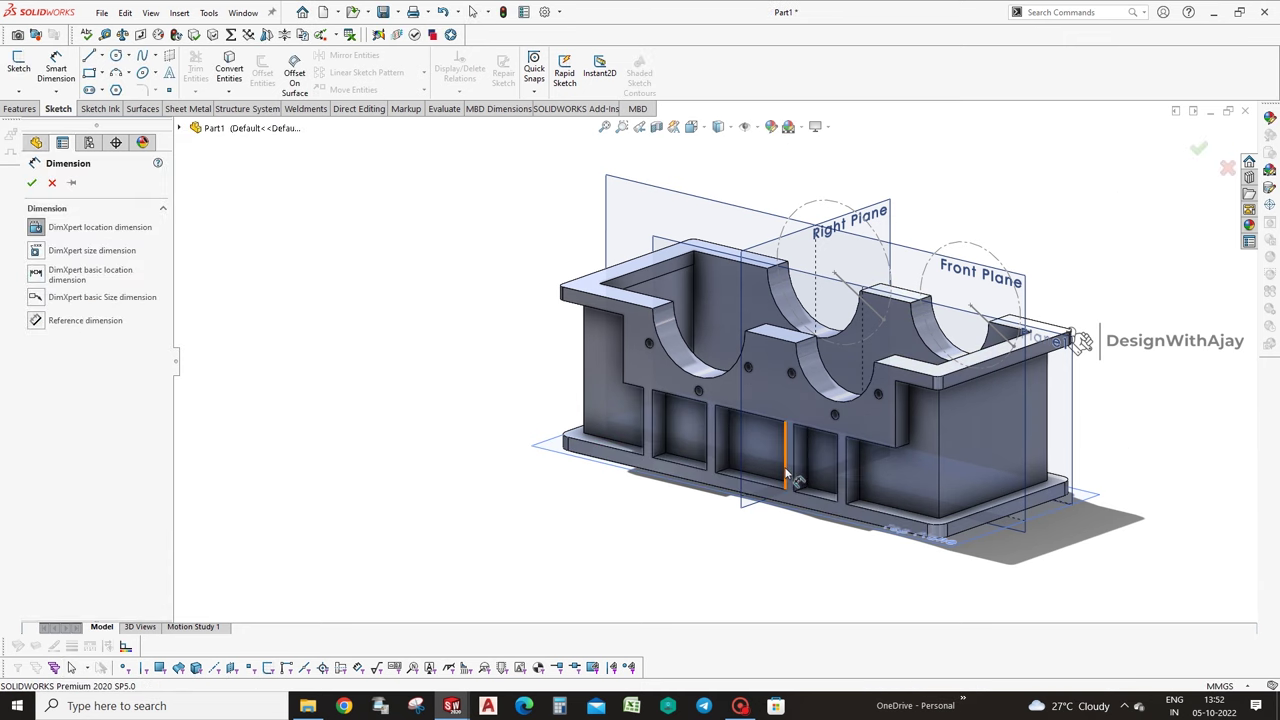
pyautogui.moveTo(870, 477); pyautogui.dragTo(118, 390, button='middle')
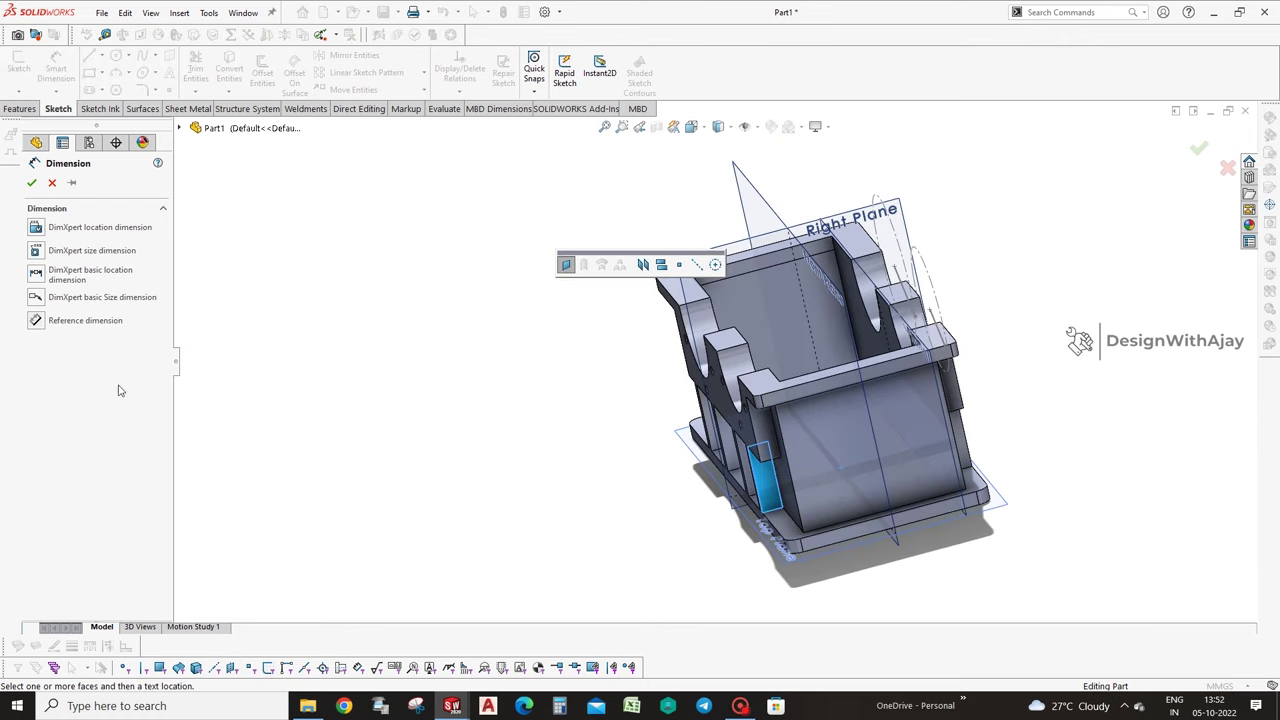
pyautogui.click(765, 472)
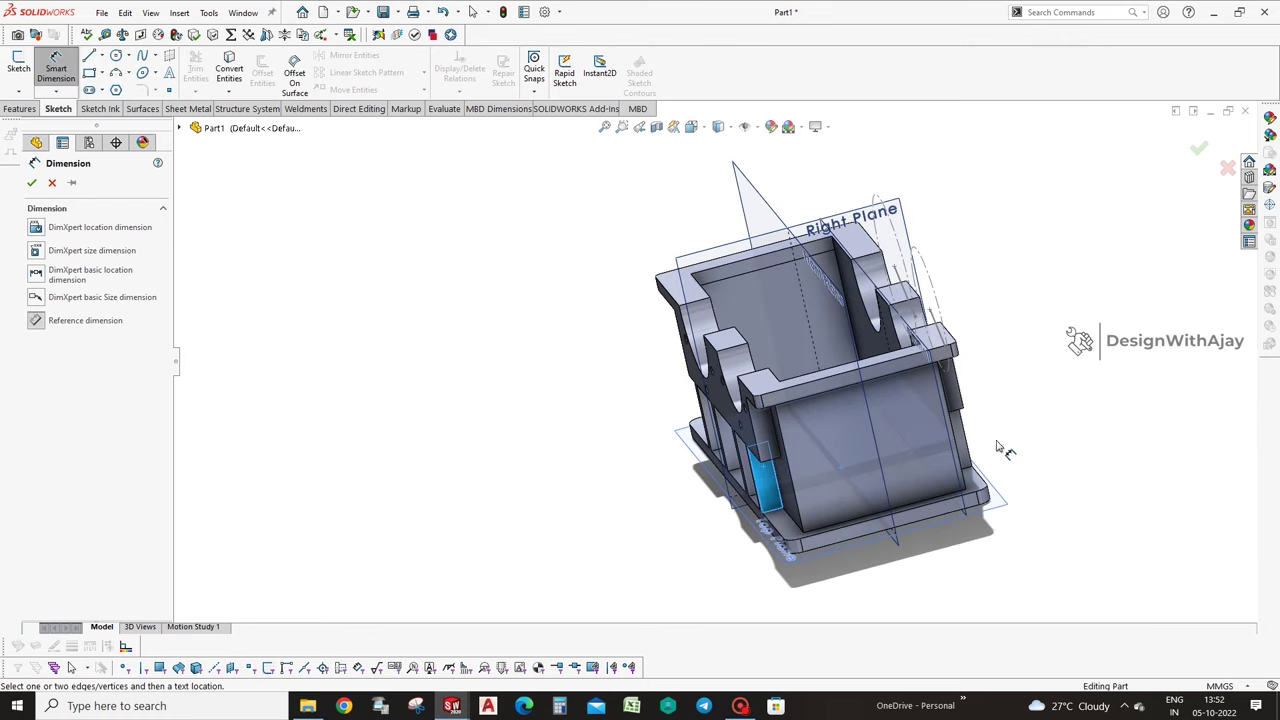
pyautogui.click(966, 447)
pyautogui.moveTo(1000, 405)
pyautogui.mouseDown(button='middle')
pyautogui.moveTo(1042, 546)
pyautogui.moveTo(1060, 437)
pyautogui.moveTo(953, 461)
pyautogui.mouseUp(button='middle')
pyautogui.press('Escape')
pyautogui.click(82, 448)
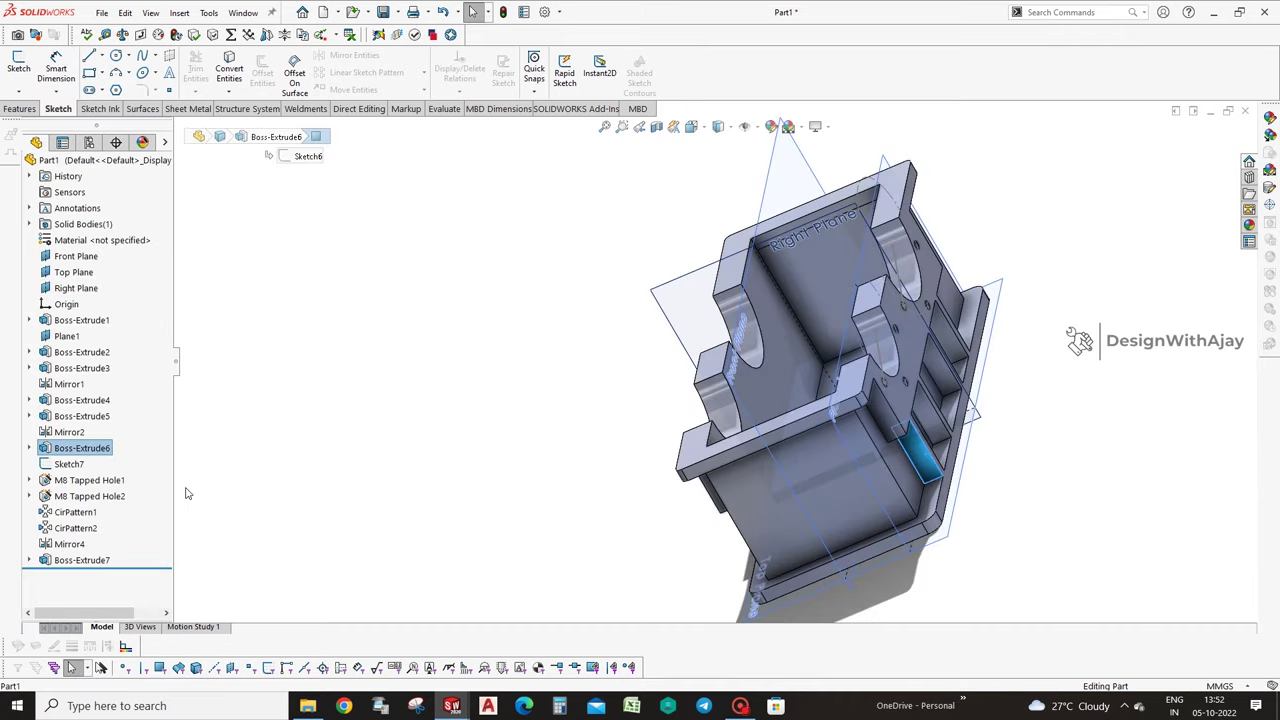
pyautogui.click(161, 422)
pyautogui.moveTo(878, 245)
pyautogui.mouseDown(button='middle')
pyautogui.moveTo(703, 200)
pyautogui.moveTo(737, 277)
pyautogui.moveTo(897, 514)
pyautogui.mouseUp(button='middle')
pyautogui.moveTo(897, 514); pyautogui.dragTo(700, 465, button='right')
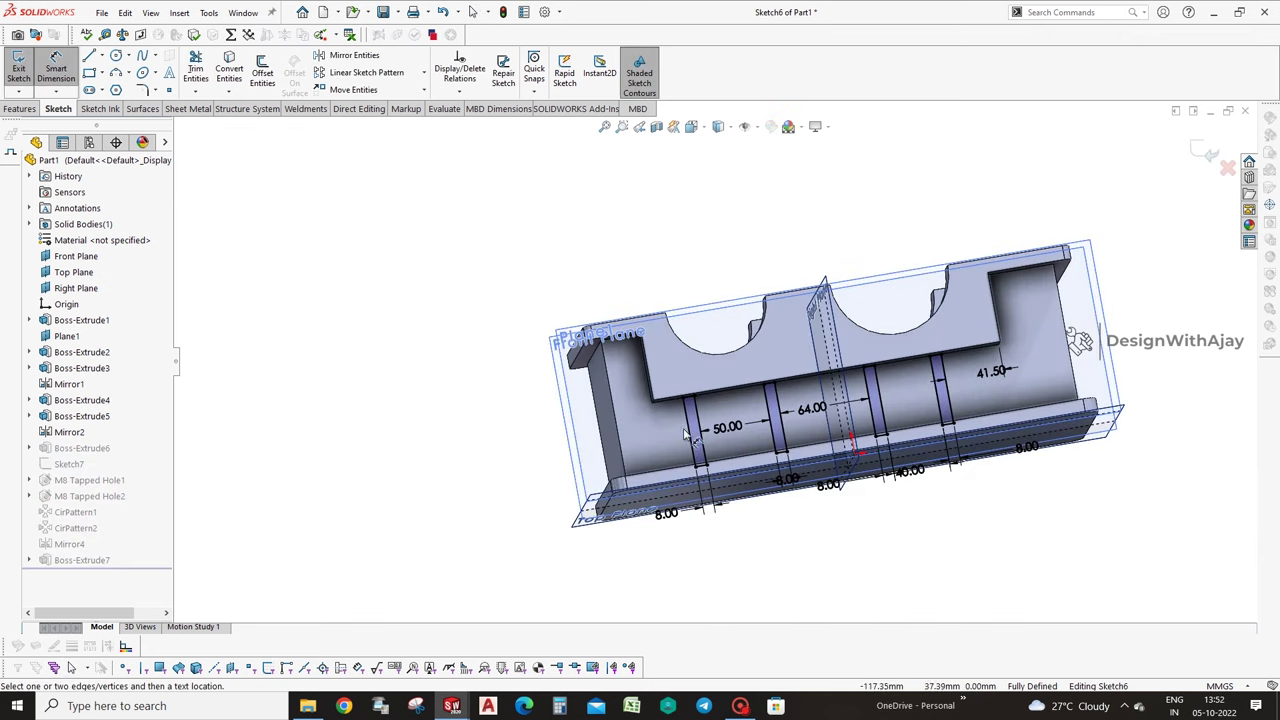
pyautogui.click(686, 433)
pyautogui.click(677, 458)
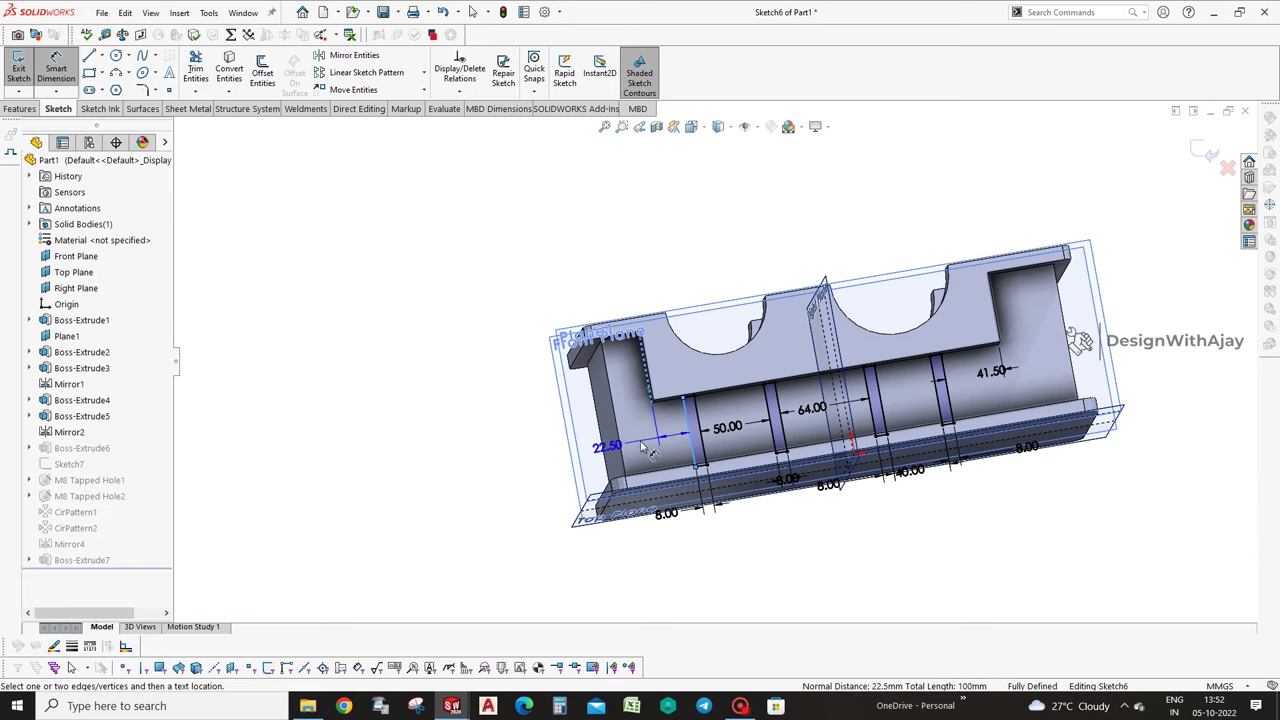
pyautogui.click(1210, 153)
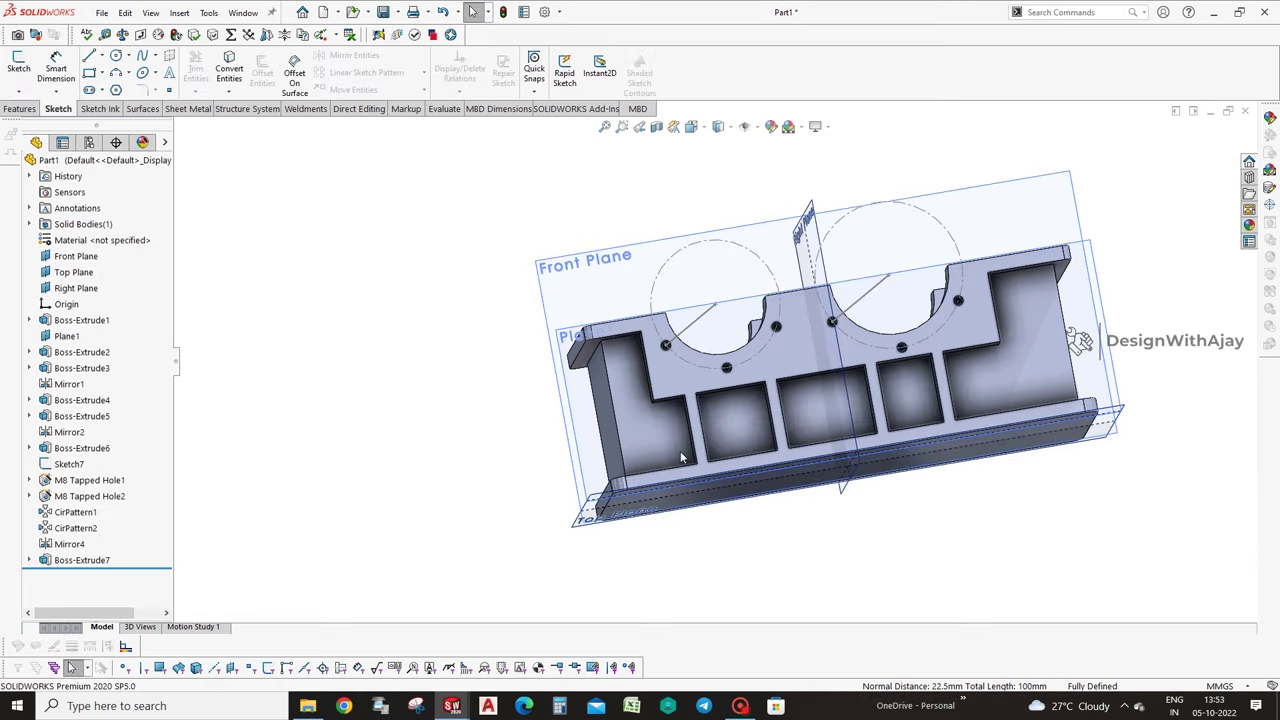
pyautogui.moveTo(680, 457); pyautogui.dragTo(906, 467, button='middle')
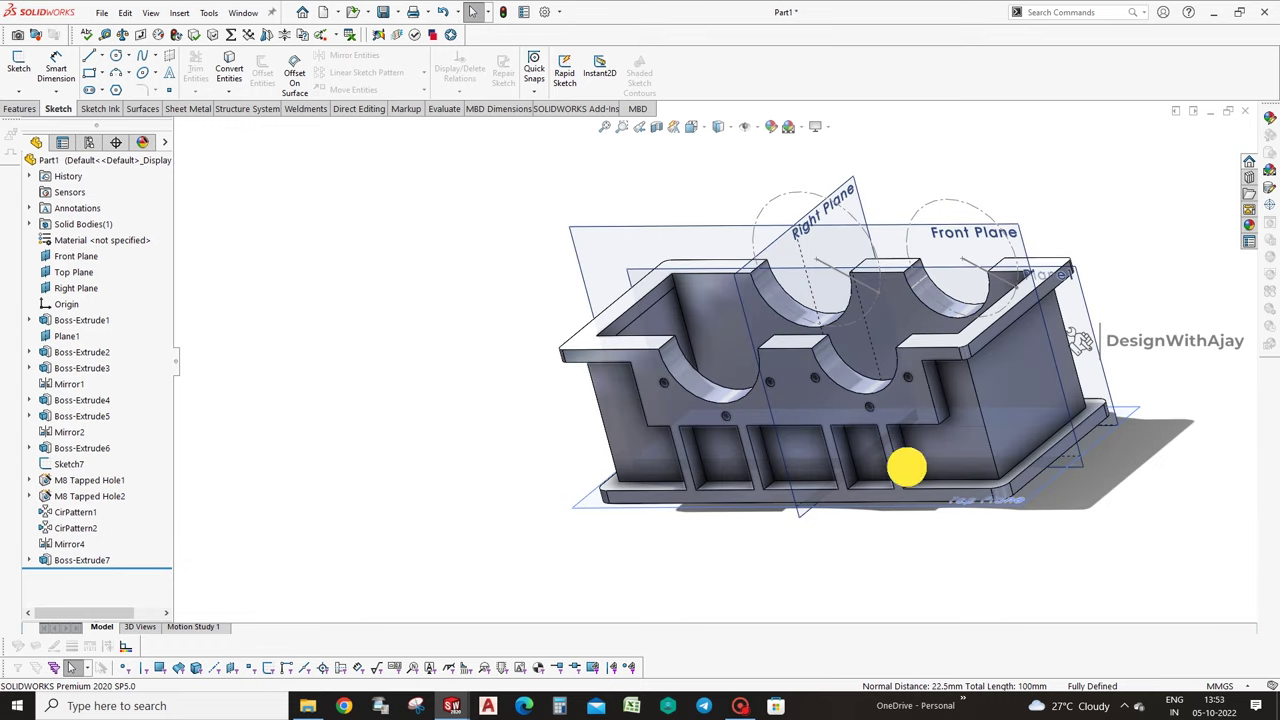
pyautogui.click(906, 467)
pyautogui.click(898, 432)
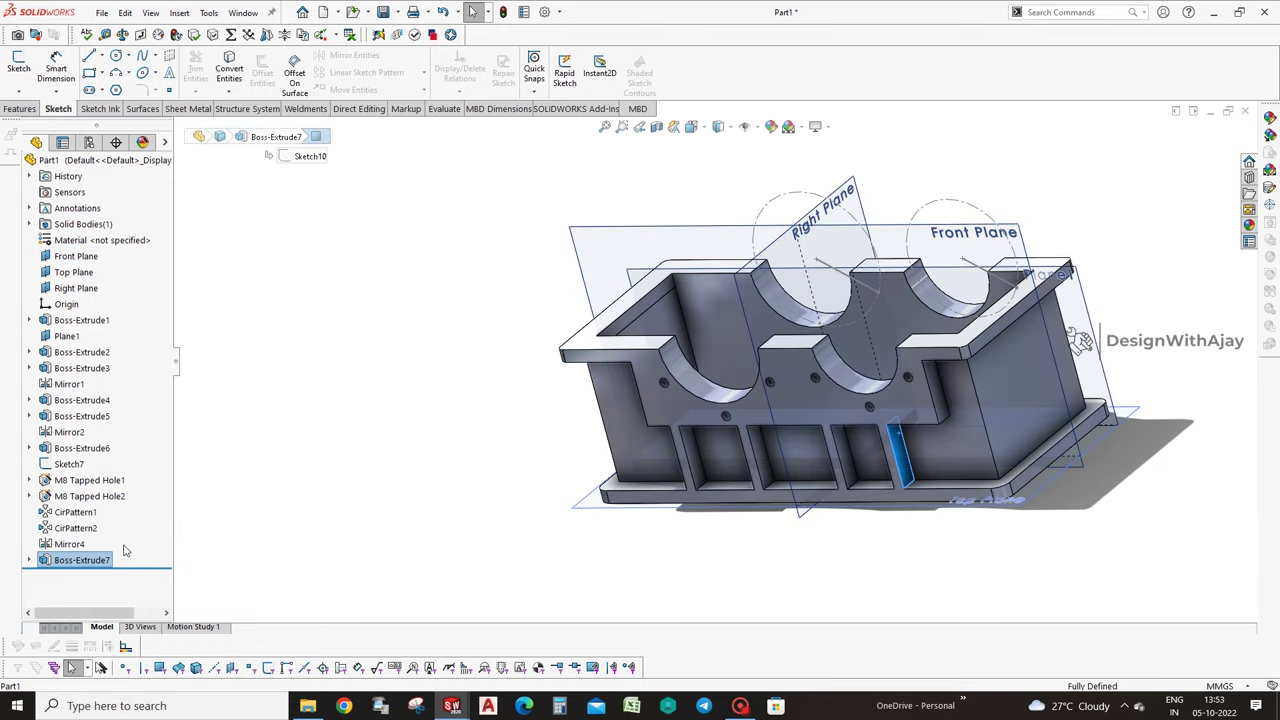
# Edit Sketch10 of Boss-Extrude7 and dimension the right slot 22.5 mm from the frame's right edge.
pyautogui.click(82, 559)
pyautogui.click(128, 528)
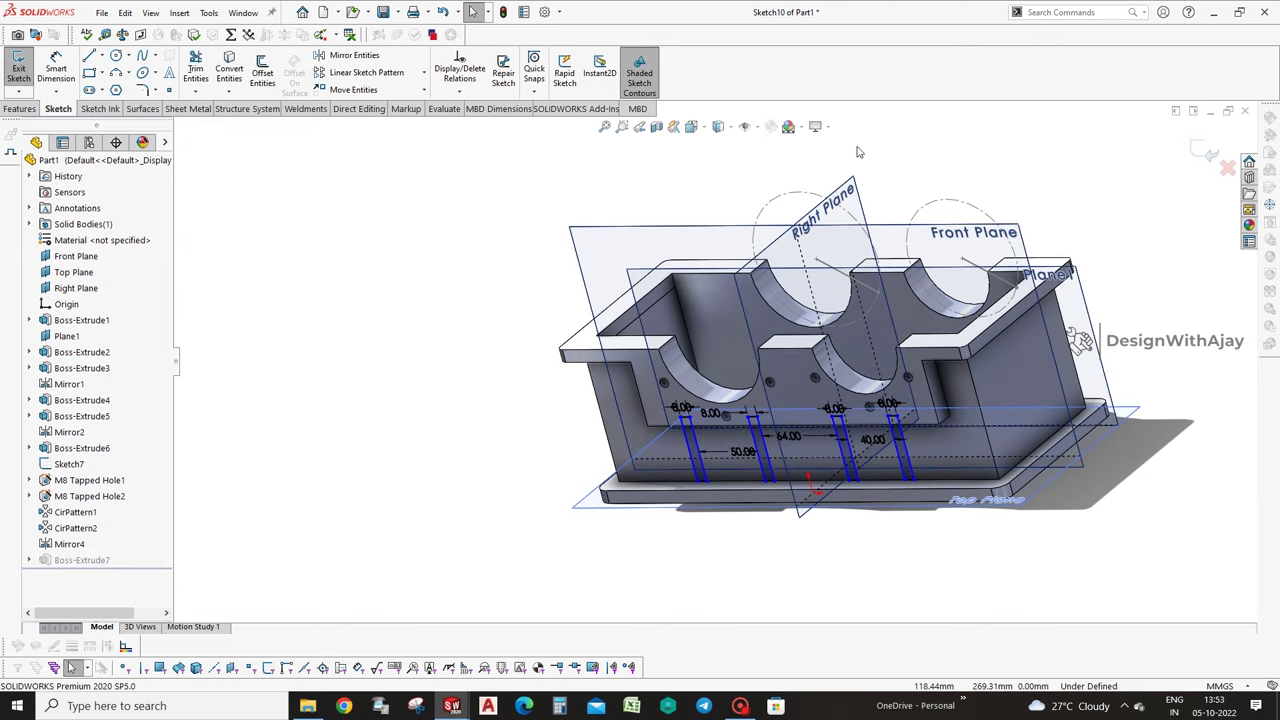
pyautogui.click(15, 108)
pyautogui.click(704, 88)
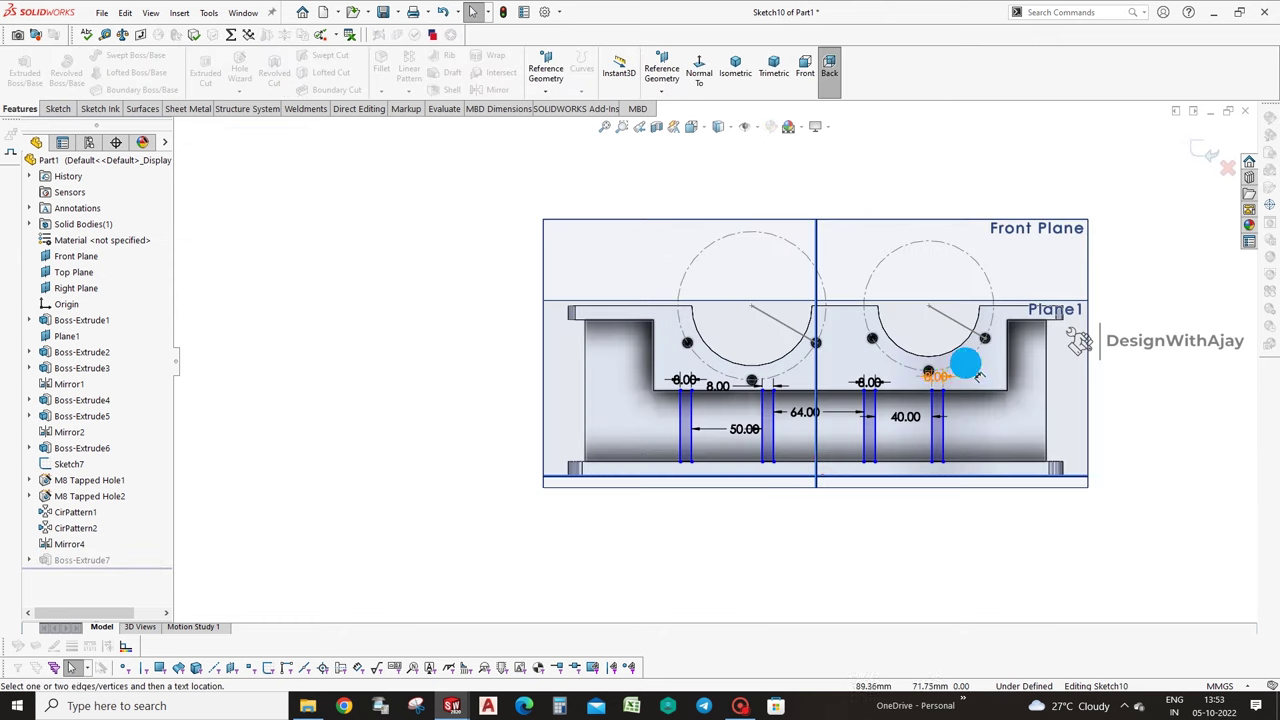
pyautogui.click(972, 385)
pyautogui.click(857, 420)
pyautogui.click(903, 437)
pyautogui.write('2')
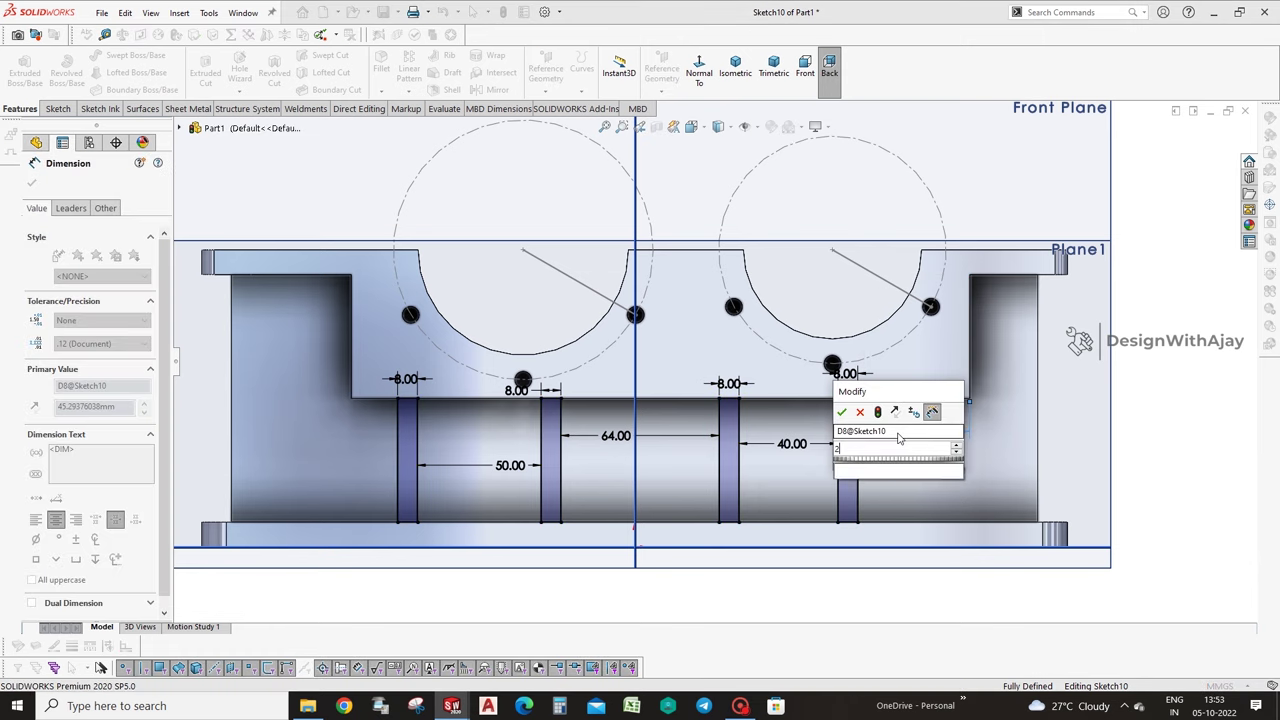
pyautogui.write('.5')
pyautogui.press('Return')
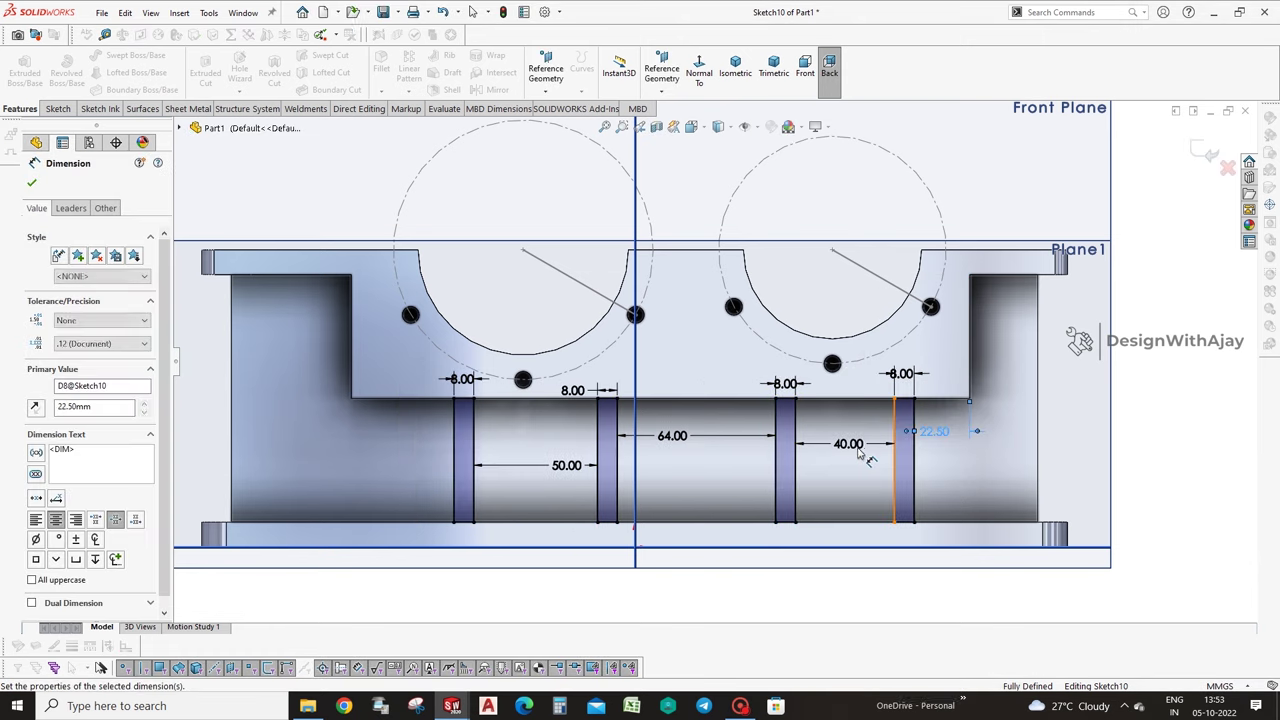
# Change the 40.00 gap to 50 mm and set the left gap between slots to 40 mm.
pyautogui.click(855, 452)
pyautogui.write('50')
pyautogui.press('Return')
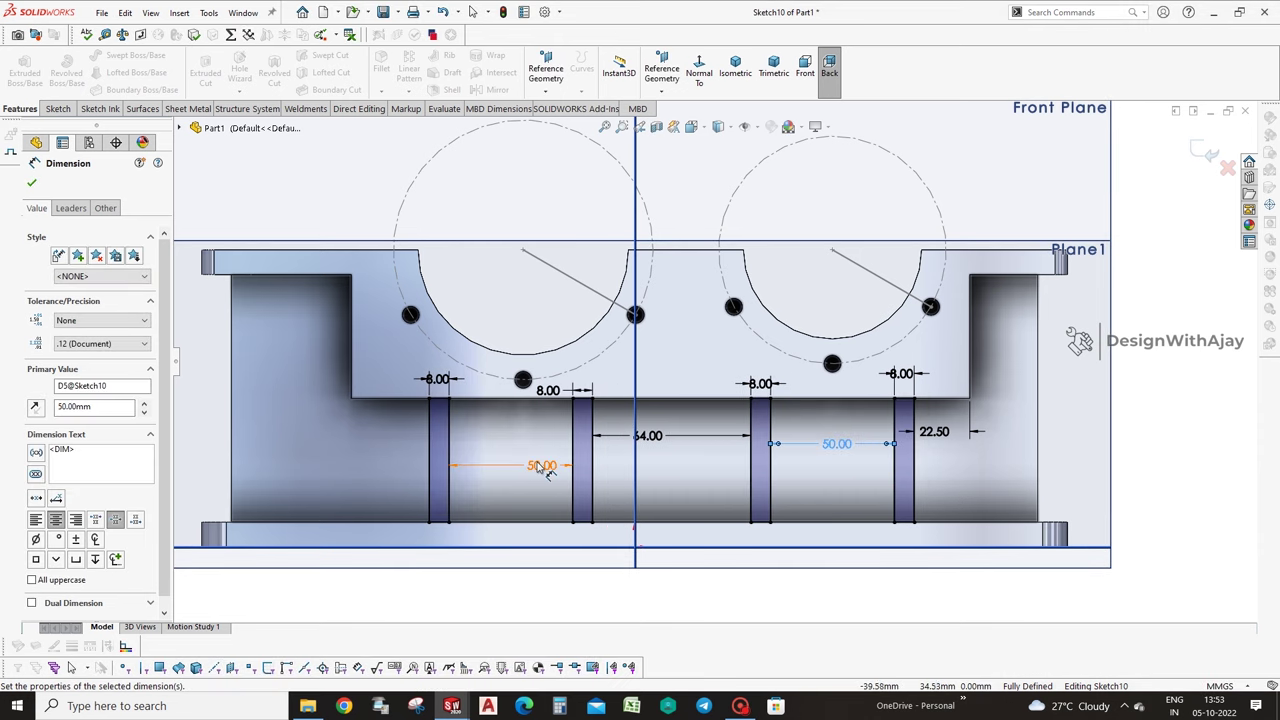
pyautogui.click(541, 470)
pyautogui.write('40')
pyautogui.press('Return')
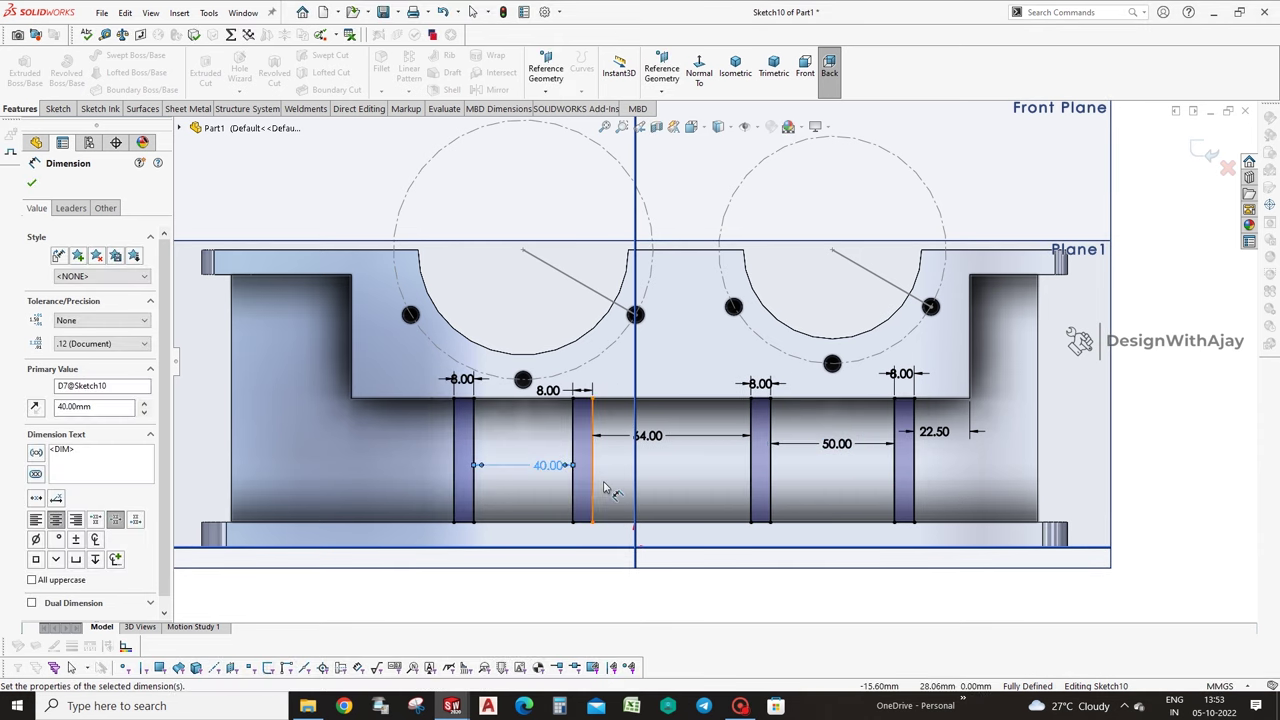
pyautogui.click(628, 597)
# Dimension the hole centre 24.00 to the slot edge, add a second centre dimension, and exit the sketch.
pyautogui.scroll(3, 620, 563)
pyautogui.scroll(1, 714, 514)
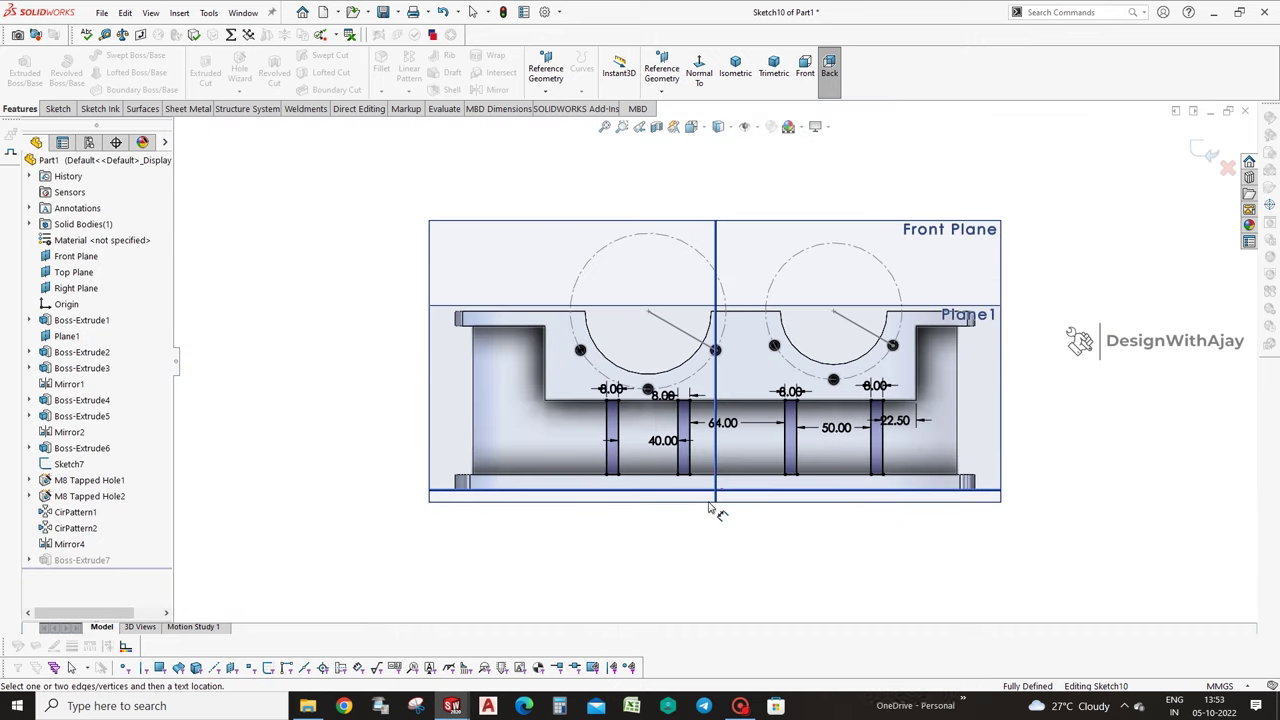
pyautogui.scroll(-3, 683, 403)
pyautogui.click(627, 383)
pyautogui.click(700, 393)
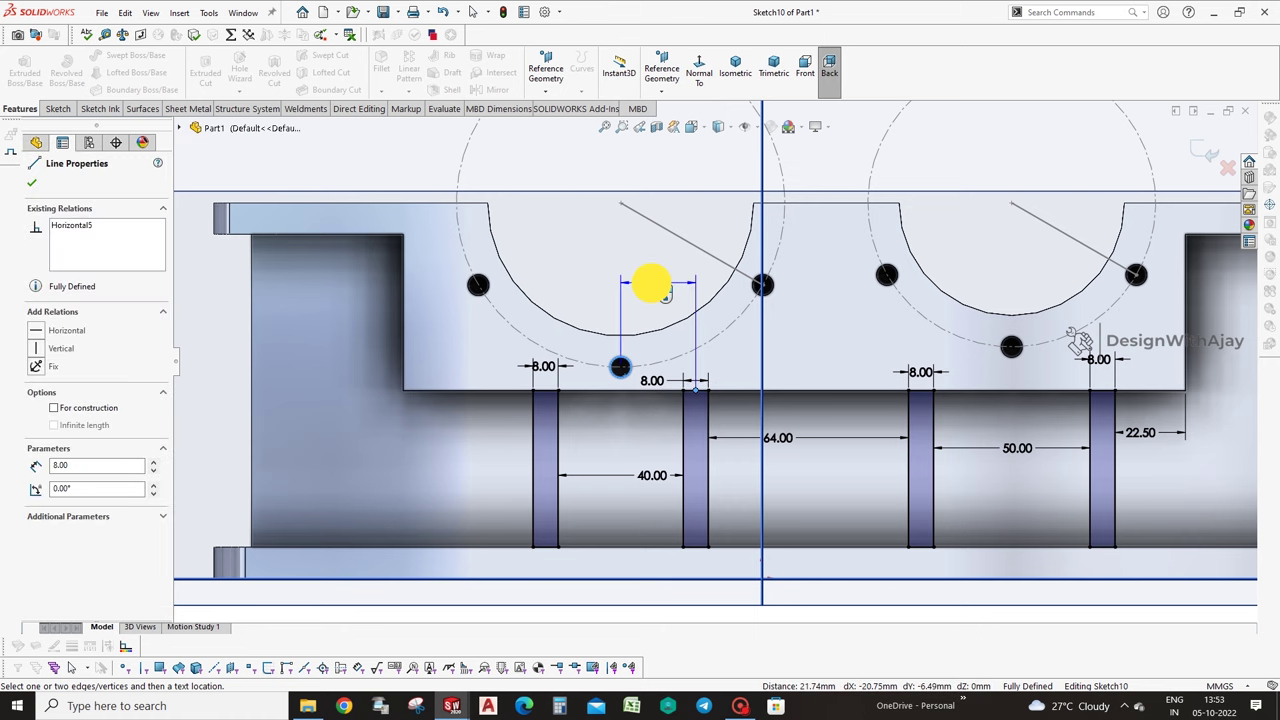
pyautogui.click(654, 281)
pyautogui.click(621, 382)
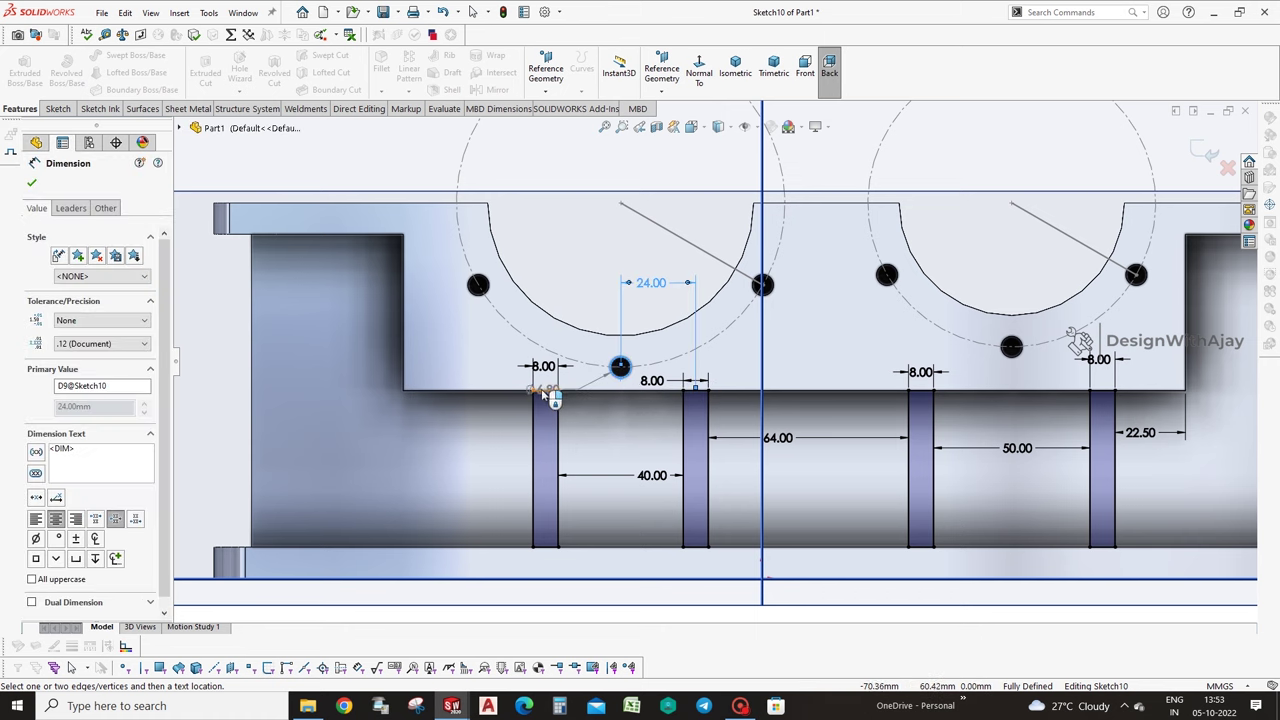
pyautogui.click(549, 394)
pyautogui.click(588, 283)
pyautogui.moveTo(591, 286)
pyautogui.mouseDown(button='middle')
pyautogui.moveTo(848, 443)
pyautogui.moveTo(1080, 193)
pyautogui.mouseUp(button='middle')
pyautogui.click(1203, 145)
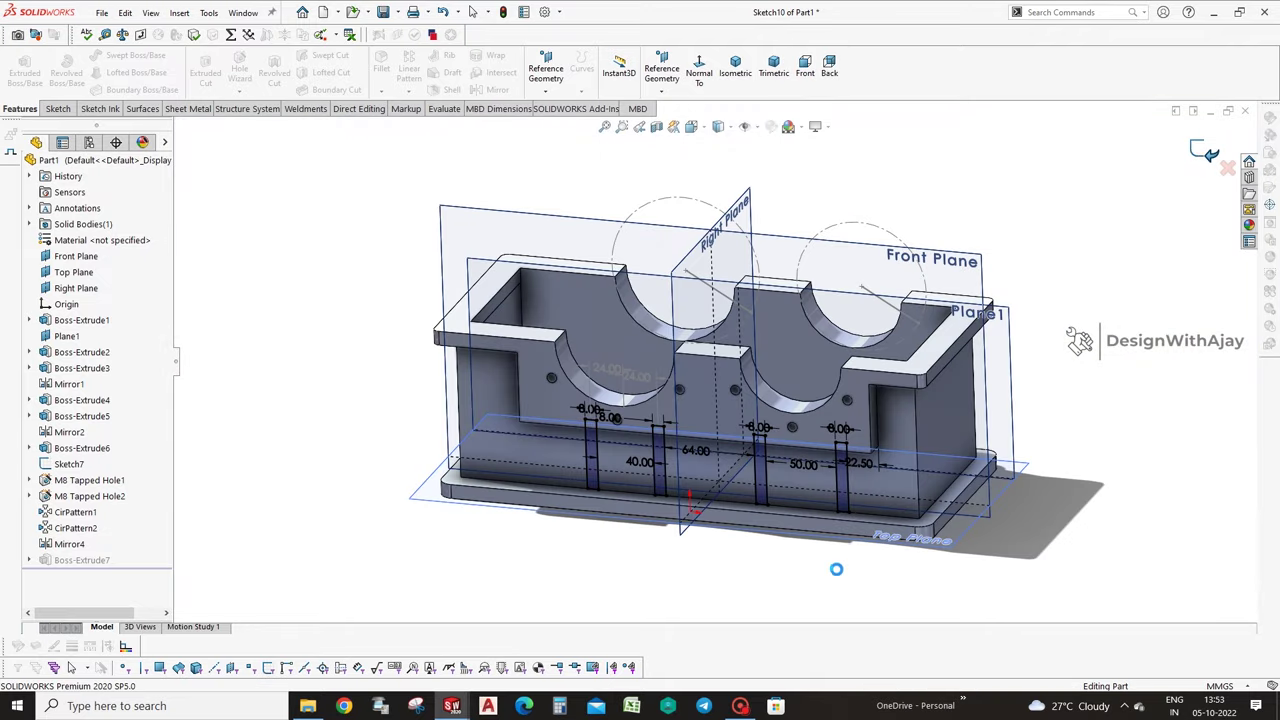
pyautogui.moveTo(921, 584); pyautogui.dragTo(924, 588, button='middle')
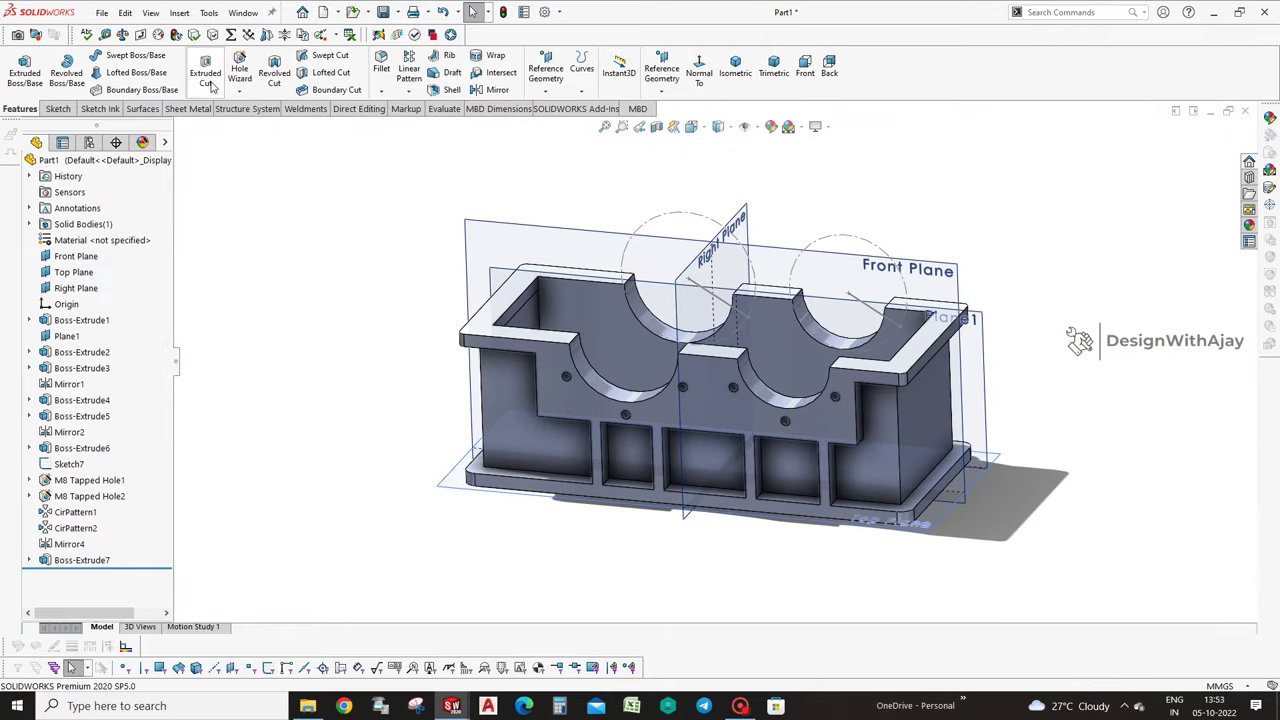
# Edit Boss-Extrude5 and change its depth to 12.
pyautogui.moveTo(437, 220); pyautogui.dragTo(515, 338, button='middle')
pyautogui.click(515, 338)
pyautogui.click(71, 414)
pyautogui.click(99, 381)
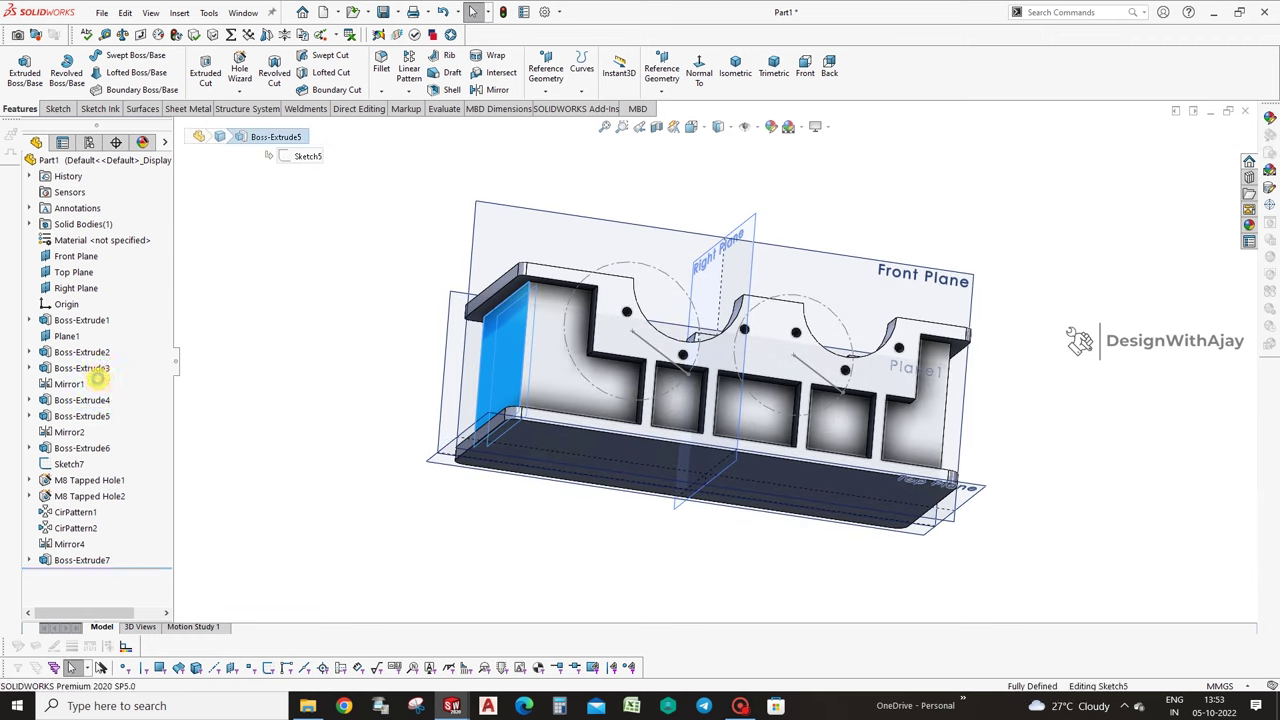
pyautogui.write('12')
pyautogui.click(31, 182)
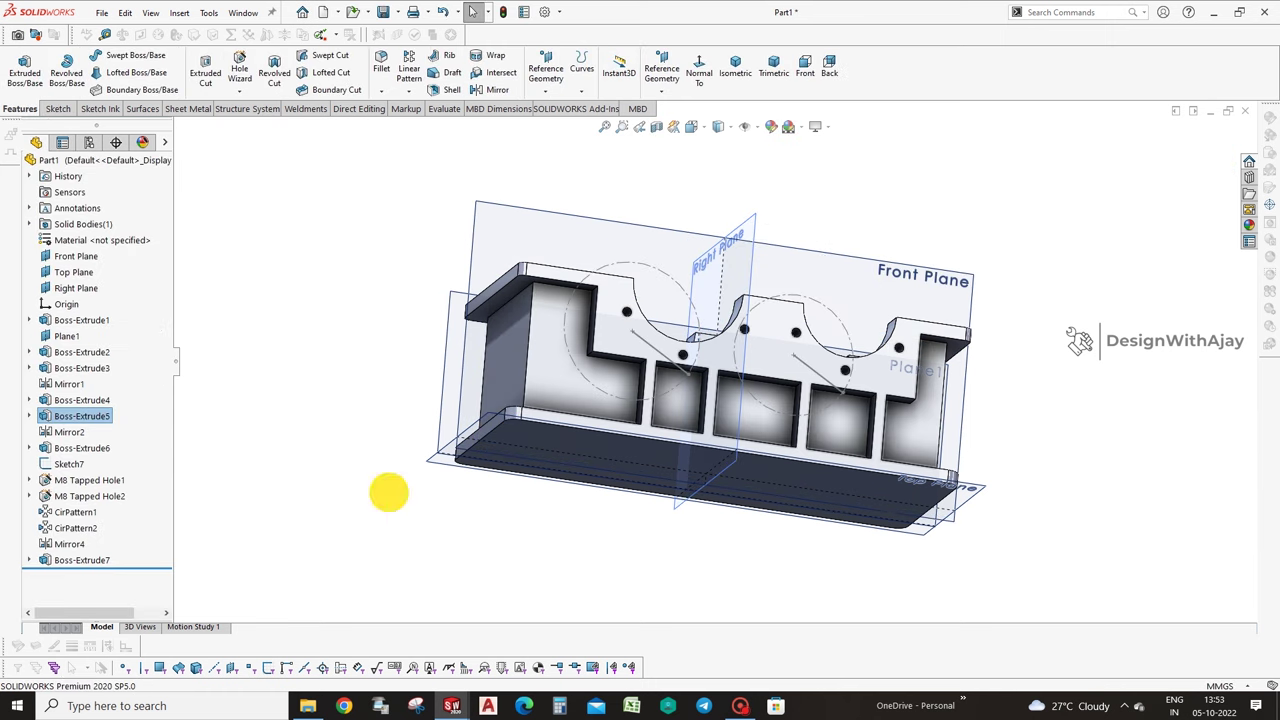
# Start and abandon an empty sketch, then select the right end wall face.
pyautogui.click(388, 492)
pyautogui.moveTo(806, 523); pyautogui.dragTo(776, 455, button='middle')
pyautogui.click(776, 455)
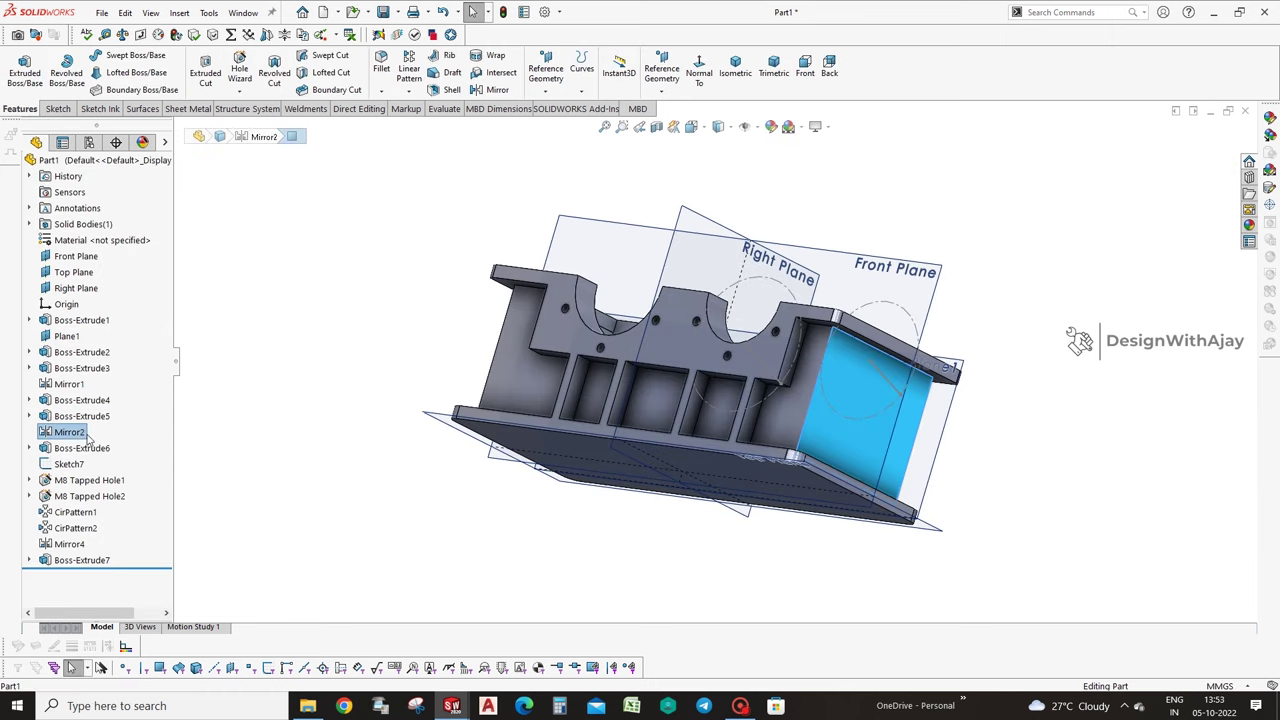
pyautogui.moveTo(625, 571)
pyautogui.mouseDown(button='middle')
pyautogui.moveTo(640, 597)
pyautogui.moveTo(963, 443)
pyautogui.moveTo(1034, 597)
pyautogui.mouseUp(button='middle')
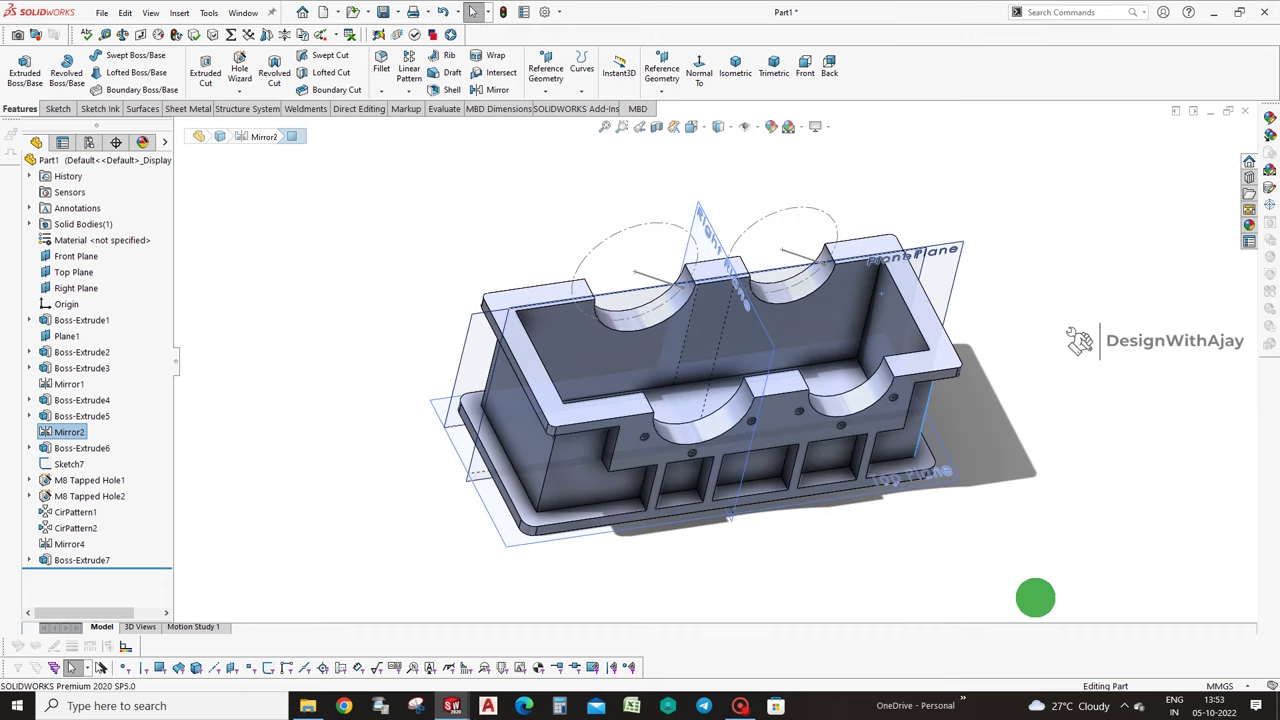
pyautogui.click(158, 36)
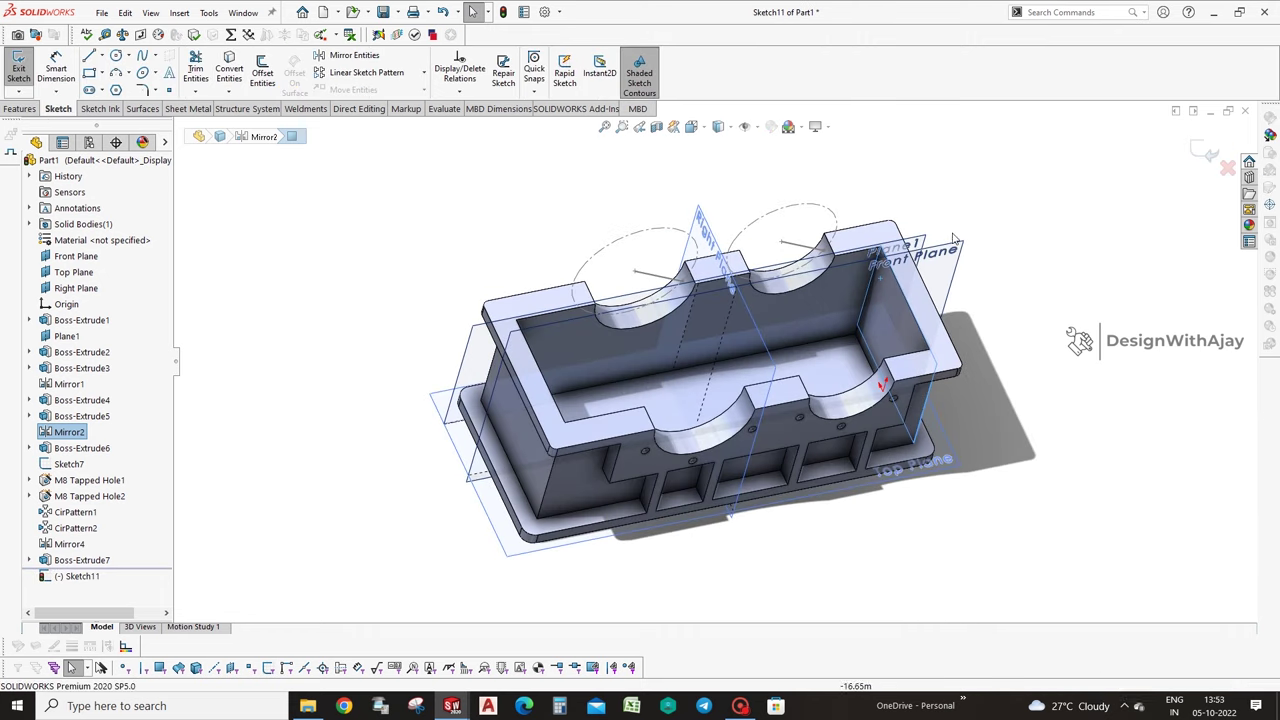
pyautogui.click(1207, 152)
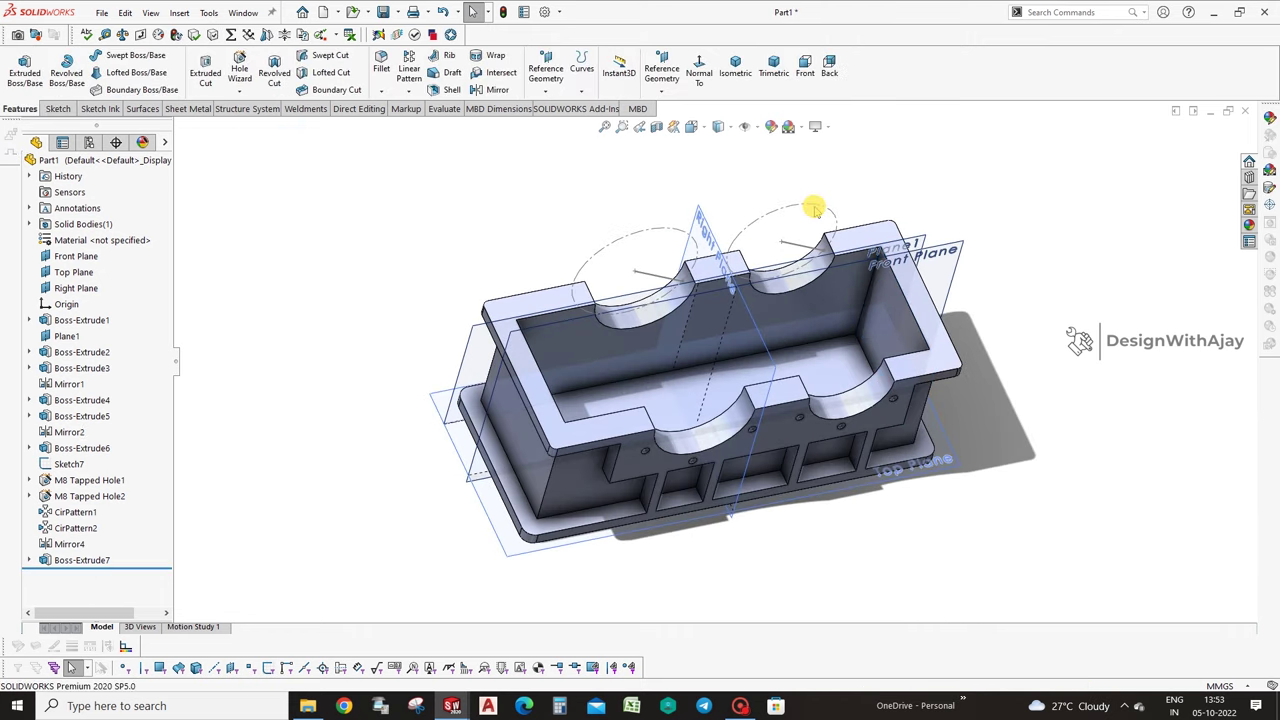
pyautogui.click(815, 208)
pyautogui.click(868, 230)
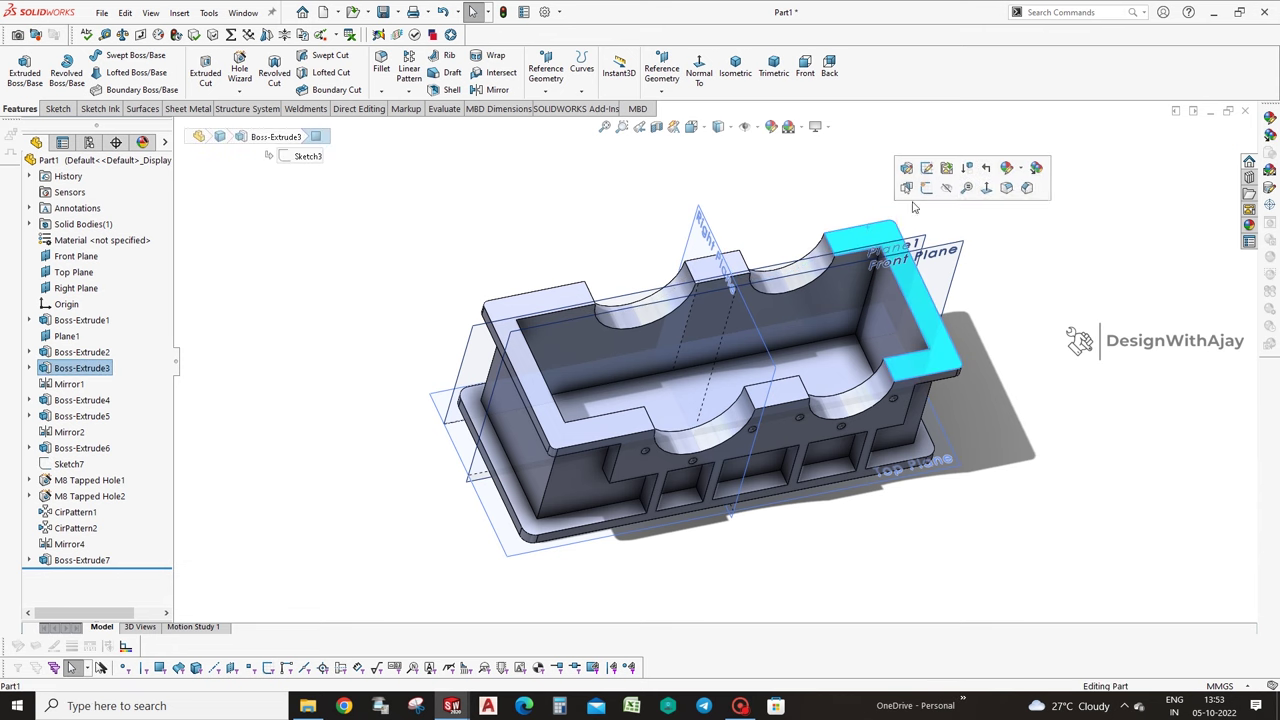
# Apply the white appearance swatch to all of Part1, then bring up Save As.
pyautogui.click(1008, 168)
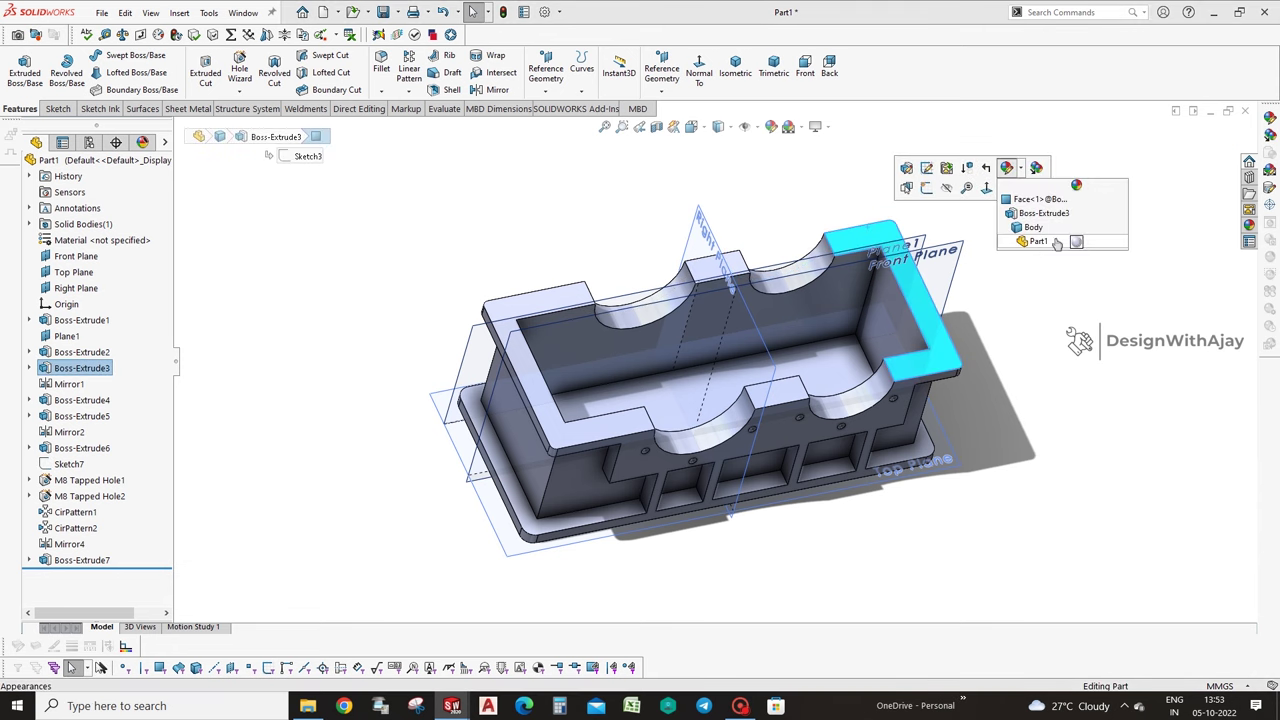
pyautogui.click(1086, 243)
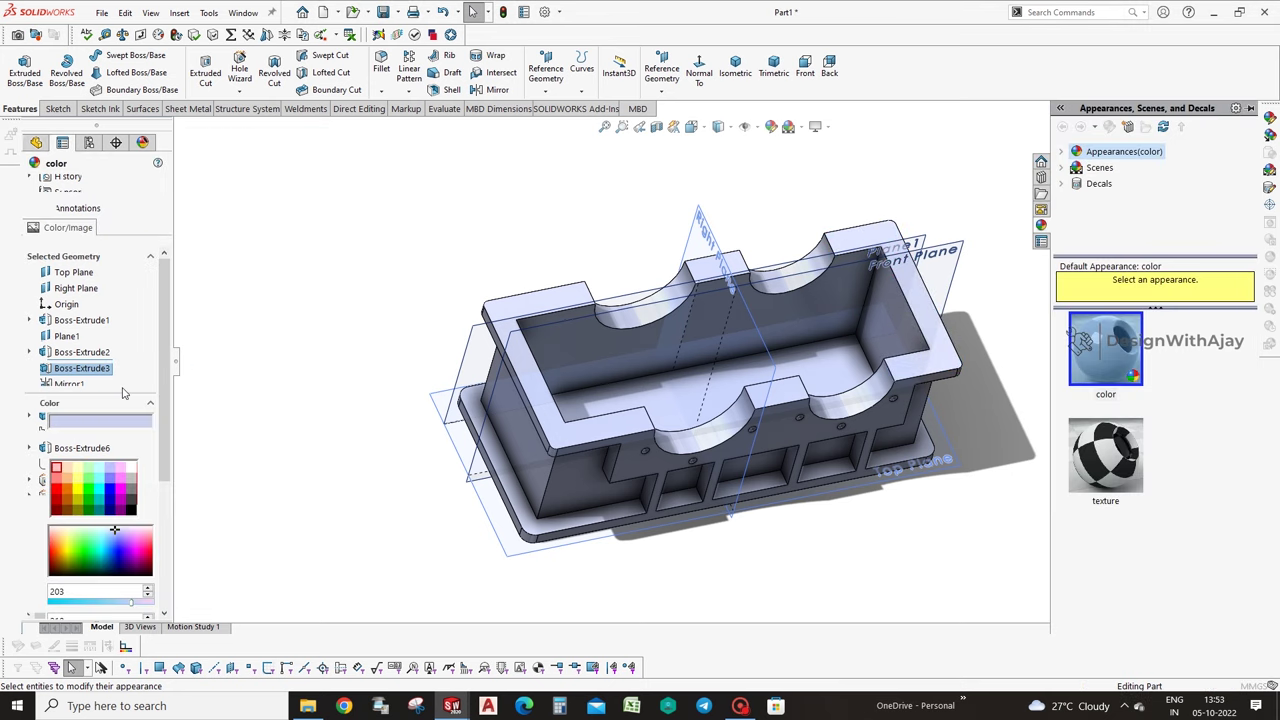
pyautogui.click(131, 480)
pyautogui.click(131, 467)
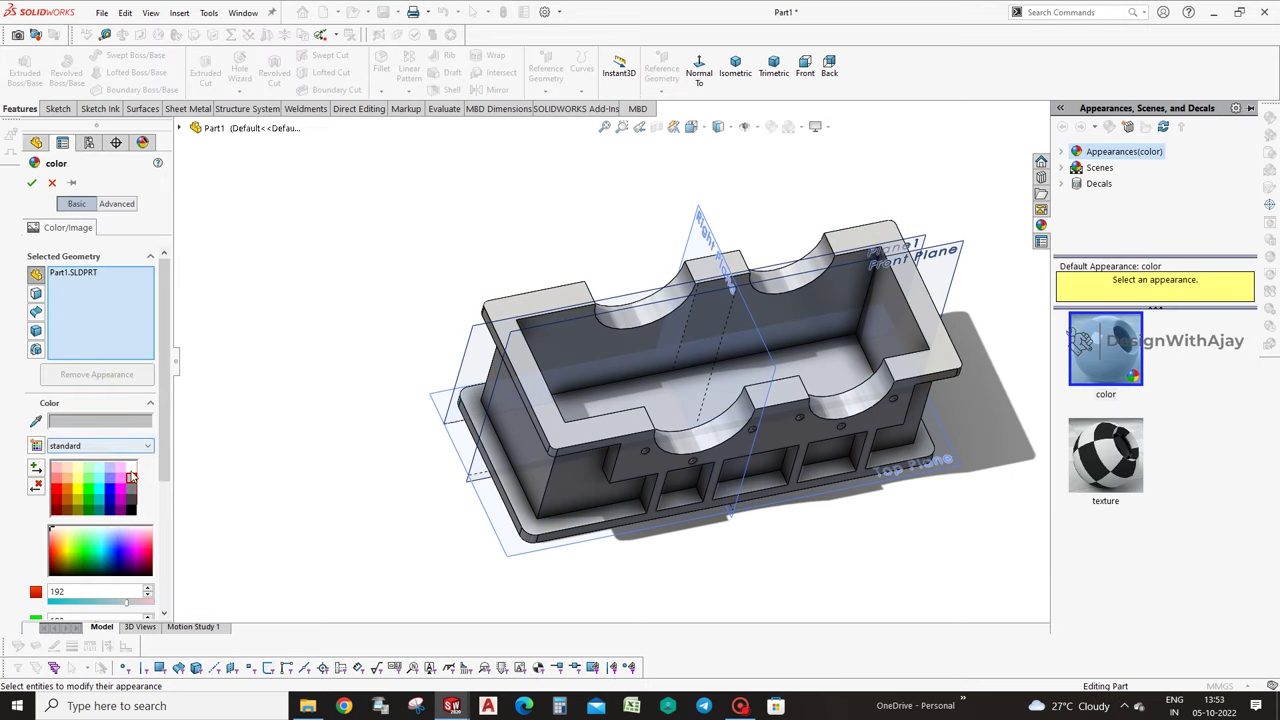
pyautogui.click(31, 183)
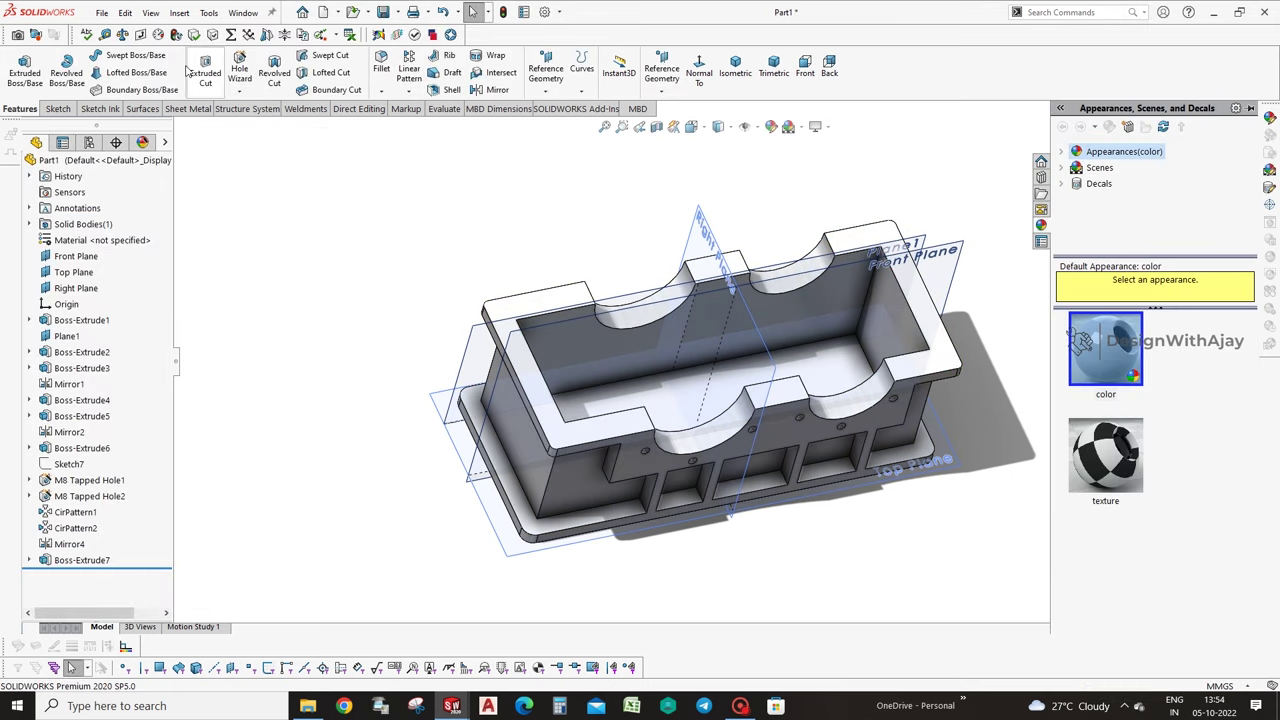
pyautogui.click(101, 12)
pyautogui.click(122, 162)
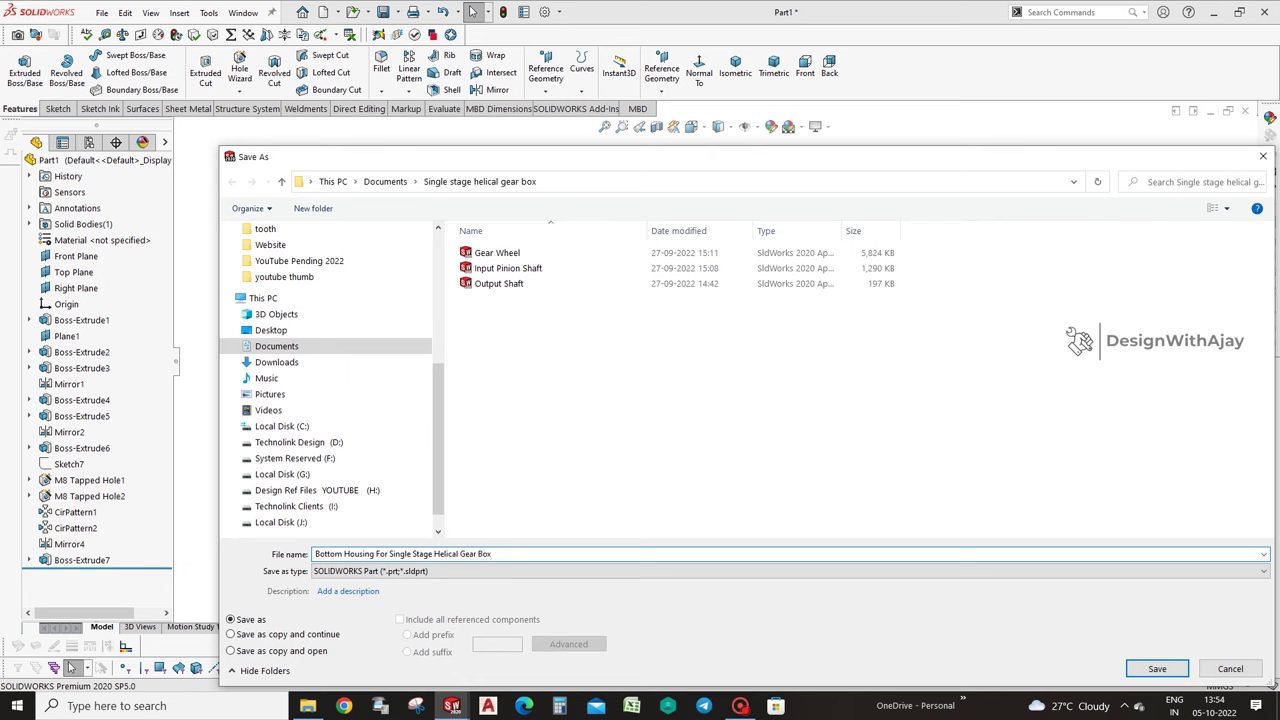
# Save the part, then begin a cut-extrude sketch on the housing's top face.
pyautogui.click(1157, 668)
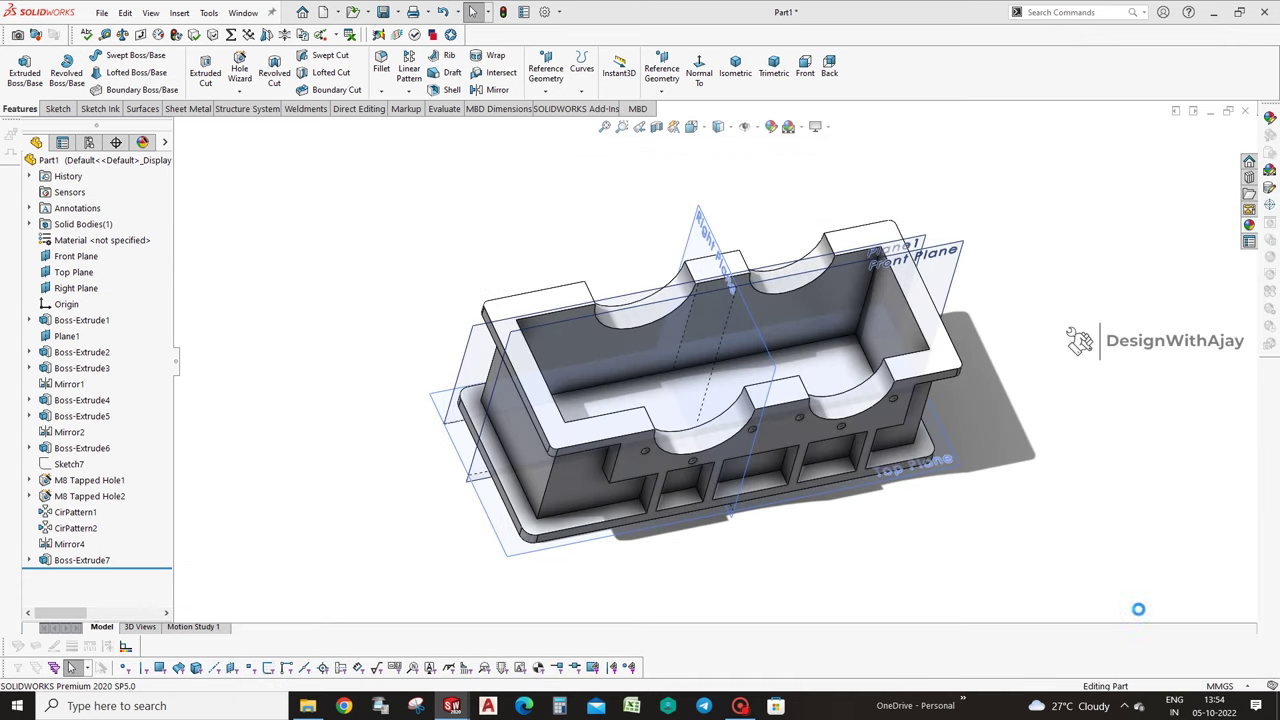
pyautogui.click(205, 72)
pyautogui.click(562, 306)
# In a normal-to view, sketch small hole circles down the left edge of the top face.
pyautogui.click(8, 110)
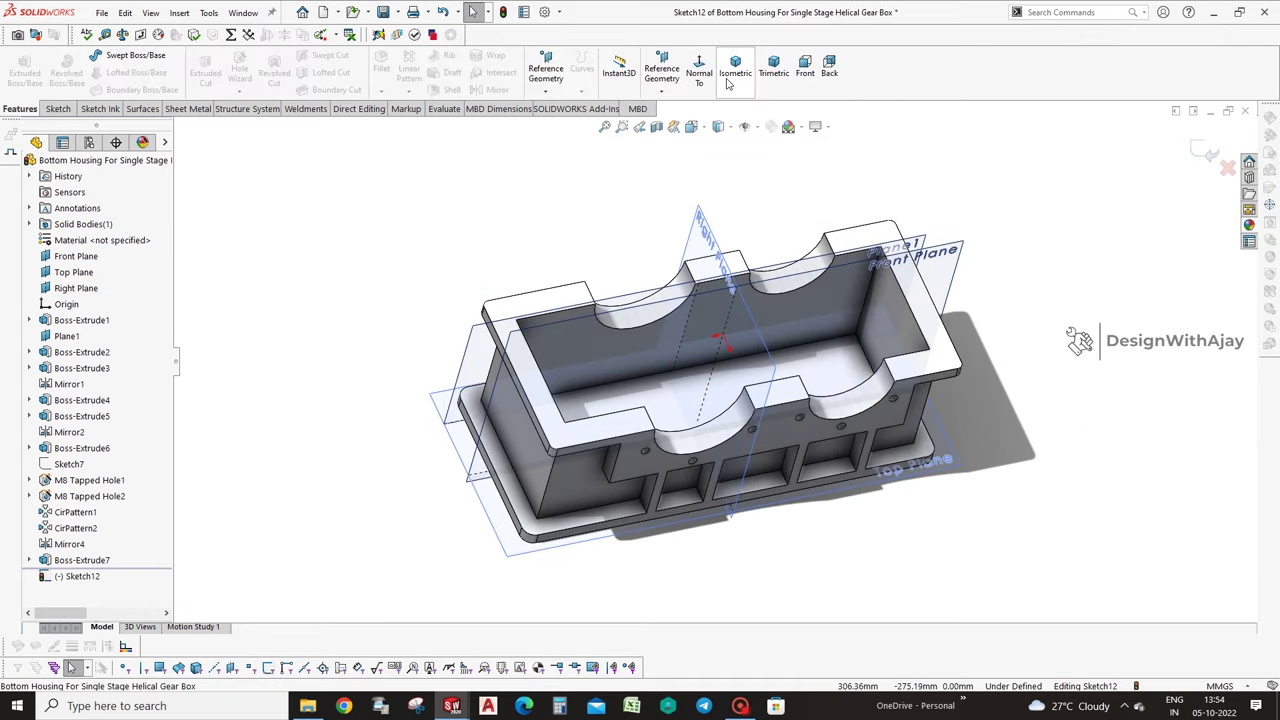
pyautogui.click(699, 66)
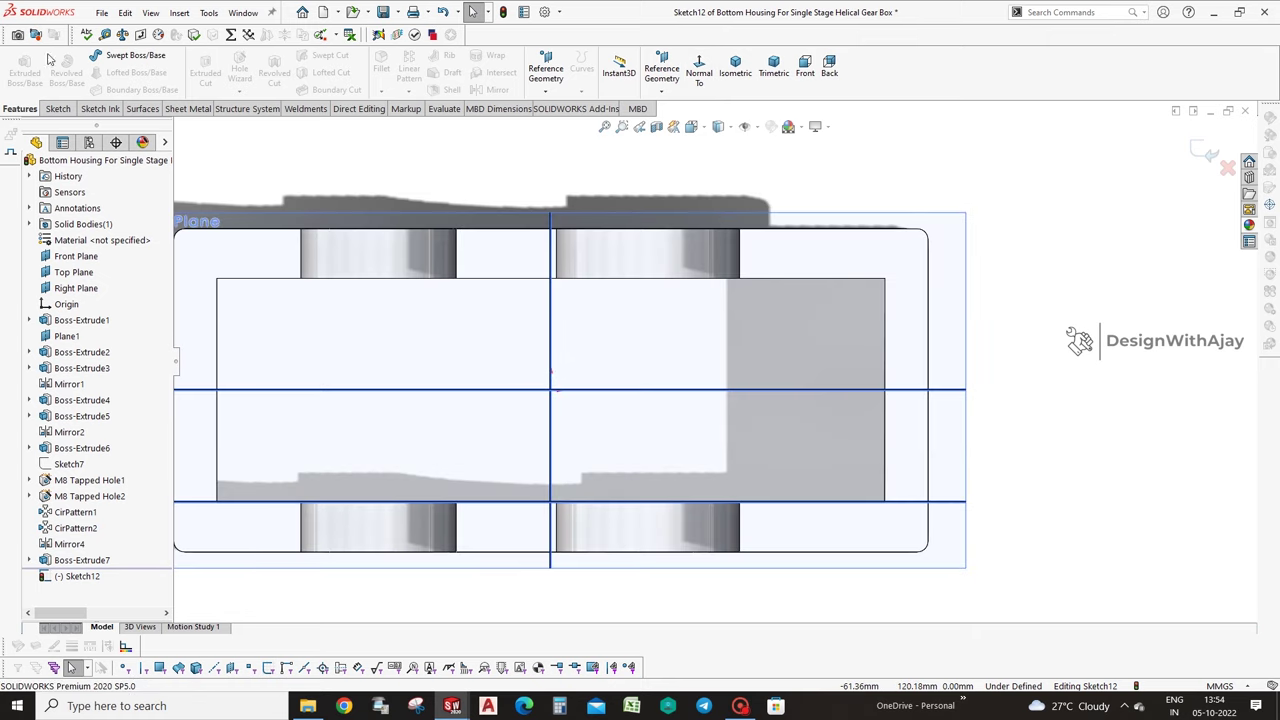
pyautogui.click(58, 108)
pyautogui.click(116, 56)
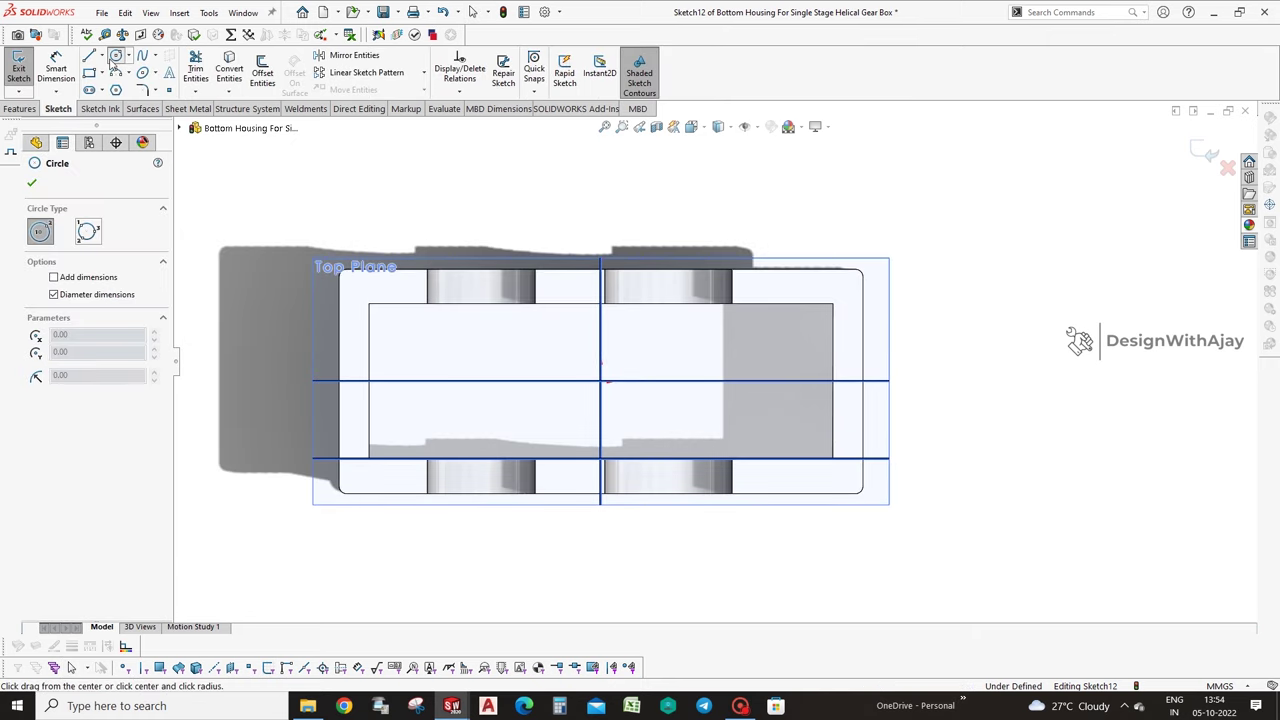
pyautogui.scroll(-2, 232, 278)
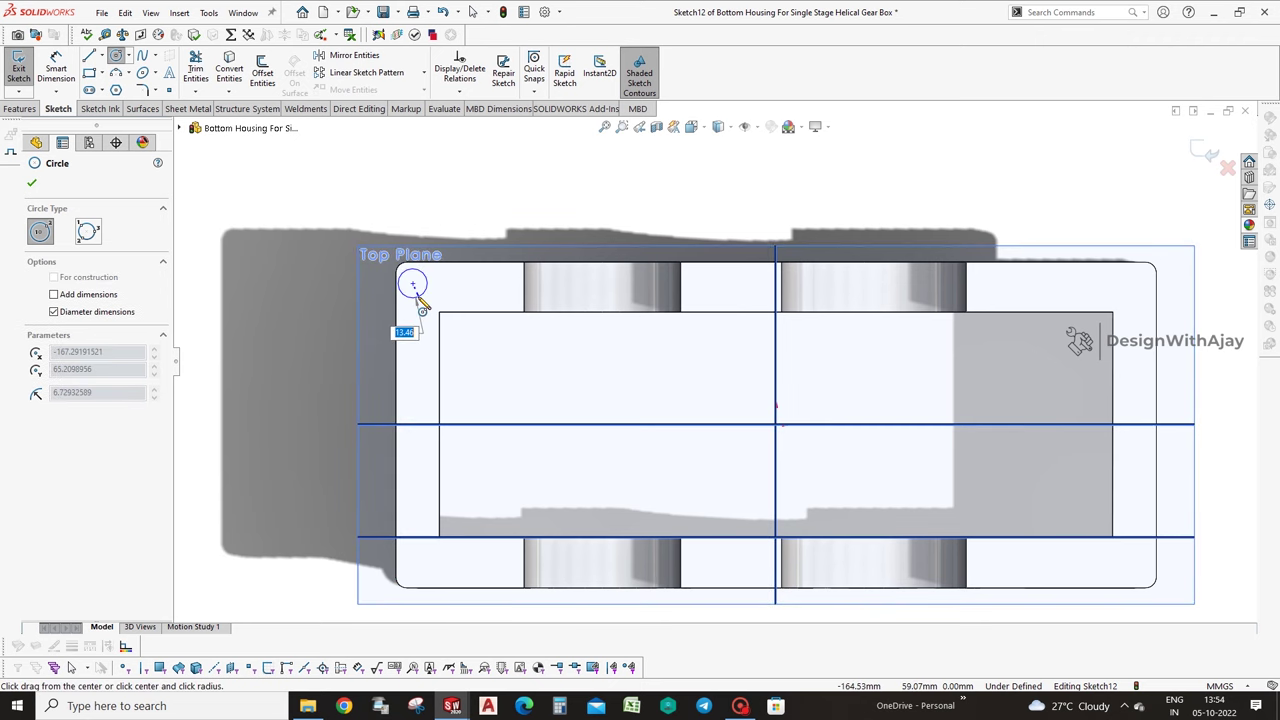
pyautogui.click(412, 283)
pyautogui.moveTo(412, 353); pyautogui.dragTo(410, 361)
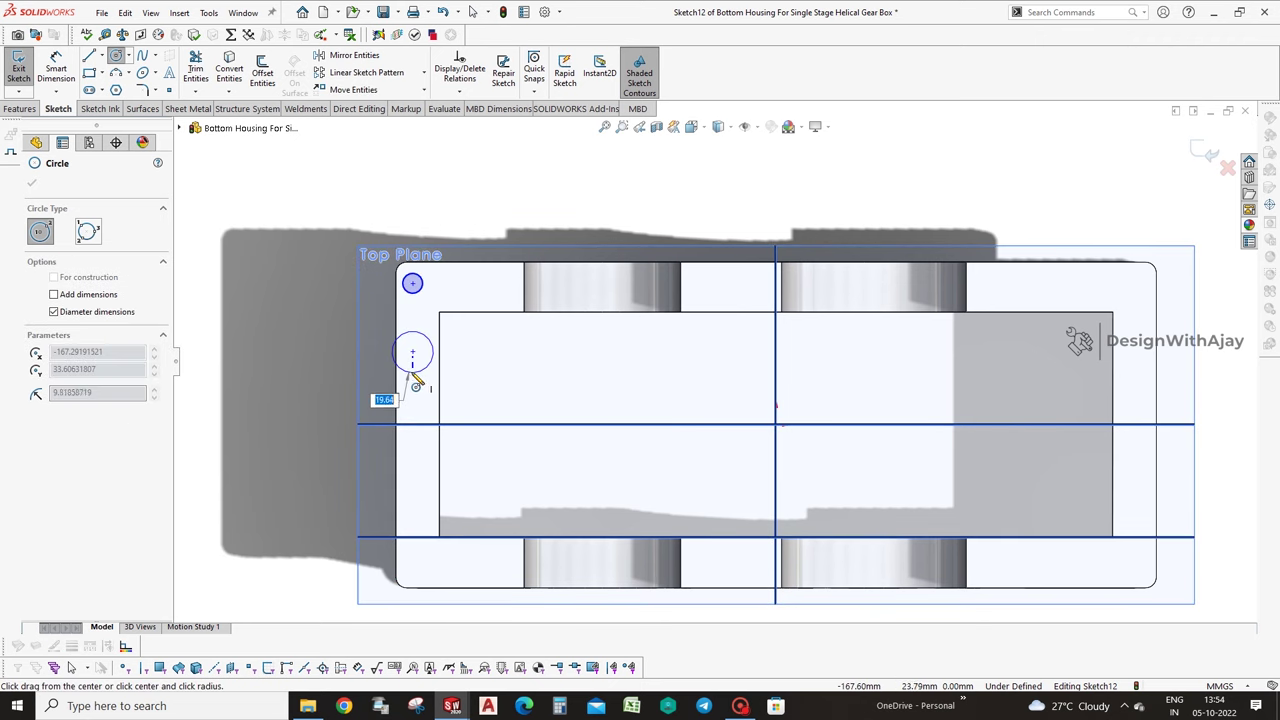
pyautogui.click(412, 368)
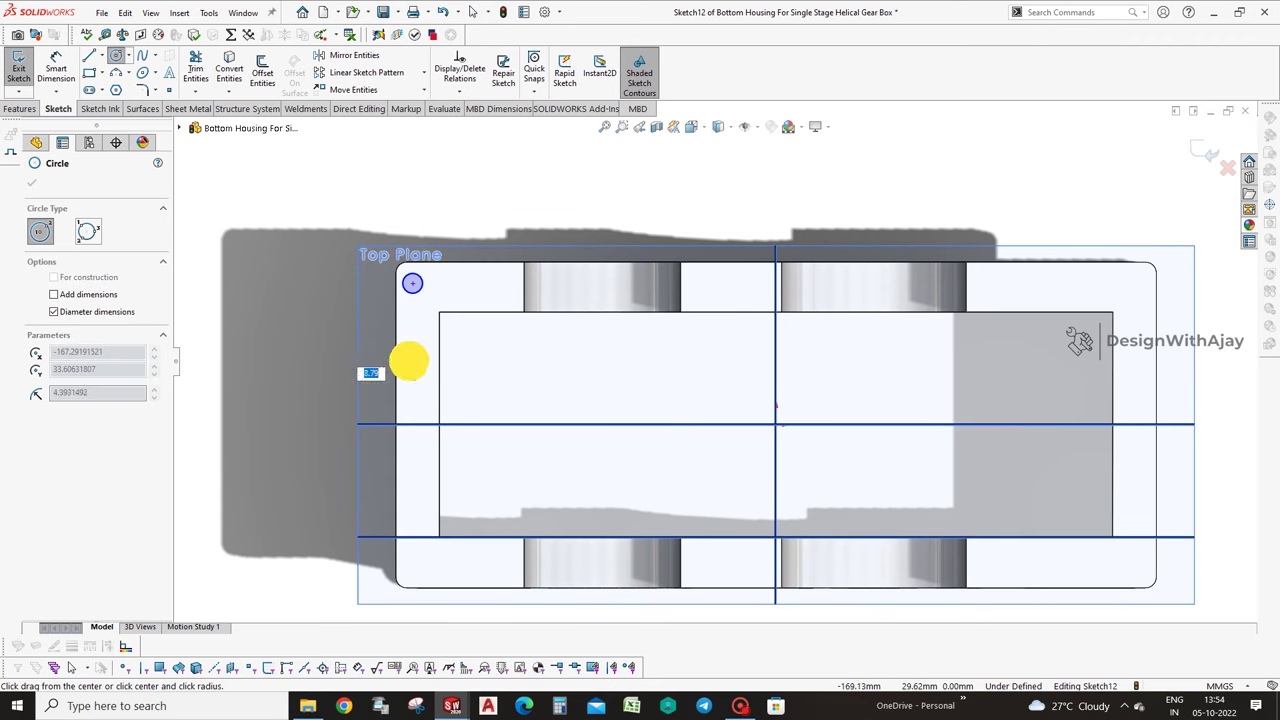
pyautogui.click(416, 488)
pyautogui.click(417, 489)
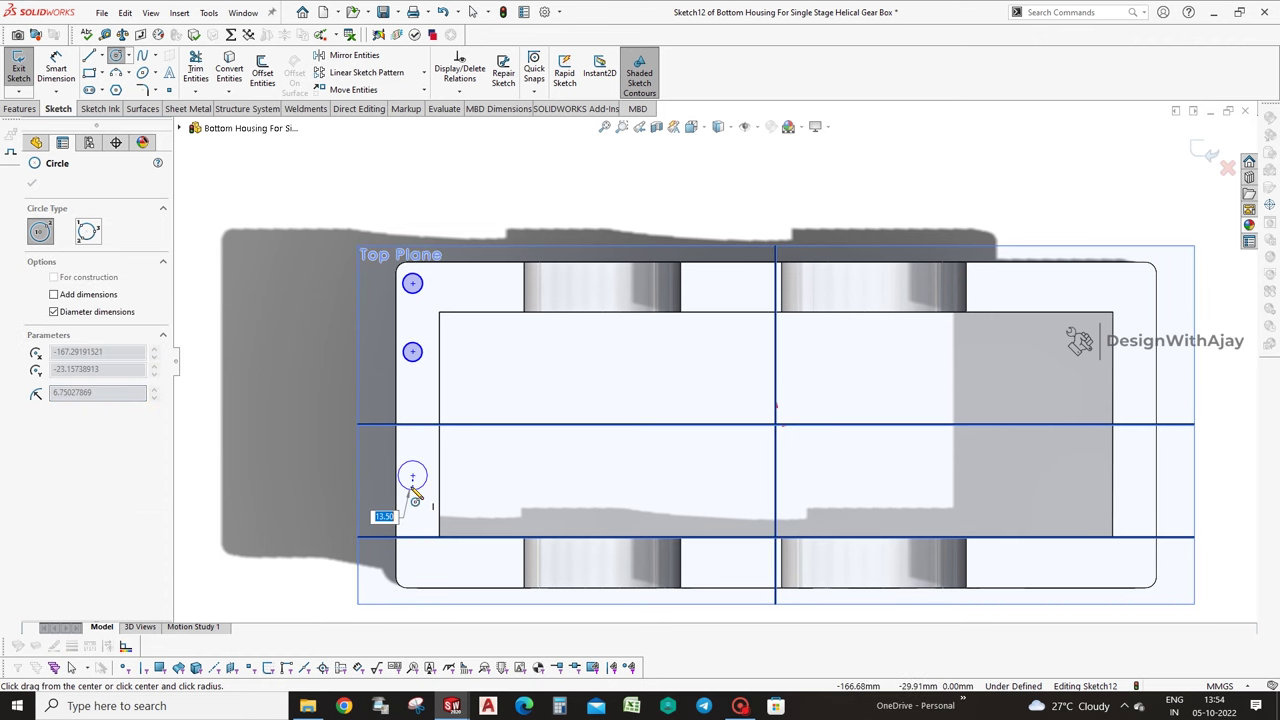
pyautogui.click(415, 489)
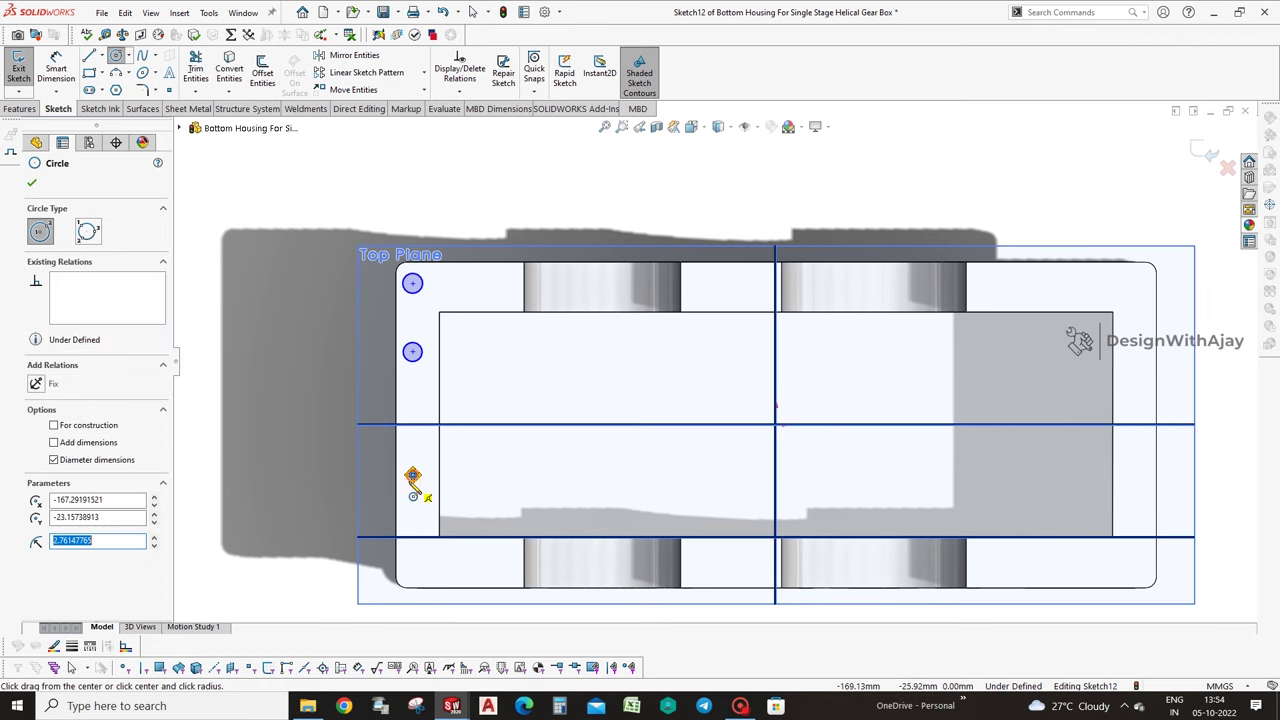
pyautogui.click(417, 569)
pyautogui.click(421, 575)
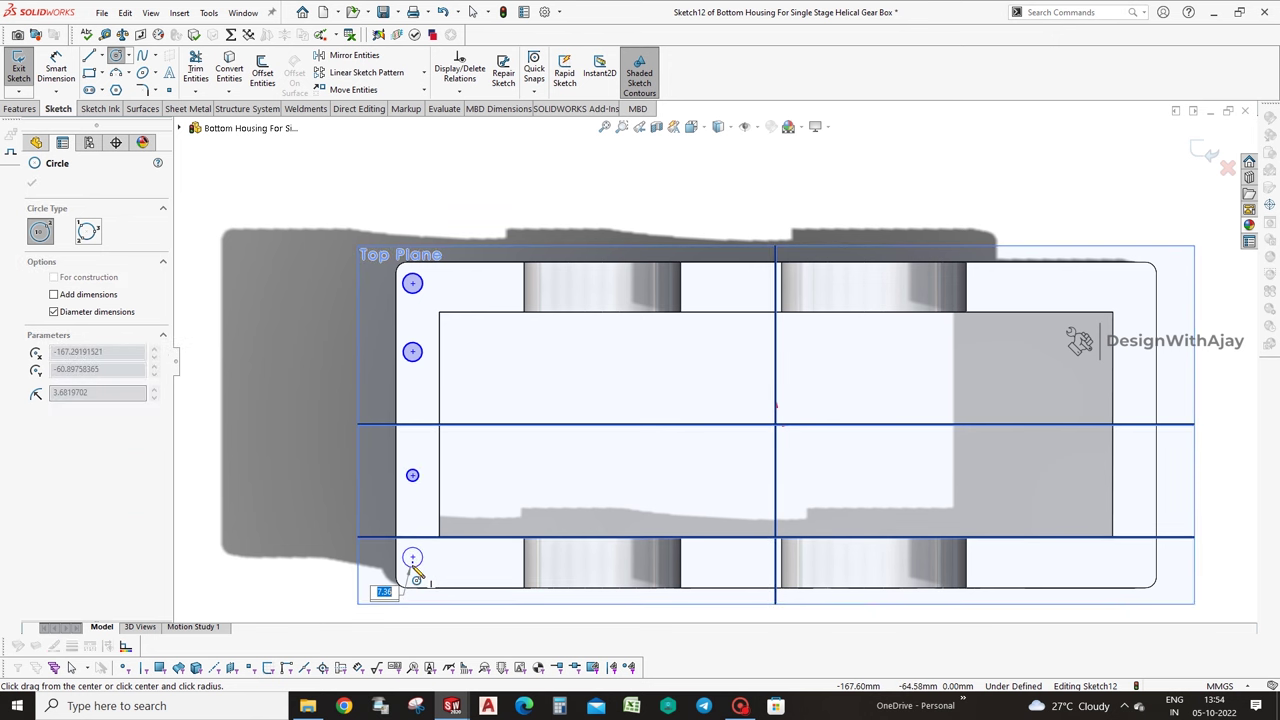
# Add hole circles along the right edge and bottom-right row, then select all ten circles.
pyautogui.moveTo(437, 611)
pyautogui.mouseDown(button='middle')
pyautogui.moveTo(494, 378)
pyautogui.moveTo(474, 503)
pyautogui.mouseUp(button='middle')
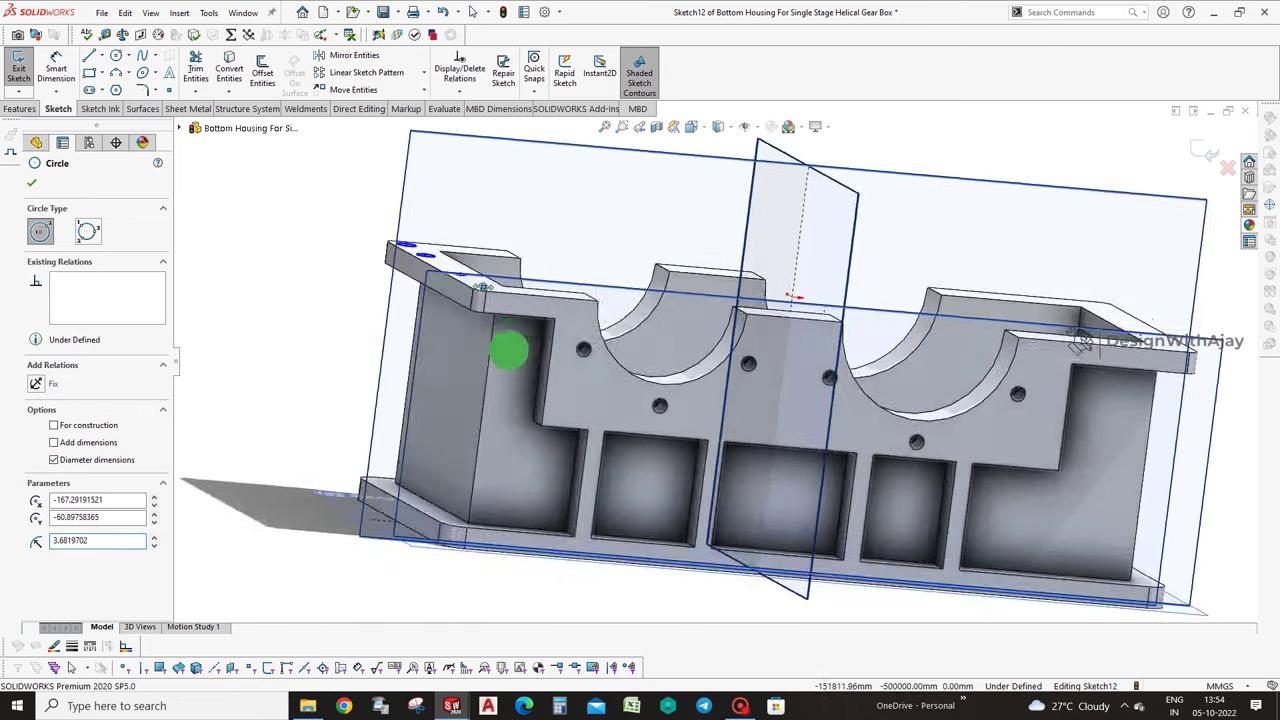
pyautogui.click(17, 109)
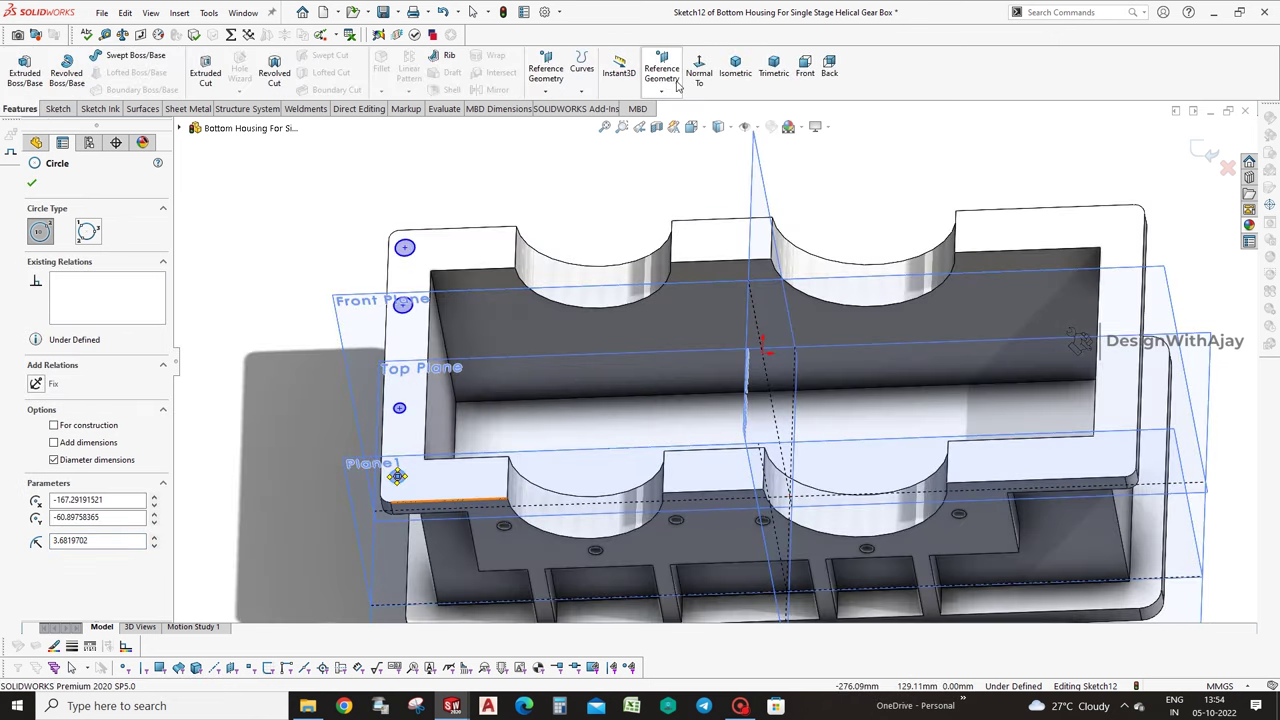
pyautogui.click(699, 70)
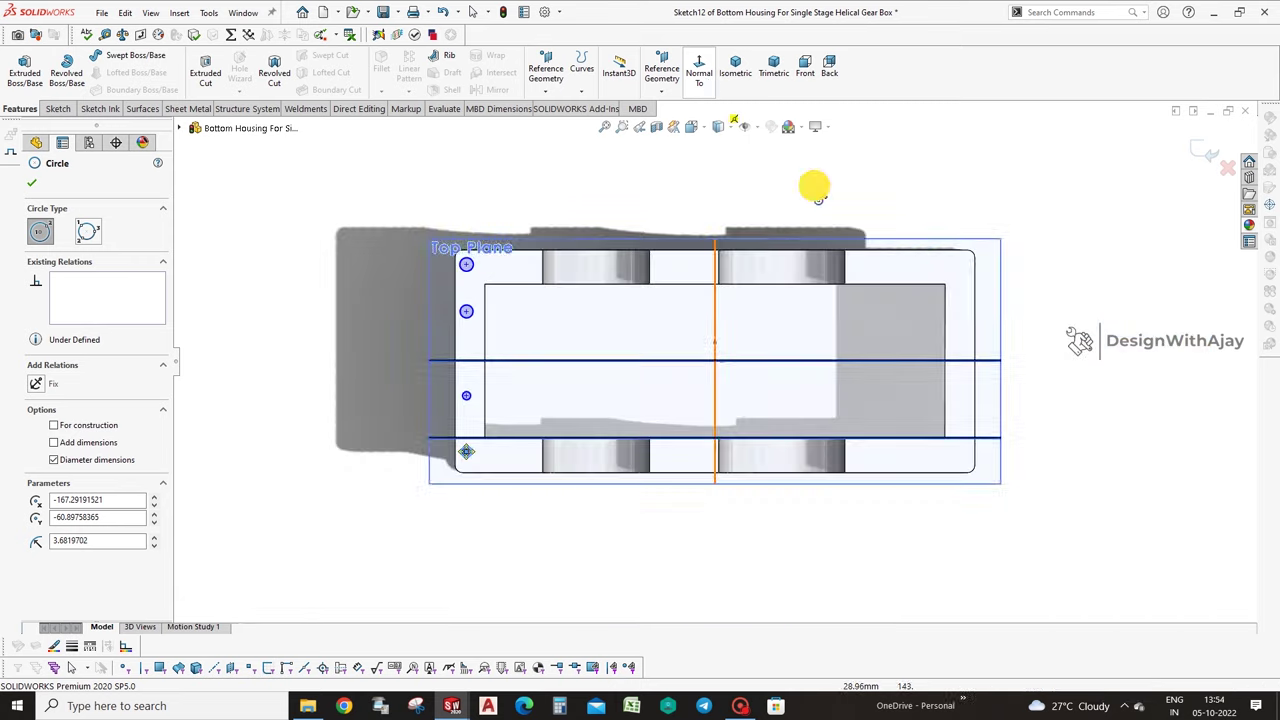
pyautogui.click(888, 264)
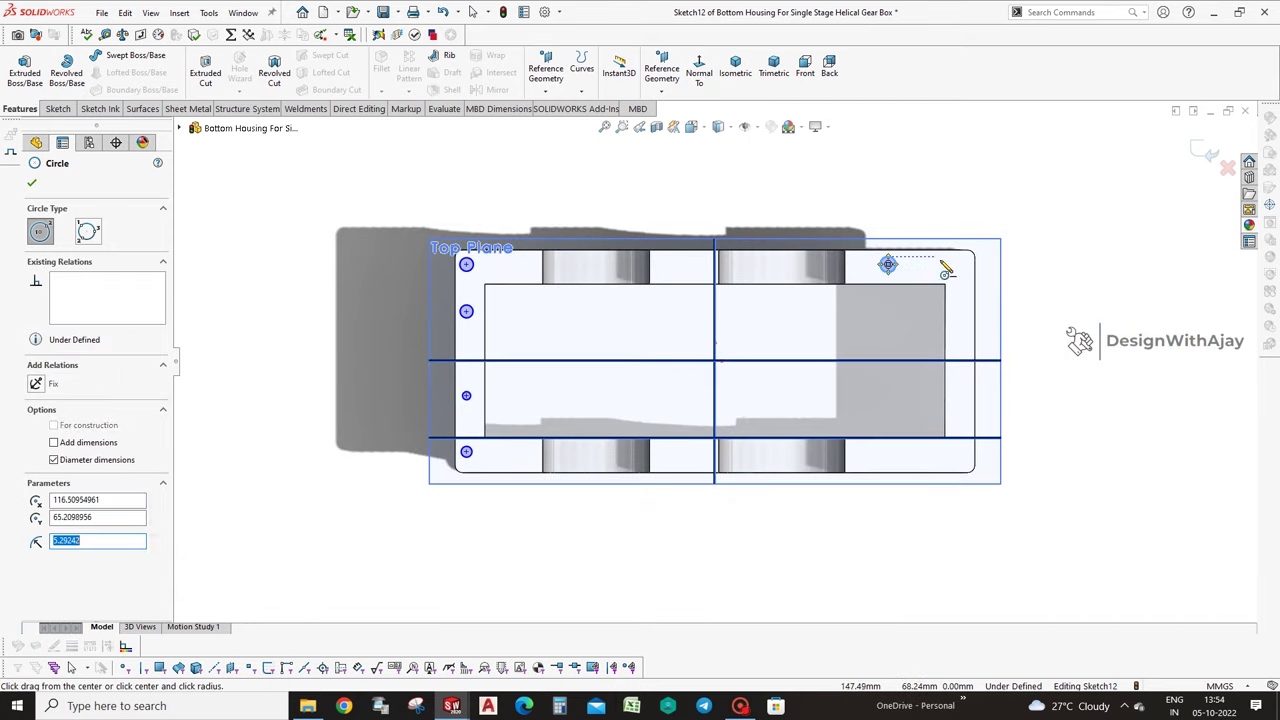
pyautogui.click(954, 264)
pyautogui.click(961, 266)
pyautogui.click(954, 327)
pyautogui.click(956, 332)
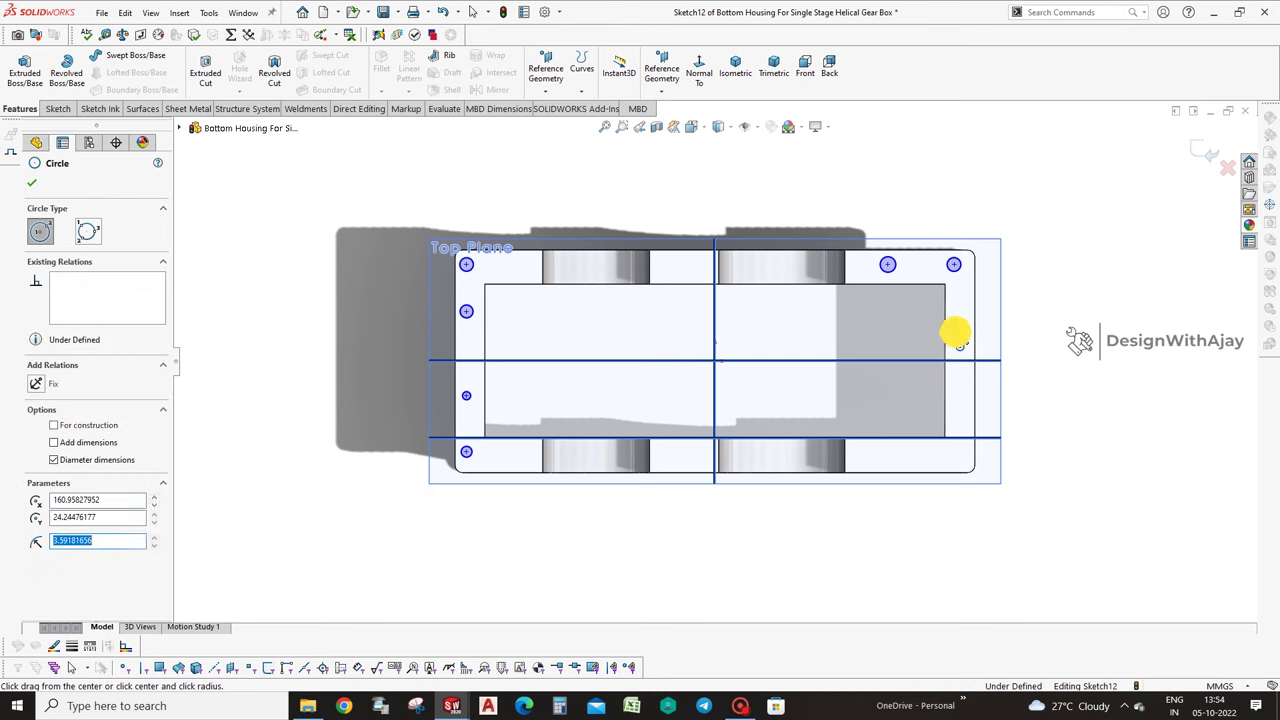
pyautogui.click(954, 391)
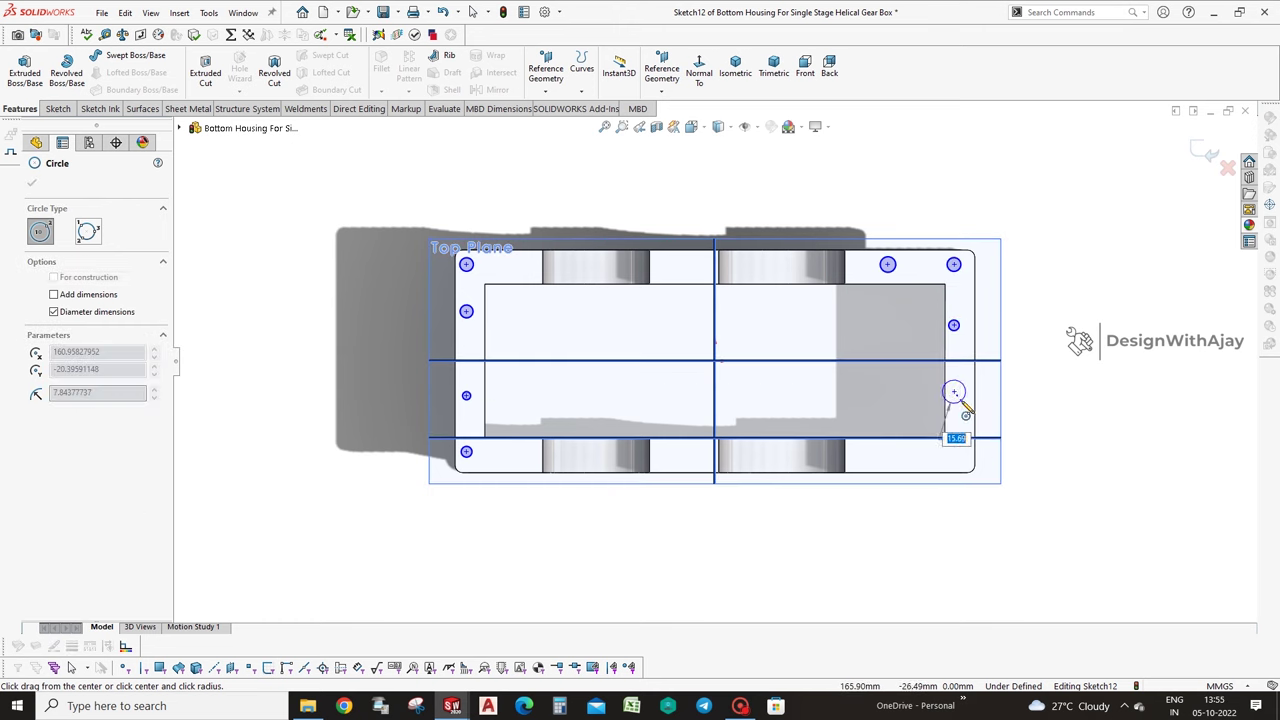
pyautogui.click(954, 458)
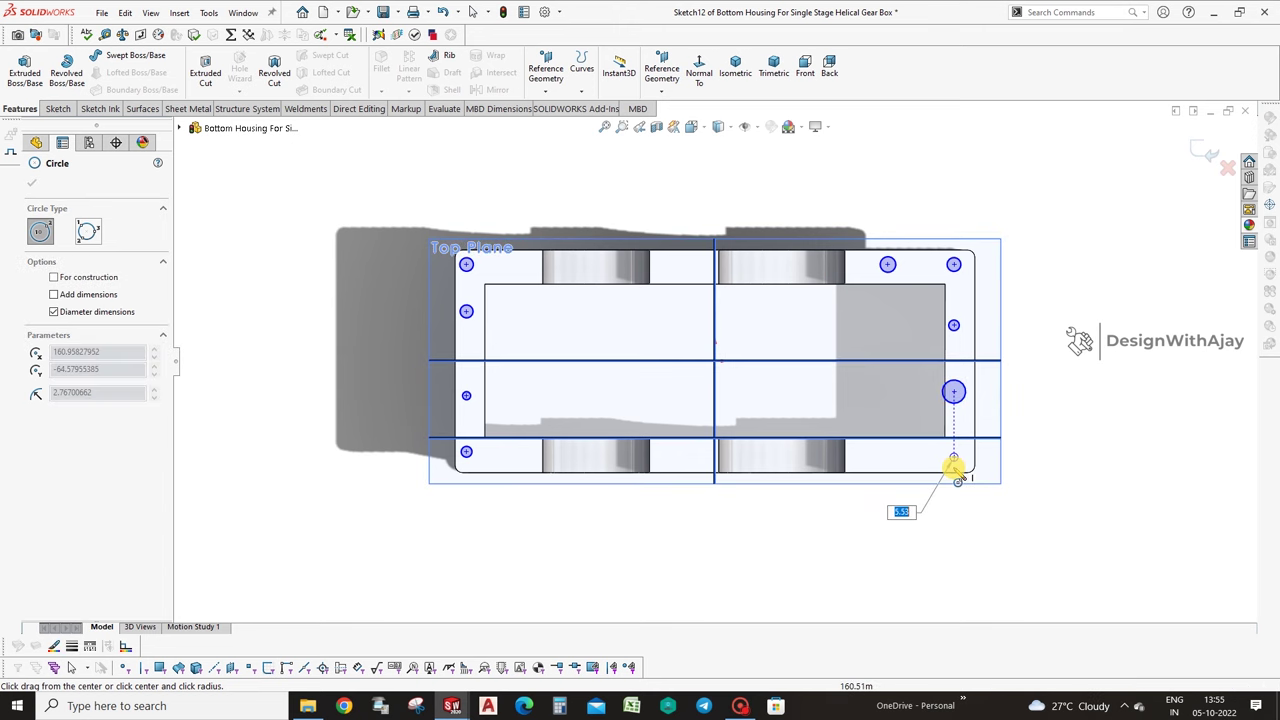
pyautogui.click(957, 476)
pyautogui.click(871, 457)
pyautogui.click(879, 460)
pyautogui.press('Escape')
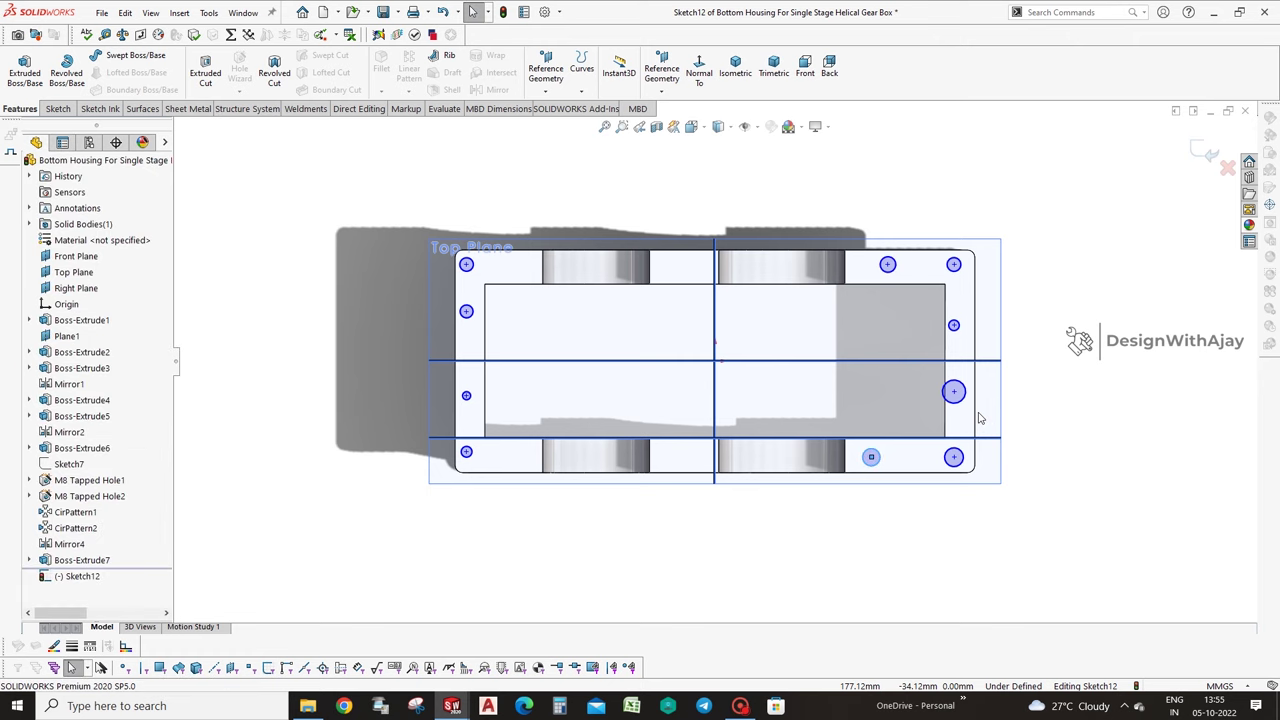
pyautogui.hotkey('ctrl', 'a')
# Make all circles equal and dimension the top-left hole diameter to 9 mm.
pyautogui.click(60, 532)
pyautogui.click(678, 557)
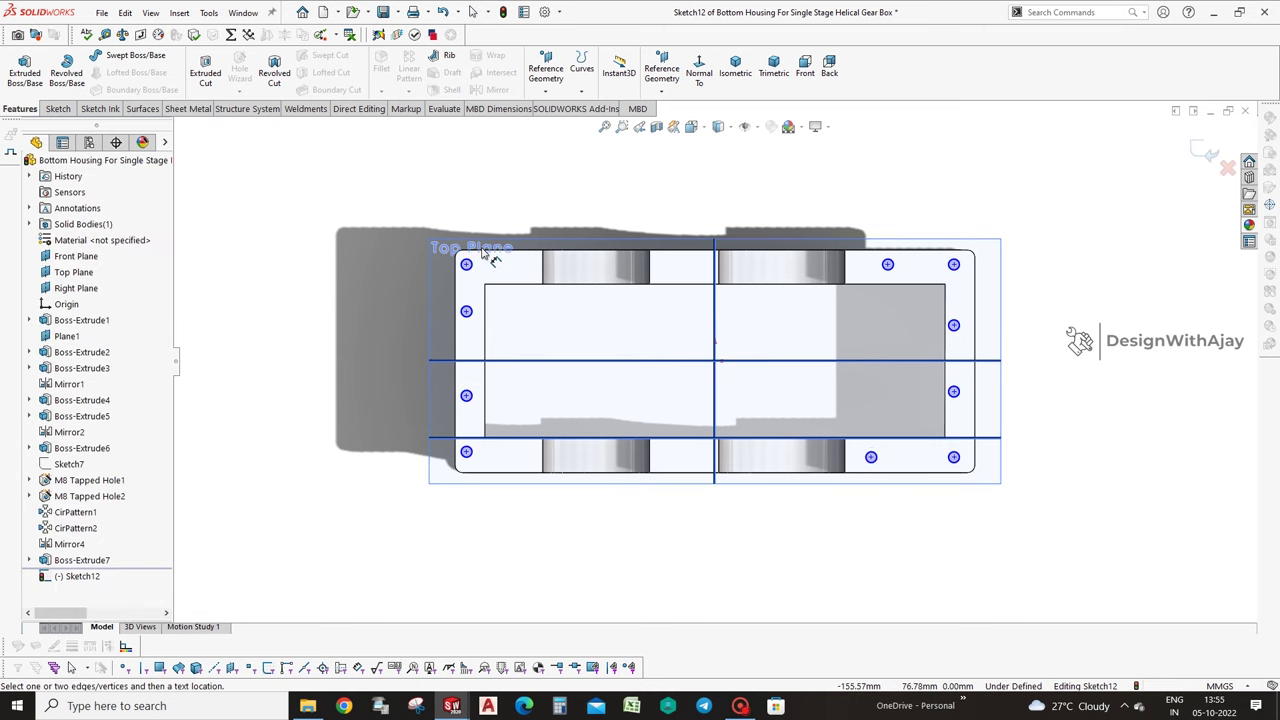
pyautogui.scroll(2, 491, 257)
pyautogui.click(476, 268)
pyautogui.click(491, 206)
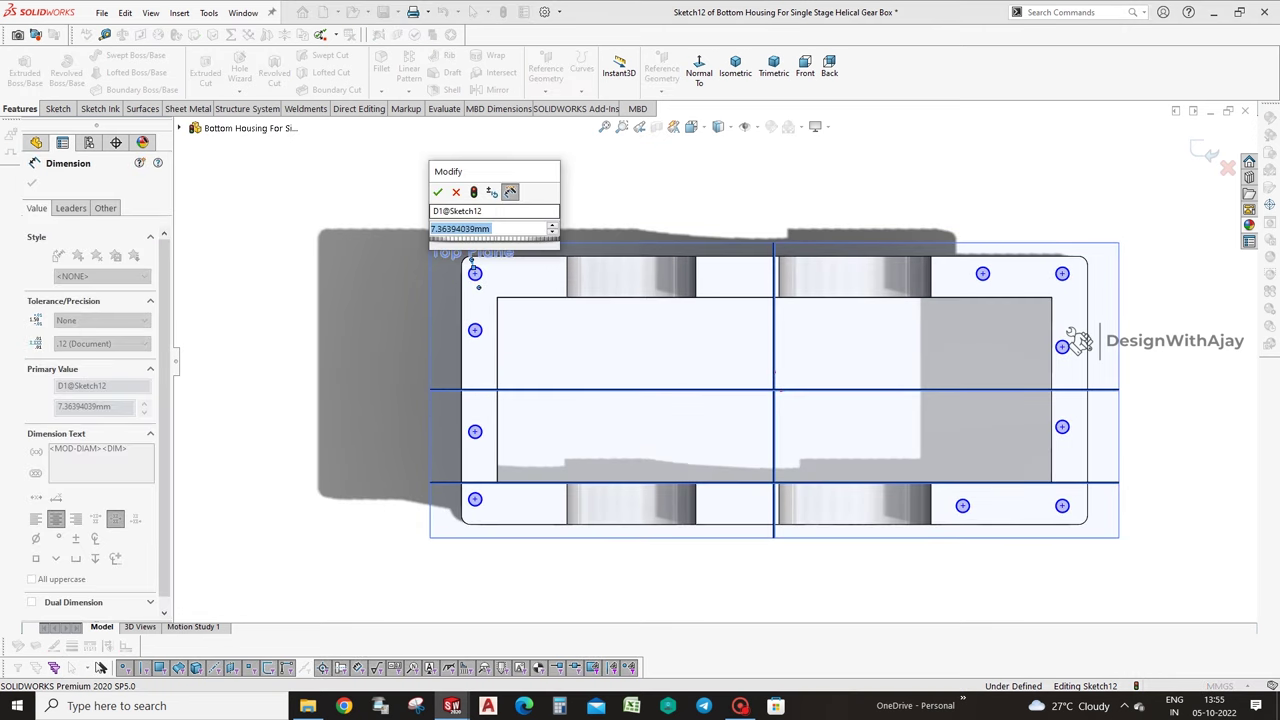
pyautogui.write('9')
pyautogui.press('Return')
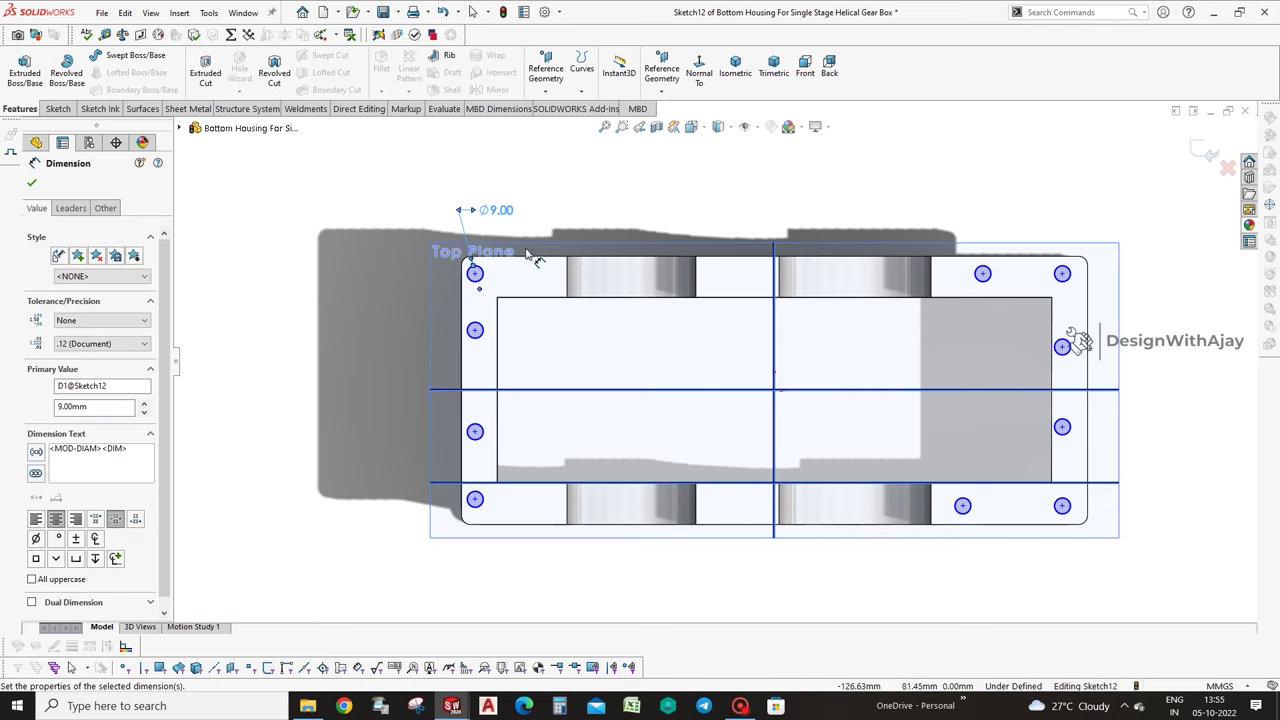
# Align the four left-column hole centres with a vertical relation.
pyautogui.click(477, 500)
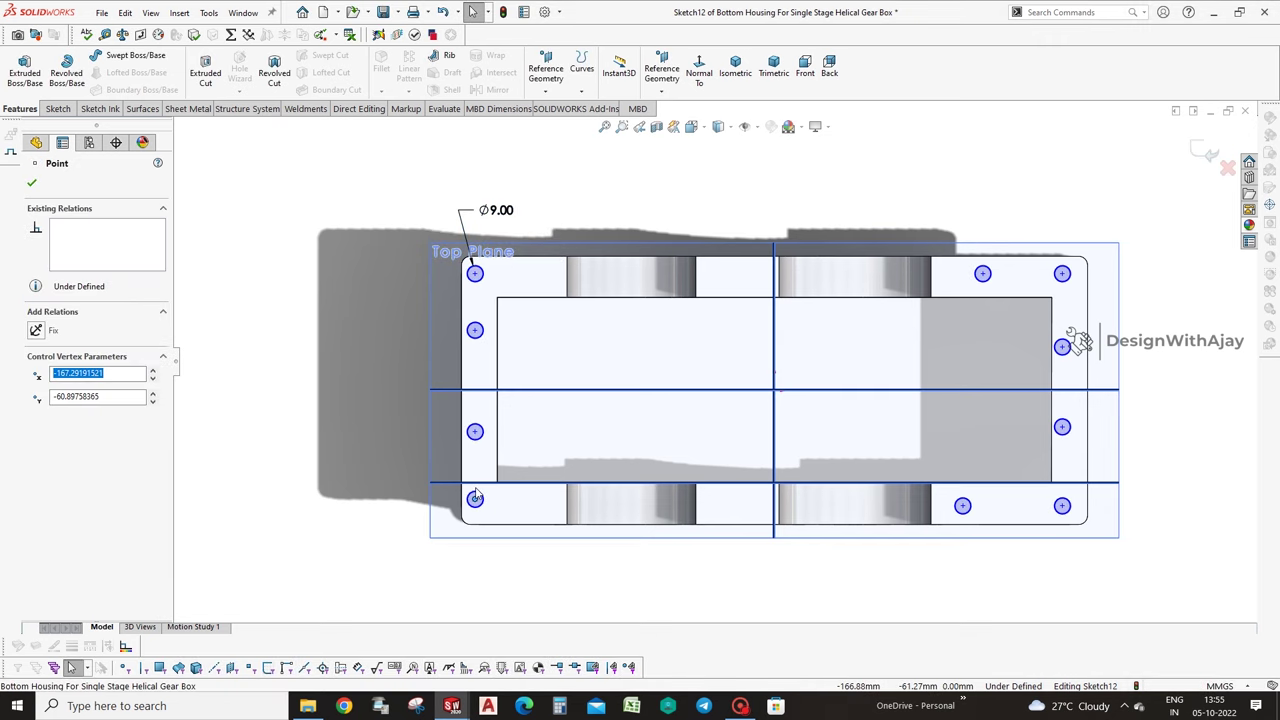
pyautogui.keyDown('ctrl'); pyautogui.click(477, 432); pyautogui.keyUp('ctrl')
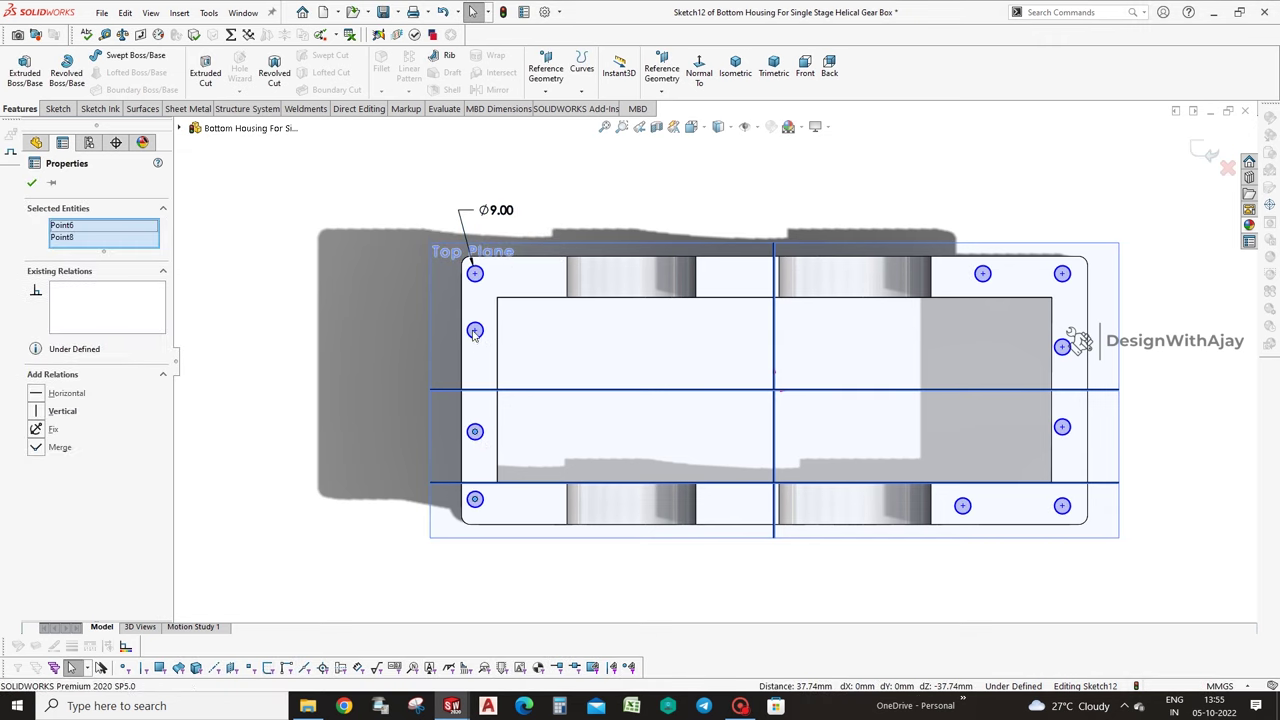
pyautogui.keyDown('ctrl'); pyautogui.click(475, 333); pyautogui.keyUp('ctrl')
pyautogui.keyDown('ctrl'); pyautogui.click(475, 274); pyautogui.keyUp('ctrl')
pyautogui.click(352, 501)
# Align the bottom-row hole centres and one left-right hole pair horizontally.
pyautogui.click(475, 497)
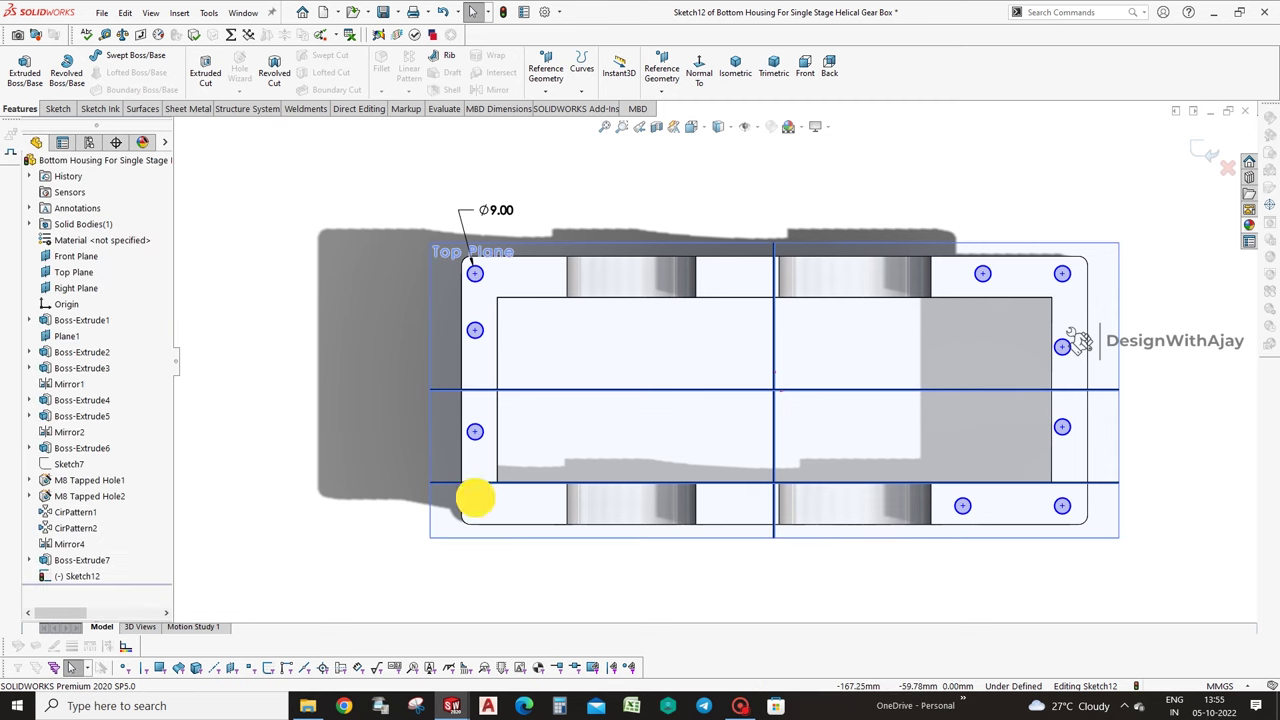
pyautogui.keyDown('ctrl'); pyautogui.click(963, 507); pyautogui.keyUp('ctrl')
pyautogui.keyDown('ctrl'); pyautogui.click(1062, 506); pyautogui.keyUp('ctrl')
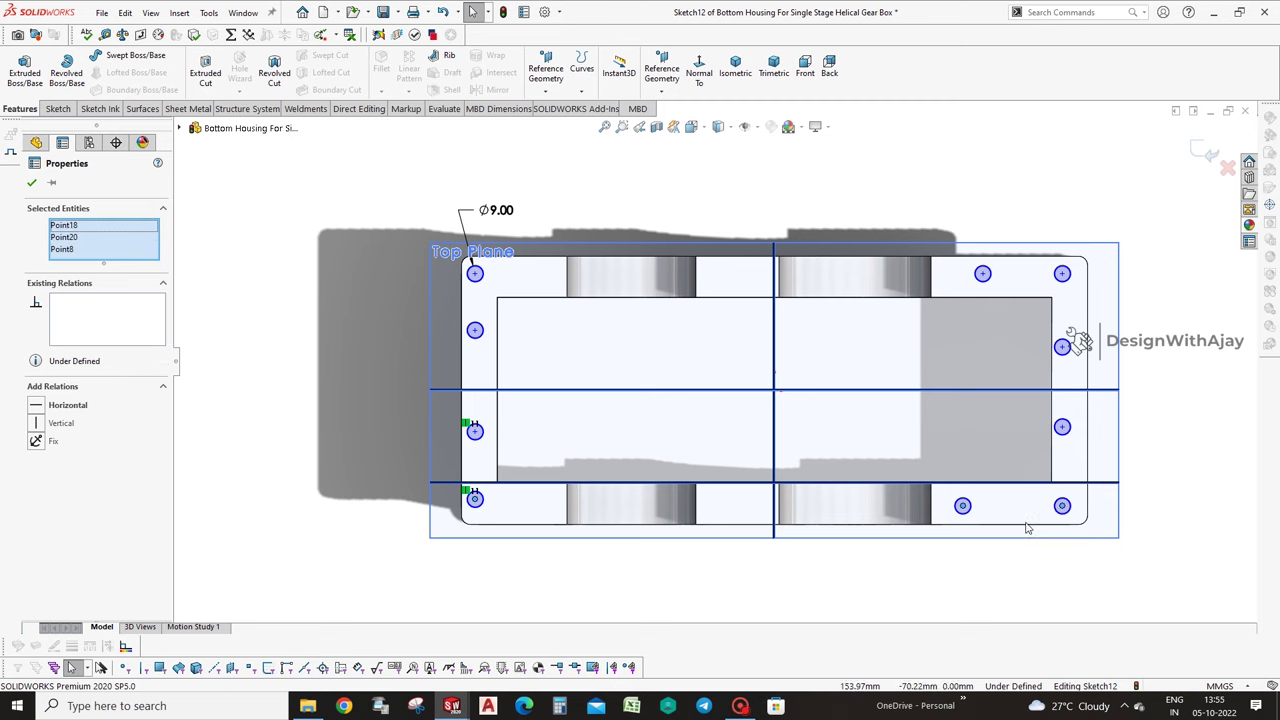
pyautogui.click(51, 405)
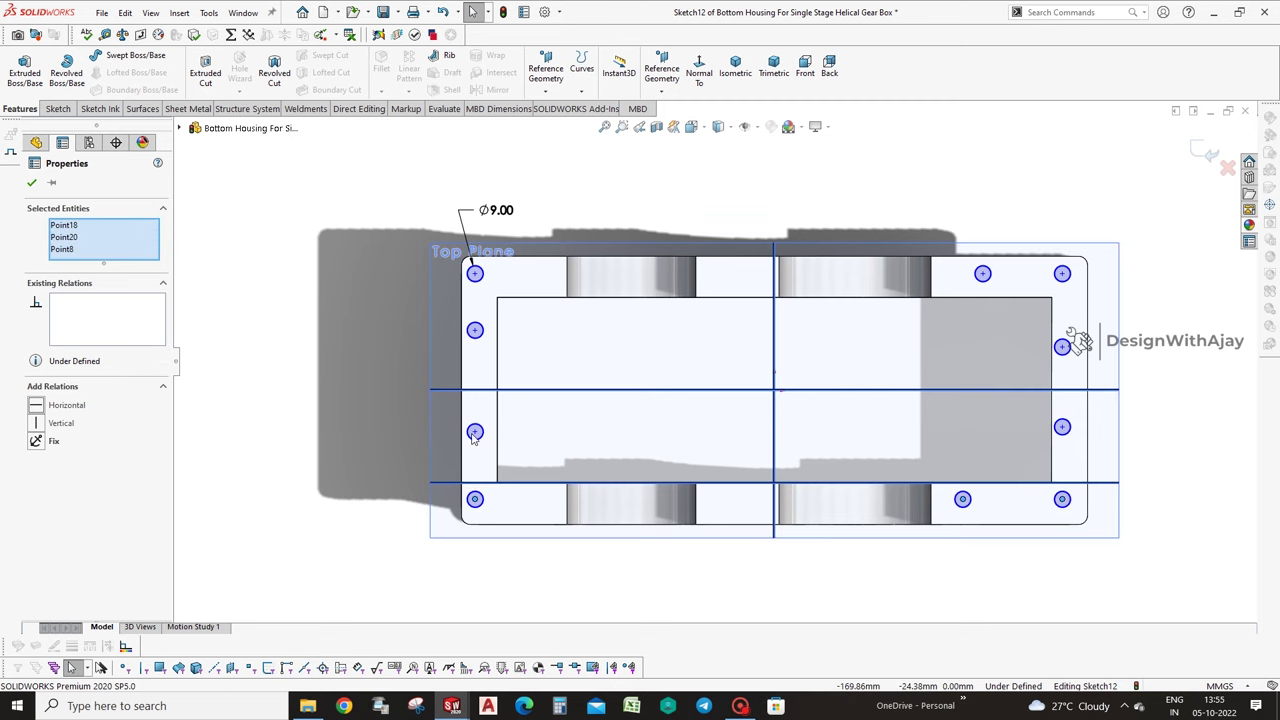
pyautogui.click(475, 435)
pyautogui.keyDown('ctrl'); pyautogui.click(1063, 428); pyautogui.keyUp('ctrl')
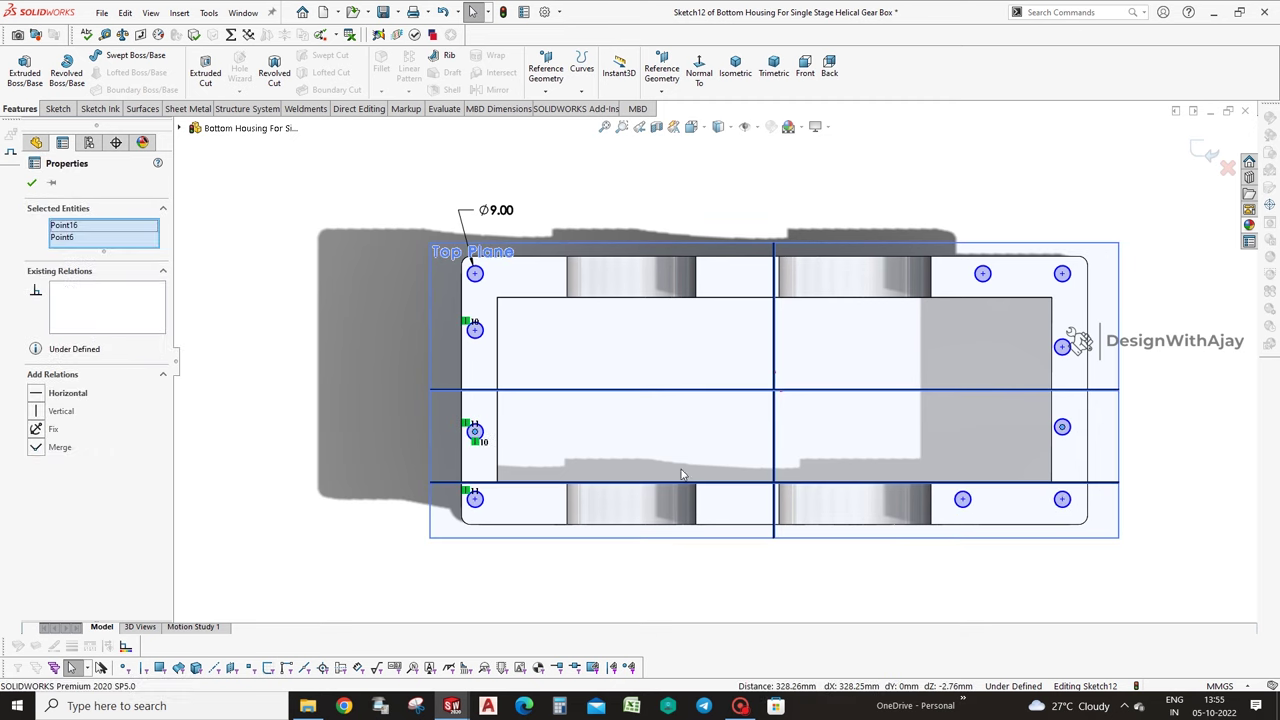
pyautogui.click(86, 394)
pyautogui.press('Escape')
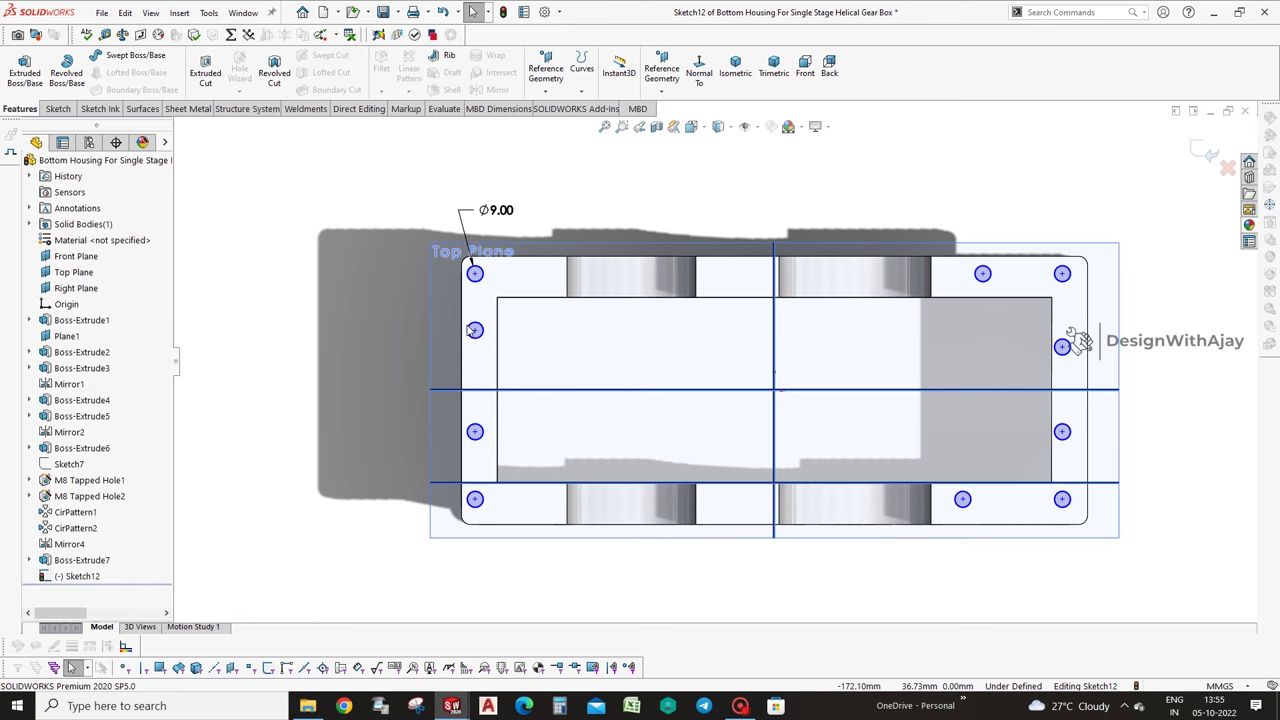
# Align another left-right hole pair and the top-row hole centres horizontally.
pyautogui.click(475, 332)
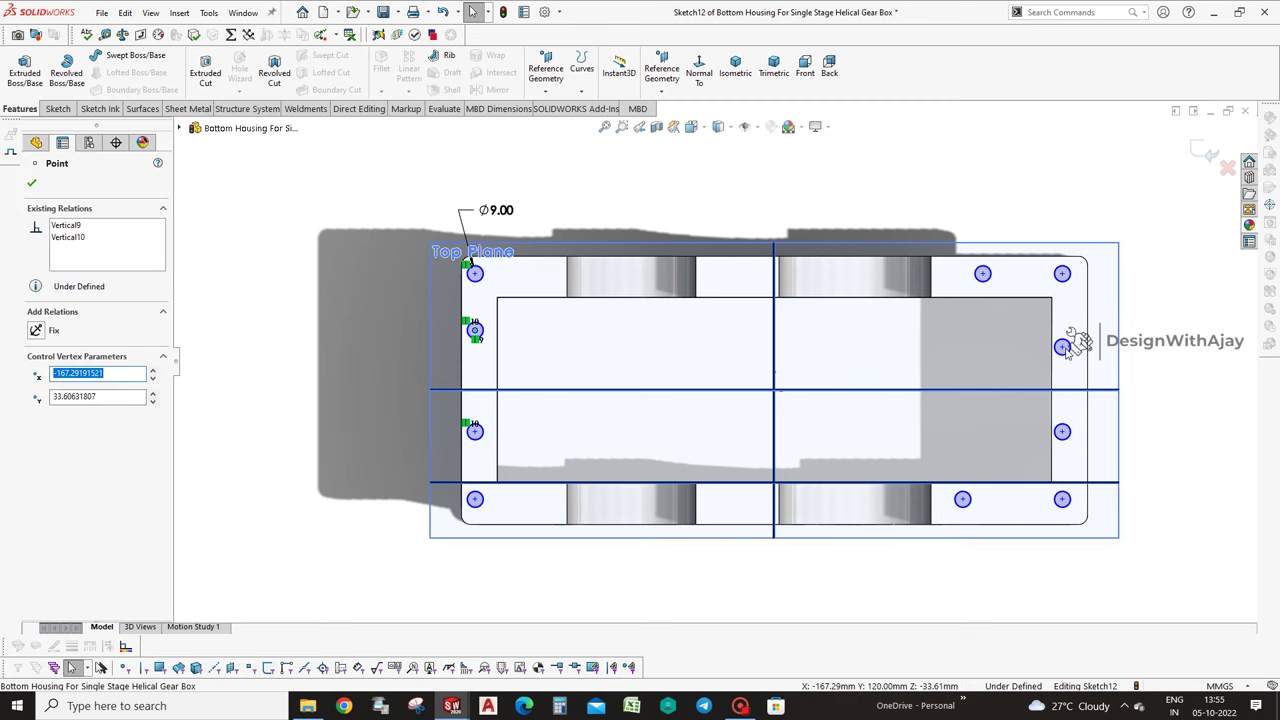
pyautogui.keyDown('ctrl'); pyautogui.click(1062, 346); pyautogui.keyUp('ctrl')
pyautogui.click(78, 395)
pyautogui.click(363, 366)
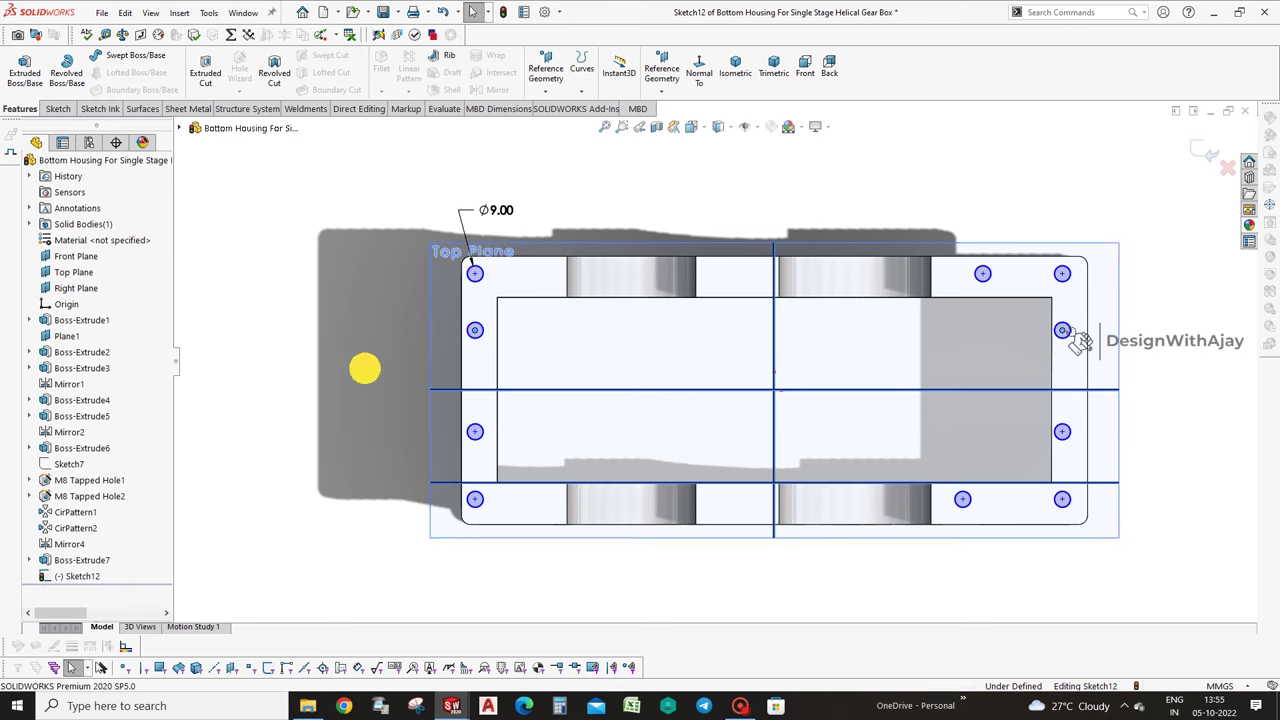
pyautogui.click(474, 272)
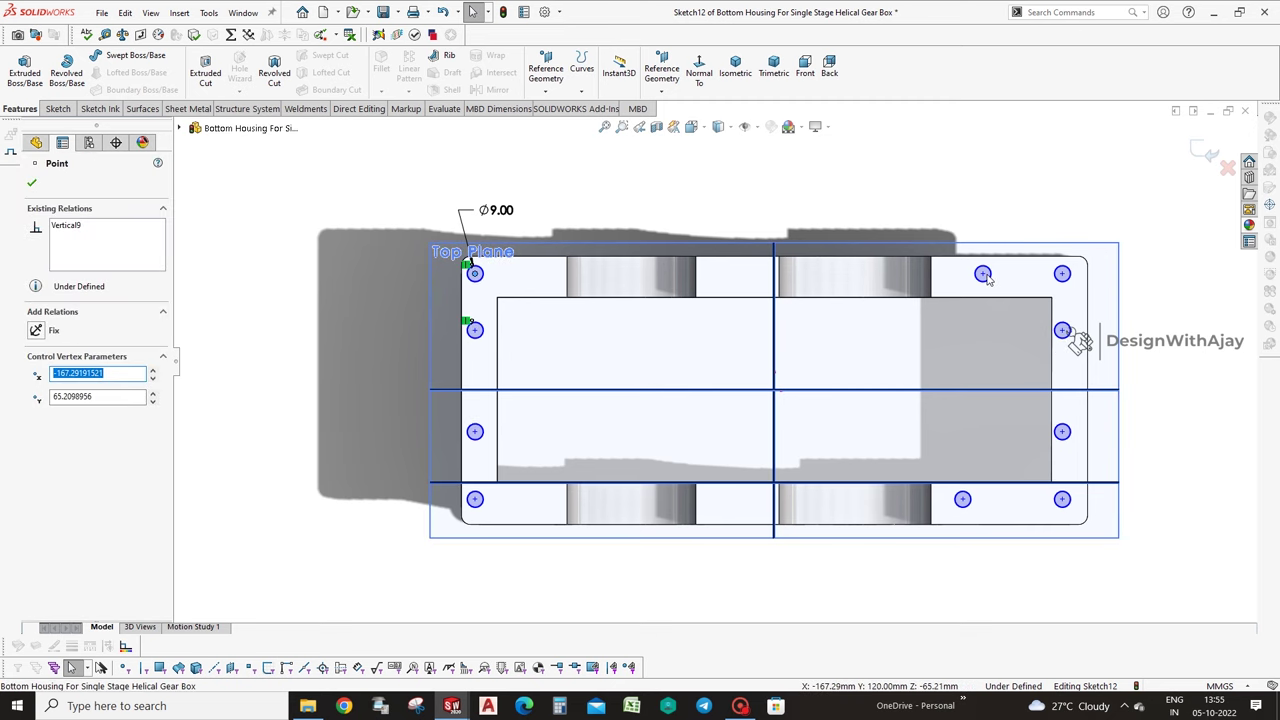
pyautogui.keyDown('ctrl'); pyautogui.click(984, 276); pyautogui.keyUp('ctrl')
pyautogui.keyDown('ctrl'); pyautogui.click(1062, 274); pyautogui.keyUp('ctrl')
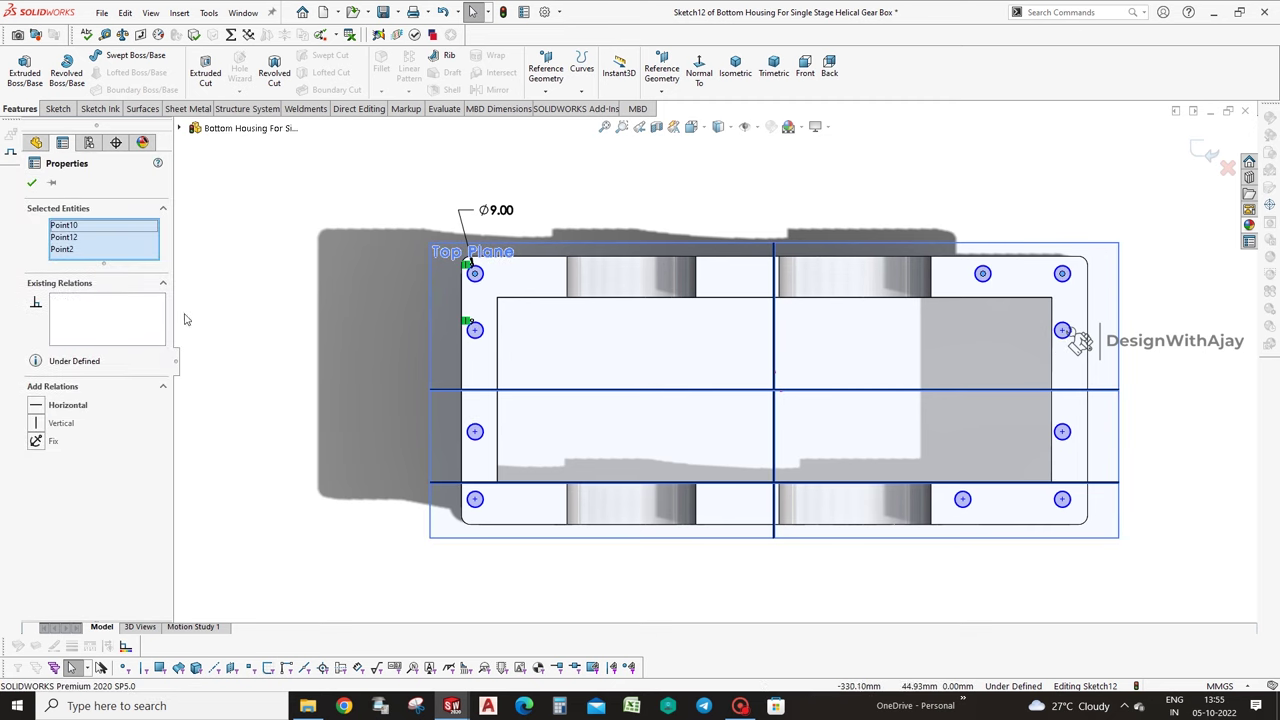
pyautogui.click(66, 405)
pyautogui.click(370, 509)
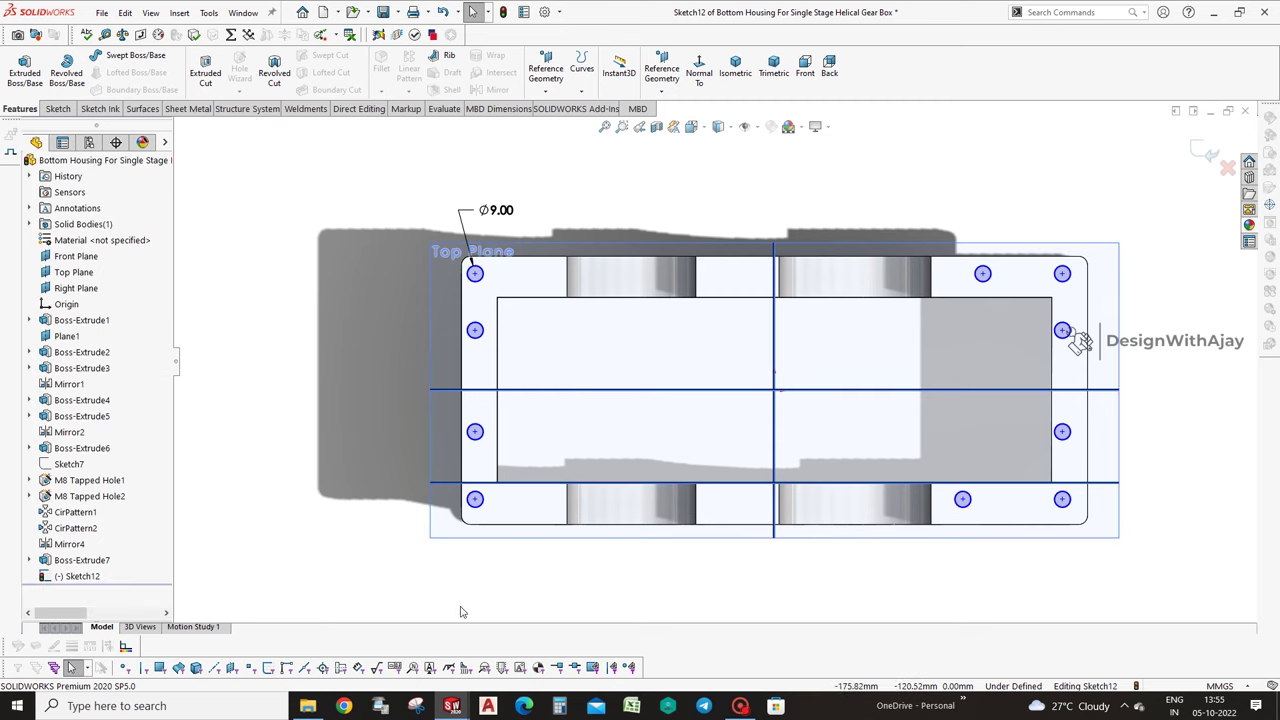
# Dimension the left-column hole centre spacings as 42, 50 and 42 mm.
pyautogui.press('d')
pyautogui.click(475, 499)
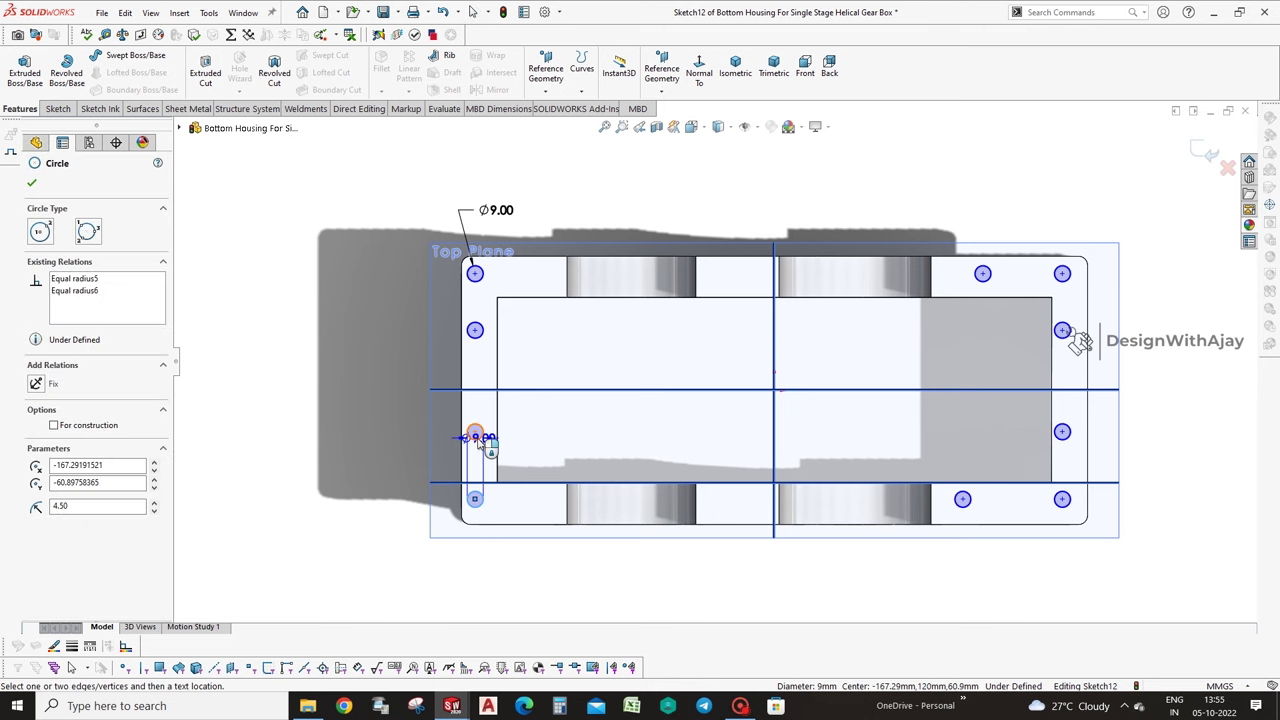
pyautogui.click(476, 436)
pyautogui.click(407, 462)
pyautogui.write('2')
pyautogui.press('Return')
pyautogui.press('Escape')
pyautogui.click(475, 330)
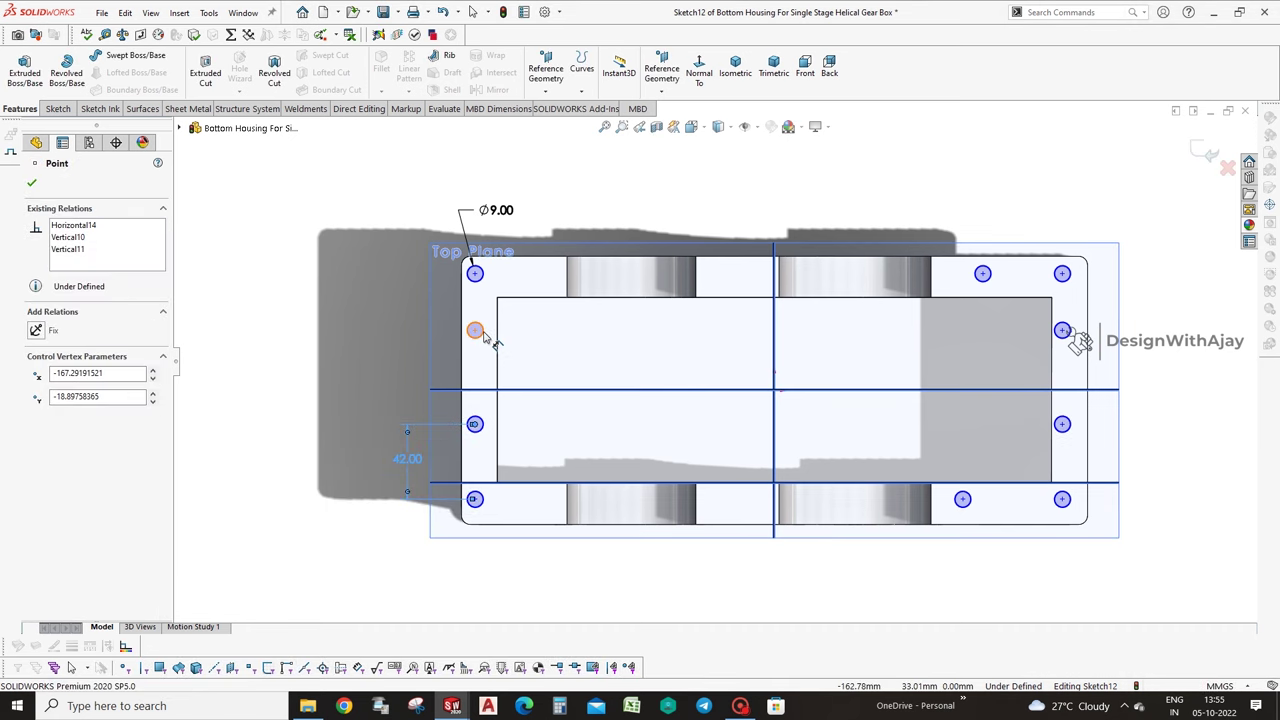
pyautogui.click(418, 398)
pyautogui.write('50')
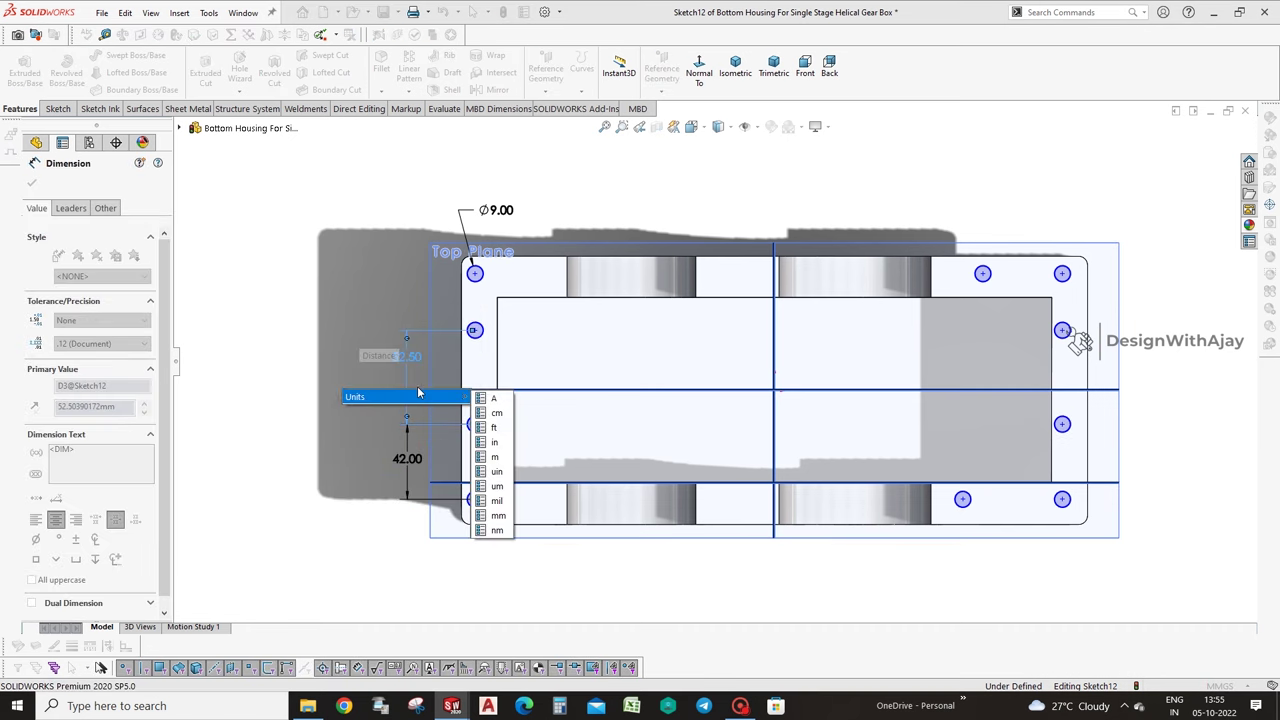
pyautogui.press('Return')
pyautogui.click(484, 338)
pyautogui.click(475, 275)
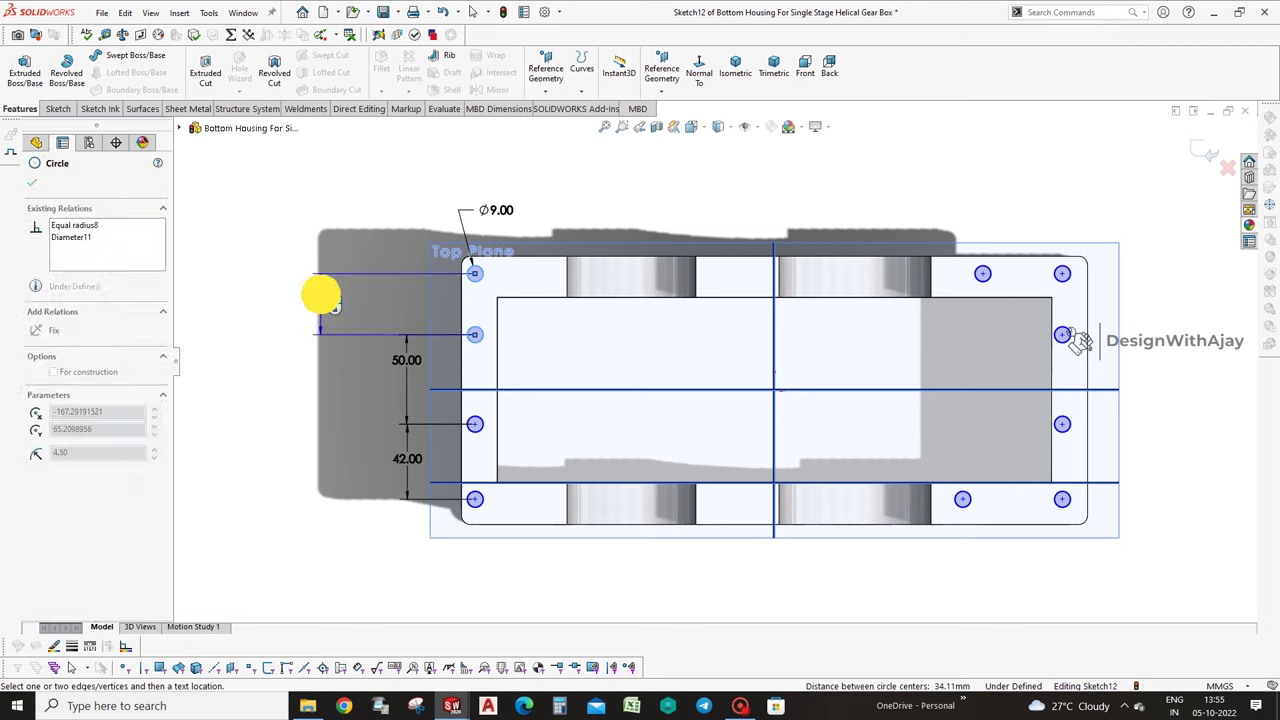
pyautogui.click(320, 289)
pyautogui.write('42')
pyautogui.click(380, 509)
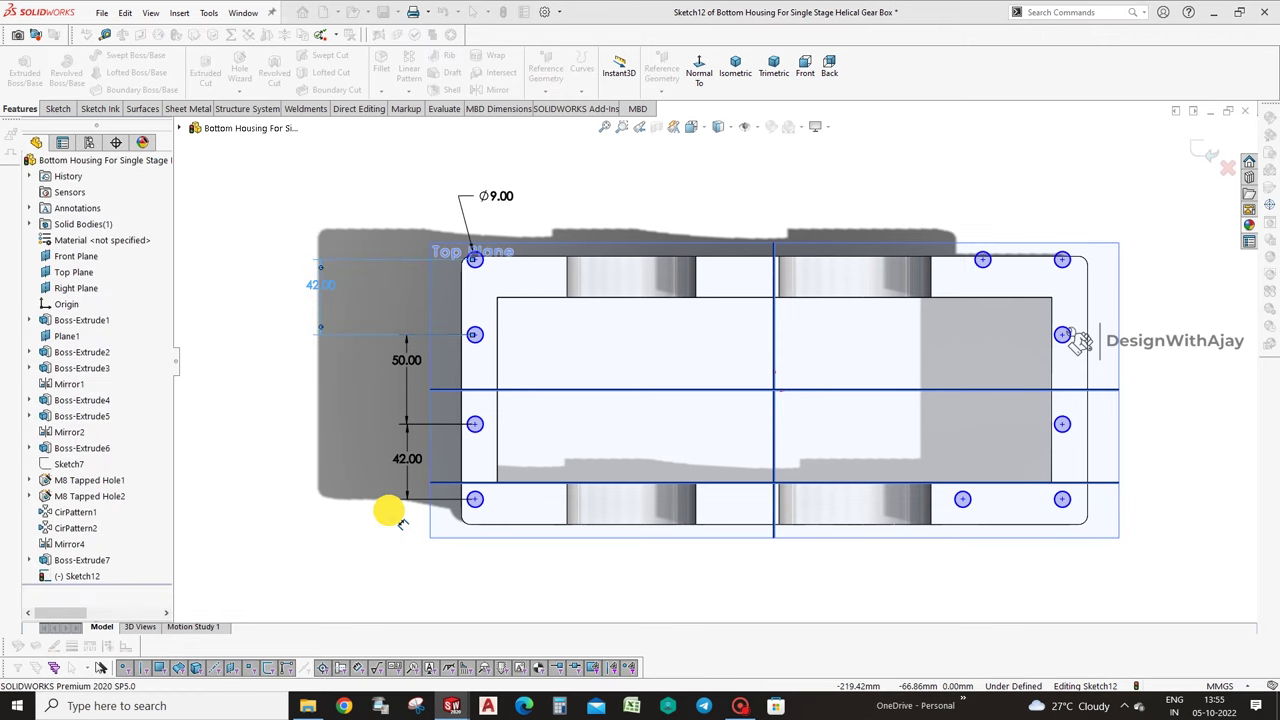
# Set the bottom-left hole centre 8 mm from the base plate's bottom edge.
pyautogui.click(476, 500)
pyautogui.click(486, 520)
pyautogui.click(314, 523)
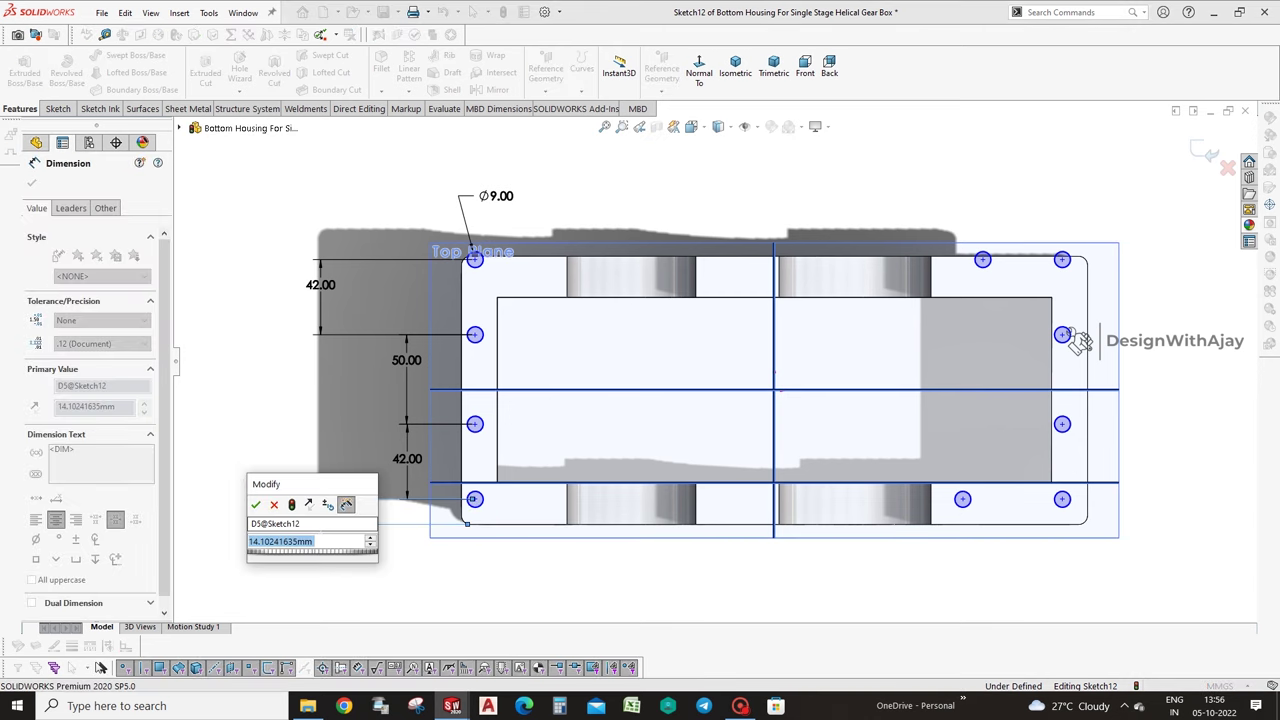
pyautogui.write('8')
pyautogui.press('Return')
pyautogui.click(591, 595)
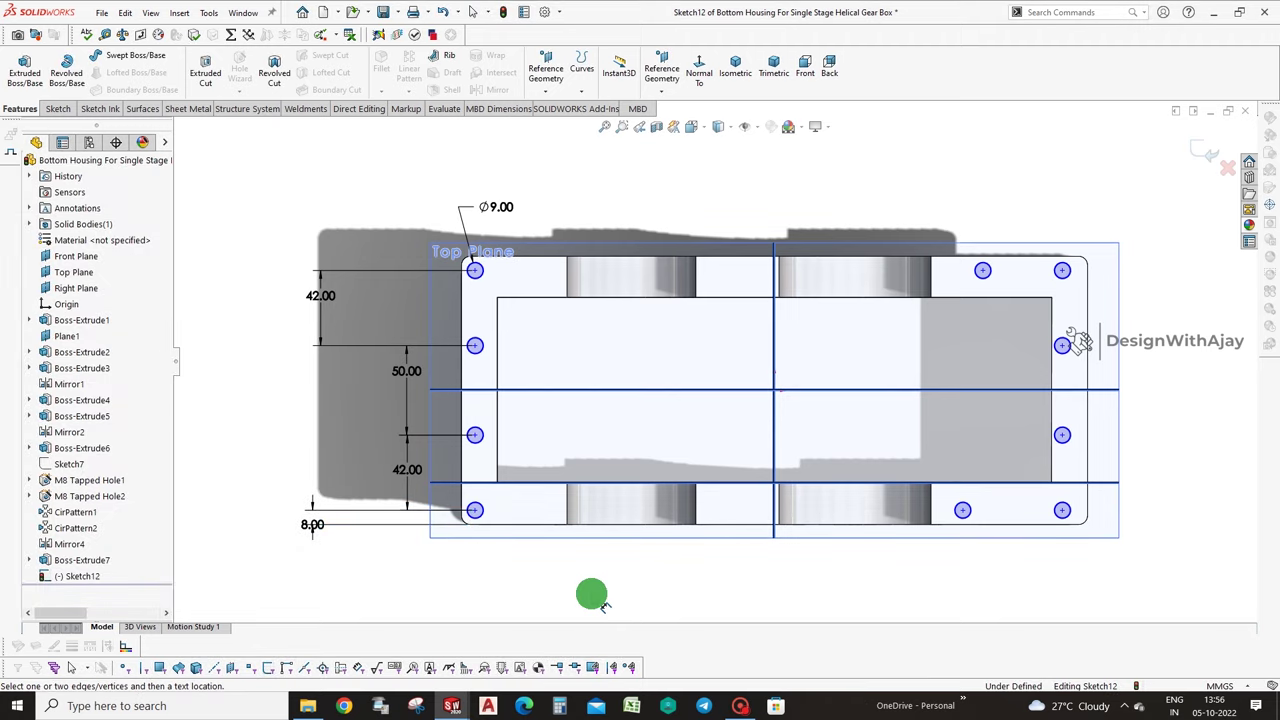
pyautogui.scroll(2, 928, 502)
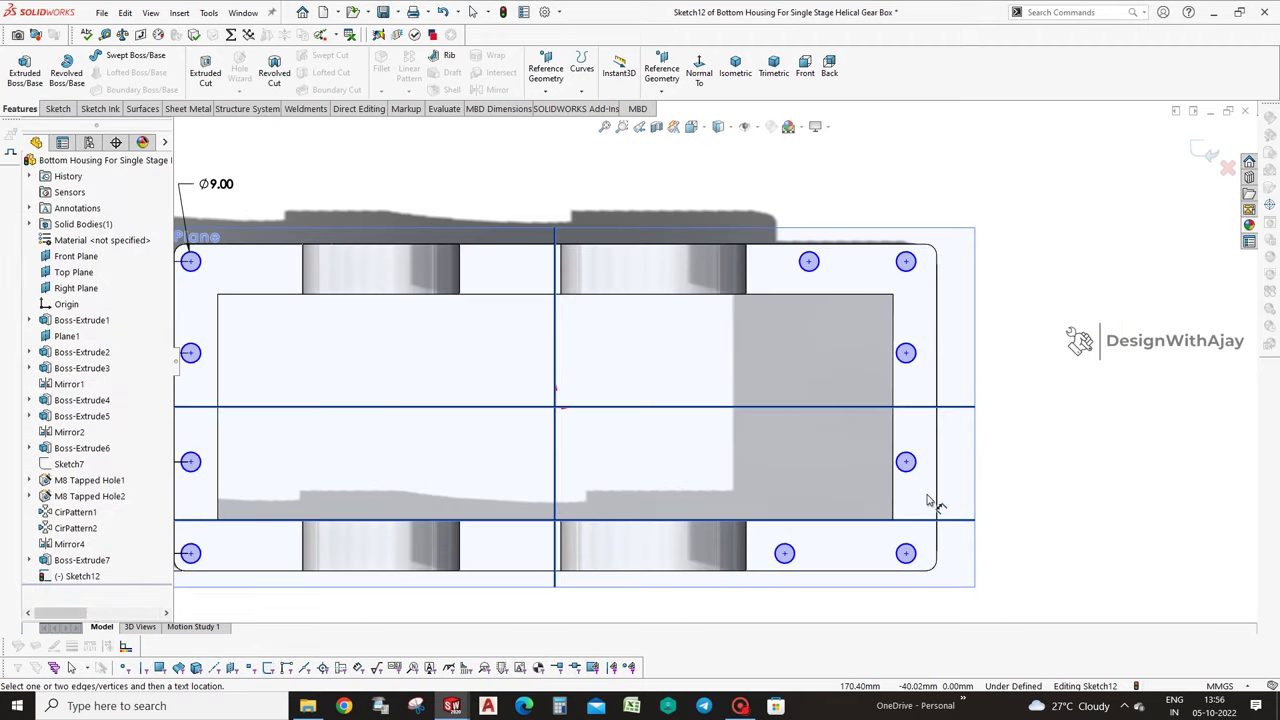
# Dimension the bottom-right hole centre 8 mm from the base plate's right edge.
pyautogui.click(906, 554)
pyautogui.click(937, 550)
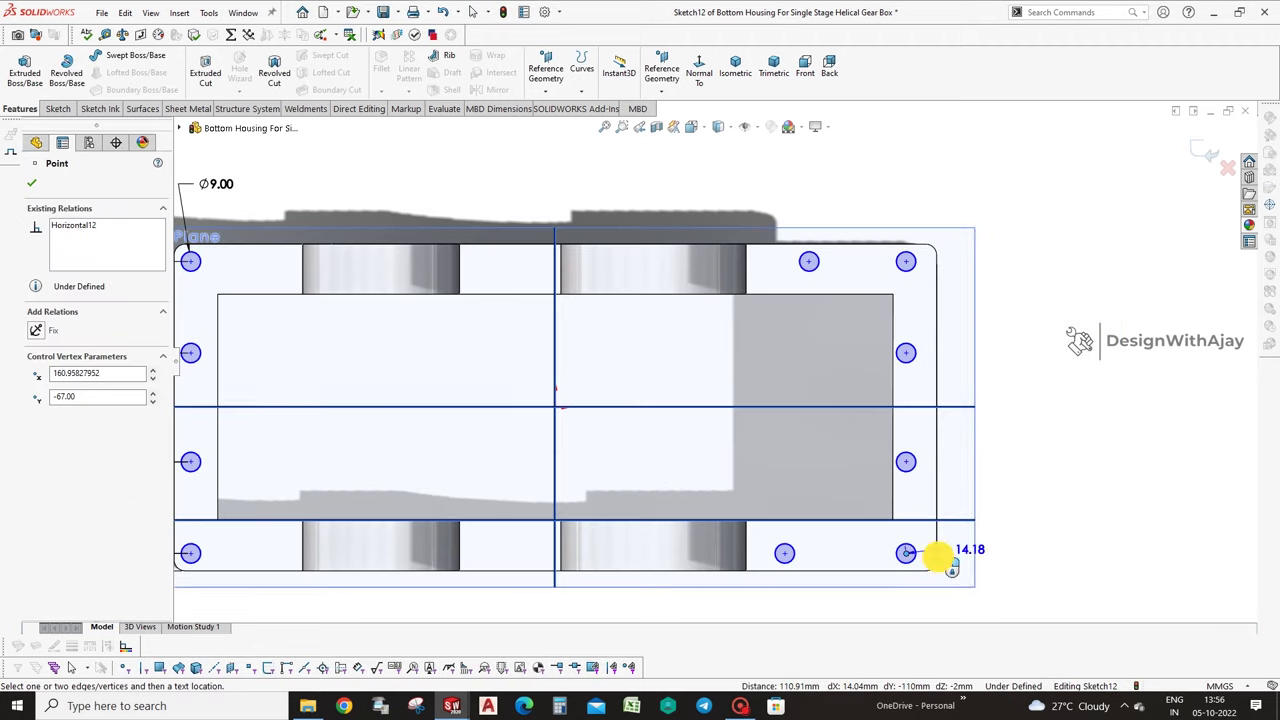
pyautogui.click(910, 628)
pyautogui.write('8')
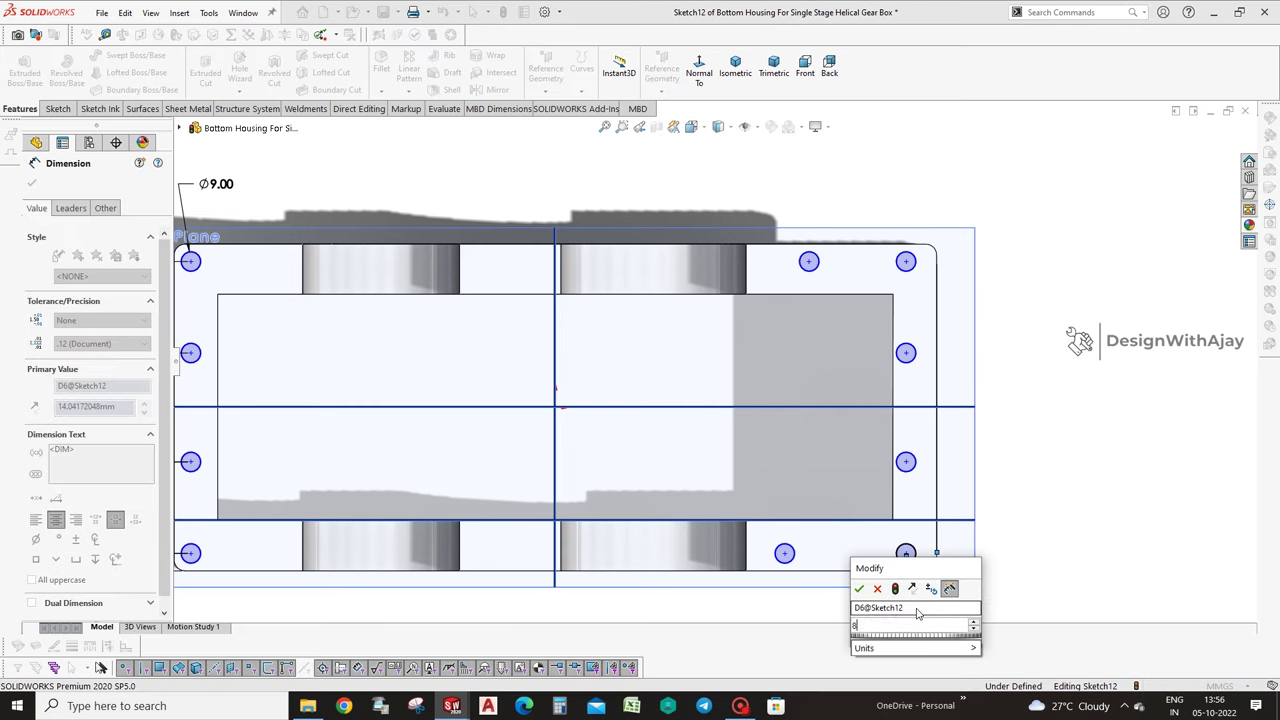
pyautogui.press('Return')
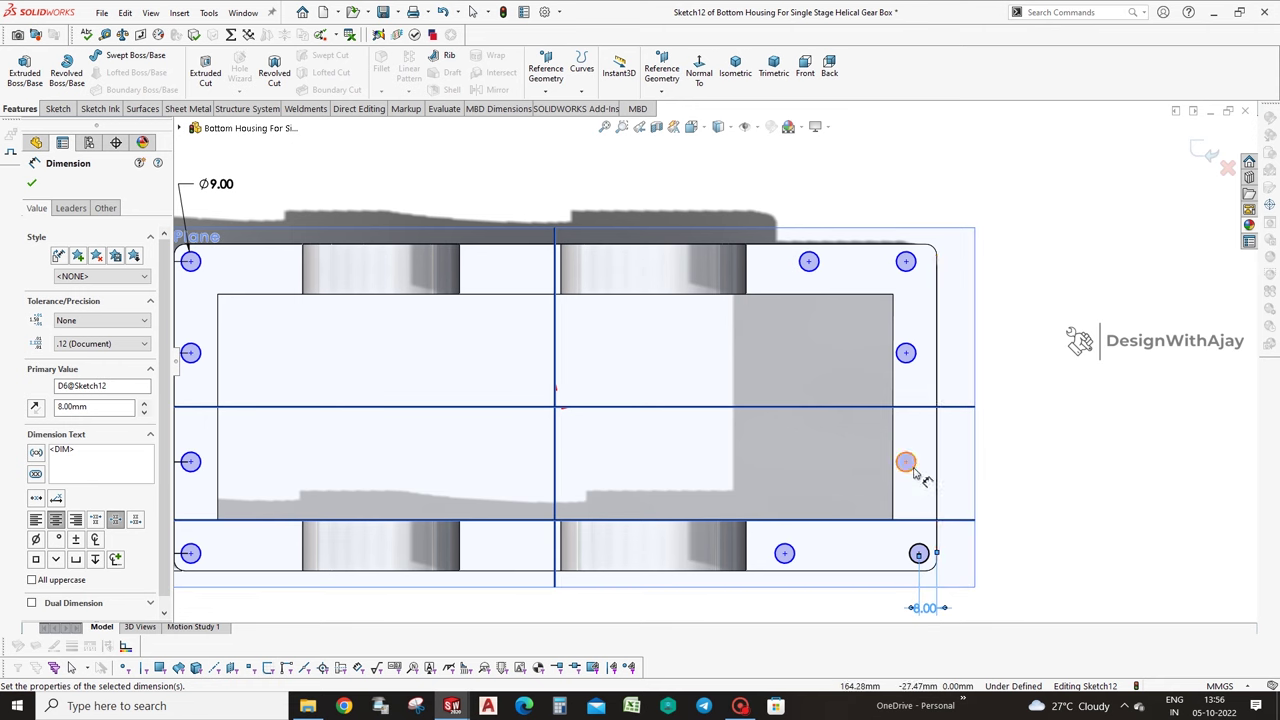
# Align the right-side hole centres vertically, plus a top-row and bottom-row pair.
pyautogui.click(906, 463)
pyautogui.keyDown('ctrl'); pyautogui.click(918, 554); pyautogui.keyUp('ctrl')
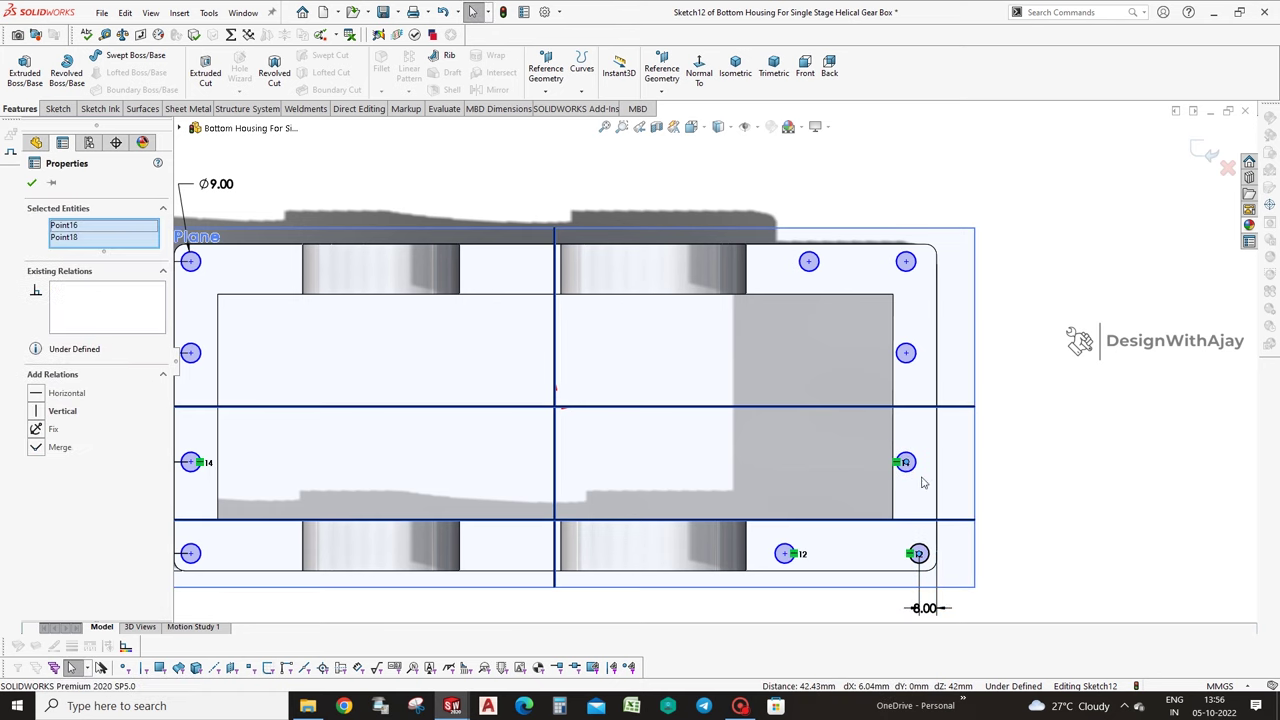
pyautogui.keyDown('ctrl'); pyautogui.click(905, 355); pyautogui.keyUp('ctrl')
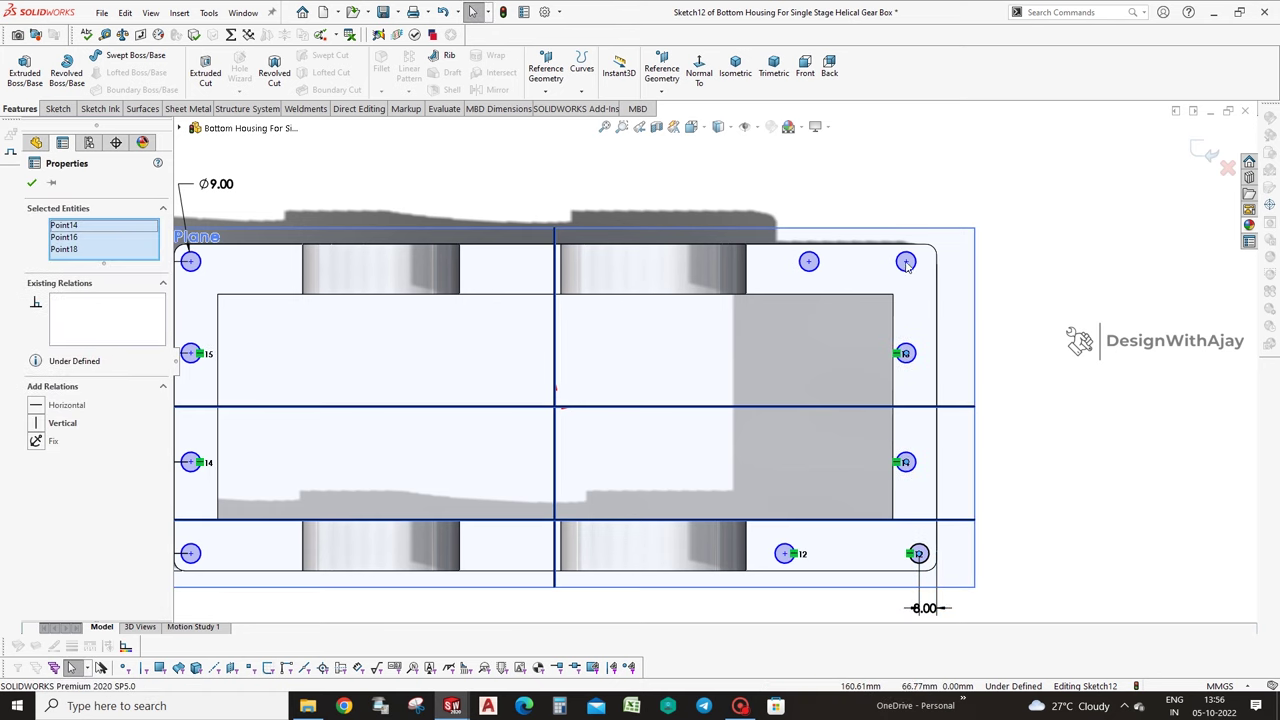
pyautogui.keyDown('ctrl'); pyautogui.click(905, 262); pyautogui.keyUp('ctrl')
pyautogui.click(55, 453)
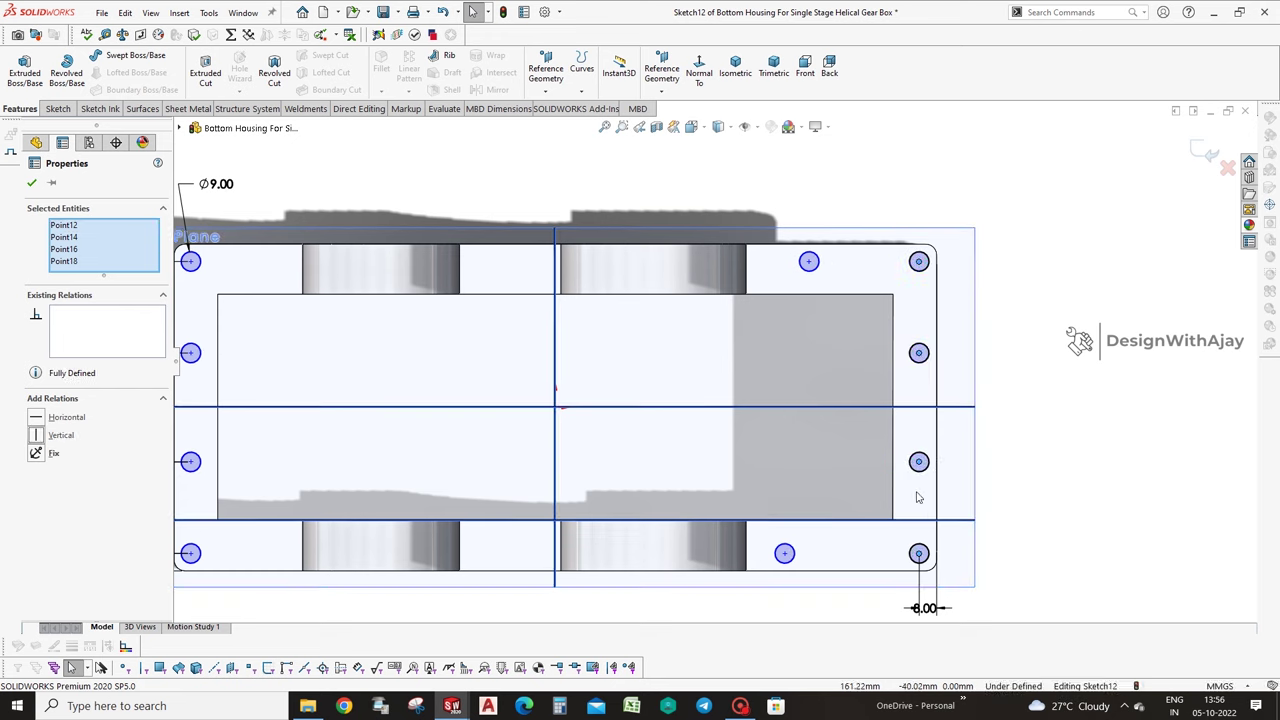
pyautogui.click(875, 280)
pyautogui.click(809, 262)
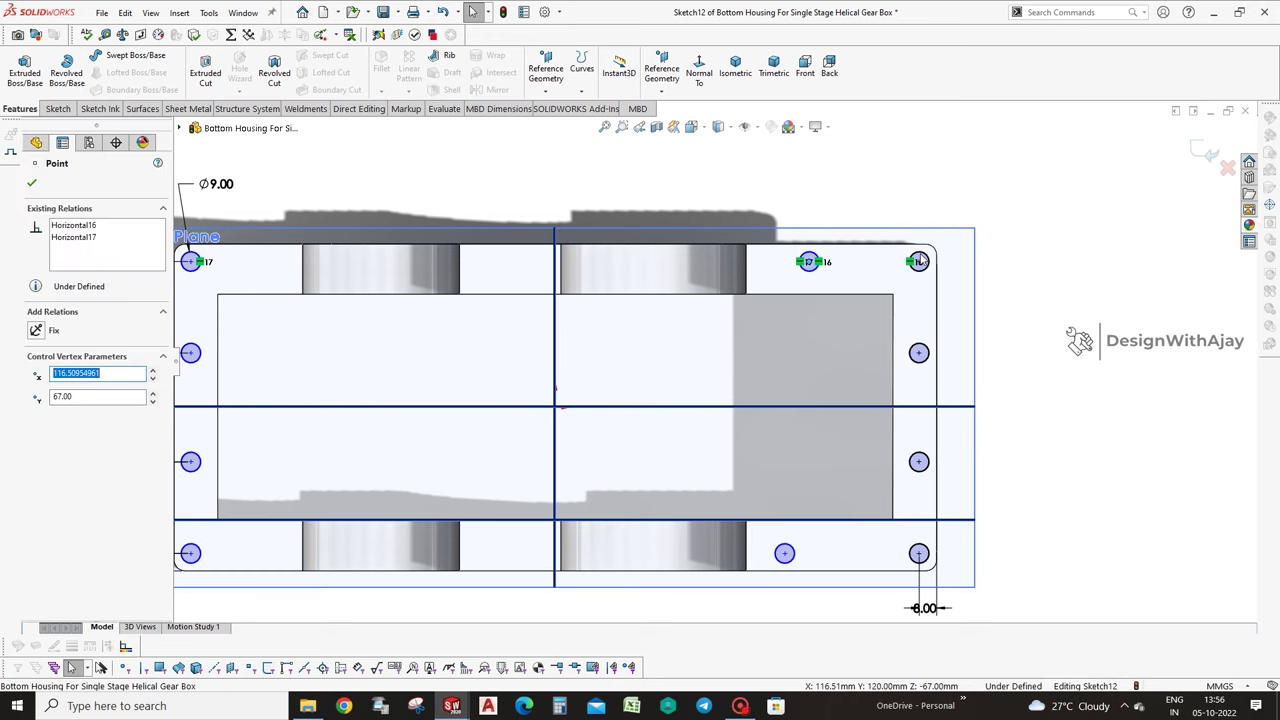
pyautogui.click(848, 581)
pyautogui.click(784, 553)
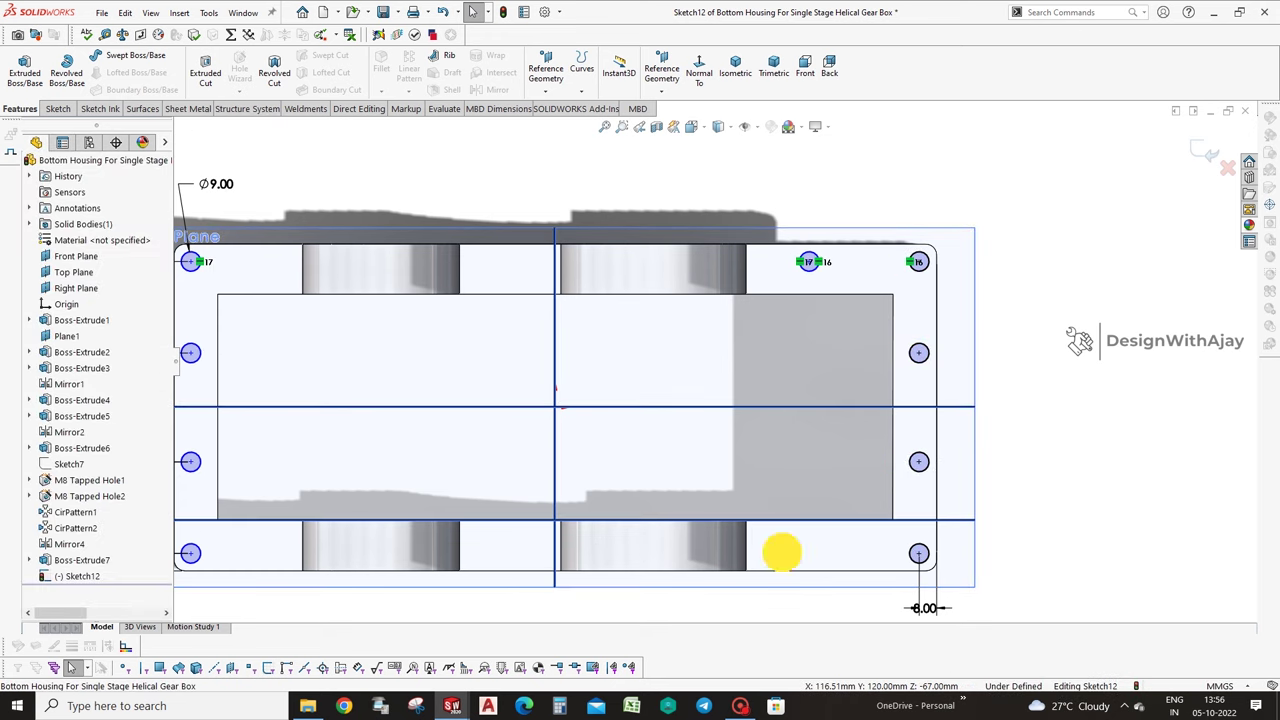
pyautogui.keyDown('ctrl'); pyautogui.click(809, 262); pyautogui.keyUp('ctrl')
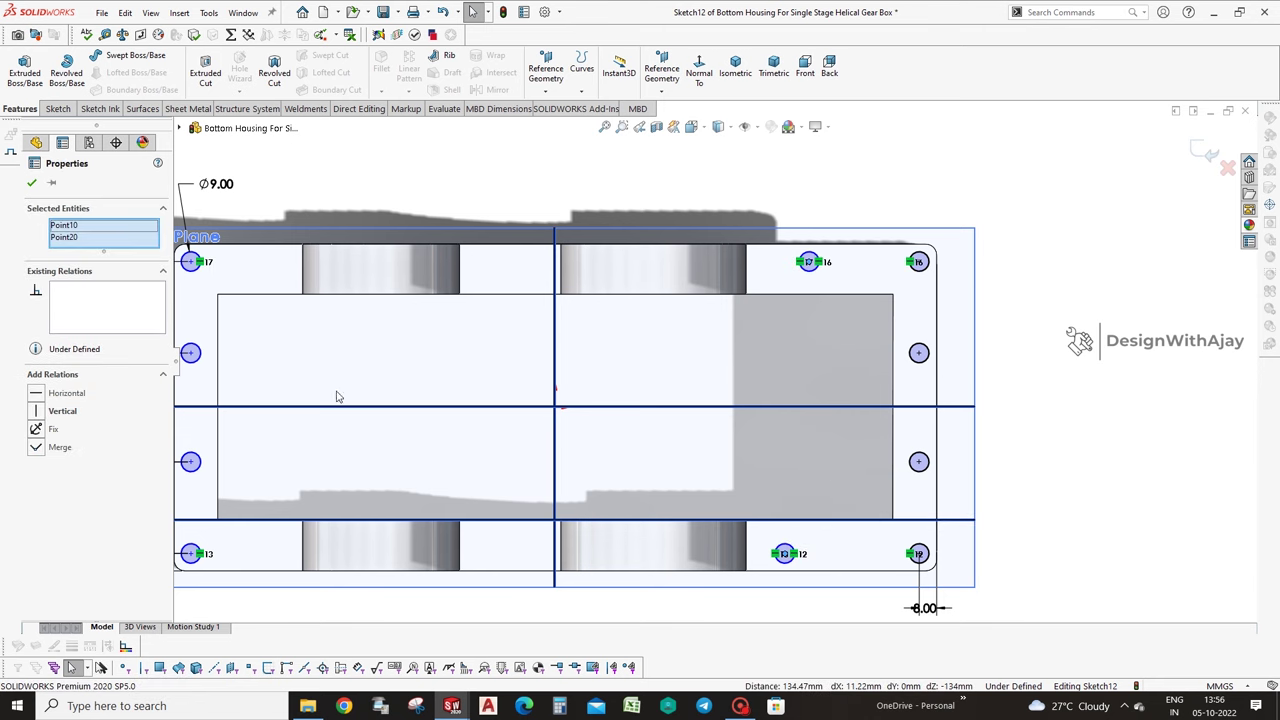
pyautogui.click(57, 411)
pyautogui.click(705, 593)
# Dimension the bottom-left hole centre 8 mm from the left edge.
pyautogui.scroll(2, 727, 612)
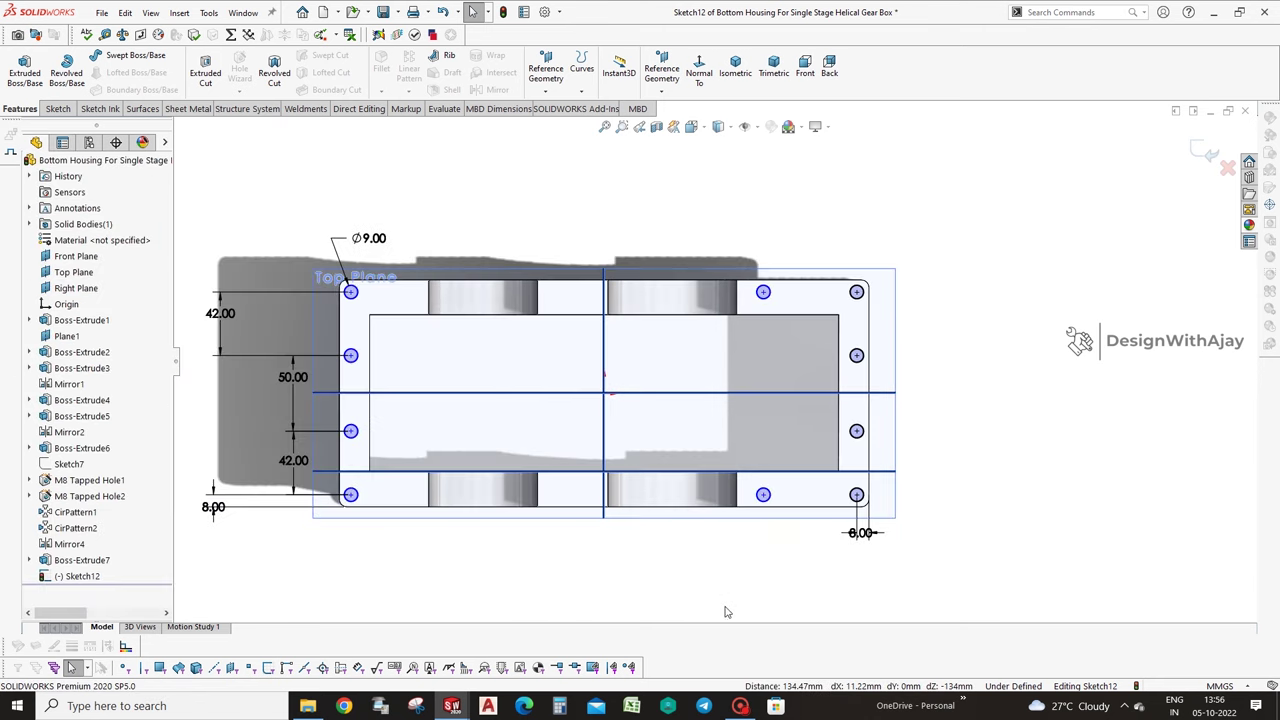
pyautogui.press('d')
pyautogui.click(350, 495)
pyautogui.click(339, 480)
pyautogui.click(300, 585)
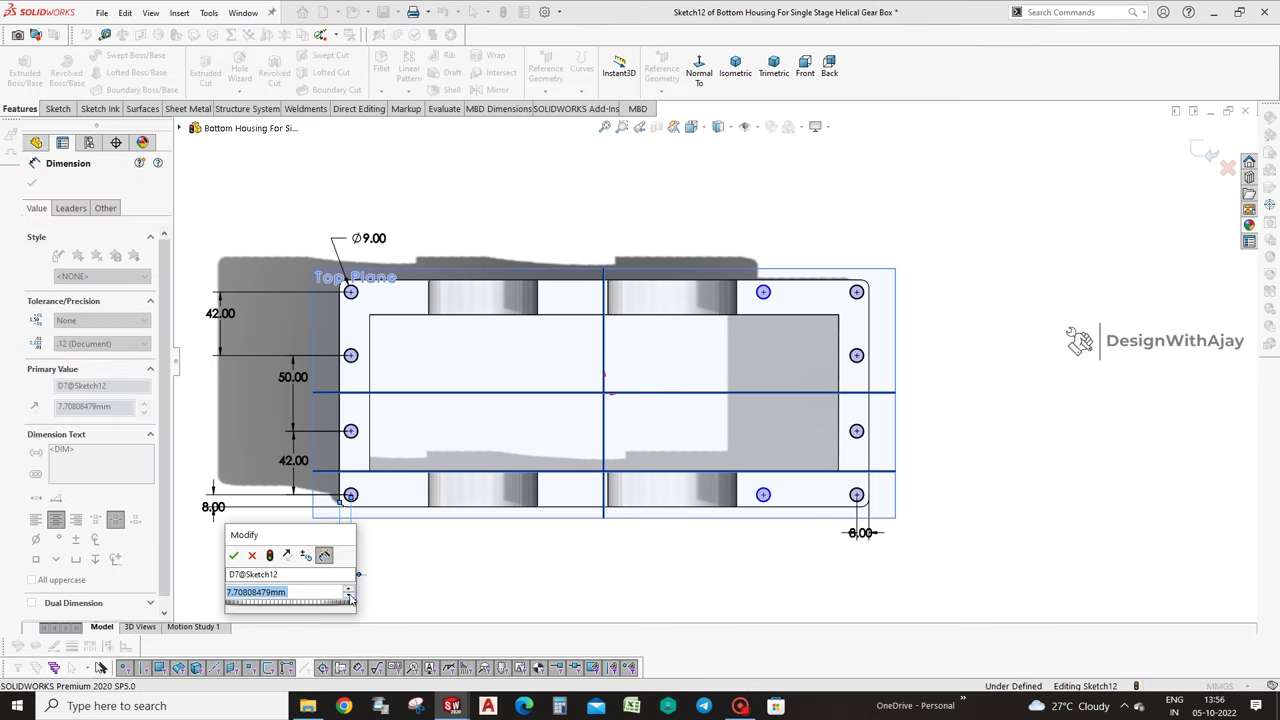
pyautogui.write('8')
pyautogui.press('Return')
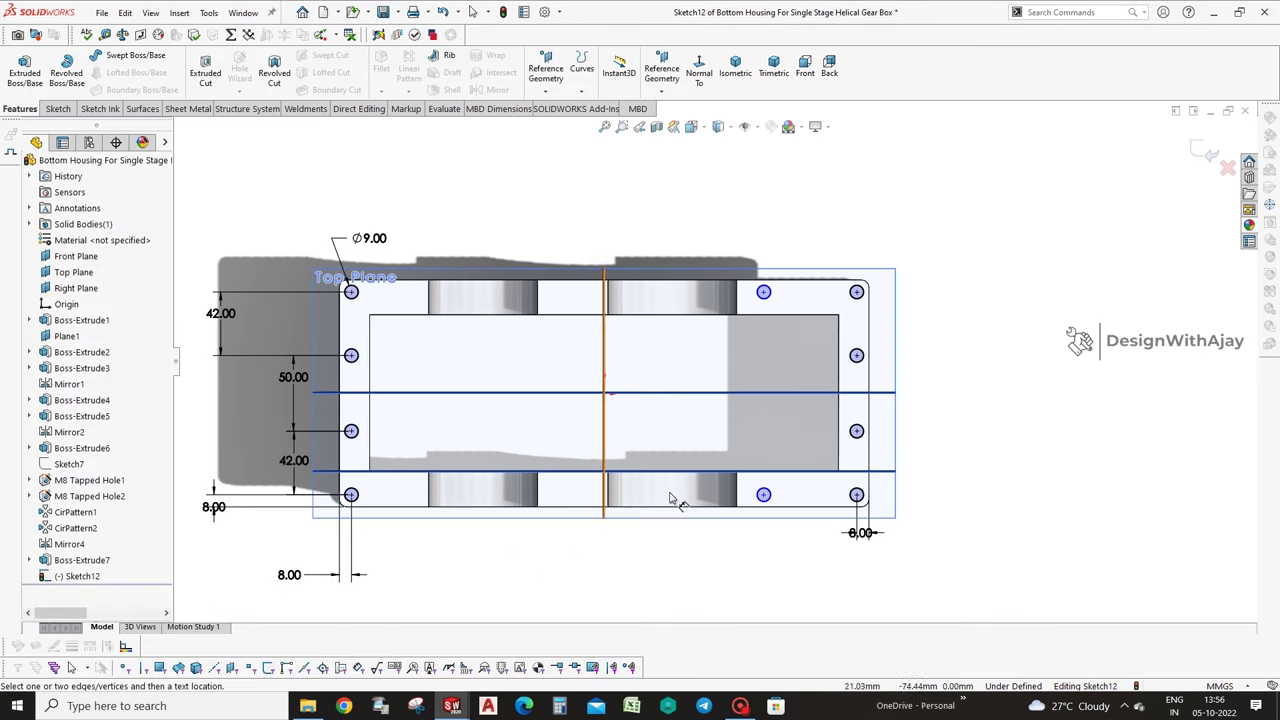
# Space the two lower-right holes 35 mm apart, fully defining the sketch.
pyautogui.click(763, 495)
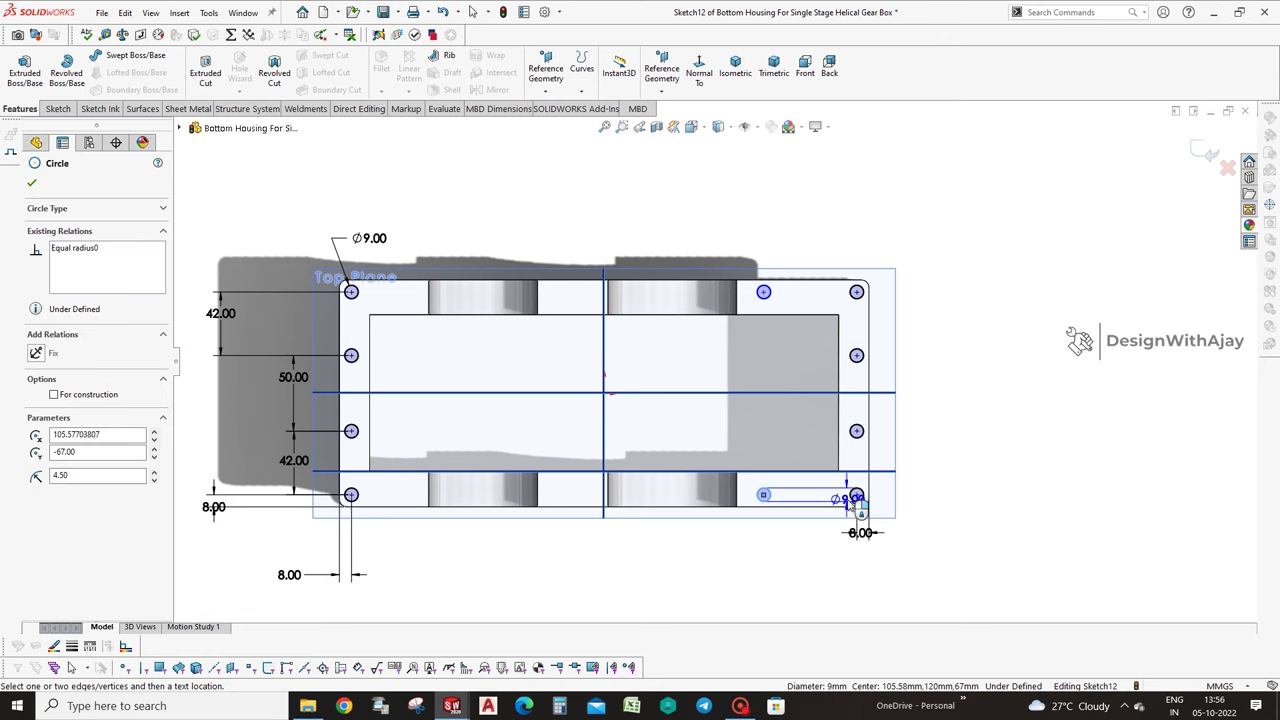
pyautogui.click(856, 495)
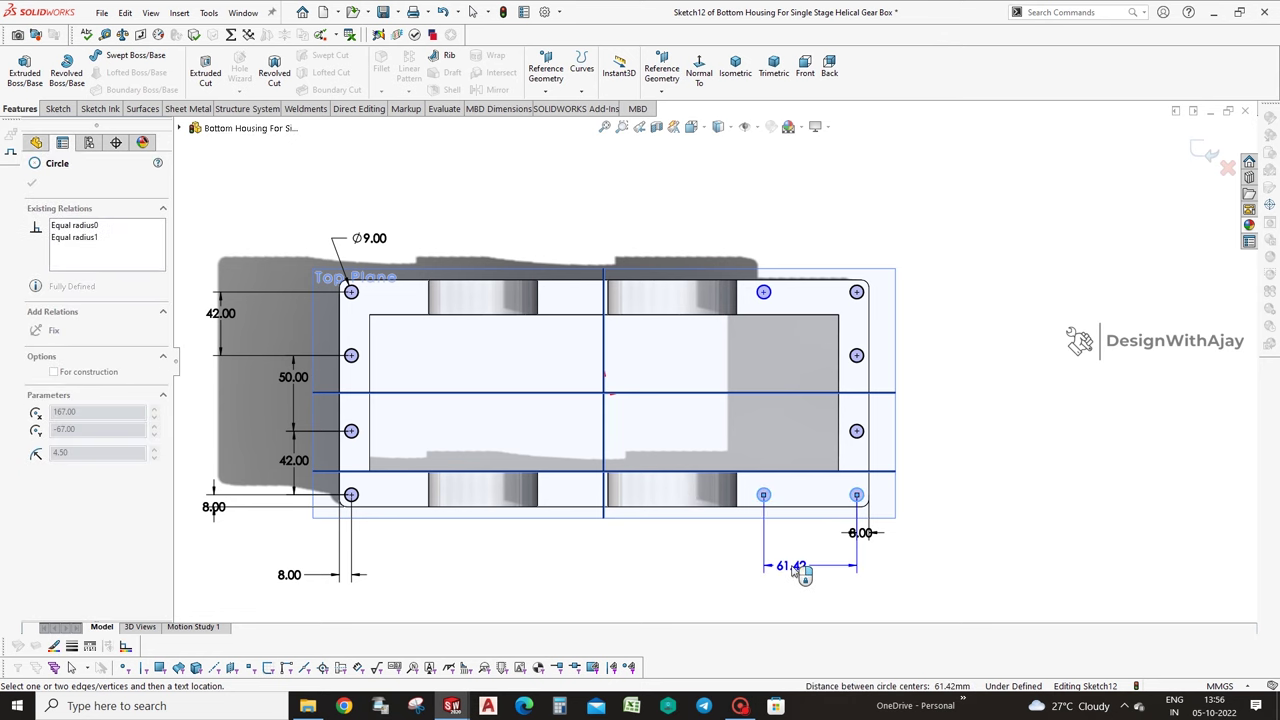
pyautogui.click(790, 571)
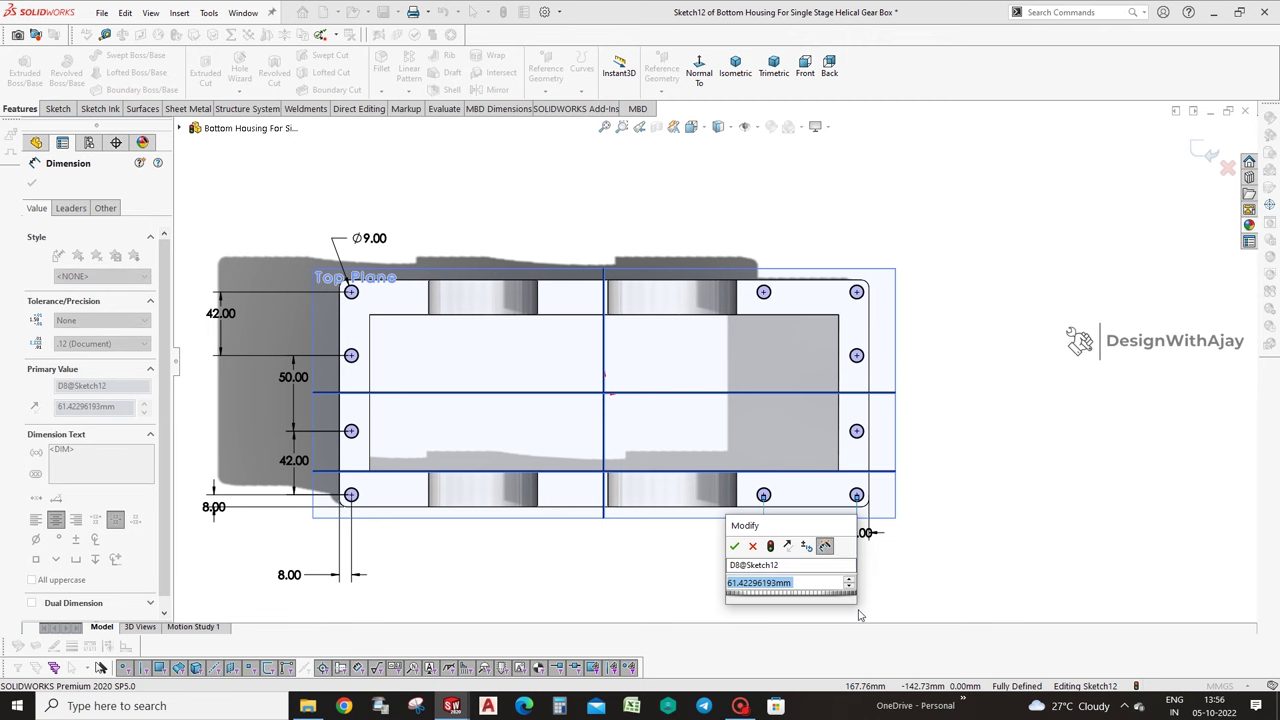
pyautogui.write('35')
pyautogui.press('Return')
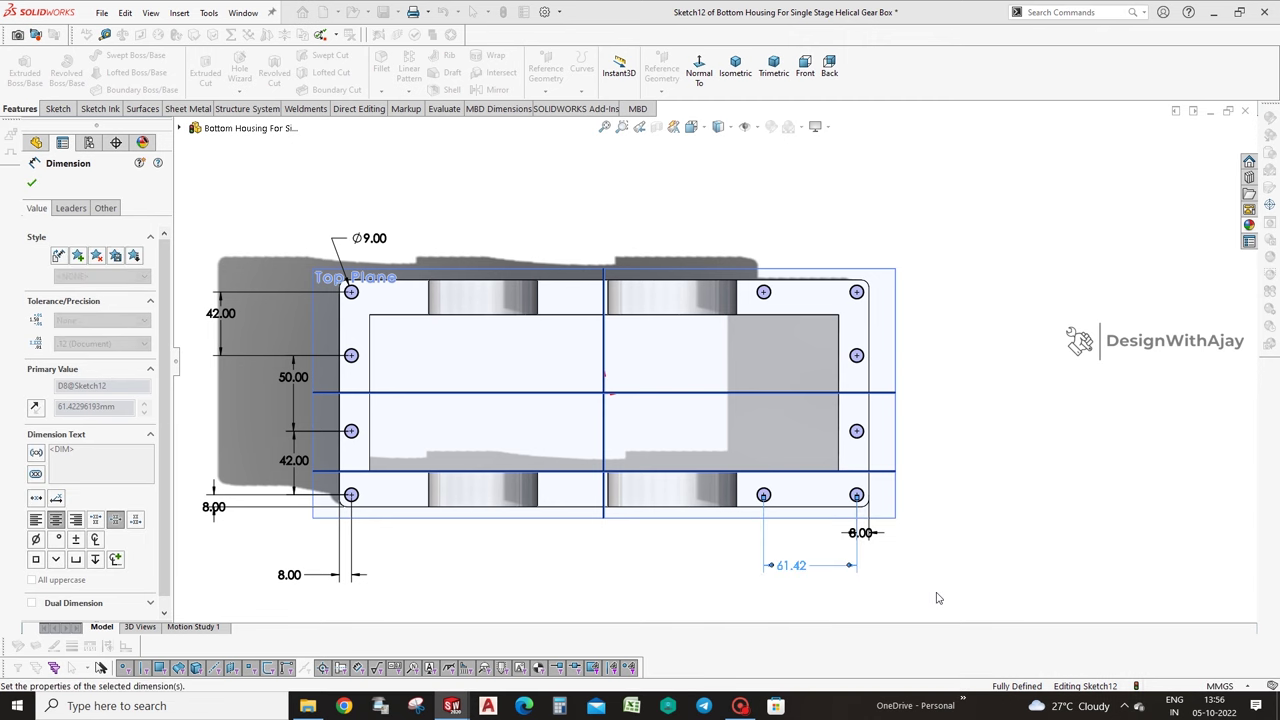
pyautogui.click(945, 582)
pyautogui.moveTo(903, 573)
pyautogui.mouseDown(button='middle')
pyautogui.moveTo(932, 443)
pyautogui.moveTo(1020, 523)
pyautogui.moveTo(994, 480)
pyautogui.moveTo(998, 497)
pyautogui.mouseUp(button='middle')
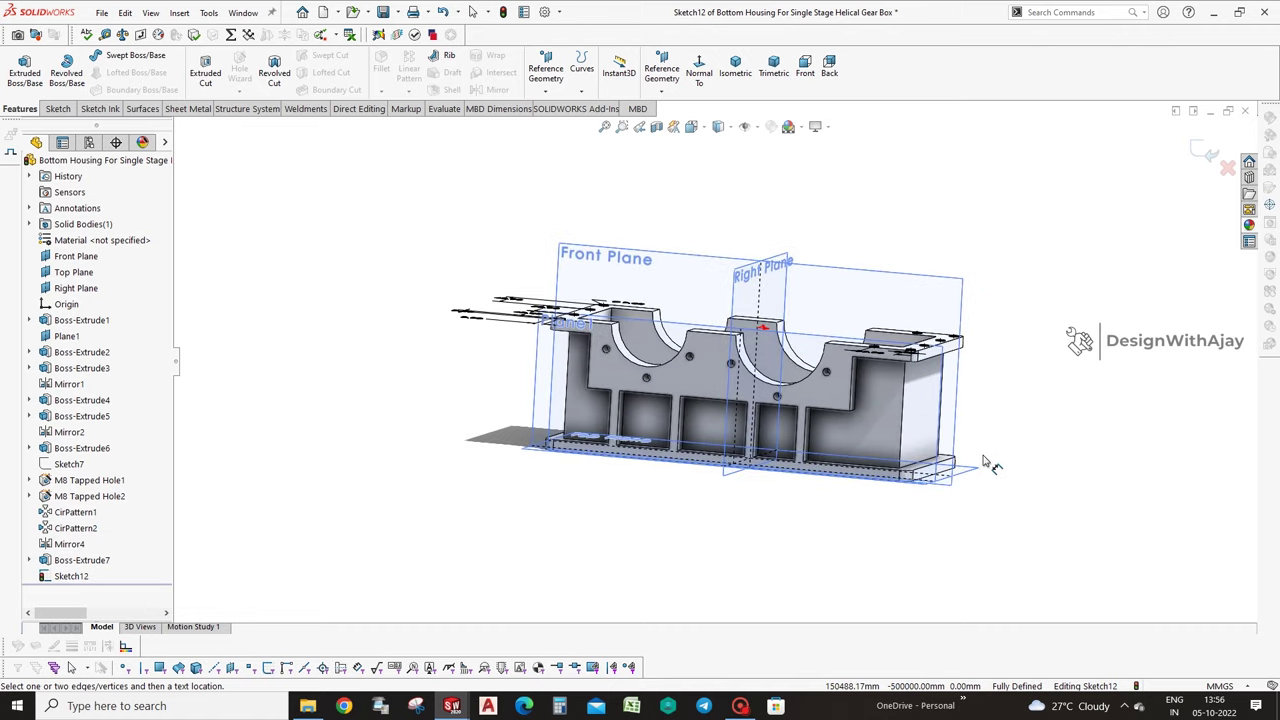
pyautogui.scroll(-2, 993, 466)
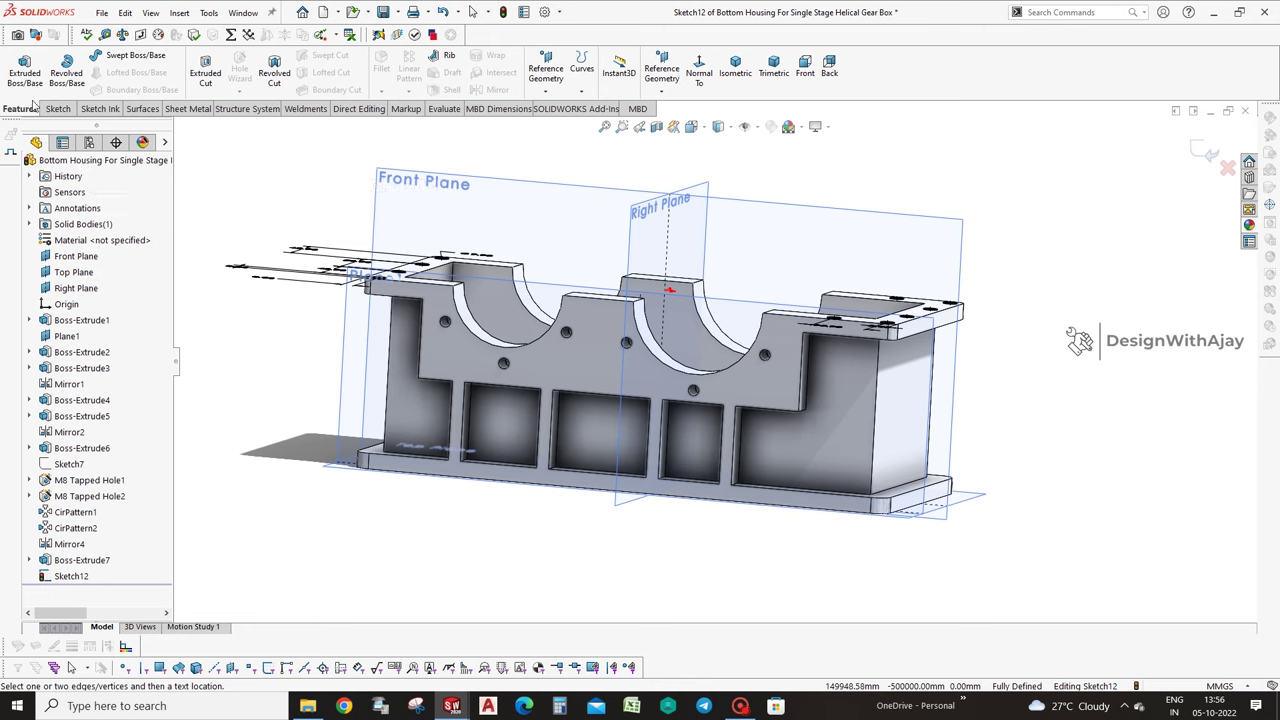
# Extrude-cut the ten Sketch12 circles 8 mm blind as Cut-Extrude1 bolt holes.
pyautogui.click(205, 72)
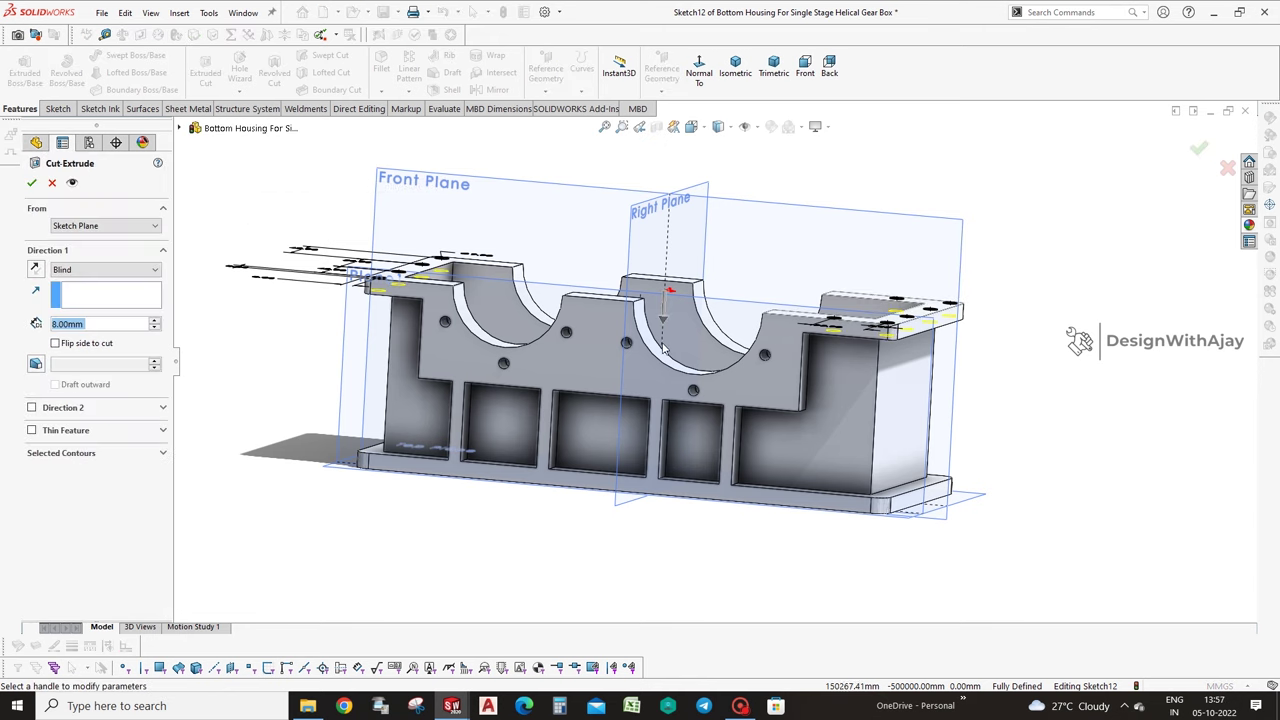
pyautogui.click(1199, 148)
pyautogui.moveTo(1006, 347)
pyautogui.mouseDown(button='middle')
pyautogui.moveTo(1006, 191)
pyautogui.moveTo(1041, 404)
pyautogui.mouseUp(button='middle')
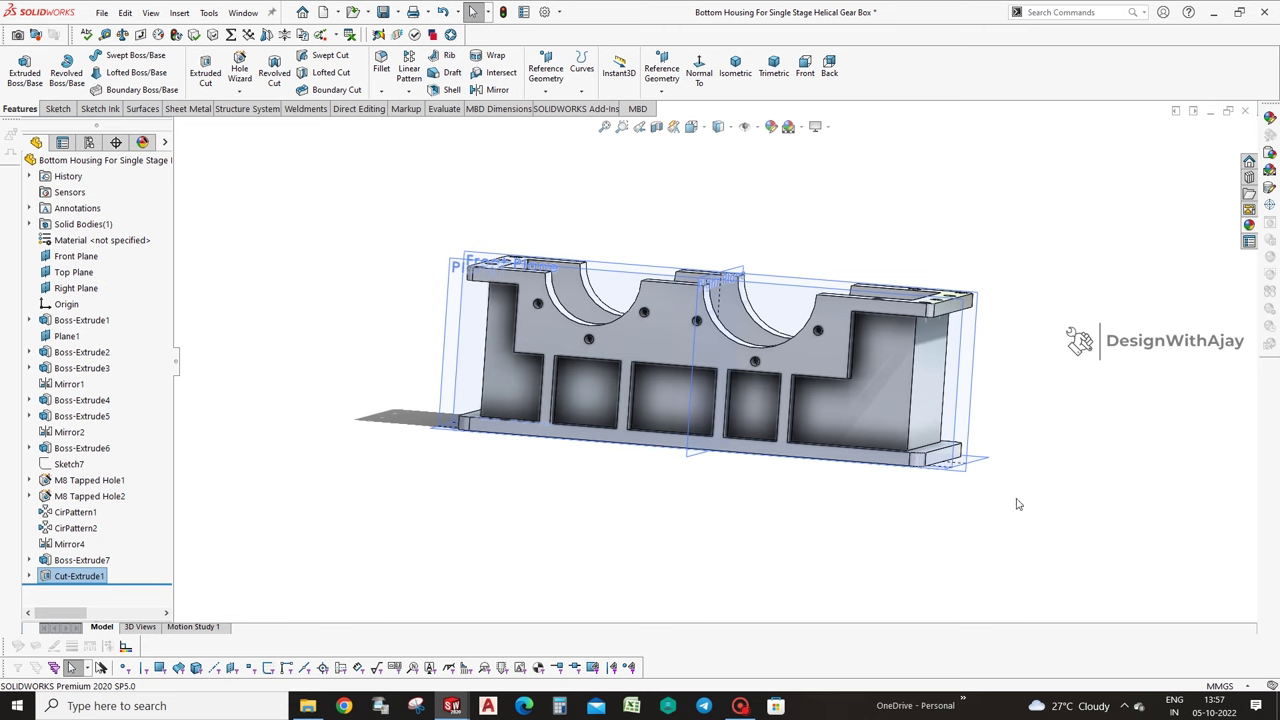
pyautogui.click(913, 423)
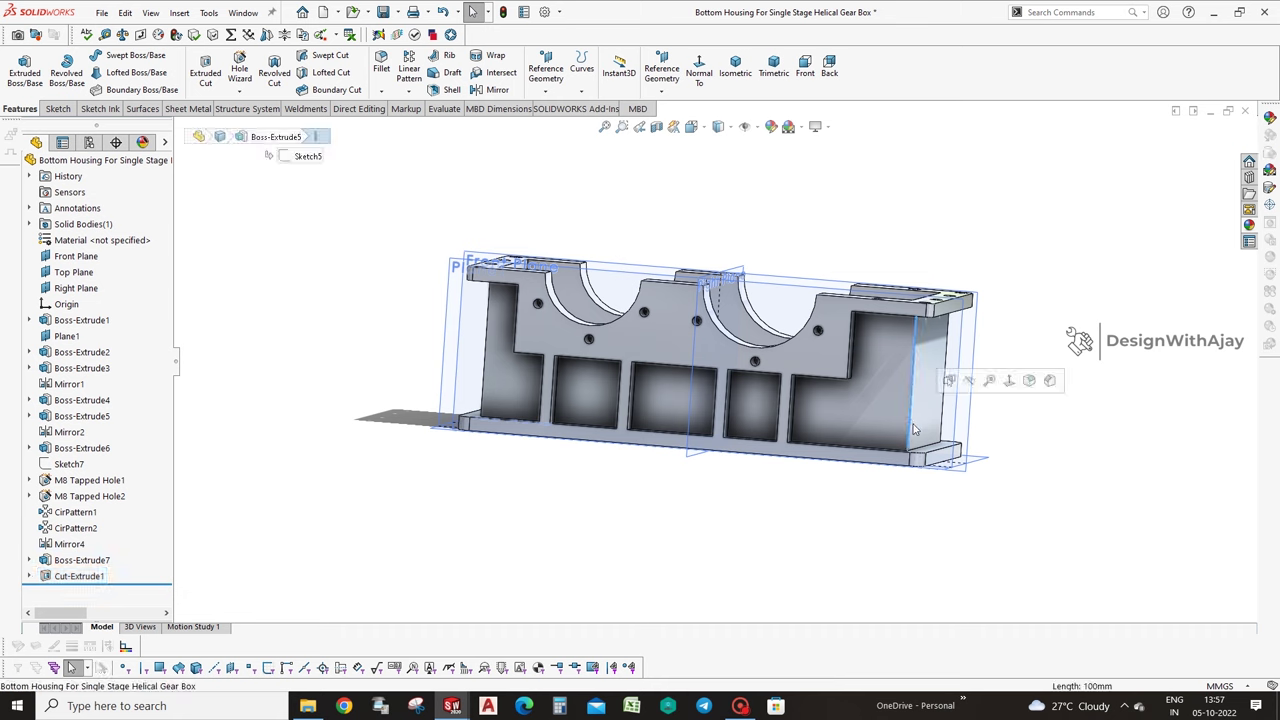
# Start a fillet on the selected edge and set its radius to 3 mm instead of 35.
pyautogui.click(381, 68)
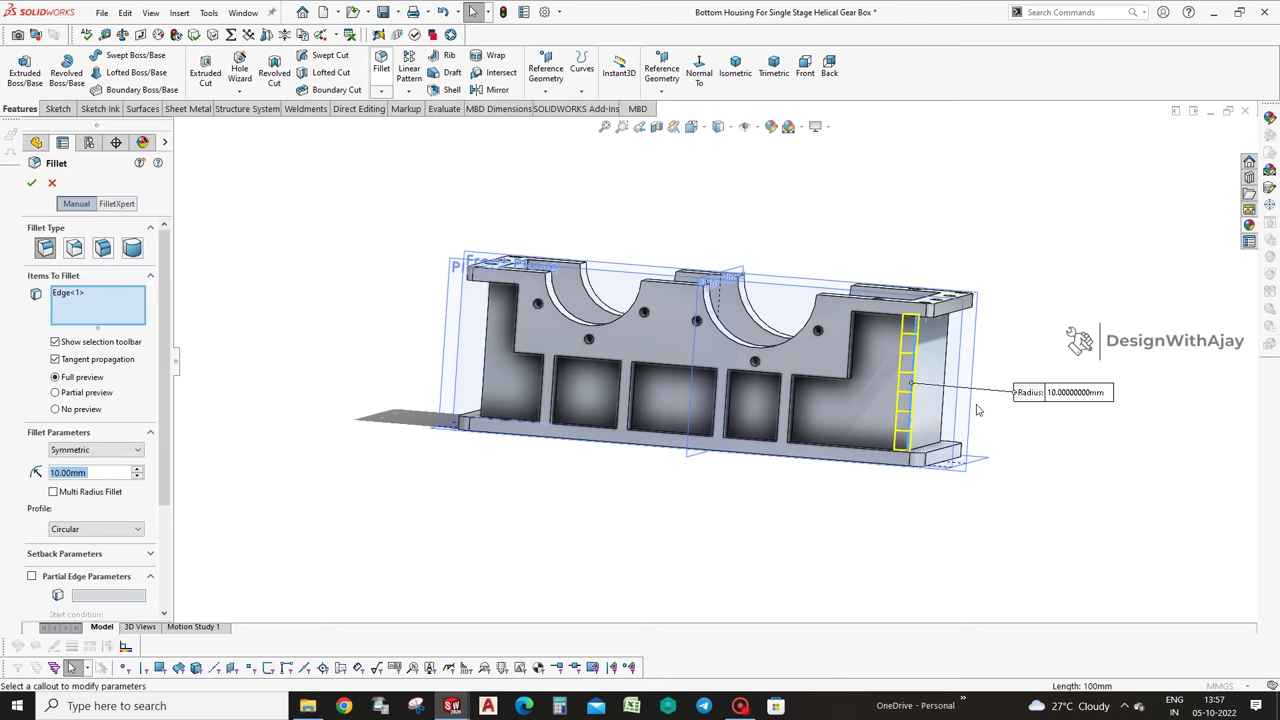
pyautogui.moveTo(900, 330); pyautogui.dragTo(943, 441, button='middle')
pyautogui.moveTo(90, 472); pyautogui.dragTo(6, 474)
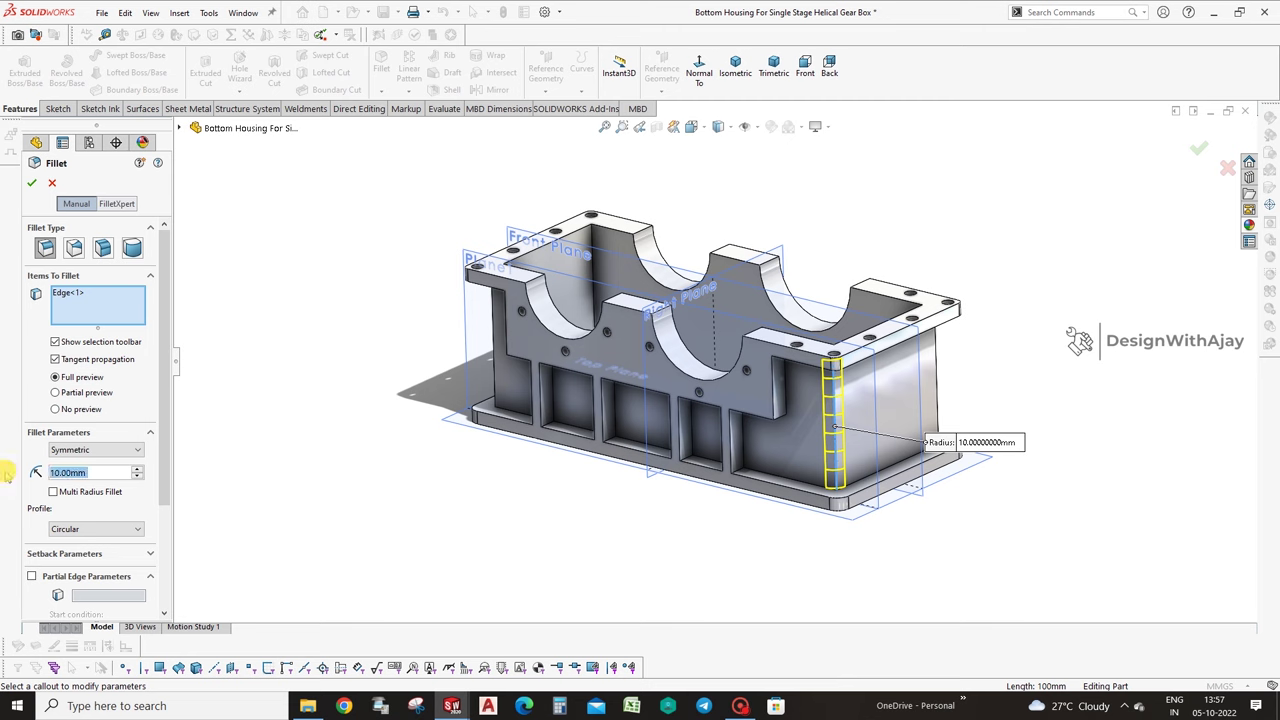
pyautogui.write('35')
pyautogui.press('Return')
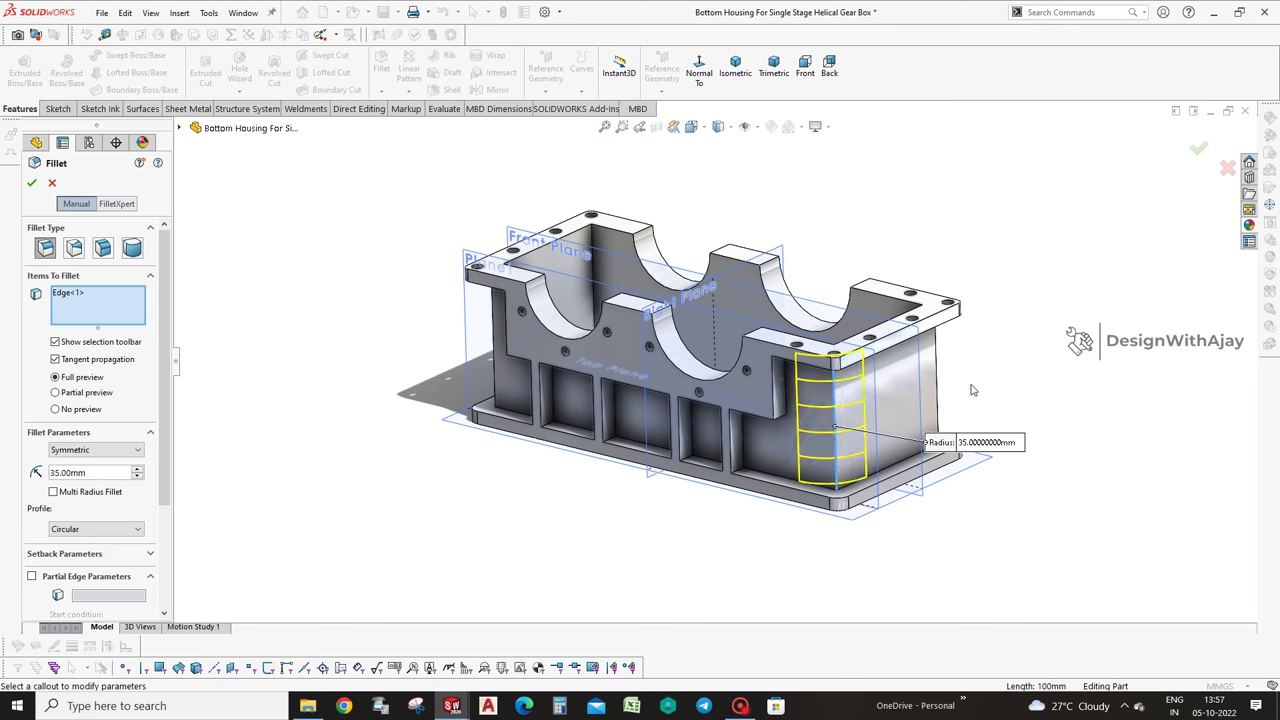
pyautogui.moveTo(95, 472); pyautogui.dragTo(8, 468)
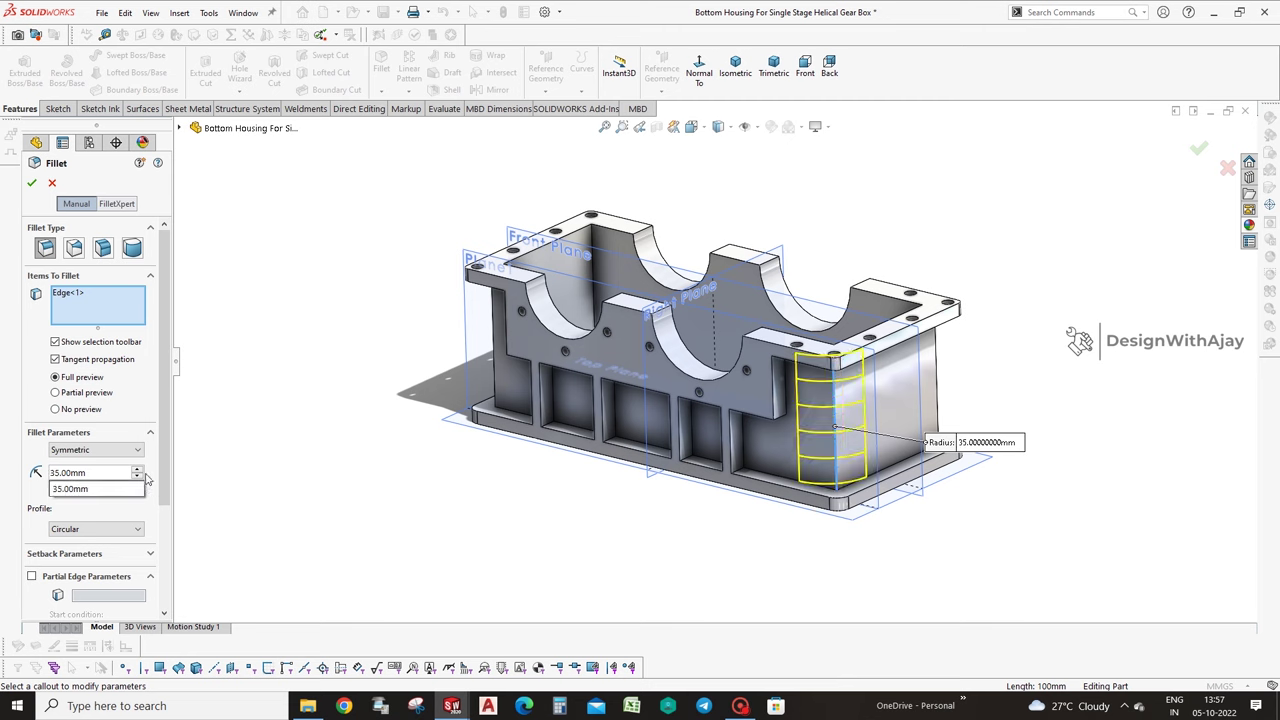
pyautogui.write('3')
pyautogui.press('Return')
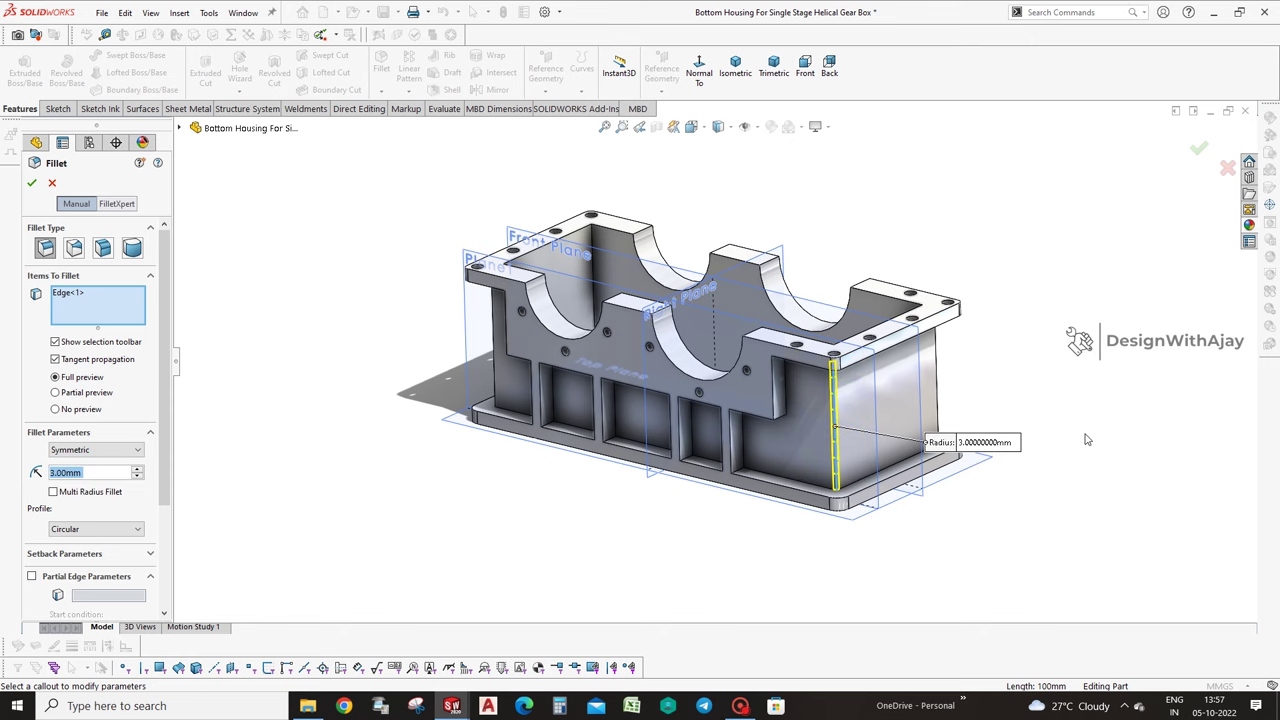
# Add the other vertical outer edges and confirm the 3 mm fillet on four edges.
pyautogui.click(937, 396)
pyautogui.moveTo(485, 440)
pyautogui.mouseDown(button='middle')
pyautogui.moveTo(512, 384)
pyautogui.moveTo(512, 338)
pyautogui.mouseUp(button='middle')
pyautogui.click(511, 330)
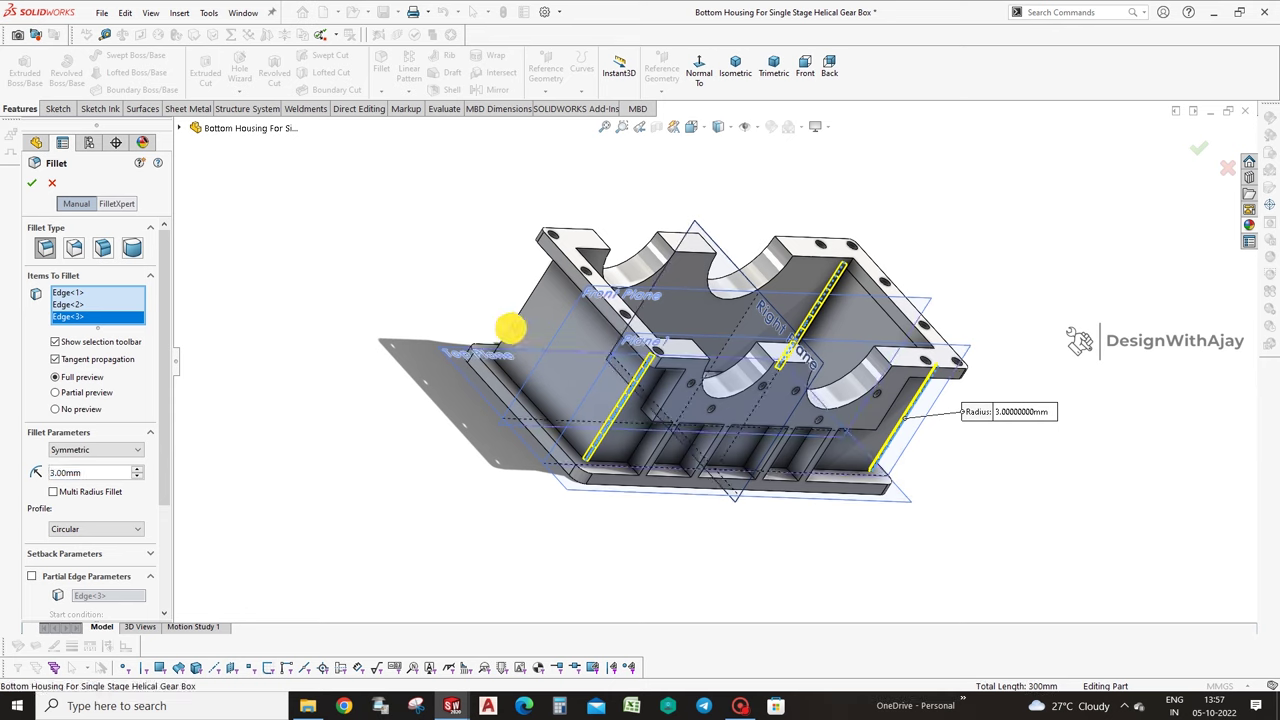
pyautogui.moveTo(683, 510); pyautogui.dragTo(628, 514, button='middle')
pyautogui.click(1198, 148)
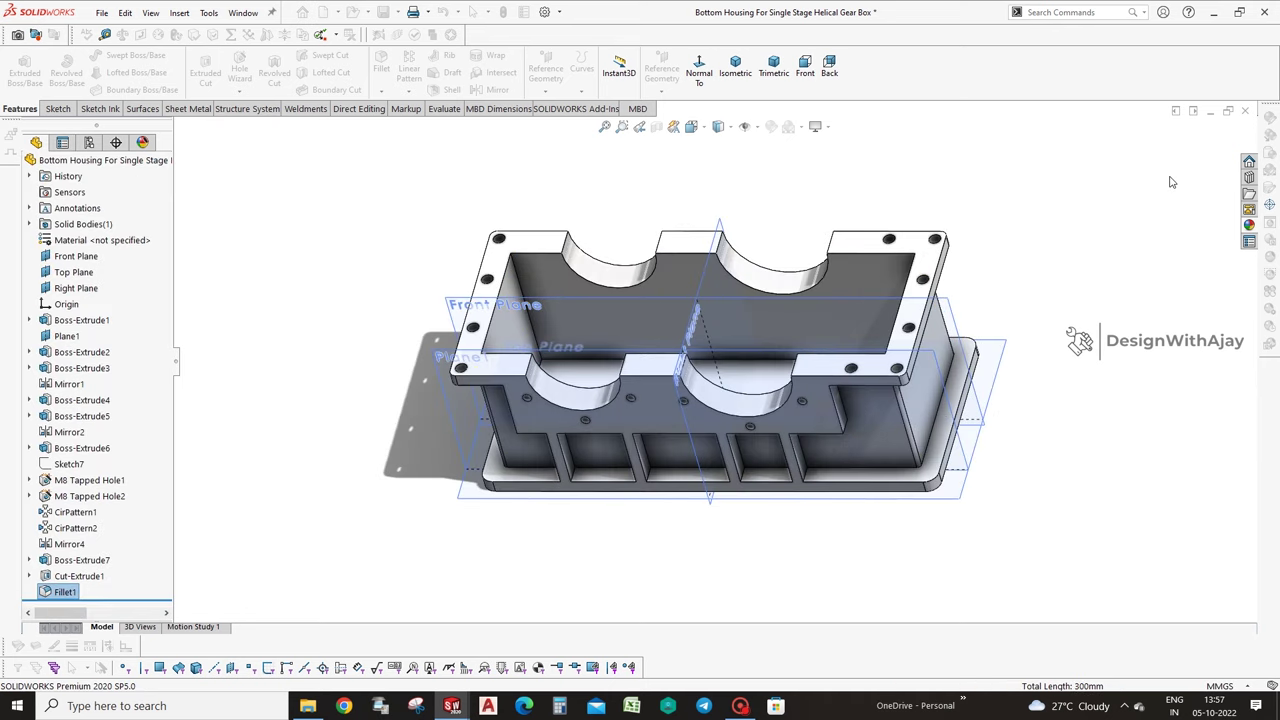
# Orbit to a frontal view, clear the selection and minimize the housing window.
pyautogui.moveTo(1169, 183); pyautogui.dragTo(1080, 292, button='middle')
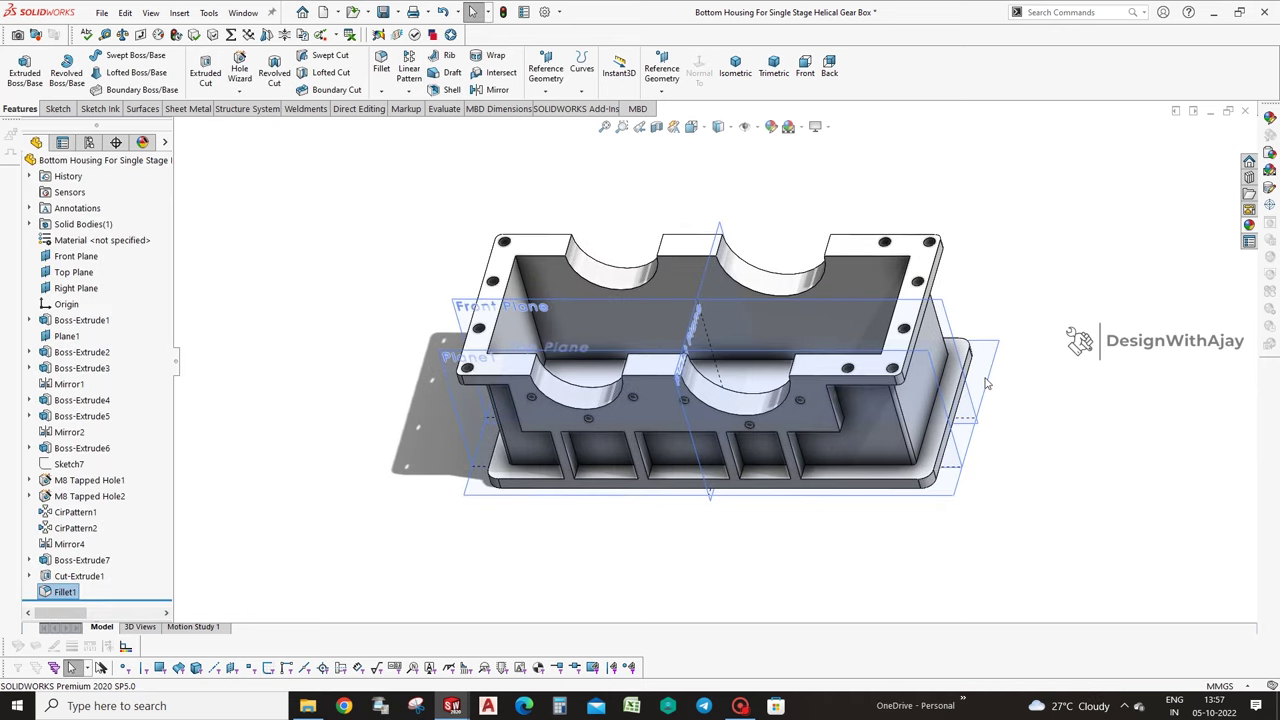
pyautogui.moveTo(987, 383); pyautogui.dragTo(1013, 432, button='middle')
pyautogui.click(1020, 398)
pyautogui.click(1211, 112)
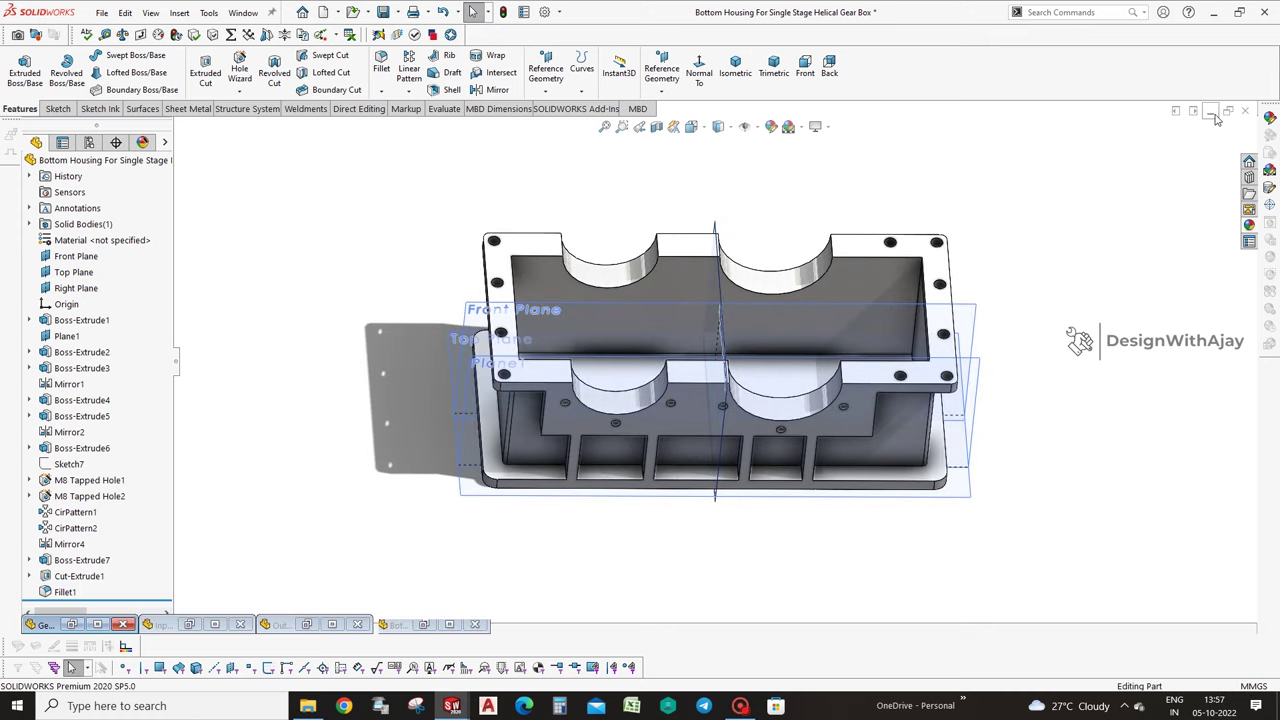
# Create a new blank part and make its reference planes visible.
pyautogui.click(104, 15)
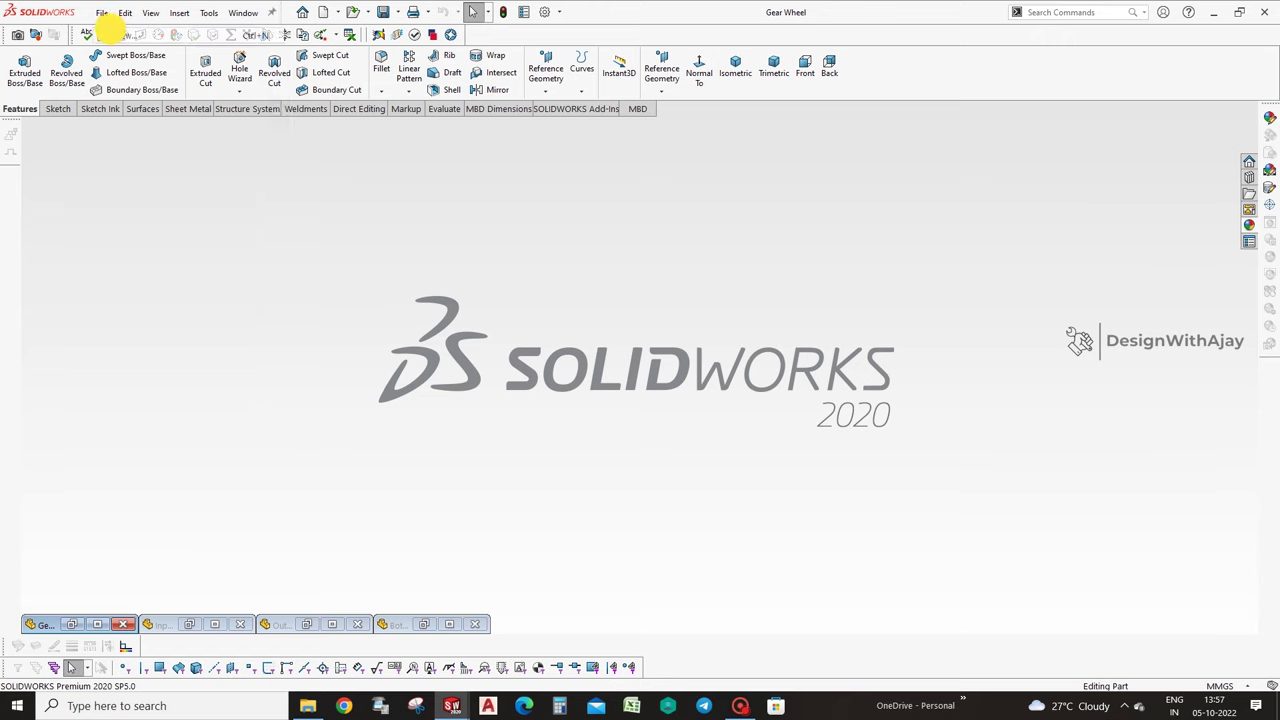
pyautogui.click(122, 38)
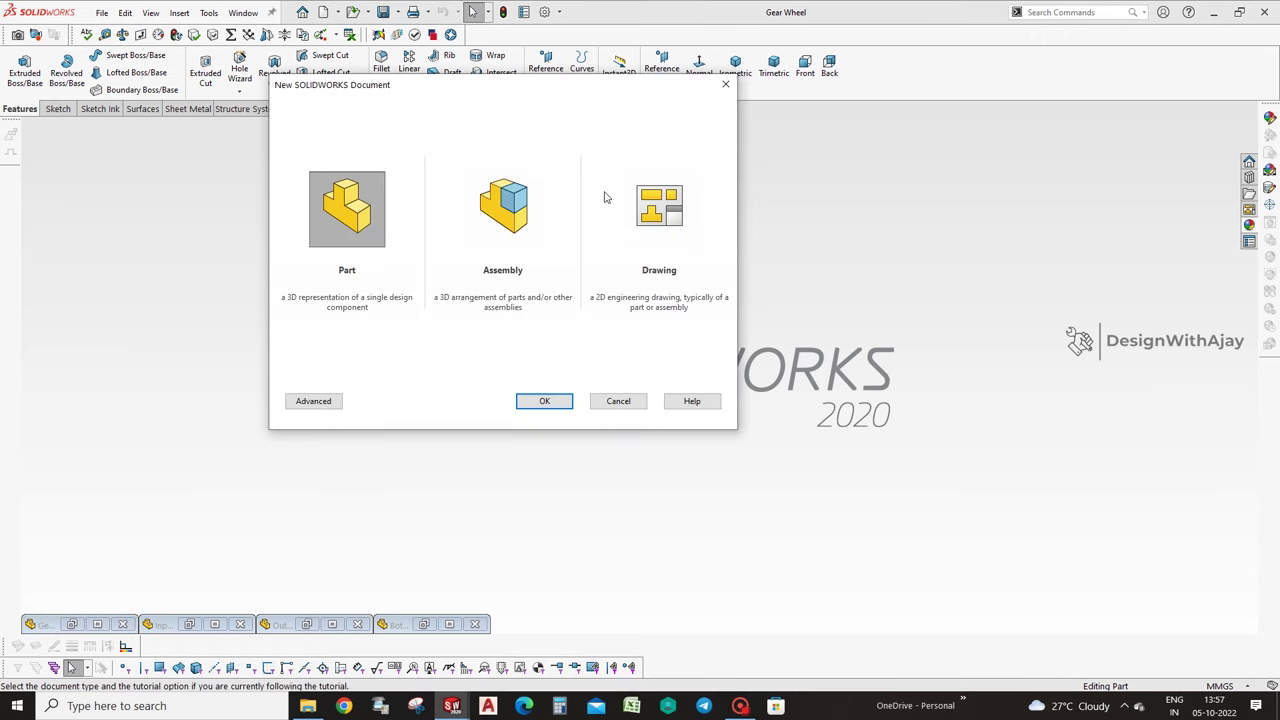
pyautogui.doubleClick(378, 234)
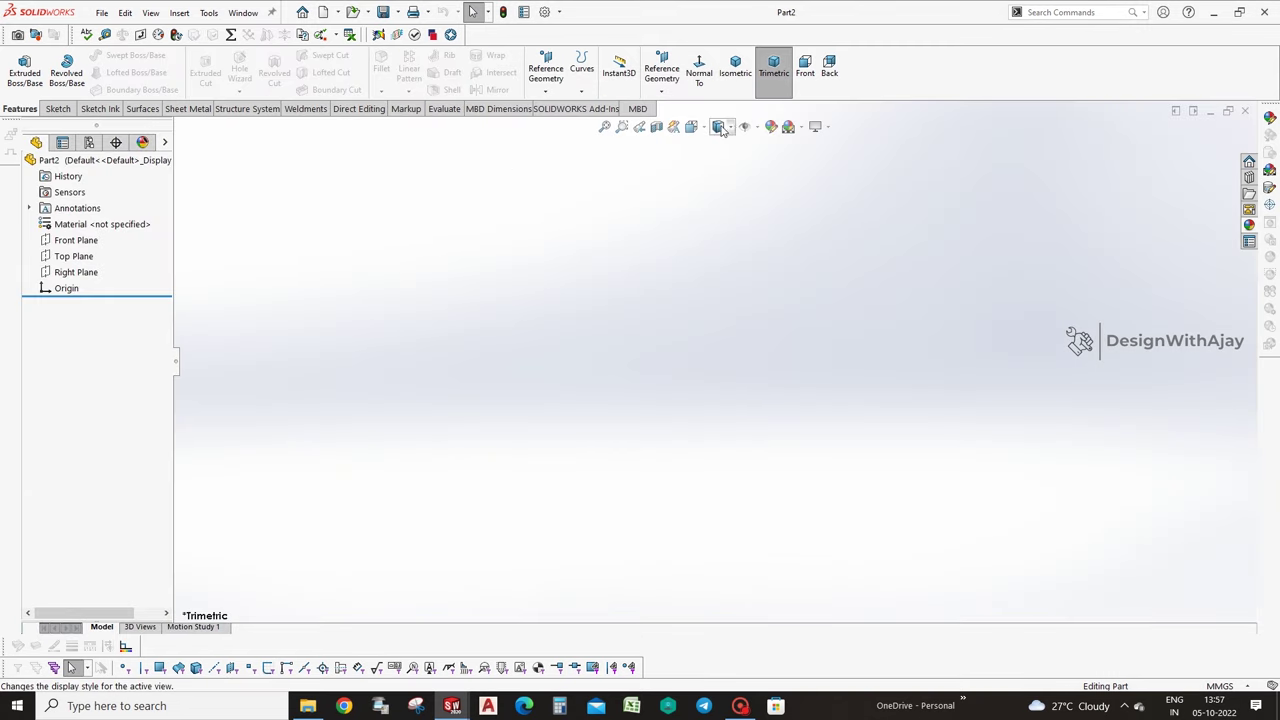
pyautogui.click(757, 128)
pyautogui.click(765, 147)
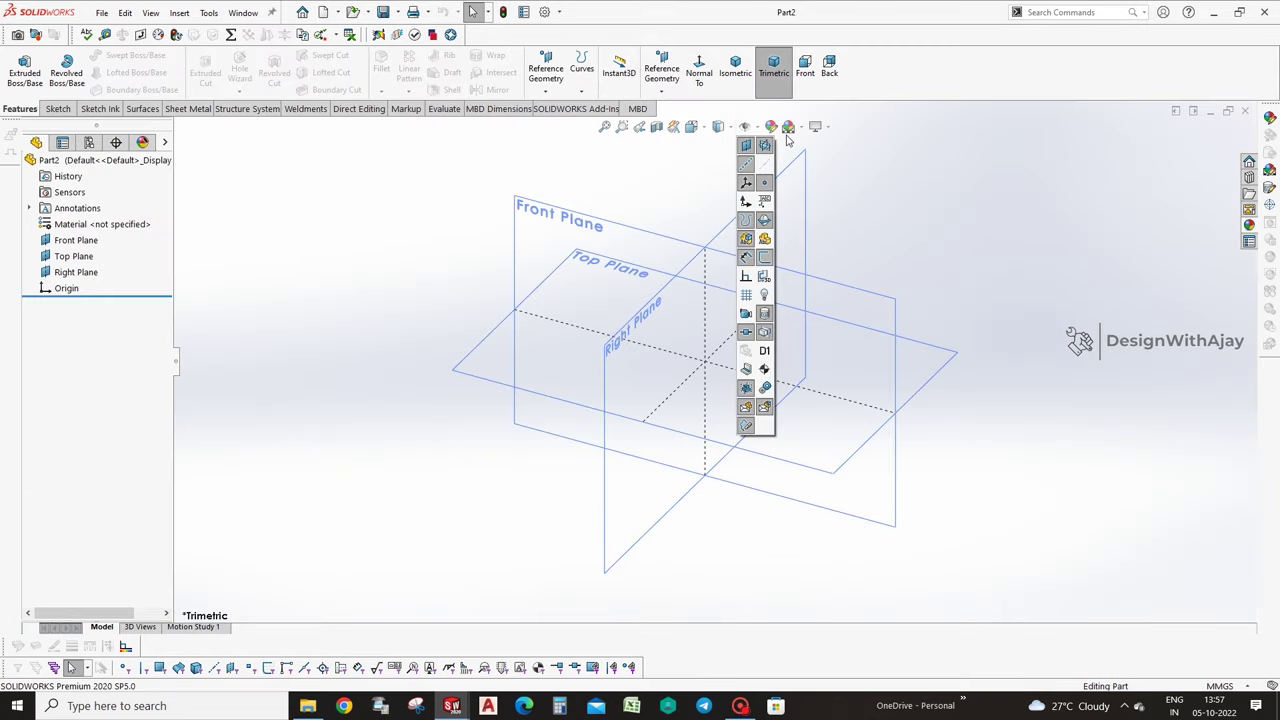
pyautogui.click(794, 126)
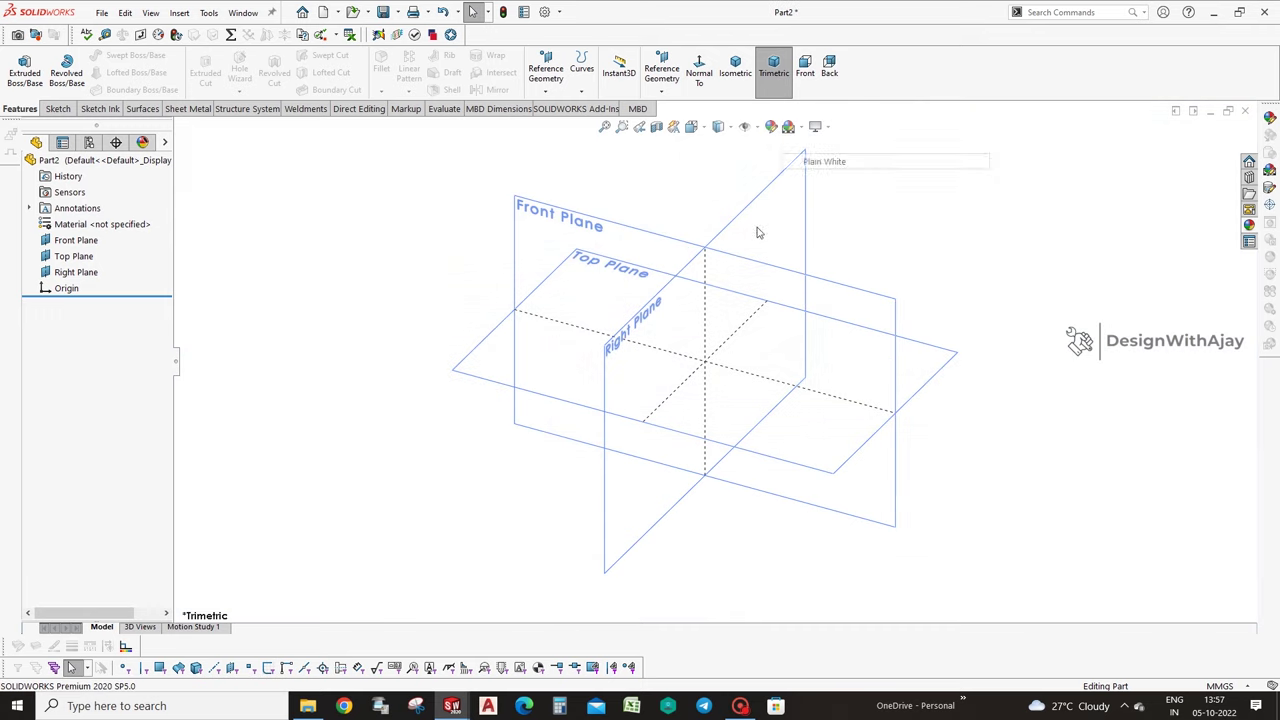
# Start a new sketch on the Top Plane.
pyautogui.click(513, 358)
pyautogui.click(460, 362)
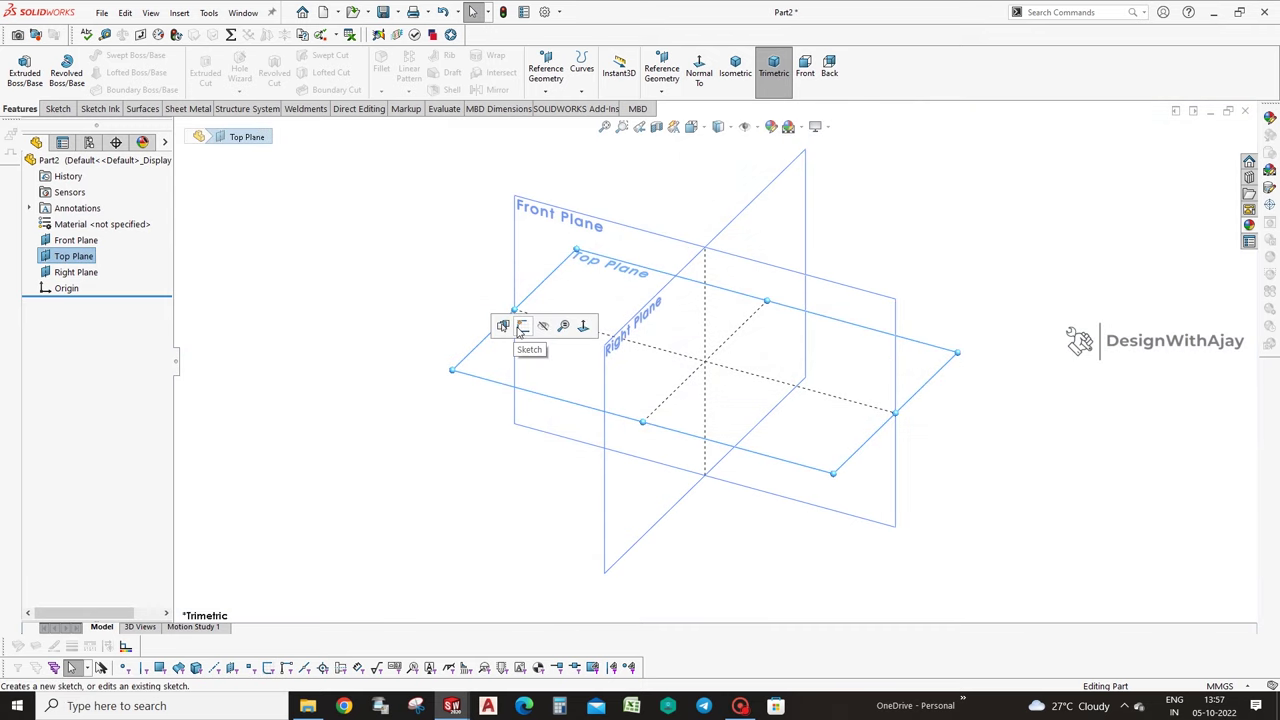
pyautogui.click(521, 328)
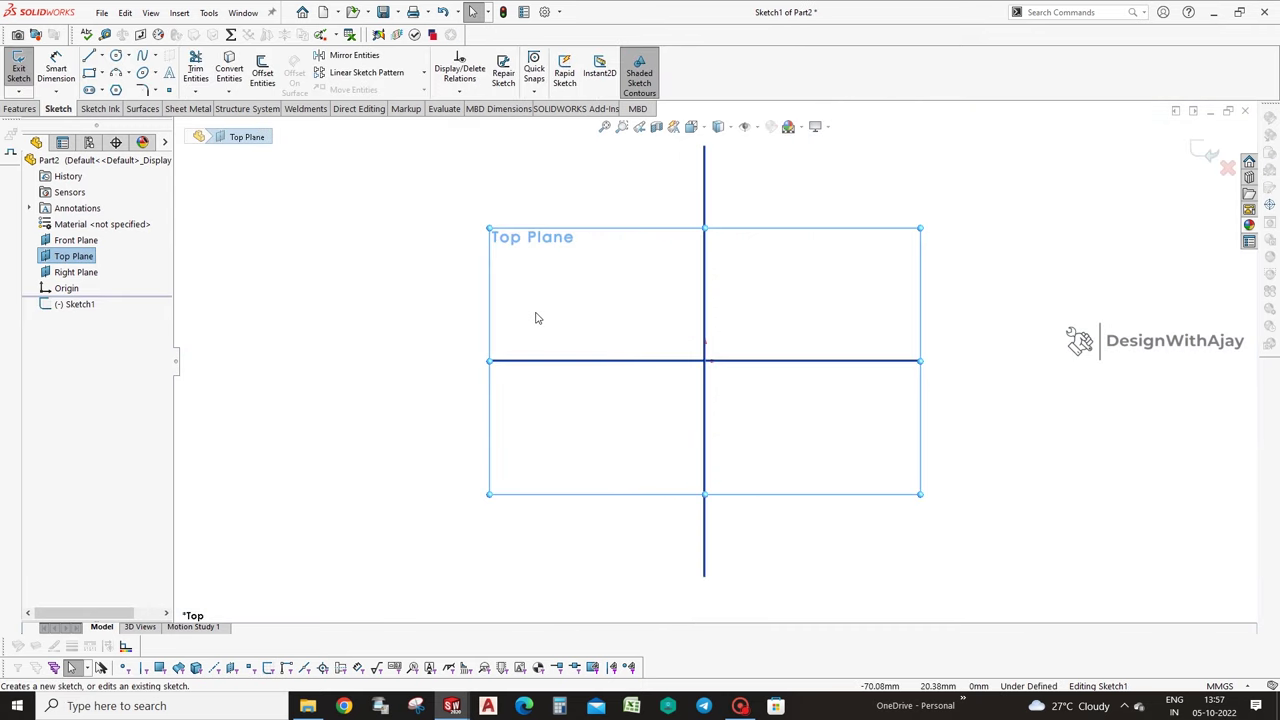
# Draw a closed C-shaped line outline left of the origin, 92.25 wide and 165.81 tall.
pyautogui.click(88, 78)
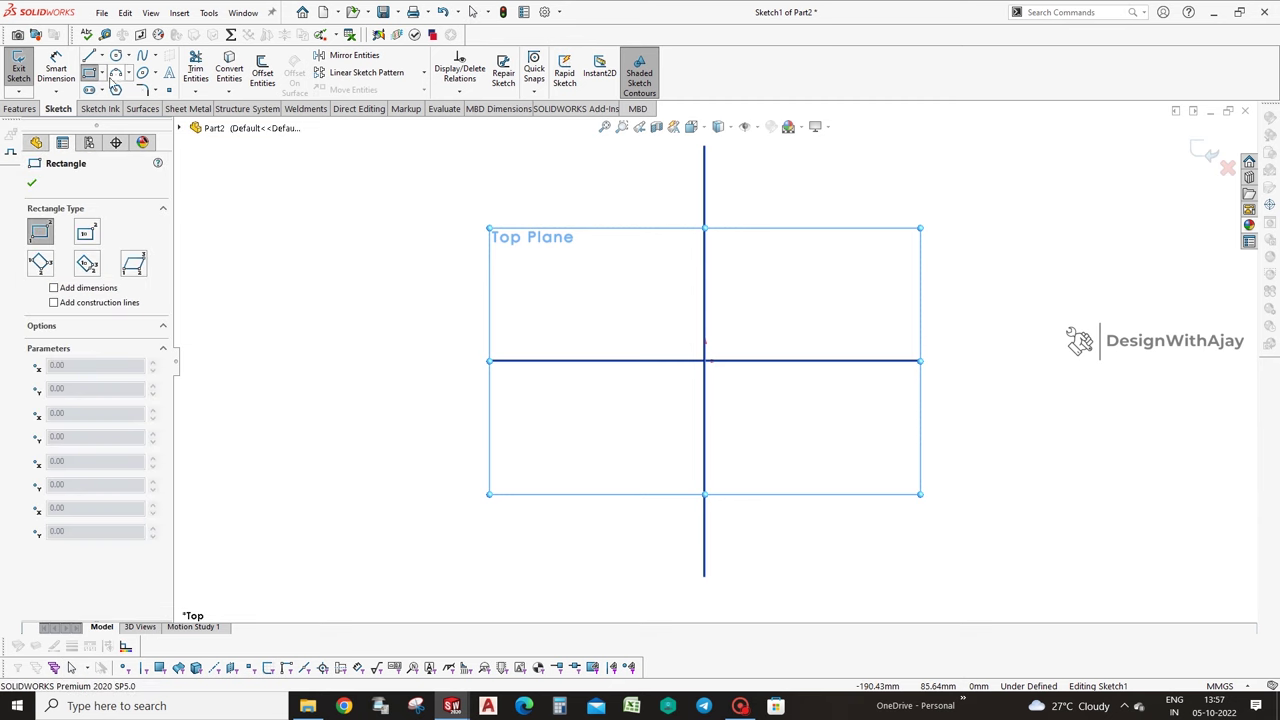
pyautogui.click(89, 56)
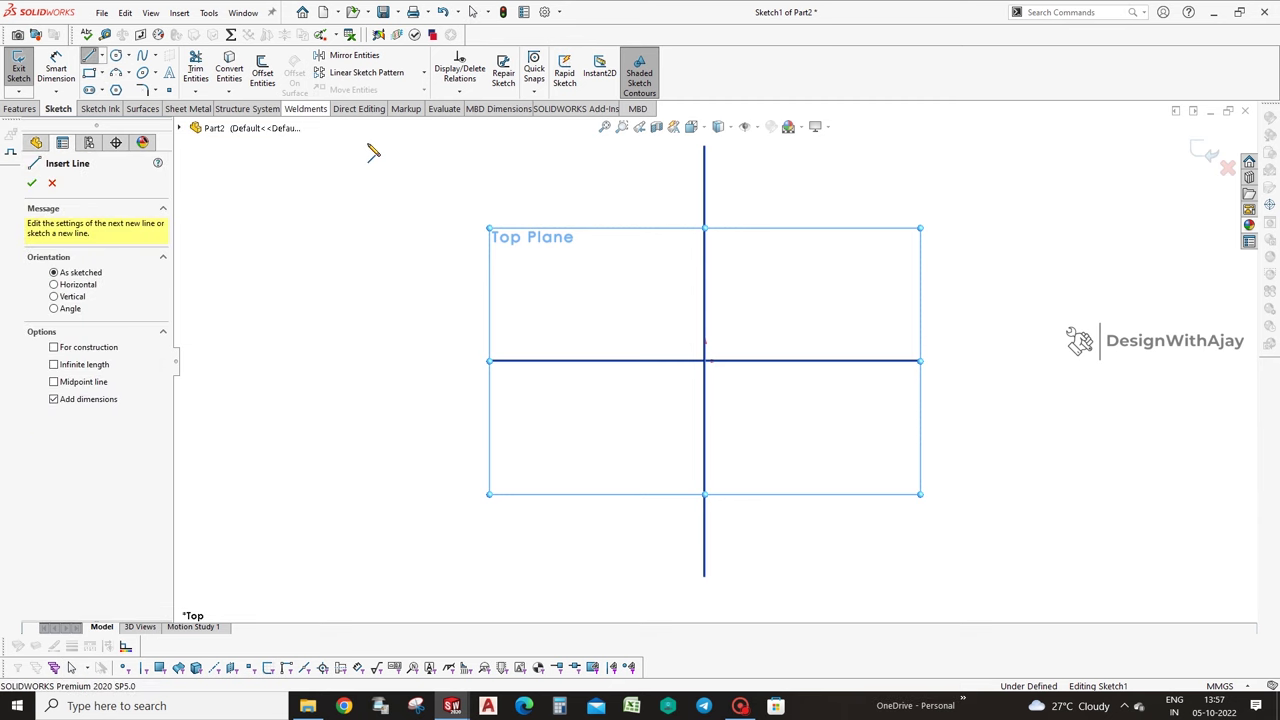
pyautogui.click(543, 220)
pyautogui.click(543, 178)
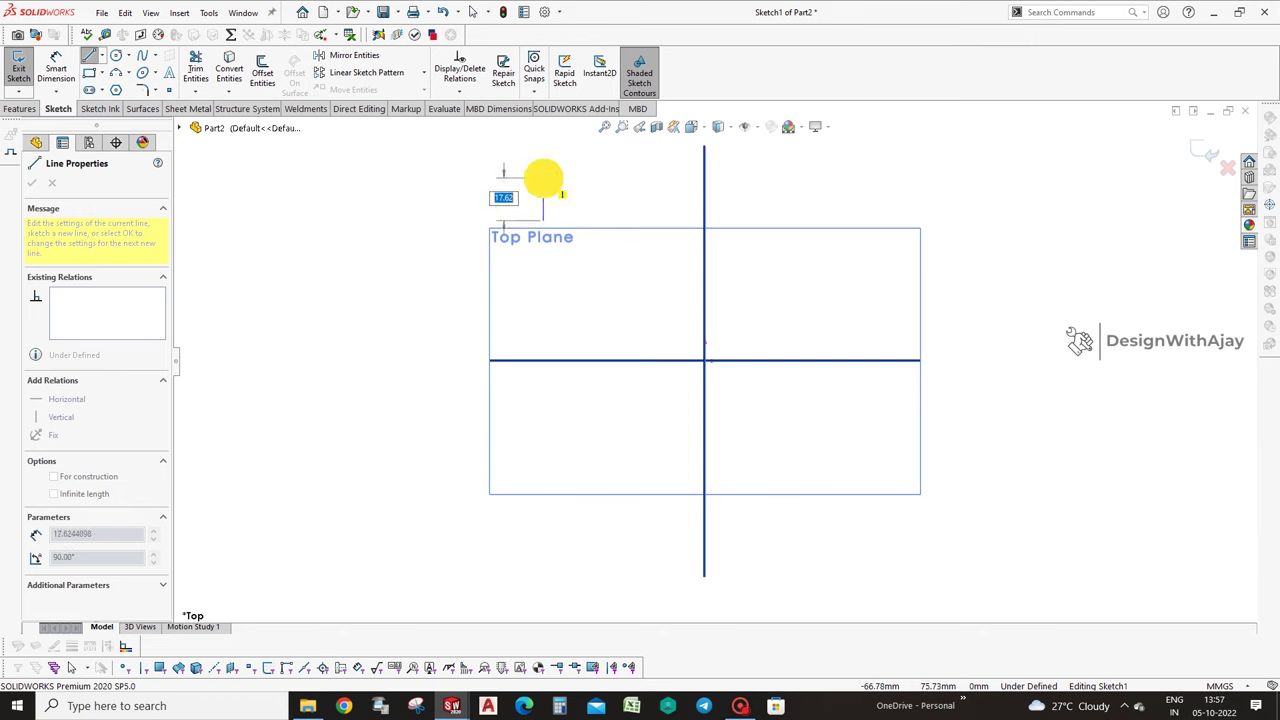
pyautogui.click(320, 178)
pyautogui.click(327, 578)
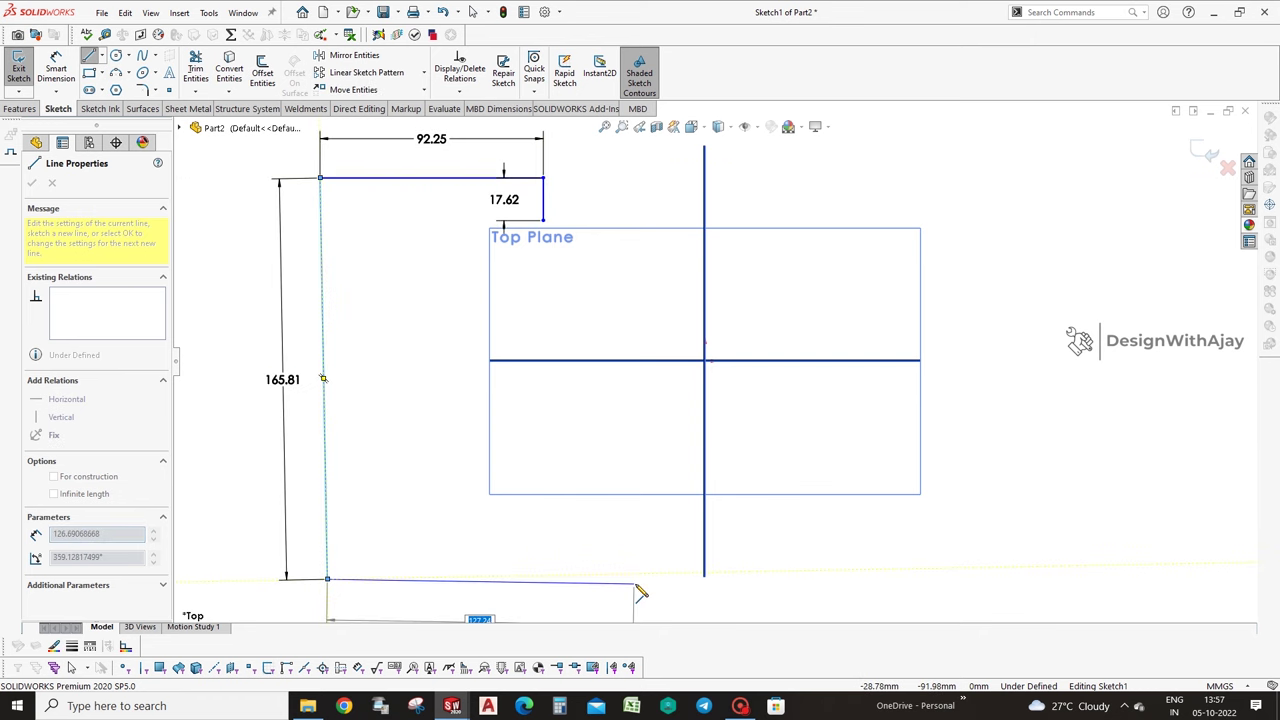
pyautogui.click(538, 578)
pyautogui.click(538, 541)
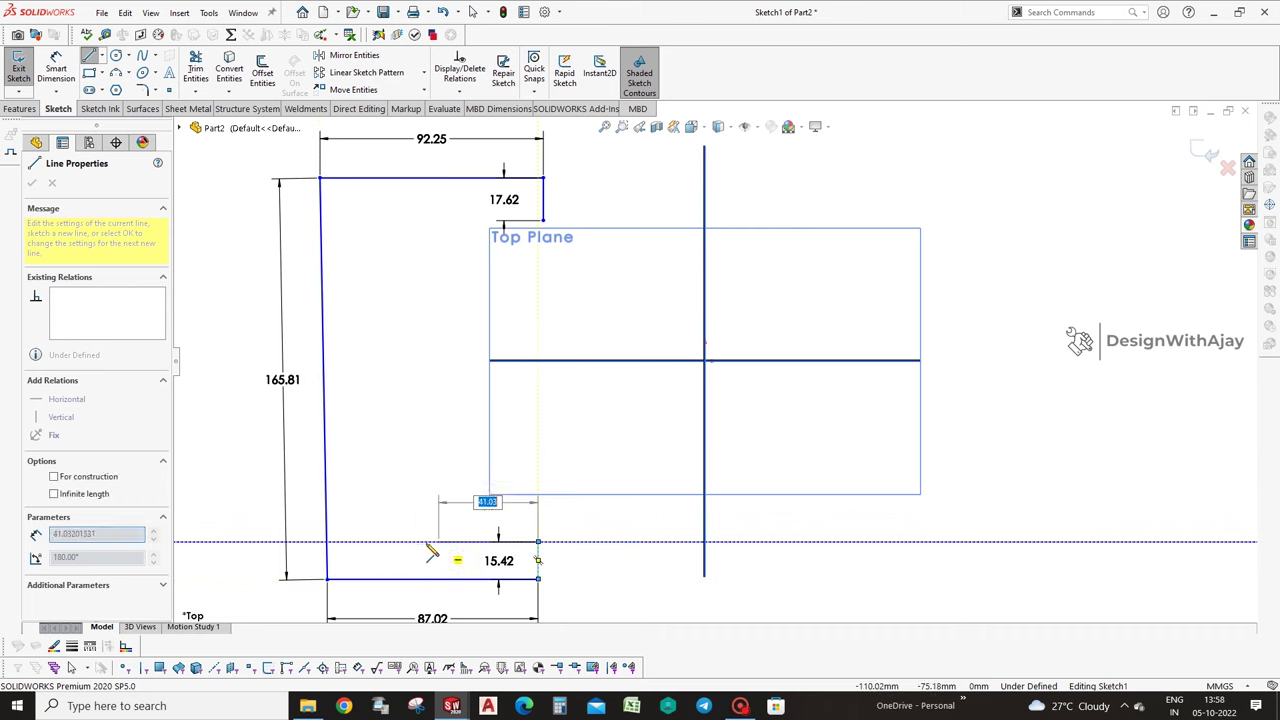
pyautogui.click(372, 541)
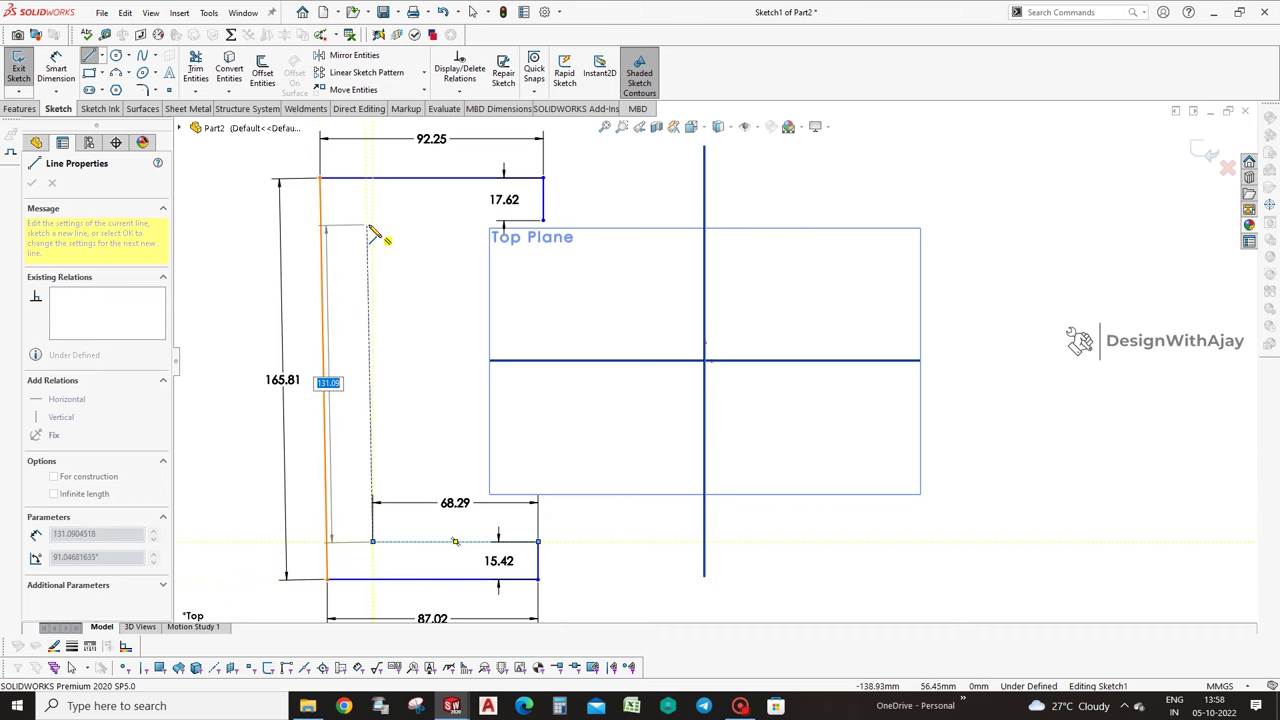
pyautogui.click(372, 221)
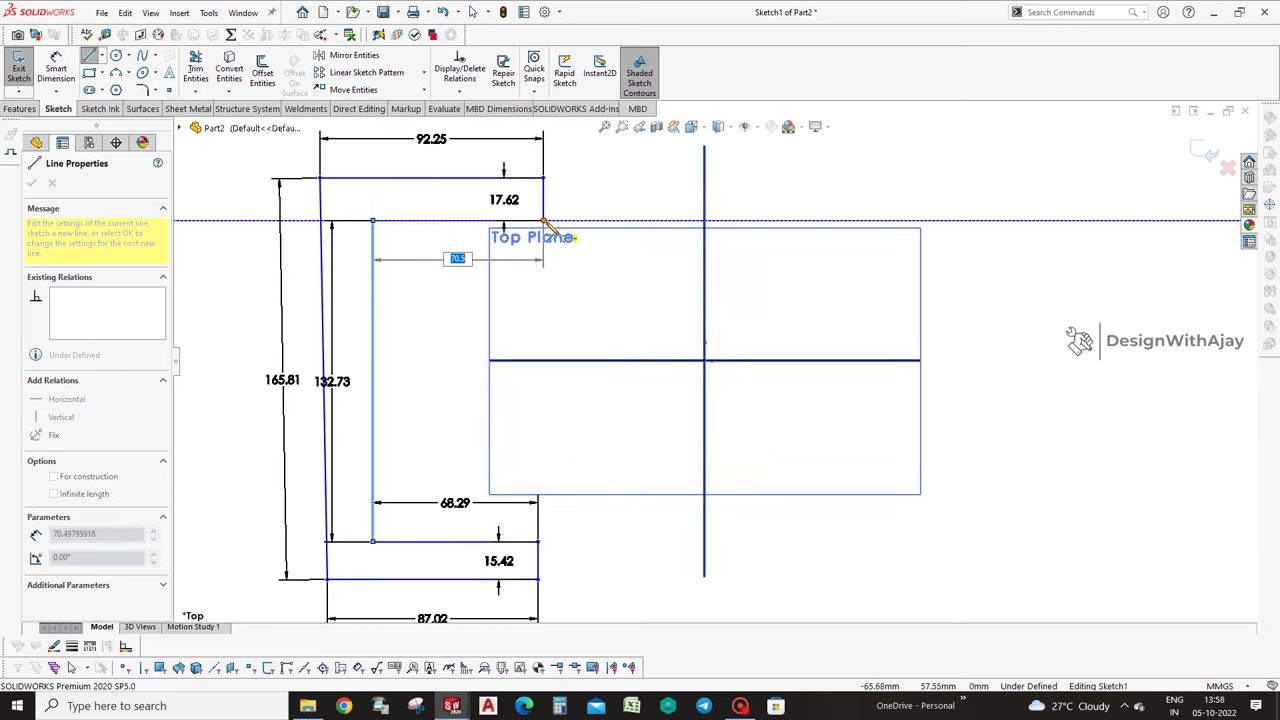
# Finish the line chain and make the long 165.81 left edge vertical.
pyautogui.press('Escape')
pyautogui.press('Escape')
pyautogui.click(322, 403)
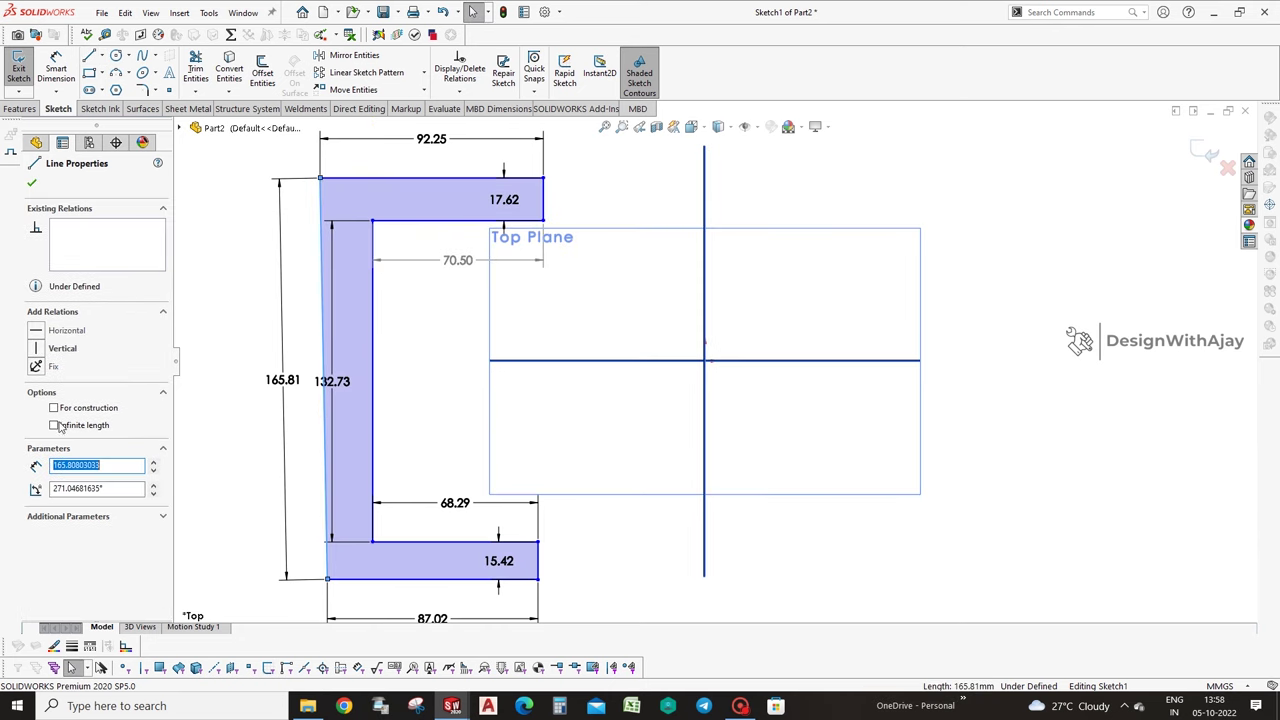
pyautogui.click(55, 352)
# Set the inner bottom edge to 19.50 and the bottom width to 39.50.
pyautogui.press('f')
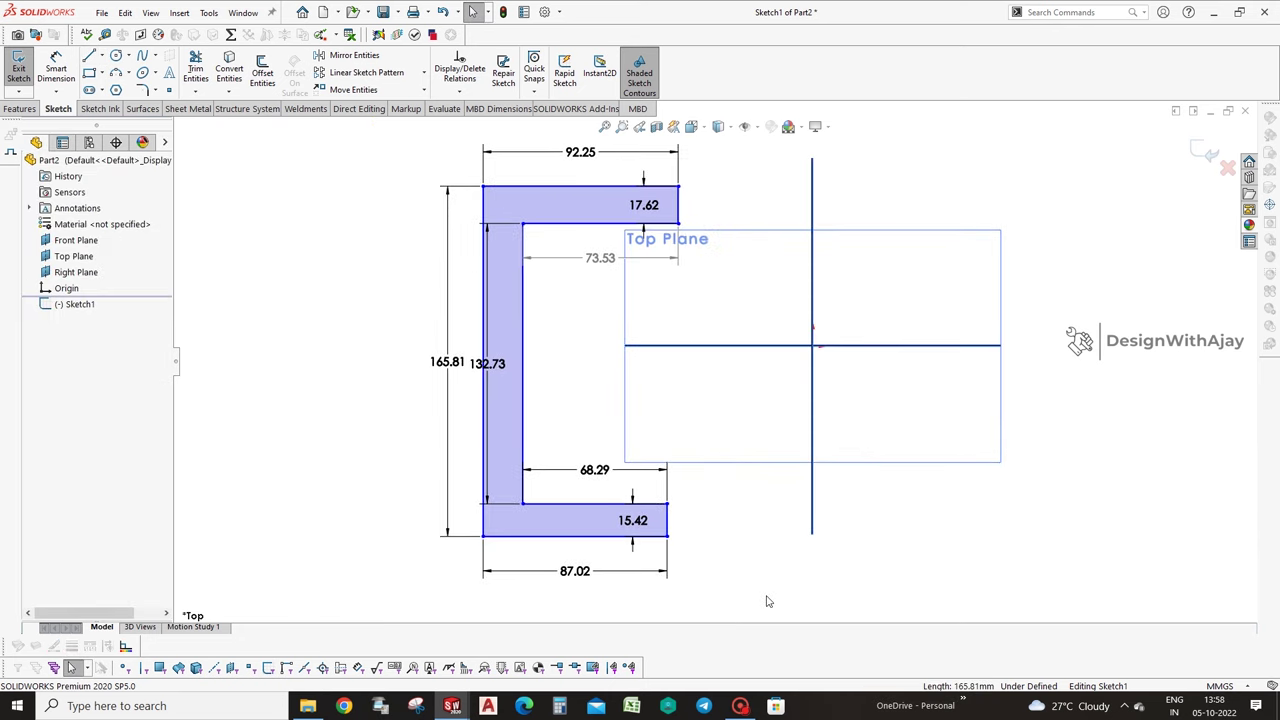
pyautogui.moveTo(766, 598); pyautogui.dragTo(765, 408, button='right')
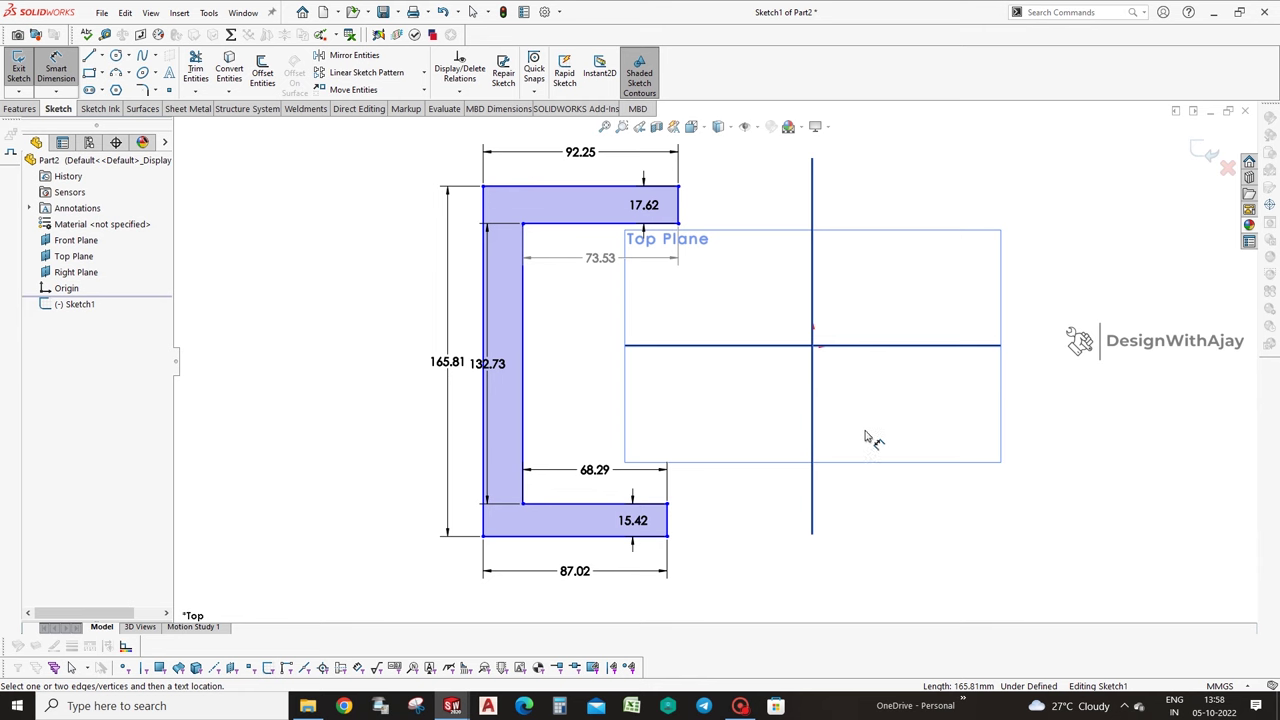
pyautogui.doubleClick(584, 477)
pyautogui.write('19')
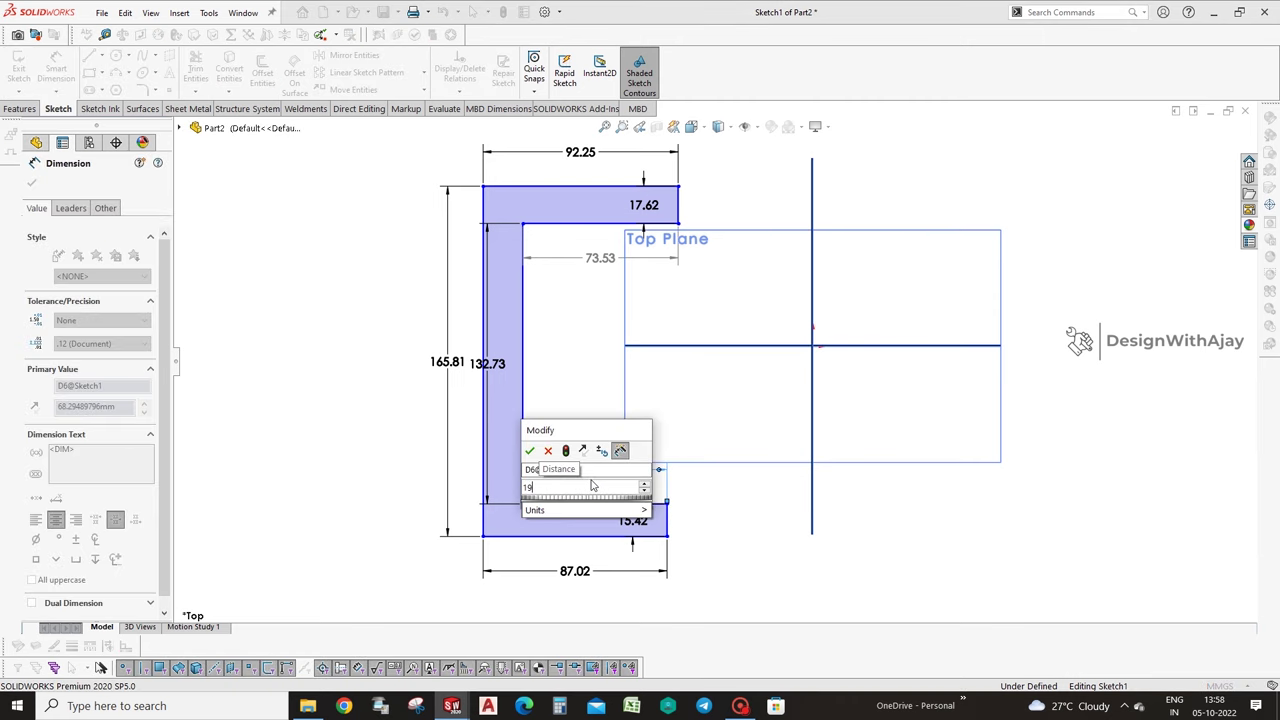
pyautogui.write('.5')
pyautogui.press('Return')
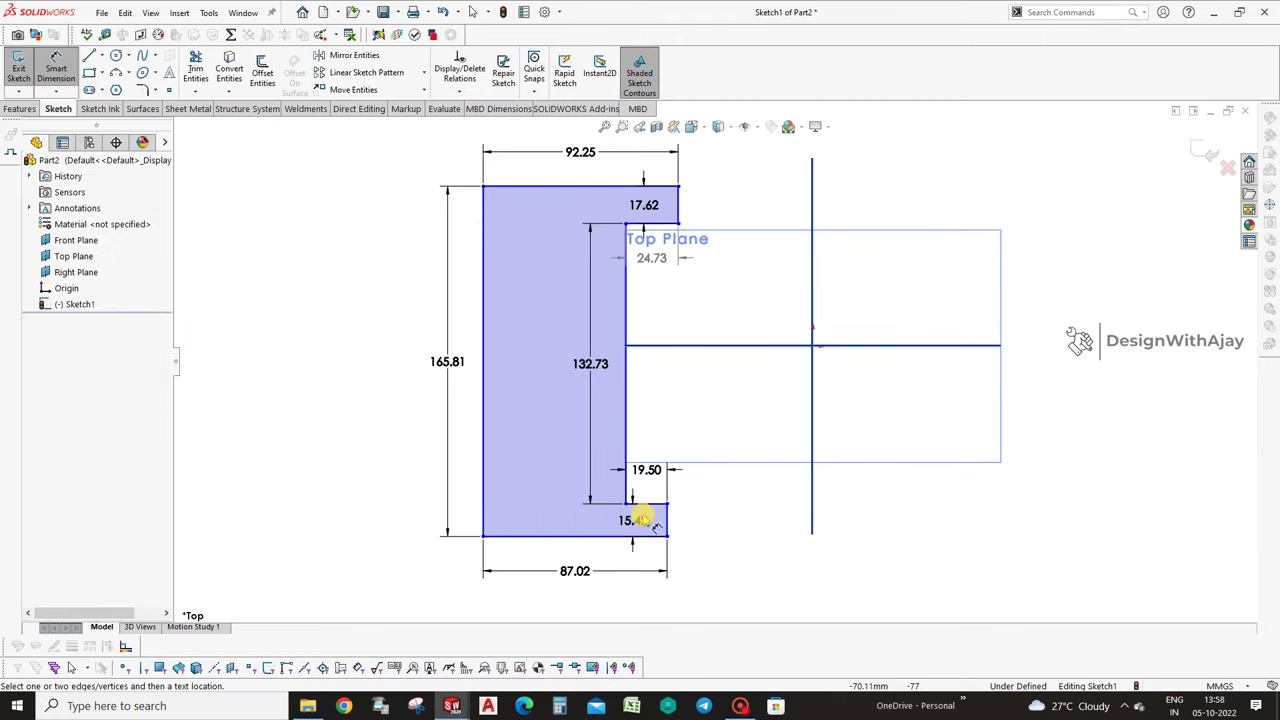
pyautogui.doubleClick(575, 571)
pyautogui.write('39.5')
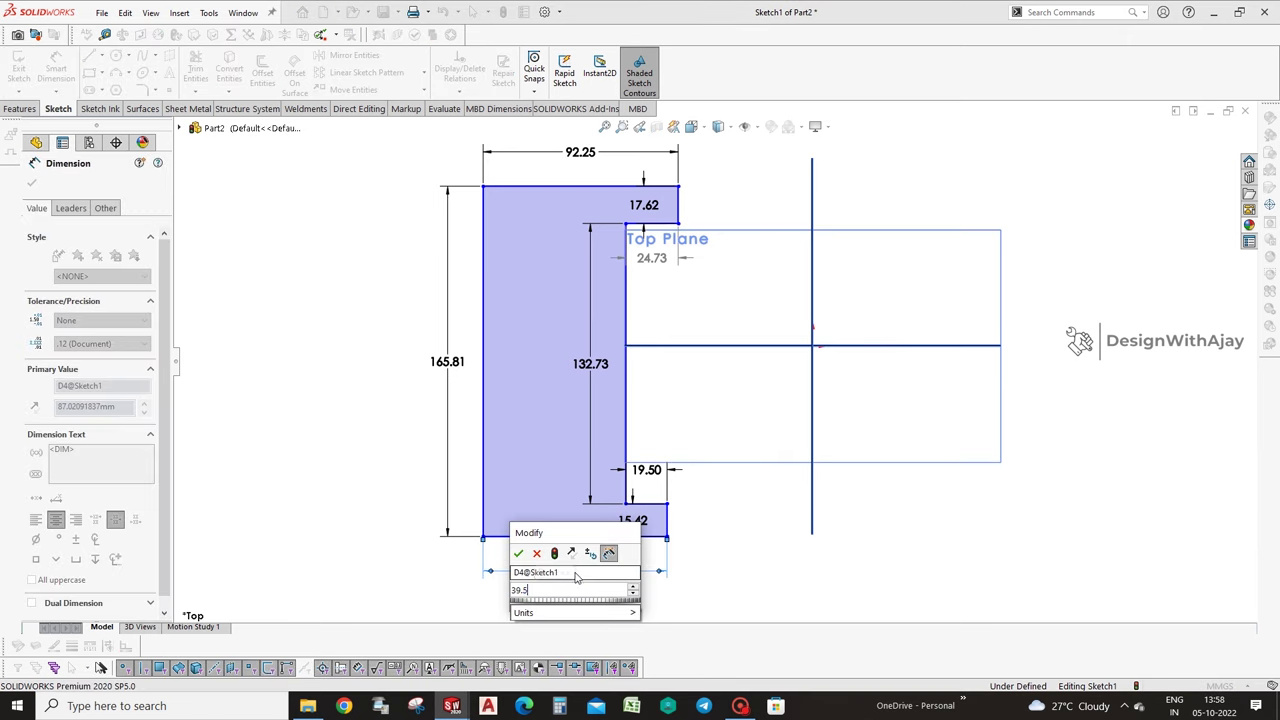
pyautogui.press('Return')
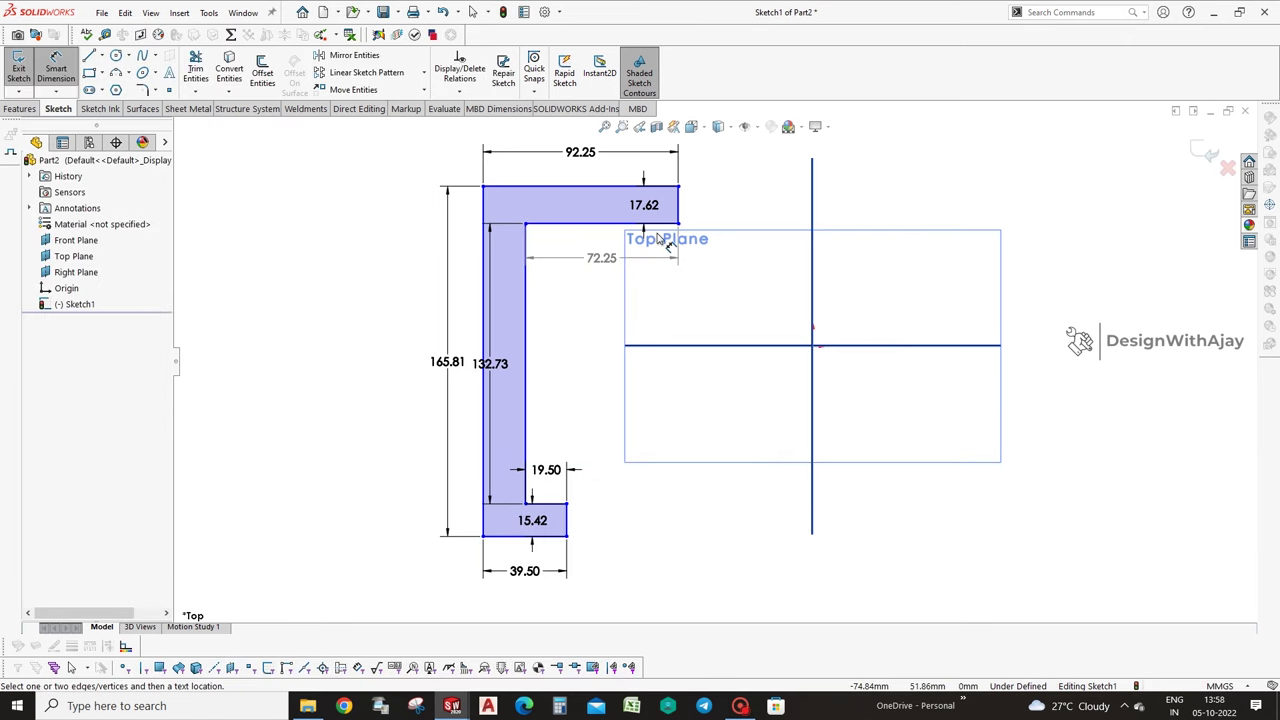
pyautogui.press('Escape')
# Delete the 92.25 dimension and align the two arms' right edges vertically.
pyautogui.click(679, 206)
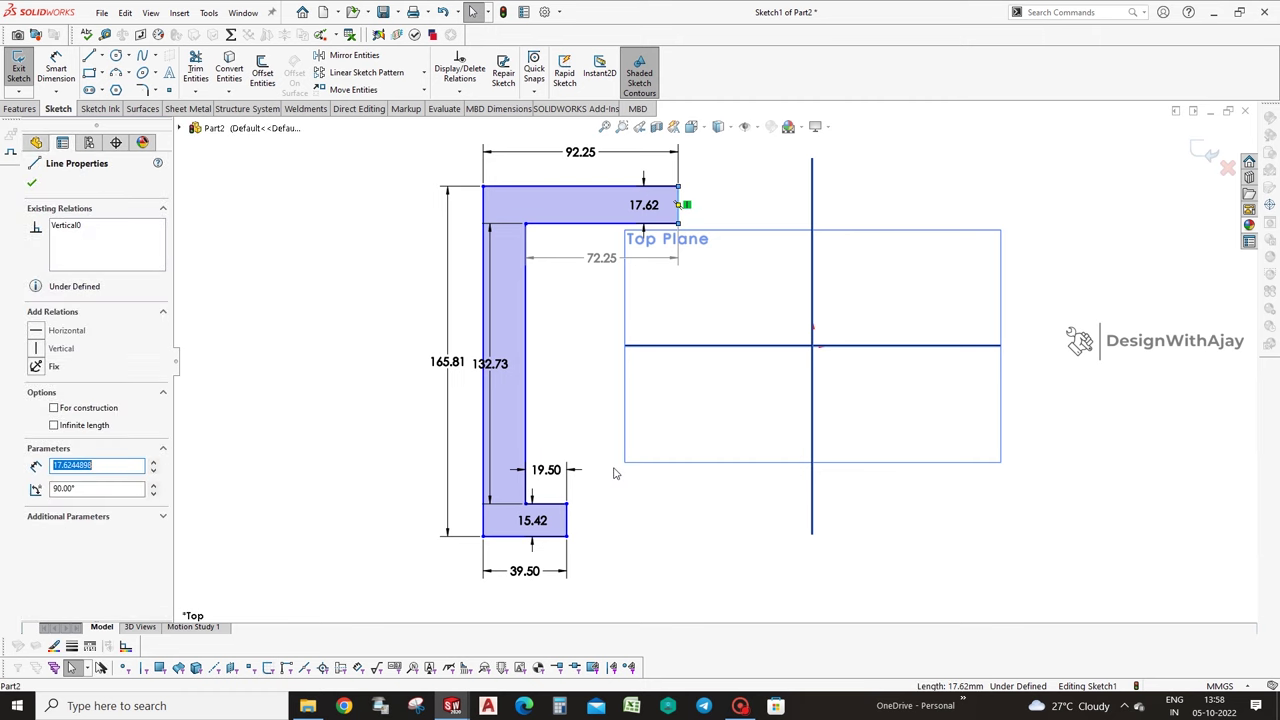
pyautogui.keyDown('ctrl'); pyautogui.click(566, 530); pyautogui.keyUp('ctrl')
pyautogui.click(62, 429)
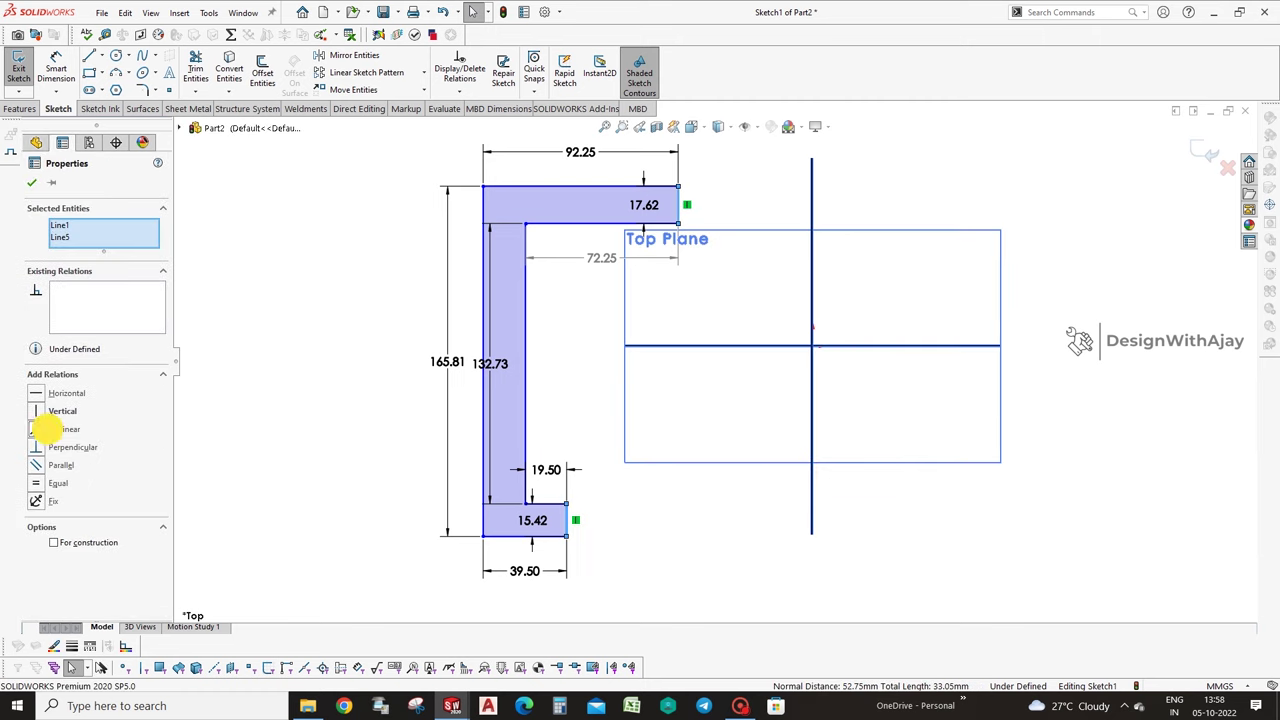
pyautogui.hotkey('ctrl', 'z')
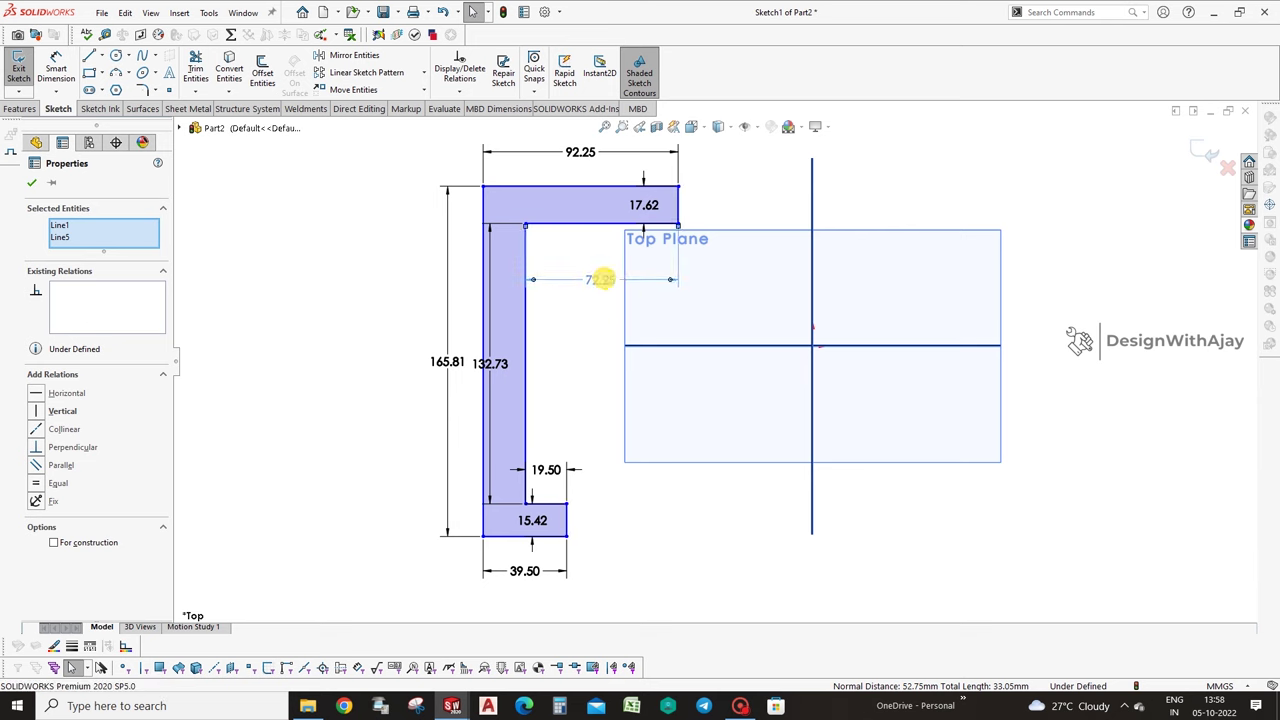
pyautogui.press('Escape')
pyautogui.click(578, 152)
pyautogui.press('Delete')
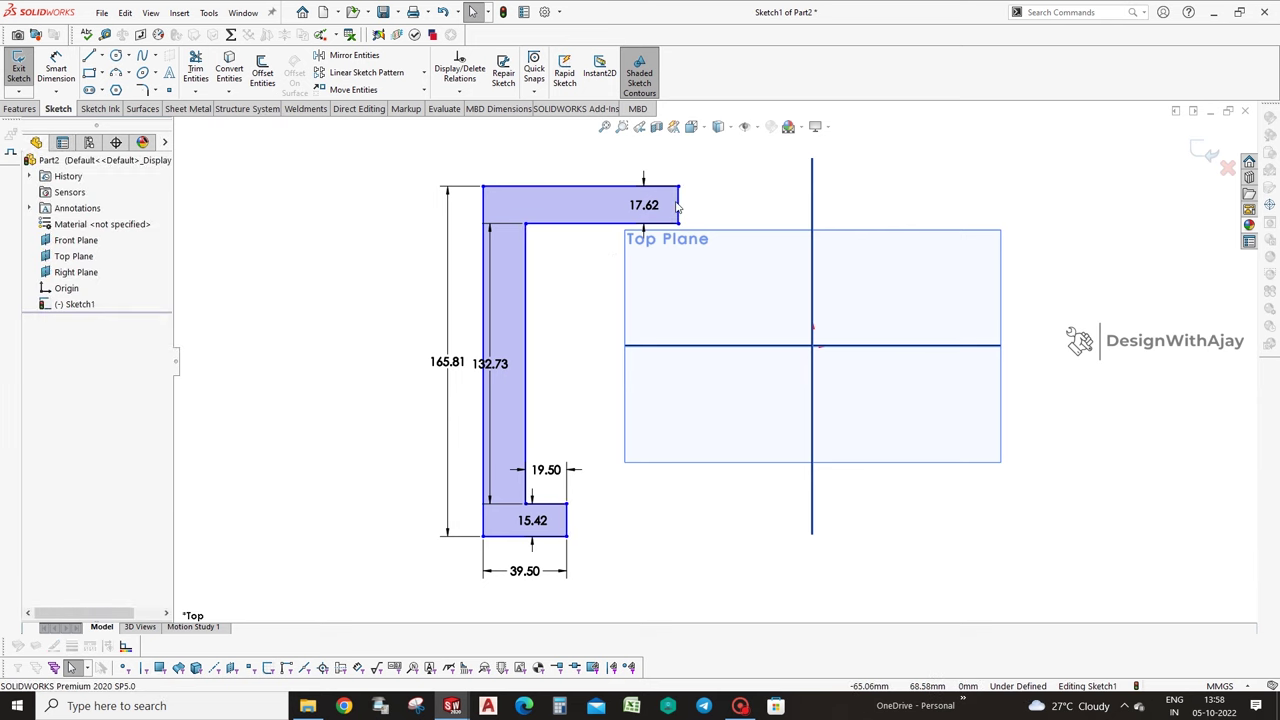
pyautogui.click(678, 205)
pyautogui.keyDown('ctrl'); pyautogui.click(568, 520); pyautogui.keyUp('ctrl')
pyautogui.click(37, 411)
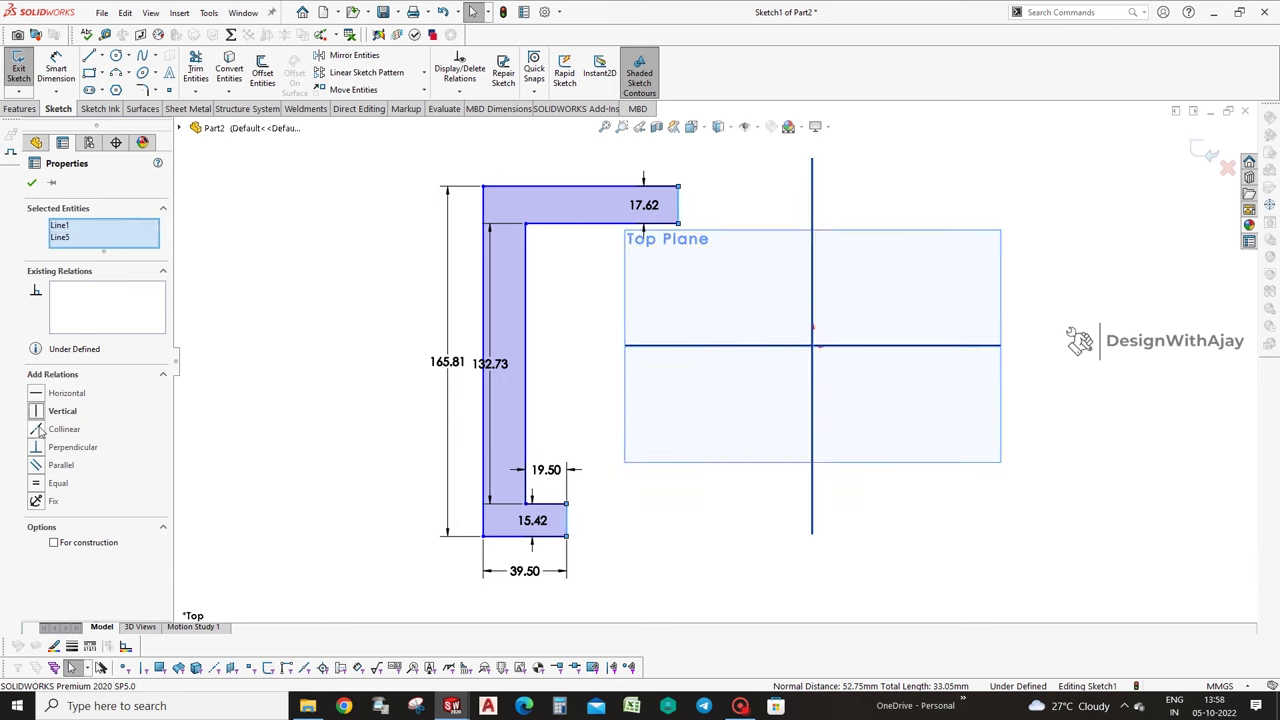
pyautogui.click(40, 430)
pyautogui.click(684, 424)
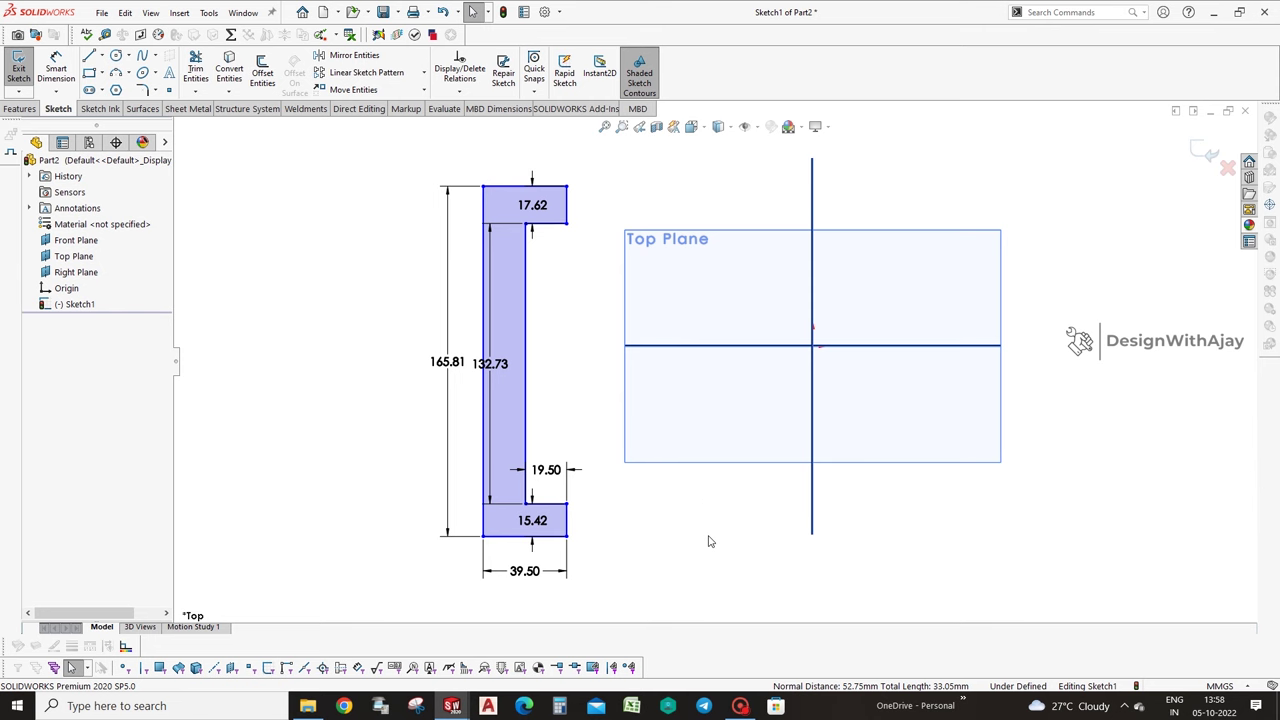
# Dimension the profile's inner edge 147 from the vertical centreline.
pyautogui.moveTo(936, 546); pyautogui.dragTo(857, 385, button='right')
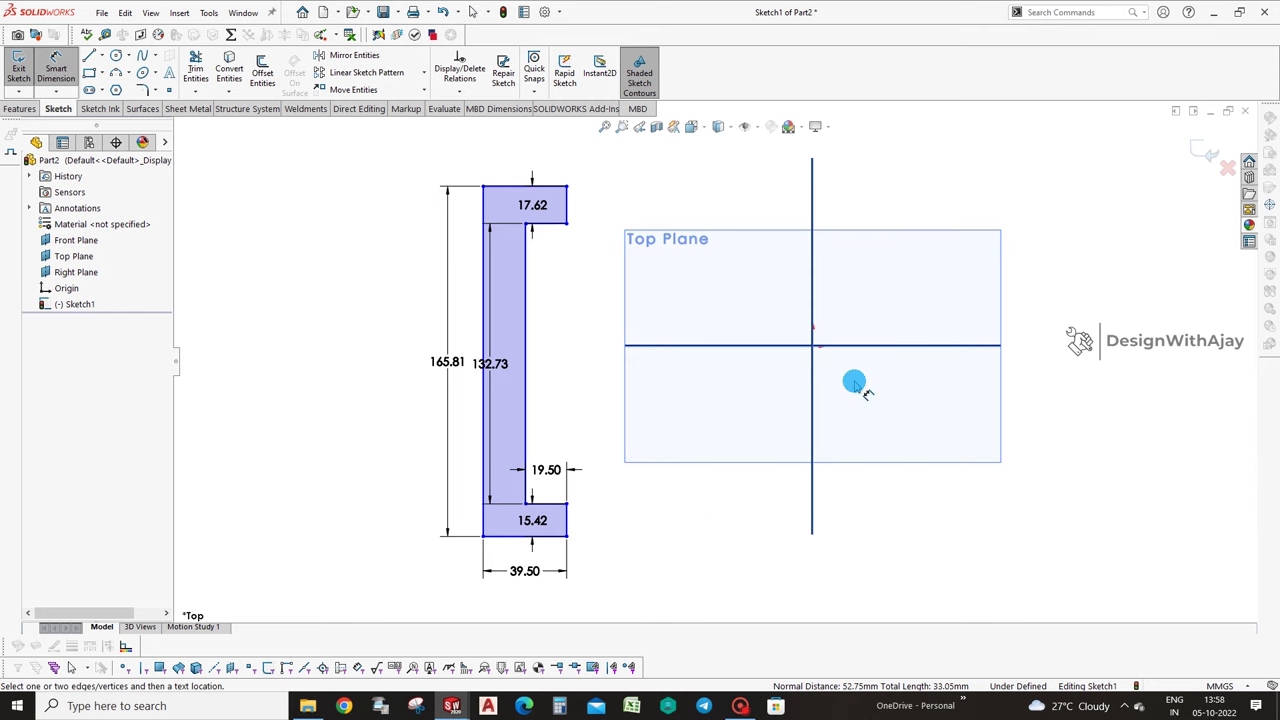
pyautogui.click(814, 368)
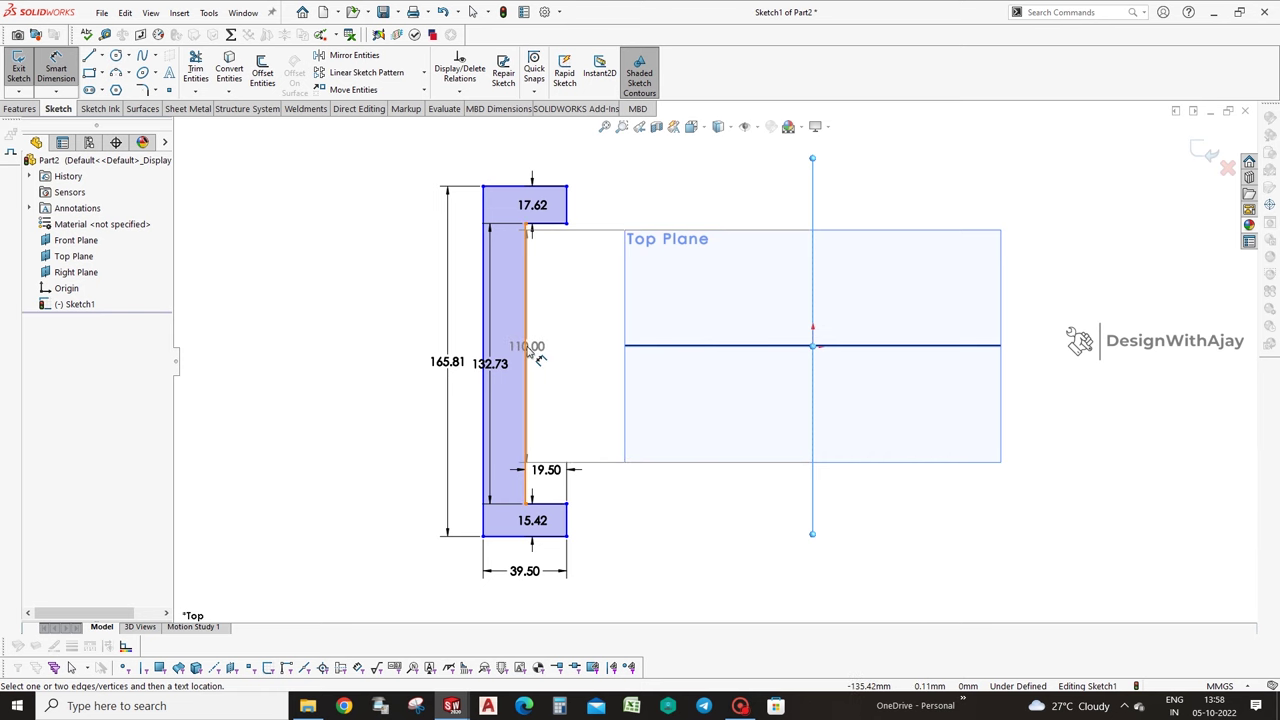
pyautogui.click(525, 352)
pyautogui.click(588, 385)
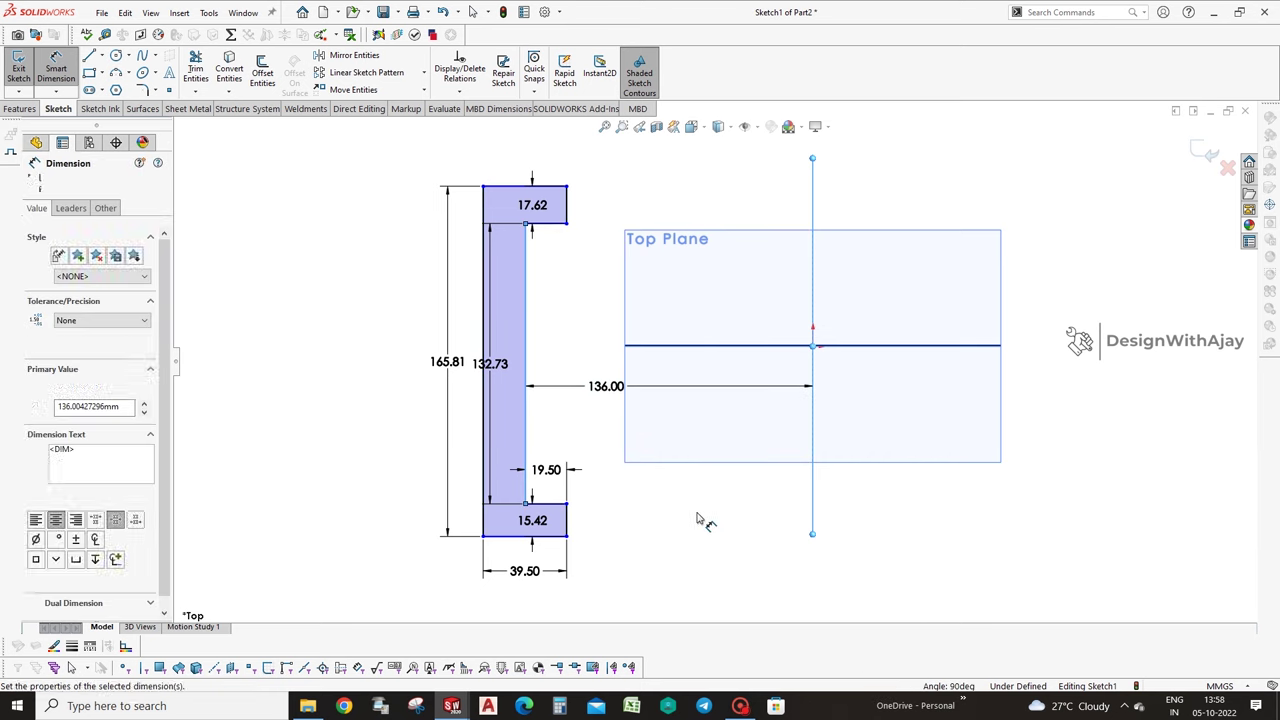
pyautogui.write('2984')
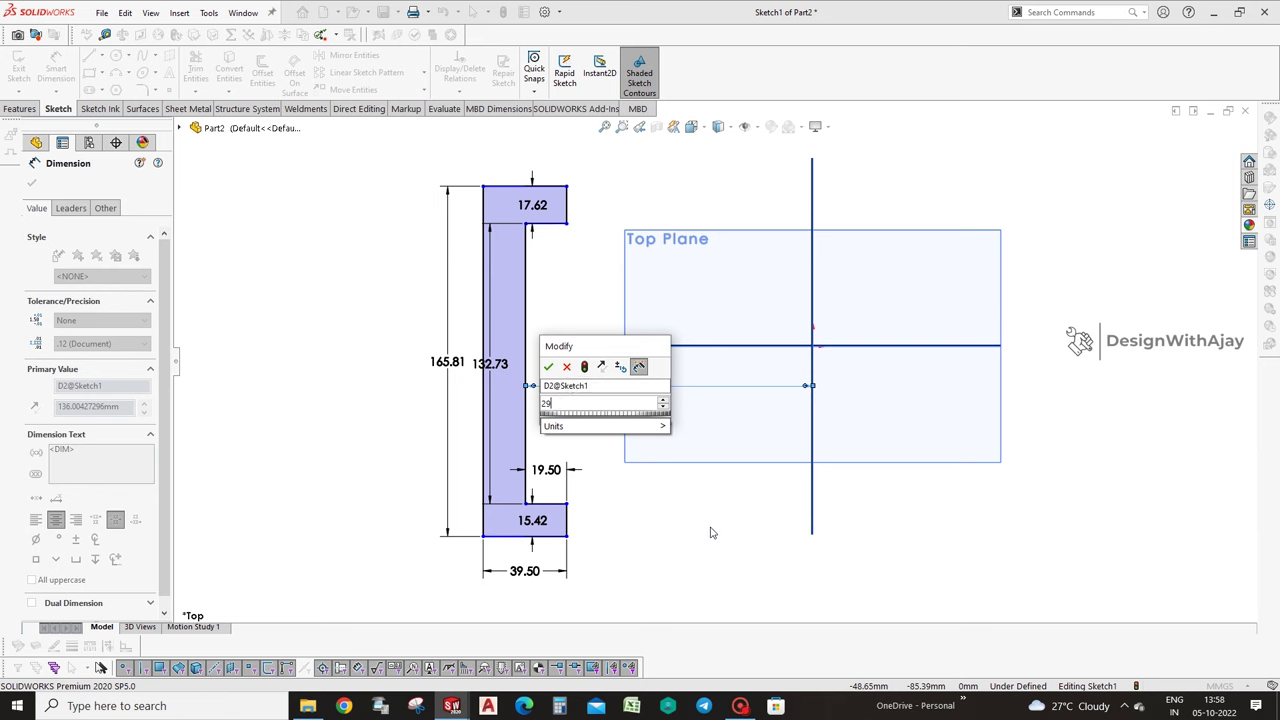
pyautogui.press('Return')
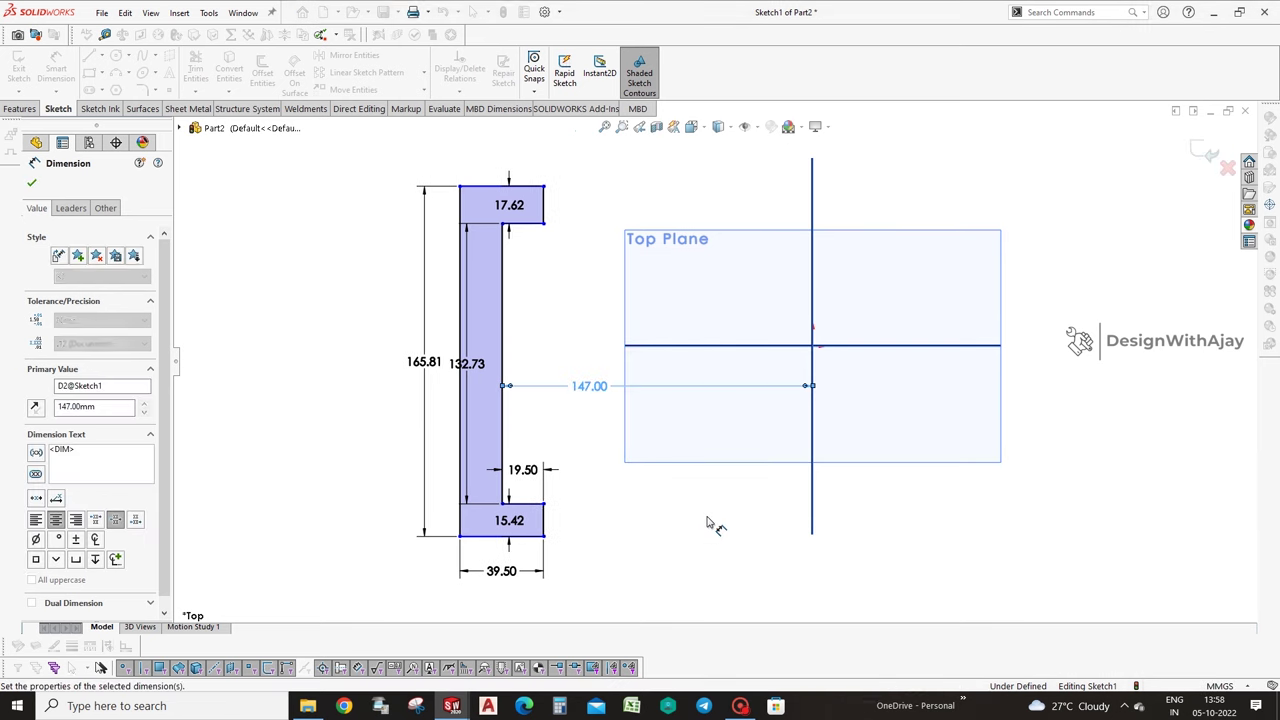
pyautogui.click(700, 465)
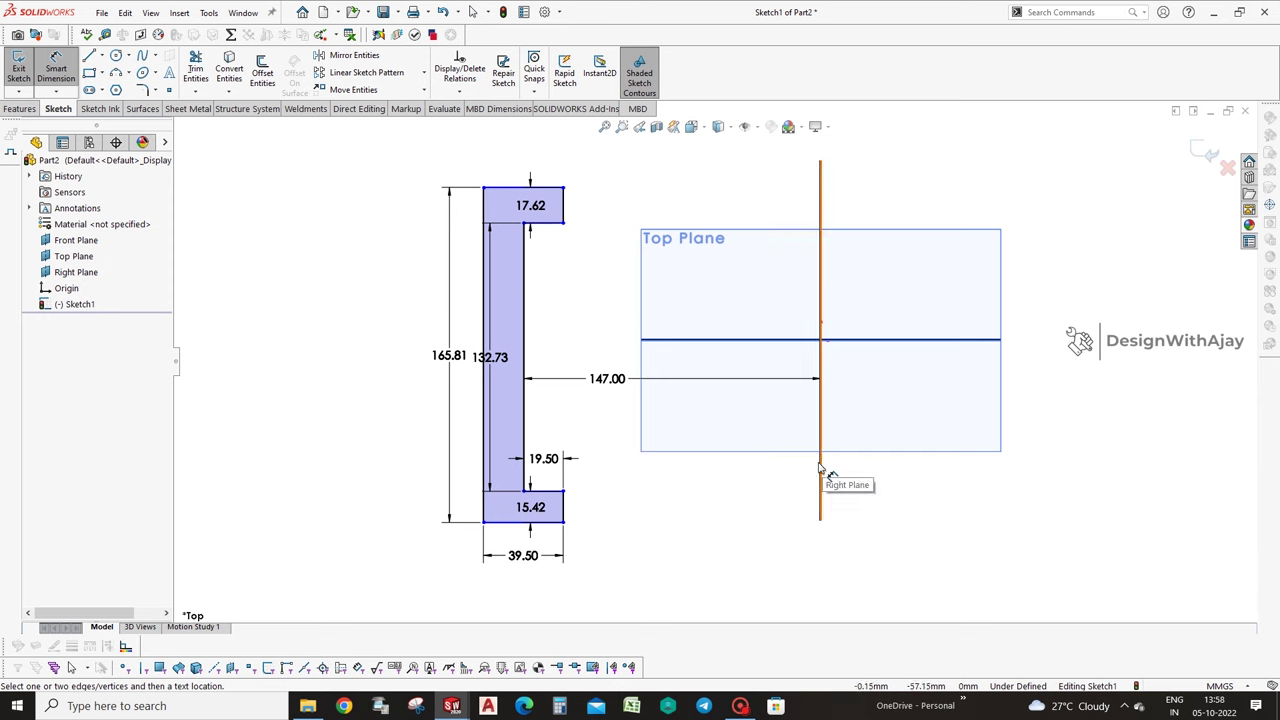
# Change the 165.81 overall height dimension to 150.
pyautogui.doubleClick(452, 356)
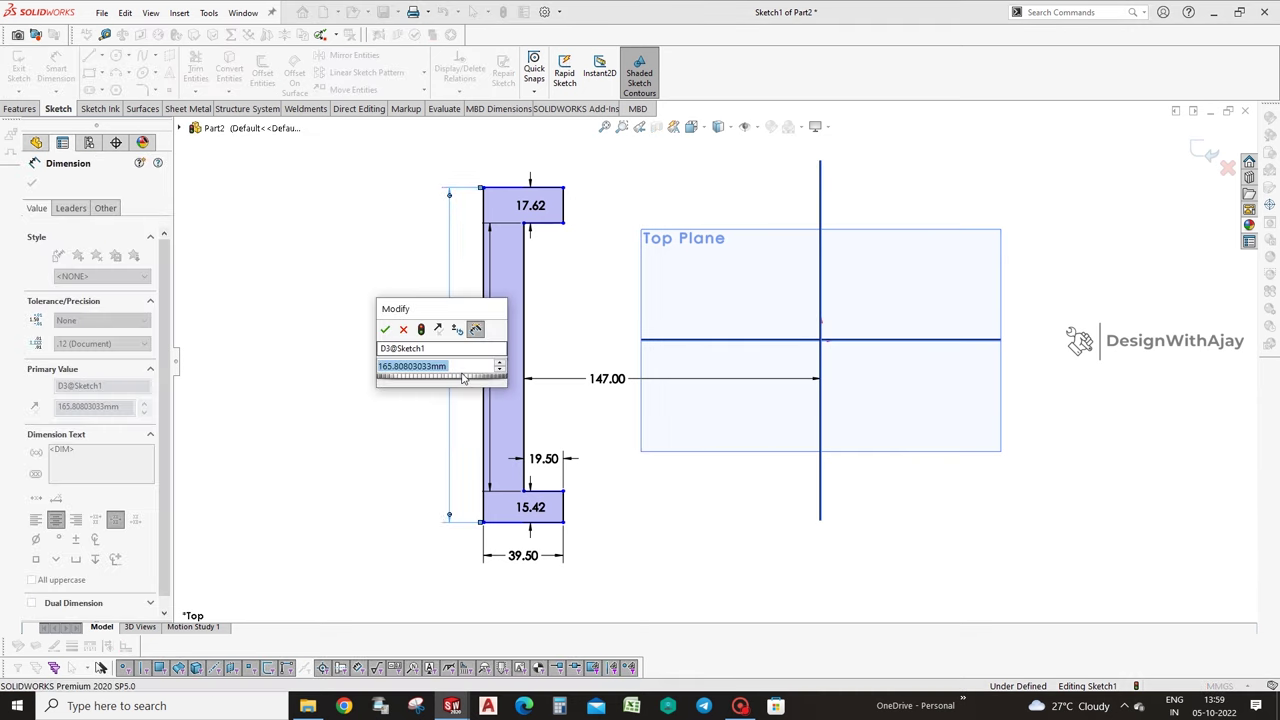
pyautogui.write('150')
pyautogui.press('Return')
pyautogui.click(574, 355)
pyautogui.press('Escape')
# Make the diagonal line of the top triangle horizontal.
pyautogui.scroll(-3, 550, 266)
pyautogui.scroll(-2, 590, 300)
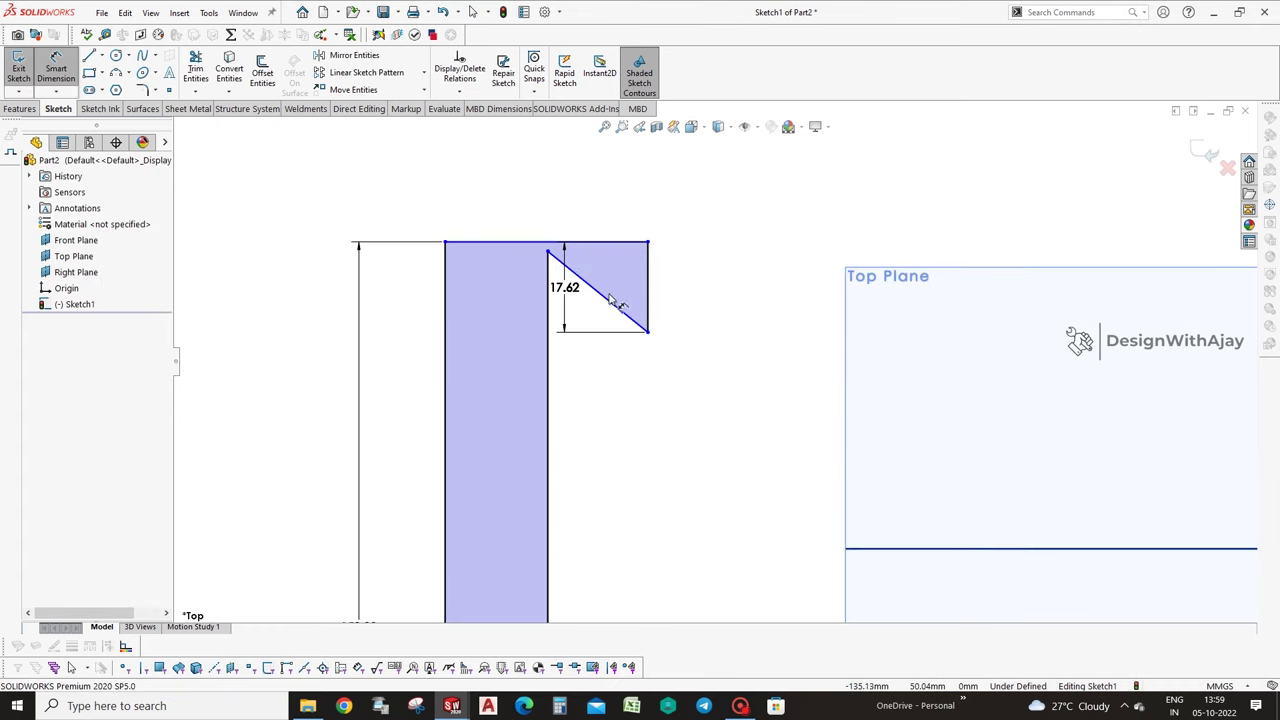
pyautogui.press('Escape')
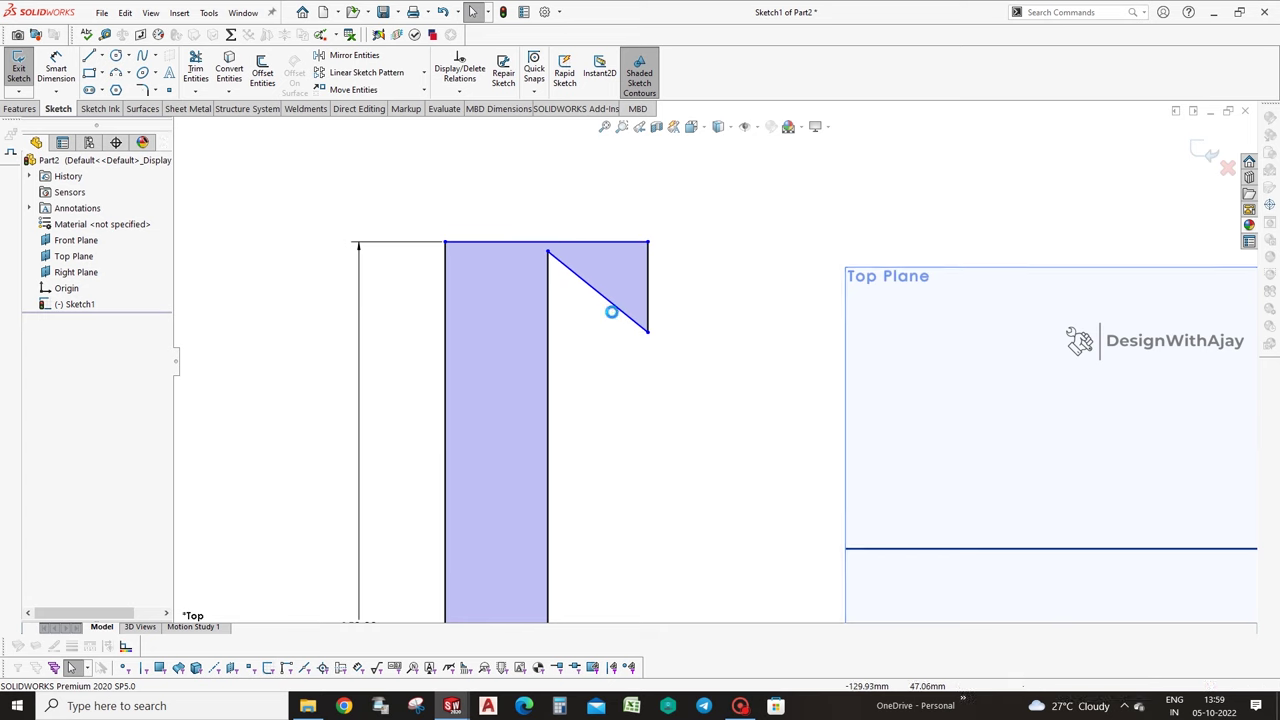
pyautogui.click(614, 306)
pyautogui.click(62, 331)
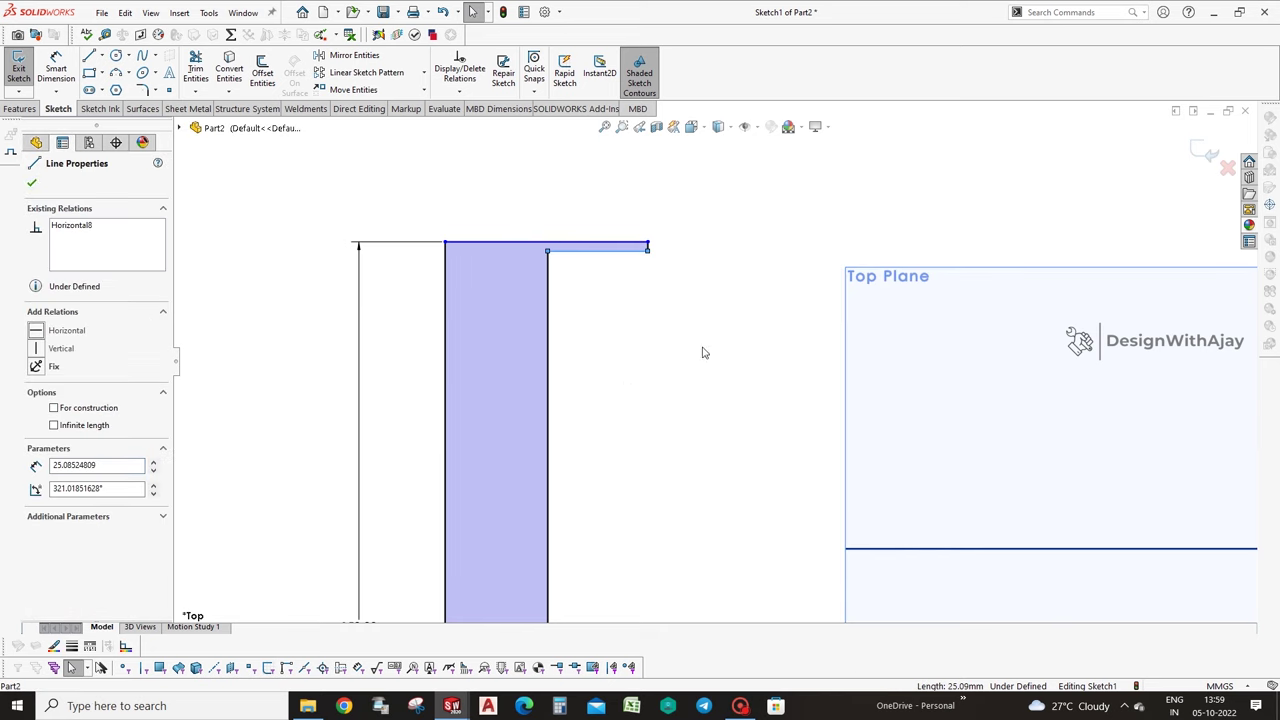
pyautogui.scroll(3, 700, 351)
pyautogui.scroll(2, 670, 362)
pyautogui.click(689, 503)
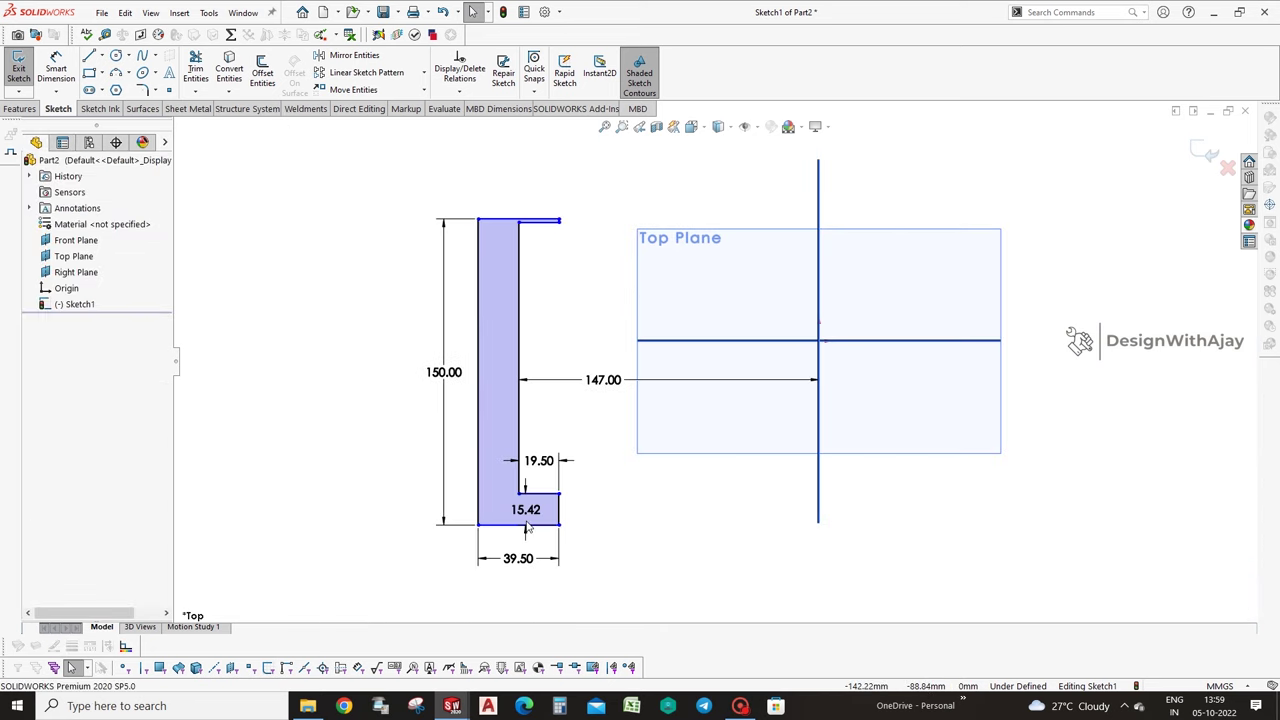
# Set both the bottom and top flange heights to 23.
pyautogui.doubleClick(524, 511)
pyautogui.write('23')
pyautogui.press('Return')
pyautogui.click(634, 480)
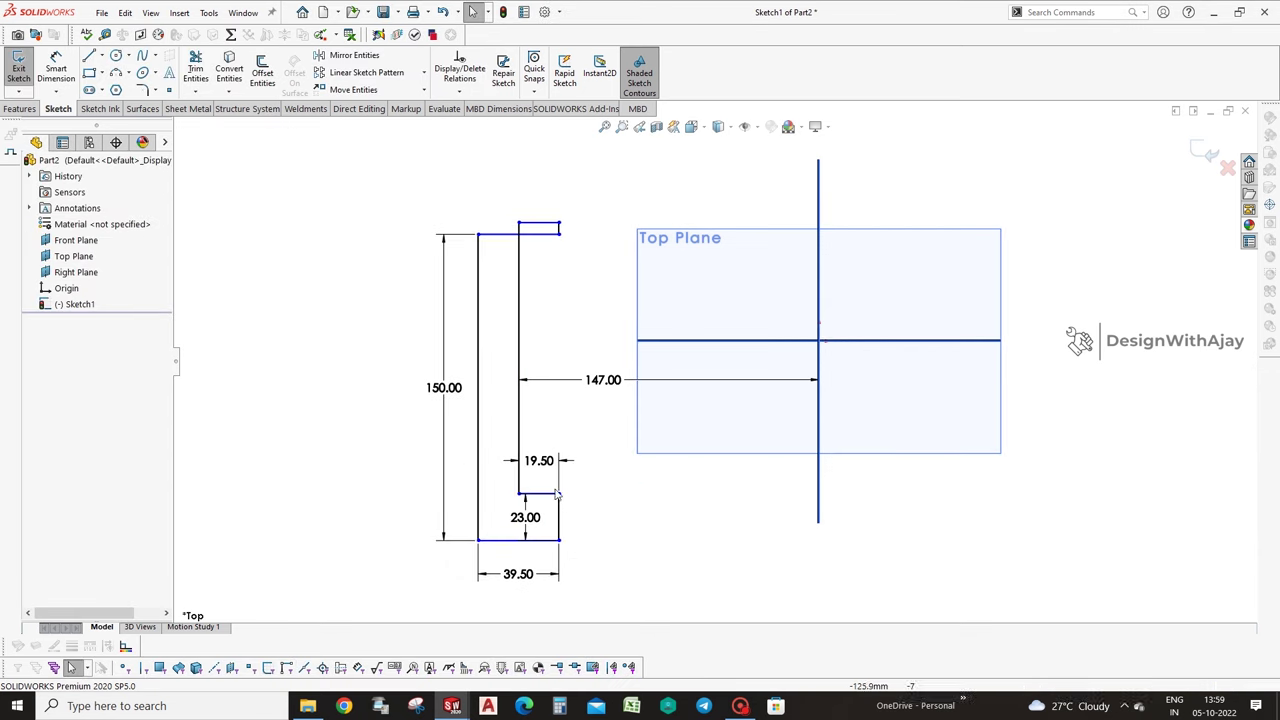
pyautogui.moveTo(540, 223); pyautogui.dragTo(543, 257)
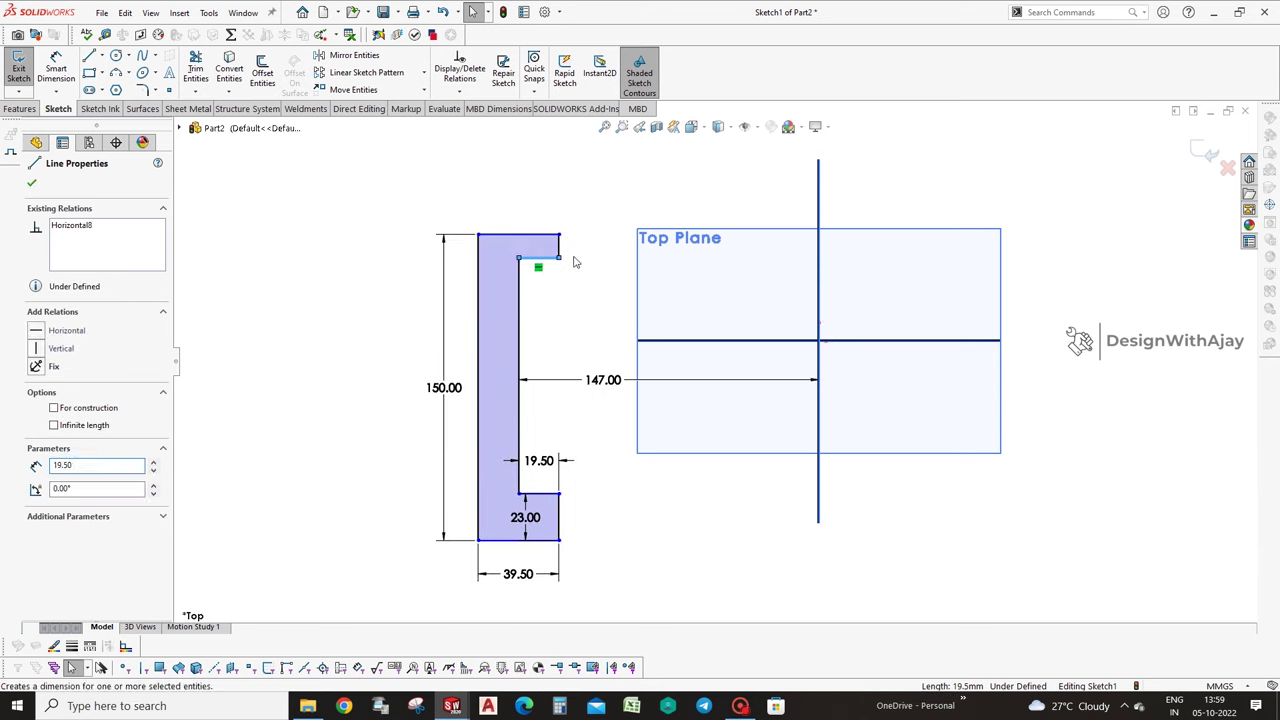
pyautogui.click(560, 247)
pyautogui.click(614, 265)
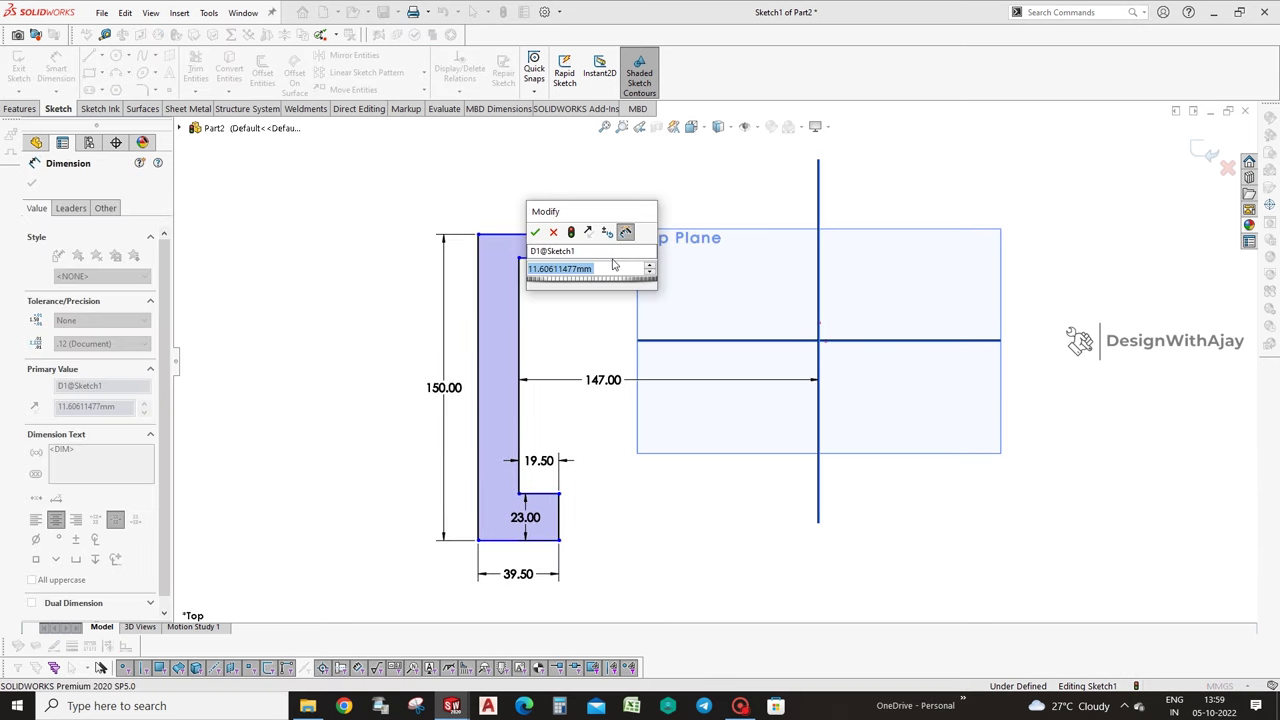
pyautogui.write('23')
pyautogui.press('Return')
# Dimension the top flange's inner edge 104/2 (52) from the horizontal centre line.
pyautogui.click(670, 340)
pyautogui.click(540, 281)
pyautogui.click(577, 306)
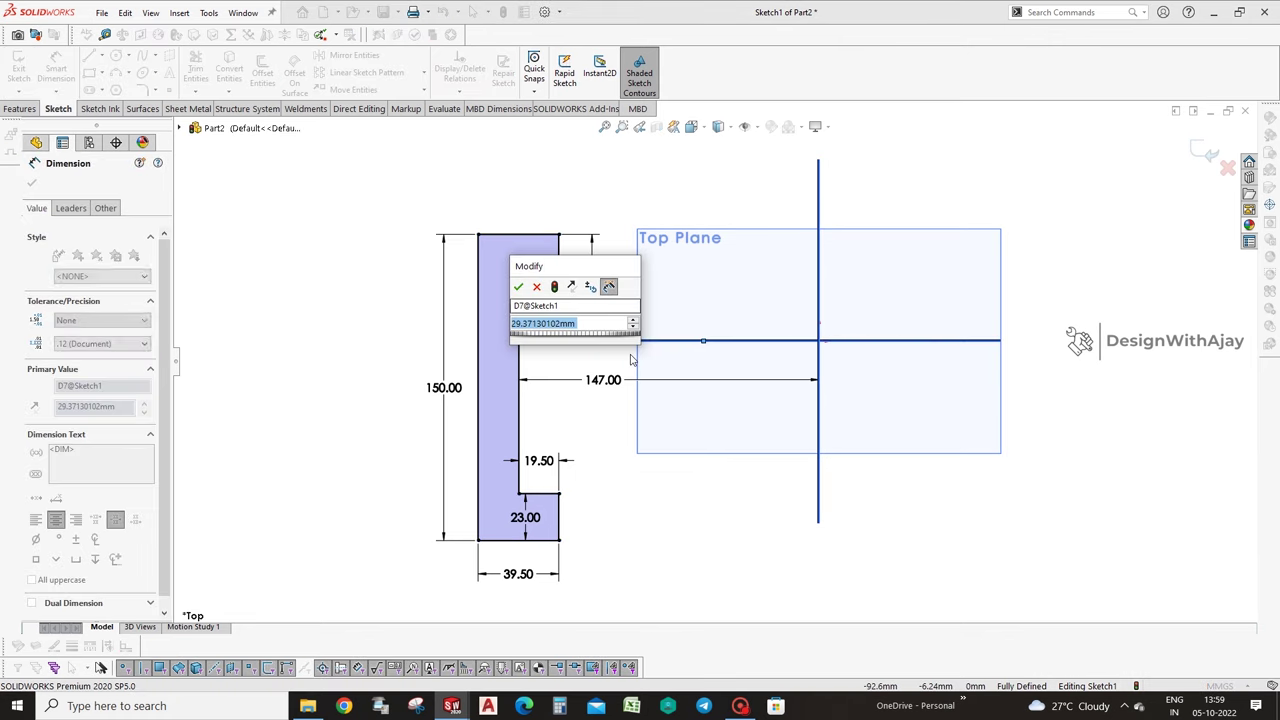
pyautogui.write('1')
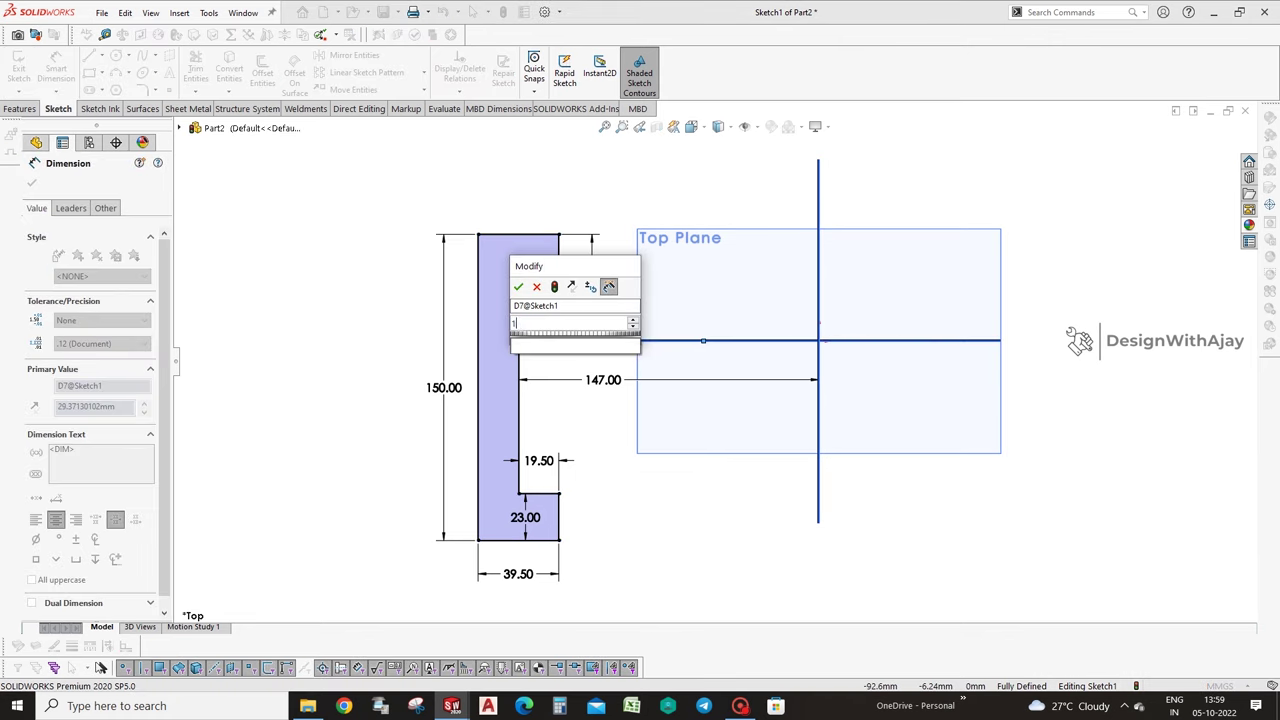
pyautogui.write('04/2')
pyautogui.press('Return')
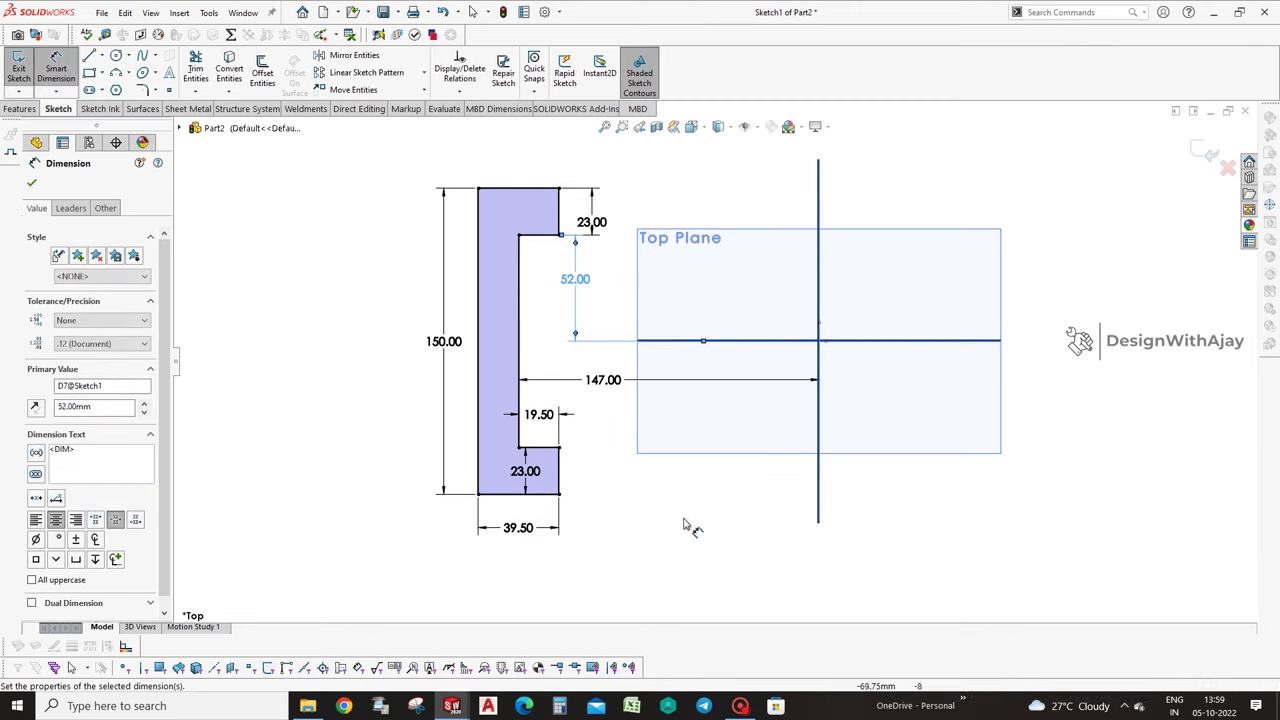
pyautogui.click(770, 498)
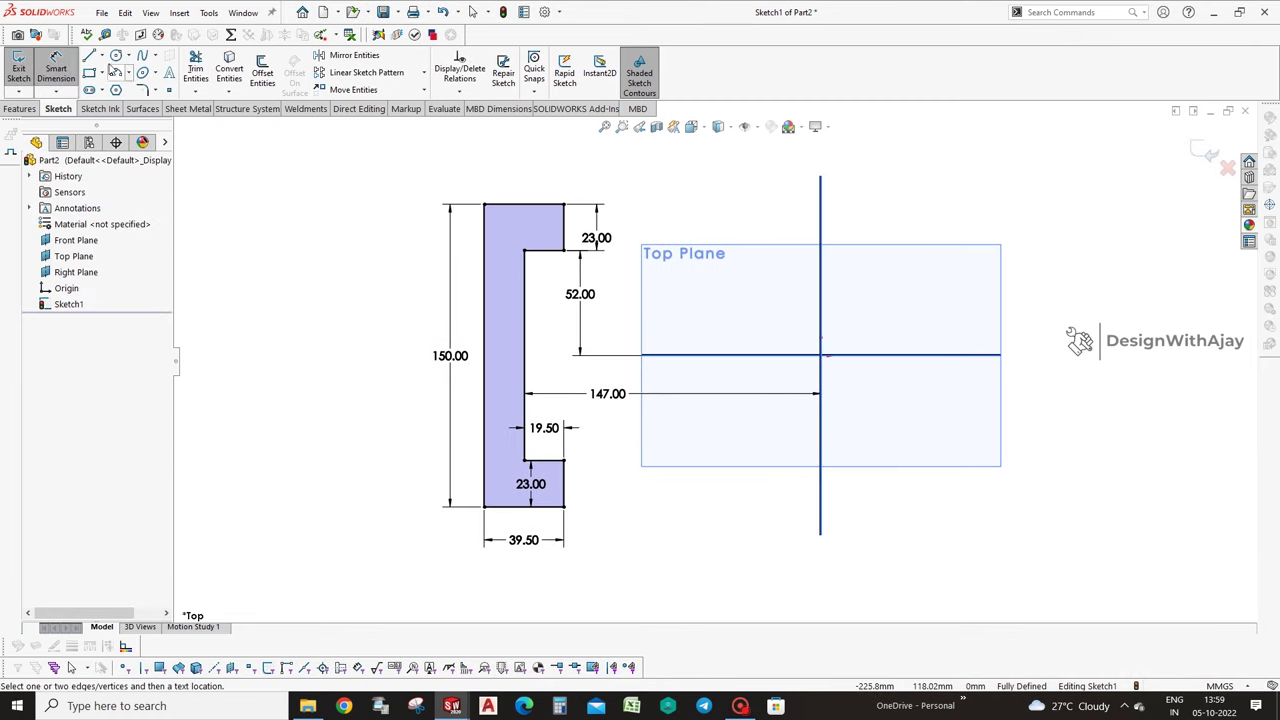
pyautogui.click(89, 55)
pyautogui.scroll(3, 850, 340)
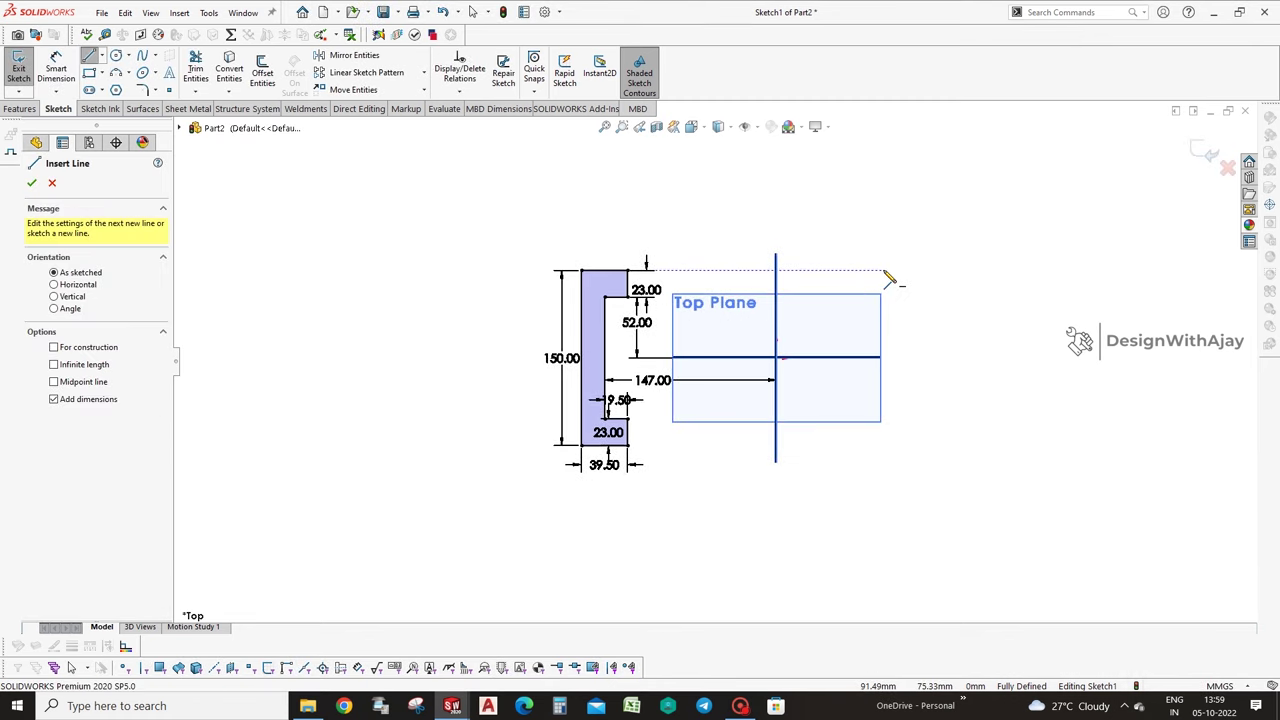
# Draw a closed, reversed C profile right of the origin with its opening facing the centre.
pyautogui.click(884, 271)
pyautogui.click(998, 270)
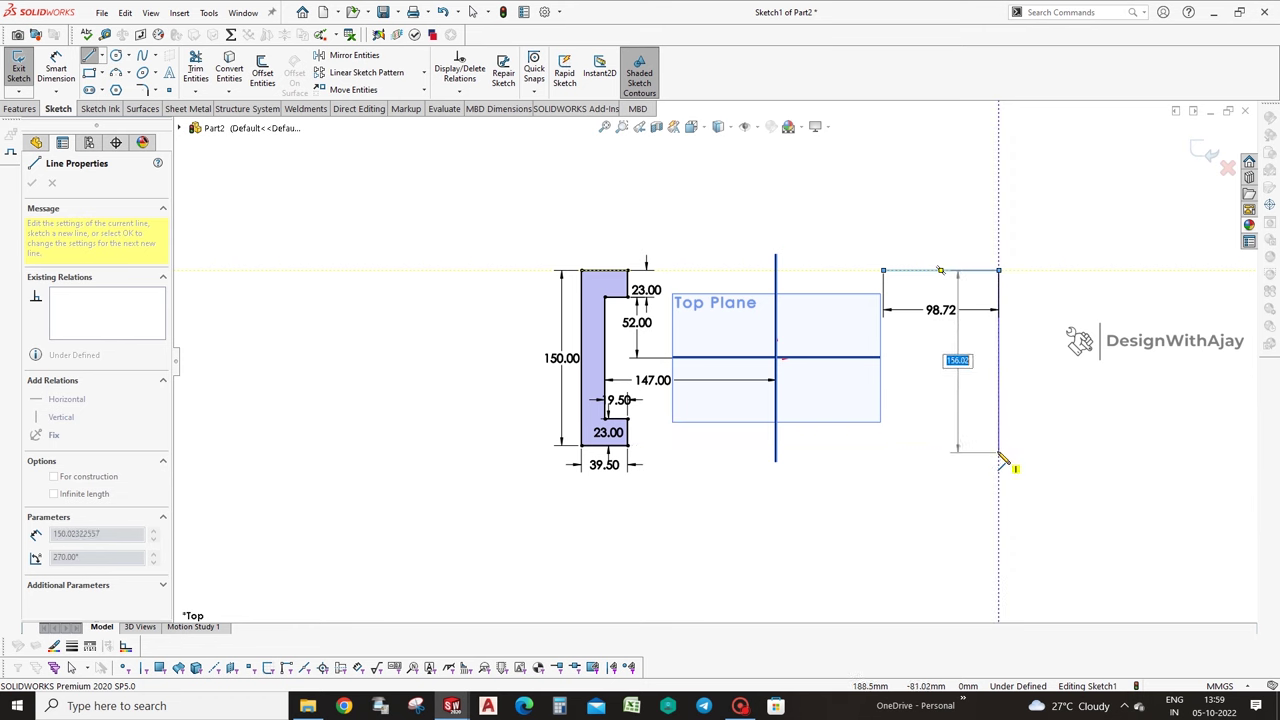
pyautogui.click(998, 445)
pyautogui.click(884, 445)
pyautogui.click(883, 418)
pyautogui.click(972, 418)
pyautogui.click(972, 297)
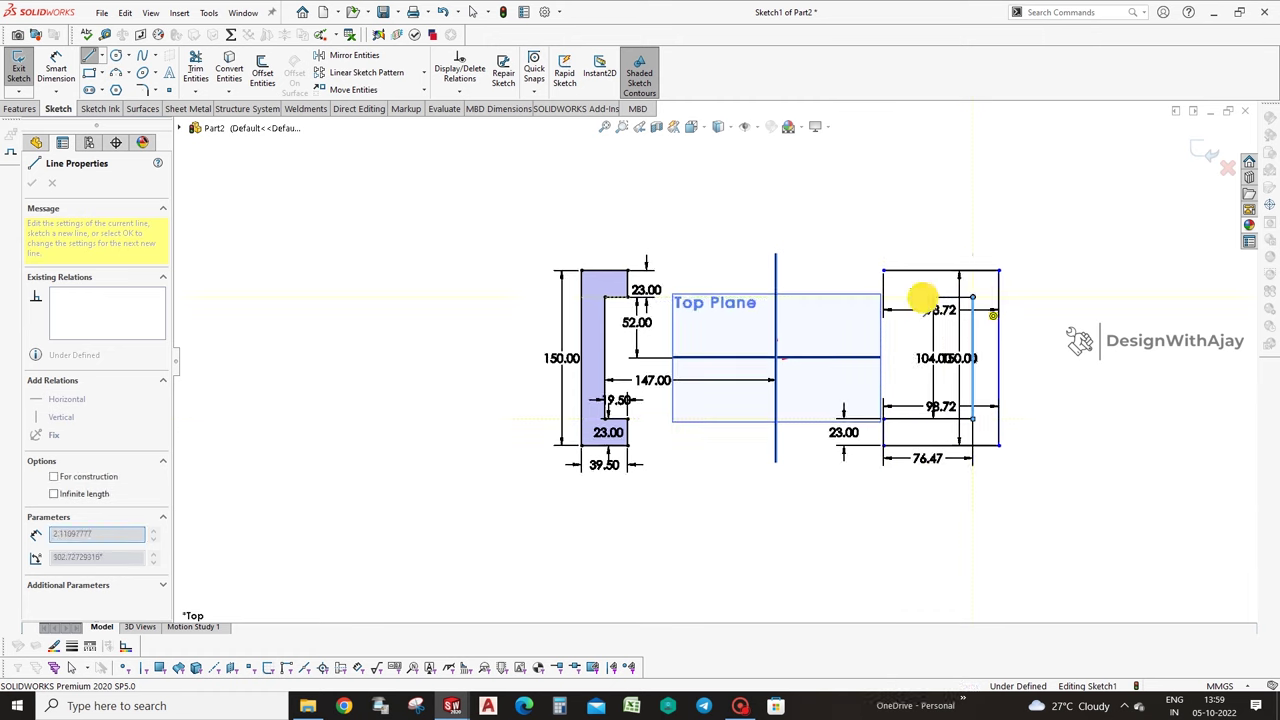
pyautogui.click(883, 297)
pyautogui.click(883, 270)
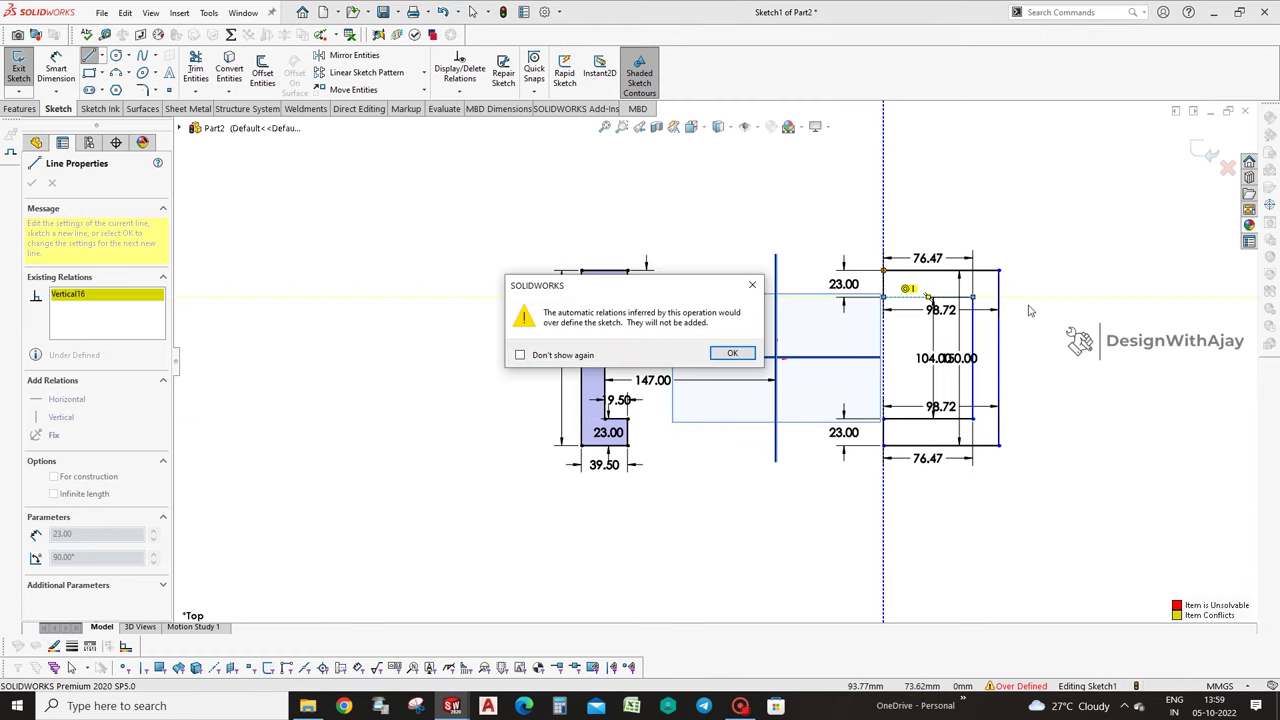
# Dismiss the over-define warning, delete the duplicate top dimensions and place the 150 height dimension.
pyautogui.click(752, 285)
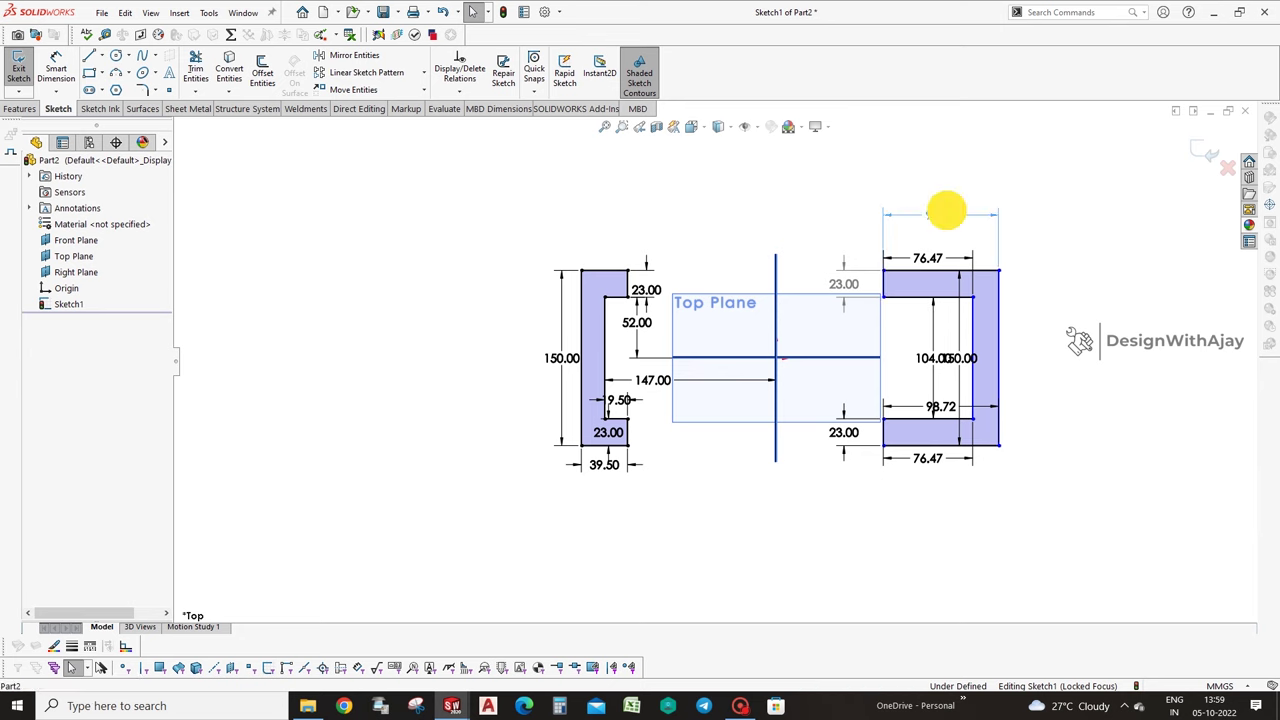
pyautogui.moveTo(946, 209); pyautogui.dragTo(885, 300)
pyautogui.press('Delete')
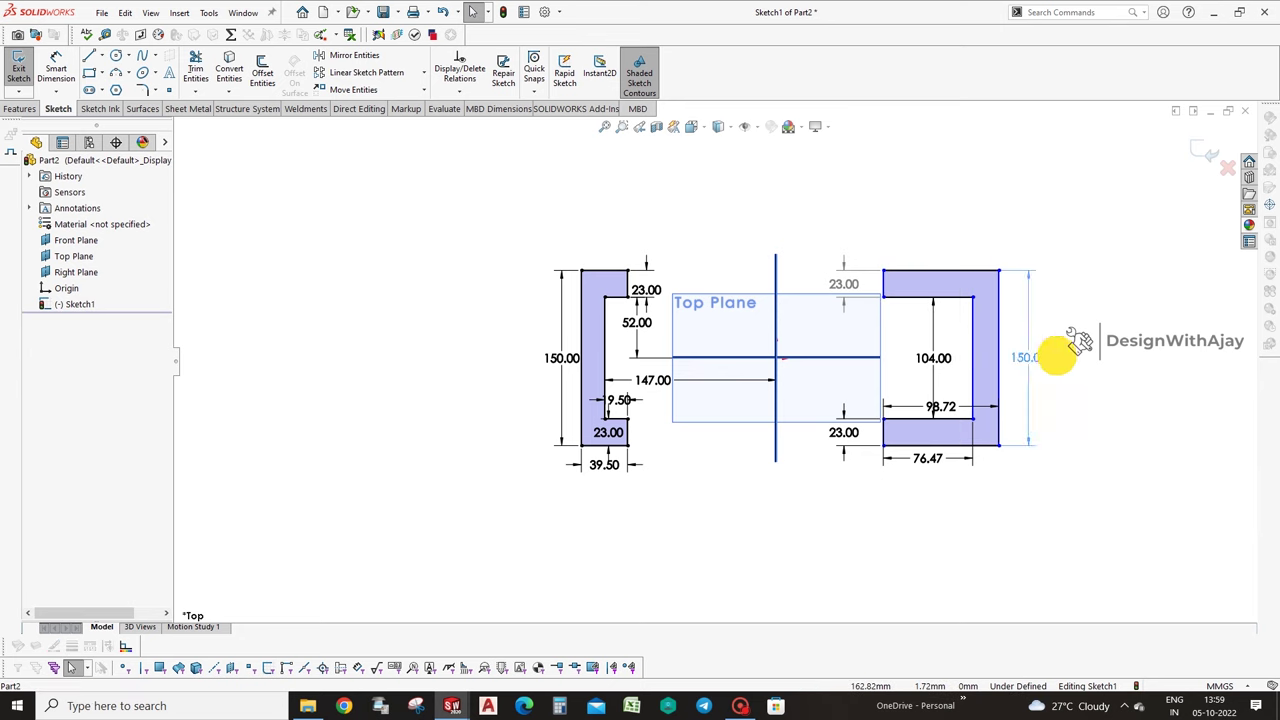
pyautogui.click(1071, 420)
# Set the right profile's overall width to 60.5 and delete the 76.47 inner width dimension.
pyautogui.scroll(-2, 1035, 430)
pyautogui.moveTo(897, 395); pyautogui.dragTo(918, 538)
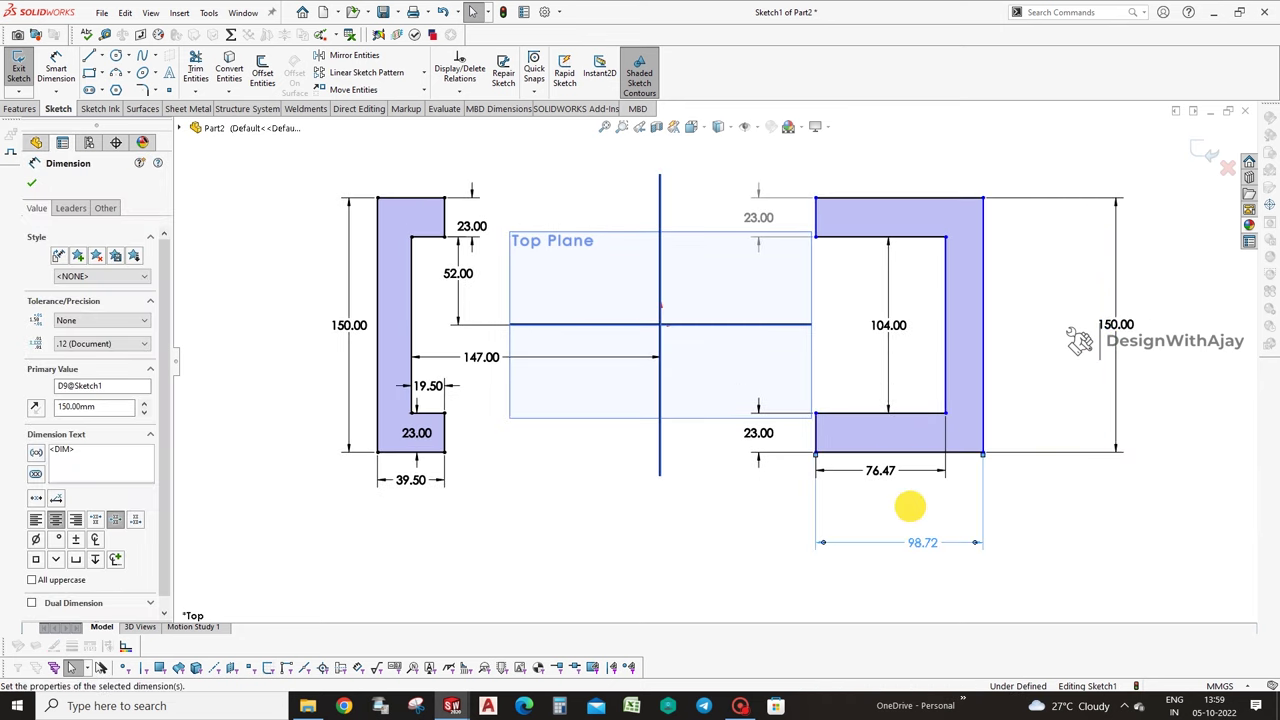
pyautogui.click(885, 479)
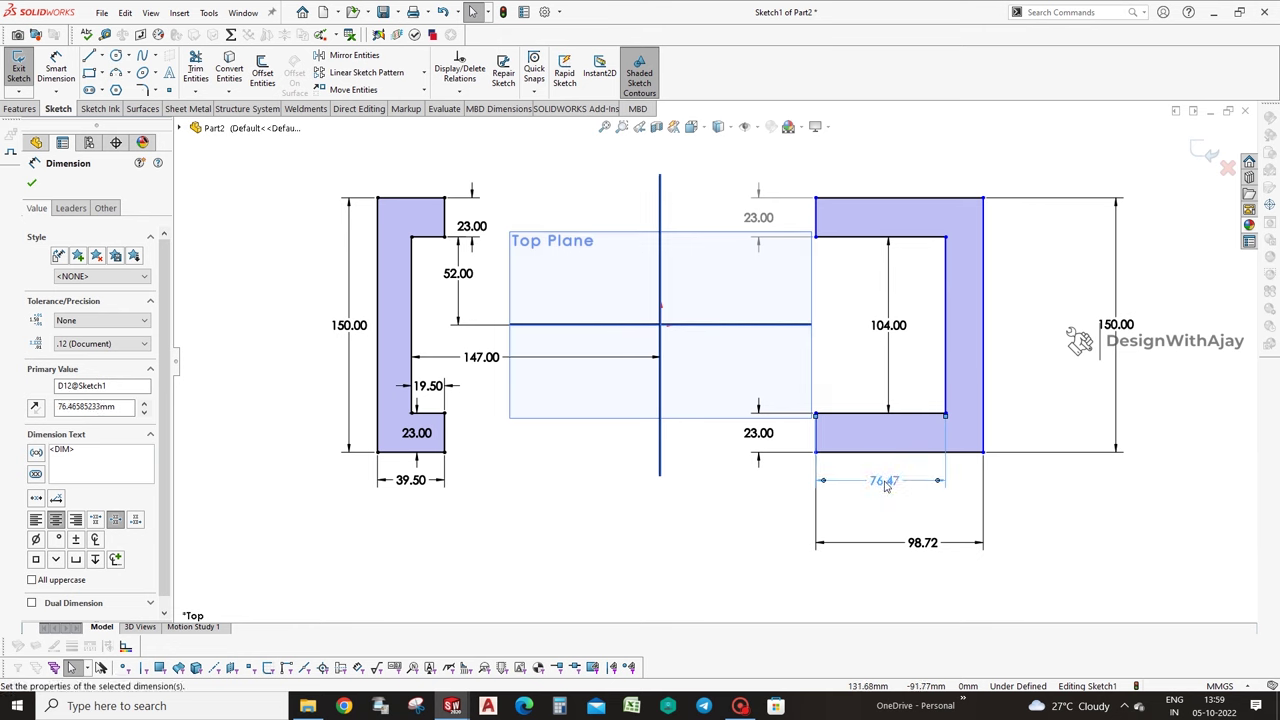
pyautogui.doubleClick(931, 543)
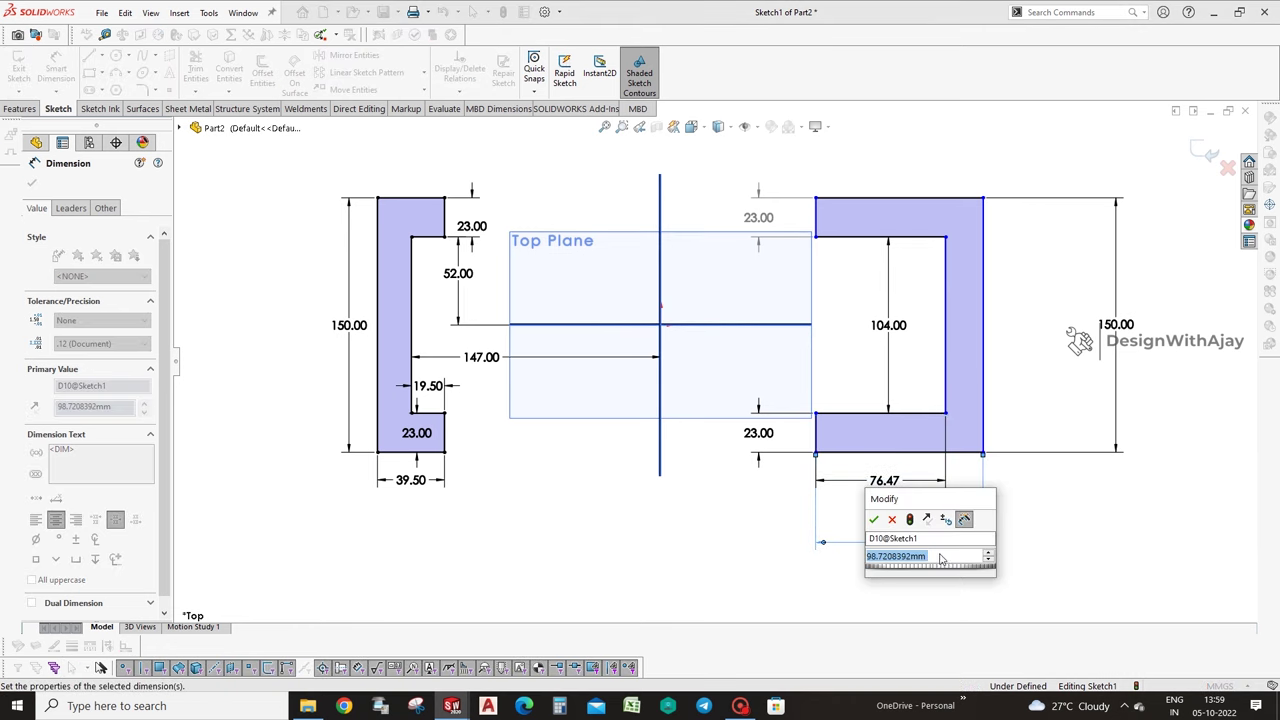
pyautogui.write('60.5')
pyautogui.press('Return')
pyautogui.click(948, 481)
pyautogui.press('Delete')
# Move the inner edge left and dimension it 147 from the vertical centre line.
pyautogui.moveTo(1010, 413); pyautogui.dragTo(943, 411)
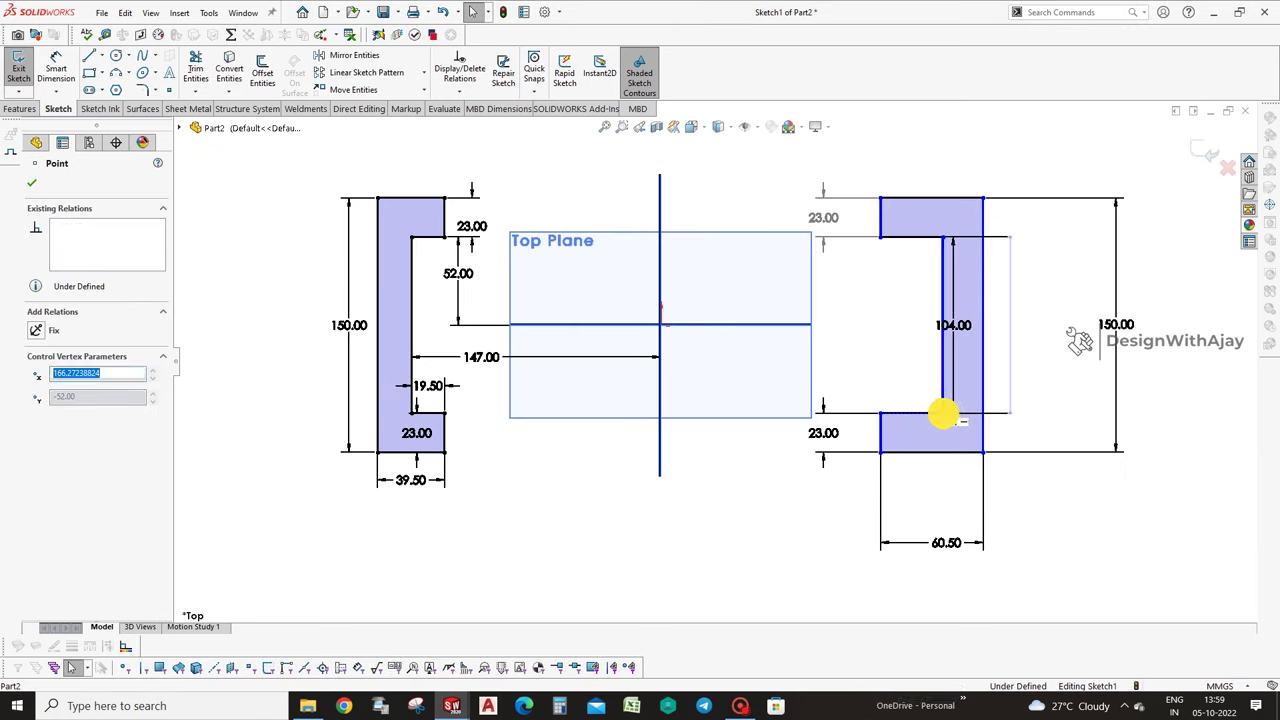
pyautogui.press('Escape')
pyautogui.press('d')
pyautogui.click(943, 340)
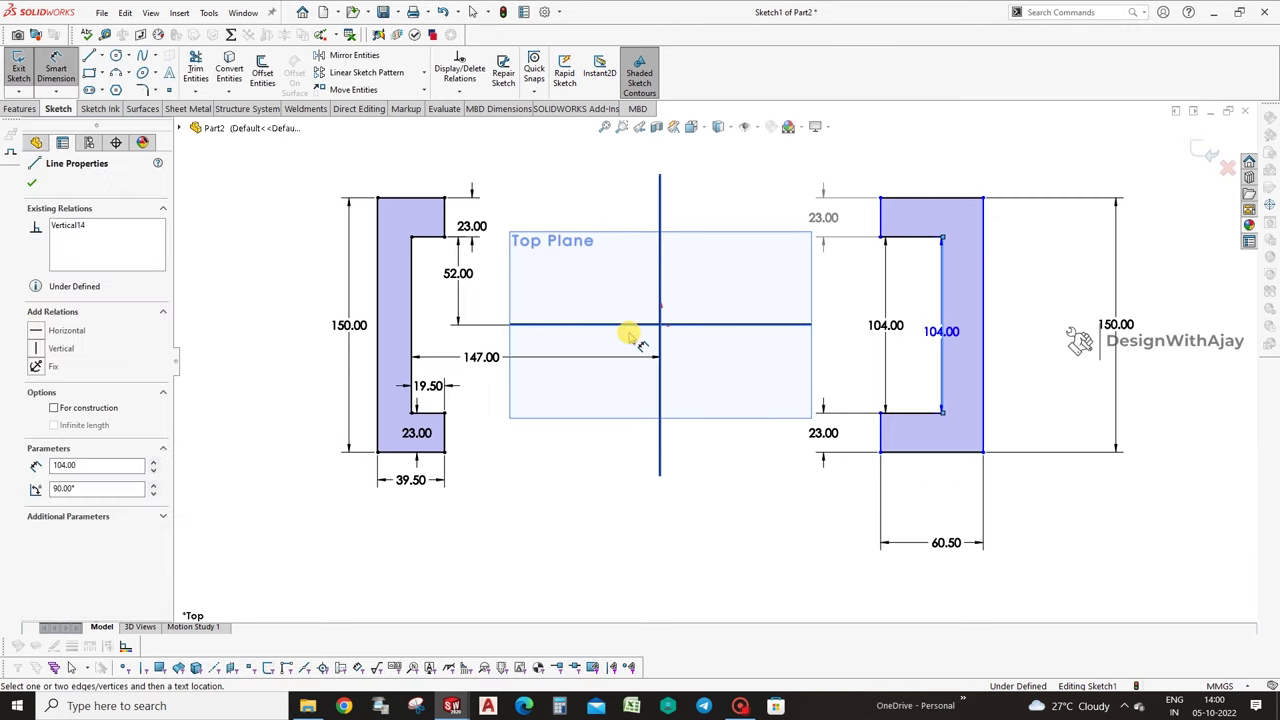
pyautogui.click(660, 360)
pyautogui.click(697, 362)
pyautogui.write('147')
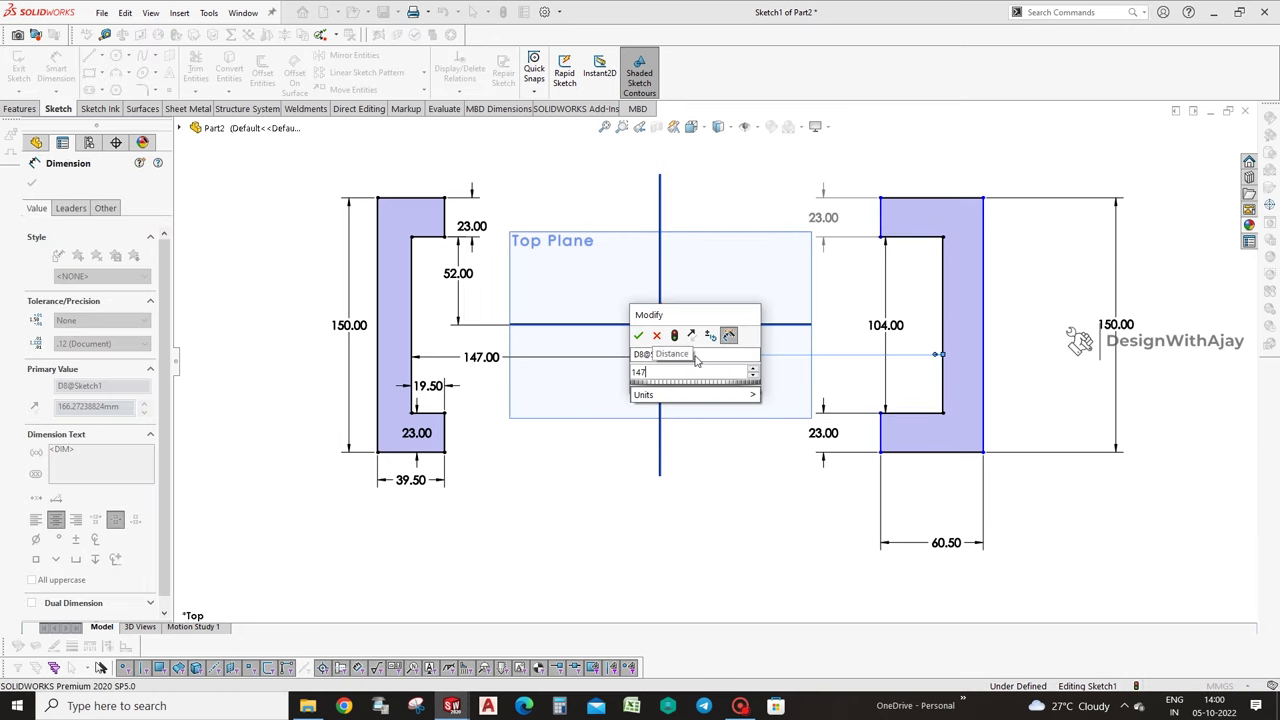
pyautogui.press('Return')
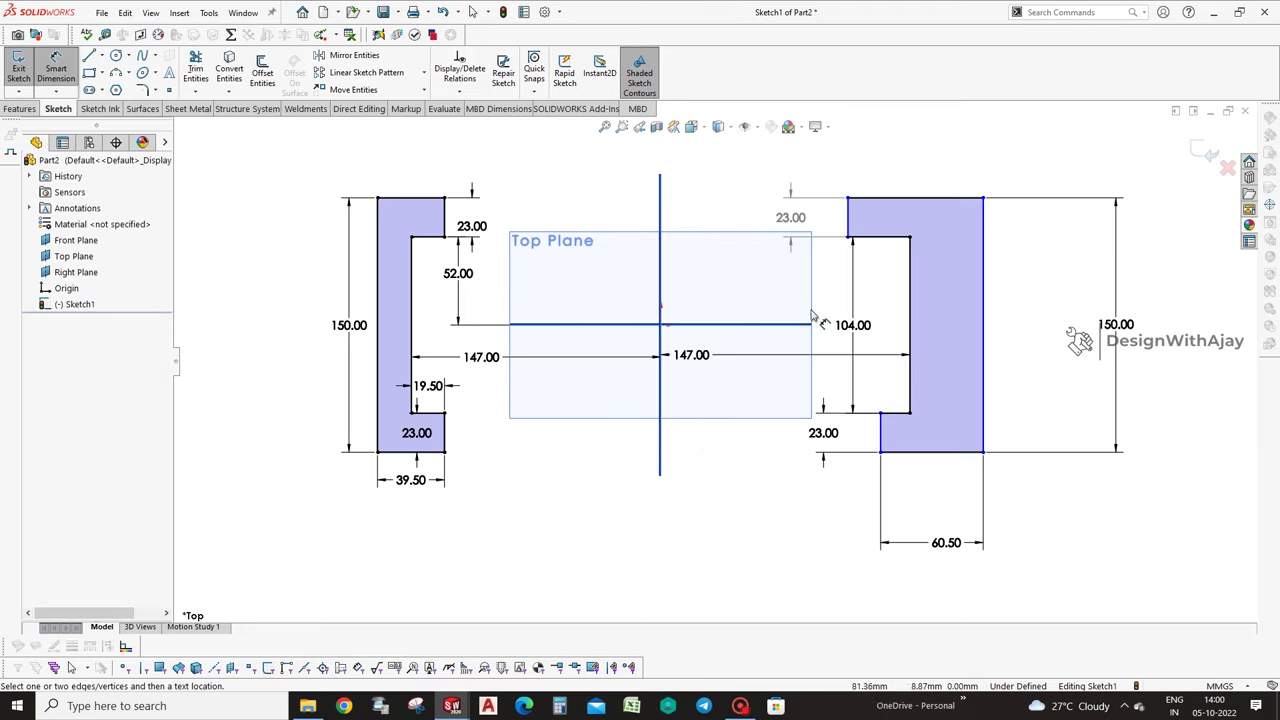
pyautogui.press('Escape')
# Make the upper and lower short vertical edges of the right profile collinear.
pyautogui.click(848, 222)
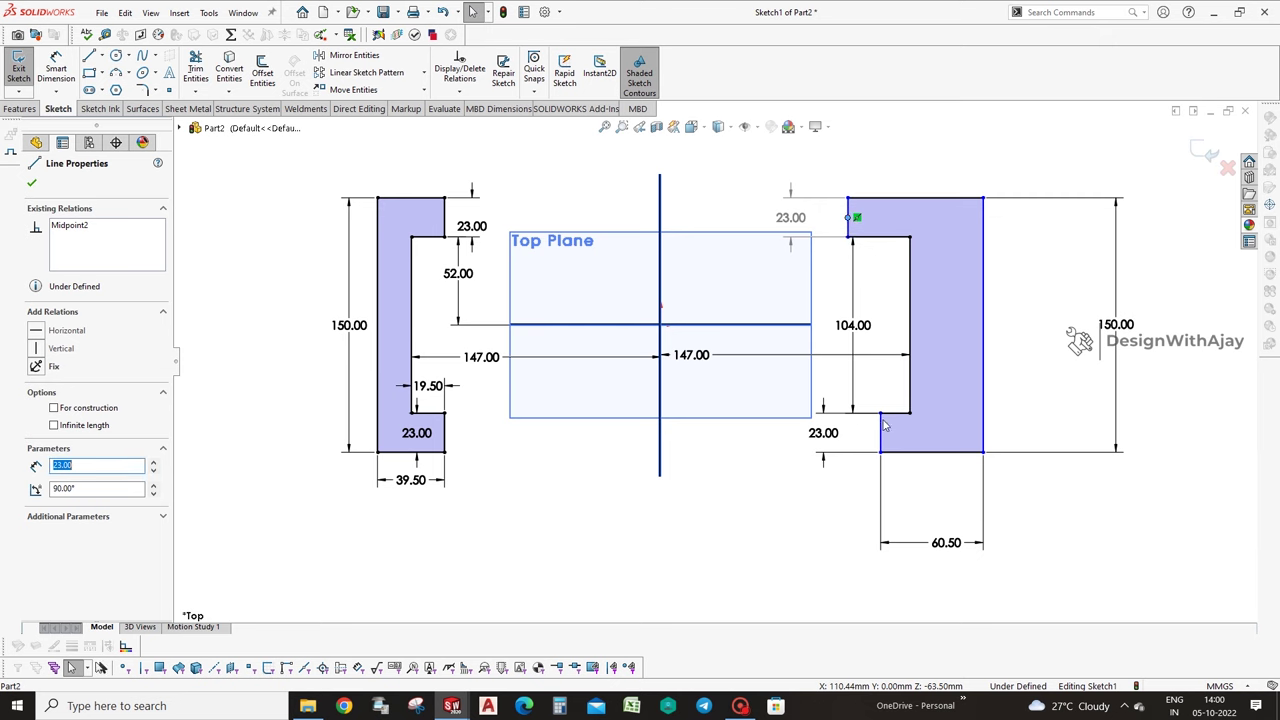
pyautogui.click(855, 201)
pyautogui.click(847, 216)
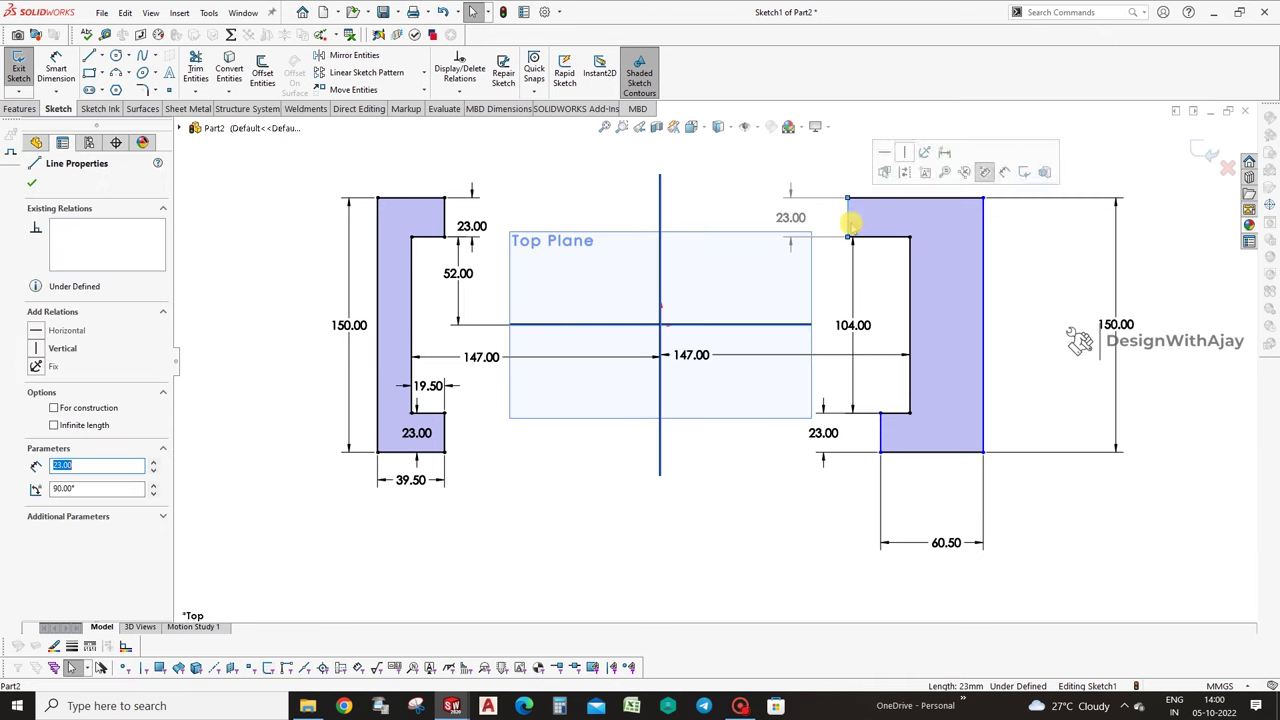
pyautogui.keyDown('ctrl'); pyautogui.click(882, 432); pyautogui.keyUp('ctrl')
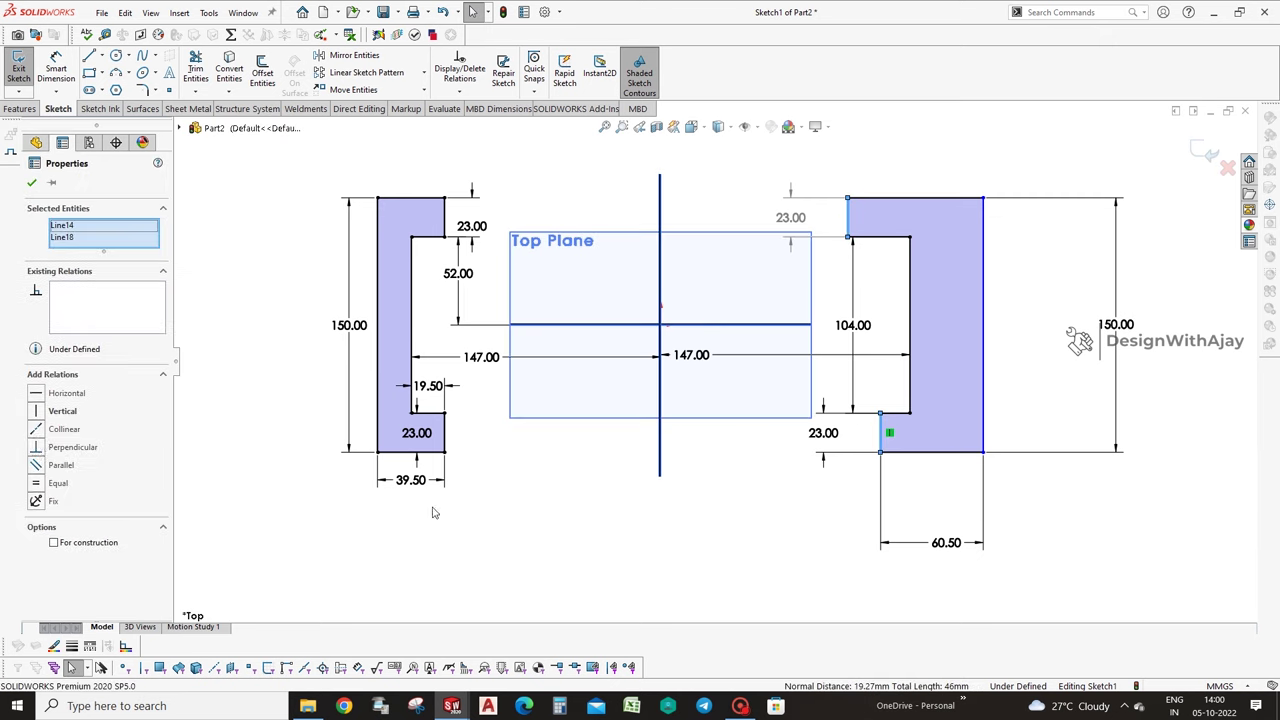
pyautogui.click(62, 429)
# Pull the right profile's left edge further left and dimension the upright side width as 17.27.
pyautogui.click(786, 509)
pyautogui.moveTo(791, 539); pyautogui.dragTo(808, 362, button='right')
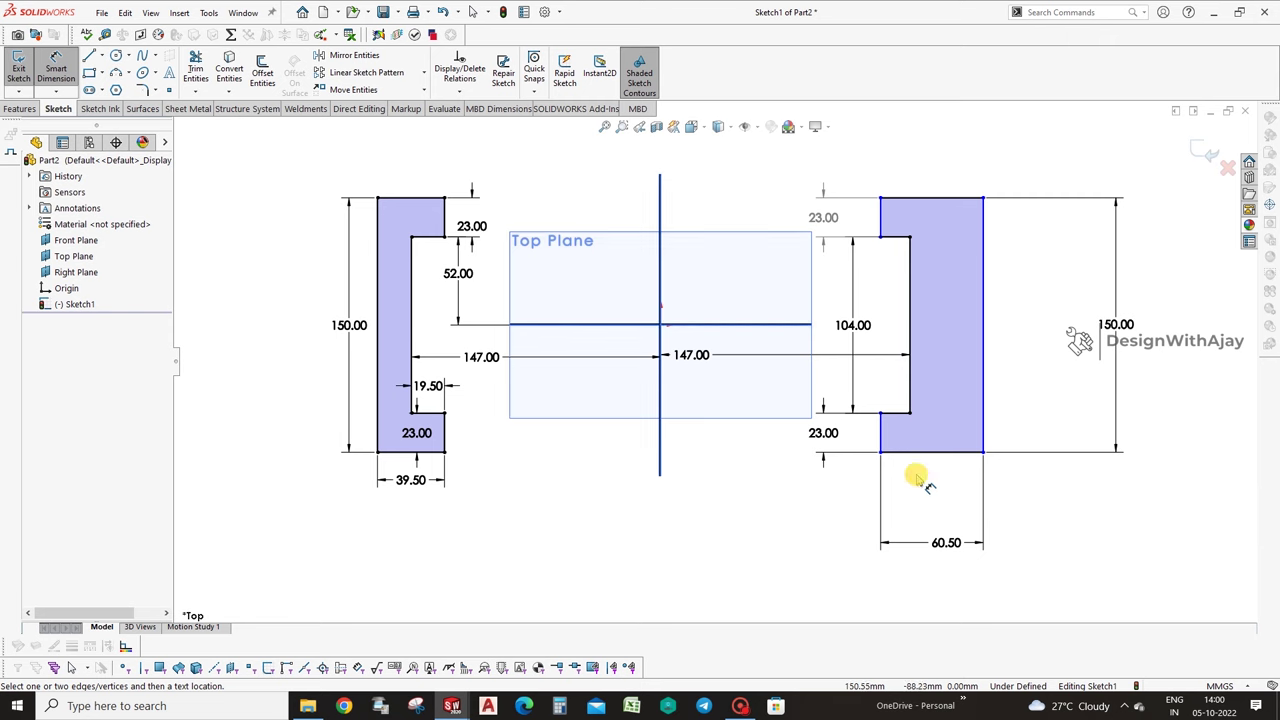
pyautogui.press('Escape')
pyautogui.moveTo(880, 432); pyautogui.dragTo(836, 434)
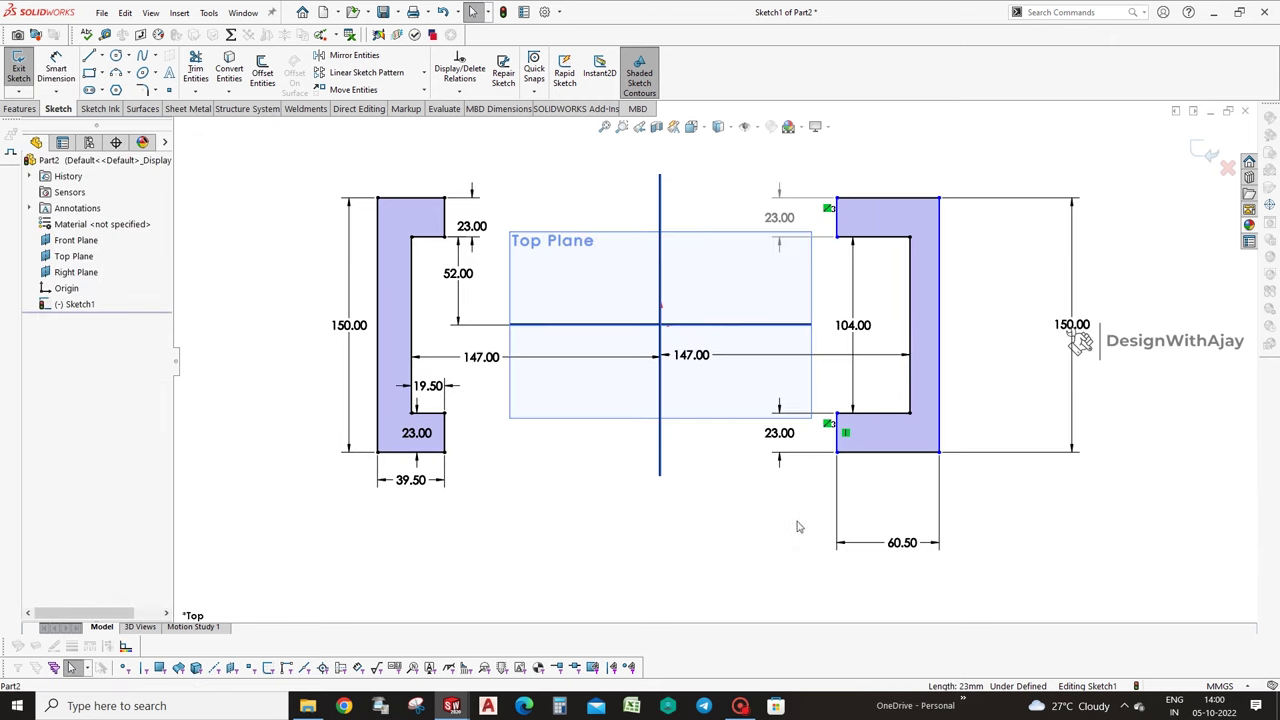
pyautogui.press('d')
pyautogui.click(937, 375)
pyautogui.click(910, 380)
pyautogui.click(978, 380)
pyautogui.press('Return')
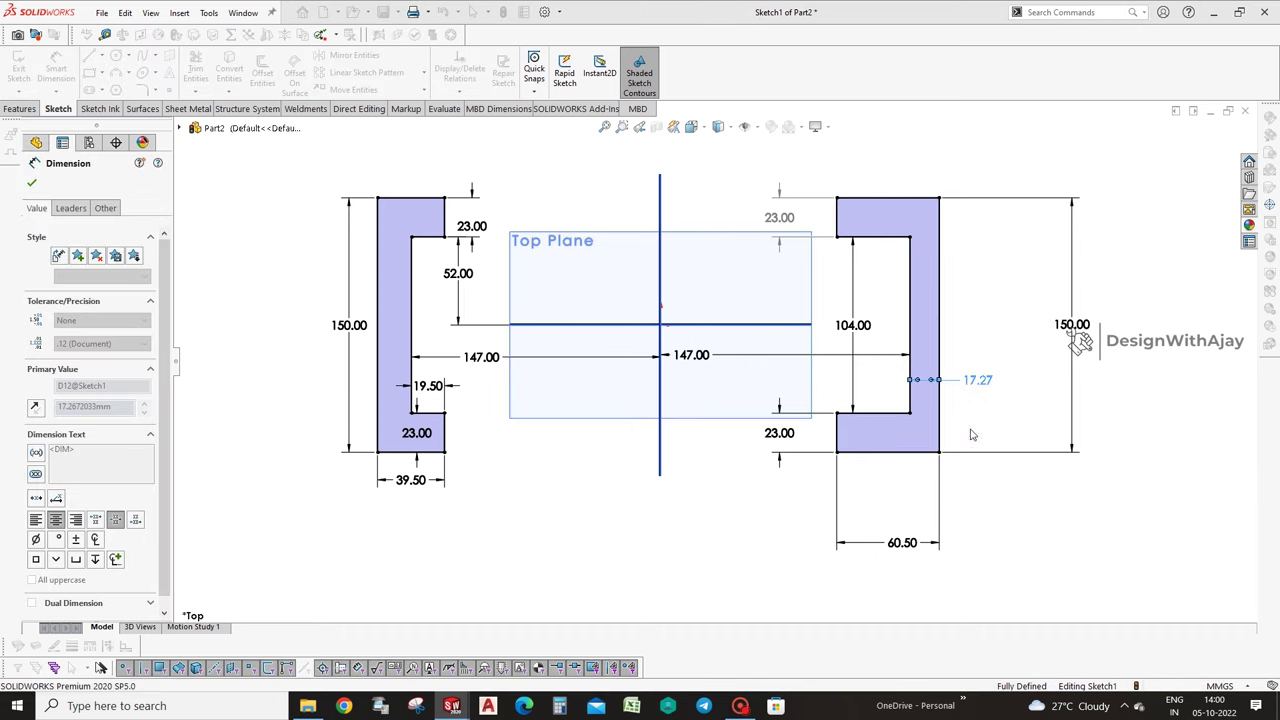
pyautogui.click(20, 108)
# Extrude the two C shapes 10 mm into solid feet.
pyautogui.click(25, 72)
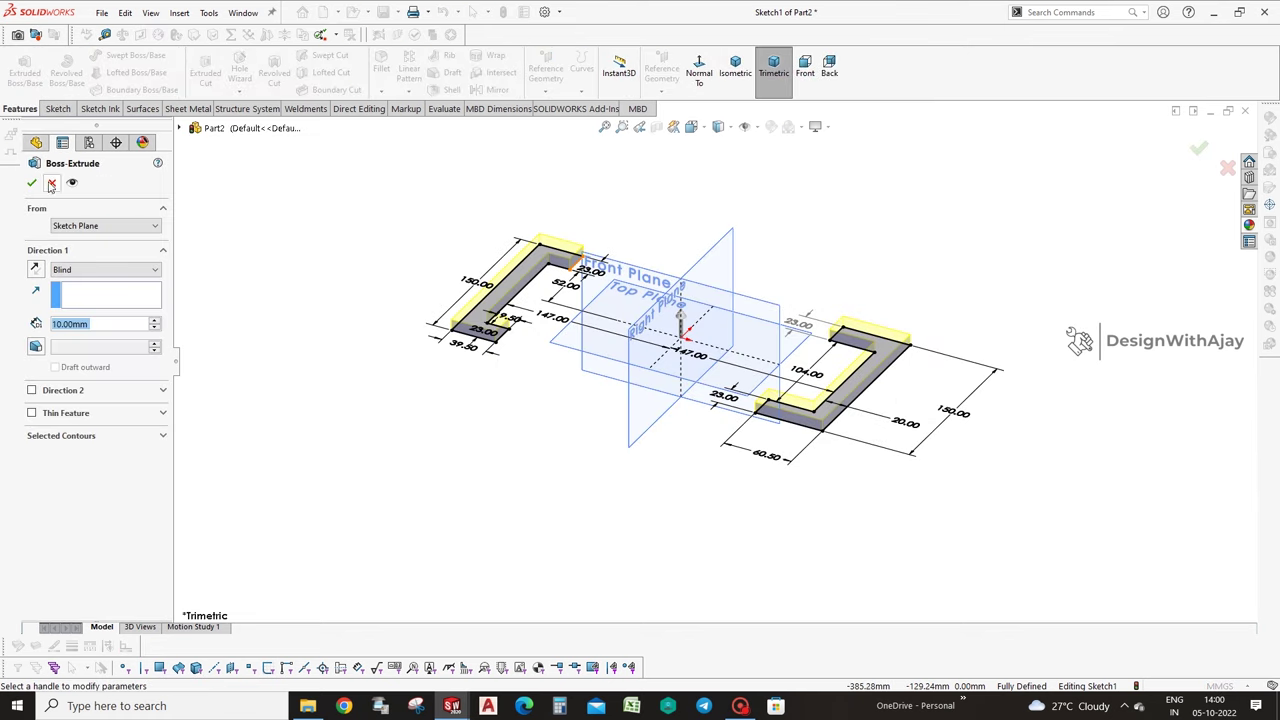
pyautogui.click(31, 183)
pyautogui.click(487, 435)
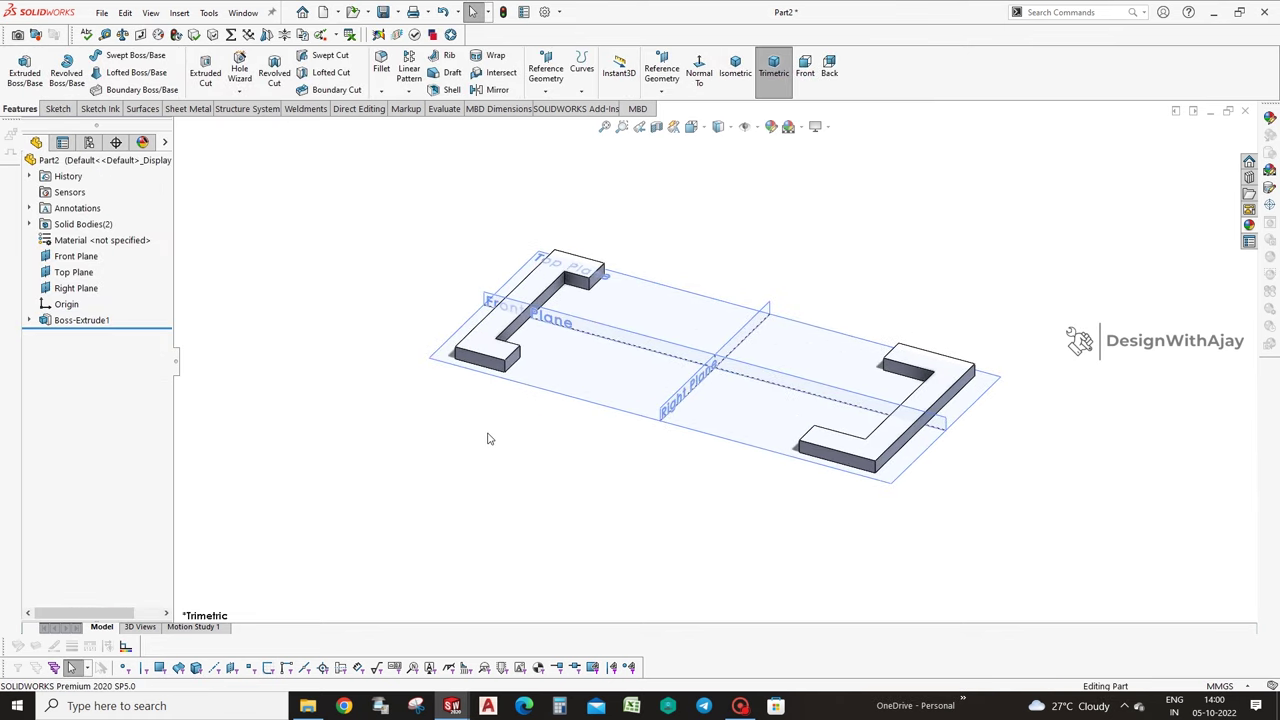
# Create Plane1 offset 52 mm from the Front Plane and start a sketch on it.
pyautogui.click(522, 298)
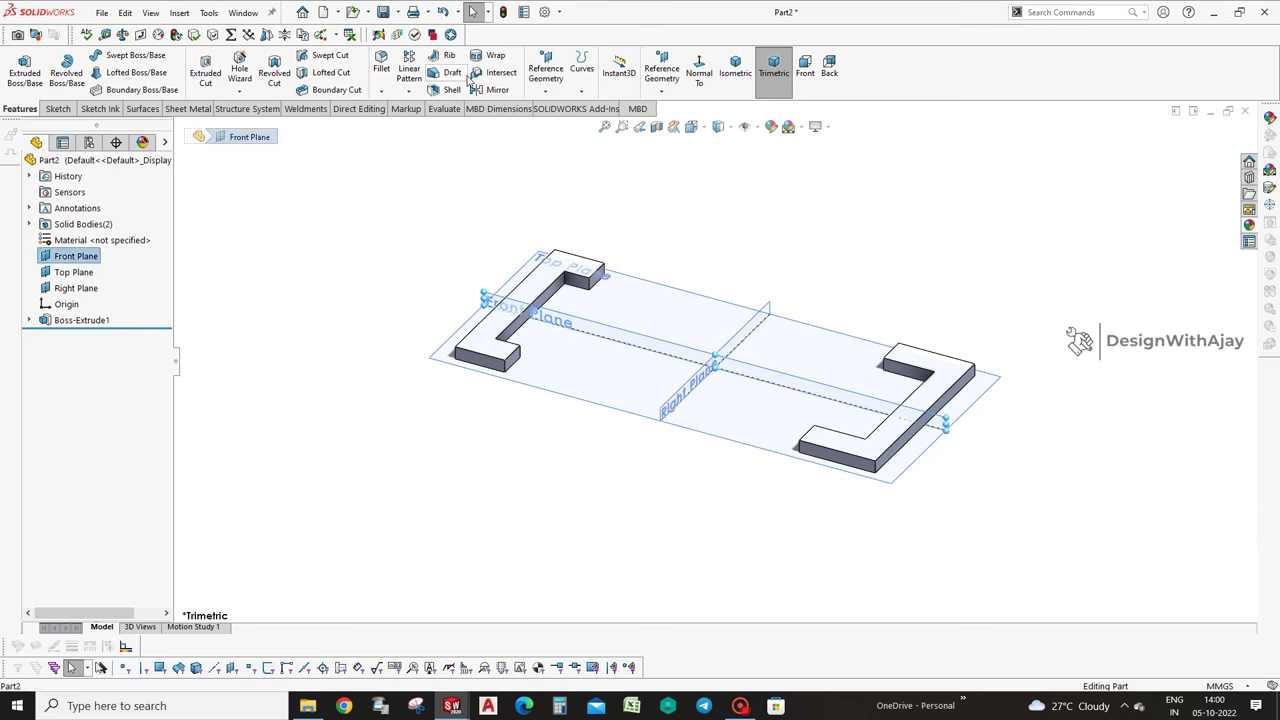
pyautogui.click(546, 82)
pyautogui.click(555, 107)
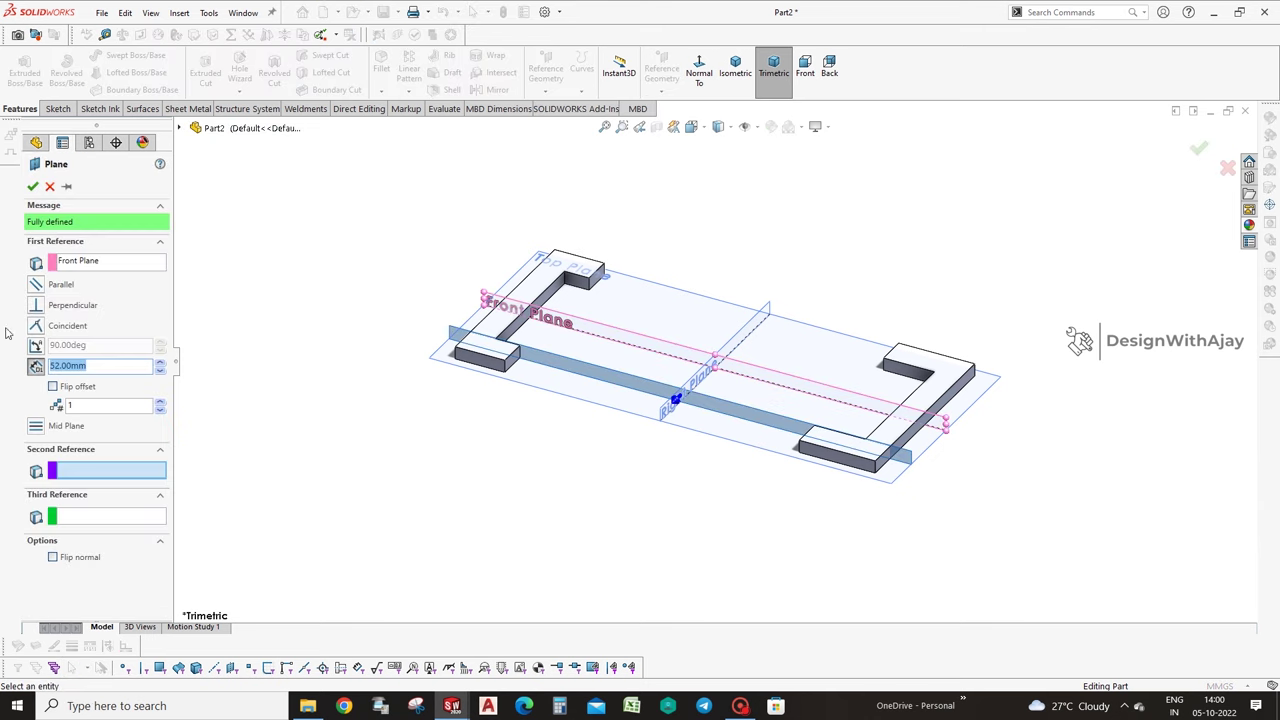
pyautogui.click(32, 186)
pyautogui.click(455, 330)
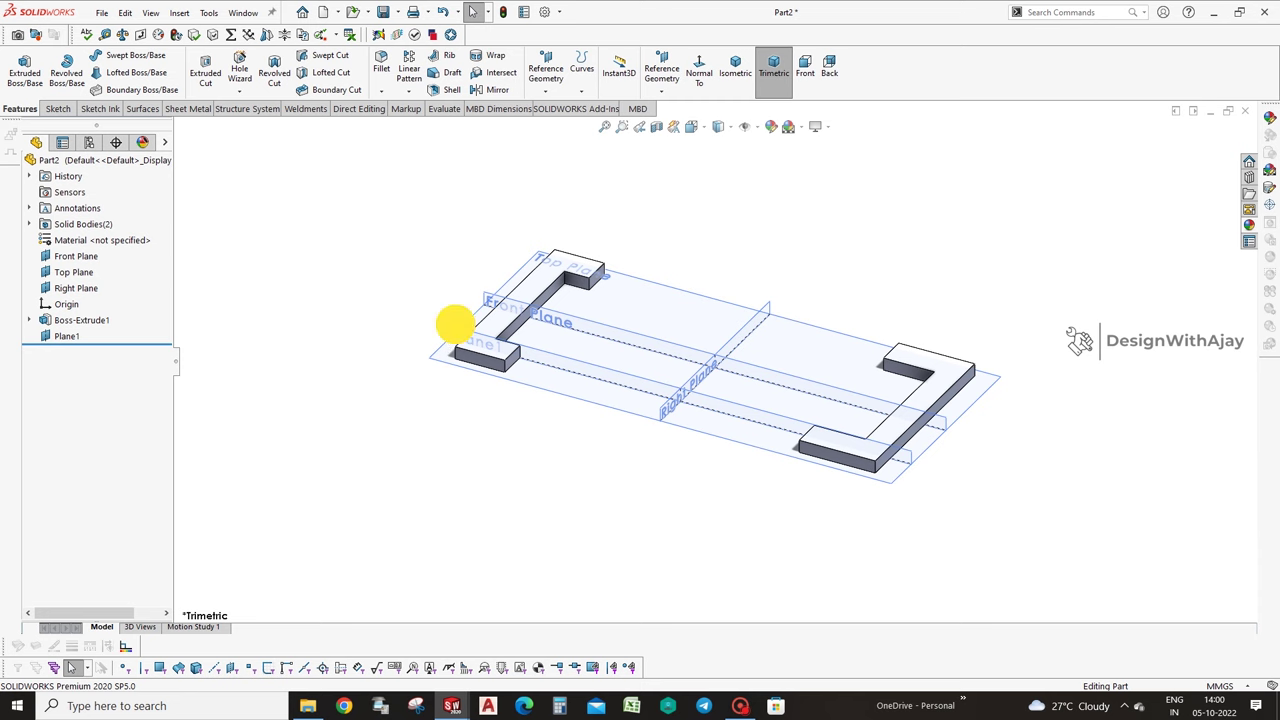
pyautogui.click(514, 284)
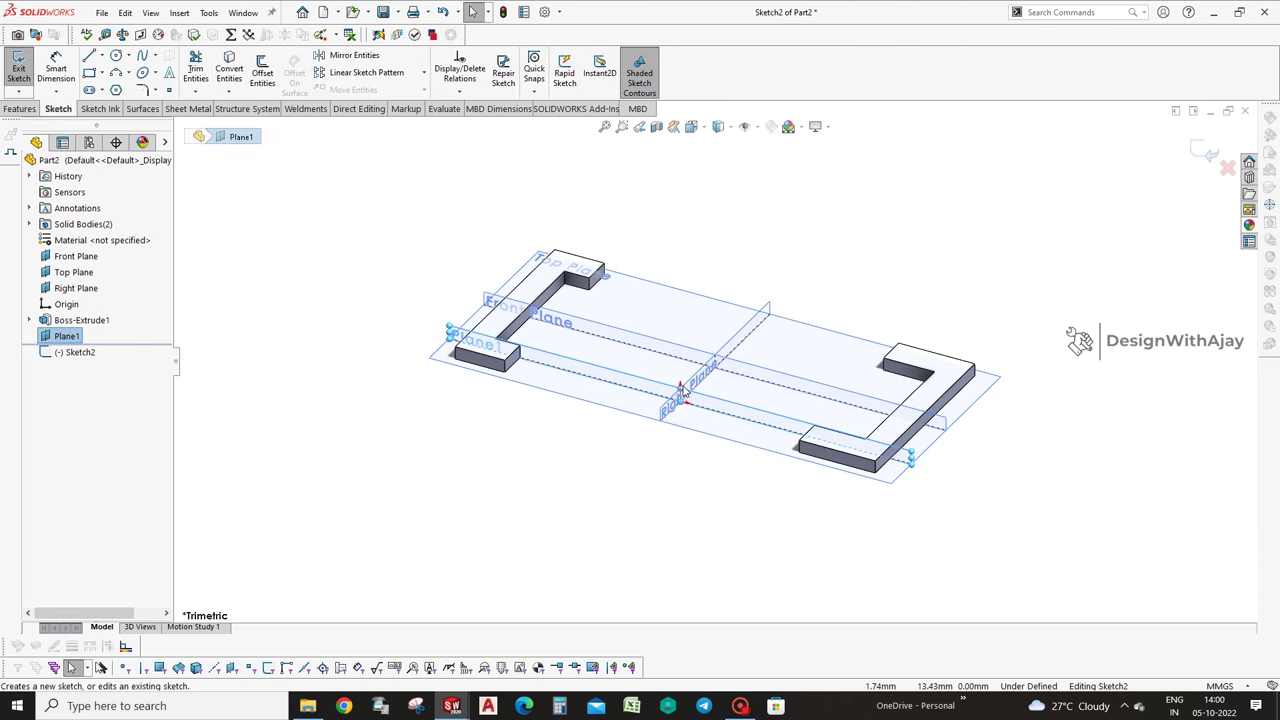
# View Plane1 face-on and draw the outer left leg, top edge and right leg.
pyautogui.moveTo(683, 390); pyautogui.dragTo(668, 232)
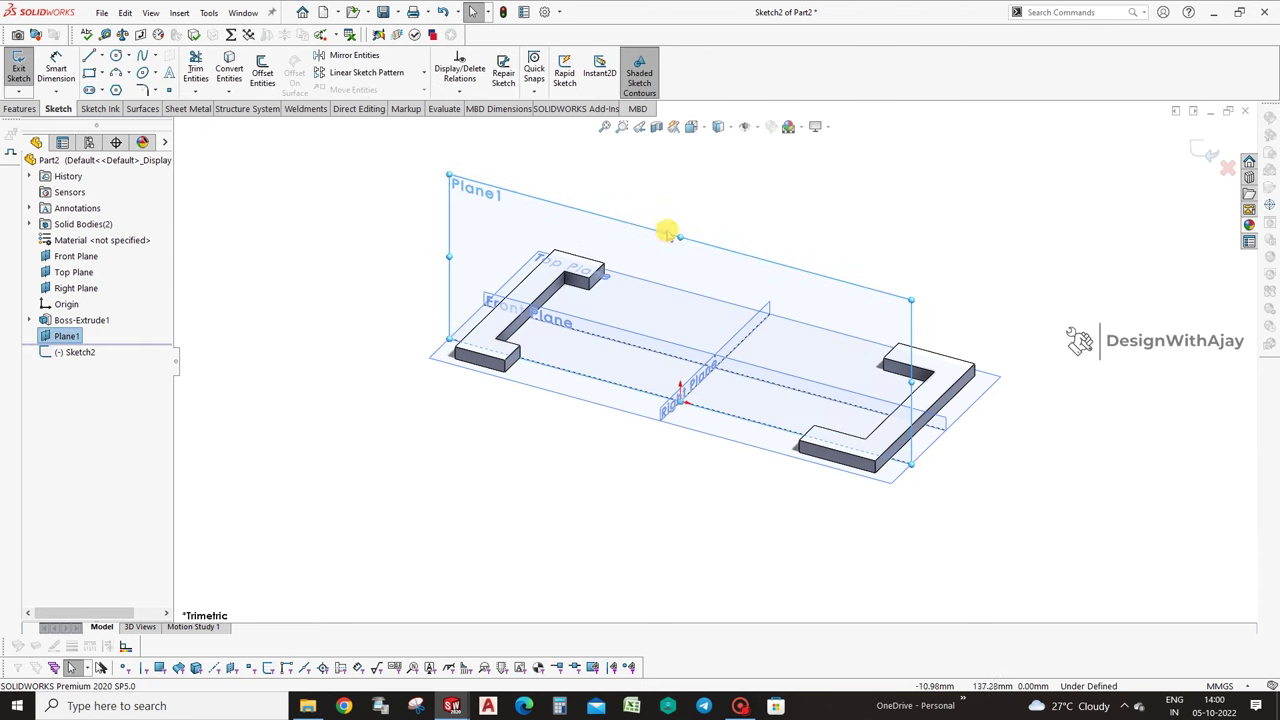
pyautogui.click(19, 108)
pyautogui.click(704, 86)
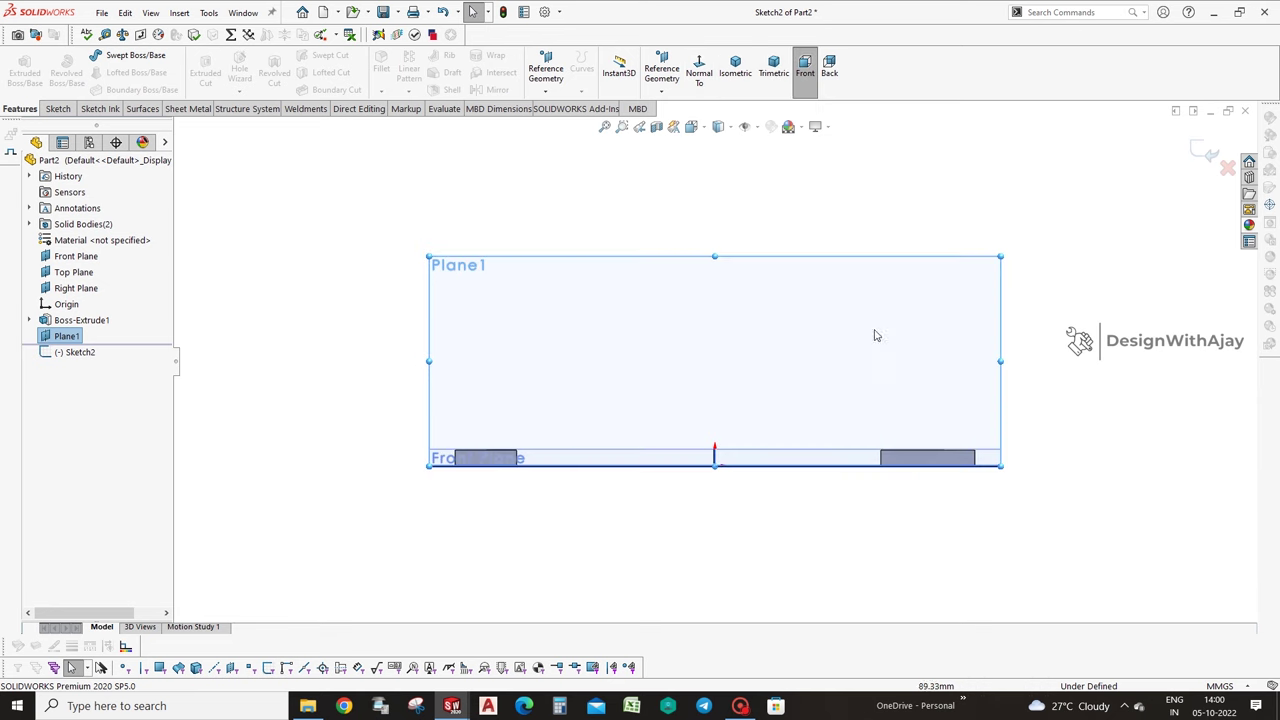
pyautogui.click(58, 108)
pyautogui.click(89, 56)
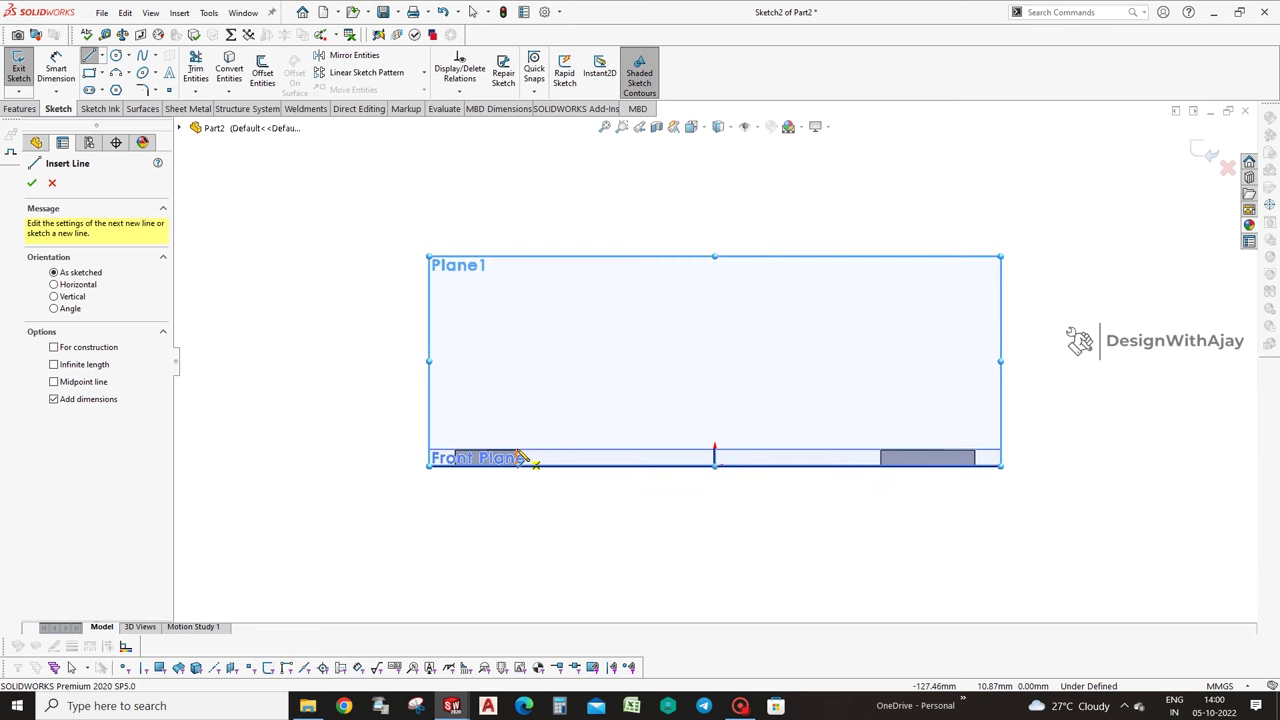
pyautogui.click(517, 457)
pyautogui.click(516, 264)
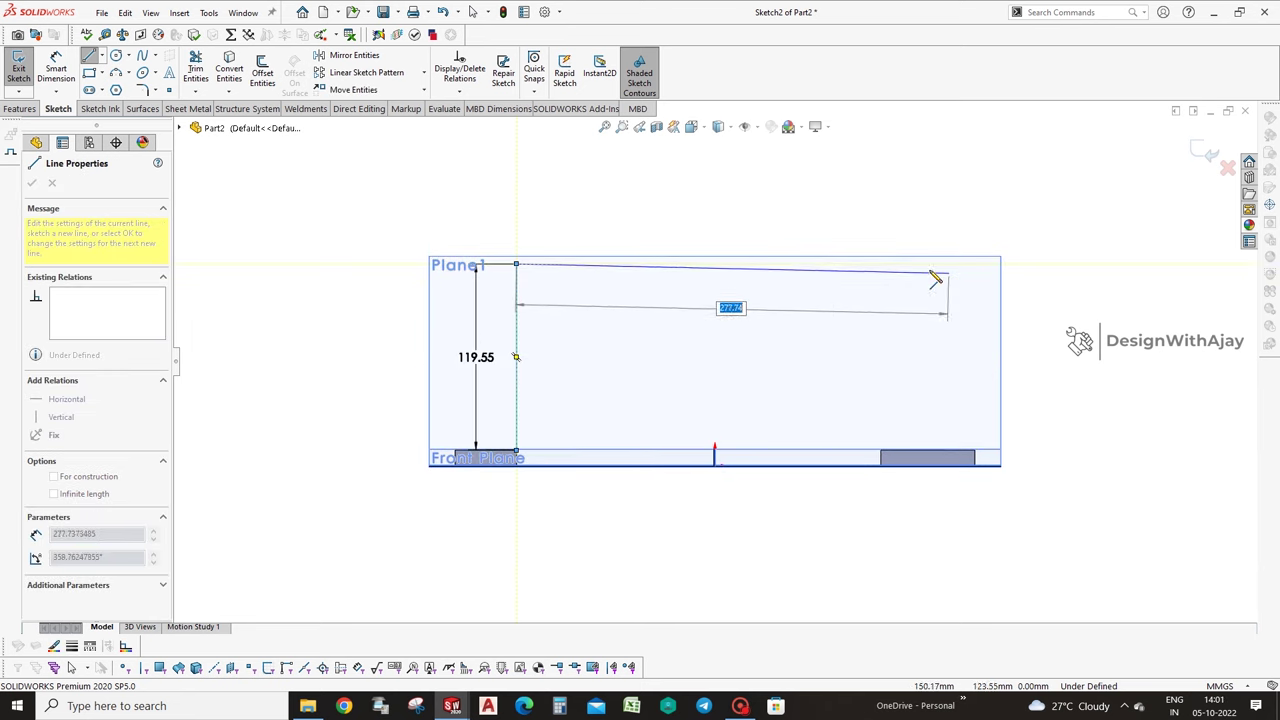
pyautogui.click(888, 266)
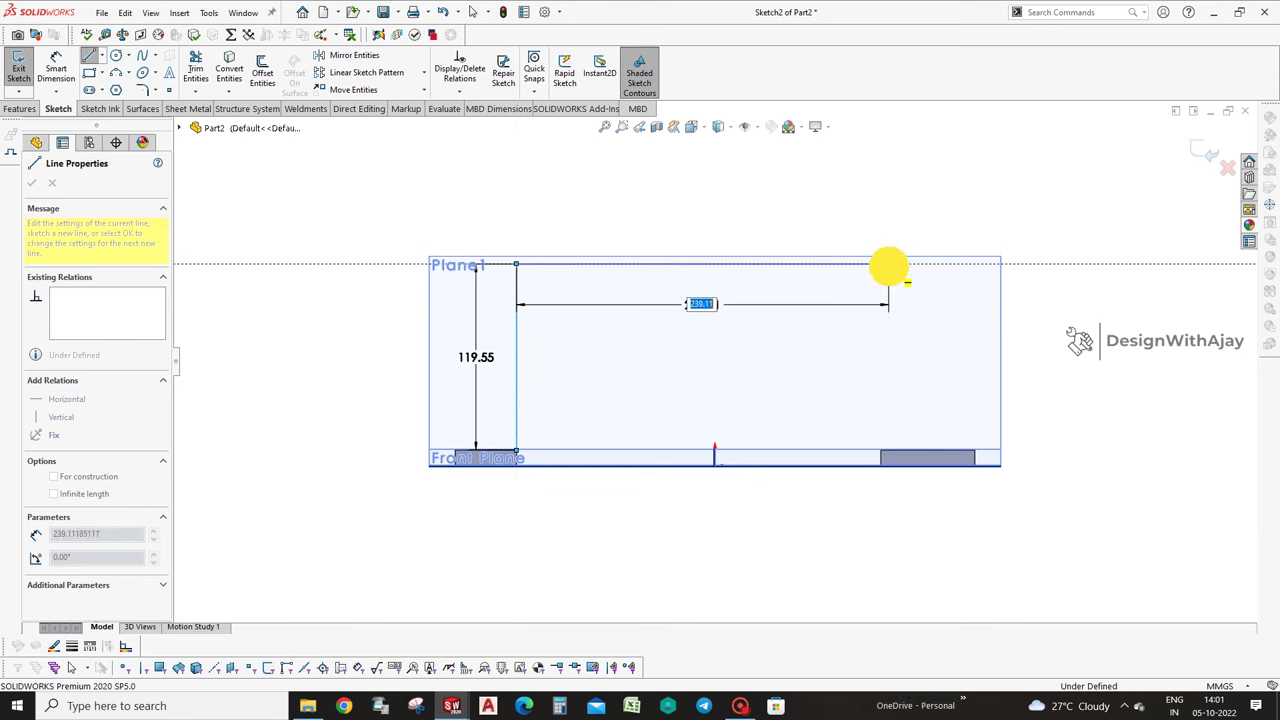
pyautogui.doubleClick(888, 457)
# Draw the inner legs, inner top edge and bottom line to close the inverted-U outline.
pyautogui.moveTo(806, 450); pyautogui.dragTo(804, 352)
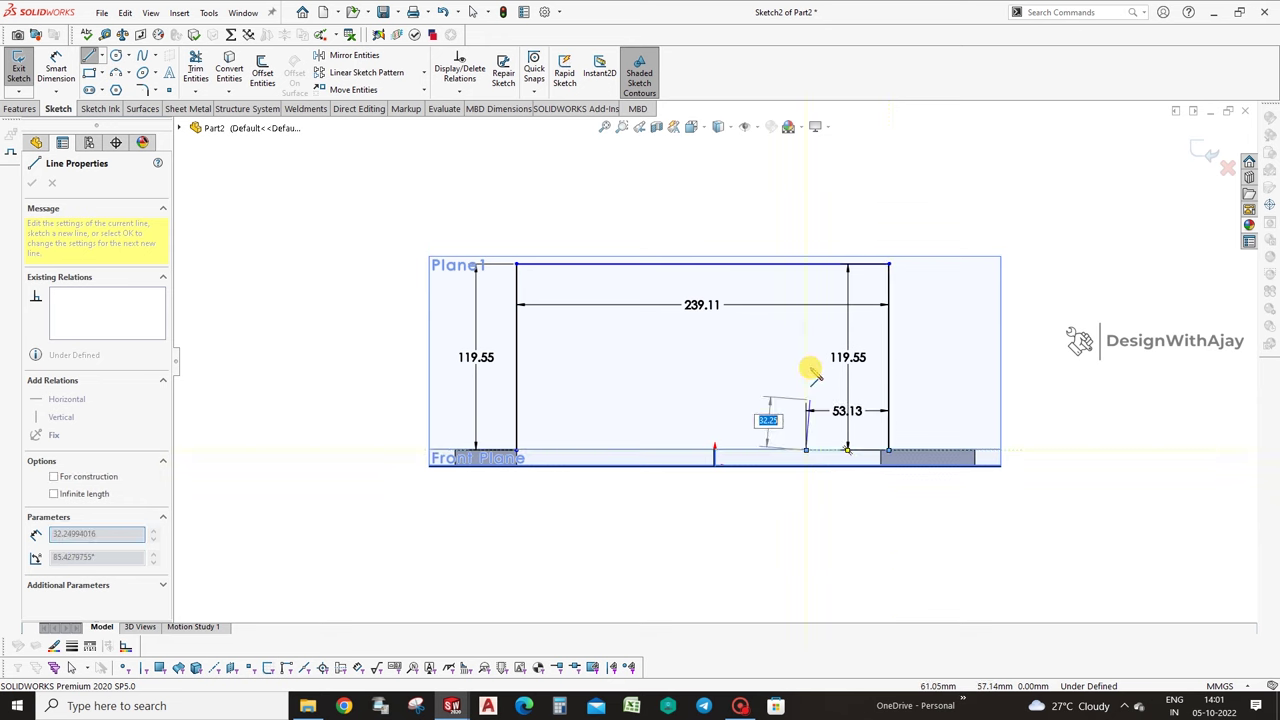
pyautogui.click(561, 352)
pyautogui.click(561, 450)
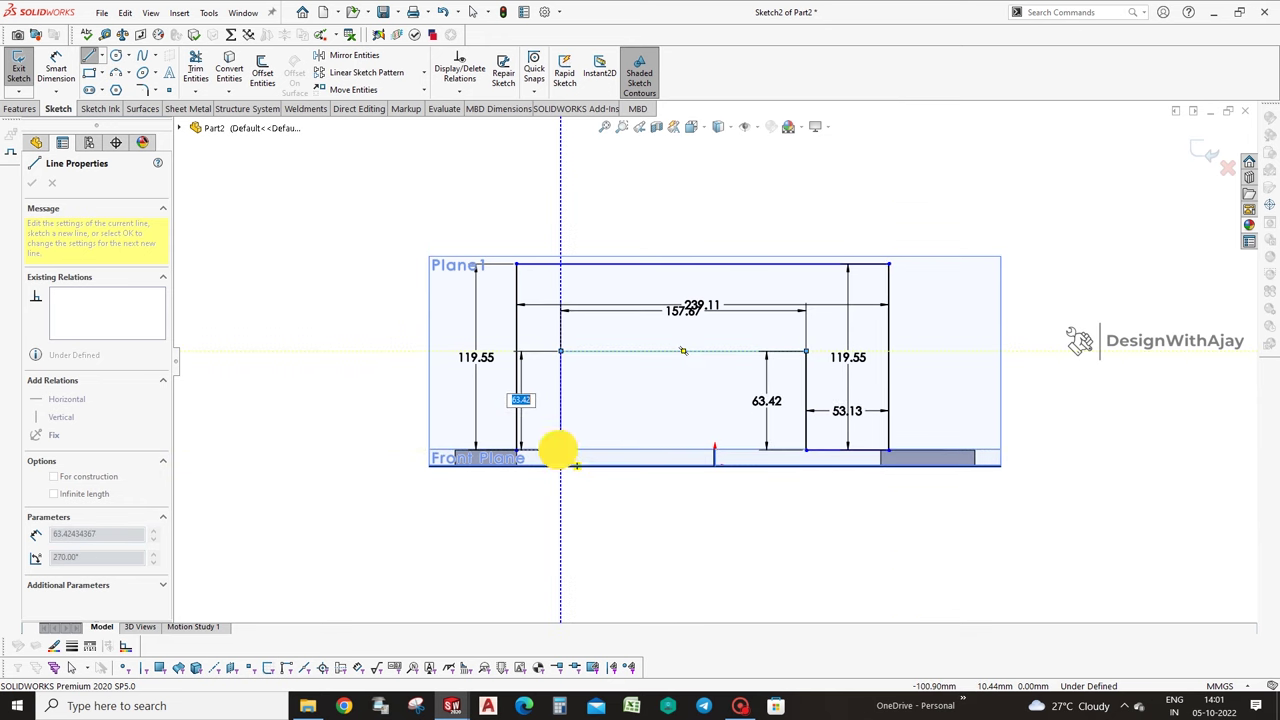
pyautogui.click(521, 450)
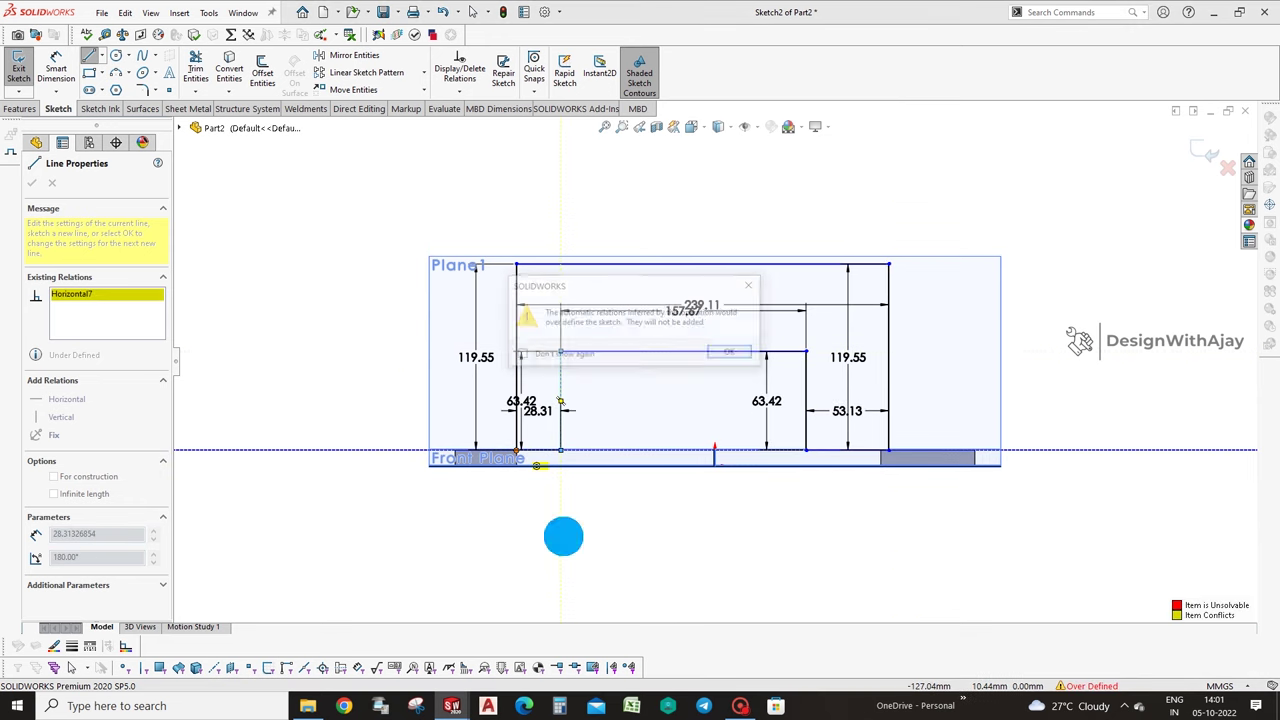
pyautogui.click(748, 280)
pyautogui.press('Escape')
pyautogui.press('Escape')
pyautogui.moveTo(686, 311); pyautogui.dragTo(681, 380)
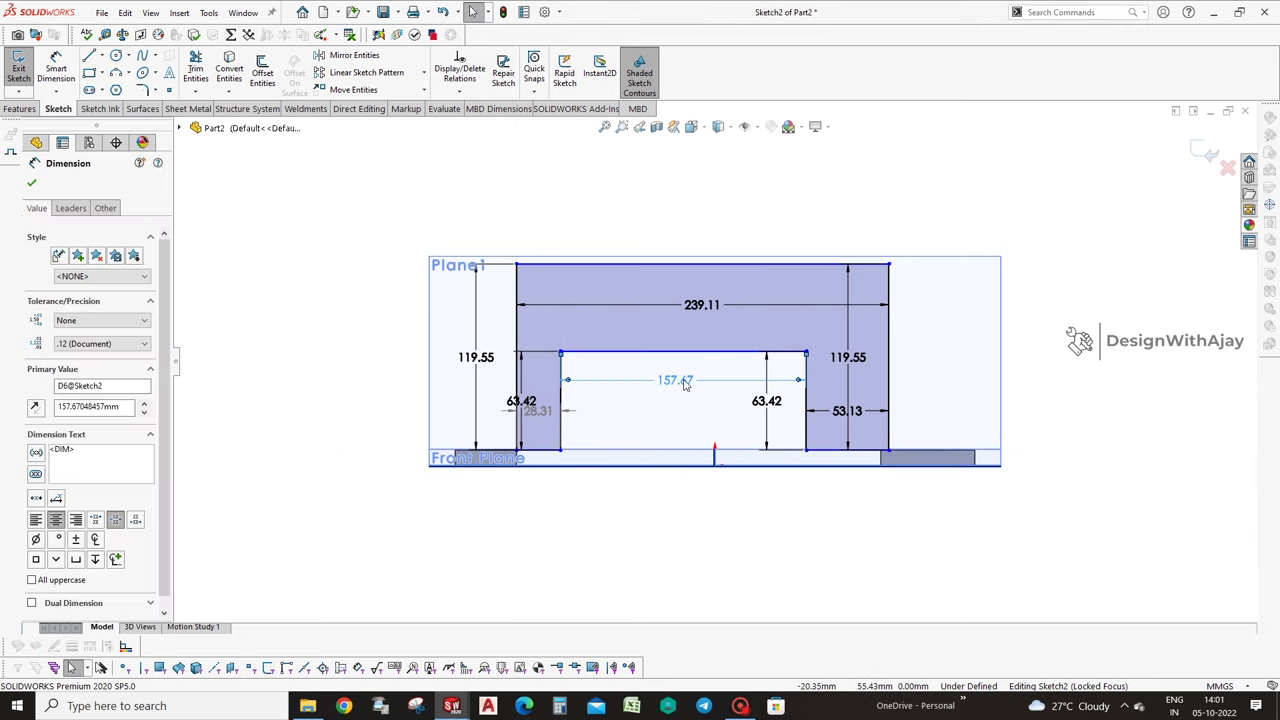
# Set the inner span to 250 and the right leg width to 40.5.
pyautogui.doubleClick(684, 383)
pyautogui.write('250')
pyautogui.press('Return')
pyautogui.click(686, 388)
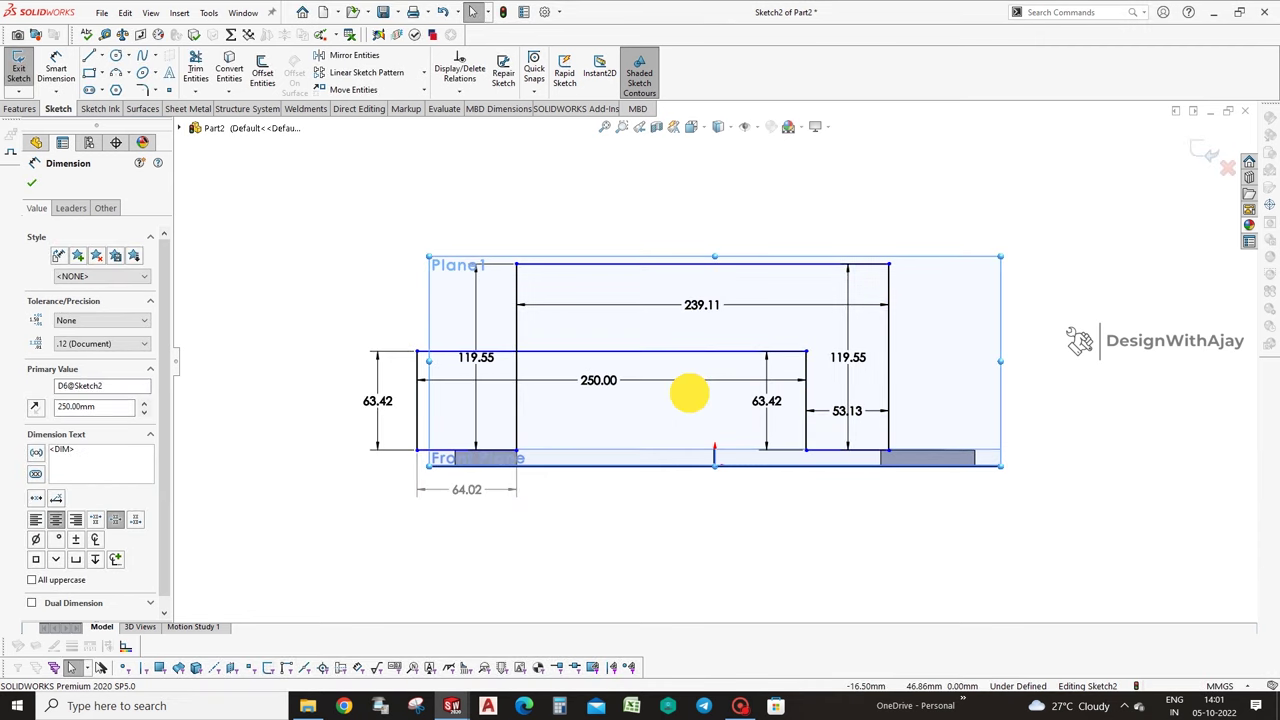
pyautogui.doubleClick(848, 411)
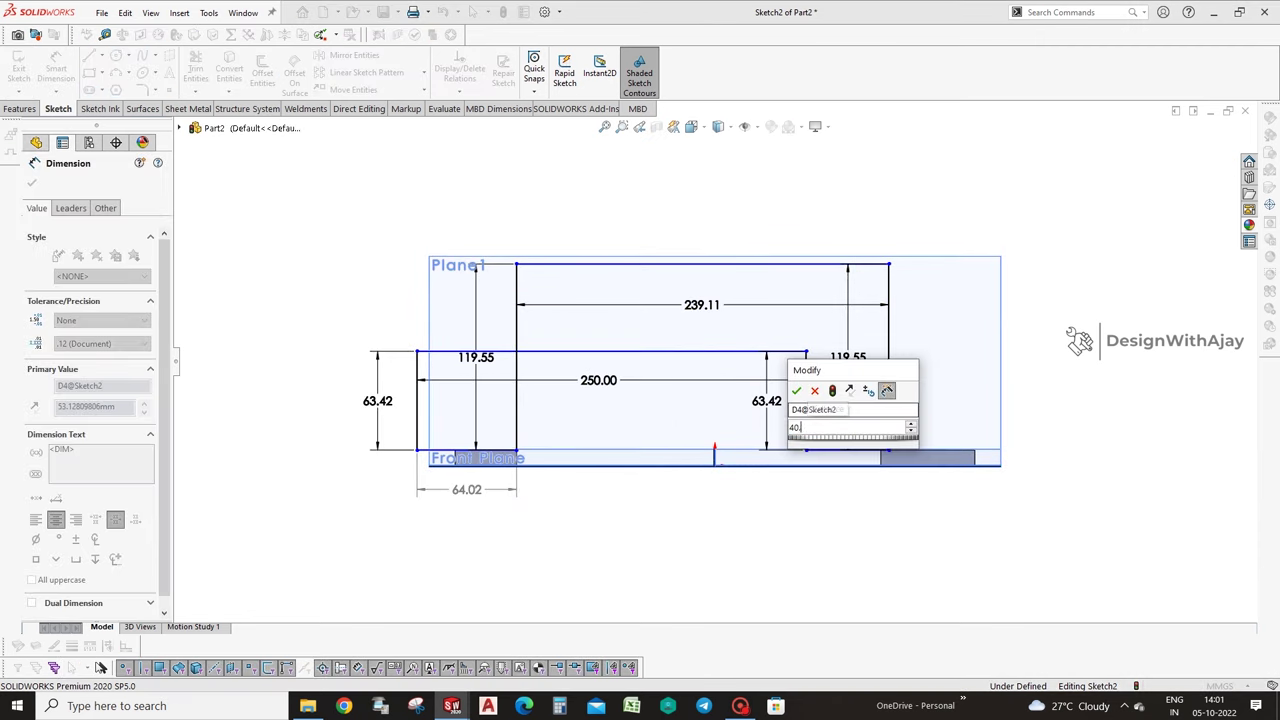
pyautogui.press('Escape')
pyautogui.write('40.5')
pyautogui.press('Return')
pyautogui.click(871, 509)
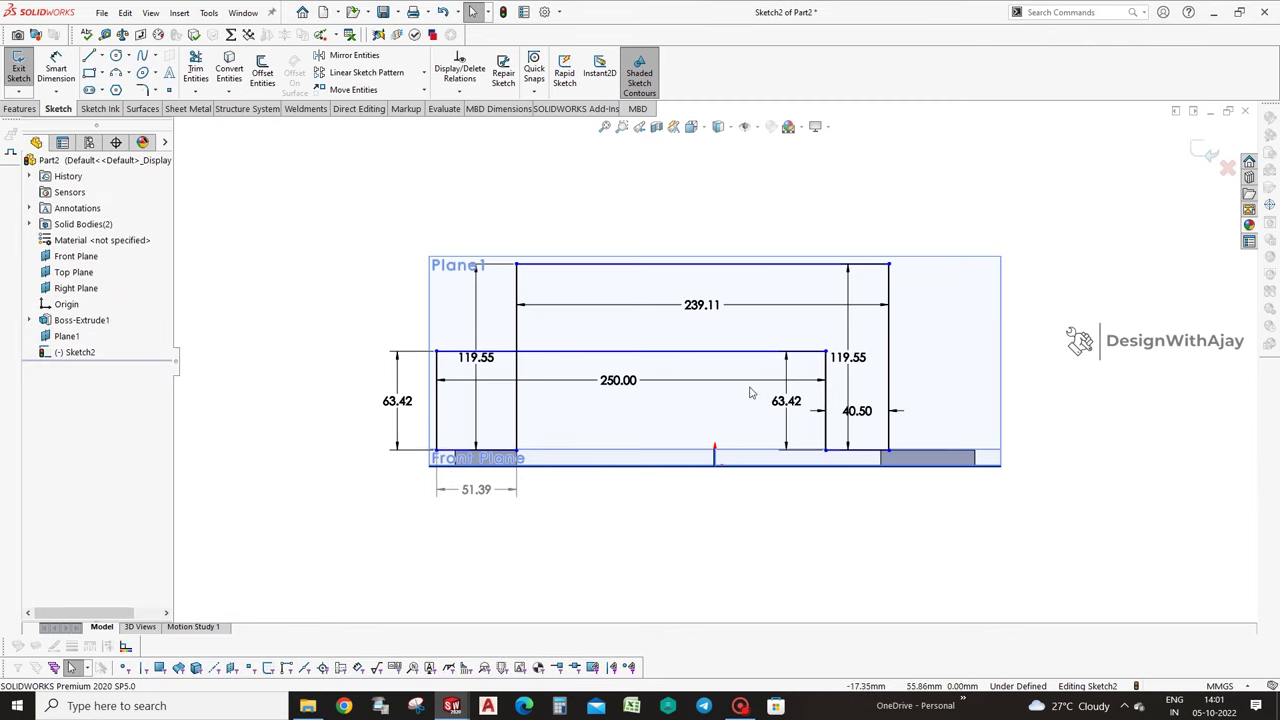
# Delete the 239.11 top dimension and widen the U to the right foot's outer end.
pyautogui.click(891, 445)
pyautogui.click(889, 450)
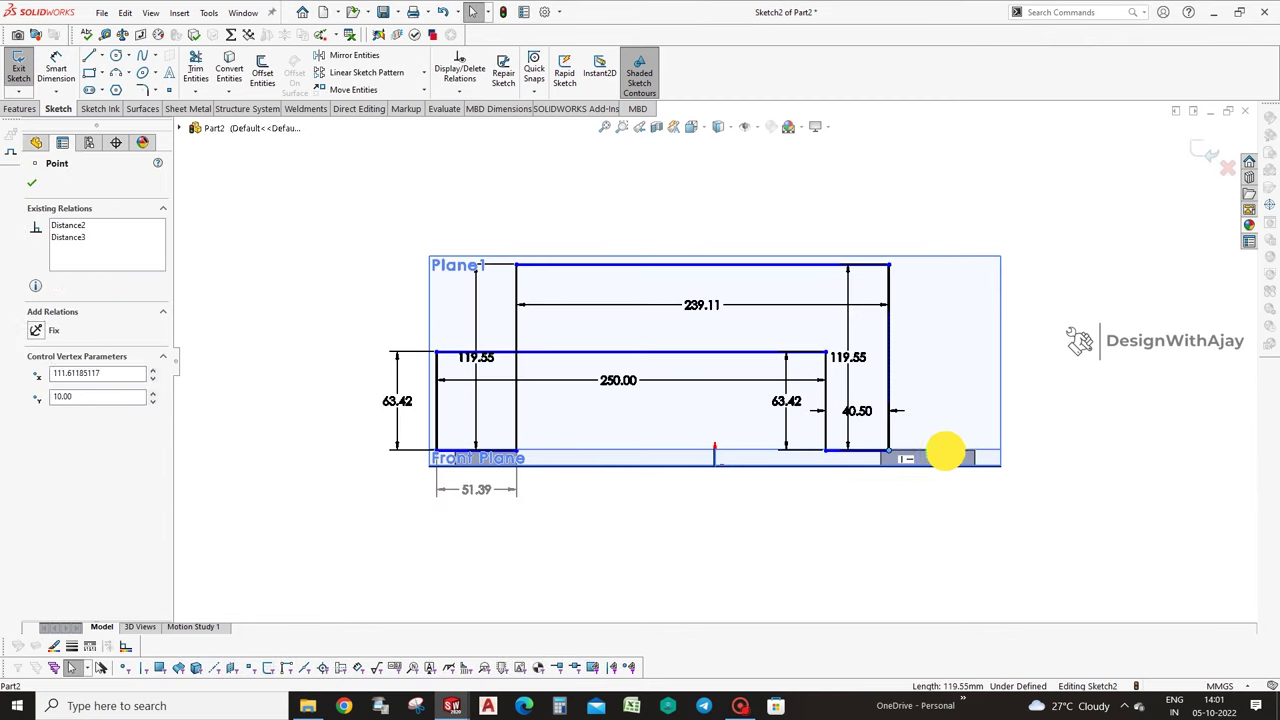
pyautogui.click(714, 300)
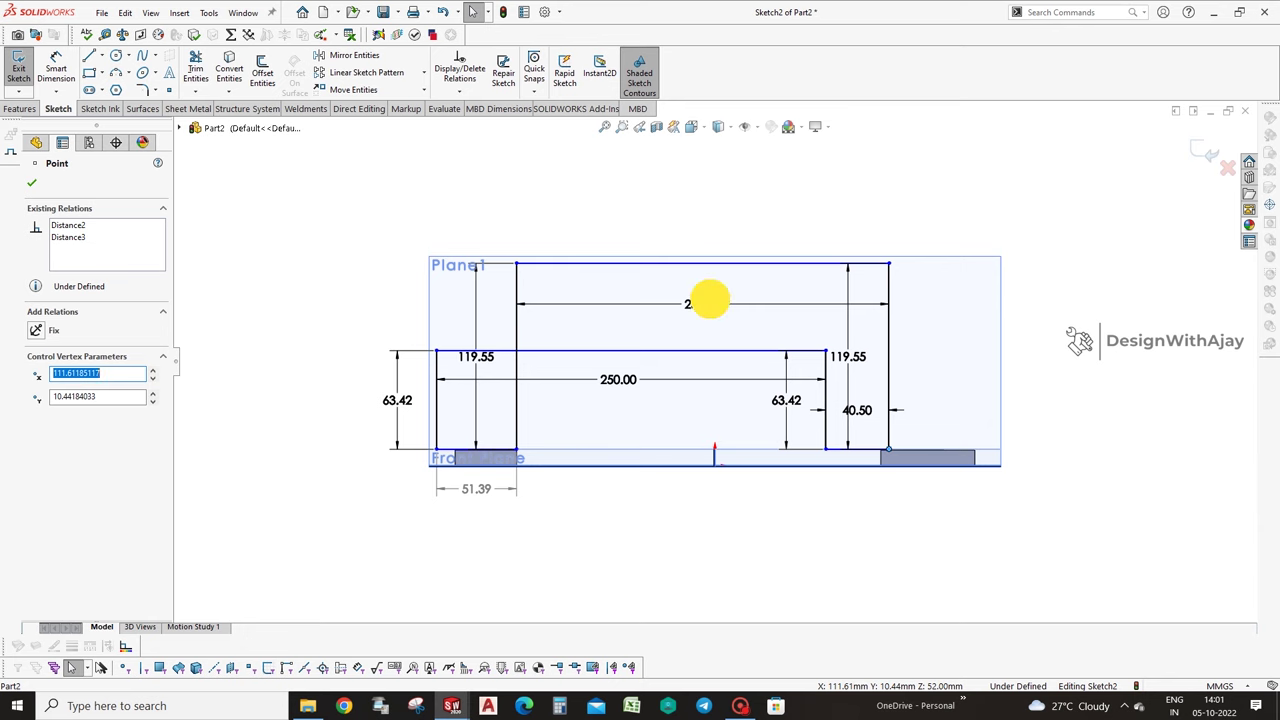
pyautogui.press('Delete')
pyautogui.moveTo(892, 429); pyautogui.dragTo(972, 428)
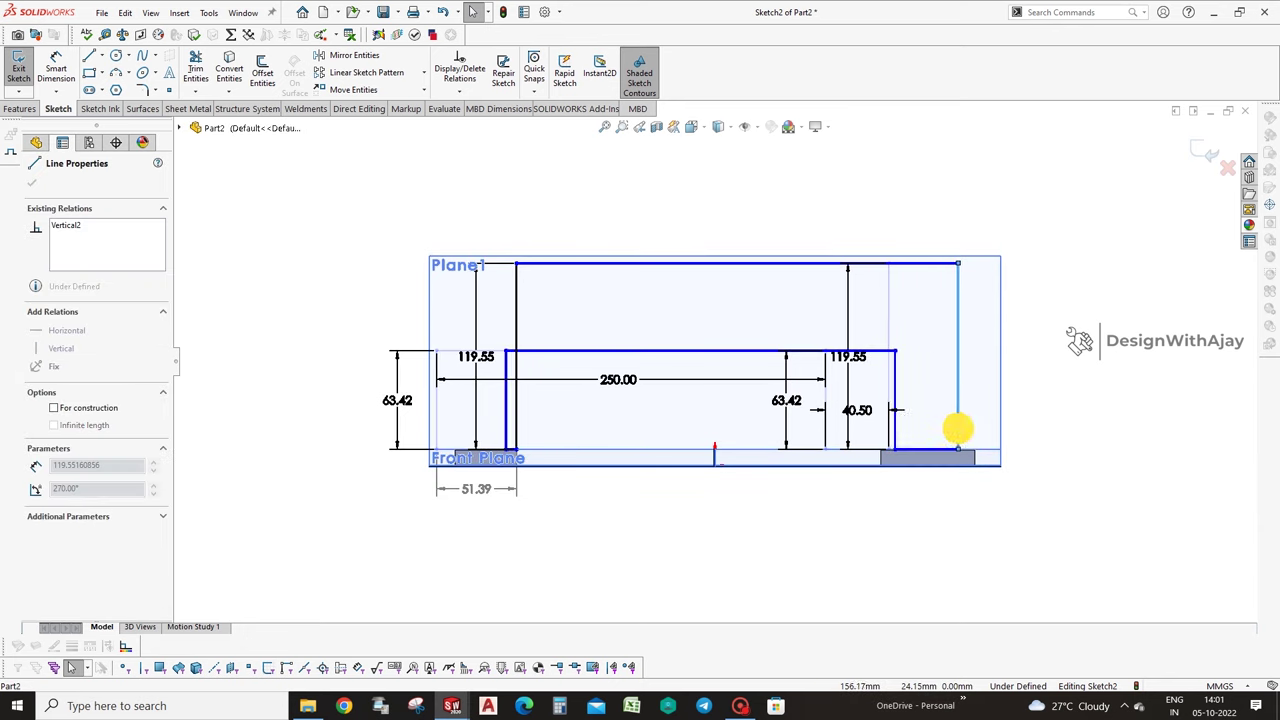
pyautogui.click(850, 525)
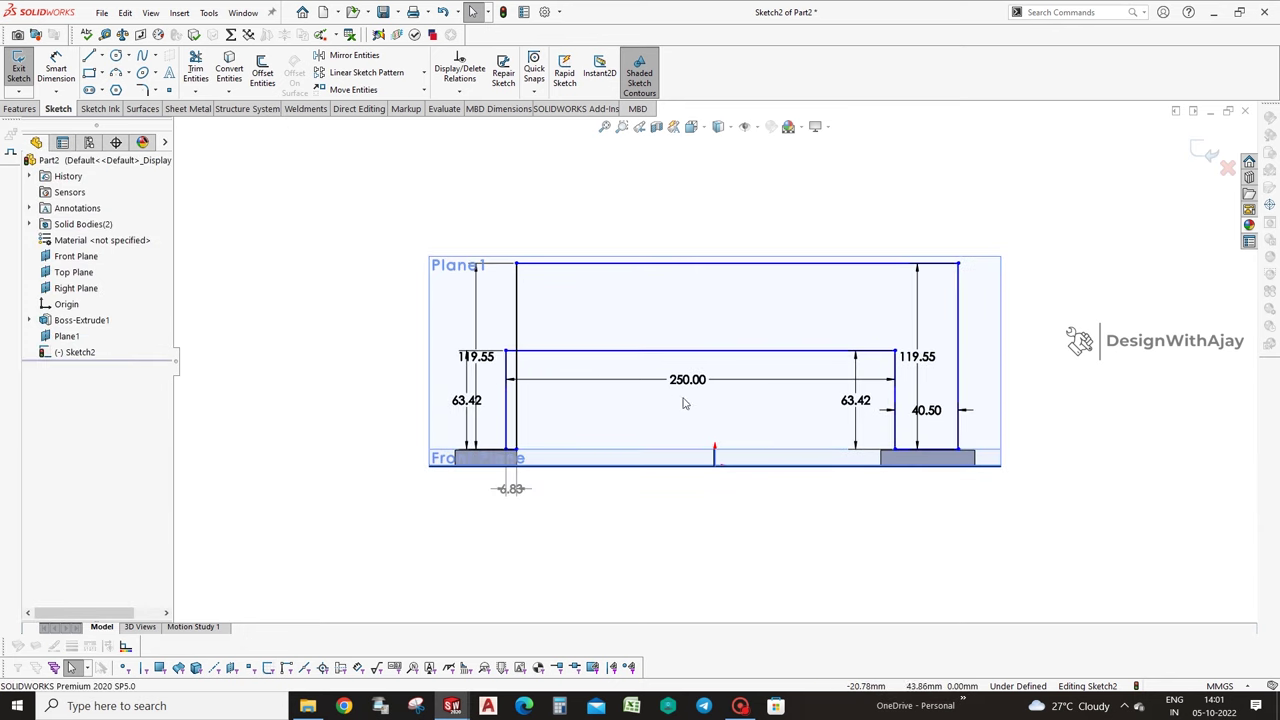
# Pull the bottom-left corner out to the left foot's end and move the 63.42 dimension into the opening.
pyautogui.moveTo(516, 450); pyautogui.dragTo(520, 440)
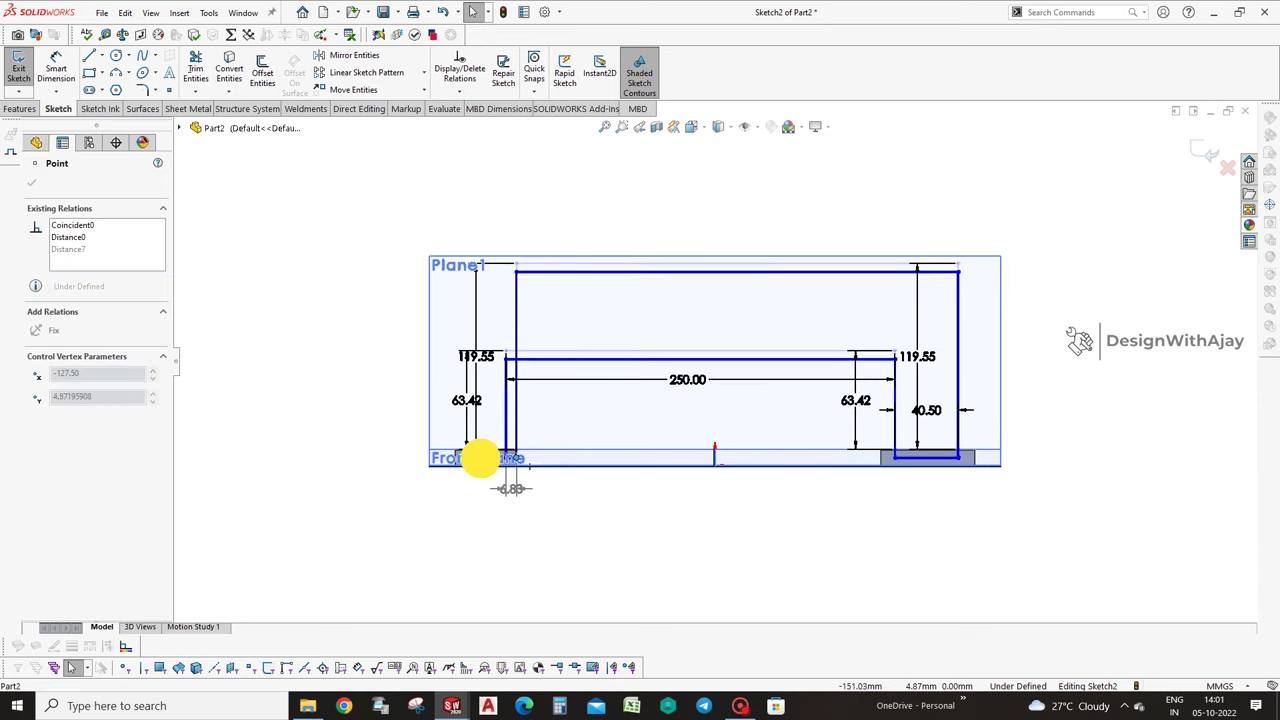
pyautogui.click(527, 440)
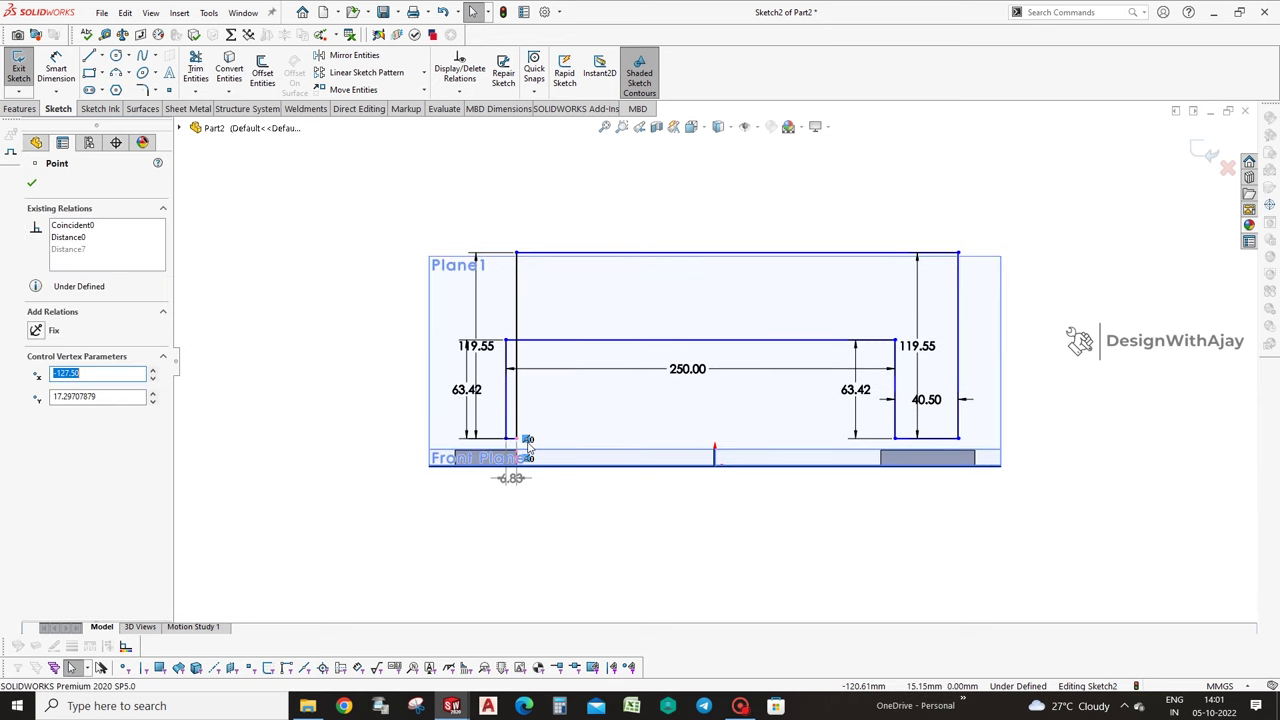
pyautogui.moveTo(524, 441); pyautogui.dragTo(490, 442)
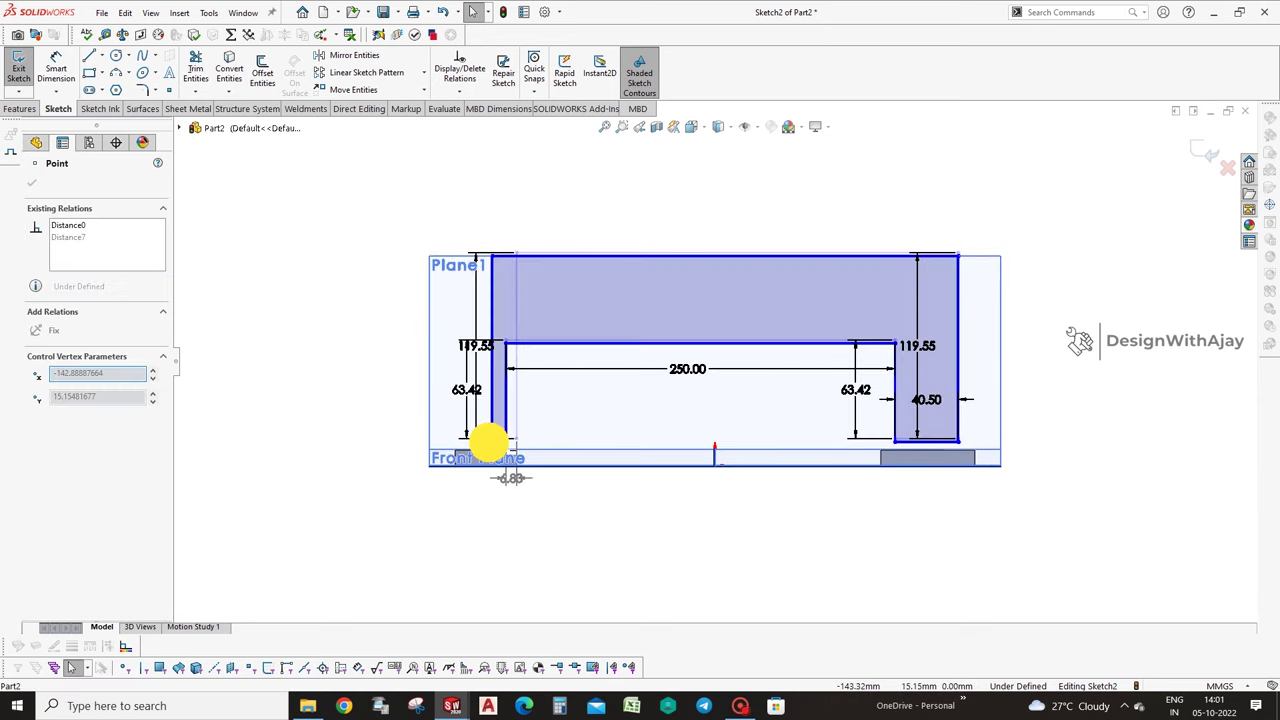
pyautogui.click(551, 484)
pyautogui.doubleClick(510, 402)
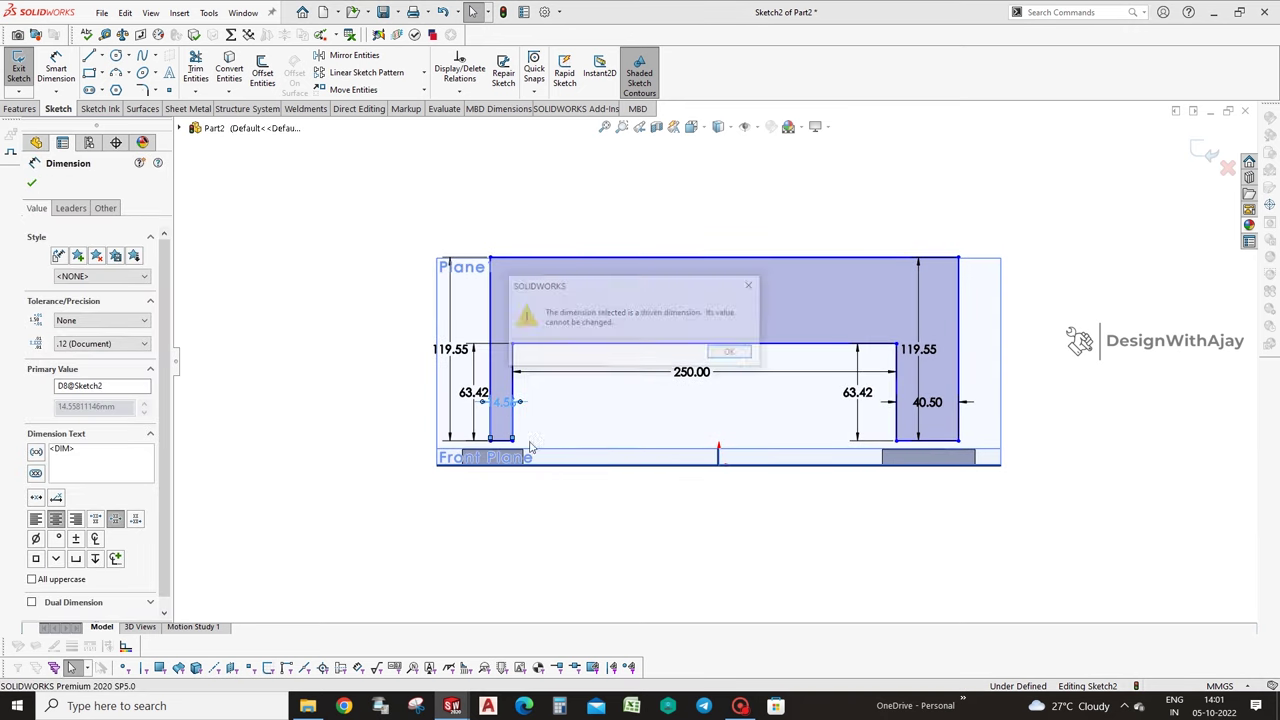
pyautogui.click(746, 288)
pyautogui.moveTo(484, 398); pyautogui.dragTo(575, 388)
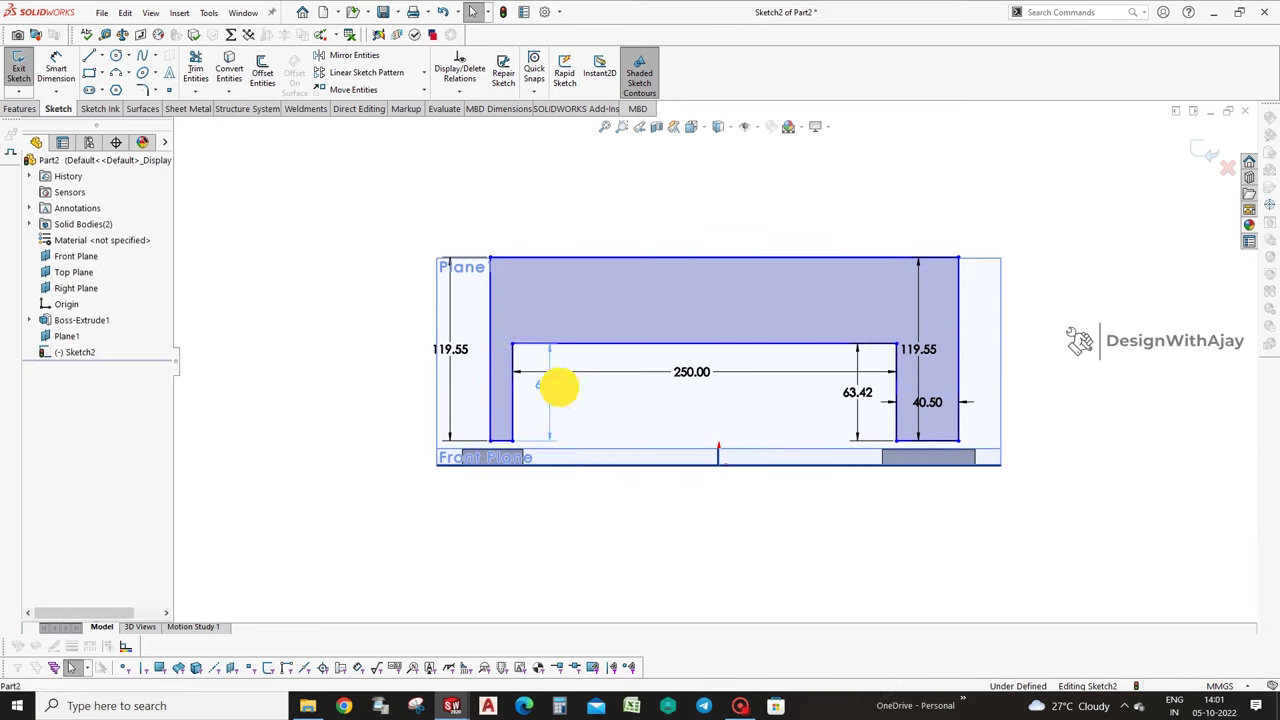
# Change the left leg's height dimension to 110.00.
pyautogui.doubleClick(459, 351)
pyautogui.write('110')
pyautogui.press('Escape')
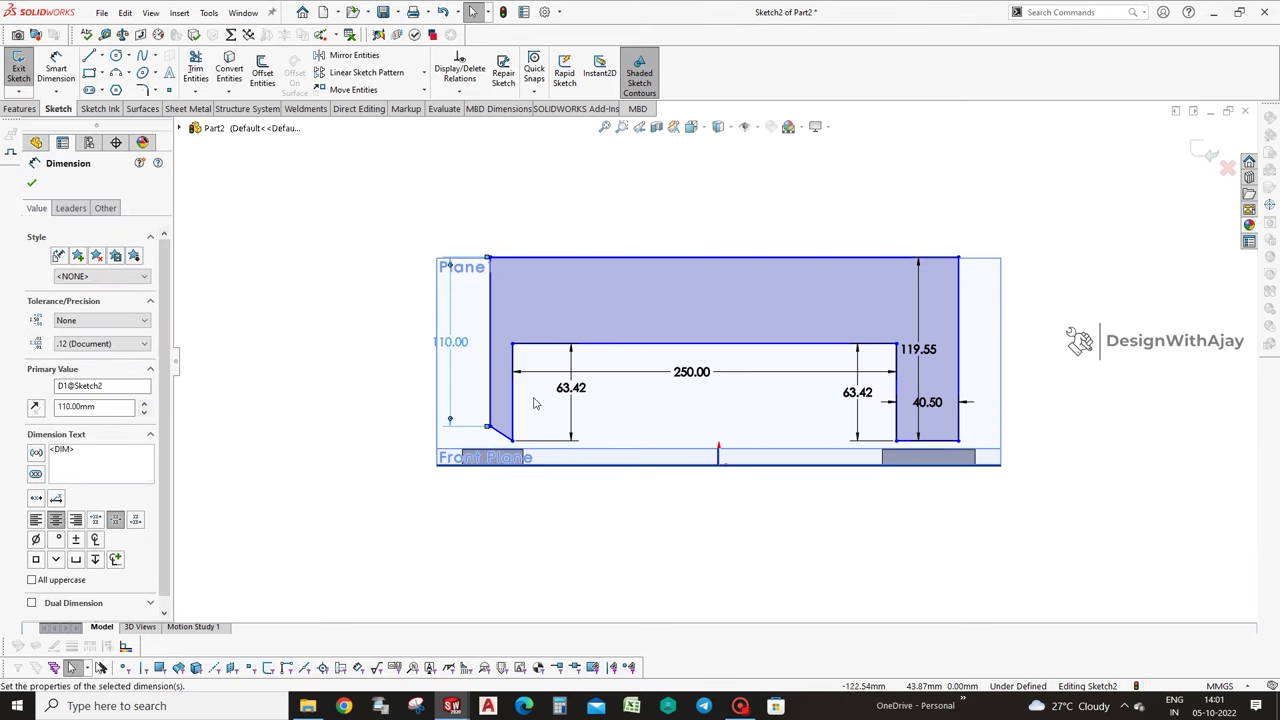
pyautogui.click(503, 436)
pyautogui.click(56, 345)
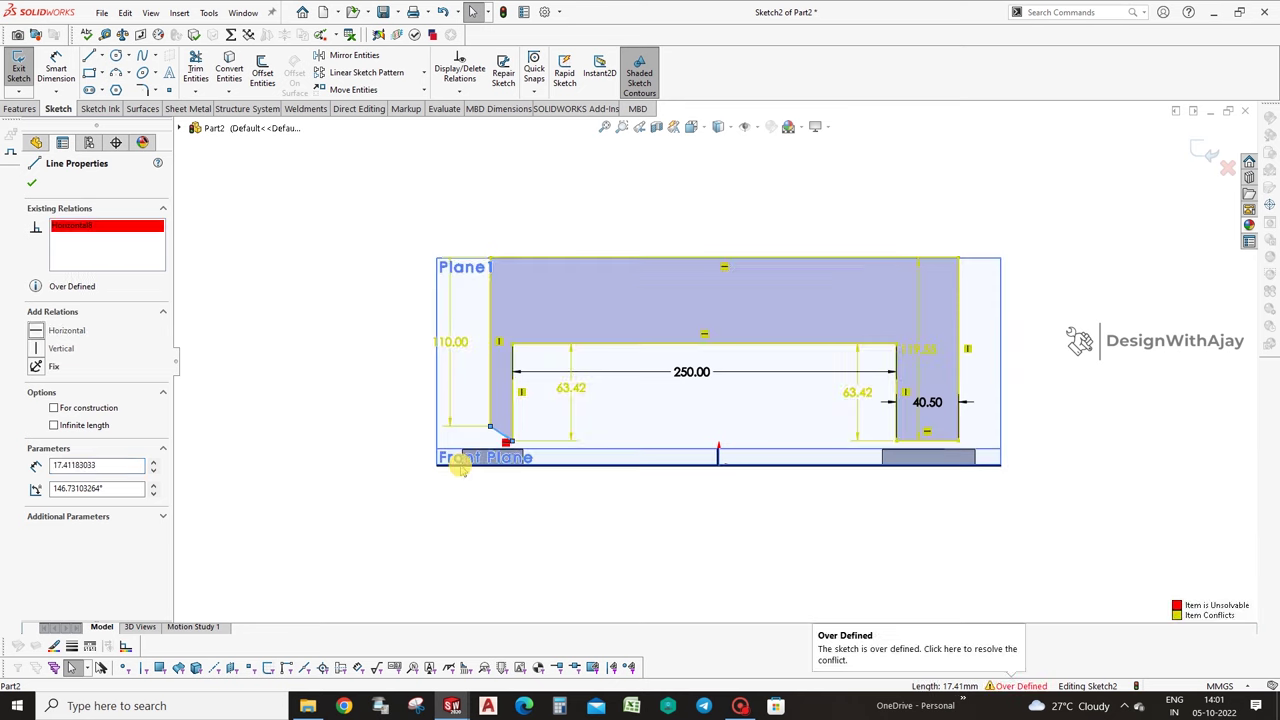
# Make the leg line vertical and delete the redundant right 63.42 dimension.
pyautogui.click(519, 461)
pyautogui.click(860, 392)
pyautogui.press('Delete')
pyautogui.click(935, 425)
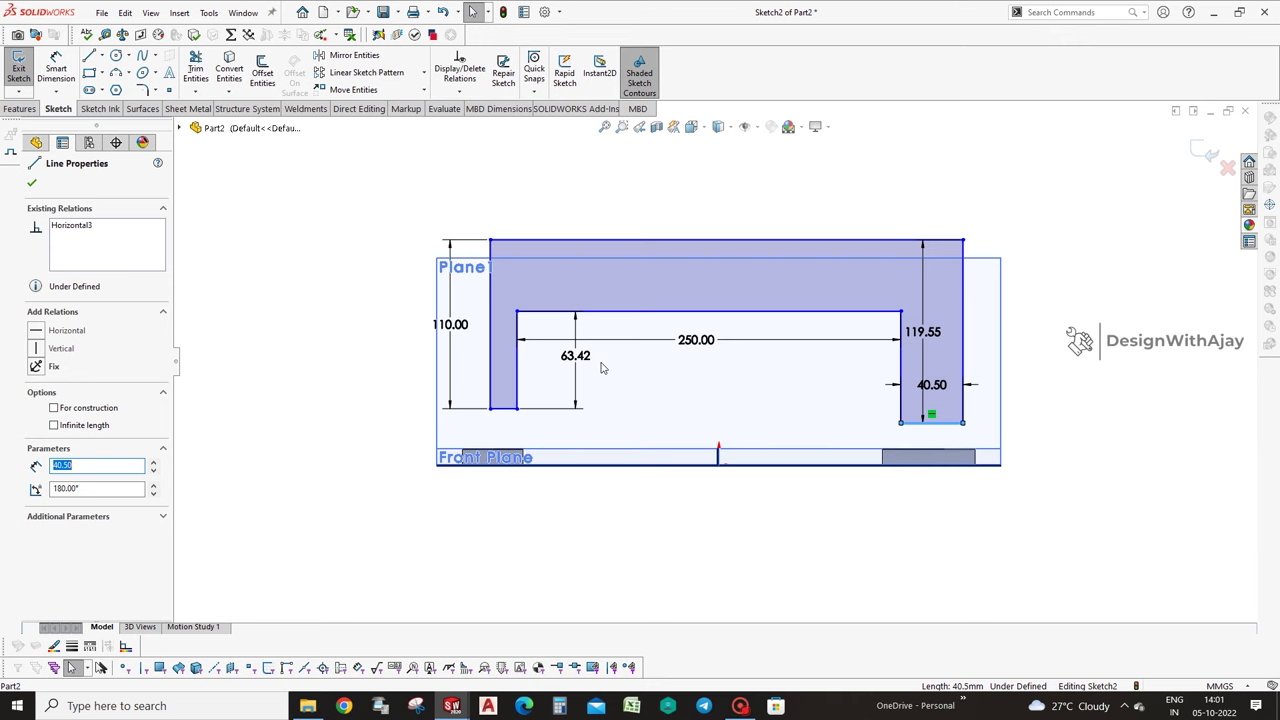
# Change the left 63.42 opening height to 50.
pyautogui.doubleClick(574, 360)
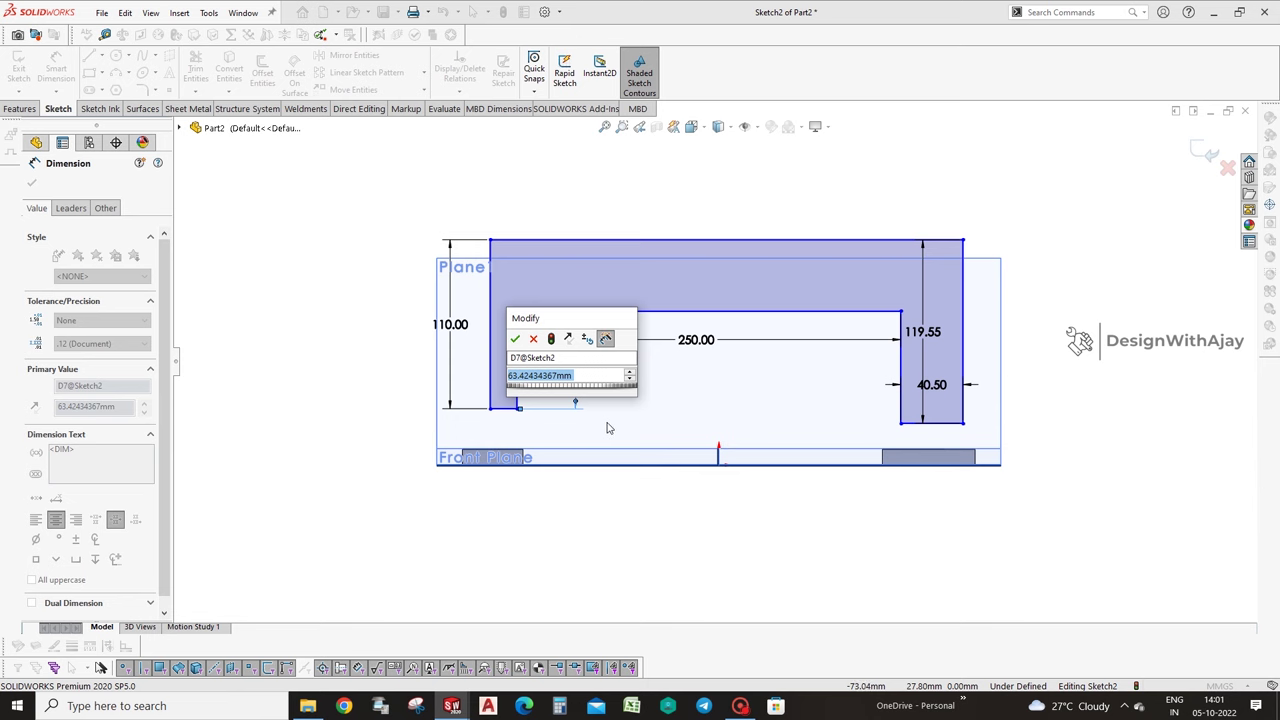
pyautogui.write('50')
pyautogui.press('Return')
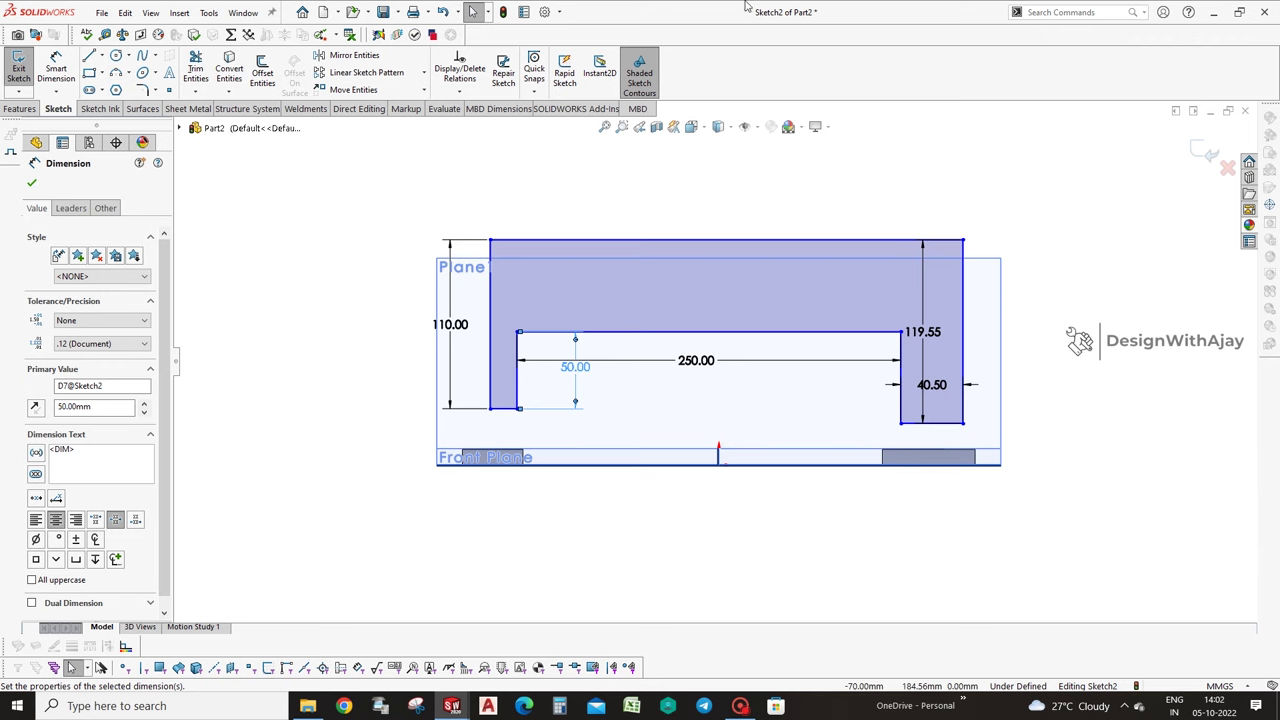
pyautogui.click(531, 421)
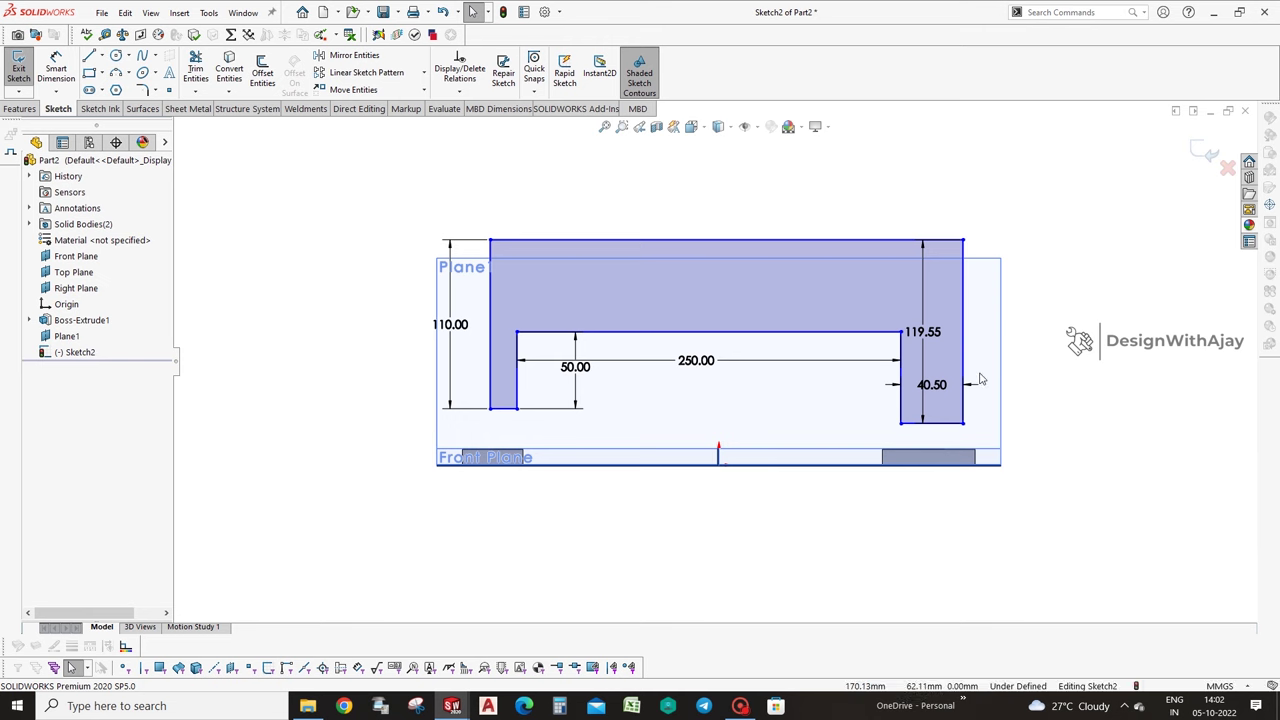
# Move the 40.50 dimension beside the right leg and make both leg bottom lines collinear.
pyautogui.moveTo(928, 393); pyautogui.dragTo(991, 337)
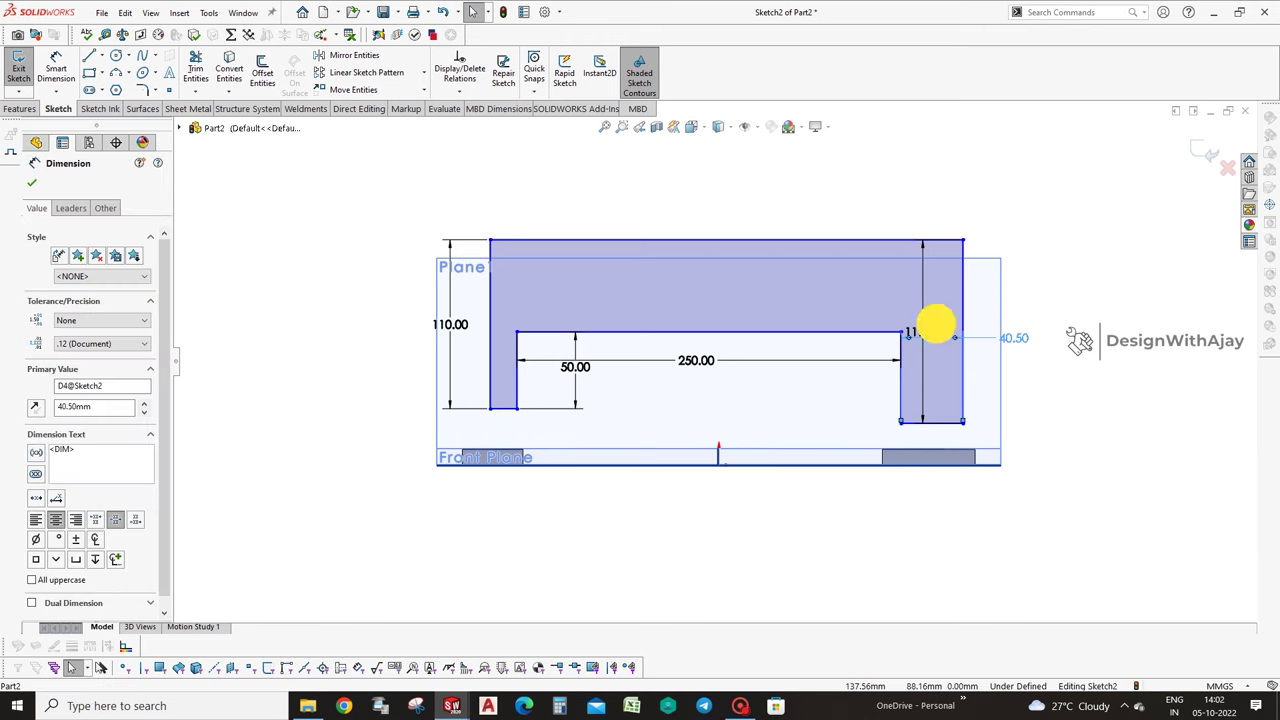
pyautogui.click(927, 427)
pyautogui.click(927, 423)
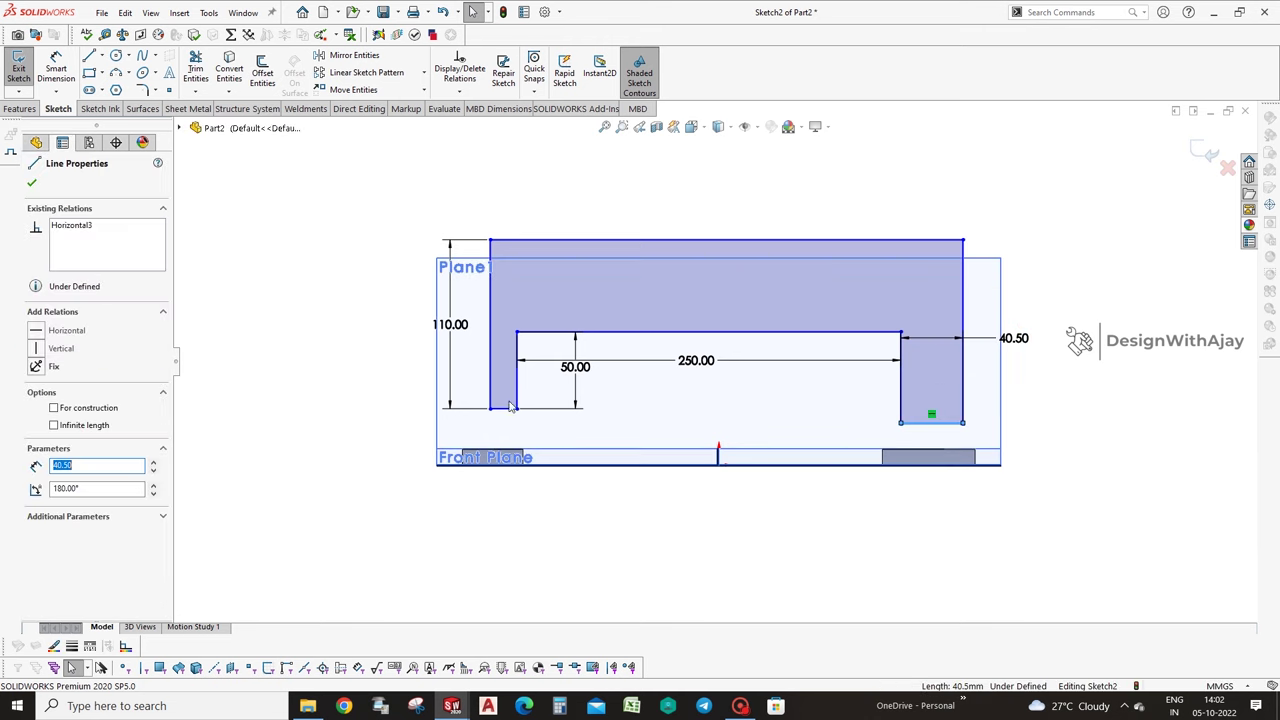
pyautogui.keyDown('ctrl'); pyautogui.click(503, 408); pyautogui.keyUp('ctrl')
pyautogui.click(32, 430)
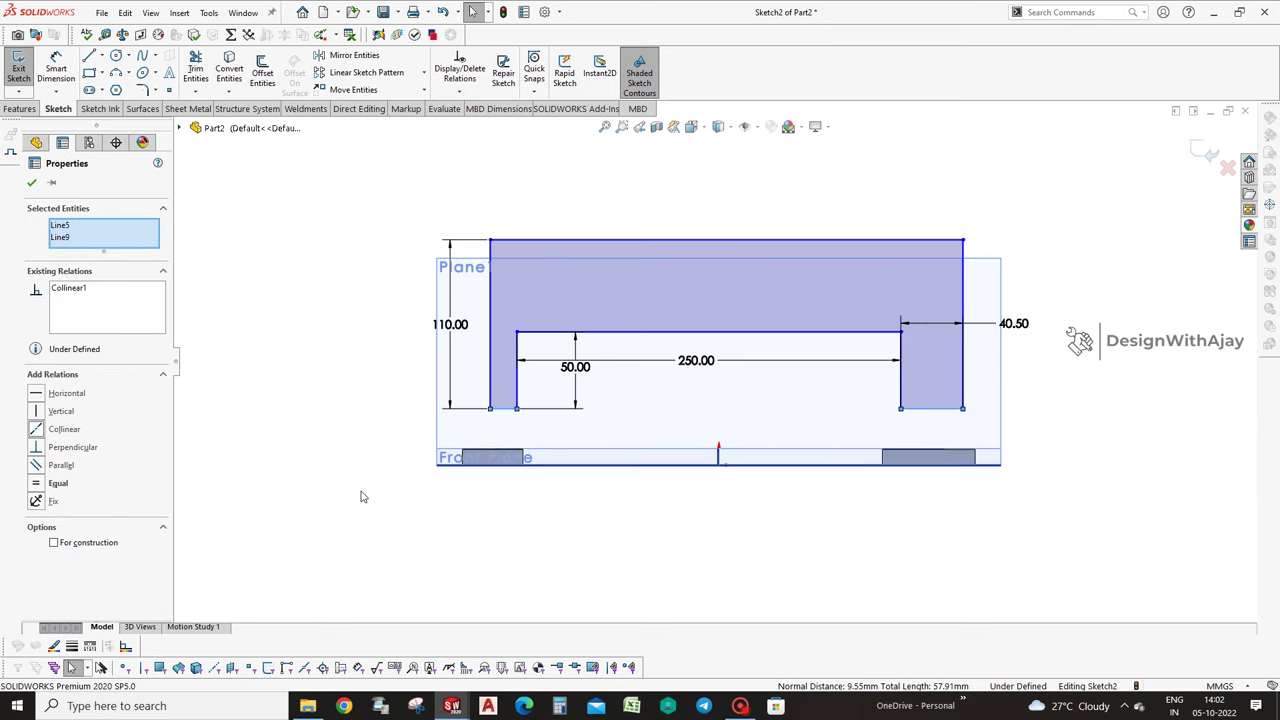
# Dimension the left leg width (17.41) and make the leg bottom collinear with the foot edge.
pyautogui.click(508, 436)
pyautogui.click(503, 408)
pyautogui.scroll(-3, 495, 465)
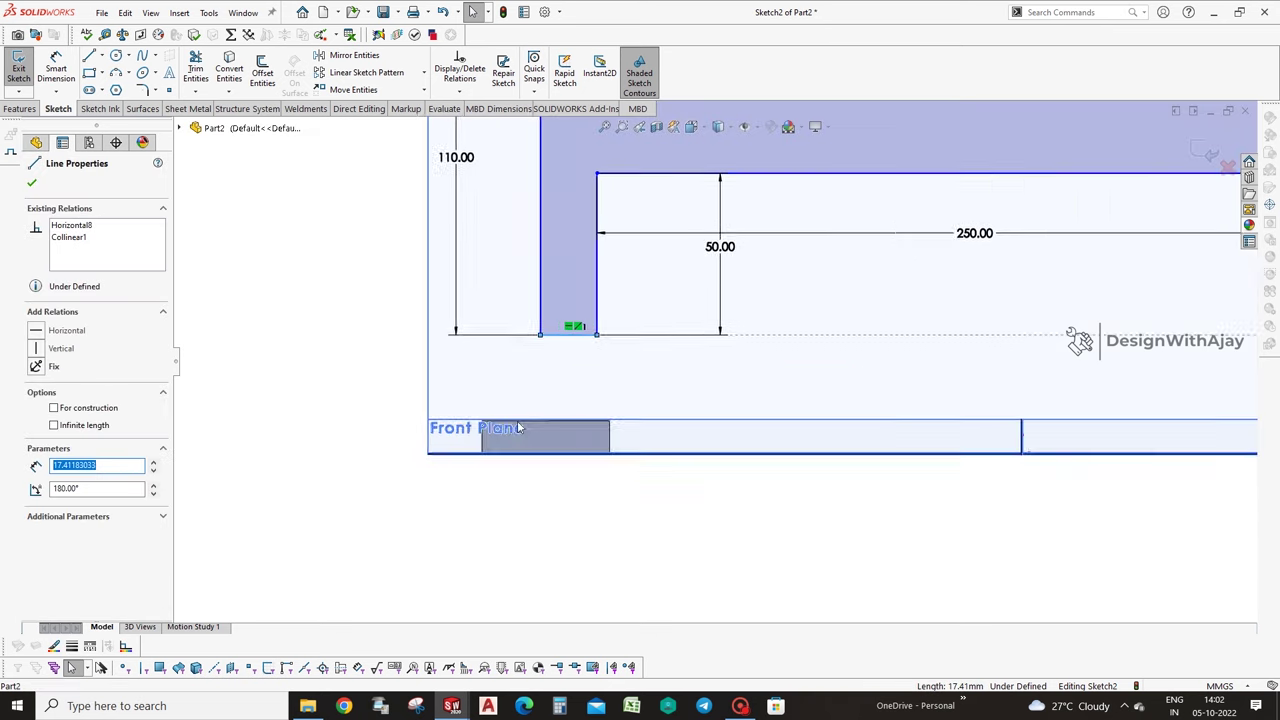
pyautogui.scroll(-3, 517, 420)
pyautogui.keyDown('ctrl'); pyautogui.click(520, 408); pyautogui.keyUp('ctrl')
pyautogui.click(634, 529)
pyautogui.click(643, 296)
pyautogui.click(710, 408)
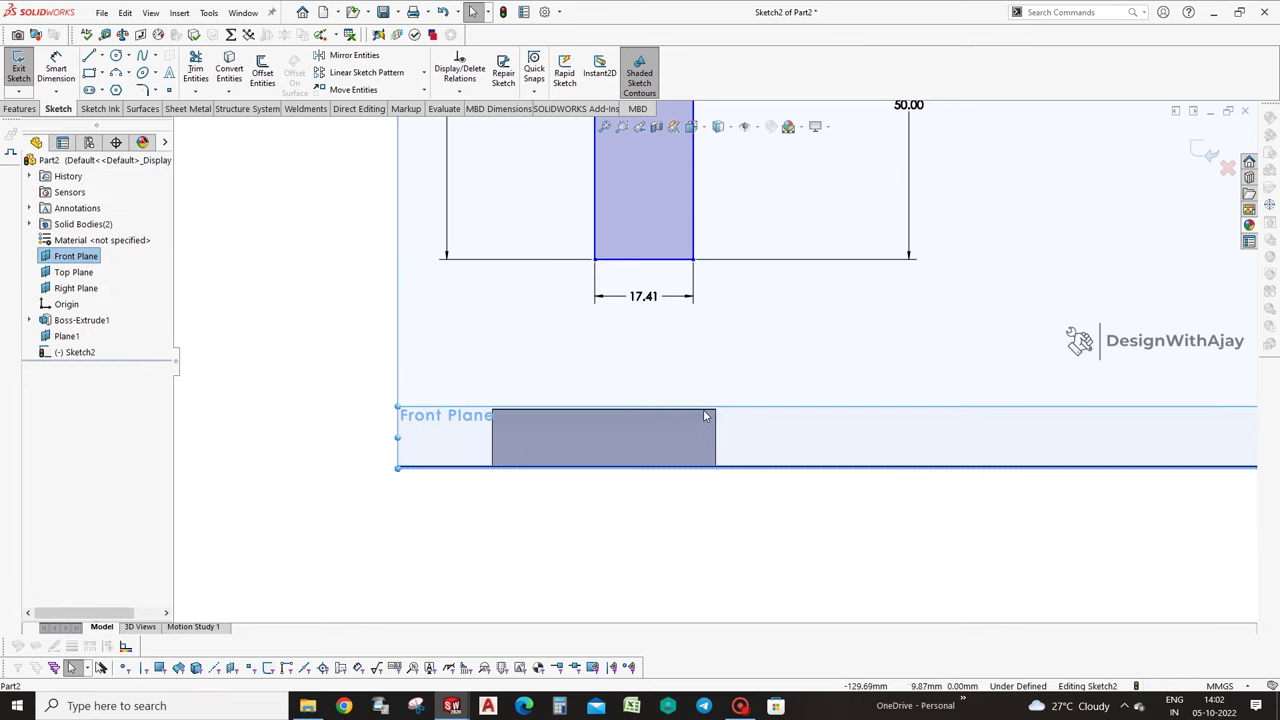
pyautogui.keyDown('ctrl'); pyautogui.click(643, 260); pyautogui.keyUp('ctrl')
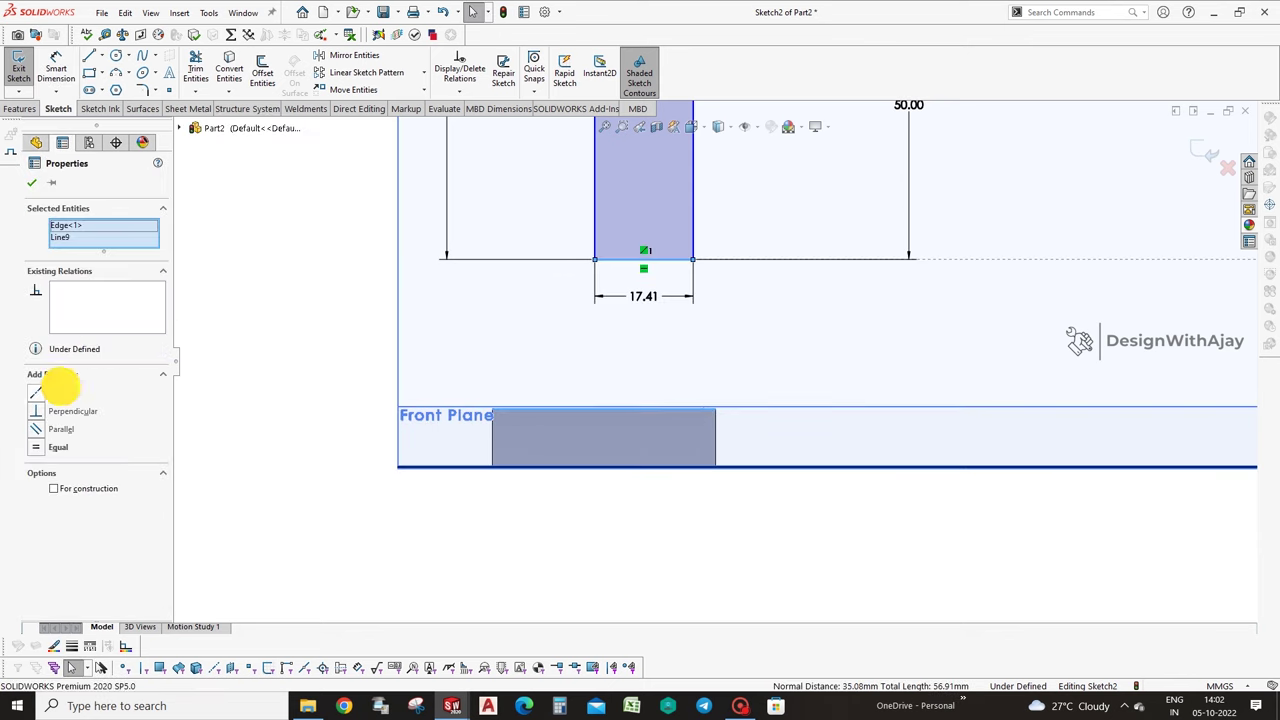
pyautogui.click(36, 393)
pyautogui.click(652, 445)
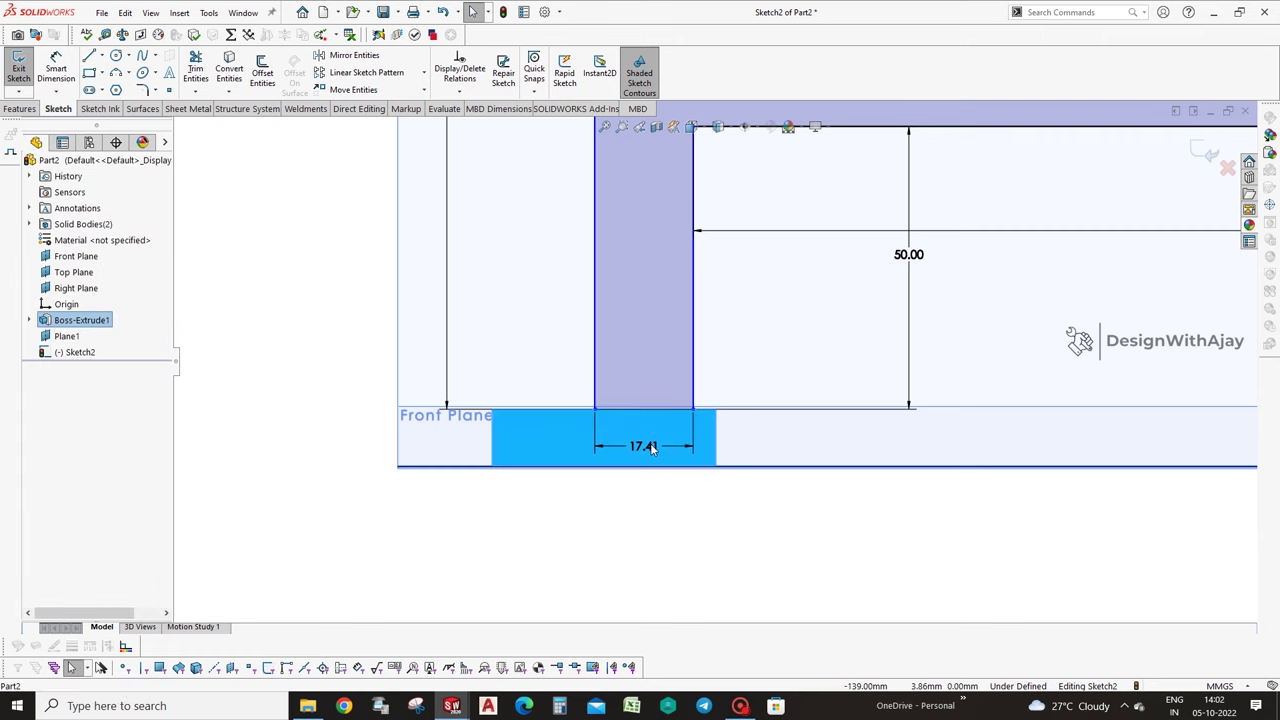
# Change the left leg width from 17.41 to 19.5.
pyautogui.doubleClick(645, 446)
pyautogui.write('19')
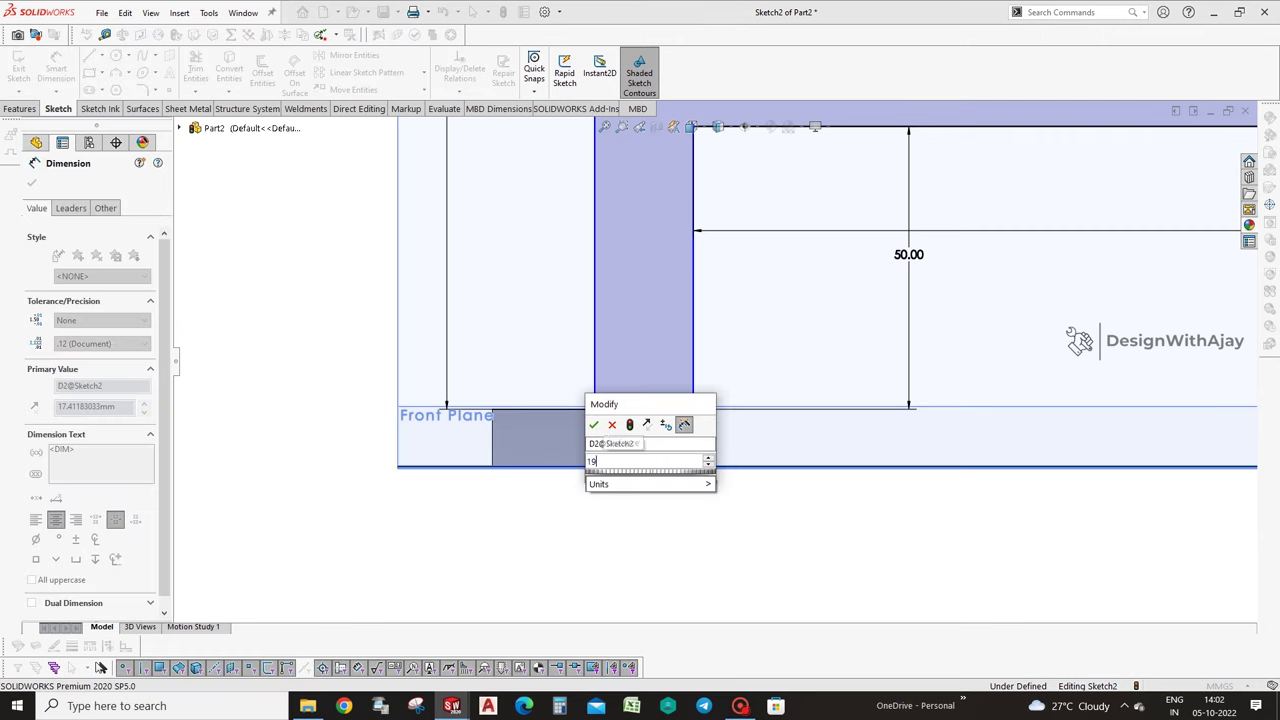
pyautogui.write('.5')
pyautogui.press('Return')
pyautogui.click(751, 524)
# Dimension the foot's outer corner to the left leg line at 20 mm.
pyautogui.press('f')
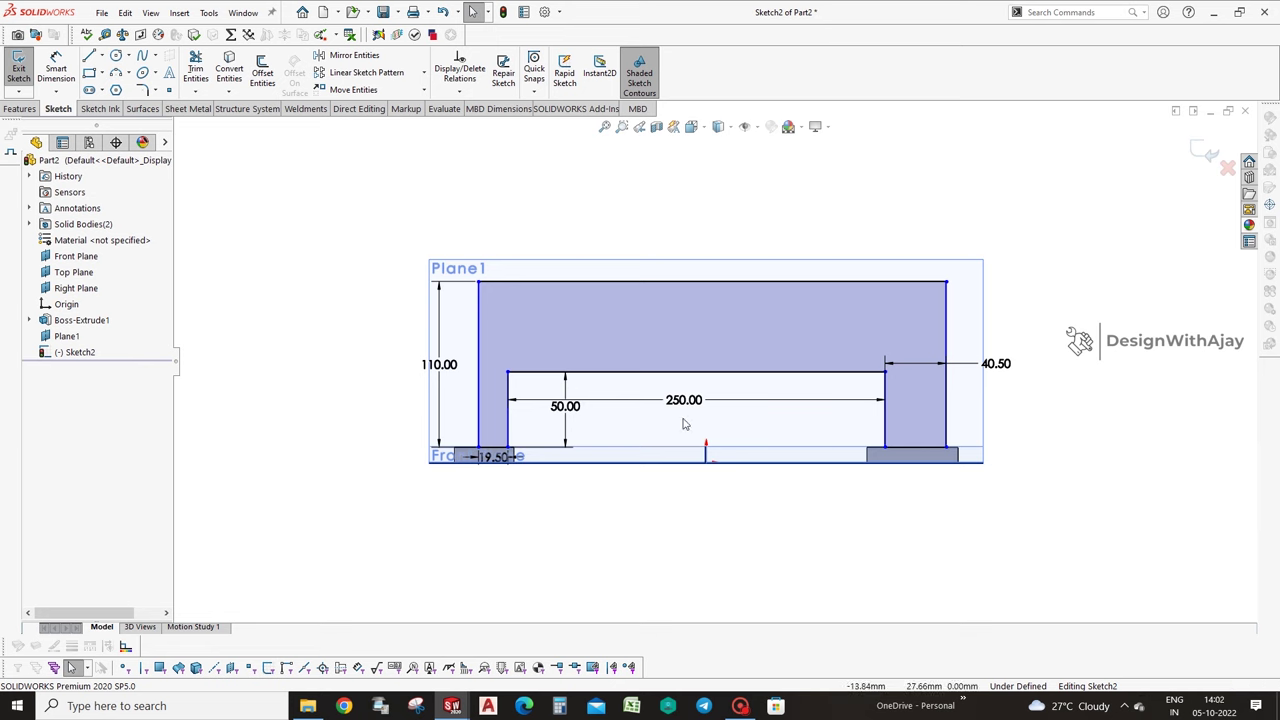
pyautogui.moveTo(684, 424); pyautogui.dragTo(680, 258, button='right')
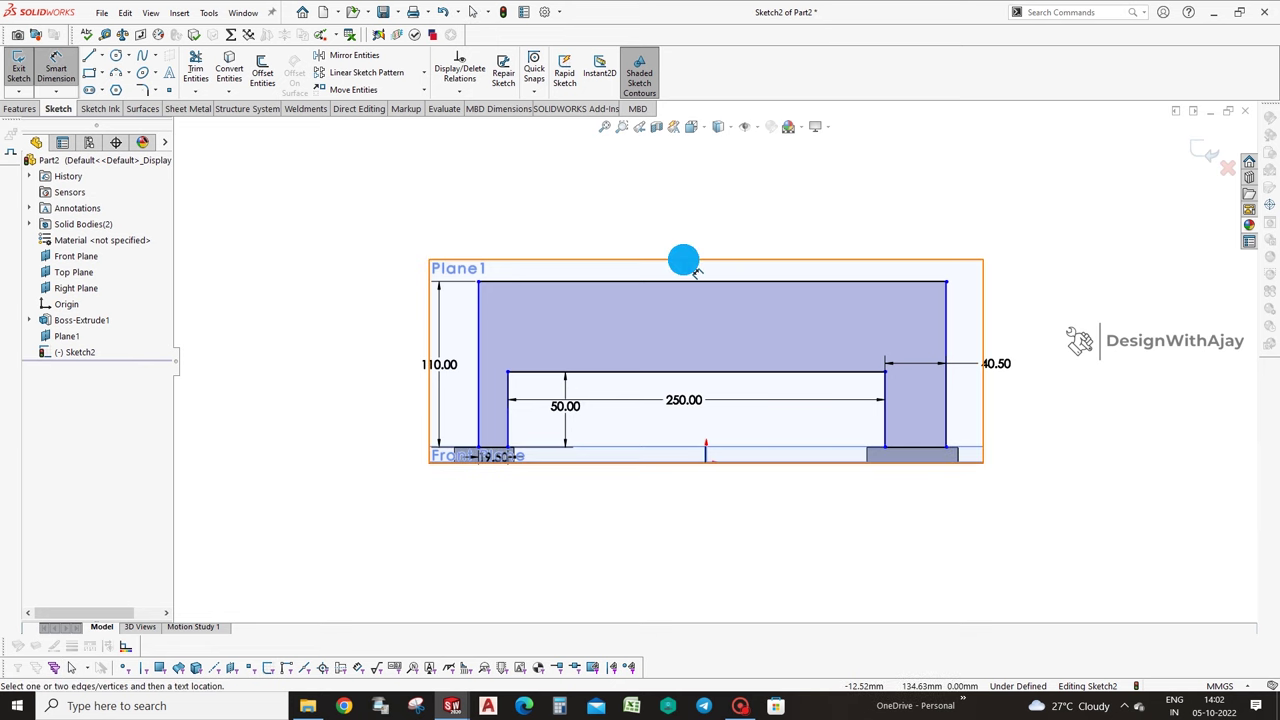
pyautogui.click(485, 457)
pyautogui.click(523, 508)
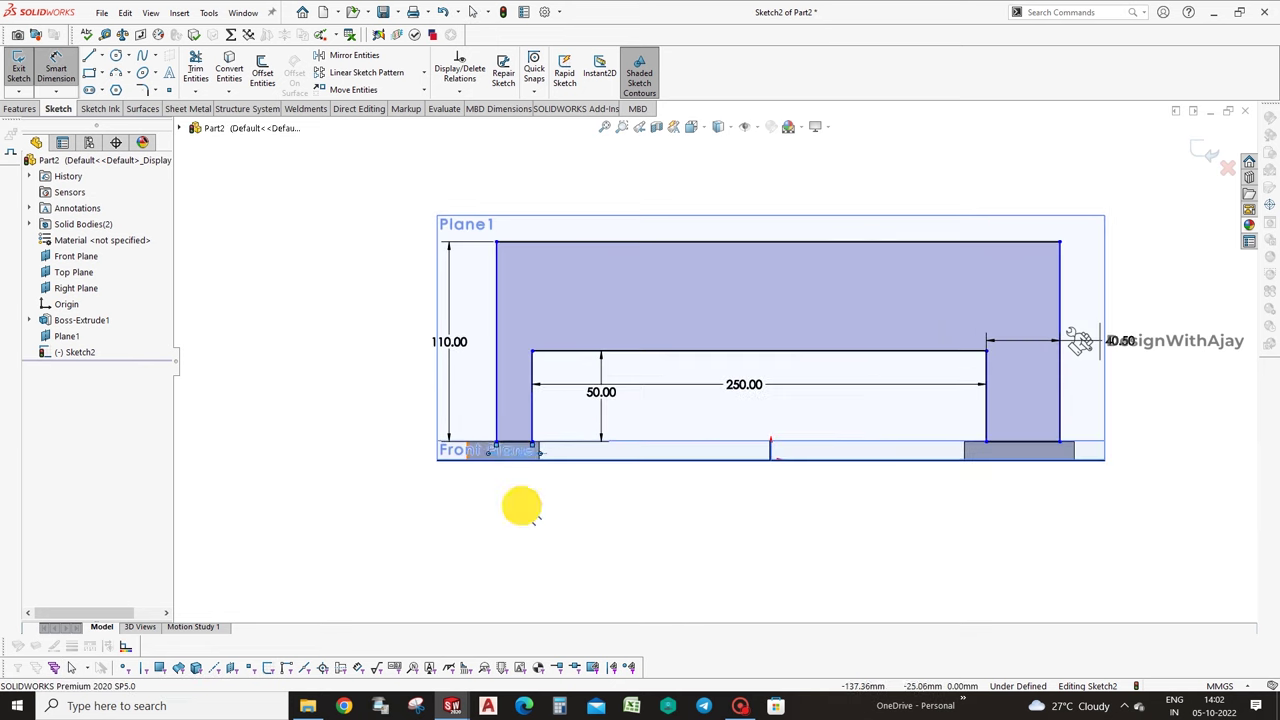
pyautogui.scroll(-3, 515, 470)
pyautogui.scroll(-2, 530, 428)
pyautogui.click(547, 417)
pyautogui.click(487, 430)
pyautogui.click(514, 522)
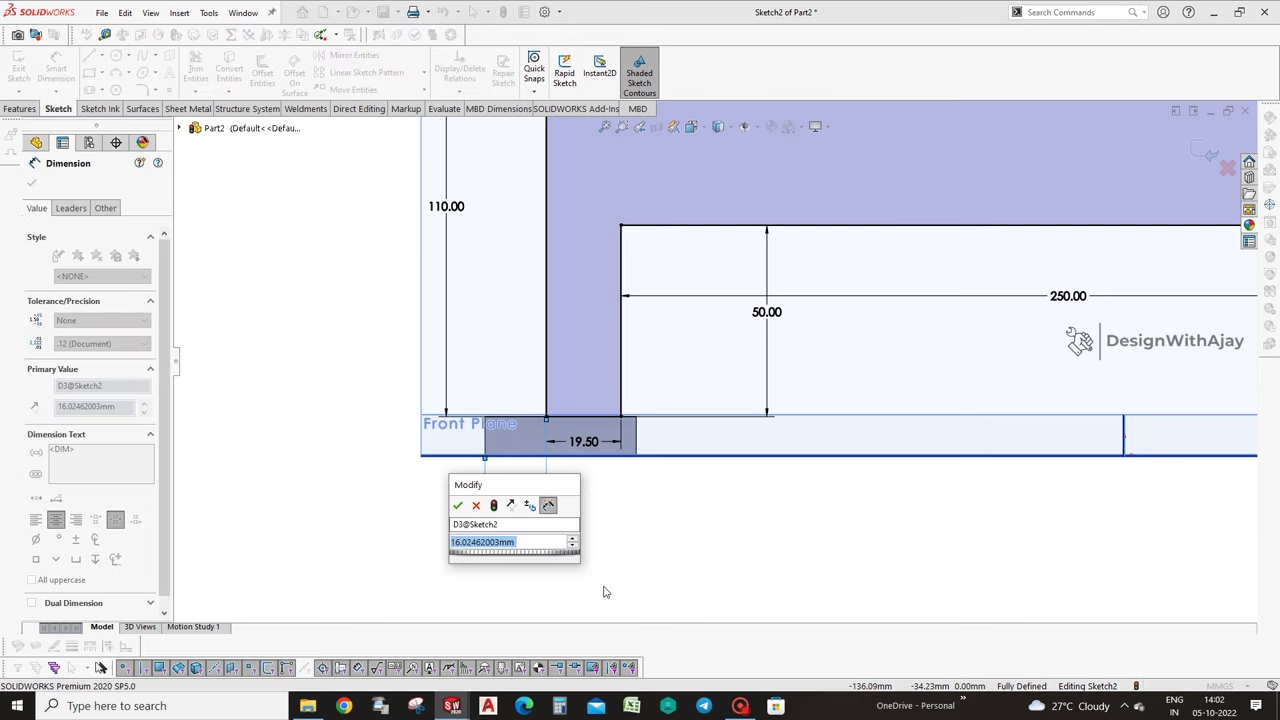
pyautogui.write('20')
pyautogui.press('Return')
pyautogui.press('f')
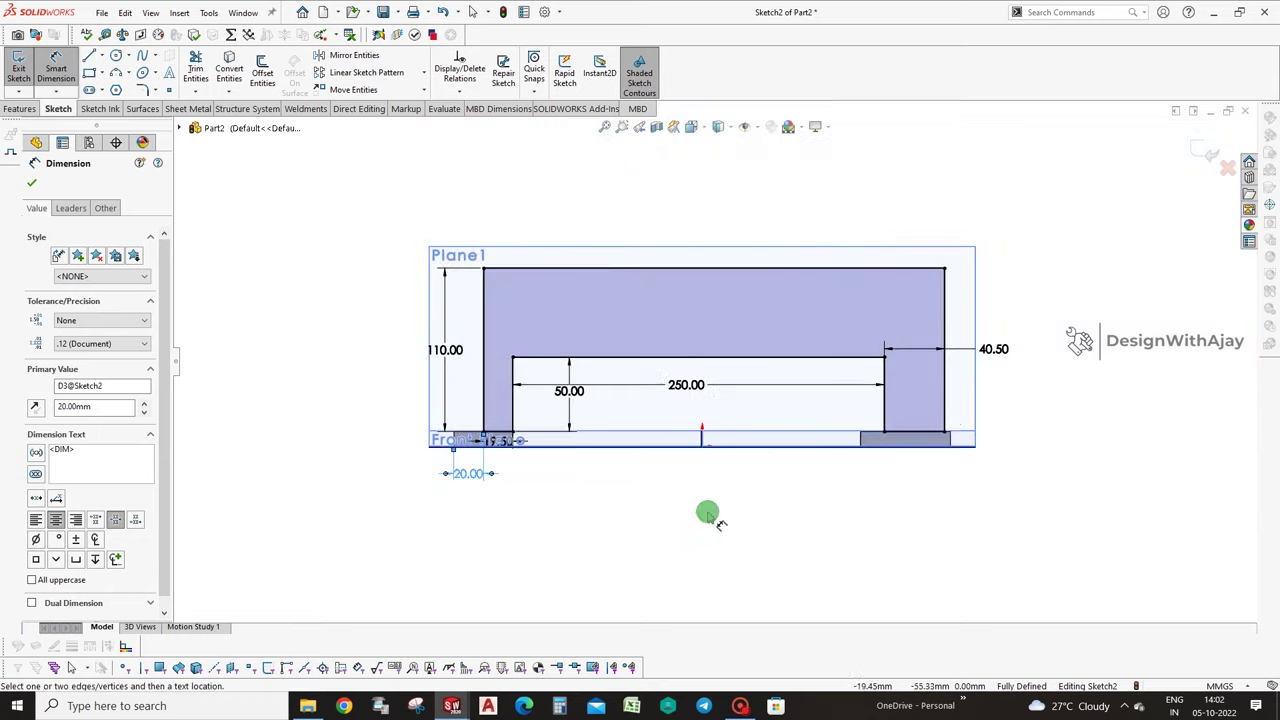
pyautogui.moveTo(900, 480)
pyautogui.mouseDown(button='middle')
pyautogui.moveTo(385, 217)
pyautogui.moveTo(594, 457)
pyautogui.mouseUp(button='middle')
# Extrude Sketch2 8 mm into Boss-Extrude2, forming the upright frame on both feet.
pyautogui.click(19, 108)
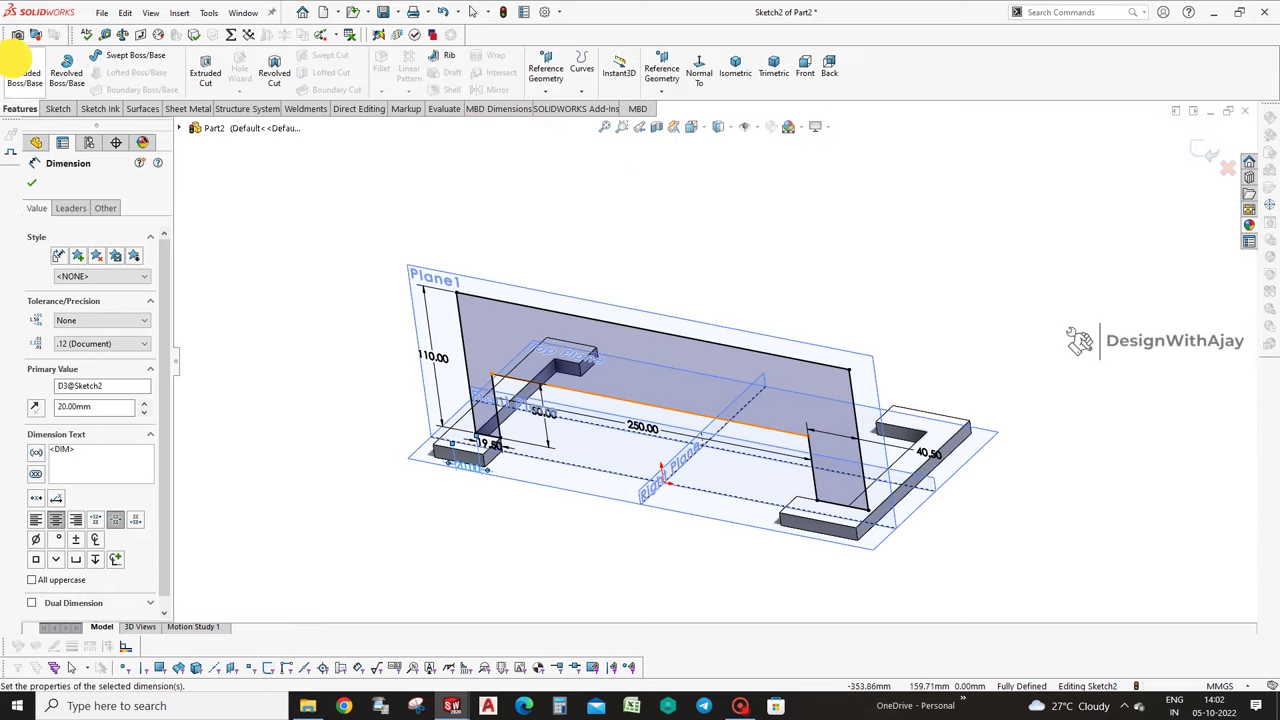
pyautogui.click(24, 70)
pyautogui.write('8')
pyautogui.press('Return')
pyautogui.click(32, 182)
pyautogui.click(651, 249)
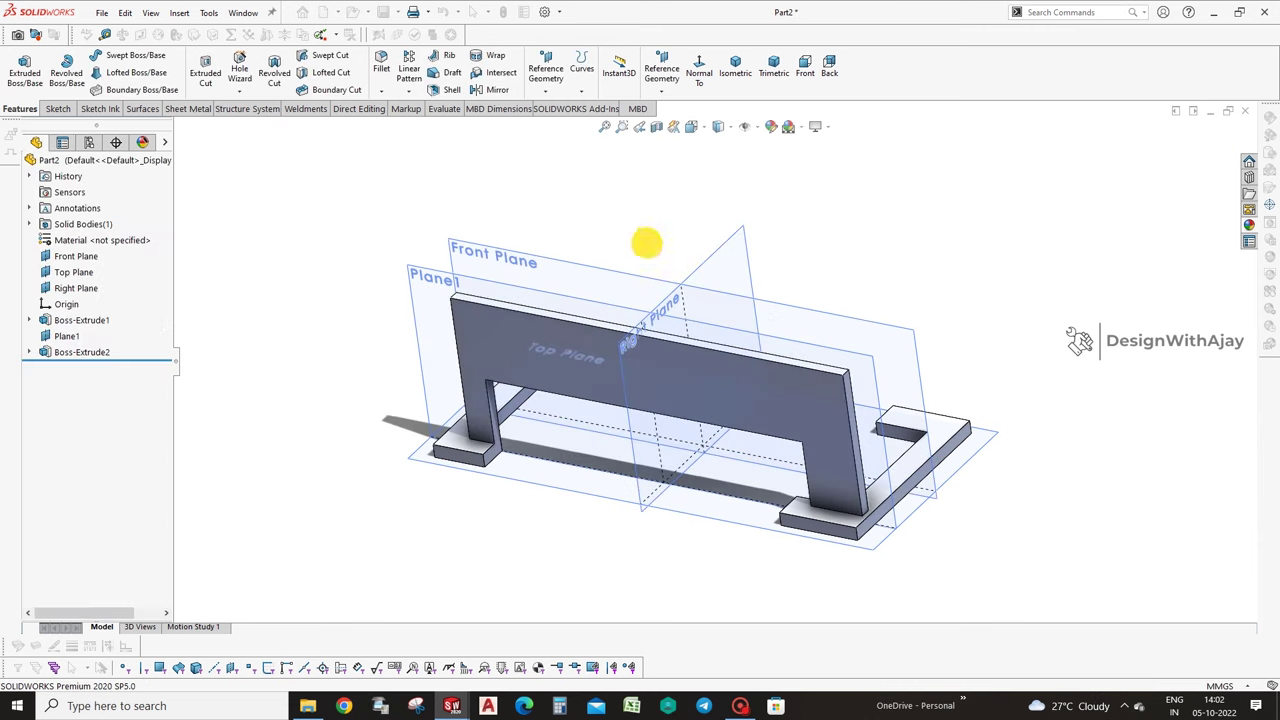
pyautogui.click(110, 351)
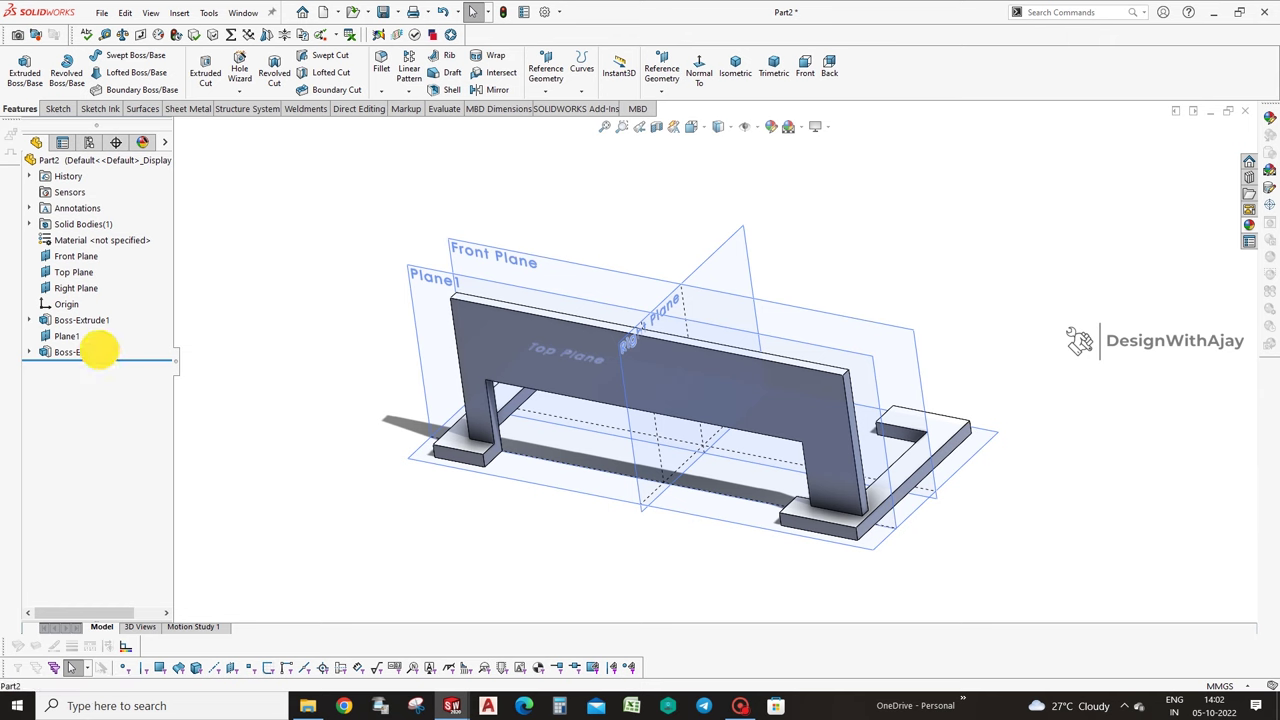
pyautogui.click(1013, 456)
pyautogui.click(826, 517)
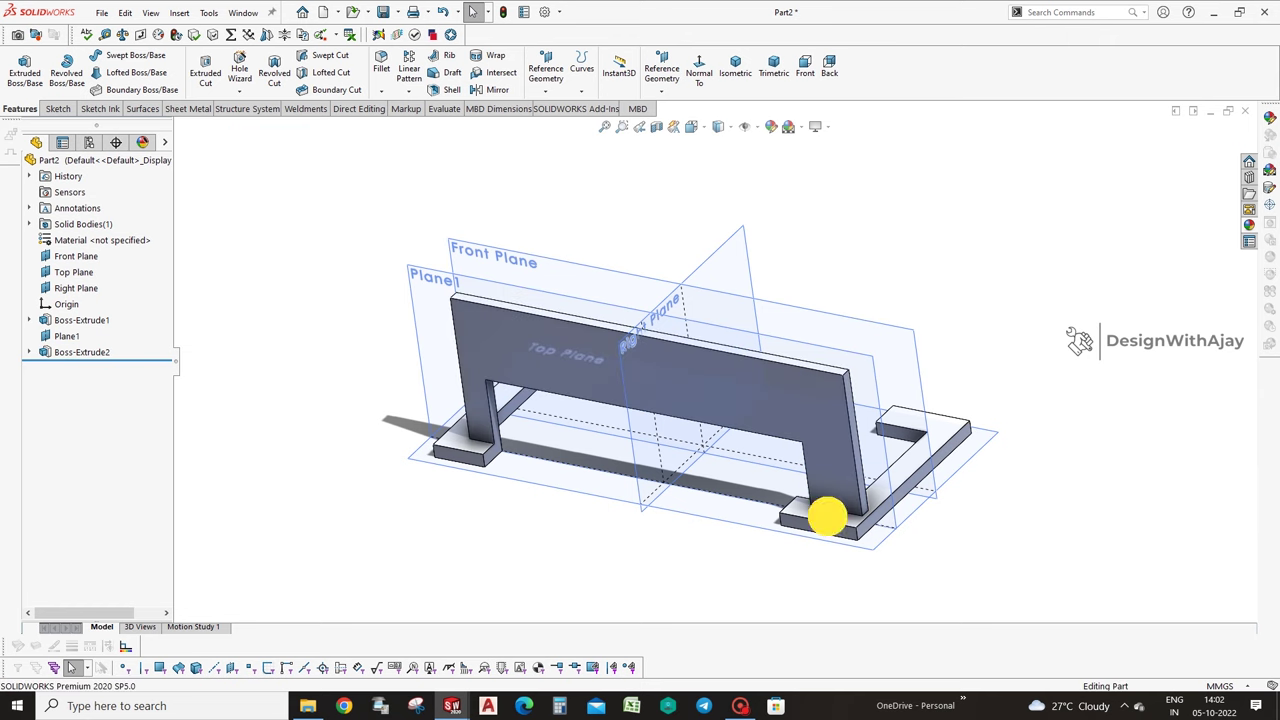
pyautogui.click(265, 276)
pyautogui.click(58, 108)
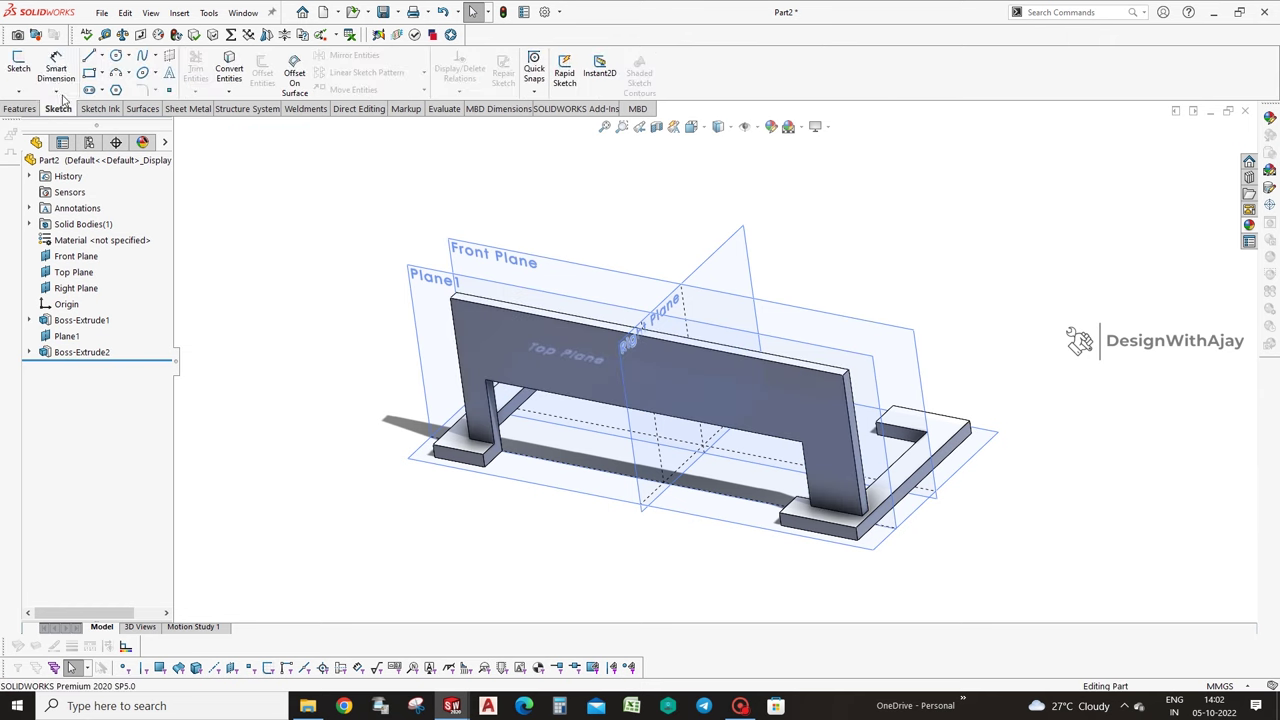
pyautogui.click(56, 70)
pyautogui.click(94, 320)
pyautogui.moveTo(414, 406)
pyautogui.mouseDown(button='middle')
pyautogui.moveTo(849, 485)
pyautogui.moveTo(851, 509)
pyautogui.mouseUp(button='middle')
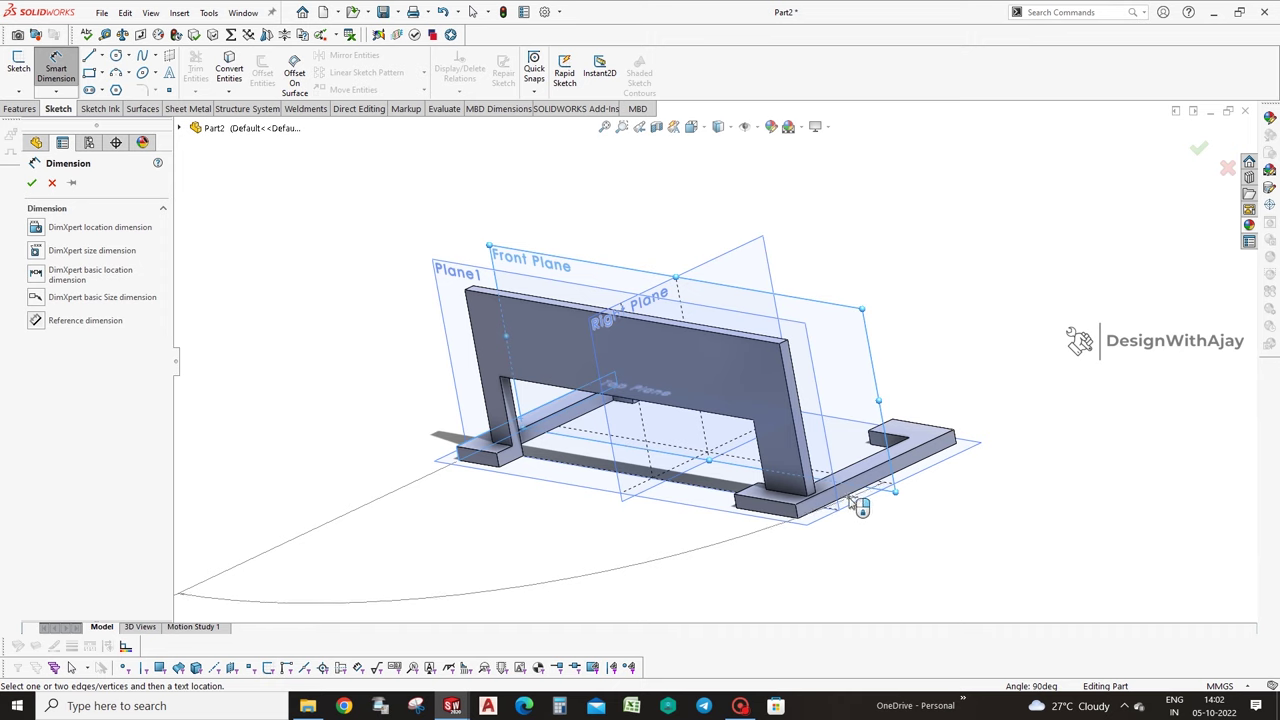
pyautogui.scroll(-3, 840, 512)
pyautogui.click(760, 495)
pyautogui.scroll(2, 571, 529)
pyautogui.moveTo(586, 557)
pyautogui.mouseDown(button='middle')
pyautogui.moveTo(576, 573)
pyautogui.moveTo(614, 528)
pyautogui.mouseUp(button='middle')
pyautogui.press('Escape')
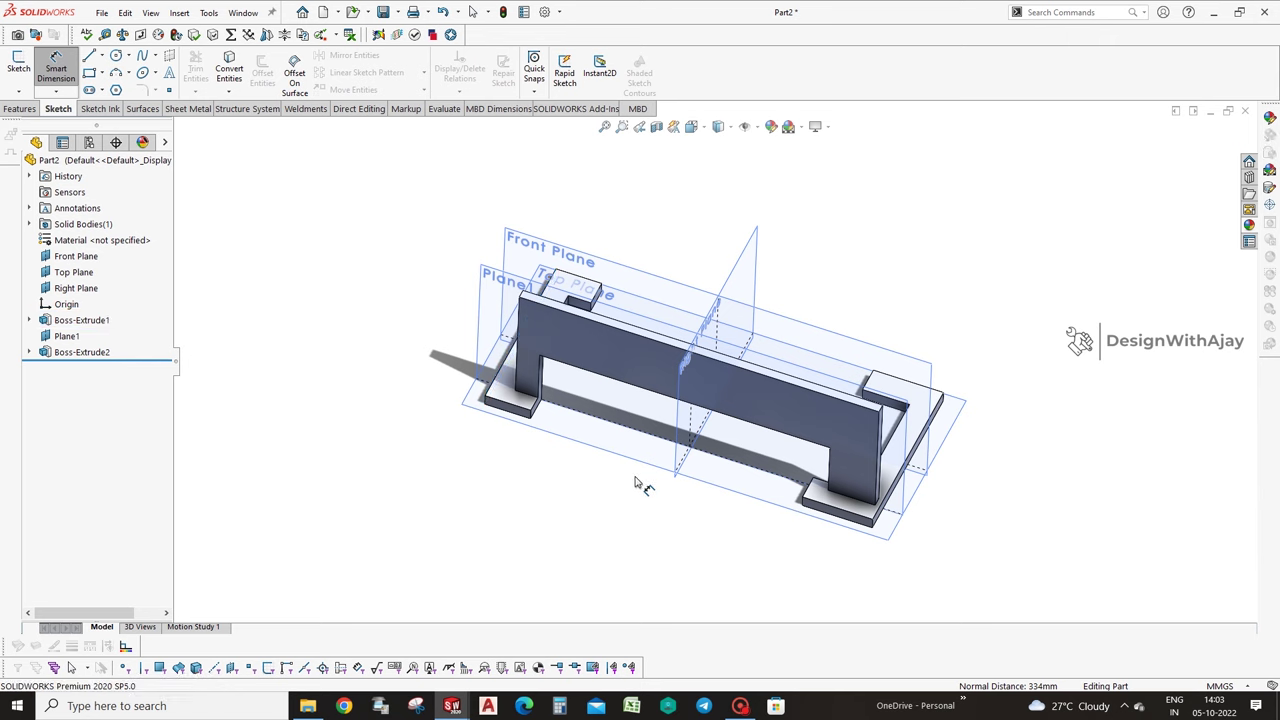
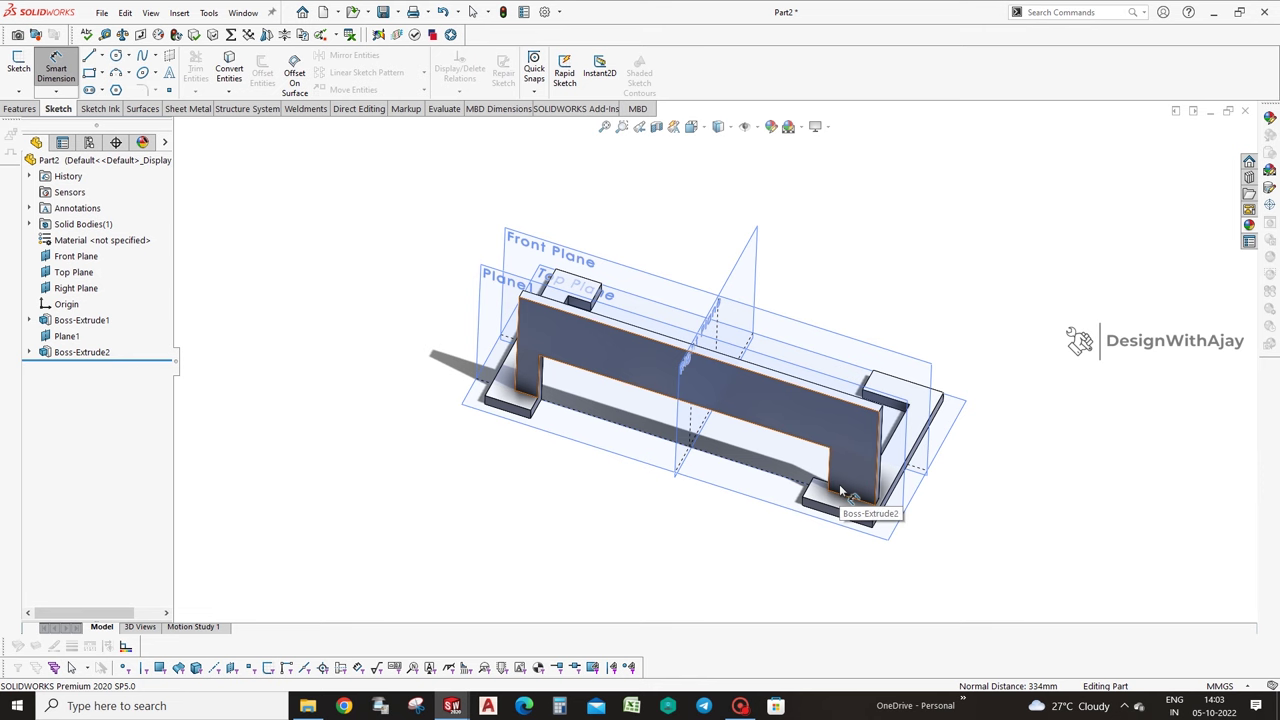
# Stop dimensioning, orbit Part2, and open Boss-Extrude1's base sketch for editing.
pyautogui.press('Escape')
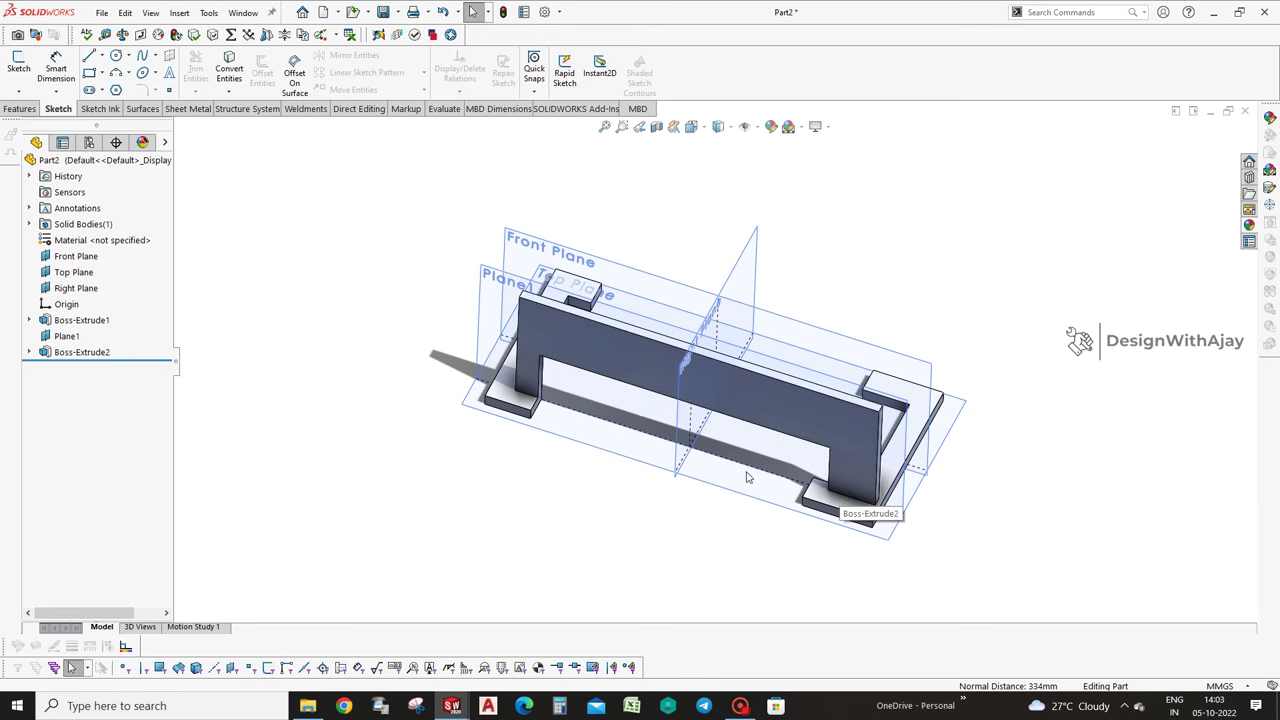
pyautogui.moveTo(746, 477); pyautogui.dragTo(728, 358, button='middle')
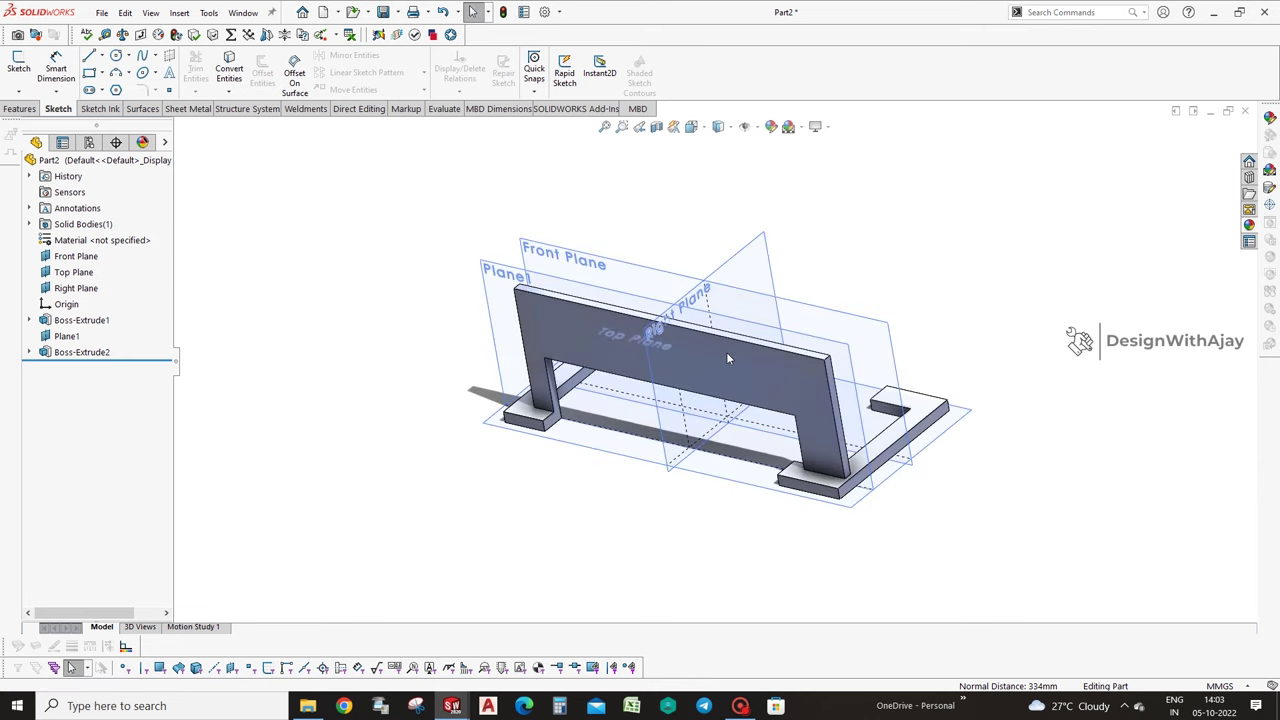
pyautogui.moveTo(728, 358)
pyautogui.mouseDown(button='middle')
pyautogui.moveTo(732, 428)
pyautogui.moveTo(692, 487)
pyautogui.mouseUp(button='middle')
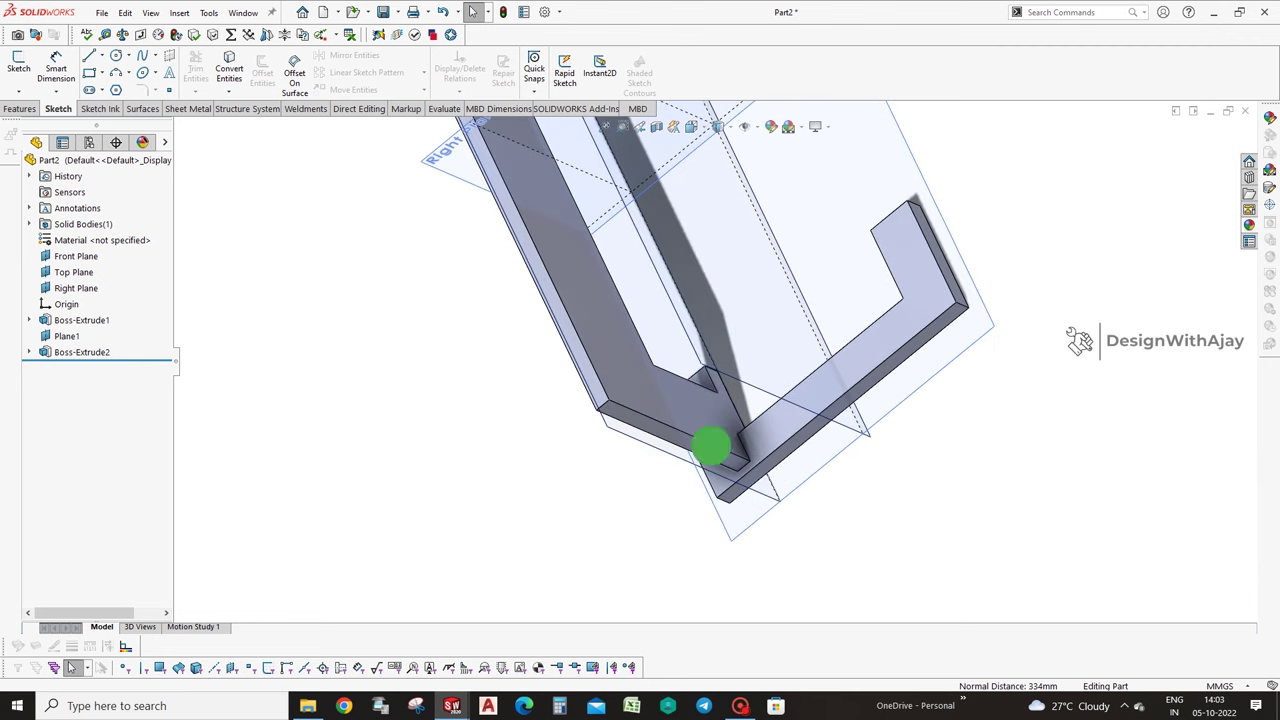
pyautogui.click(666, 457)
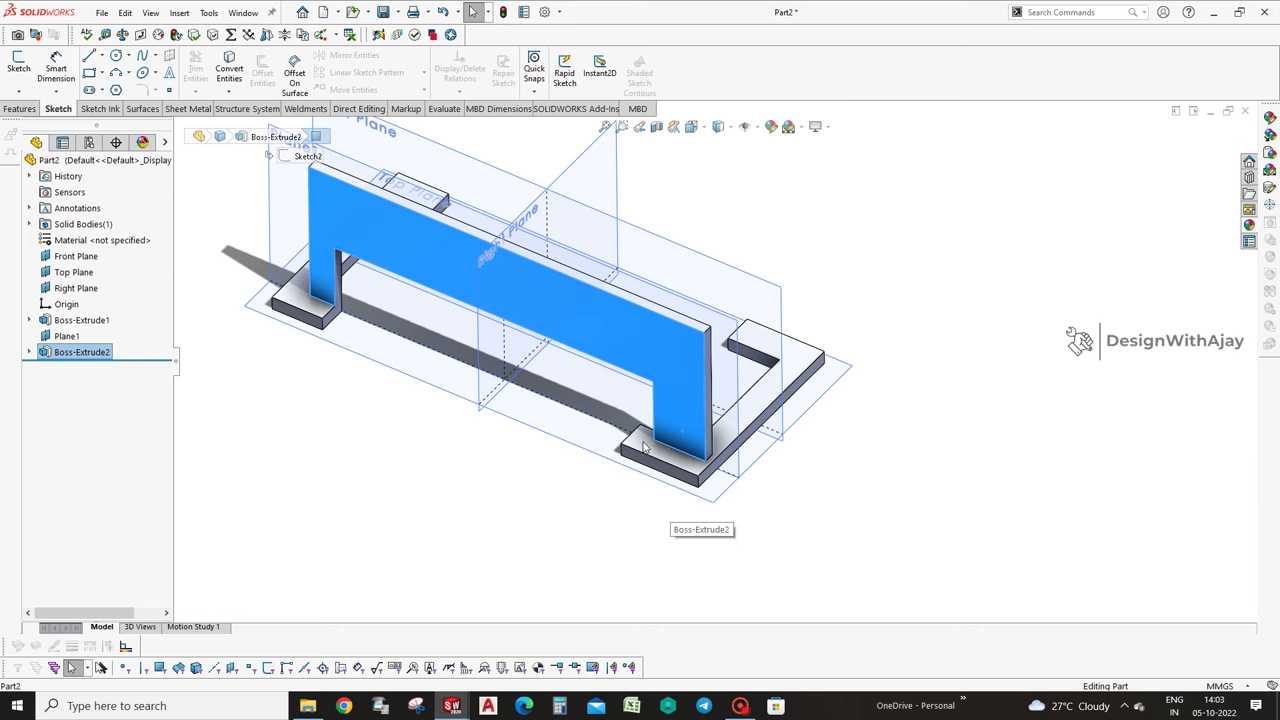
pyautogui.click(66, 336)
pyautogui.click(70, 352)
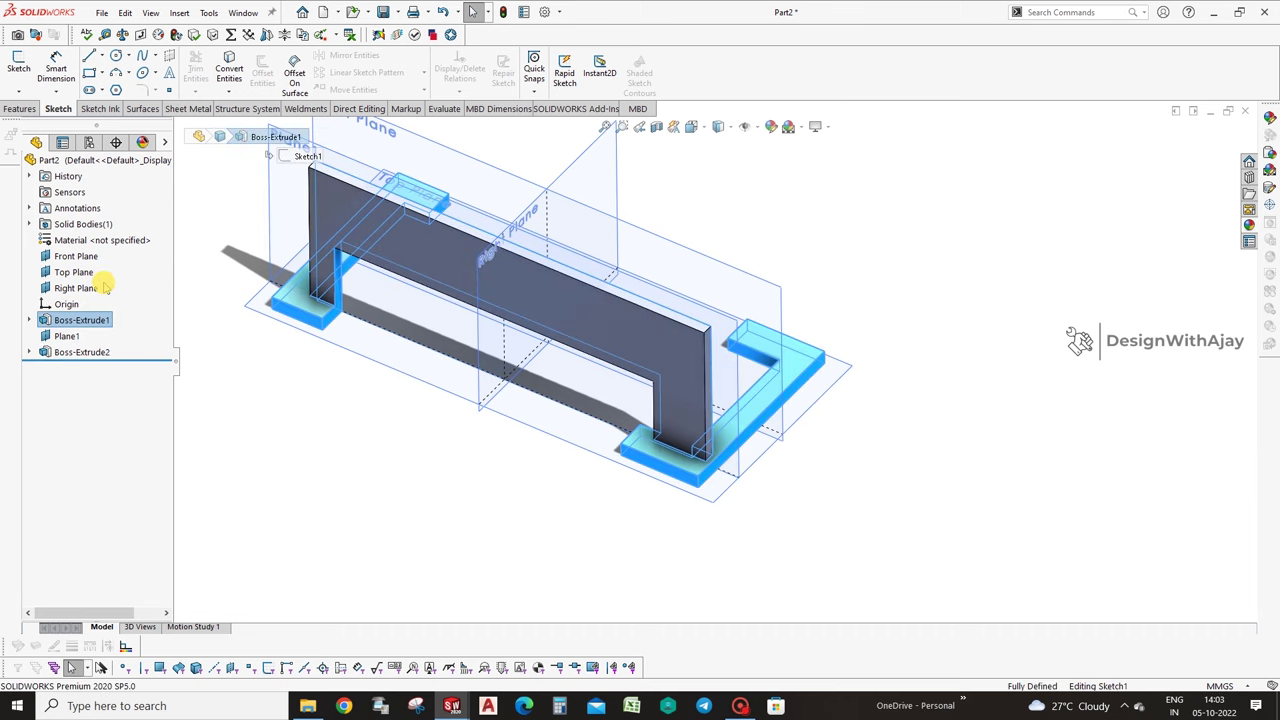
pyautogui.click(110, 284)
# Dimension the inner vertical lines 294 mm apart and the L-shaped edge at 20 mm.
pyautogui.moveTo(703, 561); pyautogui.dragTo(703, 430, button='right')
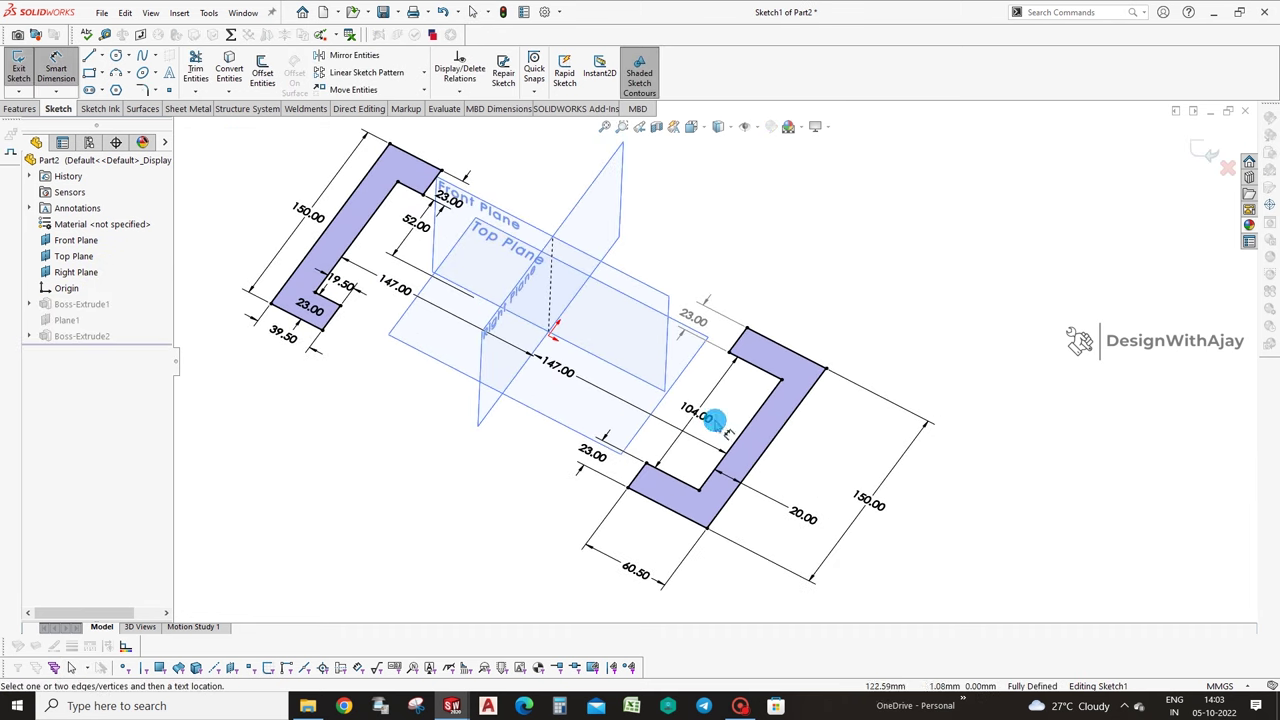
pyautogui.click(745, 428)
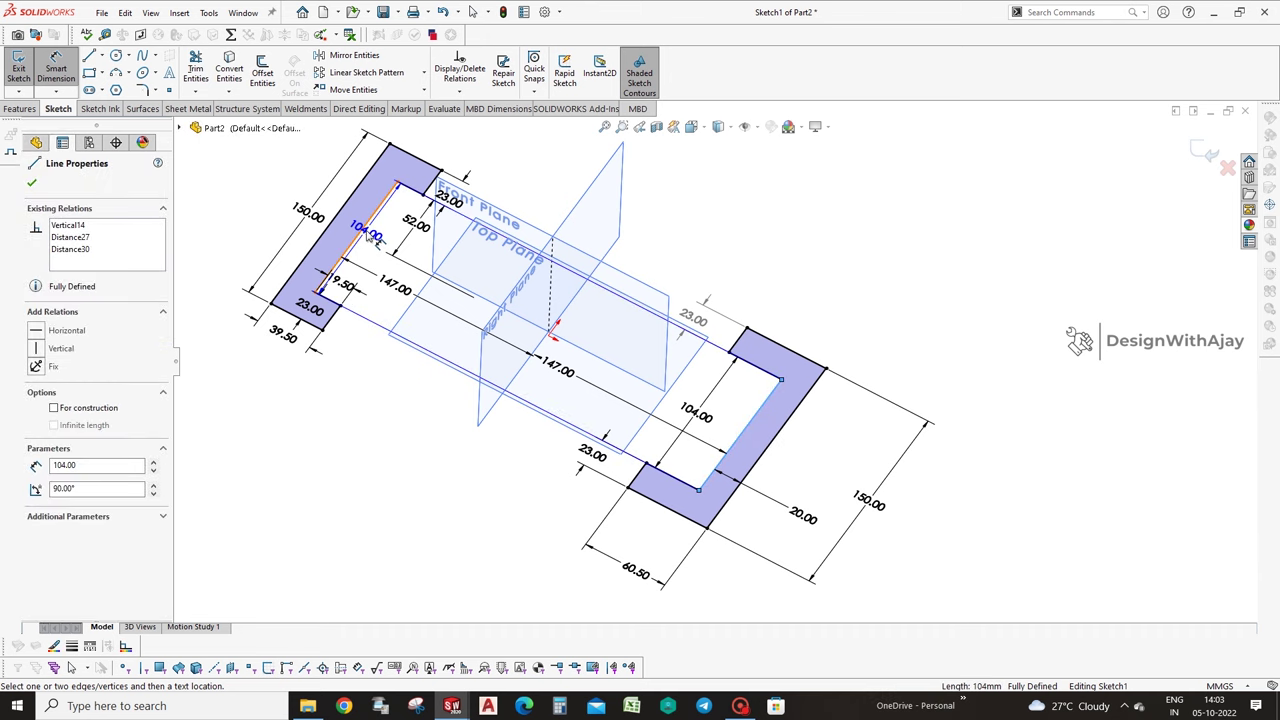
pyautogui.click(340, 262)
pyautogui.click(766, 220)
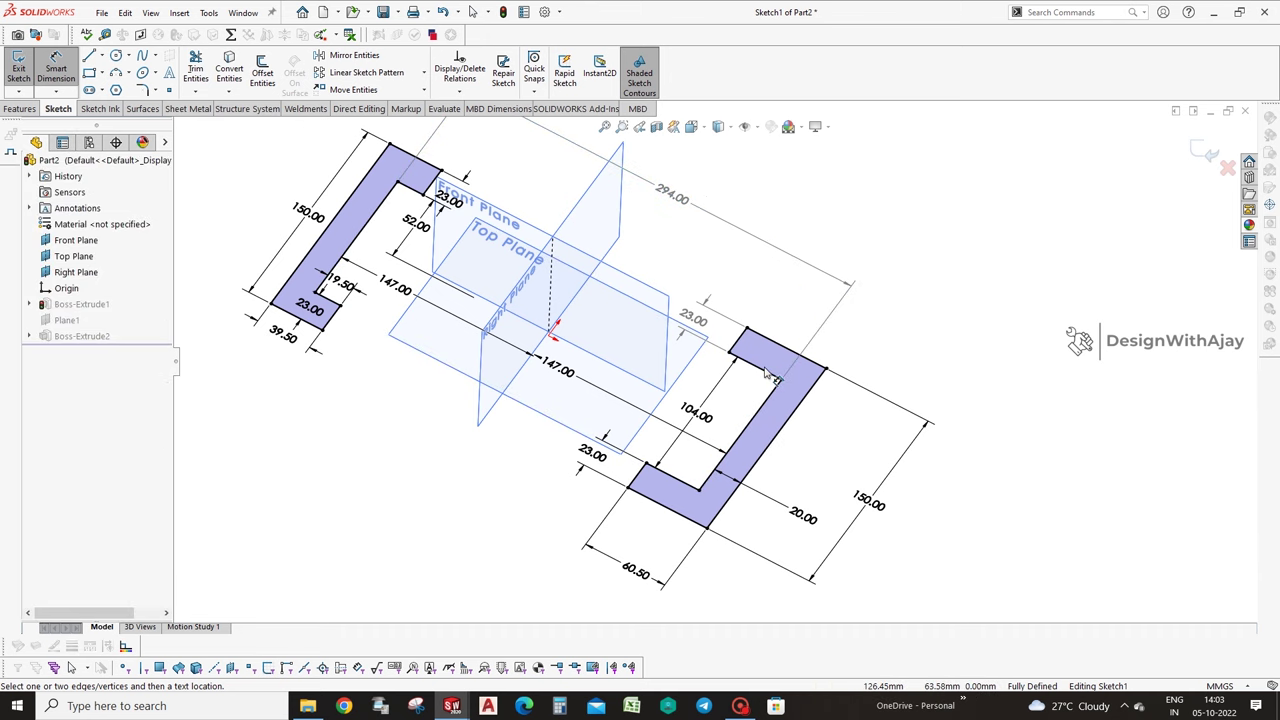
pyautogui.click(358, 250)
pyautogui.click(330, 245)
pyautogui.click(850, 266)
# Add the 334 mm overall length dimension, rebuild Part2, and minimize its window.
pyautogui.scroll(2, 840, 447)
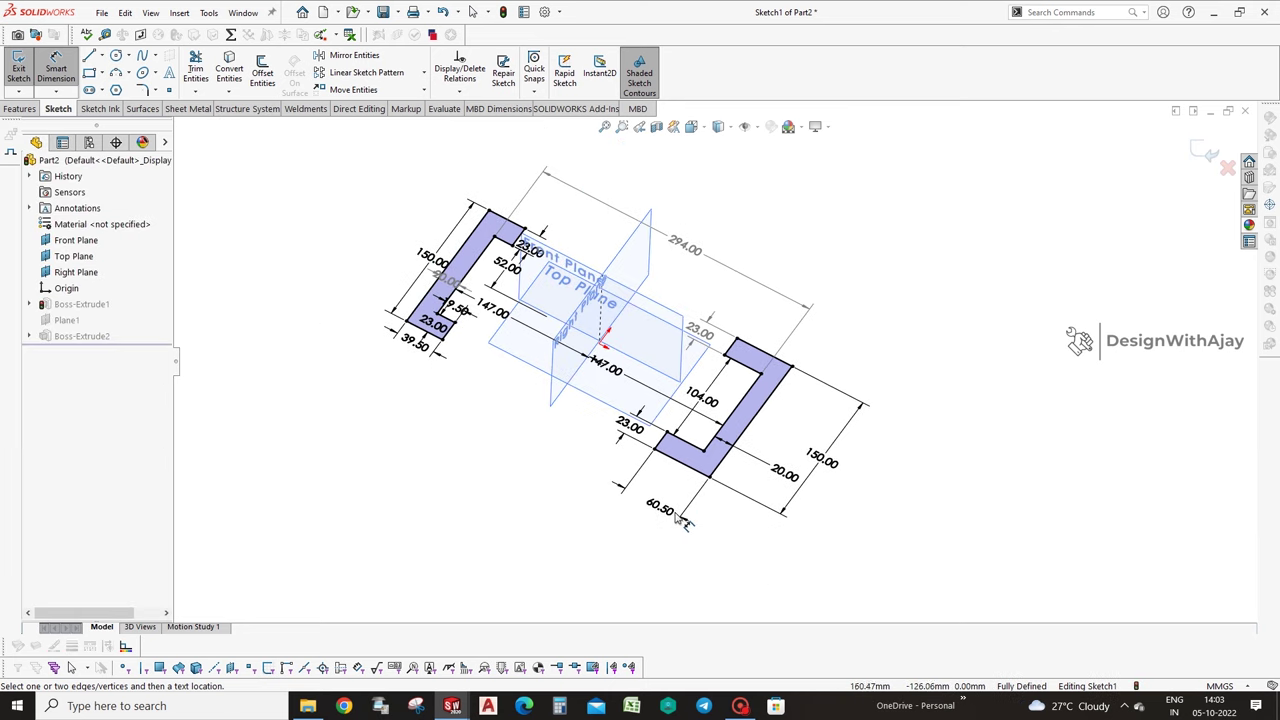
pyautogui.click(718, 468)
pyautogui.click(490, 211)
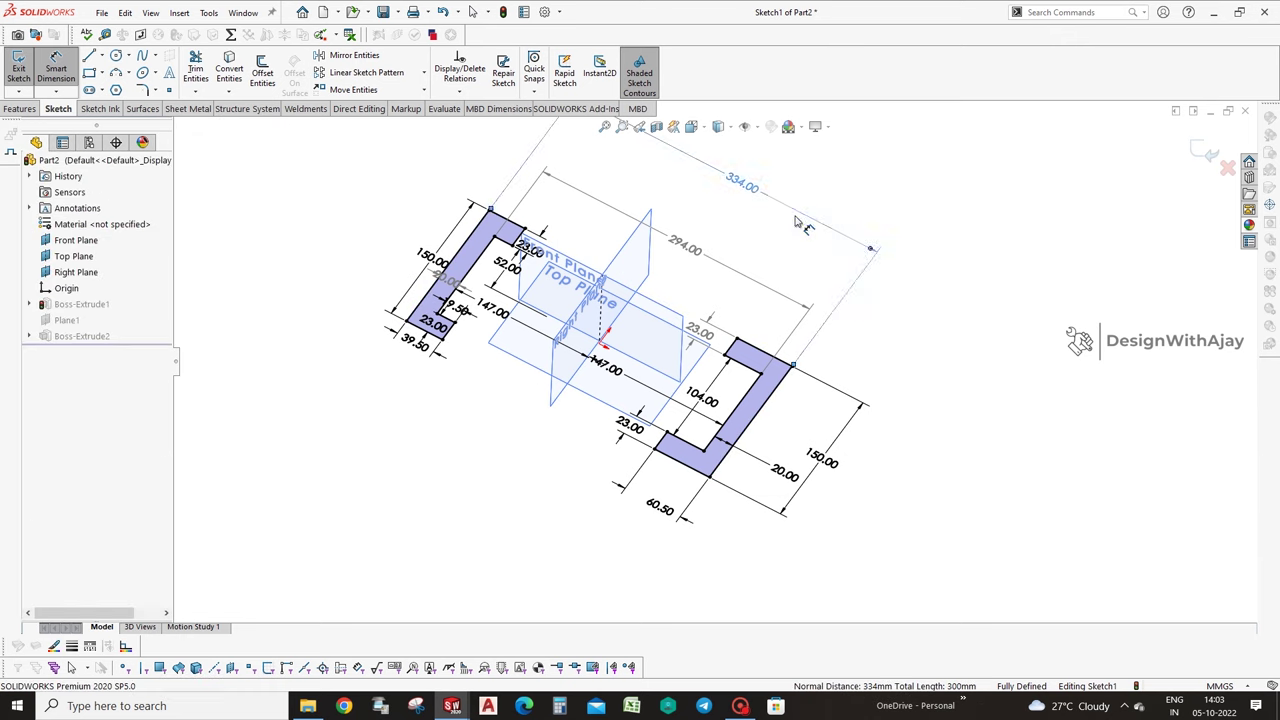
pyautogui.click(797, 222)
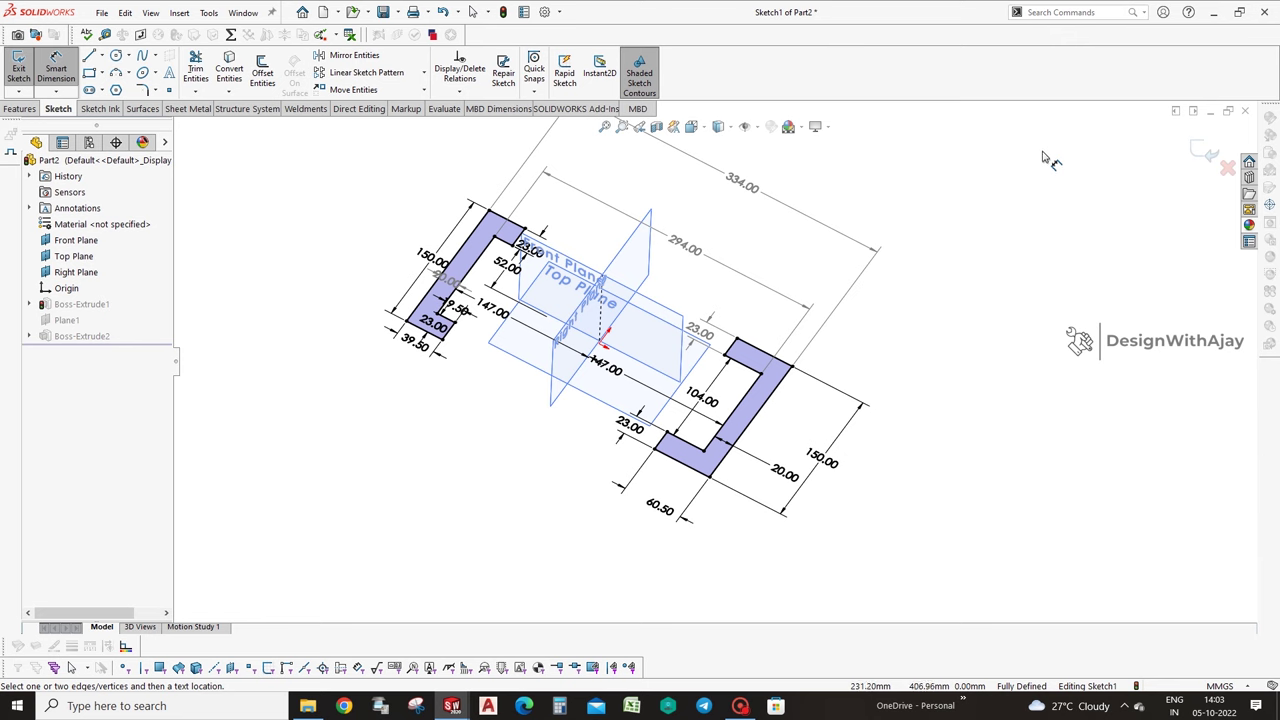
pyautogui.click(1210, 155)
pyautogui.click(1210, 111)
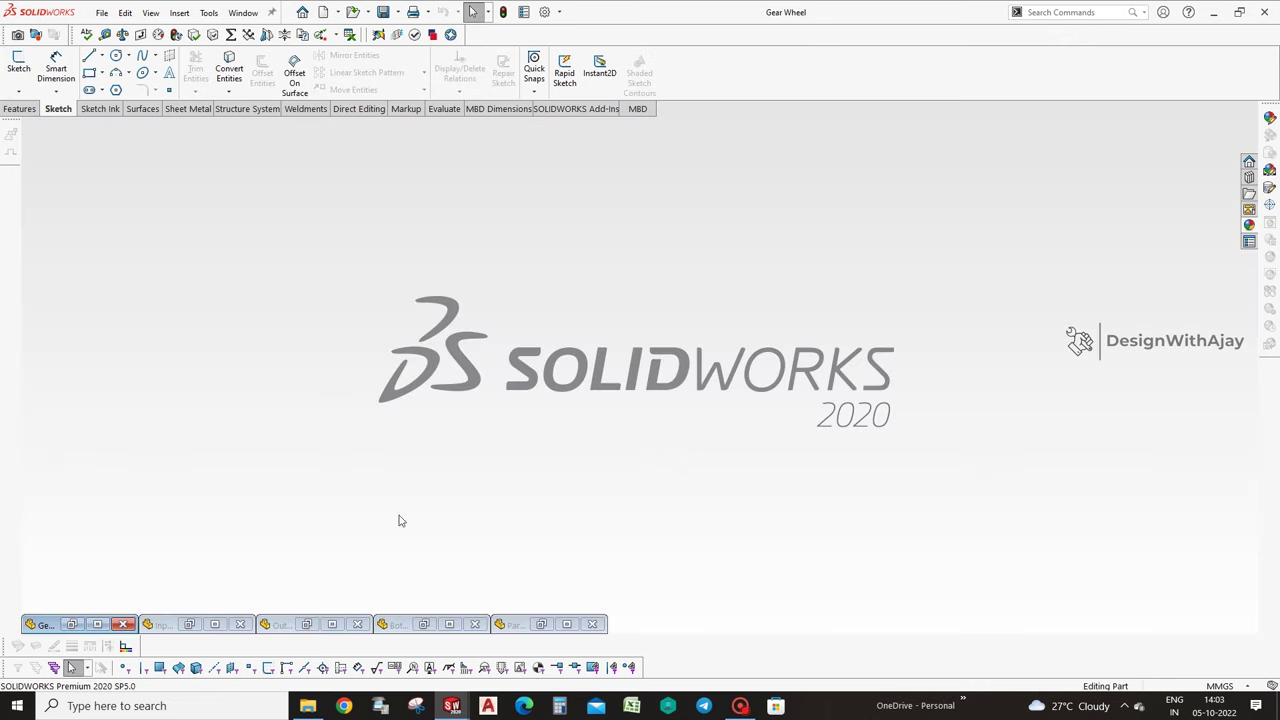
# Restore the Bottom Housing and orbit it to inspect its end and flange edges.
pyautogui.click(437, 622)
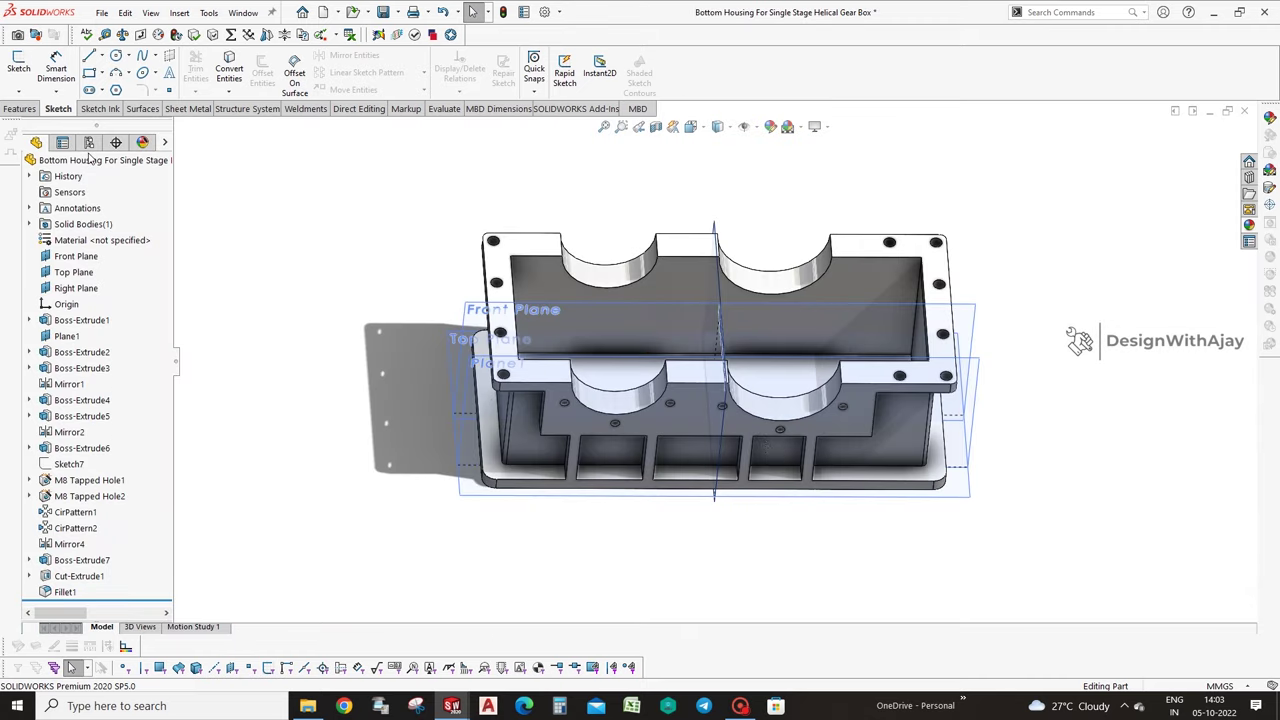
pyautogui.click(55, 62)
pyautogui.moveTo(369, 336); pyautogui.dragTo(406, 283, button='middle')
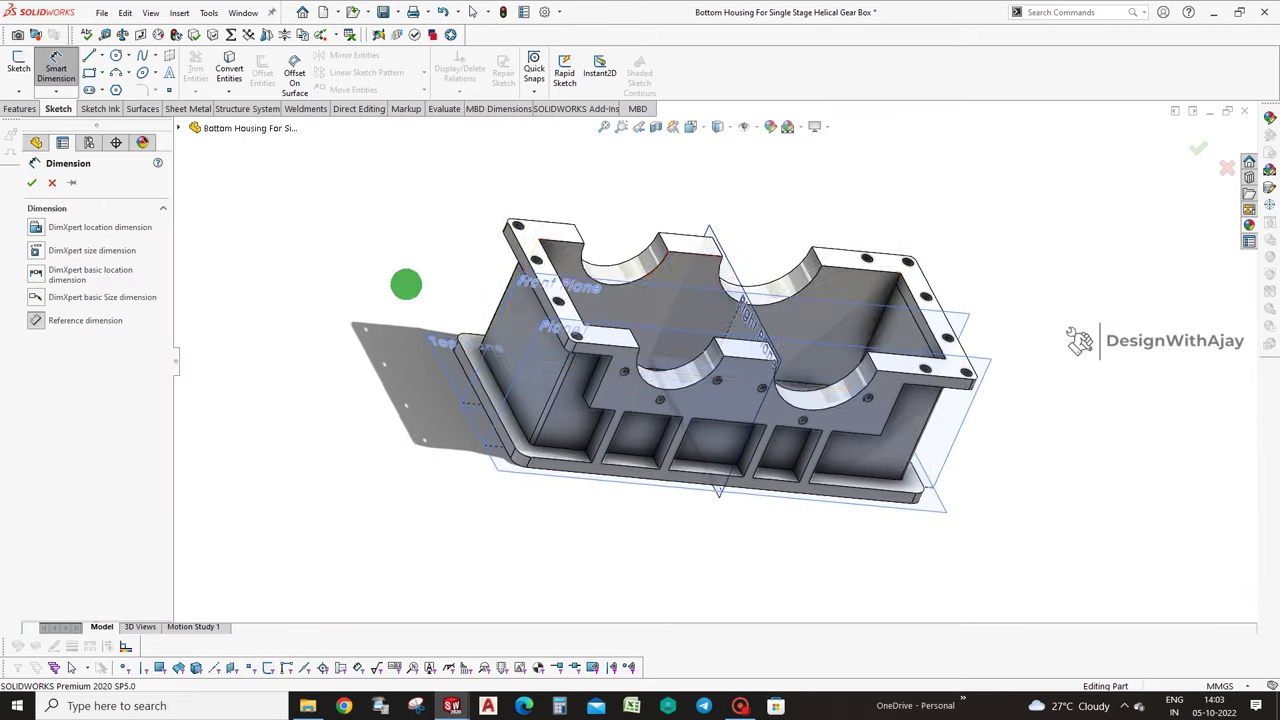
pyautogui.click(527, 258)
pyautogui.moveTo(842, 528); pyautogui.dragTo(817, 348, button='middle')
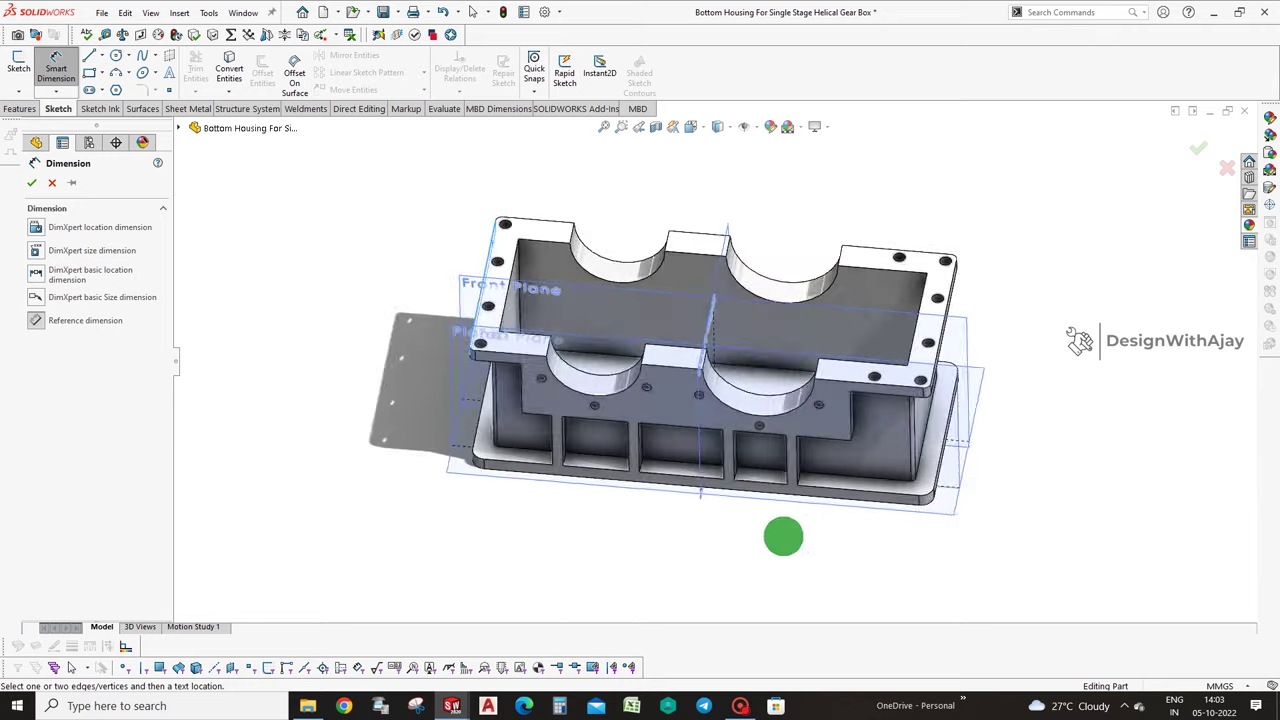
pyautogui.click(897, 288)
pyautogui.moveTo(900, 250)
pyautogui.mouseDown(button='middle')
pyautogui.moveTo(930, 245)
pyautogui.moveTo(862, 336)
pyautogui.moveTo(866, 240)
pyautogui.mouseUp(button='middle')
pyautogui.press('Escape')
# Open Boss-Extrude4's Sketch4 for editing on the right flange.
pyautogui.click(860, 240)
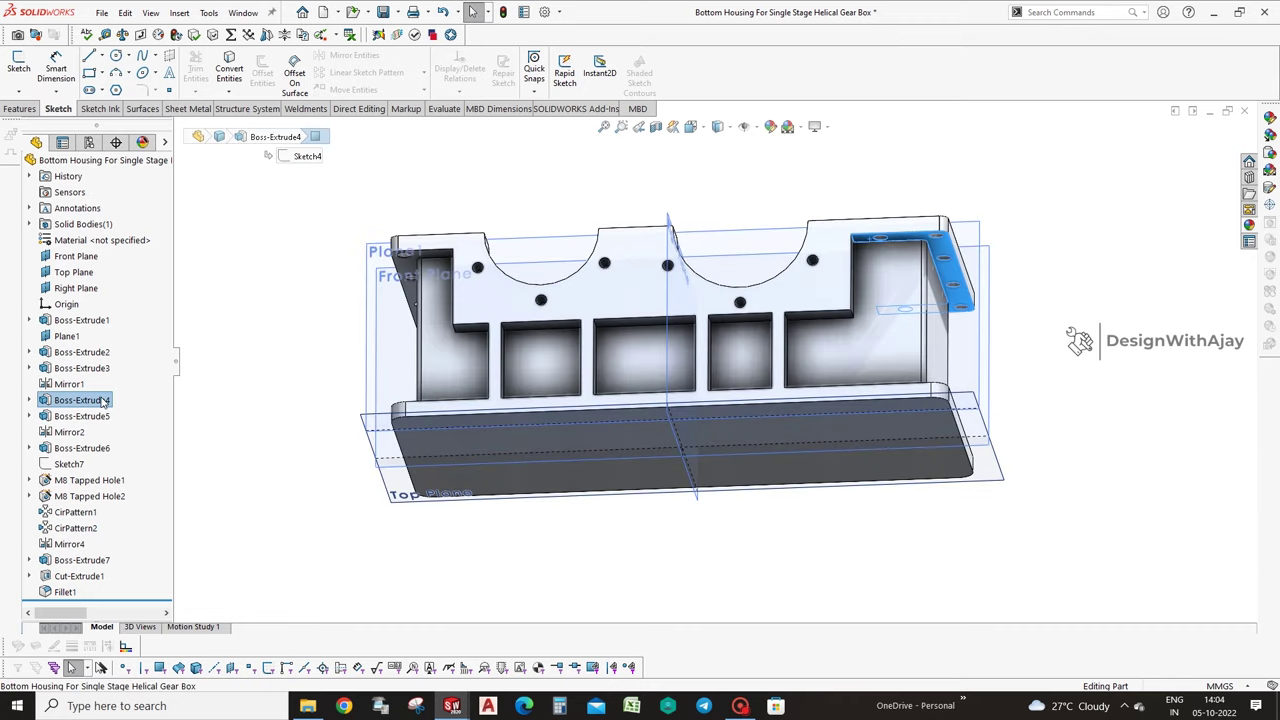
pyautogui.click(140, 352)
pyautogui.moveTo(900, 285)
pyautogui.mouseDown(button='middle')
pyautogui.moveTo(895, 455)
pyautogui.moveTo(956, 565)
pyautogui.mouseUp(button='middle')
pyautogui.moveTo(965, 571); pyautogui.dragTo(960, 343, button='right')
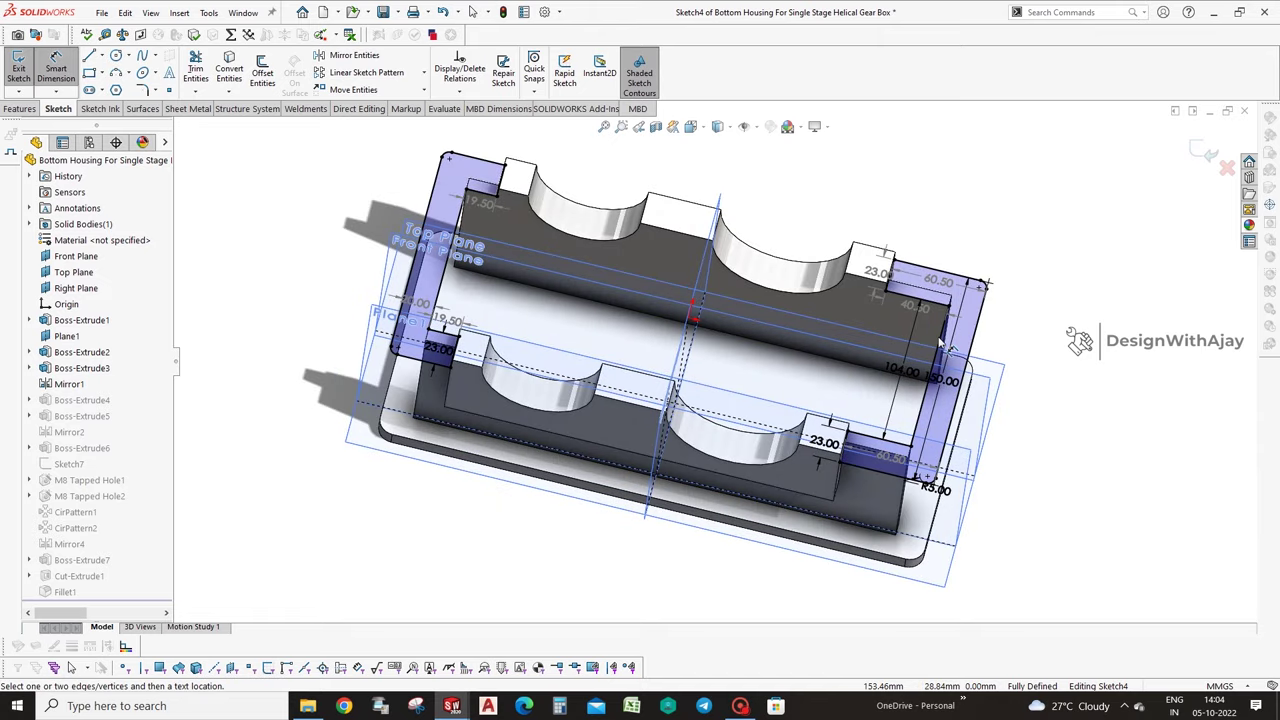
pyautogui.click(940, 343)
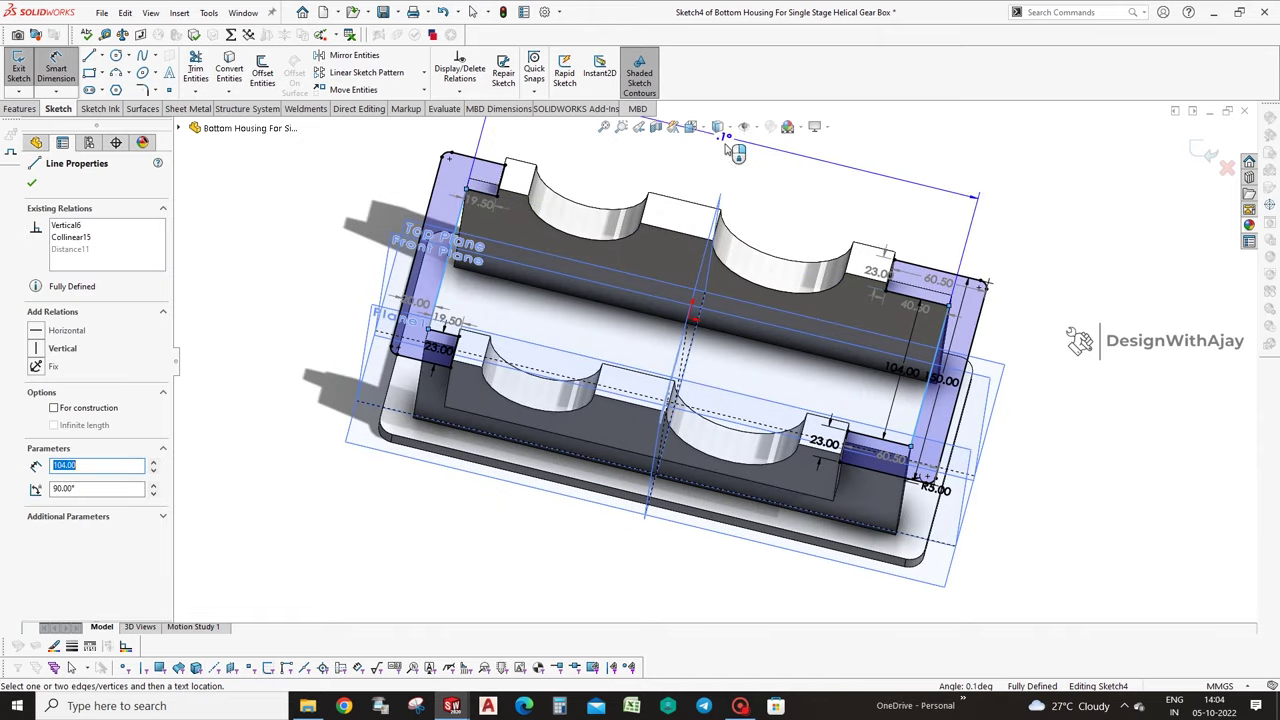
pyautogui.press('Escape')
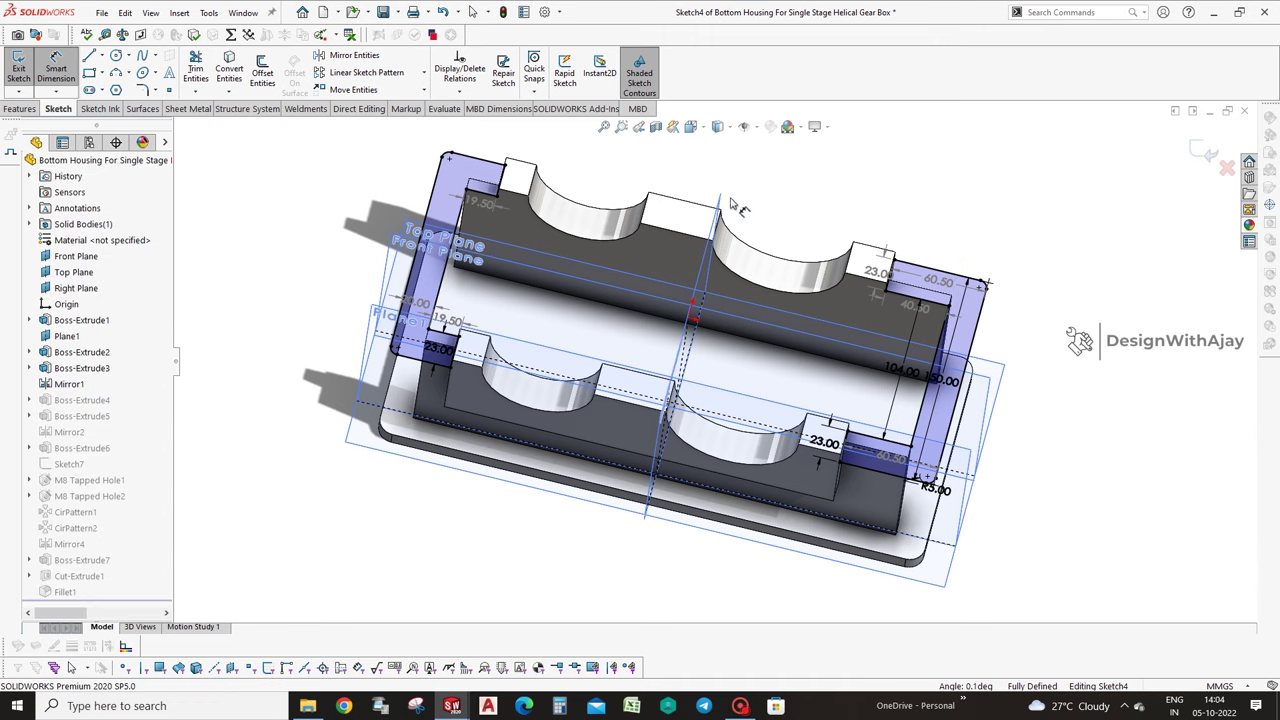
# View Sketch4 face-on and zoom in on the right flange.
pyautogui.click(18, 108)
pyautogui.click(699, 70)
pyautogui.click(1035, 262)
pyautogui.scroll(-2, 985, 290)
pyautogui.click(901, 320)
pyautogui.scroll(2, 712, 362)
pyautogui.click(344, 328)
pyautogui.scroll(-1, 450, 340)
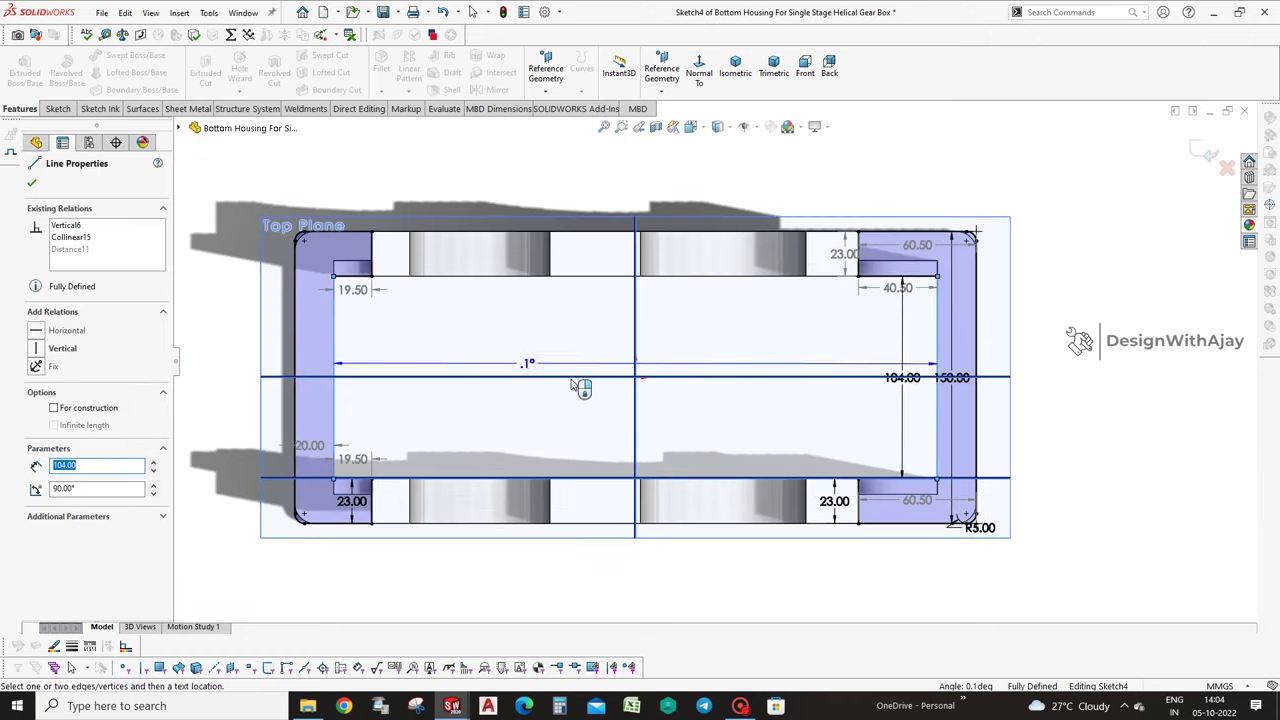
pyautogui.press('Escape')
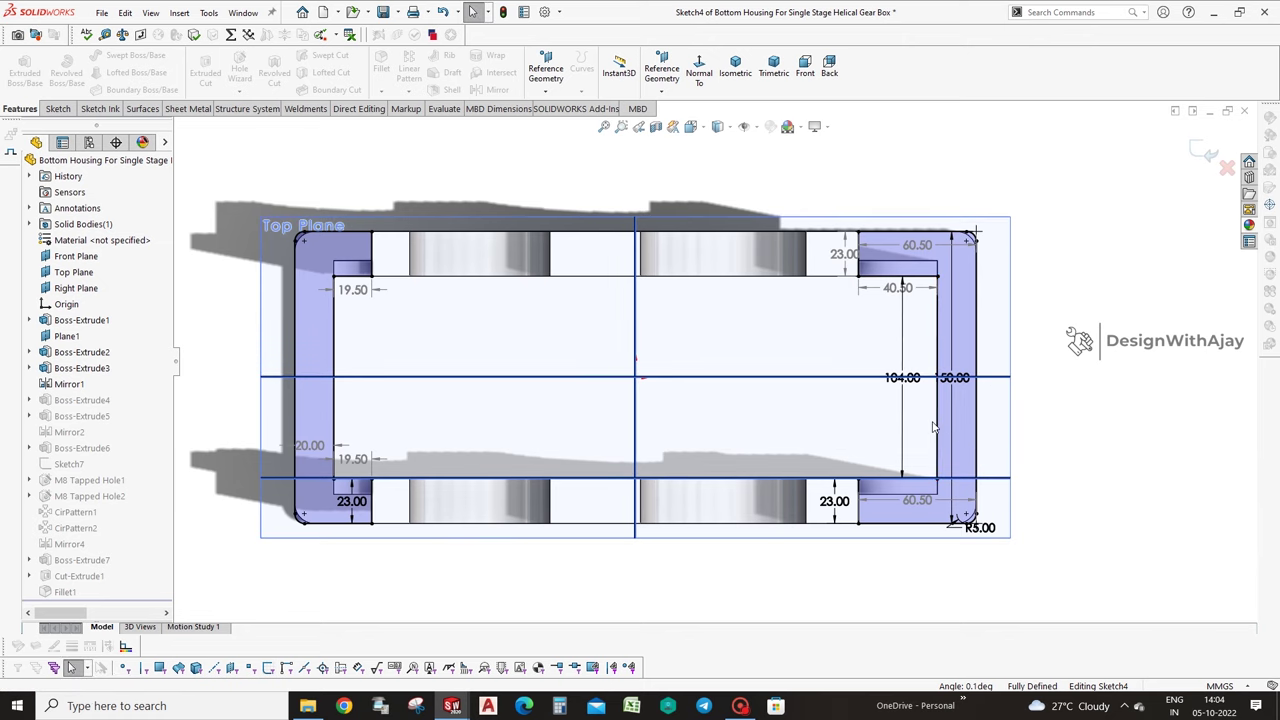
pyautogui.scroll(-2, 900, 425)
pyautogui.scroll(-1, 857, 440)
pyautogui.scroll(2, 800, 430)
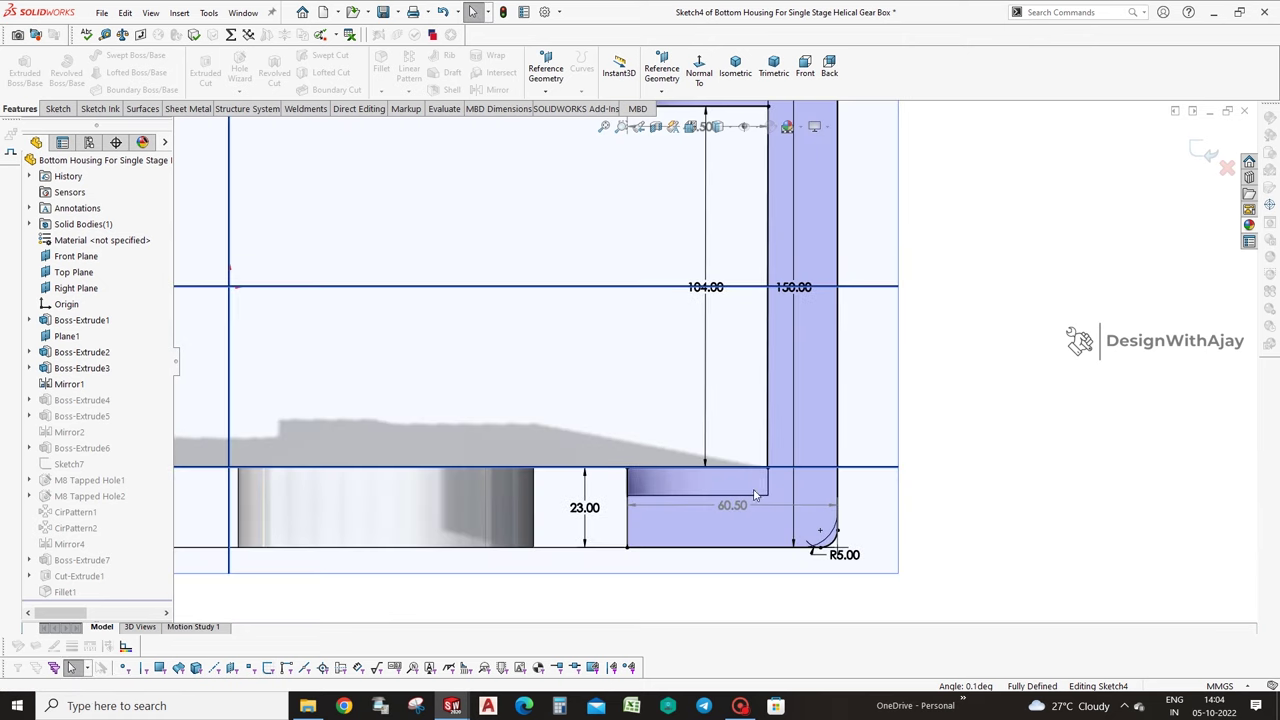
pyautogui.scroll(1, 740, 490)
pyautogui.scroll(1, 565, 425)
pyautogui.scroll(1, 340, 354)
pyautogui.scroll(1, 280, 390)
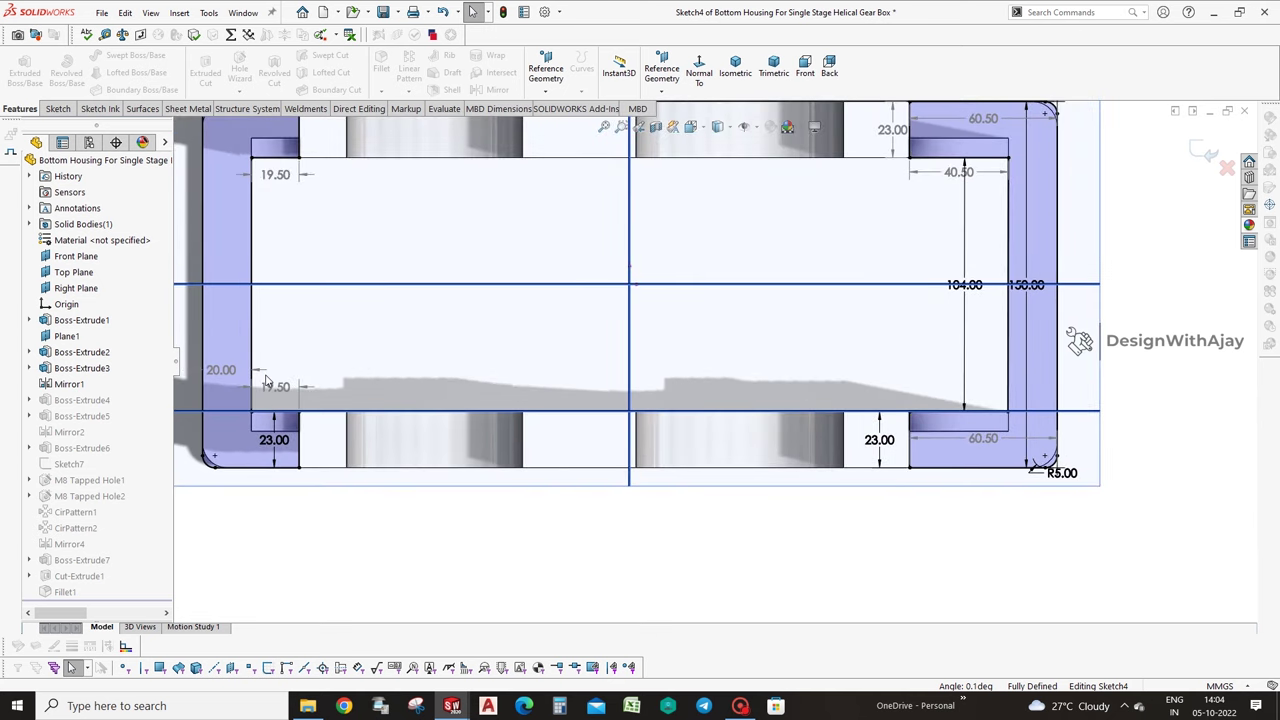
pyautogui.scroll(1, 267, 382)
# Dimension the right flange's bottom edge at 60.50 mm and fit the sketch in view.
pyautogui.moveTo(866, 504); pyautogui.dragTo(932, 460, button='right')
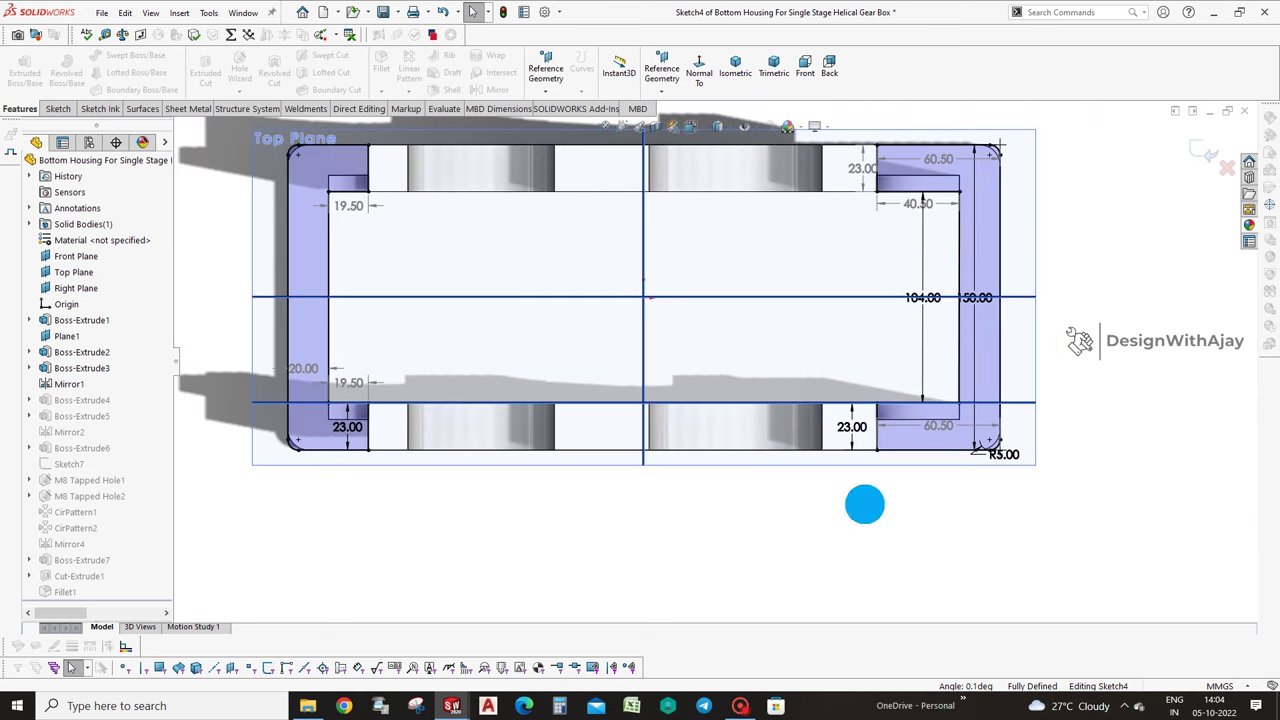
pyautogui.click(886, 450)
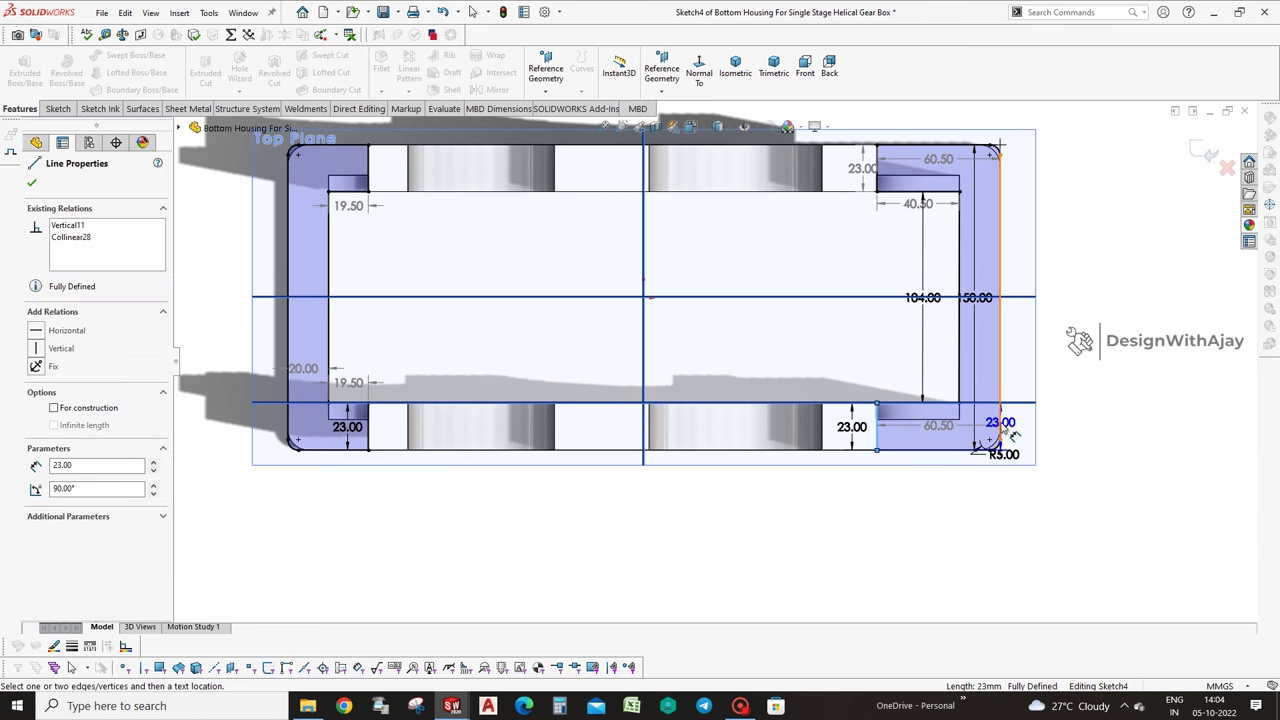
pyautogui.click(928, 501)
pyautogui.click(1045, 543)
pyautogui.middleClick(1043, 537)
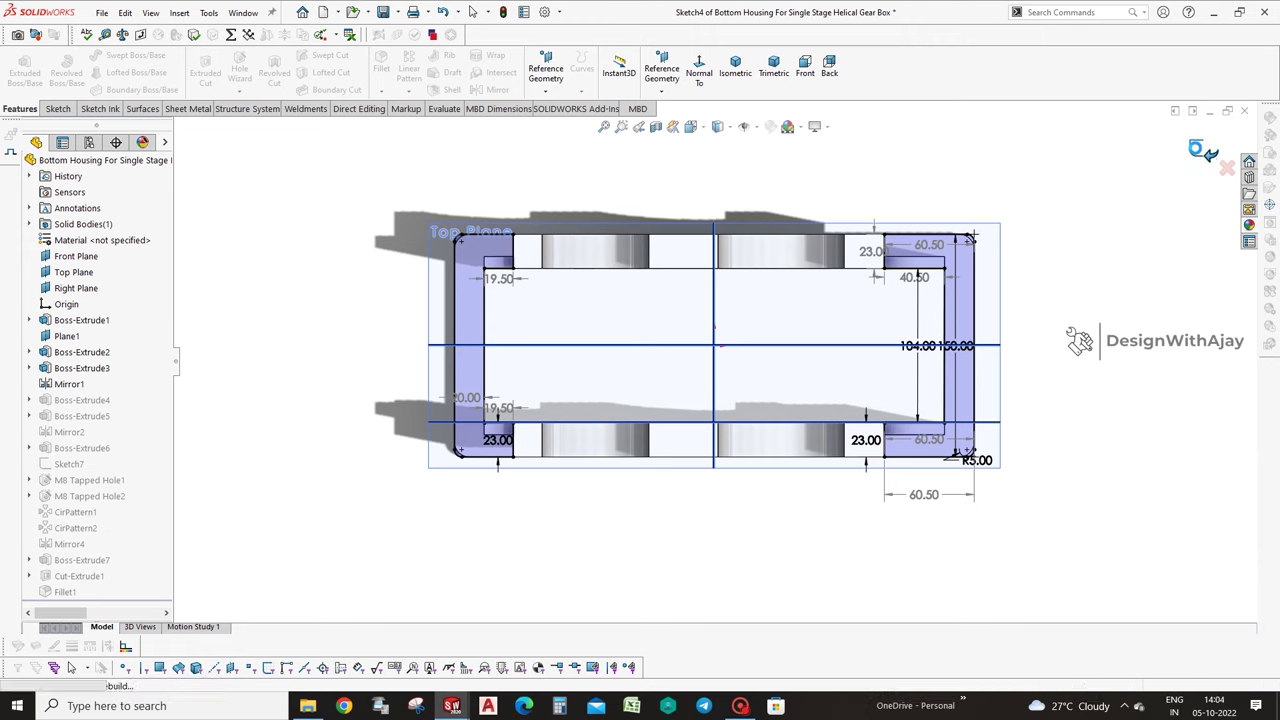
# Exit Sketch4 to rebuild the housing and minimize the Bottom Housing window.
pyautogui.click(1207, 151)
pyautogui.moveTo(1185, 425); pyautogui.dragTo(1191, 207, button='middle')
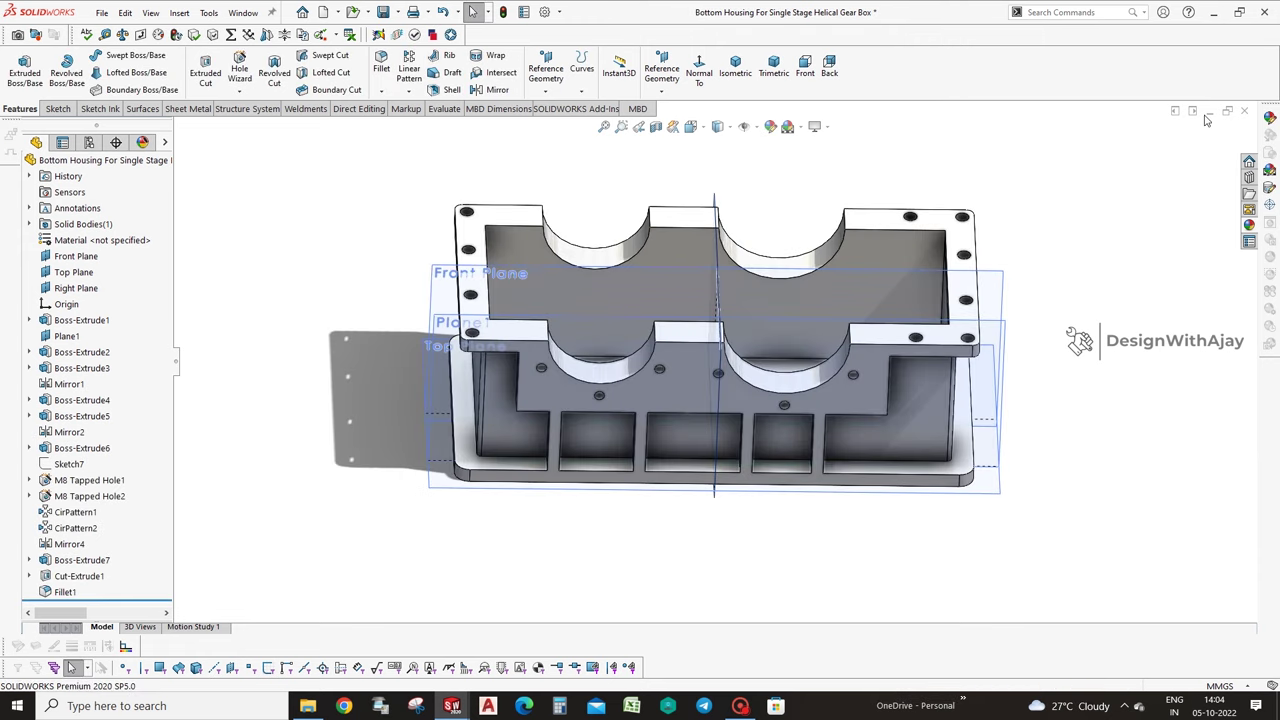
pyautogui.click(1193, 111)
# Restore Part2 and briefly check Boss-Extrude1's base sketch.
pyautogui.click(540, 624)
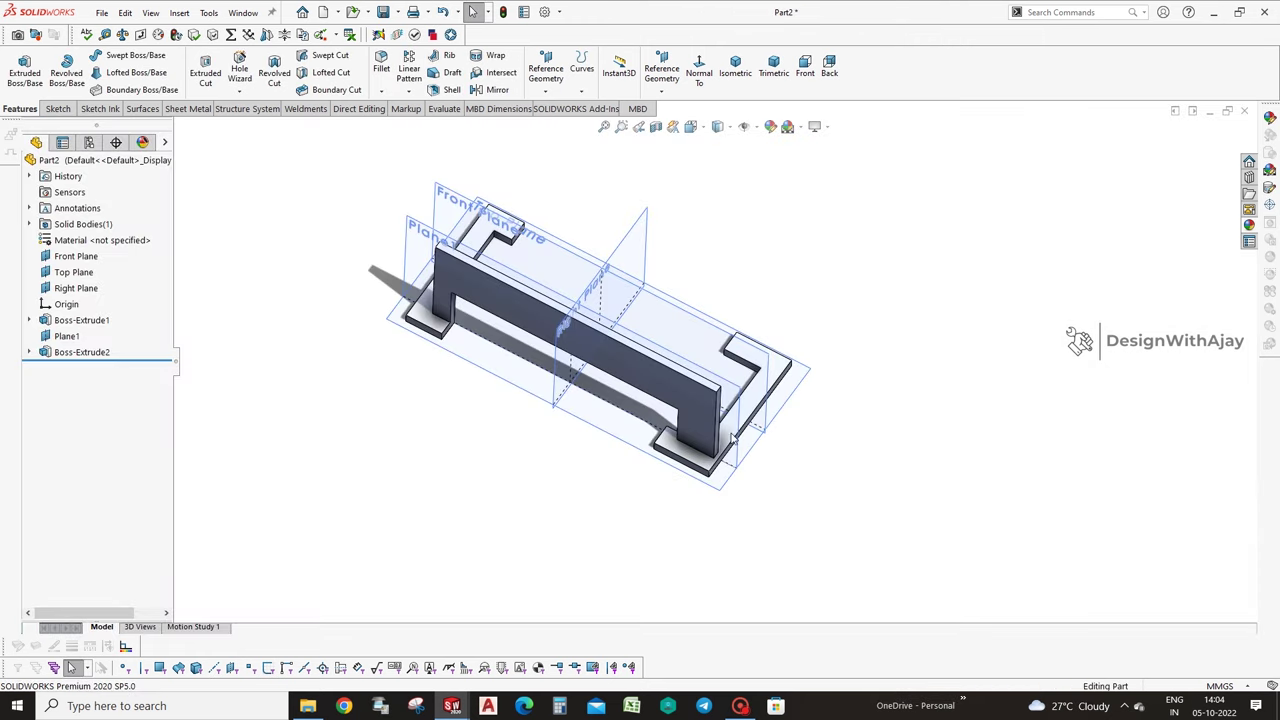
pyautogui.click(696, 458)
pyautogui.click(100, 325)
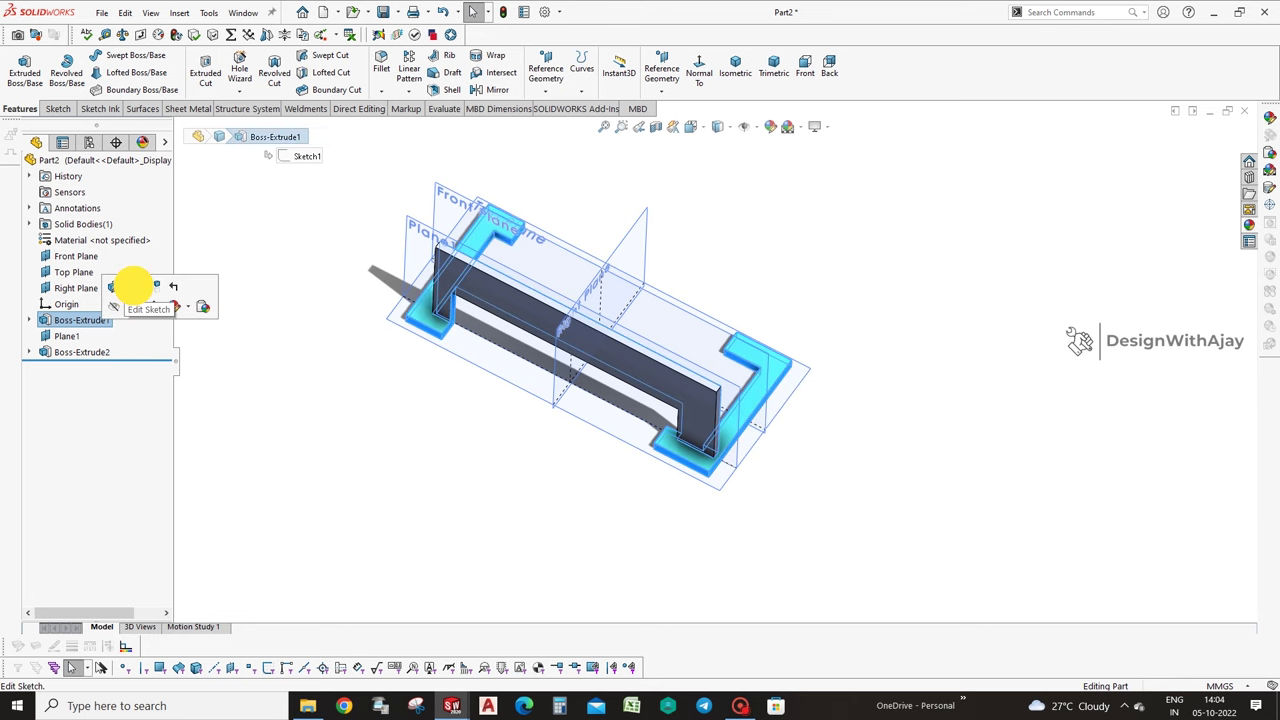
pyautogui.click(140, 287)
pyautogui.click(1204, 152)
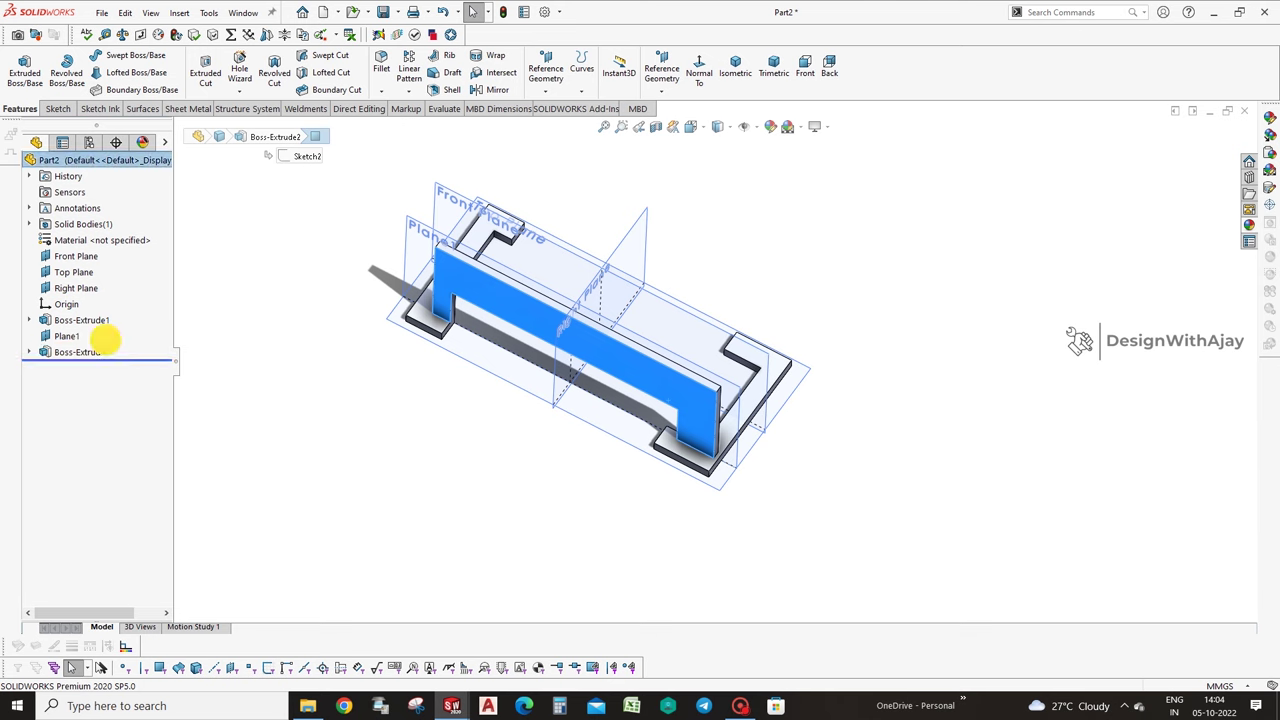
# Change the upright wall's 40.50 offset dimension in Sketch2 to 60.50 and rebuild.
pyautogui.click(82, 352)
pyautogui.click(137, 315)
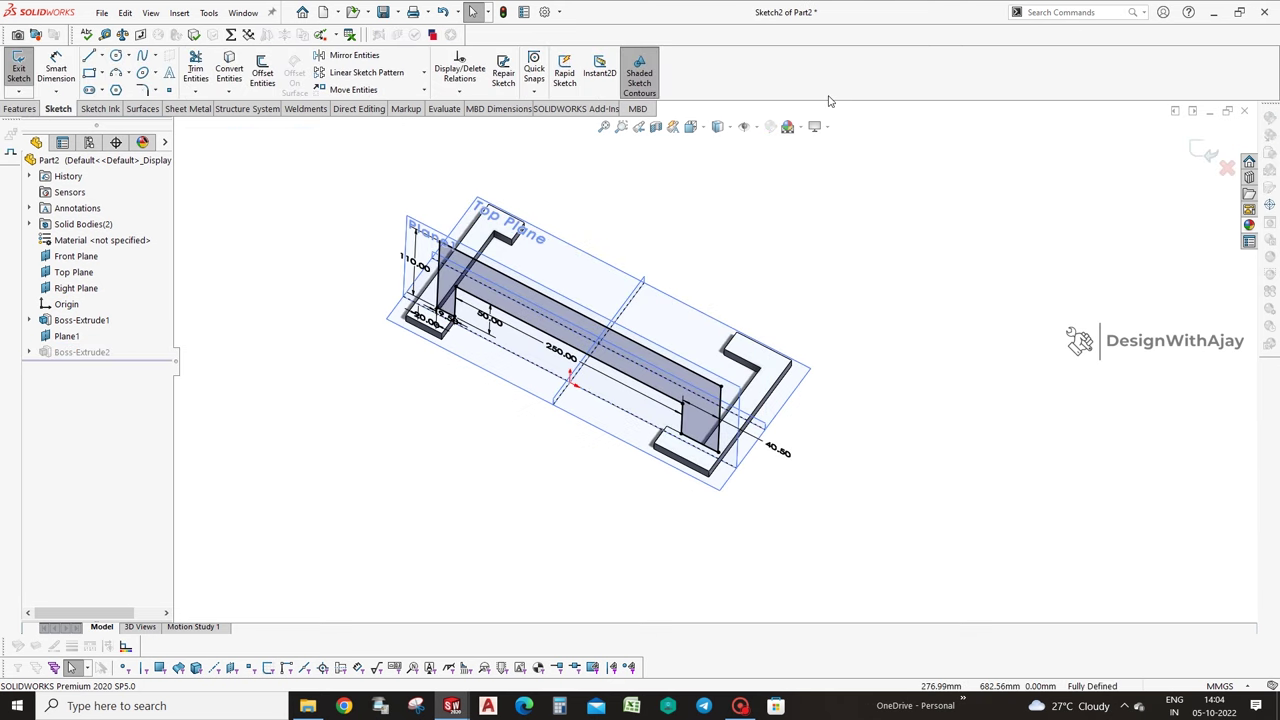
pyautogui.click(19, 108)
pyautogui.click(699, 66)
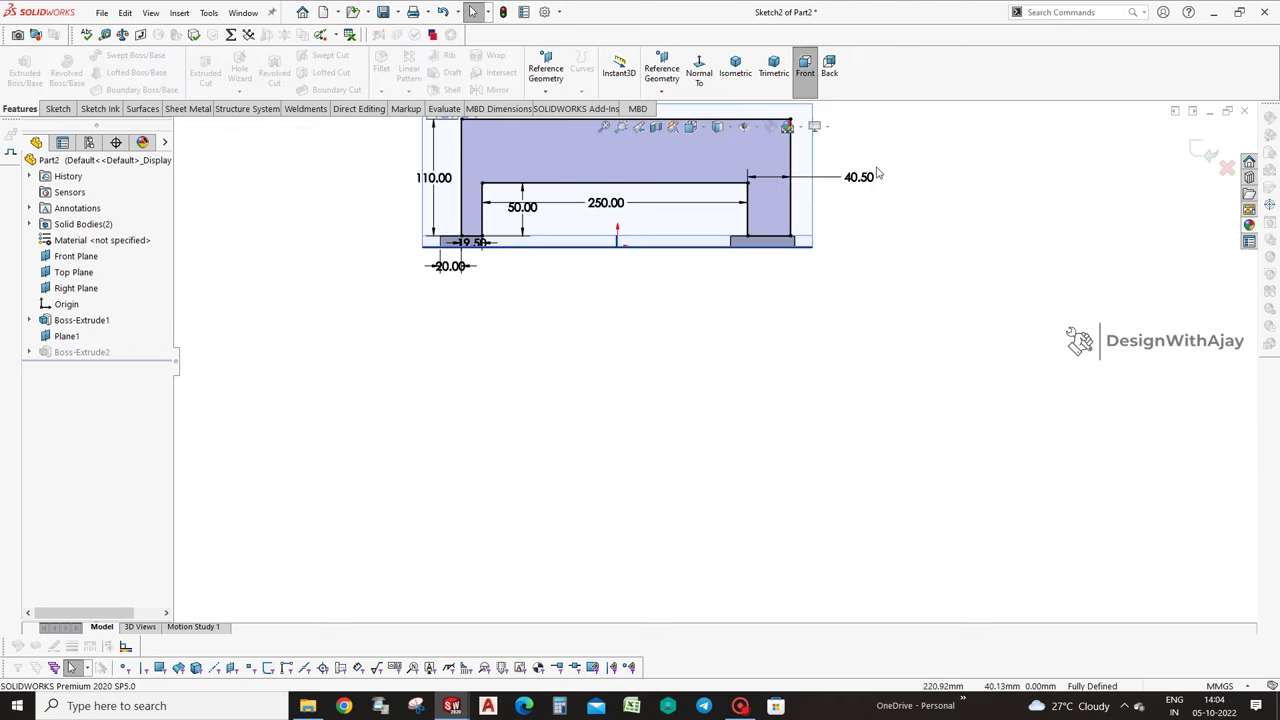
pyautogui.doubleClick(858, 176)
pyautogui.write('60.5')
pyautogui.press('Return')
pyautogui.click(900, 303)
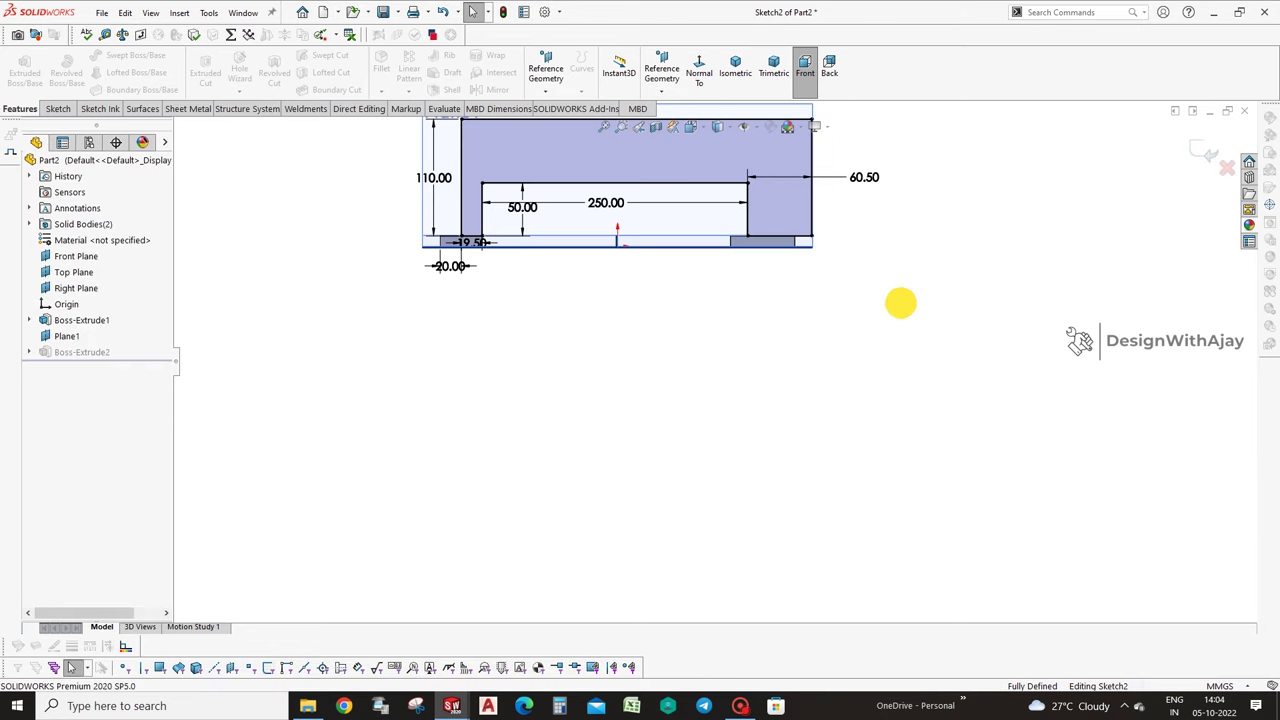
pyautogui.middleClick(900, 303)
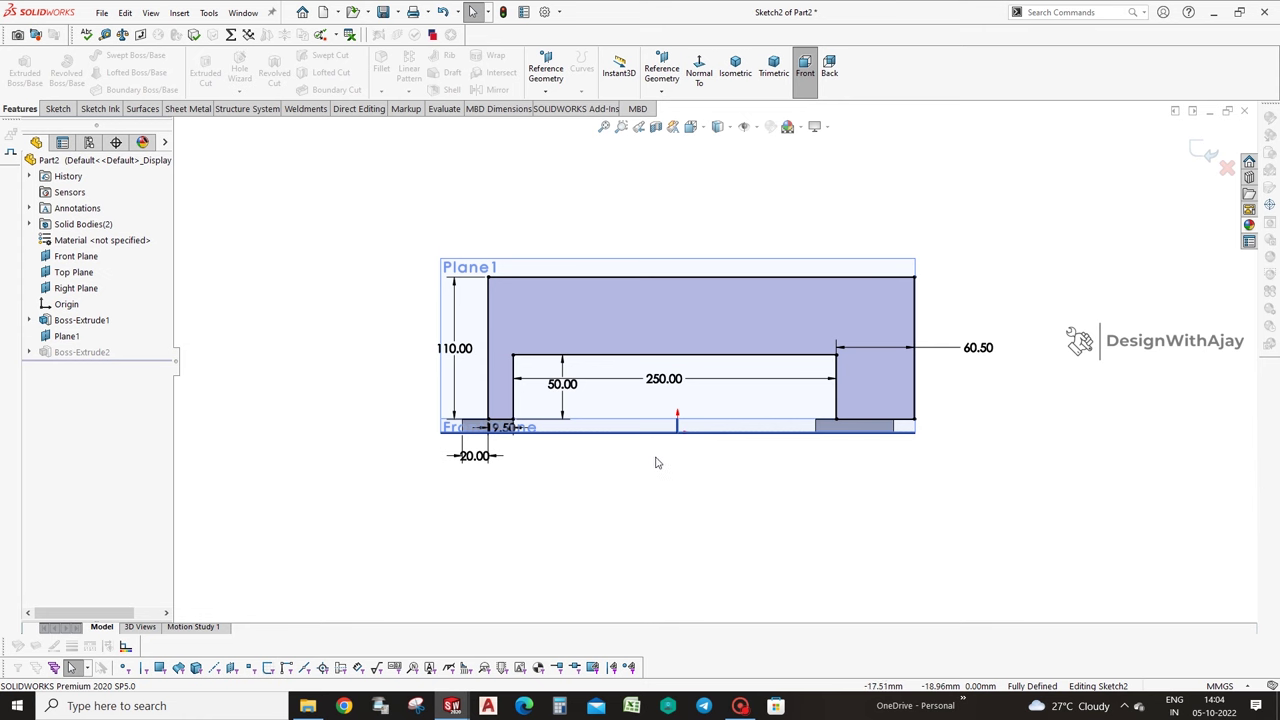
pyautogui.click(1204, 153)
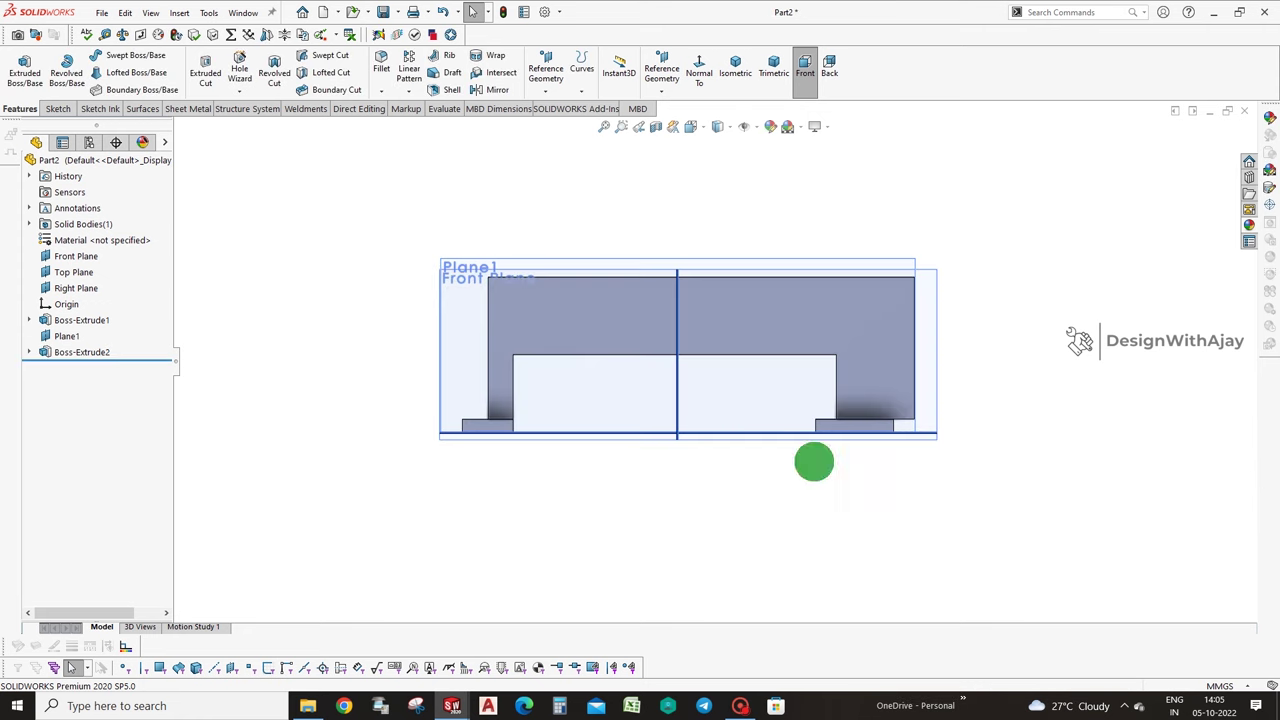
# Review Part2's base flange sketch, then close it and minimize Part2.
pyautogui.moveTo(814, 461); pyautogui.dragTo(490, 332, button='middle')
pyautogui.moveTo(594, 406); pyautogui.dragTo(534, 404, button='middle')
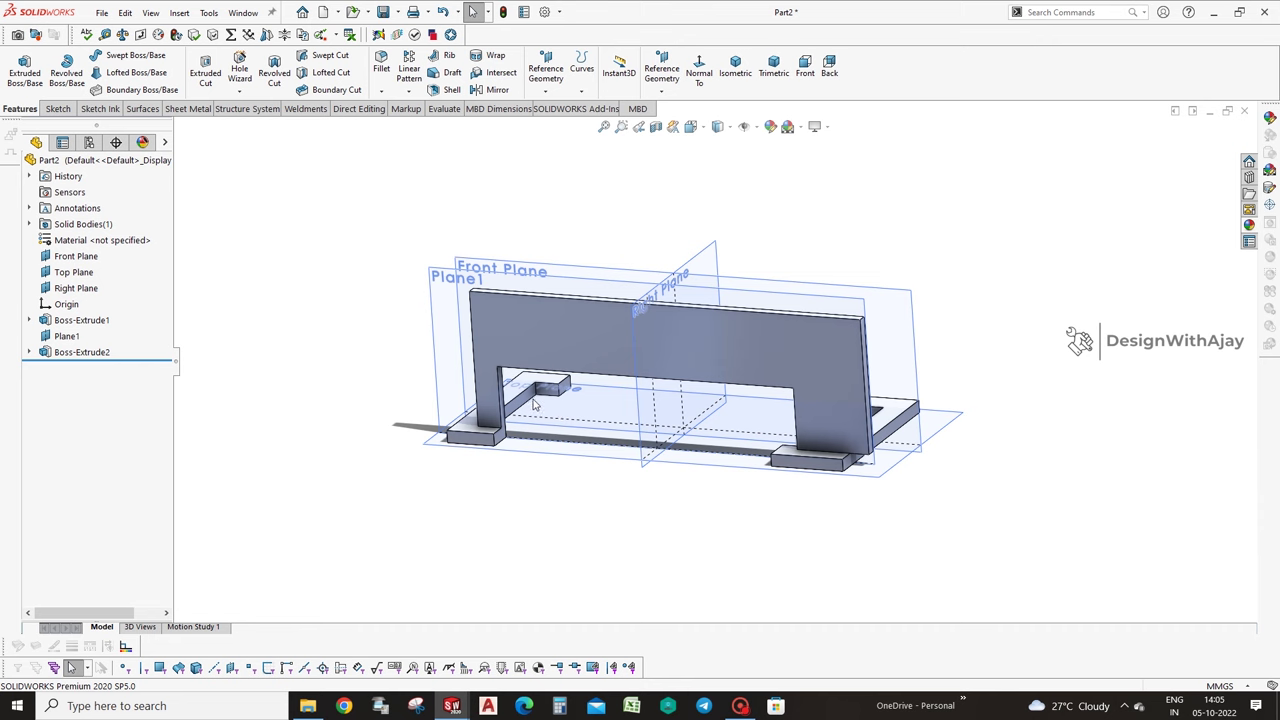
pyautogui.click(80, 320)
pyautogui.click(115, 287)
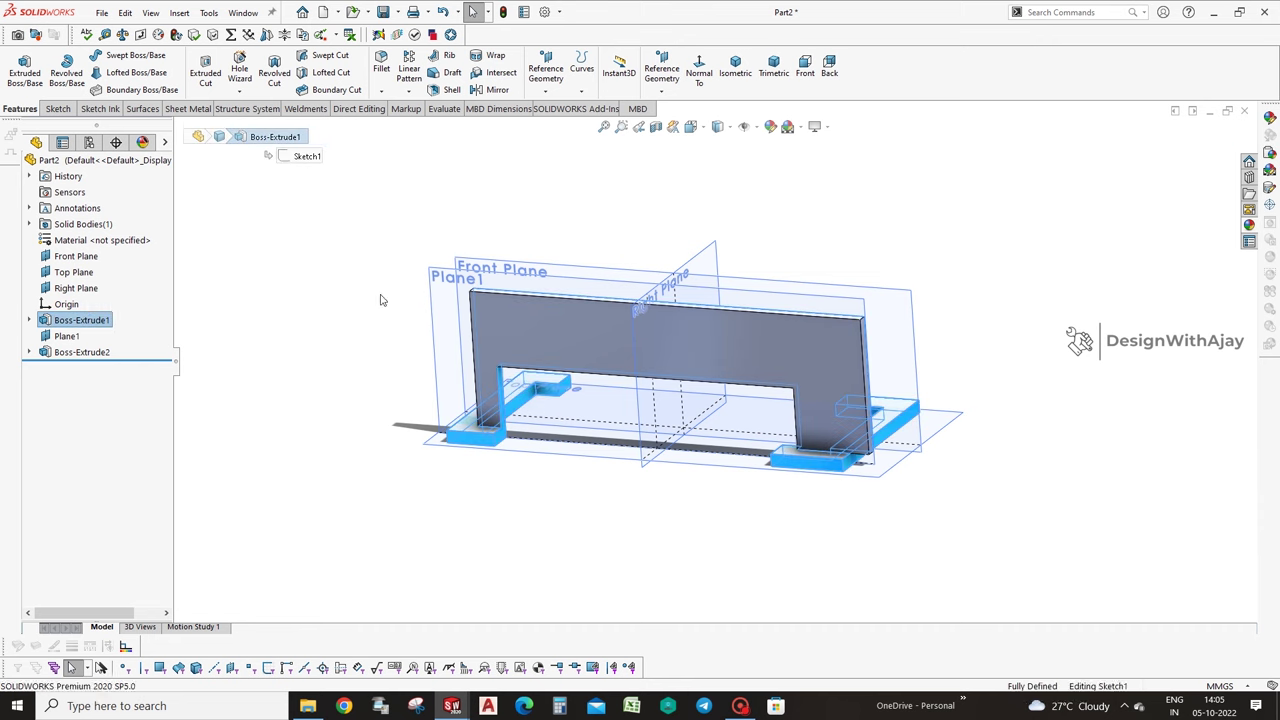
pyautogui.moveTo(659, 476); pyautogui.dragTo(657, 487, button='middle')
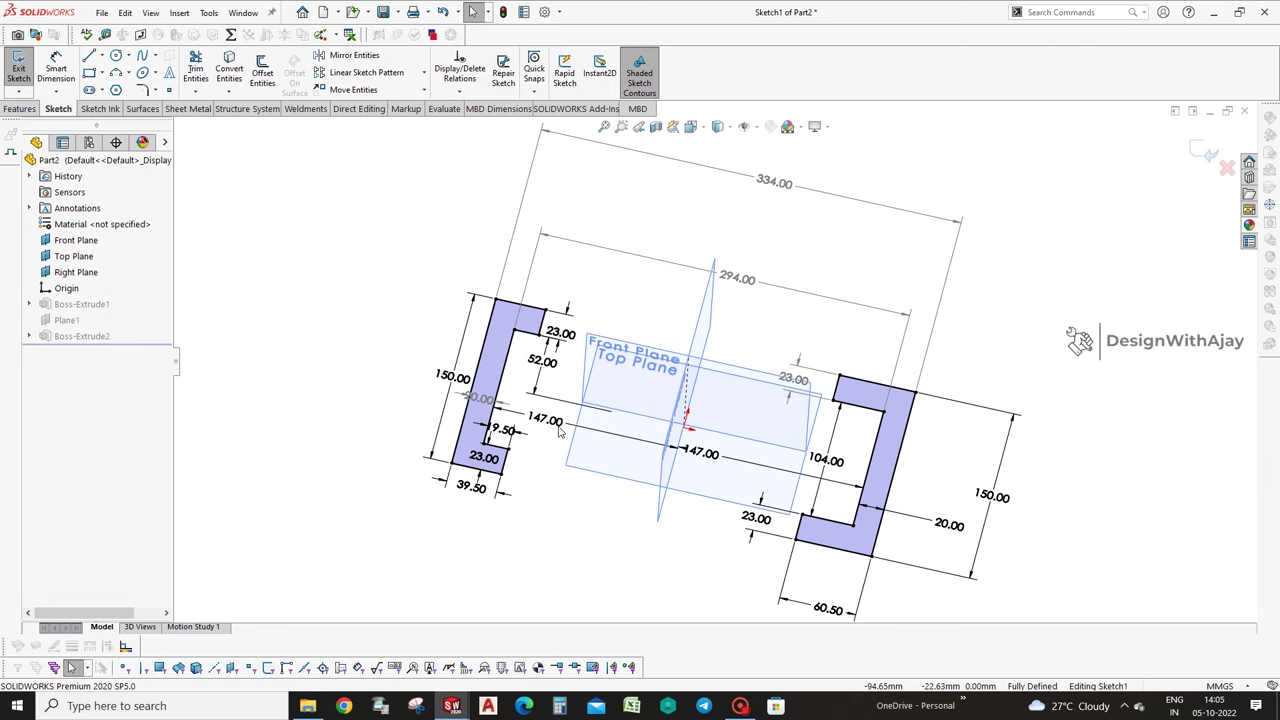
pyautogui.press('z')
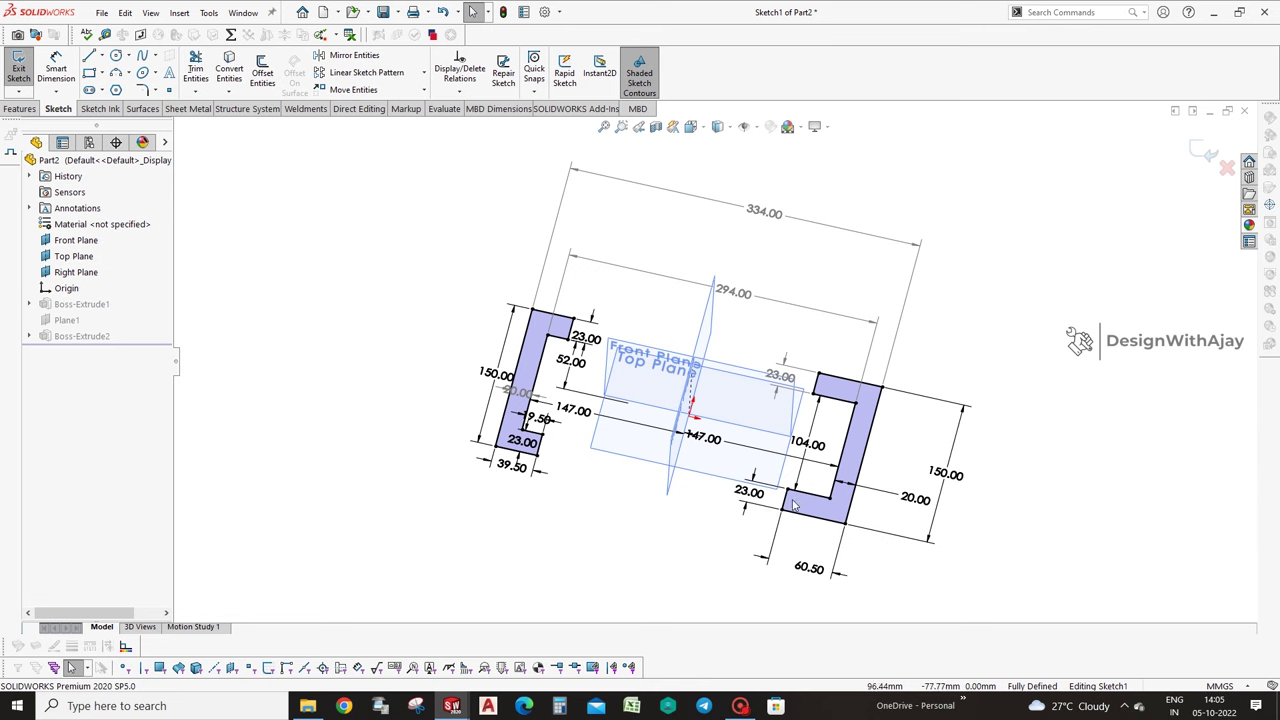
pyautogui.click(1192, 147)
pyautogui.click(1210, 111)
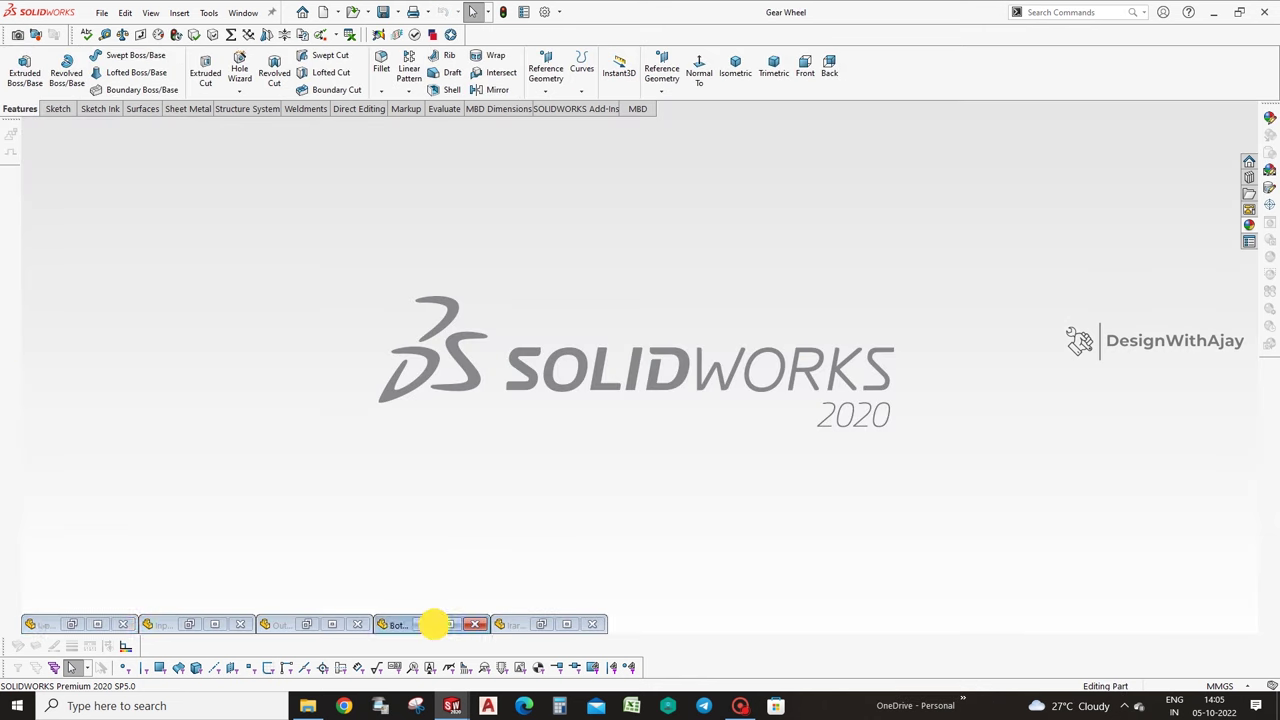
# Restore the Bottom Housing and open its flange Sketch4 viewed face-on.
pyautogui.click(424, 624)
pyautogui.moveTo(494, 258)
pyautogui.mouseDown(button='middle')
pyautogui.moveTo(466, 234)
pyautogui.moveTo(469, 274)
pyautogui.mouseUp(button='middle')
pyautogui.click(466, 283)
pyautogui.click(88, 400)
pyautogui.click(128, 365)
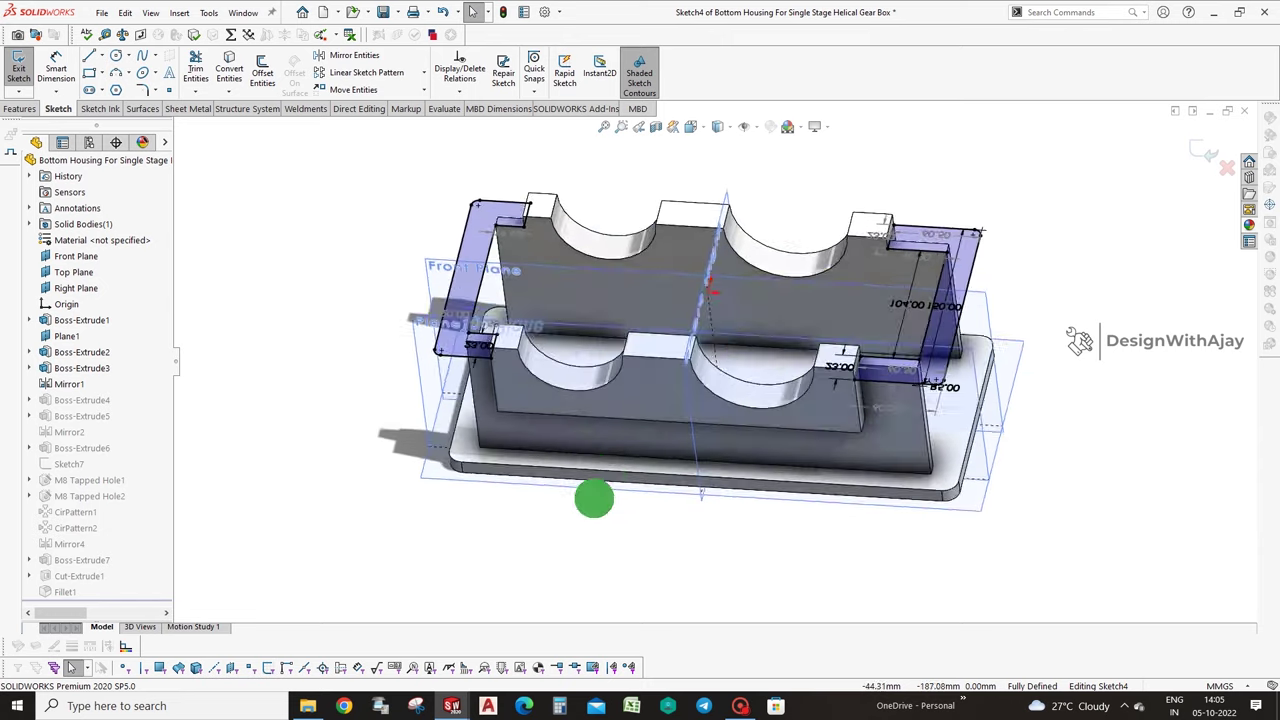
pyautogui.moveTo(594, 498); pyautogui.dragTo(631, 559, button='middle')
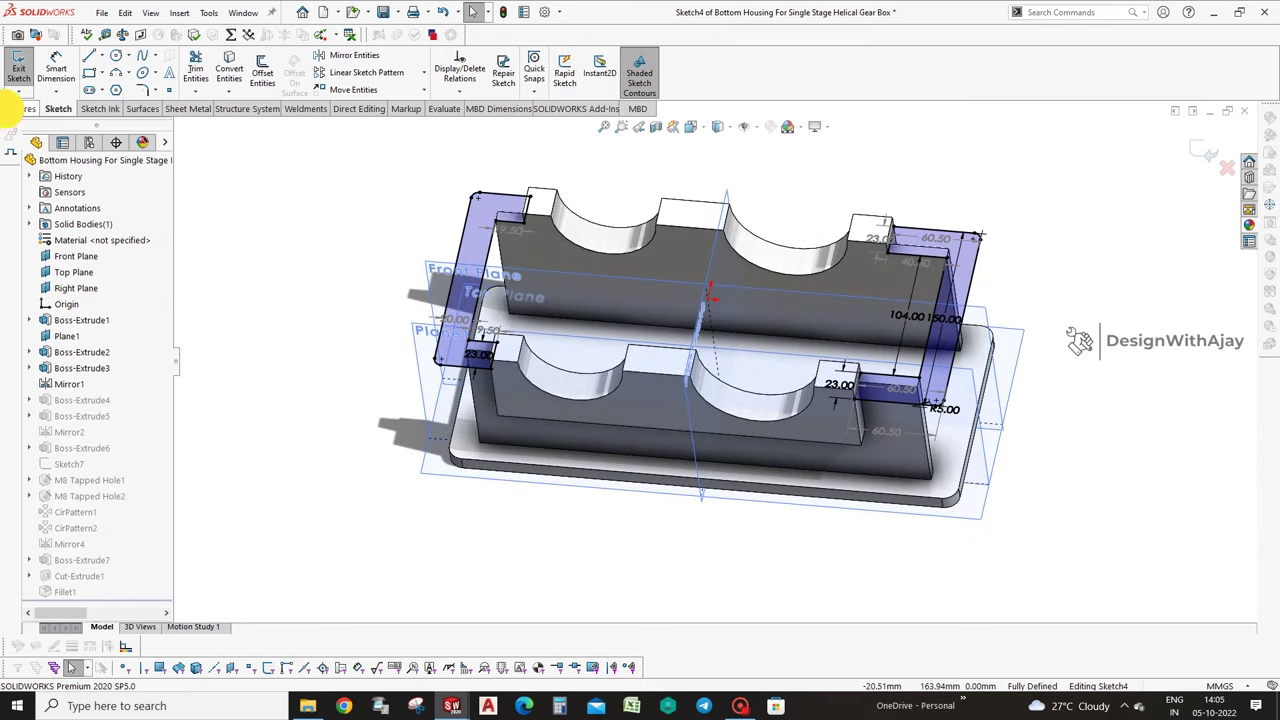
pyautogui.click(18, 108)
pyautogui.click(699, 70)
# Add the 60.50 flange dimension and the 350.00 overall length dimension.
pyautogui.click(877, 336)
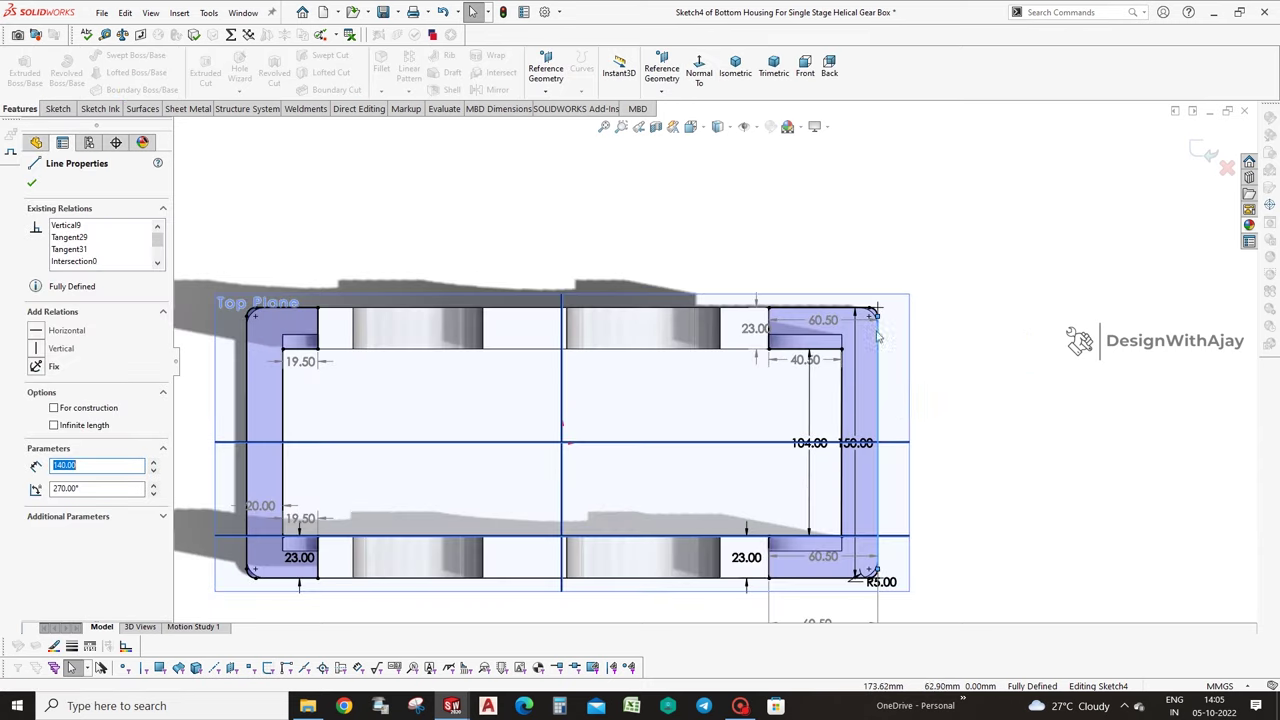
pyautogui.moveTo(914, 249); pyautogui.dragTo(870, 396, button='right')
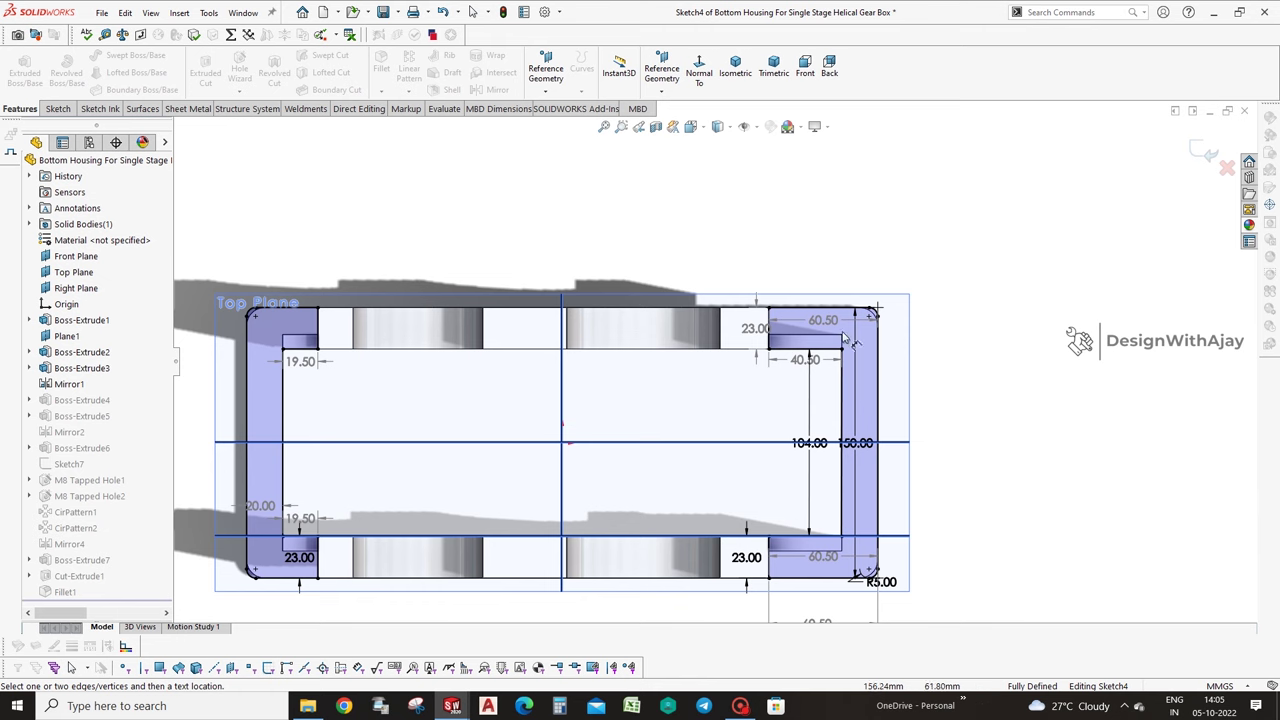
pyautogui.click(910, 252)
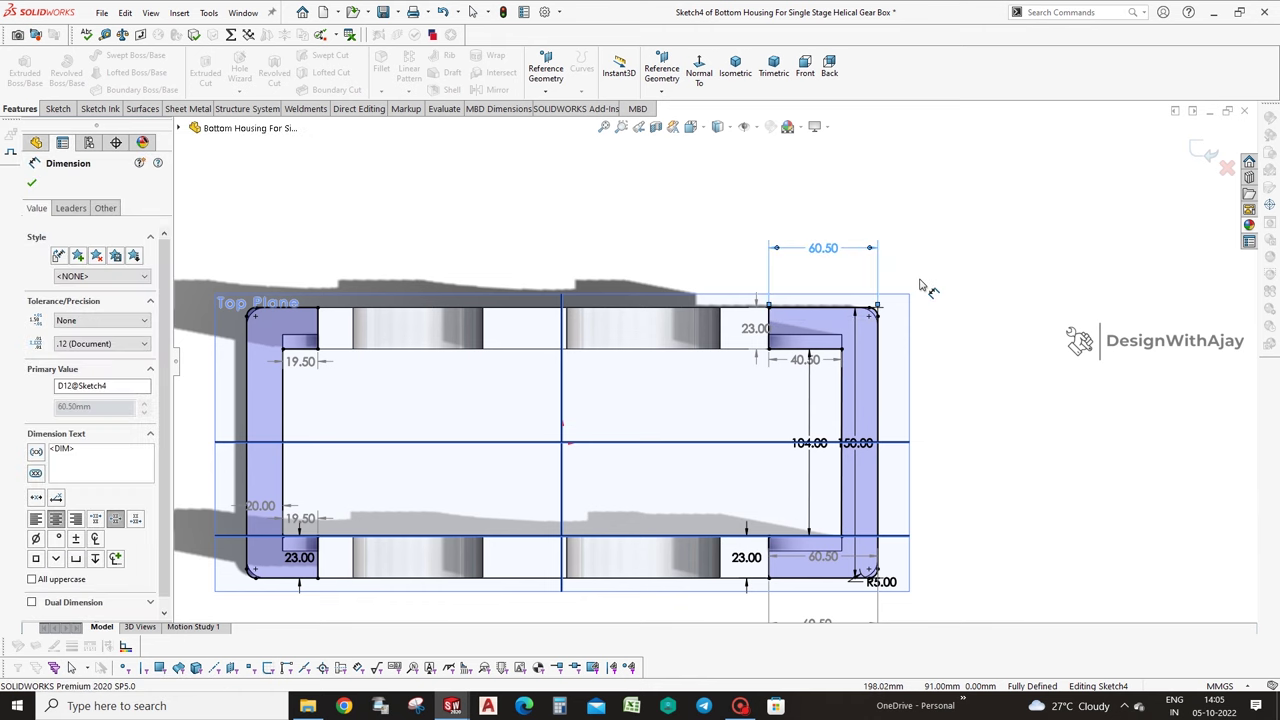
pyautogui.click(878, 387)
pyautogui.click(247, 345)
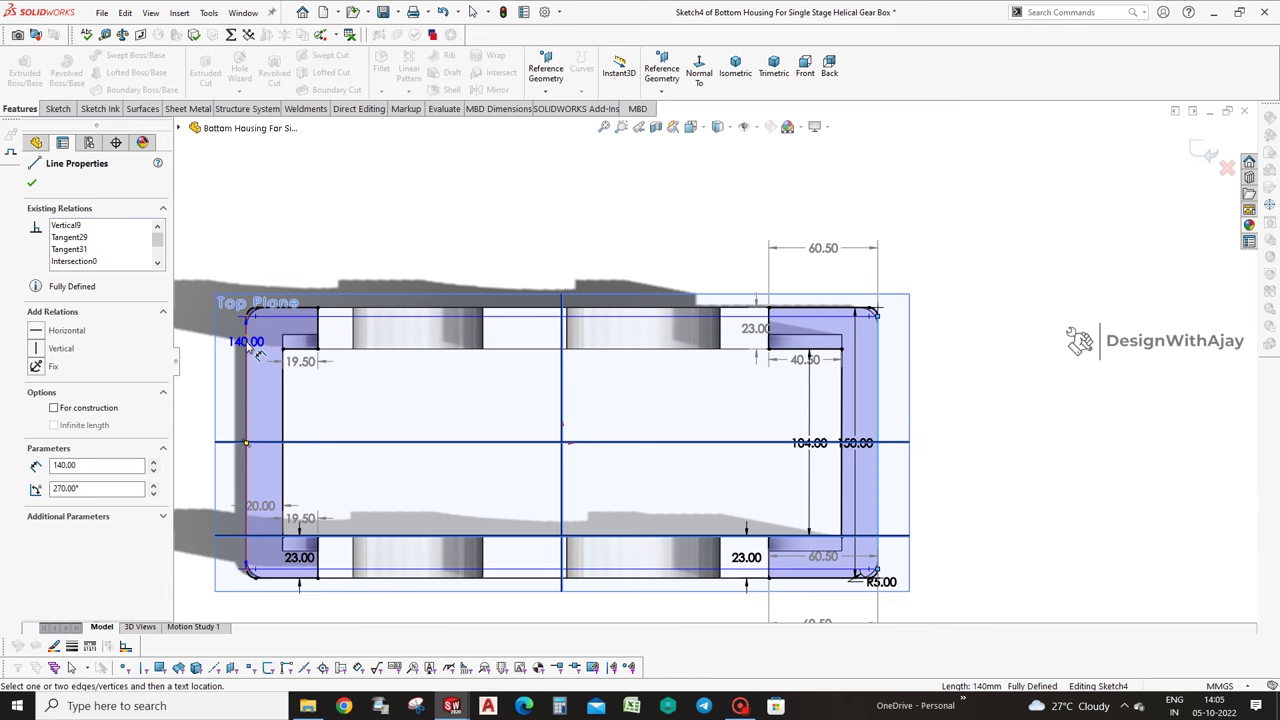
pyautogui.click(249, 354)
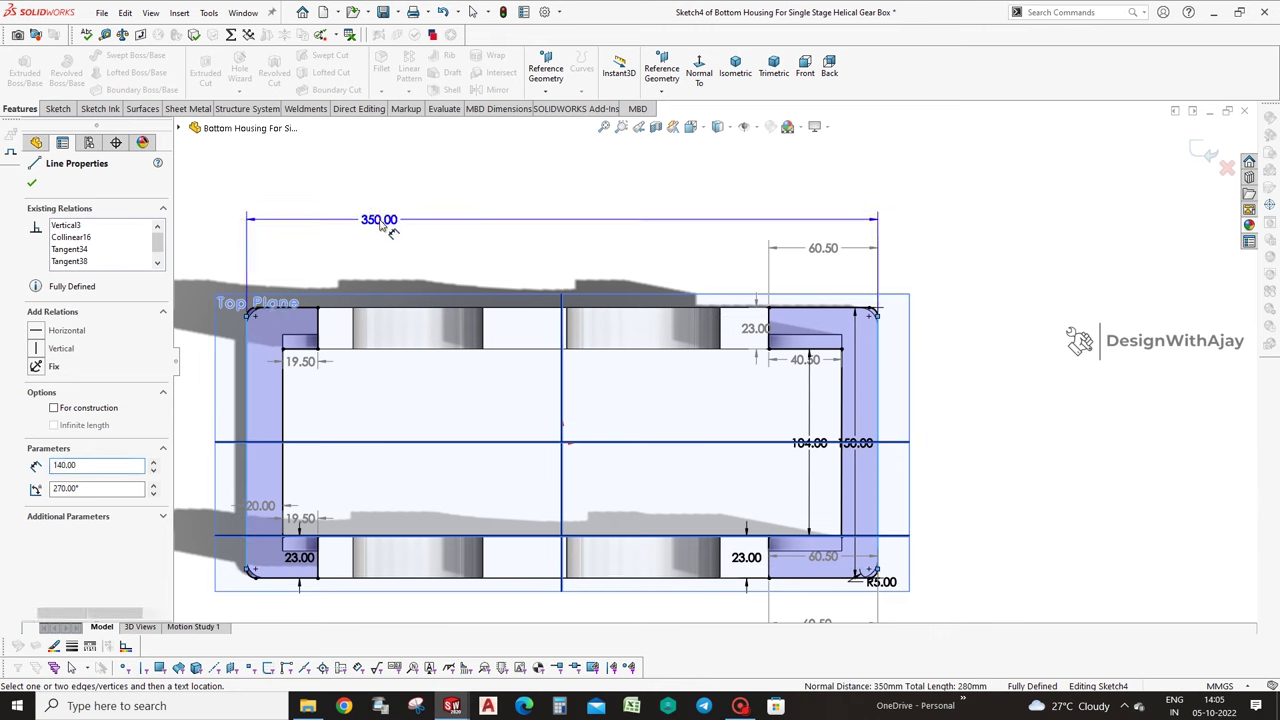
pyautogui.click(390, 229)
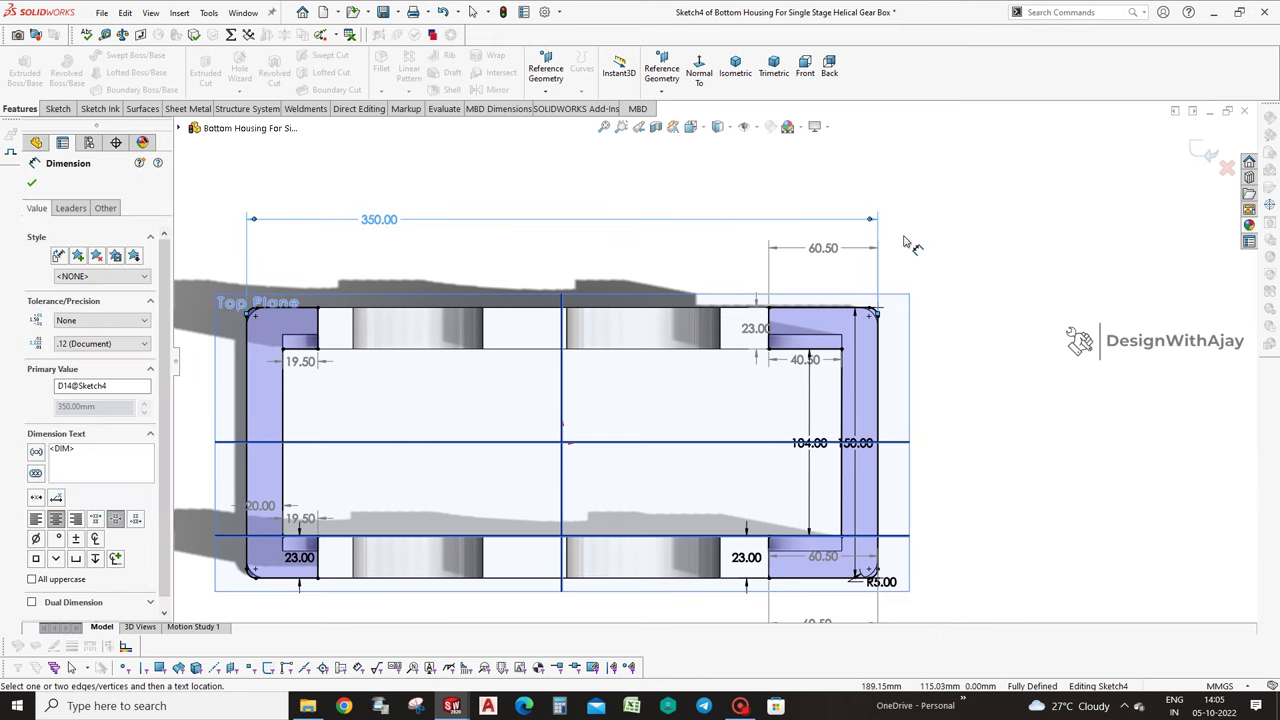
# Exit the sketch to rebuild, minimize the Bottom Housing, and restore Part2.
pyautogui.click(845, 353)
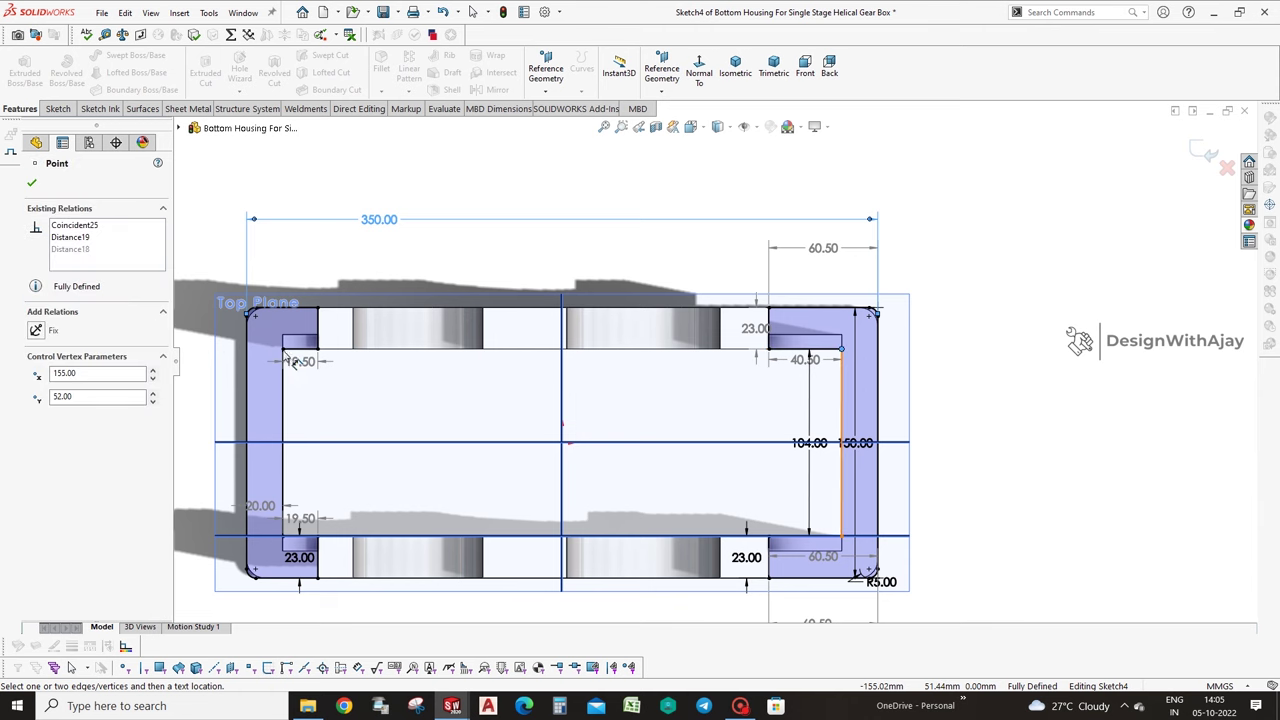
pyautogui.press('Escape')
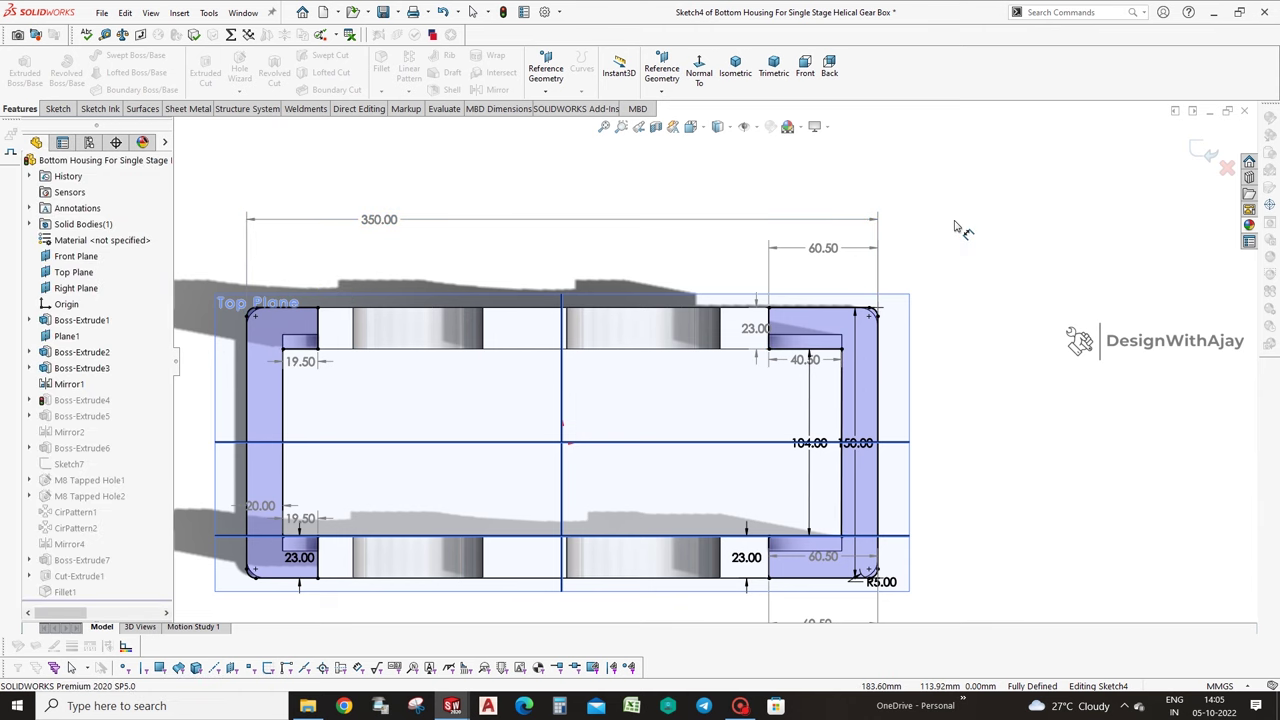
pyautogui.click(1205, 150)
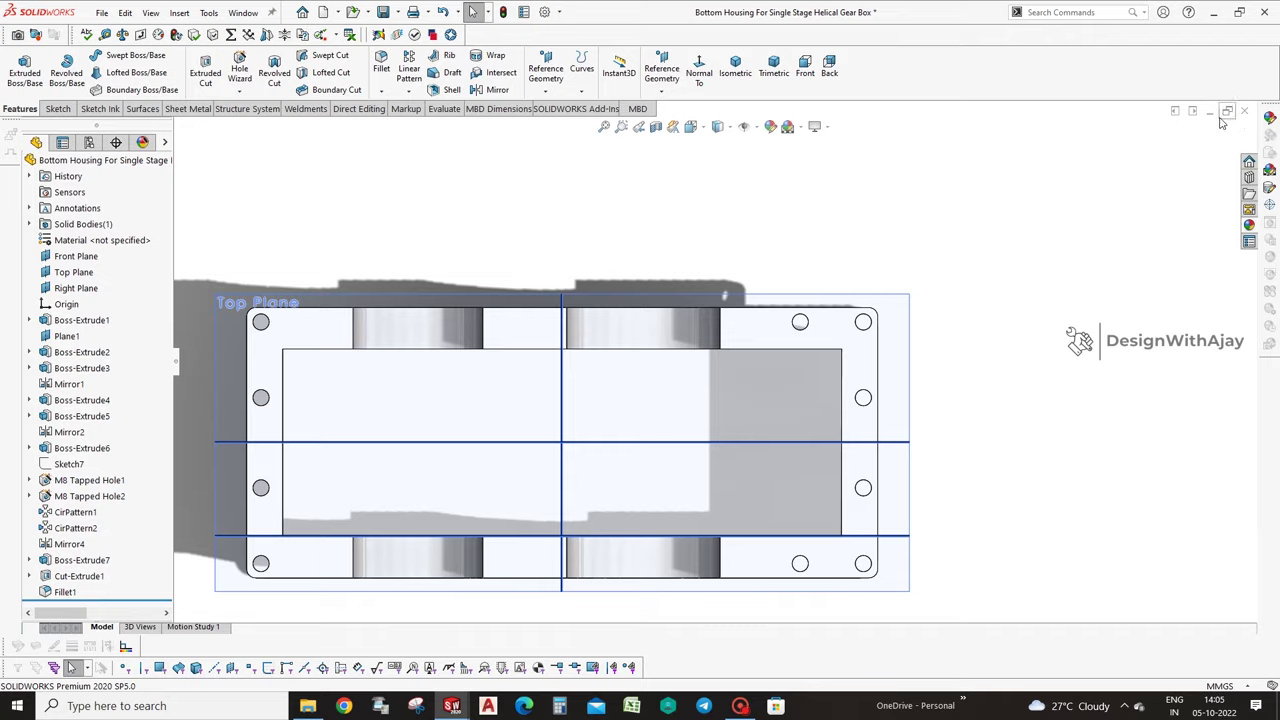
pyautogui.click(1209, 111)
pyautogui.click(542, 623)
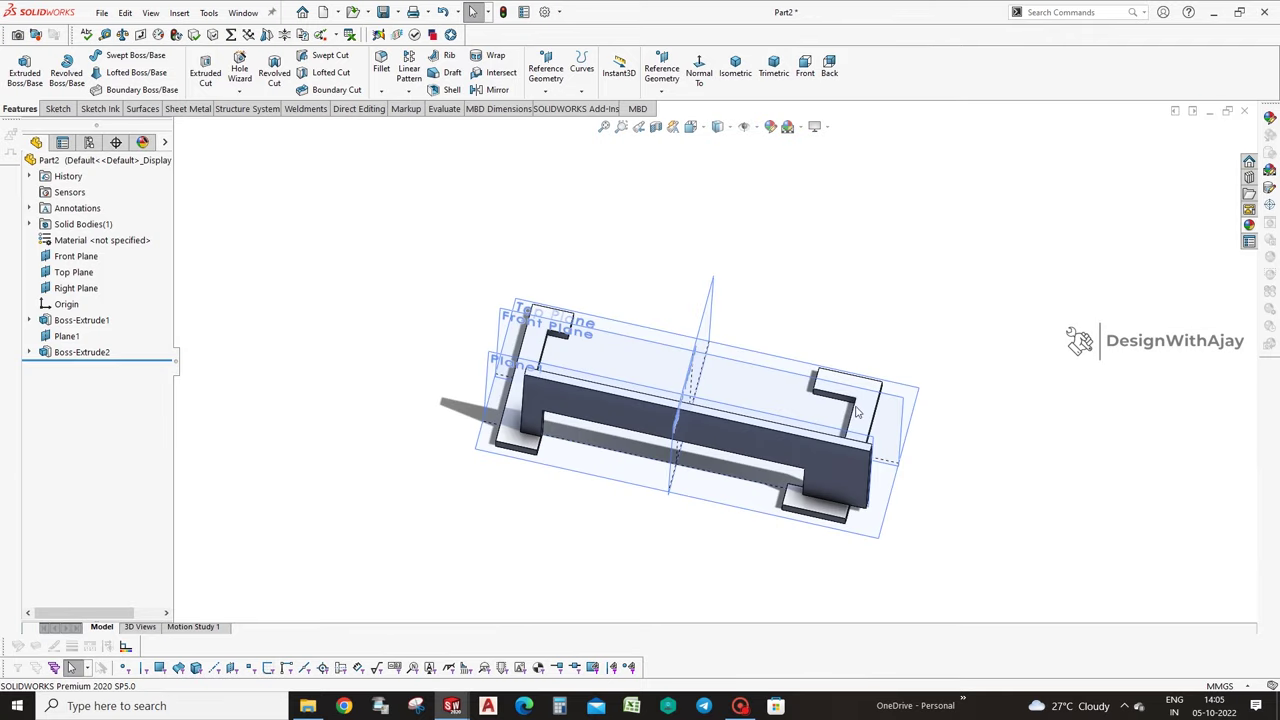
# Change both 147.00 half-spacing dimensions in Part2's base sketch to 155 (310/2).
pyautogui.click(85, 352)
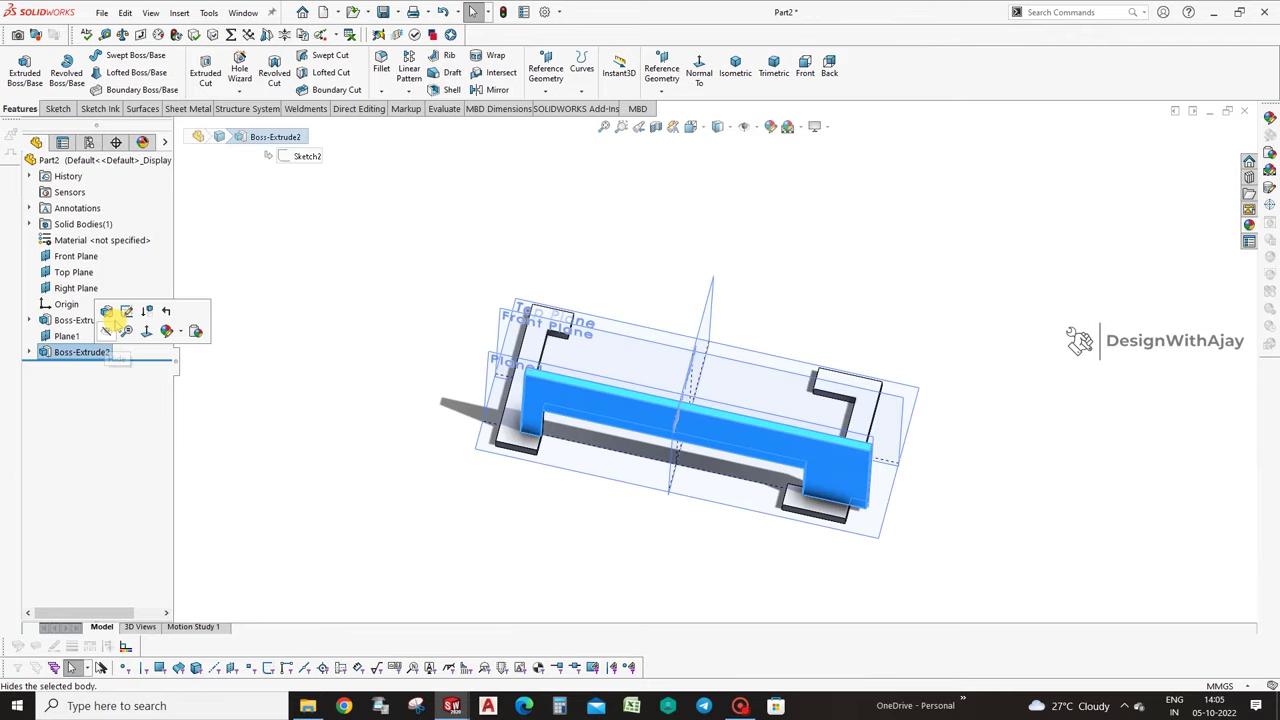
pyautogui.click(60, 320)
pyautogui.click(84, 275)
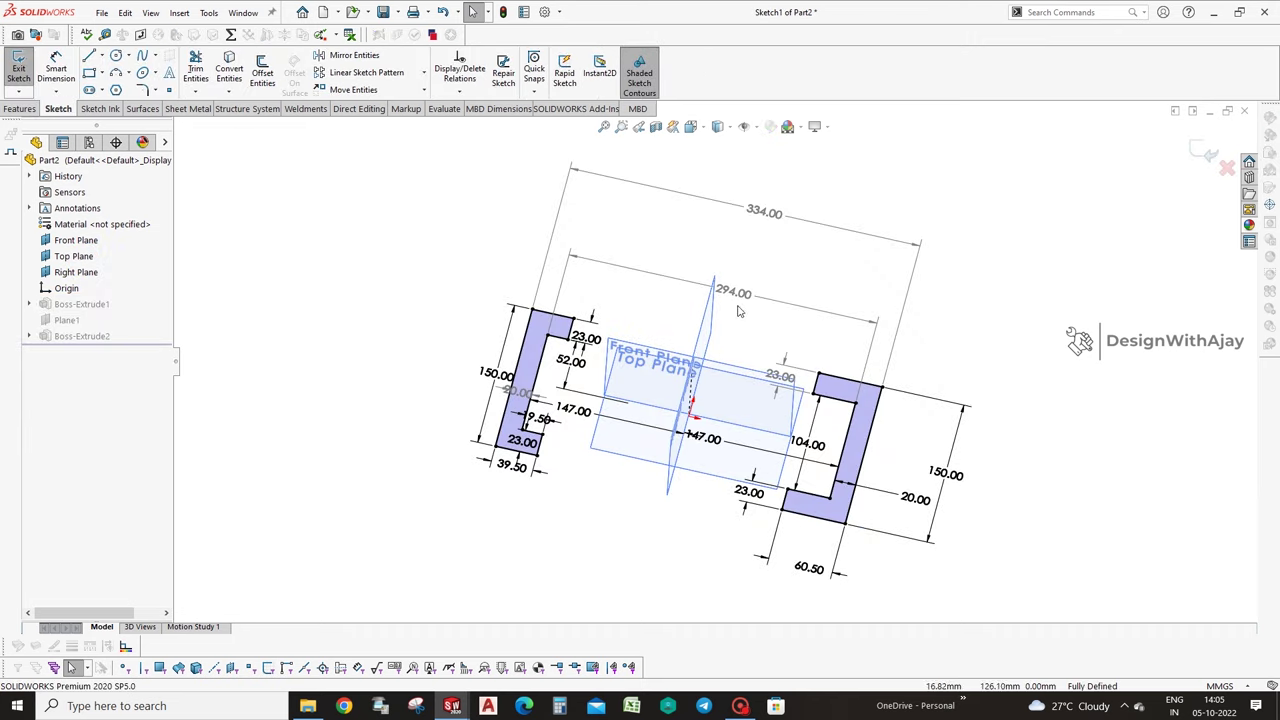
pyautogui.doubleClick(708, 437)
pyautogui.write('30/2')
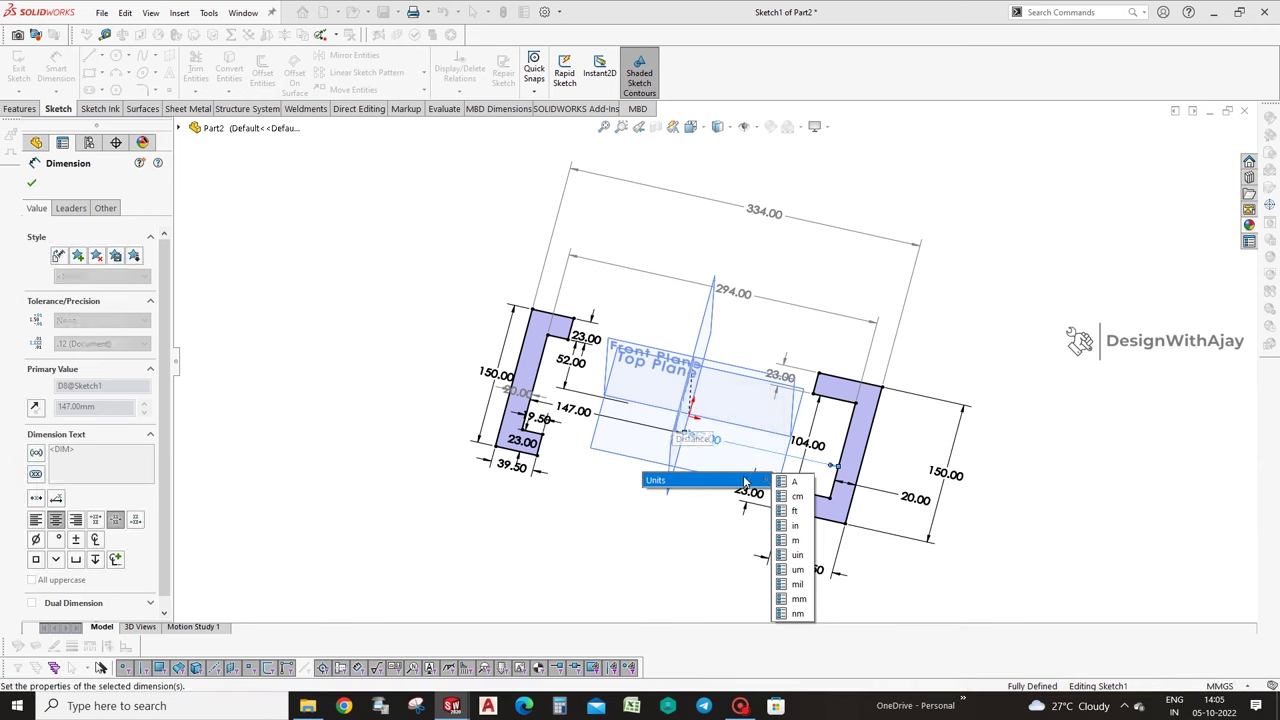
pyautogui.press('Return')
pyautogui.doubleClick(593, 416)
pyautogui.write('3')
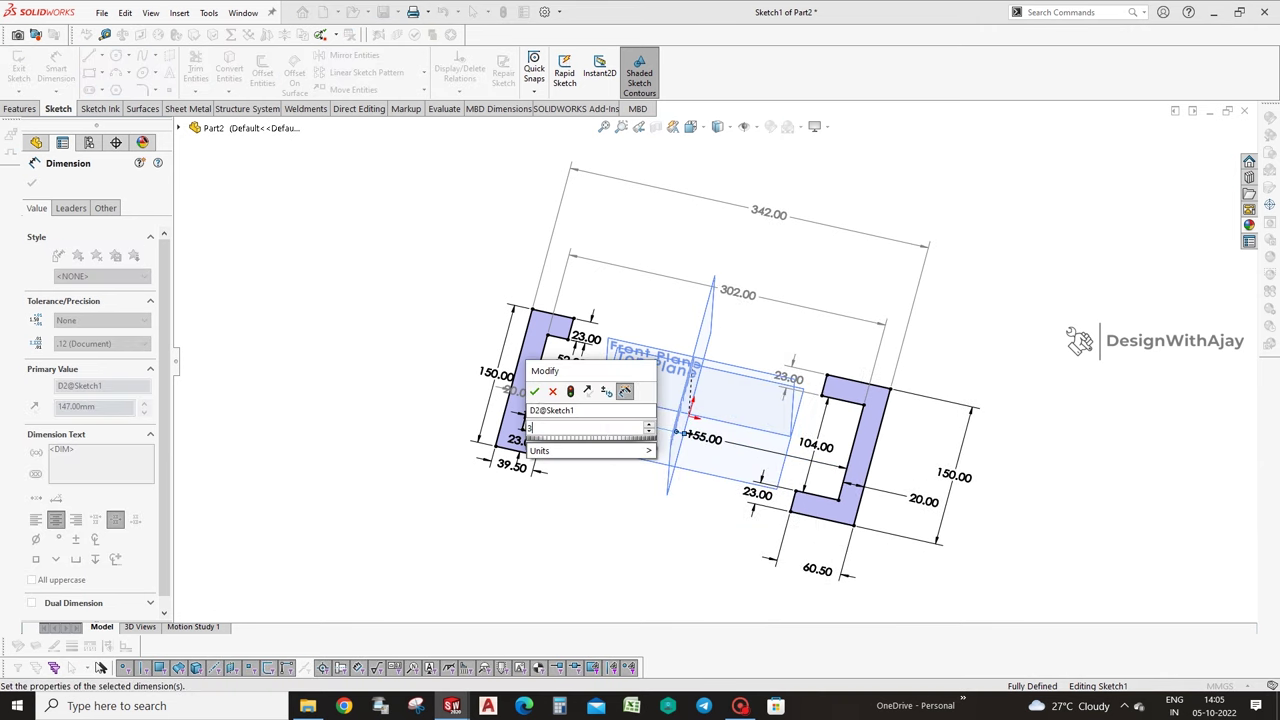
pyautogui.write('/2')
pyautogui.press('Return')
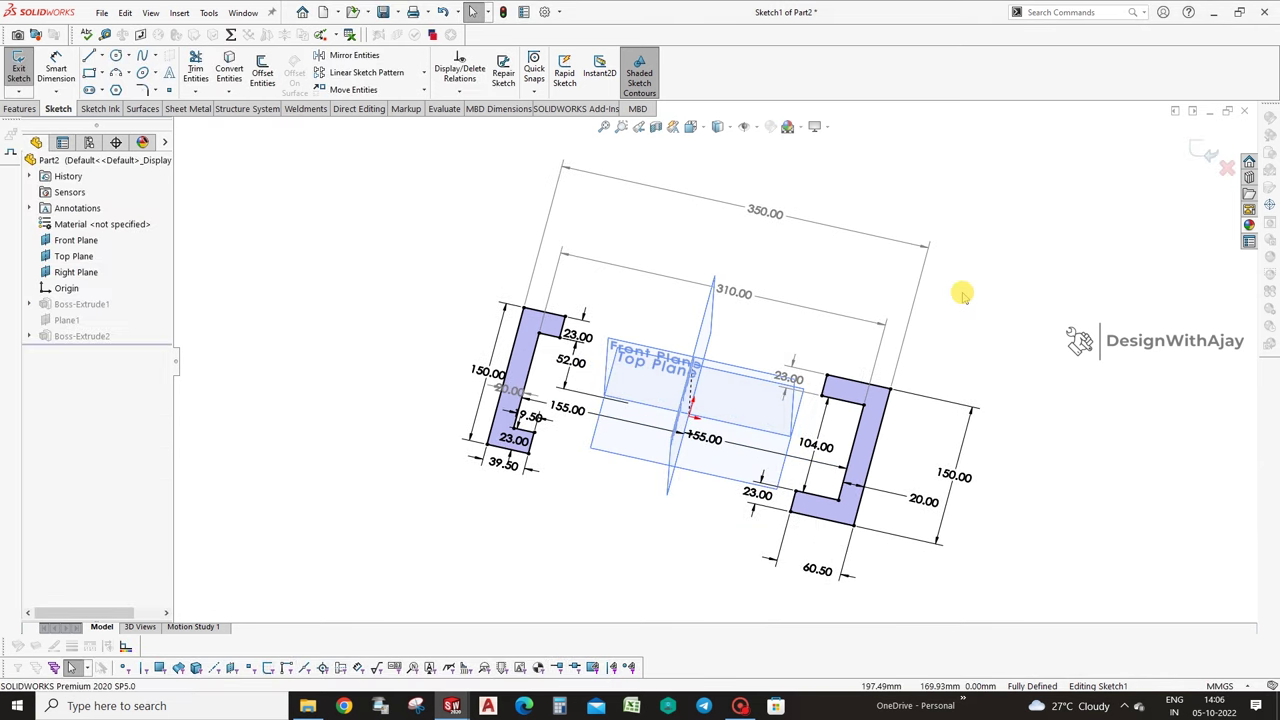
# Rebuild Part2 with its 350 mm overall length and orbit to a frontal view.
pyautogui.click(1210, 157)
pyautogui.moveTo(1123, 314)
pyautogui.mouseDown(button='middle')
pyautogui.moveTo(894, 549)
pyautogui.moveTo(883, 435)
pyautogui.moveTo(766, 426)
pyautogui.moveTo(714, 541)
pyautogui.moveTo(814, 434)
pyautogui.moveTo(940, 434)
pyautogui.mouseUp(button='middle')
pyautogui.scroll(-3, 780, 428)
pyautogui.click(1037, 383)
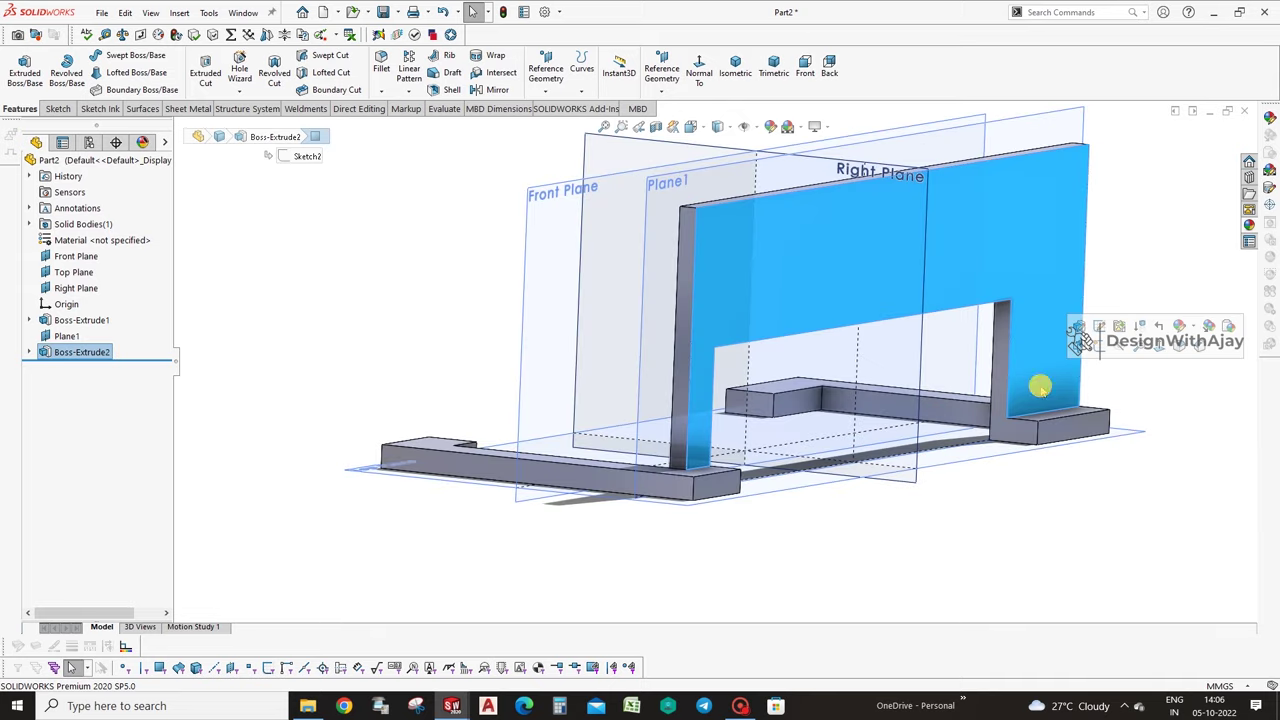
# Change the upright wall's 60.50 sketch dimension to 40.50 and rebuild the wall.
pyautogui.click(88, 355)
pyautogui.click(131, 305)
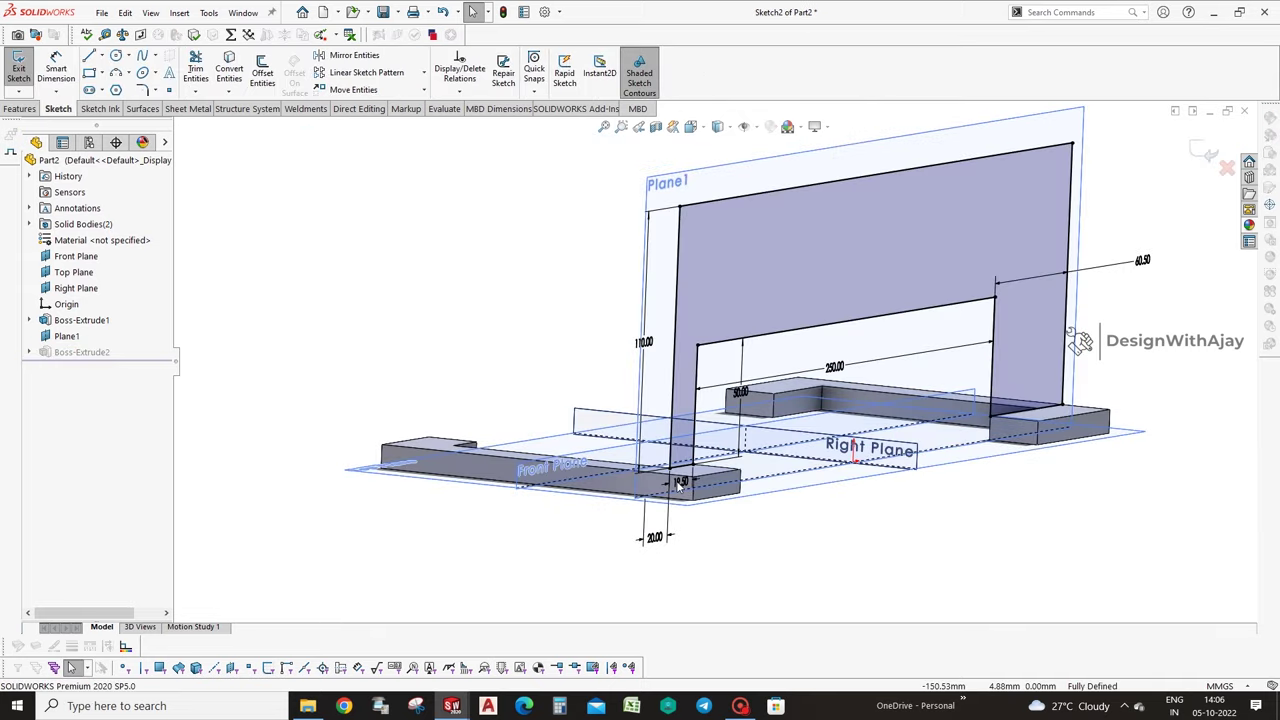
pyautogui.scroll(2, 688, 526)
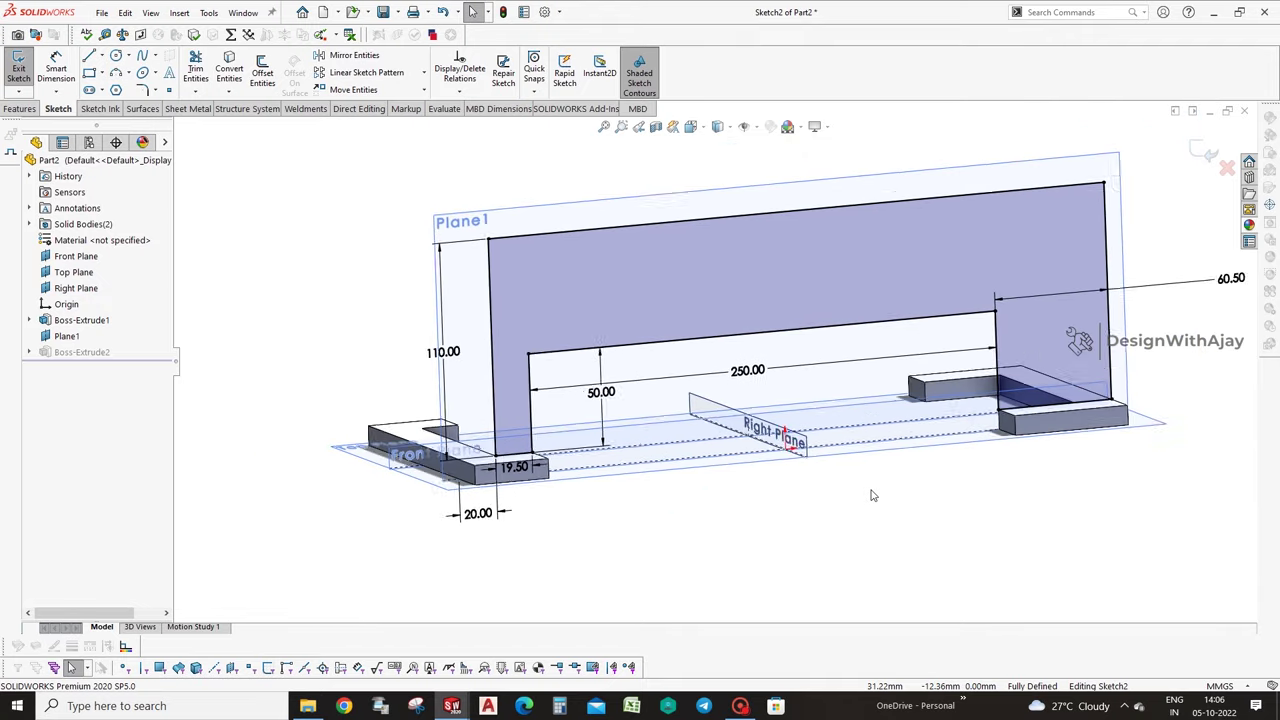
pyautogui.scroll(2, 869, 489)
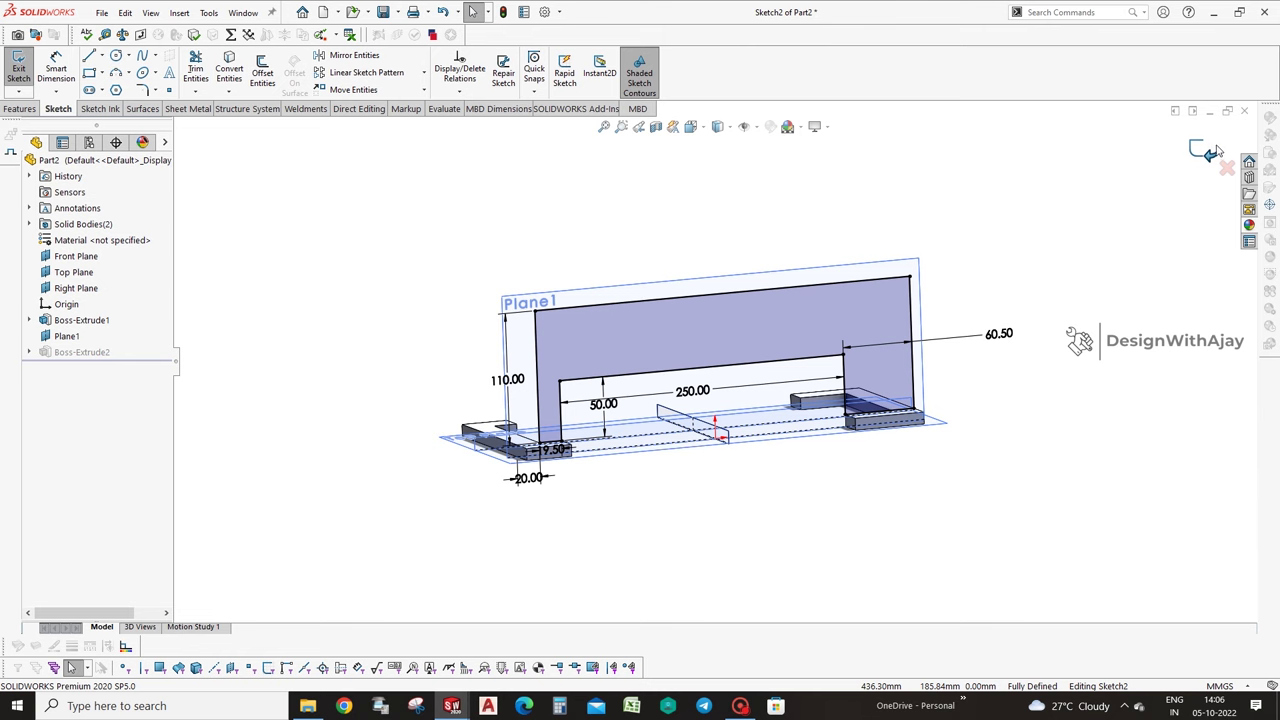
pyautogui.doubleClick(999, 330)
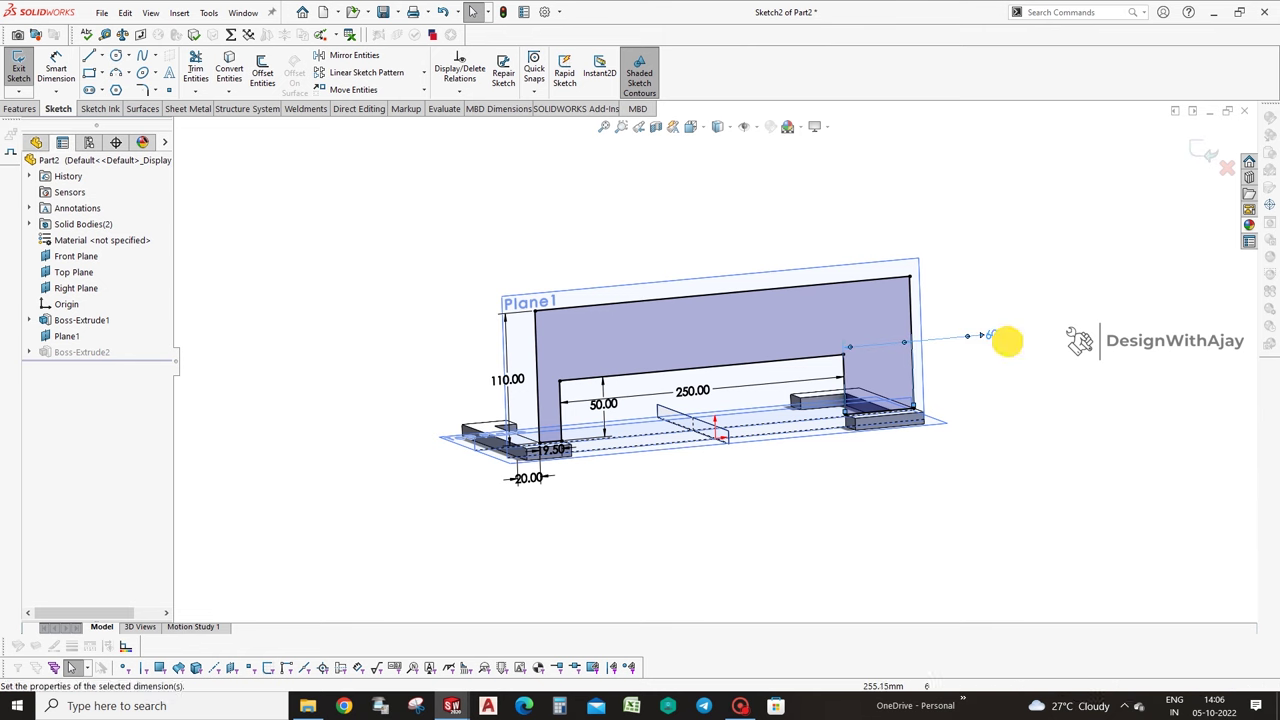
pyautogui.write('40.5')
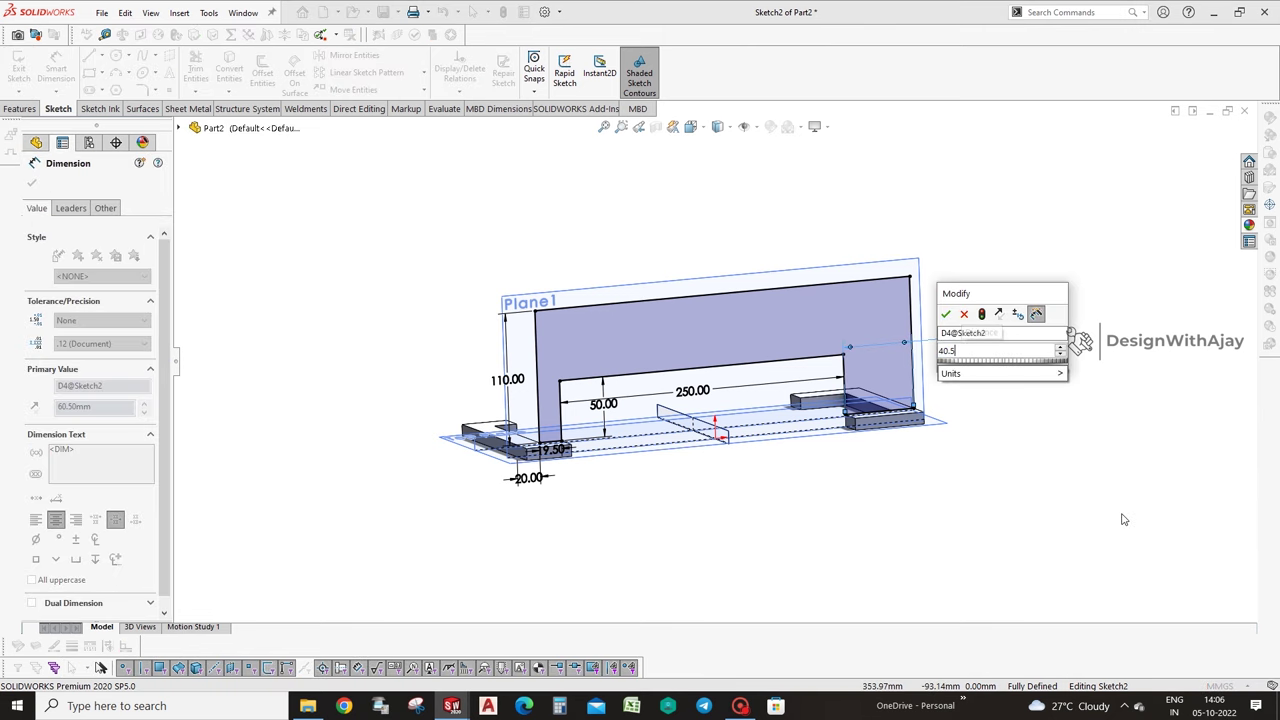
pyautogui.press('Return')
pyautogui.moveTo(1120, 517); pyautogui.dragTo(1049, 549, button='middle')
pyautogui.click(1205, 152)
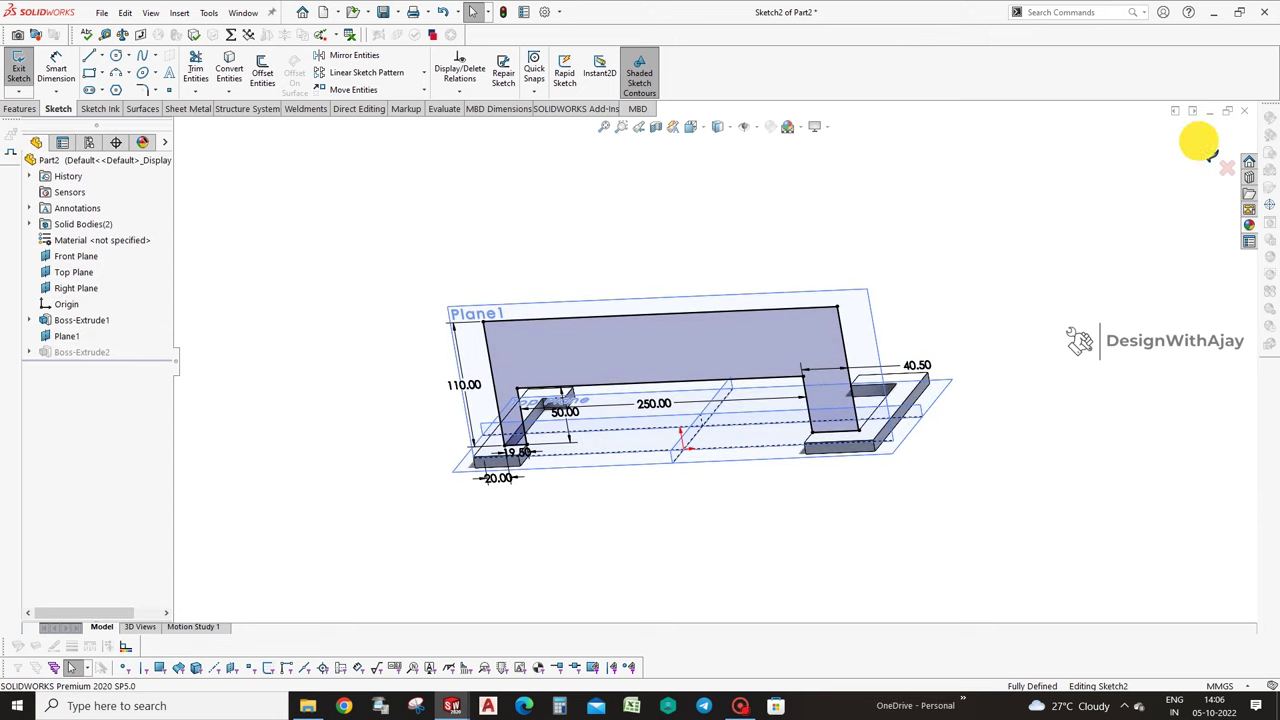
# Select the wall's front face and start a Mirror feature.
pyautogui.moveTo(1108, 284); pyautogui.dragTo(1009, 377, button='middle')
pyautogui.click(617, 393)
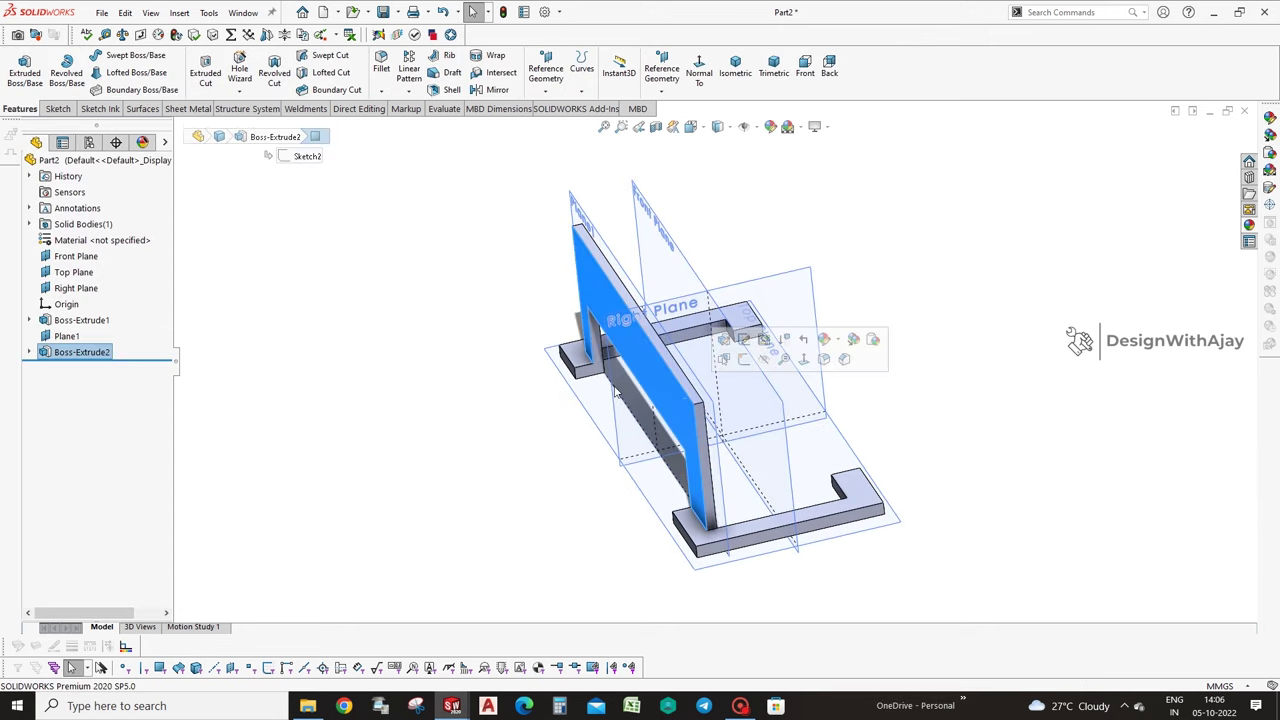
pyautogui.click(497, 89)
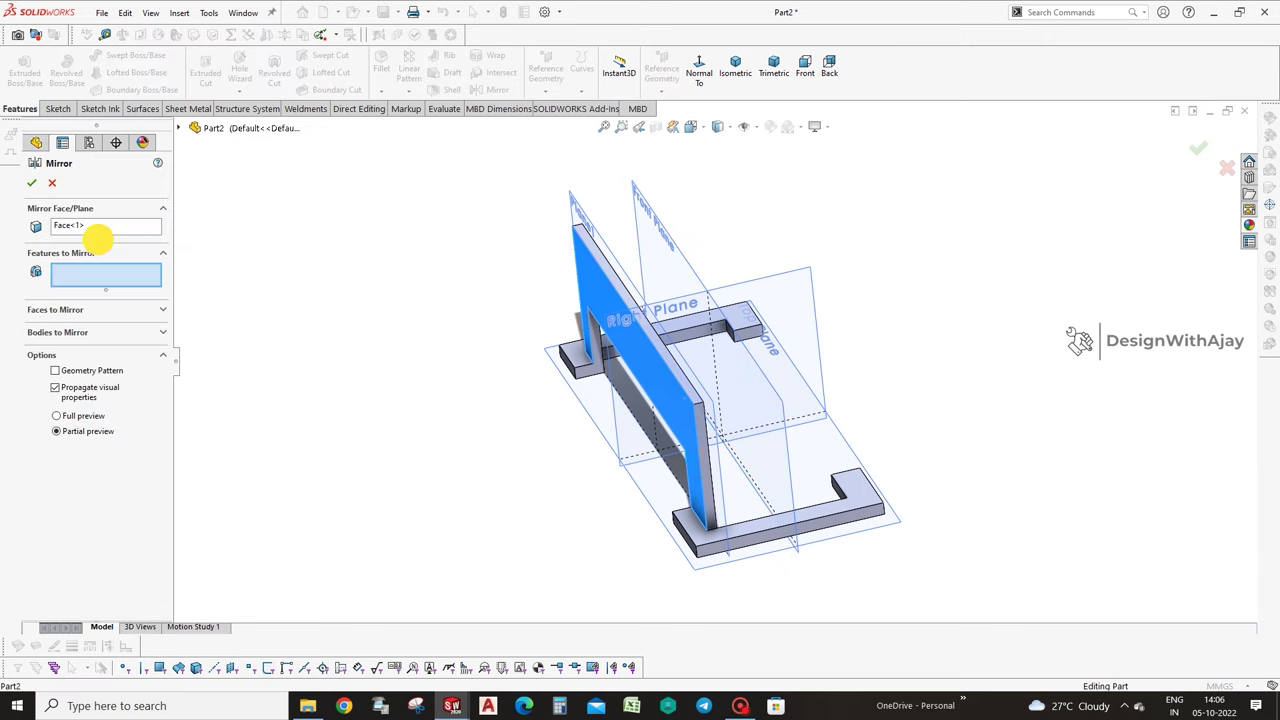
# Replace the wrongly picked face with Front Plane and mirror Boss-Extrude2 as Mirror1.
pyautogui.rightClick(92, 226)
pyautogui.click(140, 234)
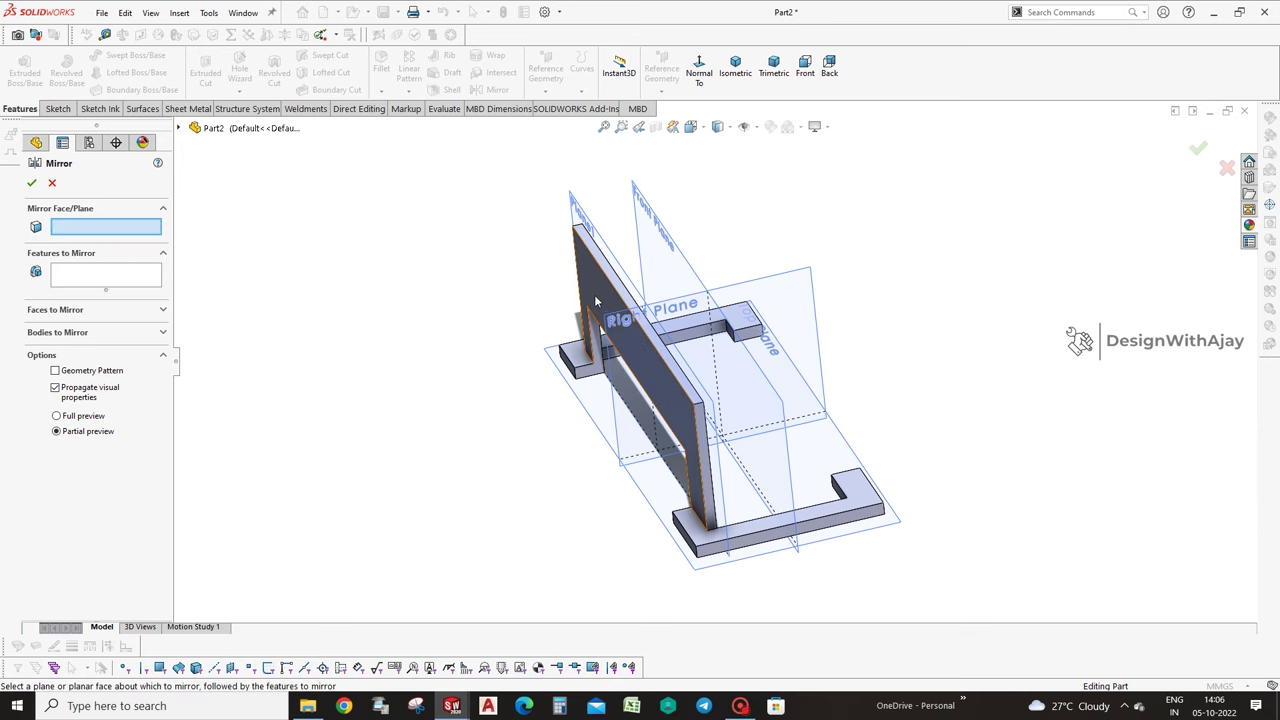
pyautogui.click(87, 276)
pyautogui.click(586, 298)
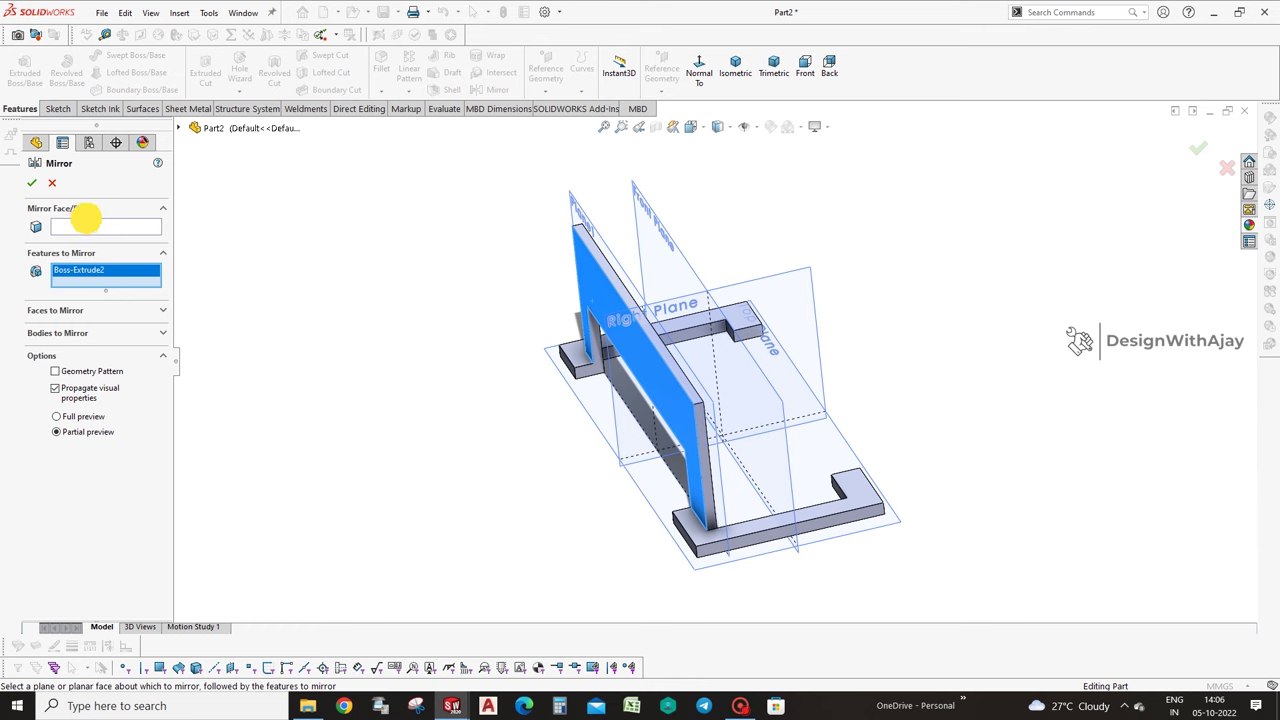
pyautogui.click(89, 227)
pyautogui.click(645, 214)
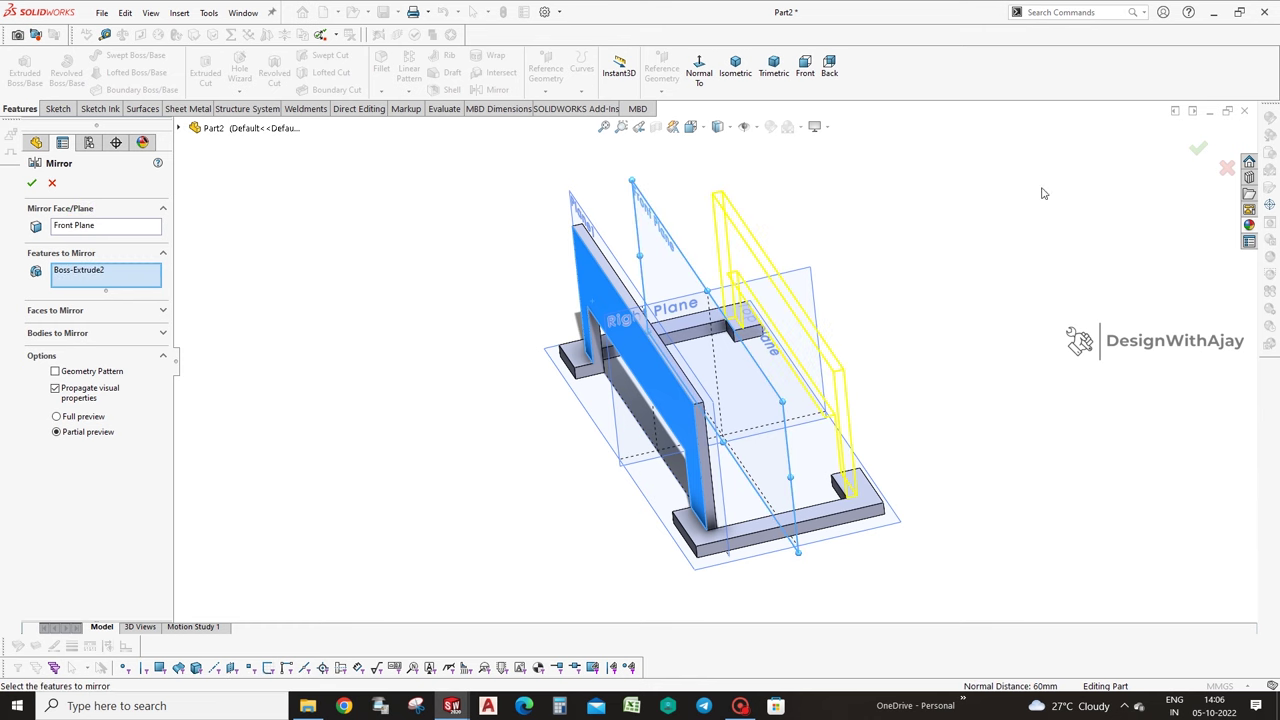
pyautogui.click(1195, 150)
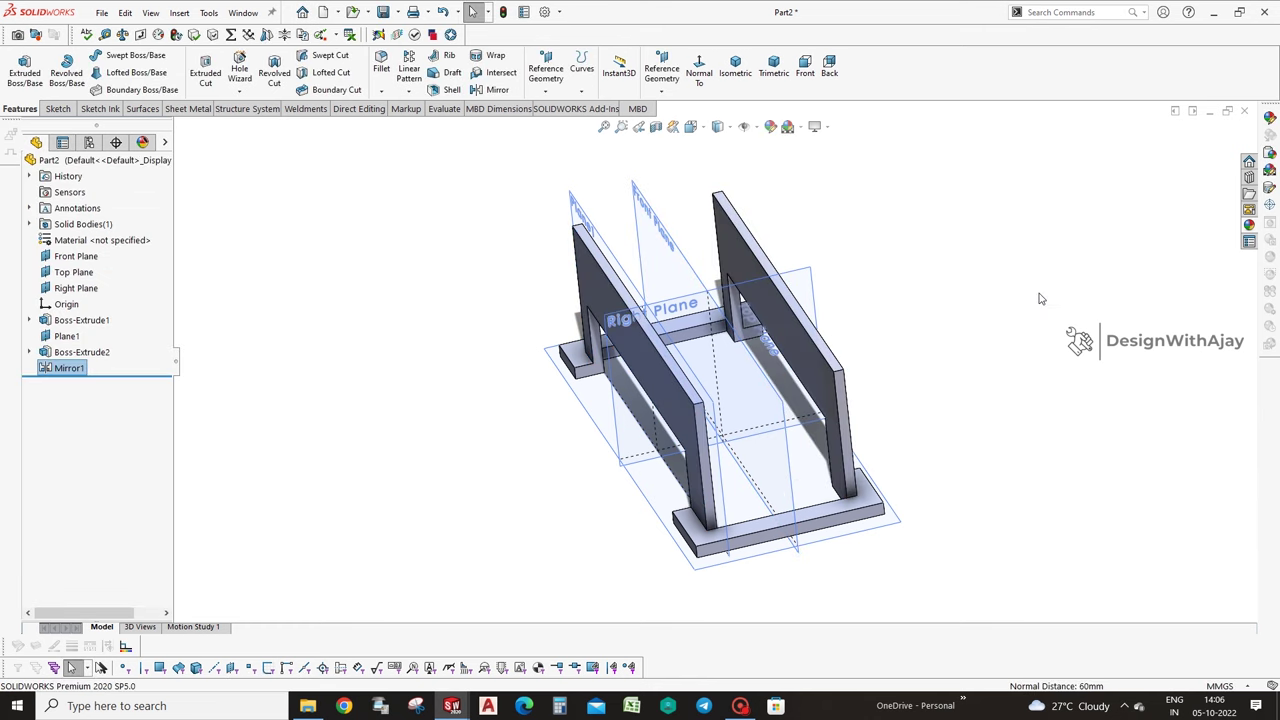
pyautogui.click(699, 68)
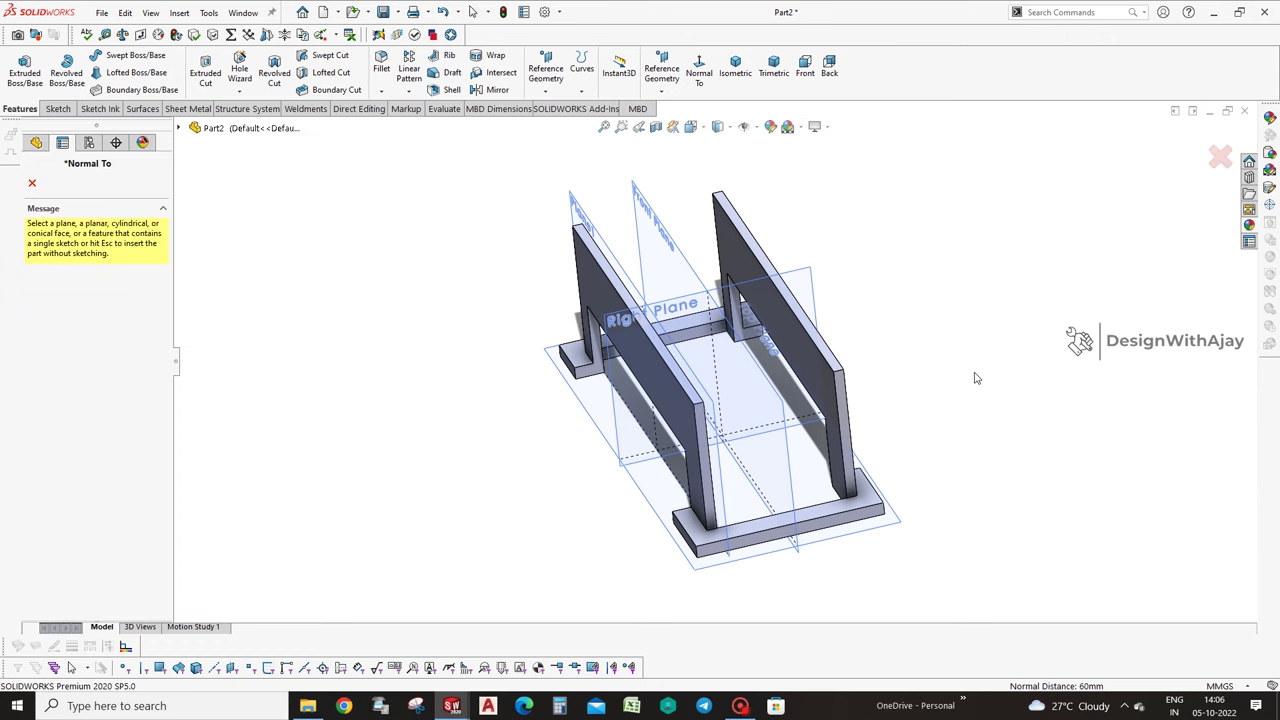
# Start a new sketch on the wall face in a flat front view.
pyautogui.click(591, 264)
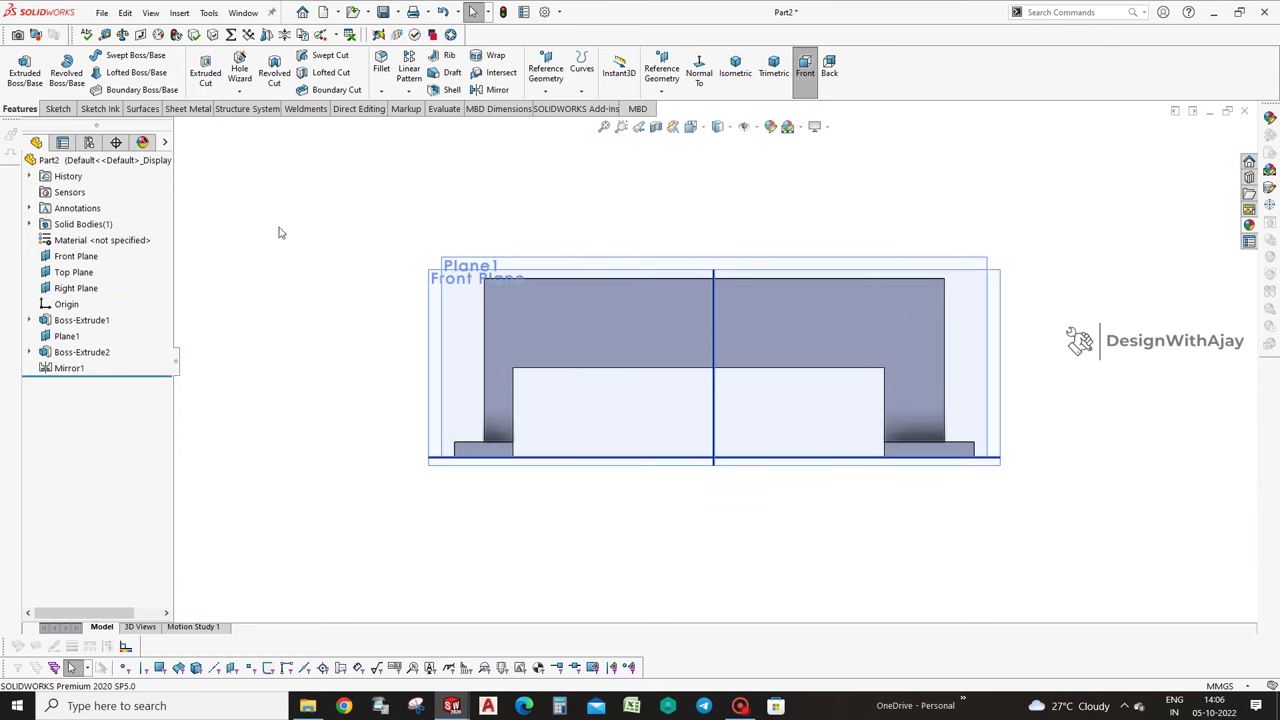
pyautogui.click(57, 109)
pyautogui.click(18, 68)
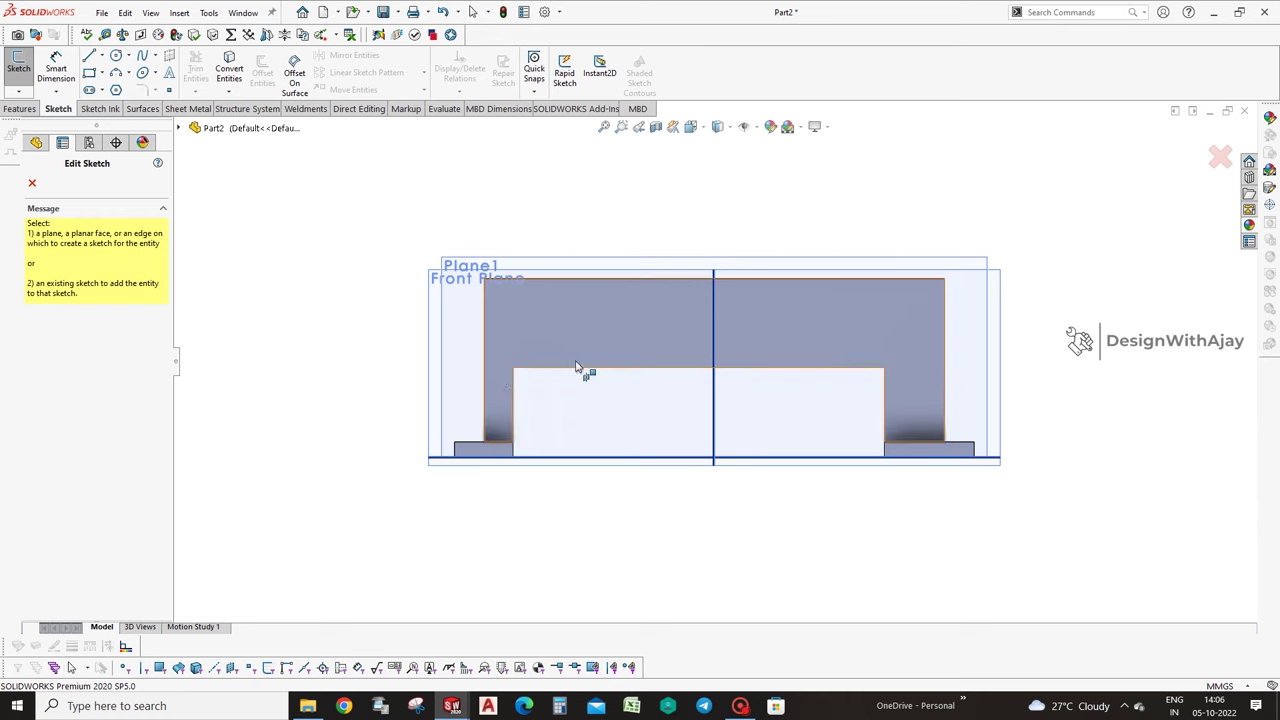
pyautogui.press('Escape')
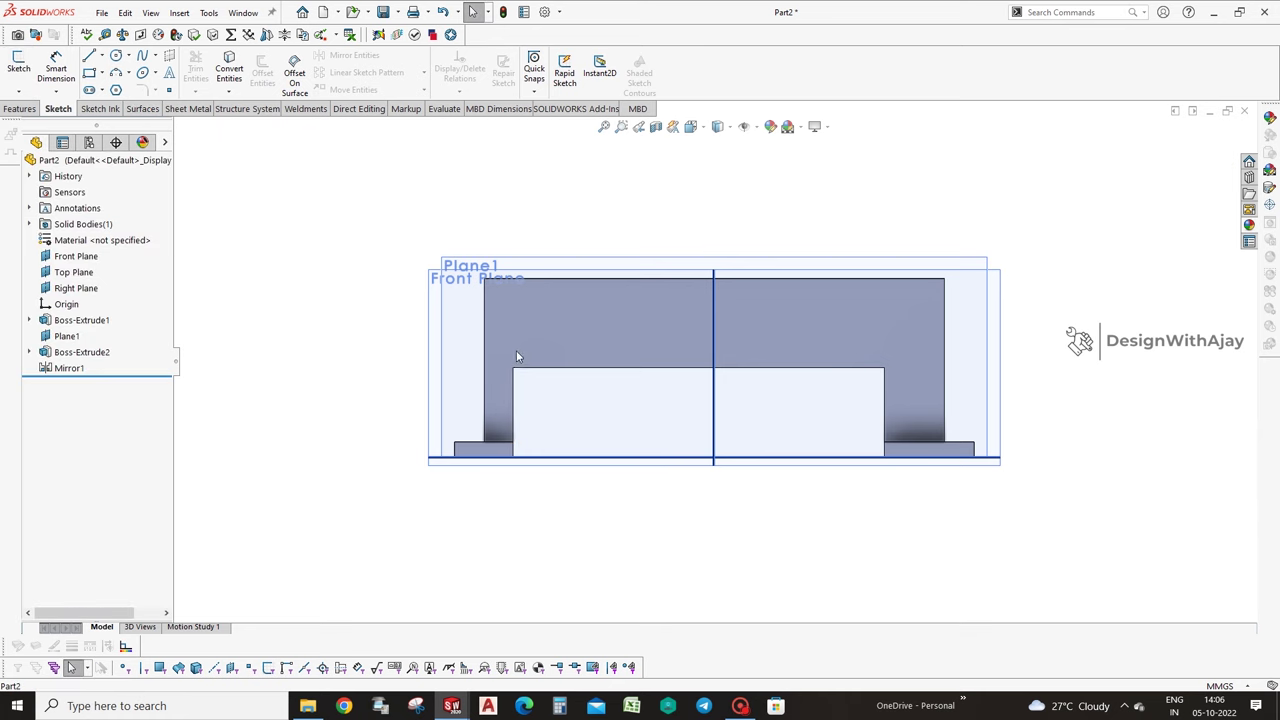
pyautogui.click(517, 356)
pyautogui.click(90, 73)
# Draw a corner rectangle filling the arch opening, with its right edge collinear to the wall edge.
pyautogui.click(514, 337)
pyautogui.moveTo(512, 369); pyautogui.dragTo(889, 465)
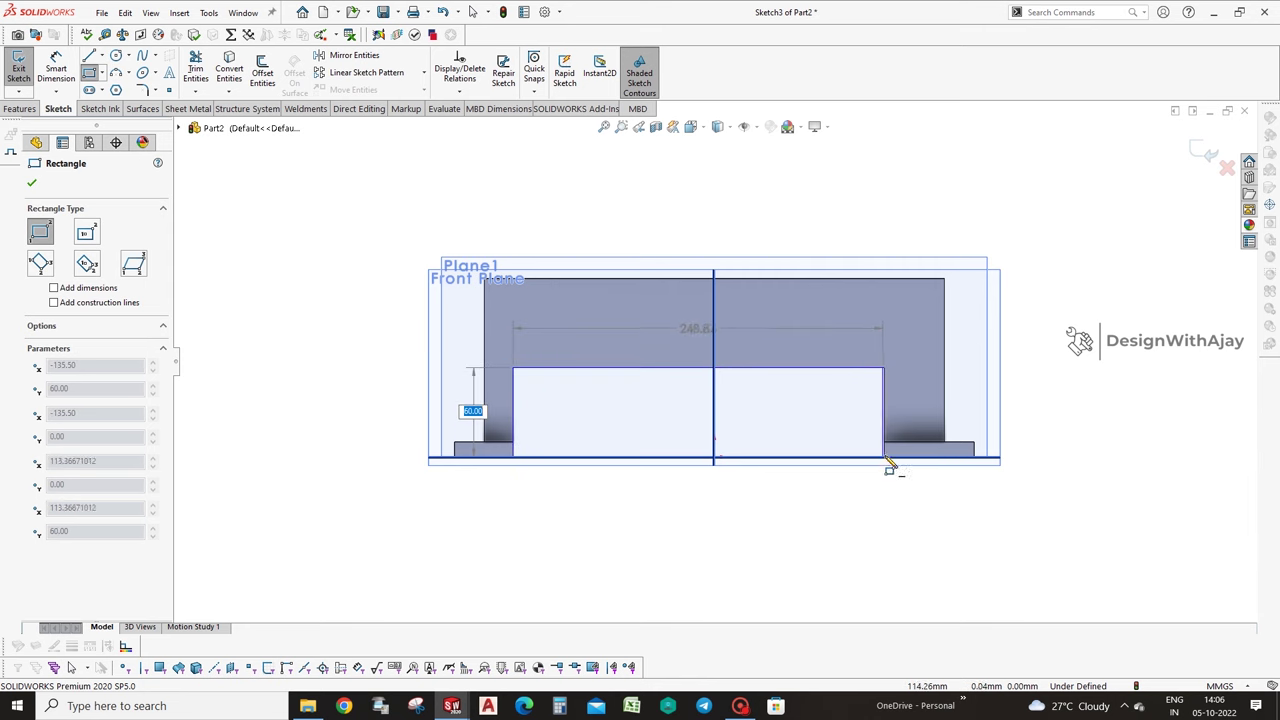
pyautogui.click(889, 465)
pyautogui.scroll(-5, 883, 421)
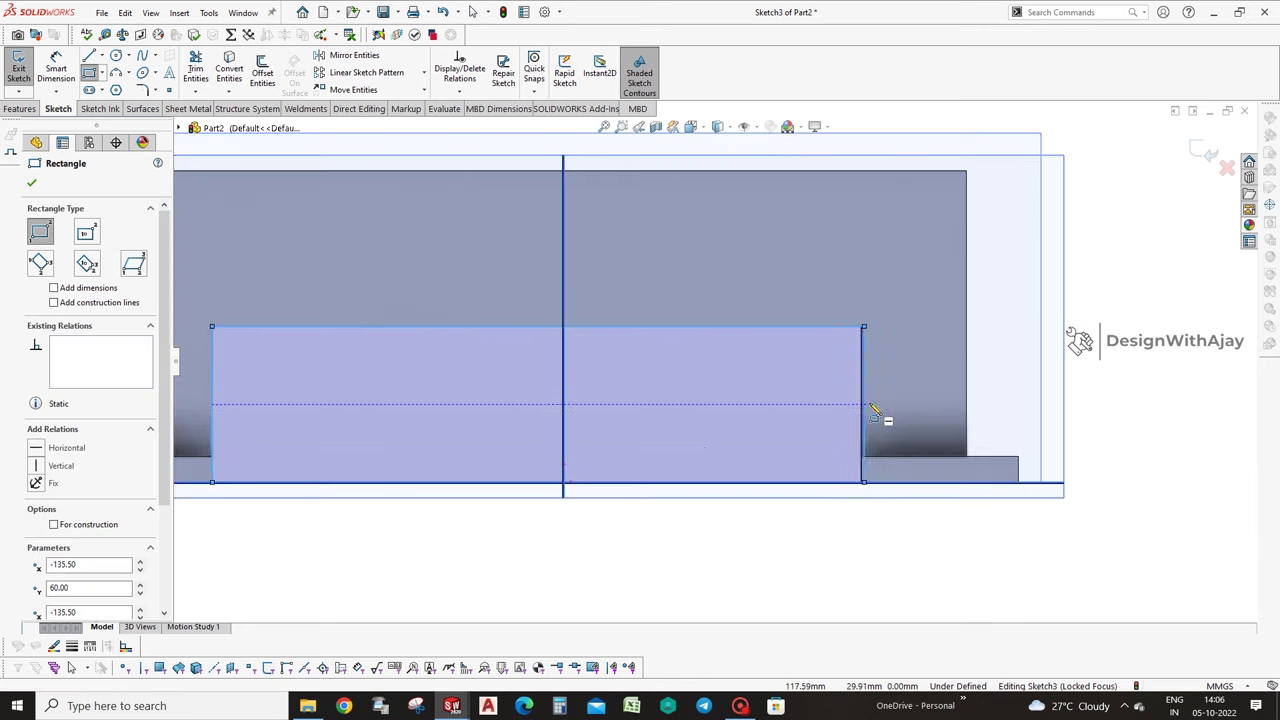
pyautogui.click(846, 402)
pyautogui.keyDown('ctrl'); pyautogui.click(841, 420); pyautogui.keyUp('ctrl')
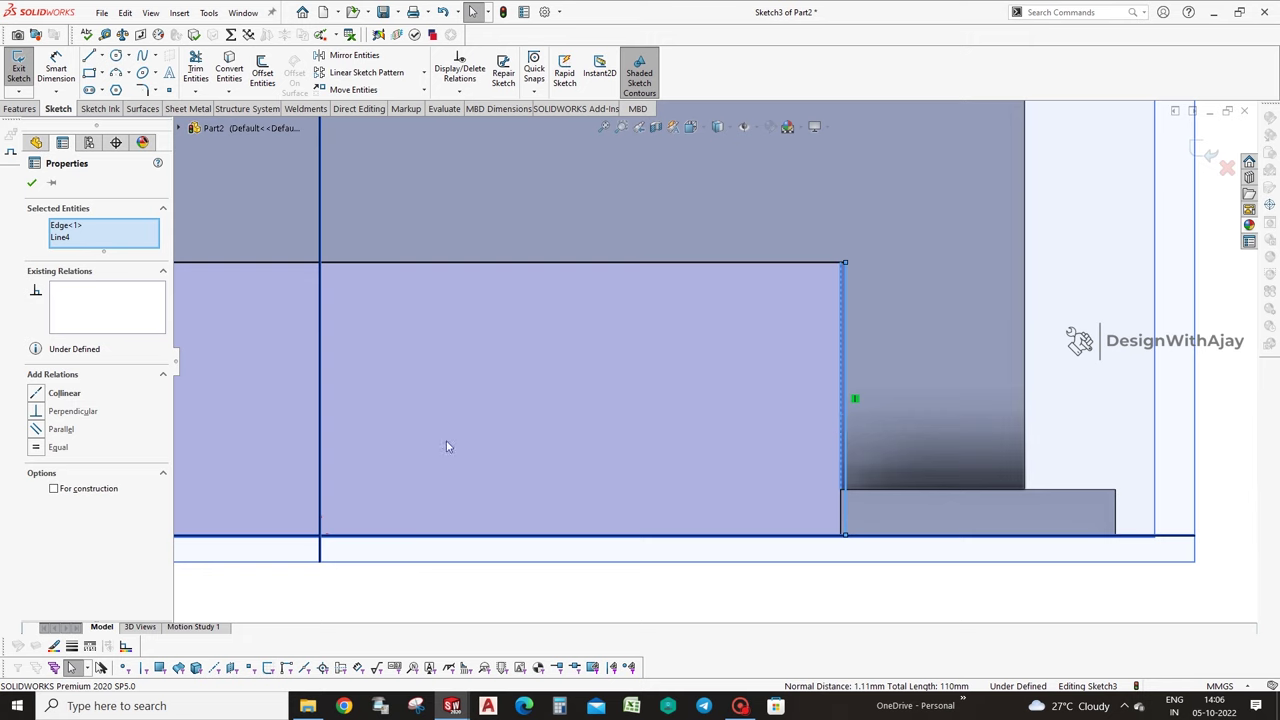
pyautogui.click(62, 393)
pyautogui.scroll(5, 689, 440)
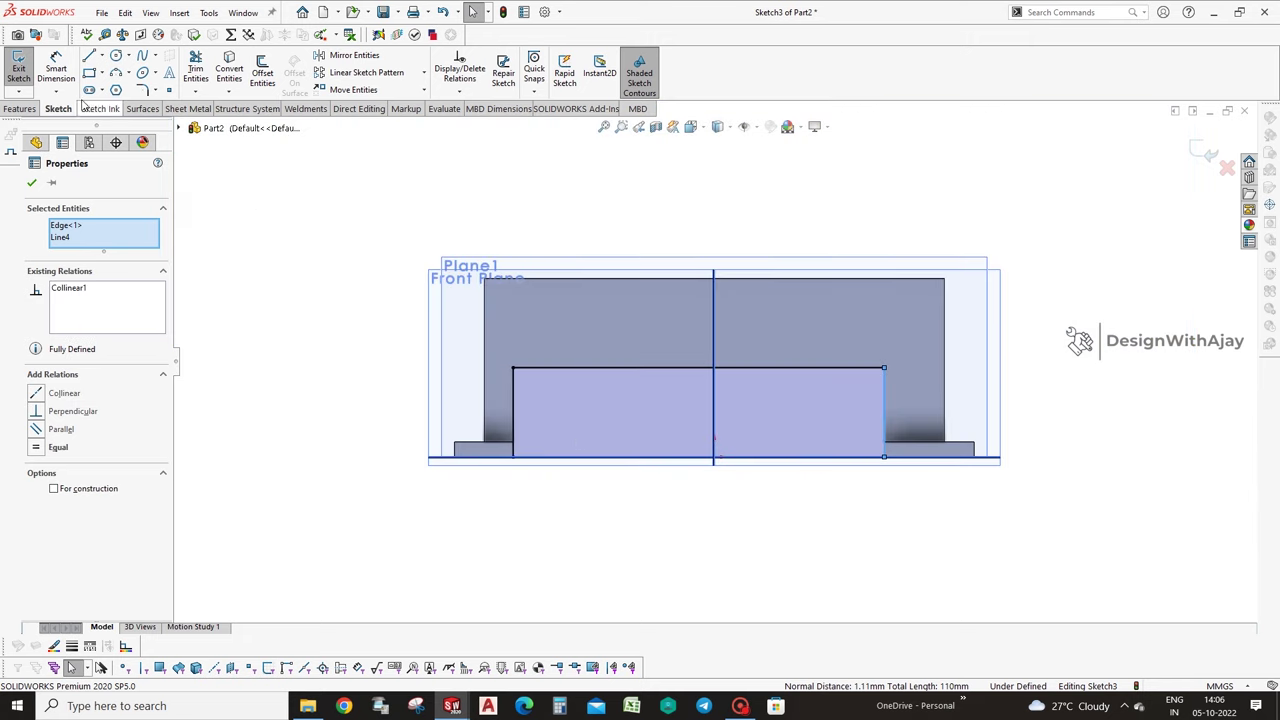
# Draw two circles centred on the rectangle's bottom edge.
pyautogui.click(115, 58)
pyautogui.click(585, 457)
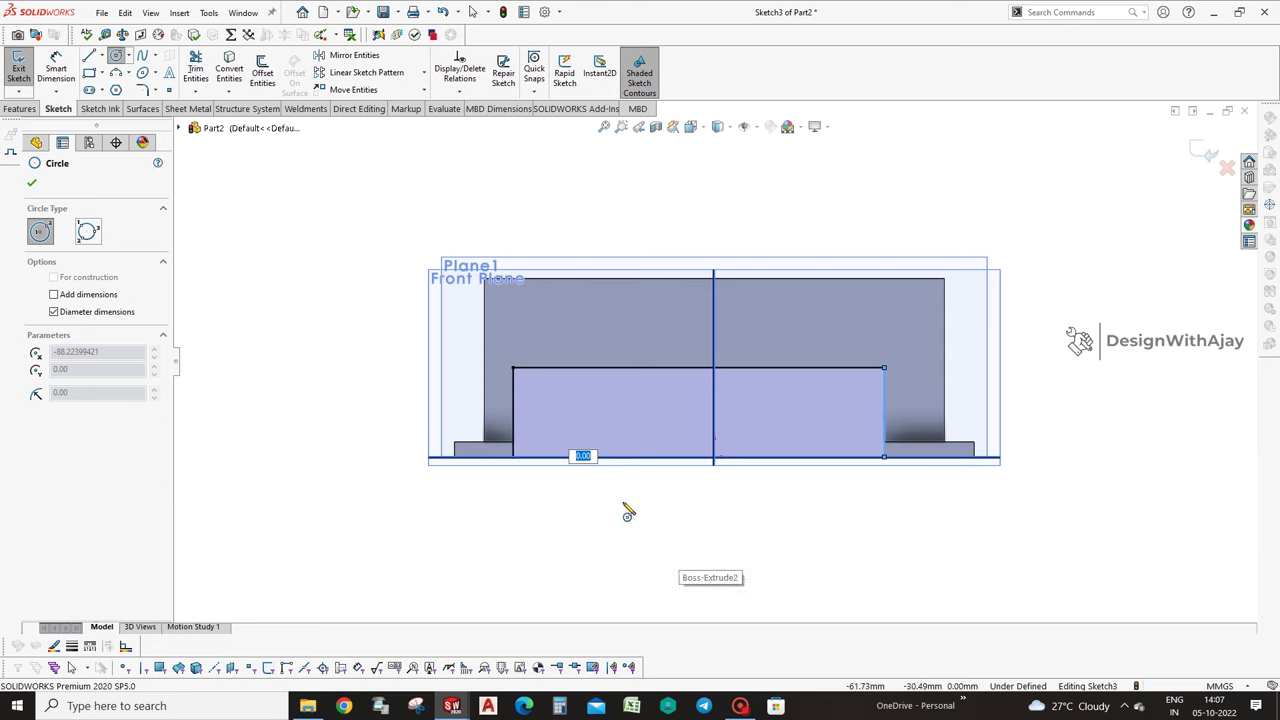
pyautogui.click(630, 482)
pyautogui.press('Escape')
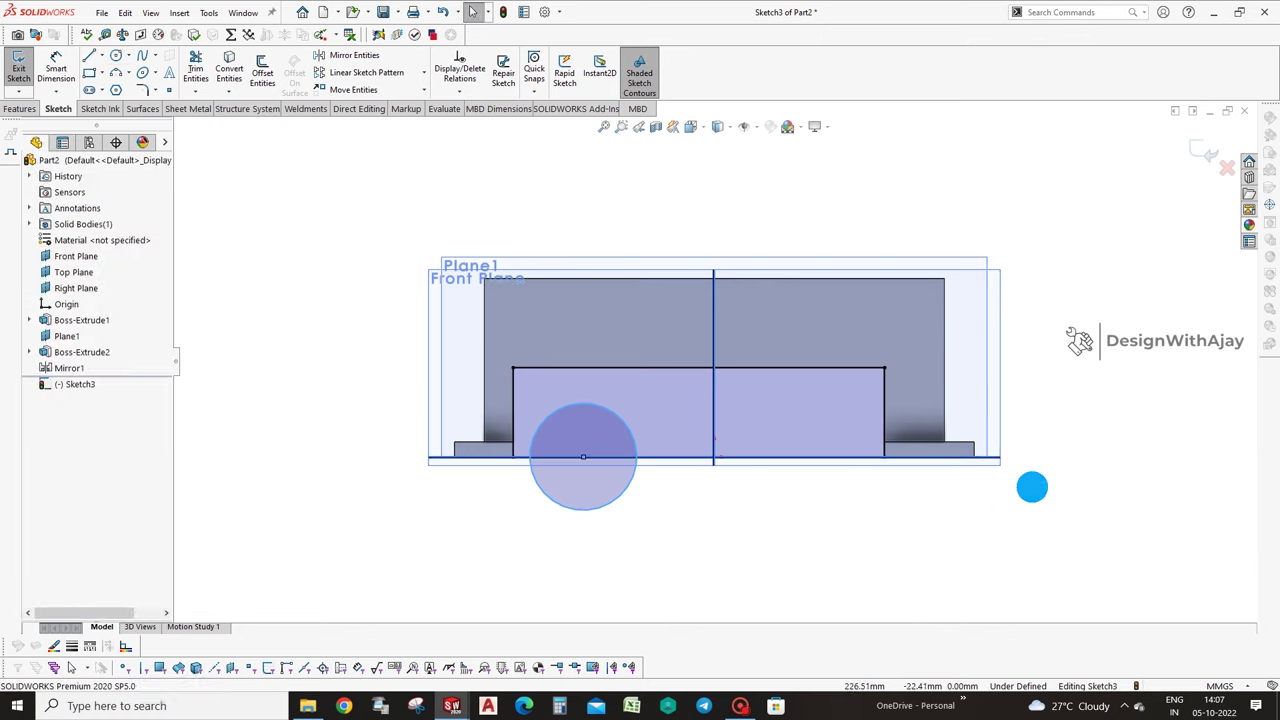
pyautogui.click(802, 459)
pyautogui.moveTo(846, 494); pyautogui.dragTo(822, 476, button='right')
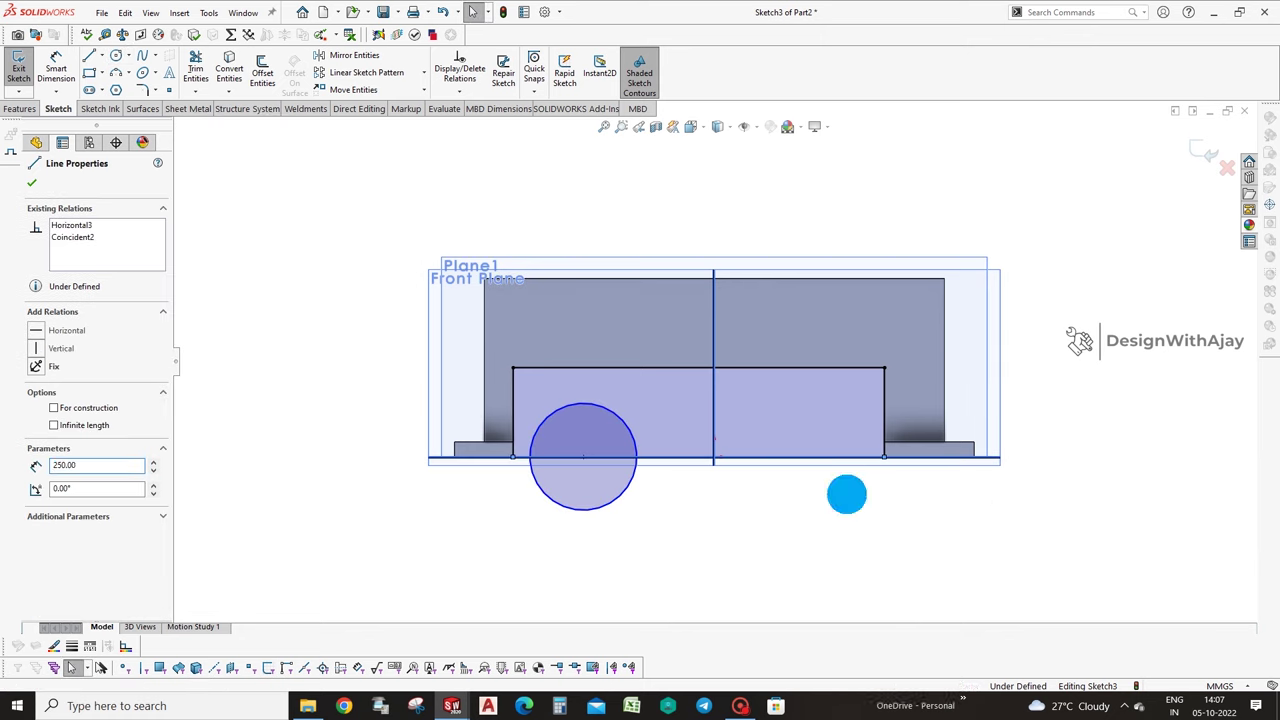
pyautogui.click(811, 457)
pyautogui.click(818, 503)
# Dimension the right circle Ø85 and the left circle 55.50 from the rectangle's left edge.
pyautogui.moveTo(860, 500); pyautogui.dragTo(848, 420, button='right')
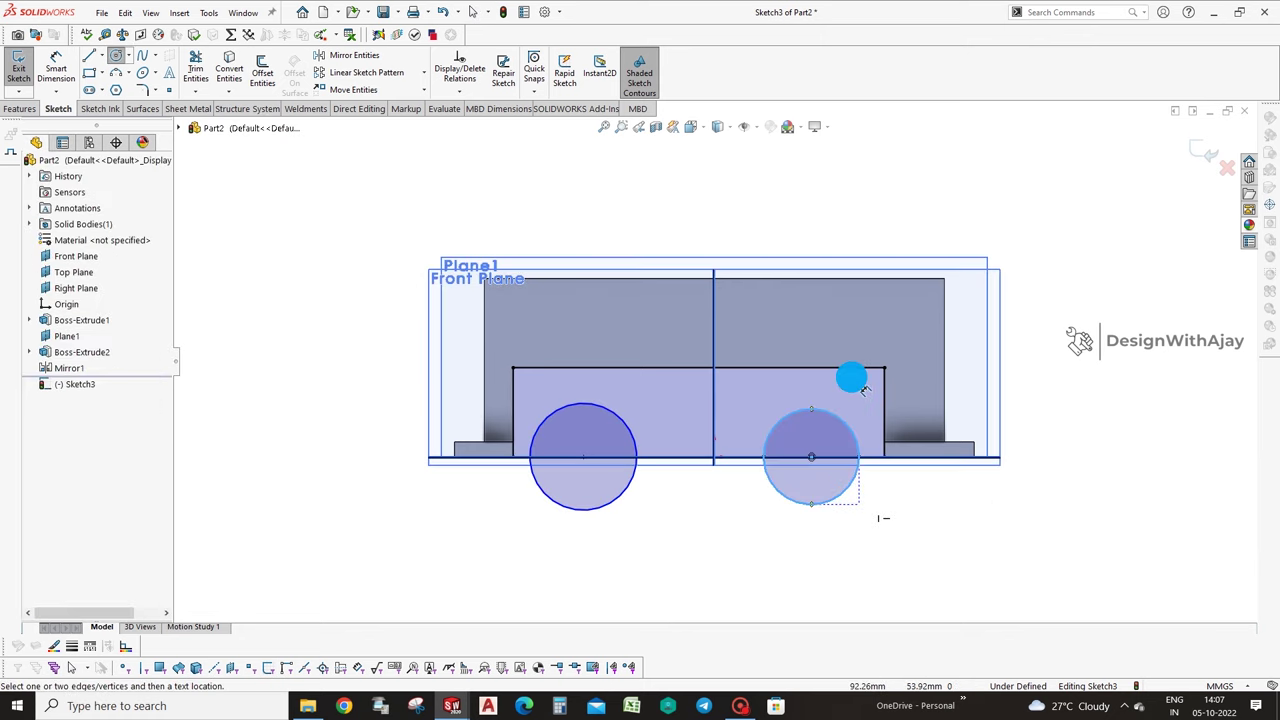
pyautogui.click(835, 424)
pyautogui.click(926, 523)
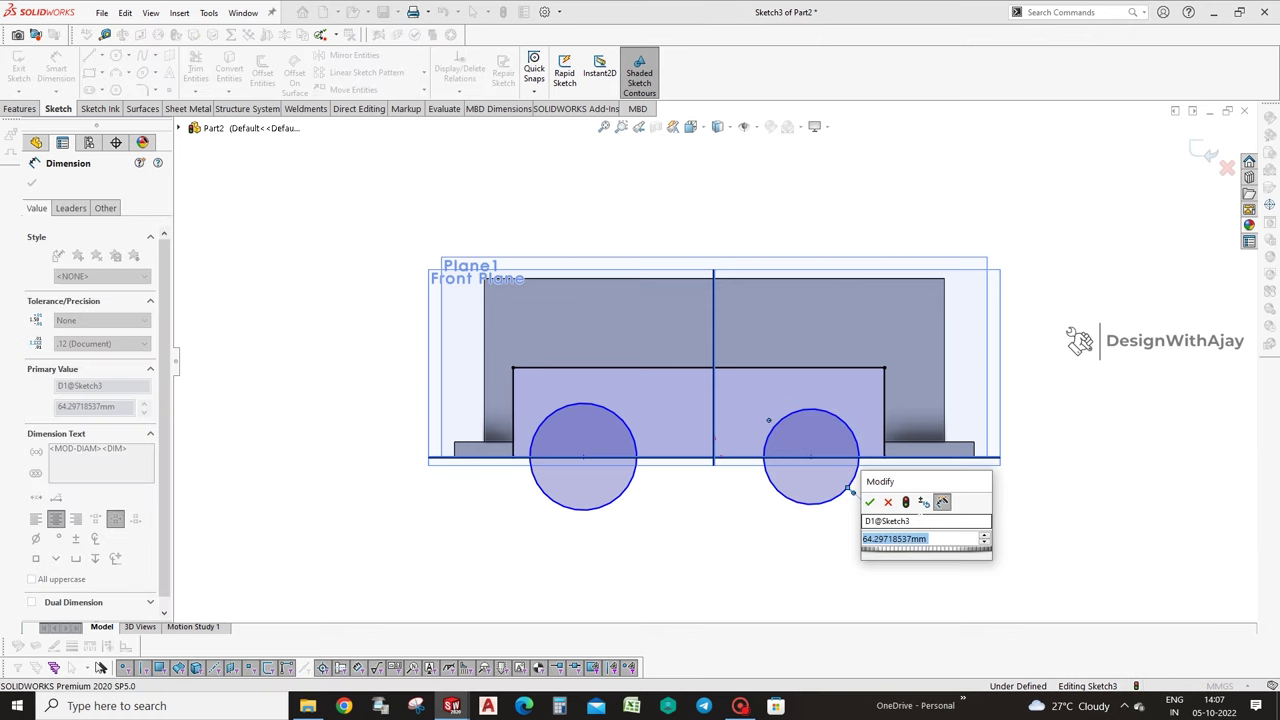
pyautogui.write('85')
pyautogui.press('Return')
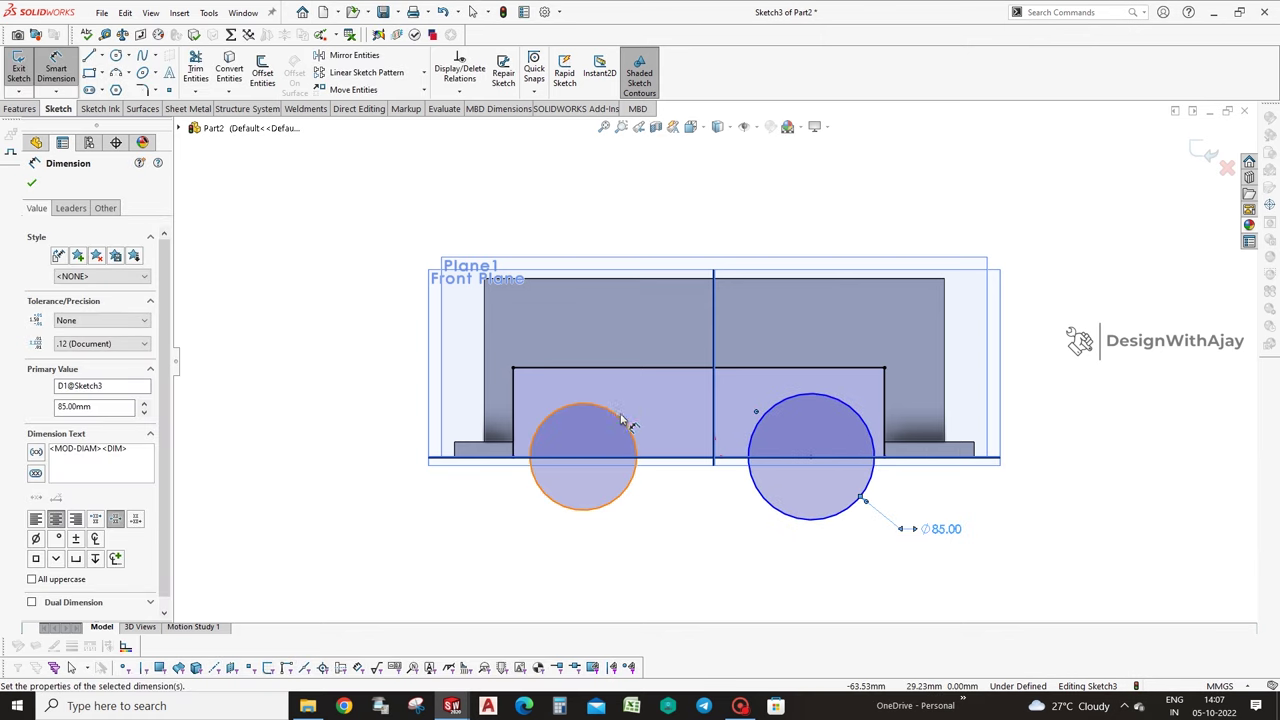
pyautogui.click(636, 457)
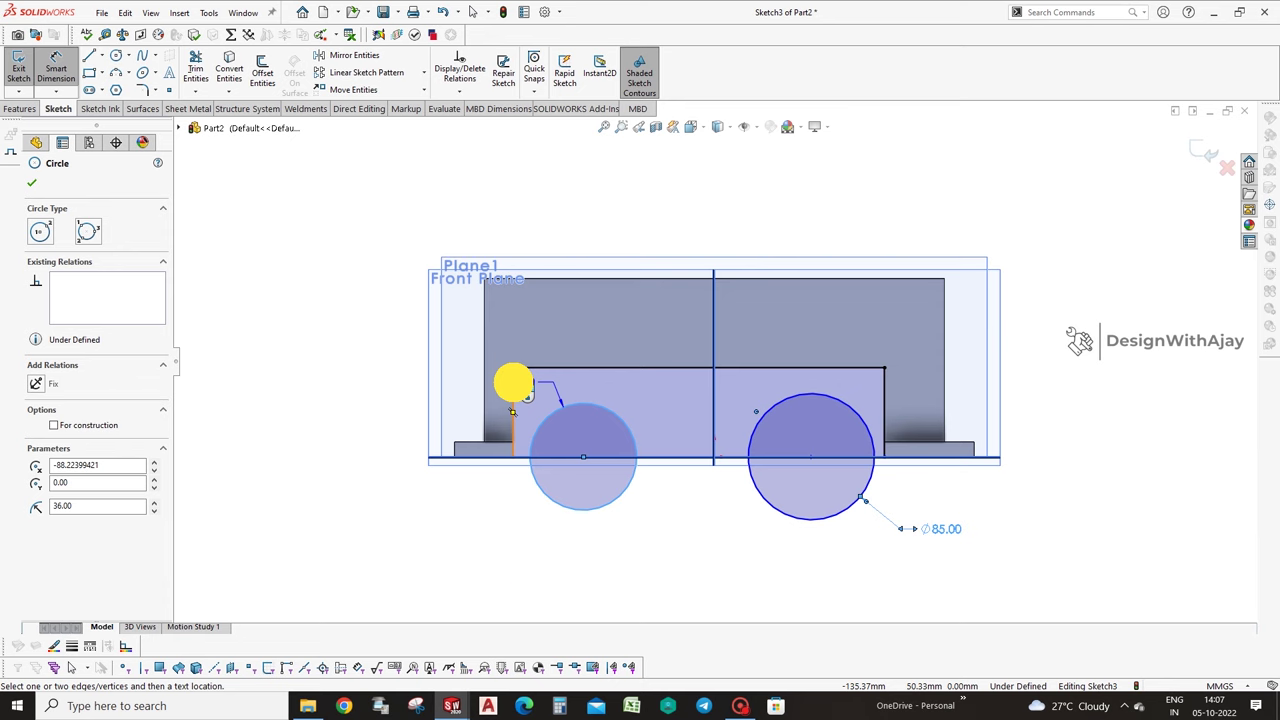
pyautogui.click(512, 383)
pyautogui.click(569, 571)
pyautogui.write('55.')
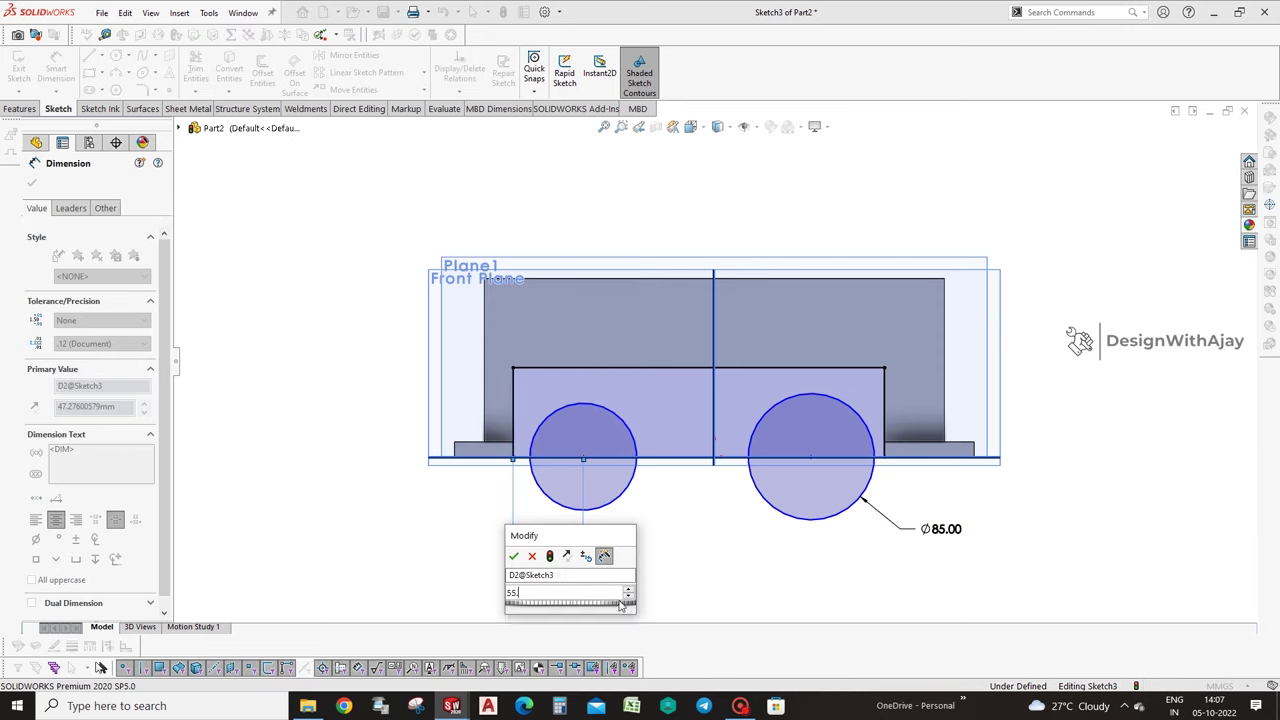
pyautogui.write('5')
pyautogui.press('Return')
# Add the 125 circle spacing, 250 rectangle width, and Ø72 left circle dimensions.
pyautogui.click(650, 481)
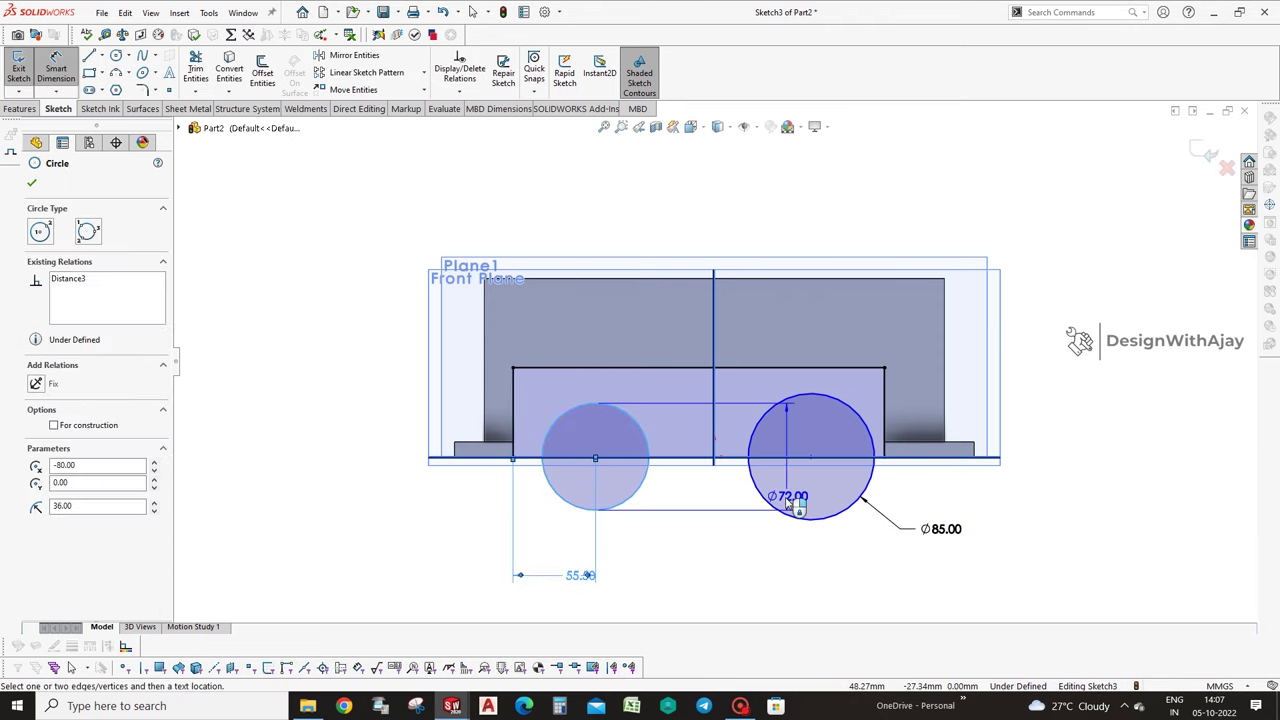
pyautogui.click(790, 505)
pyautogui.click(709, 571)
pyautogui.write('125')
pyautogui.press('Return')
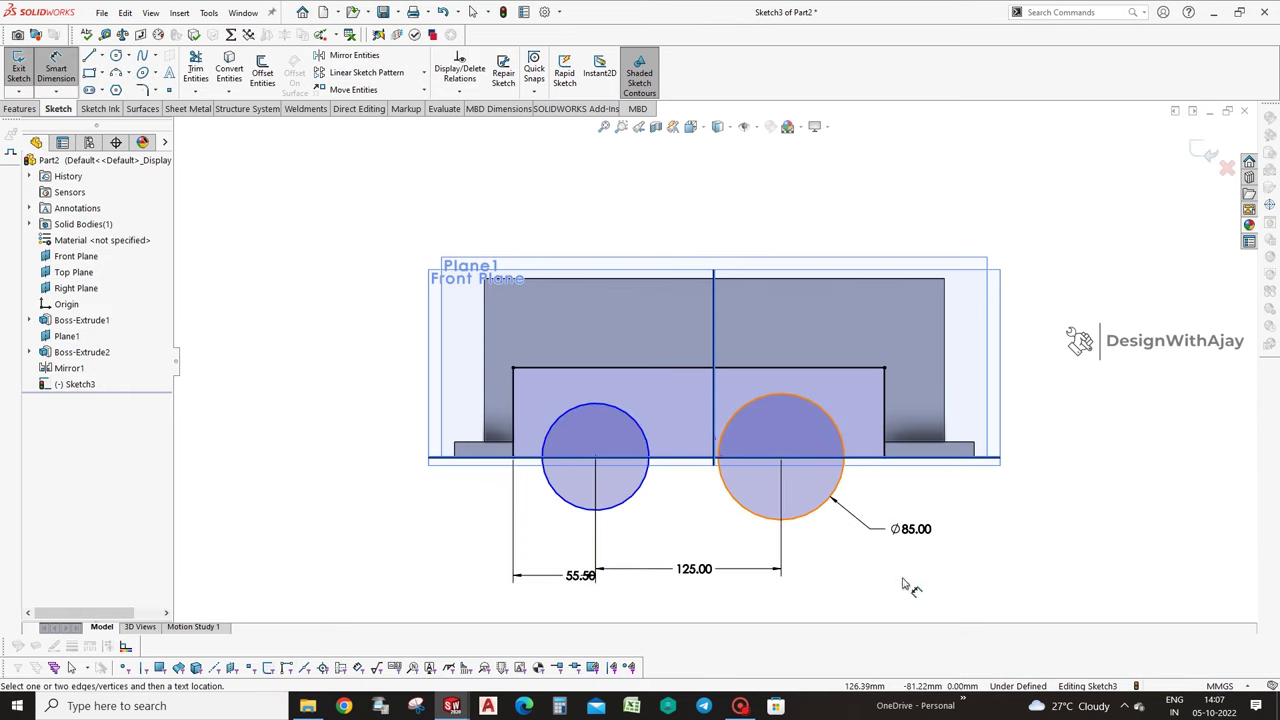
pyautogui.keyDown('ctrl'); pyautogui.moveTo(905, 587); pyautogui.dragTo(871, 531, button='middle'); pyautogui.keyUp('ctrl')
pyautogui.scroll(-3, 903, 358)
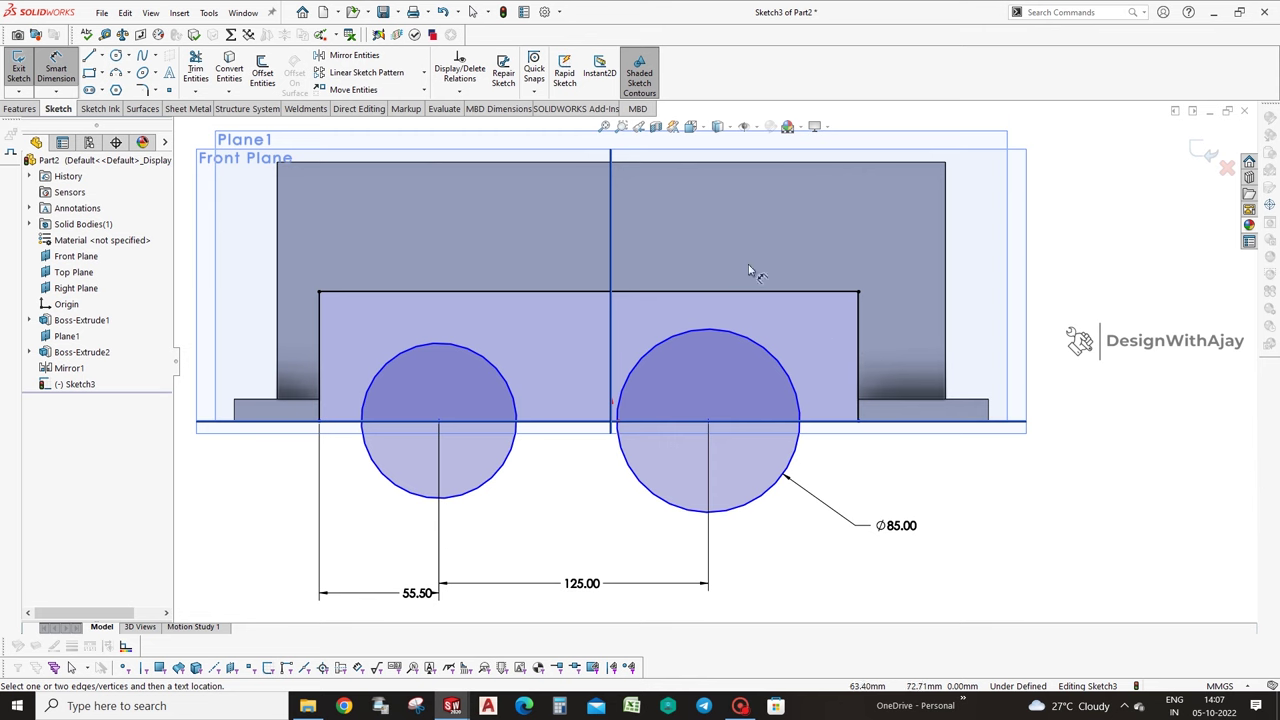
pyautogui.click(858, 305)
pyautogui.click(319, 300)
pyautogui.click(400, 257)
pyautogui.click(480, 349)
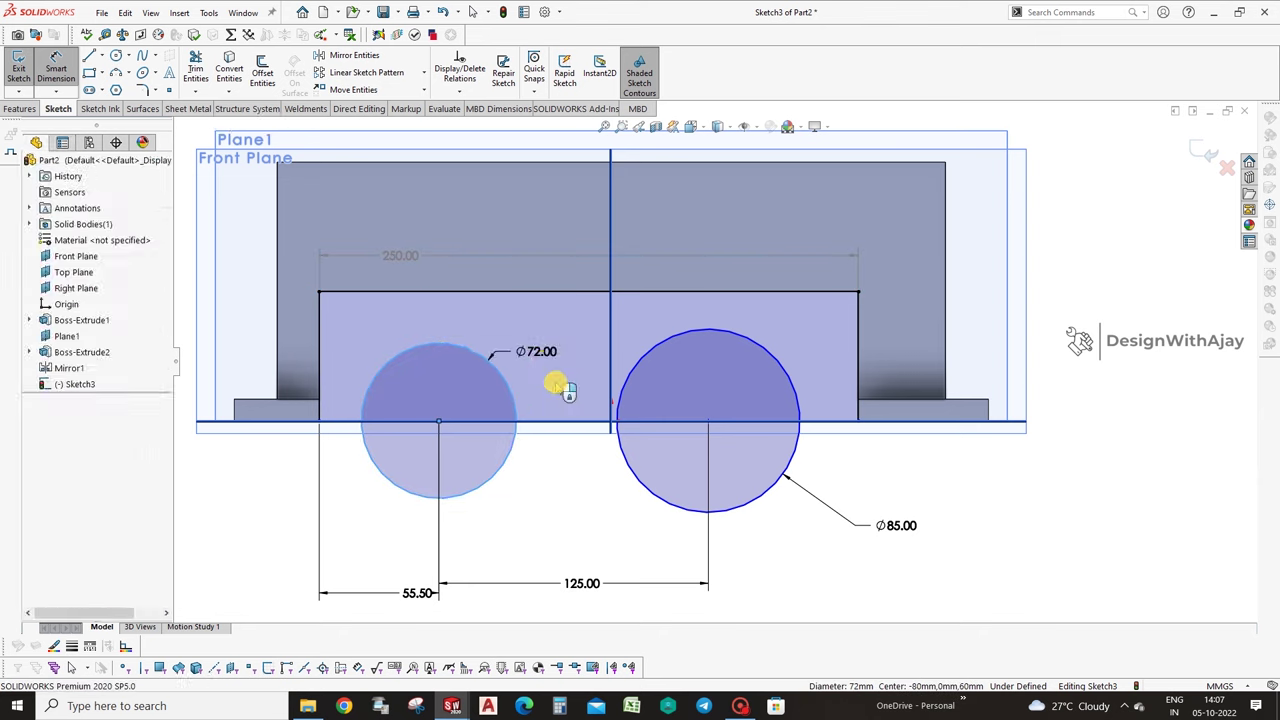
pyautogui.click(463, 333)
pyautogui.press('Return')
pyautogui.press('Escape')
# Drag the circles and the plate's bottom edge downward.
pyautogui.click(710, 330)
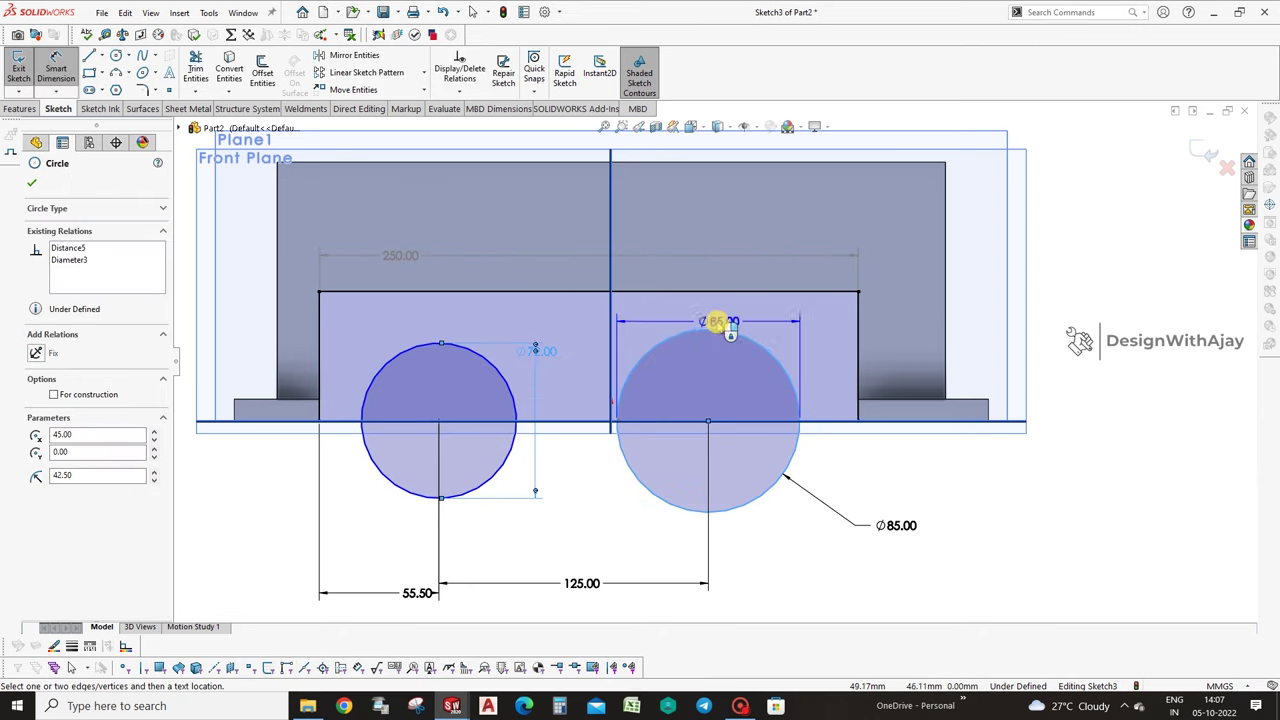
pyautogui.press('Escape')
pyautogui.moveTo(446, 425); pyautogui.dragTo(335, 470)
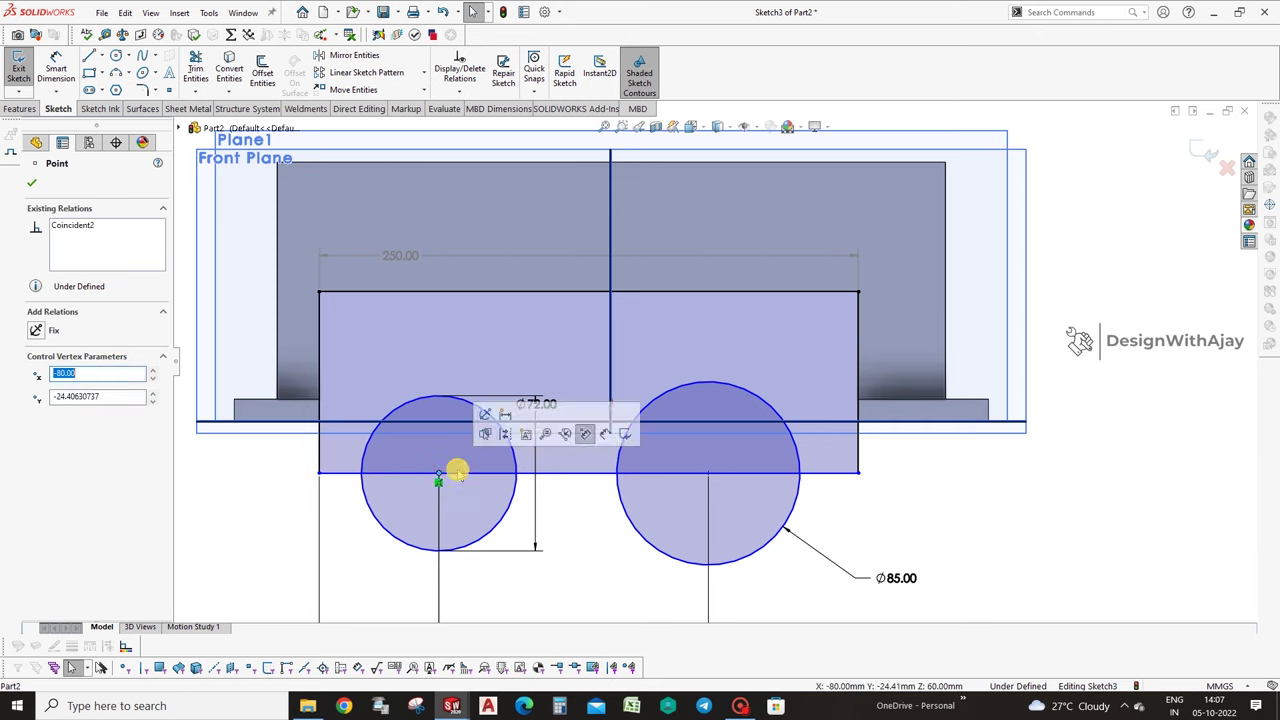
pyautogui.click(335, 472)
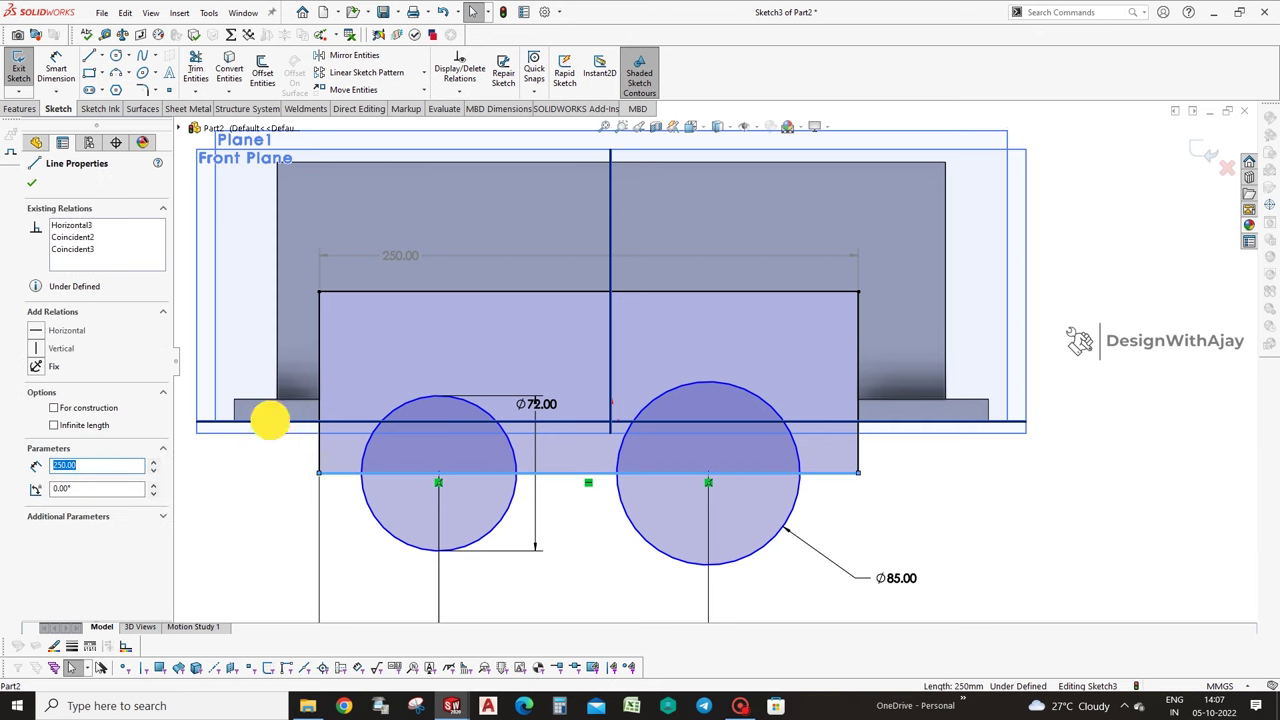
pyautogui.keyDown('ctrl'); pyautogui.click(266, 422); pyautogui.keyUp('ctrl')
pyautogui.click(271, 518)
# Make the plate's bottom line collinear with the Top Plane.
pyautogui.scroll(-3, 323, 437)
pyautogui.scroll(-3, 480, 434)
pyautogui.click(466, 414)
pyautogui.scroll(-2, 400, 415)
pyautogui.scroll(-2, 220, 394)
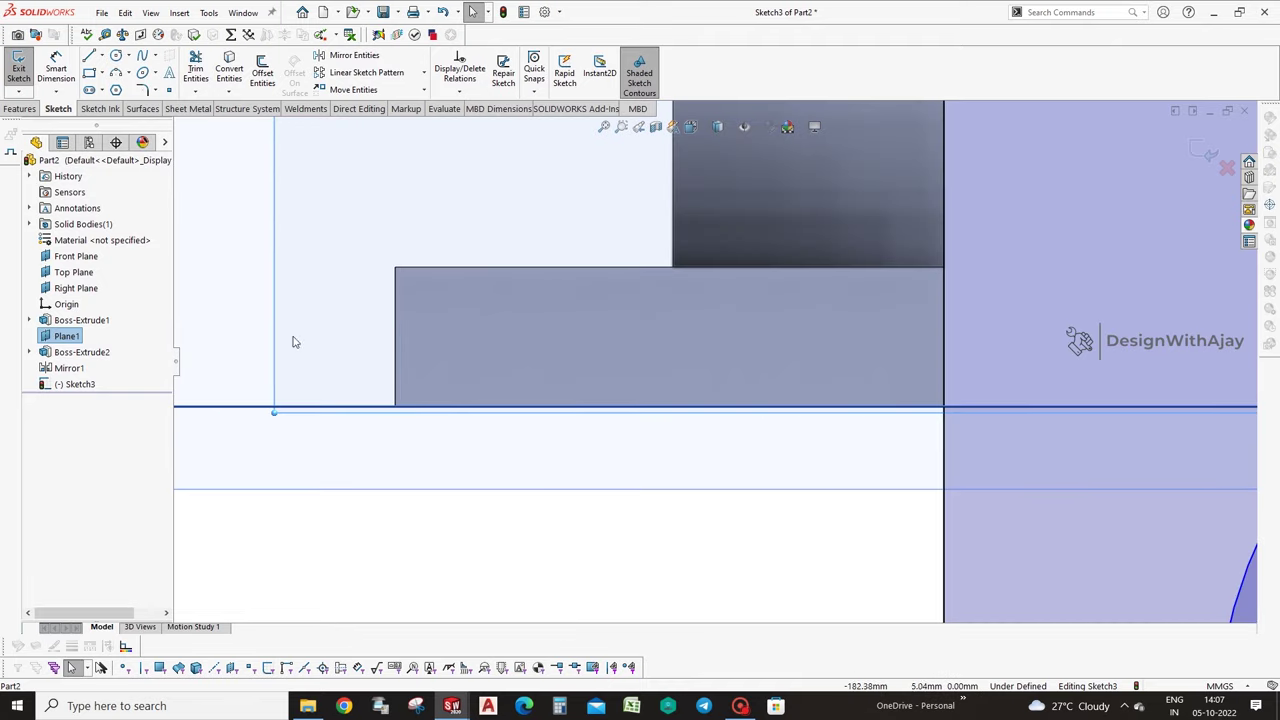
pyautogui.click(390, 412)
pyautogui.scroll(2, 714, 358)
pyautogui.keyDown('ctrl'); pyautogui.click(876, 583); pyautogui.keyUp('ctrl')
pyautogui.click(64, 393)
pyautogui.click(554, 477)
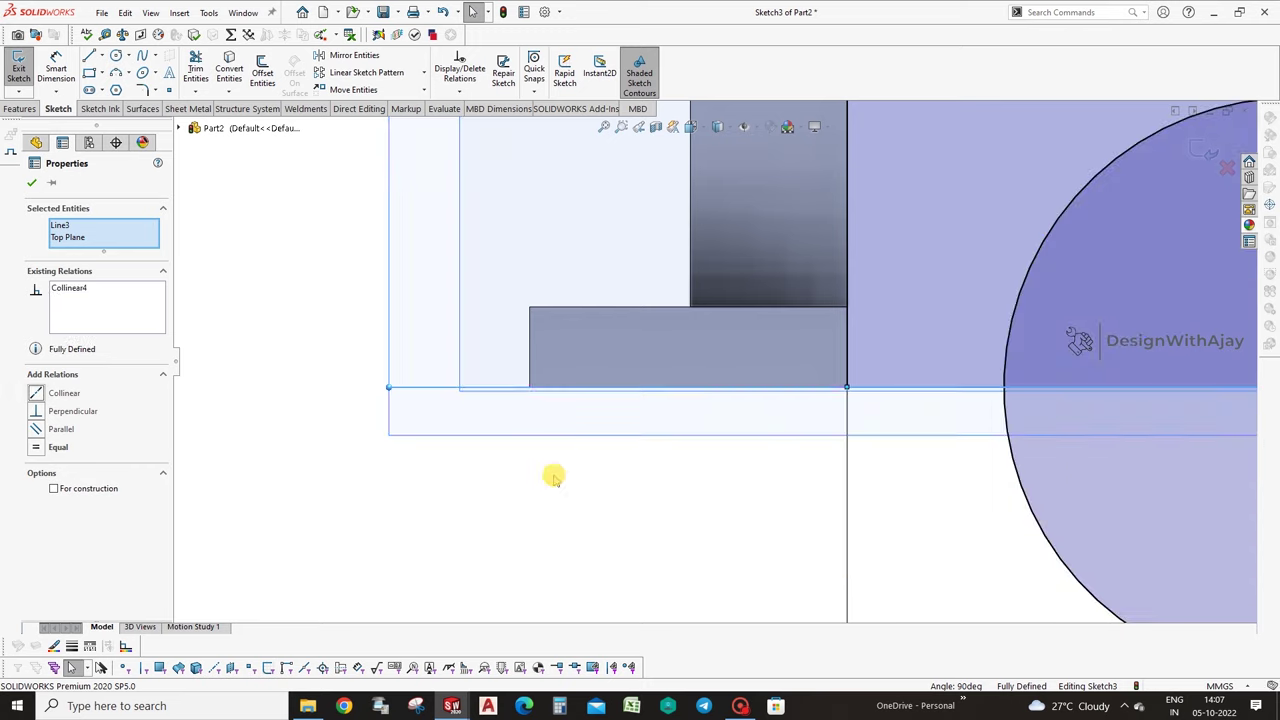
# Hide the reference planes, fit the view, and exit the sketch.
pyautogui.press('f')
pyautogui.click(744, 130)
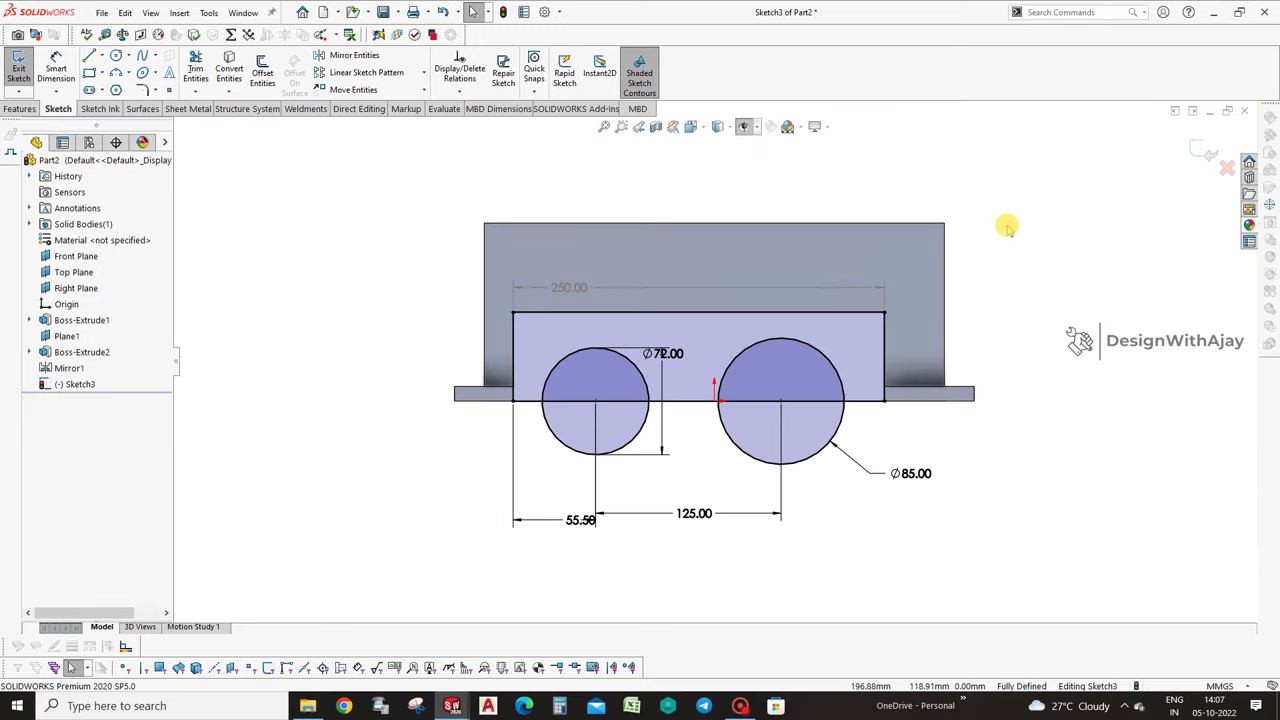
pyautogui.press('f')
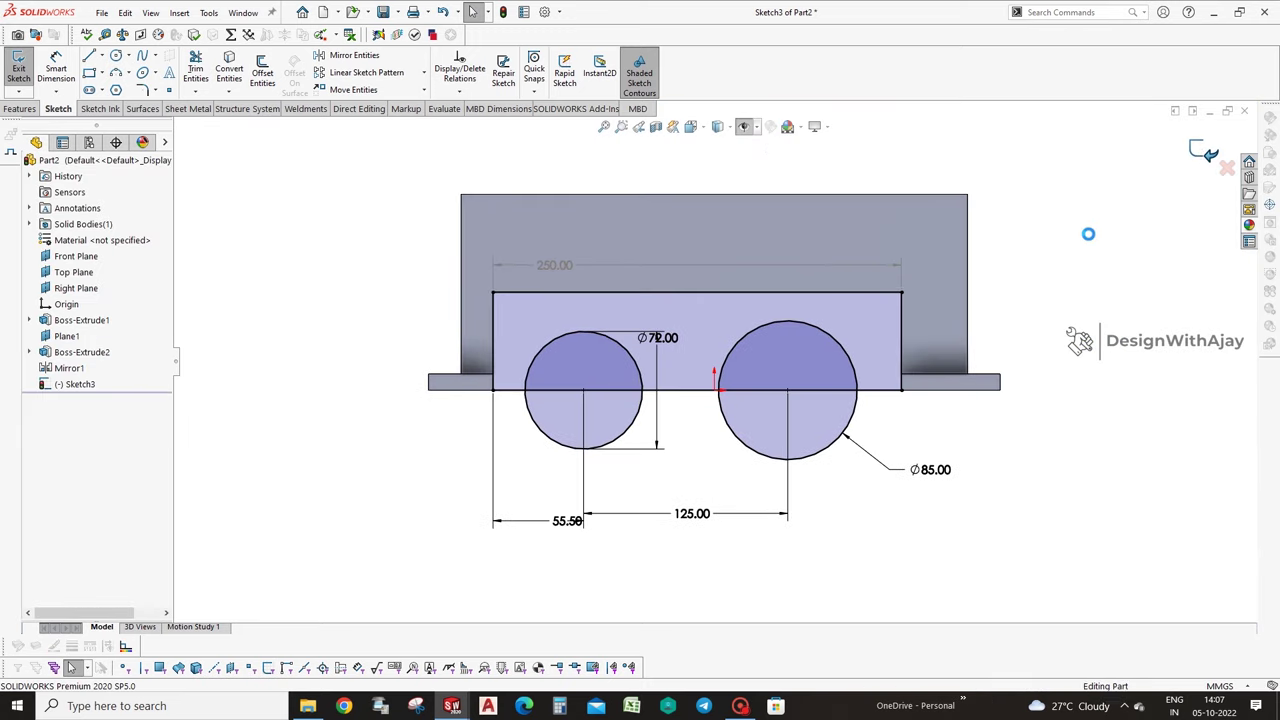
pyautogui.click(1203, 150)
# Reopen Sketch3 and power-trim away the lower halves of both circles.
pyautogui.rightClick(88, 386)
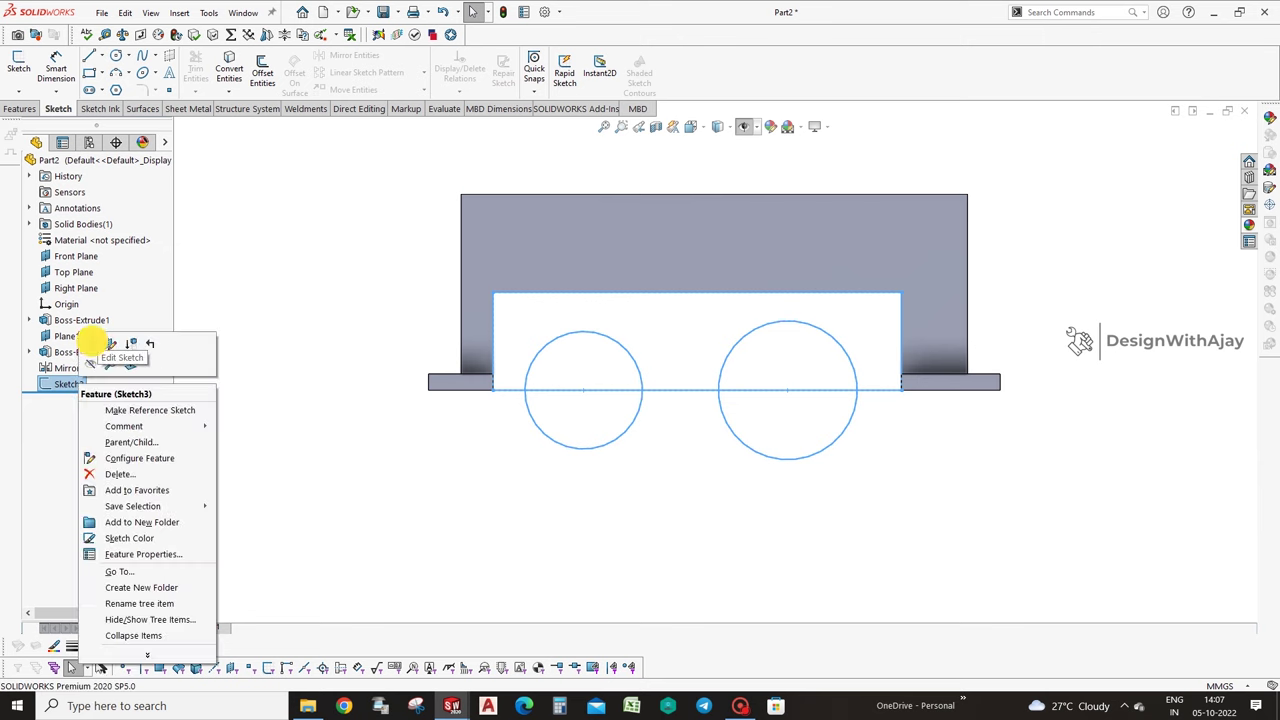
pyautogui.click(97, 342)
pyautogui.click(197, 72)
pyautogui.moveTo(523, 503); pyautogui.dragTo(563, 349)
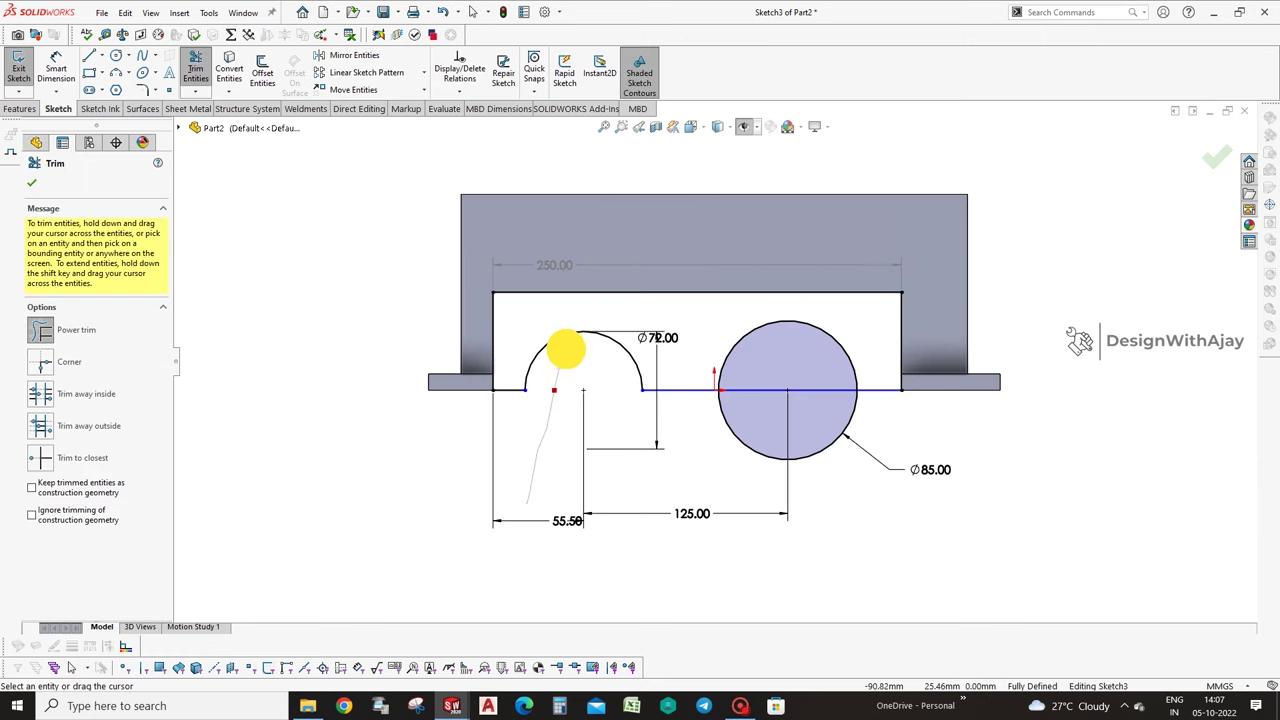
pyautogui.moveTo(737, 503); pyautogui.dragTo(765, 373)
pyautogui.moveTo(969, 466); pyautogui.dragTo(1048, 420, button='middle')
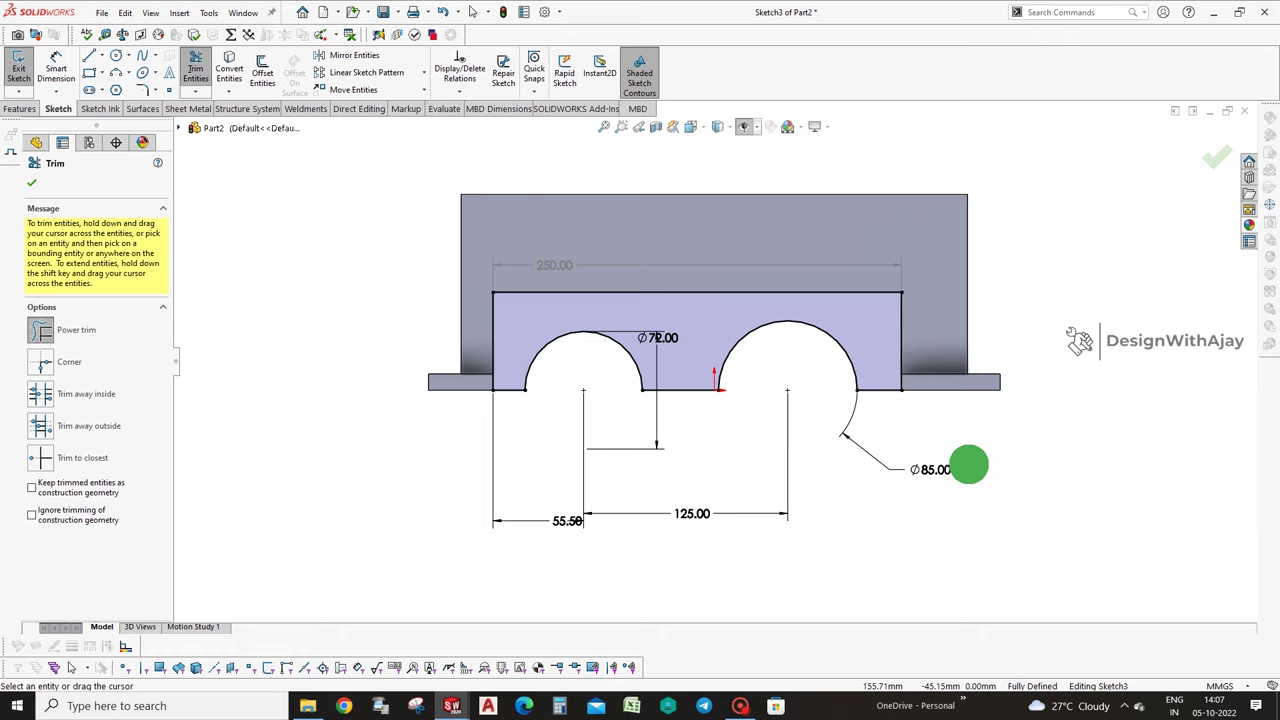
pyautogui.click(31, 182)
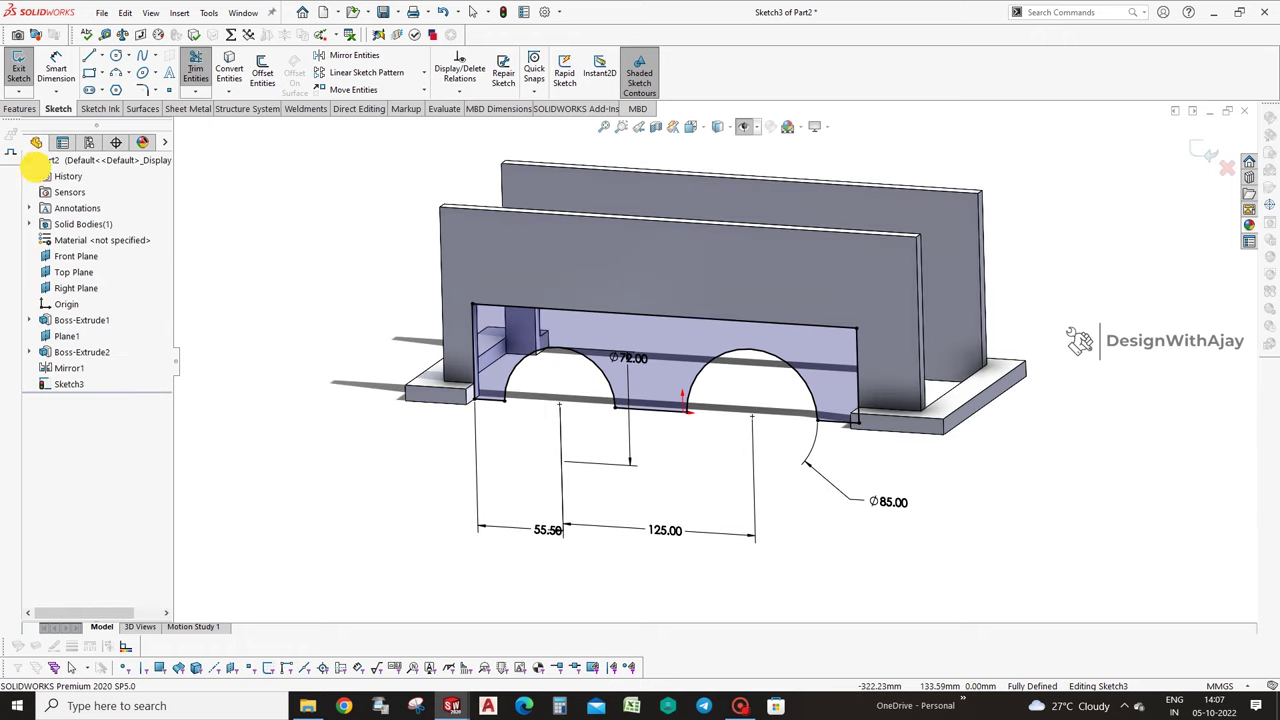
# Try a 23 mm Extruded Boss/Base, cancel it after the error, and exit the sketch.
pyautogui.click(20, 108)
pyautogui.click(24, 72)
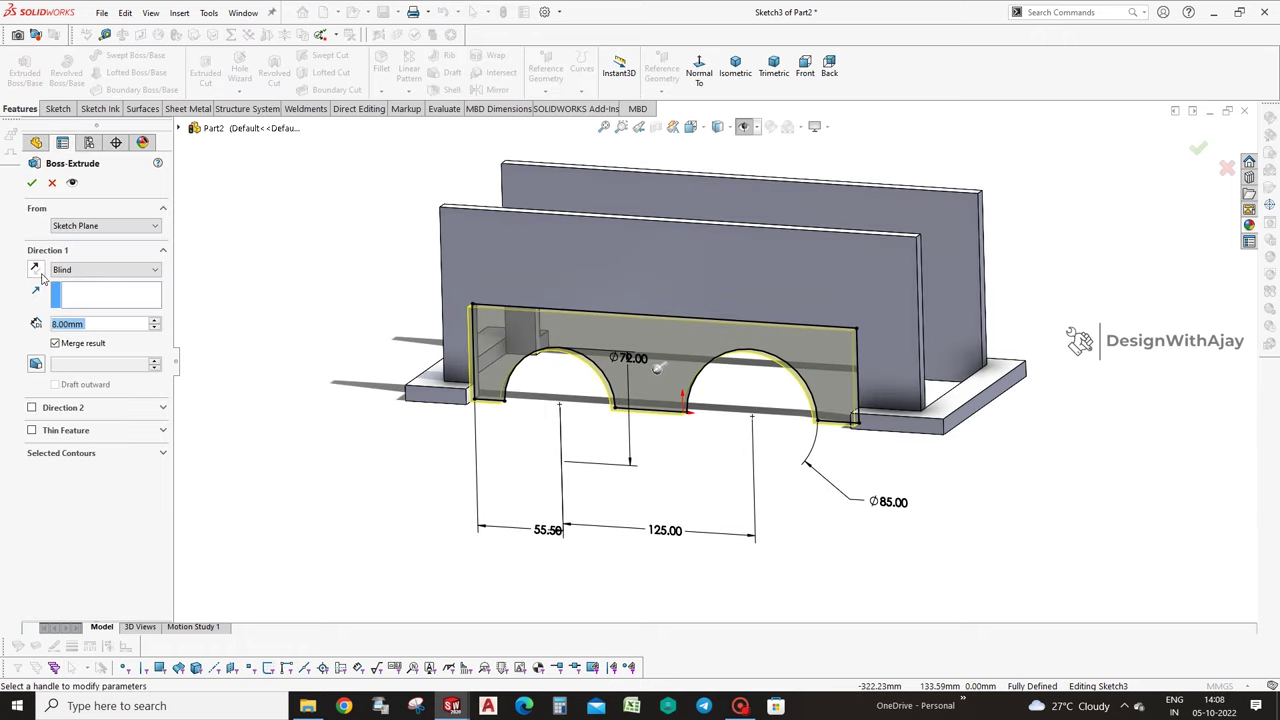
pyautogui.write('23')
pyautogui.press('Return')
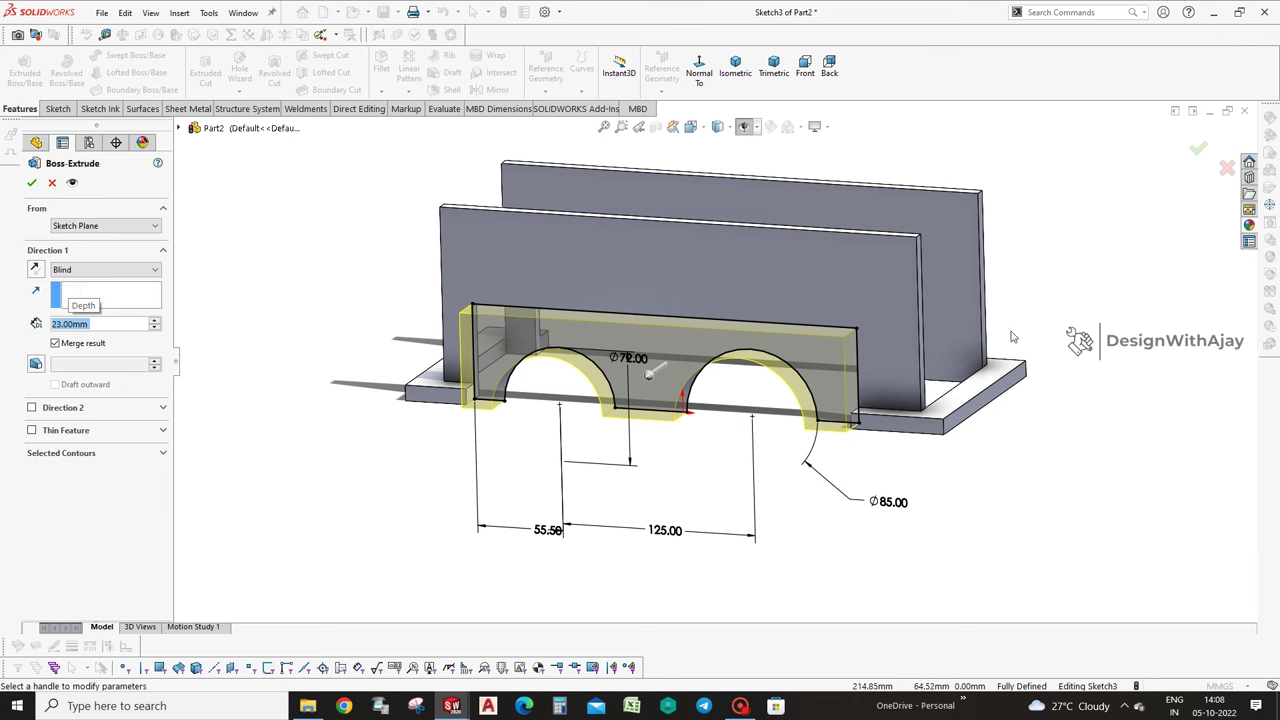
pyautogui.moveTo(1012, 337); pyautogui.dragTo(434, 515, button='middle')
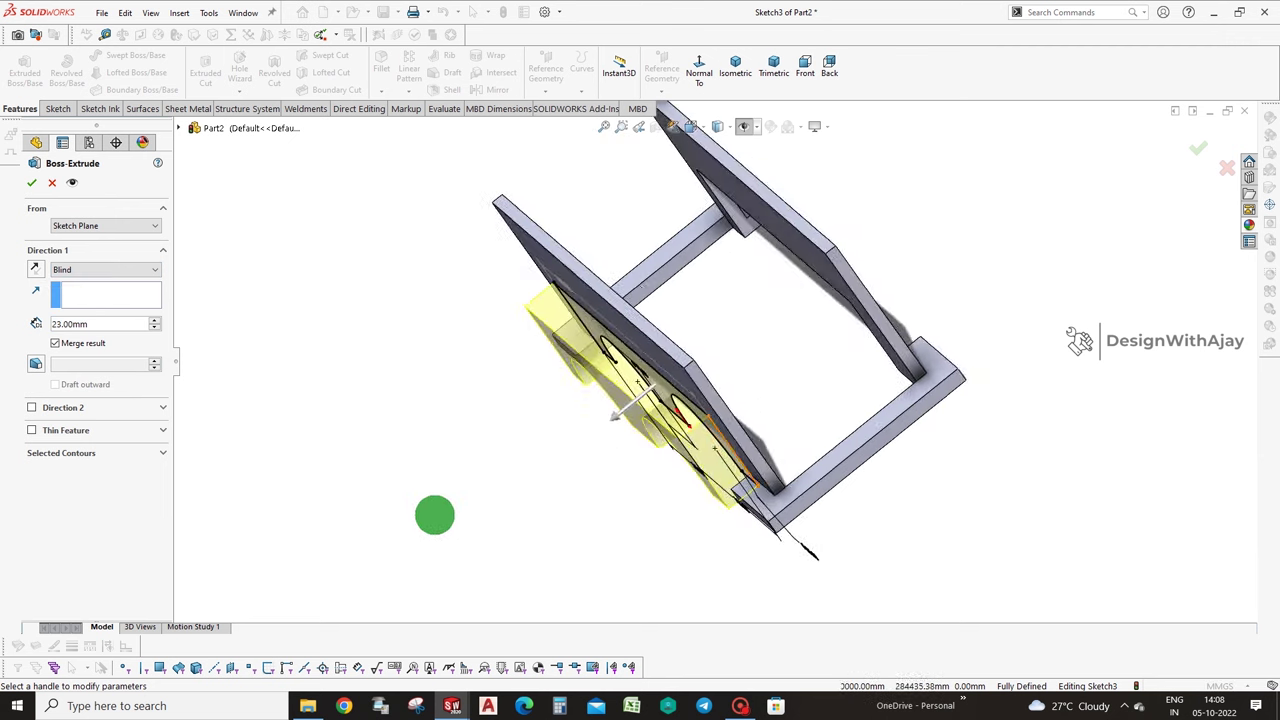
pyautogui.moveTo(434, 515); pyautogui.dragTo(38, 288, button='middle')
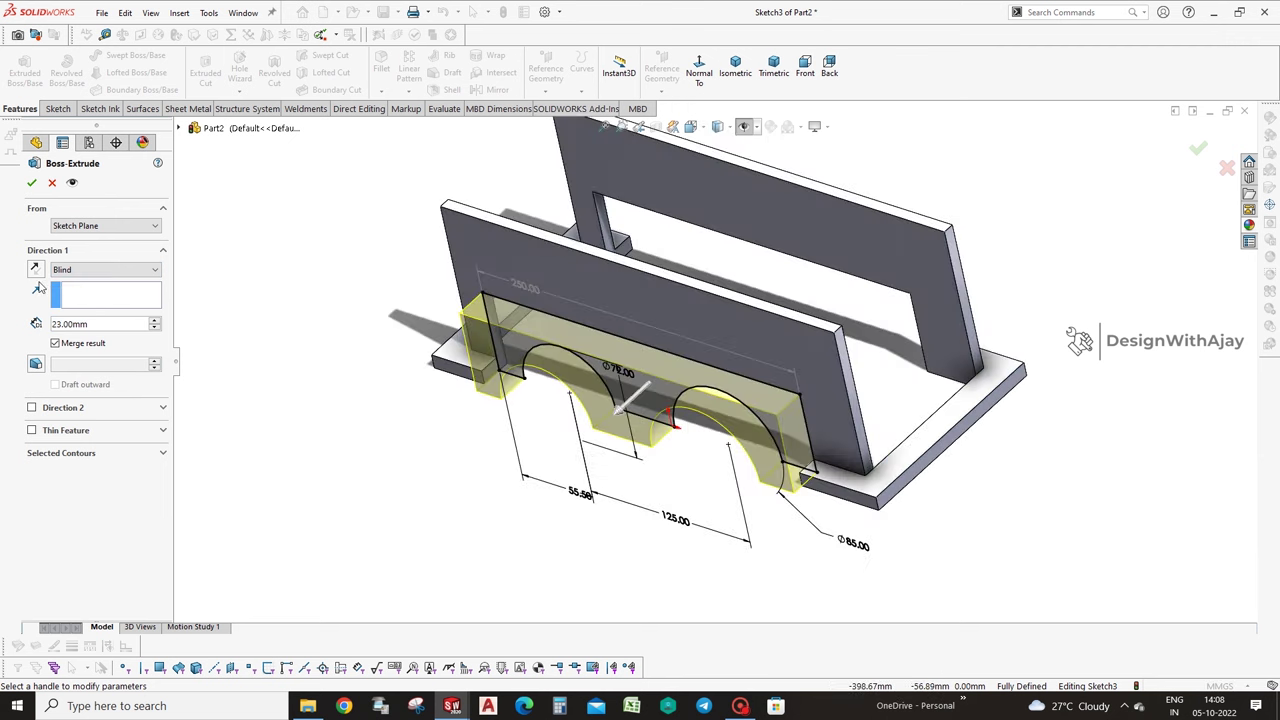
pyautogui.click(31, 182)
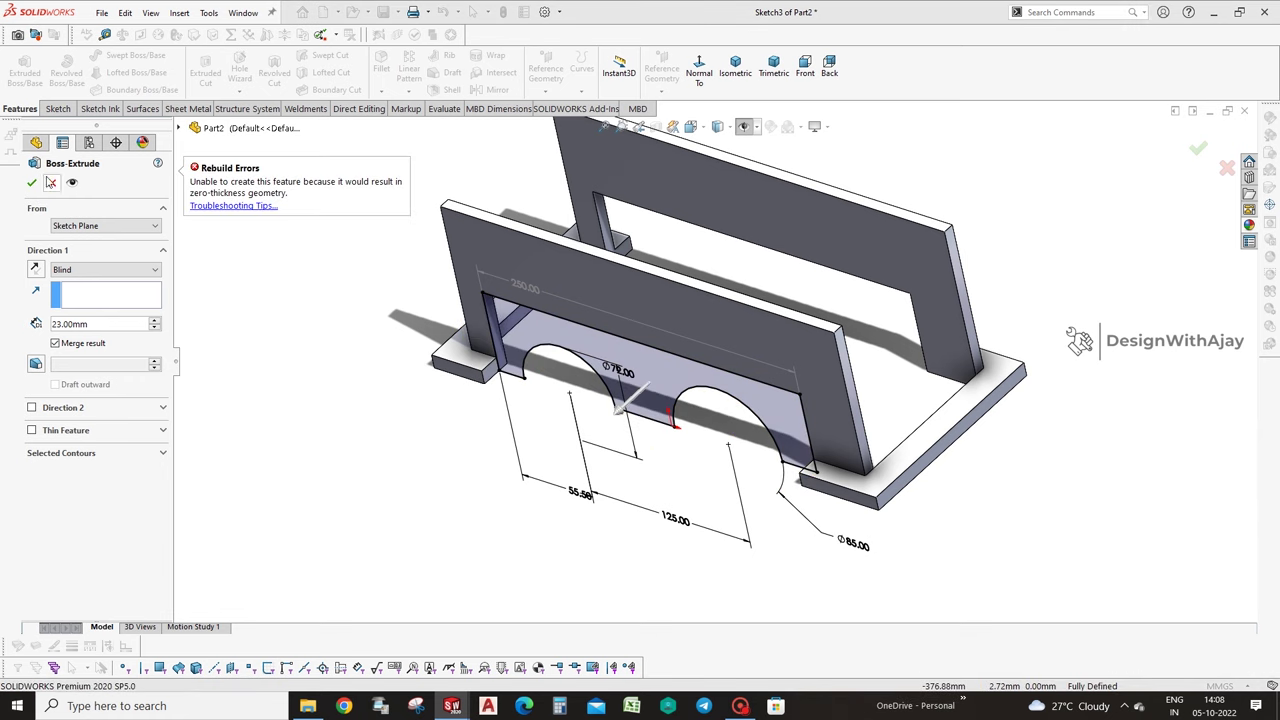
pyautogui.click(51, 182)
pyautogui.click(1205, 150)
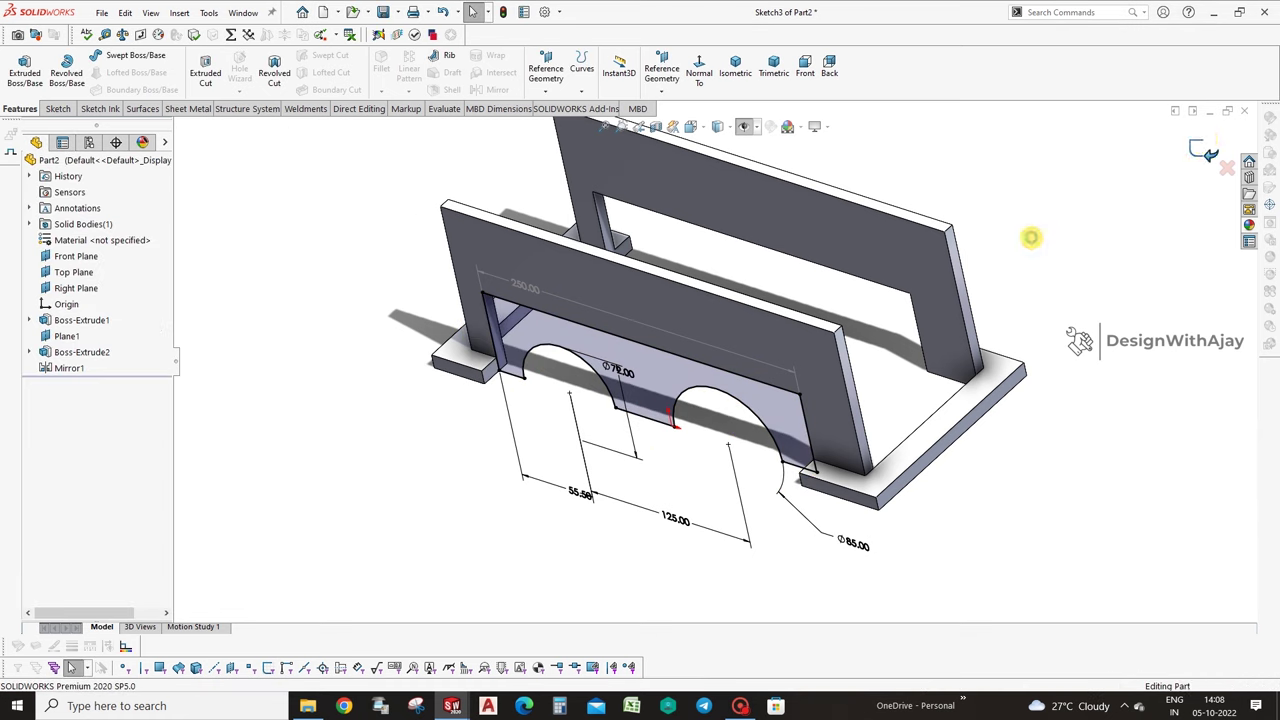
pyautogui.rightClick(70, 384)
# Move Sketch3 onto the side plate's face using Edit Sketch Plane.
pyautogui.click(112, 341)
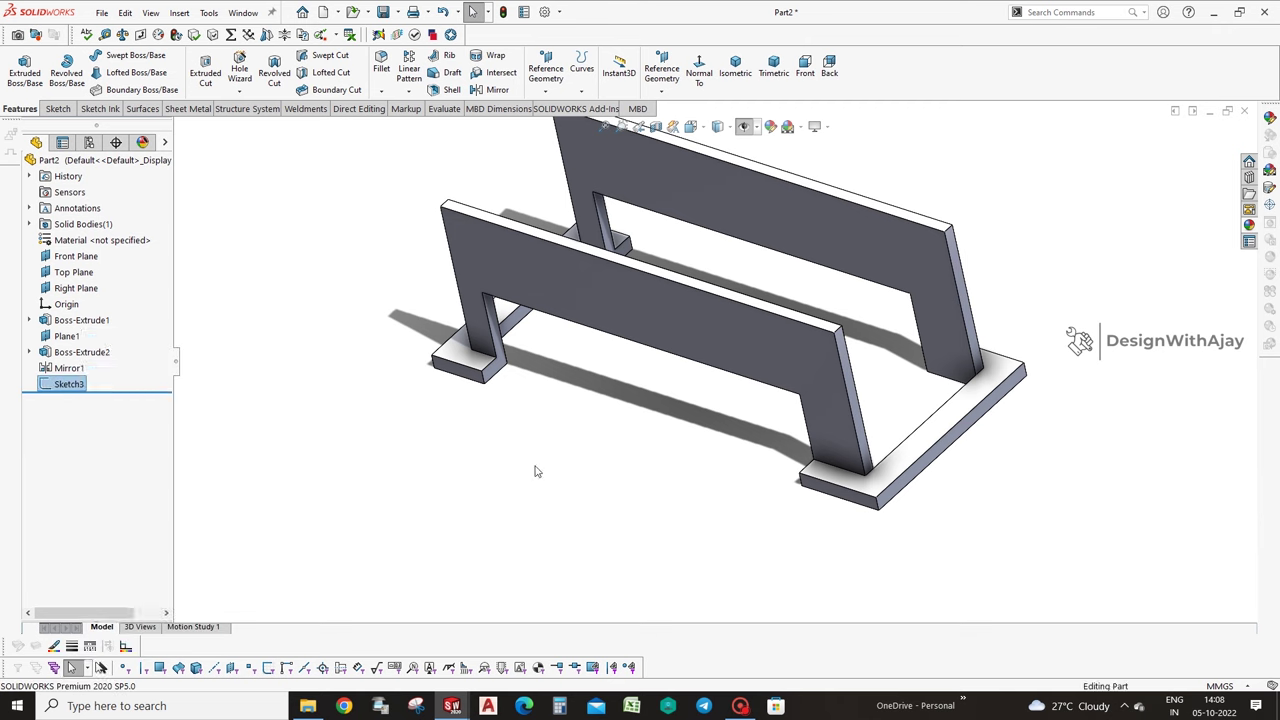
pyautogui.moveTo(660, 514); pyautogui.dragTo(640, 537, button='middle')
pyautogui.click(115, 233)
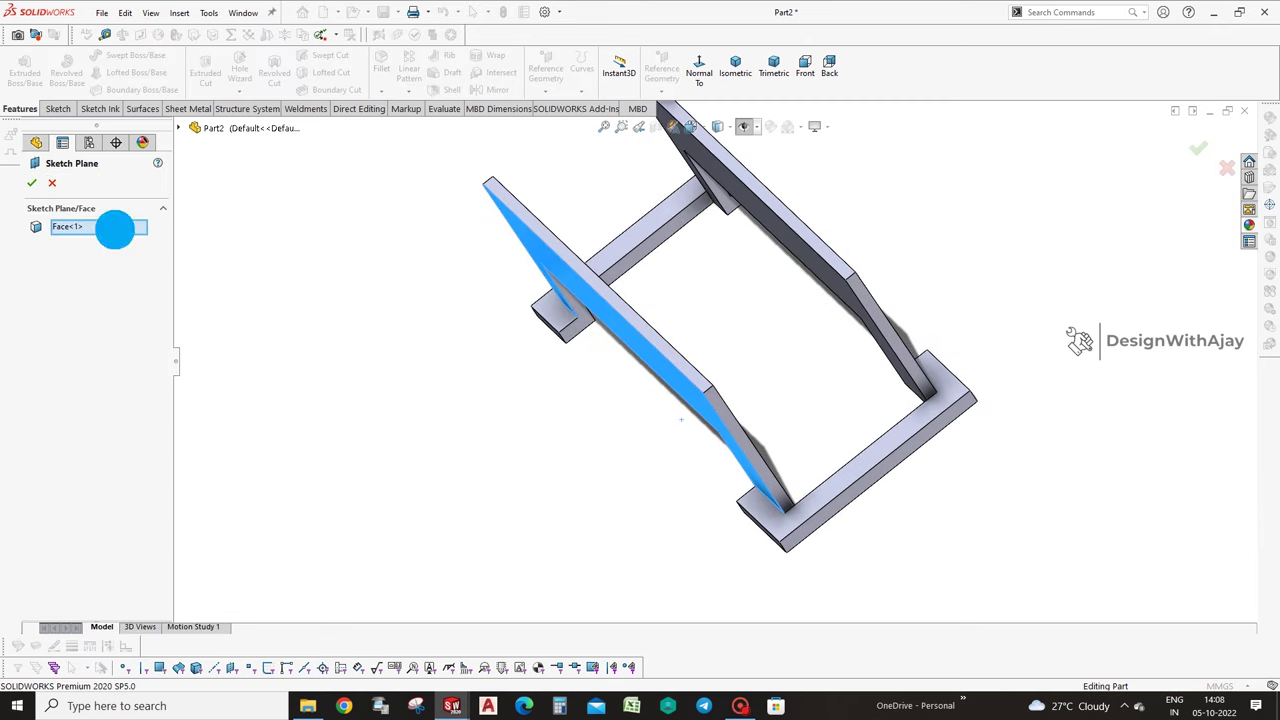
pyautogui.press('Delete')
pyautogui.moveTo(414, 283); pyautogui.dragTo(538, 231, button='middle')
pyautogui.click(538, 231)
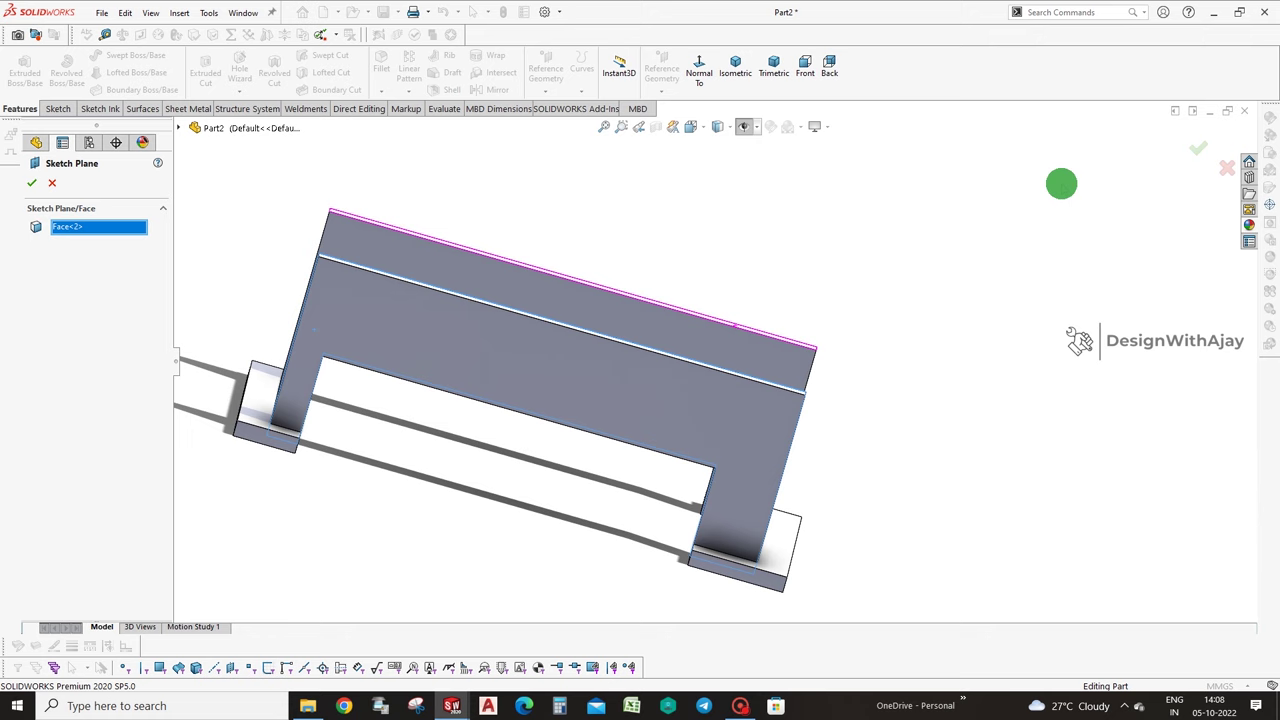
pyautogui.click(1197, 148)
pyautogui.moveTo(1051, 437); pyautogui.dragTo(1020, 413, button='middle')
# Extrude the arched sketch 23 mm into the front plate.
pyautogui.click(24, 72)
pyautogui.write('23')
pyautogui.press('Return')
pyautogui.click(1199, 149)
pyautogui.moveTo(1087, 389)
pyautogui.mouseDown(button='middle')
pyautogui.moveTo(1086, 578)
pyautogui.moveTo(960, 640)
pyautogui.mouseUp(button='middle')
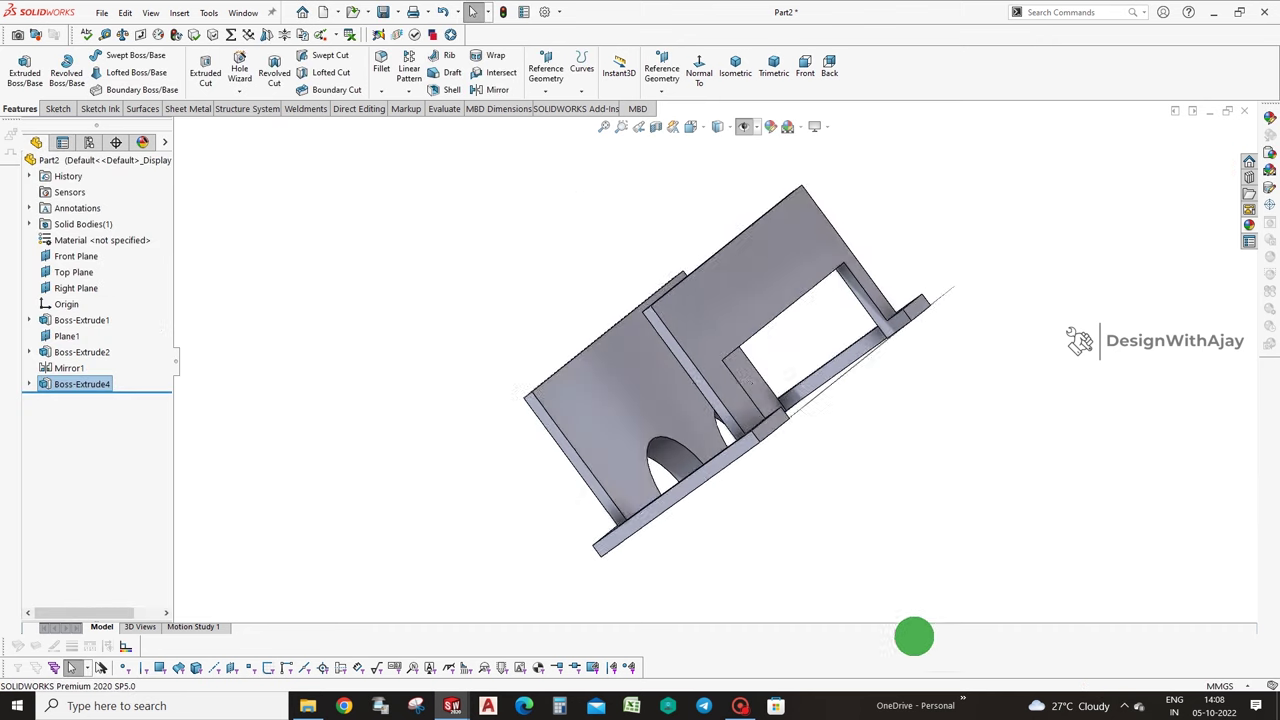
# Start and abandon a sketch on the plate's side face, then edit Boss-Extrude2's sketch.
pyautogui.click(24, 72)
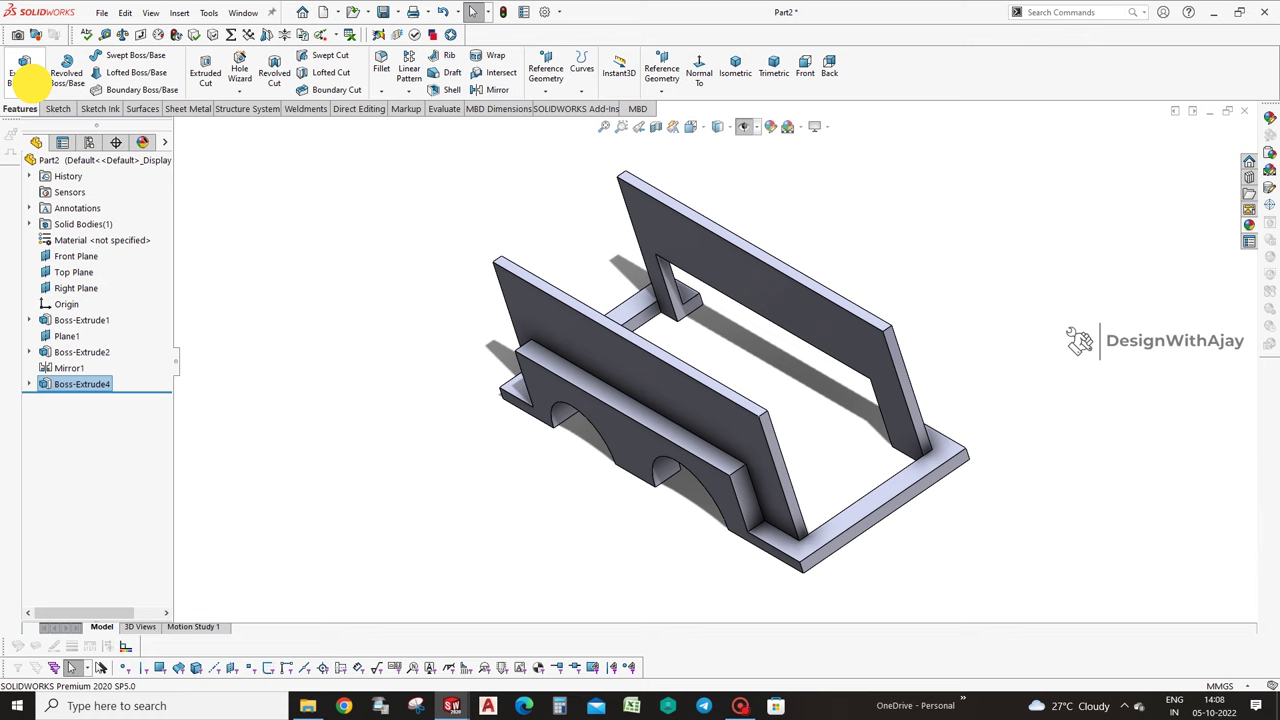
pyautogui.click(900, 360)
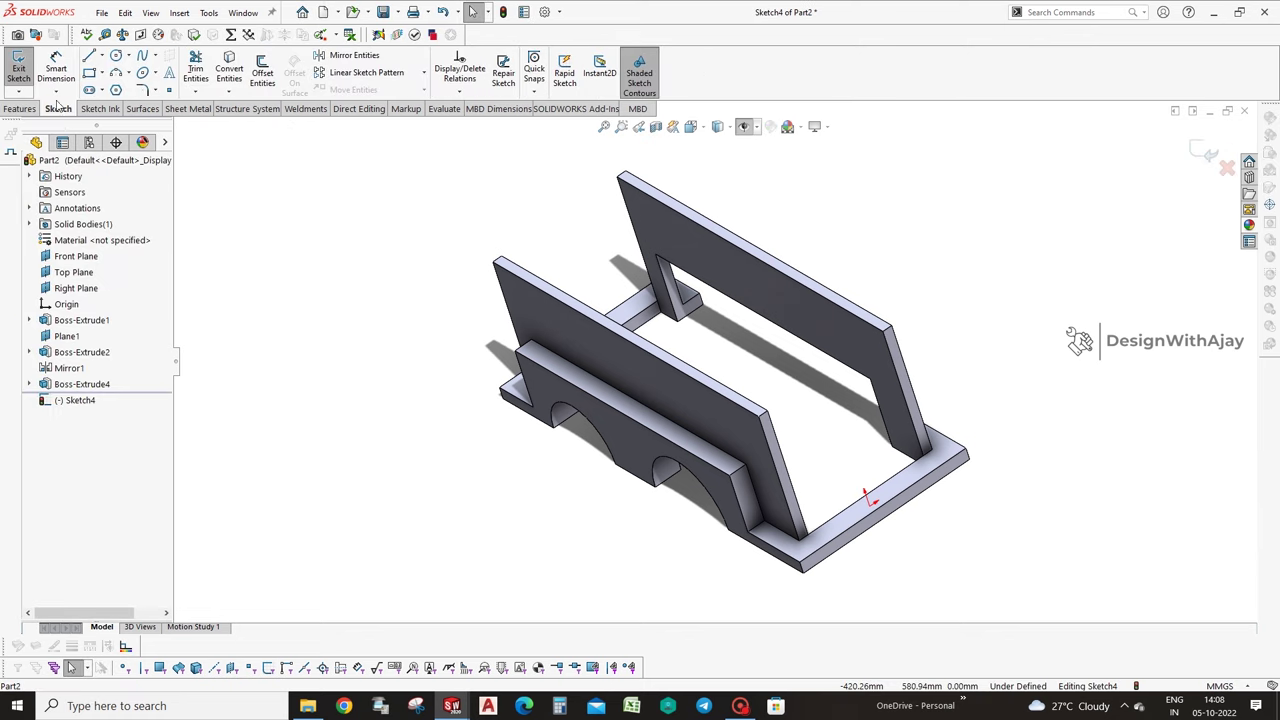
pyautogui.click(93, 72)
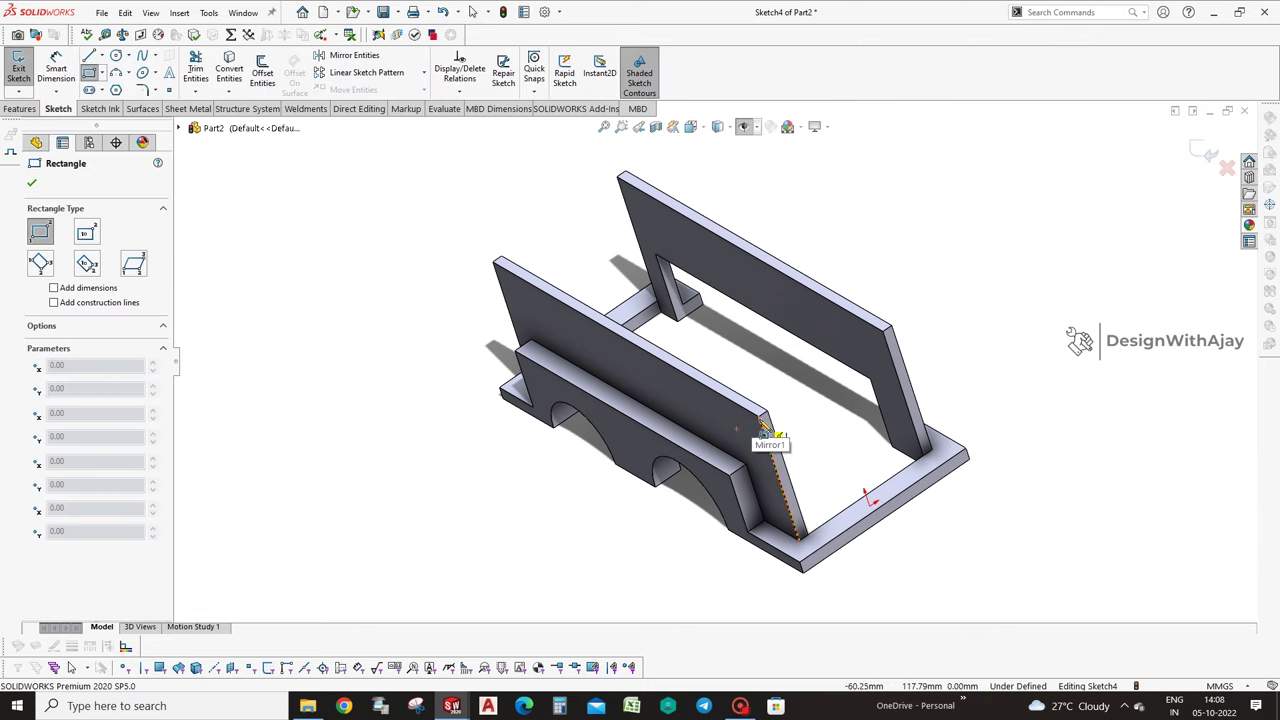
pyautogui.click(1226, 167)
pyautogui.moveTo(966, 280); pyautogui.dragTo(806, 417, button='middle')
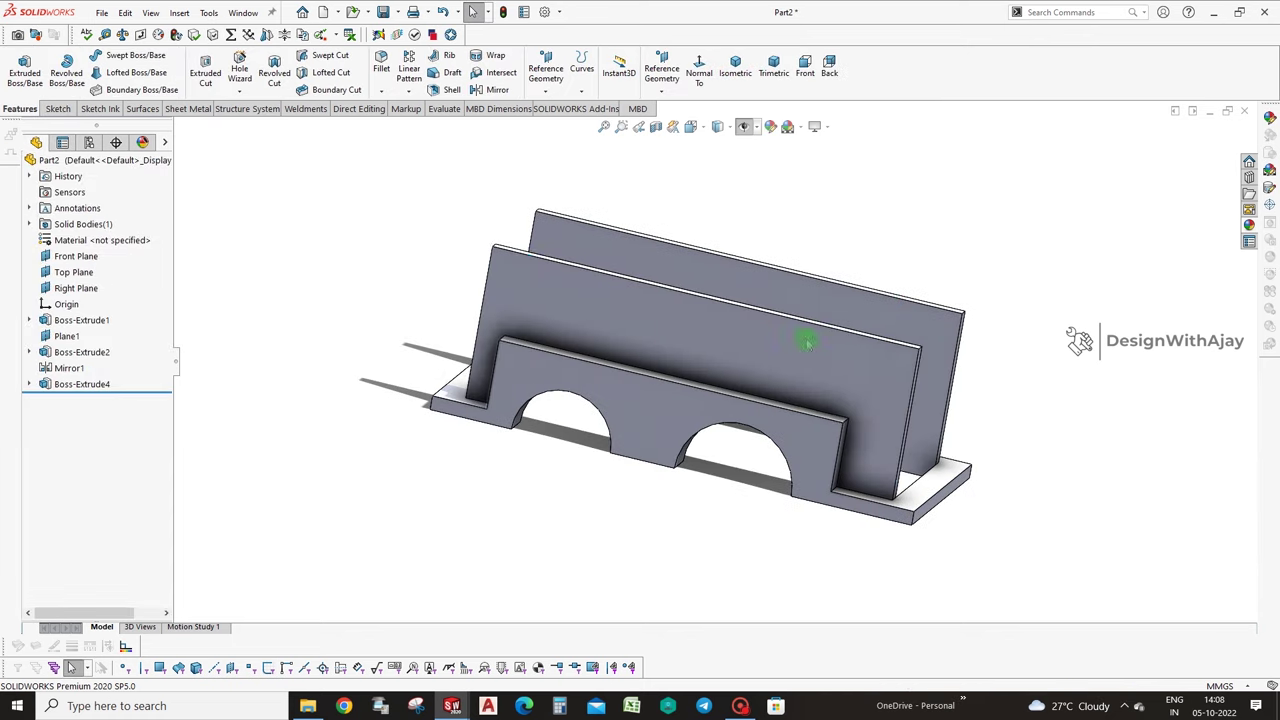
pyautogui.click(81, 352)
pyautogui.click(177, 323)
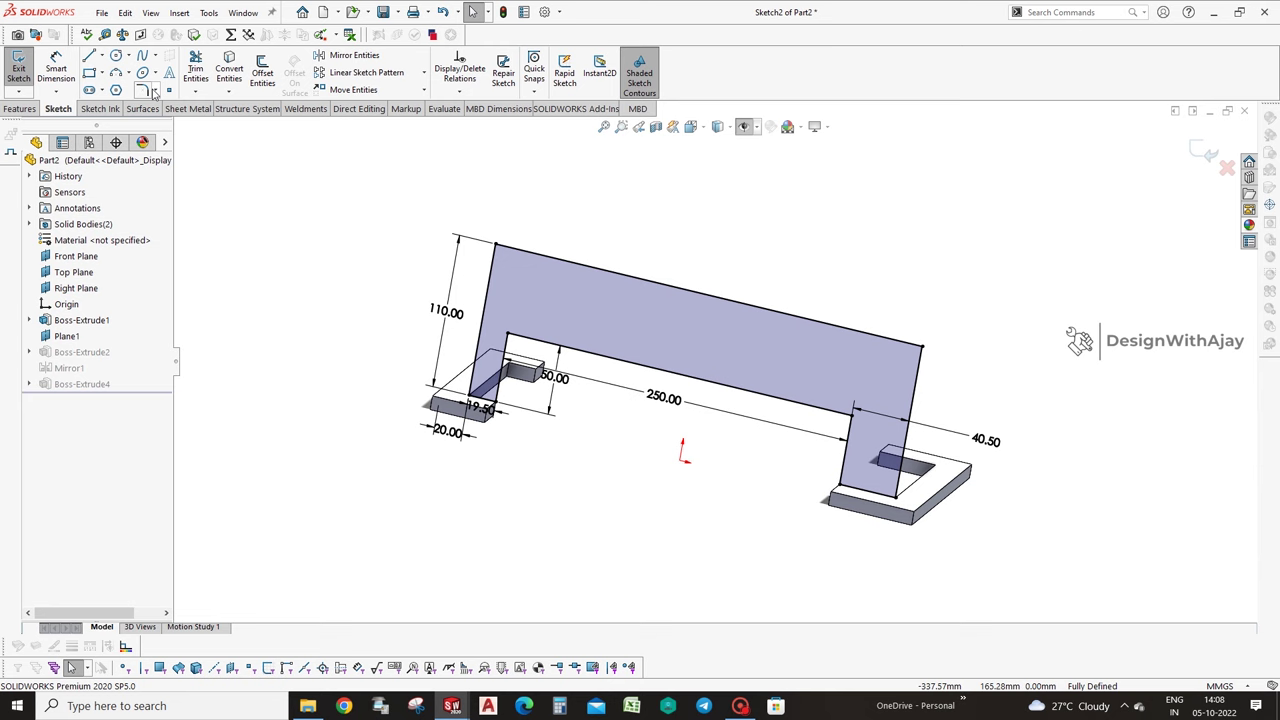
pyautogui.click(154, 93)
pyautogui.click(170, 125)
pyautogui.click(497, 243)
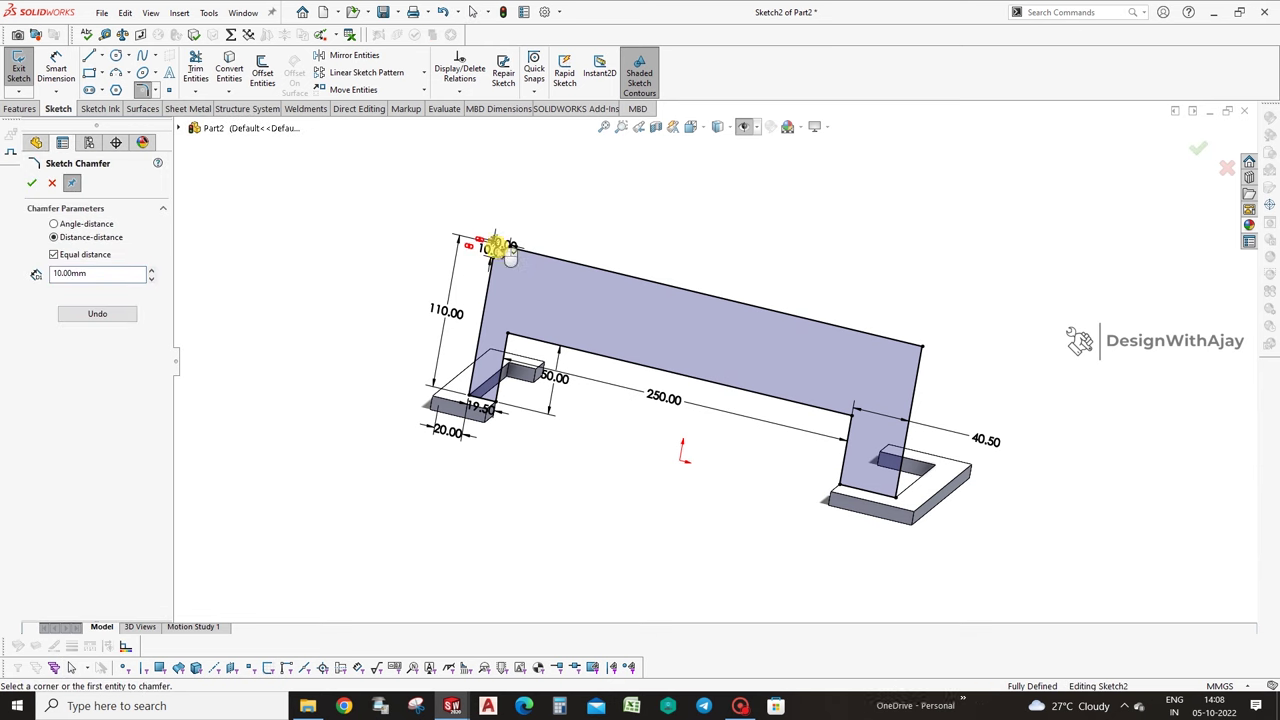
pyautogui.click(920, 347)
pyautogui.scroll(-2, 513, 267)
pyautogui.doubleClick(500, 251)
pyautogui.write('30')
pyautogui.press('Return')
pyautogui.doubleClick(1120, 390)
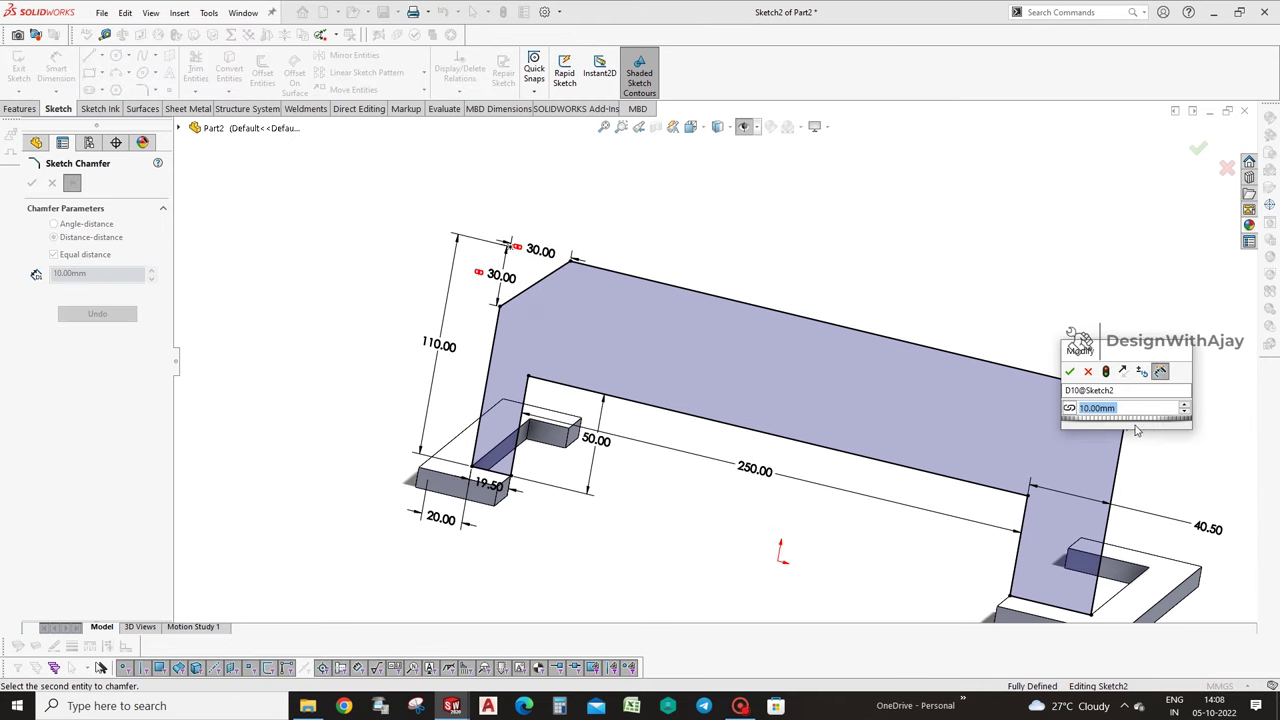
pyautogui.press('Return')
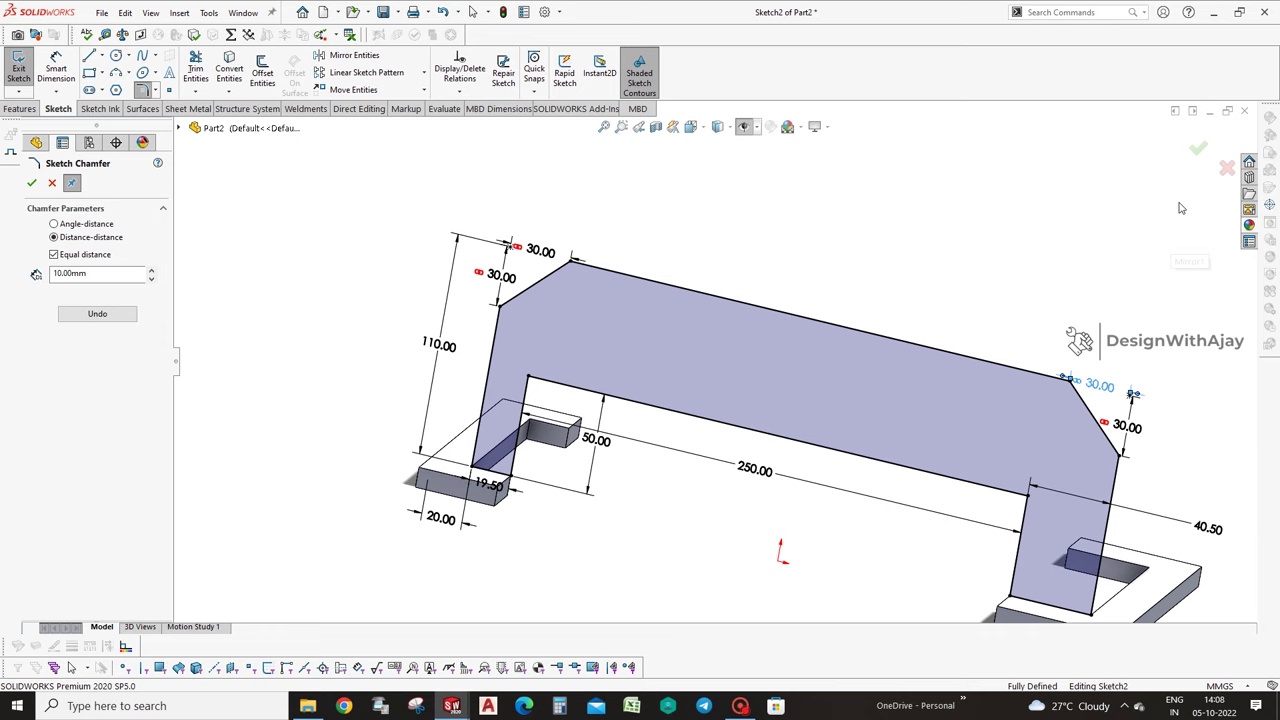
pyautogui.click(1199, 149)
pyautogui.click(1204, 150)
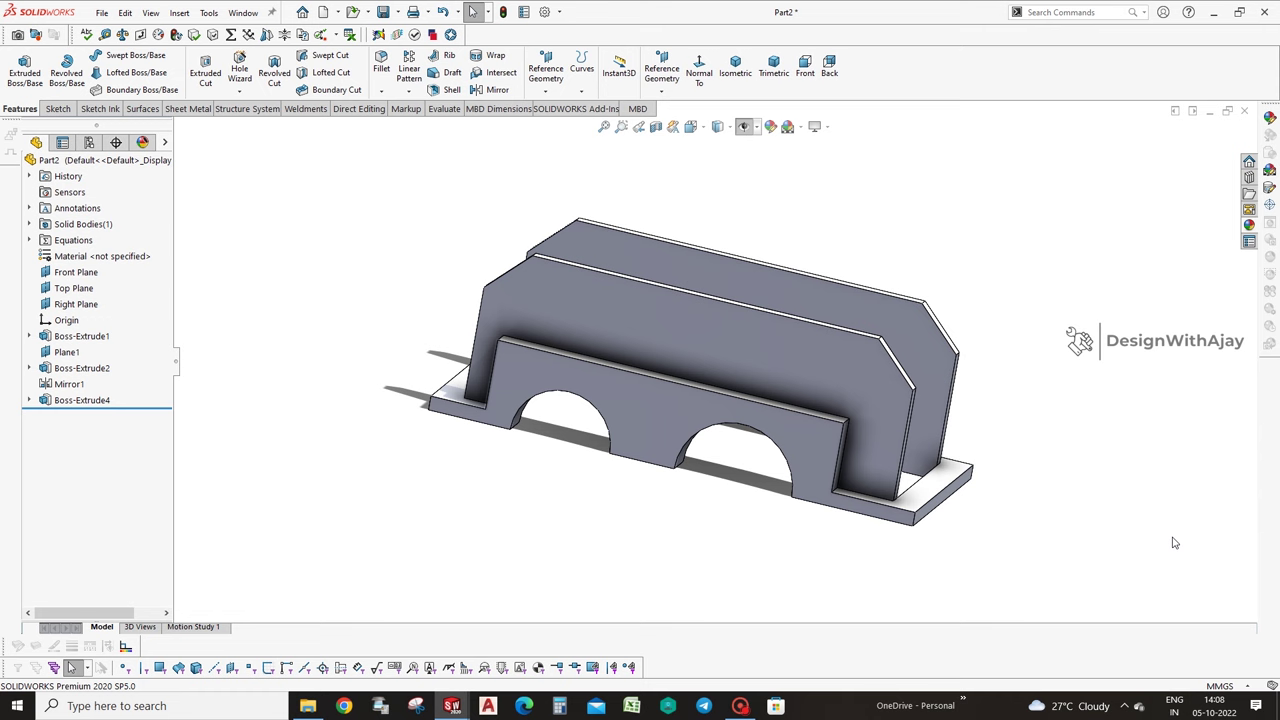
# Convert the back plate face's edges into a new sketch and trim off the bottom lines.
pyautogui.click(873, 316)
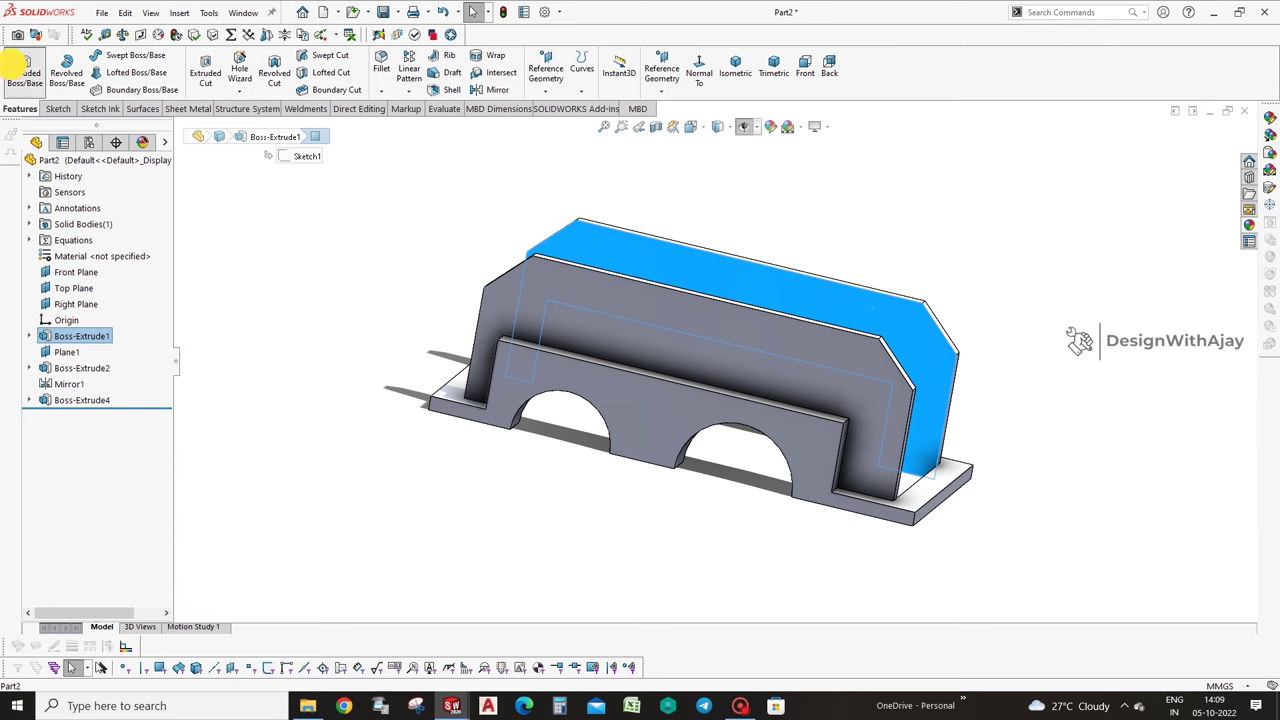
pyautogui.click(22, 72)
pyautogui.click(238, 78)
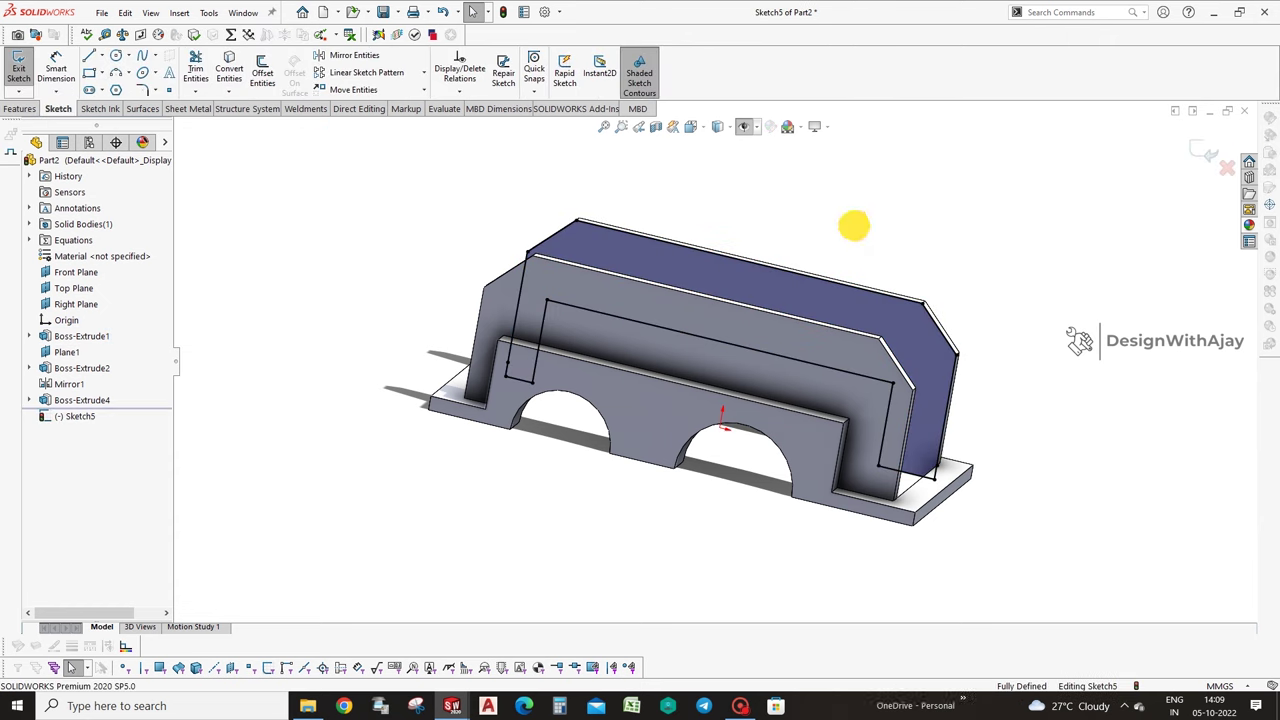
pyautogui.click(196, 72)
pyautogui.moveTo(630, 293); pyautogui.dragTo(518, 400)
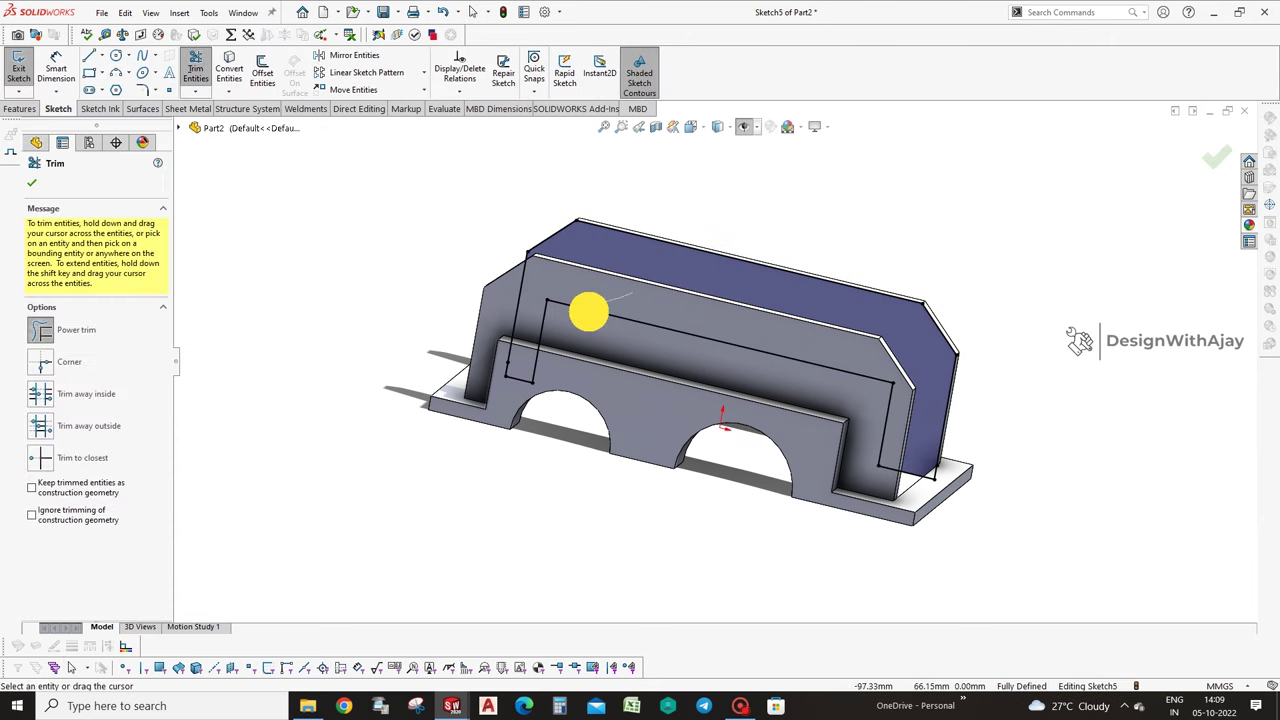
pyautogui.moveTo(518, 400); pyautogui.dragTo(896, 478)
pyautogui.scroll(-3, 517, 376)
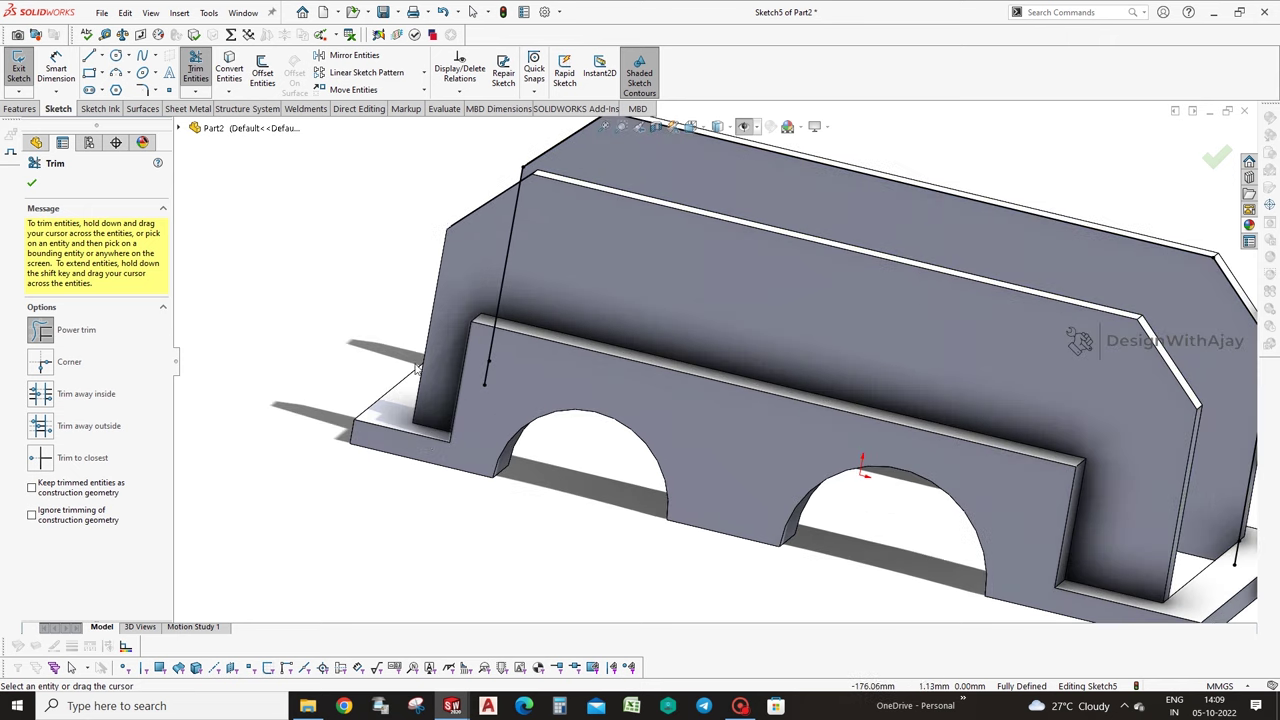
pyautogui.click(32, 183)
# Inspect the short left and right end lines of the trimmed outline.
pyautogui.click(487, 370)
pyautogui.scroll(-2, 488, 371)
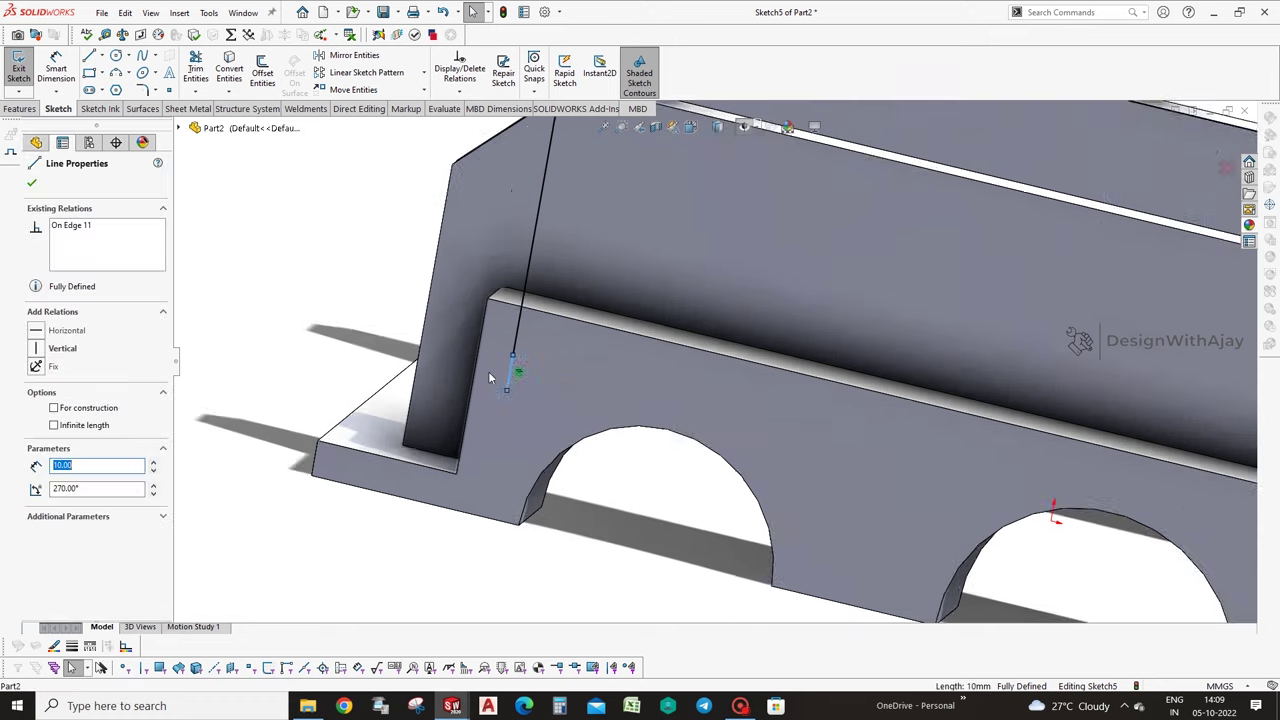
pyautogui.click(581, 389)
pyautogui.moveTo(527, 354)
pyautogui.mouseDown(button='middle')
pyautogui.moveTo(620, 391)
pyautogui.moveTo(339, 292)
pyautogui.moveTo(877, 294)
pyautogui.moveTo(1006, 323)
pyautogui.moveTo(1078, 368)
pyautogui.mouseUp(button='middle')
pyautogui.scroll(3, 610, 400)
pyautogui.scroll(2, 600, 408)
pyautogui.click(1092, 390)
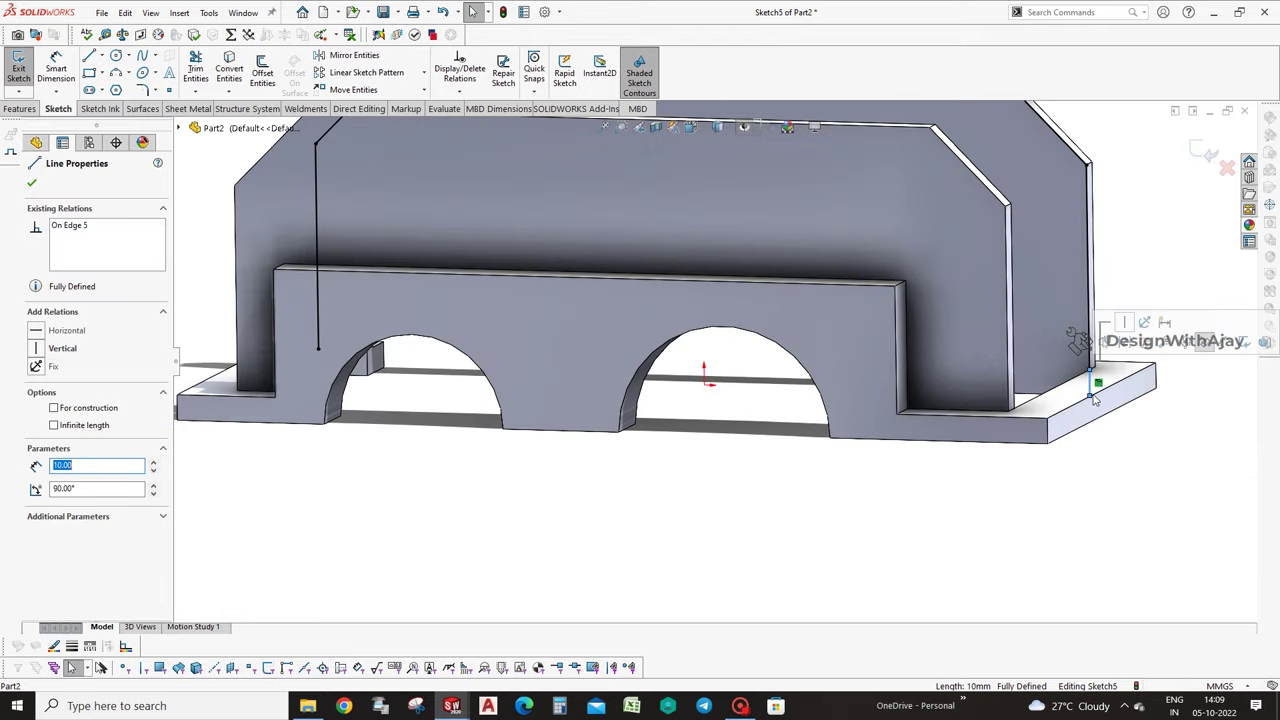
pyautogui.press('Escape')
pyautogui.scroll(3, 1100, 370)
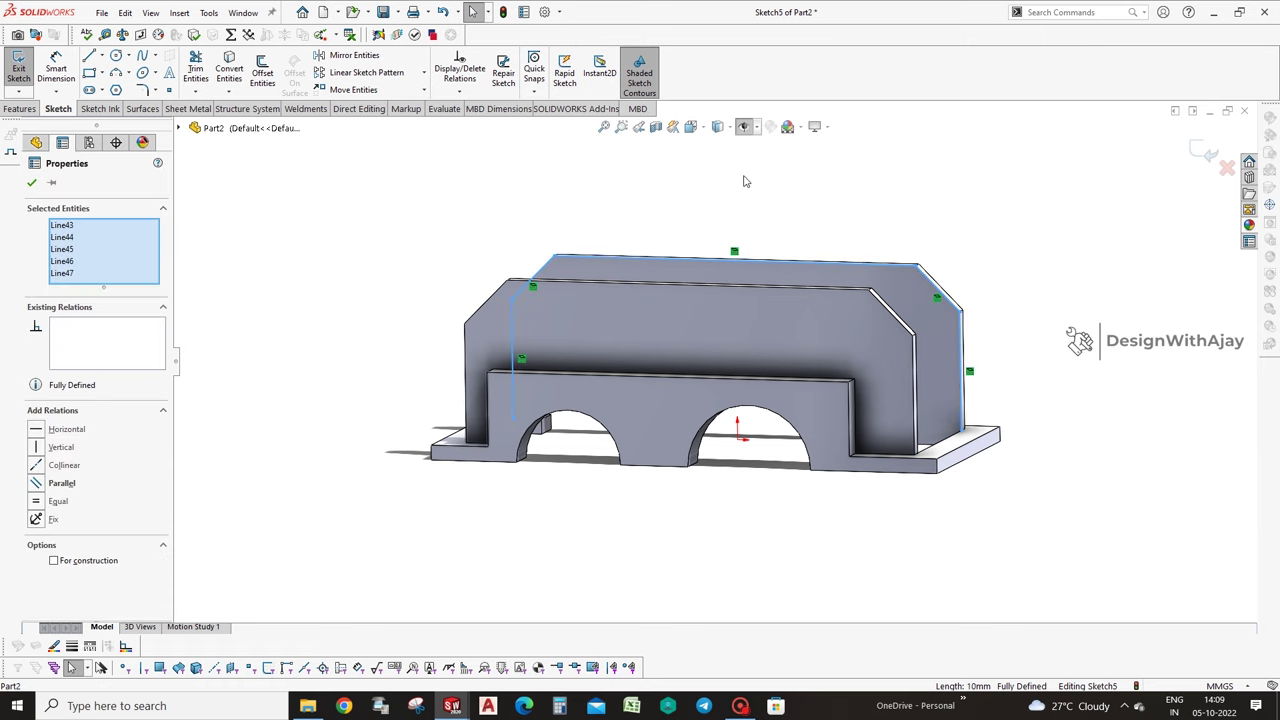
# Offset the outline 5 mm inward with Reverse checked.
pyautogui.click(262, 75)
pyautogui.click(72, 258)
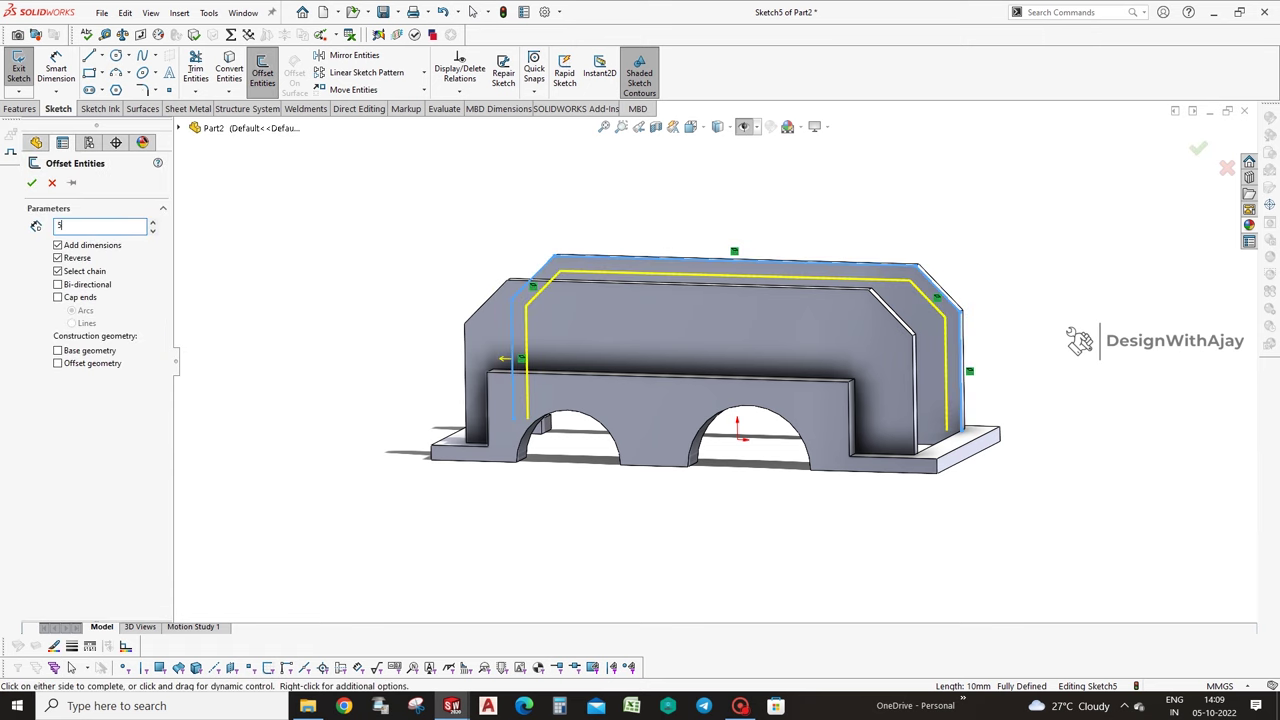
pyautogui.press('Return')
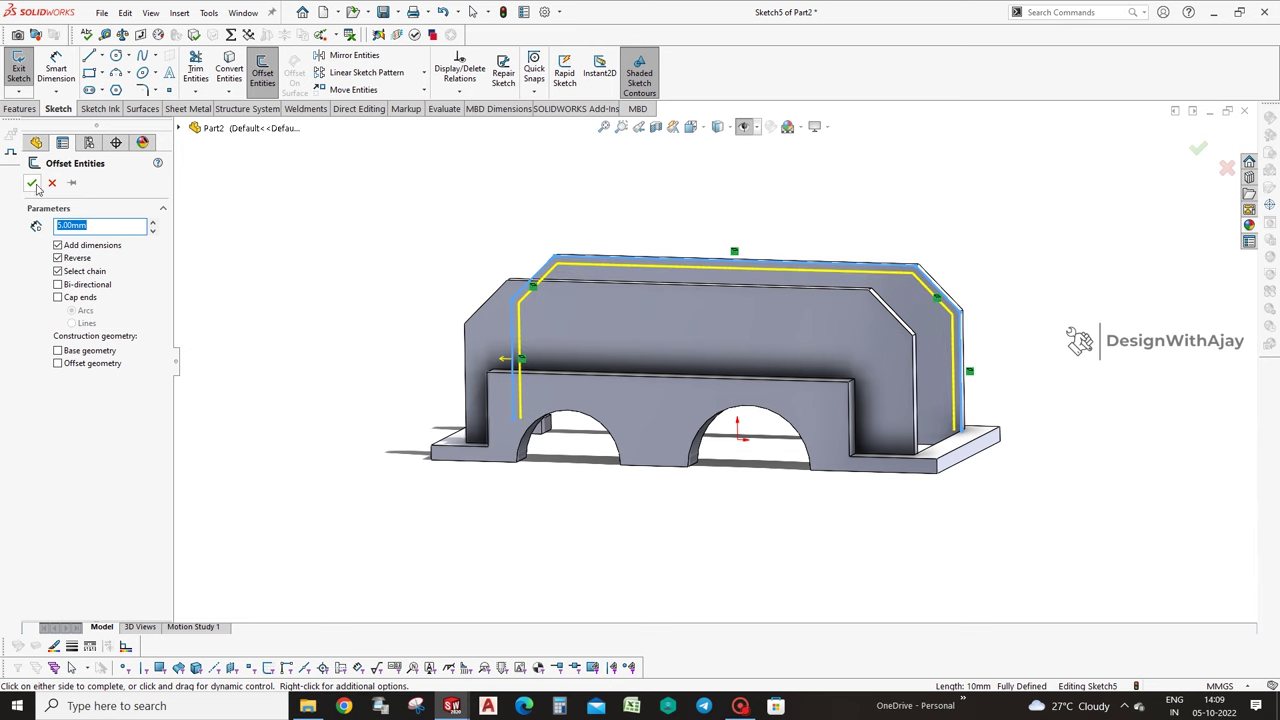
pyautogui.click(32, 183)
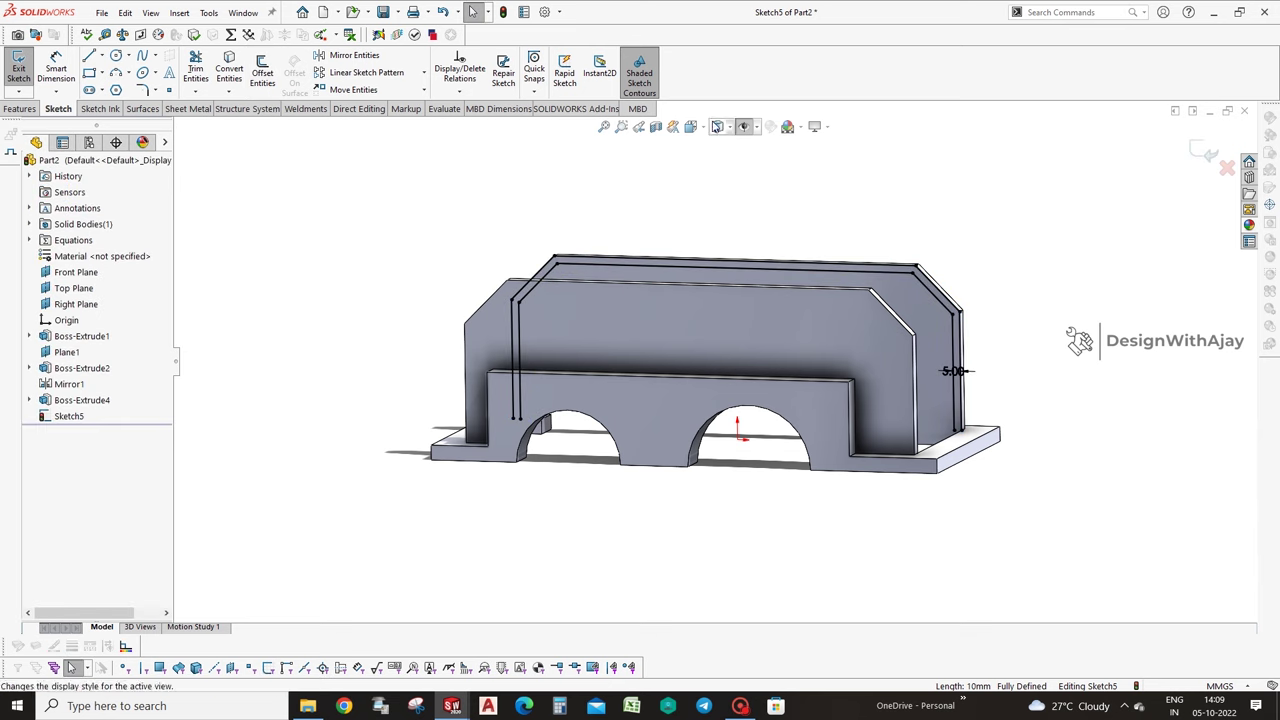
# Draw 5 mm closing lines at the right and left bottom ends in front view.
pyautogui.click(19, 108)
pyautogui.click(699, 83)
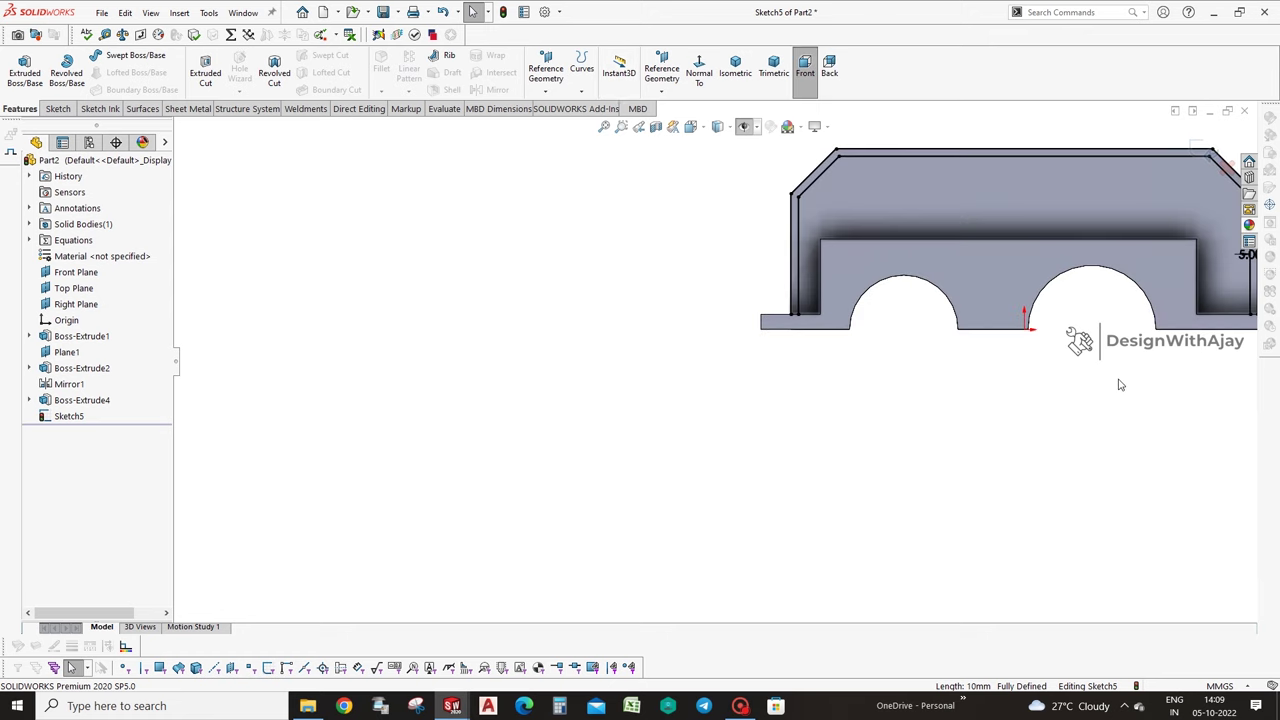
pyautogui.moveTo(1128, 388); pyautogui.dragTo(1023, 443, button='right')
pyautogui.scroll(3, 912, 440)
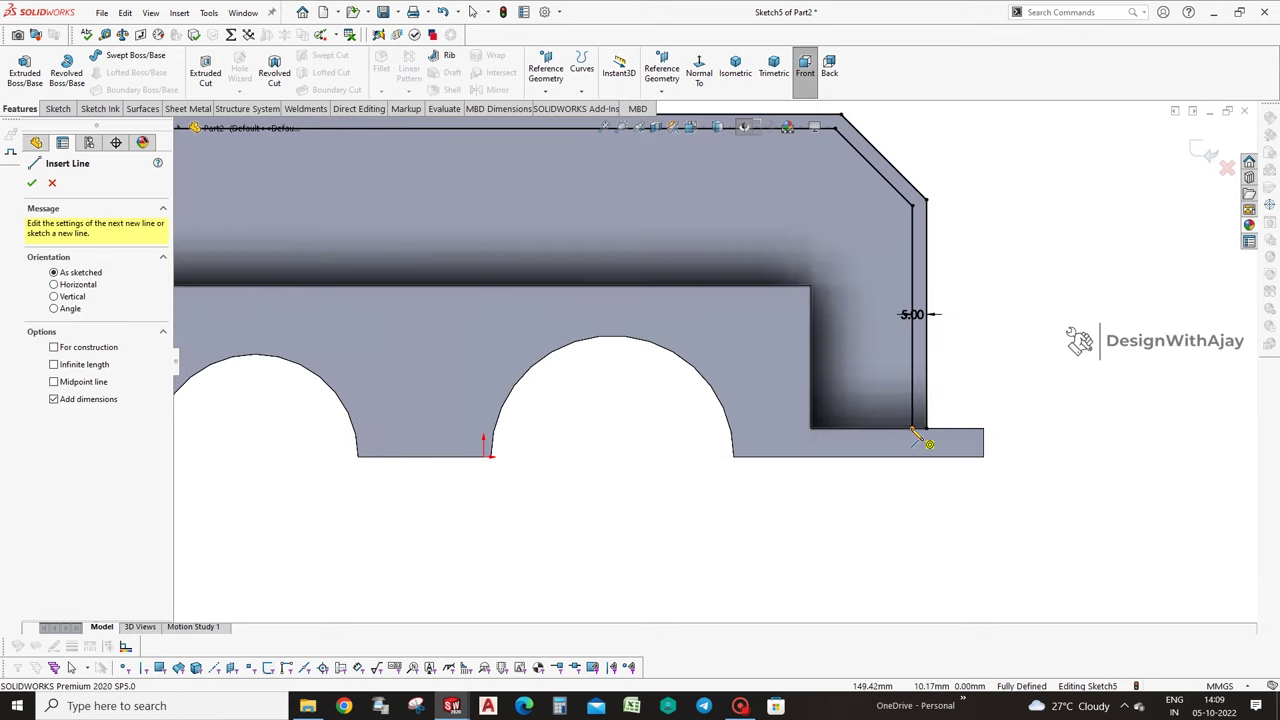
pyautogui.click(912, 432)
pyautogui.click(940, 443)
pyautogui.press('z')
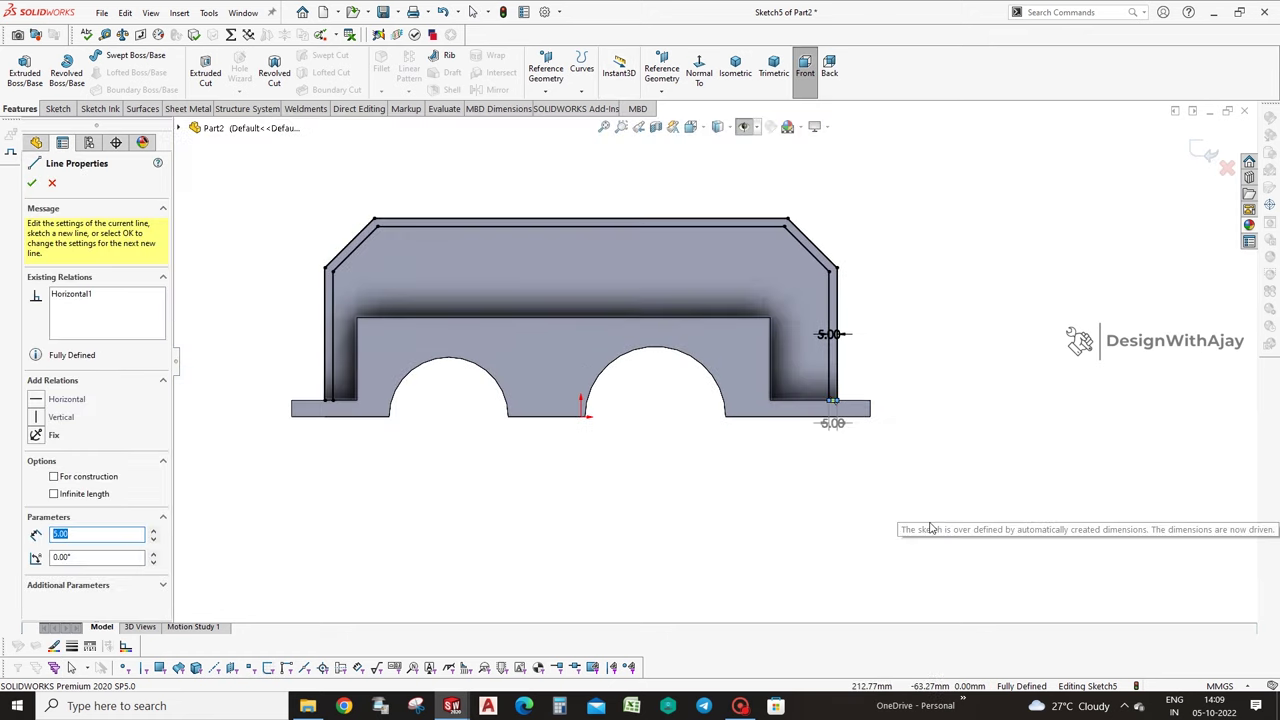
pyautogui.press('Escape')
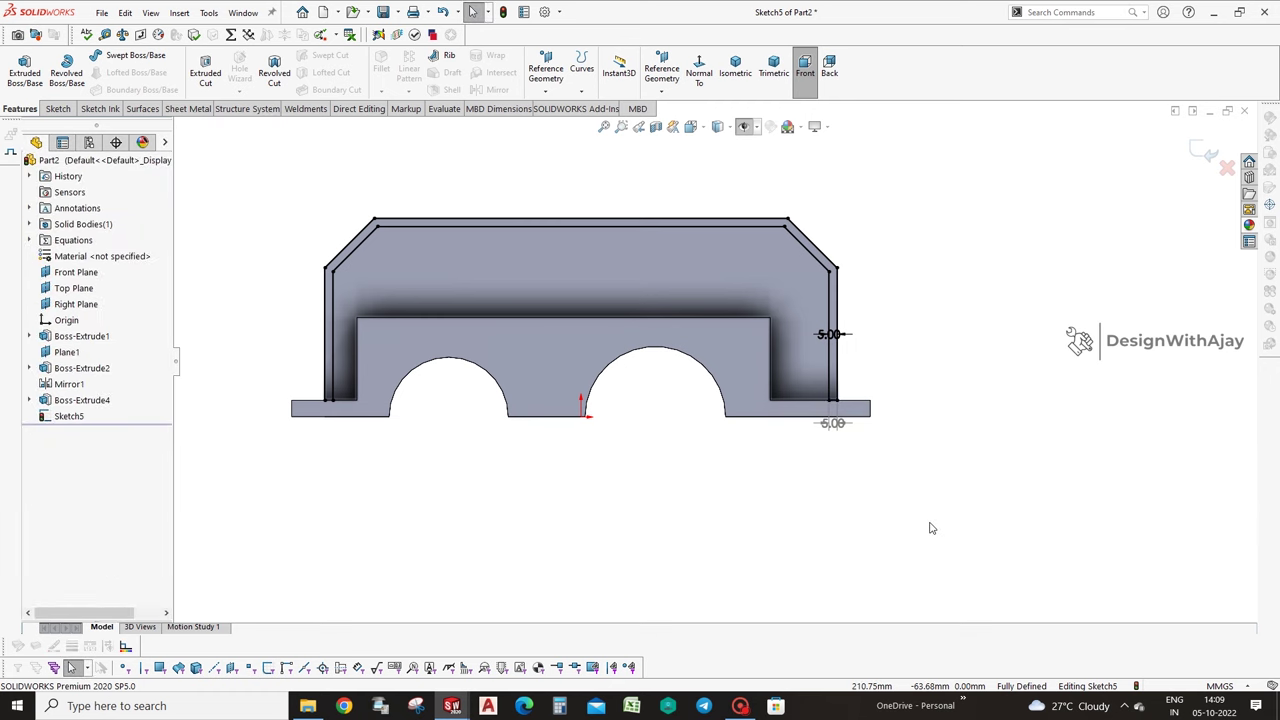
pyautogui.press('l')
pyautogui.scroll(3, 400, 408)
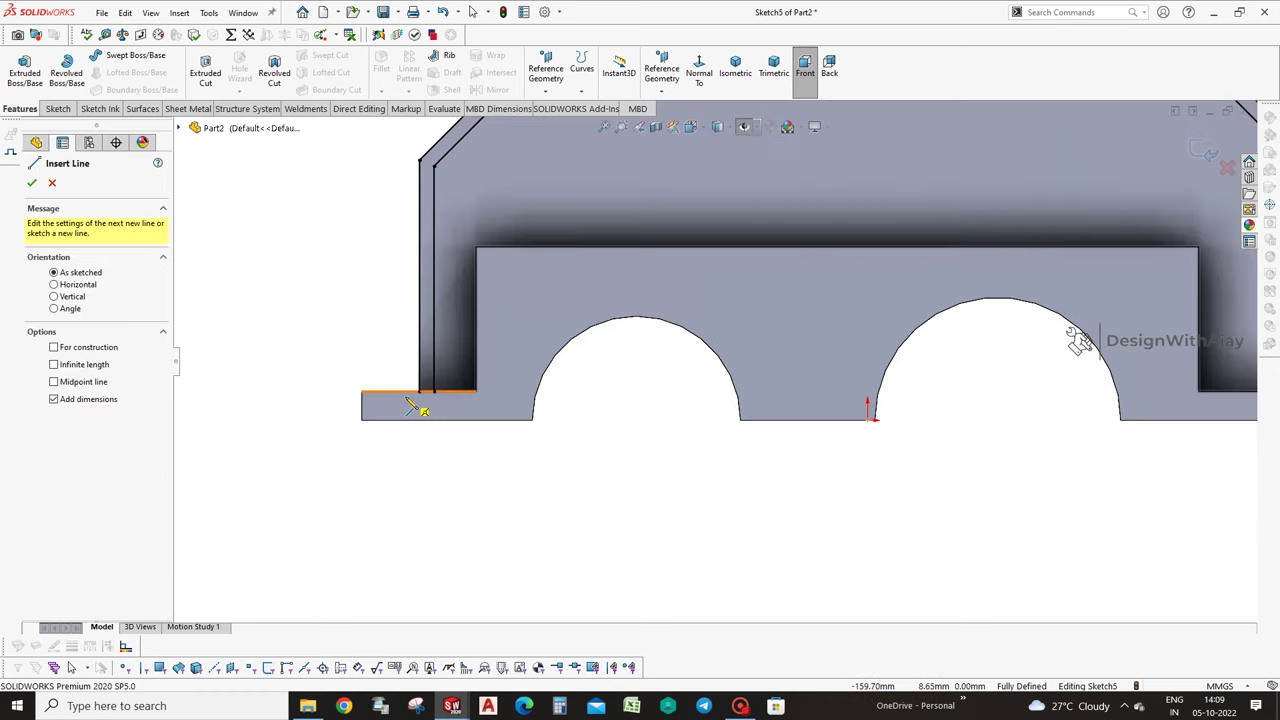
pyautogui.click(419, 391)
pyautogui.click(433, 391)
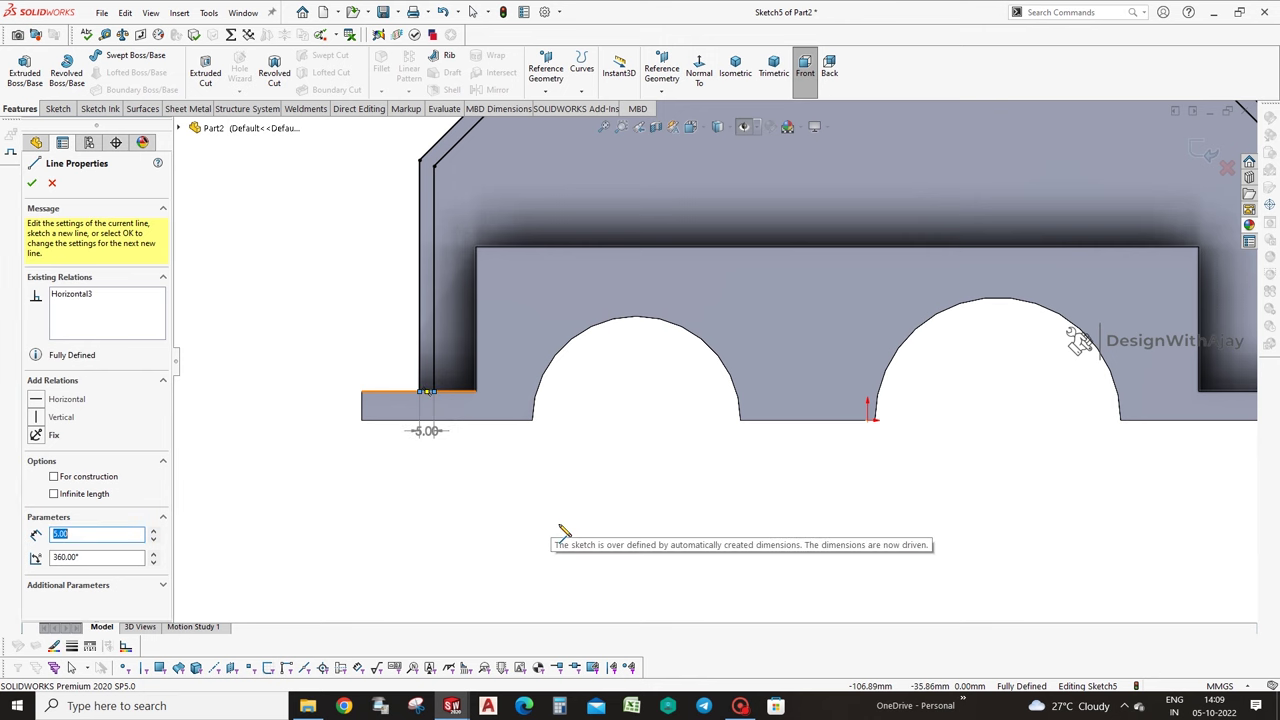
pyautogui.press('Escape')
pyautogui.hotkey('ctrl', '7')
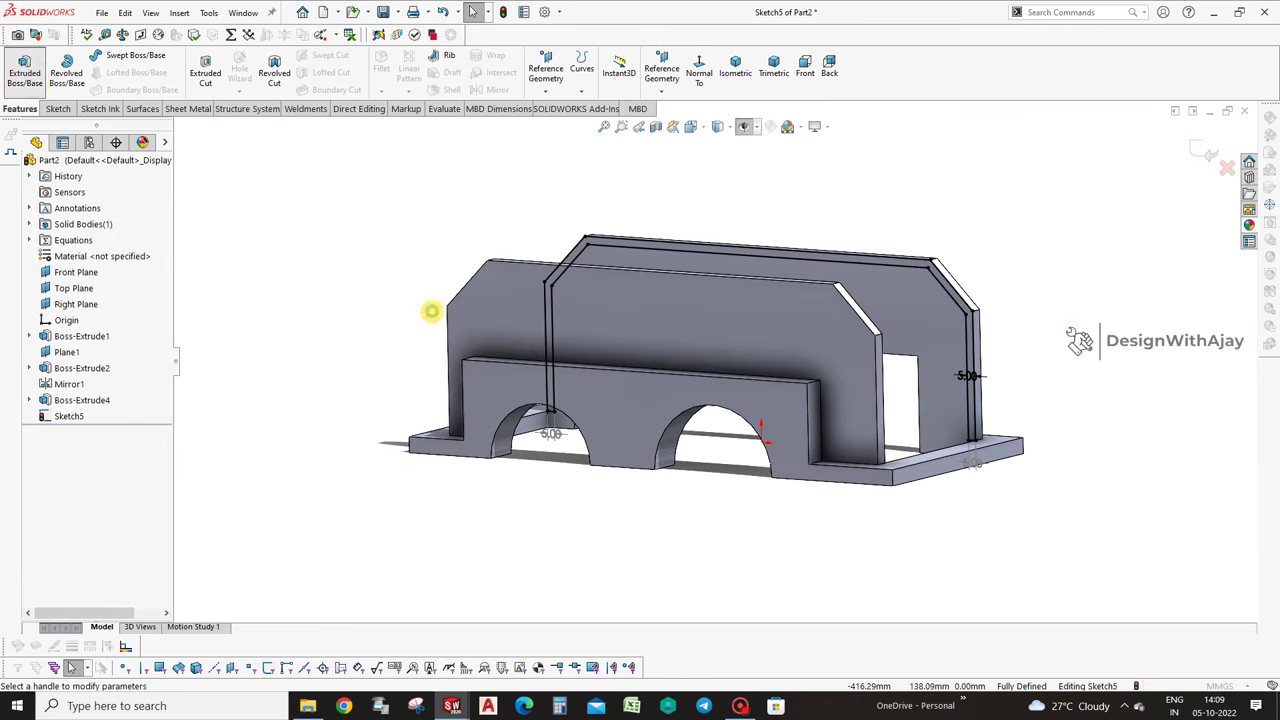
# Extrude Sketch5 up to the arched front plate's face as a separate, unmerged body.
pyautogui.click(24, 72)
pyautogui.click(105, 269)
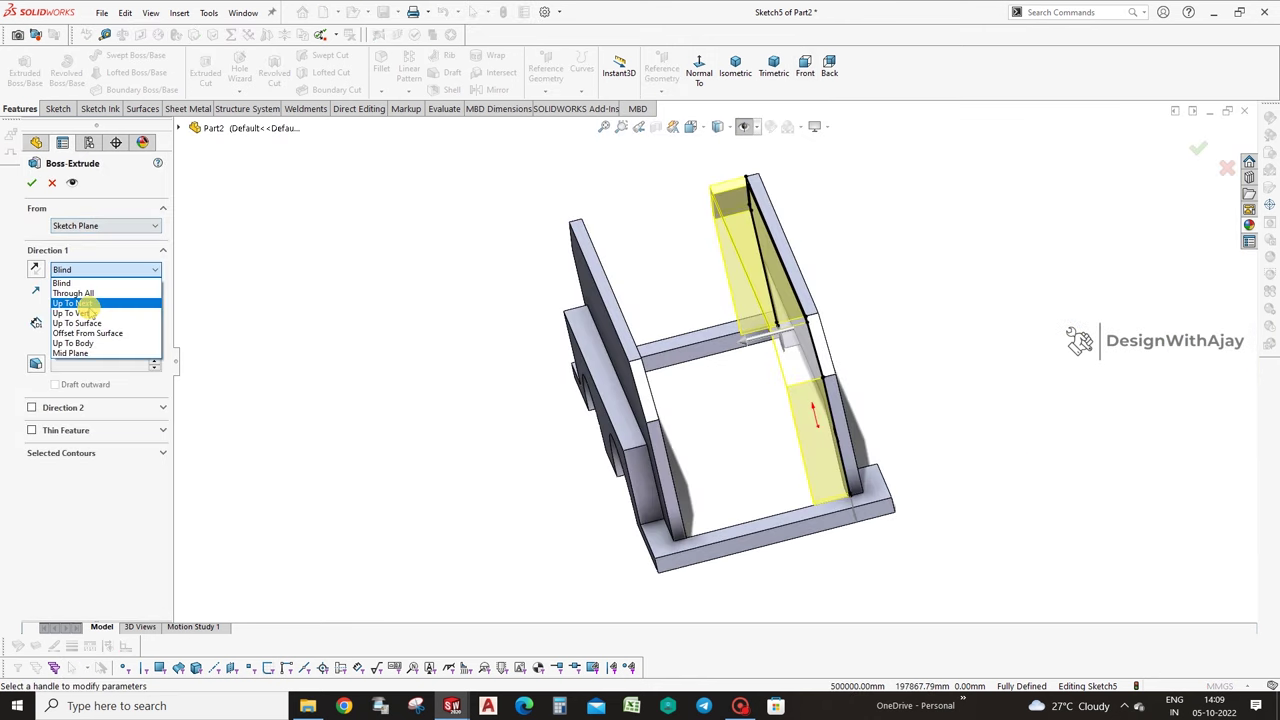
pyautogui.click(77, 323)
pyautogui.moveTo(634, 337); pyautogui.dragTo(622, 296, button='middle')
pyautogui.click(622, 296)
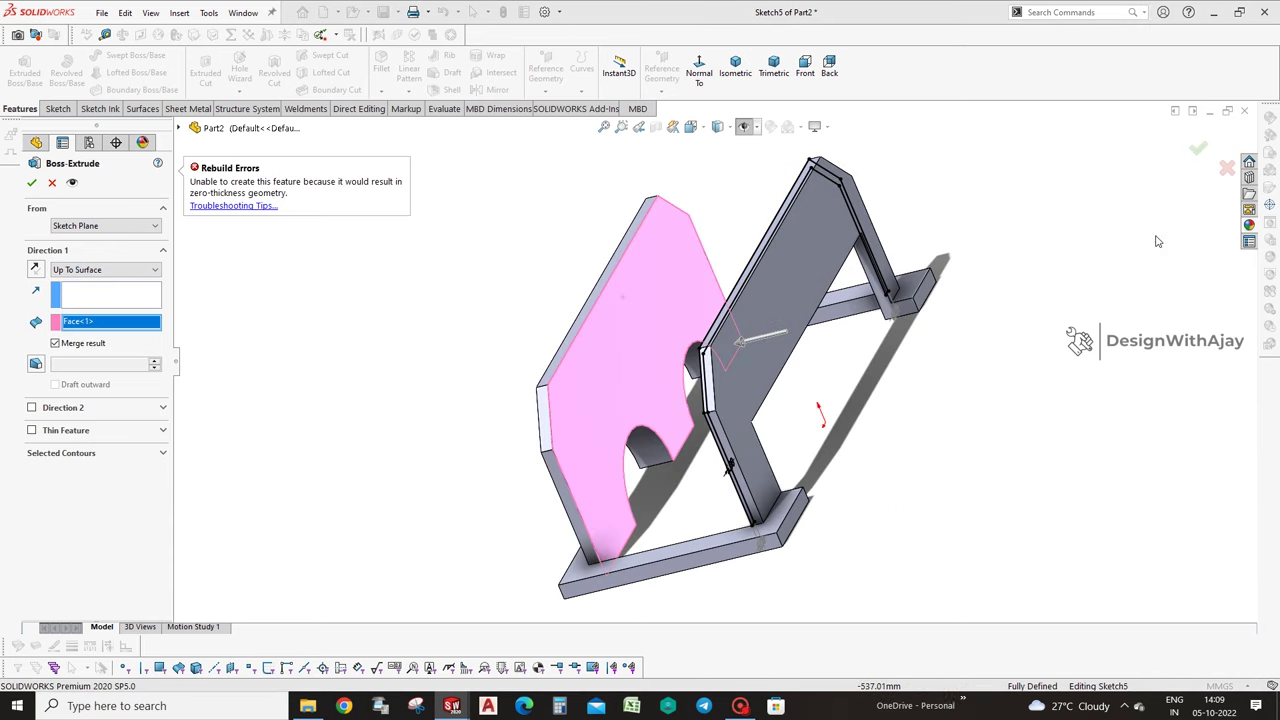
pyautogui.click(99, 344)
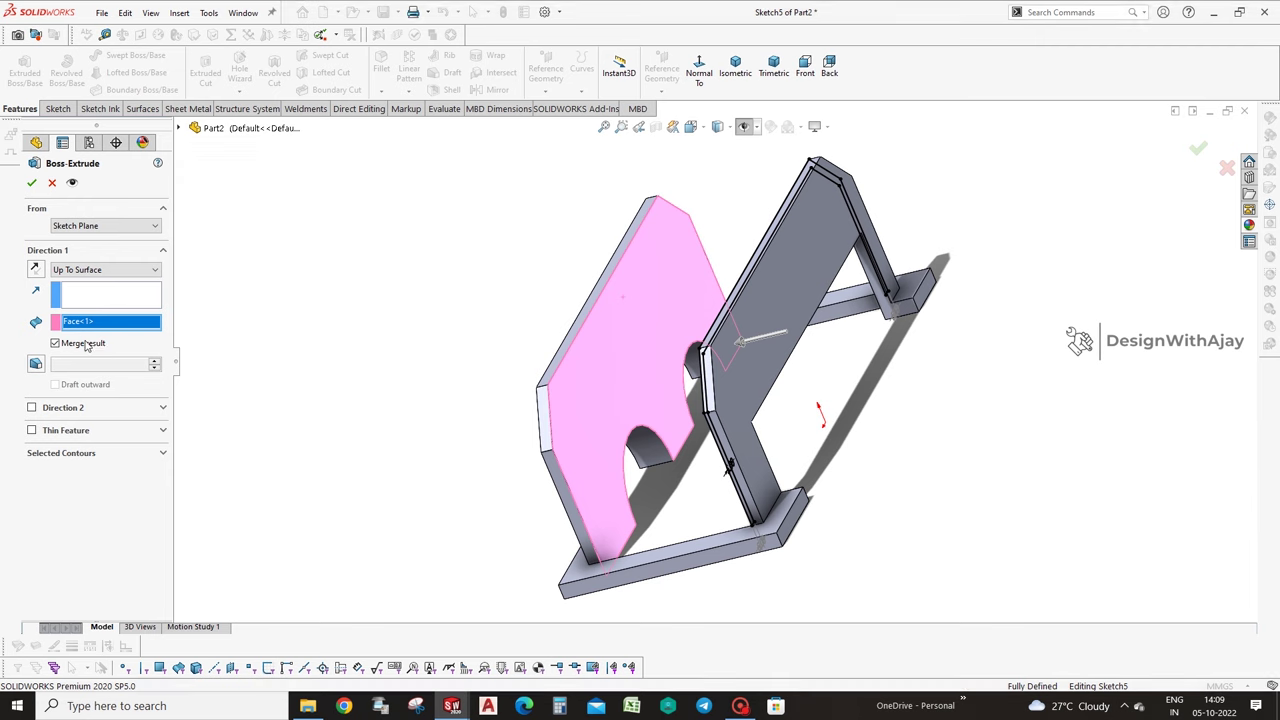
pyautogui.click(32, 183)
pyautogui.moveTo(1134, 484)
pyautogui.mouseDown(button='middle')
pyautogui.moveTo(1088, 458)
pyautogui.moveTo(1110, 502)
pyautogui.mouseUp(button='middle')
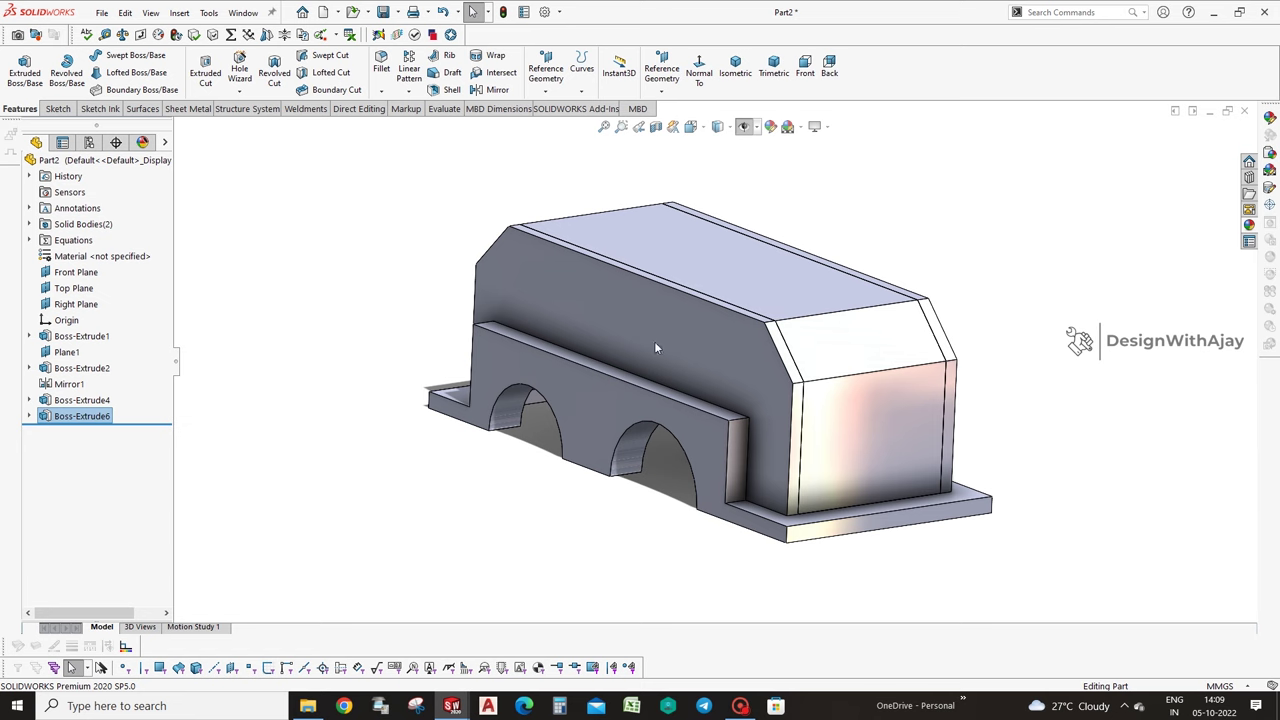
pyautogui.click(85, 400)
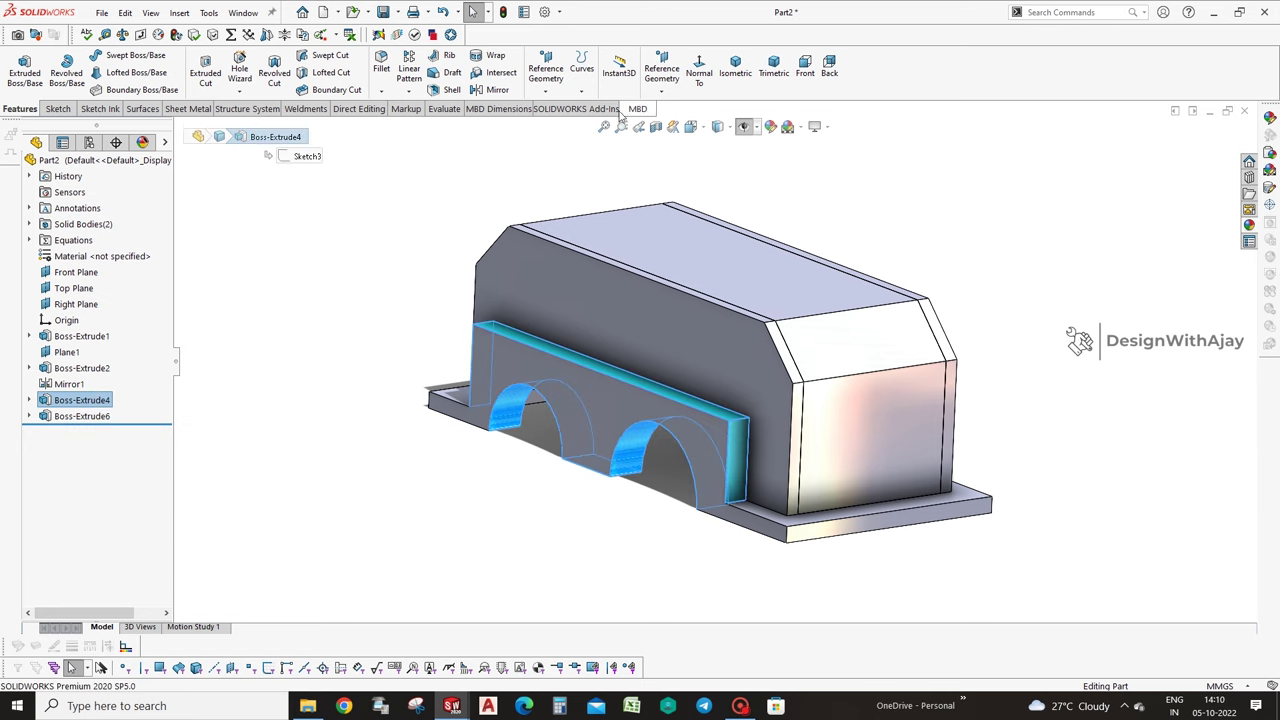
# Mirror the arched plate Boss-Extrude4 across the Front Plane onto Part2's opposite side.
pyautogui.click(500, 91)
pyautogui.moveTo(746, 127)
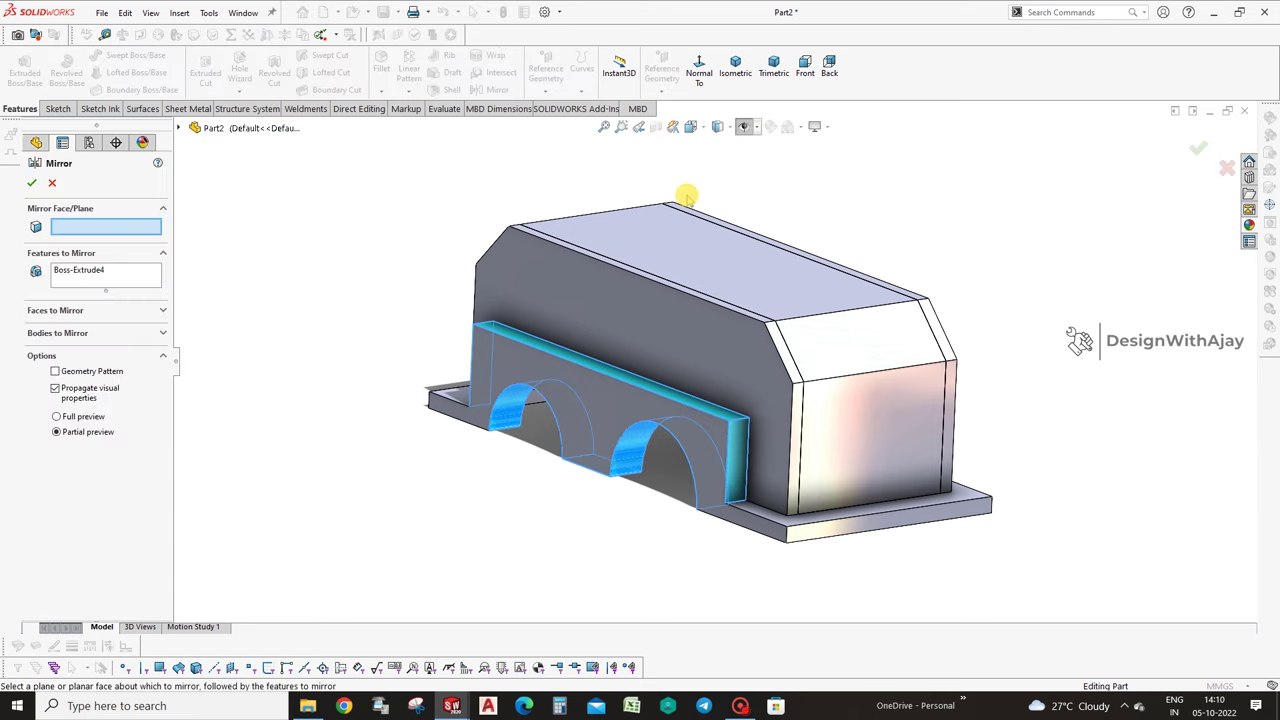
pyautogui.click(740, 125)
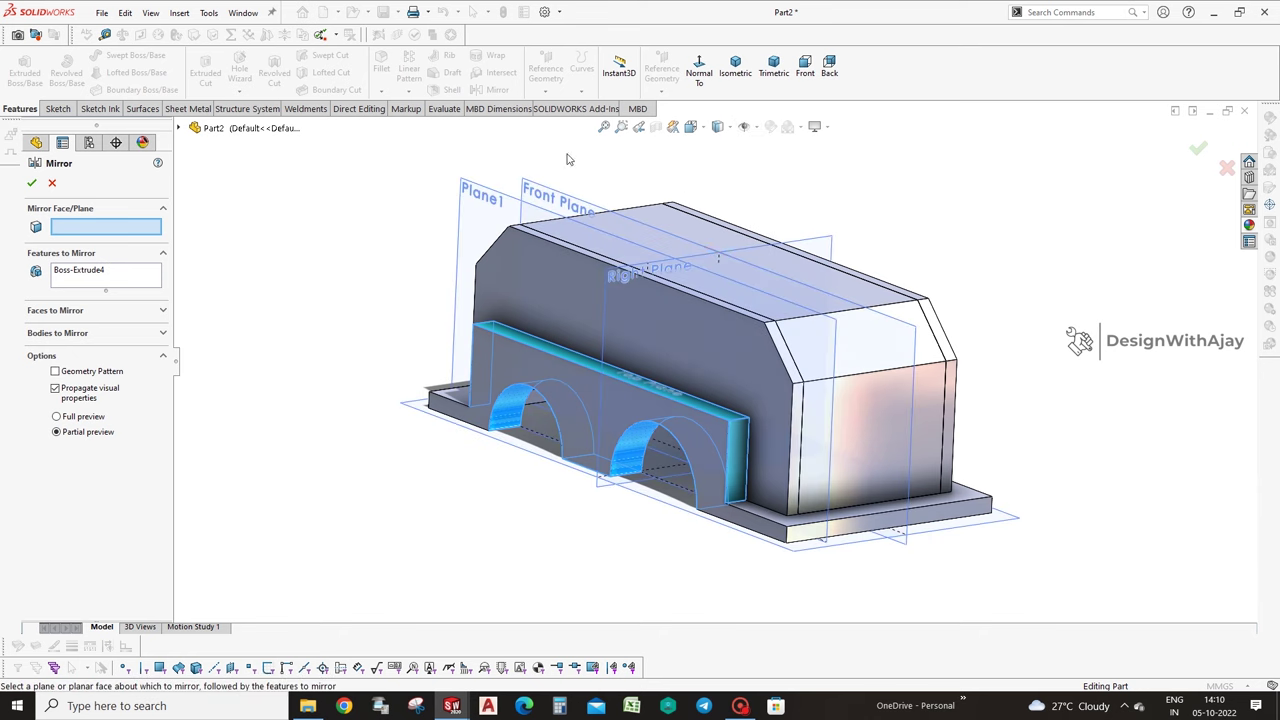
pyautogui.click(555, 195)
pyautogui.moveTo(808, 196); pyautogui.dragTo(1055, 203, button='middle')
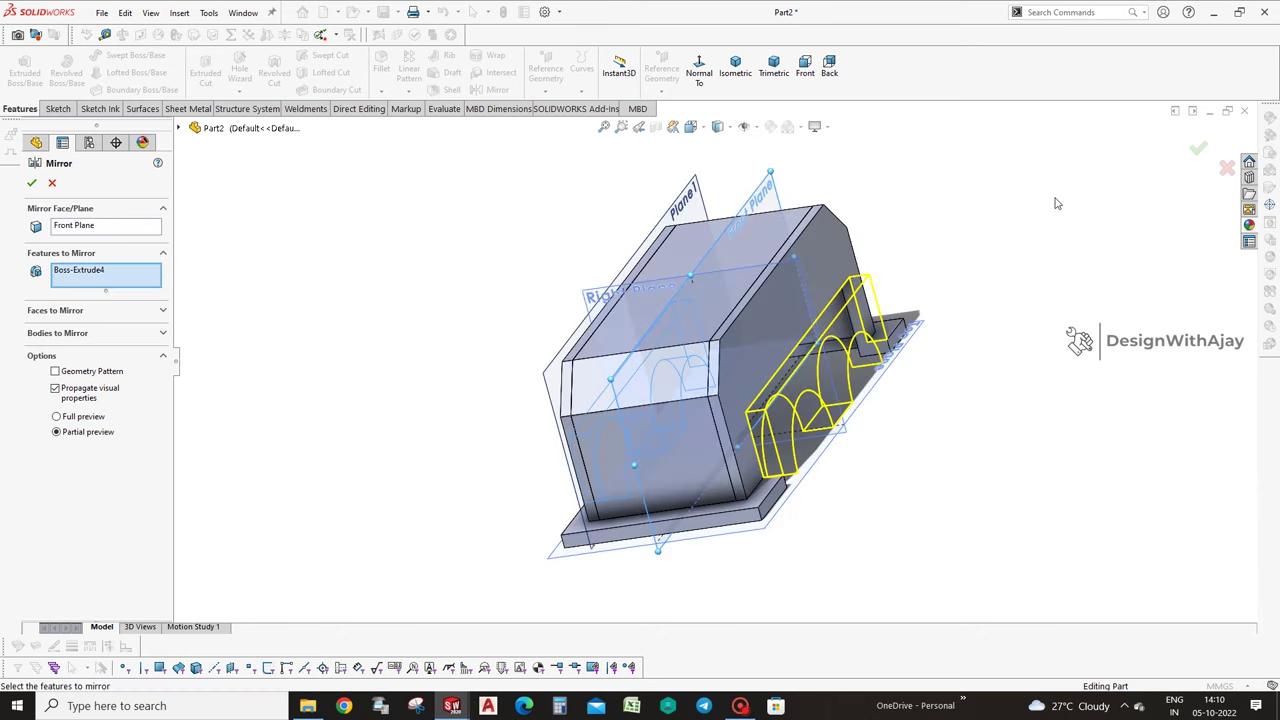
pyautogui.click(1197, 148)
pyautogui.moveTo(1059, 360)
pyautogui.mouseDown(button='middle')
pyautogui.moveTo(1060, 180)
pyautogui.moveTo(946, 456)
pyautogui.mouseUp(button='middle')
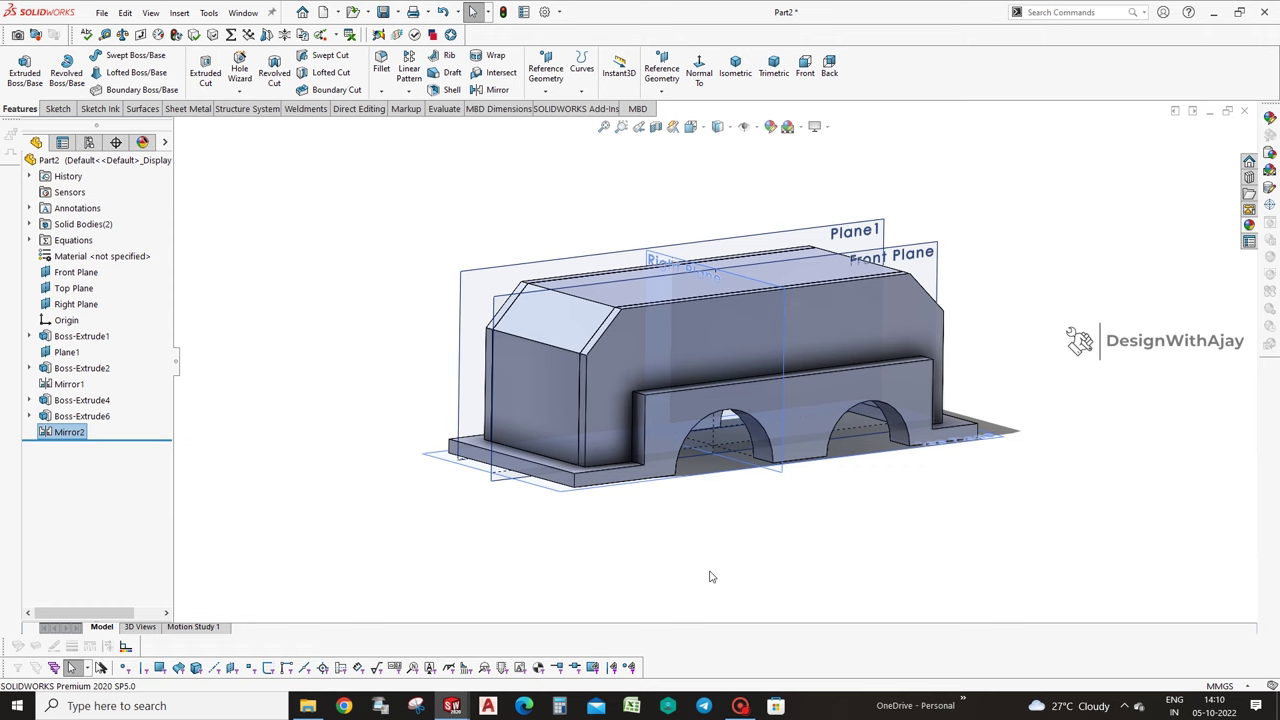
pyautogui.moveTo(711, 577); pyautogui.dragTo(939, 619, button='middle')
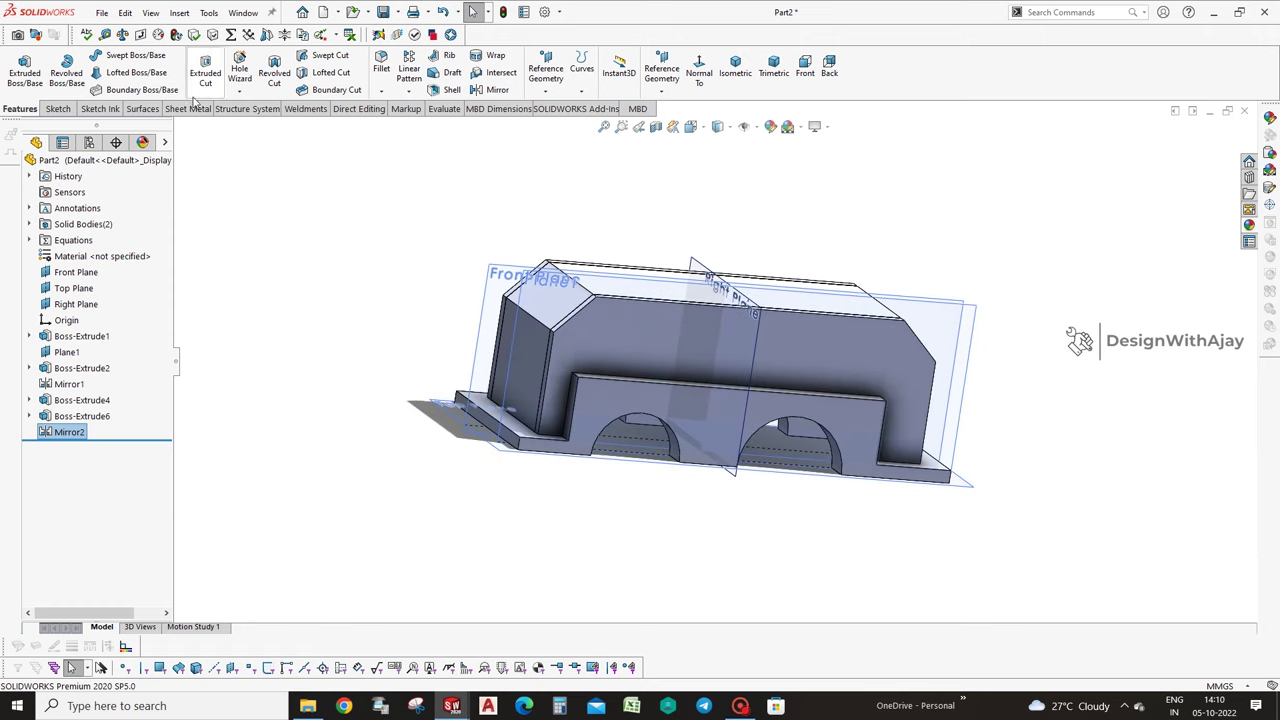
# Start a new sketch on the plane under the base, viewed straight on from the front.
pyautogui.click(58, 108)
pyautogui.click(114, 60)
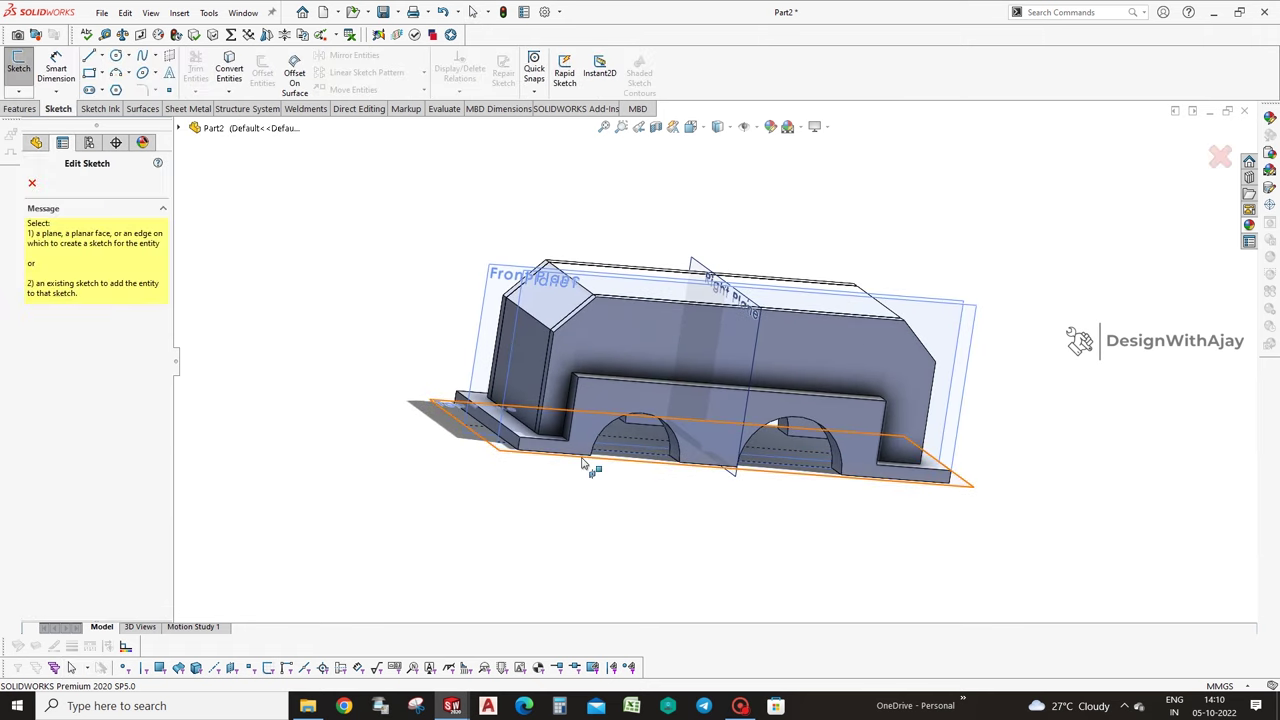
pyautogui.click(698, 418)
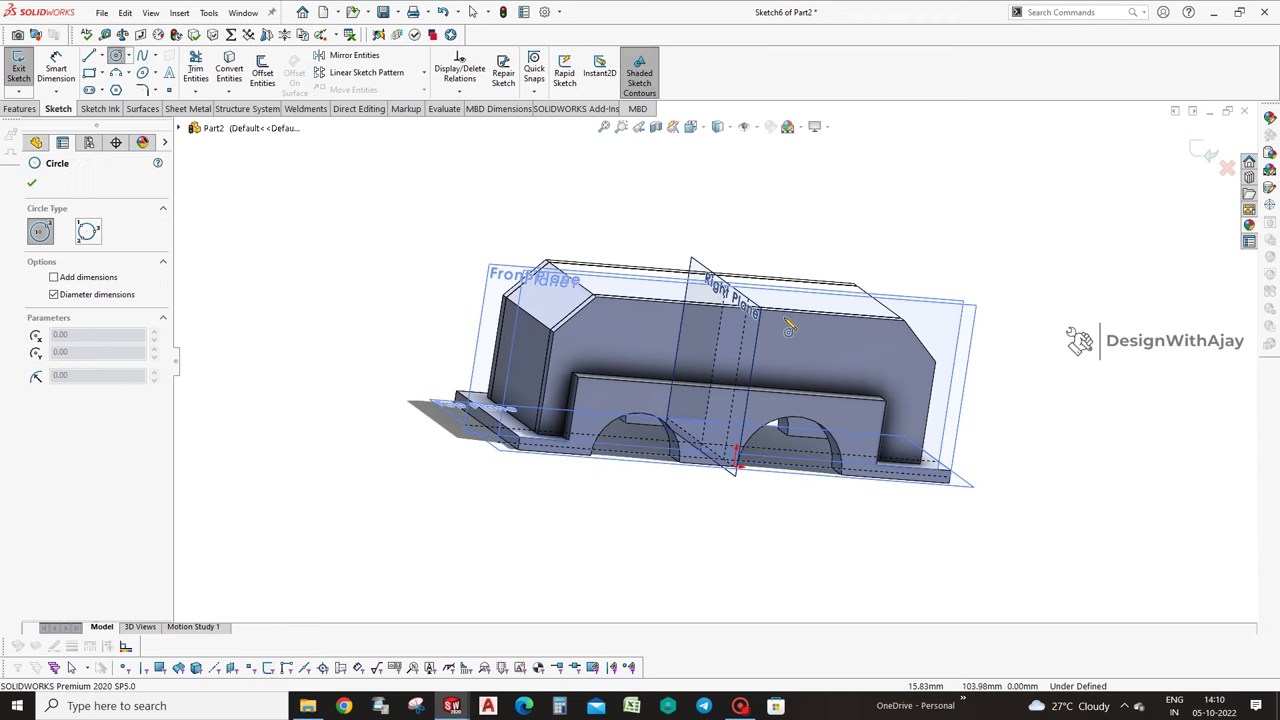
pyautogui.click(17, 108)
pyautogui.click(699, 70)
pyautogui.click(743, 127)
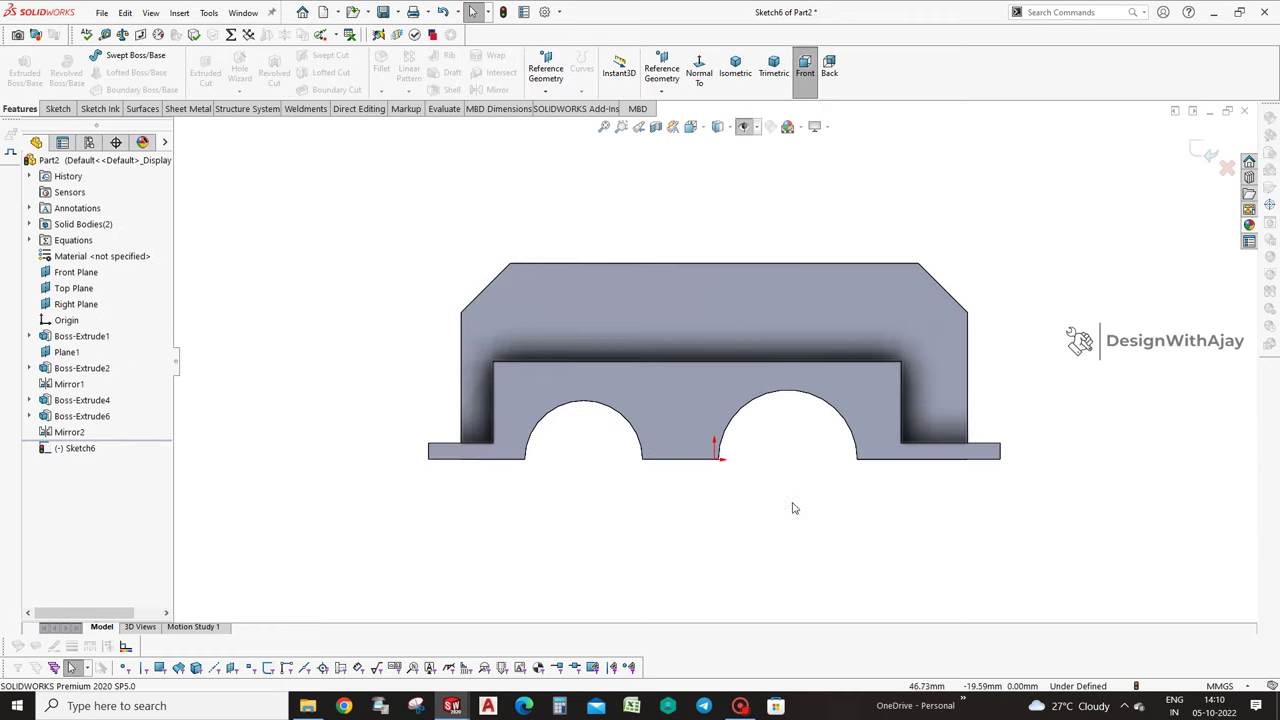
pyautogui.scroll(-2, 793, 508)
# Draw two circles centred on the left and right arch openings.
pyautogui.click(58, 108)
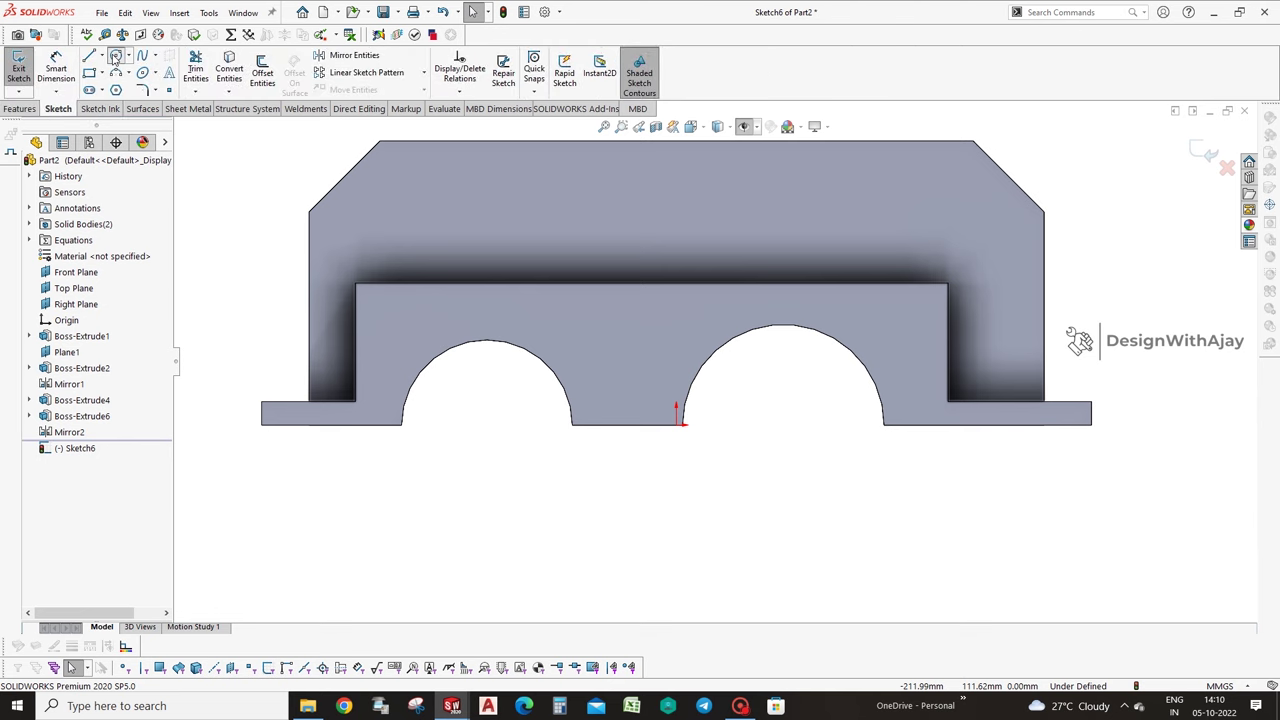
pyautogui.click(116, 56)
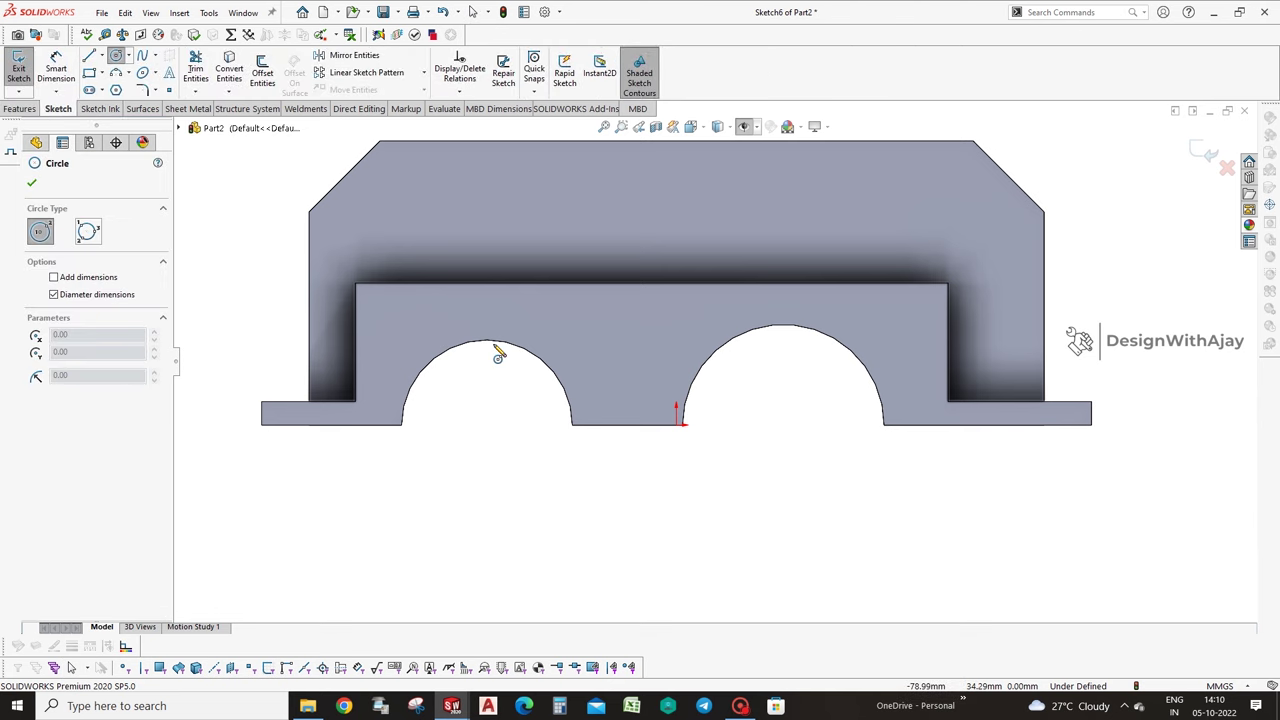
pyautogui.click(487, 425)
pyautogui.click(540, 522)
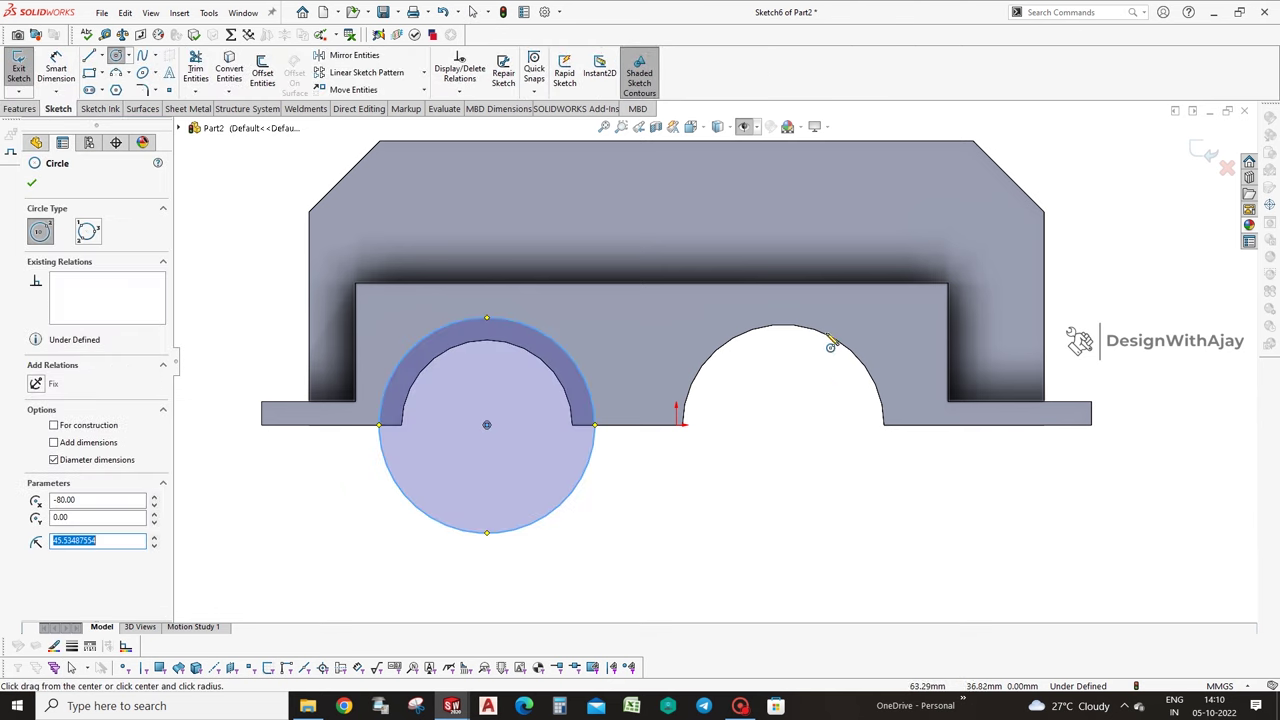
pyautogui.click(783, 425)
pyautogui.click(834, 548)
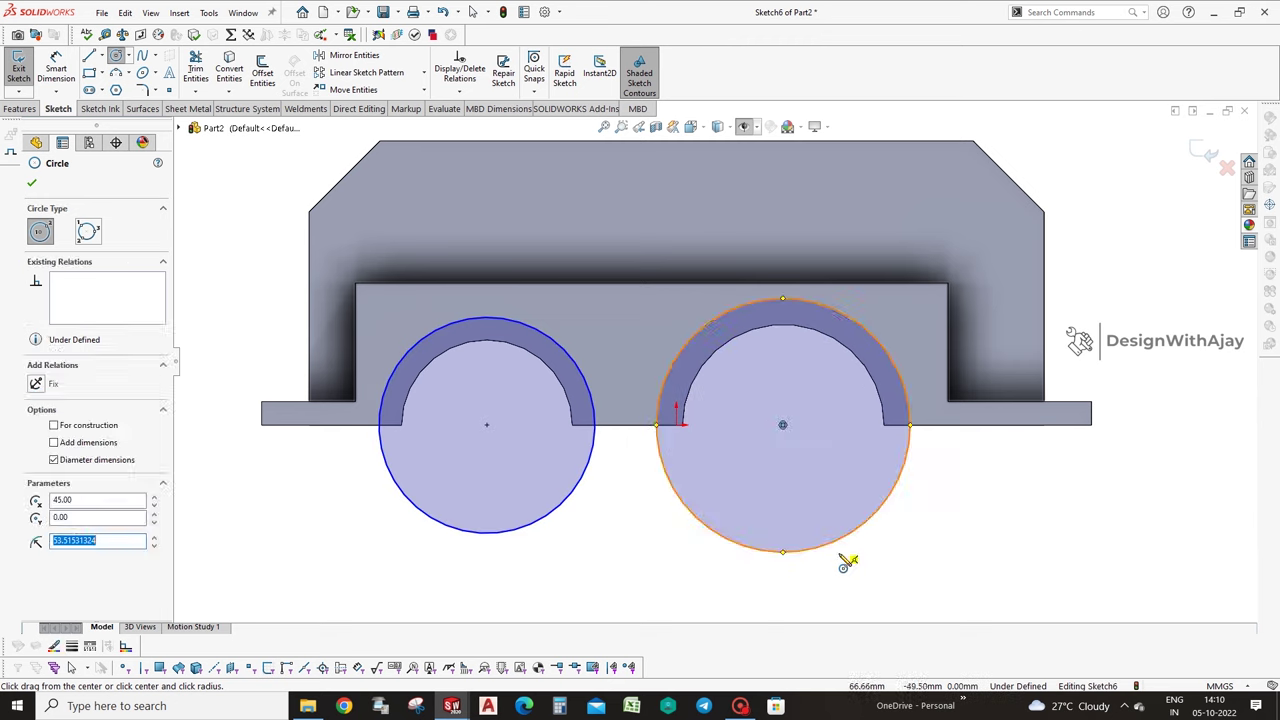
pyautogui.press('Escape')
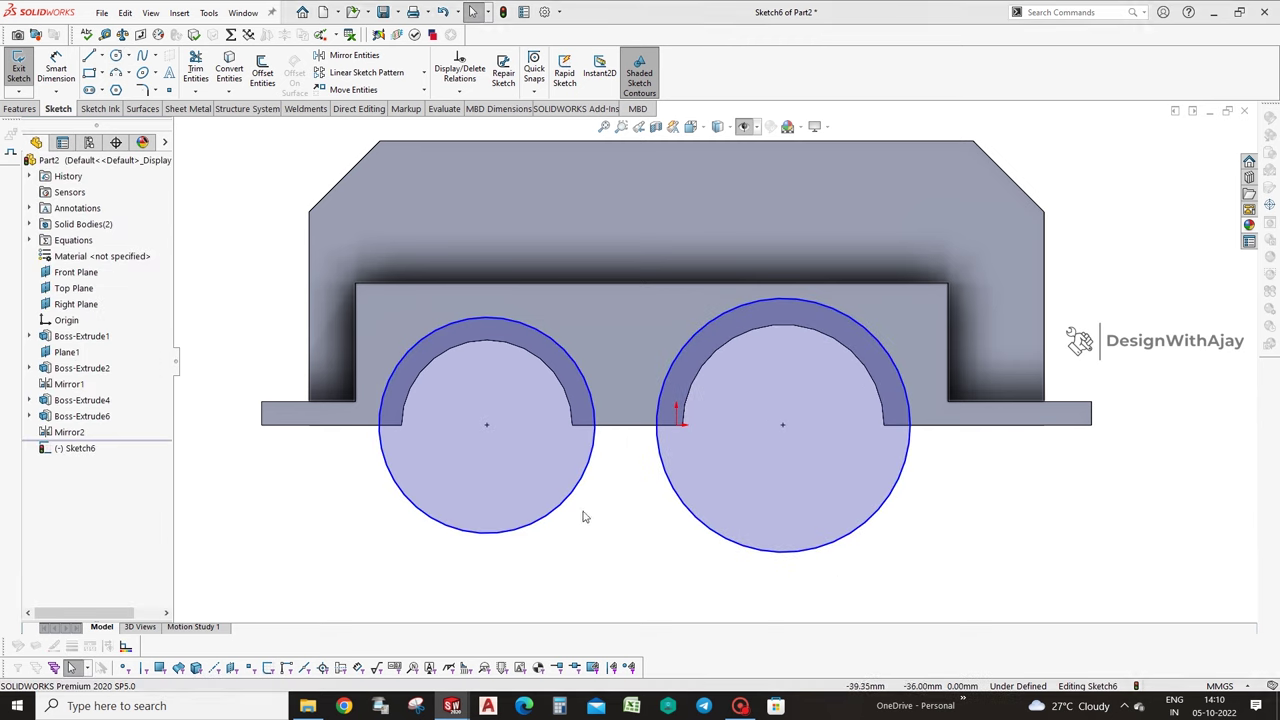
# Dimension the circles to diameters of 92 and 105.
pyautogui.moveTo(568, 497); pyautogui.dragTo(570, 520, button='right')
pyautogui.click(563, 500)
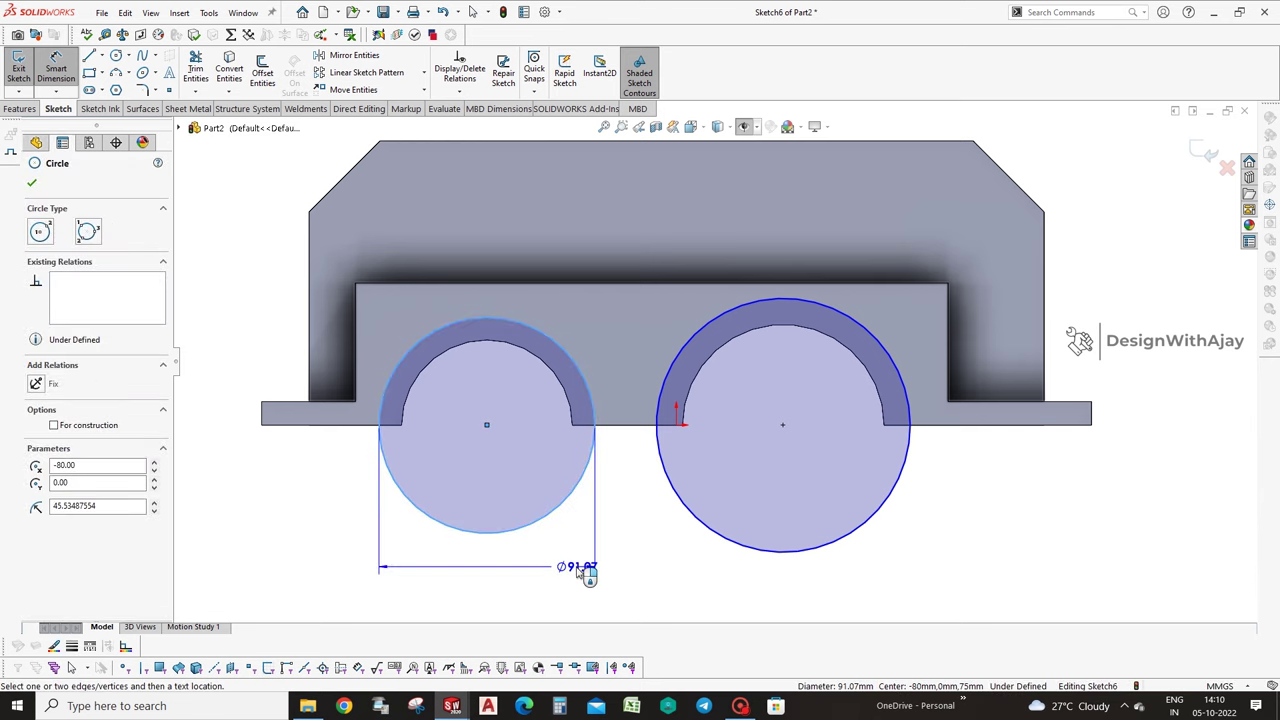
pyautogui.click(578, 568)
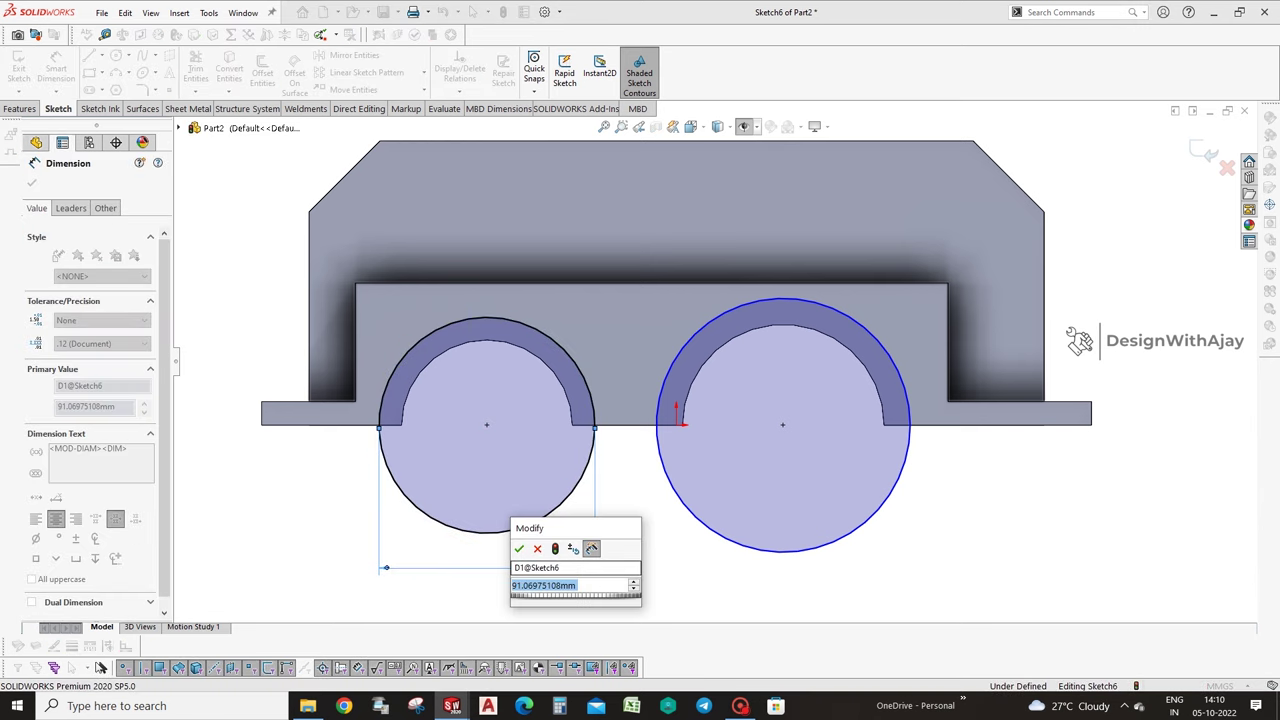
pyautogui.write('92')
pyautogui.press('Return')
pyautogui.click(745, 544)
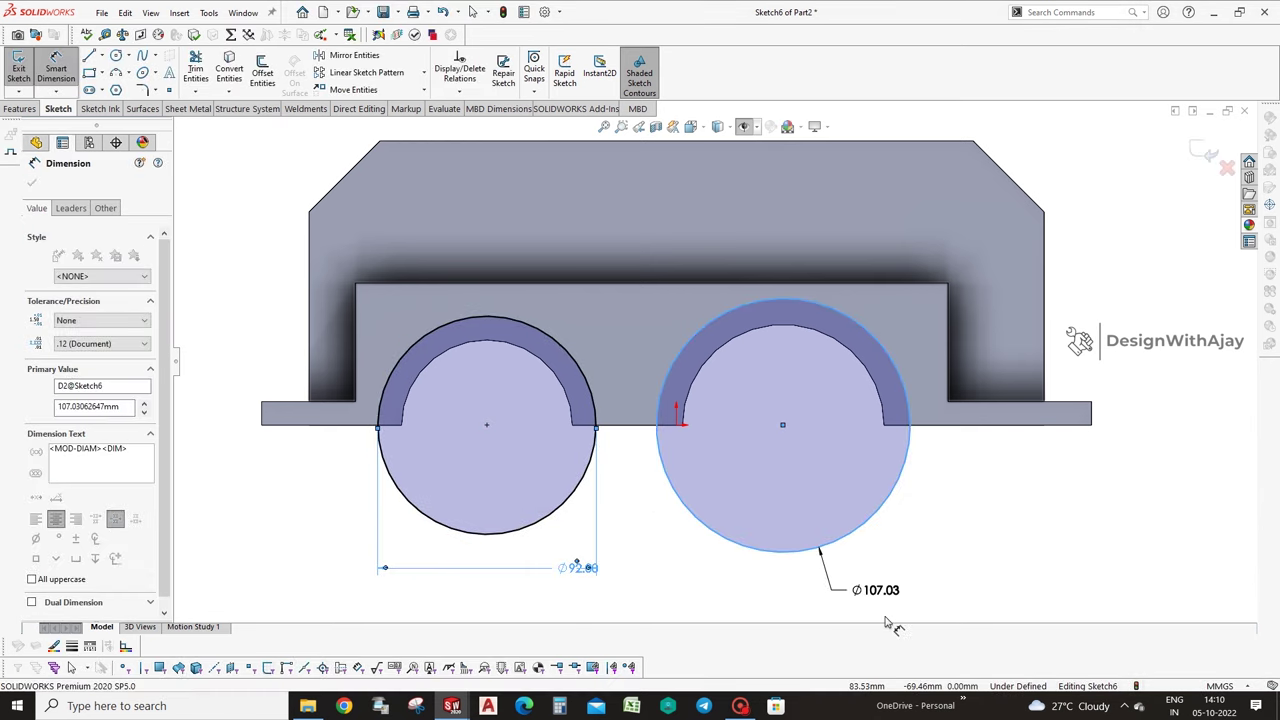
pyautogui.click(884, 622)
pyautogui.write('105')
pyautogui.press('Return')
pyautogui.press('Escape')
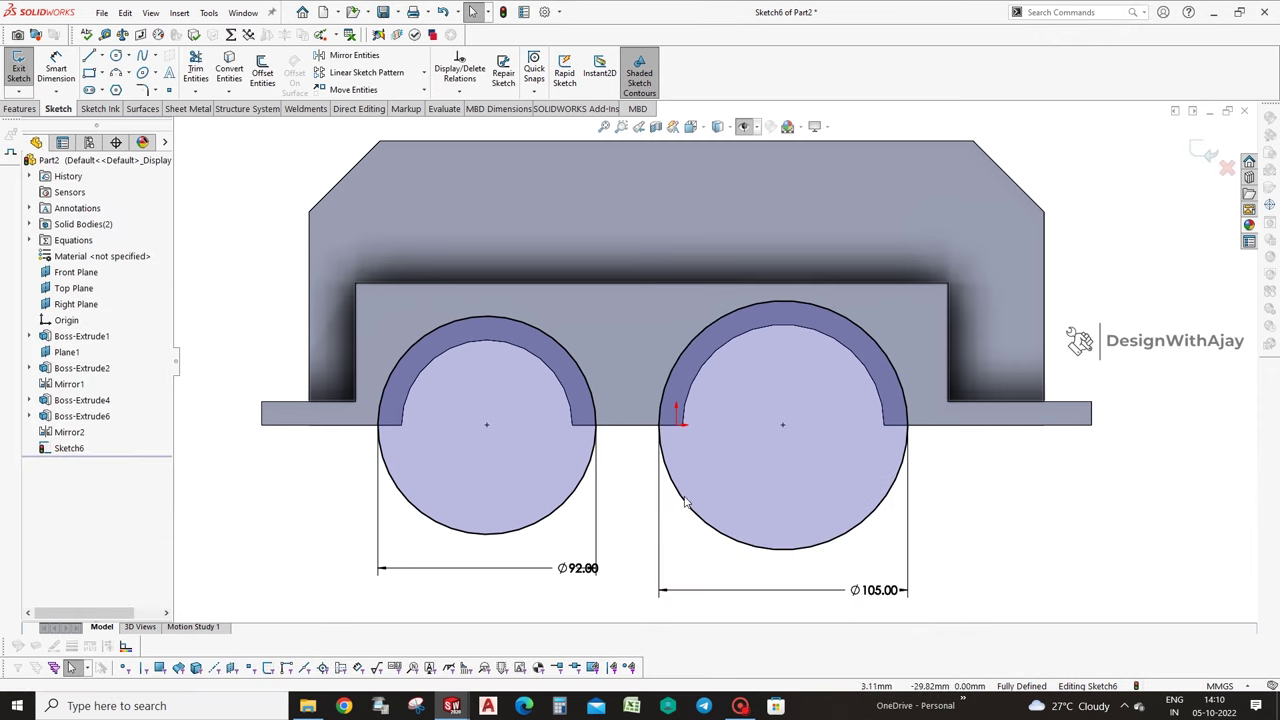
# Convert both circles to construction geometry.
pyautogui.click(686, 503)
pyautogui.keyDown('ctrl'); pyautogui.click(562, 510); pyautogui.keyUp('ctrl')
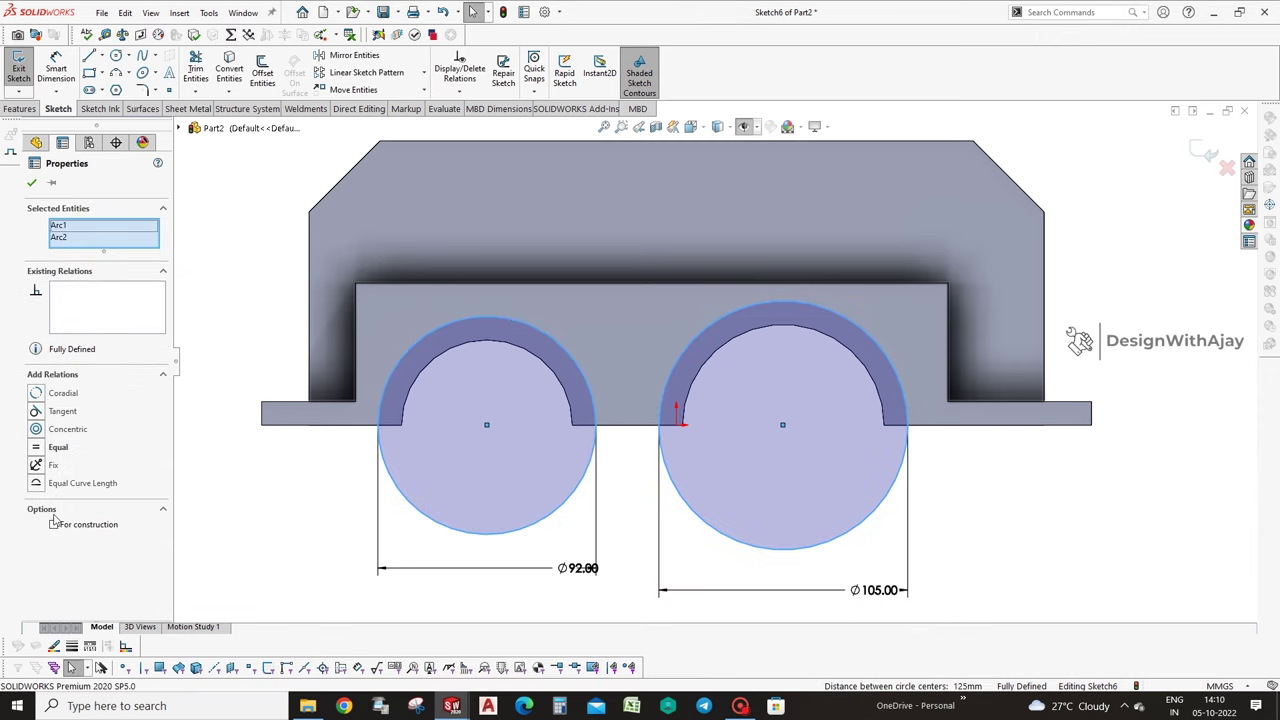
pyautogui.click(54, 524)
pyautogui.click(307, 380)
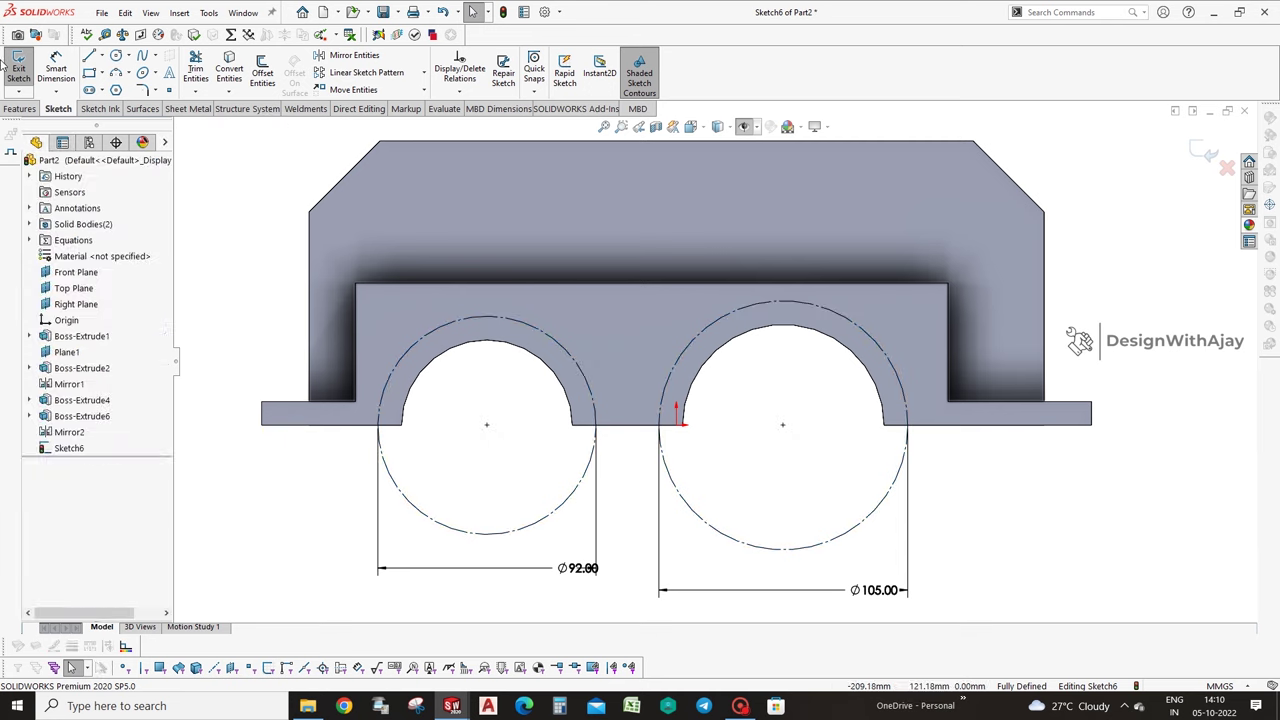
# Draw a radial line from each circle's centre to its edge.
pyautogui.click(88, 57)
pyautogui.click(487, 425)
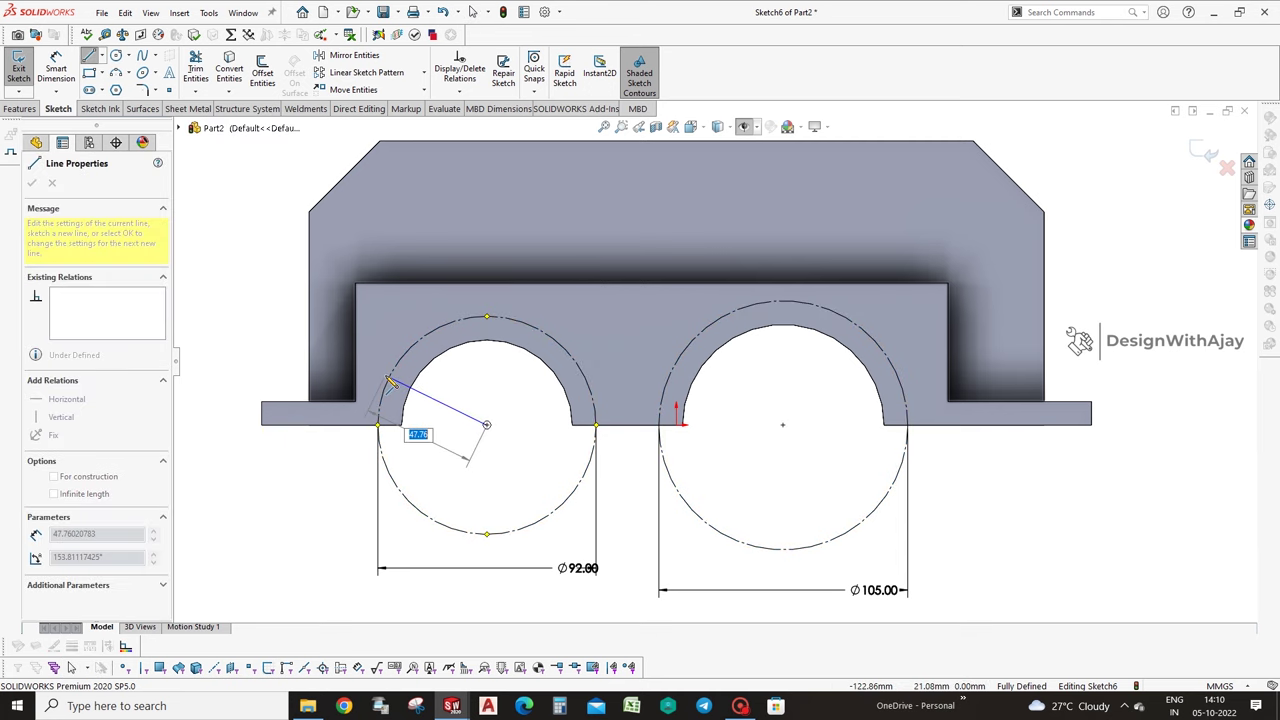
pyautogui.write('46')
pyautogui.click(390, 377)
pyautogui.press('Escape')
pyautogui.click(88, 57)
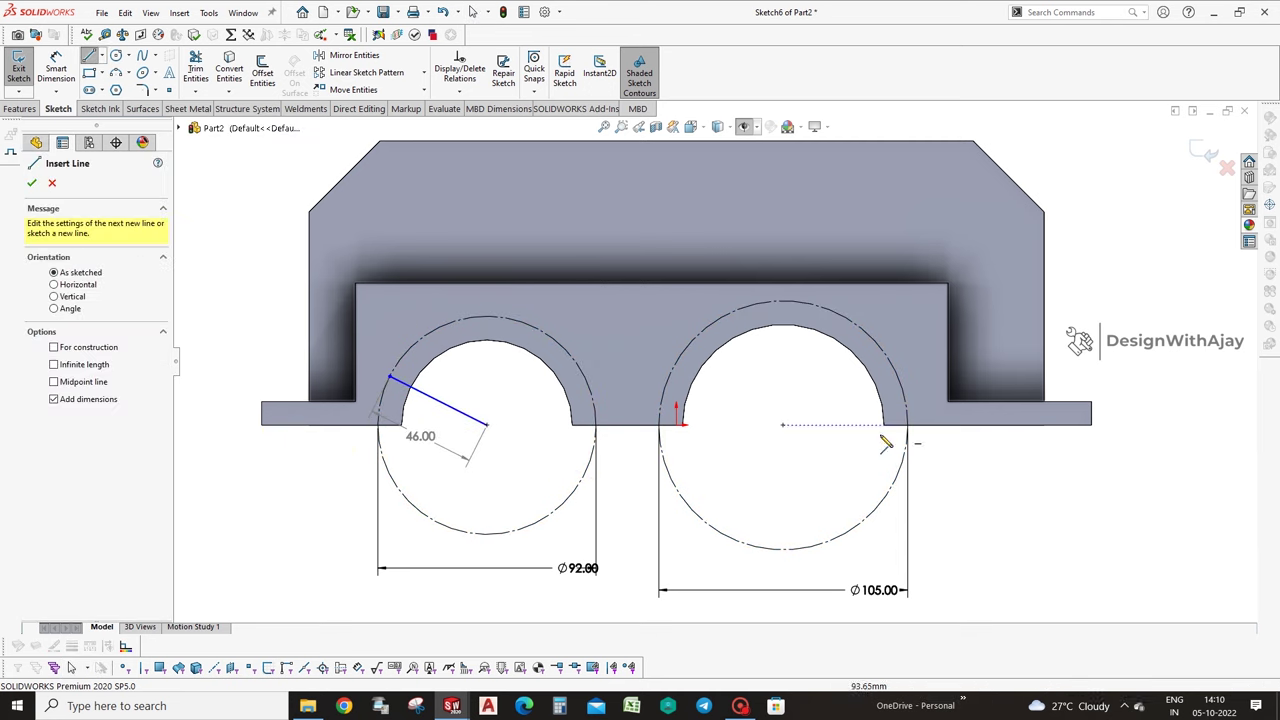
pyautogui.click(820, 406)
pyautogui.click(883, 359)
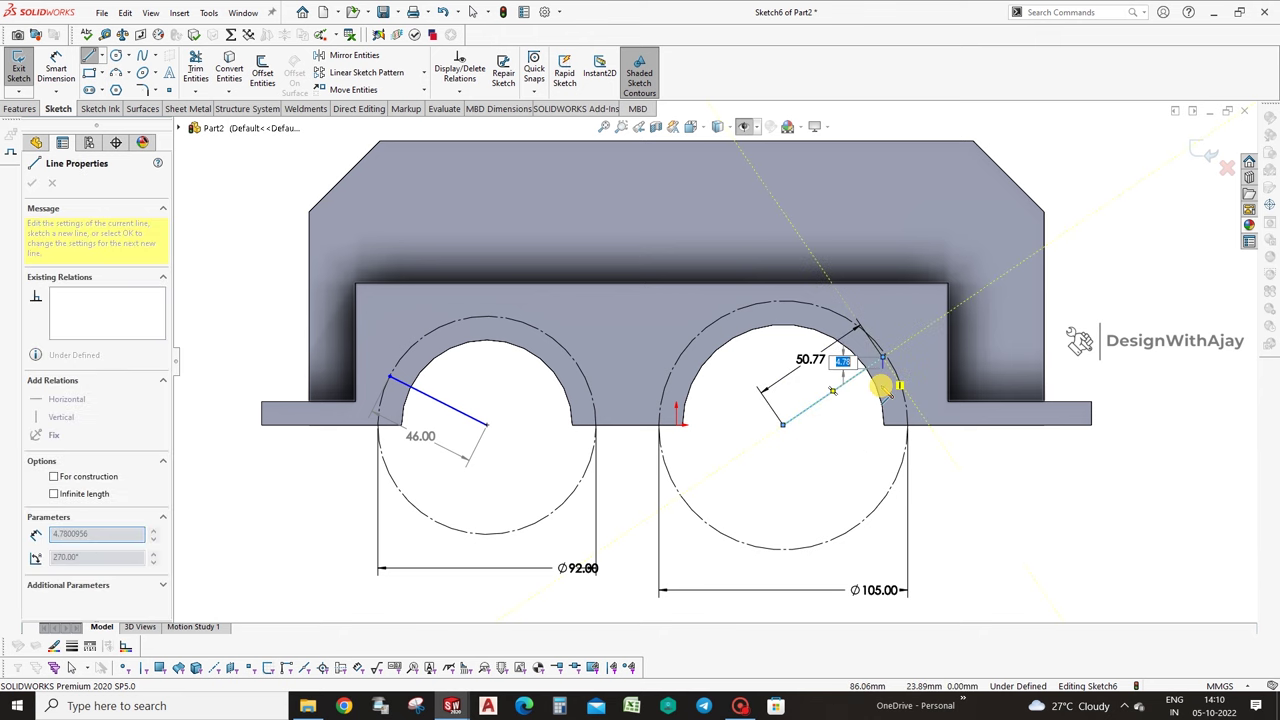
pyautogui.press('Escape')
pyautogui.scroll(-3, 851, 415)
pyautogui.click(852, 386)
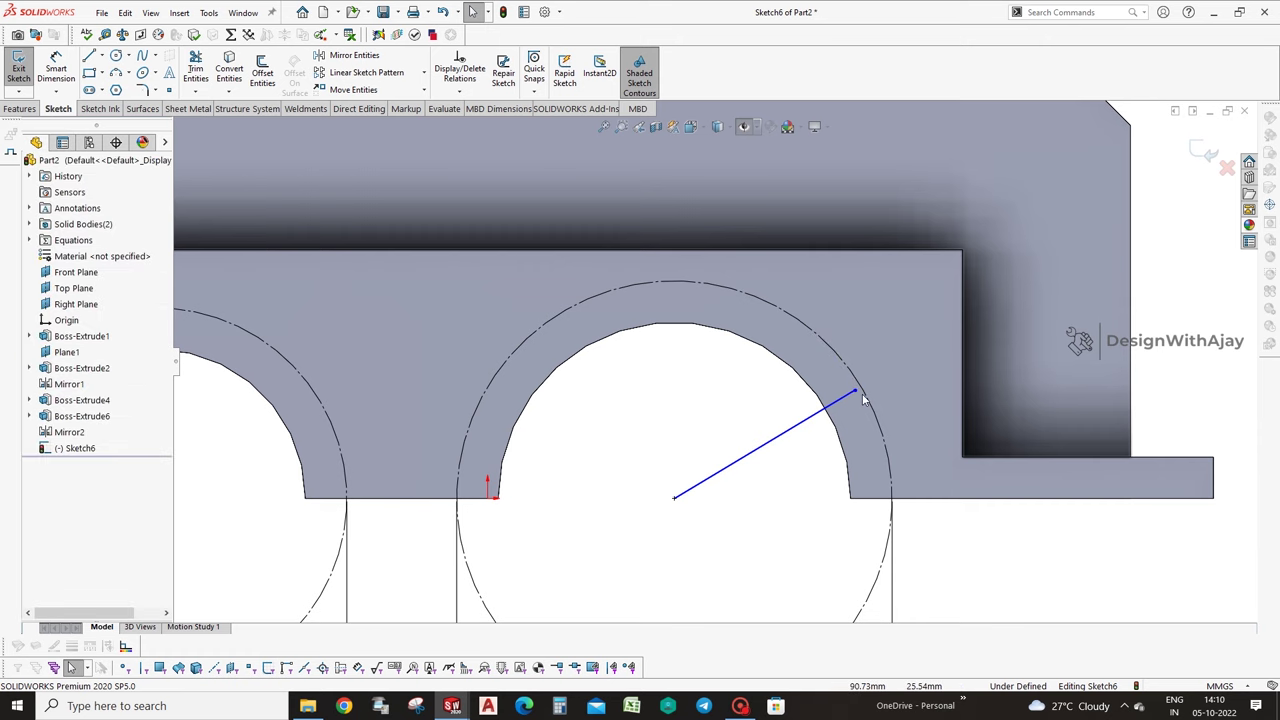
pyautogui.moveTo(853, 389); pyautogui.dragTo(842, 367)
# Dimension both radial lines at 30° from the bottom edge and exit Sketch6.
pyautogui.moveTo(836, 430); pyautogui.dragTo(794, 408, button='right')
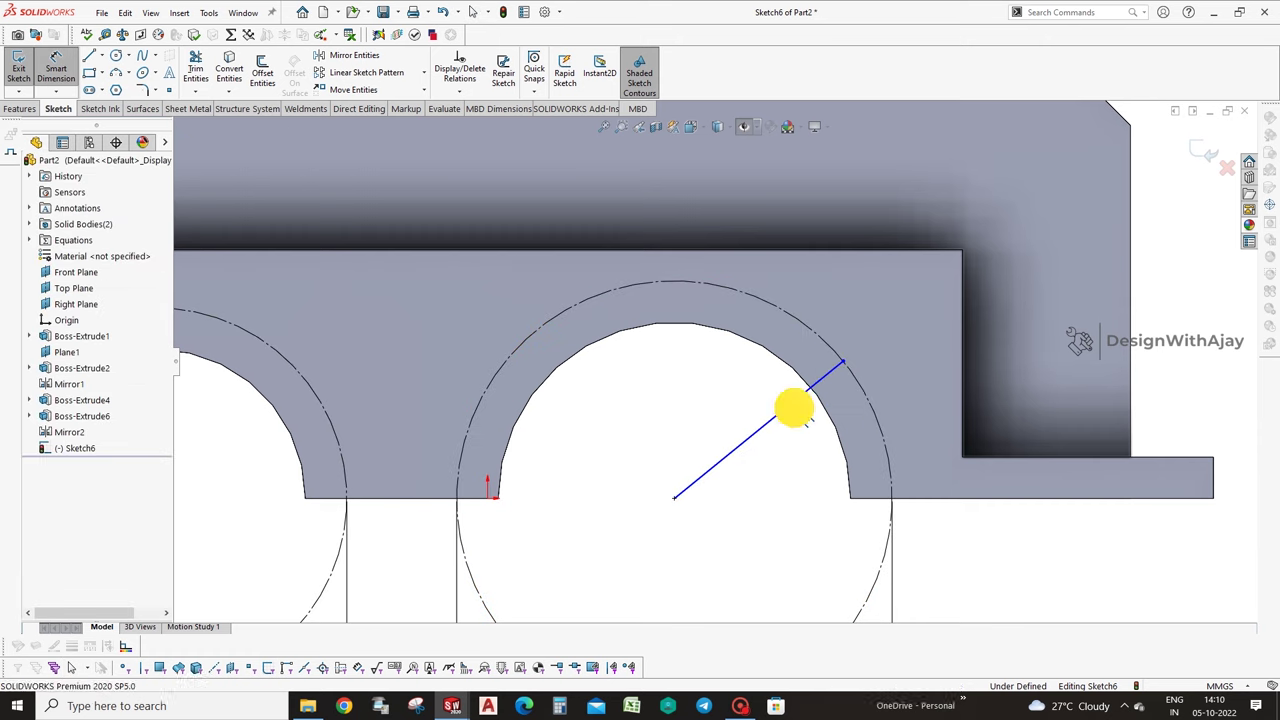
pyautogui.click(851, 497)
pyautogui.click(795, 412)
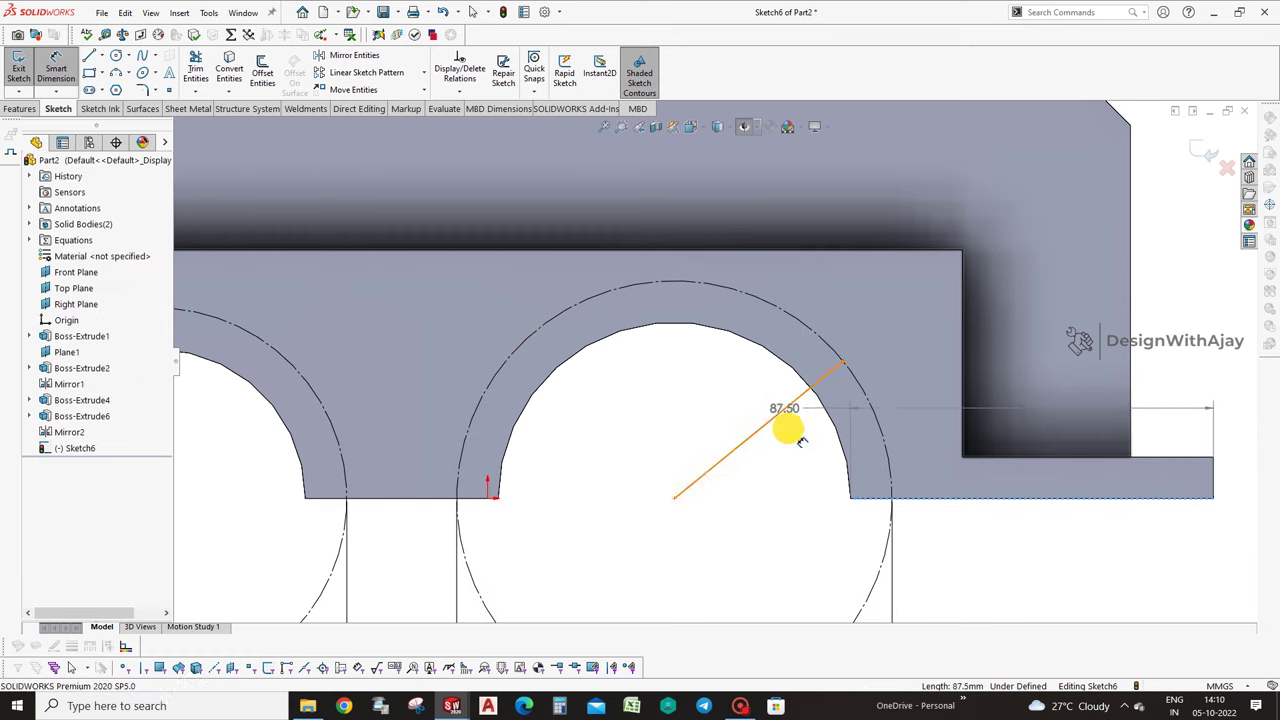
pyautogui.click(818, 478)
pyautogui.write('30')
pyautogui.press('Return')
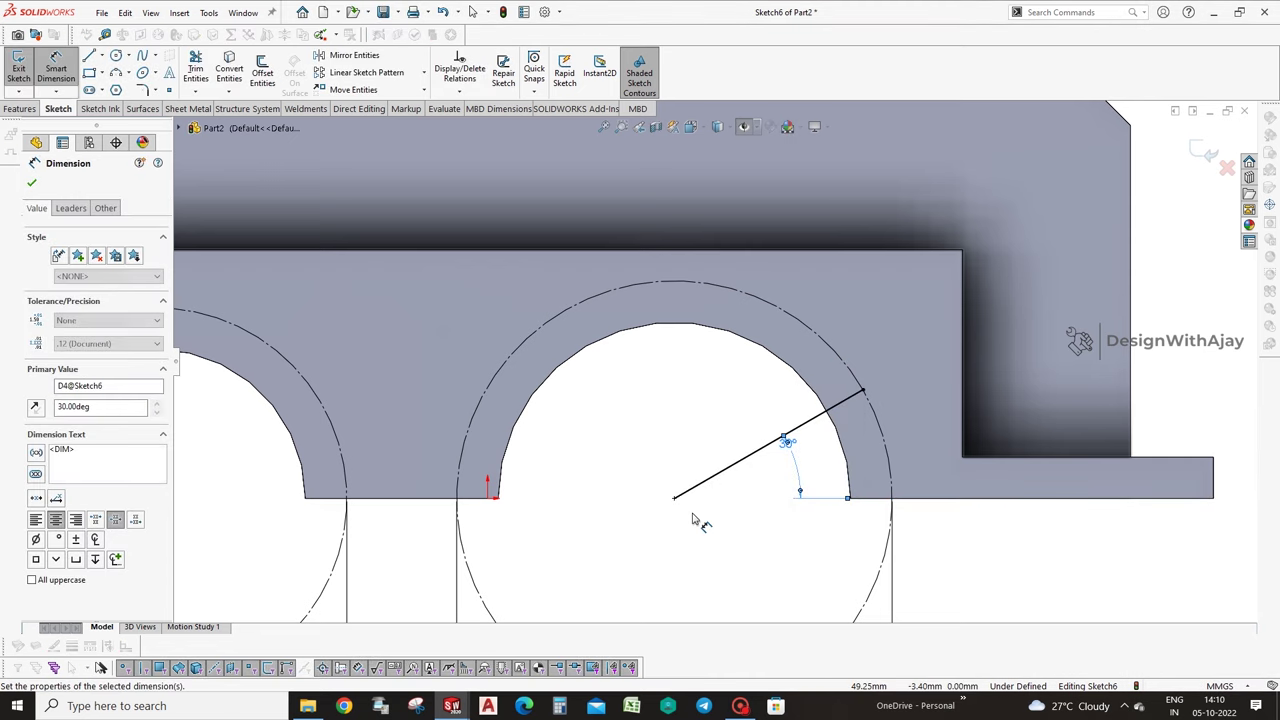
pyautogui.scroll(3, 694, 517)
pyautogui.scroll(-4, 480, 400)
pyautogui.click(479, 400)
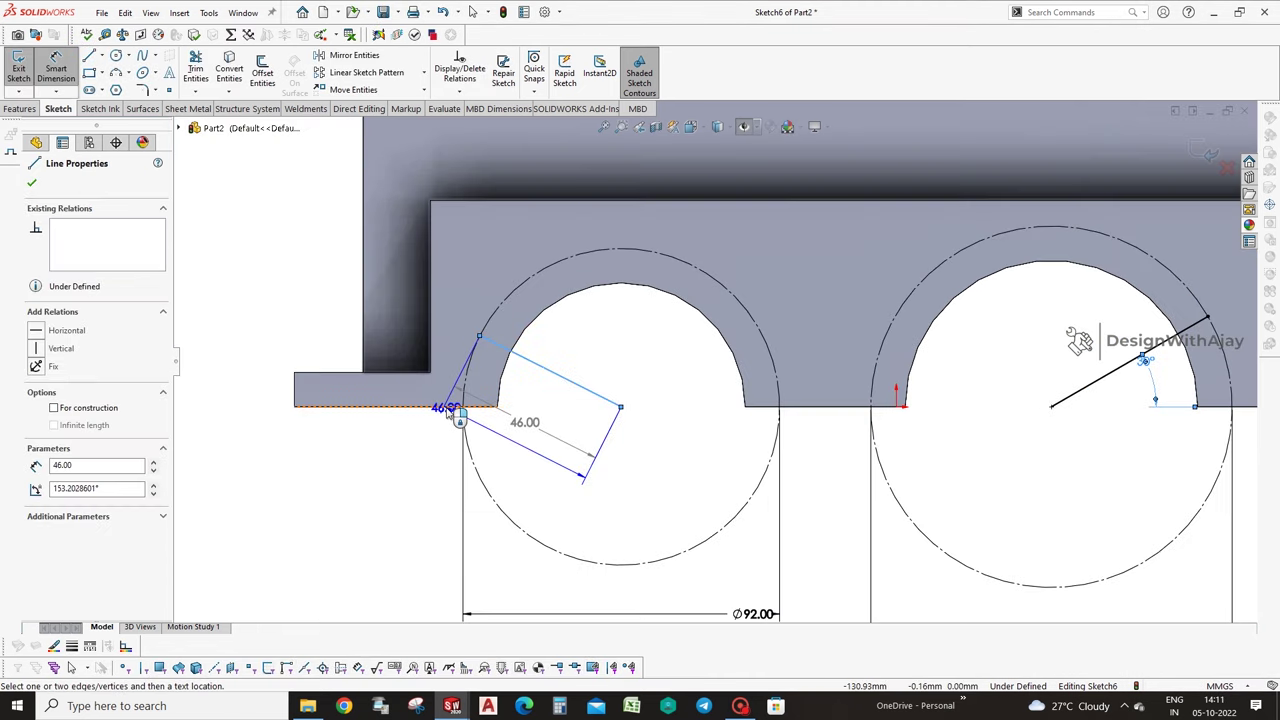
pyautogui.click(448, 392)
pyautogui.write('30')
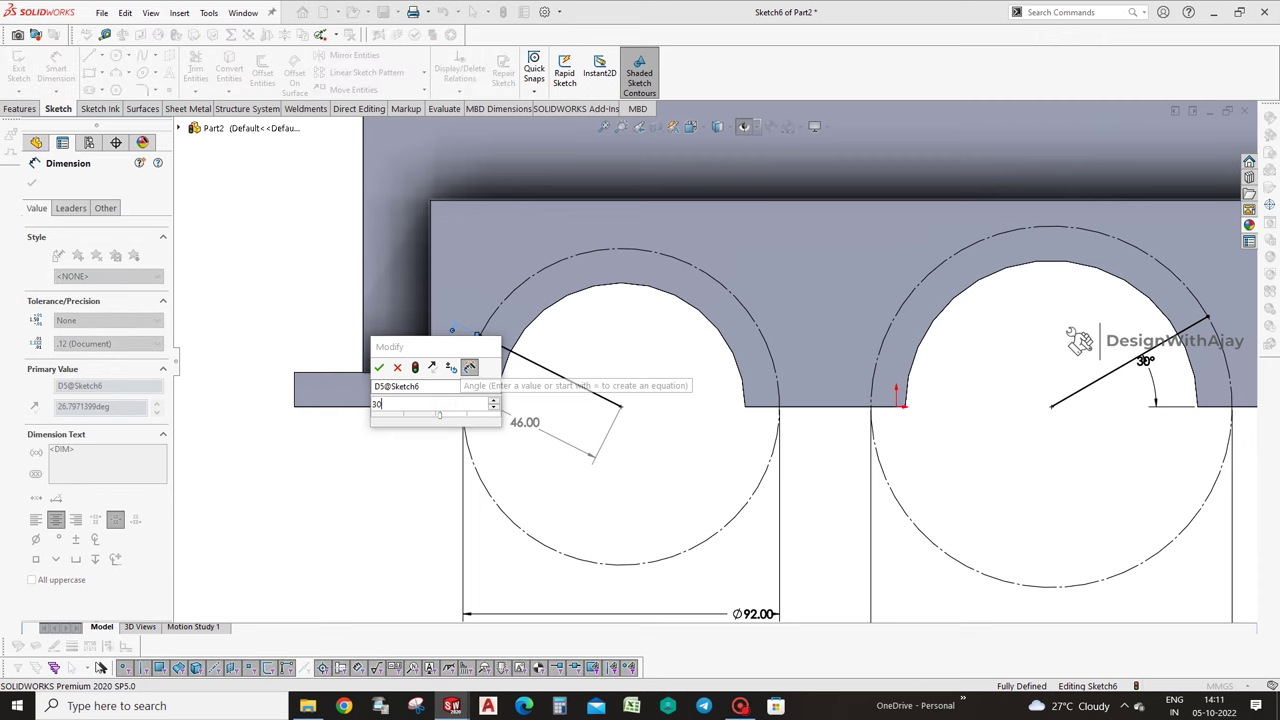
pyautogui.press('Return')
pyautogui.scroll(3, 633, 487)
pyautogui.click(1057, 525)
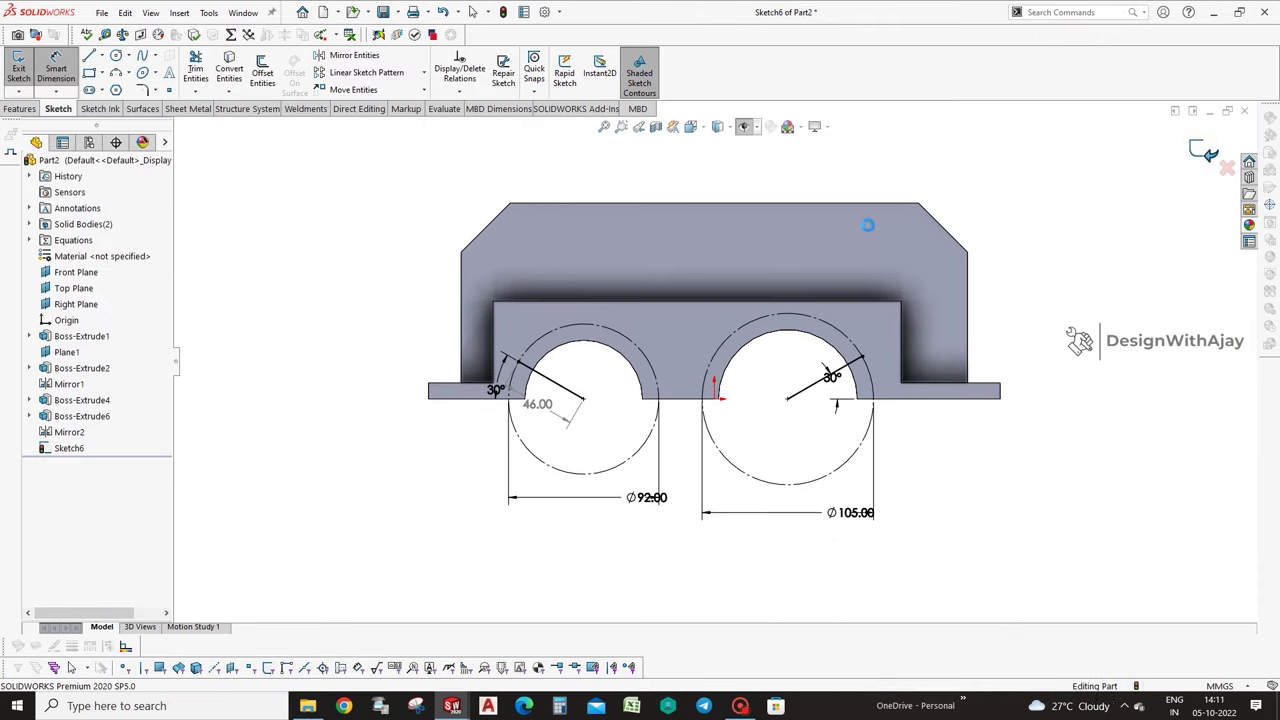
pyautogui.click(1207, 158)
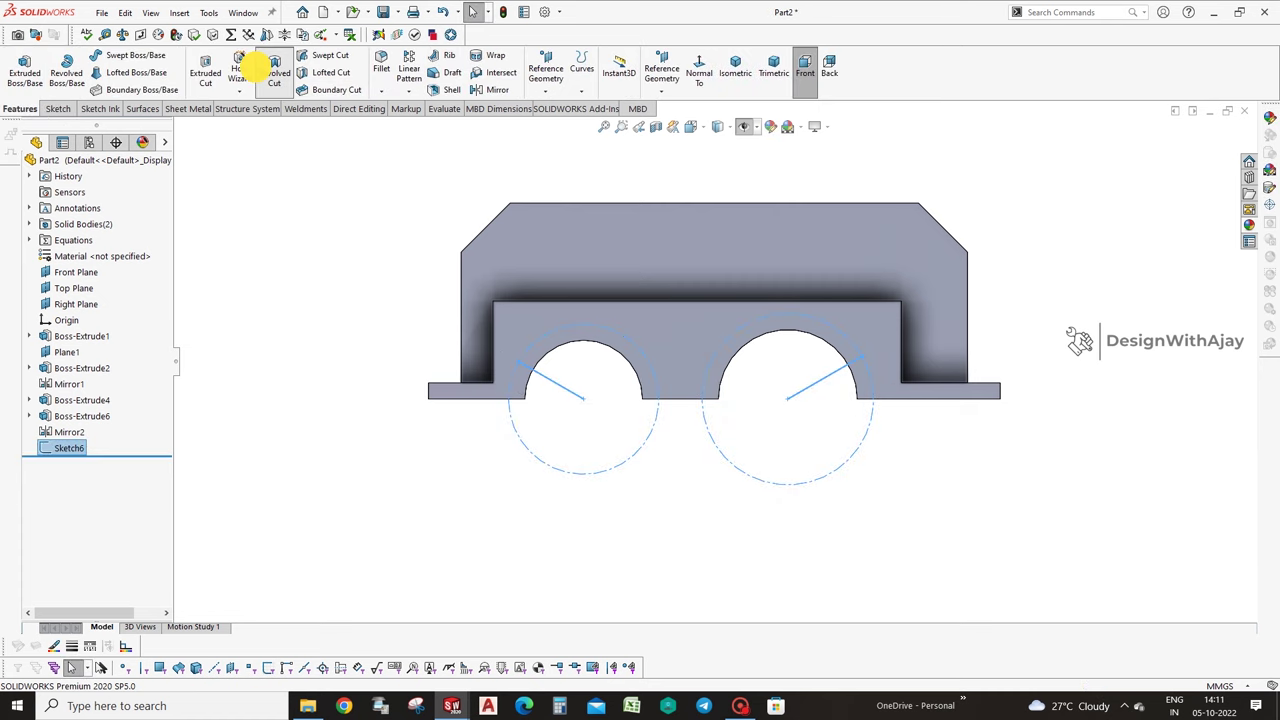
# Give the M8 tapped hole a 15 mm depth and place it on the flange face.
pyautogui.click(270, 70)
pyautogui.press('Escape')
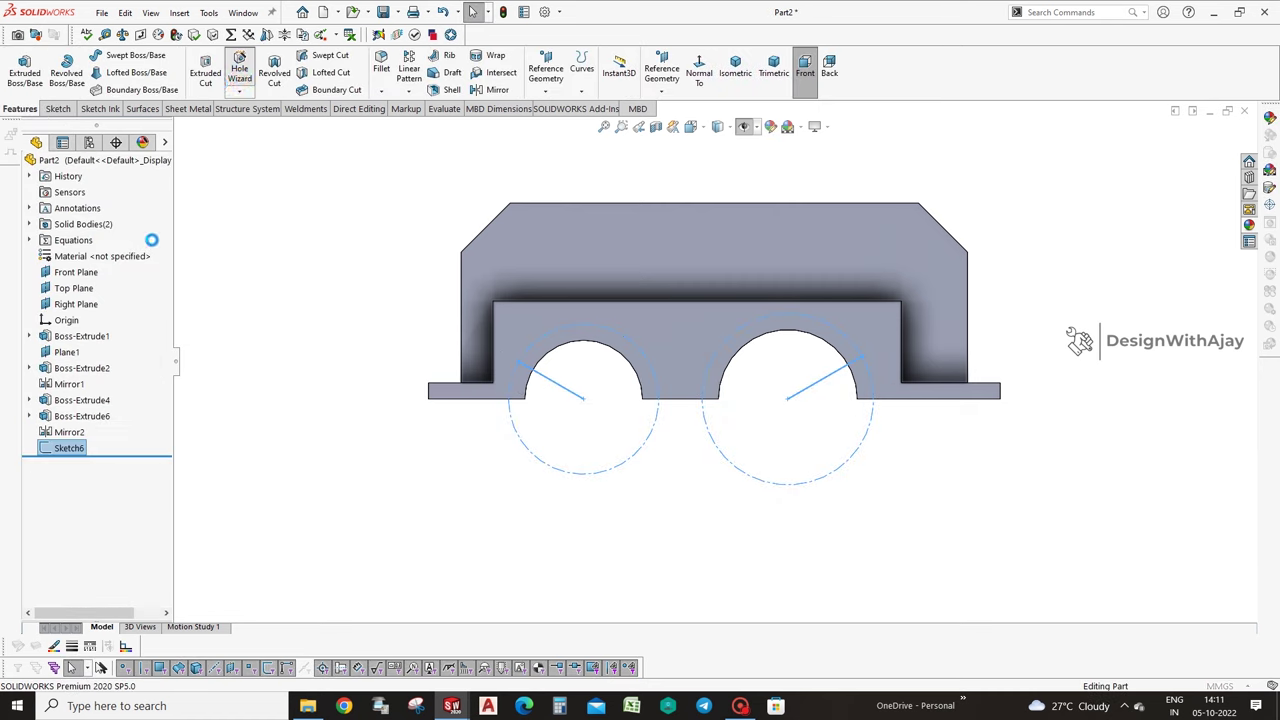
pyautogui.moveTo(78, 597); pyautogui.dragTo(5, 596)
pyautogui.press('Return')
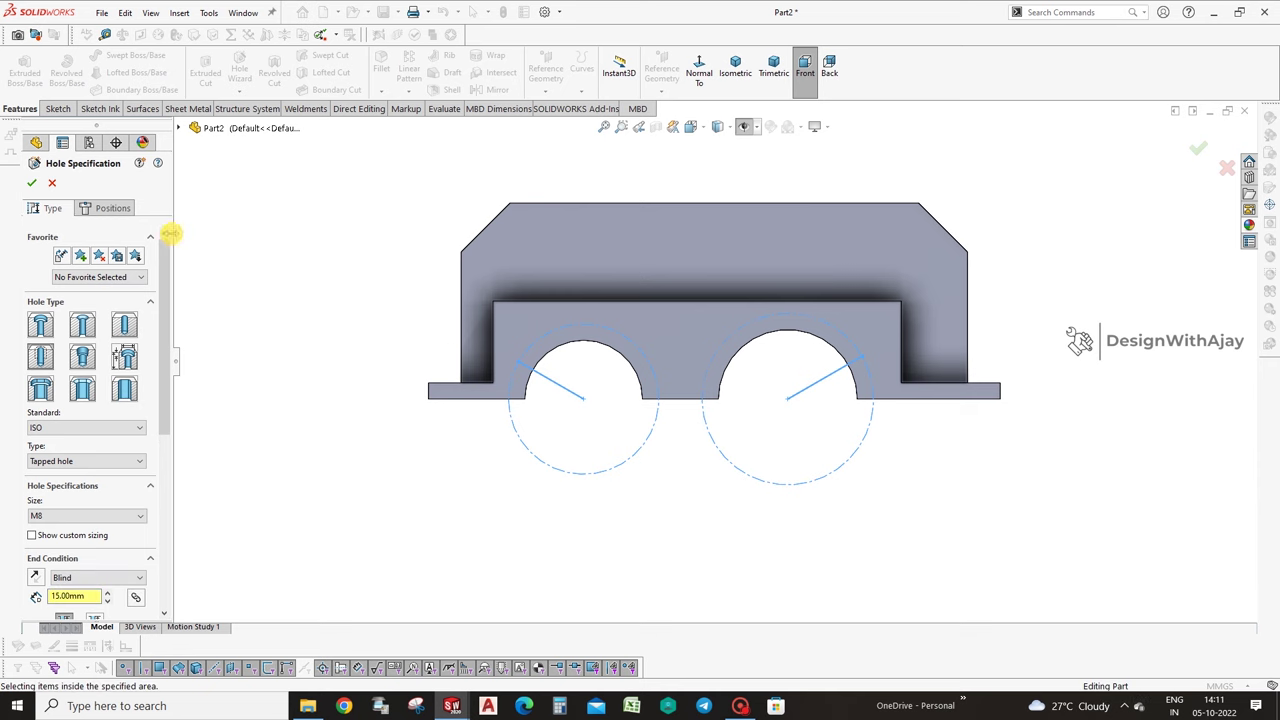
pyautogui.click(108, 207)
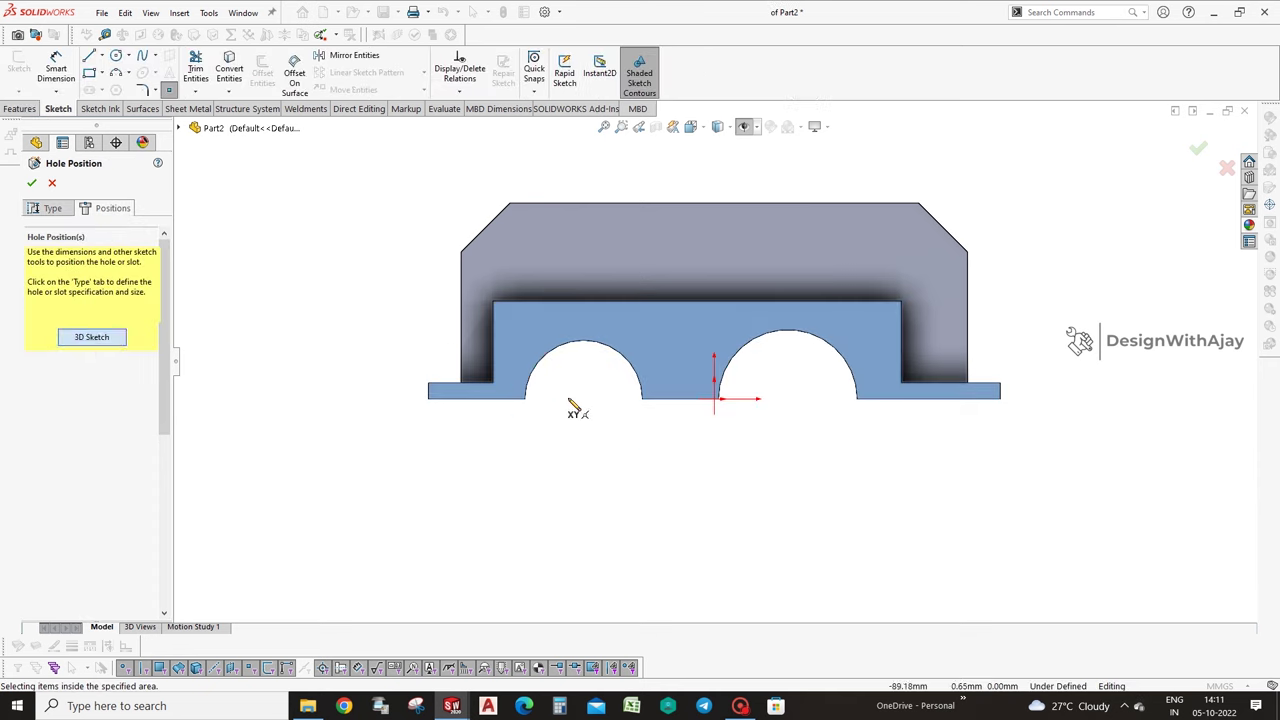
pyautogui.click(590, 207)
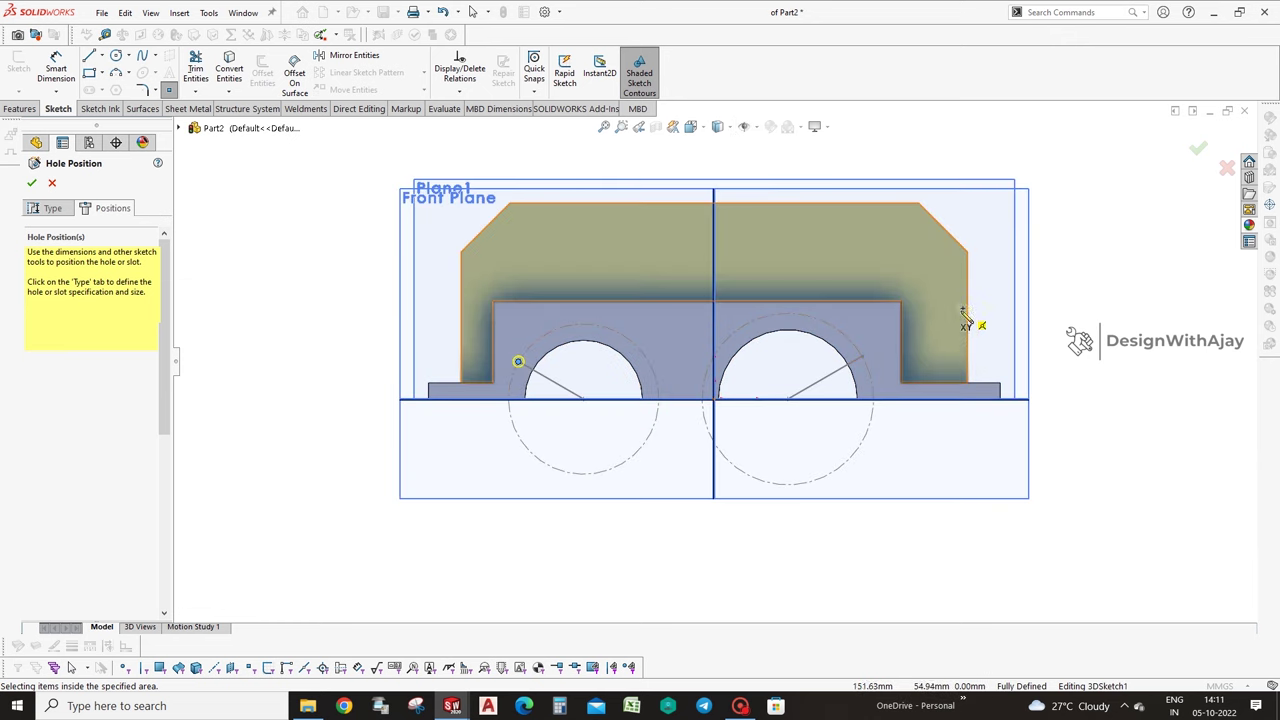
pyautogui.click(1196, 147)
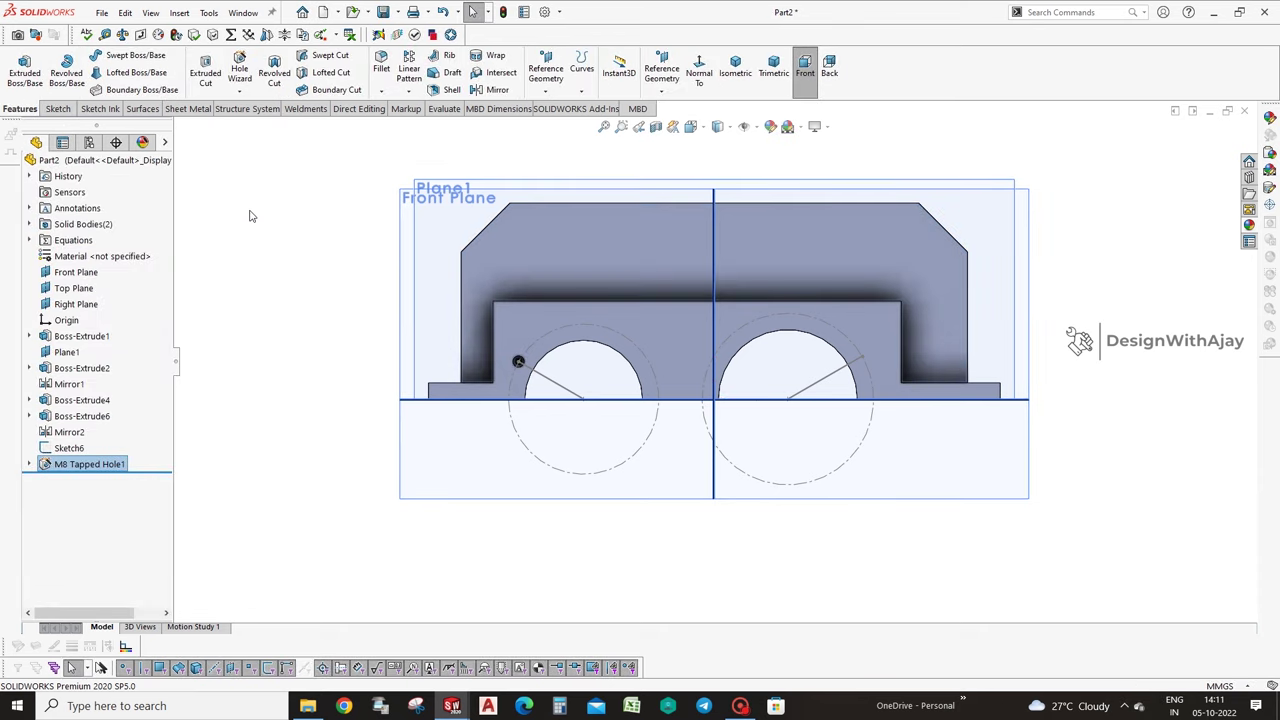
# Create the second M8 tapped hole beside the right arch opening.
pyautogui.click(239, 67)
pyautogui.click(108, 208)
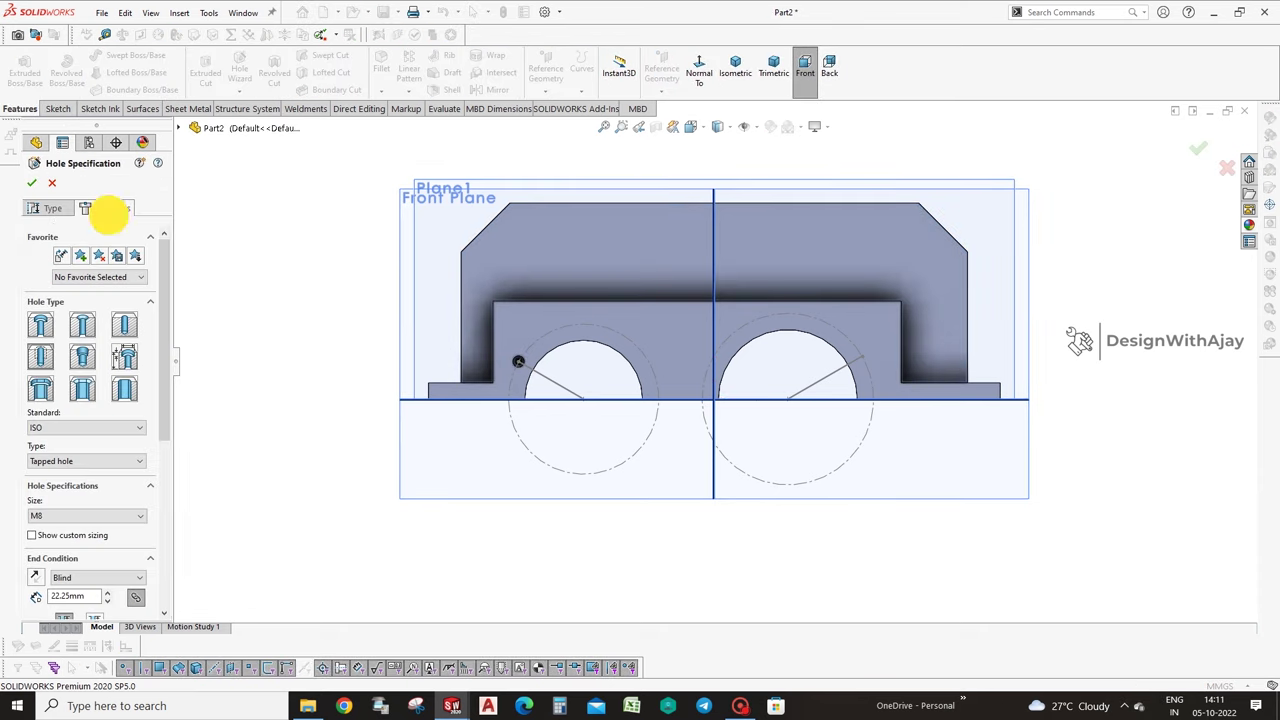
pyautogui.click(45, 208)
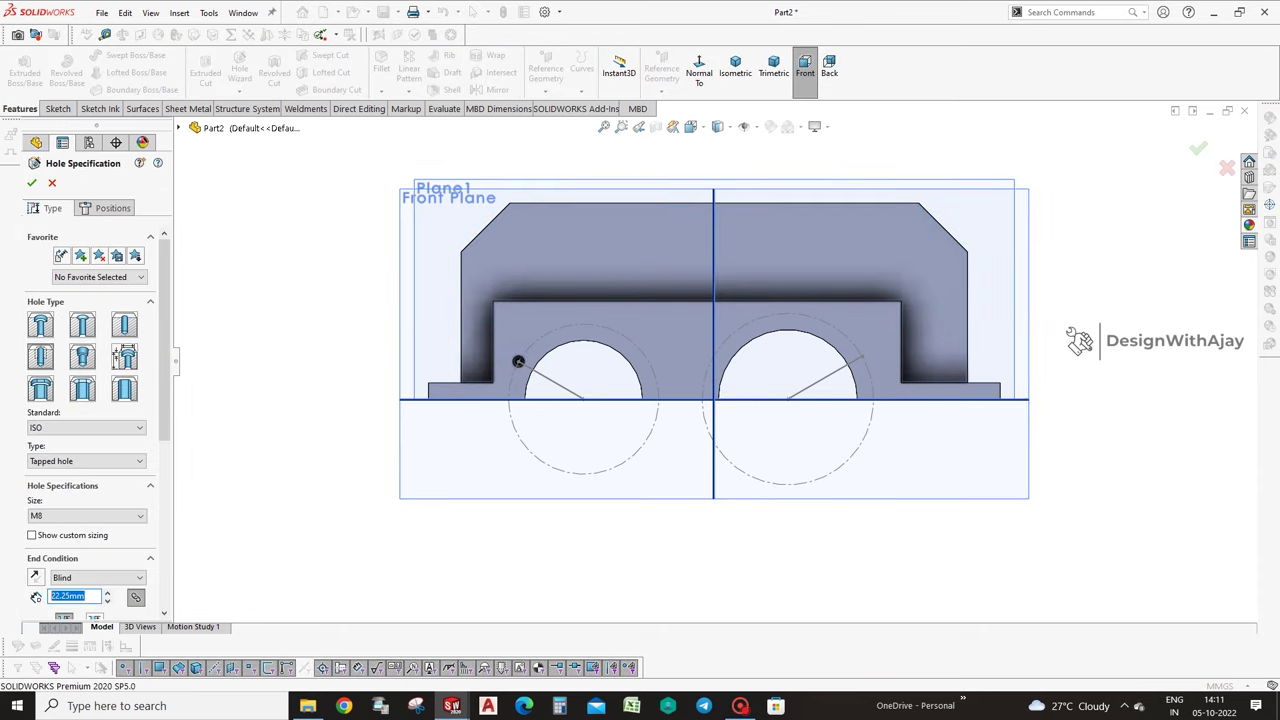
pyautogui.write('15')
pyautogui.click(106, 207)
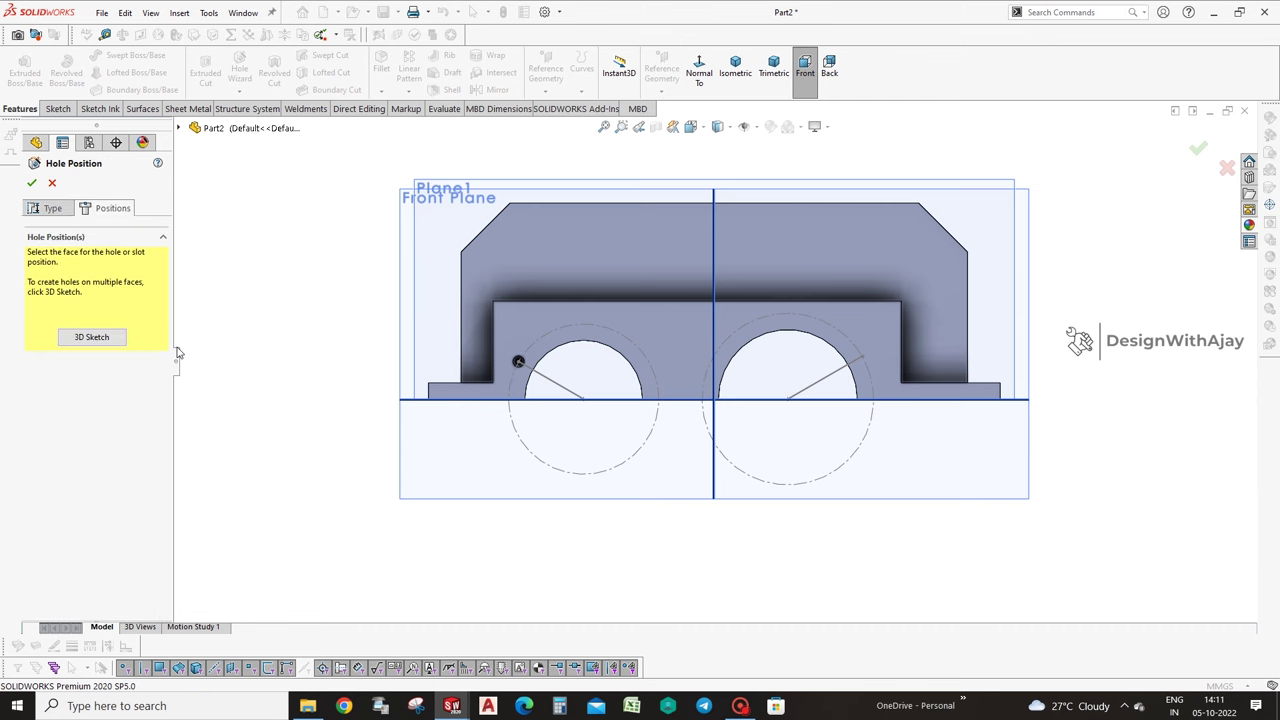
pyautogui.click(96, 330)
pyautogui.click(861, 356)
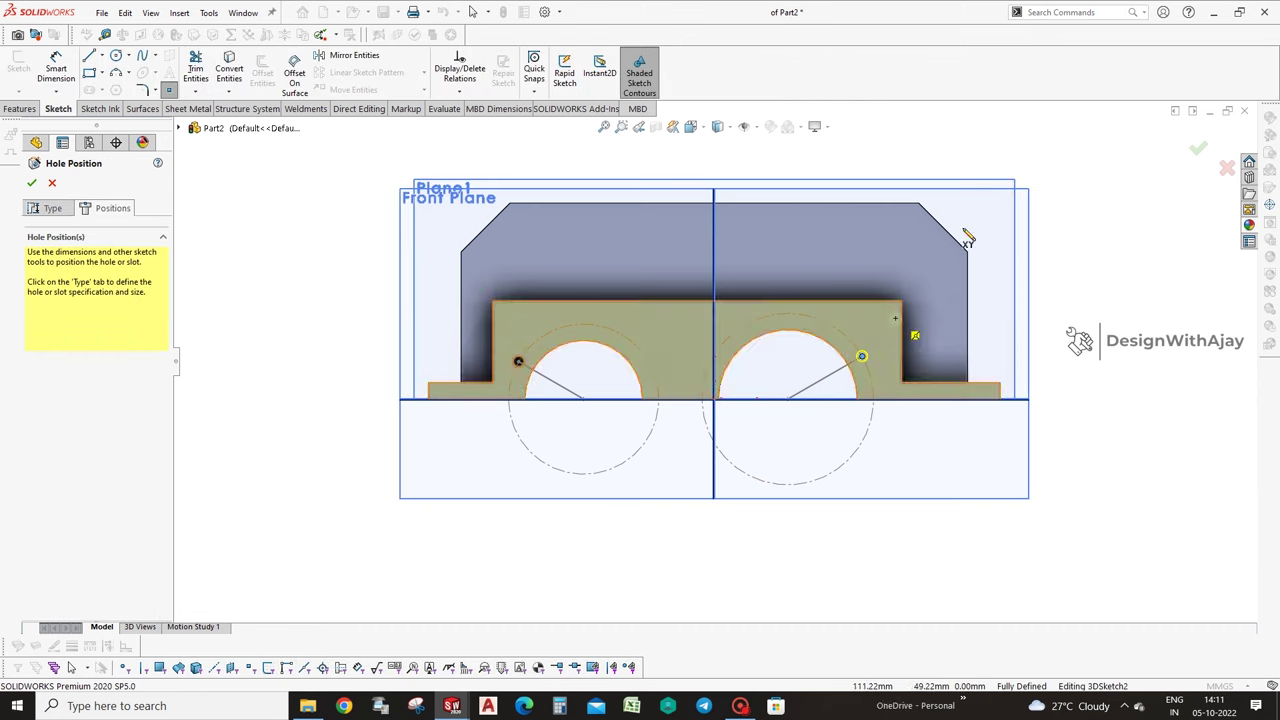
pyautogui.click(1213, 143)
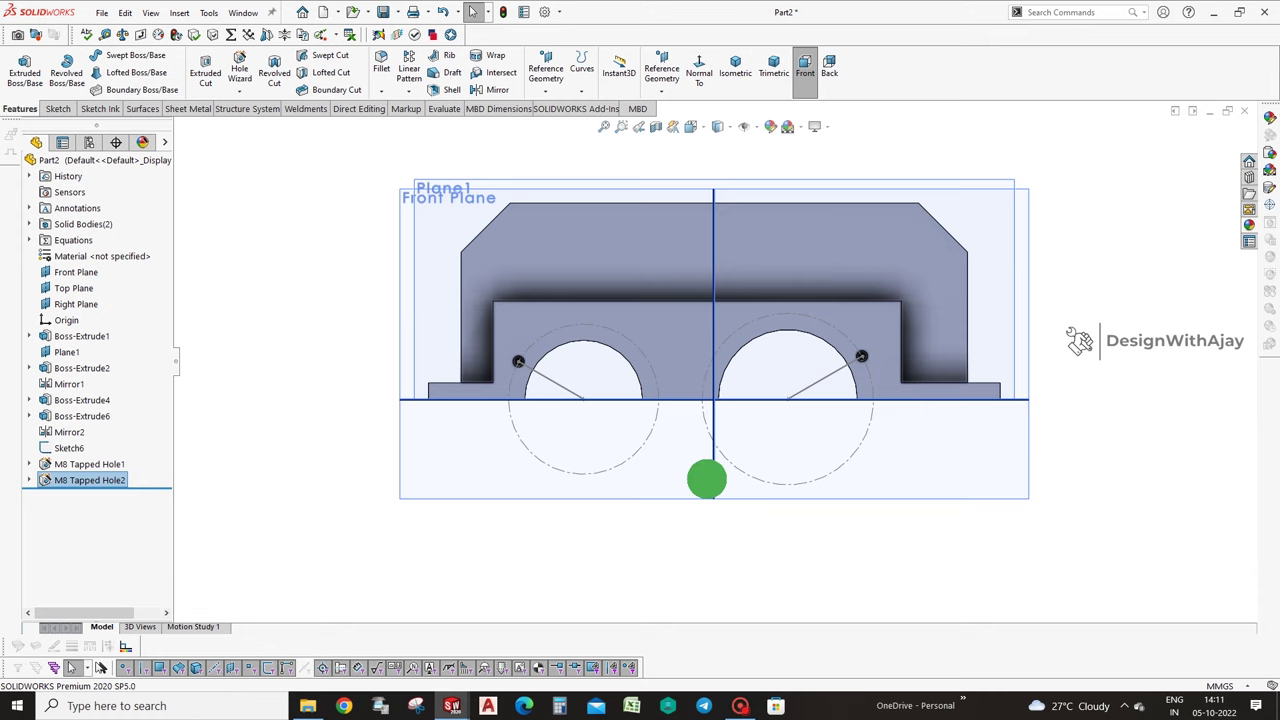
pyautogui.moveTo(560, 300); pyautogui.dragTo(441, 363, button='middle')
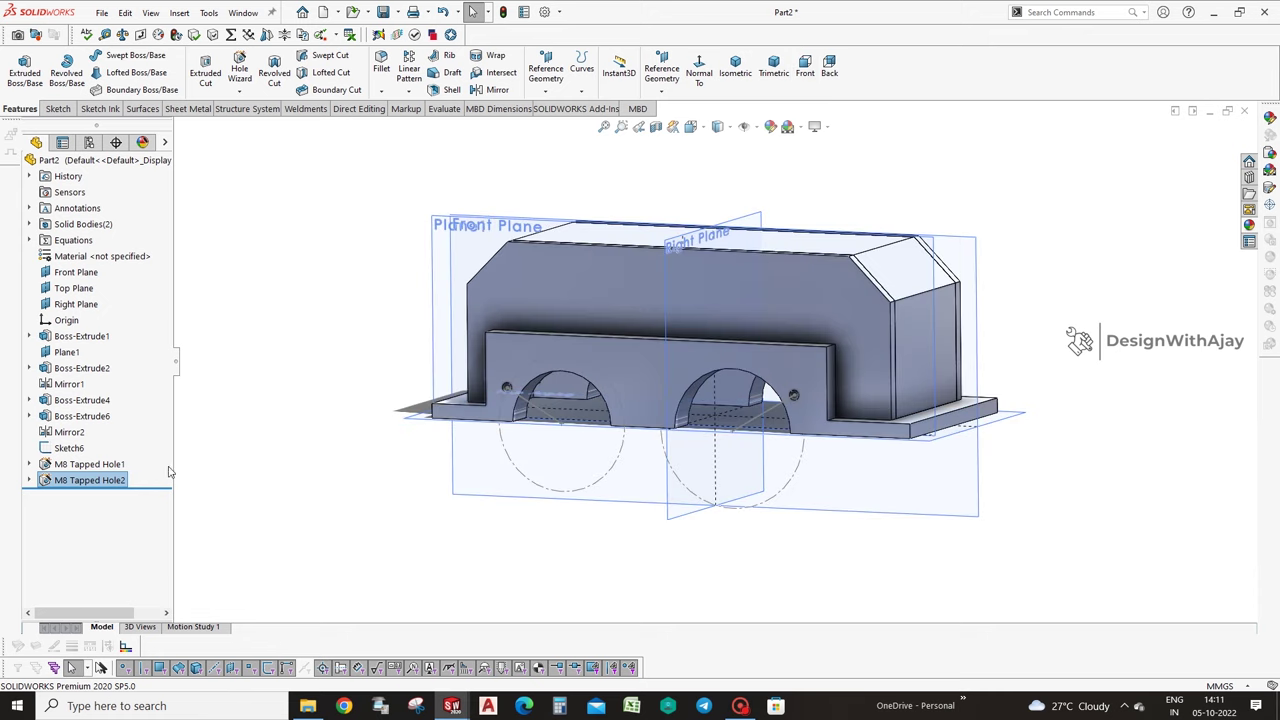
pyautogui.click(105, 464)
# Circular-pattern M8 Tapped Hole1 six times over 360° around the left arch face.
pyautogui.click(408, 91)
pyautogui.click(450, 123)
pyautogui.scroll(-3, 531, 415)
pyautogui.click(543, 414)
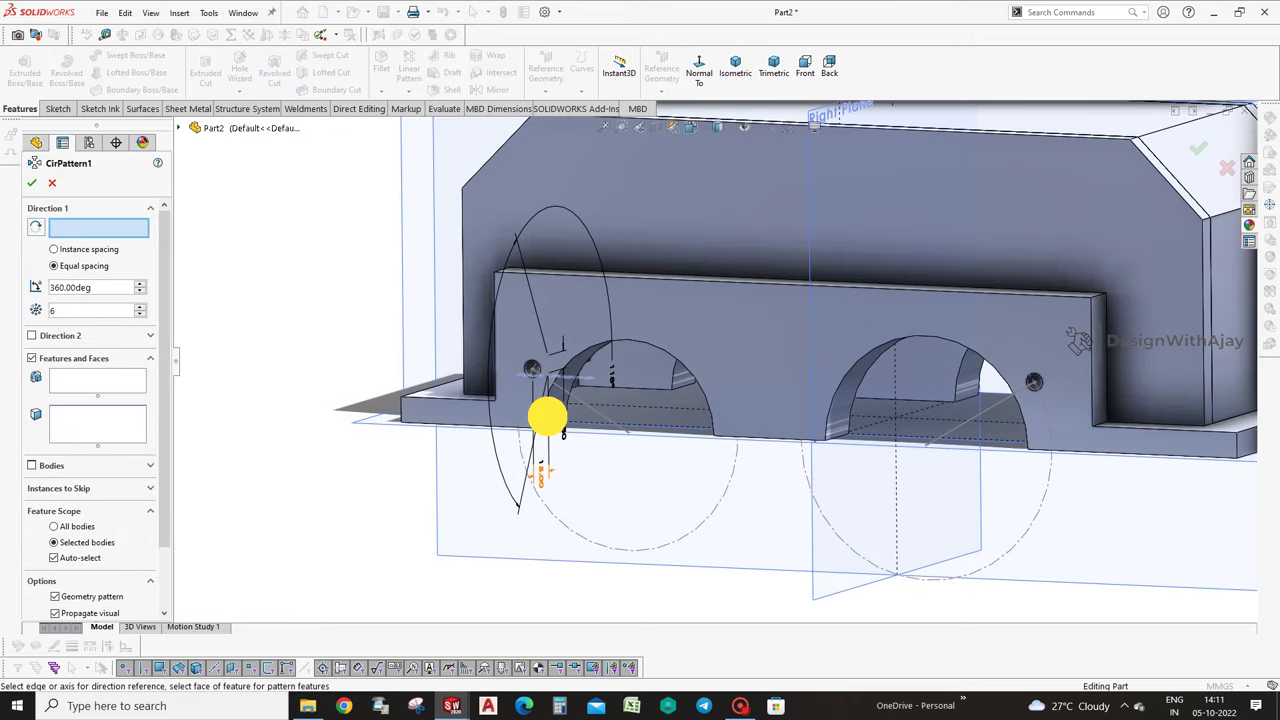
pyautogui.scroll(-3, 586, 470)
pyautogui.scroll(-2, 587, 470)
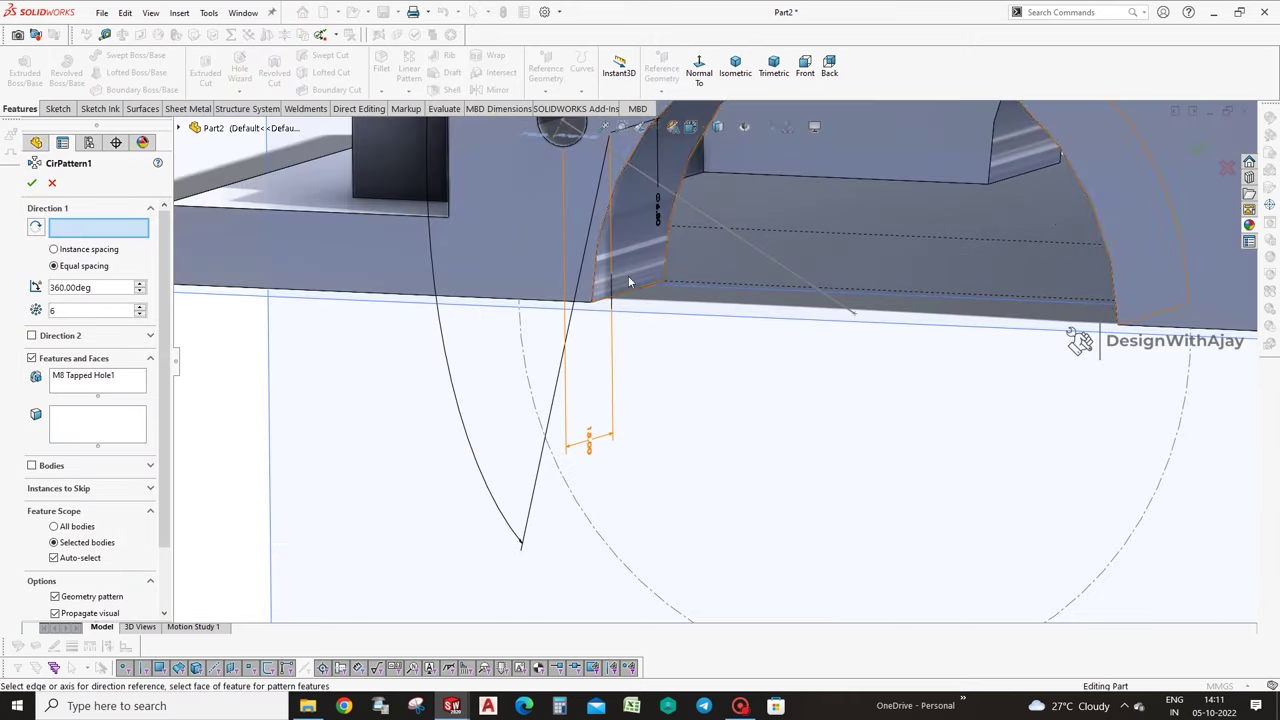
pyautogui.click(611, 287)
pyautogui.press('f')
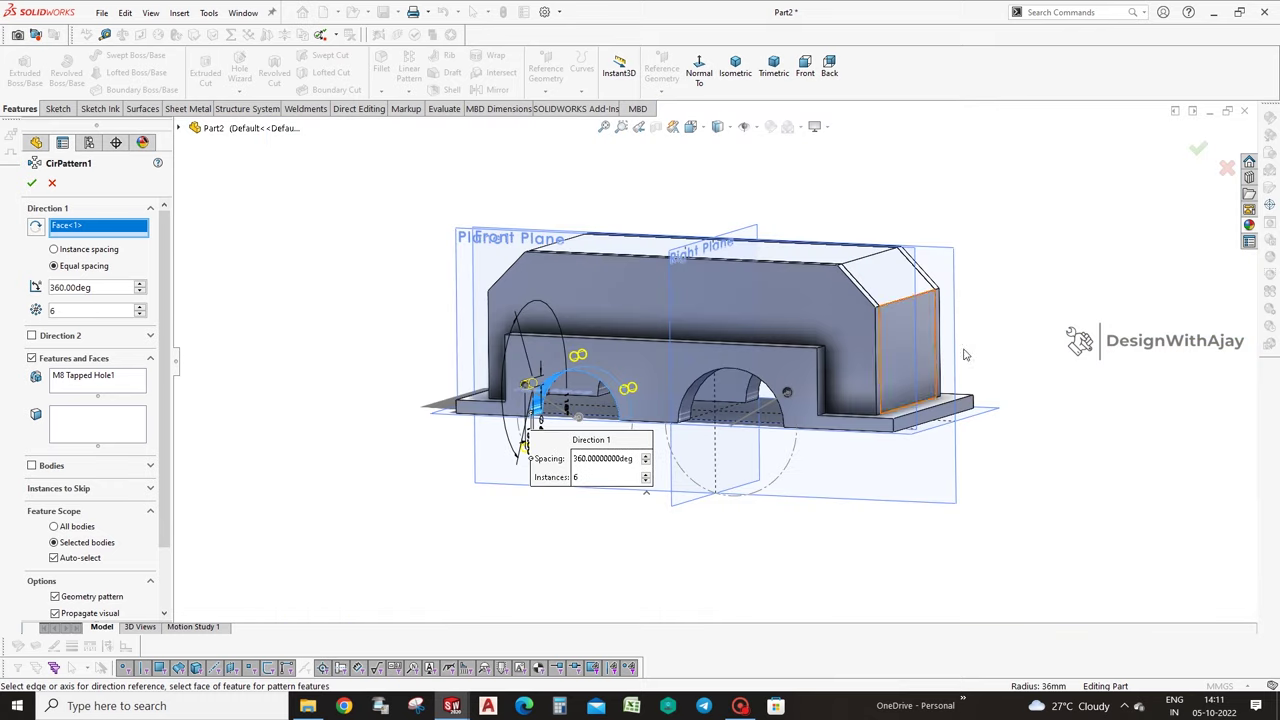
pyautogui.moveTo(1193, 135); pyautogui.dragTo(1197, 145)
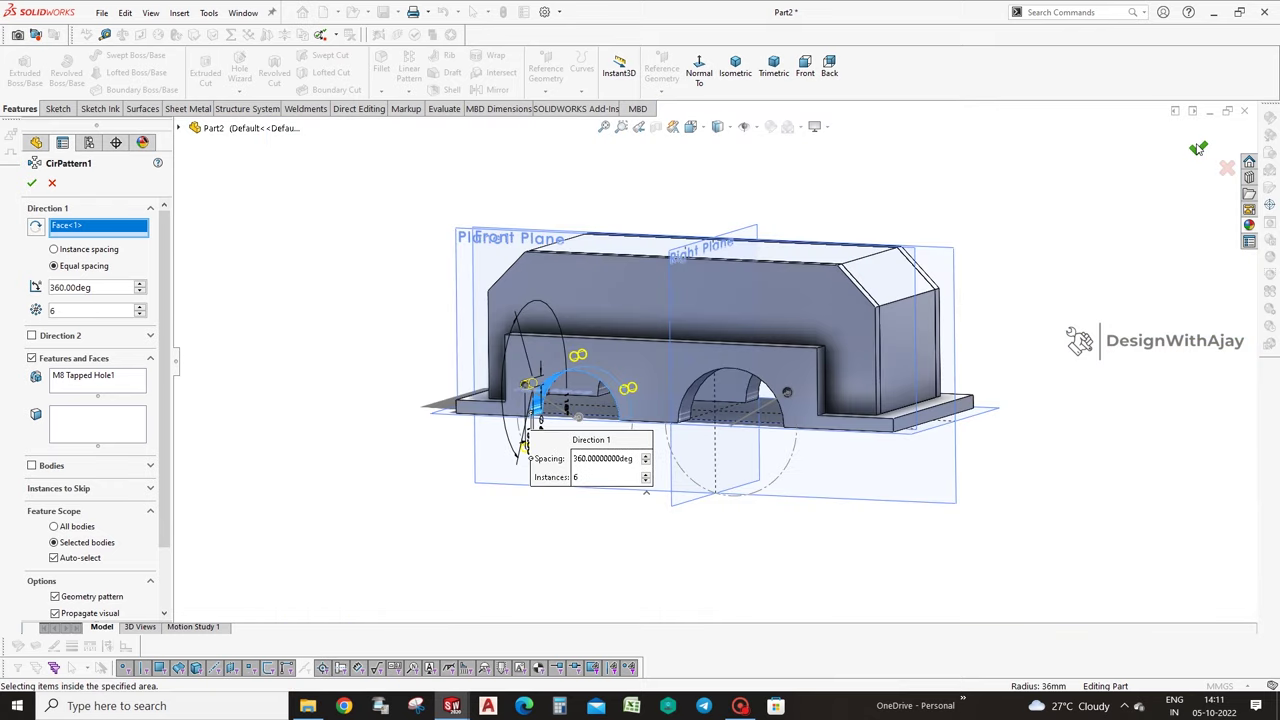
pyautogui.click(1199, 148)
pyautogui.scroll(-3, 706, 453)
pyautogui.scroll(-3, 589, 467)
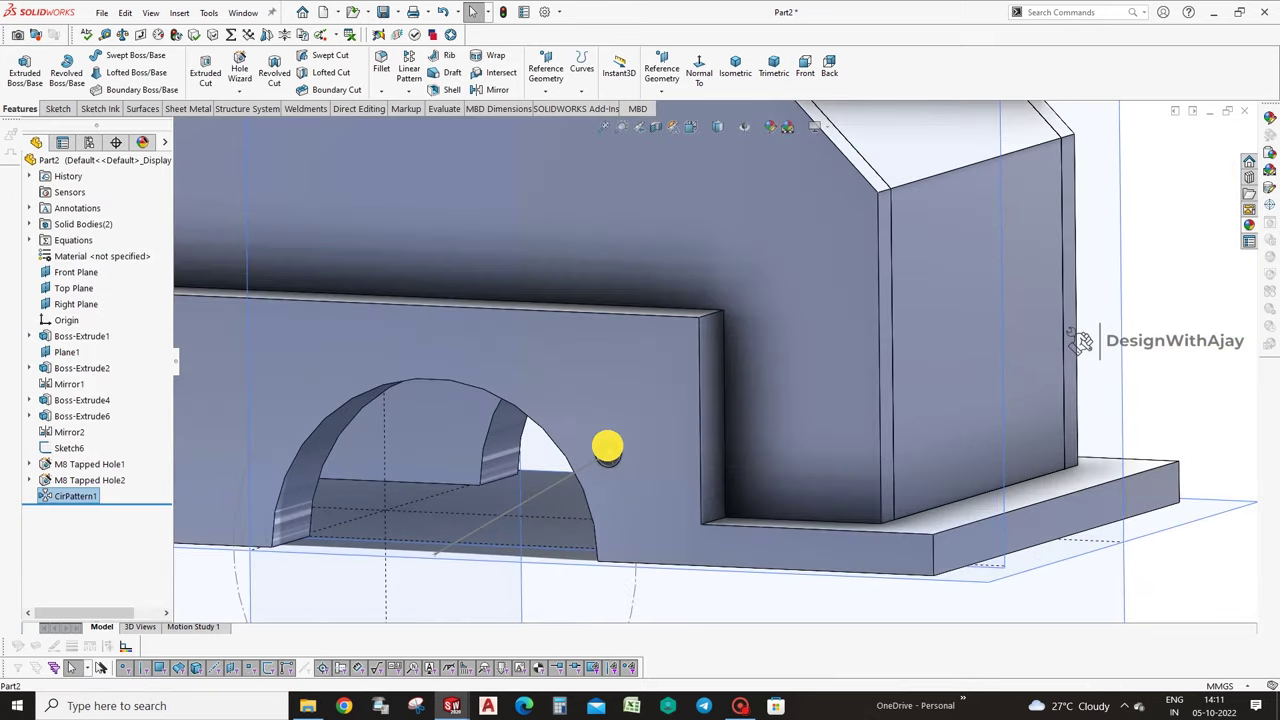
# Circular-pattern M8 Tapped Hole2 six times around the right arch face.
pyautogui.click(607, 447)
pyautogui.scroll(2, 608, 451)
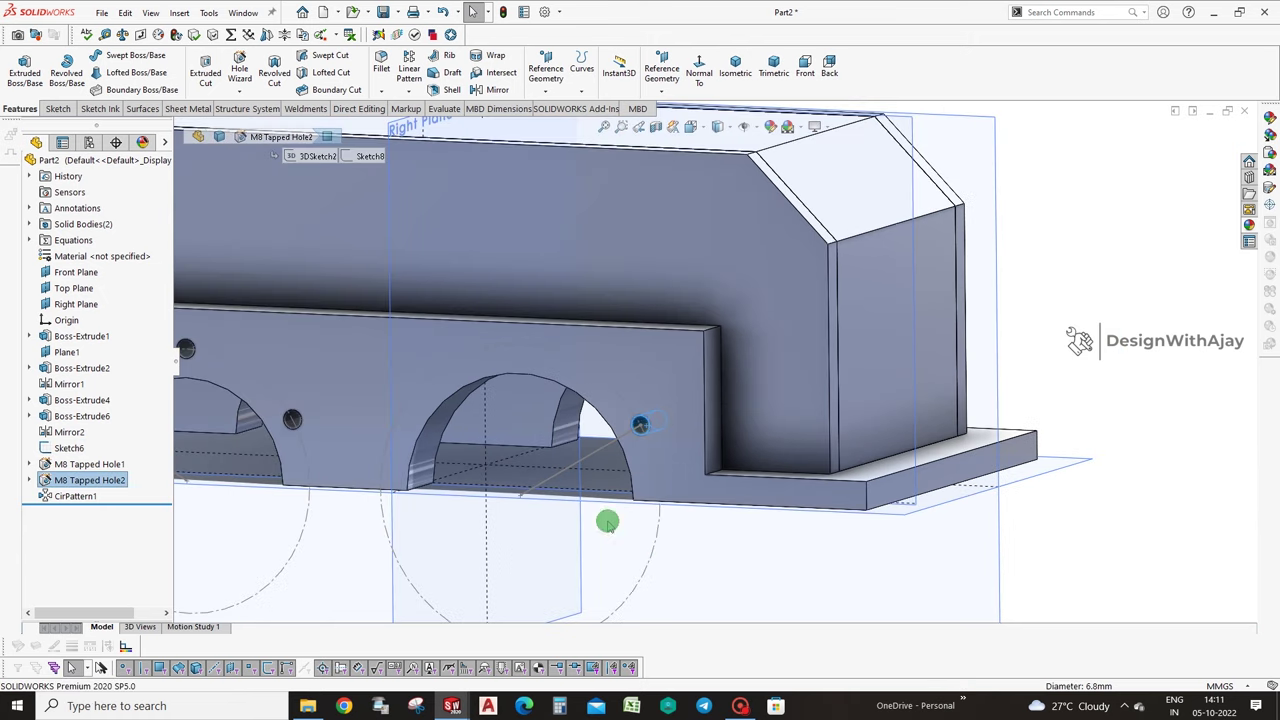
pyautogui.scroll(3, 607, 522)
pyautogui.click(408, 91)
pyautogui.click(443, 200)
pyautogui.scroll(-3, 790, 405)
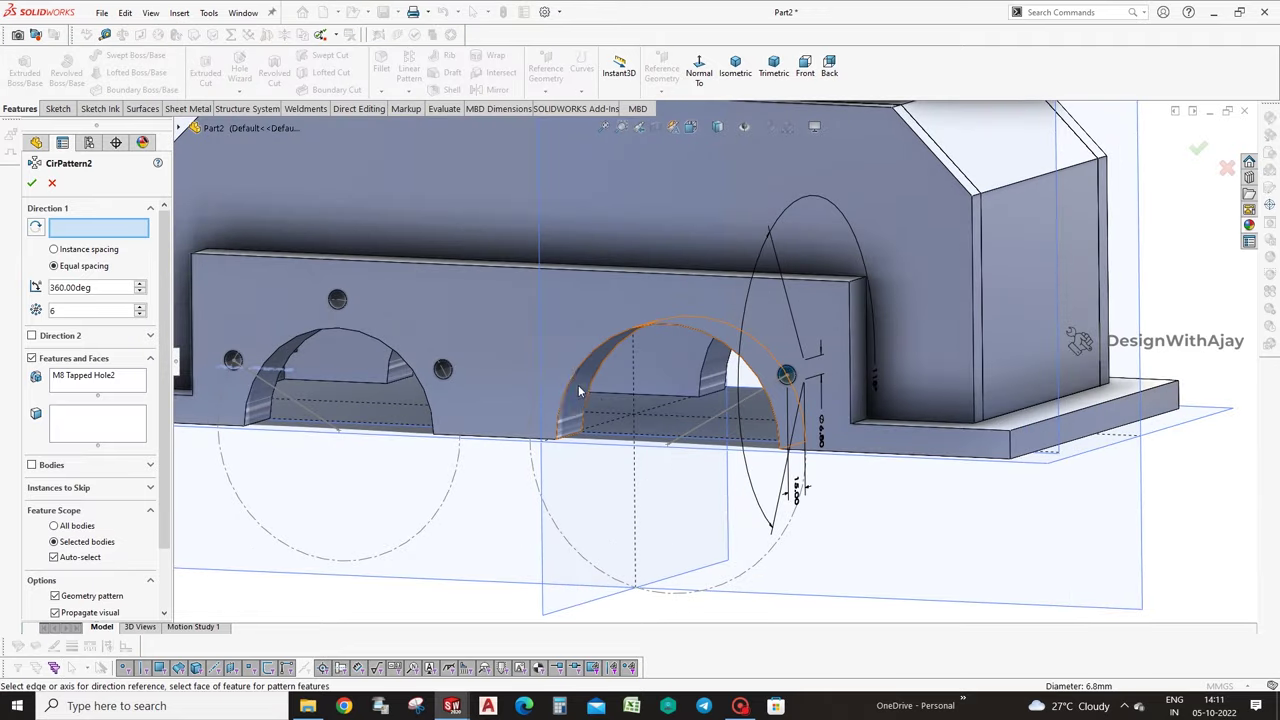
pyautogui.click(578, 391)
pyautogui.scroll(3, 578, 391)
pyautogui.click(1197, 148)
pyautogui.scroll(1, 403, 458)
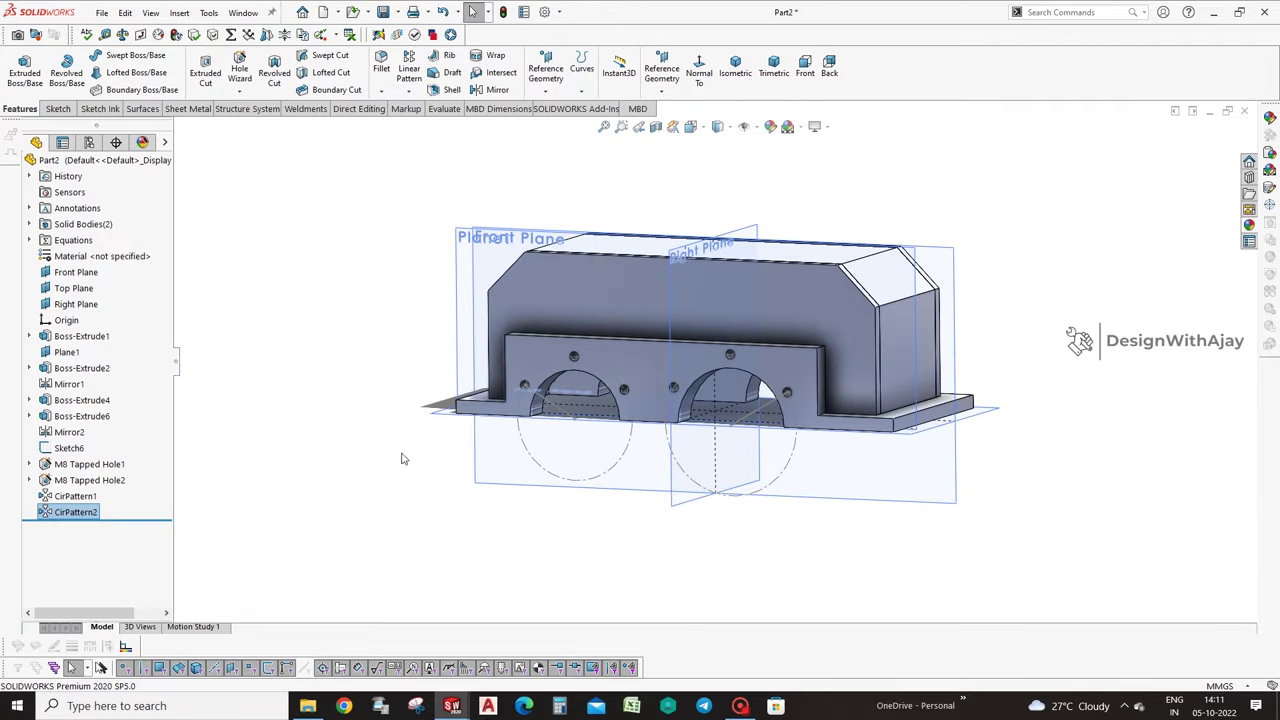
pyautogui.keyDown('shift'); pyautogui.click(69, 448); pyautogui.keyUp('shift')
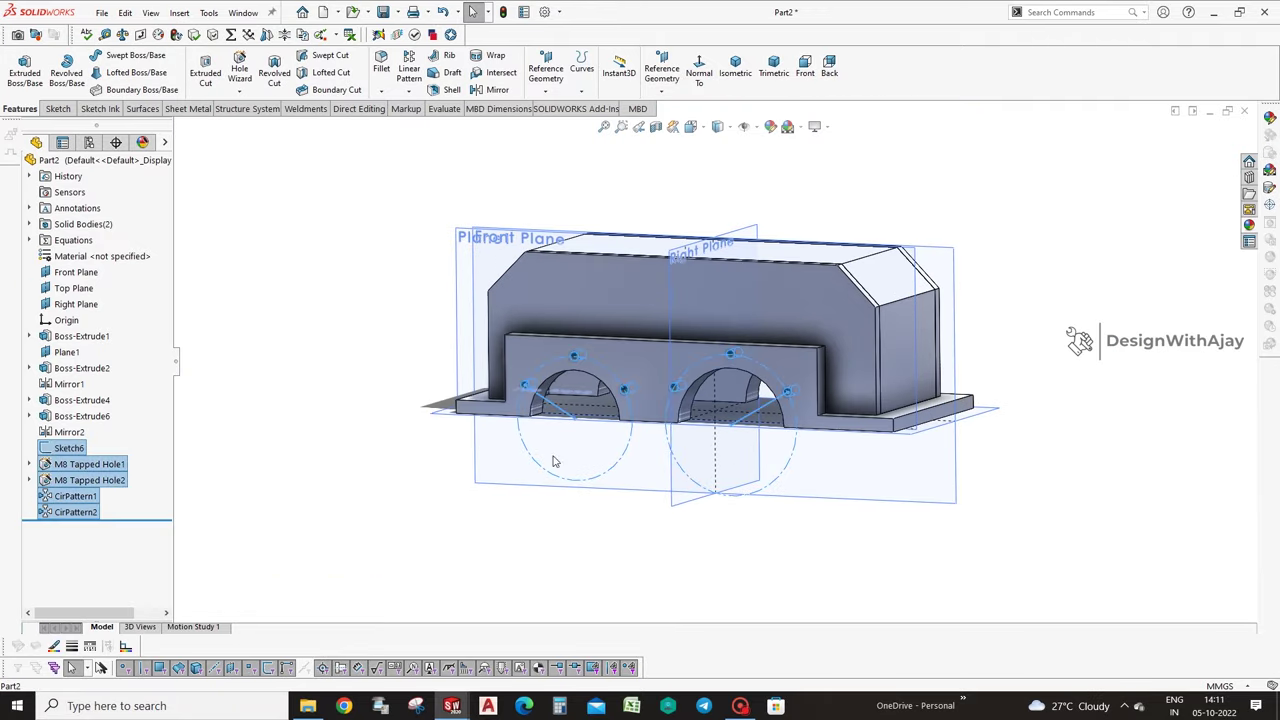
# Mirror Sketch6 through CirPattern2 across the Front Plane onto the opposite arched plate.
pyautogui.moveTo(782, 565); pyautogui.dragTo(851, 557, button='middle')
pyautogui.click(497, 90)
pyautogui.click(593, 200)
pyautogui.click(1197, 147)
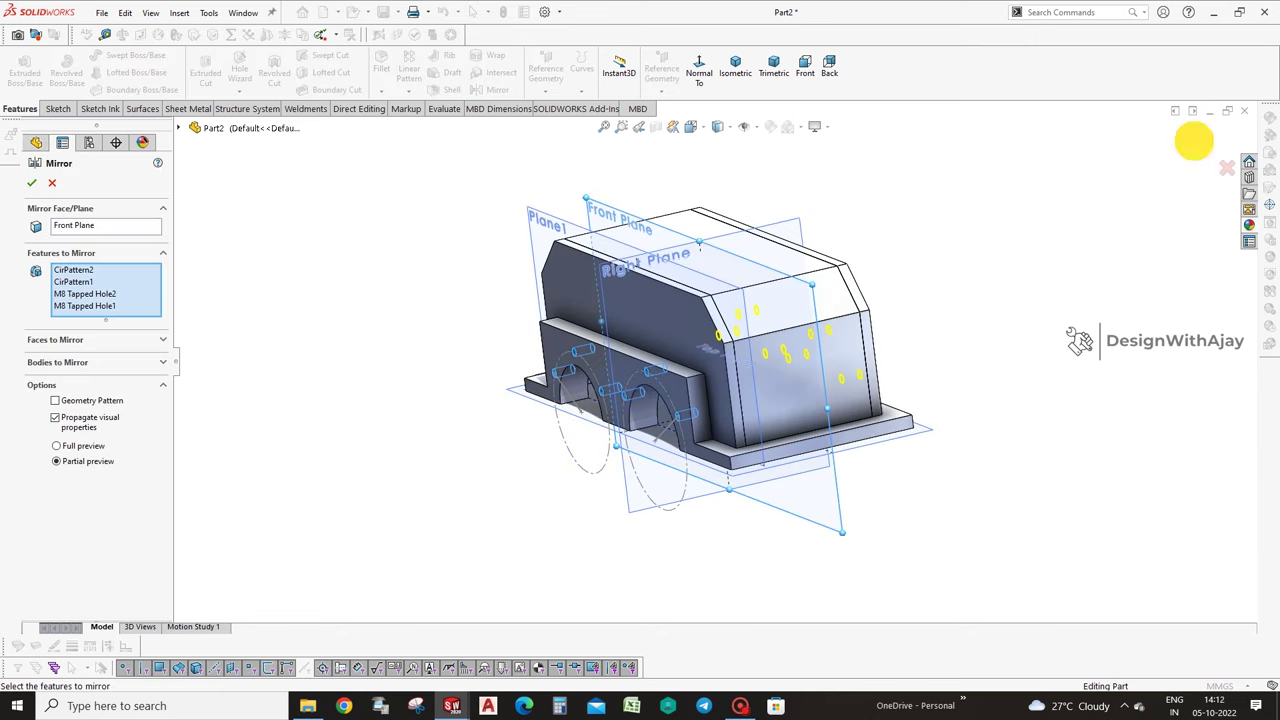
pyautogui.moveTo(1152, 268)
pyautogui.mouseDown(button='middle')
pyautogui.moveTo(1020, 325)
pyautogui.moveTo(1100, 408)
pyautogui.moveTo(1151, 428)
pyautogui.moveTo(940, 380)
pyautogui.mouseUp(button='middle')
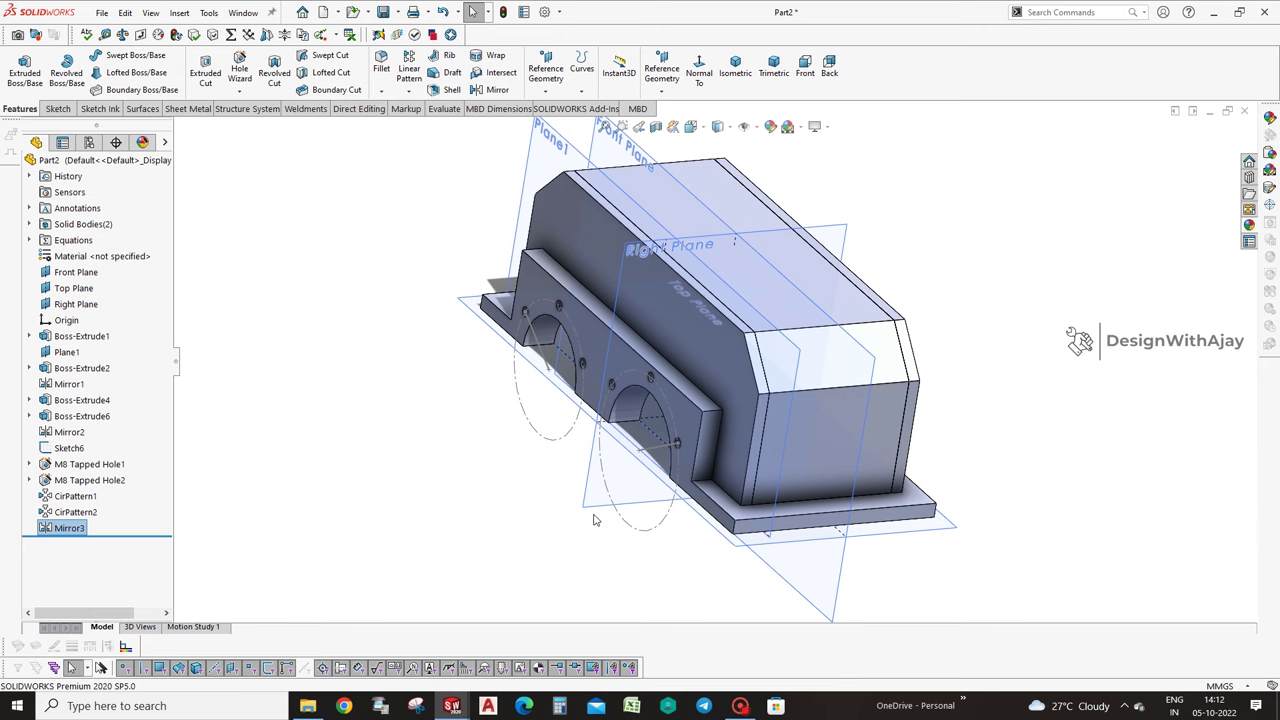
# Turn the view normal to the base's L-shaped bottom face and start a sketch on it.
pyautogui.click(699, 68)
pyautogui.click(943, 401)
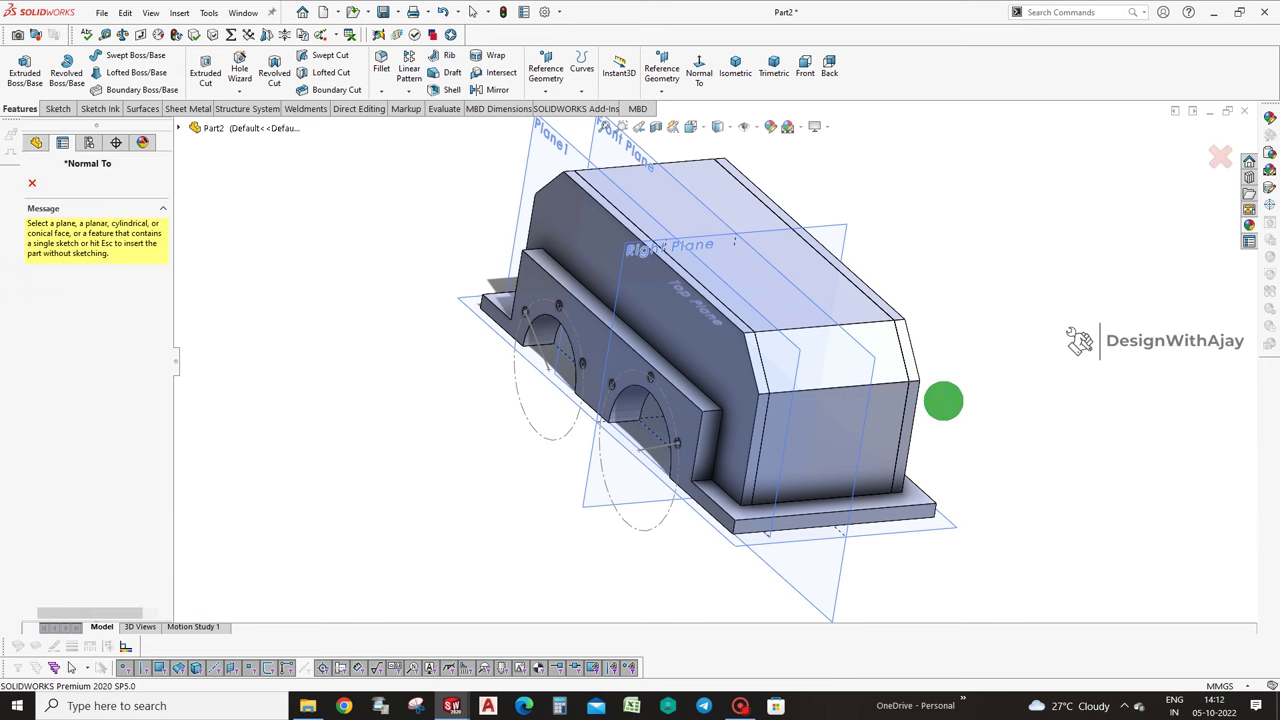
pyautogui.click(941, 355)
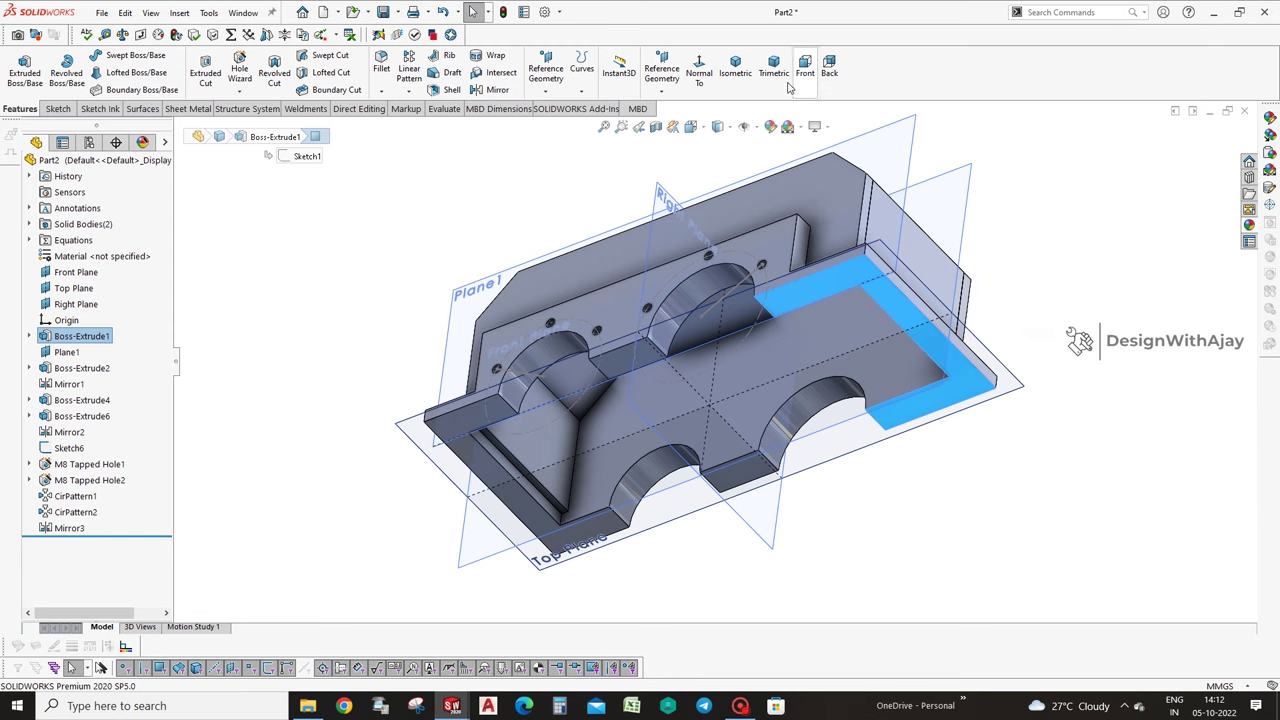
pyautogui.click(708, 82)
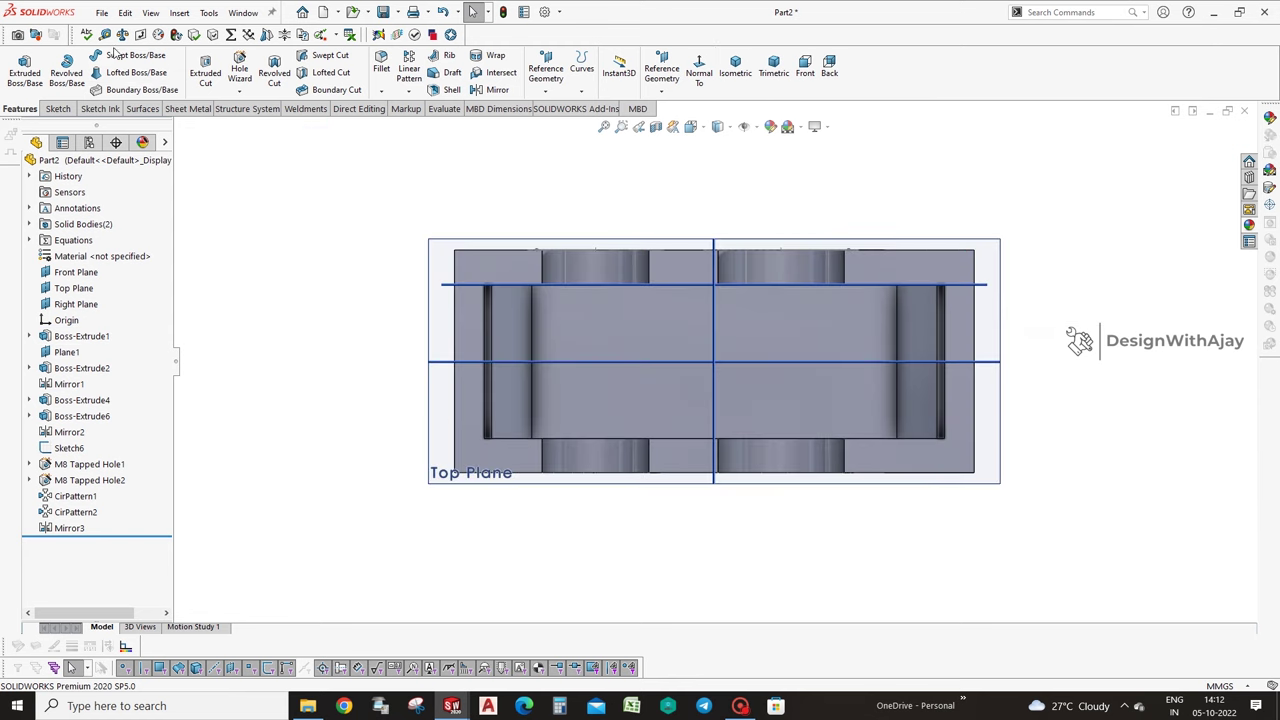
pyautogui.click(57, 108)
pyautogui.click(18, 68)
pyautogui.scroll(-2, 300, 205)
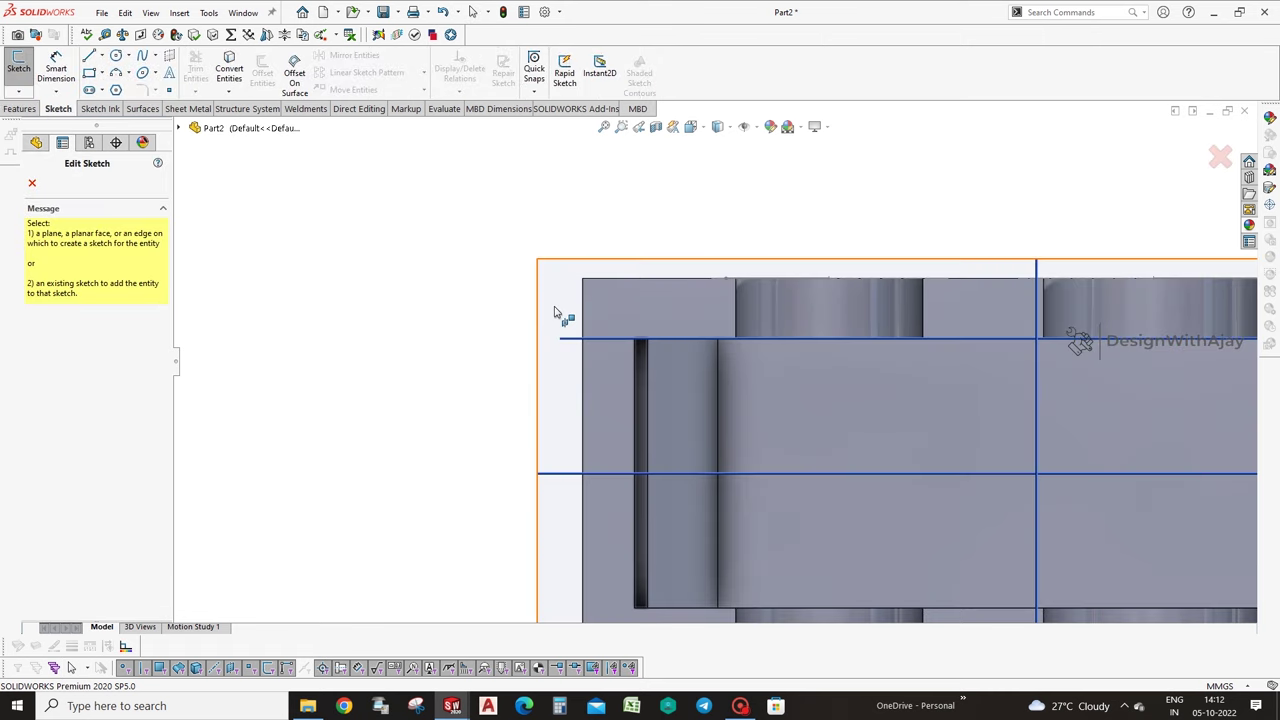
pyautogui.click(677, 323)
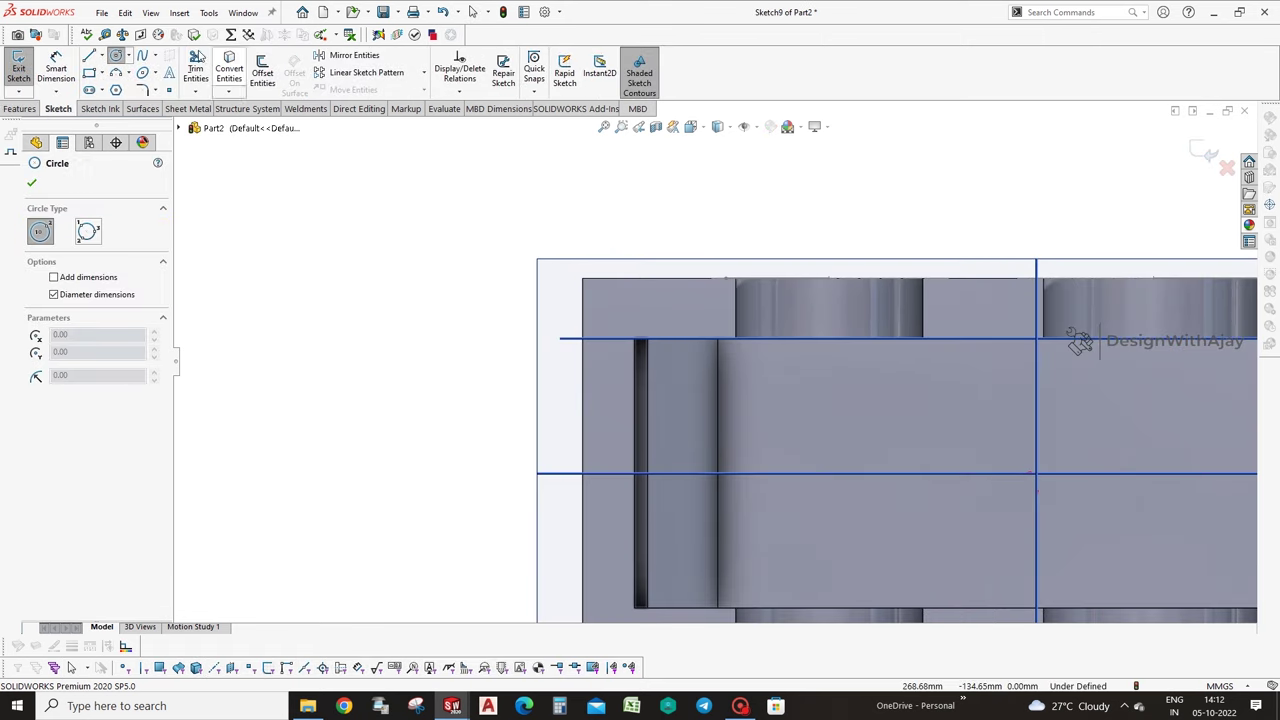
# Draw circles along the left edge and at the top-right corner, one with radius 10.
pyautogui.moveTo(604, 296); pyautogui.dragTo(605, 305)
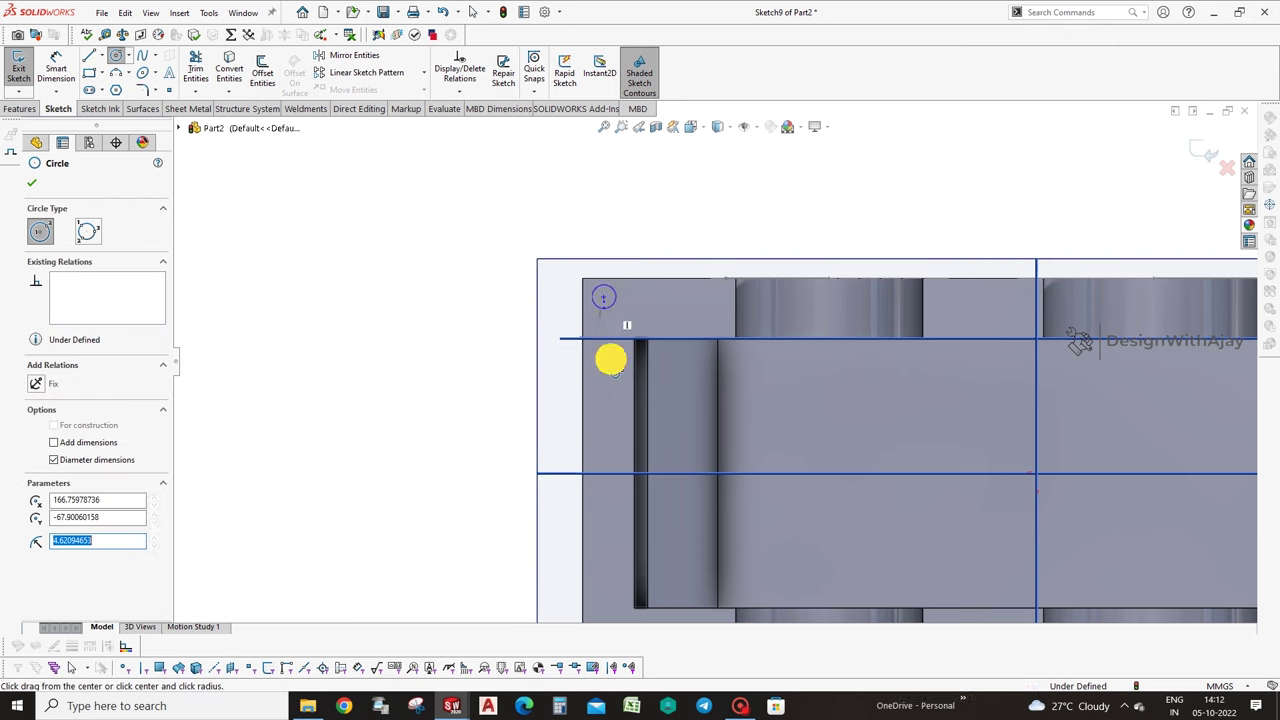
pyautogui.moveTo(603, 432); pyautogui.dragTo(605, 442)
pyautogui.moveTo(597, 518)
pyautogui.mouseDown()
pyautogui.moveTo(622, 585)
pyautogui.moveTo(606, 538)
pyautogui.moveTo(645, 553)
pyautogui.mouseUp()
pyautogui.press('f')
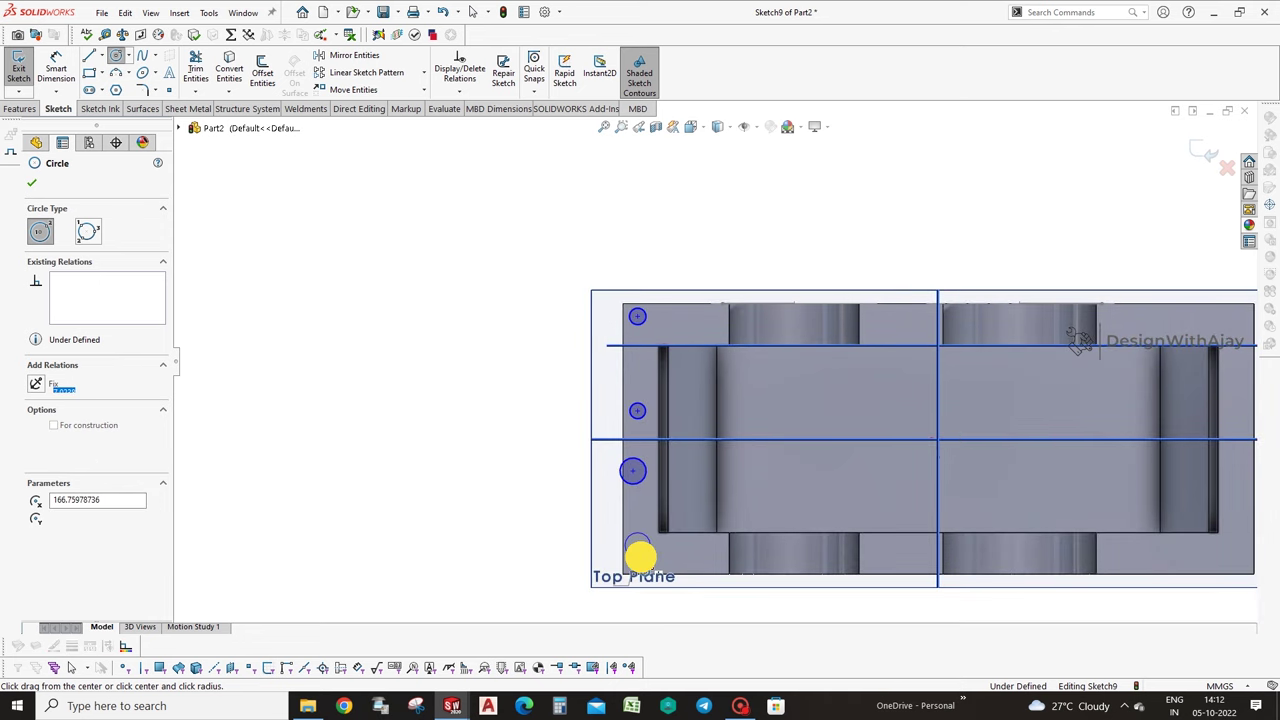
pyautogui.press('Escape')
pyautogui.press('f')
pyautogui.moveTo(1143, 400); pyautogui.dragTo(1110, 360, button='right')
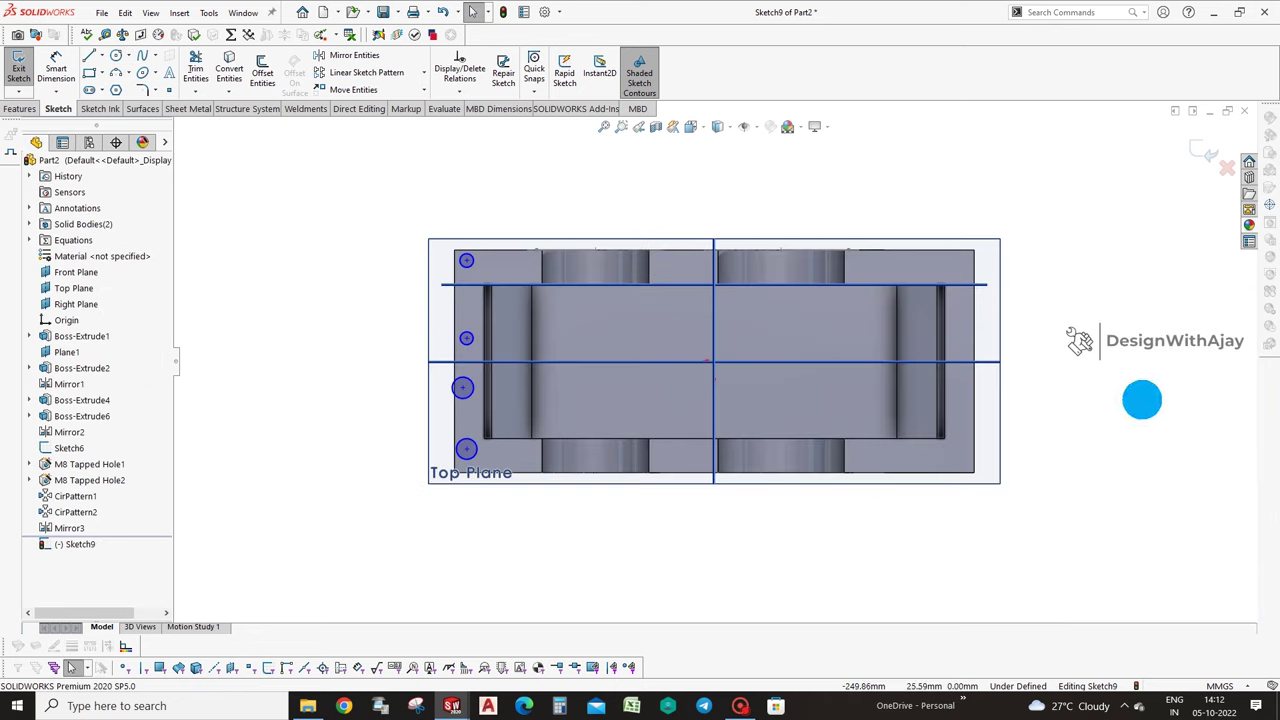
pyautogui.scroll(3, 986, 277)
pyautogui.click(763, 266)
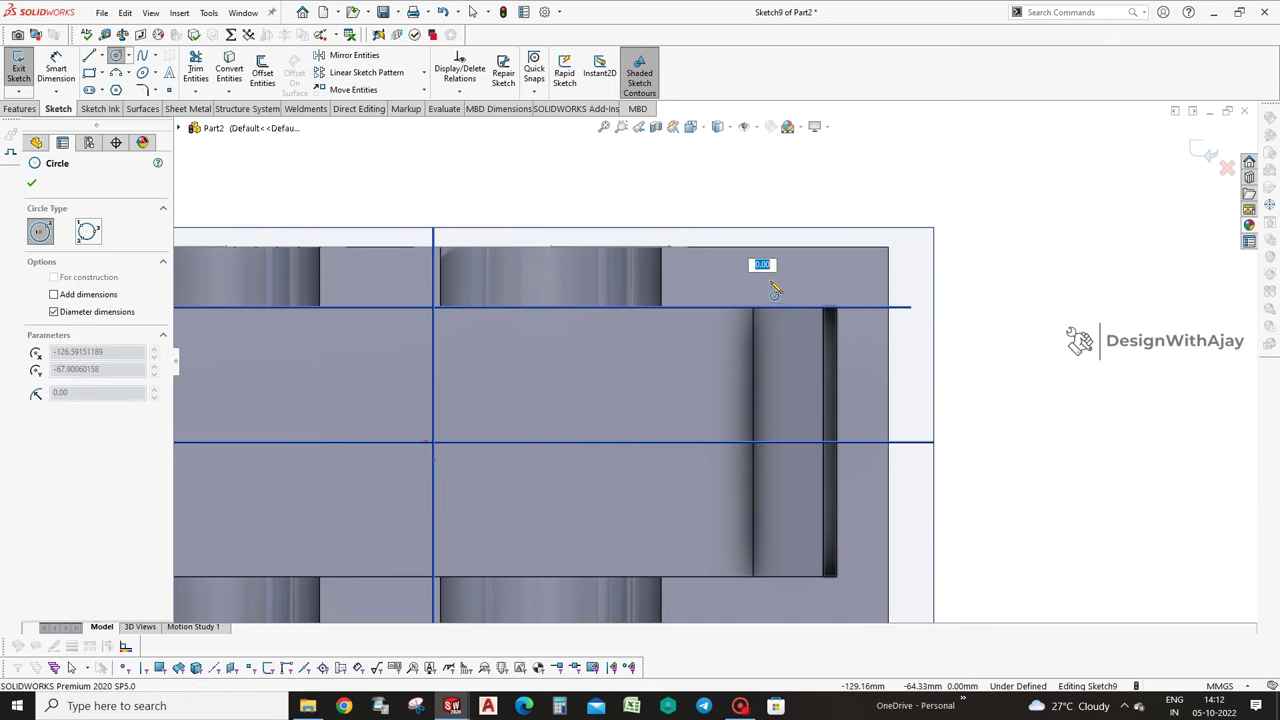
pyautogui.write('10')
pyautogui.press('Return')
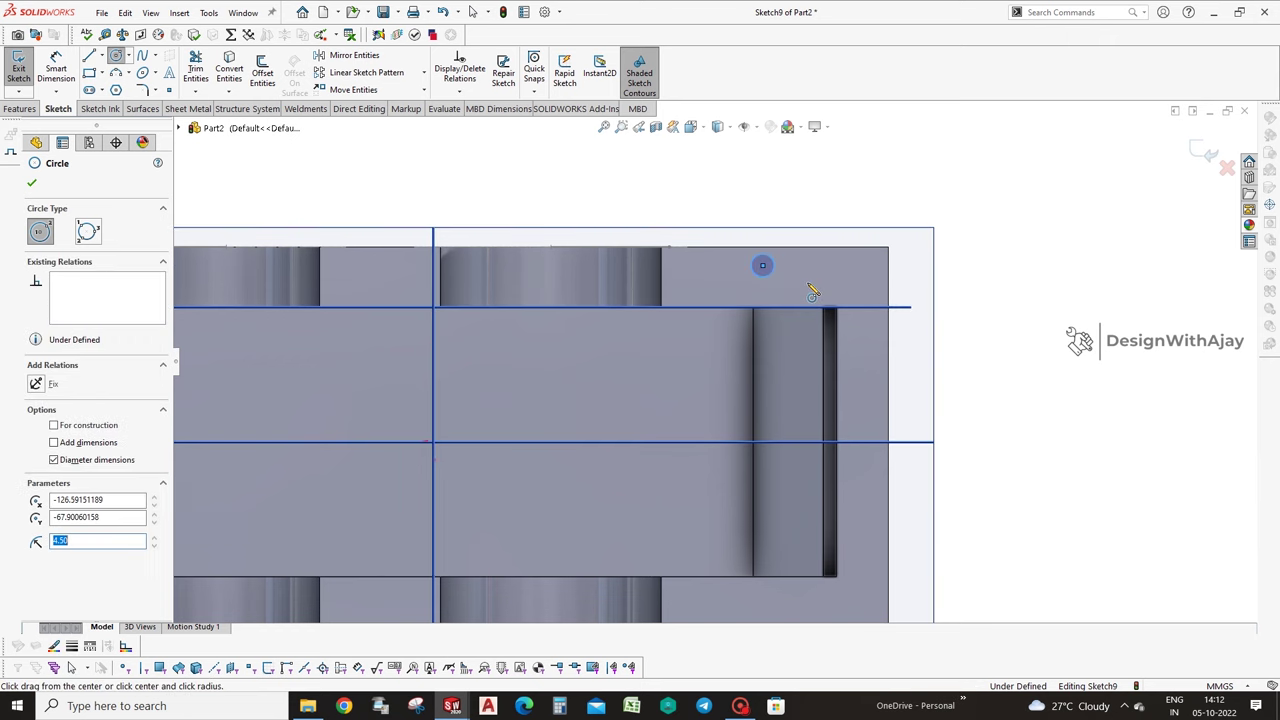
pyautogui.moveTo(853, 265); pyautogui.dragTo(869, 277)
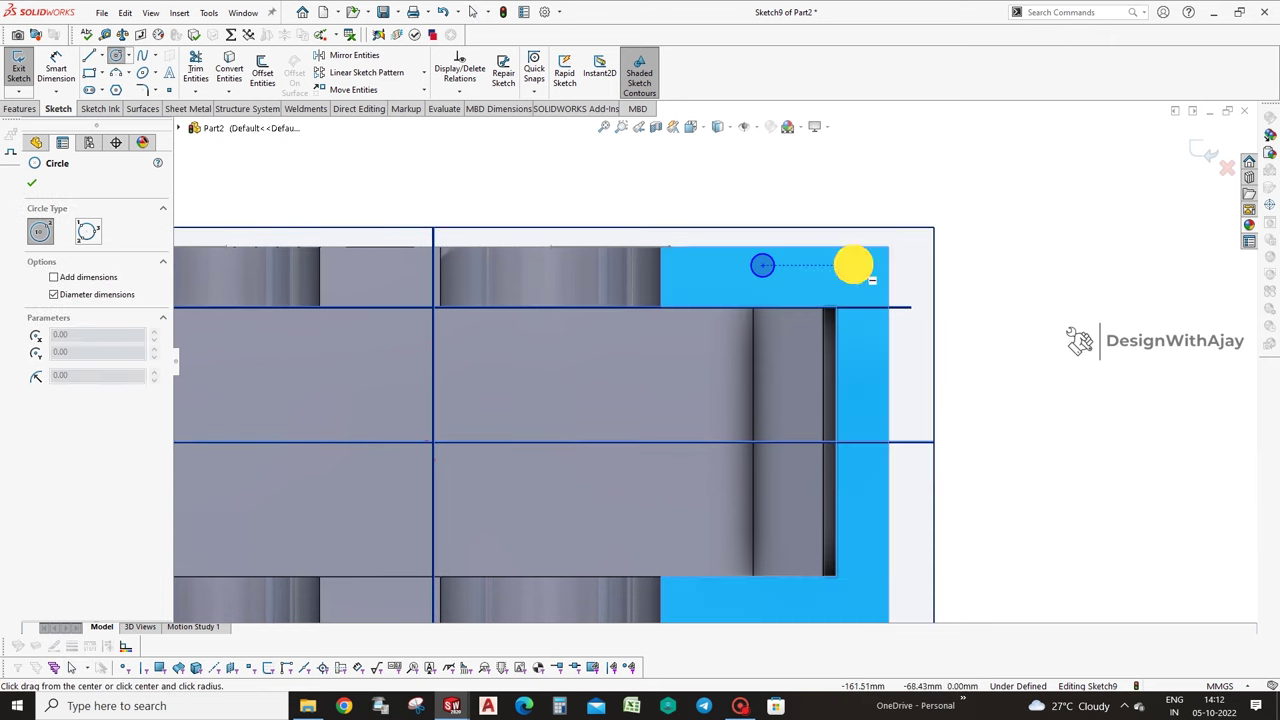
# Draw more circles along the right edge and at the bottom-right corner.
pyautogui.rightClick(876, 381)
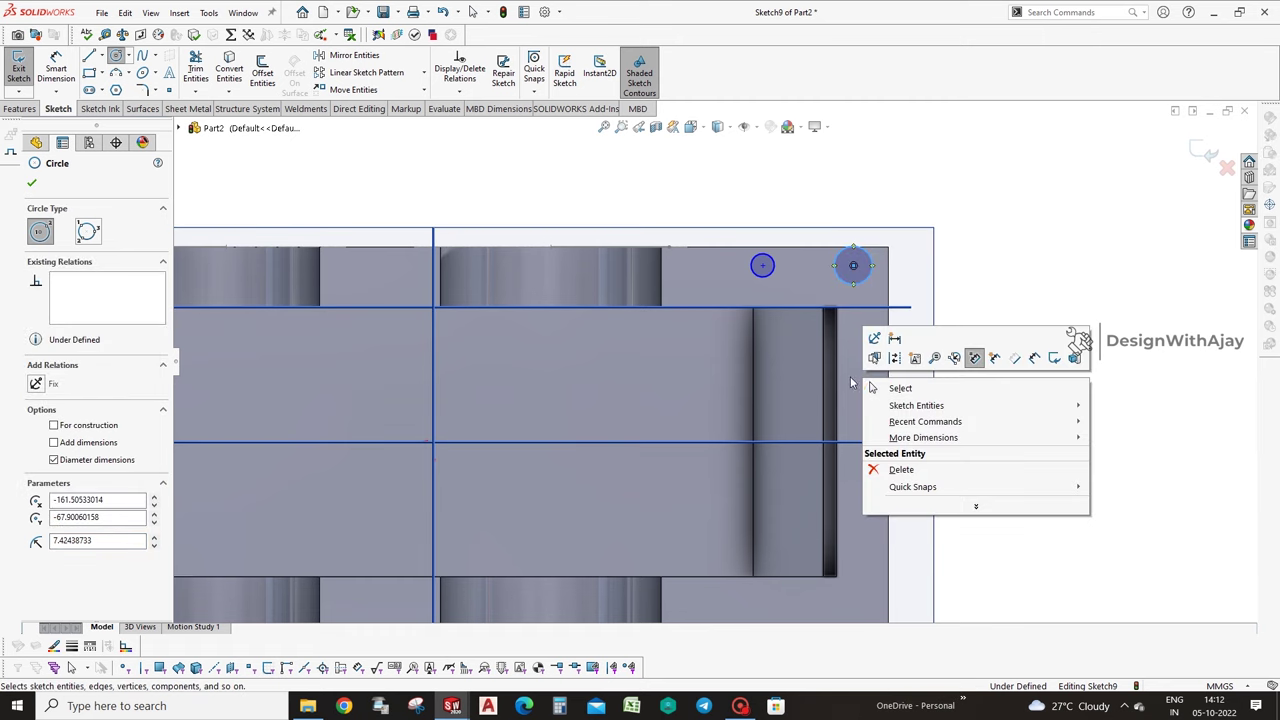
pyautogui.click(852, 375)
pyautogui.press('Escape')
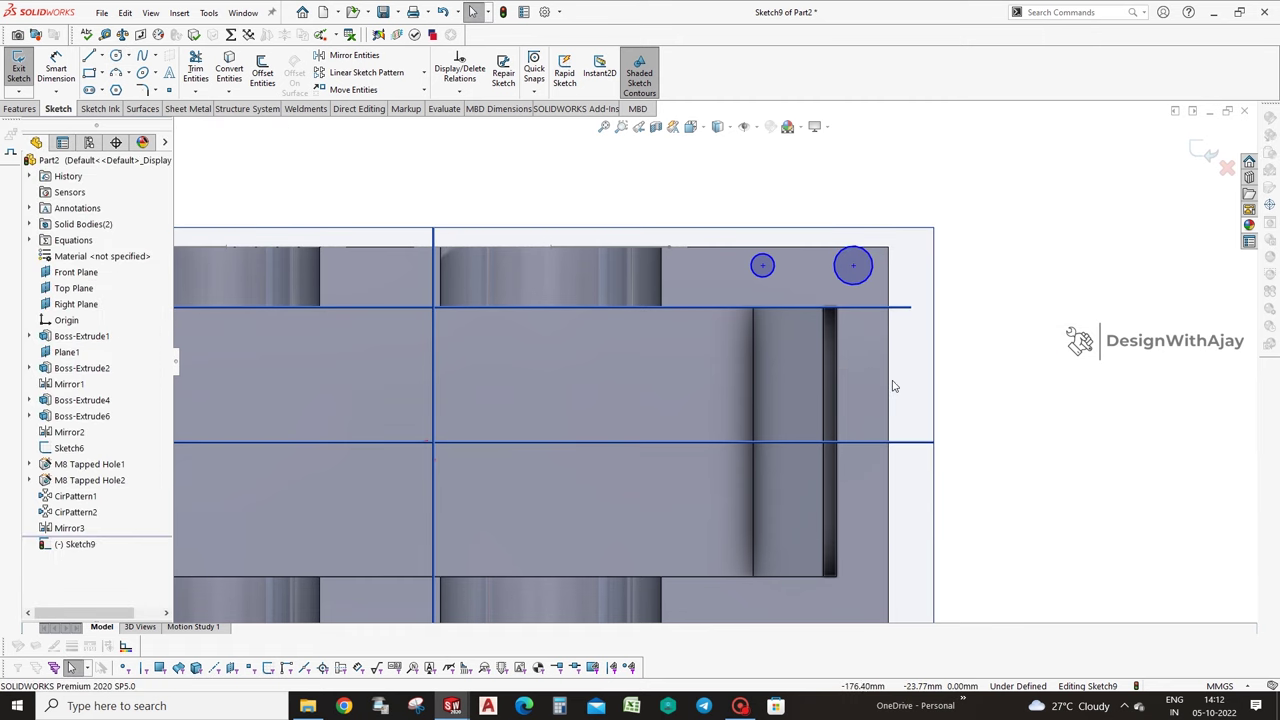
pyautogui.click(864, 385)
pyautogui.click(866, 404)
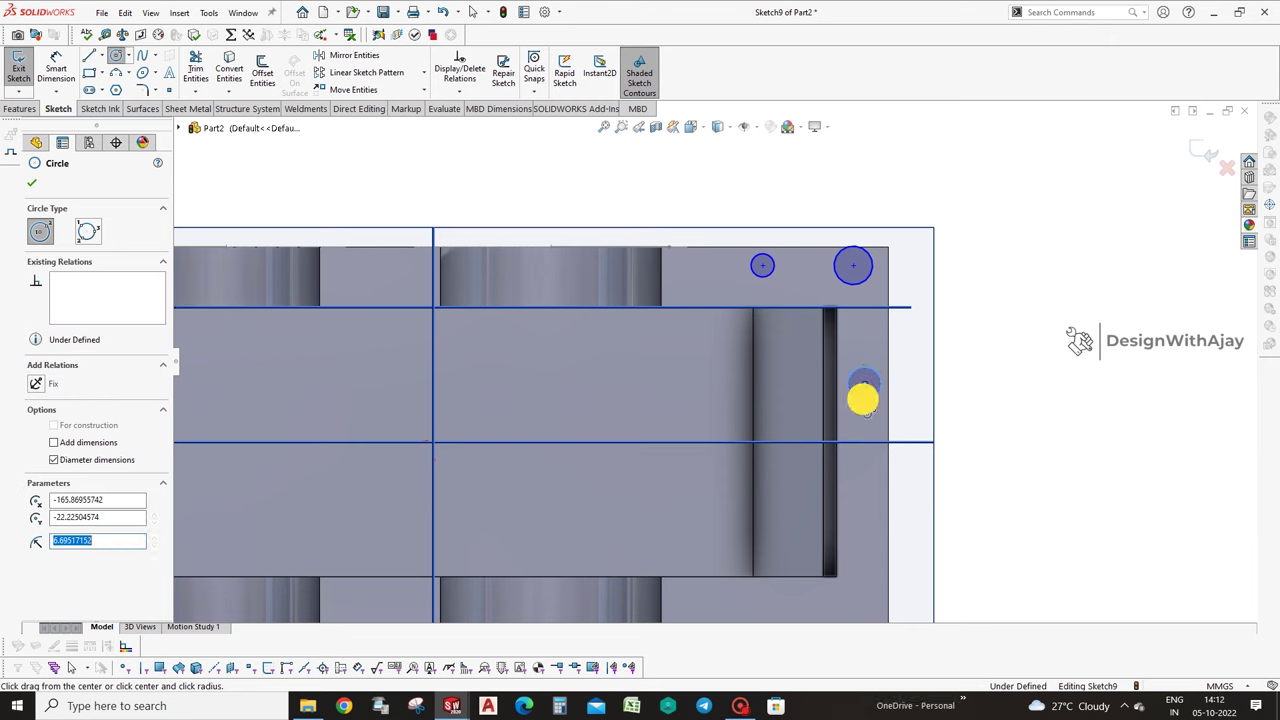
pyautogui.click(864, 494)
pyautogui.click(867, 521)
pyautogui.click(858, 585)
pyautogui.click(861, 603)
pyautogui.click(740, 602)
pyautogui.press('Escape')
pyautogui.press('f')
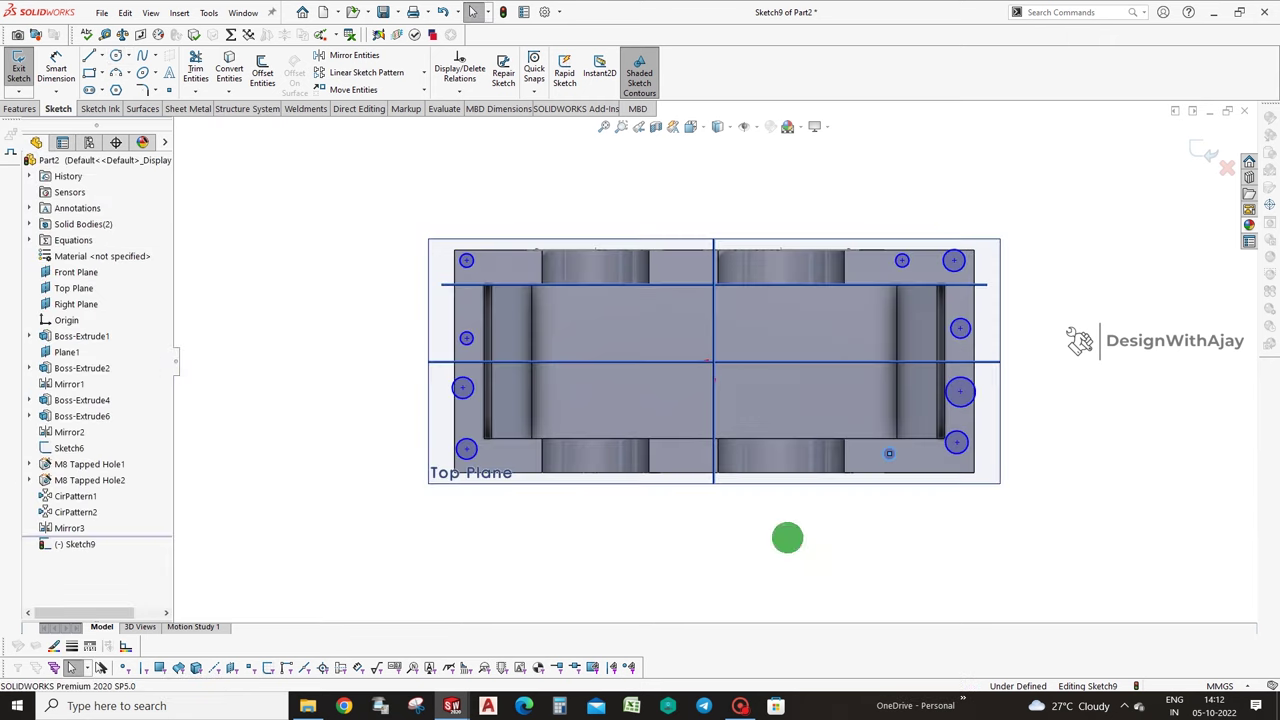
# Give the bottom-left corner circle a 9 mm diameter.
pyautogui.hotkey('ctrl', 'a')
pyautogui.click(434, 517)
pyautogui.rightClick(495, 455)
pyautogui.click(506, 451)
pyautogui.click(466, 447)
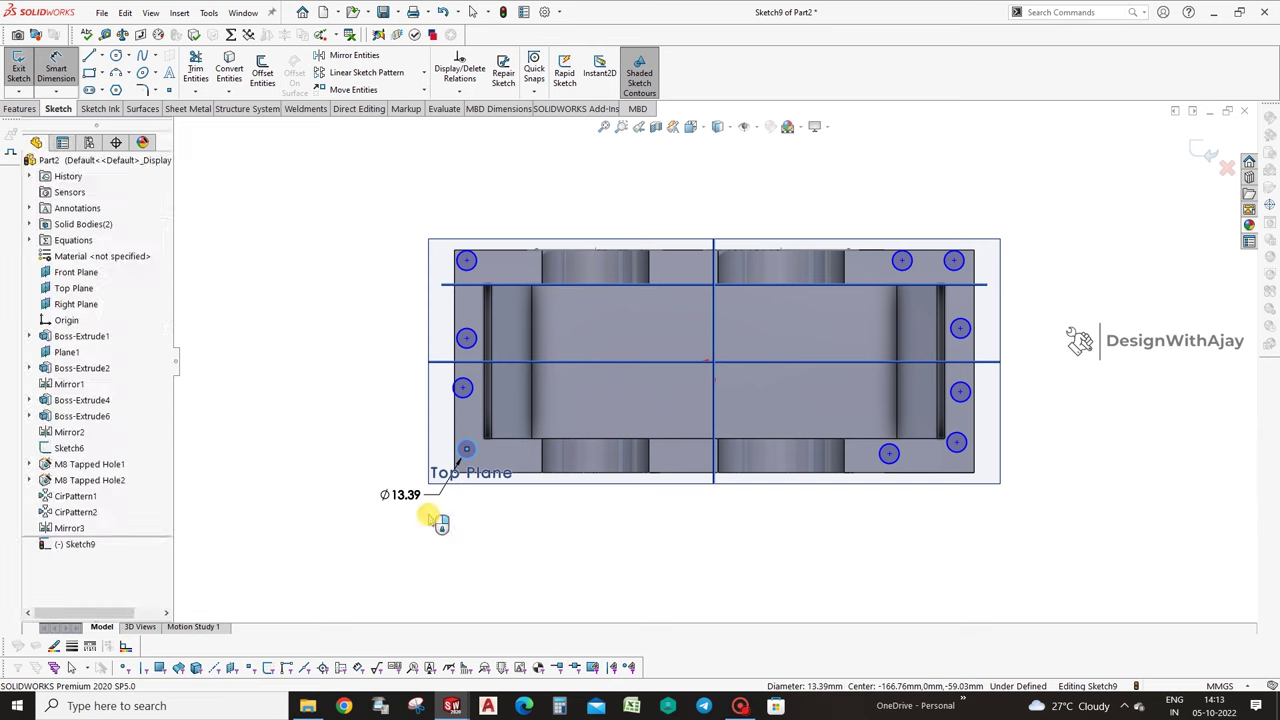
pyautogui.click(432, 518)
pyautogui.write('9')
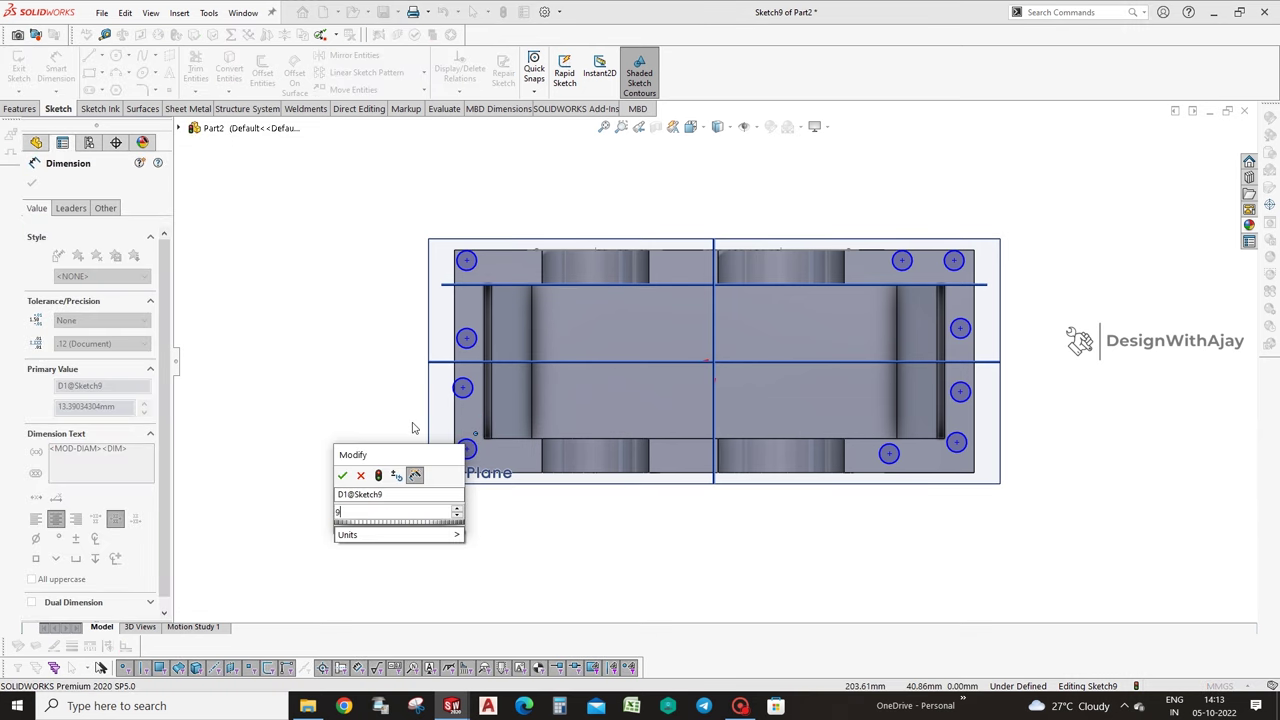
pyautogui.press('Return')
# Place the corner circle 8 mm from the bottom edge and hide the planes.
pyautogui.click(466, 448)
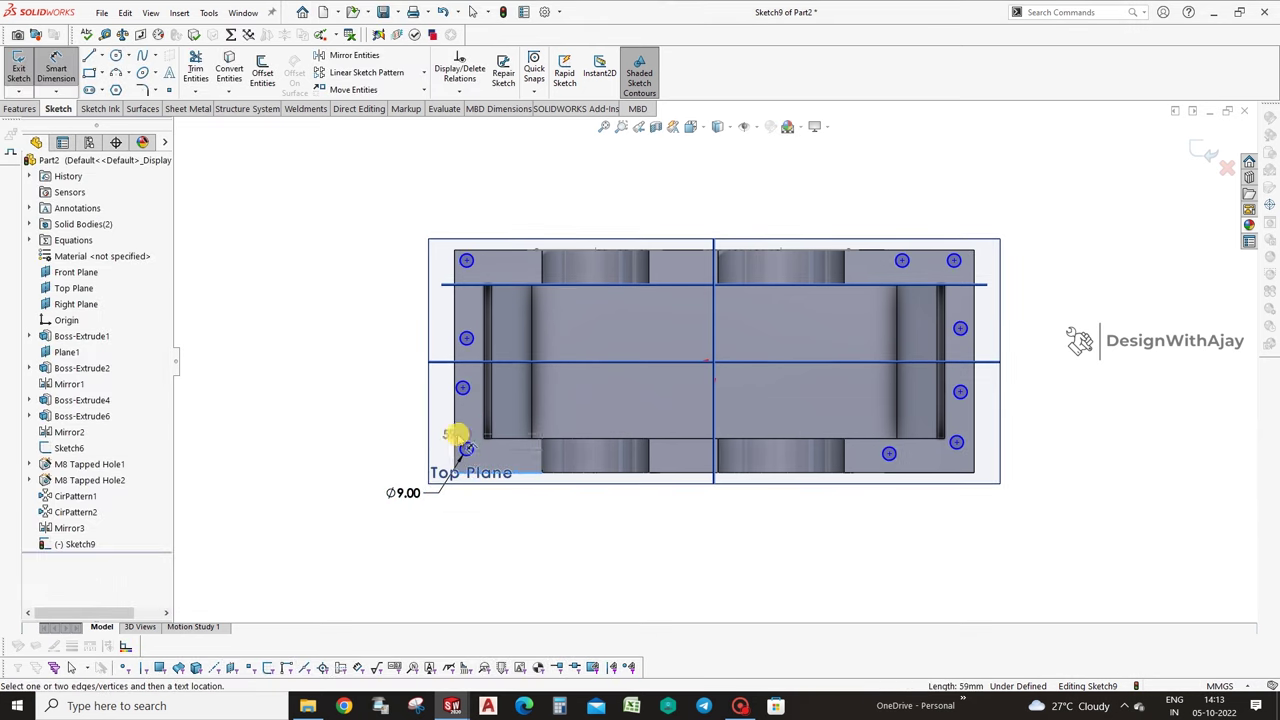
pyautogui.click(263, 428)
pyautogui.write('8')
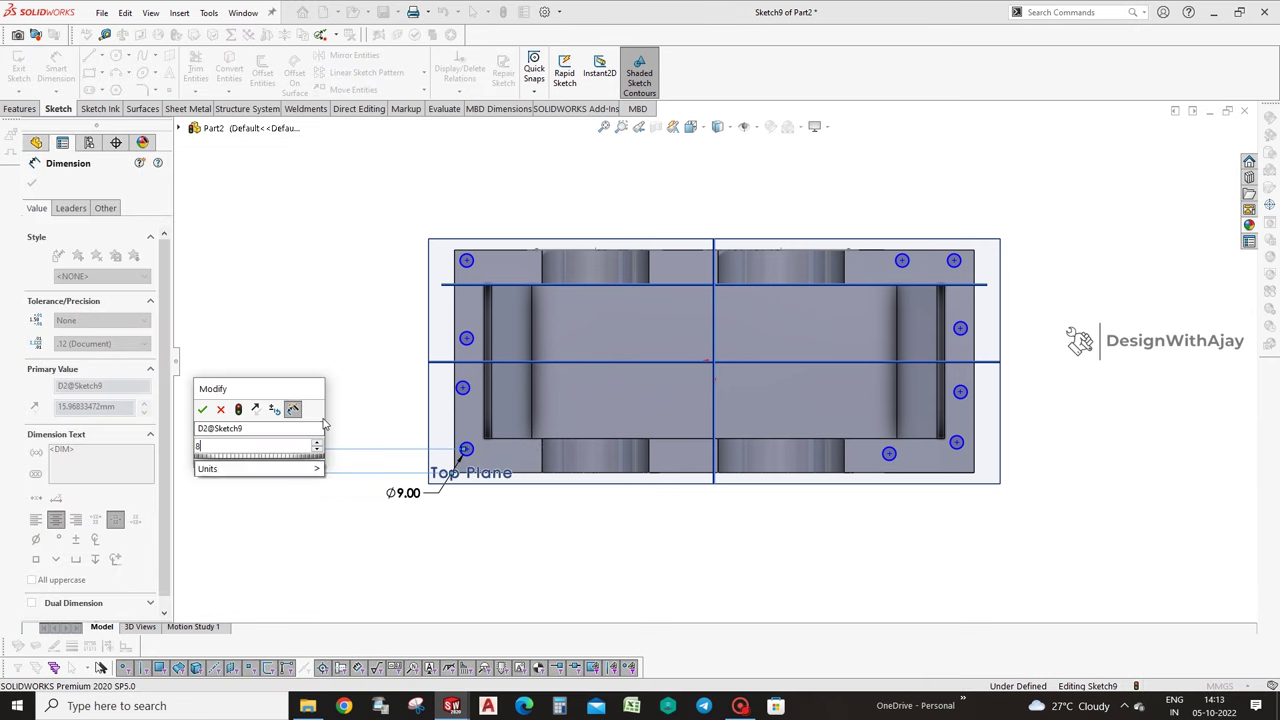
pyautogui.press('Return')
pyautogui.click(745, 128)
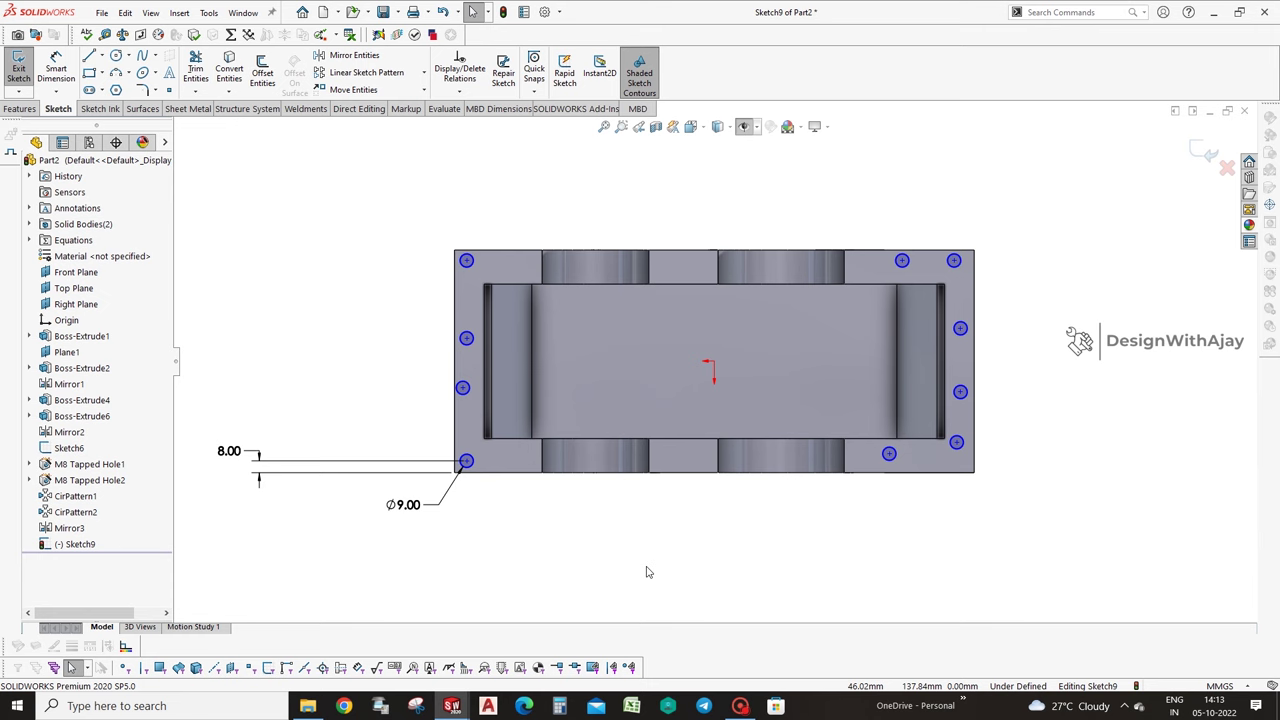
pyautogui.click(467, 463)
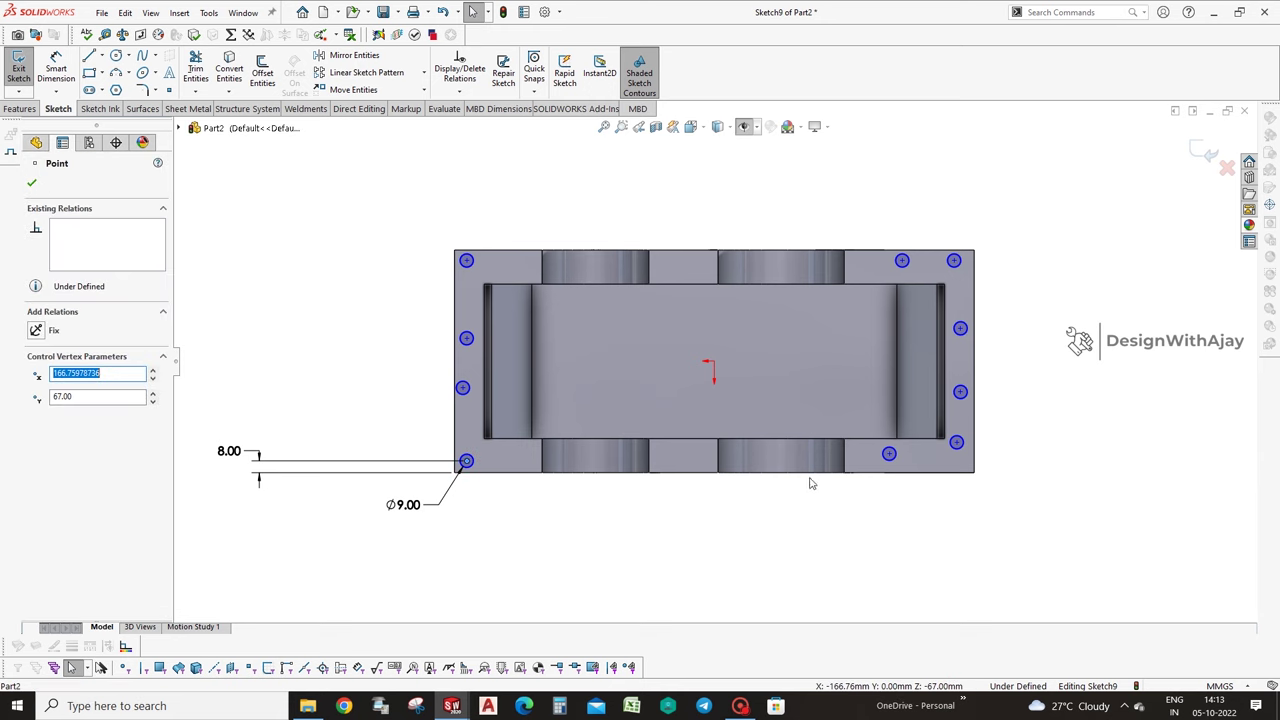
# Make the first two sets of left and right hole centres horizontal.
pyautogui.keyDown('ctrl'); pyautogui.click(889, 454); pyautogui.keyUp('ctrl')
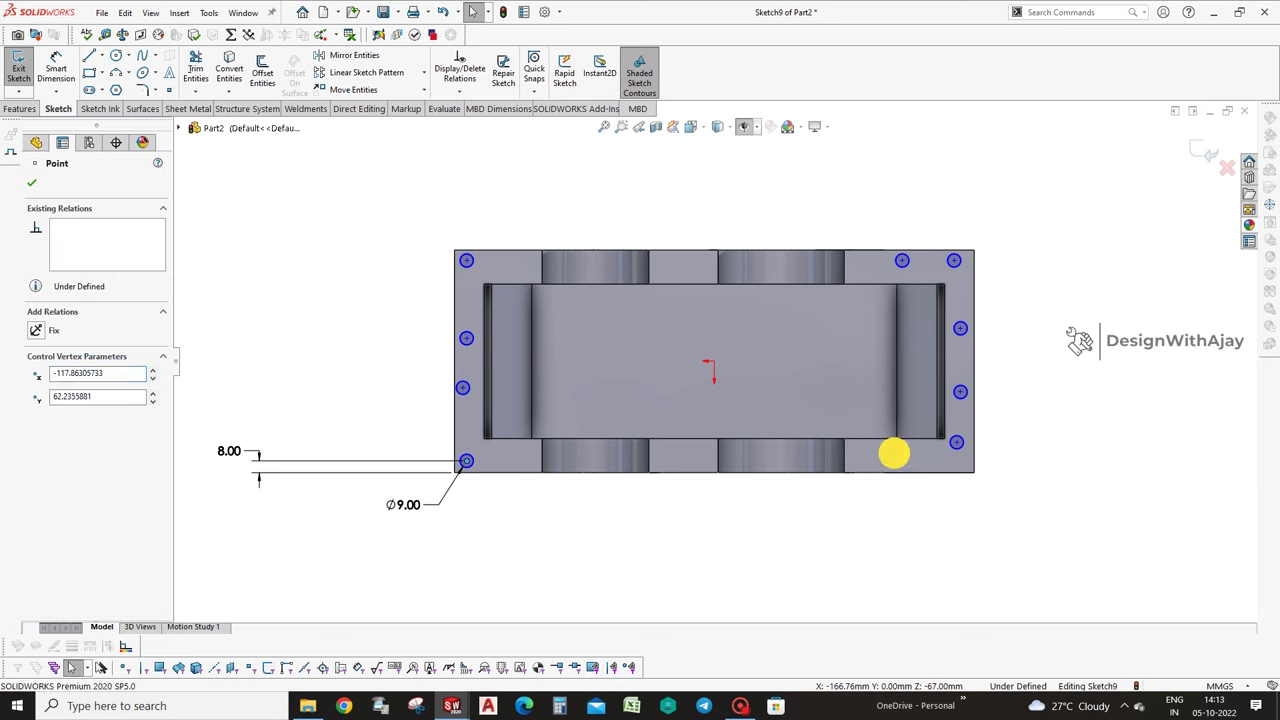
pyautogui.keyDown('ctrl'); pyautogui.click(955, 444); pyautogui.keyUp('ctrl')
pyautogui.click(67, 405)
pyautogui.click(523, 568)
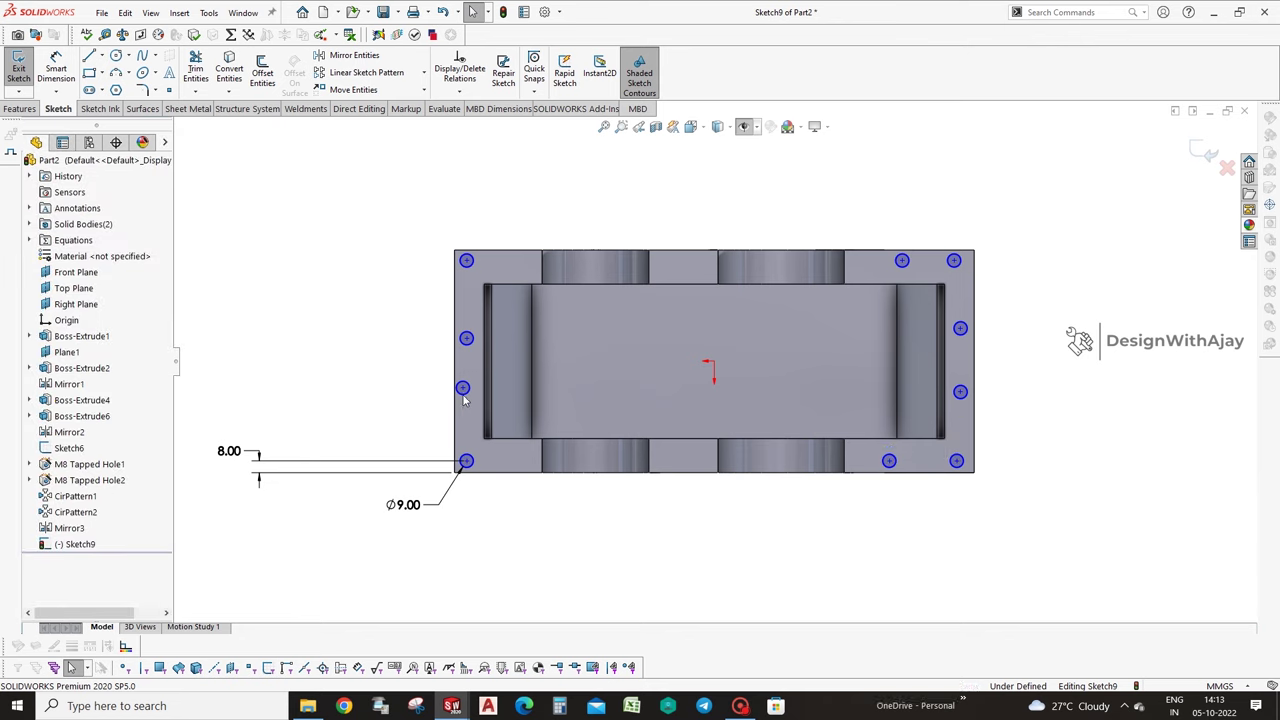
pyautogui.click(462, 387)
pyautogui.keyDown('ctrl'); pyautogui.click(960, 391); pyautogui.keyUp('ctrl')
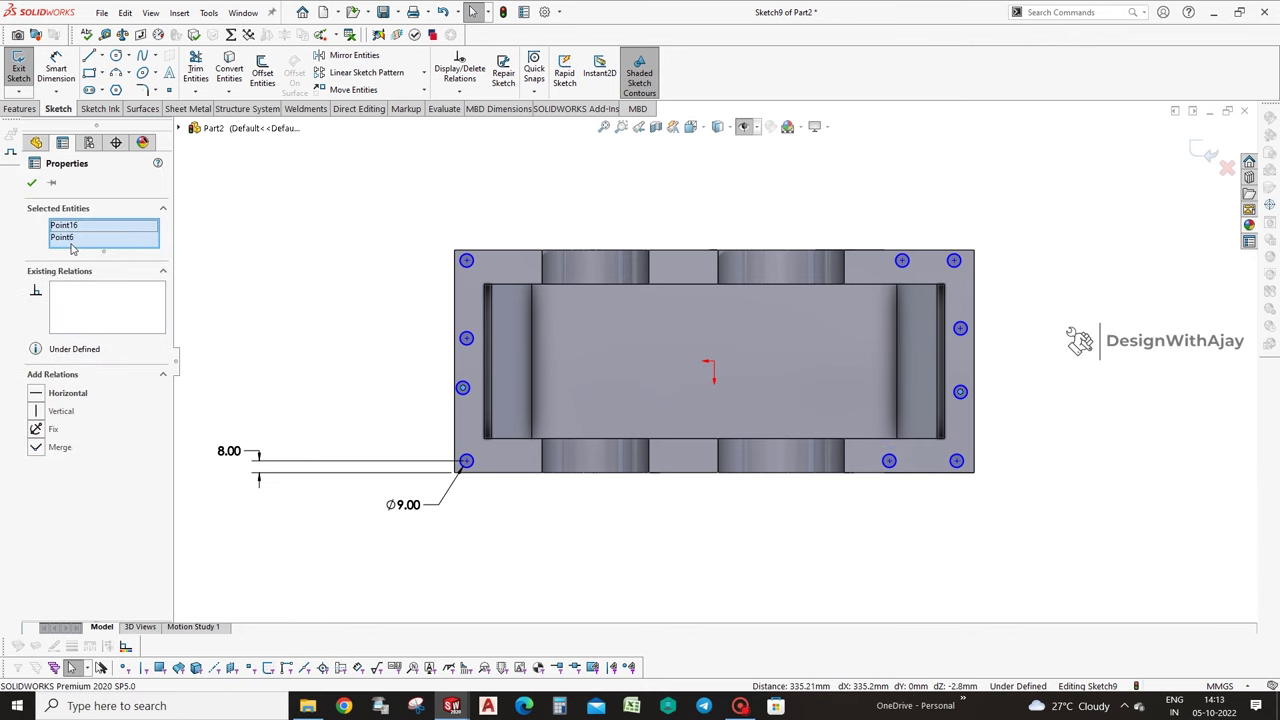
pyautogui.click(67, 392)
pyautogui.click(420, 355)
# Level the next hole pair and the top row of three holes horizontally.
pyautogui.click(960, 391)
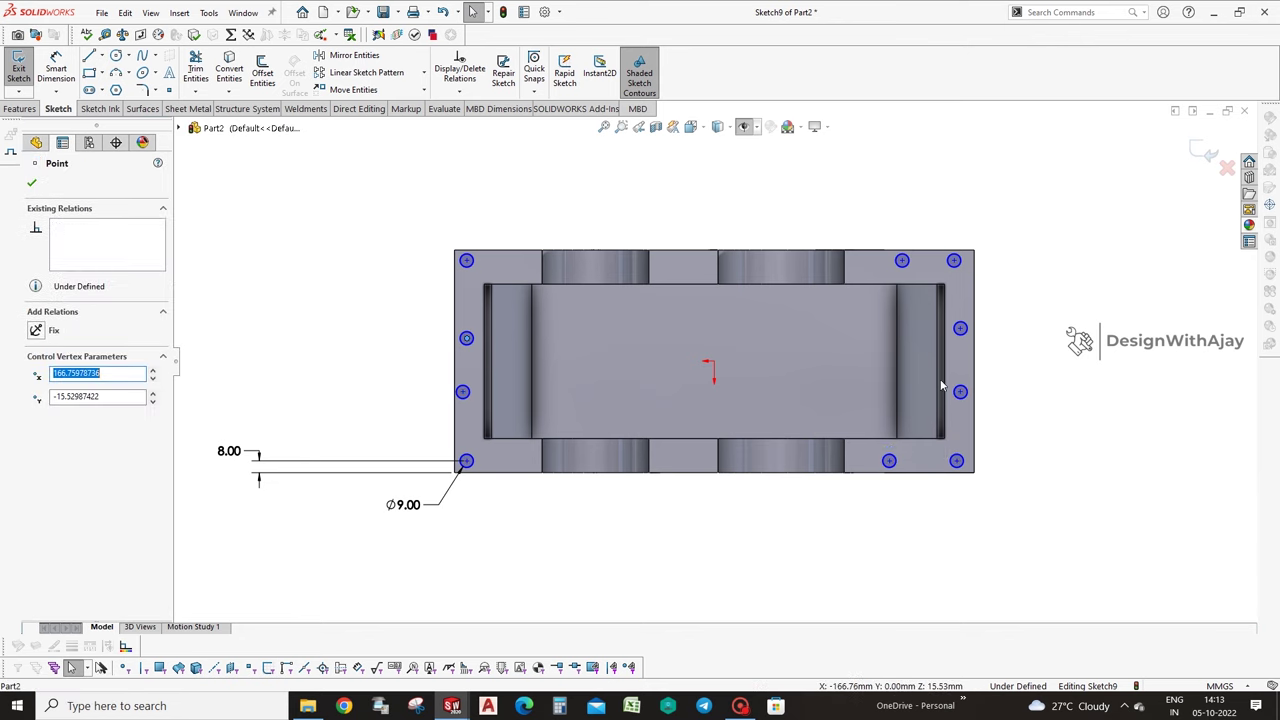
pyautogui.keyDown('ctrl'); pyautogui.click(959, 334); pyautogui.keyUp('ctrl')
pyautogui.click(89, 396)
pyautogui.click(237, 337)
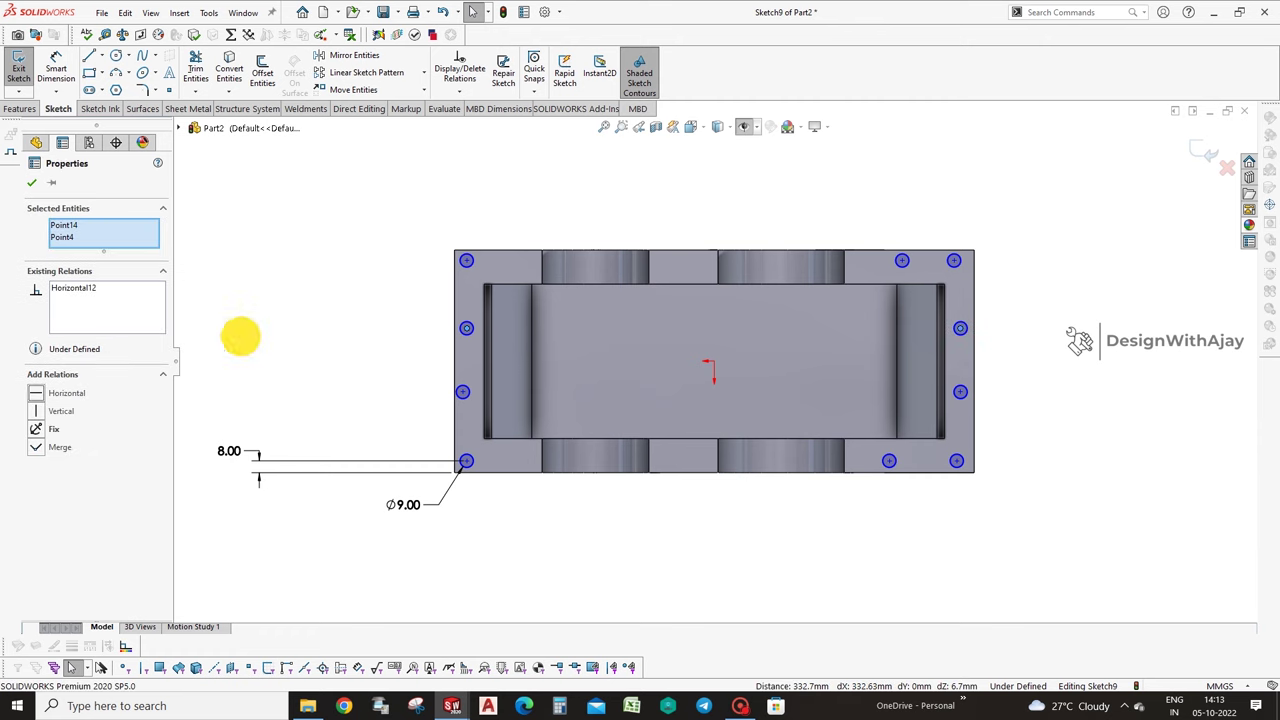
pyautogui.click(466, 260)
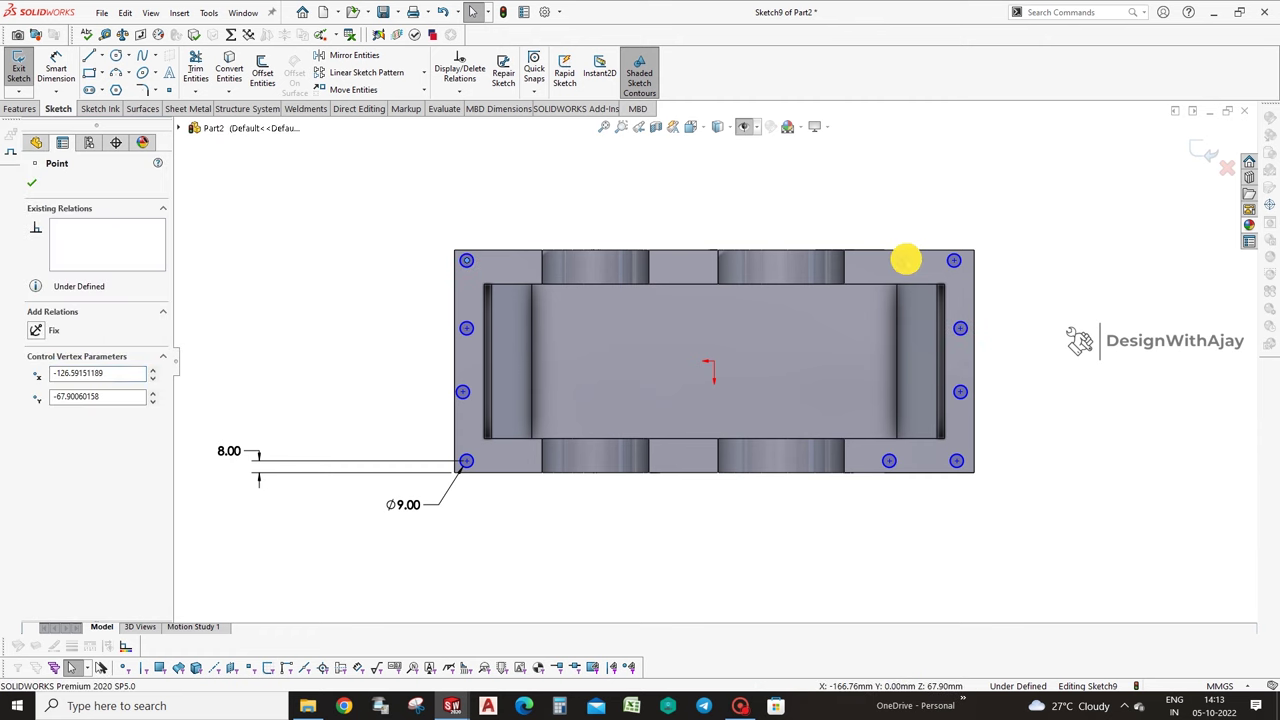
pyautogui.keyDown('ctrl'); pyautogui.click(902, 260); pyautogui.keyUp('ctrl')
pyautogui.keyDown('ctrl'); pyautogui.click(954, 260); pyautogui.keyUp('ctrl')
pyautogui.click(69, 404)
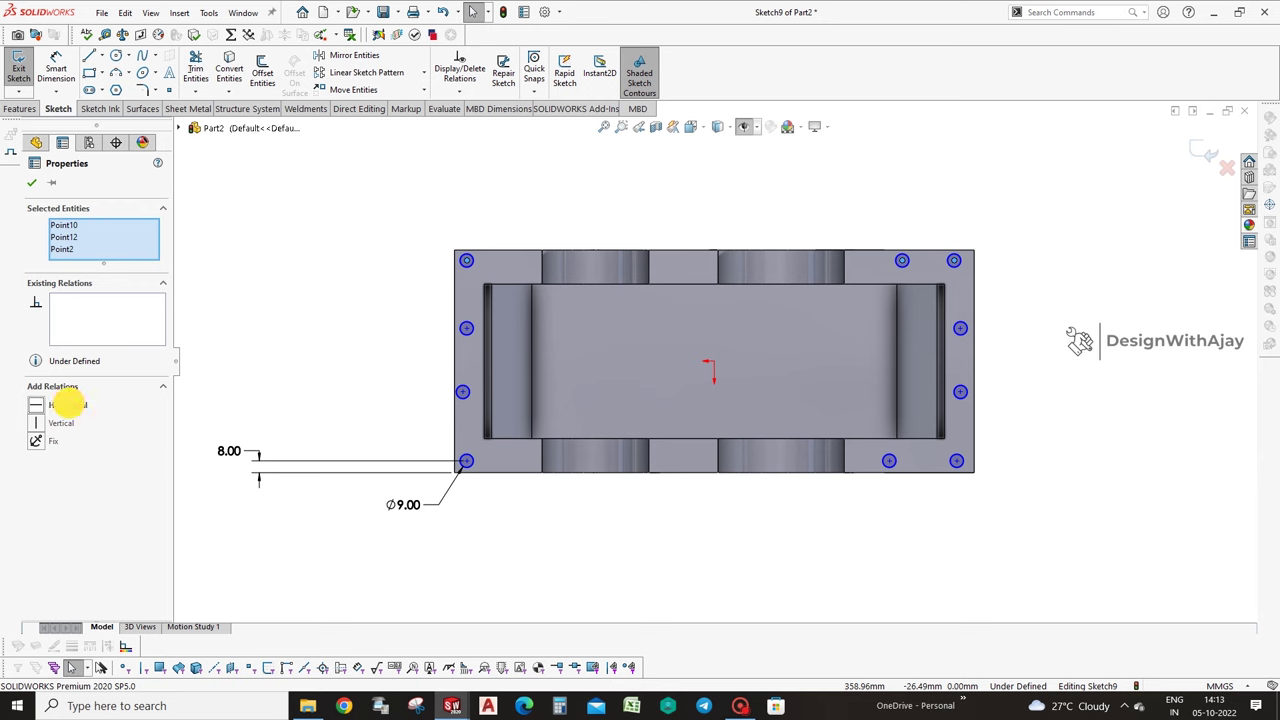
# Dimension the bottom-left hole 8 mm from the left edge.
pyautogui.moveTo(434, 537); pyautogui.dragTo(466, 470, button='right')
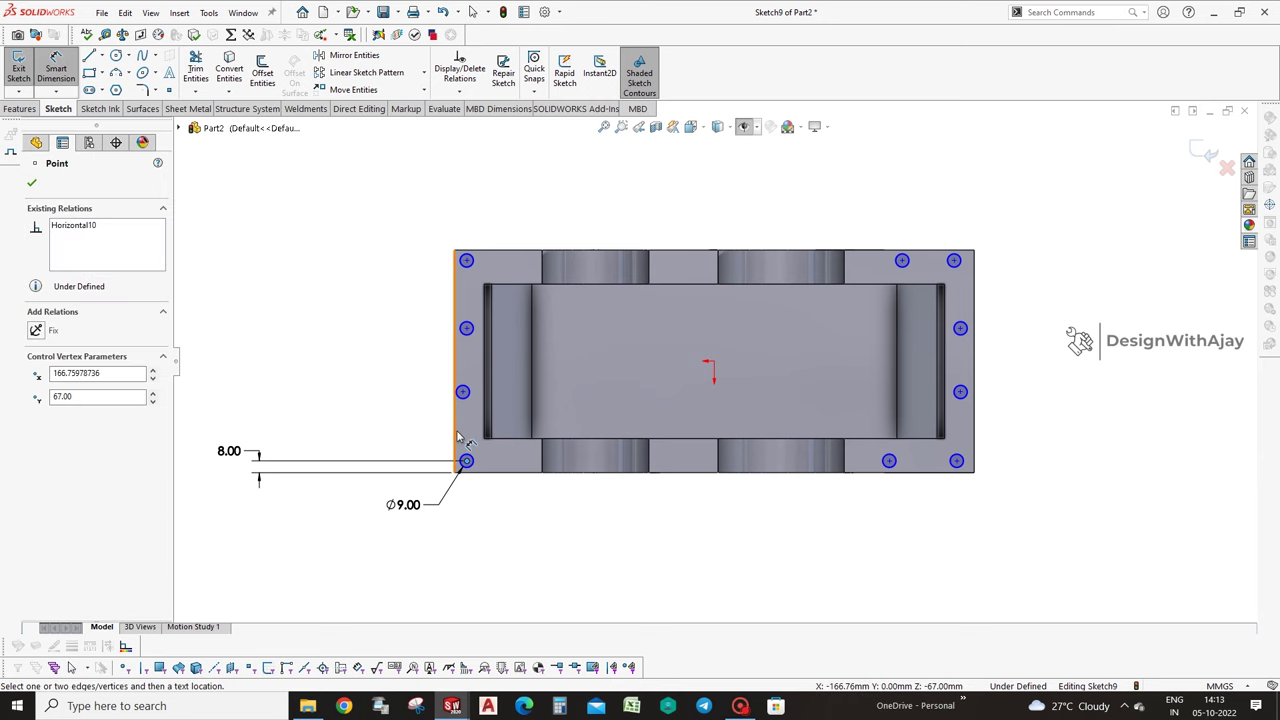
pyautogui.click(423, 551)
pyautogui.write('8')
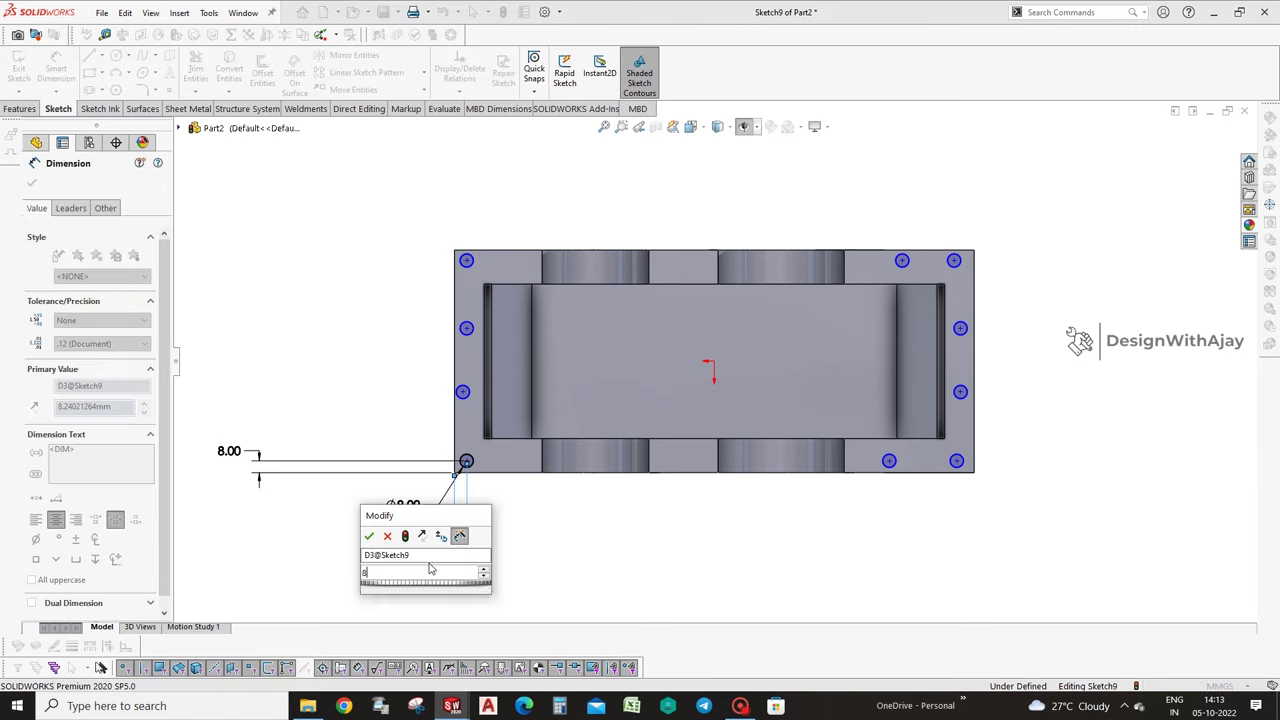
pyautogui.press('Return')
pyautogui.click(549, 563)
pyautogui.scroll(-1, 475, 470)
# Align the left column of hole centres vertically.
pyautogui.keyDown('ctrl'); pyautogui.click(481, 456); pyautogui.keyUp('ctrl')
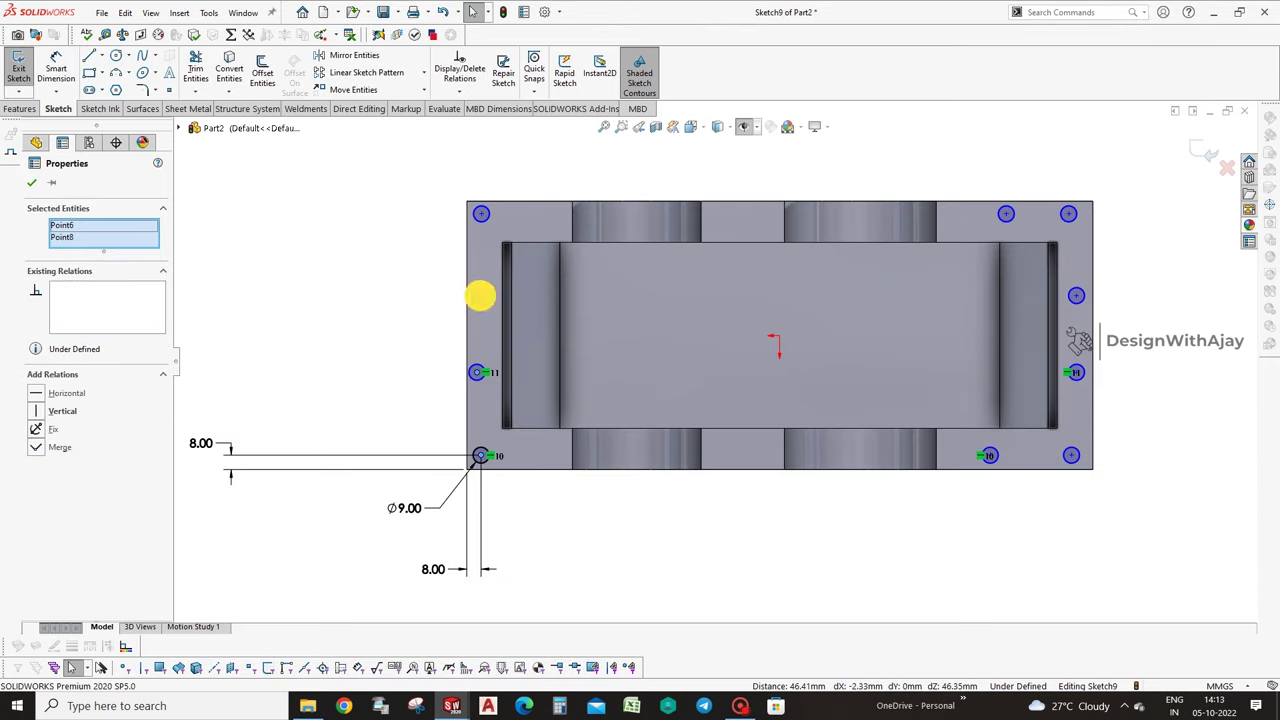
pyautogui.keyDown('ctrl'); pyautogui.click(480, 295); pyautogui.keyUp('ctrl')
pyautogui.keyDown('ctrl'); pyautogui.click(481, 213); pyautogui.keyUp('ctrl')
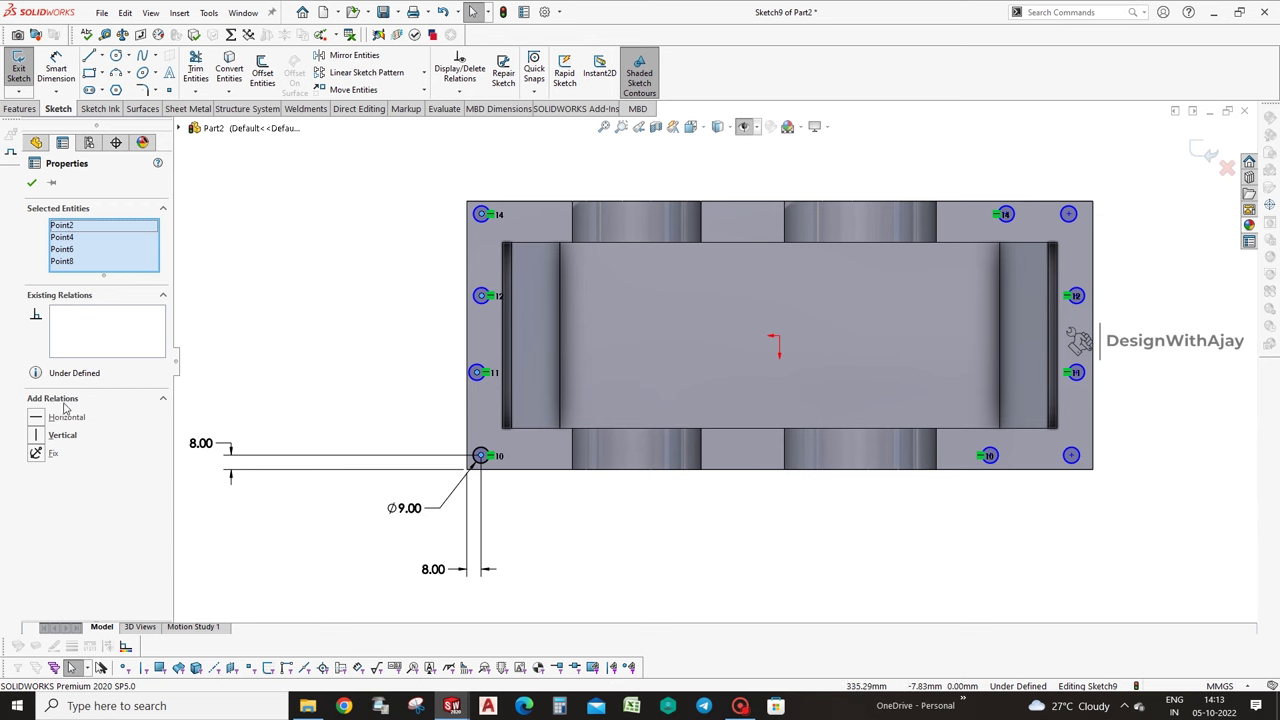
pyautogui.click(62, 433)
# Align the right column of hole centres vertically.
pyautogui.click(990, 455)
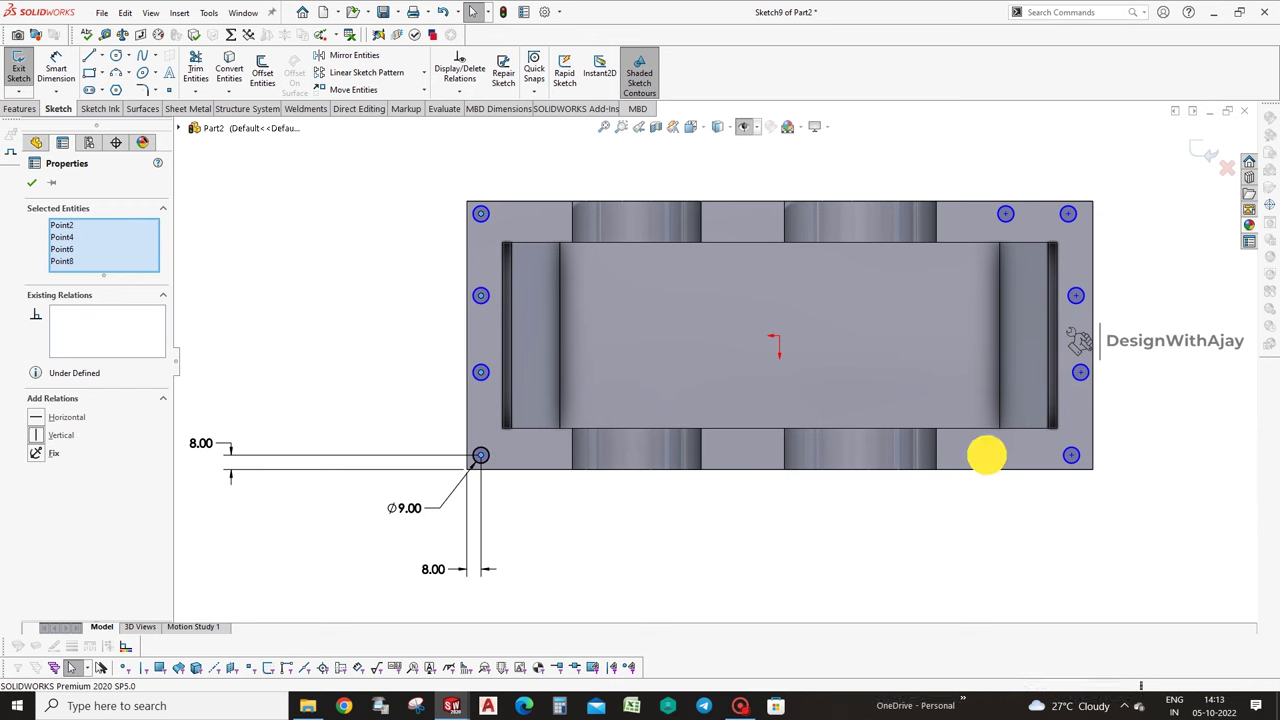
pyautogui.keyDown('ctrl'); pyautogui.click(1080, 373); pyautogui.keyUp('ctrl')
pyautogui.keyDown('ctrl'); pyautogui.click(1074, 295); pyautogui.keyUp('ctrl')
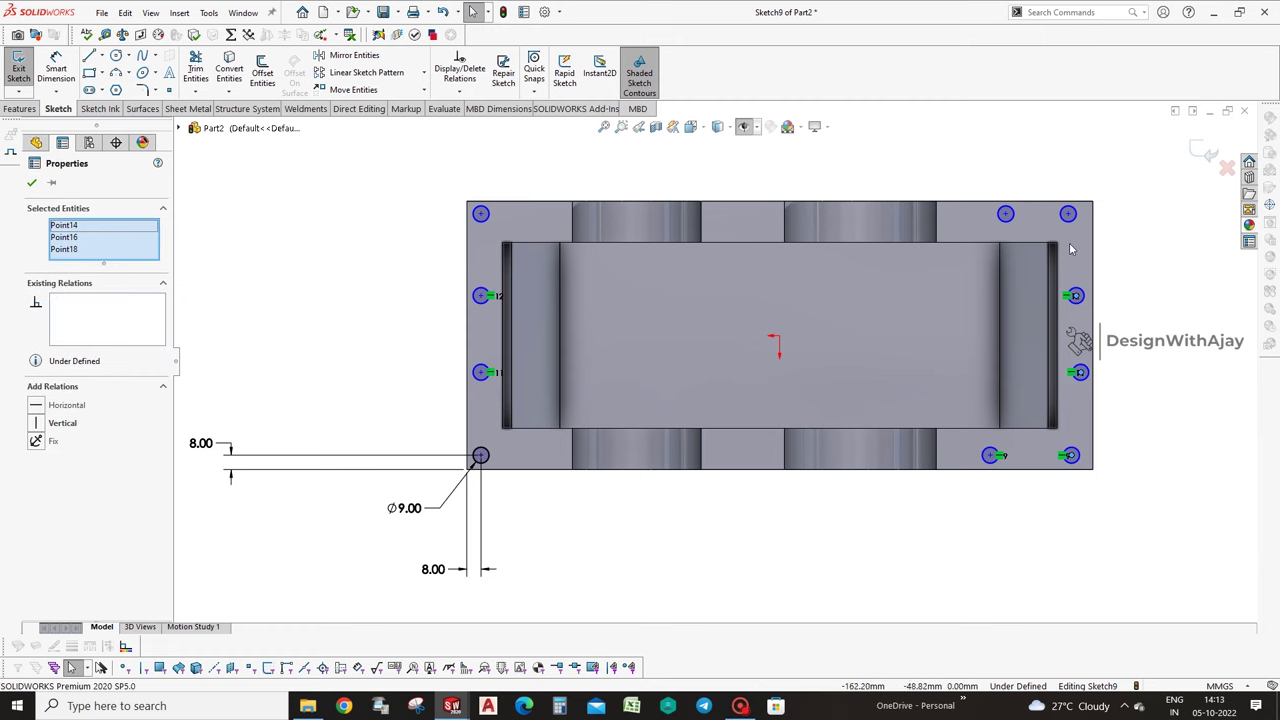
pyautogui.keyDown('ctrl'); pyautogui.click(1068, 213); pyautogui.keyUp('ctrl')
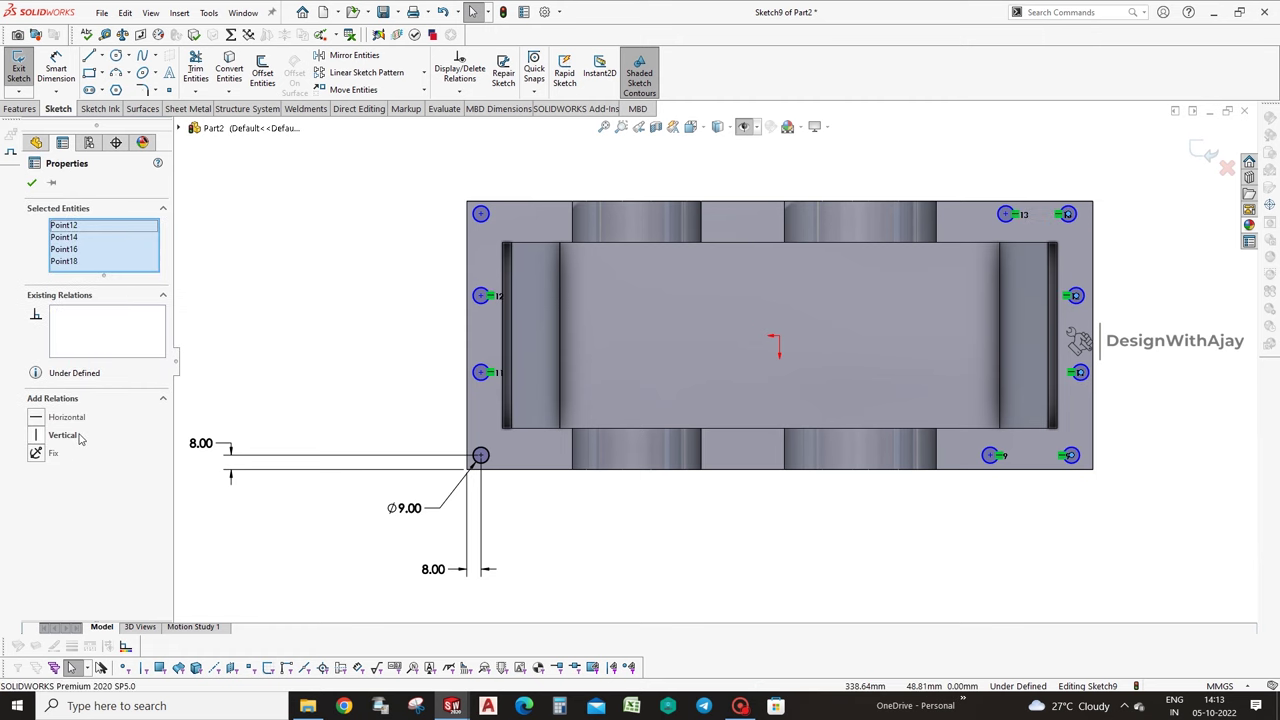
pyautogui.click(80, 436)
pyautogui.click(1034, 493)
# Dimension the bottom-right hole 8 mm from the right edge and 35 mm from its neighbour.
pyautogui.press('d')
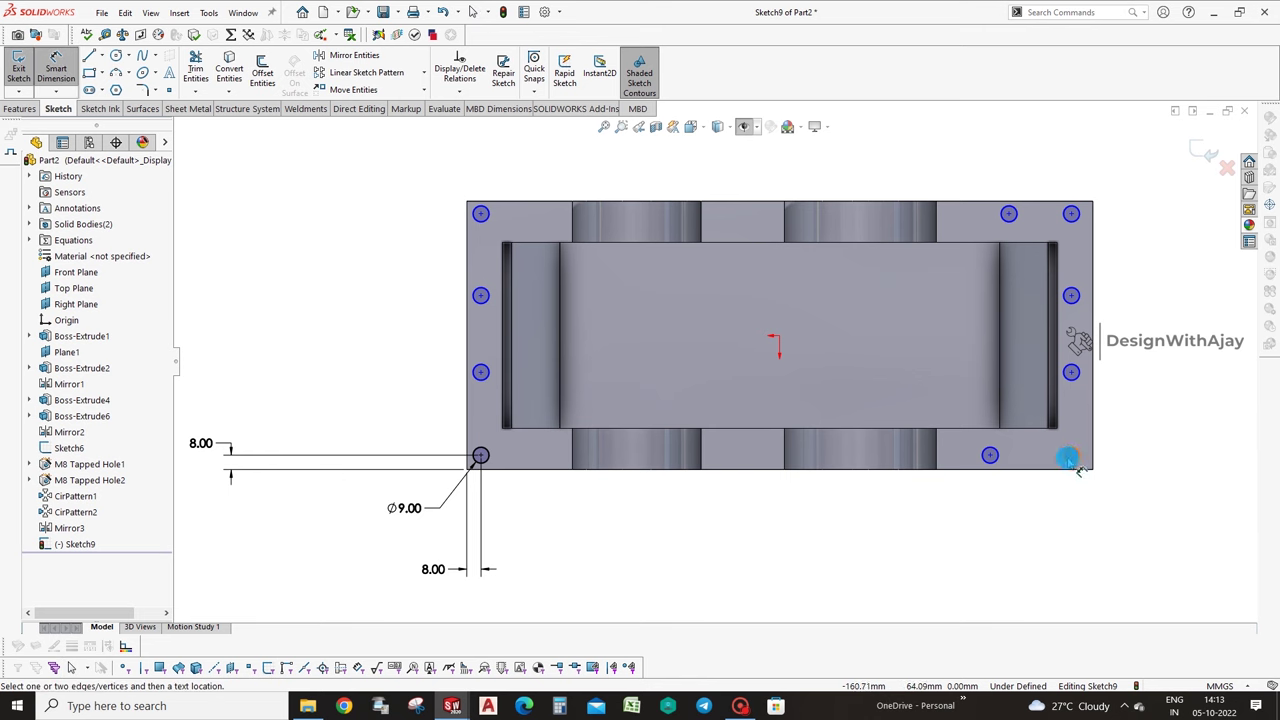
pyautogui.click(1071, 455)
pyautogui.click(1098, 515)
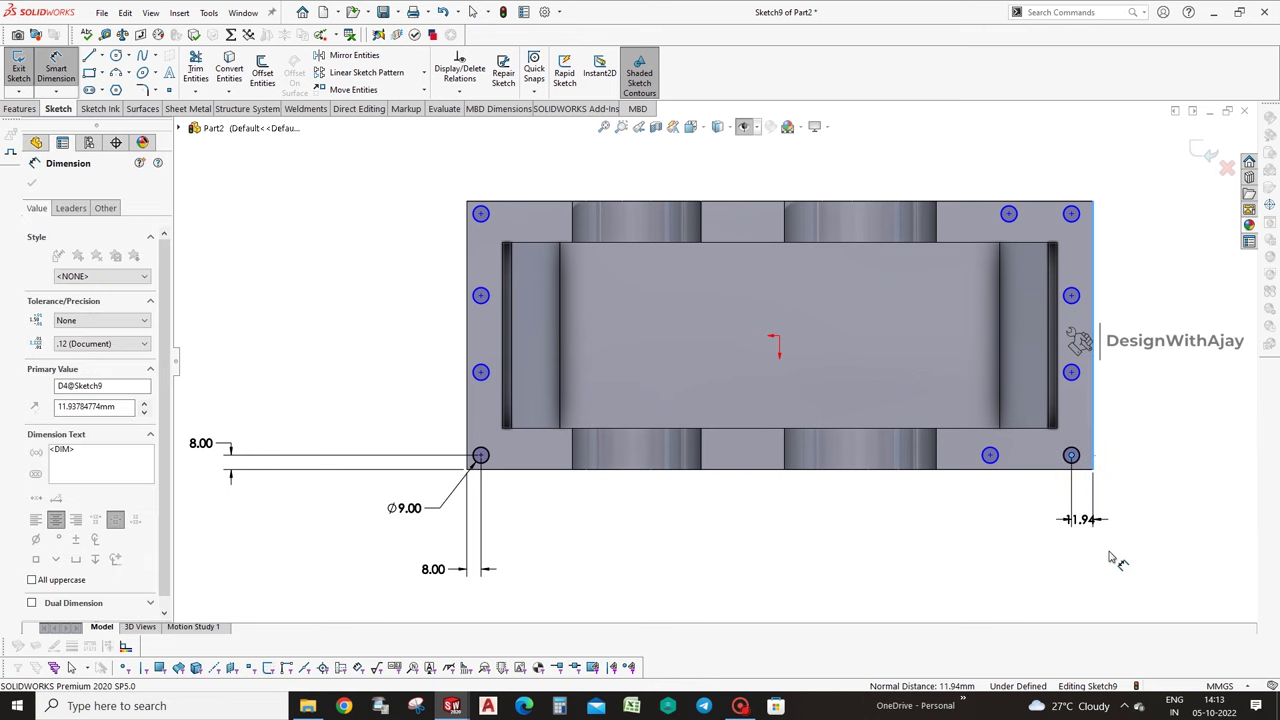
pyautogui.write('8')
pyautogui.press('Return')
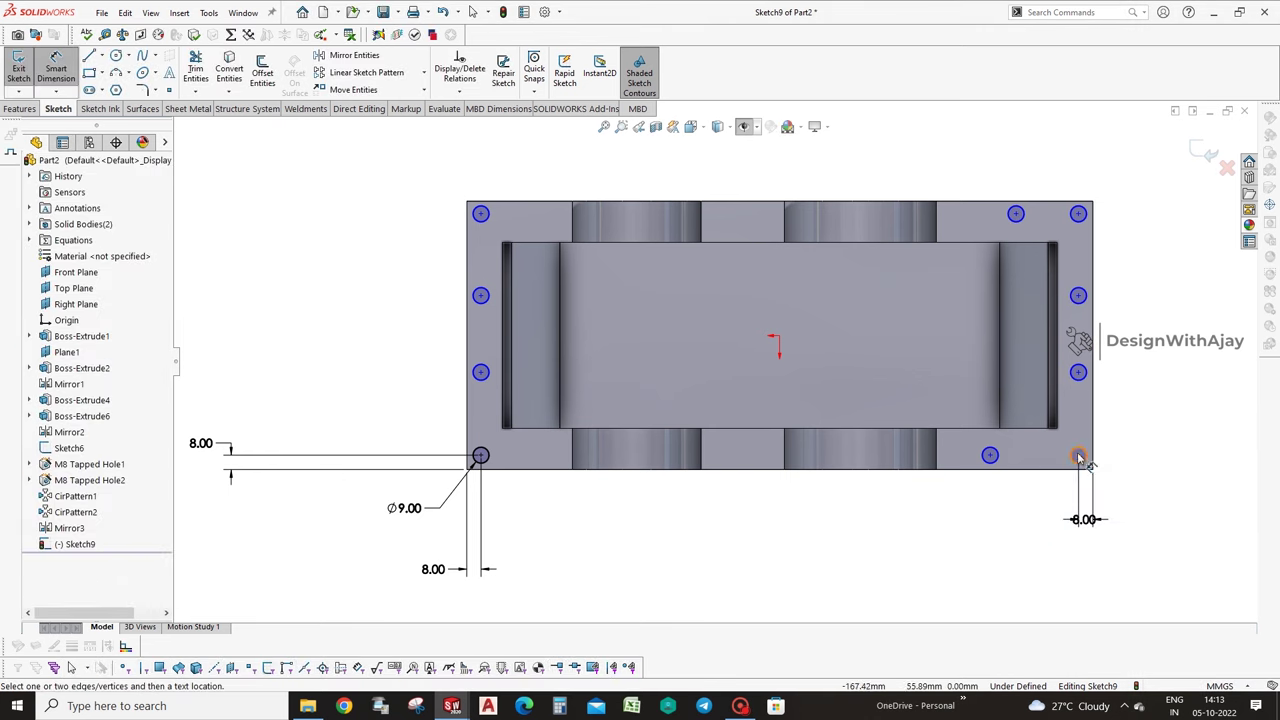
pyautogui.click(1078, 458)
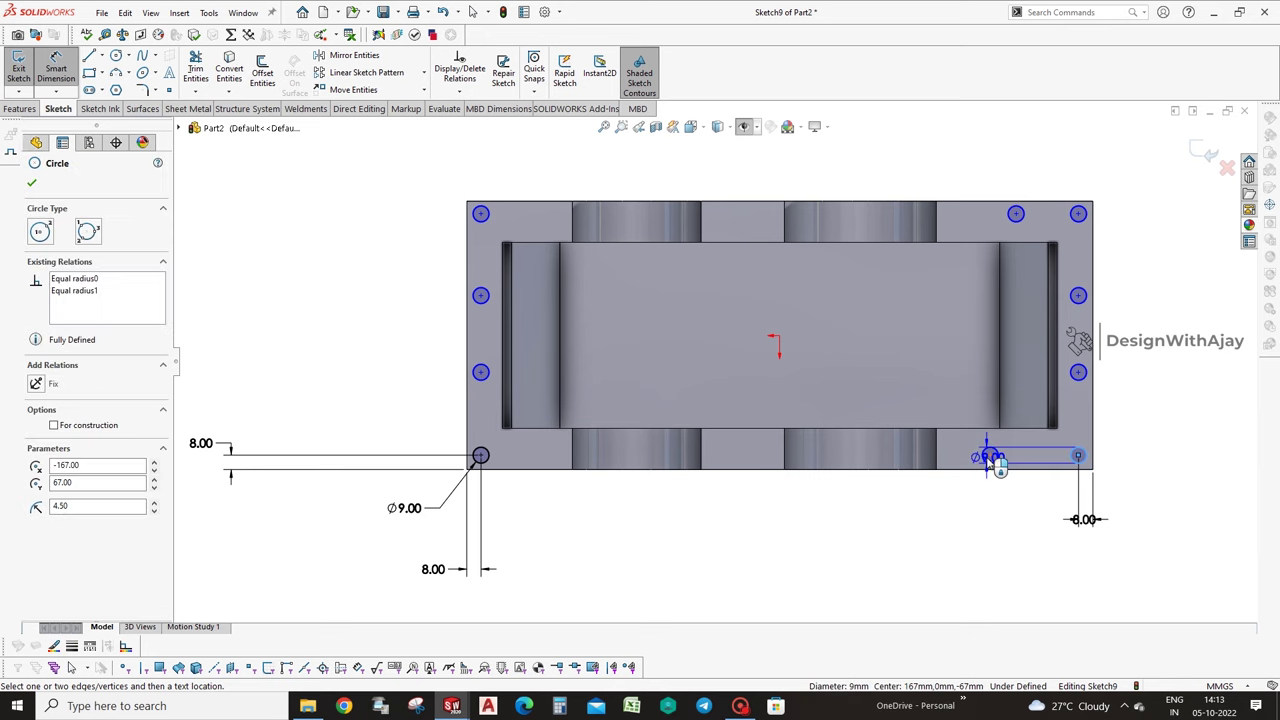
pyautogui.click(991, 459)
pyautogui.click(1006, 531)
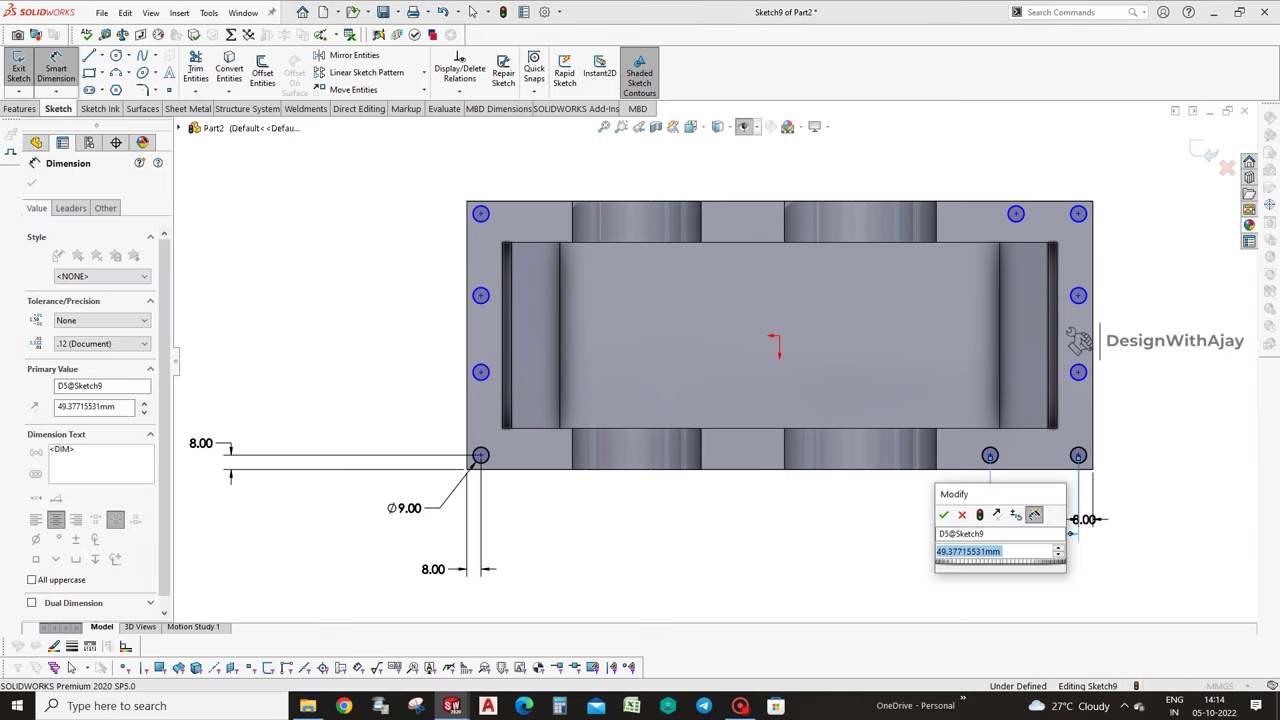
pyautogui.write('35')
pyautogui.press('Return')
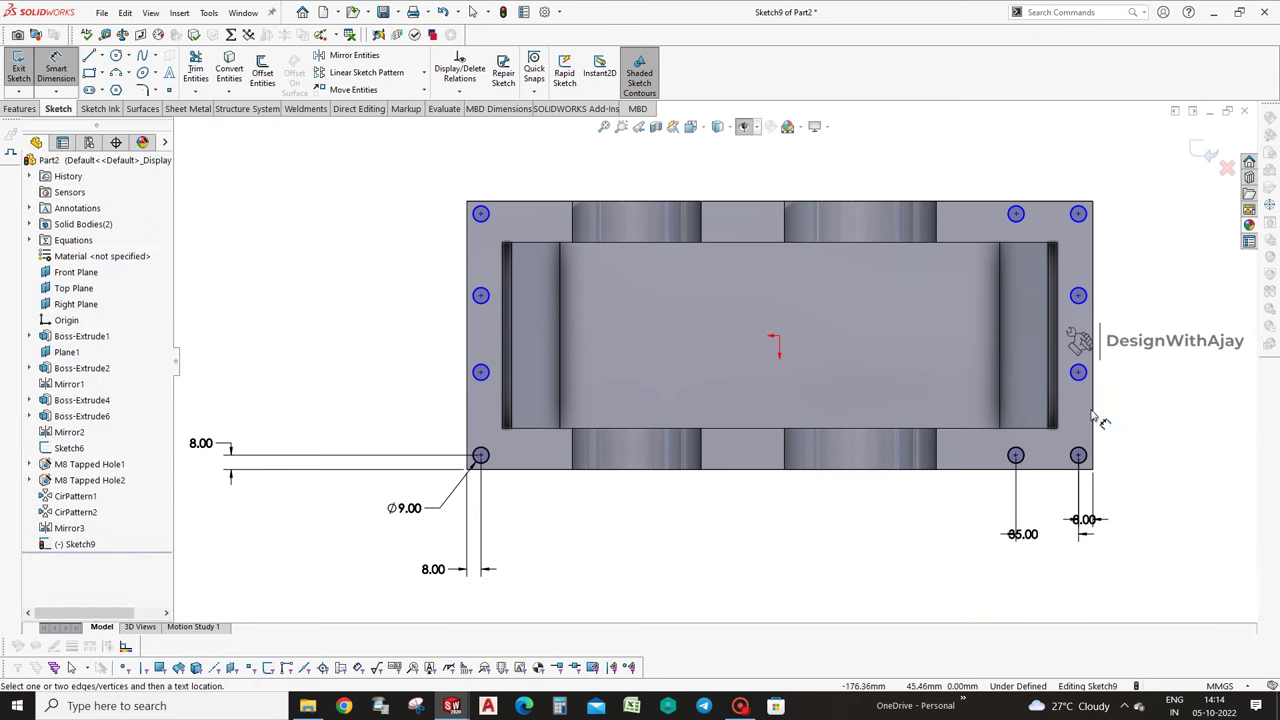
# Set the right-column vertical hole spacings to 42 mm and 50 mm.
pyautogui.click(1078, 372)
pyautogui.click(1078, 455)
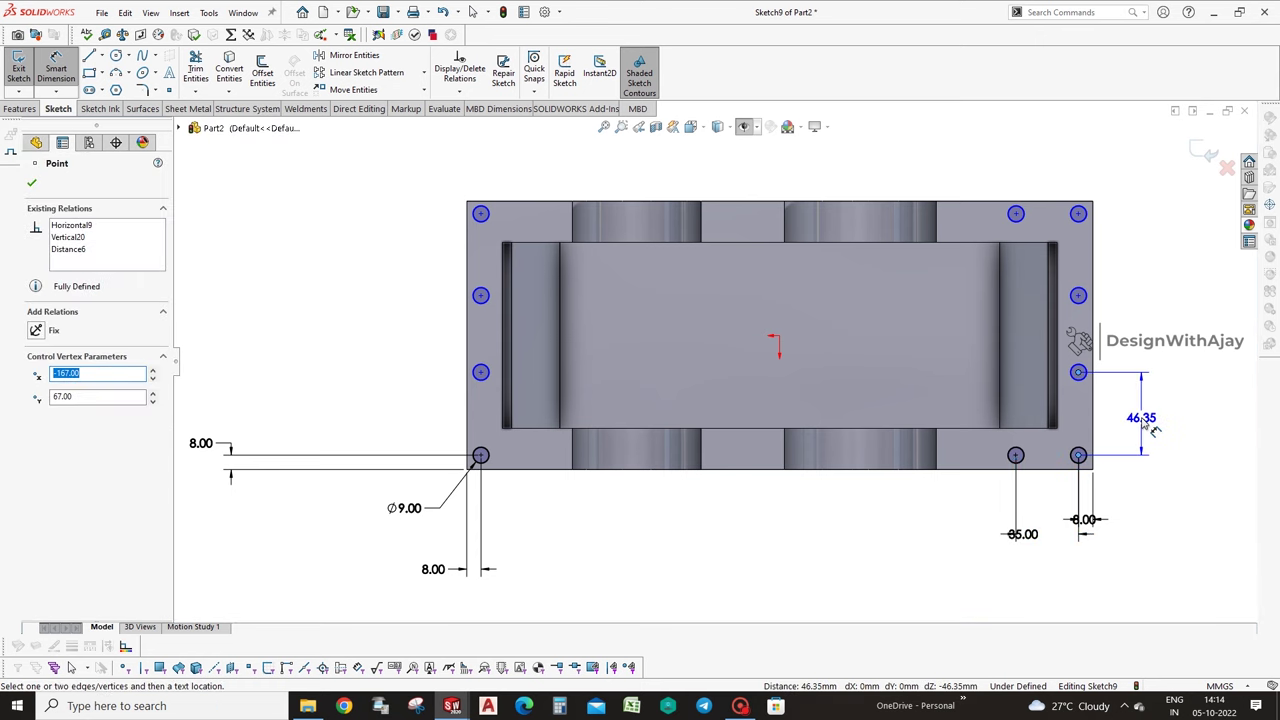
pyautogui.click(1152, 427)
pyautogui.write('42')
pyautogui.press('Return')
pyautogui.click(1078, 380)
pyautogui.click(1078, 295)
pyautogui.click(1131, 319)
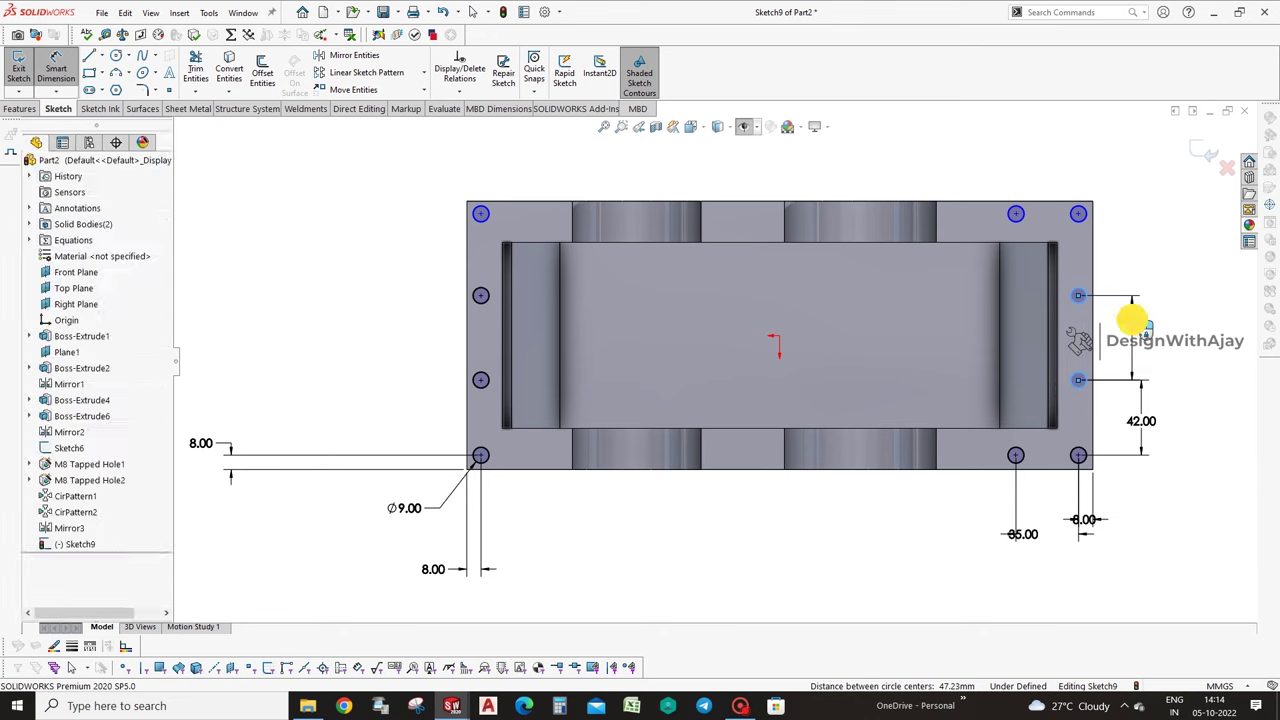
pyautogui.write('50')
pyautogui.press('Return')
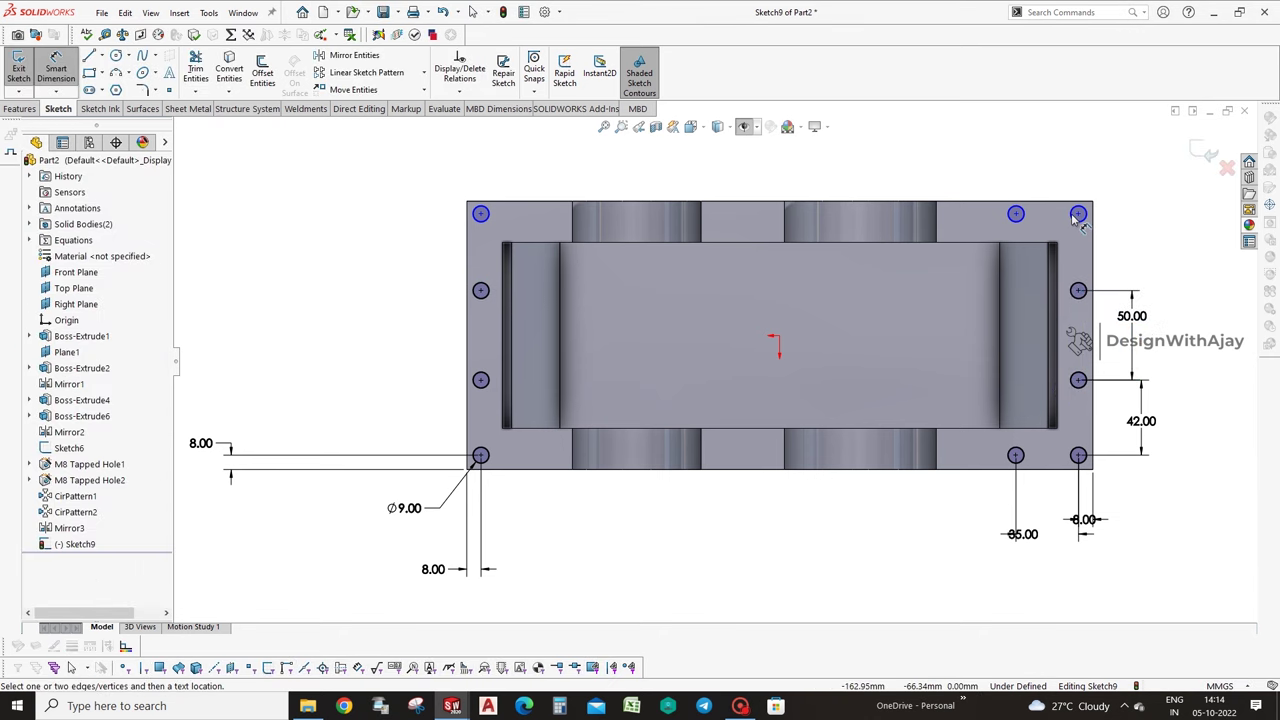
# Set the top vertical spacing to 42 mm and the top-hole spacing to 35 mm.
pyautogui.click(1078, 215)
pyautogui.click(1078, 290)
pyautogui.click(1117, 259)
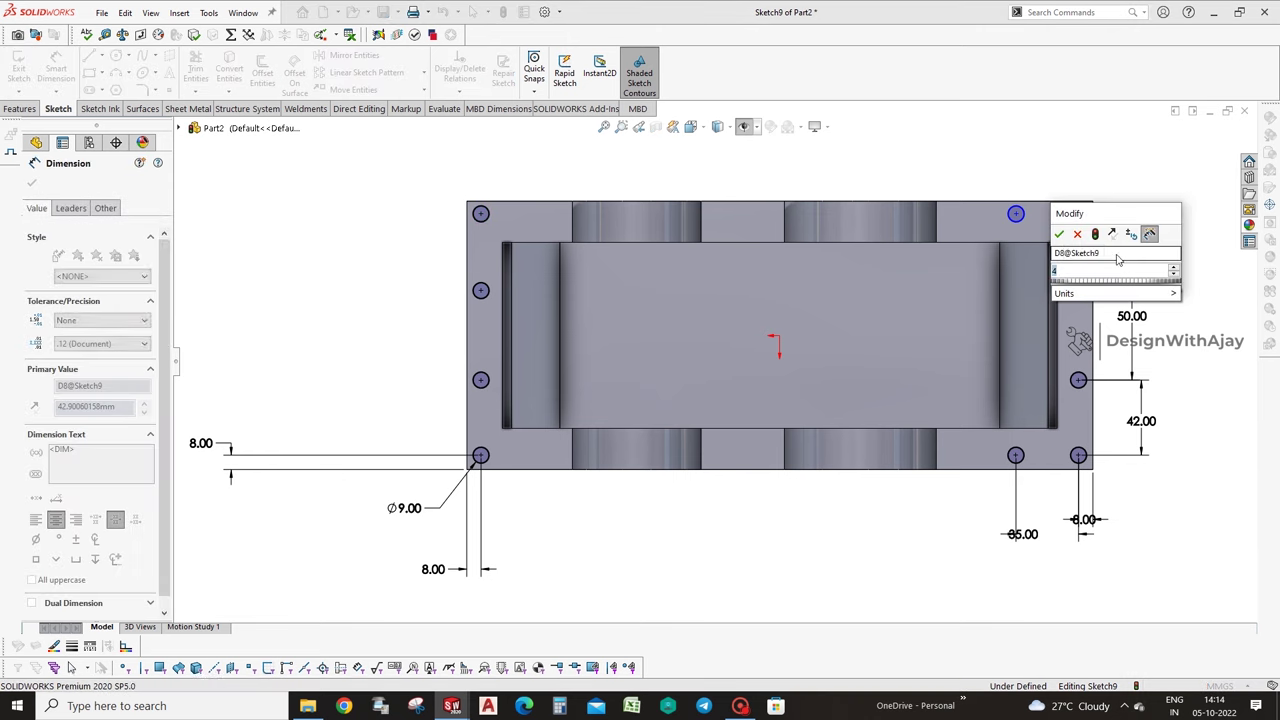
pyautogui.write('2')
pyautogui.press('Return')
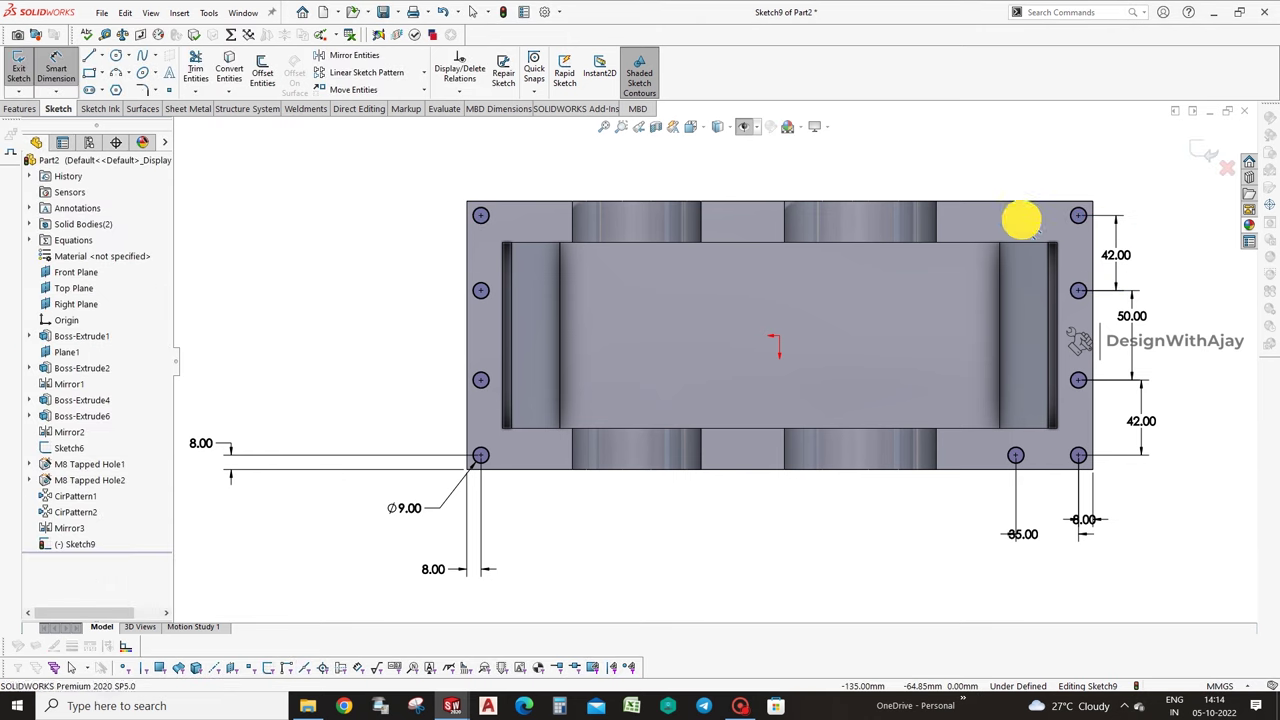
pyautogui.click(1015, 215)
pyautogui.click(1078, 215)
pyautogui.click(1066, 172)
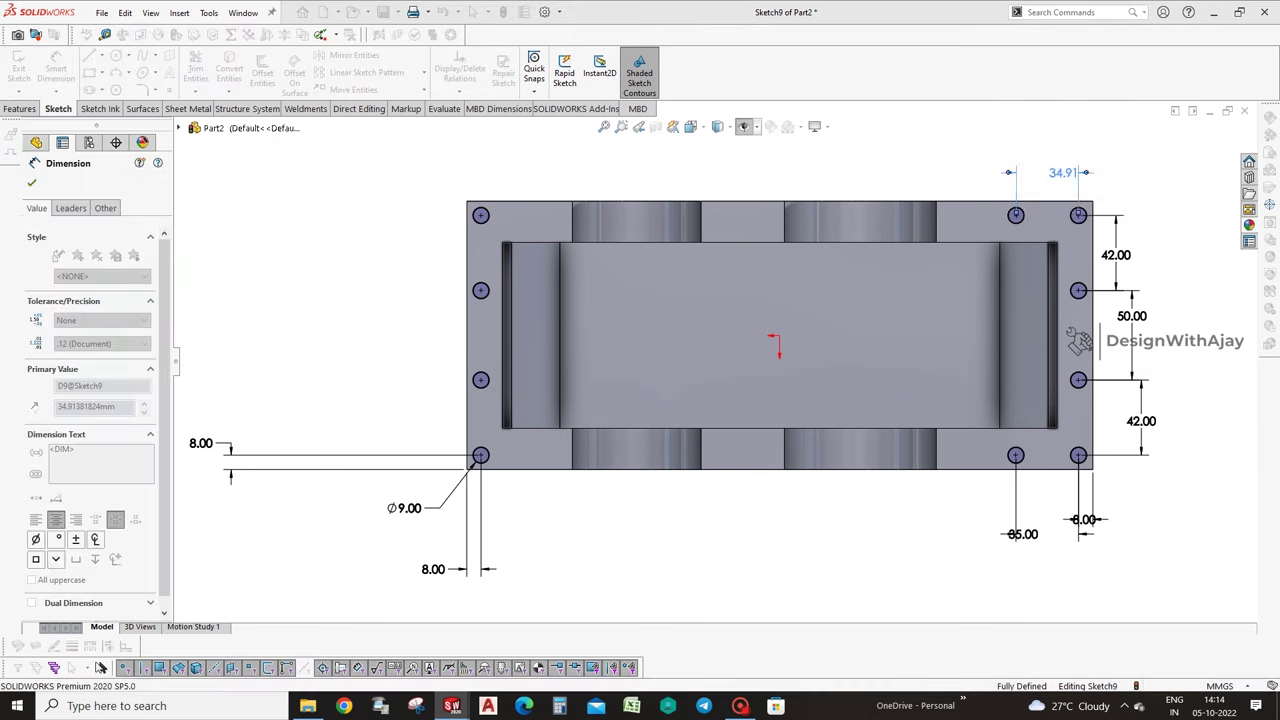
pyautogui.write('35')
pyautogui.press('Return')
pyautogui.hotkey('ctrl', '7')
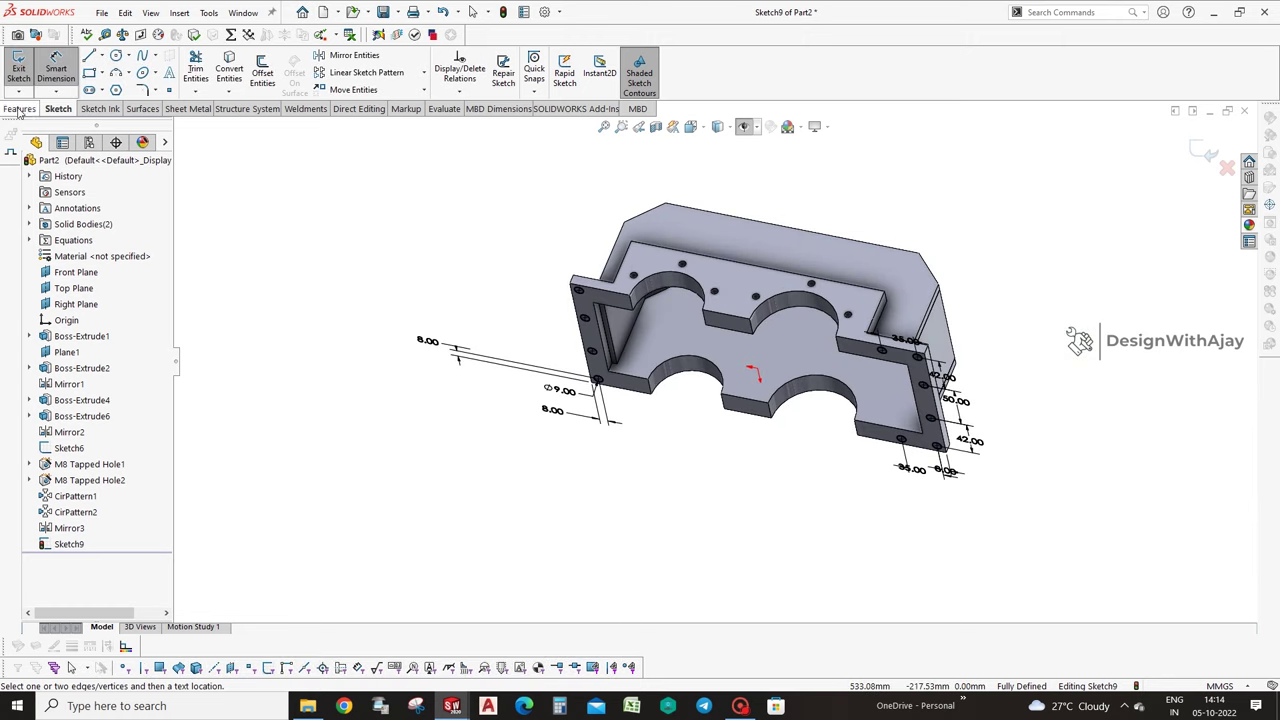
# Extrude-cut the Sketch9 holes through the base flange.
pyautogui.click(19, 108)
pyautogui.click(205, 75)
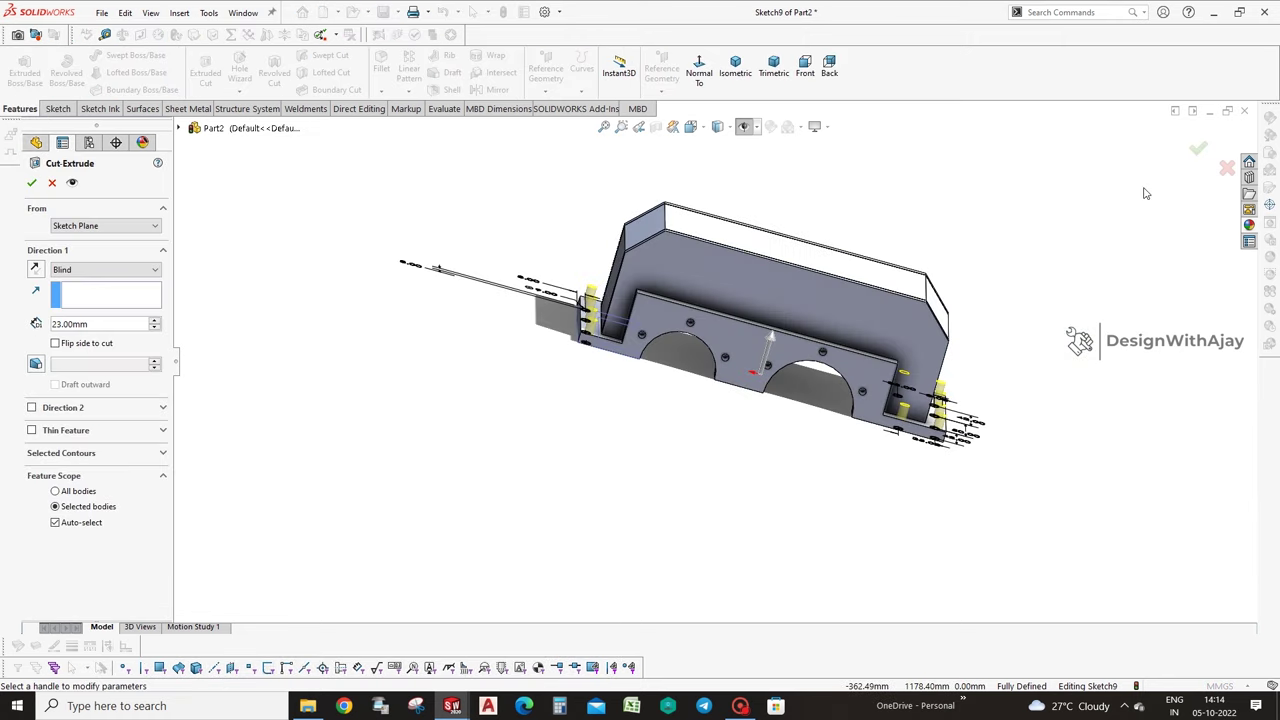
pyautogui.click(1197, 148)
pyautogui.moveTo(1143, 223)
pyautogui.mouseDown(button='middle')
pyautogui.moveTo(1061, 446)
pyautogui.moveTo(1087, 474)
pyautogui.mouseUp(button='middle')
pyautogui.click(508, 532)
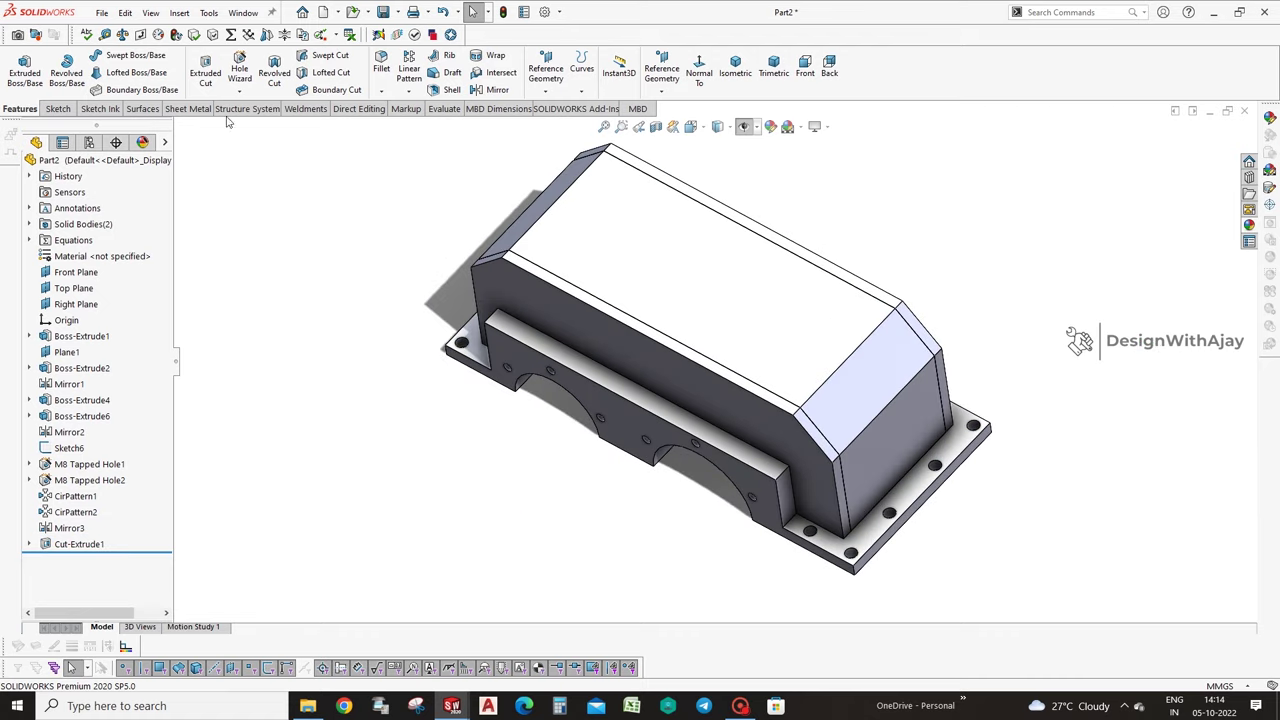
# Cancel Linear Pattern and set a 4 mm fillet radius.
pyautogui.click(409, 70)
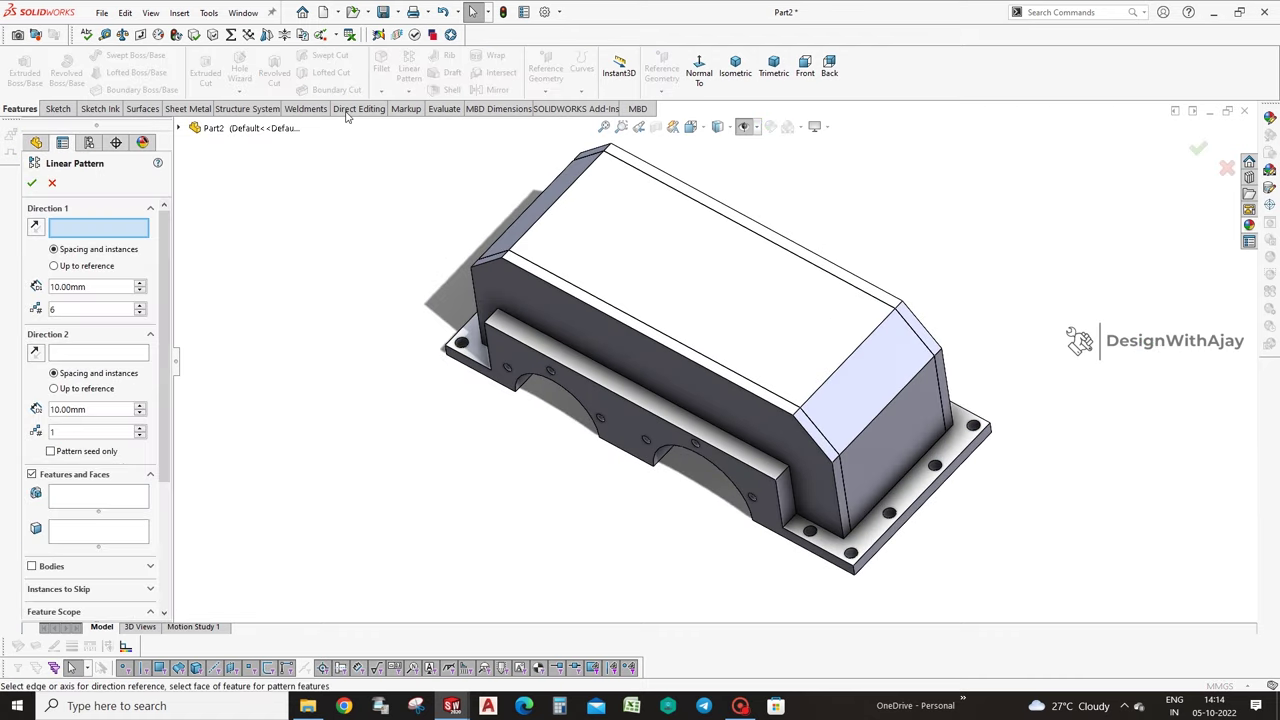
pyautogui.click(46, 180)
pyautogui.write('4')
pyautogui.press('Return')
# Clear the wrongly picked faces from the fillet selection.
pyautogui.scroll(-5, 539, 302)
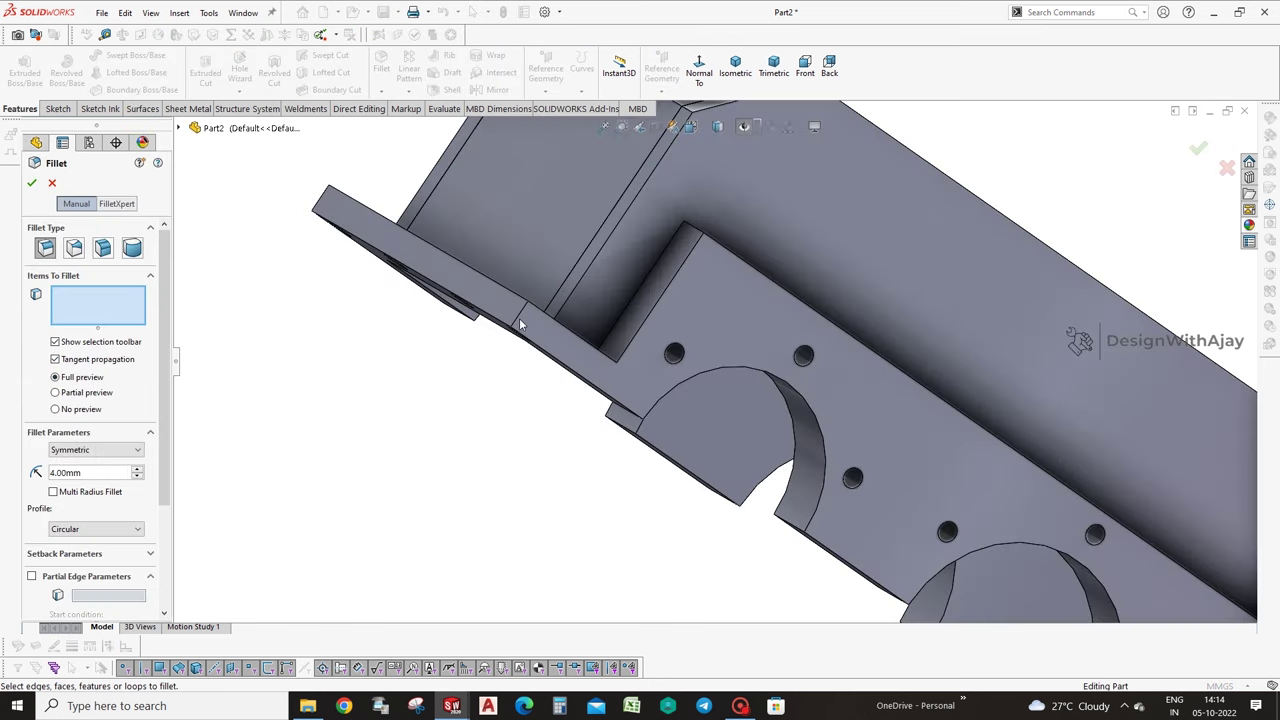
pyautogui.click(520, 325)
pyautogui.moveTo(489, 345); pyautogui.dragTo(487, 437, button='middle')
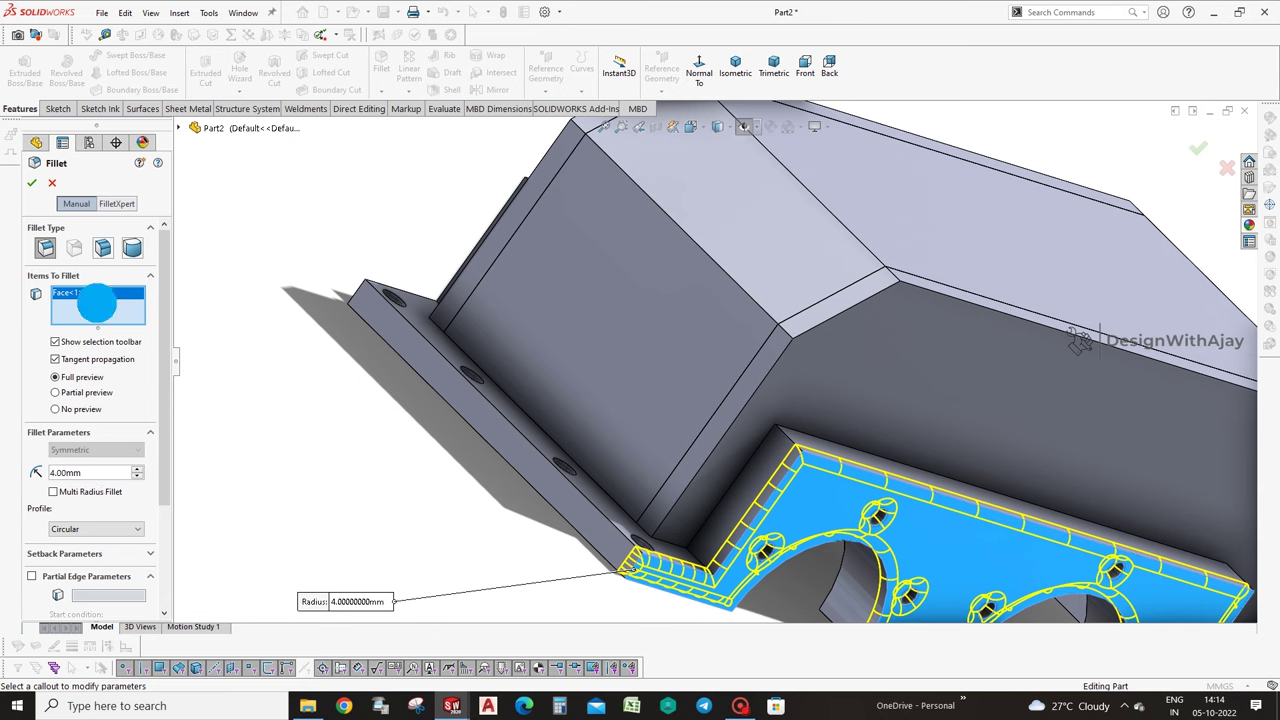
pyautogui.press('Delete')
pyautogui.click(629, 563)
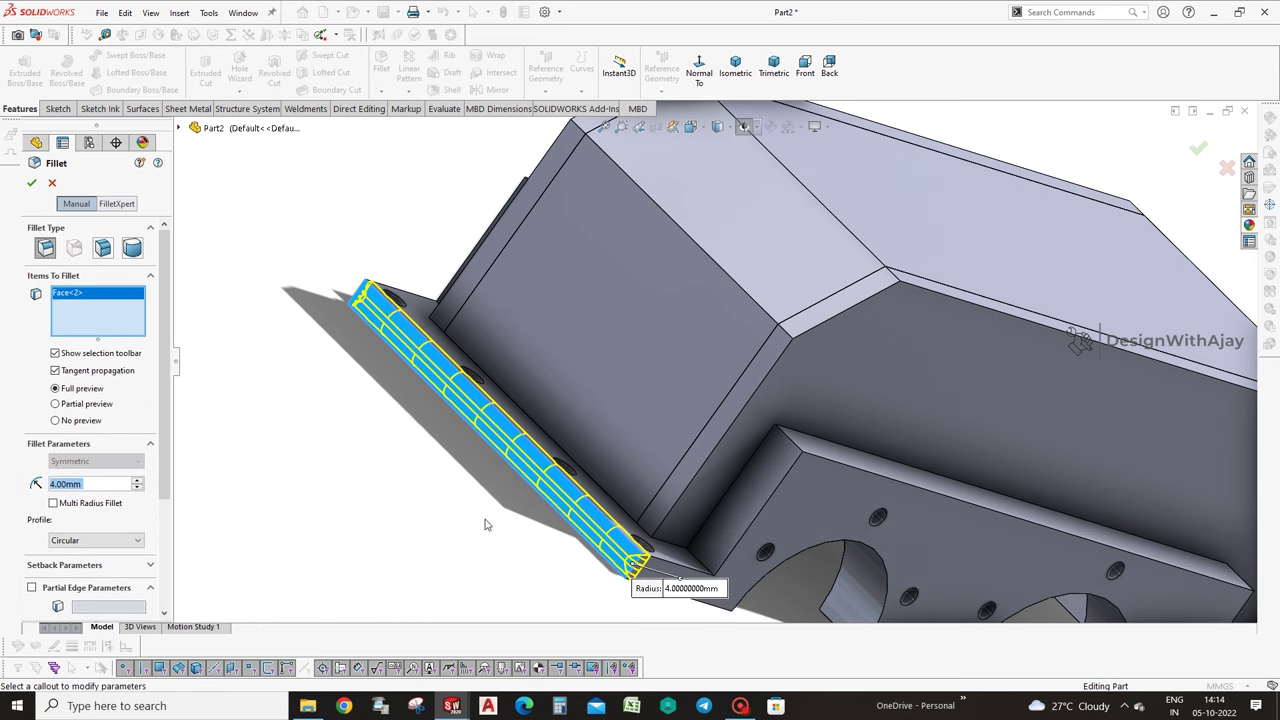
pyautogui.rightClick(109, 312)
pyautogui.click(130, 317)
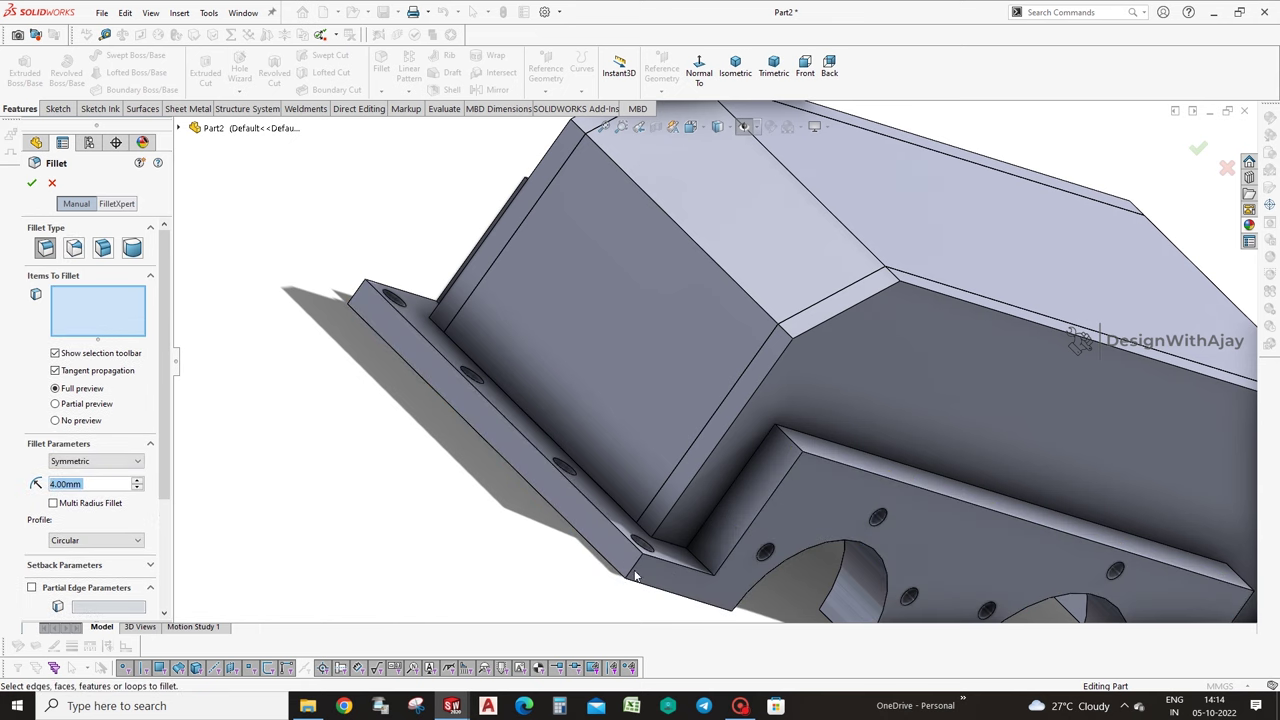
# Pick the four flange corner edges and apply the 4 mm fillet.
pyautogui.click(634, 576)
pyautogui.moveTo(463, 549); pyautogui.dragTo(333, 279, button='middle')
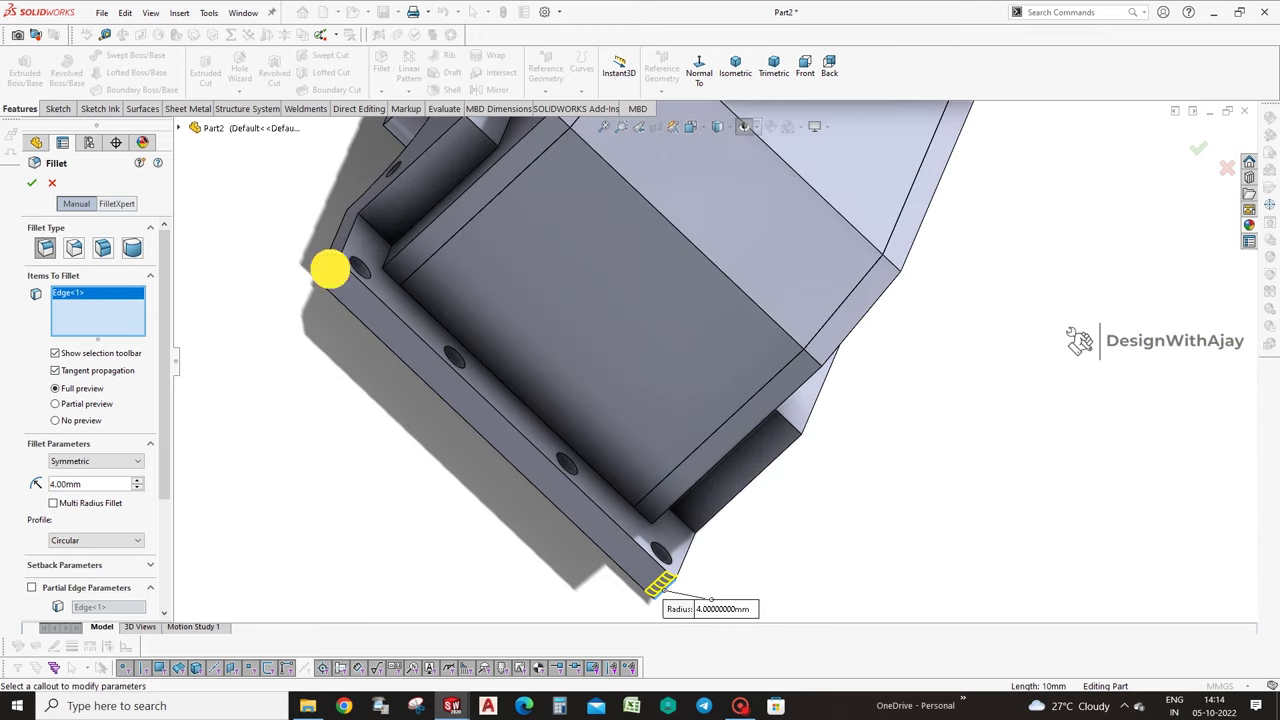
pyautogui.click(330, 268)
pyautogui.moveTo(360, 363); pyautogui.dragTo(837, 426, button='middle')
pyautogui.scroll(-5, 990, 333)
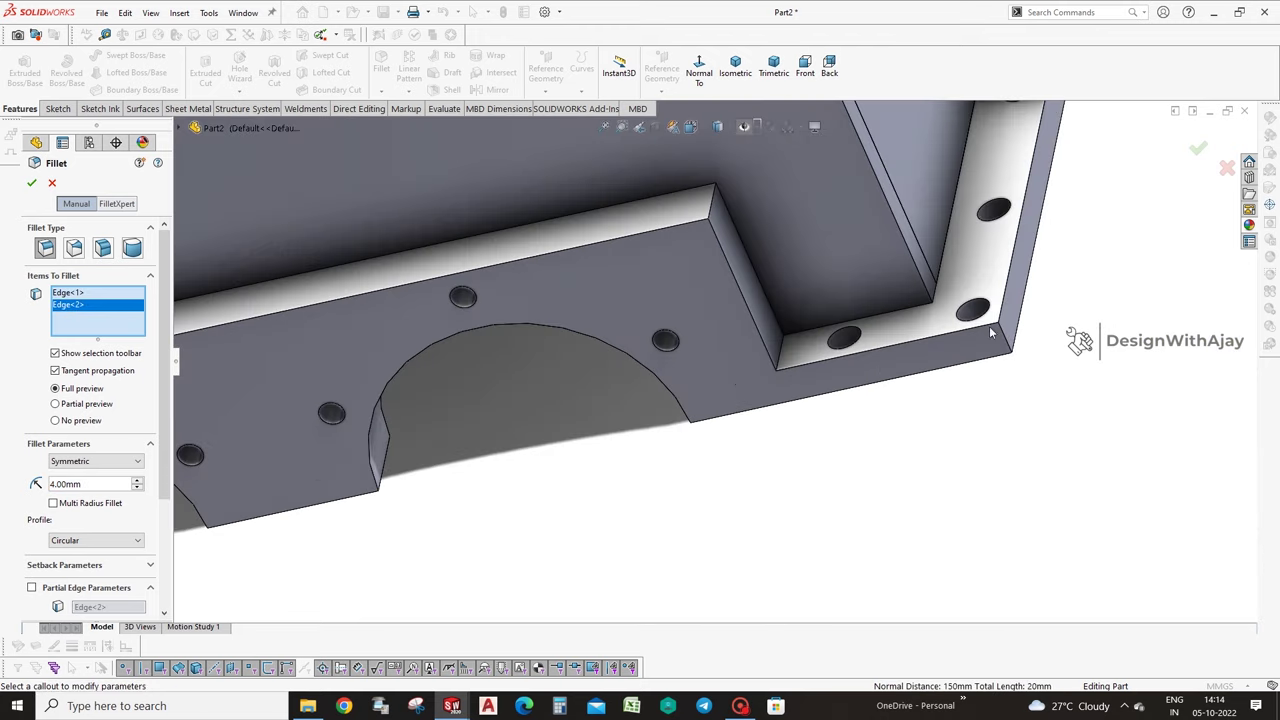
pyautogui.click(1008, 342)
pyautogui.moveTo(1014, 457); pyautogui.dragTo(820, 265, button='middle')
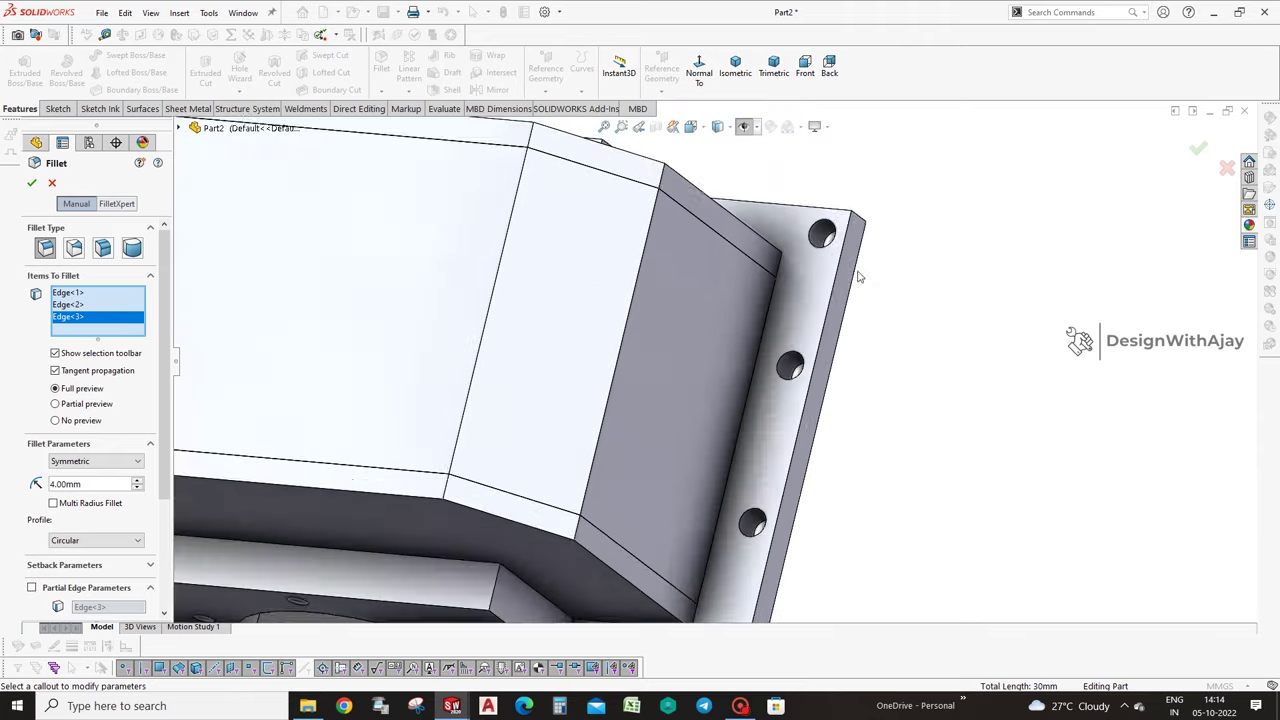
pyautogui.click(818, 212)
pyautogui.scroll(5, 934, 320)
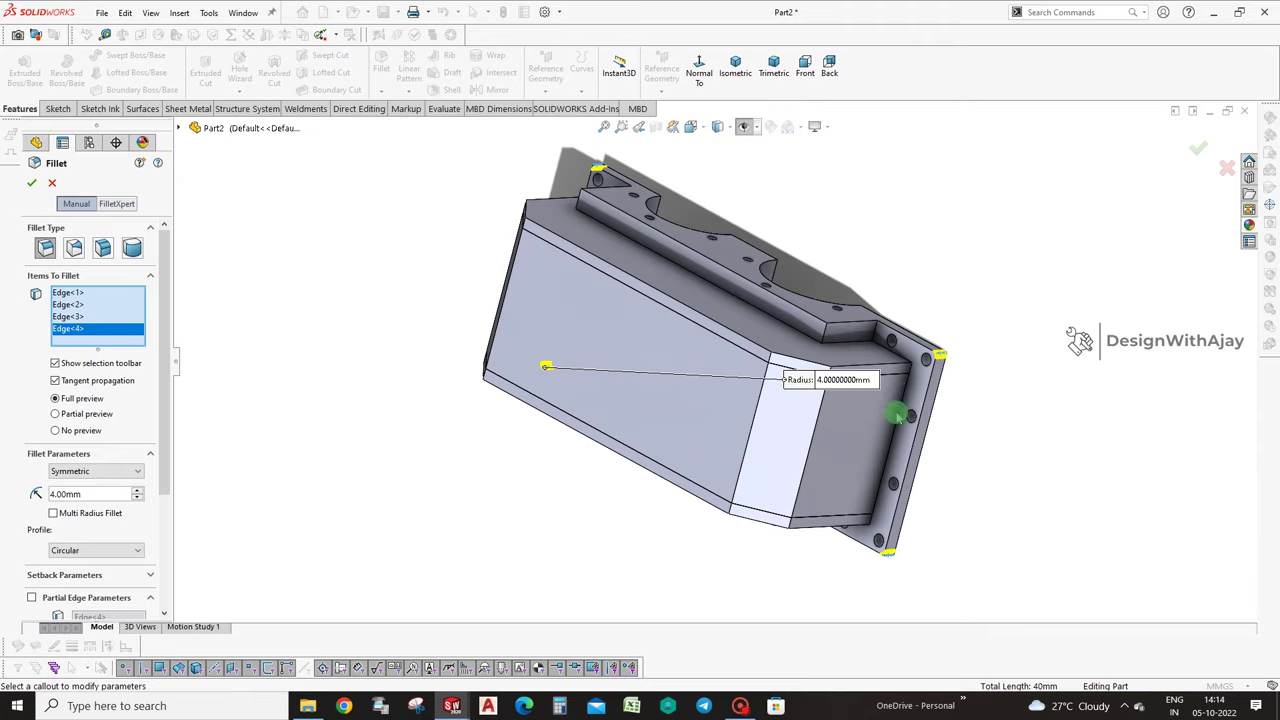
pyautogui.moveTo(934, 320); pyautogui.dragTo(1100, 250, button='middle')
pyautogui.click(1199, 149)
pyautogui.moveTo(857, 580)
pyautogui.mouseDown(button='middle')
pyautogui.moveTo(562, 512)
pyautogui.moveTo(600, 470)
pyautogui.mouseUp(button='middle')
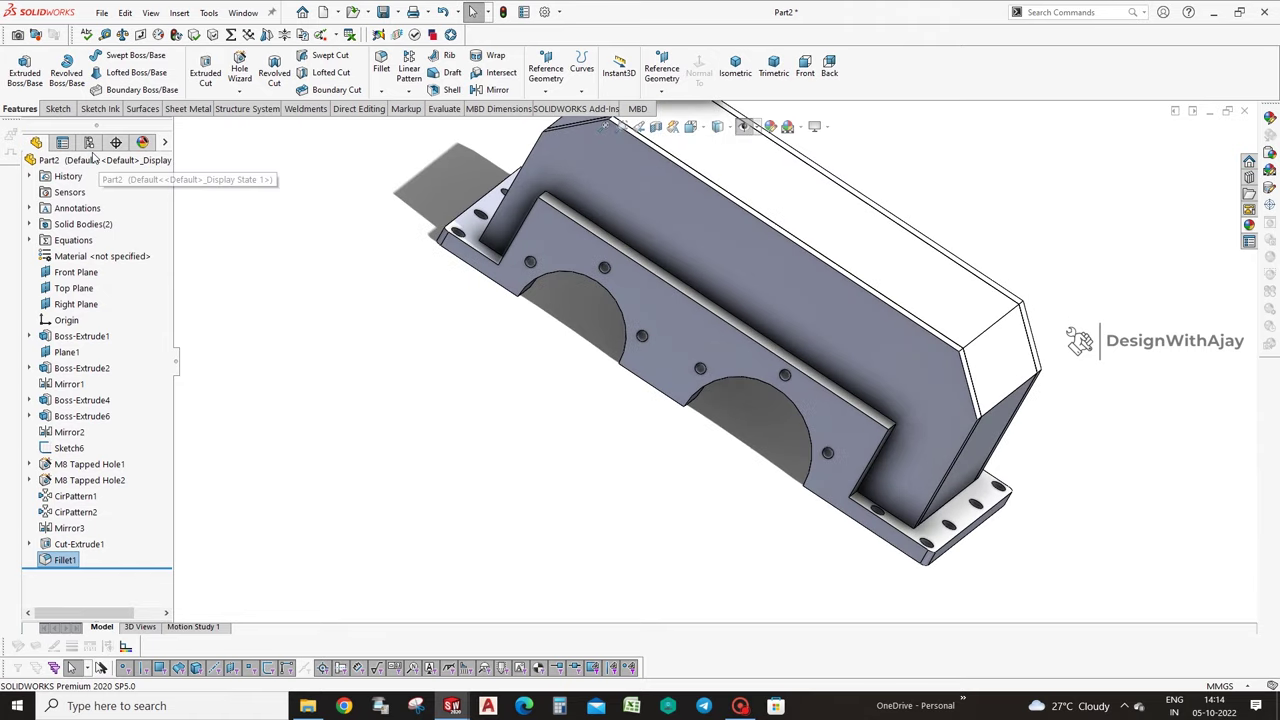
pyautogui.click(205, 78)
# Start a sketch on the housing's top face, viewed normal to it, with the Center Rectangle tool.
pyautogui.click(845, 235)
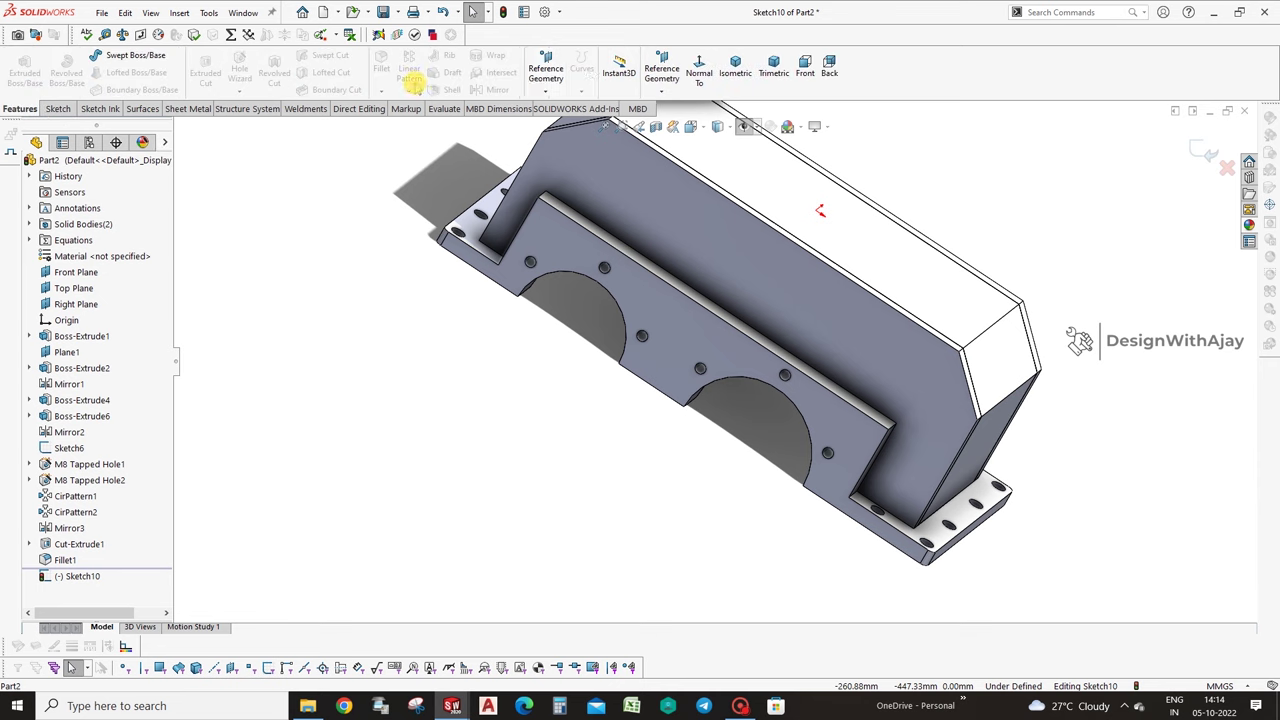
pyautogui.click(697, 83)
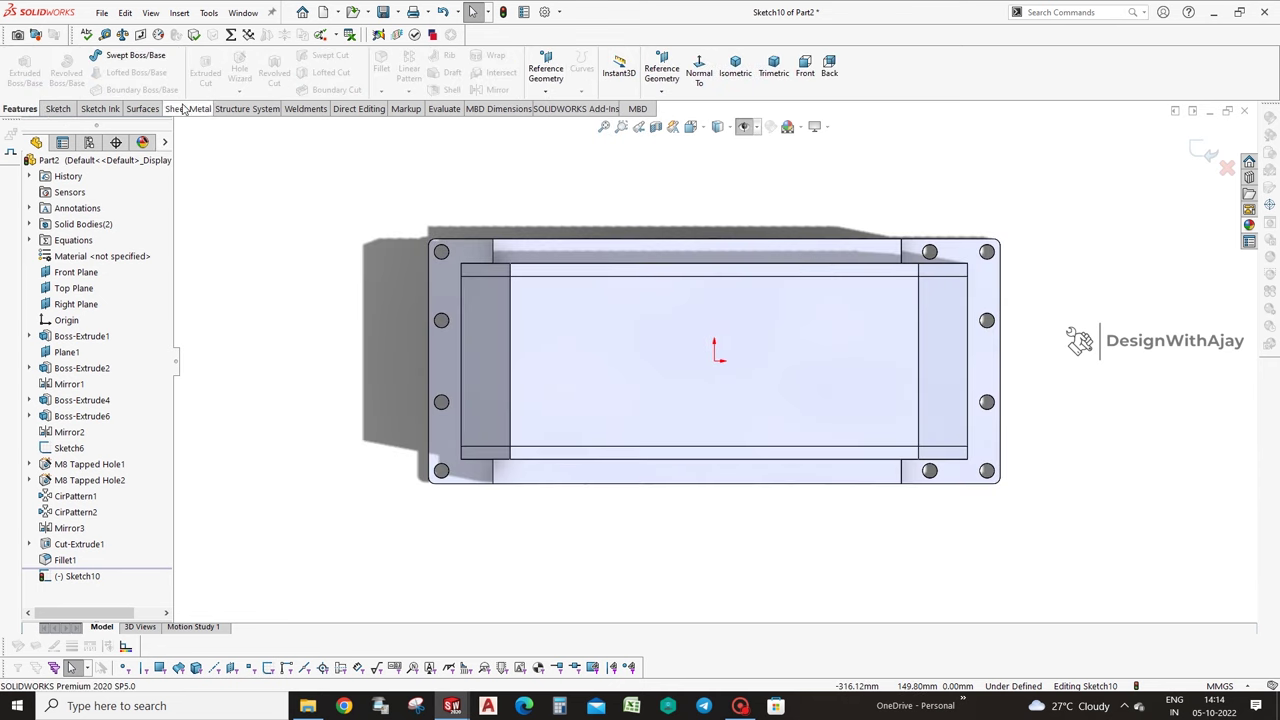
pyautogui.click(57, 108)
pyautogui.click(89, 72)
pyautogui.click(101, 73)
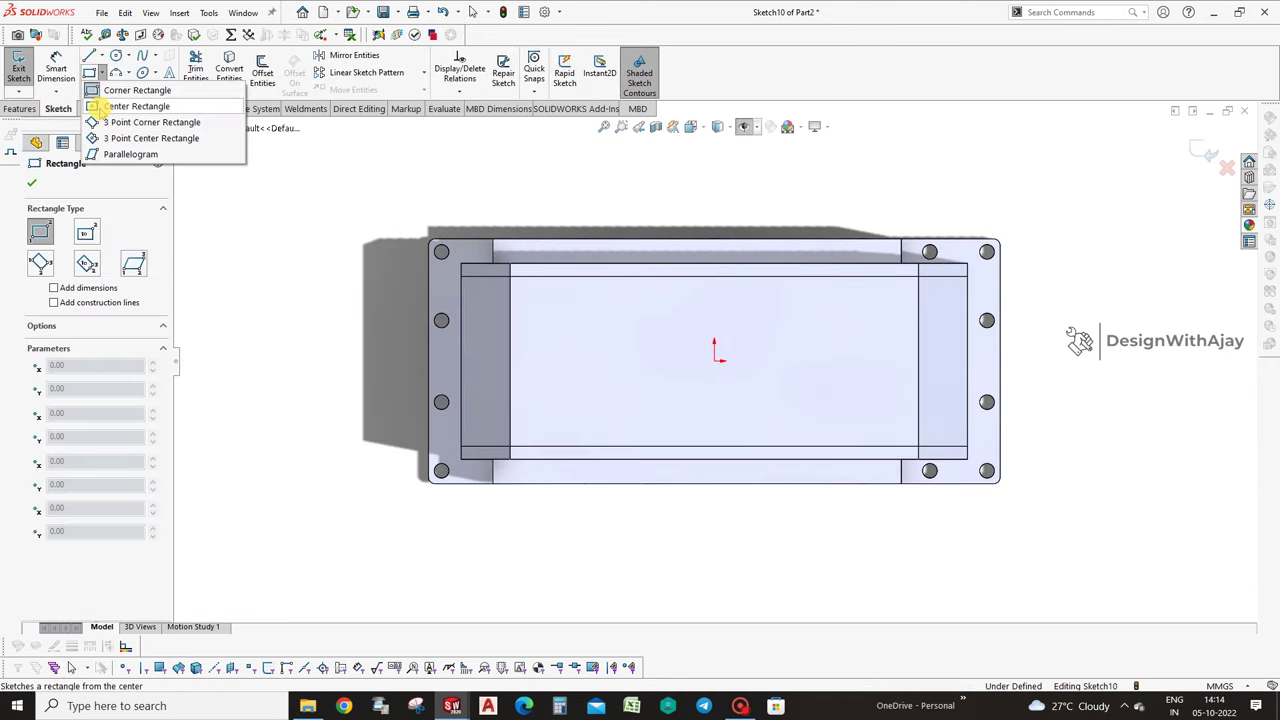
pyautogui.click(105, 100)
# Draw a center rectangle on the origin and dimension its width to 100 mm.
pyautogui.click(714, 360)
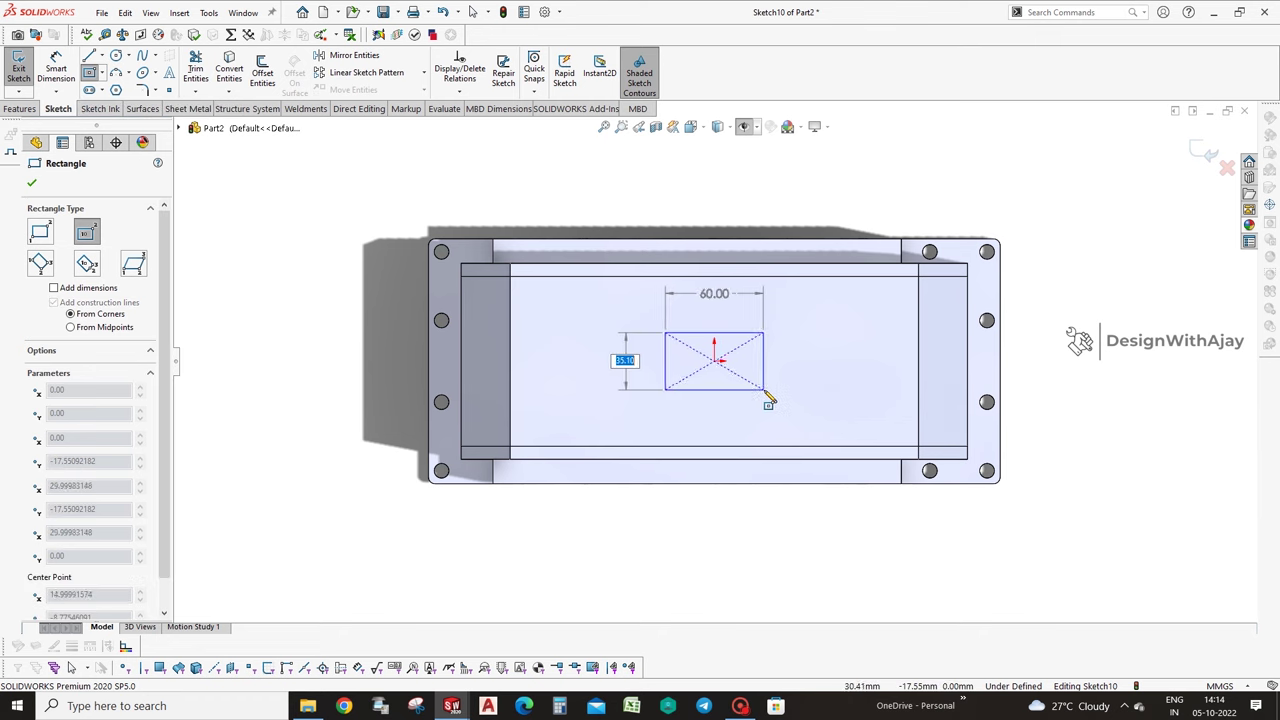
pyautogui.click(765, 389)
pyautogui.moveTo(765, 389); pyautogui.dragTo(757, 343, button='right')
pyautogui.click(757, 343)
pyautogui.click(745, 300)
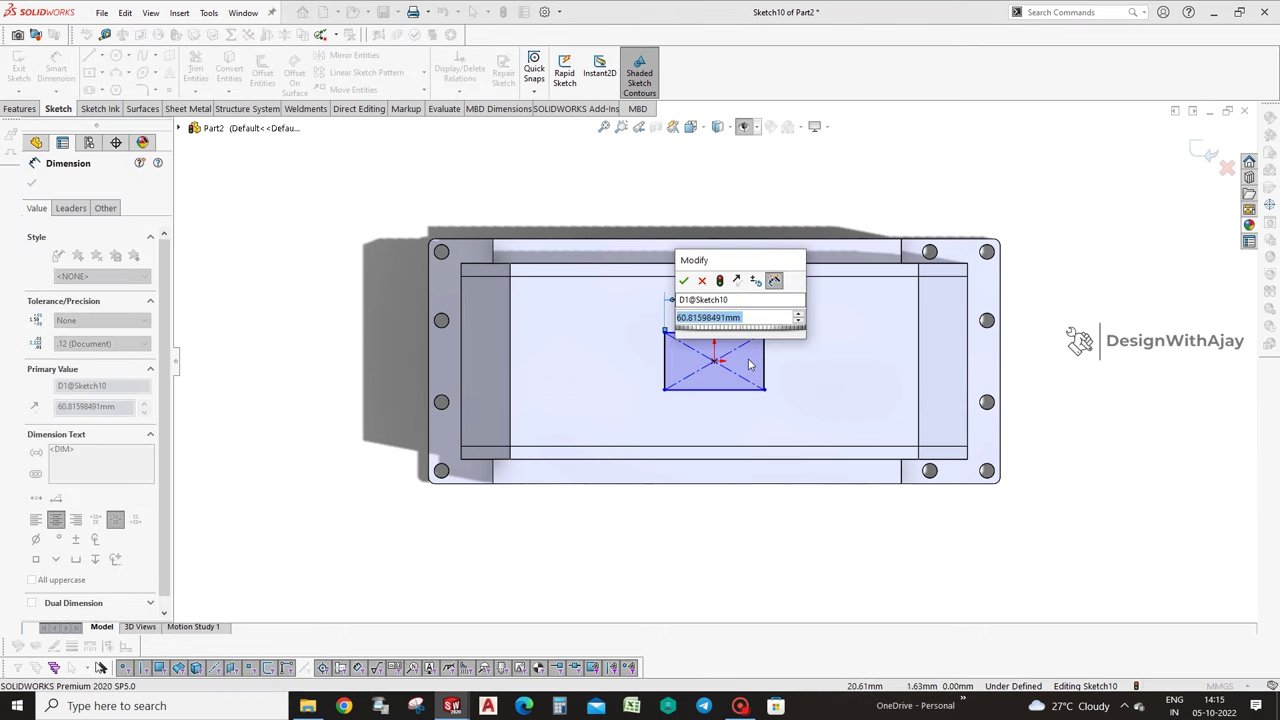
pyautogui.write('100')
pyautogui.press('Return')
# Dimension the rectangle's height, correcting it from 100 to 80 mm.
pyautogui.click(796, 362)
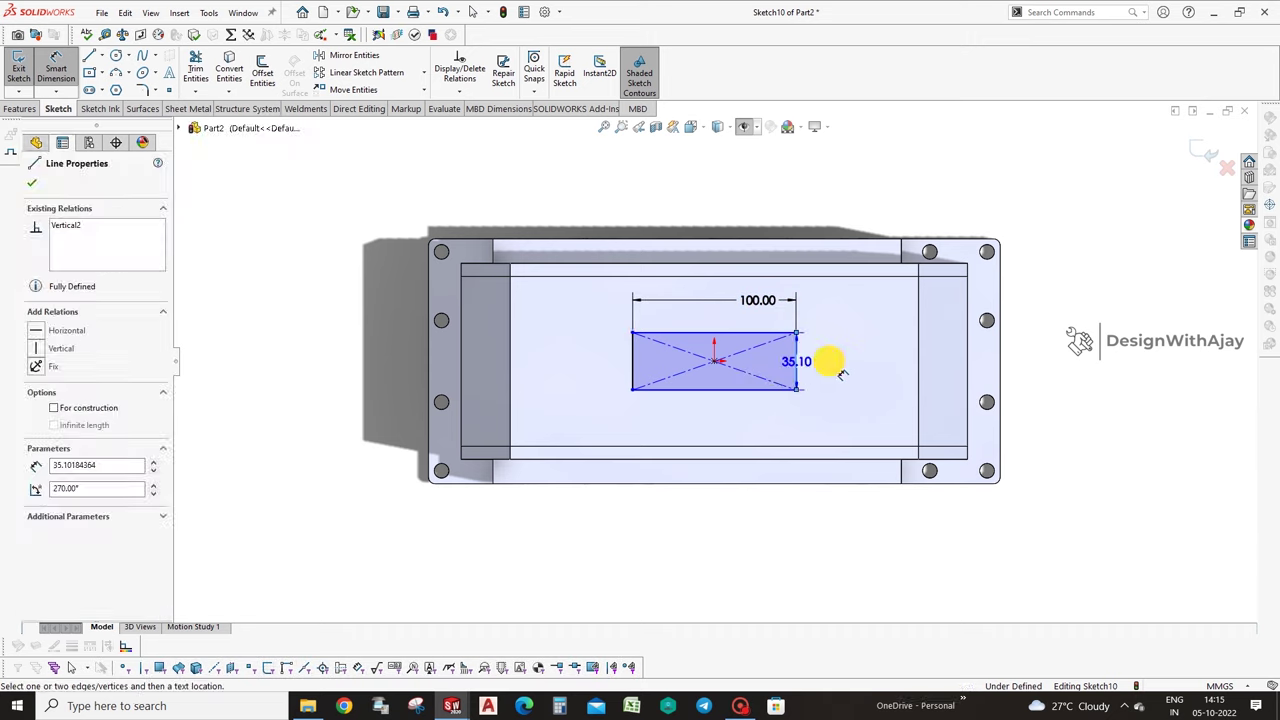
pyautogui.click(826, 366)
pyautogui.write('100')
pyautogui.press('Return')
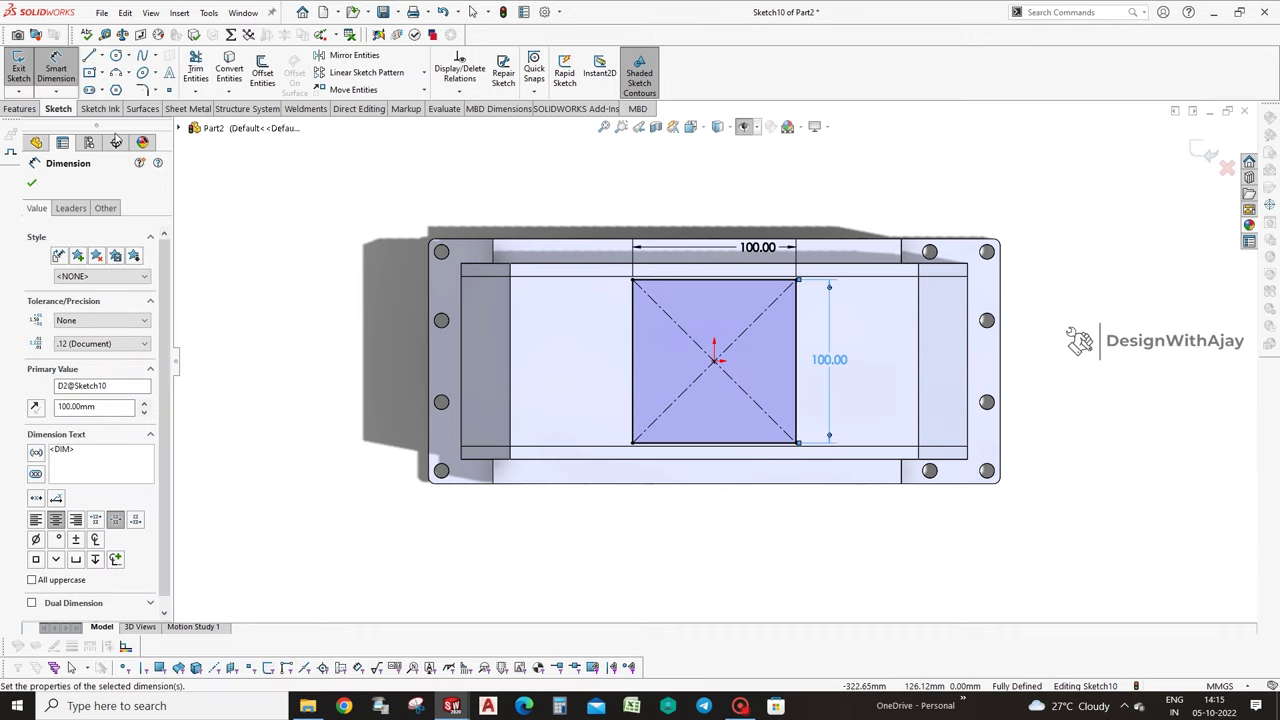
pyautogui.doubleClick(835, 362)
pyautogui.write('80')
pyautogui.press('Return')
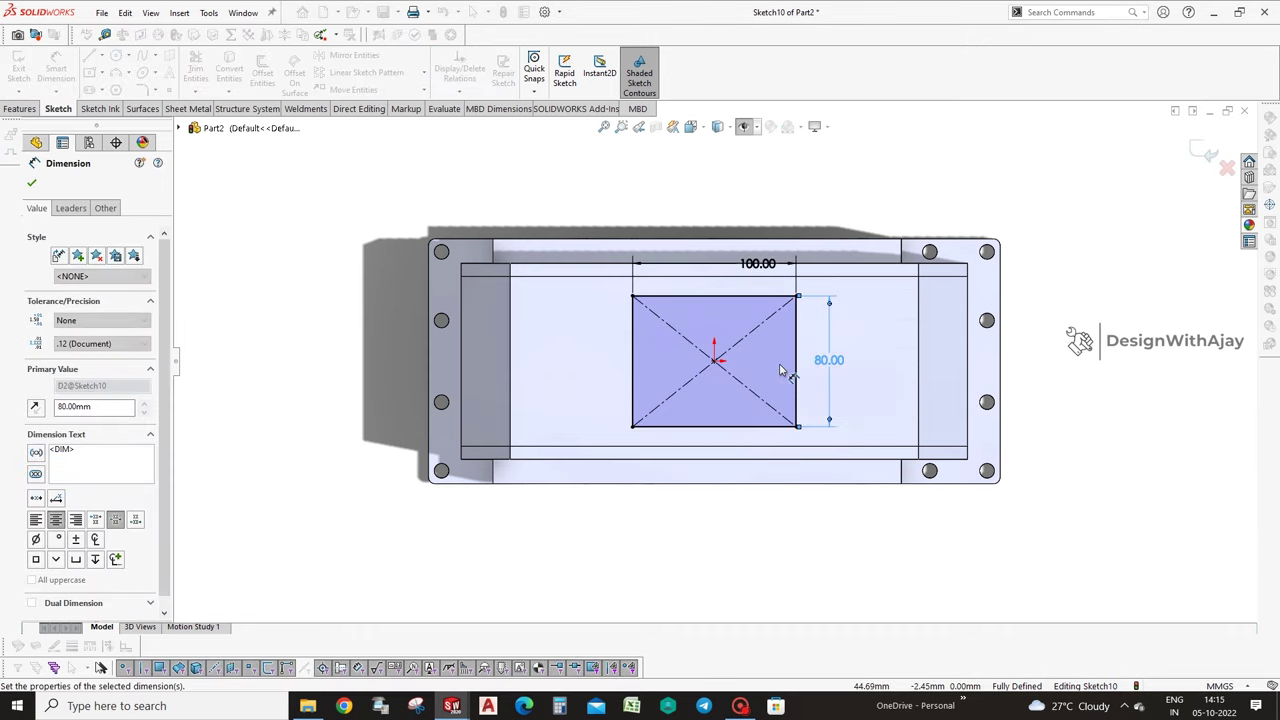
# Round all four rectangle corners with 10 mm sketch fillets.
pyautogui.click(12, 109)
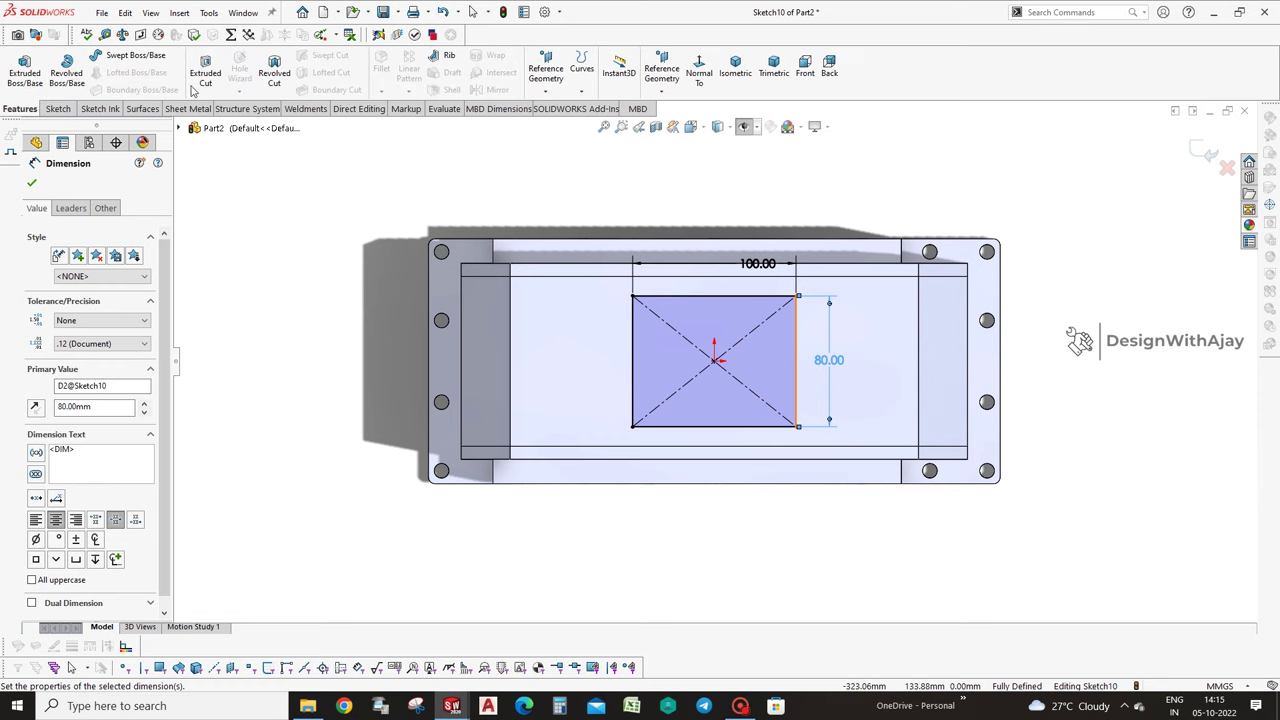
pyautogui.click(60, 109)
pyautogui.click(142, 89)
pyautogui.click(633, 330)
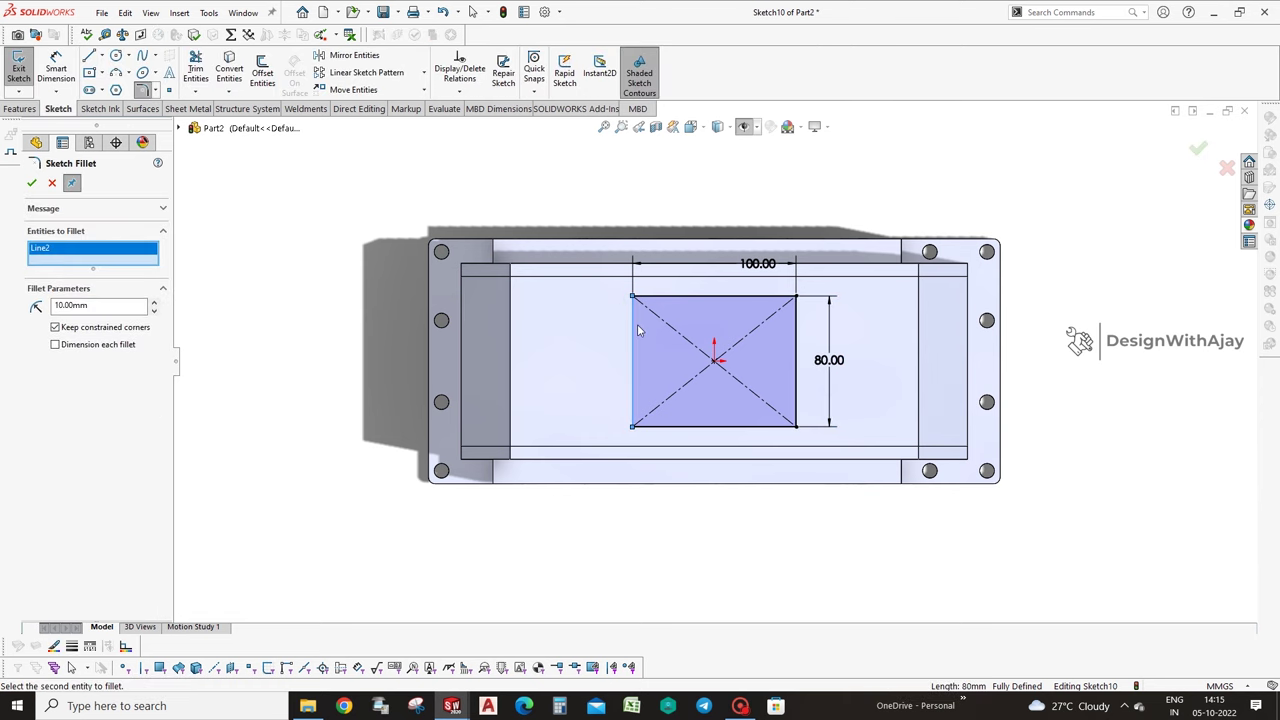
pyautogui.click(634, 297)
pyautogui.click(634, 425)
pyautogui.click(794, 298)
pyautogui.click(796, 424)
pyautogui.moveTo(810, 489); pyautogui.dragTo(857, 306, button='middle')
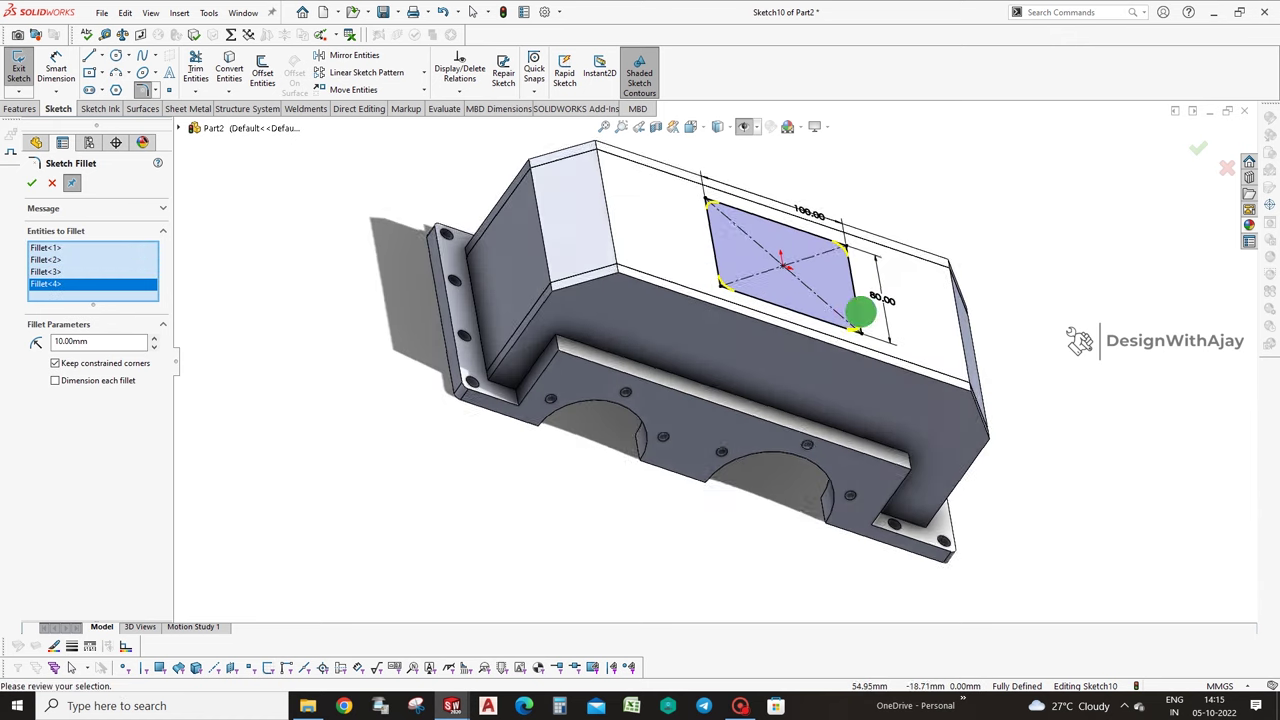
pyautogui.click(32, 183)
# Extrude-cut the rounded rectangle into the housing top, then begin saving under a new name.
pyautogui.click(16, 109)
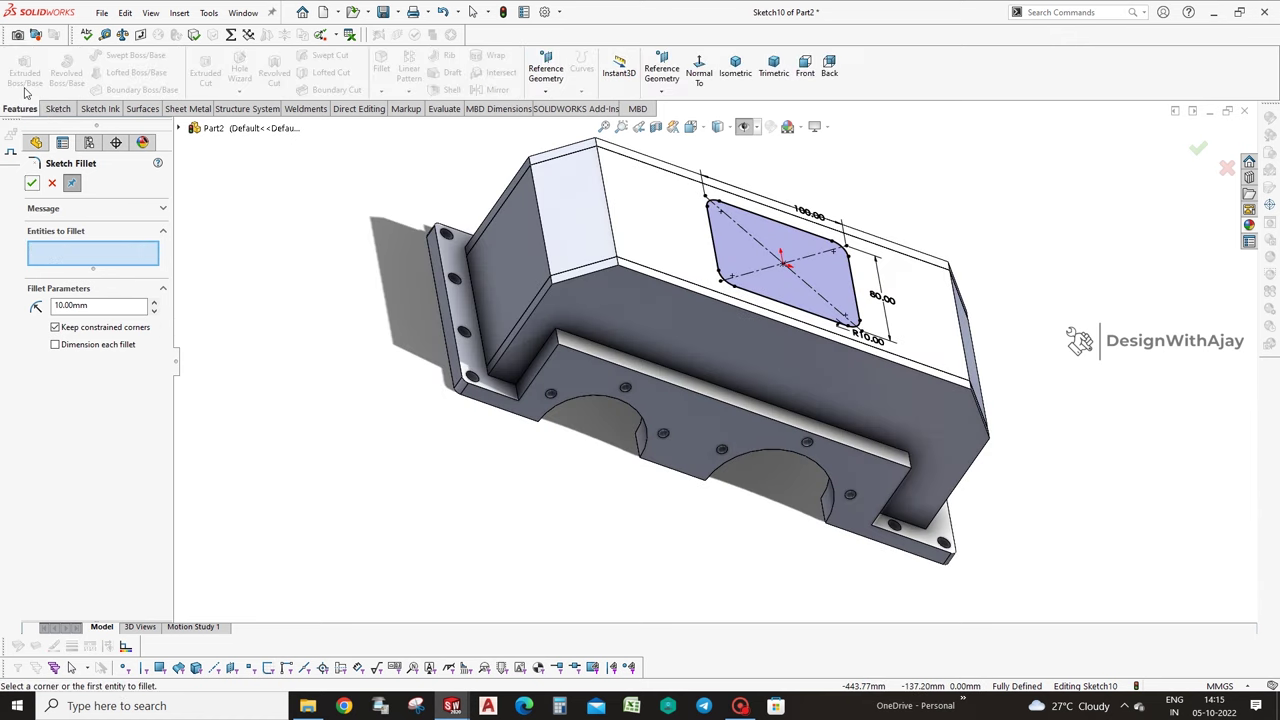
pyautogui.click(31, 182)
pyautogui.click(205, 72)
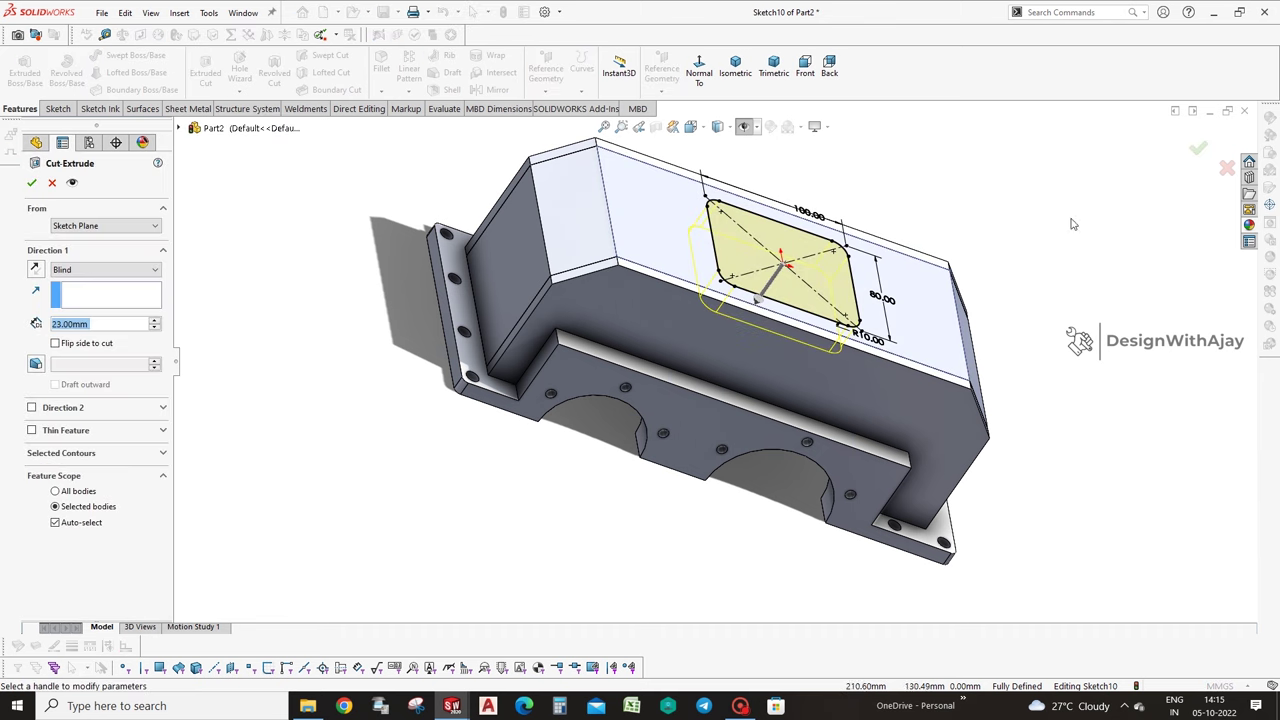
pyautogui.click(1198, 149)
pyautogui.moveTo(1199, 365); pyautogui.dragTo(1102, 403, button='middle')
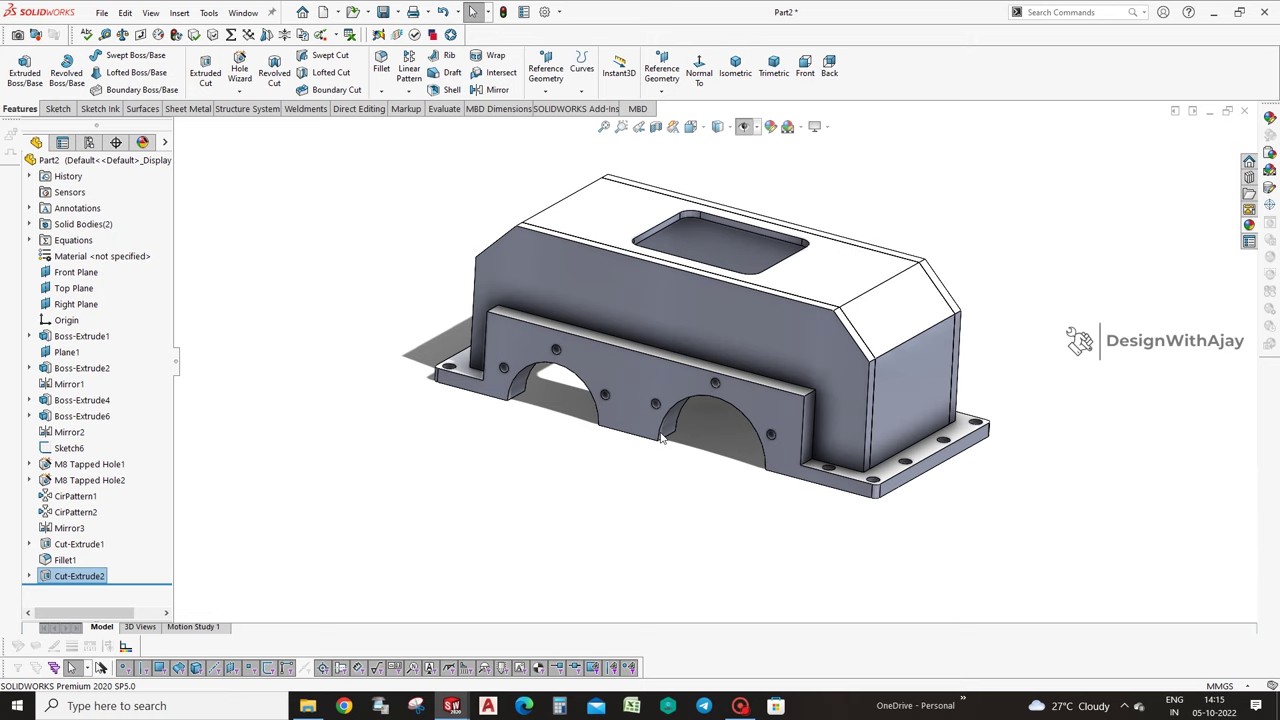
pyautogui.hotkey('ctrl', 's')
pyautogui.click(530, 253)
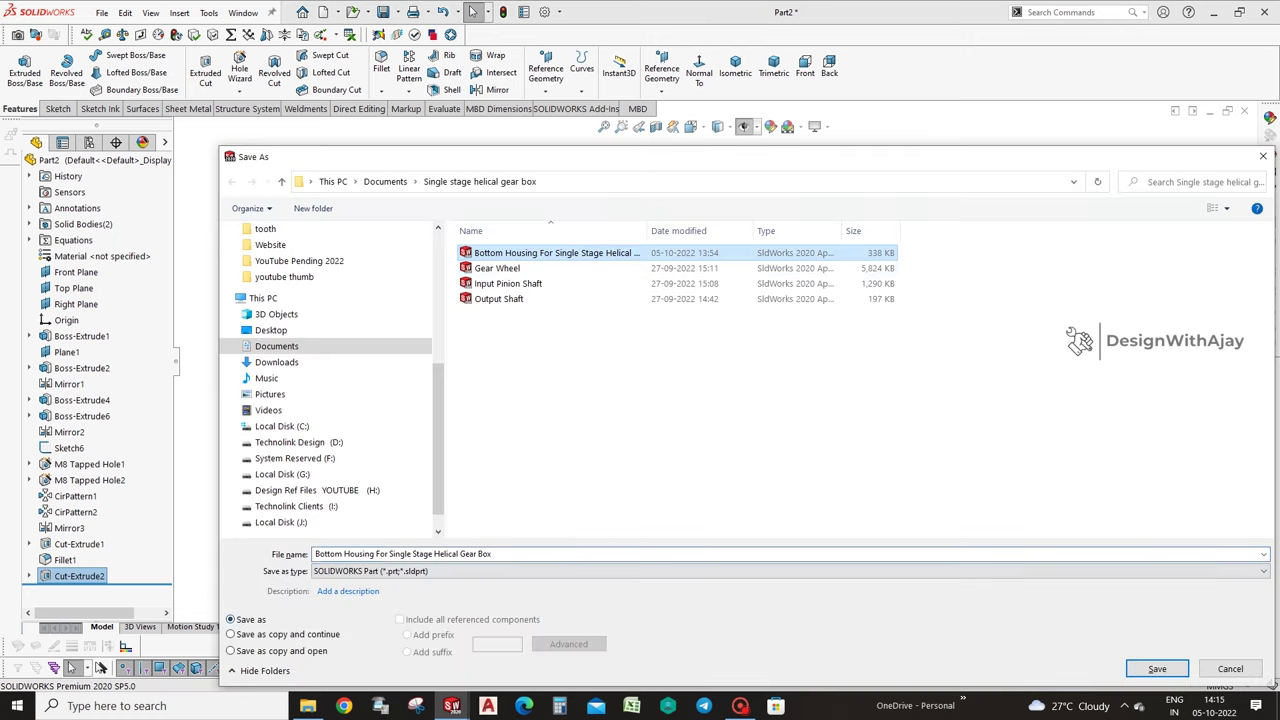
# Save the part as 'Top Housing For Single Stage Helical Gear Box'.
pyautogui.doubleClick(330, 554)
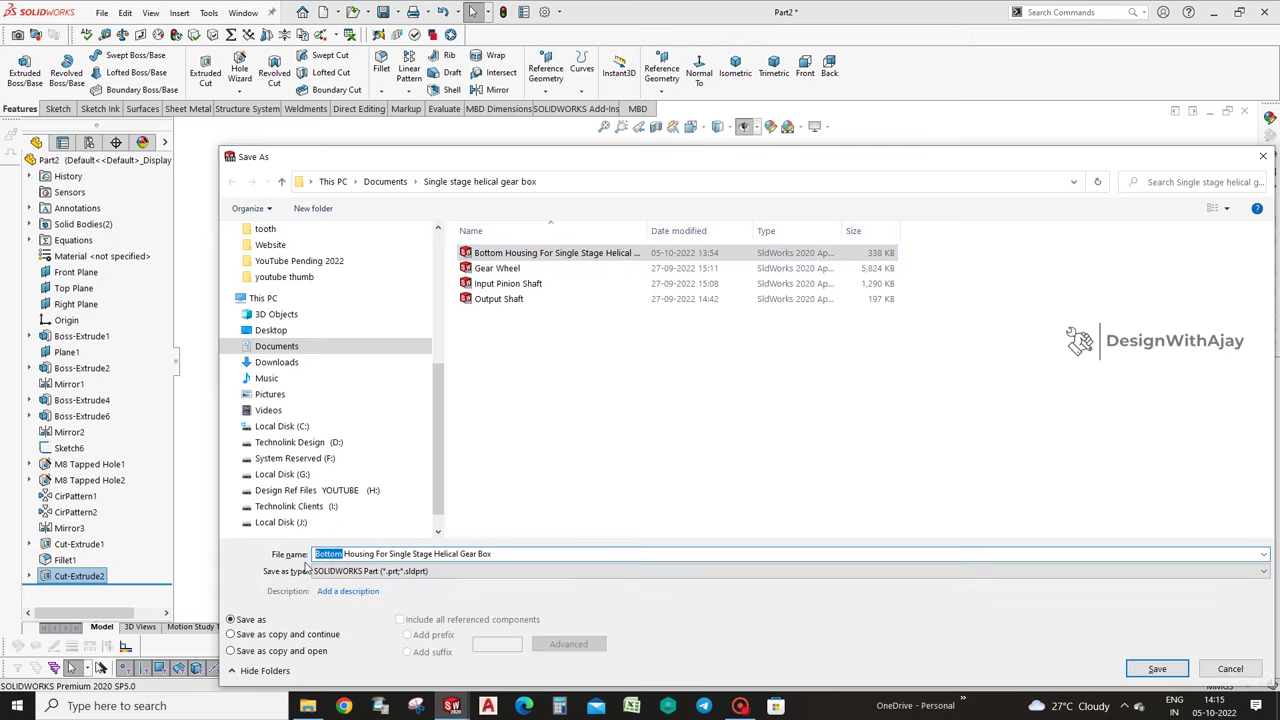
pyautogui.write('Top Housing')
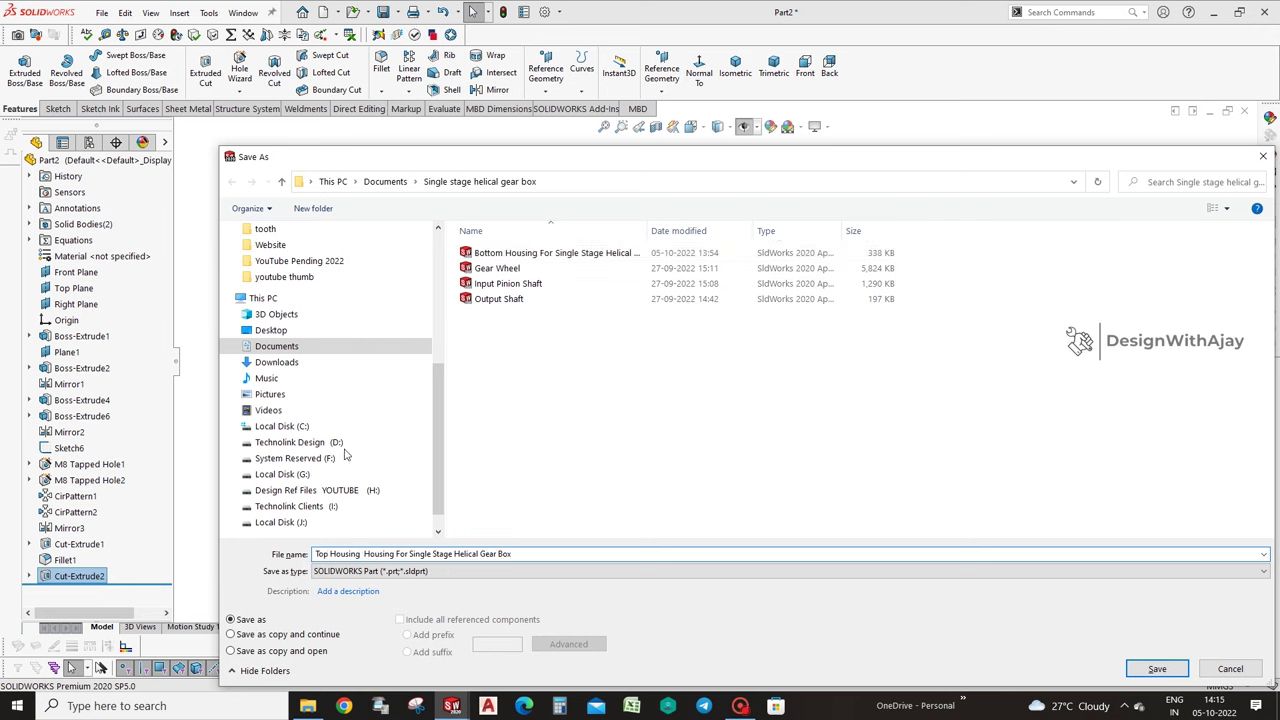
pyautogui.press('BackSpace')
pyautogui.press('BackSpace')
pyautogui.press('BackSpace')
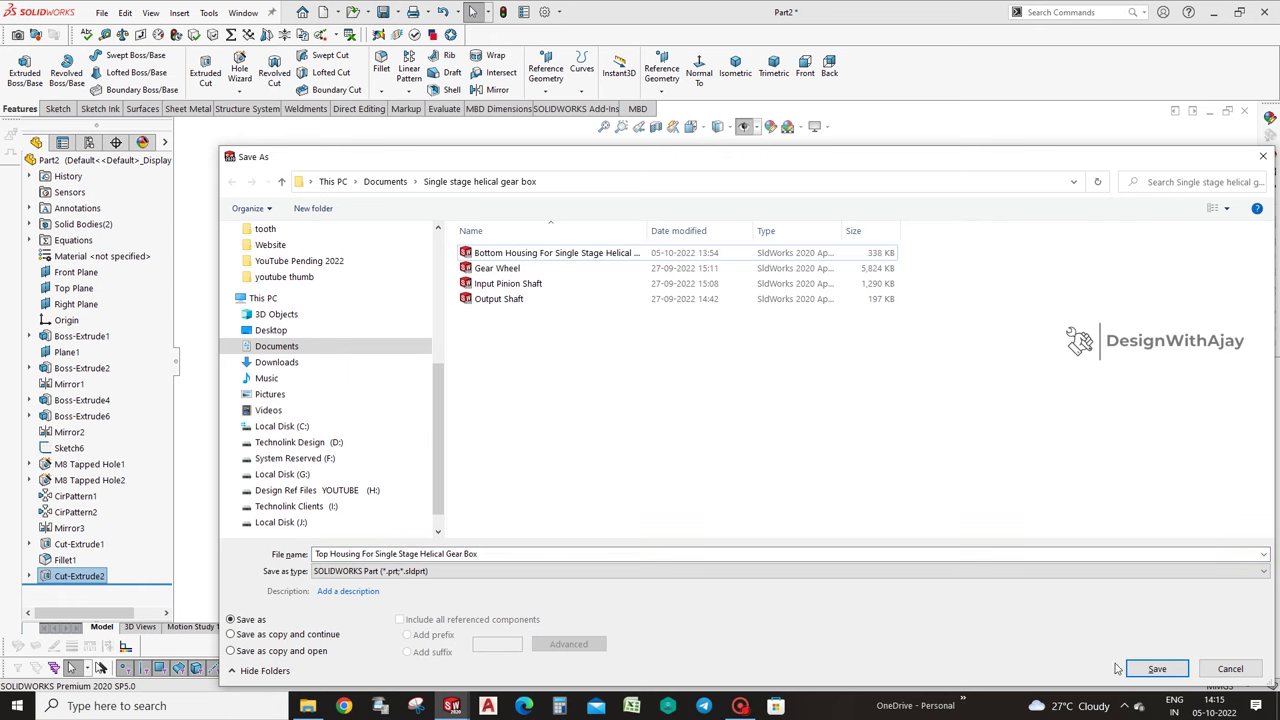
pyautogui.click(1157, 668)
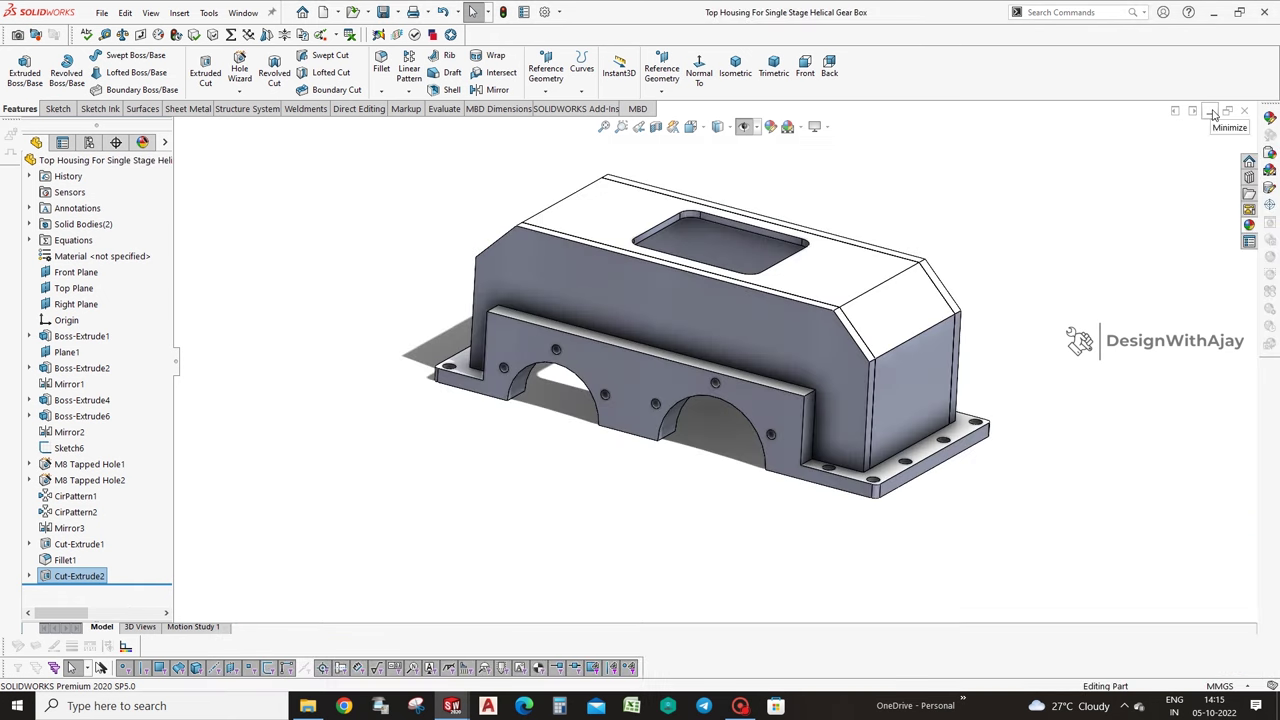
# Minimize the saved housing window and start a new document from the File menu.
pyautogui.click(1212, 114)
pyautogui.click(102, 12)
pyautogui.click(115, 33)
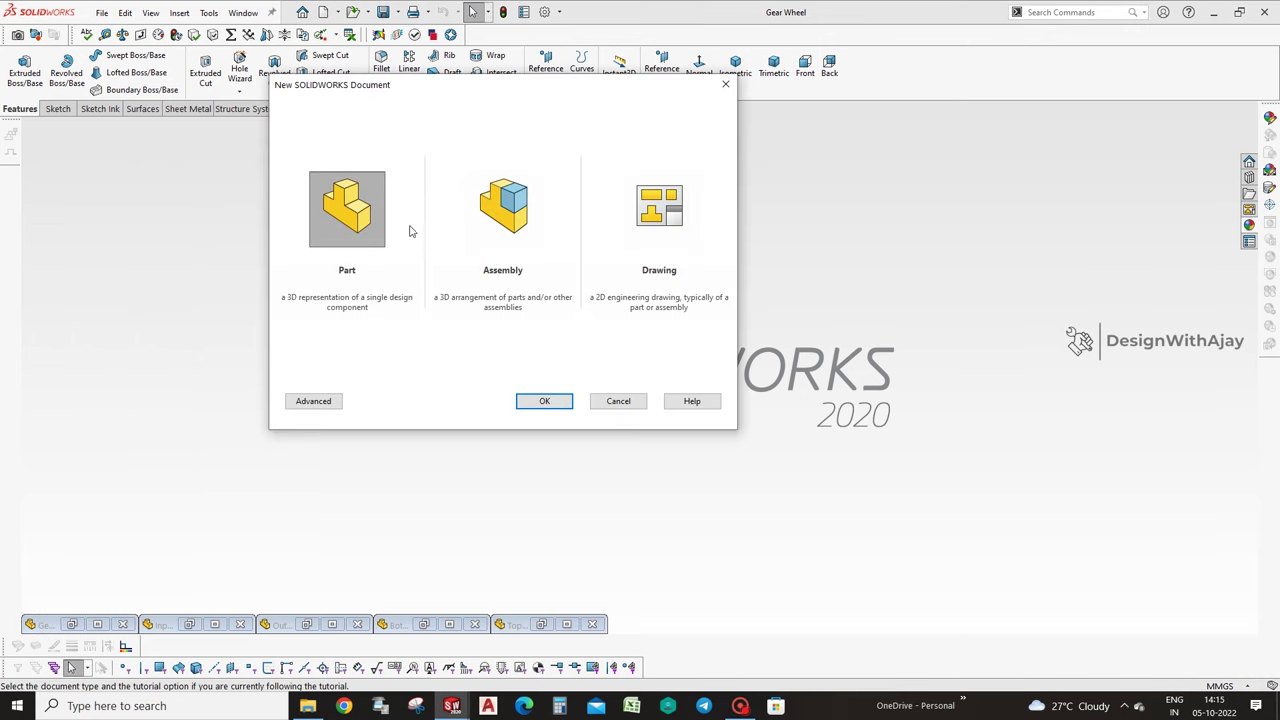
# Create a new part, maximize its window, and make the reference planes visible.
pyautogui.click(540, 395)
pyautogui.click(1207, 129)
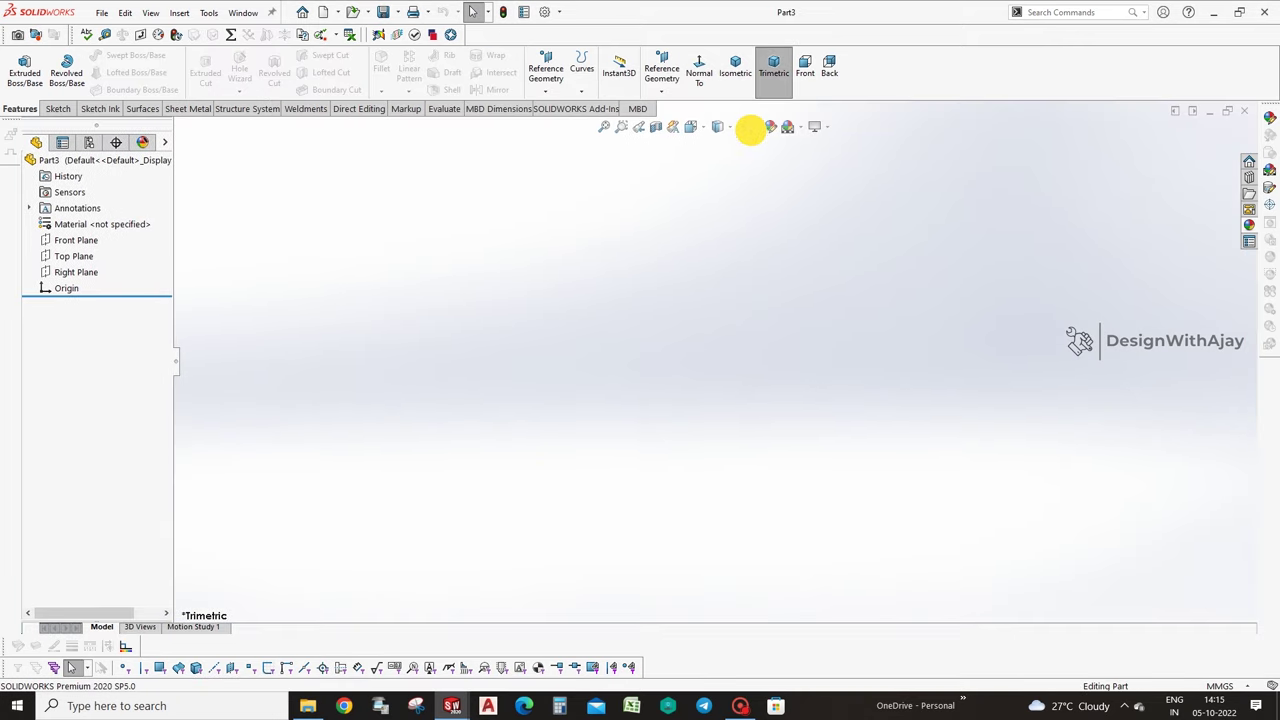
pyautogui.click(749, 128)
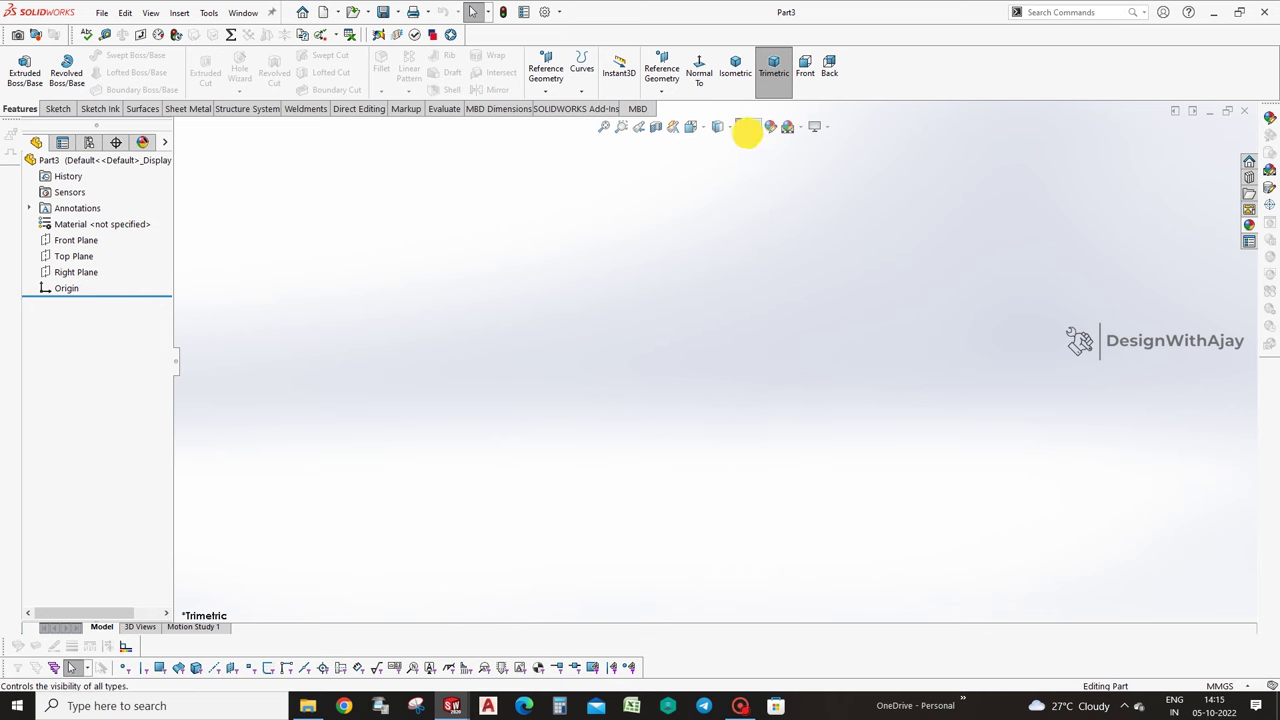
pyautogui.click(745, 128)
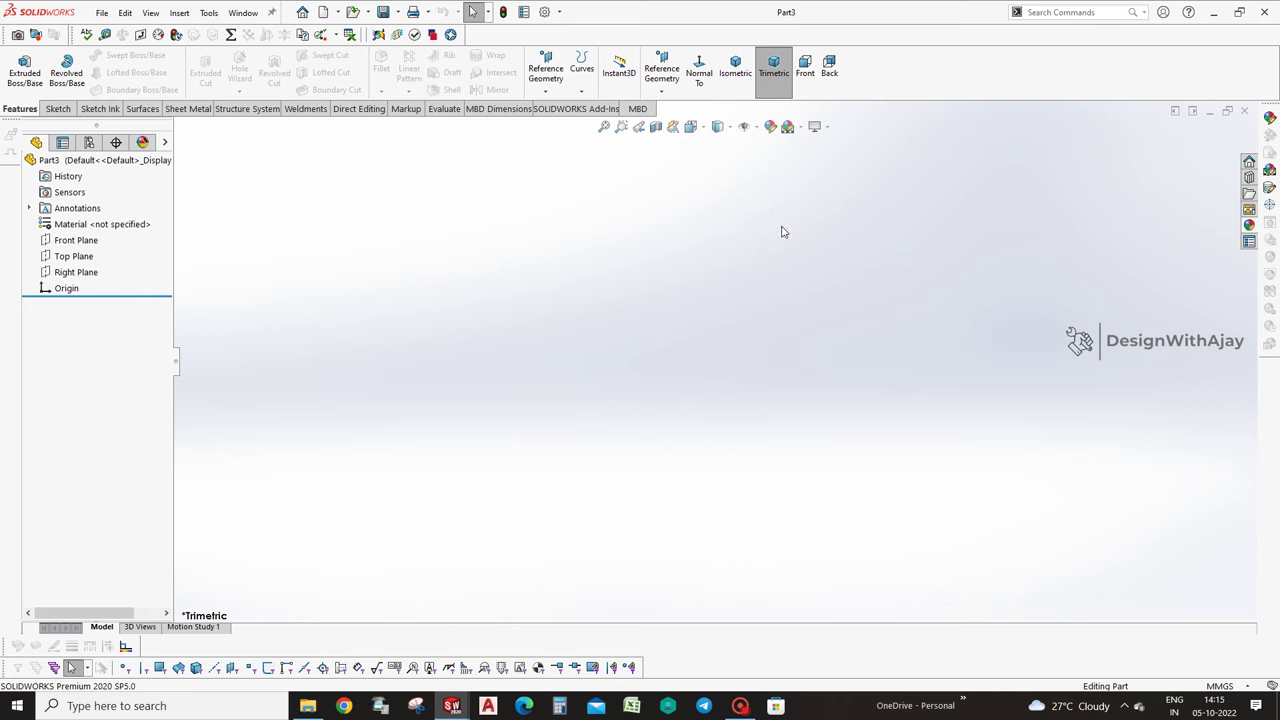
pyautogui.click(750, 128)
pyautogui.click(811, 163)
pyautogui.click(743, 127)
pyautogui.click(758, 128)
# Set the scene to Plain White and start a sketch on the Front Plane.
pyautogui.click(766, 162)
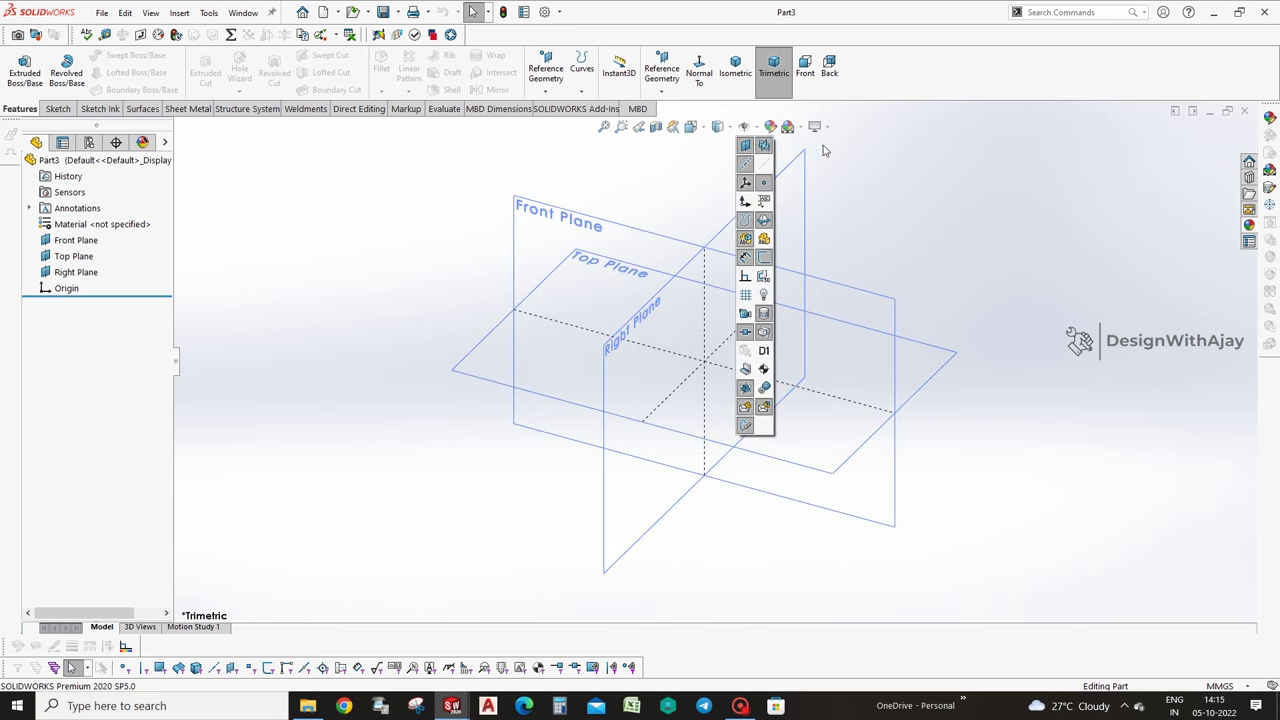
pyautogui.click(797, 127)
pyautogui.click(812, 163)
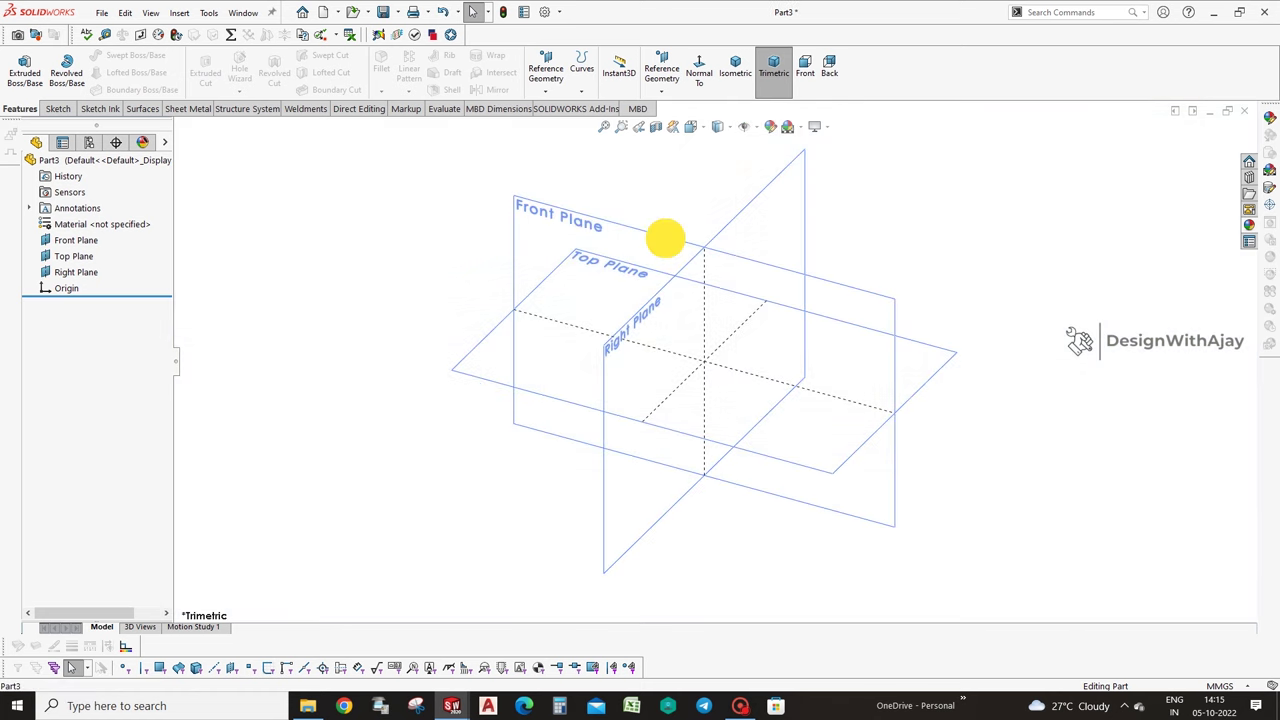
pyautogui.click(666, 240)
pyautogui.click(722, 198)
# Draw the closed stepped line profile: a tall bar with a side step.
pyautogui.press('l')
pyautogui.click(702, 183)
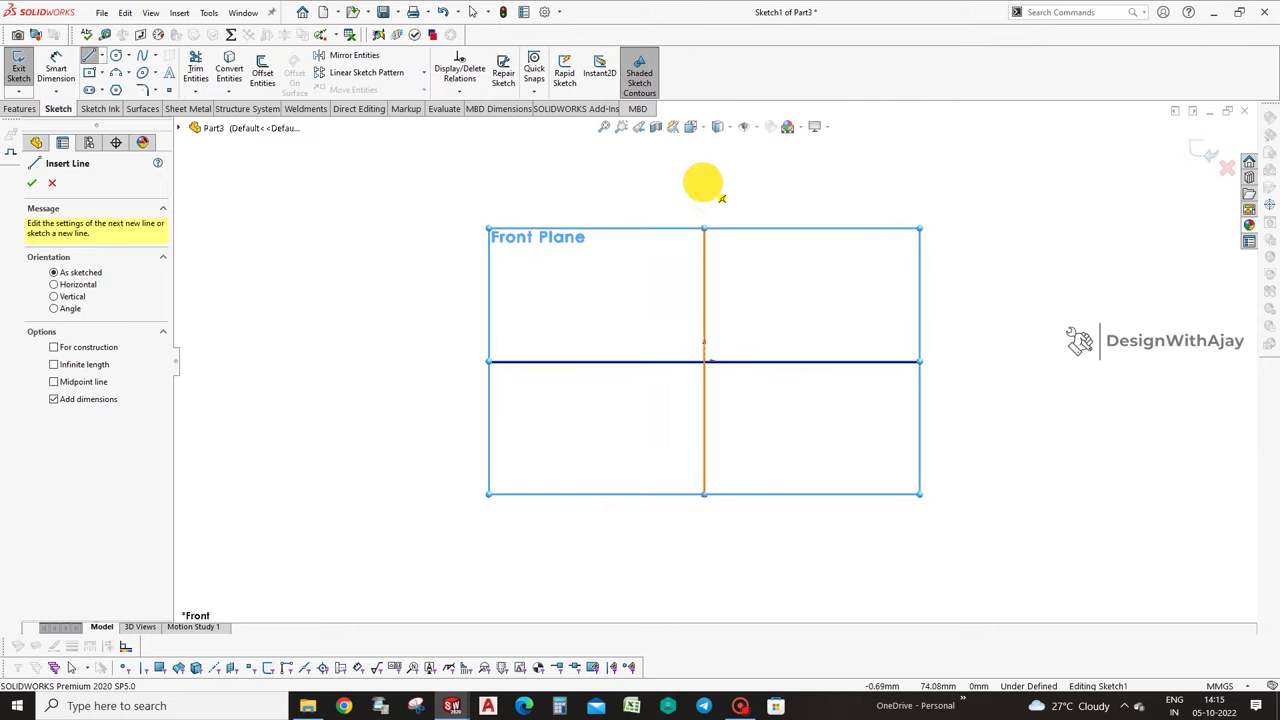
pyautogui.click(726, 211)
pyautogui.click(760, 210)
pyautogui.click(760, 249)
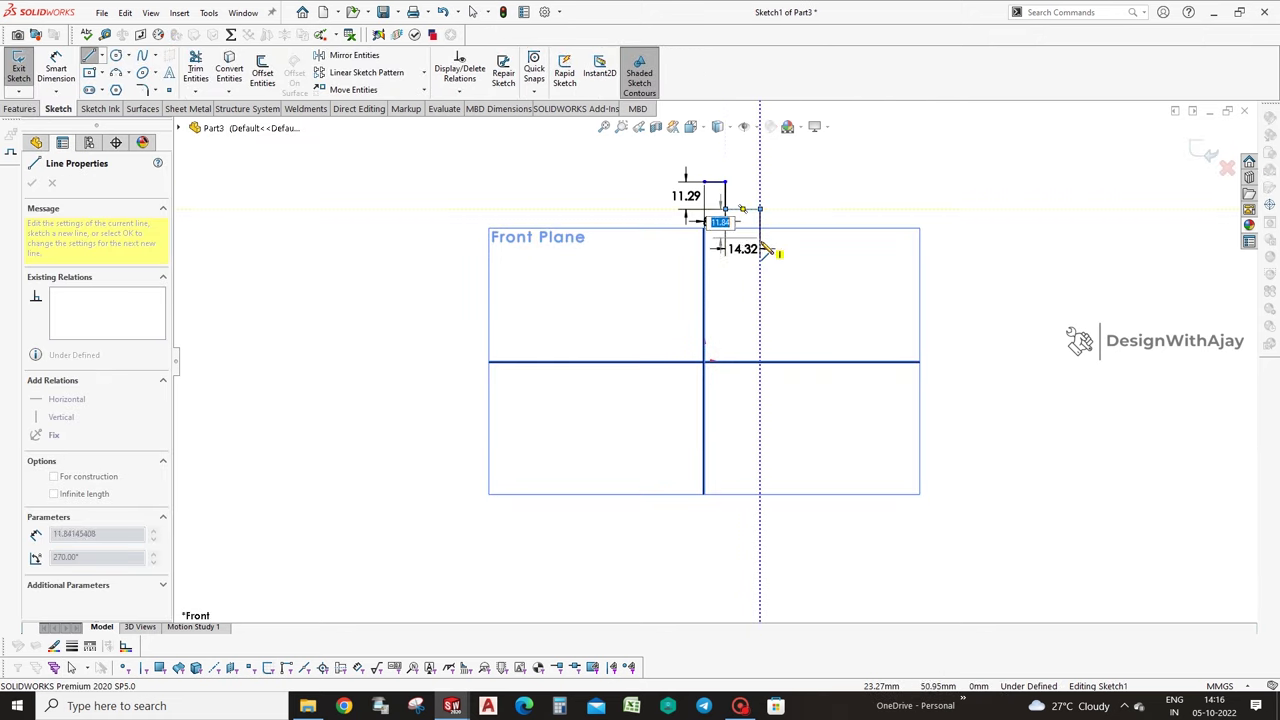
pyautogui.click(725, 249)
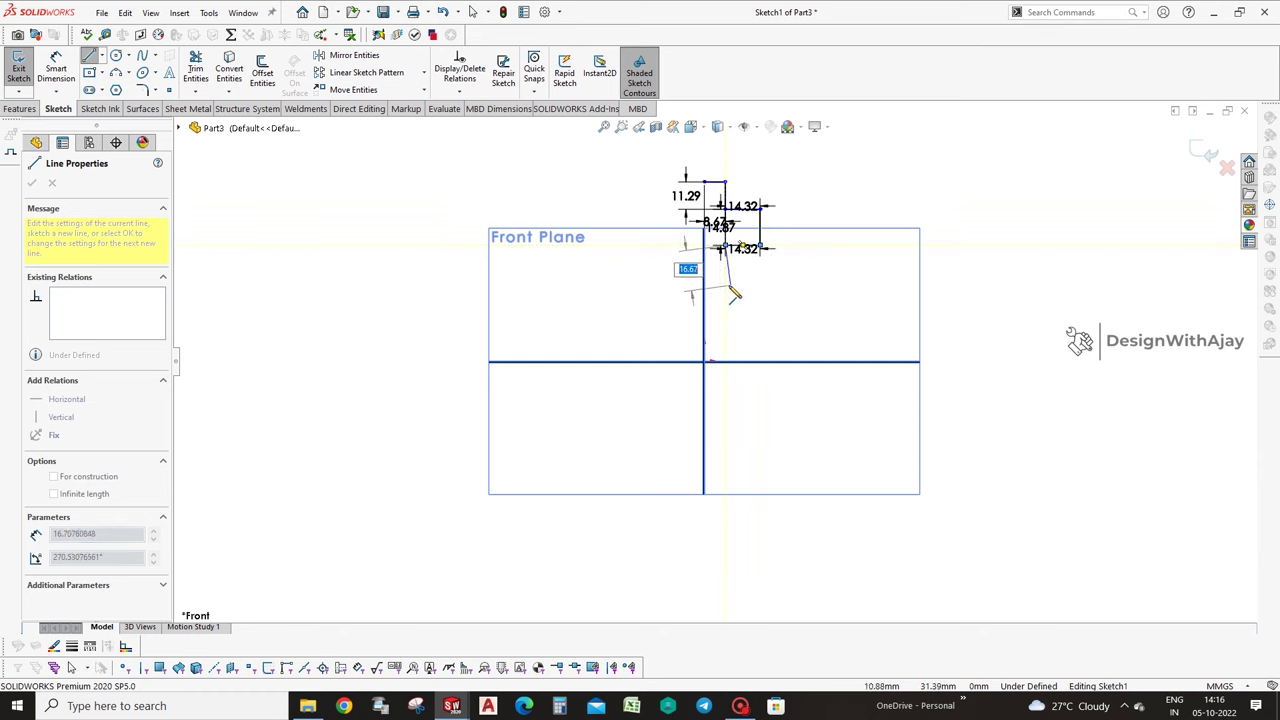
pyautogui.click(720, 361)
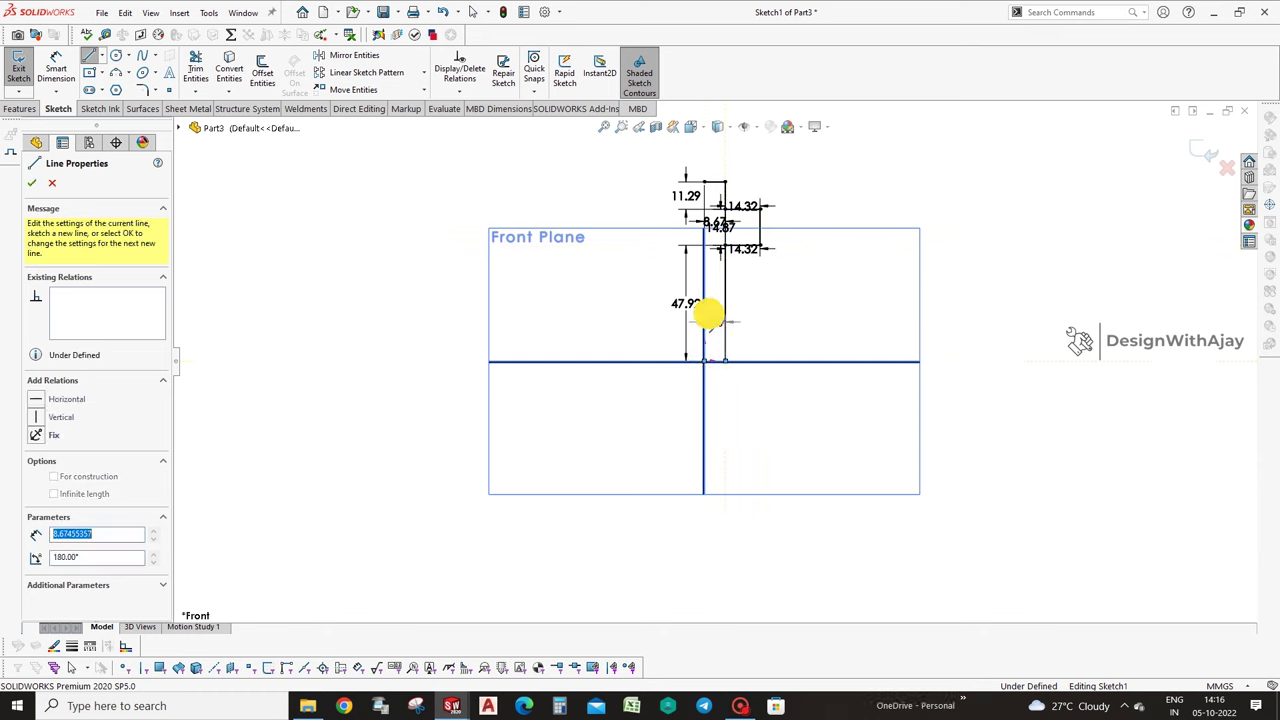
pyautogui.click(714, 182)
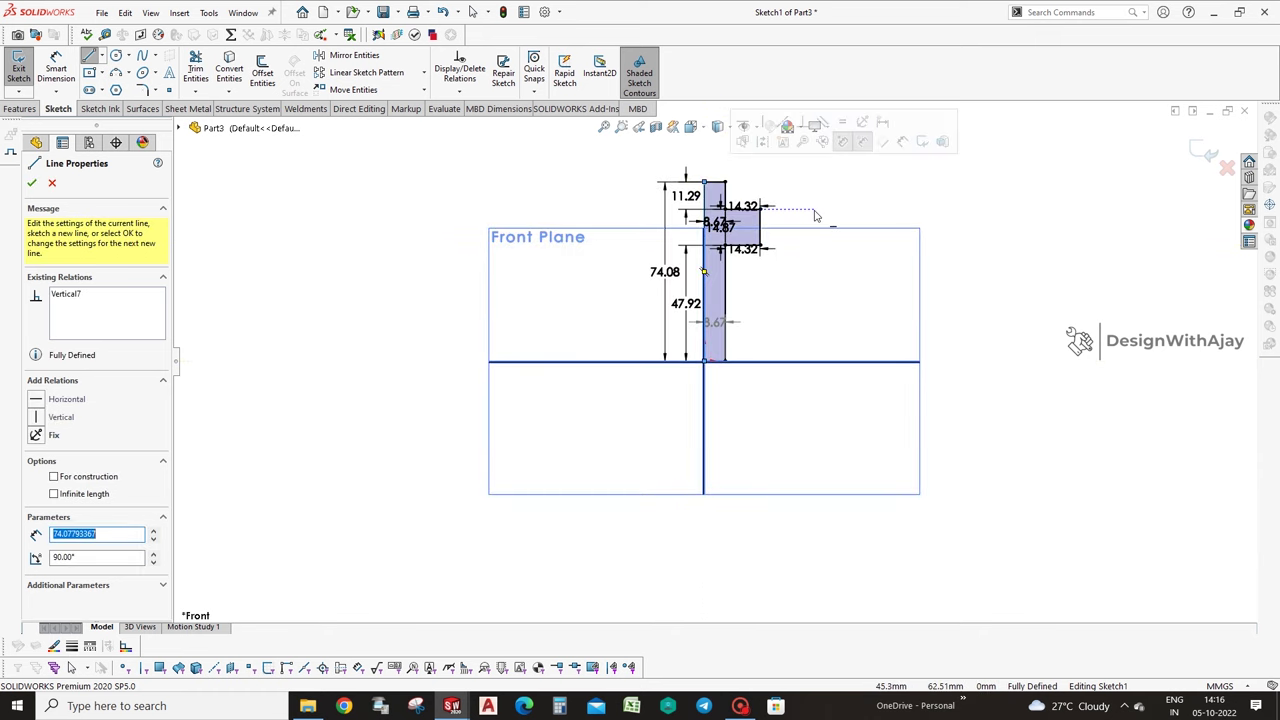
pyautogui.press('Escape')
# Check the driven 8.67 width dimension and move the 14.87 dimension right of the profile.
pyautogui.scroll(1, 814, 210)
pyautogui.scroll(2, 740, 349)
pyautogui.scroll(2, 700, 400)
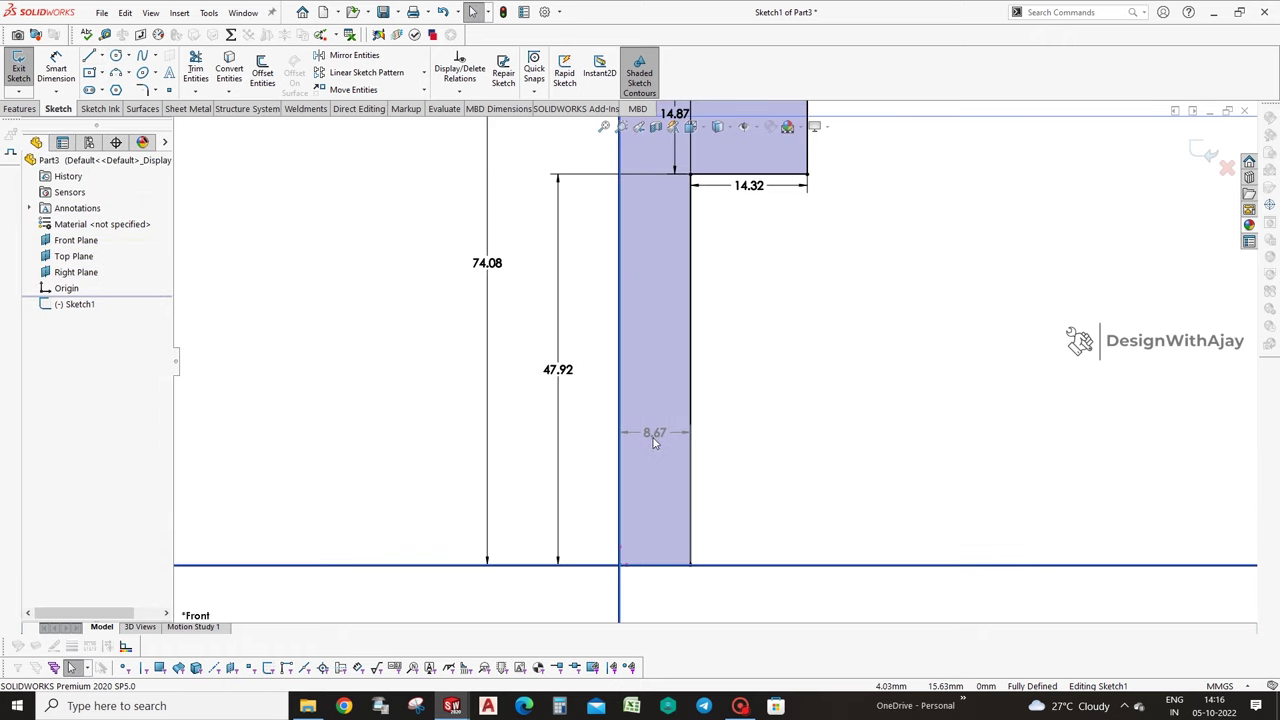
pyautogui.doubleClick(651, 434)
pyautogui.click(732, 352)
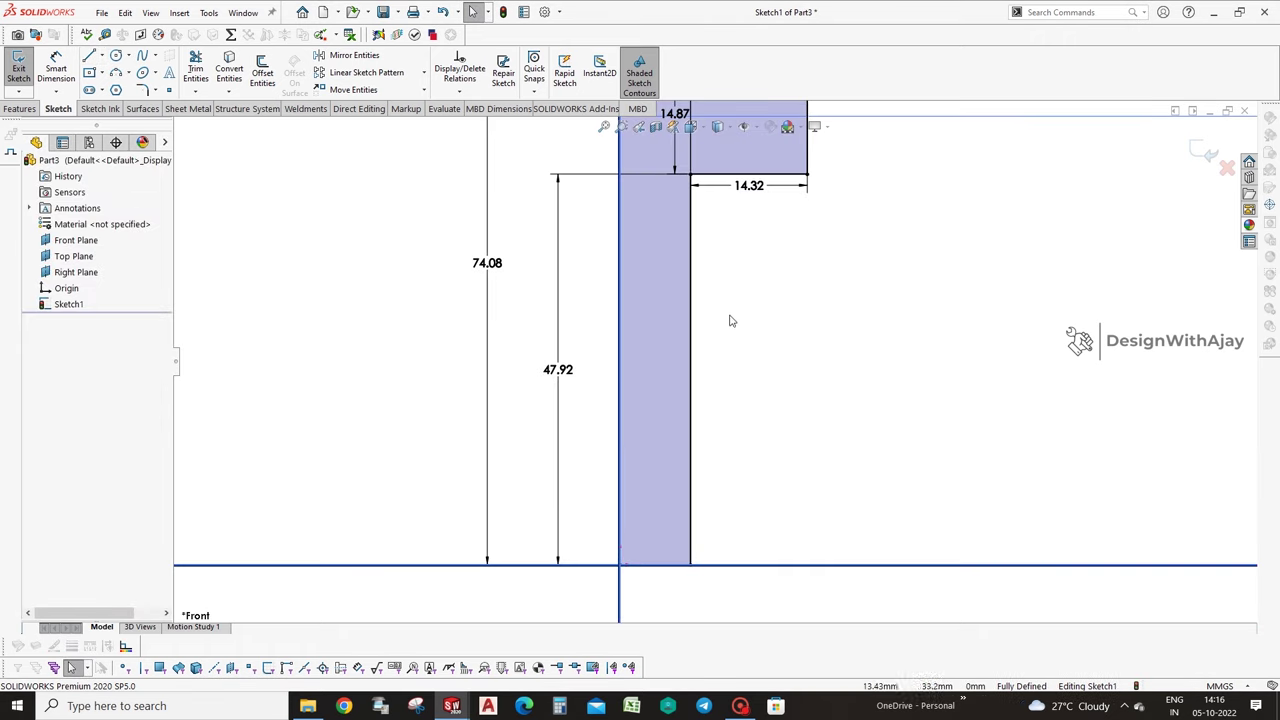
pyautogui.scroll(-3, 729, 320)
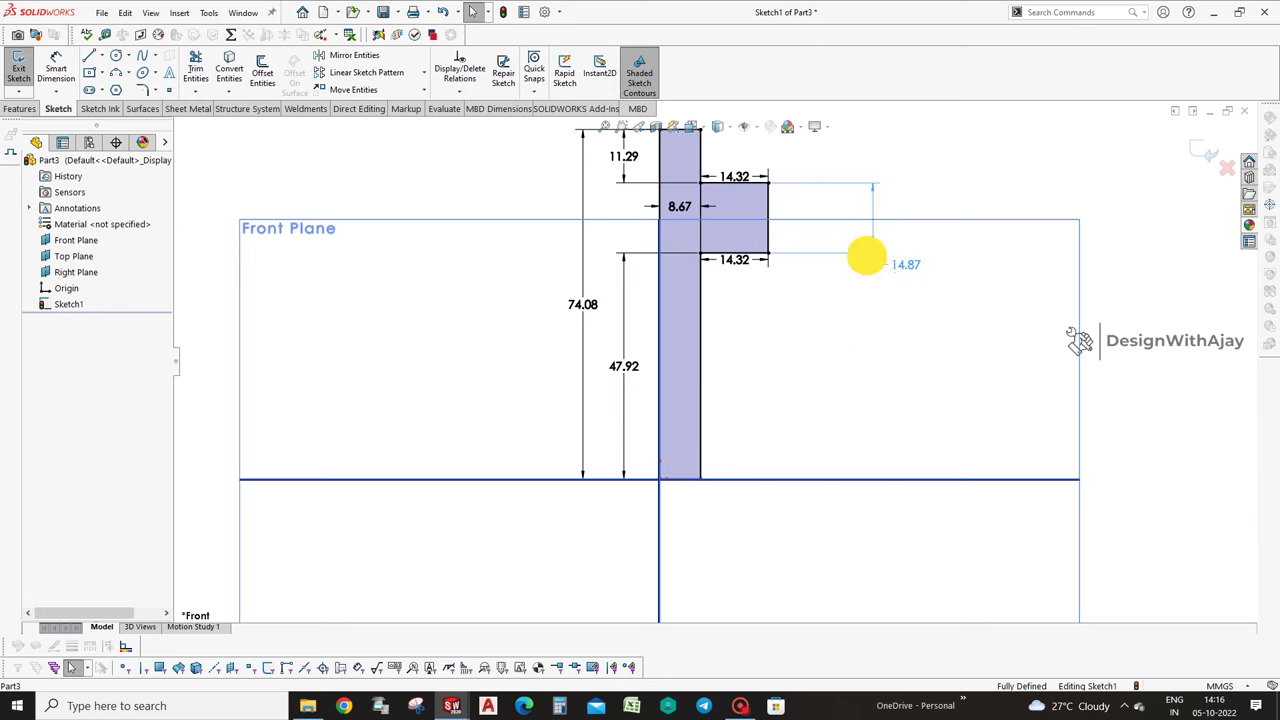
pyautogui.moveTo(760, 392); pyautogui.dragTo(868, 256)
pyautogui.click(780, 135)
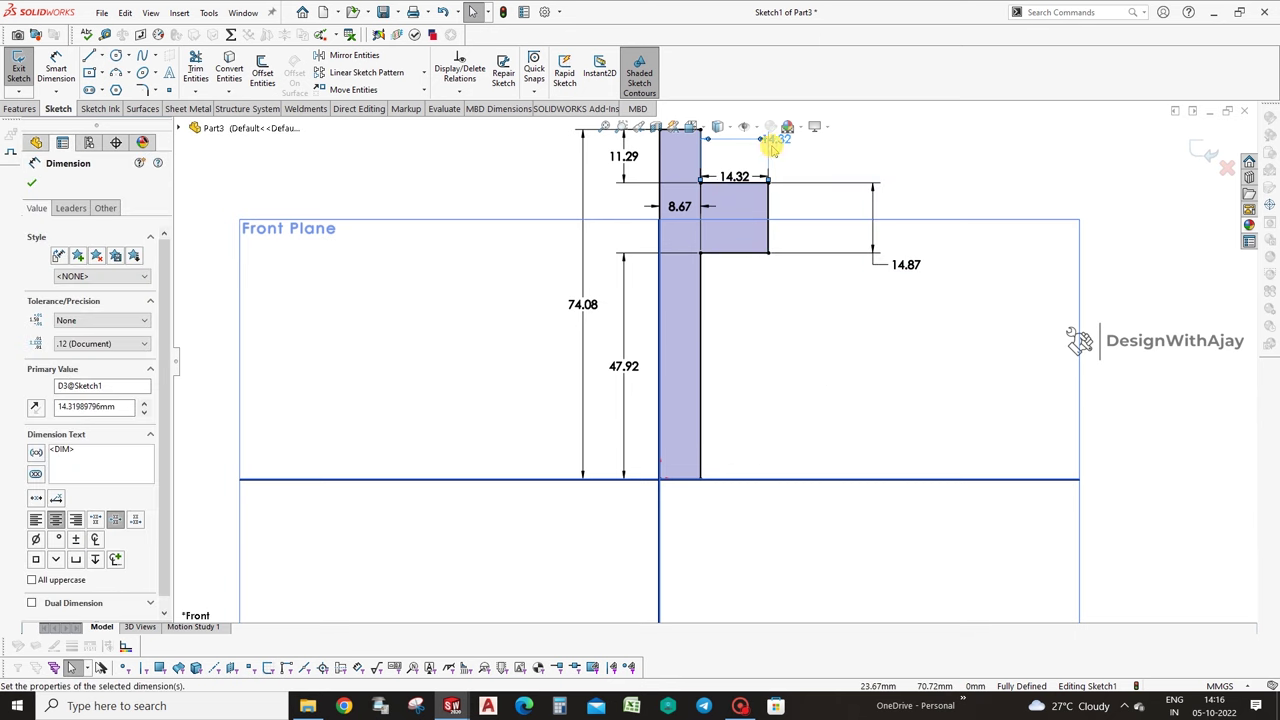
pyautogui.scroll(-2, 712, 359)
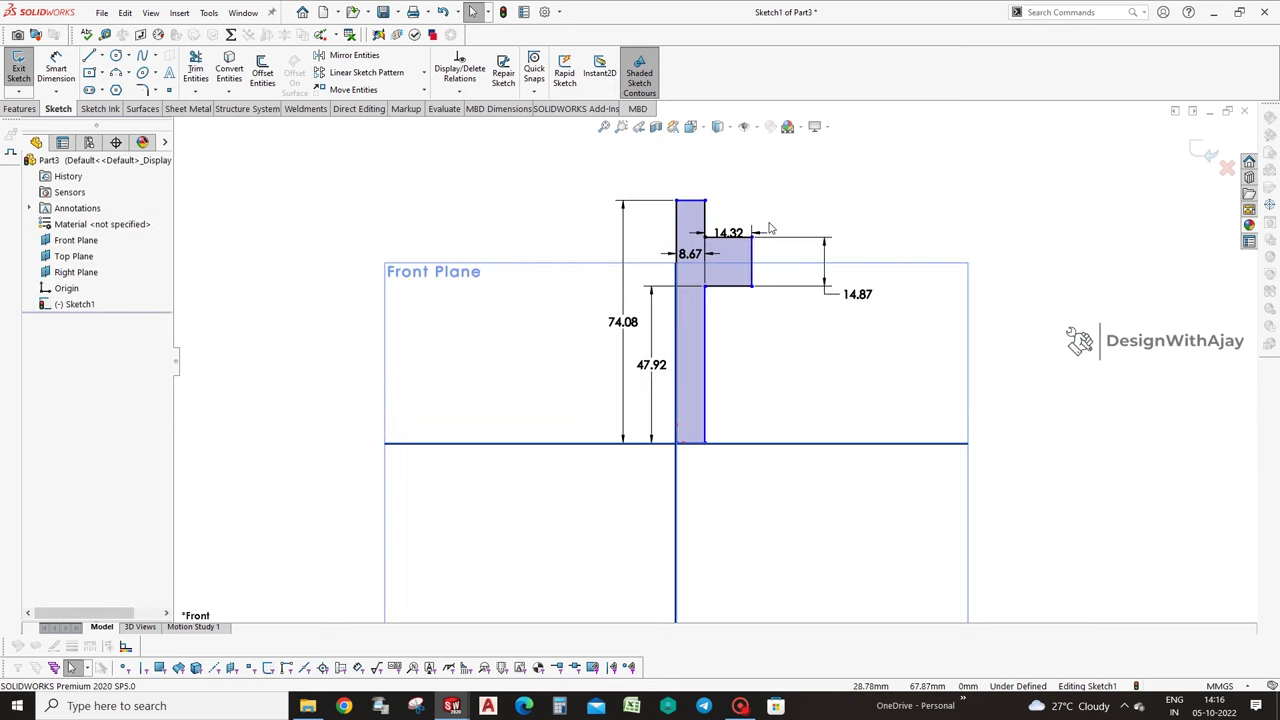
pyautogui.scroll(3, 674, 300)
pyautogui.scroll(-2, 636, 407)
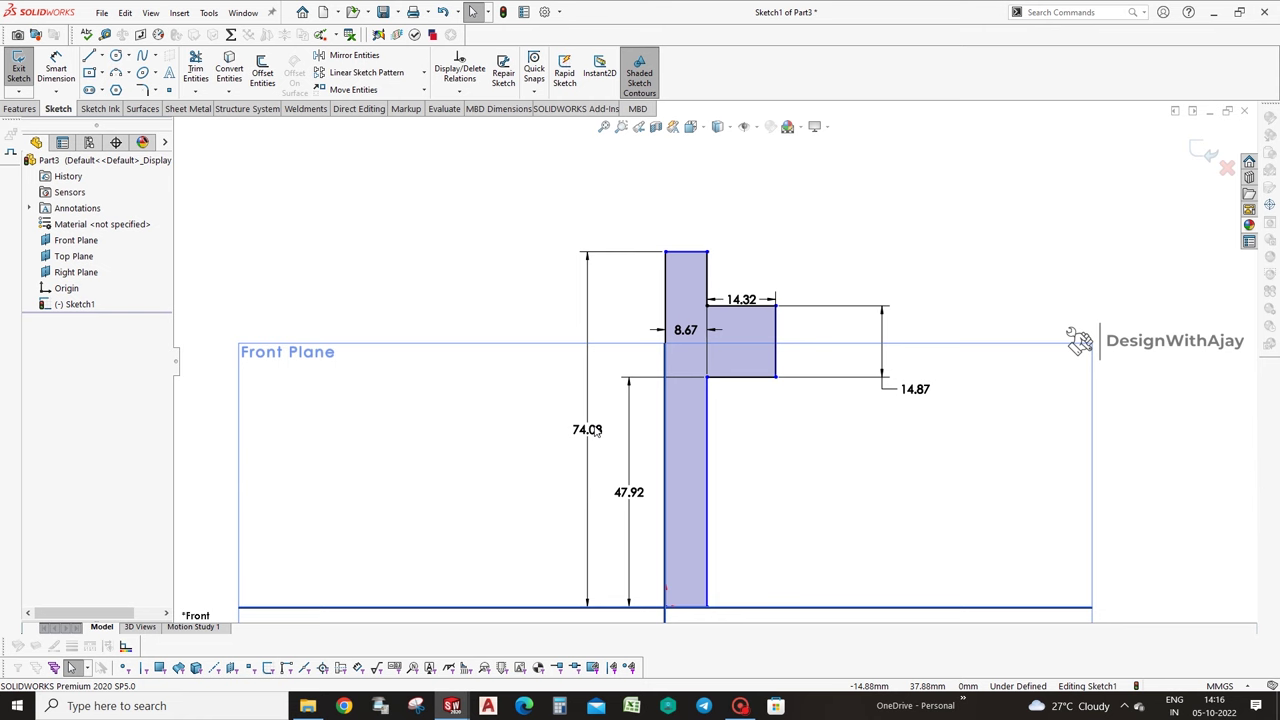
# Reposition the 14.87 and 14.32 dimensions and dimension the step width to 6 mm.
pyautogui.click(871, 380)
pyautogui.click(923, 369)
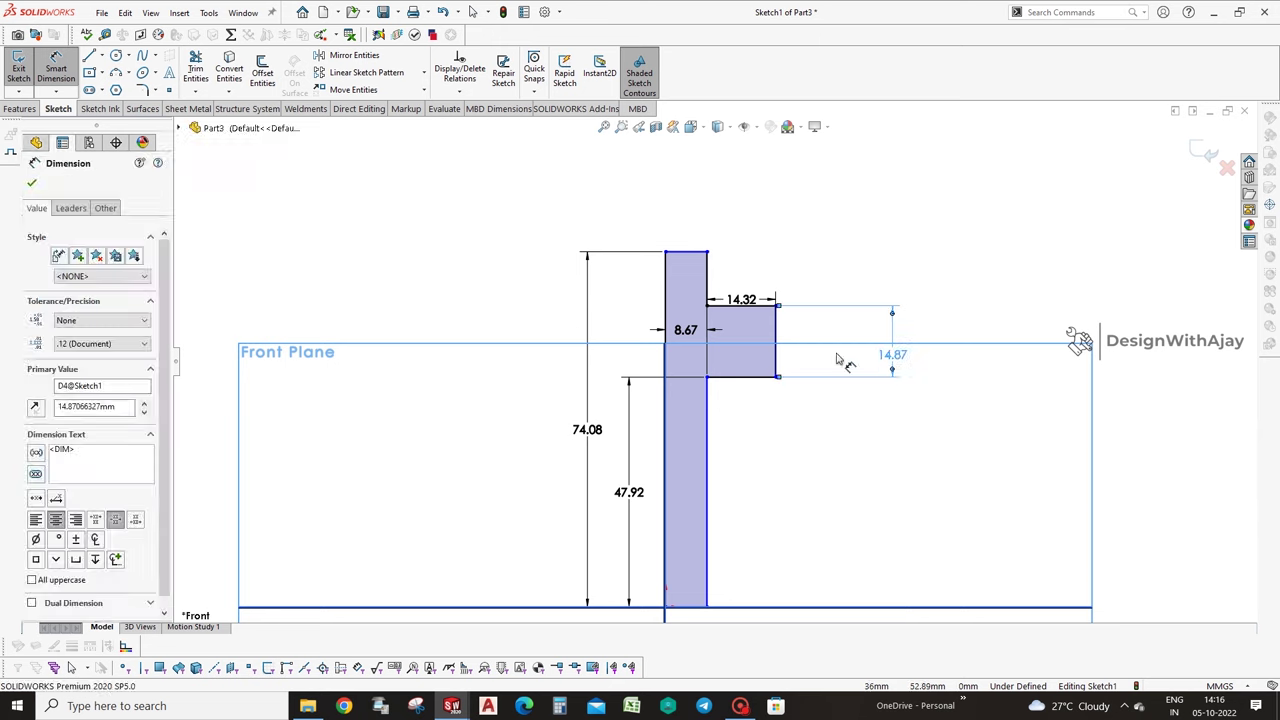
pyautogui.press('Escape')
pyautogui.moveTo(741, 300); pyautogui.dragTo(772, 238)
pyautogui.scroll(1, 711, 362)
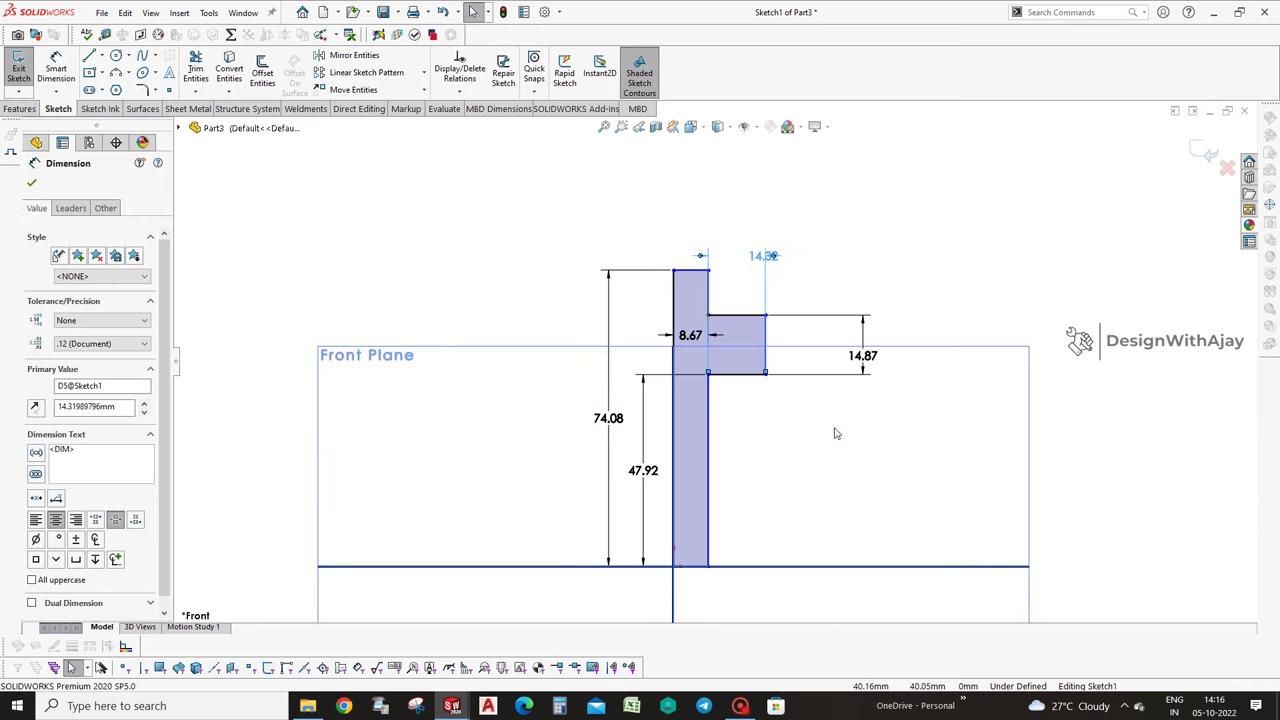
pyautogui.moveTo(836, 433); pyautogui.dragTo(773, 323, button='right')
pyautogui.click(760, 316)
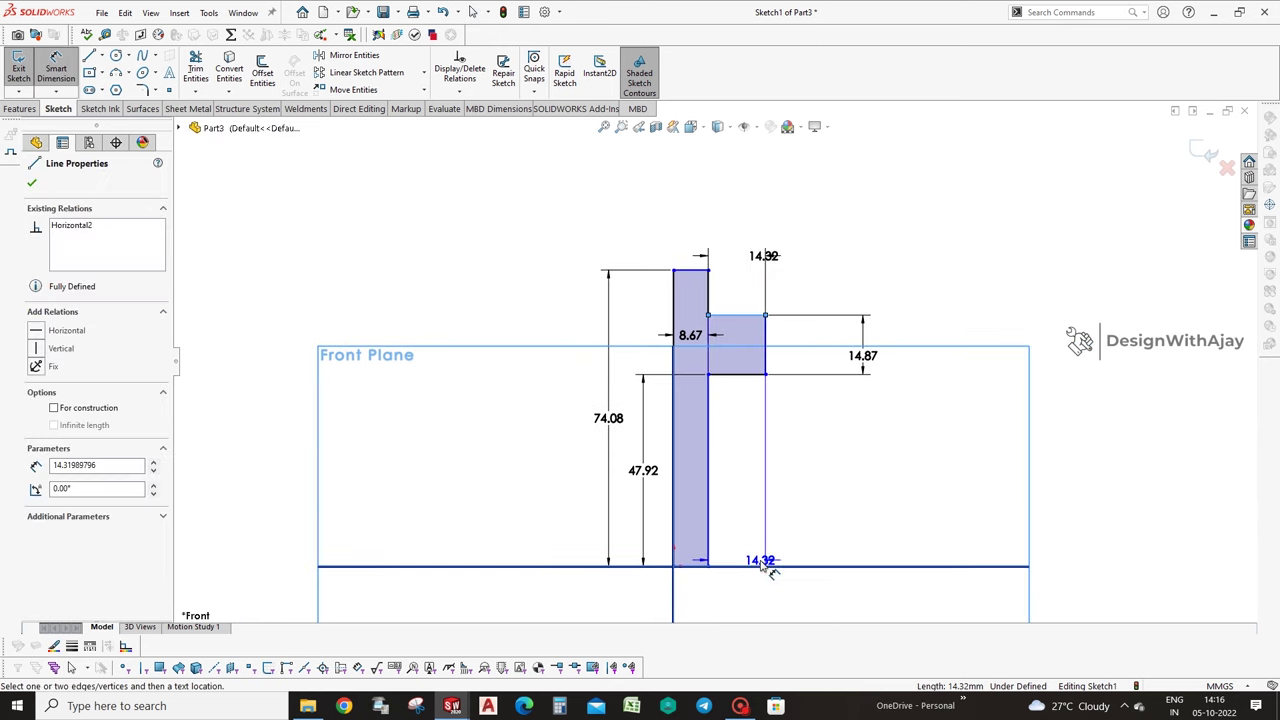
pyautogui.click(765, 565)
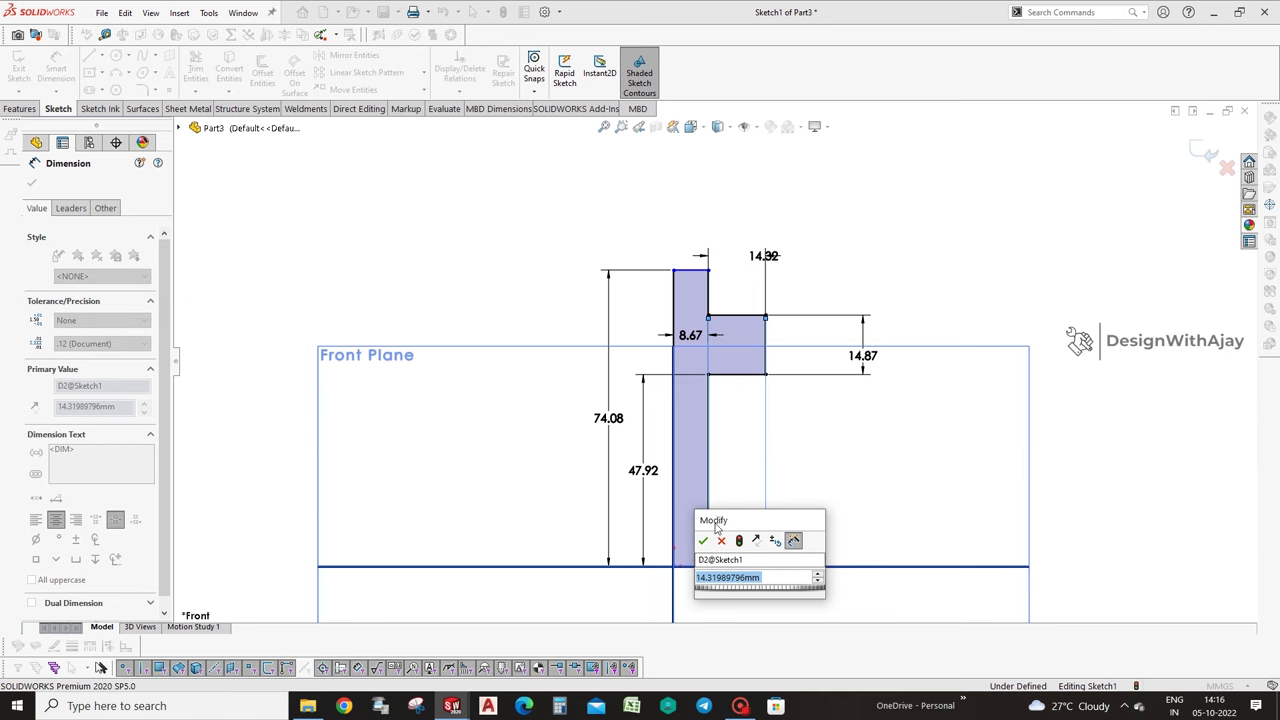
pyautogui.write('6')
pyautogui.press('Return')
# Set the overall width dimension to 8+6 (14 mm) and move it below the part.
pyautogui.scroll(-2, 690, 480)
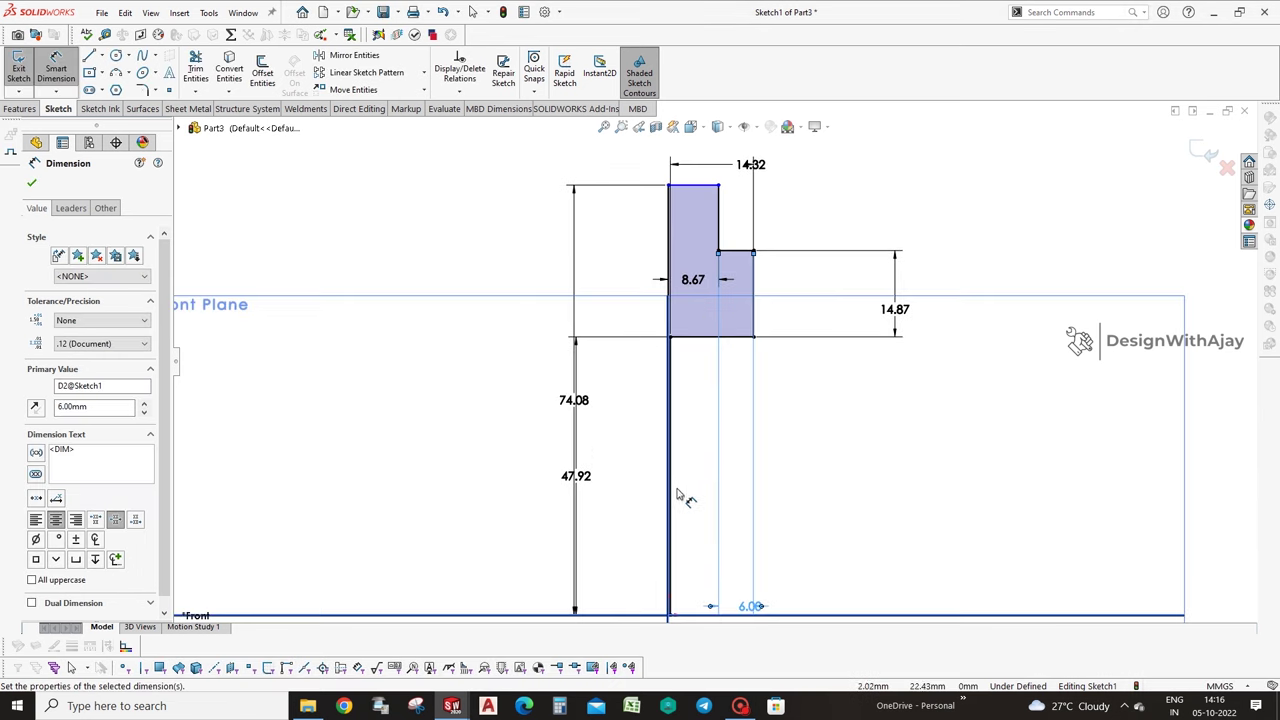
pyautogui.click(671, 500)
pyautogui.scroll(3, 690, 470)
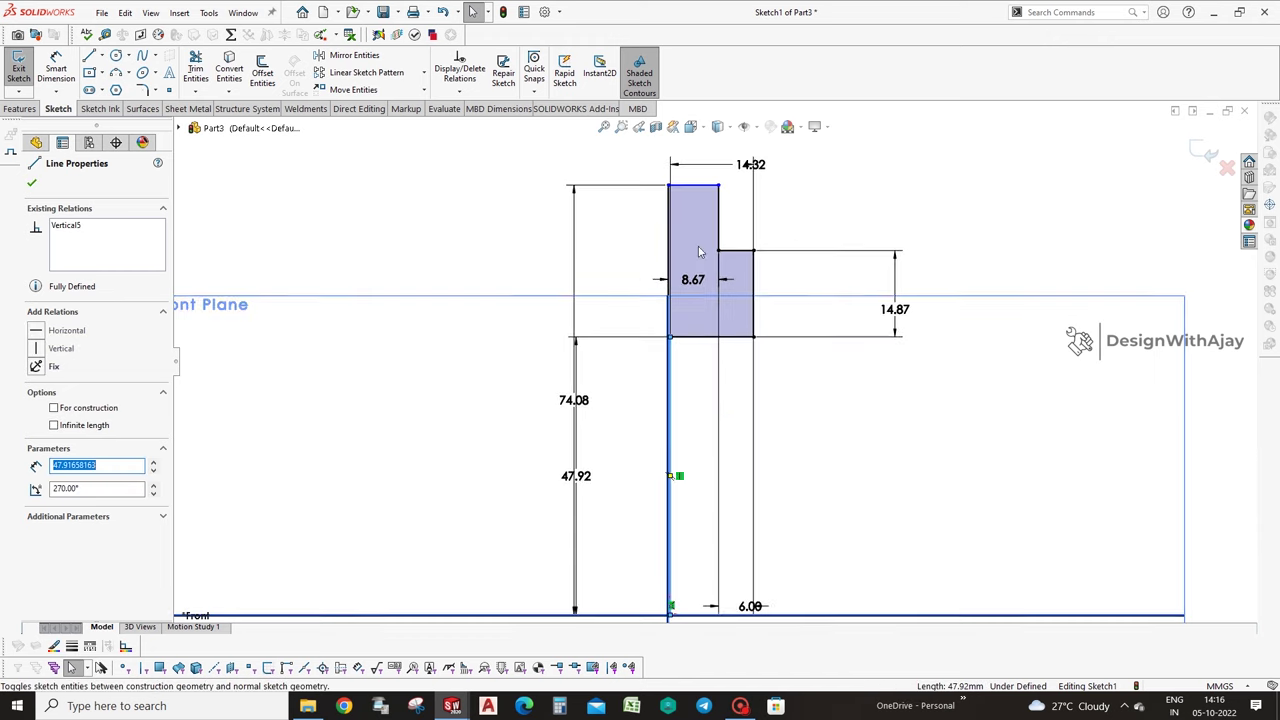
pyautogui.moveTo(749, 225); pyautogui.dragTo(752, 188)
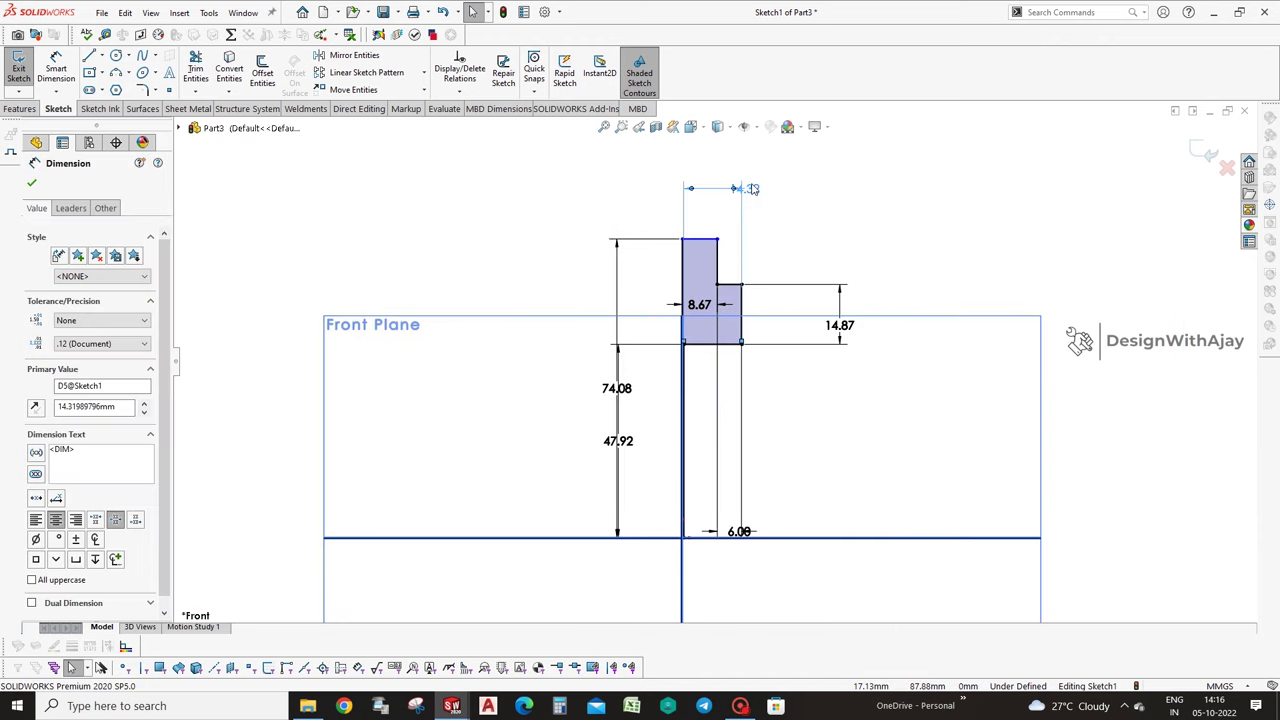
pyautogui.click(752, 188)
pyautogui.write('8+6')
pyautogui.press('Return')
pyautogui.click(838, 428)
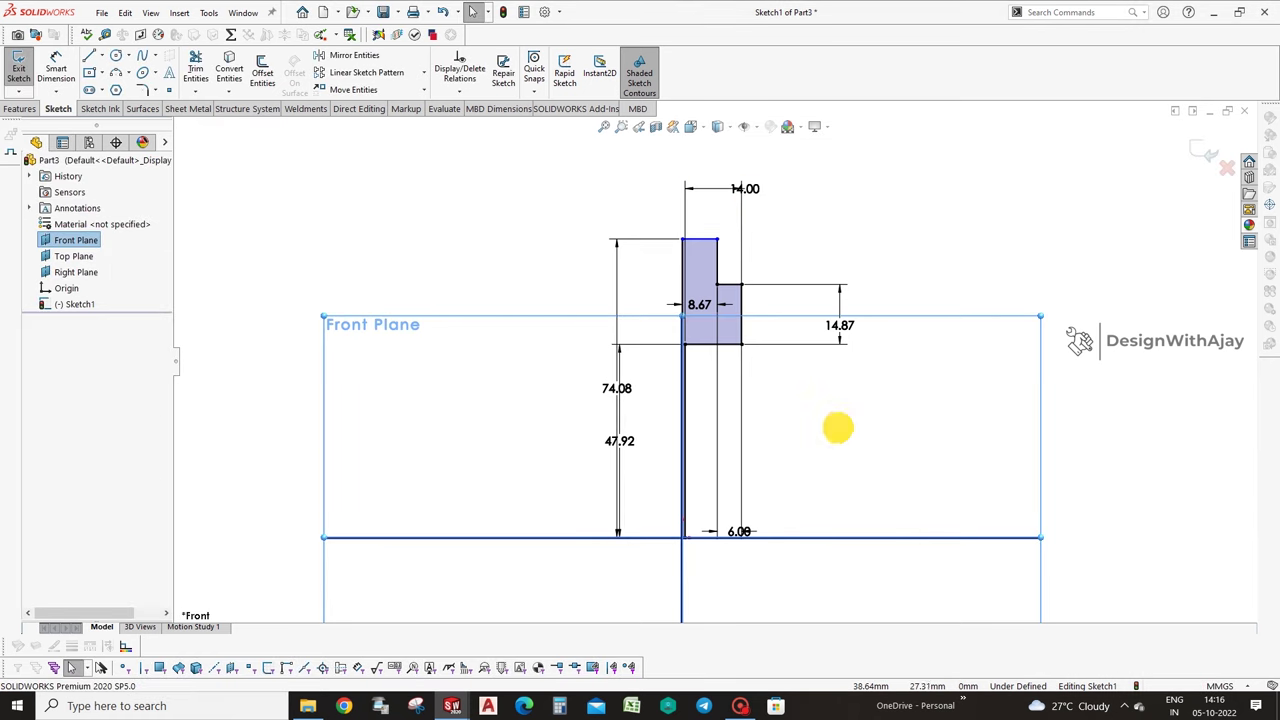
pyautogui.moveTo(757, 203); pyautogui.dragTo(809, 600)
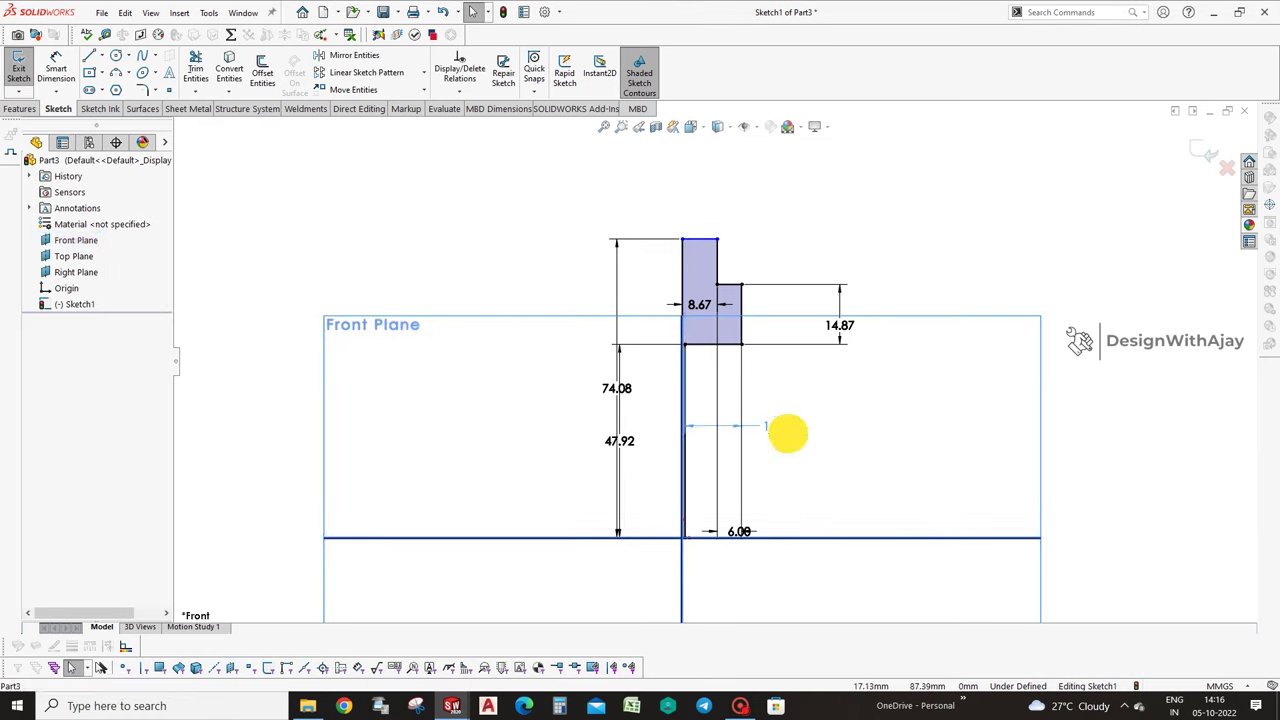
# Dimension the lower stem's width to 8 mm.
pyautogui.click(697, 467)
pyautogui.scroll(-2, 697, 467)
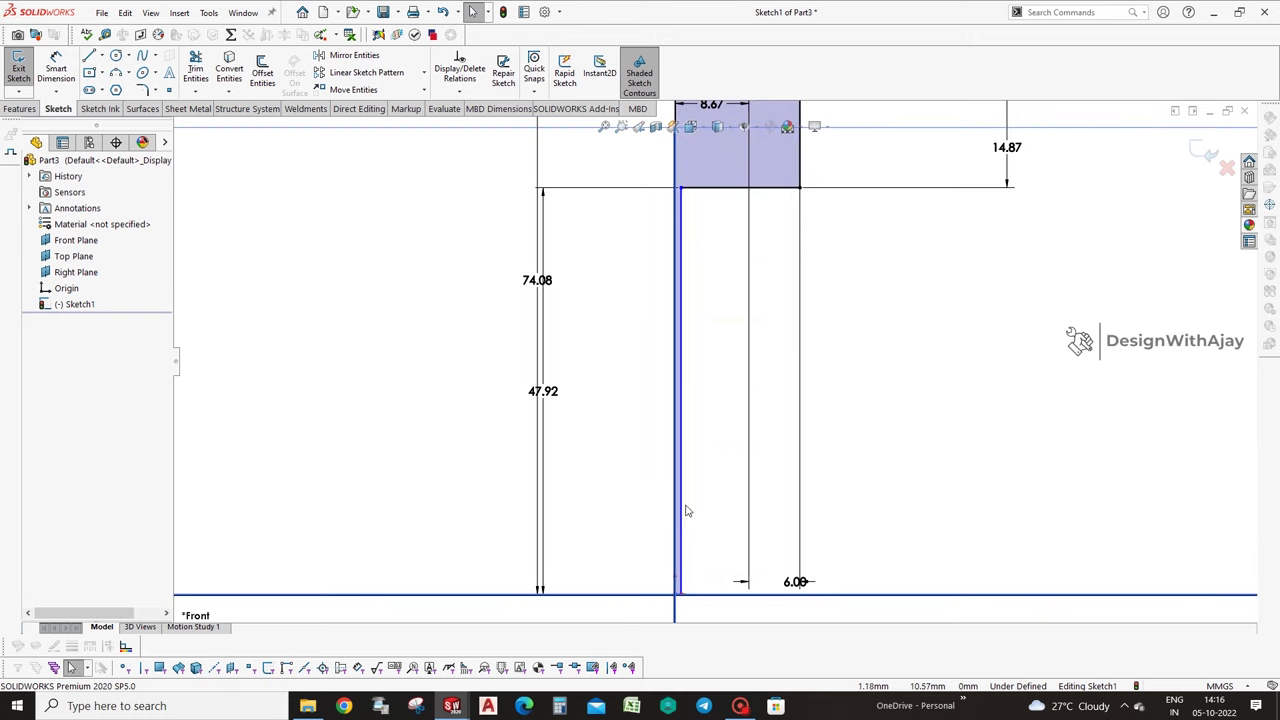
pyautogui.click(733, 498)
pyautogui.click(894, 397)
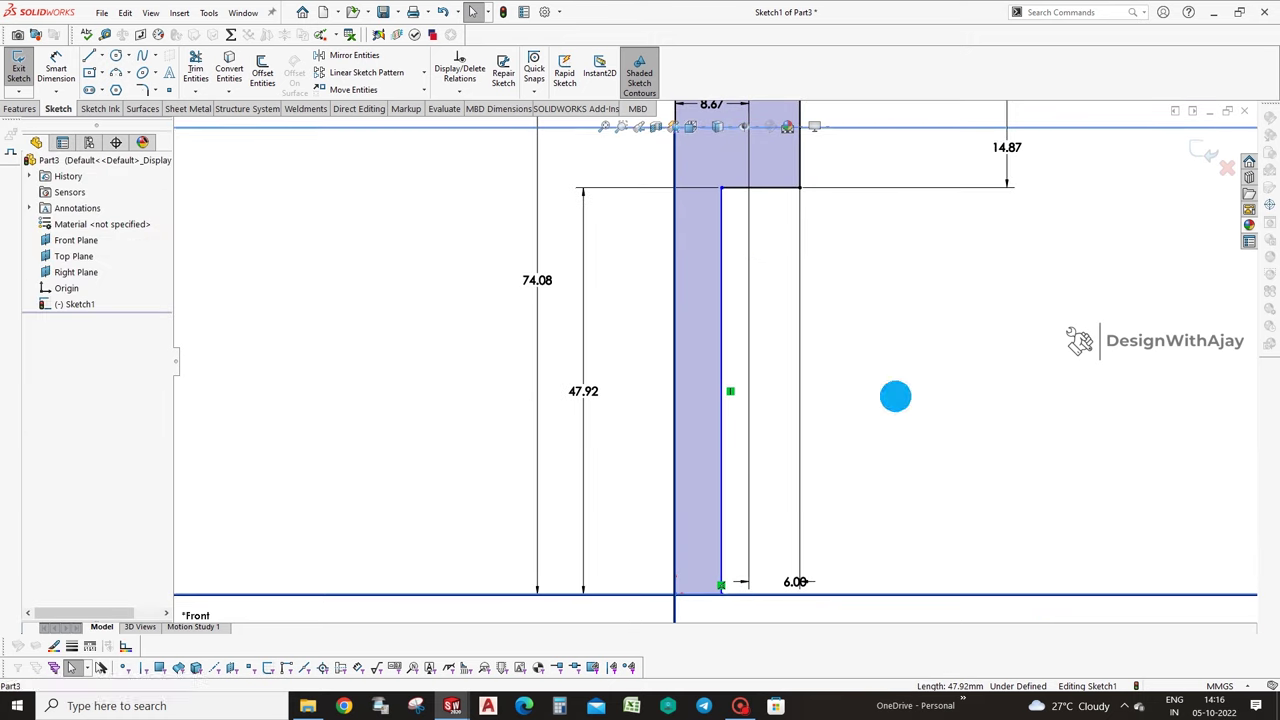
pyautogui.press('d')
pyautogui.scroll(2, 713, 363)
pyautogui.click(709, 566)
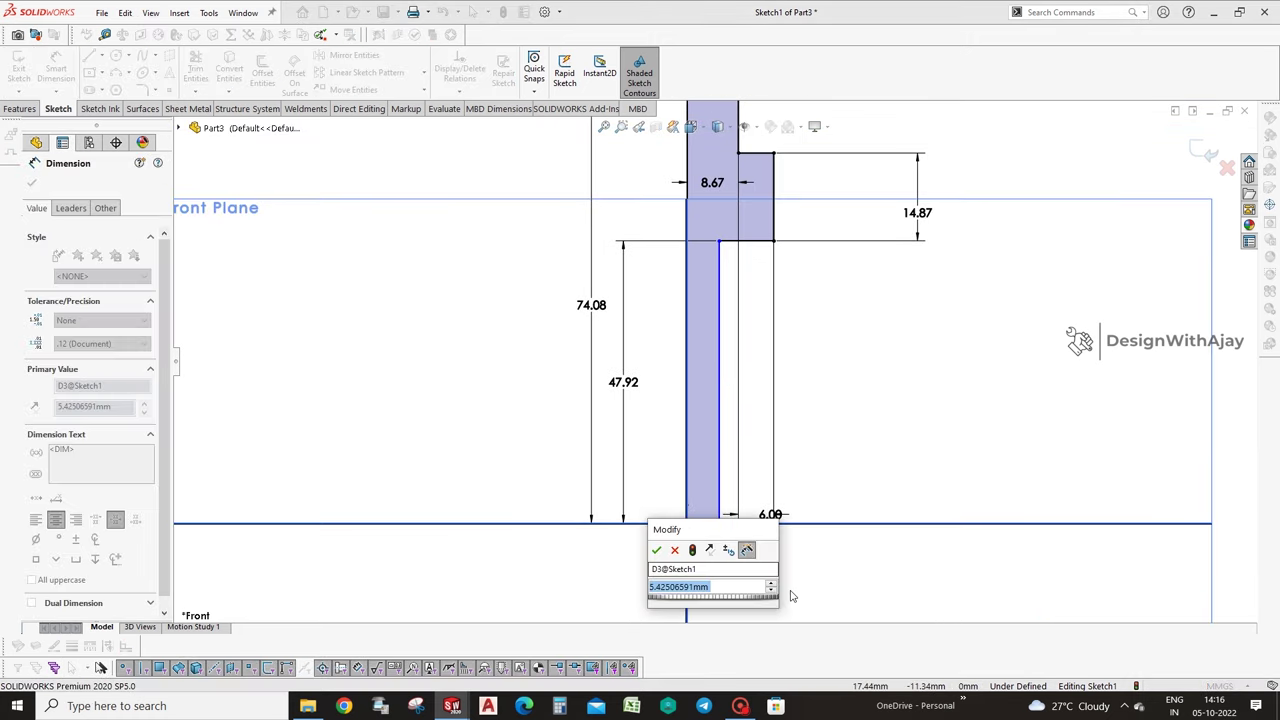
pyautogui.write('8')
pyautogui.press('Return')
pyautogui.click(830, 556)
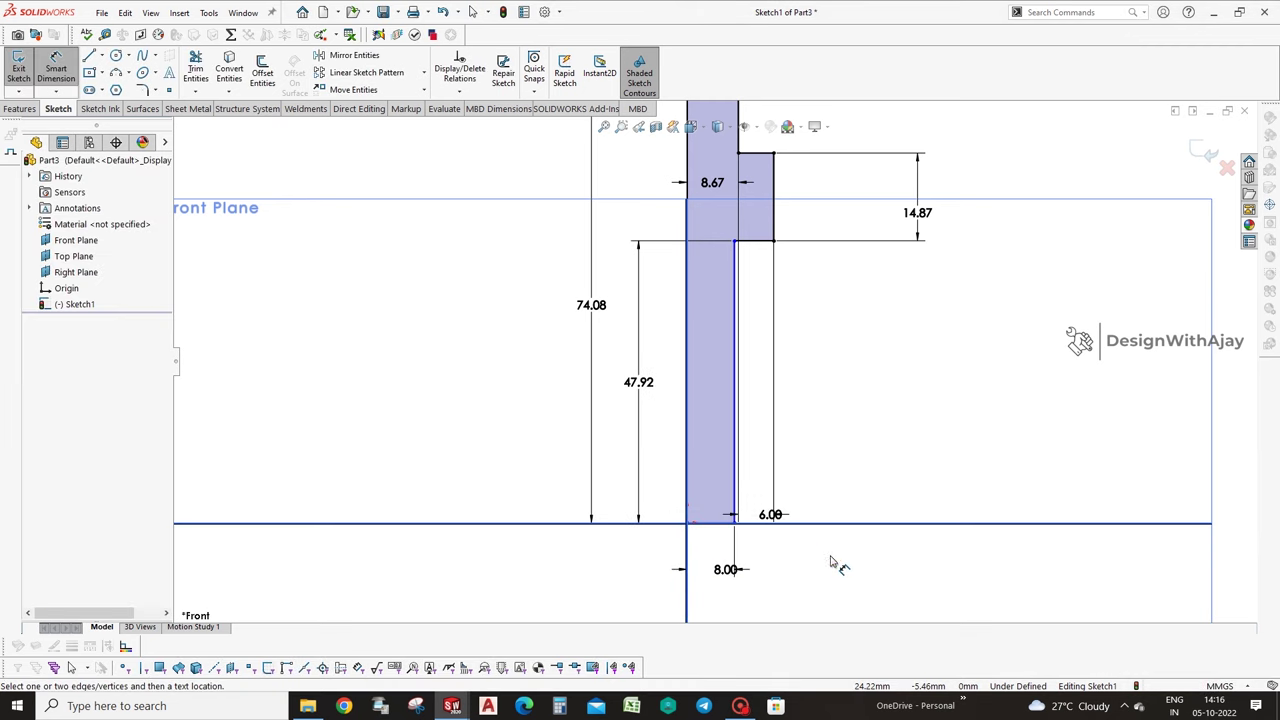
pyautogui.press('f')
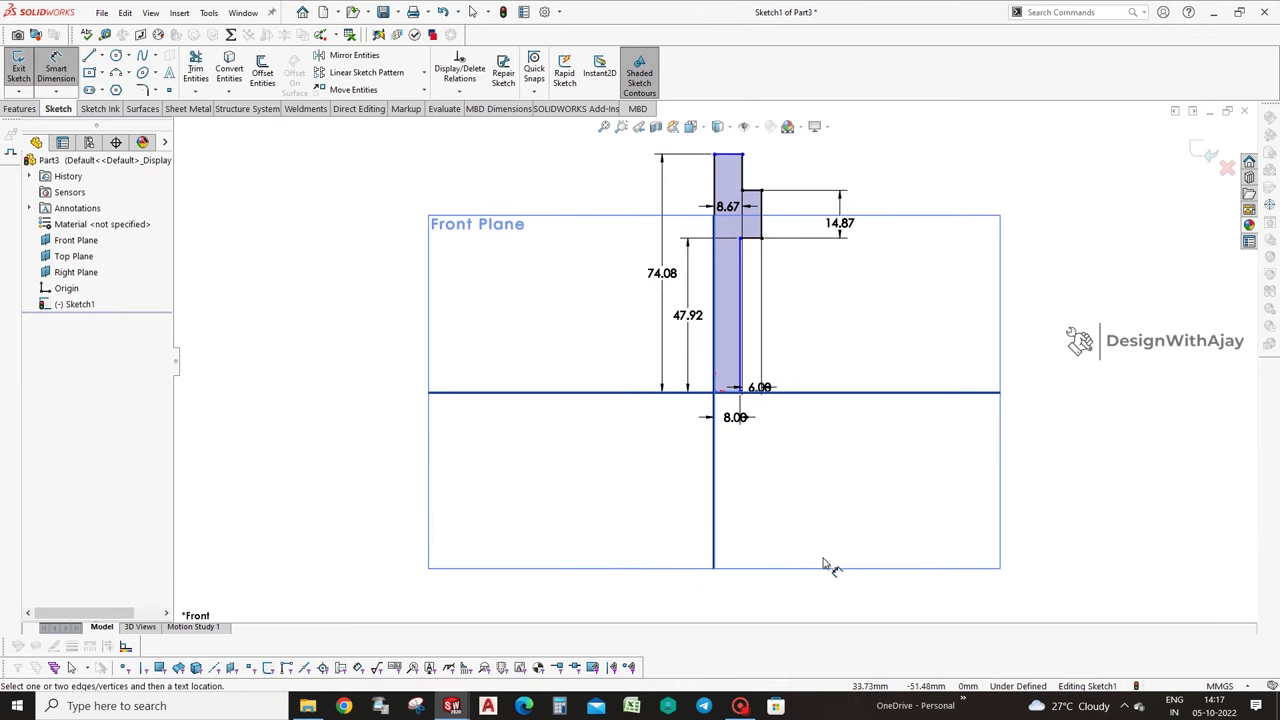
# Add a Collinear relation between the stem's lower and upper vertical edges.
pyautogui.click(794, 449)
pyautogui.scroll(3, 737, 197)
pyautogui.click(700, 237)
pyautogui.press('Escape')
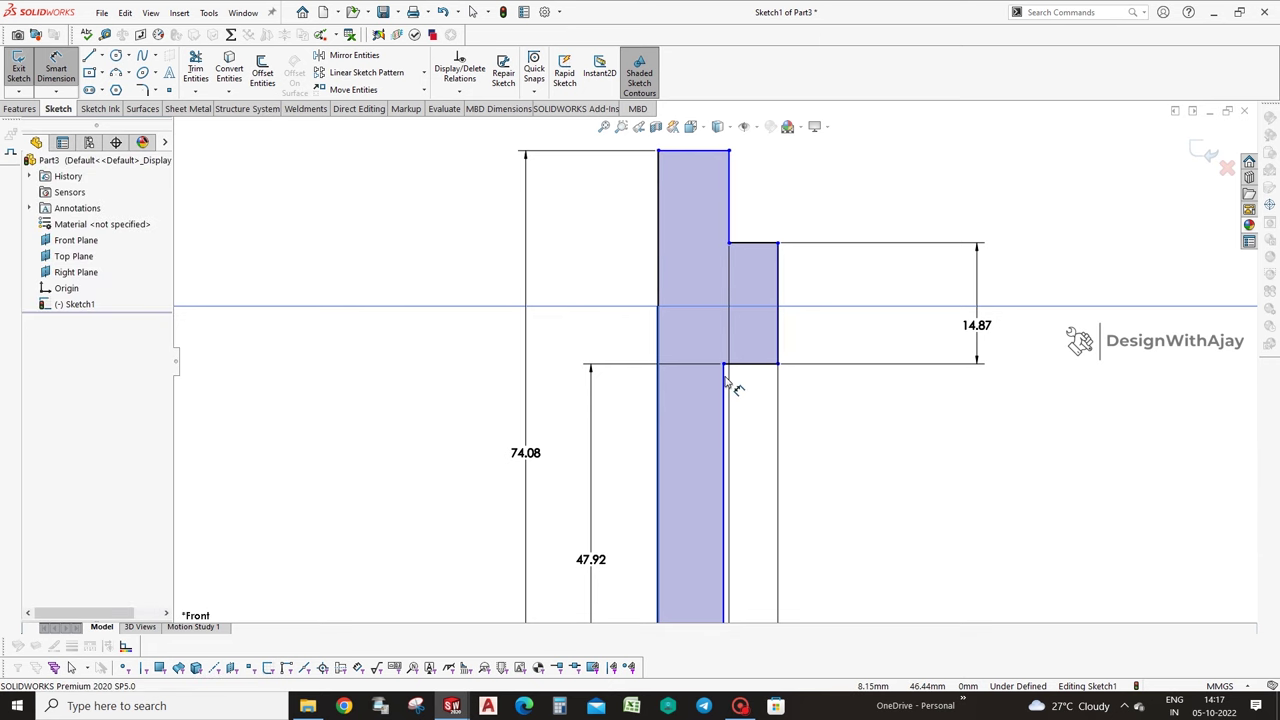
pyautogui.press('Escape')
pyautogui.click(732, 559)
pyautogui.keyDown('ctrl'); pyautogui.click(737, 197); pyautogui.keyUp('ctrl')
pyautogui.click(58, 429)
pyautogui.click(866, 470)
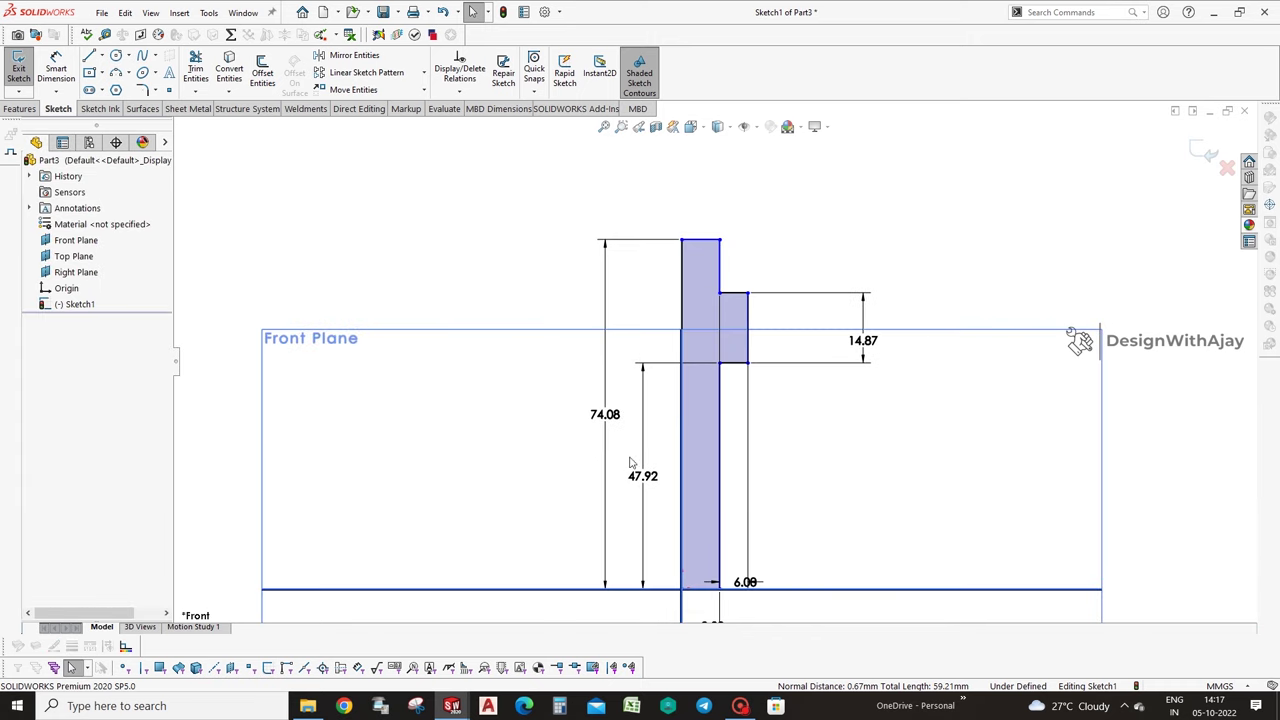
pyautogui.moveTo(794, 437); pyautogui.dragTo(760, 306, button='right')
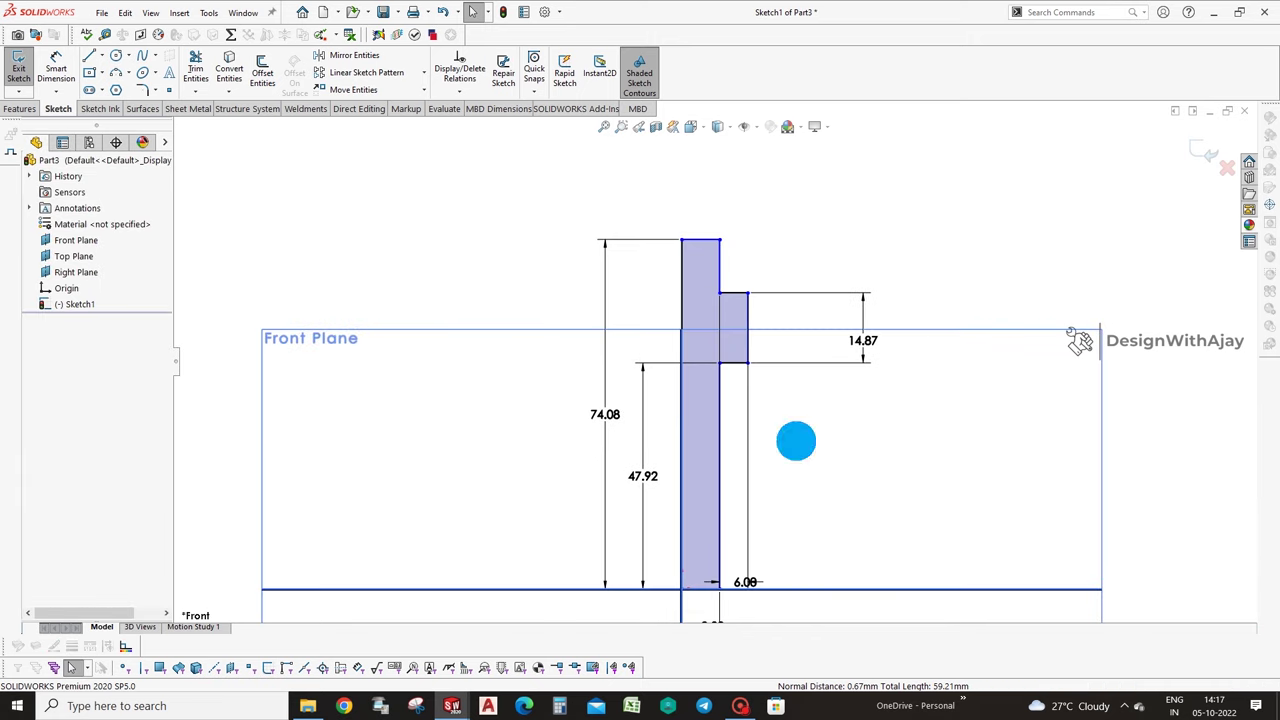
pyautogui.click(738, 295)
# Try a 62.79 height dimension, then delete the conflicting 47.92 and 62.79 dimensions.
pyautogui.click(810, 589)
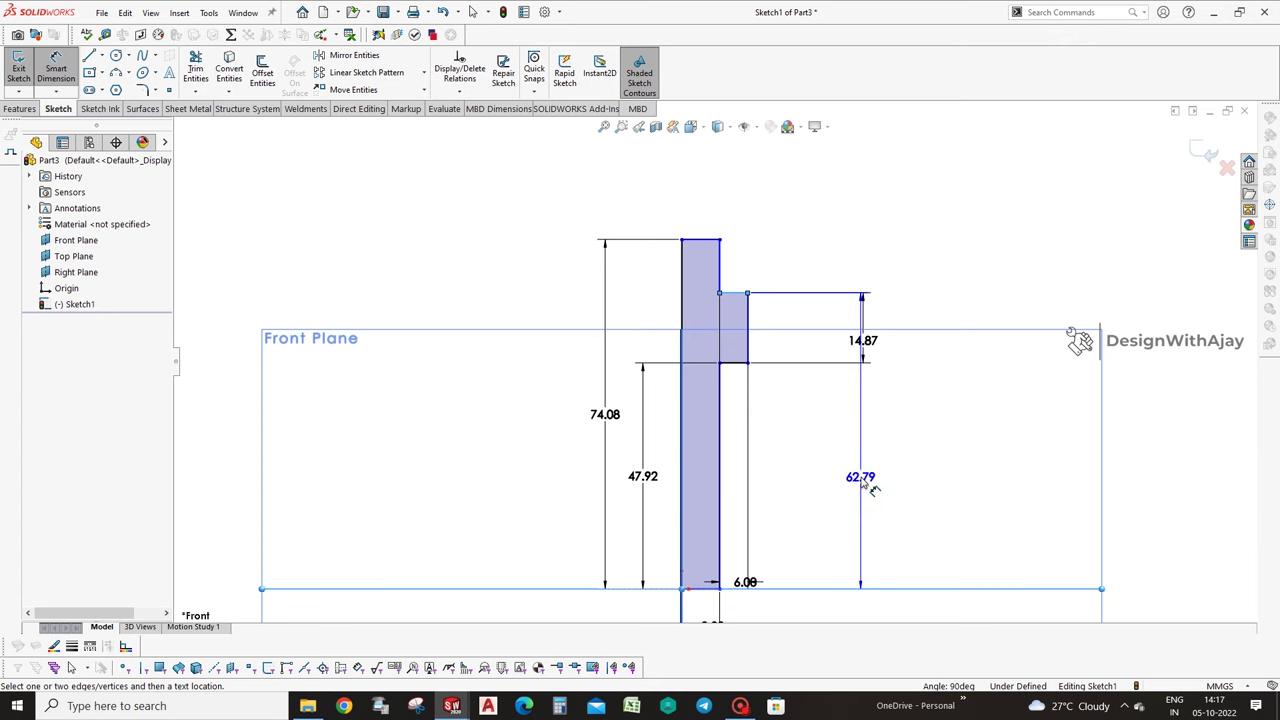
pyautogui.click(863, 482)
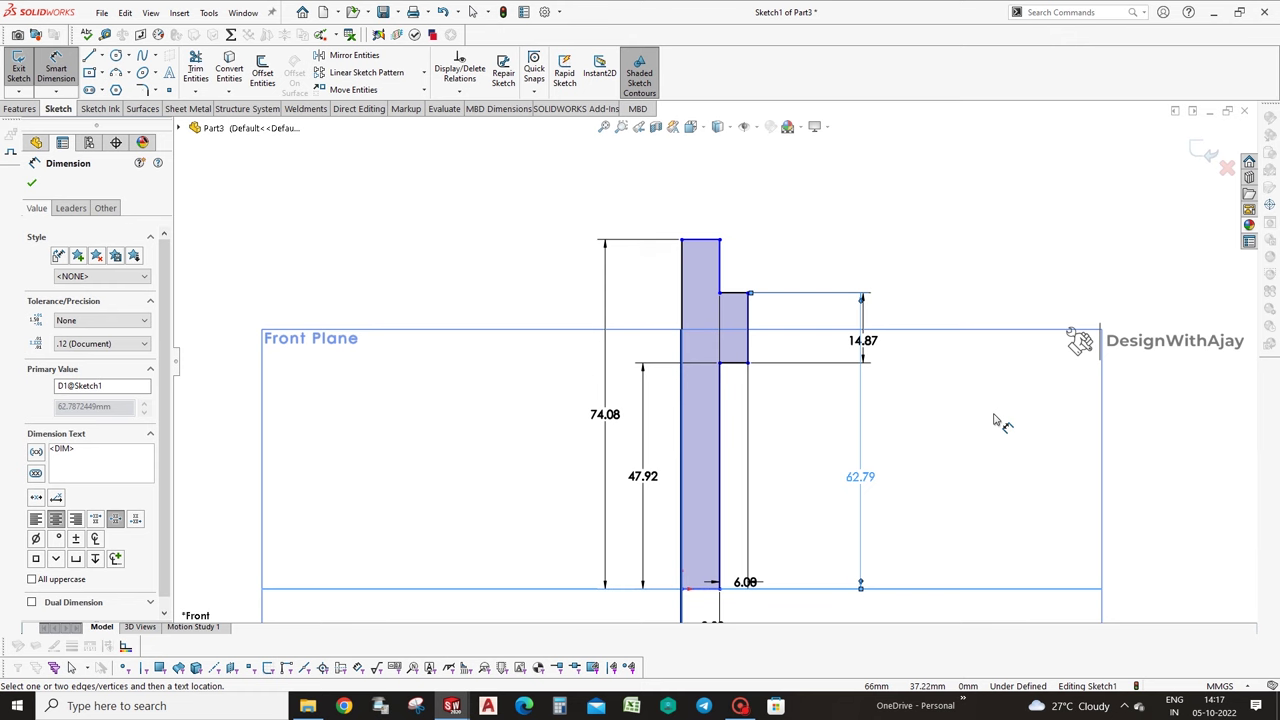
pyautogui.click(870, 480)
pyautogui.click(732, 352)
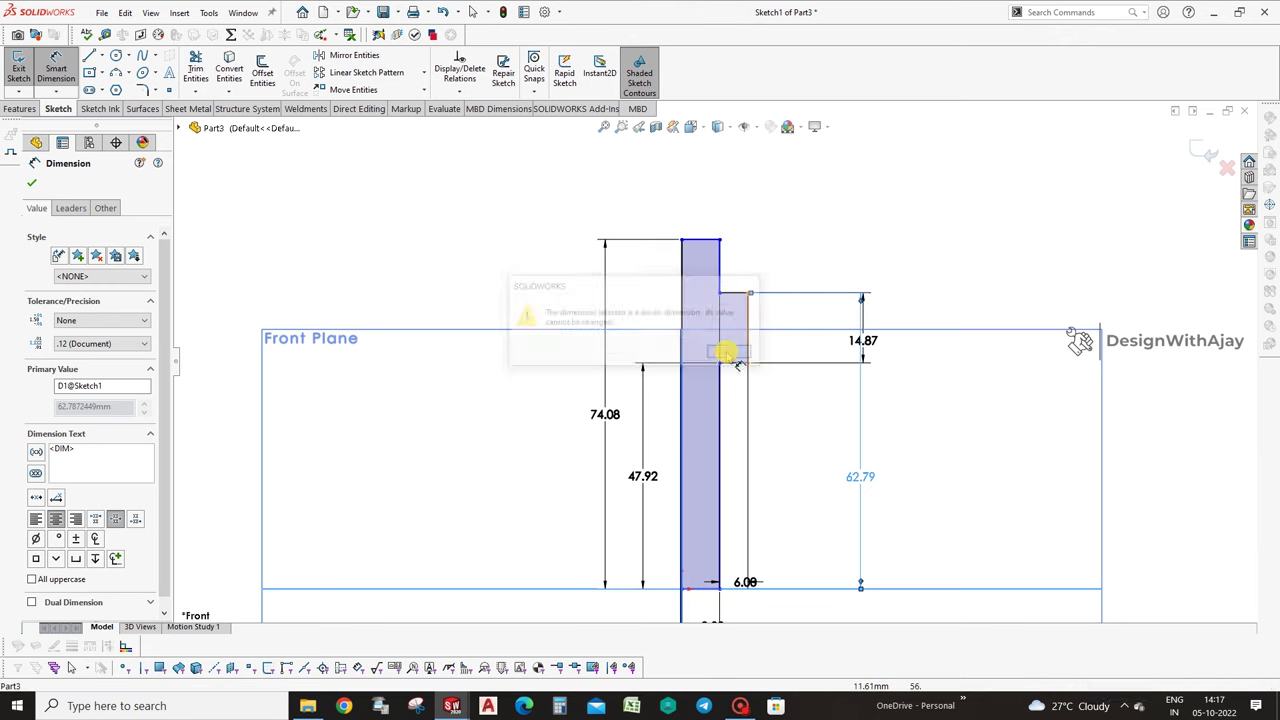
pyautogui.moveTo(645, 476); pyautogui.dragTo(933, 480)
pyautogui.click(933, 480)
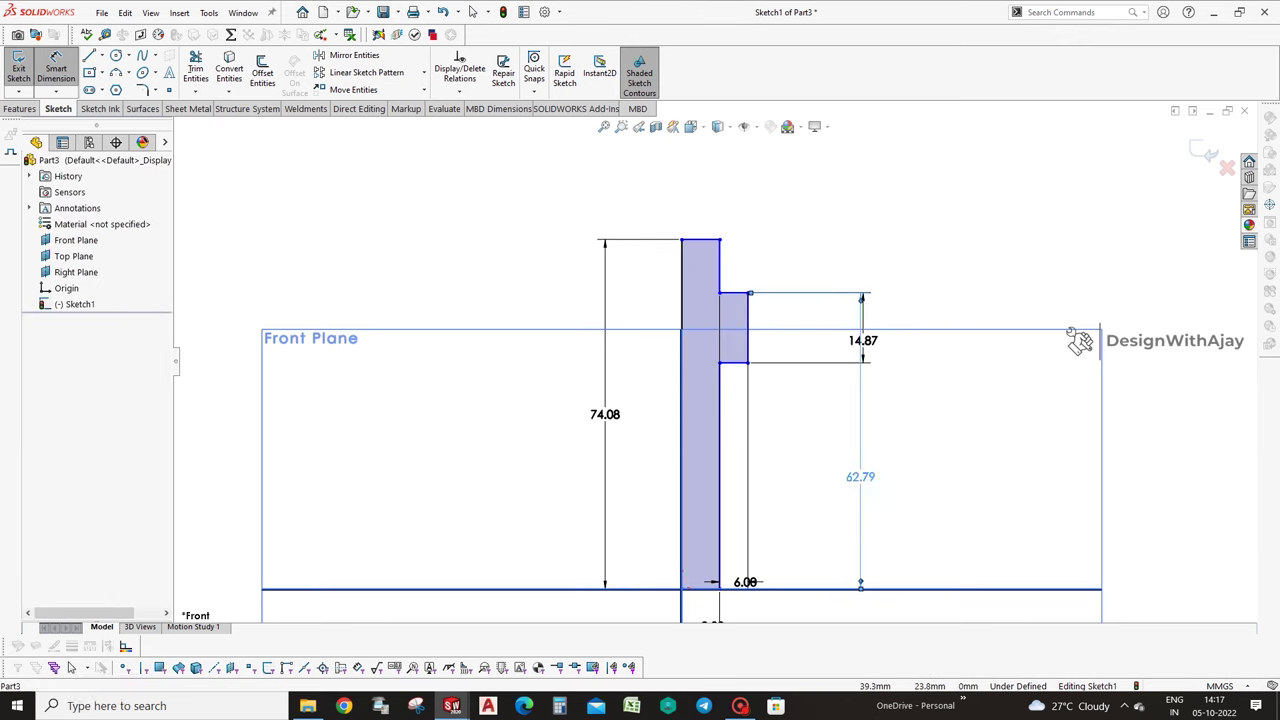
pyautogui.click(809, 346)
pyautogui.press('Delete')
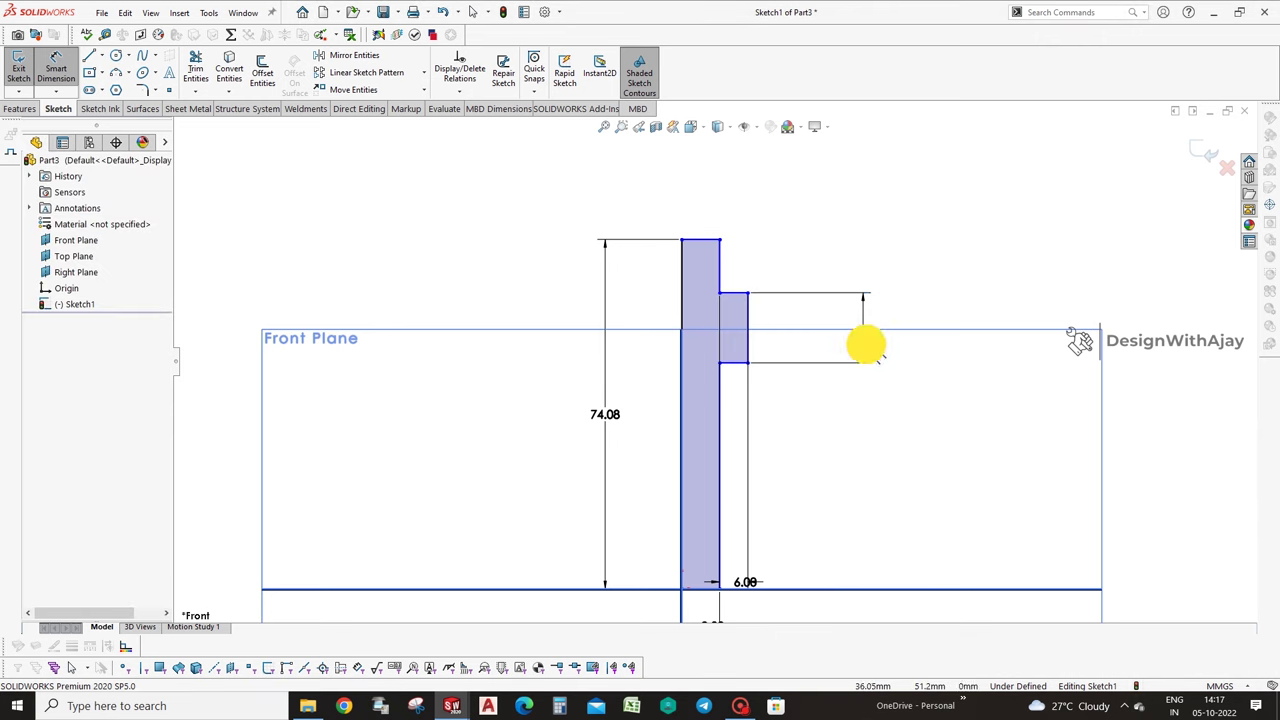
# Dimension the step height to 36 mm.
pyautogui.click(738, 296)
pyautogui.click(786, 588)
pyautogui.click(903, 551)
pyautogui.write('36')
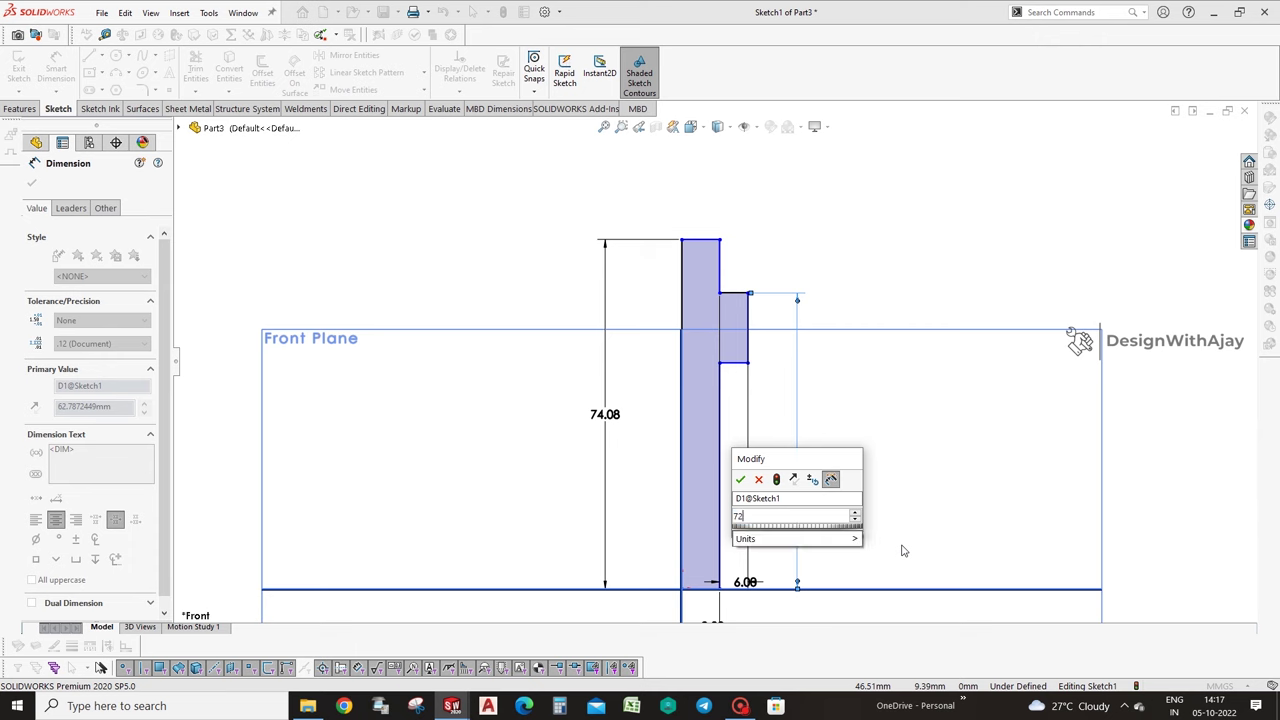
pyautogui.press('Return')
pyautogui.click(933, 507)
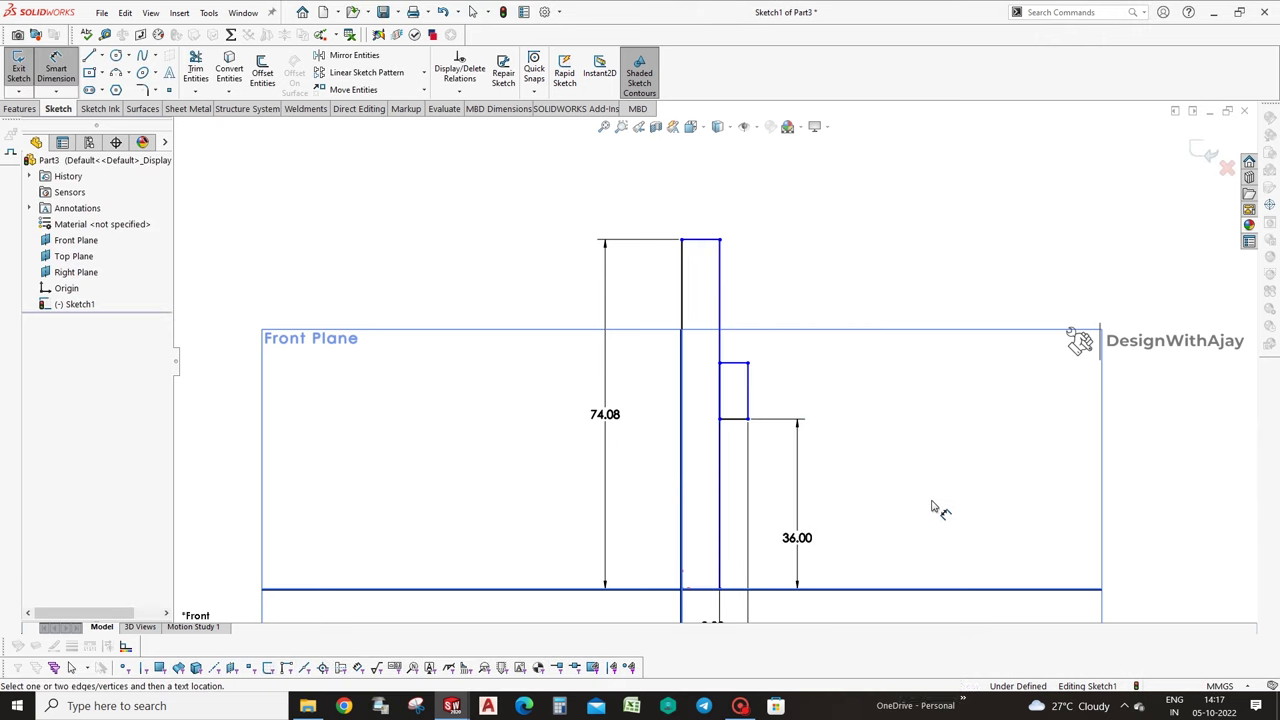
pyautogui.scroll(-2, 769, 428)
pyautogui.press('Escape')
# Reshape the thin strip, delete the 74.08 dimension, and pull its top endpoint down to the step.
pyautogui.moveTo(734, 323); pyautogui.dragTo(734, 474)
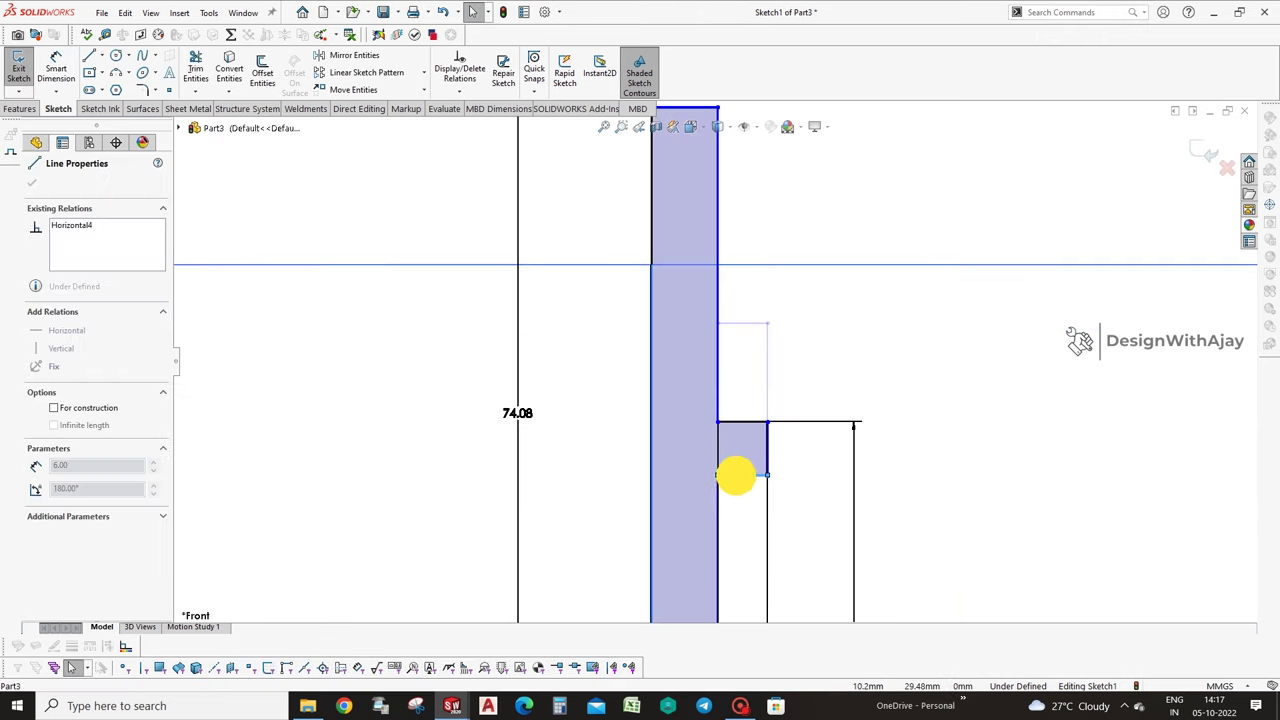
pyautogui.scroll(1, 734, 474)
pyautogui.moveTo(694, 190); pyautogui.dragTo(691, 286)
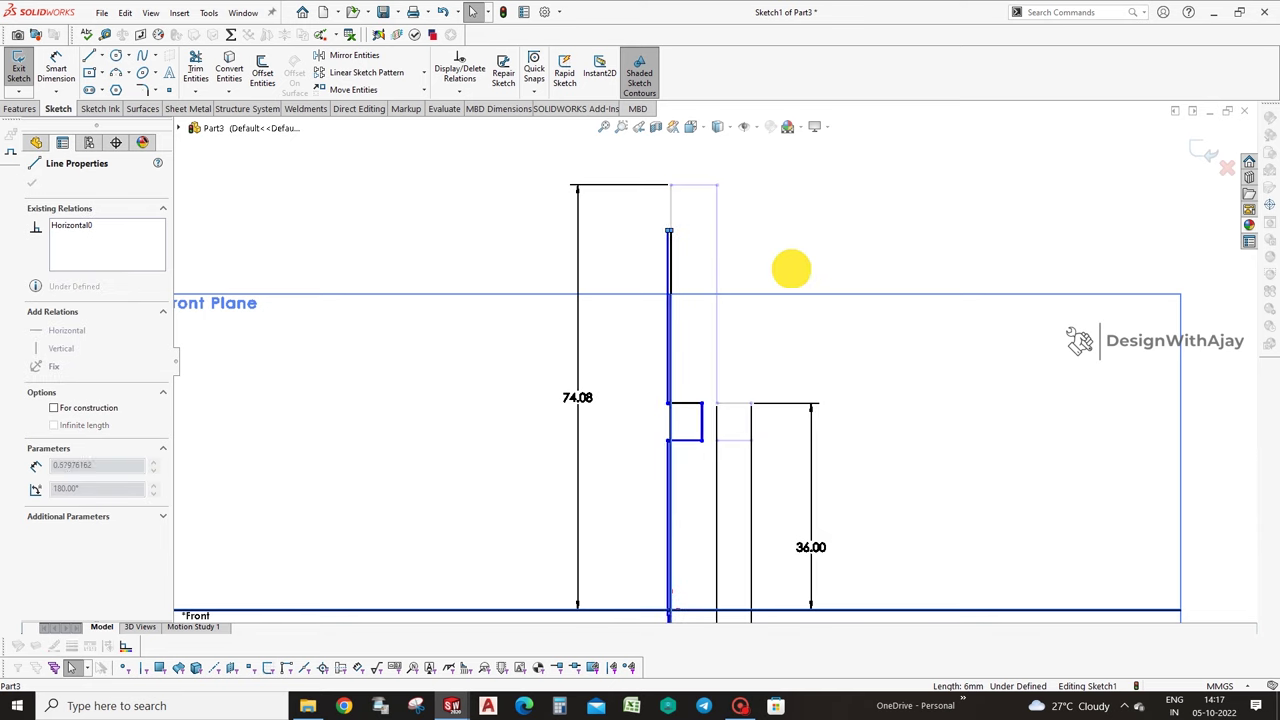
pyautogui.moveTo(885, 249); pyautogui.dragTo(851, 309)
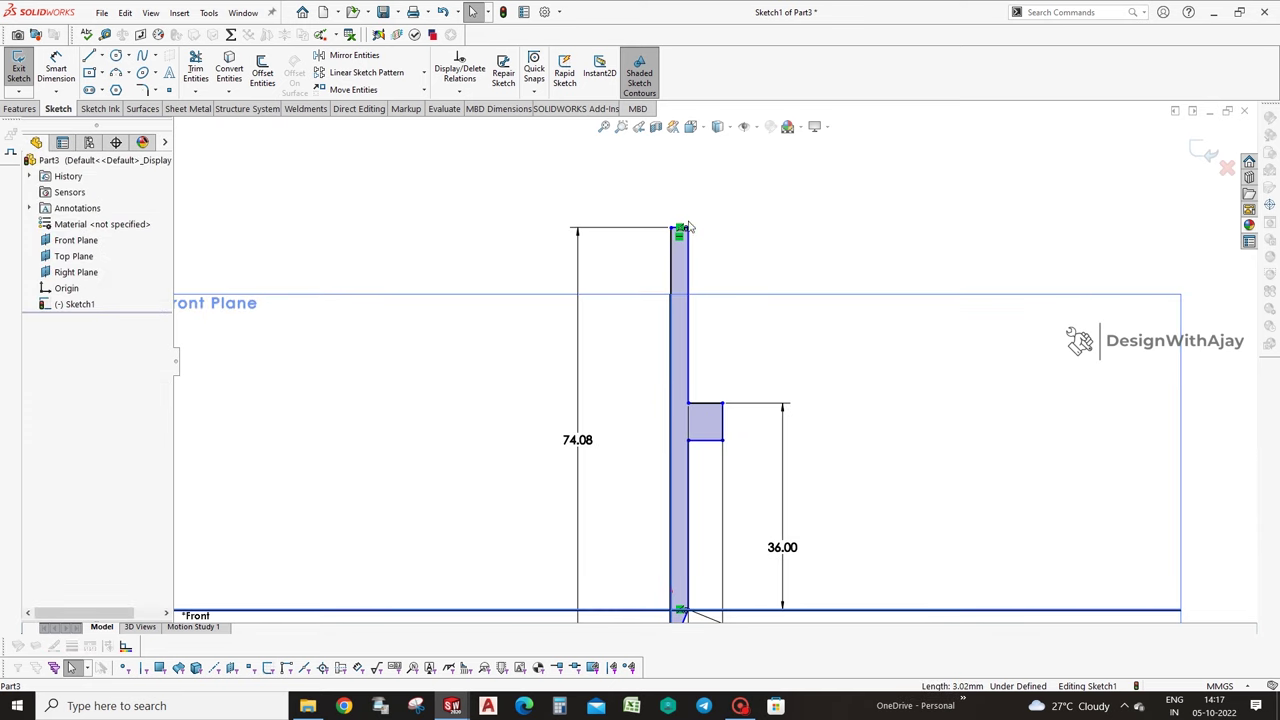
pyautogui.moveTo(577, 440); pyautogui.dragTo(623, 423)
pyautogui.press('Delete')
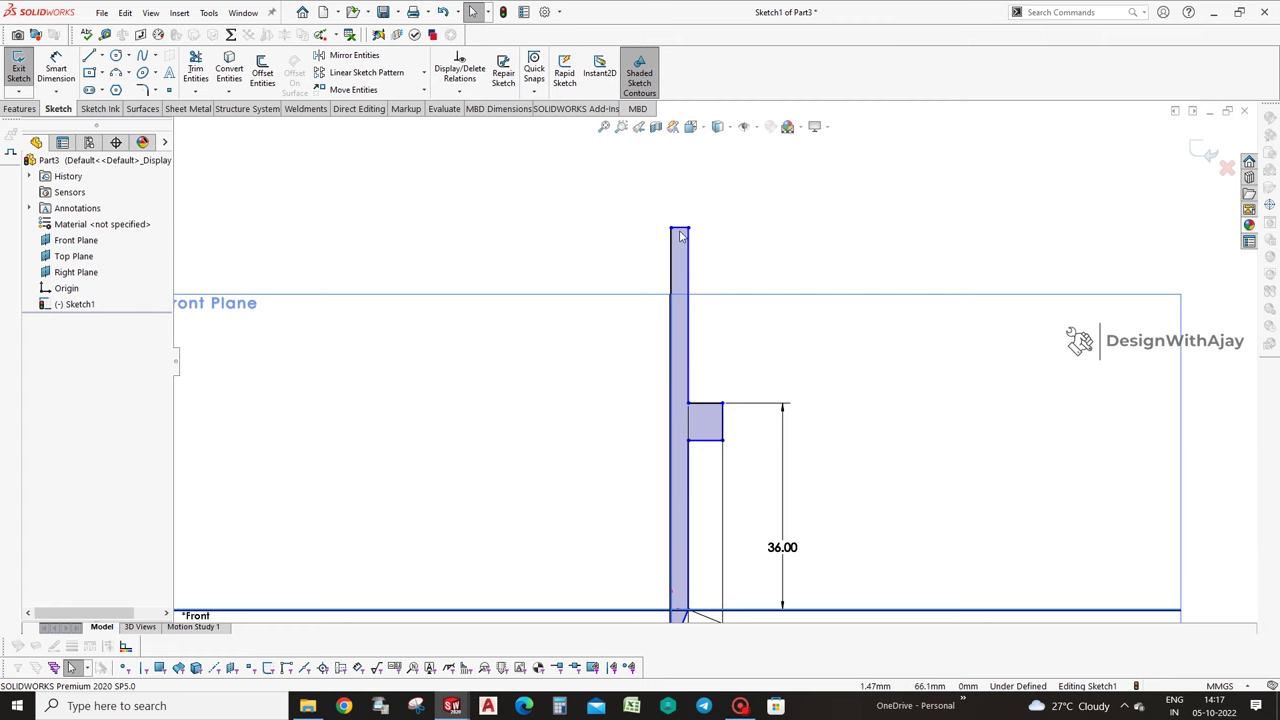
pyautogui.moveTo(680, 234); pyautogui.dragTo(700, 394)
pyautogui.press('f')
# Make the slanted bottom line of the profile horizontal.
pyautogui.click(756, 342)
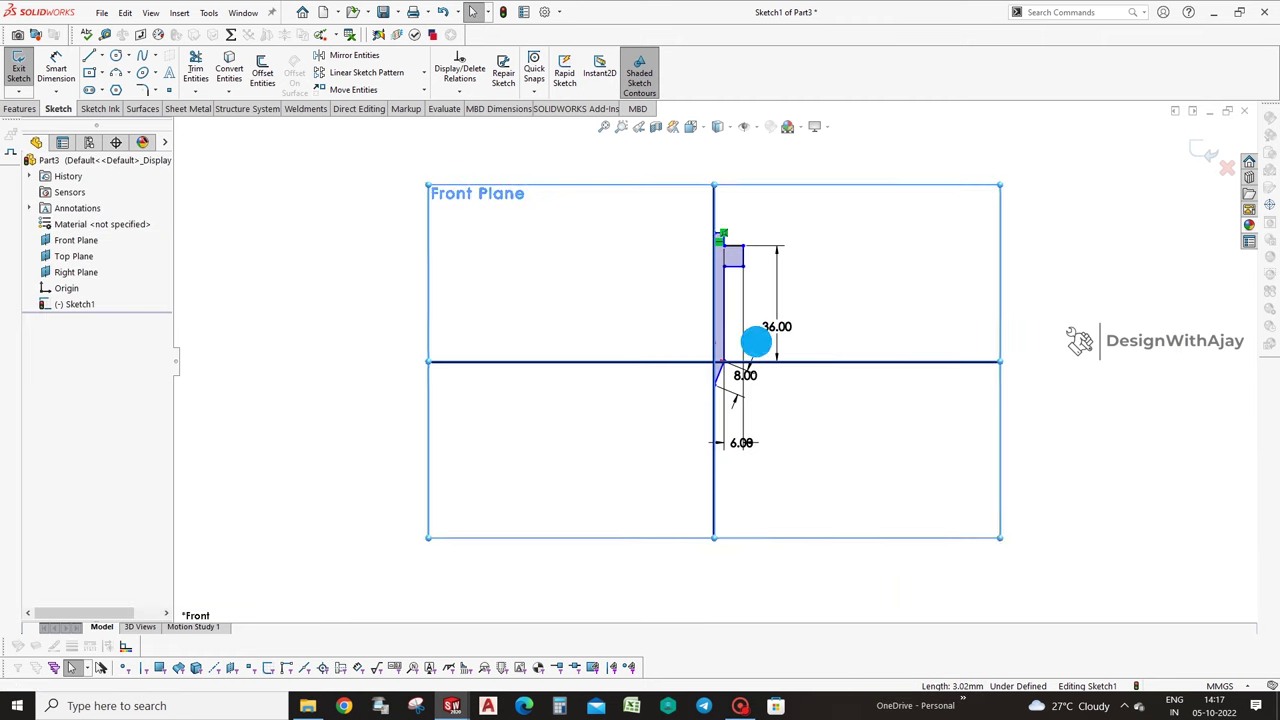
pyautogui.scroll(-3, 714, 280)
pyautogui.scroll(-2, 737, 451)
pyautogui.click(737, 451)
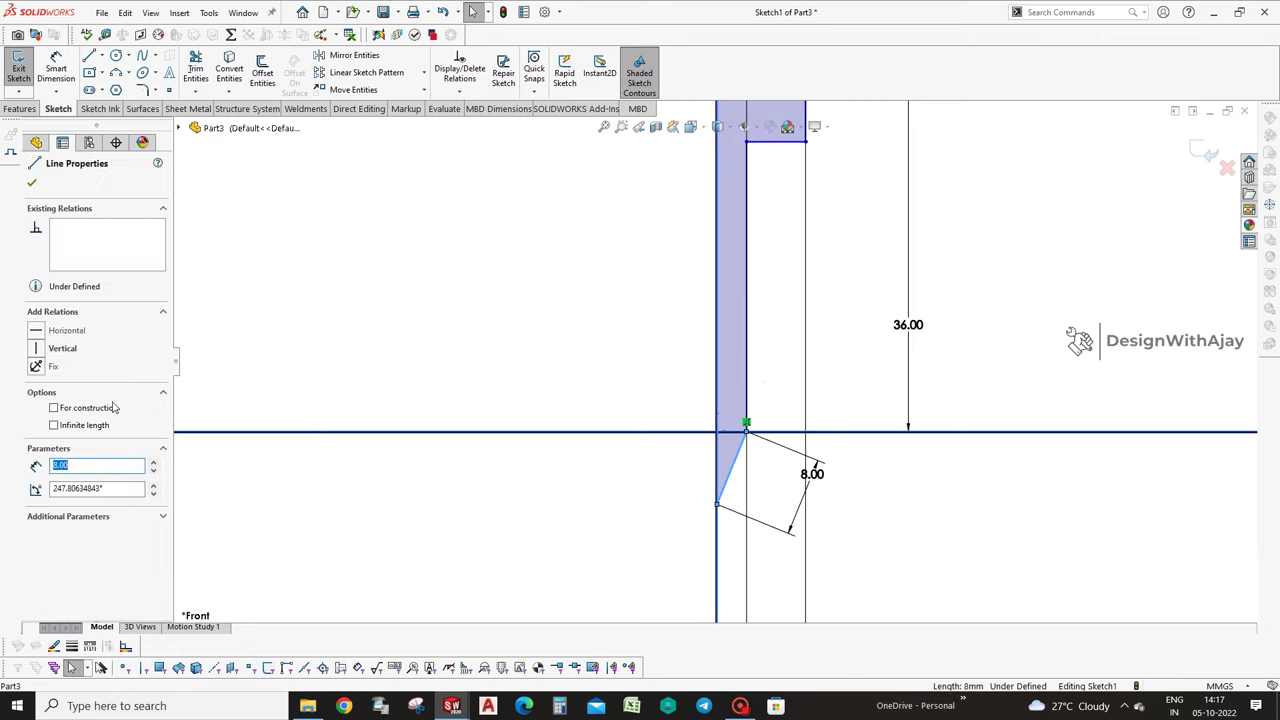
pyautogui.click(58, 331)
pyautogui.press('f')
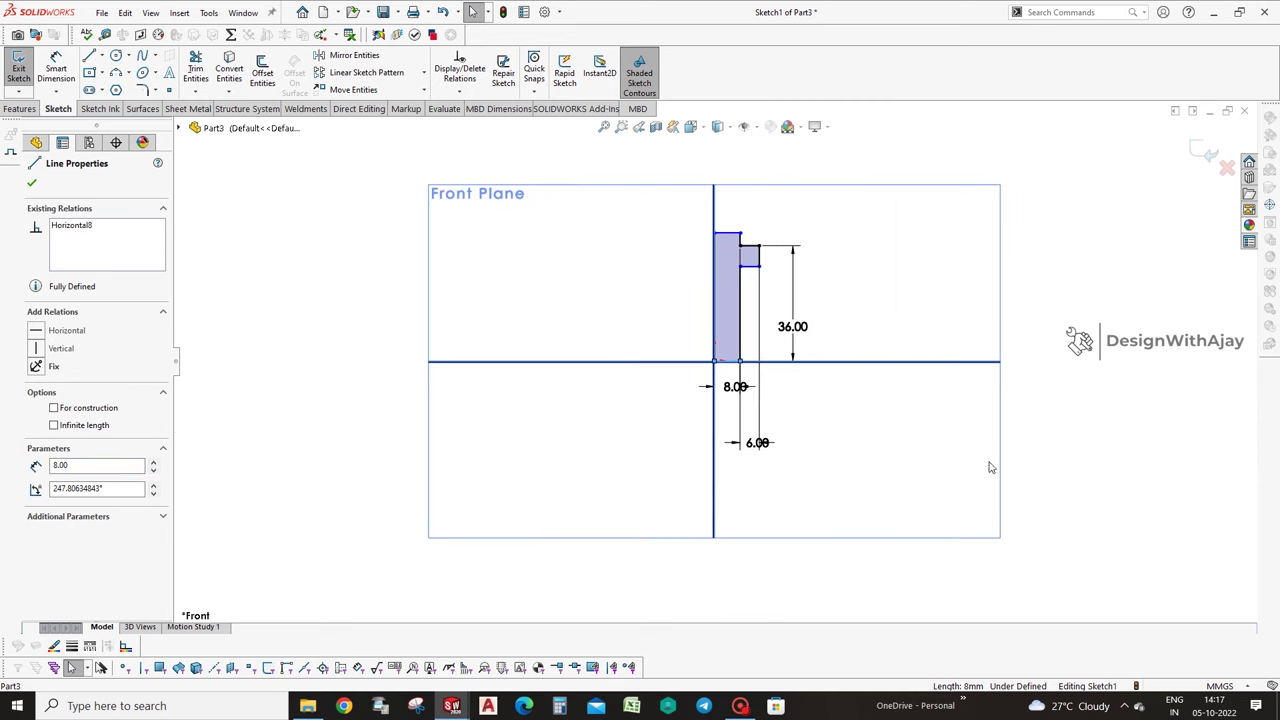
pyautogui.scroll(-2, 869, 497)
pyautogui.scroll(-1, 869, 497)
pyautogui.click(735, 330)
# Dimension the small step to 7 mm and the tall bar's height to 110 mm.
pyautogui.click(760, 330)
pyautogui.write('7')
pyautogui.press('Return')
pyautogui.click(677, 287)
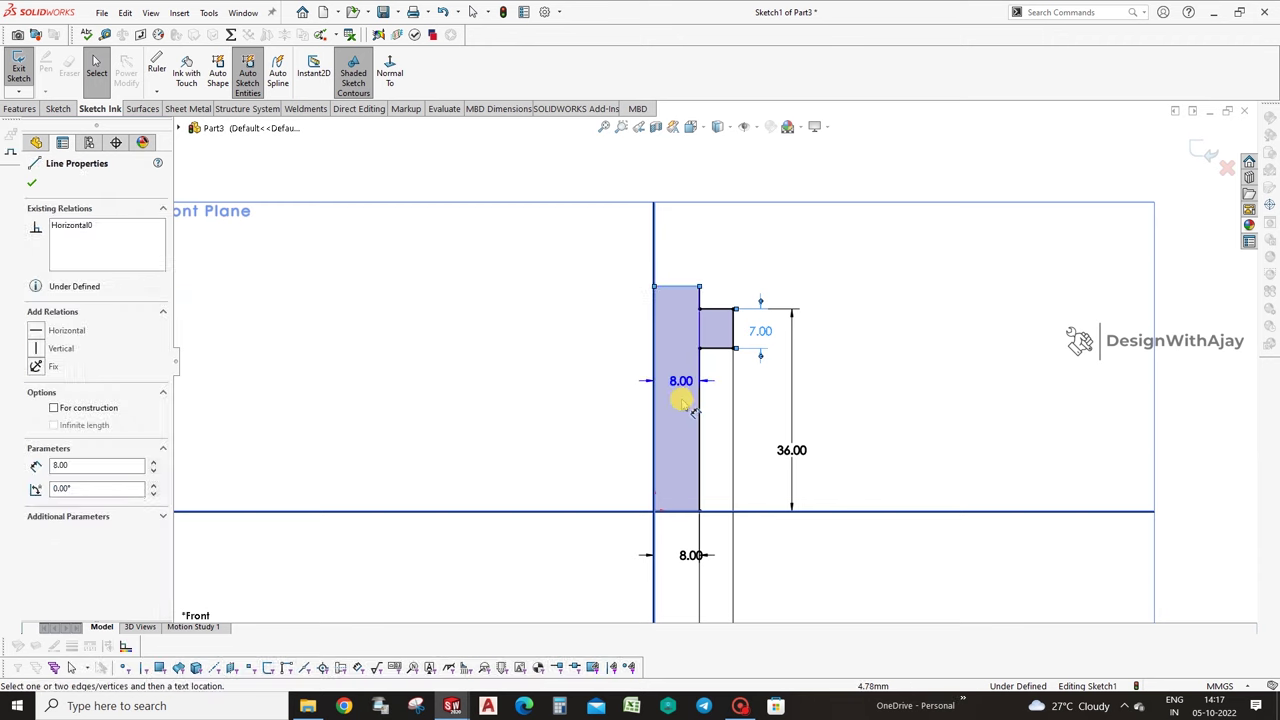
pyautogui.click(671, 513)
pyautogui.click(616, 434)
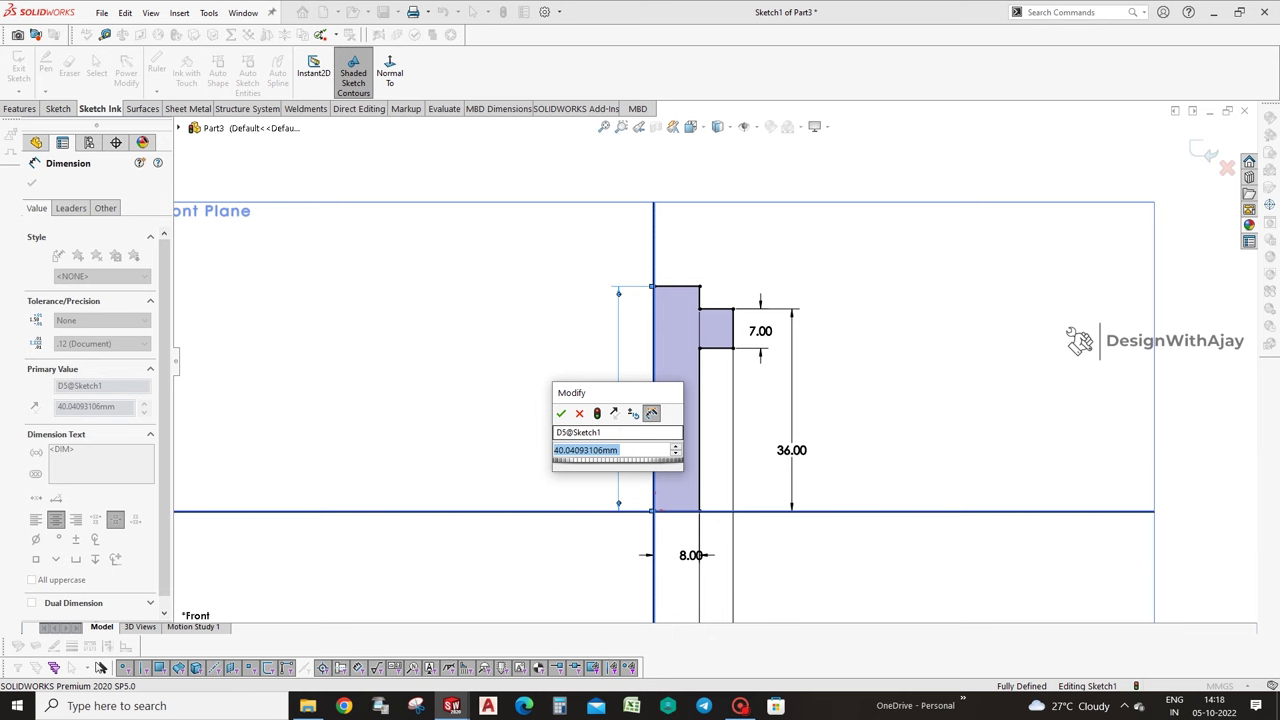
pyautogui.write('110')
pyautogui.press('Return')
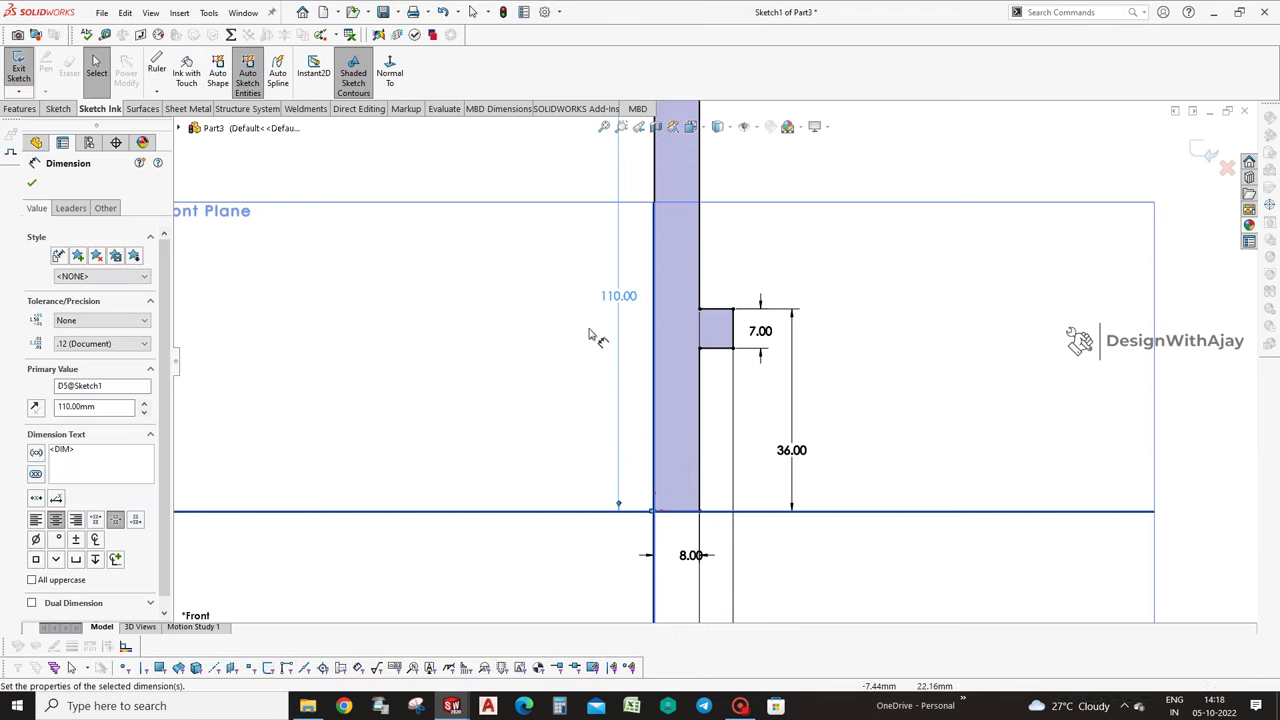
# Change the tall bar's height from 110 to 55 mm.
pyautogui.doubleClick(619, 296)
pyautogui.click(620, 306)
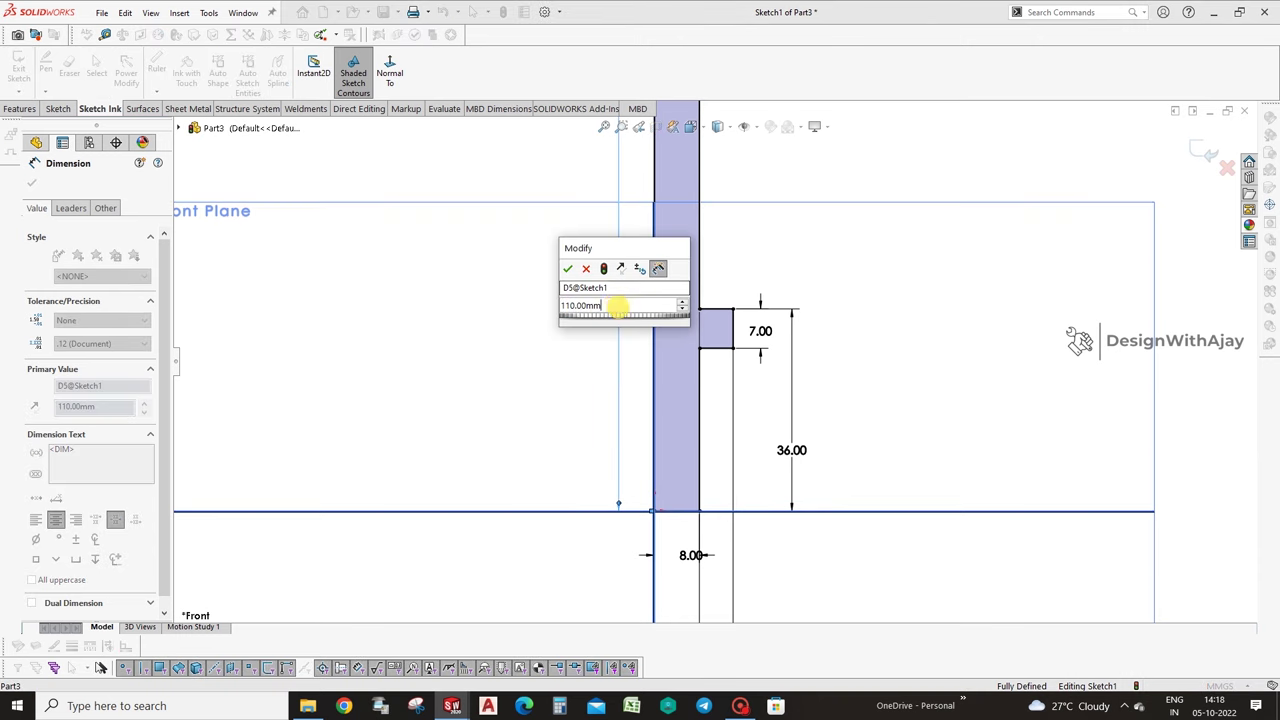
pyautogui.write('55')
pyautogui.press('Return')
pyautogui.middleClick(886, 283)
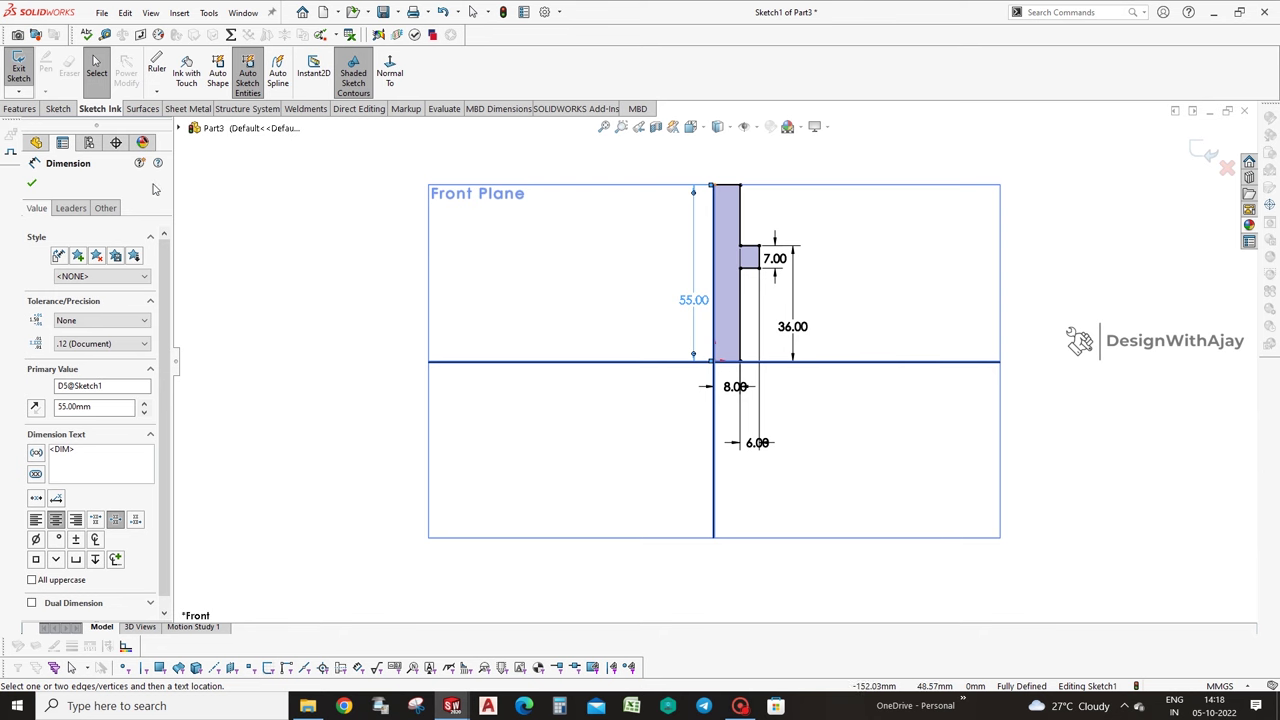
pyautogui.click(15, 107)
# Revolve the profile about the line to create the flanged ring.
pyautogui.click(66, 75)
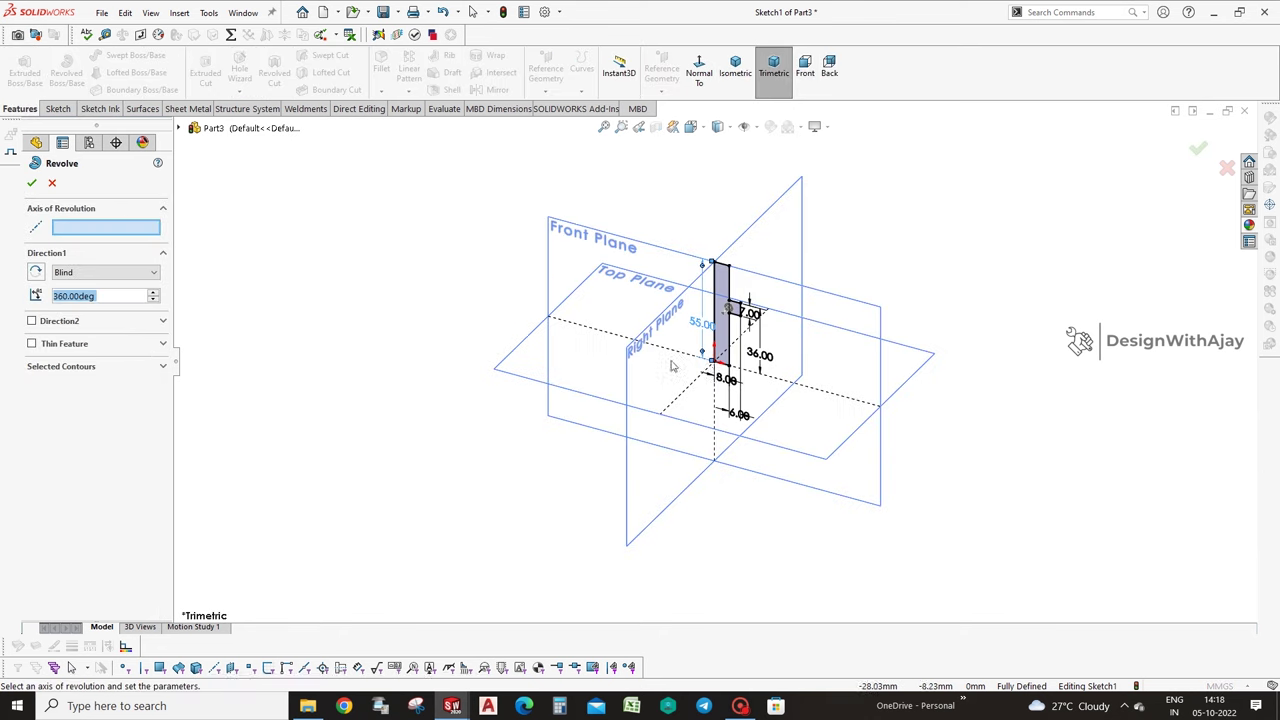
pyautogui.click(718, 372)
pyautogui.click(1198, 148)
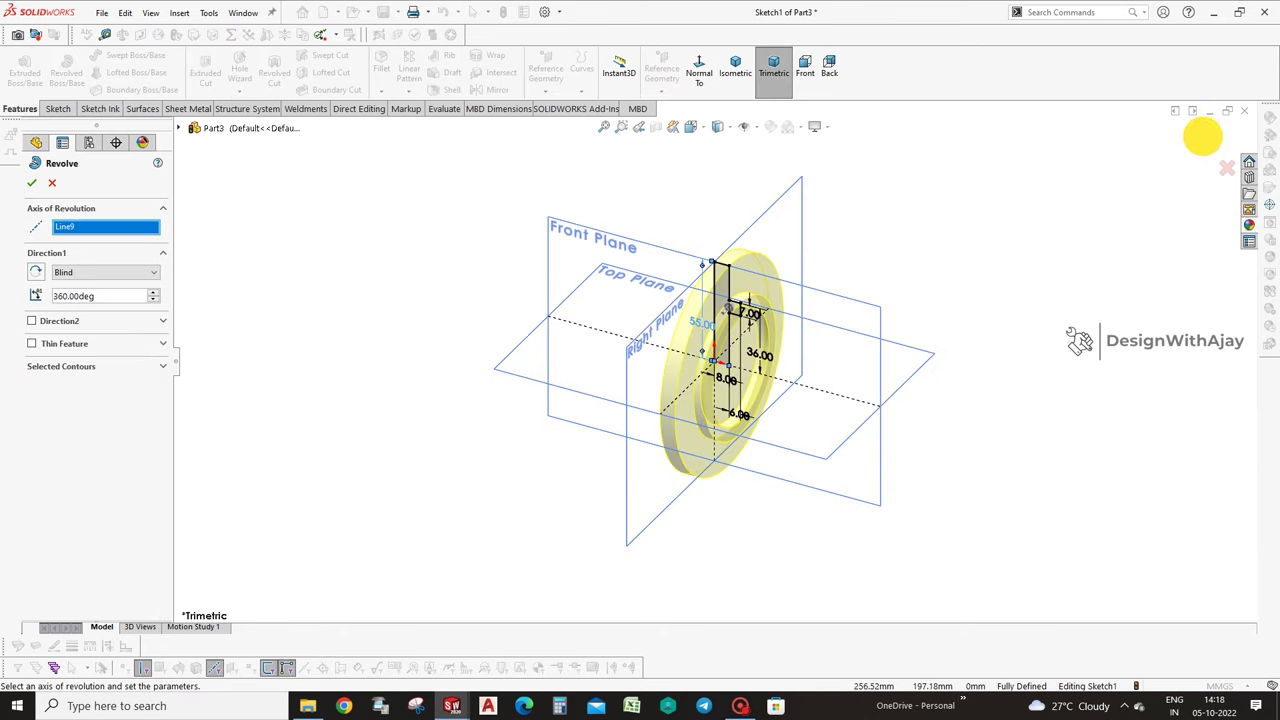
pyautogui.middleClick(1130, 300)
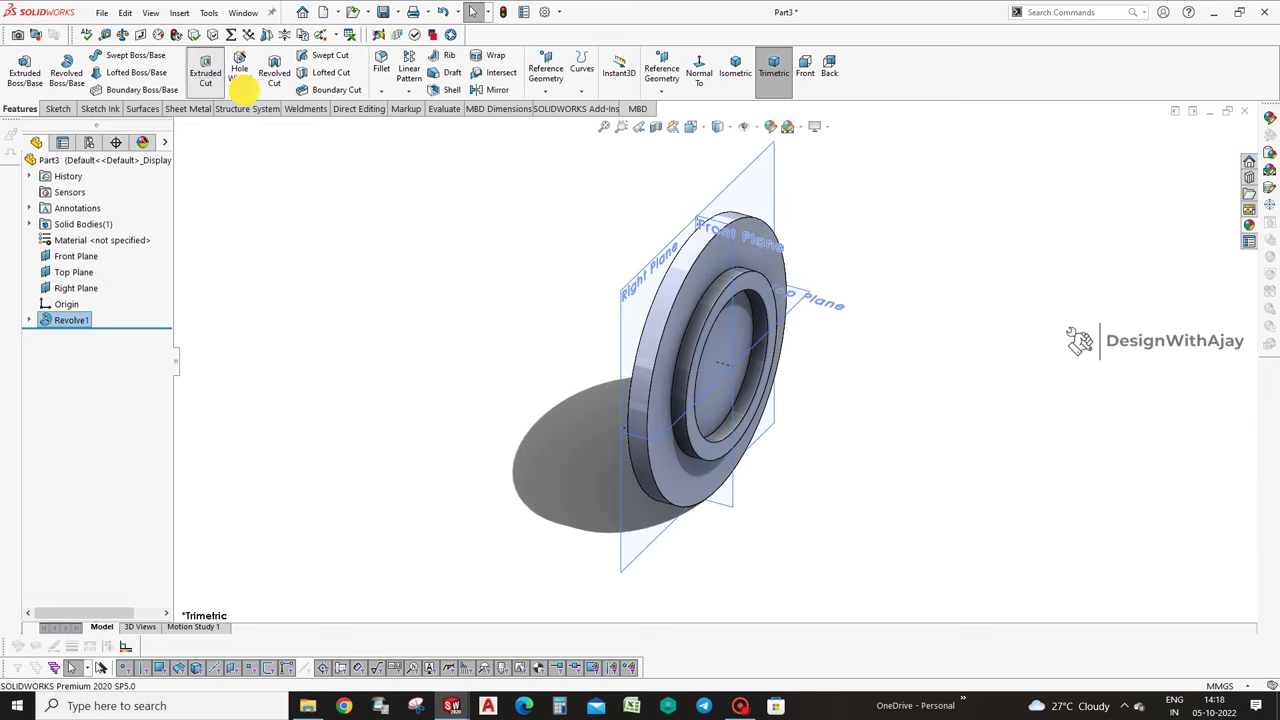
# On the Right Plane, sketch a 92 mm construction circle centred on the origin.
pyautogui.click(205, 72)
pyautogui.click(762, 244)
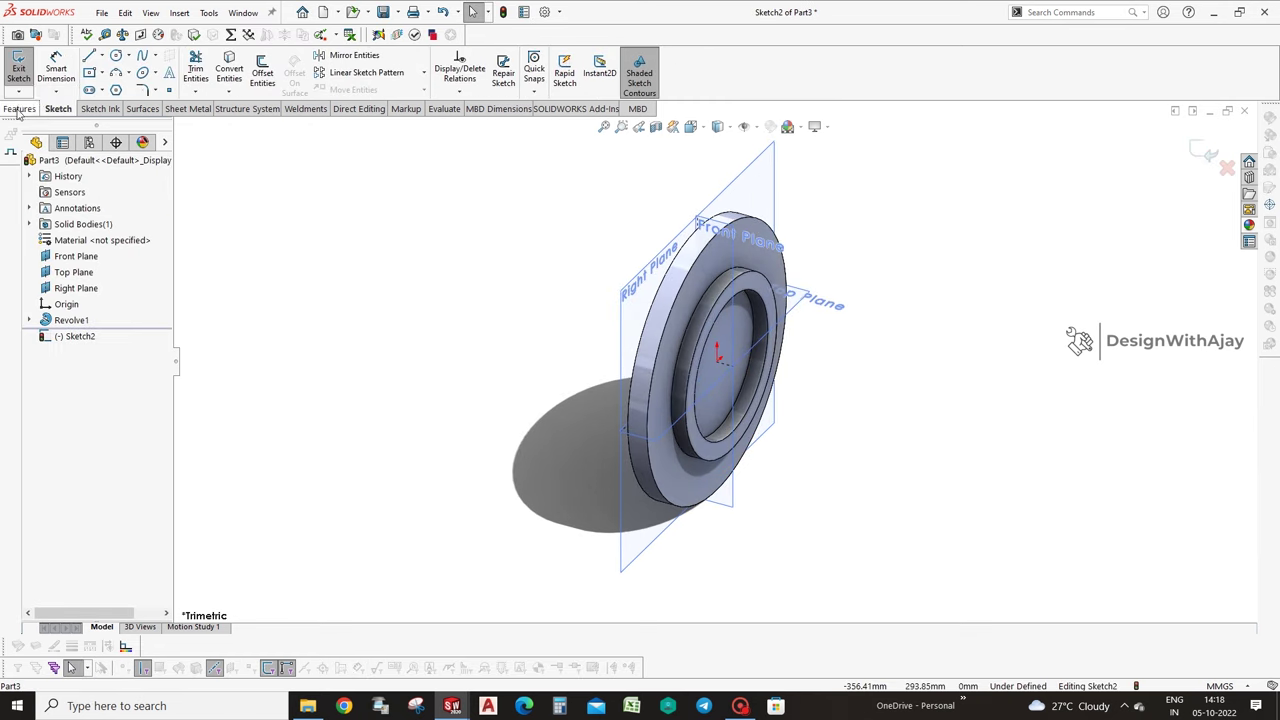
pyautogui.click(699, 68)
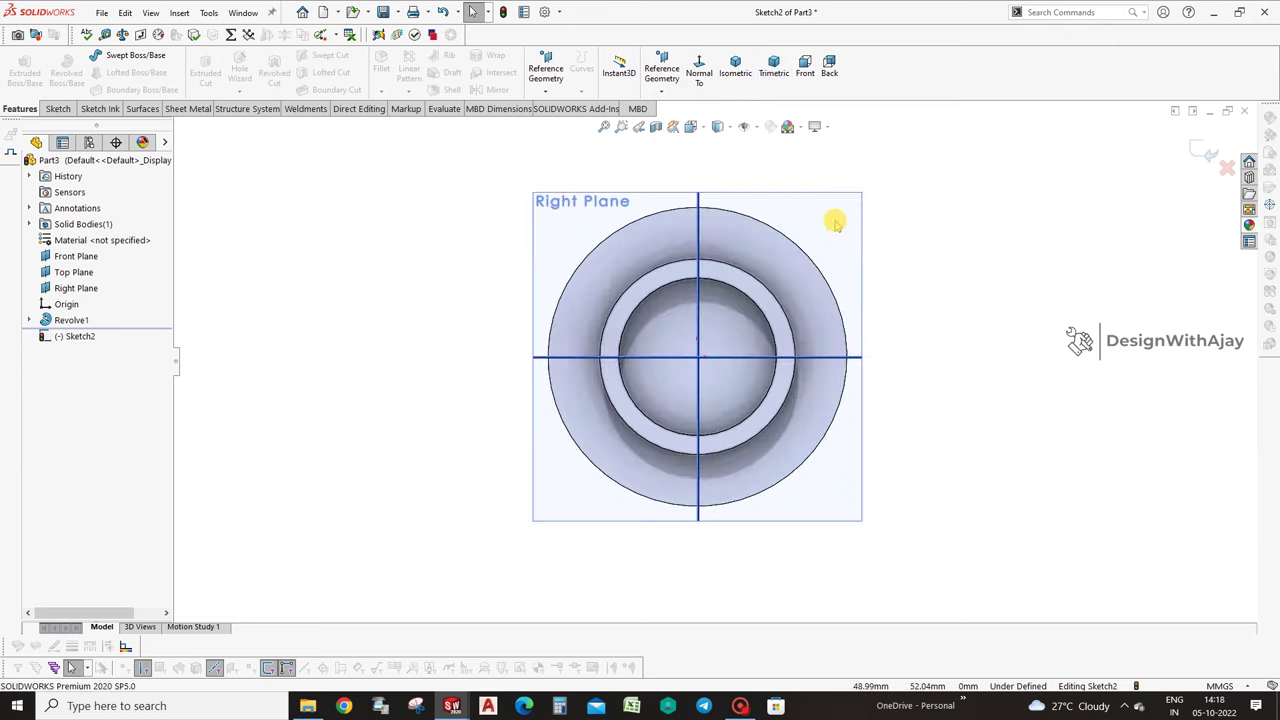
pyautogui.click(58, 108)
pyautogui.click(116, 55)
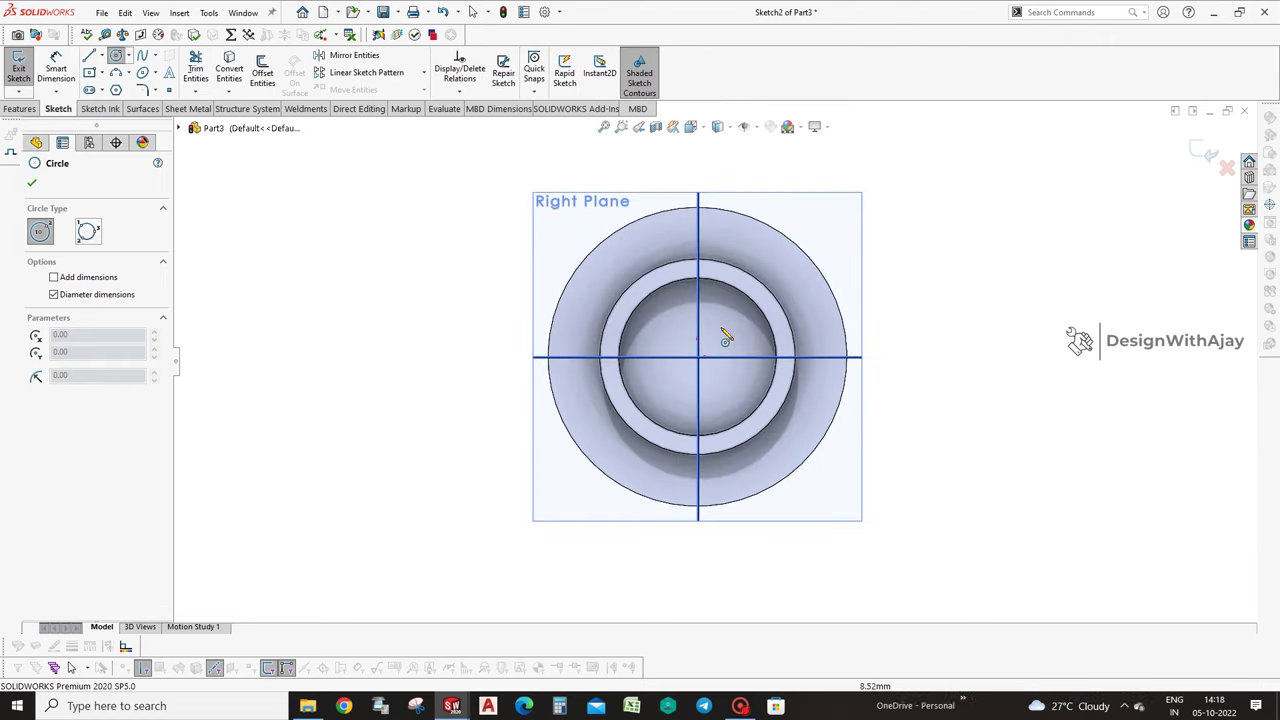
pyautogui.click(698, 357)
pyautogui.click(754, 251)
pyautogui.moveTo(789, 251); pyautogui.dragTo(790, 205, button='right')
pyautogui.click(871, 214)
pyautogui.write('92')
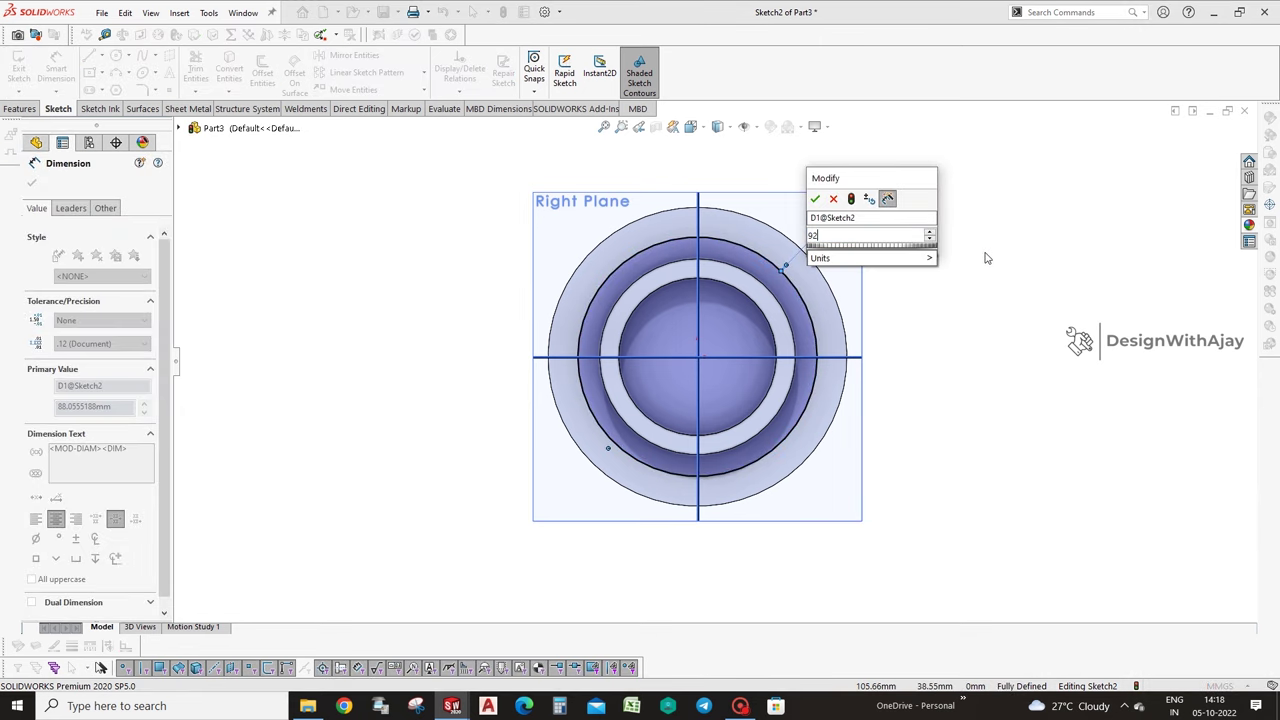
pyautogui.press('Return')
pyautogui.click(823, 323)
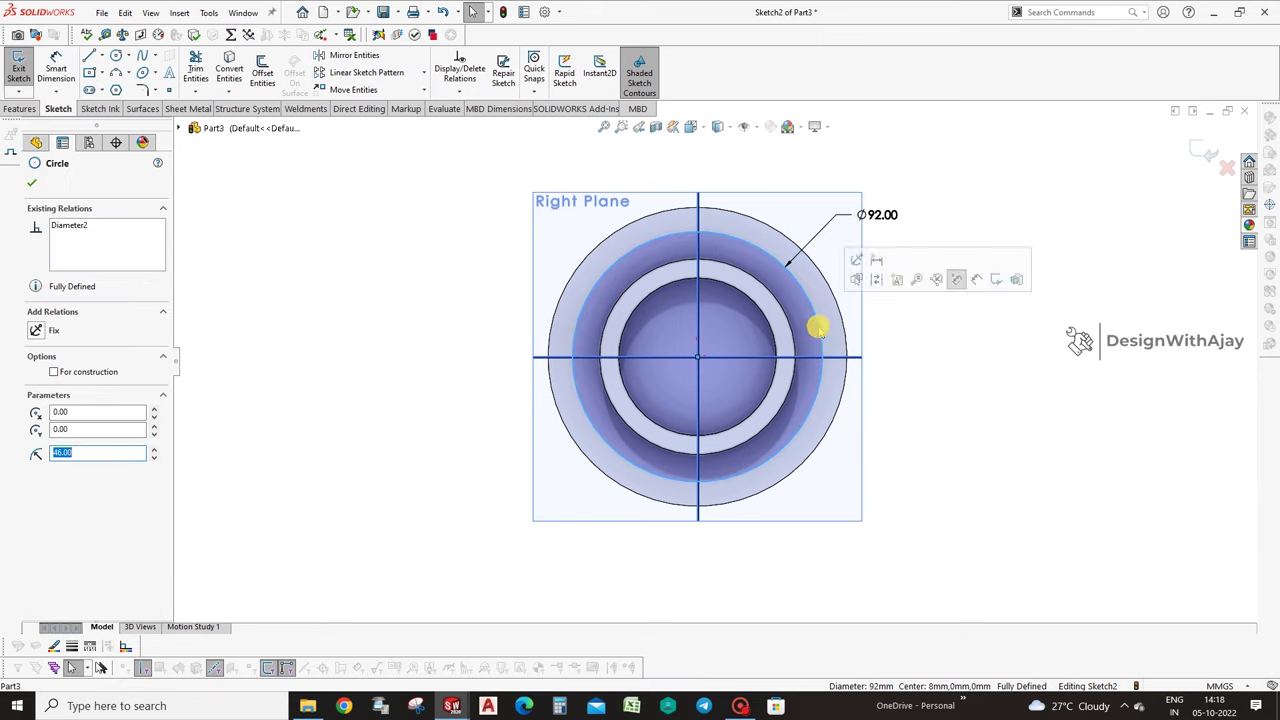
pyautogui.click(54, 372)
# Draw a 9 mm circle on the 92 mm circle and cut it through as a hole.
pyautogui.click(837, 380)
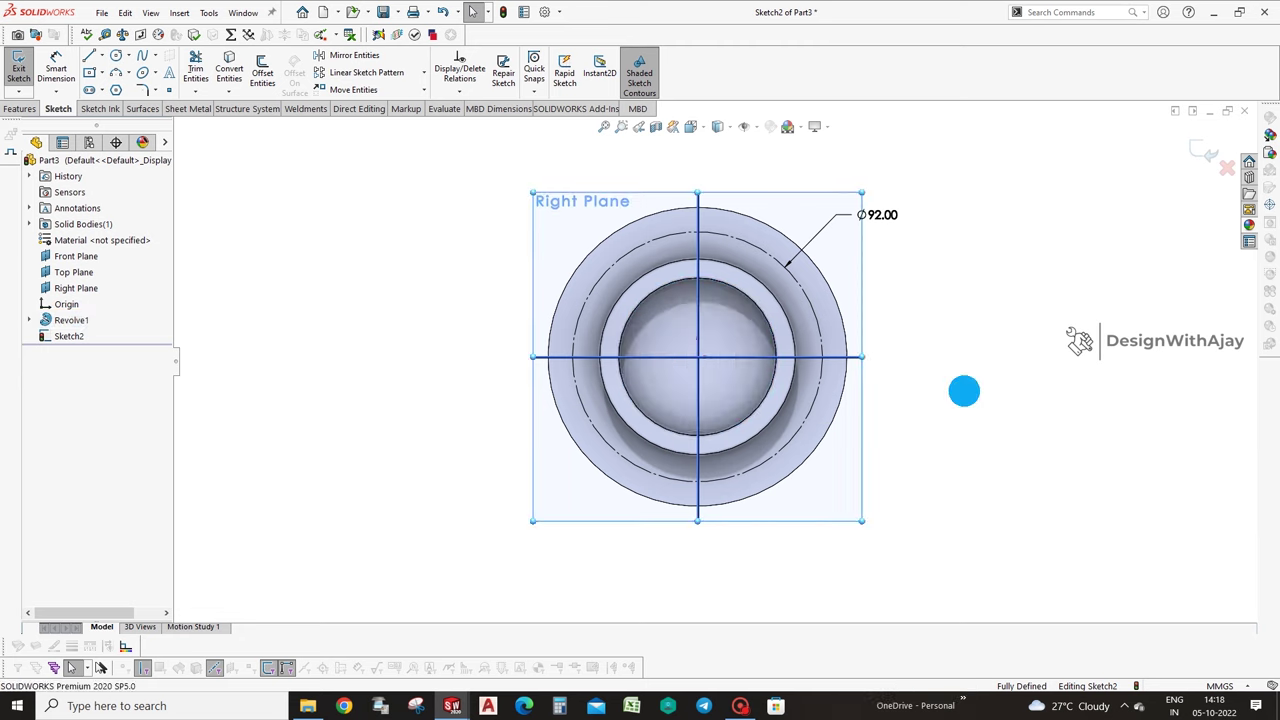
pyautogui.scroll(2, 853, 366)
pyautogui.click(803, 360)
pyautogui.click(828, 352)
pyautogui.click(815, 330)
pyautogui.click(882, 268)
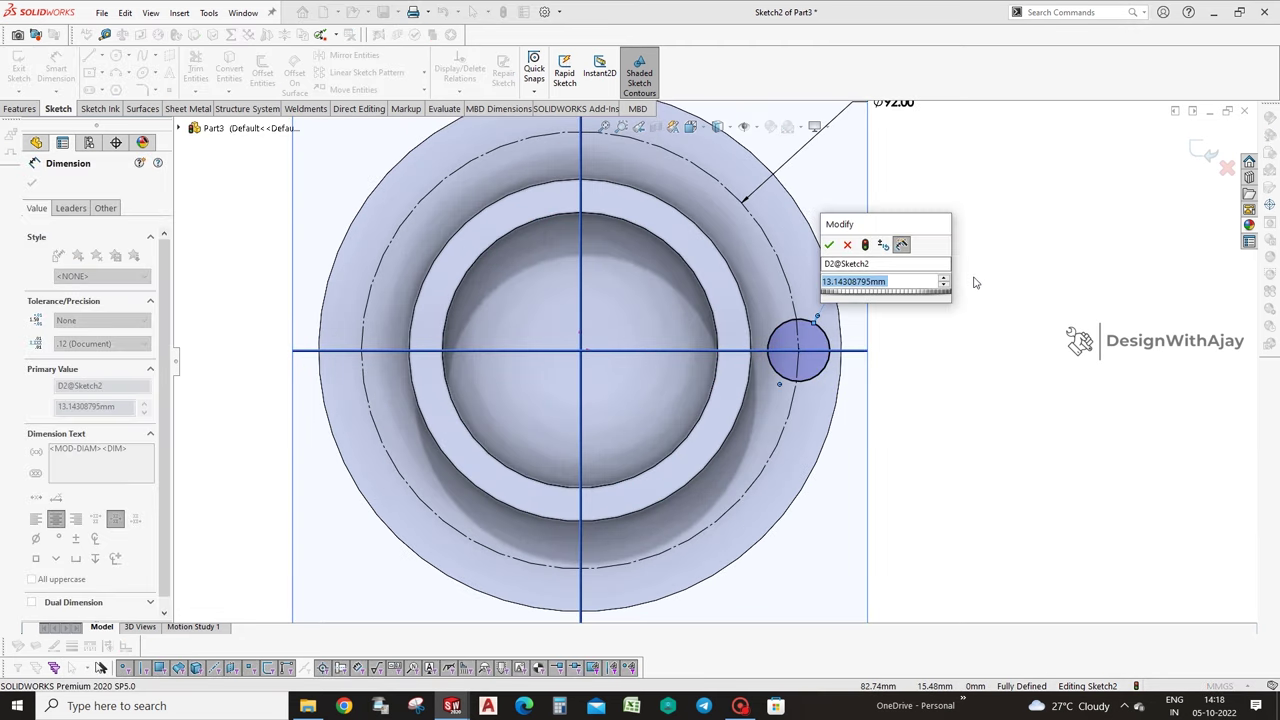
pyautogui.write('9')
pyautogui.press('Return')
pyautogui.moveTo(1020, 408); pyautogui.dragTo(313, 250, button='middle')
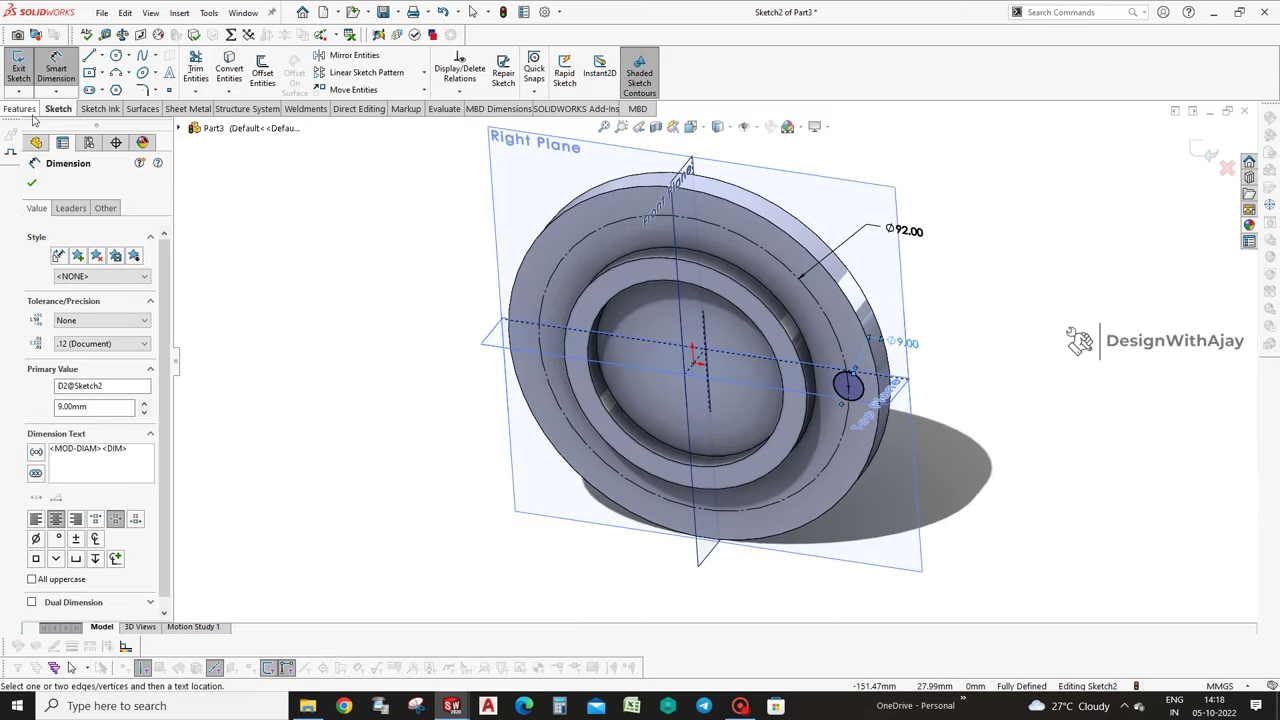
pyautogui.click(19, 108)
pyautogui.click(205, 70)
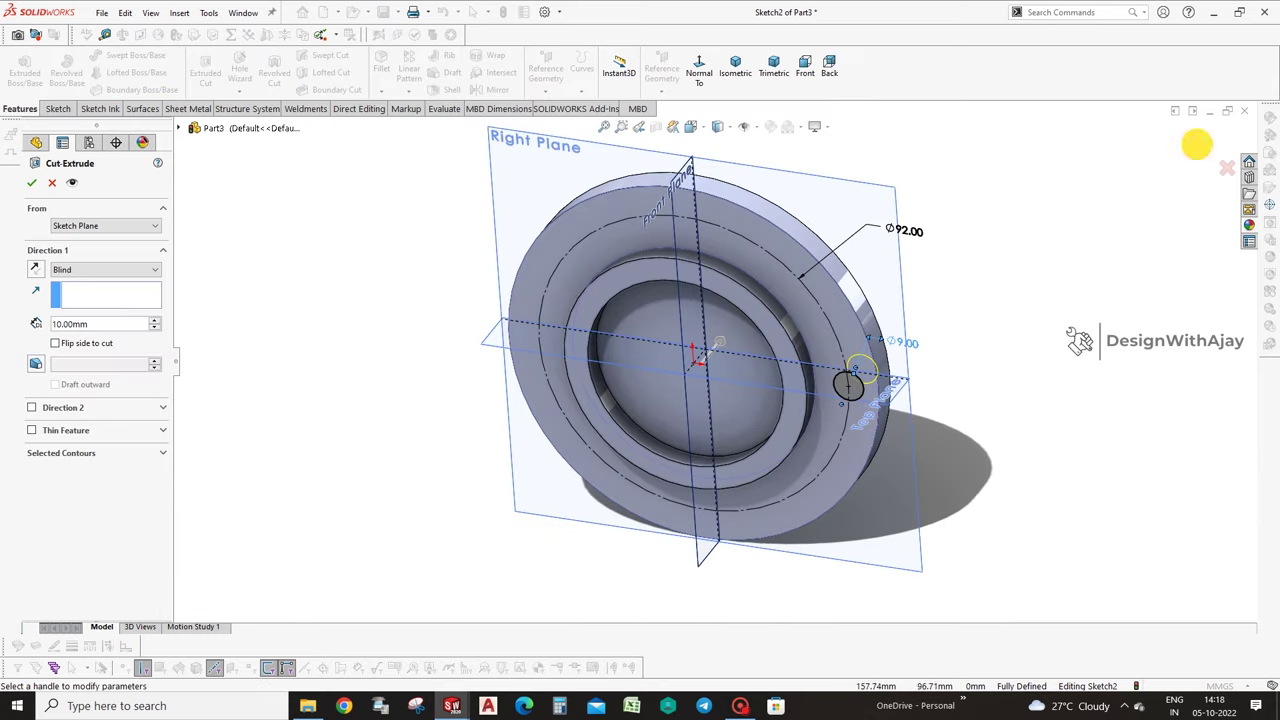
pyautogui.click(1193, 158)
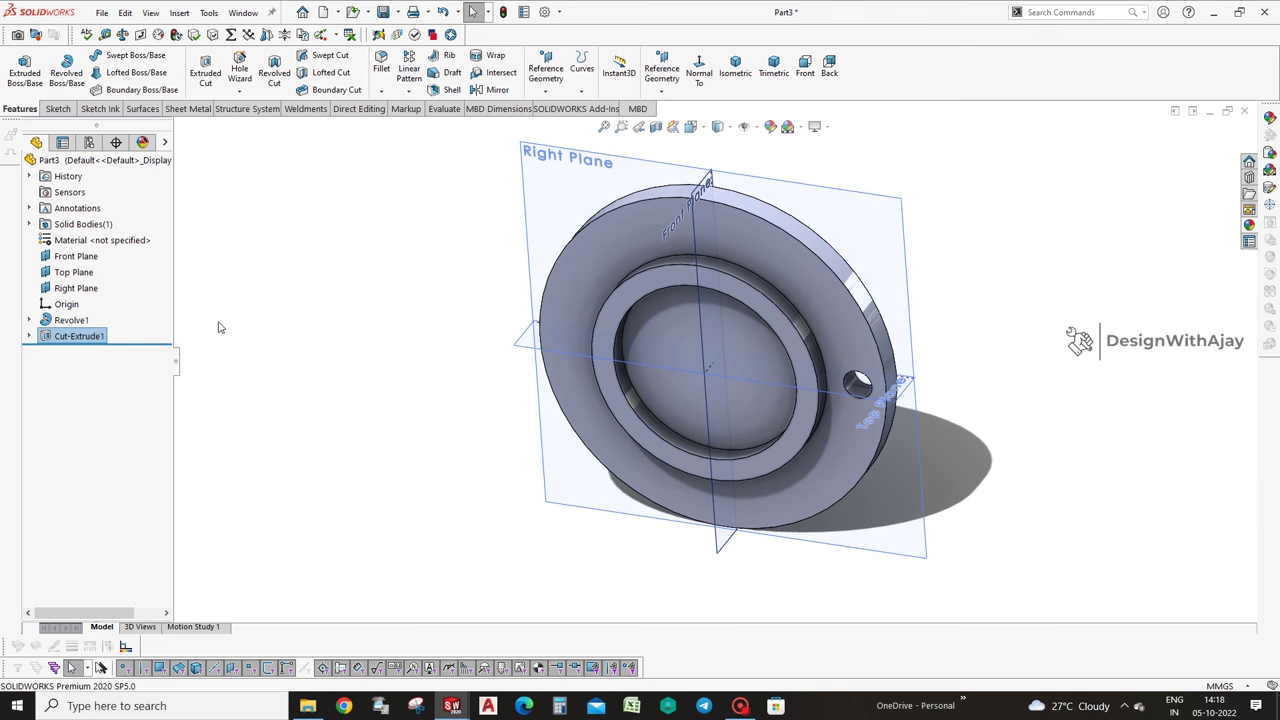
# Circular-pattern the hole into six around the ring's axis.
pyautogui.click(409, 90)
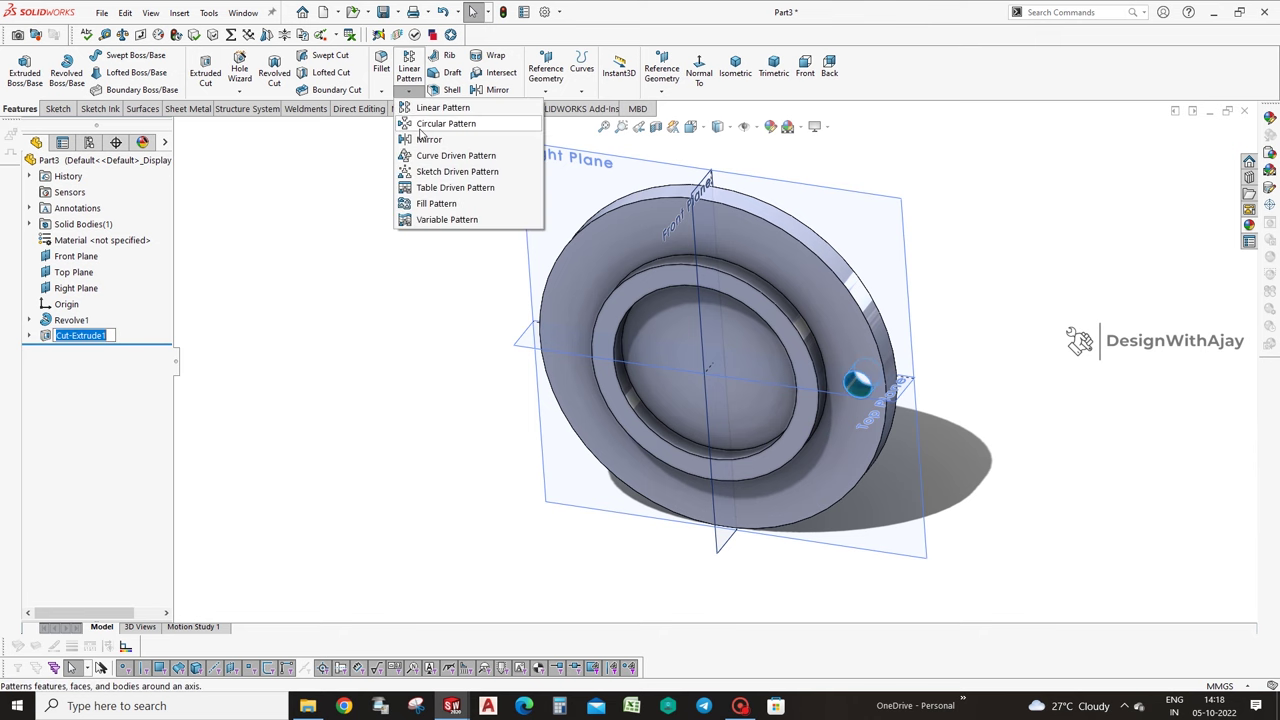
pyautogui.click(430, 137)
pyautogui.click(745, 208)
pyautogui.click(1114, 217)
pyautogui.moveTo(1019, 291)
pyautogui.mouseDown(button='middle')
pyautogui.moveTo(1021, 428)
pyautogui.moveTo(1005, 420)
pyautogui.mouseUp(button='middle')
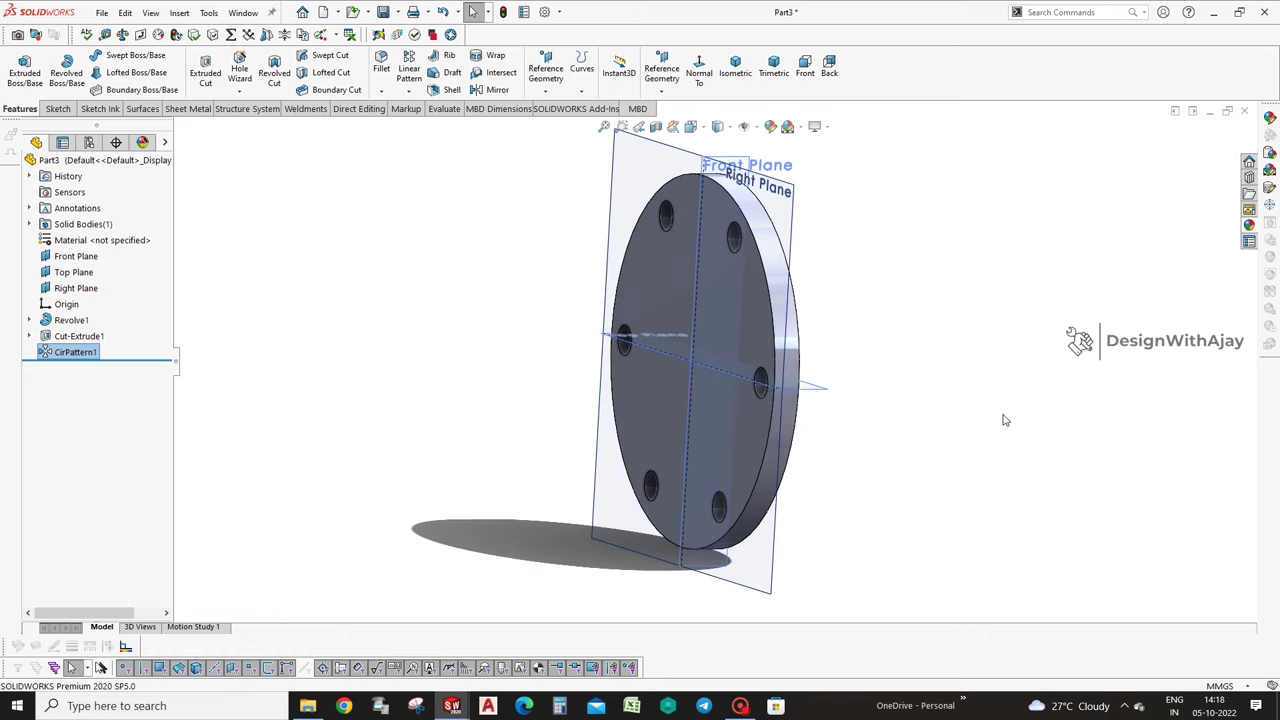
pyautogui.hotkey('ctrl', 's')
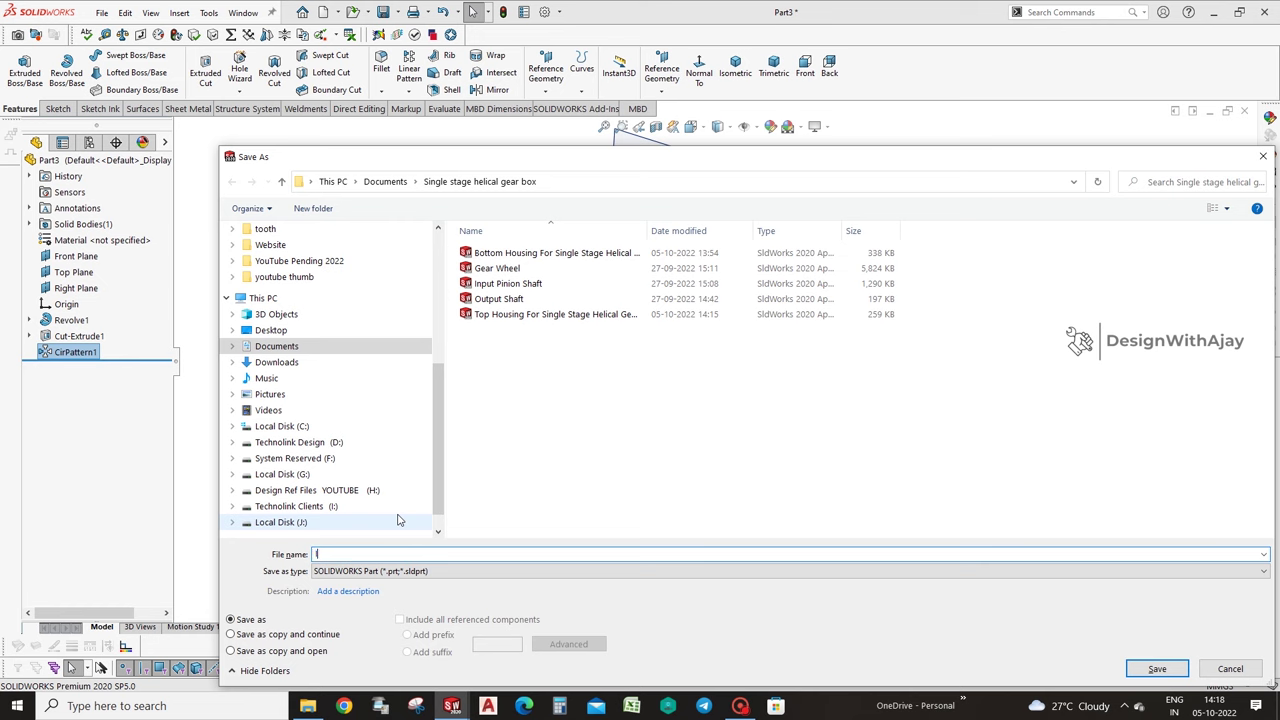
# Save the part as 'Input Bearing Cover 01'.
pyautogui.write('Inp')
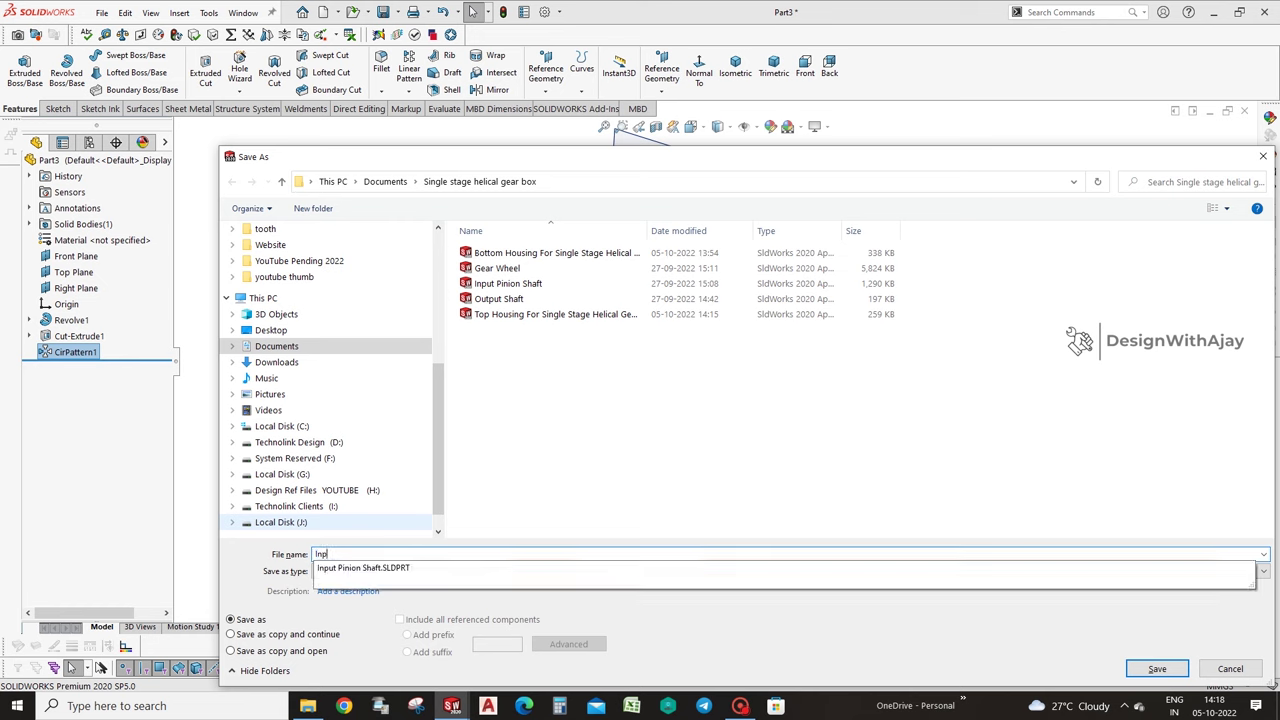
pyautogui.write('ut Bearing Cover 01')
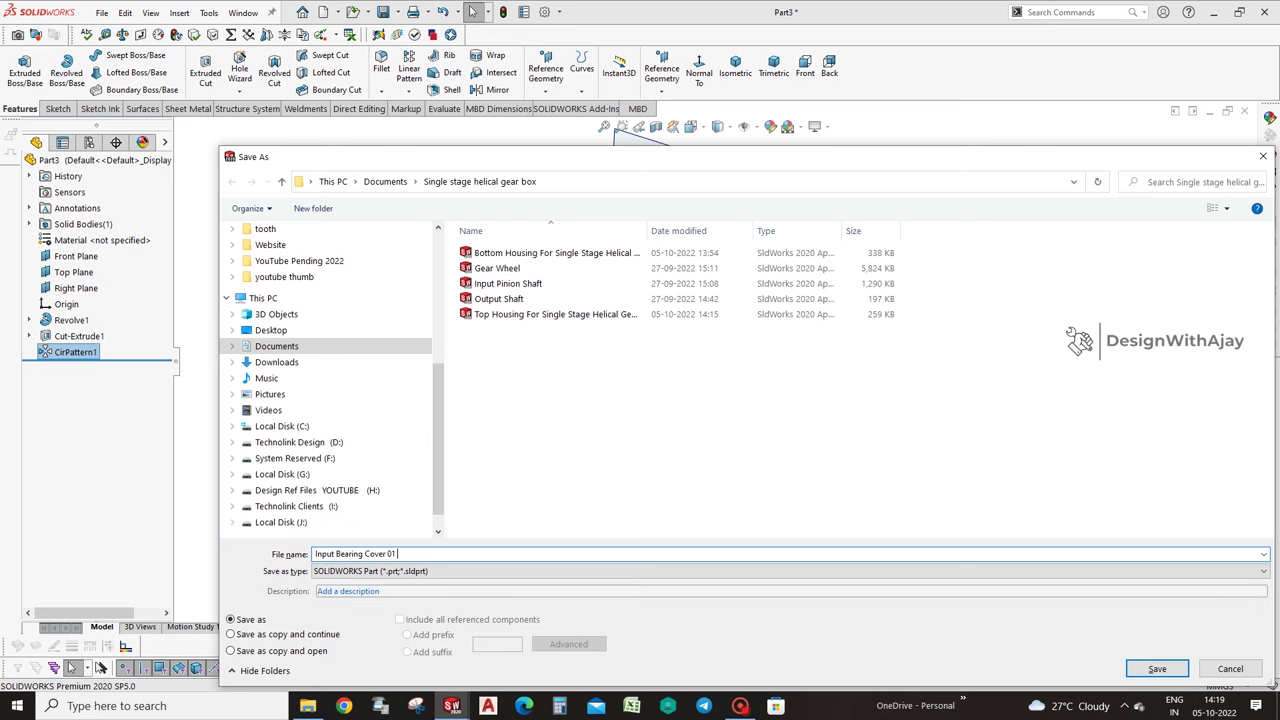
pyautogui.click(1160, 668)
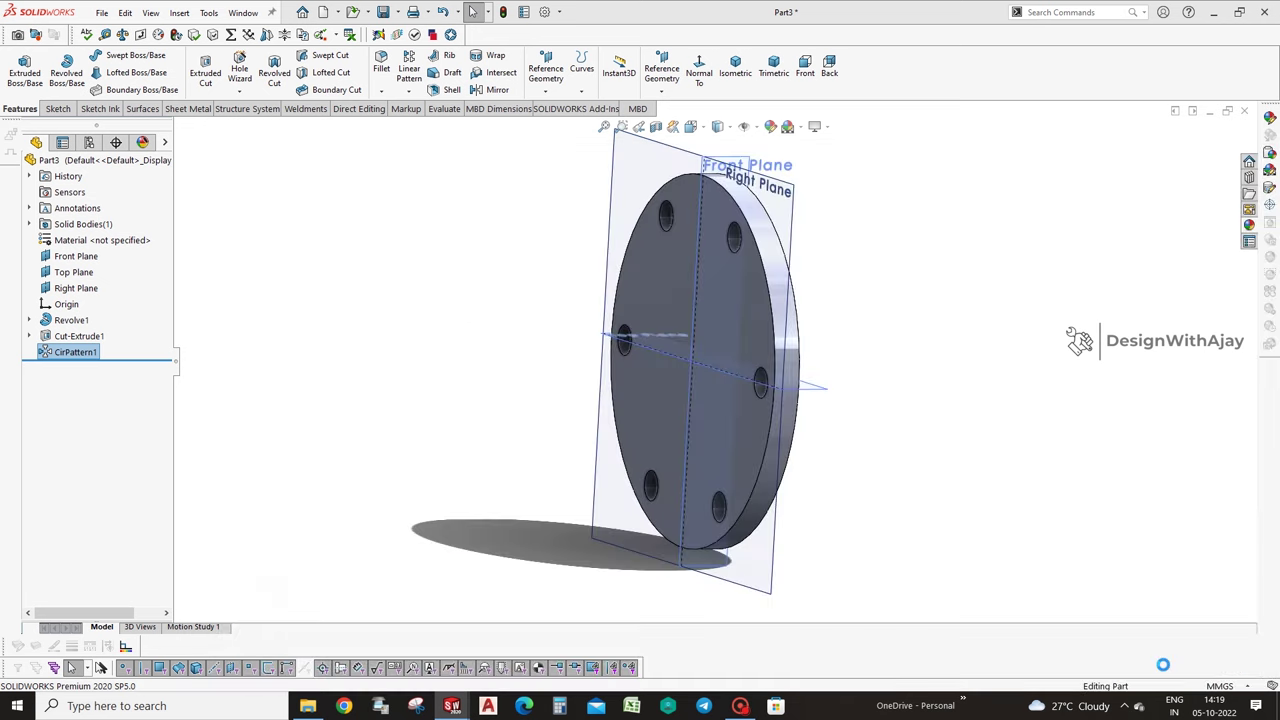
pyautogui.click(307, 707)
# Refresh the folder and paste a duplicate of Input Bearing Cover 01.
pyautogui.rightClick(664, 408)
pyautogui.click(729, 465)
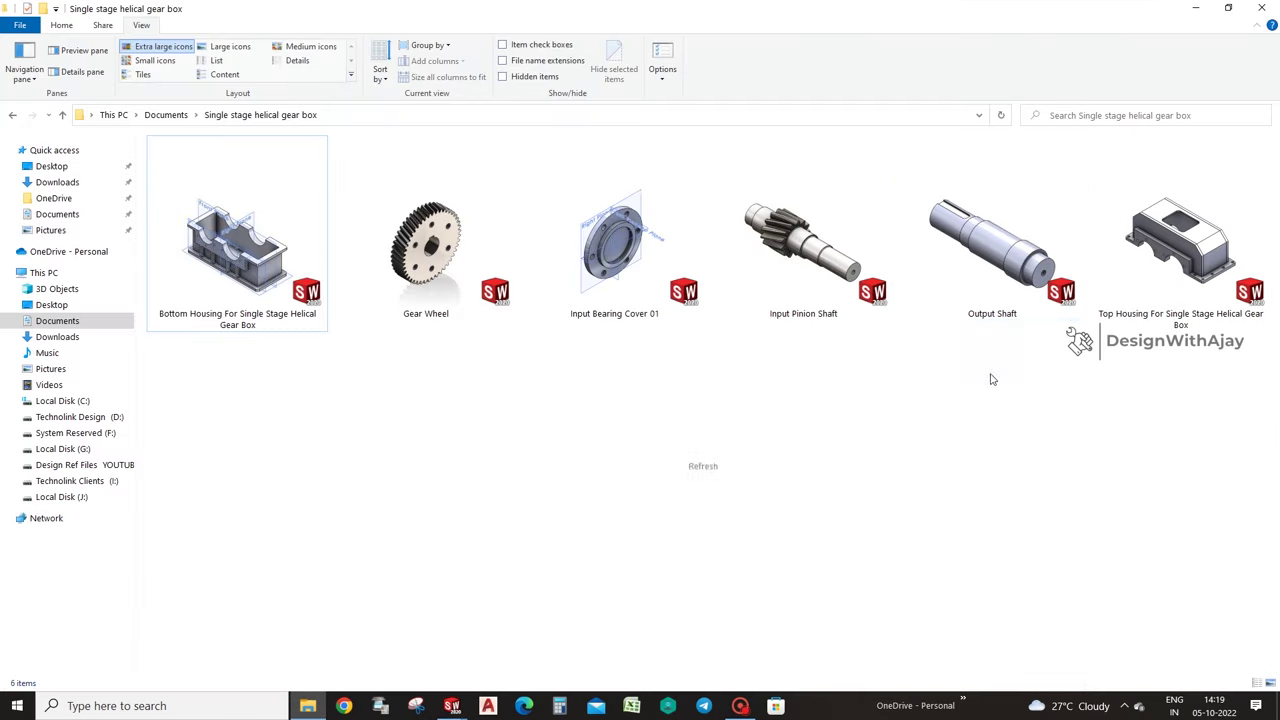
pyautogui.rightClick(613, 243)
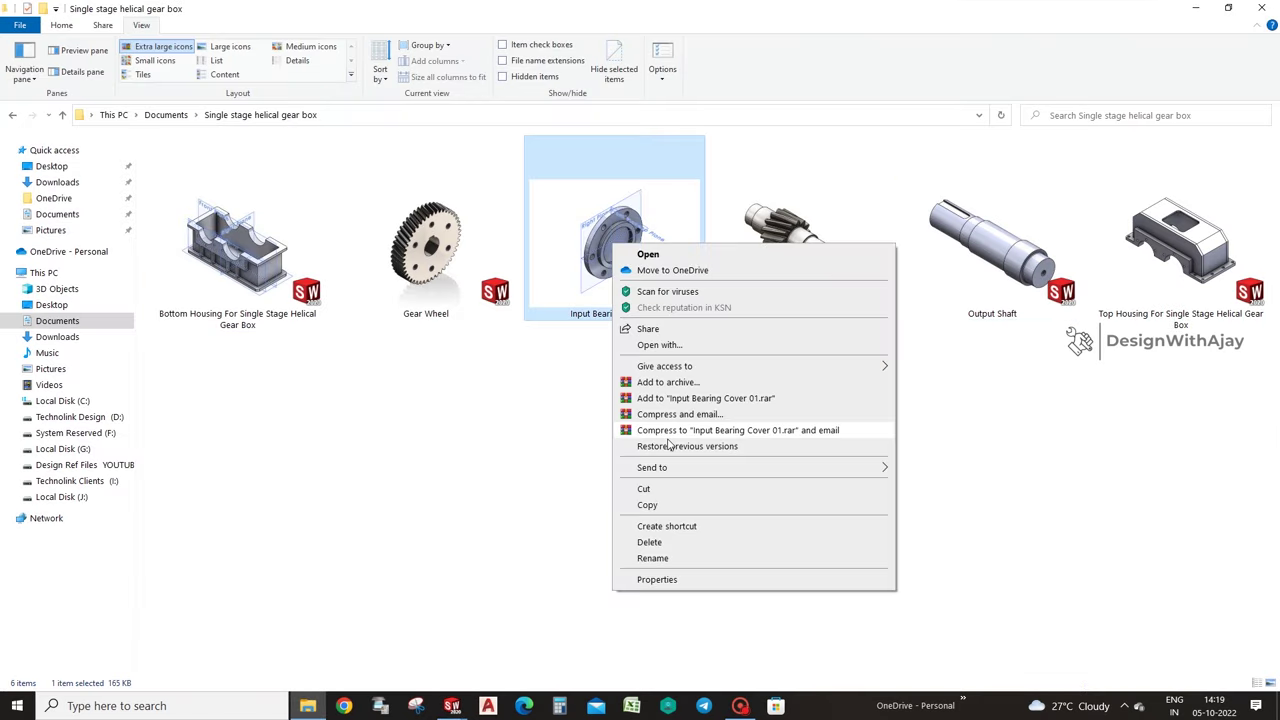
pyautogui.click(675, 504)
pyautogui.rightClick(621, 446)
pyautogui.click(662, 545)
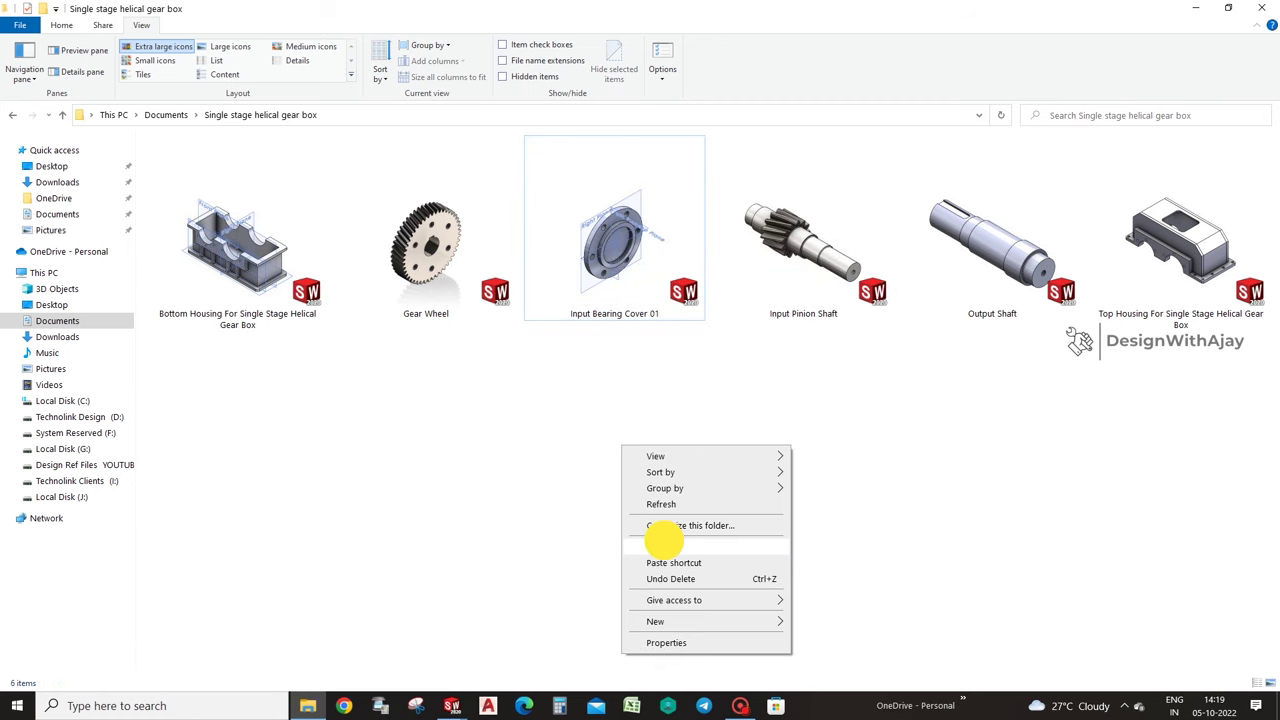
pyautogui.click(658, 472)
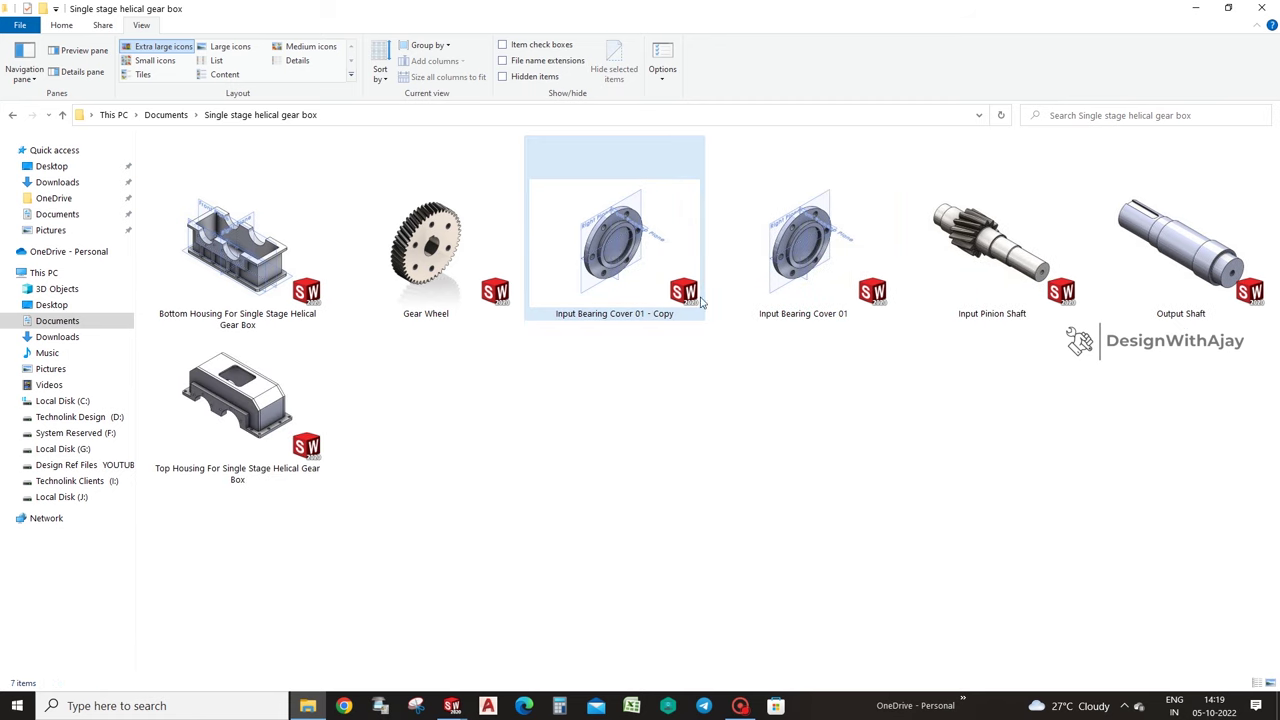
# Rename the copy to 'Input Bearing Cover 02' and close File Explorer.
pyautogui.rightClick(652, 290)
pyautogui.click(745, 622)
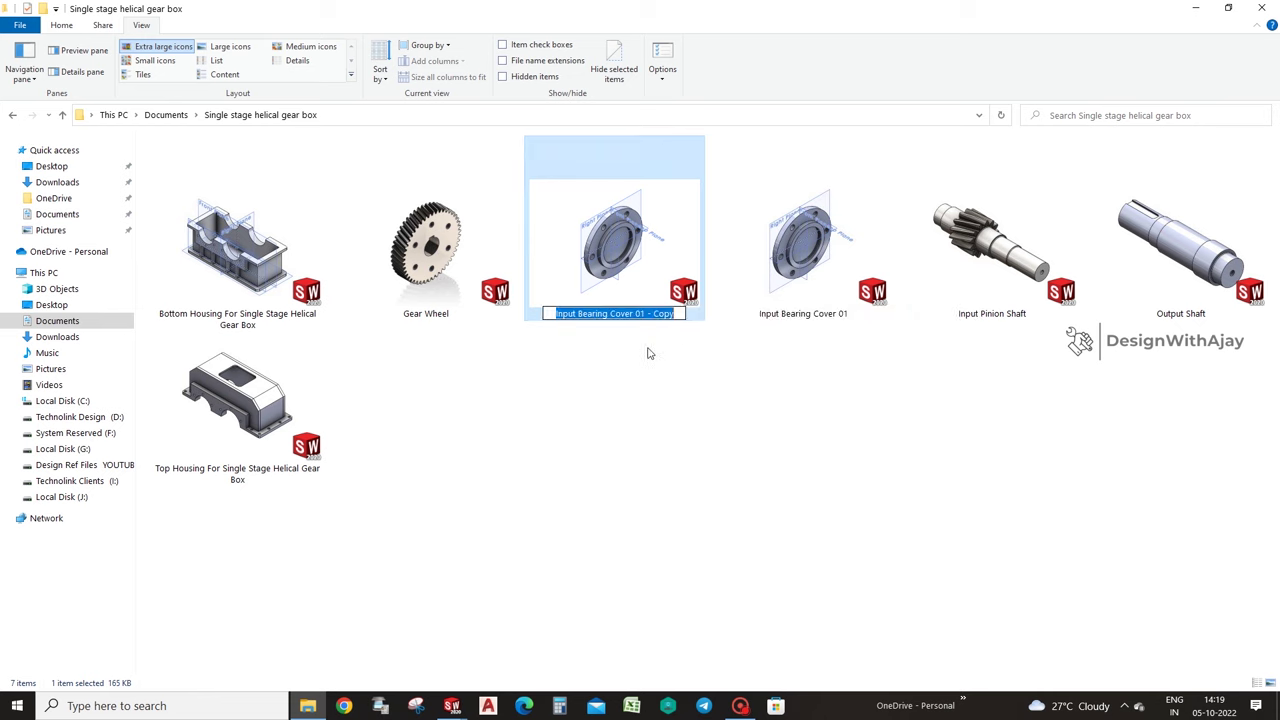
pyautogui.moveTo(639, 314); pyautogui.dragTo(685, 313)
pyautogui.write('2')
pyautogui.press('Return')
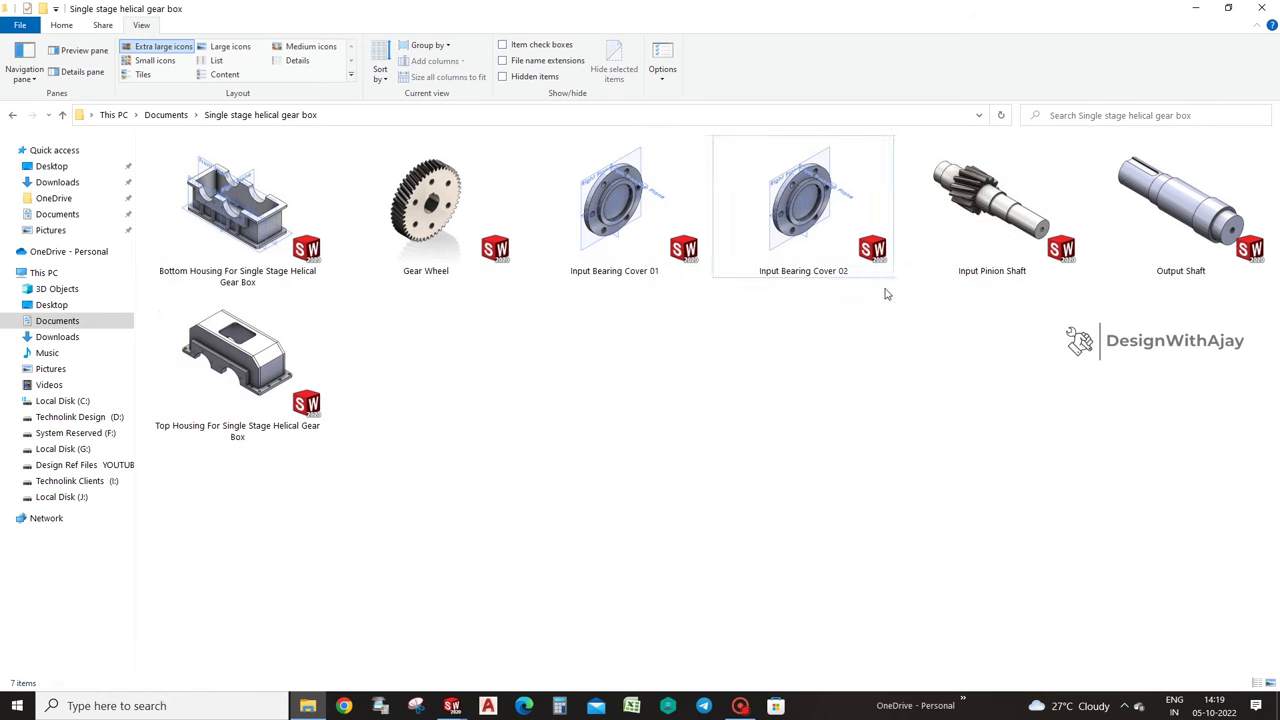
pyautogui.click(743, 158)
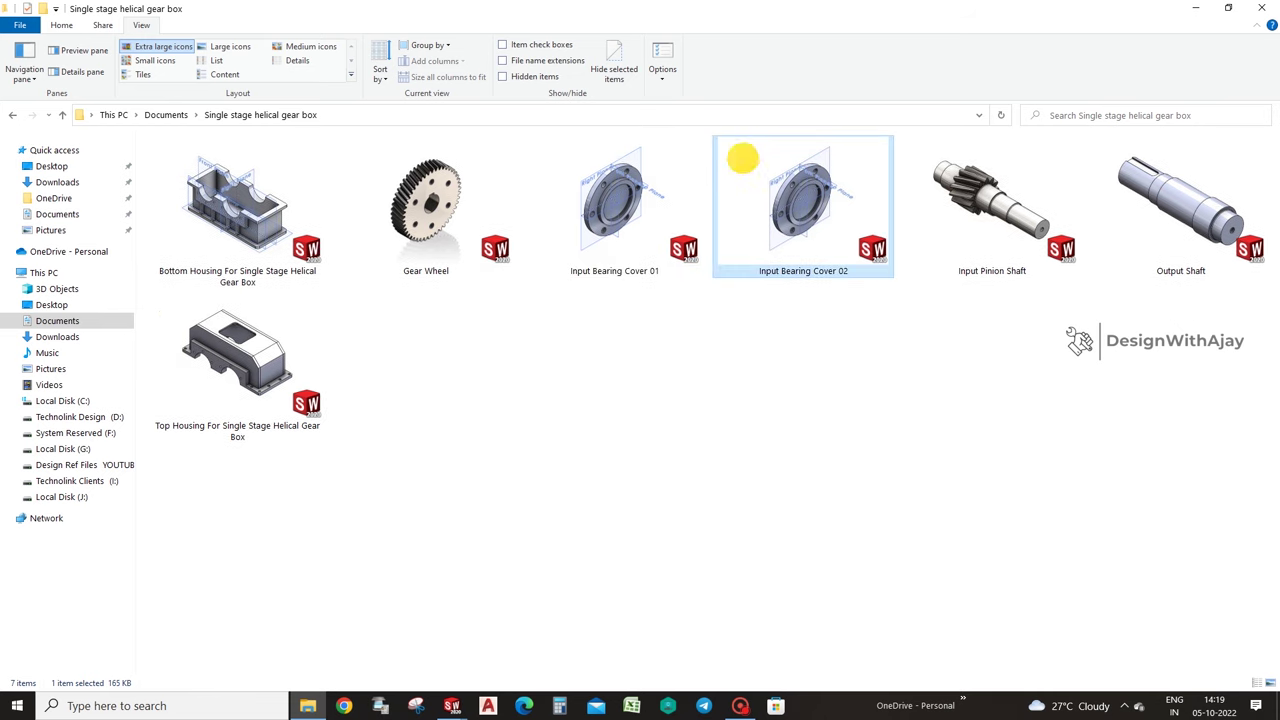
pyautogui.click(1259, 6)
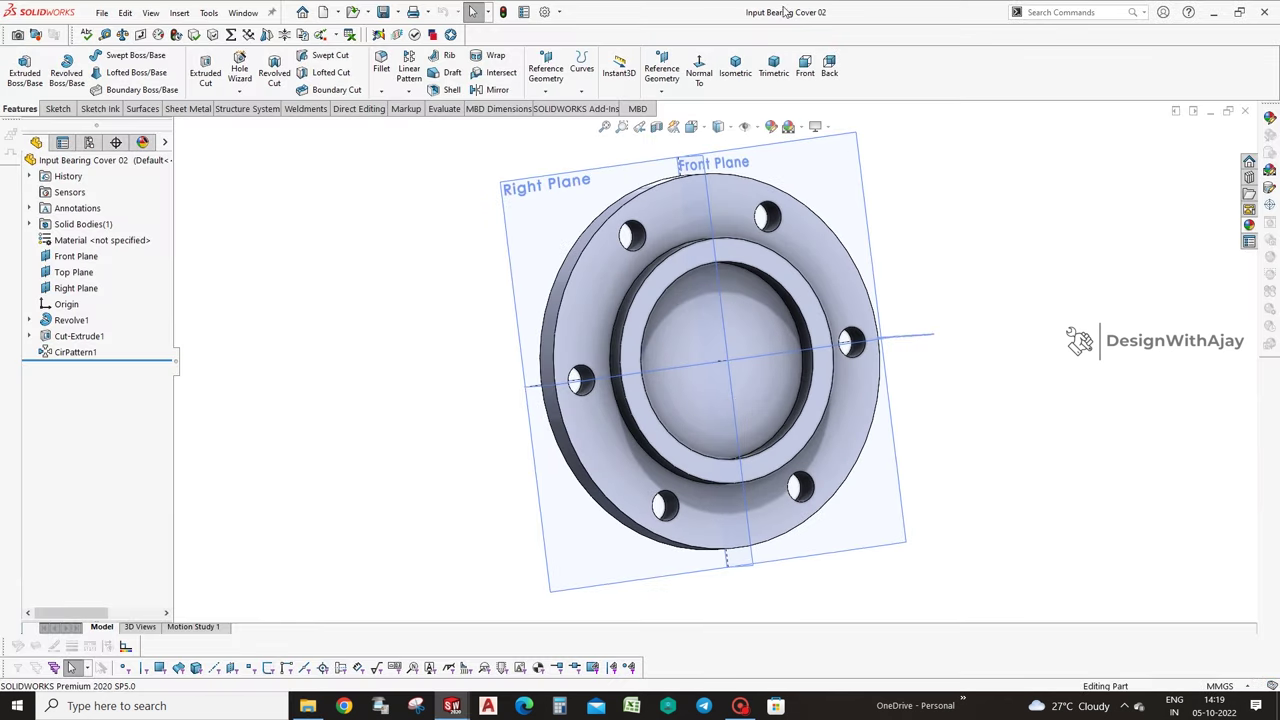
# Sketch a 35 mm diameter circle at the origin on the cover's recessed face.
pyautogui.click(212, 70)
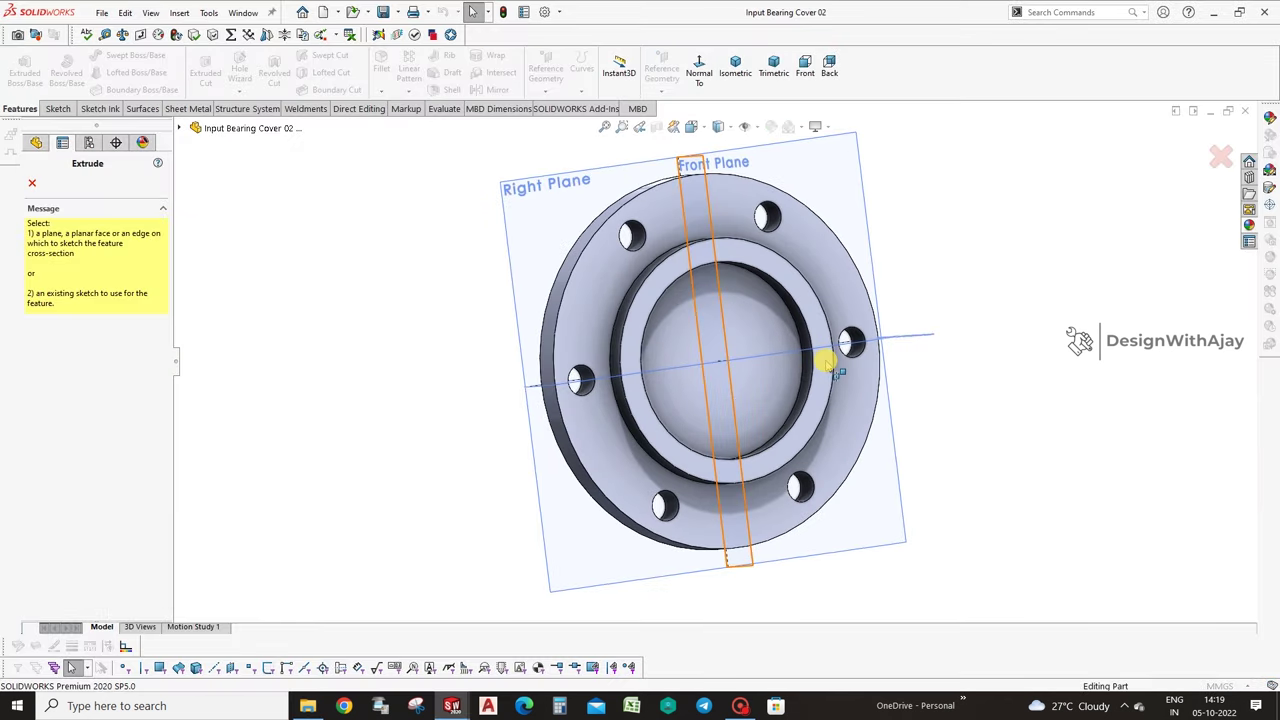
pyautogui.click(768, 314)
pyautogui.click(20, 108)
pyautogui.click(698, 68)
pyautogui.press('c')
pyautogui.scroll(2, 726, 366)
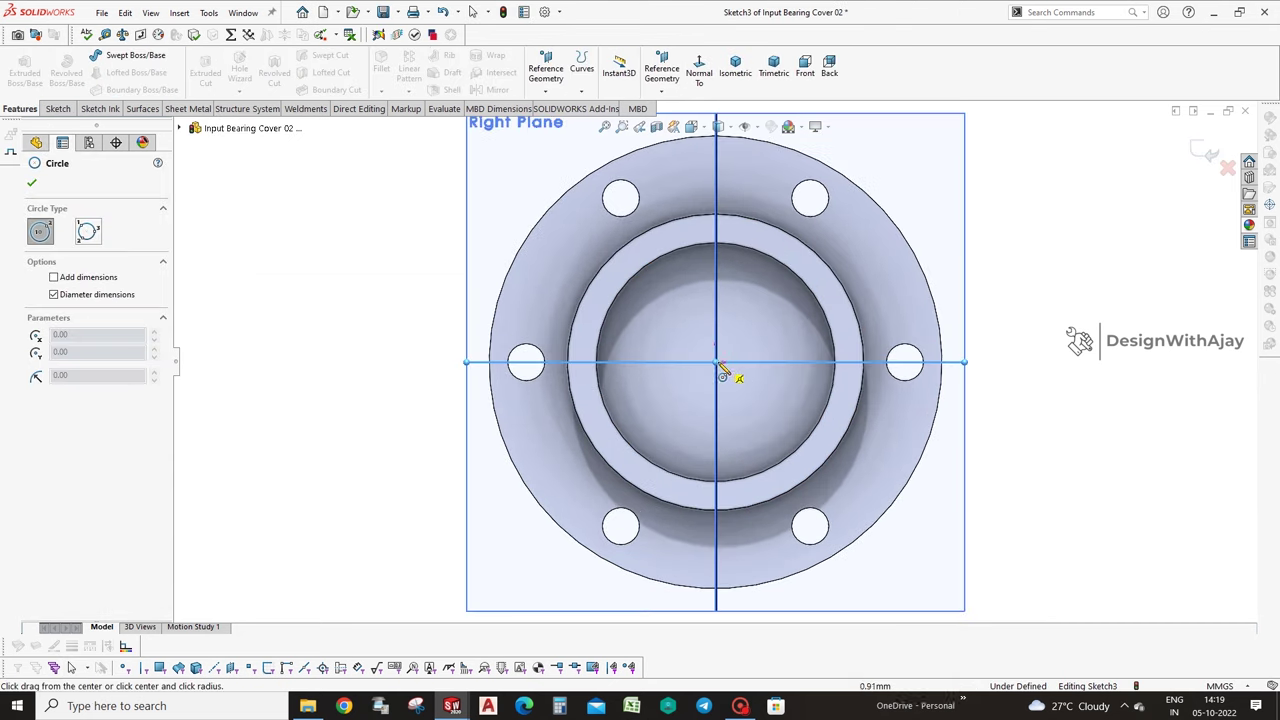
pyautogui.click(716, 362)
pyautogui.click(766, 326)
pyautogui.click(776, 334)
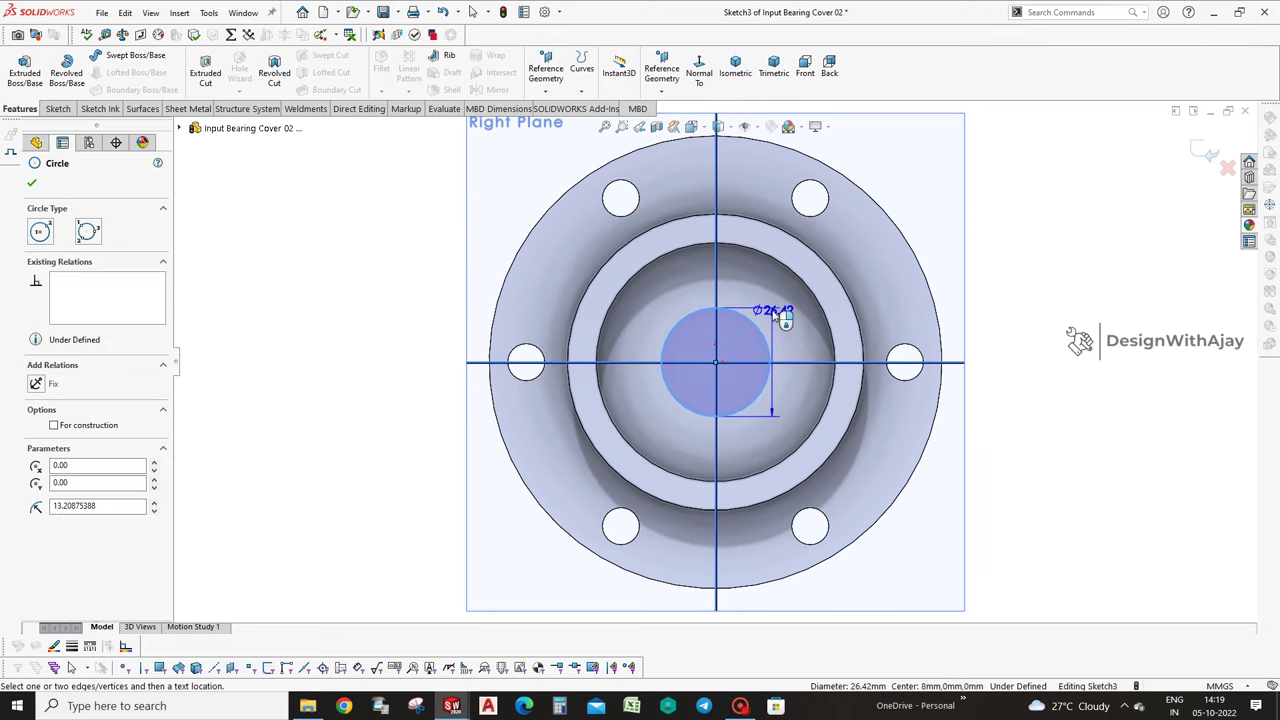
pyautogui.click(779, 301)
pyautogui.write('35')
pyautogui.press('Return')
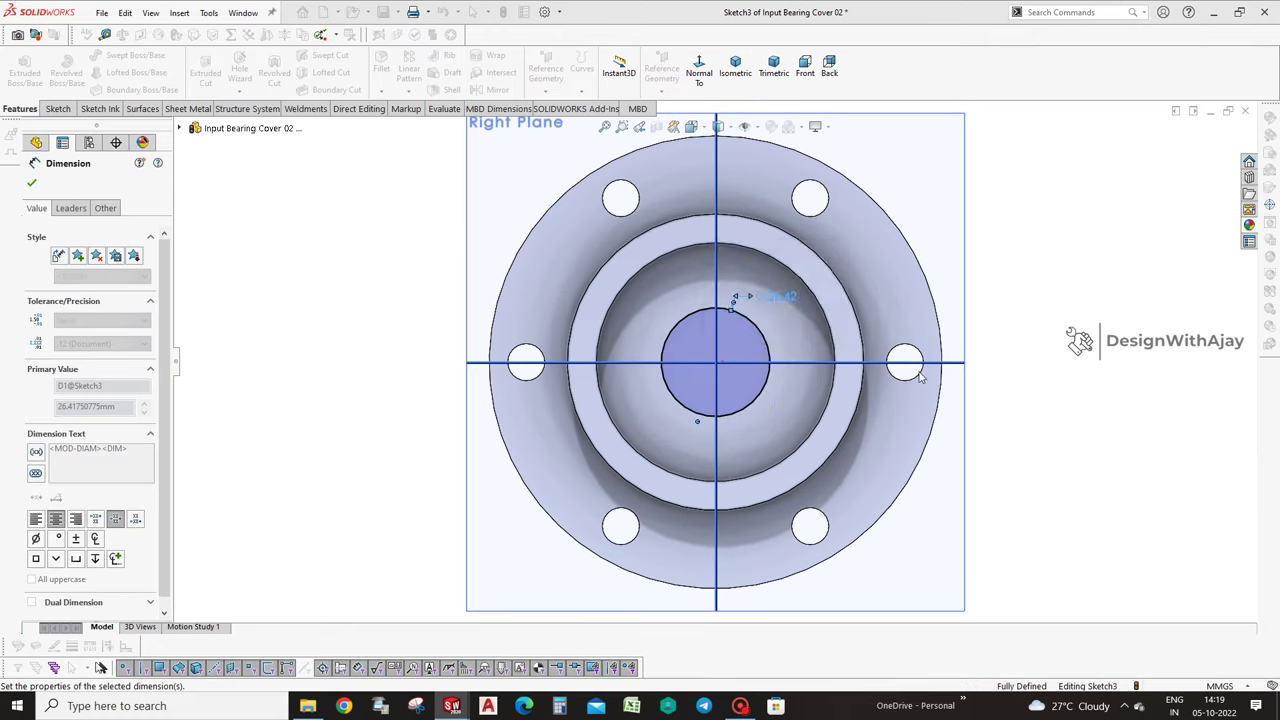
# Extrude-cut the circle through the cover, then minimize the open part windows.
pyautogui.moveTo(749, 291); pyautogui.dragTo(537, 245, button='middle')
pyautogui.click(205, 72)
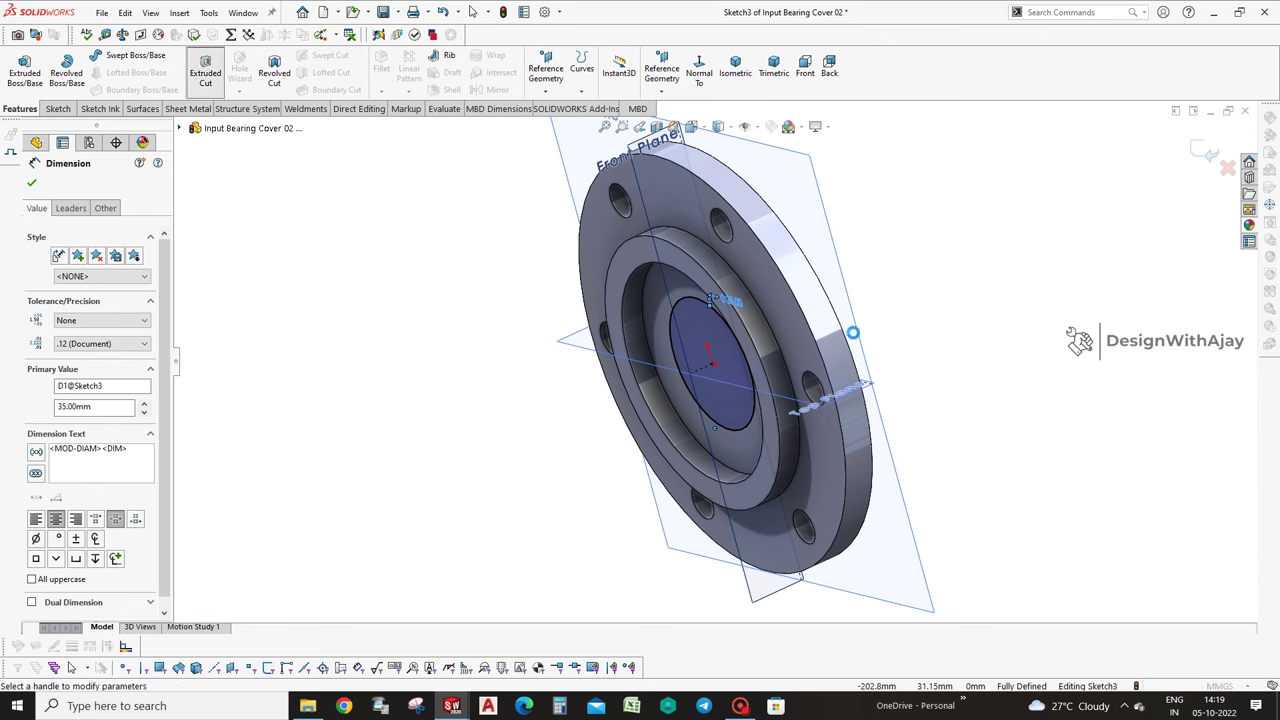
pyautogui.click(1198, 148)
pyautogui.moveTo(1071, 277); pyautogui.dragTo(1129, 325, button='middle')
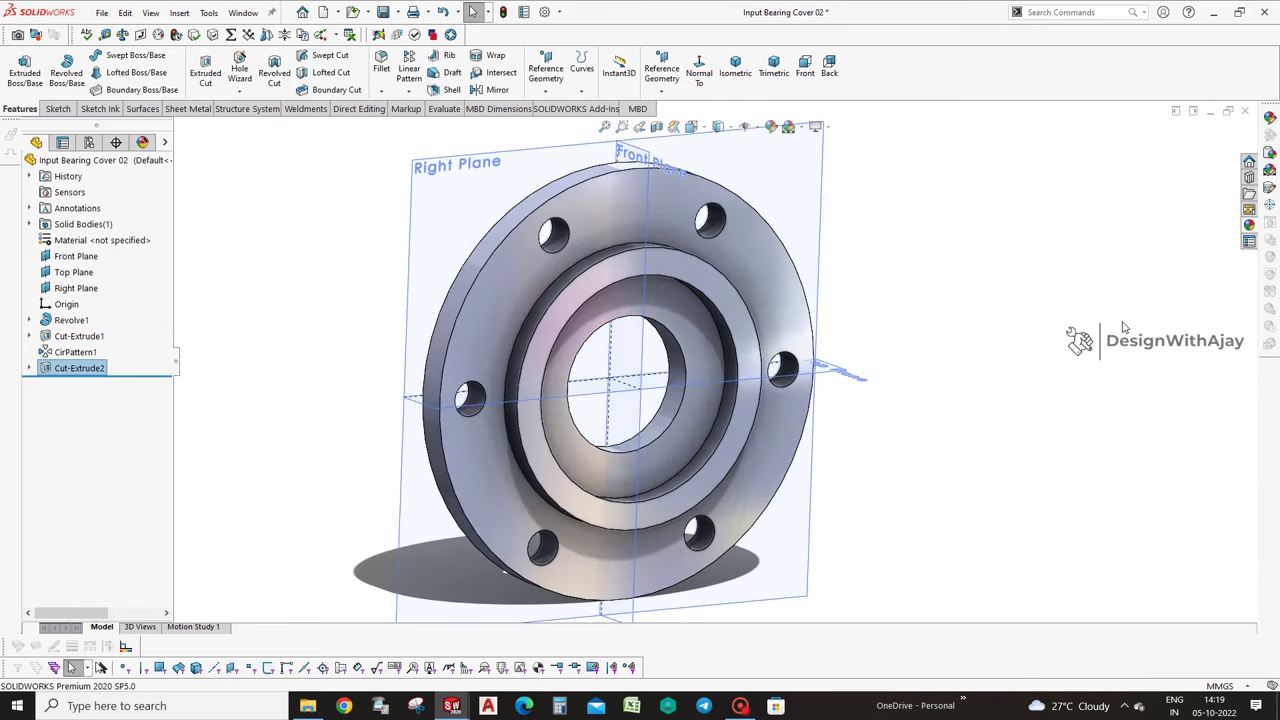
pyautogui.click(1210, 115)
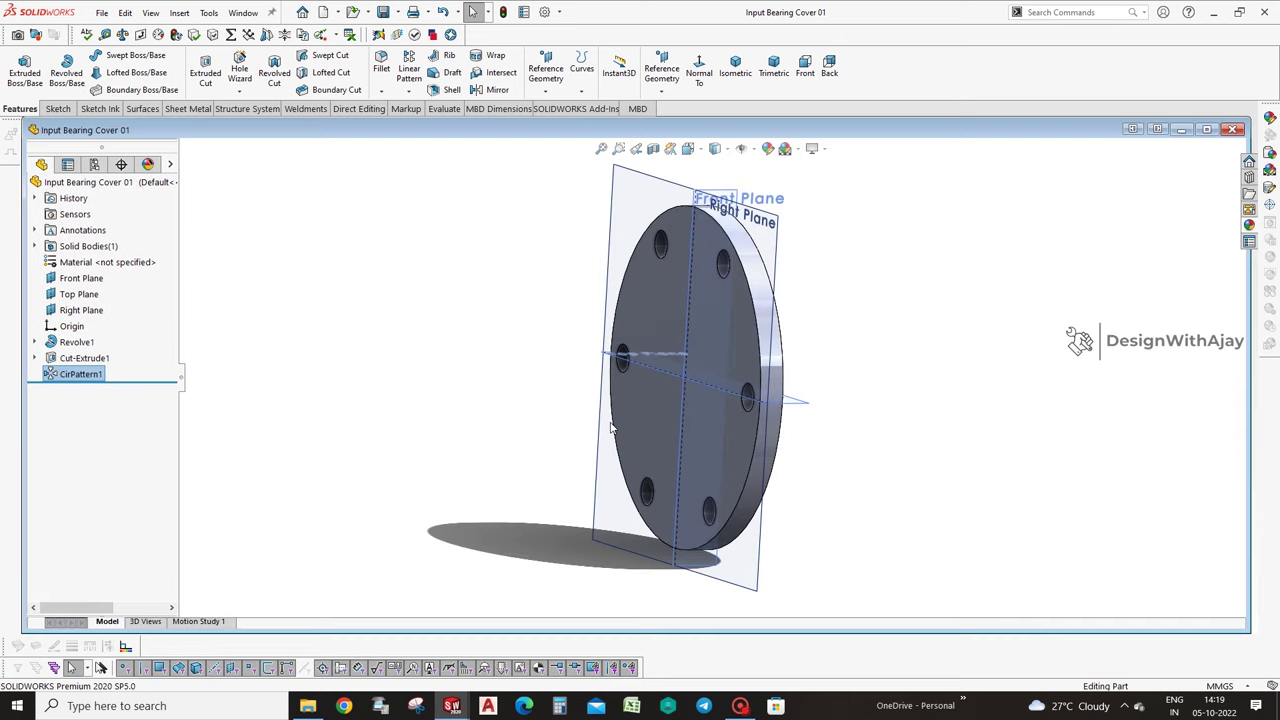
pyautogui.click(1181, 130)
# Copy Input Bearing Cover 01 and paste a duplicate in the gear box parts folder.
pyautogui.click(1187, 113)
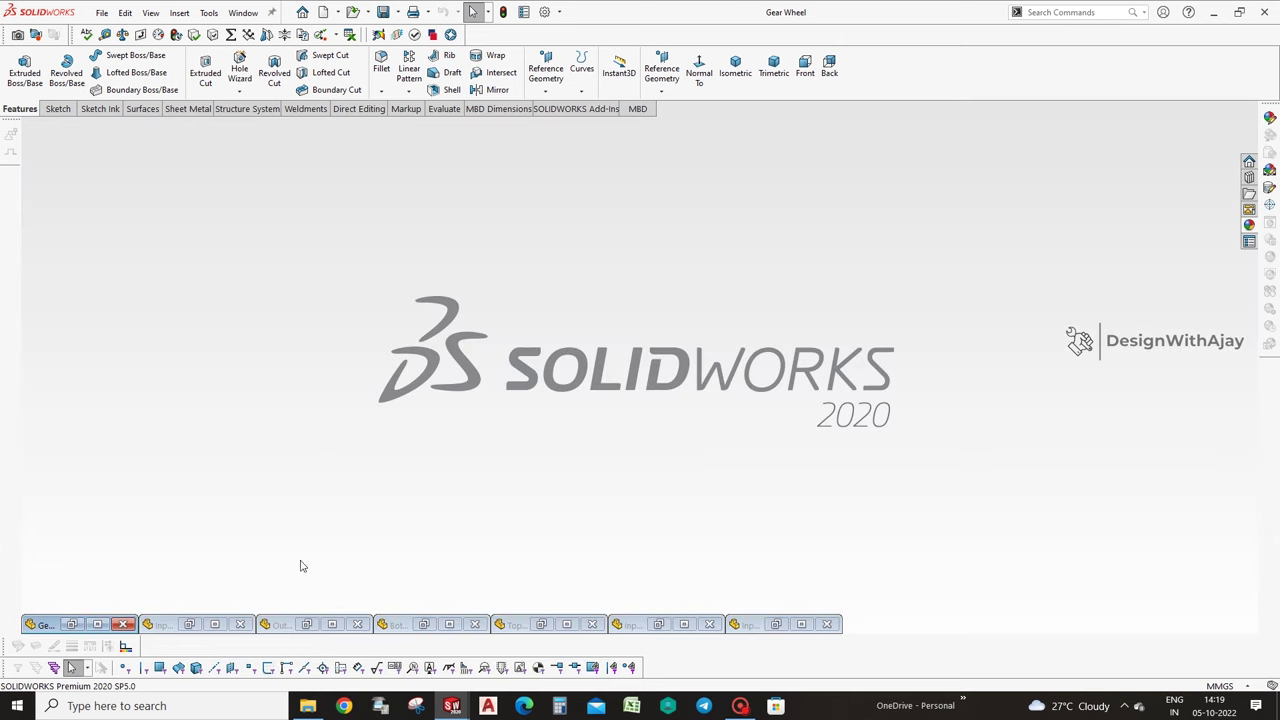
pyautogui.click(307, 706)
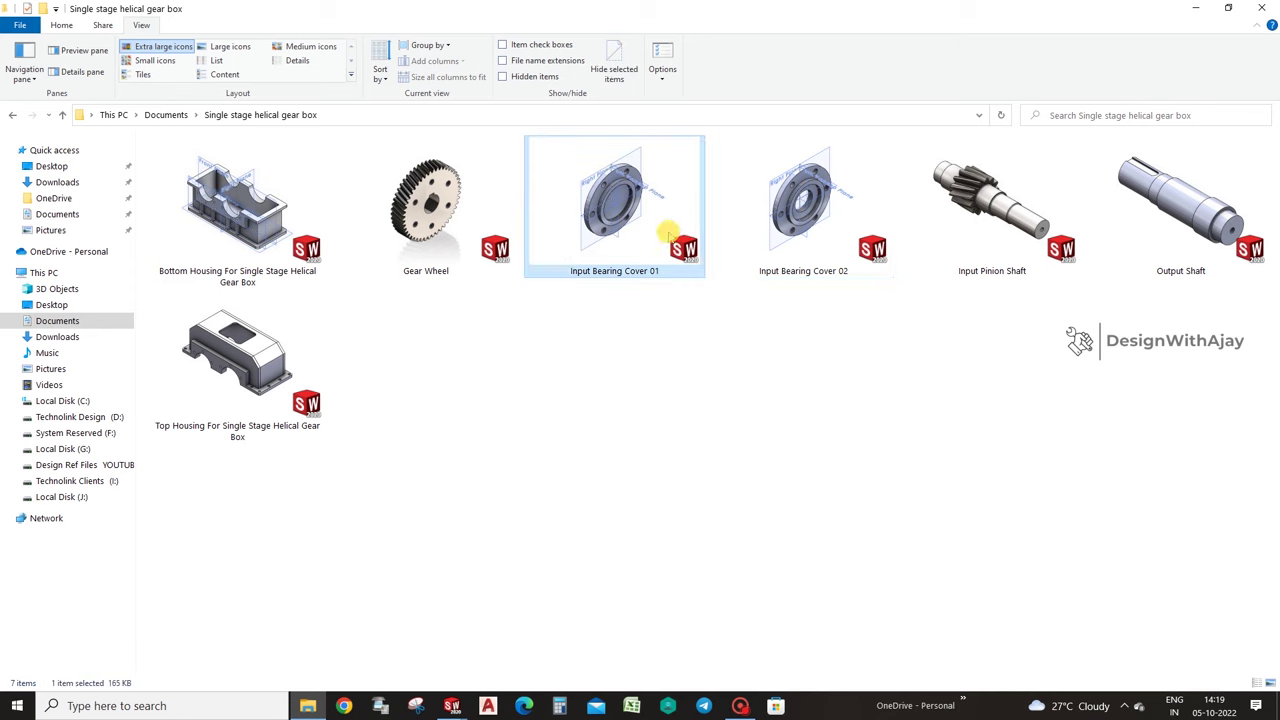
pyautogui.rightClick(566, 247)
pyautogui.click(599, 507)
pyautogui.rightClick(652, 386)
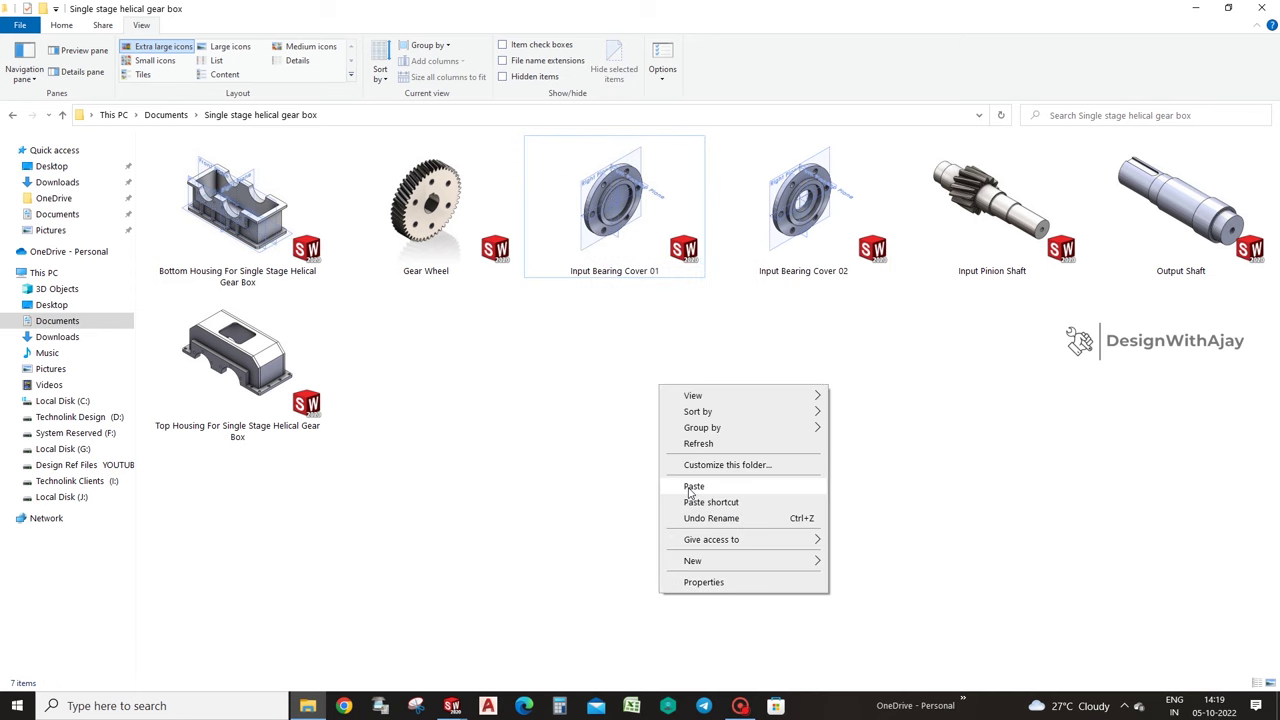
pyautogui.click(690, 486)
# Rename the duplicate to 'output Bearing Cover 01' and open it in SOLIDWORKS.
pyautogui.rightClick(736, 309)
pyautogui.rightClick(587, 290)
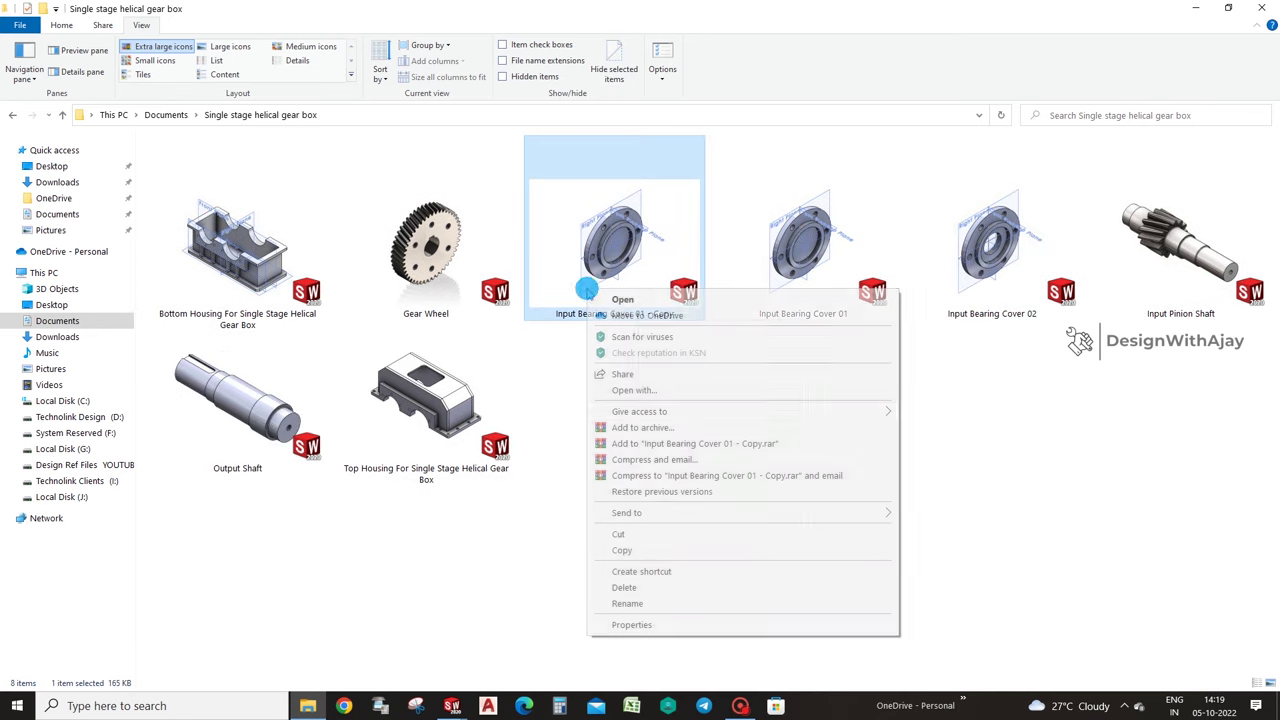
pyautogui.click(628, 603)
pyautogui.click(592, 316)
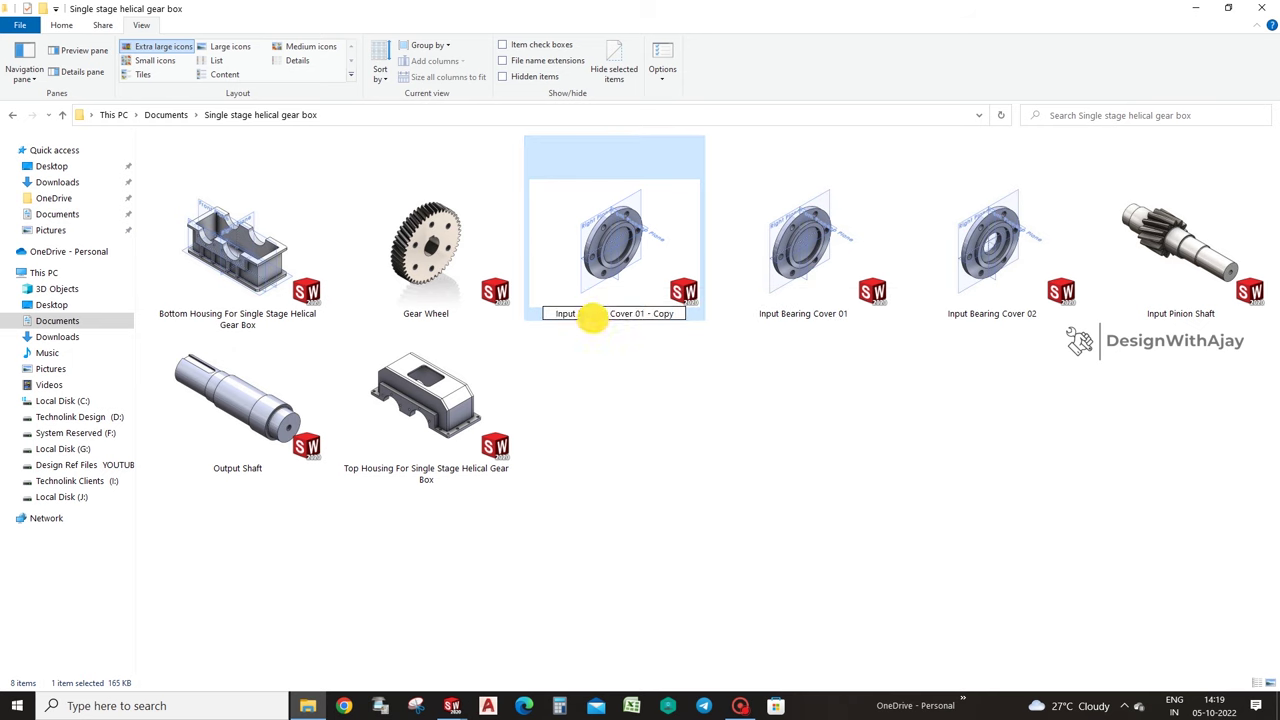
pyautogui.moveTo(586, 314); pyautogui.dragTo(529, 316)
pyautogui.write('out')
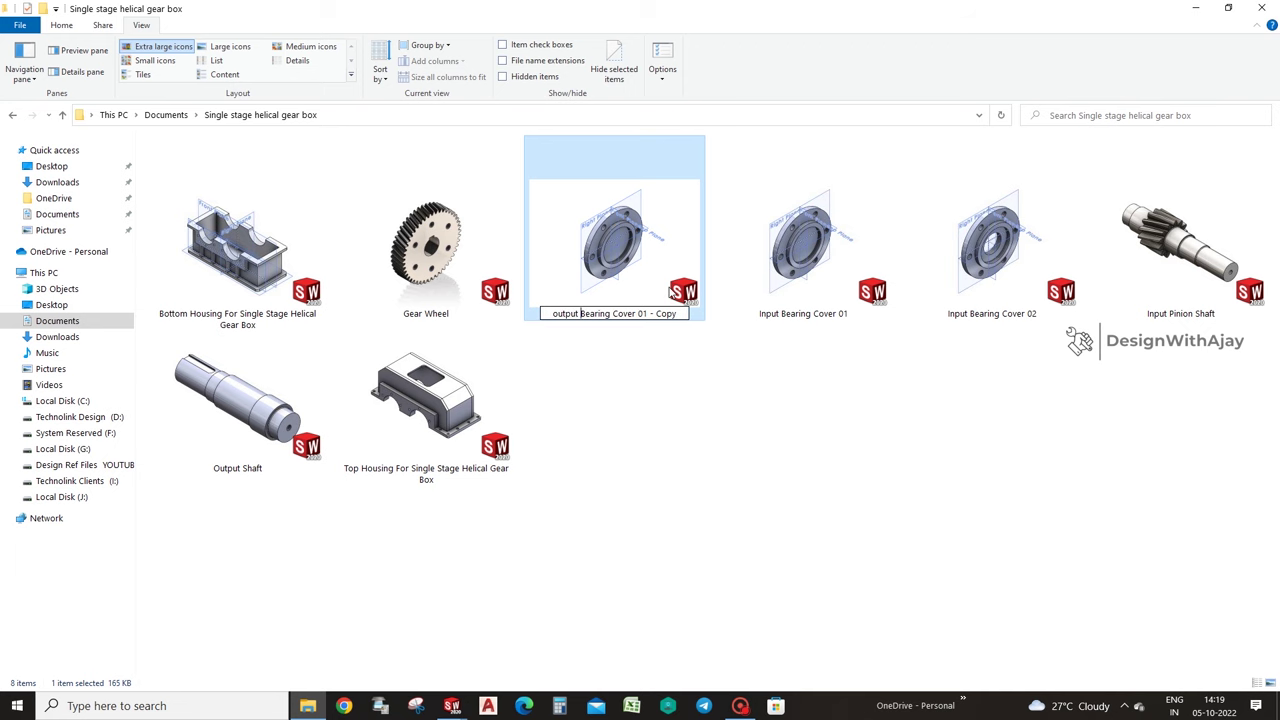
pyautogui.moveTo(650, 314); pyautogui.dragTo(706, 312)
pyautogui.press('BackSpace')
pyautogui.click(680, 363)
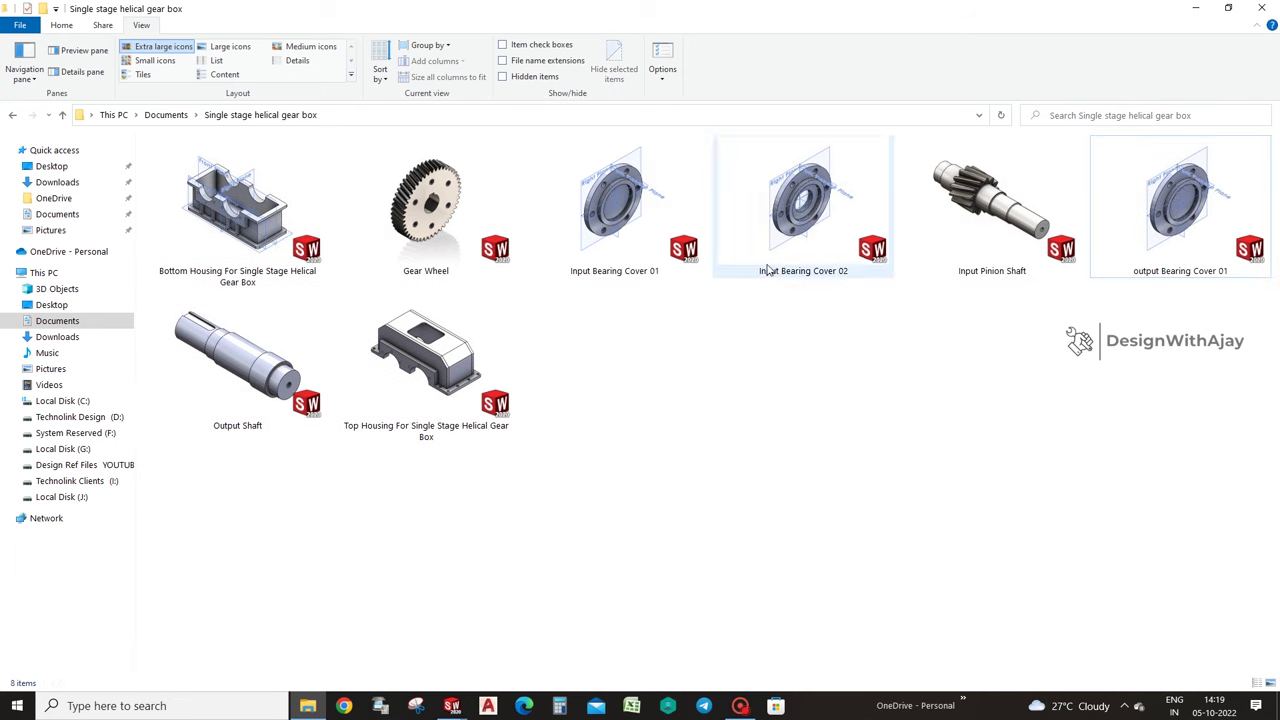
pyautogui.doubleClick(1188, 230)
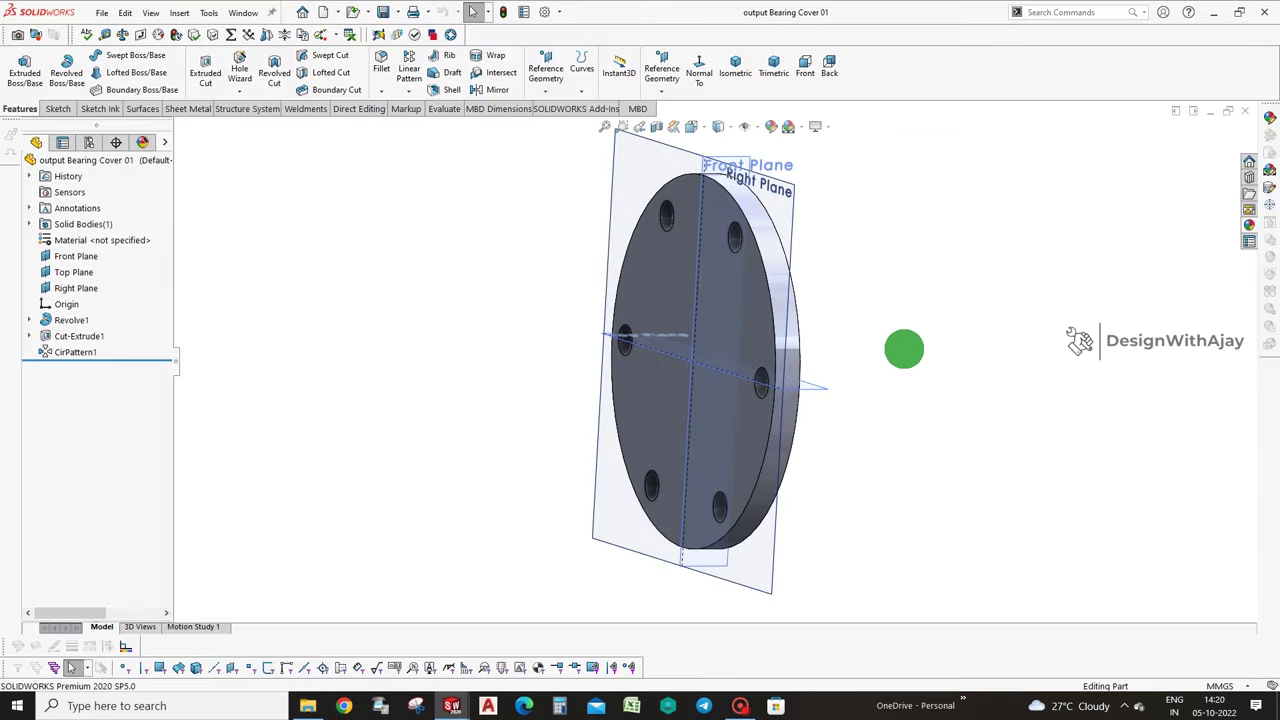
# Edit the Revolve1 profile sketch, changing the R55 radius to 60.
pyautogui.moveTo(903, 346); pyautogui.dragTo(155, 317, button='middle')
pyautogui.click(72, 320)
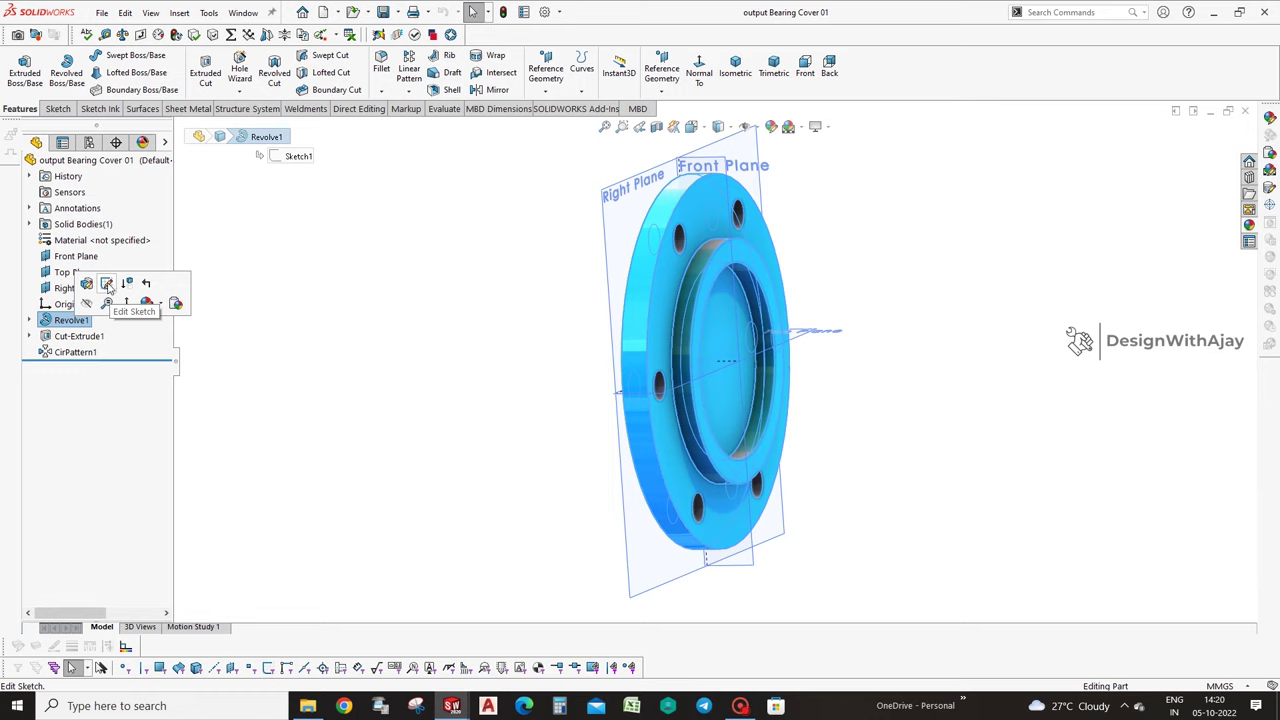
pyautogui.click(106, 285)
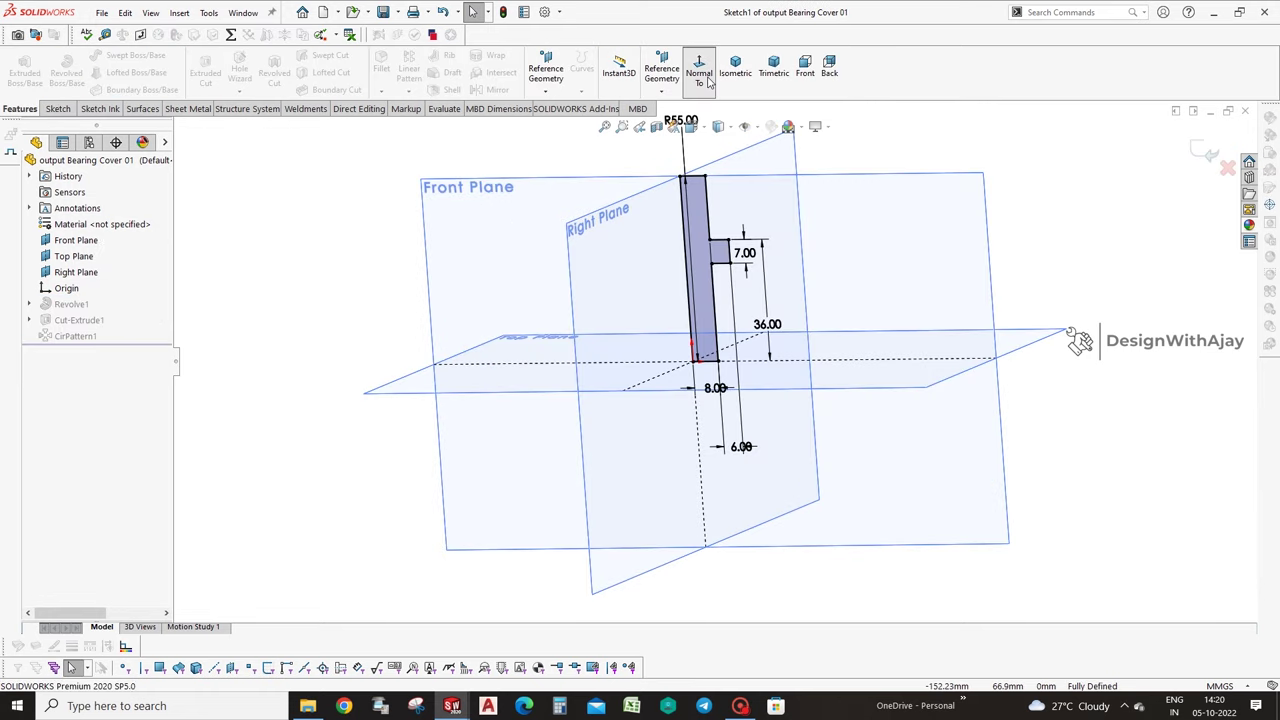
pyautogui.click(699, 72)
pyautogui.moveTo(694, 160)
pyautogui.mouseDown()
pyautogui.moveTo(591, 249)
pyautogui.moveTo(588, 268)
pyautogui.mouseUp()
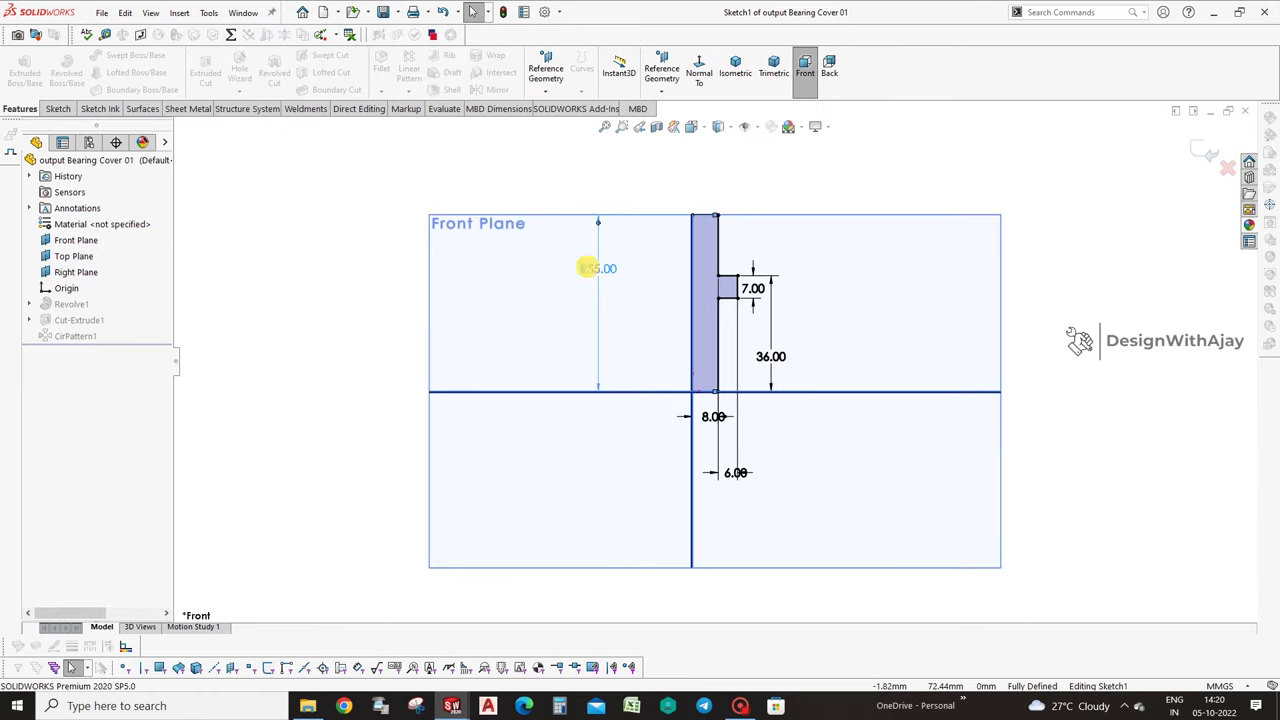
pyautogui.click(588, 268)
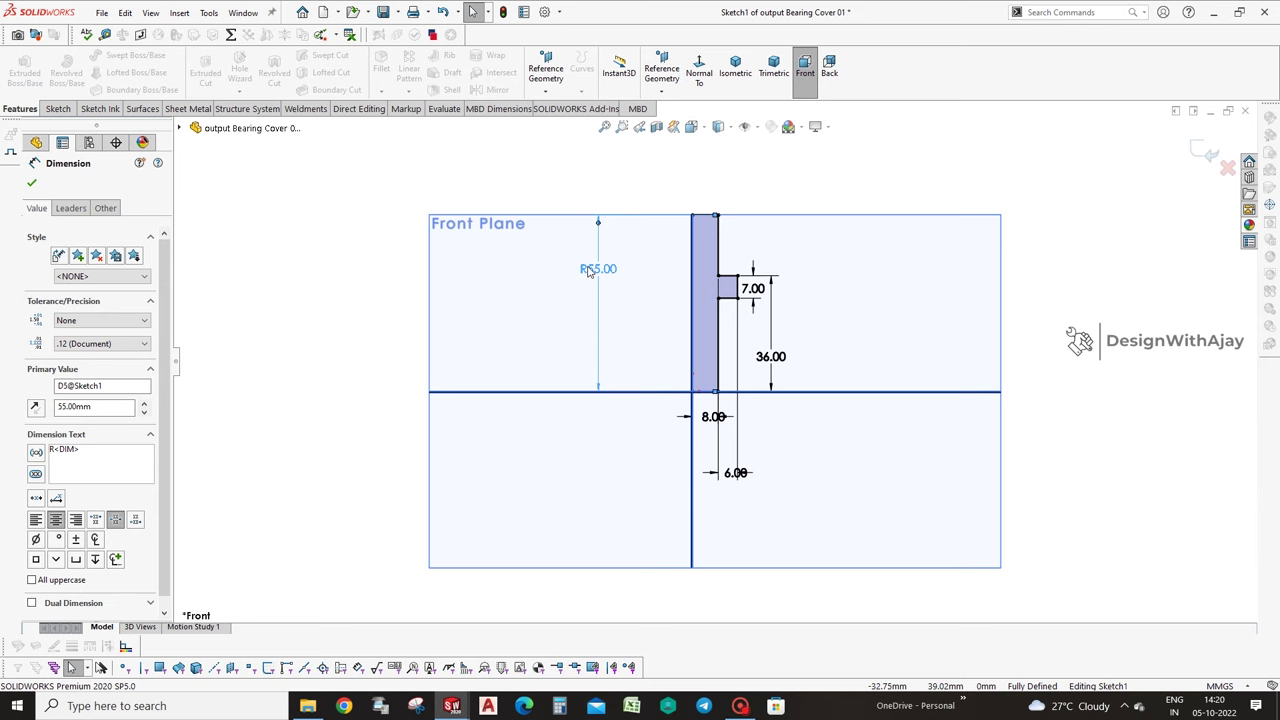
pyautogui.doubleClick(588, 268)
pyautogui.write('120/')
pyautogui.press('Return')
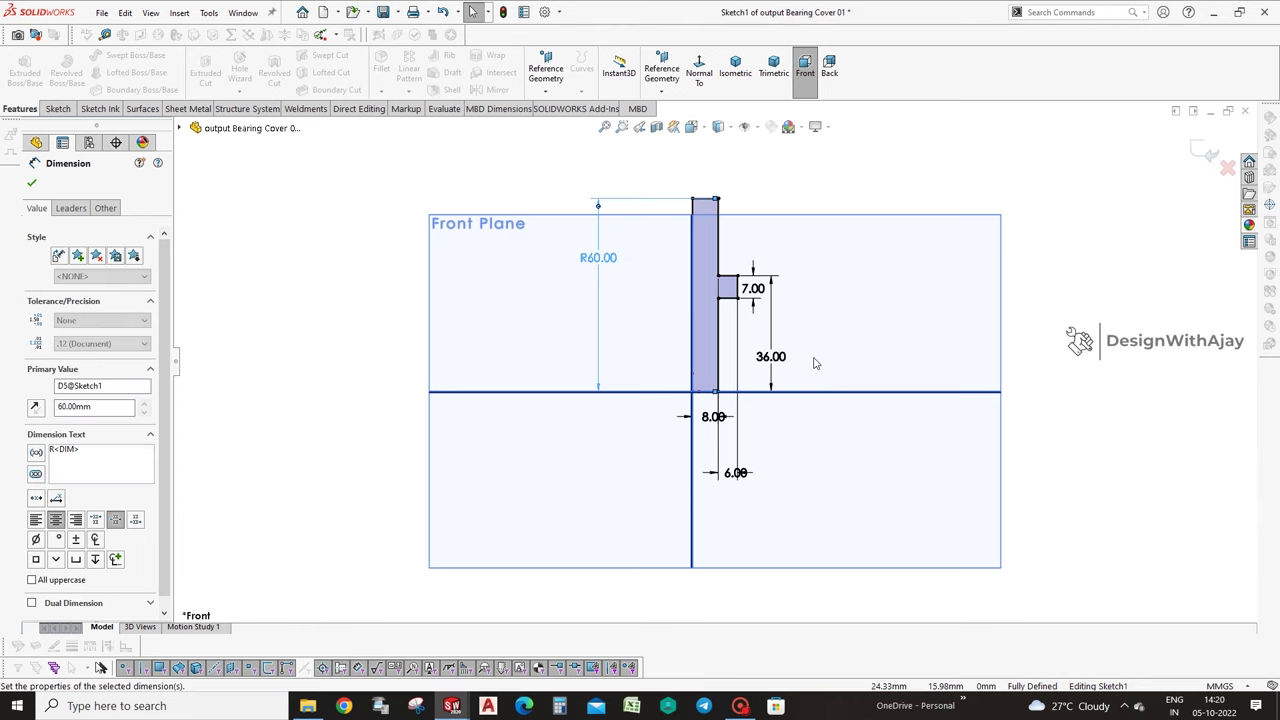
# Set the profile height to 42.5 and width to 4, then rebuild the part.
pyautogui.click(846, 334)
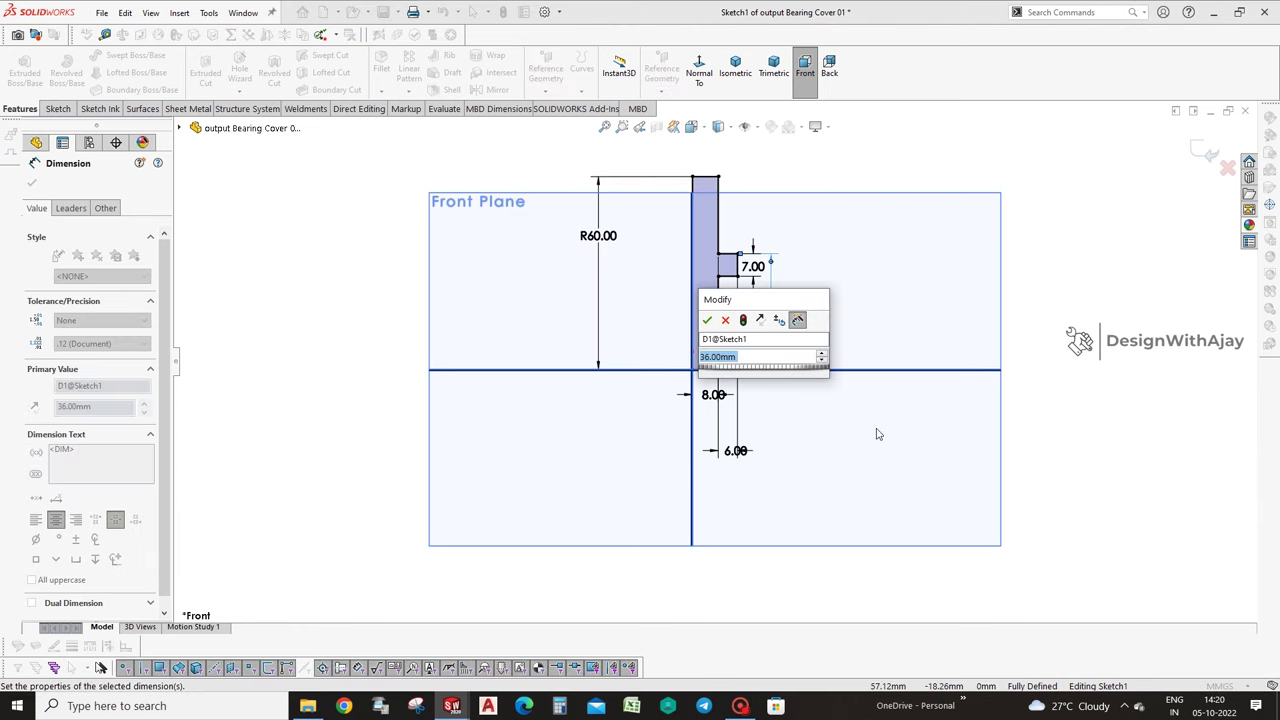
pyautogui.write('42.5')
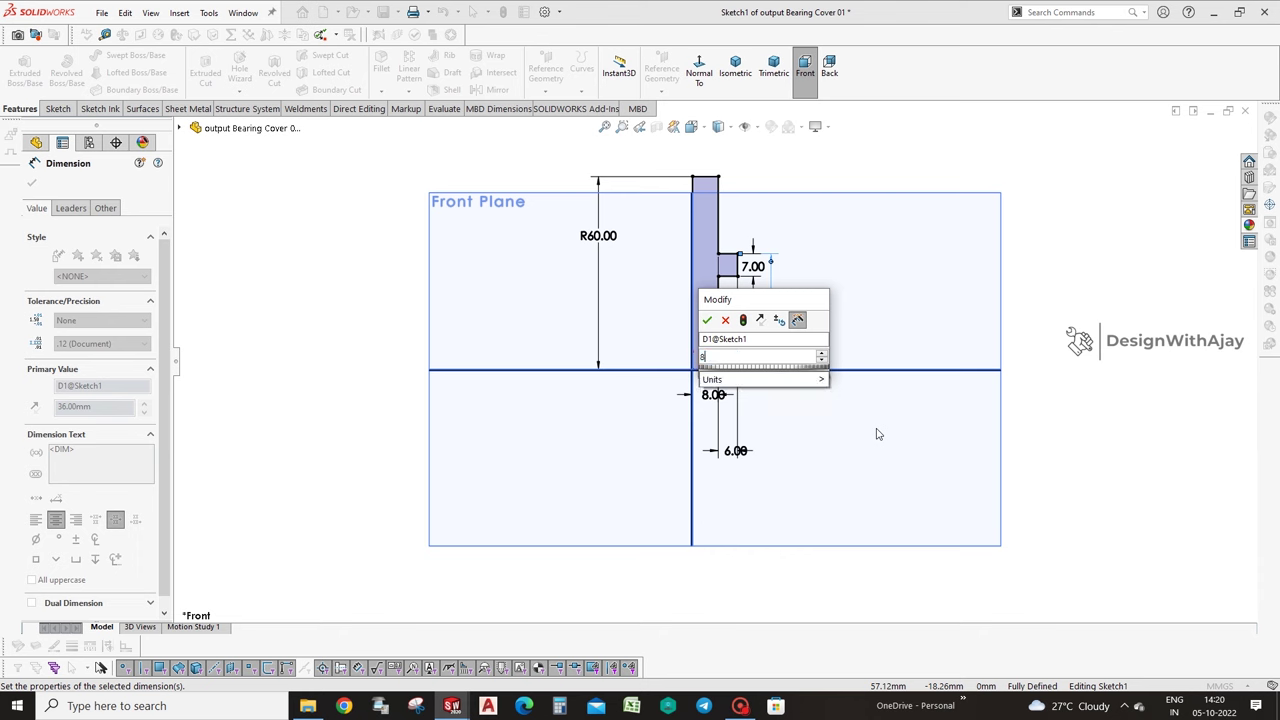
pyautogui.press('Return')
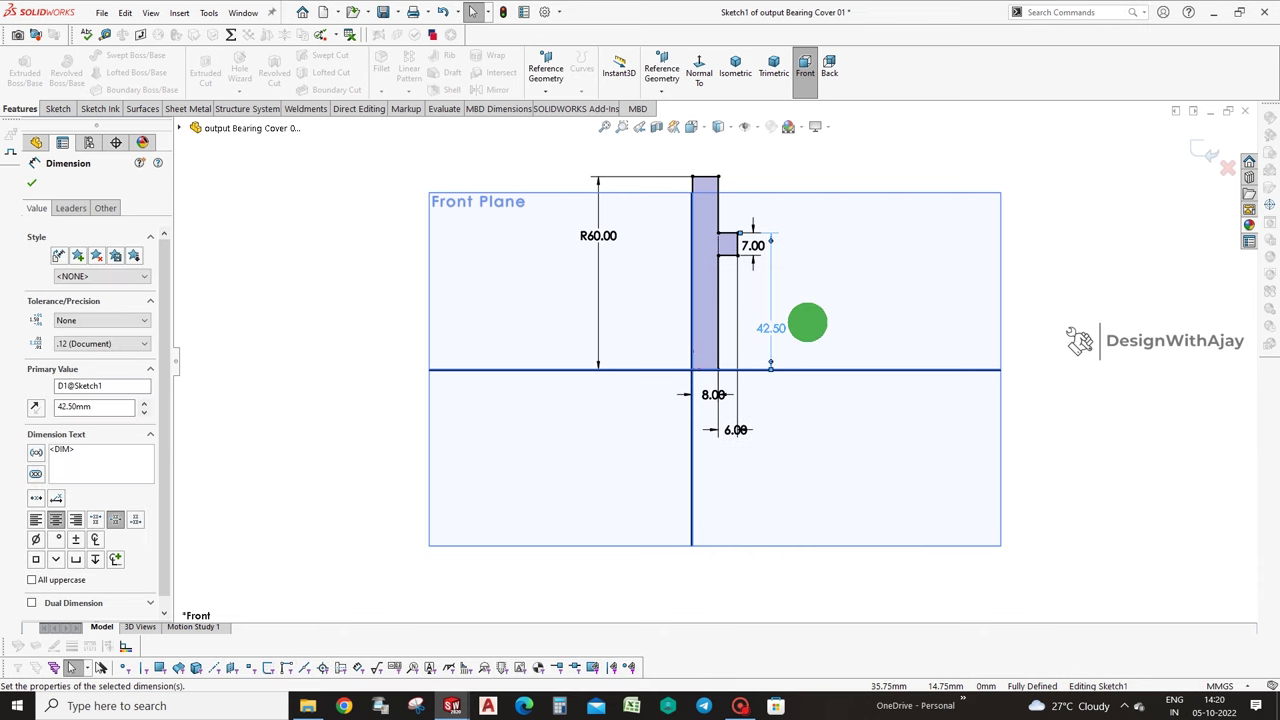
pyautogui.doubleClick(735, 431)
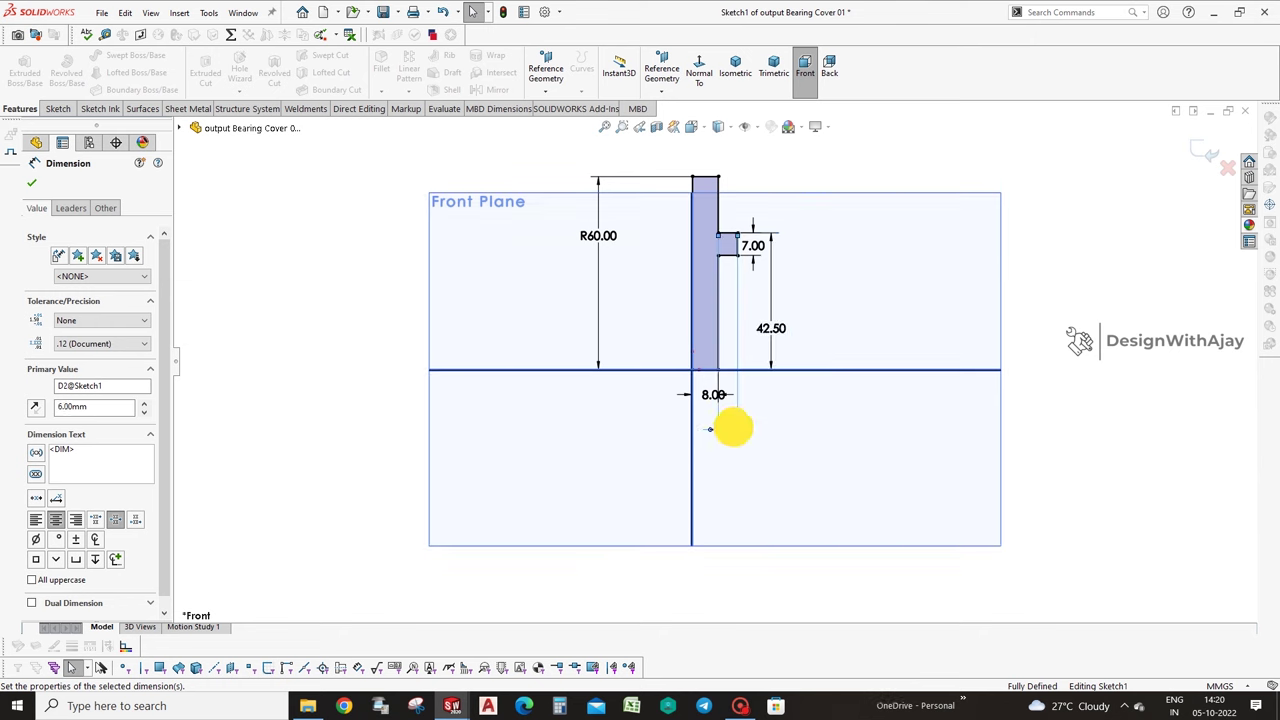
pyautogui.write('4')
pyautogui.press('Return')
pyautogui.click(828, 429)
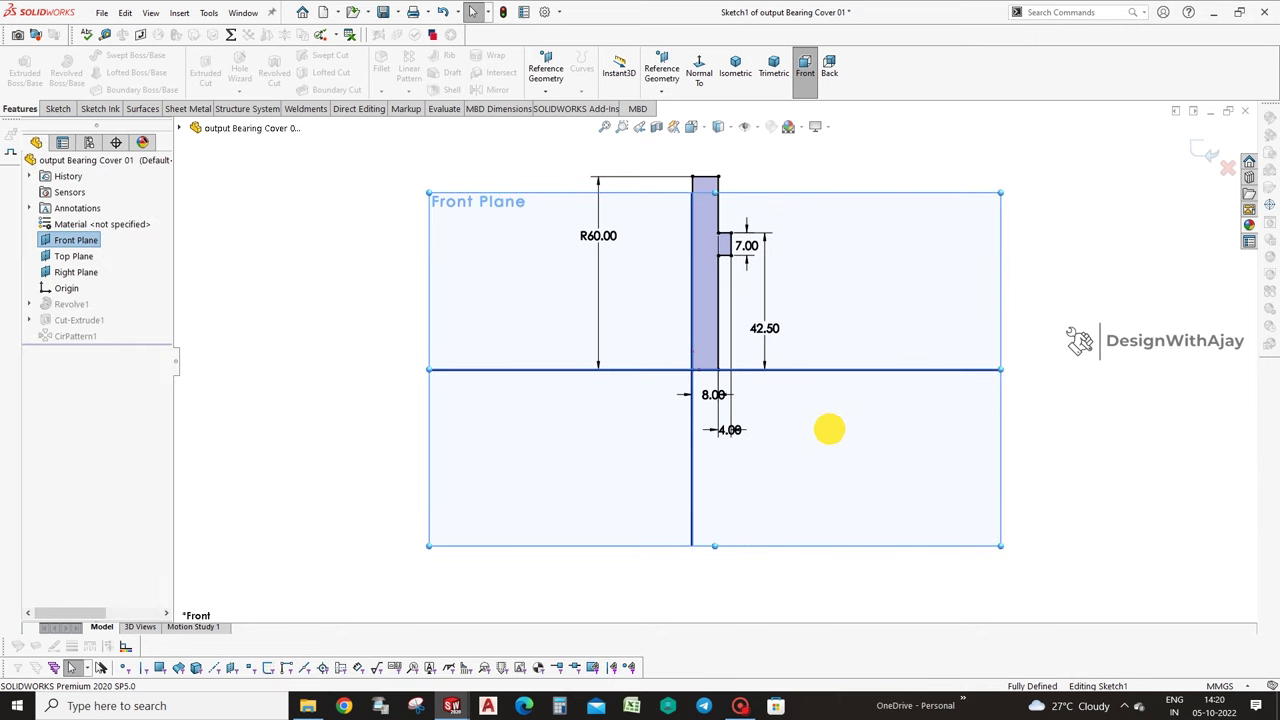
pyautogui.click(1208, 155)
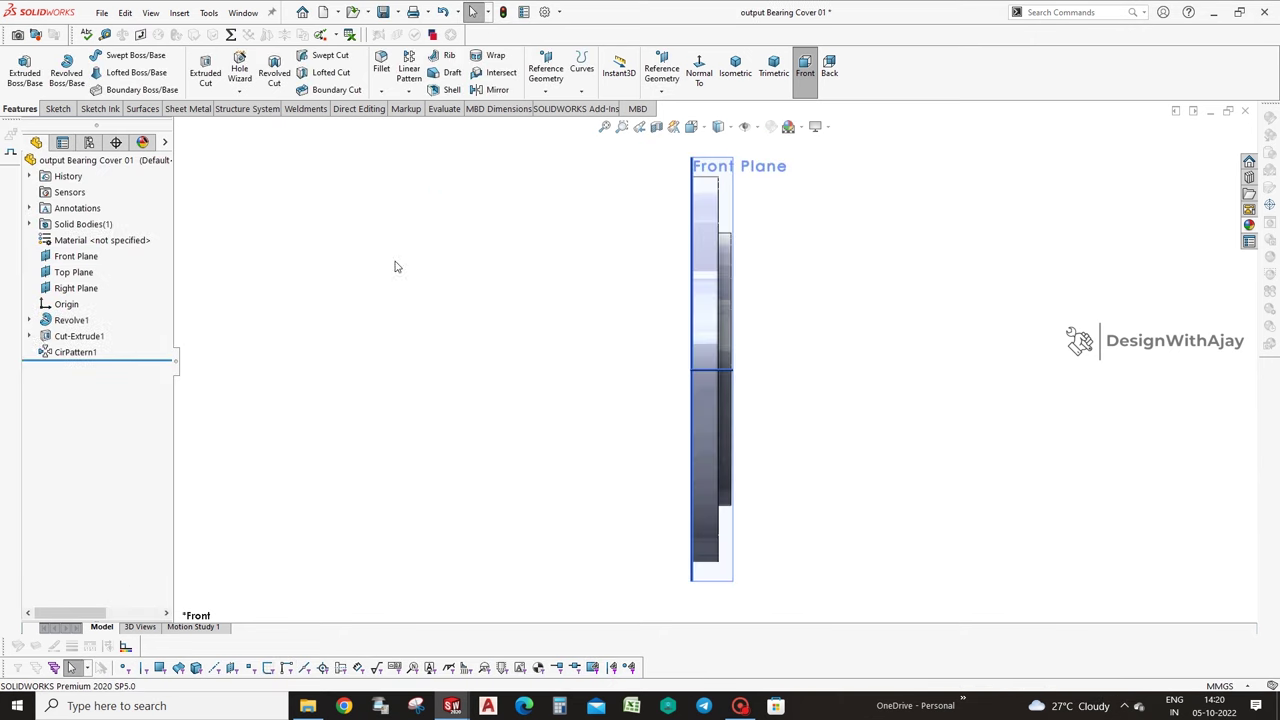
# Change the Cut-Extrude1 bolt-circle diameter from 92 to 105 mm and rebuild.
pyautogui.click(78, 336)
pyautogui.click(126, 291)
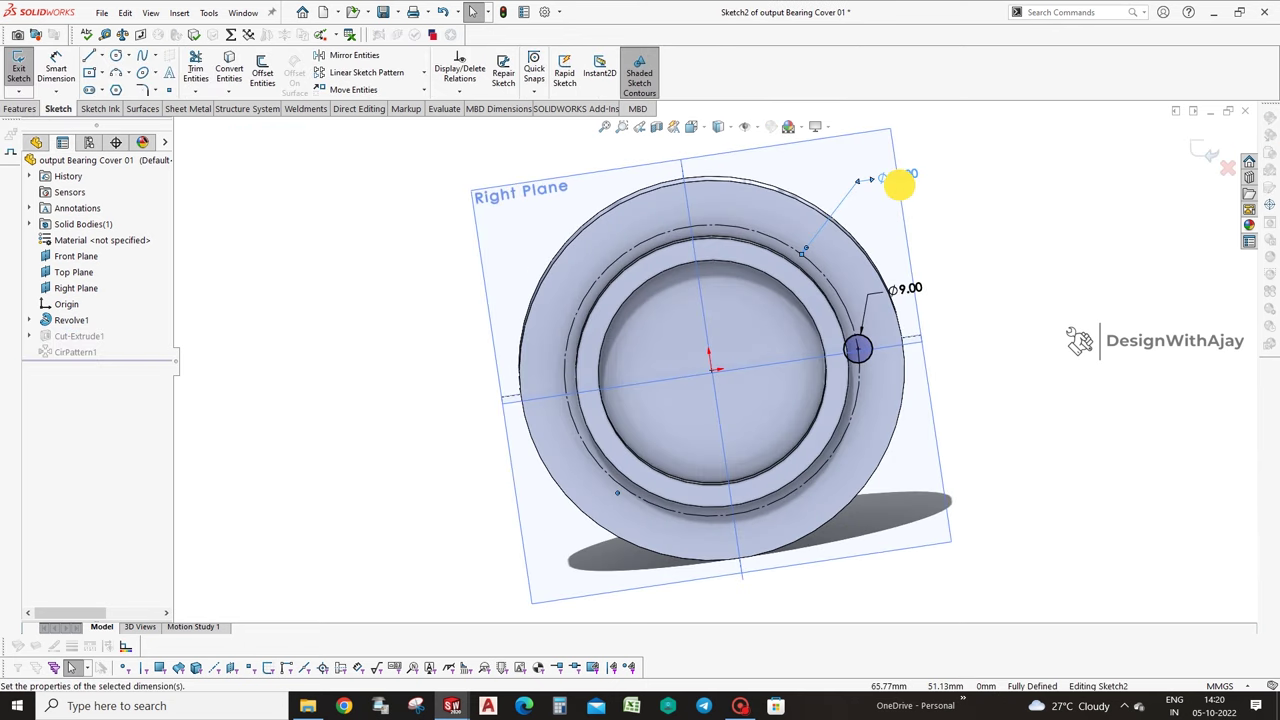
pyautogui.doubleClick(886, 175)
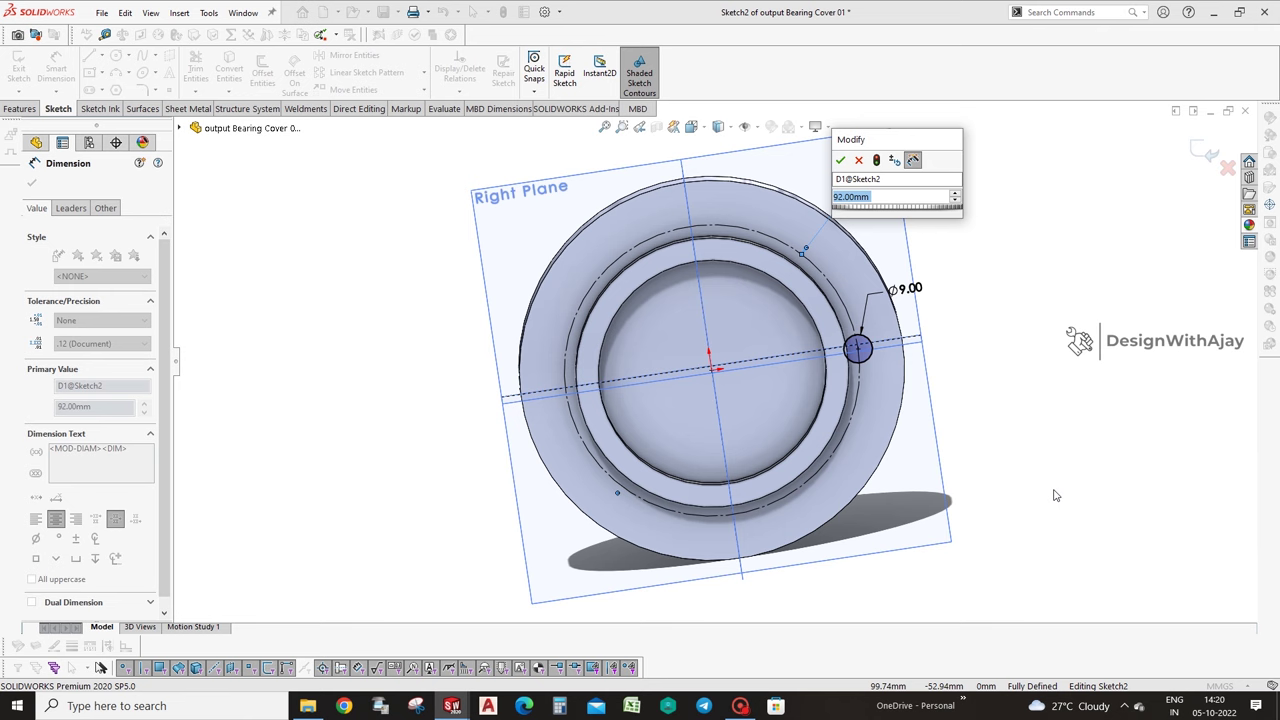
pyautogui.write('105')
pyautogui.press('Return')
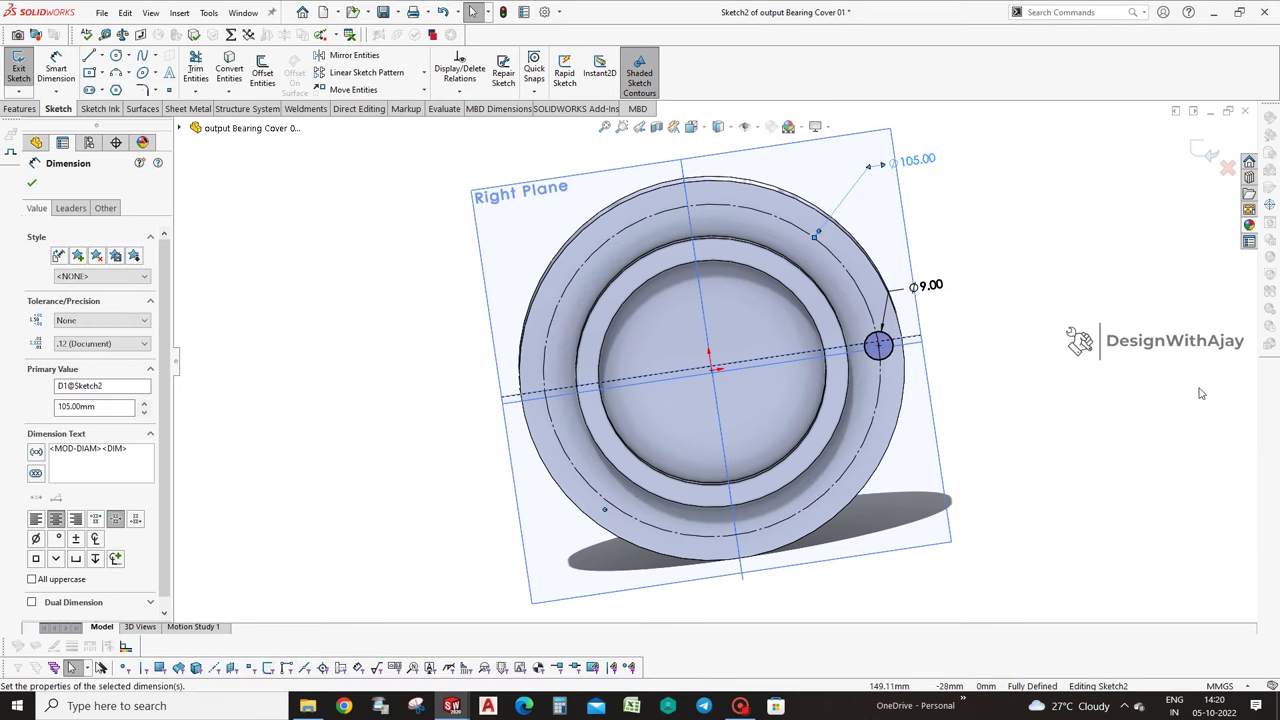
pyautogui.click(1200, 136)
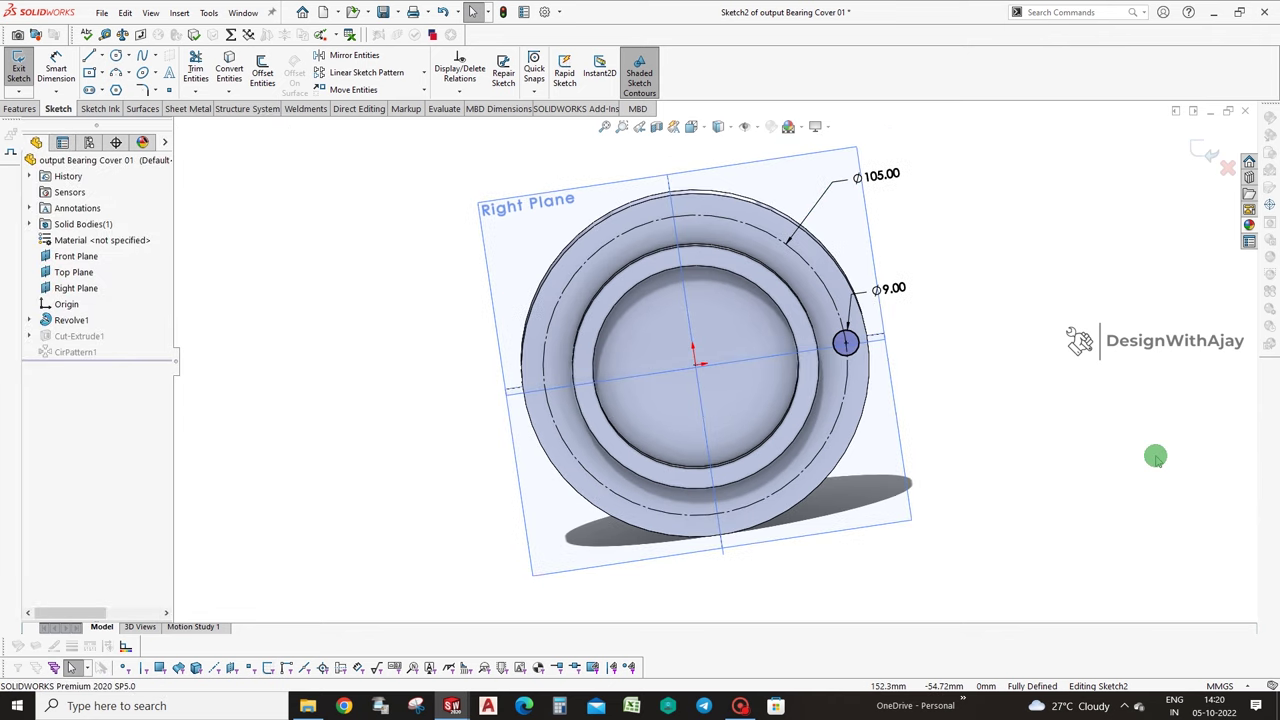
pyautogui.click(1203, 148)
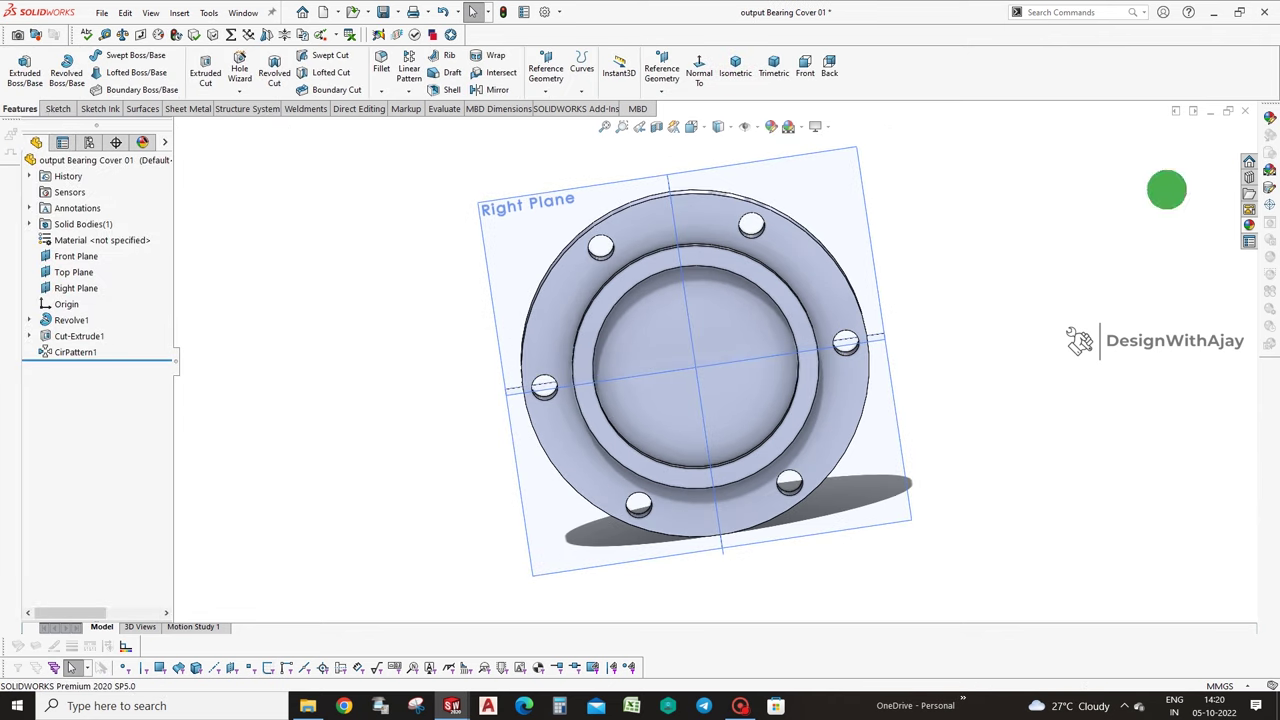
pyautogui.click(1210, 114)
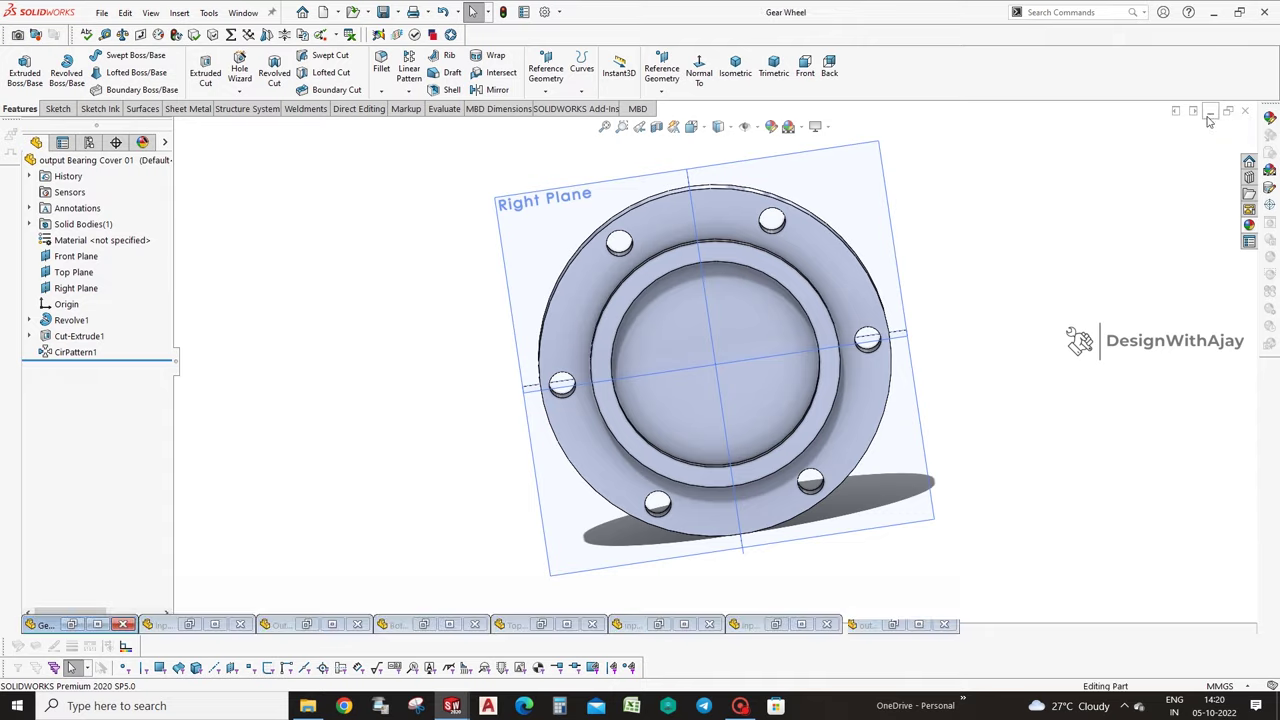
# Copy and paste output Bearing Cover 01, renaming the duplicate 'output Bearing Cover 02'.
pyautogui.click(307, 705)
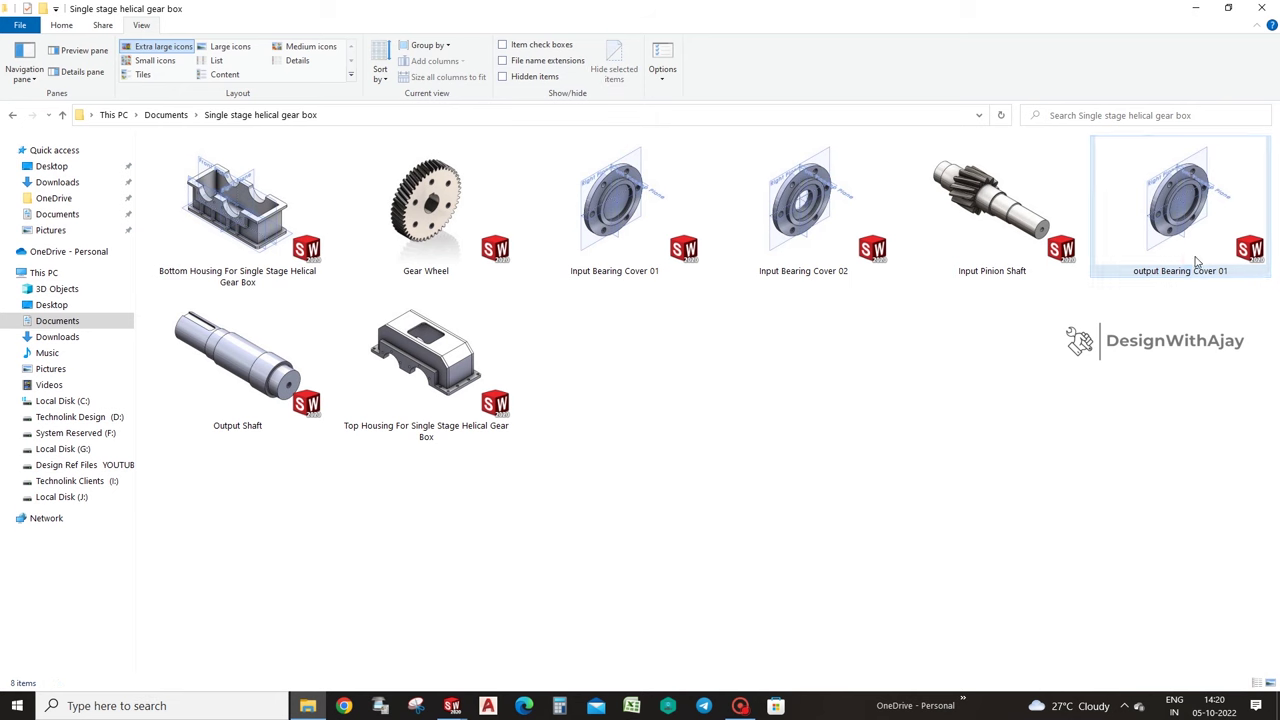
pyautogui.rightClick(1195, 249)
pyautogui.click(1045, 513)
pyautogui.rightClick(930, 372)
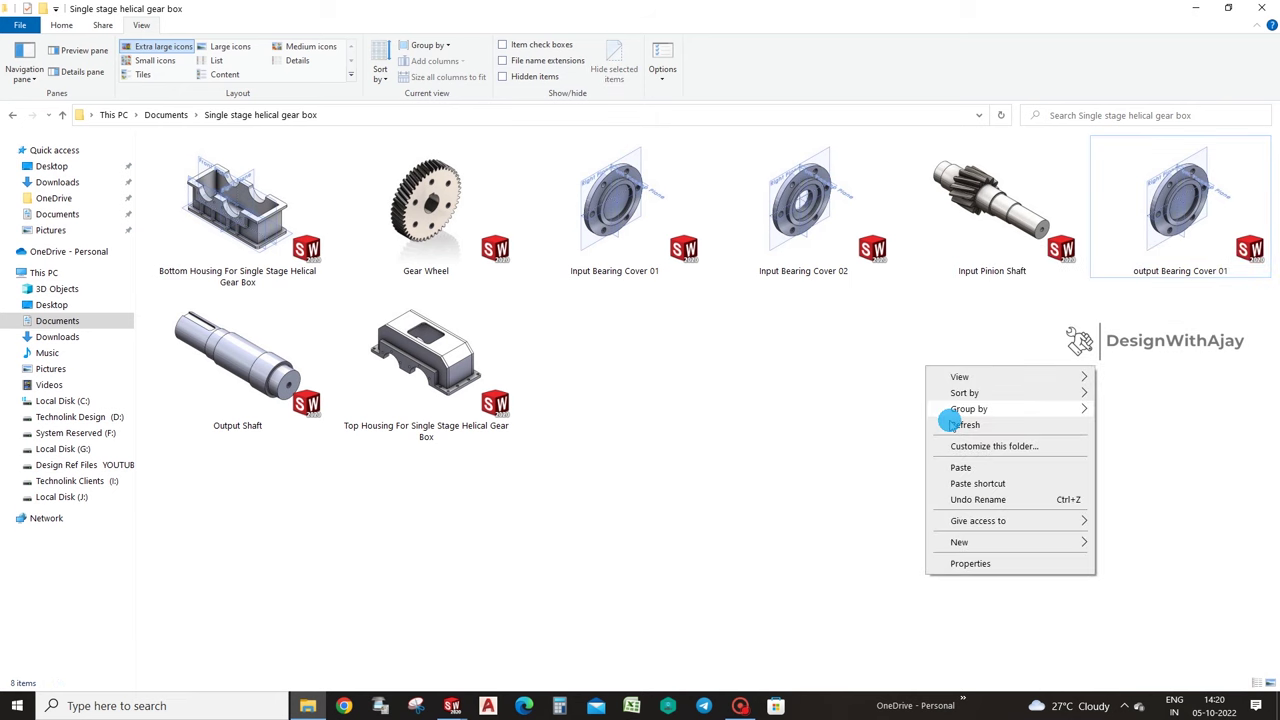
pyautogui.click(962, 468)
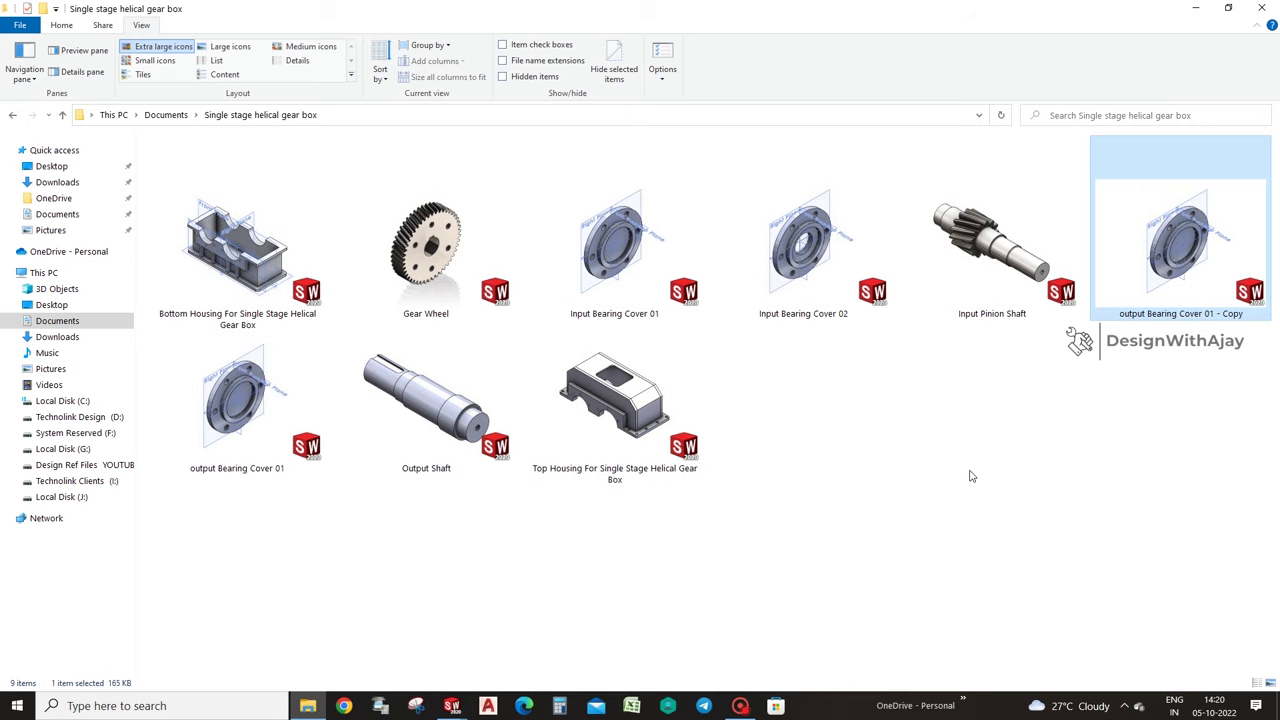
pyautogui.rightClick(1208, 305)
pyautogui.click(1128, 621)
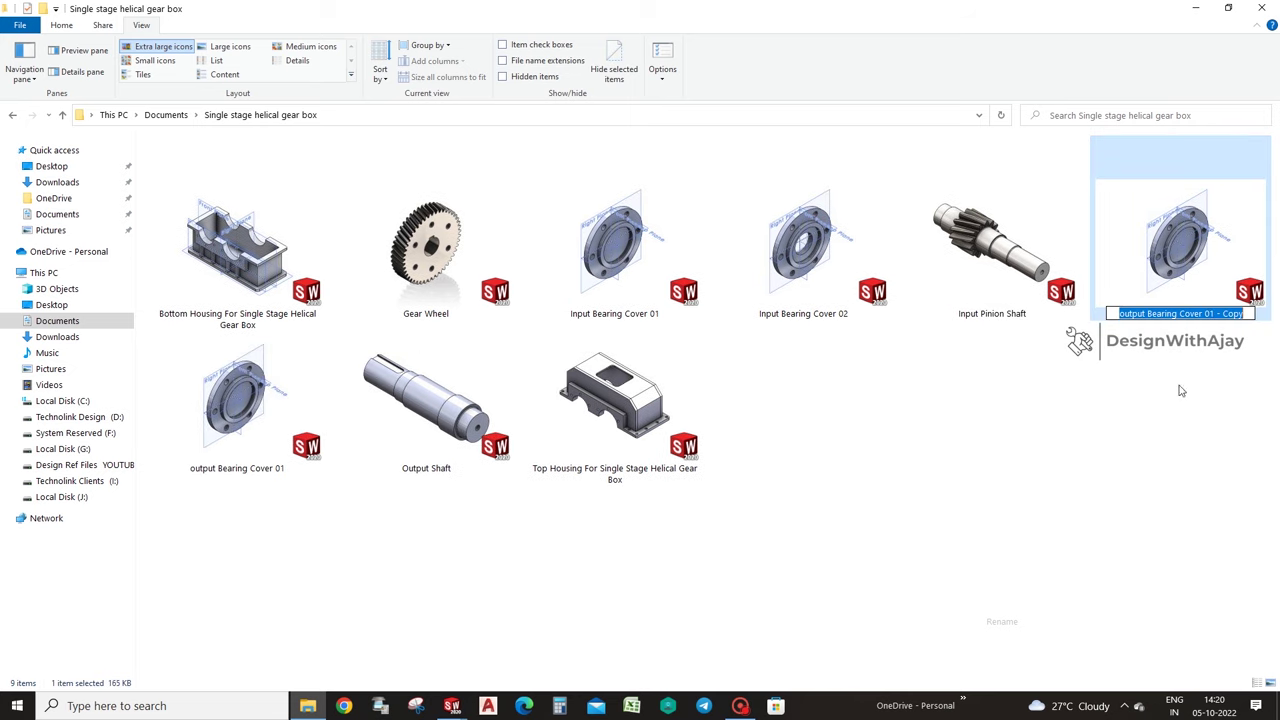
pyautogui.moveTo(1210, 314); pyautogui.dragTo(1262, 315)
pyautogui.write('2')
pyautogui.press('Return')
pyautogui.click(277, 352)
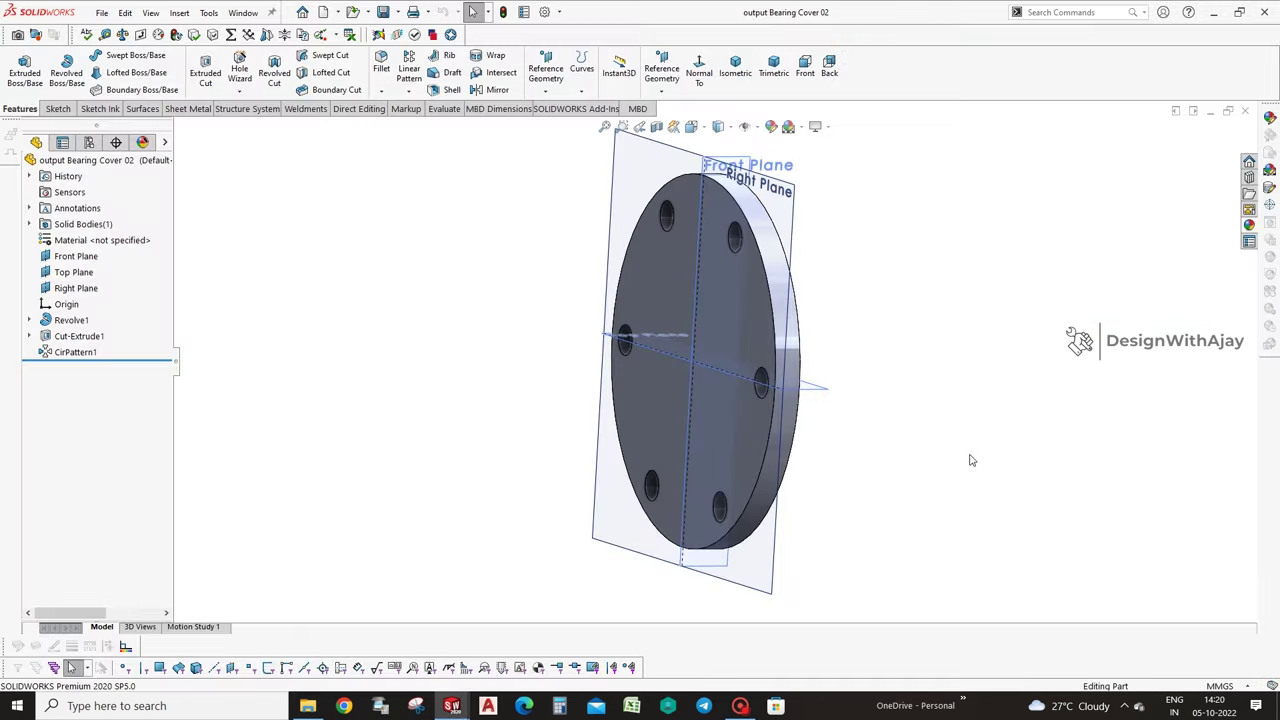
# Sketch a 42 mm diameter circle at the origin on the cover's inner face.
pyautogui.moveTo(970, 455); pyautogui.dragTo(856, 428, button='middle')
pyautogui.click(757, 314)
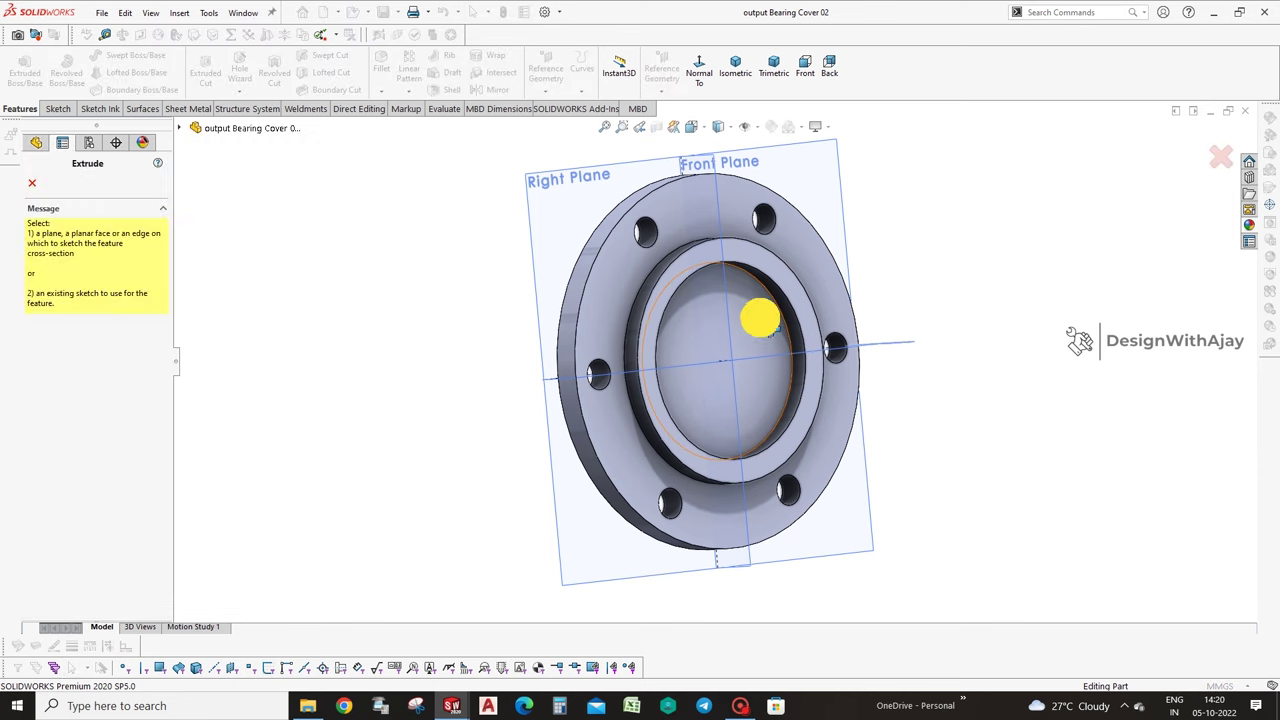
pyautogui.click(699, 68)
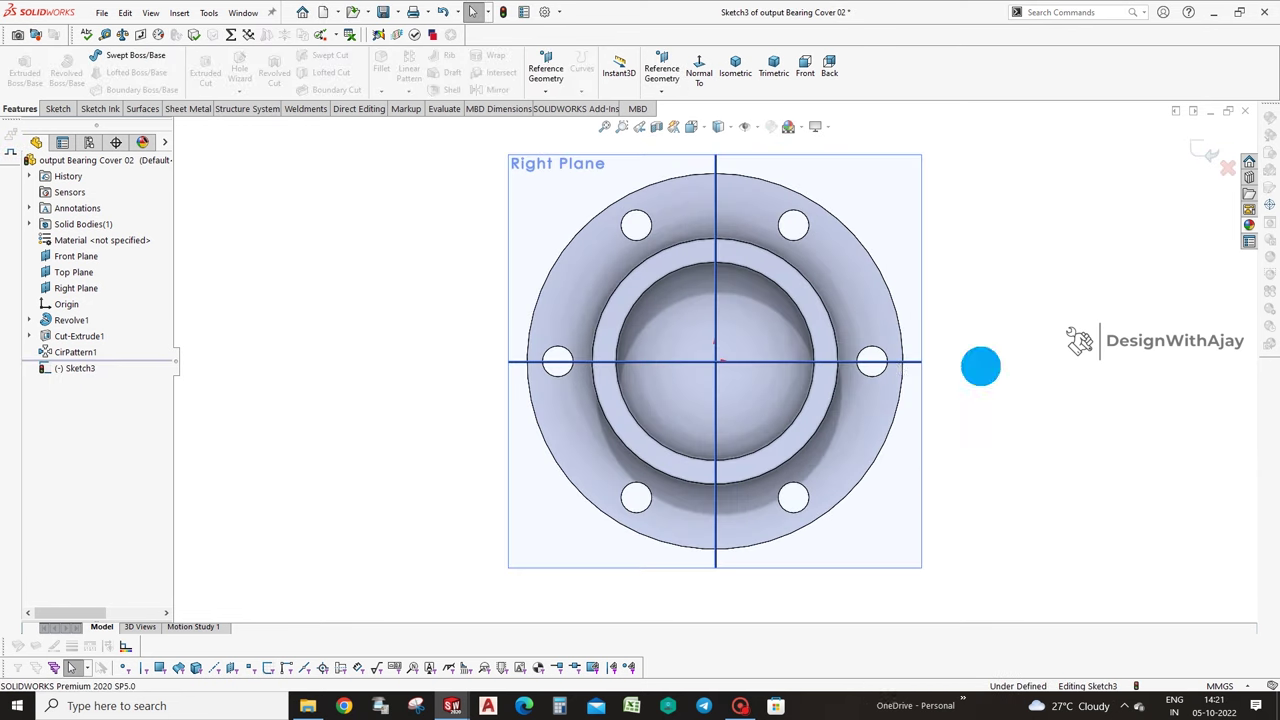
pyautogui.moveTo(980, 366); pyautogui.dragTo(960, 346, button='right')
pyautogui.moveTo(716, 361); pyautogui.dragTo(745, 402)
pyautogui.press('Escape')
pyautogui.moveTo(763, 294); pyautogui.dragTo(760, 323, button='right')
pyautogui.click(773, 342)
pyautogui.click(1020, 316)
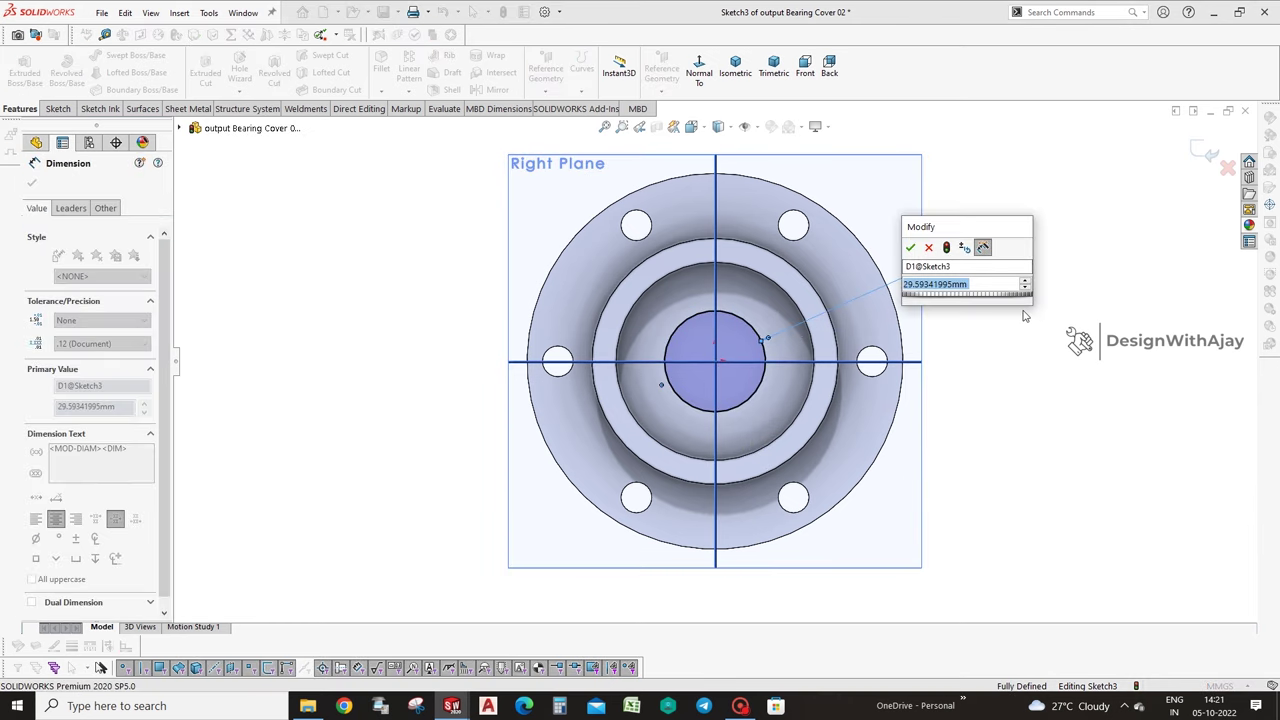
pyautogui.write('42')
pyautogui.press('Return')
# Extrude-cut the circle through the cover and minimize the part window.
pyautogui.moveTo(923, 466); pyautogui.dragTo(985, 499, button='middle')
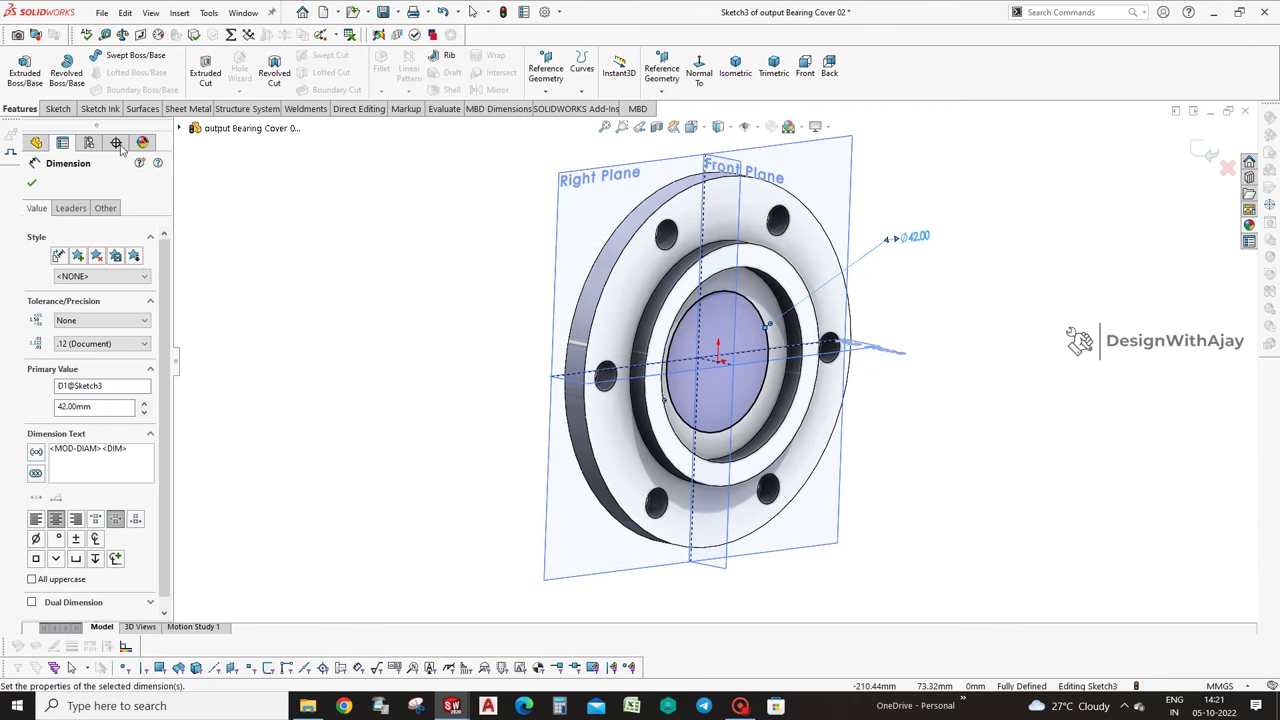
pyautogui.click(218, 78)
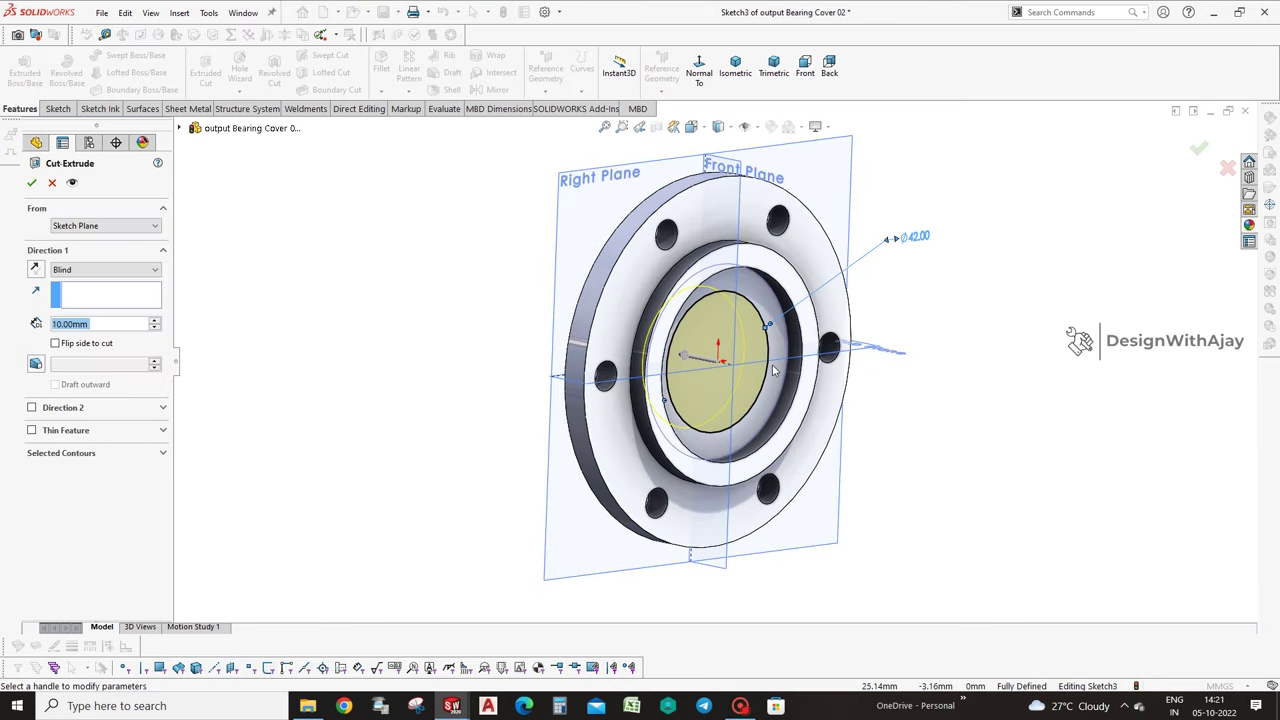
pyautogui.click(1198, 145)
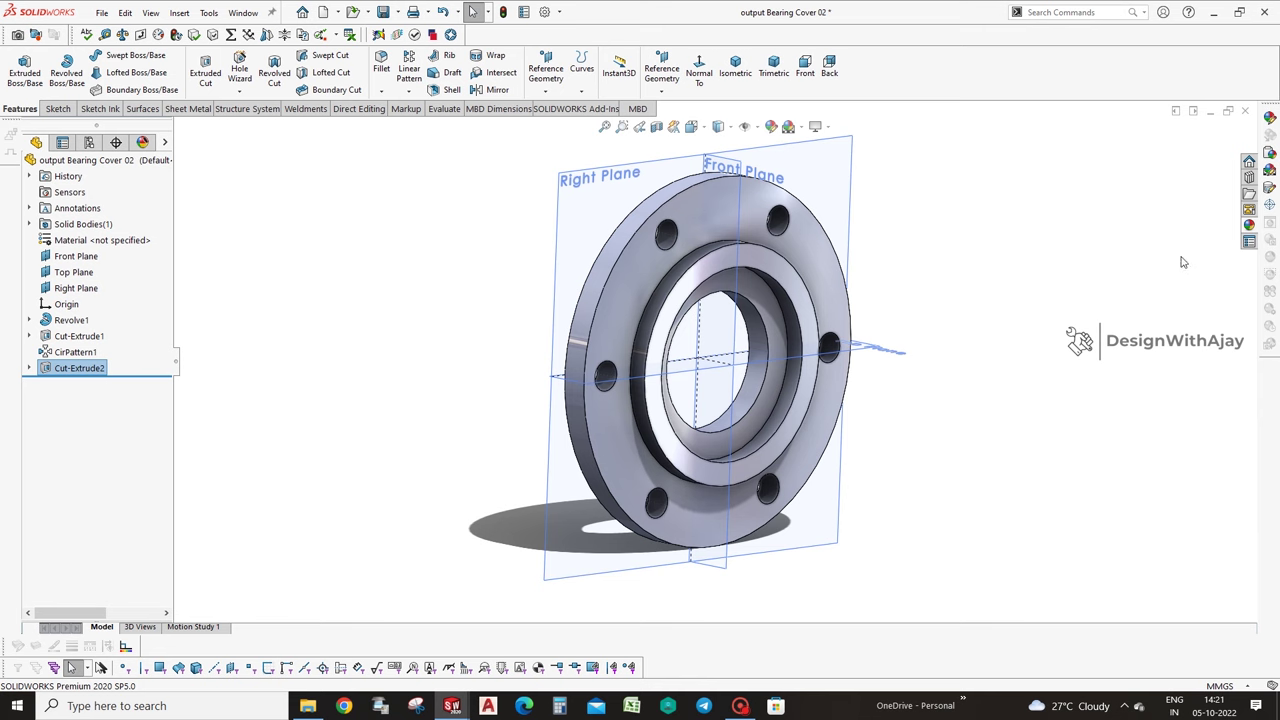
pyautogui.click(1209, 113)
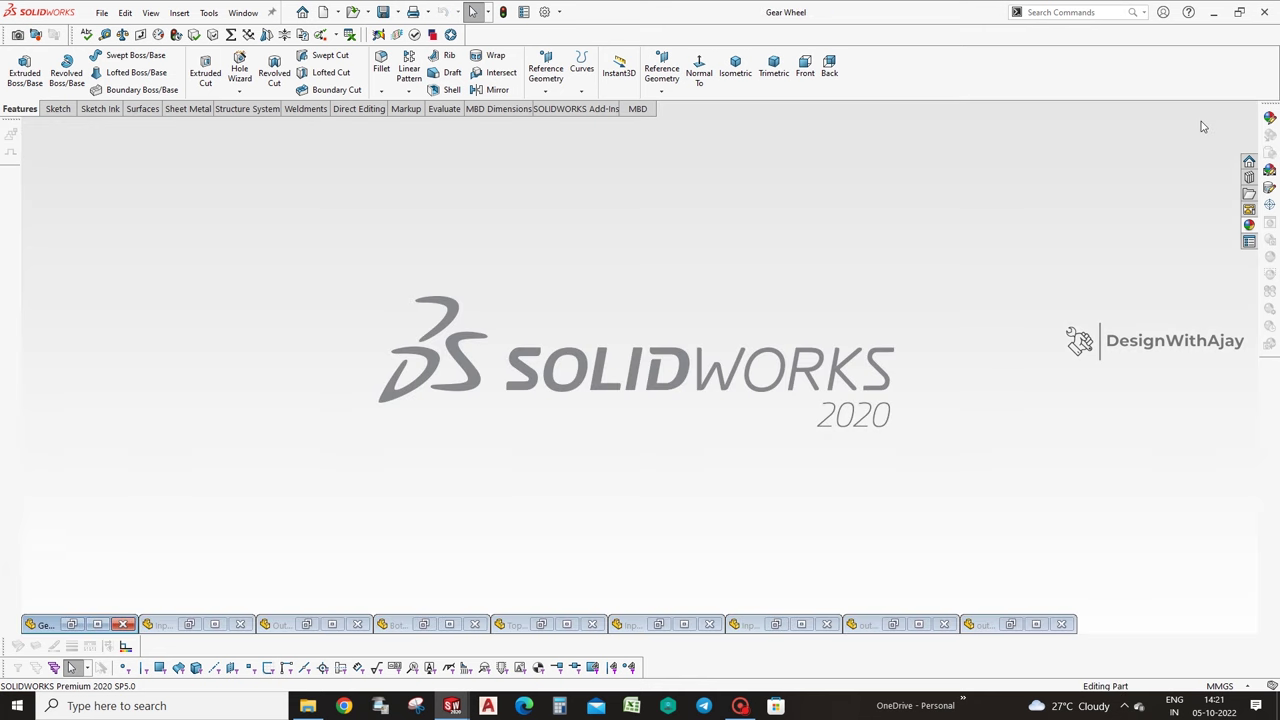
# Create a new assembly and set its scene background to Plain White.
pyautogui.click(102, 12)
pyautogui.click(120, 34)
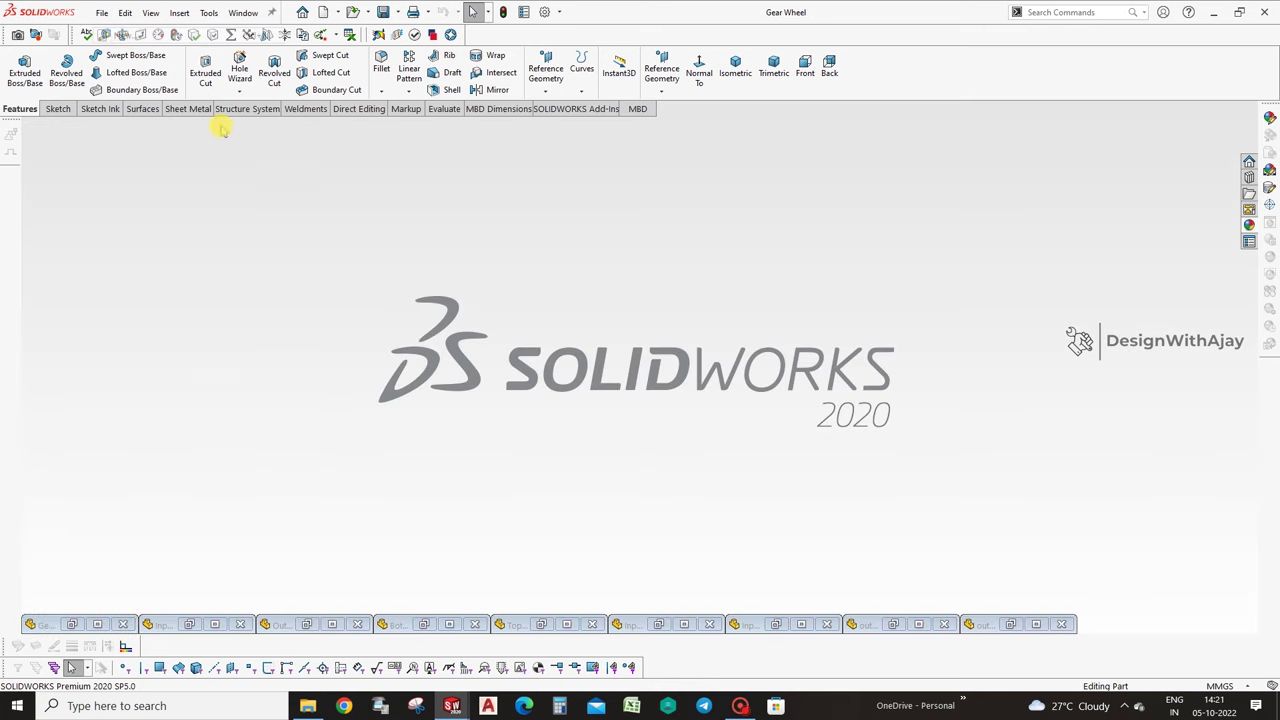
pyautogui.click(515, 206)
pyautogui.doubleClick(515, 206)
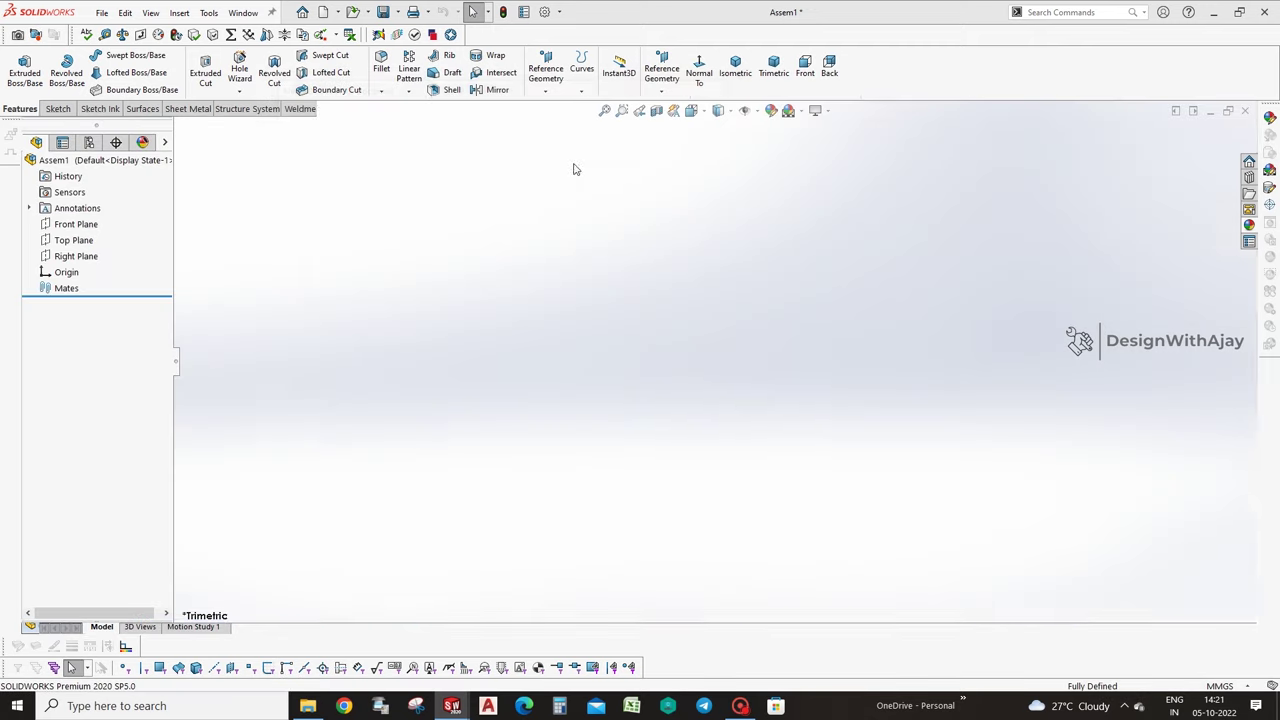
pyautogui.click(757, 111)
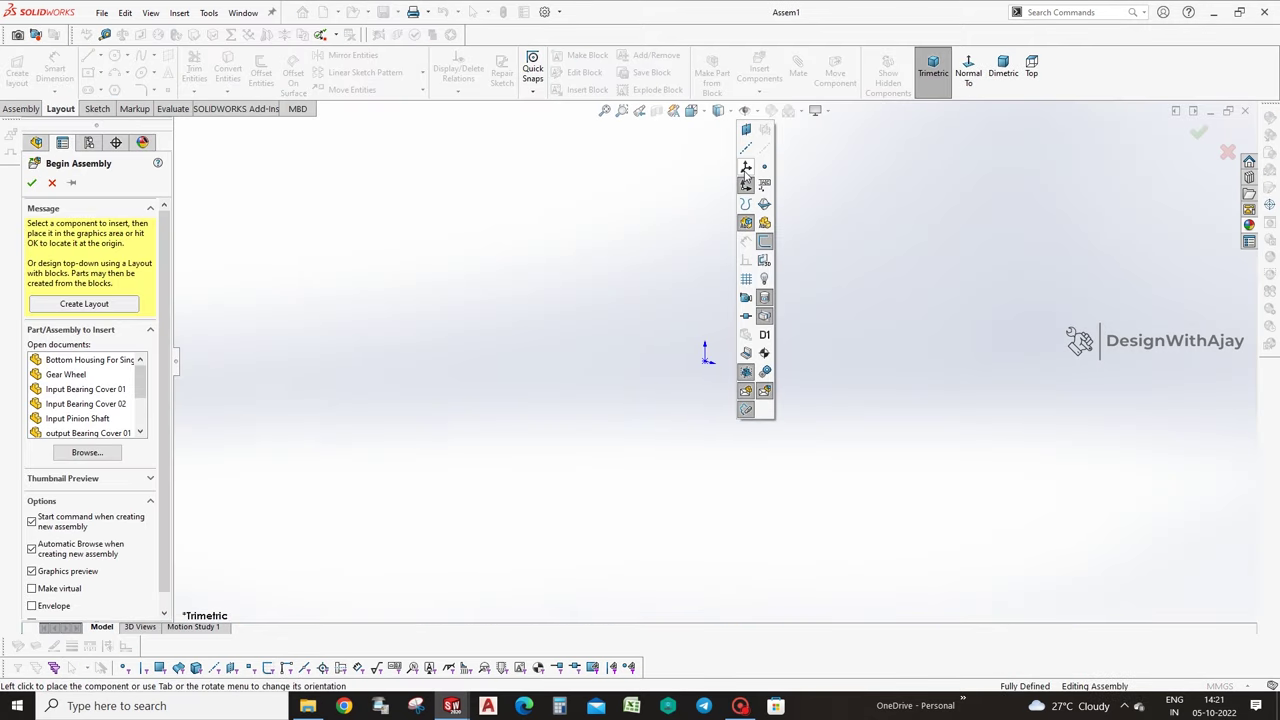
pyautogui.click(1199, 132)
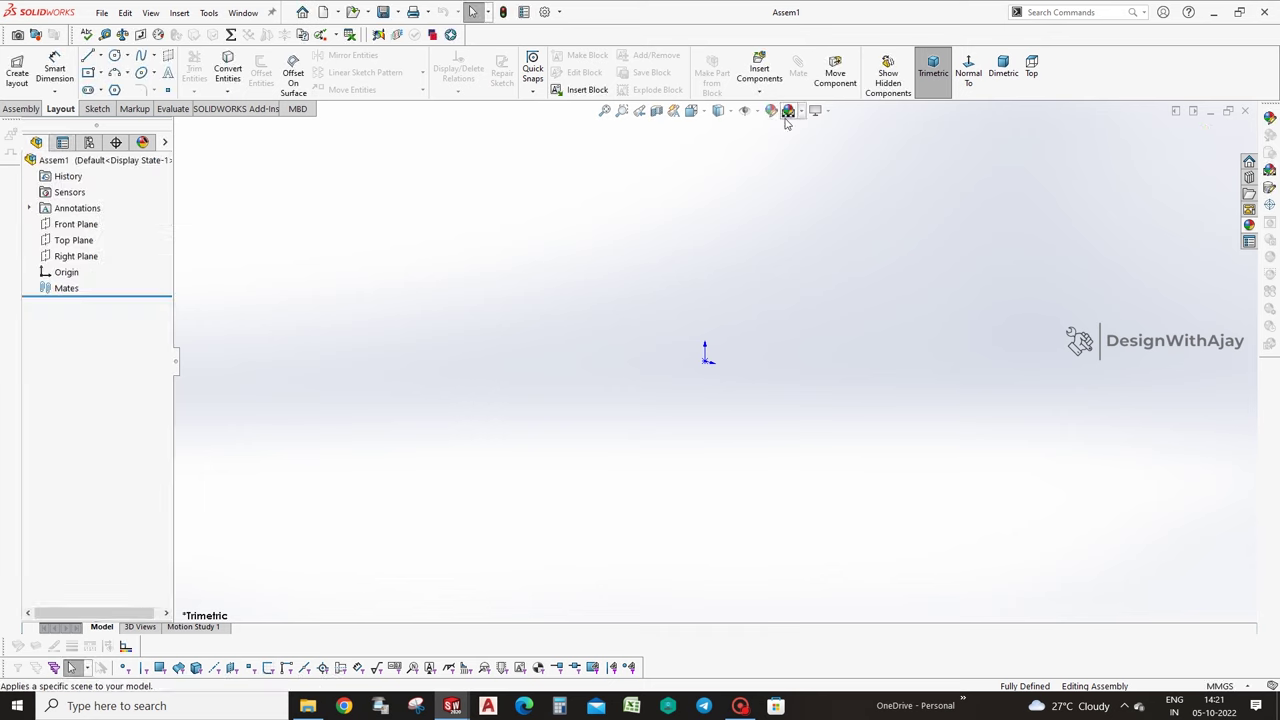
pyautogui.click(788, 111)
pyautogui.click(810, 134)
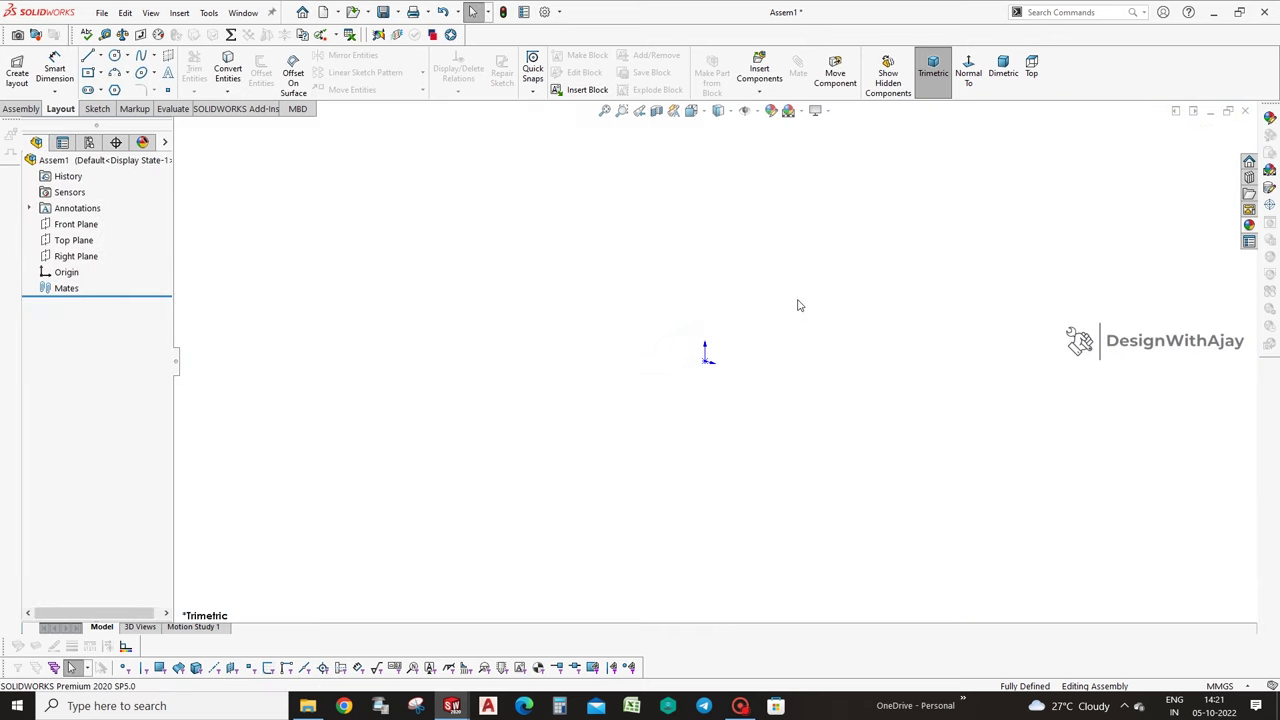
# Insert the Bottom Housing as the assembly's first component.
pyautogui.click(40, 108)
pyautogui.click(78, 68)
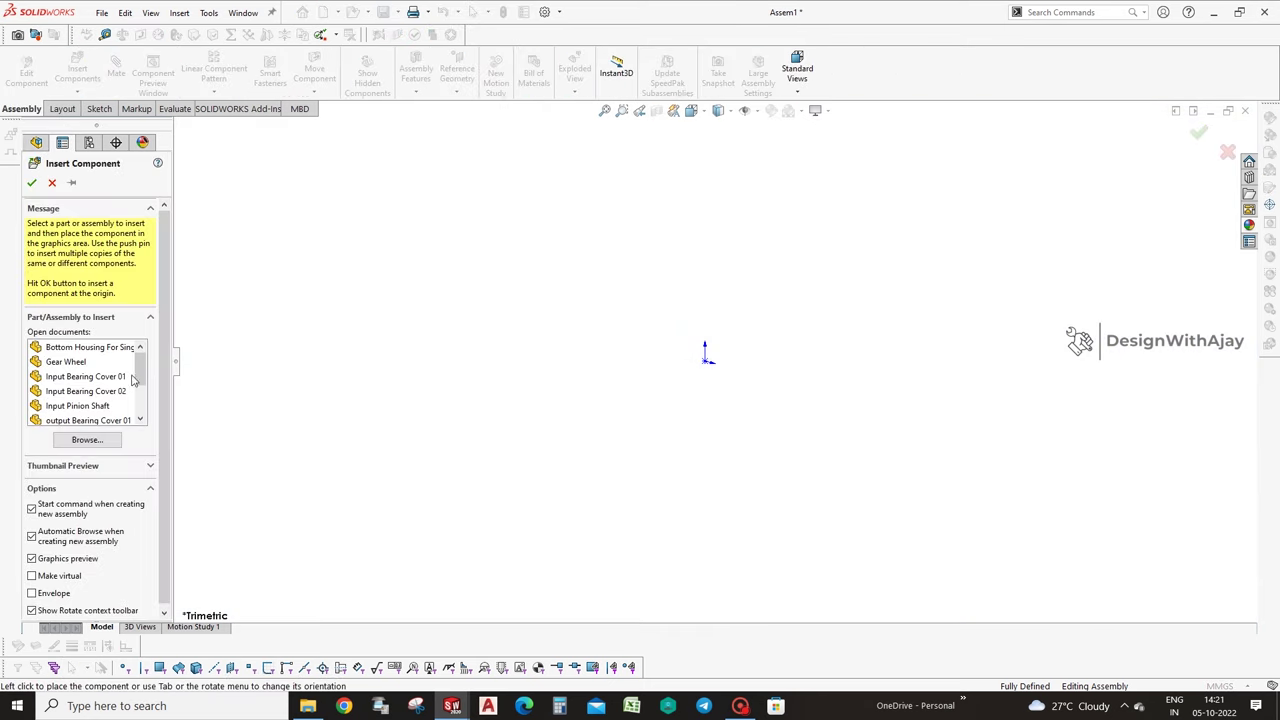
pyautogui.click(106, 350)
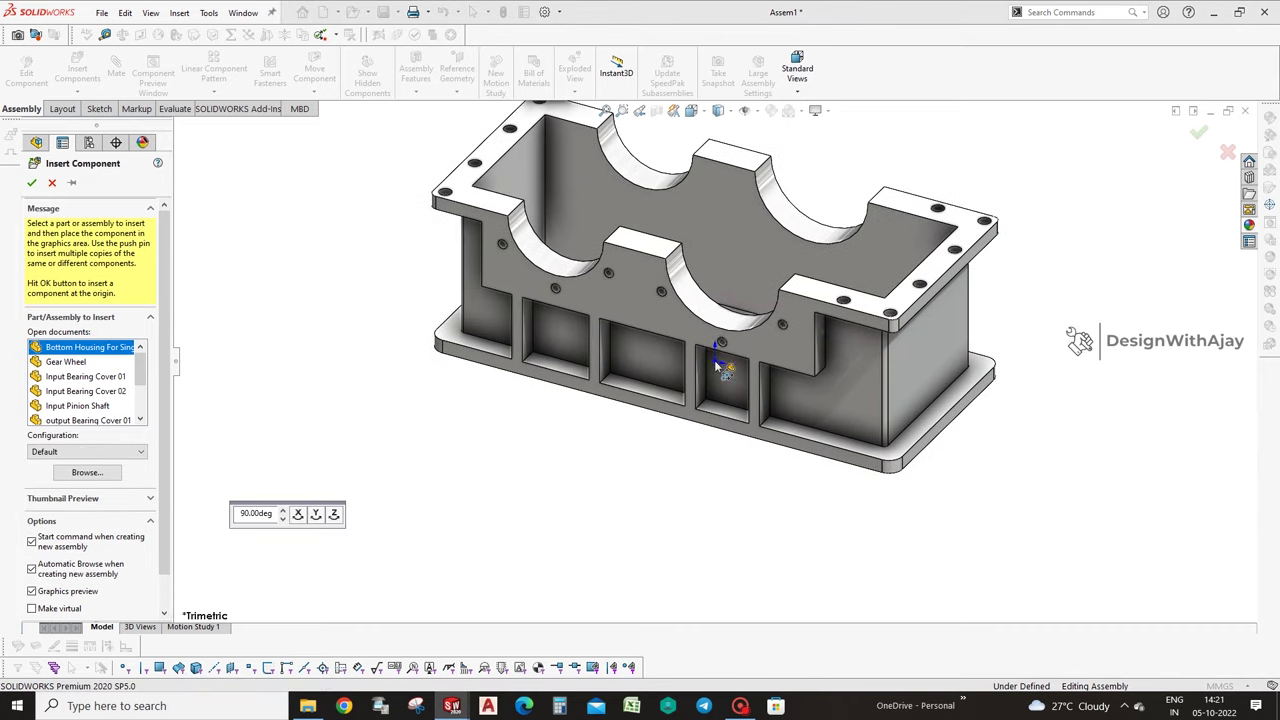
pyautogui.click(738, 497)
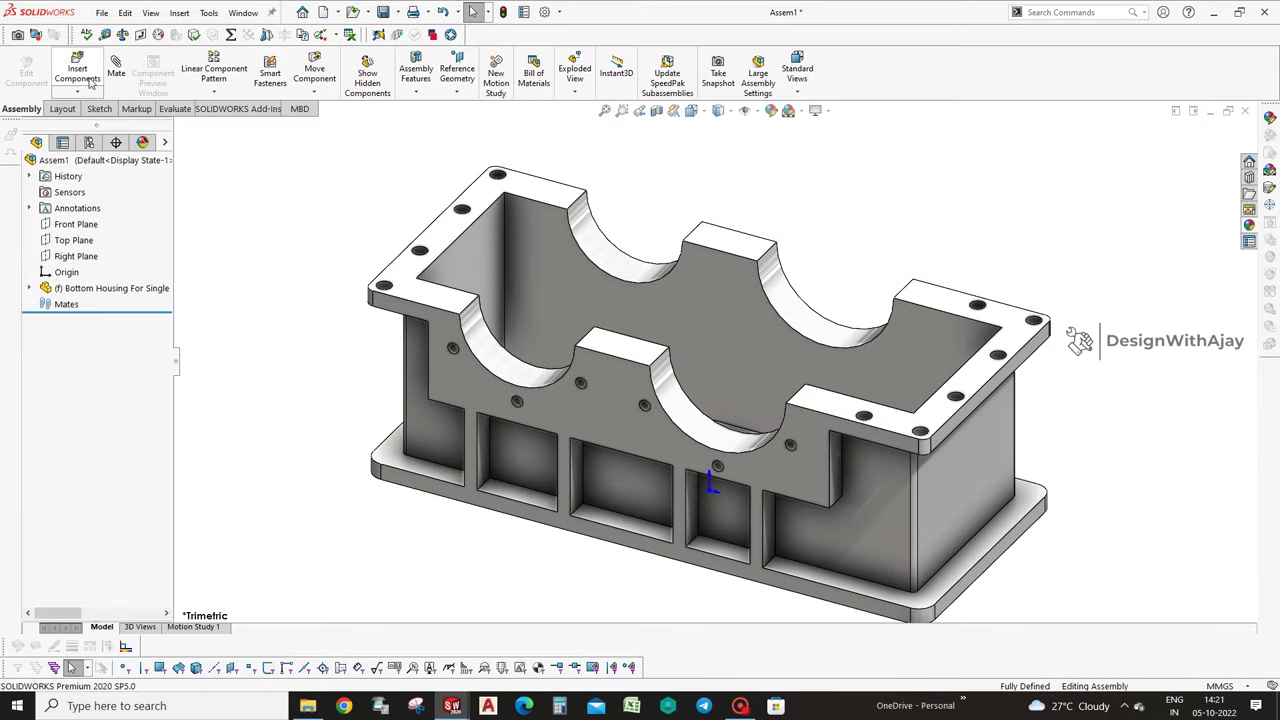
# Insert the Input Pinion Shaft into the assembly over the housing.
pyautogui.click(88, 80)
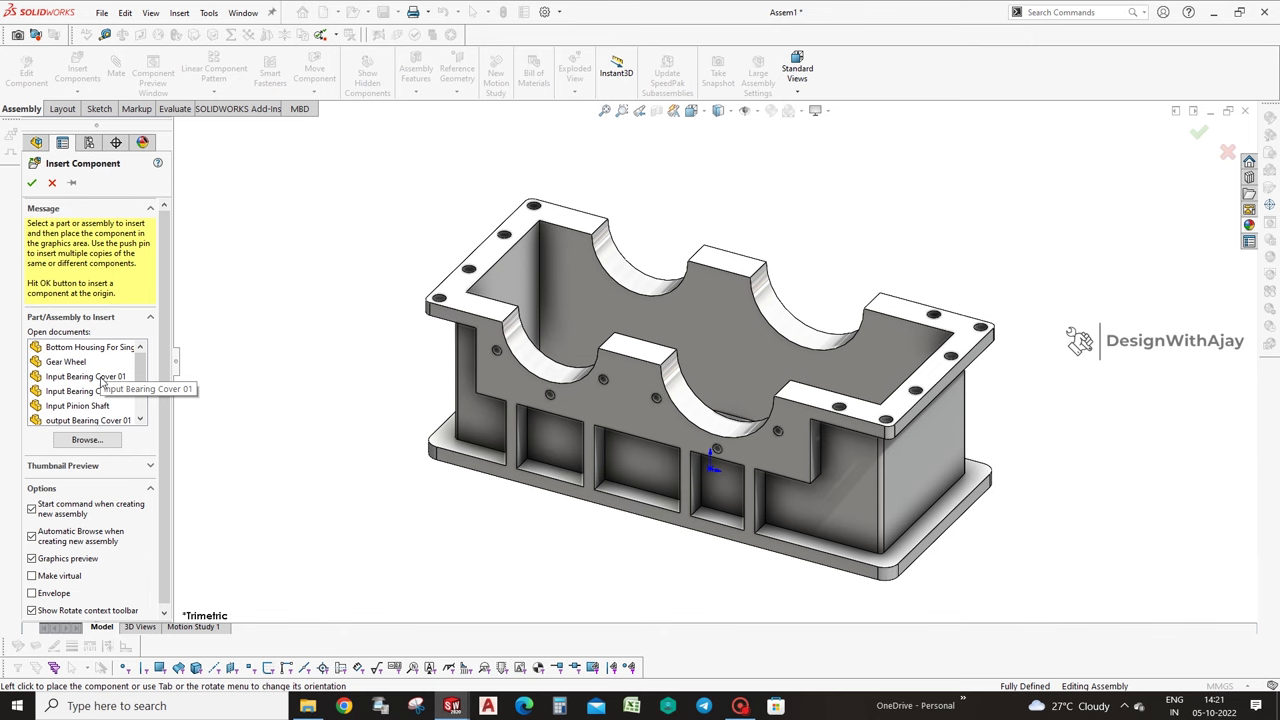
pyautogui.click(108, 406)
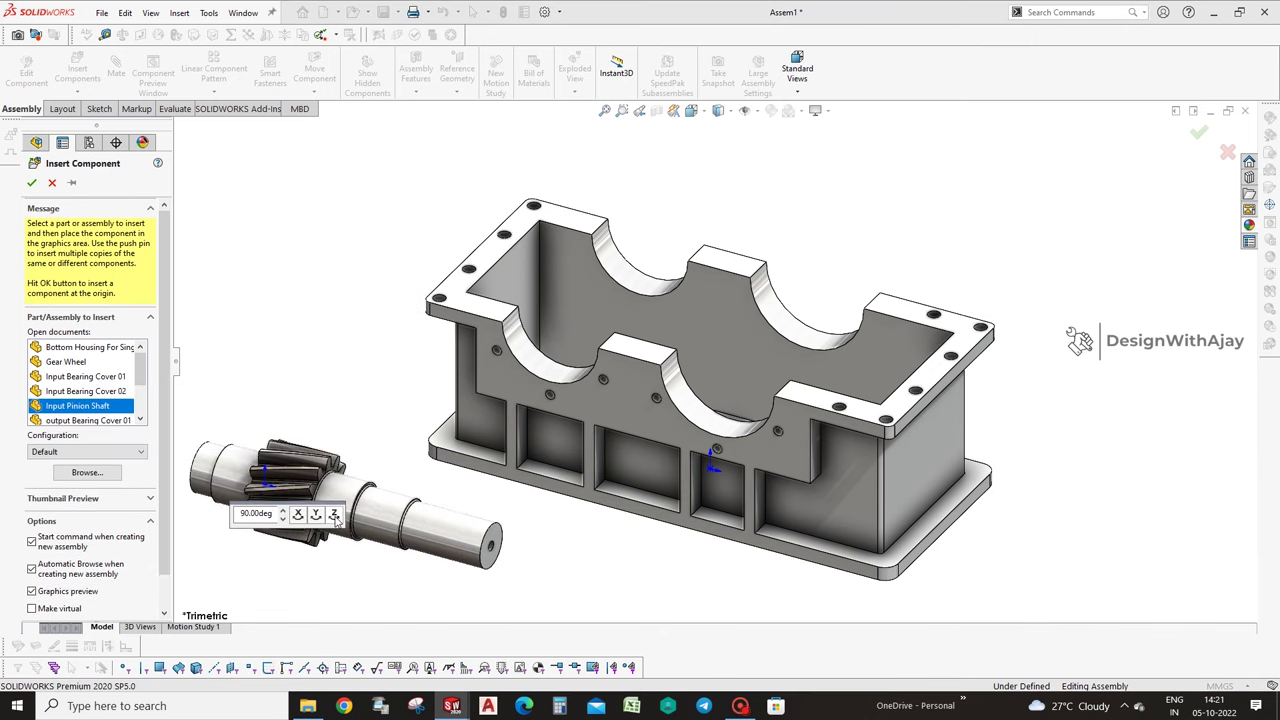
pyautogui.click(615, 306)
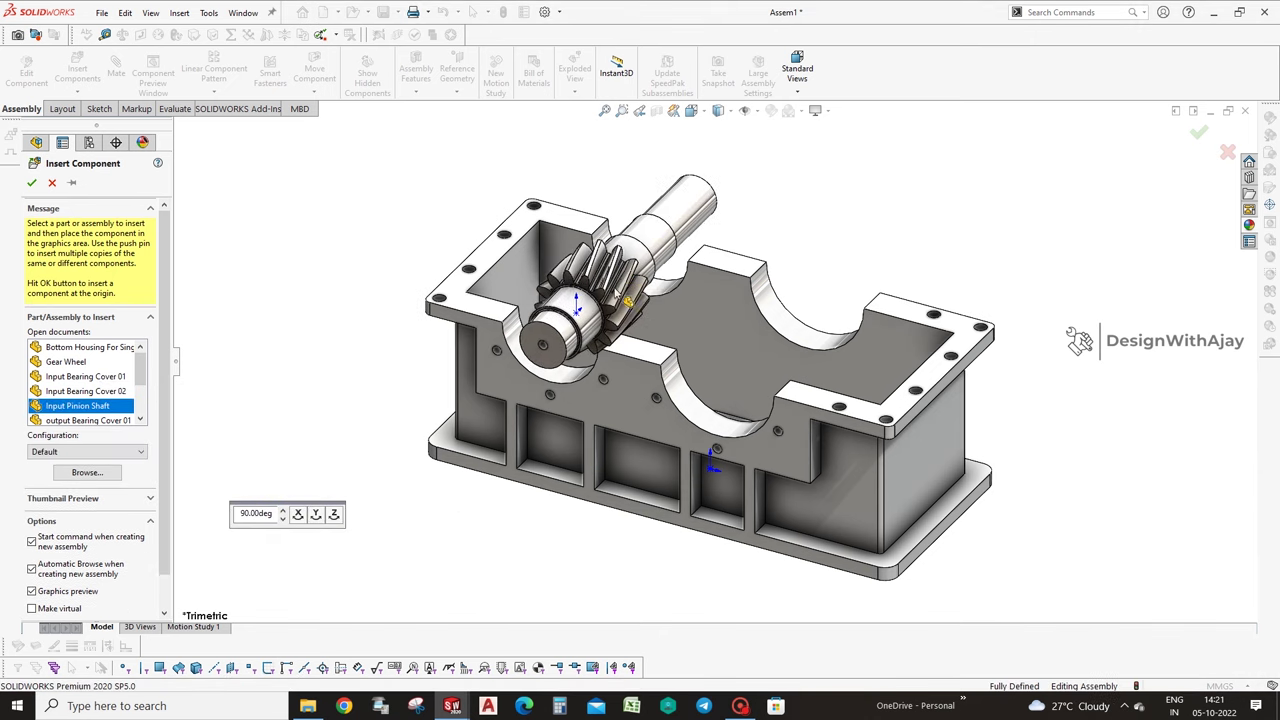
pyautogui.click(657, 224)
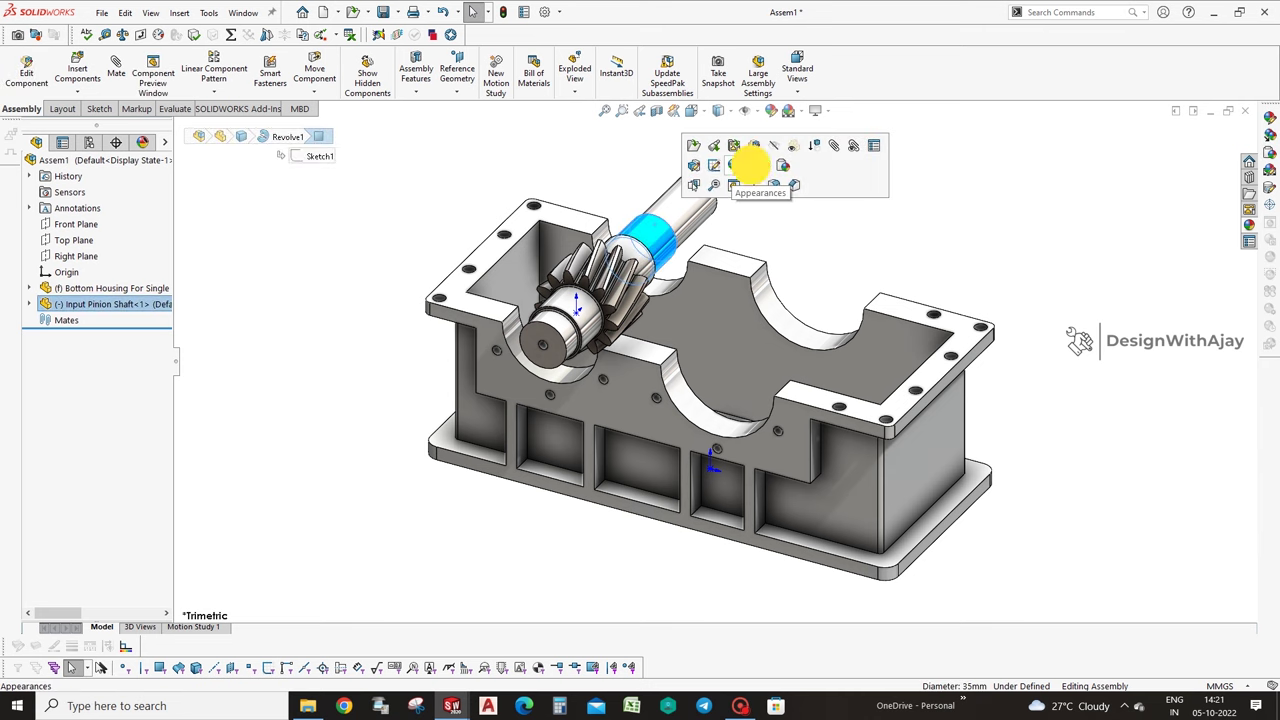
# Change the Bottom Housing's appearance colour to cyan.
pyautogui.click(914, 334)
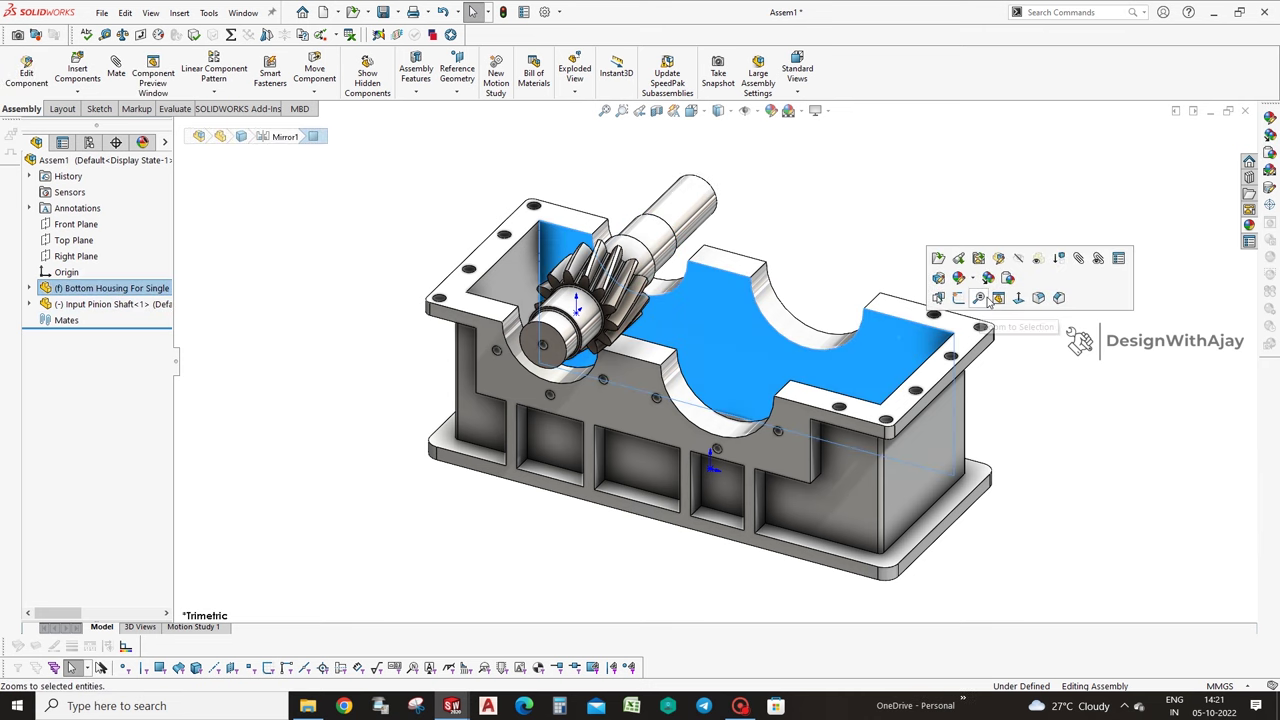
pyautogui.click(968, 280)
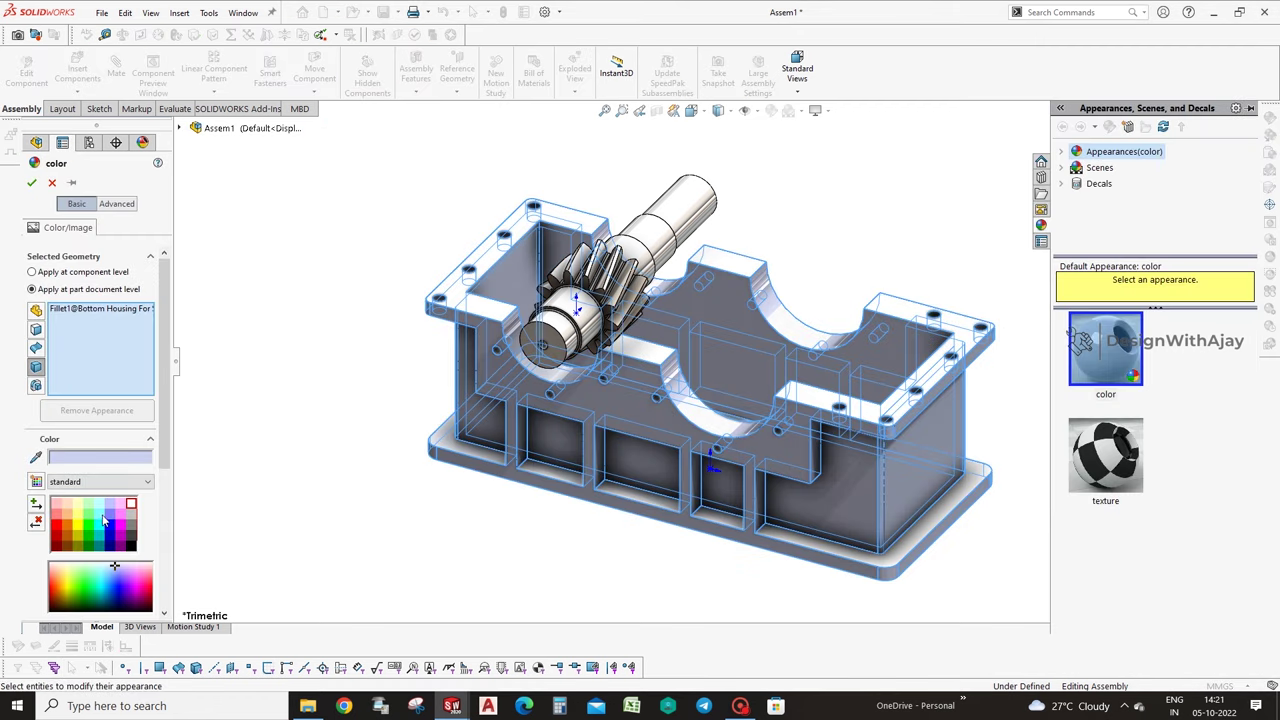
pyautogui.click(90, 520)
pyautogui.click(99, 514)
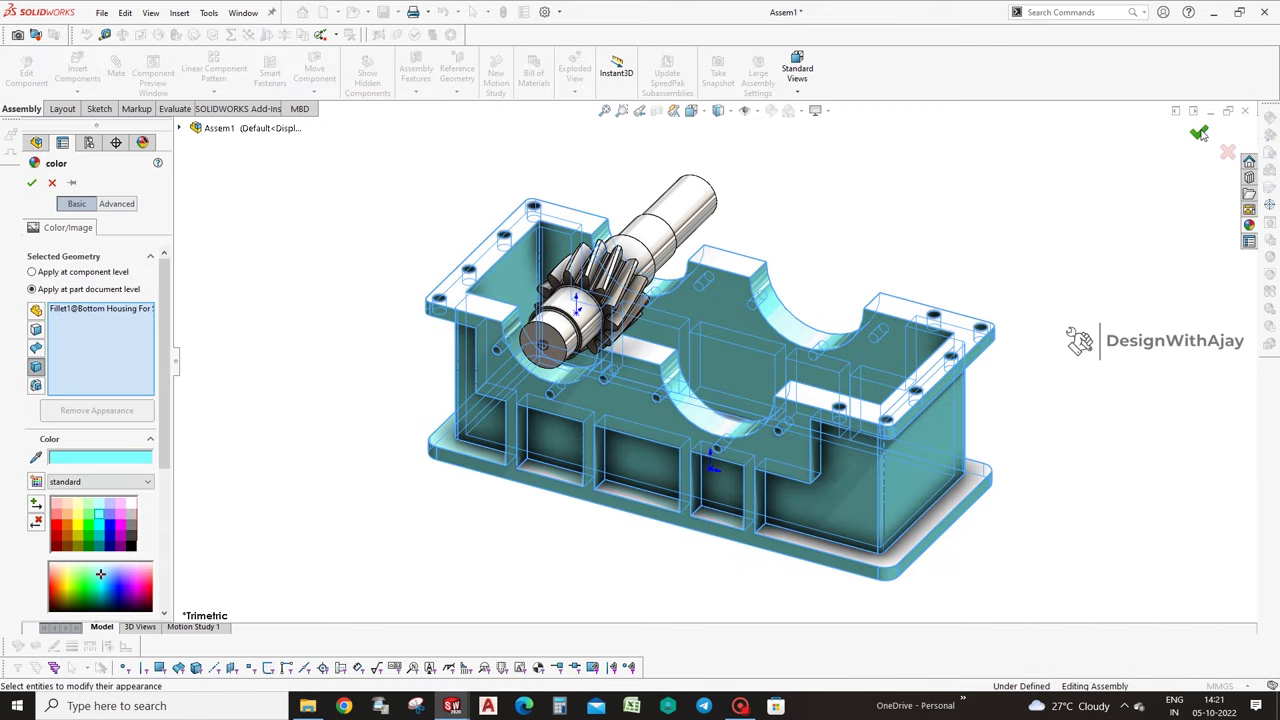
pyautogui.click(1200, 133)
pyautogui.click(1115, 289)
# Mate the pinion shaft concentric with the housing bore and slide it deeper in.
pyautogui.click(708, 277)
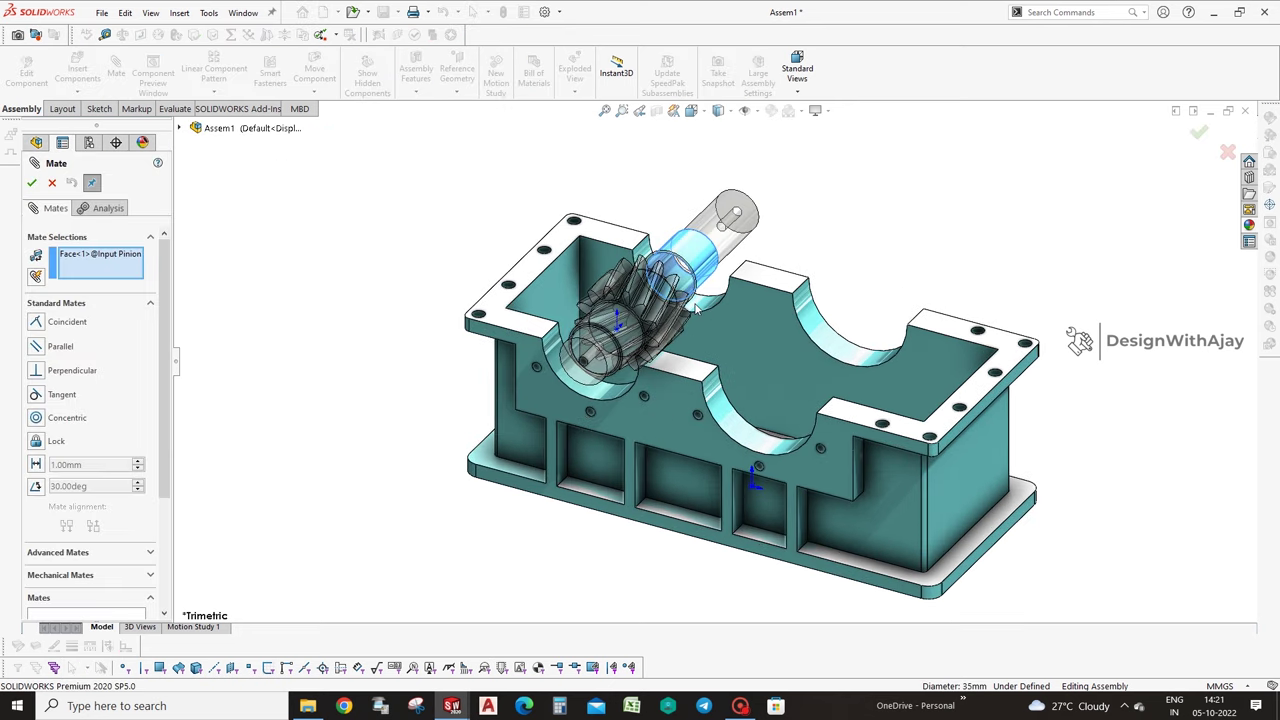
pyautogui.click(702, 302)
pyautogui.press('Return')
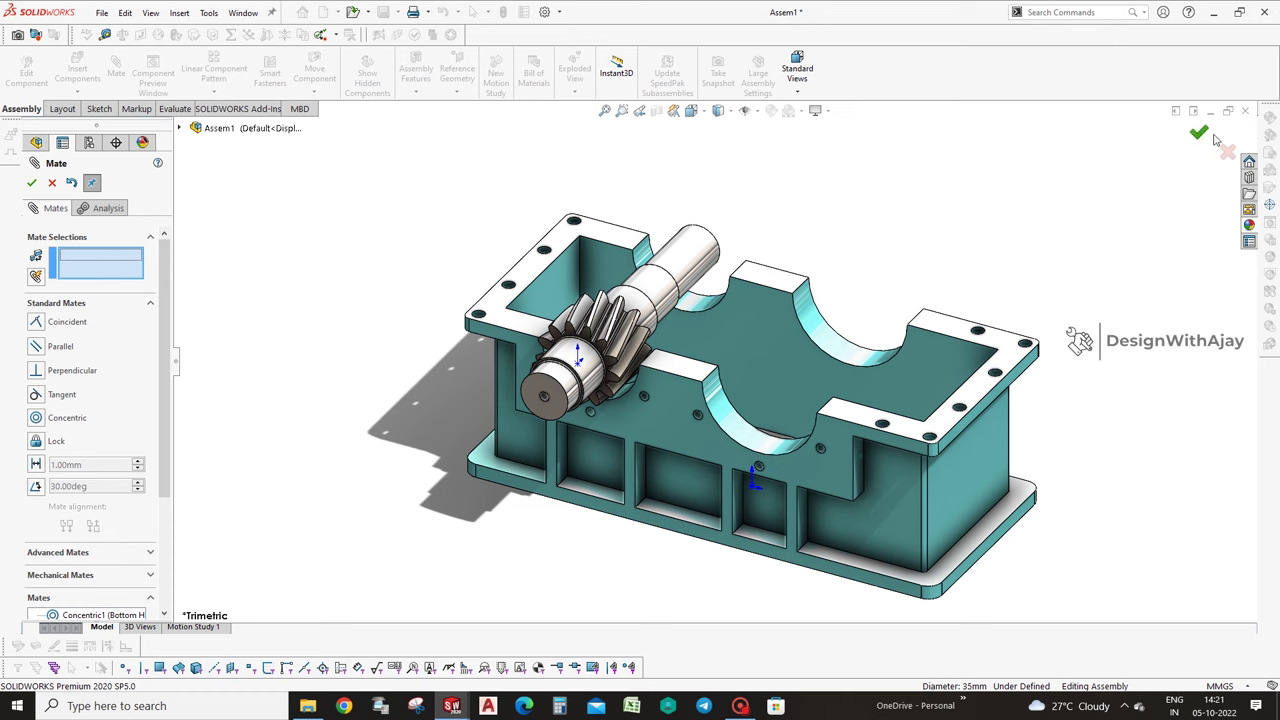
pyautogui.click(1200, 133)
pyautogui.moveTo(686, 283)
pyautogui.mouseDown()
pyautogui.moveTo(724, 262)
pyautogui.moveTo(851, 249)
pyautogui.mouseUp()
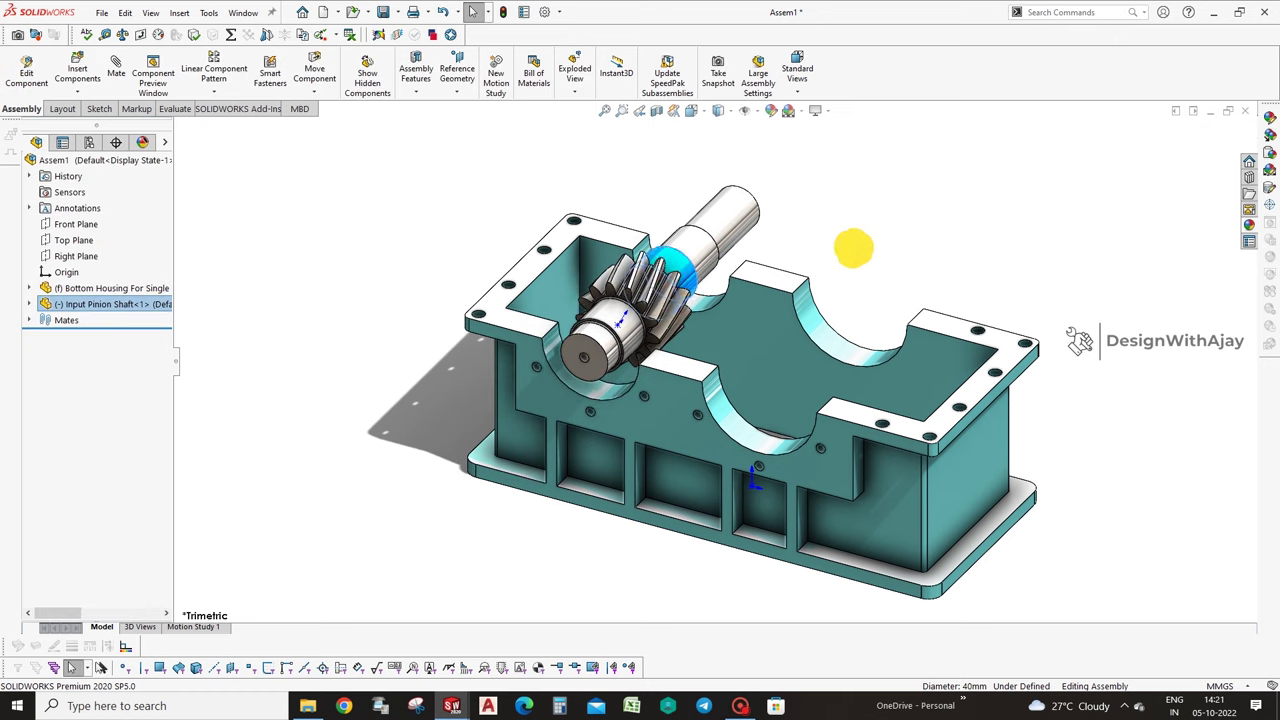
pyautogui.click(837, 257)
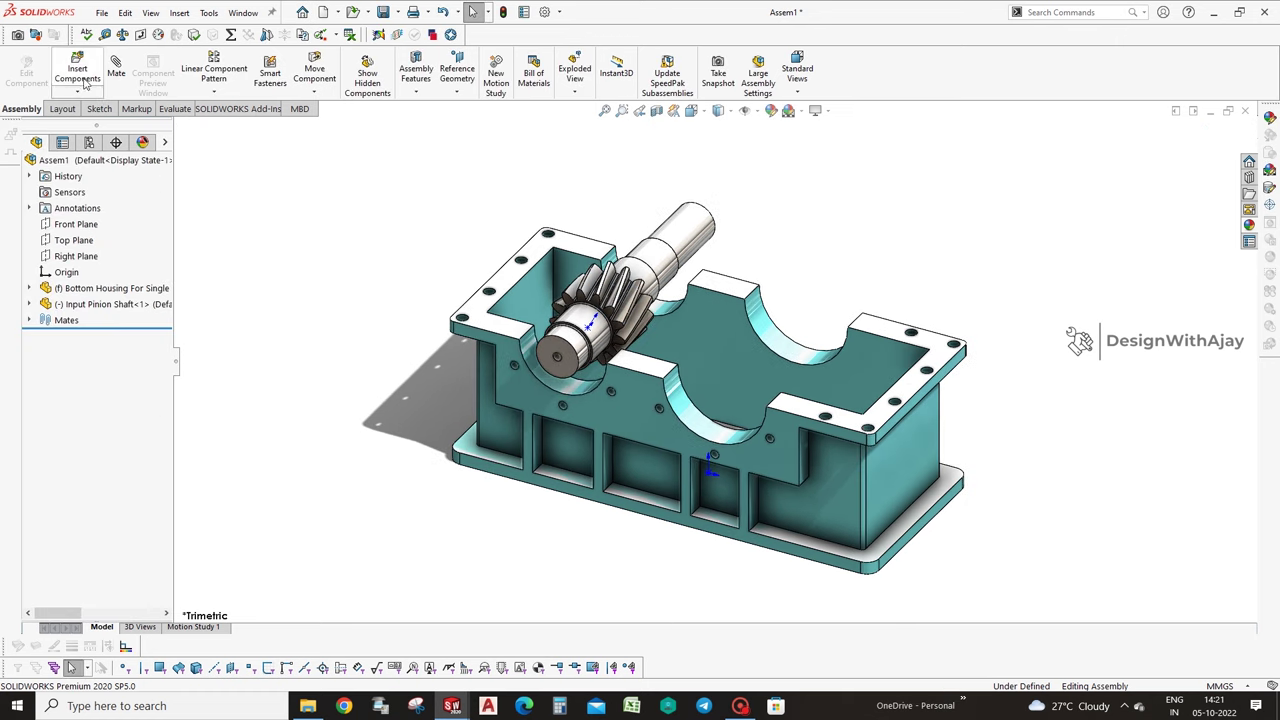
# Insert the Output Shaft, rotated in 90-degree steps to lie along the bore.
pyautogui.click(77, 73)
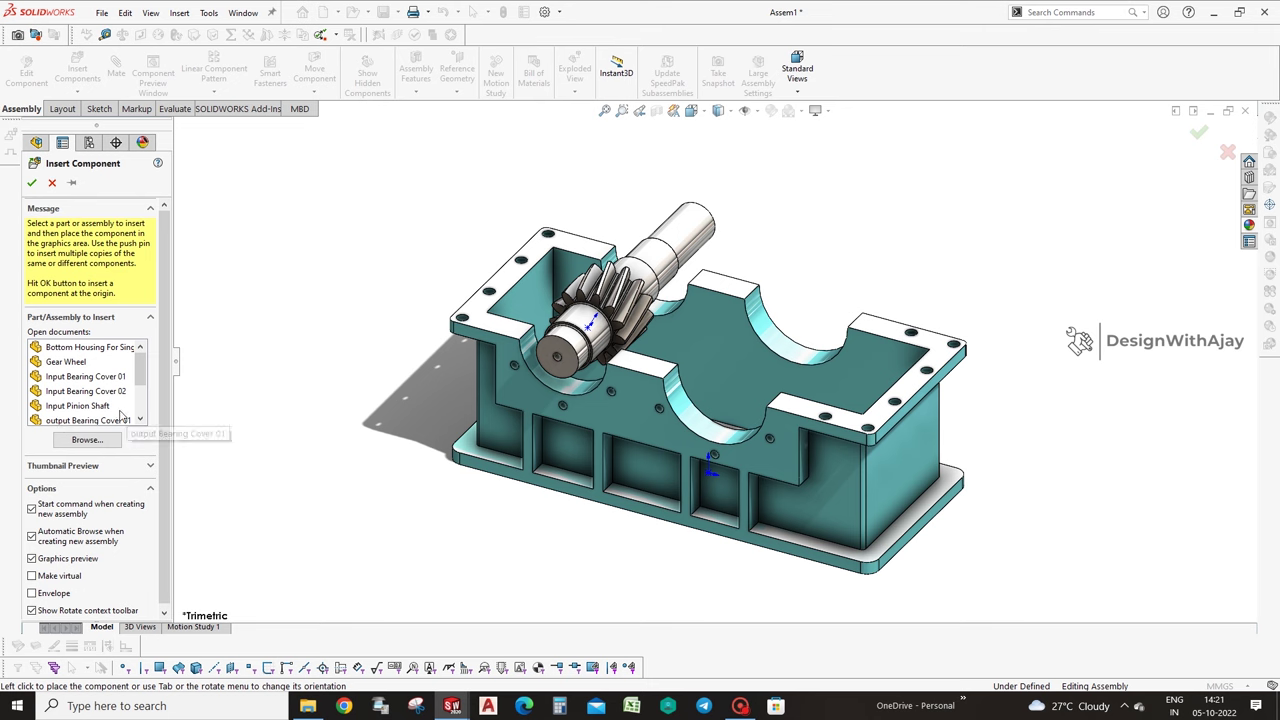
pyautogui.scroll(-2, 140, 390)
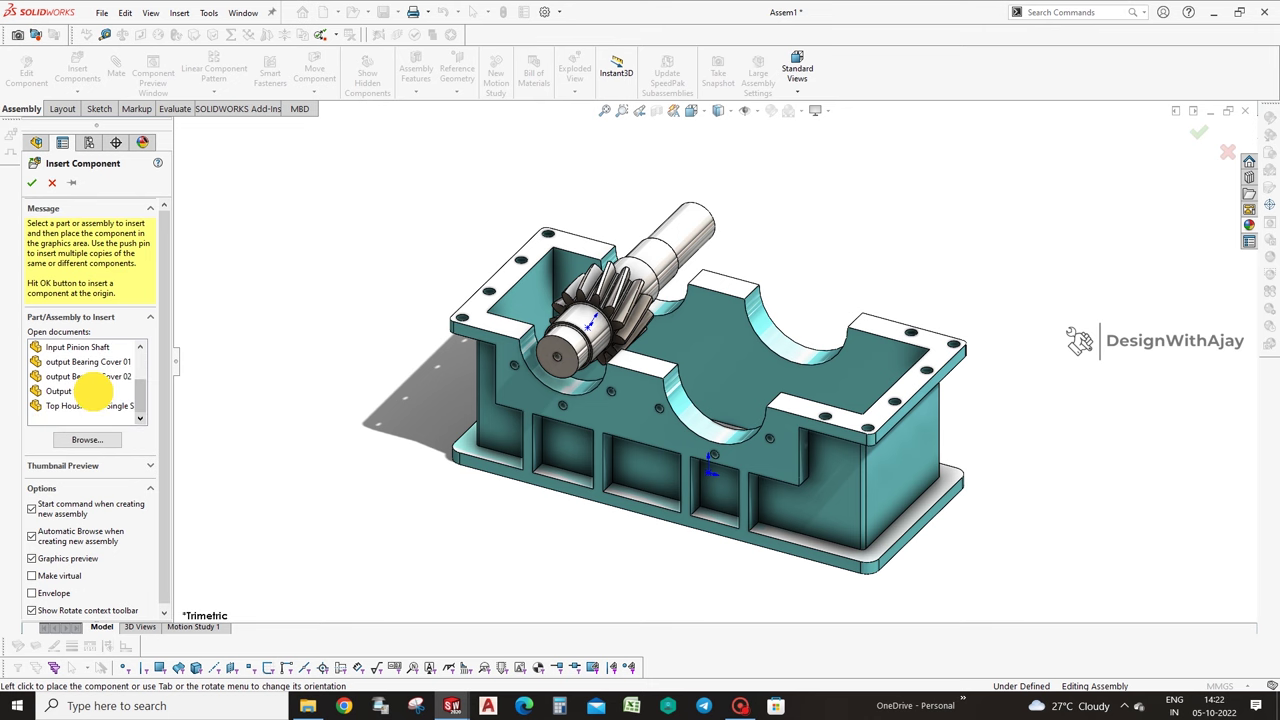
pyautogui.click(68, 391)
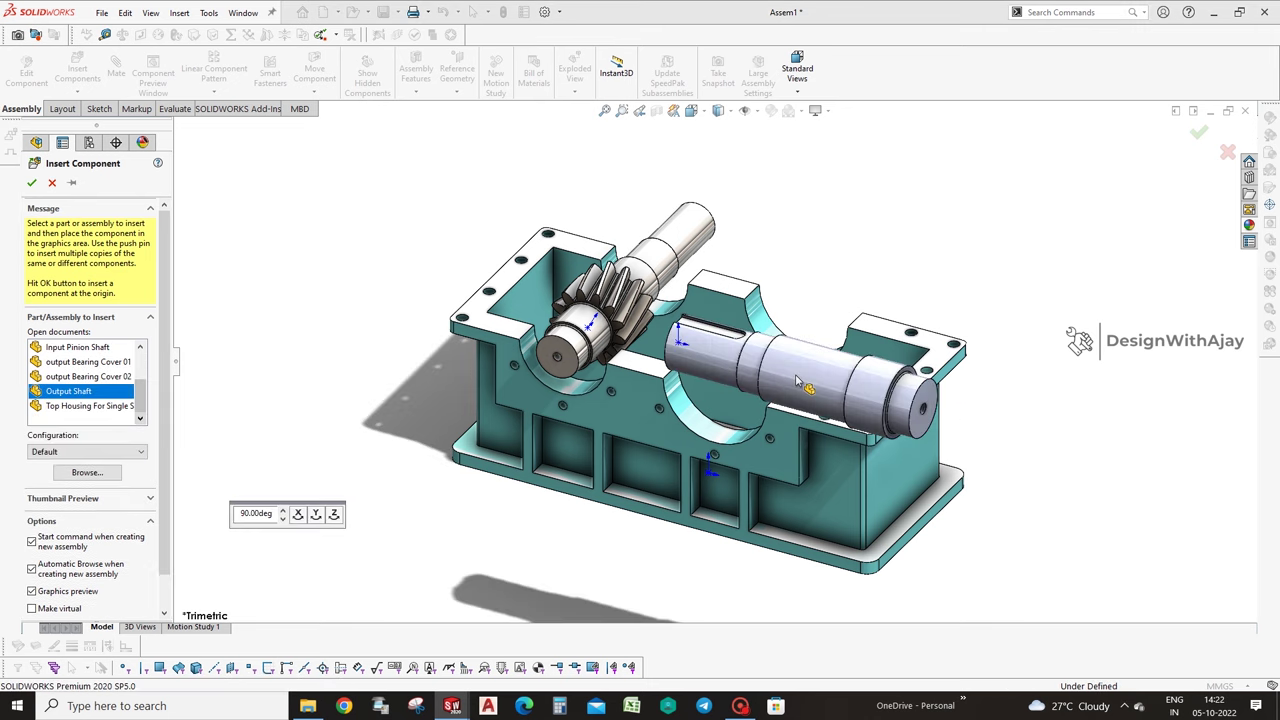
pyautogui.click(316, 514)
pyautogui.click(316, 514)
pyautogui.click(316, 514)
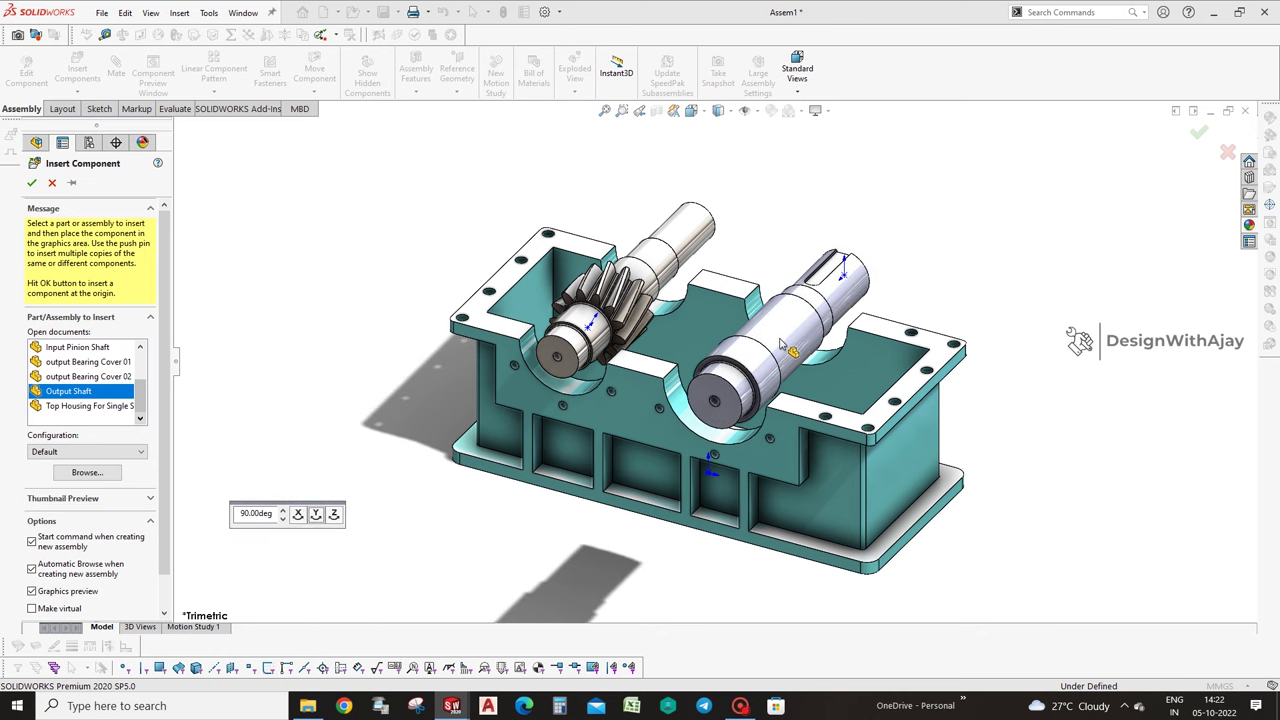
pyautogui.click(782, 343)
# Mate the Output Shaft concentric with the housing's second bore.
pyautogui.click(116, 68)
pyautogui.click(697, 428)
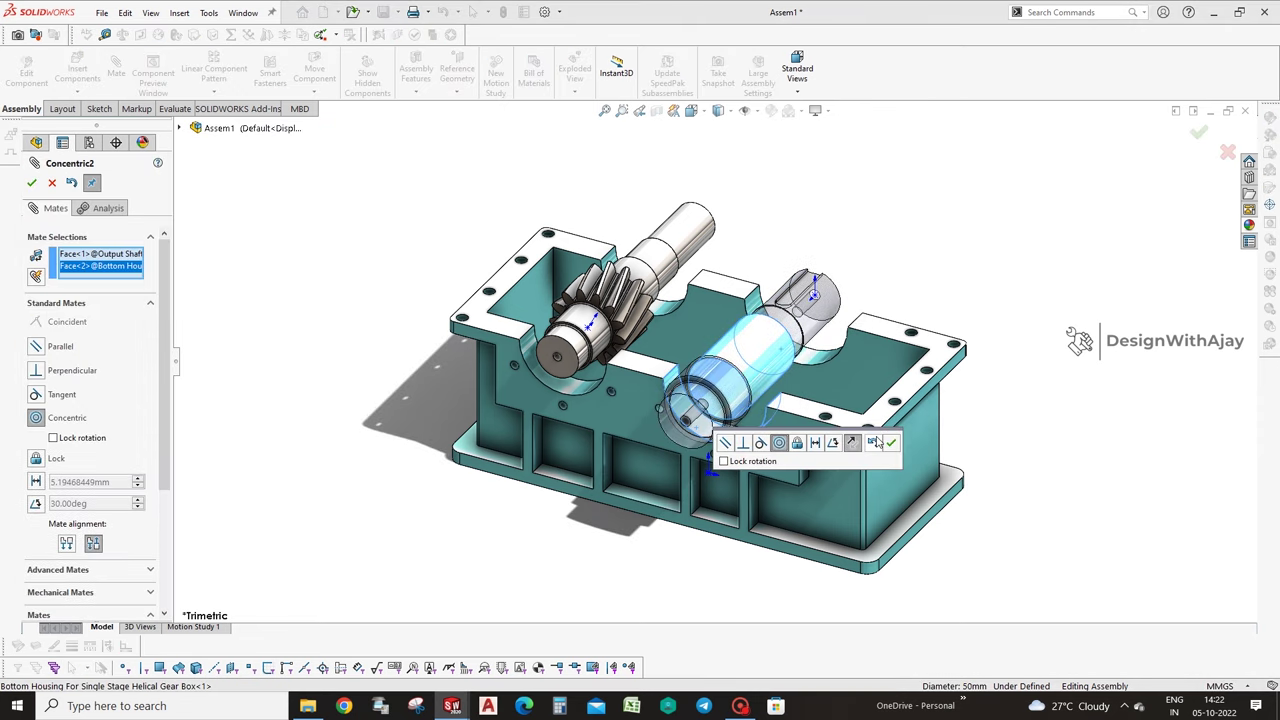
pyautogui.click(889, 441)
pyautogui.moveTo(757, 349); pyautogui.dragTo(847, 318)
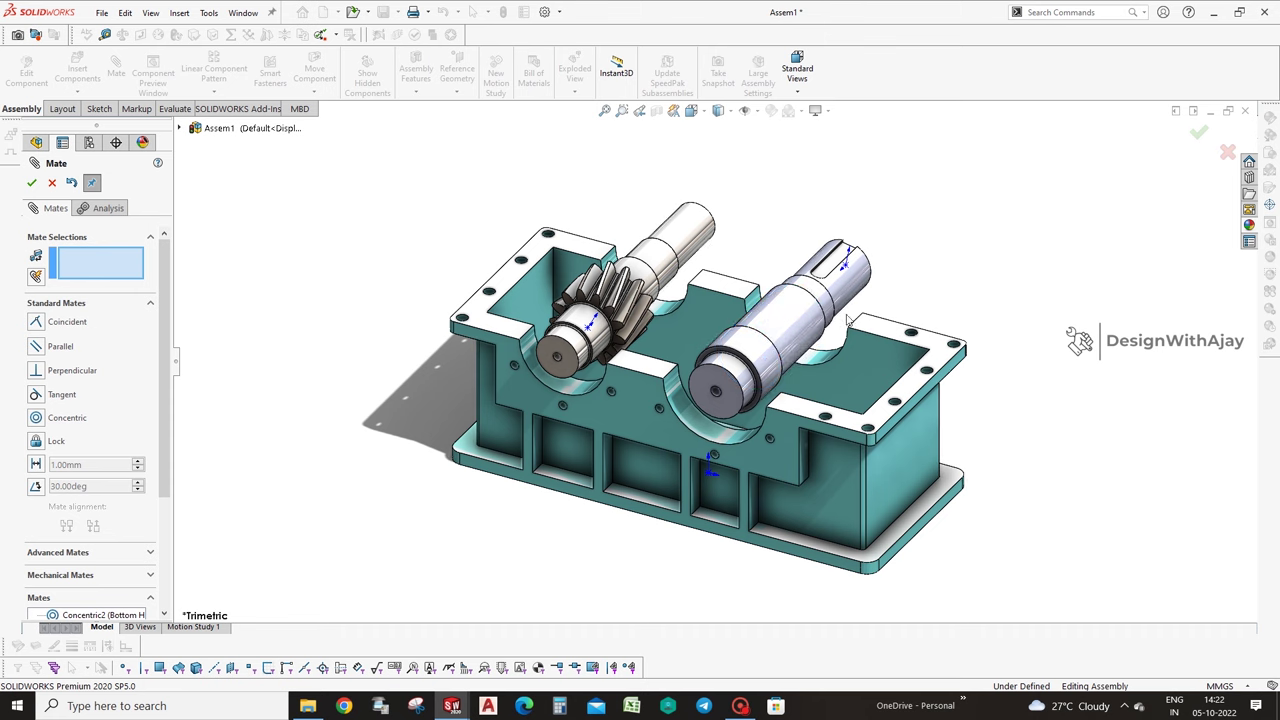
pyautogui.click(1199, 132)
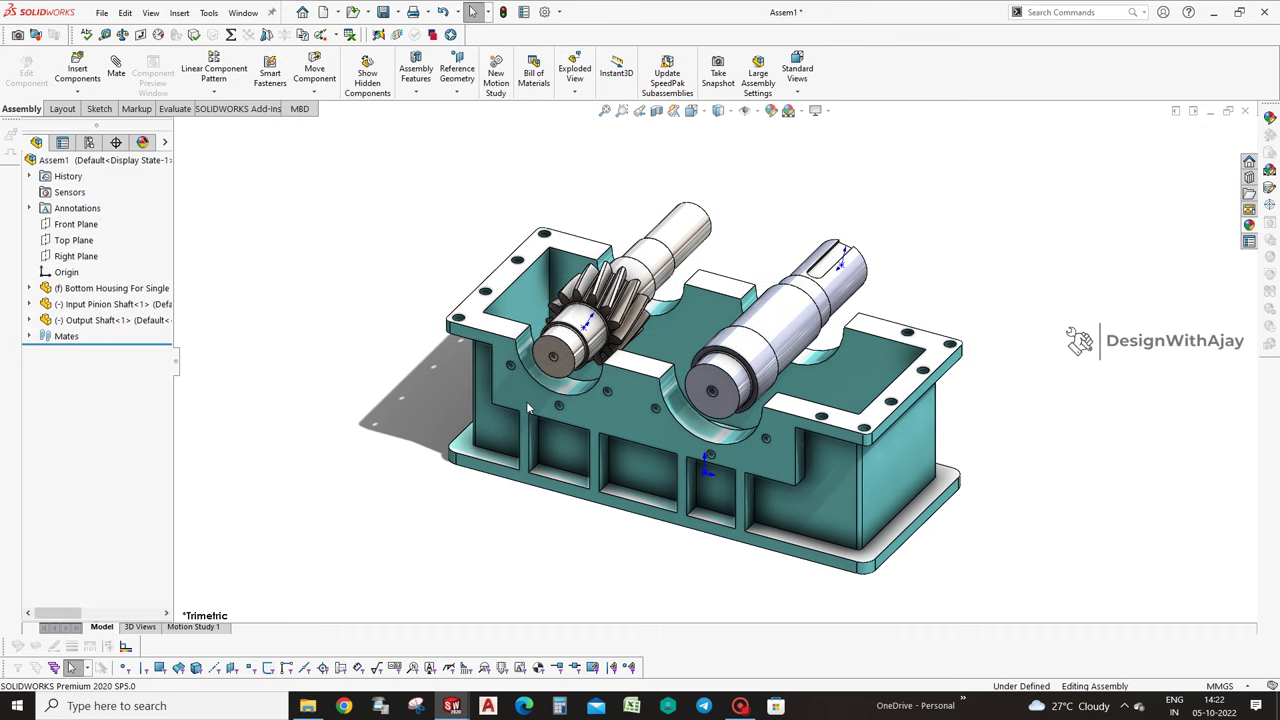
# Insert the Gear Wheel and place it near the output shaft.
pyautogui.scroll(-3, 530, 407)
pyautogui.click(52, 94)
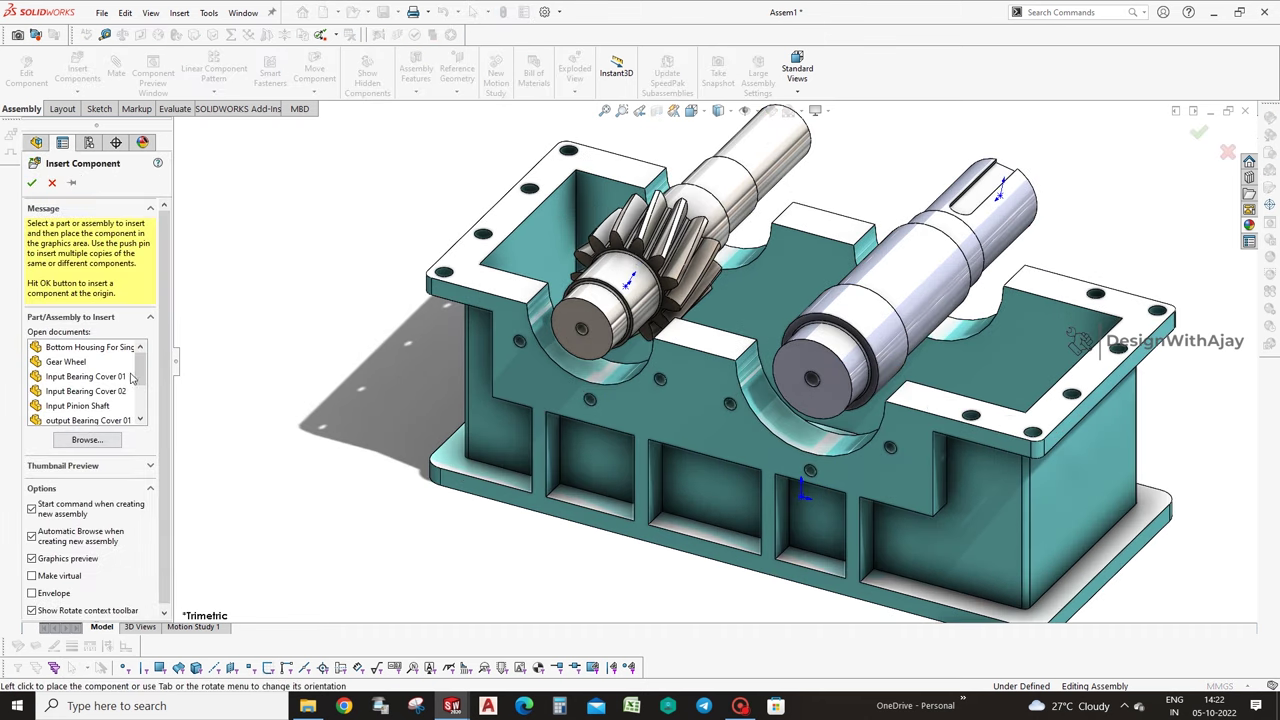
pyautogui.scroll(-2, 133, 377)
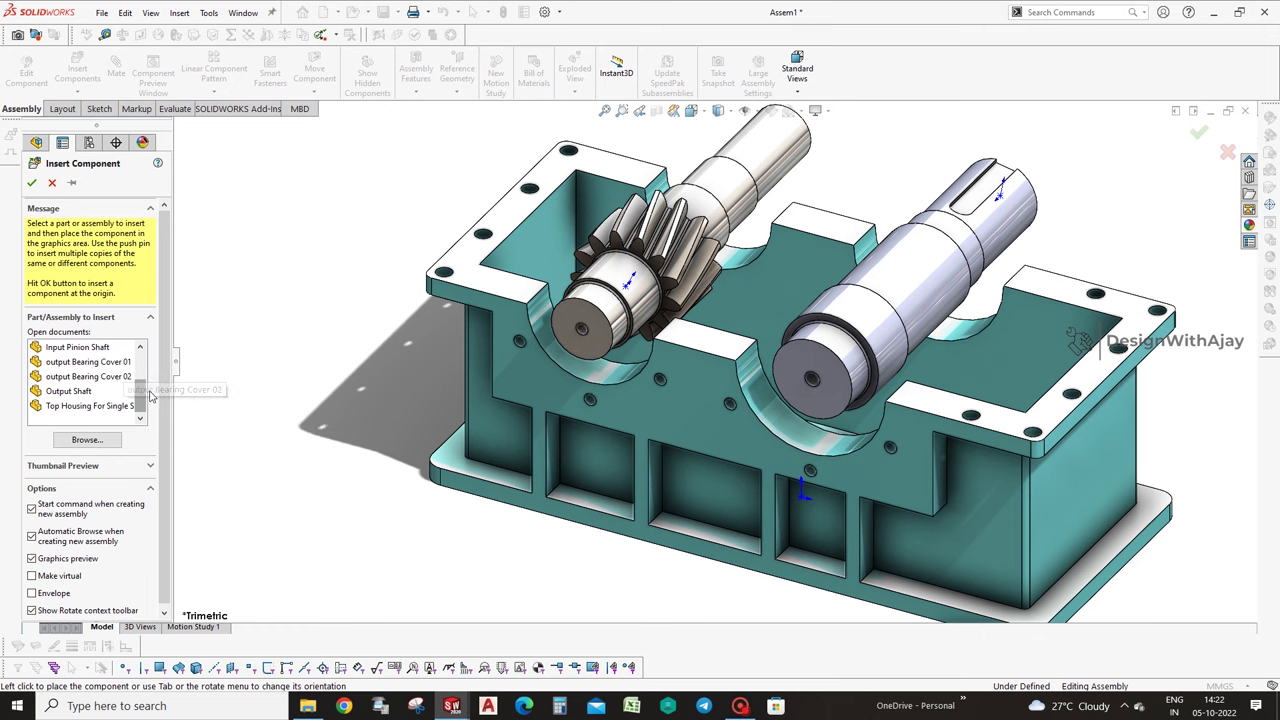
pyautogui.moveTo(145, 400); pyautogui.dragTo(142, 373)
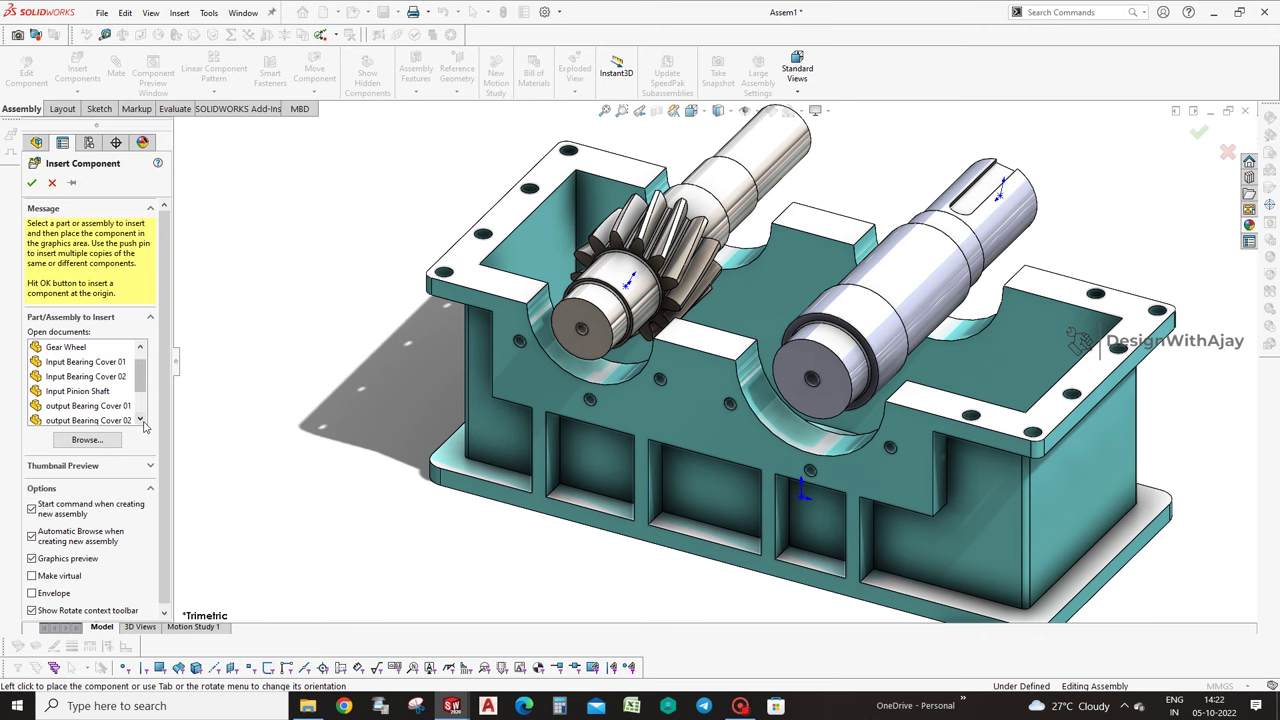
pyautogui.click(117, 349)
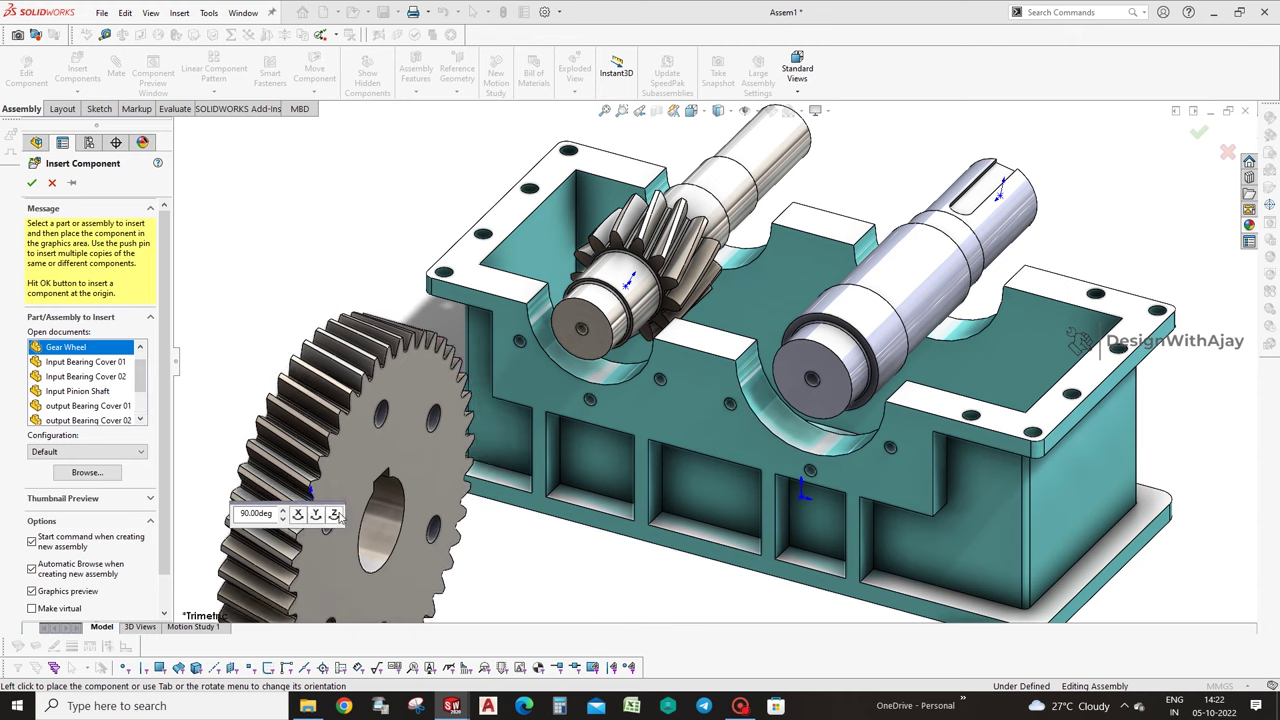
pyautogui.click(855, 340)
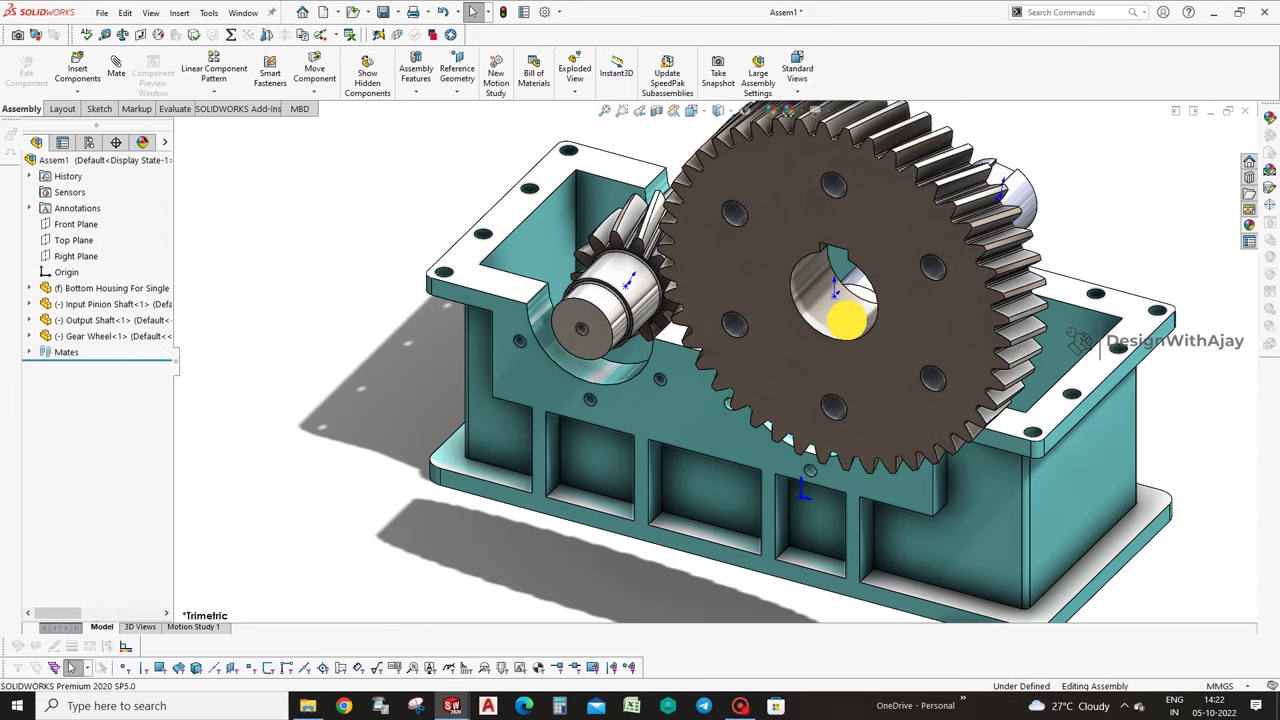
# Make the gear wheel's bore concentric with the output shaft.
pyautogui.click(116, 68)
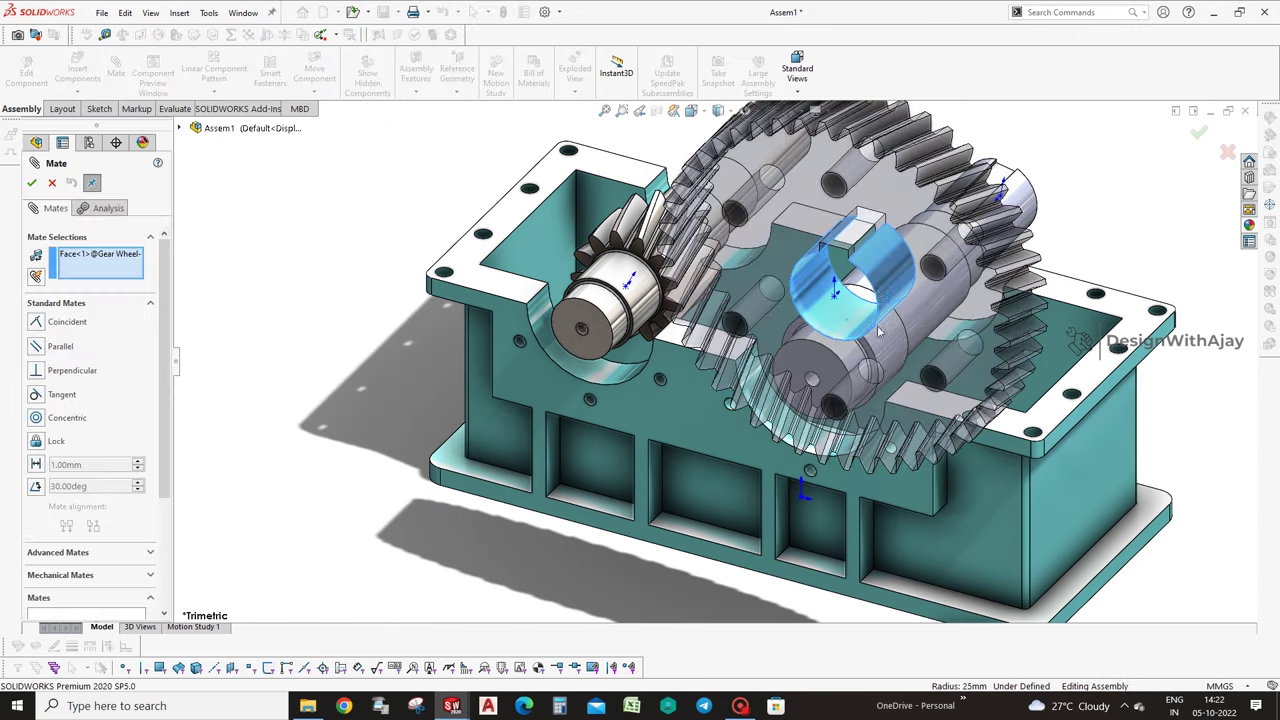
pyautogui.scroll(-2, 878, 318)
pyautogui.click(938, 280)
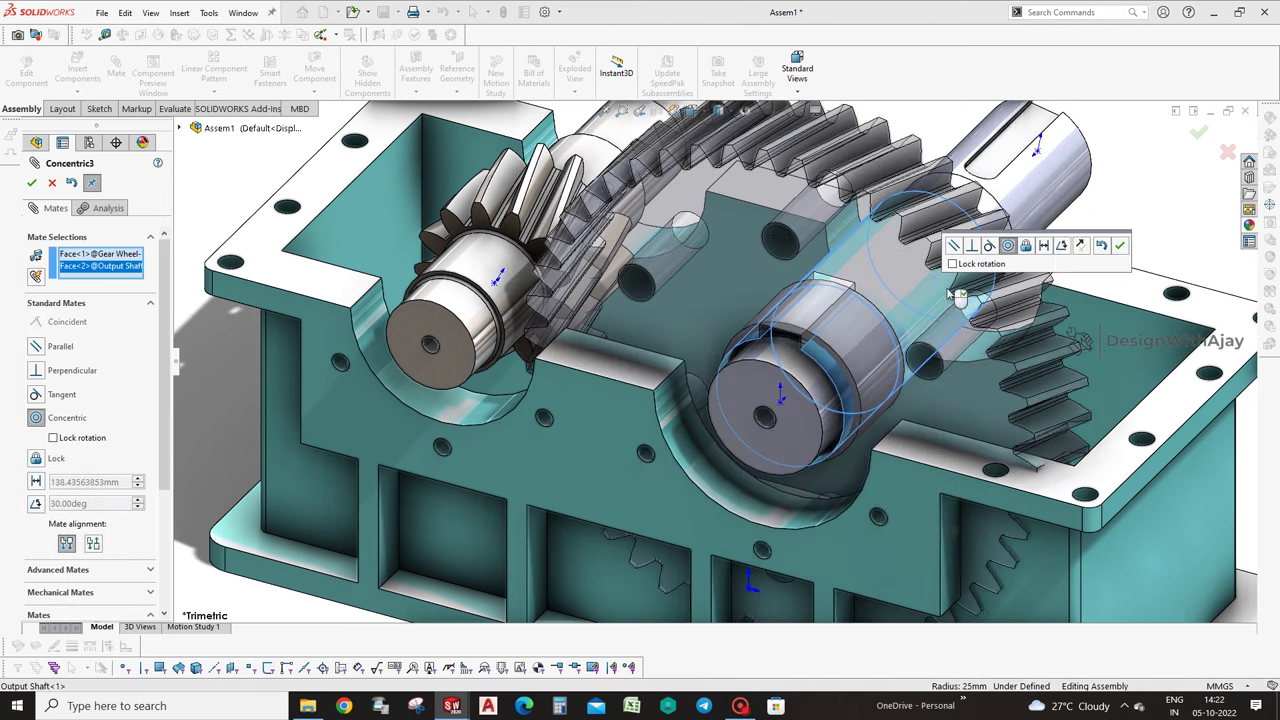
pyautogui.click(1117, 246)
pyautogui.click(894, 289)
# Mate the gear wheel face coincident with the shaft face.
pyautogui.scroll(-4, 893, 328)
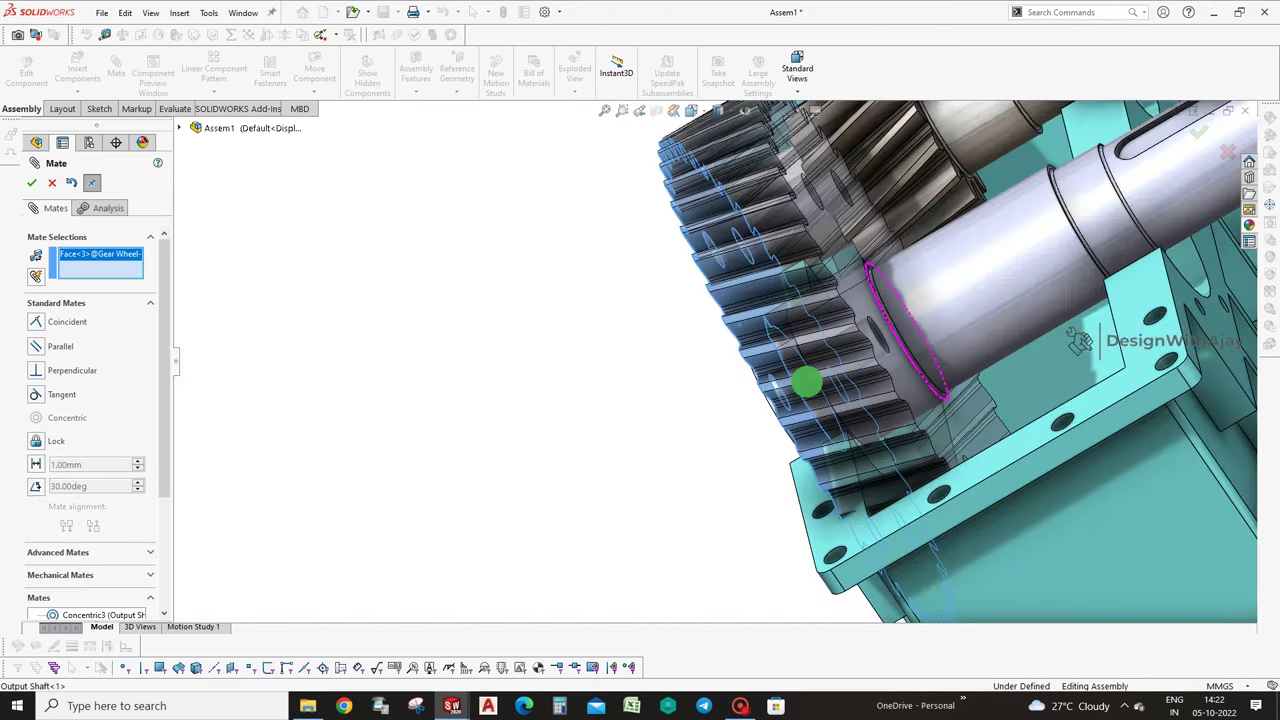
pyautogui.scroll(-2, 866, 285)
pyautogui.scroll(-2, 866, 285)
pyautogui.click(852, 278)
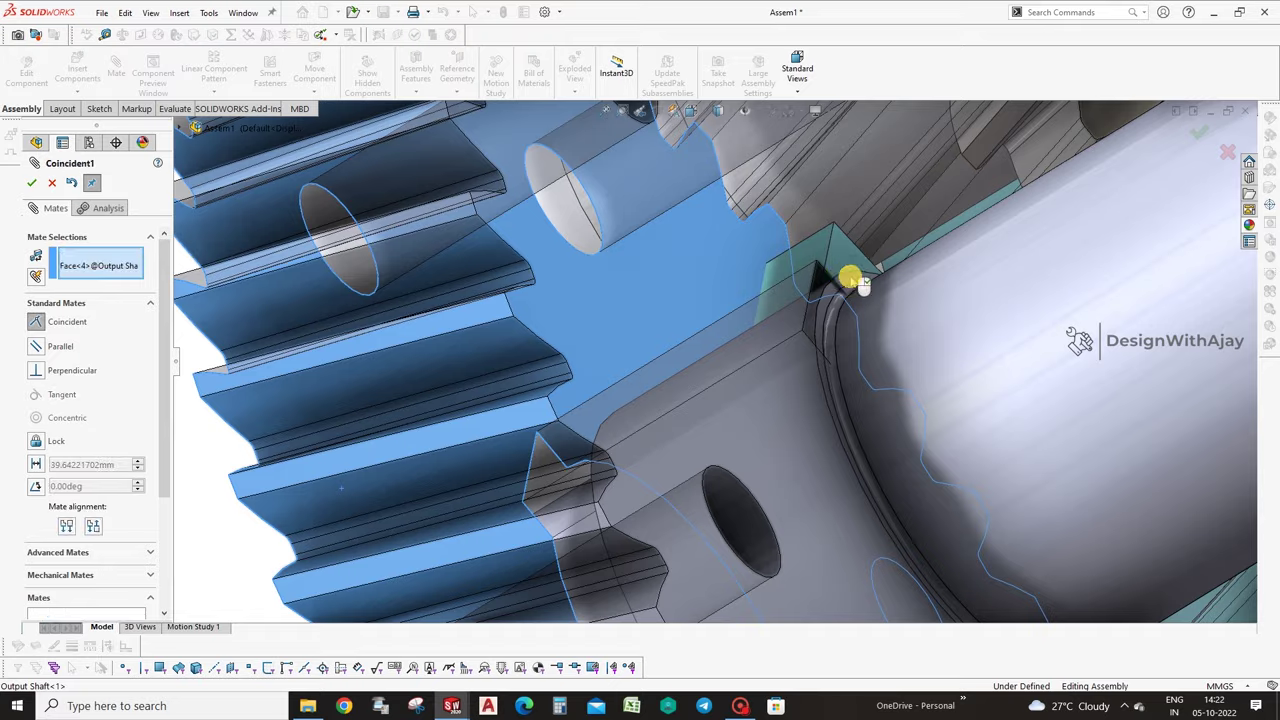
pyautogui.click(1012, 243)
# Hold the gear wheel face 3 mm from the pinion face with a distance mate.
pyautogui.scroll(2, 840, 270)
pyautogui.scroll(2, 840, 270)
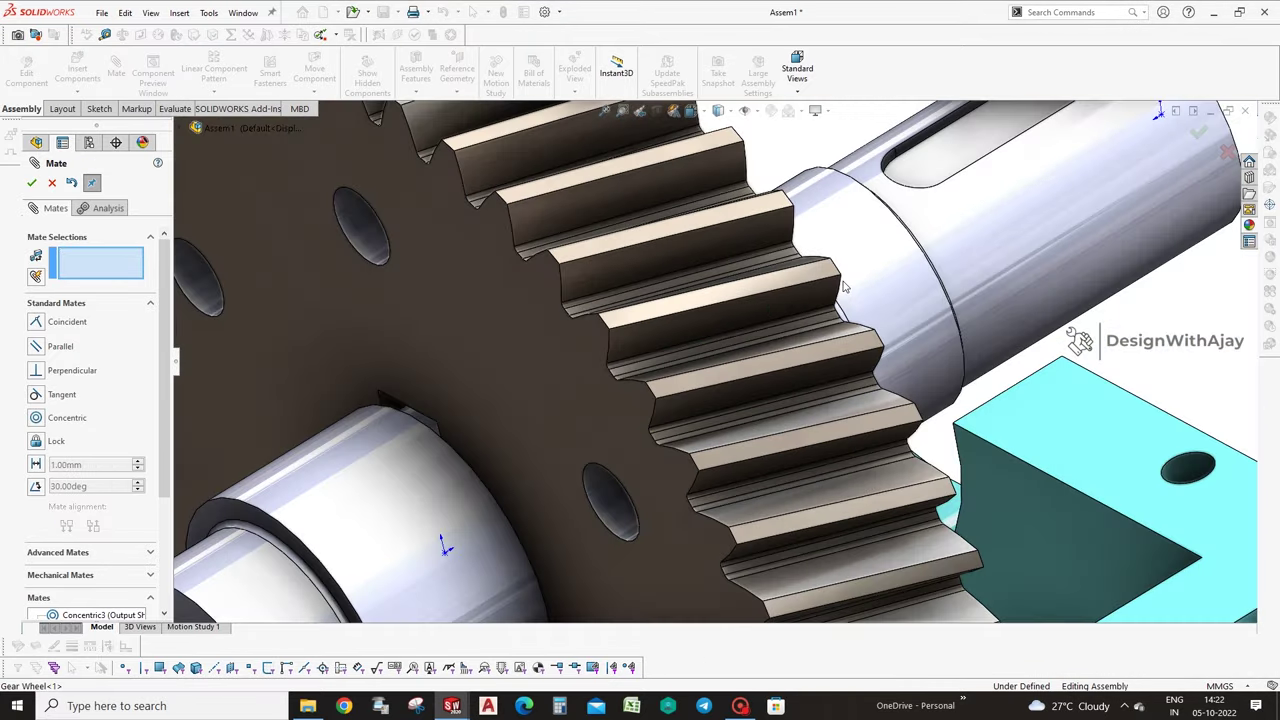
pyautogui.scroll(2, 490, 340)
pyautogui.click(352, 347)
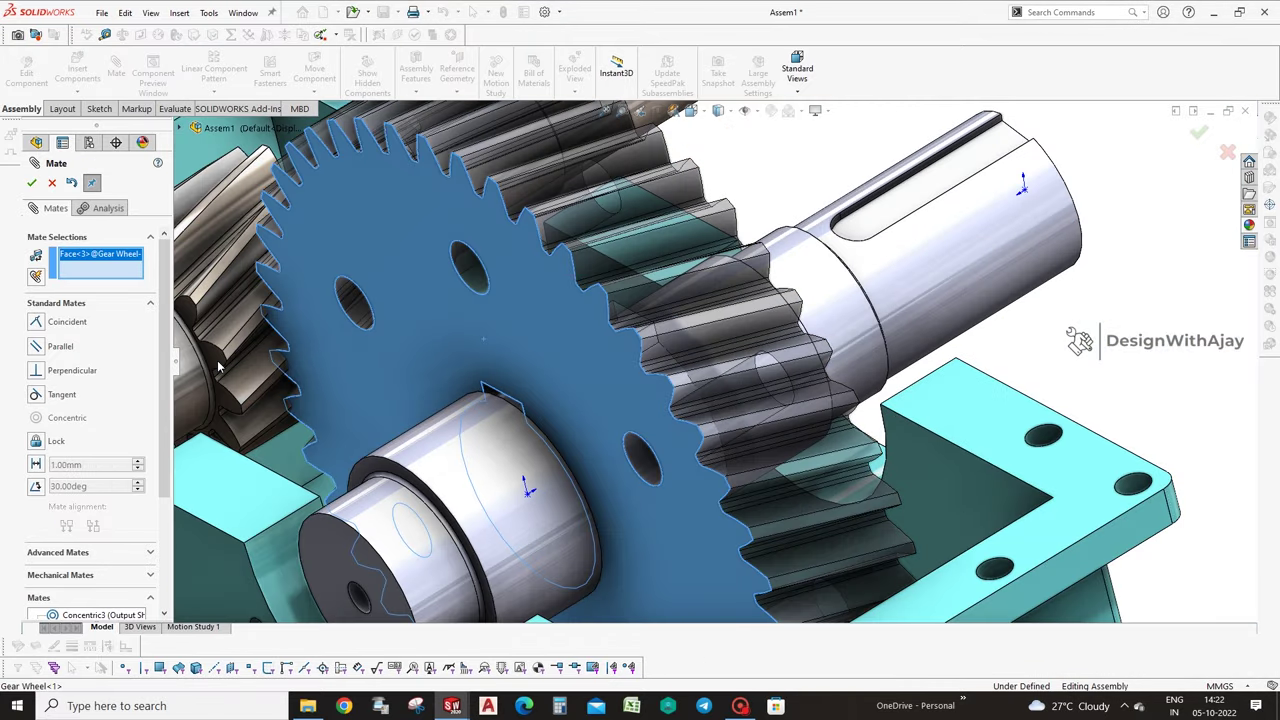
pyautogui.scroll(2, 218, 367)
pyautogui.click(369, 361)
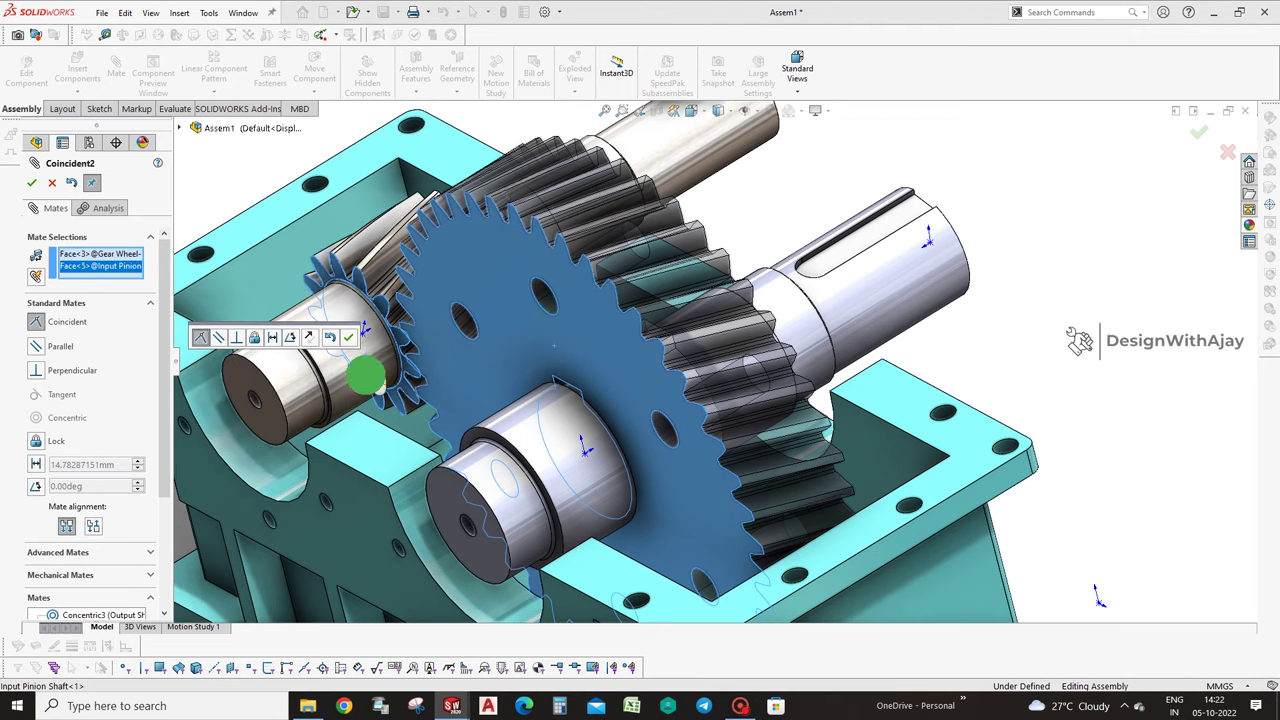
pyautogui.moveTo(367, 375); pyautogui.dragTo(346, 509, button='middle')
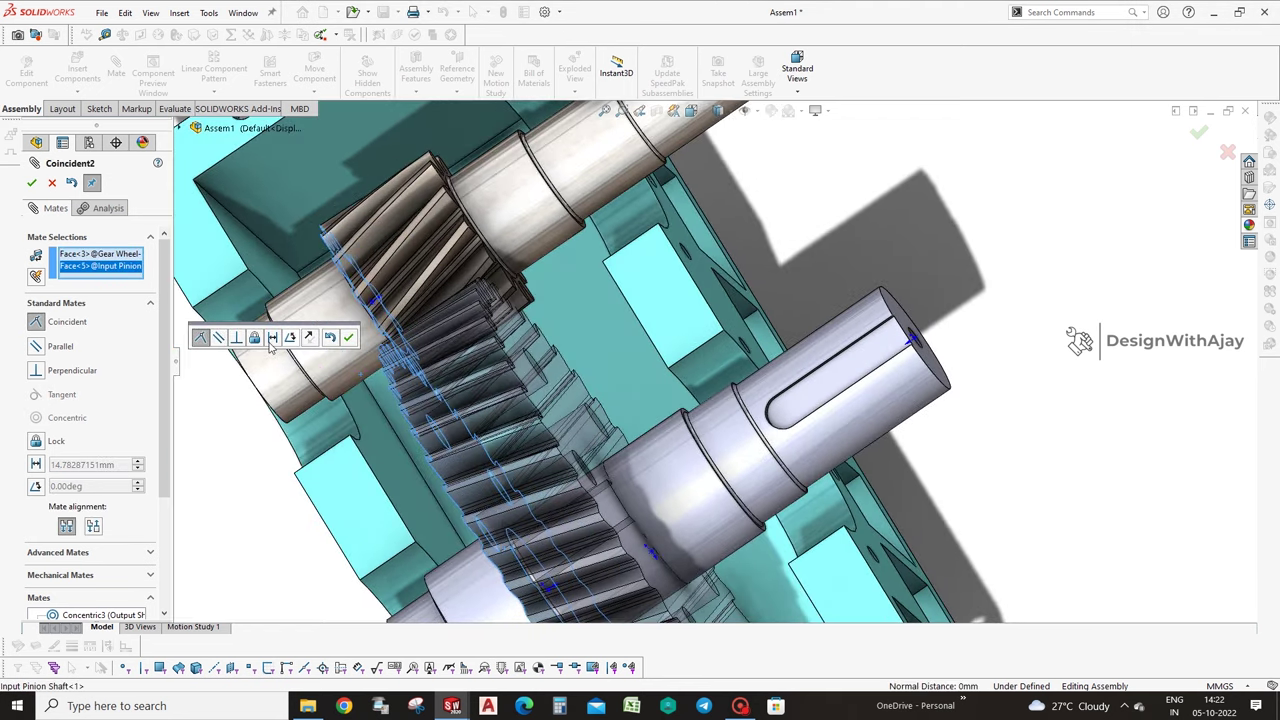
pyautogui.click(273, 339)
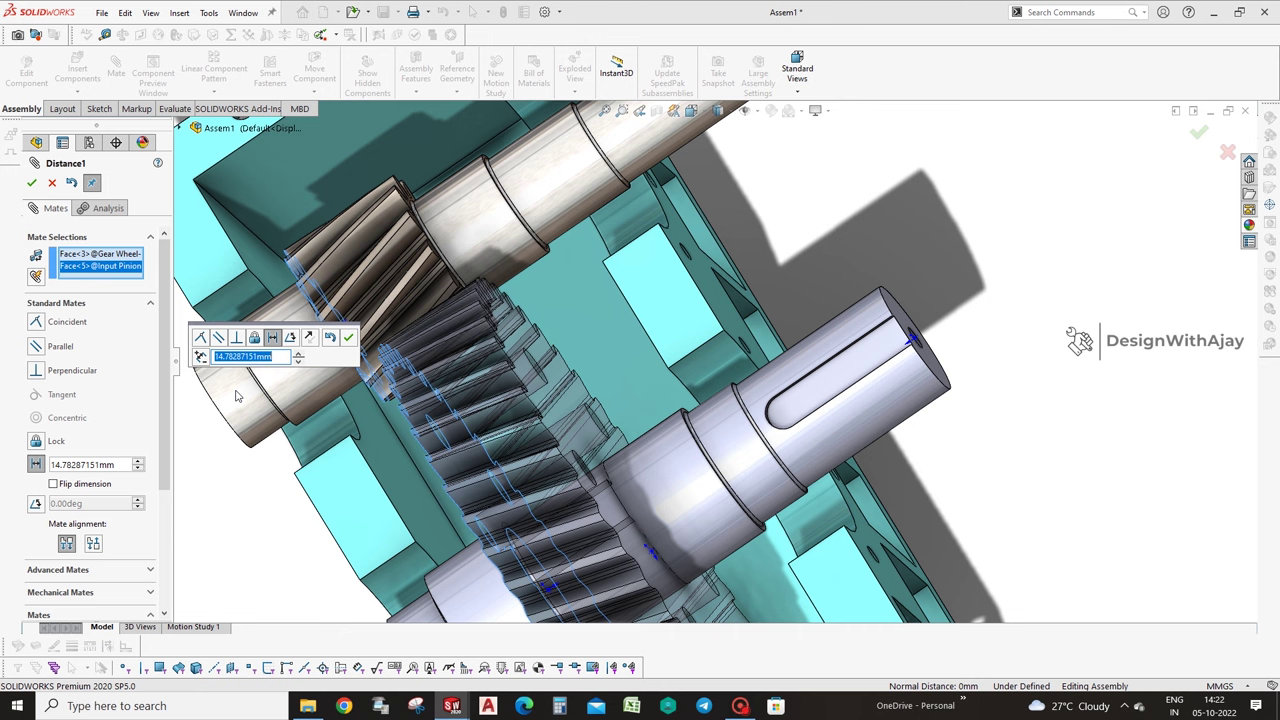
pyautogui.write('4')
pyautogui.press('Return')
pyautogui.moveTo(611, 328); pyautogui.dragTo(625, 300, button='middle')
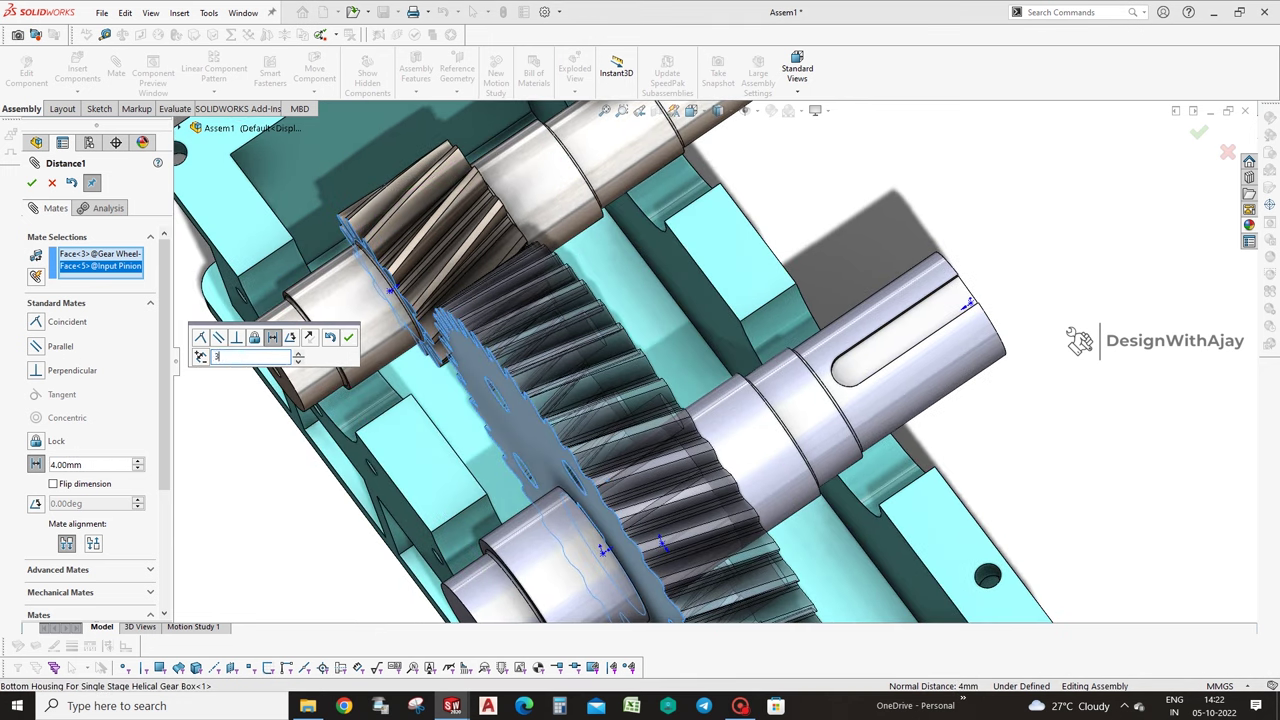
pyautogui.press('Return')
pyautogui.moveTo(804, 255); pyautogui.dragTo(909, 267, button='middle')
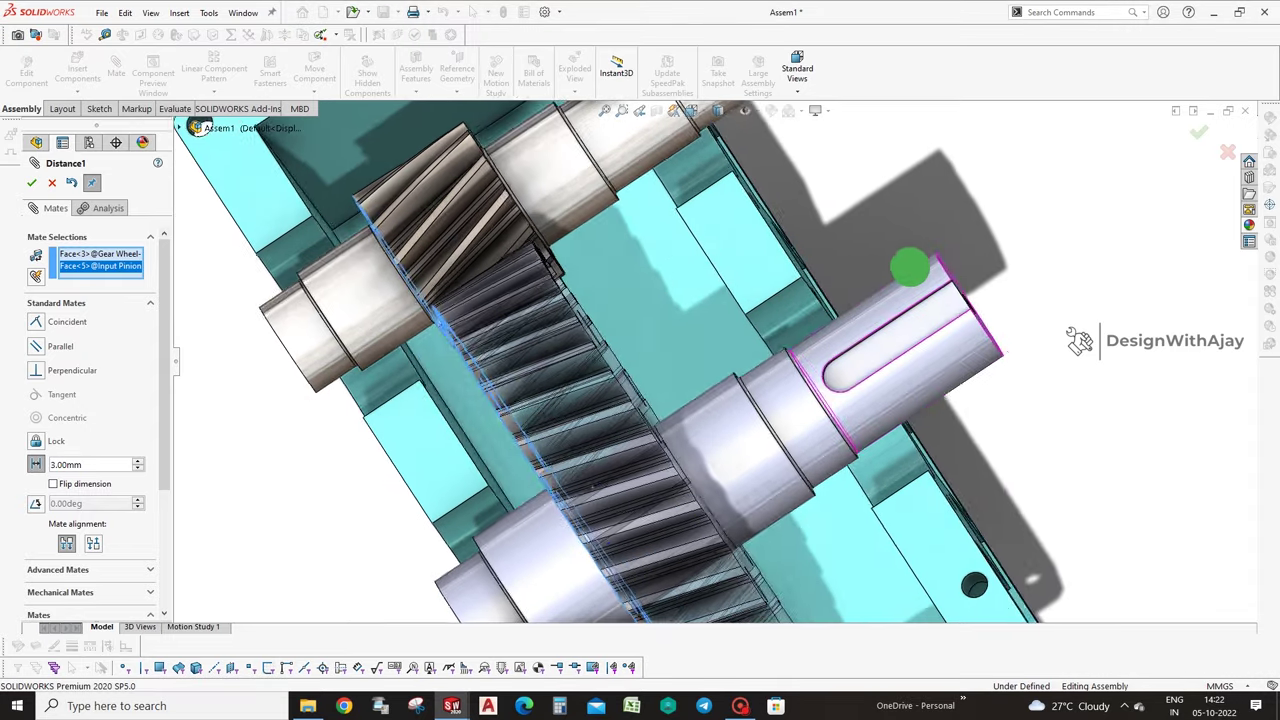
pyautogui.click(1199, 132)
pyautogui.middleClick(1112, 248)
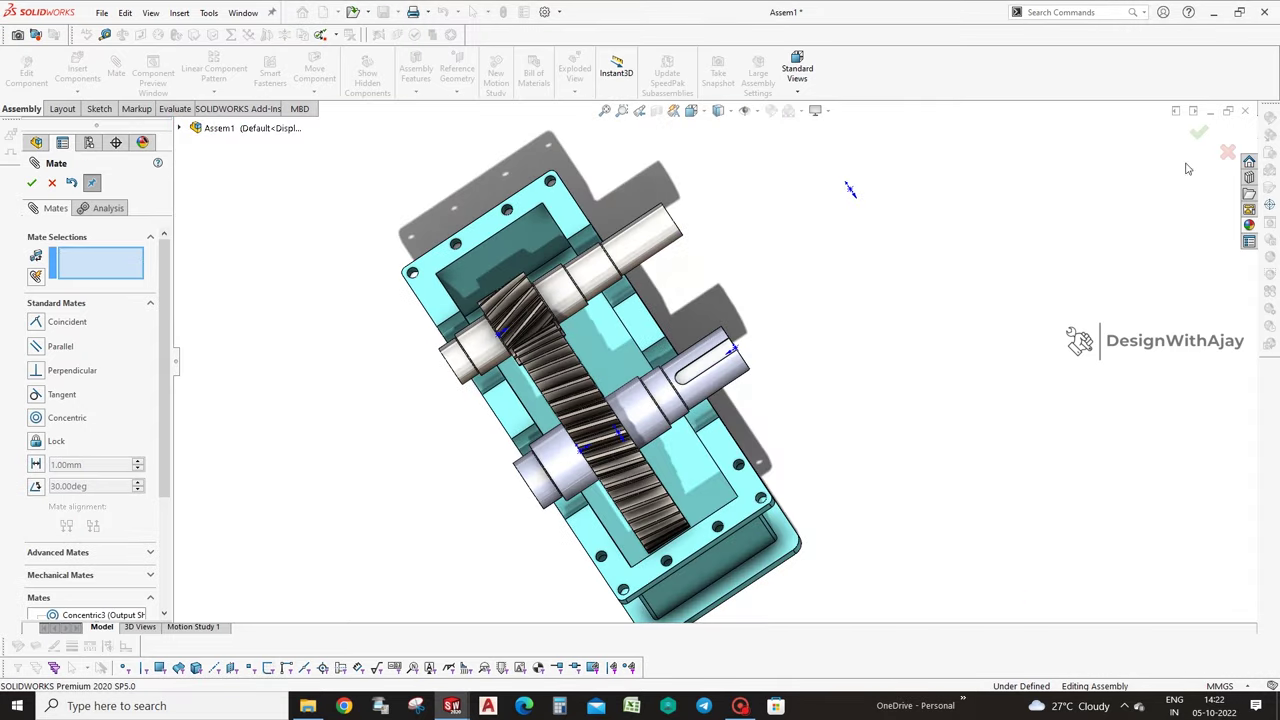
pyautogui.moveTo(850, 190)
pyautogui.mouseDown(button='middle')
pyautogui.moveTo(766, 449)
pyautogui.moveTo(751, 377)
pyautogui.moveTo(774, 394)
pyautogui.moveTo(601, 425)
pyautogui.moveTo(586, 397)
pyautogui.moveTo(534, 443)
pyautogui.moveTo(646, 321)
pyautogui.moveTo(543, 414)
pyautogui.mouseUp(button='middle')
# Open the Output Shaft from the assembly as its own part.
pyautogui.click(572, 445)
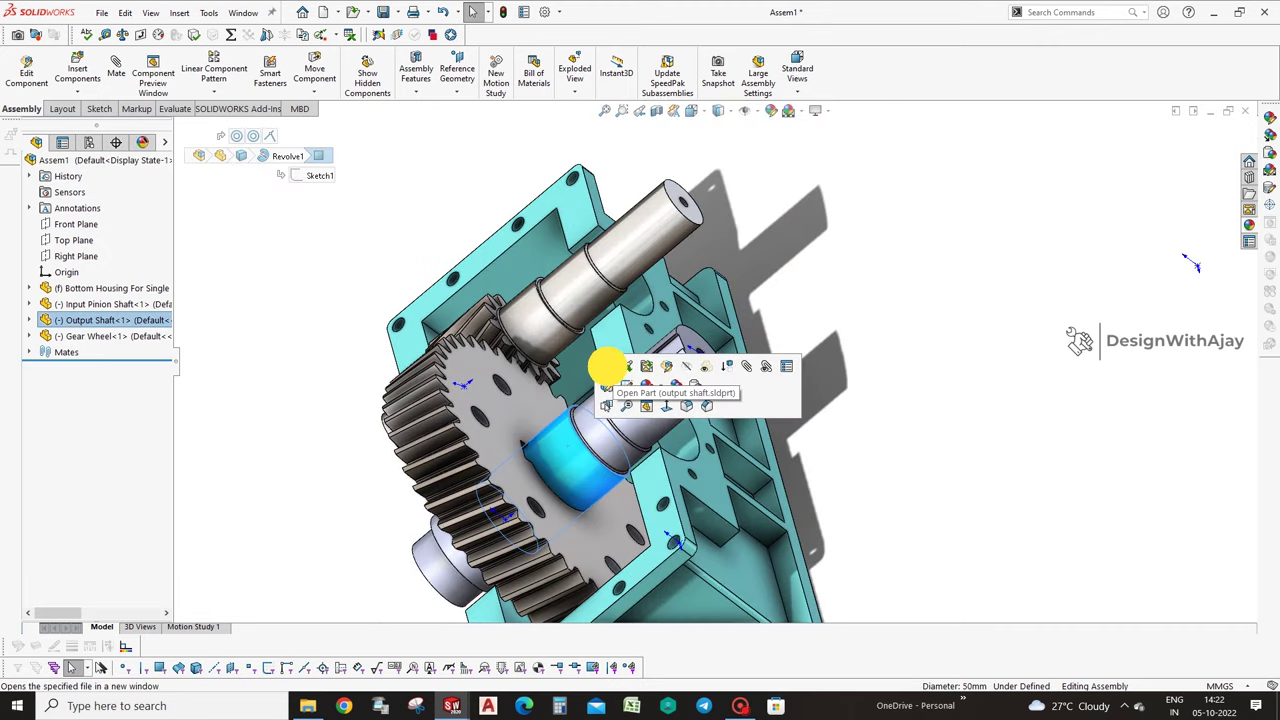
pyautogui.click(603, 443)
pyautogui.moveTo(806, 384)
pyautogui.mouseDown(button='middle')
pyautogui.moveTo(848, 303)
pyautogui.moveTo(776, 407)
pyautogui.mouseUp(button='middle')
pyautogui.click(58, 108)
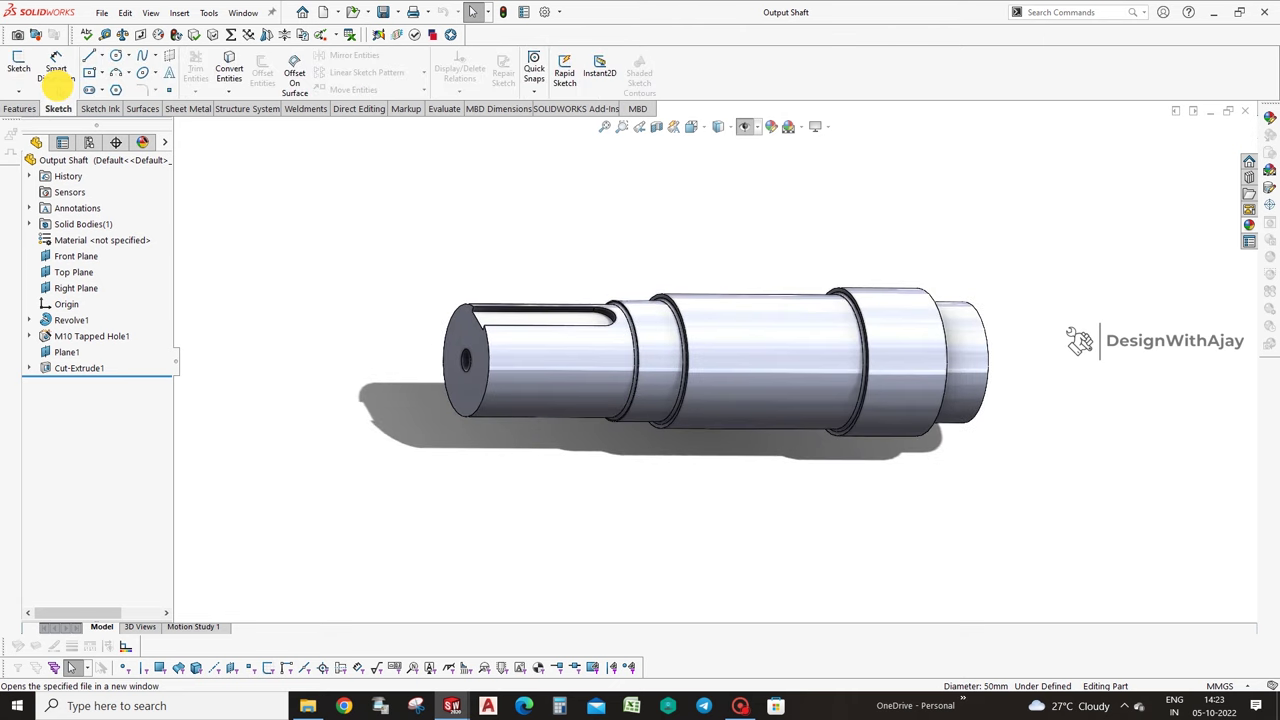
pyautogui.click(56, 68)
pyautogui.click(662, 303)
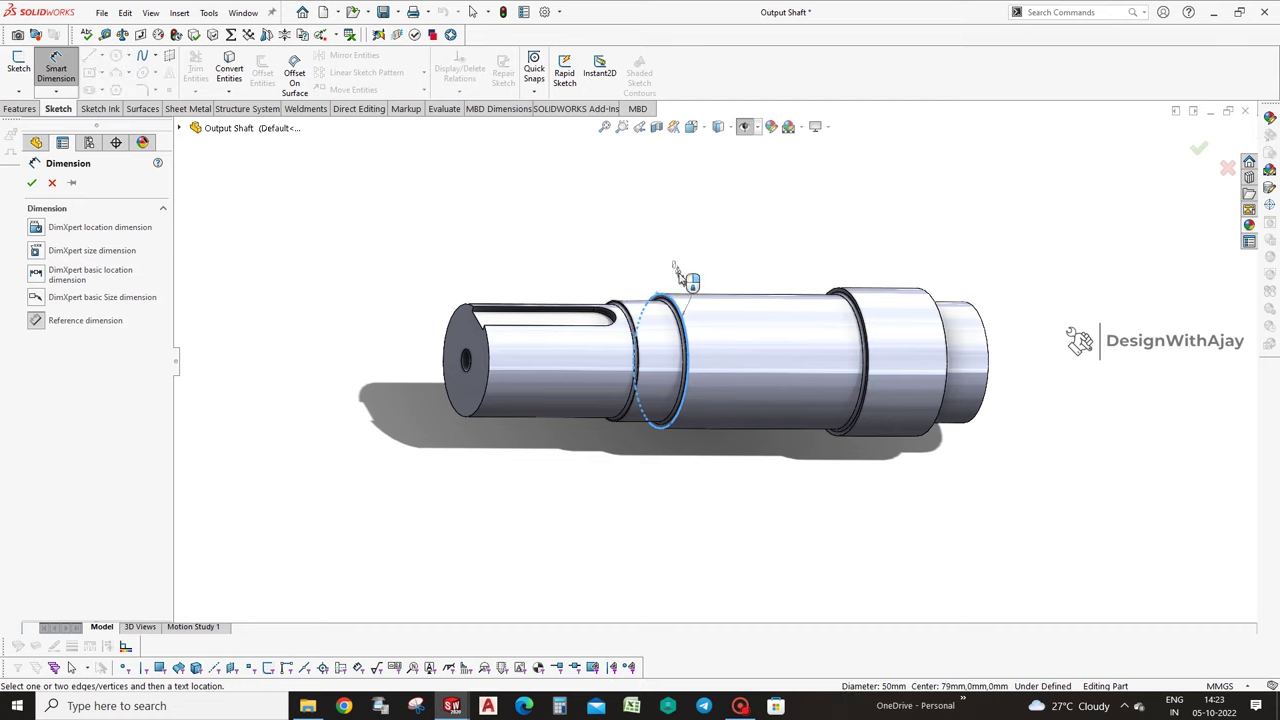
pyautogui.click(677, 271)
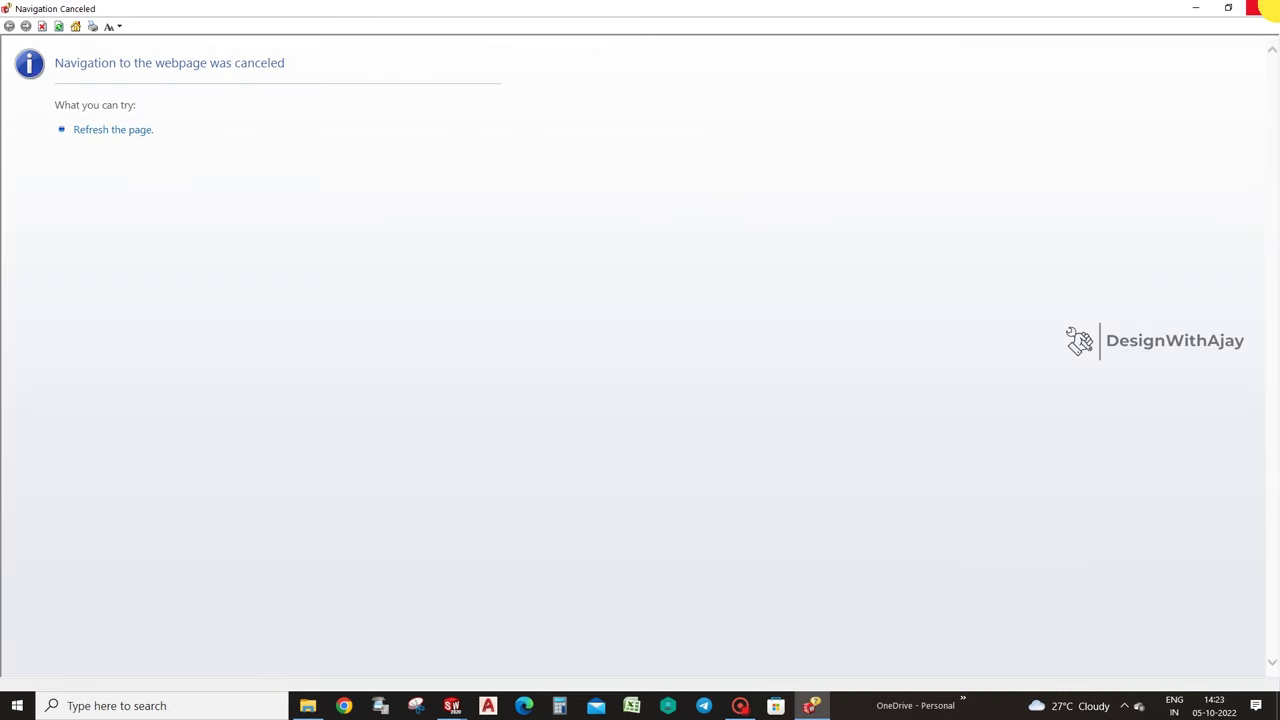
# Close the stray browser window, show the reference planes, and select Top Plane.
pyautogui.click(1264, 8)
pyautogui.click(756, 127)
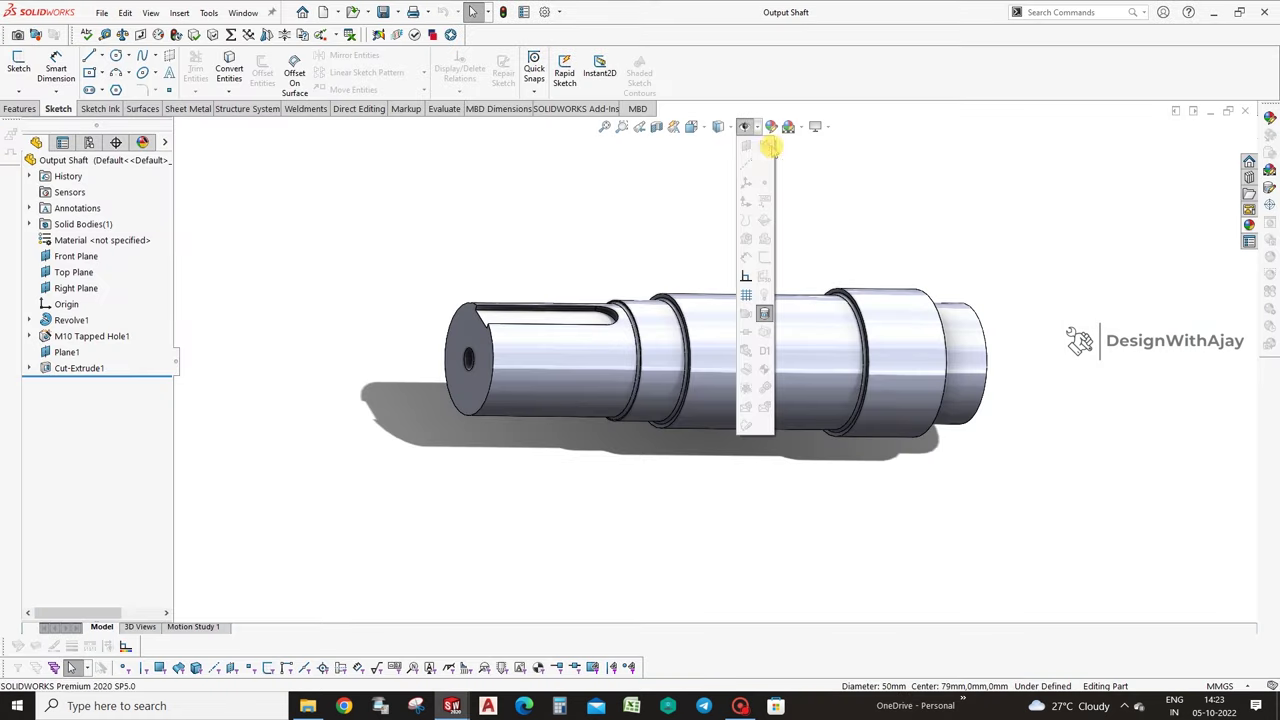
pyautogui.click(745, 126)
pyautogui.moveTo(1043, 283); pyautogui.dragTo(1017, 366, button='middle')
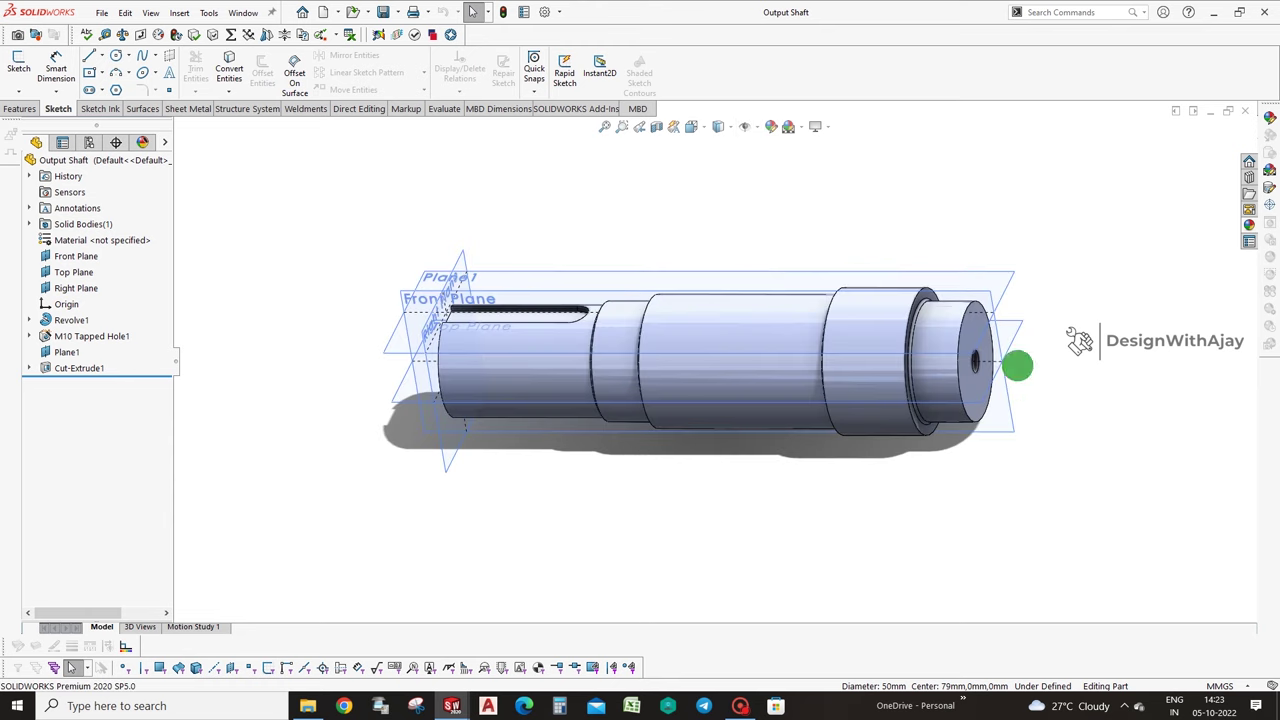
pyautogui.click(1004, 323)
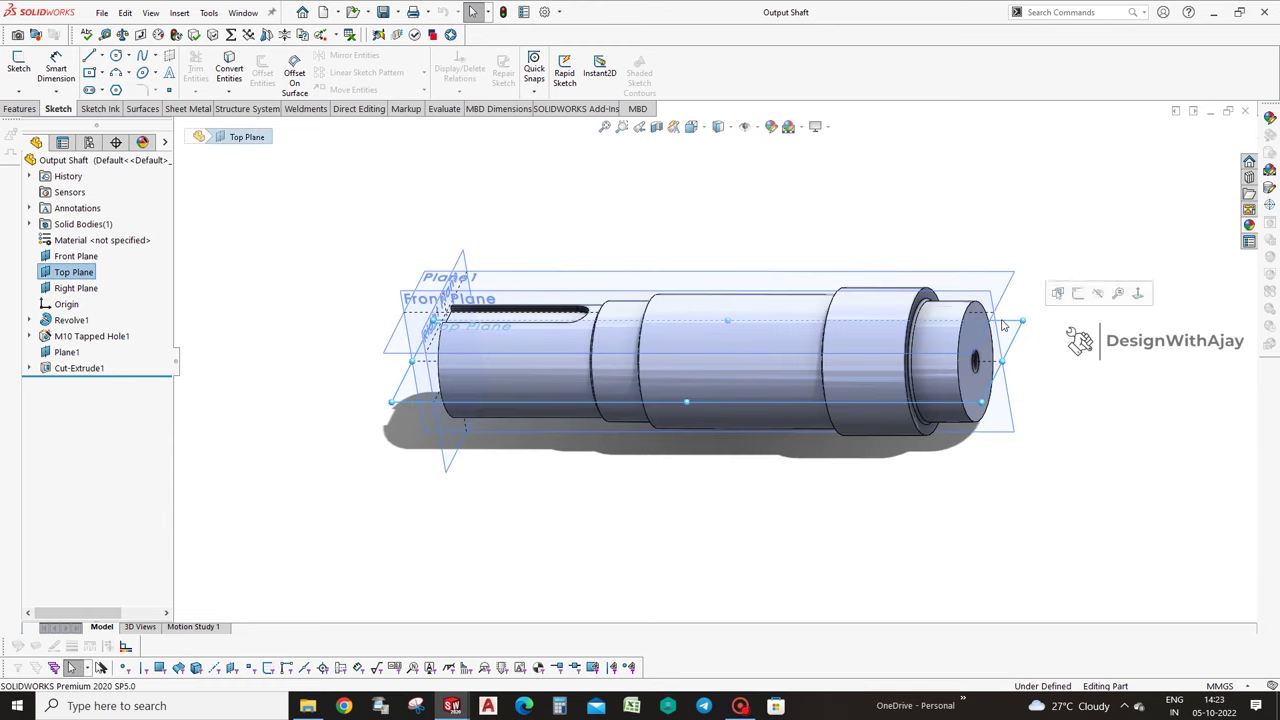
# Create Plane2 offset 25 mm from Top Plane.
pyautogui.click(19, 108)
pyautogui.click(545, 80)
pyautogui.click(548, 106)
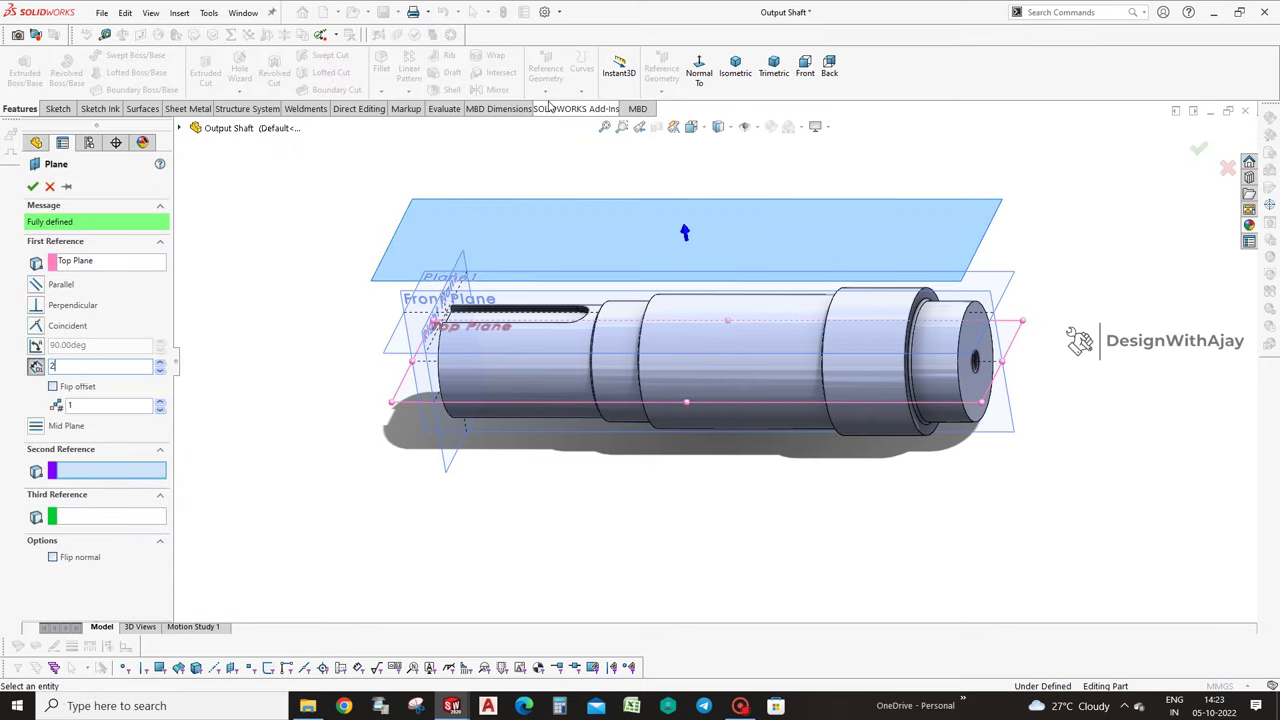
pyautogui.write('5')
pyautogui.press('Return')
pyautogui.click(1199, 149)
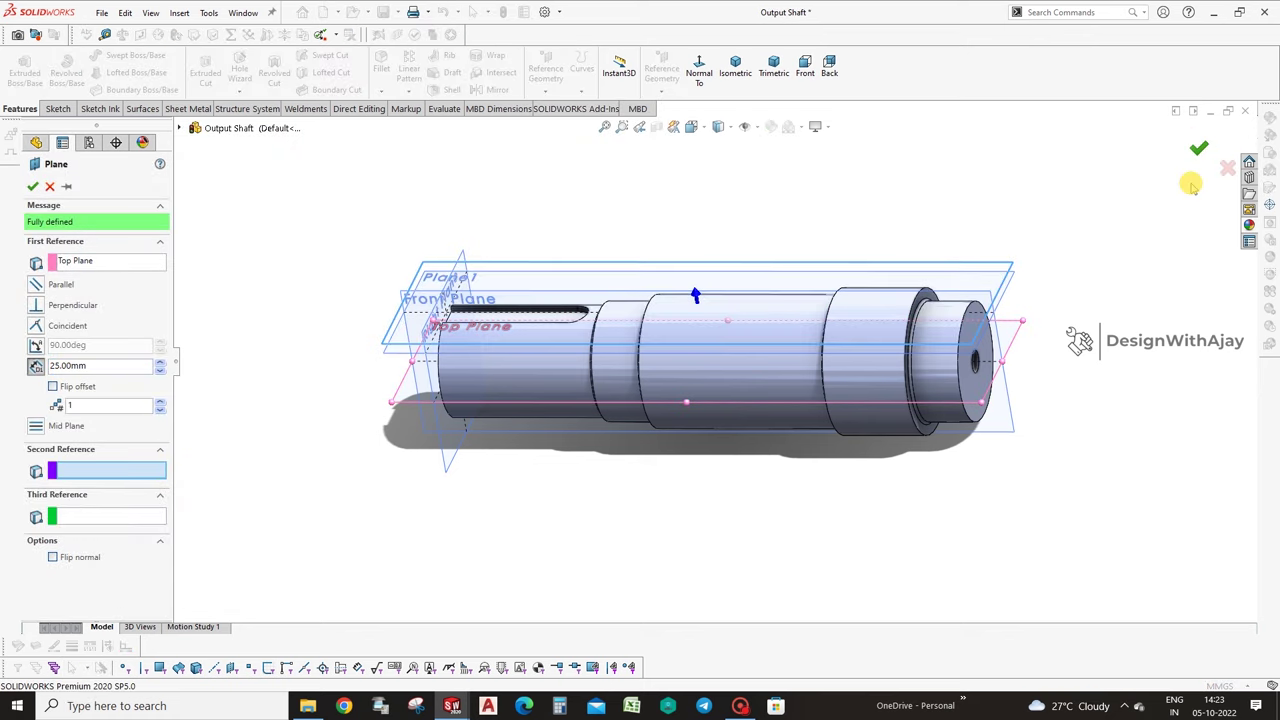
# Start a sketch on Plane2 and draw a straight slot along the shaft centerline.
pyautogui.click(1013, 268)
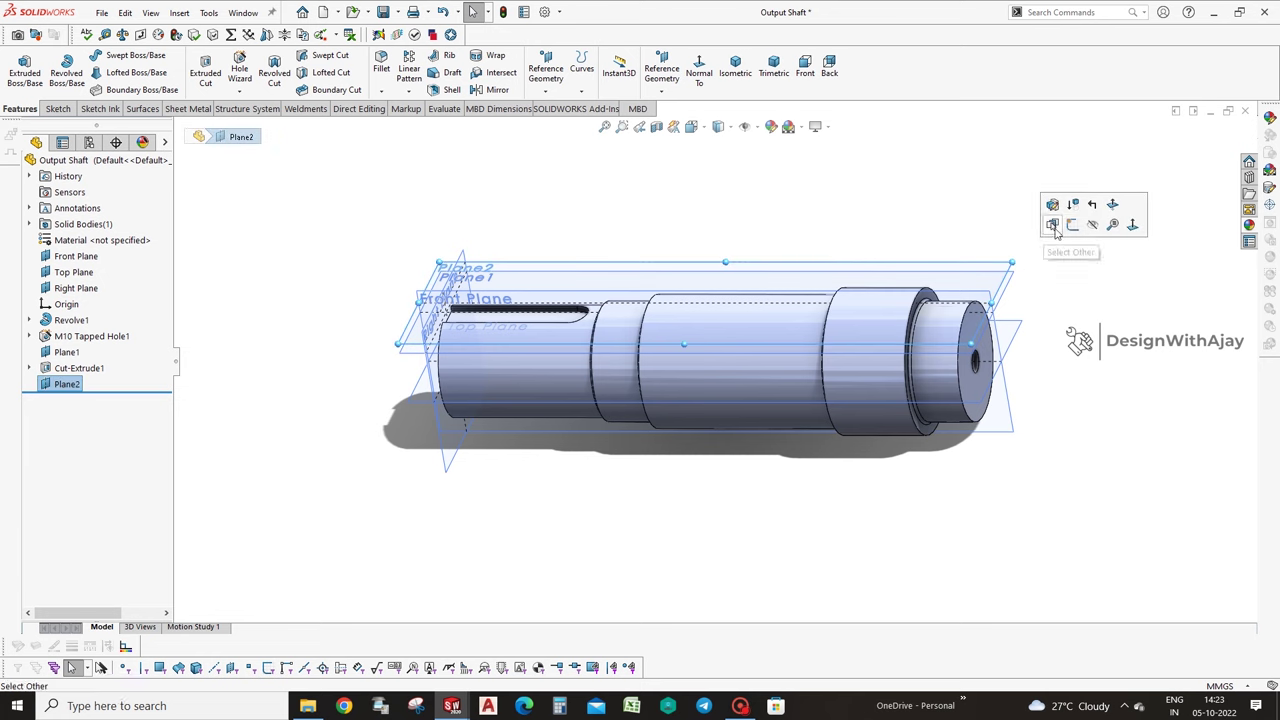
pyautogui.click(1072, 228)
pyautogui.click(14, 108)
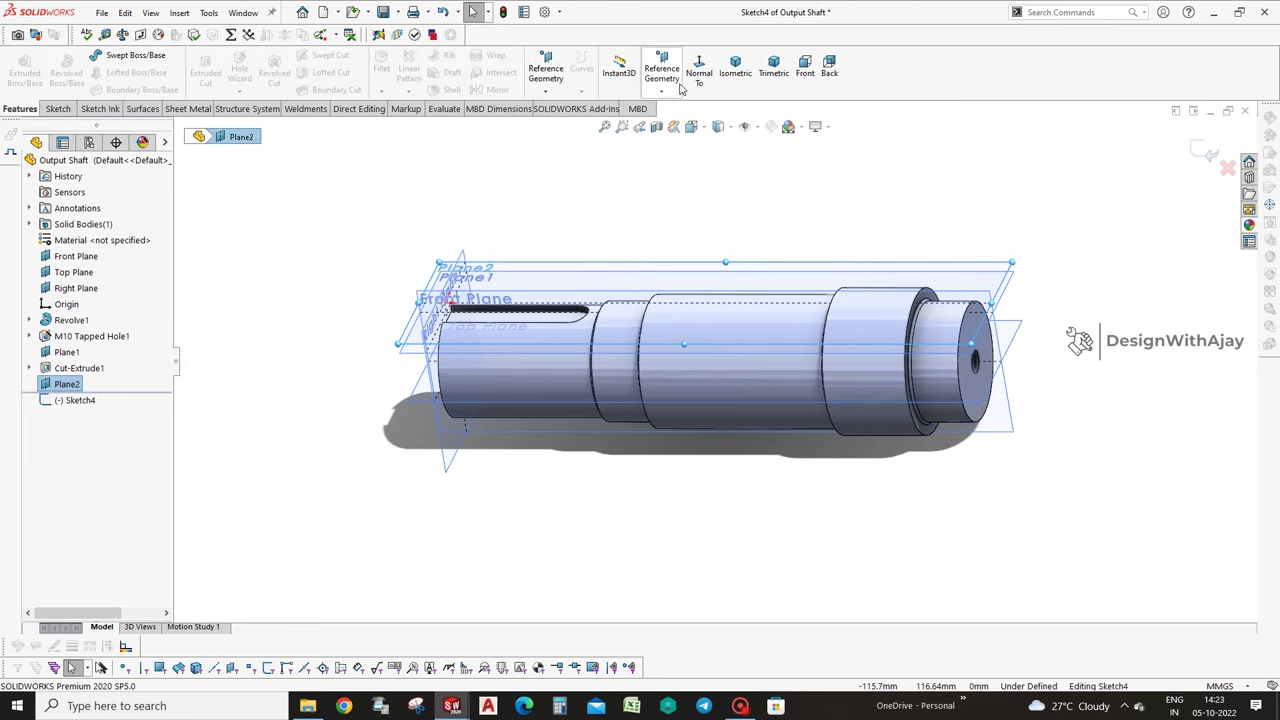
pyautogui.click(55, 108)
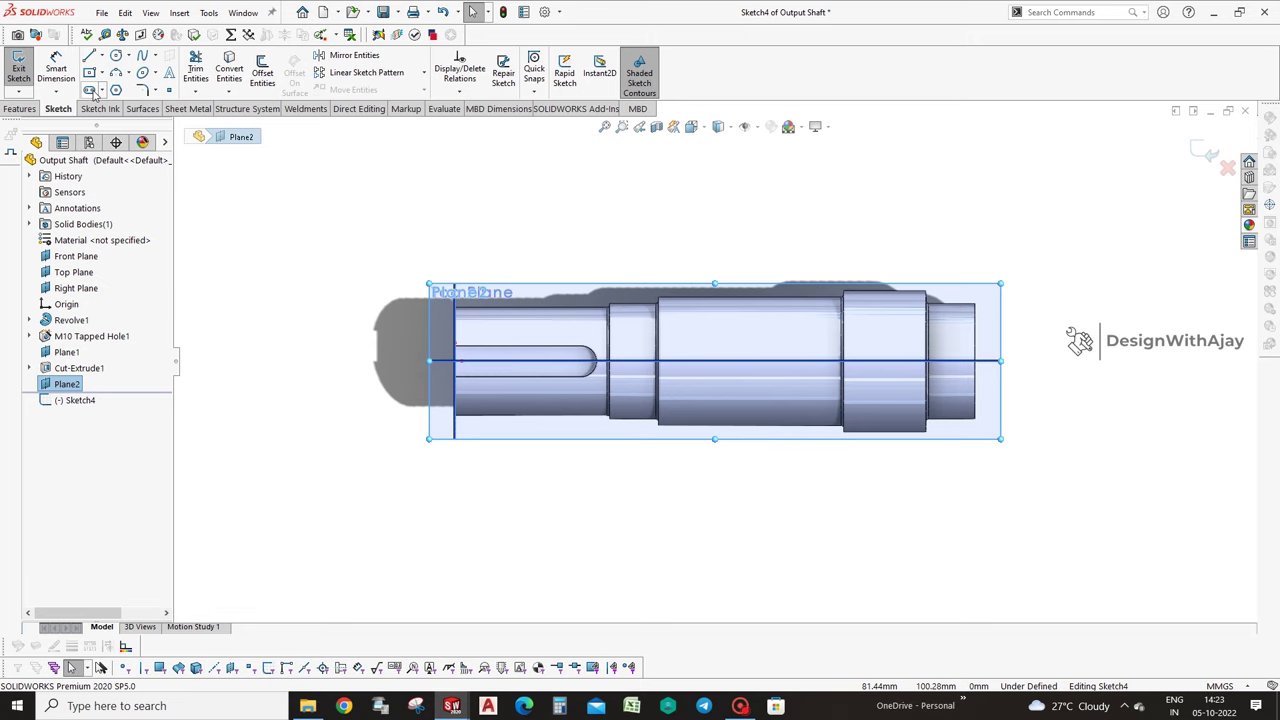
pyautogui.click(89, 90)
pyautogui.scroll(3, 674, 366)
pyautogui.click(825, 358)
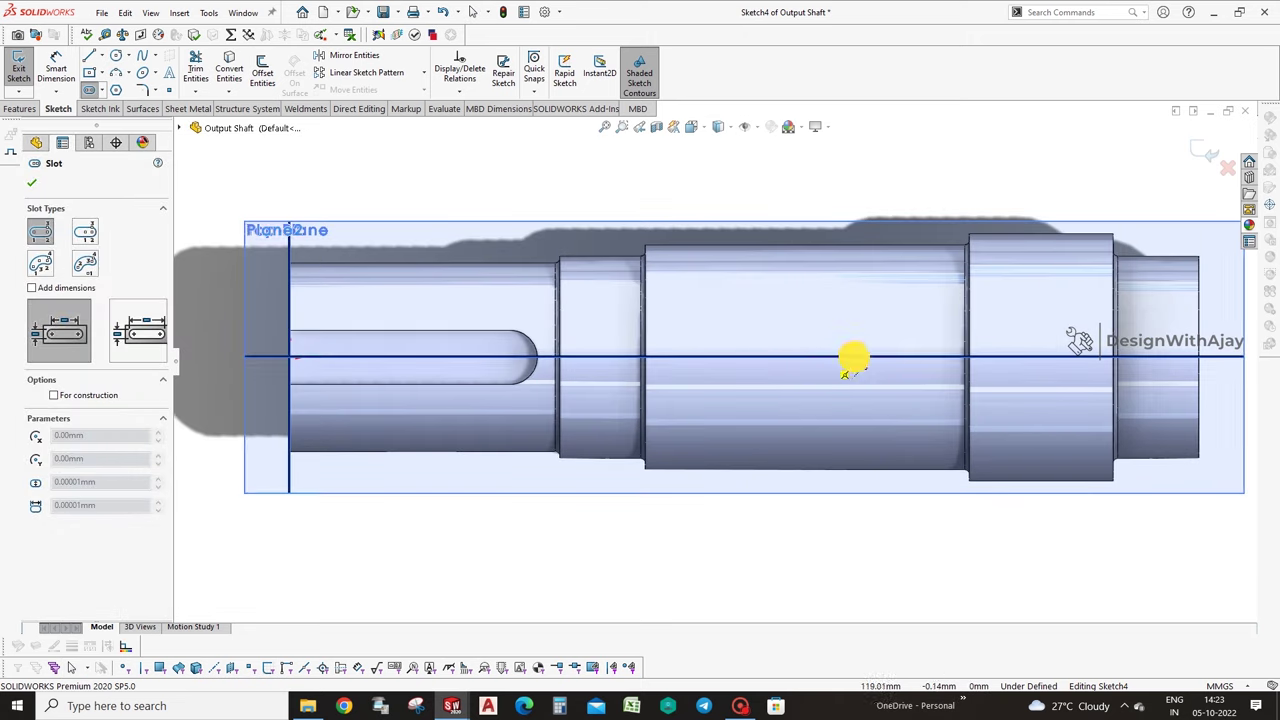
pyautogui.click(952, 360)
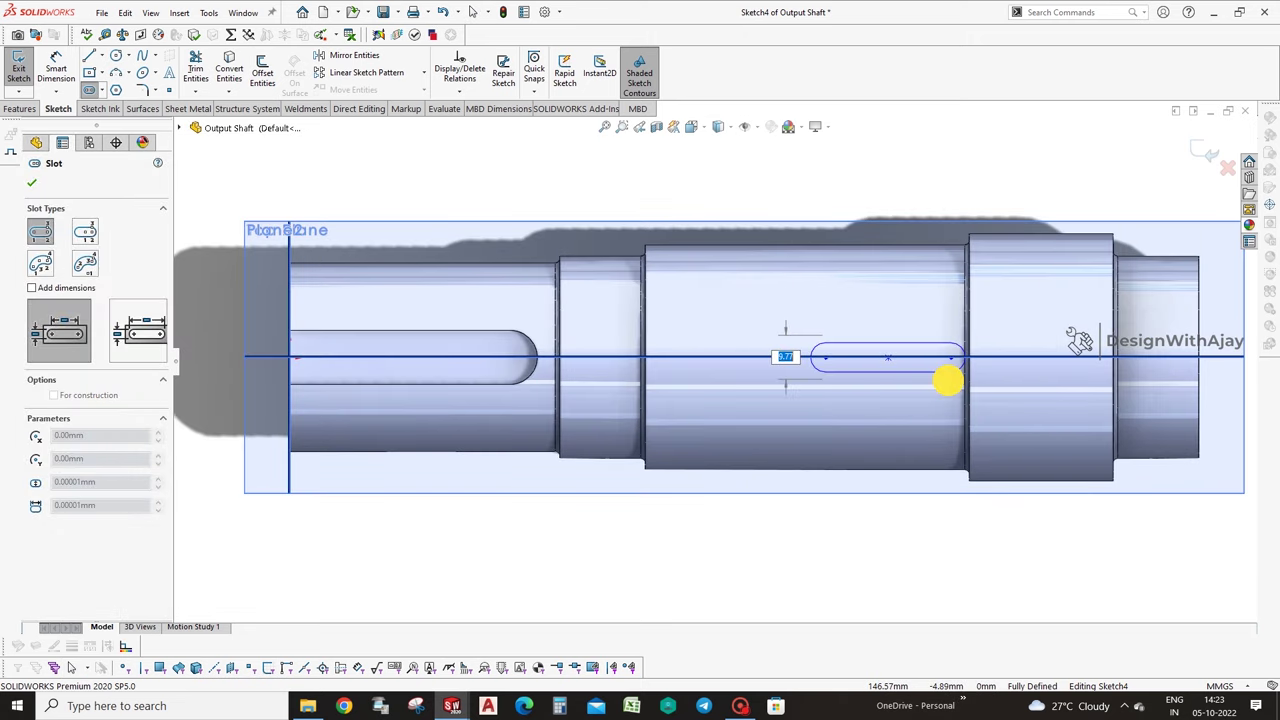
pyautogui.click(943, 379)
# Dimension the slot width to 16 mm.
pyautogui.moveTo(935, 372); pyautogui.dragTo(925, 337, button='right')
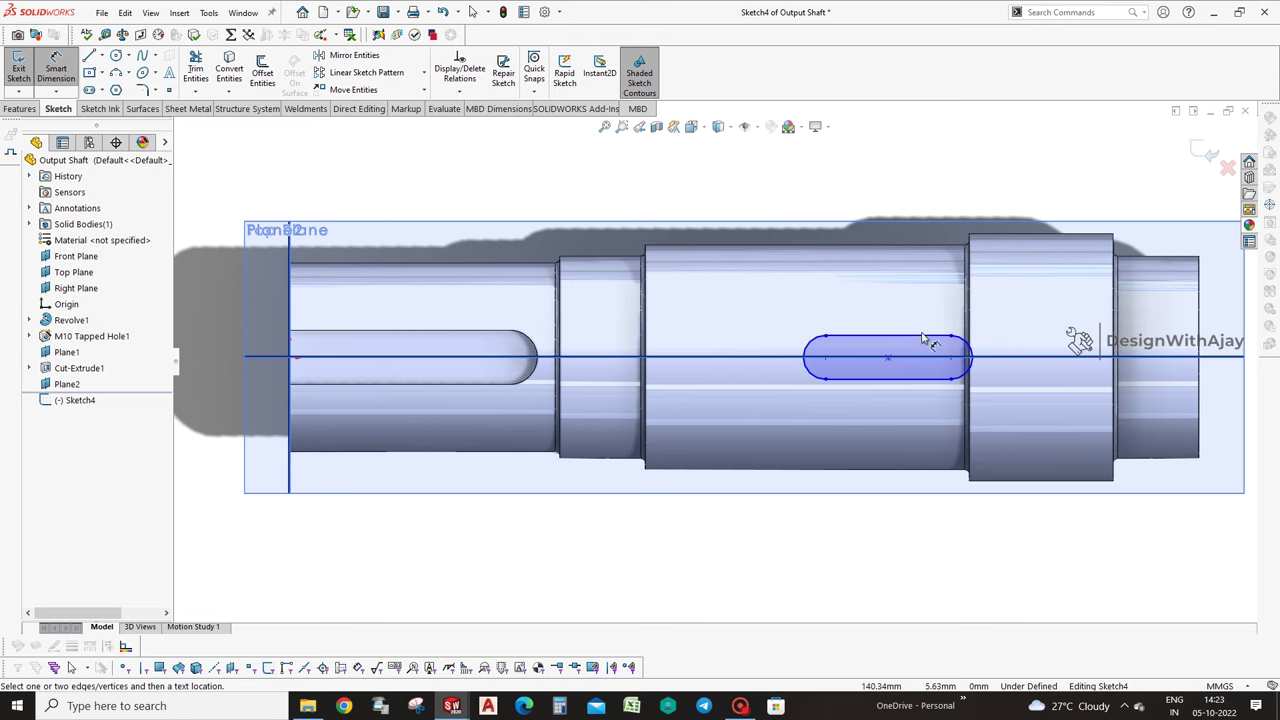
pyautogui.click(925, 338)
pyautogui.click(920, 380)
pyautogui.click(900, 309)
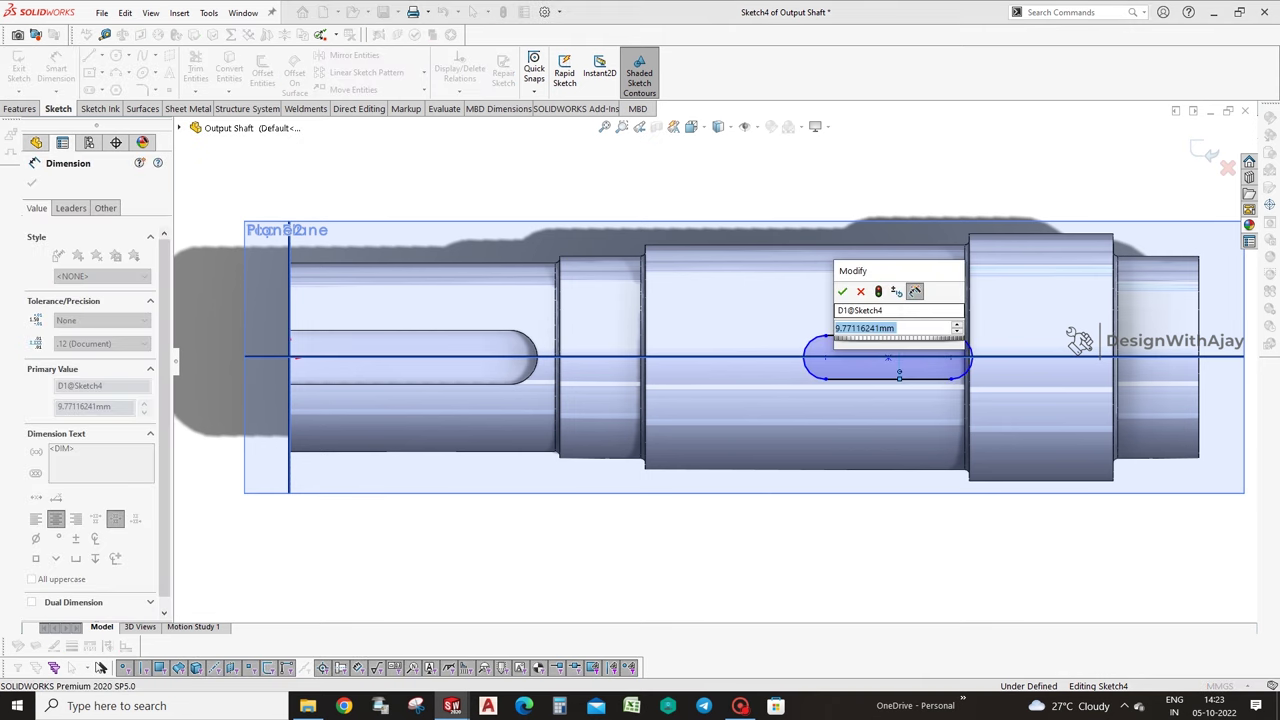
pyautogui.write('16')
pyautogui.press('Return')
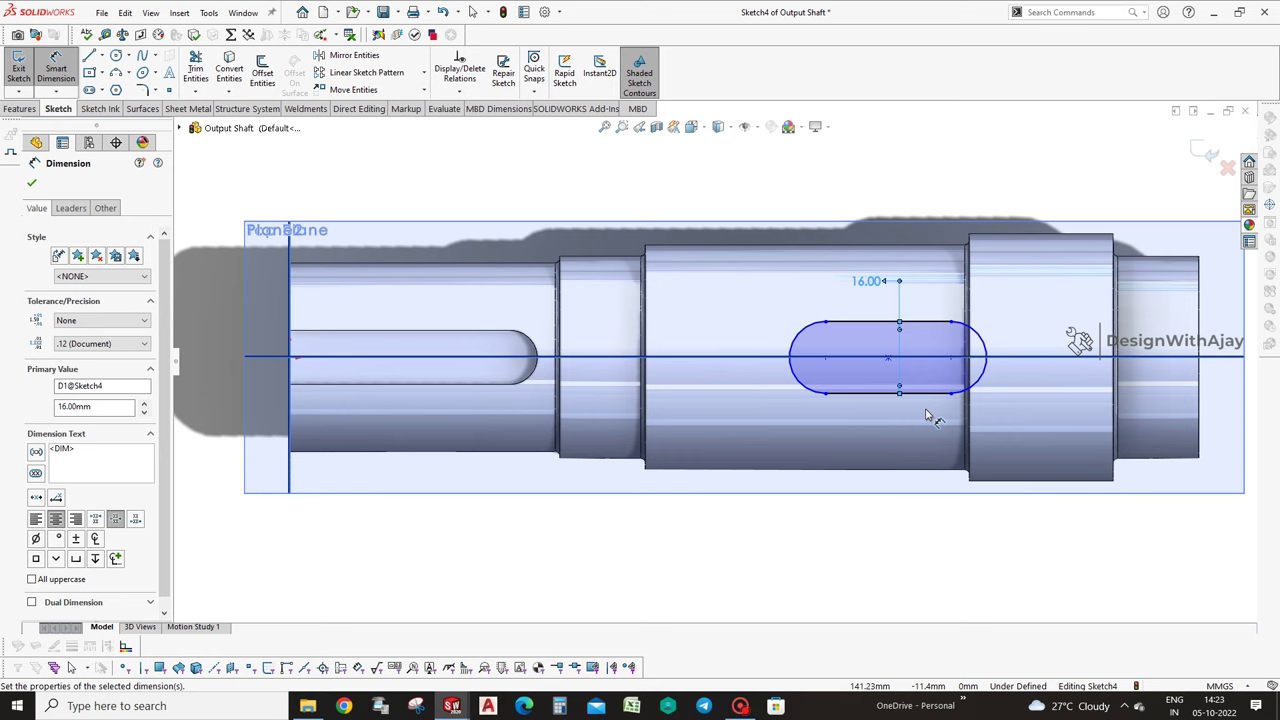
pyautogui.press('Escape')
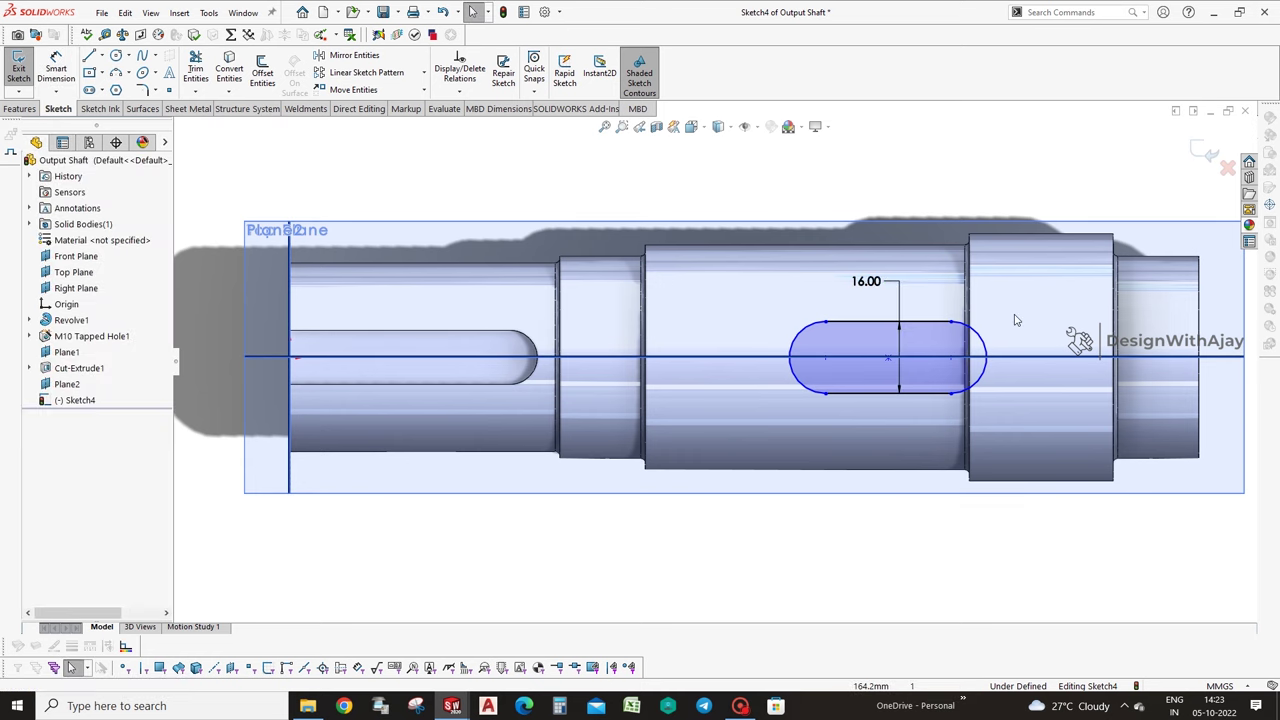
# Make the slot's end arc tangent to the shaft step edge.
pyautogui.scroll(-3, 960, 400)
pyautogui.click(932, 374)
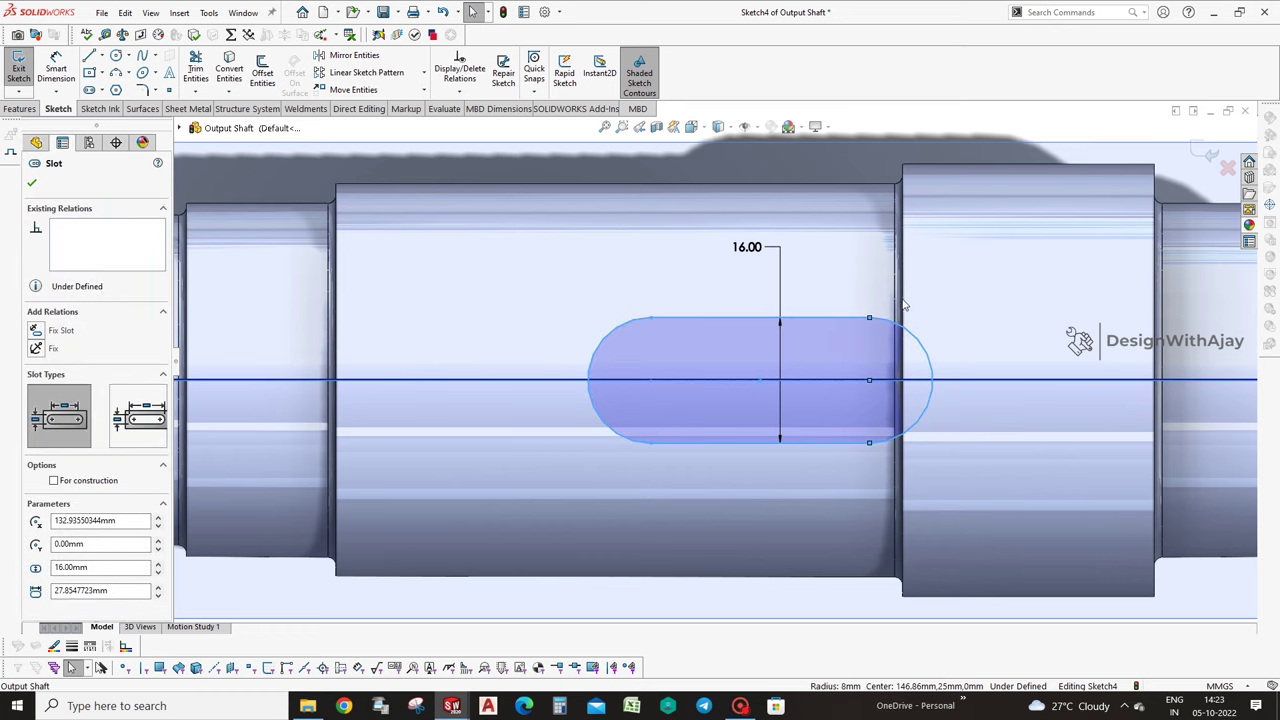
pyautogui.keyDown('ctrl'); pyautogui.click(901, 305); pyautogui.keyUp('ctrl')
pyautogui.click(58, 390)
pyautogui.click(478, 463)
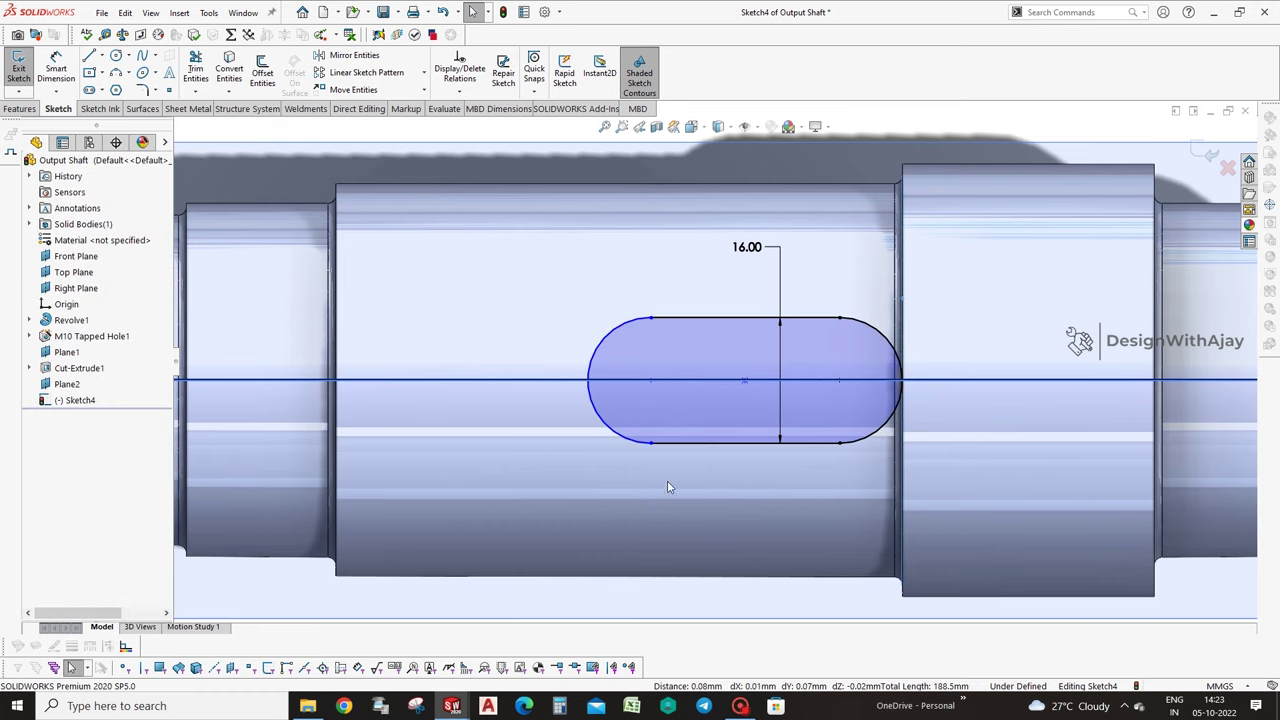
# Dimension the slot's position at 40 mm from the shaft step edge.
pyautogui.moveTo(669, 487); pyautogui.dragTo(631, 331, button='right')
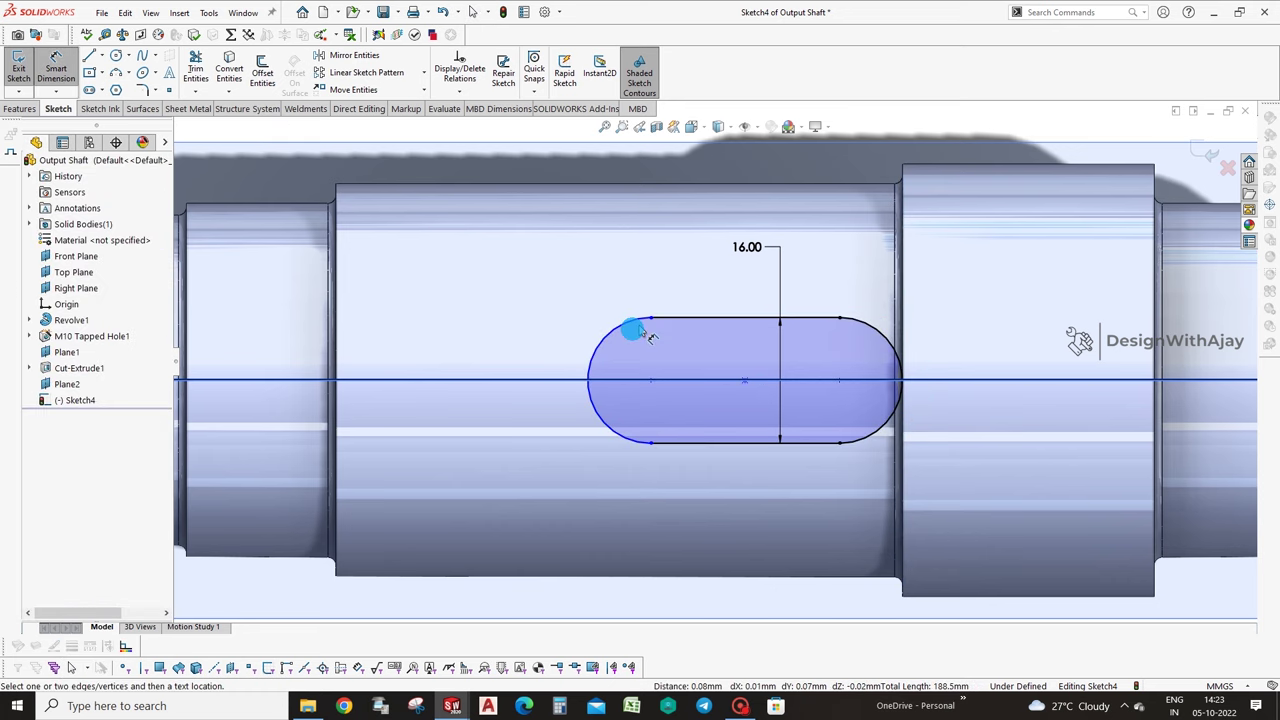
pyautogui.click(589, 382)
pyautogui.click(906, 374)
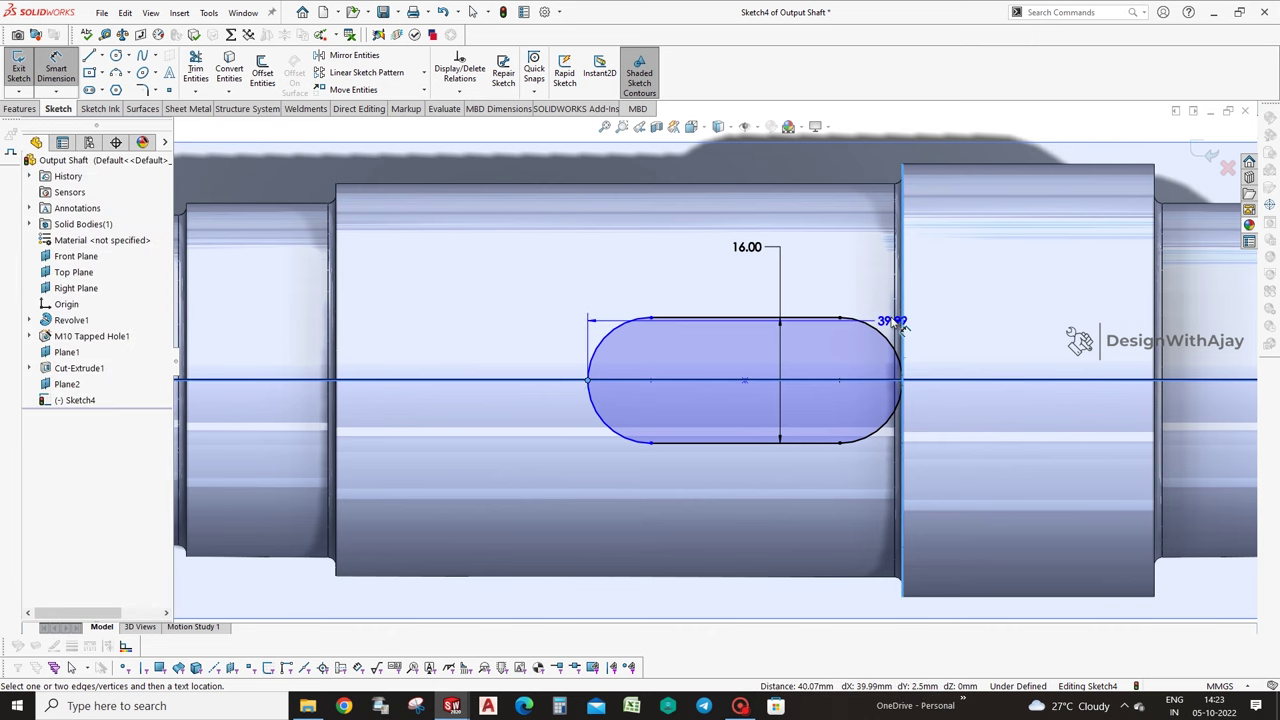
pyautogui.scroll(3, 716, 361)
pyautogui.click(823, 194)
pyautogui.write('40')
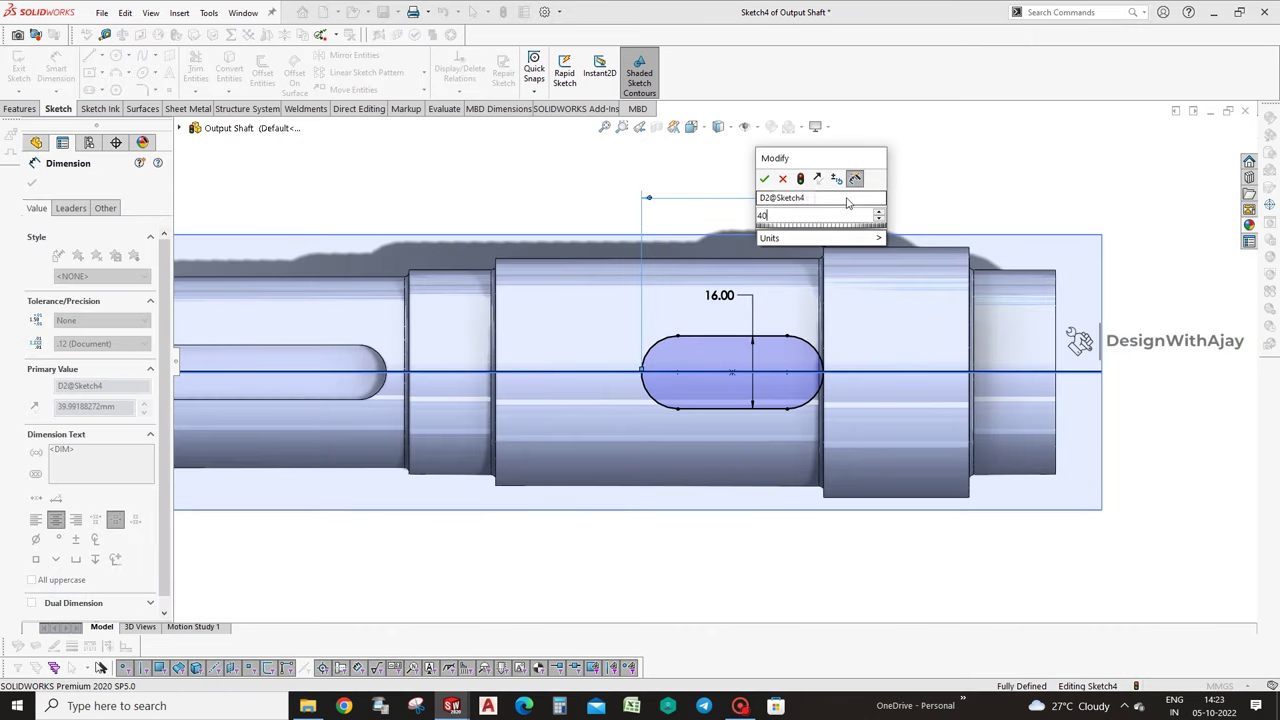
pyautogui.press('Return')
pyautogui.press('Escape')
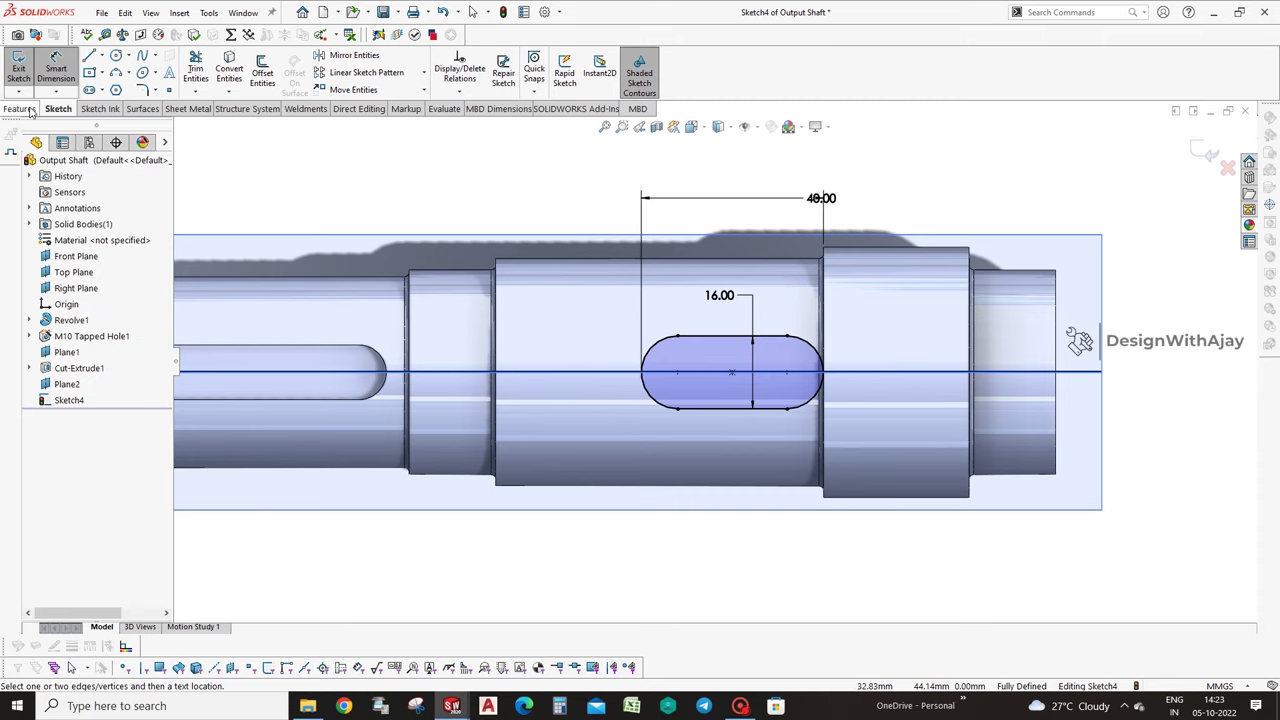
# Extrude-cut the slot 6 mm deep into the shaft.
pyautogui.click(19, 108)
pyautogui.click(205, 72)
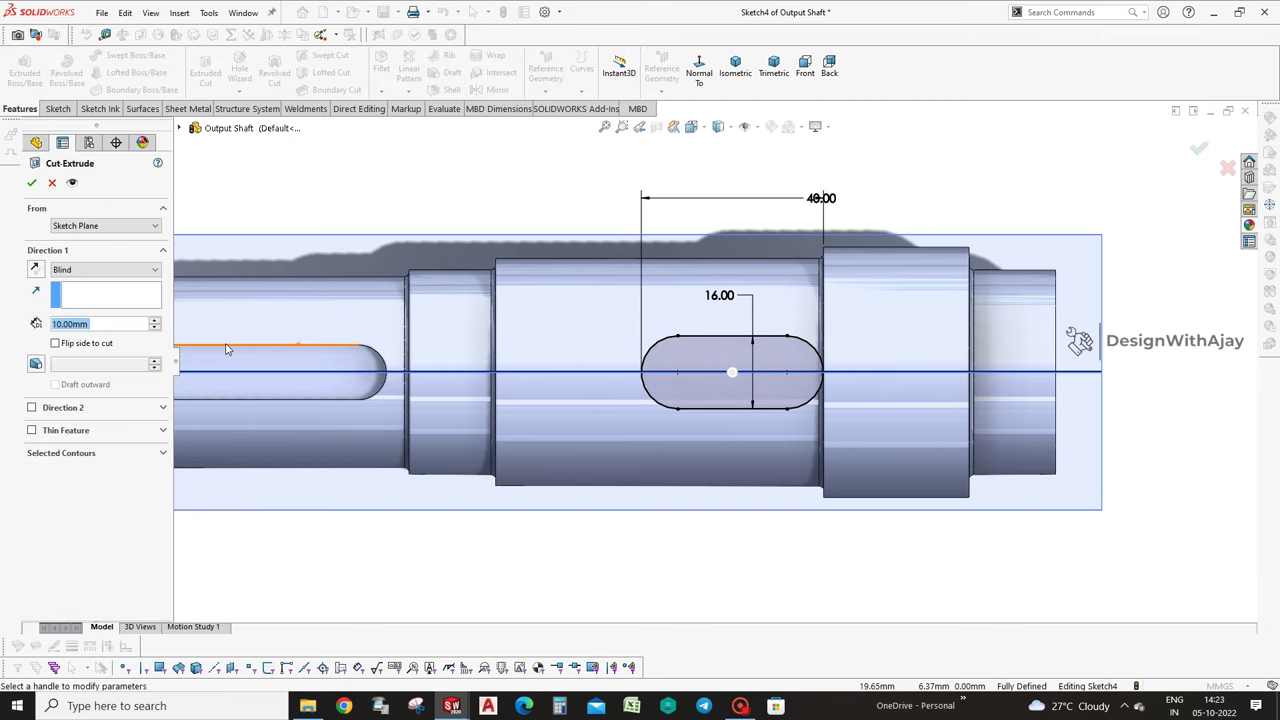
pyautogui.click(31, 182)
pyautogui.scroll(2, 762, 355)
# Edit the new slot cut's sketch and view it face-on.
pyautogui.scroll(1, 762, 355)
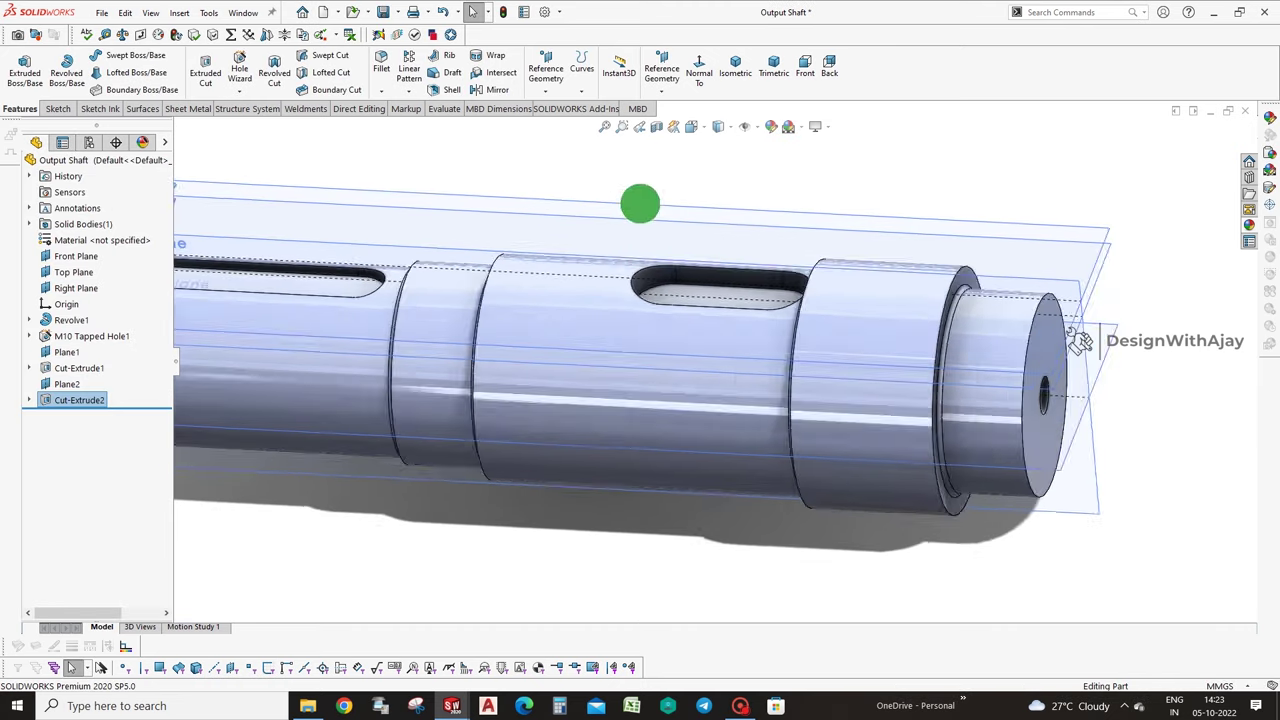
pyautogui.scroll(1, 762, 355)
pyautogui.scroll(1, 762, 355)
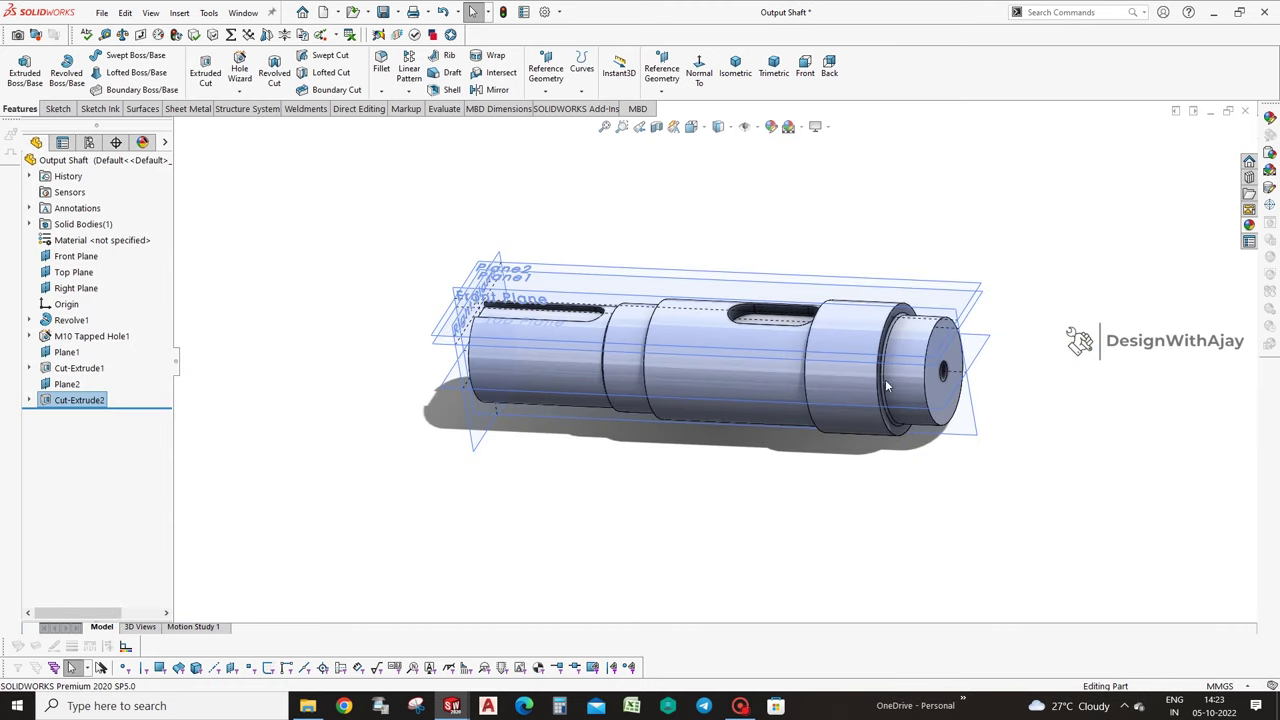
pyautogui.click(80, 368)
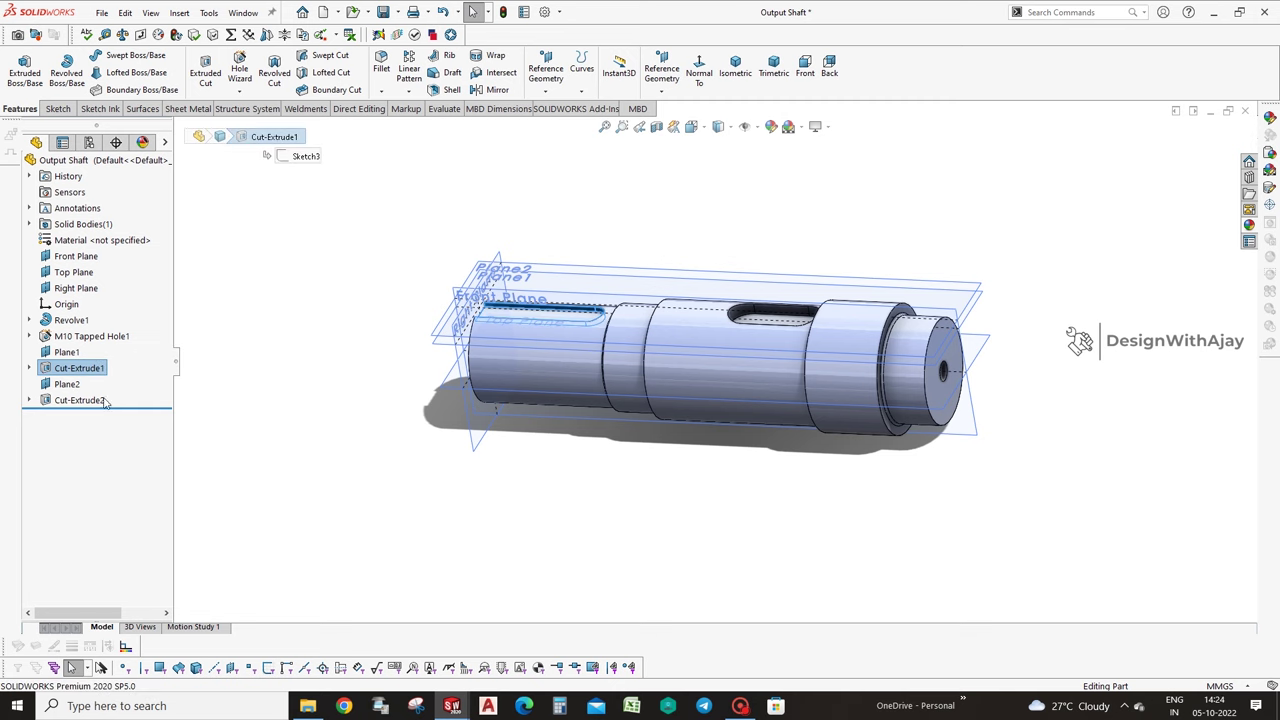
pyautogui.click(100, 400)
pyautogui.click(150, 364)
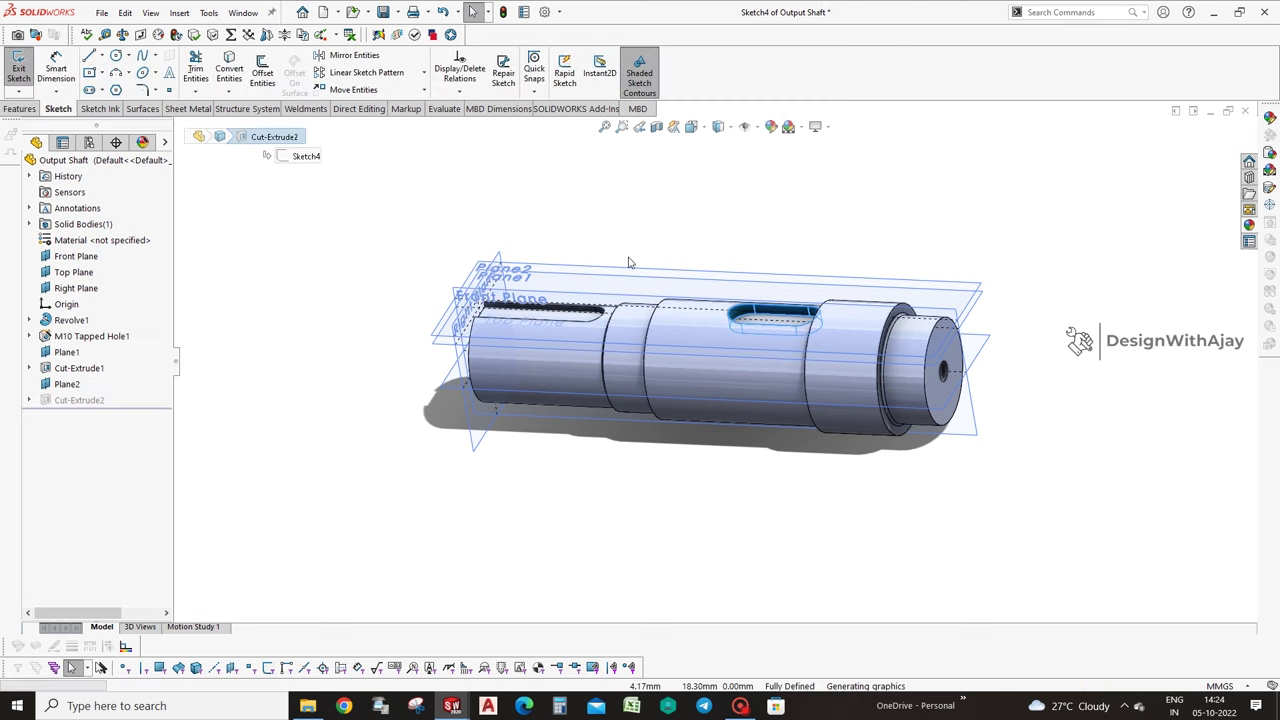
pyautogui.click(20, 108)
pyautogui.click(700, 75)
pyautogui.scroll(-3, 760, 362)
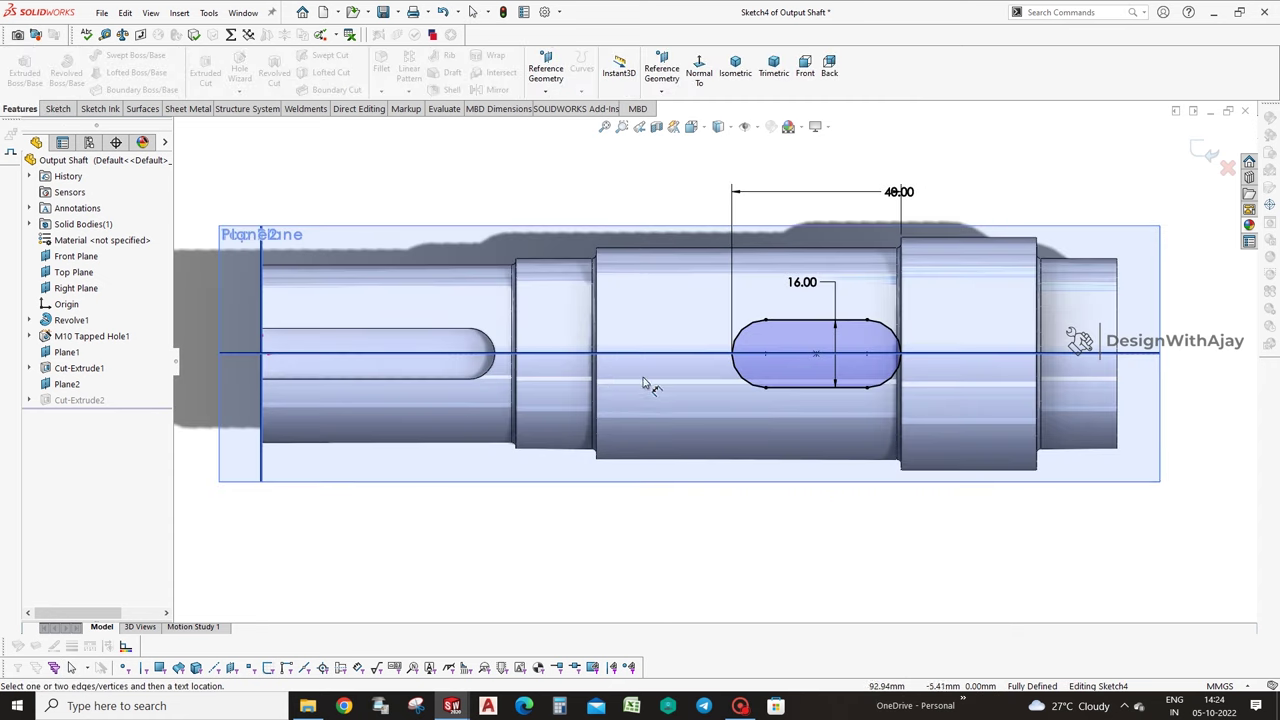
# Dimension the slot end 32.00 from the shaft shoulder, then return to the assembly.
pyautogui.click(740, 365)
pyautogui.click(597, 255)
pyautogui.click(663, 208)
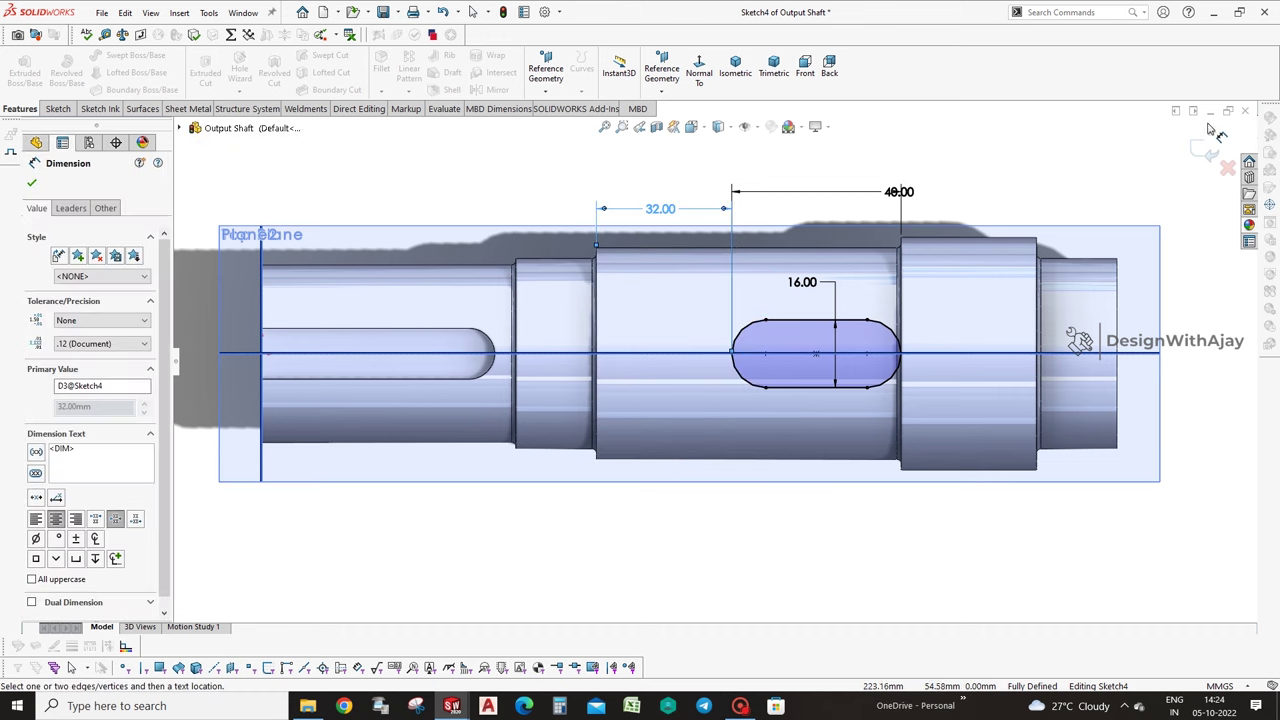
pyautogui.hotkey('ctrl', 'Tab')
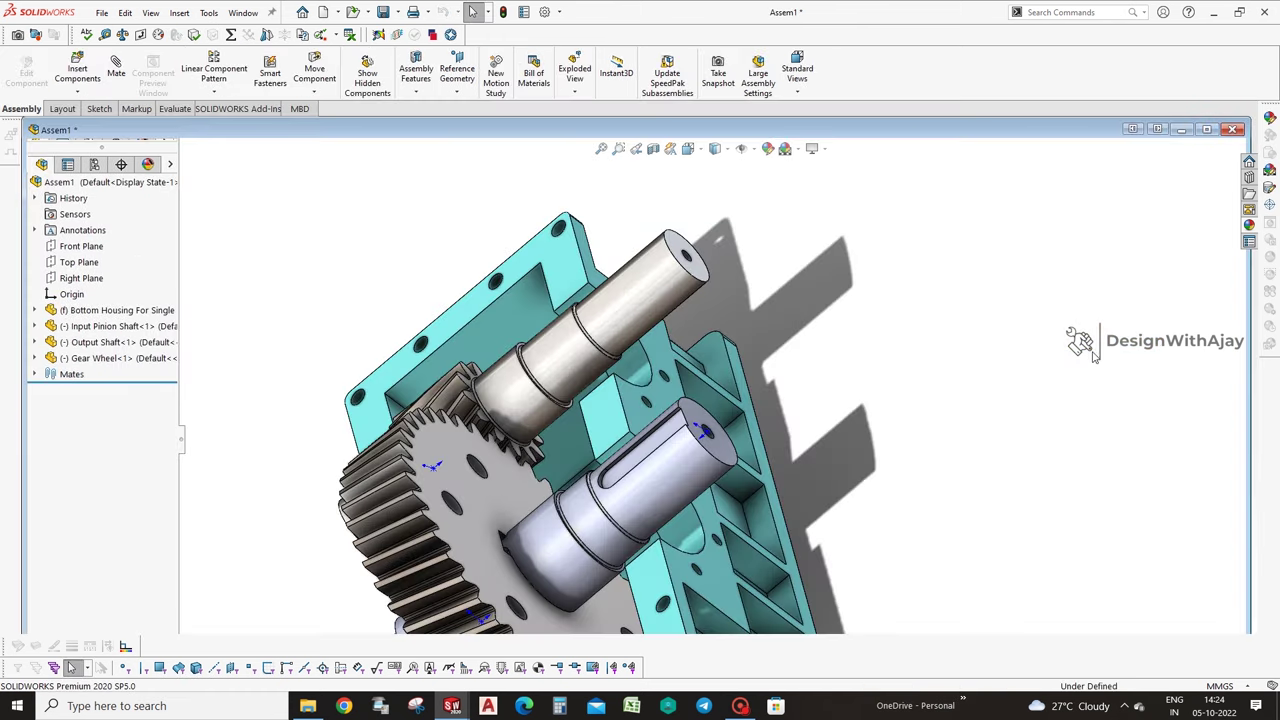
# Mate the output shaft's key face to the gear wheel's keyway face.
pyautogui.moveTo(853, 386); pyautogui.dragTo(797, 434, button='middle')
pyautogui.scroll(-5, 600, 470)
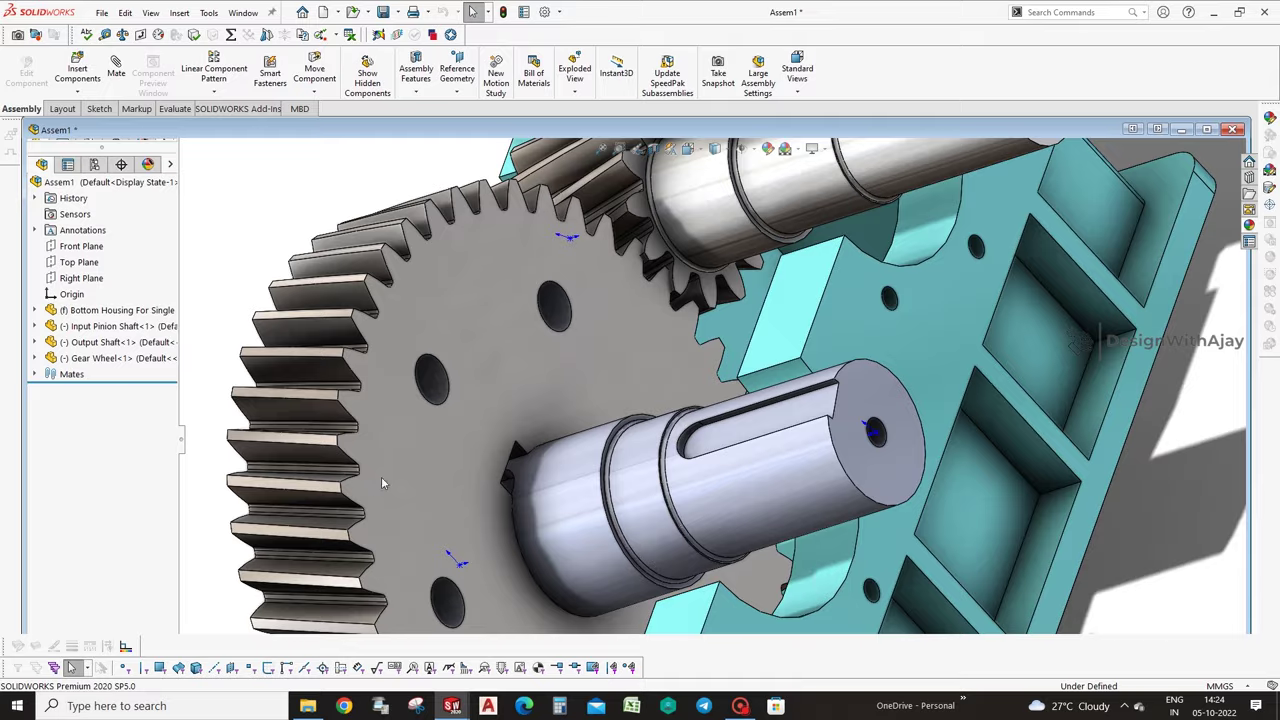
pyautogui.scroll(-3, 530, 487)
pyautogui.click(562, 470)
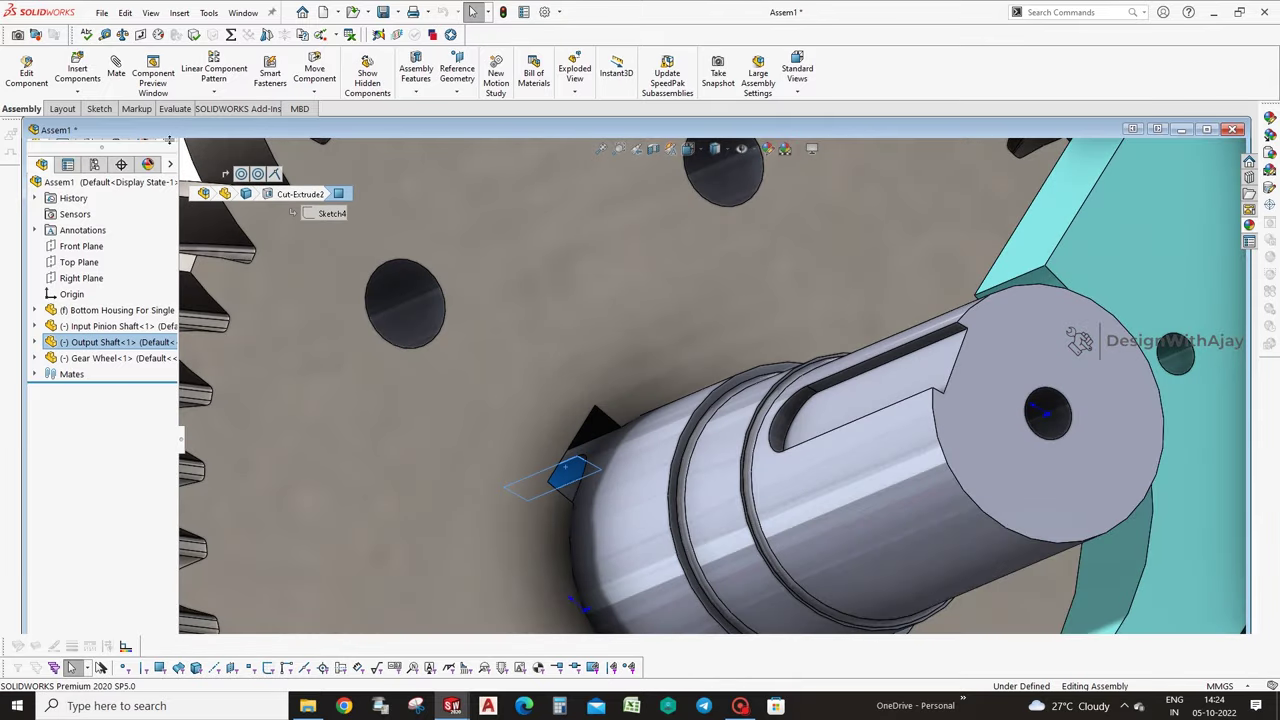
pyautogui.click(118, 86)
pyautogui.click(598, 425)
pyautogui.click(585, 410)
pyautogui.click(582, 409)
pyautogui.scroll(3, 659, 414)
pyautogui.scroll(3, 700, 420)
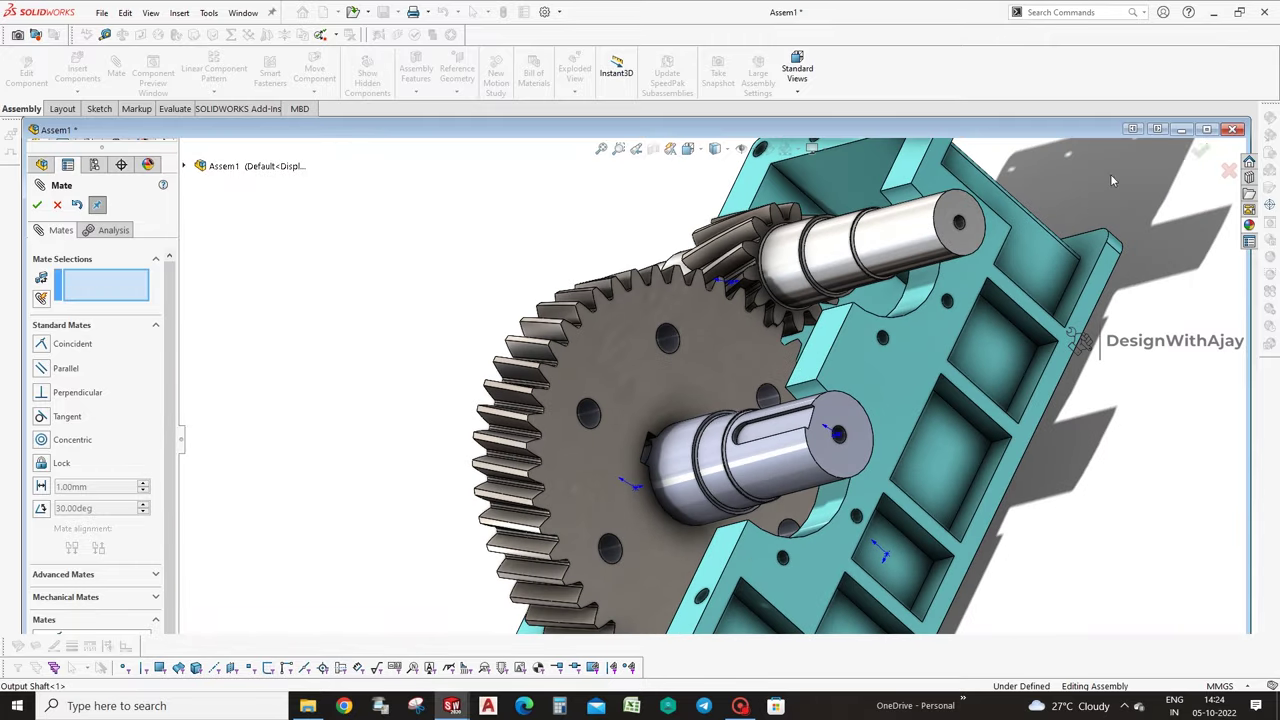
pyautogui.click(1203, 150)
pyautogui.scroll(4, 876, 288)
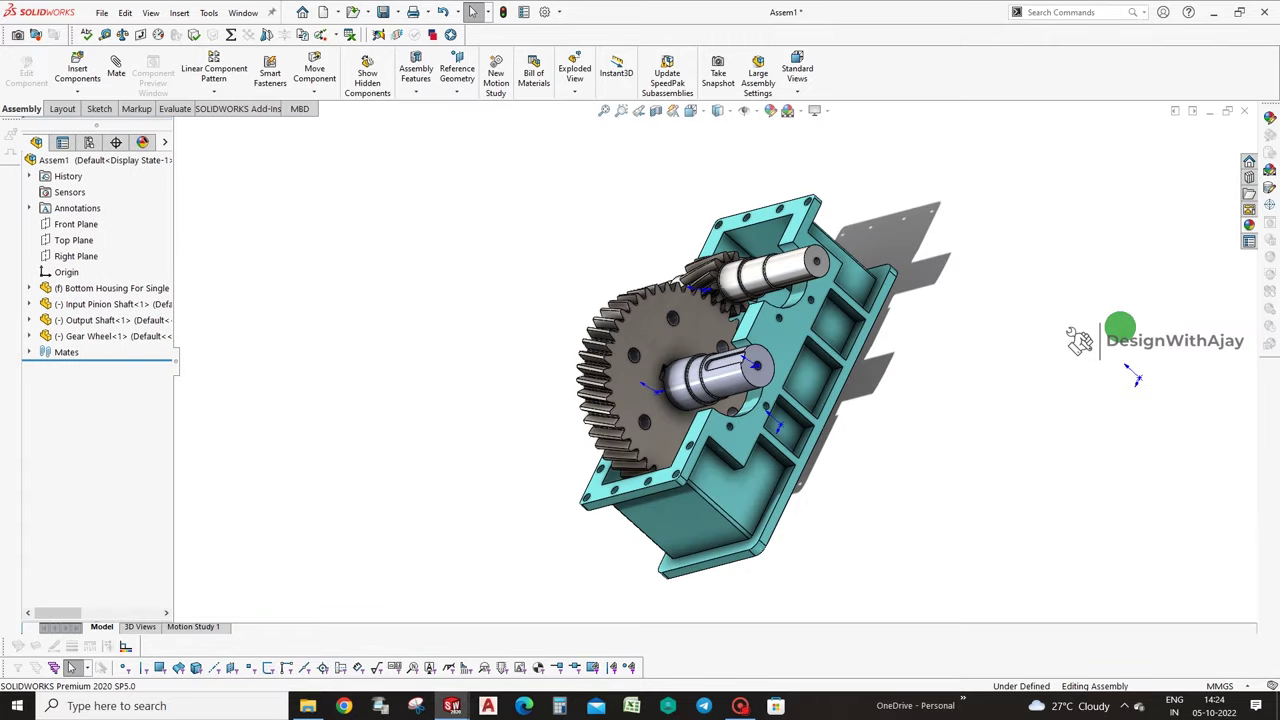
pyautogui.moveTo(876, 288); pyautogui.dragTo(963, 311, button='middle')
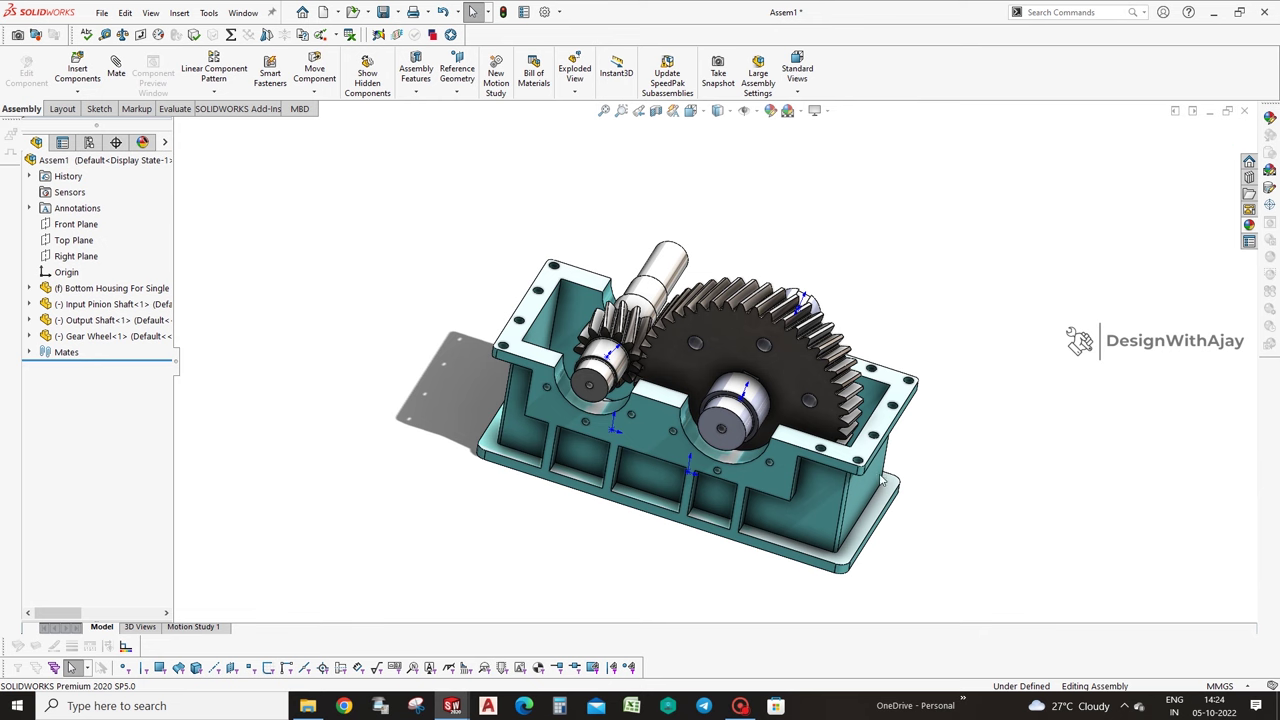
# Save the assembly as 'Single Stage Helical Gear Box' and minimize its window.
pyautogui.hotkey('ctrl', 's')
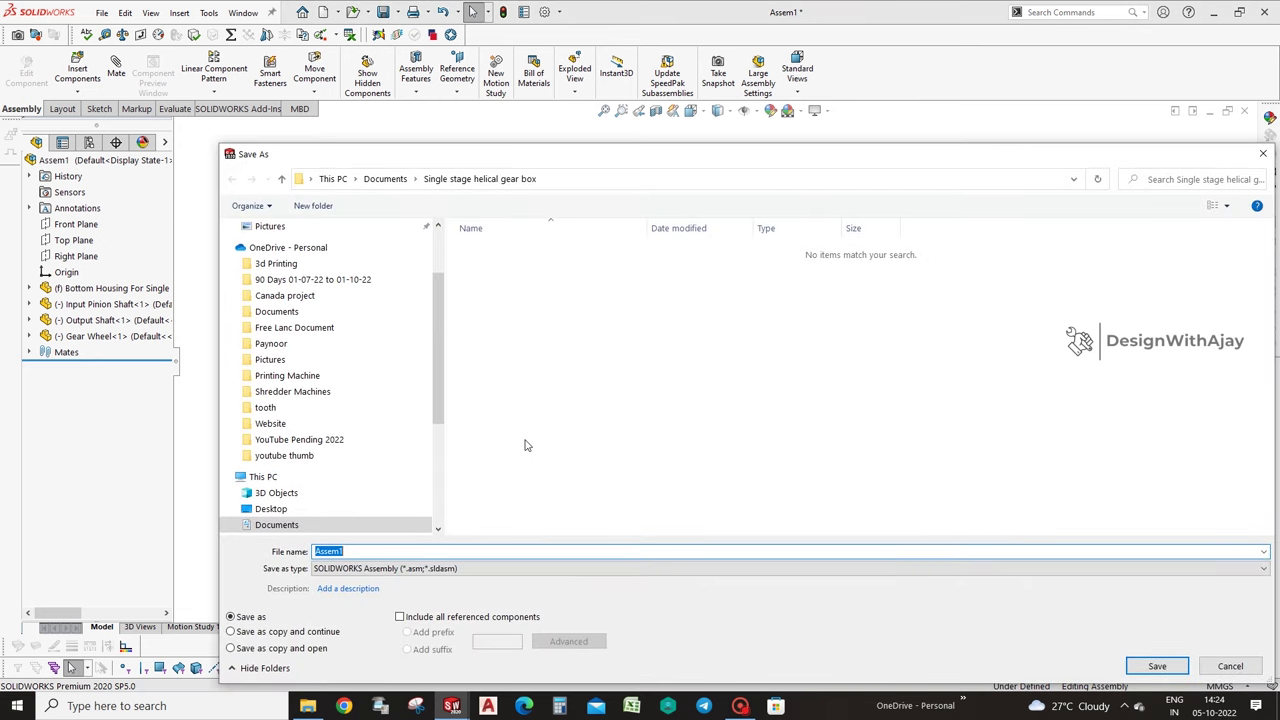
pyautogui.write('Si')
pyautogui.click(1150, 665)
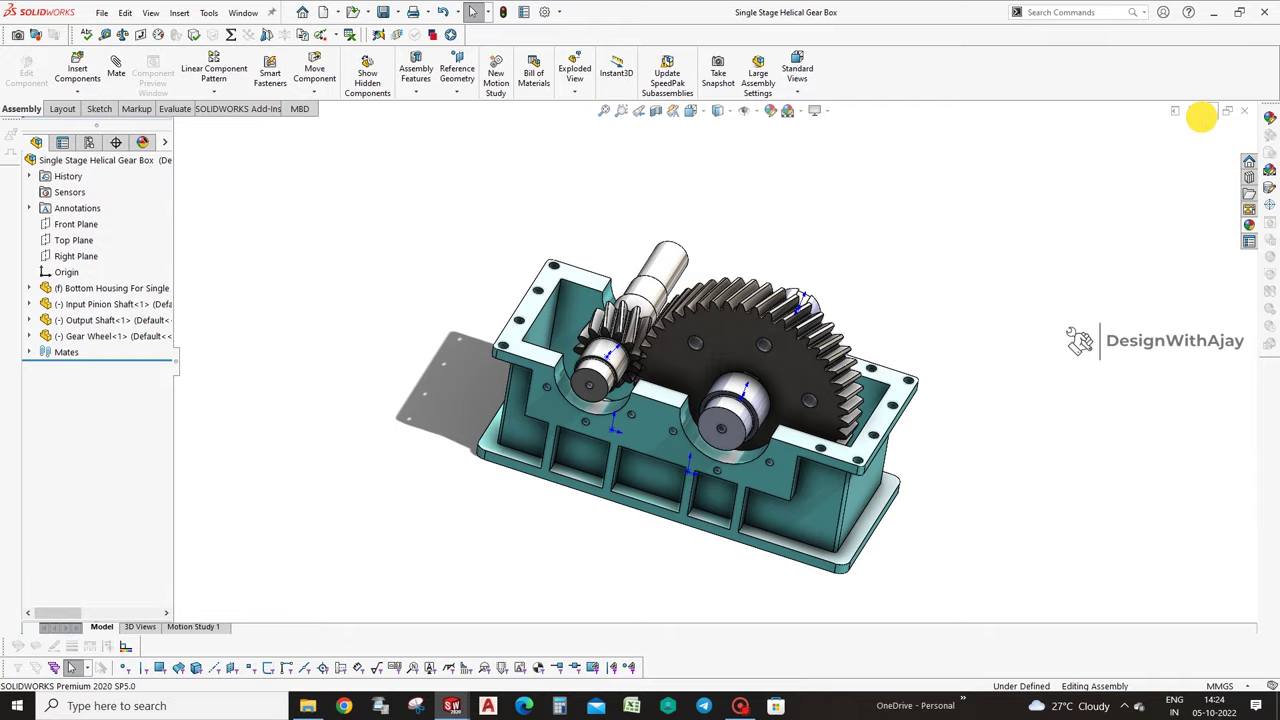
pyautogui.click(1209, 111)
pyautogui.click(103, 13)
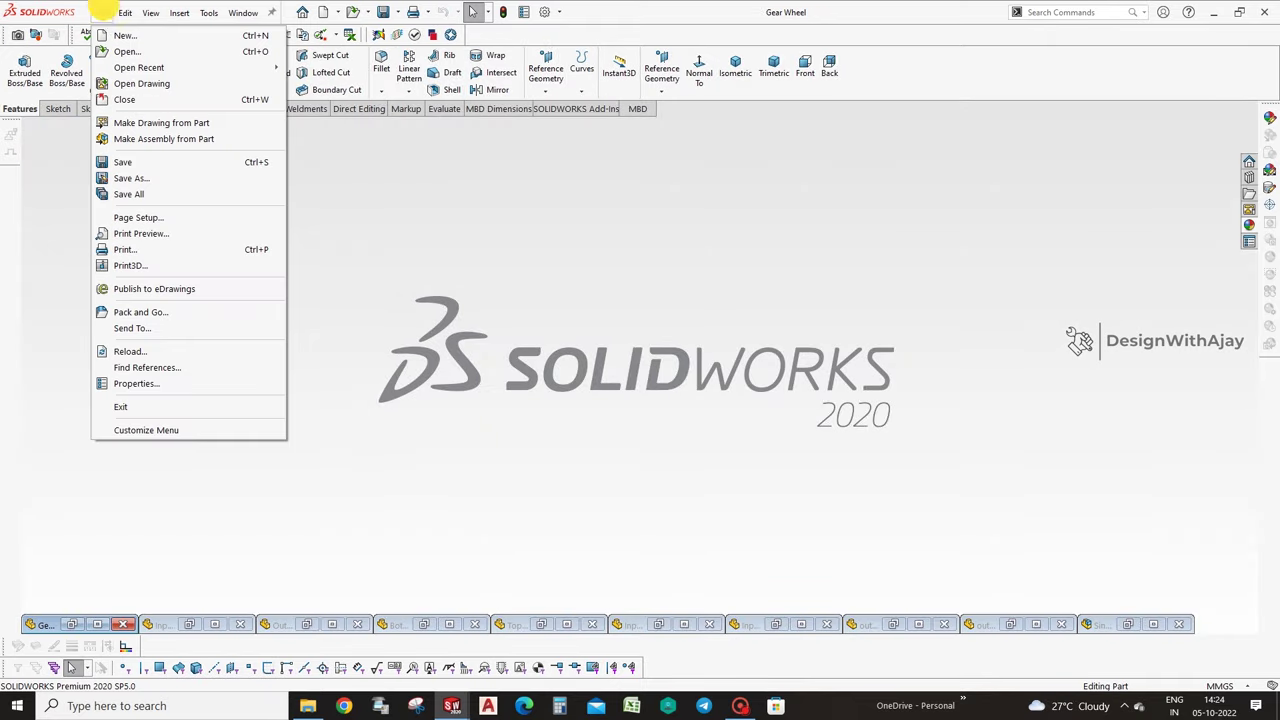
# Create a new assembly document without inserting a starting component.
pyautogui.click(112, 37)
pyautogui.doubleClick(527, 231)
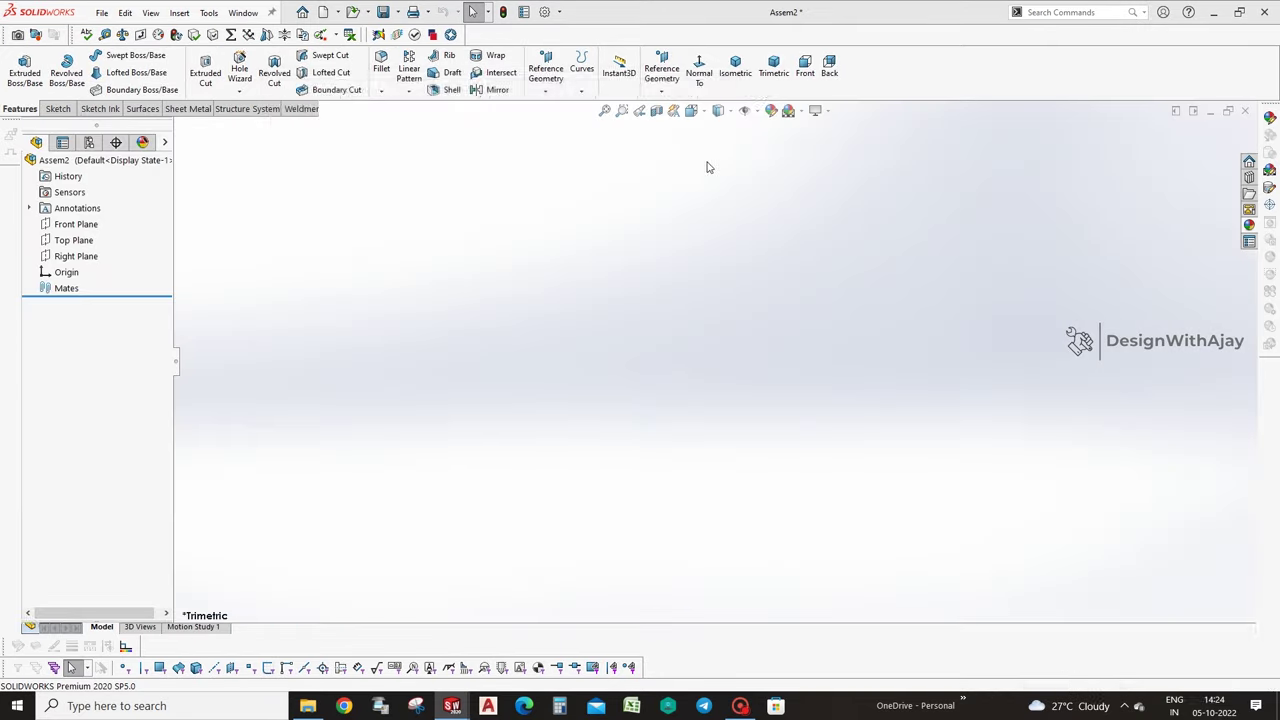
pyautogui.click(52, 183)
# Add in the Toolbox from the Design Library task pane.
pyautogui.click(748, 110)
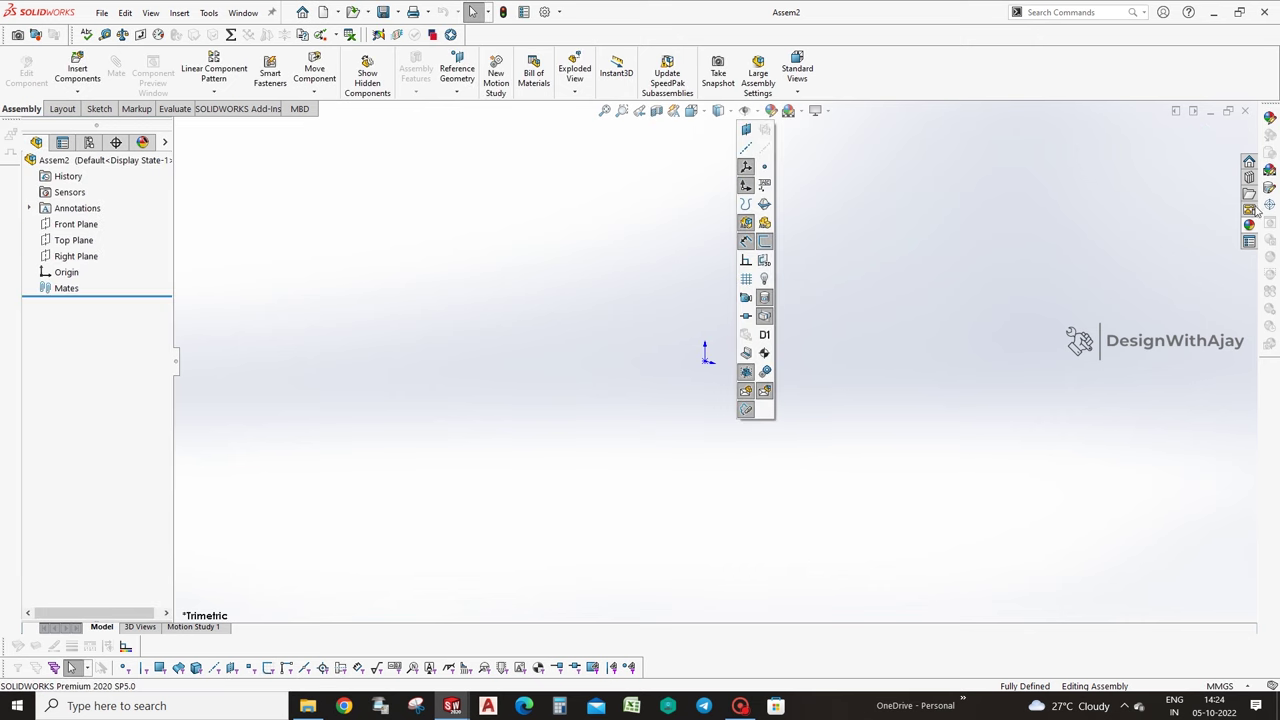
pyautogui.click(1249, 177)
pyautogui.click(1075, 155)
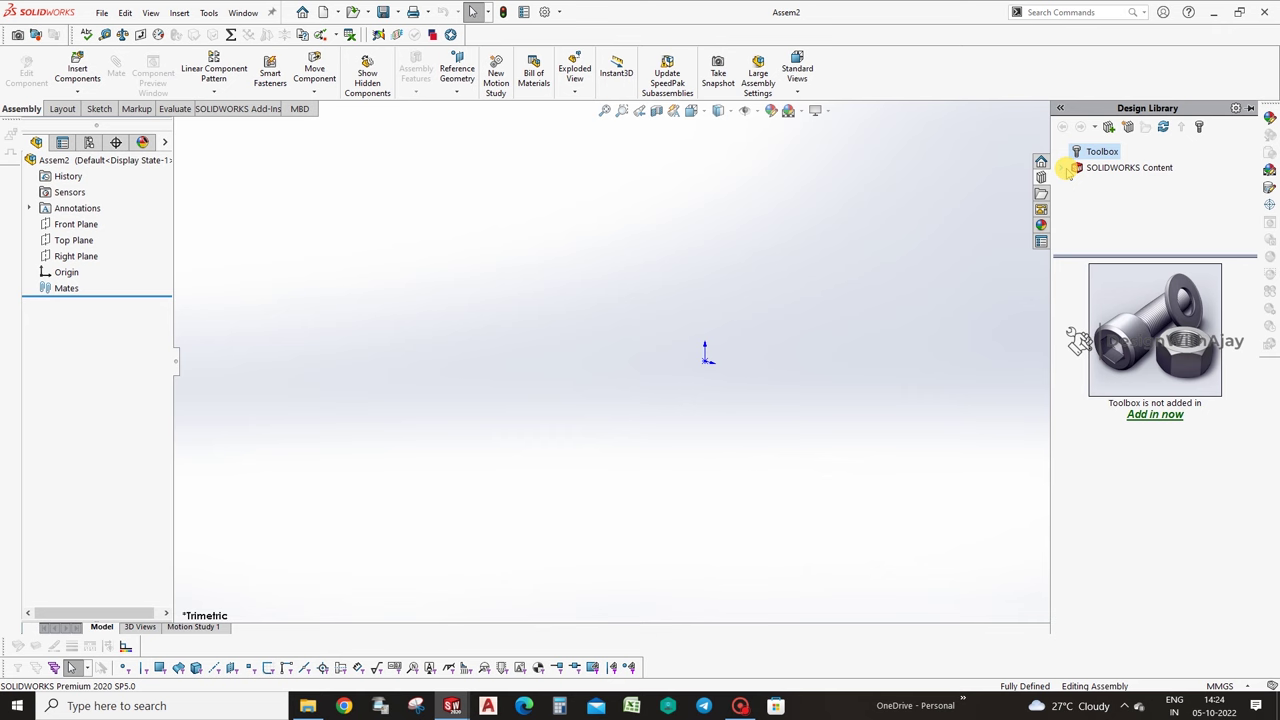
pyautogui.click(1165, 420)
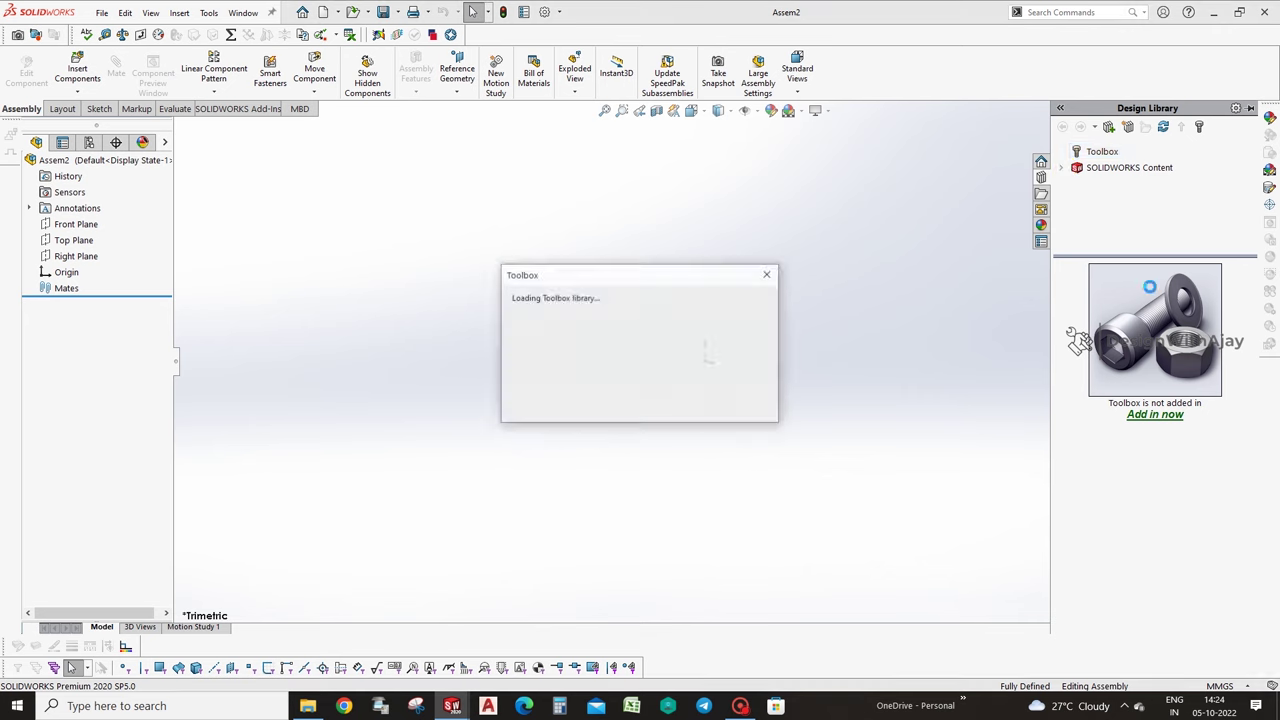
pyautogui.click(1257, 500)
pyautogui.moveTo(1257, 500); pyautogui.dragTo(1257, 523)
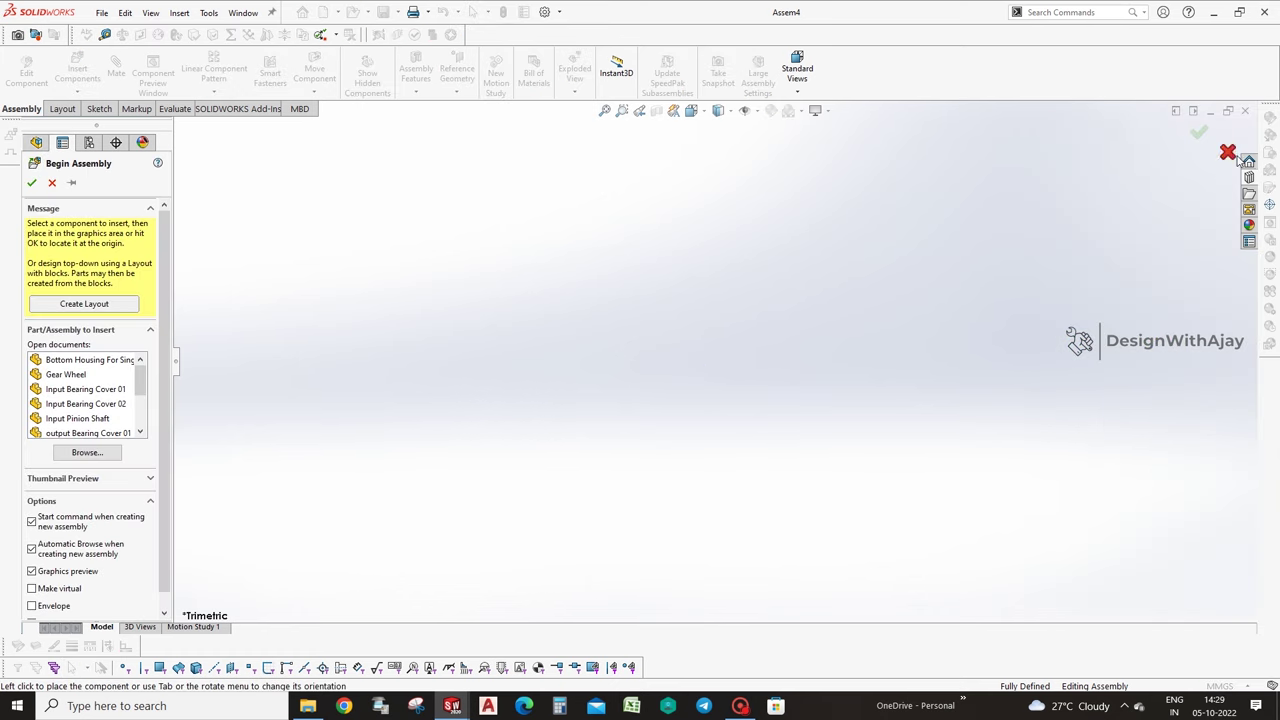
pyautogui.click(1229, 153)
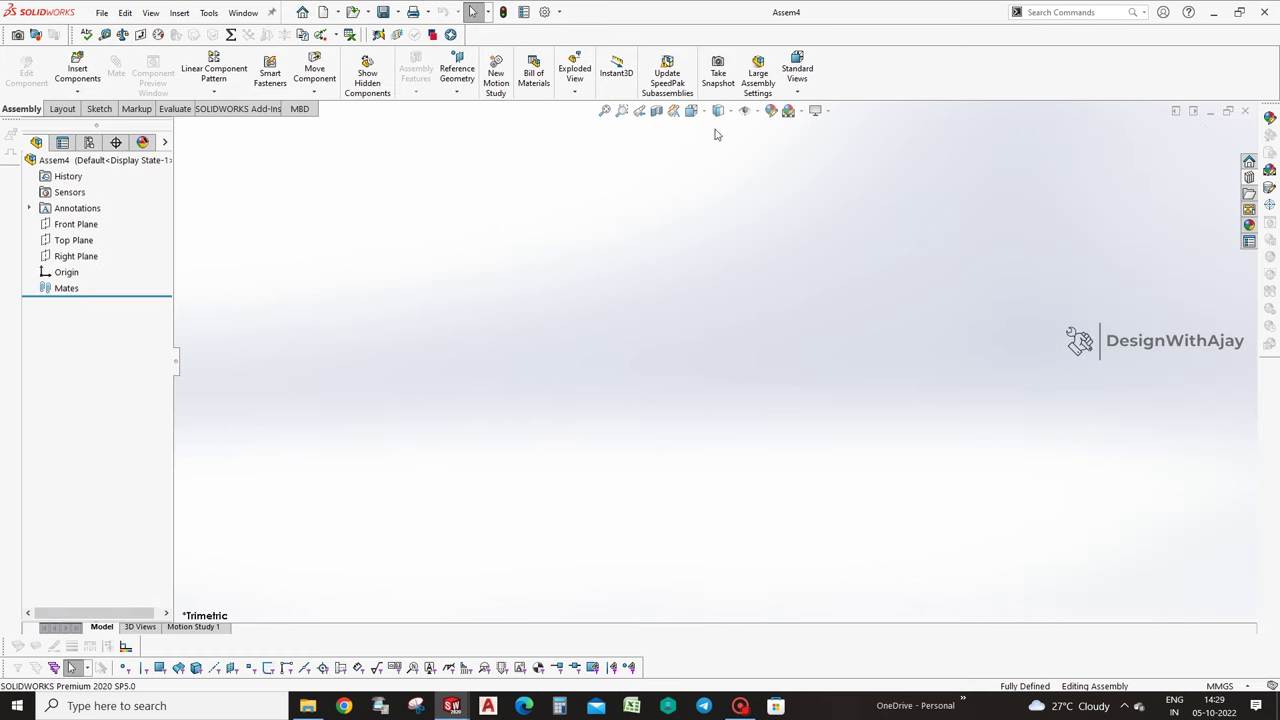
# Browse the DIN ball bearing types in the Toolbox Design Library.
pyautogui.click(752, 111)
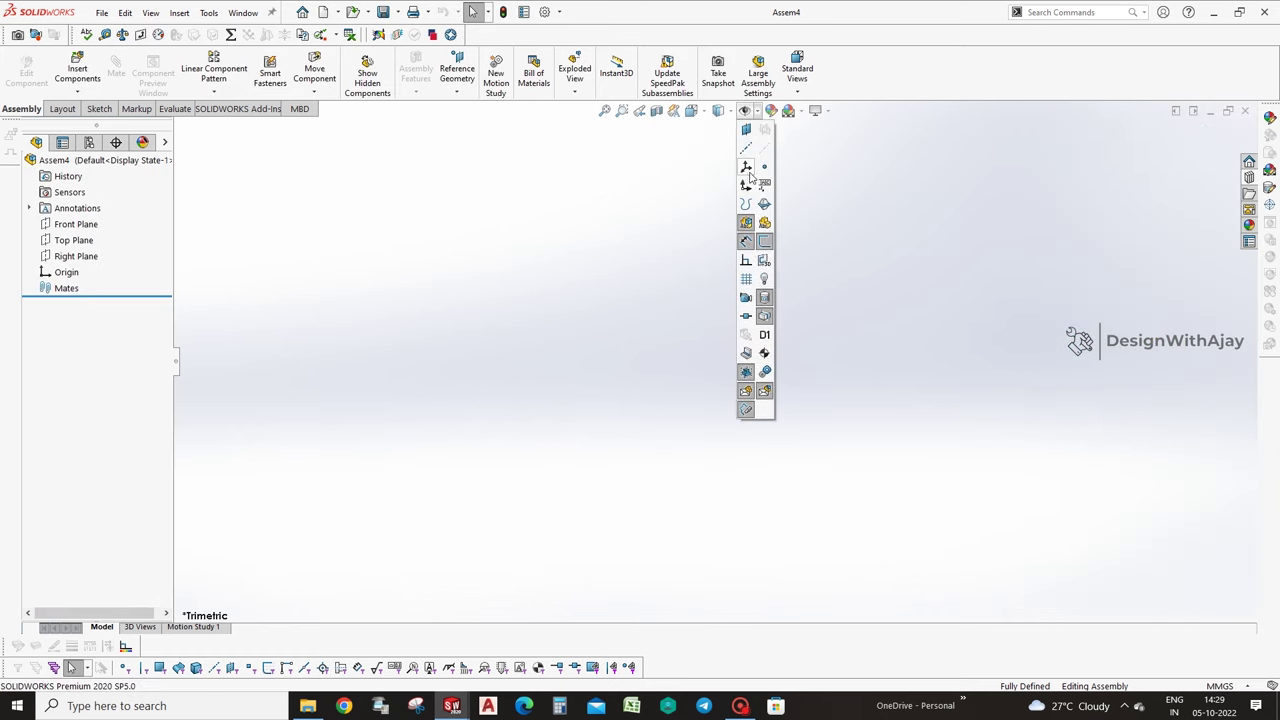
pyautogui.click(1249, 177)
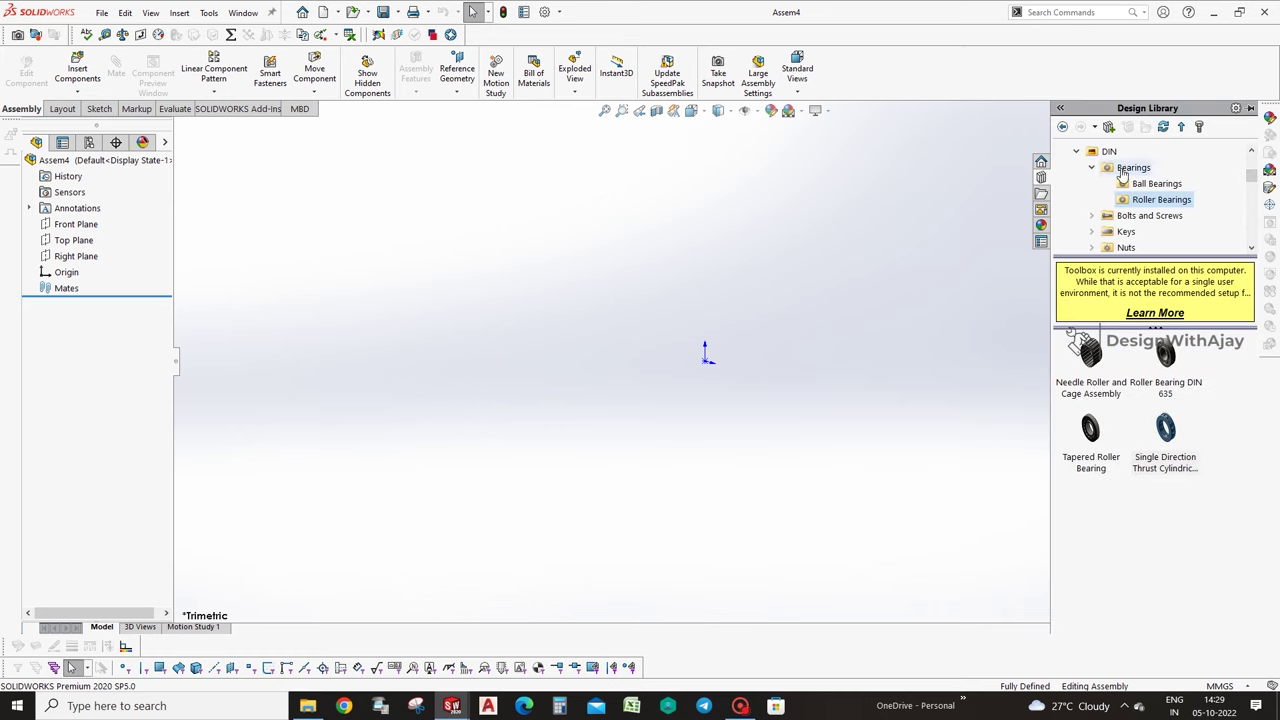
pyautogui.click(1108, 151)
pyautogui.scroll(-1, 1148, 238)
pyautogui.click(1150, 168)
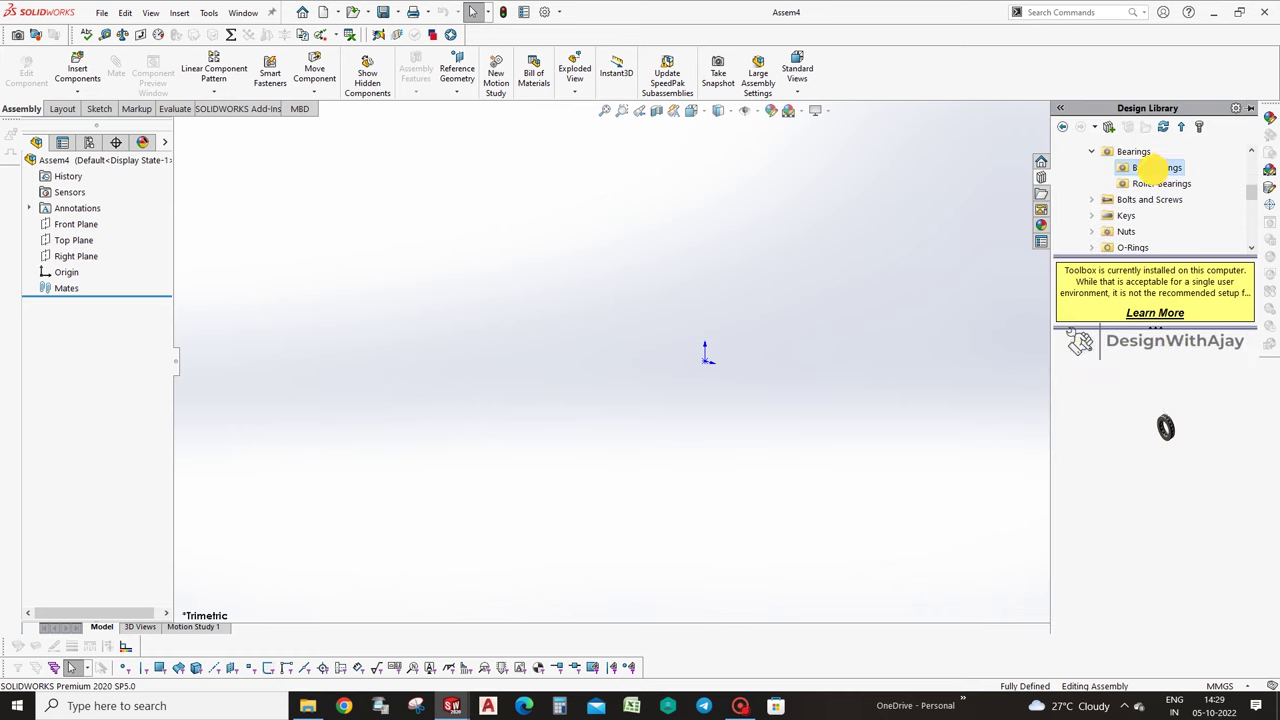
pyautogui.click(1100, 398)
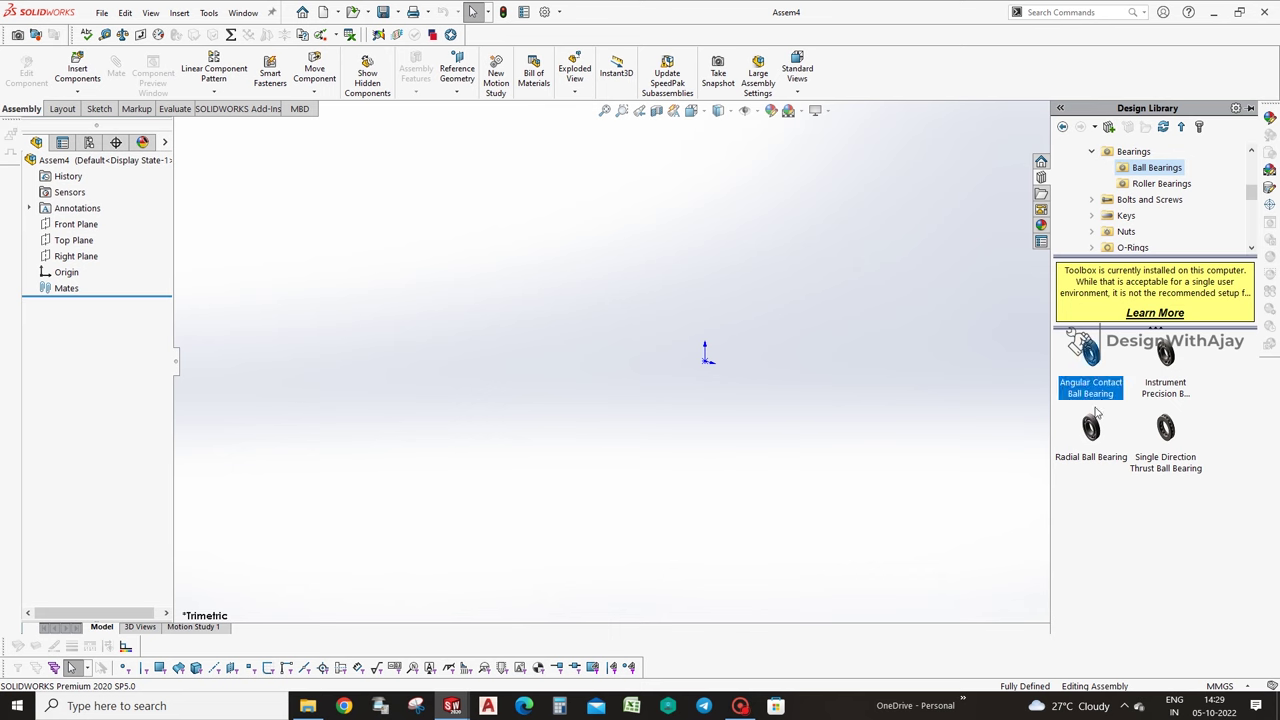
pyautogui.click(1098, 430)
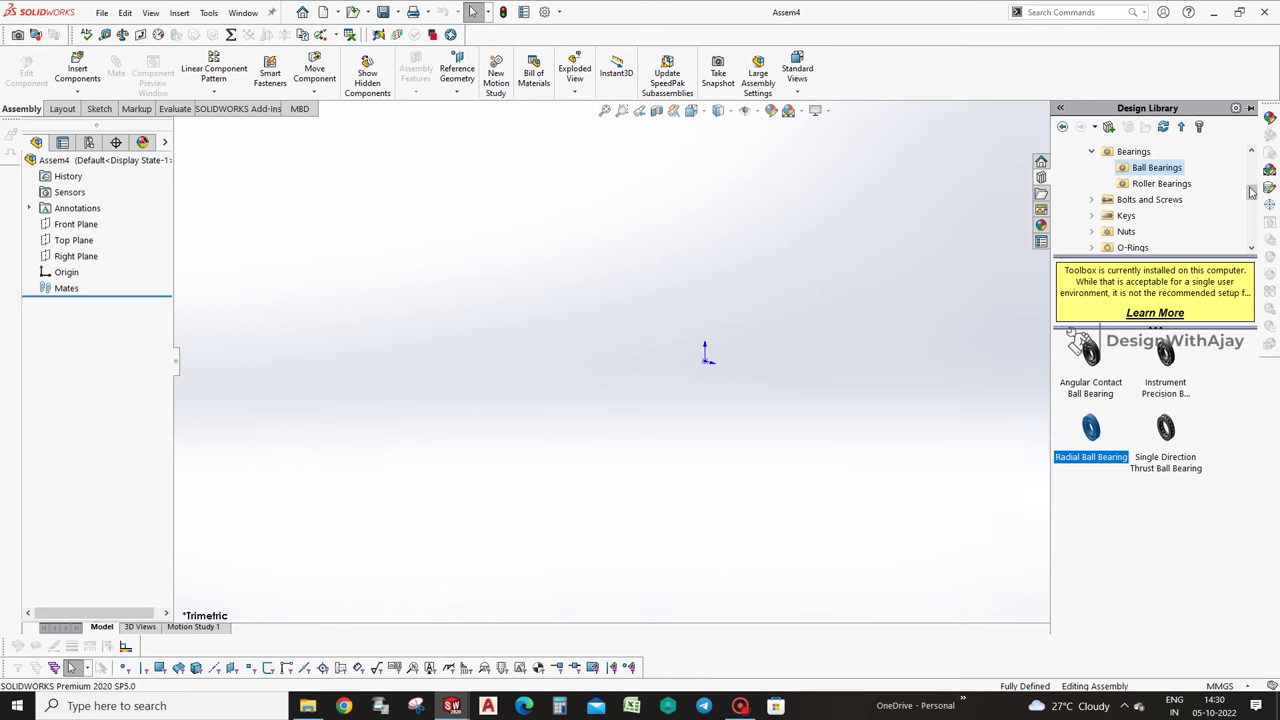
# Navigate DIN > Bearings > Ball Bearings and place a Radial Contact Ball Bearing in Assem4.
pyautogui.click(1252, 151)
pyautogui.click(1252, 151)
pyautogui.click(1252, 151)
pyautogui.click(1252, 151)
pyautogui.click(1107, 151)
pyautogui.doubleClick(1092, 355)
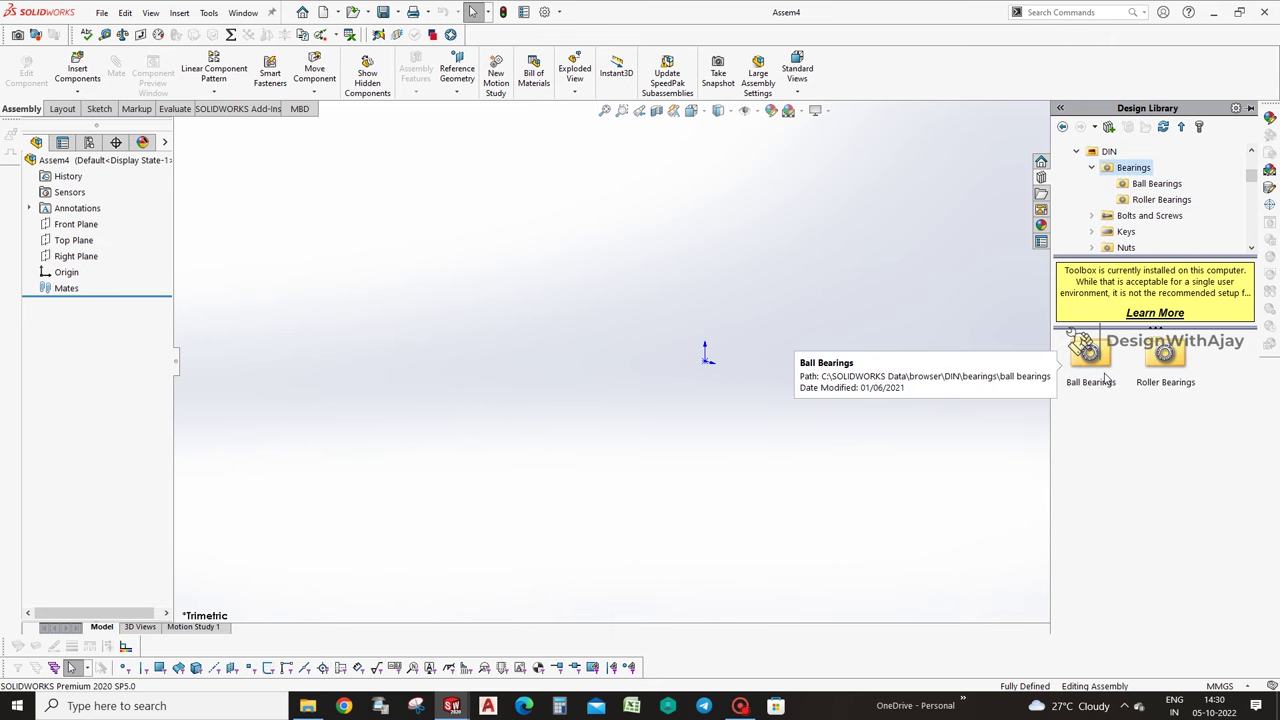
pyautogui.doubleClick(1092, 355)
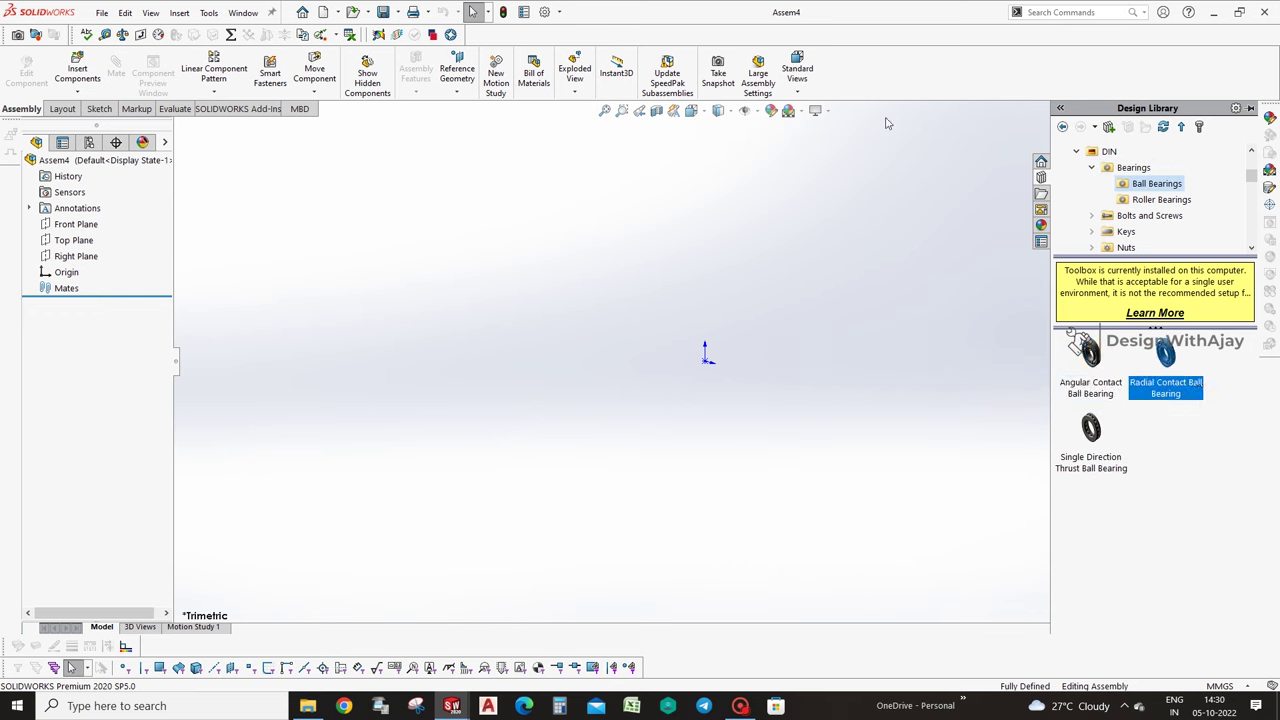
pyautogui.moveTo(1056, 390); pyautogui.dragTo(715, 359)
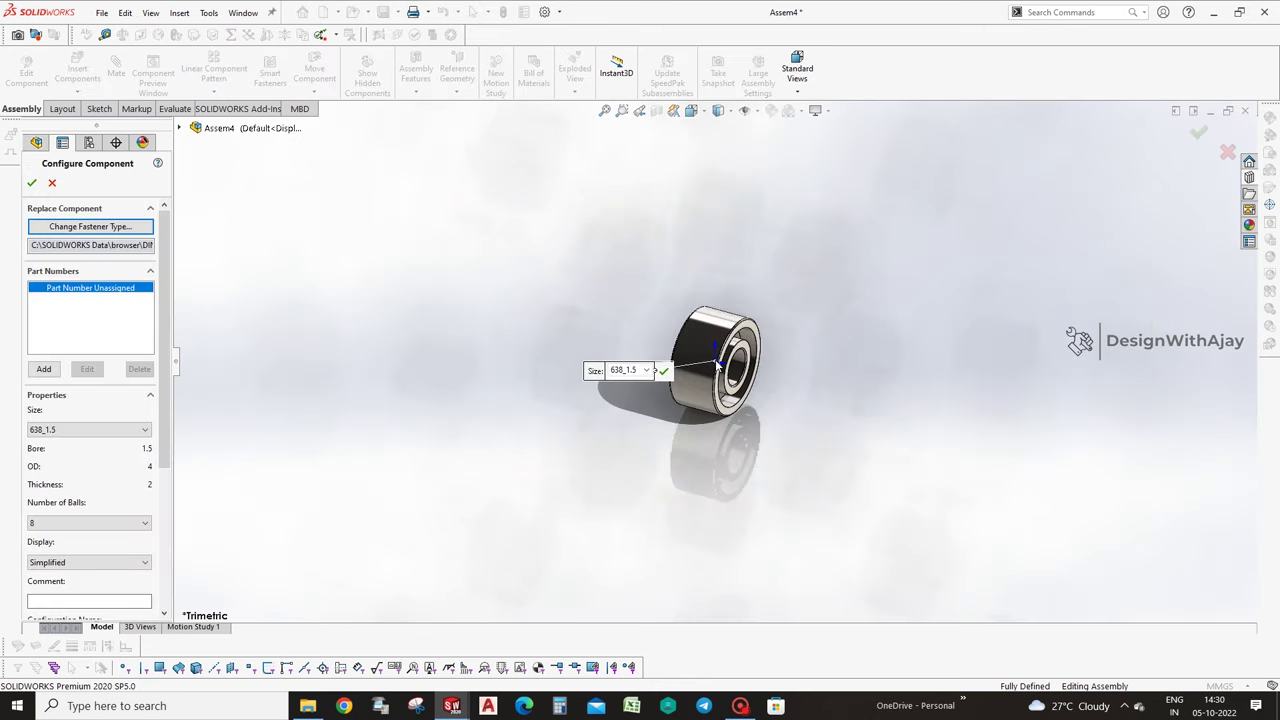
# Choose bearing size 6207 (35 bore, 72 OD, 17 thick) from the Size list.
pyautogui.click(646, 370)
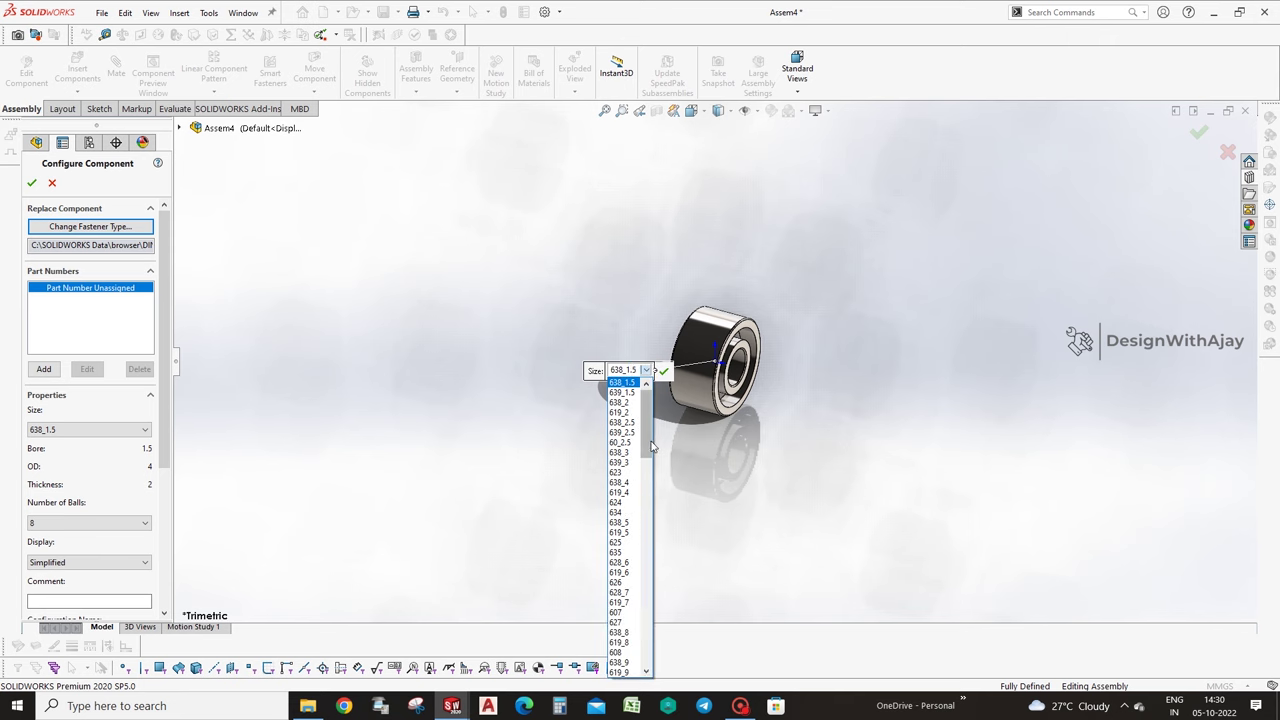
pyautogui.moveTo(649, 445); pyautogui.dragTo(650, 490)
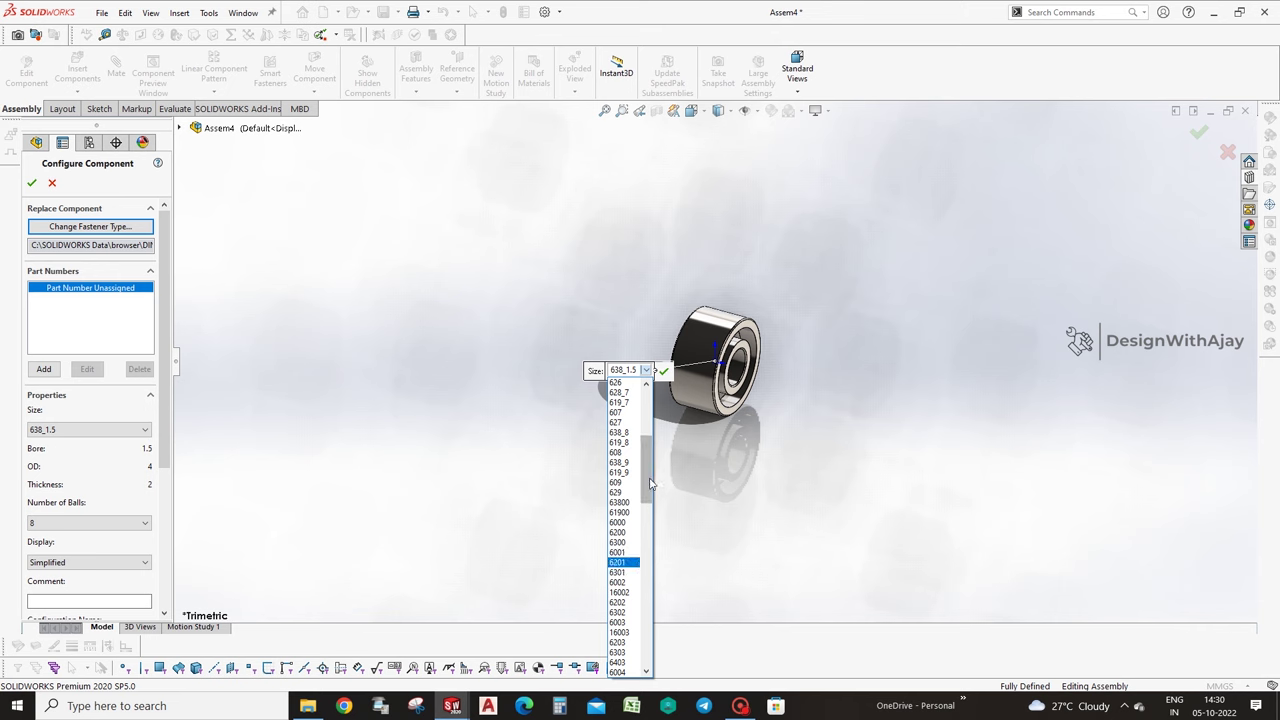
pyautogui.moveTo(648, 455)
pyautogui.mouseDown()
pyautogui.moveTo(653, 508)
pyautogui.moveTo(651, 476)
pyautogui.mouseUp()
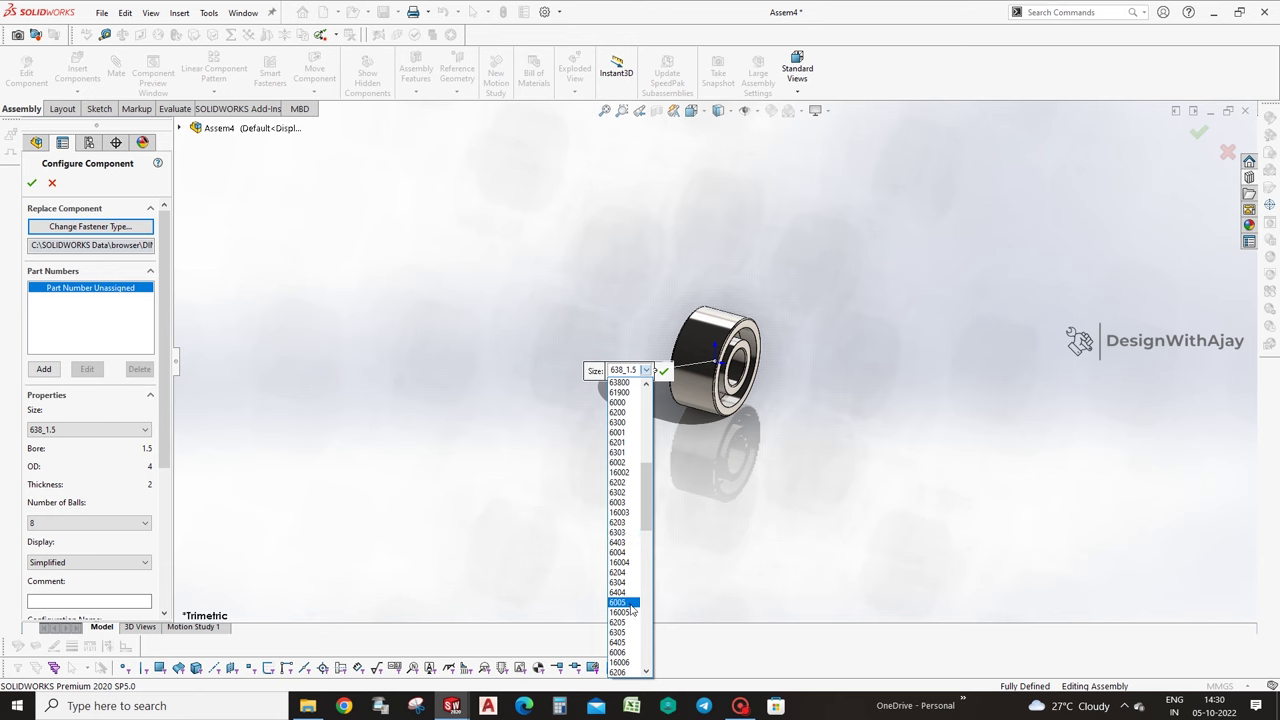
pyautogui.click(645, 672)
pyautogui.click(645, 672)
pyautogui.click(645, 672)
pyautogui.click(645, 672)
pyautogui.click(645, 672)
pyautogui.click(645, 672)
pyautogui.click(645, 672)
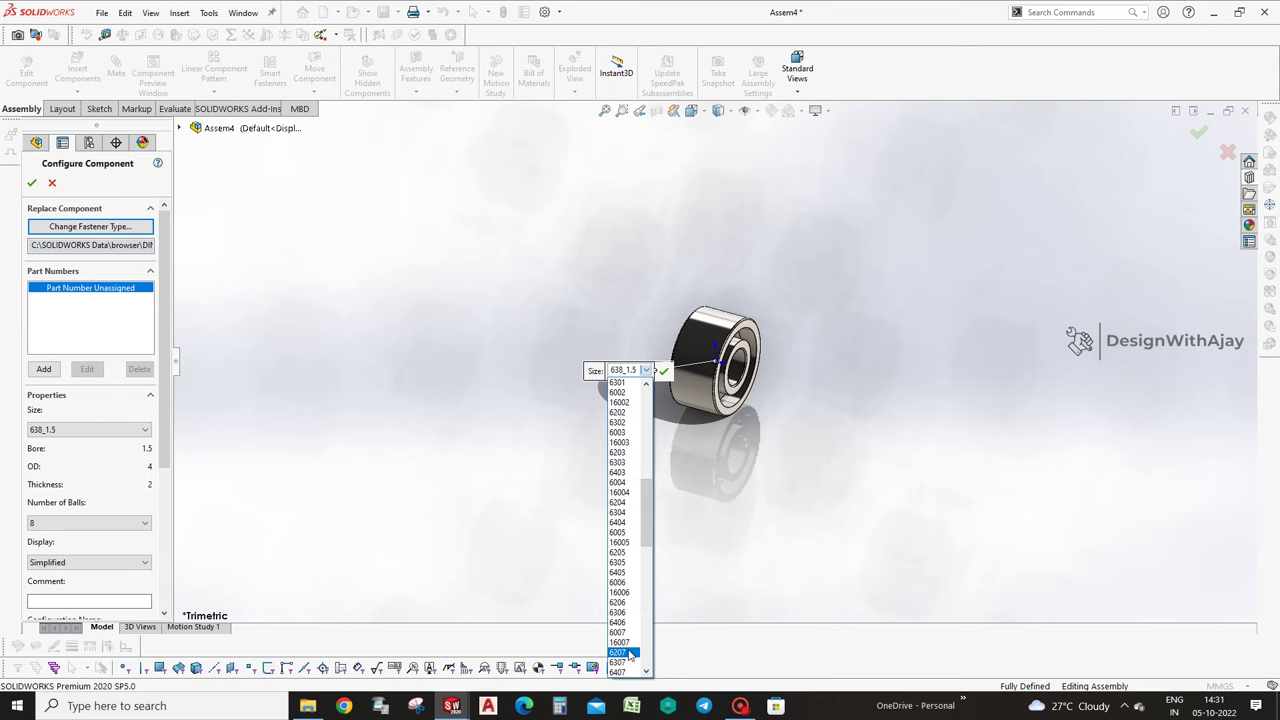
pyautogui.click(630, 653)
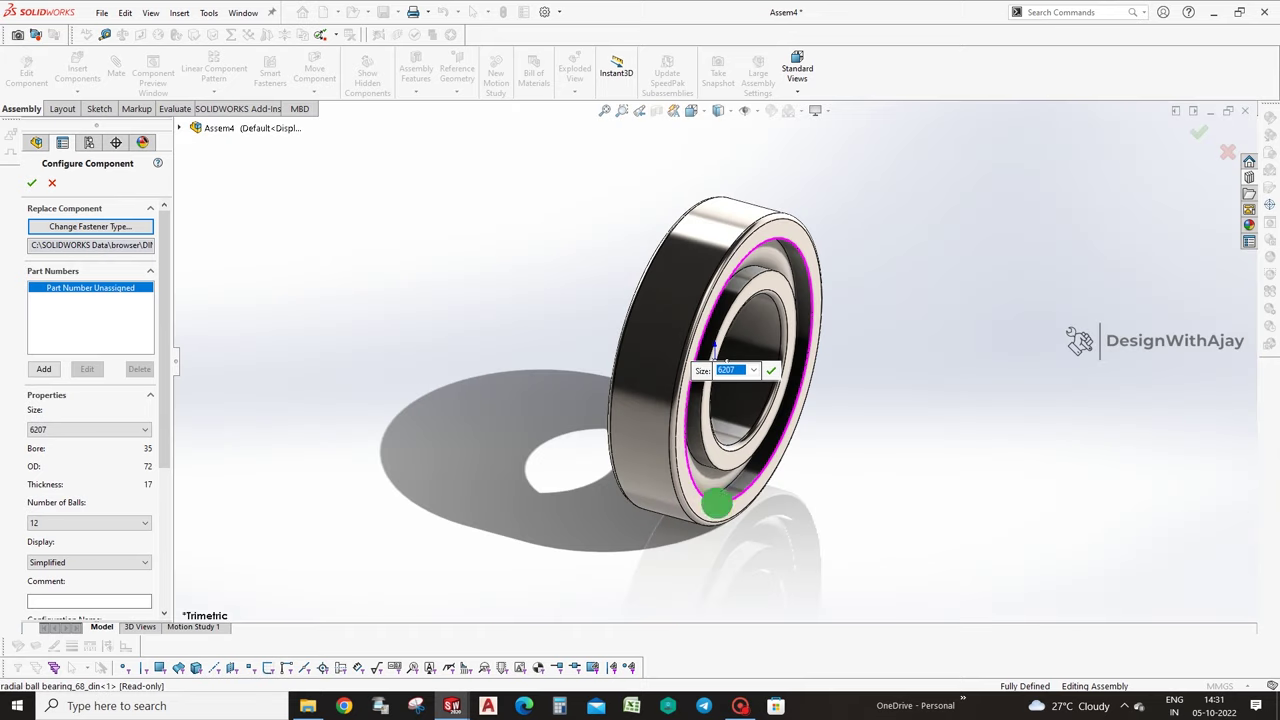
# Accept the 6207 configuration, close Insert Components and start Save As.
pyautogui.click(31, 182)
pyautogui.click(32, 182)
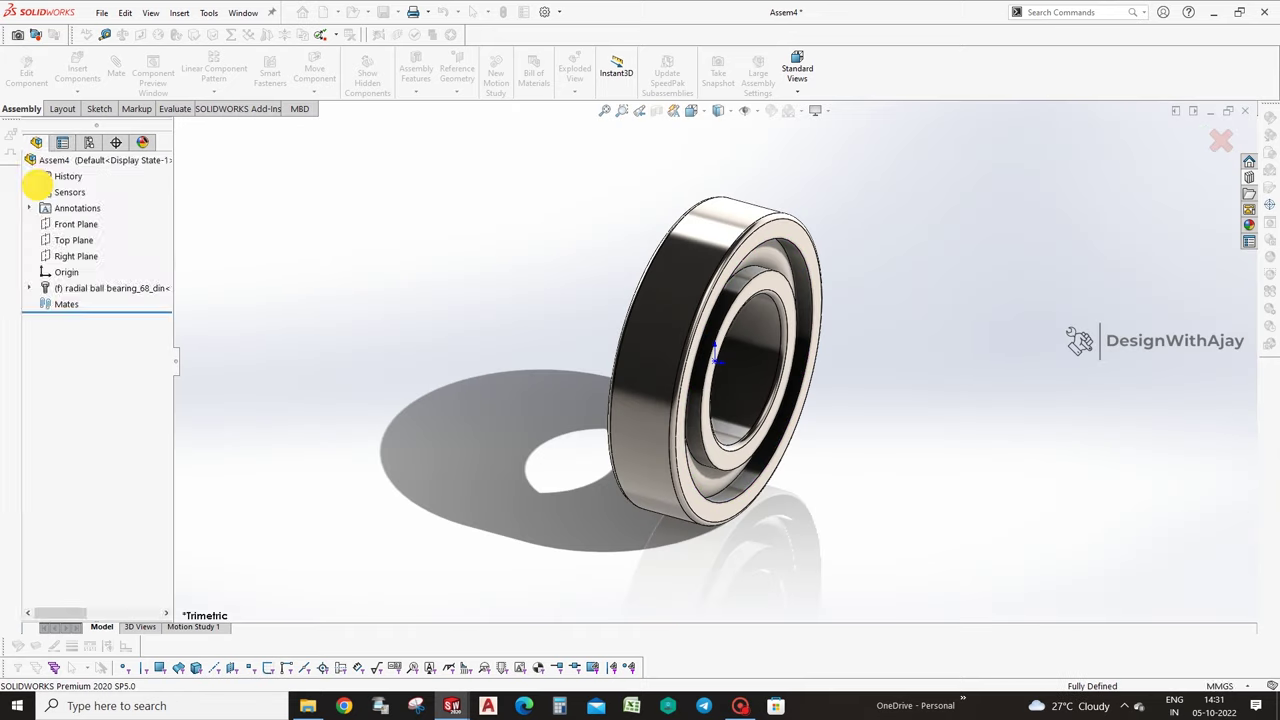
pyautogui.click(102, 13)
pyautogui.click(131, 178)
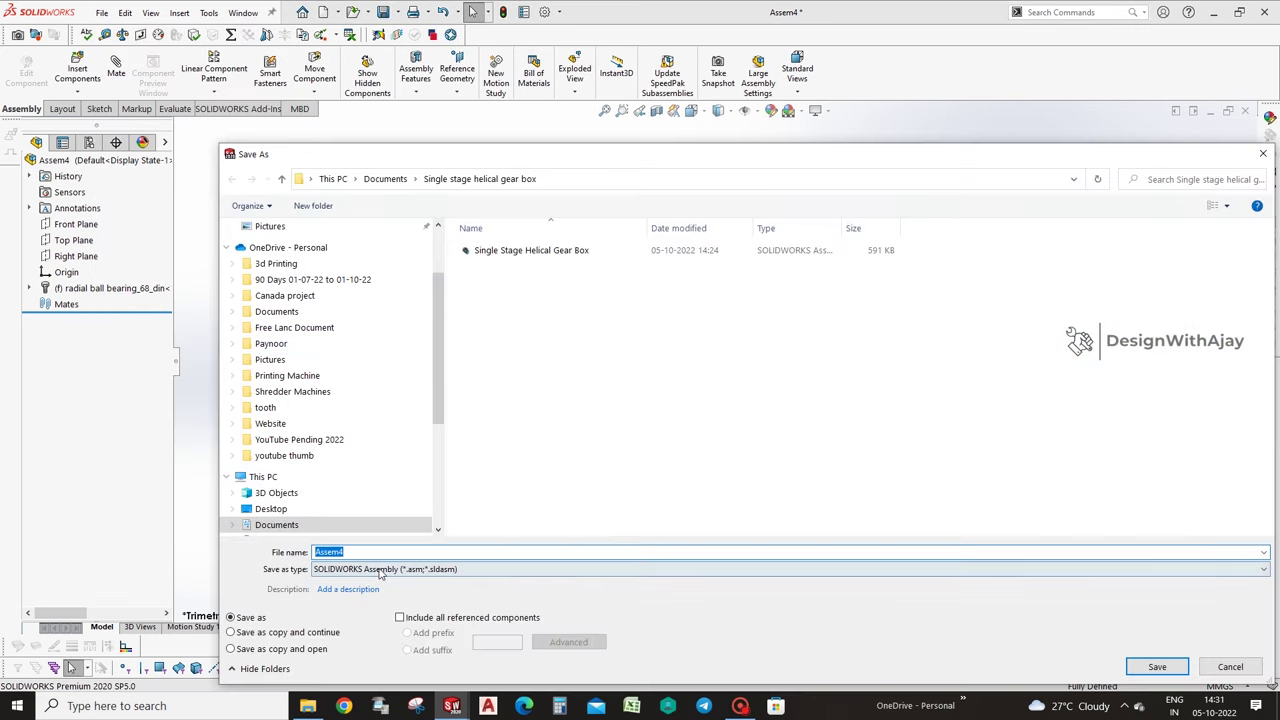
# Save the bearing as a SOLIDWORKS Part file named 6207.
pyautogui.click(379, 569)
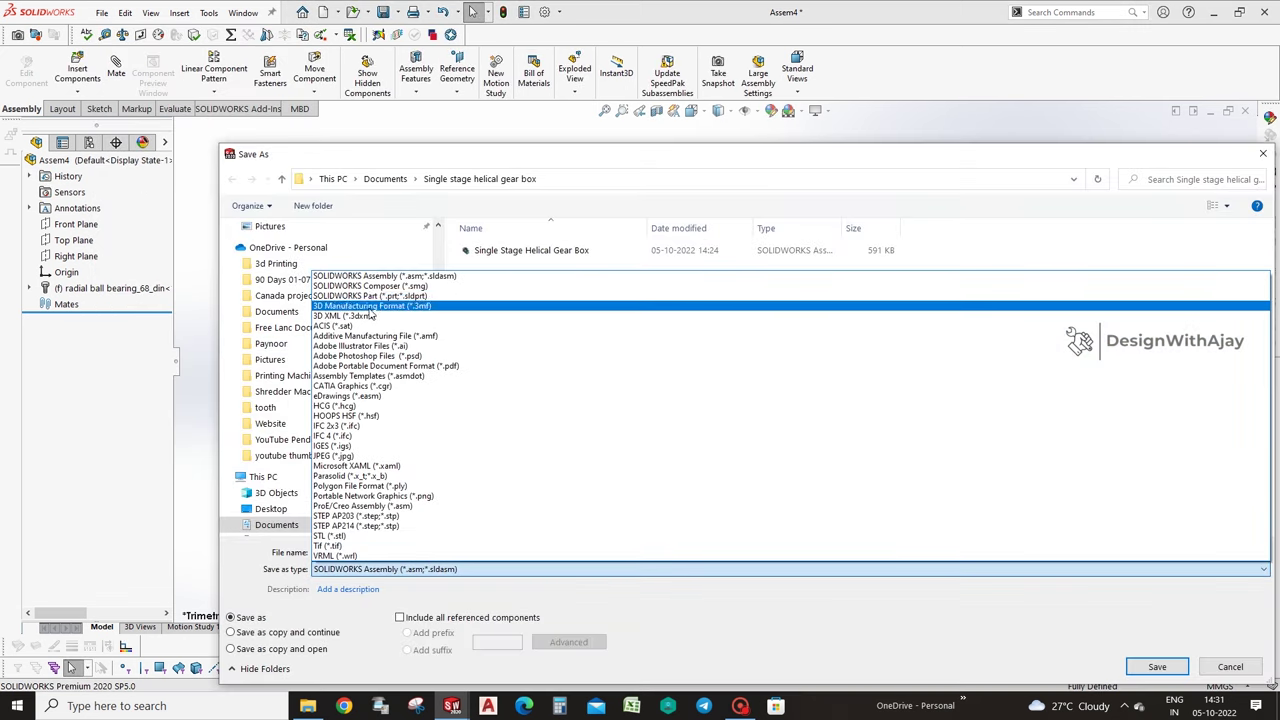
pyautogui.click(381, 297)
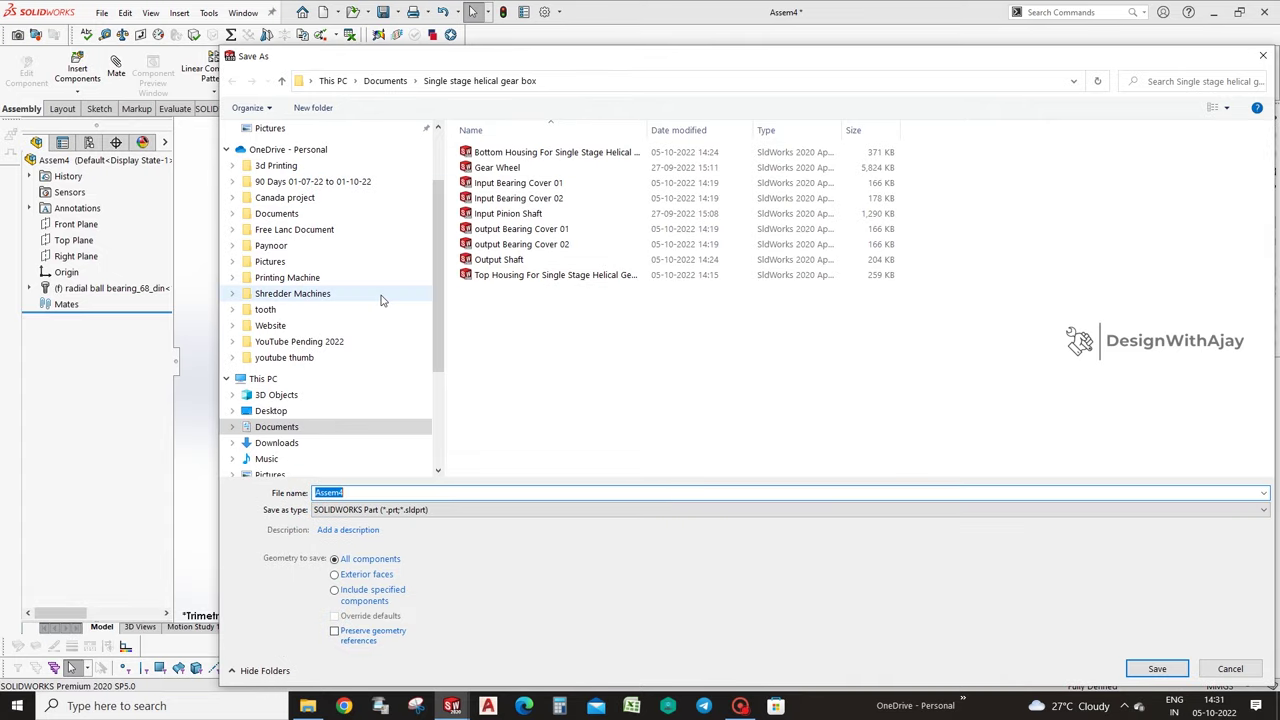
pyautogui.write('6207')
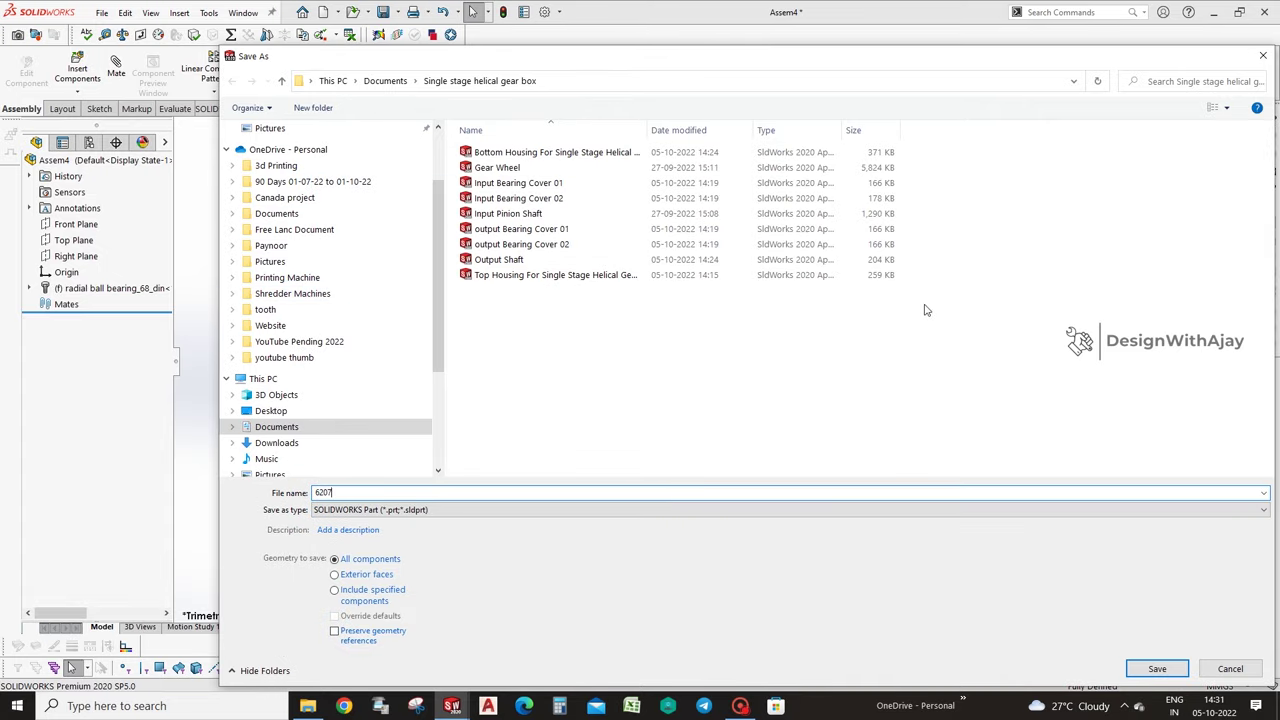
pyautogui.click(1157, 668)
# Replace the bearing with a new Design Library ball bearing set to size 6209.
pyautogui.click(756, 312)
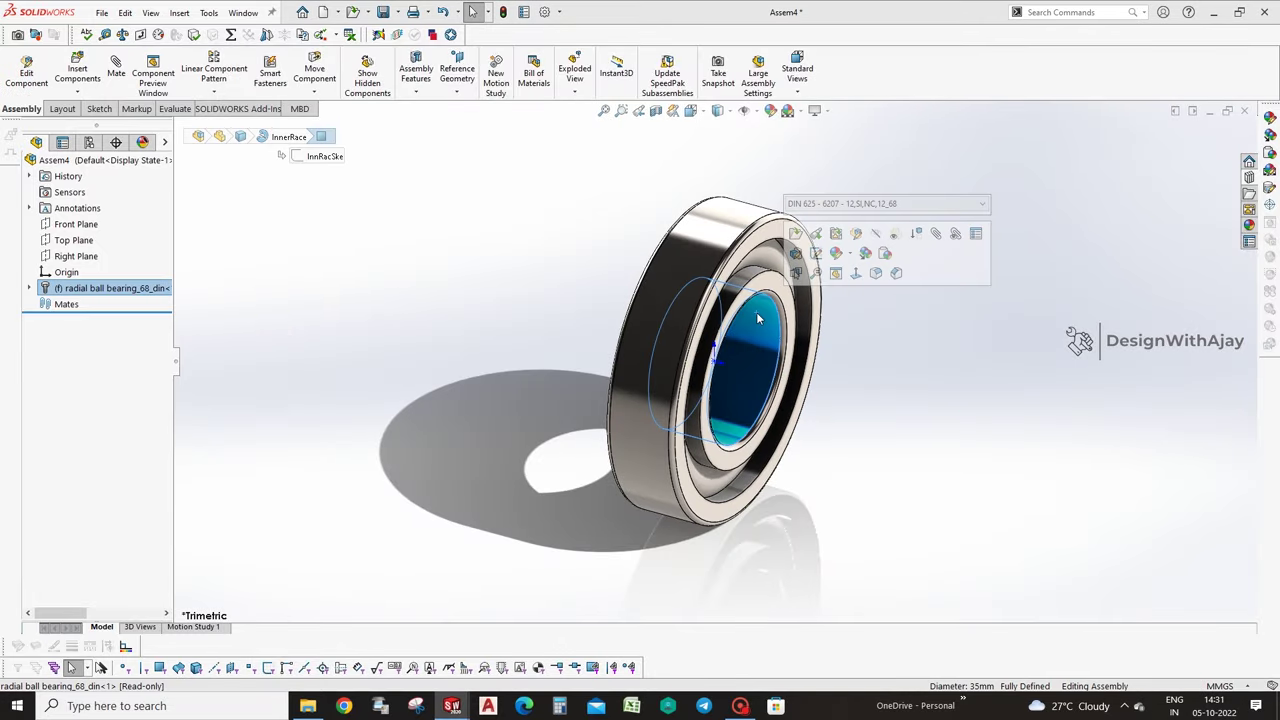
pyautogui.press('Delete')
pyautogui.click(1252, 194)
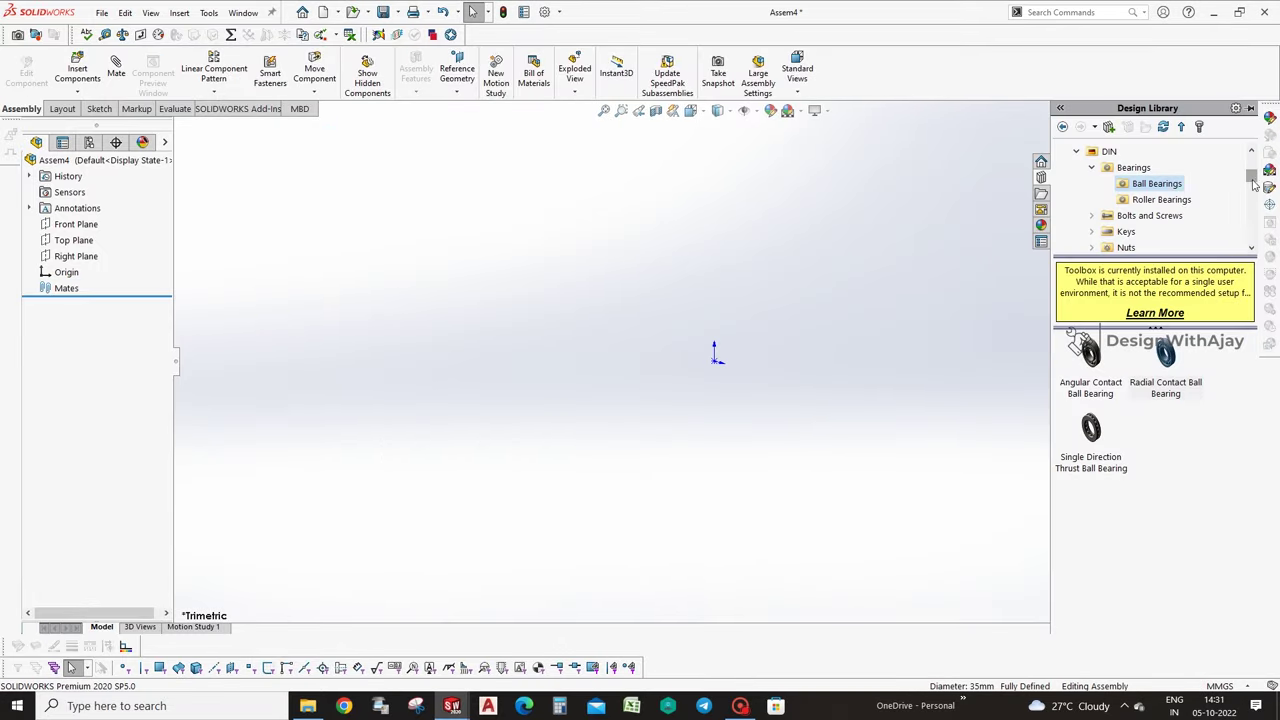
pyautogui.moveTo(1175, 370); pyautogui.dragTo(714, 361)
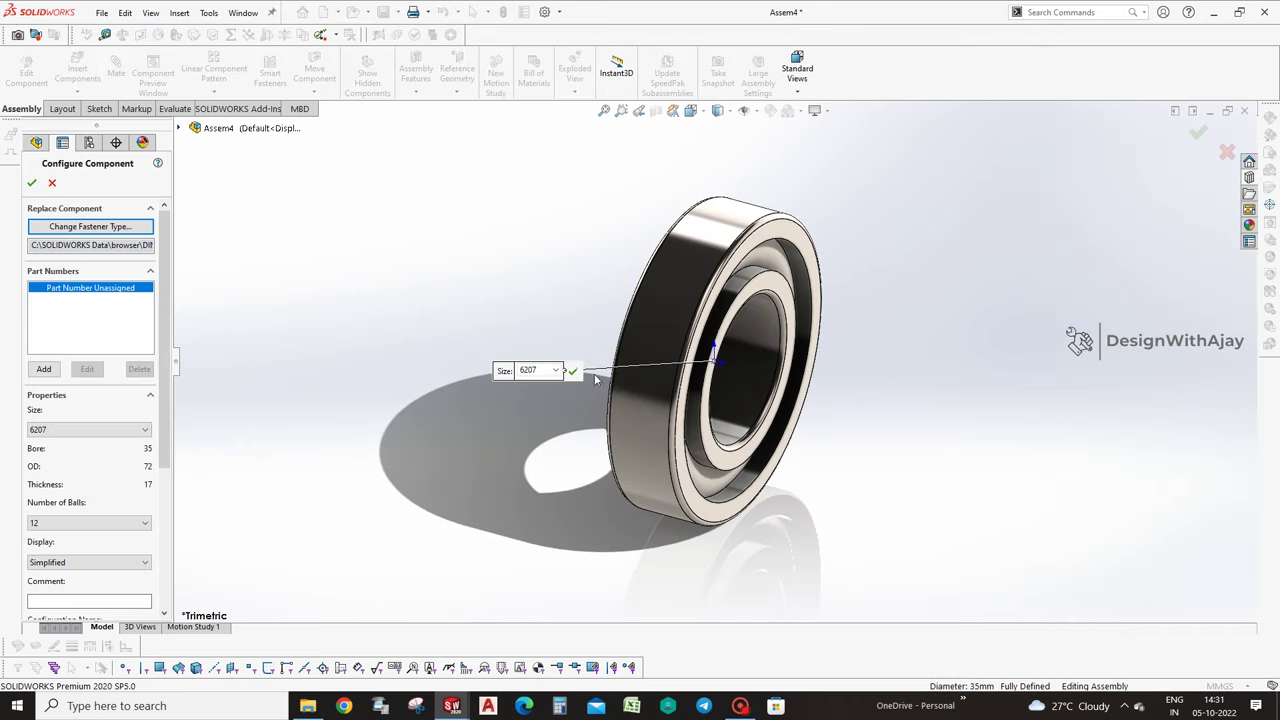
pyautogui.click(556, 371)
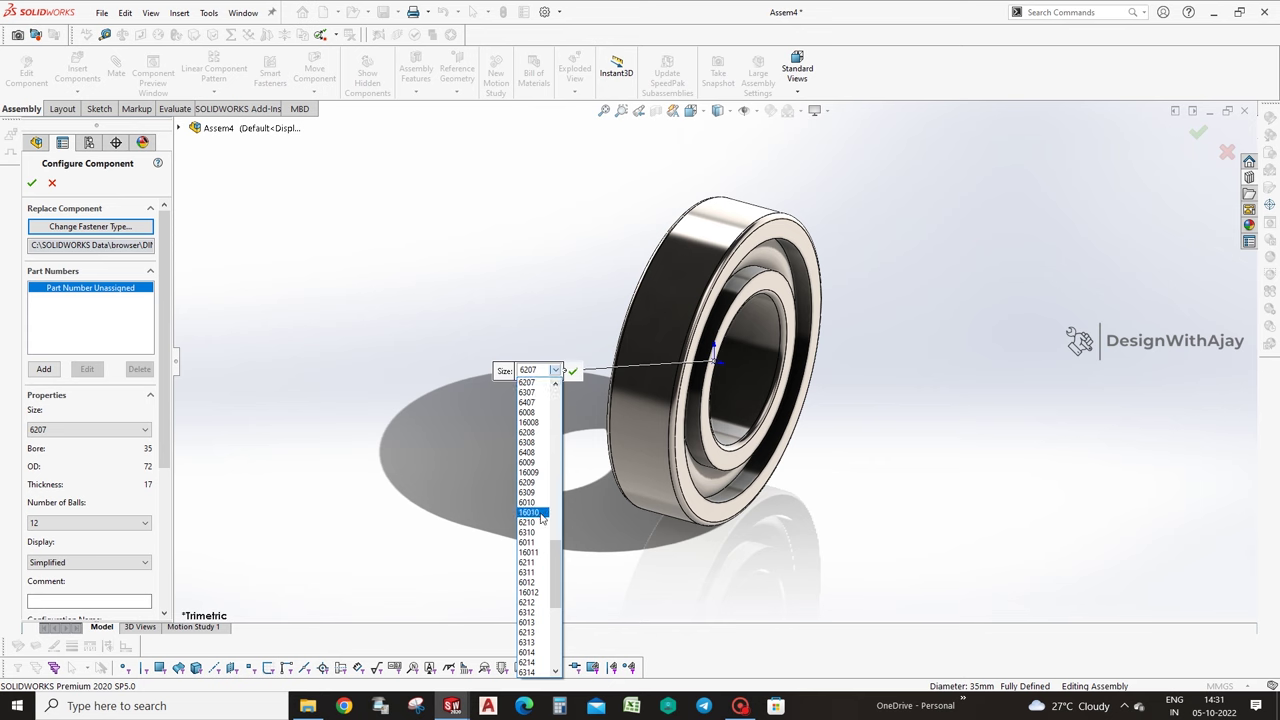
pyautogui.click(529, 484)
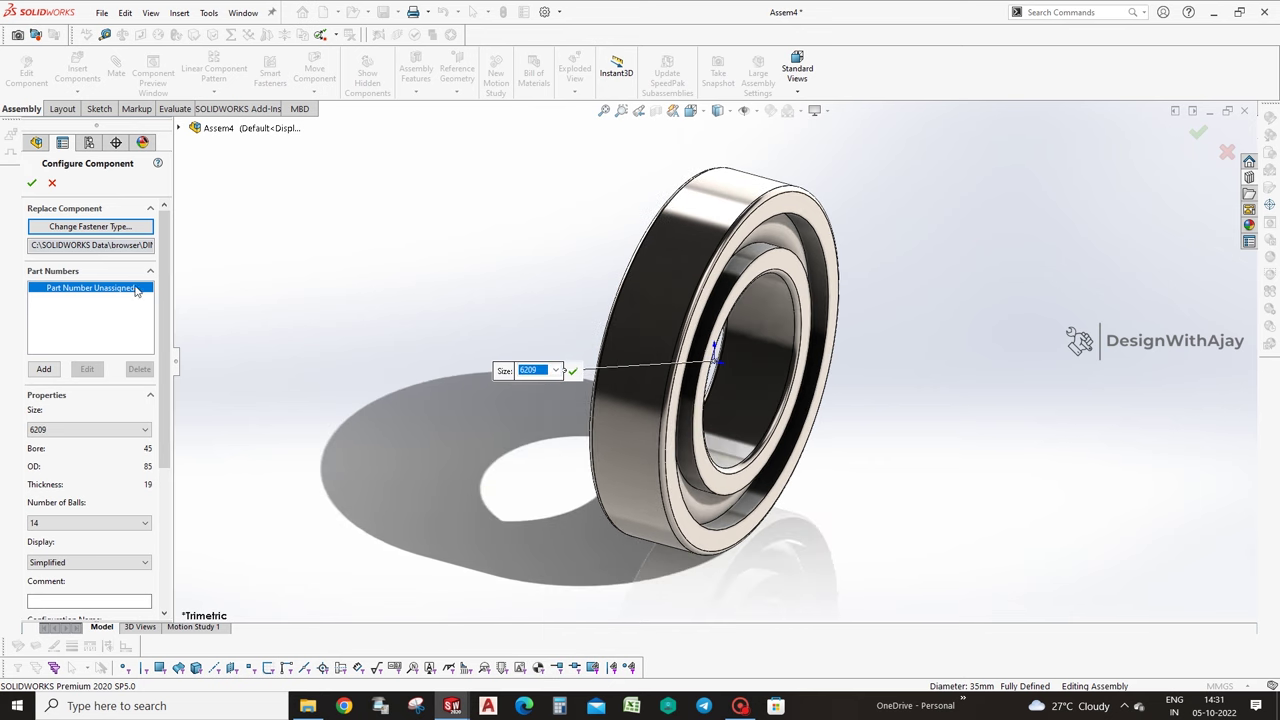
pyautogui.click(33, 182)
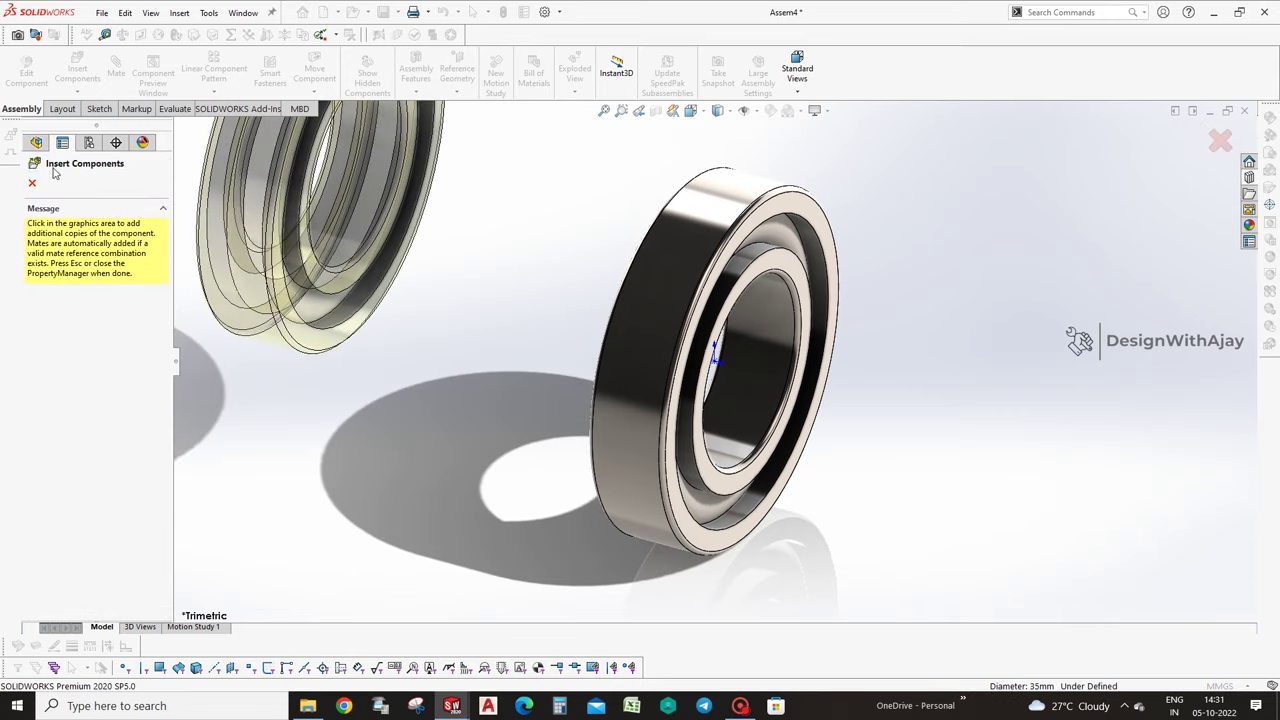
pyautogui.press('Escape')
# Save the 6209 bearing as a SOLIDWORKS Part named 6209 and close the bearing assembly.
pyautogui.click(102, 12)
pyautogui.click(128, 171)
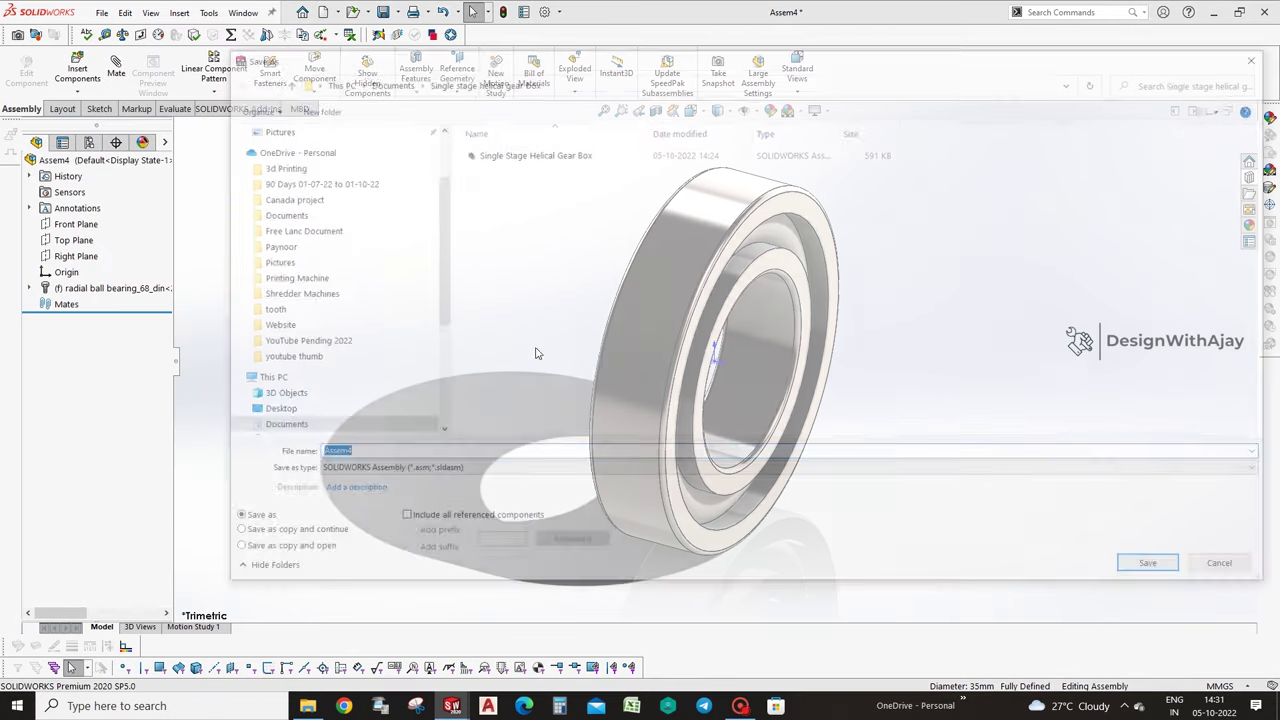
pyautogui.write('6209')
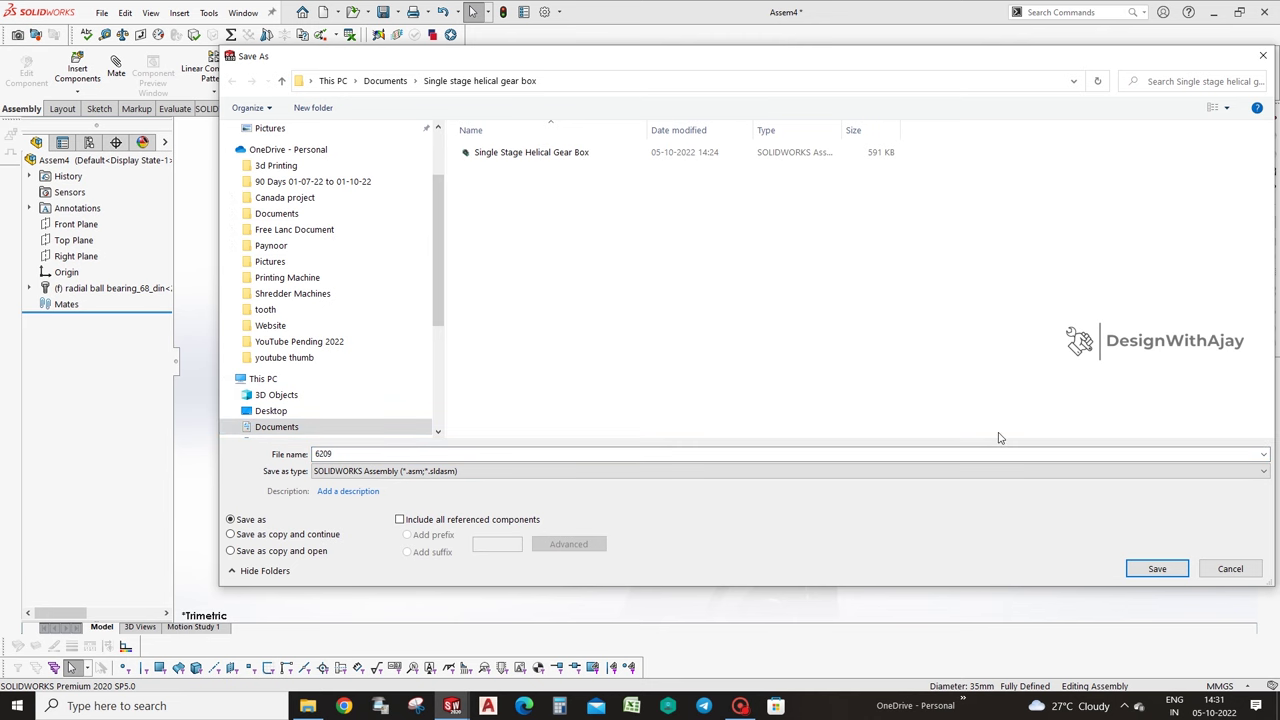
pyautogui.click(831, 471)
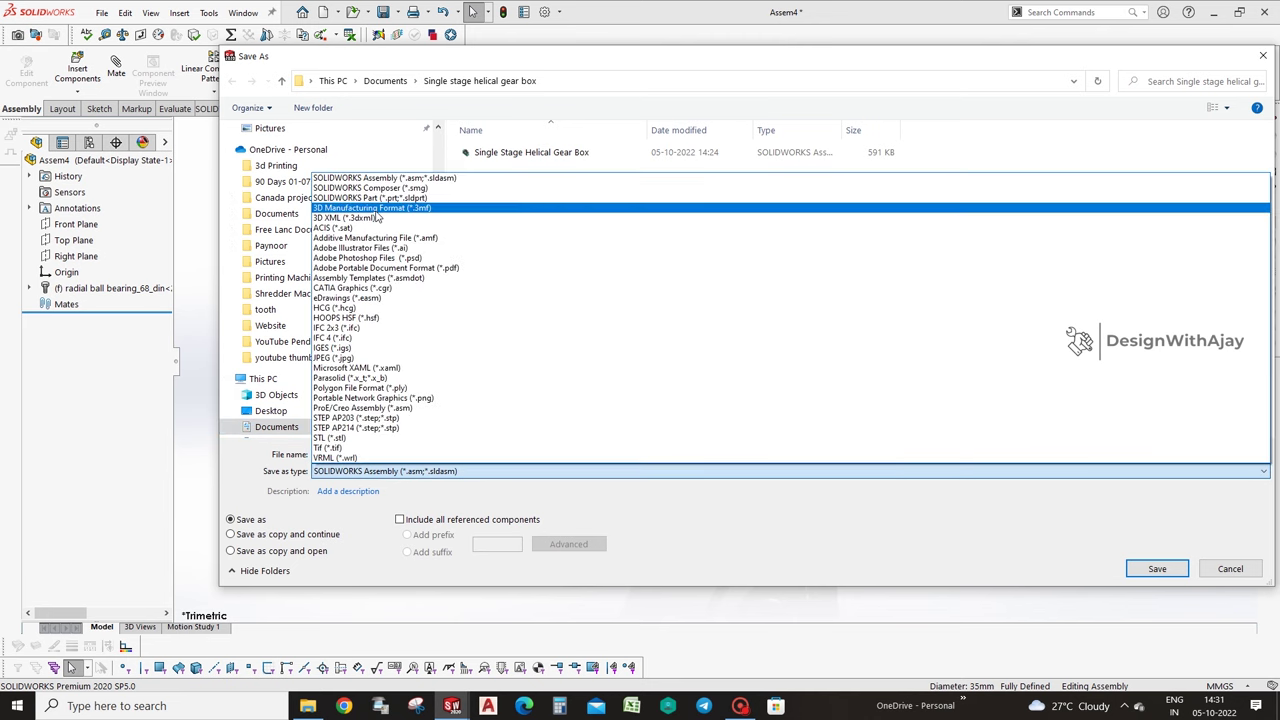
pyautogui.click(372, 198)
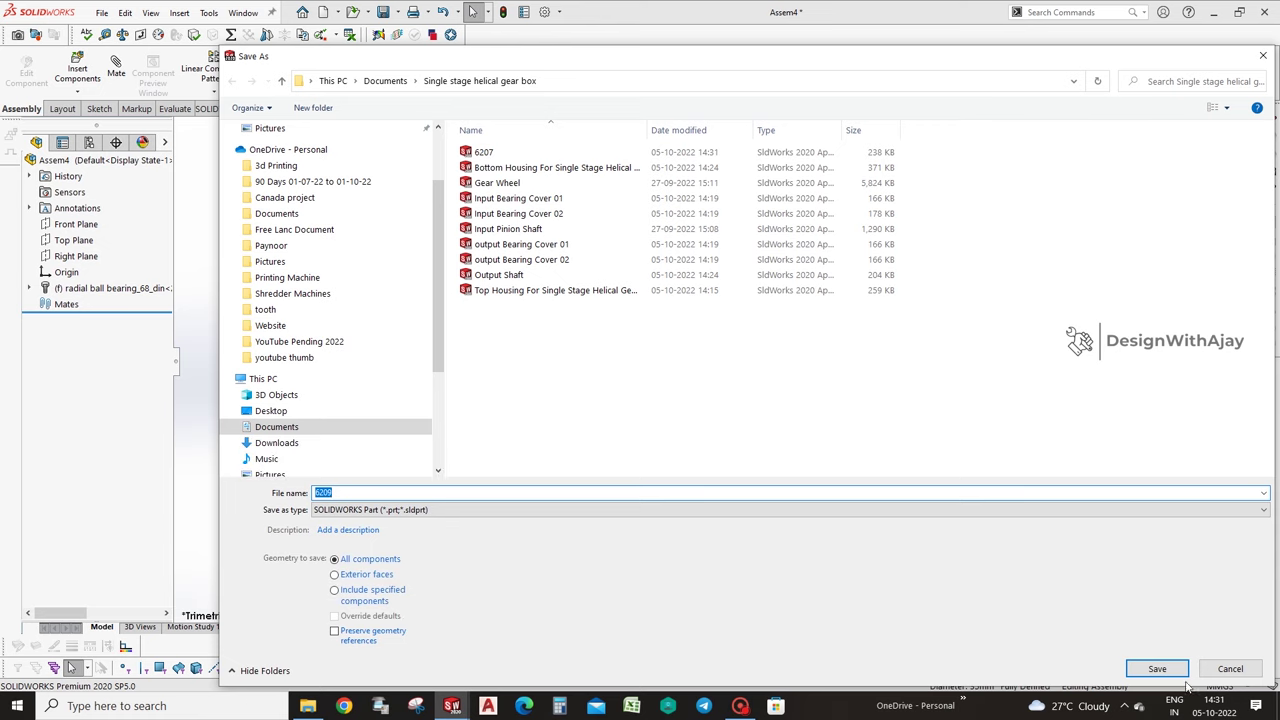
pyautogui.click(1160, 669)
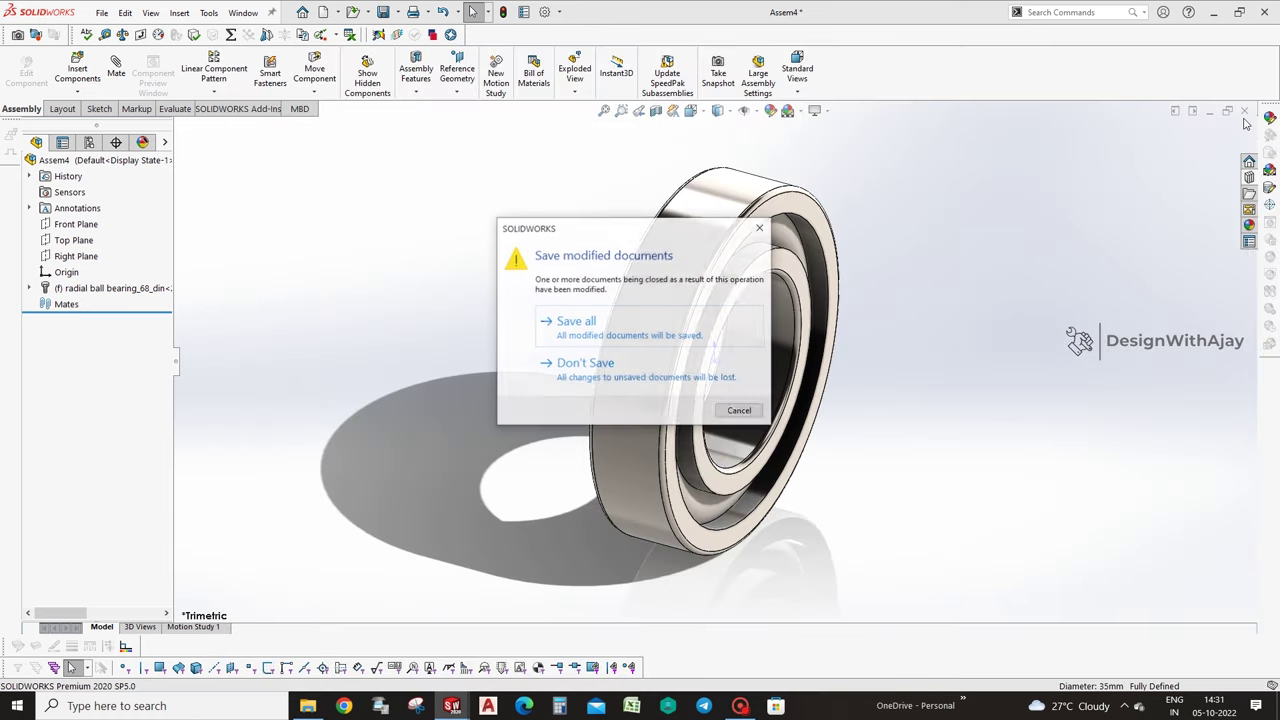
pyautogui.click(662, 372)
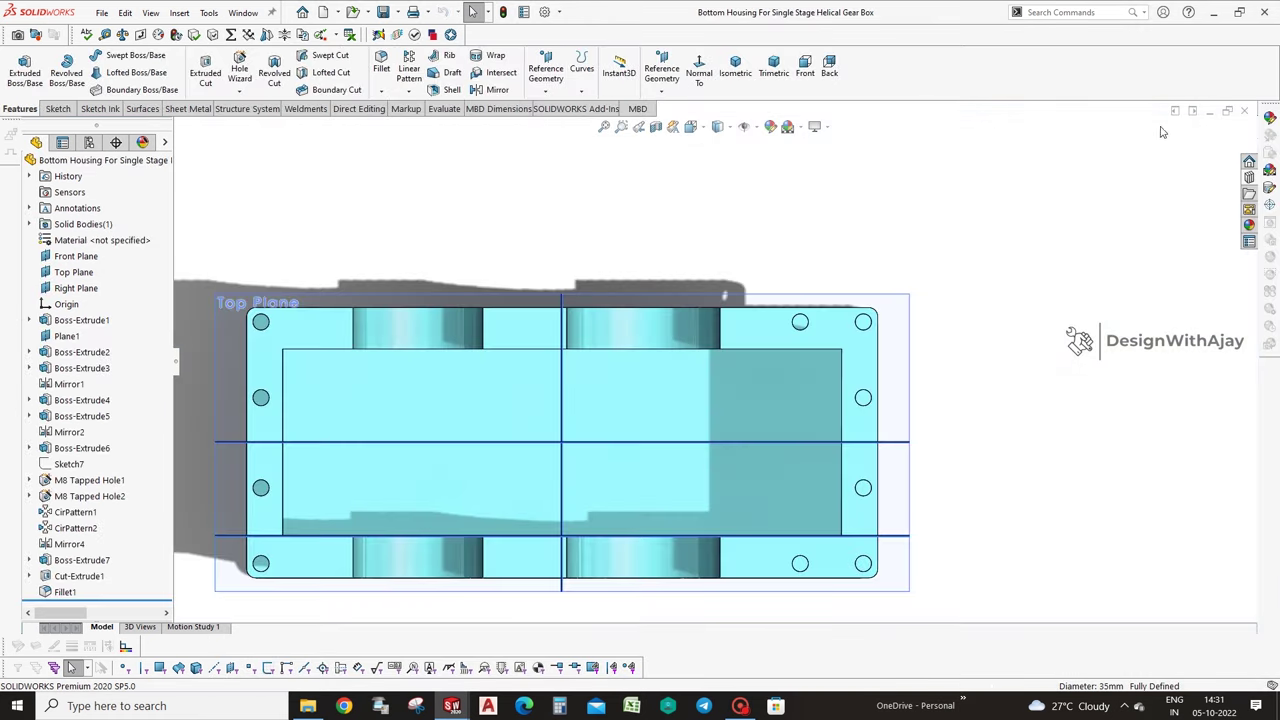
# Back in the gearbox assembly, insert two 6207 bearings beside the housing.
pyautogui.click(1209, 110)
pyautogui.click(1209, 110)
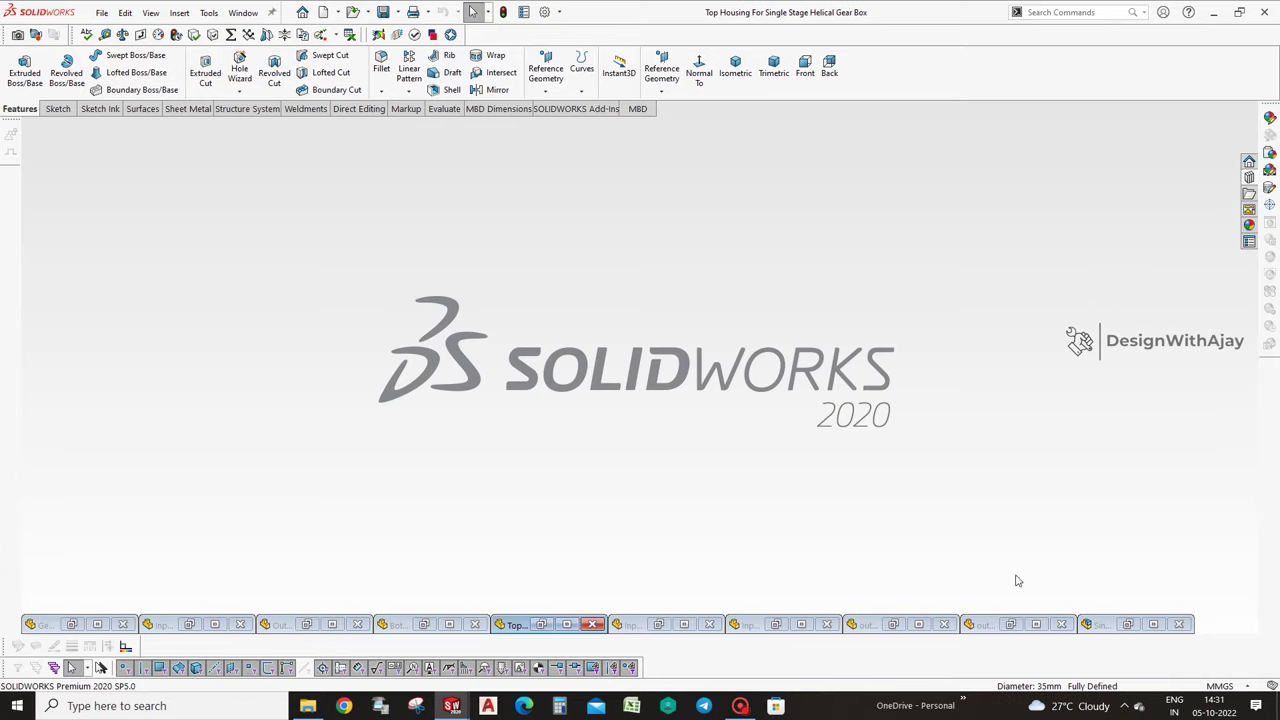
pyautogui.click(1130, 626)
pyautogui.click(70, 62)
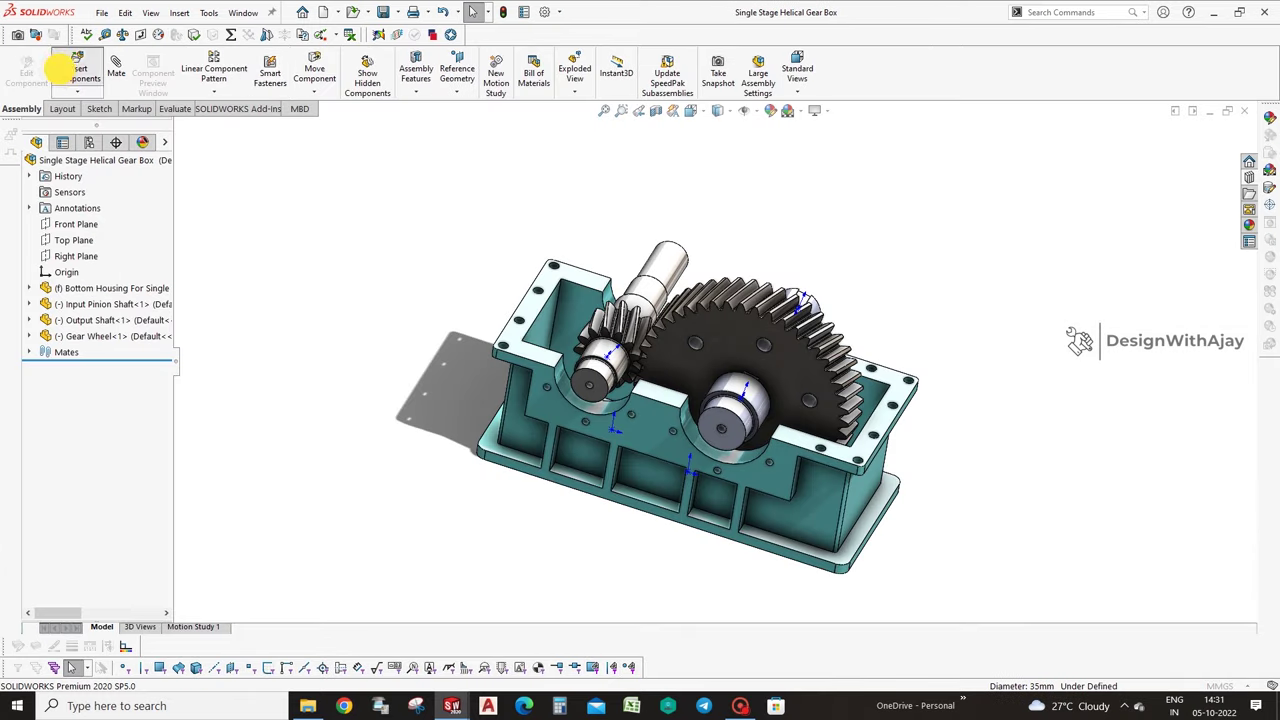
pyautogui.click(87, 440)
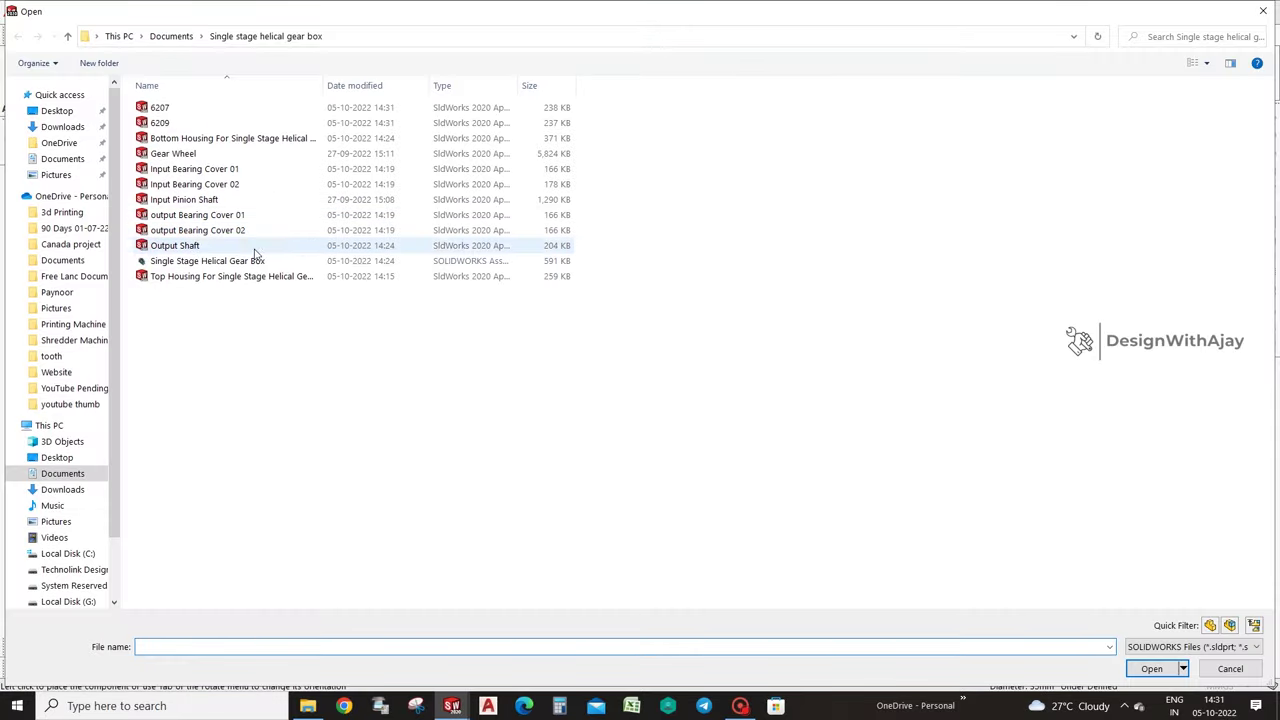
pyautogui.click(198, 108)
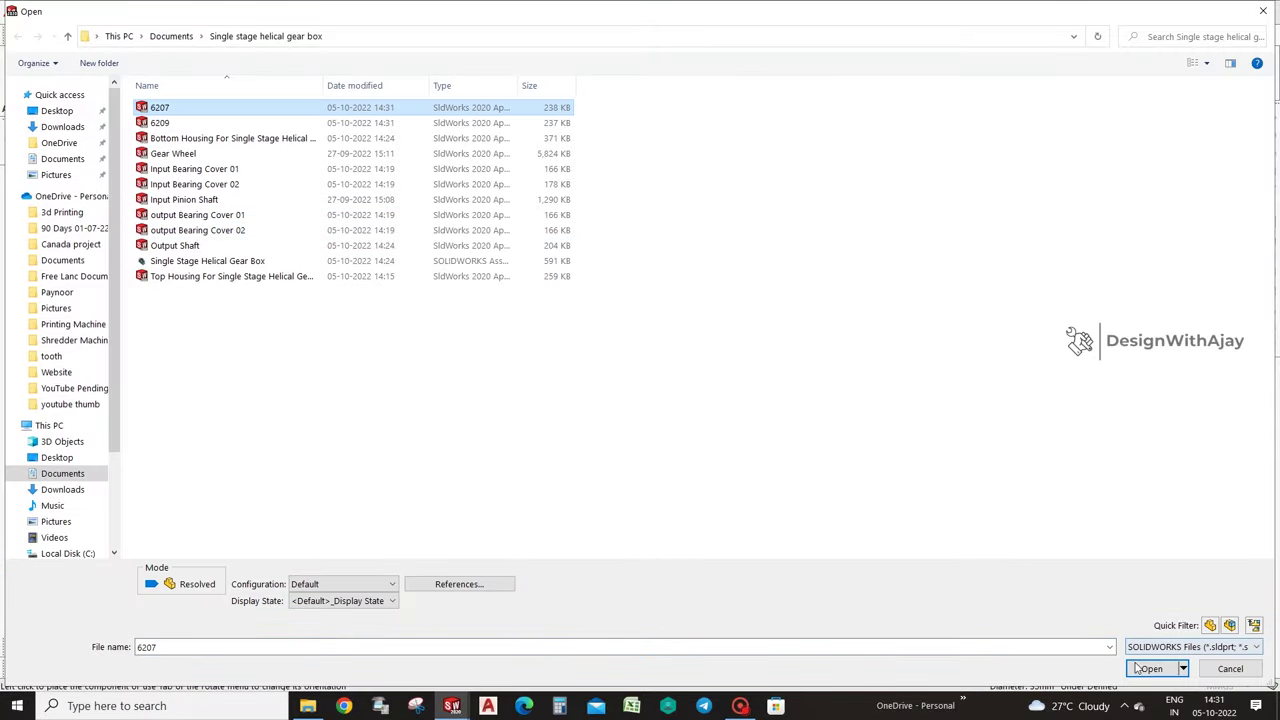
pyautogui.click(1140, 666)
pyautogui.click(70, 184)
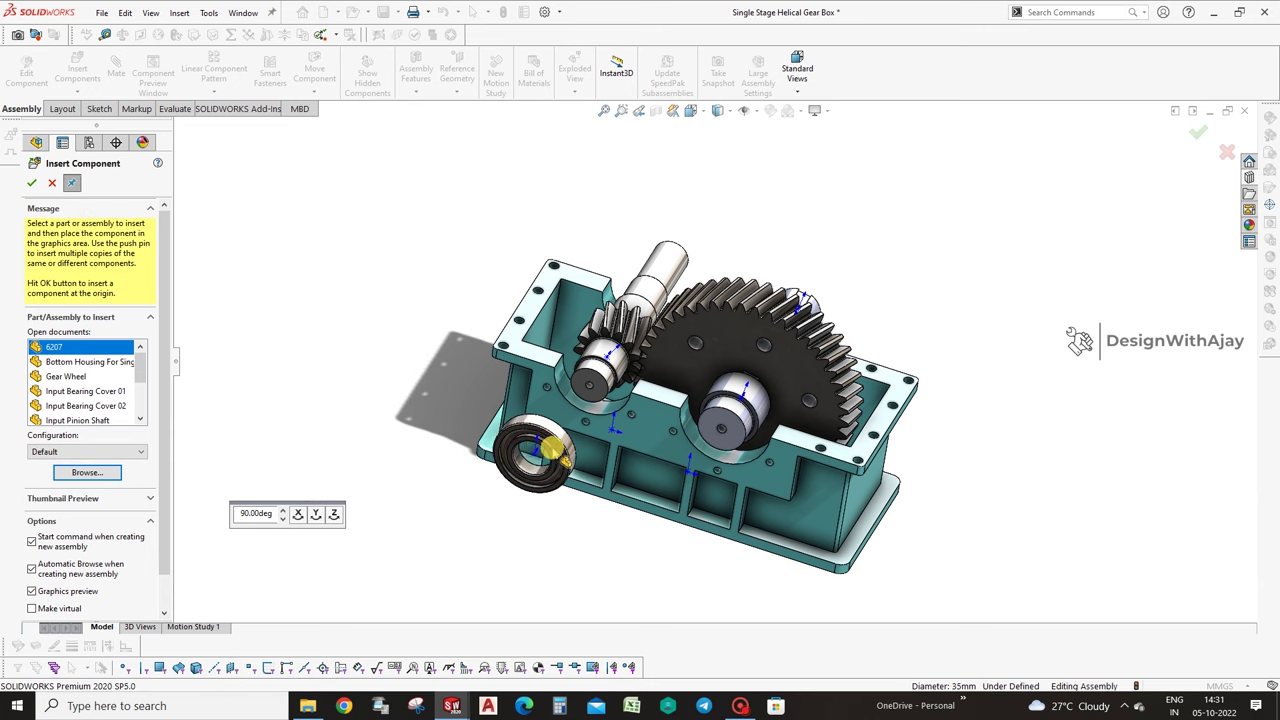
pyautogui.click(545, 450)
pyautogui.click(350, 460)
pyautogui.press('Escape')
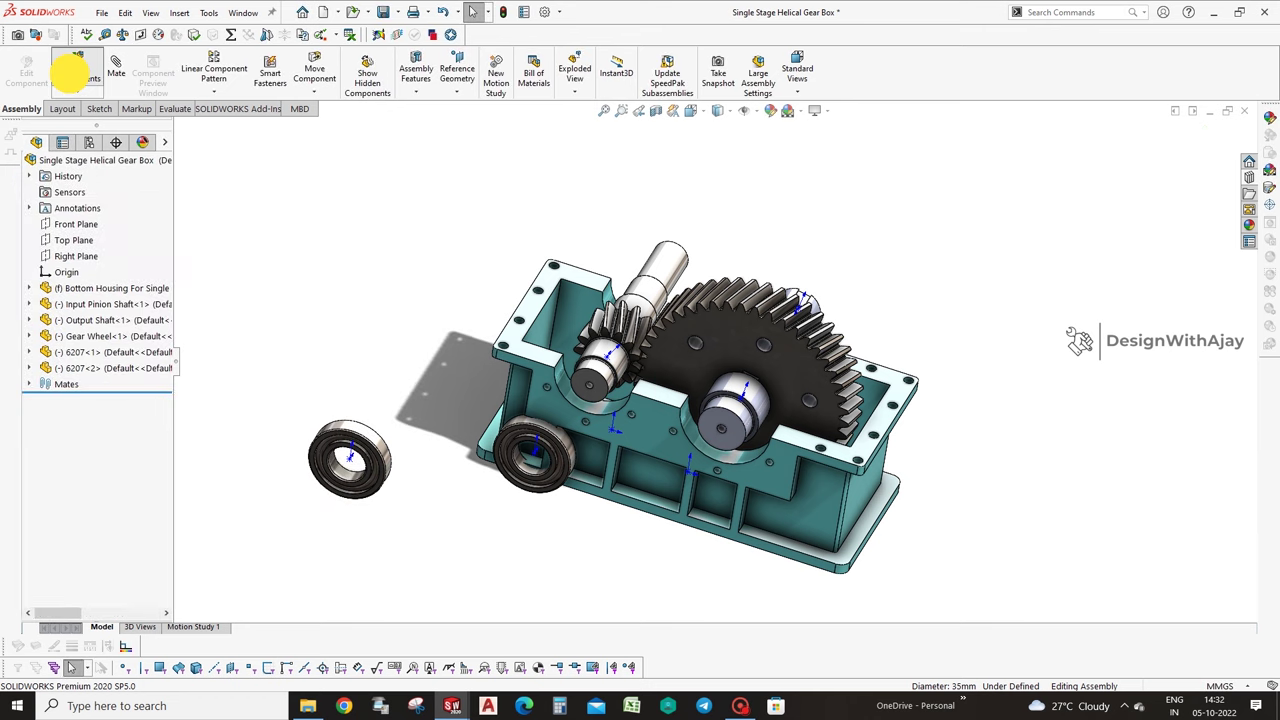
# Insert two 6209 bearings beside the housing, then select a 6207 bearing for recolouring.
pyautogui.click(75, 78)
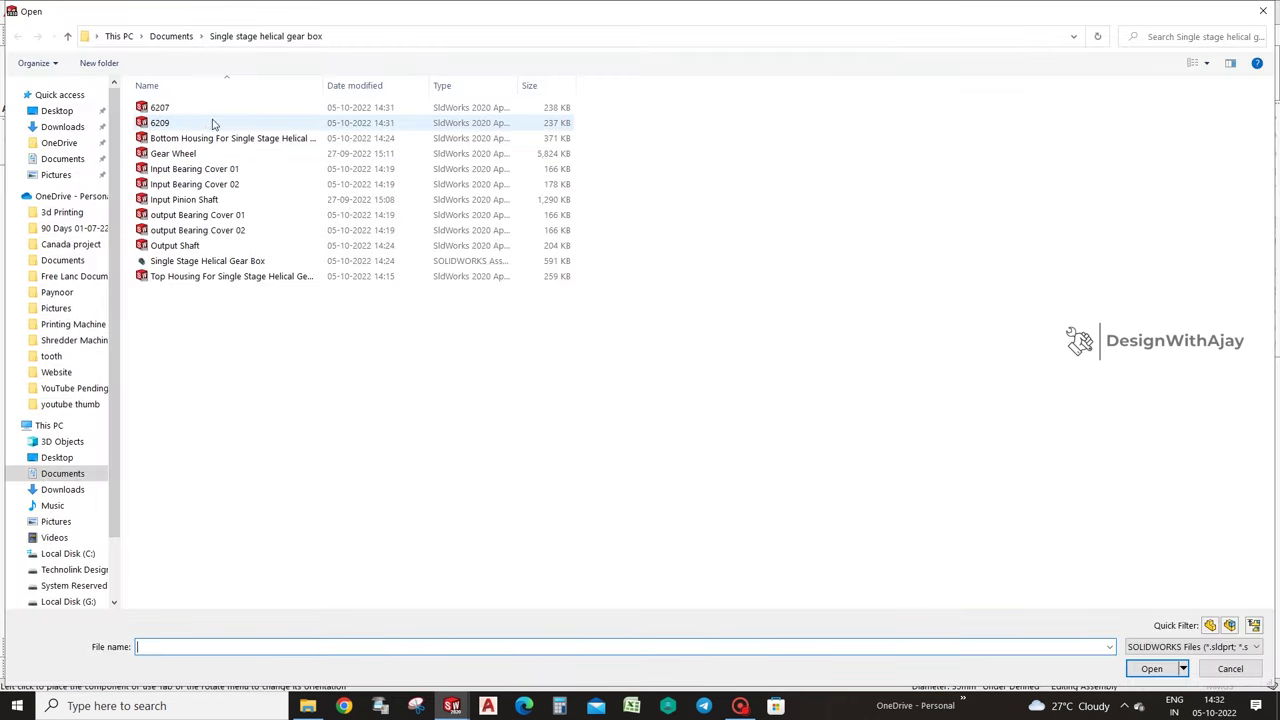
pyautogui.click(200, 123)
pyautogui.click(1150, 668)
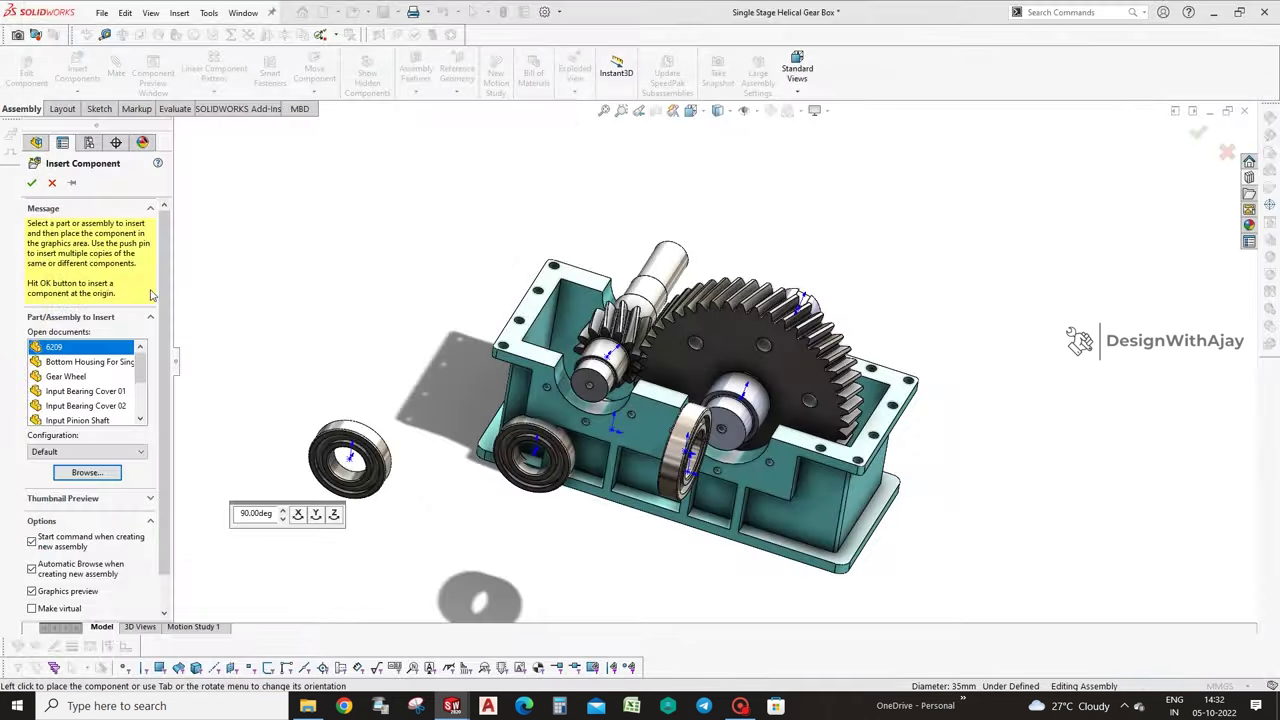
pyautogui.click(328, 515)
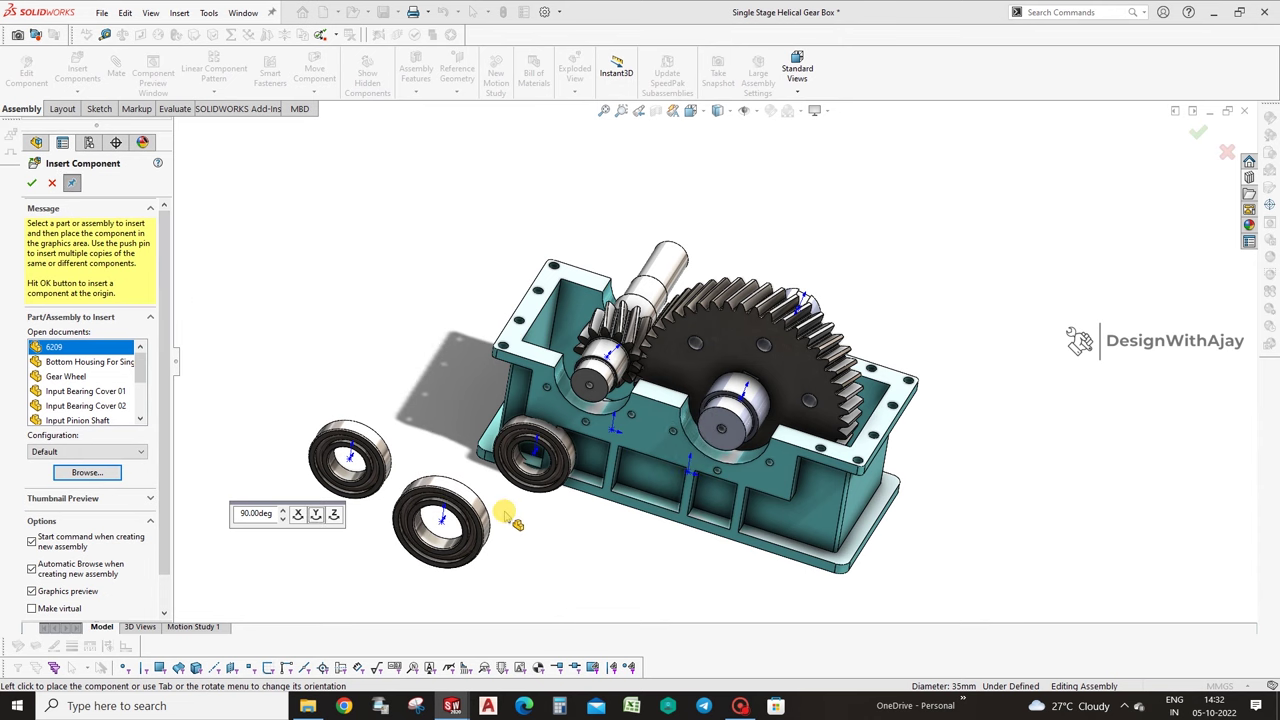
pyautogui.click(545, 545)
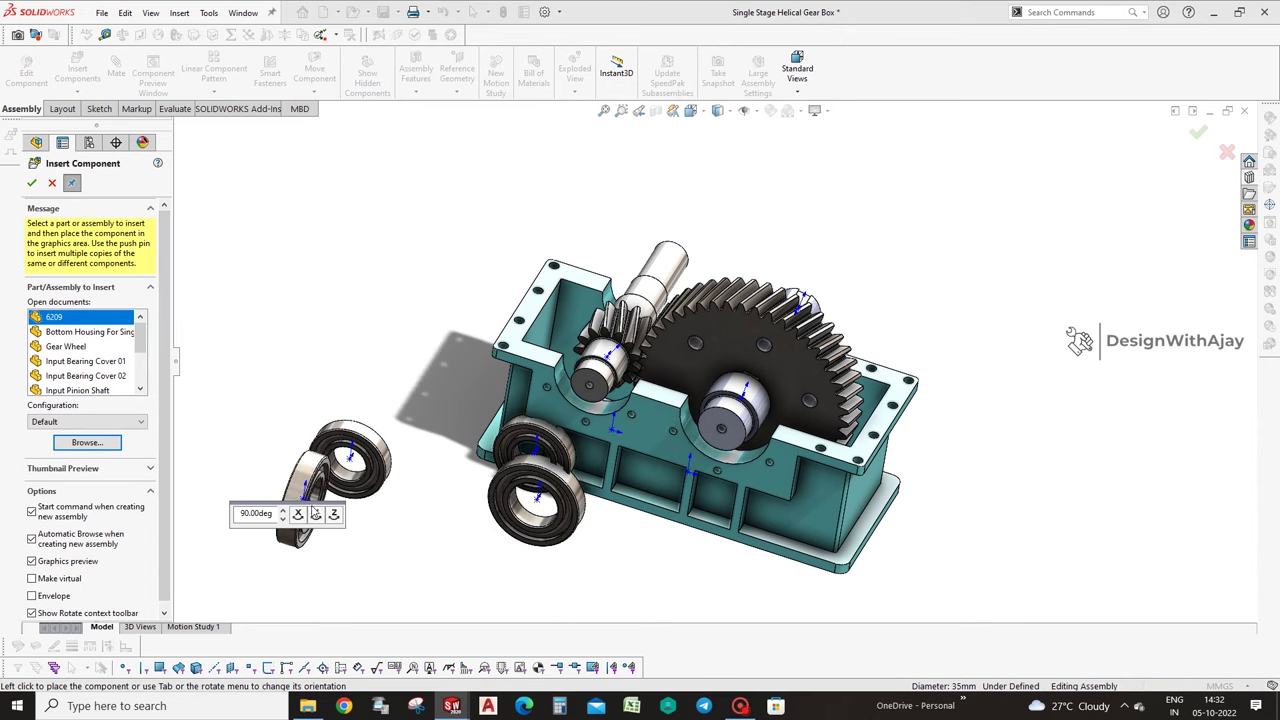
pyautogui.click(635, 555)
pyautogui.click(53, 182)
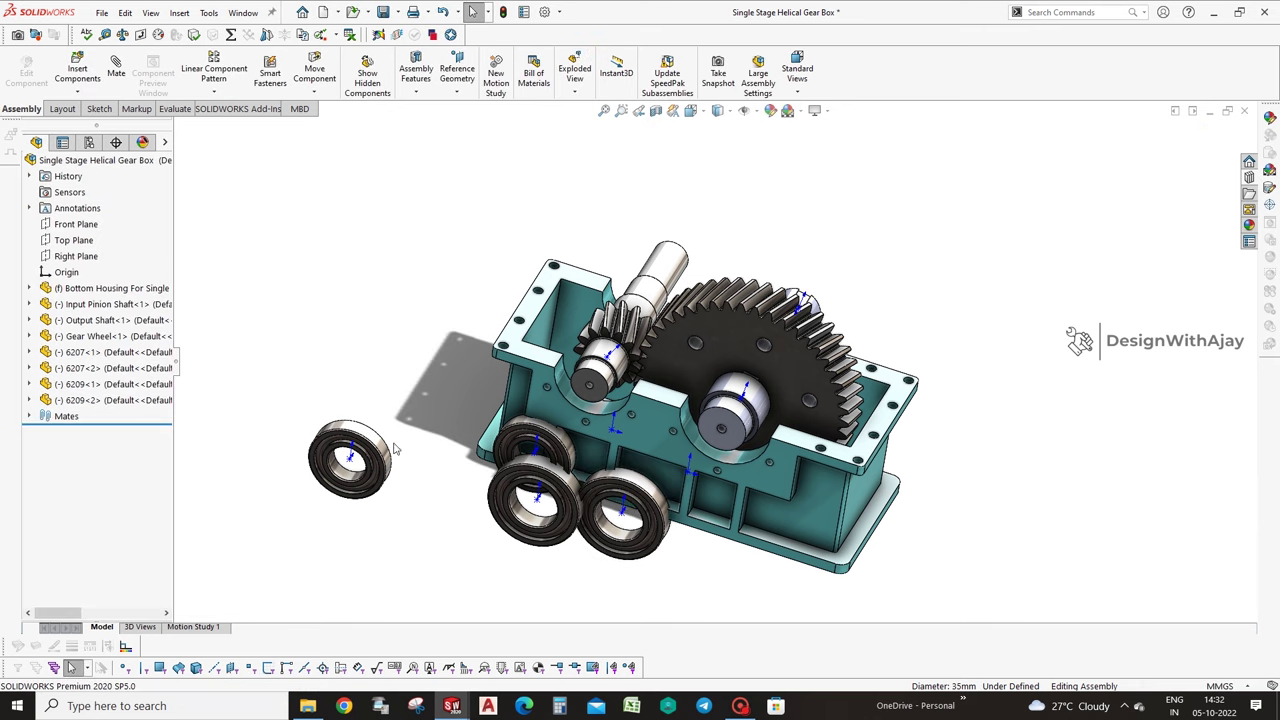
pyautogui.click(349, 437)
pyautogui.click(432, 370)
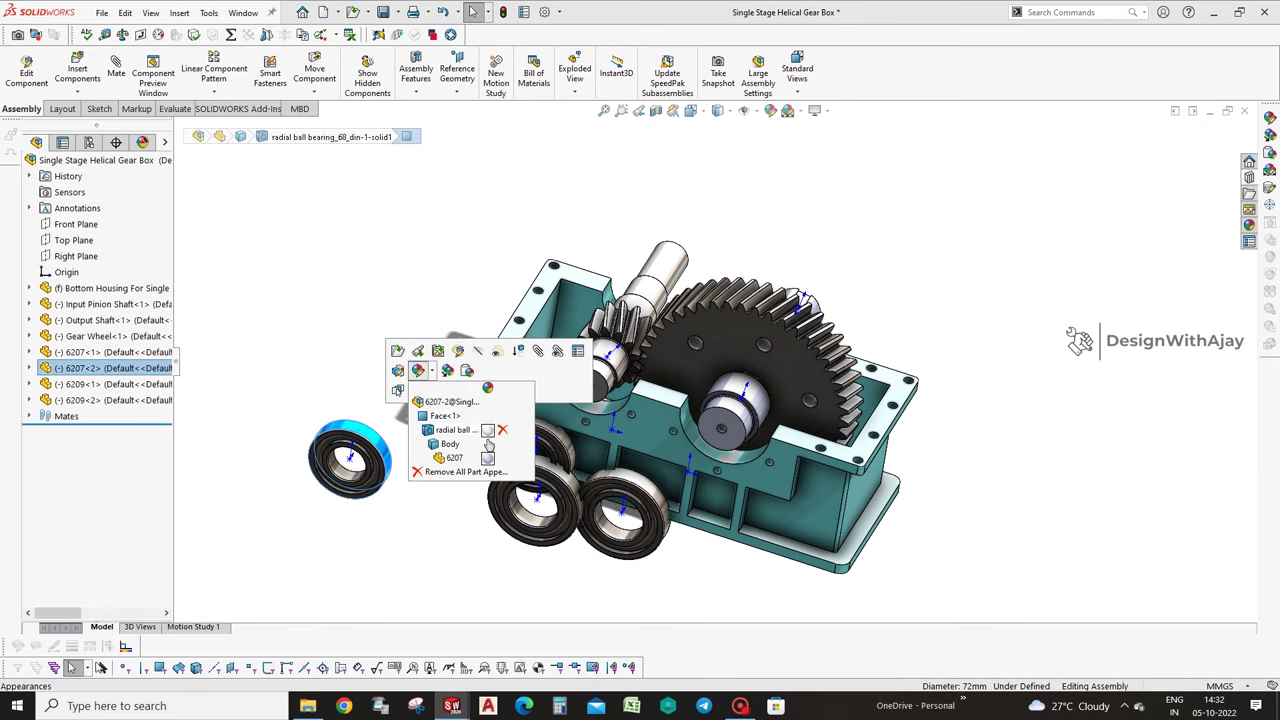
# Make the 6207 bearings yellow, applied at part document level.
pyautogui.click(484, 432)
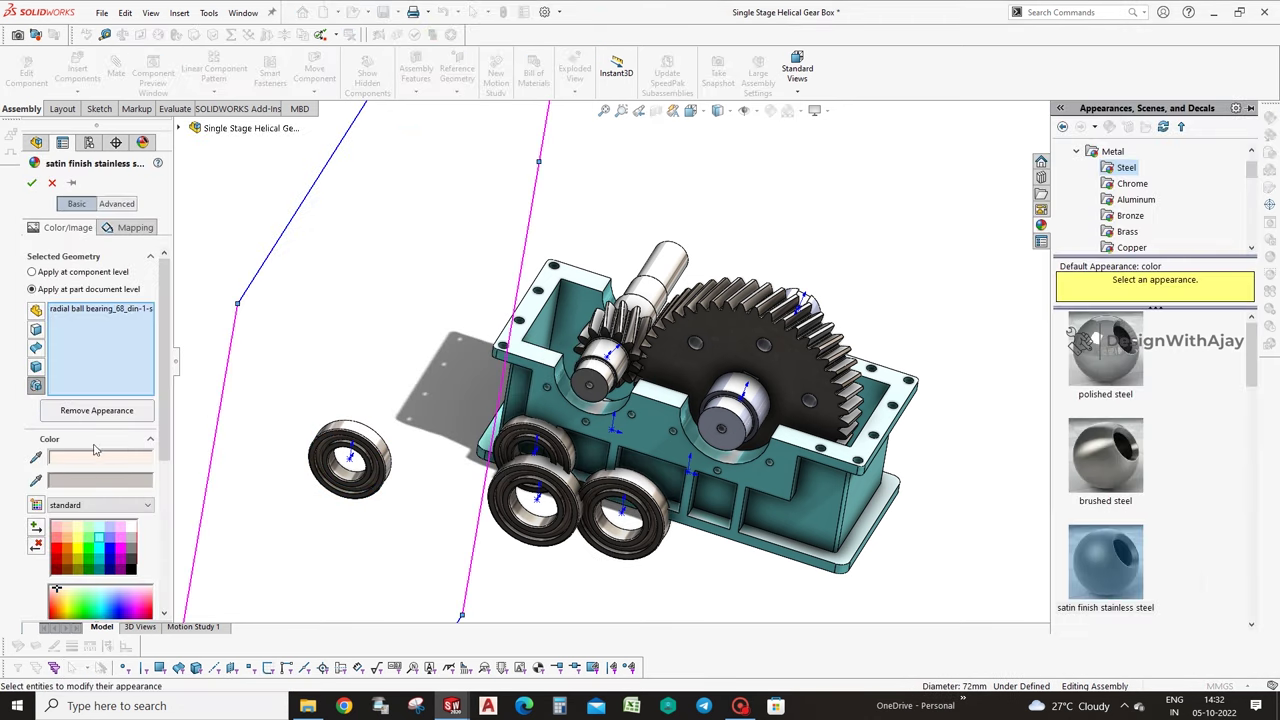
pyautogui.moveTo(538, 551); pyautogui.dragTo(509, 523, button='middle')
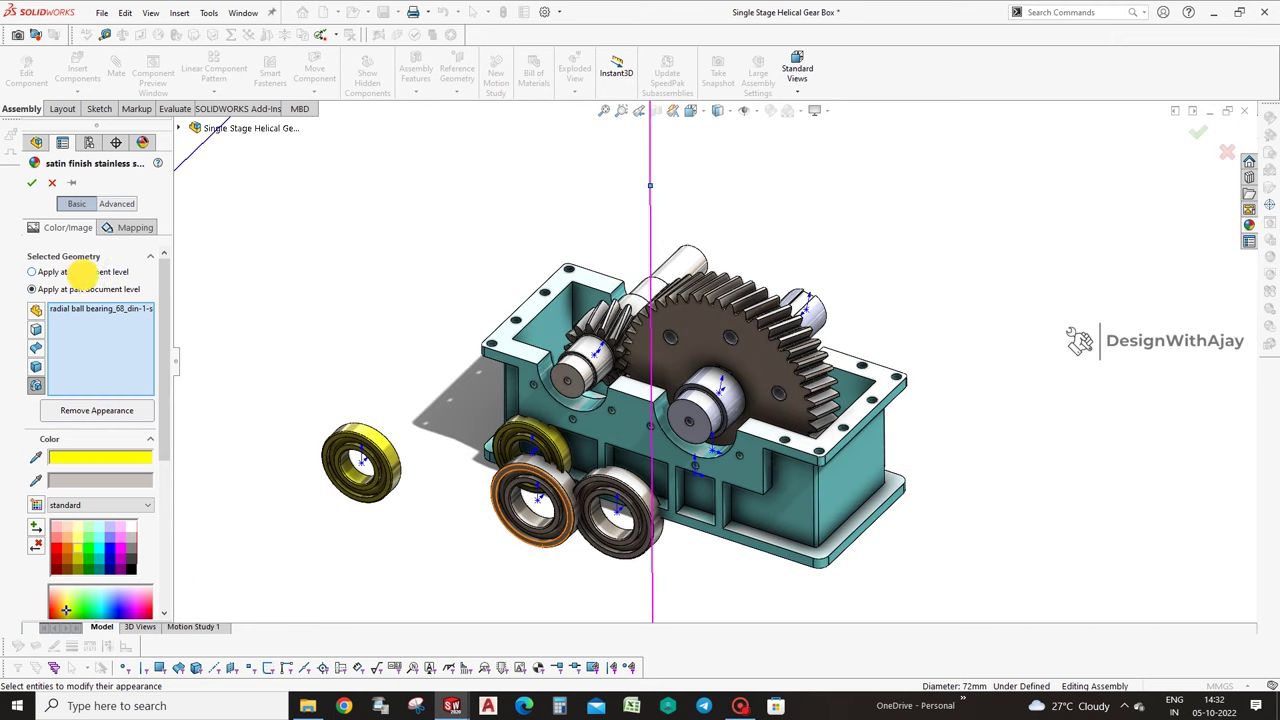
pyautogui.click(85, 271)
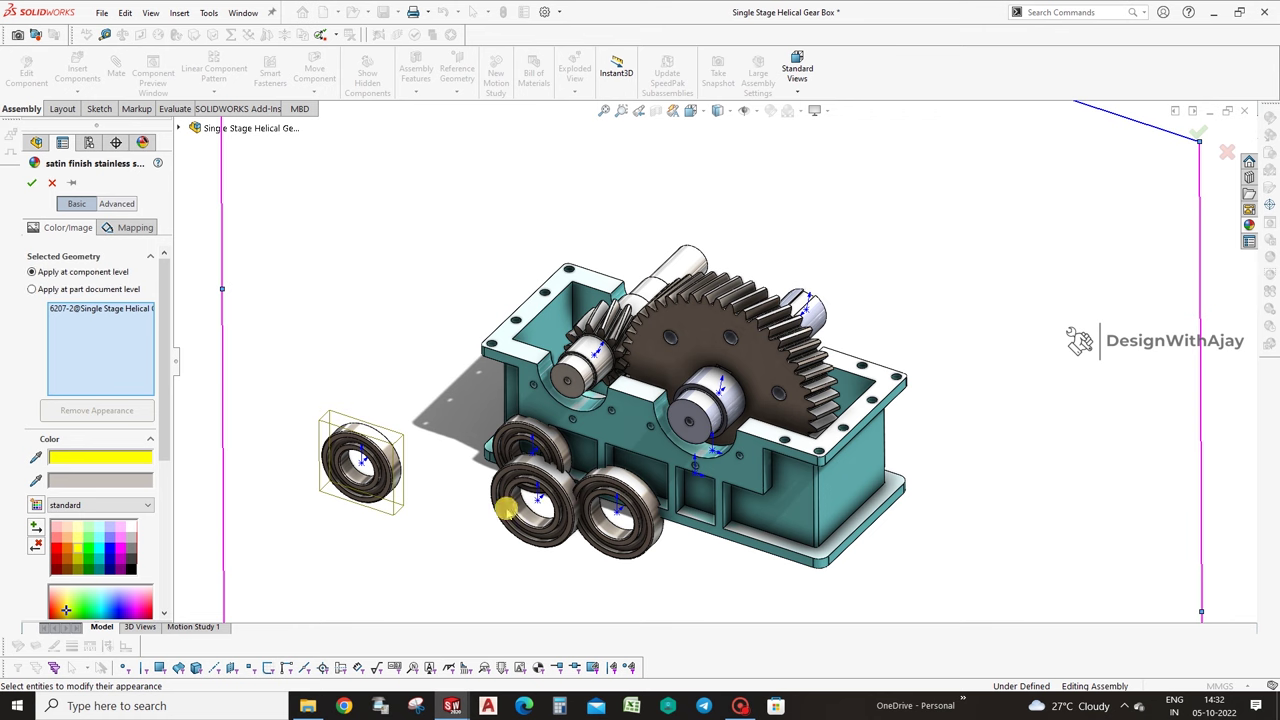
pyautogui.click(90, 290)
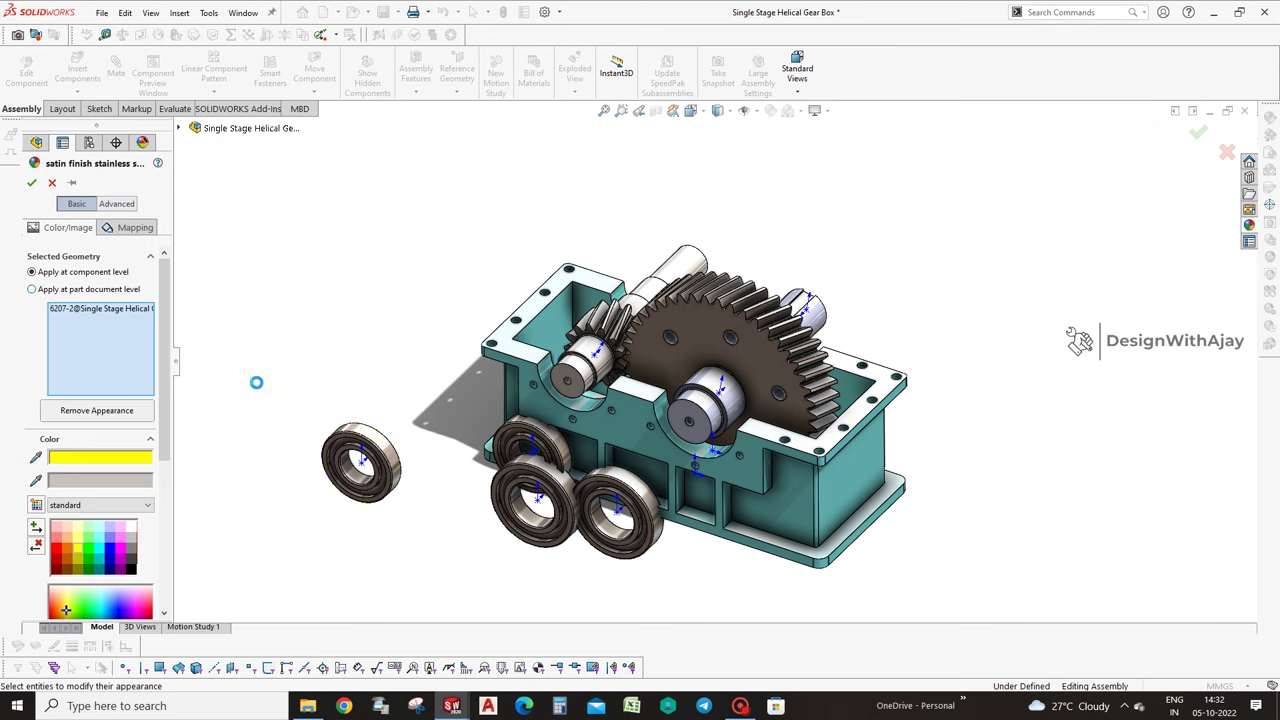
pyautogui.click(32, 183)
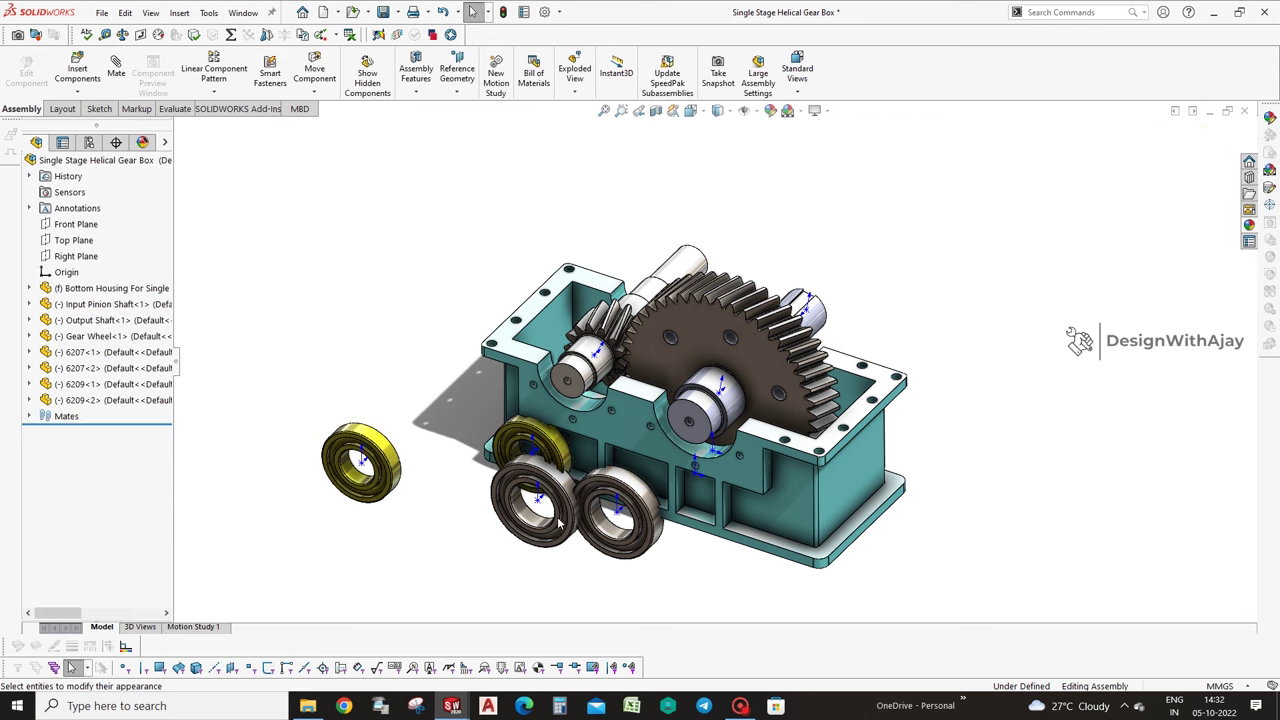
# Make the 6209 bearings yellow and pick a 6209 bearing bore face for a mate.
pyautogui.click(535, 500)
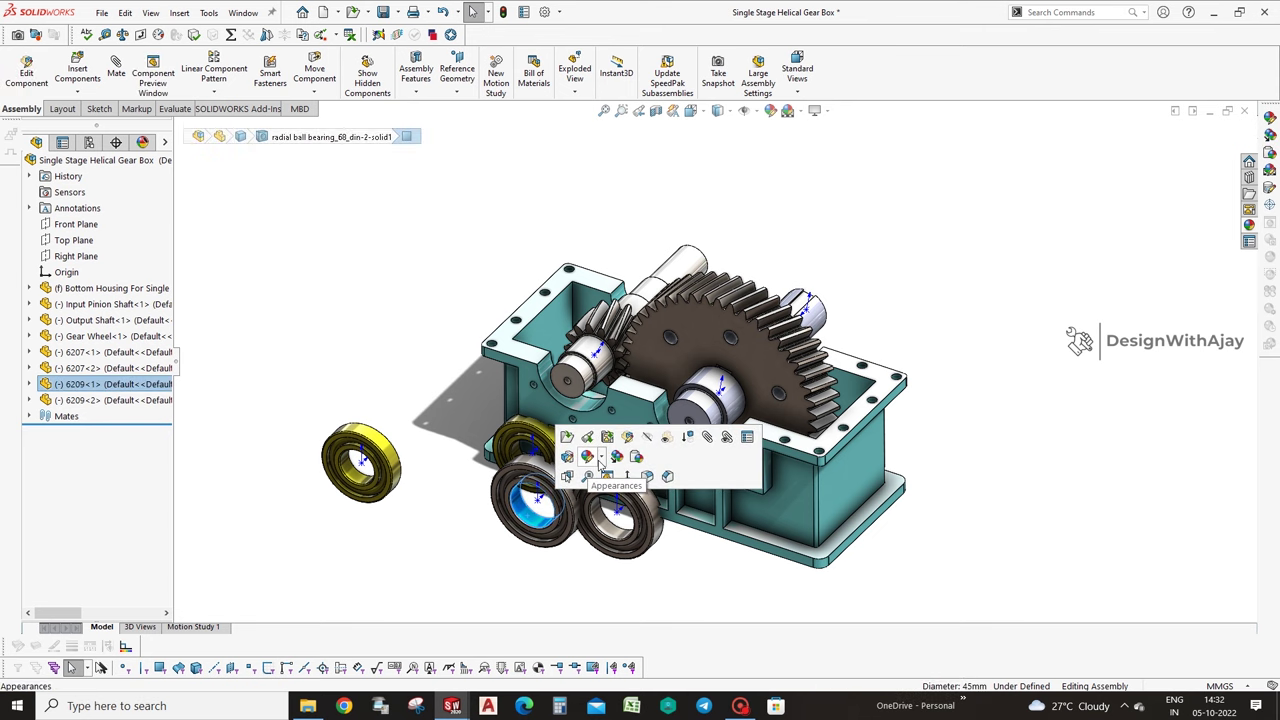
pyautogui.click(587, 456)
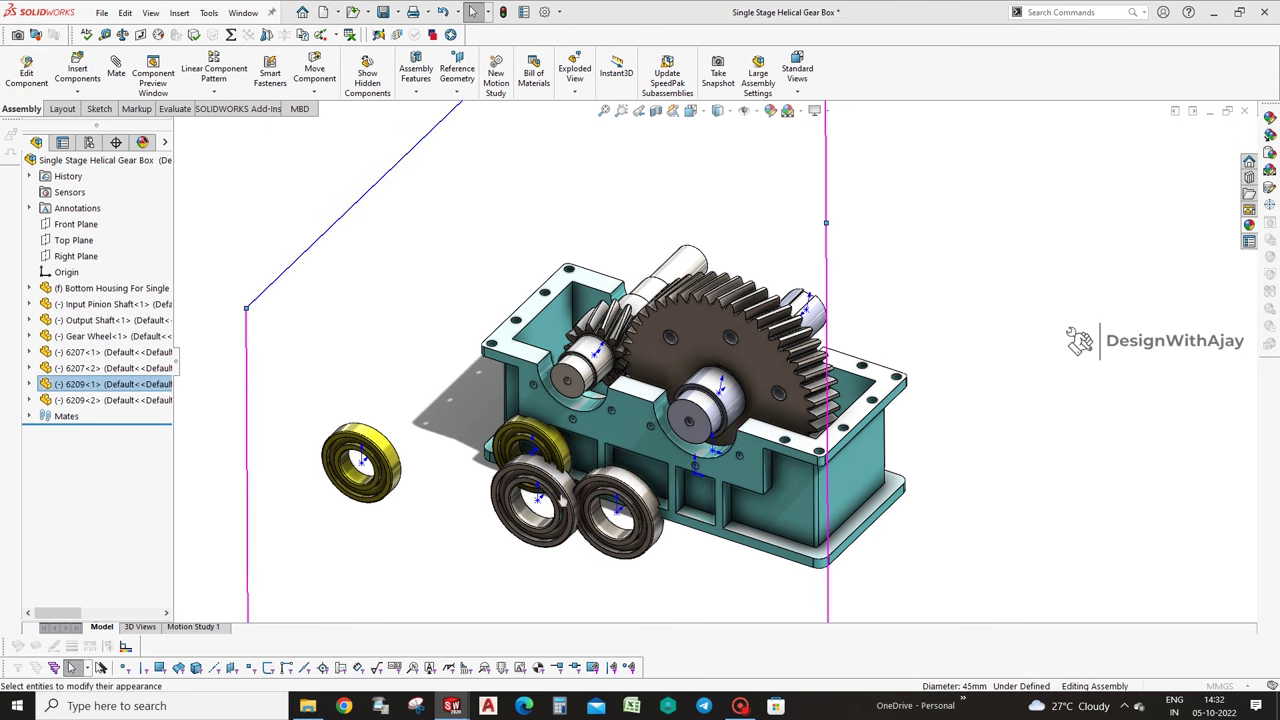
pyautogui.click(77, 548)
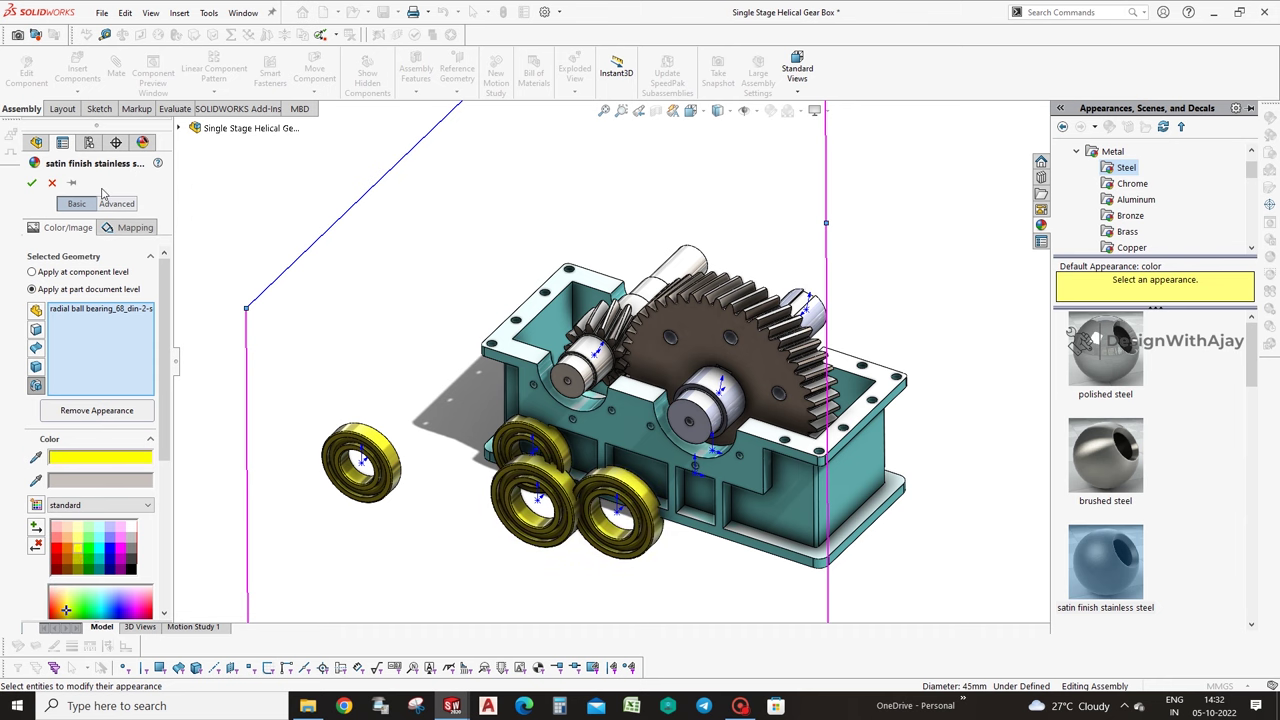
pyautogui.click(31, 182)
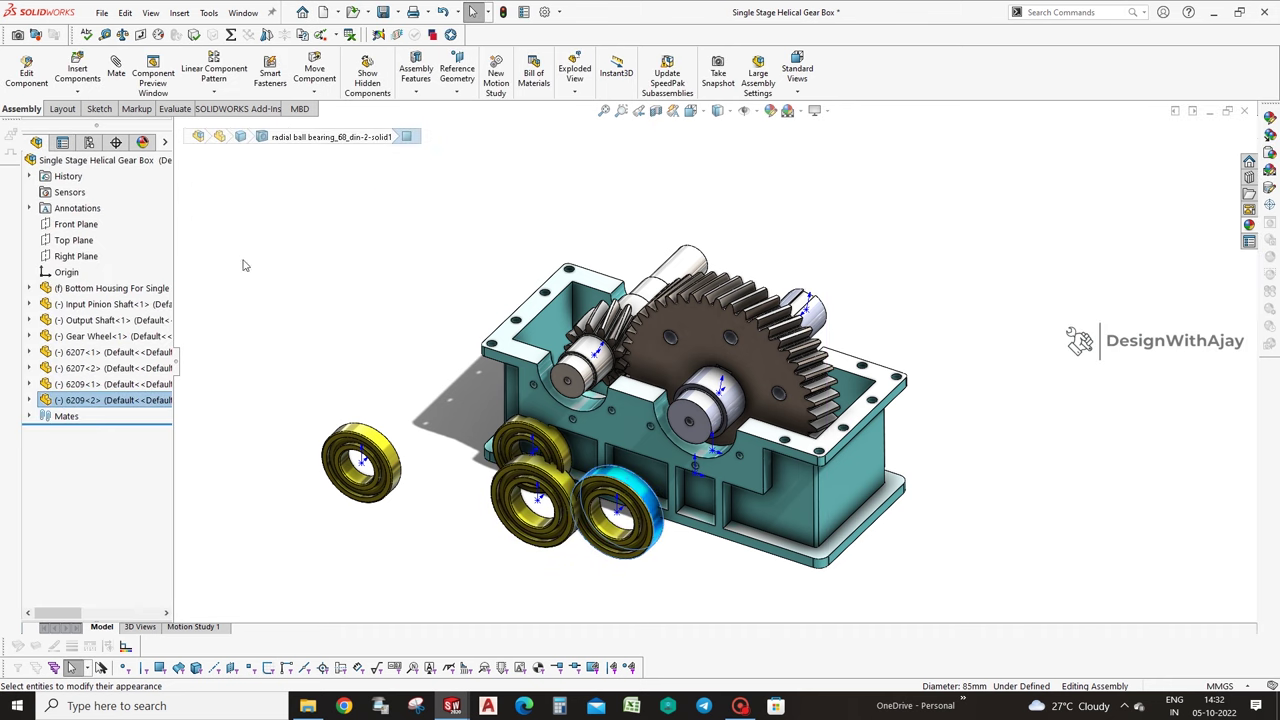
pyautogui.click(117, 88)
pyautogui.scroll(-3, 684, 346)
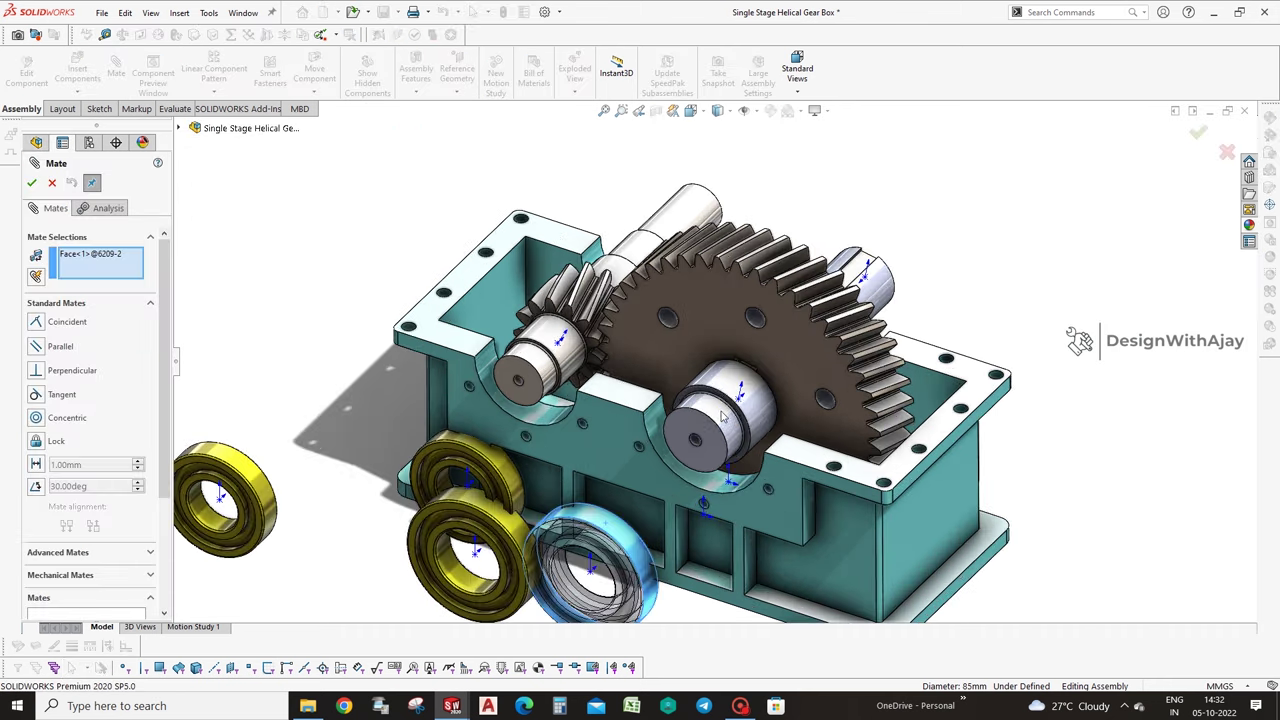
# Make both 6209 bearings concentric with the output shaft.
pyautogui.click(720, 410)
pyautogui.click(902, 437)
pyautogui.click(520, 530)
pyautogui.click(833, 322)
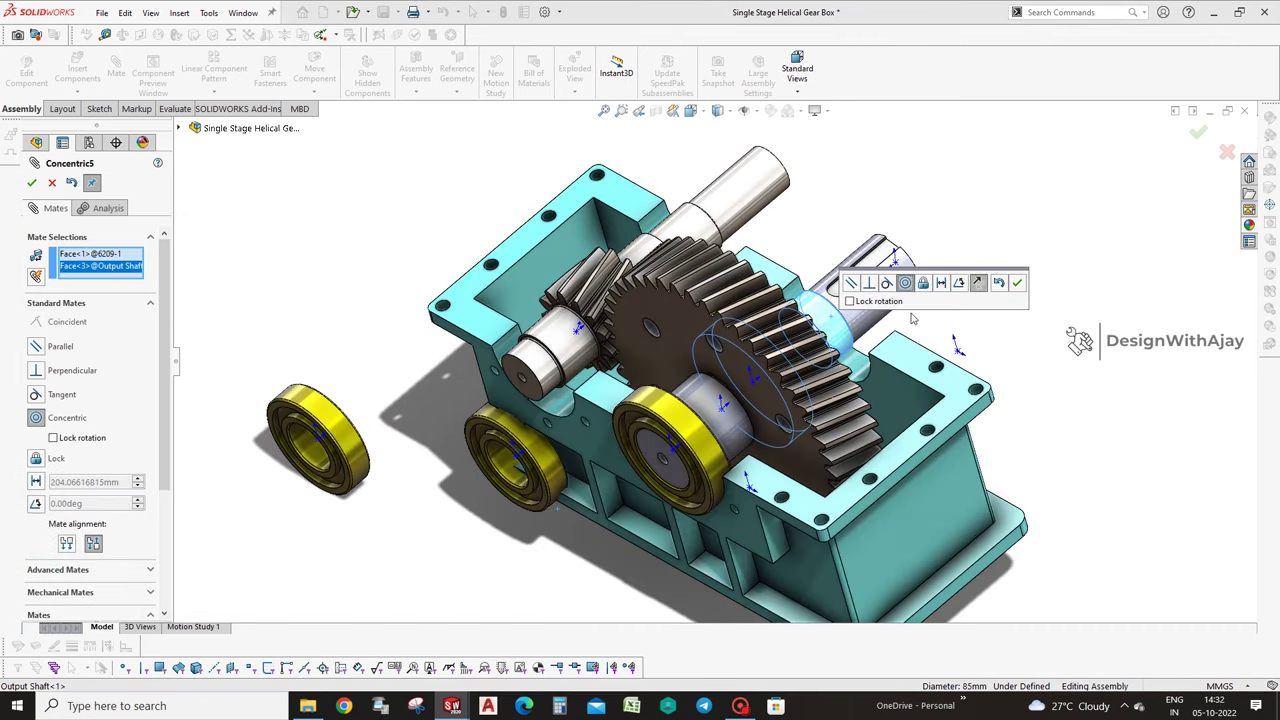
pyautogui.click(1016, 283)
pyautogui.moveTo(920, 351)
pyautogui.mouseDown(button='middle')
pyautogui.moveTo(786, 409)
pyautogui.moveTo(771, 380)
pyautogui.moveTo(1080, 217)
pyautogui.mouseUp(button='middle')
pyautogui.click(1199, 133)
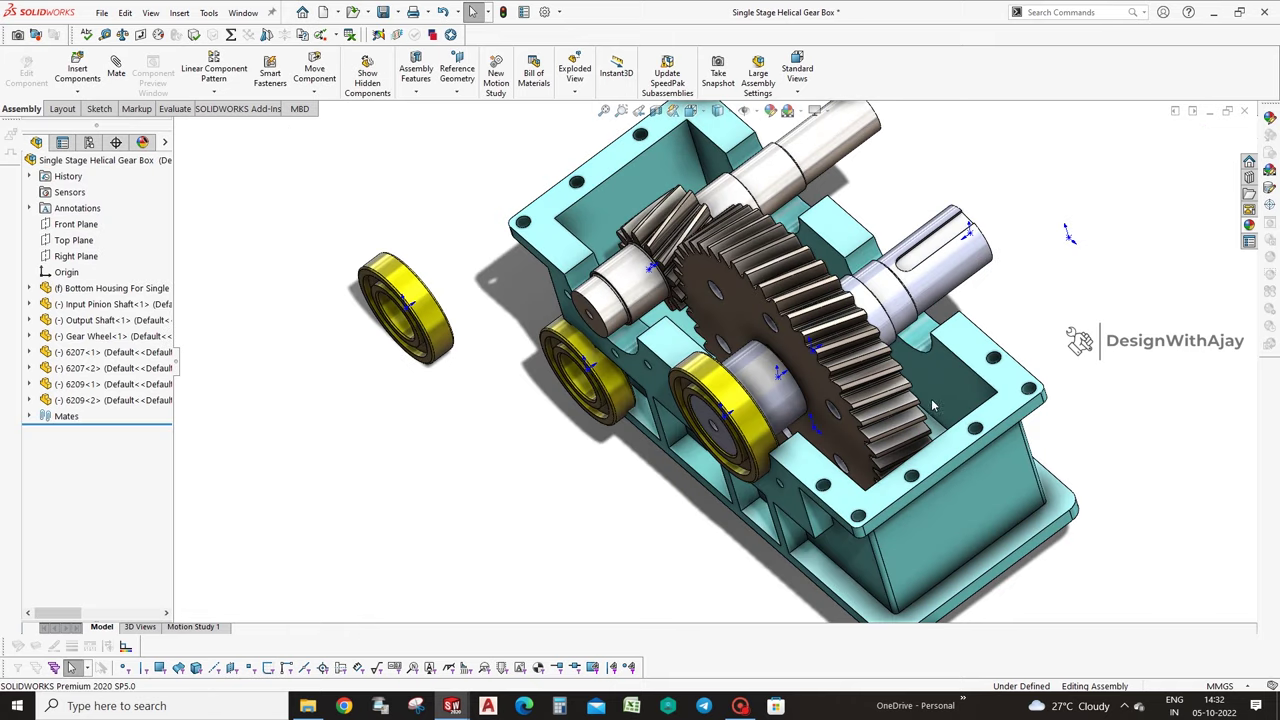
# Seat both output-shaft bearings flush against the housing walls with coincident mates.
pyautogui.moveTo(819, 453)
pyautogui.mouseDown()
pyautogui.moveTo(822, 368)
pyautogui.moveTo(960, 255)
pyautogui.mouseUp()
pyautogui.scroll(-5, 960, 255)
pyautogui.moveTo(929, 348); pyautogui.dragTo(913, 381)
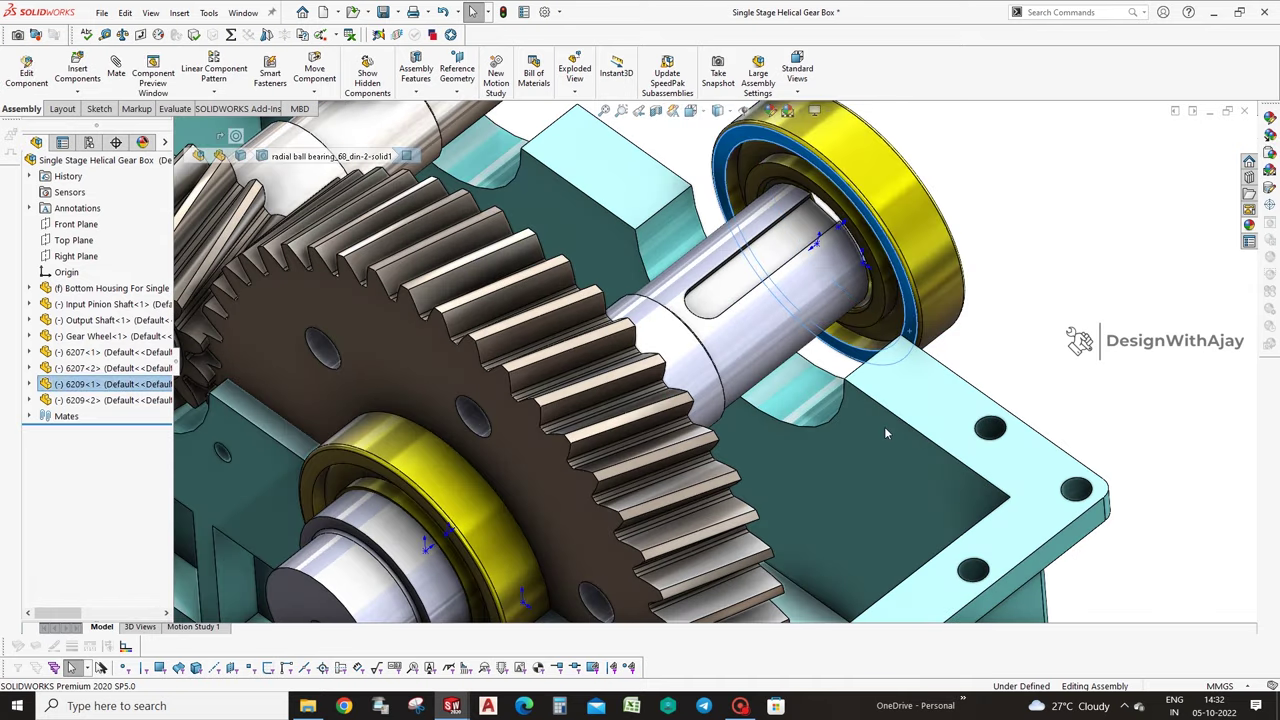
pyautogui.press('m')
pyautogui.click(902, 477)
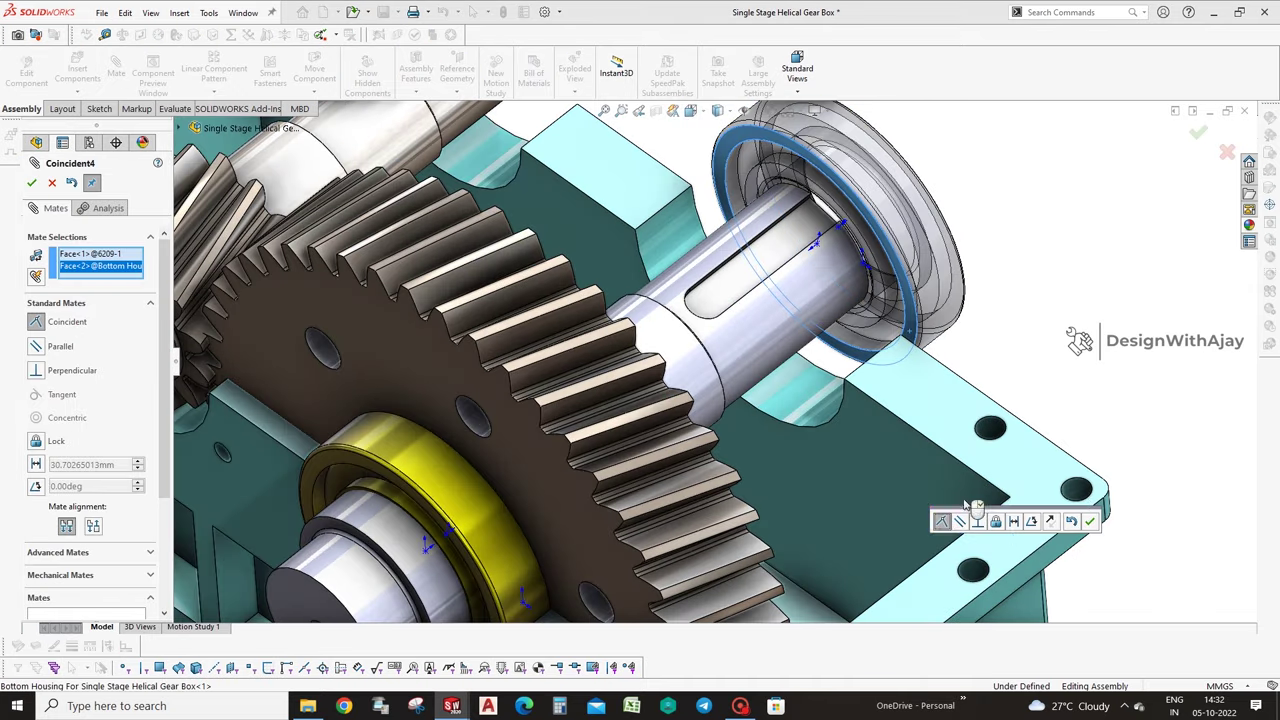
pyautogui.click(1089, 521)
pyautogui.scroll(10, 897, 490)
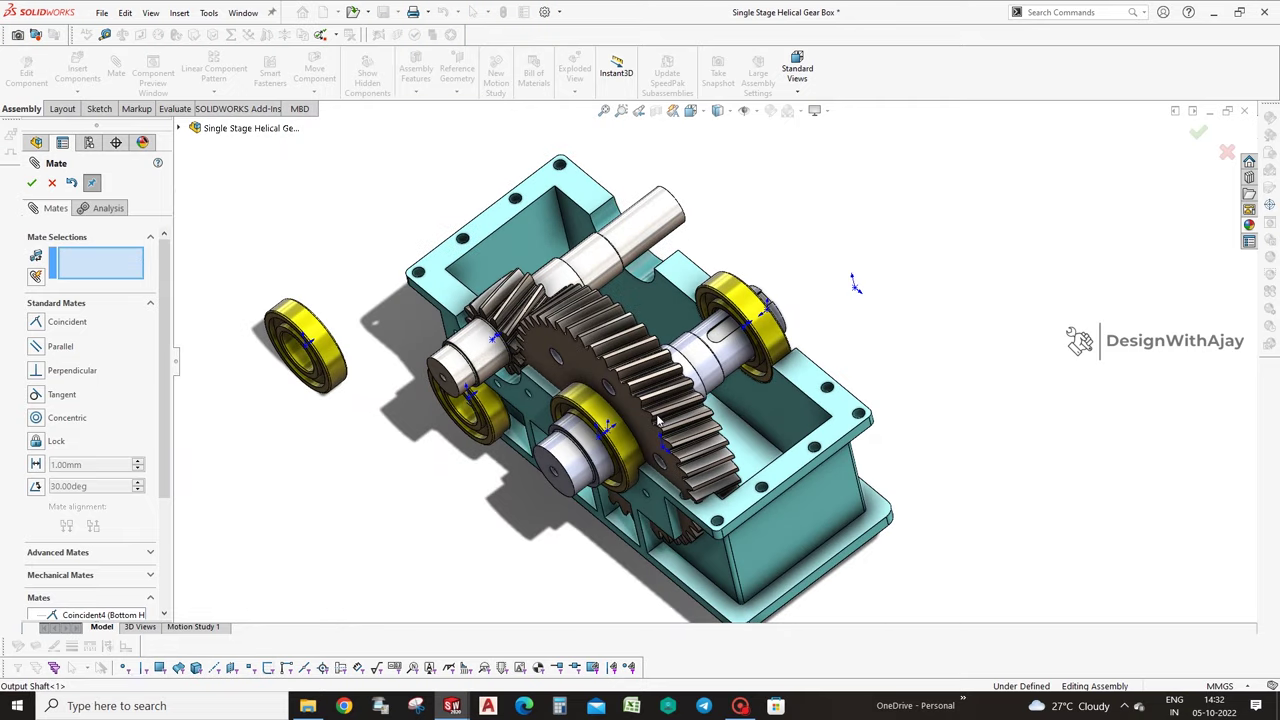
pyautogui.moveTo(820, 450); pyautogui.dragTo(655, 478, button='middle')
pyautogui.scroll(-4, 655, 477)
pyautogui.scroll(-3, 640, 478)
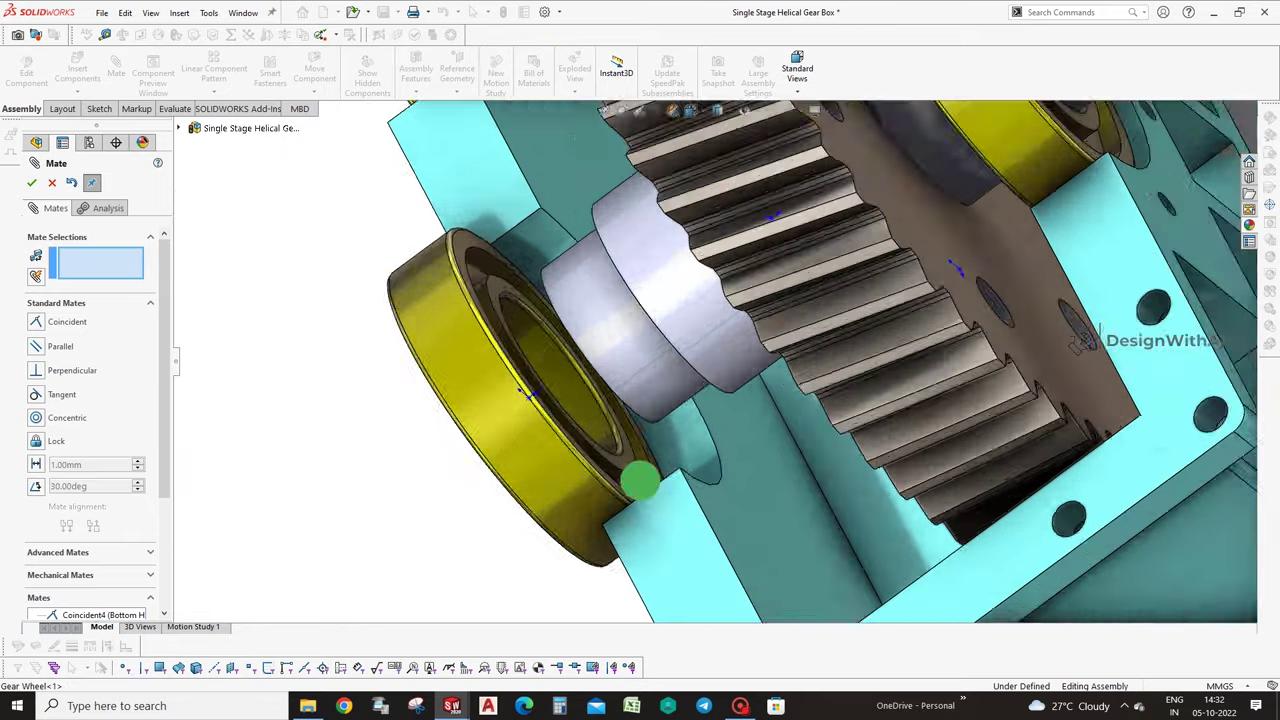
pyautogui.scroll(-3, 620, 470)
pyautogui.moveTo(578, 490); pyautogui.dragTo(614, 471, button='middle')
pyautogui.click(614, 471)
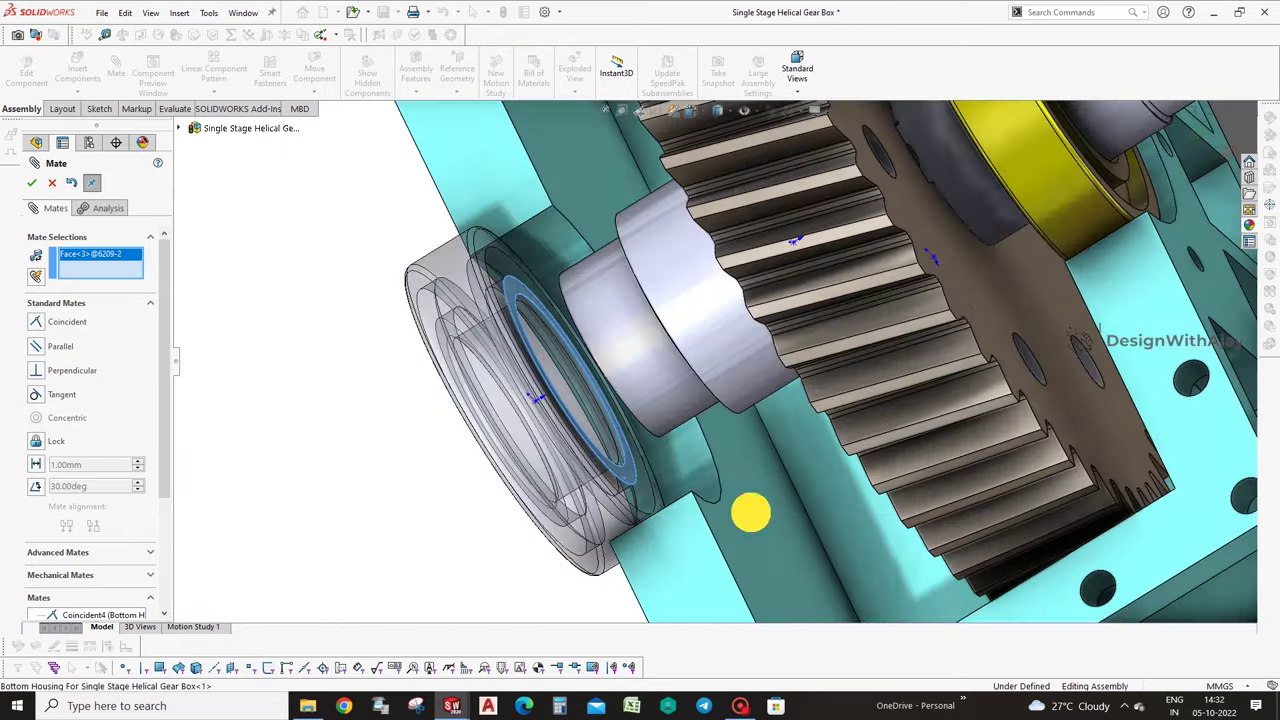
pyautogui.click(917, 535)
# Mate an output shaft face coincident with the bearing face on the gear side.
pyautogui.moveTo(917, 535); pyautogui.dragTo(586, 343, button='middle')
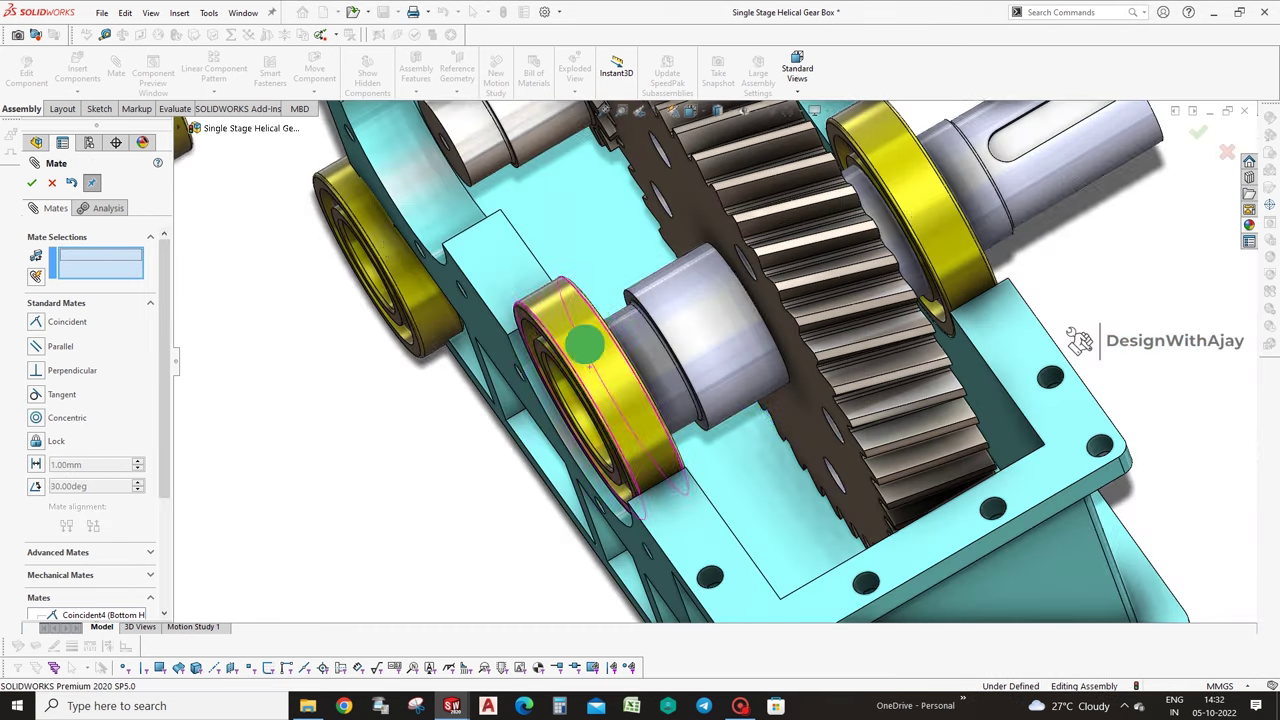
pyautogui.scroll(-3, 658, 308)
pyautogui.click(659, 306)
pyautogui.moveTo(659, 306); pyautogui.dragTo(507, 418, button='middle')
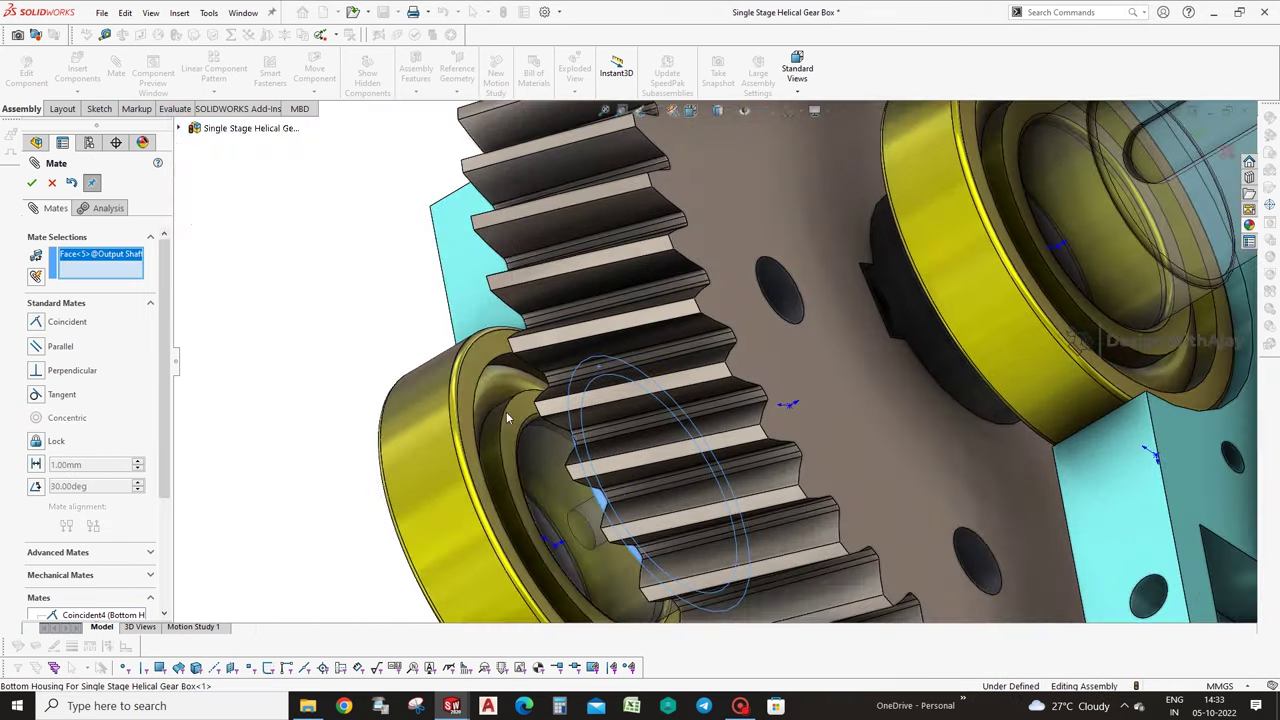
pyautogui.click(507, 418)
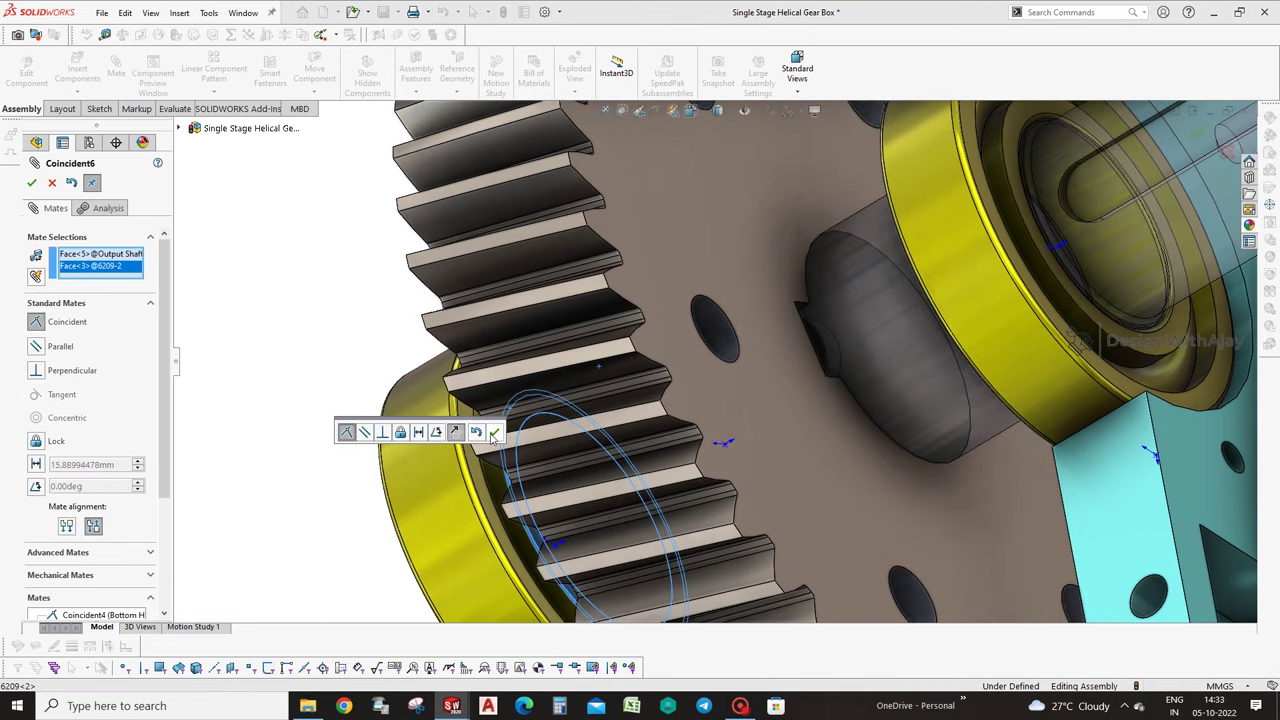
pyautogui.click(495, 434)
# Mount a bearing on the input pinion shaft: concentric, and coincident with the shaft shoulder.
pyautogui.scroll(-4, 740, 370)
pyautogui.scroll(5, 748, 362)
pyautogui.scroll(-2, 700, 403)
pyautogui.scroll(3, 929, 271)
pyautogui.scroll(-4, 310, 425)
pyautogui.click(352, 256)
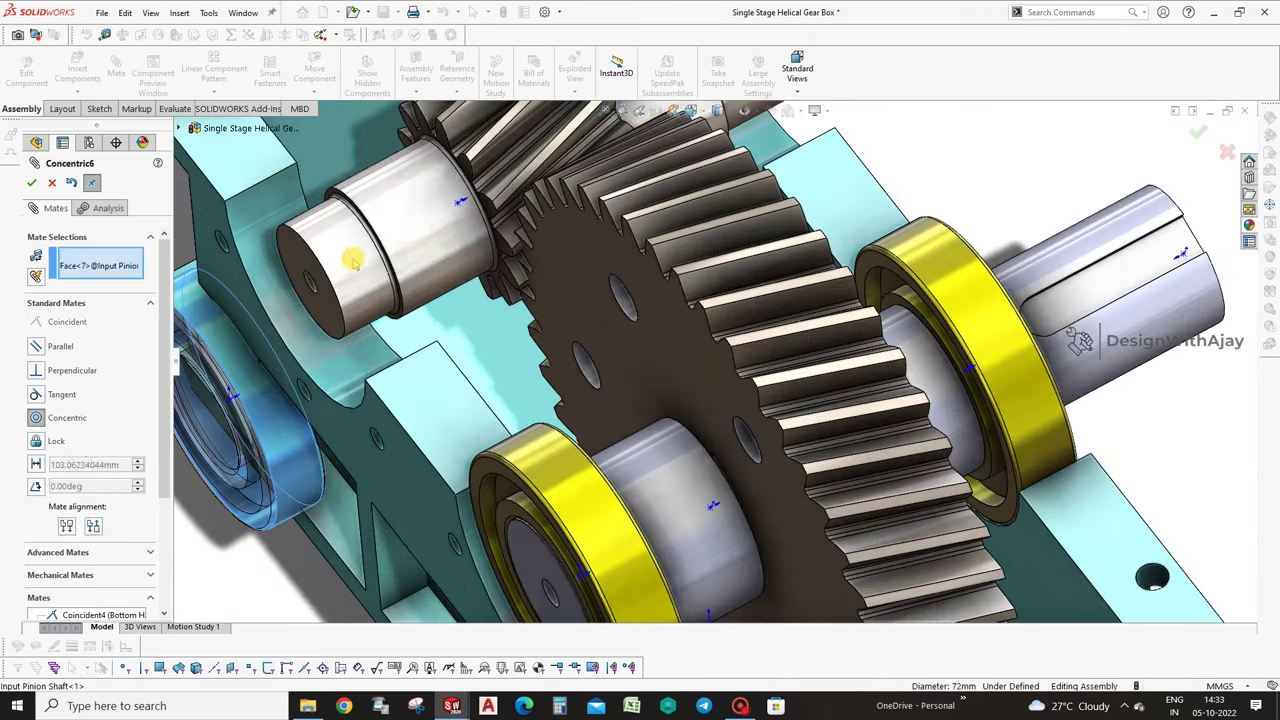
pyautogui.click(340, 242)
pyautogui.scroll(-3, 340, 250)
pyautogui.click(434, 240)
pyautogui.scroll(-2, 393, 300)
pyautogui.click(509, 238)
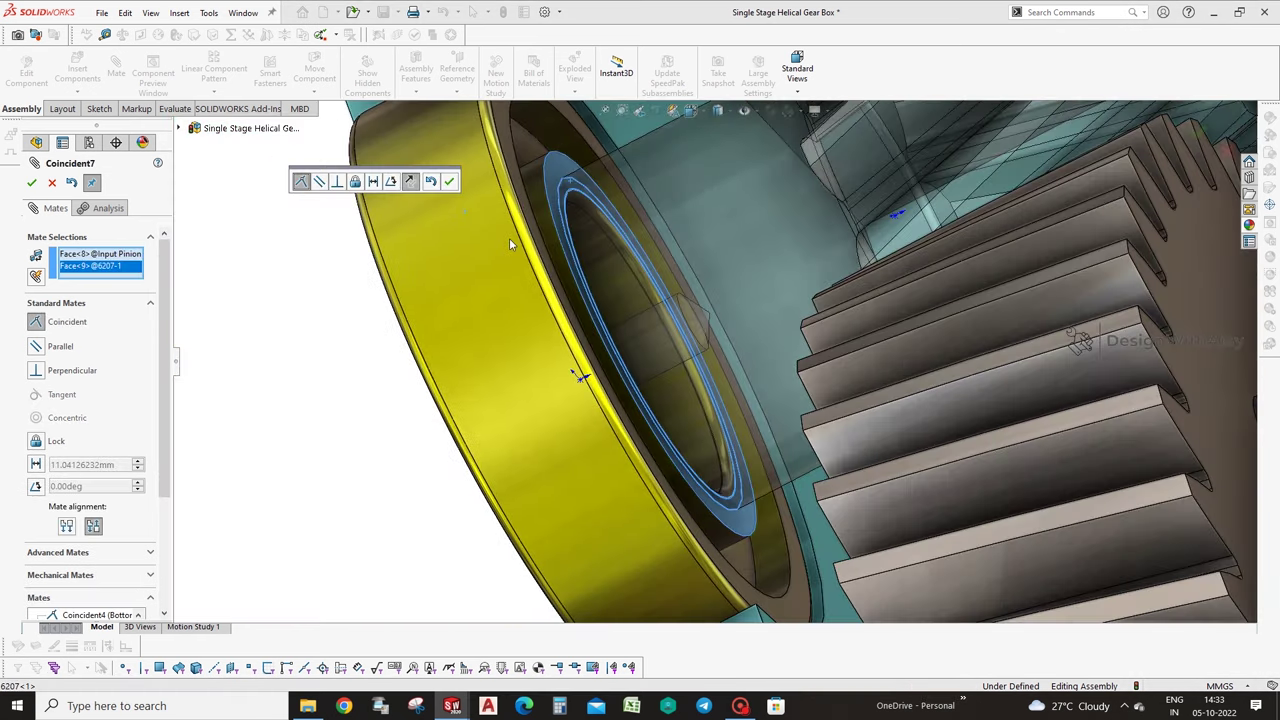
pyautogui.click(446, 181)
pyautogui.scroll(10, 415, 465)
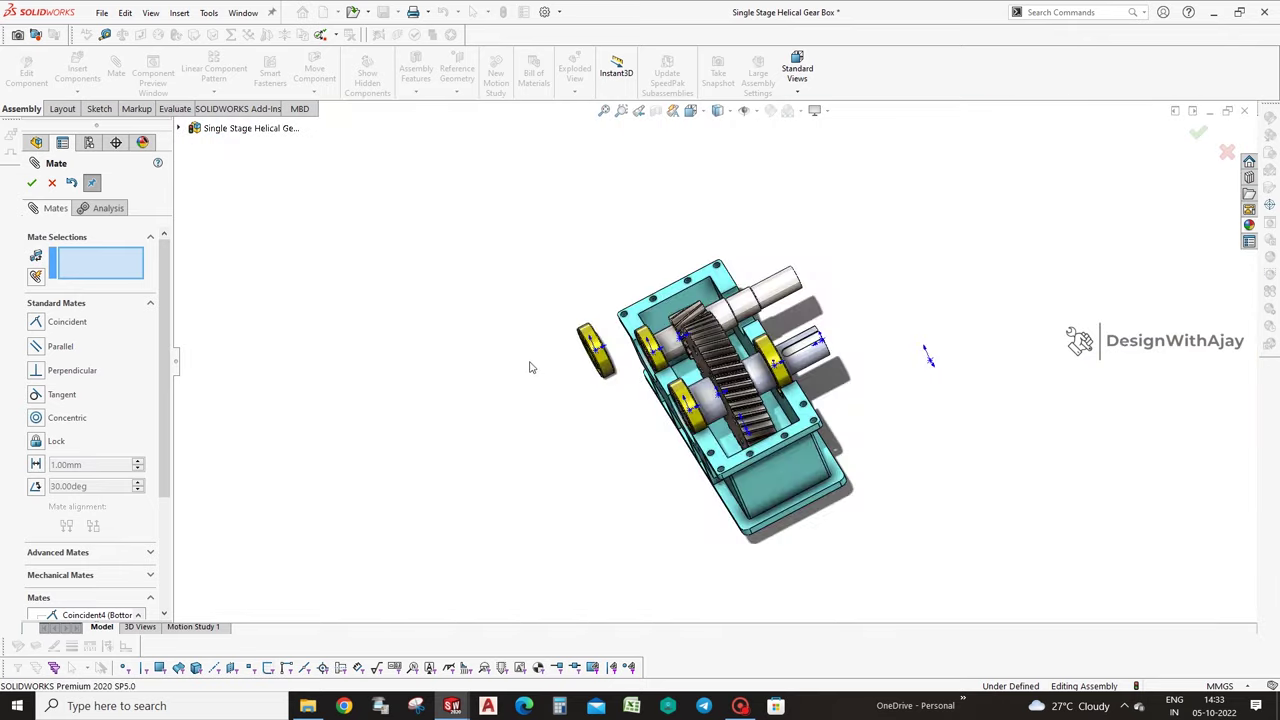
pyautogui.scroll(-1, 595, 348)
pyautogui.scroll(-2, 595, 348)
pyautogui.scroll(-2, 600, 320)
pyautogui.scroll(-1, 605, 310)
# Make the last bearing concentric with the input shaft and coincident with the bottom housing.
pyautogui.click(600, 320)
pyautogui.scroll(2, 776, 353)
pyautogui.scroll(3, 776, 353)
pyautogui.click(898, 290)
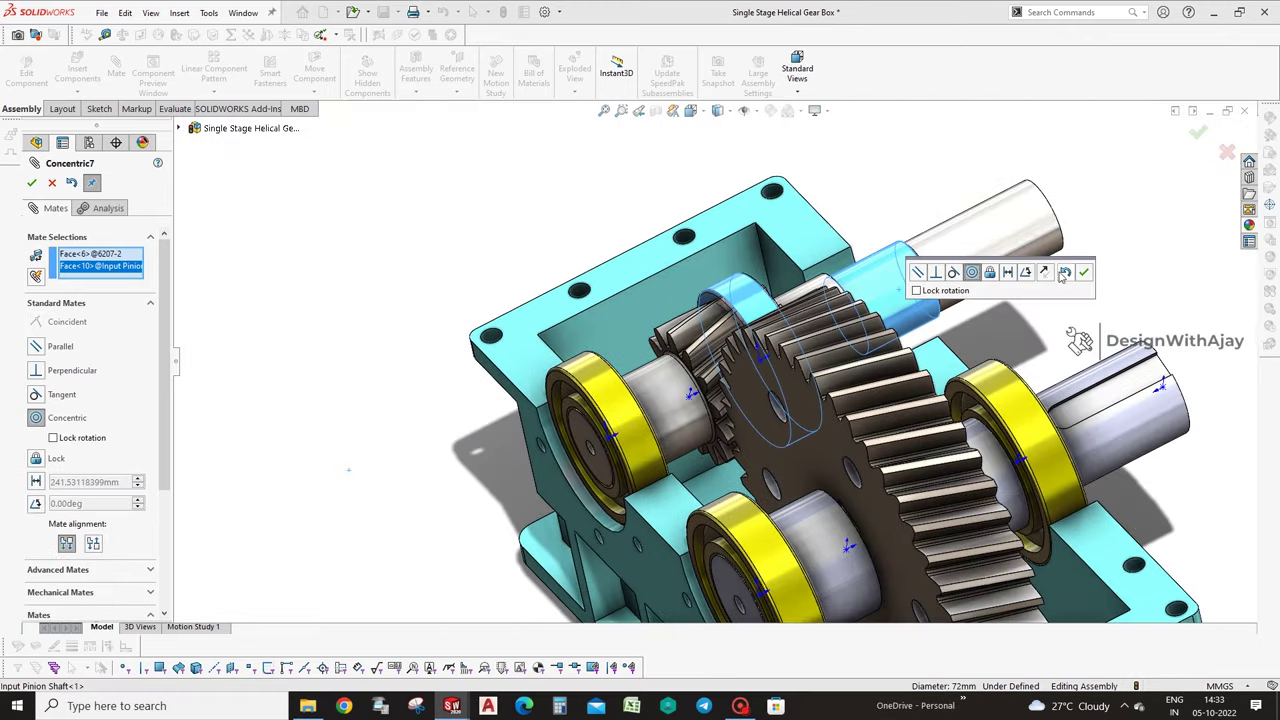
pyautogui.click(1065, 271)
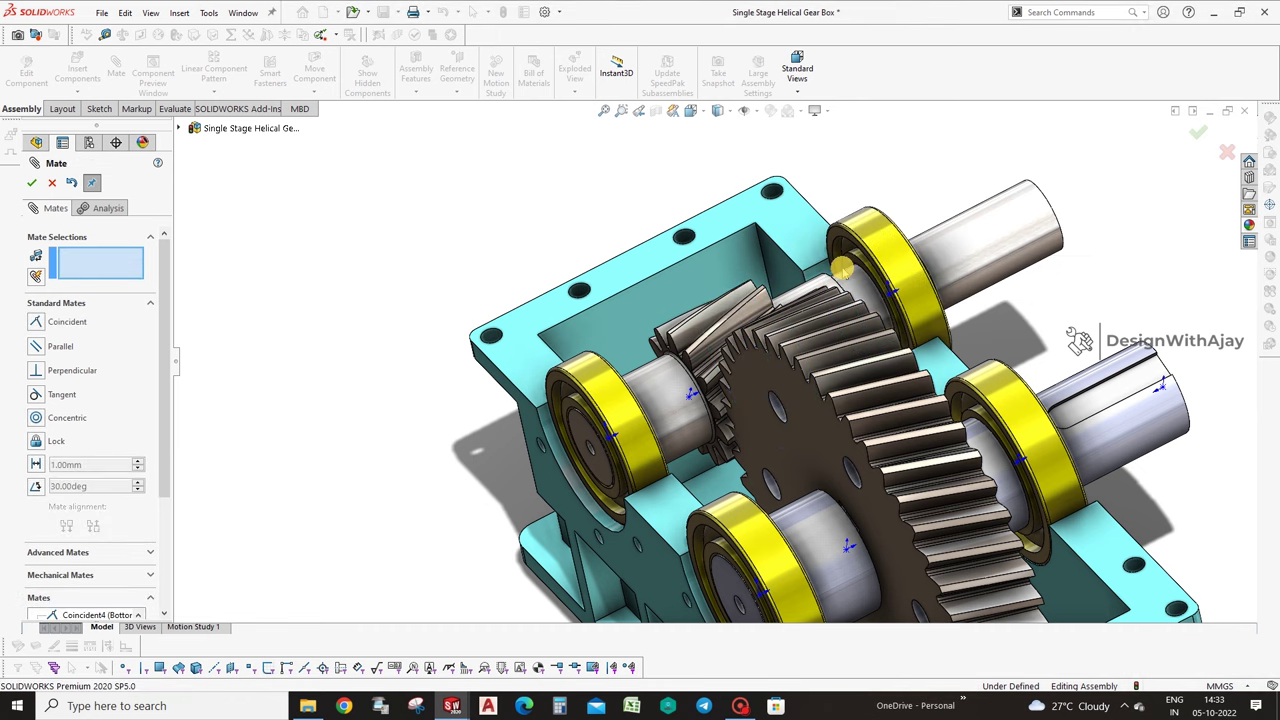
pyautogui.scroll(-3, 873, 245)
pyautogui.click(757, 306)
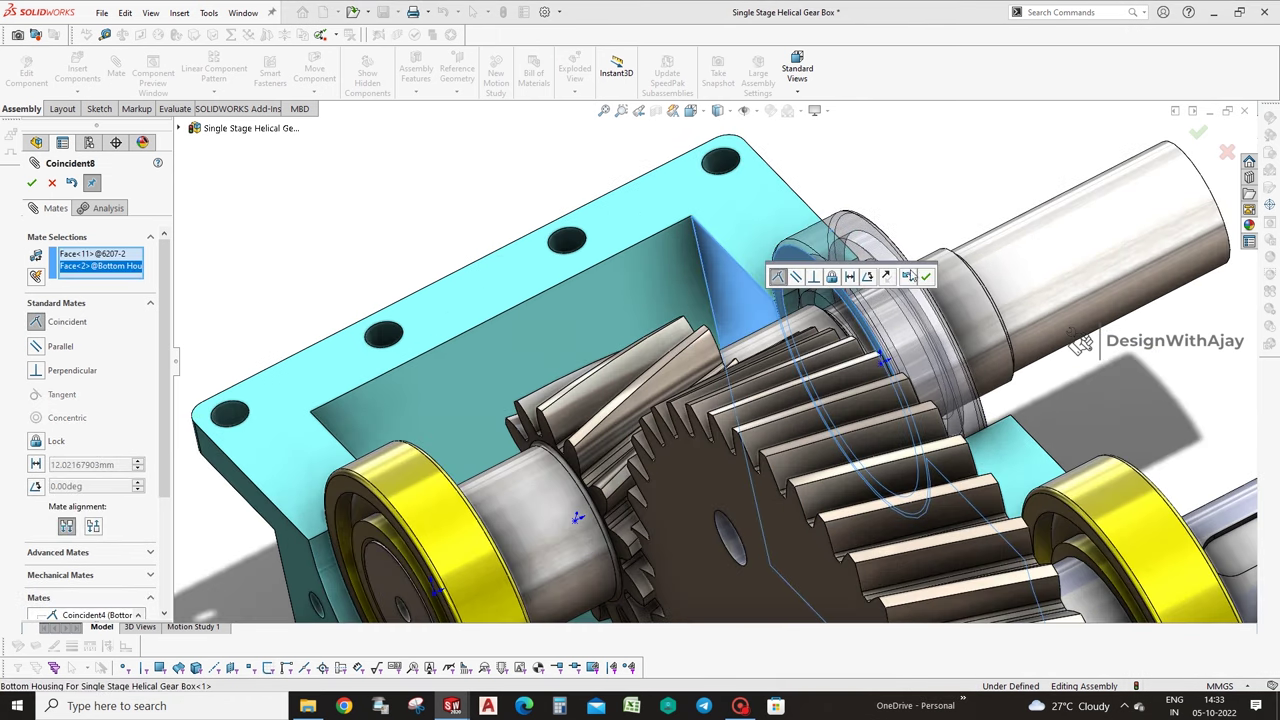
pyautogui.click(924, 278)
pyautogui.scroll(2, 897, 390)
pyautogui.scroll(2, 897, 390)
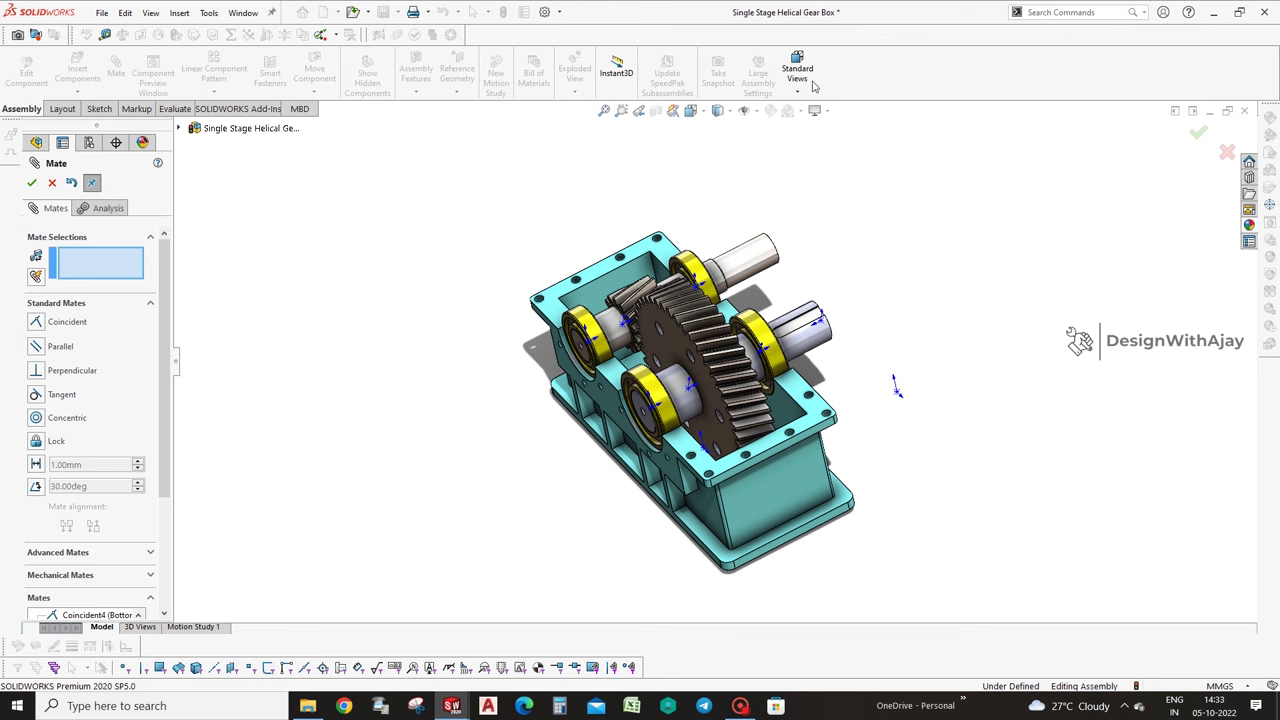
pyautogui.click(1198, 132)
pyautogui.moveTo(986, 251)
pyautogui.mouseDown(button='middle')
pyautogui.moveTo(1037, 263)
pyautogui.moveTo(1003, 274)
pyautogui.mouseUp(button='middle')
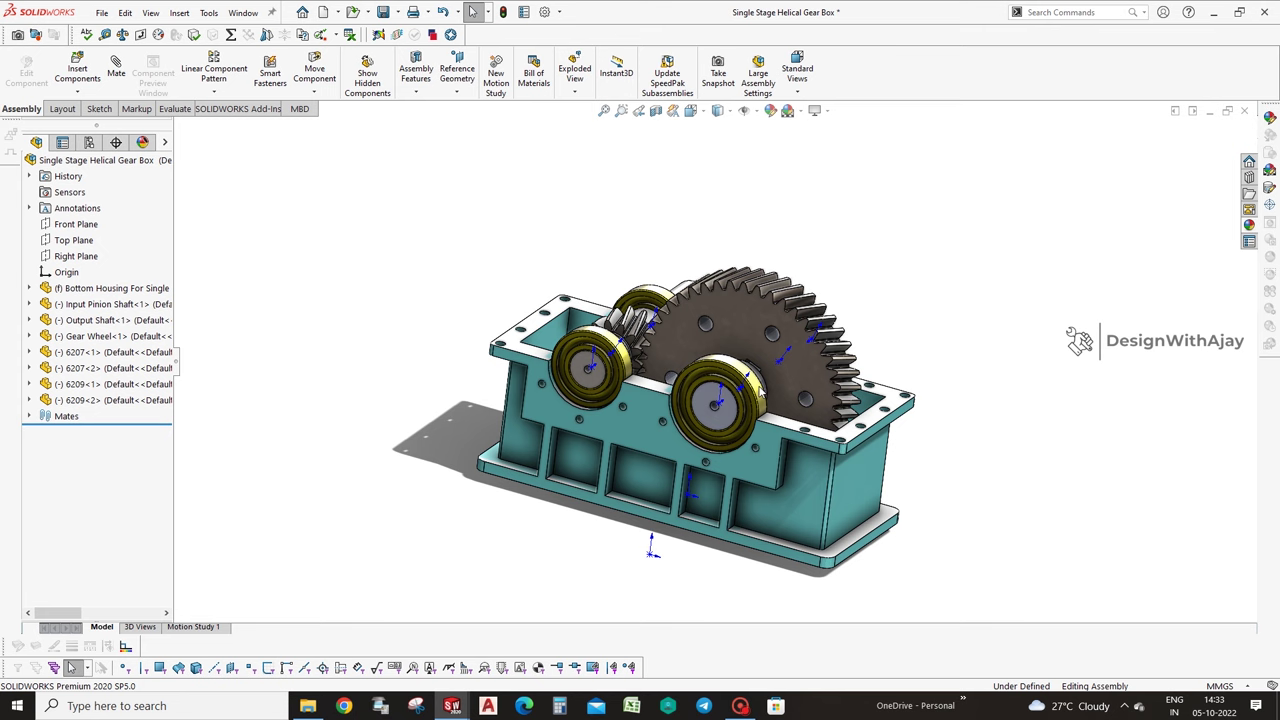
# Insert the Top Housing part above the gearbox.
pyautogui.click(78, 66)
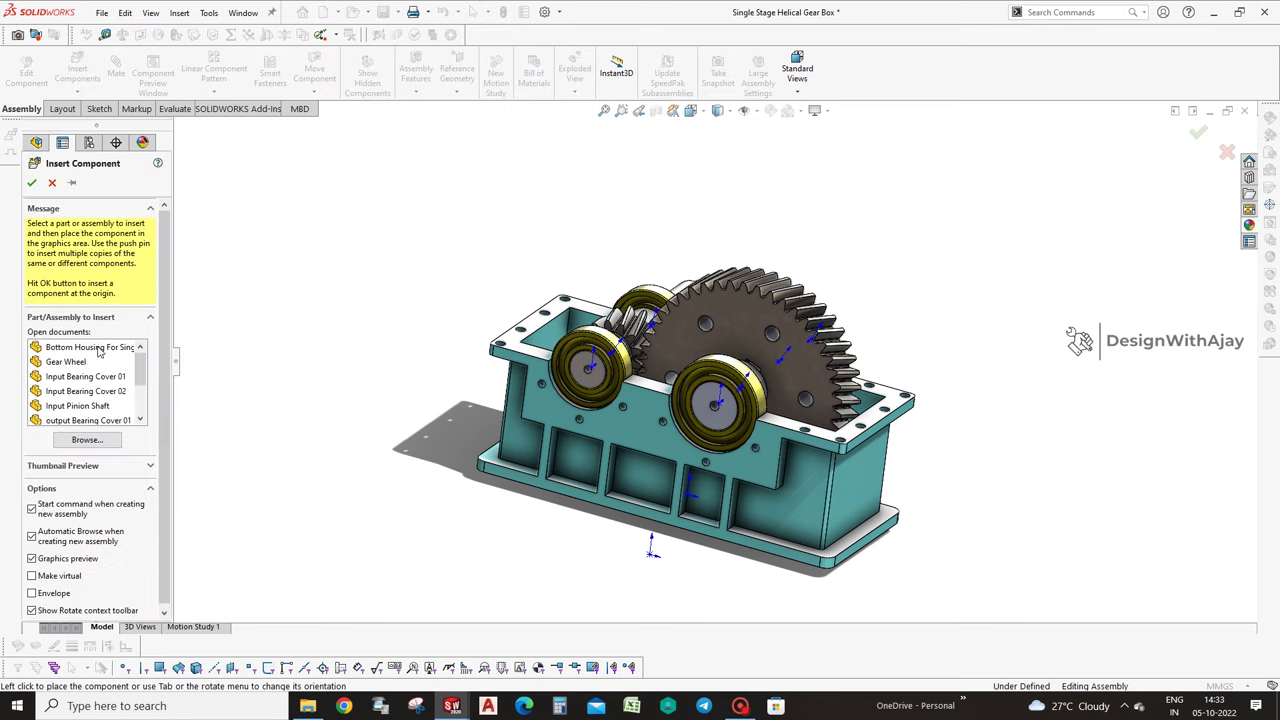
pyautogui.scroll(-1, 135, 392)
pyautogui.scroll(-1, 135, 395)
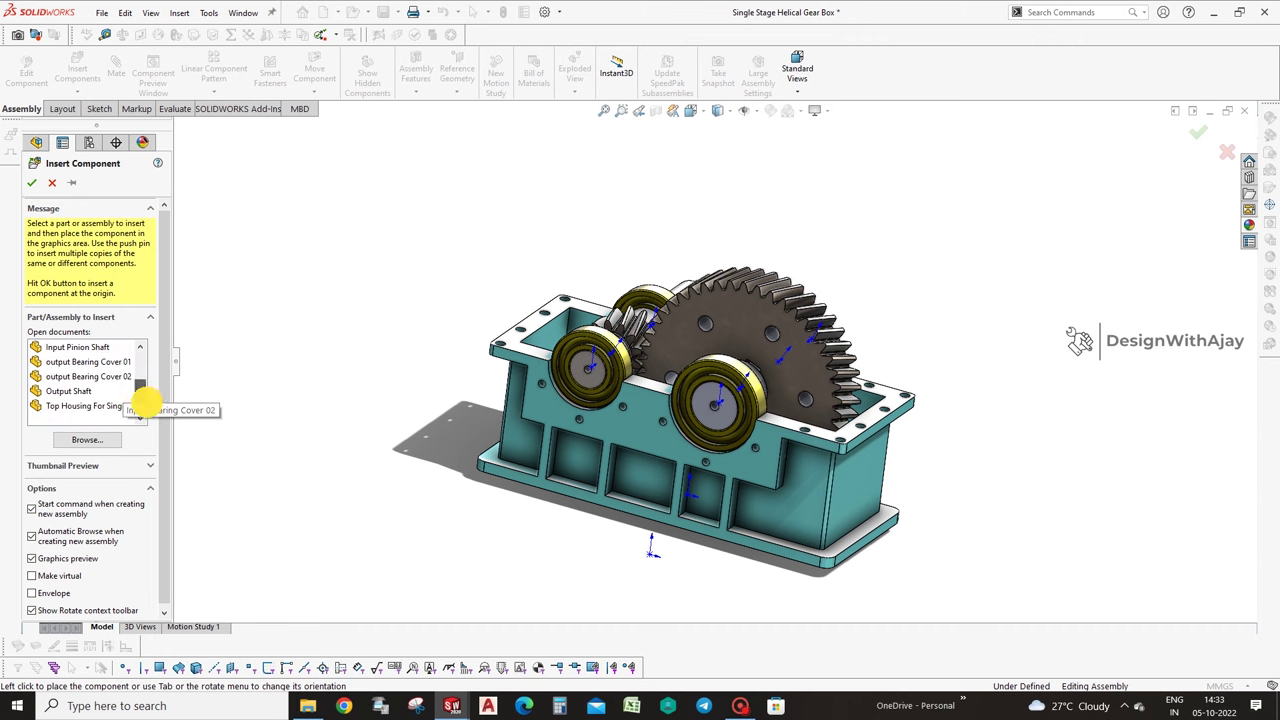
pyautogui.click(120, 405)
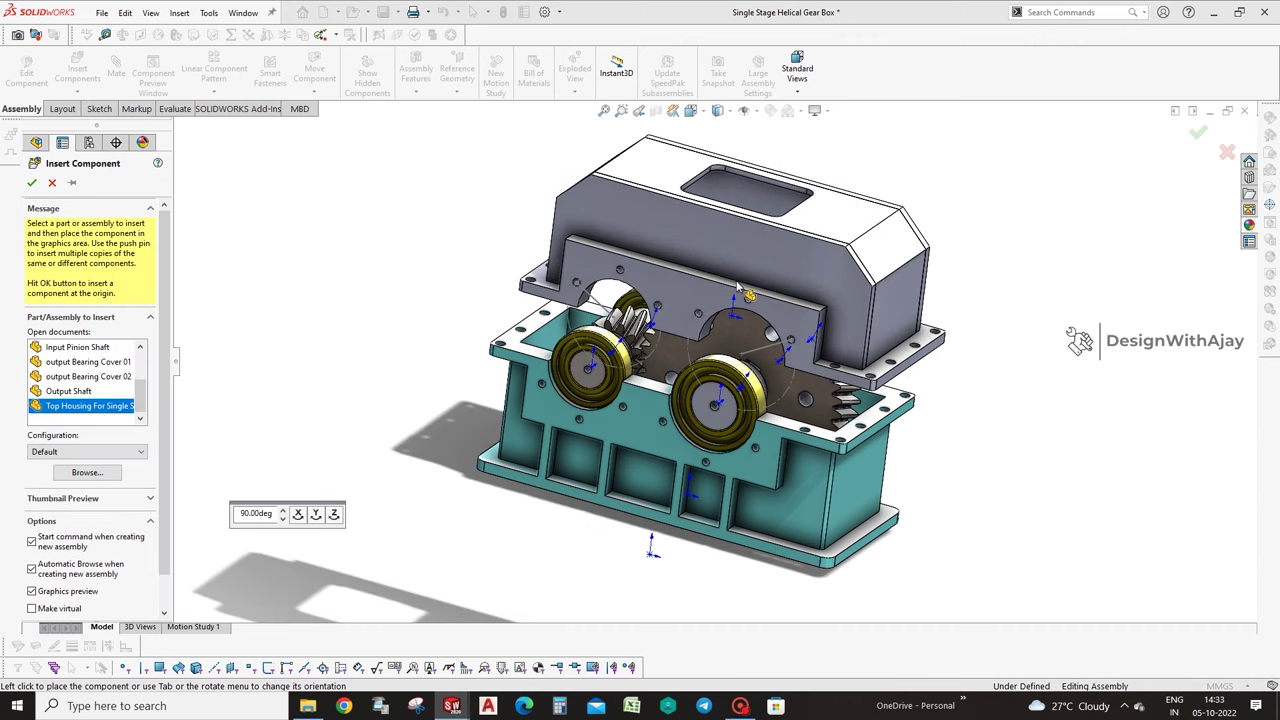
pyautogui.click(737, 287)
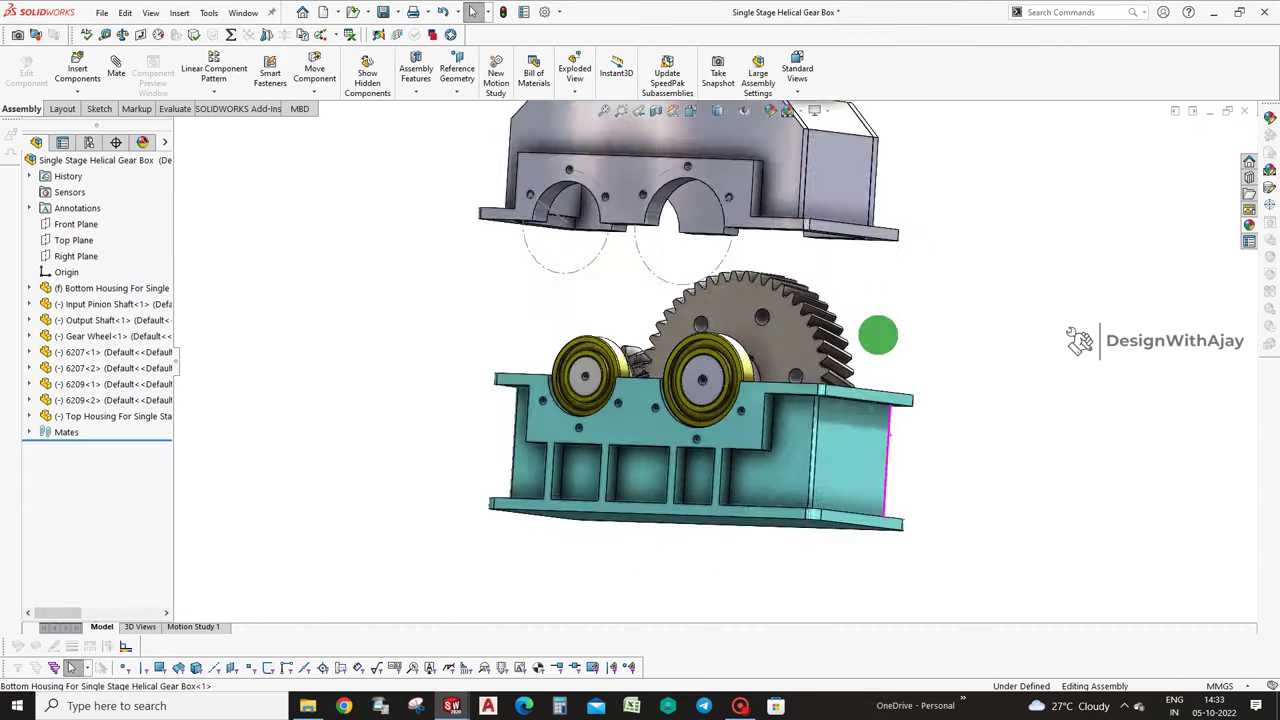
# Mate a top housing face coincident with the matching bottom housing face.
pyautogui.click(860, 200)
pyautogui.click(116, 72)
pyautogui.moveTo(940, 520); pyautogui.dragTo(893, 398, button='middle')
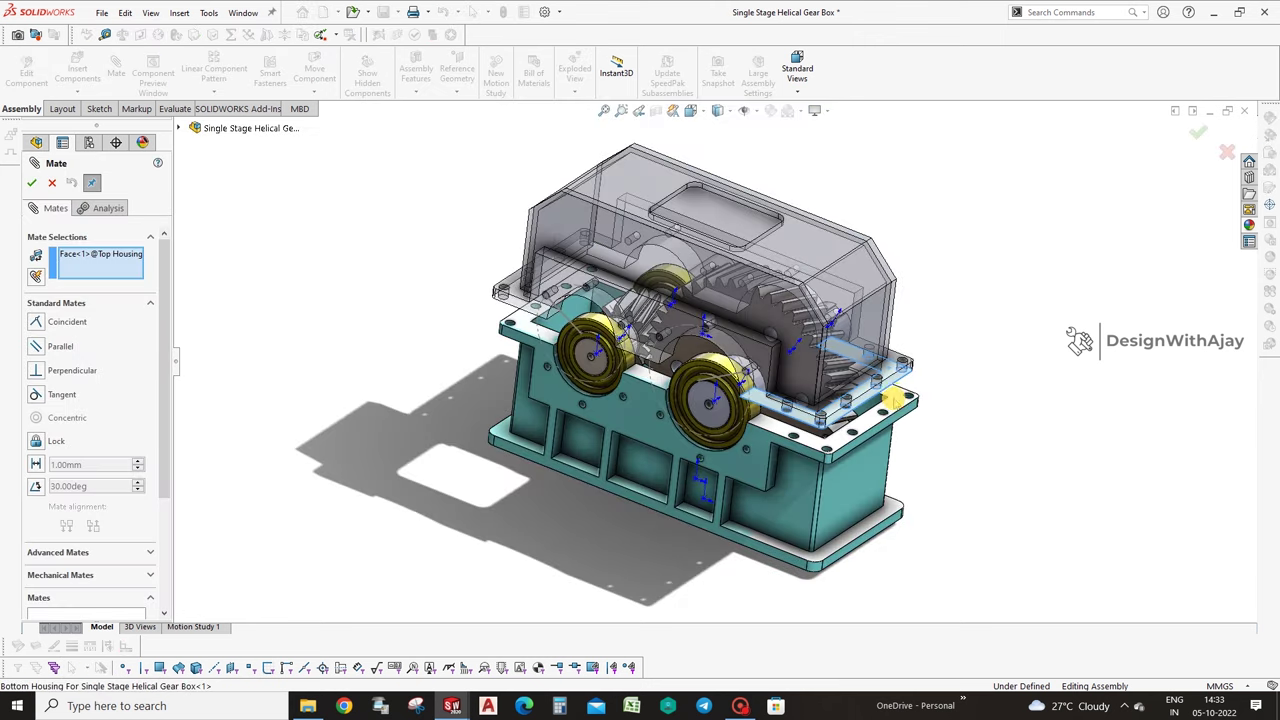
pyautogui.click(893, 398)
pyautogui.click(1135, 474)
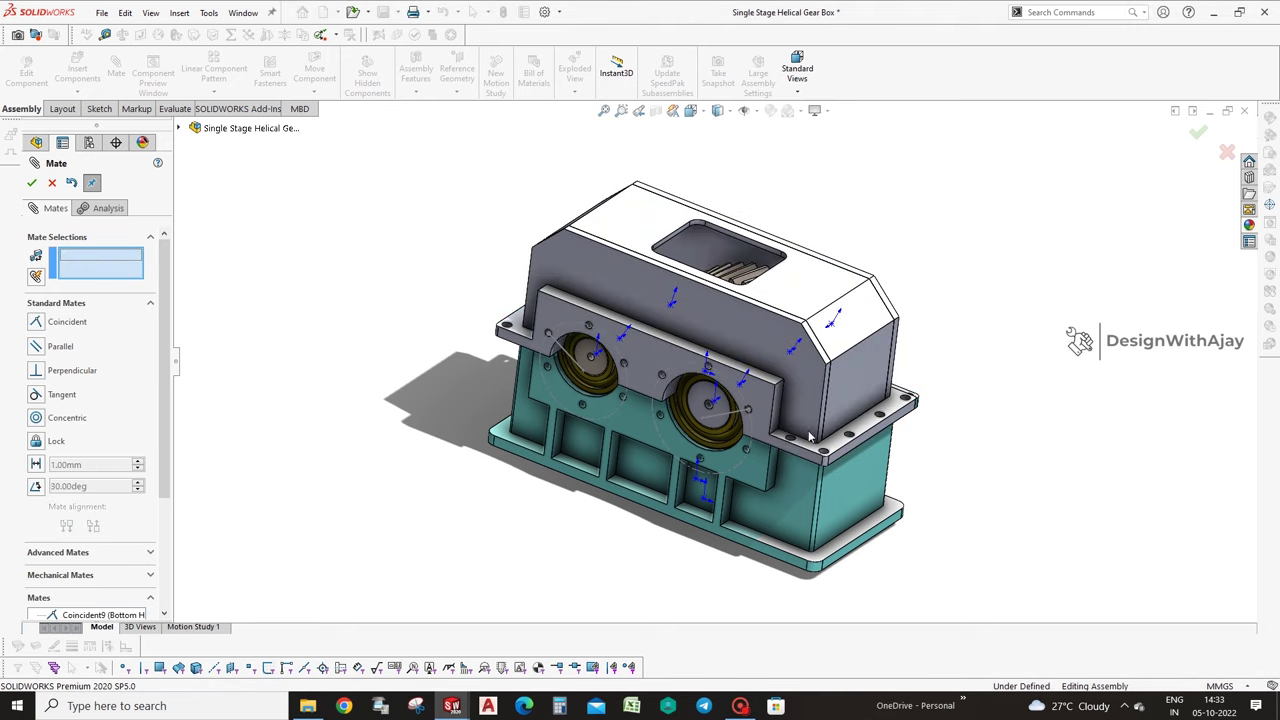
pyautogui.scroll(-3, 686, 335)
# Add two more coincident mates, including the flange faces, and close Mate.
pyautogui.click(686, 335)
pyautogui.click(760, 475)
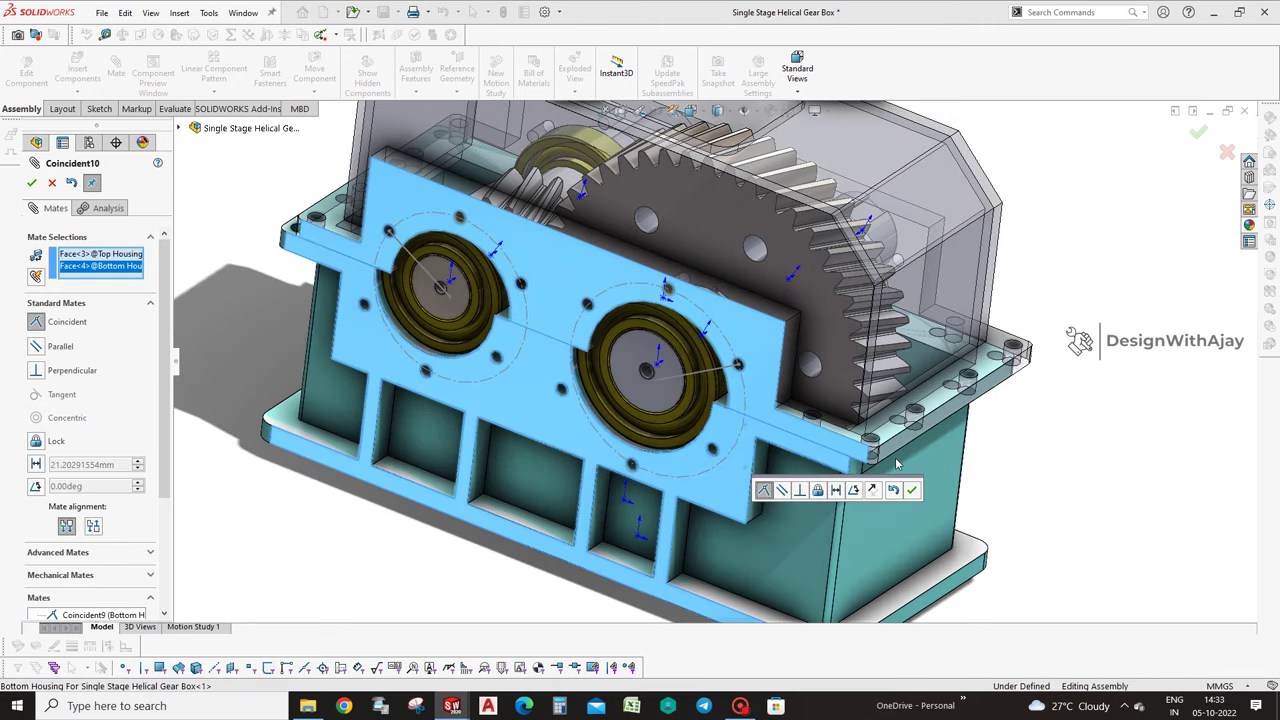
pyautogui.click(912, 490)
pyautogui.click(892, 444)
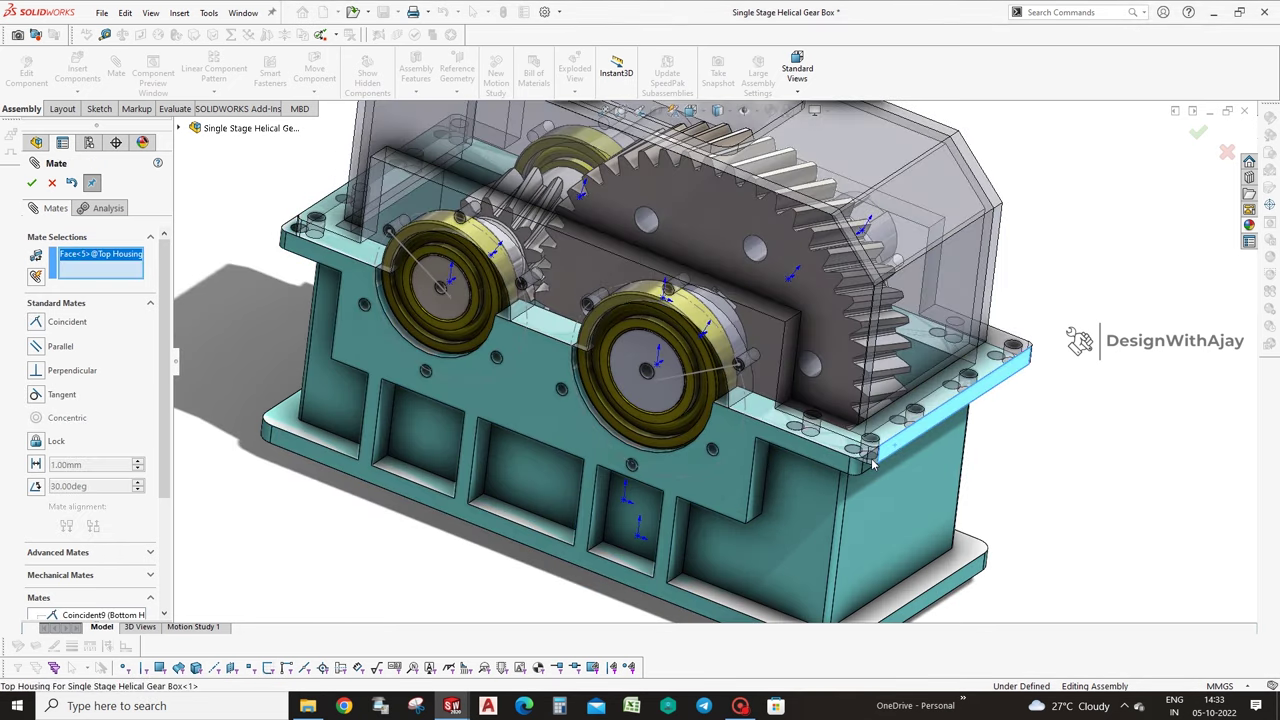
pyautogui.click(872, 458)
pyautogui.click(1038, 482)
pyautogui.middleClick(1051, 480)
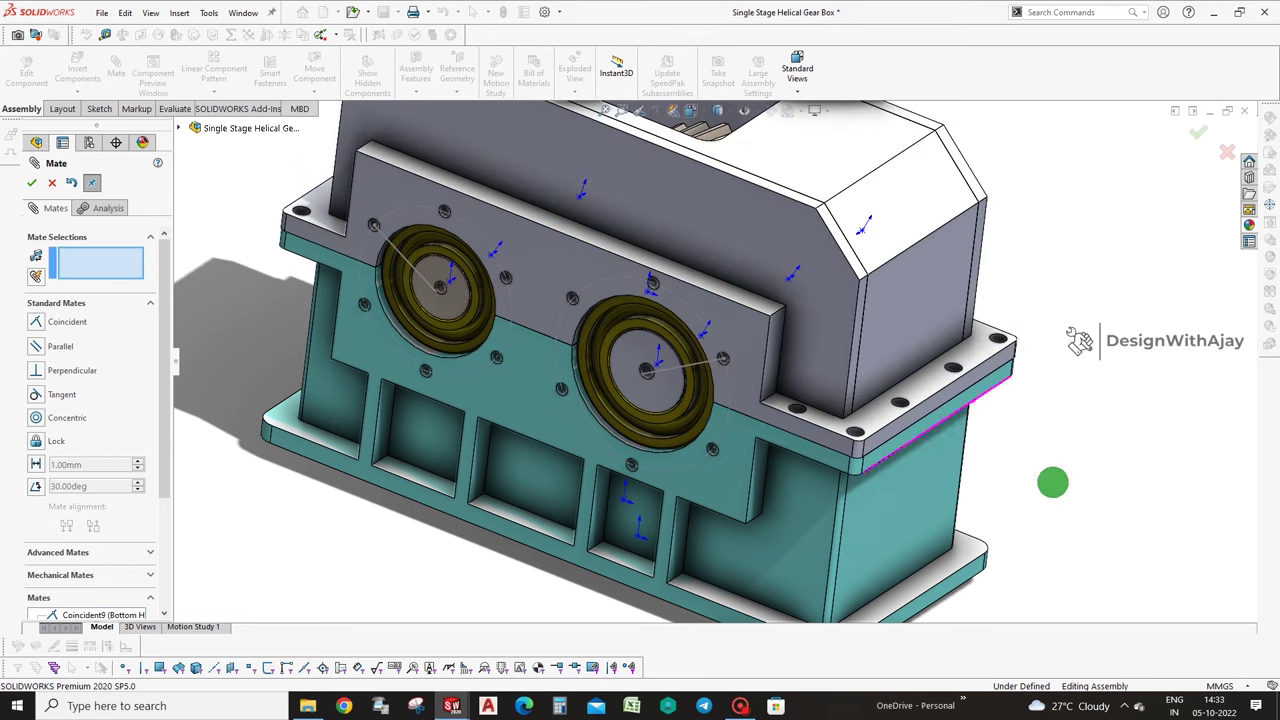
pyautogui.press('Escape')
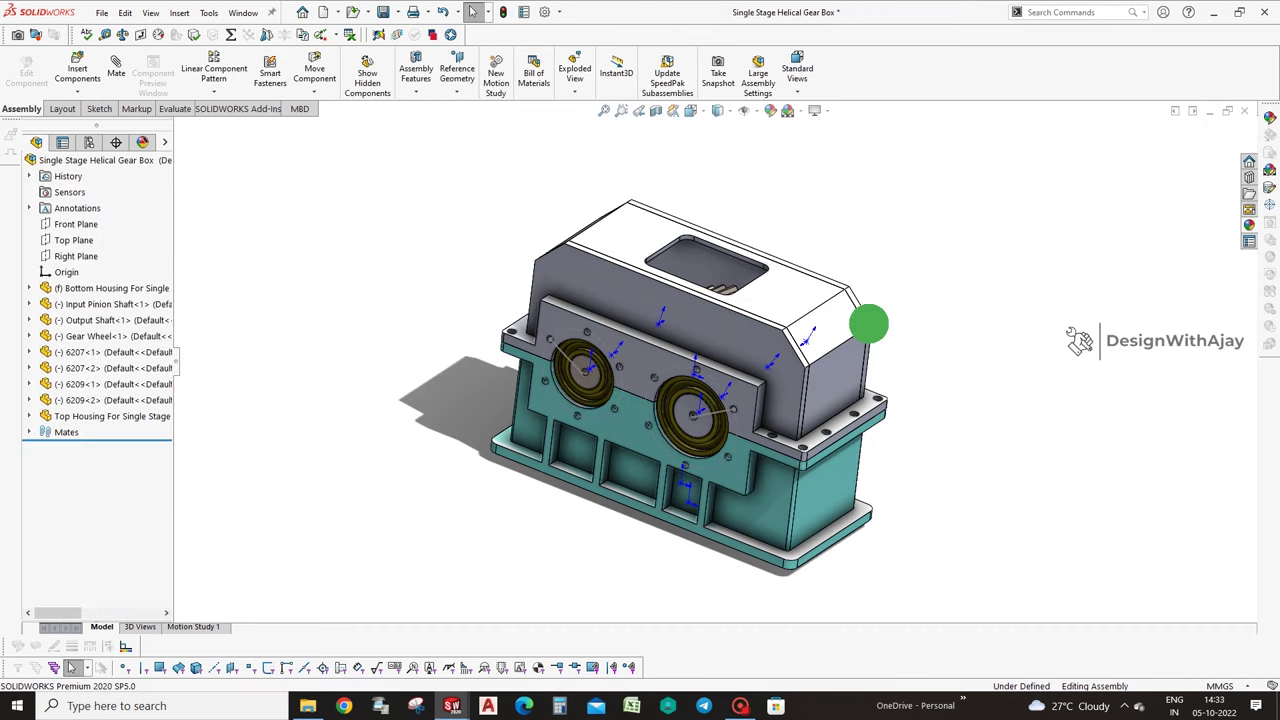
# Apply a cyan appearance to the whole Top Housing part to match the base.
pyautogui.moveTo(866, 323)
pyautogui.mouseDown(button='middle')
pyautogui.moveTo(894, 286)
pyautogui.moveTo(820, 353)
pyautogui.mouseUp(button='middle')
pyautogui.scroll(-3, 820, 353)
pyautogui.click(820, 353)
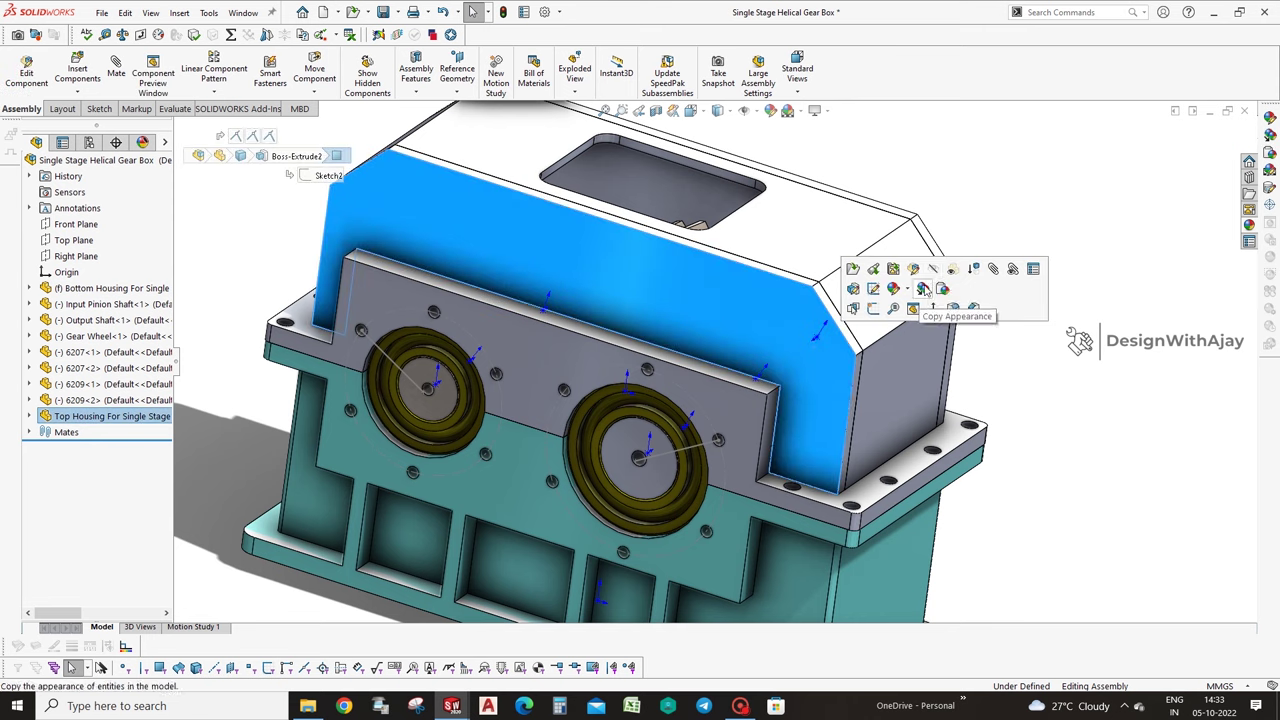
pyautogui.click(893, 288)
pyautogui.click(958, 375)
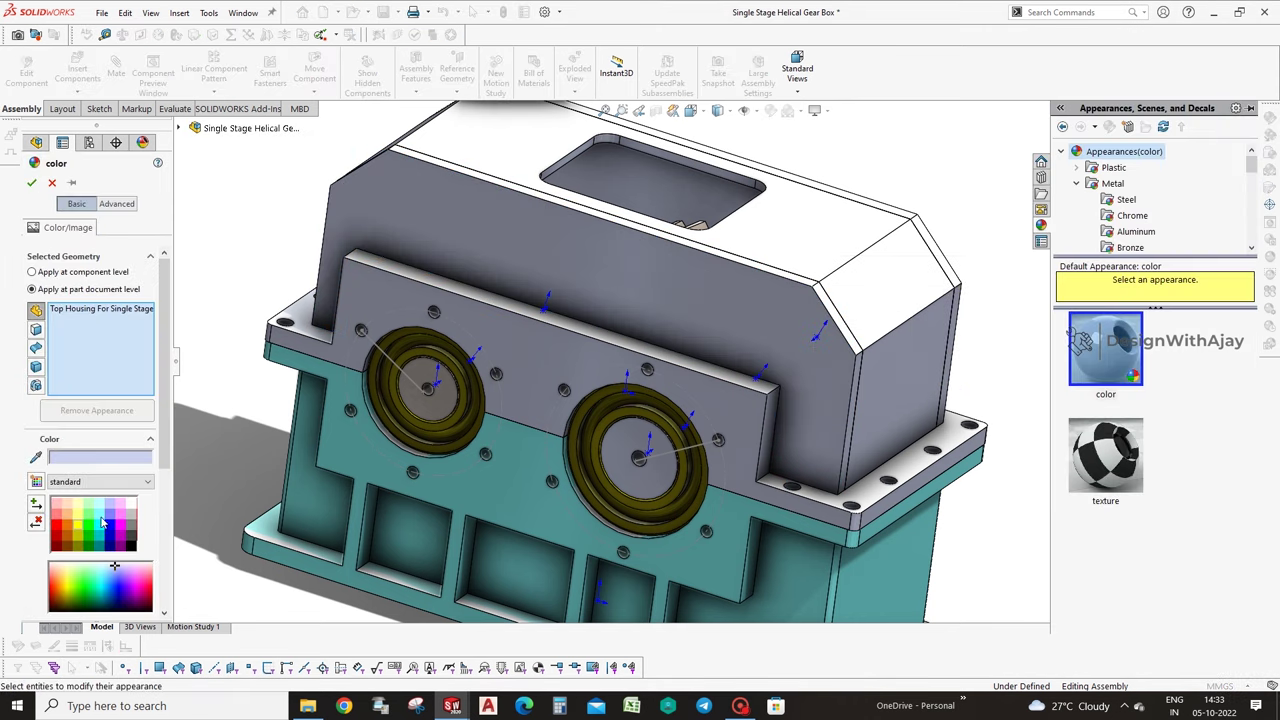
pyautogui.click(97, 516)
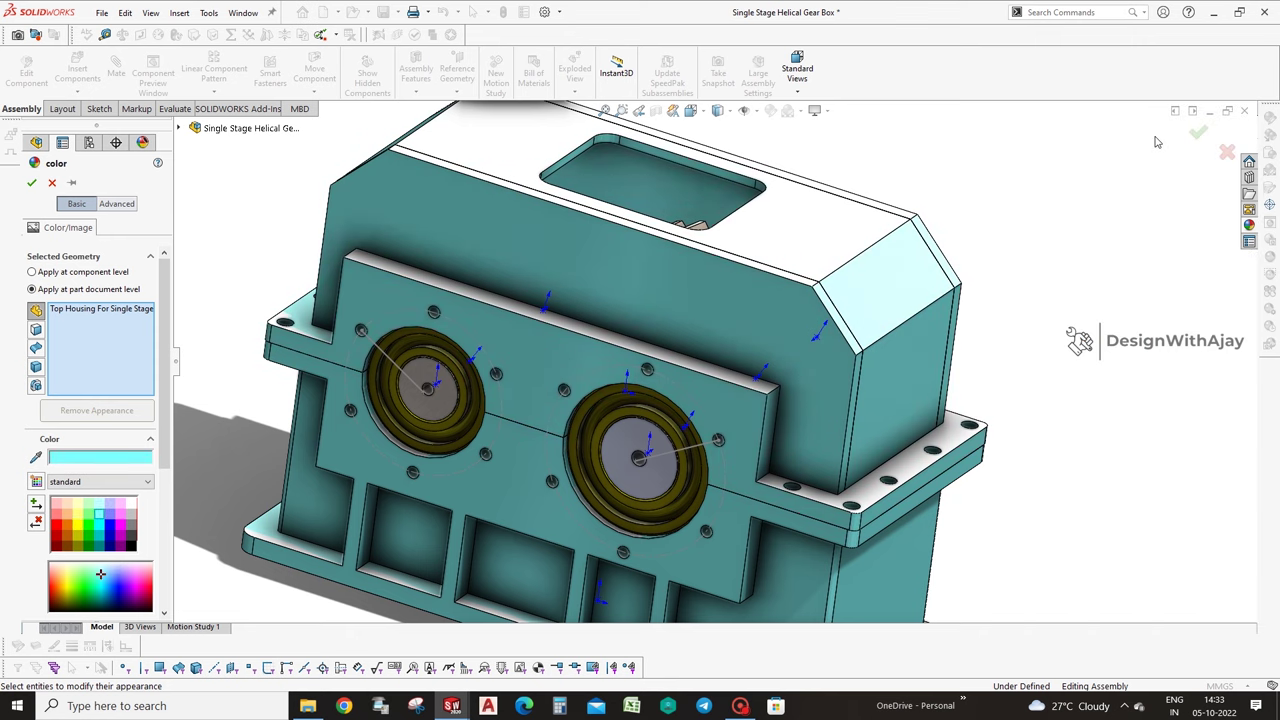
pyautogui.click(1198, 132)
# Hide the mate triads and open the Top Housing part in its own window.
pyautogui.click(770, 365)
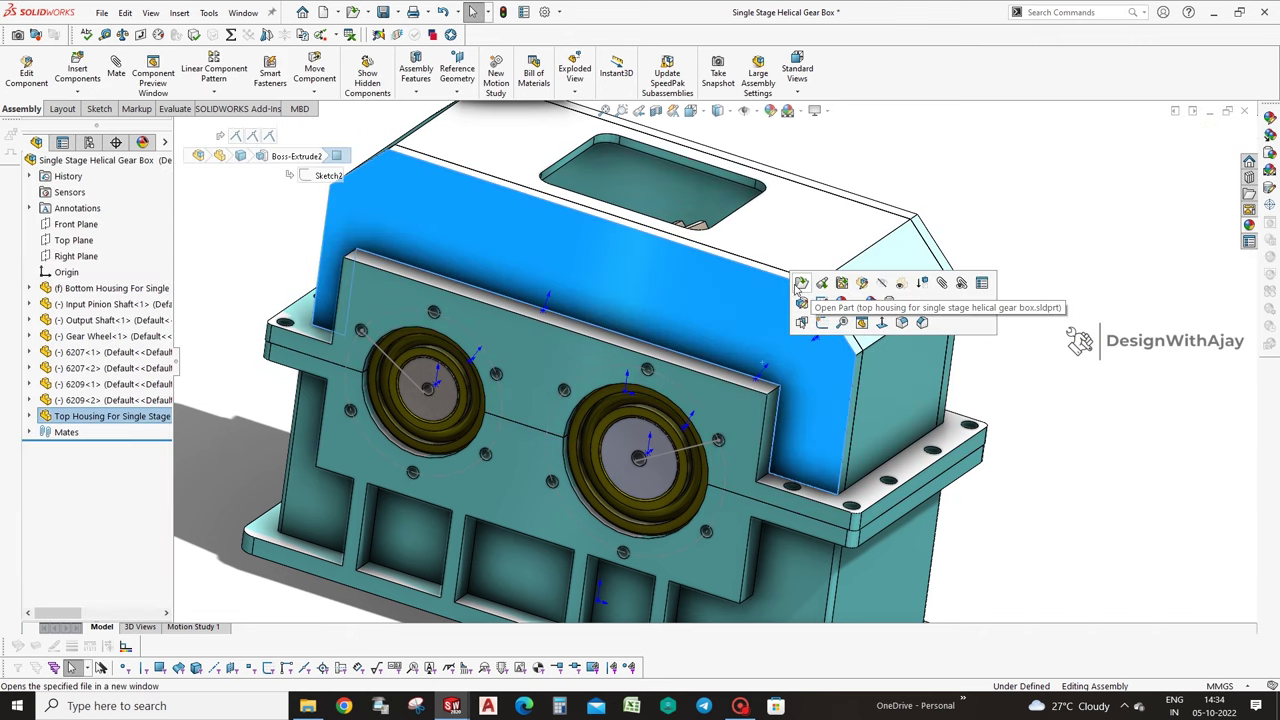
pyautogui.click(743, 110)
pyautogui.click(857, 328)
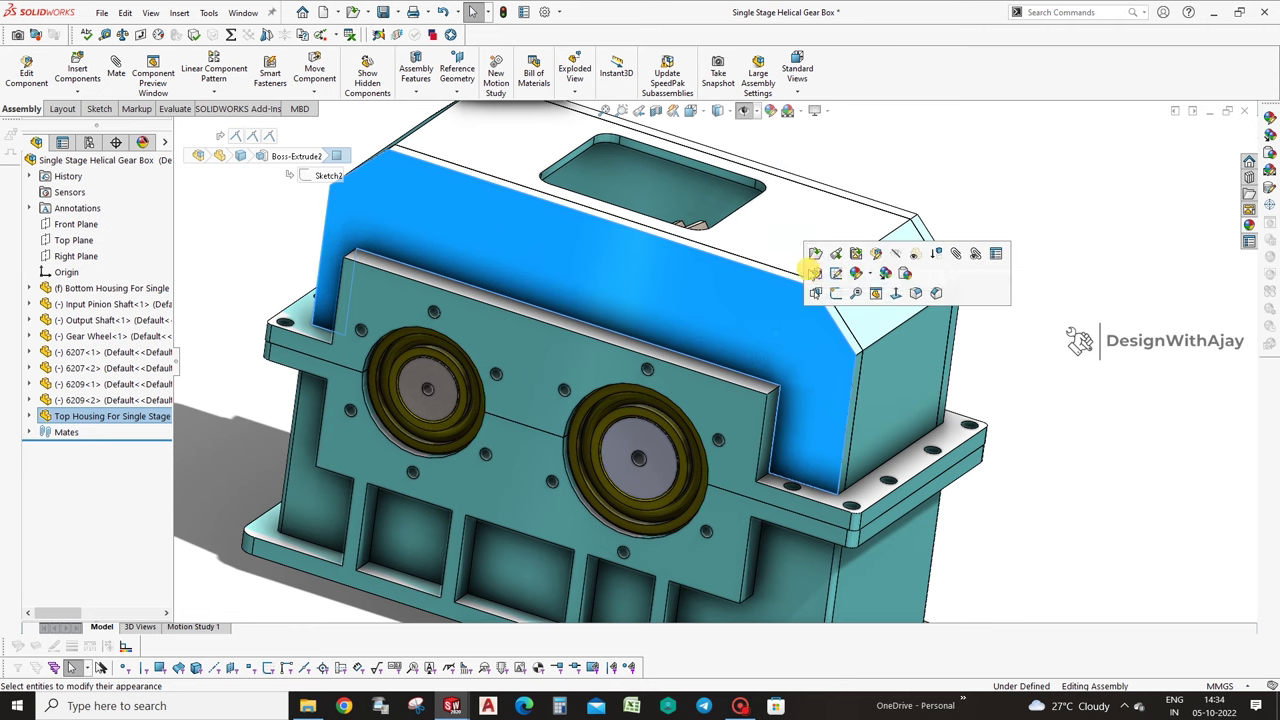
pyautogui.click(816, 254)
pyautogui.click(25, 75)
# Sketch on the housing's front face in Front view with the Corner Rectangle tool.
pyautogui.click(657, 294)
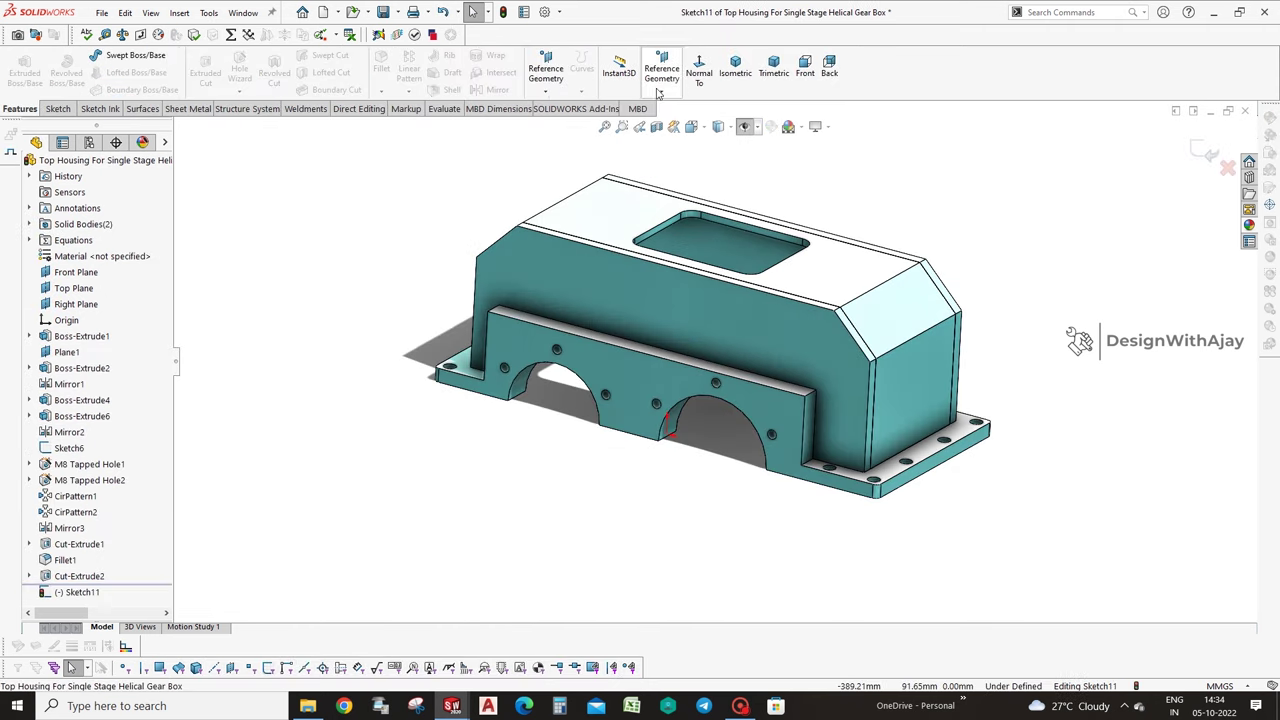
pyautogui.click(805, 67)
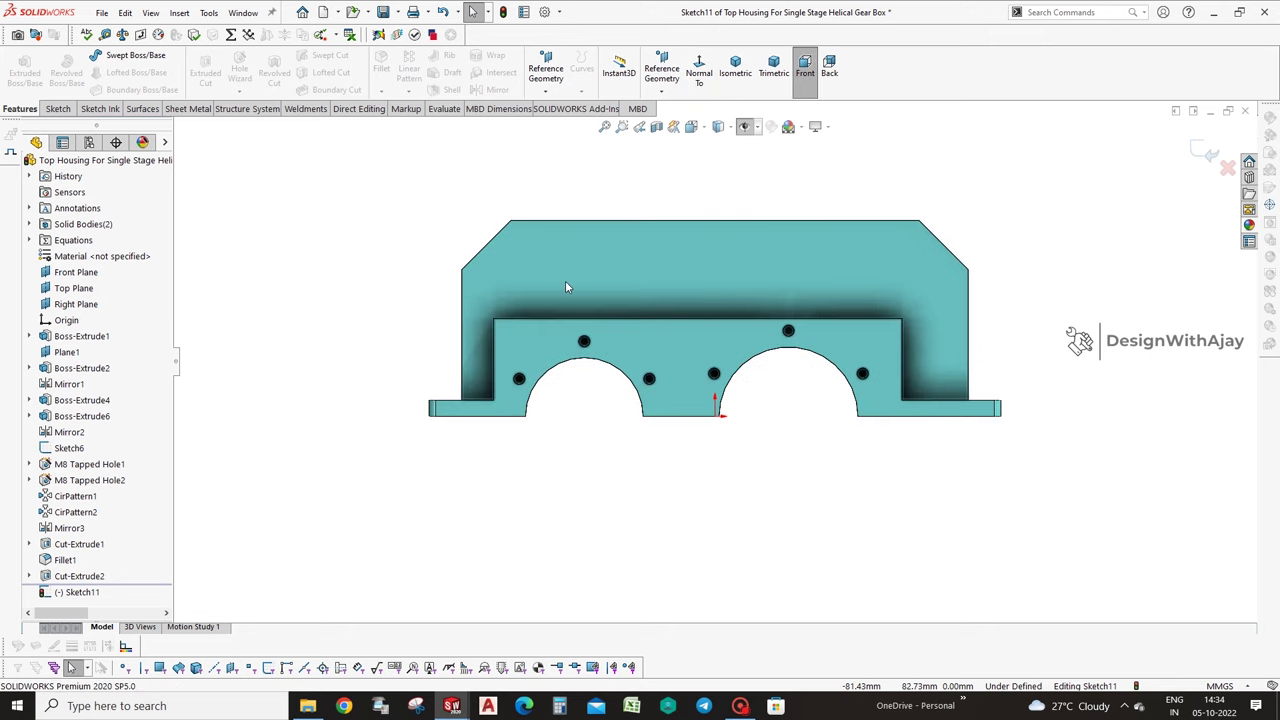
pyautogui.click(60, 109)
pyautogui.click(89, 73)
pyautogui.click(101, 73)
pyautogui.click(115, 89)
# Draw four vertical rib rectangles across the front face.
pyautogui.click(530, 318)
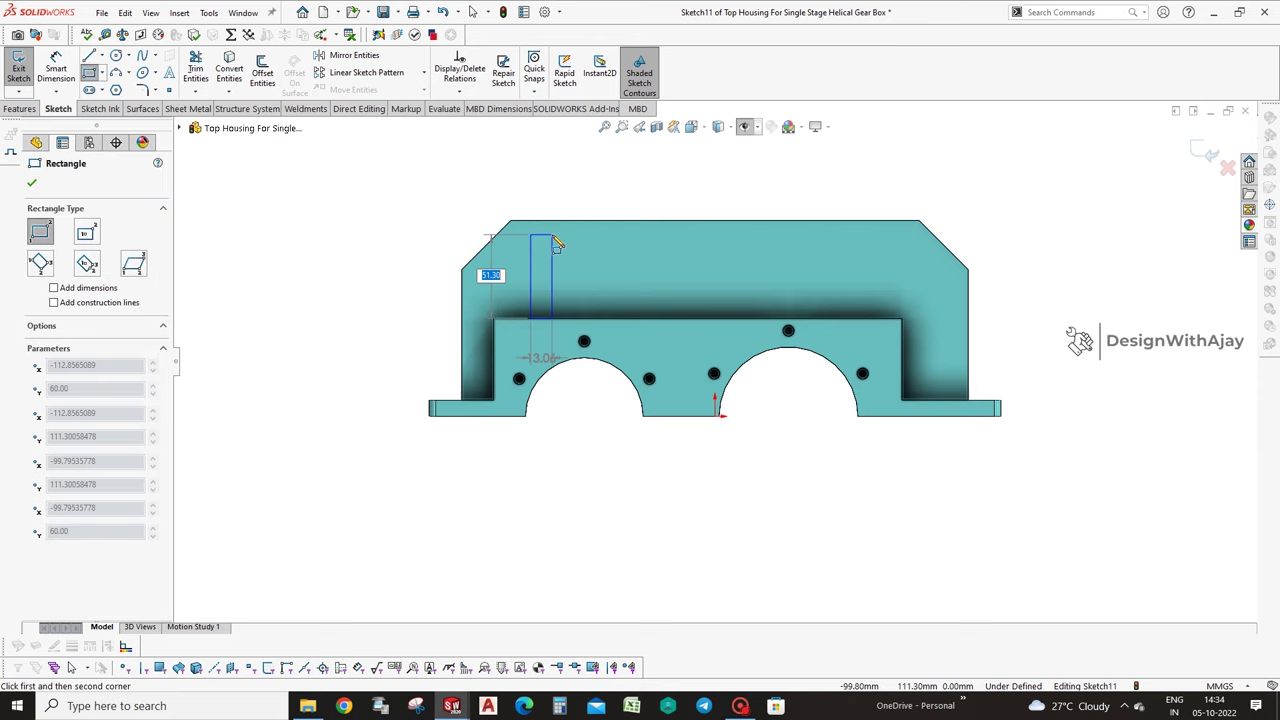
pyautogui.click(552, 234)
pyautogui.click(625, 318)
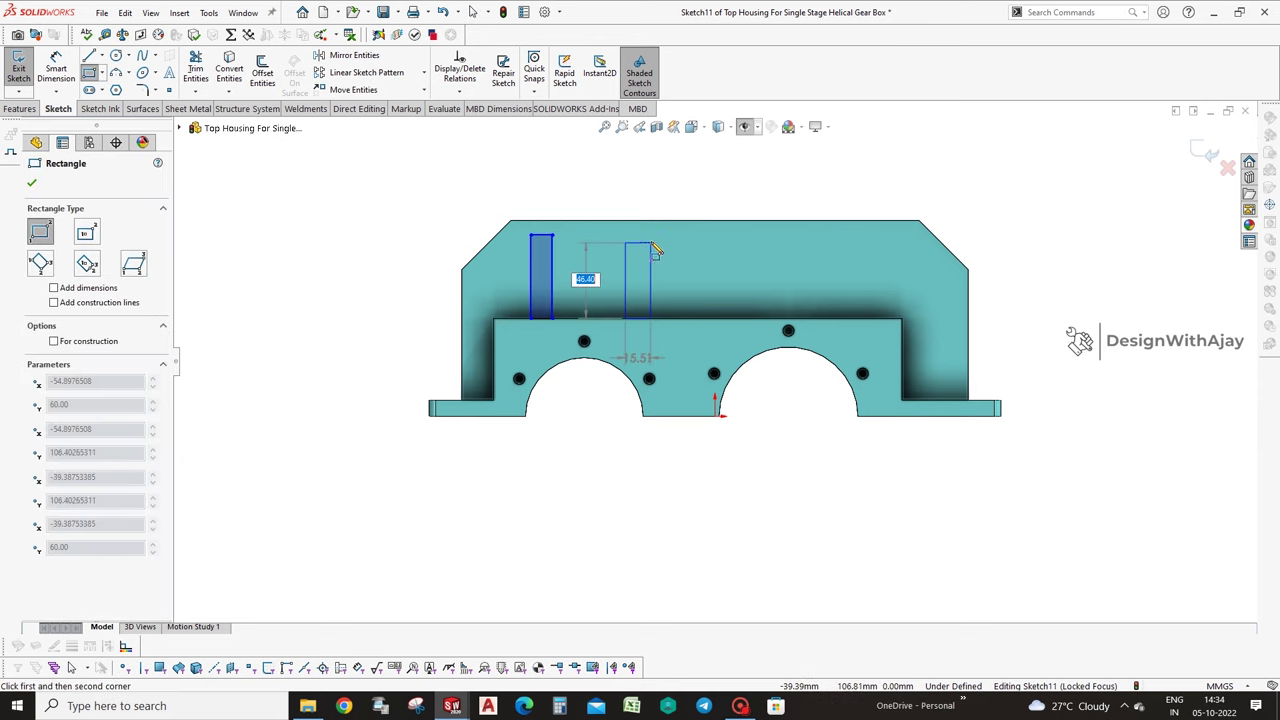
pyautogui.click(651, 234)
pyautogui.click(738, 318)
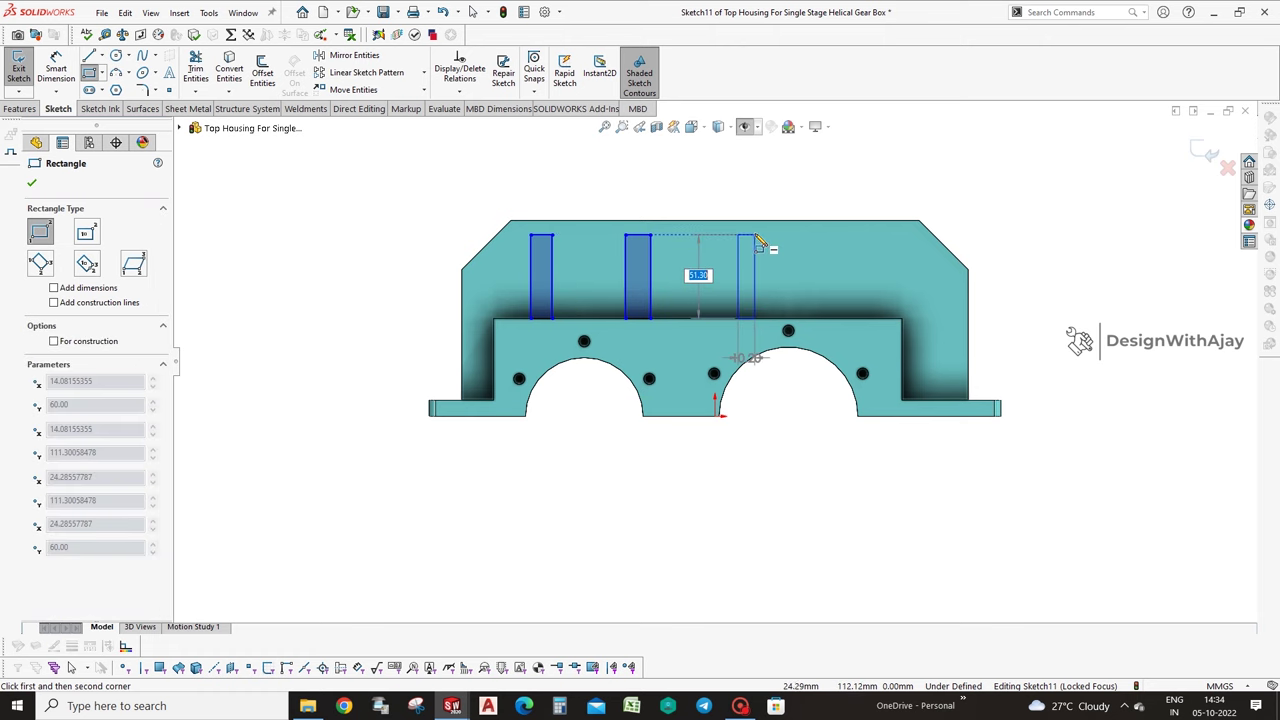
pyautogui.click(755, 234)
pyautogui.click(832, 318)
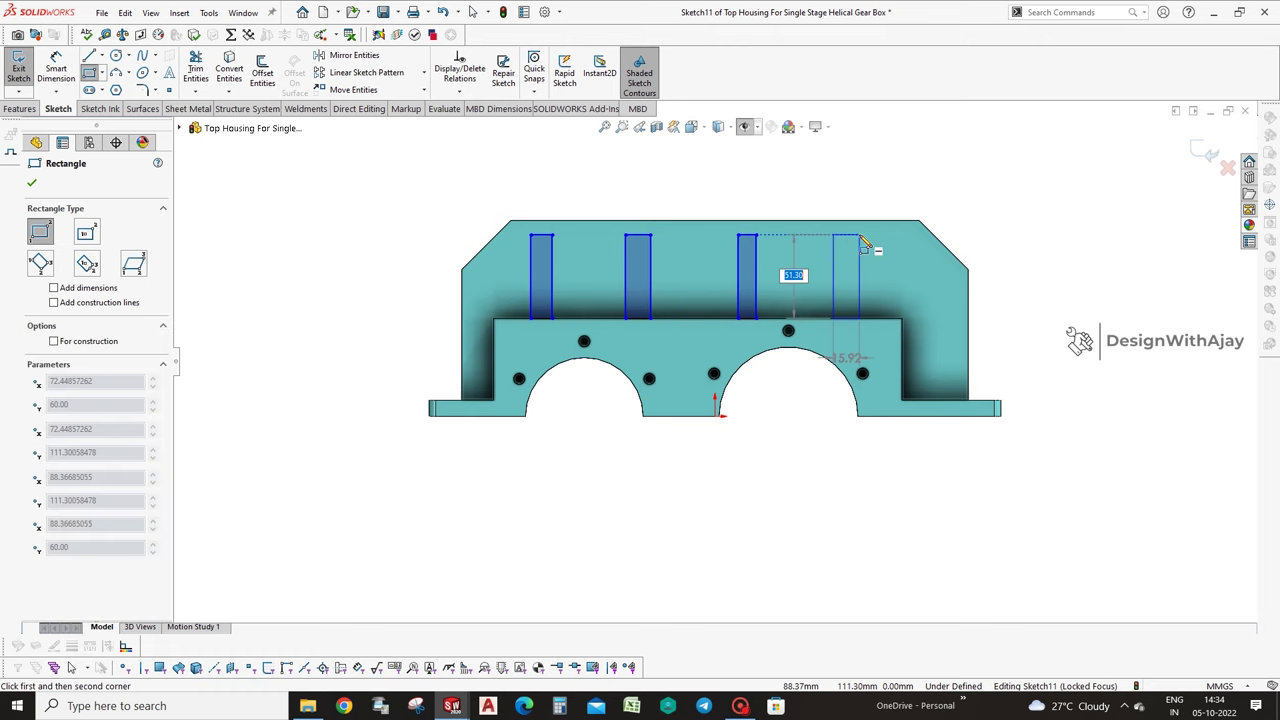
pyautogui.click(860, 234)
# Dimension the first and second rib top edges to 8 mm wide.
pyautogui.press('d')
pyautogui.click(534, 234)
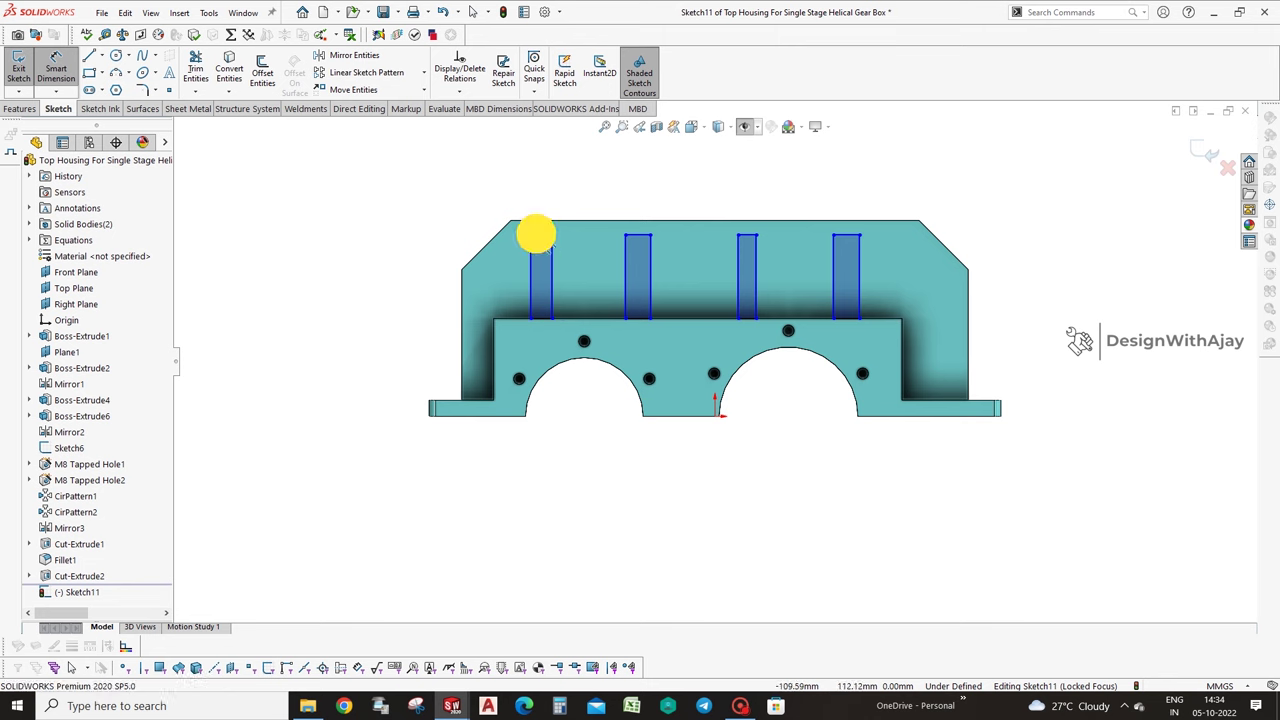
pyautogui.click(551, 189)
pyautogui.write('8')
pyautogui.press('Return')
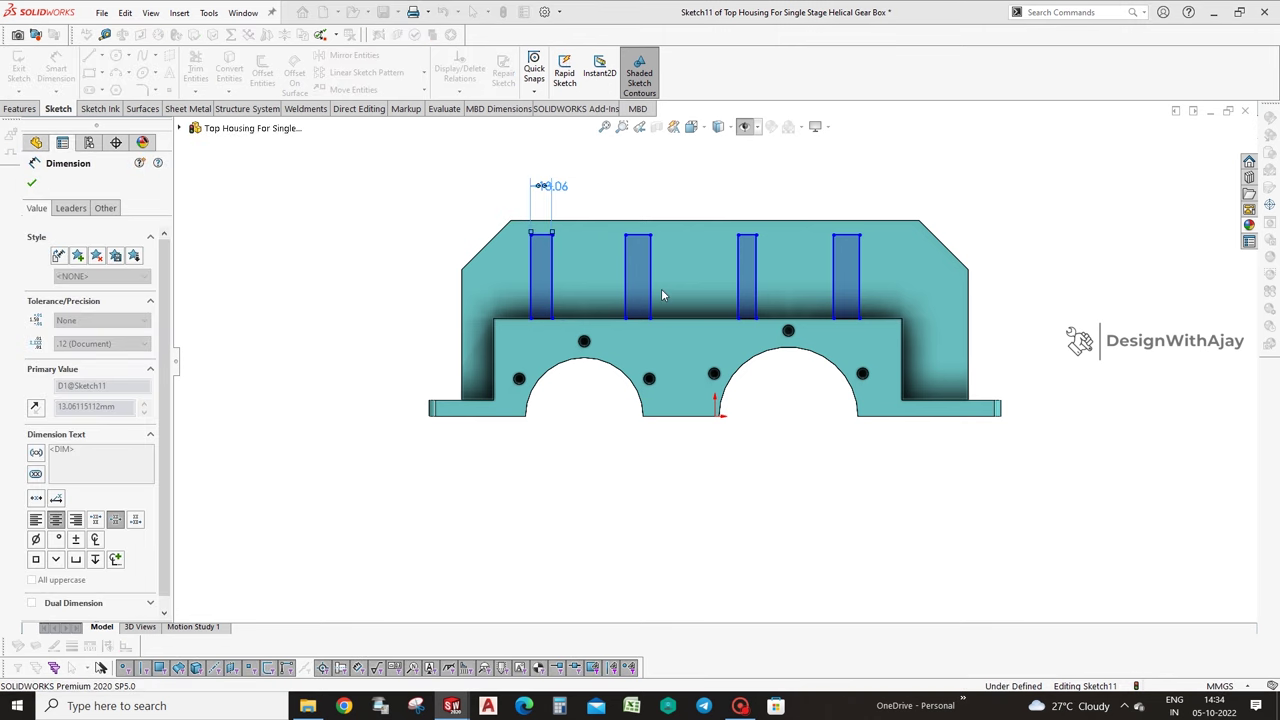
pyautogui.click(641, 234)
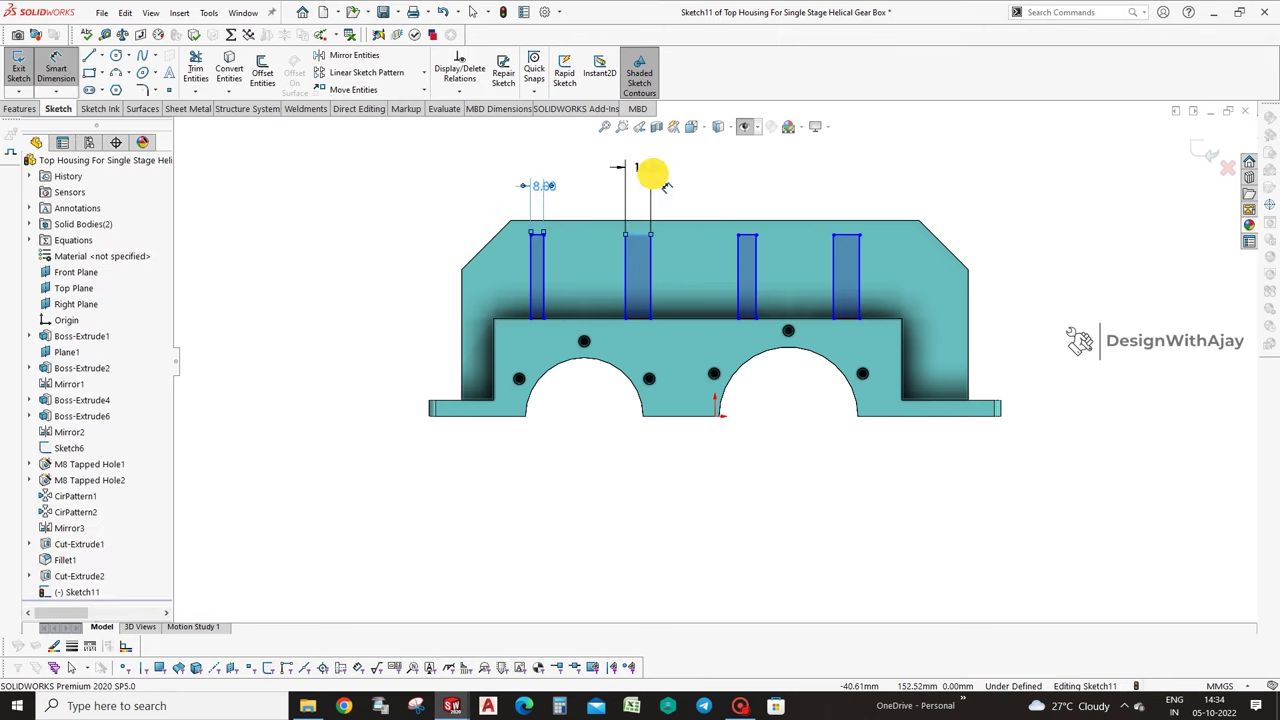
pyautogui.click(651, 171)
pyautogui.write('8')
pyautogui.press('Return')
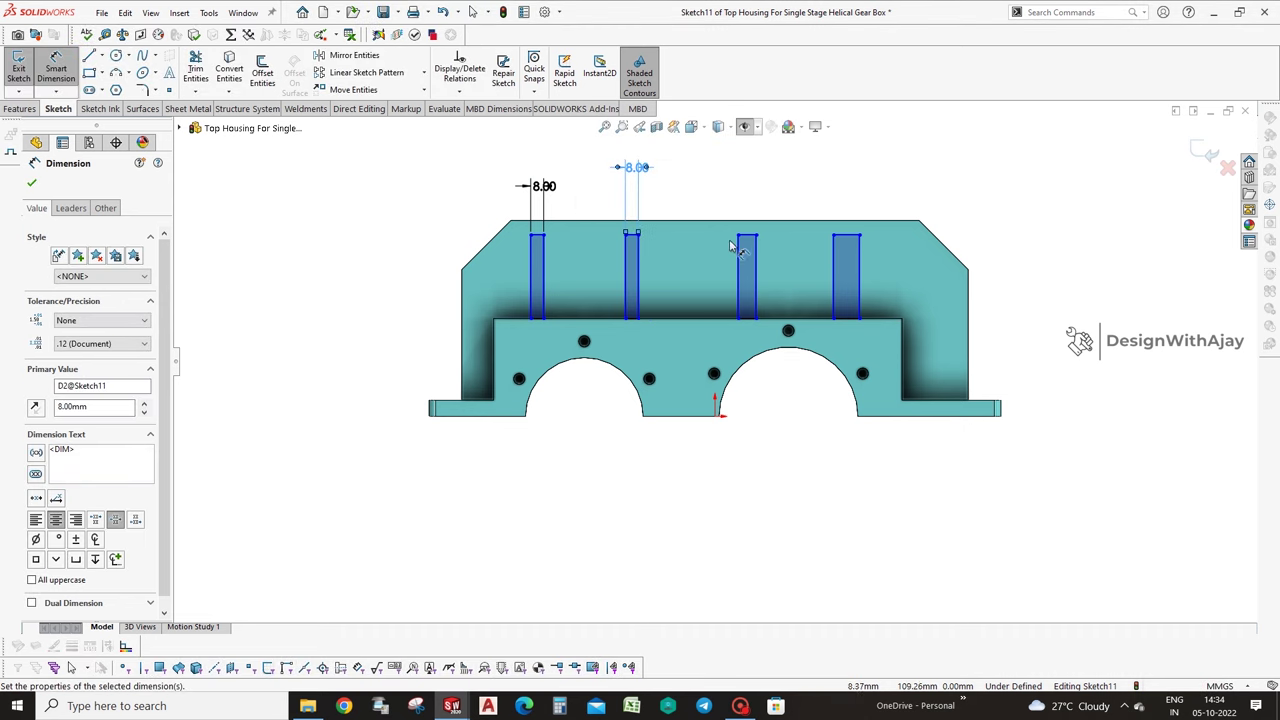
# Dimension the third and fourth rib top edges to 8 mm wide.
pyautogui.click(753, 237)
pyautogui.click(749, 171)
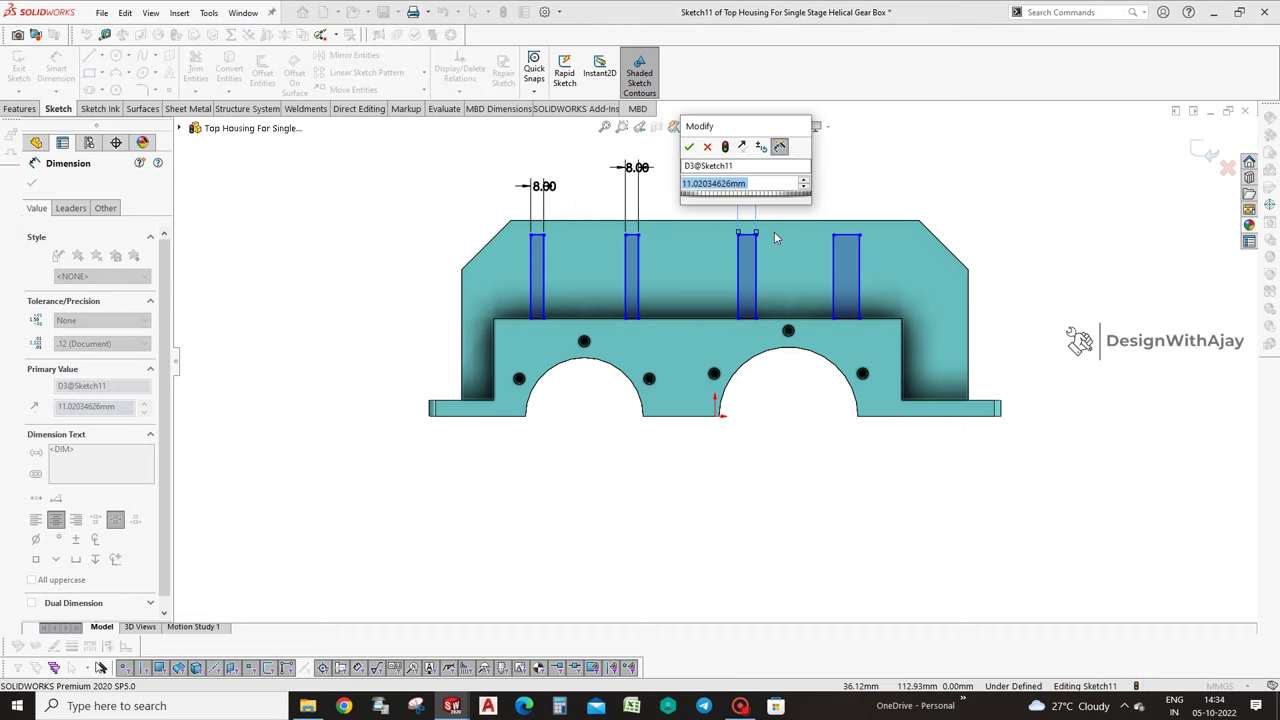
pyautogui.write('8')
pyautogui.press('Return')
pyautogui.click(848, 233)
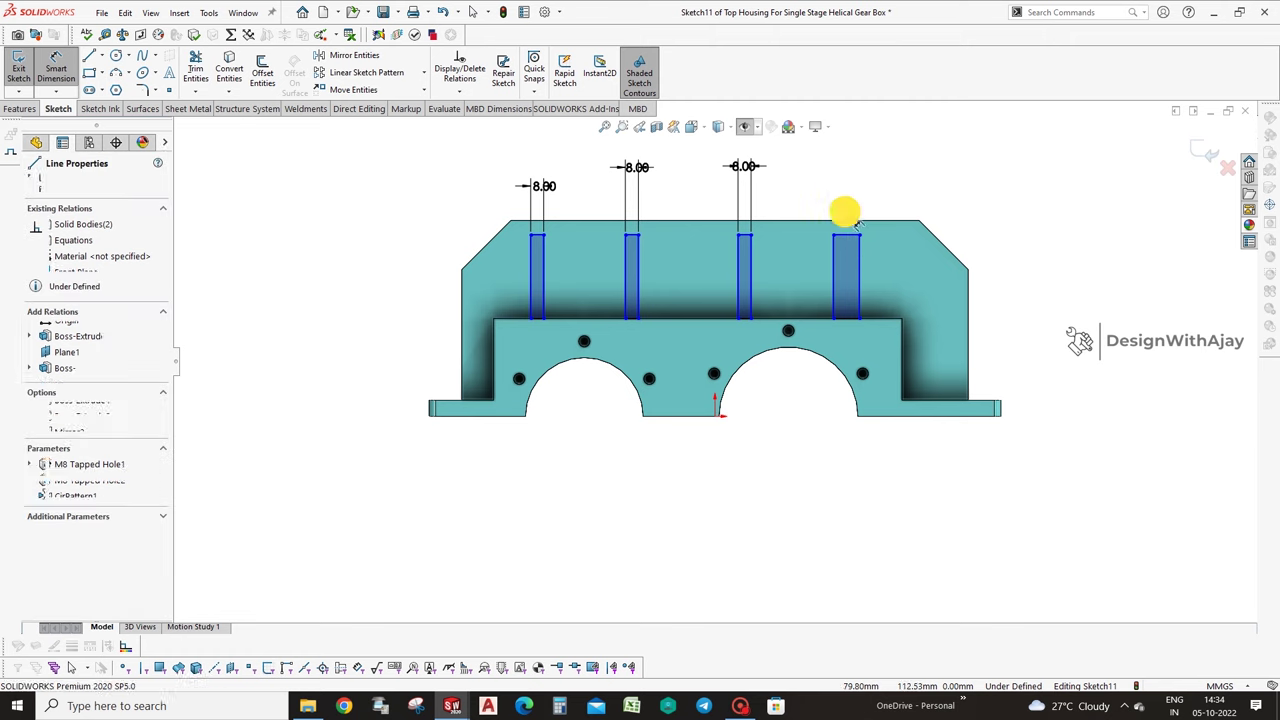
pyautogui.click(843, 190)
pyautogui.write('8')
pyautogui.press('Return')
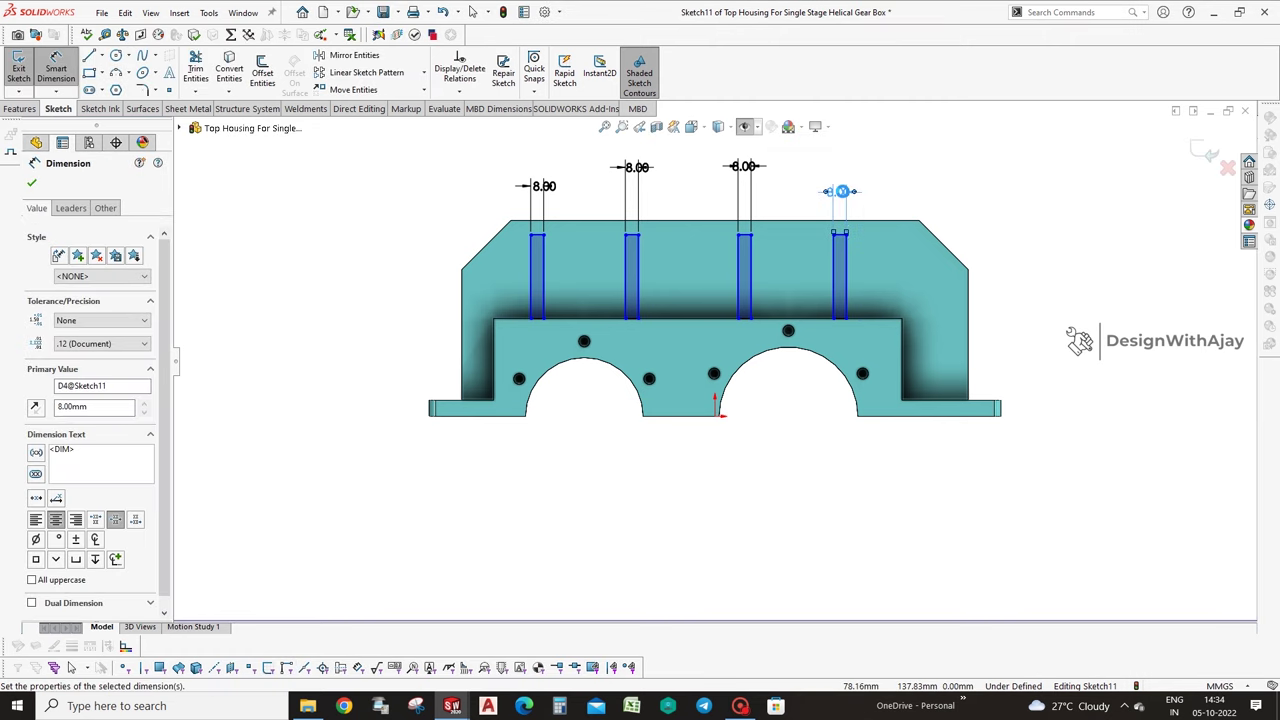
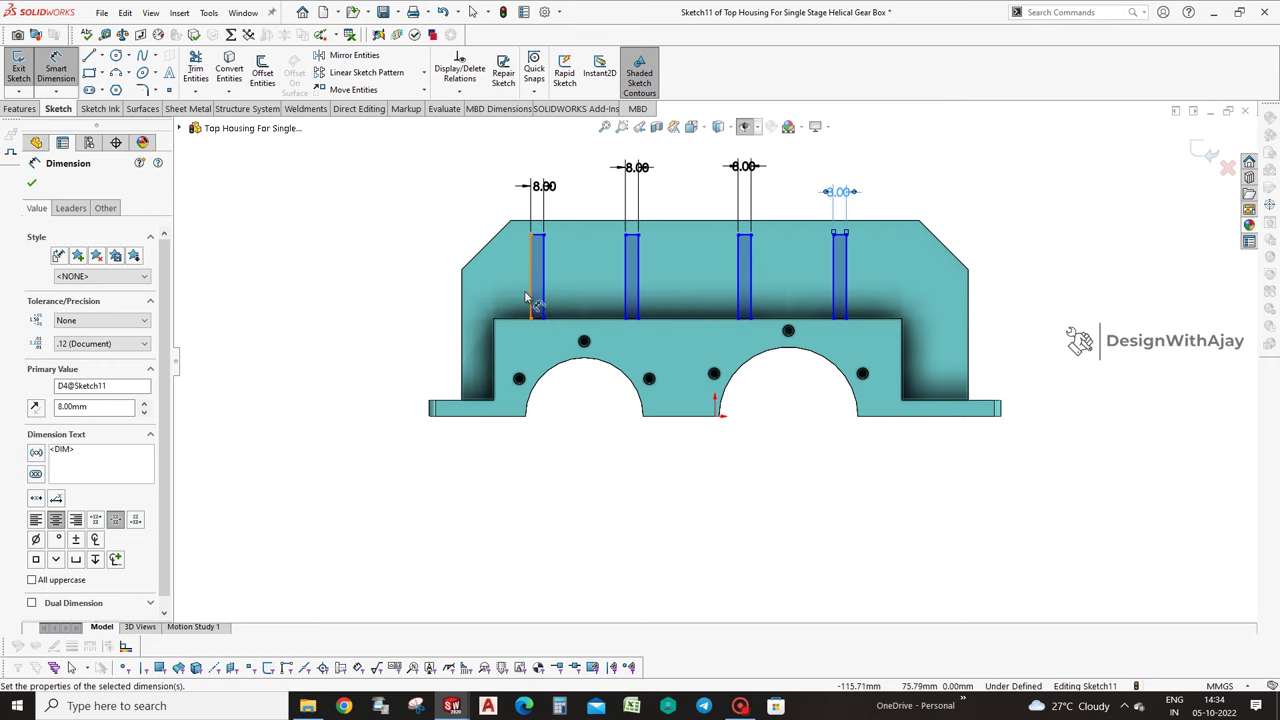
# Dimension the first slot 22.50 mm from the housing edge and 50 mm from the second slot.
pyautogui.click(532, 299)
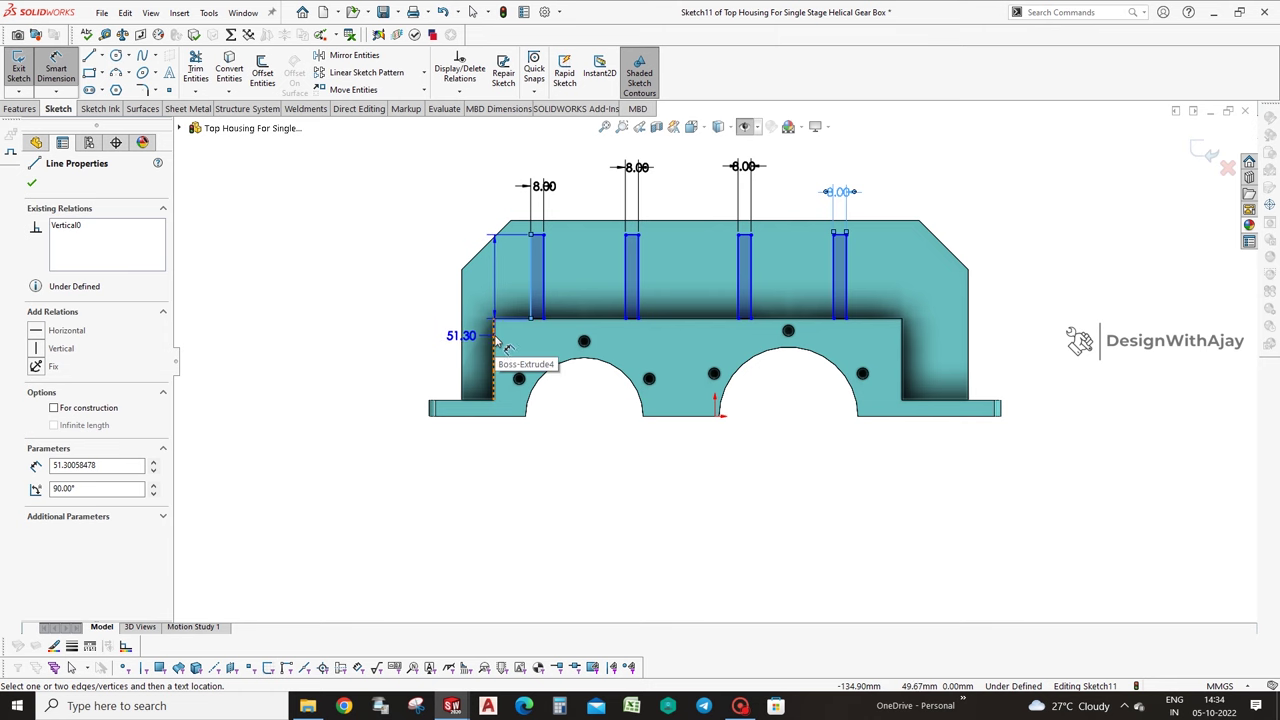
pyautogui.click(505, 288)
pyautogui.click(521, 277)
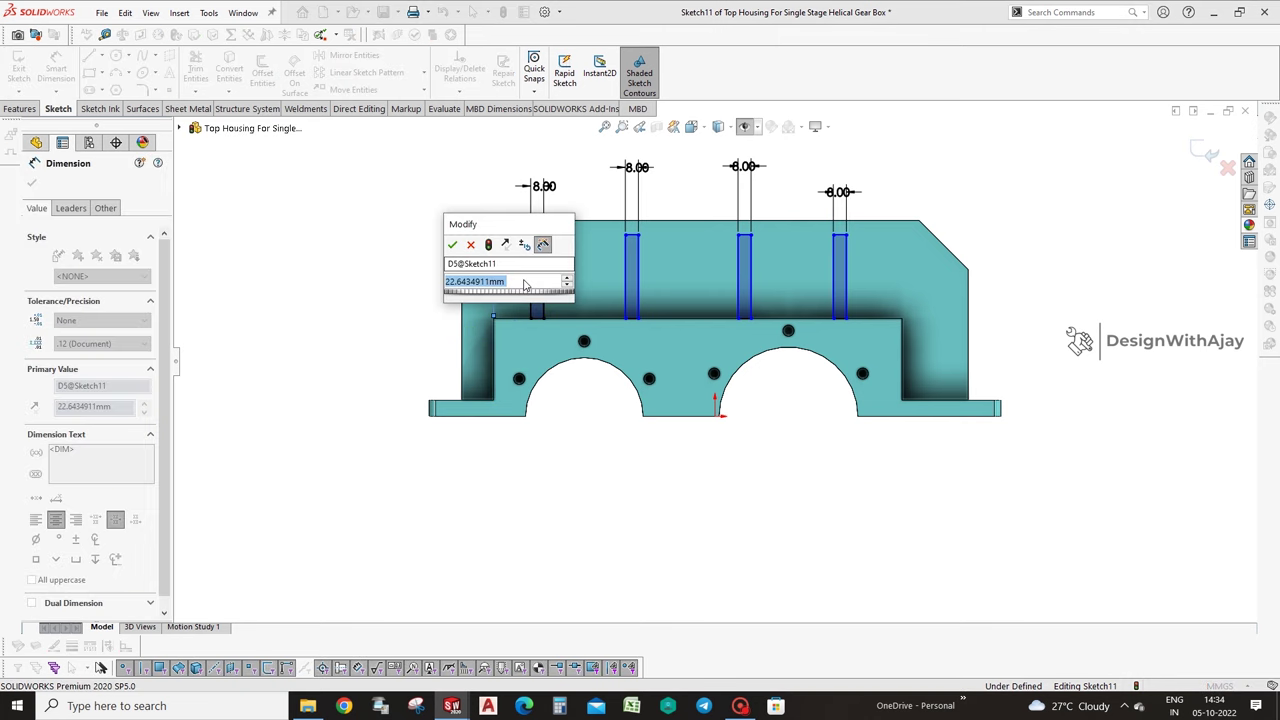
pyautogui.write('22')
pyautogui.press('Return')
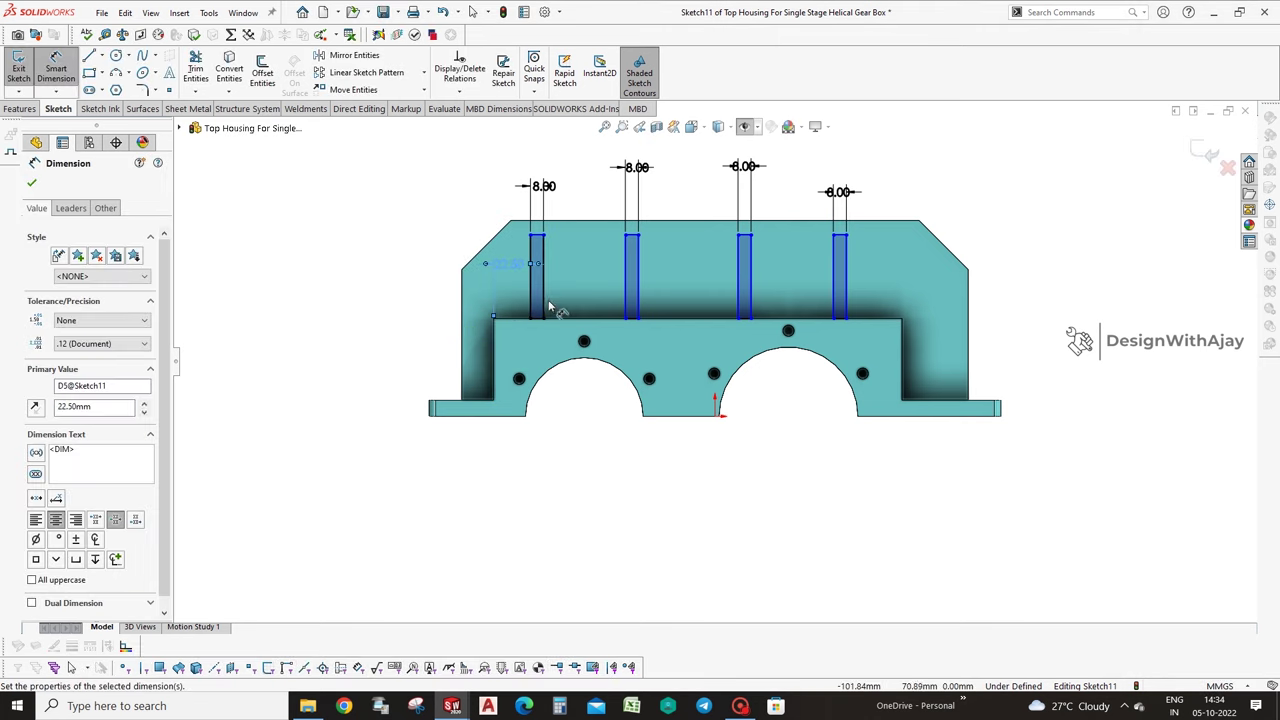
pyautogui.click(542, 305)
pyautogui.click(621, 286)
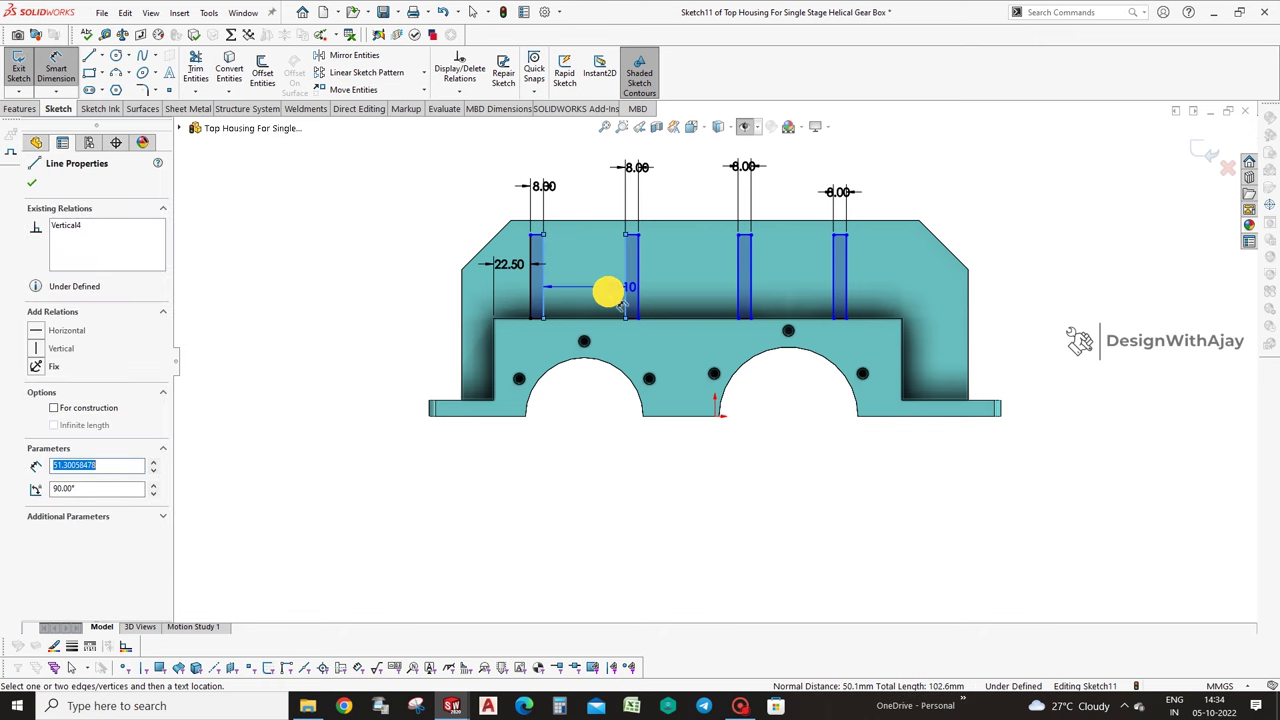
pyautogui.click(592, 300)
pyautogui.write('50')
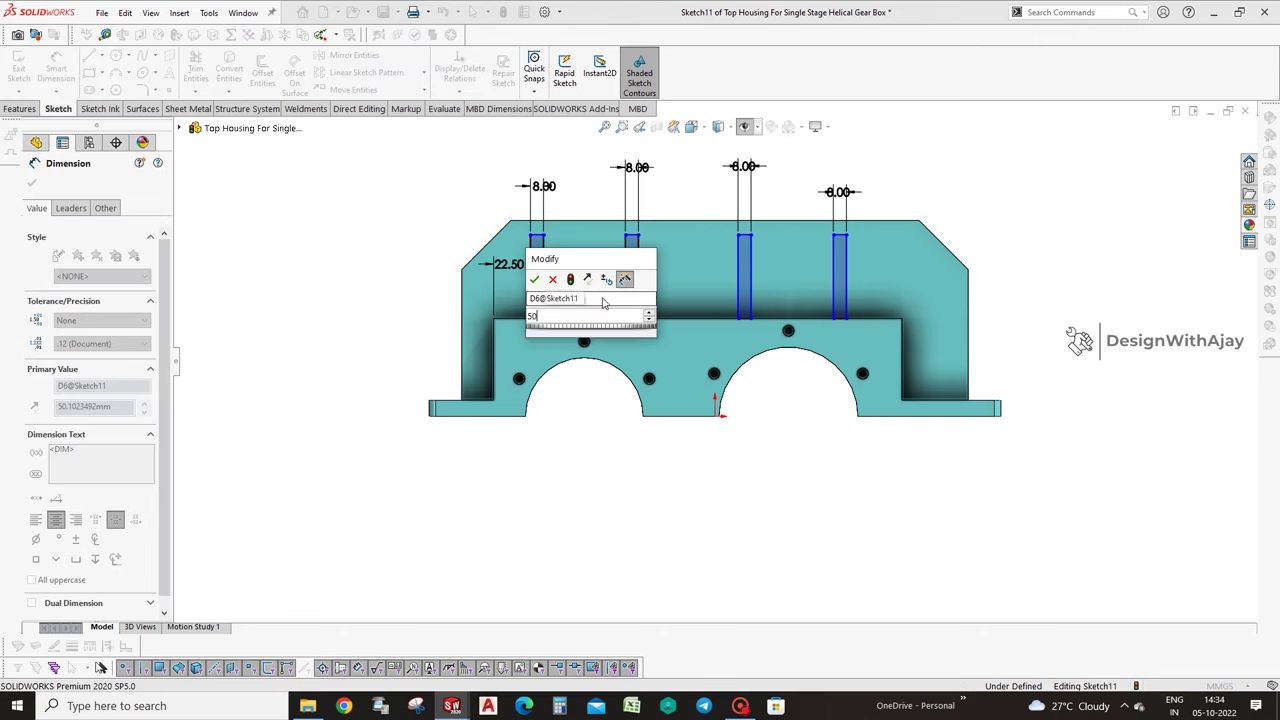
pyautogui.press('Return')
# Add the remaining slot spacings of 64 mm and 40 mm.
pyautogui.click(712, 302)
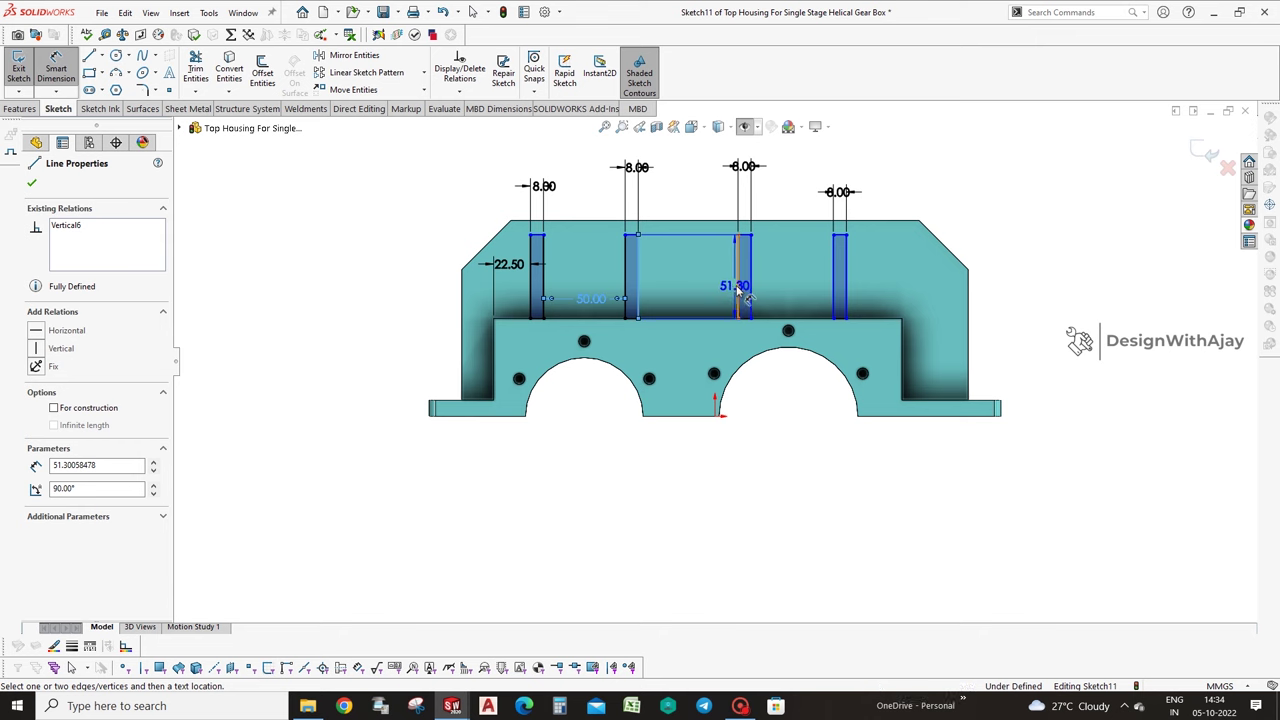
pyautogui.click(716, 295)
pyautogui.click(711, 302)
pyautogui.write('64')
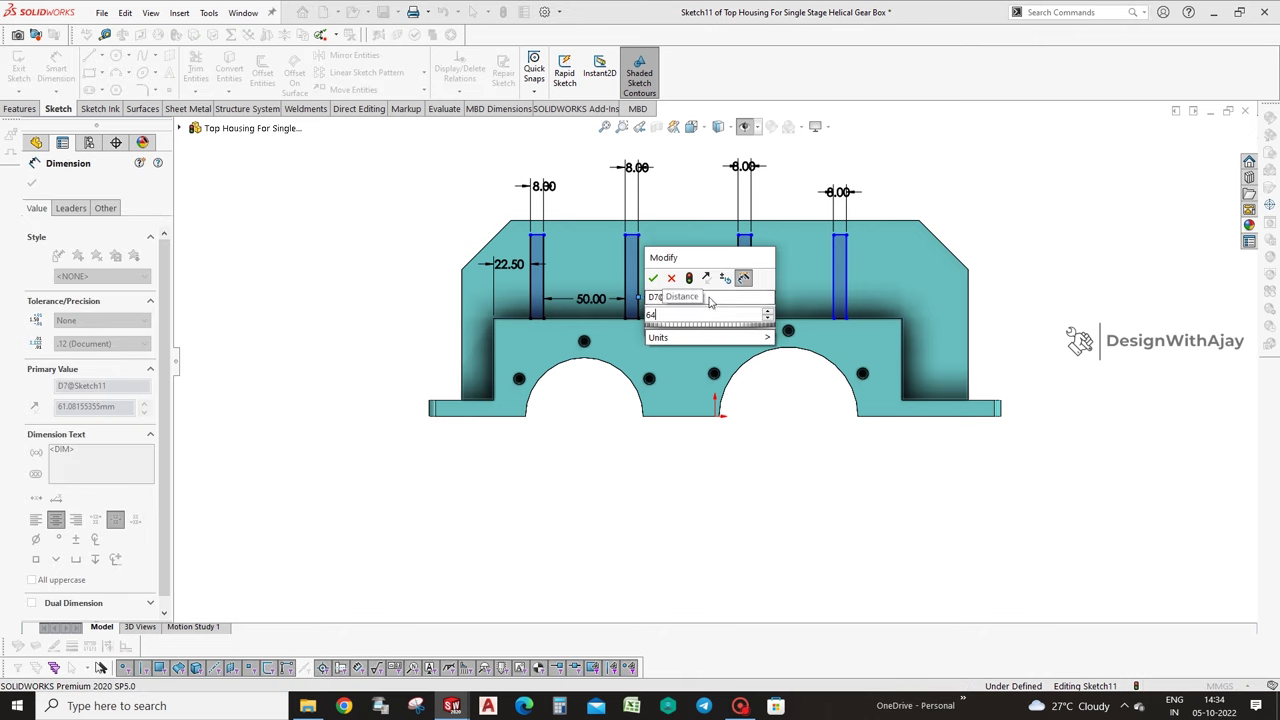
pyautogui.press('Return')
pyautogui.click(818, 293)
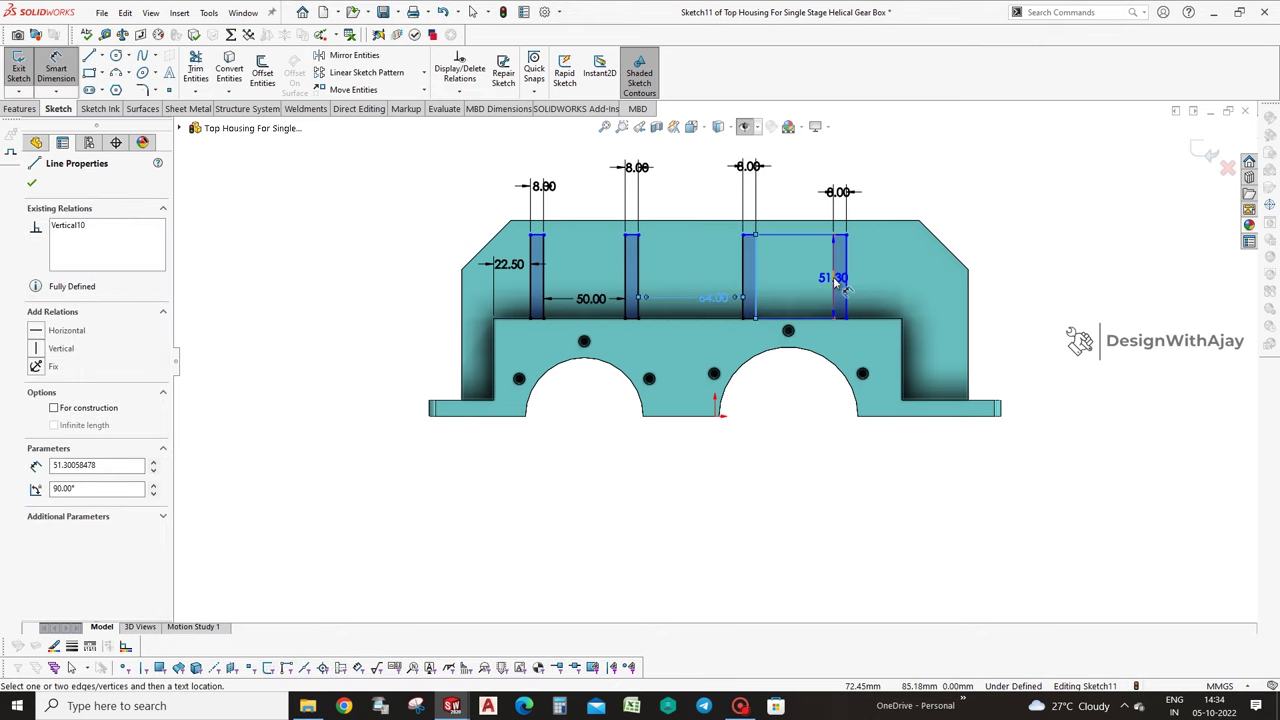
pyautogui.click(812, 289)
pyautogui.write('40')
pyautogui.press('Return')
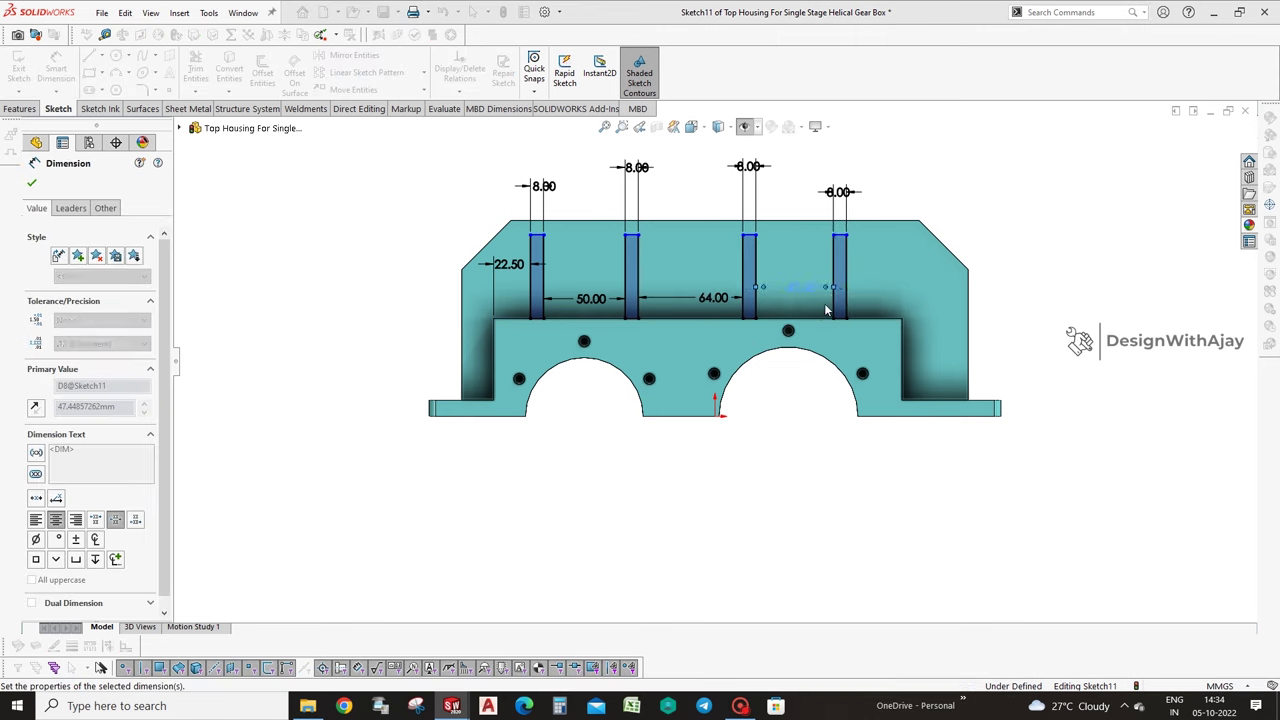
pyautogui.press('Escape')
# Make the four slot top lines collinear.
pyautogui.scroll(-3, 807, 259)
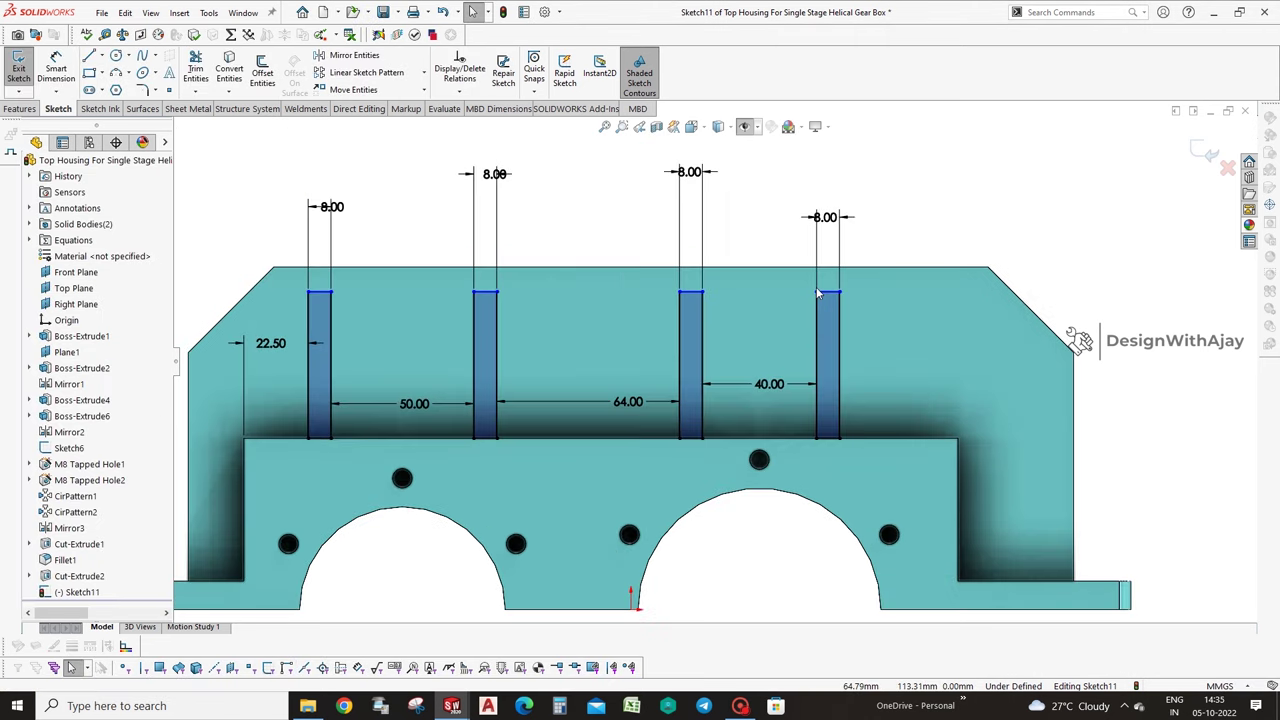
pyautogui.click(827, 291)
pyautogui.keyDown('ctrl'); pyautogui.click(689, 294); pyautogui.keyUp('ctrl')
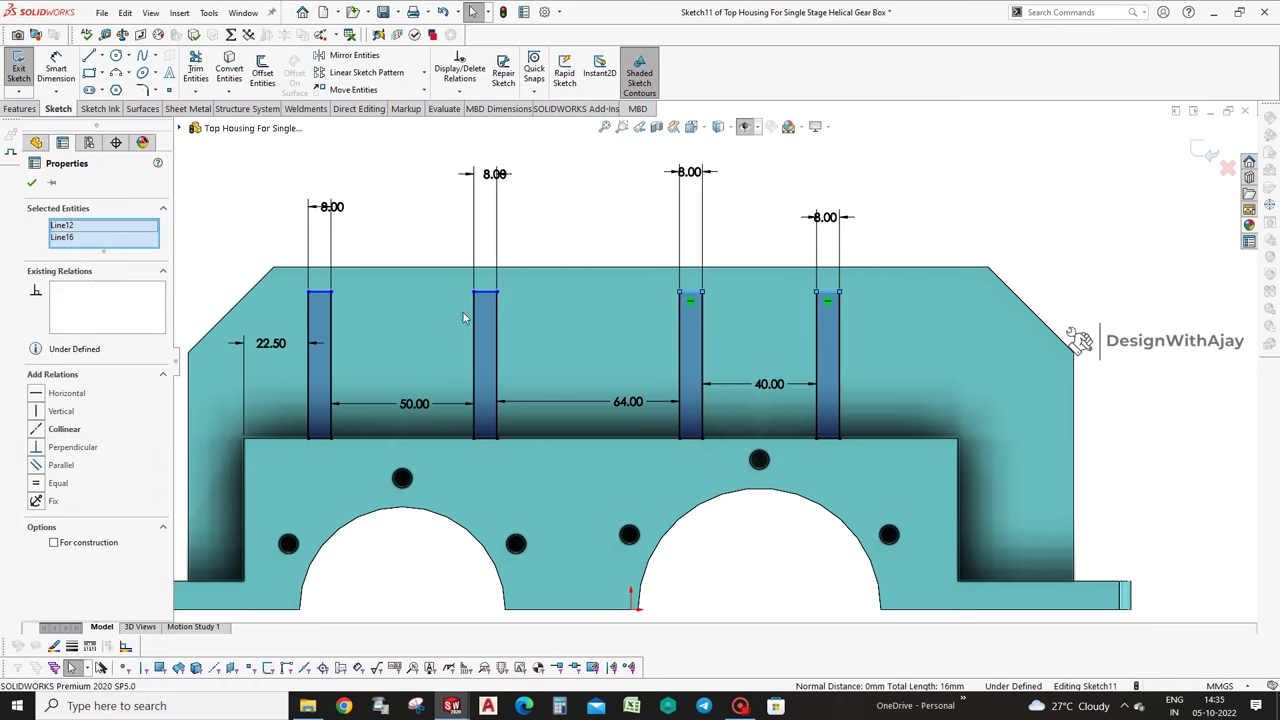
pyautogui.keyDown('ctrl'); pyautogui.click(484, 294); pyautogui.keyUp('ctrl')
pyautogui.keyDown('ctrl'); pyautogui.click(320, 294); pyautogui.keyUp('ctrl')
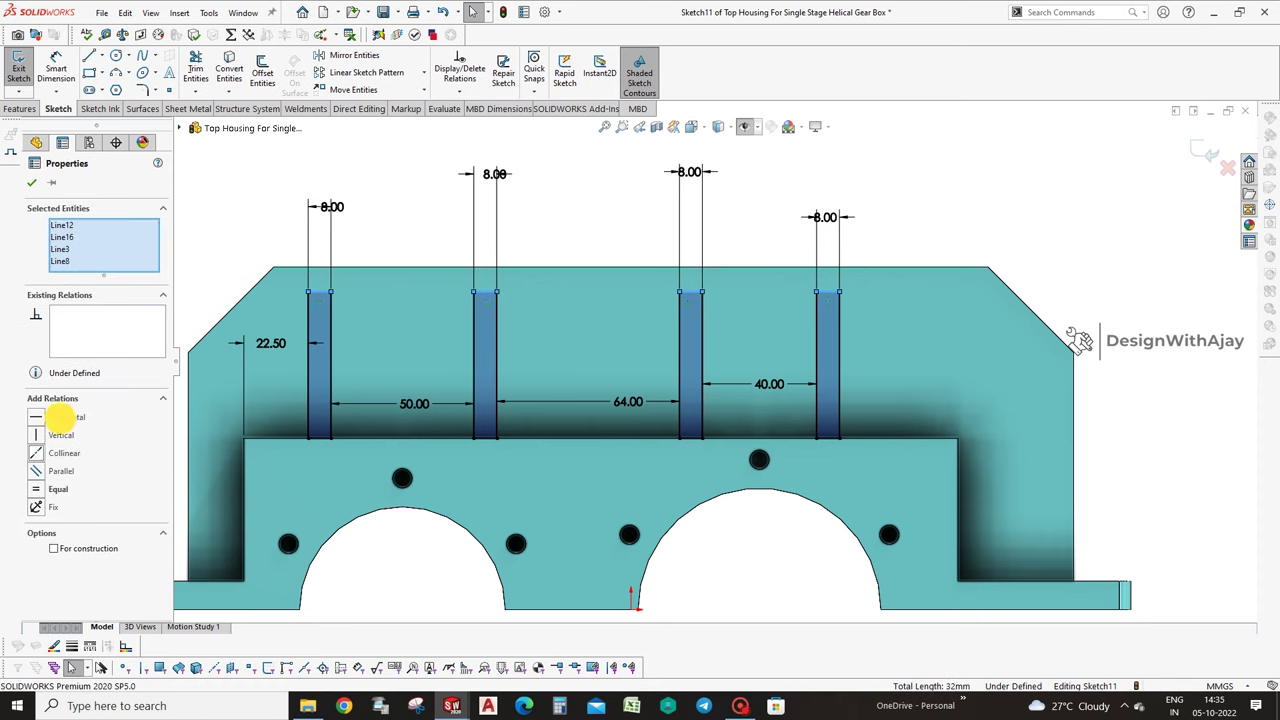
pyautogui.click(31, 183)
# Set the slot height to 50 mm.
pyautogui.moveTo(186, 409); pyautogui.dragTo(186, 360, button='right')
pyautogui.click(308, 392)
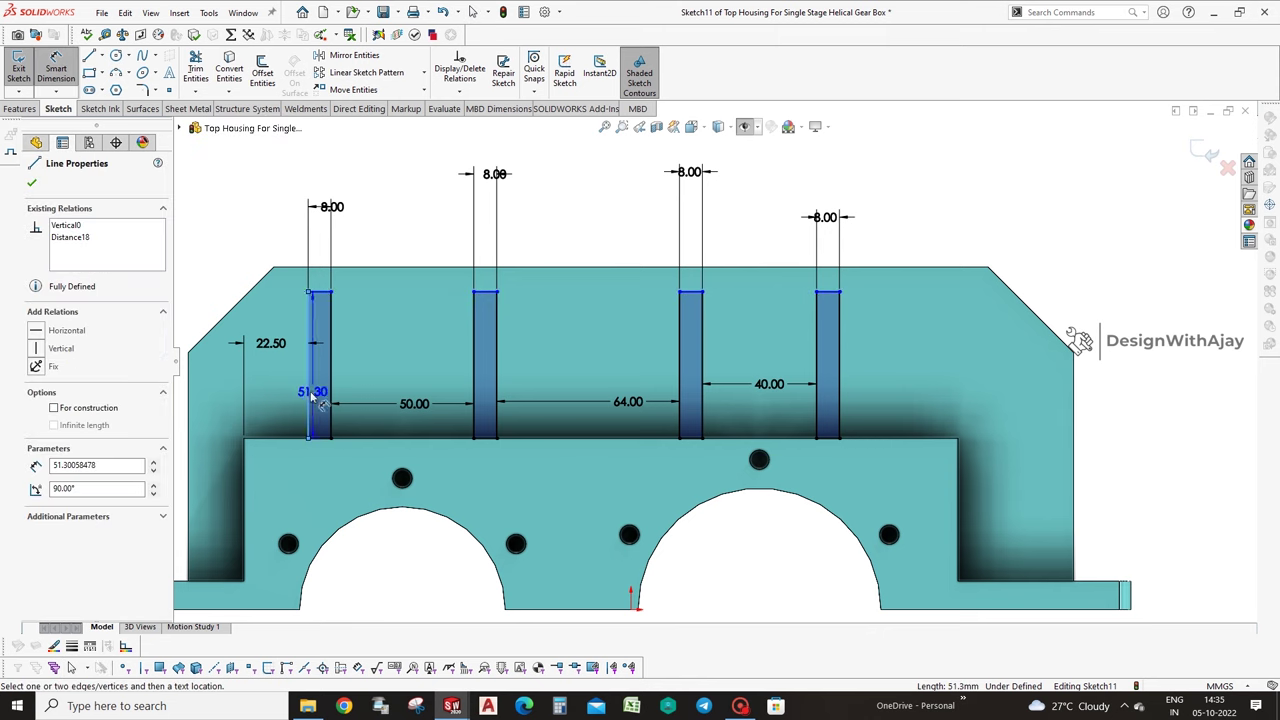
pyautogui.click(295, 393)
pyautogui.write('50')
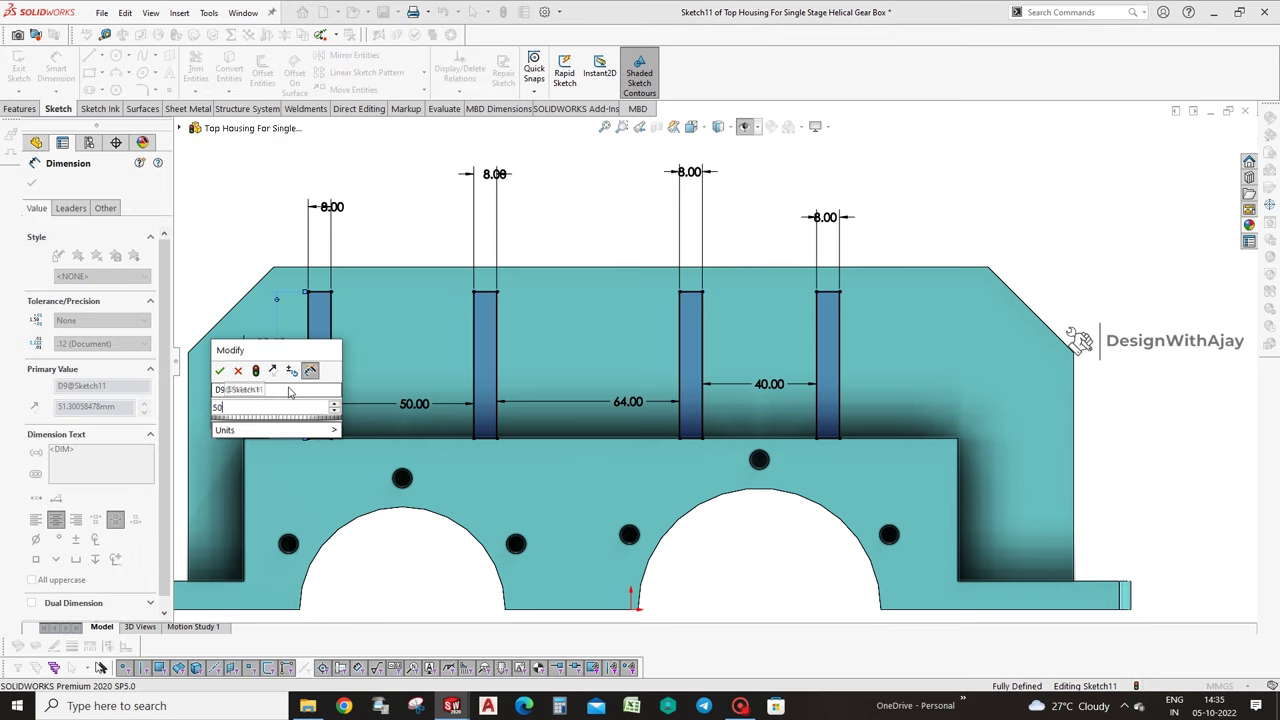
pyautogui.press('Return')
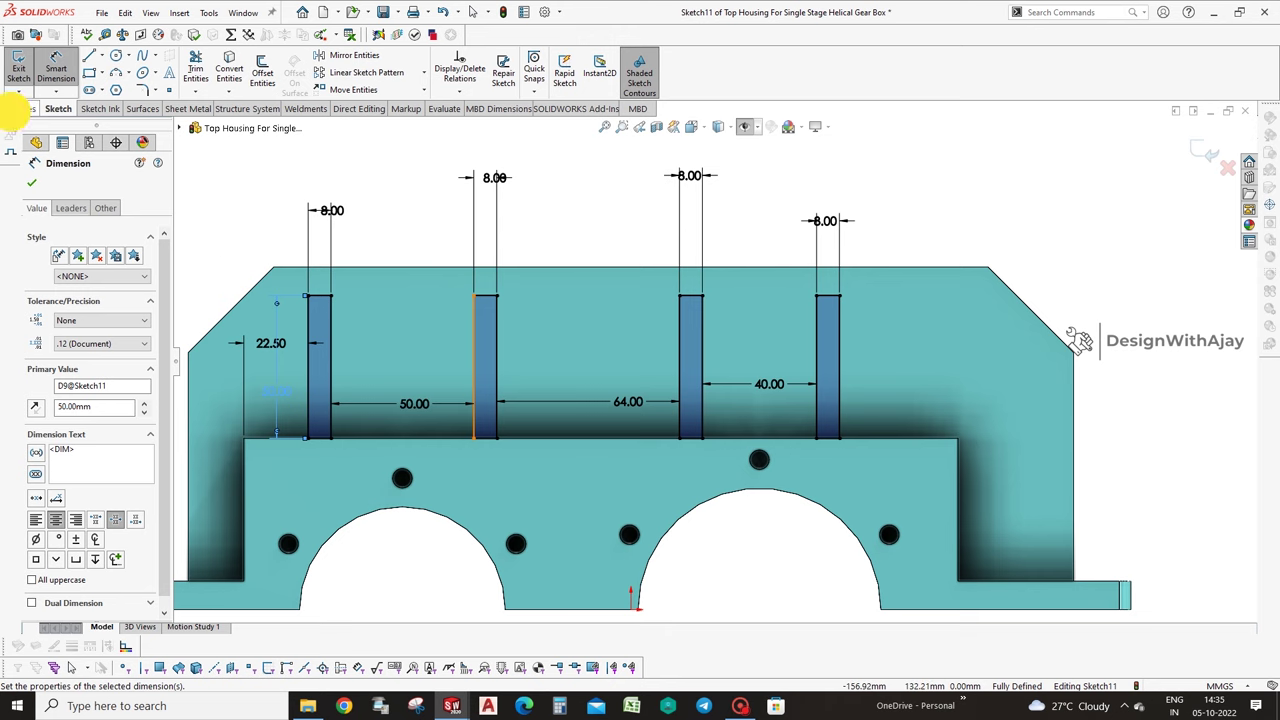
# Start a Boss-Extrude of the slot sketch with Merge result unchecked.
pyautogui.click(15, 108)
pyautogui.click(25, 72)
pyautogui.click(83, 345)
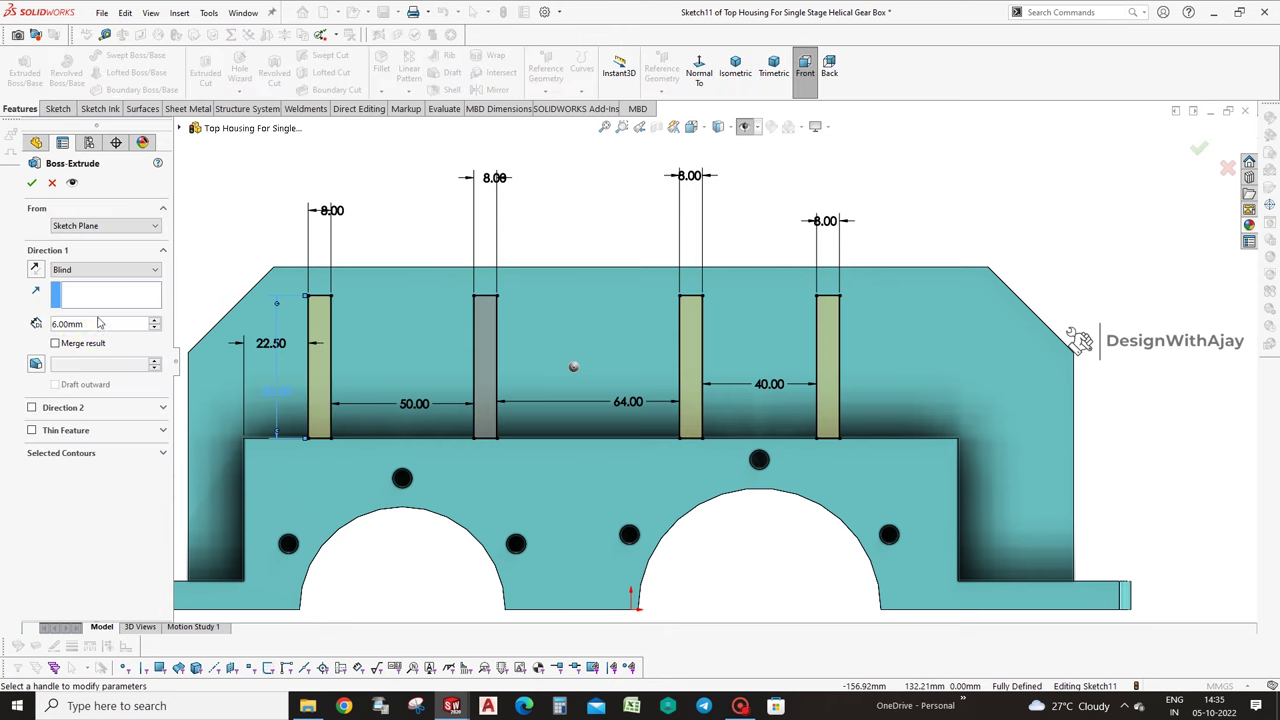
# Extrude the four slots as separate ribs, ending Up To Surface at the base's front face.
pyautogui.write('20')
pyautogui.press('Return')
pyautogui.moveTo(370, 367); pyautogui.dragTo(303, 420, button='middle')
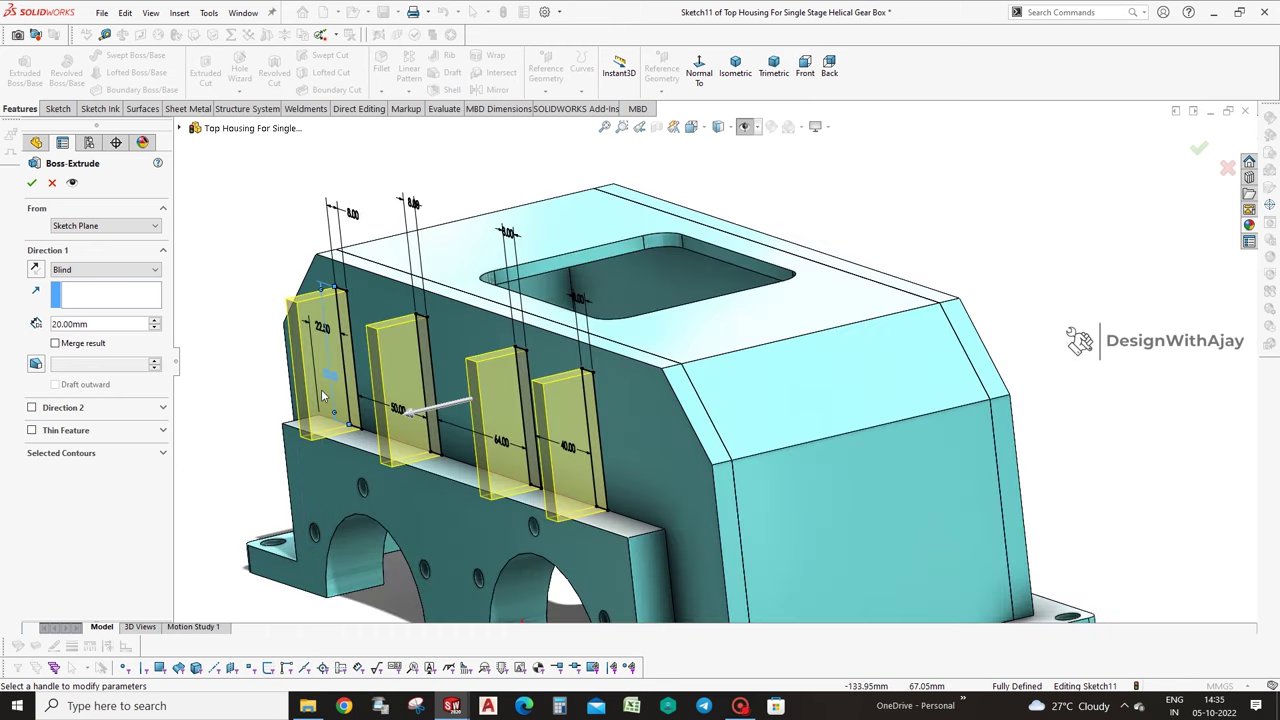
pyautogui.click(72, 270)
pyautogui.click(95, 314)
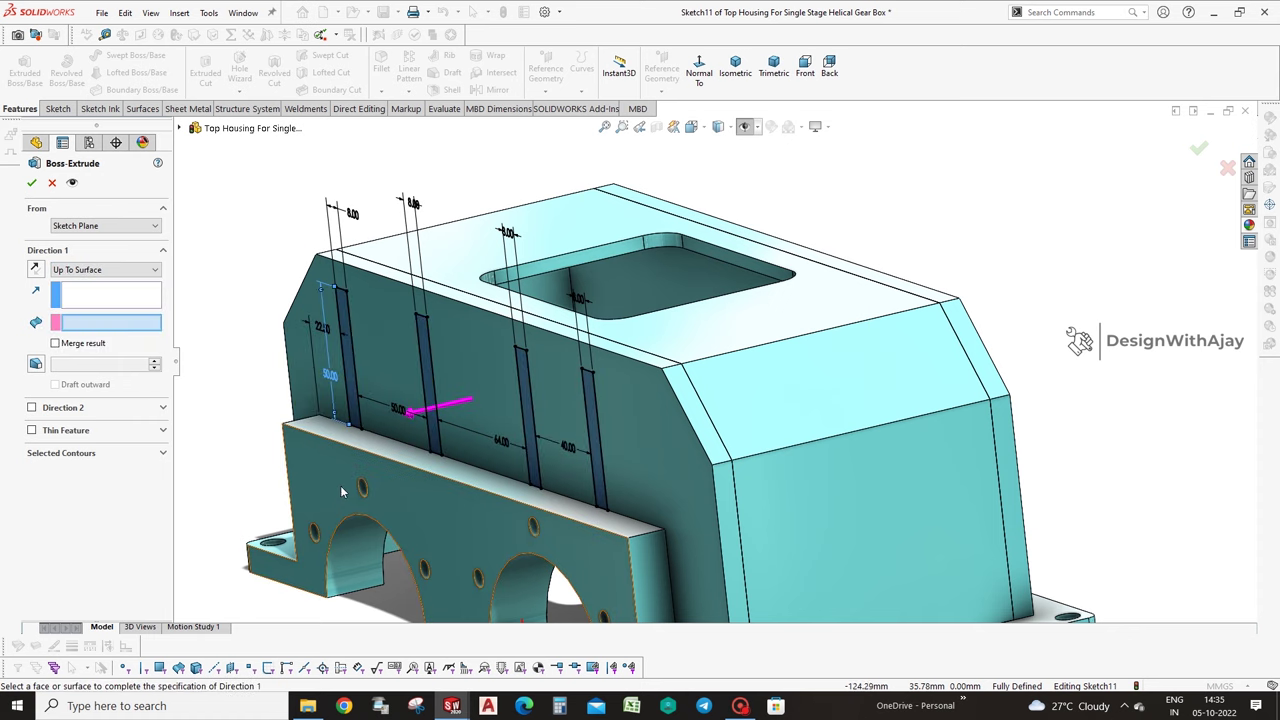
pyautogui.click(337, 470)
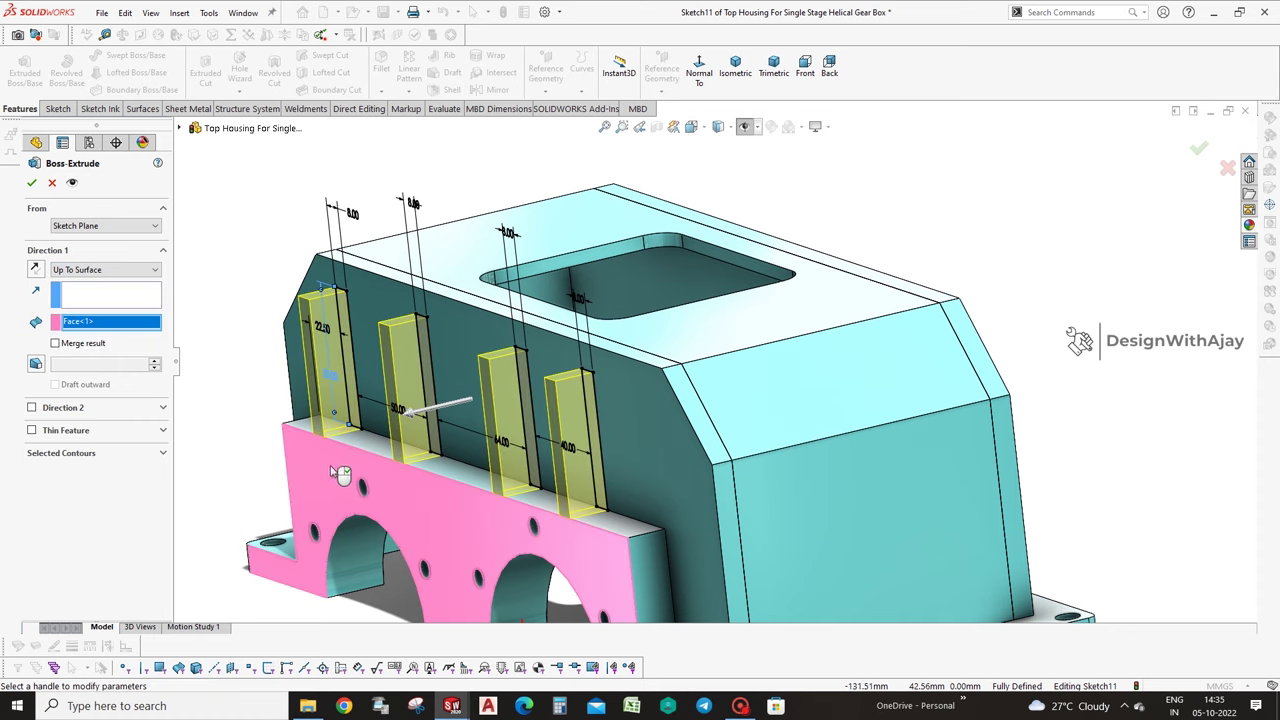
pyautogui.click(31, 182)
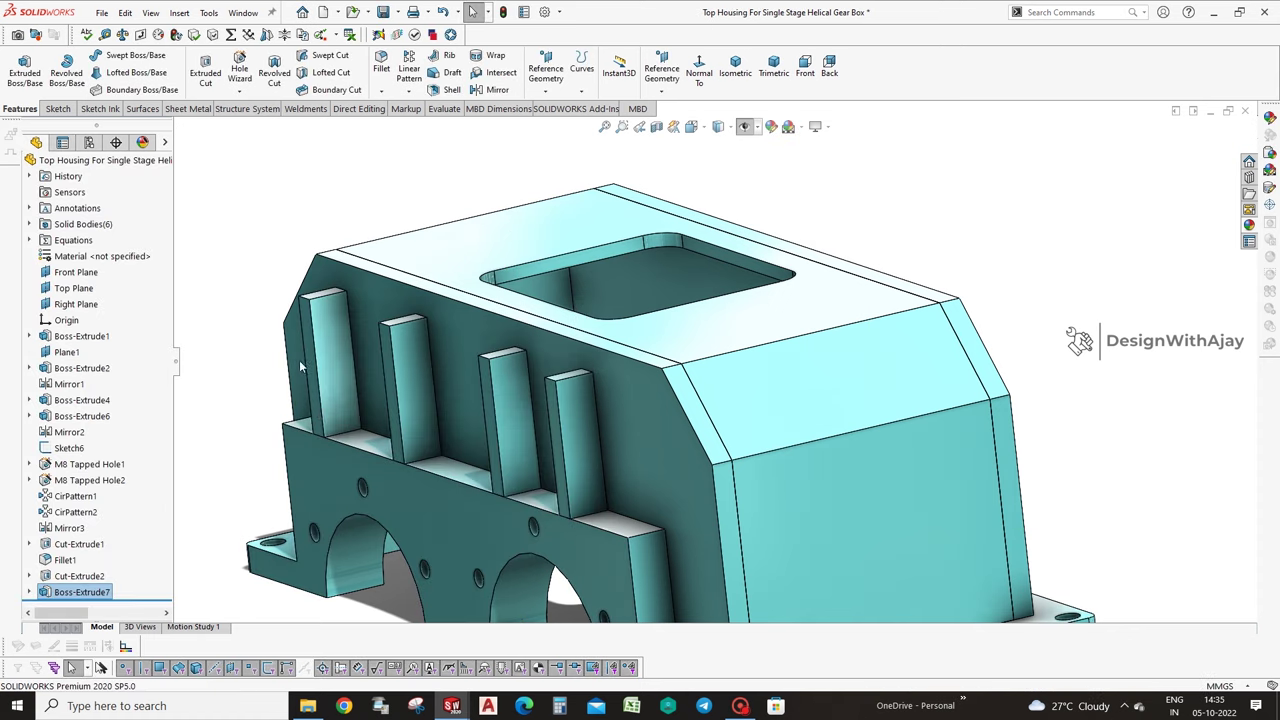
# Mirror the rib extrusion Boss-Extrude7 across the Front Plane.
pyautogui.click(95, 598)
pyautogui.moveTo(640, 400); pyautogui.dragTo(717, 248, button='middle')
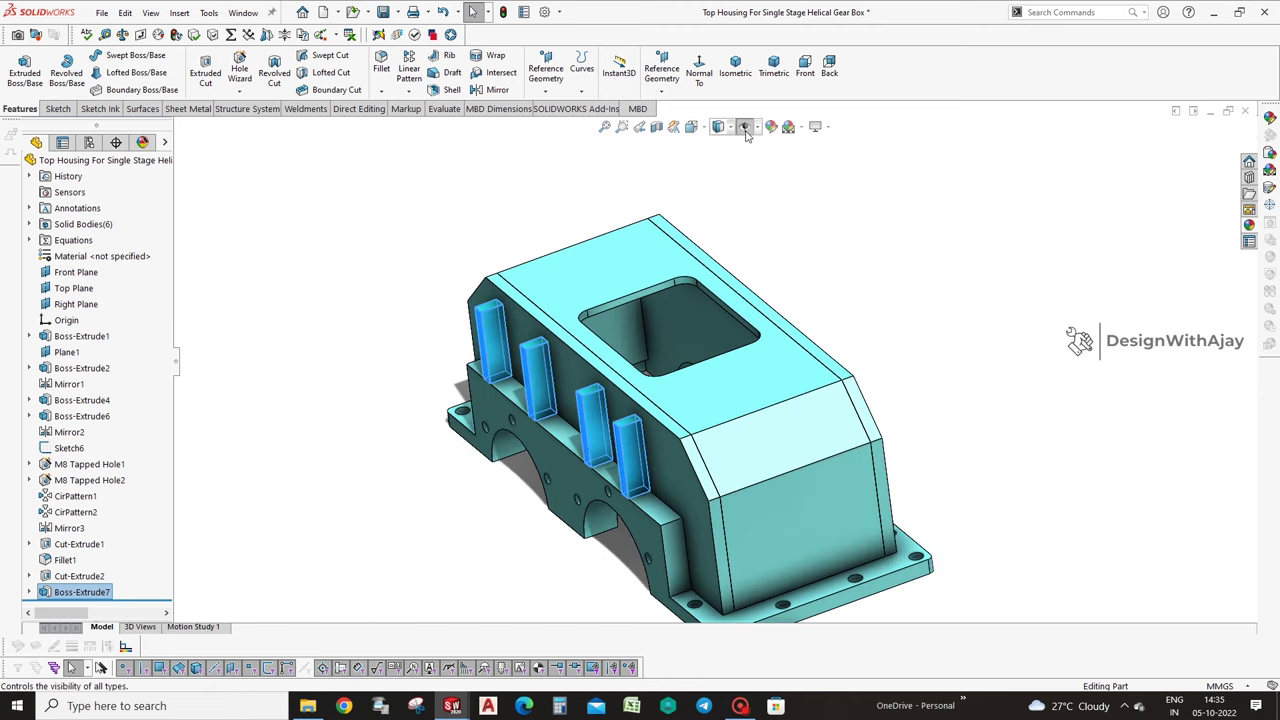
pyautogui.click(741, 129)
pyautogui.click(490, 90)
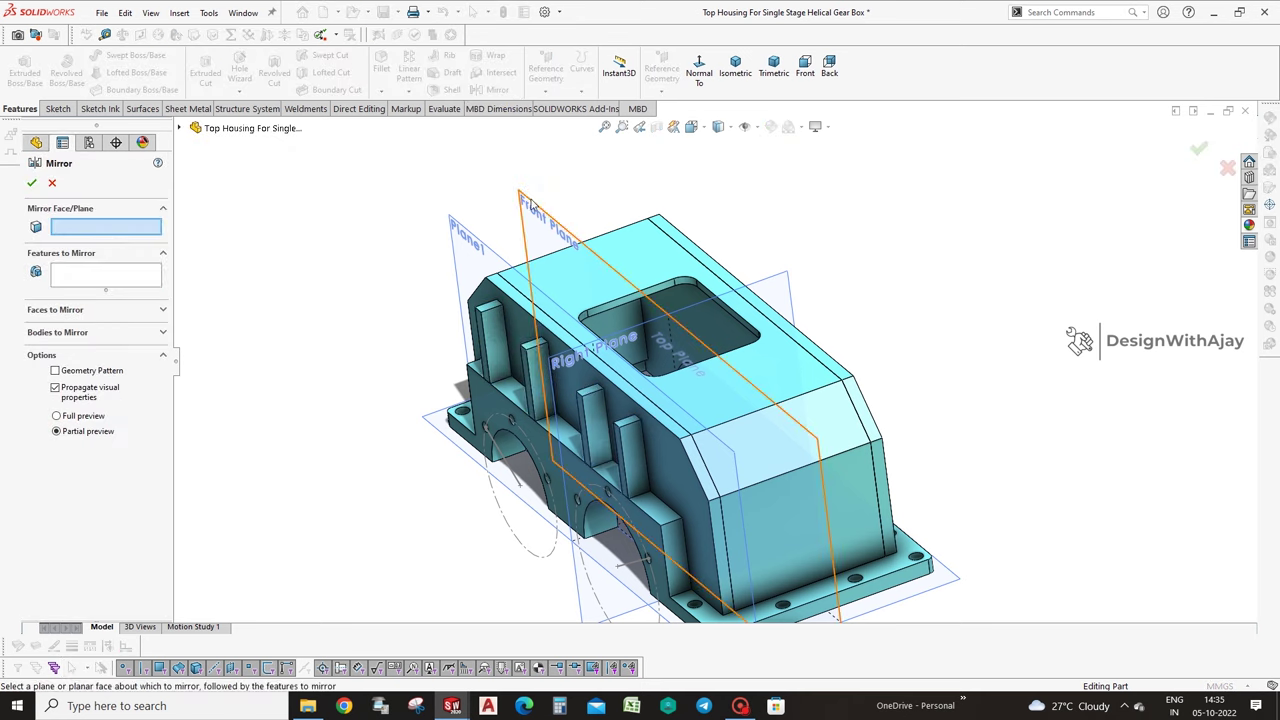
pyautogui.click(528, 200)
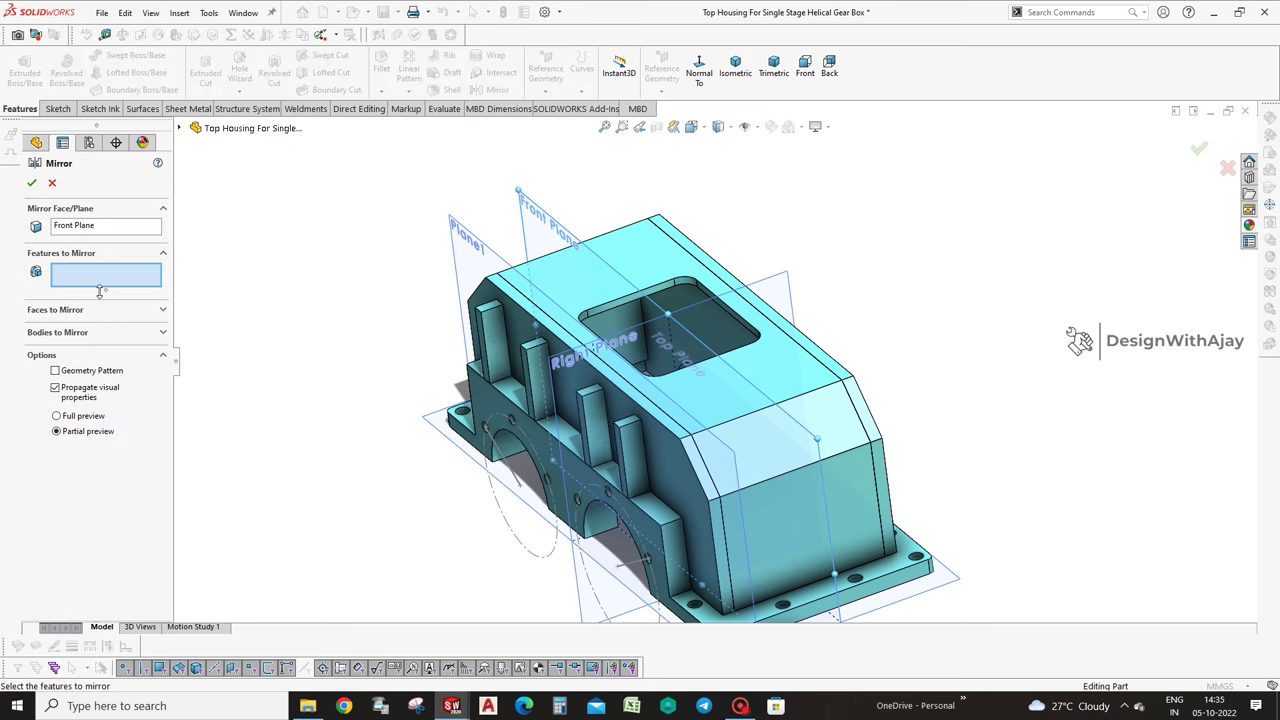
pyautogui.click(492, 323)
pyautogui.click(1199, 152)
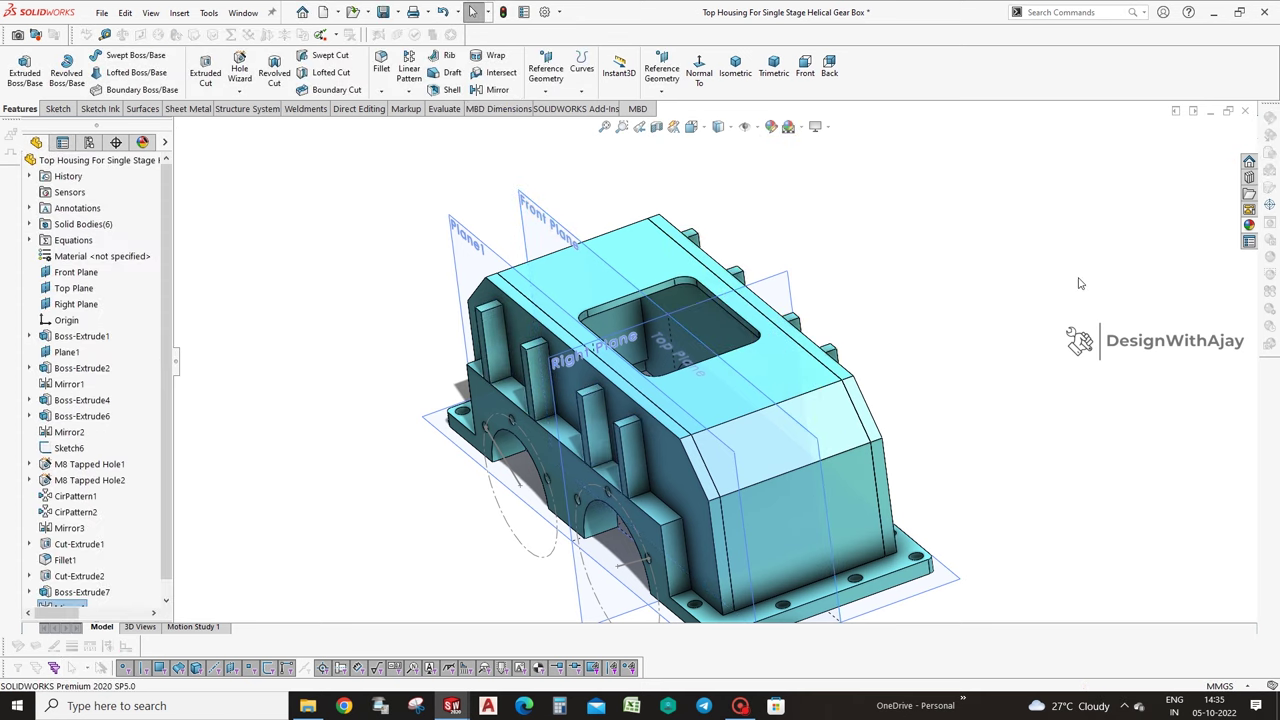
# Try a chamfer on a rib's top edge, cancel it, and begin an Extruded Cut.
pyautogui.scroll(2, 1077, 277)
pyautogui.click(387, 92)
pyautogui.click(400, 124)
pyautogui.scroll(-3, 559, 283)
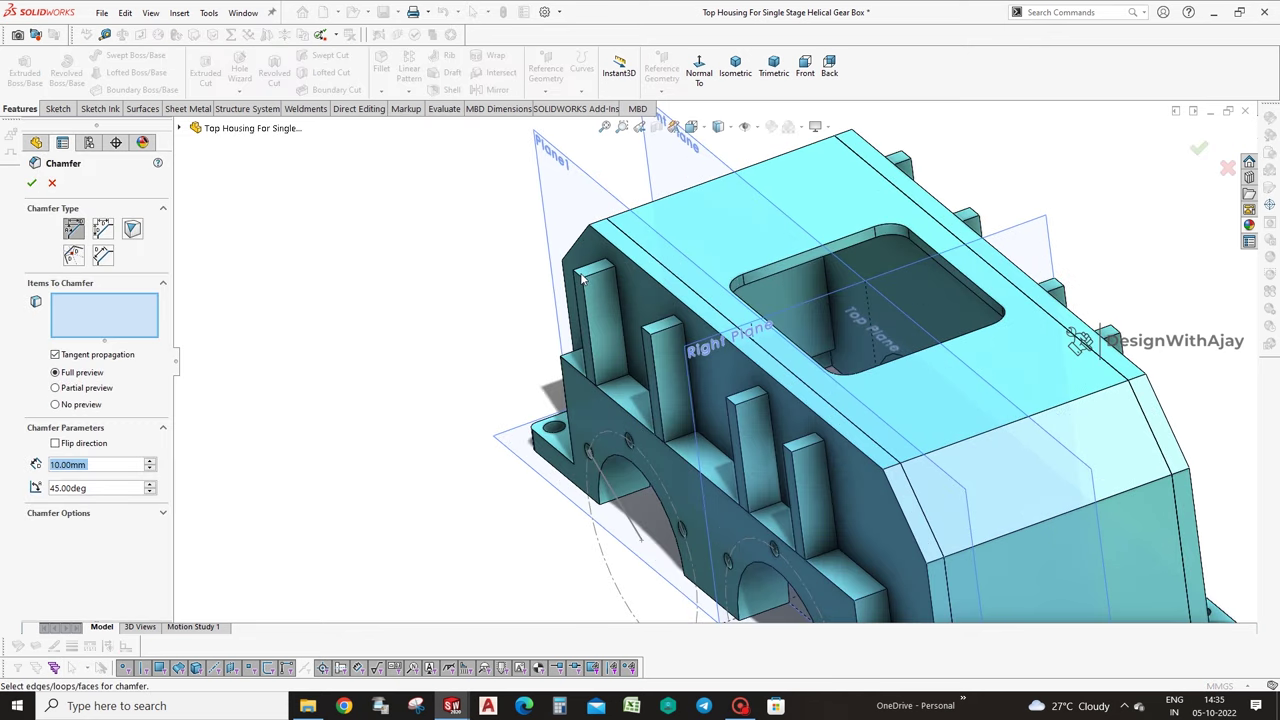
pyautogui.click(583, 279)
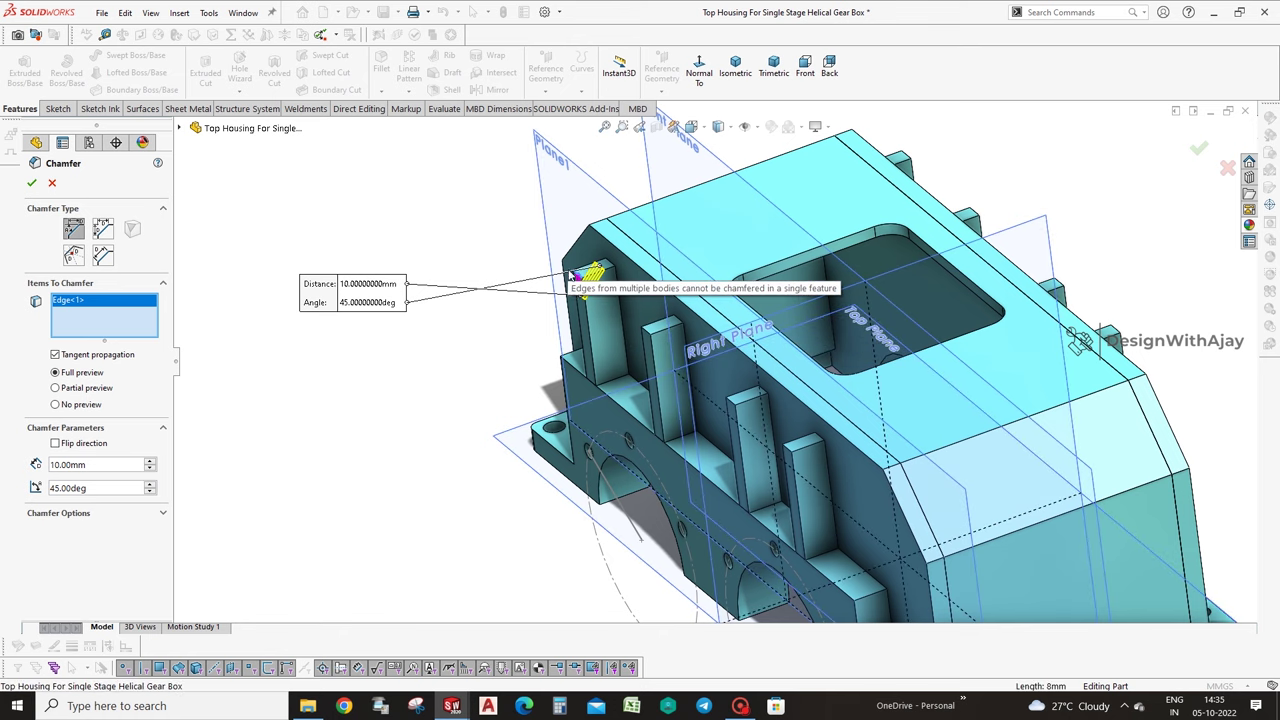
pyautogui.click(51, 183)
pyautogui.scroll(3, 757, 429)
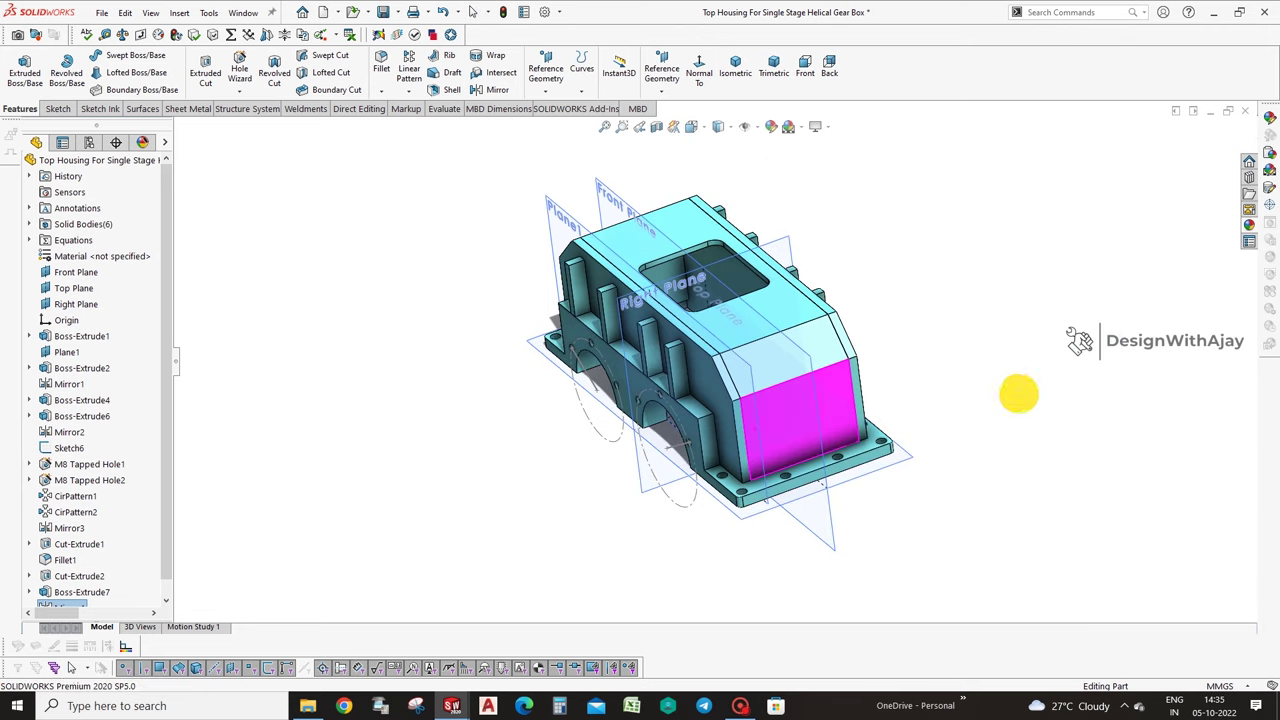
pyautogui.scroll(-2, 1018, 393)
pyautogui.click(205, 72)
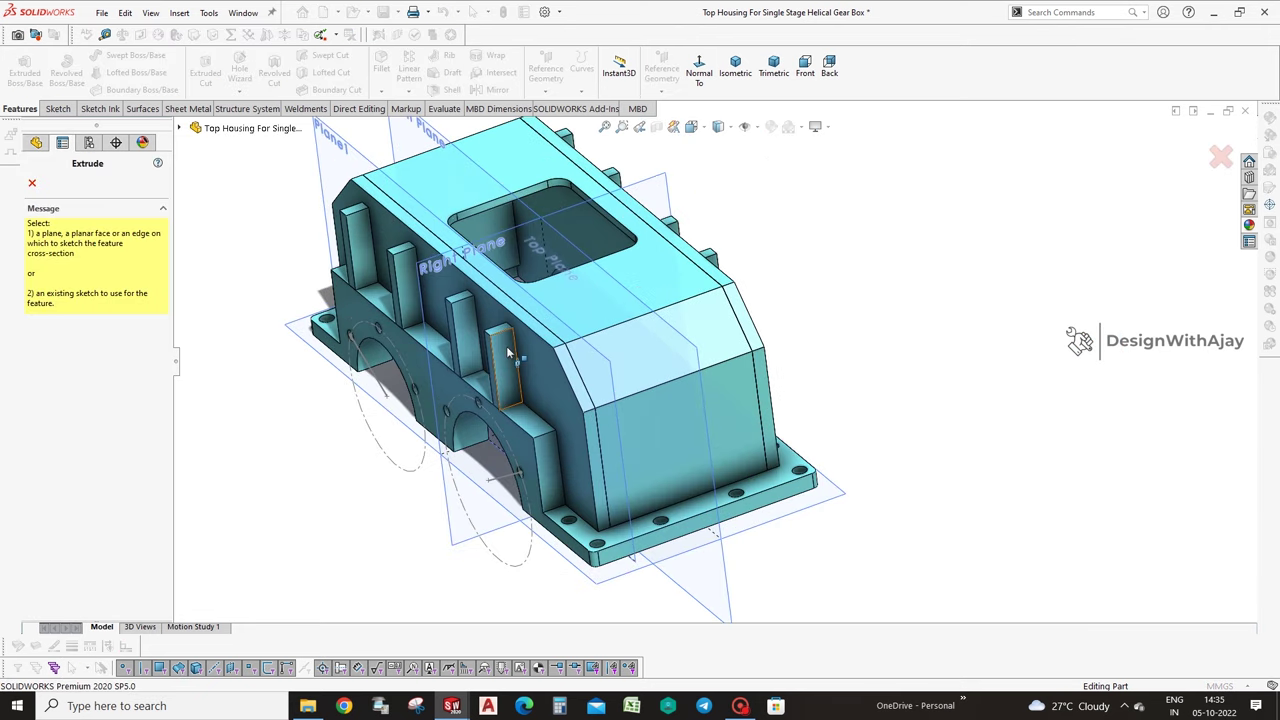
# On the side face, sketch a closed triangle at the upper-left corner, viewed normal to it.
pyautogui.click(749, 234)
pyautogui.click(20, 107)
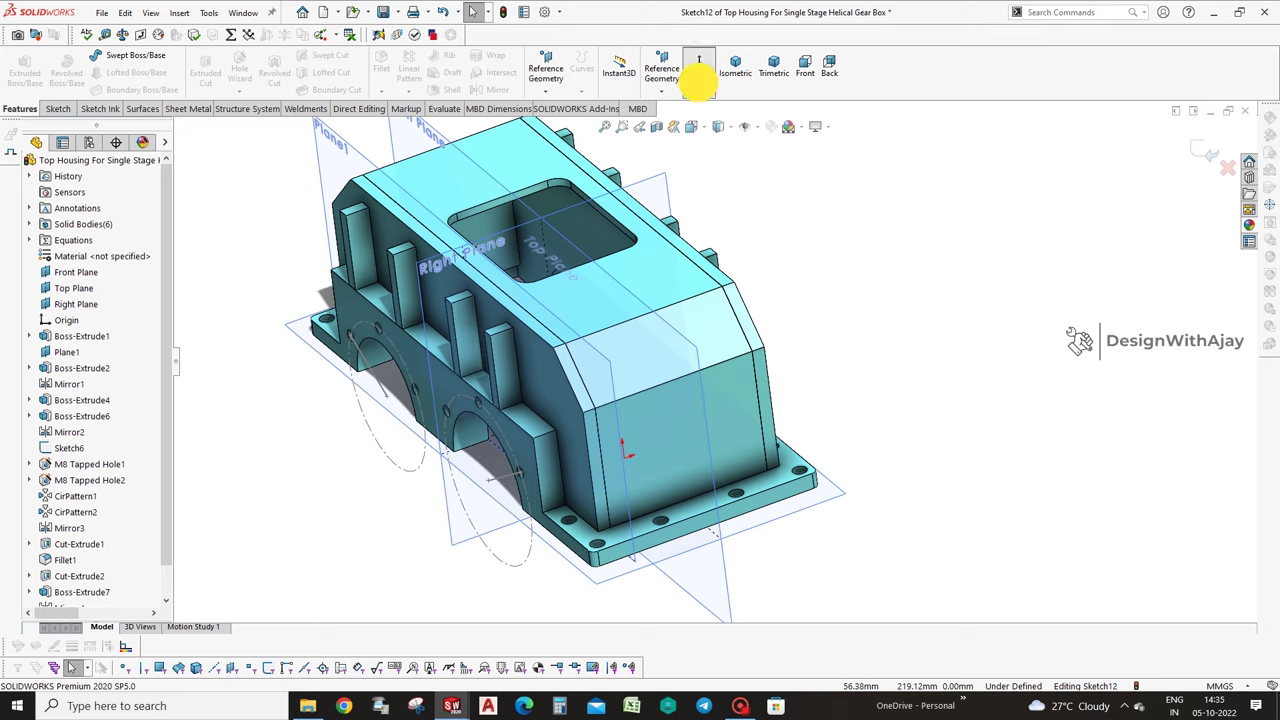
pyautogui.click(699, 72)
pyautogui.click(58, 108)
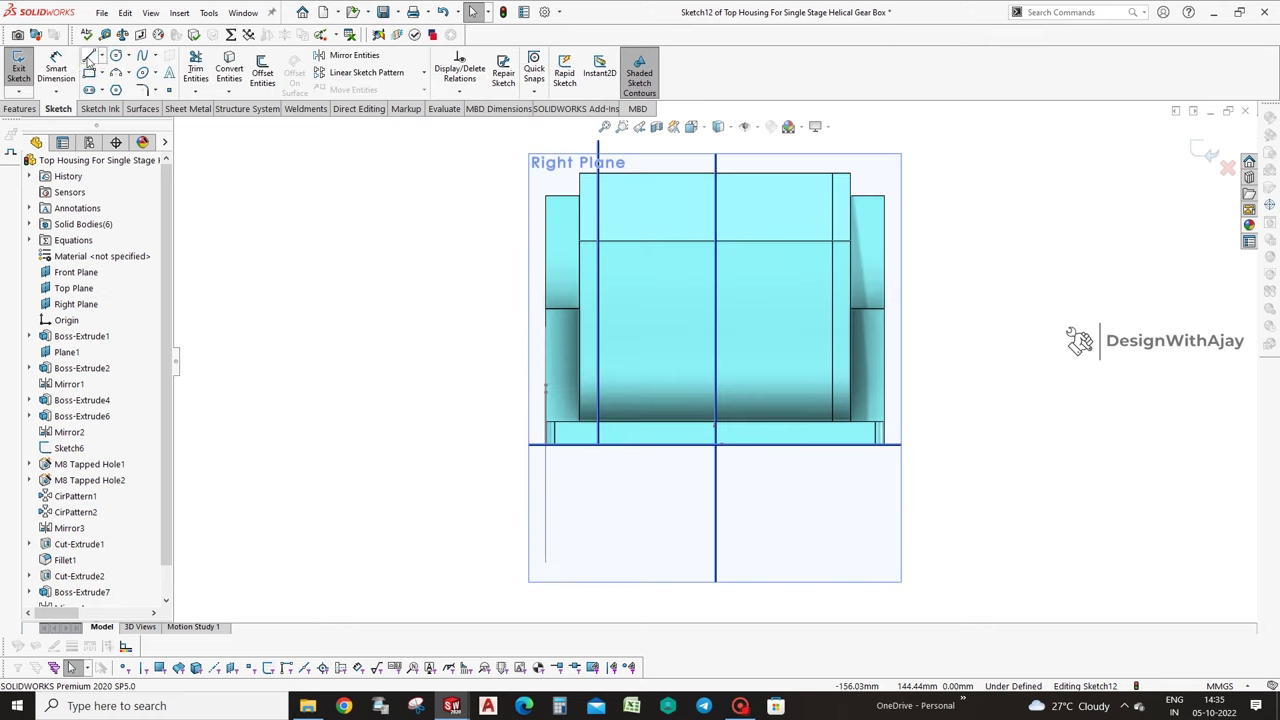
pyautogui.click(89, 55)
pyautogui.scroll(-3, 586, 220)
pyautogui.click(580, 213)
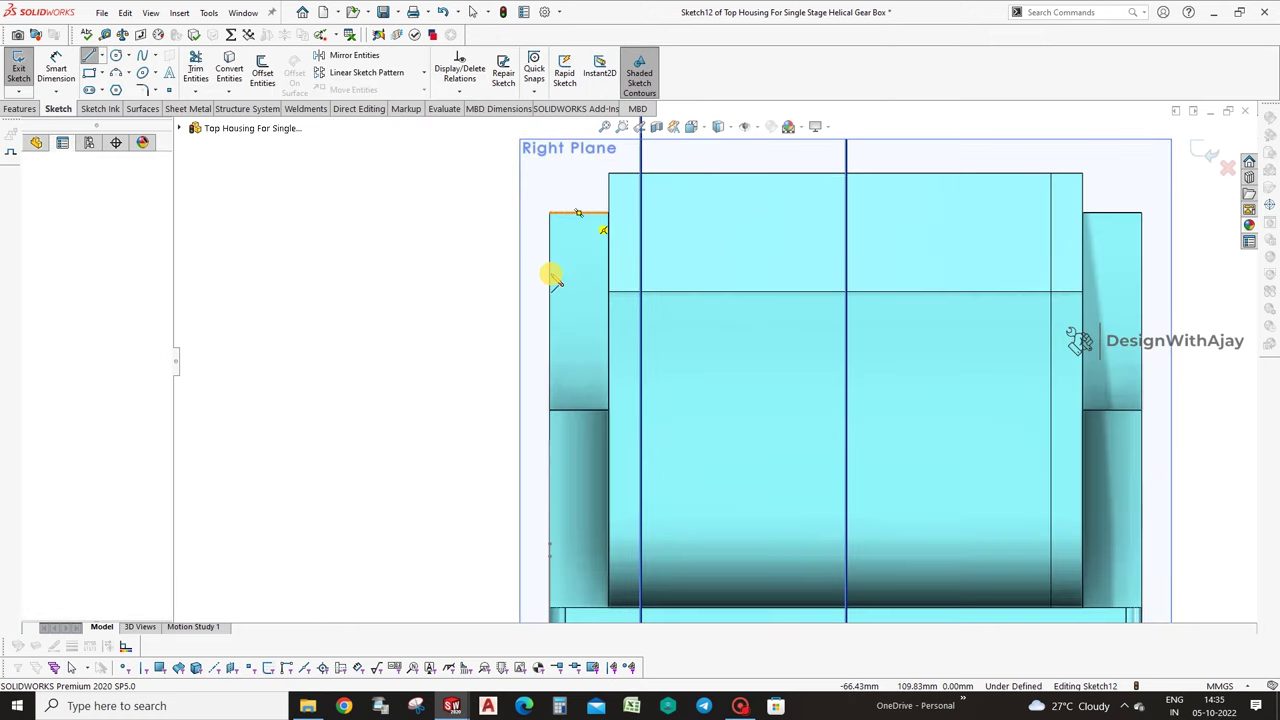
pyautogui.click(550, 362)
pyautogui.click(548, 212)
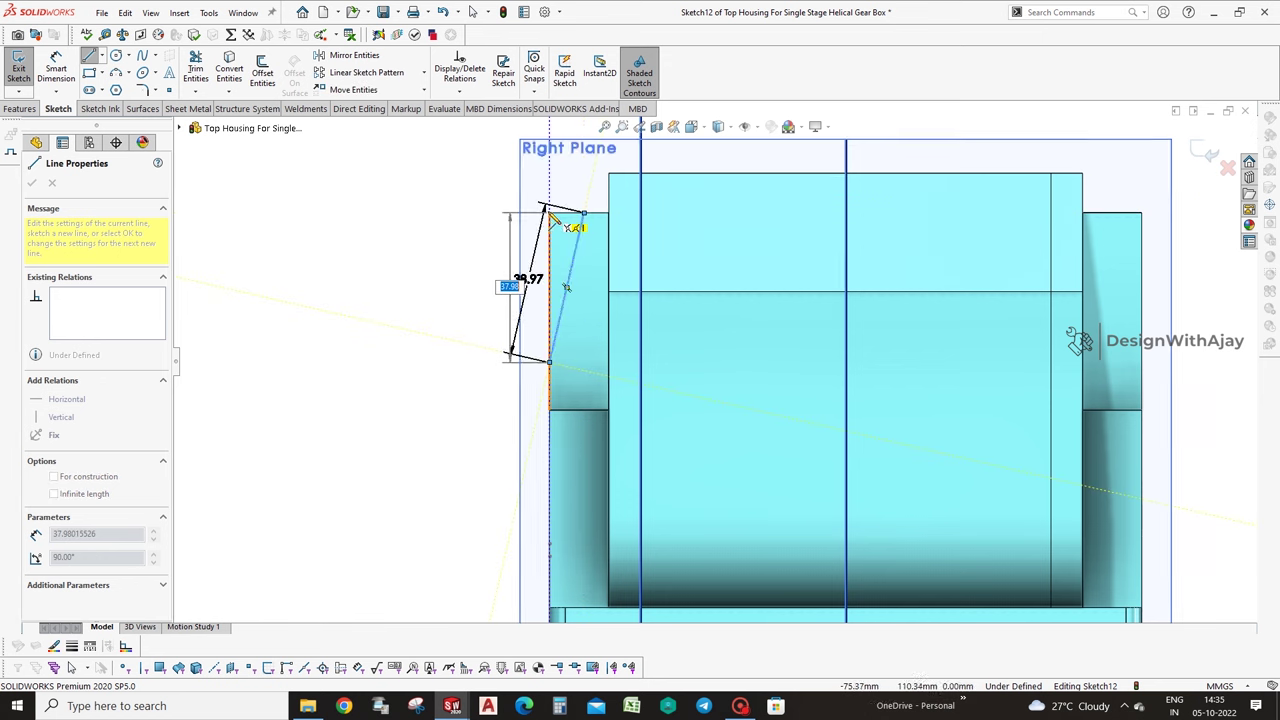
pyautogui.click(583, 213)
pyautogui.press('Escape')
# Dimension the triangle's width and try a 98 mm height, dismissing the resulting errors.
pyautogui.press('d')
pyautogui.click(571, 213)
pyautogui.click(576, 240)
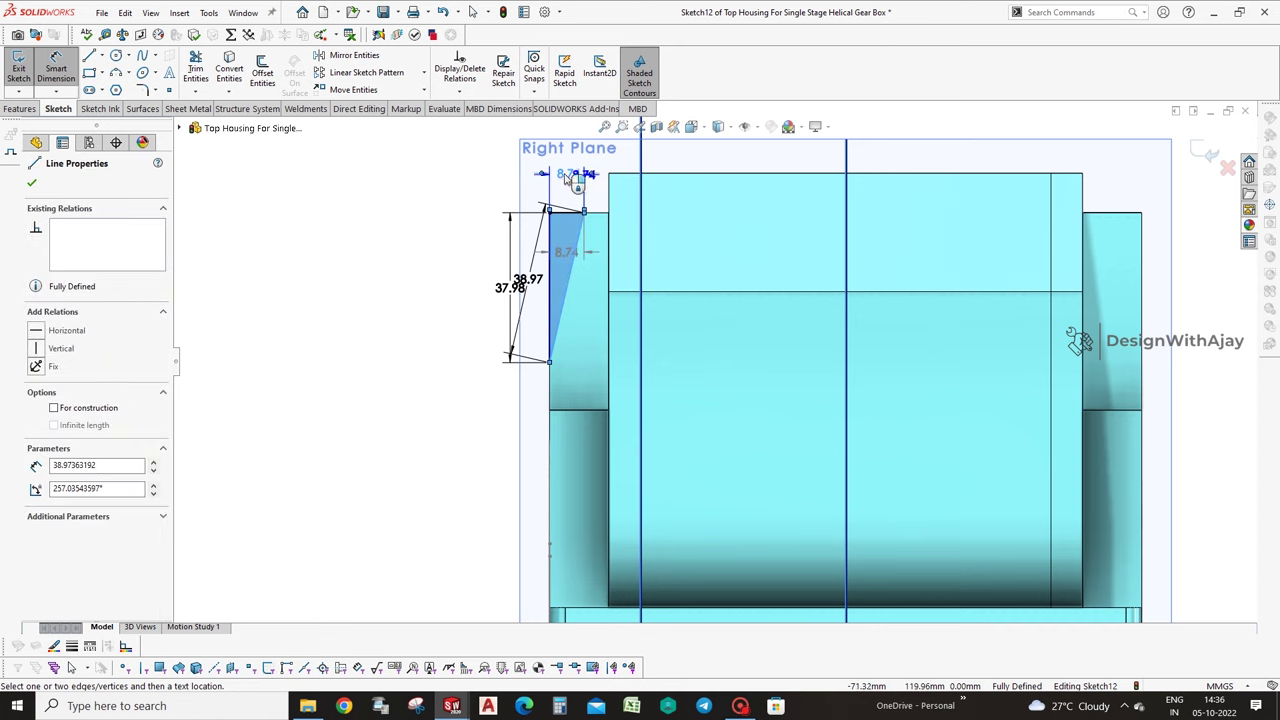
pyautogui.click(577, 174)
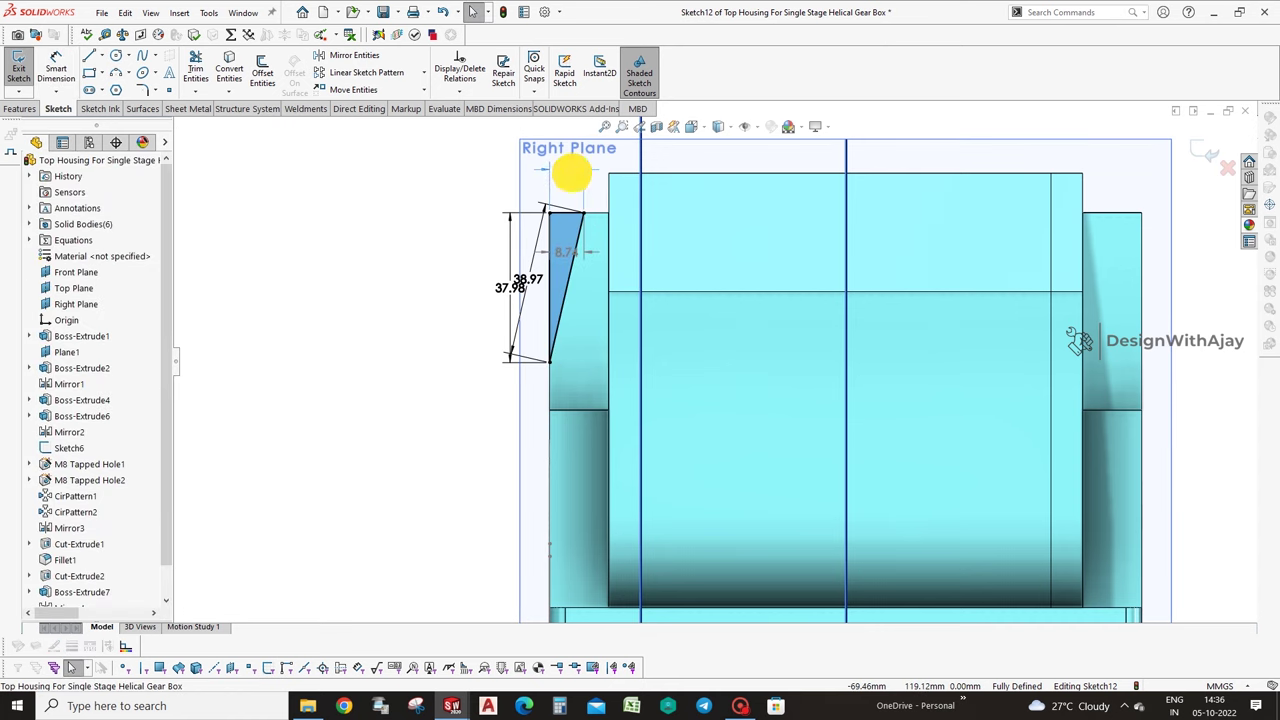
pyautogui.click(566, 252)
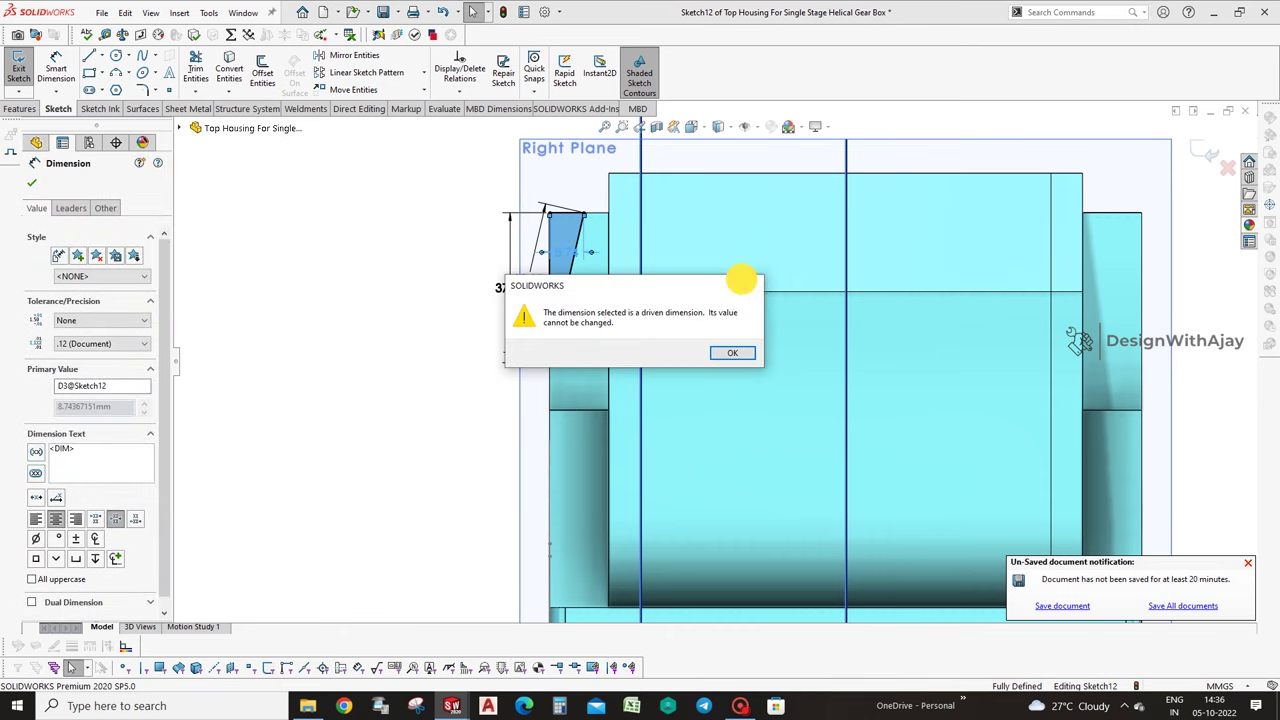
pyautogui.click(732, 352)
pyautogui.scroll(2, 586, 280)
pyautogui.doubleClick(505, 300)
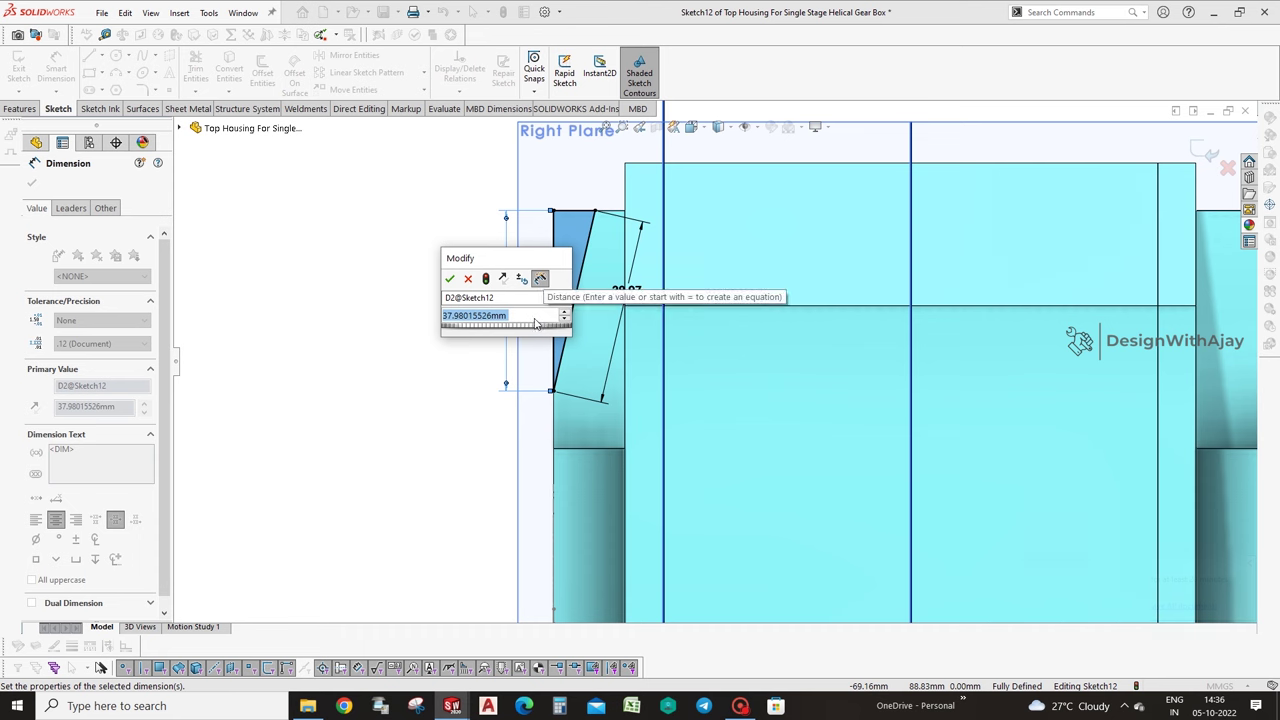
pyautogui.write('98')
pyautogui.press('Return')
pyautogui.click(751, 289)
pyautogui.click(634, 291)
# Set the triangle height to 38 mm and its taper angle to 12°.
pyautogui.doubleClick(509, 297)
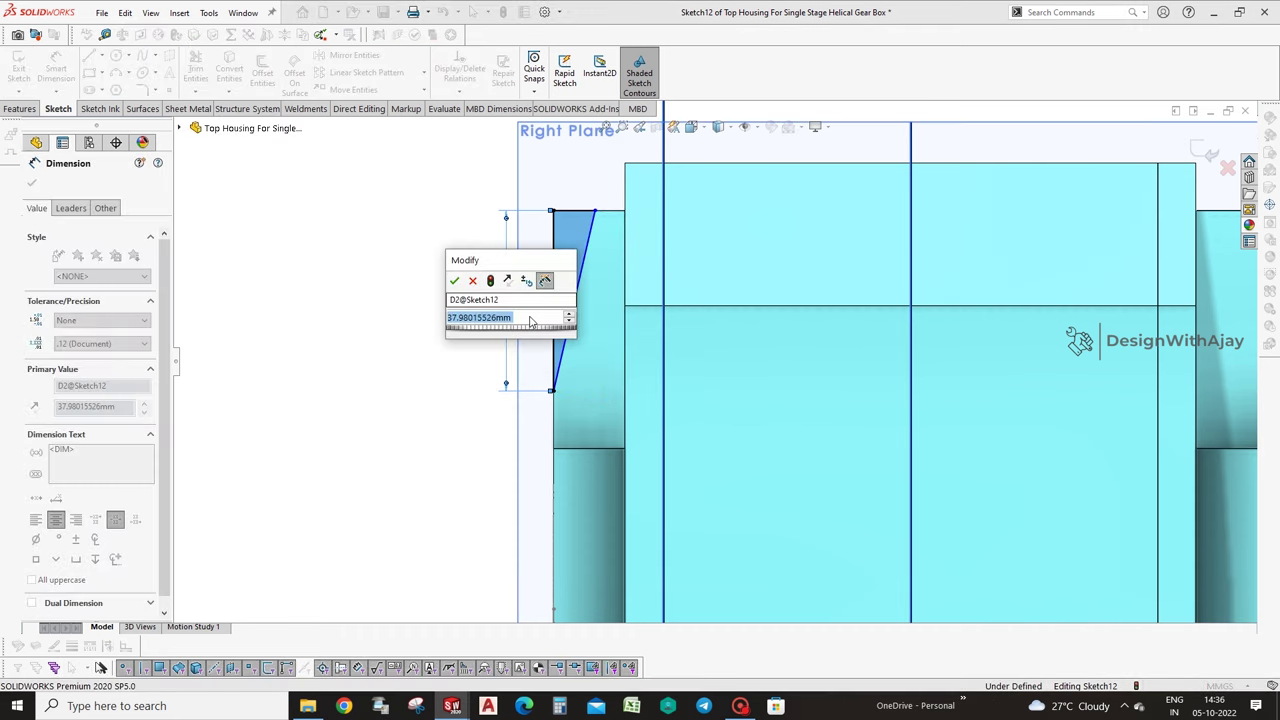
pyautogui.write('38')
pyautogui.press('Return')
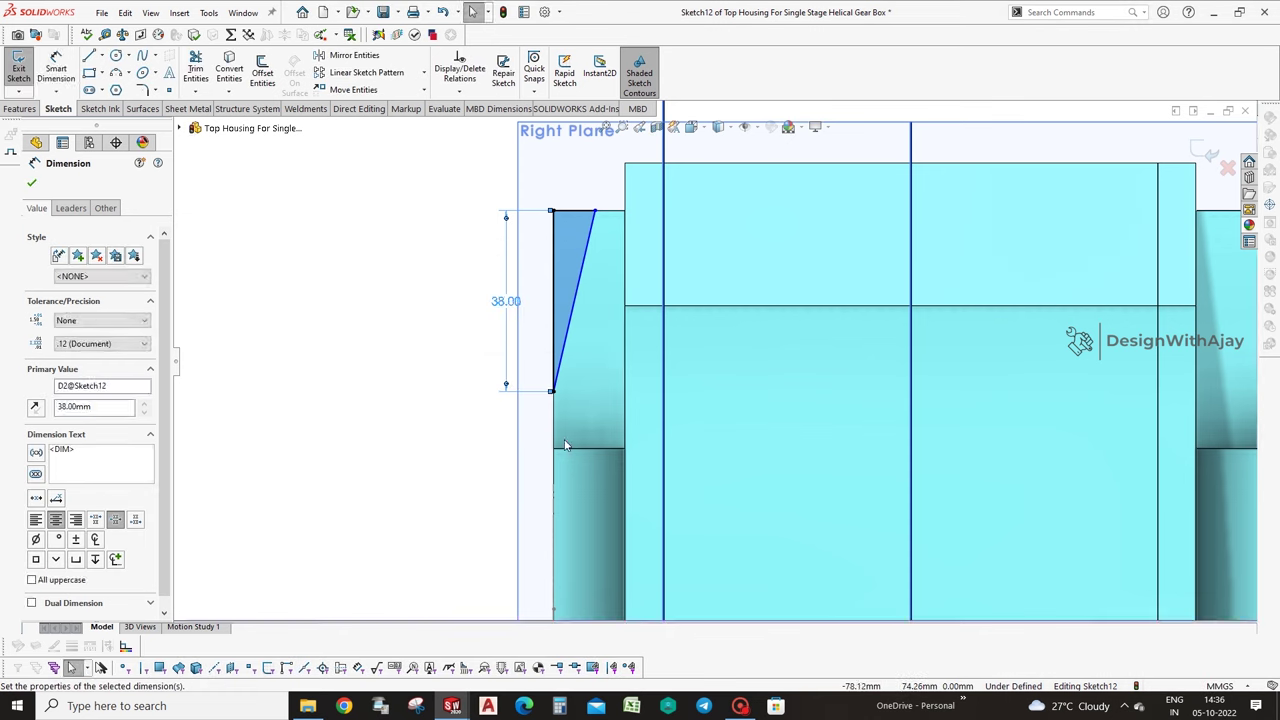
pyautogui.click(563, 271)
pyautogui.click(572, 247)
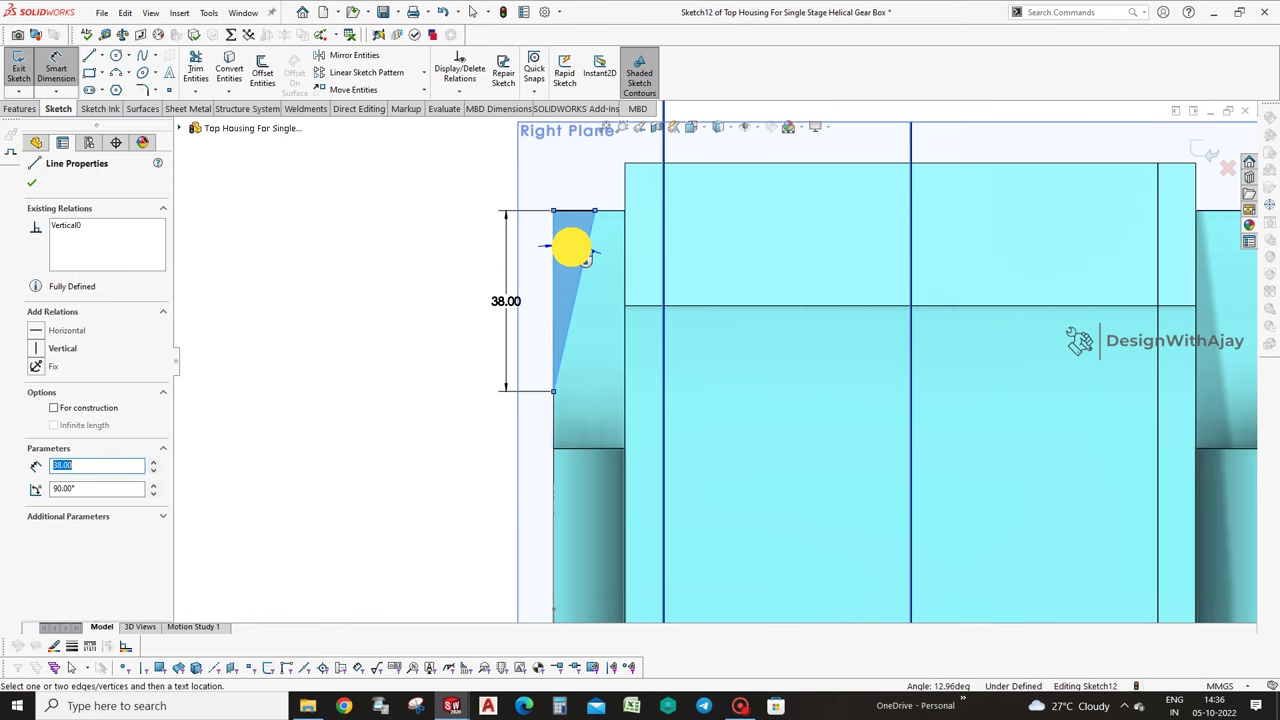
pyautogui.click(575, 250)
pyautogui.press('Return')
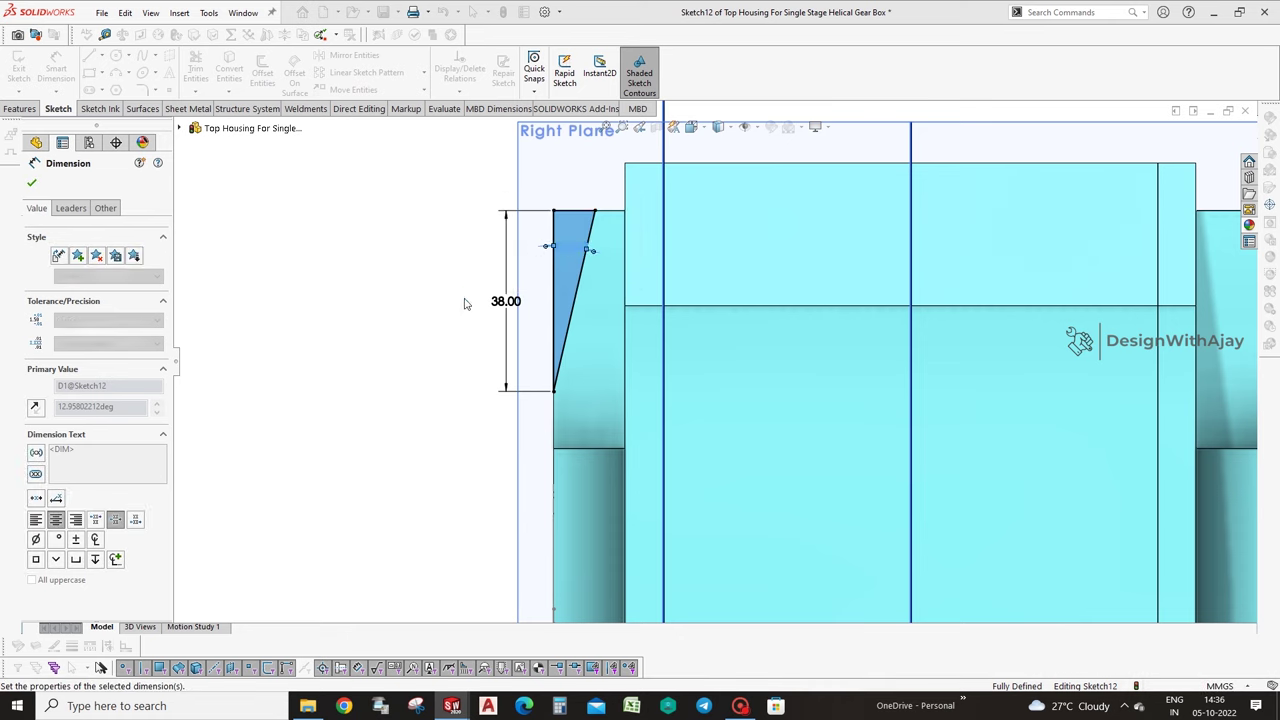
pyautogui.moveTo(454, 286); pyautogui.dragTo(491, 351, button='middle')
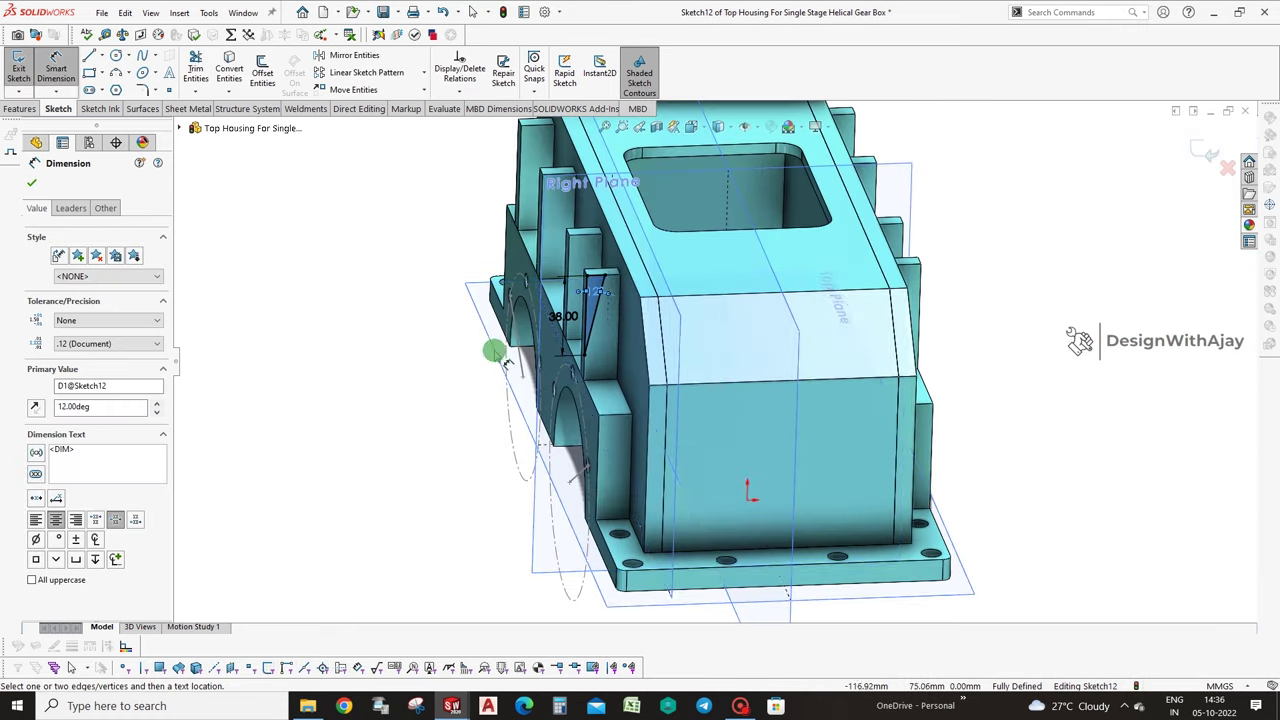
pyautogui.click(31, 110)
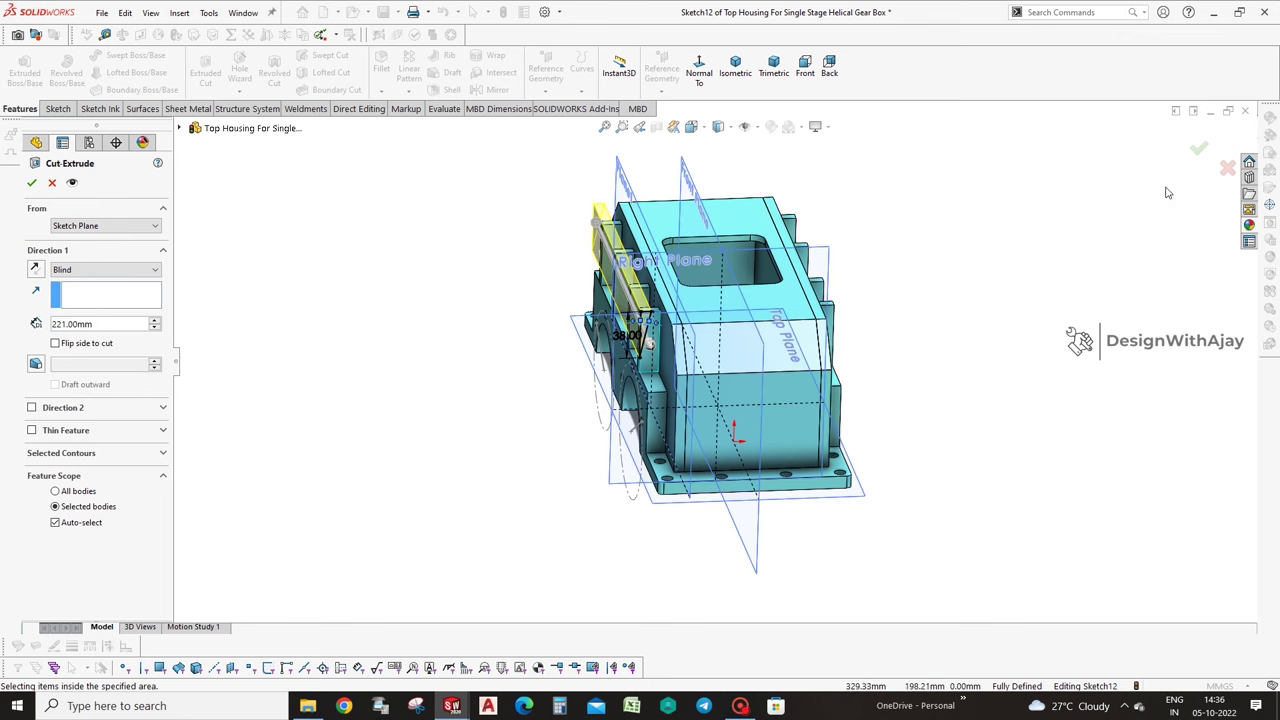
# Complete the 221 mm extruded cut of the triangular profile through the housing.
pyautogui.click(1197, 148)
pyautogui.moveTo(1128, 292); pyautogui.dragTo(1097, 386, button='middle')
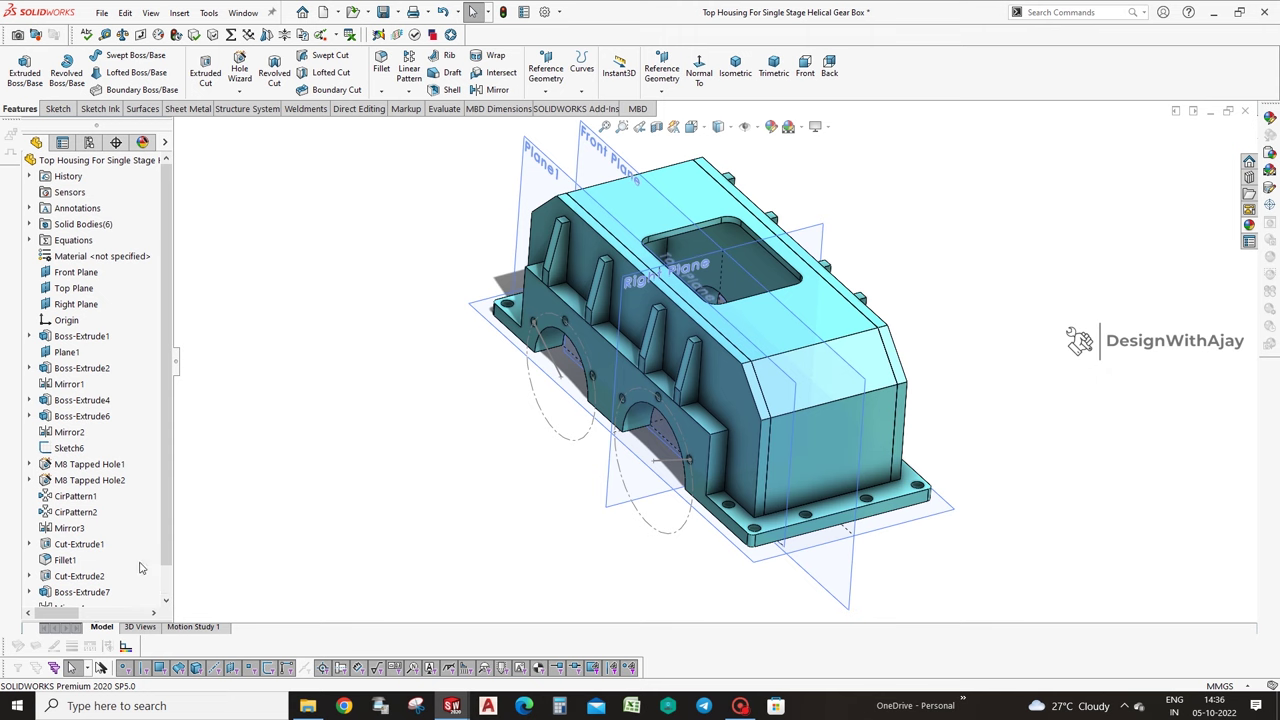
pyautogui.scroll(-2, 140, 568)
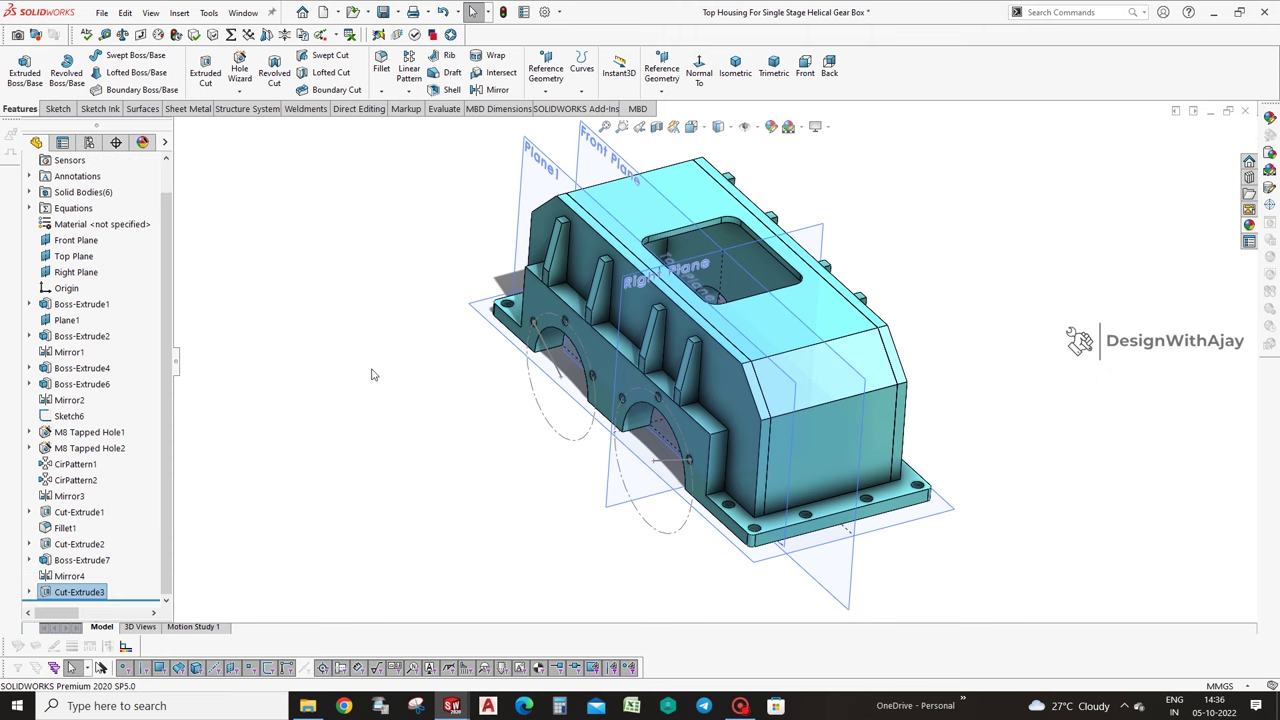
# Mirror Cut-Extrude3 across the Front Plane, save the housing part and minimize its window.
pyautogui.click(80, 592)
pyautogui.keyDown('ctrl'); pyautogui.moveTo(1077, 526); pyautogui.dragTo(1023, 380, button='middle'); pyautogui.keyUp('ctrl')
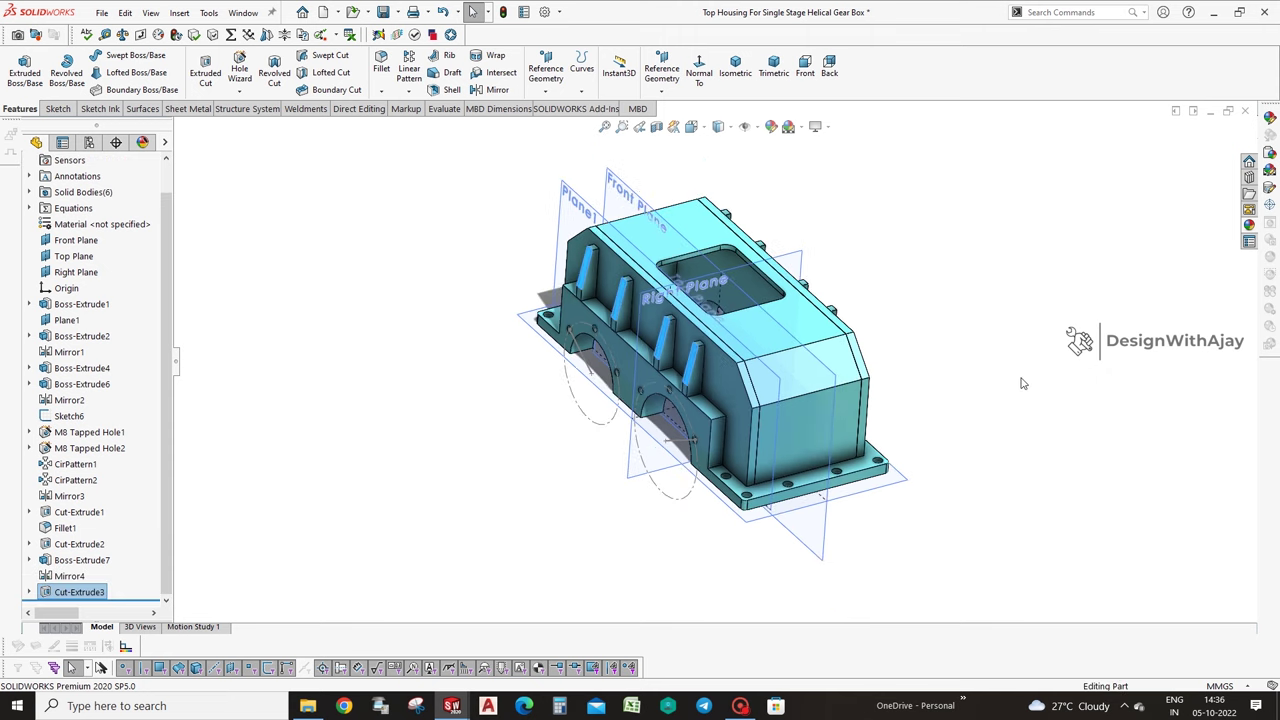
pyautogui.click(496, 89)
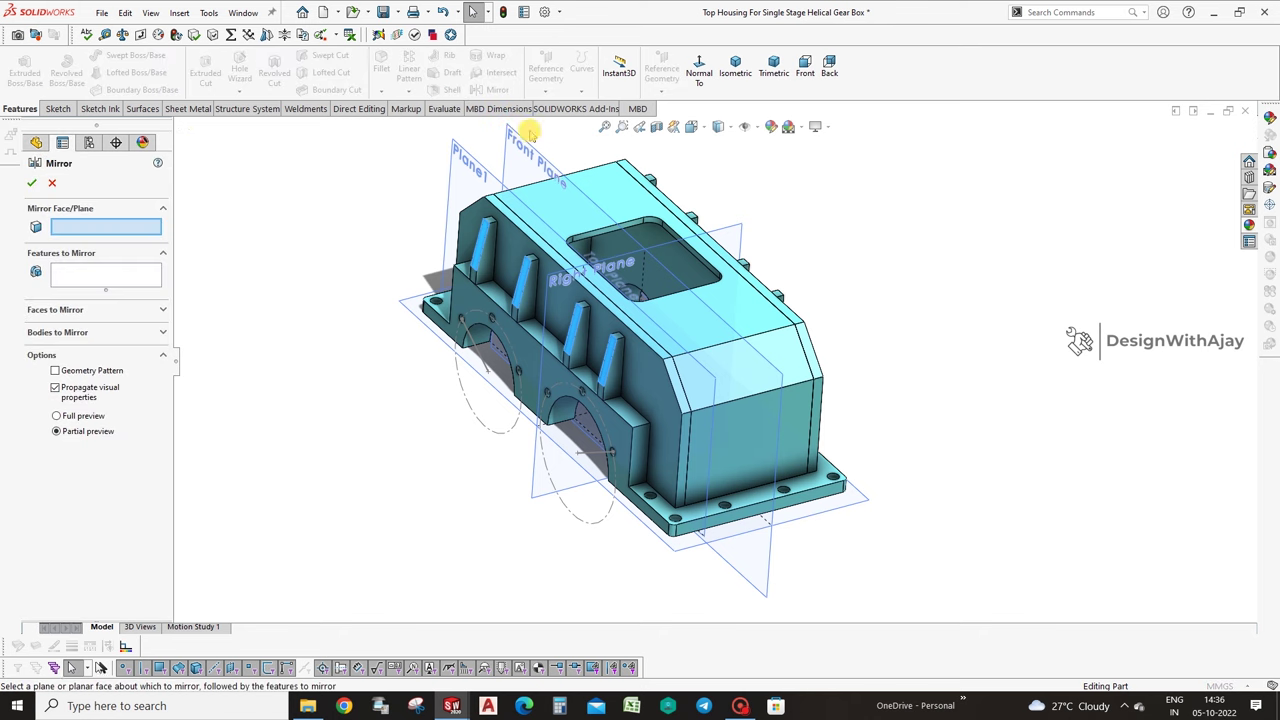
pyautogui.click(668, 178)
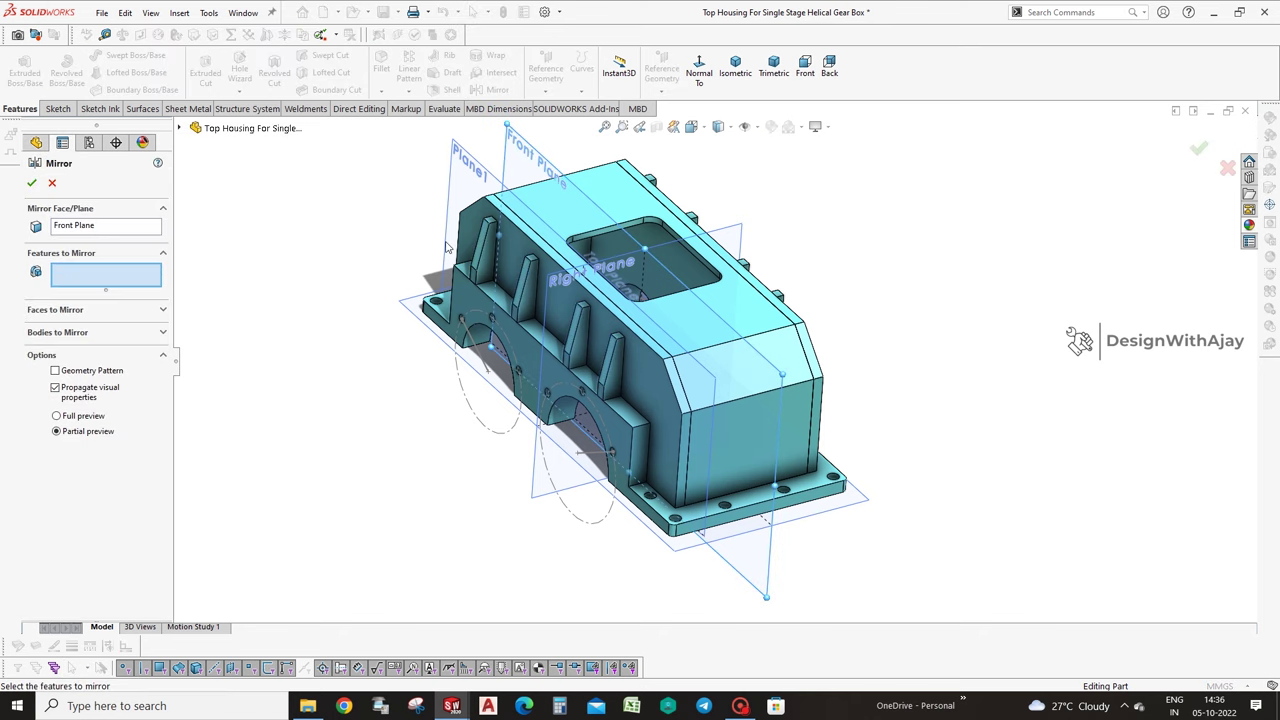
pyautogui.scroll(-3, 625, 390)
pyautogui.click(603, 363)
pyautogui.scroll(2, 760, 400)
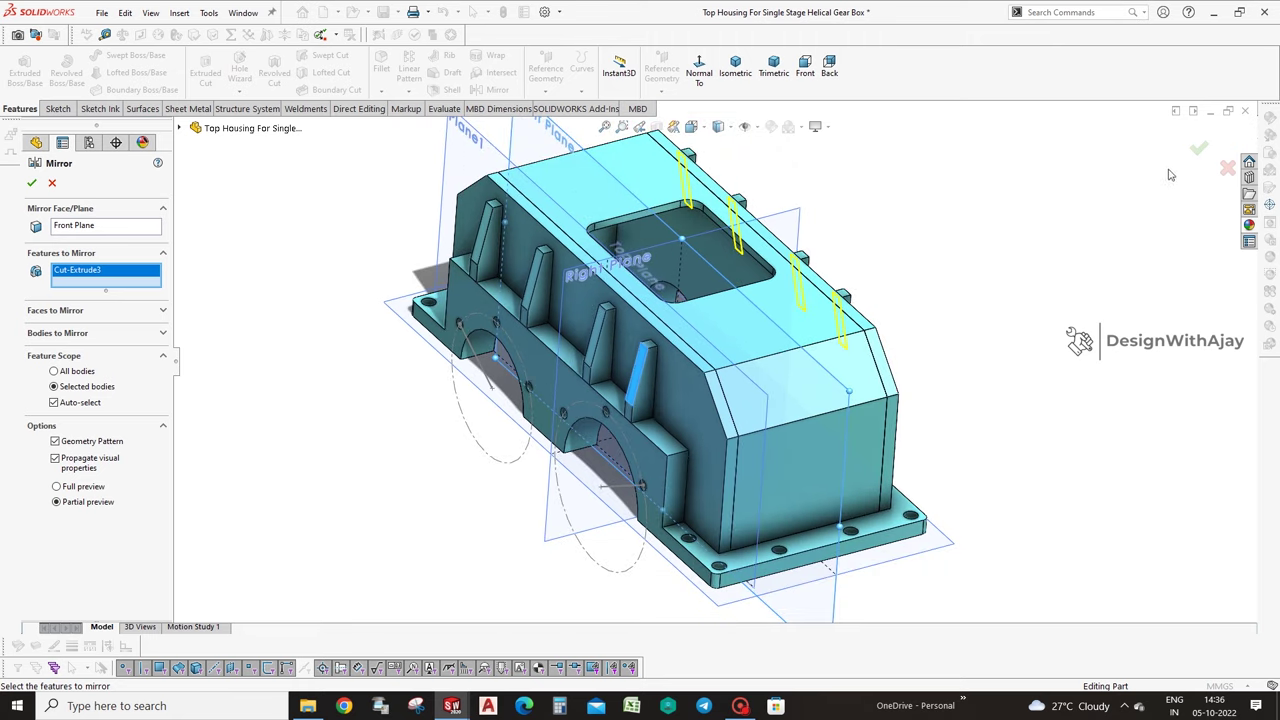
pyautogui.moveTo(1196, 142); pyautogui.dragTo(1075, 272, button='middle')
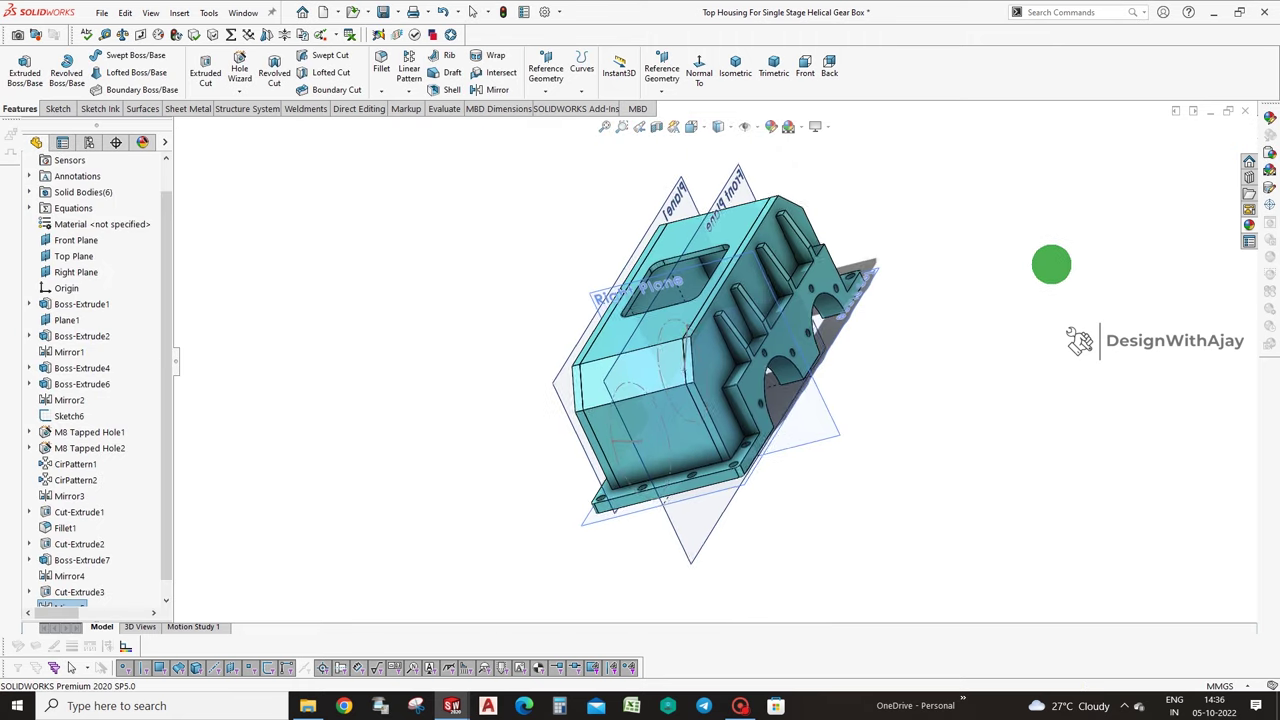
pyautogui.hotkey('ctrl', 's')
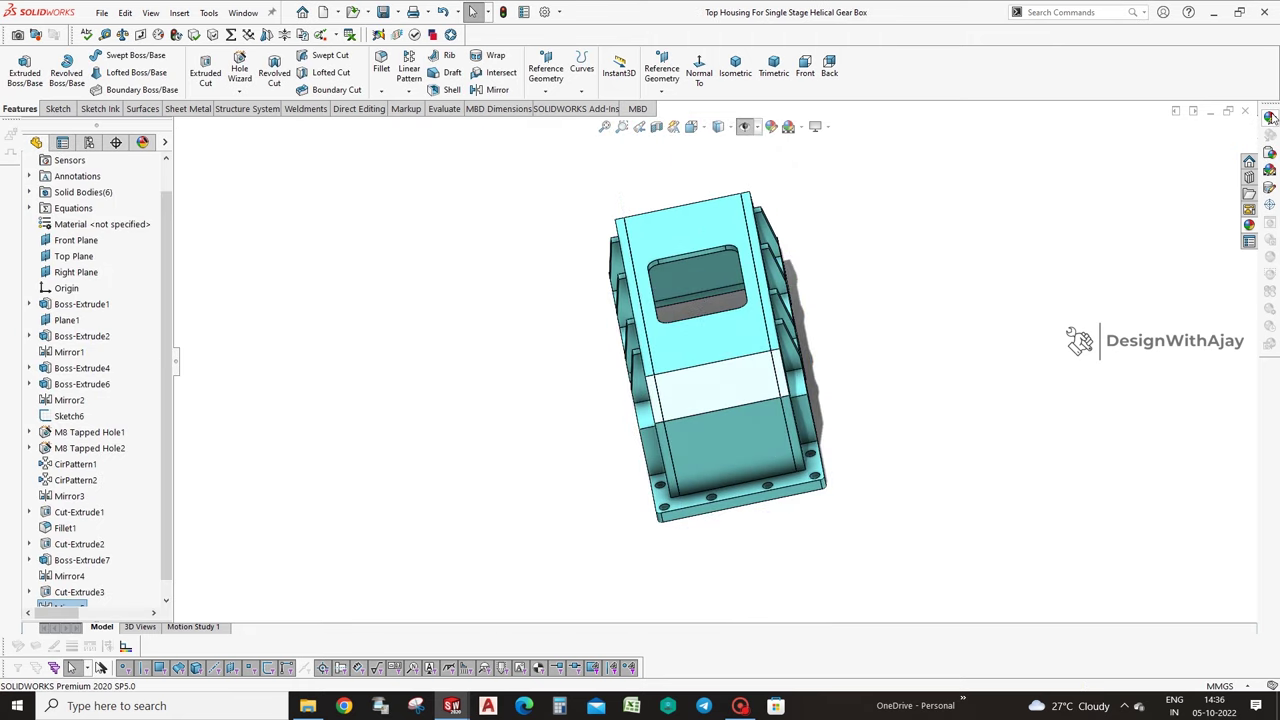
pyautogui.click(1222, 113)
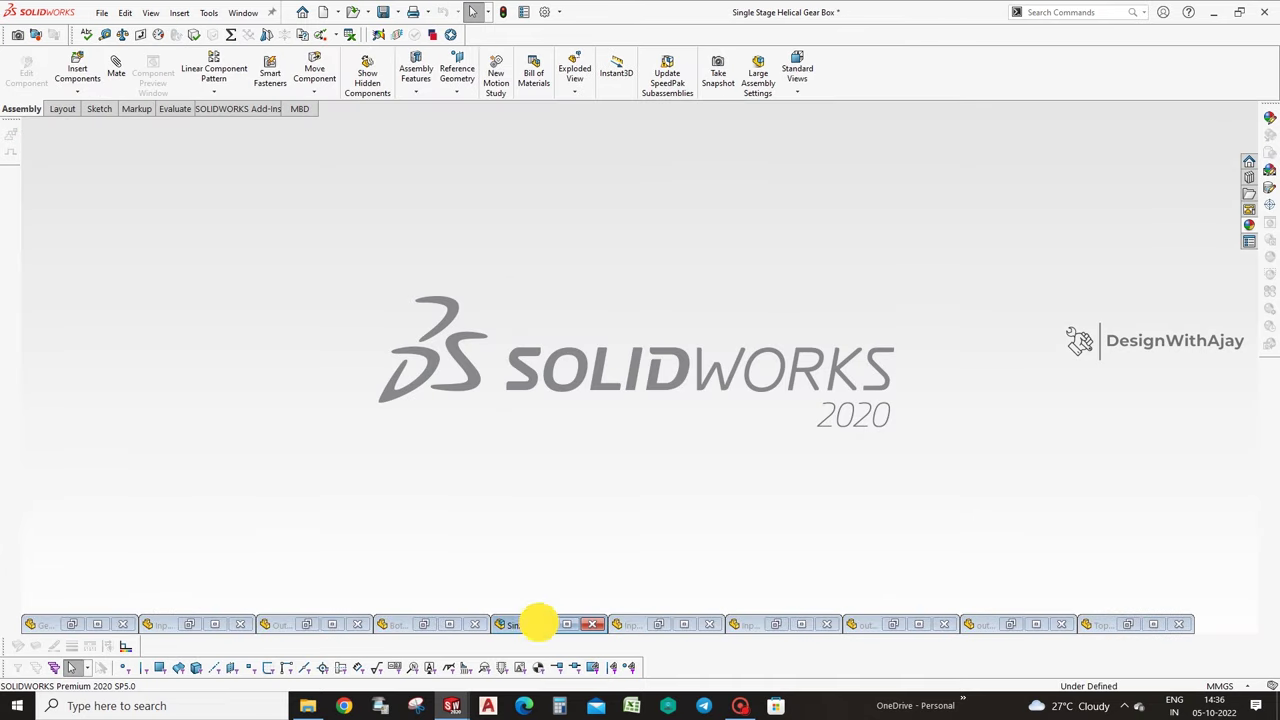
# Restore the gearbox assembly window and fit it to the view.
pyautogui.click(540, 624)
pyautogui.press('f')
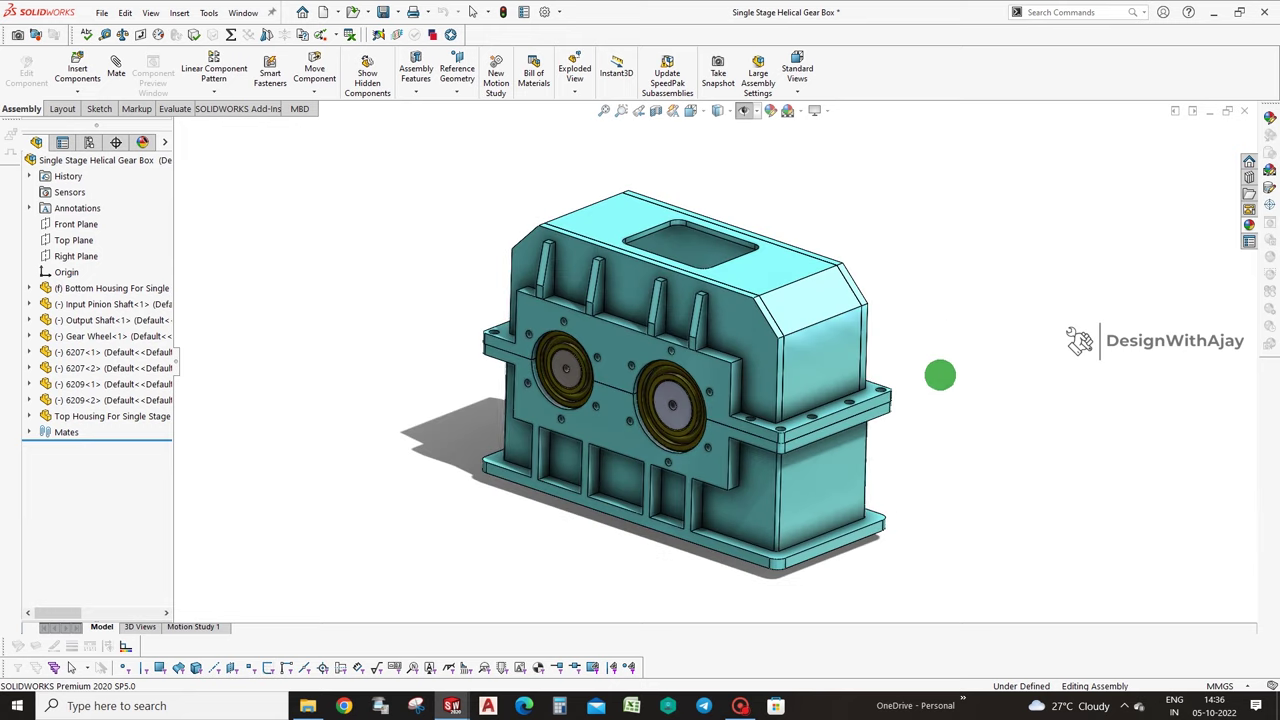
pyautogui.moveTo(848, 361); pyautogui.dragTo(1069, 413, button='middle')
pyautogui.scroll(-2, 710, 438)
pyautogui.scroll(-2, 681, 416)
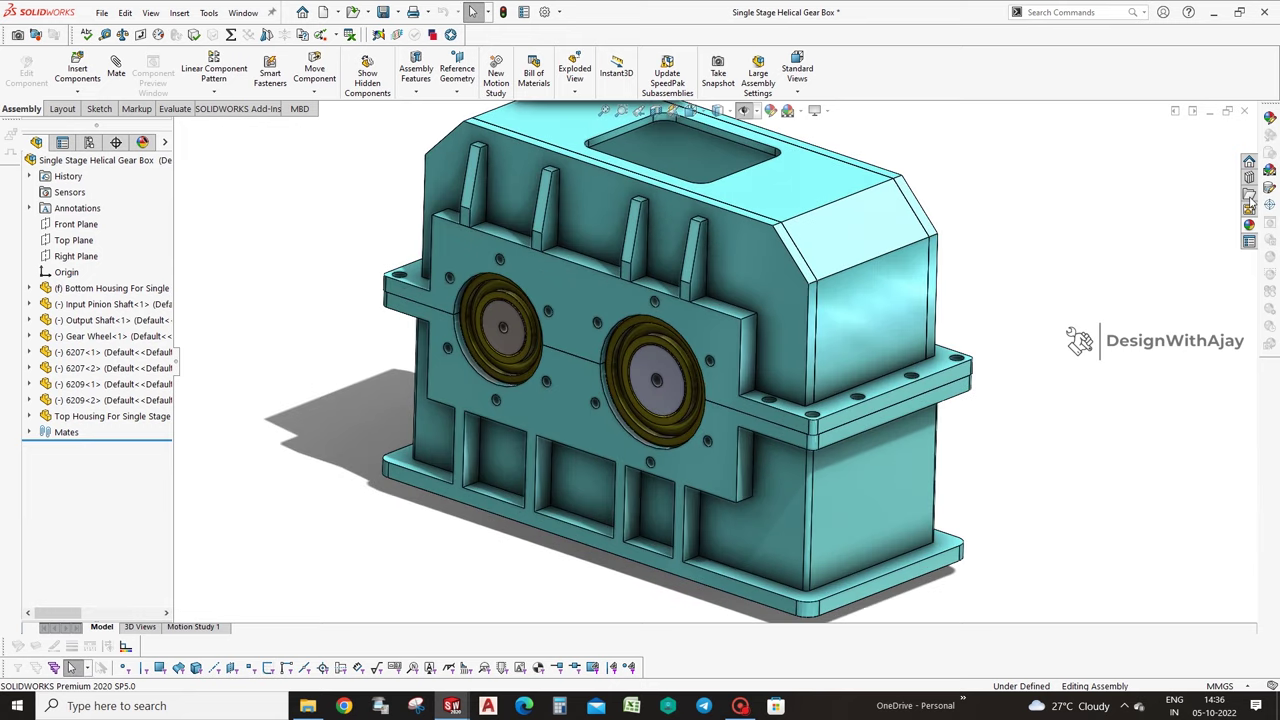
# In the Toolbox ISO Hex Bolts and Screws folder, select Hex Screw Grade B ISO 4015.
pyautogui.click(1250, 176)
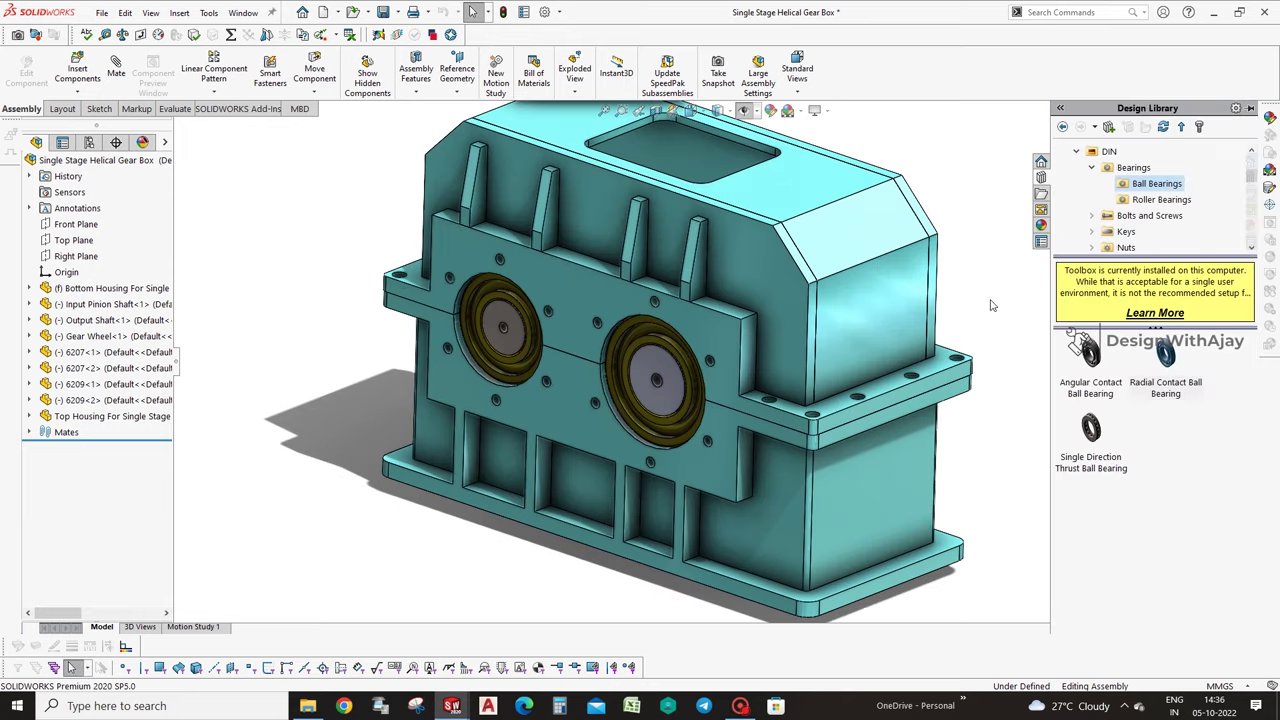
pyautogui.click(1077, 157)
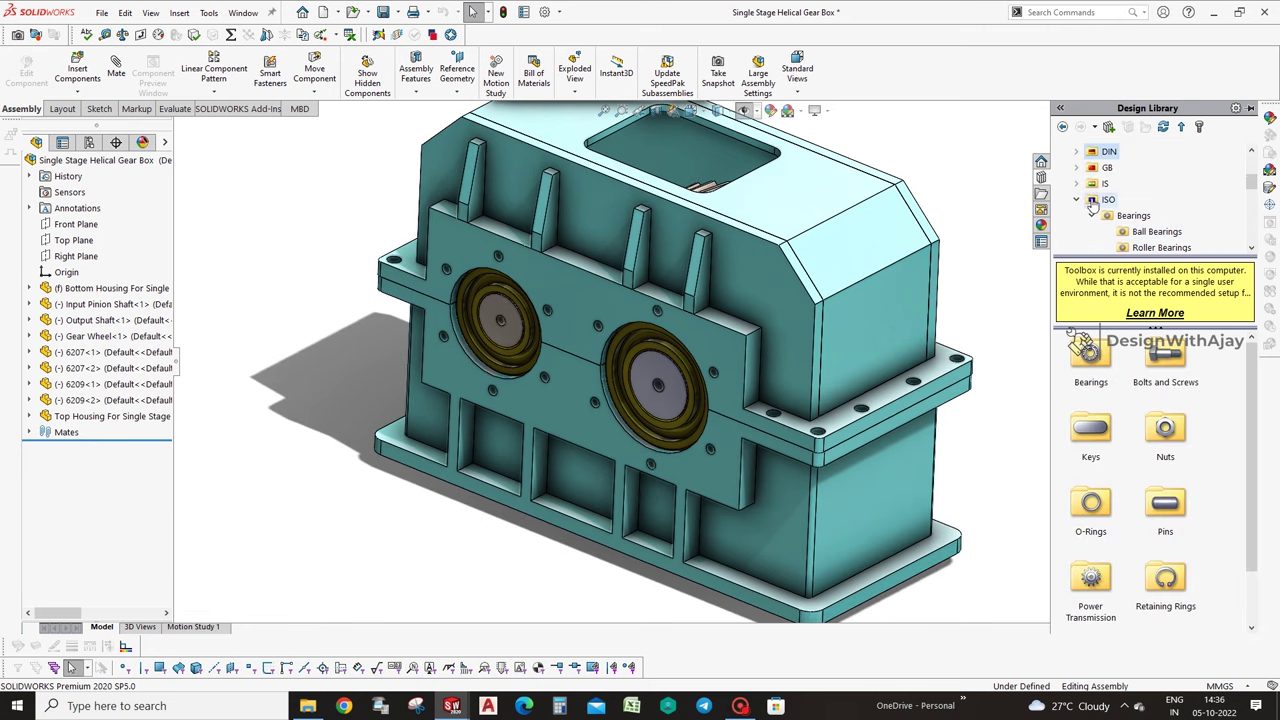
pyautogui.scroll(3, 1082, 205)
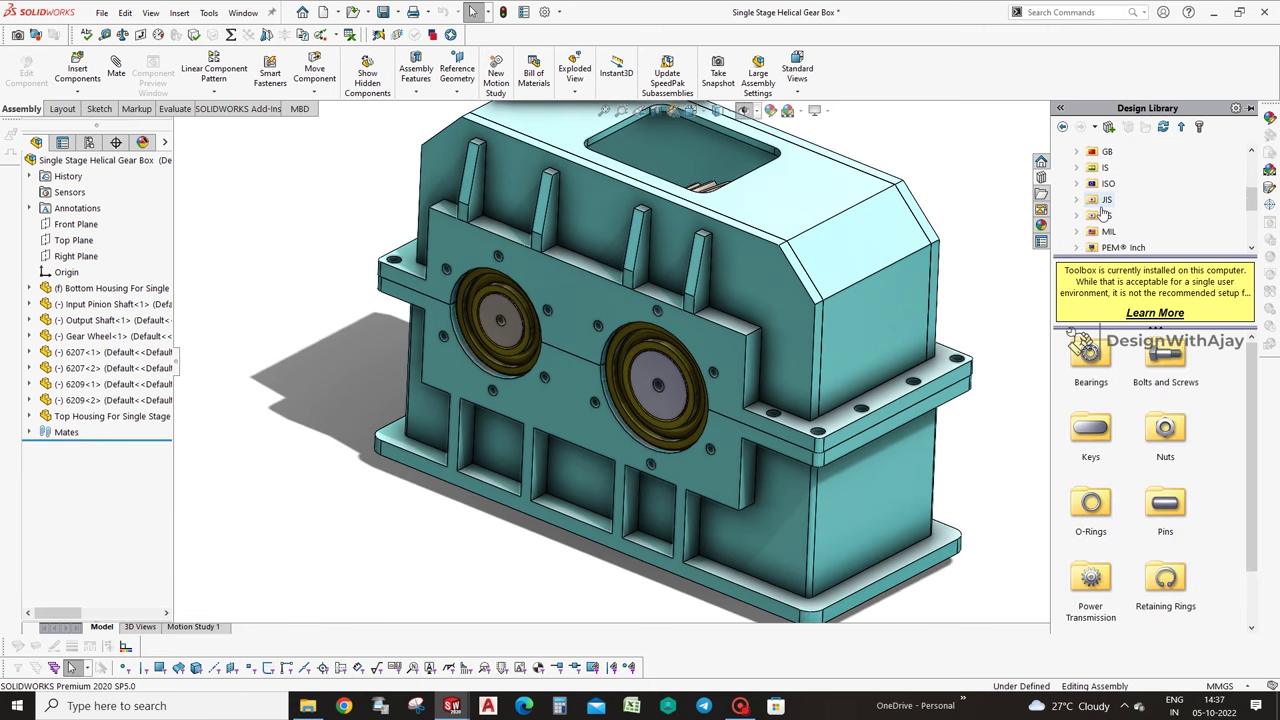
pyautogui.scroll(-3, 1095, 175)
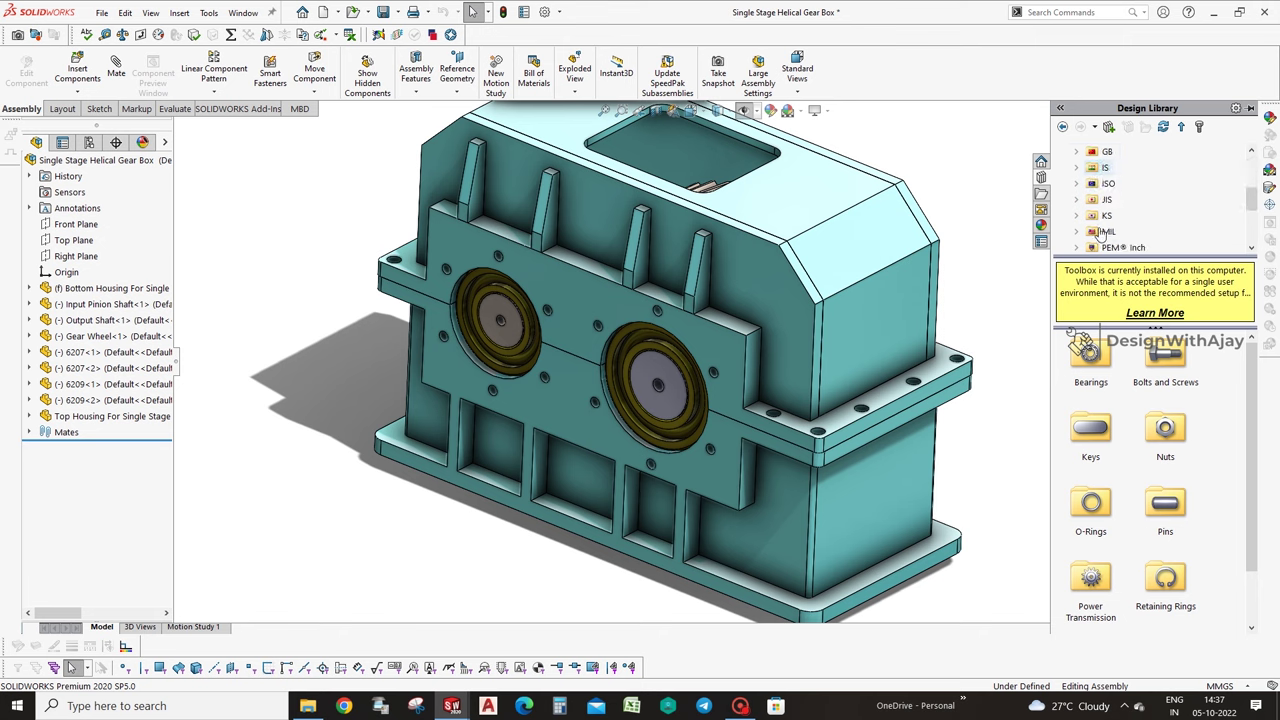
pyautogui.doubleClick(1167, 382)
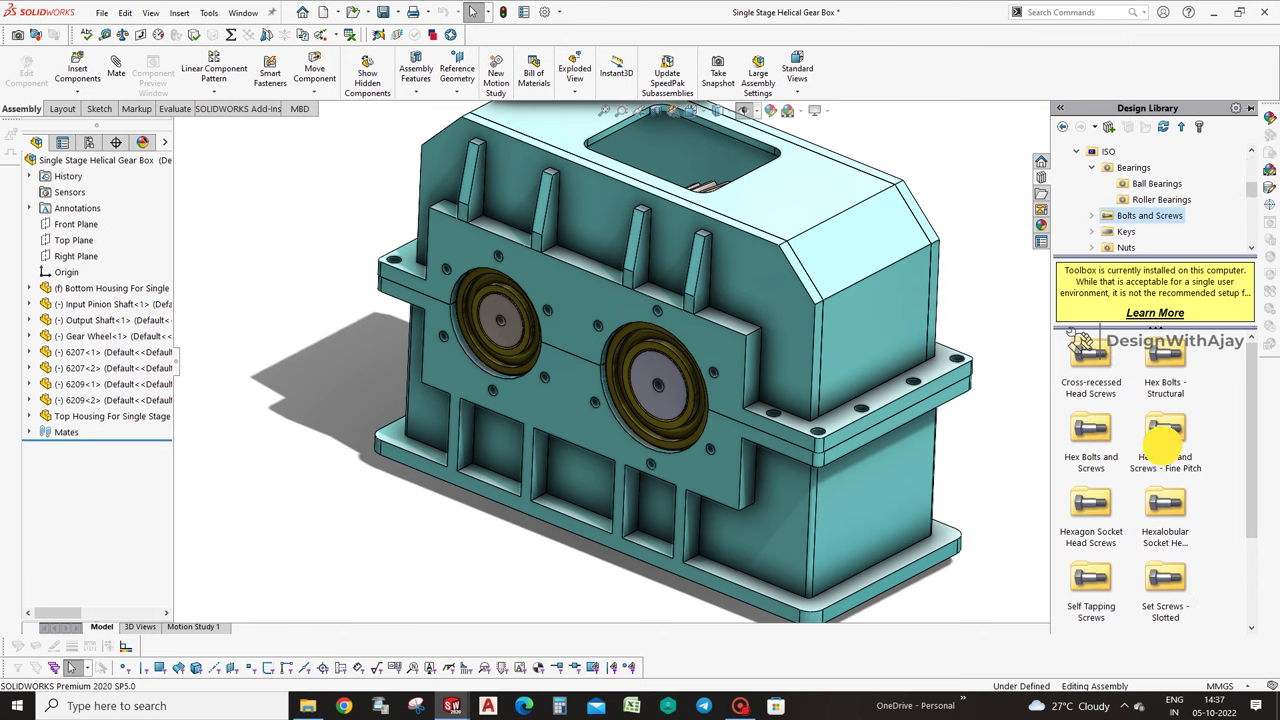
pyautogui.doubleClick(1165, 435)
pyautogui.click(1165, 200)
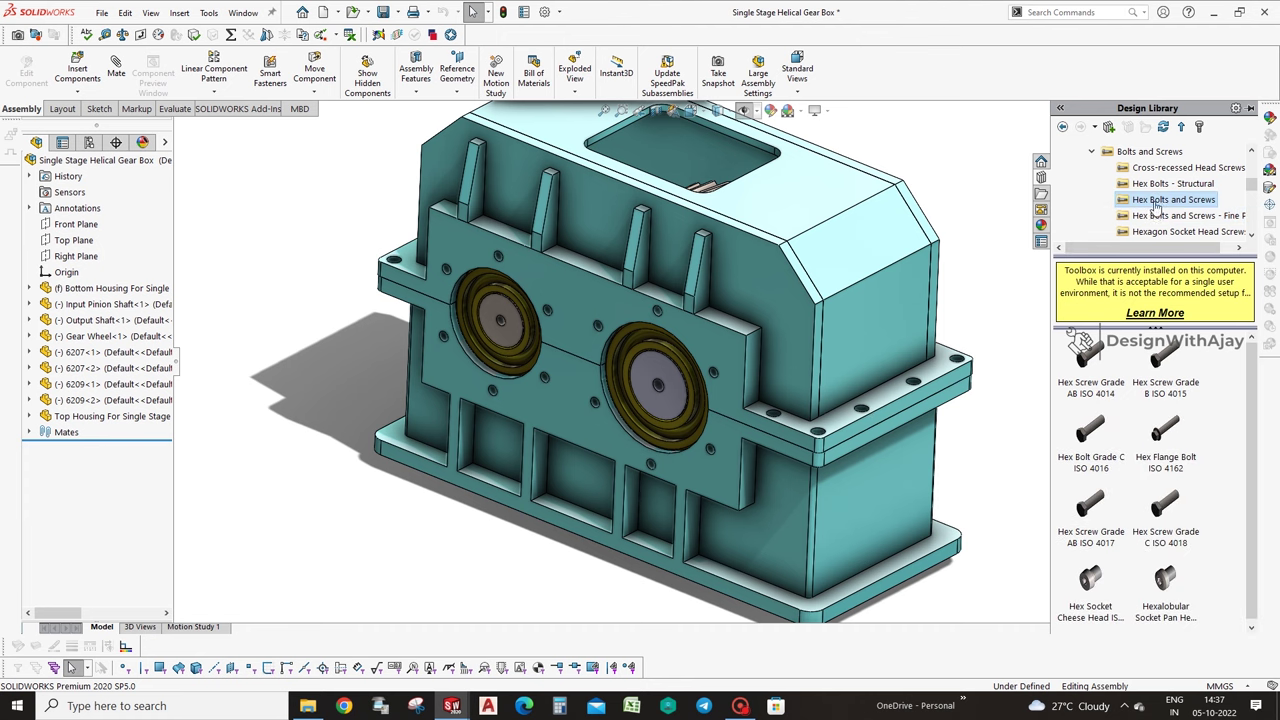
pyautogui.click(1183, 395)
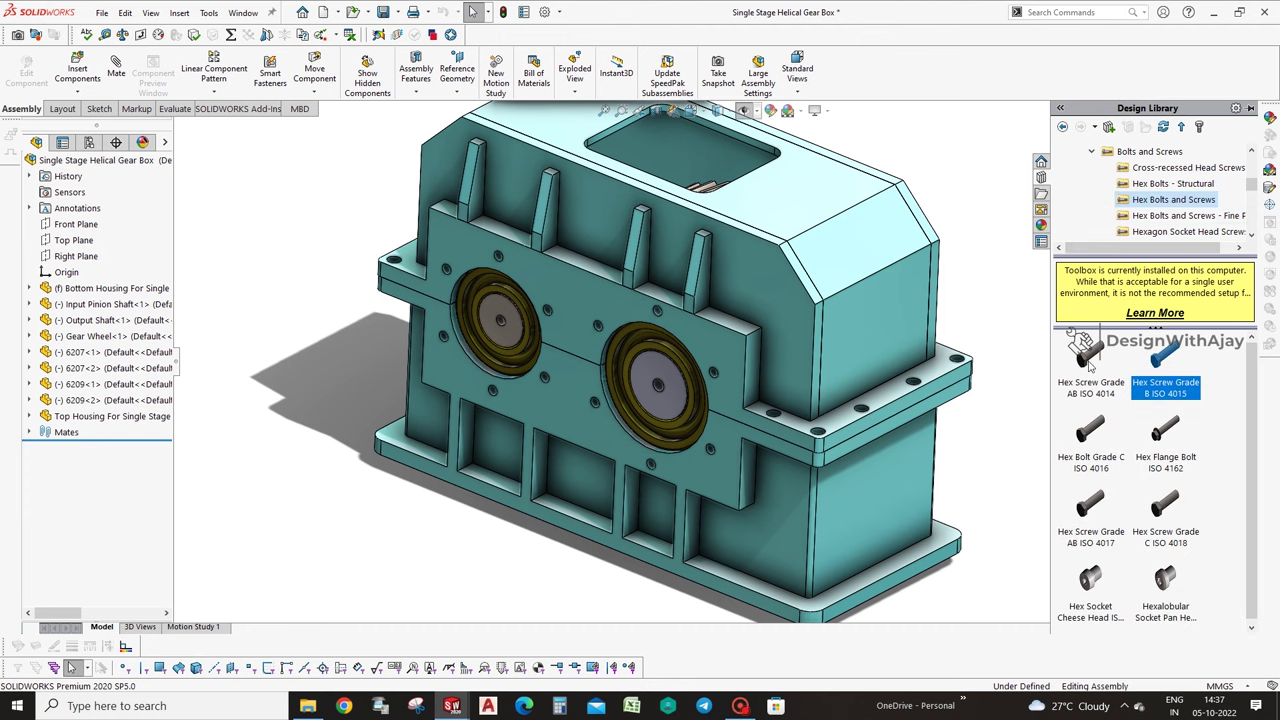
pyautogui.scroll(-4, 917, 436)
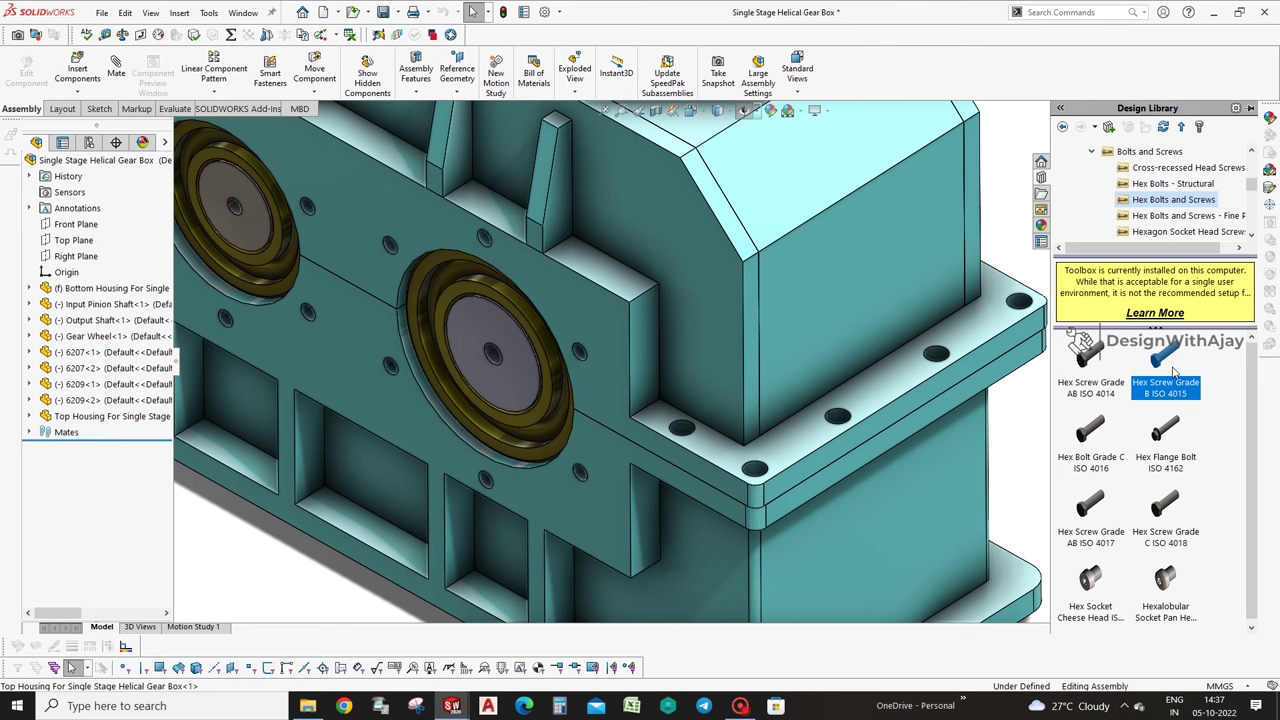
# Drop the ISO 4015 hex screw into a flange hole and fill the neighbouring side flange holes.
pyautogui.moveTo(1174, 370); pyautogui.dragTo(760, 463)
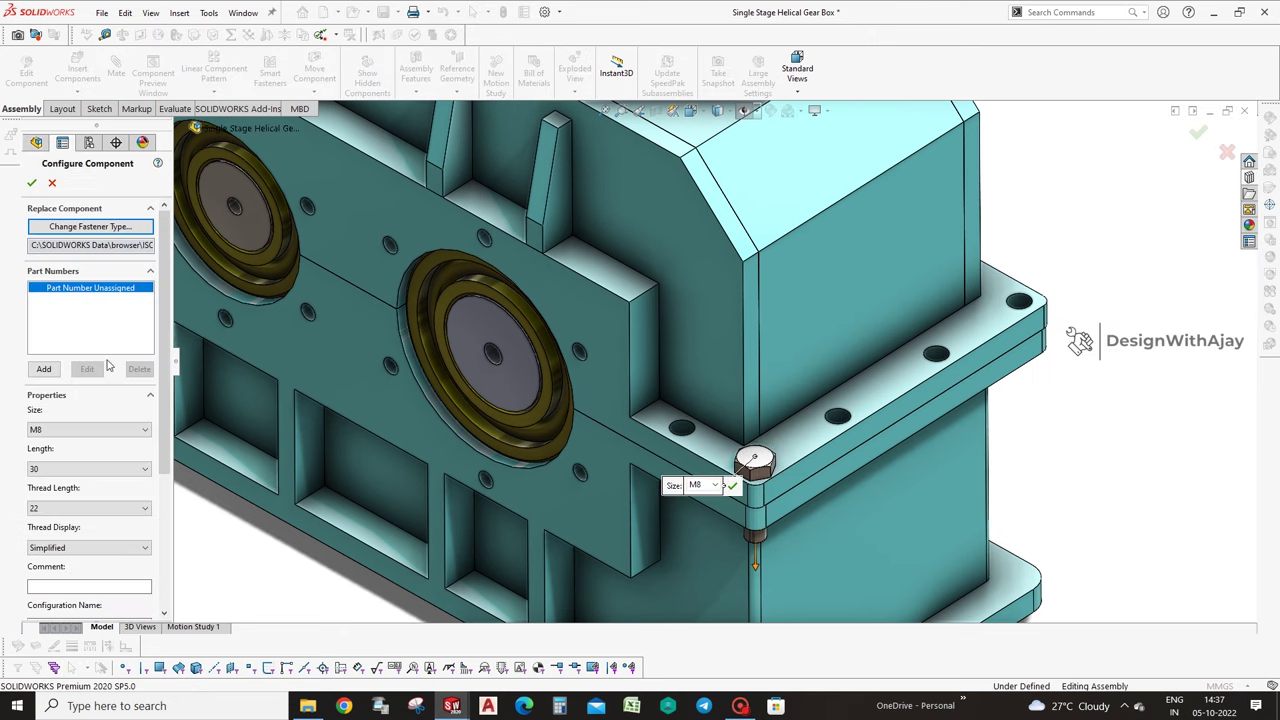
pyautogui.click(31, 182)
pyautogui.click(838, 410)
pyautogui.moveTo(968, 392); pyautogui.dragTo(950, 365, button='middle')
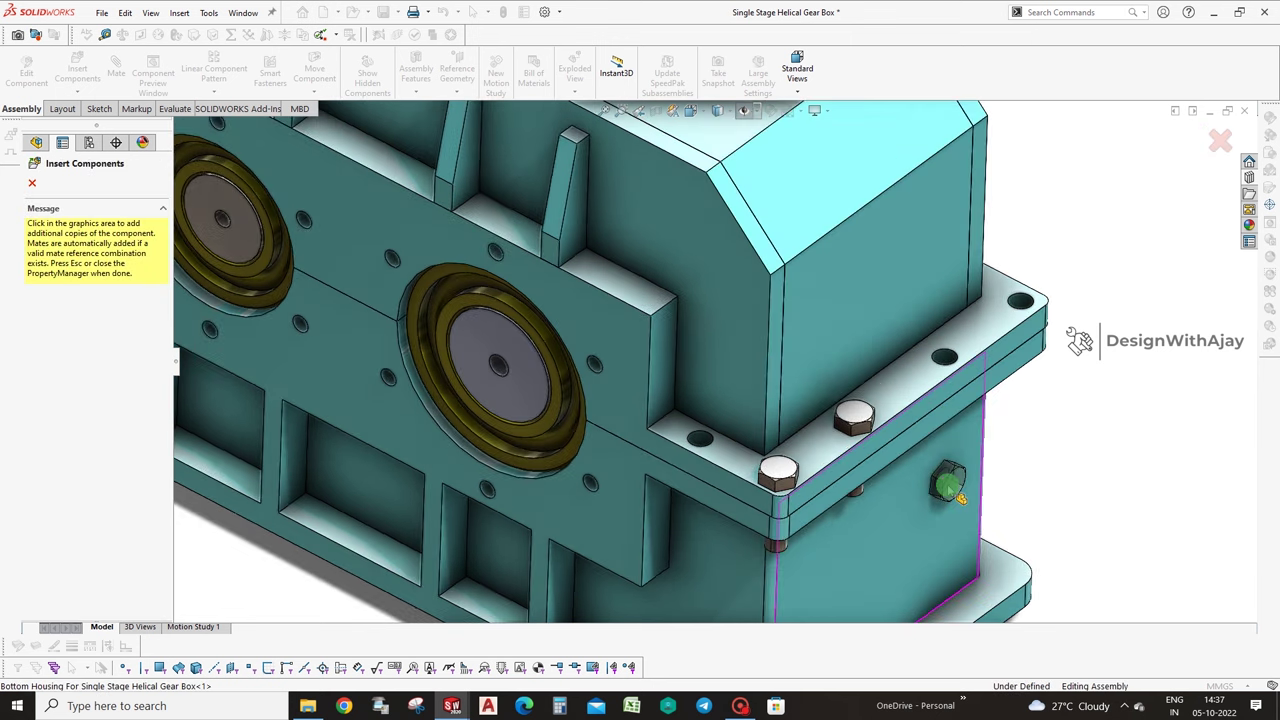
pyautogui.click(950, 360)
pyautogui.click(1020, 296)
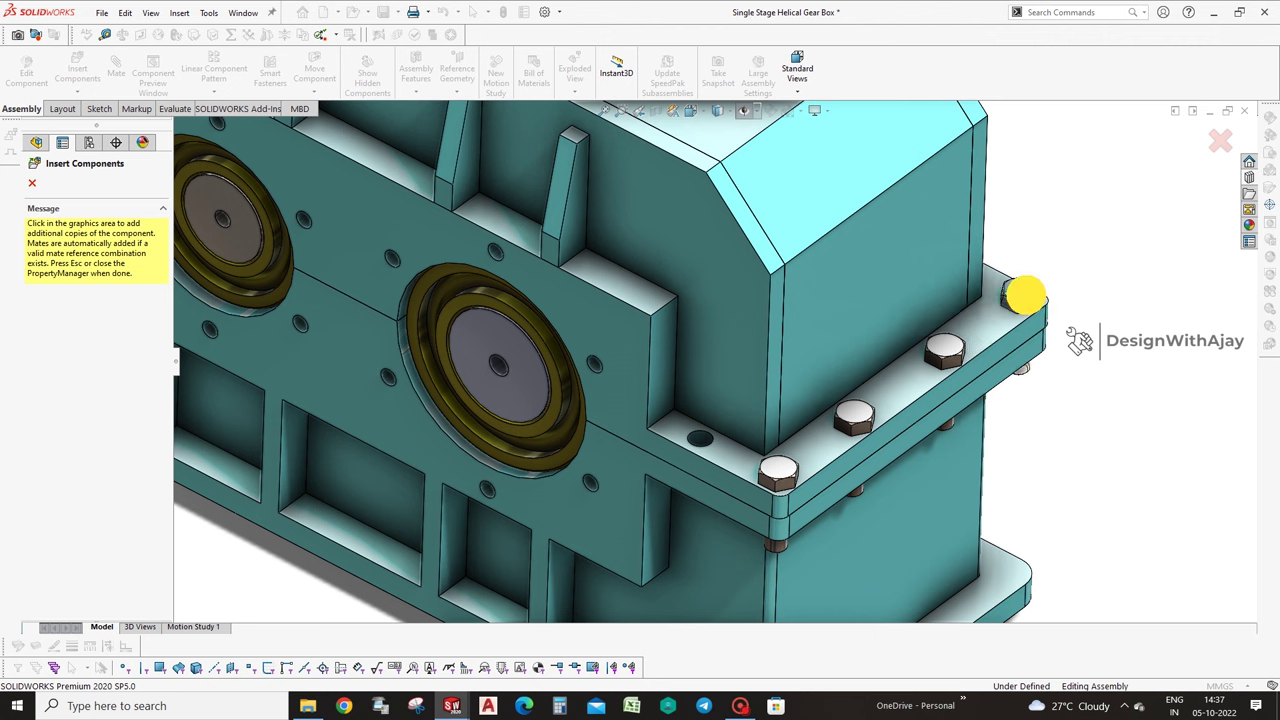
pyautogui.click(698, 440)
pyautogui.moveTo(920, 480)
pyautogui.mouseDown(button='middle')
pyautogui.moveTo(912, 520)
pyautogui.moveTo(740, 345)
pyautogui.moveTo(803, 368)
pyautogui.mouseUp(button='middle')
pyautogui.click(734, 342)
# Place bolts in the four front flange holes, bringing the total to eleven.
pyautogui.scroll(5, 850, 322)
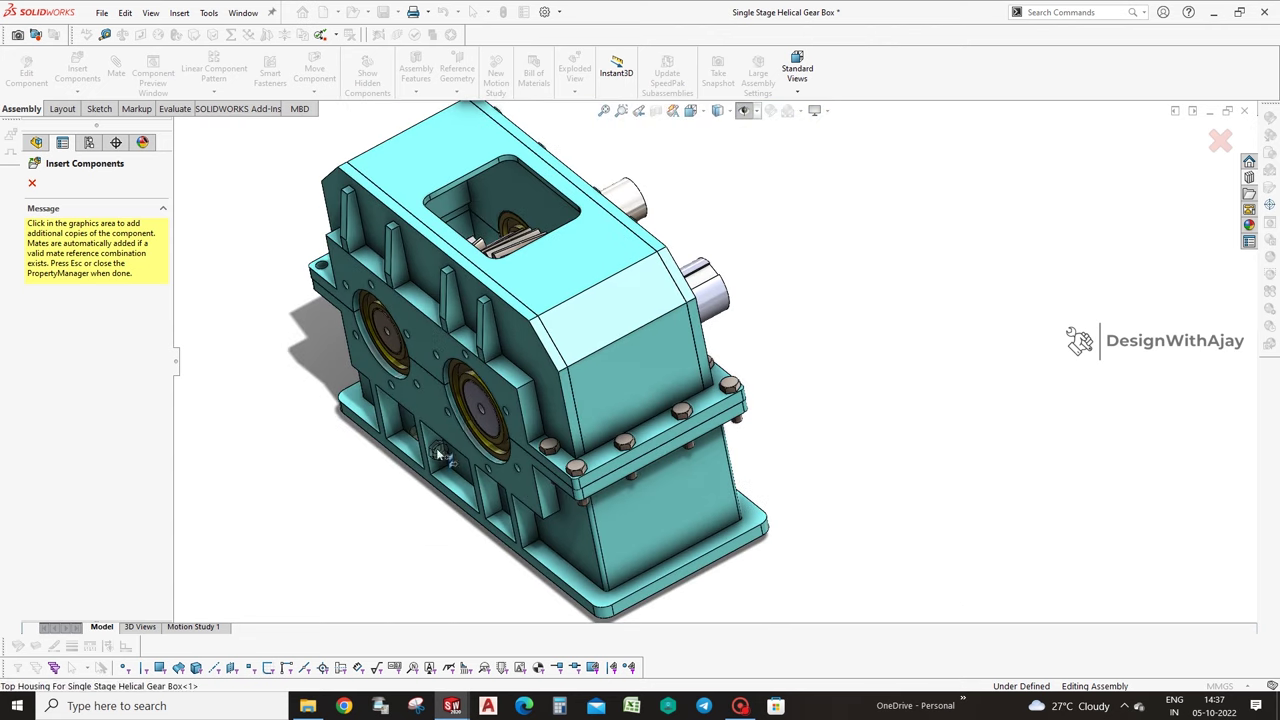
pyautogui.scroll(5, 463, 322)
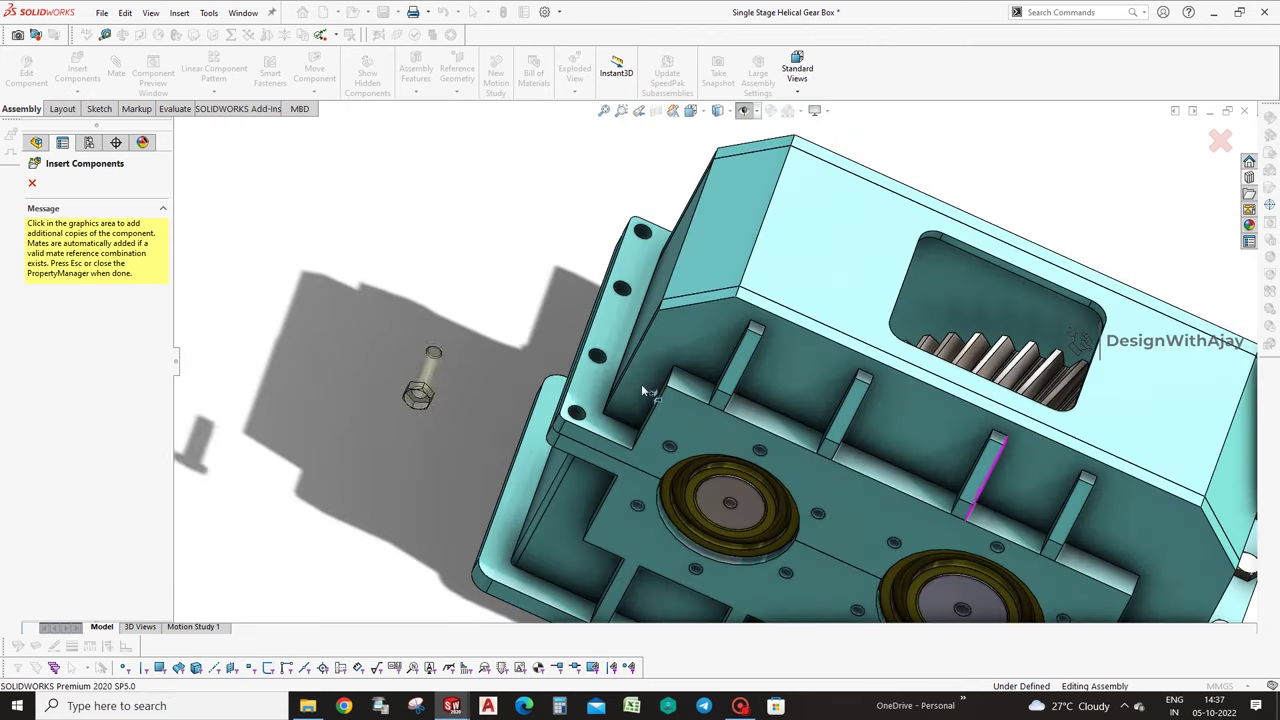
pyautogui.moveTo(337, 309); pyautogui.dragTo(600, 420, button='middle')
pyautogui.click(578, 410)
pyautogui.click(600, 350)
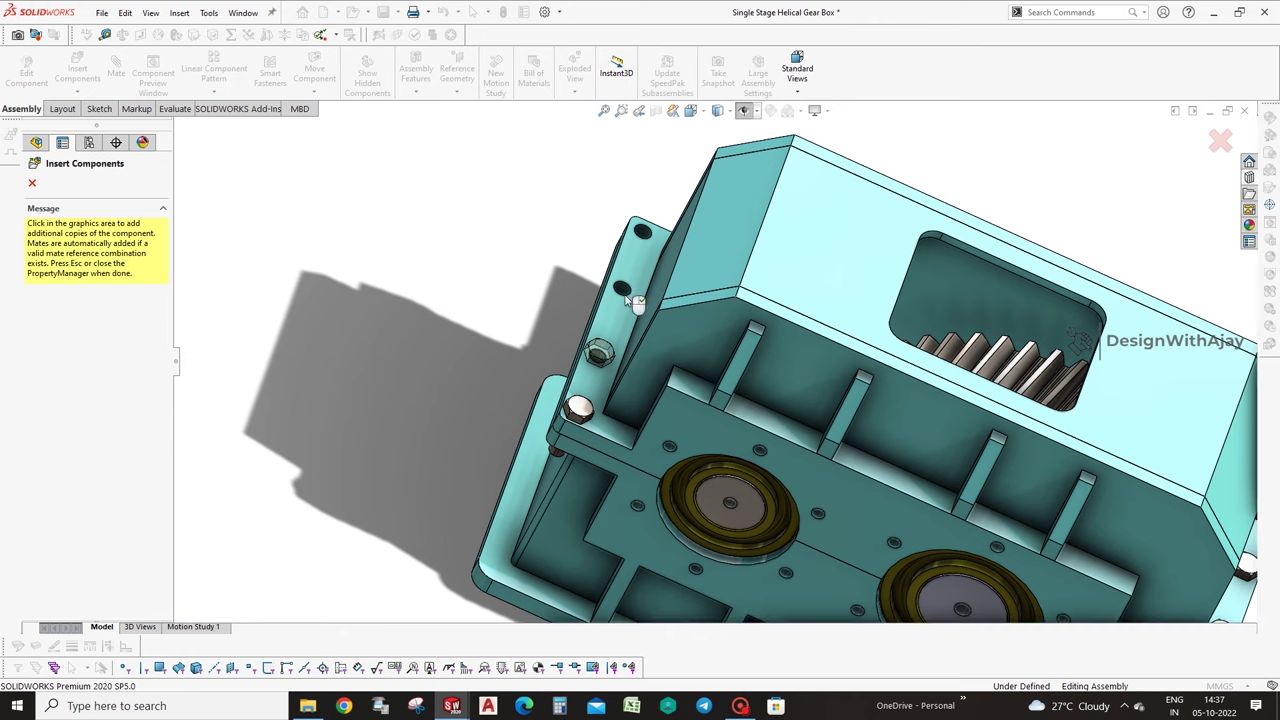
pyautogui.click(627, 290)
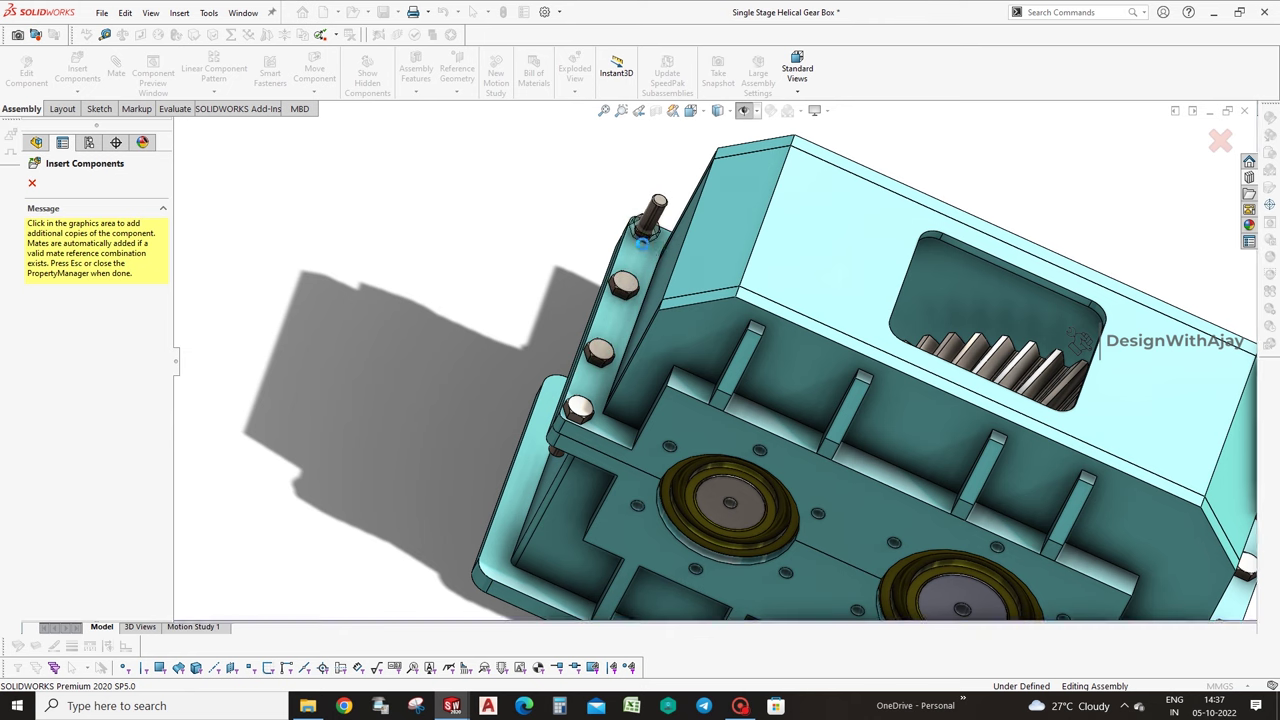
pyautogui.click(652, 218)
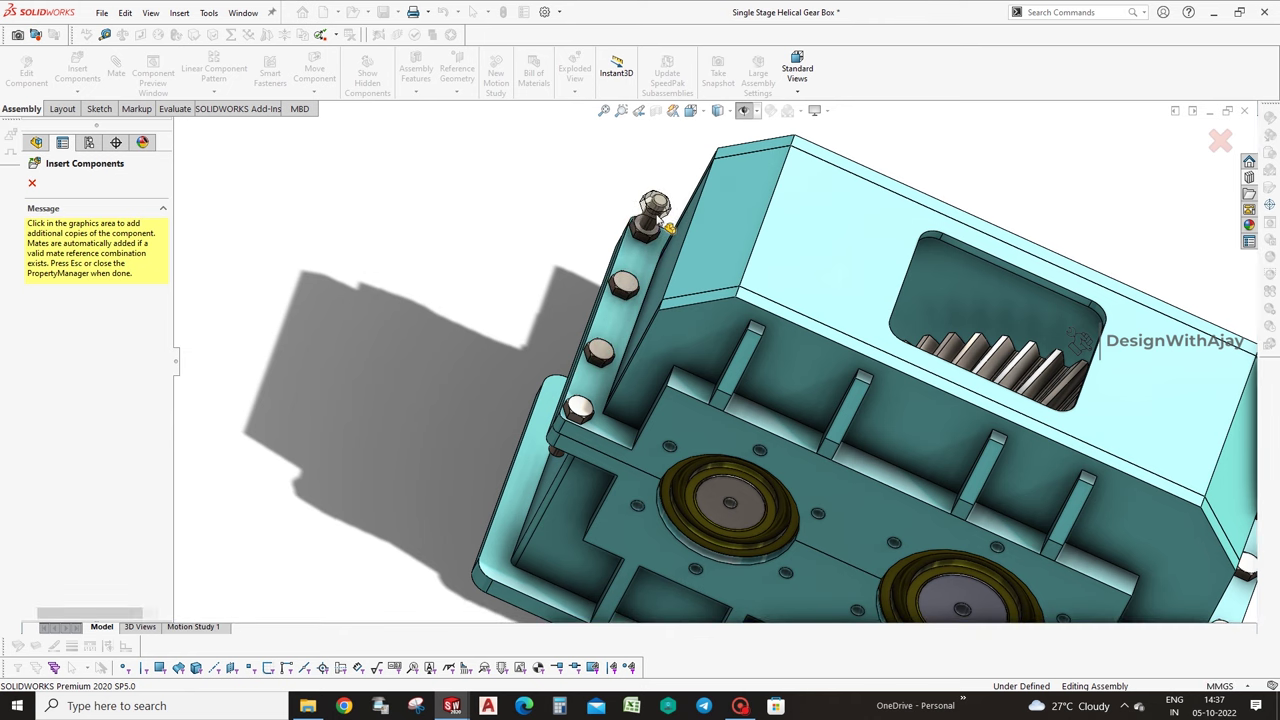
pyautogui.press('Escape')
pyautogui.moveTo(563, 251)
pyautogui.mouseDown(button='middle')
pyautogui.moveTo(908, 367)
pyautogui.moveTo(897, 386)
pyautogui.mouseUp(button='middle')
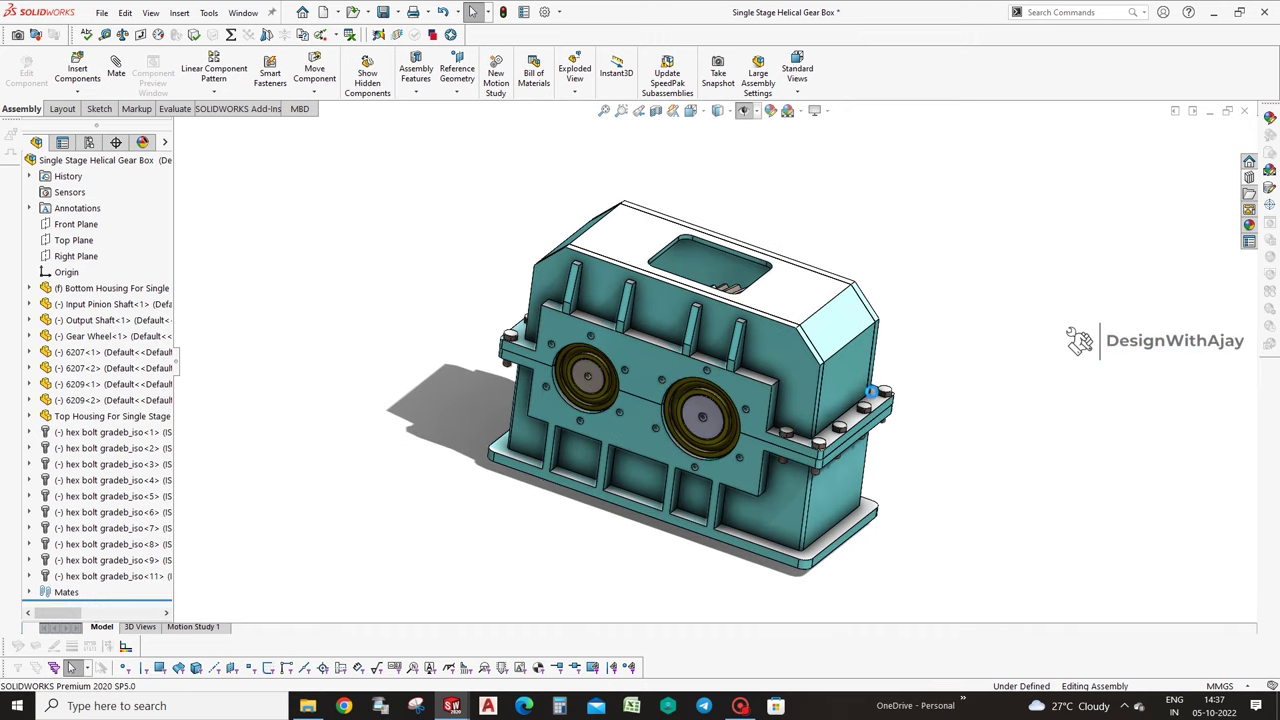
# Select the Top Housing and make it transparent to reveal the gears.
pyautogui.scroll(-2, 706, 301)
pyautogui.scroll(-2, 706, 301)
pyautogui.click(725, 290)
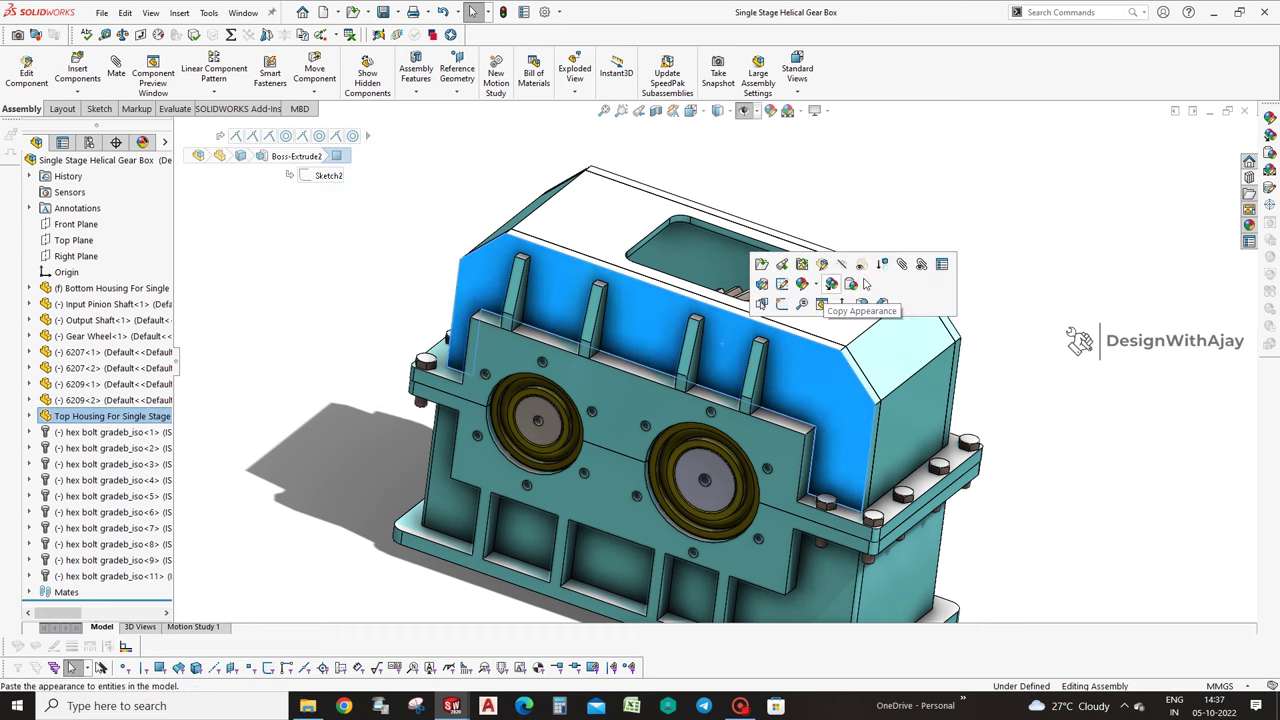
pyautogui.click(850, 284)
# Zoom in on the gear mesh and select a pinion tooth face to start a mate.
pyautogui.scroll(-3, 665, 387)
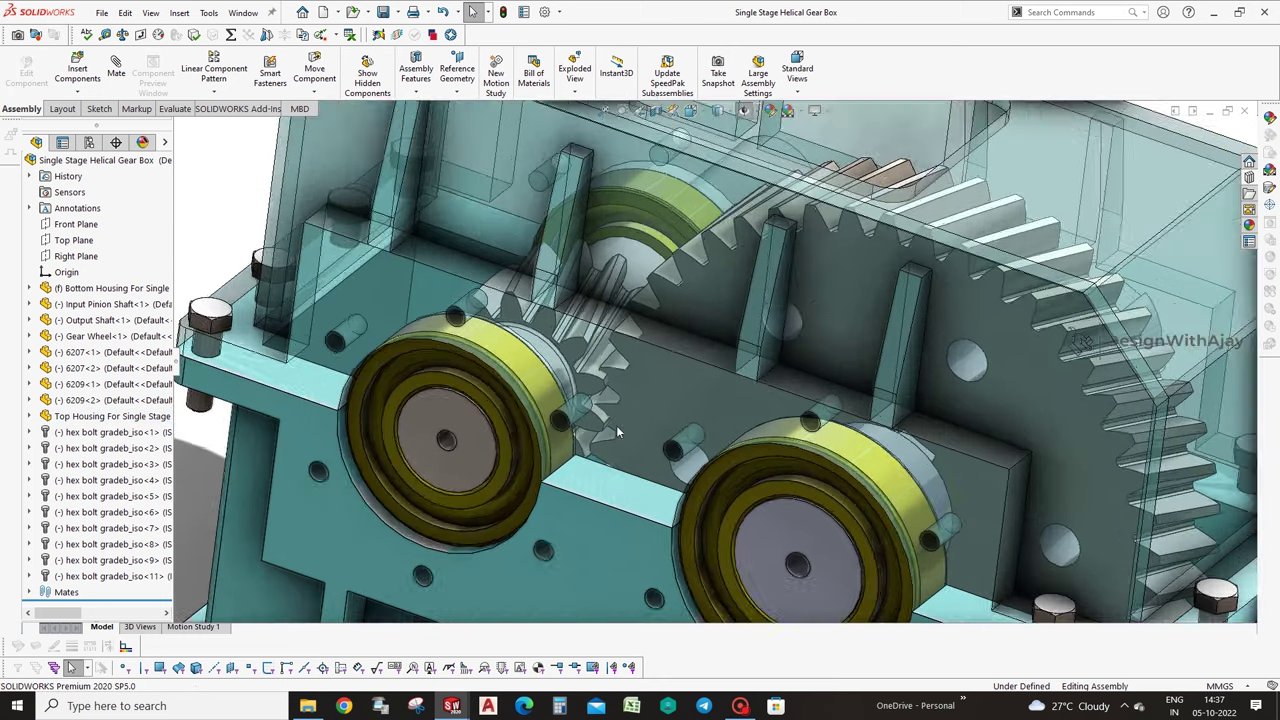
pyautogui.scroll(-3, 616, 425)
pyautogui.scroll(-3, 638, 388)
pyautogui.click(620, 341)
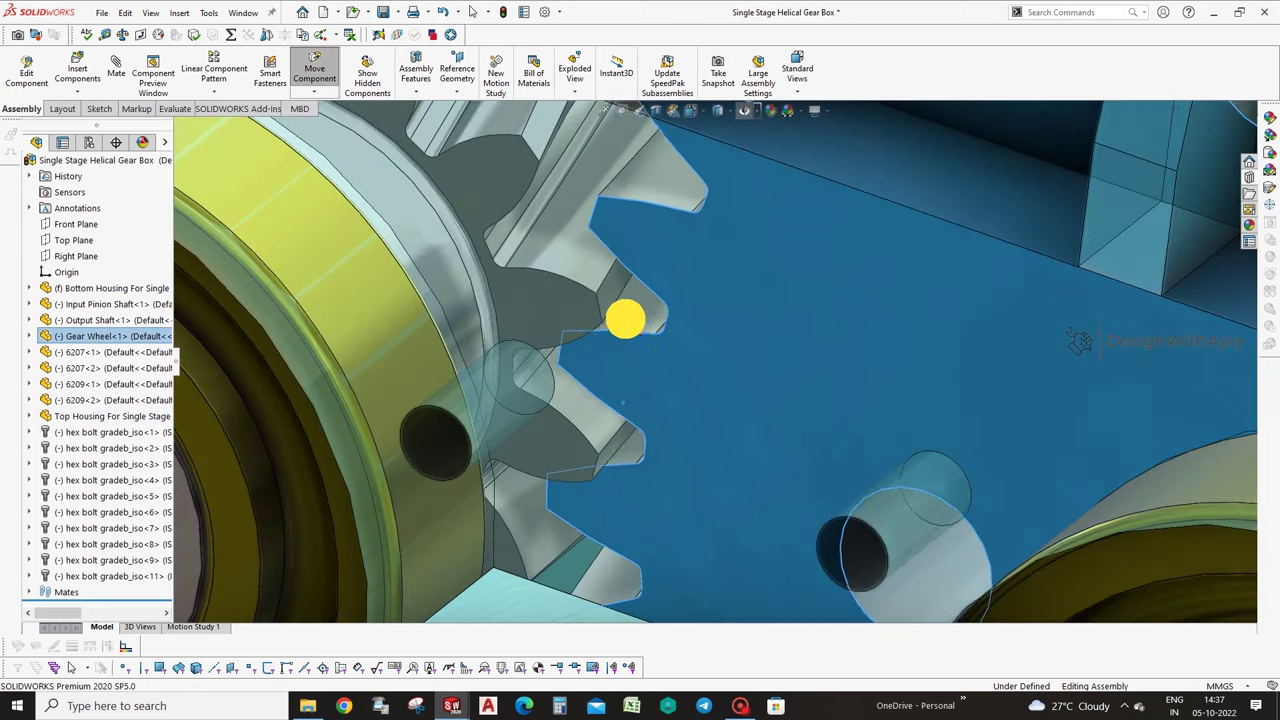
pyautogui.moveTo(620, 341)
pyautogui.mouseDown(button='middle')
pyautogui.moveTo(640, 500)
pyautogui.moveTo(598, 330)
pyautogui.mouseUp(button='middle')
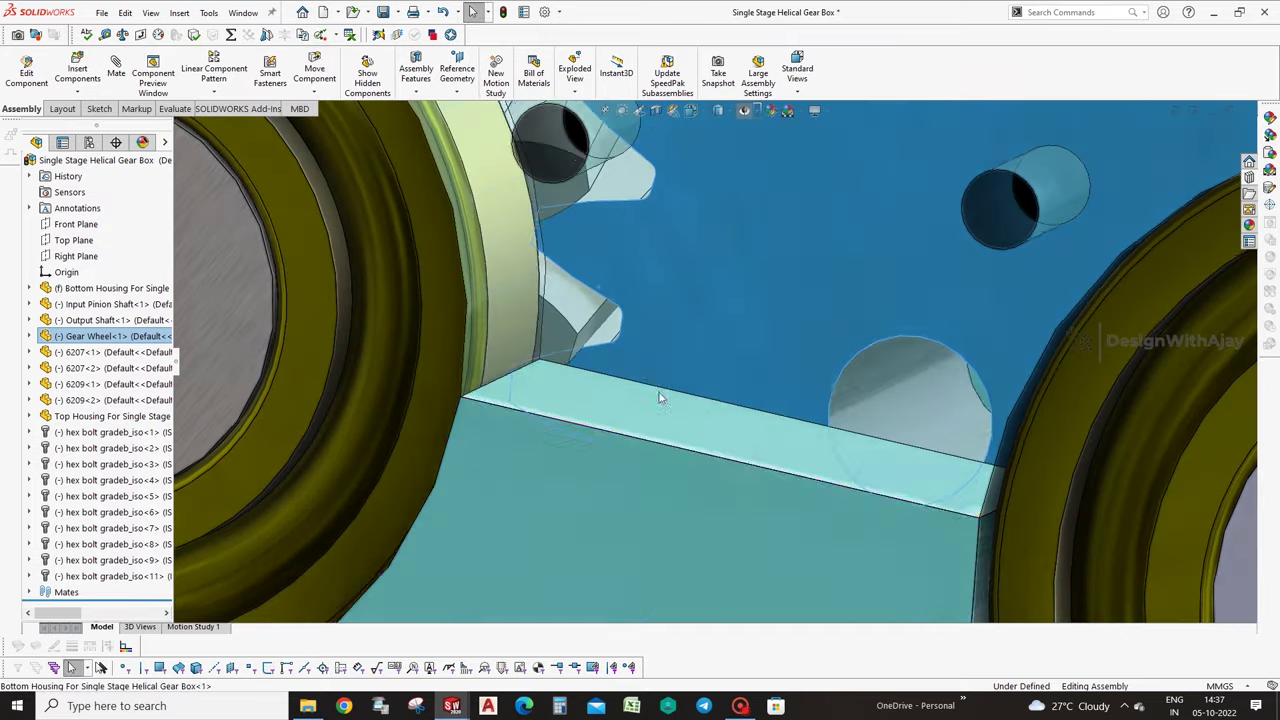
pyautogui.click(598, 323)
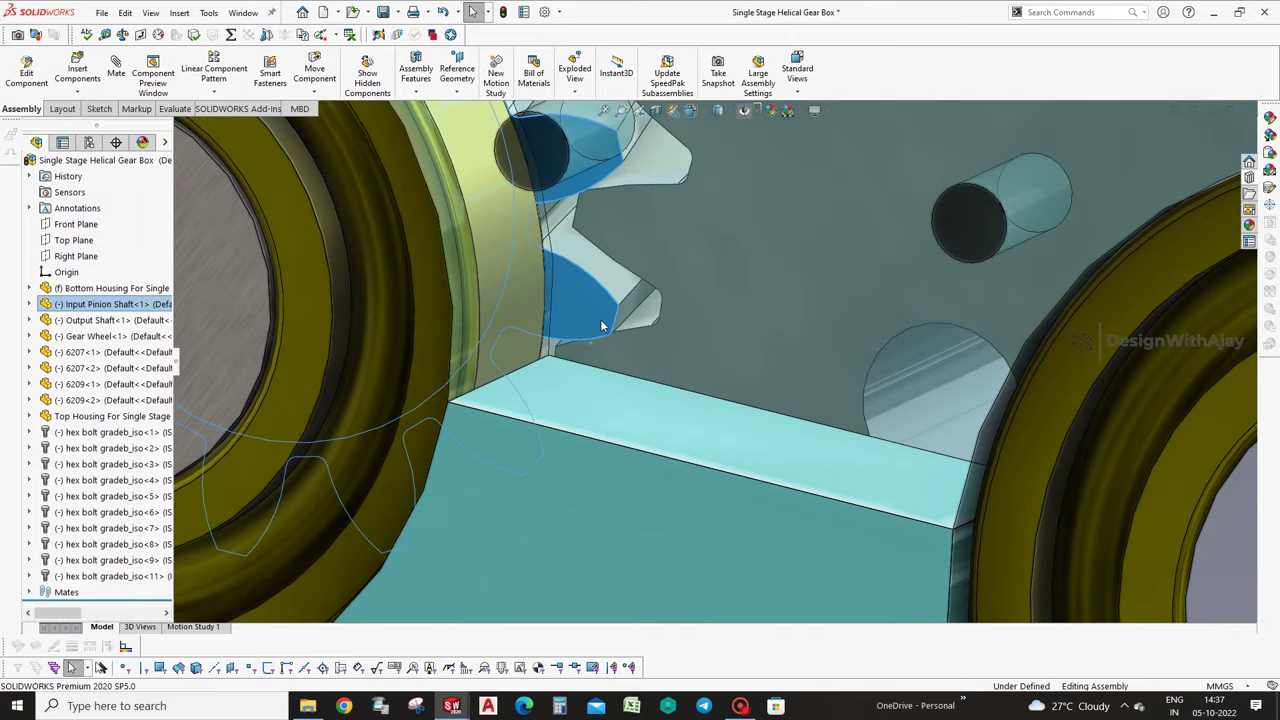
pyautogui.moveTo(598, 323); pyautogui.dragTo(634, 329, button='middle')
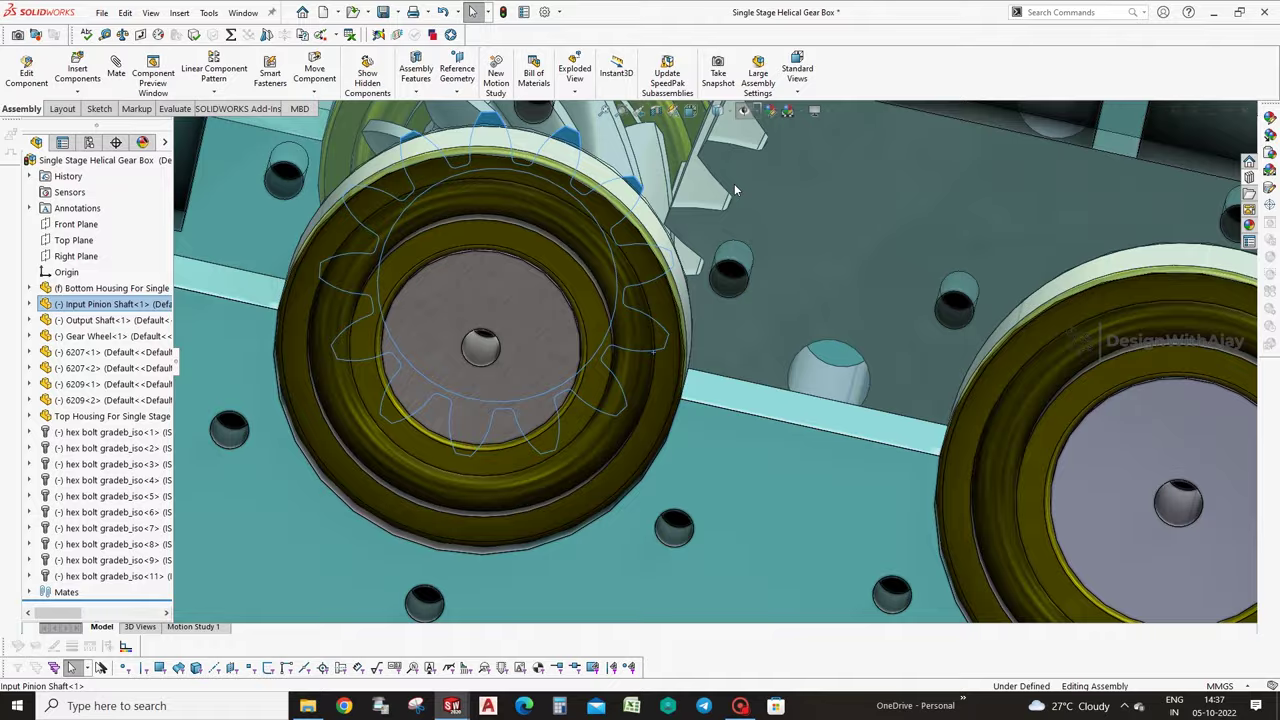
pyautogui.moveTo(735, 190)
pyautogui.mouseDown(button='middle')
pyautogui.moveTo(771, 243)
pyautogui.moveTo(663, 277)
pyautogui.moveTo(637, 203)
pyautogui.mouseUp(button='middle')
pyautogui.scroll(-3, 637, 203)
pyautogui.click(632, 212)
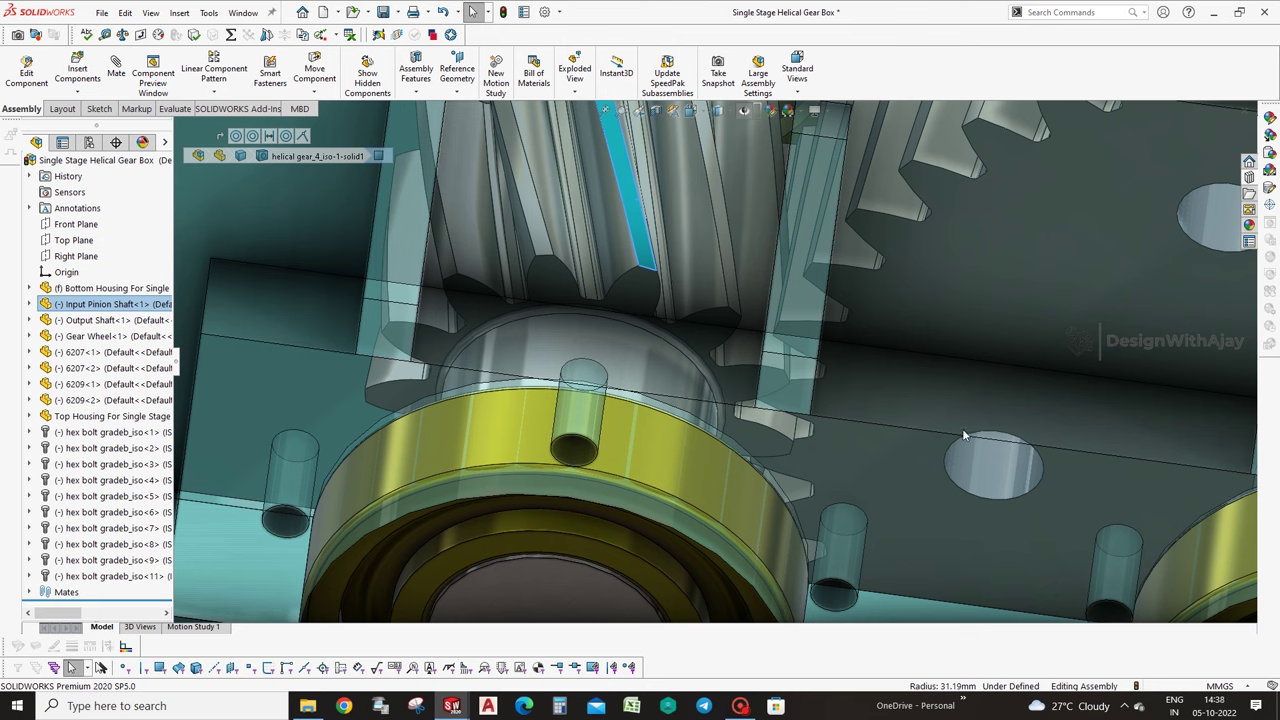
pyautogui.click(115, 66)
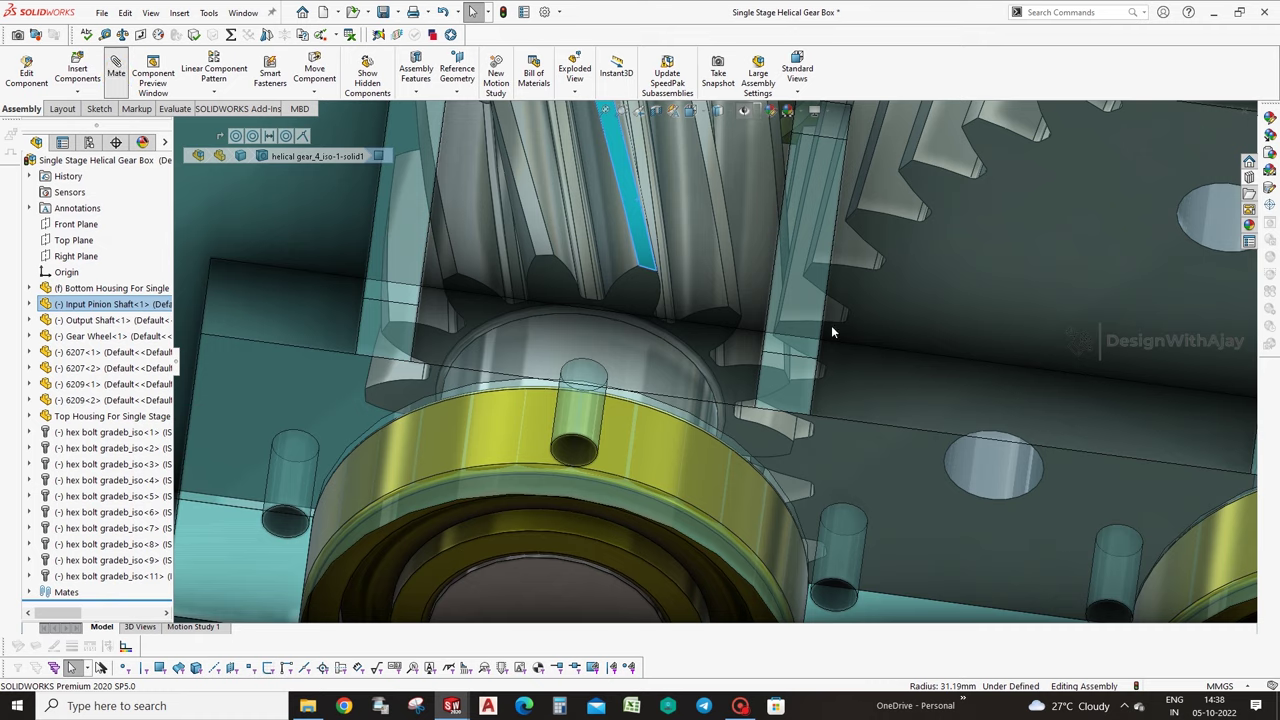
# Mate the pinion and gear wheel tooth faces with a mechanical Gear mate, ratio 13 : 46.
pyautogui.moveTo(823, 314); pyautogui.dragTo(820, 262, button='middle')
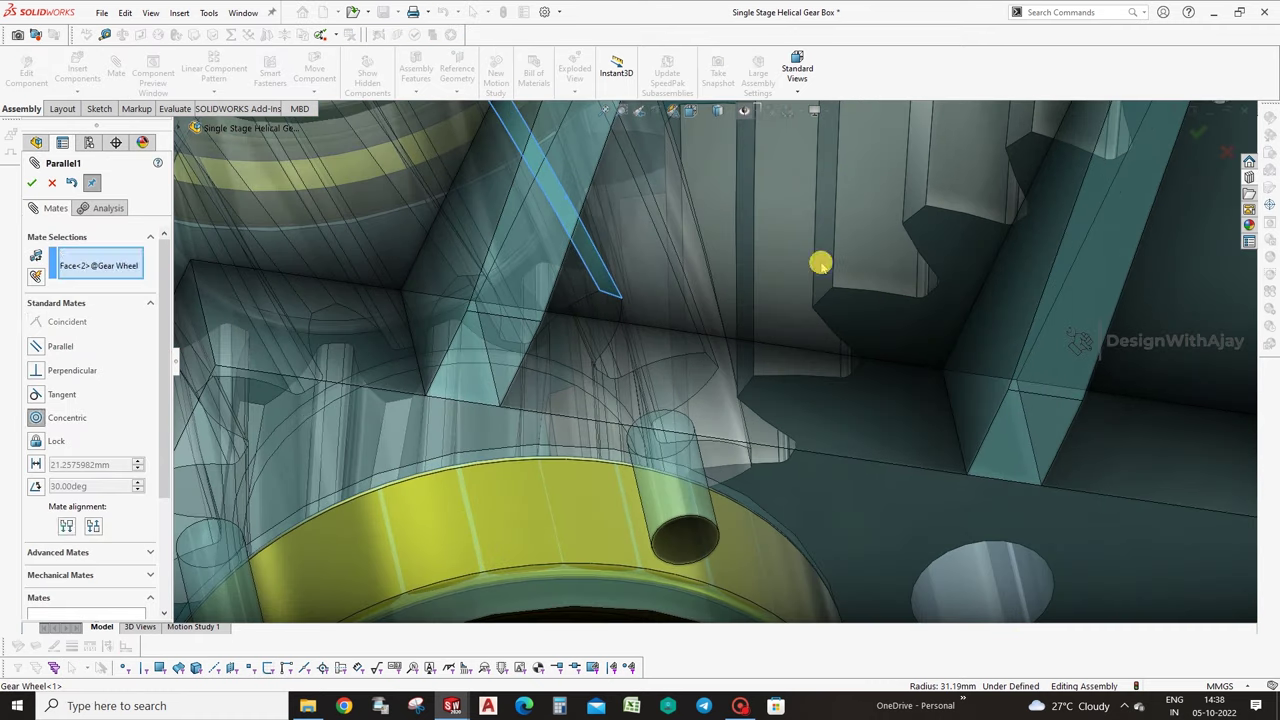
pyautogui.click(820, 262)
pyautogui.moveTo(165, 470); pyautogui.dragTo(166, 563)
pyautogui.click(93, 424)
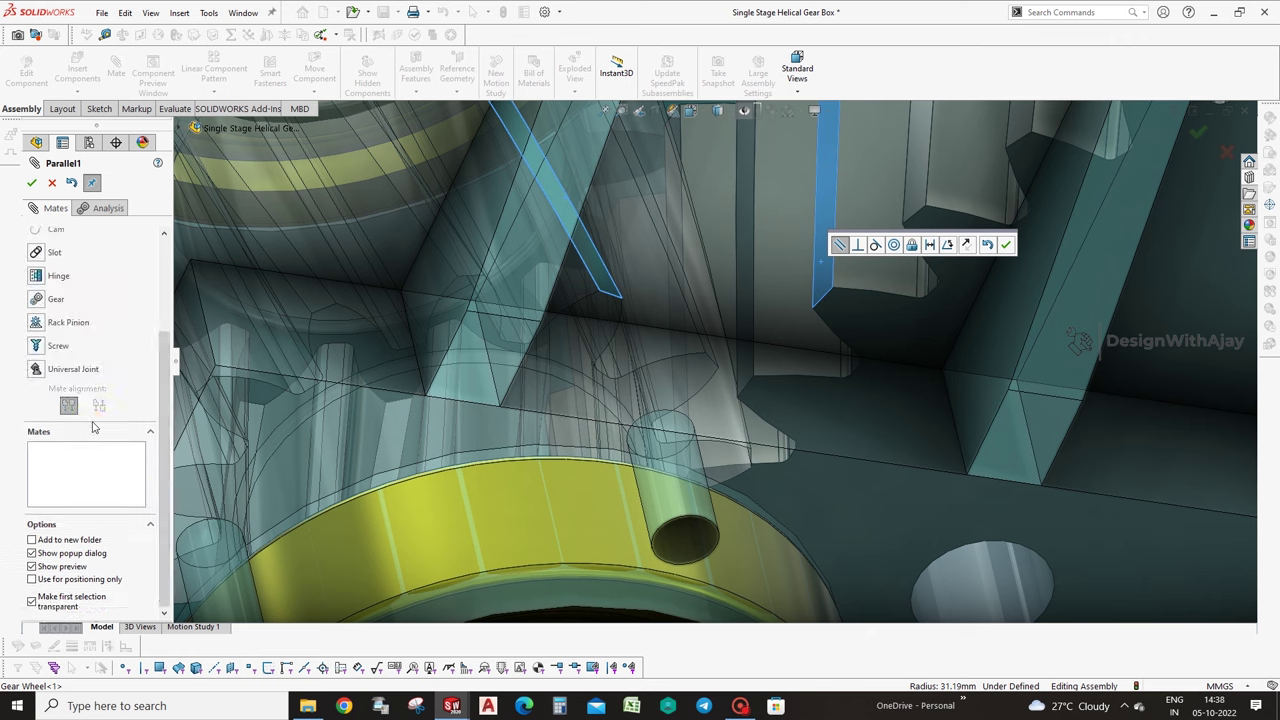
pyautogui.click(37, 302)
pyautogui.click(118, 398)
pyautogui.write('13')
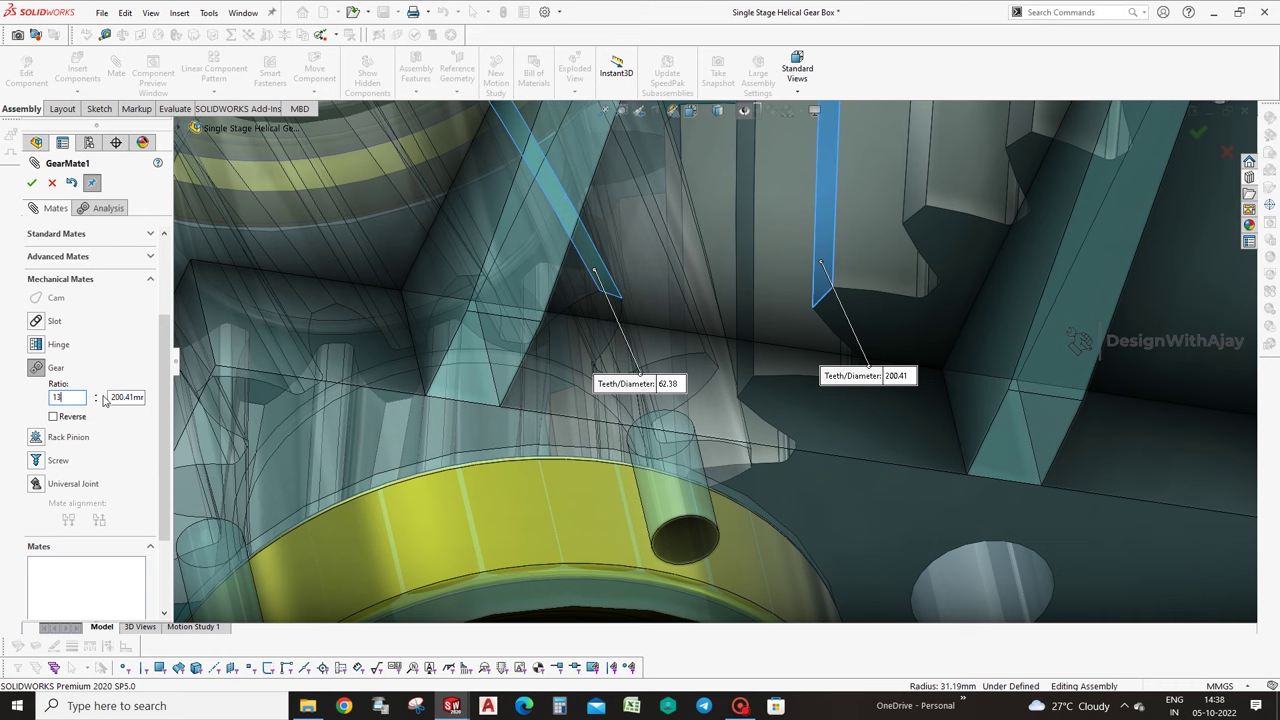
pyautogui.click(134, 398)
pyautogui.write('46')
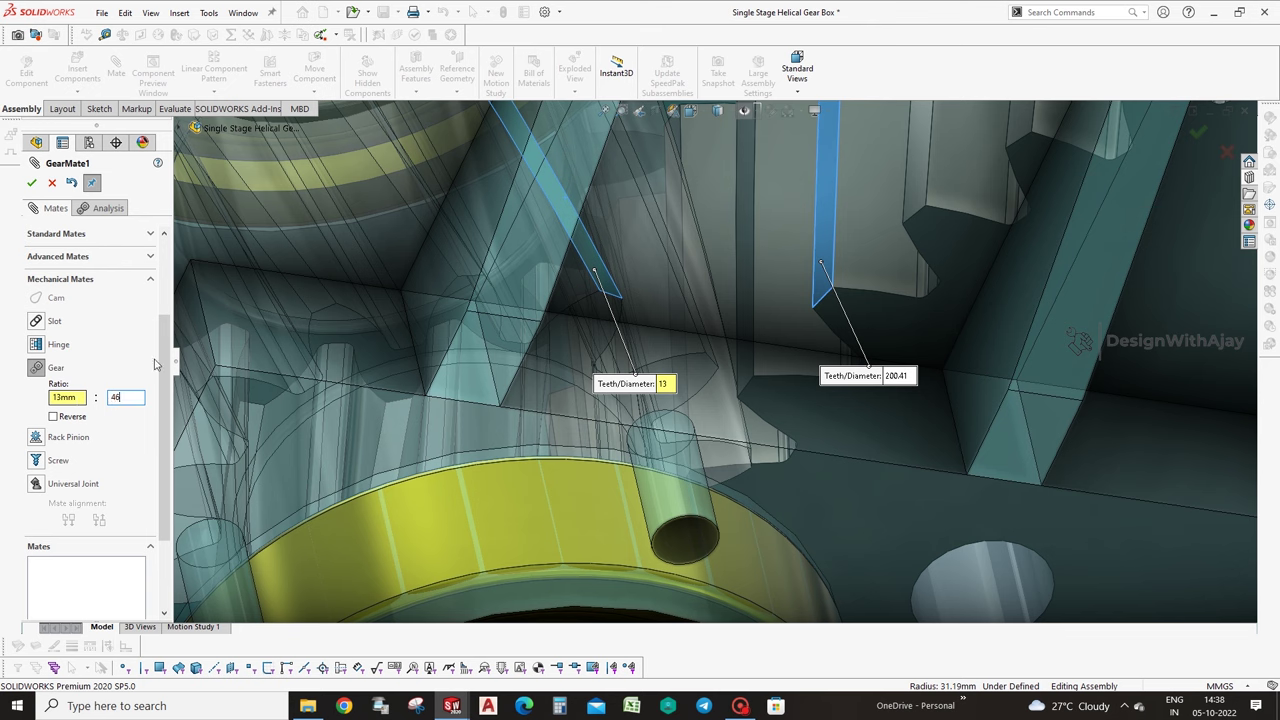
pyautogui.press('Return')
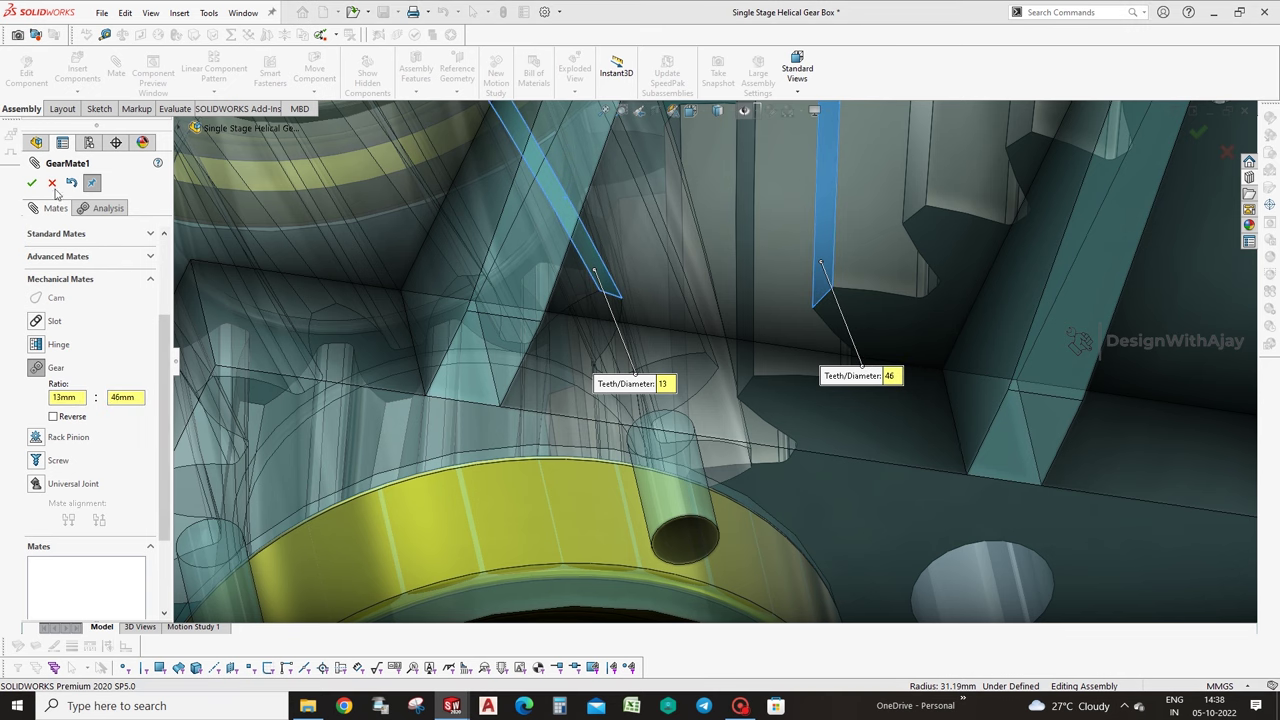
pyautogui.click(31, 182)
pyautogui.click(31, 182)
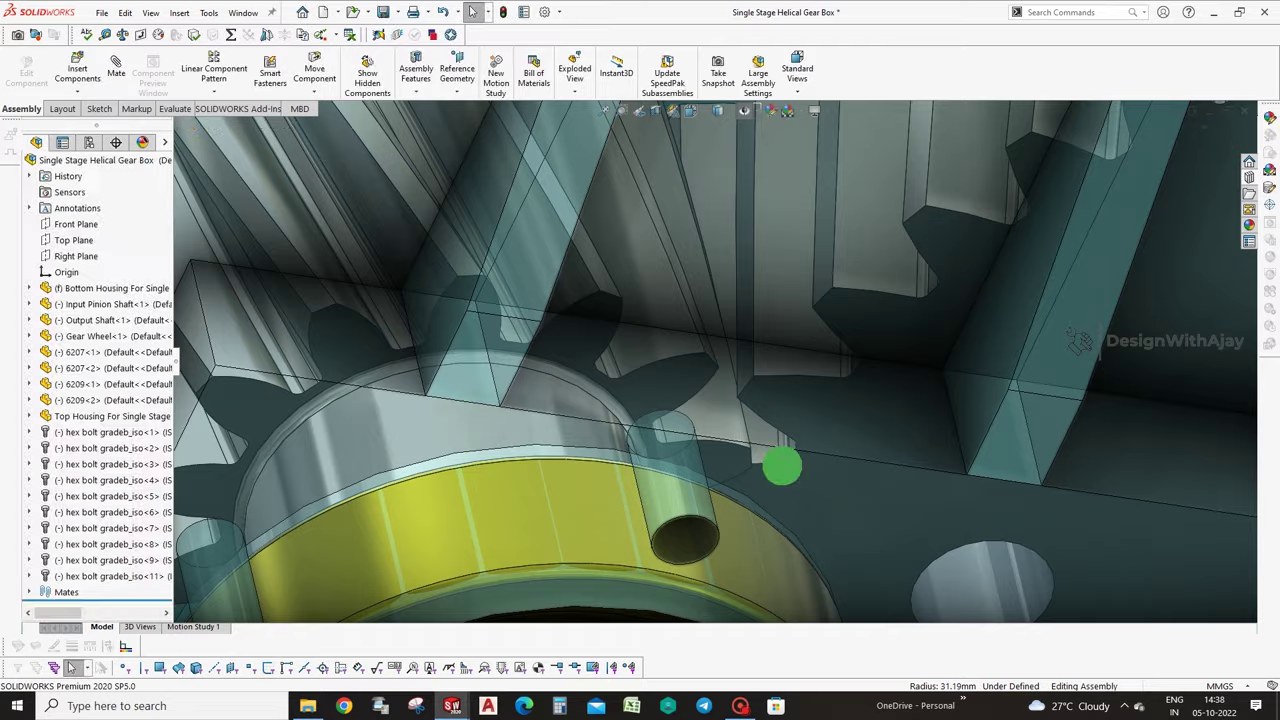
# Drag the gear pair from a frontal view to check the pinion and wheel turn together.
pyautogui.moveTo(782, 466); pyautogui.dragTo(720, 435, button='middle')
pyautogui.scroll(3, 697, 386)
pyautogui.scroll(3, 697, 386)
pyautogui.moveTo(697, 386)
pyautogui.mouseDown(button='middle')
pyautogui.moveTo(677, 409)
pyautogui.moveTo(690, 385)
pyautogui.mouseUp(button='middle')
pyautogui.moveTo(690, 385)
pyautogui.mouseDown()
pyautogui.moveTo(729, 409)
pyautogui.moveTo(741, 494)
pyautogui.moveTo(712, 527)
pyautogui.moveTo(626, 543)
pyautogui.moveTo(557, 503)
pyautogui.moveTo(540, 446)
pyautogui.moveTo(567, 387)
pyautogui.moveTo(611, 366)
pyautogui.moveTo(666, 383)
pyautogui.moveTo(689, 417)
pyautogui.moveTo(693, 461)
pyautogui.moveTo(597, 494)
pyautogui.mouseUp()
# Spin the output shaft from a top-down view, then select the output shaft.
pyautogui.scroll(10, 620, 510)
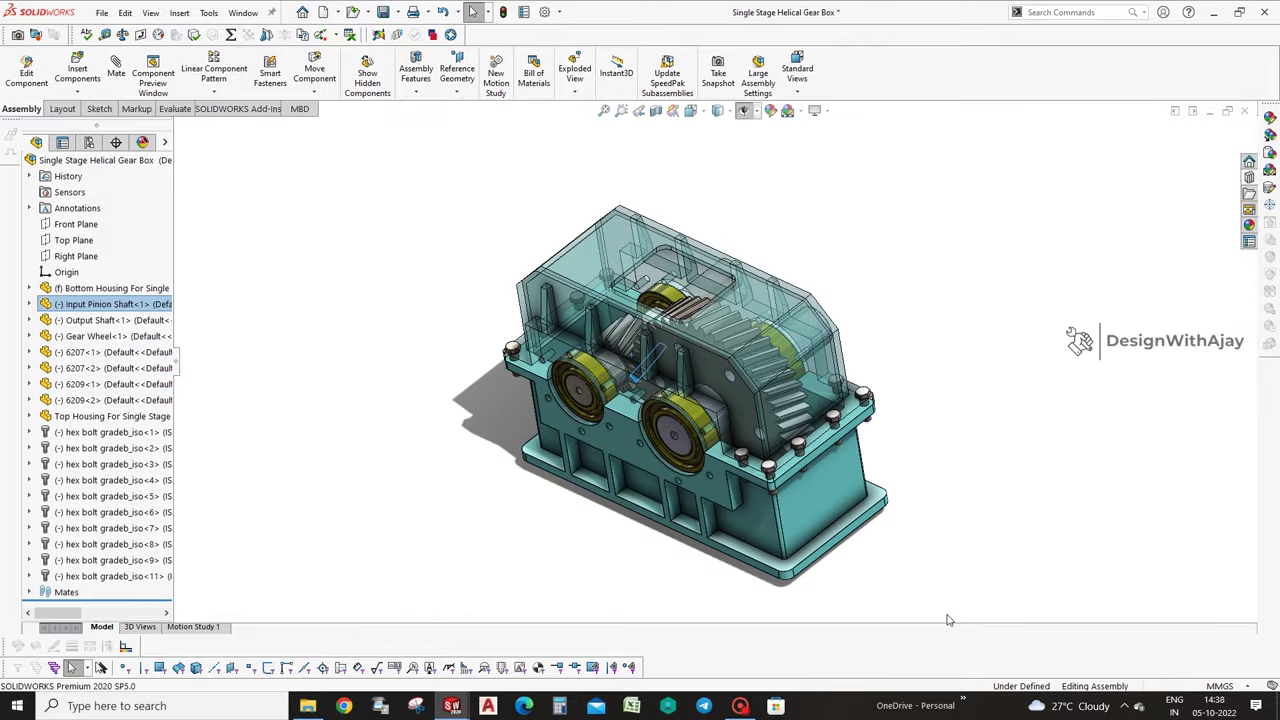
pyautogui.moveTo(949, 620)
pyautogui.mouseDown(button='middle')
pyautogui.moveTo(974, 591)
pyautogui.moveTo(934, 640)
pyautogui.moveTo(733, 295)
pyautogui.mouseUp(button='middle')
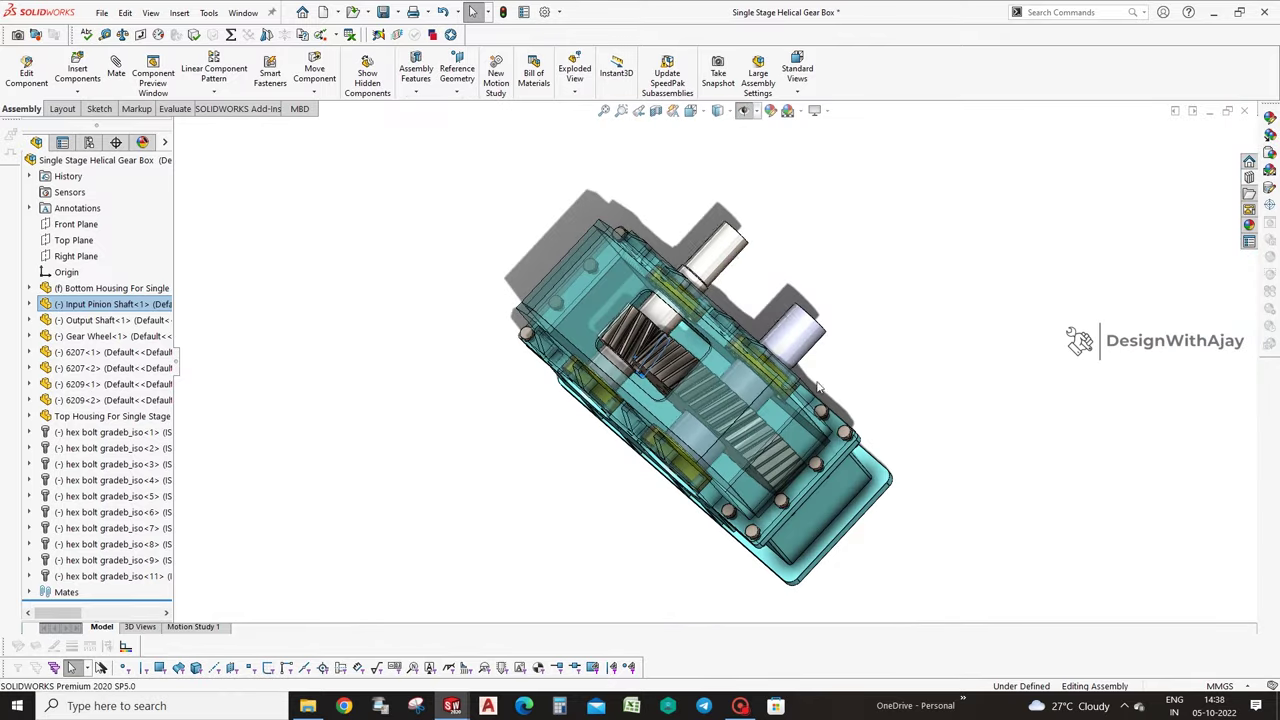
pyautogui.scroll(-5, 733, 295)
pyautogui.moveTo(733, 295)
pyautogui.mouseDown()
pyautogui.moveTo(857, 343)
pyautogui.moveTo(817, 386)
pyautogui.moveTo(783, 393)
pyautogui.moveTo(766, 334)
pyautogui.moveTo(801, 367)
pyautogui.mouseUp()
pyautogui.scroll(3, 801, 367)
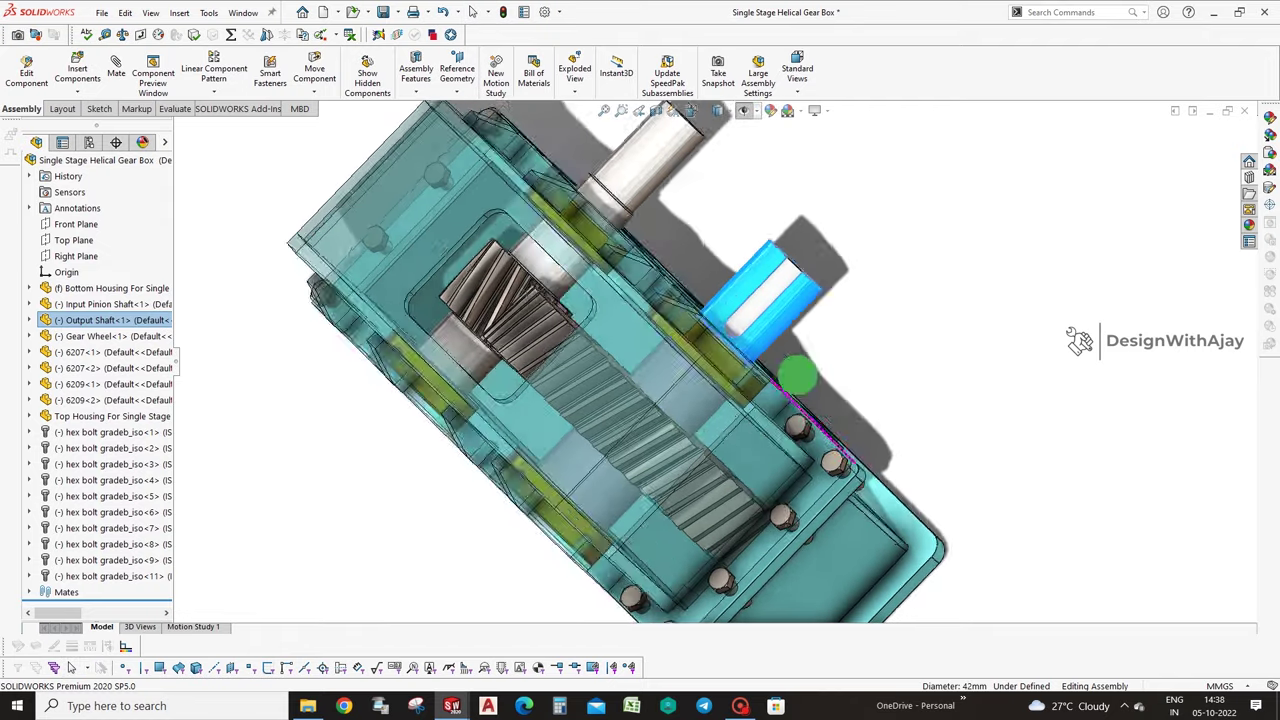
pyautogui.scroll(3, 801, 367)
pyautogui.moveTo(801, 367)
pyautogui.mouseDown(button='middle')
pyautogui.moveTo(811, 317)
pyautogui.moveTo(760, 329)
pyautogui.moveTo(748, 310)
pyautogui.moveTo(773, 326)
pyautogui.mouseUp(button='middle')
pyautogui.click(766, 336)
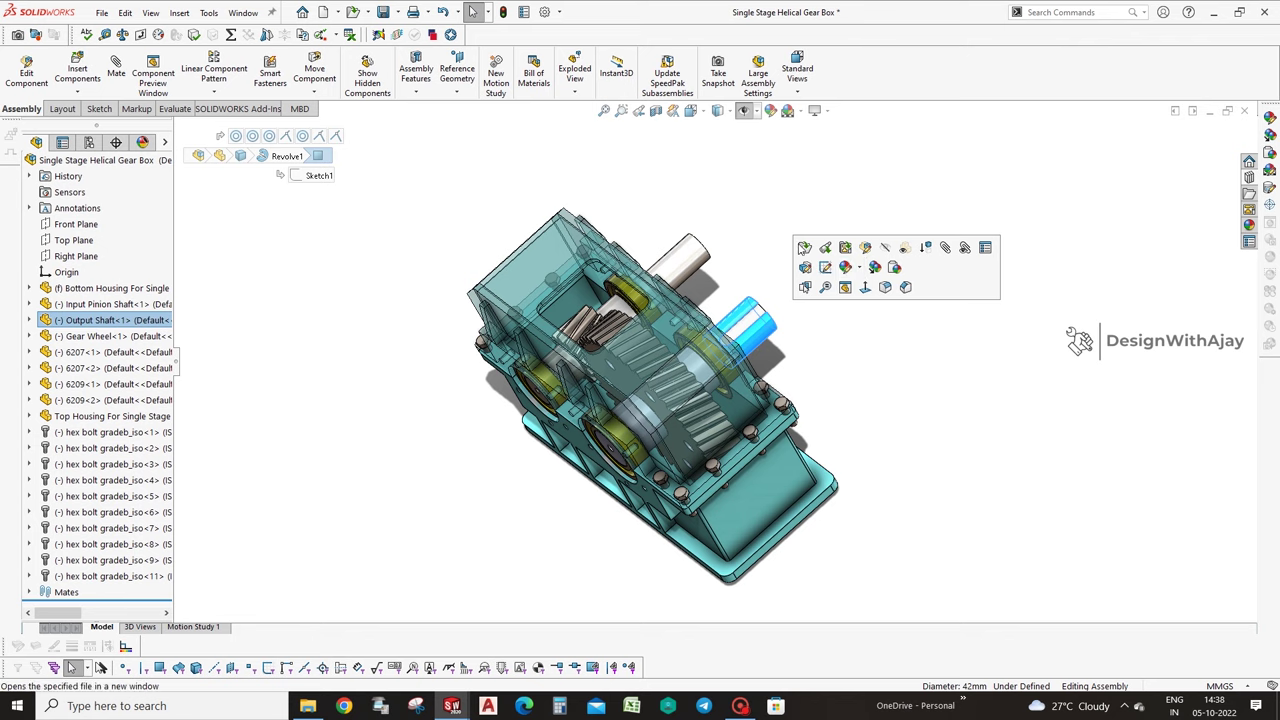
# In the Output Shaft part, change the Revolve1 sketch's 60 mm length to 80 mm and return to the assembly.
pyautogui.click(805, 247)
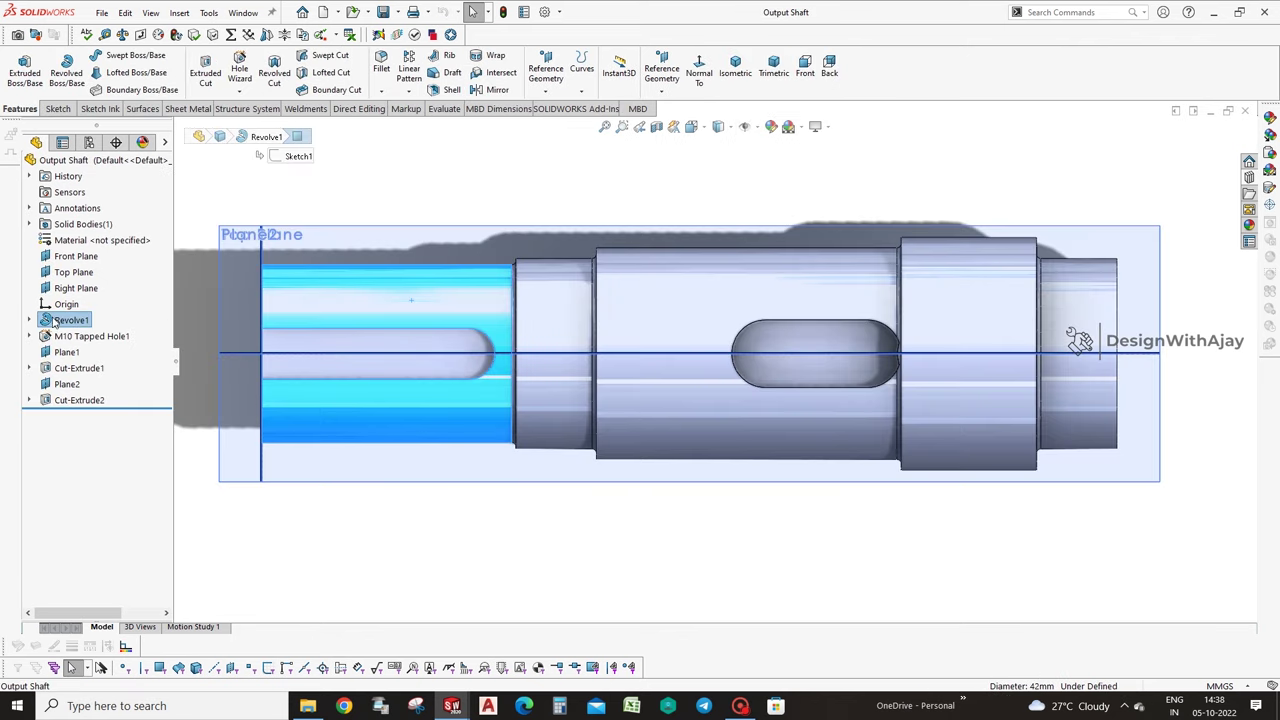
pyautogui.click(71, 320)
pyautogui.click(89, 292)
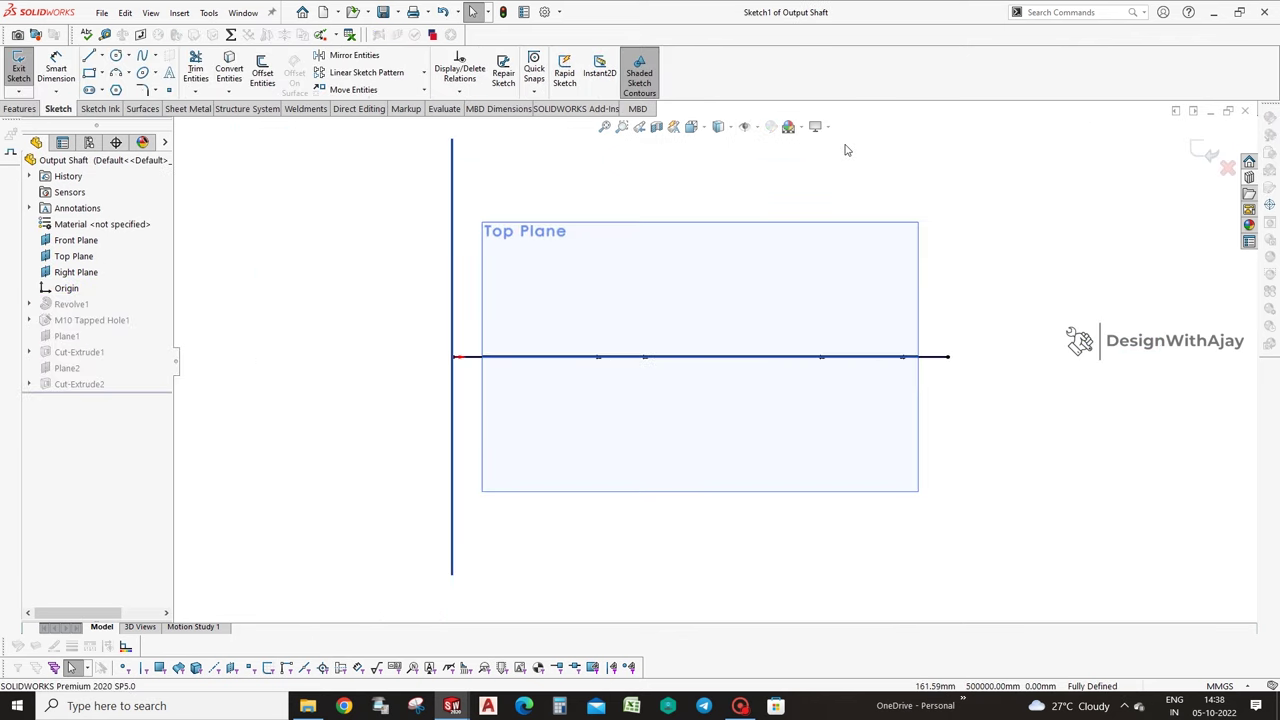
pyautogui.click(19, 107)
pyautogui.click(700, 67)
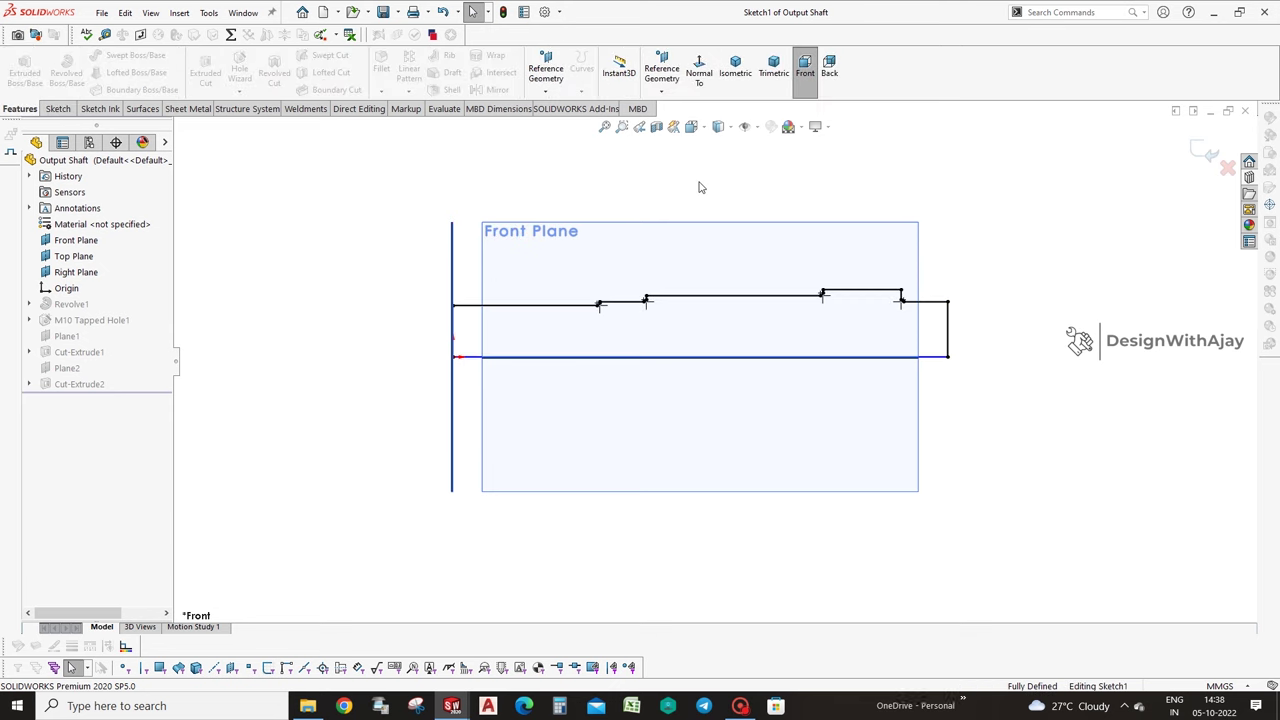
pyautogui.doubleClick(486, 284)
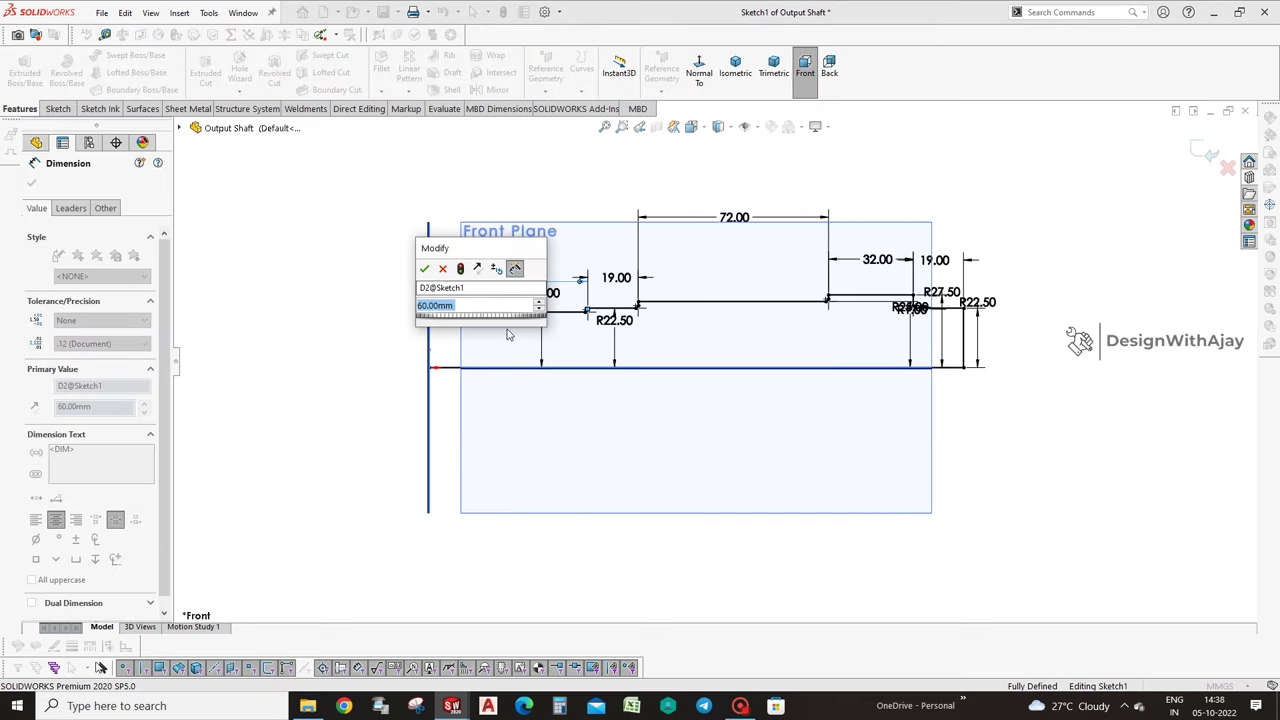
pyautogui.write('80')
pyautogui.press('Return')
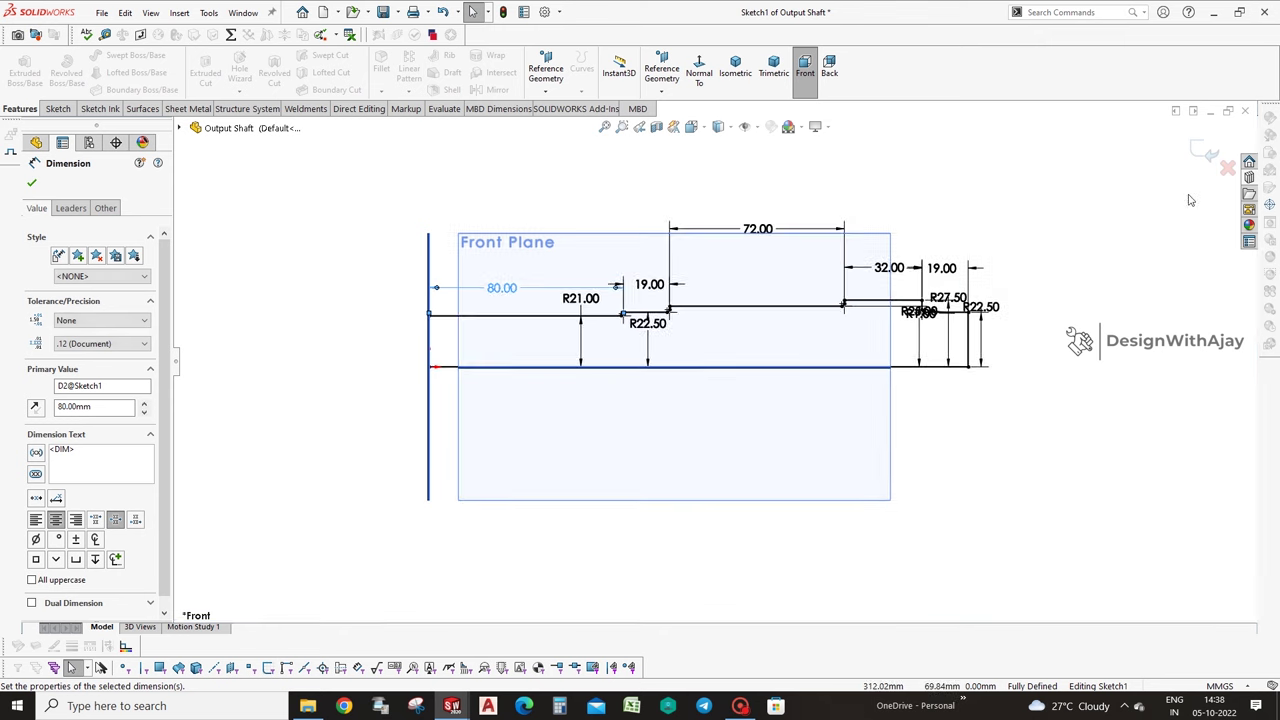
pyautogui.click(1205, 145)
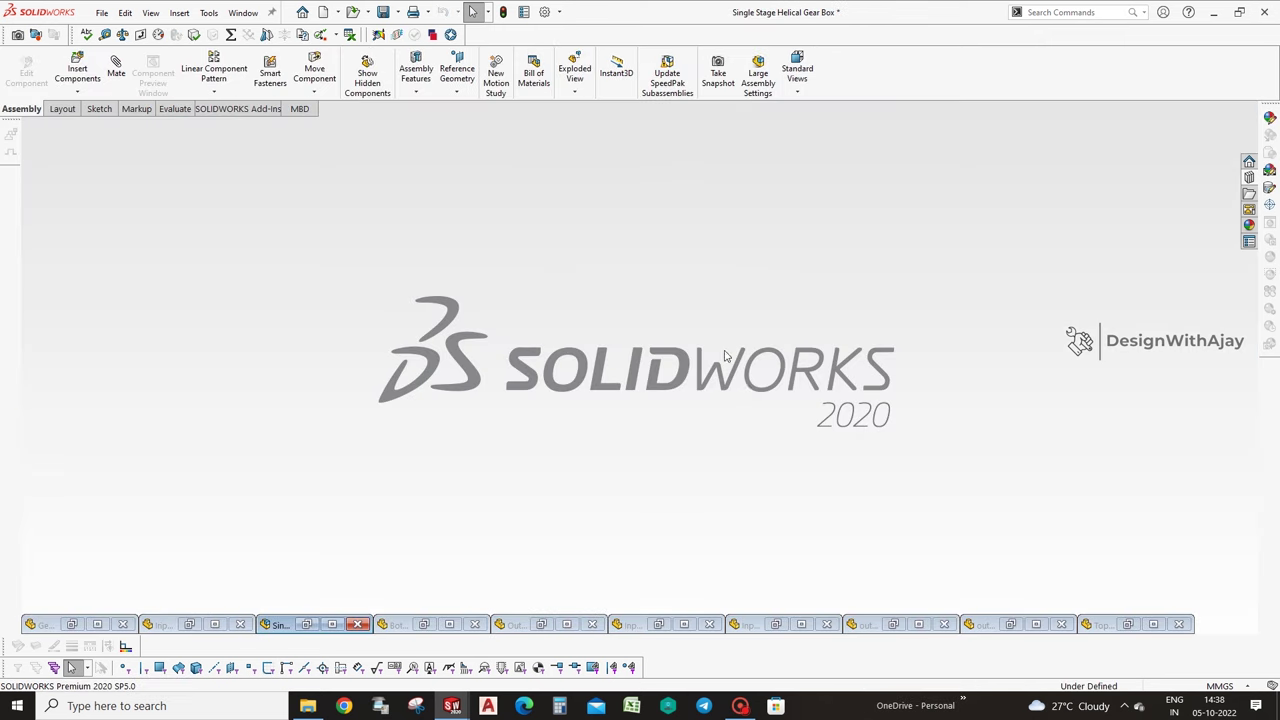
pyautogui.click(332, 624)
# Rotate the input pinion and gear wheel to check the mesh, then open the Input Pinion Shaft part.
pyautogui.moveTo(848, 468); pyautogui.dragTo(866, 506, button='middle')
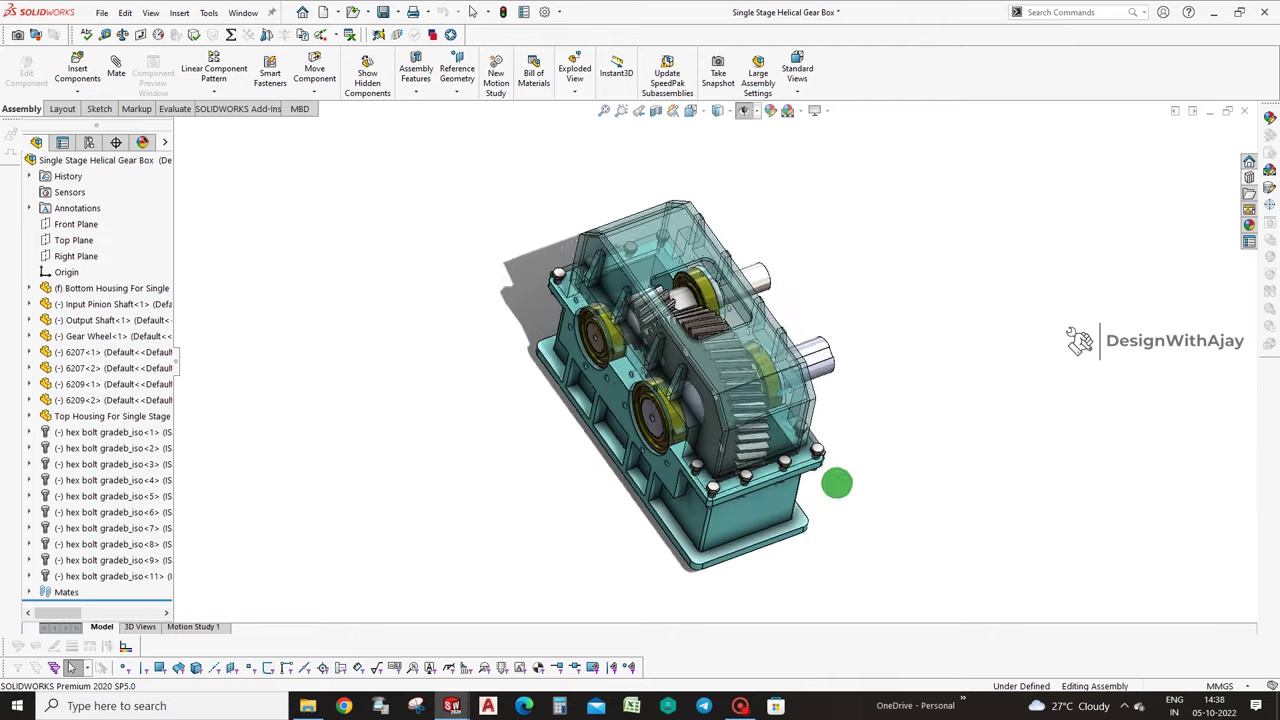
pyautogui.scroll(-3, 687, 365)
pyautogui.scroll(-2, 687, 365)
pyautogui.moveTo(526, 382)
pyautogui.mouseDown()
pyautogui.moveTo(589, 366)
pyautogui.moveTo(597, 534)
pyautogui.moveTo(791, 594)
pyautogui.mouseUp()
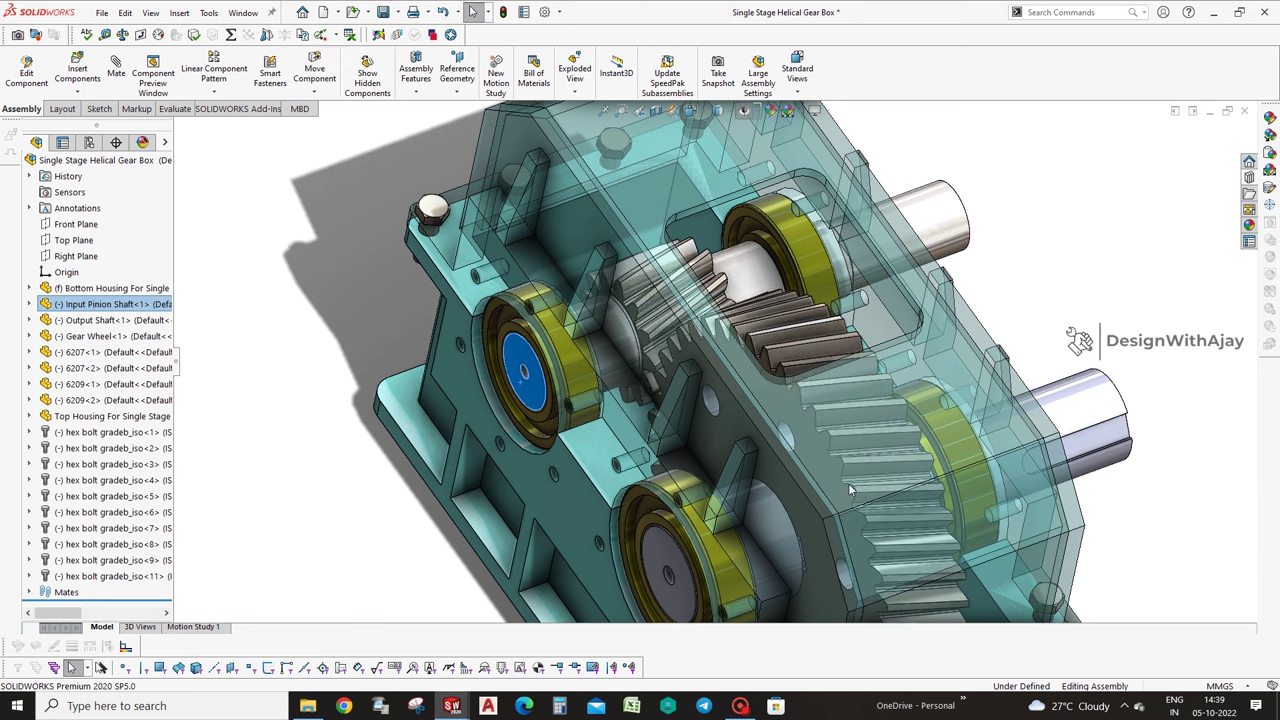
pyautogui.moveTo(818, 453)
pyautogui.mouseDown()
pyautogui.moveTo(586, 371)
pyautogui.moveTo(623, 533)
pyautogui.moveTo(991, 626)
pyautogui.moveTo(849, 420)
pyautogui.moveTo(574, 503)
pyautogui.moveTo(900, 600)
pyautogui.mouseUp()
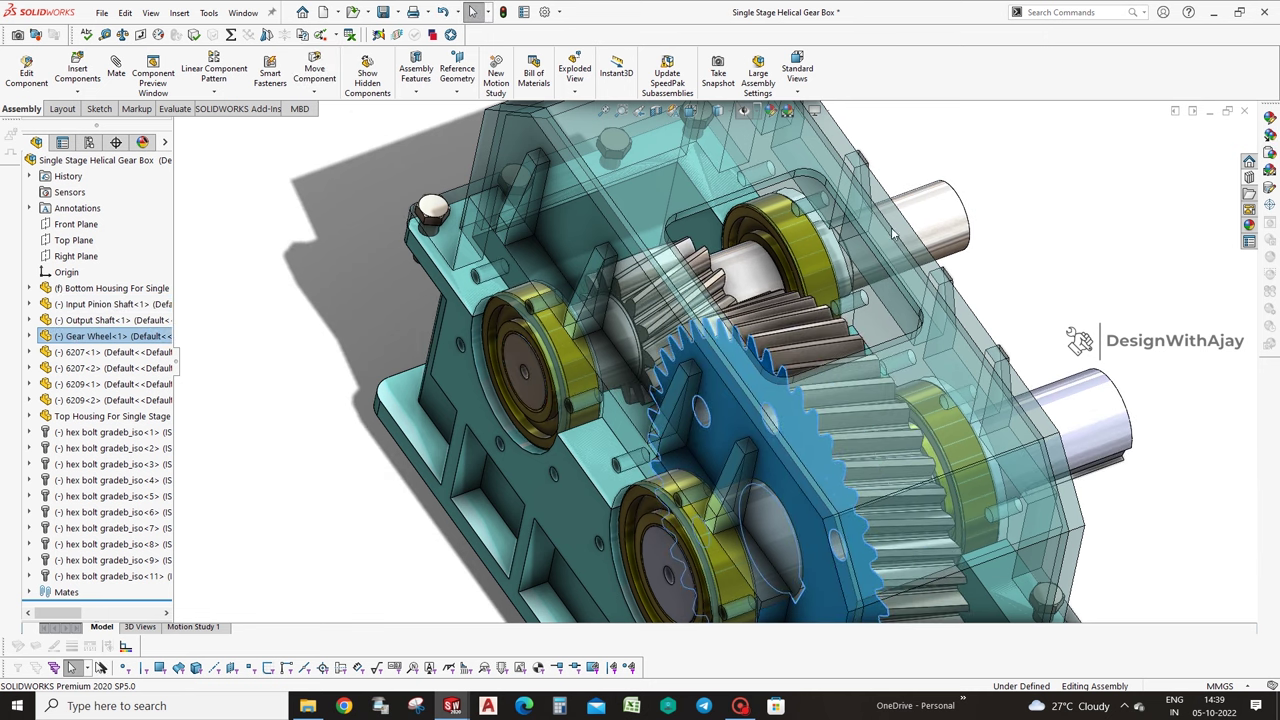
pyautogui.click(951, 189)
pyautogui.click(985, 111)
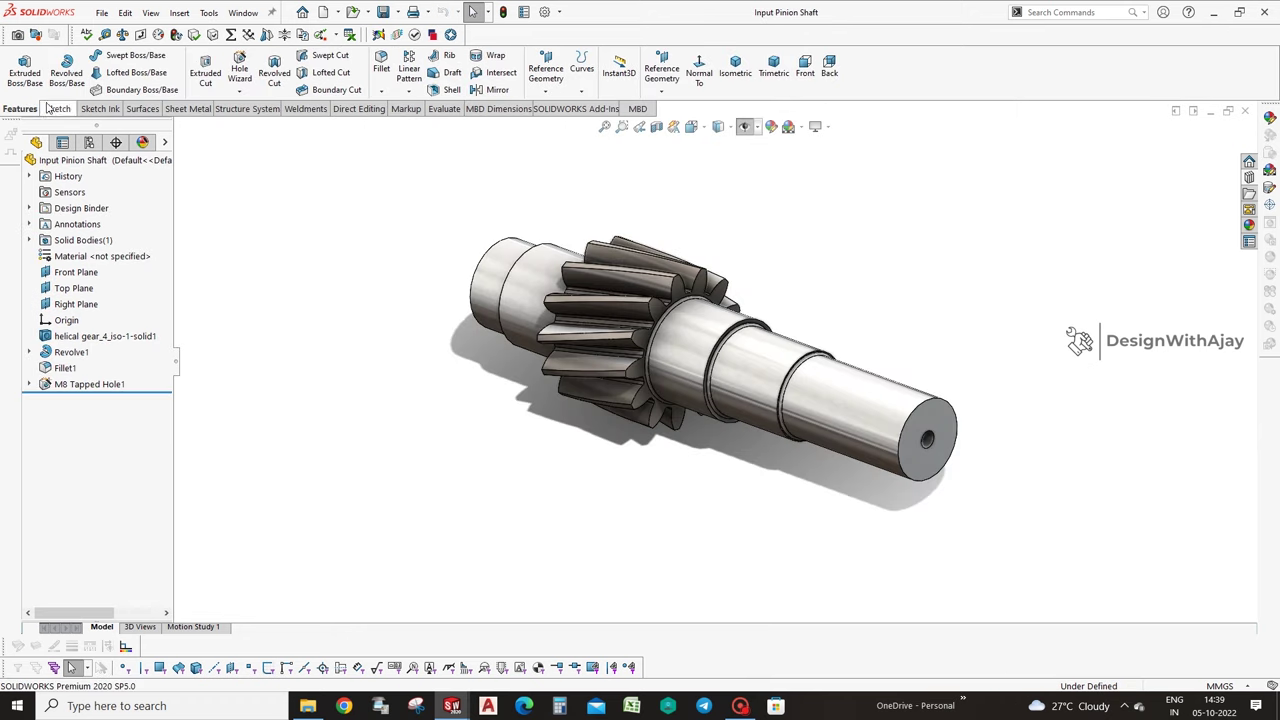
# Show the reference planes and select the shaft's Top Plane.
pyautogui.click(57, 108)
pyautogui.click(56, 68)
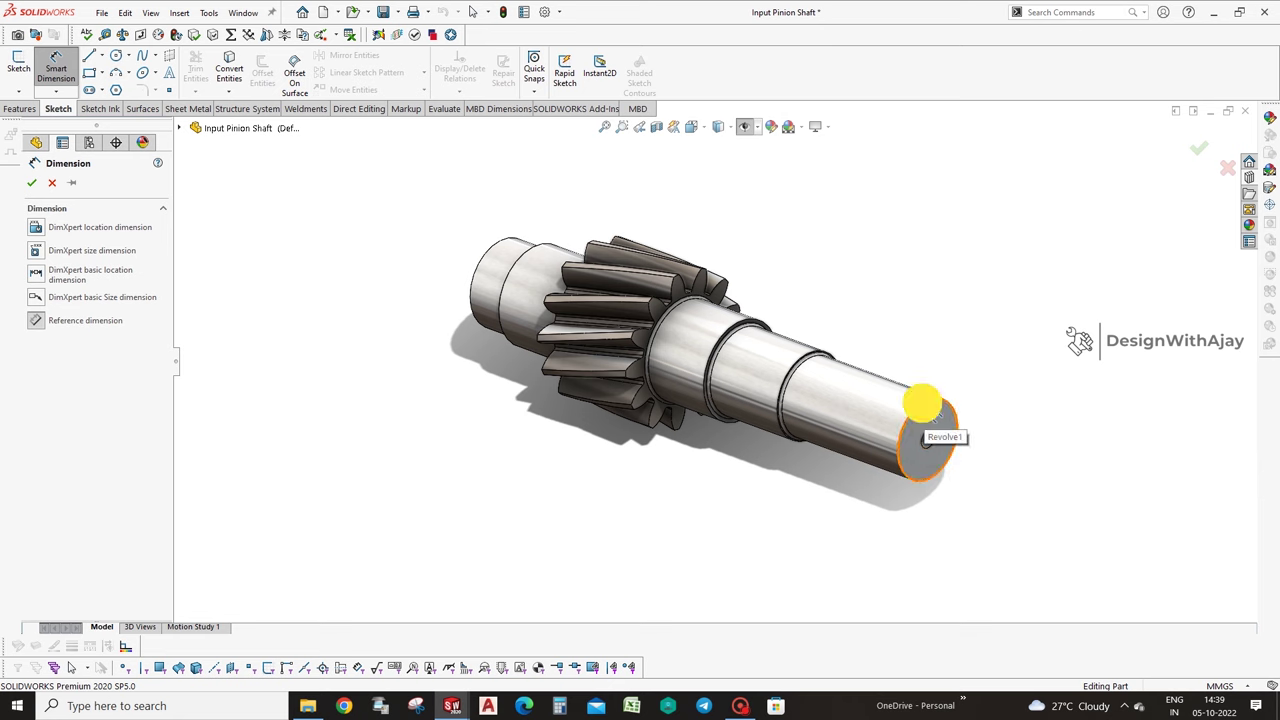
pyautogui.press('Escape')
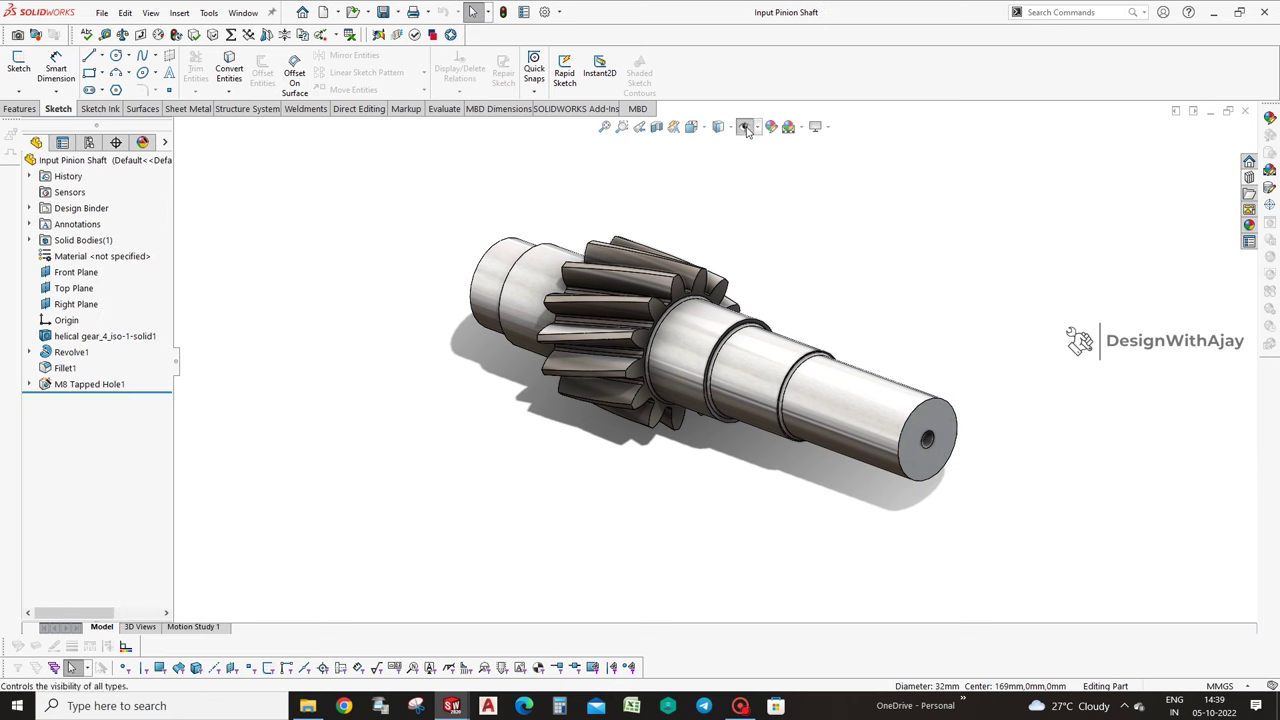
pyautogui.click(747, 131)
pyautogui.click(984, 403)
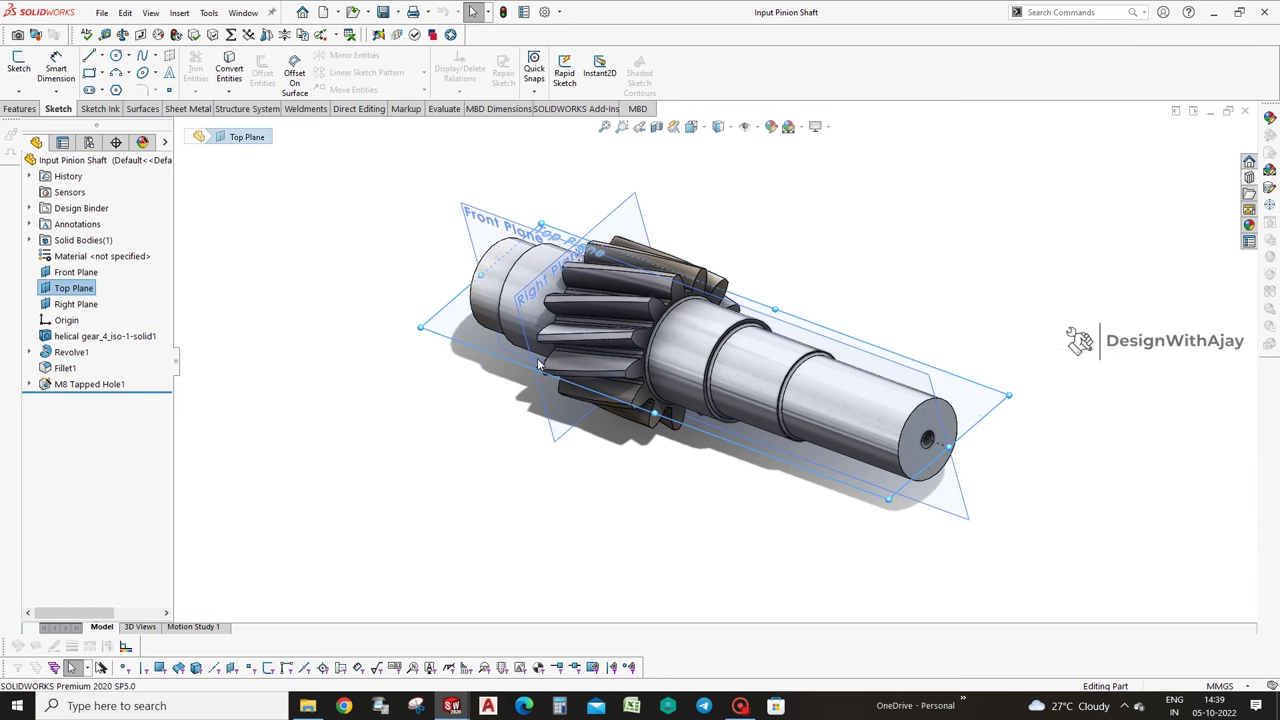
# Create reference plane Plane1 offset from the Top Plane and start a sketch on it.
pyautogui.click(21, 108)
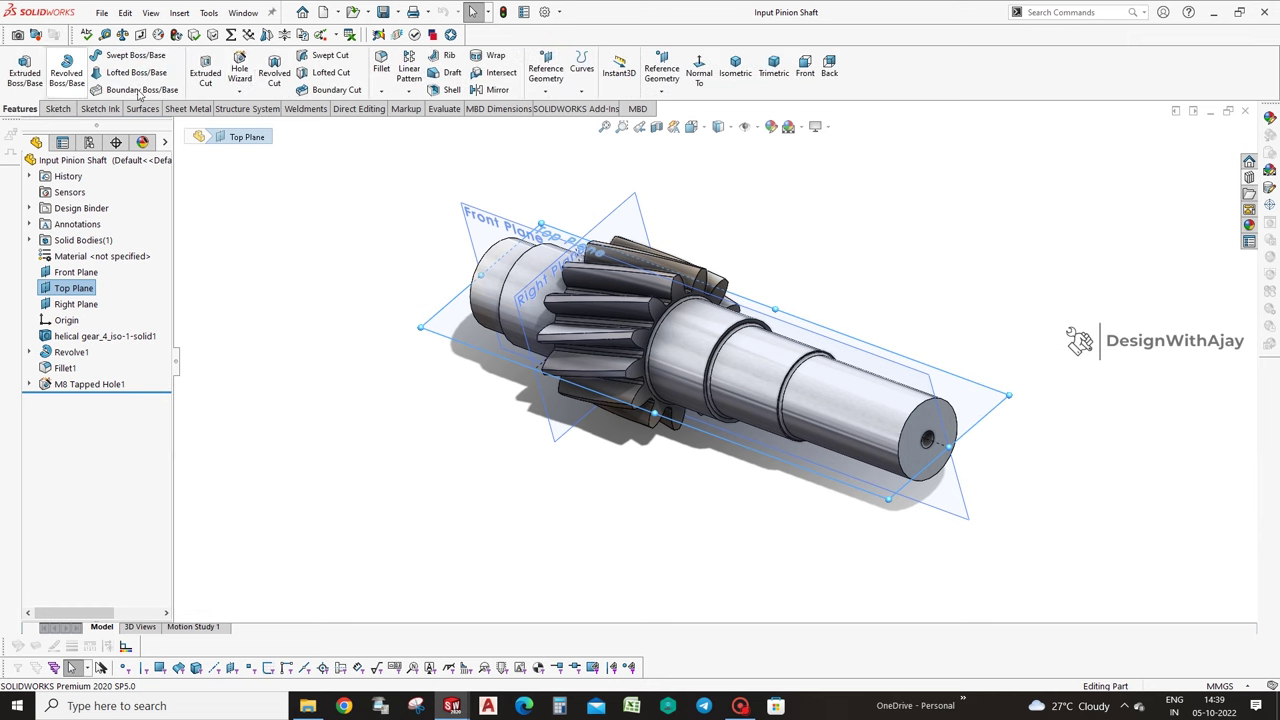
pyautogui.click(58, 109)
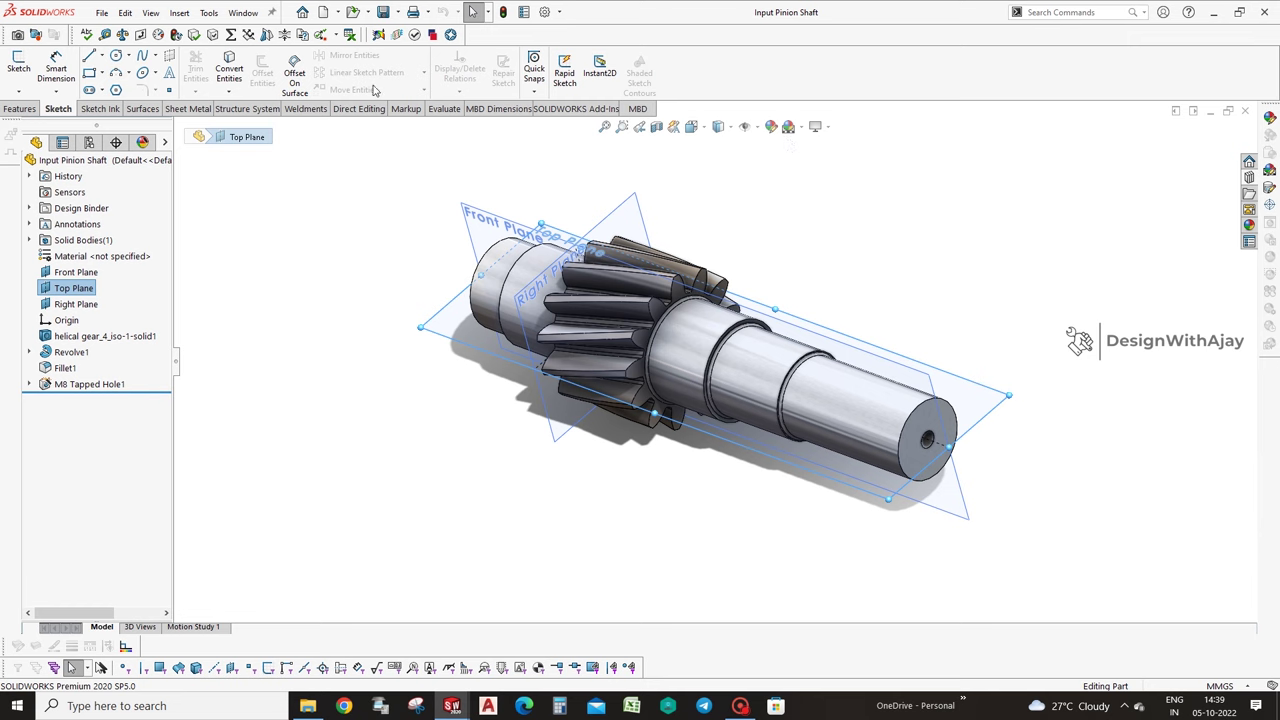
pyautogui.click(19, 107)
pyautogui.click(546, 70)
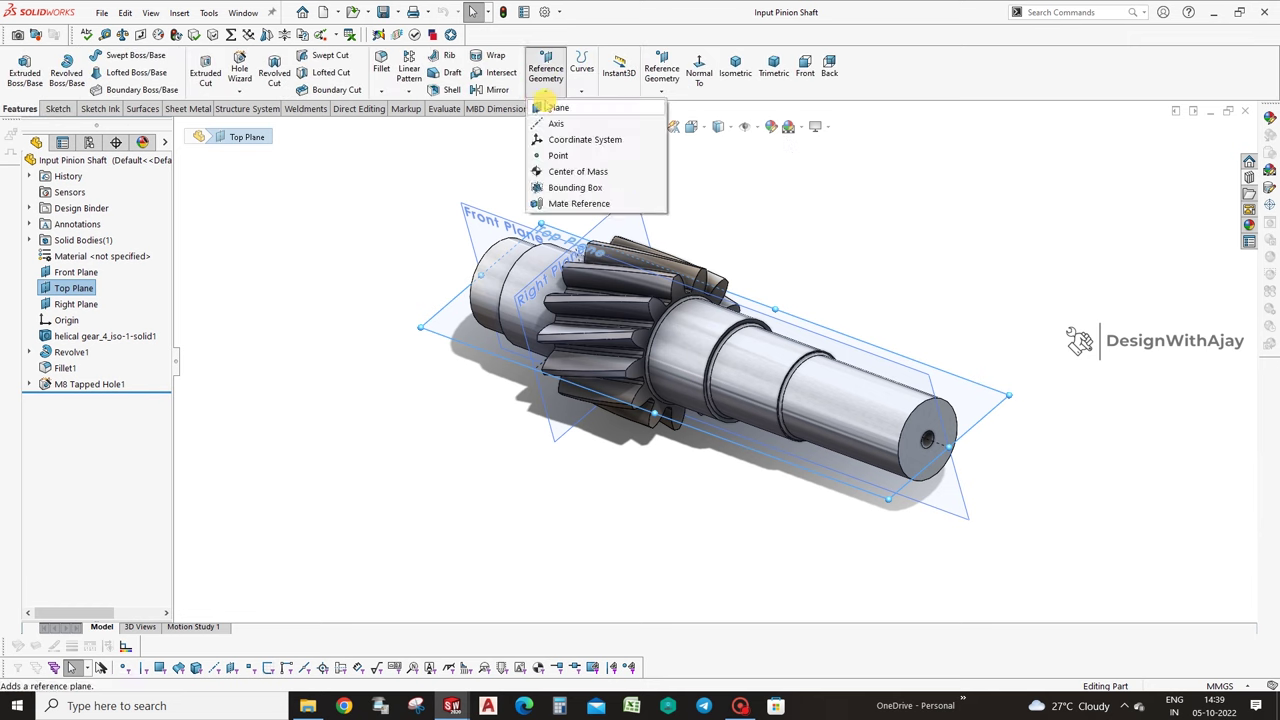
pyautogui.click(565, 108)
pyautogui.write('32/')
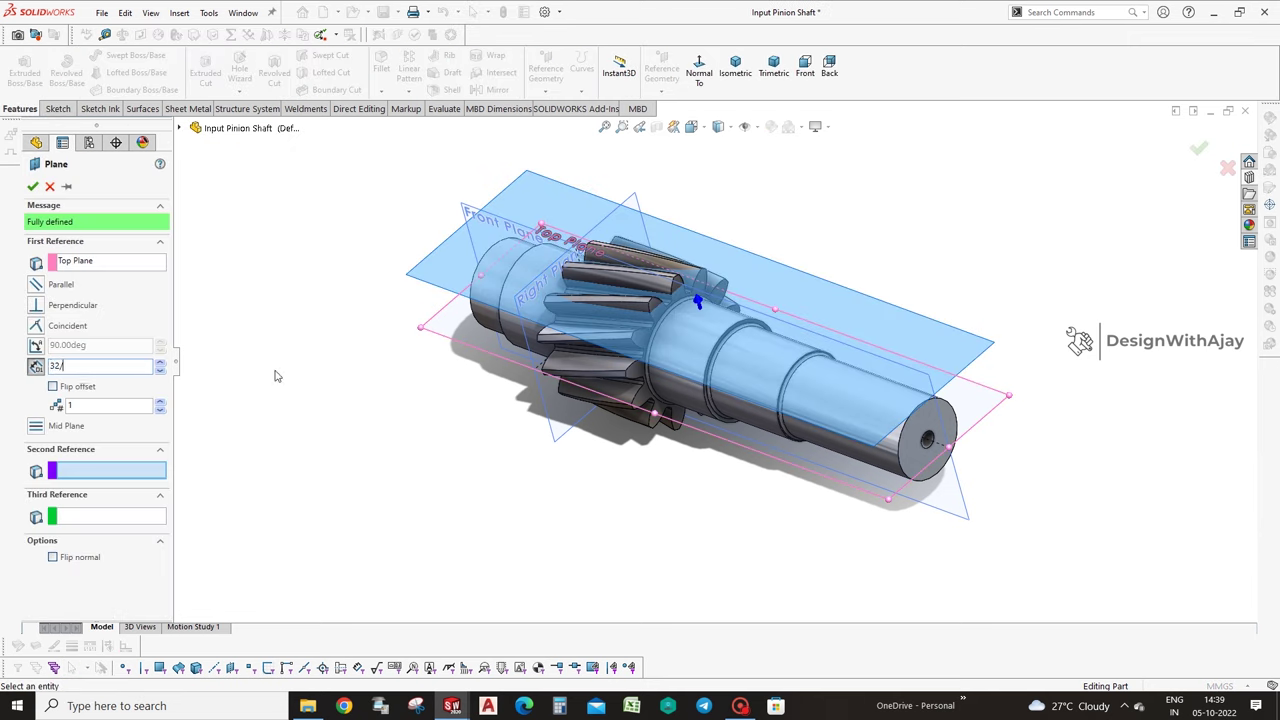
pyautogui.press('Return')
pyautogui.press('Return')
pyautogui.click(35, 188)
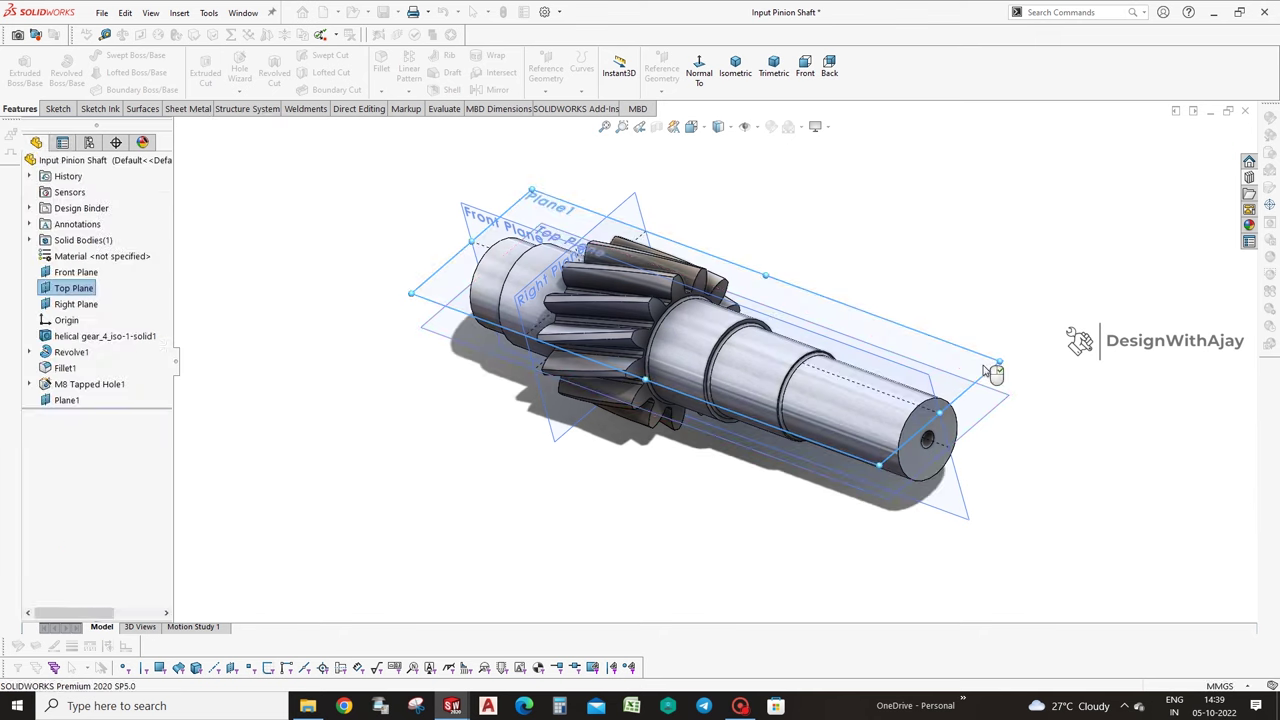
pyautogui.click(1021, 325)
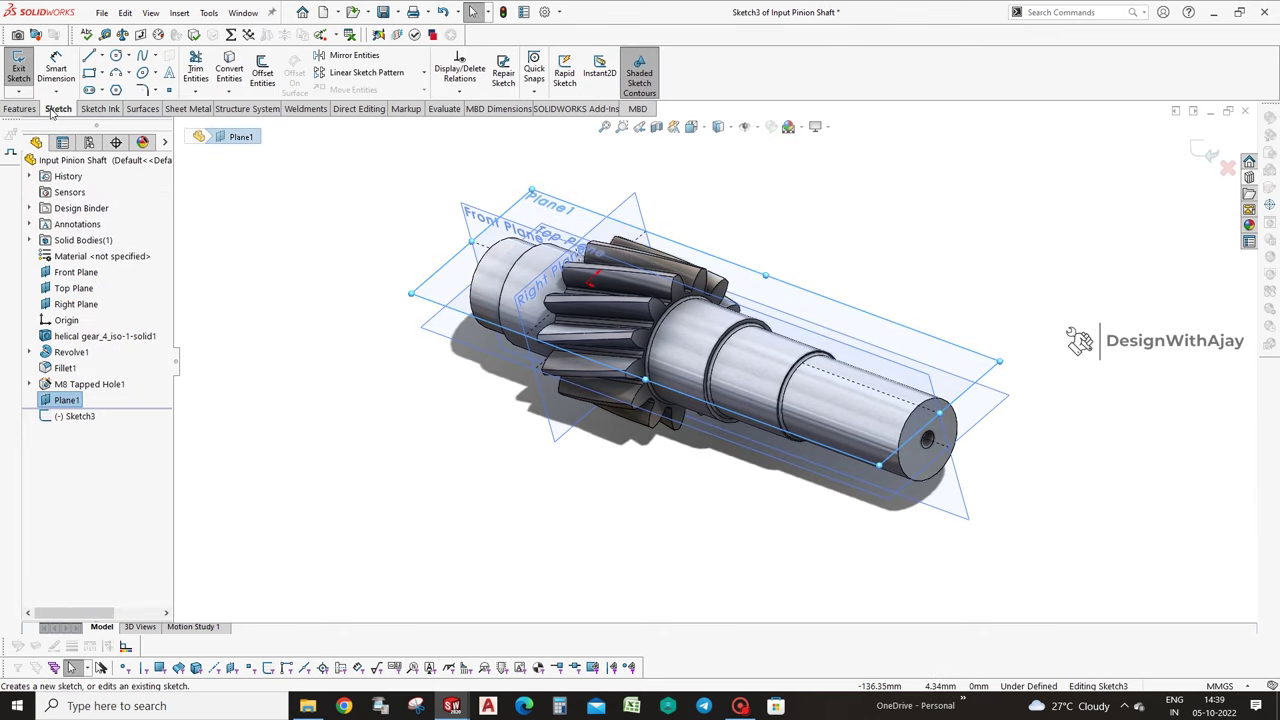
# In a Normal To view, sketch a straight slot along the shaft centreline.
pyautogui.click(20, 108)
pyautogui.click(699, 72)
pyautogui.scroll(-2, 1006, 329)
pyautogui.scroll(-1, 1006, 329)
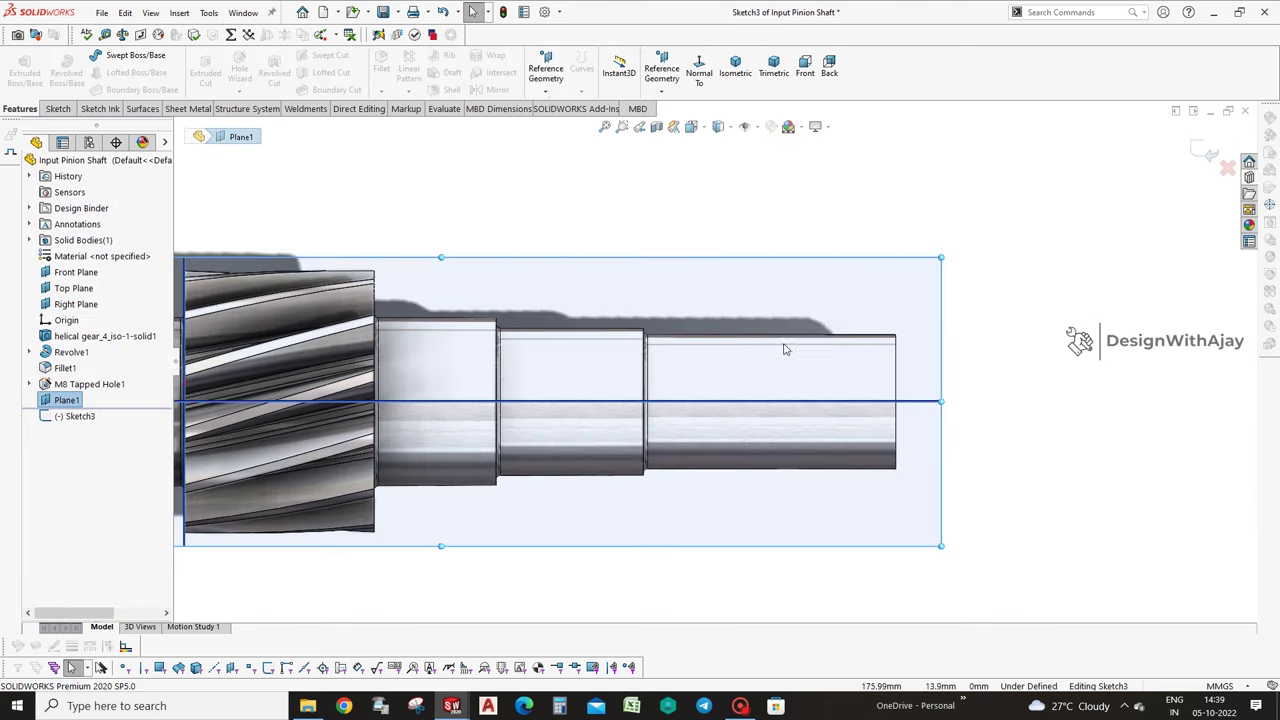
pyautogui.click(52, 107)
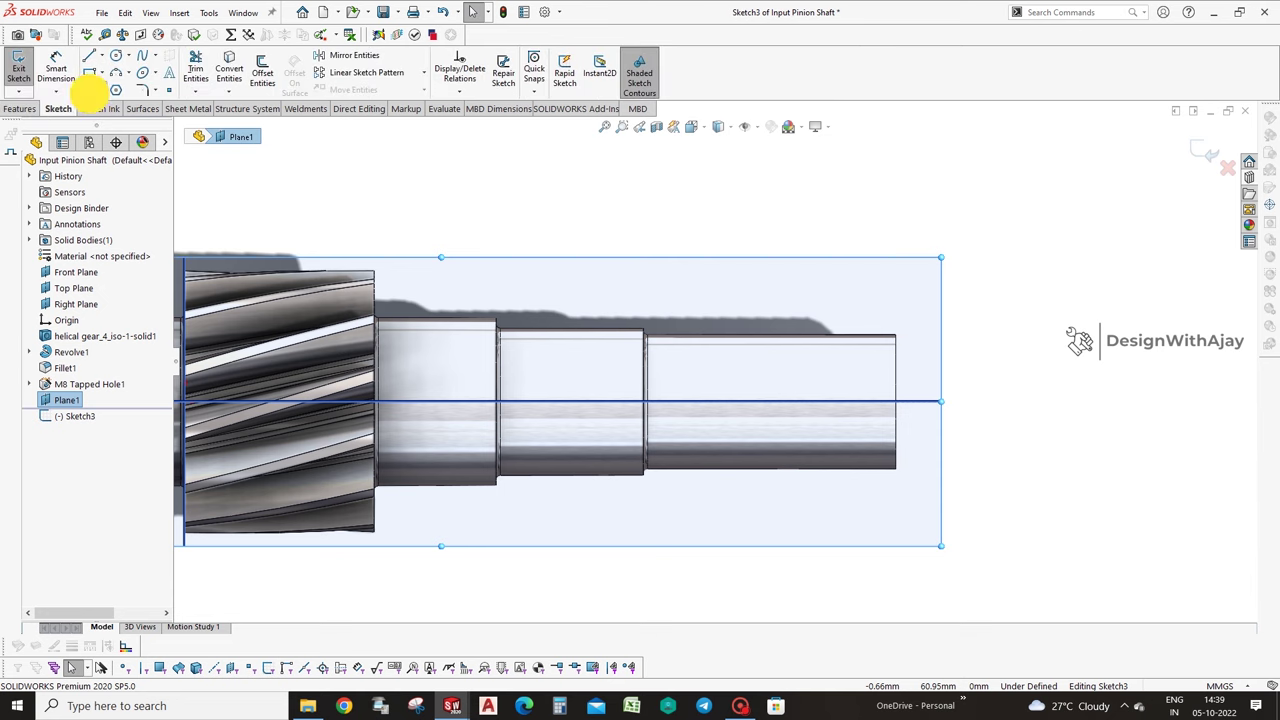
pyautogui.click(89, 91)
pyautogui.moveTo(735, 403); pyautogui.dragTo(901, 425)
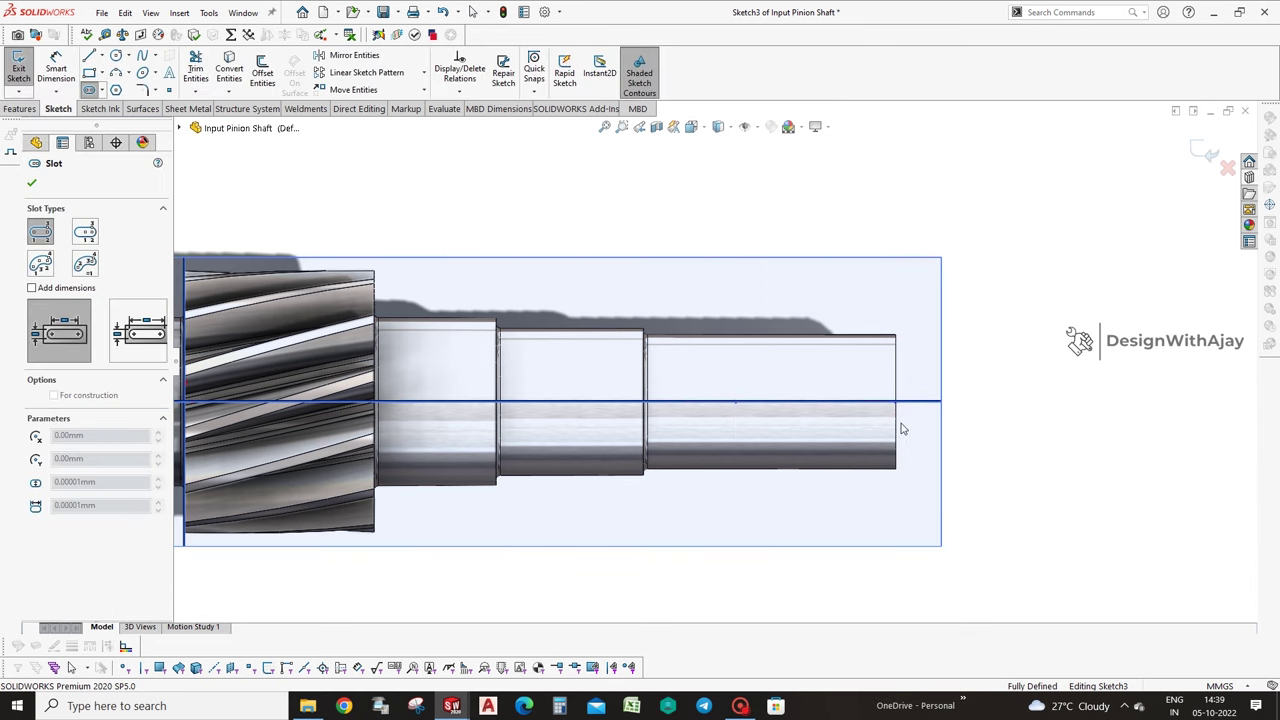
pyautogui.click(943, 486)
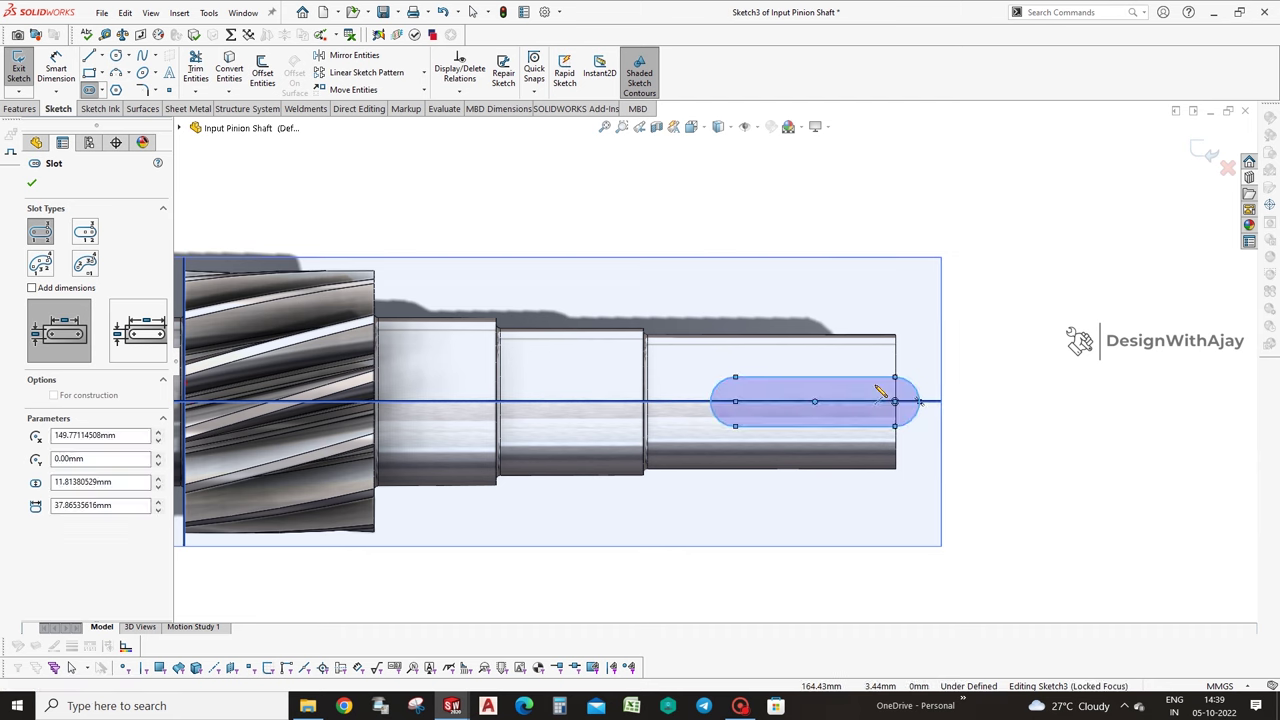
# Dimension the slot 10 mm wide and 40 mm long.
pyautogui.moveTo(935, 497); pyautogui.dragTo(903, 372, button='right')
pyautogui.click(863, 426)
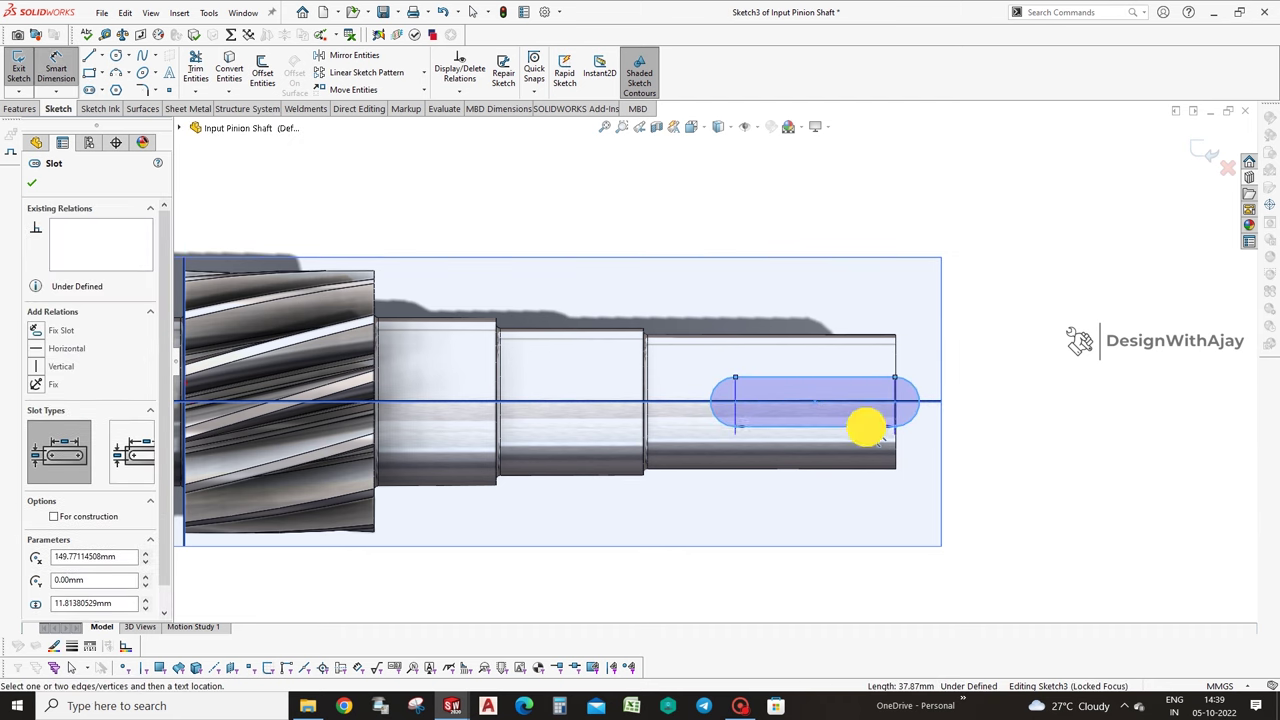
pyautogui.click(1068, 410)
pyautogui.write('10')
pyautogui.click(1063, 506)
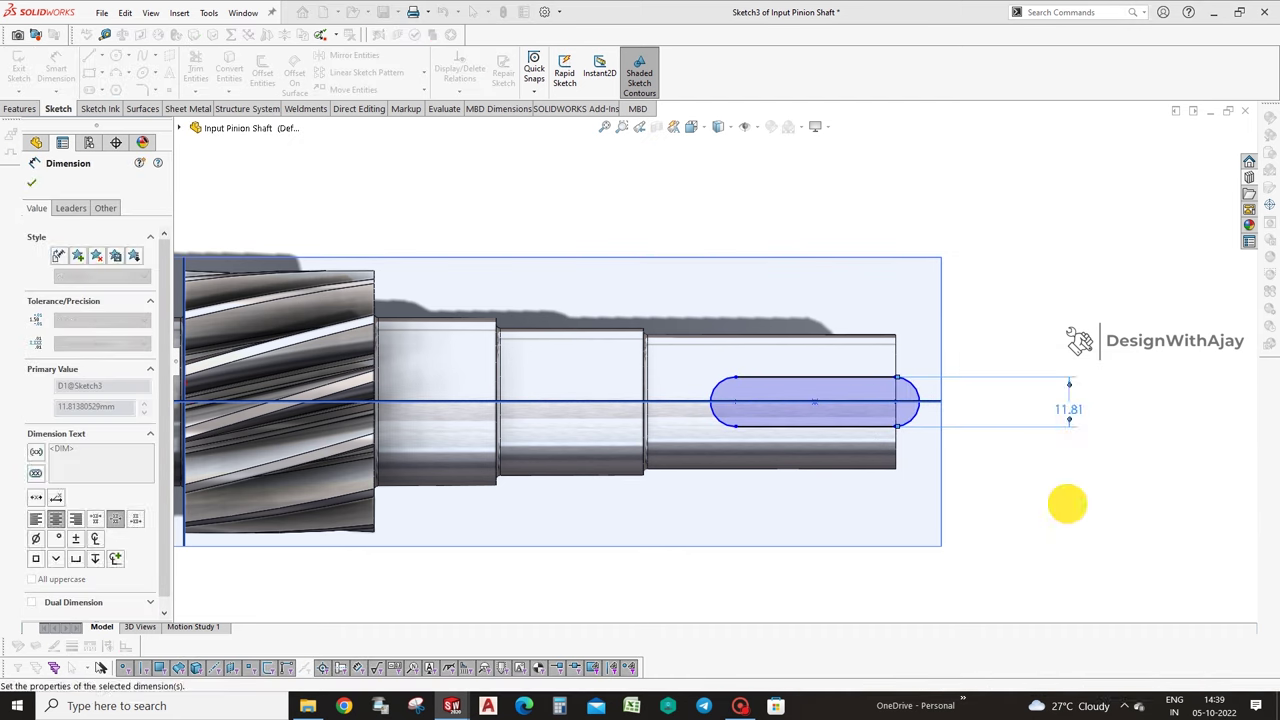
pyautogui.click(896, 380)
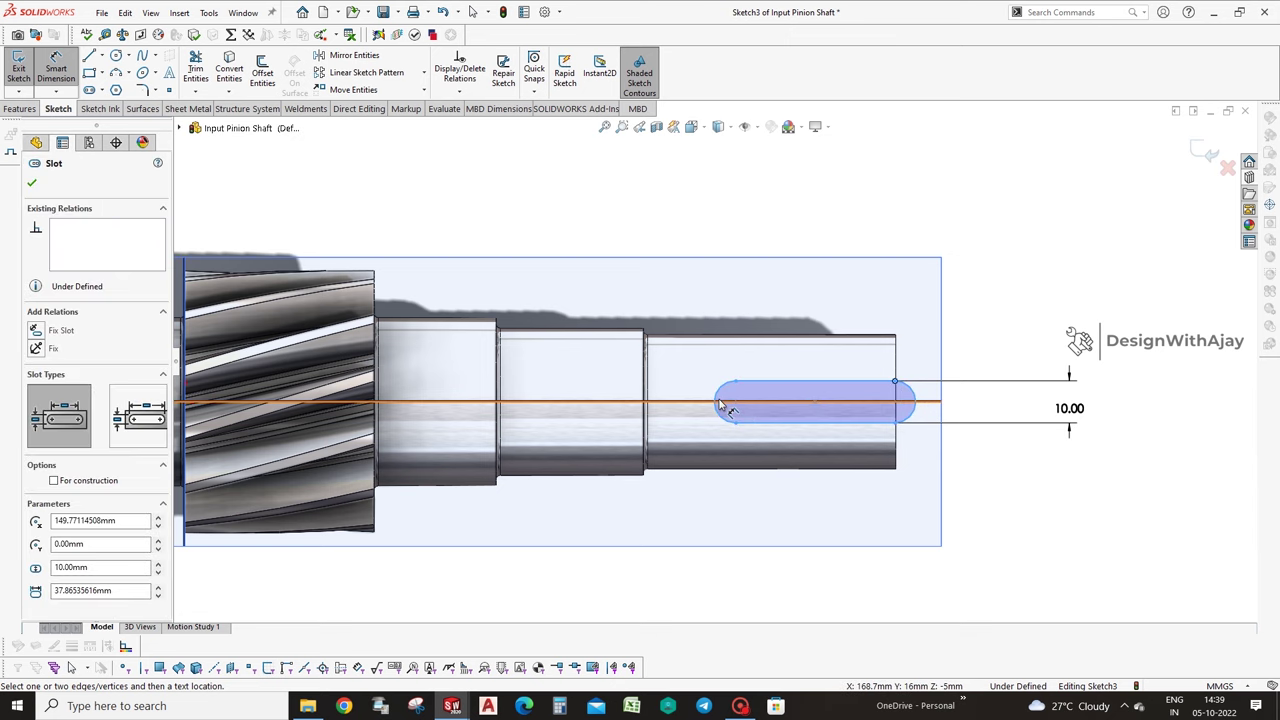
pyautogui.click(713, 404)
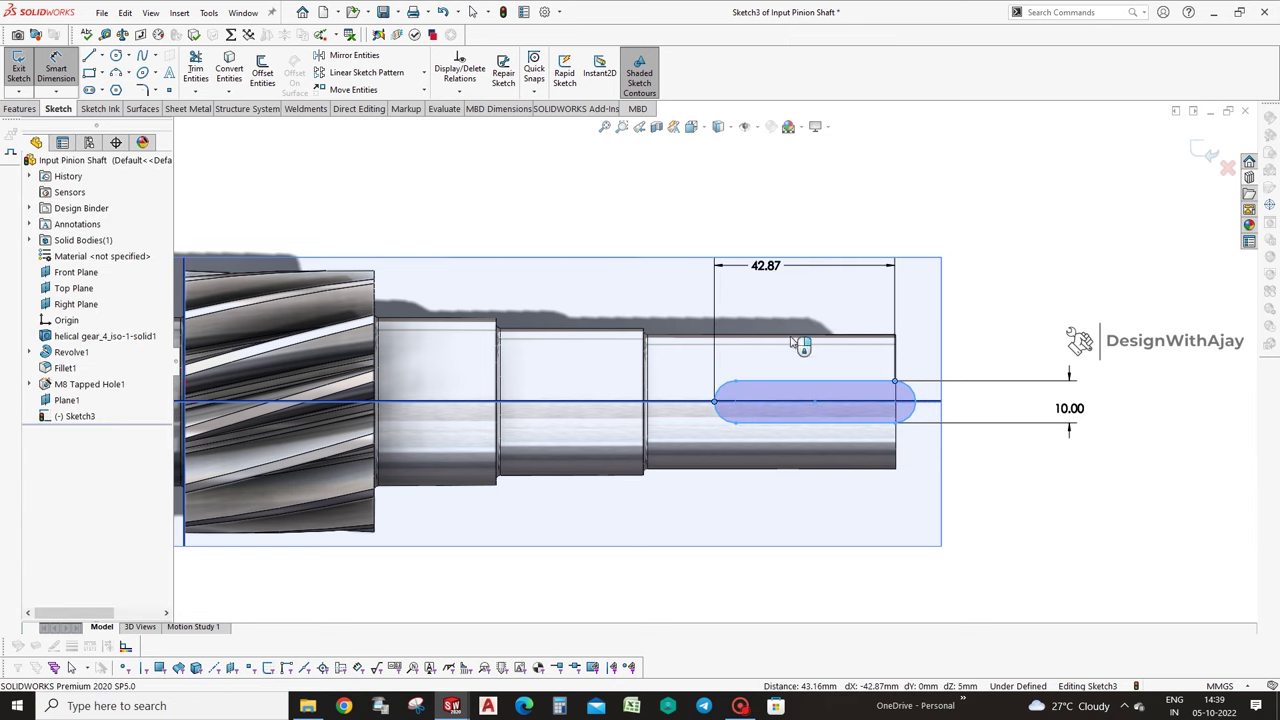
pyautogui.click(800, 265)
pyautogui.write('40')
pyautogui.press('Return')
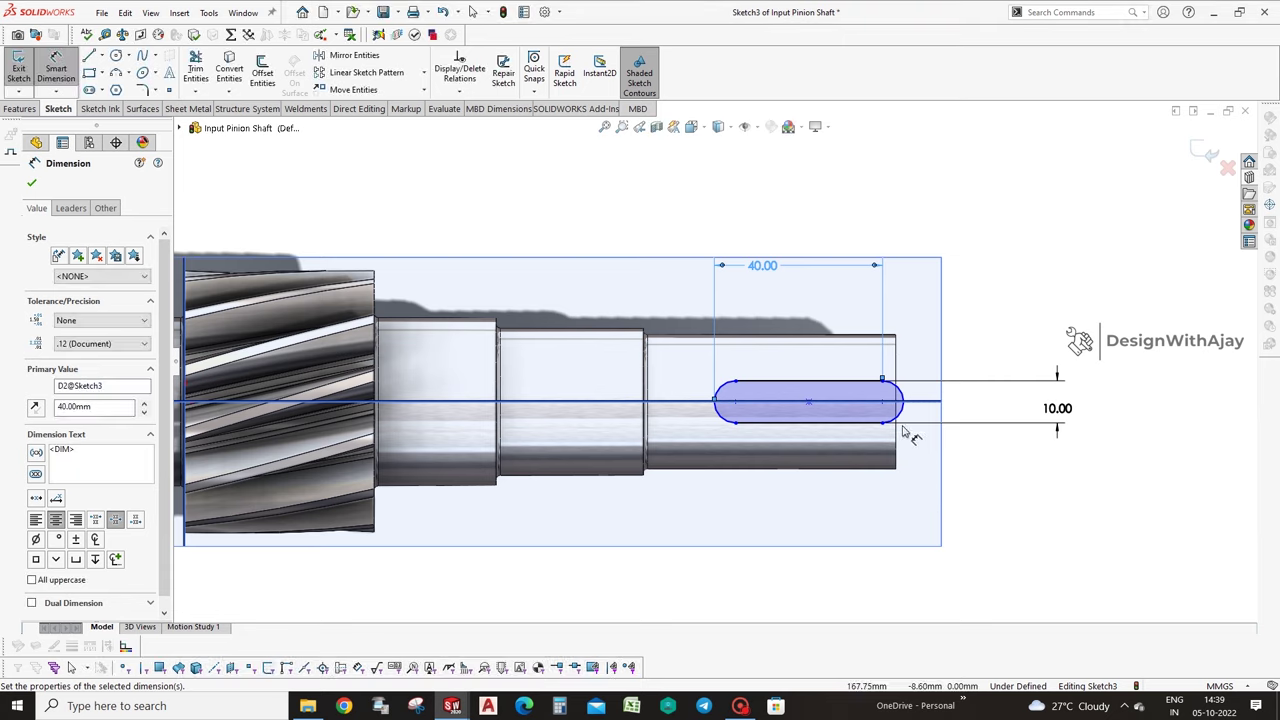
# Make the slot's end point coincident with the shaft's end edge.
pyautogui.scroll(-2, 886, 394)
pyautogui.press('Escape')
pyautogui.click(857, 365)
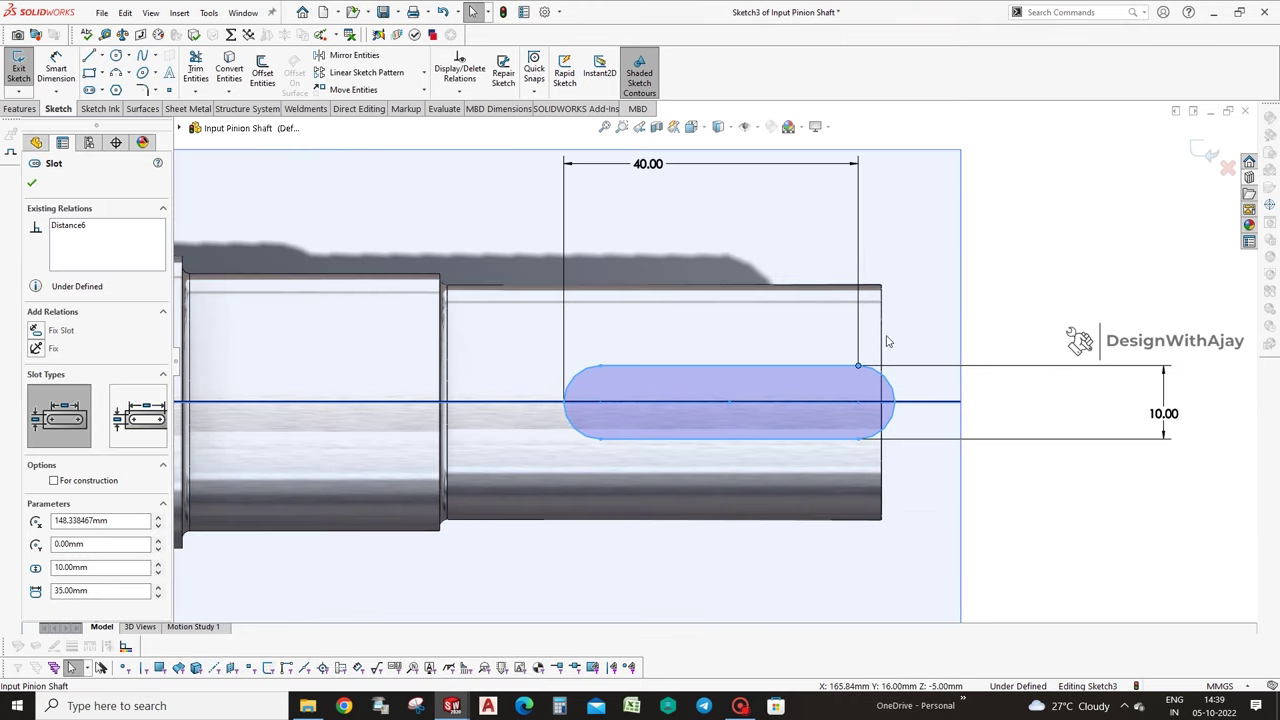
pyautogui.keyDown('ctrl'); pyautogui.click(881, 349); pyautogui.keyUp('ctrl')
pyautogui.click(60, 411)
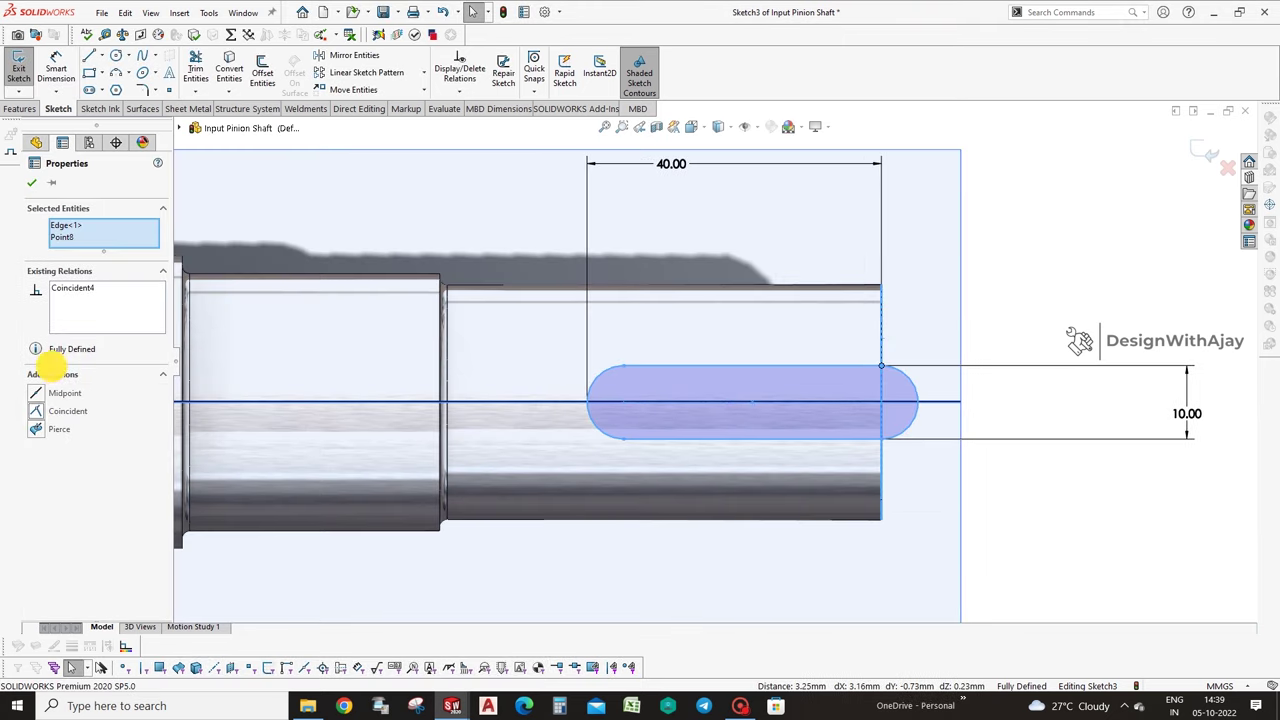
# Cut the slot 4 mm deep into the shaft with a blind Extruded Cut.
pyautogui.click(18, 108)
pyautogui.click(24, 72)
pyautogui.click(42, 182)
pyautogui.click(198, 70)
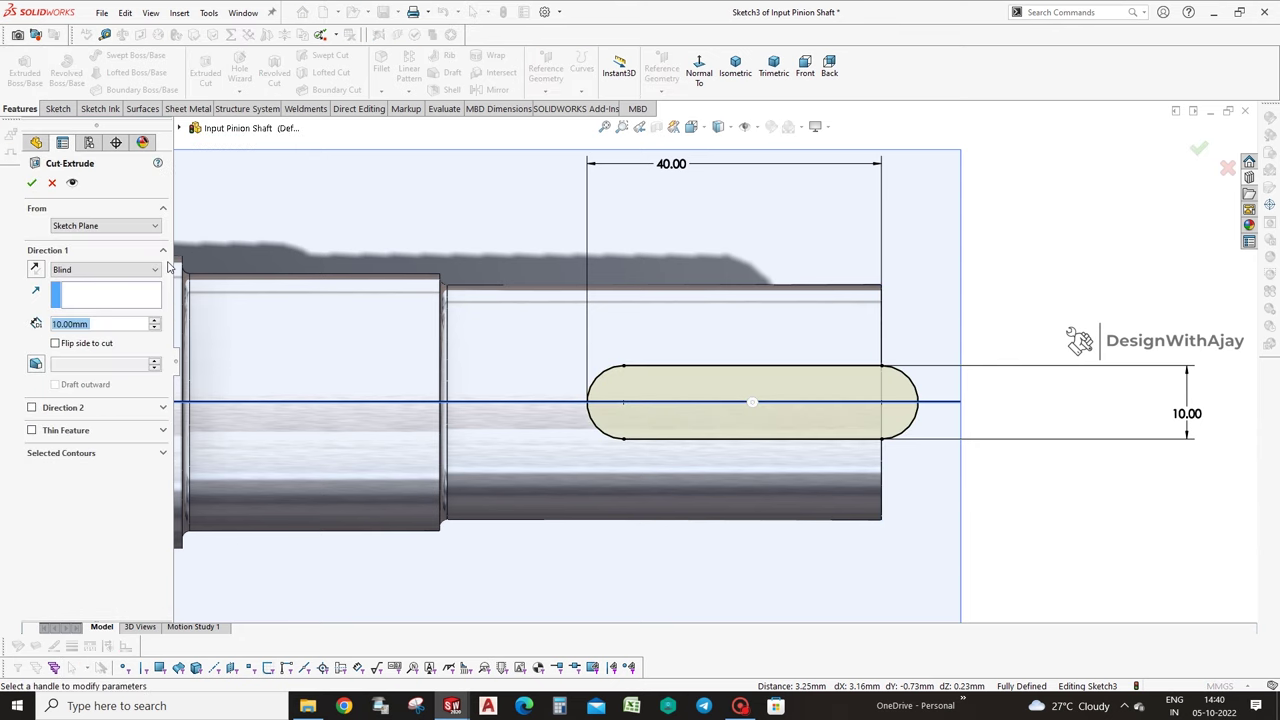
pyautogui.write('4')
pyautogui.press('Return')
pyautogui.click(1197, 150)
pyautogui.moveTo(1028, 226); pyautogui.dragTo(1027, 324, button='middle')
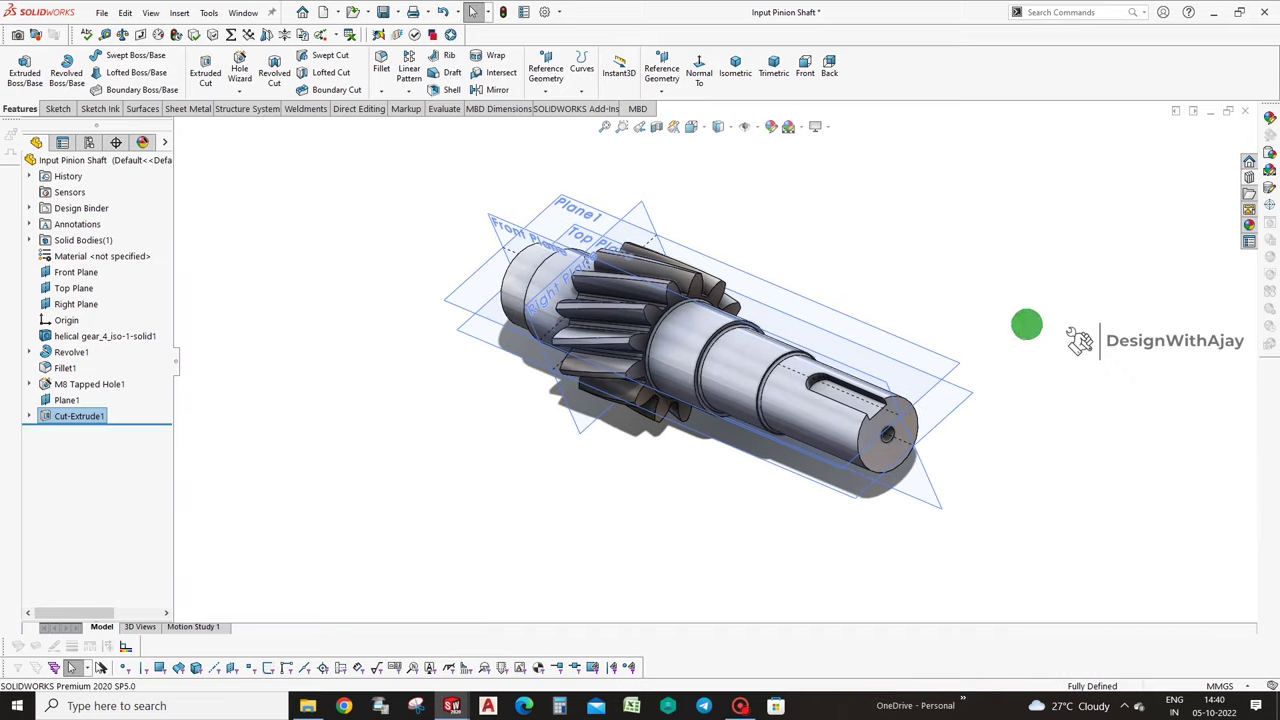
# Close the pinion shaft part and make the assembly's top housing opaque again.
pyautogui.click(1205, 113)
pyautogui.doubleClick(185, 624)
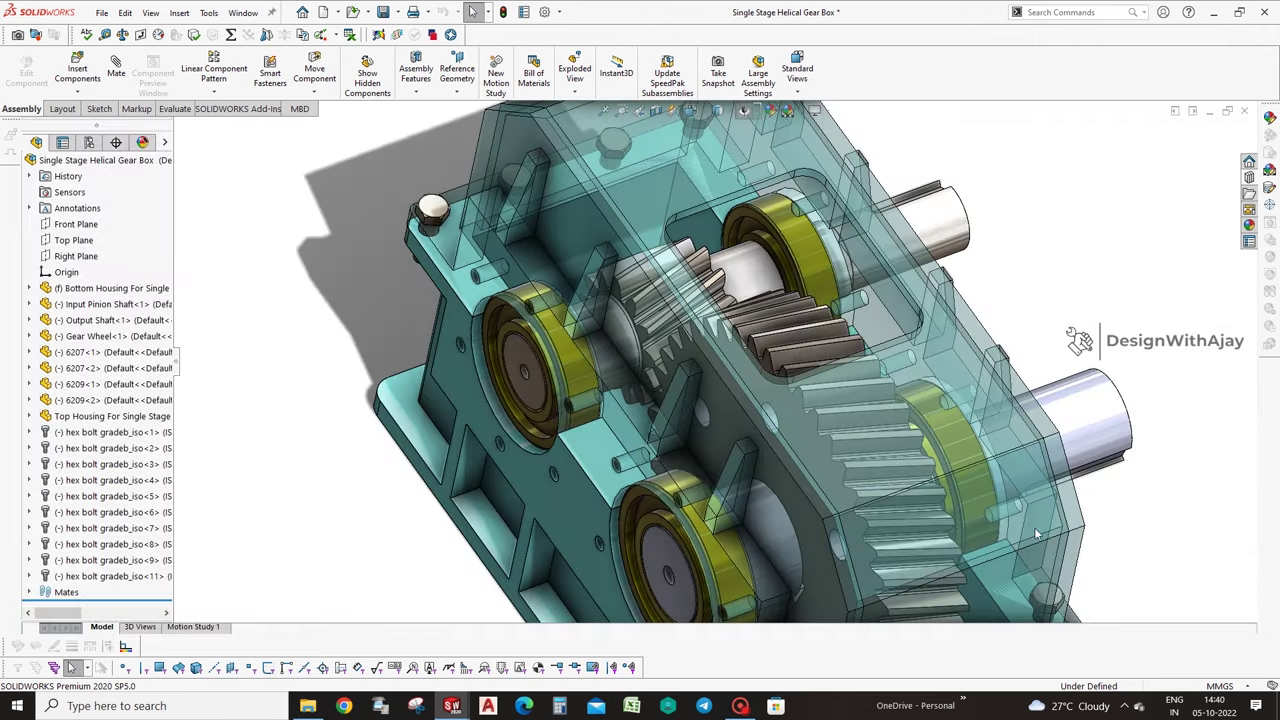
pyautogui.moveTo(673, 308)
pyautogui.mouseDown(button='middle')
pyautogui.moveTo(683, 182)
pyautogui.moveTo(849, 238)
pyautogui.mouseUp(button='middle')
pyautogui.click(808, 228)
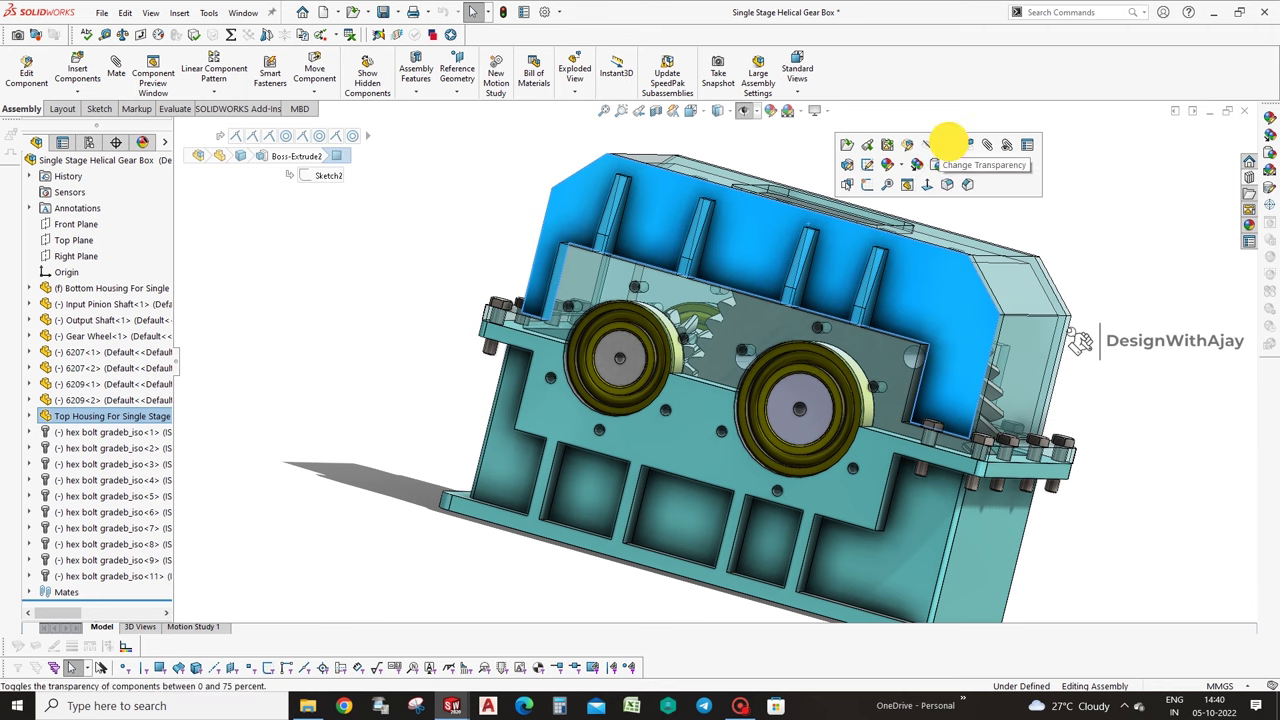
pyautogui.click(905, 140)
# Fit and orbit the gearbox, then open the Design Library Toolbox's Bolts and Screws category.
pyautogui.middleClick(1078, 280)
pyautogui.moveTo(1078, 280)
pyautogui.mouseDown(button='middle')
pyautogui.moveTo(1008, 457)
pyautogui.moveTo(1030, 438)
pyautogui.mouseUp(button='middle')
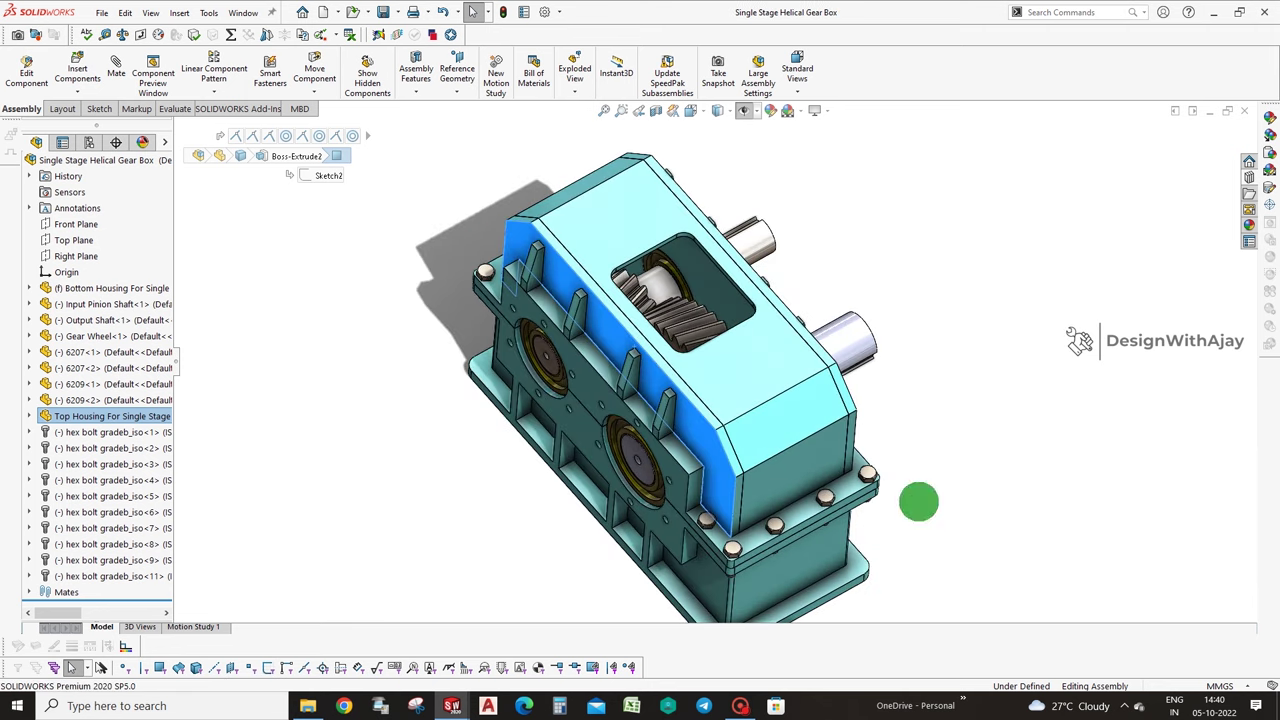
pyautogui.moveTo(928, 548); pyautogui.dragTo(837, 523, button='middle')
pyautogui.scroll(-3, 753, 402)
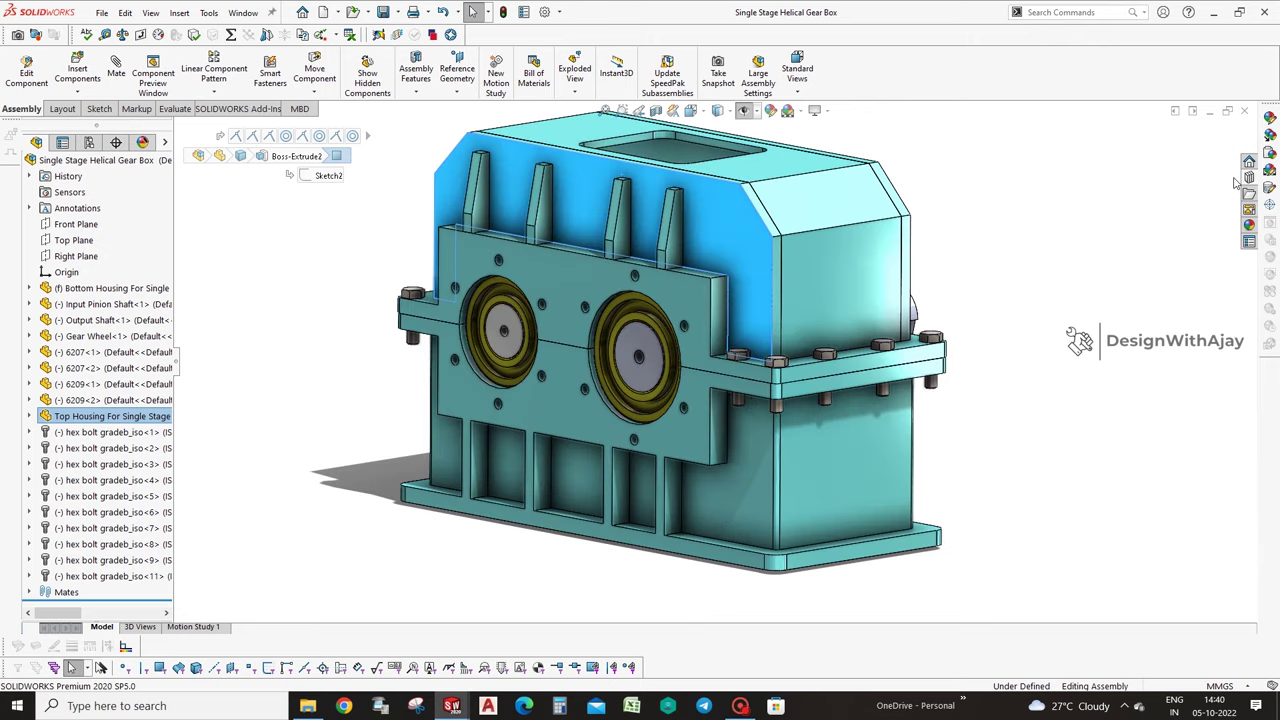
pyautogui.click(1256, 181)
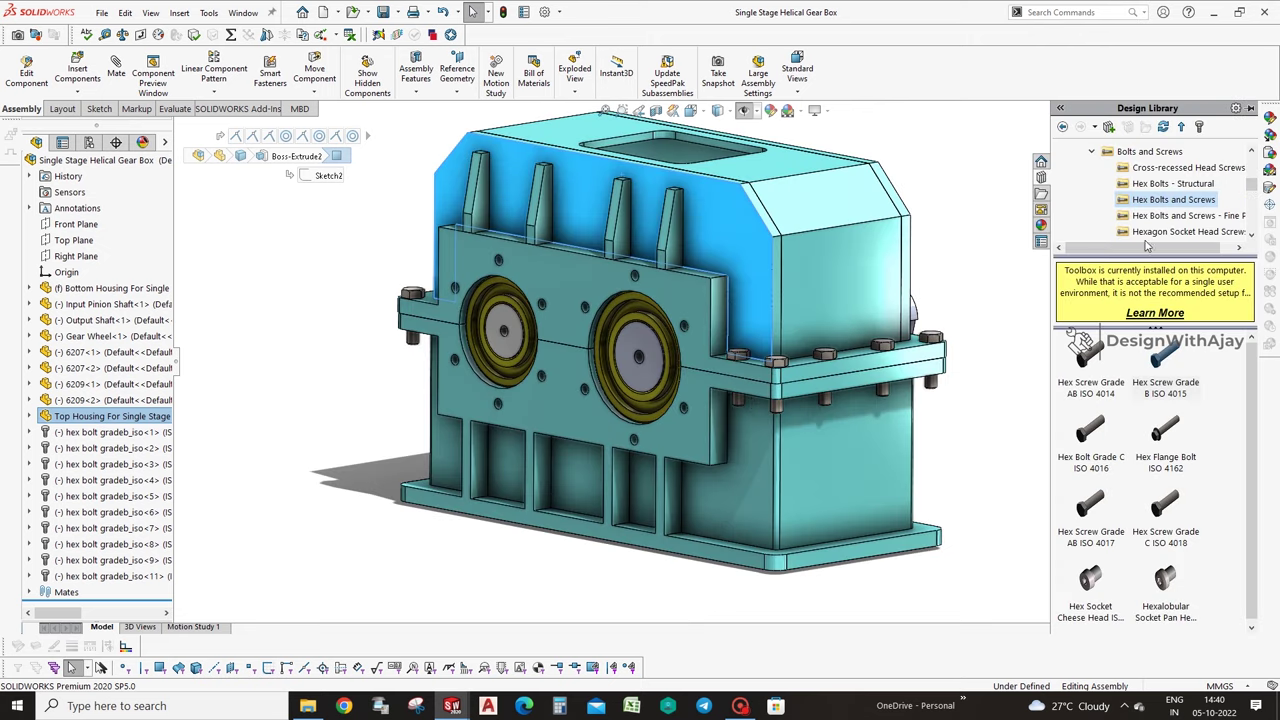
pyautogui.doubleClick(1109, 154)
# Drop a Hex Nuts - Fine Pitch nut onto a housing bolt and confirm its size.
pyautogui.click(1126, 183)
pyautogui.click(1165, 355)
pyautogui.doubleClick(1165, 355)
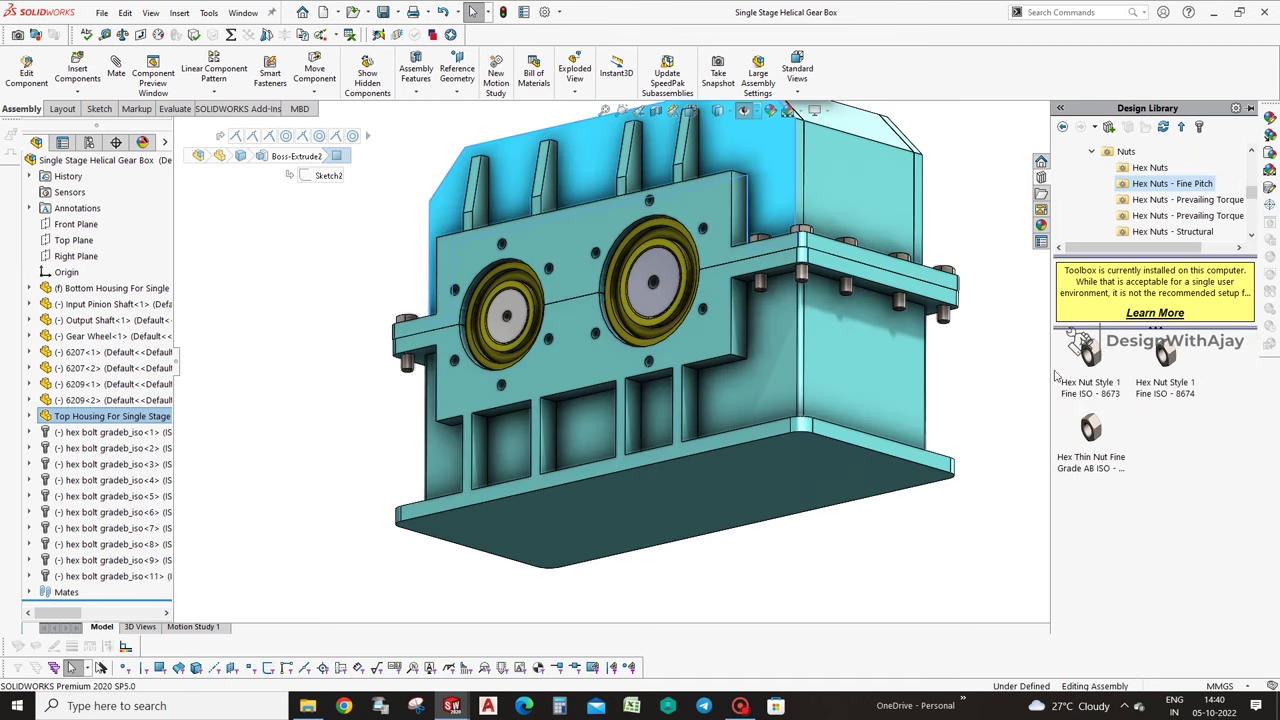
pyautogui.scroll(-3, 815, 298)
pyautogui.moveTo(1090, 355); pyautogui.dragTo(755, 300)
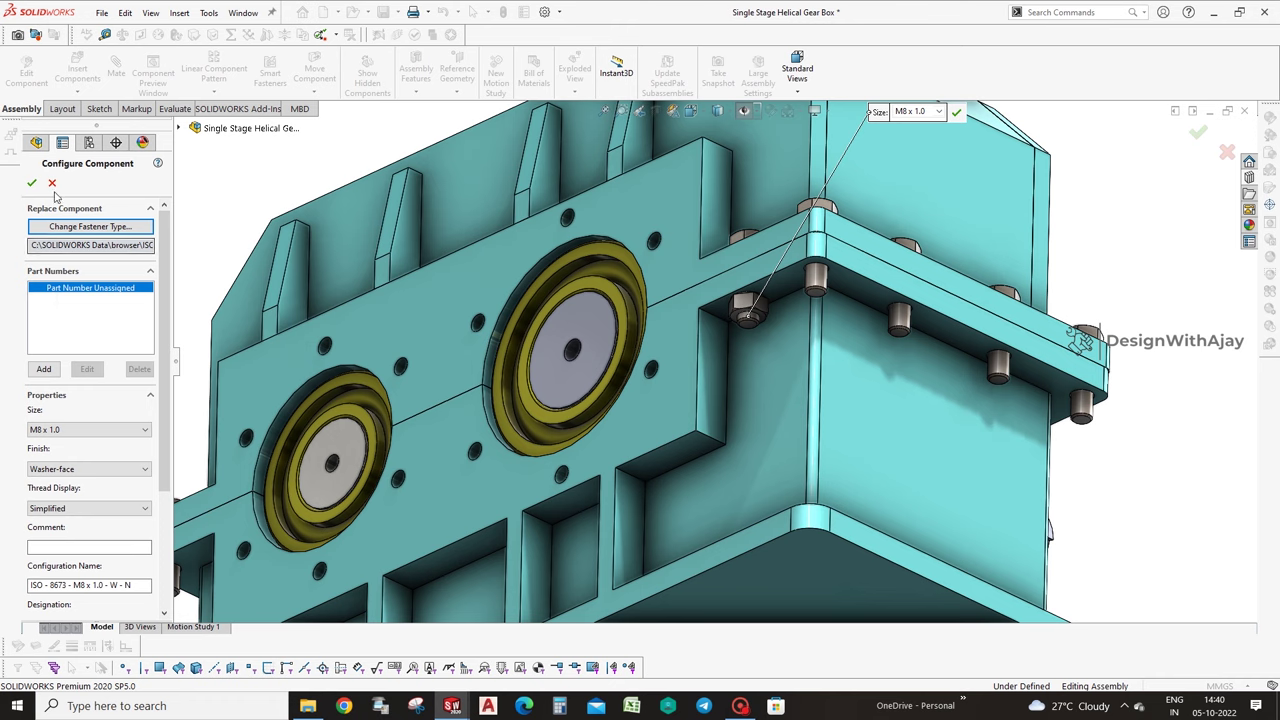
pyautogui.click(36, 183)
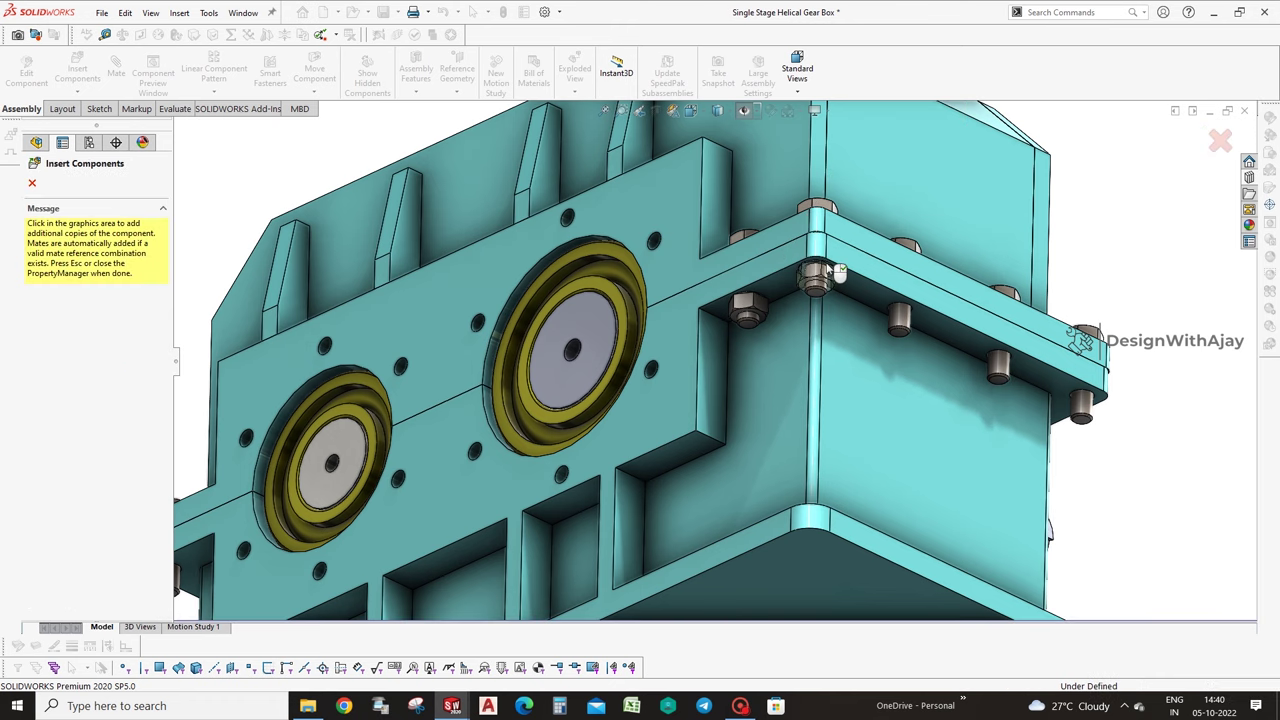
# Place fine-pitch hex nuts on each remaining bare flange bolt.
pyautogui.click(912, 312)
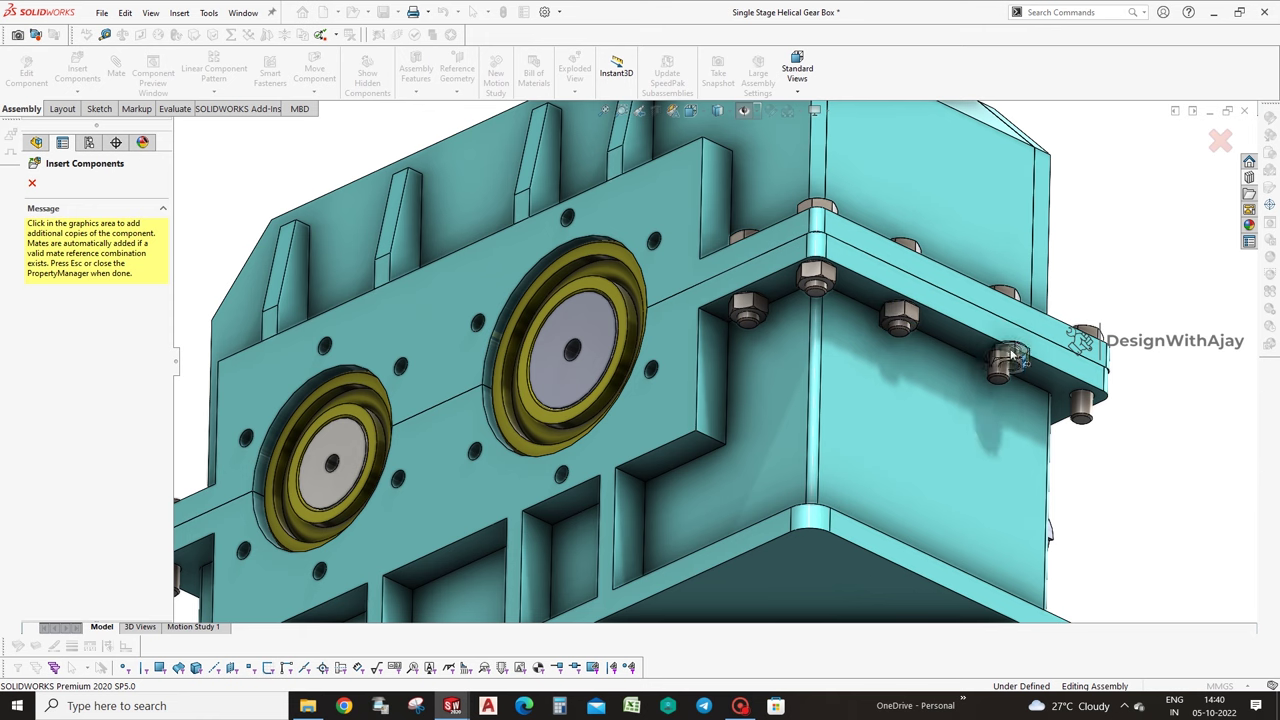
pyautogui.click(1012, 357)
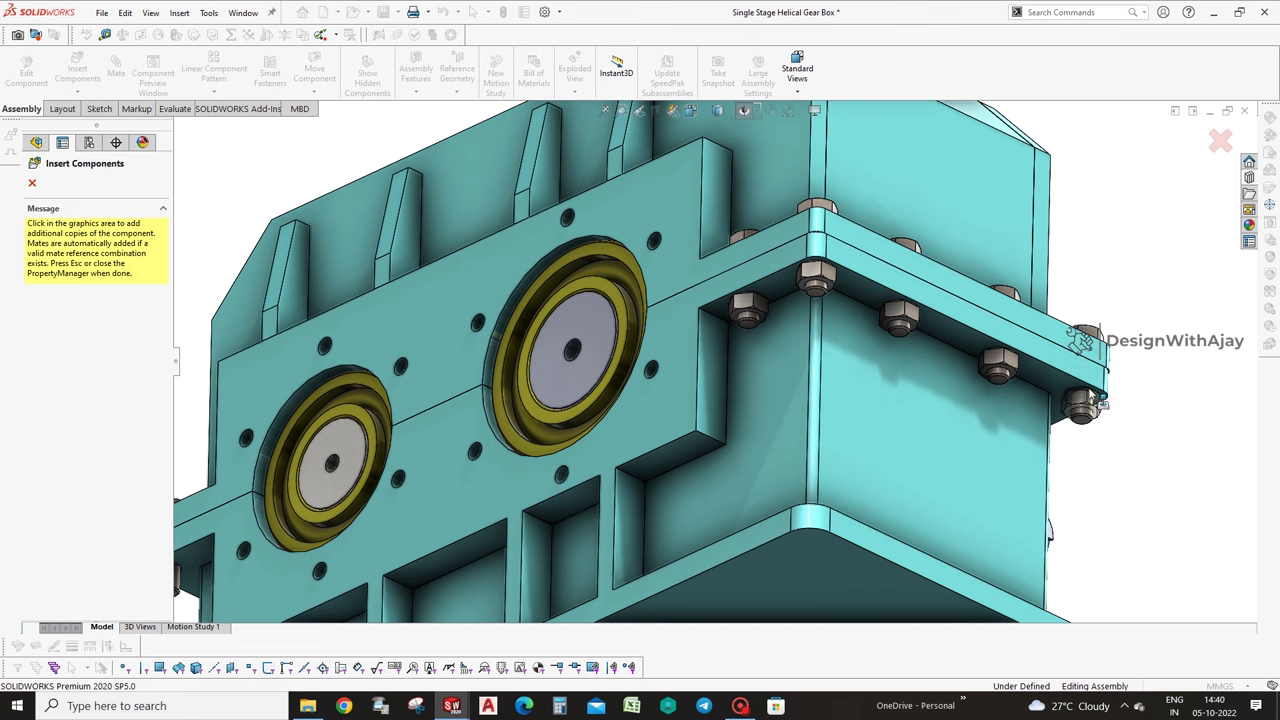
pyautogui.moveTo(1126, 457)
pyautogui.mouseDown(button='middle')
pyautogui.moveTo(1080, 434)
pyautogui.moveTo(1160, 460)
pyautogui.moveTo(923, 503)
pyautogui.mouseUp(button='middle')
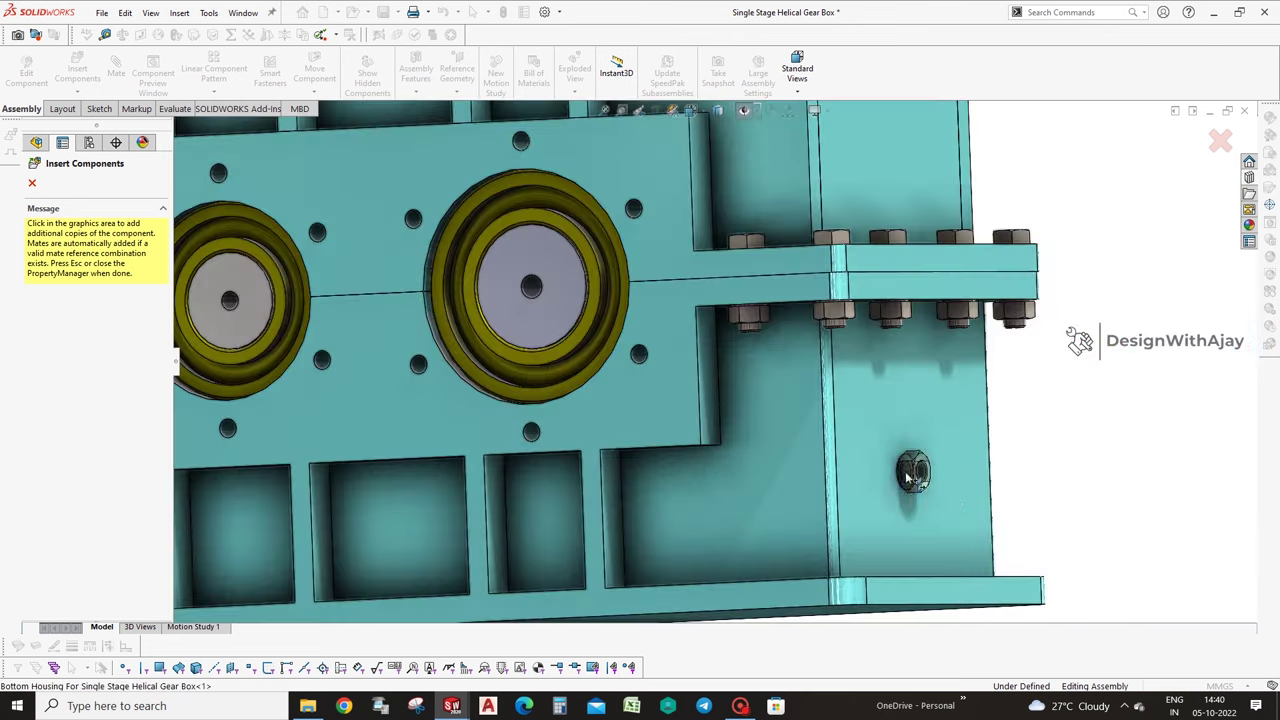
pyautogui.scroll(5, 425, 378)
pyautogui.scroll(-3, 425, 378)
pyautogui.scroll(-2, 565, 345)
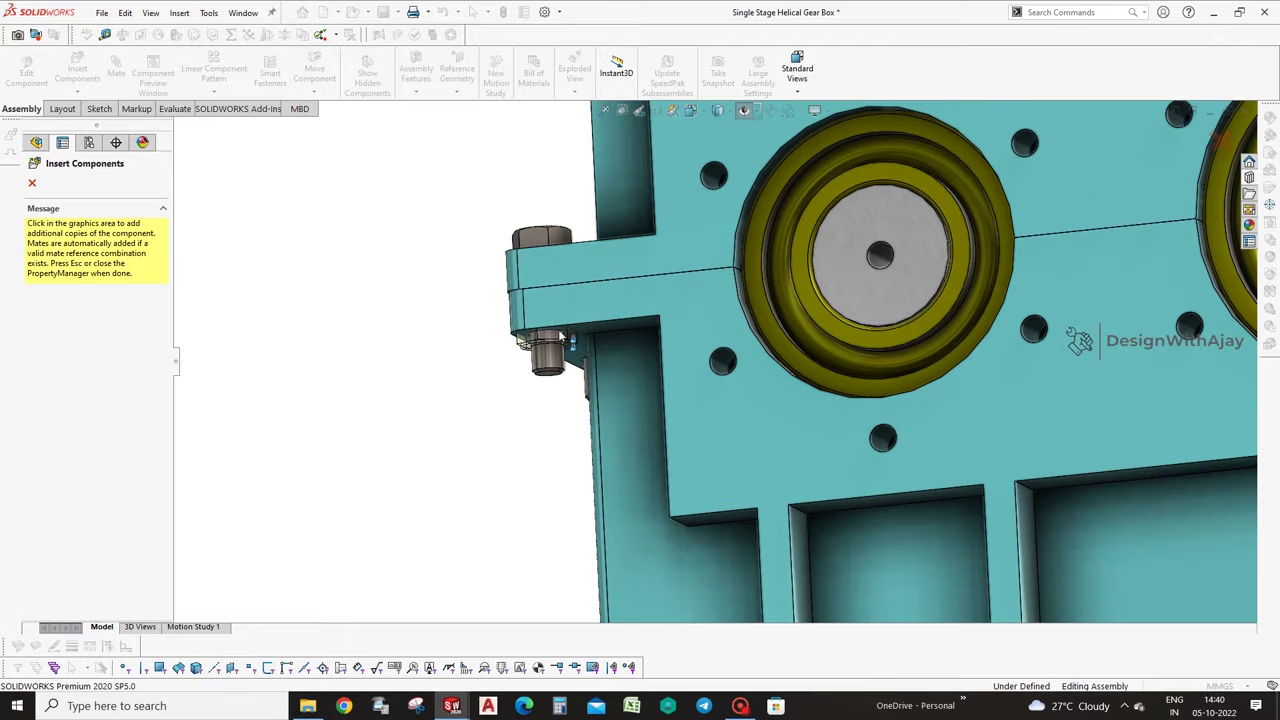
pyautogui.moveTo(543, 394); pyautogui.dragTo(580, 371, button='middle')
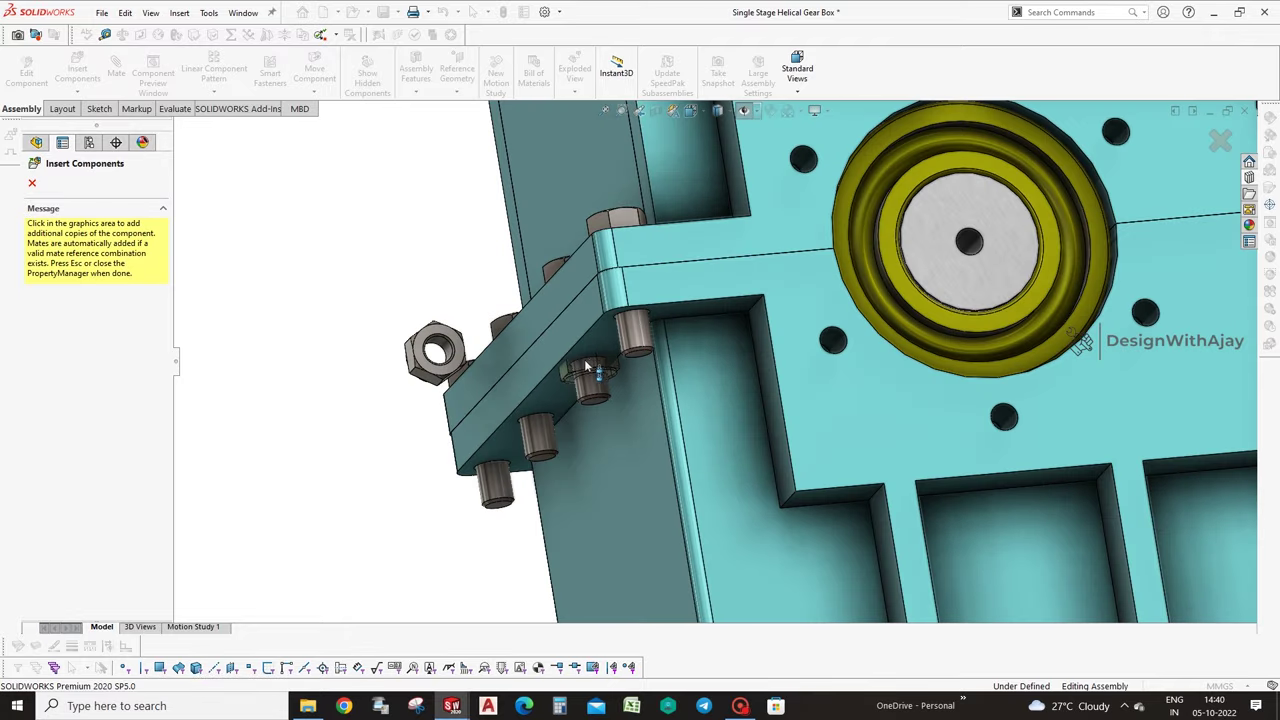
pyautogui.click(594, 363)
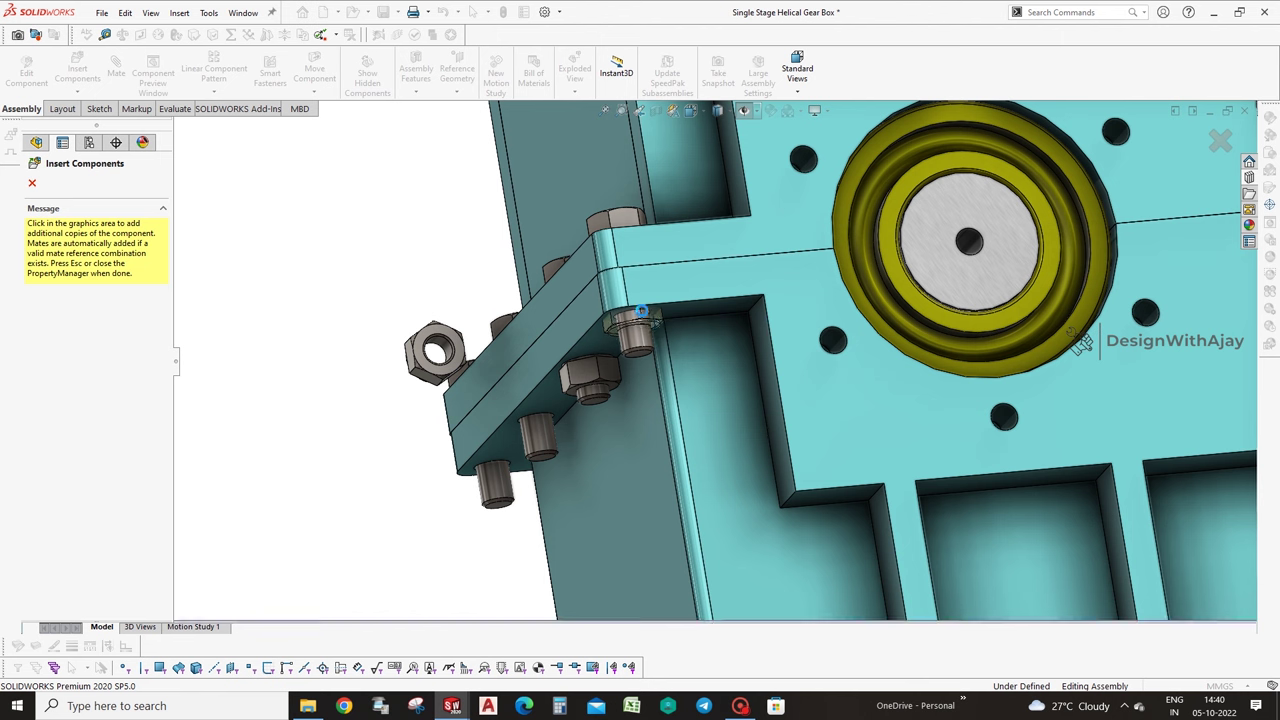
pyautogui.moveTo(600, 420)
pyautogui.mouseDown(button='middle')
pyautogui.moveTo(586, 391)
pyautogui.moveTo(545, 420)
pyautogui.mouseUp(button='middle')
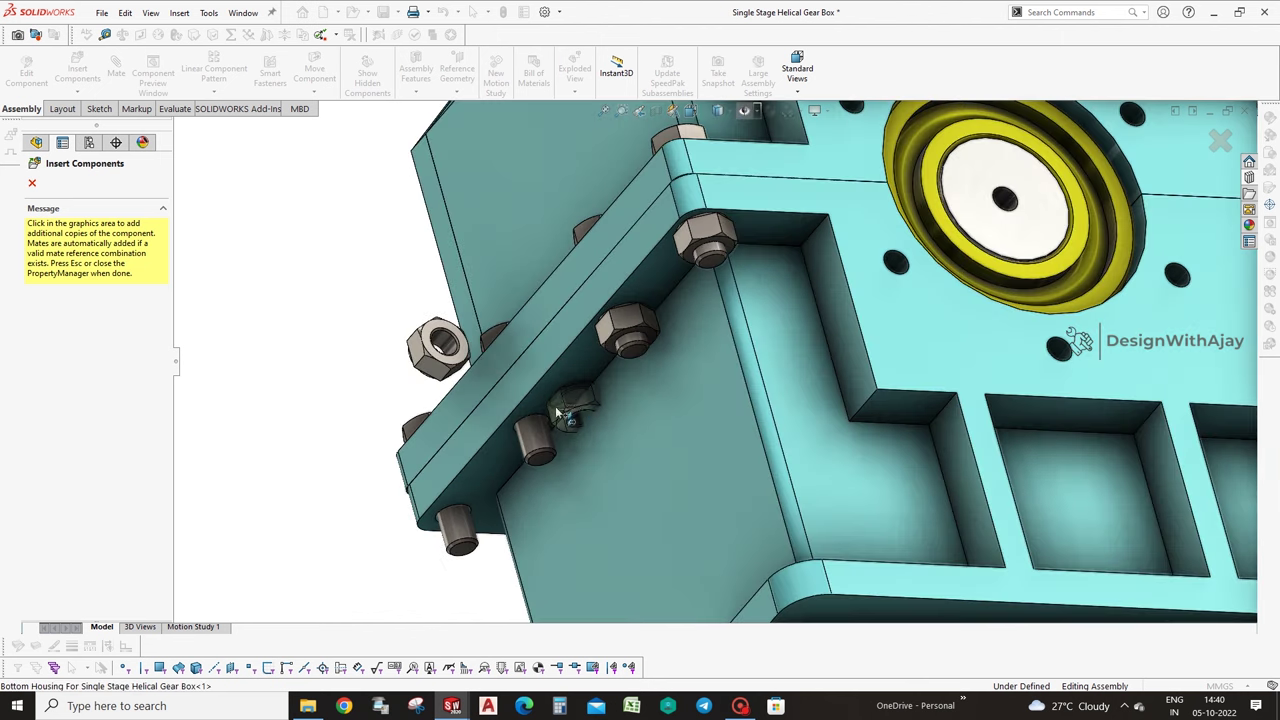
pyautogui.click(527, 435)
pyautogui.click(455, 518)
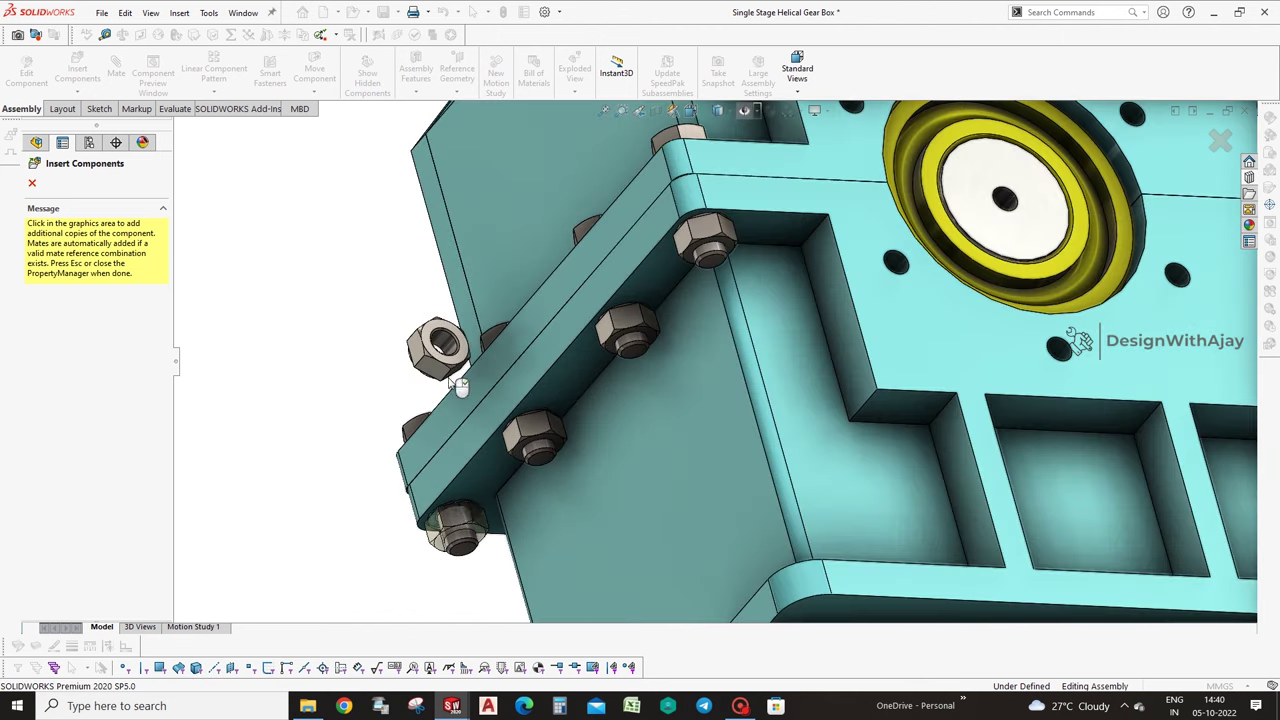
pyautogui.moveTo(420, 345); pyautogui.dragTo(460, 355, button='middle')
# End nut placement, fit the gearbox in view, and open Insert Component.
pyautogui.press('Escape')
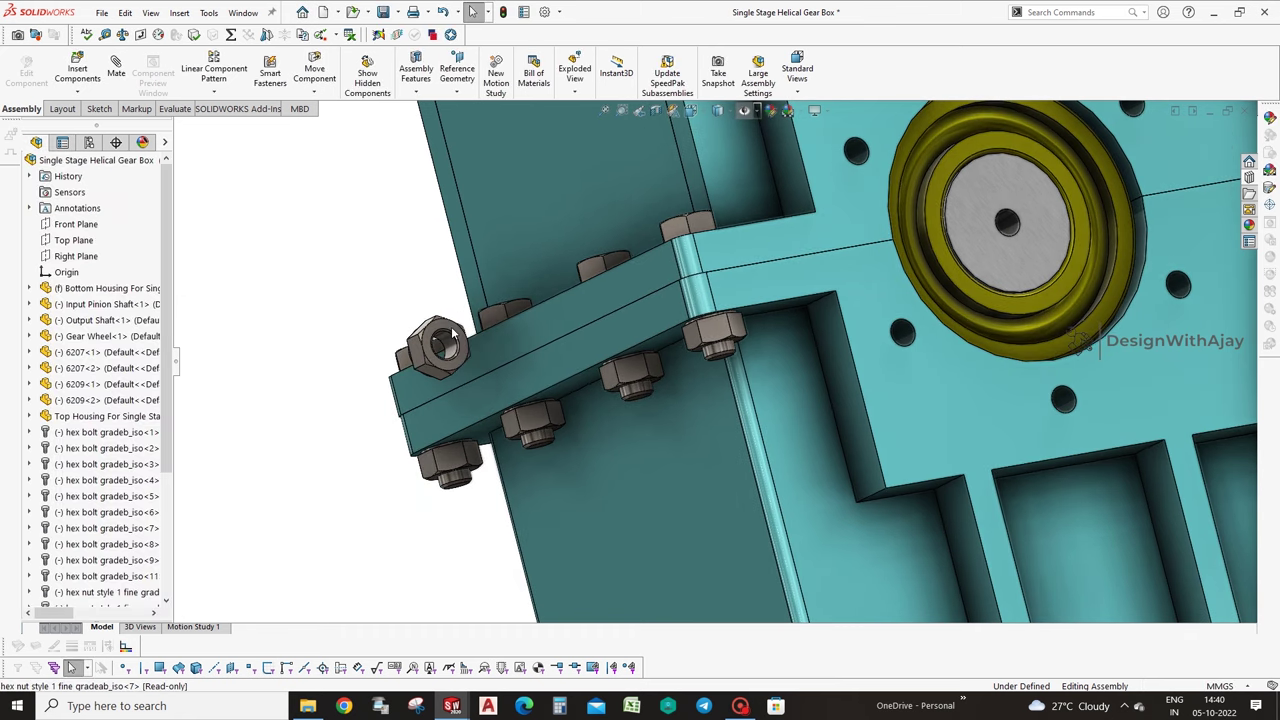
pyautogui.press('f')
pyautogui.moveTo(406, 449)
pyautogui.mouseDown(button='middle')
pyautogui.moveTo(286, 526)
pyautogui.moveTo(463, 477)
pyautogui.moveTo(534, 513)
pyautogui.mouseUp(button='middle')
pyautogui.moveTo(1218, 476); pyautogui.dragTo(1041, 477, button='middle')
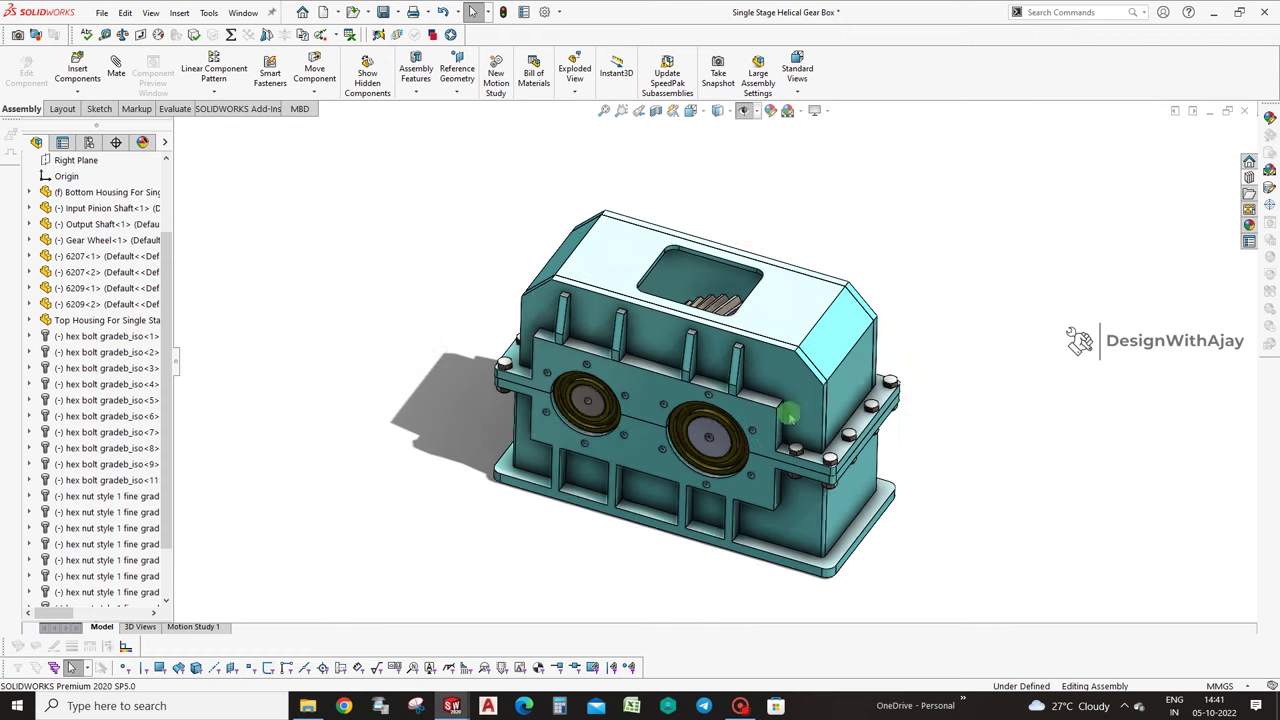
pyautogui.click(77, 70)
# Insert Input Bearing Cover 01 and drop it over the input bearing.
pyautogui.click(85, 376)
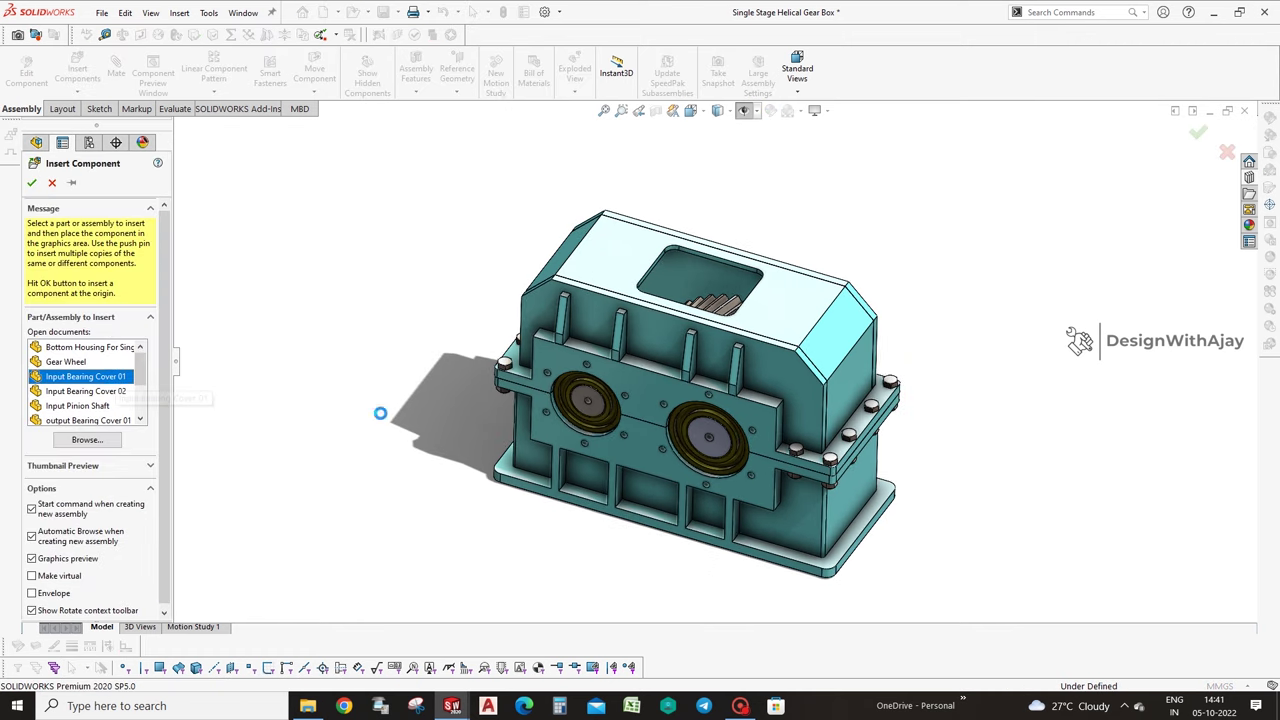
pyautogui.scroll(-2, 607, 447)
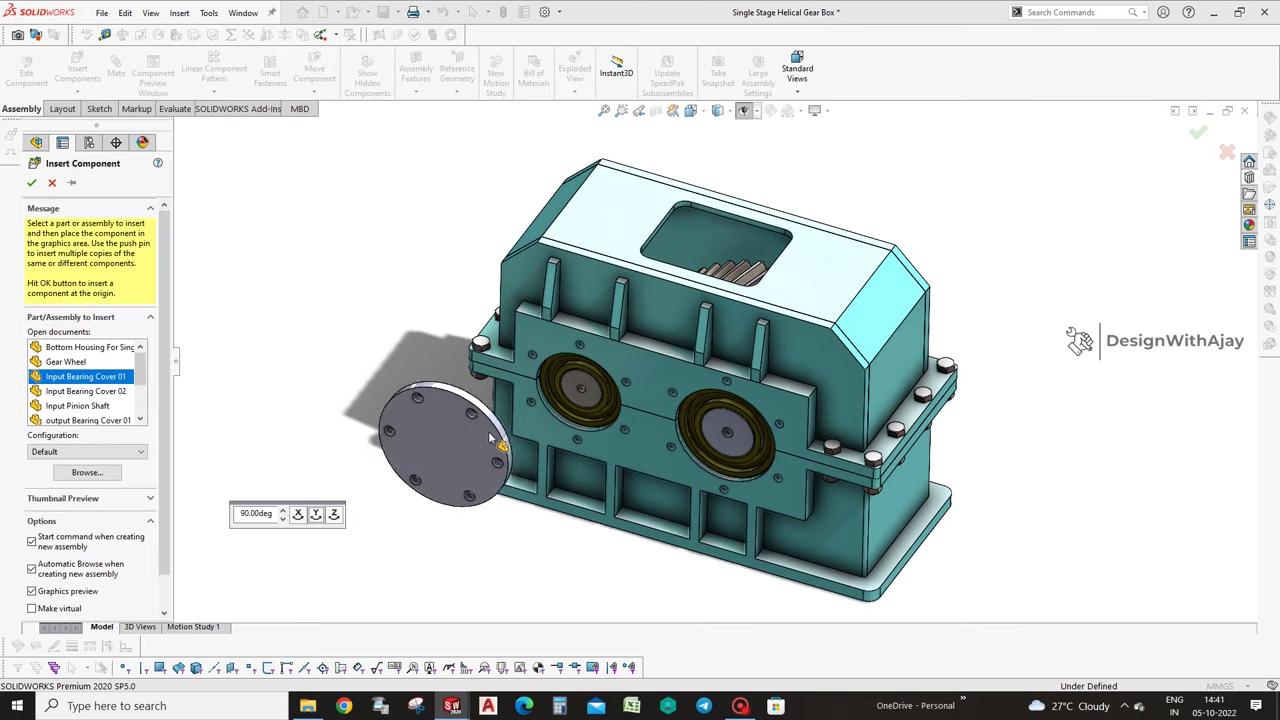
pyautogui.click(545, 410)
# Insert Input Bearing Cover 02, rotated 90°, and pick its bore for a concentric mate.
pyautogui.click(77, 70)
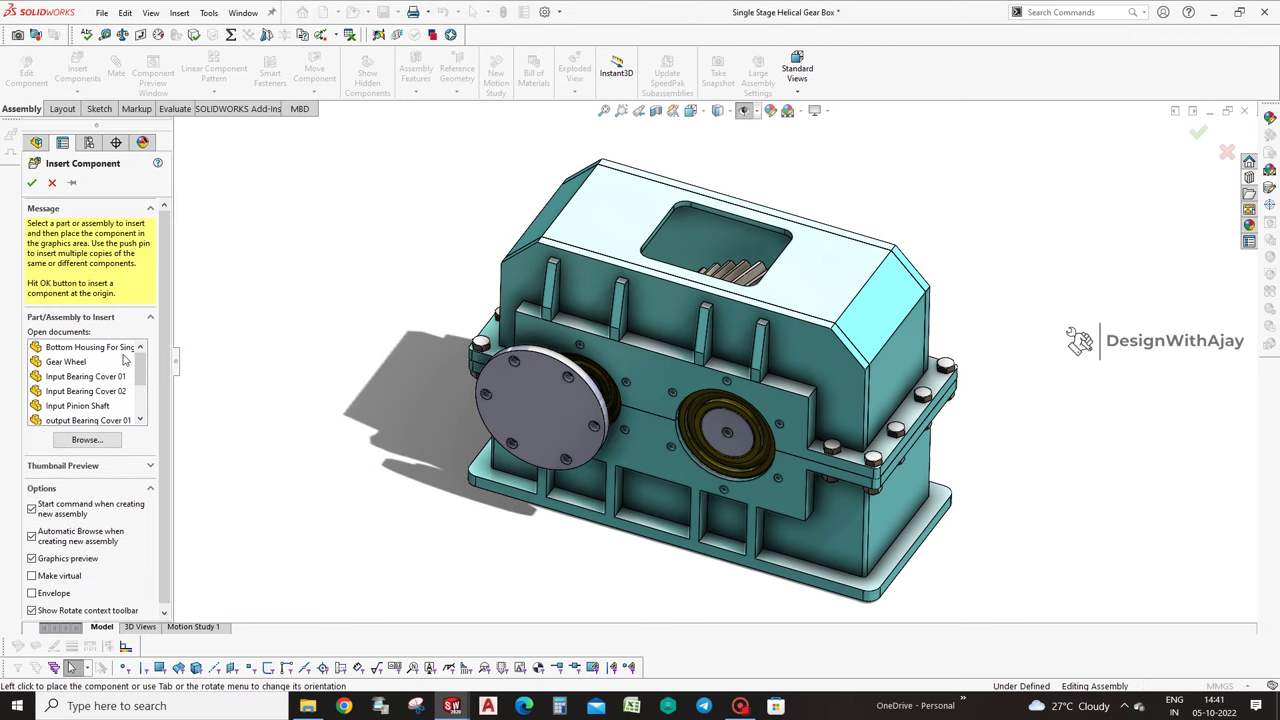
pyautogui.click(113, 381)
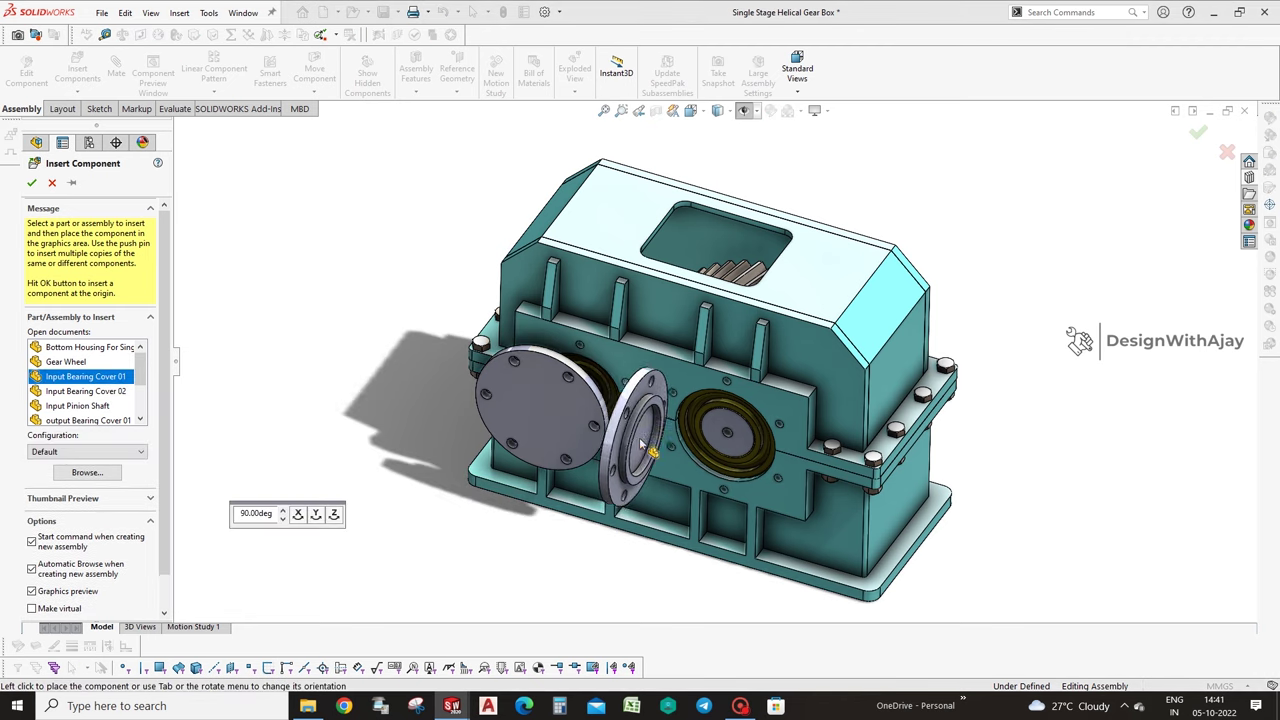
pyautogui.click(110, 391)
pyautogui.moveTo(770, 230); pyautogui.dragTo(953, 243, button='middle')
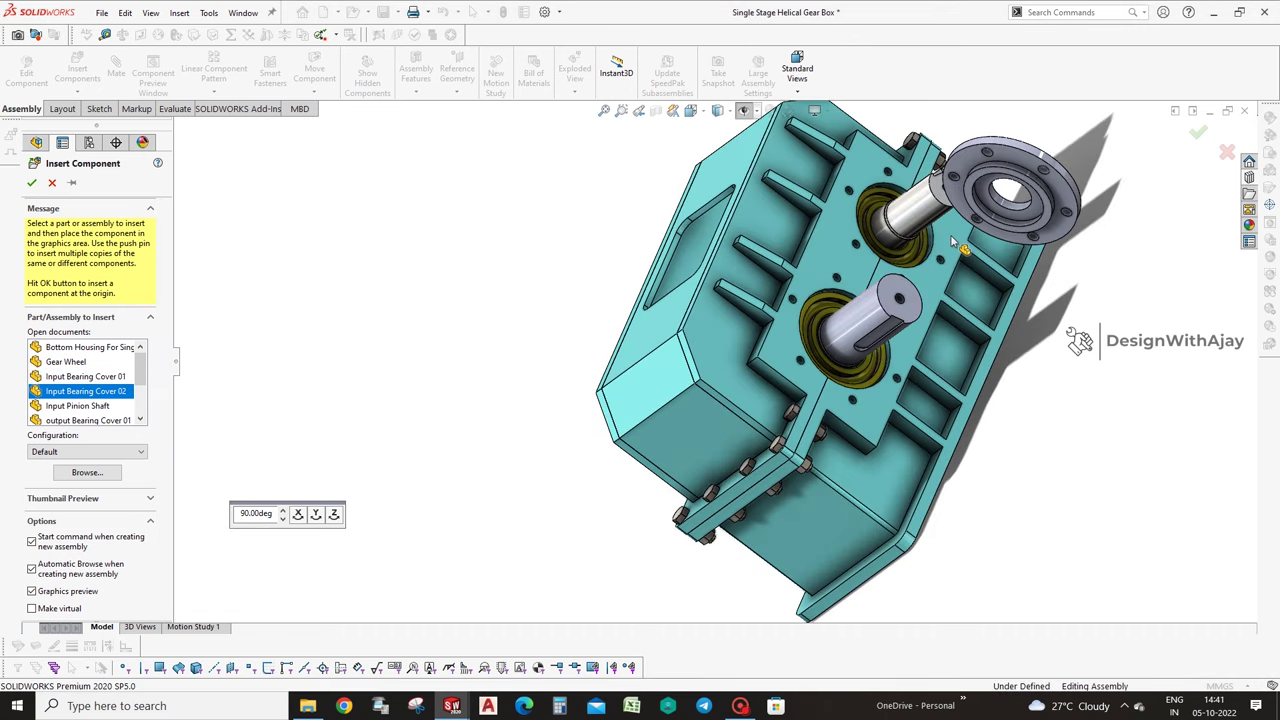
pyautogui.click(318, 514)
pyautogui.click(313, 514)
pyautogui.click(935, 222)
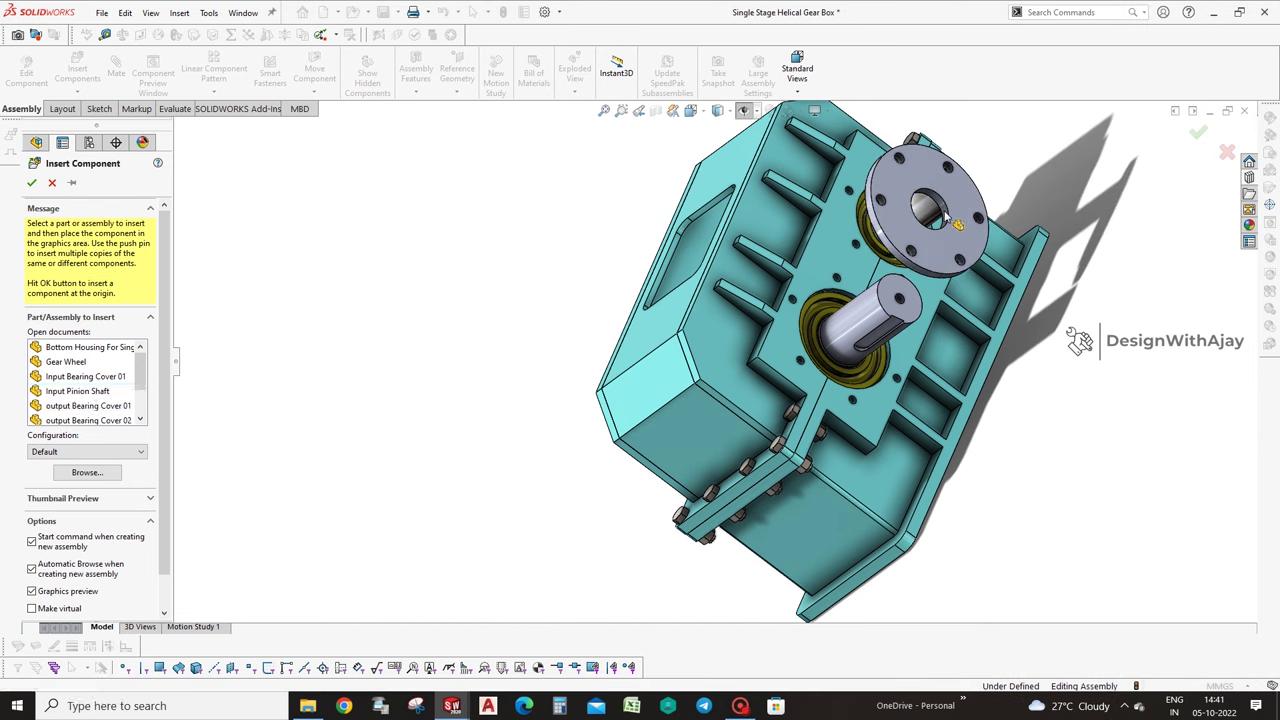
pyautogui.moveTo(760, 330); pyautogui.dragTo(265, 118, button='middle')
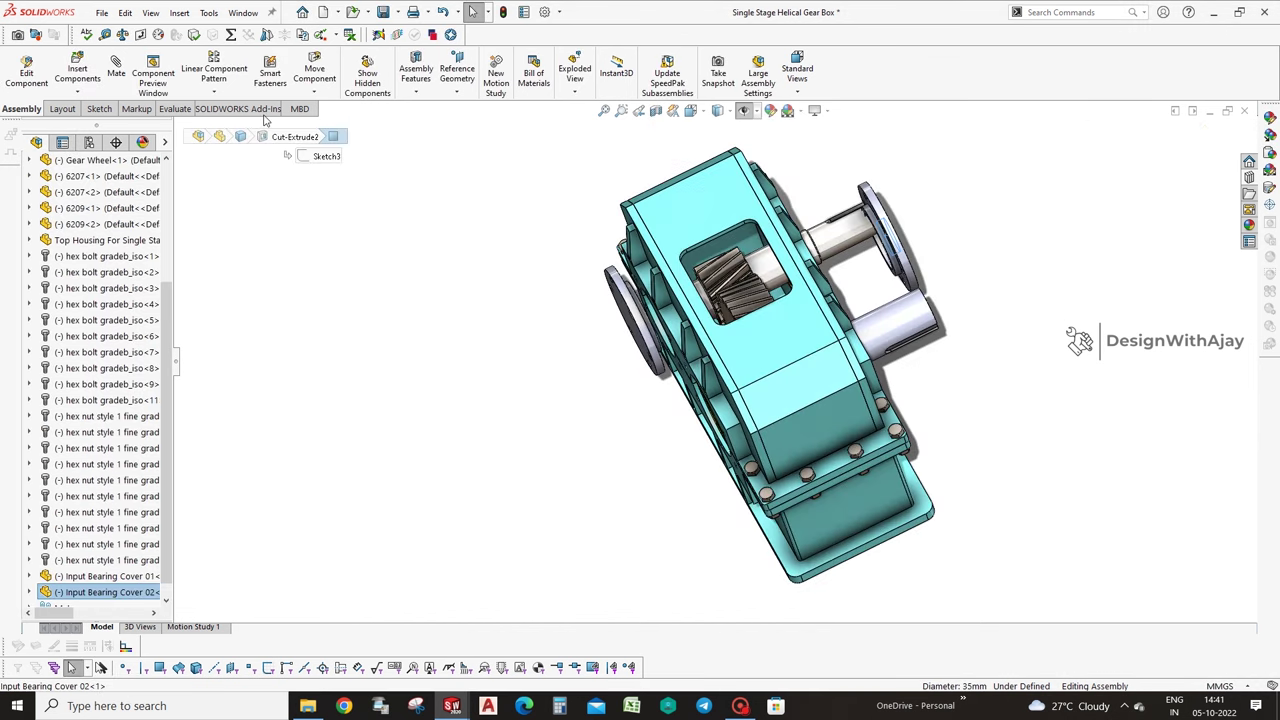
pyautogui.click(116, 70)
pyautogui.click(880, 250)
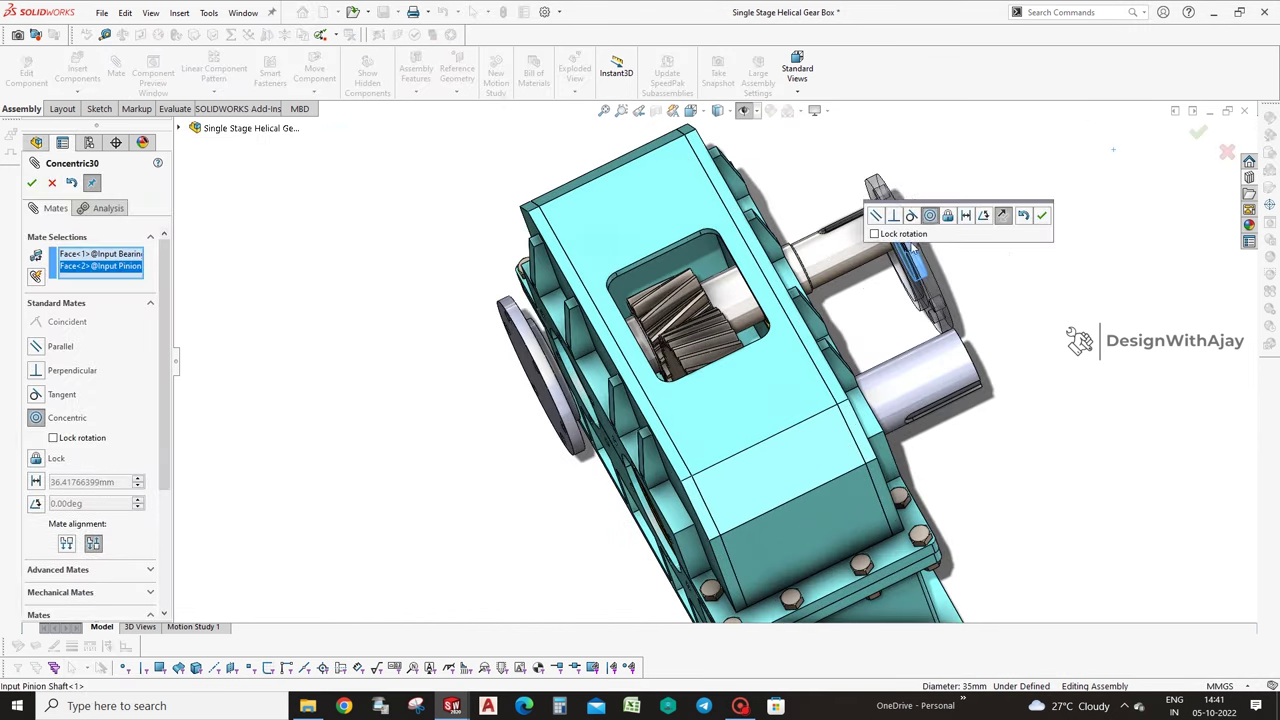
# Accept the concentric mate centring Input Bearing Cover 02 on the input pinion shaft.
pyautogui.click(1046, 216)
pyautogui.moveTo(534, 378); pyautogui.dragTo(518, 350, button='middle')
pyautogui.click(558, 393)
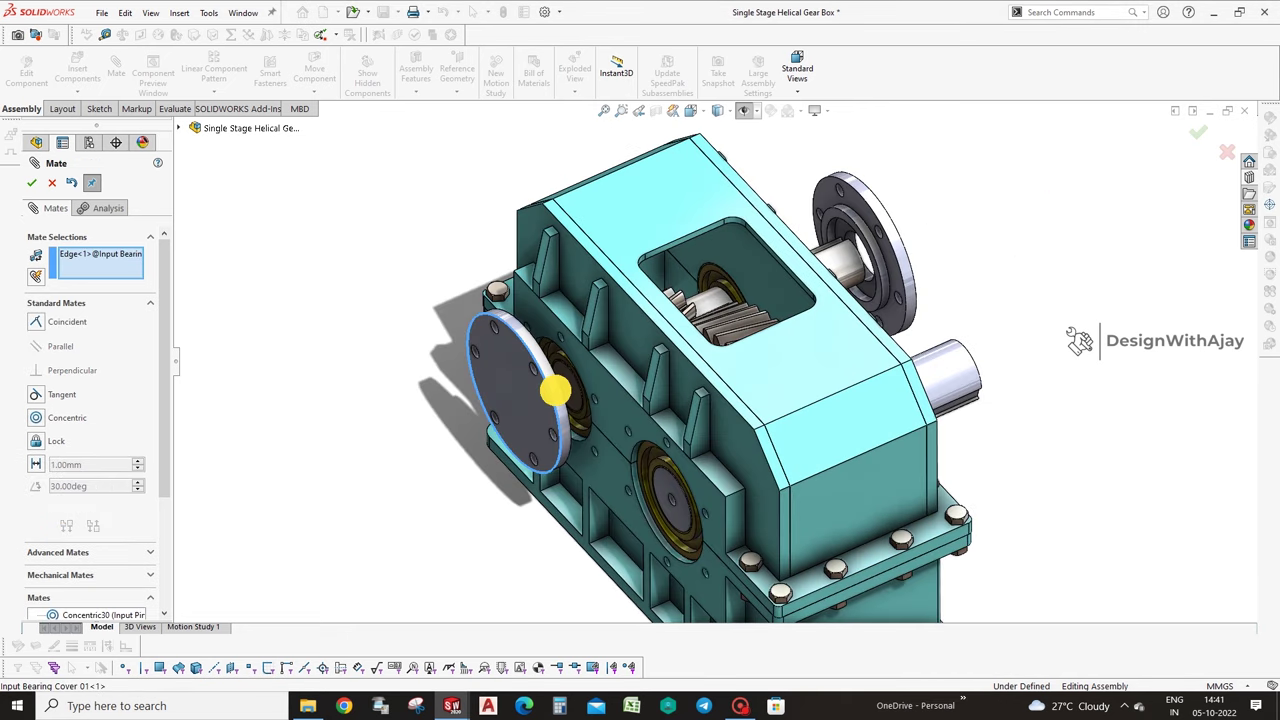
pyautogui.press('Delete')
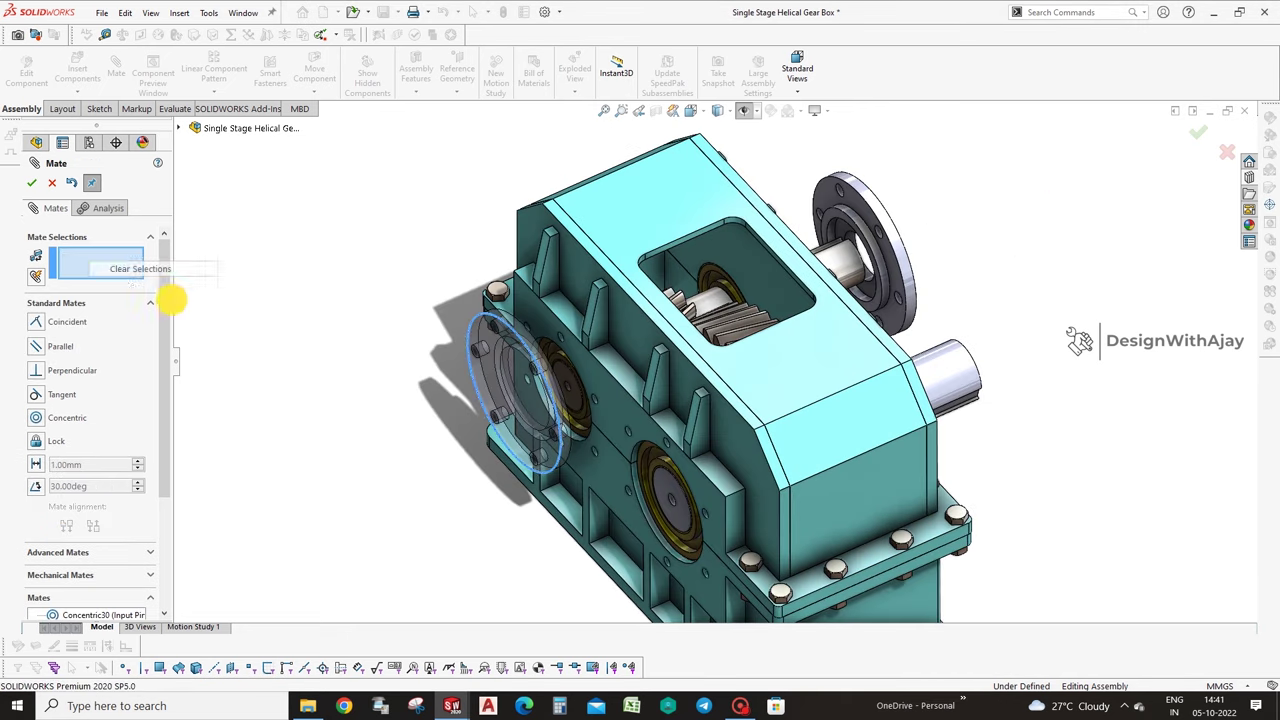
# Mate Input Bearing Cover 01's cylindrical face concentric with the housing bore.
pyautogui.click(575, 430)
pyautogui.scroll(3, 575, 430)
pyautogui.scroll(-2, 575, 430)
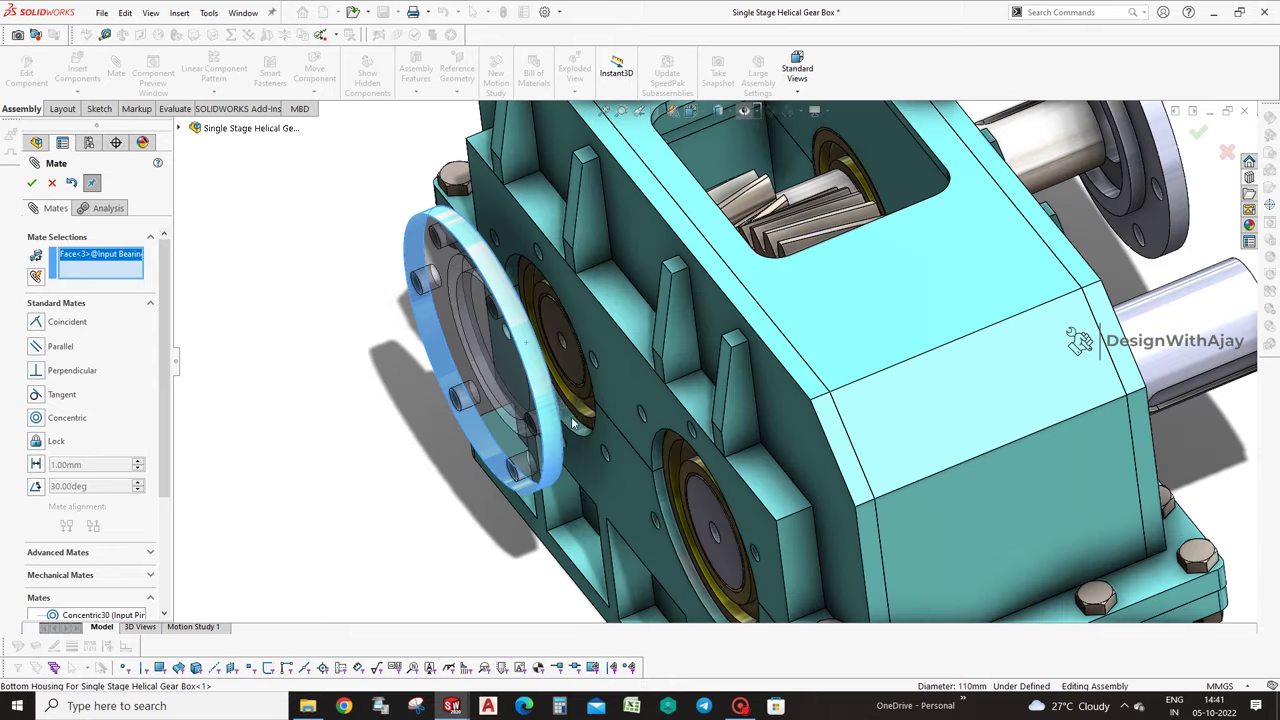
pyautogui.click(575, 425)
pyautogui.click(551, 440)
pyautogui.press('f')
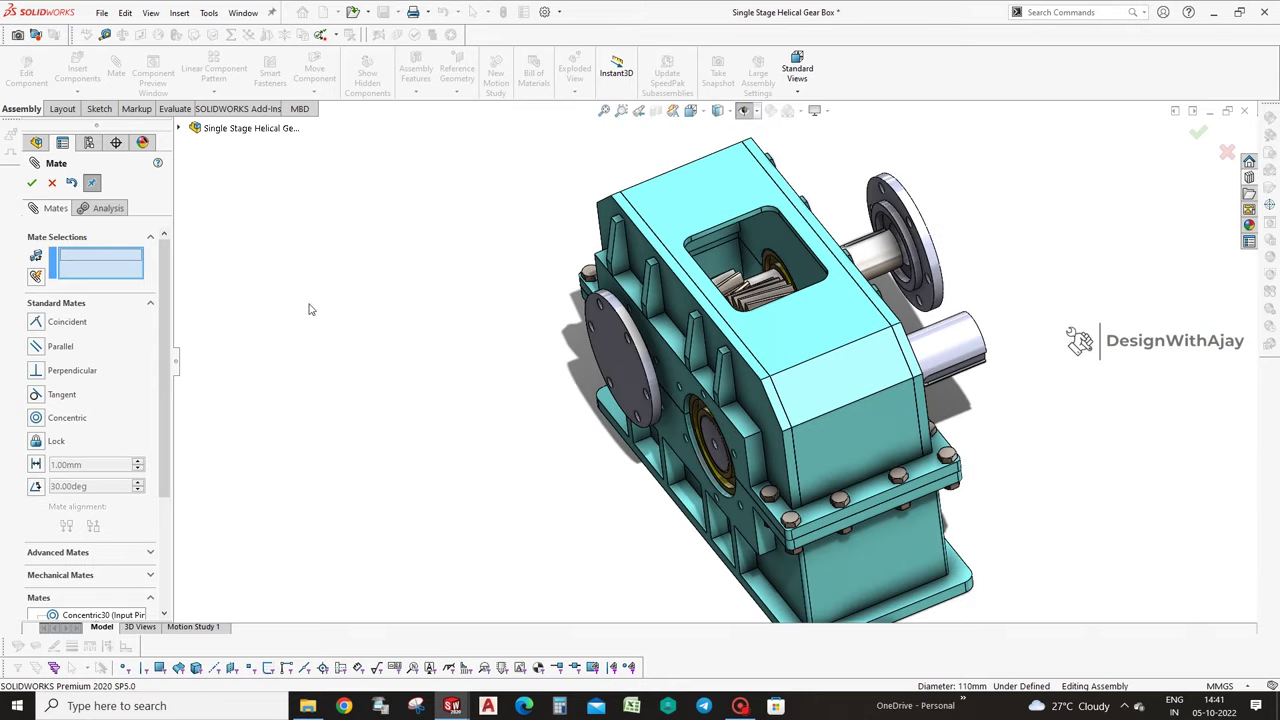
pyautogui.click(32, 183)
pyautogui.click(618, 355)
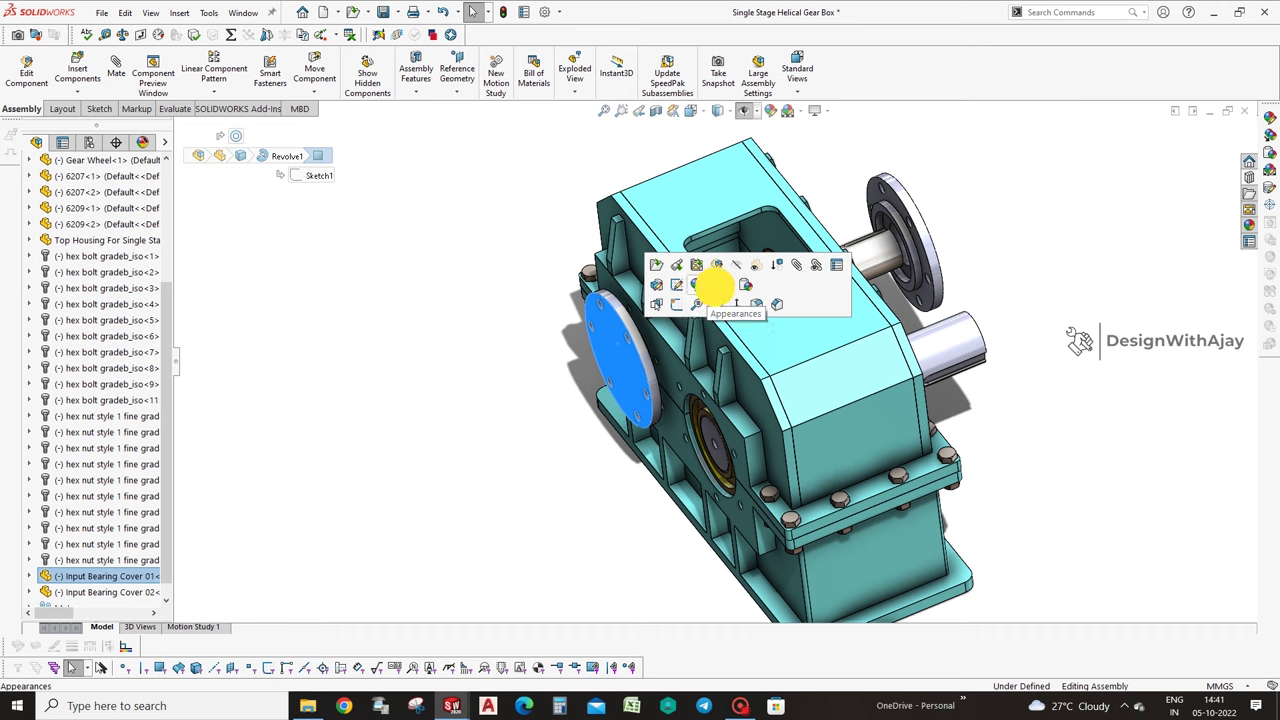
# Edit the bearing cover's colour, trying orange and then purple-blue.
pyautogui.click(698, 285)
pyautogui.click(752, 368)
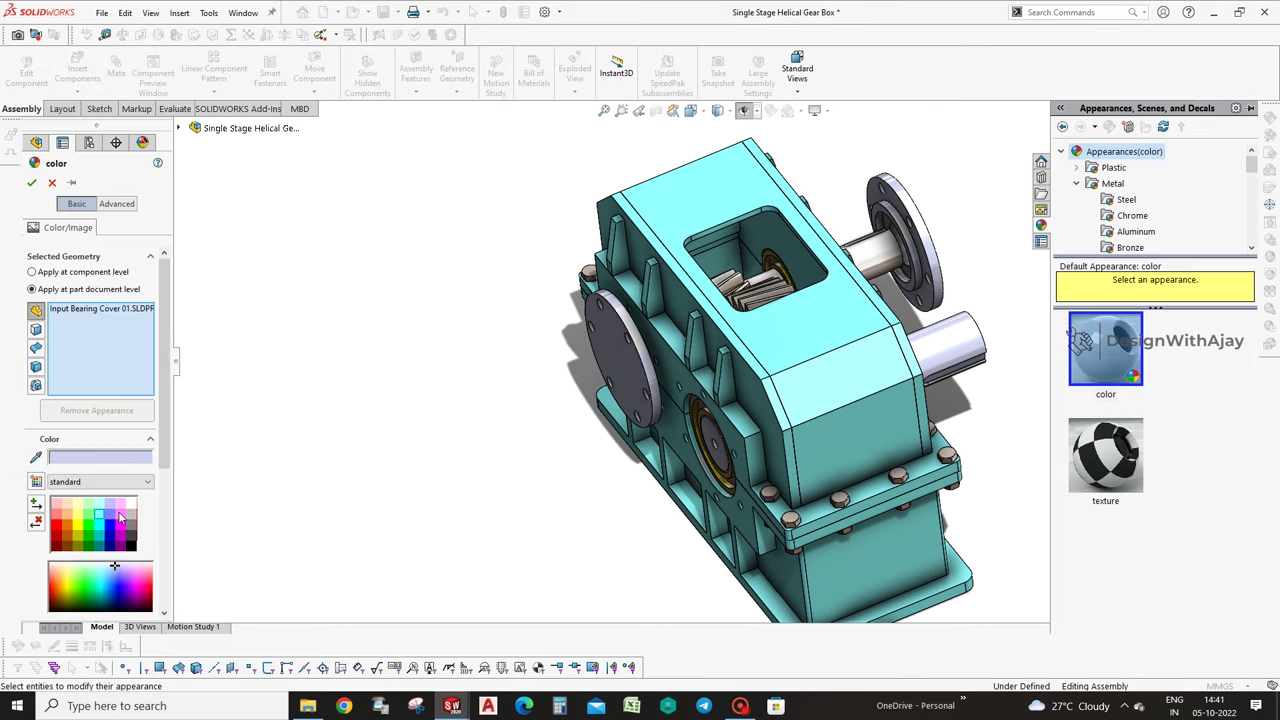
pyautogui.moveTo(400, 460); pyautogui.dragTo(443, 443, button='middle')
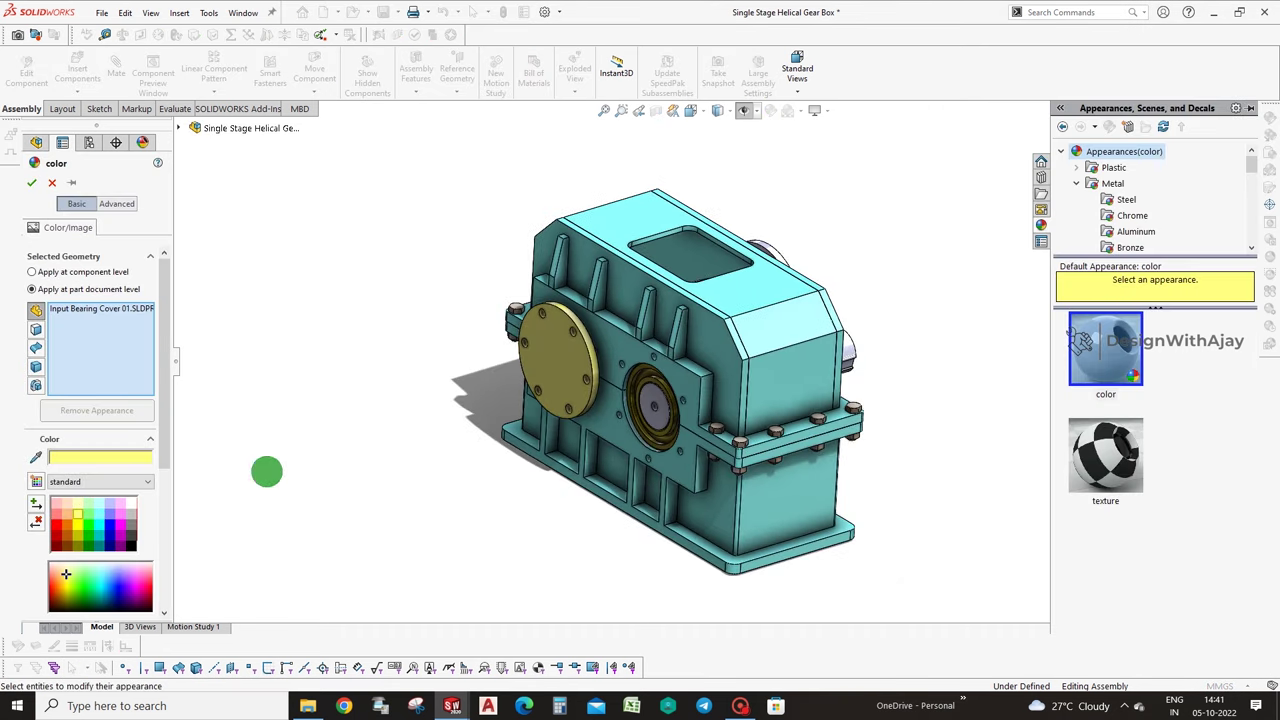
pyautogui.click(62, 515)
pyautogui.click(112, 515)
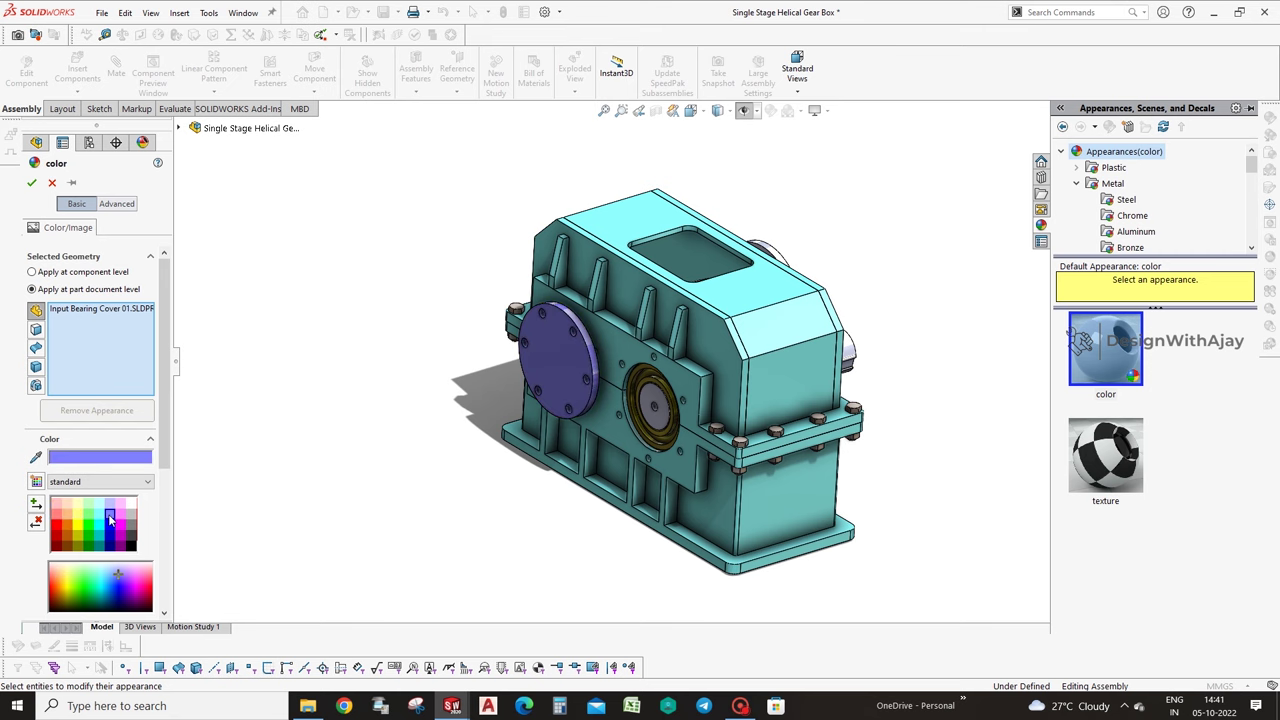
pyautogui.moveTo(989, 392); pyautogui.dragTo(865, 387, button='middle')
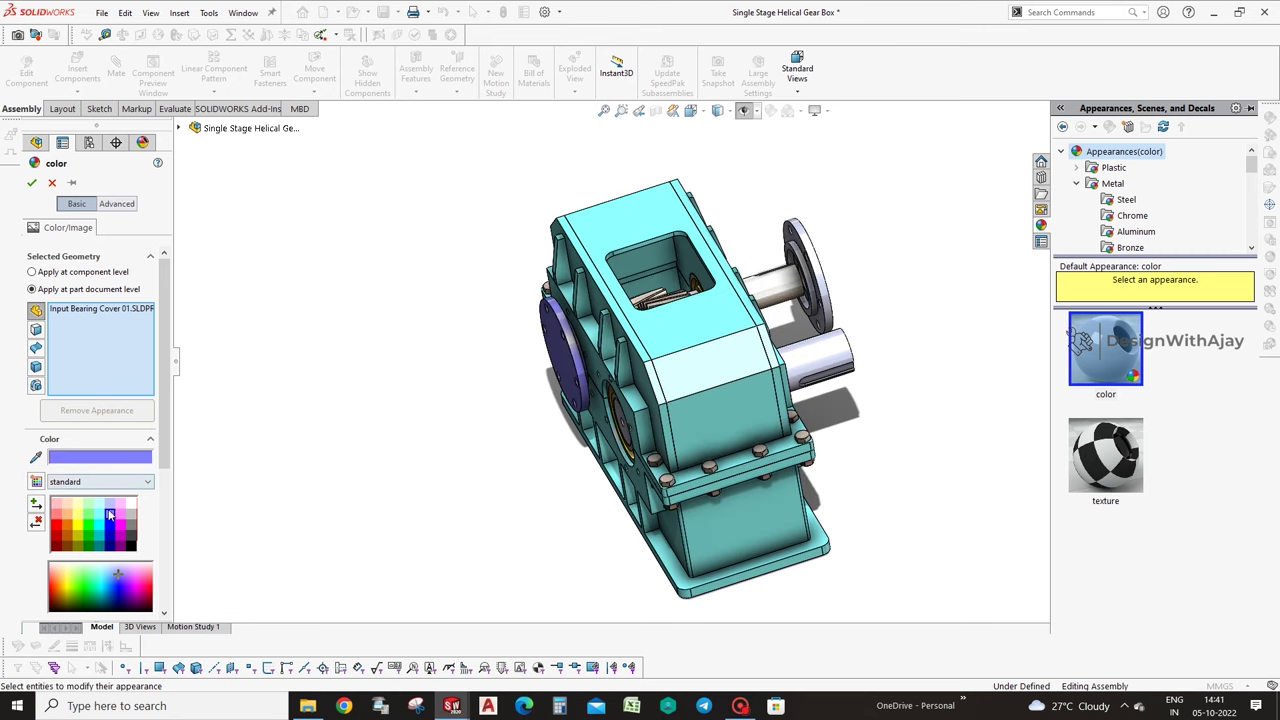
pyautogui.moveTo(547, 505); pyautogui.dragTo(549, 503, button='middle')
pyautogui.scroll(-3, 904, 277)
# Apply a stronger blue-violet colour to both Input Bearing Covers and confirm.
pyautogui.click(736, 270)
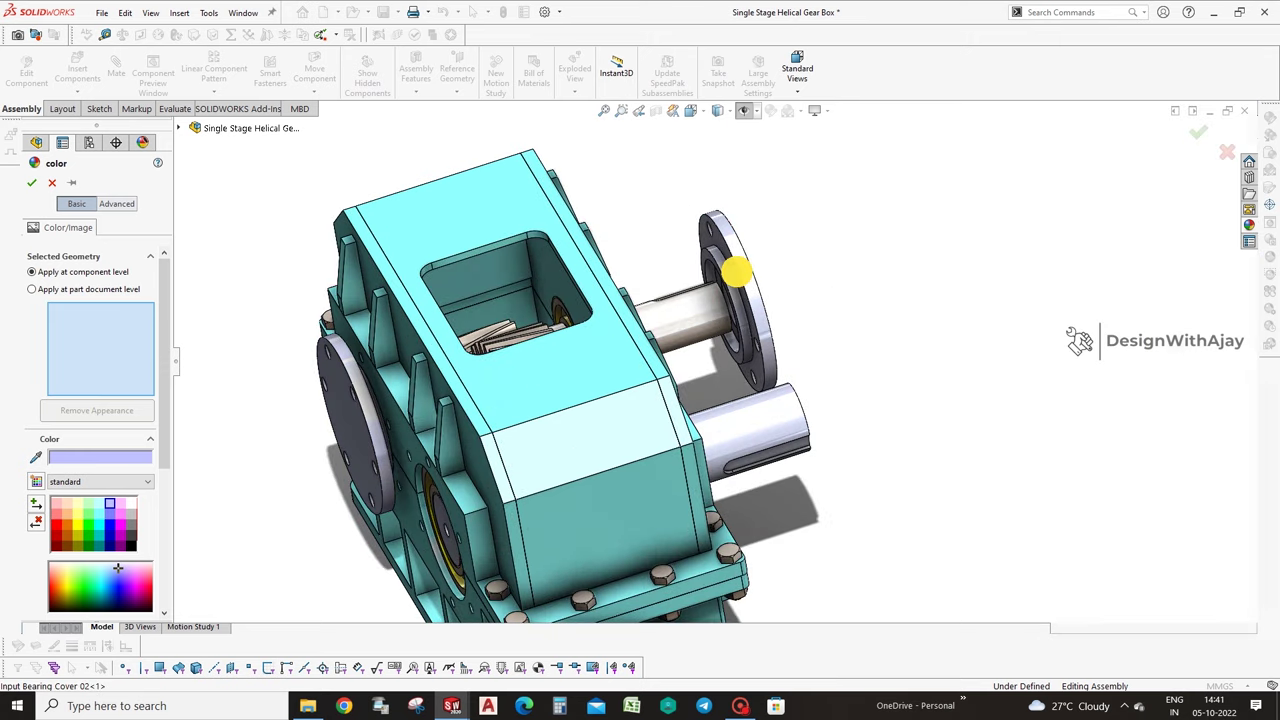
pyautogui.click(352, 392)
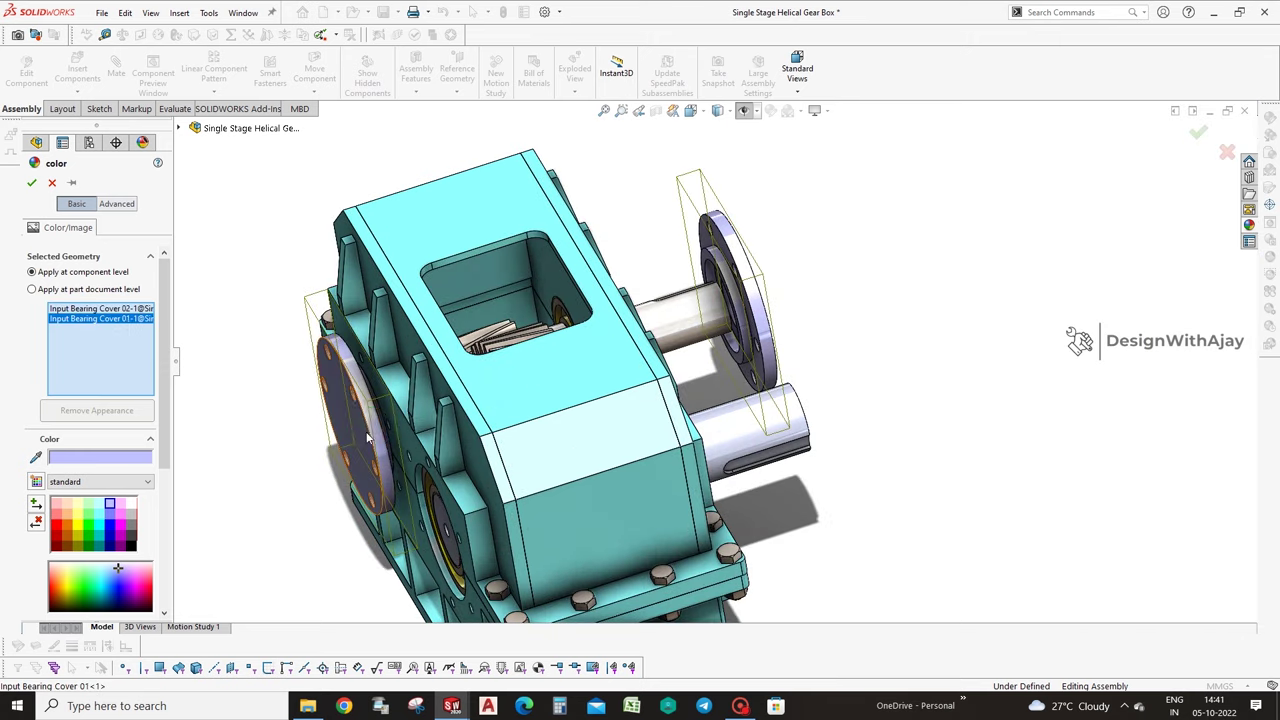
pyautogui.moveTo(370, 402); pyautogui.dragTo(175, 556, button='middle')
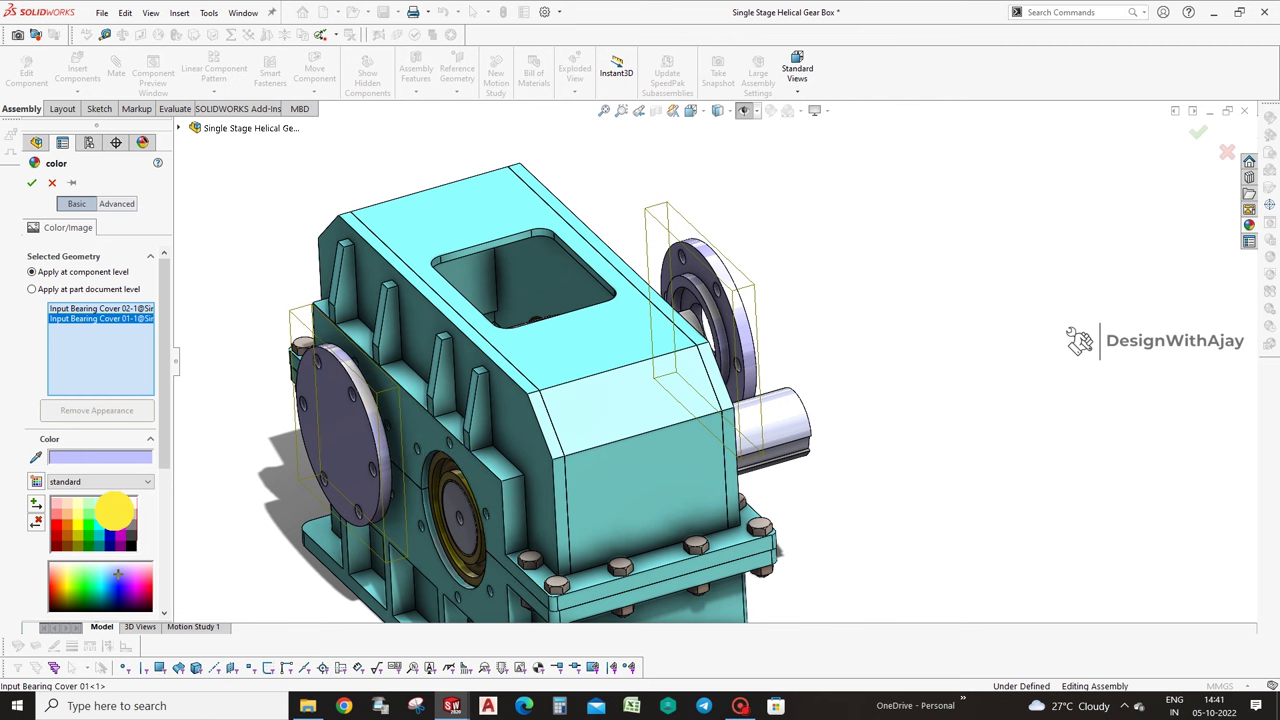
pyautogui.click(111, 514)
pyautogui.click(31, 182)
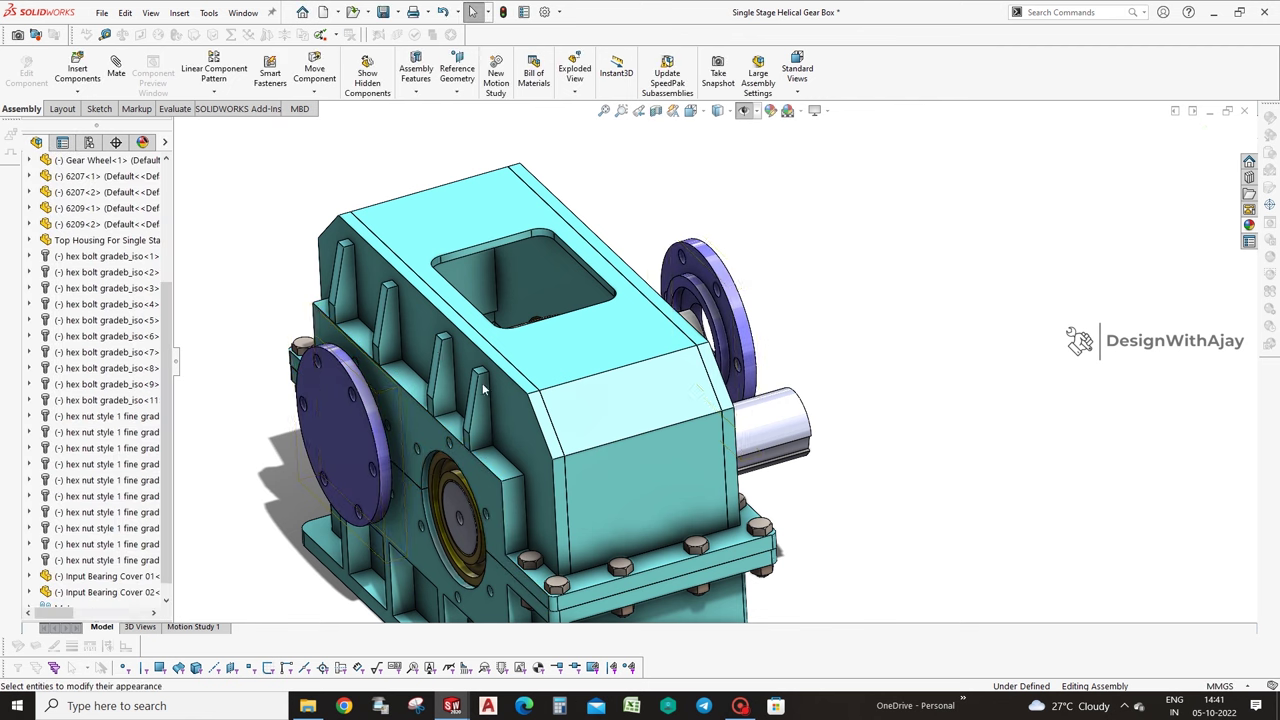
pyautogui.moveTo(460, 400); pyautogui.dragTo(462, 350, button='middle')
pyautogui.click(457, 332)
# Seat Input Bearing Cover 01 flush against the housing face with a coincident mate.
pyautogui.moveTo(366, 371); pyautogui.dragTo(494, 374, button='middle')
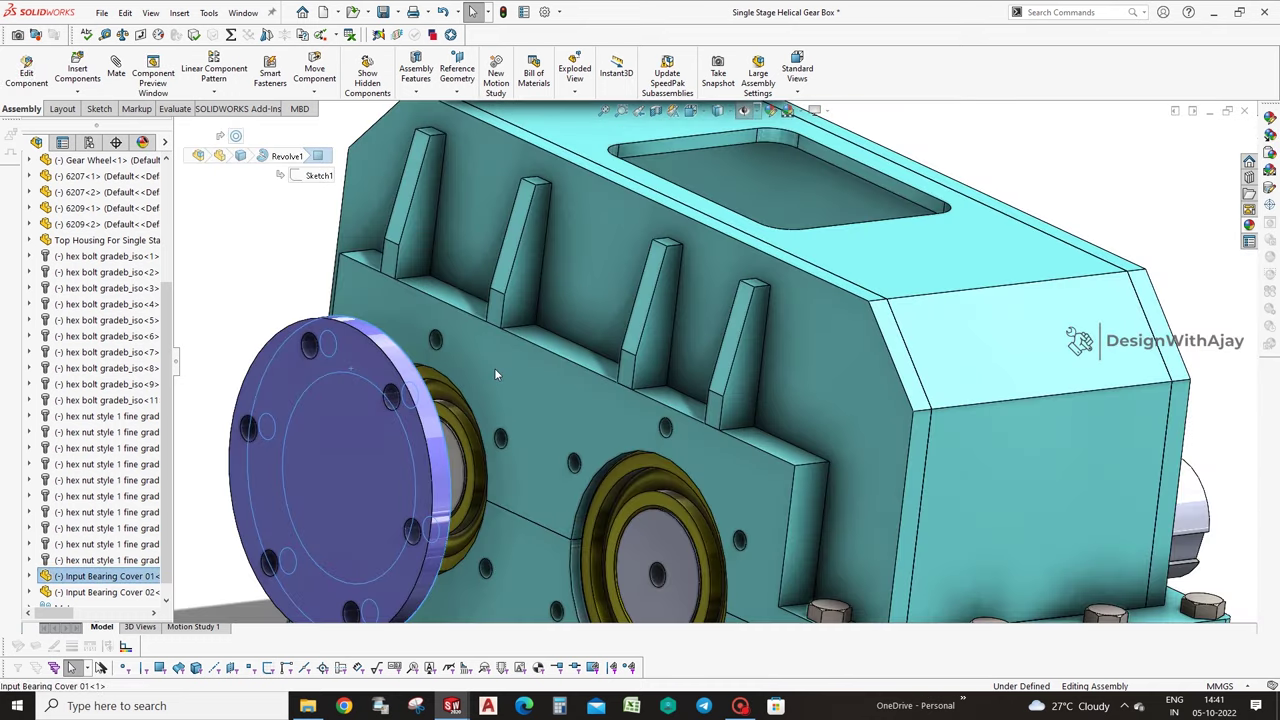
pyautogui.click(513, 388)
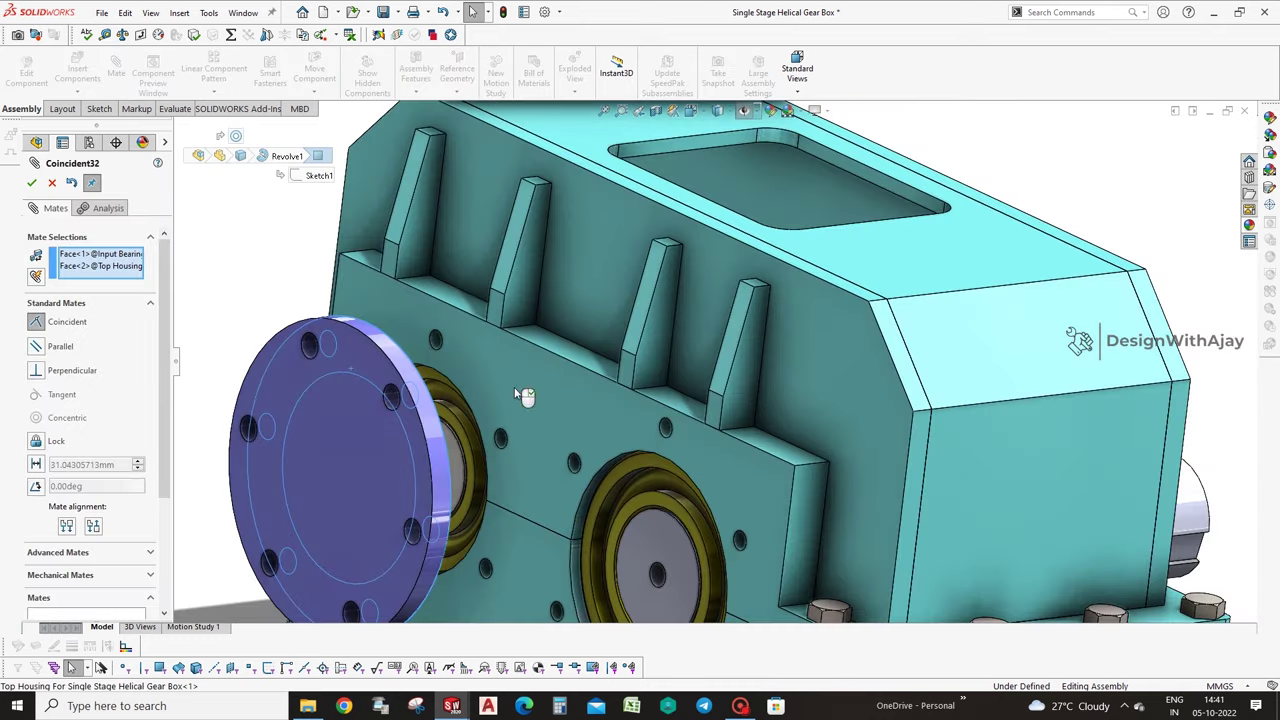
pyautogui.click(498, 411)
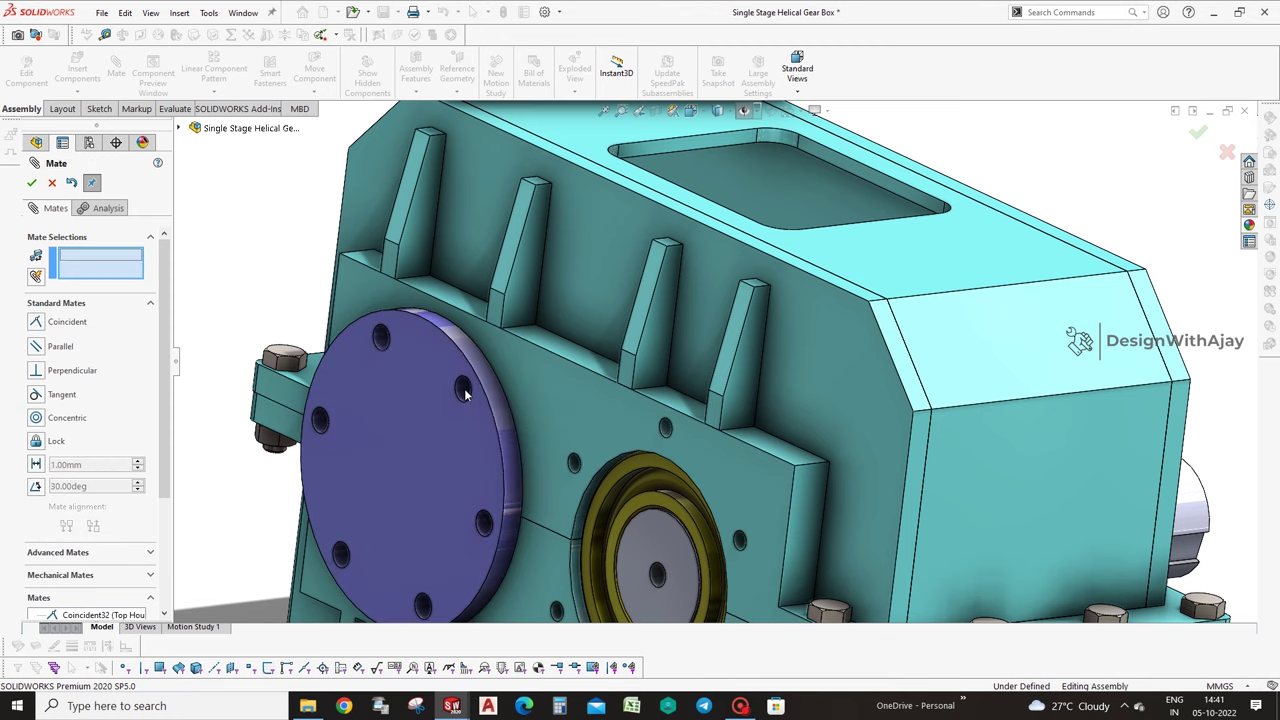
pyautogui.click(465, 393)
pyautogui.scroll(-2, 472, 400)
pyautogui.moveTo(490, 402); pyautogui.dragTo(530, 450, button='middle')
pyautogui.click(533, 455)
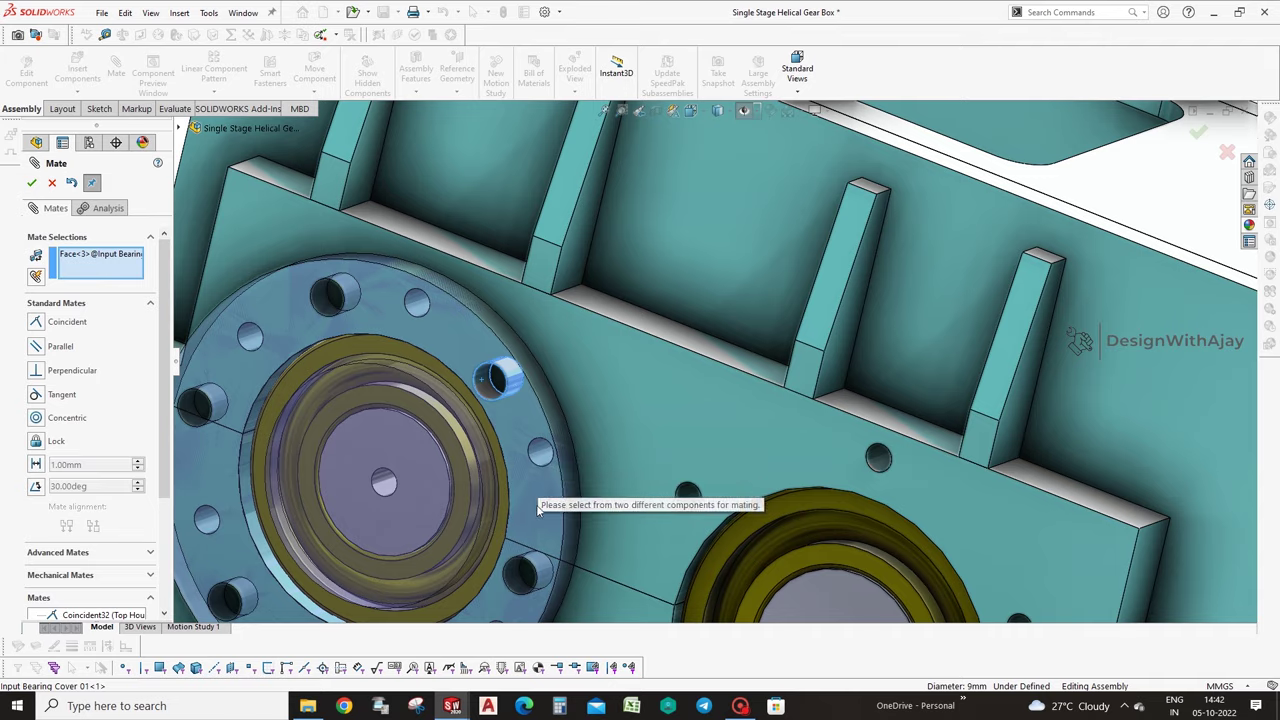
pyautogui.scroll(4, 533, 455)
pyautogui.press('Escape')
# Rotate Input Bearing Cover 01 and align its bolt hole concentric with the housing hole.
pyautogui.moveTo(583, 375); pyautogui.dragTo(628, 486)
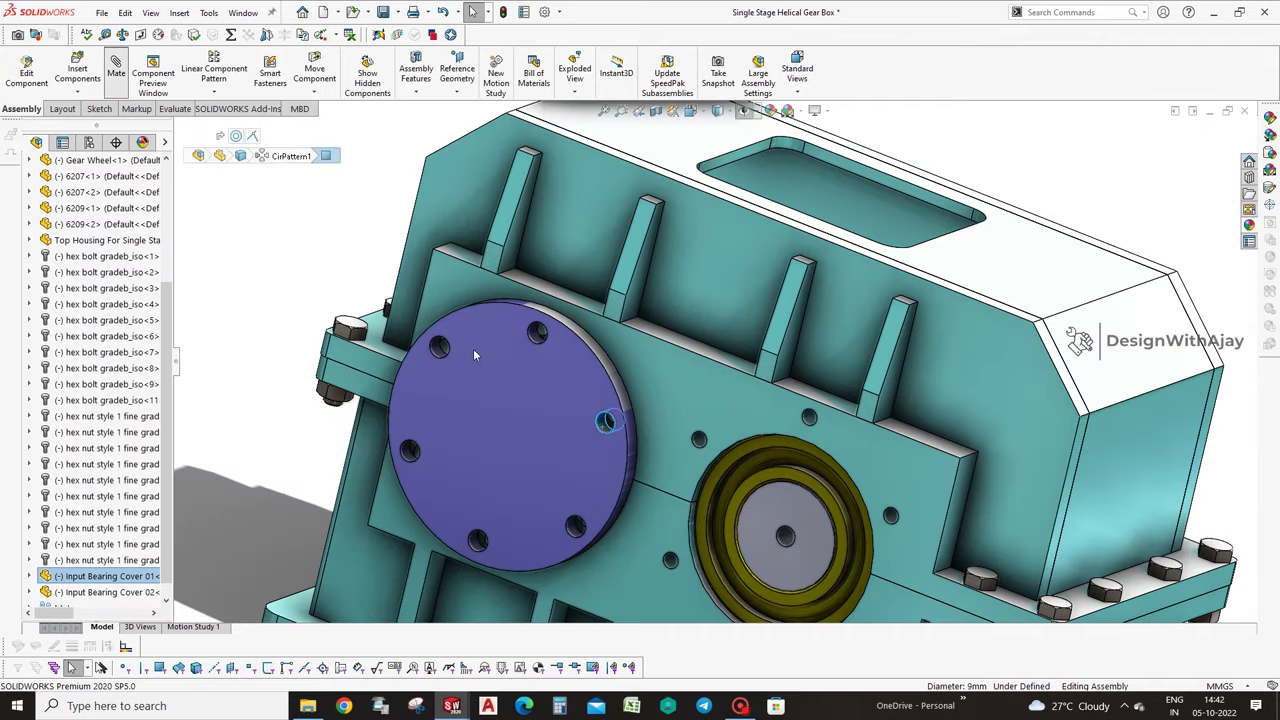
pyautogui.scroll(-5, 554, 410)
pyautogui.click(667, 423)
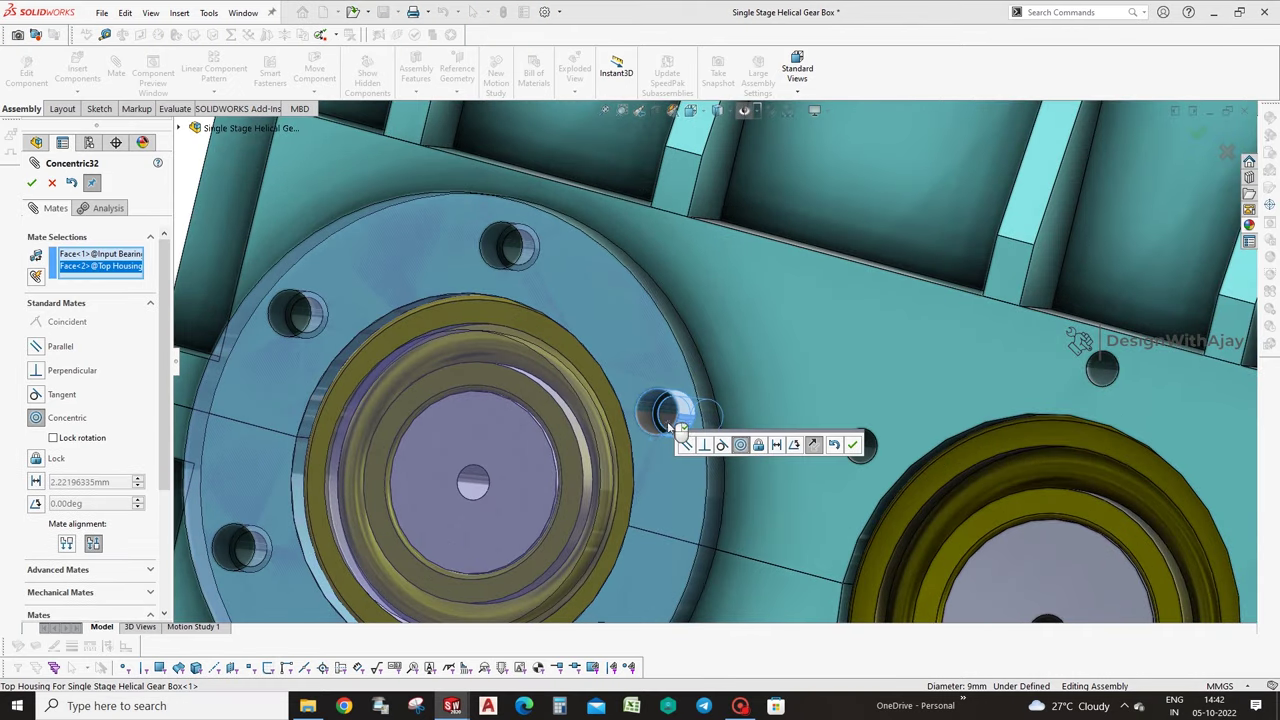
pyautogui.click(845, 444)
pyautogui.scroll(3, 582, 418)
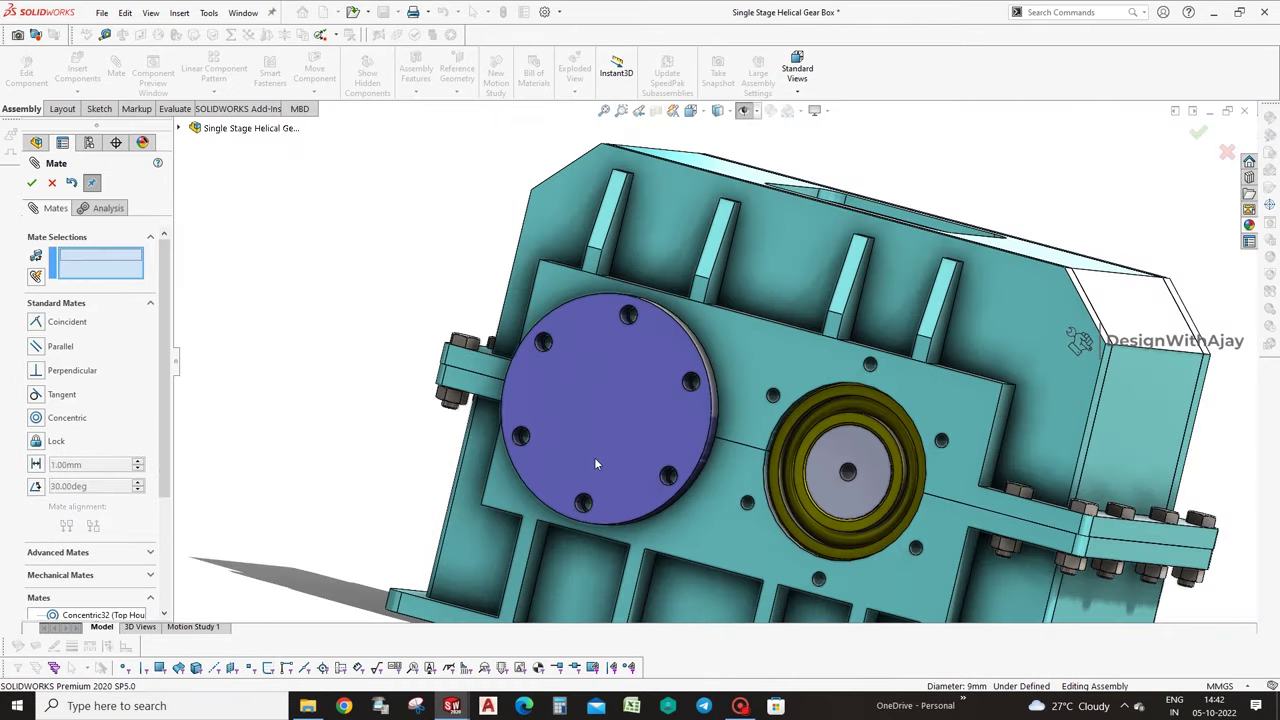
pyautogui.scroll(3, 594, 457)
pyautogui.moveTo(600, 437); pyautogui.dragTo(888, 335, button='middle')
pyautogui.scroll(-3, 890, 310)
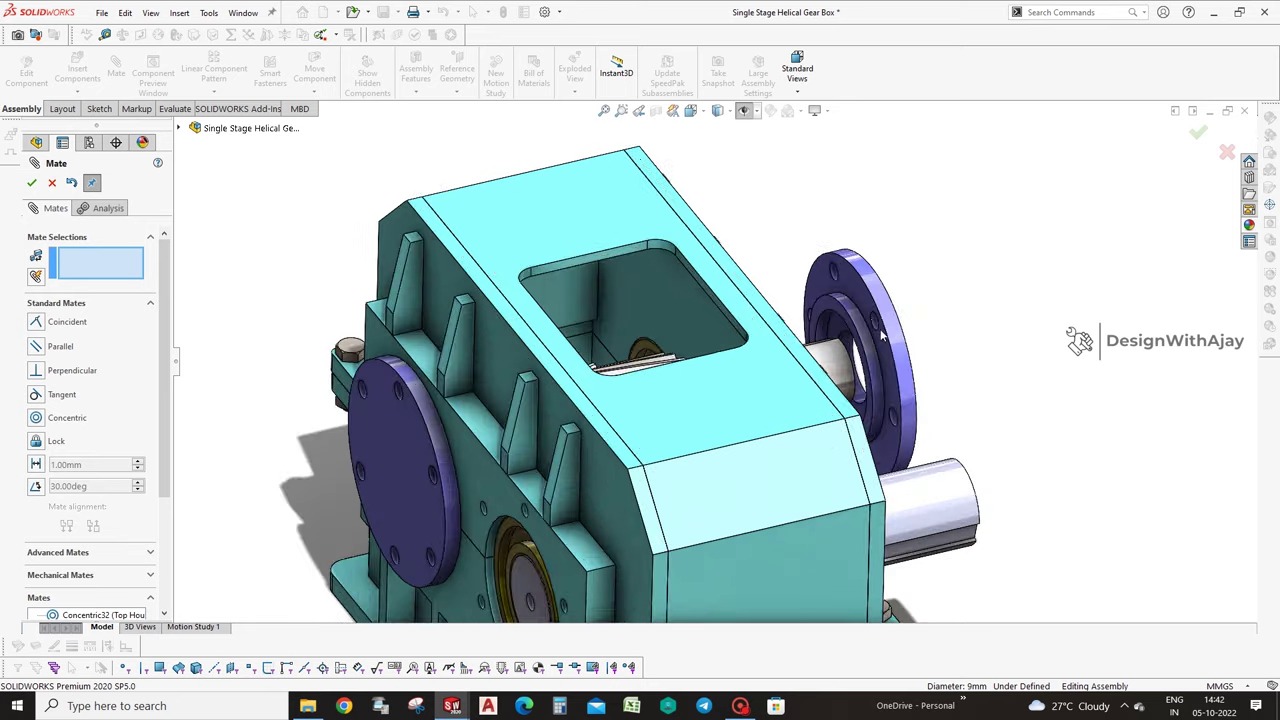
# Seat Input Bearing Cover 02 against the housing face with mate Coincident33.
pyautogui.click(845, 287)
pyautogui.moveTo(845, 287); pyautogui.dragTo(690, 320, button='middle')
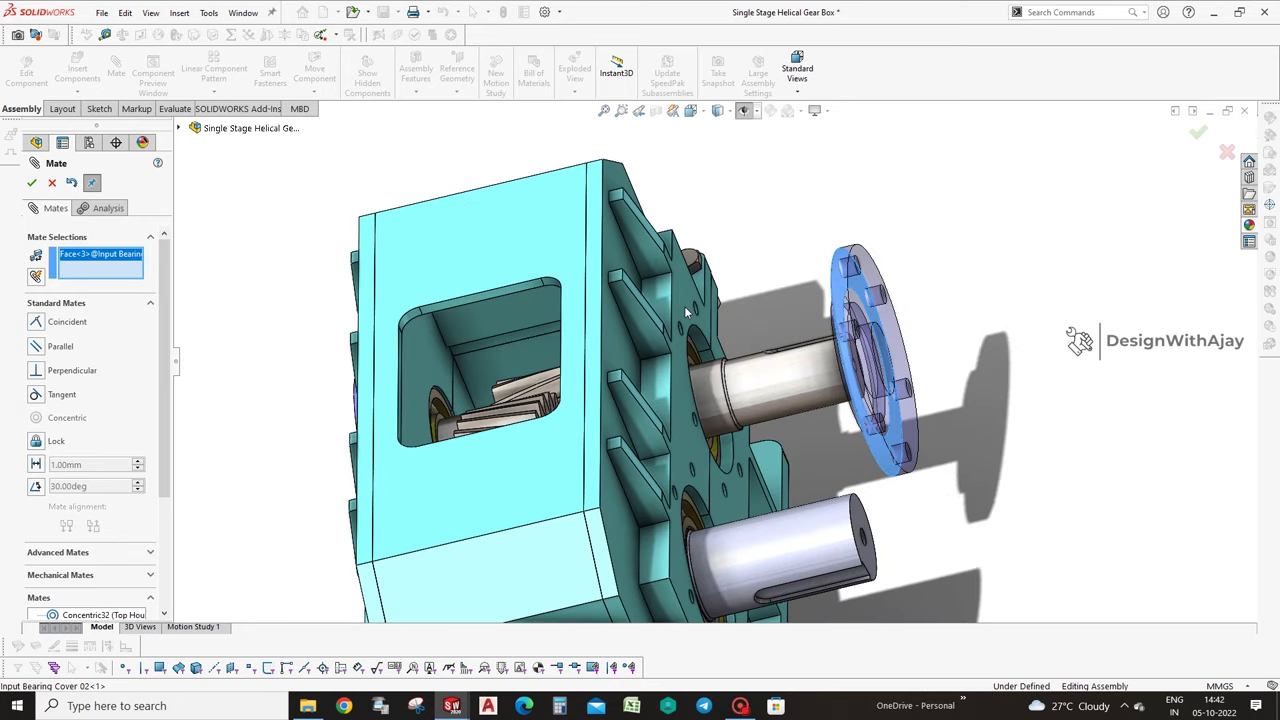
pyautogui.click(697, 316)
pyautogui.click(834, 289)
pyautogui.scroll(-3, 730, 310)
pyautogui.click(720, 310)
pyautogui.scroll(-1, 730, 310)
pyautogui.click(730, 308)
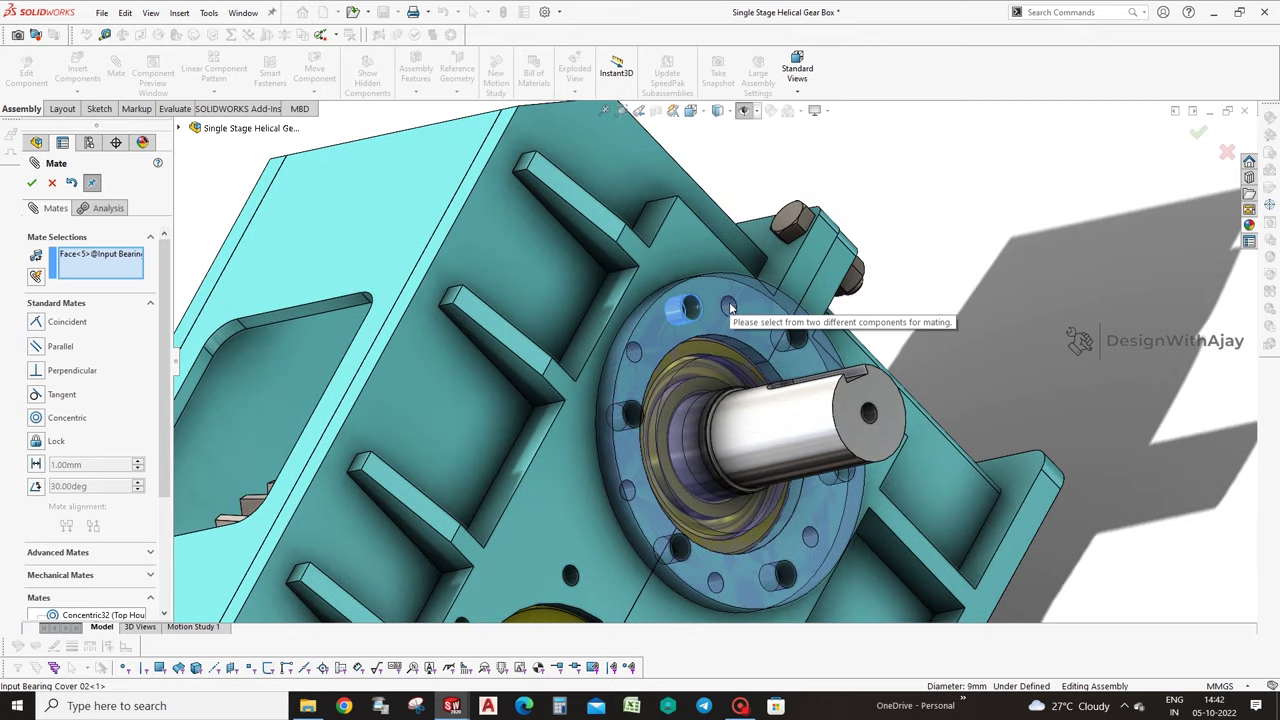
pyautogui.moveTo(799, 334); pyautogui.dragTo(775, 338, button='middle')
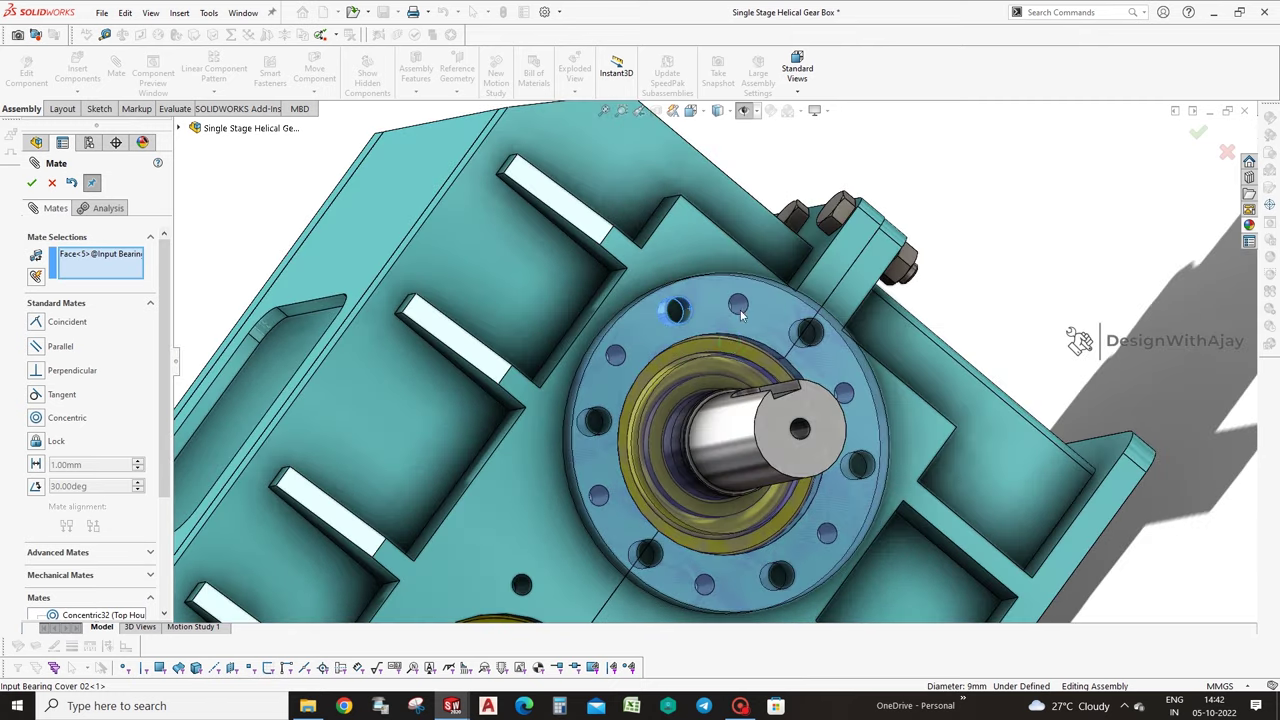
pyautogui.scroll(-3, 768, 339)
pyautogui.press('Escape')
# Rotate Input Bearing Cover 02 and align its bolt hole concentric with the Top Housing hole.
pyautogui.moveTo(823, 317); pyautogui.dragTo(770, 320)
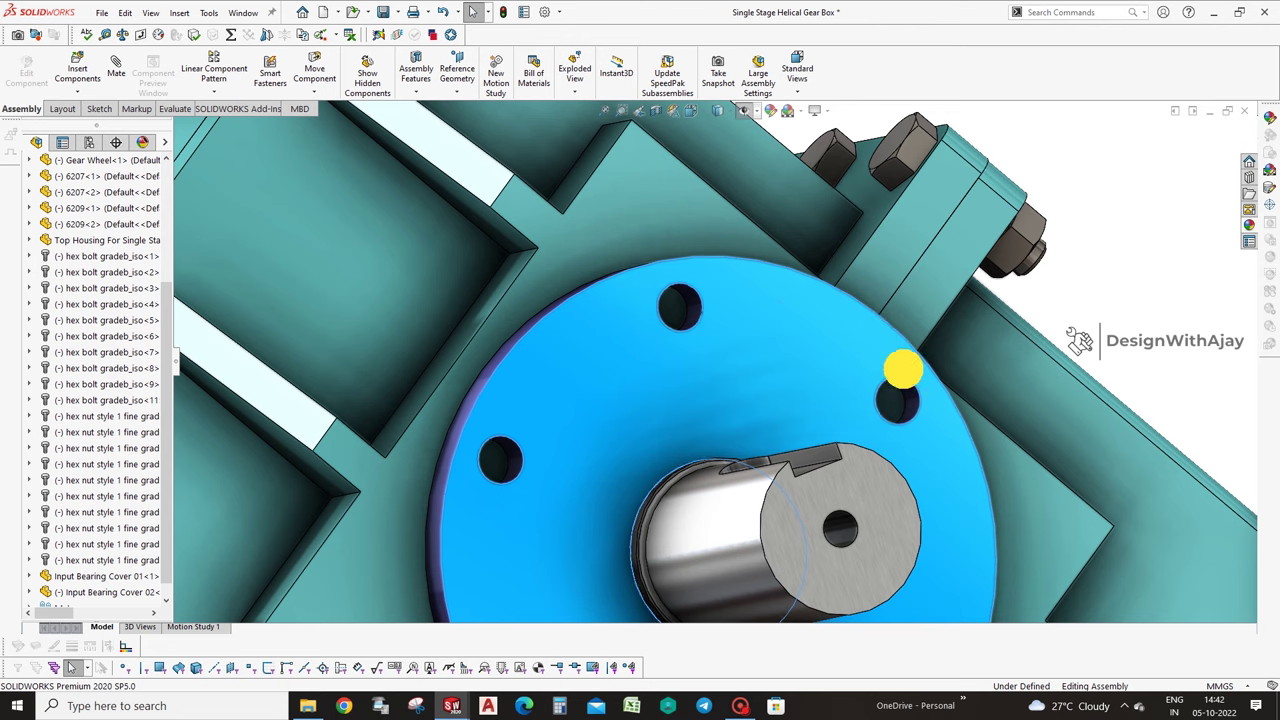
pyautogui.click(758, 319)
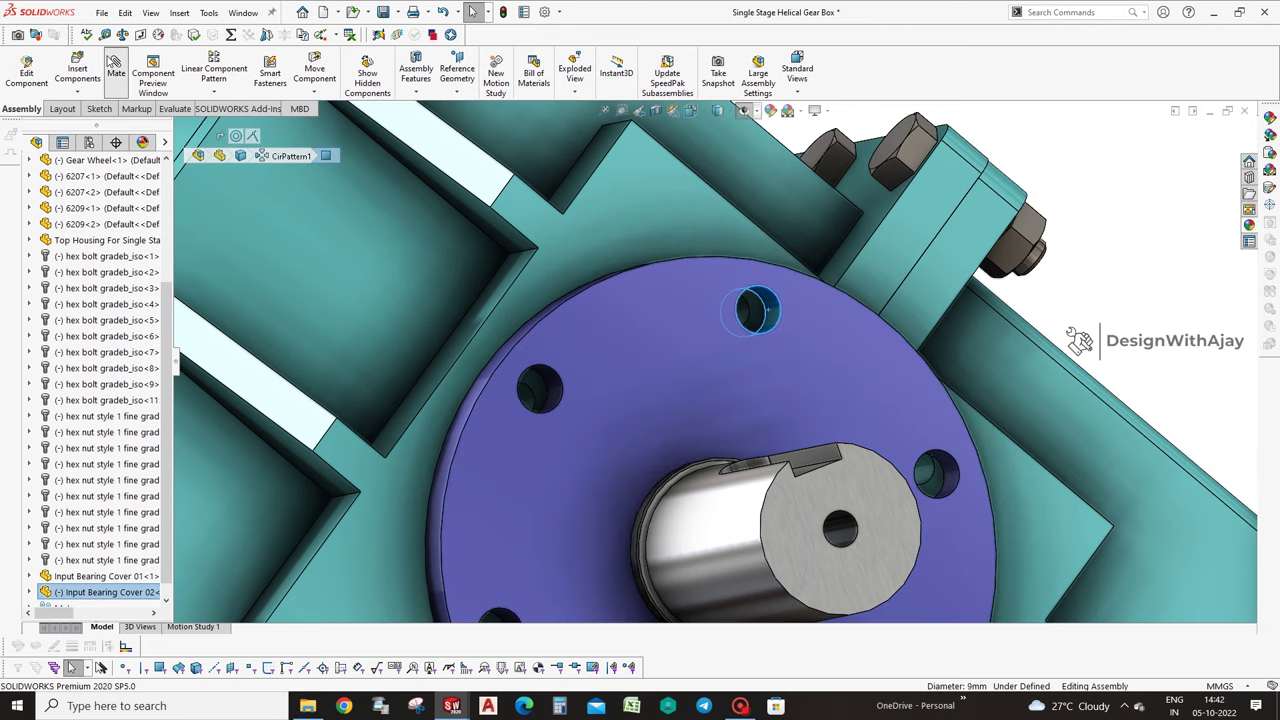
pyautogui.press('m')
pyautogui.click(736, 320)
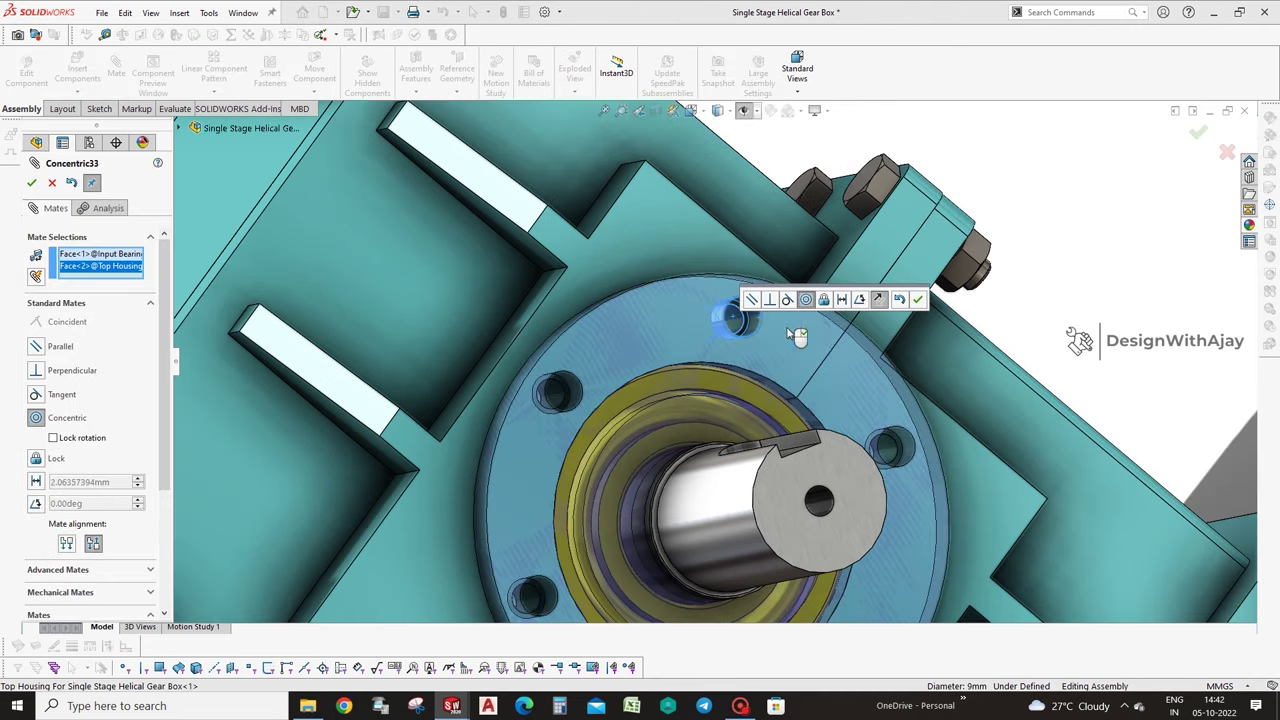
pyautogui.click(918, 302)
pyautogui.moveTo(918, 303)
pyautogui.mouseDown(button='middle')
pyautogui.moveTo(930, 393)
pyautogui.moveTo(897, 349)
pyautogui.moveTo(920, 389)
pyautogui.moveTo(966, 410)
pyautogui.mouseUp(button='middle')
pyautogui.press('f')
pyautogui.click(32, 182)
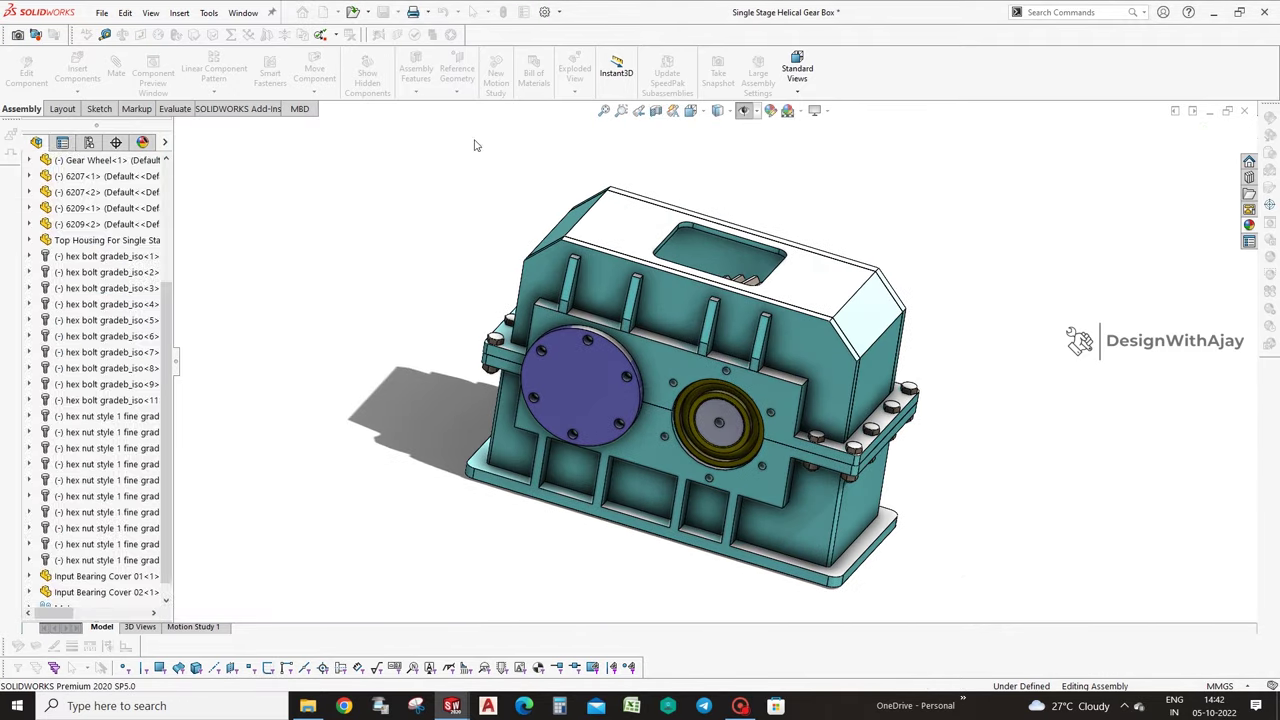
# Section the gearbox at the Top Housing face with a -10.00mm offset.
pyautogui.click(652, 111)
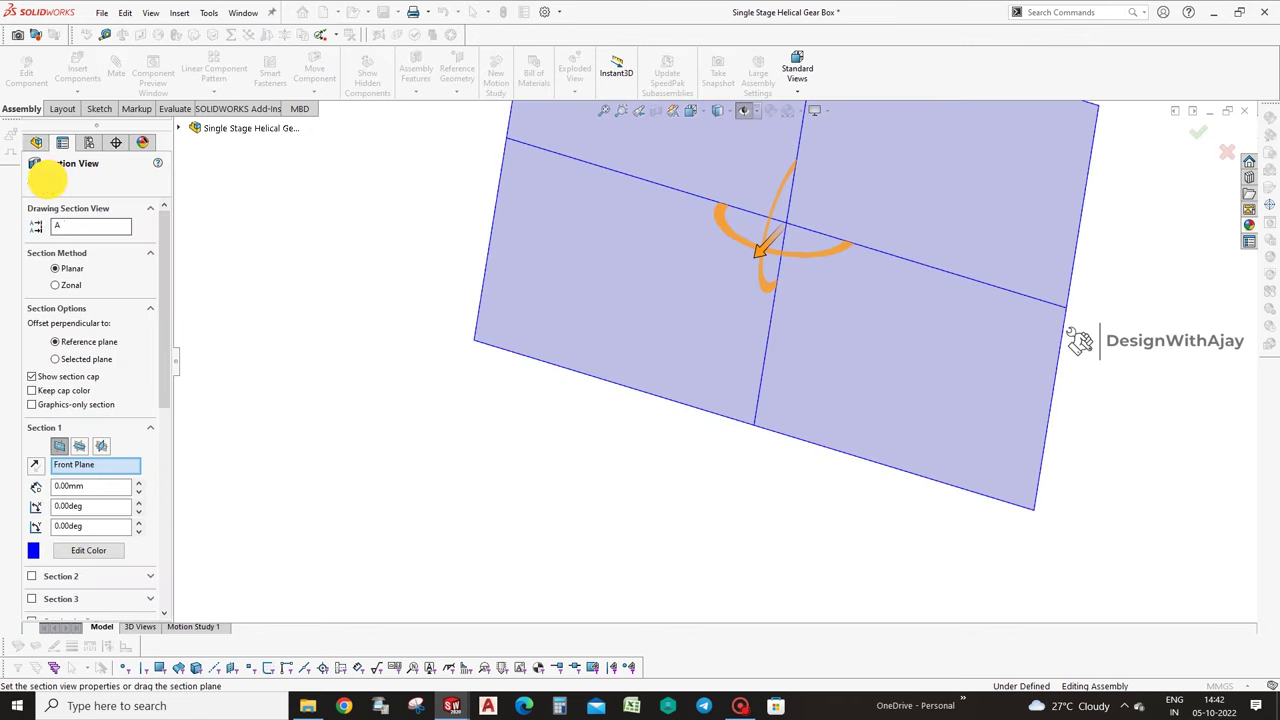
pyautogui.click(47, 180)
pyautogui.click(895, 395)
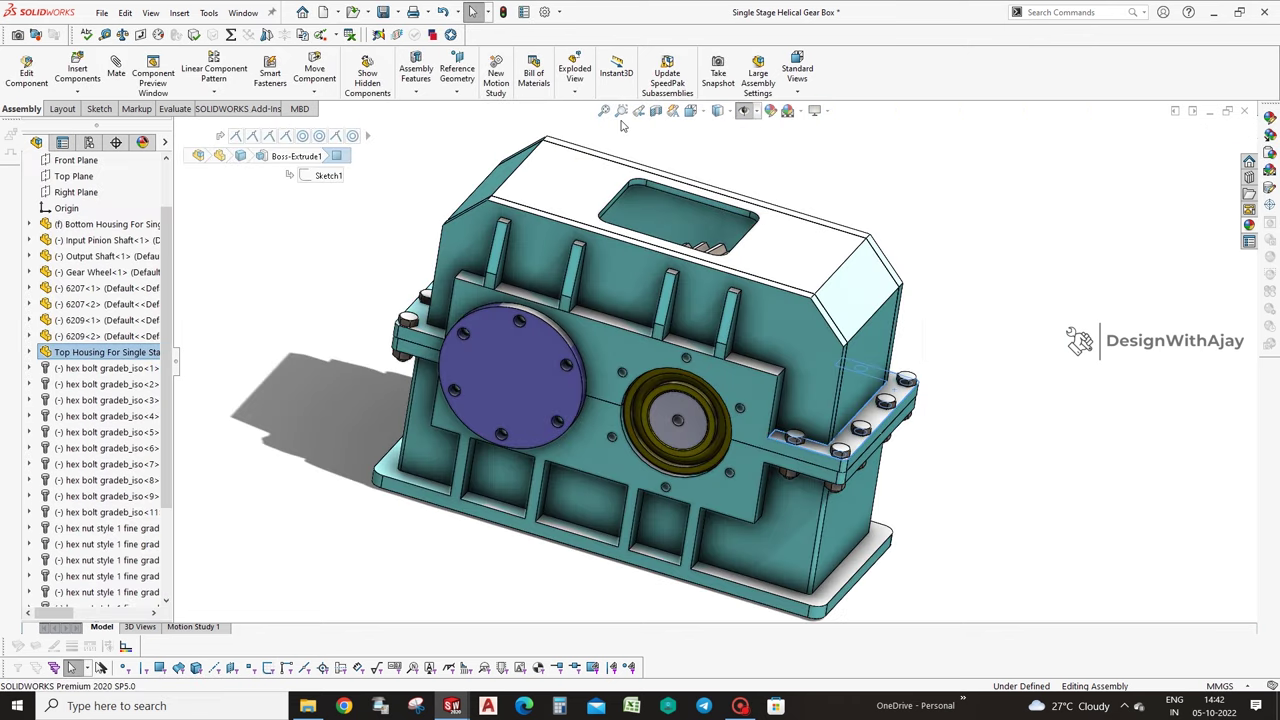
pyautogui.click(656, 111)
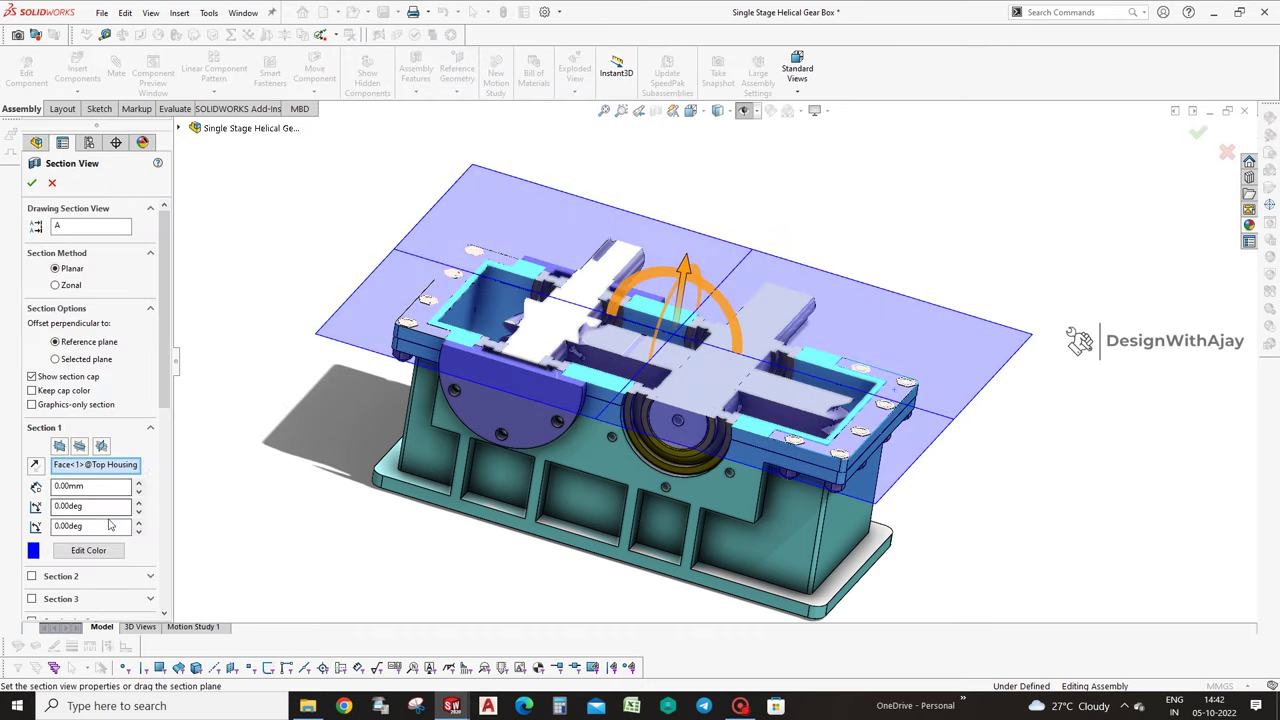
pyautogui.click(139, 491)
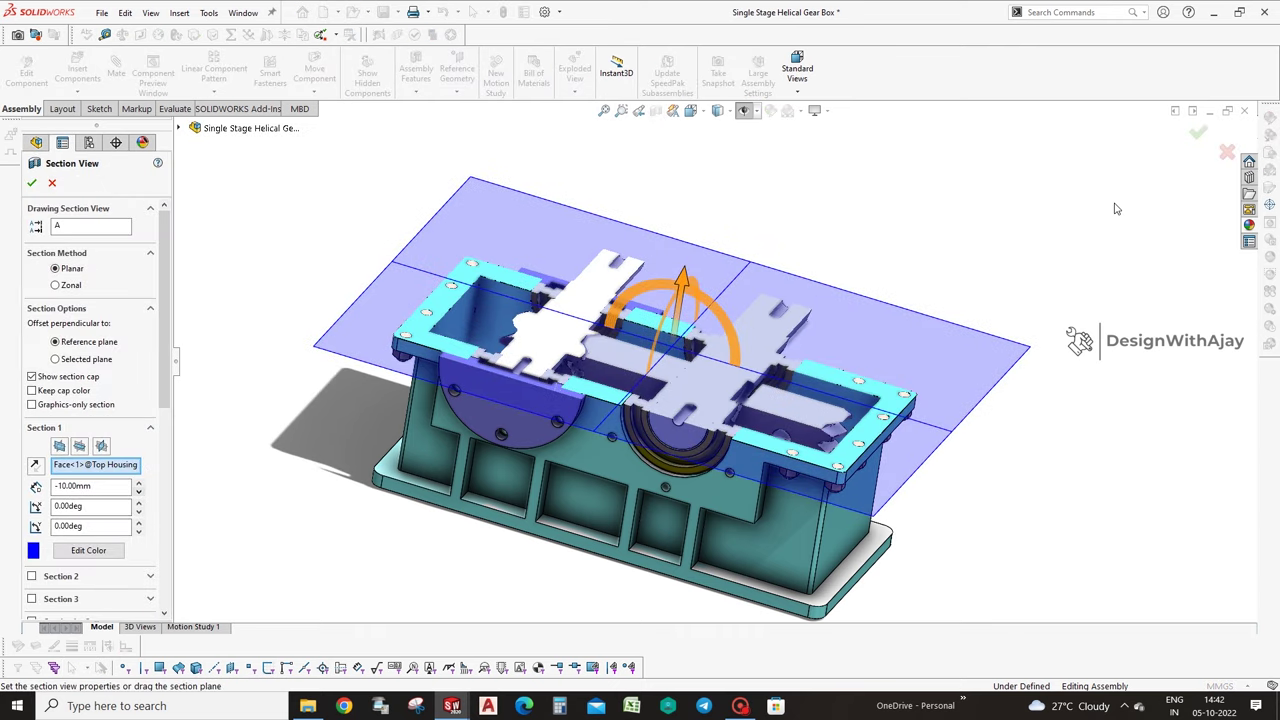
pyautogui.click(1198, 133)
pyautogui.moveTo(1025, 340); pyautogui.dragTo(517, 383, button='middle')
pyautogui.scroll(-3, 517, 383)
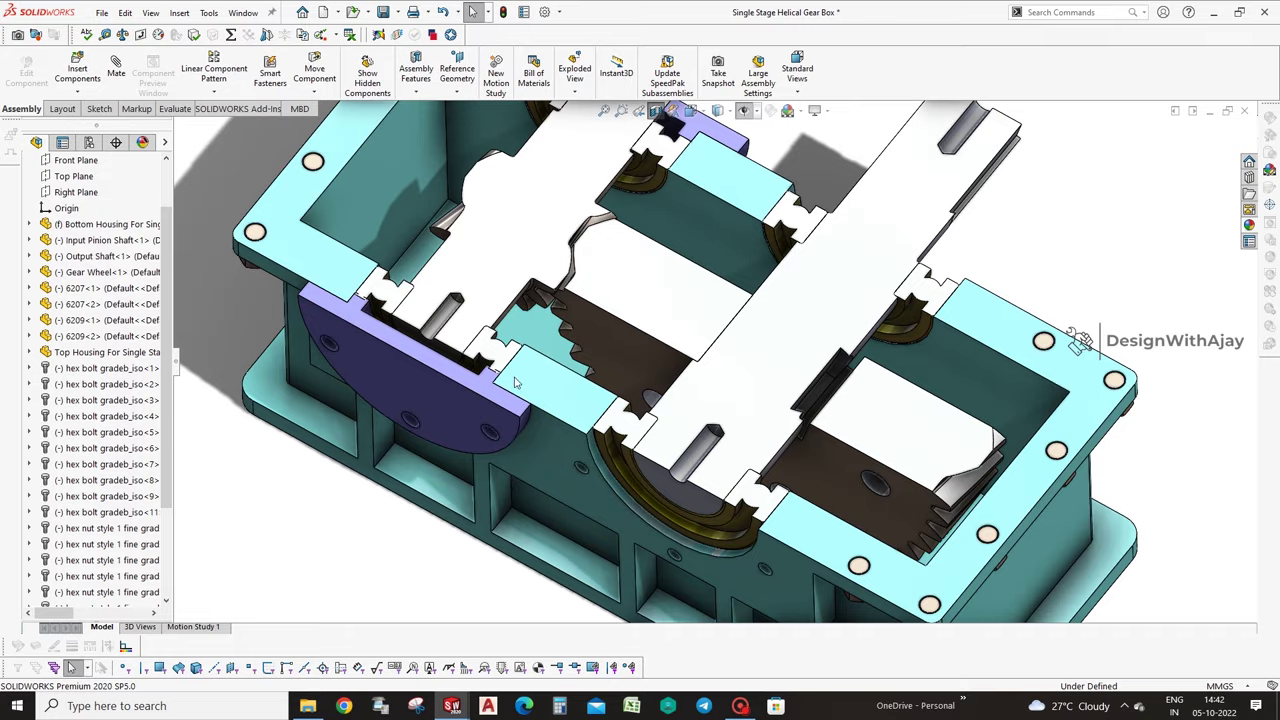
pyautogui.scroll(-3, 493, 393)
pyautogui.scroll(-2, 493, 393)
pyautogui.scroll(-2, 510, 405)
pyautogui.scroll(-2, 530, 420)
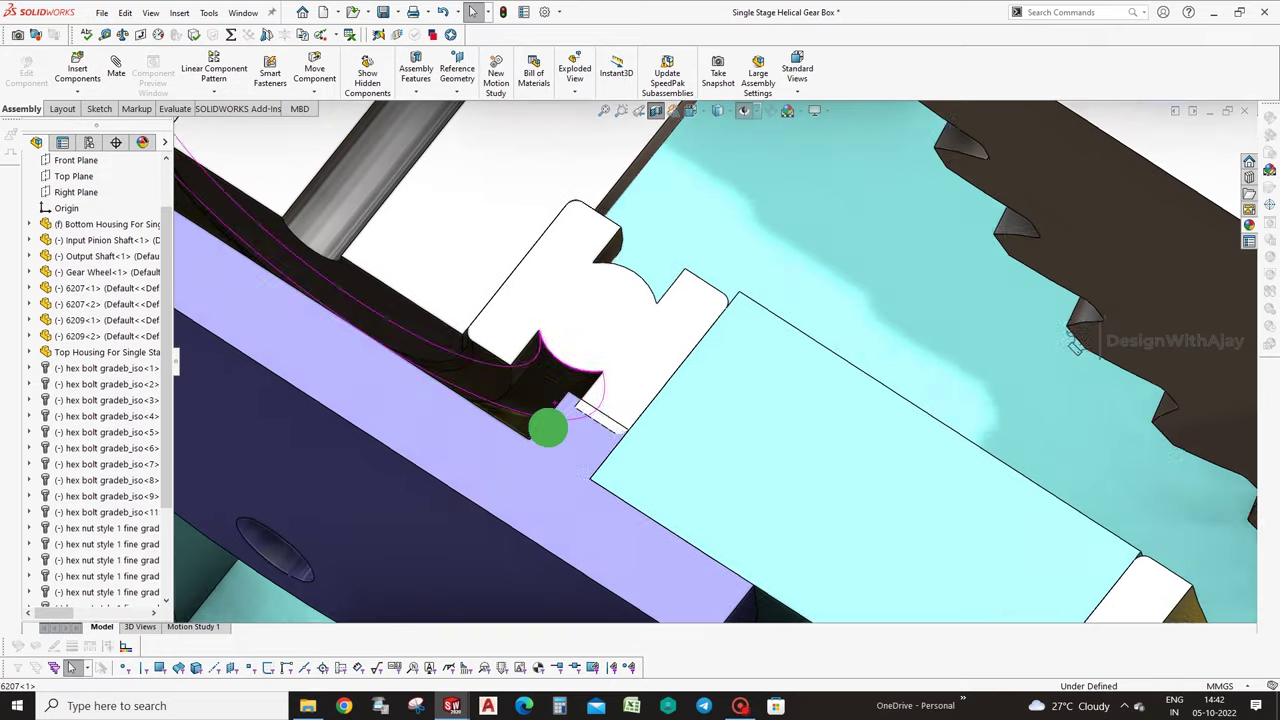
pyautogui.scroll(-2, 545, 430)
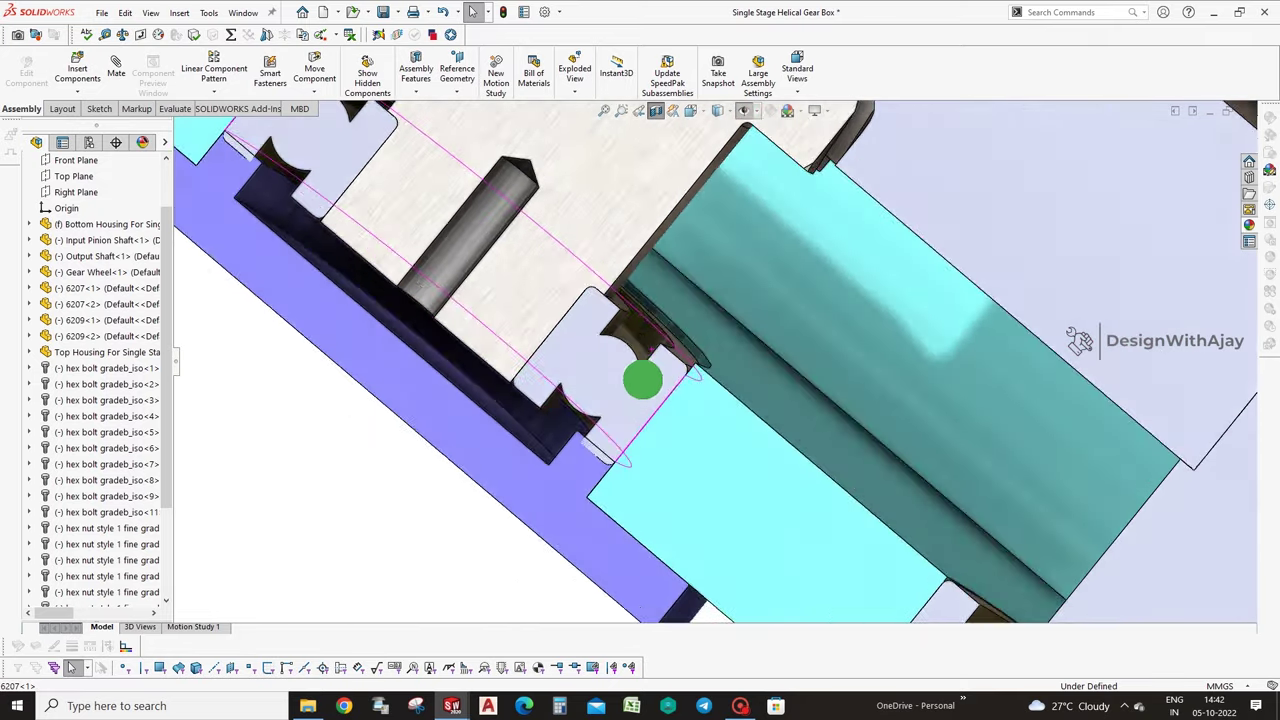
pyautogui.moveTo(545, 430)
pyautogui.mouseDown(button='middle')
pyautogui.moveTo(657, 374)
pyautogui.moveTo(591, 363)
pyautogui.mouseUp(button='middle')
pyautogui.click(666, 367)
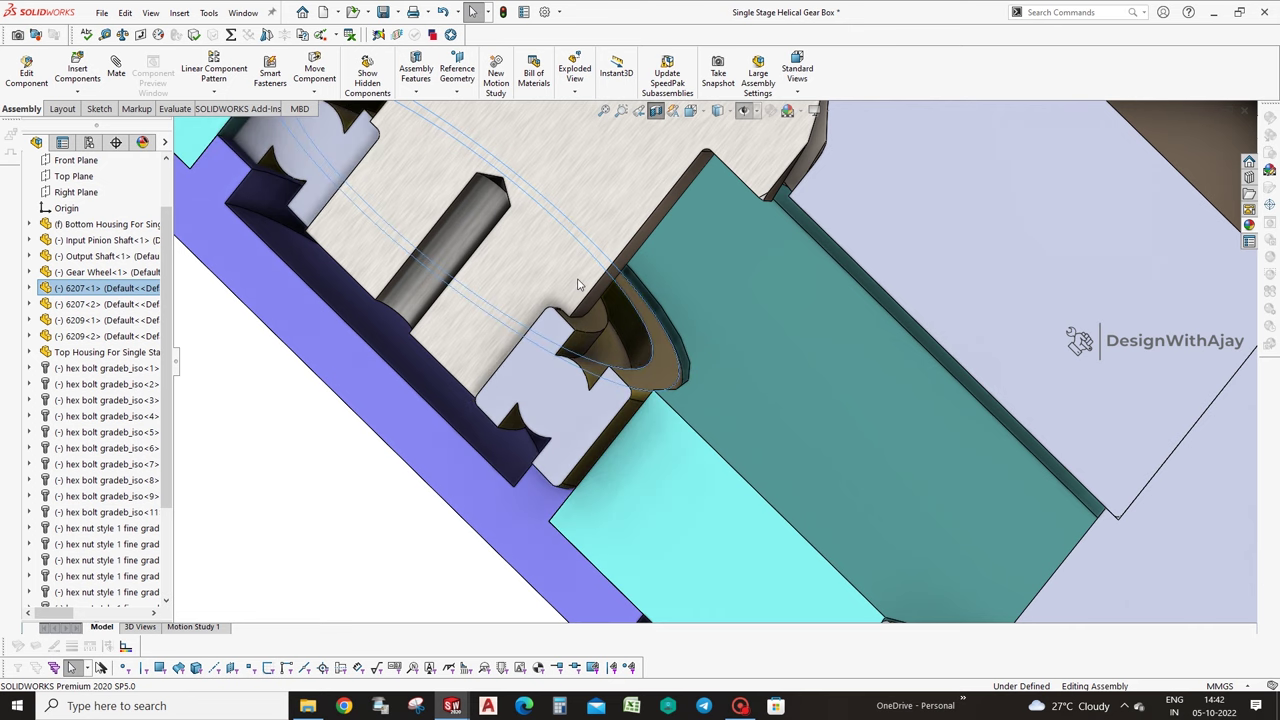
pyautogui.scroll(3, 672, 272)
pyautogui.scroll(1, 632, 290)
pyautogui.scroll(2, 634, 277)
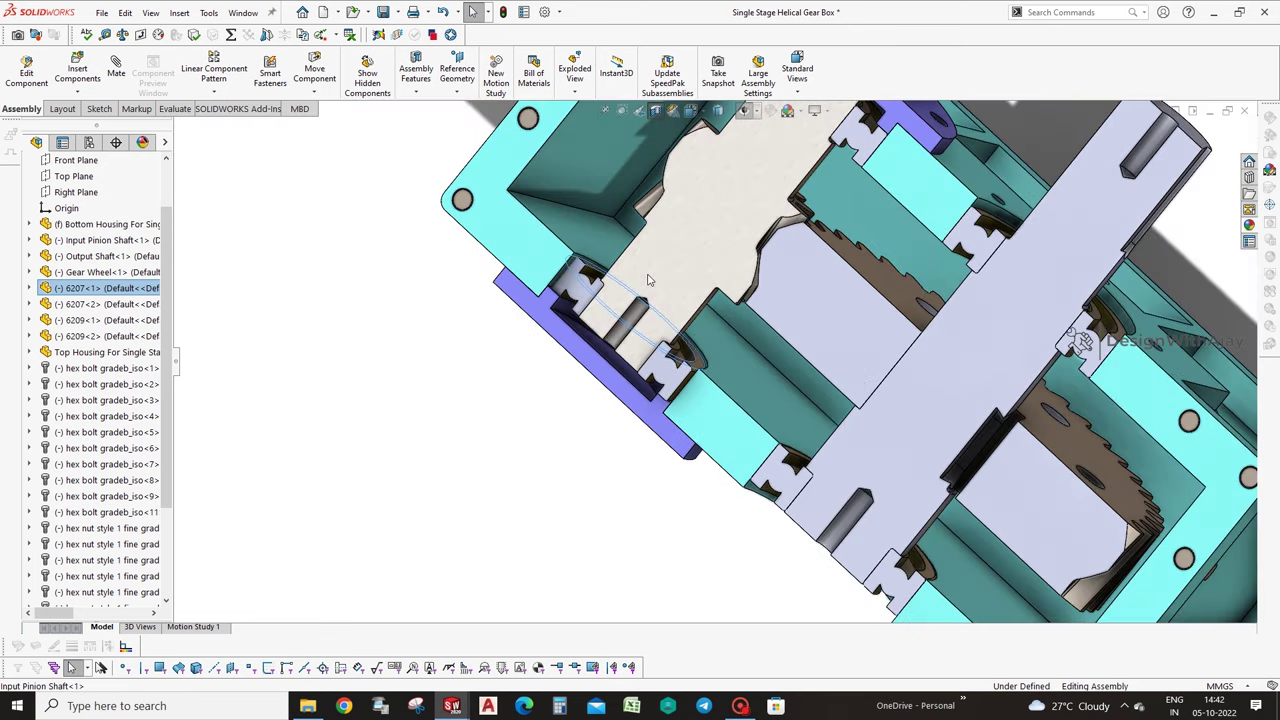
pyautogui.scroll(-2, 674, 403)
pyautogui.scroll(-1, 678, 425)
pyautogui.scroll(-1, 540, 240)
pyautogui.scroll(-1, 545, 235)
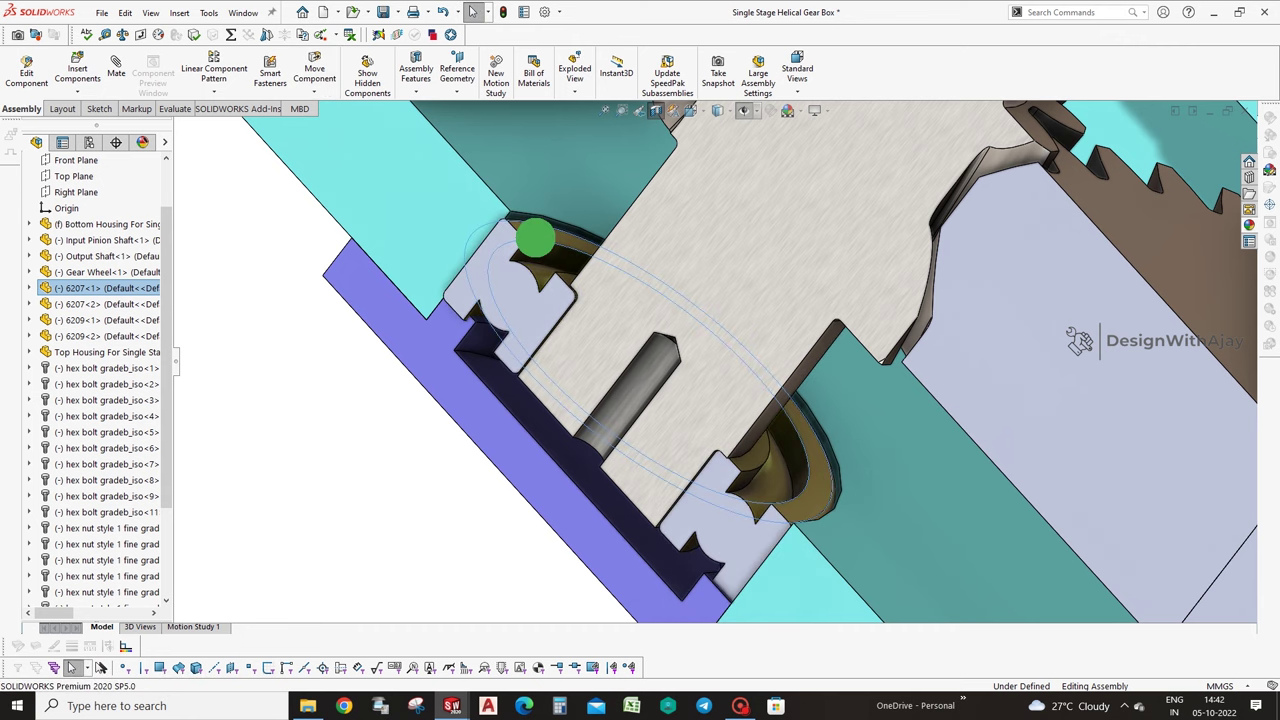
pyautogui.press('Escape')
pyautogui.scroll(-3, 525, 255)
pyautogui.moveTo(500, 299); pyautogui.dragTo(964, 218, button='middle')
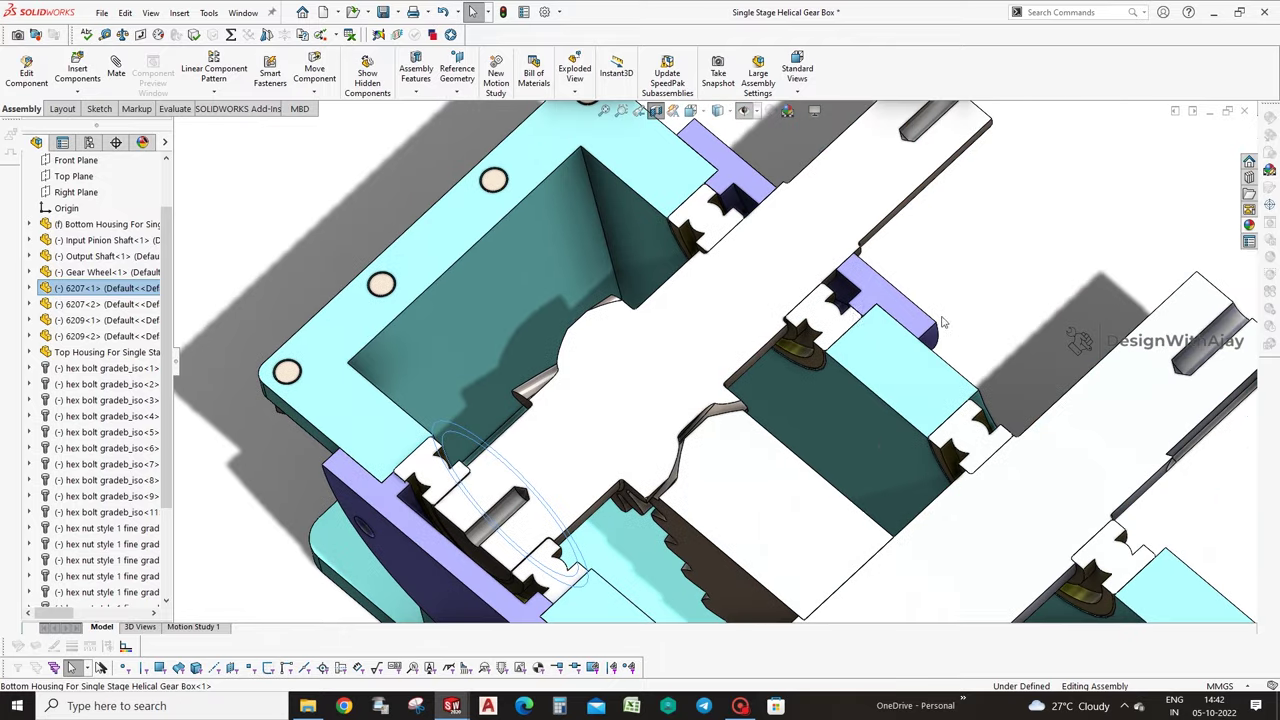
pyautogui.moveTo(964, 218); pyautogui.dragTo(548, 523, button='middle')
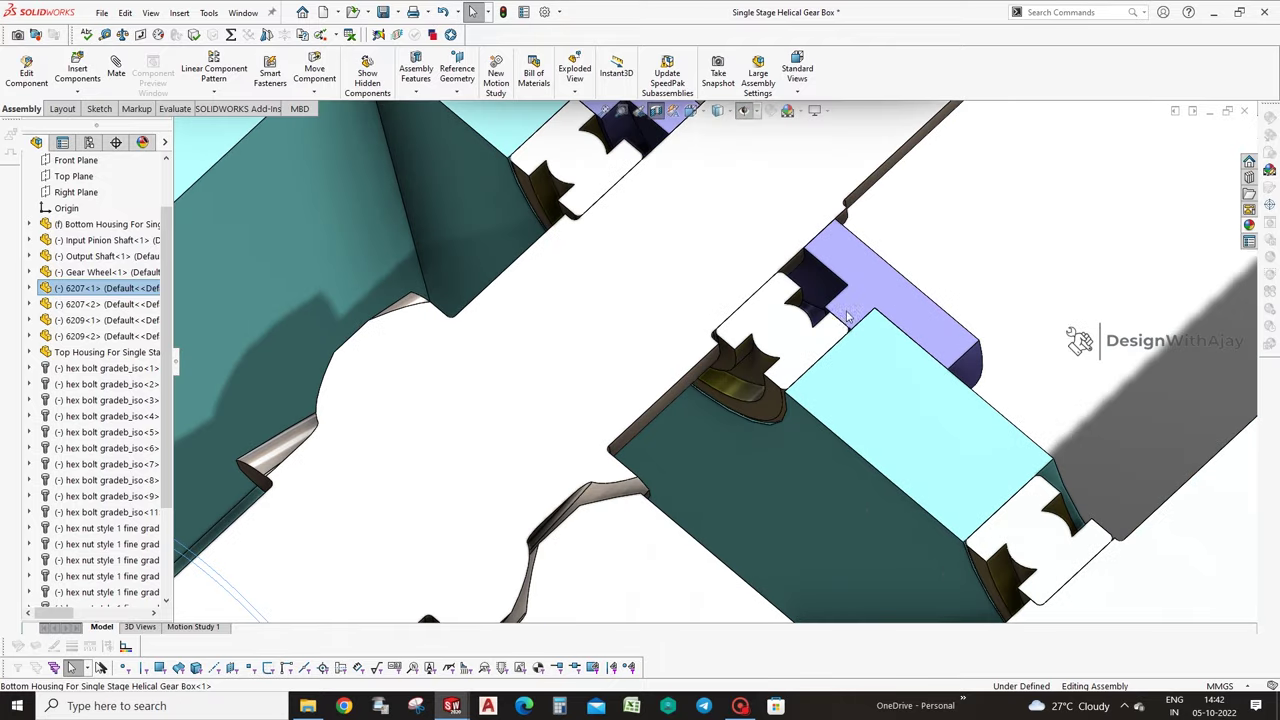
pyautogui.scroll(3, 548, 523)
pyautogui.scroll(-3, 548, 523)
pyautogui.scroll(-3, 566, 538)
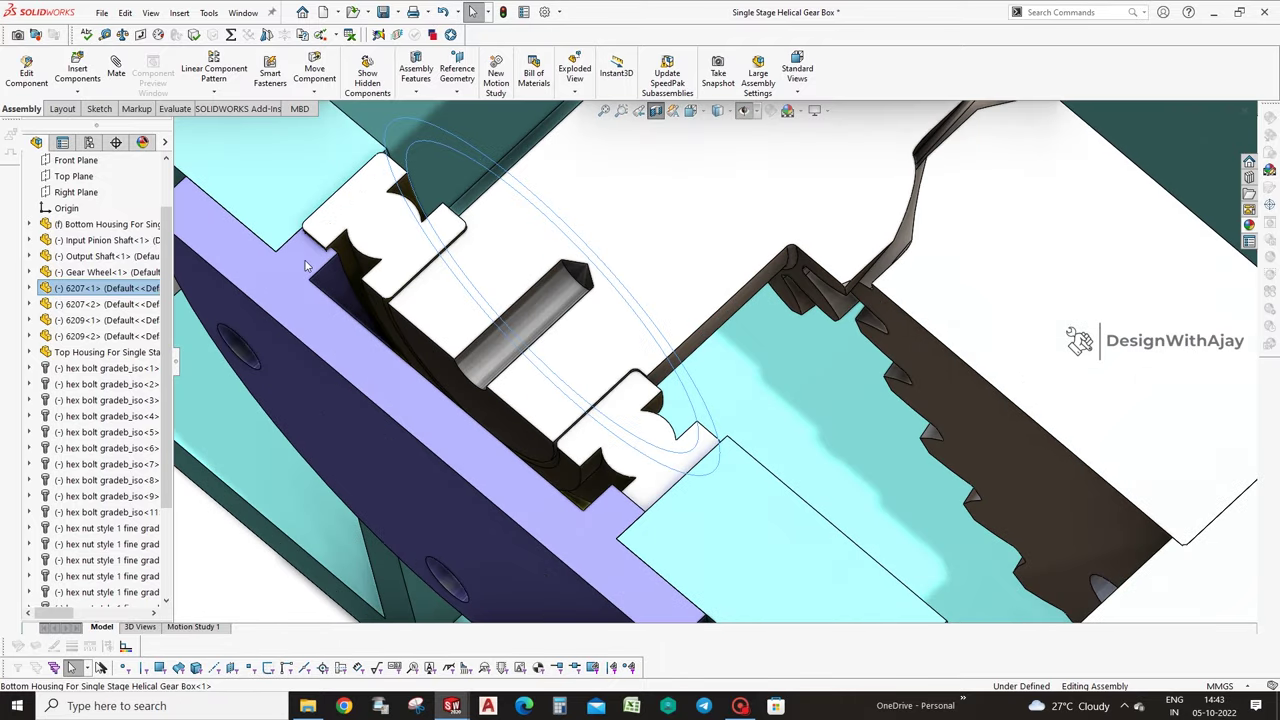
pyautogui.press('Tab')
pyautogui.click(61, 108)
pyautogui.click(54, 70)
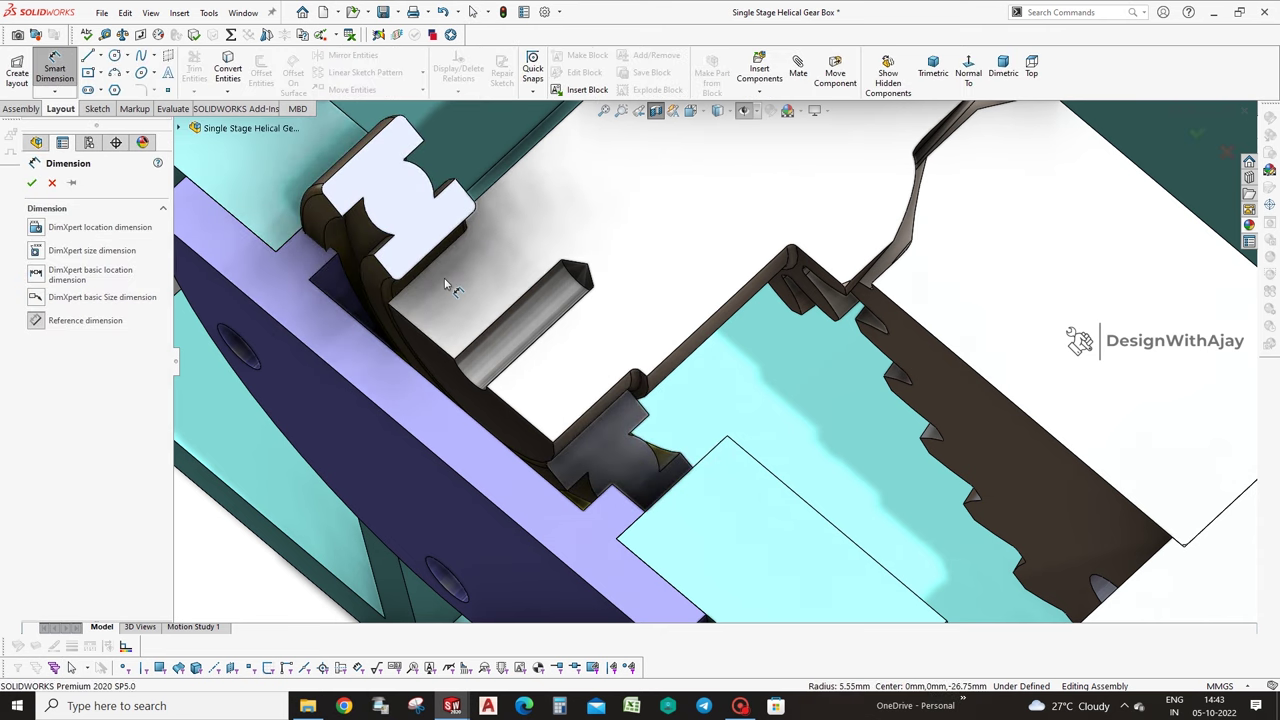
pyautogui.moveTo(303, 229); pyautogui.dragTo(296, 265, button='middle')
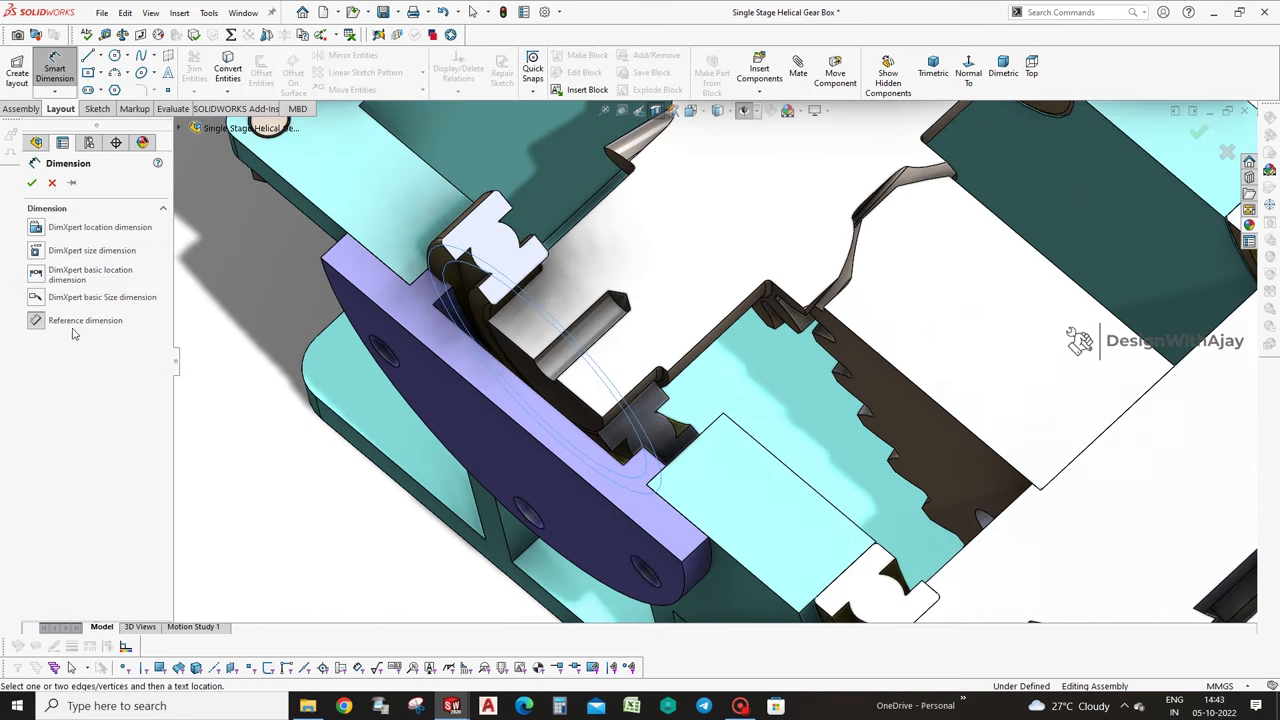
pyautogui.click(439, 259)
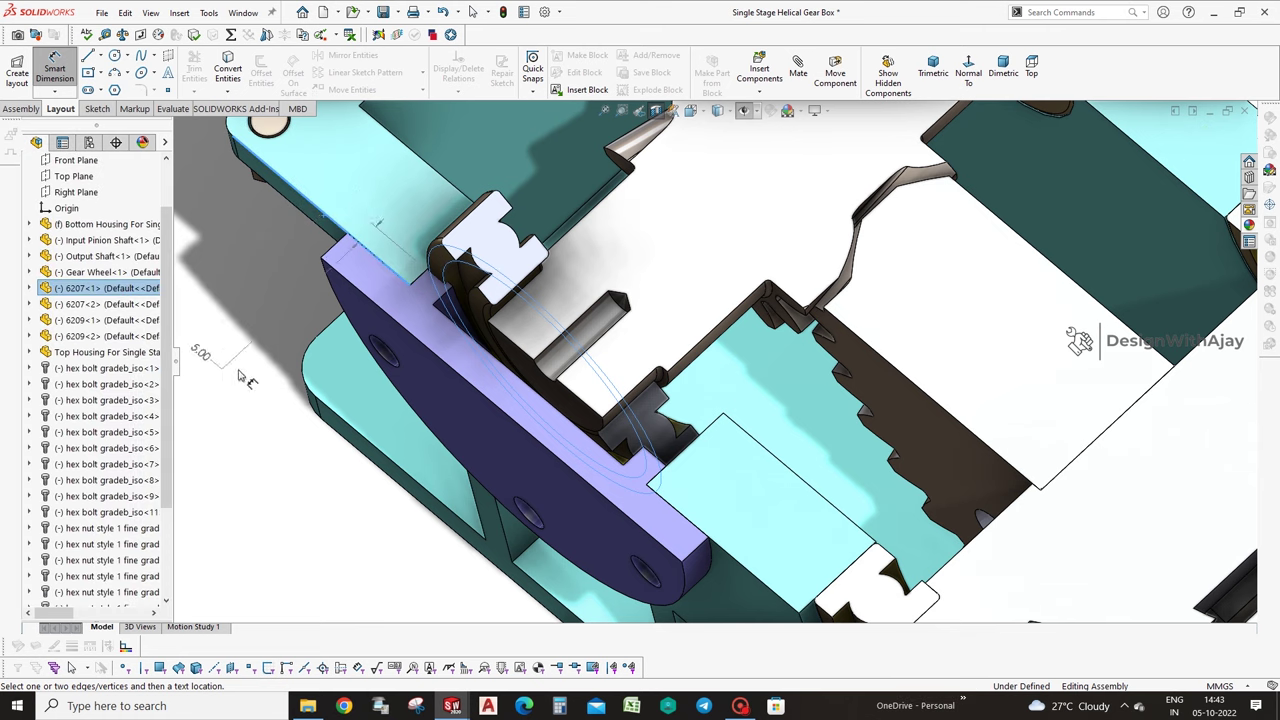
pyautogui.press('Escape')
pyautogui.click(443, 297)
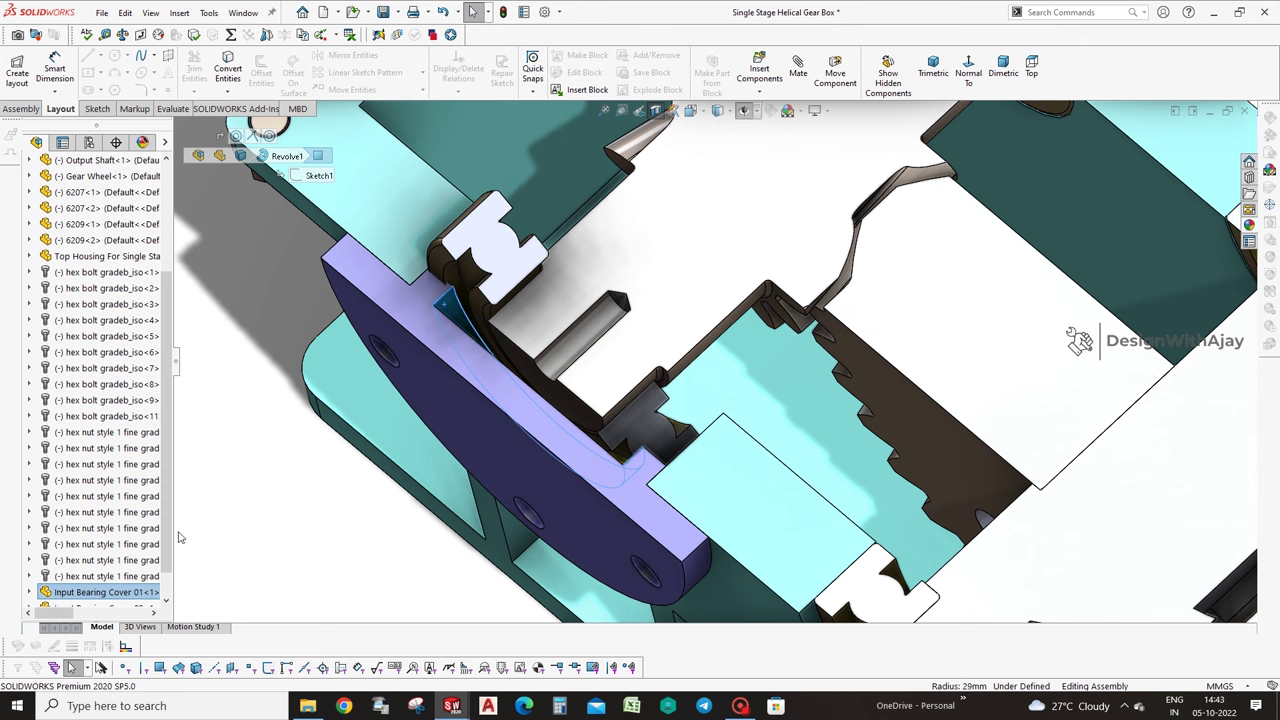
# Open Sketch1 under Input Bearing Cover 01's Revolve1 for editing.
pyautogui.scroll(-1, 167, 553)
pyautogui.click(28, 560)
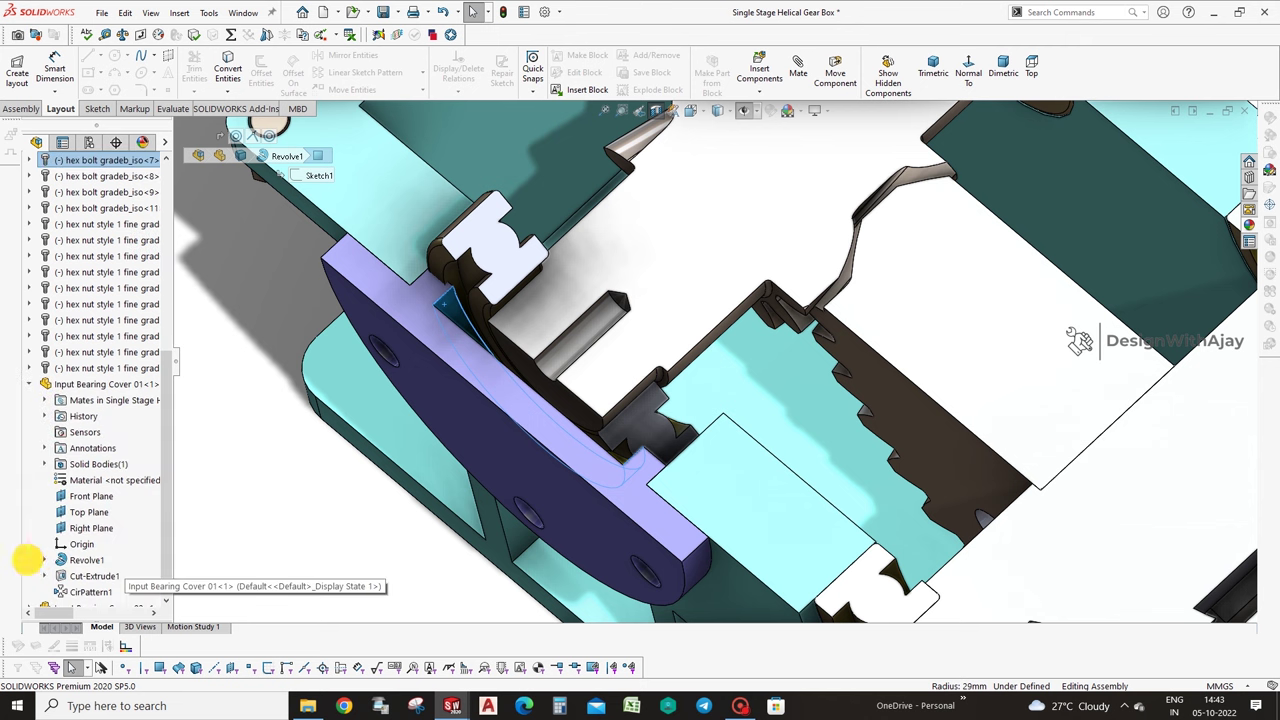
pyautogui.click(86, 560)
pyautogui.click(104, 528)
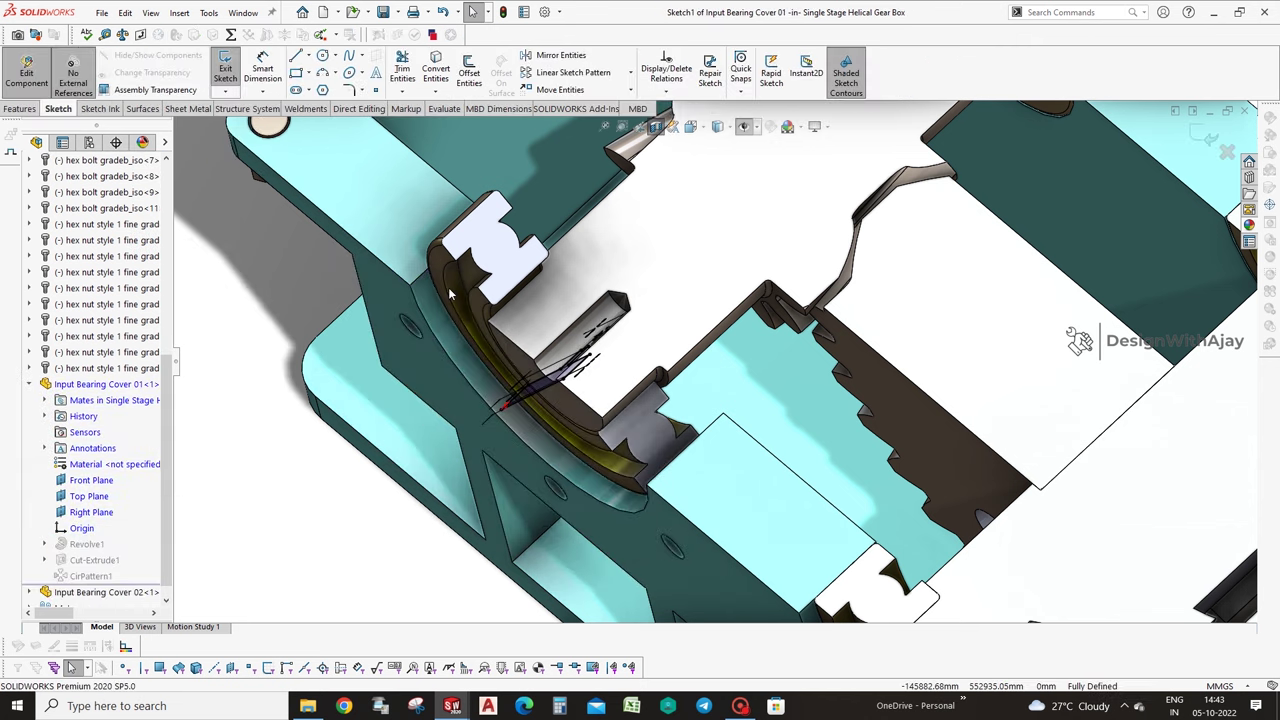
pyautogui.moveTo(450, 293); pyautogui.dragTo(482, 250, button='middle')
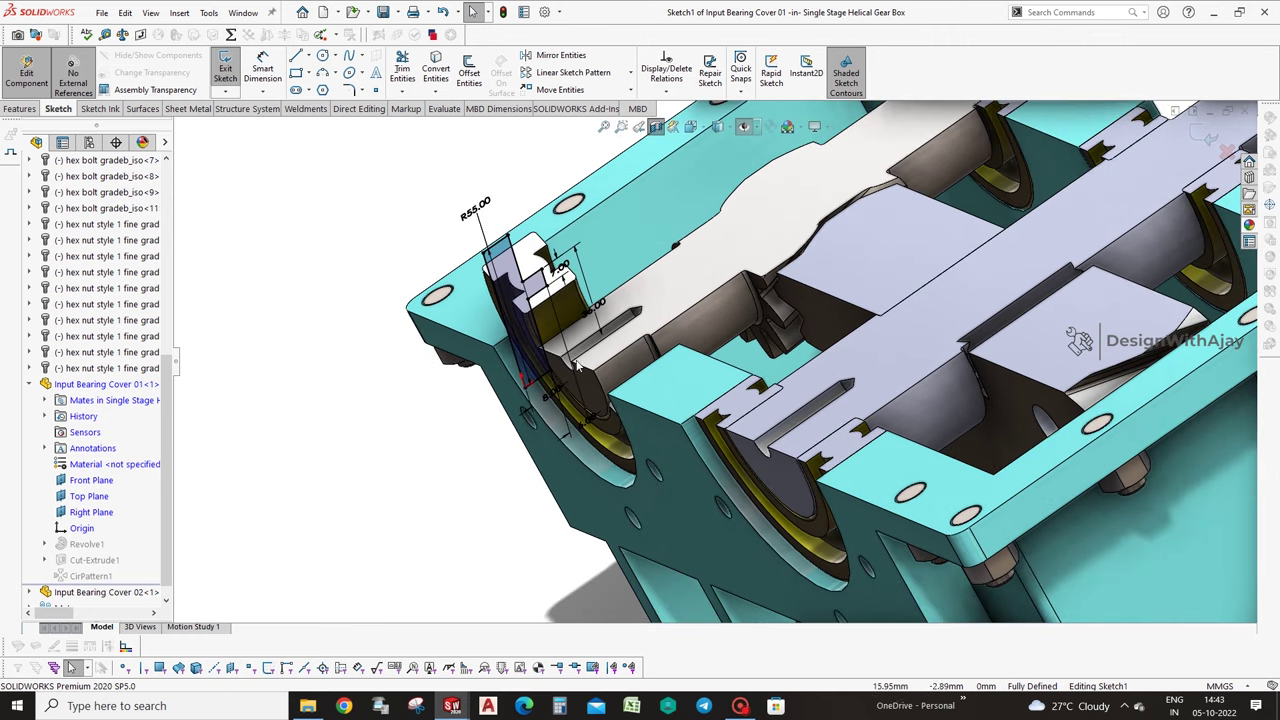
pyautogui.moveTo(577, 366); pyautogui.dragTo(565, 250, button='middle')
# Change the 6.00 mm sketch dimension to 5 mm and exit the sketch.
pyautogui.click(555, 163)
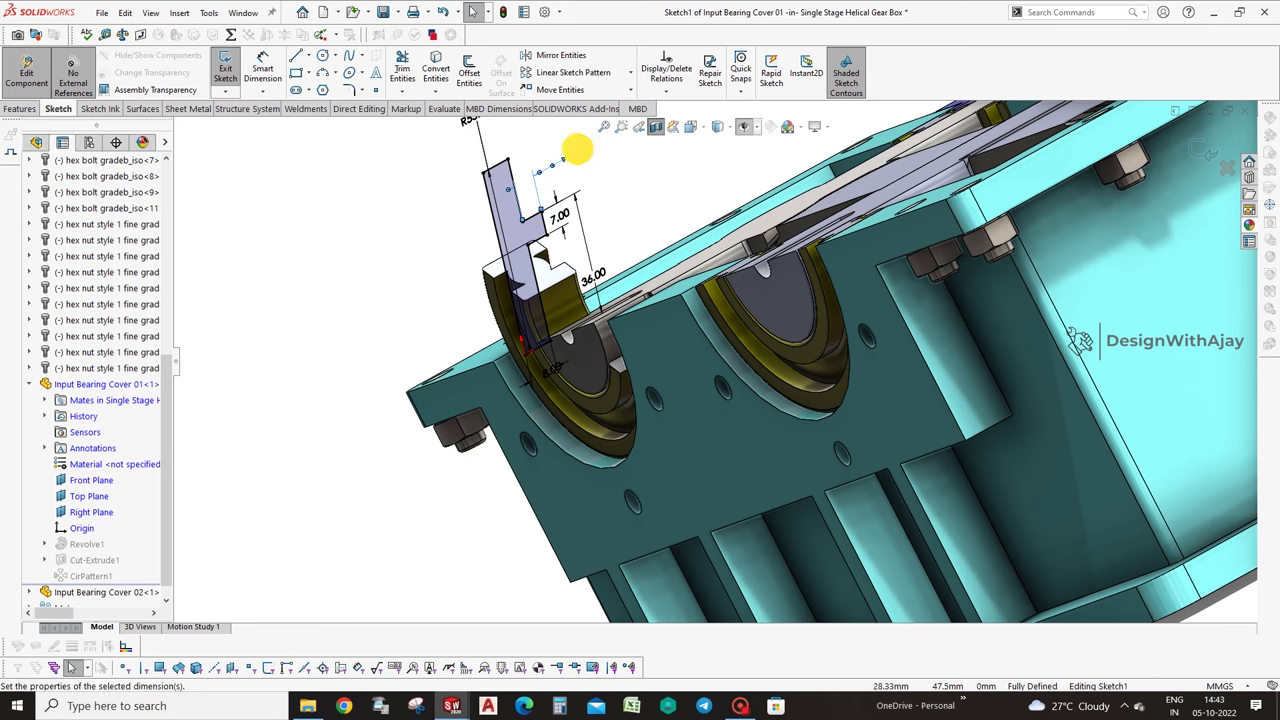
pyautogui.doubleClick(577, 150)
pyautogui.write('5')
pyautogui.press('Return')
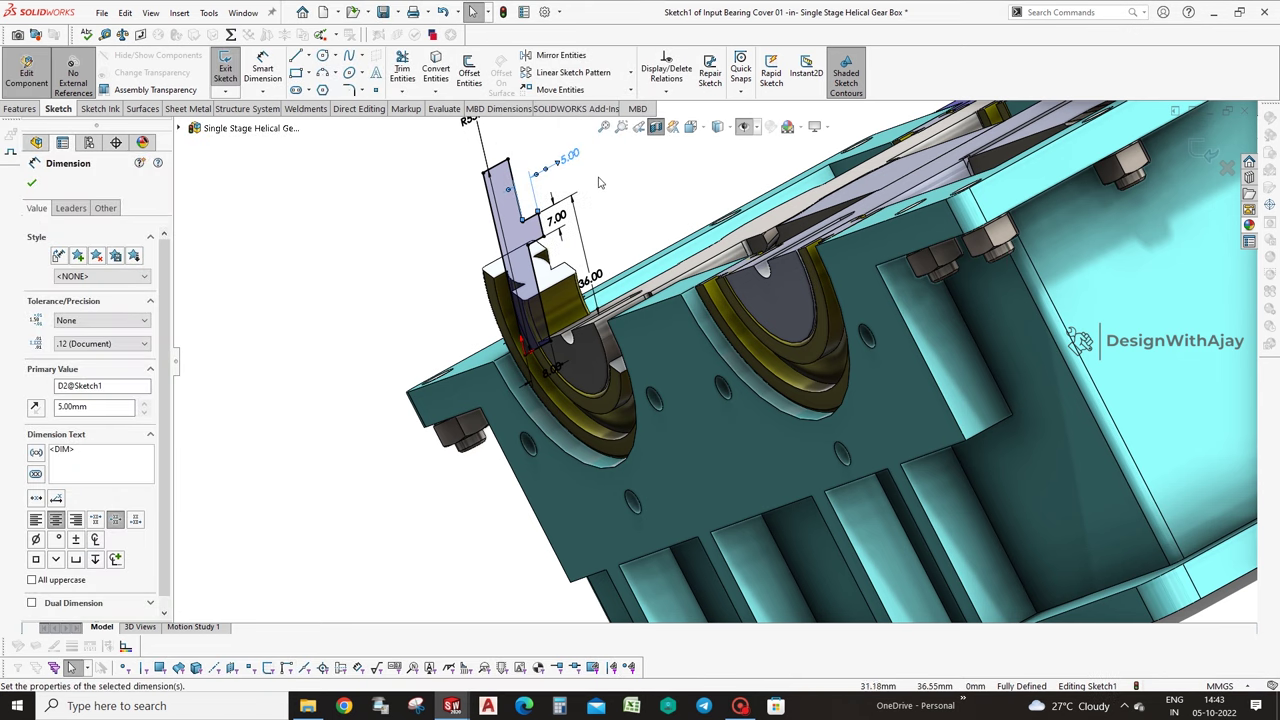
pyautogui.press('f')
pyautogui.click(1205, 152)
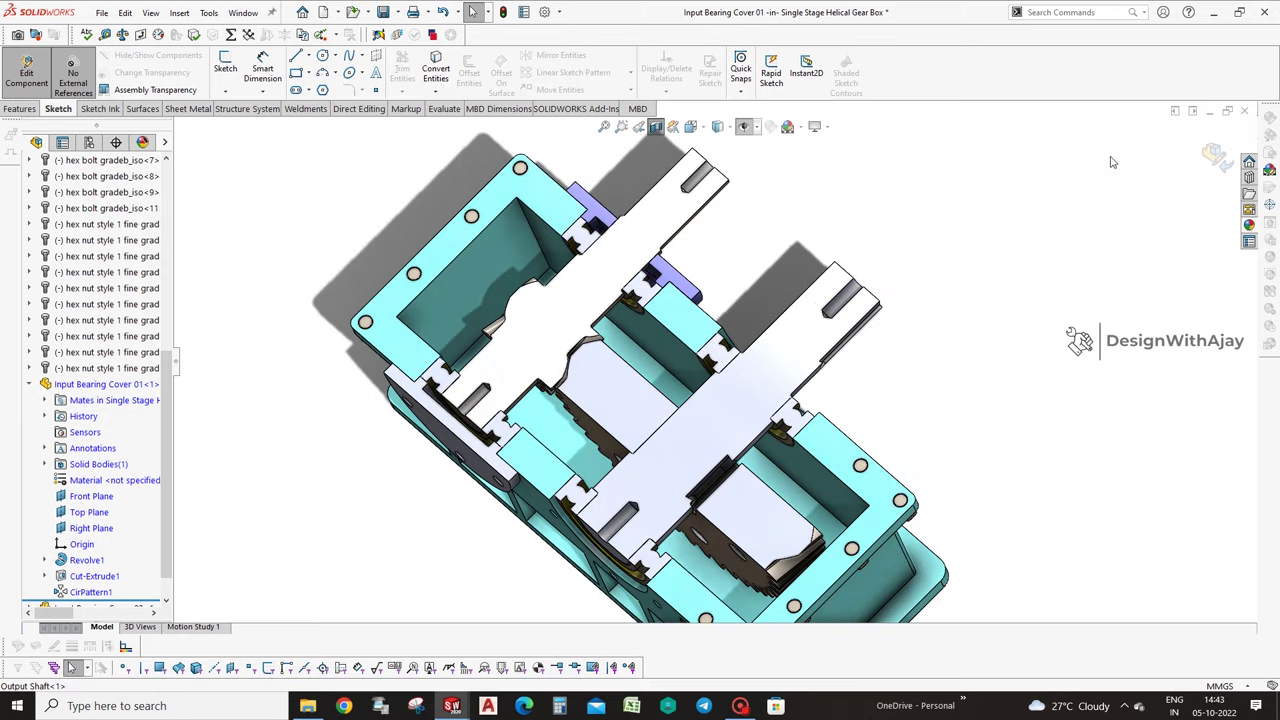
# Exit editing Input Bearing Cover 01 and turn off the section view.
pyautogui.click(1210, 152)
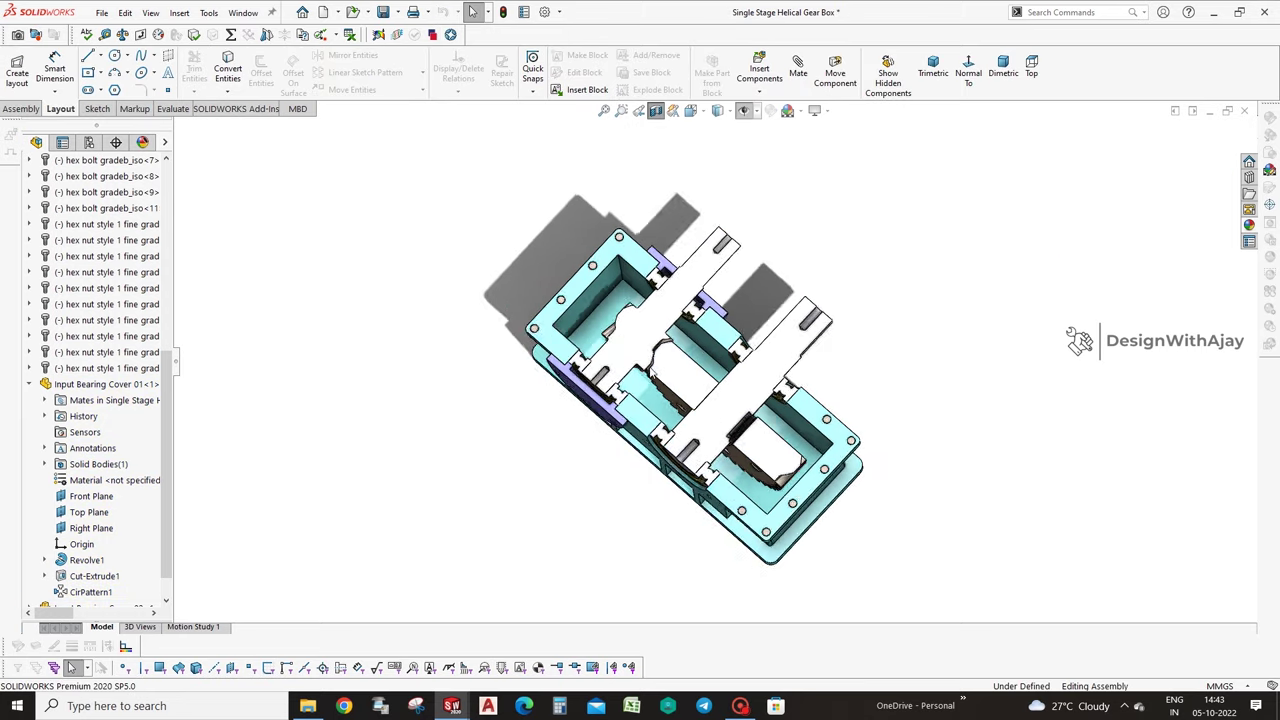
pyautogui.scroll(-5, 668, 375)
pyautogui.scroll(-2, 668, 375)
pyautogui.scroll(3, 753, 356)
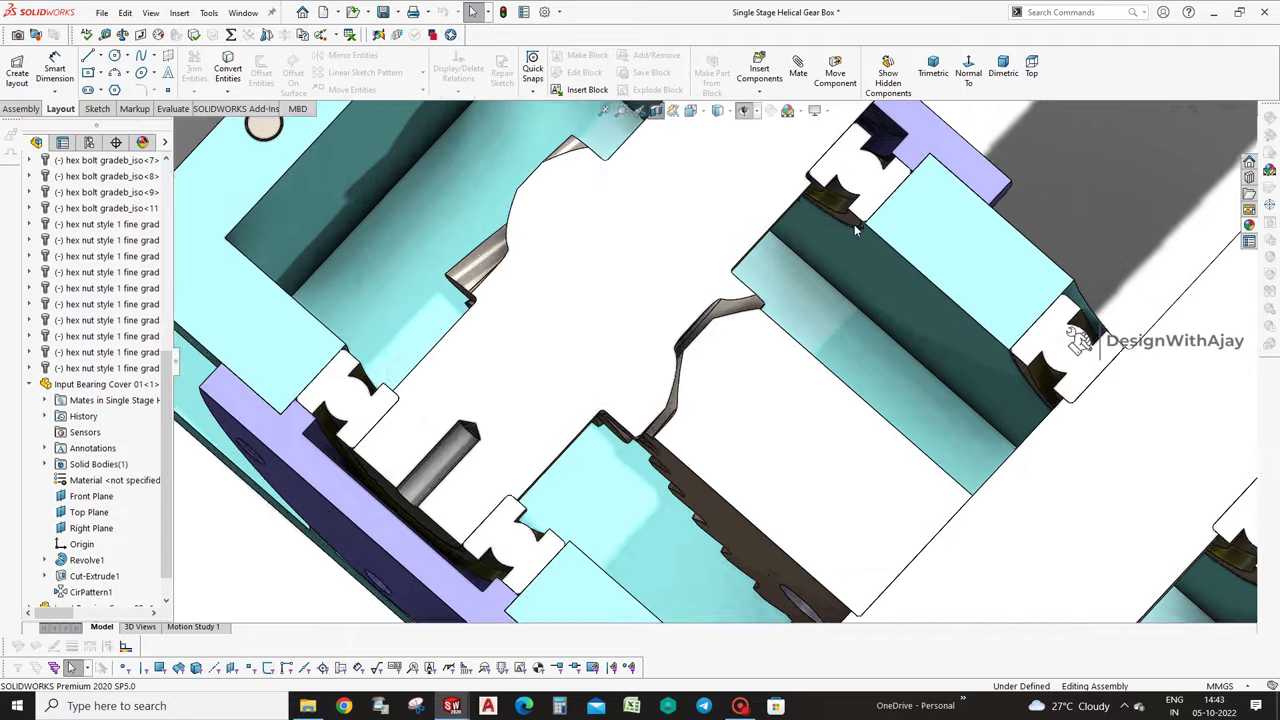
pyautogui.scroll(-2, 854, 224)
pyautogui.scroll(2, 798, 250)
pyautogui.scroll(2, 800, 240)
pyautogui.scroll(2, 837, 224)
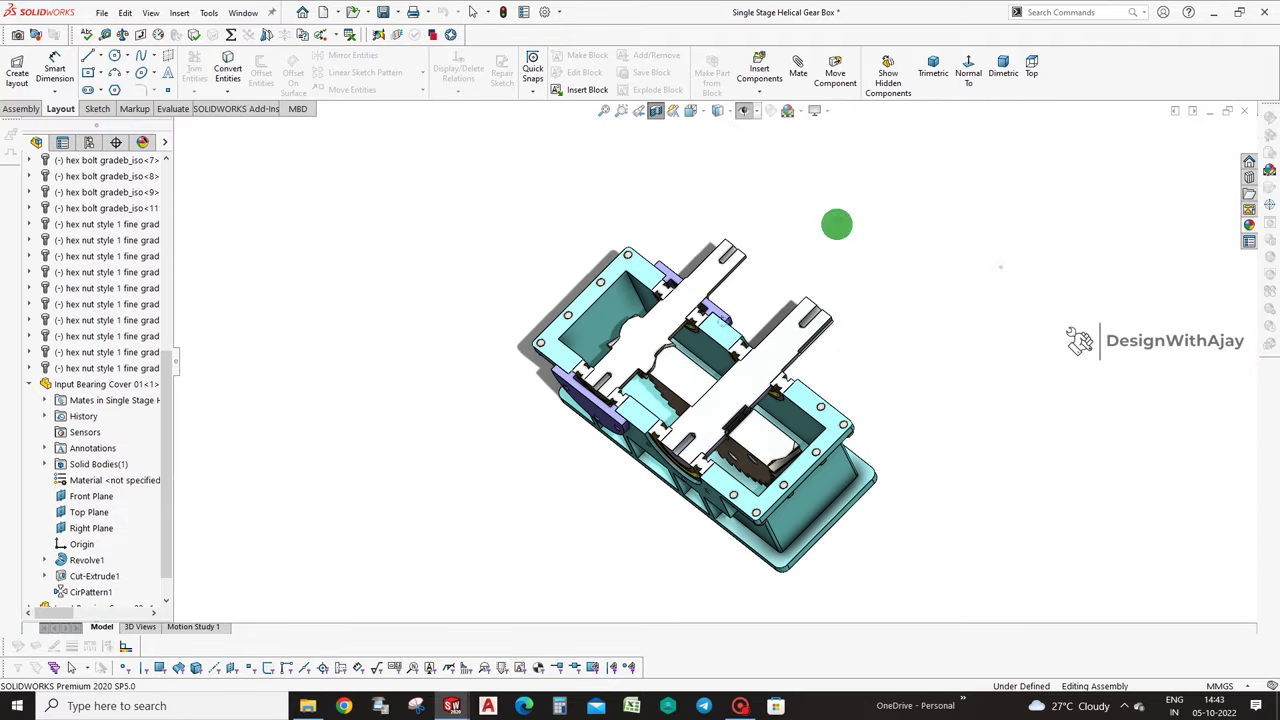
pyautogui.click(657, 113)
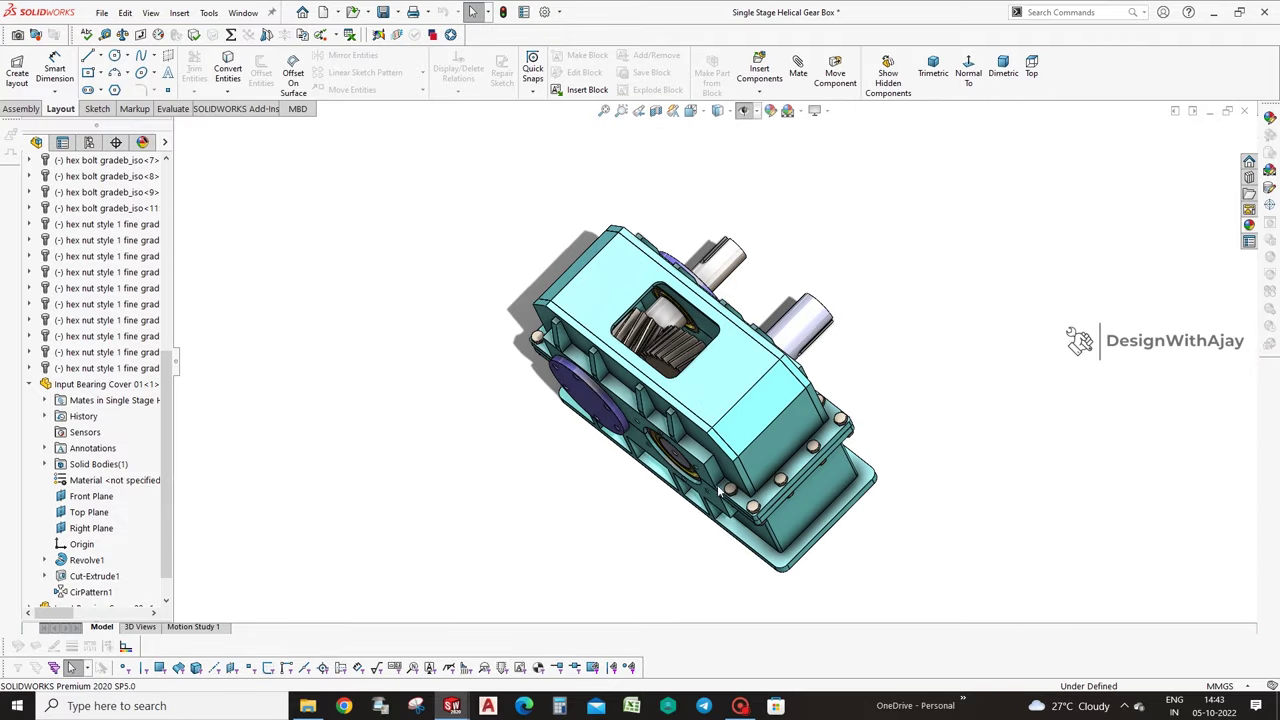
# Insert output Bearing Cover 02 and place it beside the housing.
pyautogui.click(22, 108)
pyautogui.click(60, 75)
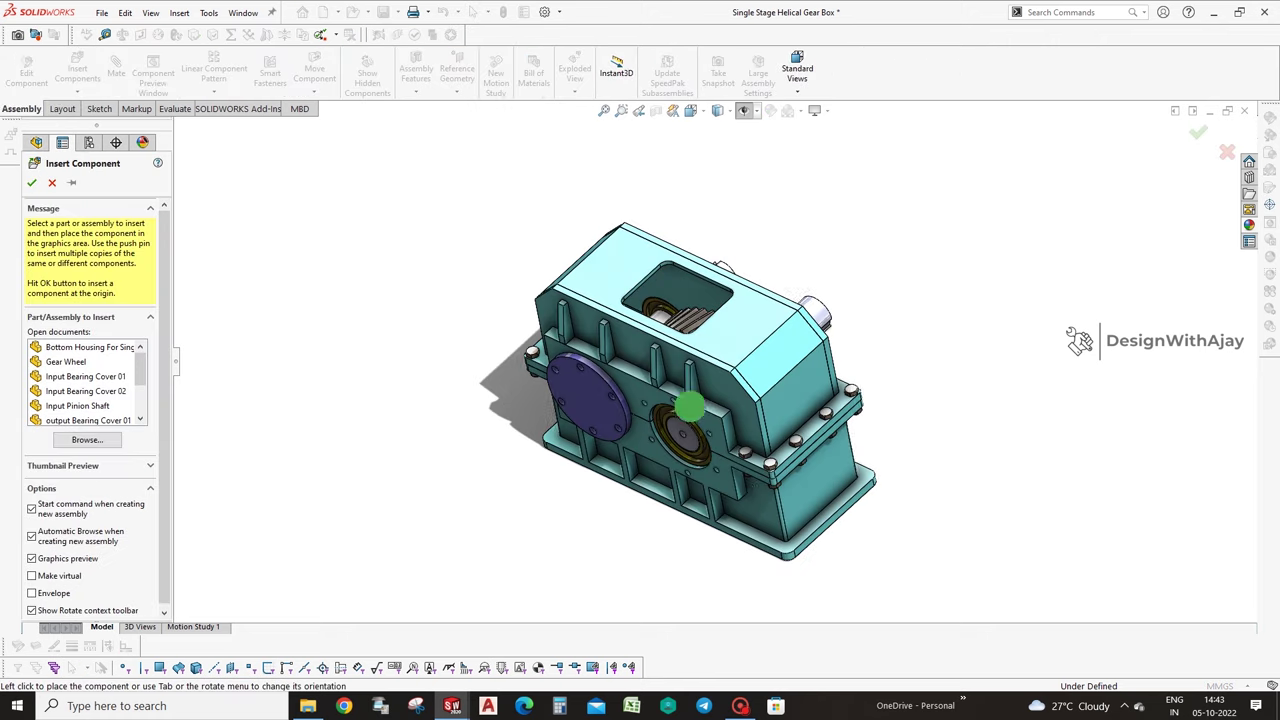
pyautogui.click(140, 400)
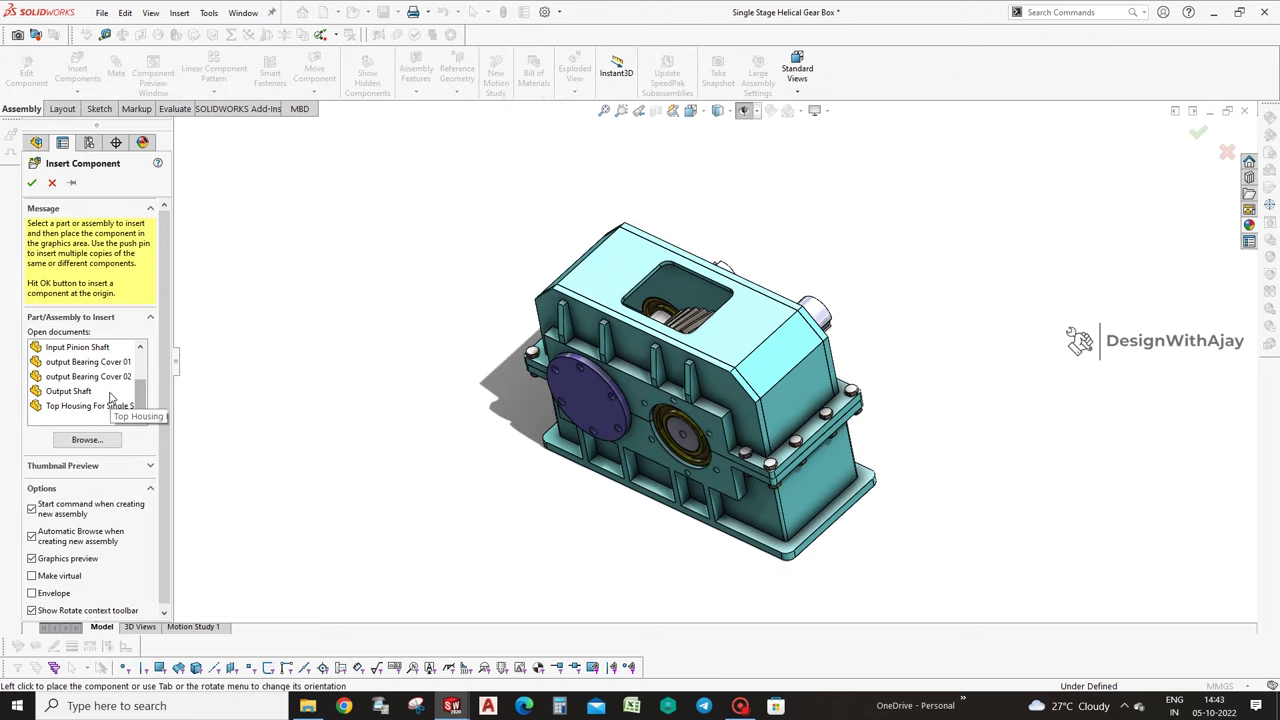
pyautogui.click(107, 384)
pyautogui.scroll(-1, 645, 492)
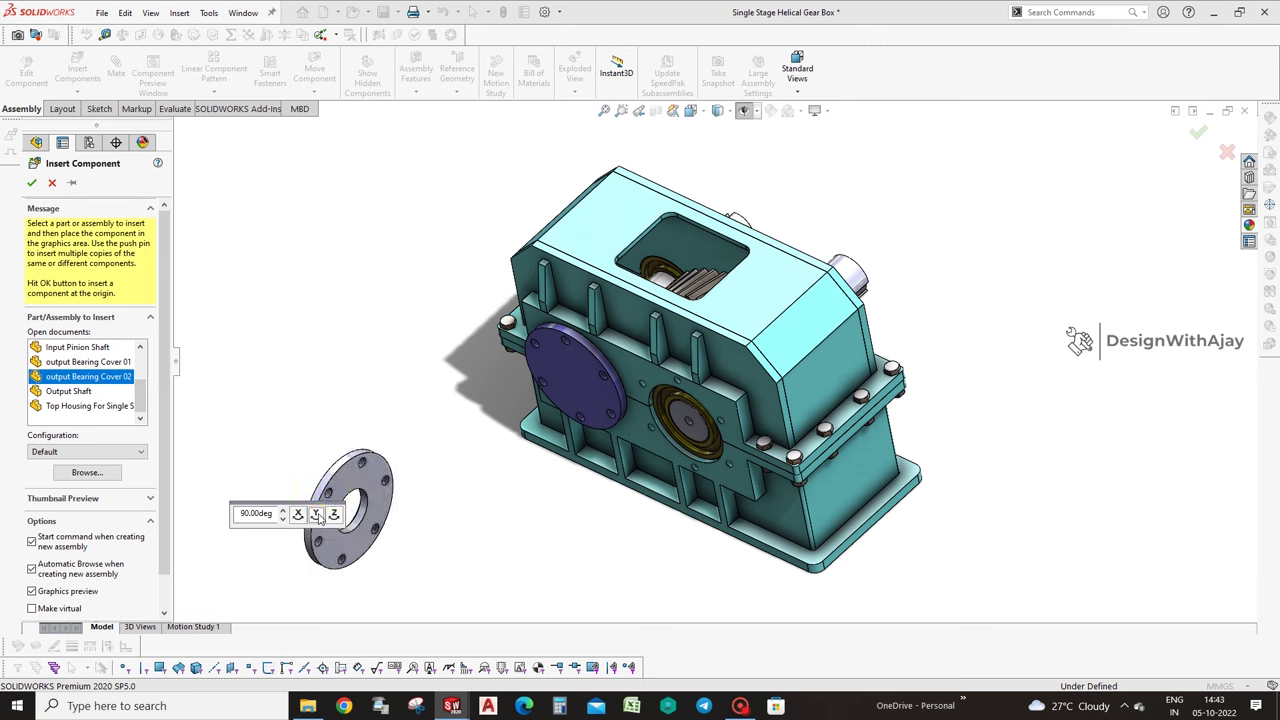
pyautogui.click(965, 245)
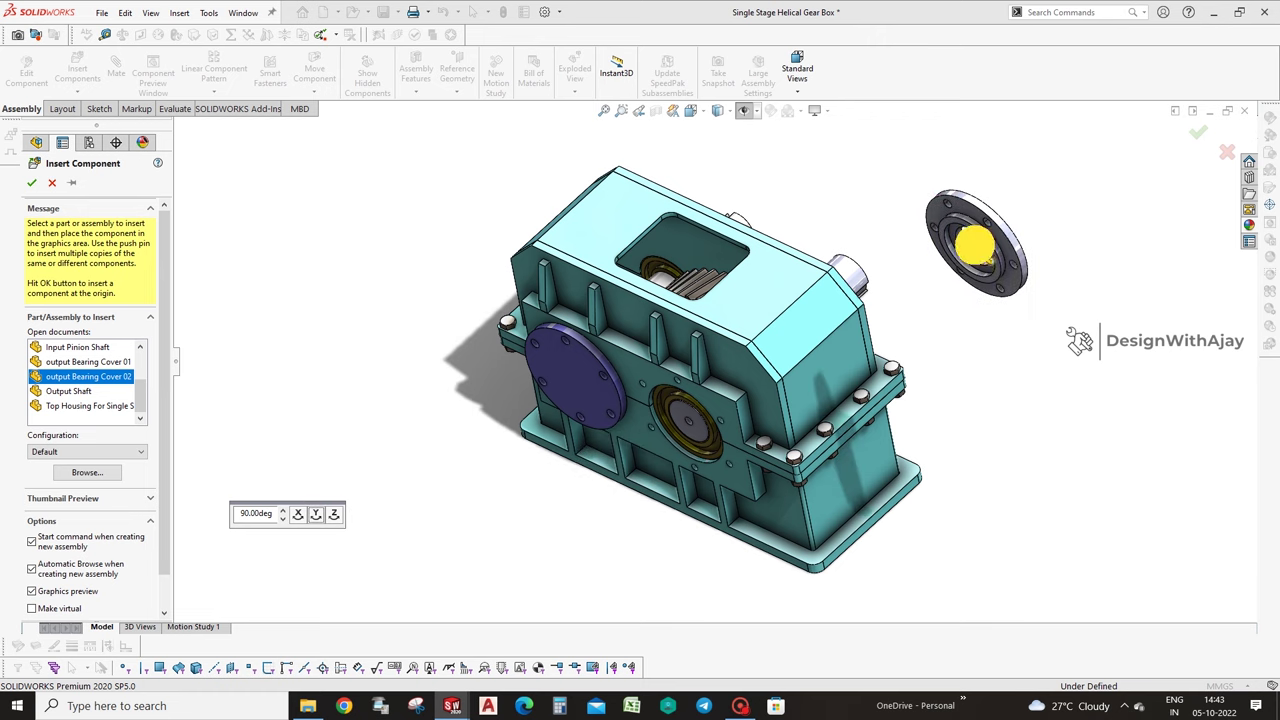
# Insert output Bearing Cover 01 and place it over the output bore.
pyautogui.click(77, 72)
pyautogui.click(140, 404)
pyautogui.scroll(-1, 140, 404)
pyautogui.click(110, 376)
pyautogui.click(110, 362)
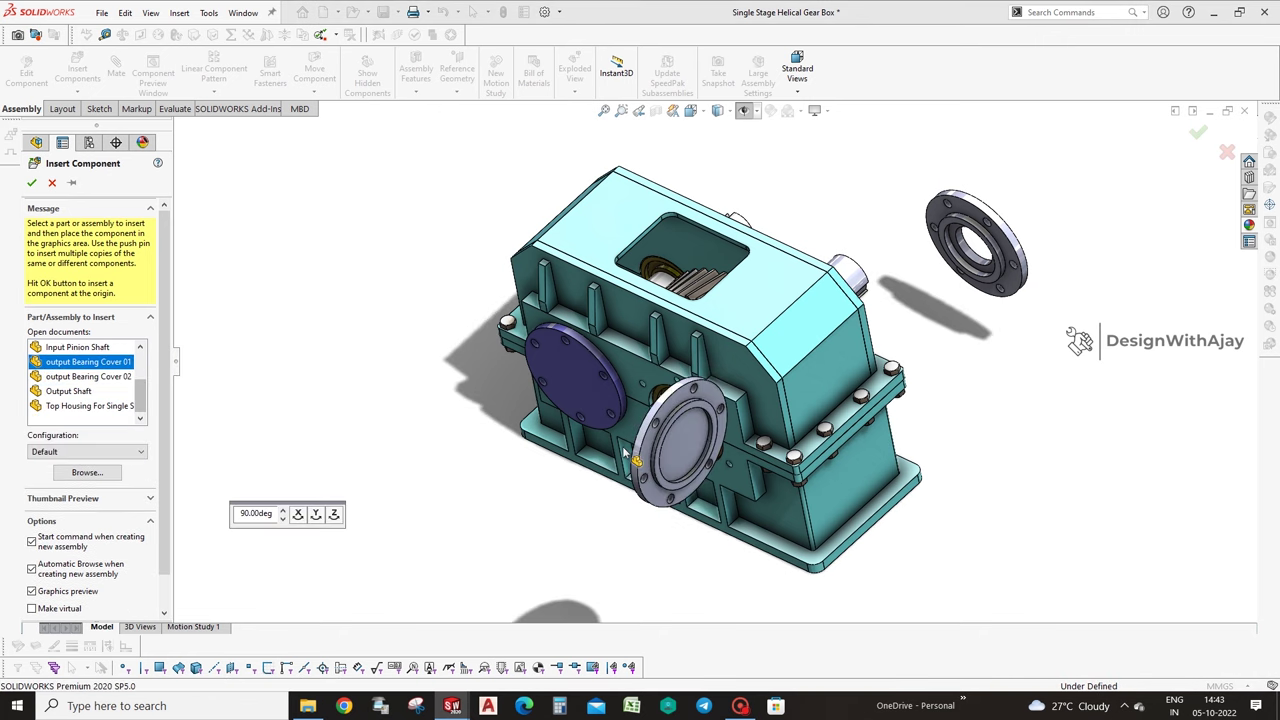
pyautogui.click(706, 405)
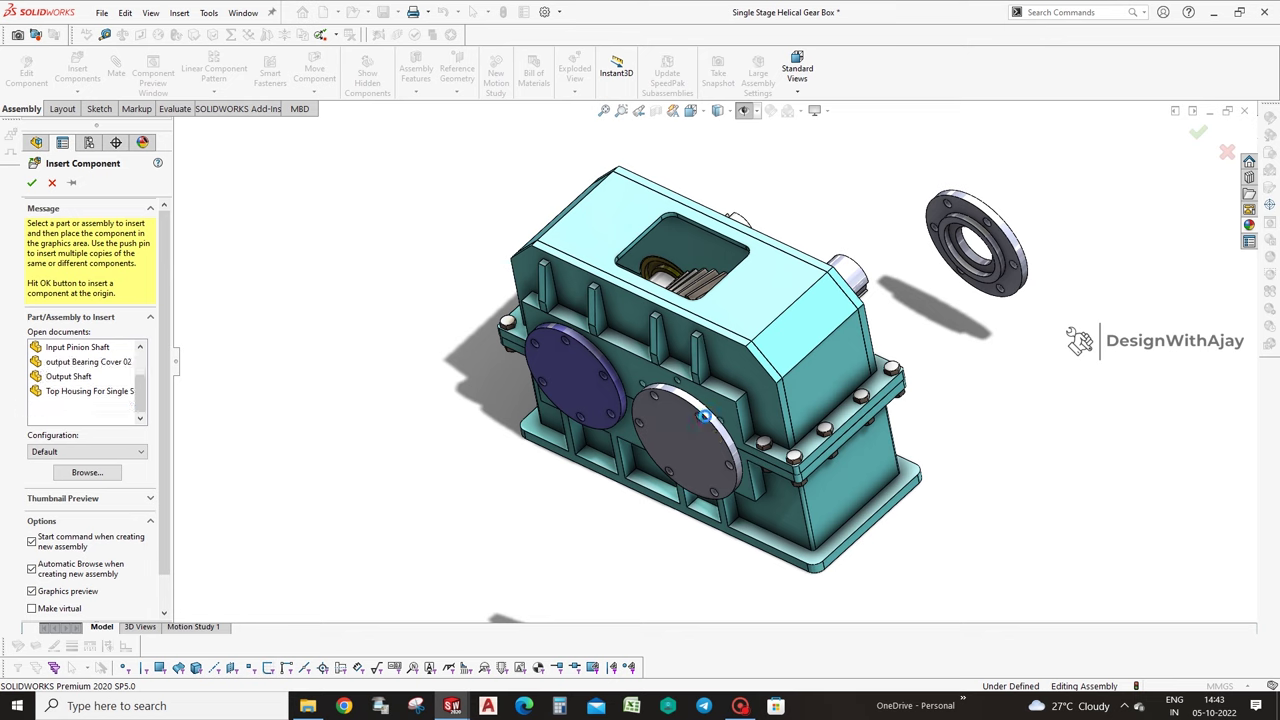
pyautogui.click(710, 420)
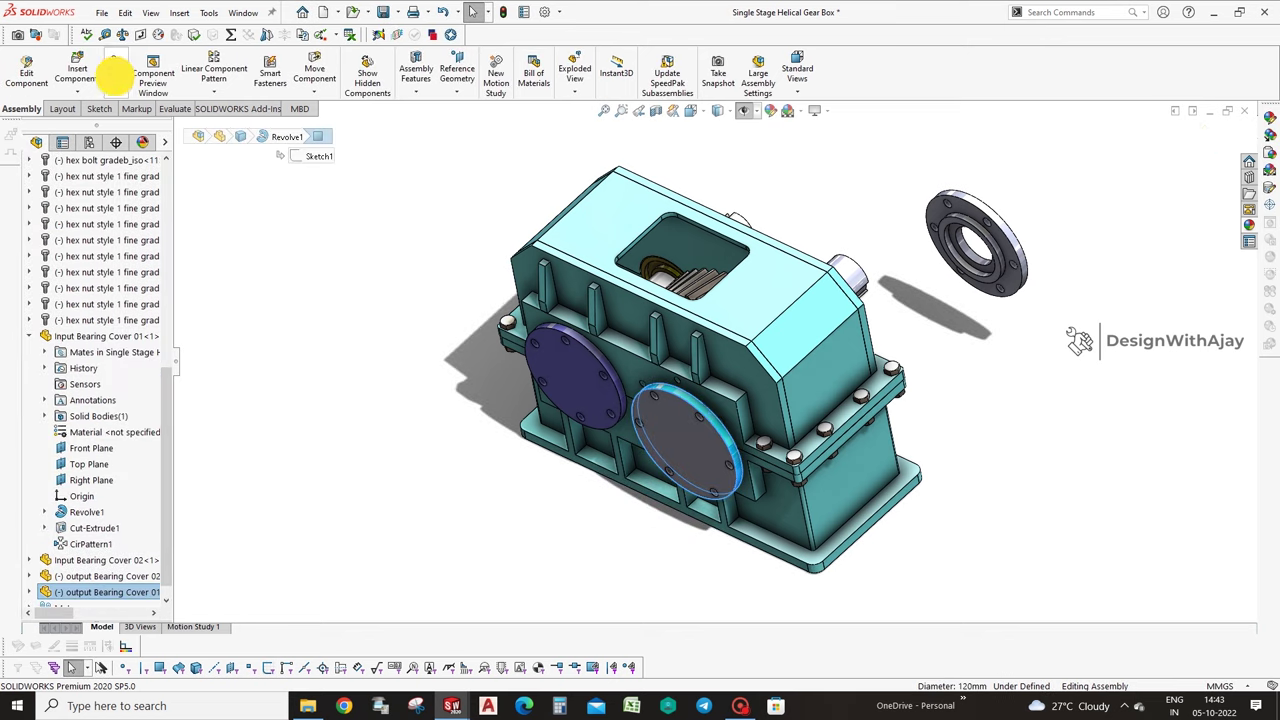
# Complete the pending concentric mate on the bearing cover.
pyautogui.scroll(-3, 643, 386)
pyautogui.scroll(-2, 656, 462)
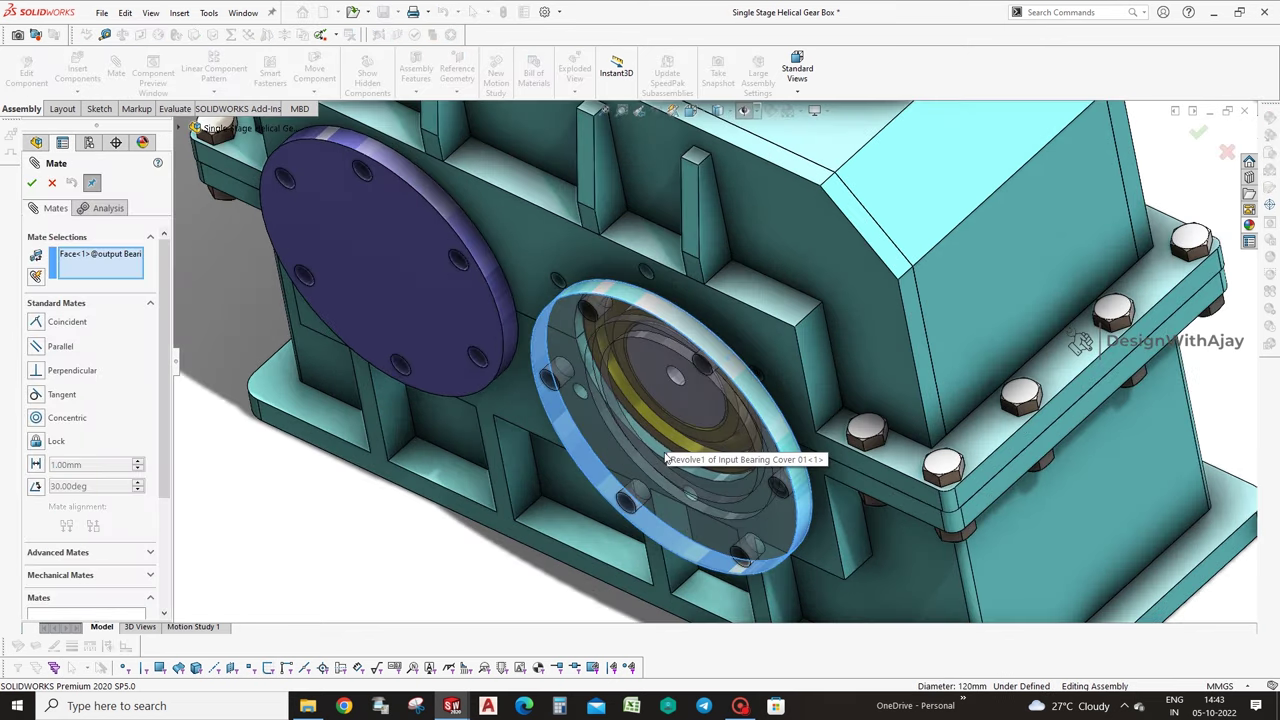
pyautogui.click(666, 458)
pyautogui.click(908, 490)
# Make output Bearing Cover 02's bore concentric with the output shaft.
pyautogui.scroll(2, 1067, 281)
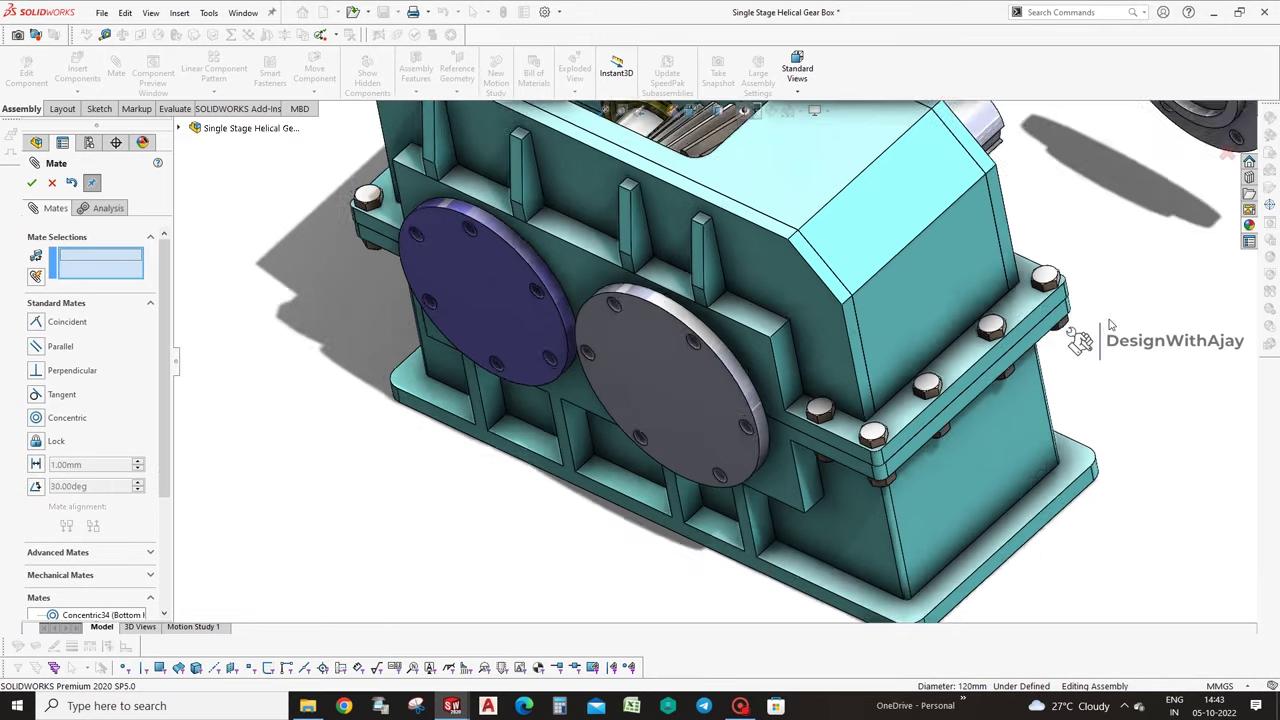
pyautogui.scroll(2, 1110, 325)
pyautogui.scroll(-2, 990, 210)
pyautogui.click(990, 205)
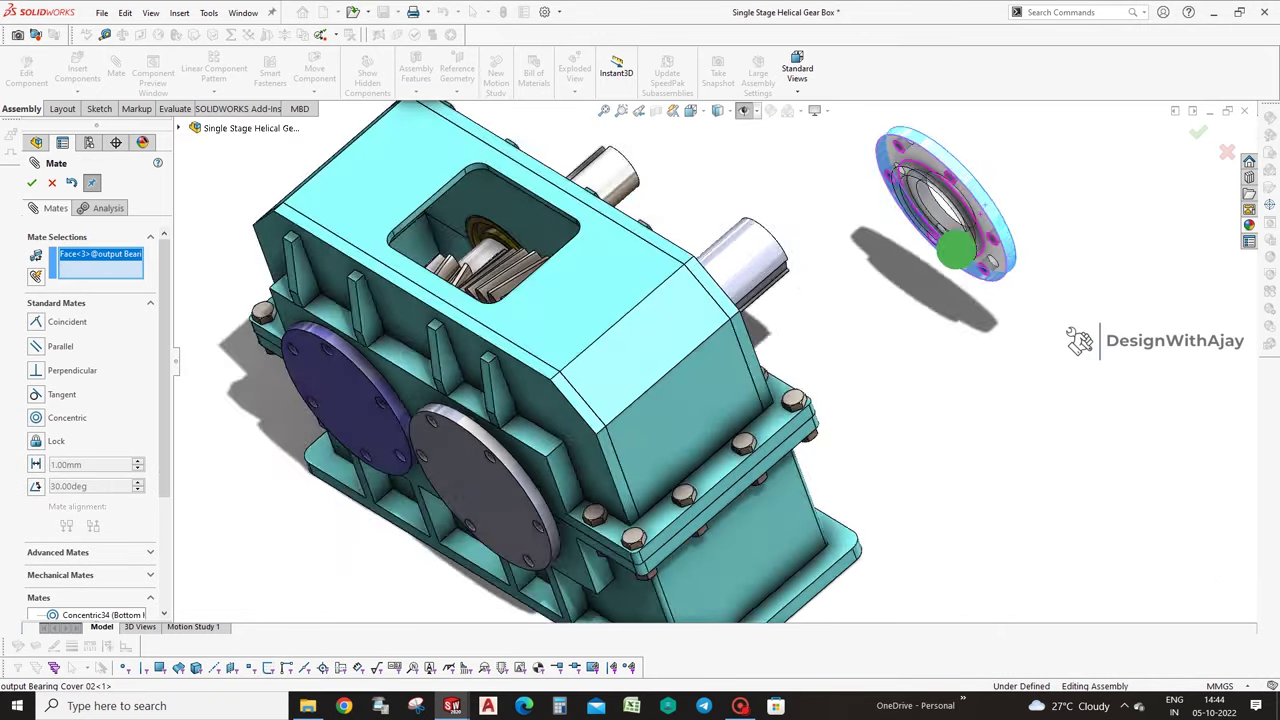
pyautogui.moveTo(957, 250); pyautogui.dragTo(762, 262, button='middle')
pyautogui.click(762, 262)
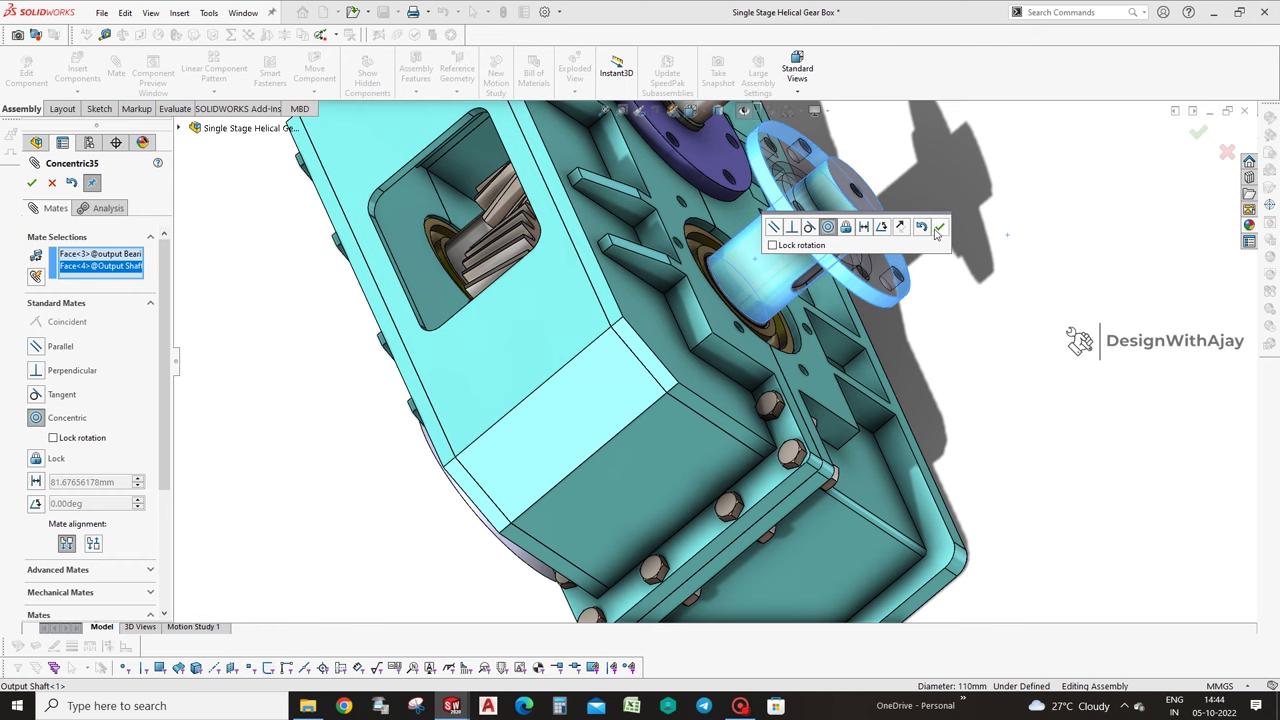
pyautogui.click(937, 229)
# Mate the cover's flat face coincident with the housing face so it sits flush.
pyautogui.moveTo(934, 229); pyautogui.dragTo(891, 237, button='middle')
pyautogui.scroll(-2, 797, 200)
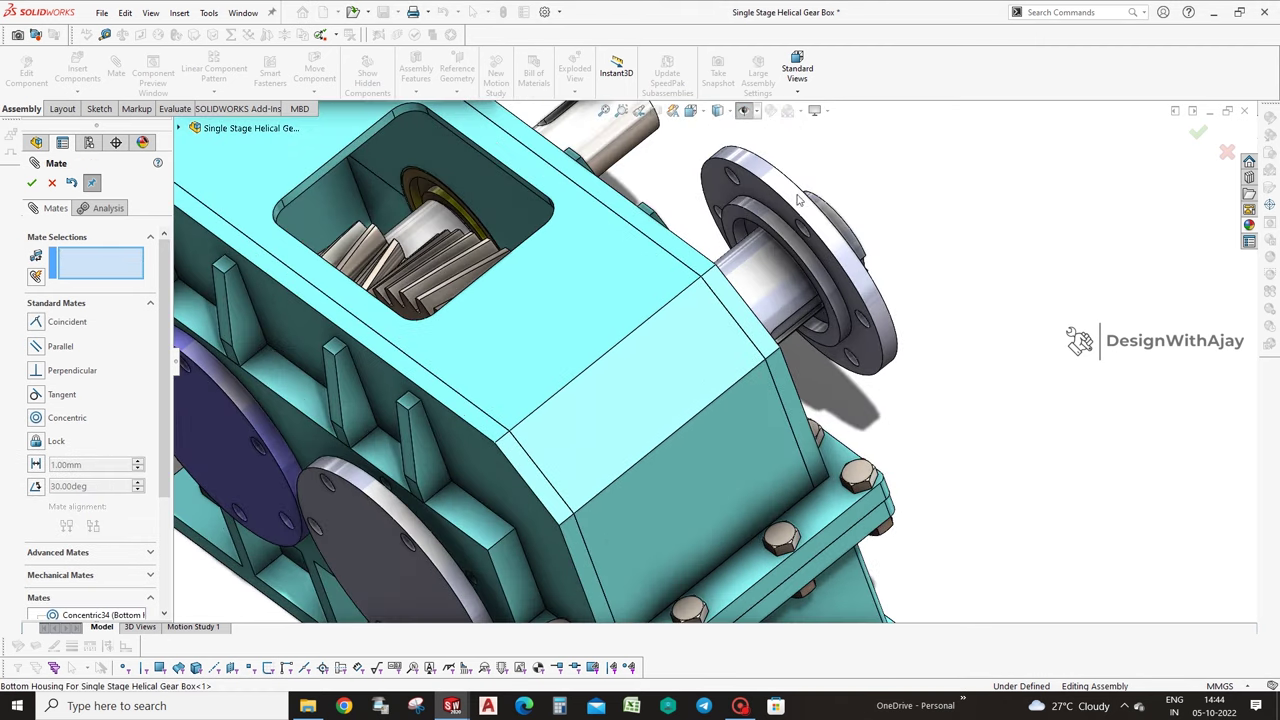
pyautogui.click(755, 182)
pyautogui.moveTo(755, 182); pyautogui.dragTo(667, 244, button='middle')
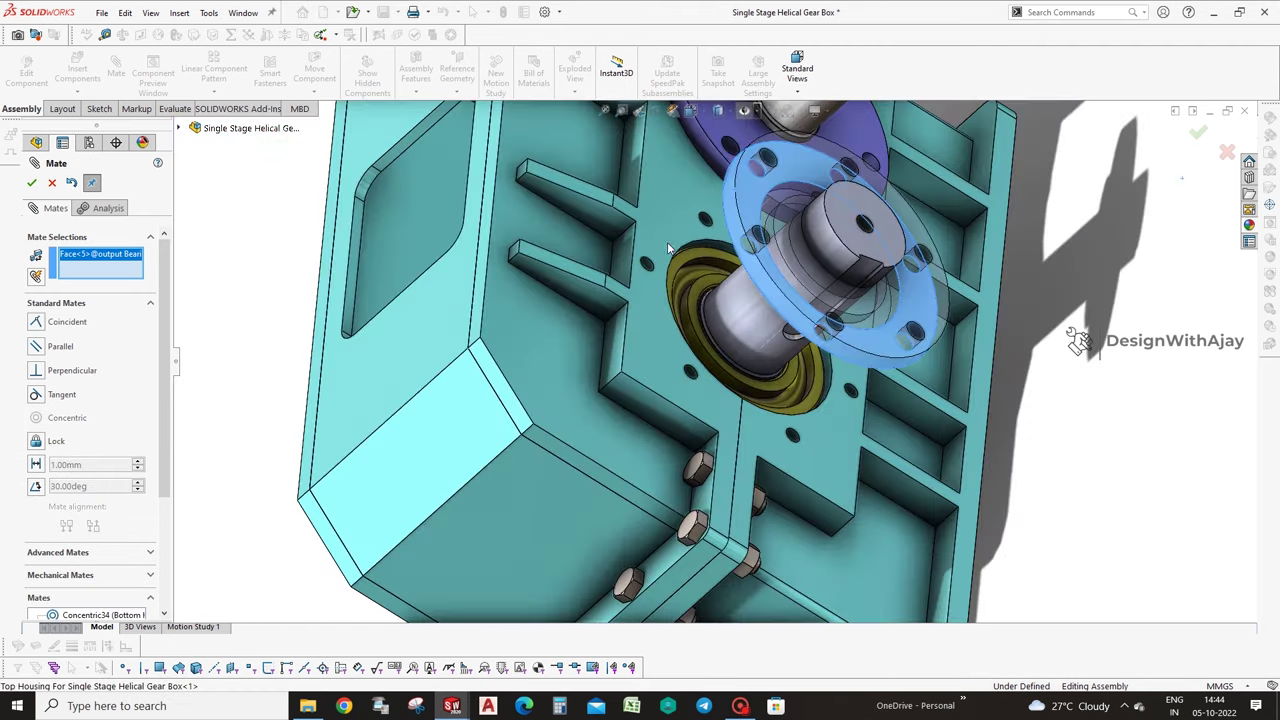
pyautogui.click(667, 247)
pyautogui.click(836, 208)
# Begin a hole-alignment mate on a housing hole edge, then cancel mating.
pyautogui.scroll(-2, 682, 307)
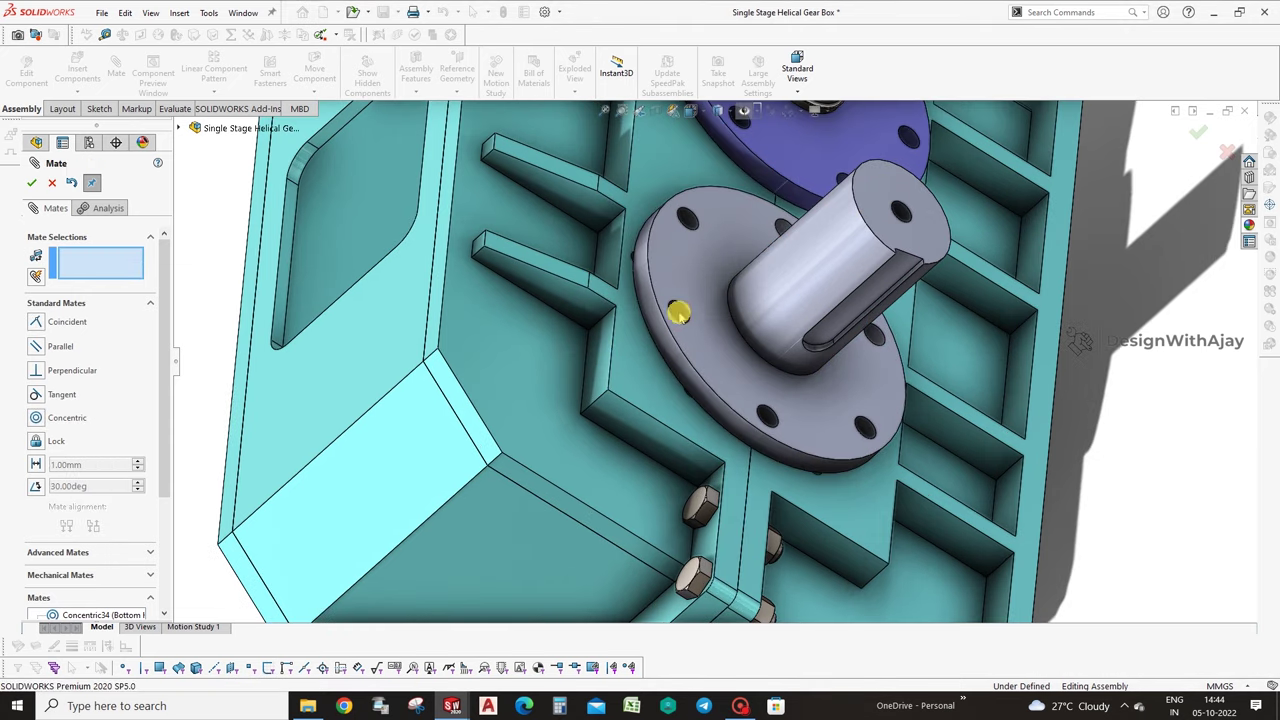
pyautogui.moveTo(679, 313); pyautogui.dragTo(668, 322, button='middle')
pyautogui.click(642, 260)
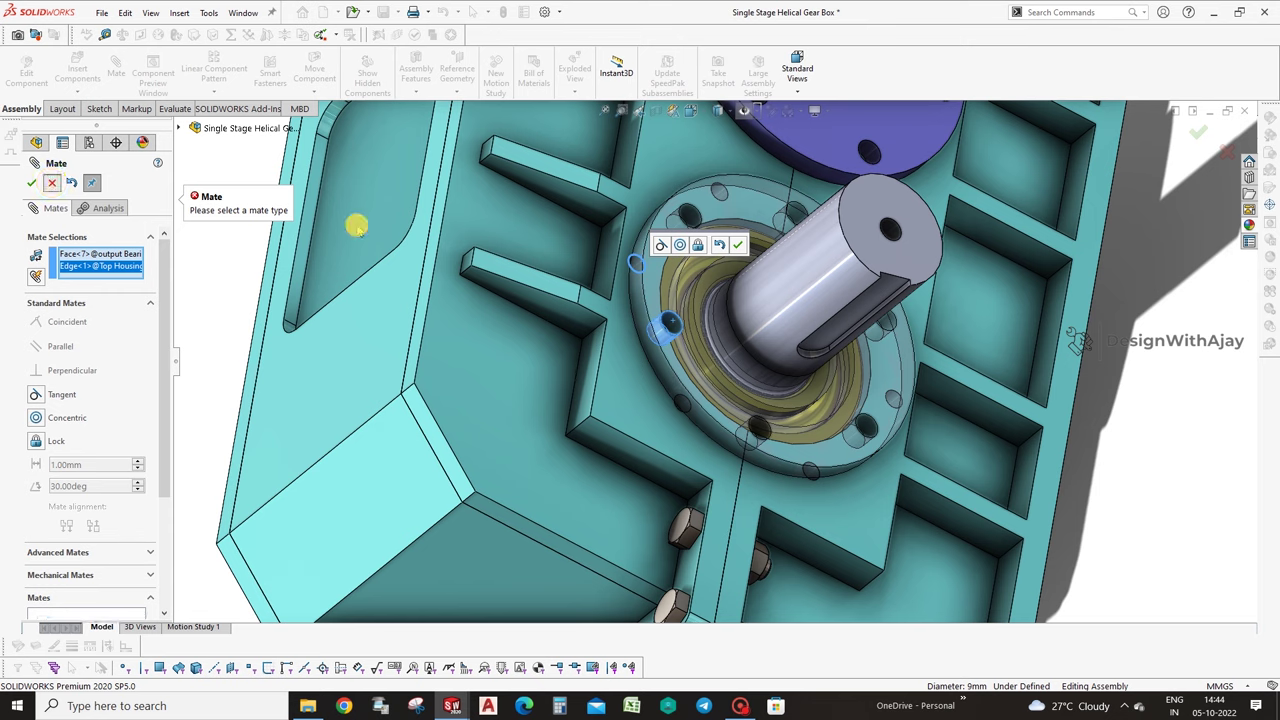
pyautogui.press('Escape')
# Select output Bearing Cover 01 and drag it away from the housing.
pyautogui.click(663, 177)
pyautogui.moveTo(690, 297)
pyautogui.mouseDown(button='middle')
pyautogui.moveTo(797, 207)
pyautogui.moveTo(508, 531)
pyautogui.mouseUp(button='middle')
pyautogui.scroll(3, 522, 515)
pyautogui.scroll(2, 522, 515)
pyautogui.moveTo(520, 515); pyautogui.dragTo(560, 495)
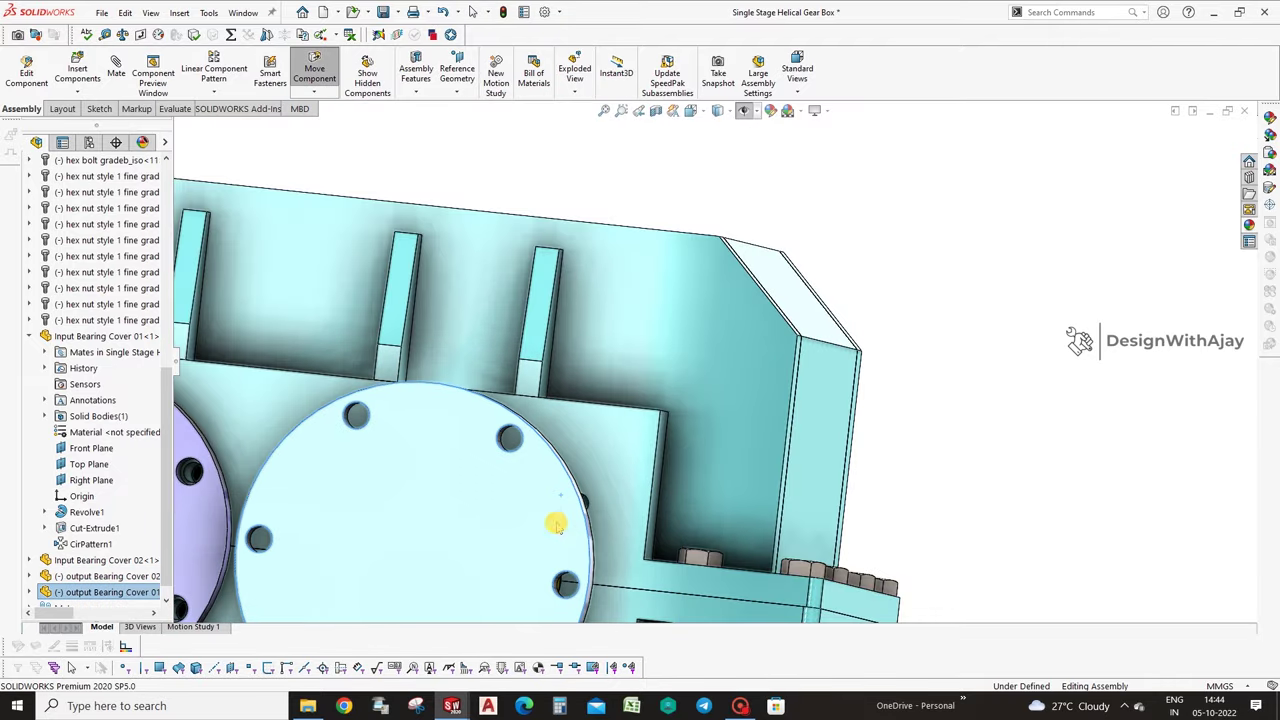
# Make the bearing cover's back face coincident with the housing front face.
pyautogui.press('Escape')
pyautogui.moveTo(453, 531)
pyautogui.mouseDown(button='middle')
pyautogui.moveTo(587, 343)
pyautogui.moveTo(608, 336)
pyautogui.mouseUp(button='middle')
pyautogui.click(587, 343)
pyautogui.press('f')
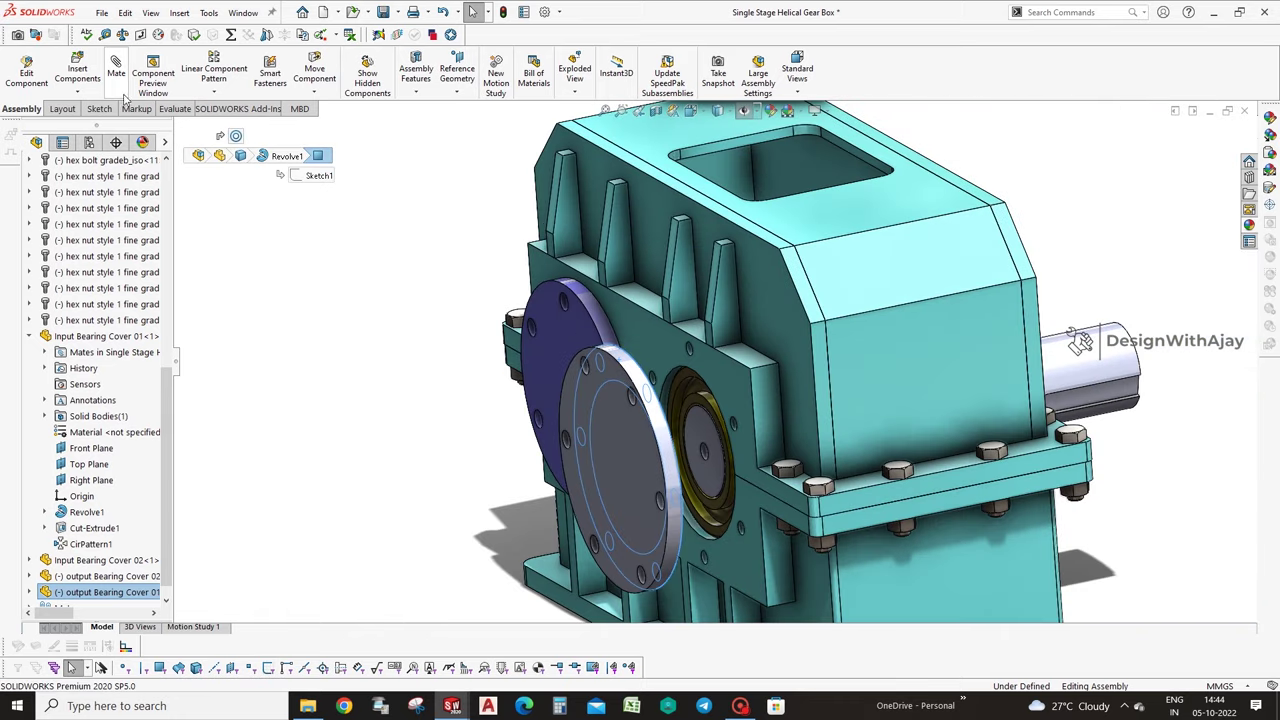
pyautogui.click(112, 80)
pyautogui.click(625, 430)
pyautogui.click(760, 390)
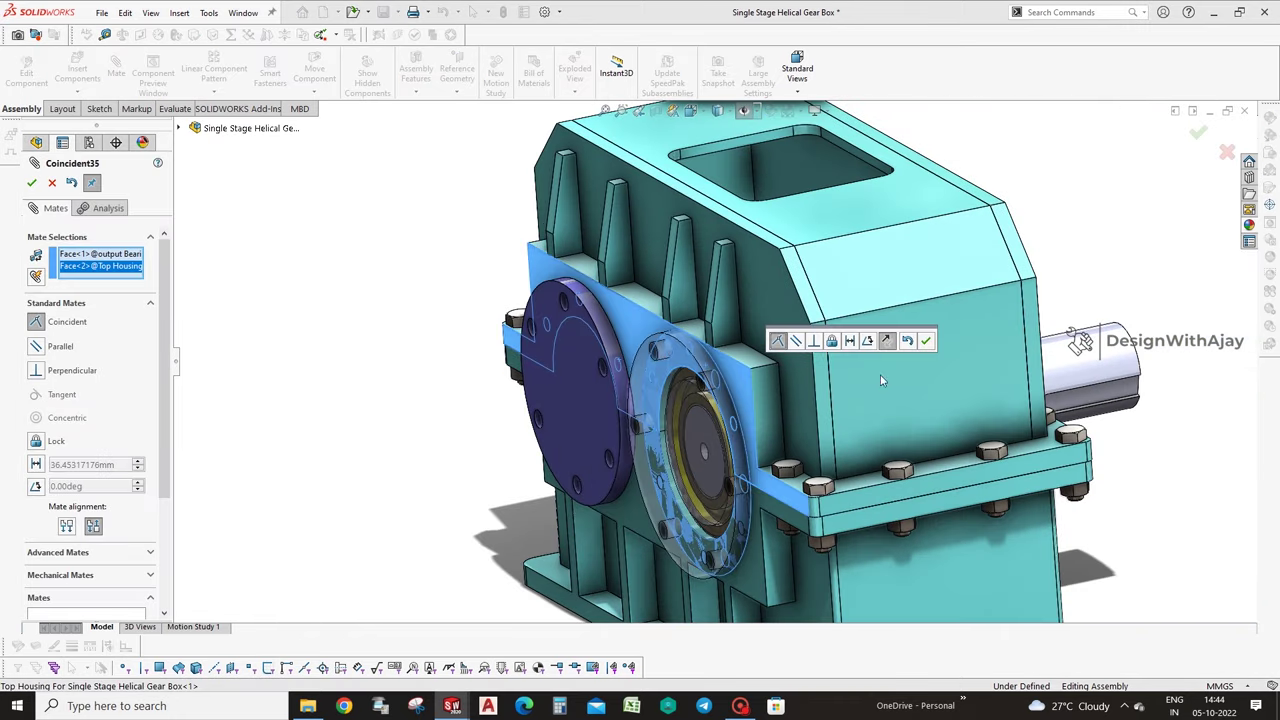
pyautogui.click(929, 345)
# Align a cover bolt hole concentric with the matching housing hole and finish mating.
pyautogui.moveTo(929, 345)
pyautogui.mouseDown(button='middle')
pyautogui.moveTo(709, 451)
pyautogui.moveTo(766, 443)
pyautogui.mouseUp(button='middle')
pyautogui.scroll(-3, 757, 486)
pyautogui.scroll(-3, 727, 490)
pyautogui.click(728, 459)
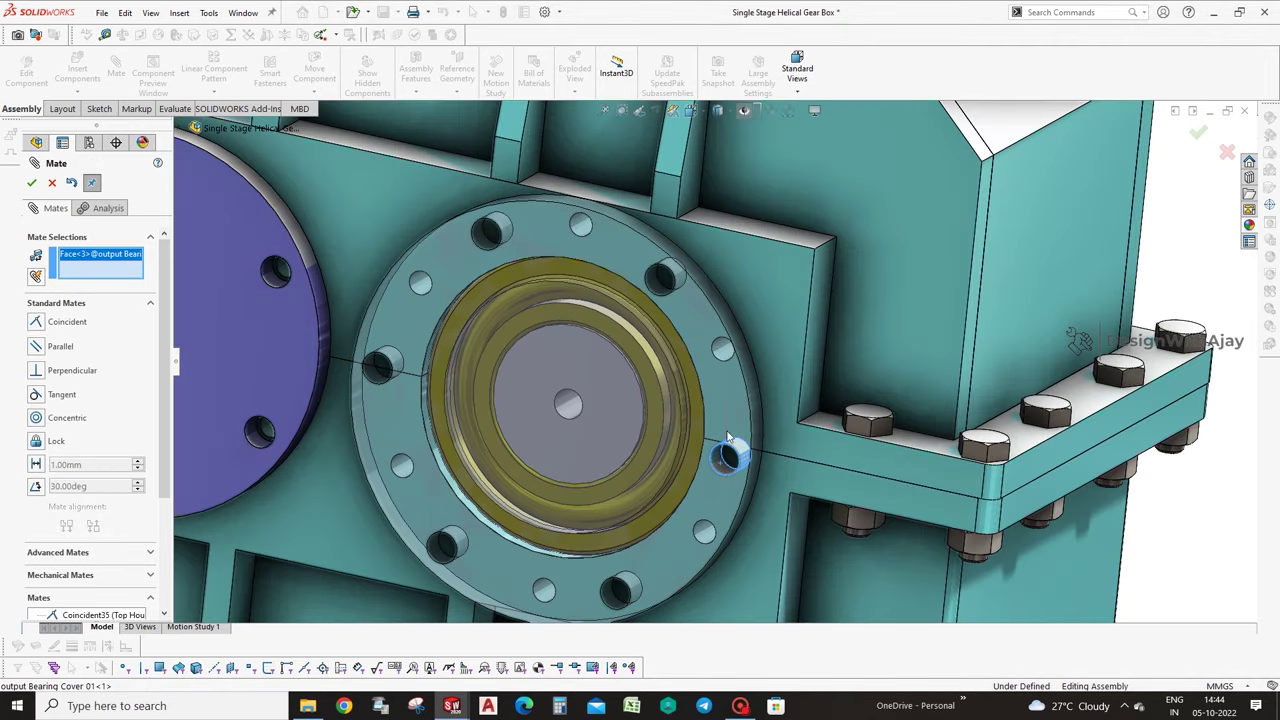
pyautogui.click(722, 354)
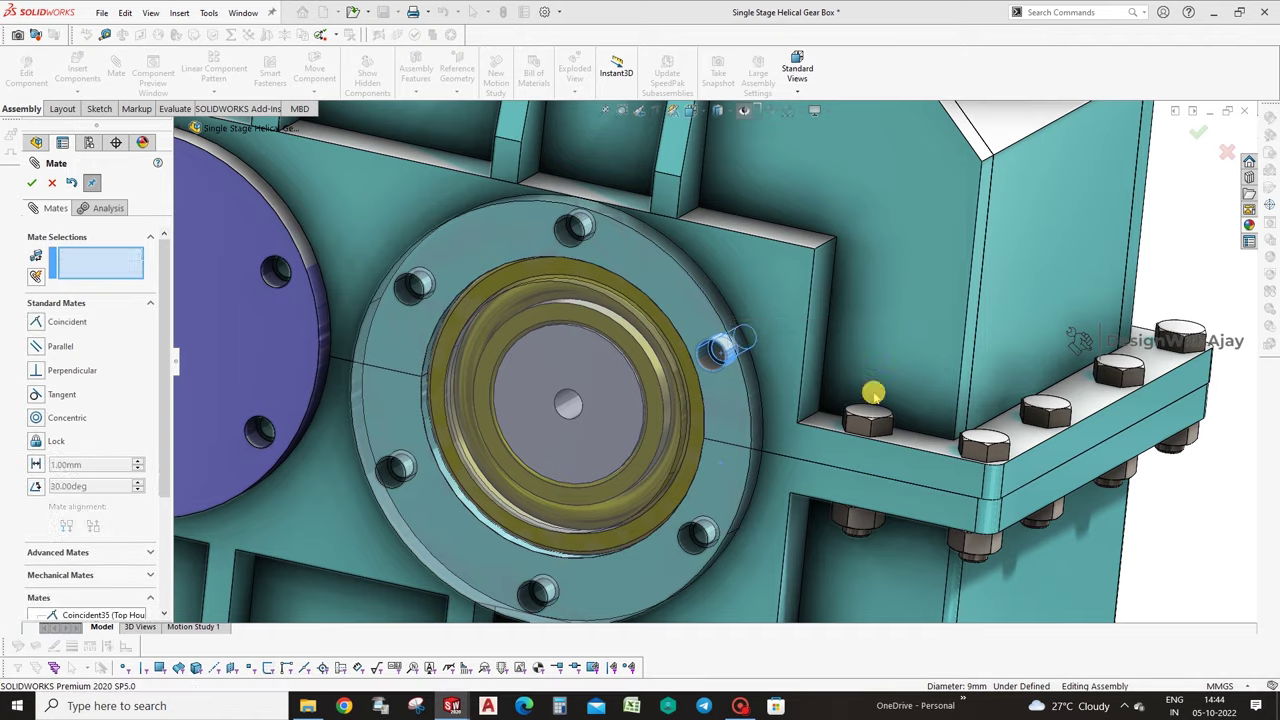
pyautogui.click(909, 334)
pyautogui.scroll(5, 909, 334)
pyautogui.moveTo(1000, 280); pyautogui.dragTo(1118, 200, button='middle')
pyautogui.click(1214, 146)
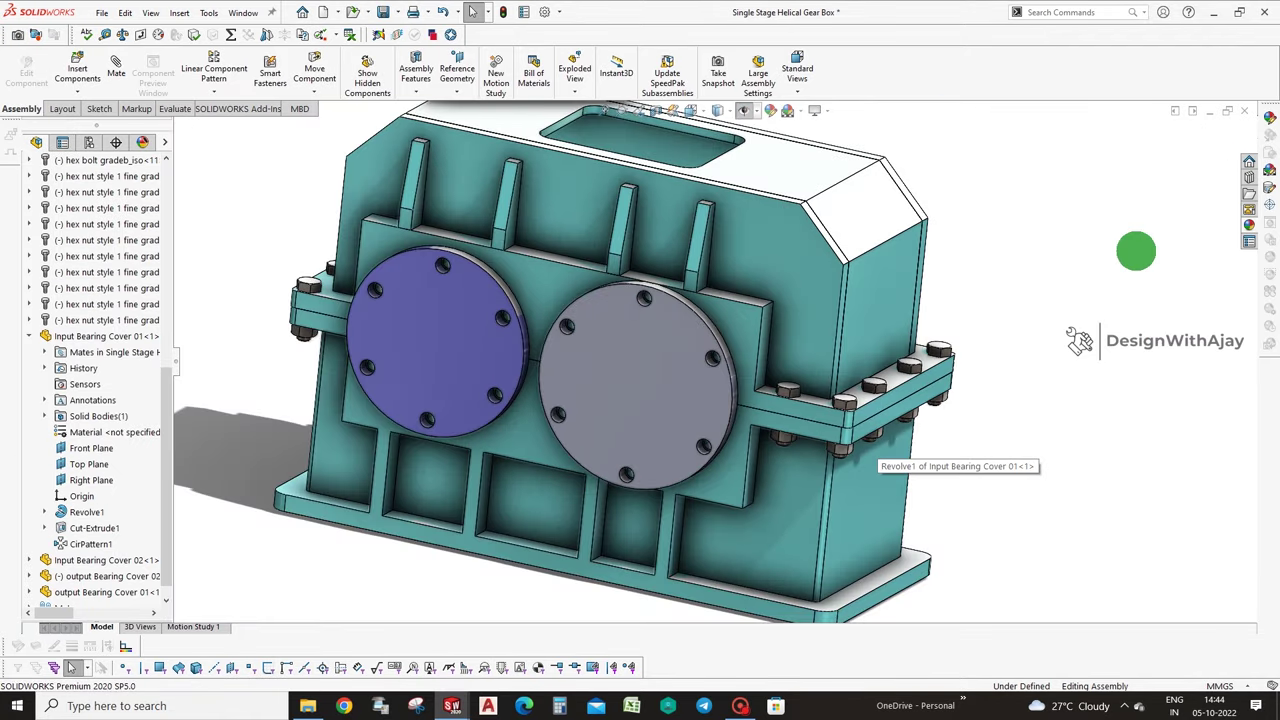
# Select output Bearing Cover 02 on the shaft side of the gearbox.
pyautogui.scroll(3, 1134, 251)
pyautogui.moveTo(1057, 297); pyautogui.dragTo(760, 346, button='middle')
pyautogui.click(758, 347)
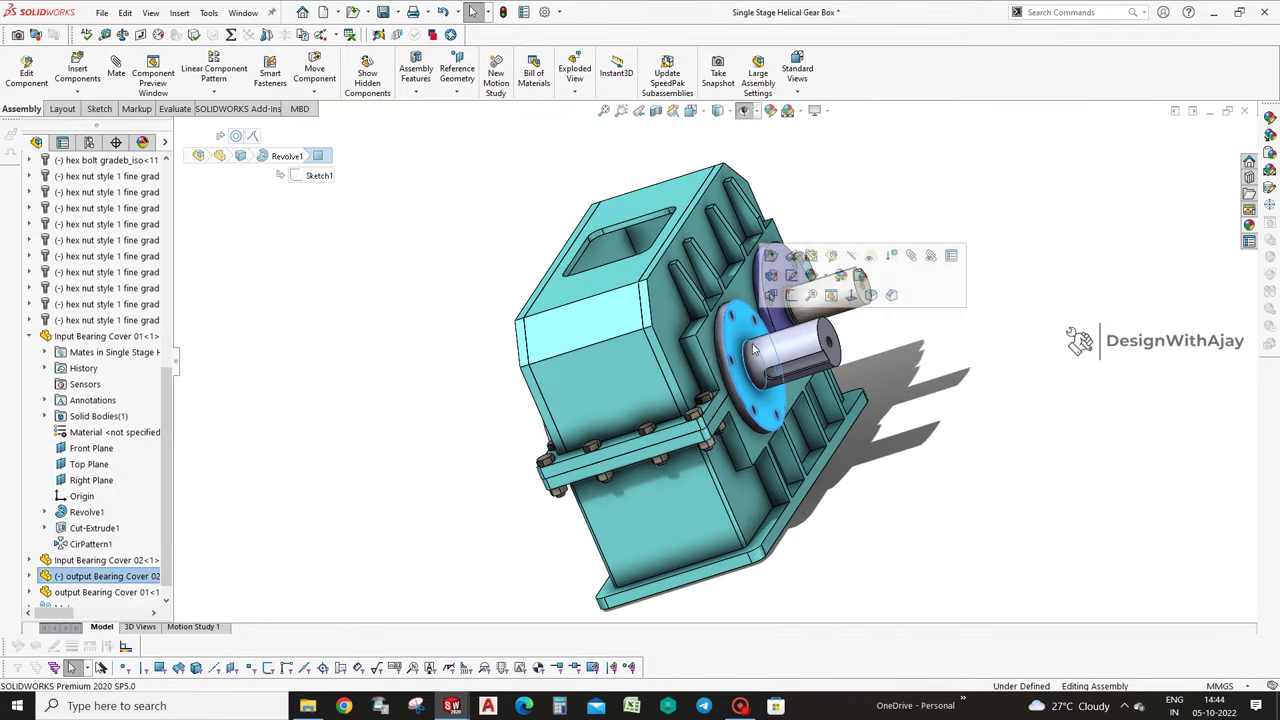
# Open output Bearing Cover 02 and change its bolt-circle diameter from Ø92 to Ø105.
pyautogui.click(771, 256)
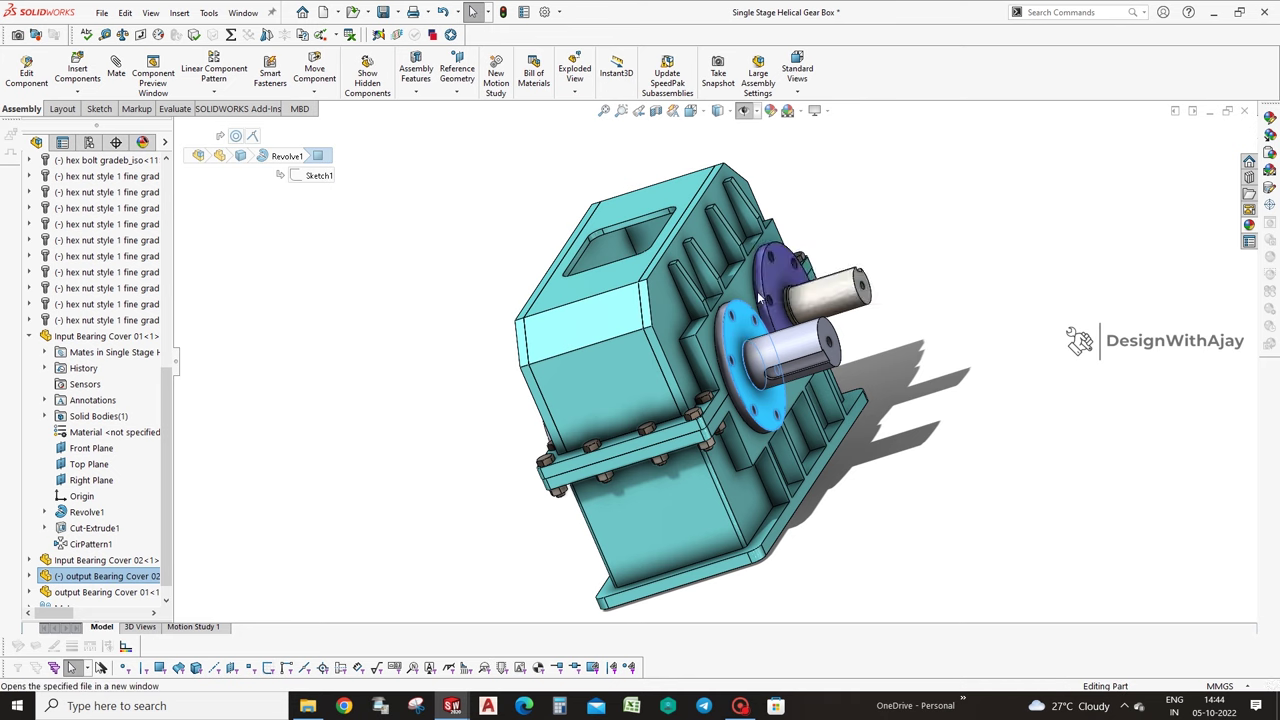
pyautogui.click(667, 237)
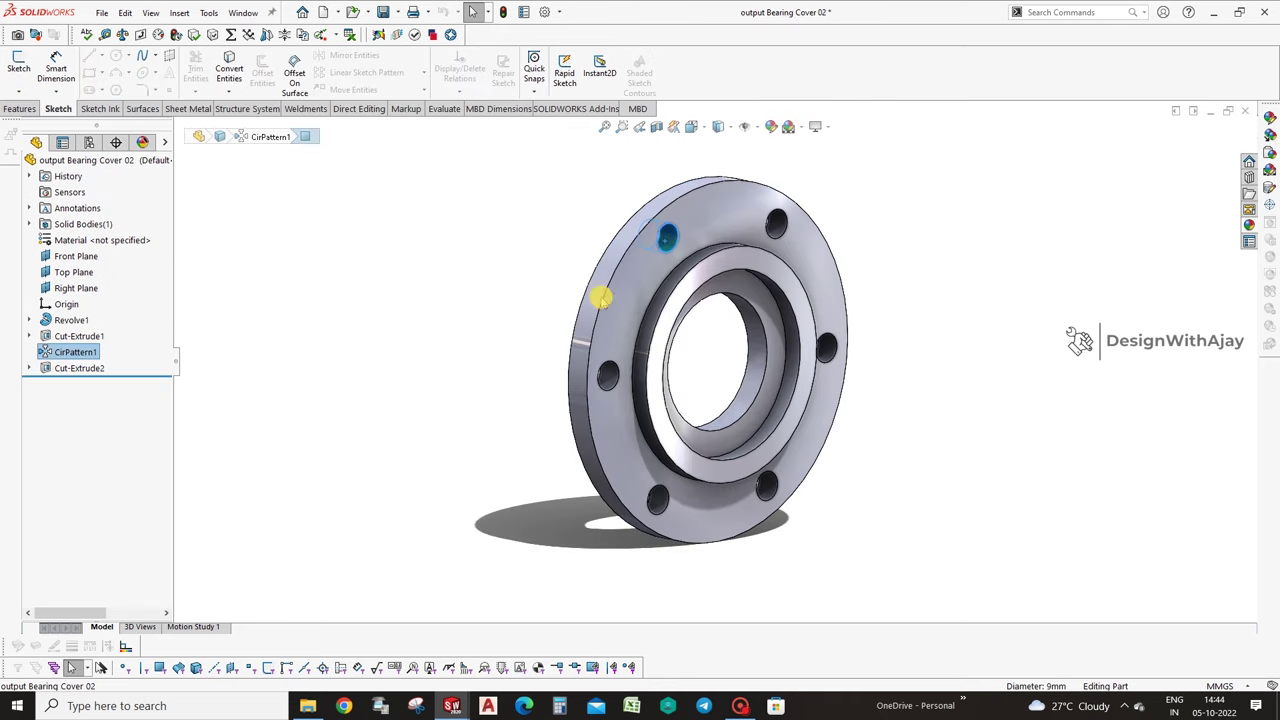
pyautogui.click(88, 336)
pyautogui.click(101, 299)
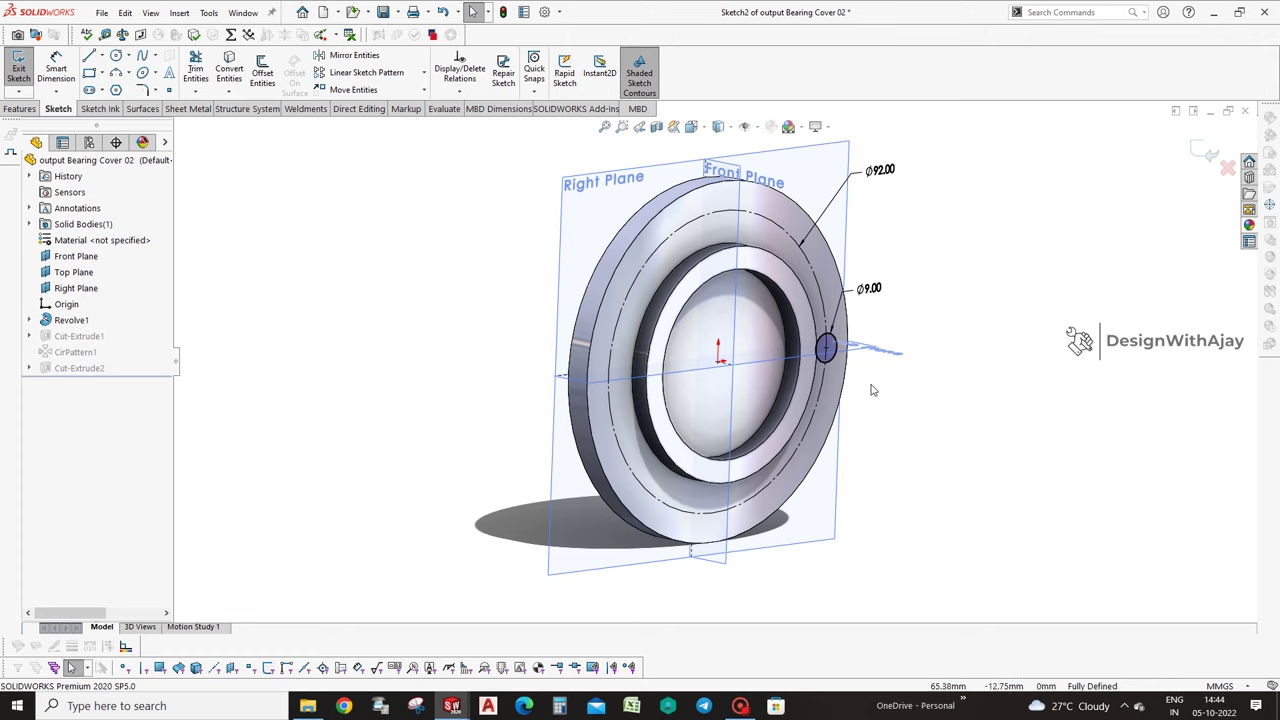
pyautogui.click(912, 172)
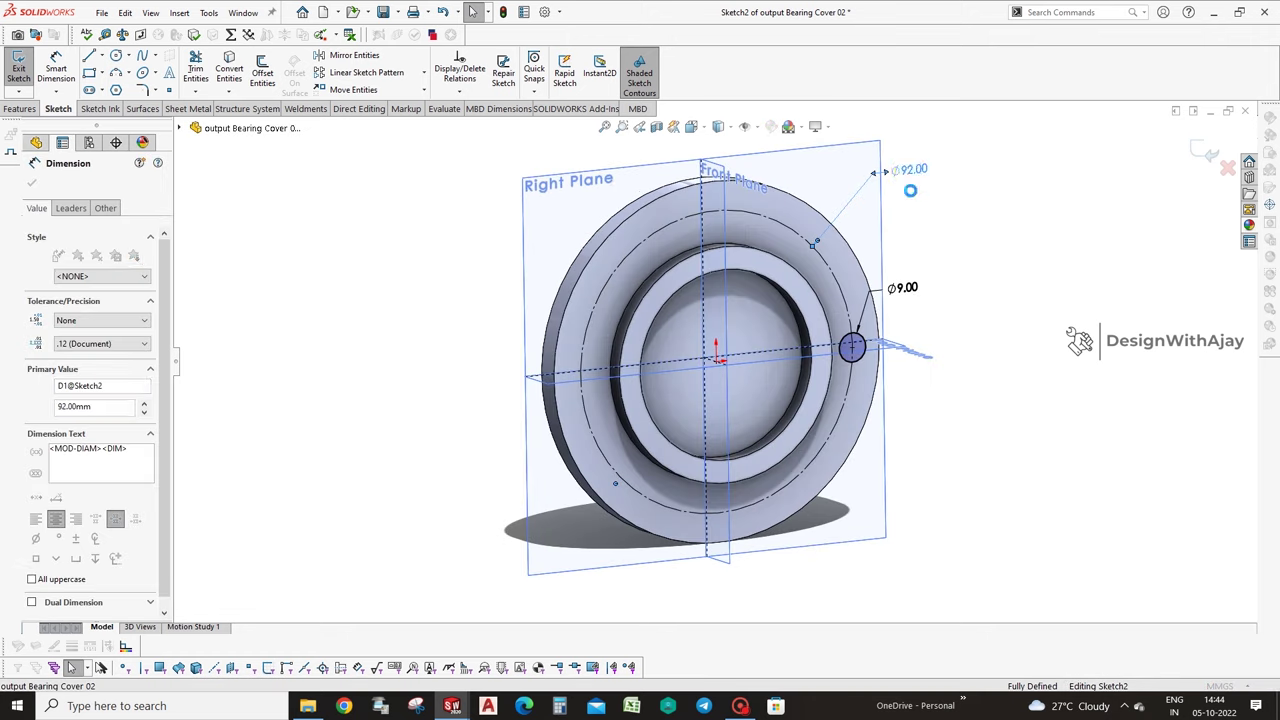
pyautogui.doubleClick(912, 172)
pyautogui.write('105')
pyautogui.press('Return')
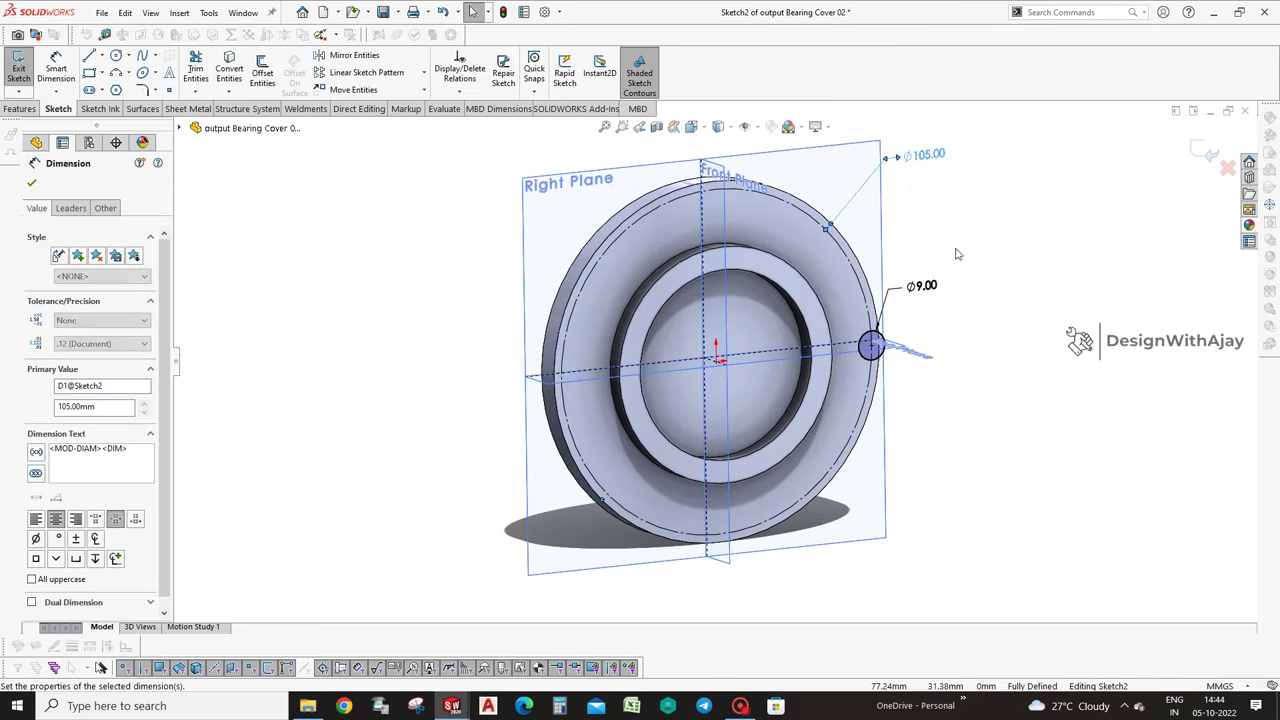
pyautogui.click(1193, 146)
pyautogui.click(700, 210)
# In the Revolve1 profile set R55 to R60, 36 to 42.5, 6 to 4, then return to the assembly.
pyautogui.click(625, 258)
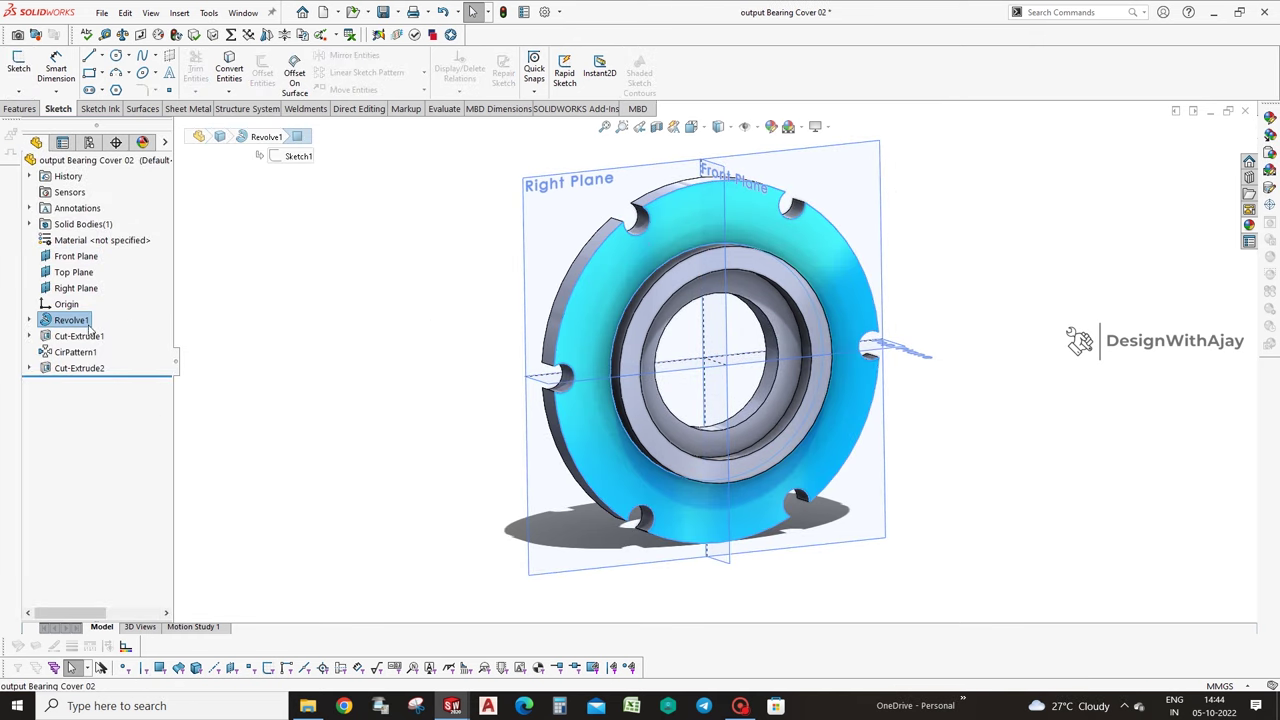
pyautogui.click(298, 156)
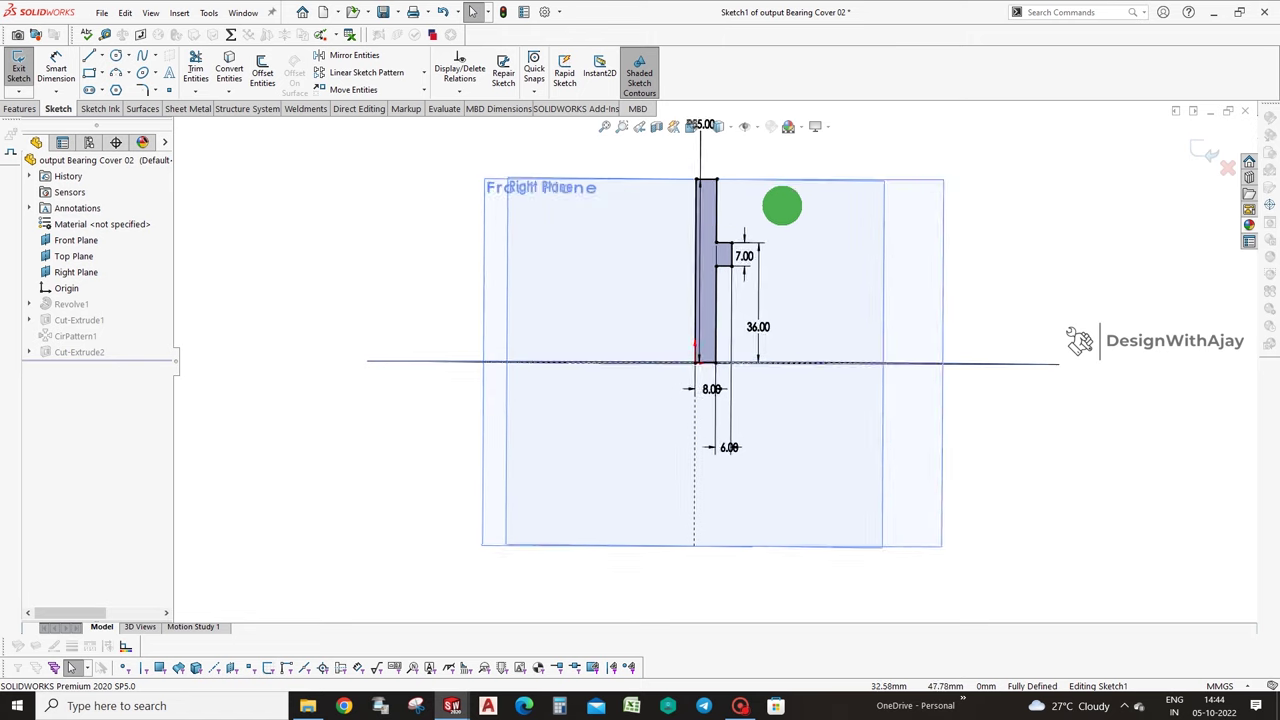
pyautogui.click(732, 221)
pyautogui.doubleClick(732, 221)
pyautogui.write('60')
pyautogui.press('Return')
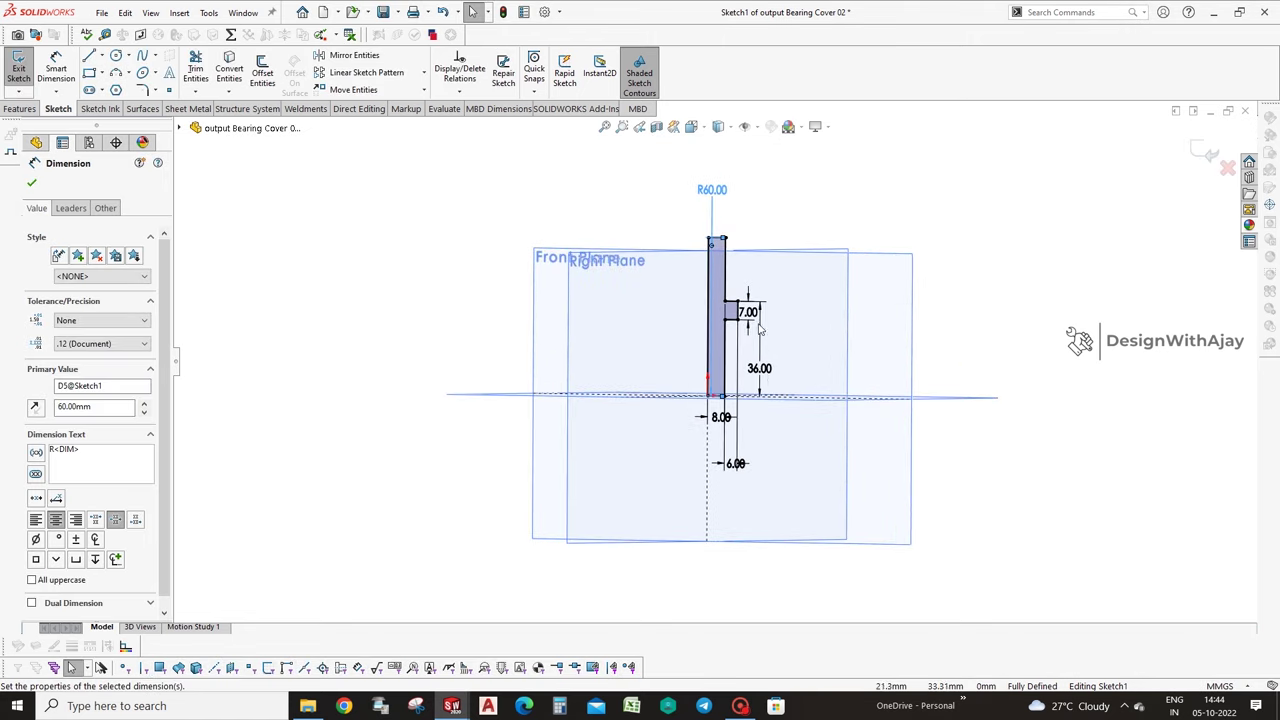
pyautogui.doubleClick(762, 375)
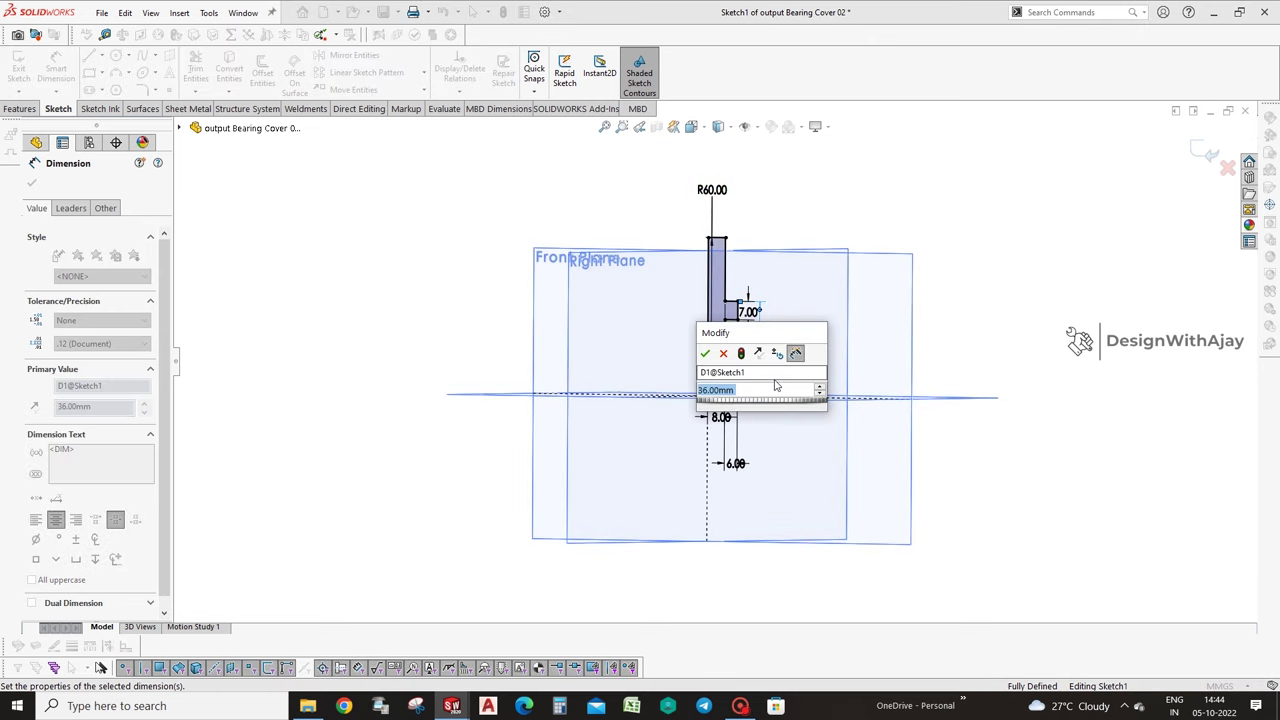
pyautogui.write('42.5')
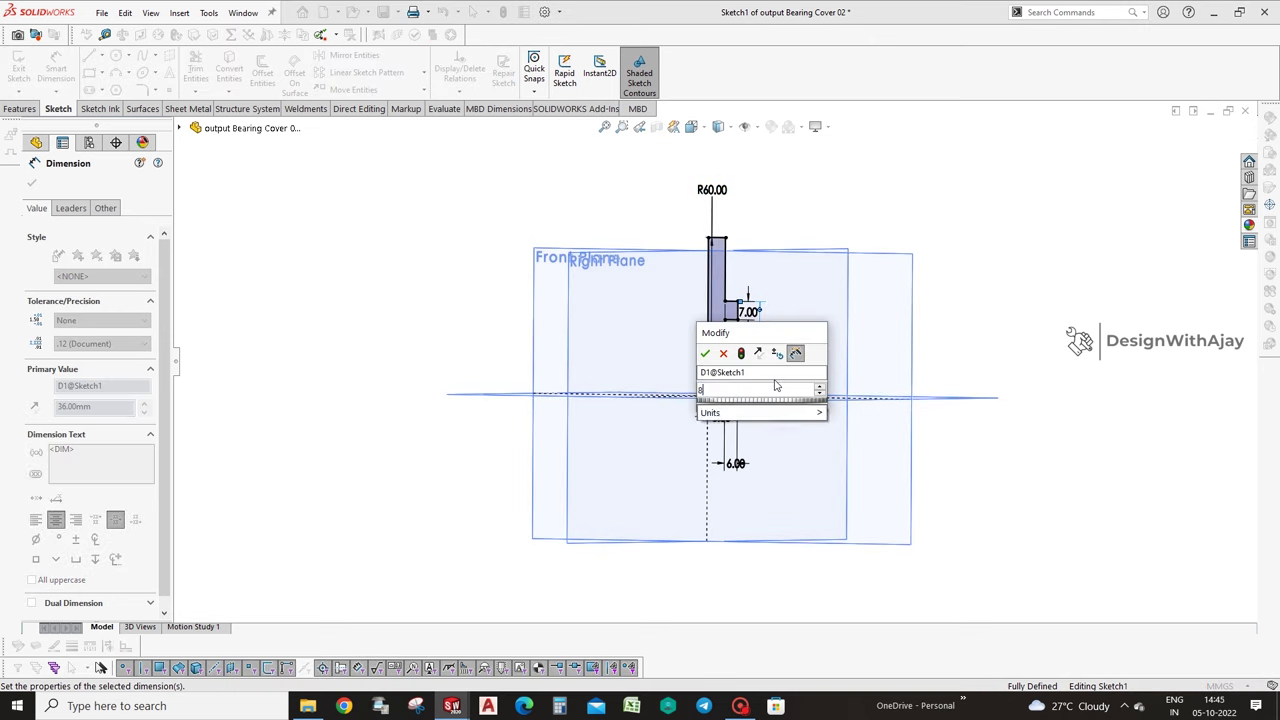
pyautogui.press('Return')
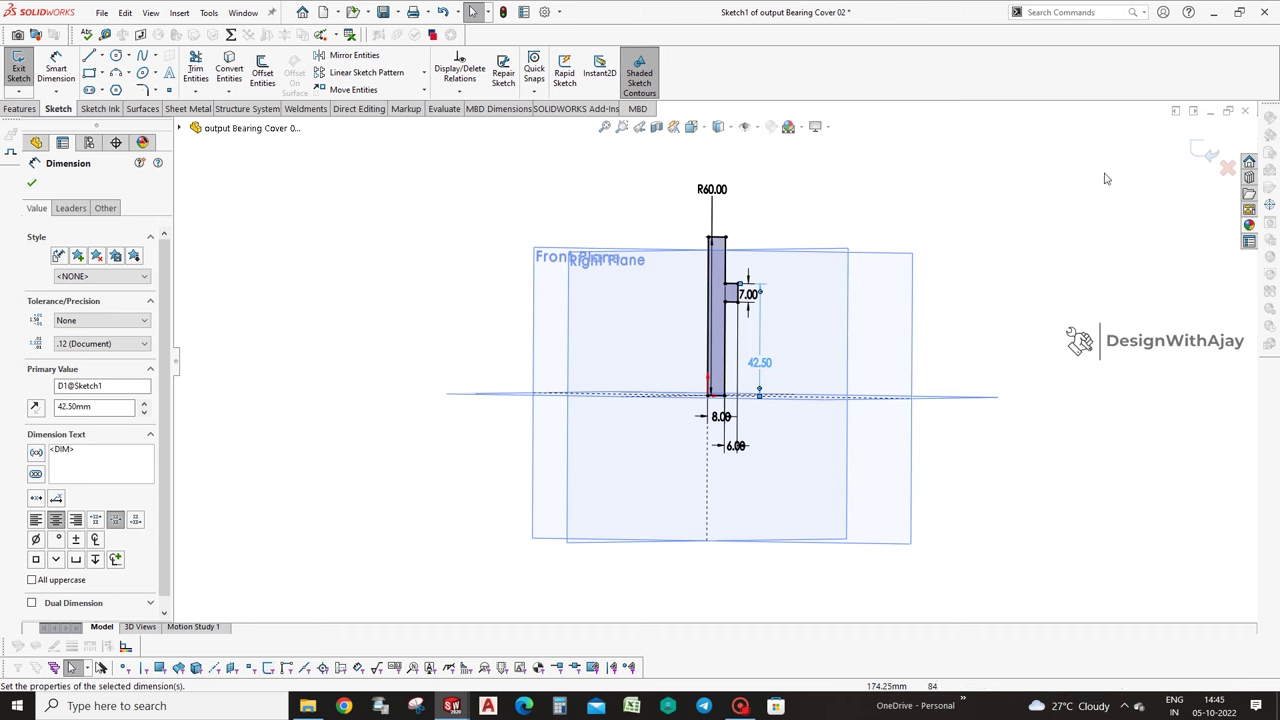
pyautogui.doubleClick(737, 445)
pyautogui.write('4')
pyautogui.press('Return')
pyautogui.click(1205, 150)
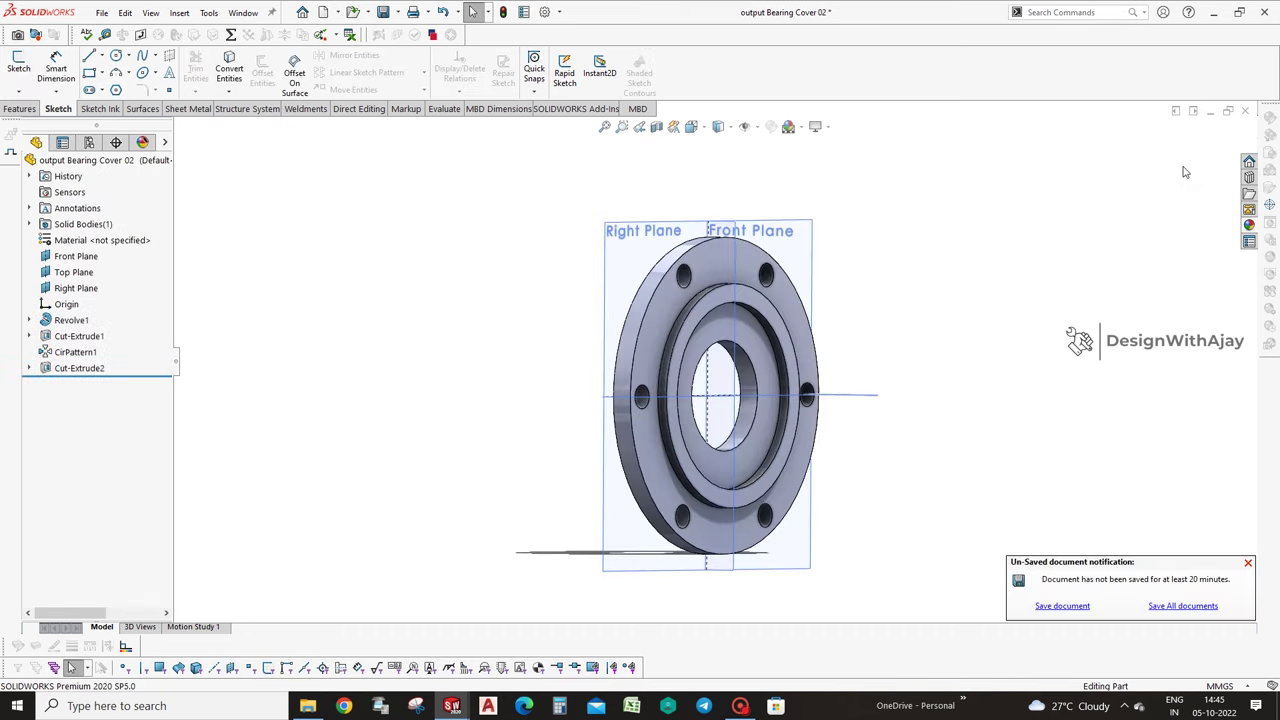
pyautogui.hotkey('ctrl', 'Tab')
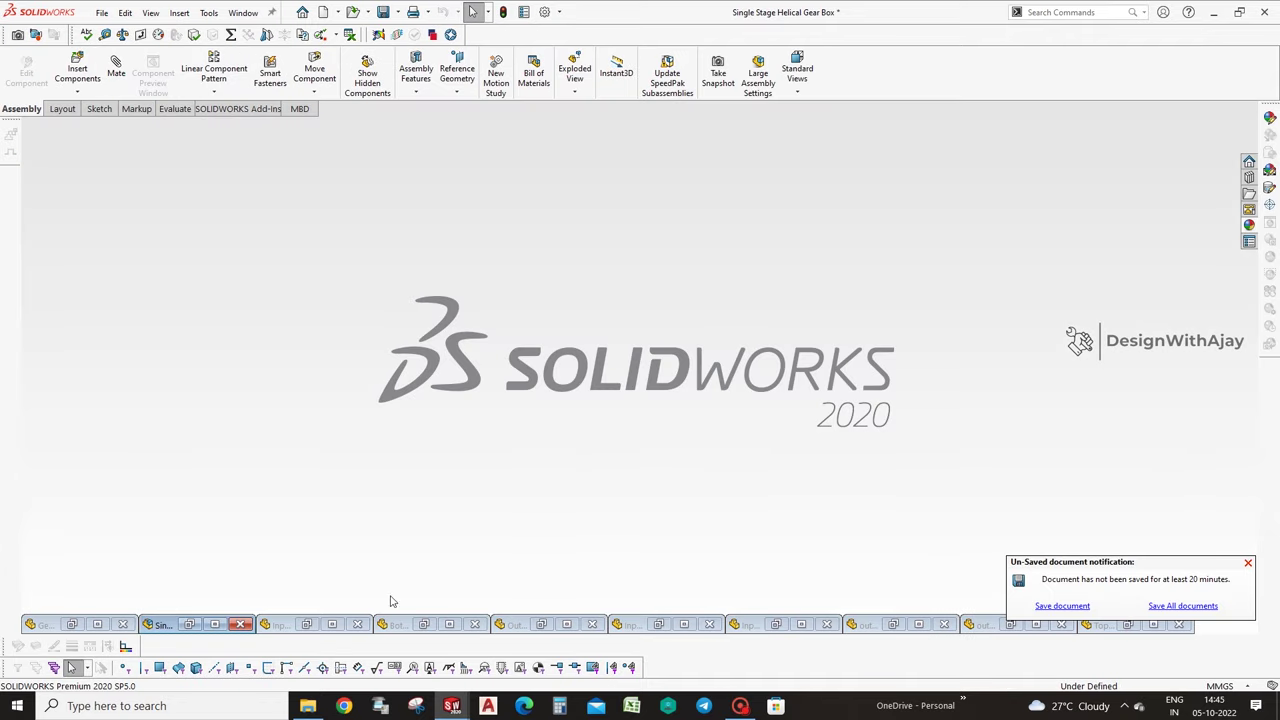
# Maximize the gearbox assembly window and turn the view to face the output bearing cover.
pyautogui.click(186, 626)
pyautogui.click(175, 493)
pyautogui.scroll(-3, 630, 307)
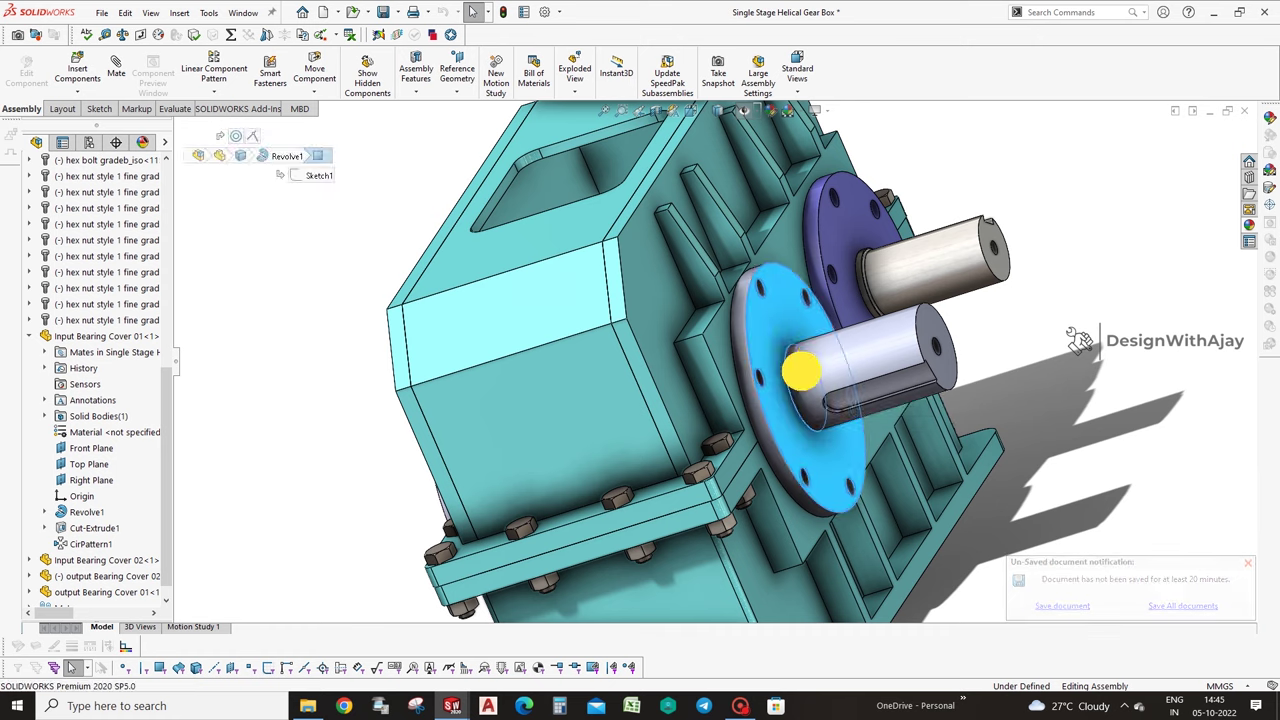
pyautogui.click(744, 396)
pyautogui.hotkey('ctrl', '8')
pyautogui.scroll(-2, 770, 391)
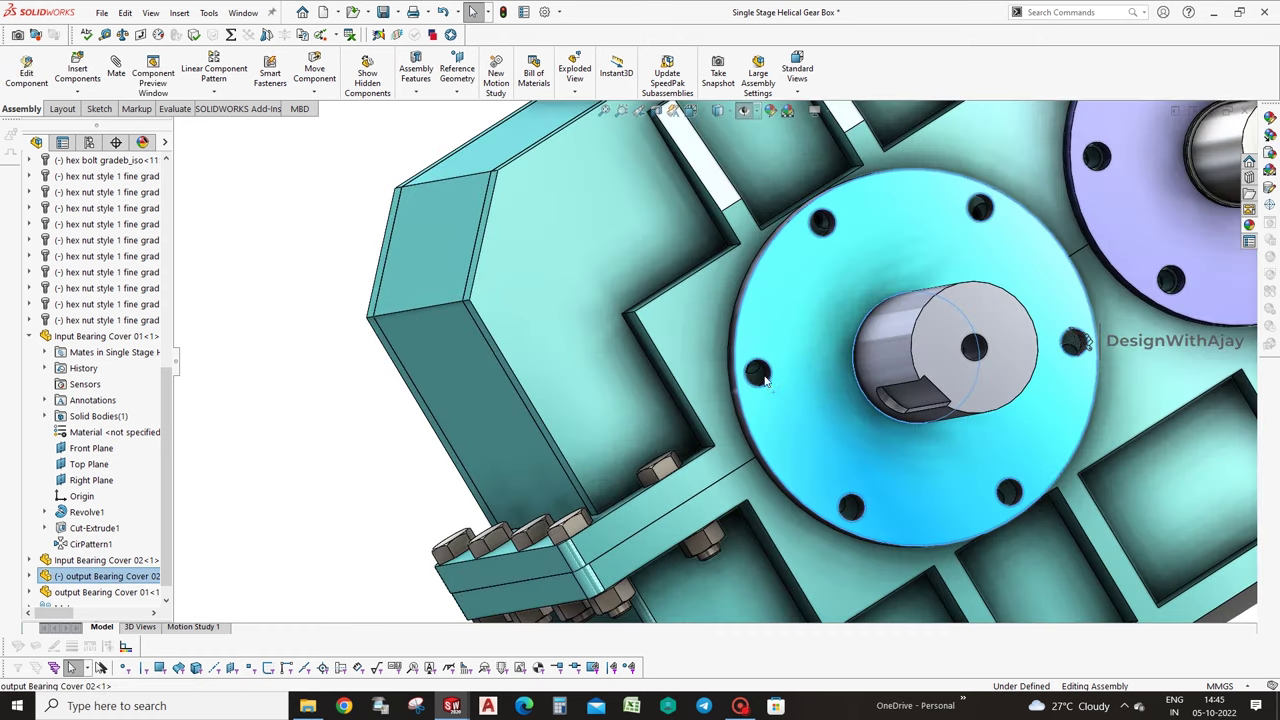
pyautogui.click(771, 400)
pyautogui.moveTo(771, 400); pyautogui.dragTo(768, 378, button='middle')
pyautogui.scroll(-2, 768, 378)
# Mate a cover bolt hole concentric with its Top Housing hole, then section on the housing face.
pyautogui.click(752, 372)
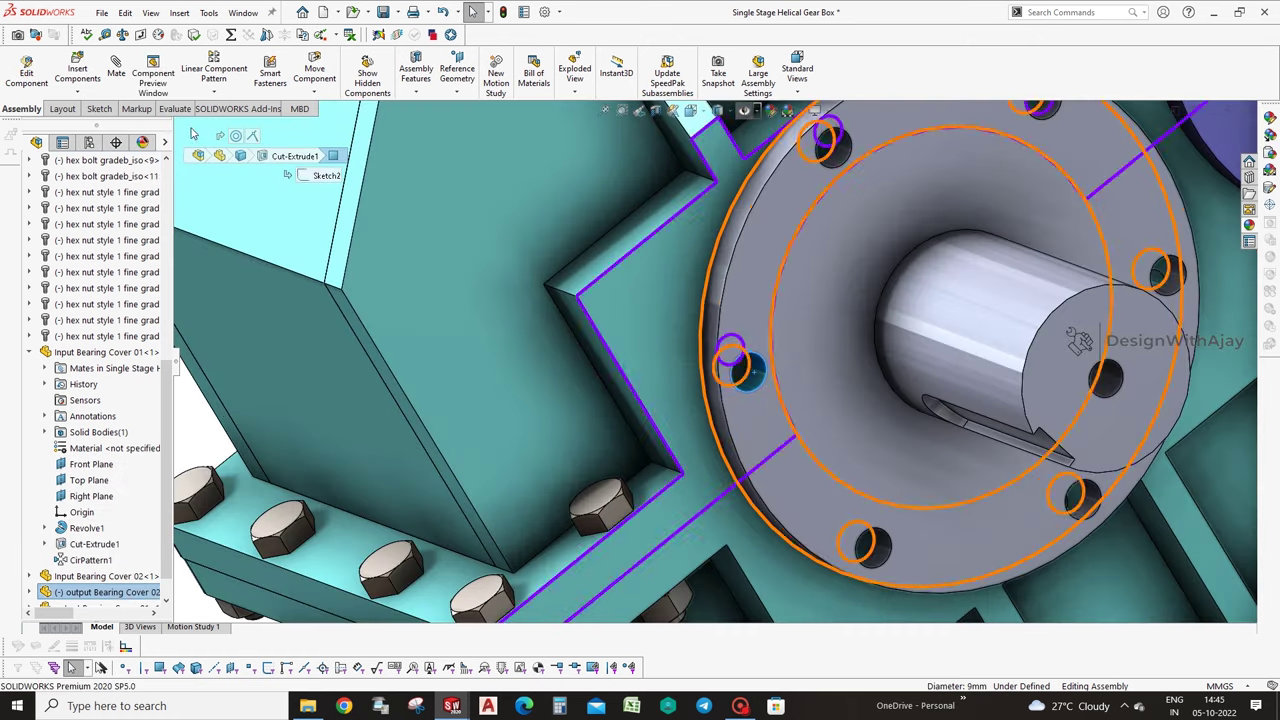
pyautogui.press('m')
pyautogui.click(770, 340)
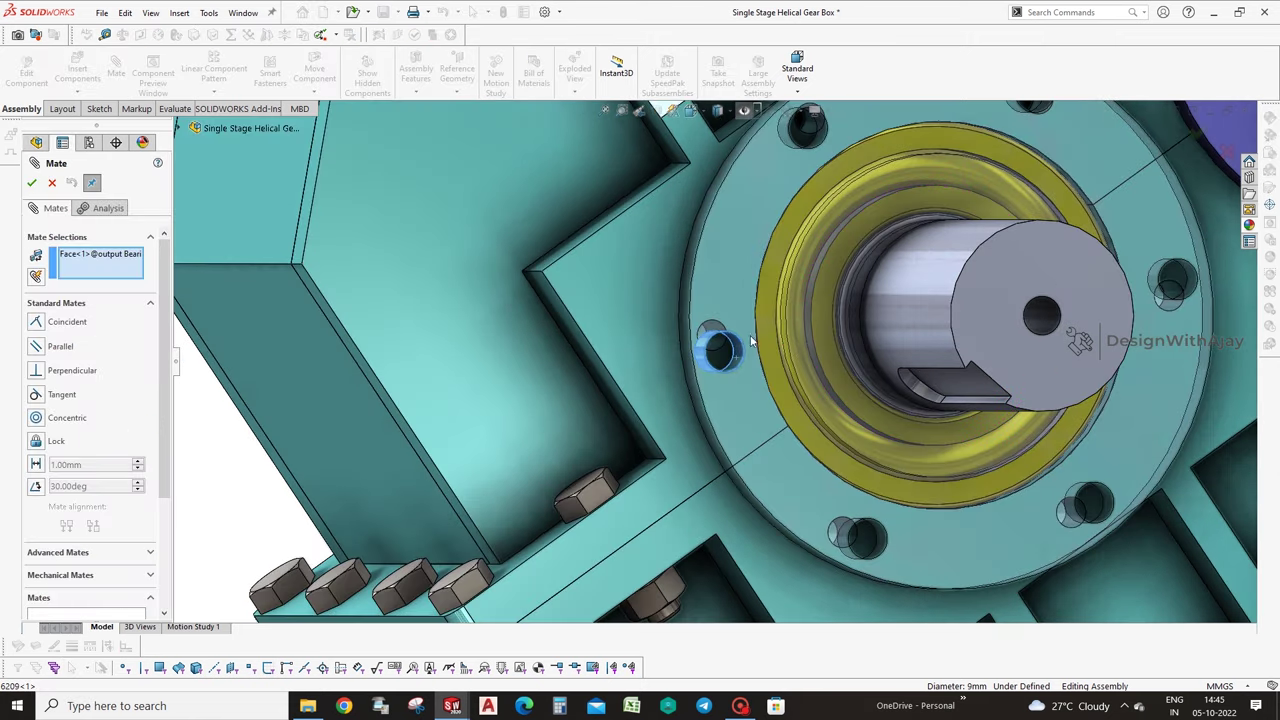
pyautogui.click(718, 342)
pyautogui.click(903, 318)
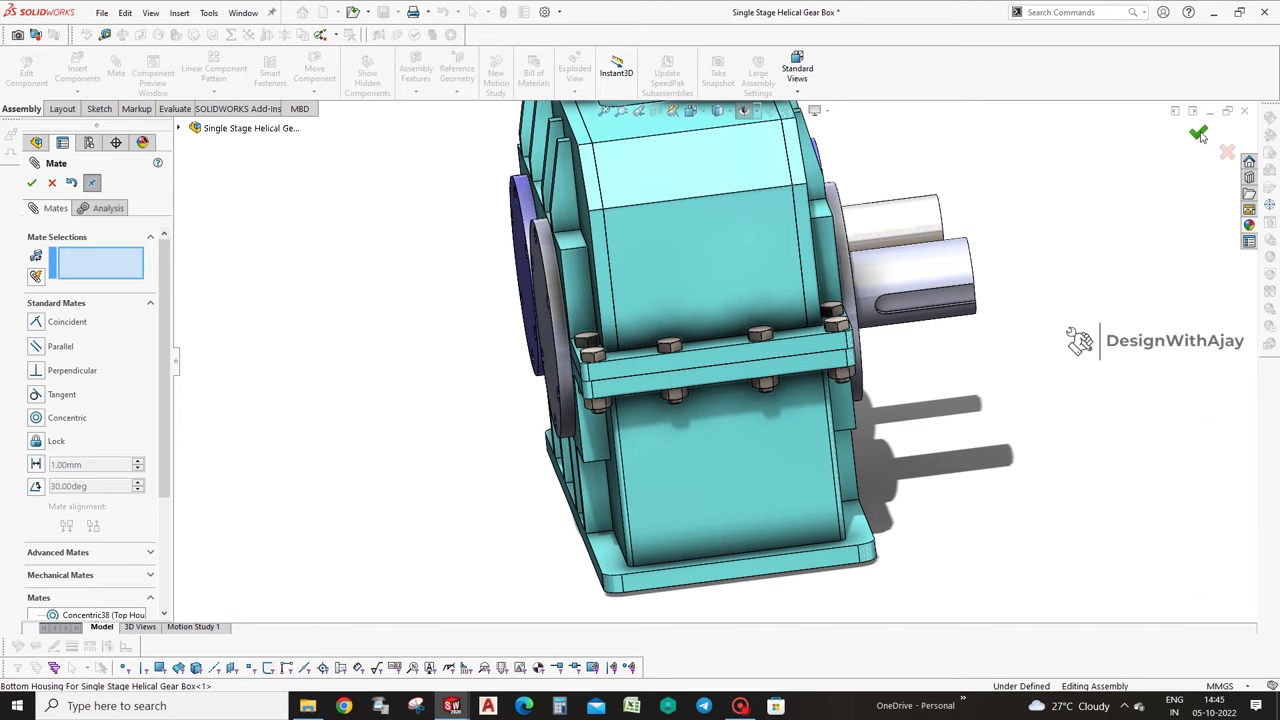
pyautogui.click(1199, 134)
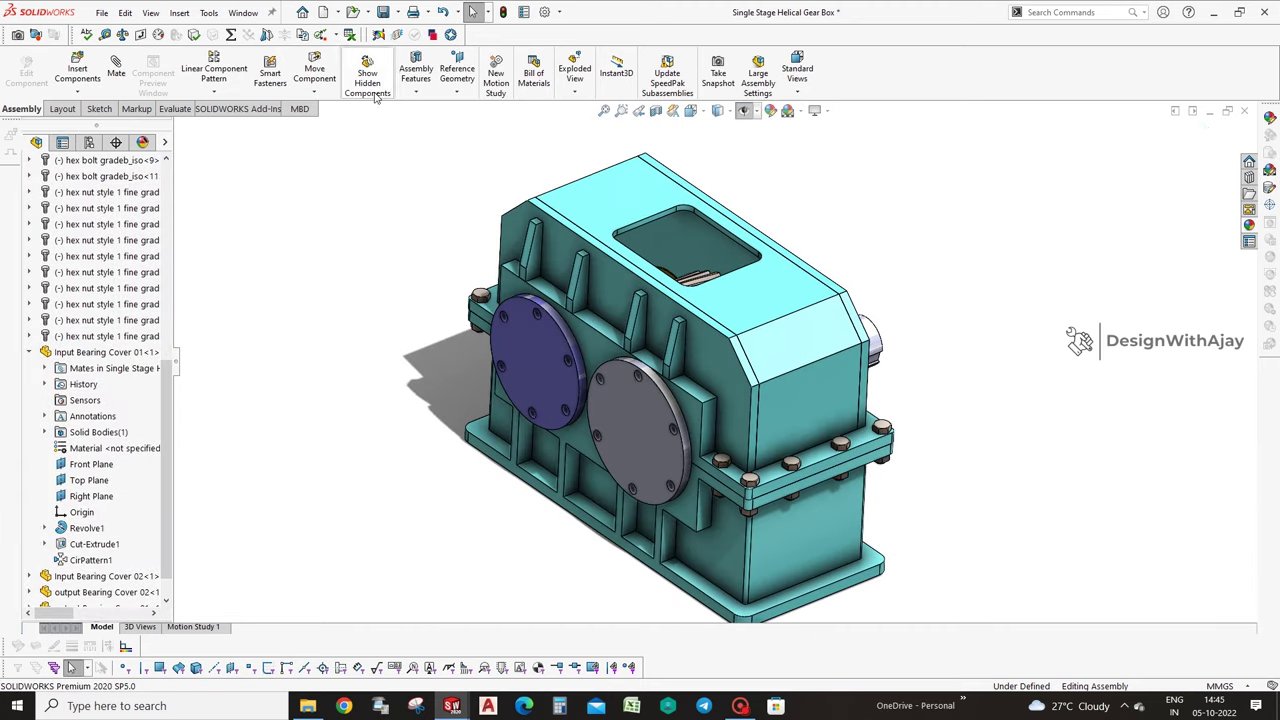
pyautogui.click(656, 110)
pyautogui.click(880, 457)
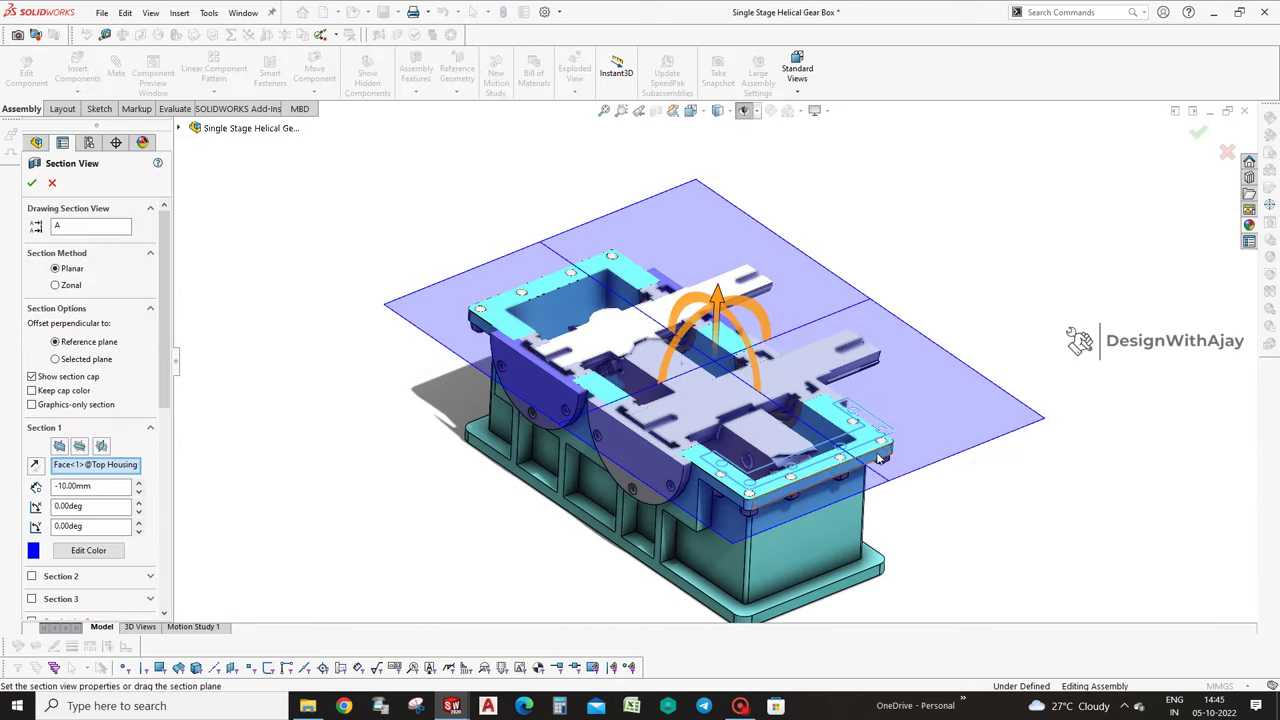
# Accept the horizontal section and orbit to inspect the gearbox interior.
pyautogui.click(1199, 134)
pyautogui.moveTo(697, 431); pyautogui.dragTo(766, 523, button='middle')
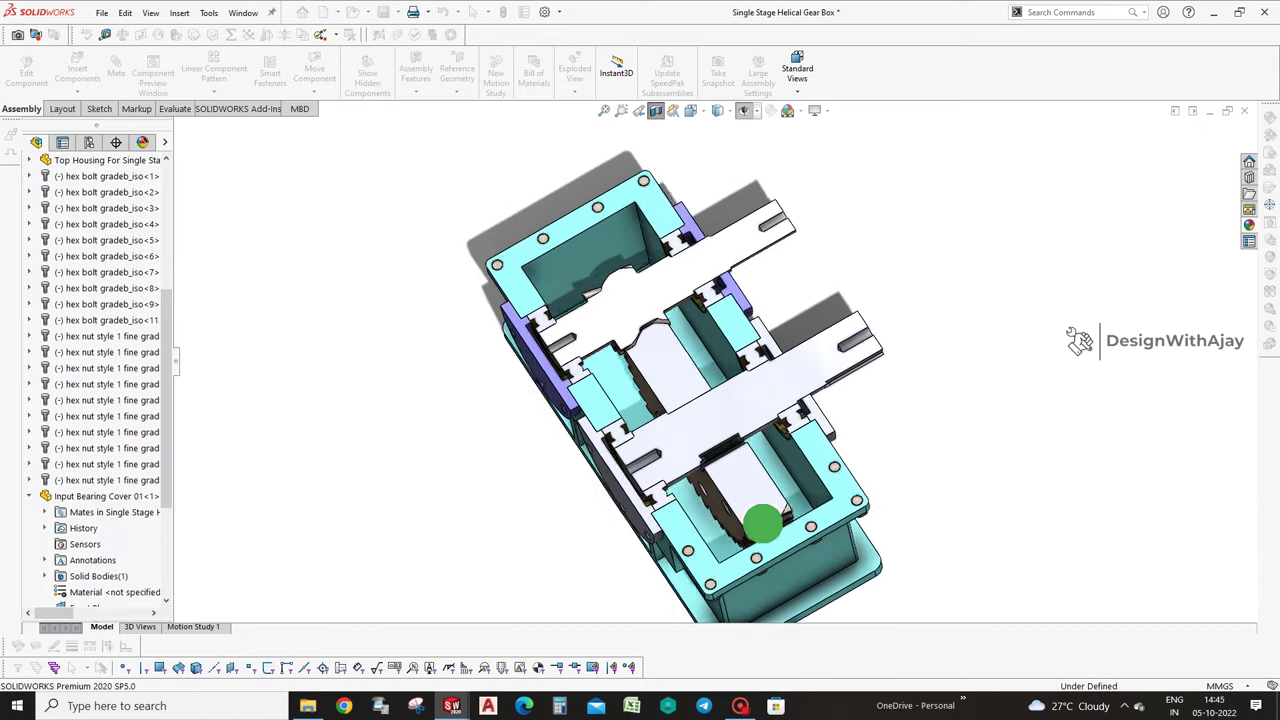
pyautogui.scroll(3, 757, 449)
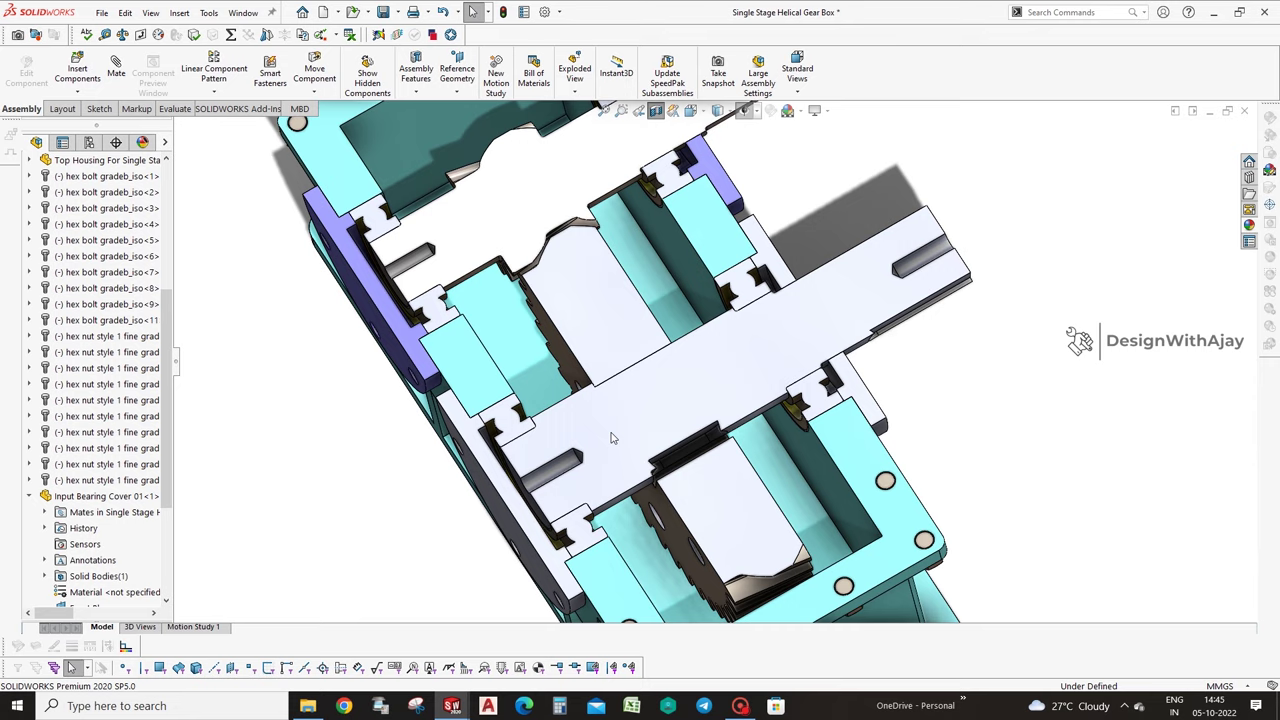
pyautogui.scroll(-5, 743, 451)
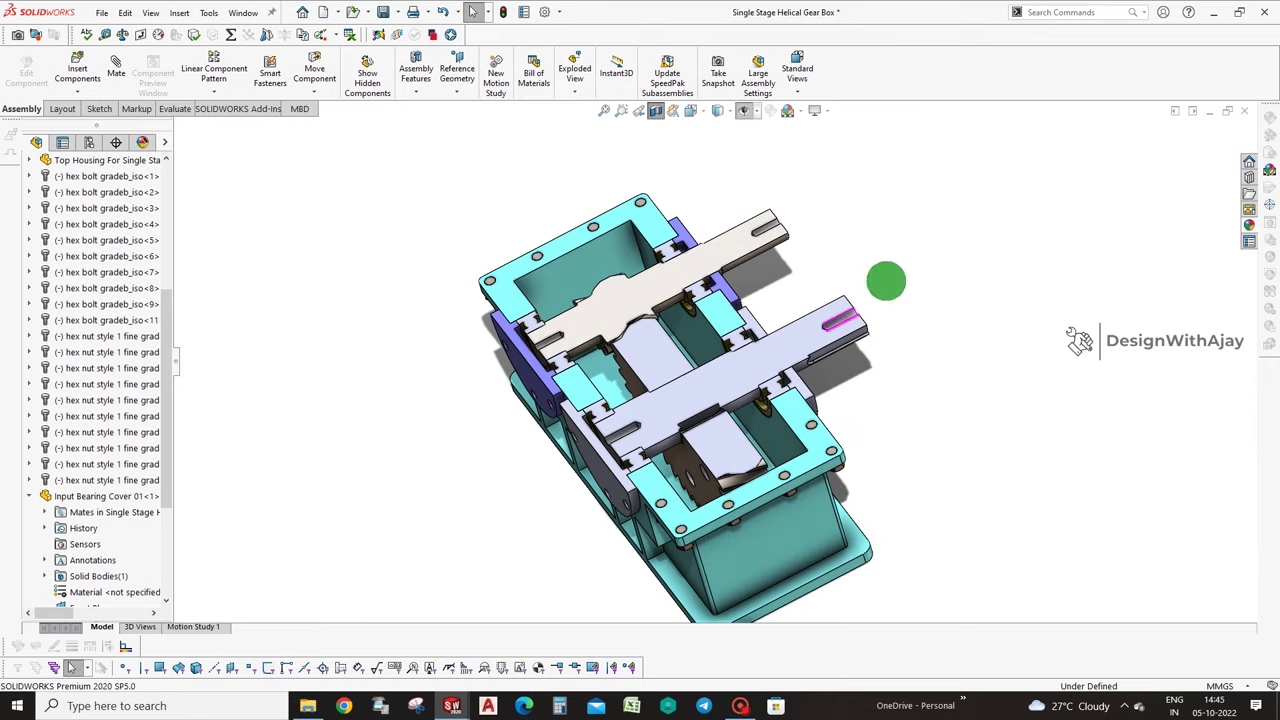
pyautogui.moveTo(886, 280); pyautogui.dragTo(680, 118, button='middle')
# Turn the section view off and orbit to a front view of the closed housing.
pyautogui.click(655, 110)
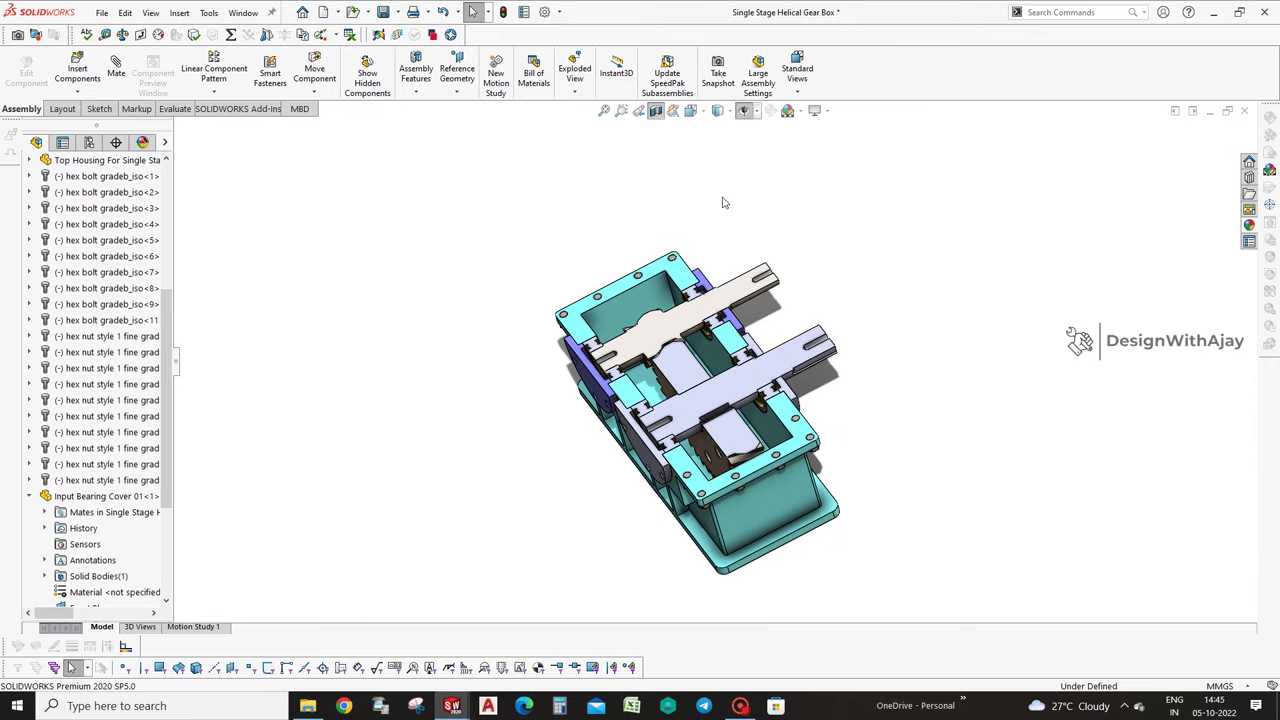
pyautogui.moveTo(831, 346)
pyautogui.mouseDown(button='middle')
pyautogui.moveTo(911, 309)
pyautogui.moveTo(957, 351)
pyautogui.mouseUp(button='middle')
pyautogui.scroll(-2, 771, 520)
pyautogui.scroll(-2, 749, 503)
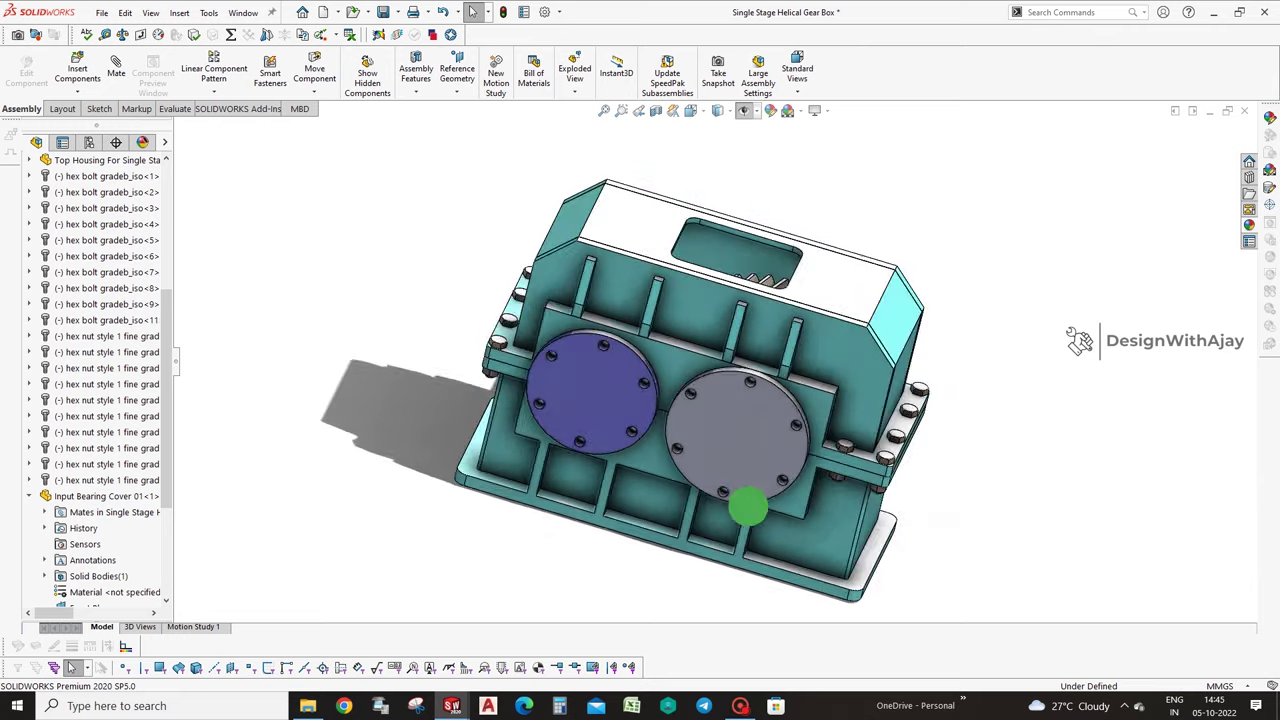
pyautogui.scroll(-2, 717, 505)
# Open the Design Library's Toolbox and browse the ball bearing and hex nut categories.
pyautogui.click(1250, 226)
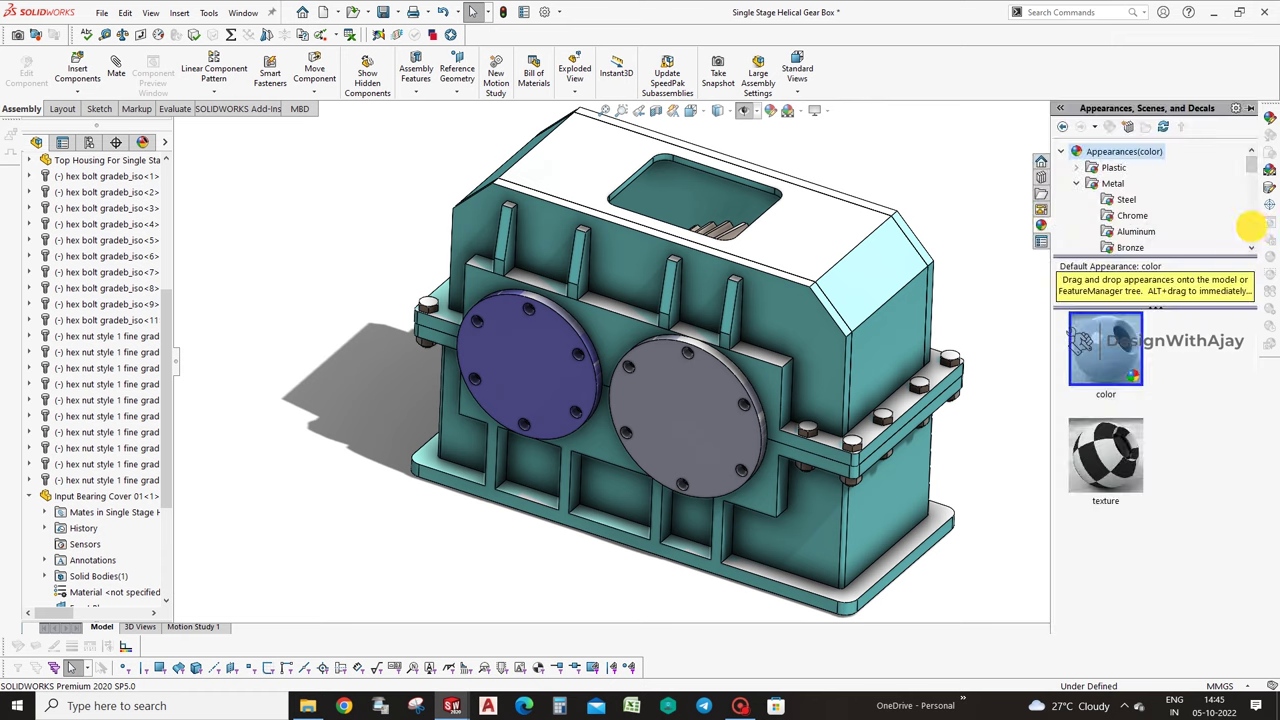
pyautogui.click(1041, 177)
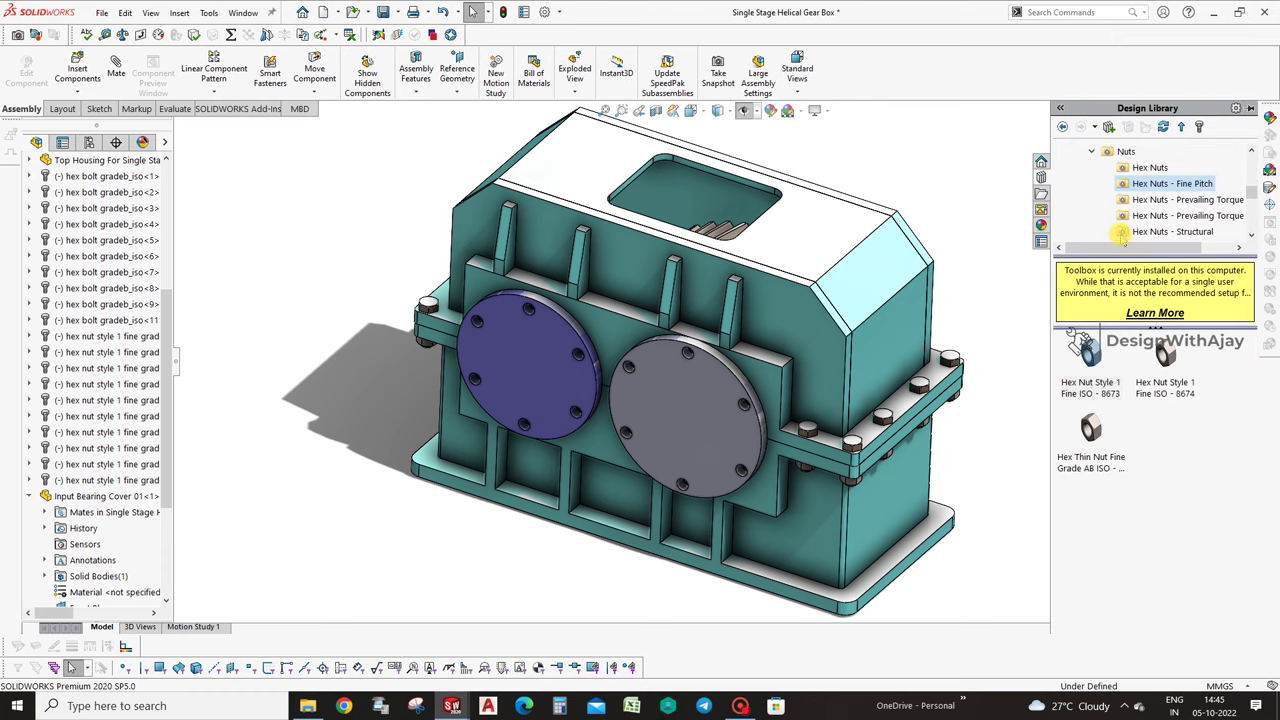
pyautogui.moveTo(1250, 180); pyautogui.dragTo(1251, 170)
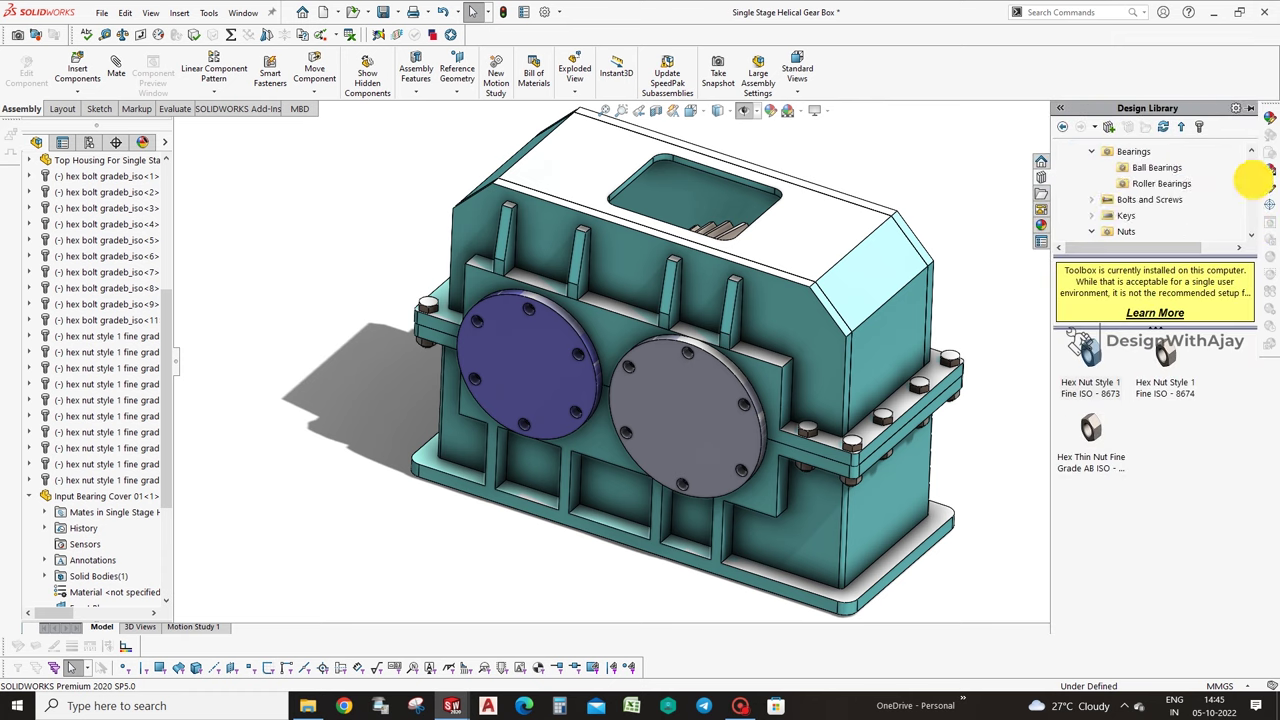
pyautogui.click(1150, 167)
pyautogui.scroll(2, 1178, 188)
pyautogui.scroll(-3, 1175, 192)
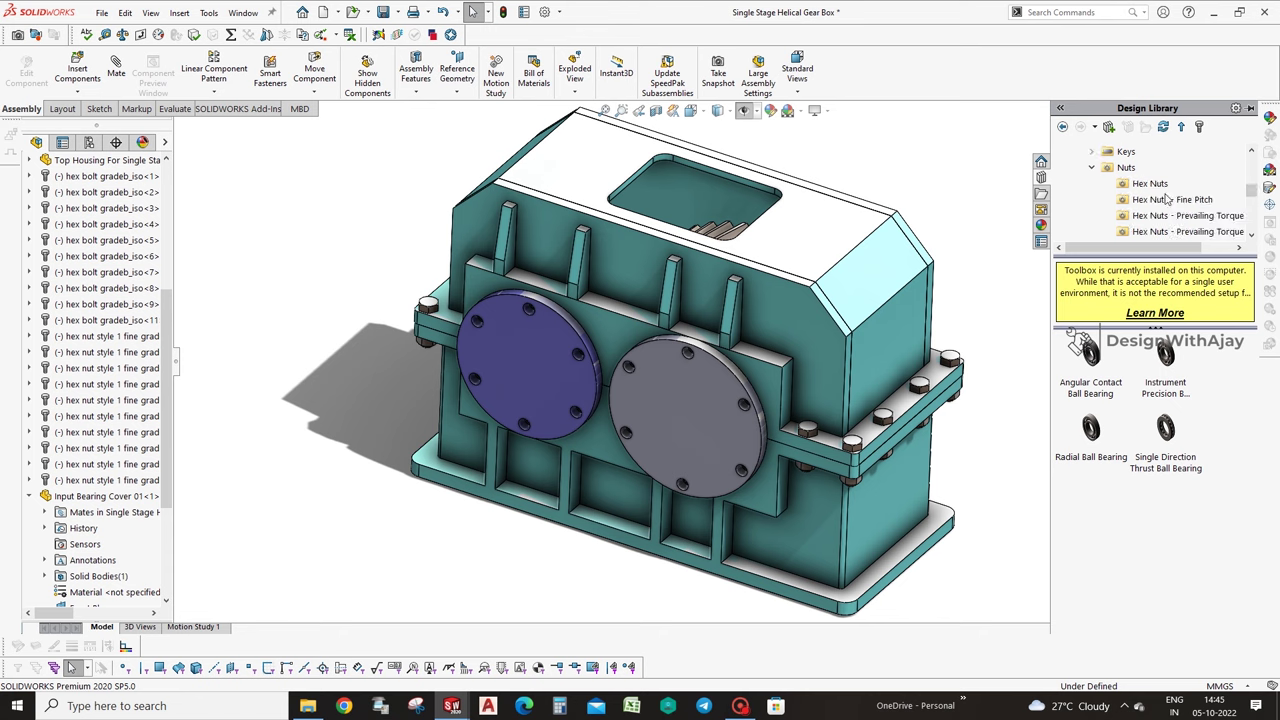
pyautogui.click(1168, 199)
# Place a standard Toolbox hex bolt, M8 x 30 mm, in the grey cover's top hole.
pyautogui.scroll(3, 1160, 200)
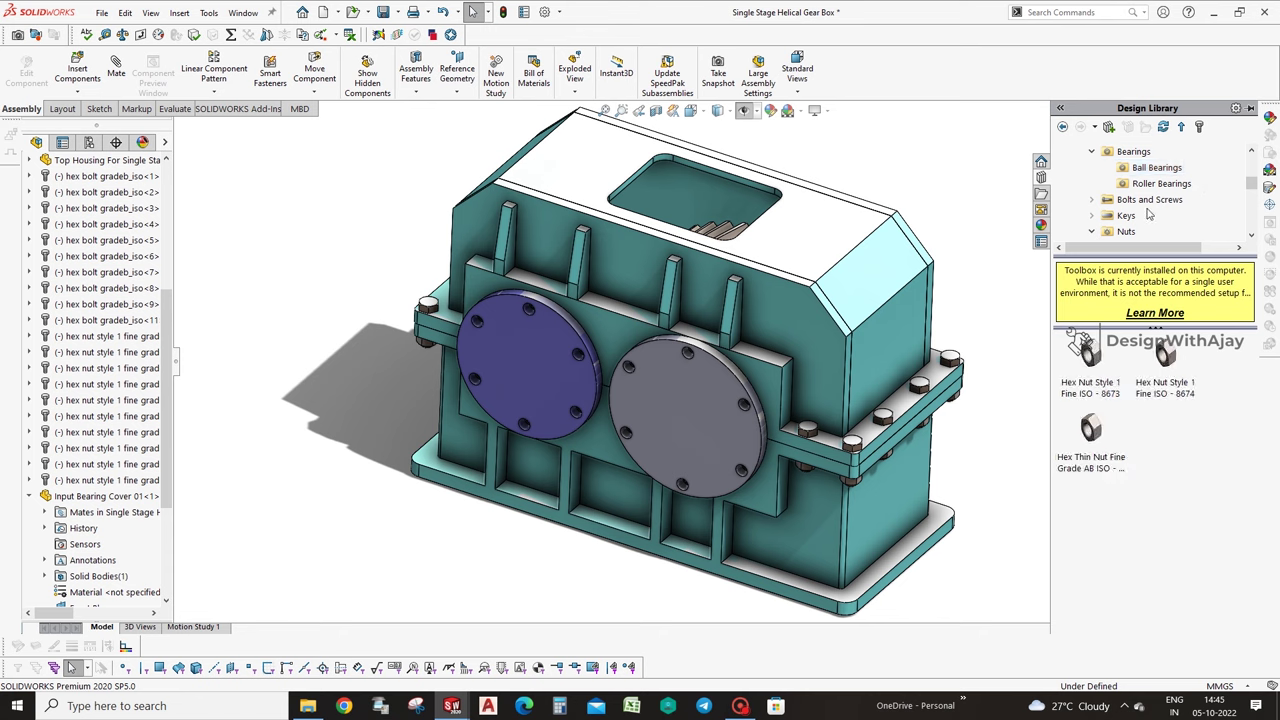
pyautogui.click(1152, 201)
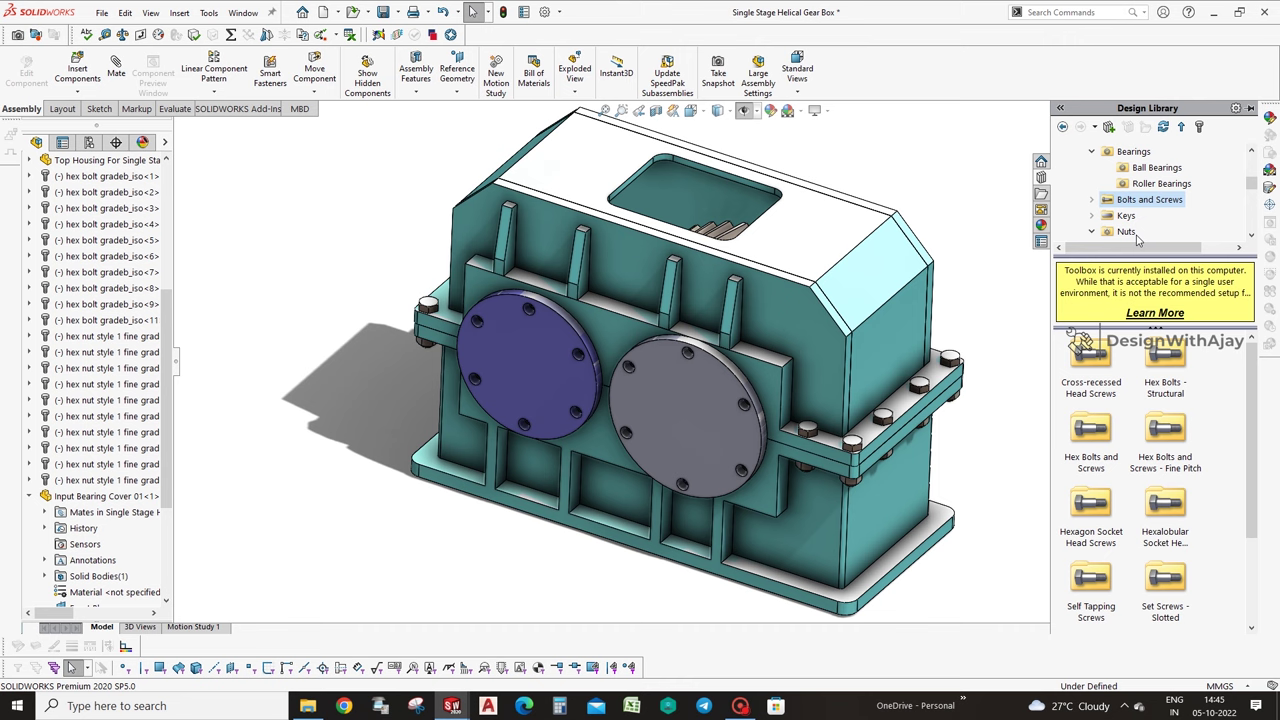
pyautogui.click(1091, 199)
pyautogui.click(1173, 199)
pyautogui.click(1188, 215)
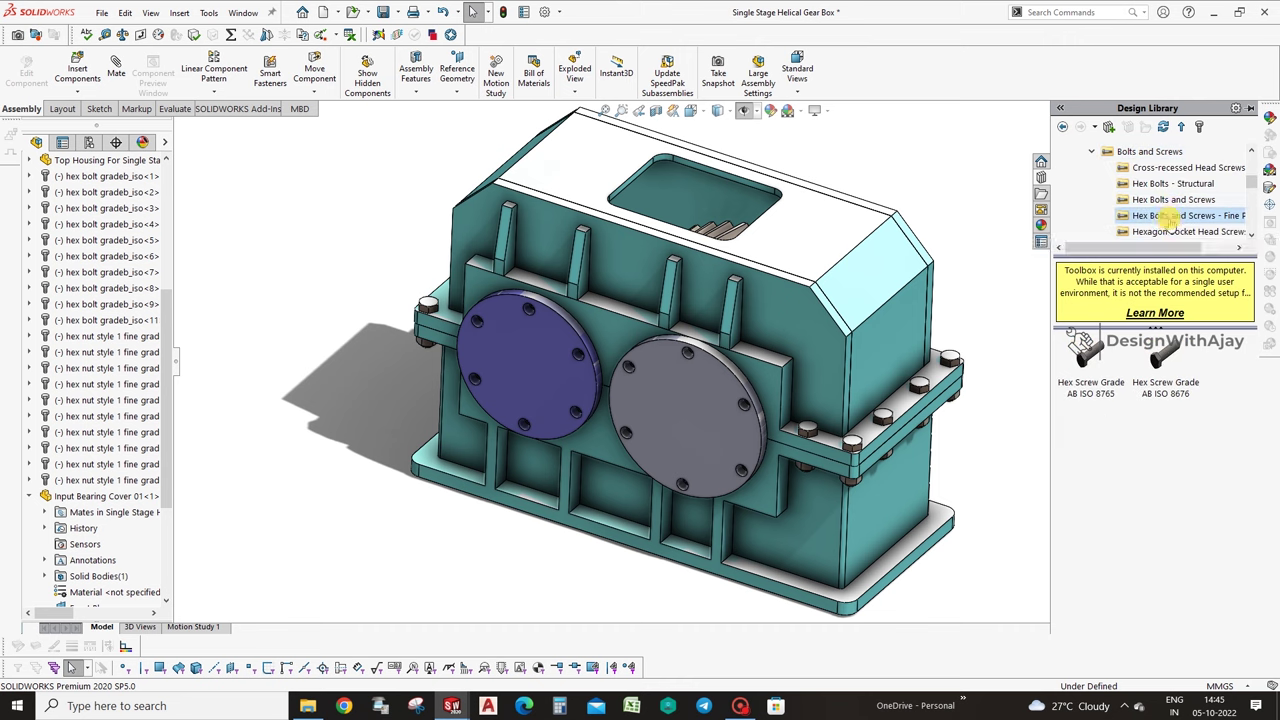
pyautogui.click(1173, 199)
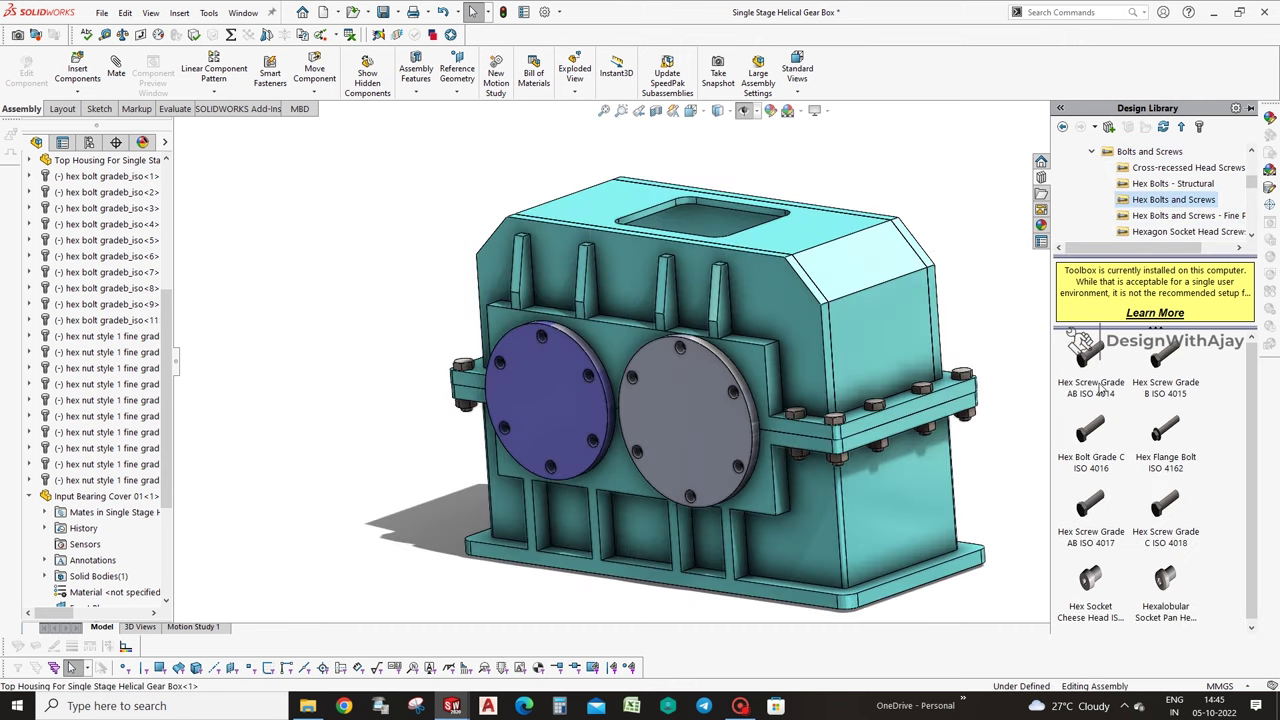
pyautogui.moveTo(1165, 378); pyautogui.dragTo(677, 350)
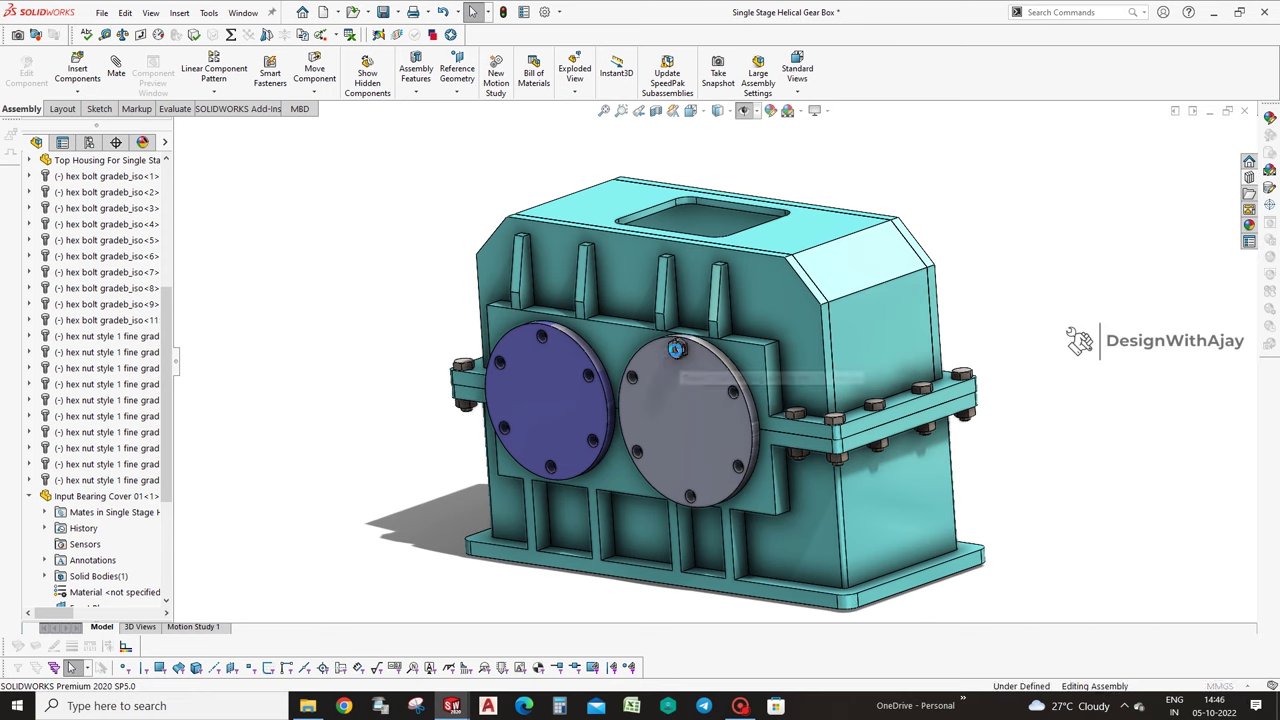
pyautogui.click(130, 468)
# Keep the hex bolt length at 30 and accept the bolt configuration.
pyautogui.click(130, 468)
pyautogui.click(130, 468)
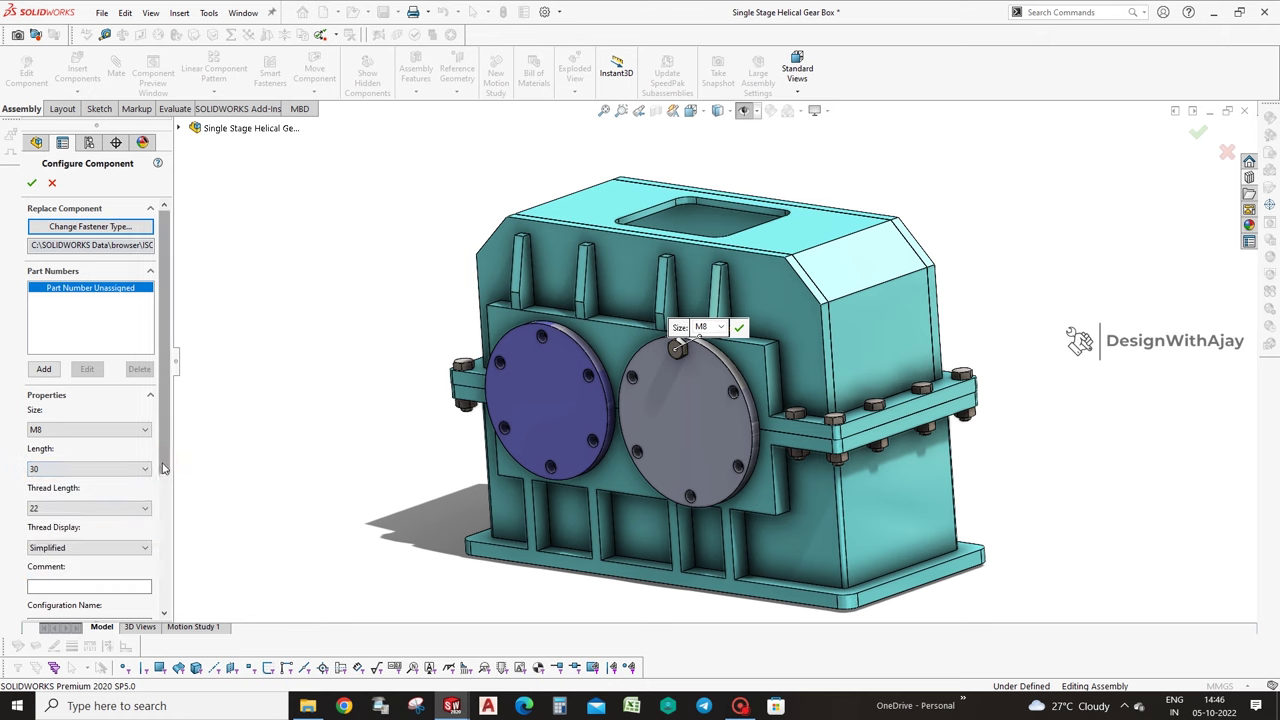
pyautogui.scroll(-2, 162, 500)
pyautogui.scroll(-1, 162, 500)
pyautogui.click(33, 182)
# Place hex bolts in the holes of the front and rear grey bearing covers.
pyautogui.click(632, 378)
pyautogui.click(641, 465)
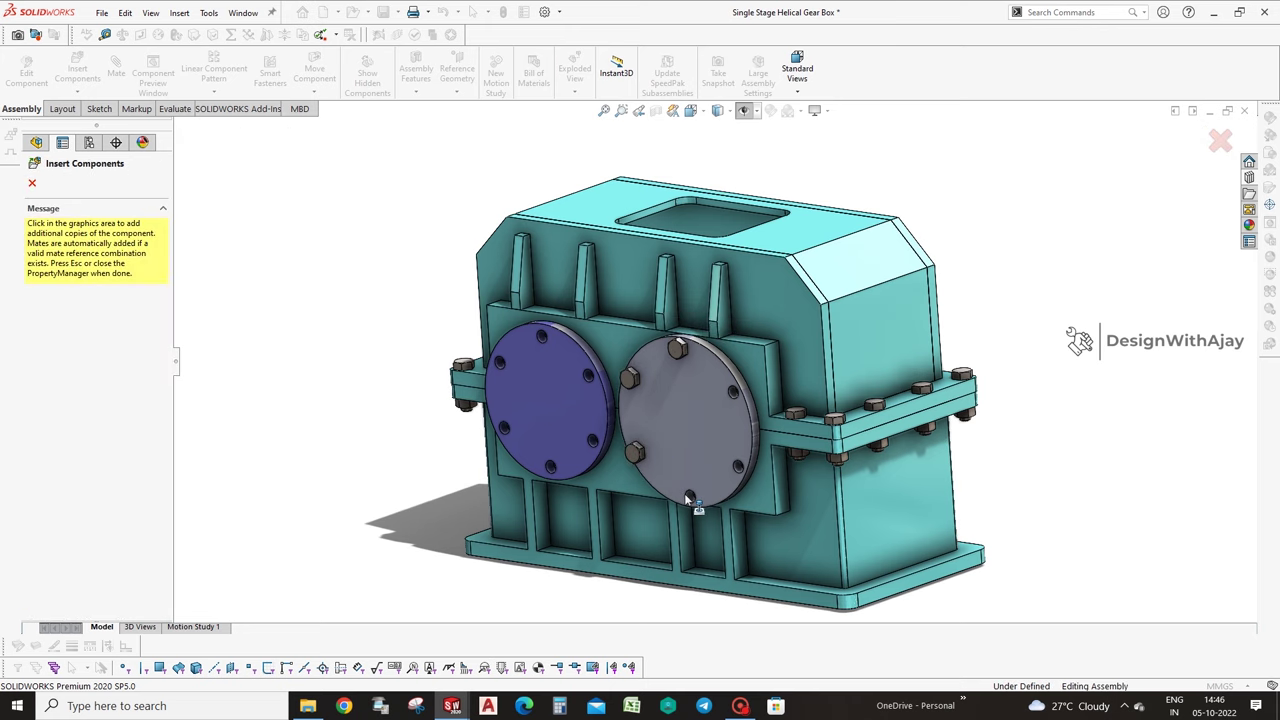
pyautogui.click(738, 469)
pyautogui.moveTo(737, 443)
pyautogui.mouseDown(button='middle')
pyautogui.moveTo(706, 662)
pyautogui.moveTo(760, 443)
pyautogui.moveTo(694, 417)
pyautogui.moveTo(810, 405)
pyautogui.mouseUp(button='middle')
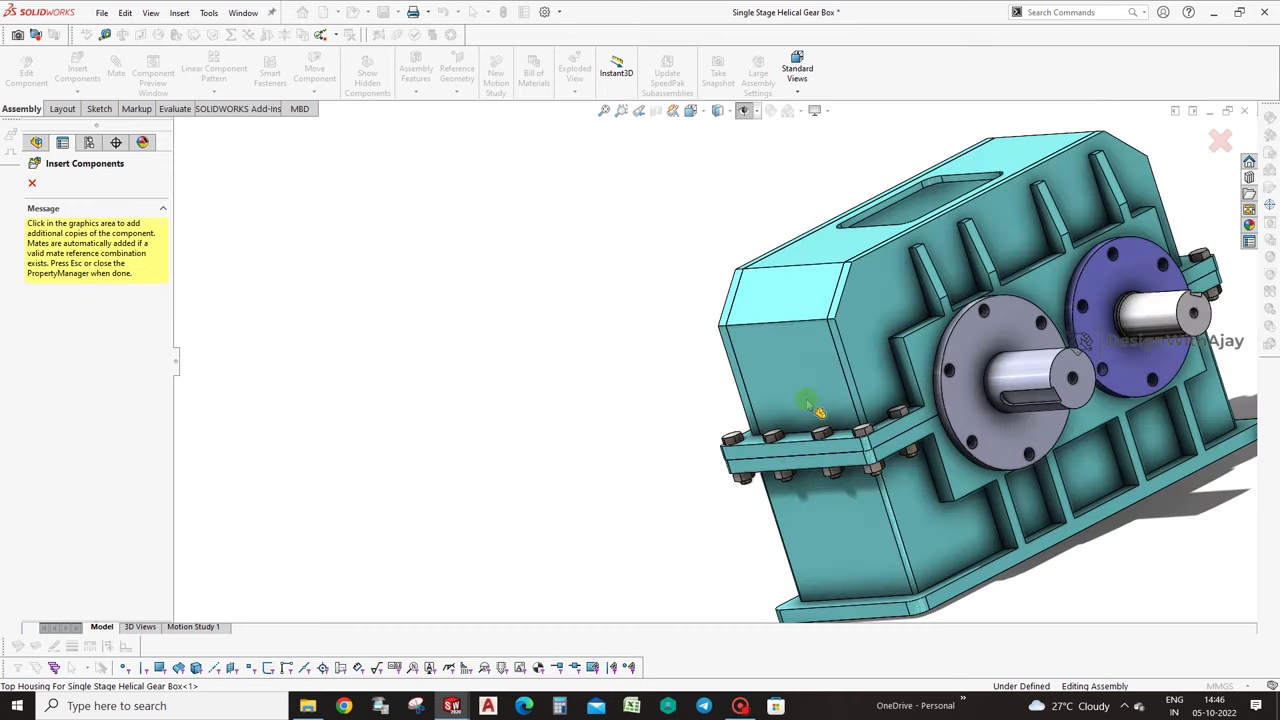
pyautogui.click(953, 372)
pyautogui.click(976, 442)
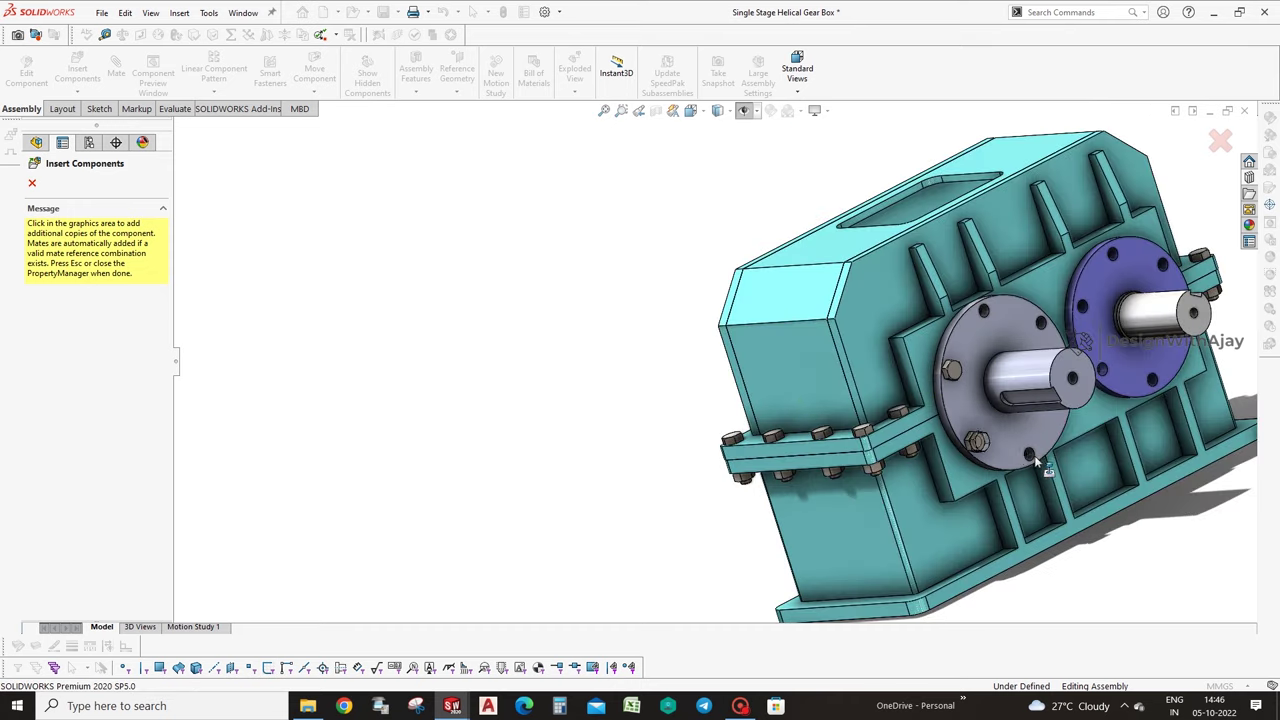
pyautogui.click(1038, 455)
pyautogui.click(986, 313)
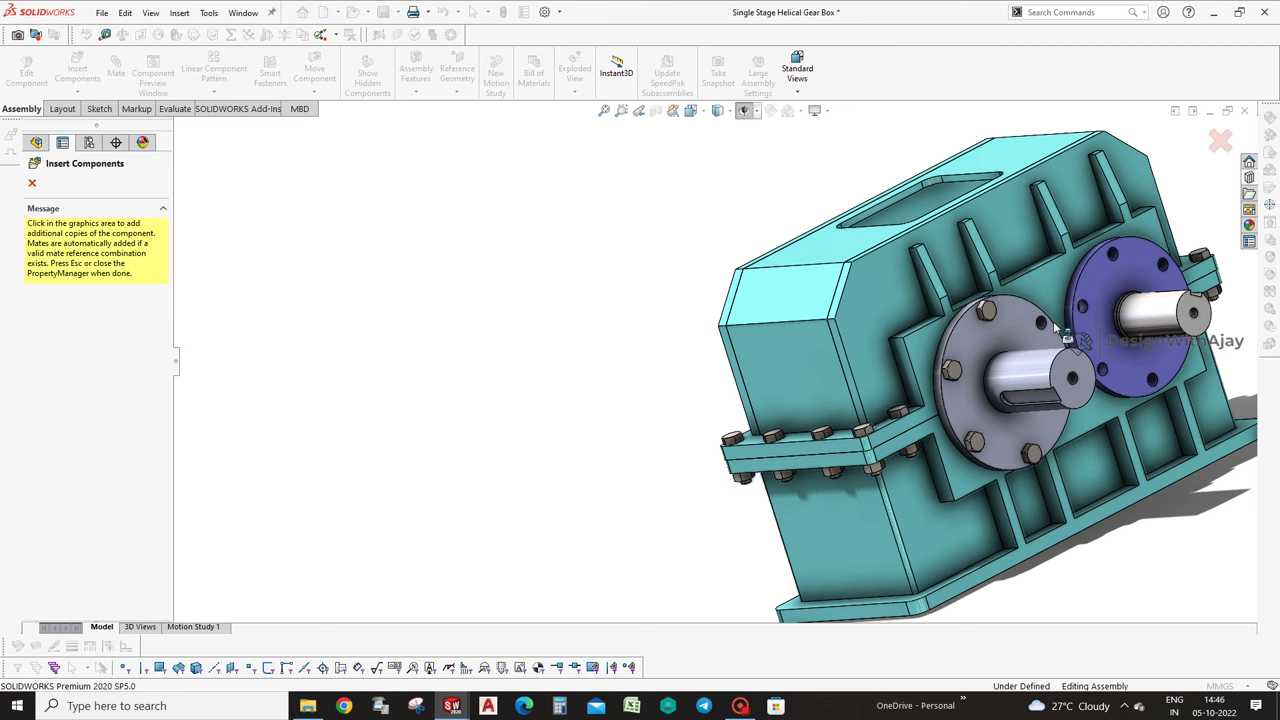
pyautogui.moveTo(1054, 371); pyautogui.dragTo(1118, 378, button='middle')
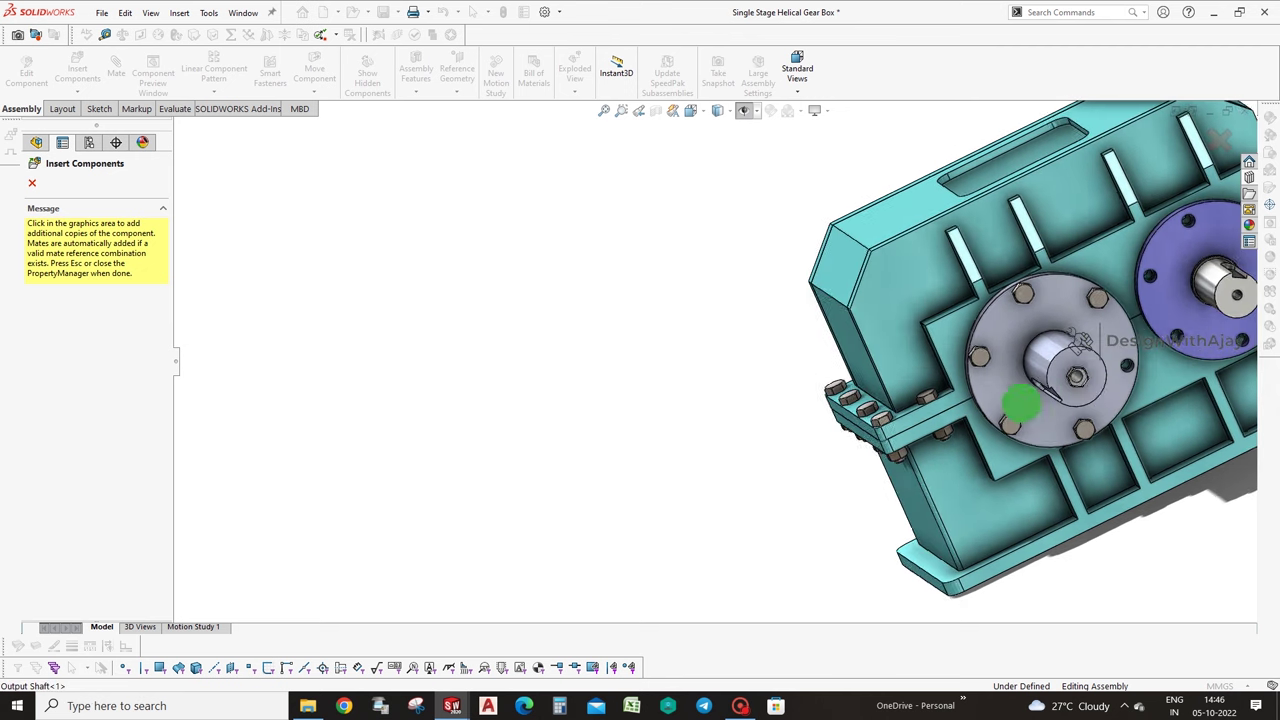
pyautogui.click(1155, 316)
# Bolt all six holes of the front purple bearing cover.
pyautogui.moveTo(1155, 316); pyautogui.dragTo(1272, 313, button='middle')
pyautogui.click(845, 316)
pyautogui.click(885, 350)
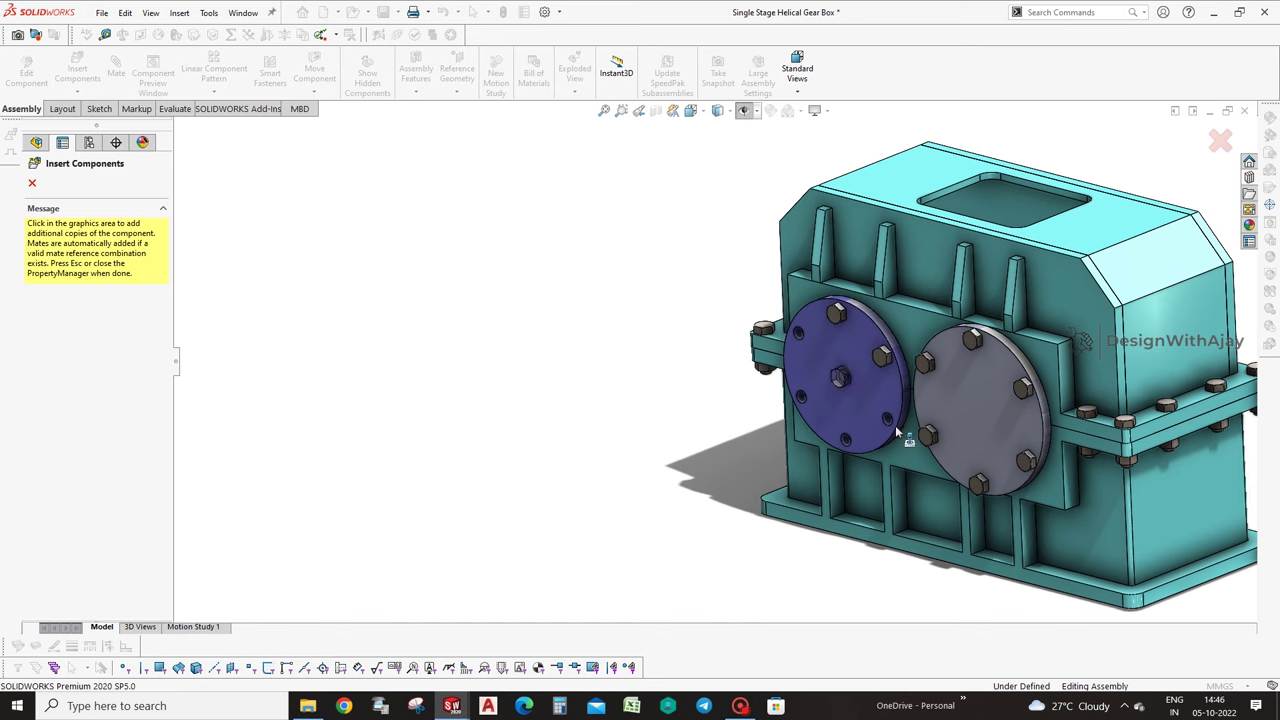
pyautogui.click(886, 420)
pyautogui.click(838, 444)
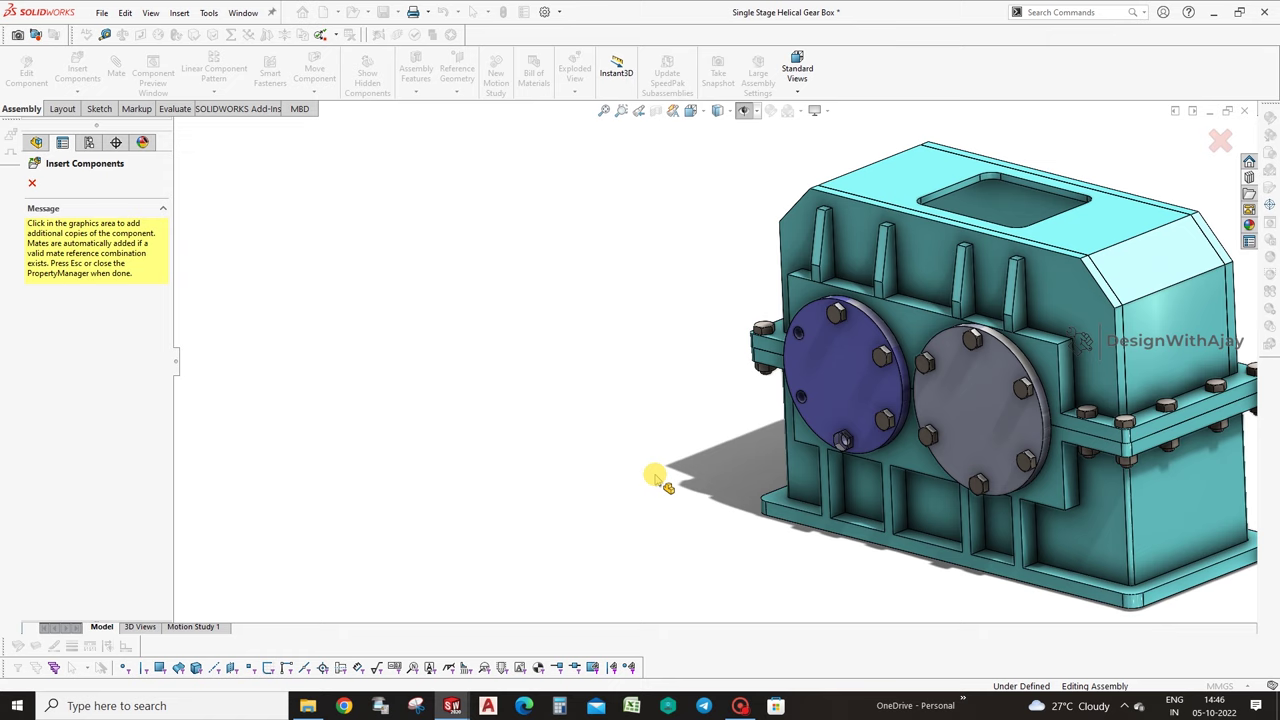
pyautogui.press('f')
pyautogui.scroll(-2, 686, 356)
pyautogui.scroll(-3, 604, 315)
pyautogui.scroll(-2, 546, 319)
pyautogui.click(544, 317)
pyautogui.click(543, 406)
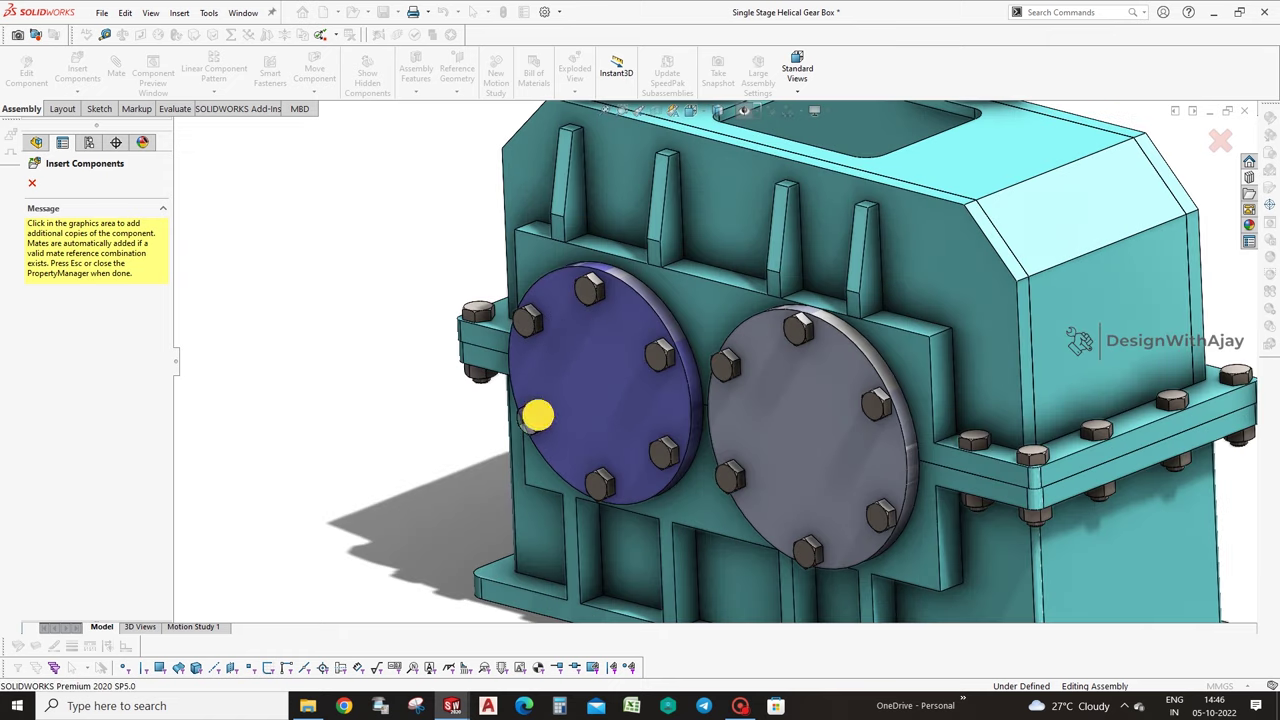
# Bolt the four holes of the rear purple cover and finish inserting bolts.
pyautogui.scroll(2, 490, 425)
pyautogui.scroll(2, 482, 425)
pyautogui.scroll(3, 894, 449)
pyautogui.moveTo(894, 449)
pyautogui.mouseDown(button='middle')
pyautogui.moveTo(723, 491)
pyautogui.moveTo(762, 430)
pyautogui.mouseUp(button='middle')
pyautogui.scroll(-3, 838, 259)
pyautogui.moveTo(846, 229); pyautogui.dragTo(954, 382, button='middle')
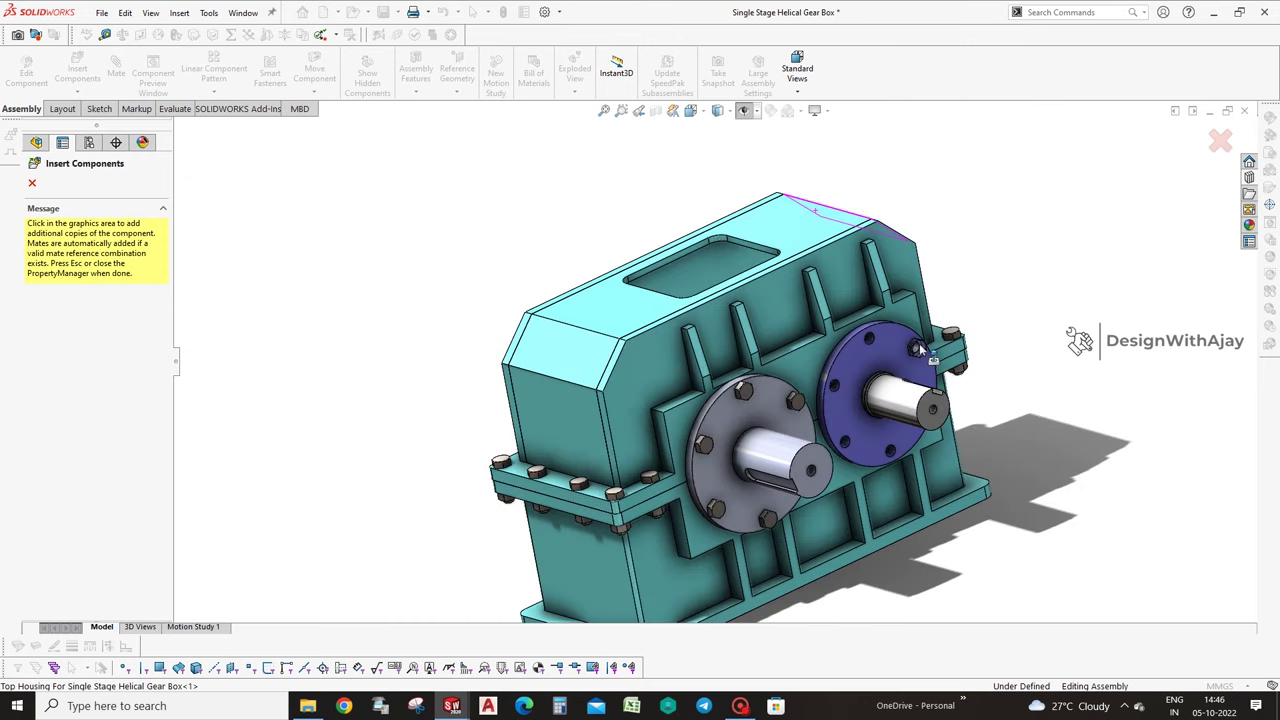
pyautogui.click(918, 348)
pyautogui.click(873, 340)
pyautogui.click(848, 443)
pyautogui.click(897, 449)
pyautogui.moveTo(975, 455); pyautogui.dragTo(943, 390, button='middle')
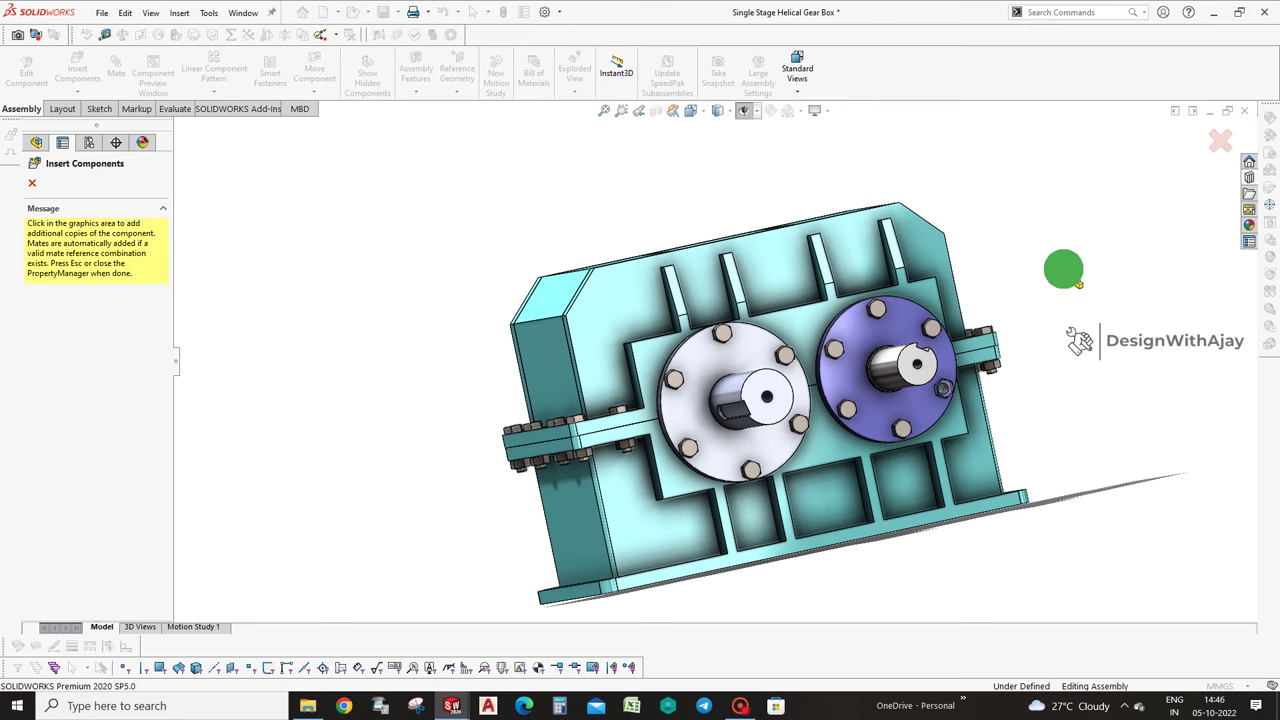
pyautogui.moveTo(1063, 269); pyautogui.dragTo(1086, 322, button='right')
pyautogui.click(1218, 142)
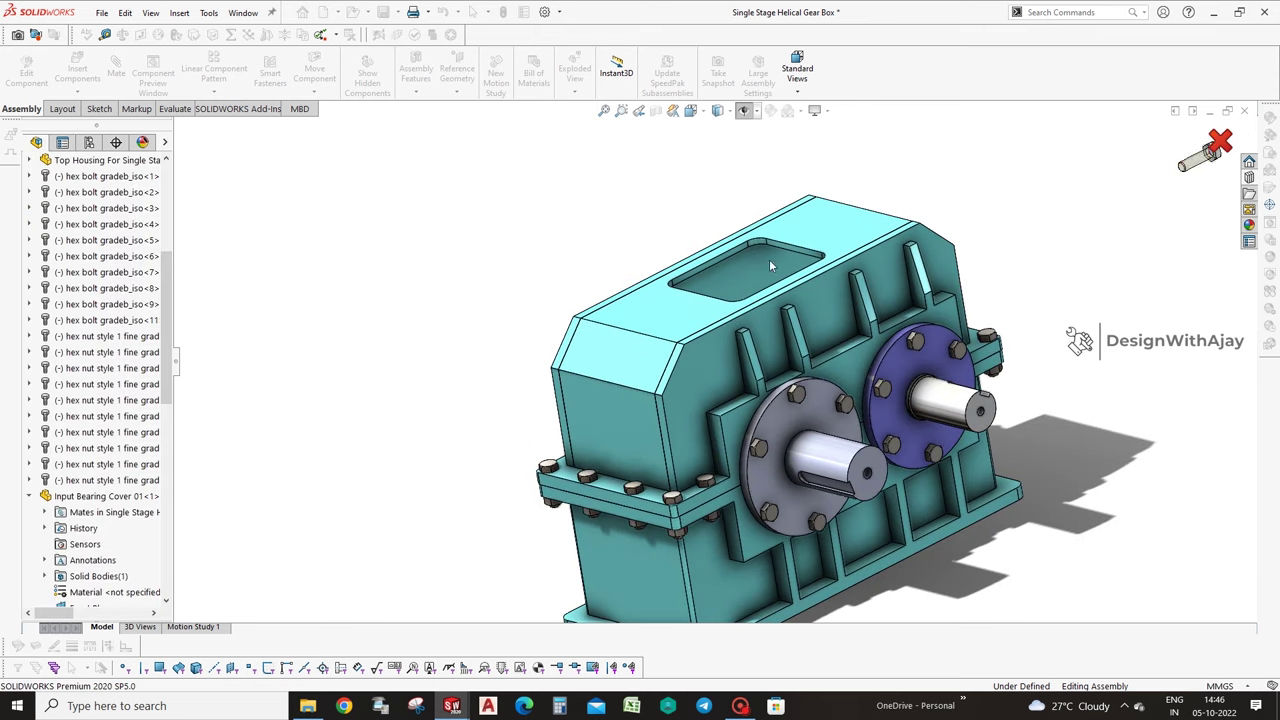
# View the bolted gearbox in isometric, orbit and zoom around it, then open Motion Study 1.
pyautogui.click(797, 72)
pyautogui.click(813, 221)
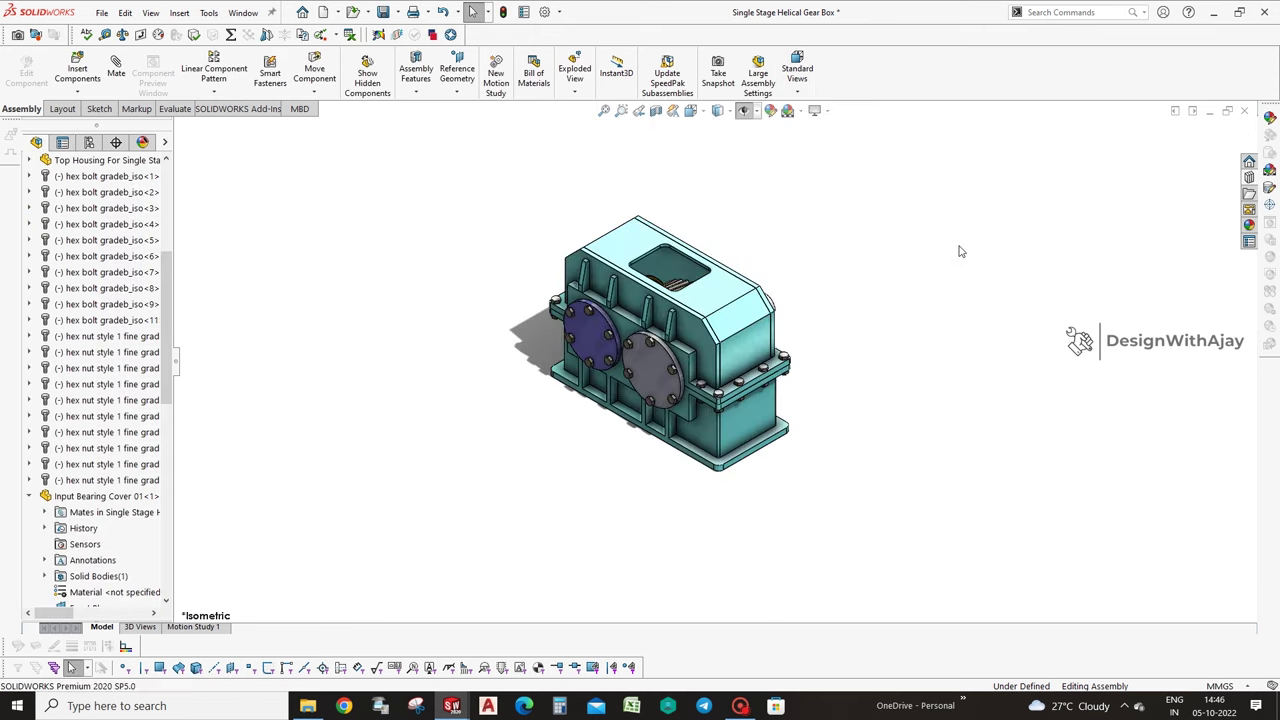
pyautogui.moveTo(841, 537); pyautogui.dragTo(834, 463, button='middle')
pyautogui.scroll(-5, 820, 264)
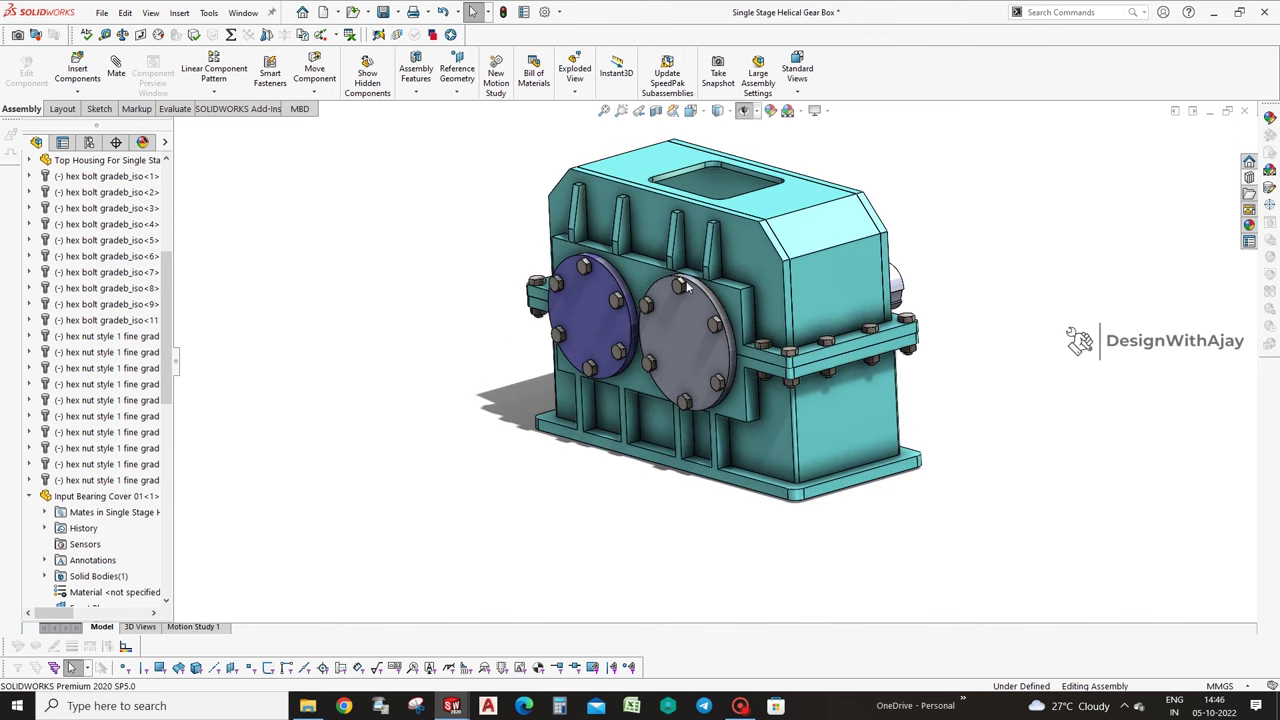
pyautogui.scroll(-1, 716, 363)
pyautogui.scroll(-1, 716, 363)
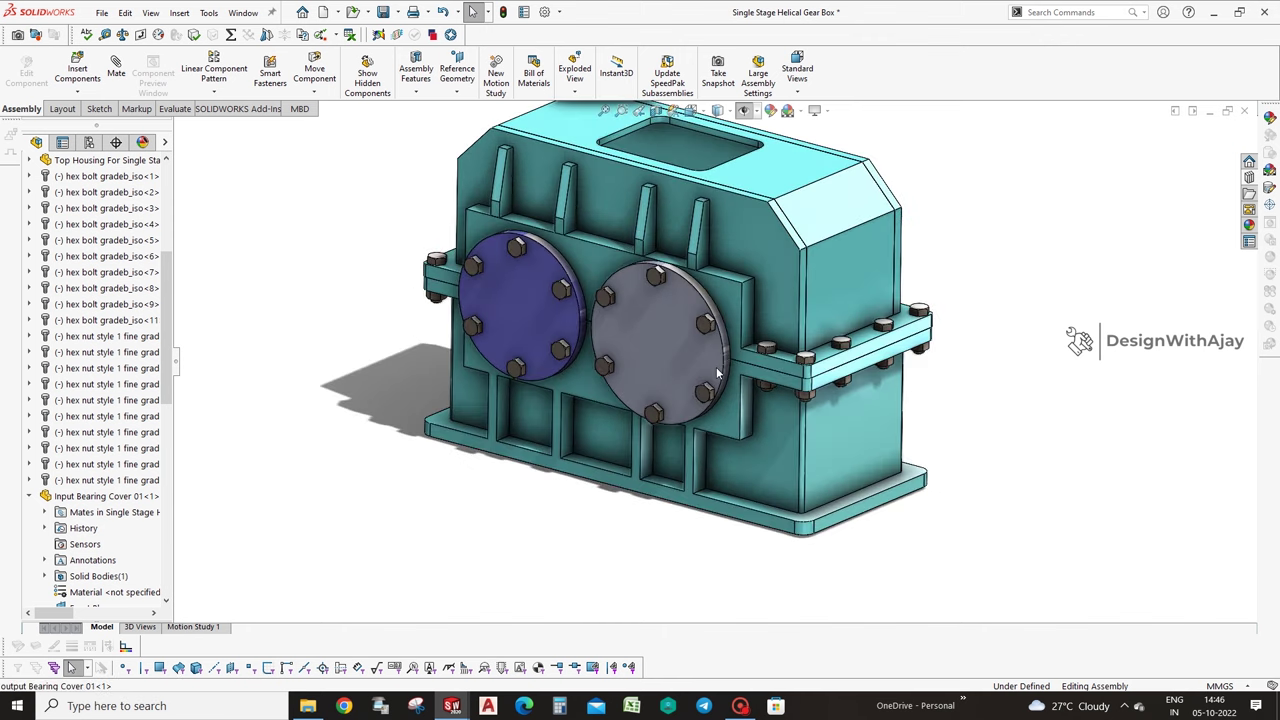
pyautogui.moveTo(716, 363)
pyautogui.mouseDown(button='middle')
pyautogui.moveTo(689, 486)
pyautogui.moveTo(697, 432)
pyautogui.mouseUp(button='middle')
pyautogui.scroll(3, 697, 432)
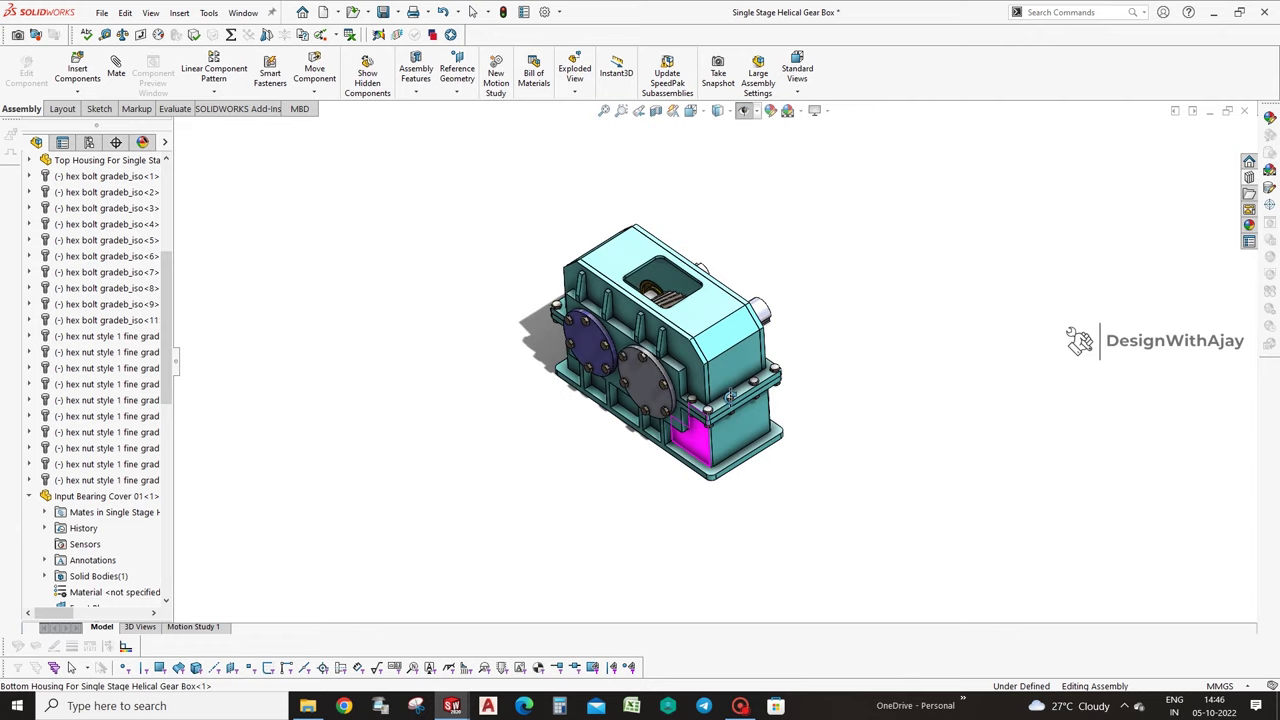
pyautogui.scroll(-1, 729, 370)
pyautogui.moveTo(729, 370); pyautogui.dragTo(472, 11, button='middle')
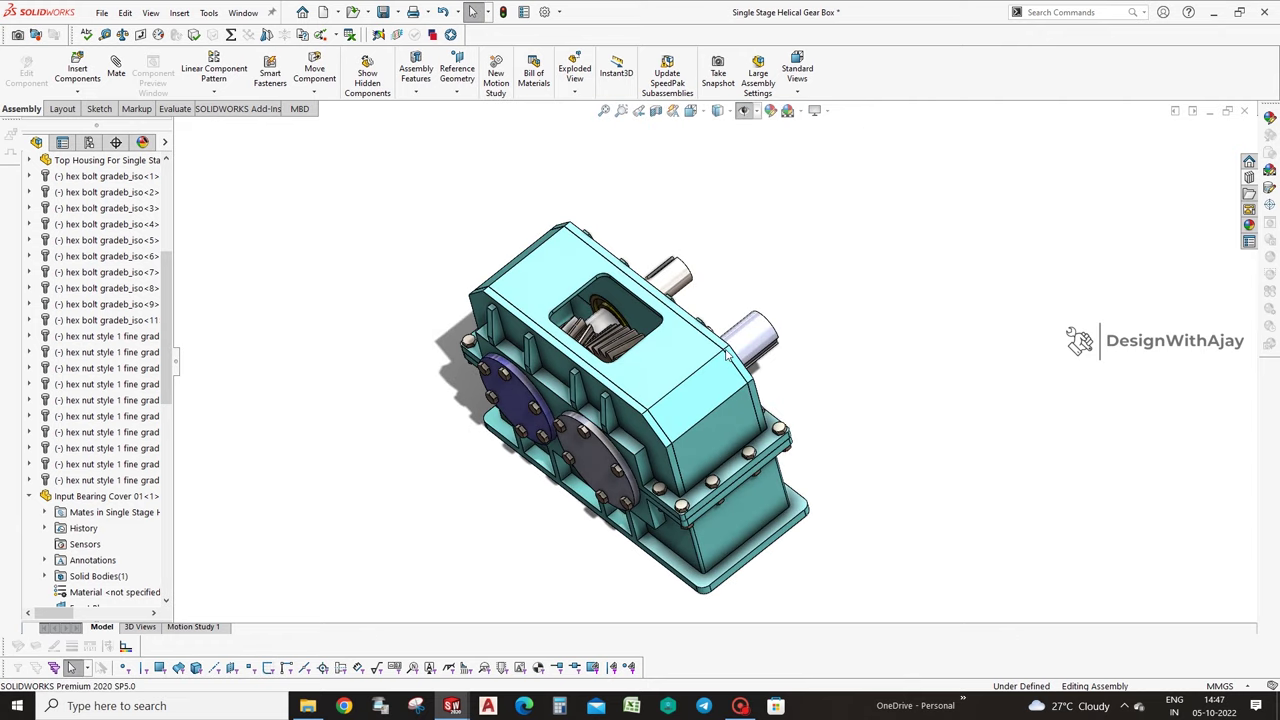
pyautogui.scroll(-1, 722, 370)
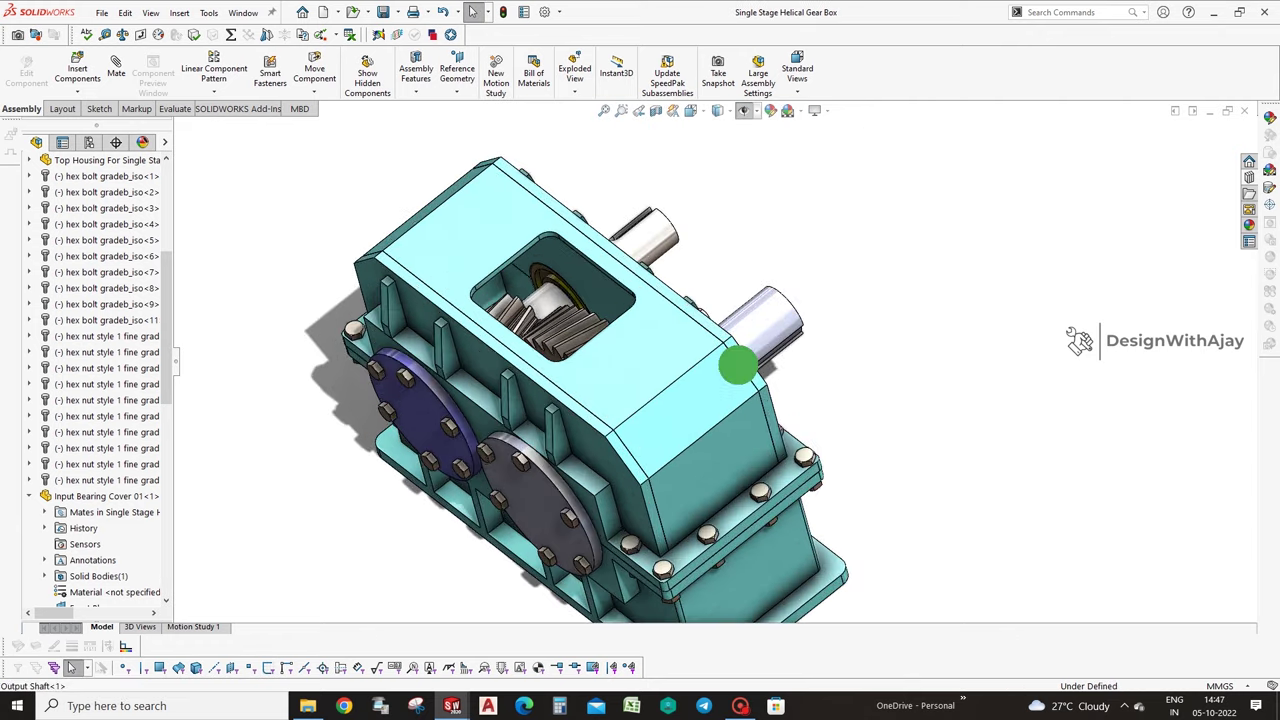
pyautogui.scroll(-1, 740, 360)
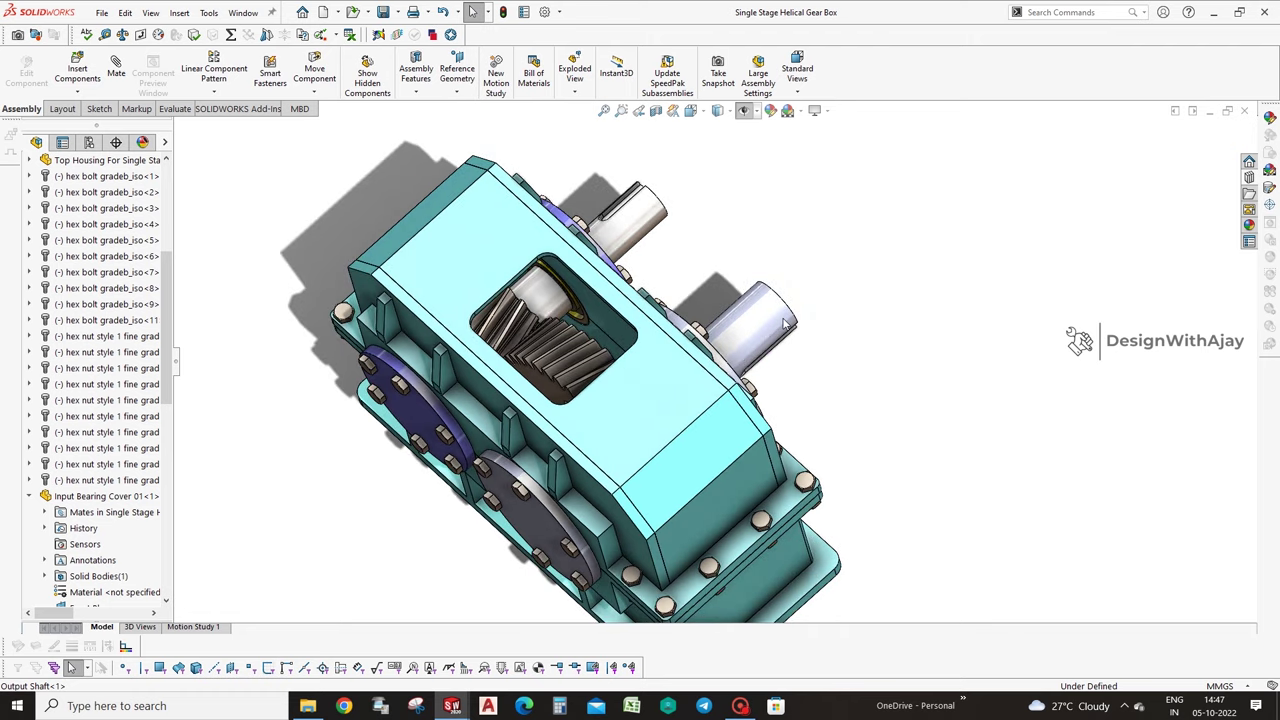
pyautogui.click(193, 626)
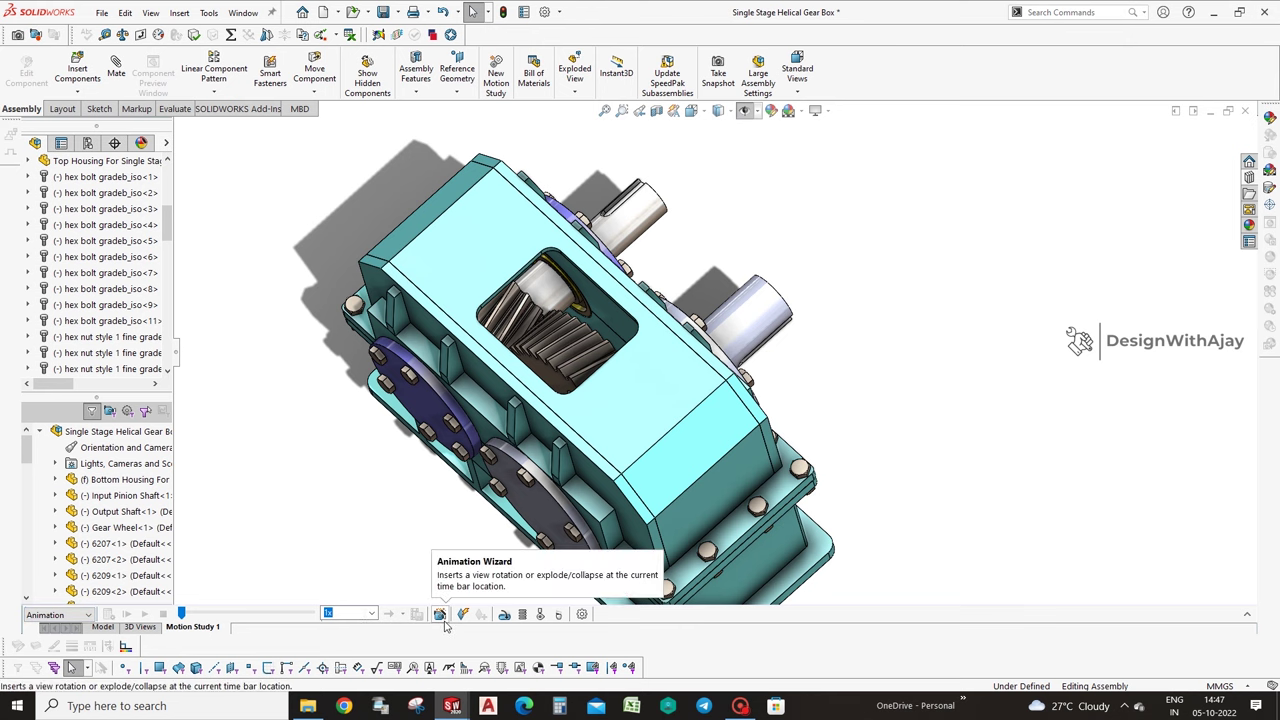
# Add a 20 RPM rotary motor driving the input pinion shaft face.
pyautogui.click(502, 614)
pyautogui.click(650, 217)
pyautogui.press('Tab')
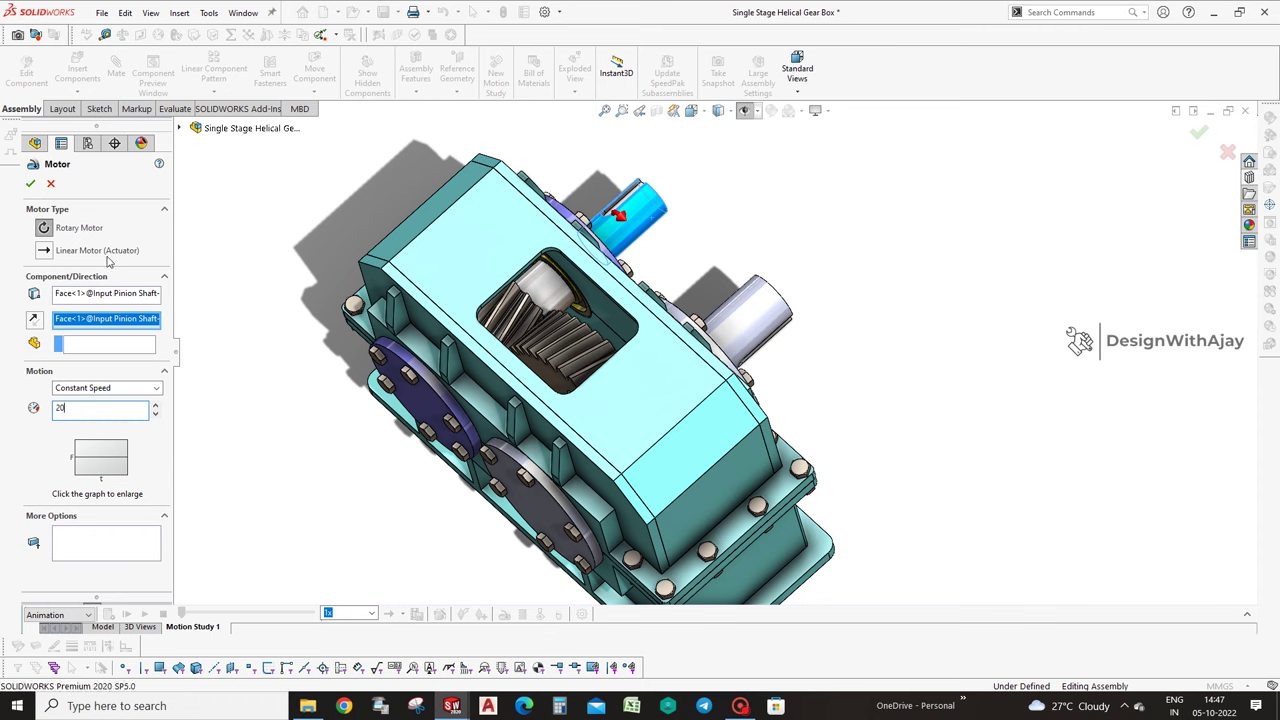
pyautogui.click(35, 178)
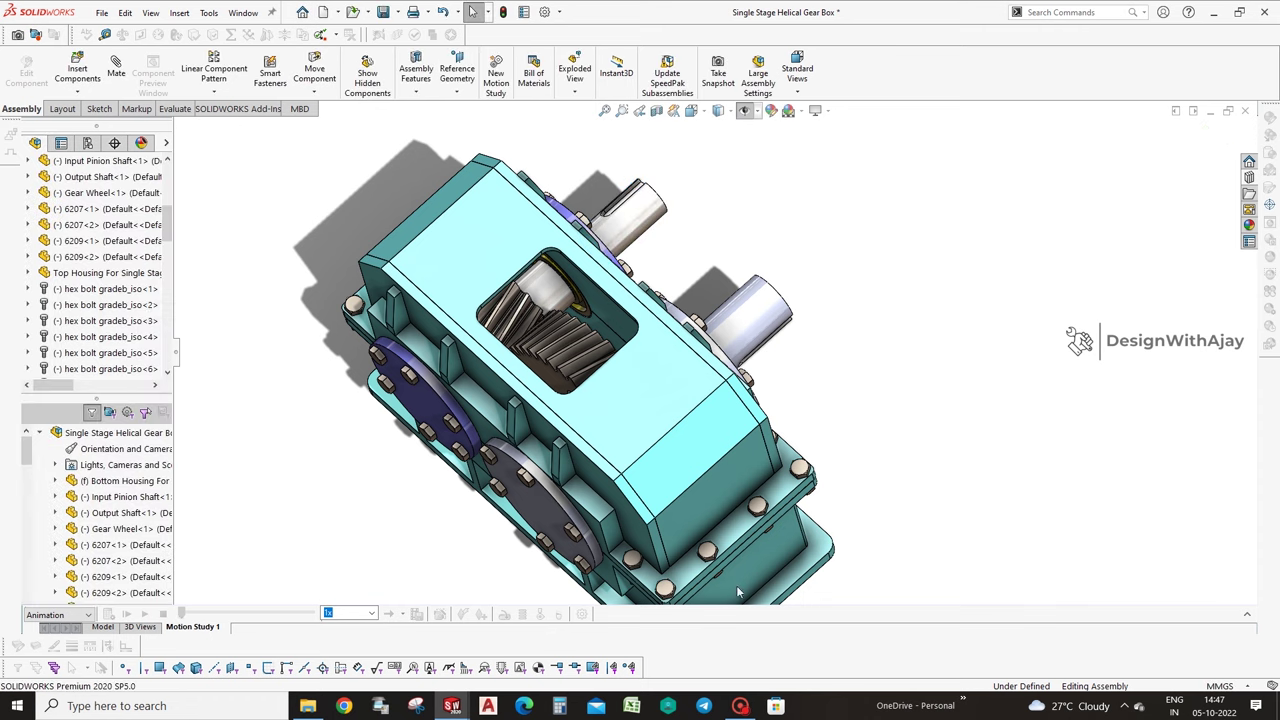
# Extend the study and camera-view key to 14 sec and set playback to 0.25x.
pyautogui.click(1246, 614)
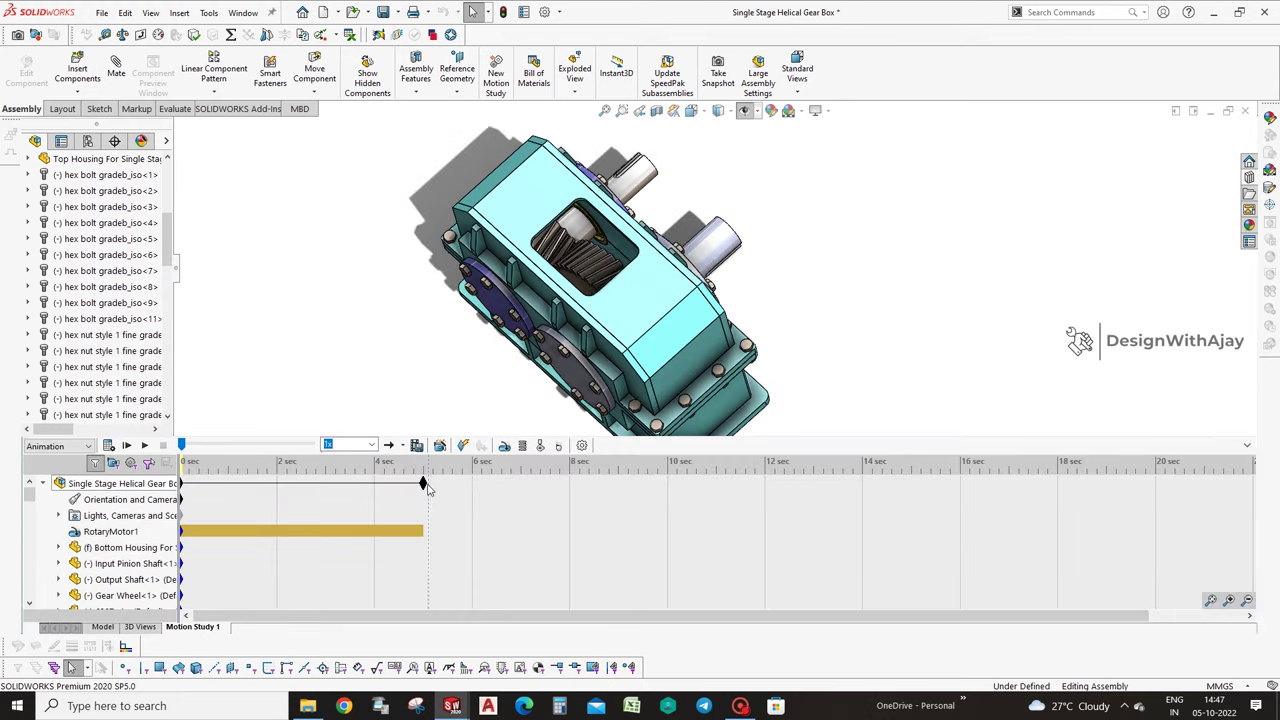
pyautogui.moveTo(430, 488); pyautogui.dragTo(862, 484)
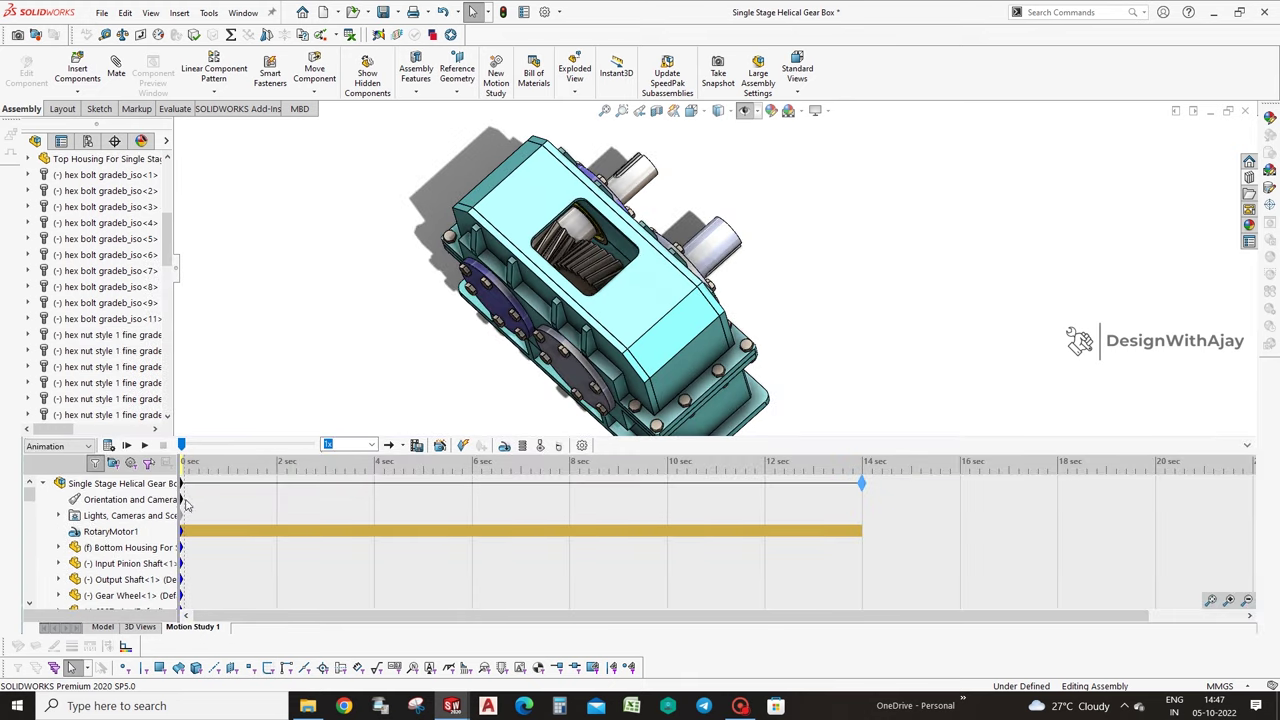
pyautogui.moveTo(183, 503); pyautogui.dragTo(862, 497)
pyautogui.click(368, 444)
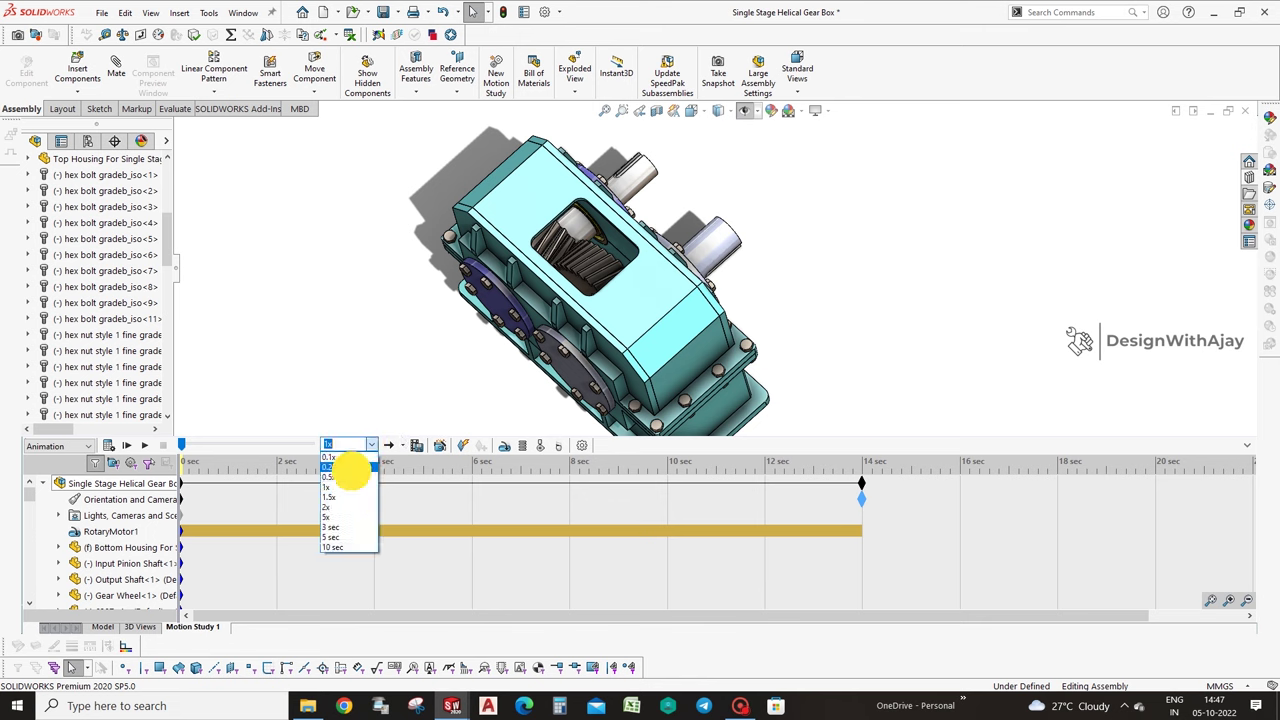
pyautogui.click(350, 468)
# Calculate Motion Study 1 over the full 14 seconds and play the result.
pyautogui.click(111, 446)
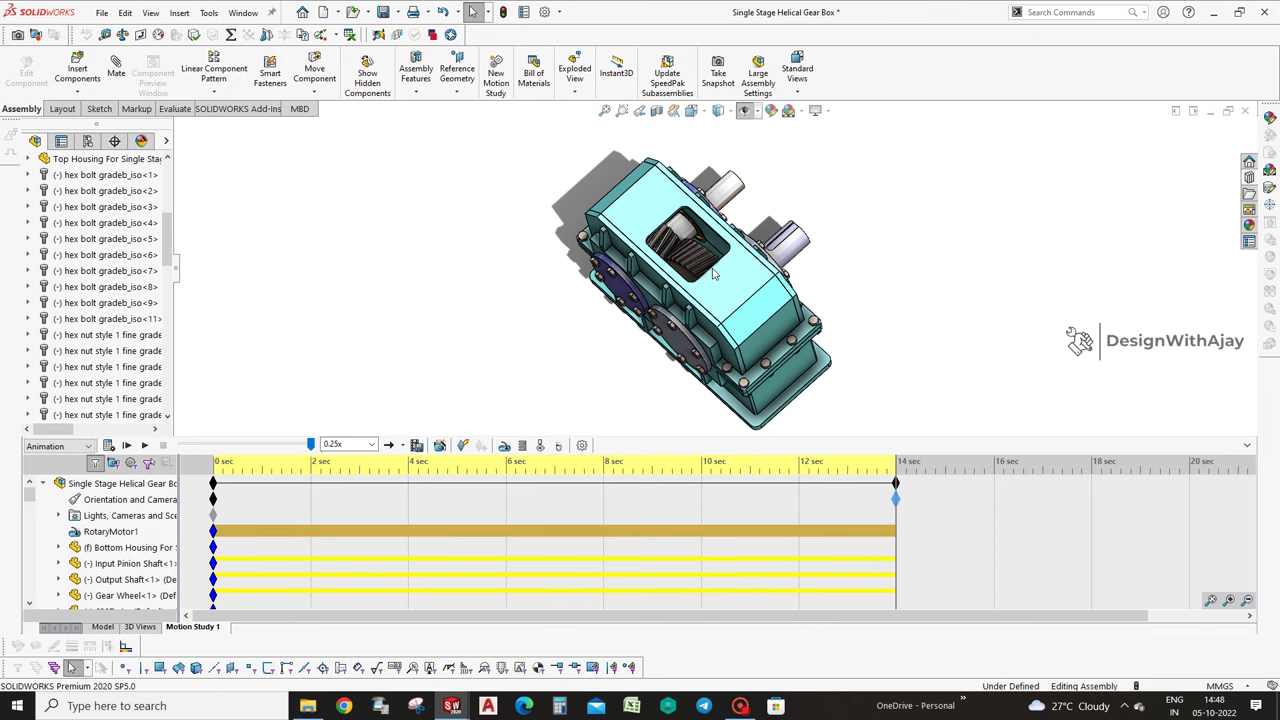
pyautogui.click(126, 445)
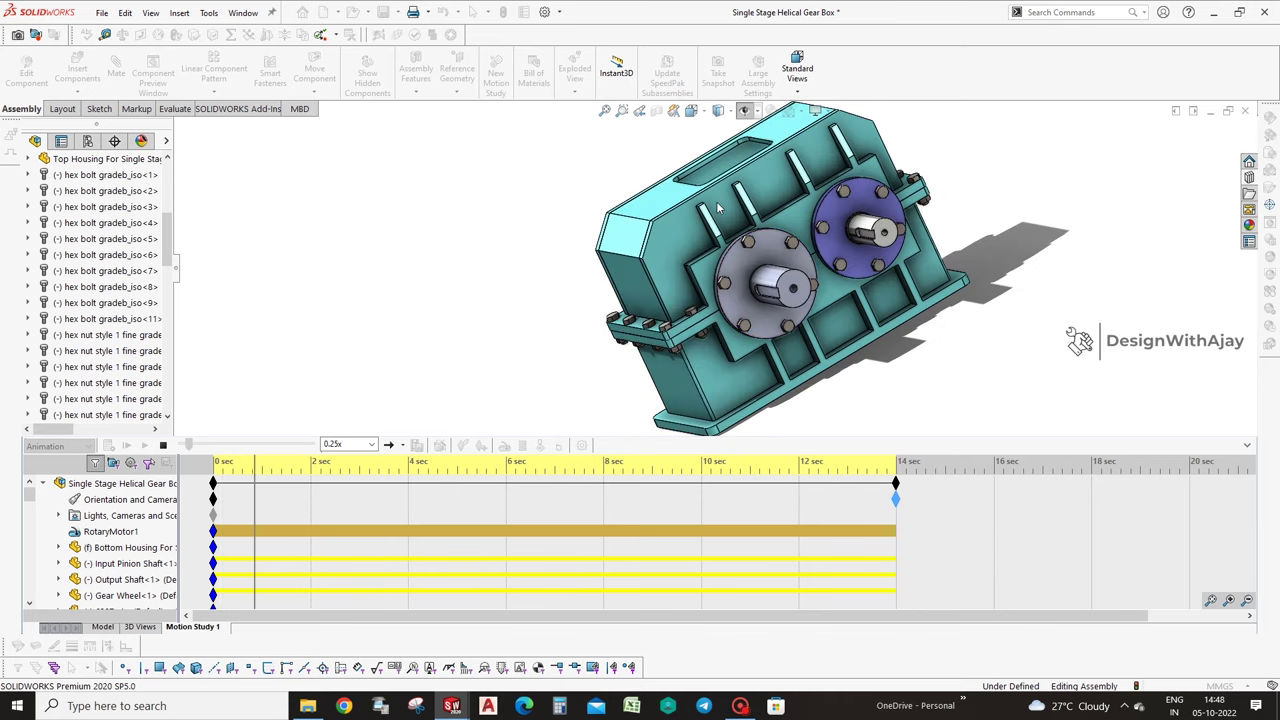
# Stop playback and change the Top Housing's transparency to reveal the gears.
pyautogui.click(163, 445)
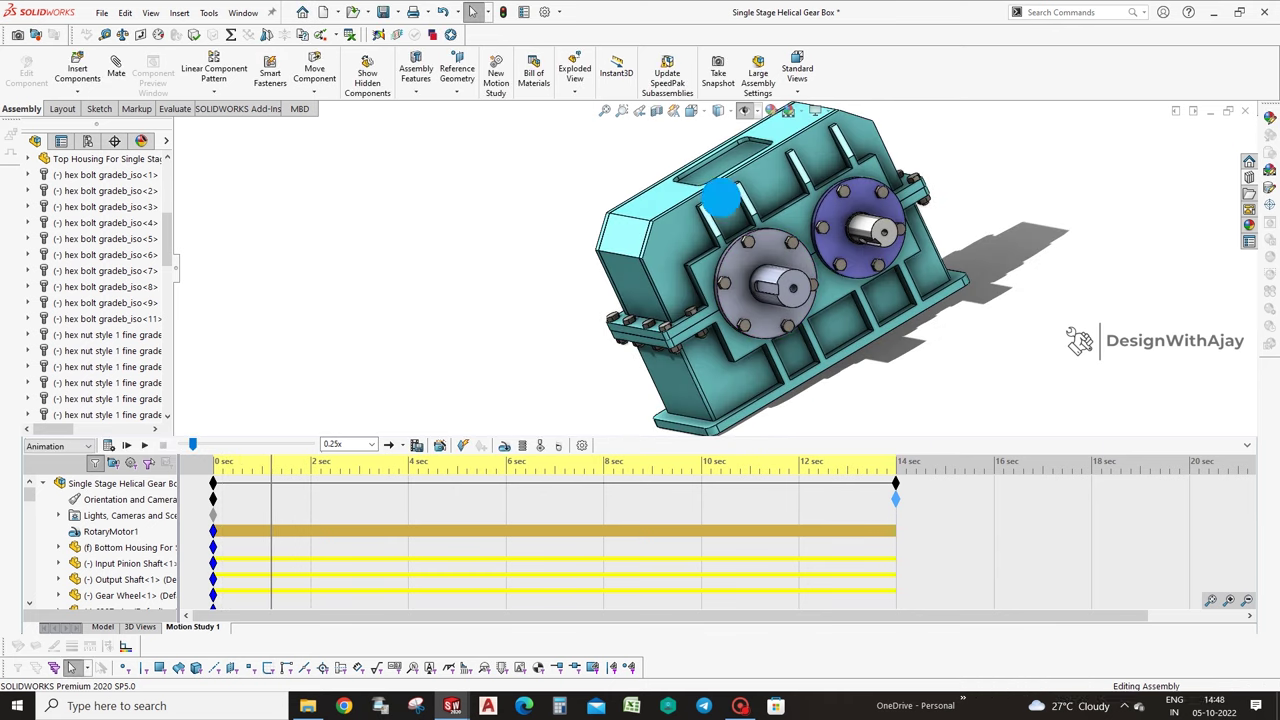
pyautogui.rightClick(724, 200)
pyautogui.click(830, 138)
pyautogui.moveTo(1031, 214)
pyautogui.mouseDown(button='middle')
pyautogui.moveTo(1076, 289)
pyautogui.moveTo(1023, 314)
pyautogui.moveTo(1063, 359)
pyautogui.mouseUp(button='middle')
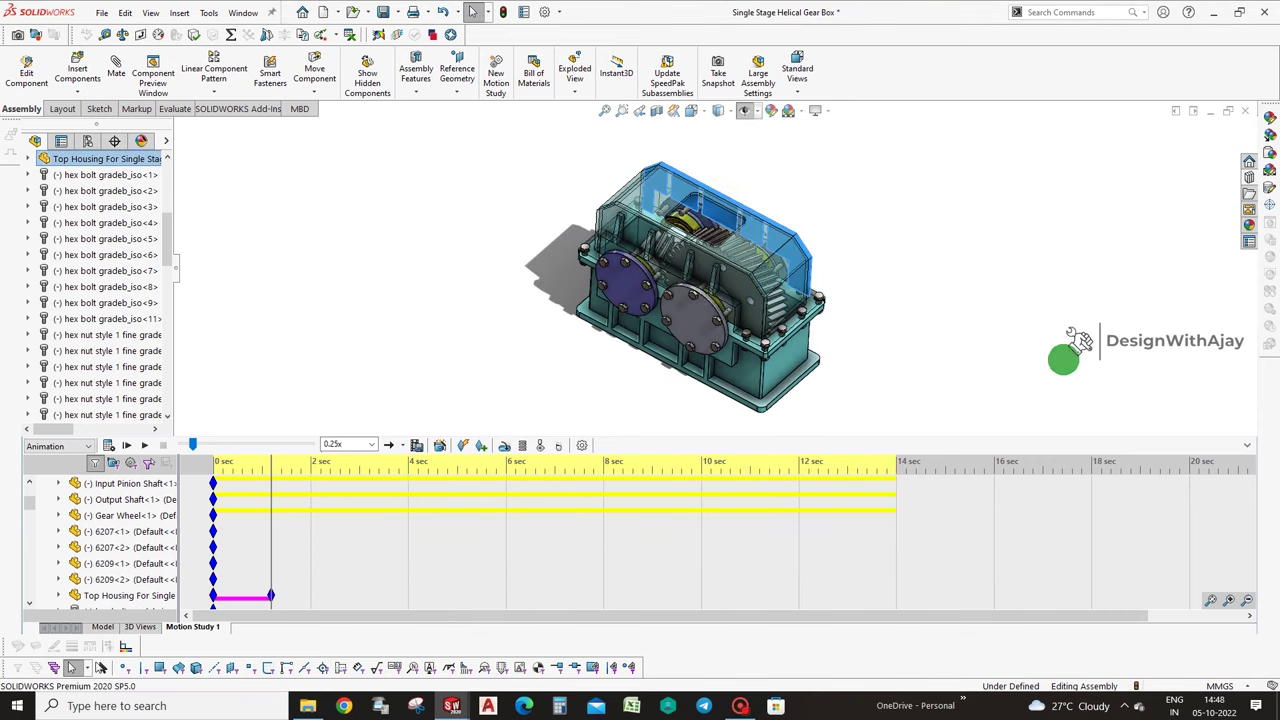
# Collapse the timeline, zoom in on the gearbox, and play the meshing gear animation.
pyautogui.click(1246, 445)
pyautogui.moveTo(1149, 386); pyautogui.dragTo(1140, 392, button='middle')
pyautogui.scroll(-3, 596, 403)
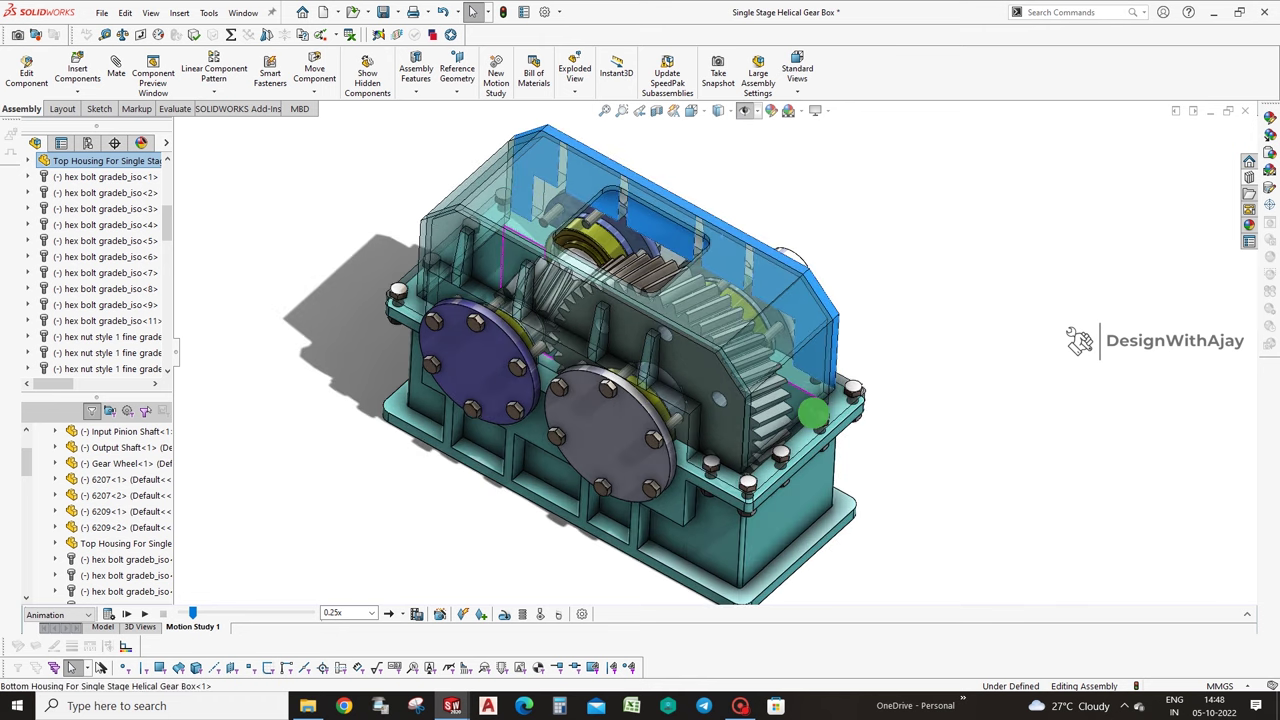
pyautogui.scroll(-3, 596, 403)
pyautogui.click(144, 614)
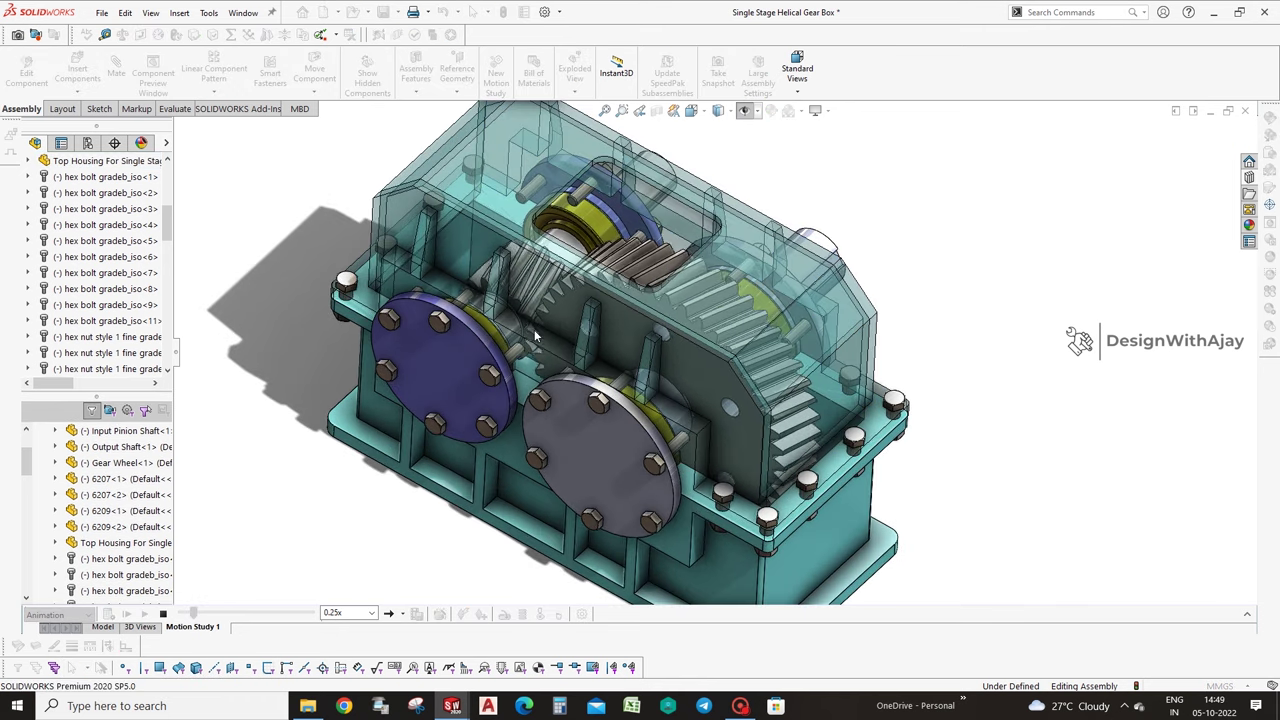